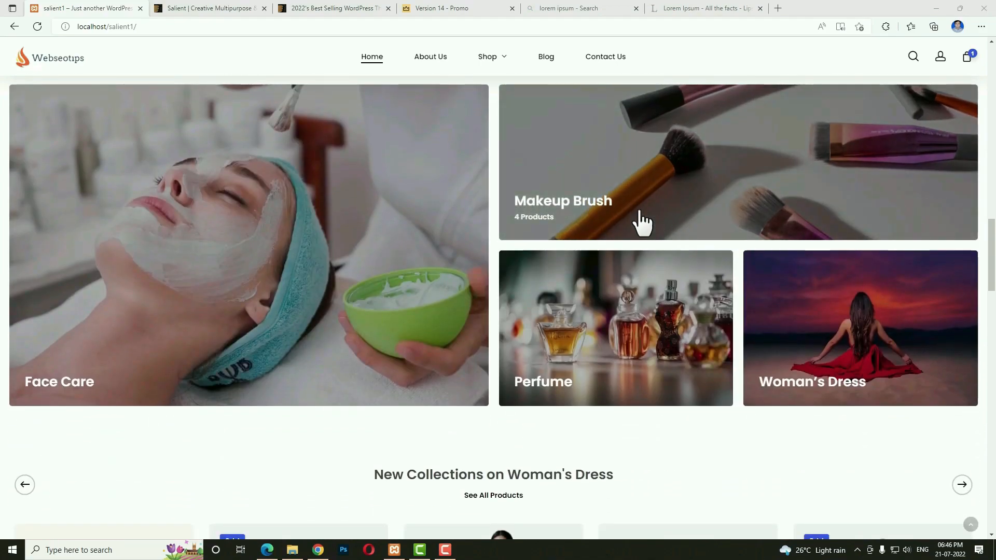
{"action": "scroll", "coordinate": [433, 178], "scroll_direction": "down", "scroll_amount": 4}
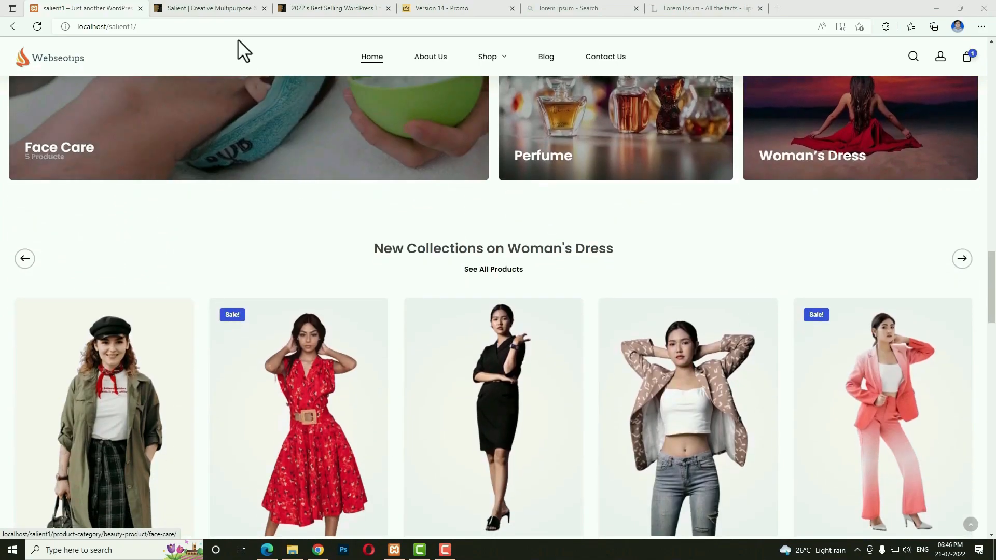
Scroll the shop homepage, then switch to the Salient Creative Multipurpose product page on ThemeForest.
{"action": "left_click", "coordinate": [197, 9]}
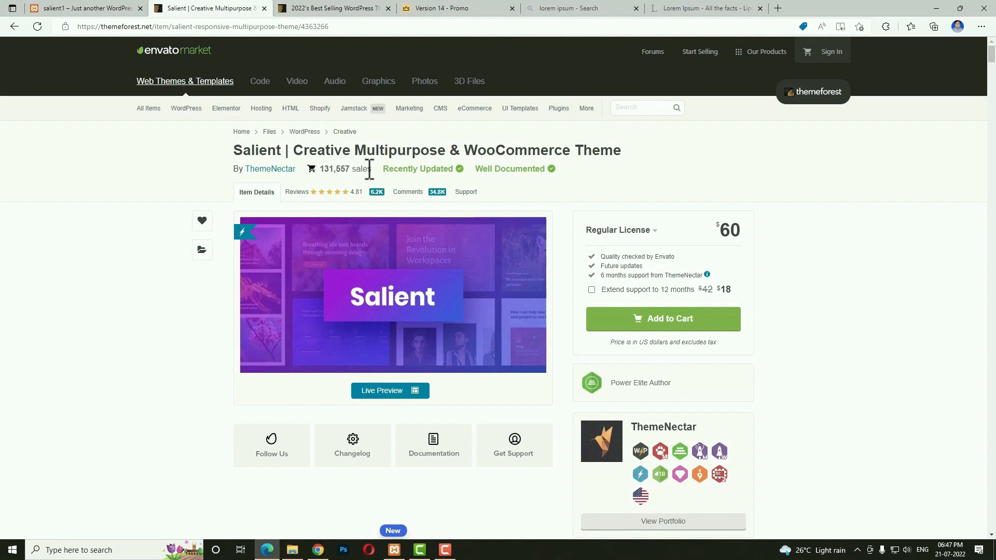
Go to the '2022's Best Selling WordPress Themes' tab and scroll down to the Salient listing.
{"action": "key", "text": "ctrl+Tab"}
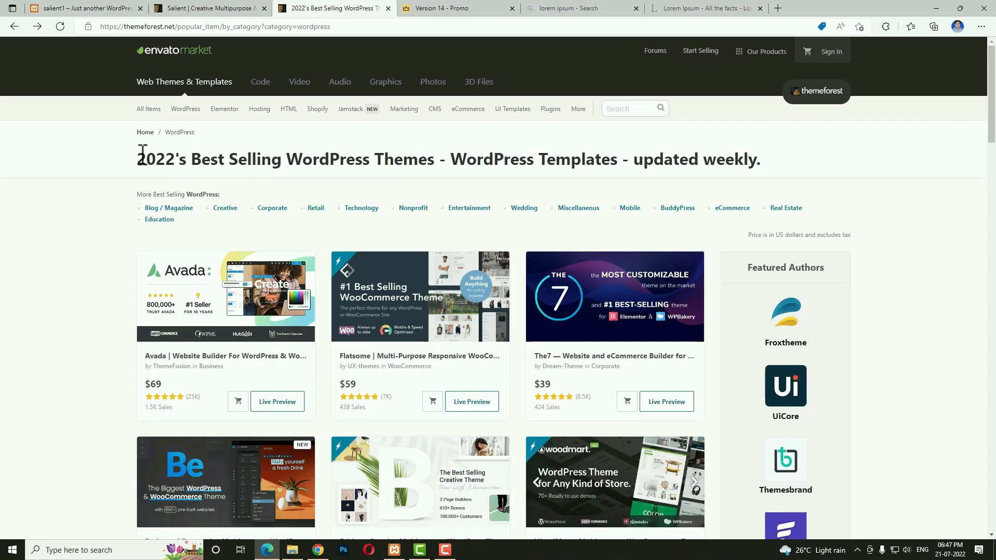
{"action": "scroll", "coordinate": [396, 279], "scroll_direction": "down", "scroll_amount": 10}
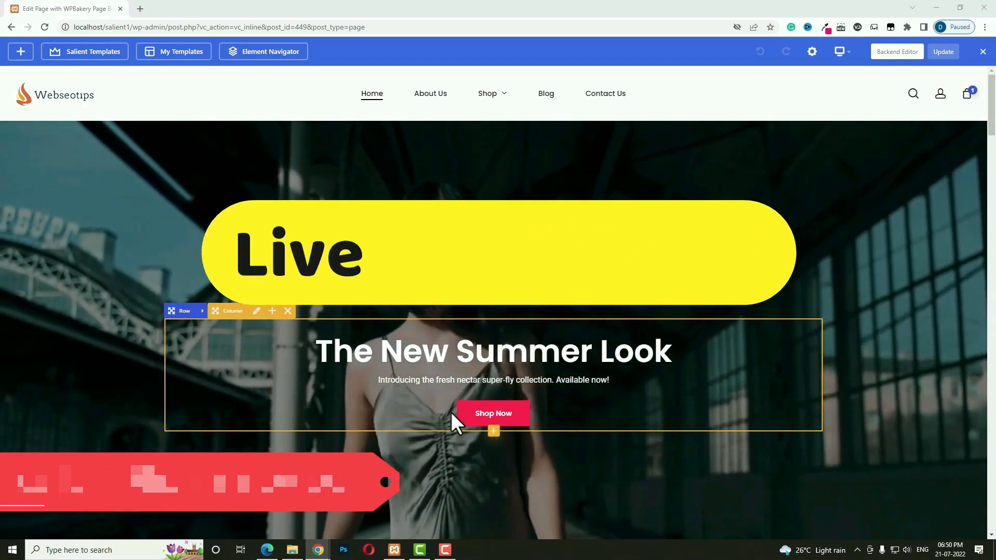
Open the settings of the hero Text Block holding 'The New Summer Look'.
{"action": "scroll", "coordinate": [529, 430], "scroll_direction": "down", "scroll_amount": 1}
{"action": "scroll", "coordinate": [528, 428], "scroll_direction": "down", "scroll_amount": 3}
{"action": "scroll", "coordinate": [377, 261], "scroll_direction": "up", "scroll_amount": 5}
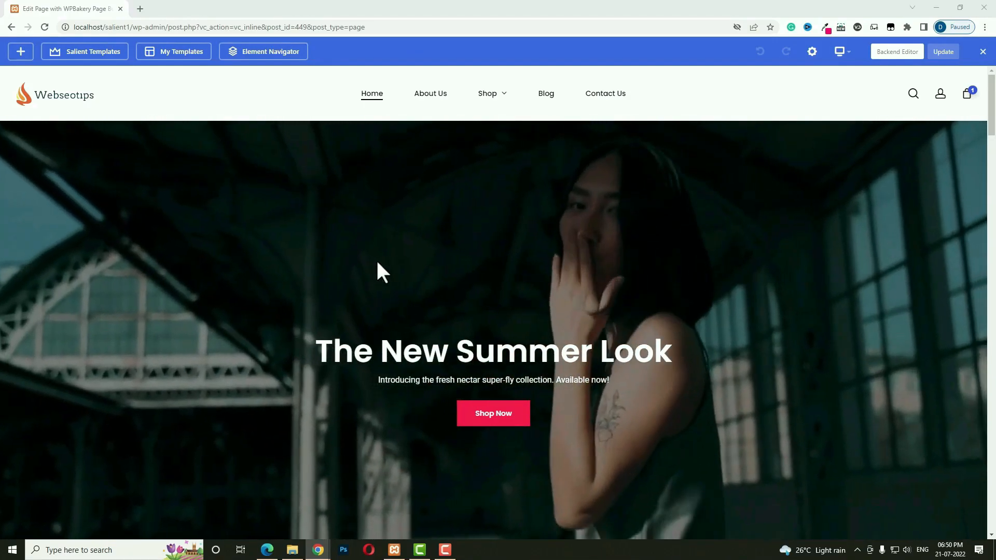
{"action": "mouse_move", "coordinate": [361, 353]}
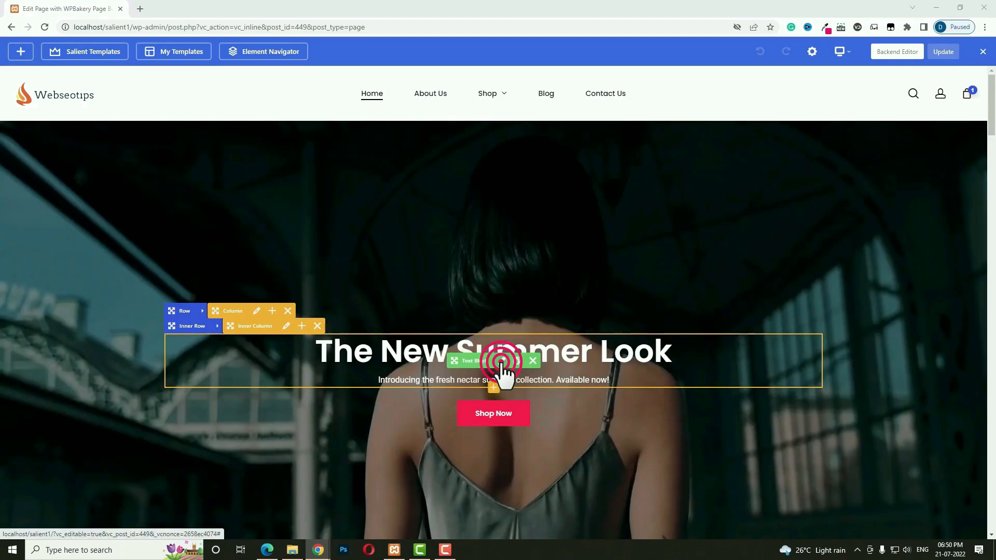
{"action": "left_click", "coordinate": [502, 362]}
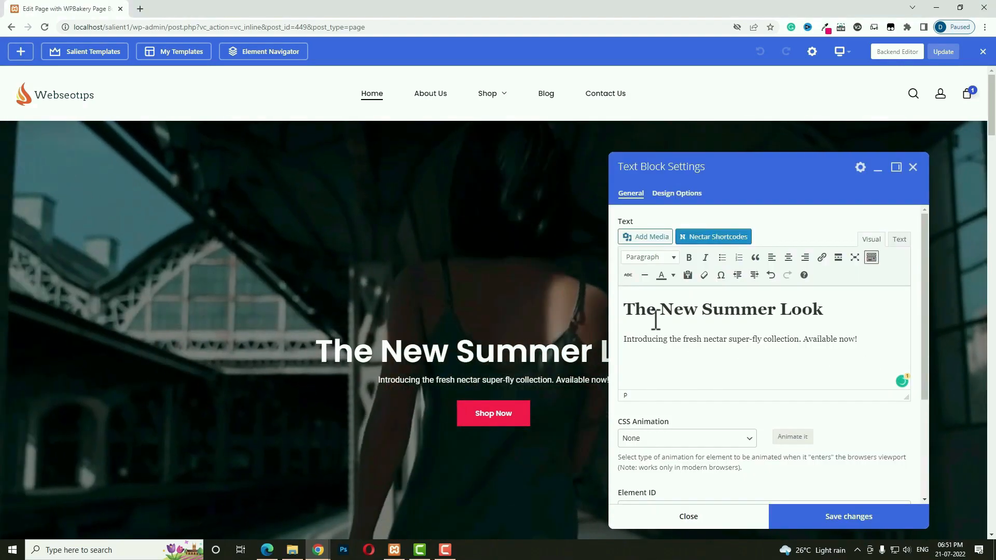
Replace 'The' with 'Brand' in the heading, save the change and close the settings.
{"action": "double_click", "coordinate": [640, 310]}
{"action": "type", "text": "Brand"}
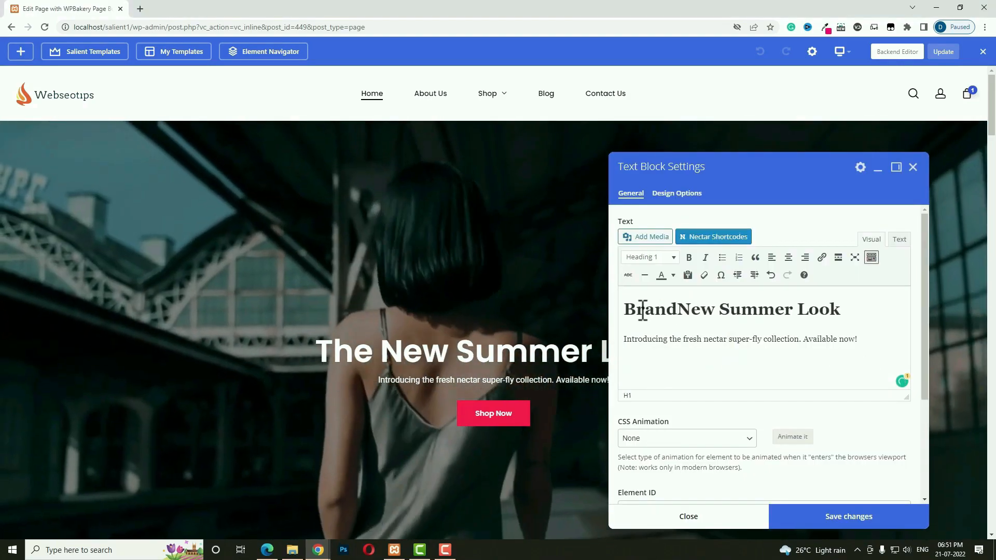
{"action": "left_click", "coordinate": [840, 524]}
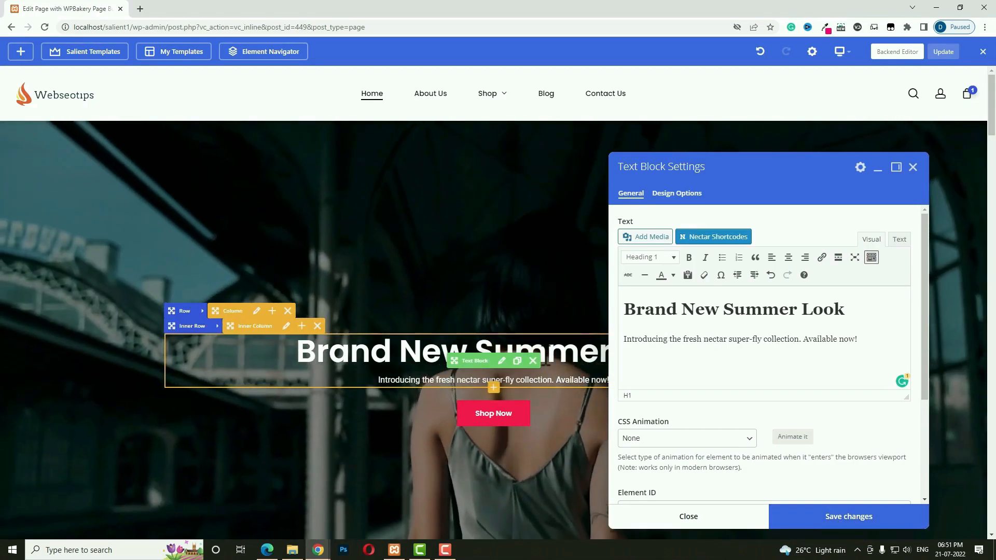
{"action": "left_click", "coordinate": [686, 515]}
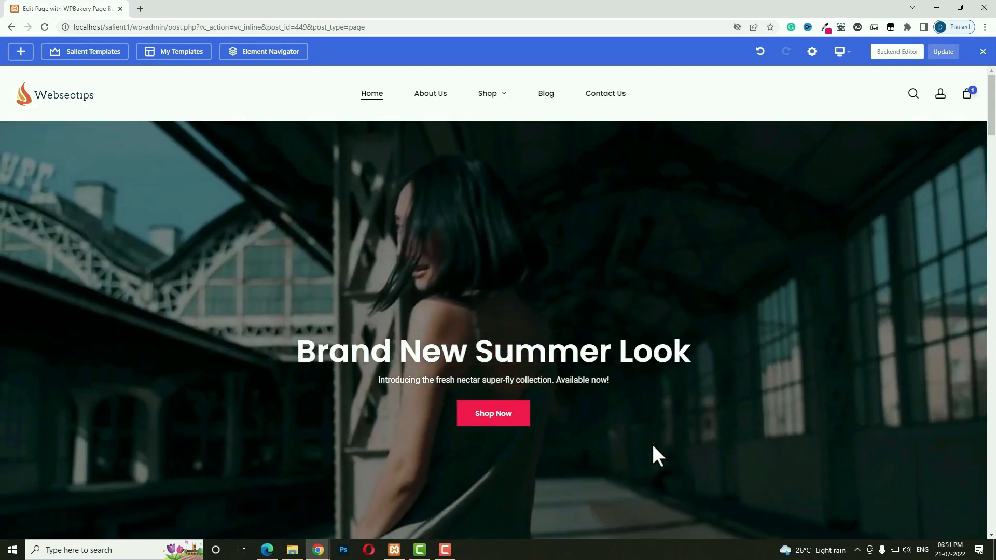
{"action": "scroll", "coordinate": [652, 444], "scroll_direction": "down", "scroll_amount": 2}
{"action": "scroll", "coordinate": [654, 447], "scroll_direction": "down", "scroll_amount": 2}
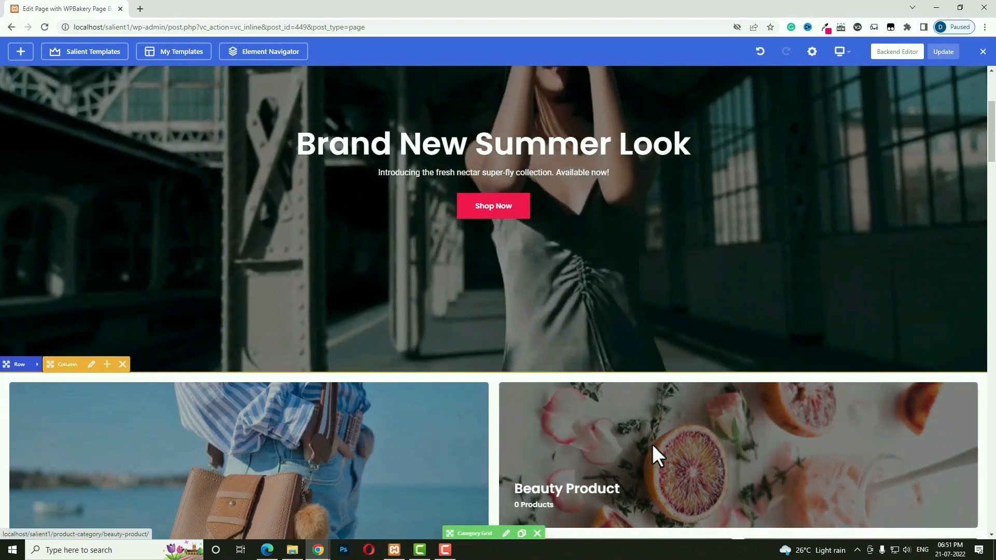
{"action": "scroll", "coordinate": [652, 444], "scroll_direction": "down", "scroll_amount": 4}
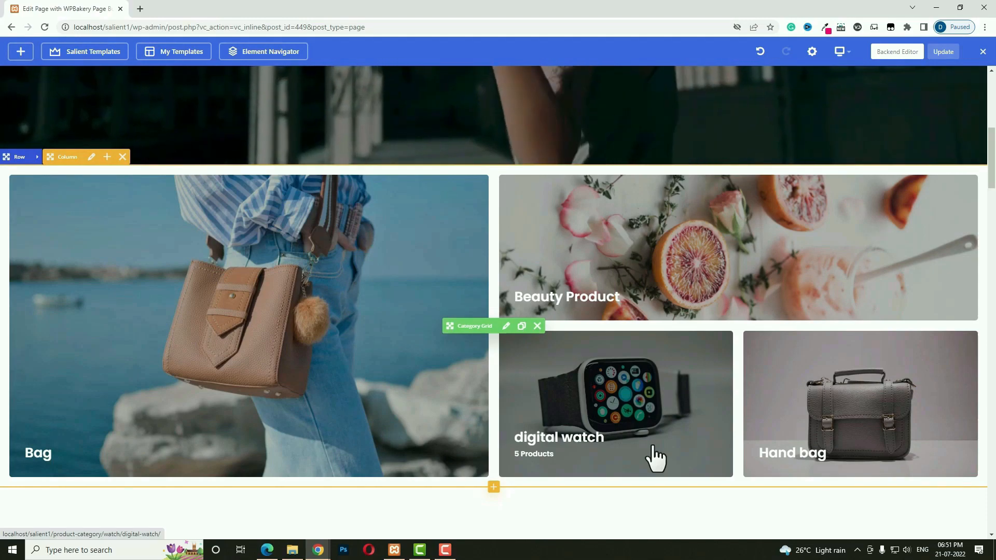
{"action": "scroll", "coordinate": [655, 457], "scroll_direction": "up", "scroll_amount": 6}
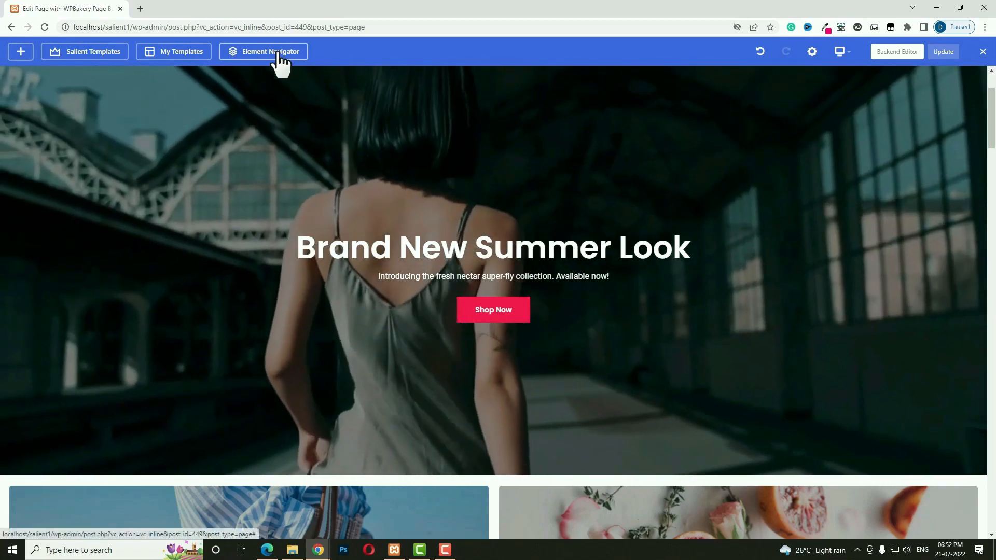
Inspect the page in the Element Navigator, expanding the second and third rows.
{"action": "left_click", "coordinate": [290, 54]}
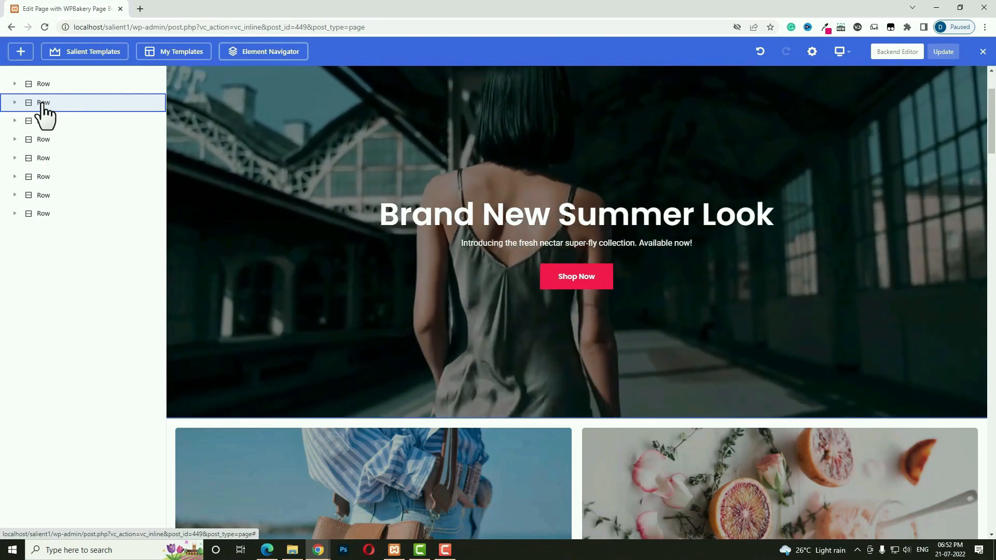
{"action": "left_click", "coordinate": [15, 102]}
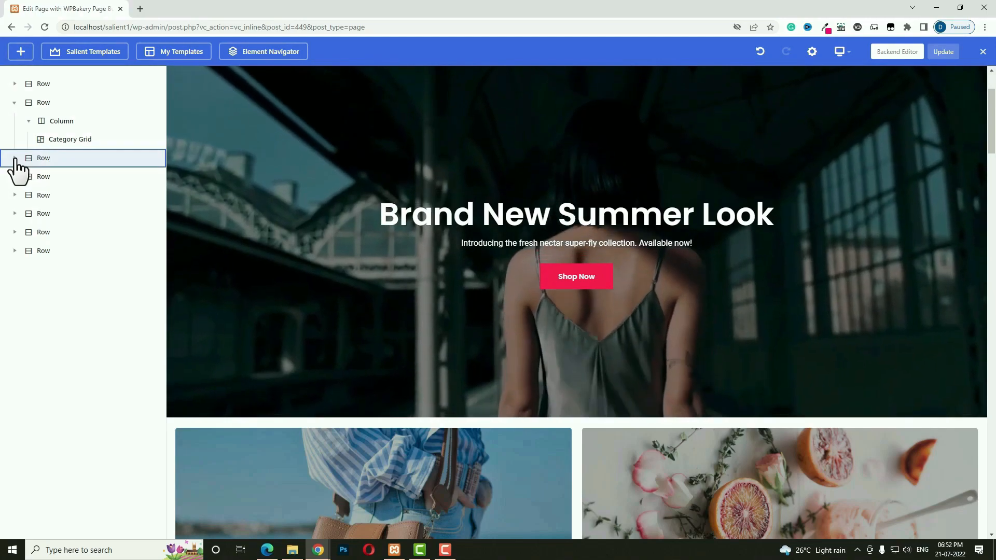
{"action": "left_click", "coordinate": [15, 157]}
{"action": "left_click", "coordinate": [14, 158]}
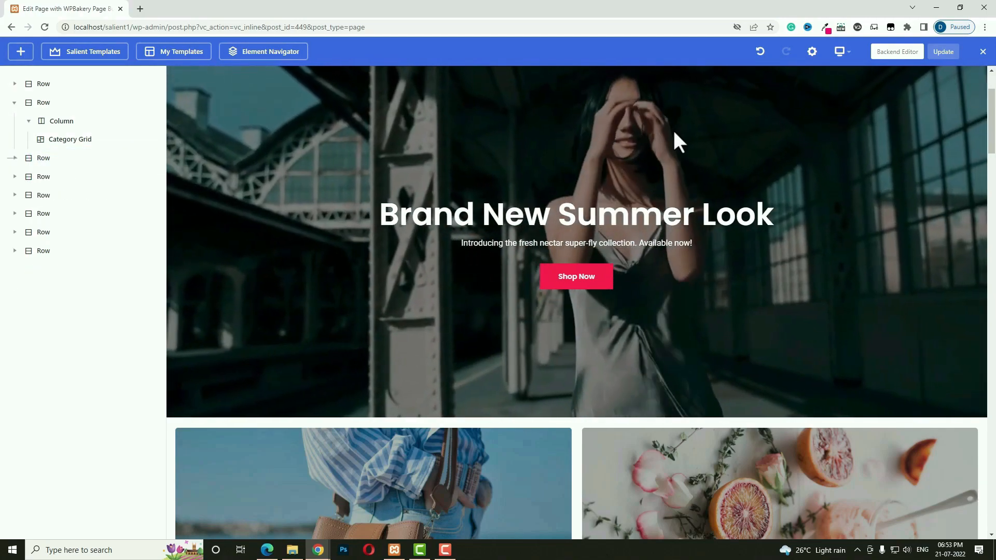
Preview the page at tablet and mobile widths, then return to desktop view.
{"action": "mouse_move", "coordinate": [842, 57]}
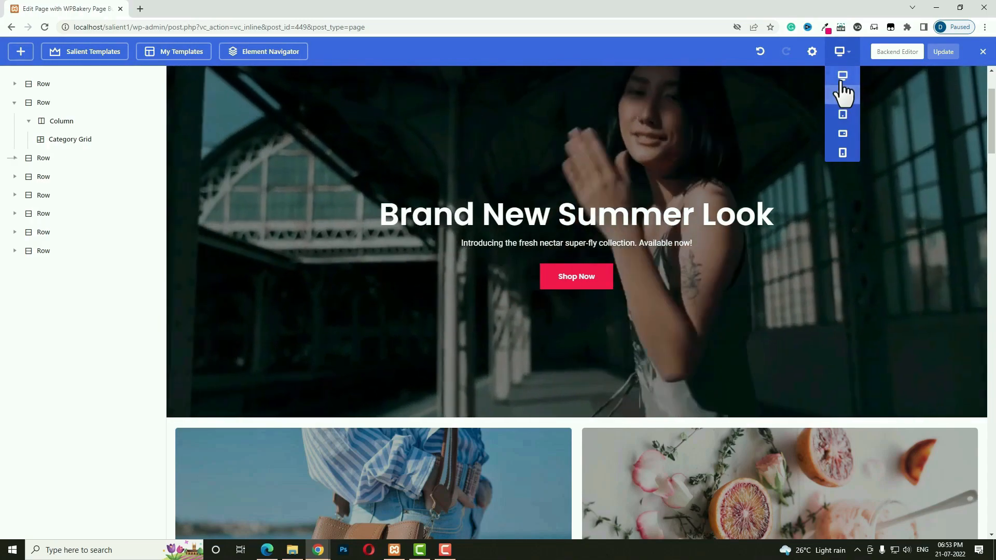
{"action": "left_click", "coordinate": [842, 114]}
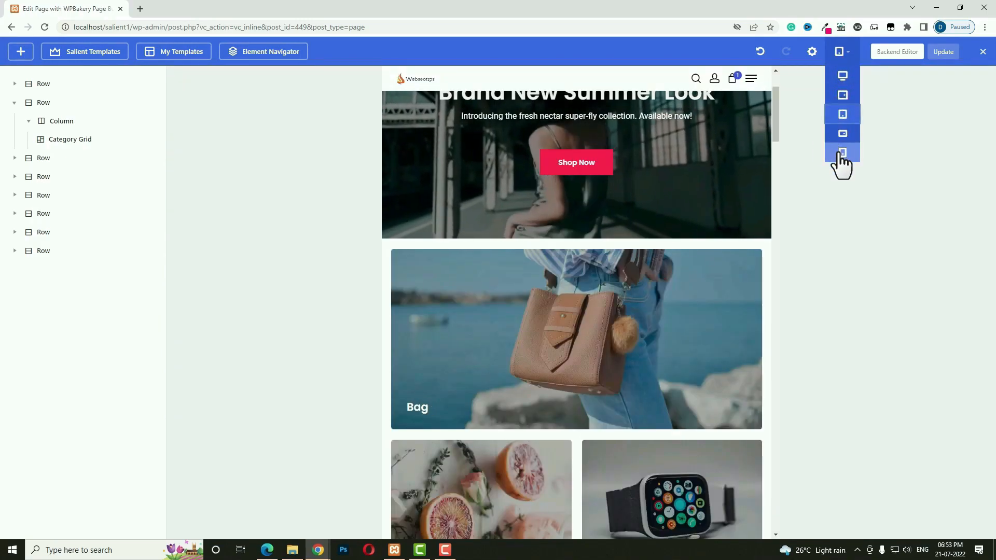
{"action": "left_click", "coordinate": [842, 153]}
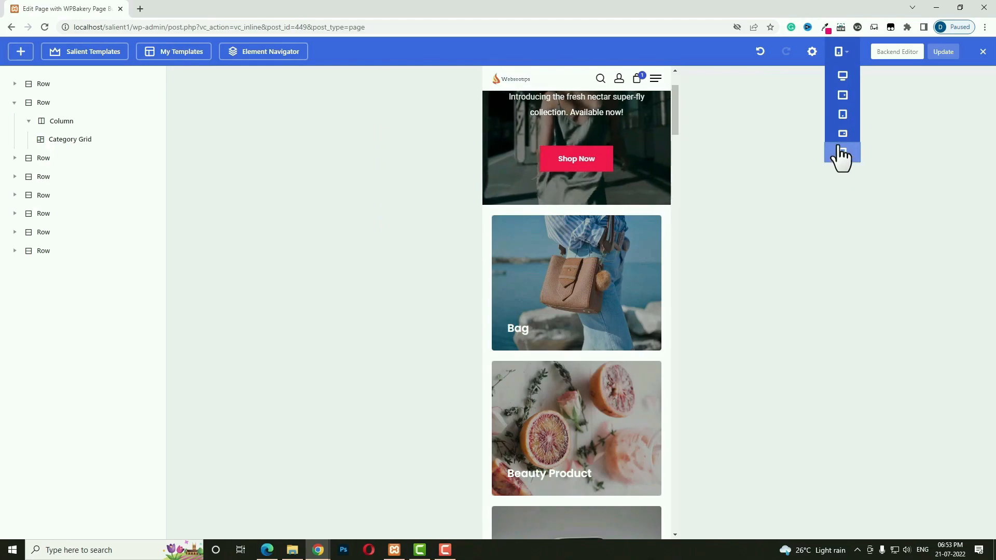
{"action": "left_click", "coordinate": [843, 76]}
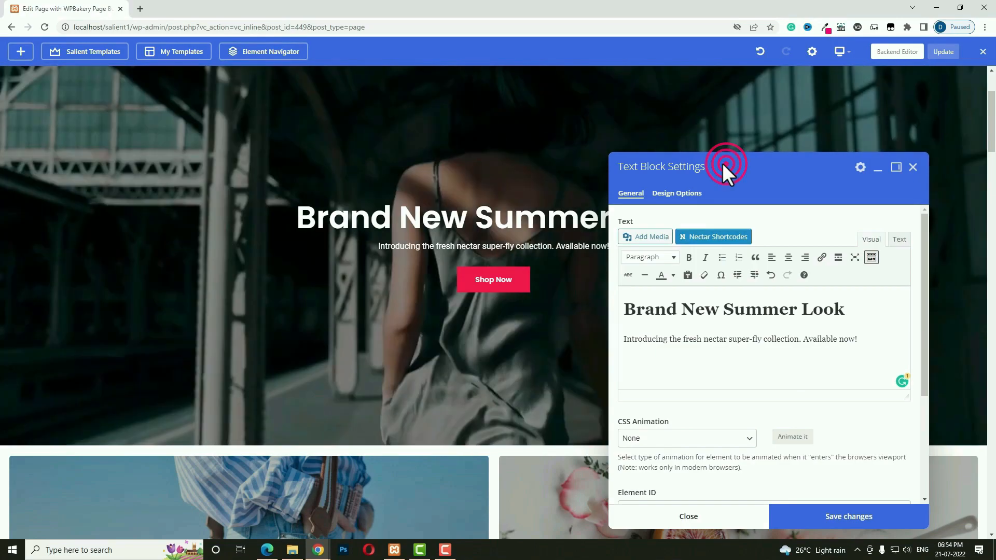
Move the Text Block Settings window and dock it as a side panel.
{"action": "left_click_drag", "start_coordinate": [722, 163], "coordinate": [658, 162]}
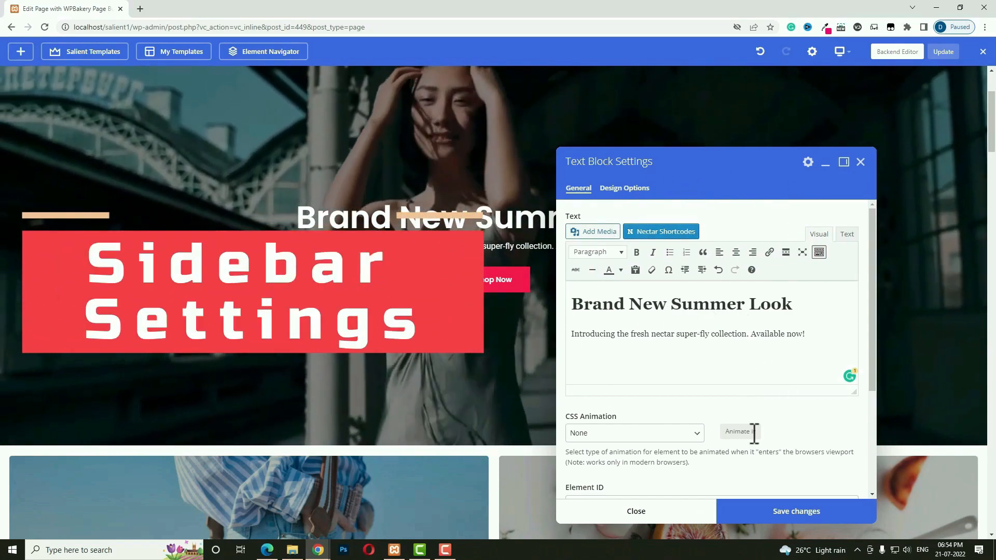
{"action": "left_click", "coordinate": [845, 163]}
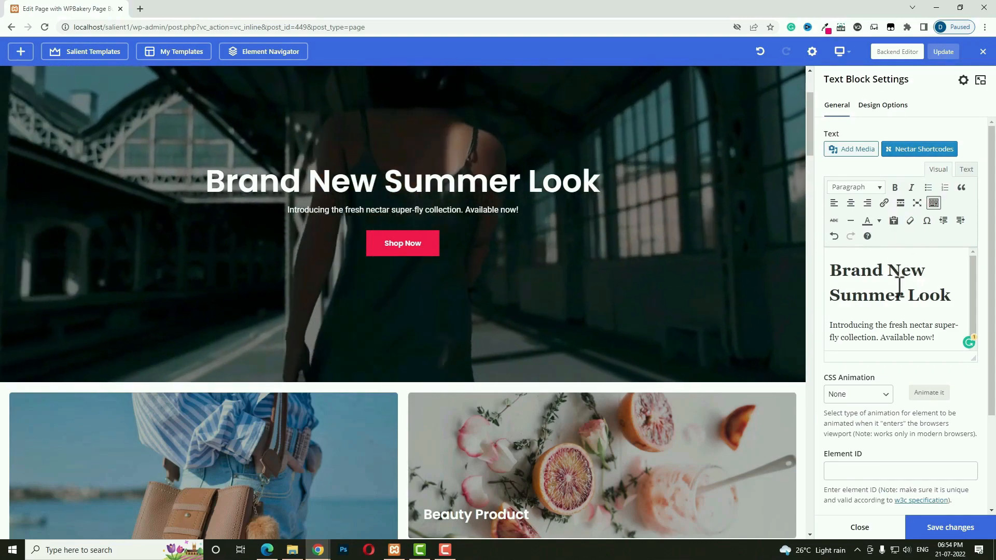
{"action": "scroll", "coordinate": [898, 337], "scroll_direction": "down", "scroll_amount": 1}
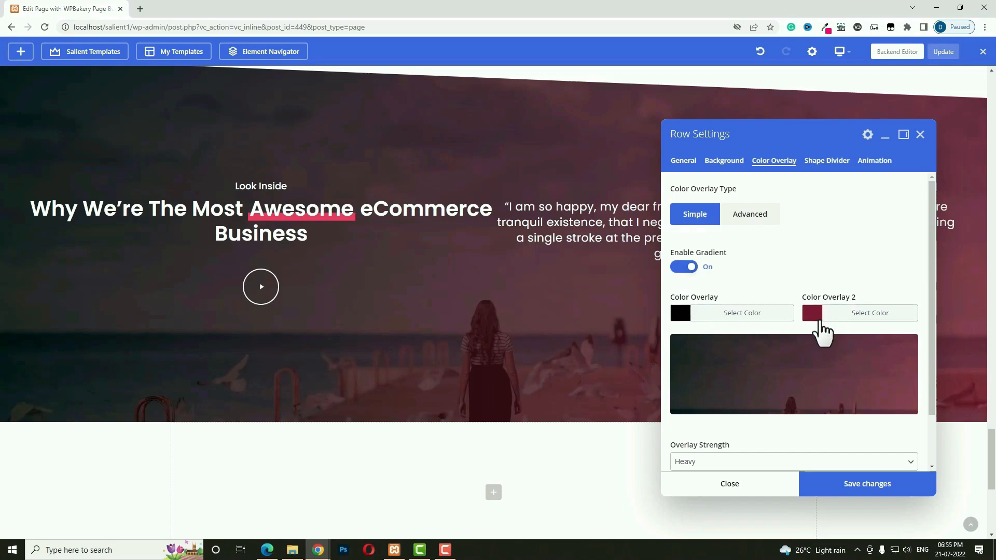
Set the row's first overlay colour to red and save.
{"action": "left_click", "coordinate": [687, 314]}
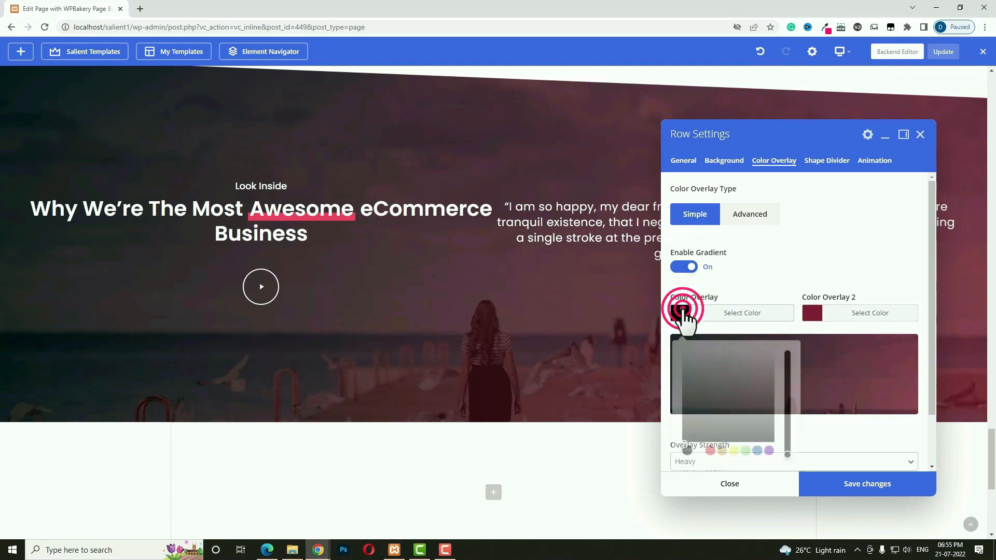
{"action": "left_click", "coordinate": [709, 444]}
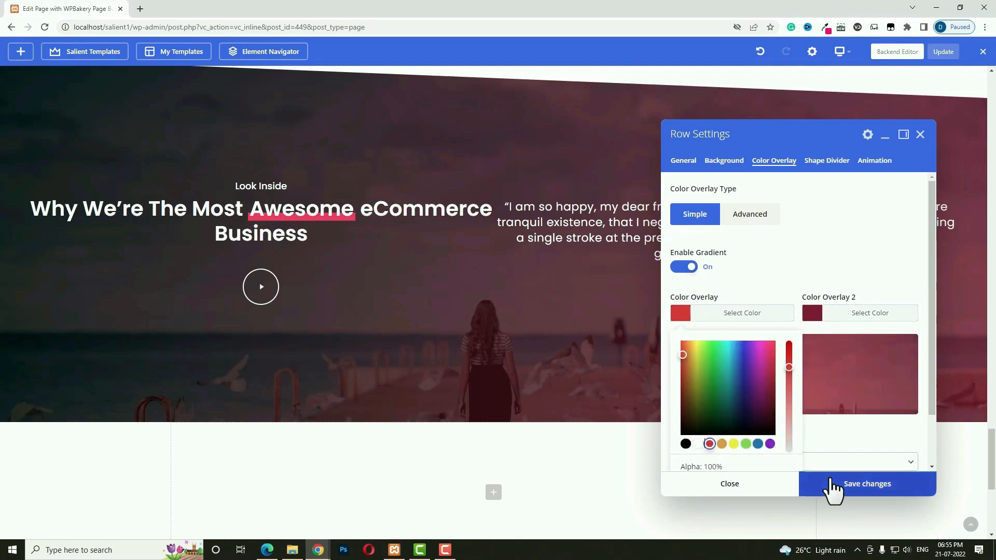
{"action": "left_click", "coordinate": [844, 482]}
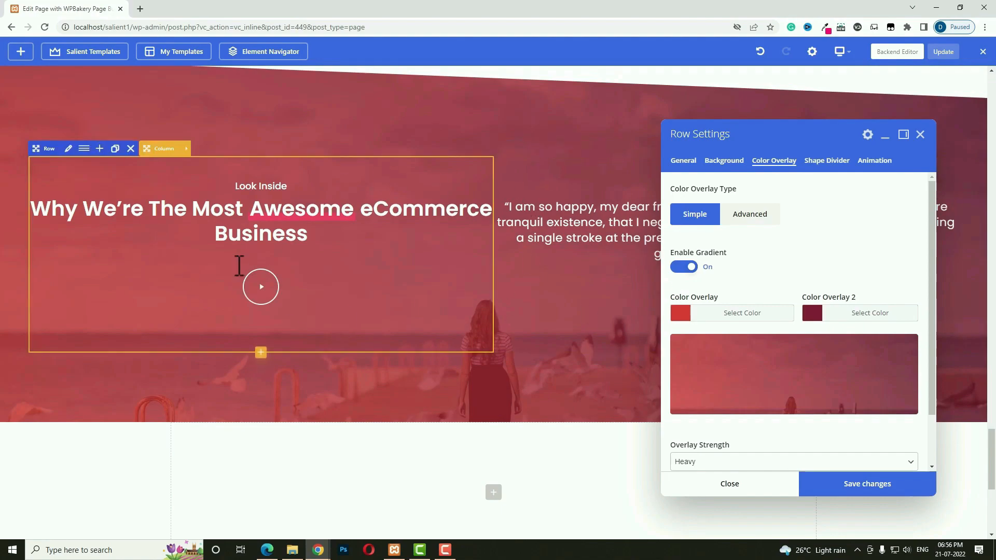
Change the first overlay colour back to black and save the gradient.
{"action": "left_click", "coordinate": [724, 253]}
{"action": "left_click", "coordinate": [683, 313]}
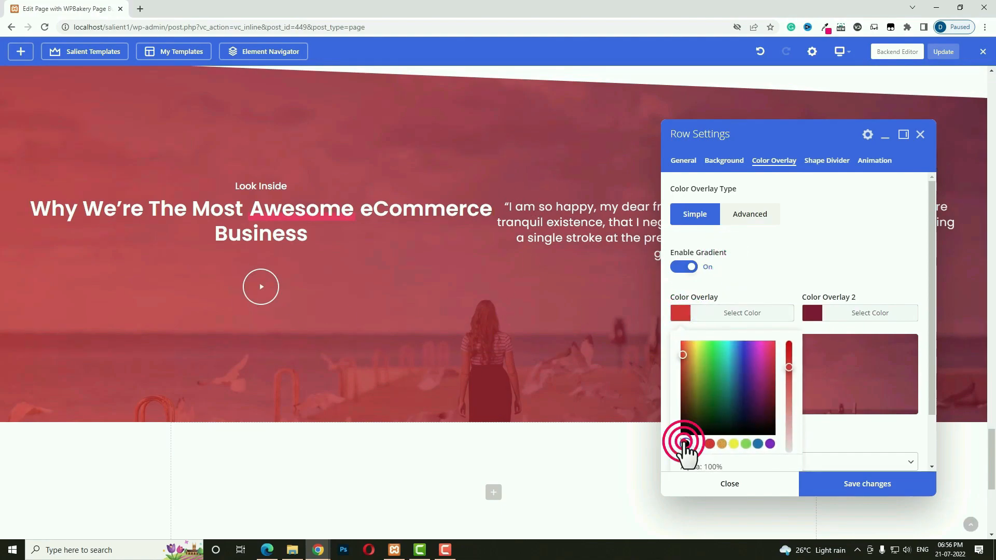
{"action": "left_click", "coordinate": [686, 443]}
{"action": "left_click", "coordinate": [838, 483]}
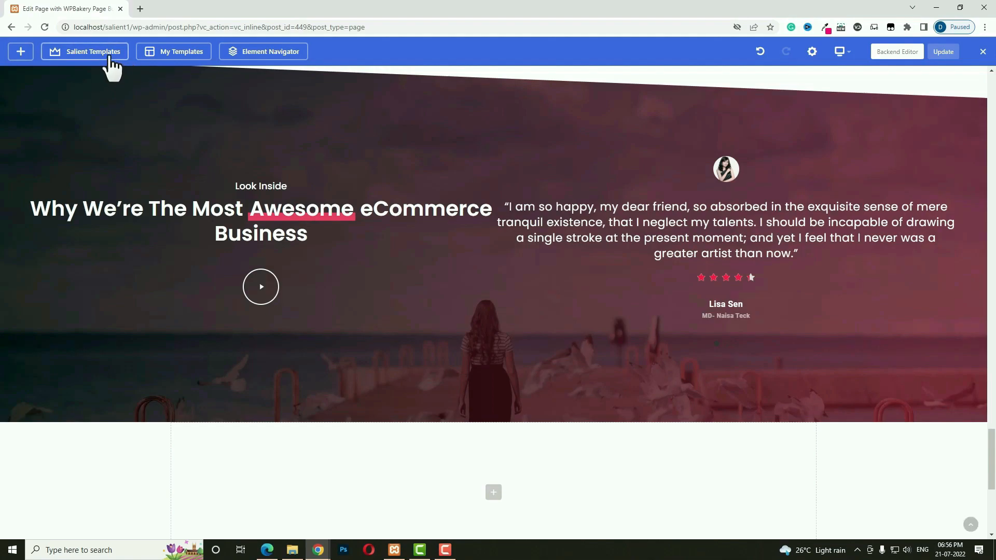
Open Salient Templates and scroll through the Salient Studio template grid.
{"action": "left_click", "coordinate": [110, 56]}
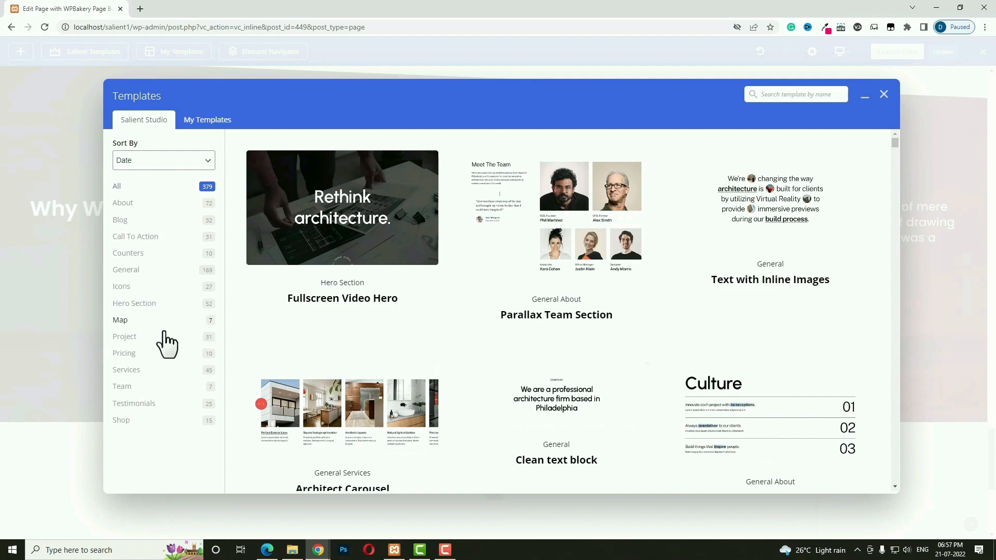
{"action": "scroll", "coordinate": [438, 354], "scroll_direction": "down", "scroll_amount": 5}
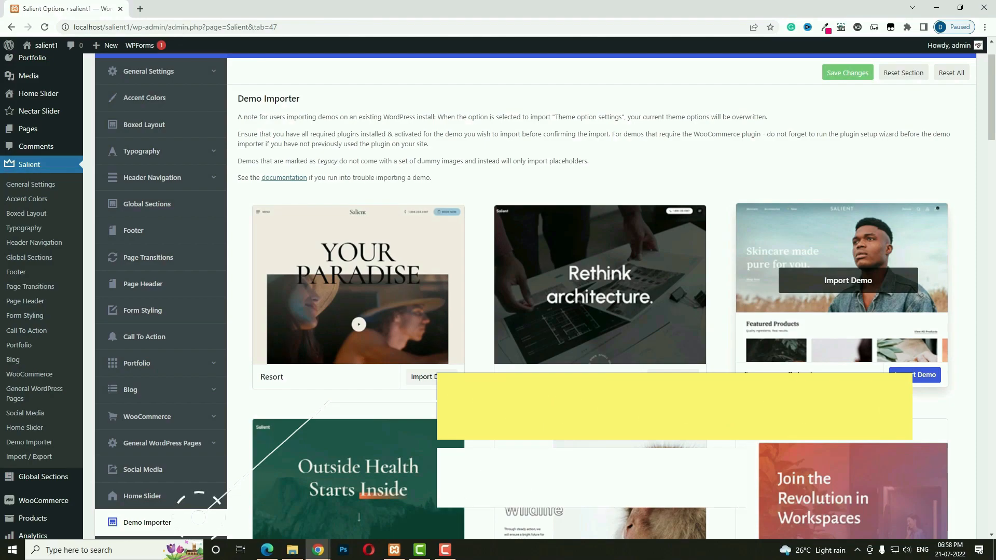
Start and cancel the Nonprofit demo import, then open the Portfolio Single Project settings.
{"action": "scroll", "coordinate": [729, 395], "scroll_direction": "down", "scroll_amount": 1}
{"action": "scroll", "coordinate": [768, 379], "scroll_direction": "down", "scroll_amount": 2}
{"action": "scroll", "coordinate": [767, 382], "scroll_direction": "down", "scroll_amount": 2}
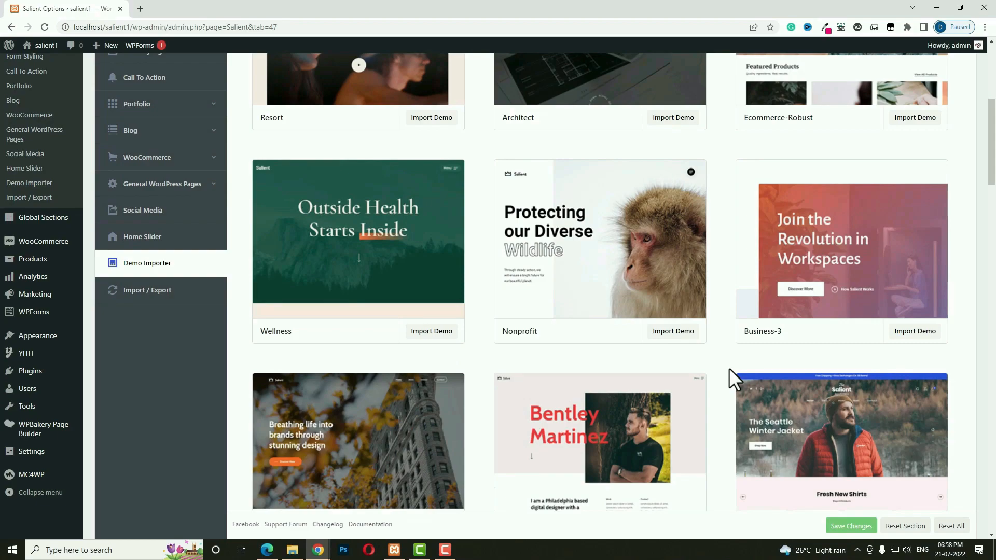
{"action": "scroll", "coordinate": [729, 368], "scroll_direction": "down", "scroll_amount": 2}
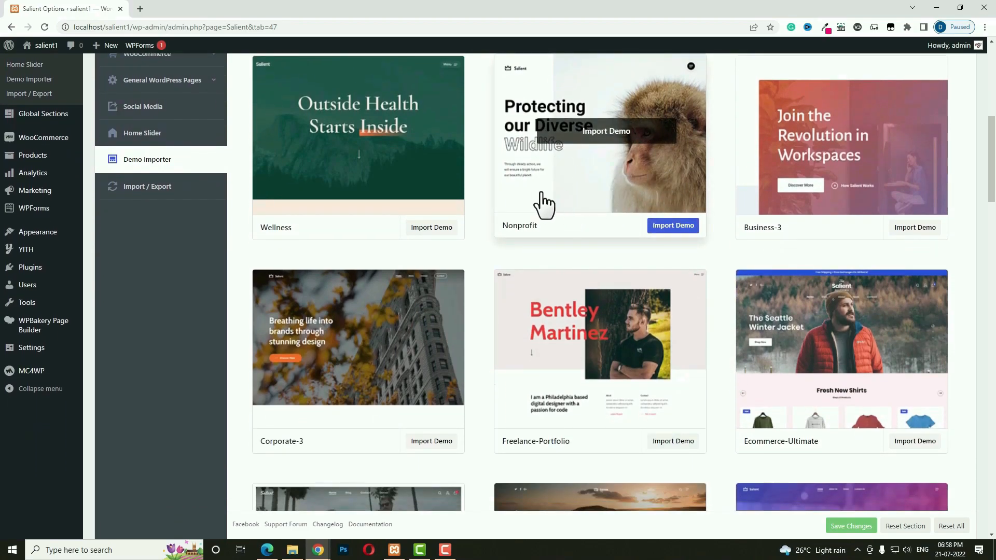
{"action": "left_click", "coordinate": [674, 226]}
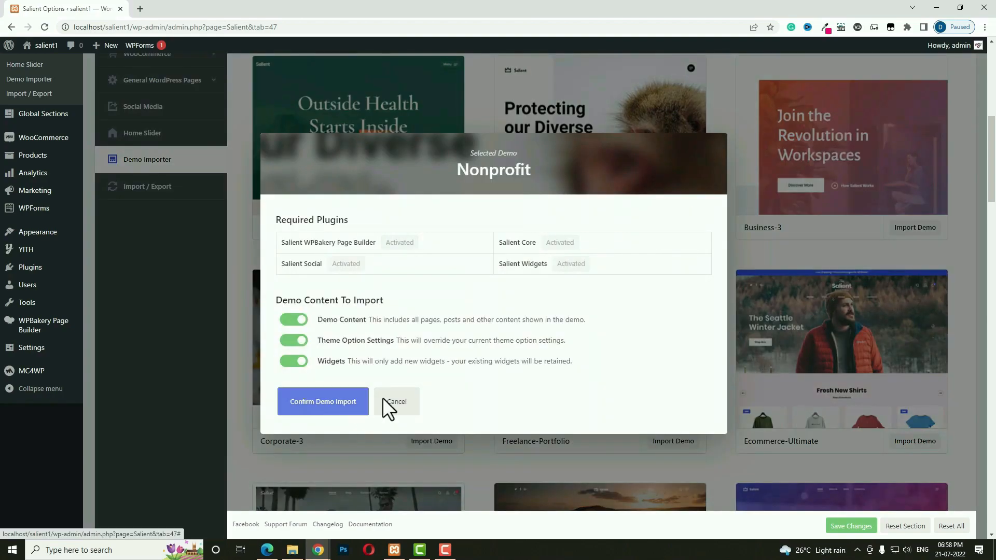
{"action": "left_click", "coordinate": [332, 400]}
{"action": "left_click", "coordinate": [397, 402]}
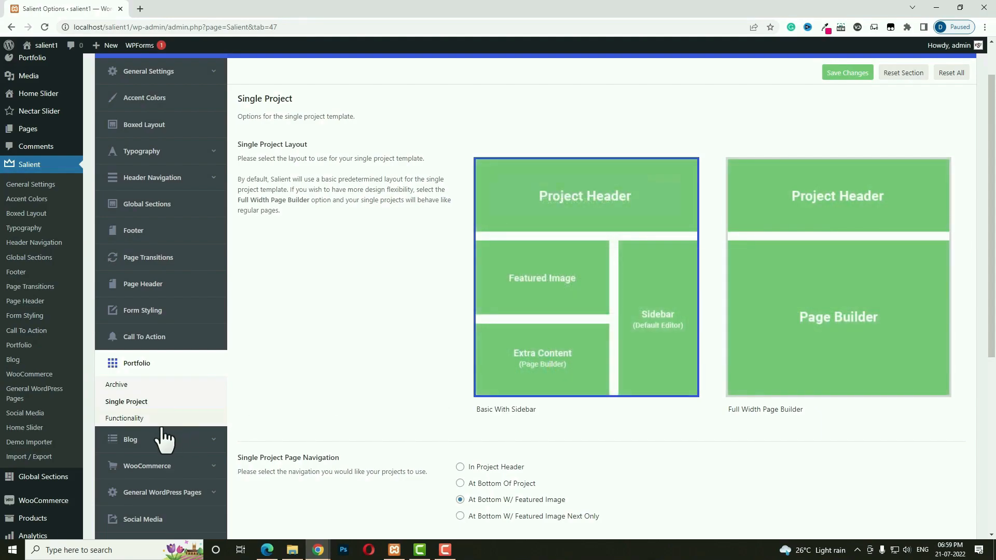
Review the Blog Type options under Blog > Styling, then switch to the live preview page.
{"action": "left_click", "coordinate": [150, 446]}
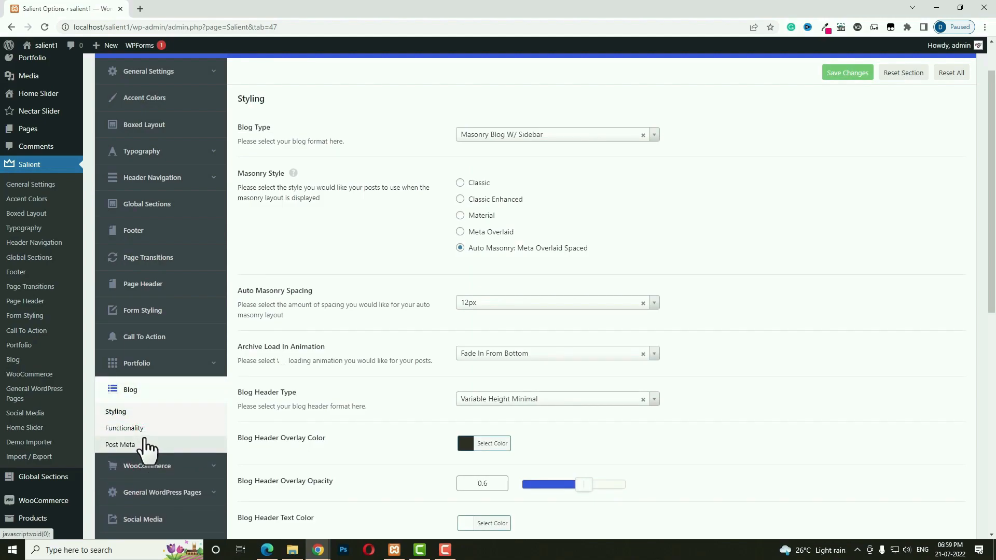
{"action": "left_click", "coordinate": [558, 135]}
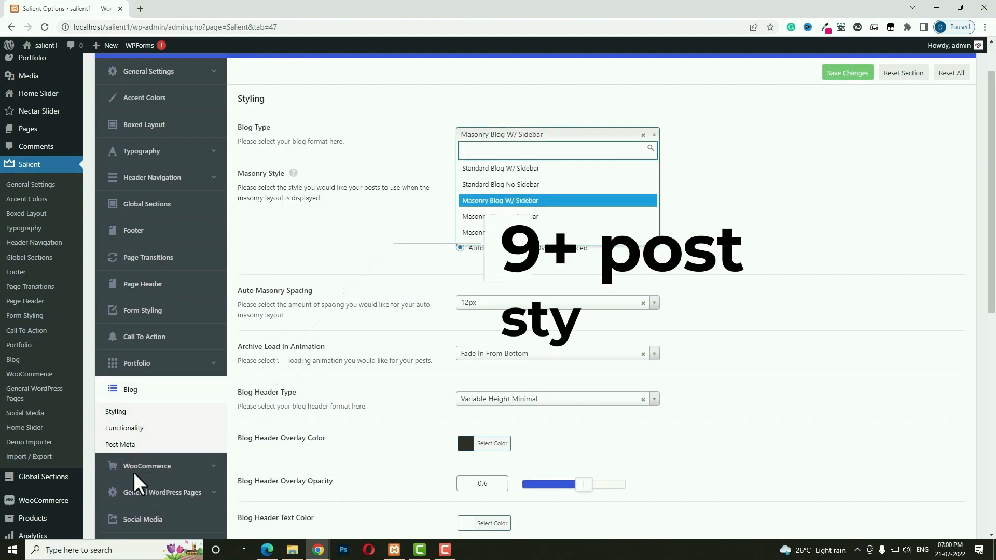
{"action": "scroll", "coordinate": [566, 211], "scroll_direction": "down", "scroll_amount": 1}
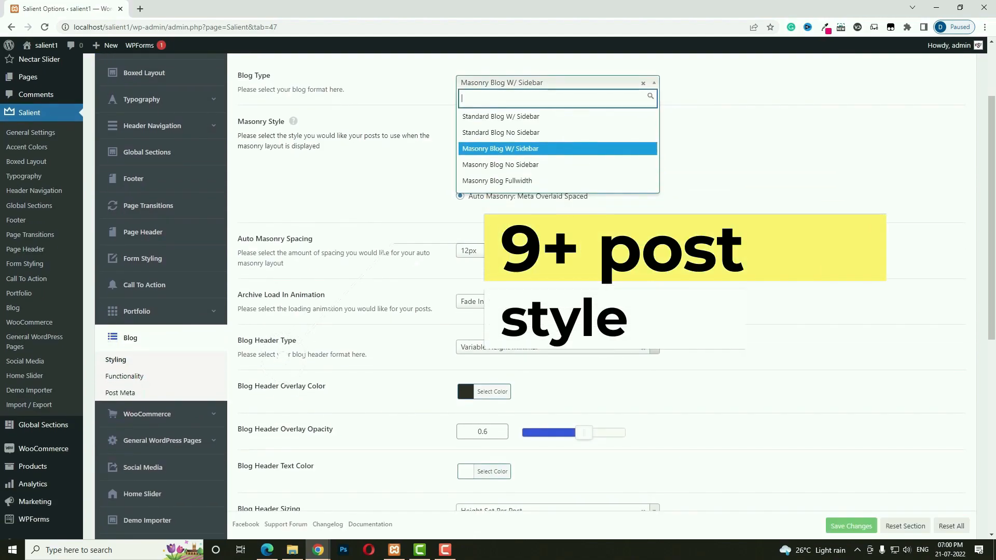
{"action": "scroll", "coordinate": [518, 233], "scroll_direction": "up", "scroll_amount": 1}
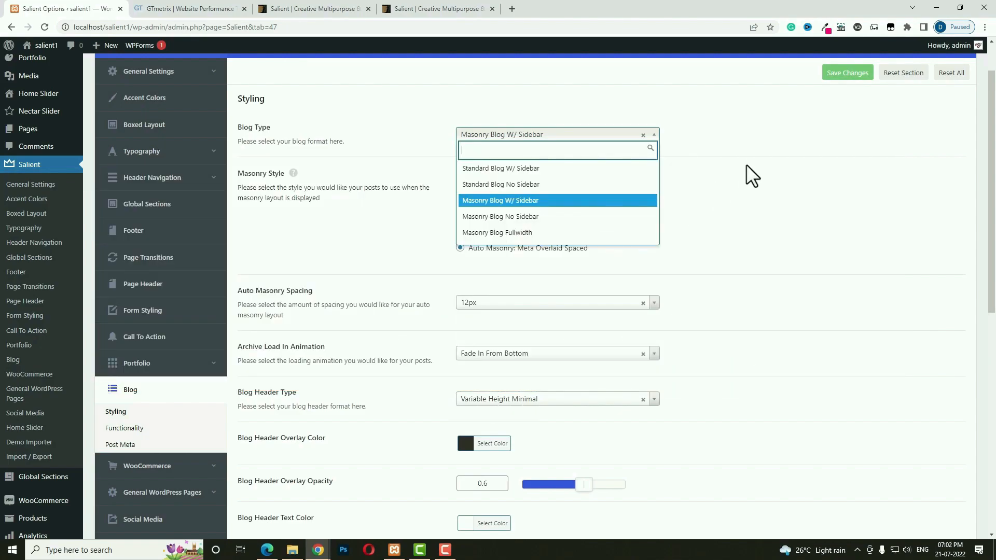
{"action": "left_click", "coordinate": [485, 9]}
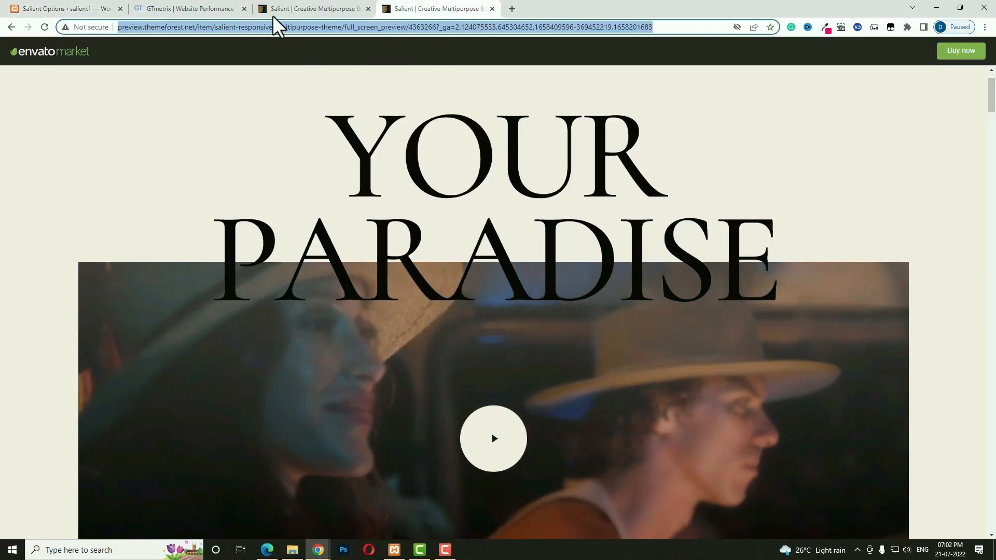
Speed-test the preview URL in GTmetrix and PageSpeed Insights.
{"action": "left_click", "coordinate": [186, 6]}
{"action": "left_click", "coordinate": [204, 254]}
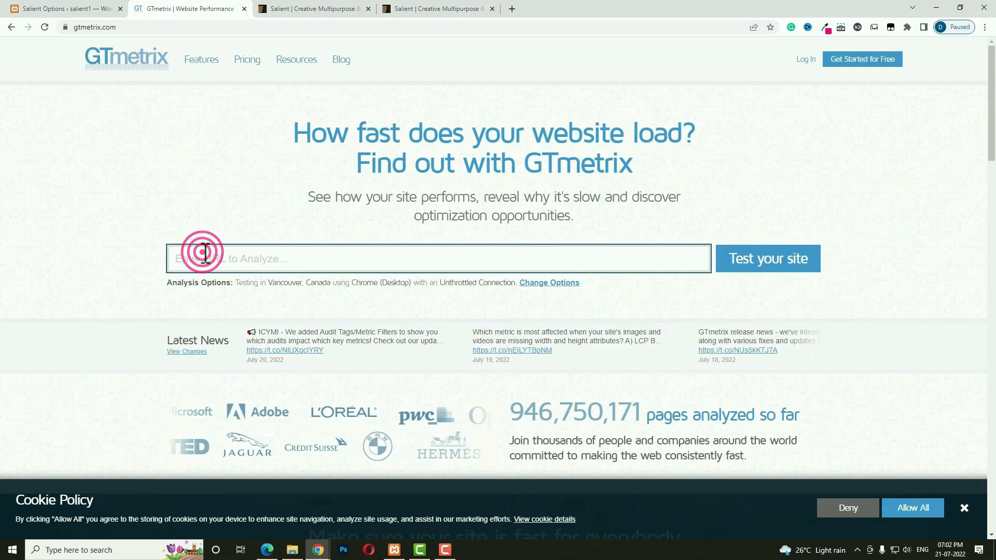
{"action": "key", "text": "ctrl+v"}
{"action": "left_click", "coordinate": [754, 272]}
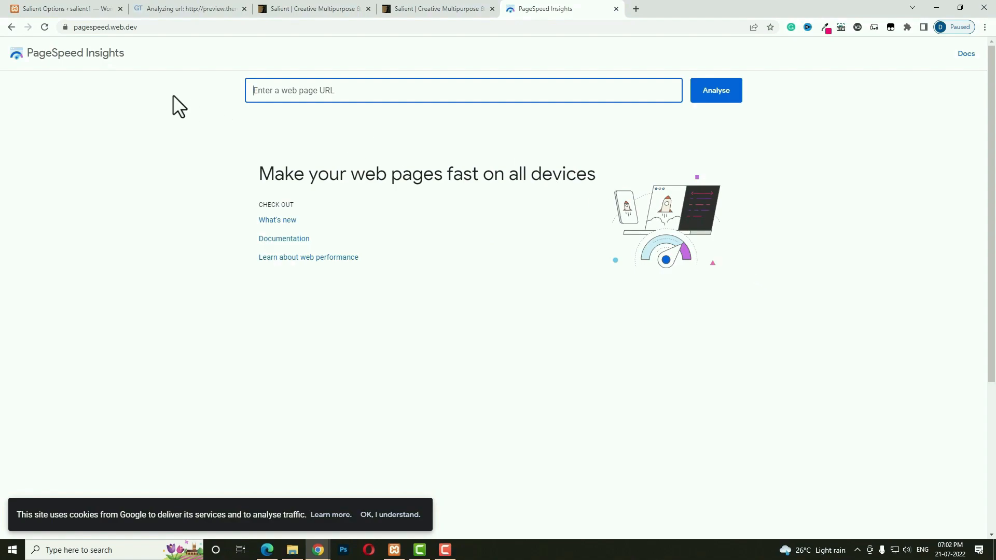
{"action": "key", "text": "ctrl+v"}
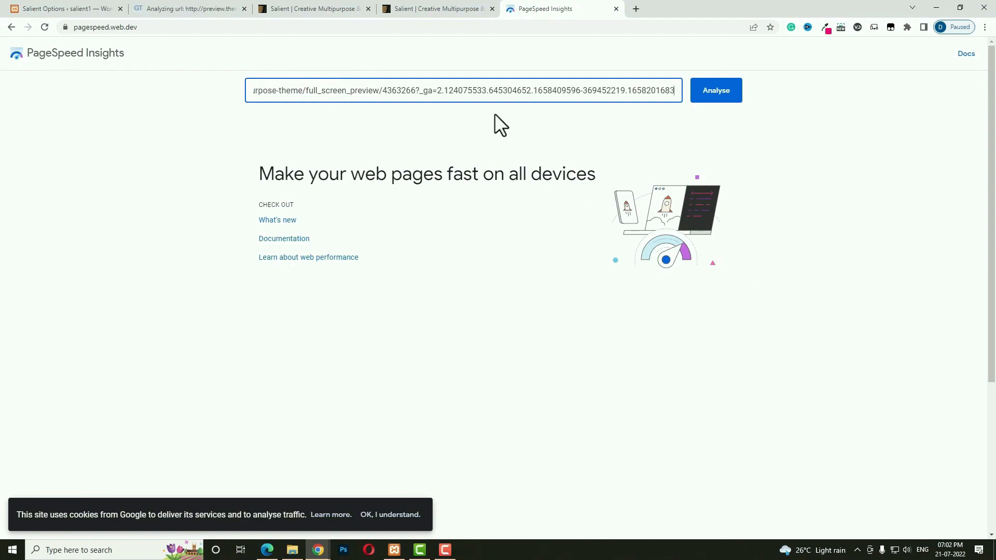
{"action": "left_click", "coordinate": [726, 106]}
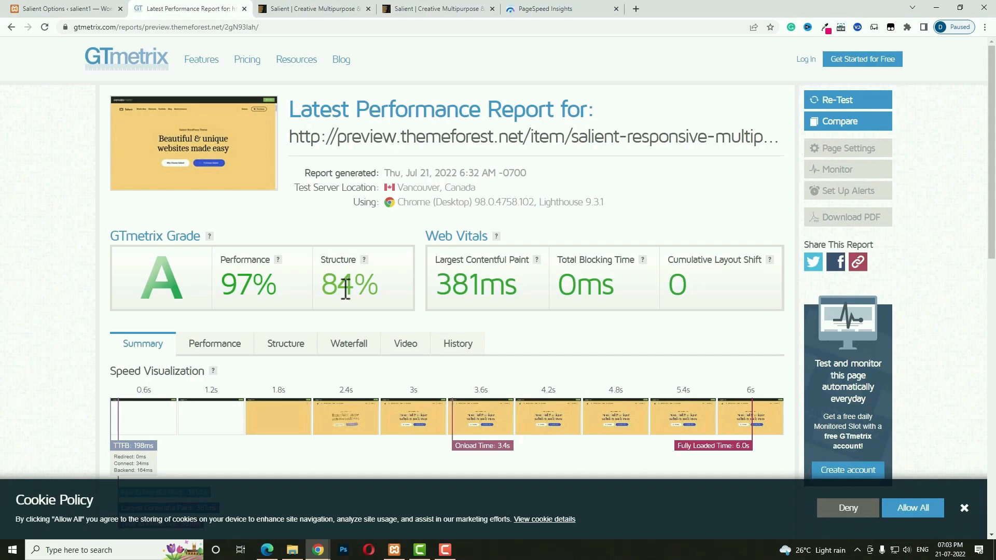
Check the preview page's desktop Performance score of 91 in PageSpeed Insights, then return to Salient Options.
{"action": "key", "text": "ctrl+5"}
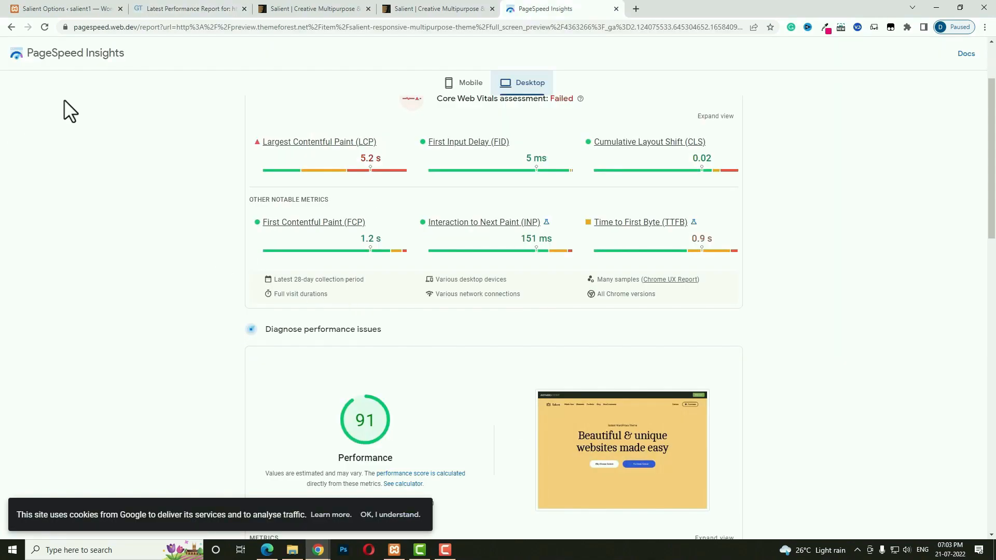
{"action": "scroll", "coordinate": [558, 310], "scroll_direction": "down", "scroll_amount": 2}
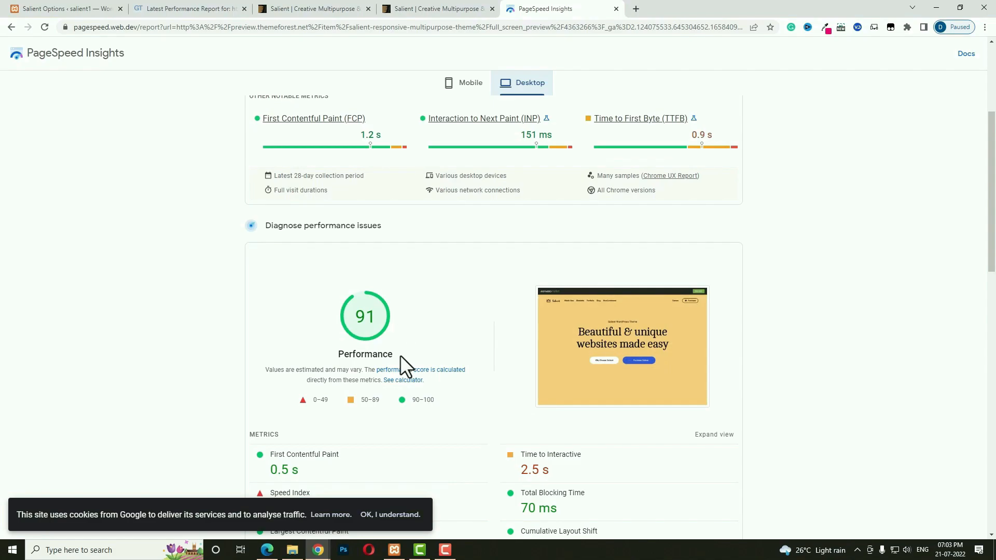
{"action": "key", "text": "ctrl+1"}
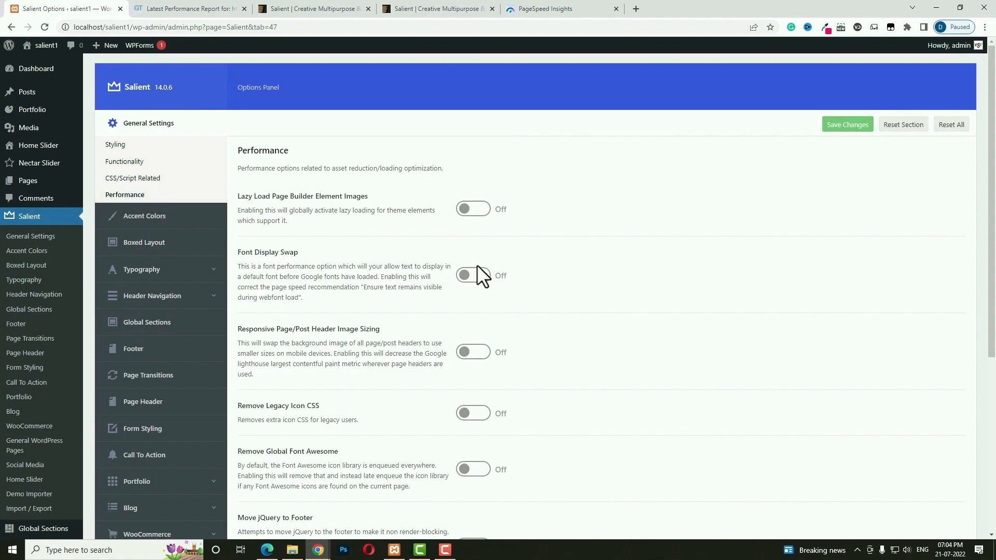
Scroll through Salient's General Settings > Performance options, such as Lazy Load and Font Display Swap.
{"action": "scroll", "coordinate": [477, 270], "scroll_direction": "down", "scroll_amount": 3}
{"action": "scroll", "coordinate": [477, 271], "scroll_direction": "down", "scroll_amount": 3}
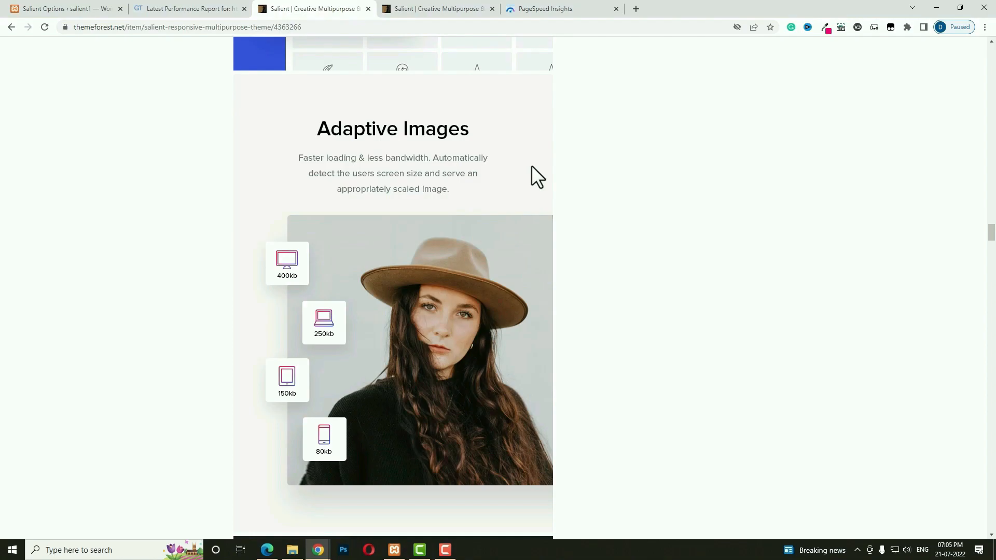
Browse Salient's store features on ThemeForest, preview the local Lidice Hand Bag quick view, and return to Salient Options.
{"action": "scroll", "coordinate": [532, 166], "scroll_direction": "down", "scroll_amount": 10}
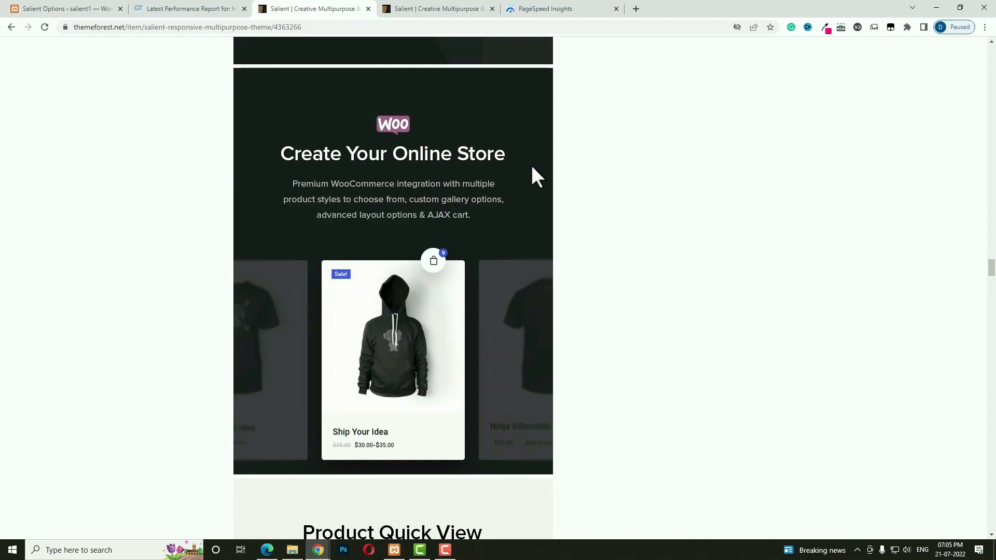
{"action": "key", "text": "alt+Tab"}
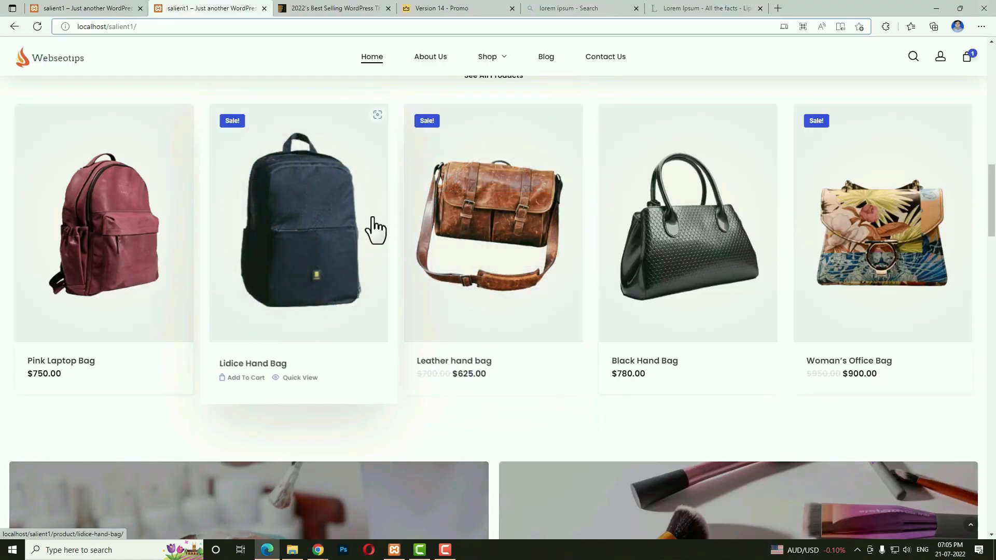
{"action": "left_click", "coordinate": [309, 378]}
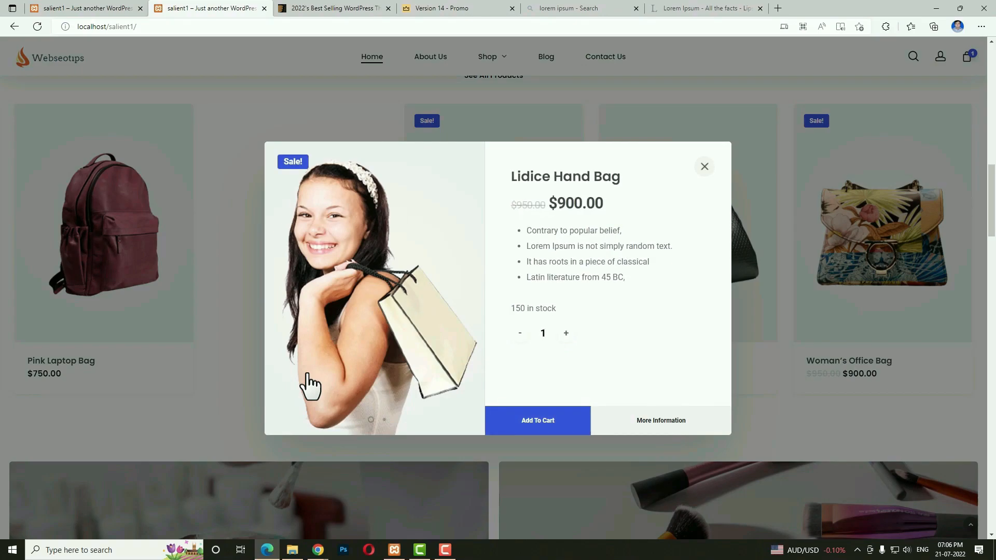
{"action": "key", "text": "alt+Tab"}
{"action": "scroll", "coordinate": [595, 306], "scroll_direction": "down", "scroll_amount": 3}
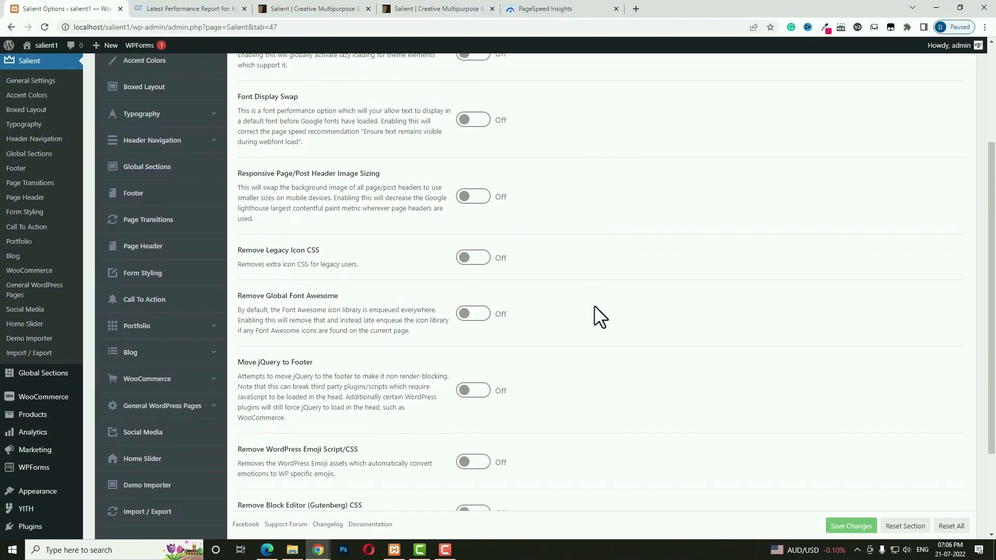
Scroll back up through Salient's Performance options.
{"action": "scroll", "coordinate": [595, 307], "scroll_direction": "up", "scroll_amount": 1}
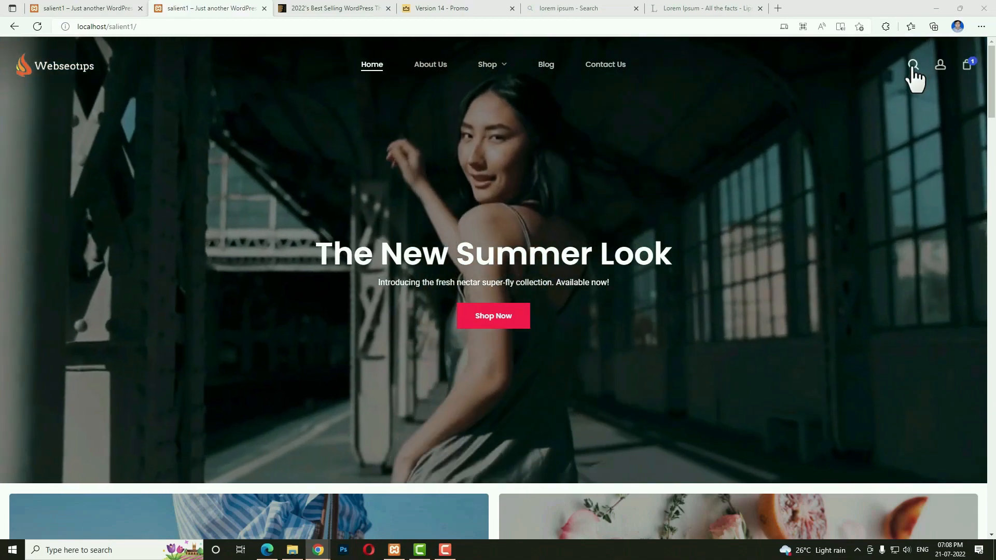
{"action": "left_click", "coordinate": [913, 65]}
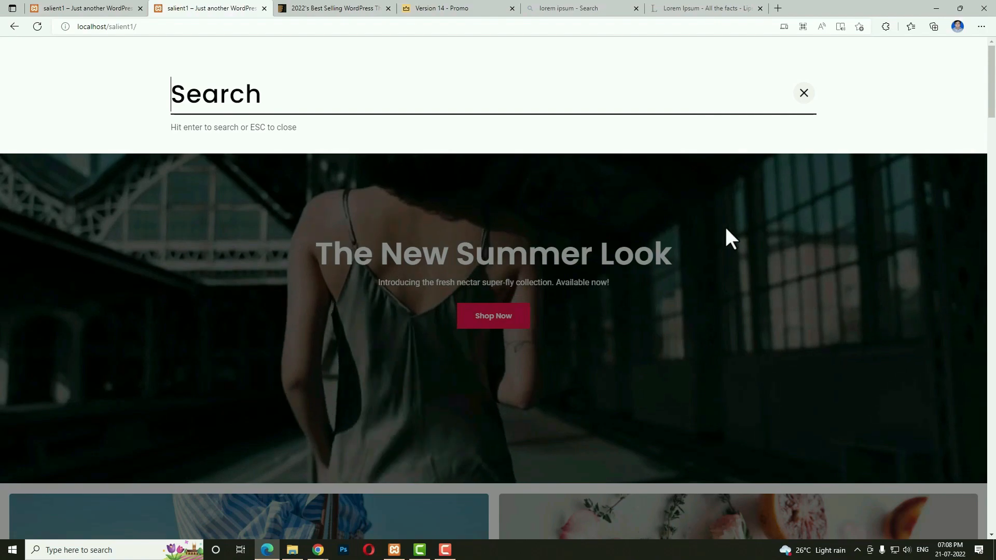
{"action": "left_click", "coordinate": [729, 254]}
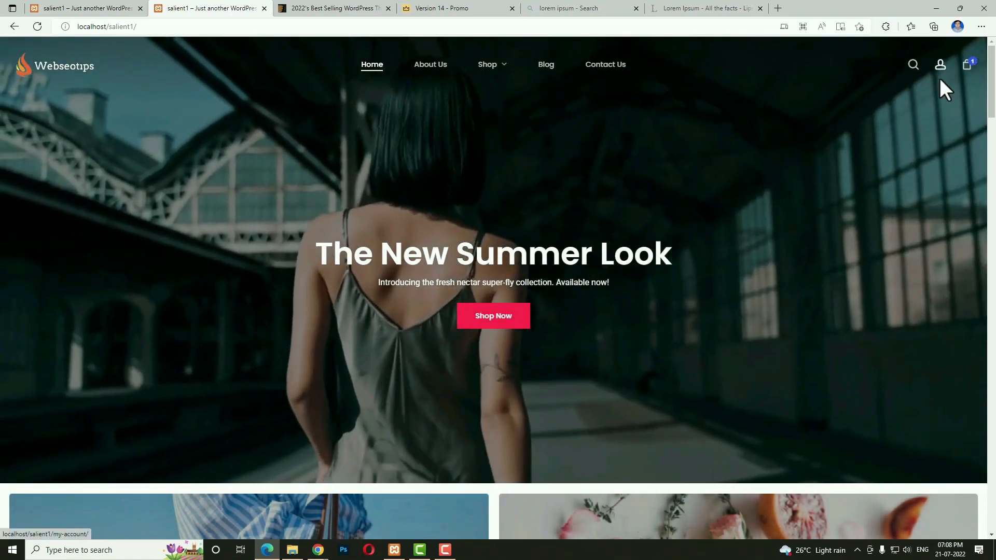
{"action": "mouse_move", "coordinate": [968, 68]}
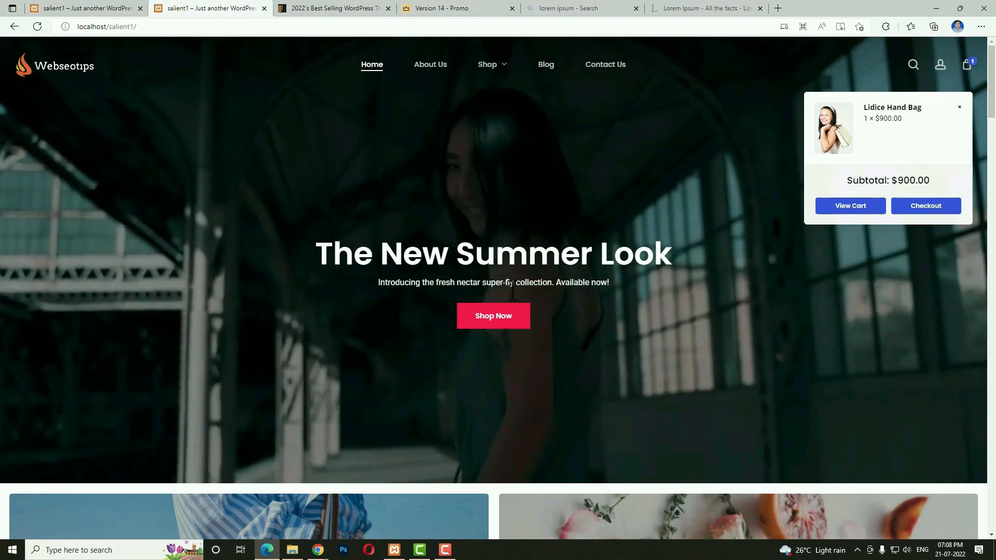
{"action": "left_click", "coordinate": [540, 283]}
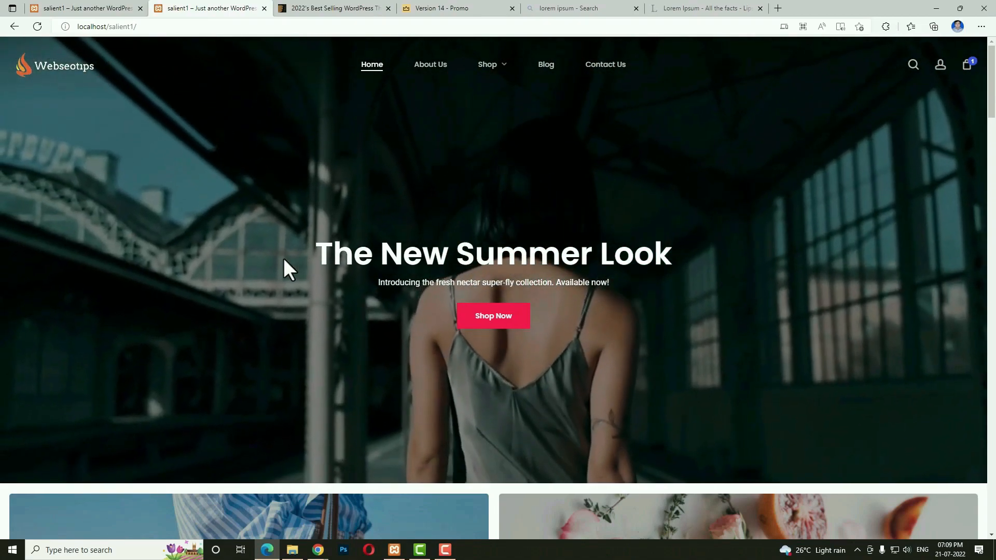
{"action": "left_click_drag", "start_coordinate": [317, 257], "coordinate": [634, 258]}
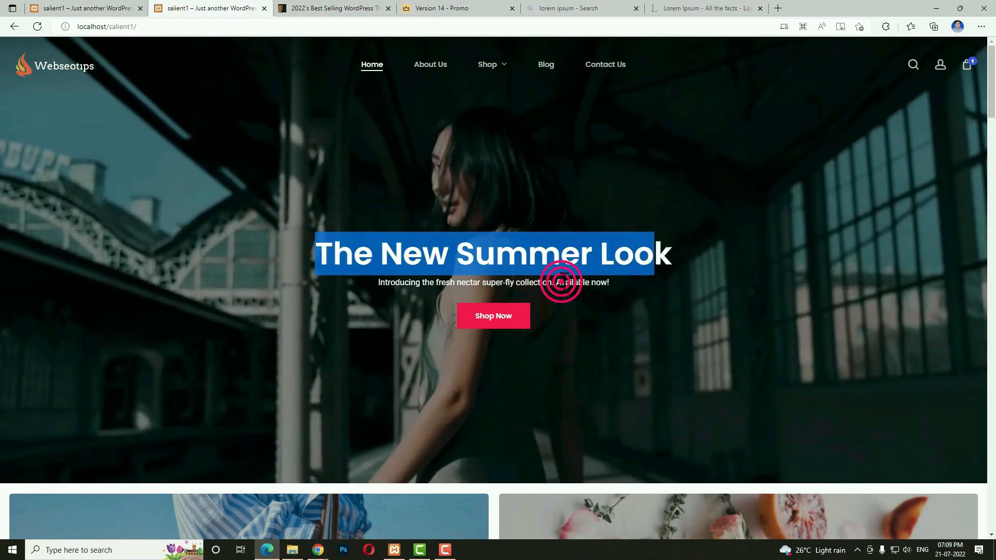
{"action": "double_click", "coordinate": [561, 281]}
{"action": "scroll", "coordinate": [296, 322], "scroll_direction": "down", "scroll_amount": 7}
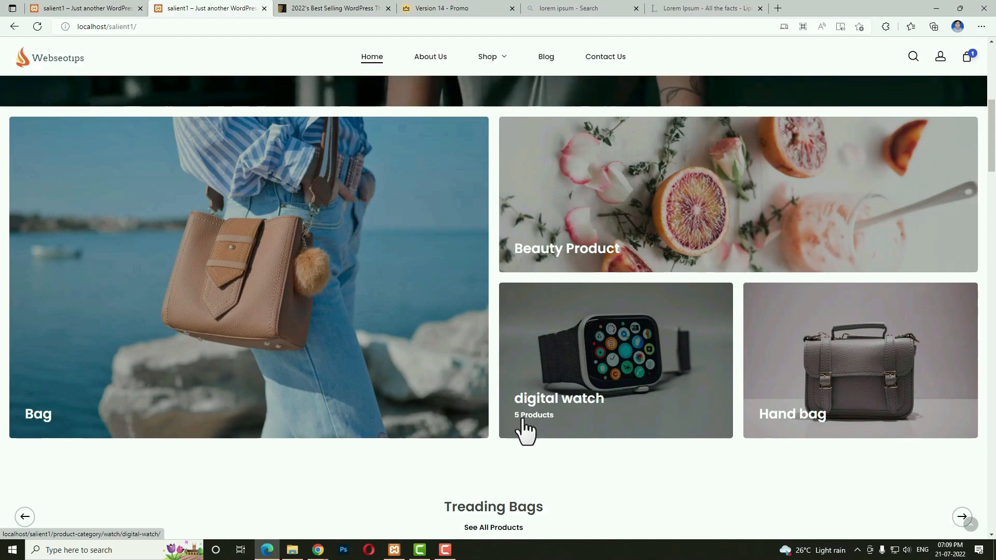
{"action": "left_click", "coordinate": [580, 413]}
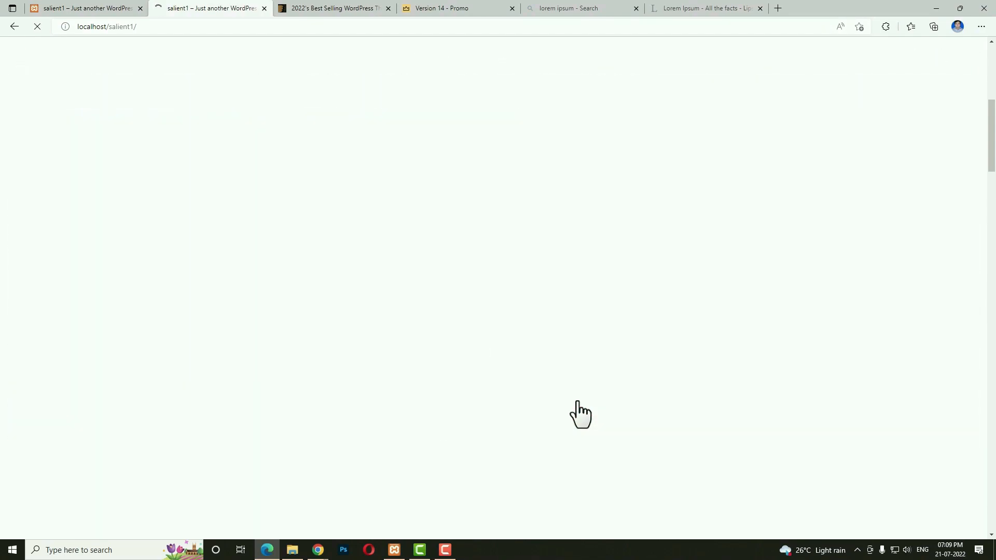
{"action": "mouse_move", "coordinate": [645, 386]}
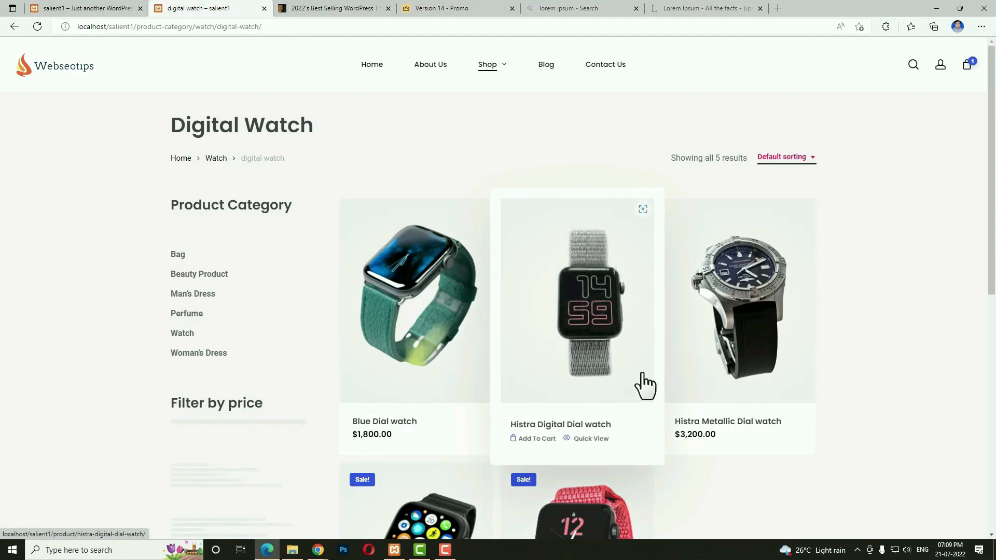
{"action": "scroll", "coordinate": [646, 386], "scroll_direction": "down", "scroll_amount": 10}
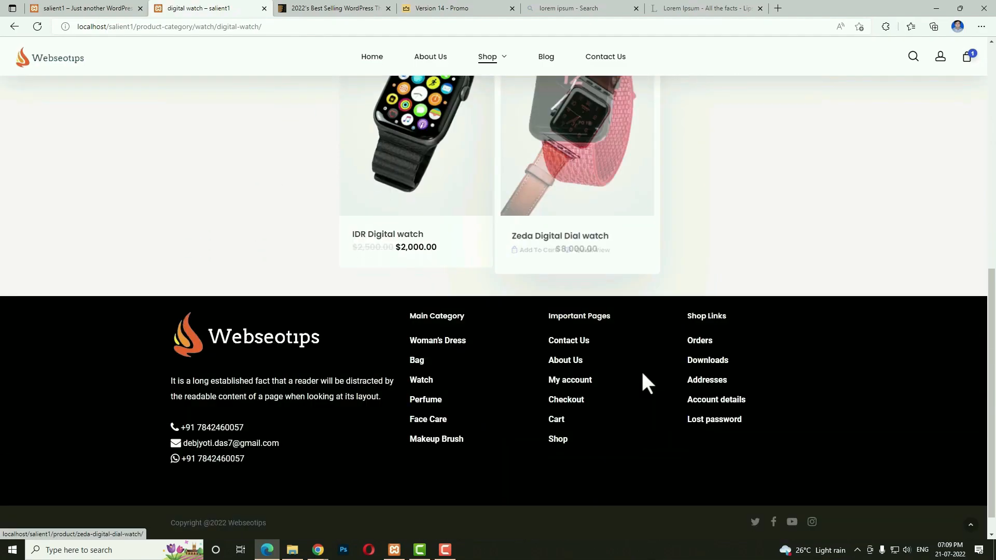
{"action": "scroll", "coordinate": [642, 383], "scroll_direction": "up", "scroll_amount": 10}
{"action": "left_click", "coordinate": [366, 57]}
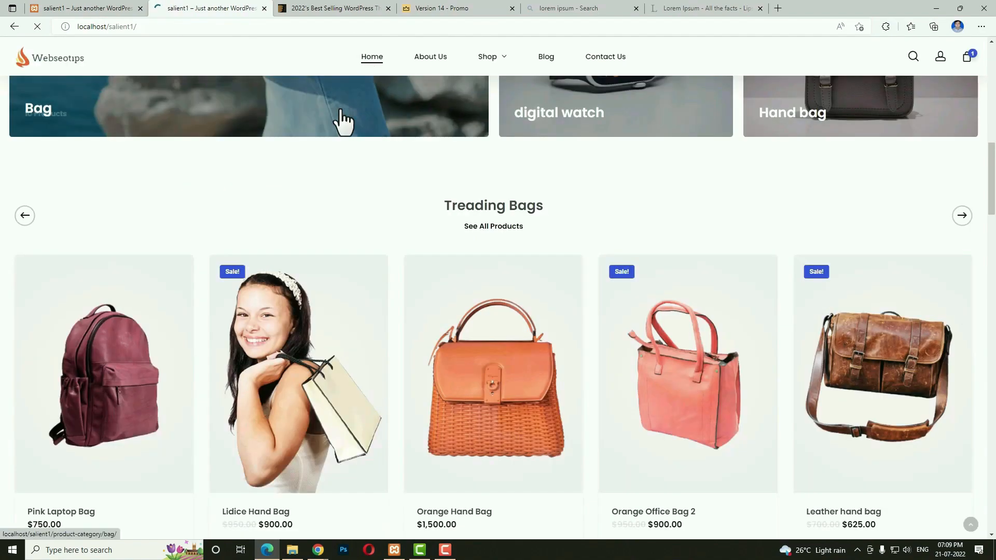
{"action": "scroll", "coordinate": [312, 166], "scroll_direction": "down", "scroll_amount": 3}
{"action": "scroll", "coordinate": [360, 192], "scroll_direction": "up", "scroll_amount": 3}
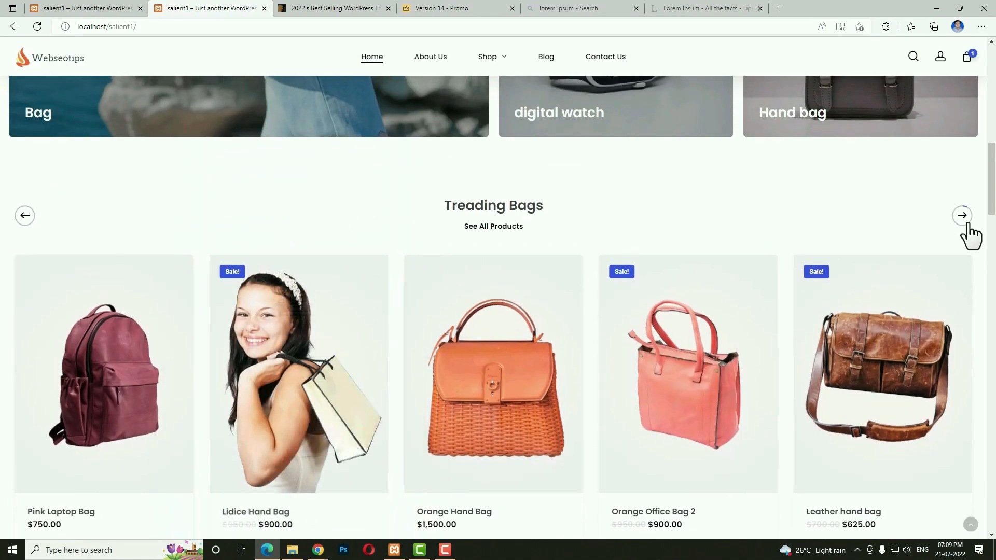
{"action": "left_click", "coordinate": [964, 218]}
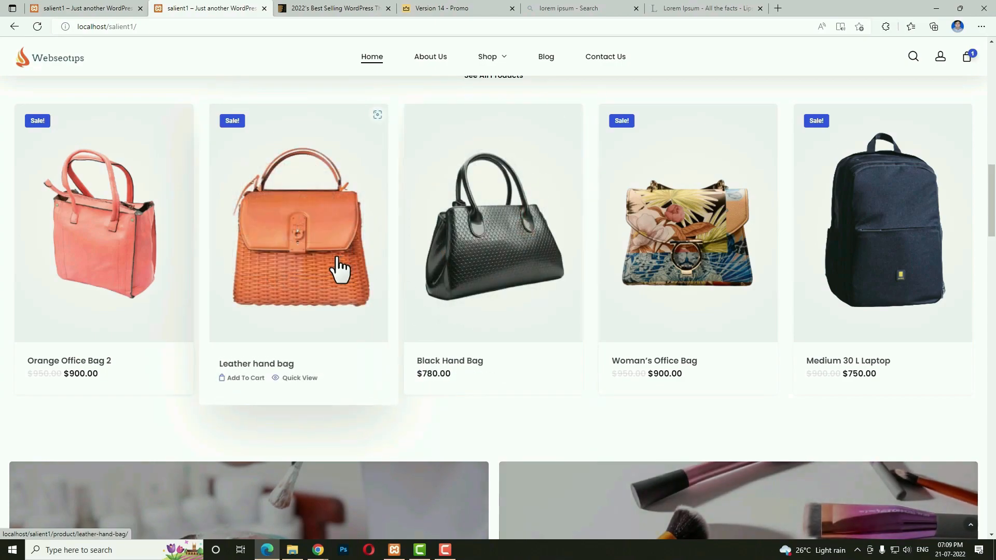
{"action": "scroll", "coordinate": [820, 280], "scroll_direction": "down", "scroll_amount": 5}
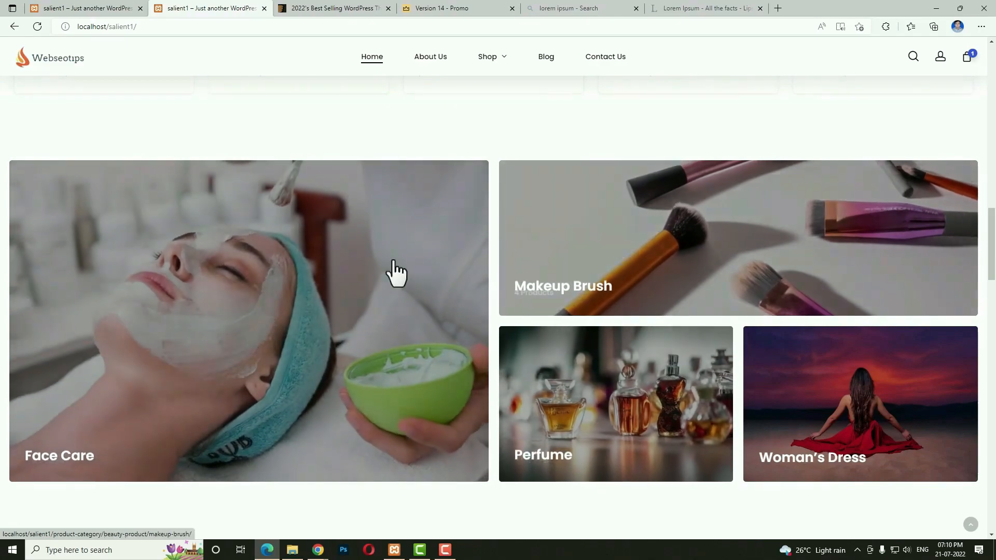
{"action": "scroll", "coordinate": [373, 267], "scroll_direction": "down", "scroll_amount": 5}
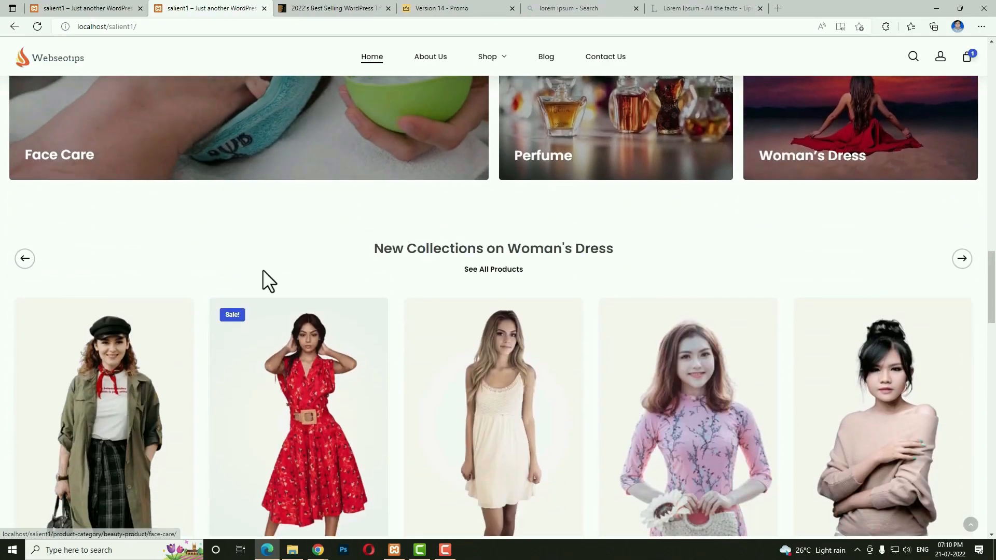
{"action": "scroll", "coordinate": [430, 382], "scroll_direction": "down", "scroll_amount": 1}
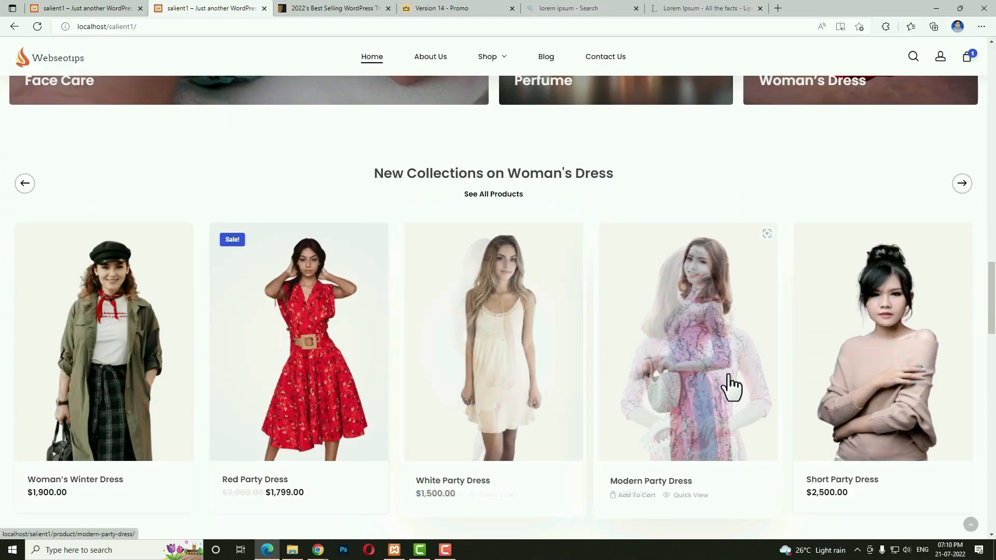
{"action": "scroll", "coordinate": [731, 387], "scroll_direction": "down", "scroll_amount": 6}
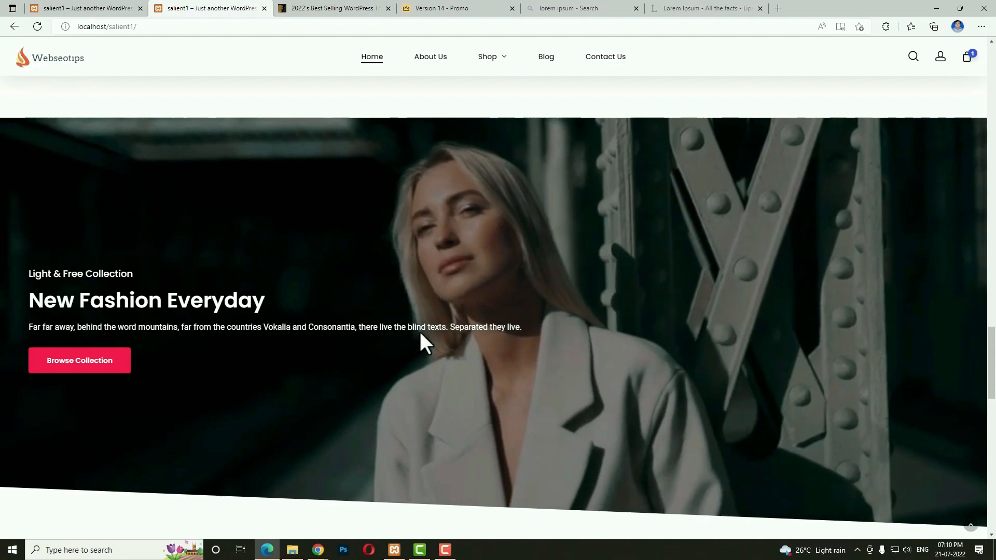
{"action": "scroll", "coordinate": [580, 414], "scroll_direction": "down", "scroll_amount": 4}
{"action": "scroll", "coordinate": [231, 415], "scroll_direction": "up", "scroll_amount": 3}
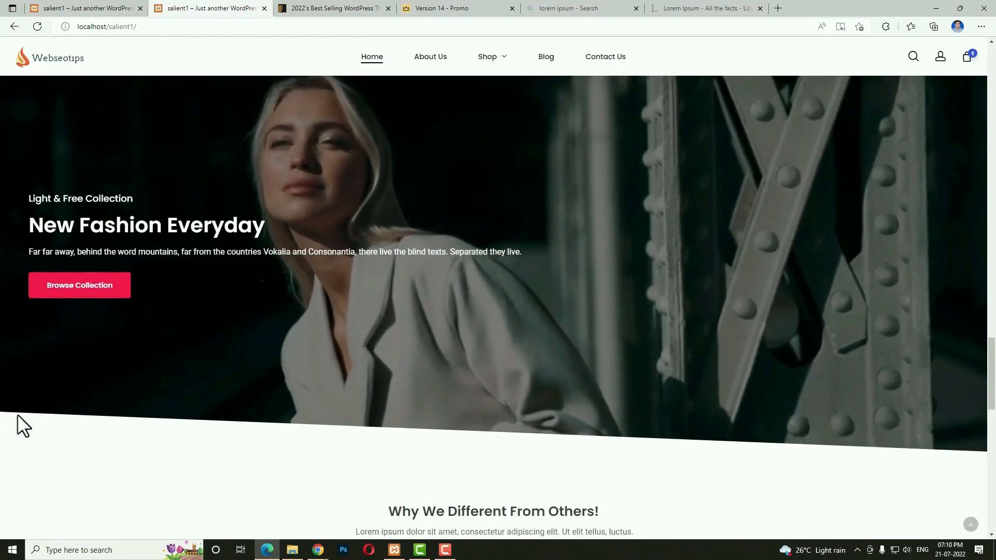
{"action": "scroll", "coordinate": [671, 190], "scroll_direction": "down", "scroll_amount": 5}
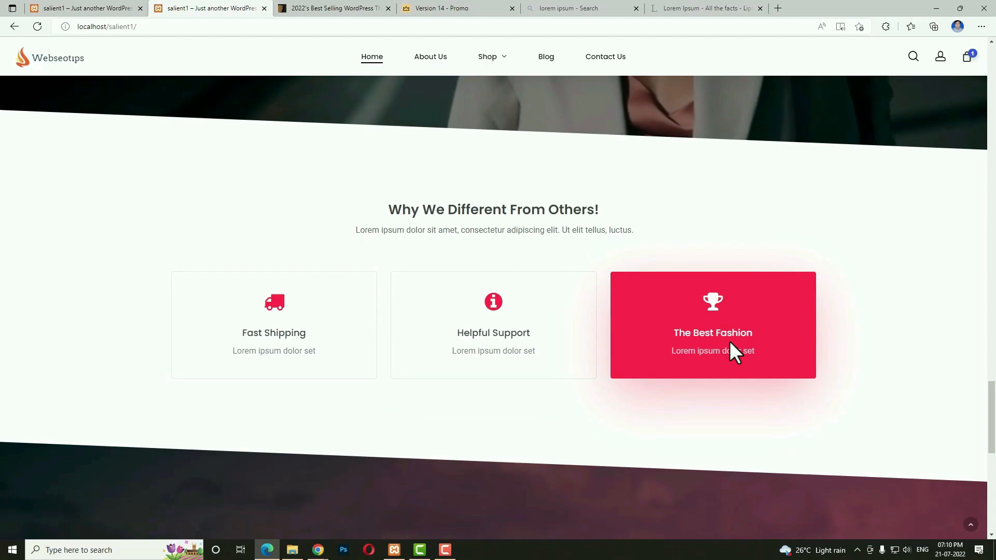
{"action": "scroll", "coordinate": [730, 341], "scroll_direction": "down", "scroll_amount": 5}
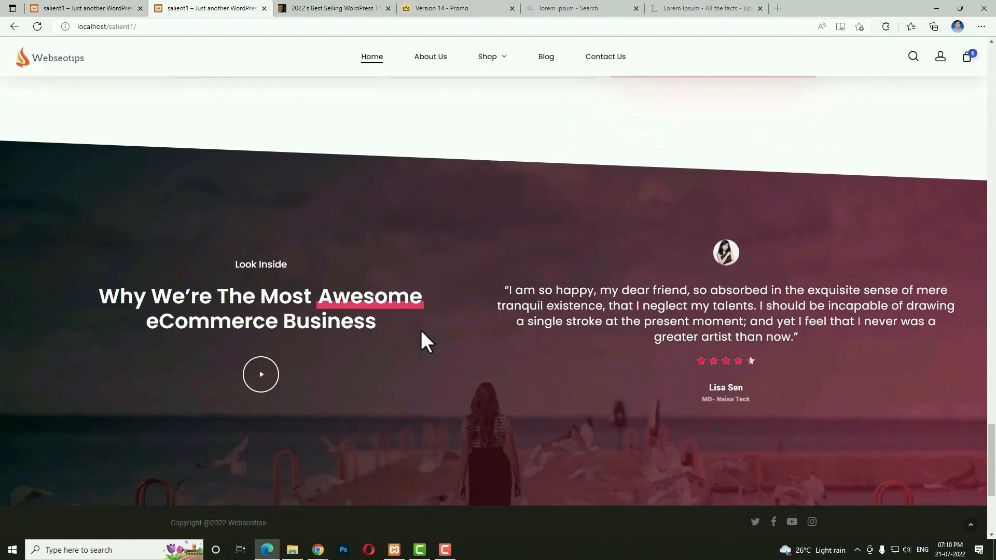
{"action": "left_click", "coordinate": [258, 382]}
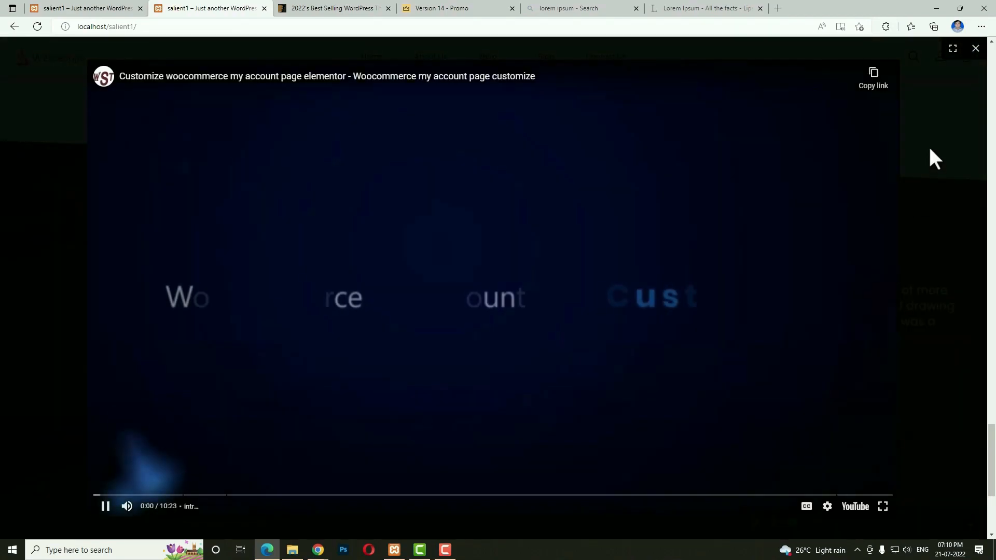
{"action": "left_click", "coordinate": [973, 51]}
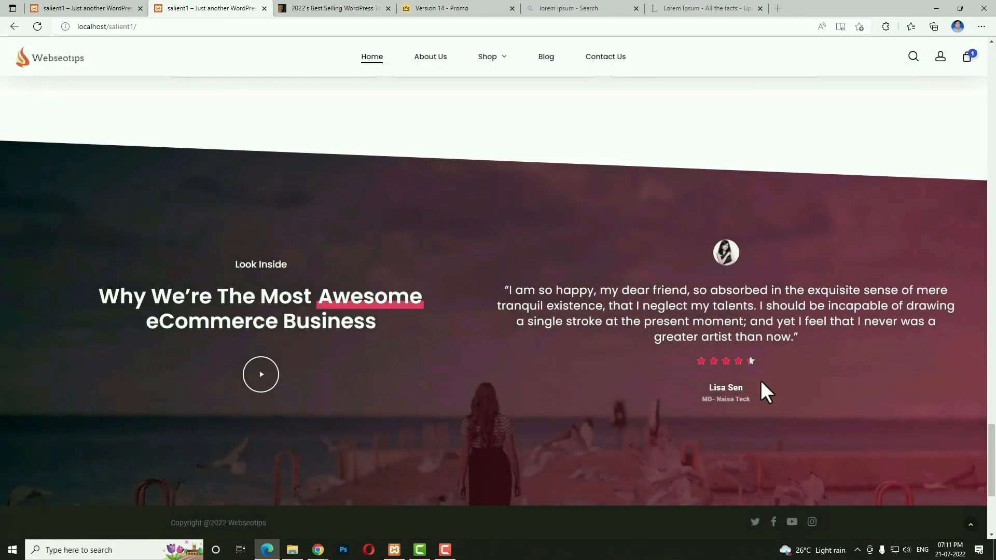
{"action": "scroll", "coordinate": [720, 439], "scroll_direction": "down", "scroll_amount": 4}
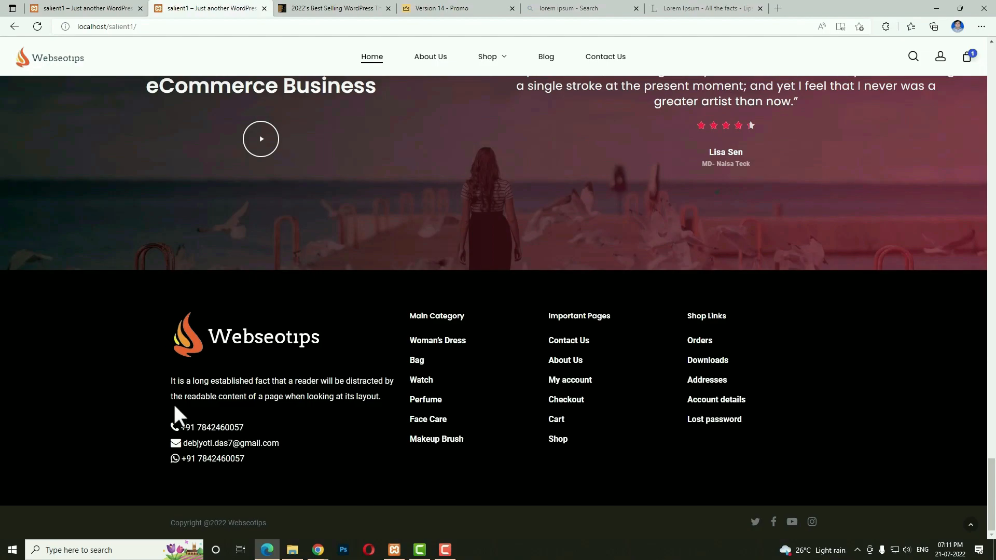
{"action": "left_click_drag", "start_coordinate": [163, 382], "coordinate": [296, 399]}
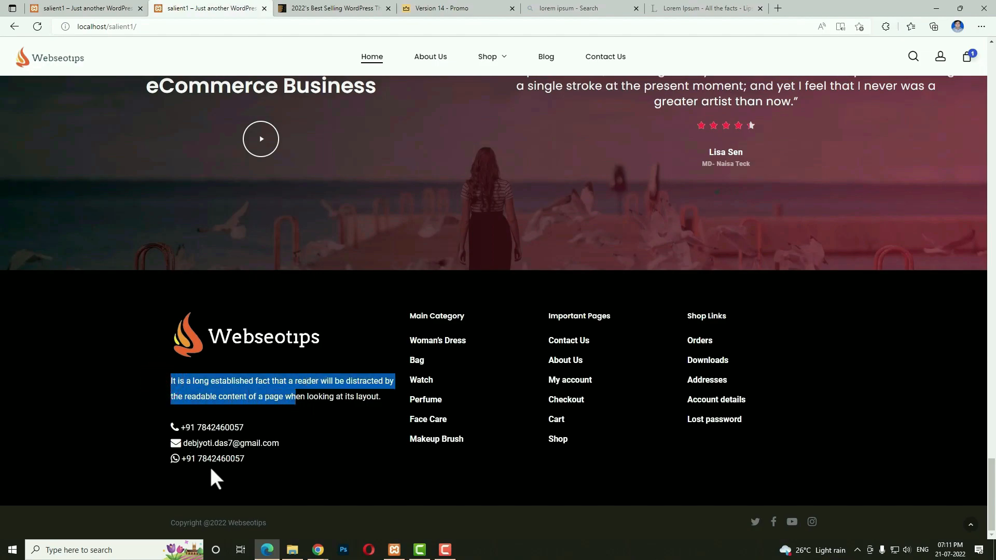
{"action": "left_click_drag", "start_coordinate": [411, 316], "coordinate": [758, 437]}
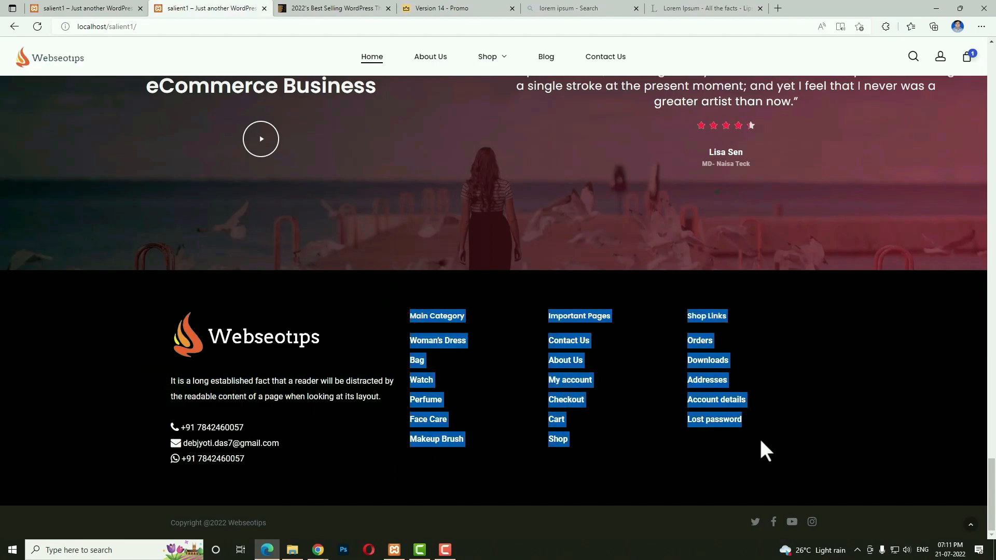
{"action": "left_click_drag", "start_coordinate": [288, 522], "coordinate": [170, 523]}
{"action": "left_click", "coordinate": [534, 528]}
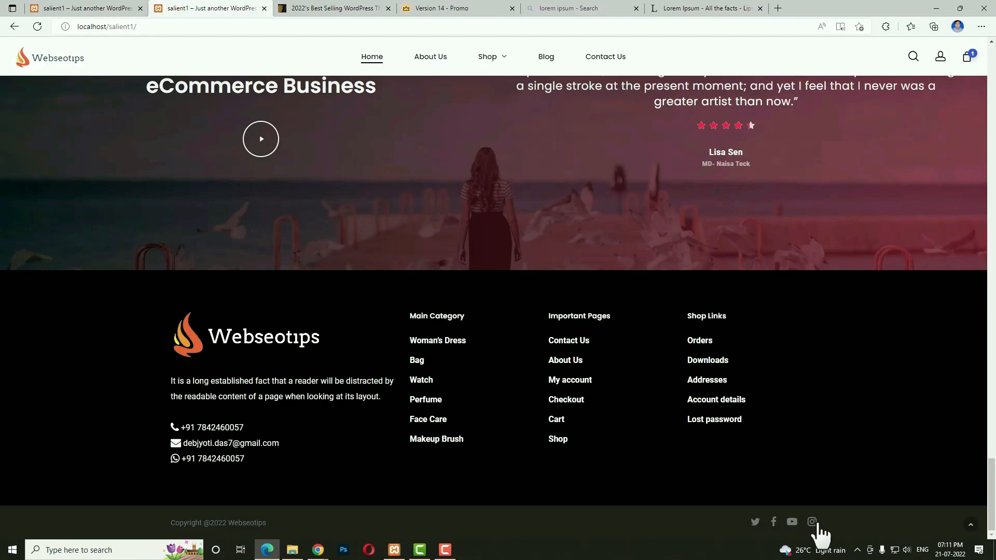
{"action": "left_click", "coordinate": [969, 527]}
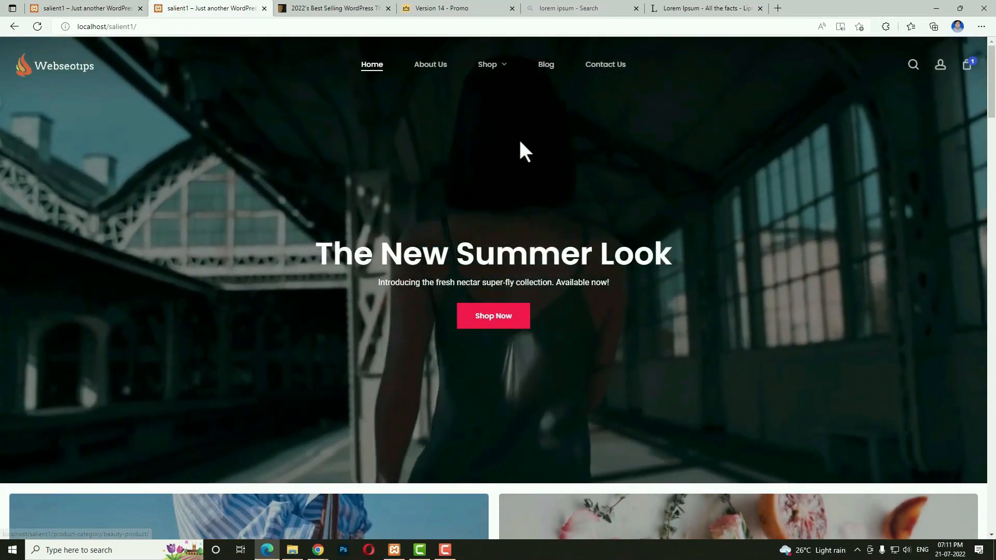
Open the About Us page and browse its photo gallery and 'Salient makes building websites easier' sections.
{"action": "left_click", "coordinate": [434, 64]}
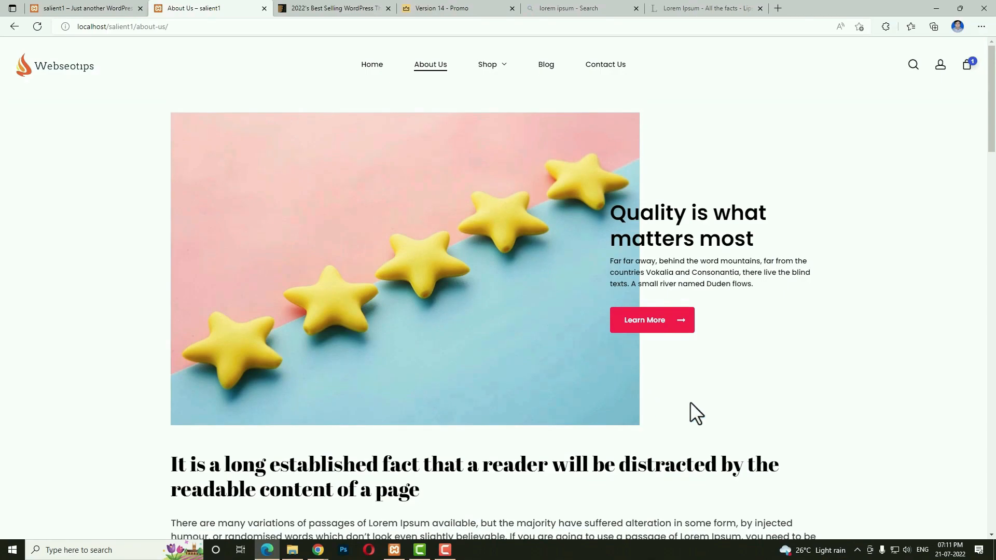
{"action": "scroll", "coordinate": [637, 395], "scroll_direction": "down", "scroll_amount": 10}
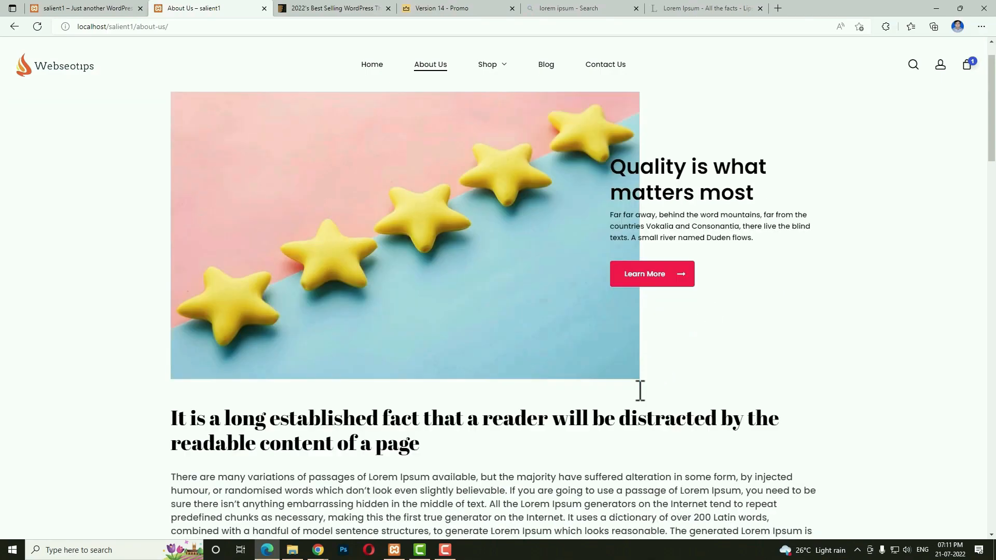
{"action": "scroll", "coordinate": [631, 394], "scroll_direction": "down", "scroll_amount": 2}
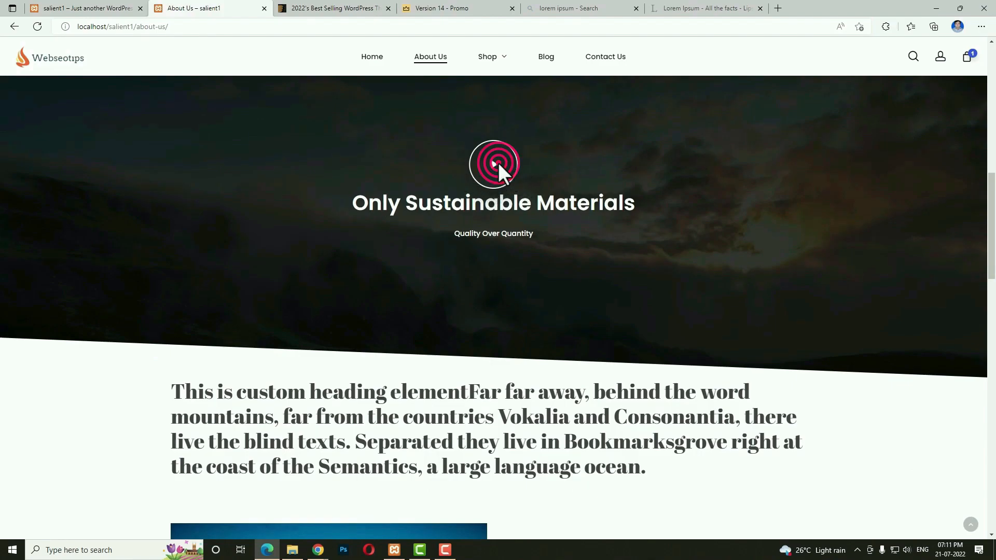
{"action": "scroll", "coordinate": [734, 285], "scroll_direction": "down", "scroll_amount": 3}
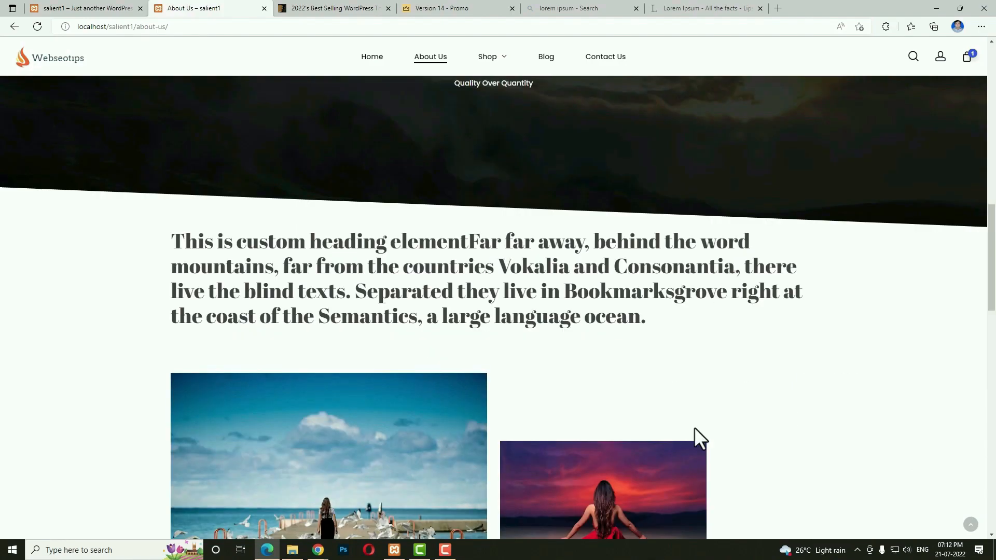
{"action": "left_click_drag", "start_coordinate": [180, 252], "coordinate": [645, 318]}
{"action": "scroll", "coordinate": [742, 400], "scroll_direction": "down", "scroll_amount": 4}
{"action": "scroll", "coordinate": [551, 408], "scroll_direction": "down", "scroll_amount": 3}
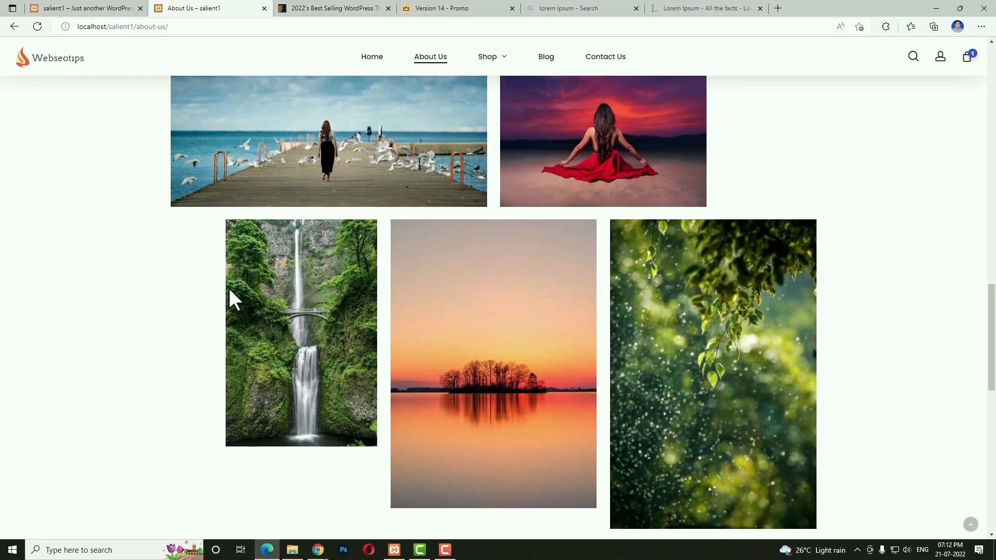
{"action": "scroll", "coordinate": [531, 374], "scroll_direction": "up", "scroll_amount": 3}
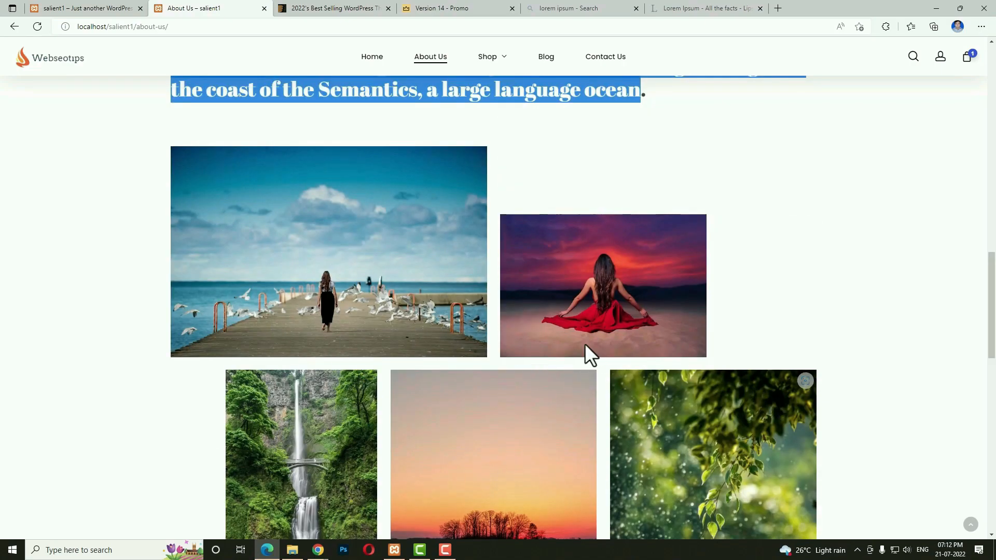
{"action": "scroll", "coordinate": [540, 429], "scroll_direction": "down", "scroll_amount": 10}
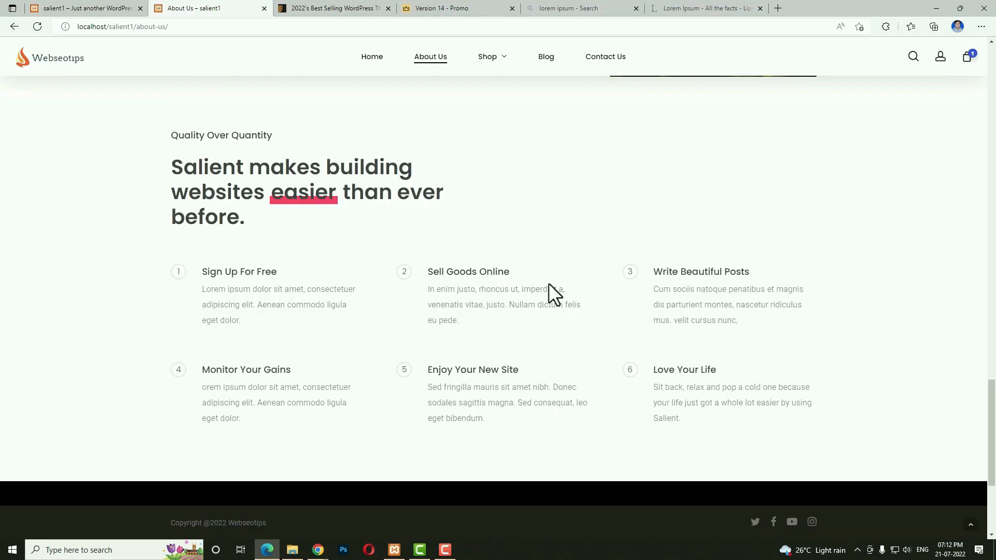
{"action": "scroll", "coordinate": [634, 350], "scroll_direction": "down", "scroll_amount": 4}
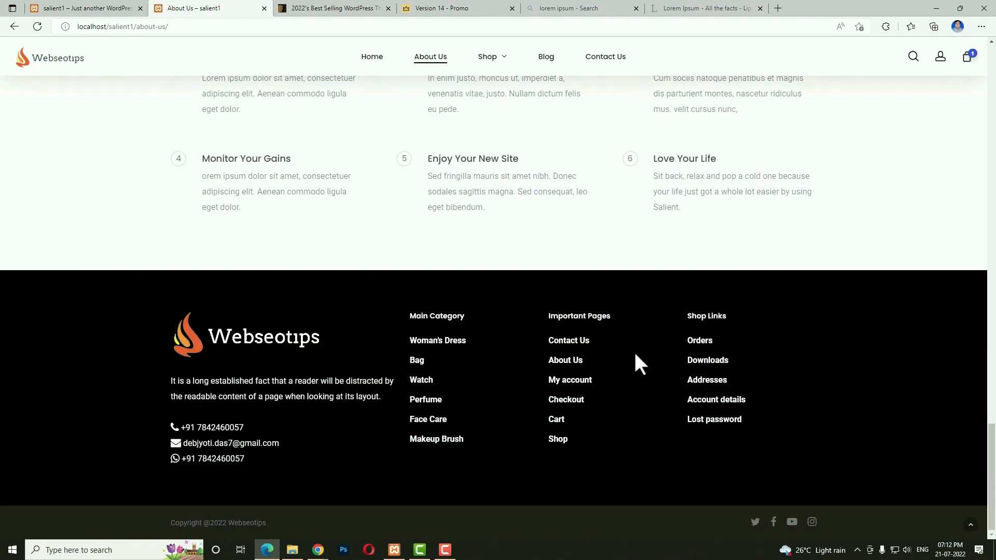
{"action": "scroll", "coordinate": [631, 233], "scroll_direction": "up", "scroll_amount": 8}
{"action": "mouse_move", "coordinate": [496, 60]}
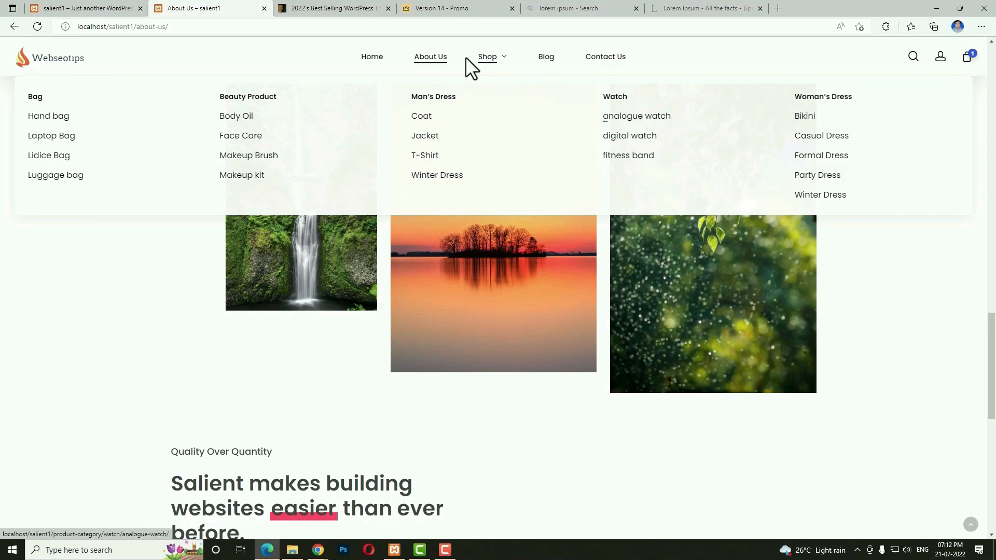
Open the Shop page and check the sorting options, keeping Default sorting.
{"action": "left_click", "coordinate": [485, 58]}
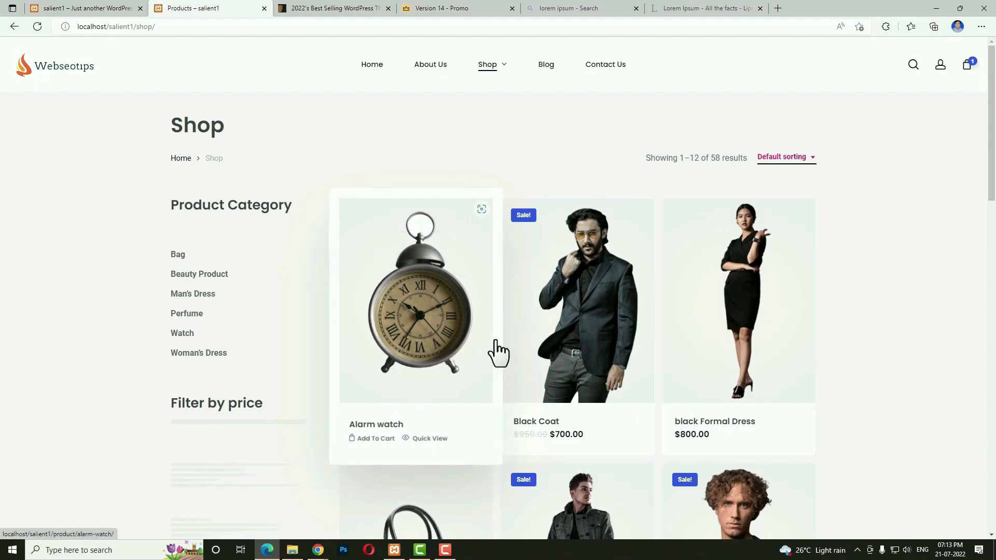
{"action": "left_click", "coordinate": [192, 123]}
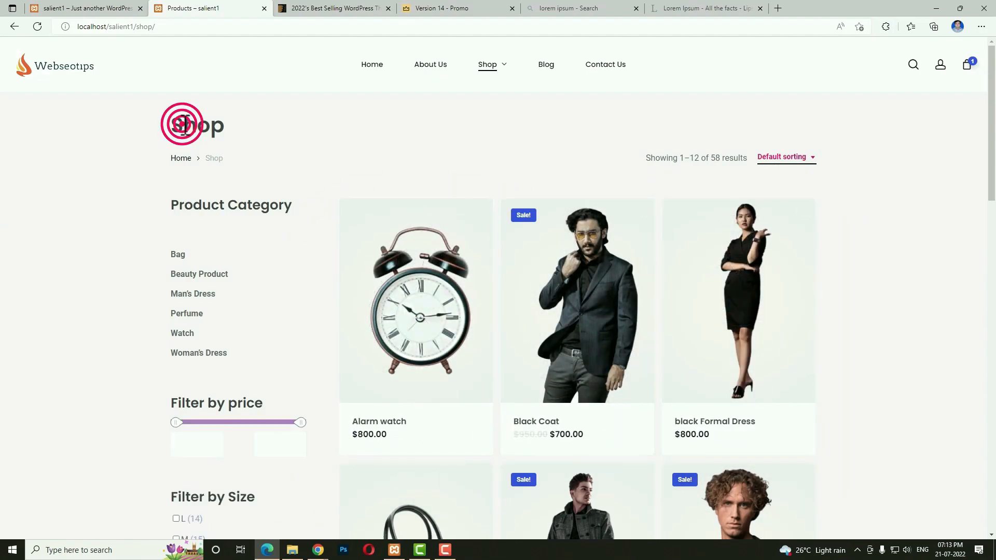
{"action": "left_click", "coordinate": [794, 159]}
{"action": "left_click", "coordinate": [911, 178]}
{"action": "left_click", "coordinate": [794, 161]}
{"action": "left_click", "coordinate": [893, 217]}
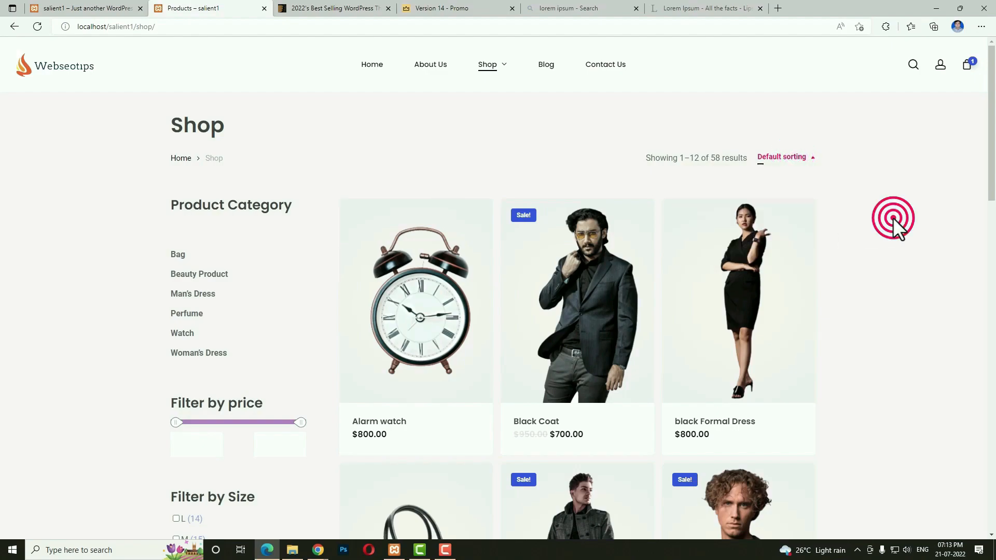
Review the 58-product results count and the category, price, size, colour and capacity filters.
{"action": "left_click_drag", "start_coordinate": [681, 157], "coordinate": [745, 161]}
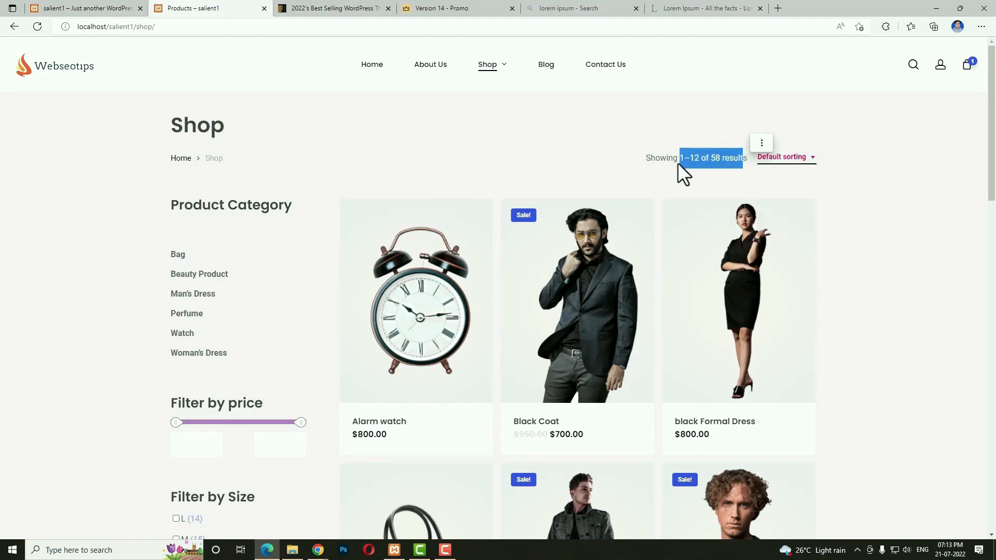
{"action": "left_click_drag", "start_coordinate": [172, 210], "coordinate": [287, 210]}
{"action": "scroll", "coordinate": [287, 389], "scroll_direction": "down", "scroll_amount": 2}
{"action": "scroll", "coordinate": [287, 389], "scroll_direction": "up", "scroll_amount": 2}
{"action": "double_click", "coordinate": [197, 398]}
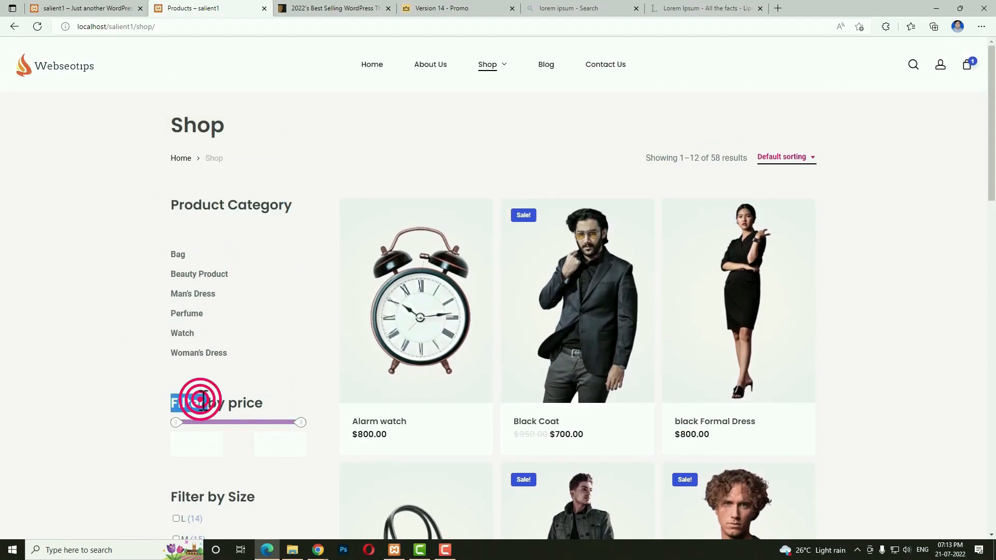
{"action": "scroll", "coordinate": [132, 397], "scroll_direction": "down", "scroll_amount": 4}
{"action": "scroll", "coordinate": [269, 418], "scroll_direction": "down", "scroll_amount": 4}
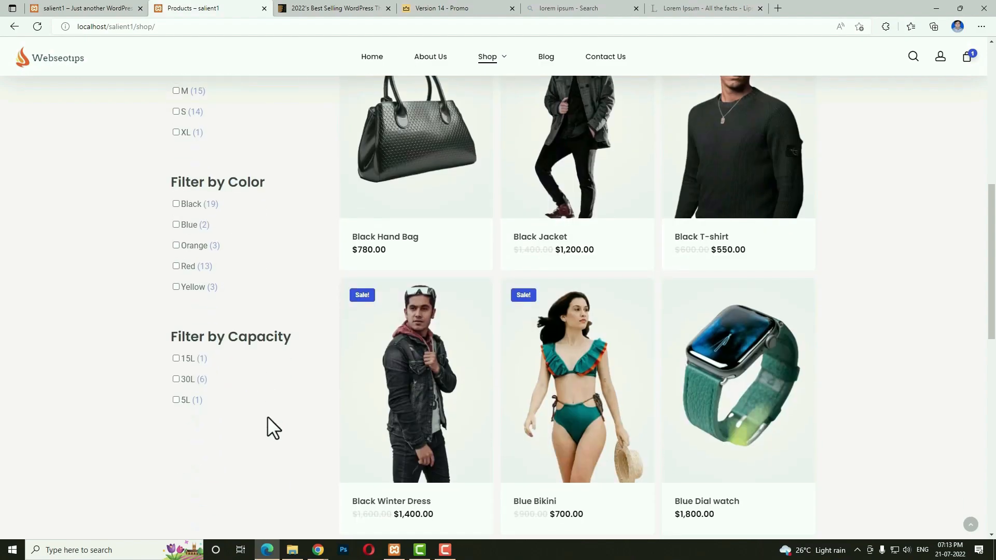
{"action": "scroll", "coordinate": [316, 377], "scroll_direction": "up", "scroll_amount": 7}
{"action": "scroll", "coordinate": [312, 368], "scroll_direction": "up", "scroll_amount": 2}
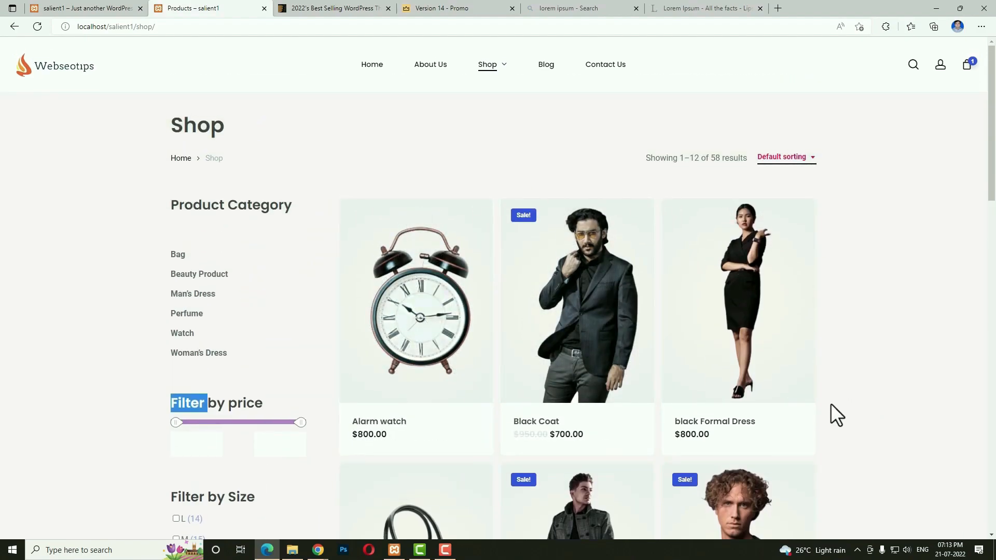
Open the Blog page and then the 'Where can I get some?' post.
{"action": "left_click", "coordinate": [545, 66]}
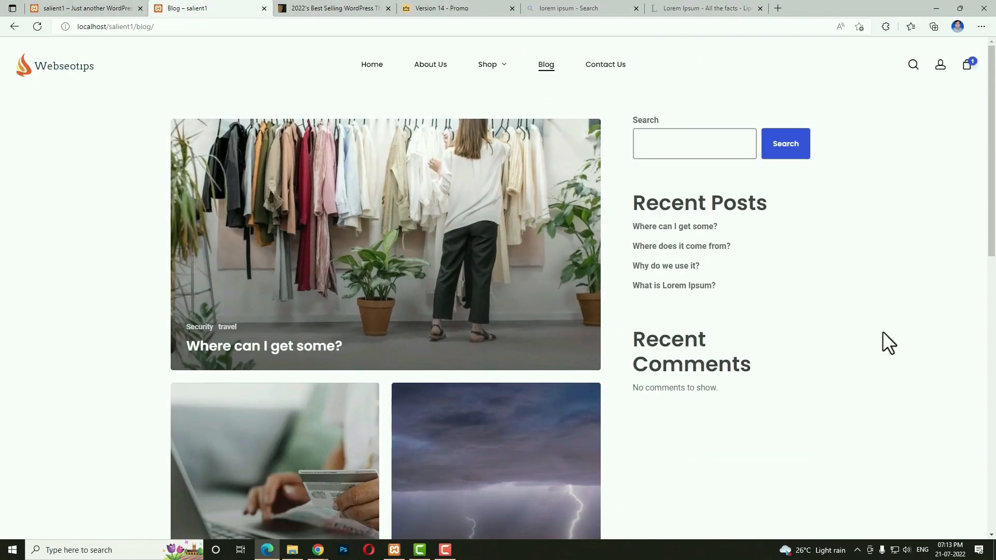
{"action": "scroll", "coordinate": [682, 344], "scroll_direction": "down", "scroll_amount": 6}
{"action": "scroll", "coordinate": [681, 344], "scroll_direction": "up", "scroll_amount": 7}
{"action": "left_click", "coordinate": [420, 203]}
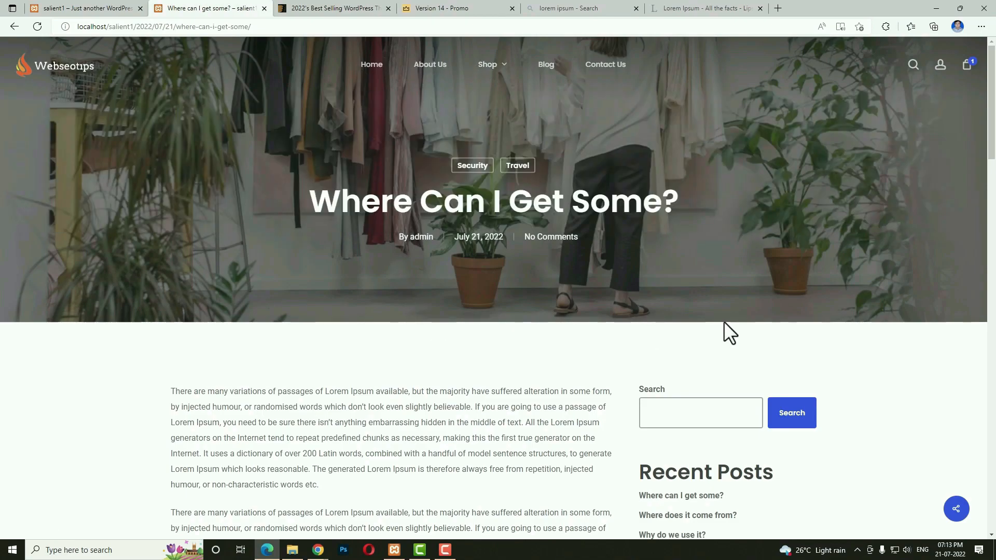
Look over the post's Related Posts and Leave a Reply form, then go to Contact Us.
{"action": "scroll", "coordinate": [717, 324], "scroll_direction": "down", "scroll_amount": 10}
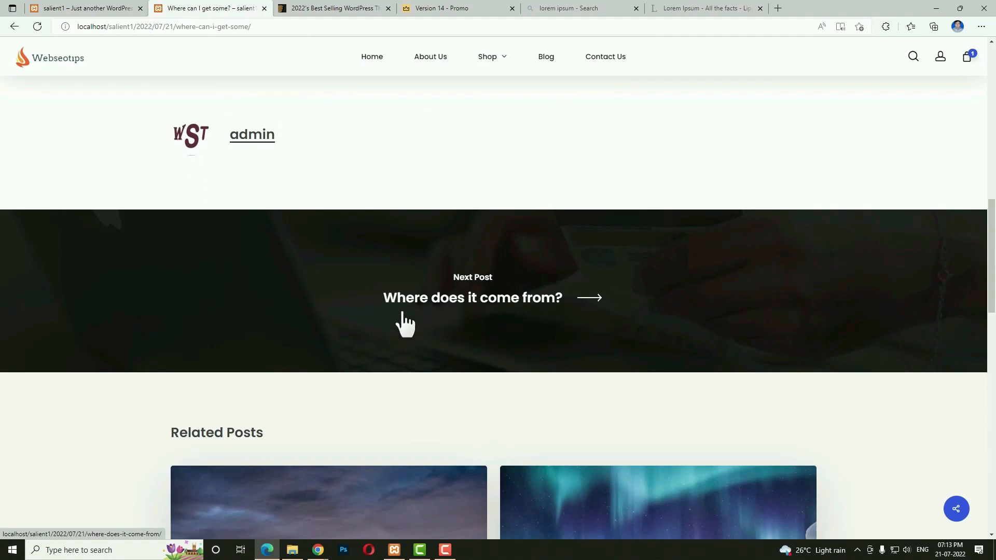
{"action": "scroll", "coordinate": [467, 311], "scroll_direction": "down", "scroll_amount": 4}
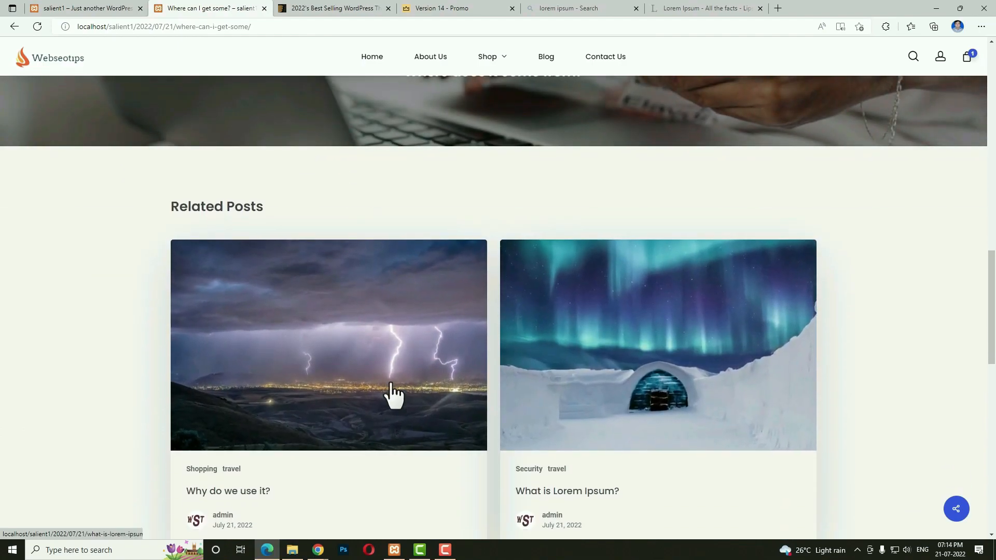
{"action": "scroll", "coordinate": [623, 394], "scroll_direction": "down", "scroll_amount": 2}
{"action": "scroll", "coordinate": [715, 367], "scroll_direction": "down", "scroll_amount": 6}
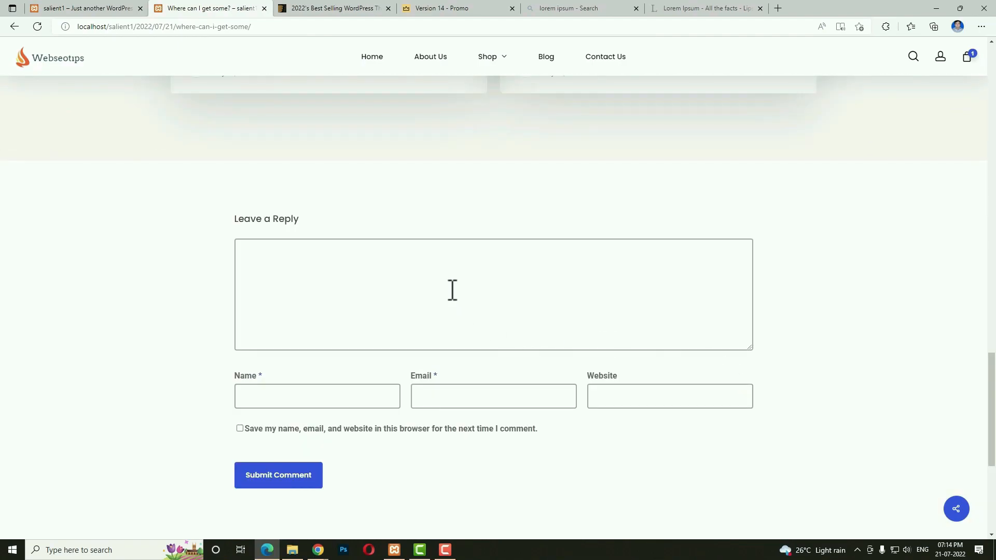
{"action": "scroll", "coordinate": [642, 367], "scroll_direction": "up", "scroll_amount": 7}
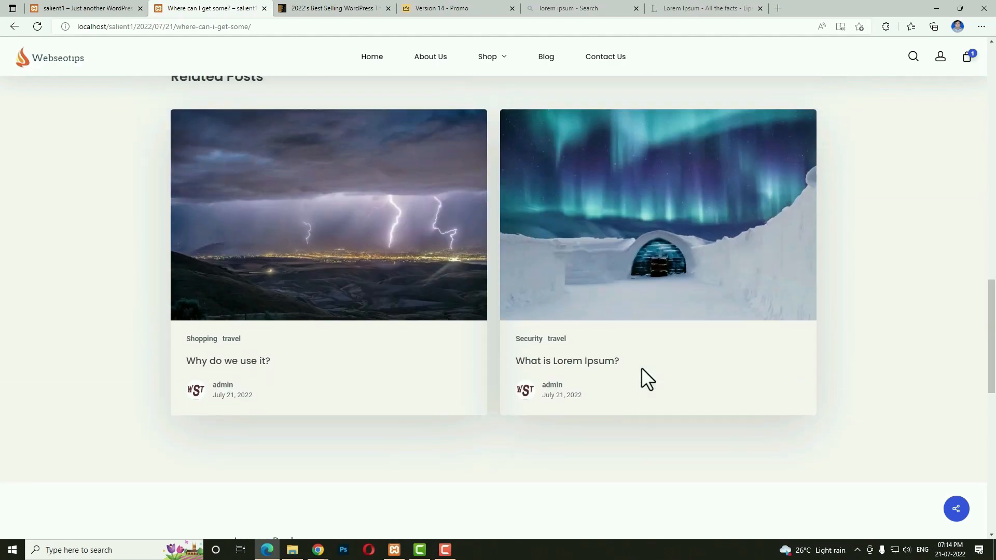
{"action": "left_click", "coordinate": [605, 56]}
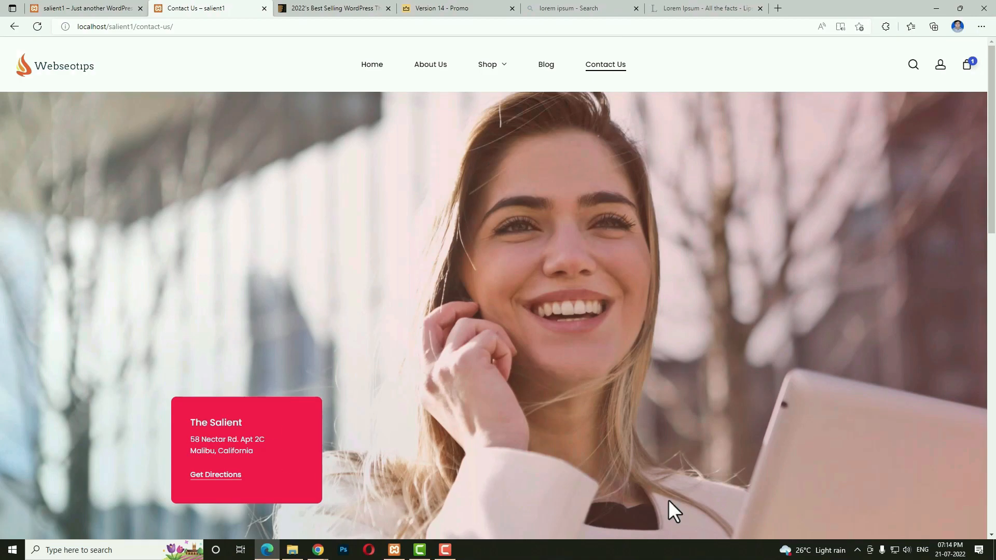
Browse the Contact Us page, including 'The Salient' location card's View Map link.
{"action": "scroll", "coordinate": [363, 340], "scroll_direction": "down", "scroll_amount": 6}
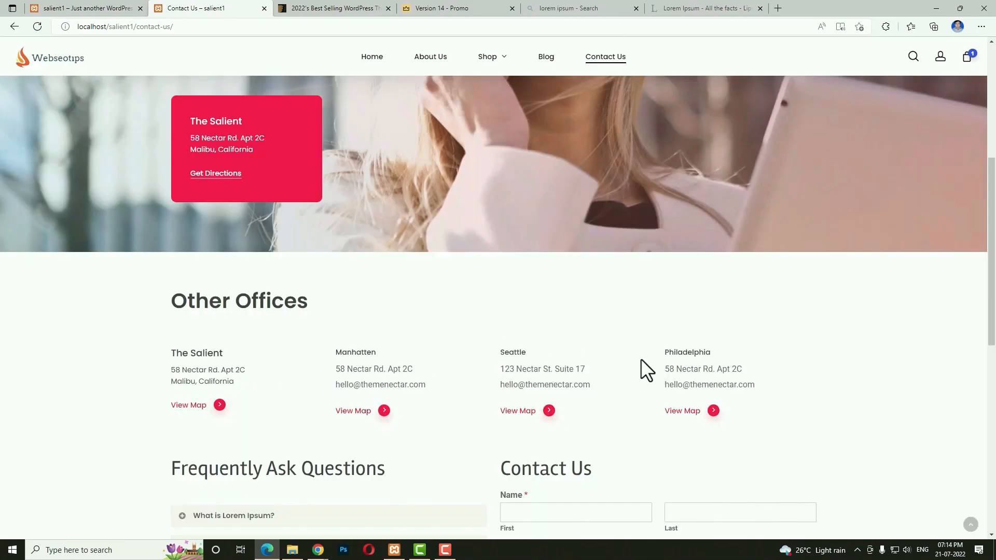
{"action": "scroll", "coordinate": [256, 317], "scroll_direction": "down", "scroll_amount": 3}
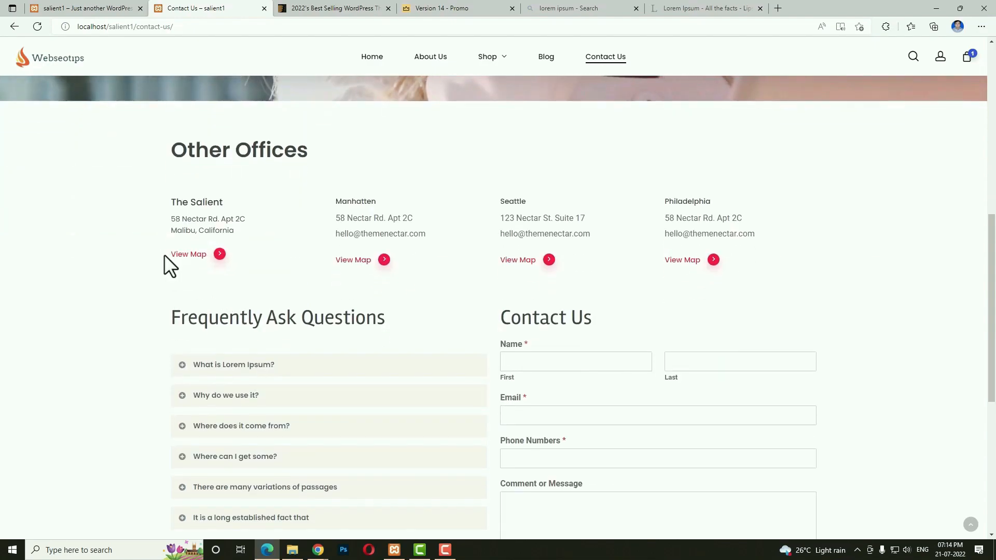
{"action": "left_click_drag", "start_coordinate": [160, 252], "coordinate": [245, 253]}
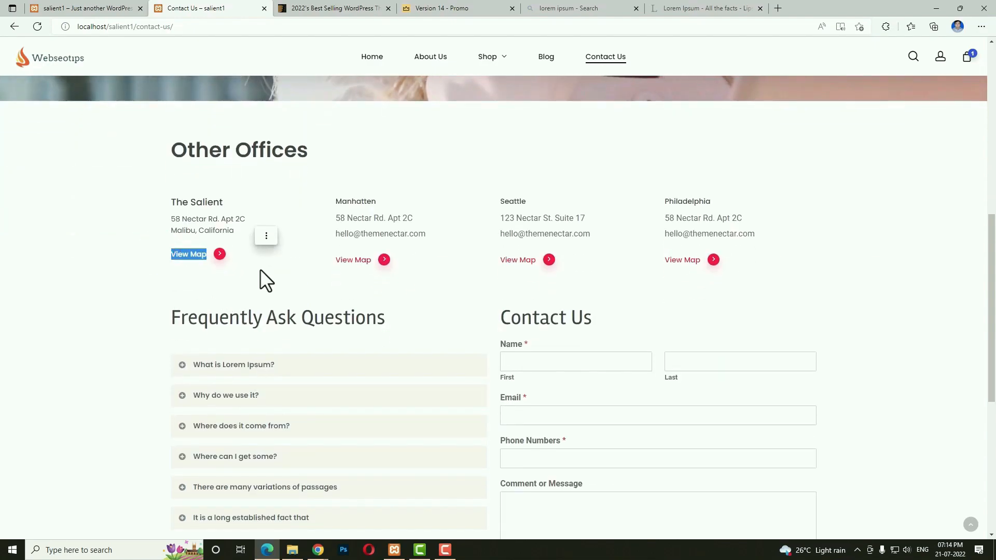
{"action": "left_click", "coordinate": [83, 319]}
{"action": "scroll", "coordinate": [311, 373], "scroll_direction": "down", "scroll_amount": 3}
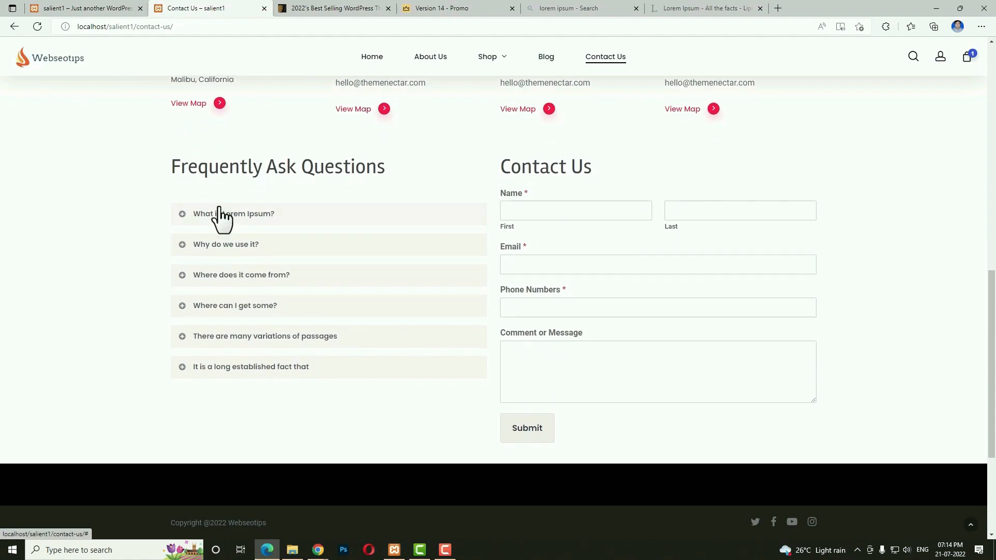
Expand the 'What is Lorem Ipsum?' FAQ, and open then collapse 'Why do we use it?'.
{"action": "left_click", "coordinate": [185, 228]}
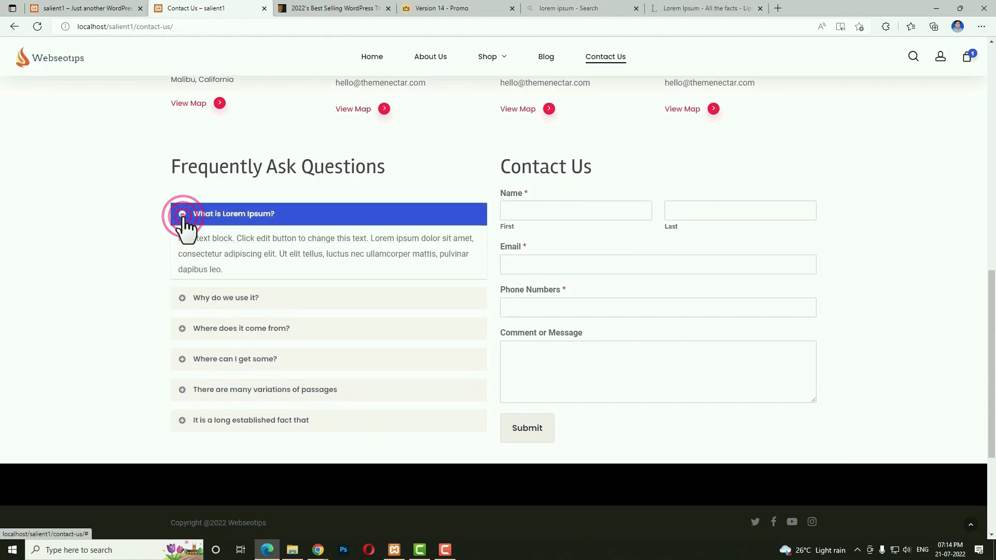
{"action": "left_click", "coordinate": [185, 307]}
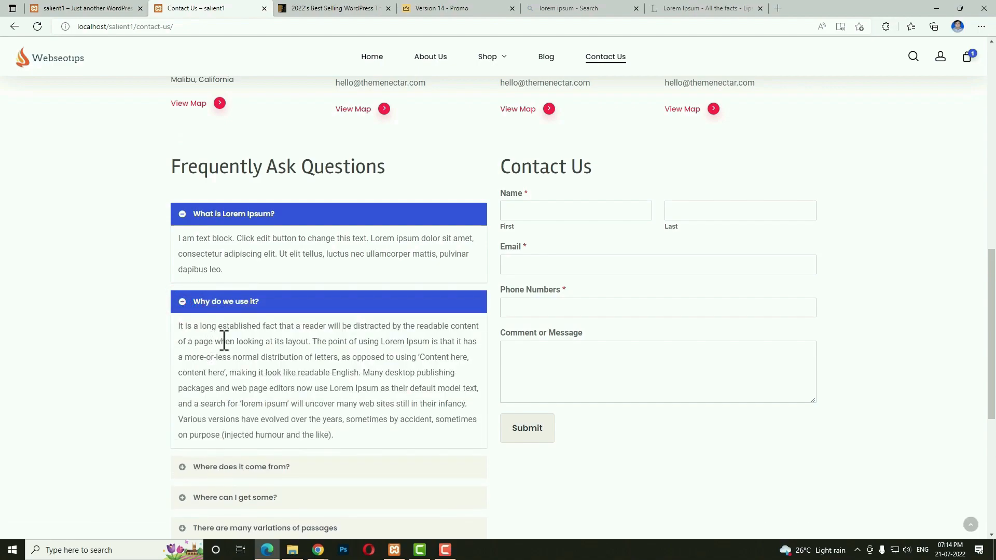
{"action": "left_click", "coordinate": [181, 305]}
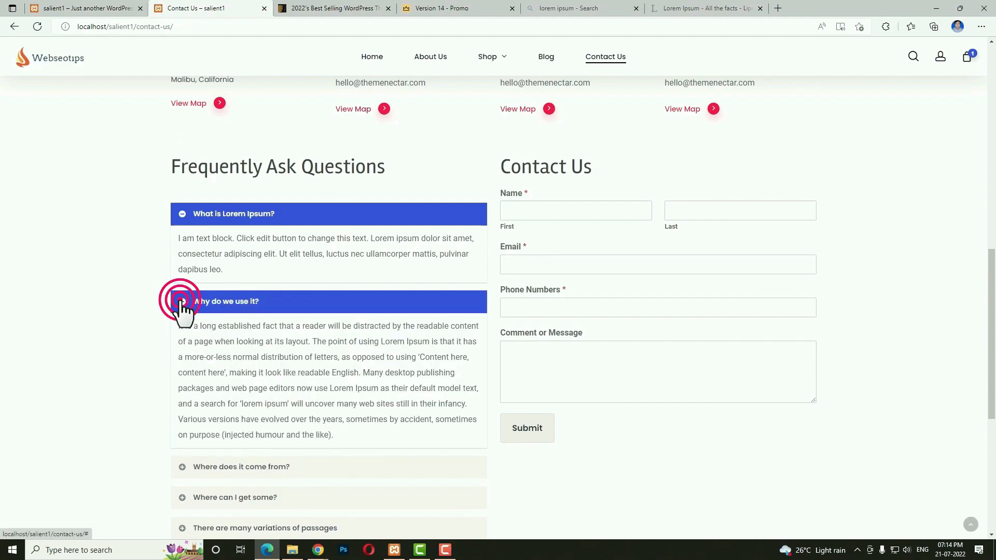
{"action": "left_click_drag", "start_coordinate": [582, 222], "coordinate": [660, 315]}
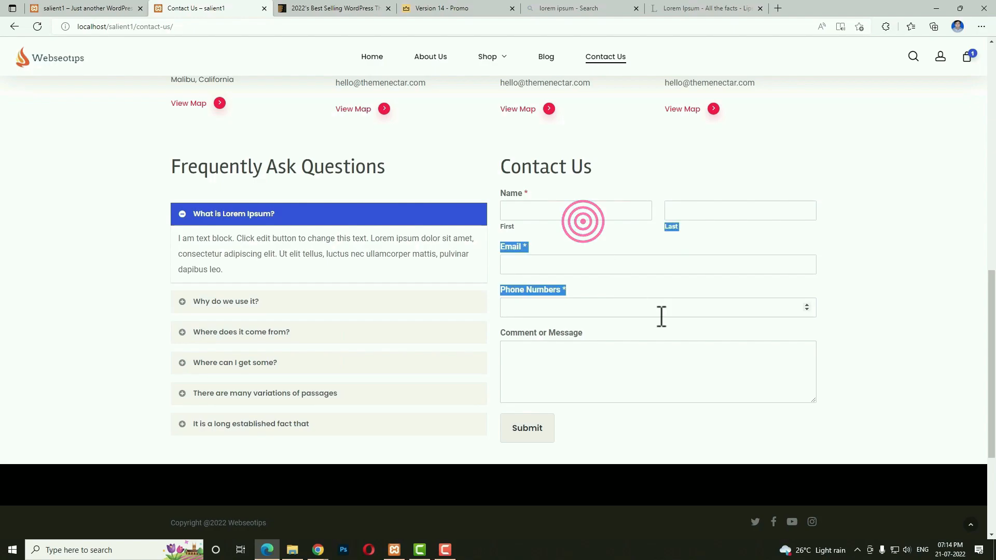
{"action": "scroll", "coordinate": [880, 346], "scroll_direction": "up", "scroll_amount": 5}
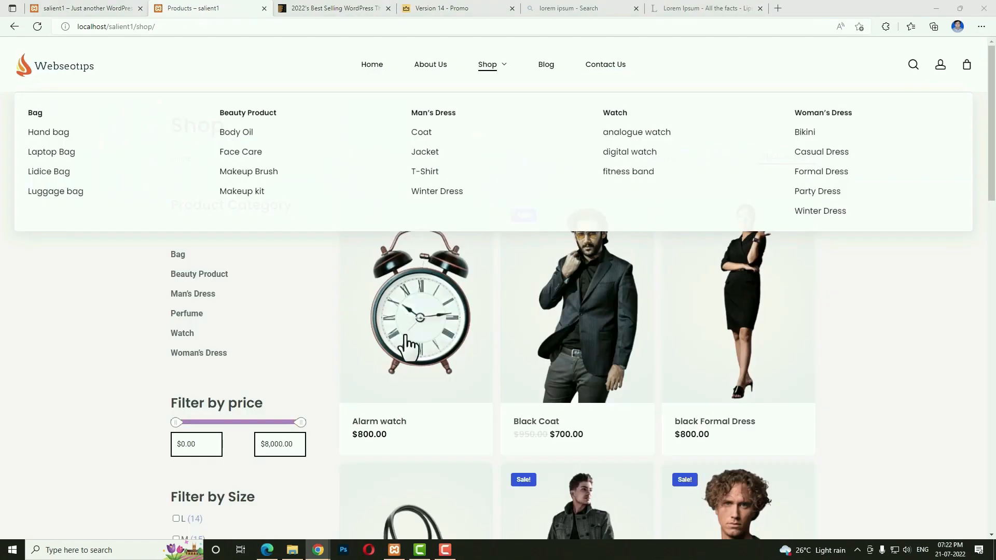
Open the Alarm watch product page and inspect its breadcrumb, title, description and 75 in stock.
{"action": "left_click", "coordinate": [441, 335]}
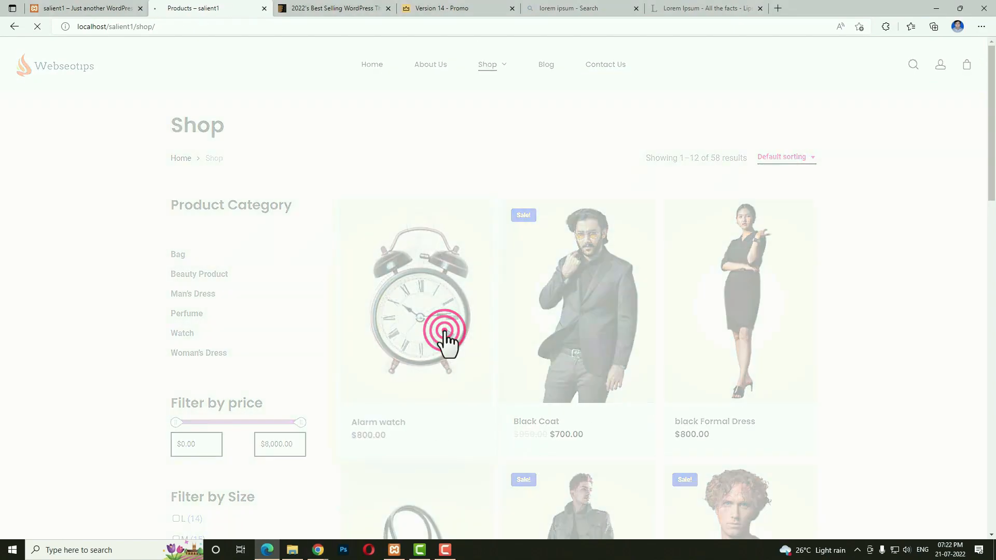
{"action": "scroll", "coordinate": [749, 293], "scroll_direction": "down", "scroll_amount": 10}
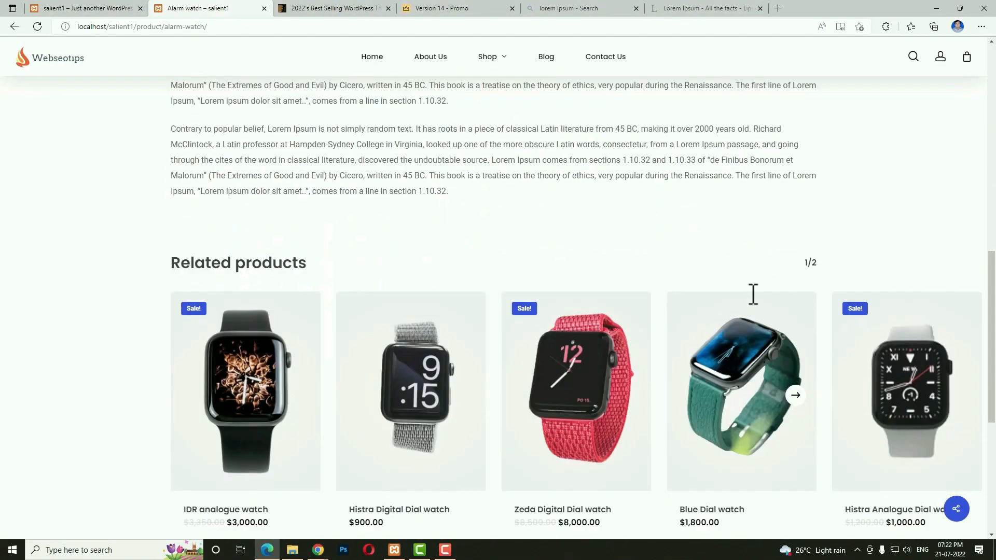
{"action": "scroll", "coordinate": [750, 292], "scroll_direction": "up", "scroll_amount": 10}
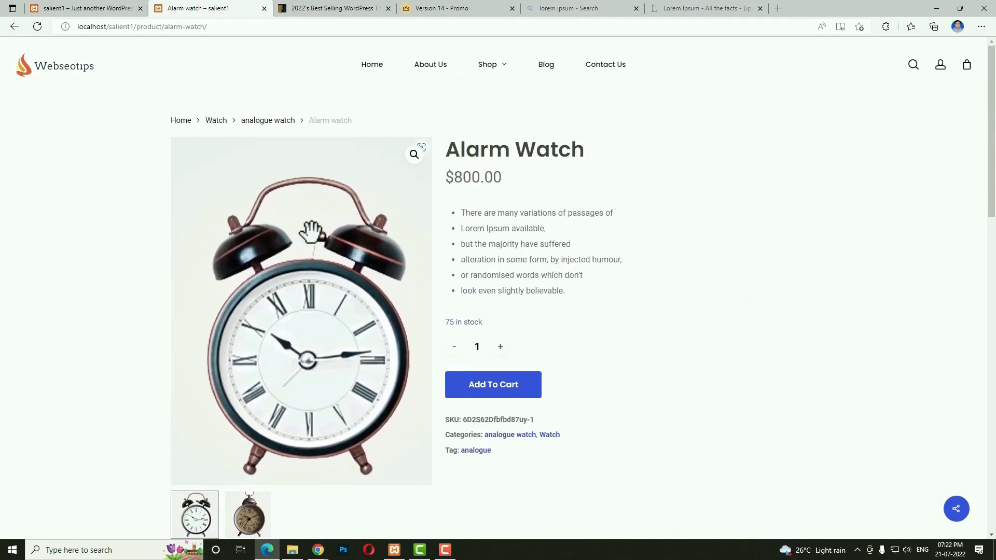
{"action": "left_click_drag", "start_coordinate": [155, 119], "coordinate": [394, 119]}
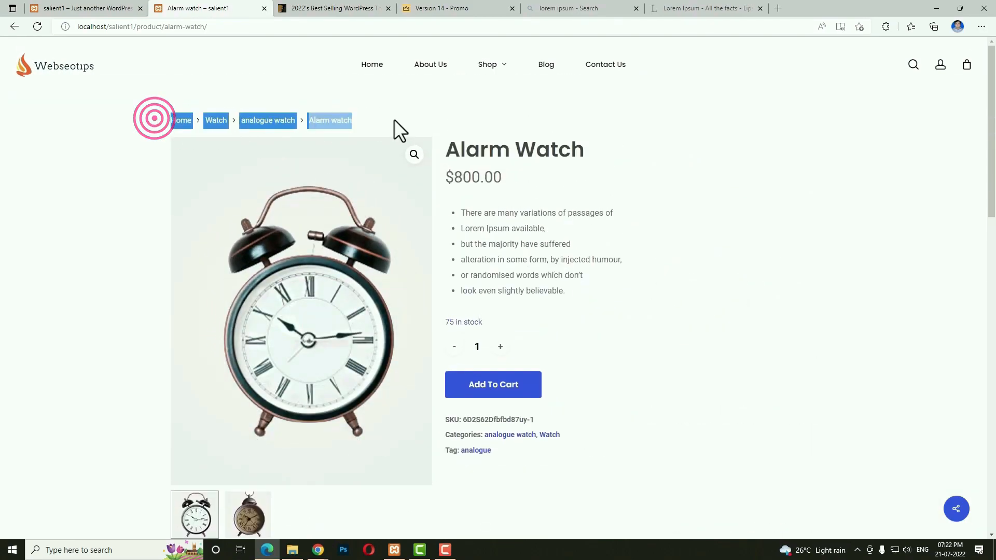
{"action": "left_click", "coordinate": [711, 303]}
{"action": "double_click", "coordinate": [485, 148]}
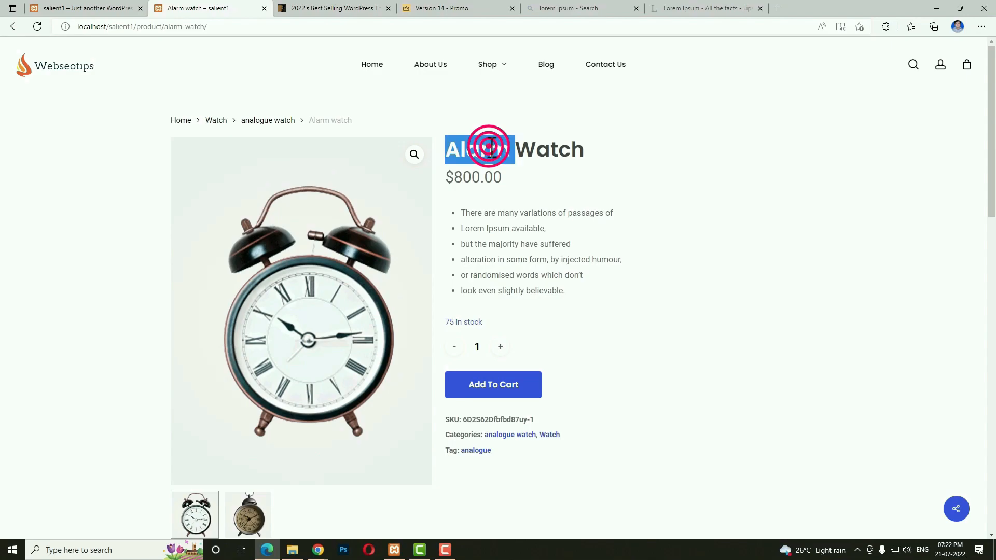
{"action": "left_click", "coordinate": [482, 177]}
{"action": "triple_click", "coordinate": [485, 228]}
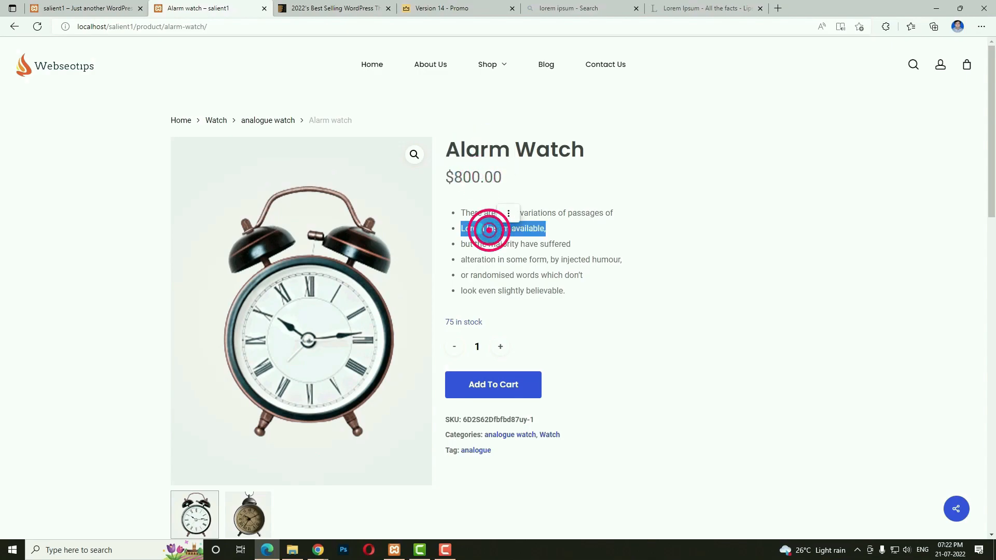
{"action": "double_click", "coordinate": [470, 322]}
{"action": "left_click", "coordinate": [618, 322]}
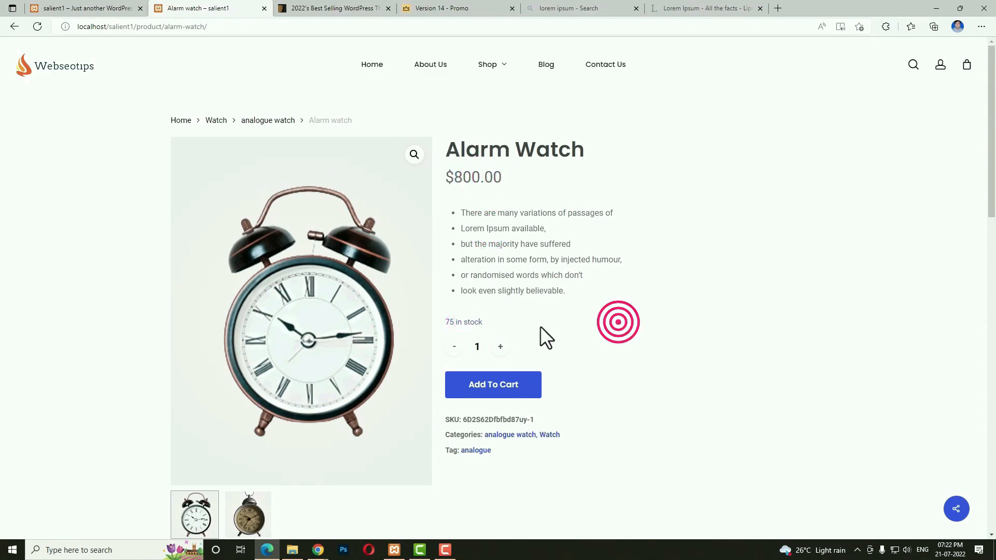
Raise the quantity to 2 and back to 1, and preview the second product photo.
{"action": "left_click", "coordinate": [500, 347]}
{"action": "left_click", "coordinate": [454, 347]}
{"action": "scroll", "coordinate": [621, 344], "scroll_direction": "down", "scroll_amount": 1}
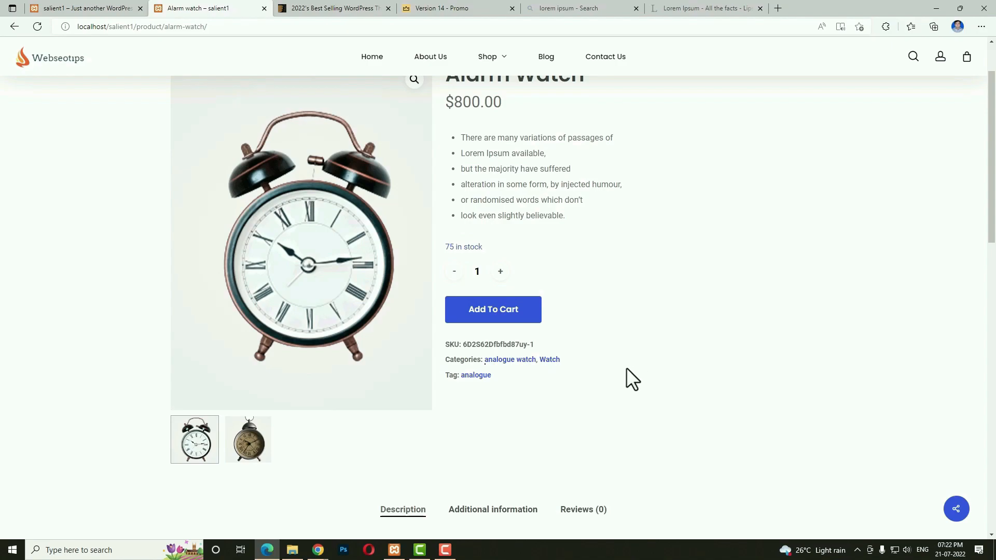
{"action": "scroll", "coordinate": [426, 416], "scroll_direction": "down", "scroll_amount": 3}
{"action": "left_click", "coordinate": [253, 219]}
{"action": "left_click", "coordinate": [196, 215]}
{"action": "scroll", "coordinate": [311, 260], "scroll_direction": "up", "scroll_amount": 2}
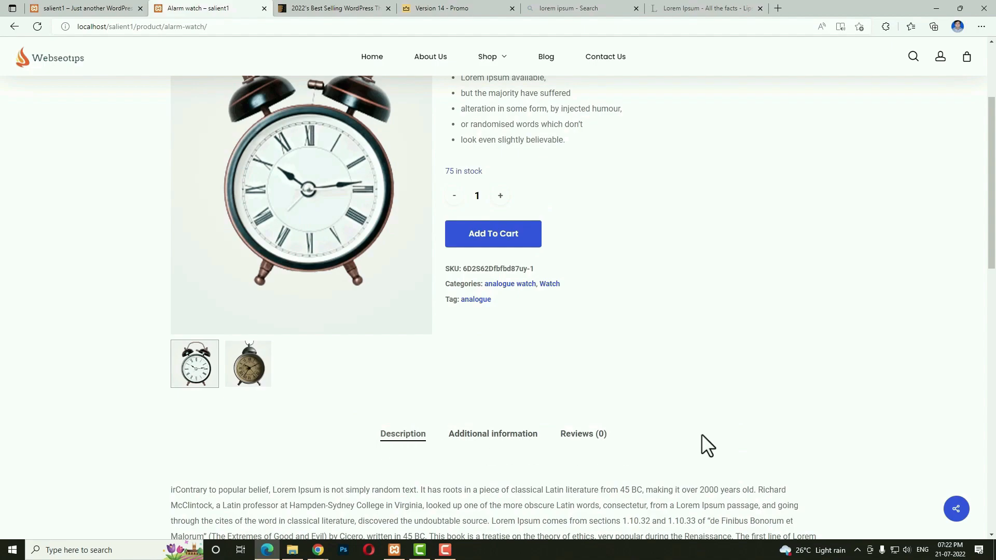
{"action": "scroll", "coordinate": [349, 289], "scroll_direction": "down", "scroll_amount": 2}
View the product's Additional information and Reviews tabs, then go to My account.
{"action": "left_click", "coordinate": [493, 289]}
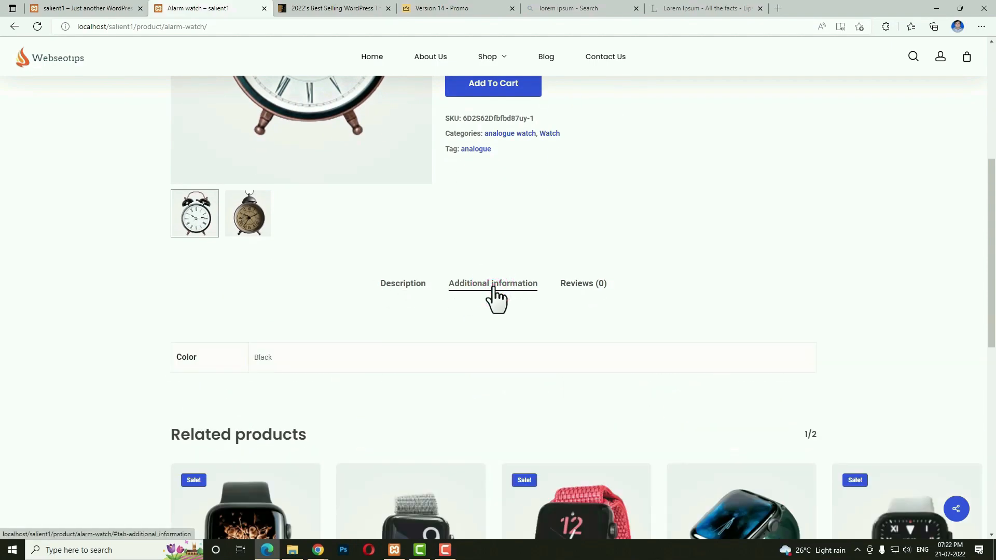
{"action": "left_click", "coordinate": [584, 288]}
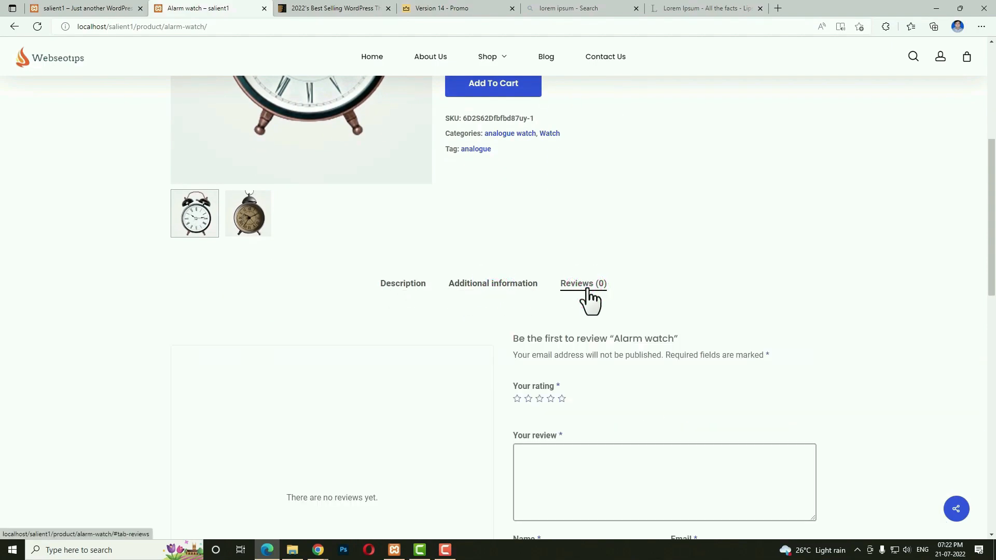
{"action": "scroll", "coordinate": [656, 342], "scroll_direction": "down", "scroll_amount": 4}
{"action": "scroll", "coordinate": [653, 333], "scroll_direction": "down", "scroll_amount": 3}
{"action": "scroll", "coordinate": [216, 378], "scroll_direction": "down", "scroll_amount": 3}
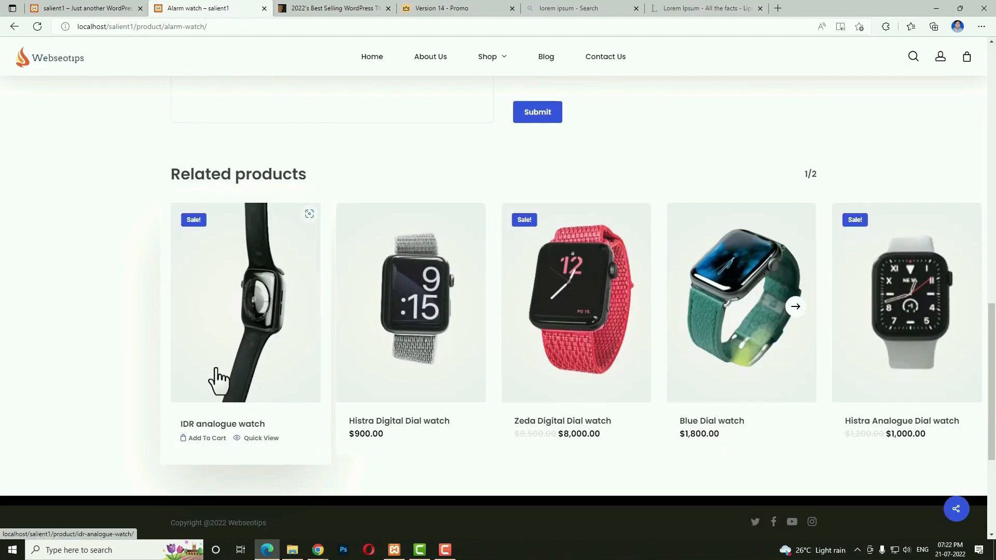
{"action": "scroll", "coordinate": [859, 395], "scroll_direction": "up", "scroll_amount": 1}
{"action": "scroll", "coordinate": [856, 393], "scroll_direction": "up", "scroll_amount": 10}
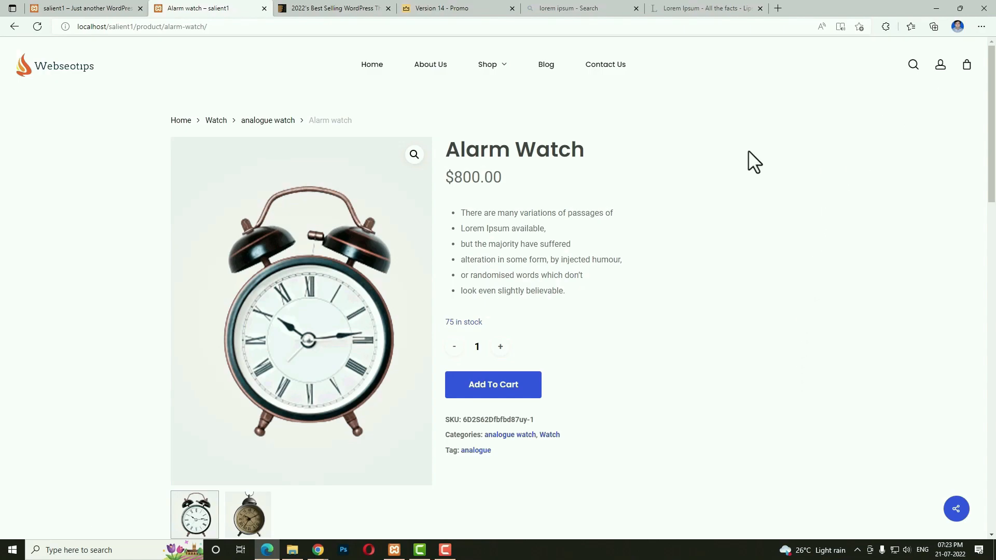
{"action": "left_click", "coordinate": [941, 65]}
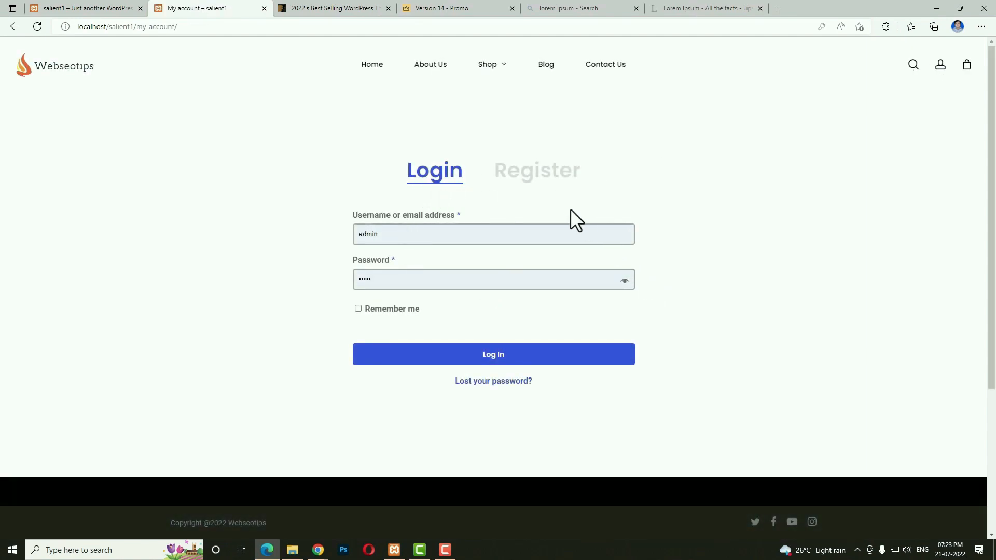
Register a customer account with saved credentials, view the empty Orders list, then return to Shop.
{"action": "left_click", "coordinate": [547, 181]}
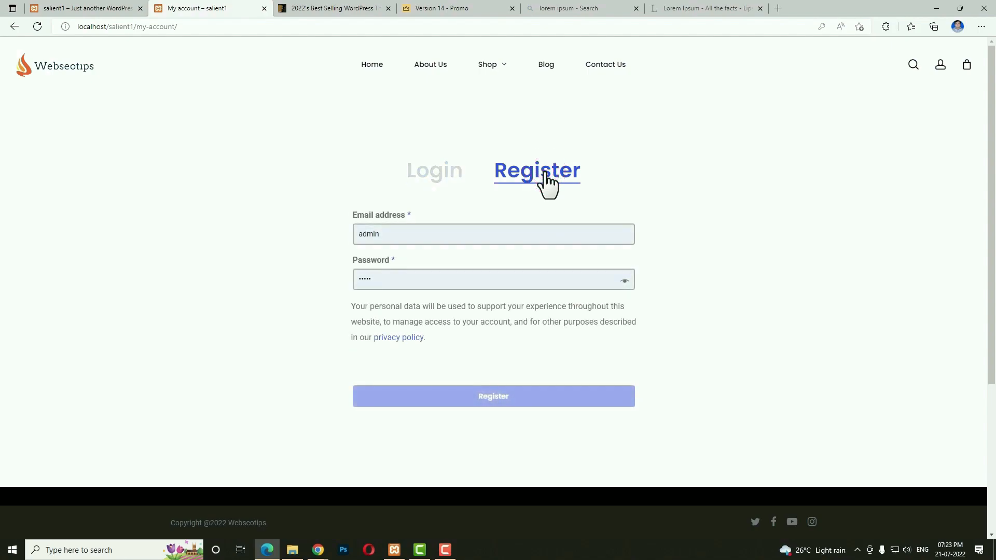
{"action": "double_click", "coordinate": [412, 233]}
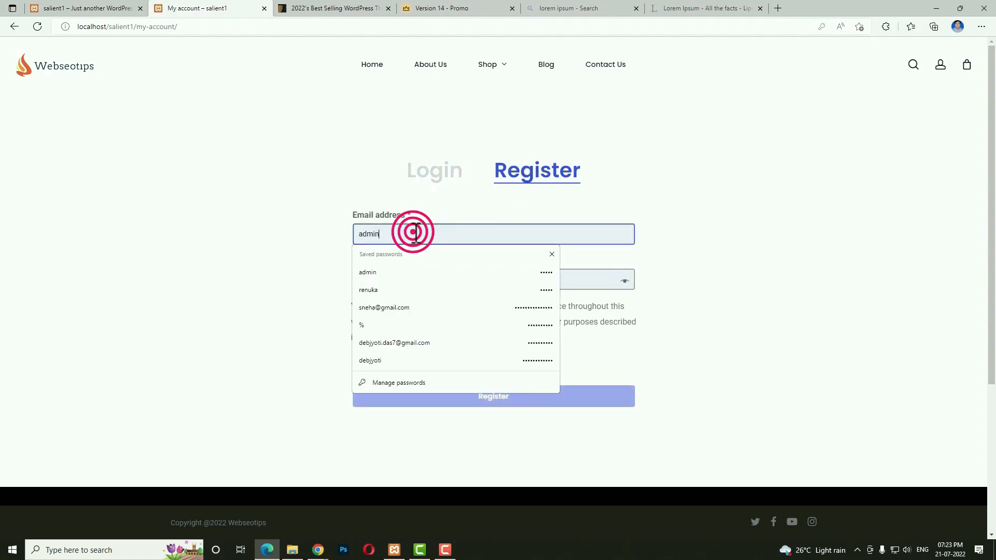
{"action": "left_click", "coordinate": [400, 308]}
{"action": "left_click", "coordinate": [436, 276]}
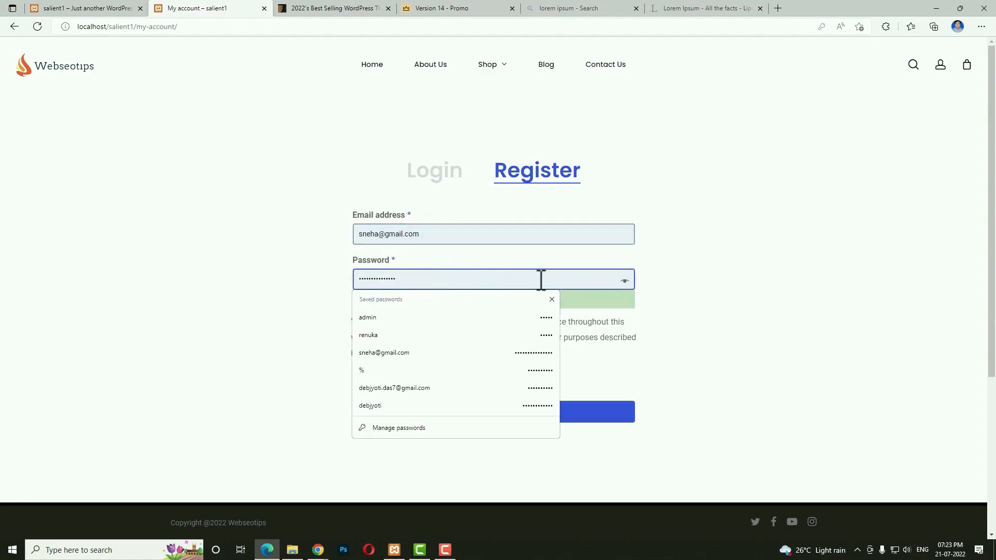
{"action": "left_click", "coordinate": [736, 280]}
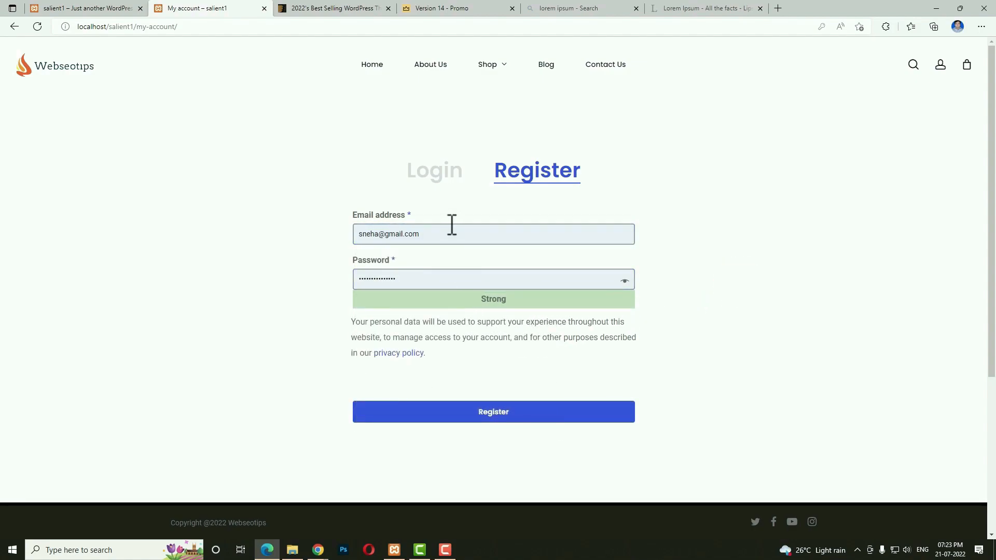
{"action": "left_click", "coordinate": [483, 418]}
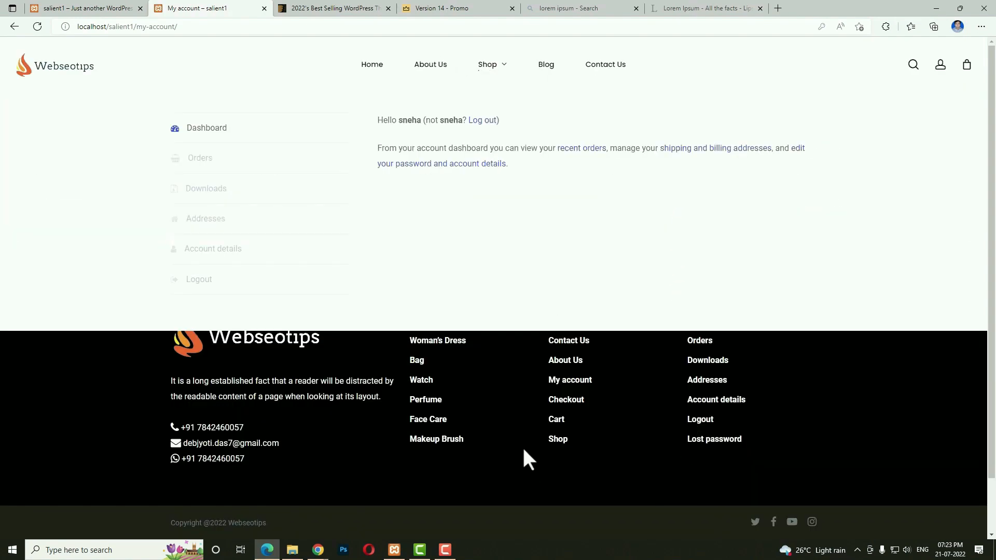
{"action": "left_click", "coordinate": [204, 158]}
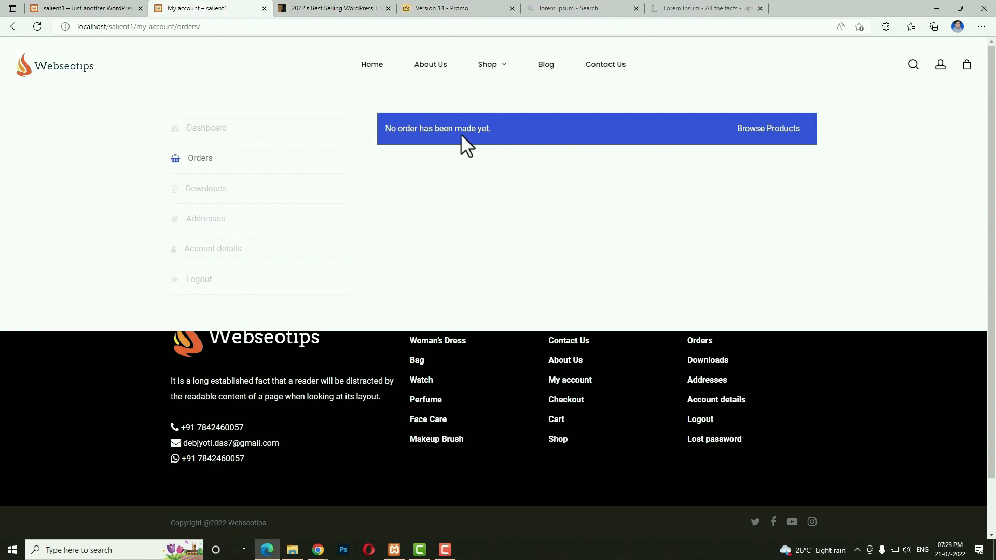
{"action": "left_click", "coordinate": [486, 65]}
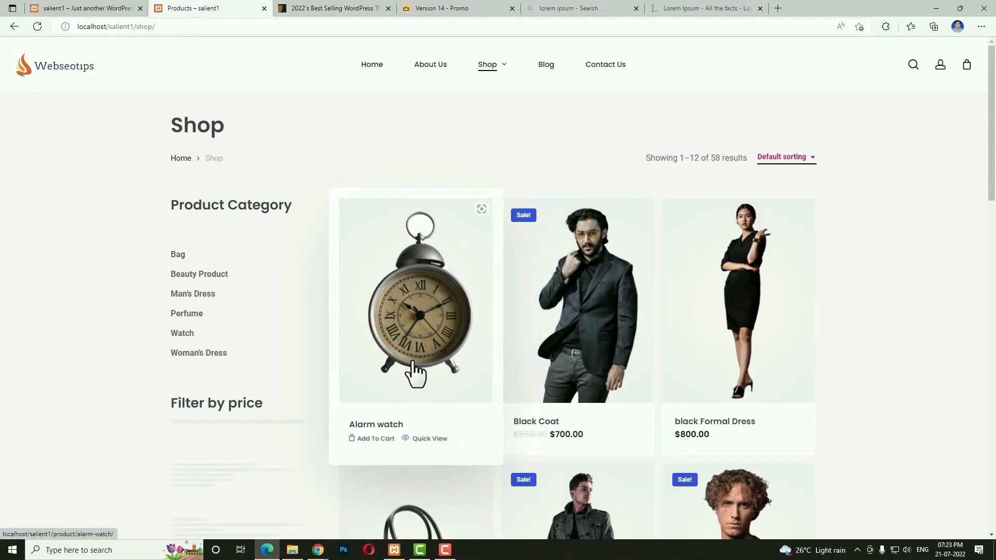
Add the Alarm watch to the cart and open the Cart page with quantity 1.
{"action": "left_click", "coordinate": [378, 439]}
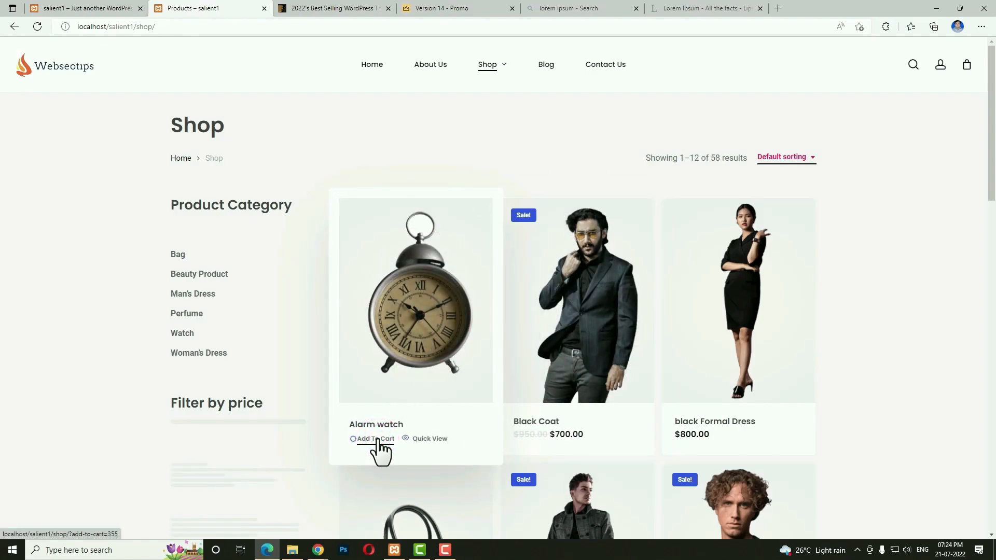
{"action": "mouse_move", "coordinate": [962, 80]}
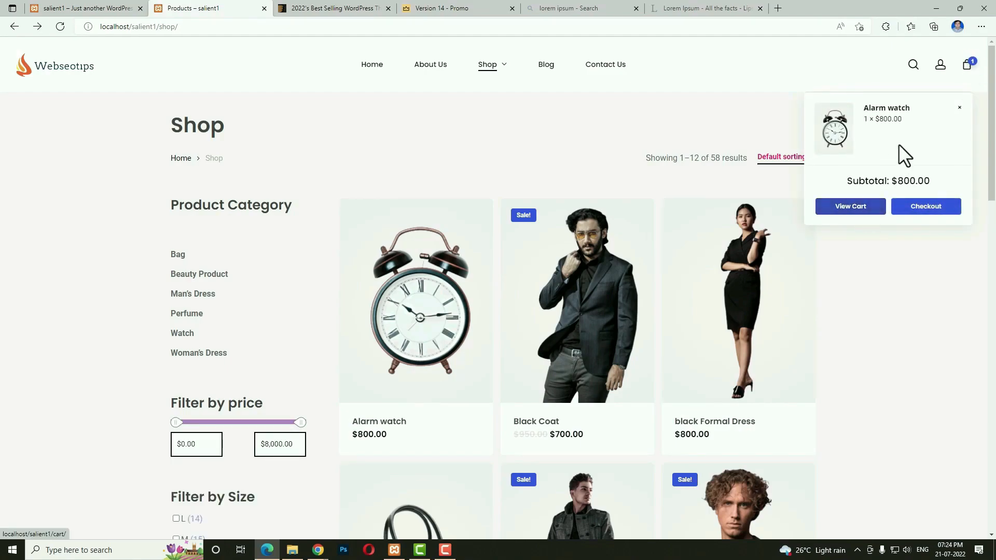
{"action": "left_click", "coordinate": [869, 207]}
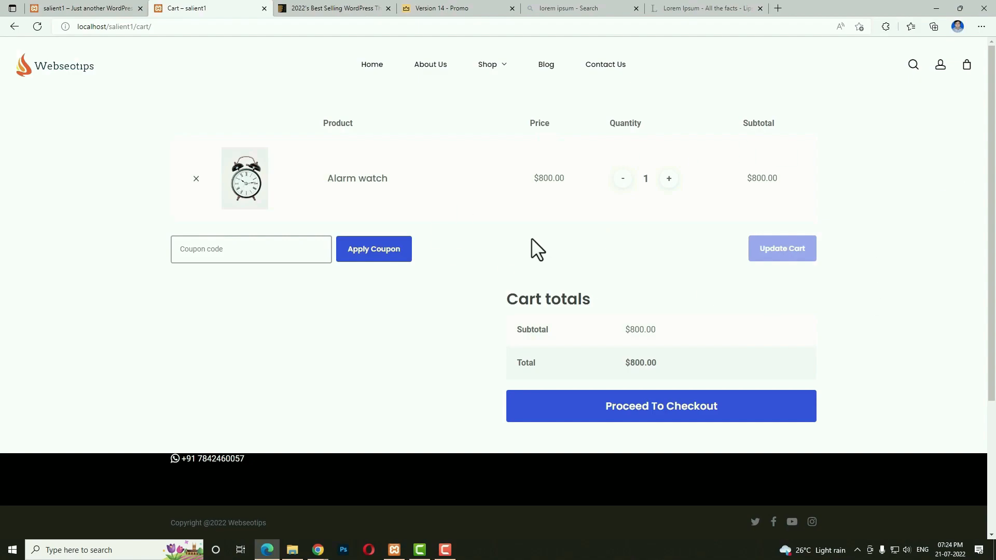
{"action": "left_click", "coordinate": [667, 183]}
{"action": "left_click", "coordinate": [624, 182]}
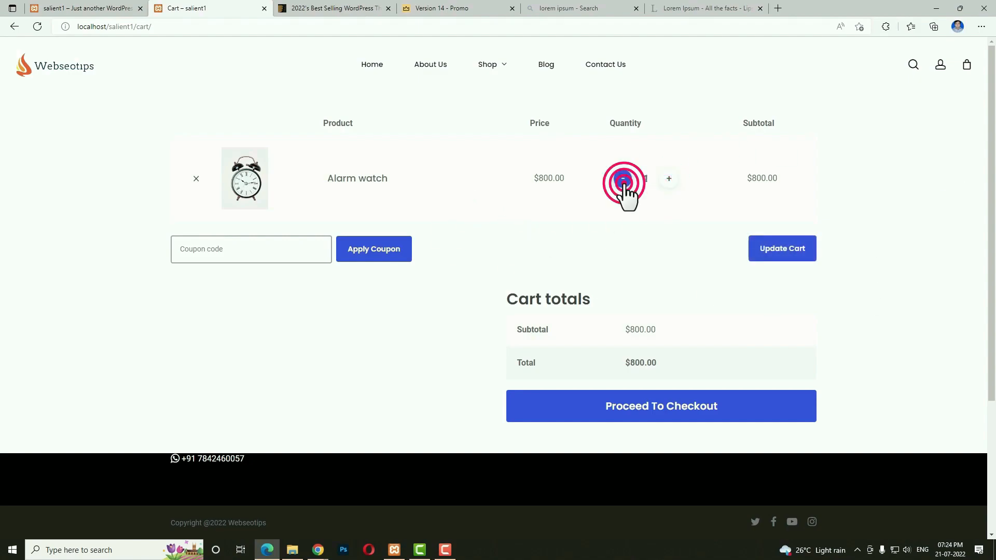
{"action": "left_click", "coordinate": [278, 243]}
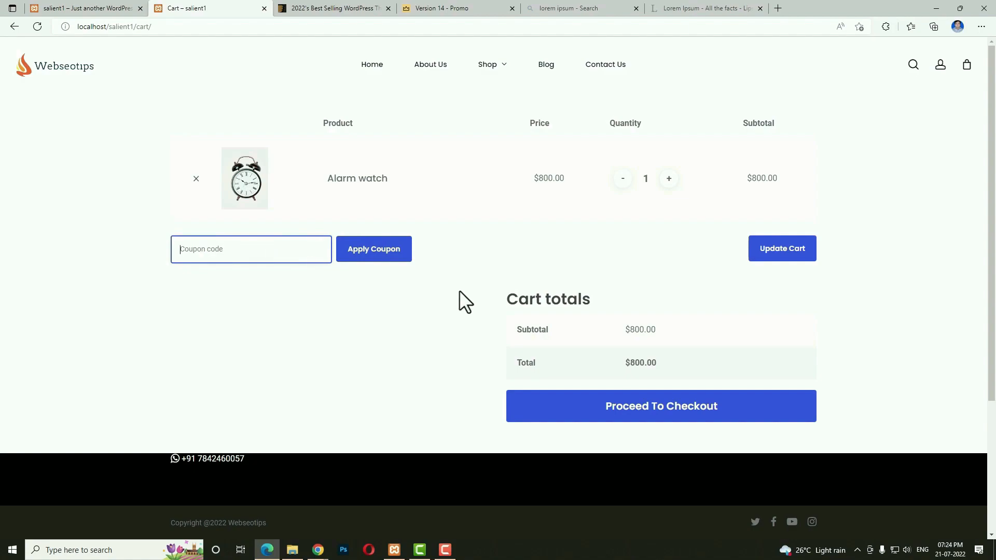
Proceed to checkout and enter the billing first name, last name and company name.
{"action": "left_click", "coordinate": [586, 405]}
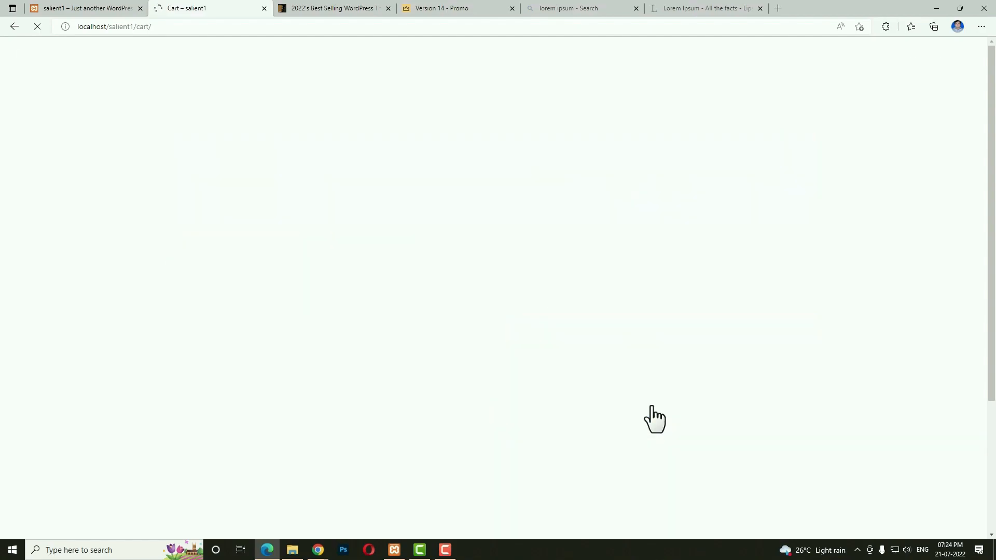
{"action": "scroll", "coordinate": [570, 413], "scroll_direction": "down", "scroll_amount": 4}
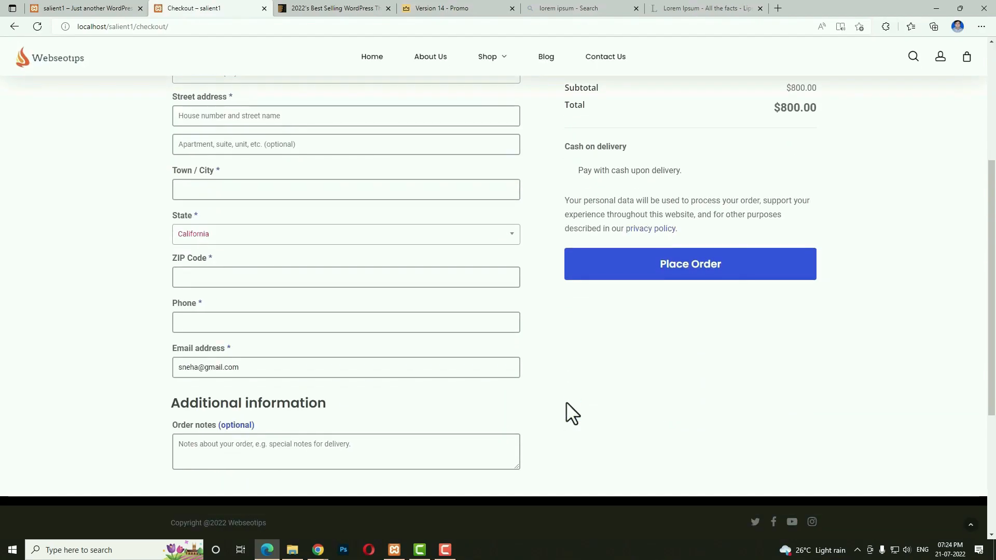
{"action": "scroll", "coordinate": [571, 413], "scroll_direction": "up", "scroll_amount": 4}
{"action": "left_click", "coordinate": [243, 210]}
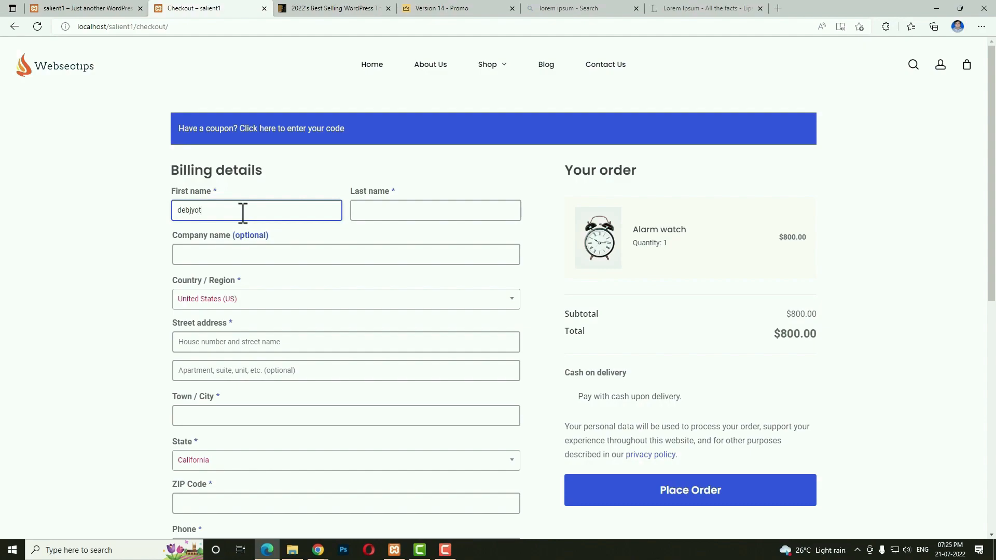
{"action": "key", "text": "Tab"}
{"action": "key", "text": "Tab"}
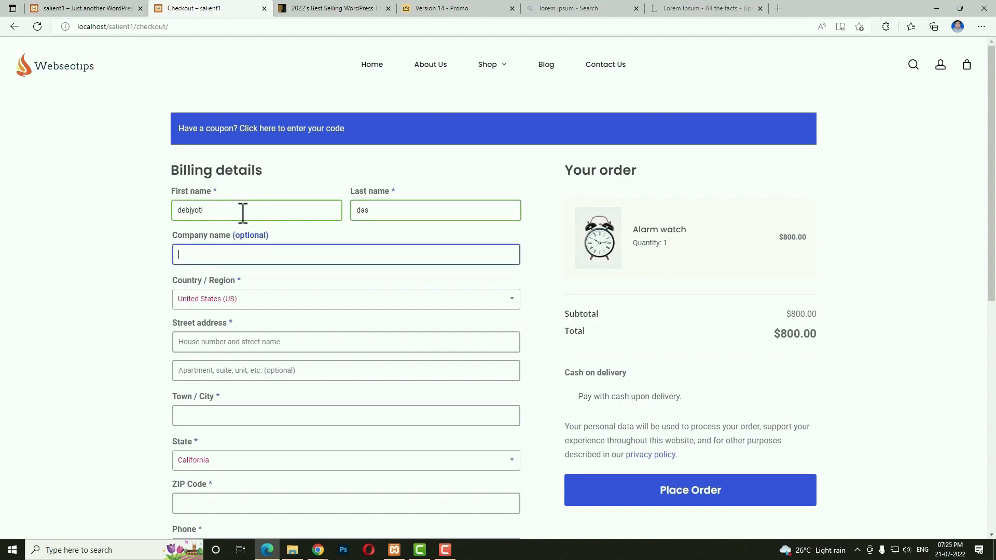
{"action": "type", "text": "webseotips"}
Set the billing country to India, fill in street and city, and choose Telangana as state.
{"action": "key", "text": "Tab"}
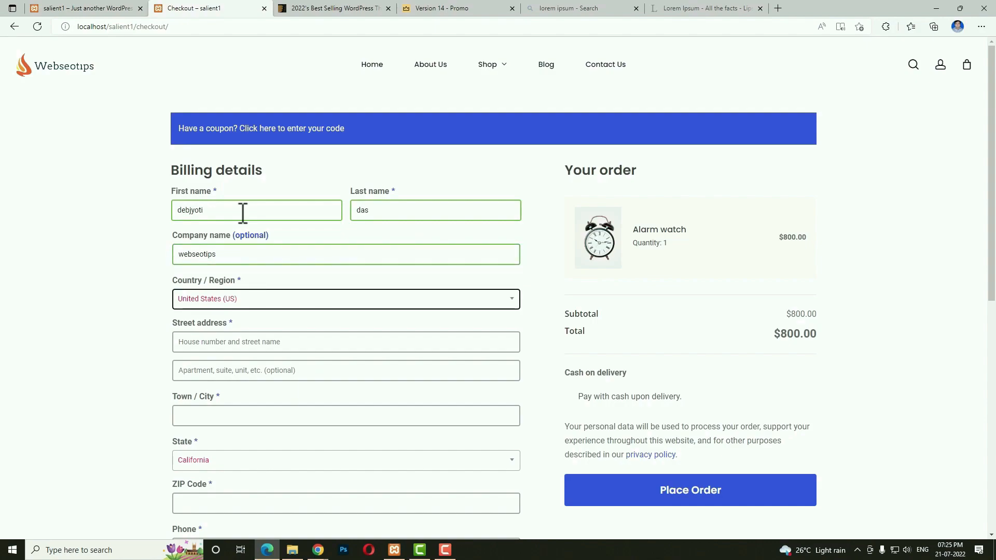
{"action": "type", "text": "ind"}
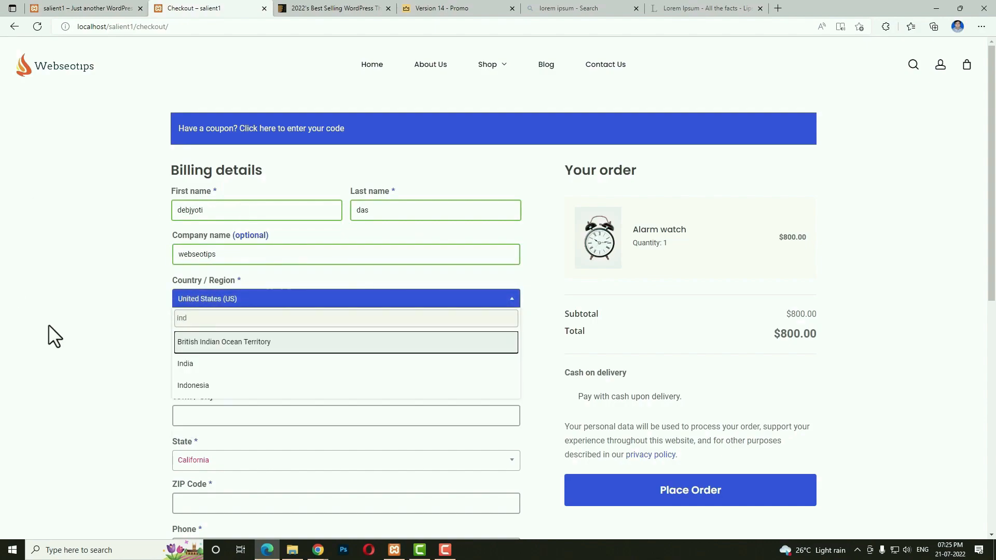
{"action": "left_click", "coordinate": [209, 370]}
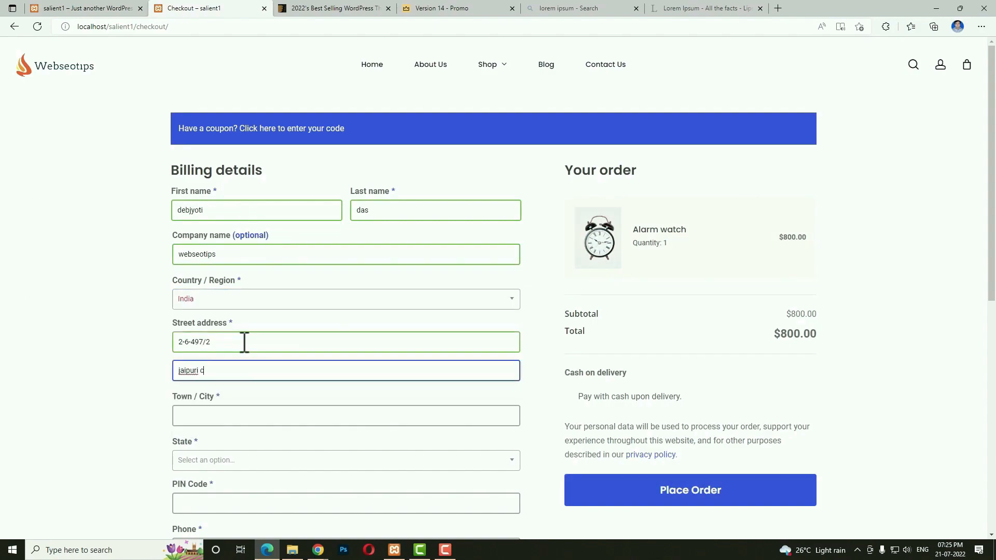
{"action": "type", "text": "olony"}
{"action": "key", "text": "Tab"}
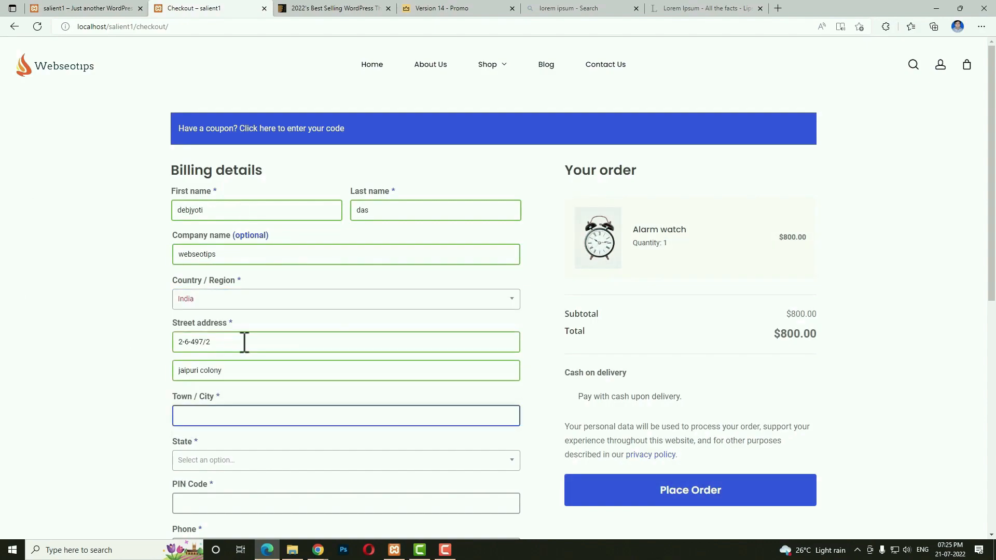
{"action": "type", "text": "hyderabad"}
{"action": "key", "text": "Tab"}
{"action": "key", "text": "Return"}
{"action": "type", "text": "tela"}
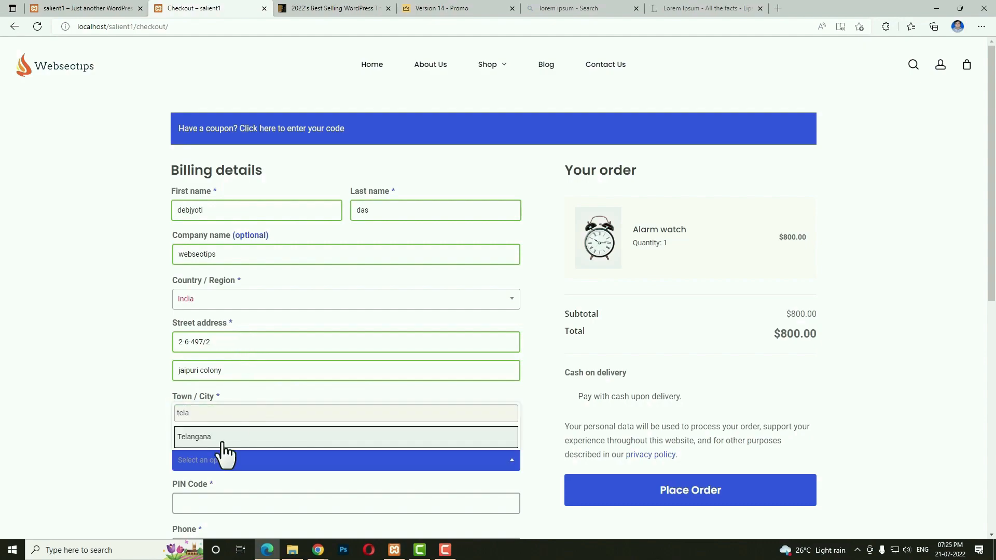
{"action": "left_click", "coordinate": [223, 439]}
Enter the PIN code and phone number, then place the cash-on-delivery order.
{"action": "key", "text": "Tab"}
{"action": "scroll", "coordinate": [113, 431], "scroll_direction": "down", "scroll_amount": 3}
{"action": "type", "text": "500068"}
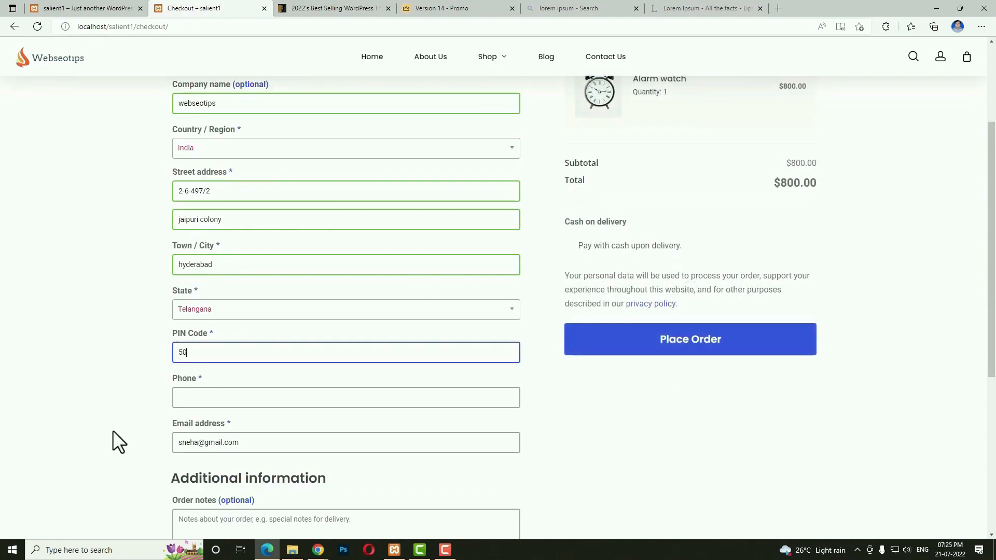
{"action": "left_click", "coordinate": [213, 397]}
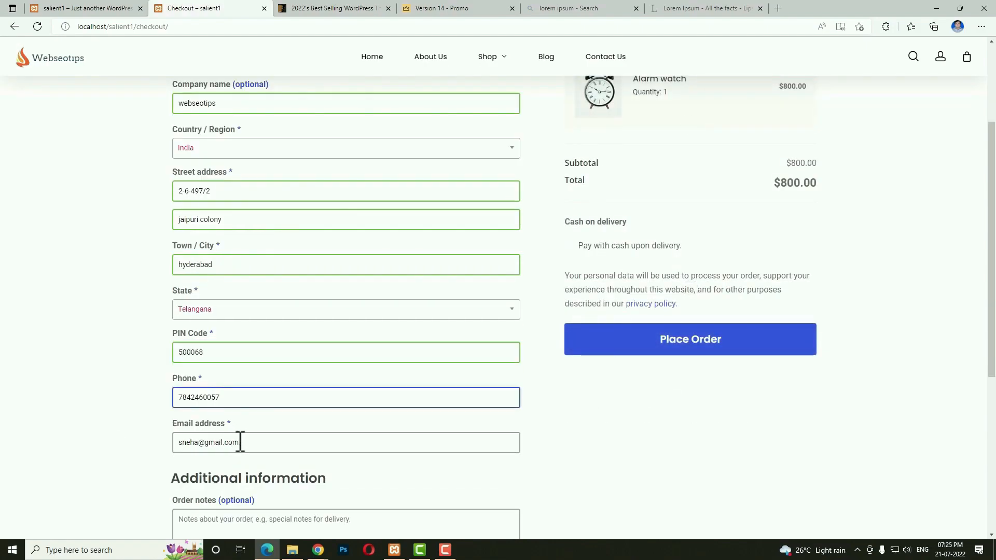
{"action": "scroll", "coordinate": [280, 441], "scroll_direction": "down", "scroll_amount": 3}
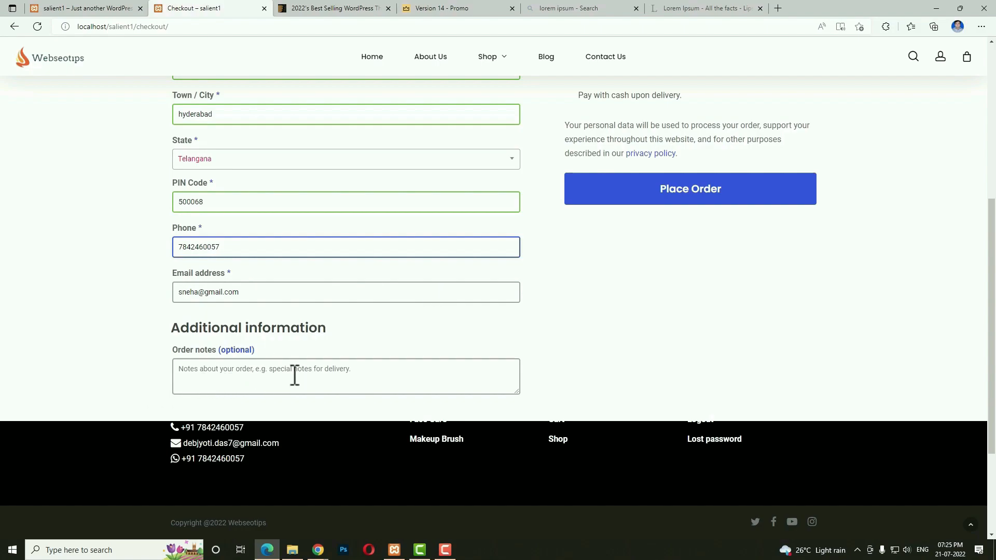
{"action": "left_click", "coordinate": [667, 205]}
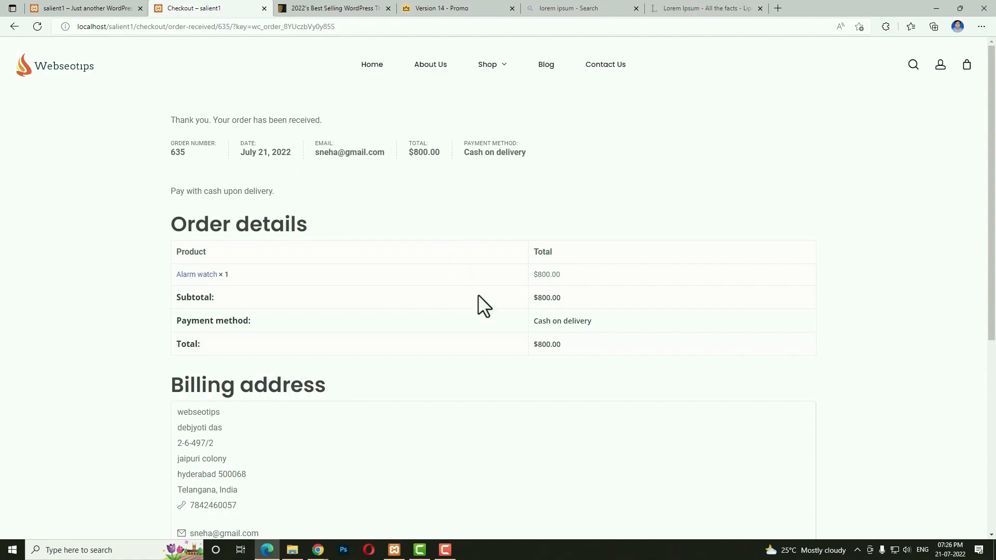
Open My account > Orders to confirm order #635 is Processing, then switch to the admin window.
{"action": "scroll", "coordinate": [484, 311], "scroll_direction": "down", "scroll_amount": 2}
{"action": "scroll", "coordinate": [527, 329], "scroll_direction": "up", "scroll_amount": 2}
{"action": "left_click", "coordinate": [940, 67]}
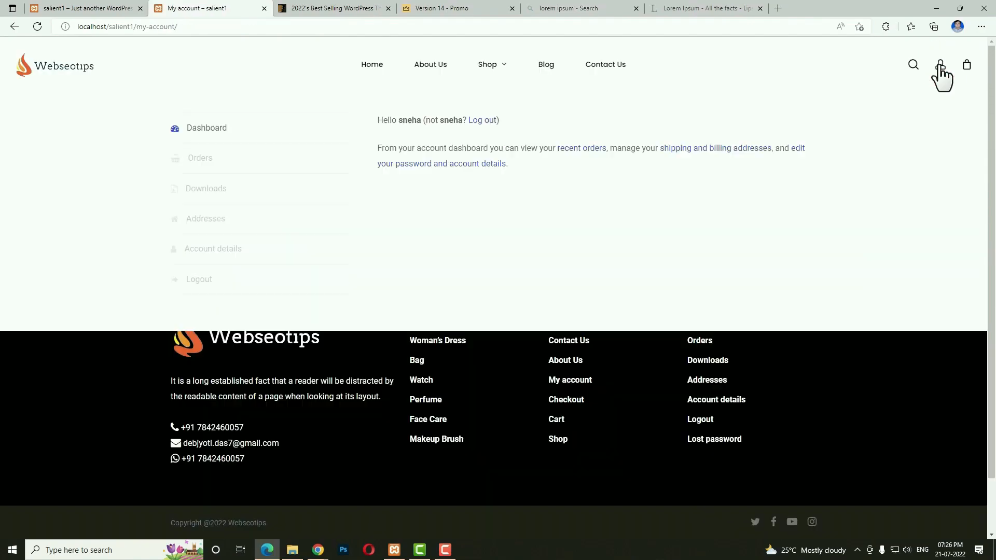
{"action": "left_click", "coordinate": [210, 162]}
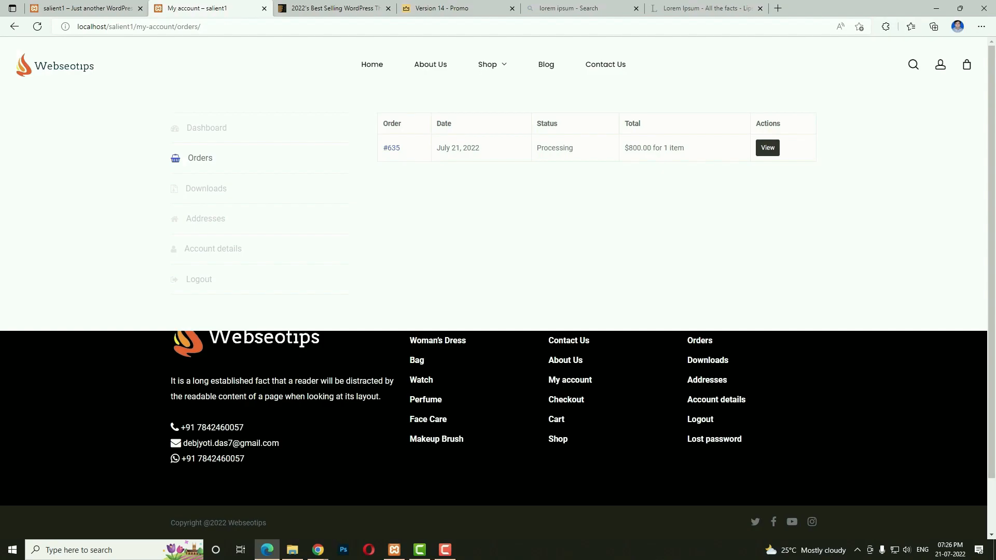
{"action": "key", "text": "alt+Tab"}
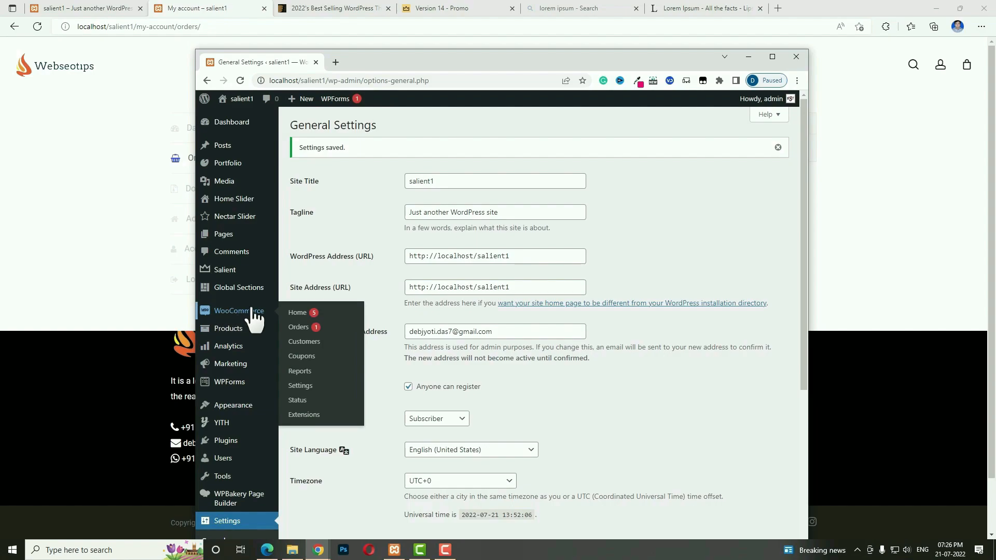
Open order #635 from WooCommerce Orders, change its status to Completed and update it.
{"action": "left_click", "coordinate": [298, 328]}
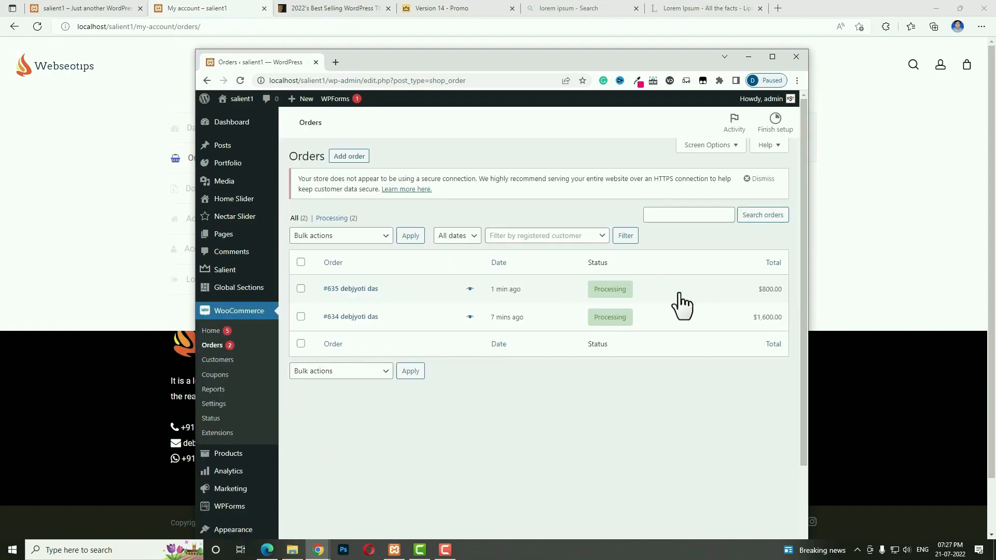
{"action": "left_click", "coordinate": [772, 56]}
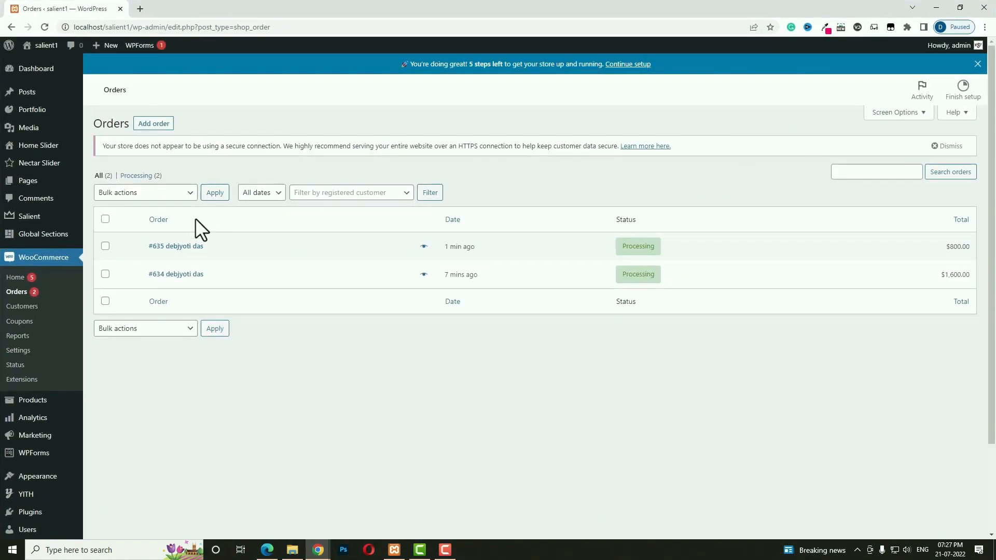
{"action": "left_click", "coordinate": [188, 259]}
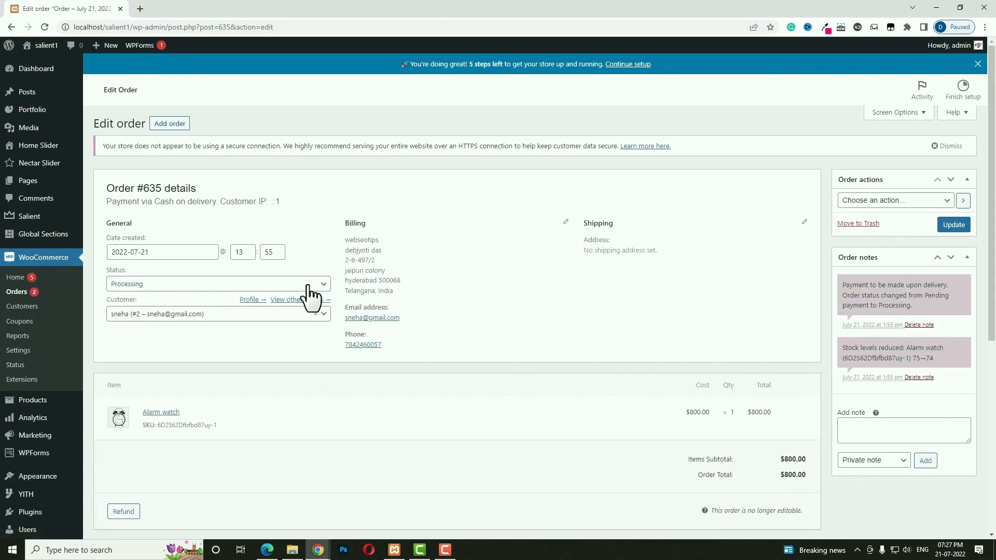
{"action": "left_click", "coordinate": [188, 284]}
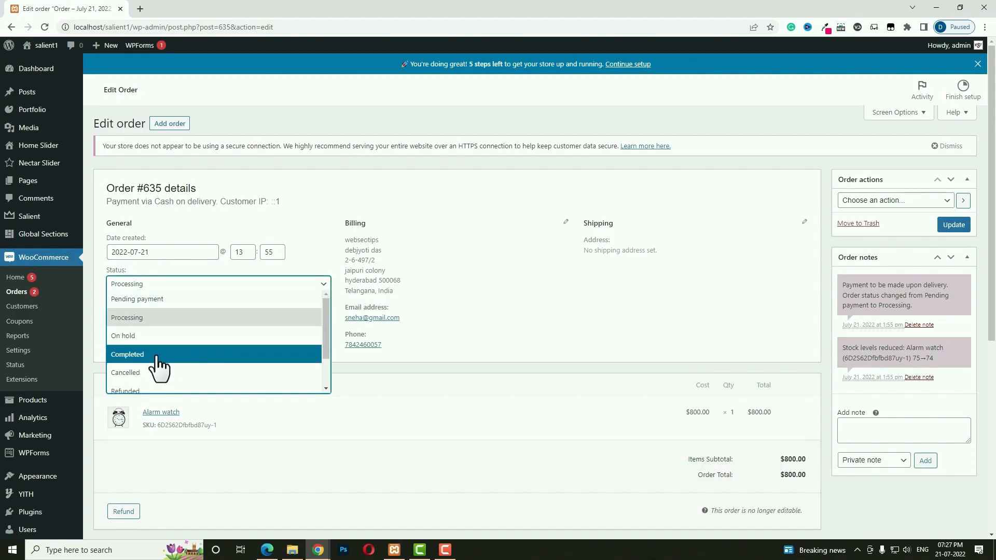
{"action": "left_click", "coordinate": [182, 355]}
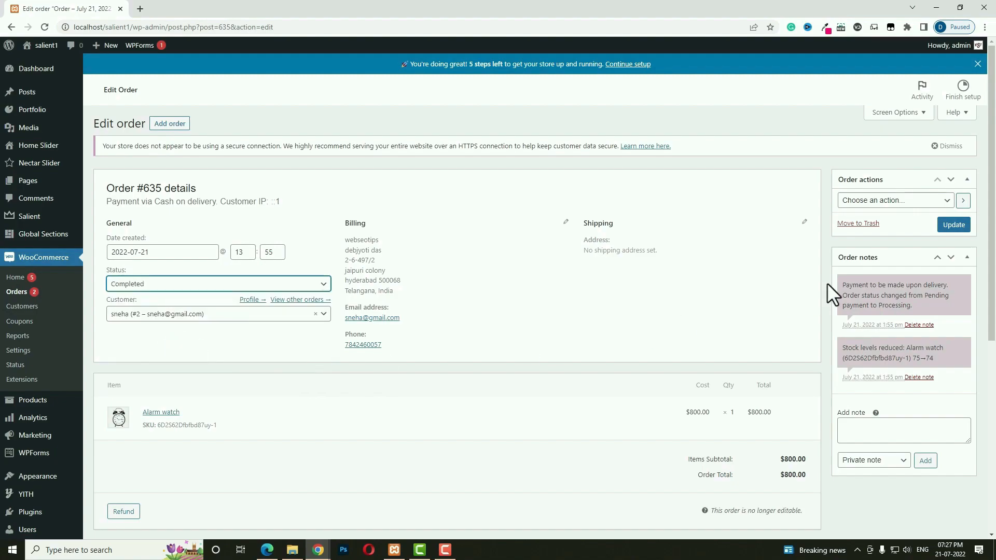
{"action": "left_click", "coordinate": [961, 226]}
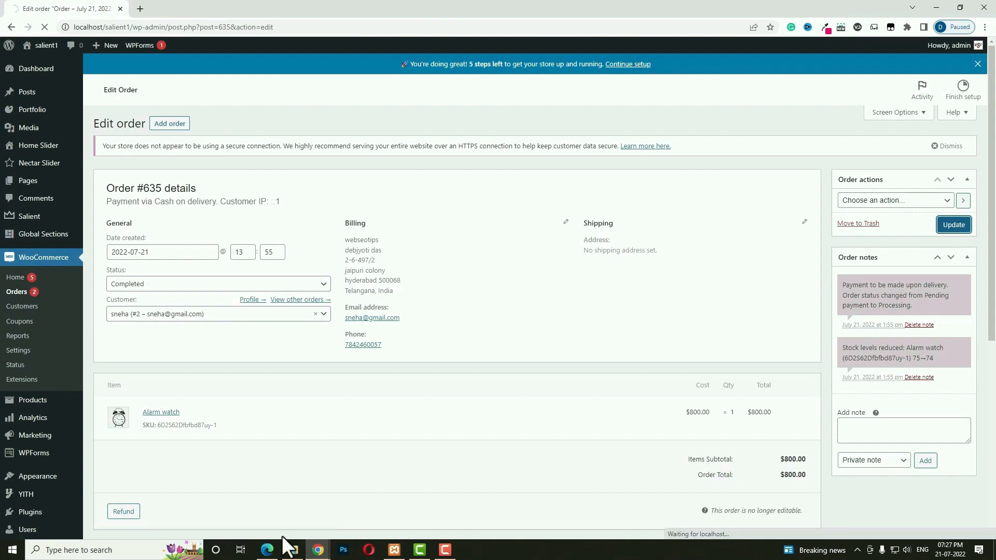
{"action": "left_click", "coordinate": [268, 551]}
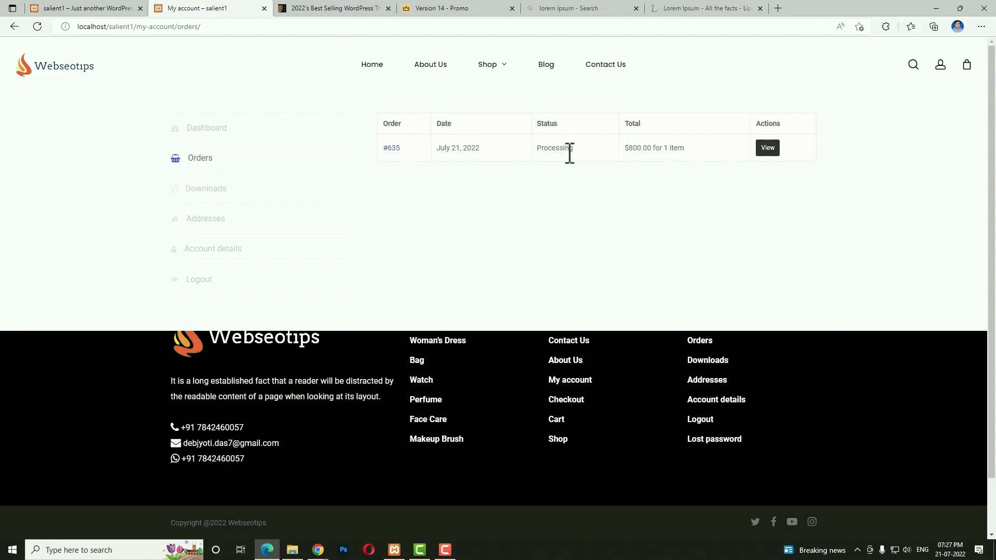
Reload the customer's Orders list to see #635 as Completed, then open a new tab.
{"action": "left_click", "coordinate": [37, 24]}
{"action": "key", "text": "alt+Tab"}
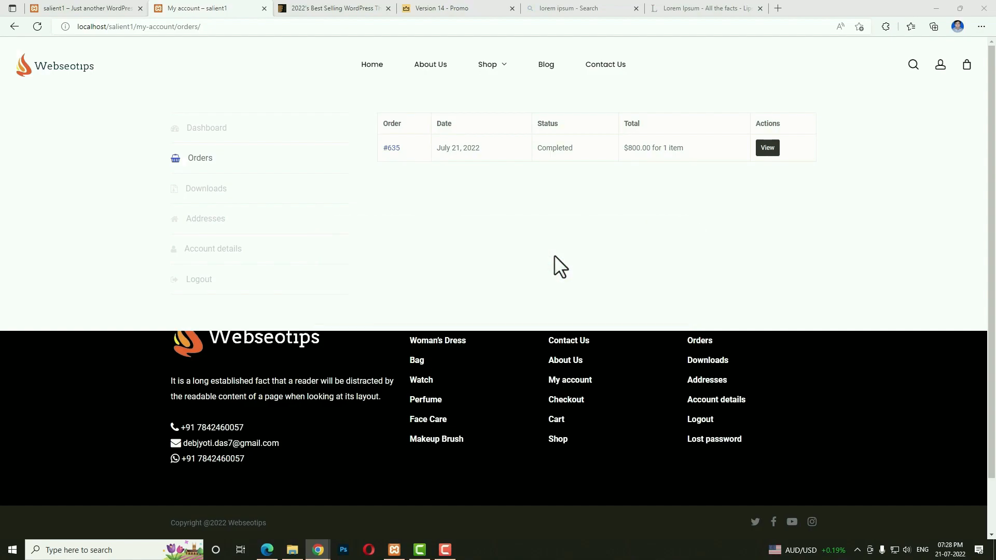
{"action": "left_click", "coordinate": [779, 9]}
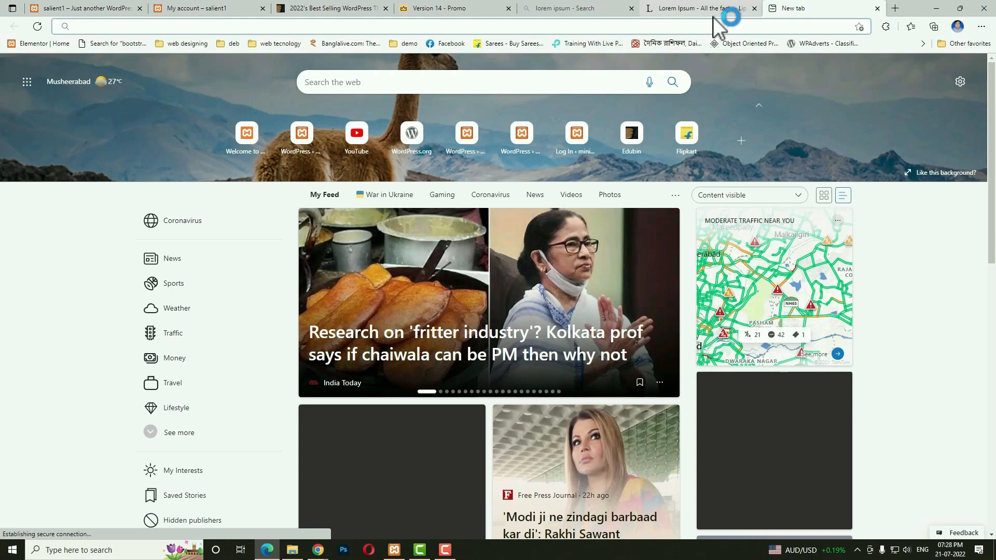
Search the web for xampp and open the Apache Friends download page.
{"action": "type", "text": "xa"}
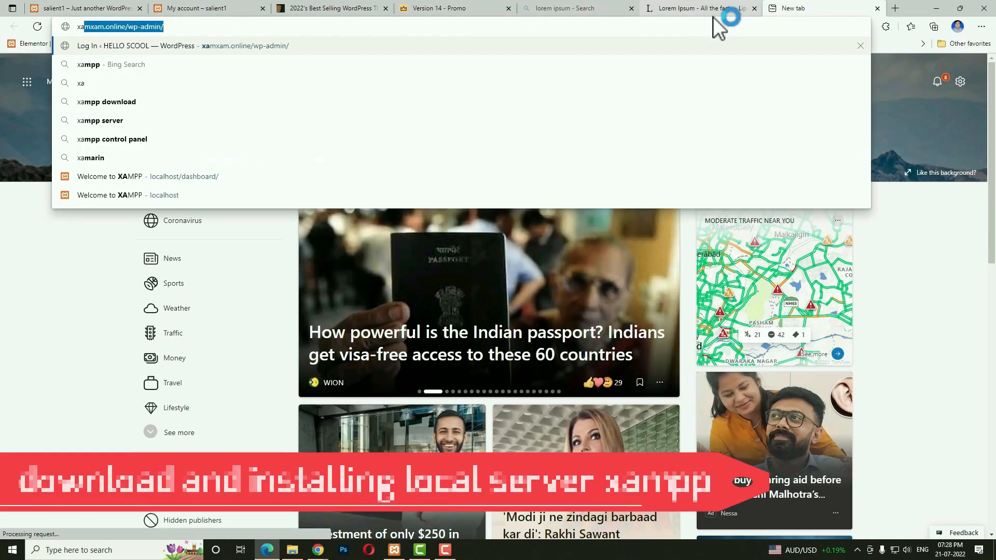
{"action": "type", "text": "mpp"}
{"action": "key", "text": "Return"}
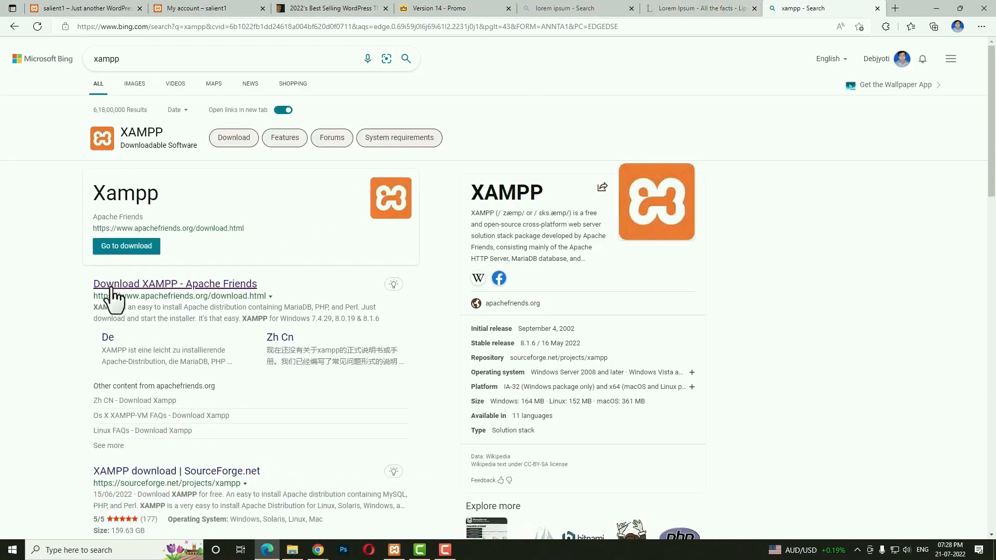
{"action": "left_click", "coordinate": [177, 290]}
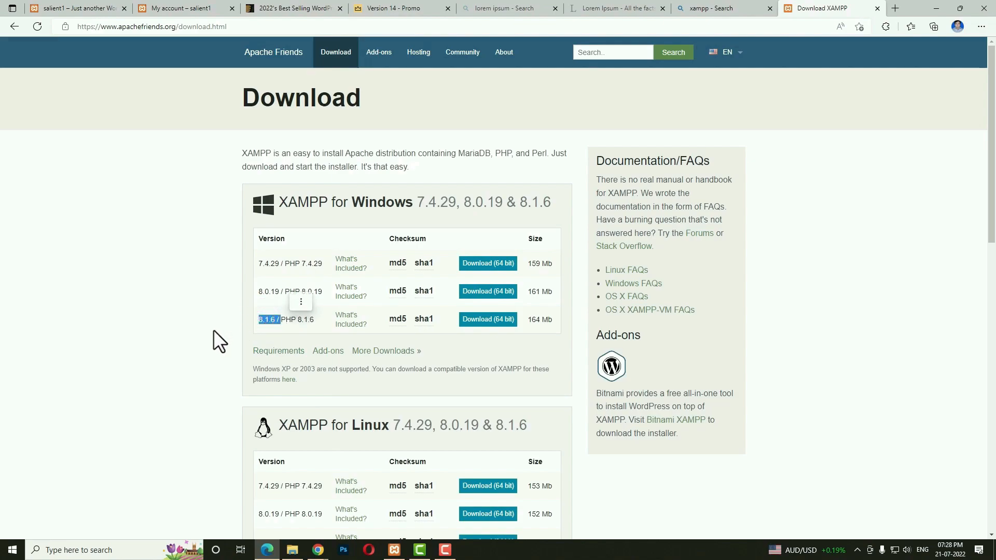
Download the XAMPP 8.1.6 Windows 64-bit installer and dismiss the download prompt.
{"action": "scroll", "coordinate": [212, 330], "scroll_direction": "down", "scroll_amount": 4}
{"action": "triple_click", "coordinate": [260, 316]}
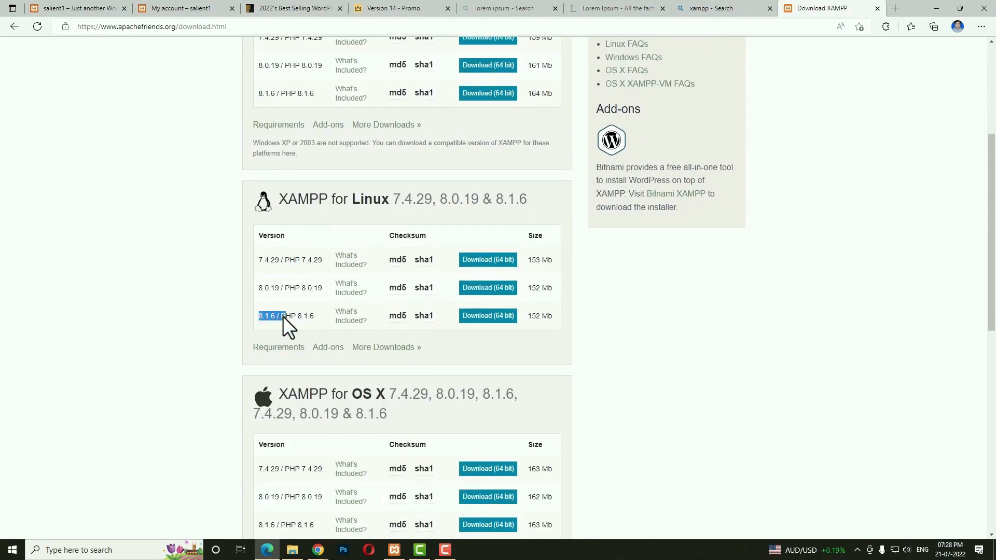
{"action": "scroll", "coordinate": [262, 314], "scroll_direction": "down", "scroll_amount": 5}
{"action": "left_click_drag", "start_coordinate": [259, 309], "coordinate": [278, 309]}
{"action": "scroll", "coordinate": [278, 310], "scroll_direction": "up", "scroll_amount": 6}
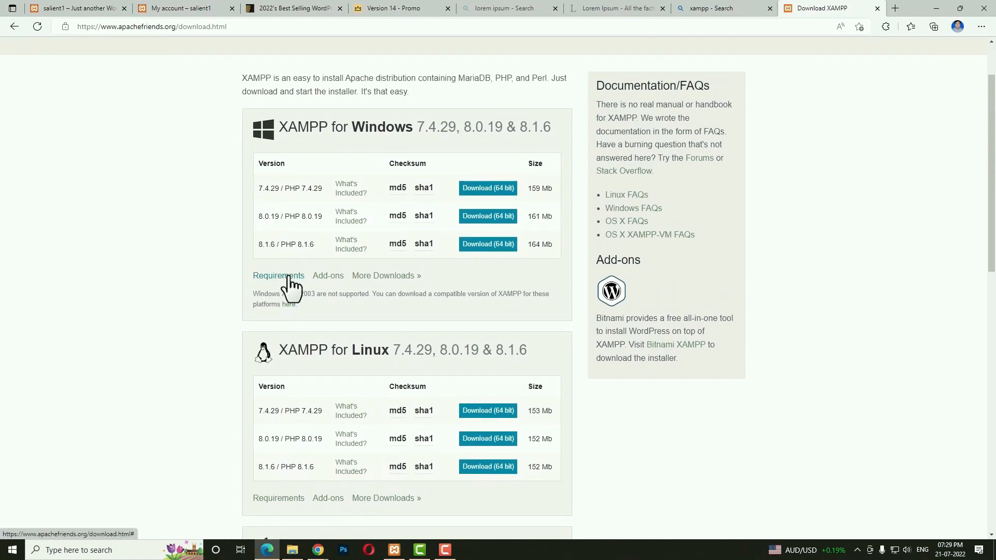
{"action": "left_click", "coordinate": [500, 243]}
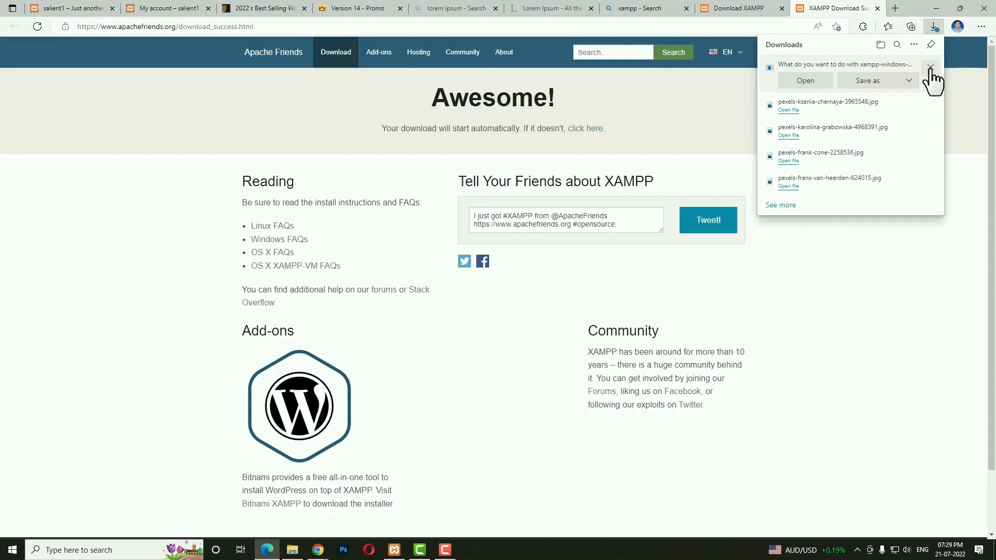
{"action": "left_click", "coordinate": [931, 68]}
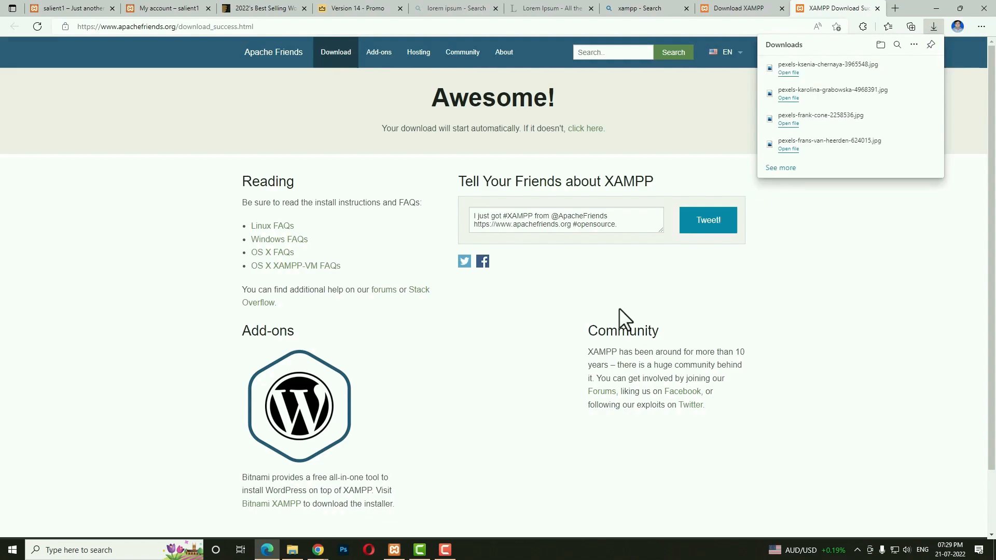
{"action": "left_click", "coordinate": [83, 550]}
Launch XAMPP Control Panel, start Apache and MySQL, and open a fresh browser tab.
{"action": "type", "text": "xa"}
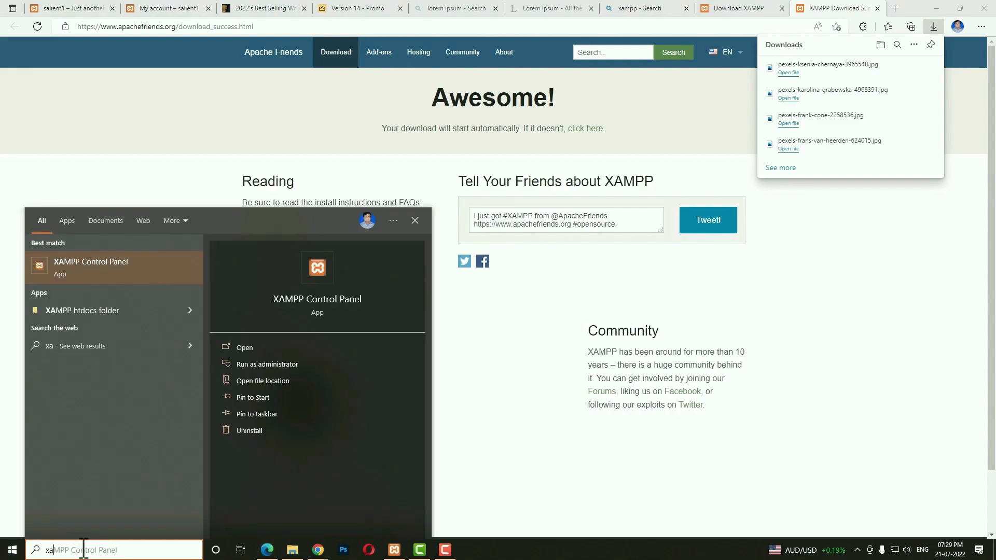
{"action": "left_click", "coordinate": [316, 286]}
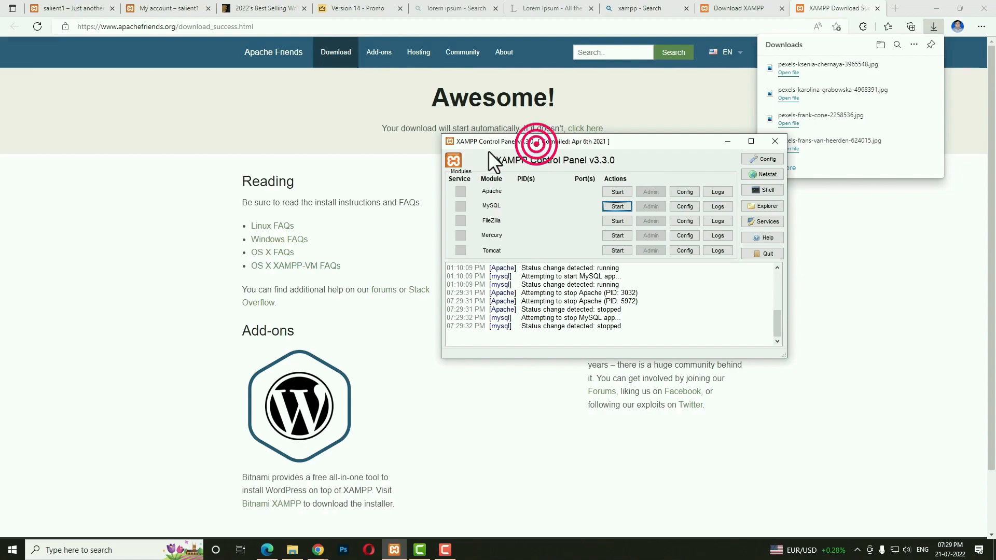
{"action": "left_click_drag", "start_coordinate": [496, 149], "coordinate": [413, 166]}
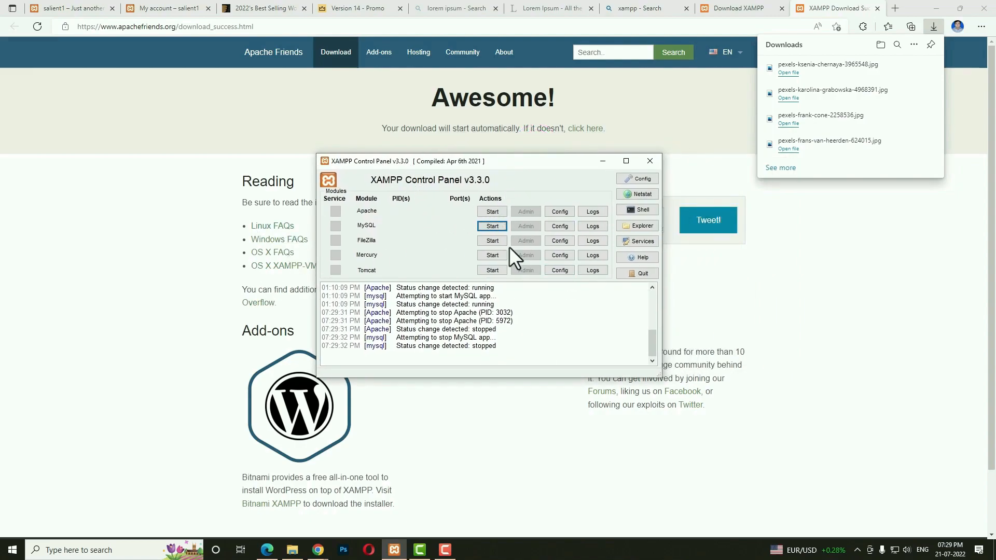
{"action": "left_click", "coordinate": [493, 211]}
{"action": "left_click", "coordinate": [497, 226]}
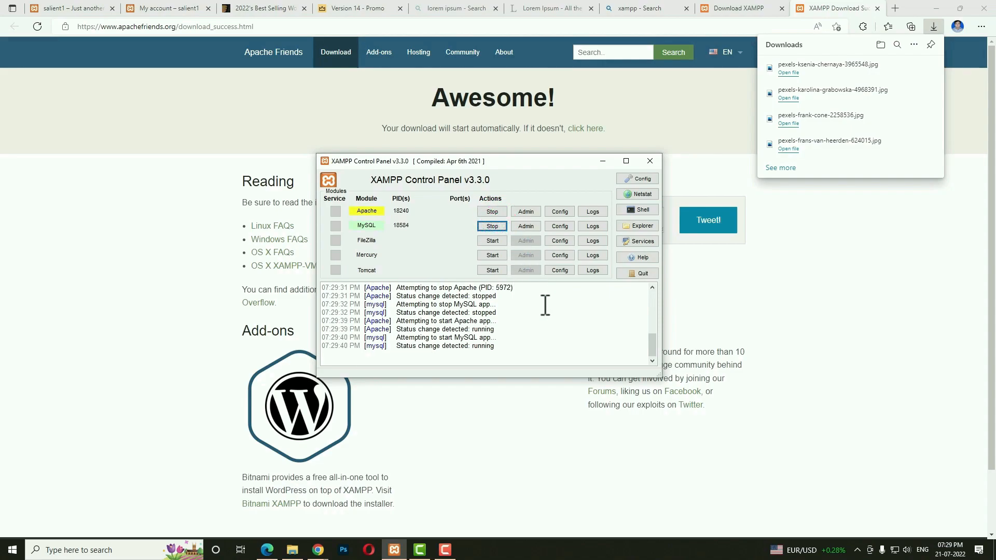
{"action": "left_click", "coordinate": [893, 11]}
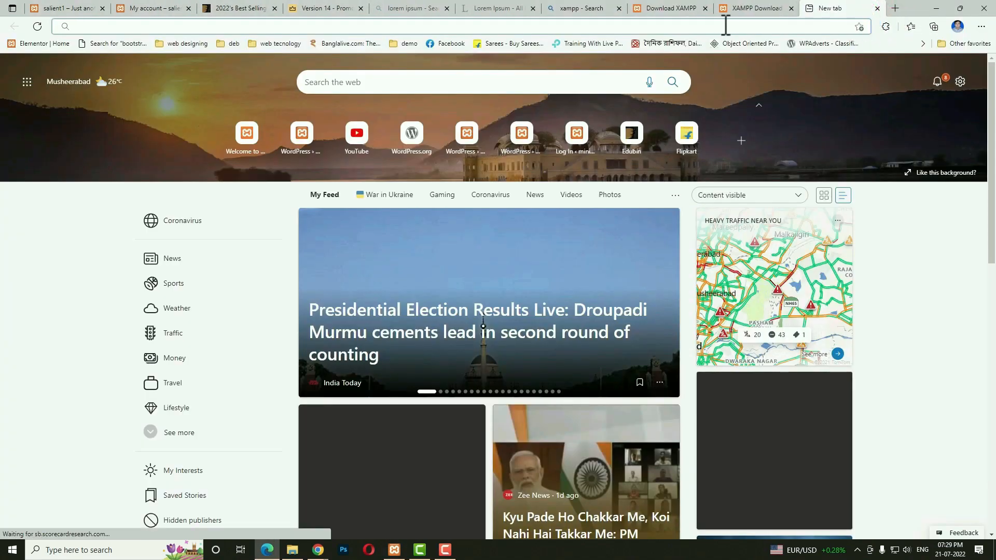
{"action": "left_click", "coordinate": [724, 26]}
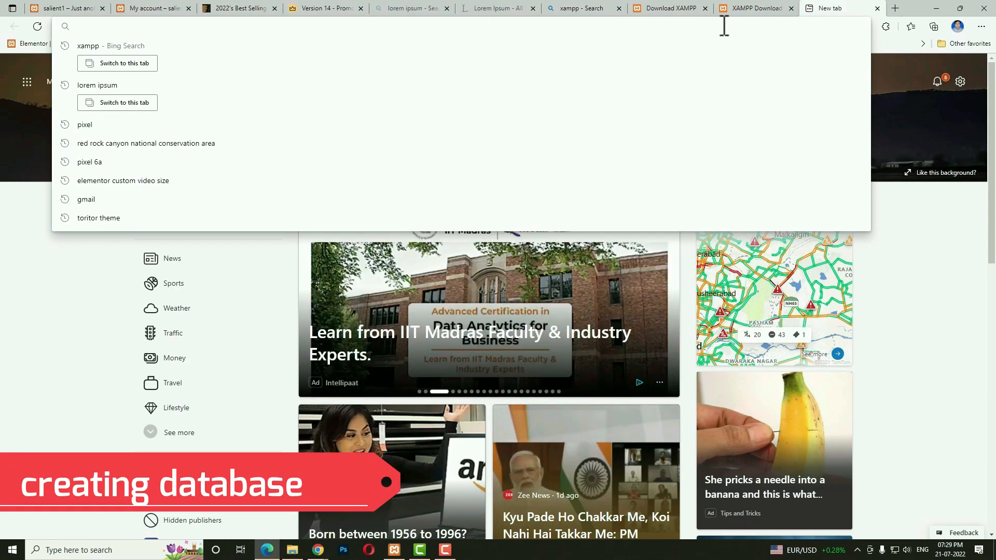
Go to localhost, open phpMyAdmin and create a new database named salient2.
{"action": "type", "text": "localhost"}
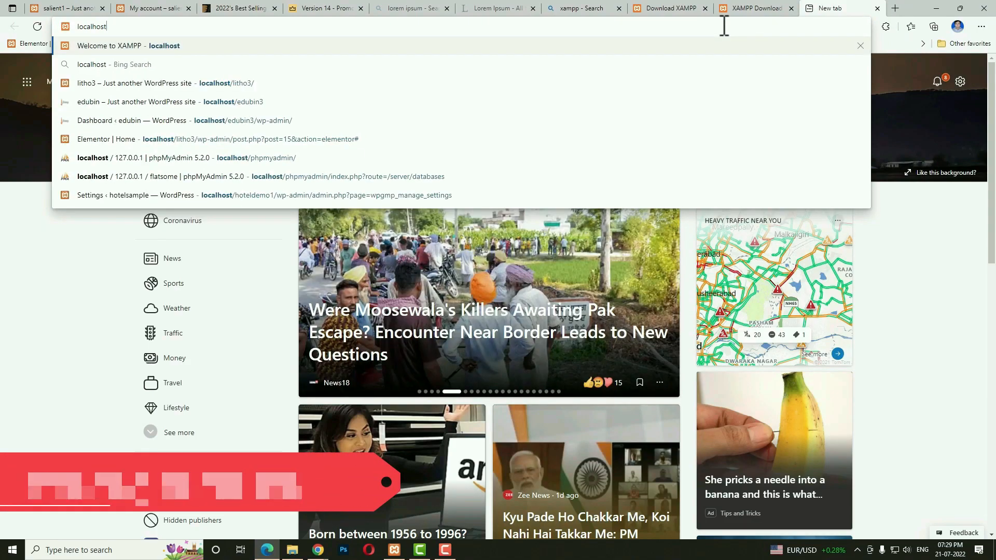
{"action": "key", "text": "Return"}
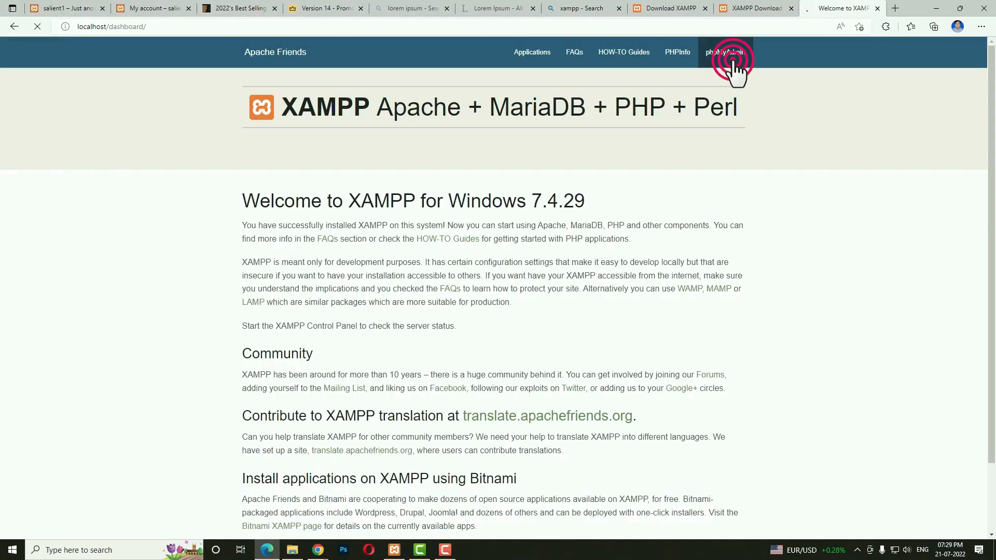
{"action": "left_click", "coordinate": [733, 67]}
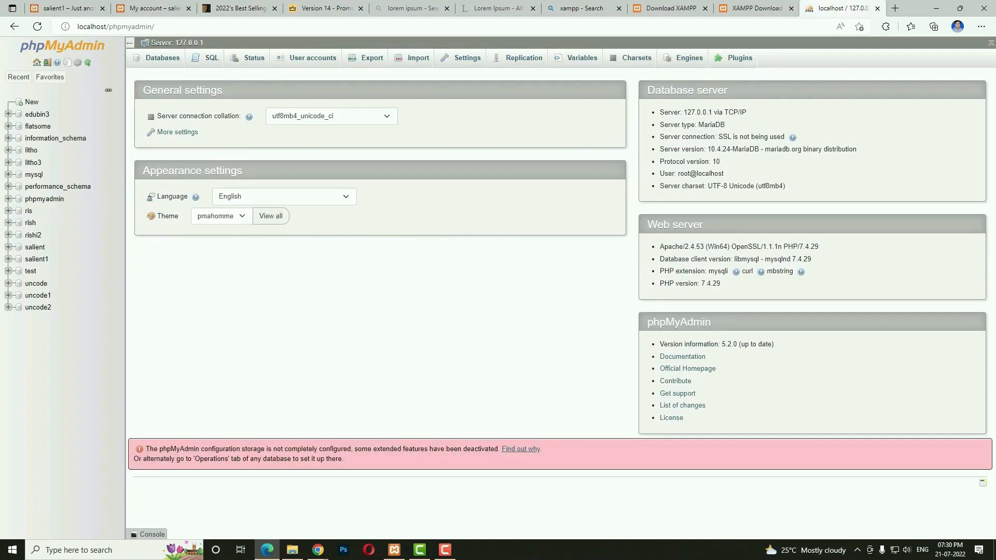
{"action": "left_click", "coordinate": [27, 102]}
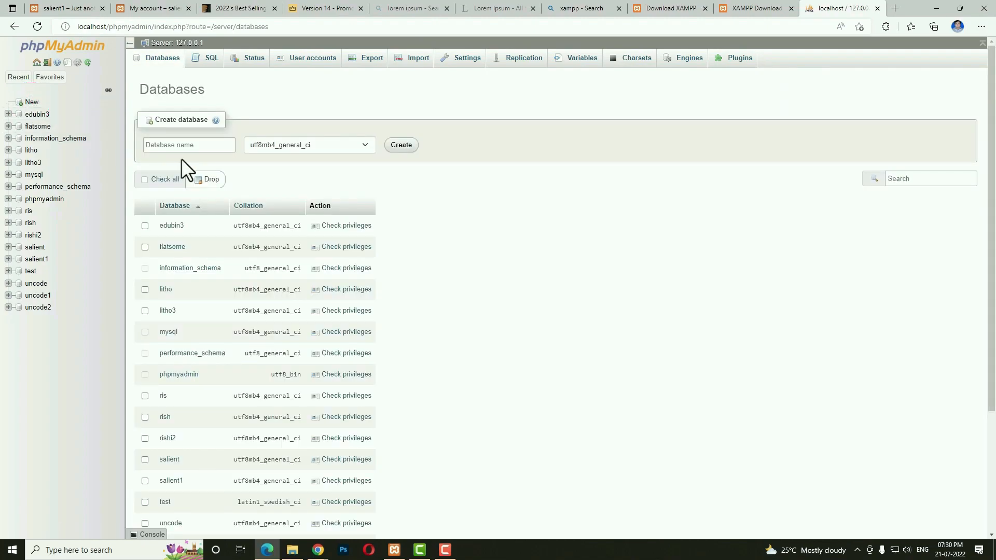
{"action": "left_click", "coordinate": [196, 146]}
{"action": "type", "text": "salient2"}
{"action": "left_click", "coordinate": [401, 145]}
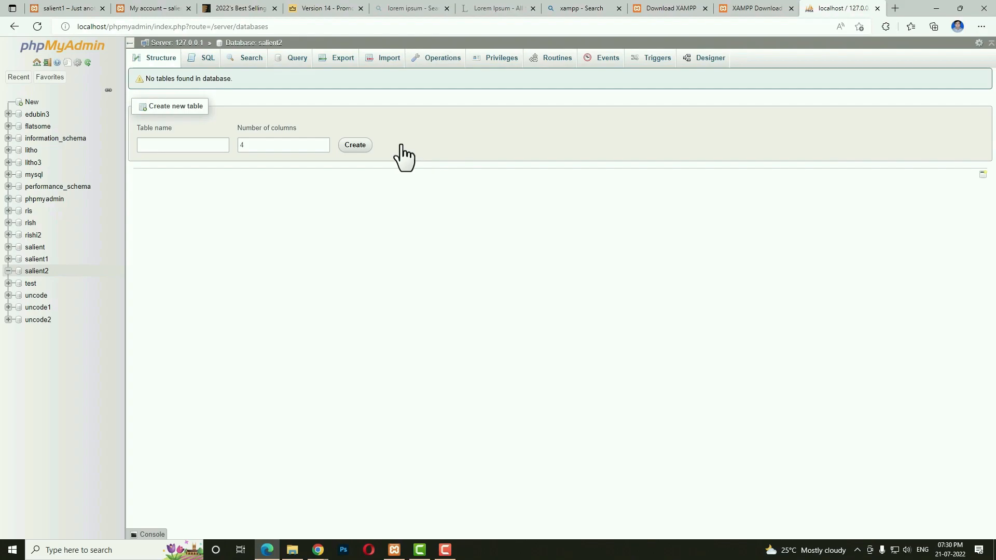
Open another new tab and switch to the Salient theme page on ThemeForest.
{"action": "left_click", "coordinate": [895, 9]}
{"action": "key", "text": "ctrl+shift+Tab"}
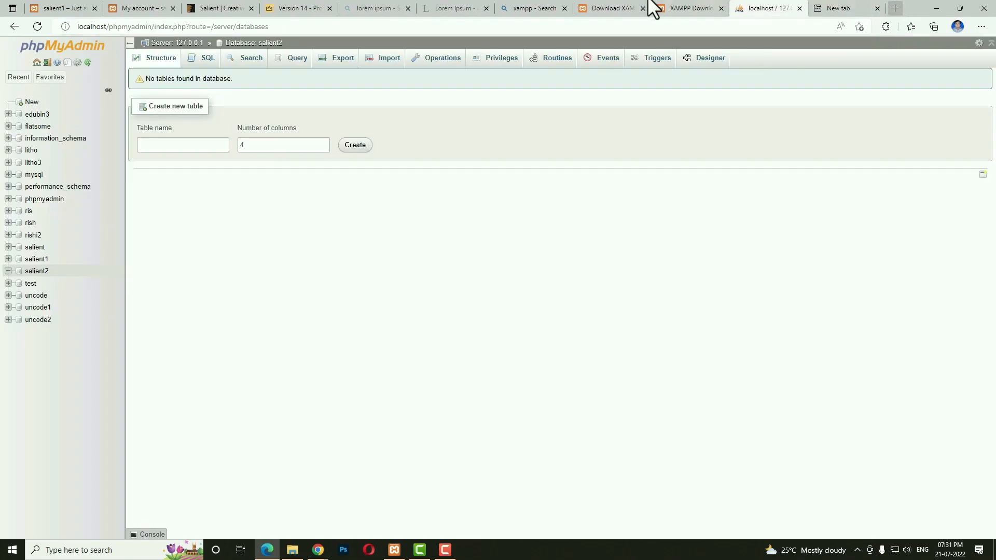
{"action": "left_click", "coordinate": [221, 8]}
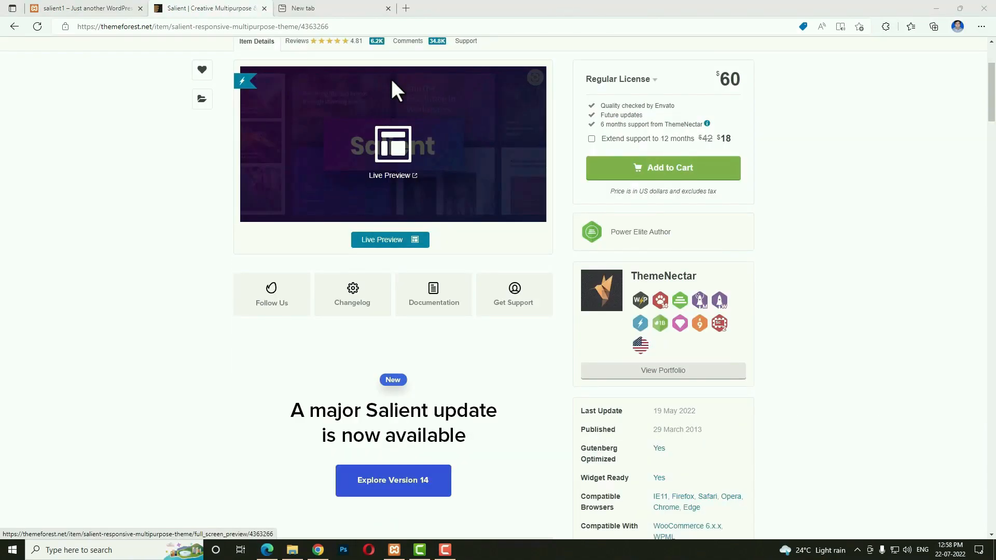
Go to wordpress.org in the empty new tab.
{"action": "left_click", "coordinate": [347, 7]}
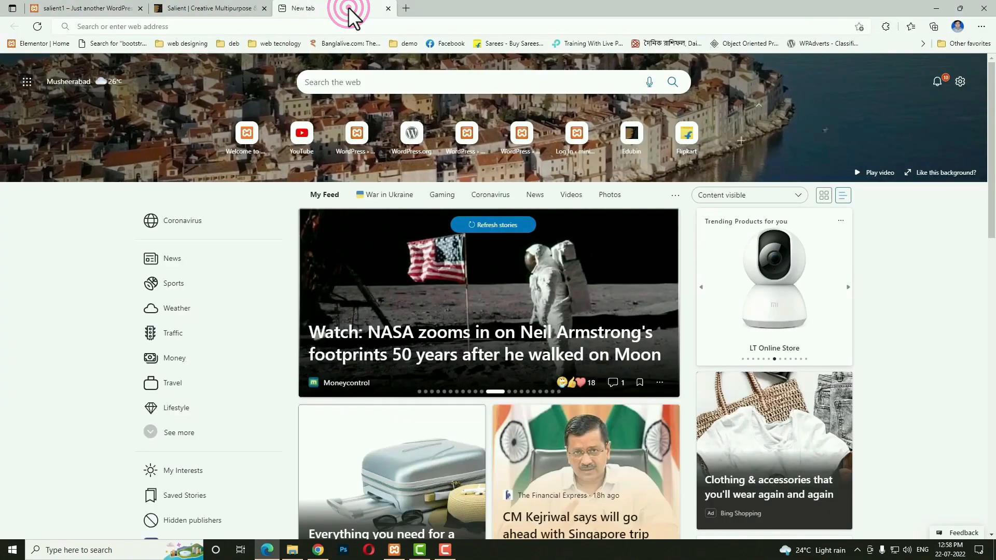
{"action": "left_click", "coordinate": [258, 27]}
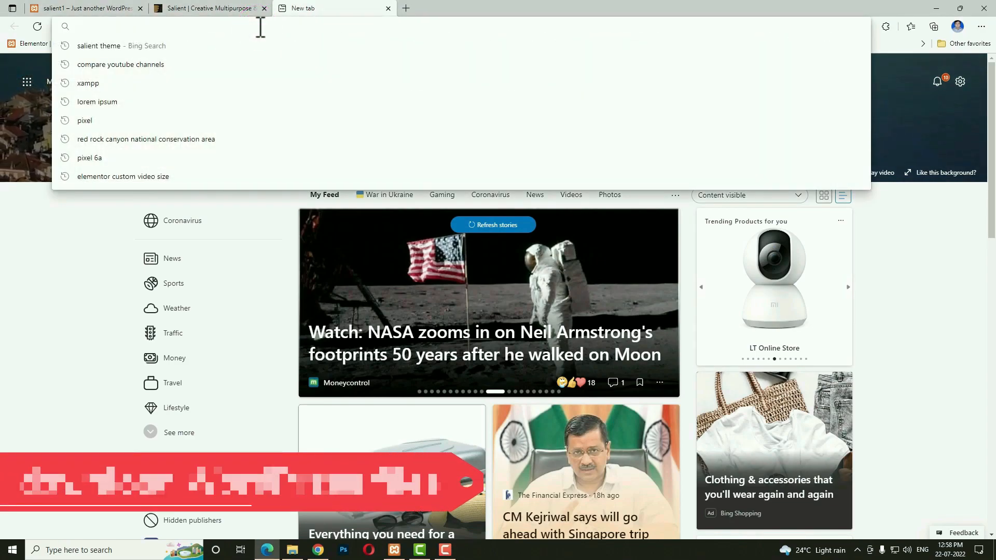
{"action": "type", "text": "wo"}
{"action": "key", "text": "Return"}
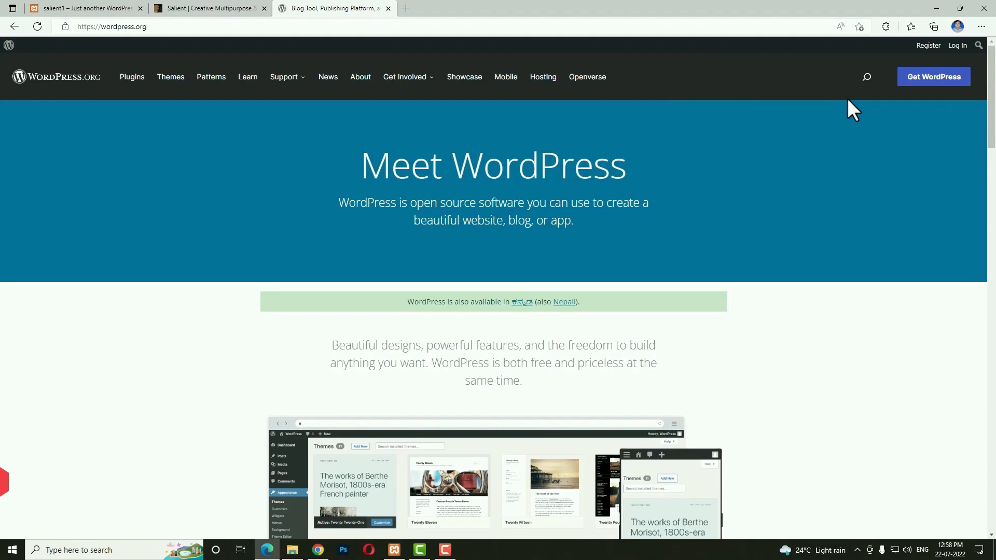
Download the WordPress 6.0.1 zip and open it from the browser's downloads.
{"action": "left_click", "coordinate": [929, 82]}
{"action": "scroll", "coordinate": [873, 262], "scroll_direction": "down", "scroll_amount": 7}
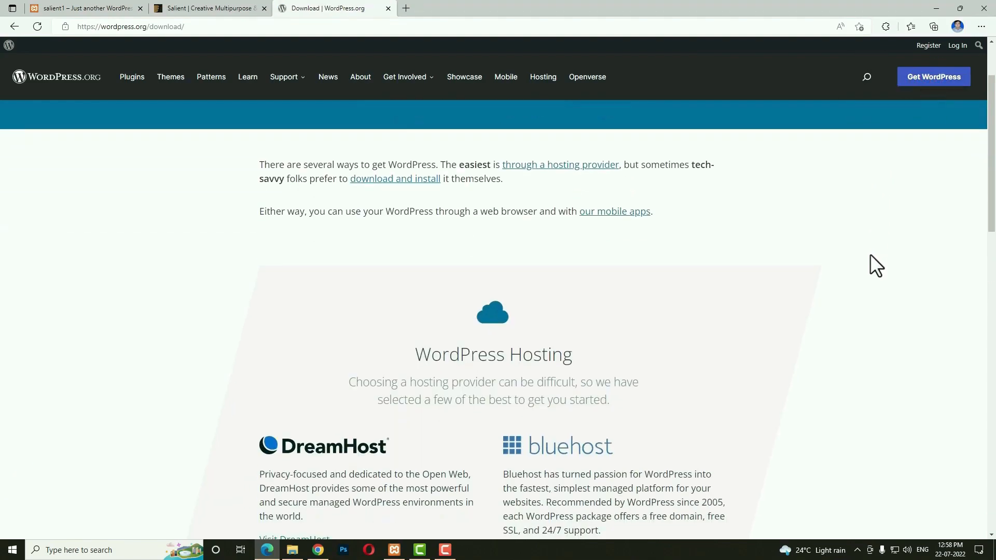
{"action": "scroll", "coordinate": [827, 273], "scroll_direction": "down", "scroll_amount": 1}
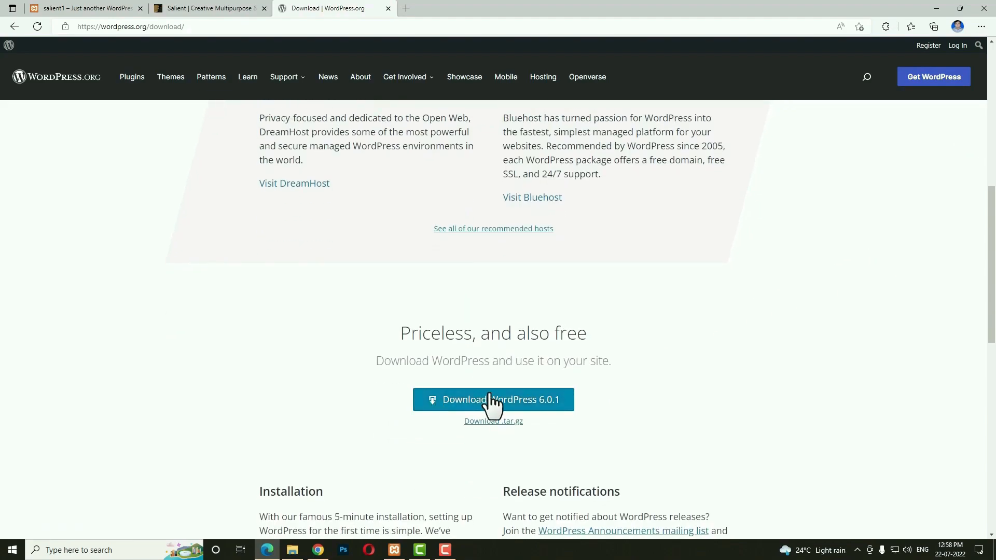
{"action": "left_click", "coordinate": [552, 400]}
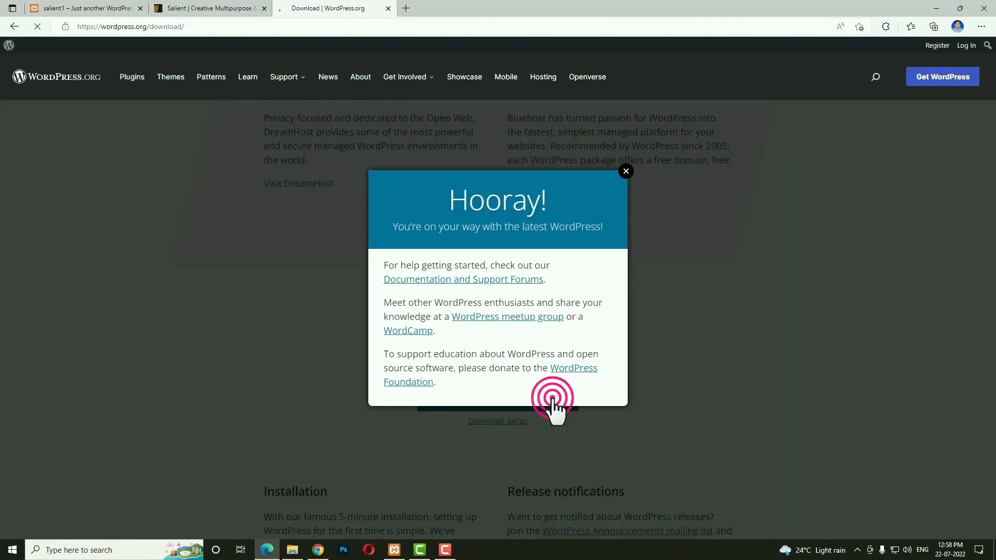
{"action": "left_click", "coordinate": [731, 38]}
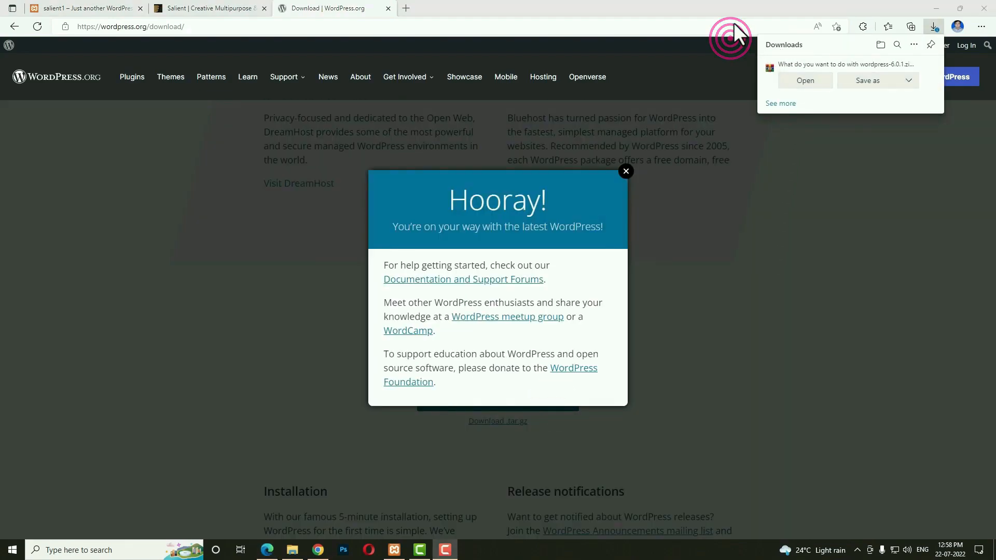
{"action": "left_click", "coordinate": [804, 81]}
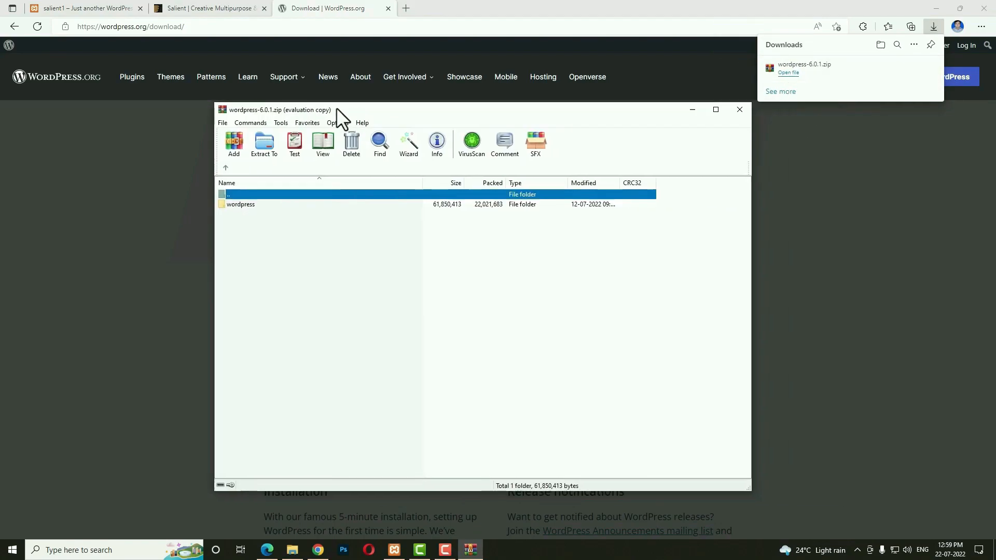
Extract the wordpress folder from the archive into F:\xampp\htdocs.
{"action": "left_click_drag", "start_coordinate": [336, 108], "coordinate": [223, 102]}
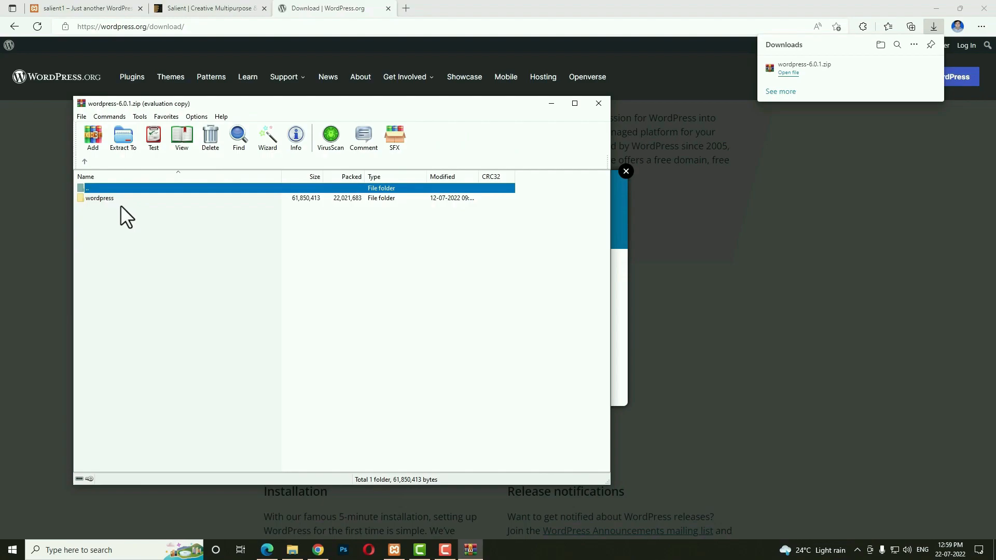
{"action": "left_click", "coordinate": [293, 550]}
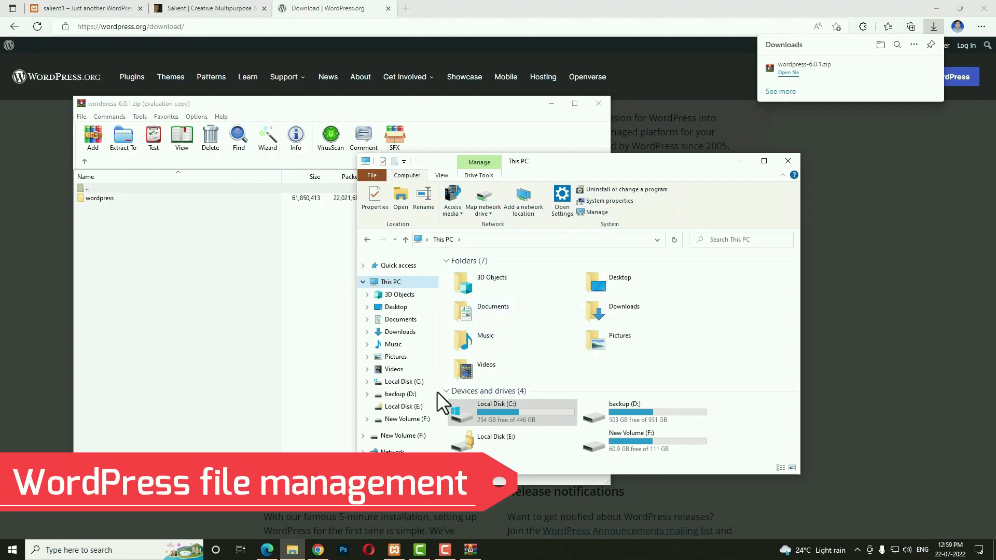
{"action": "left_click", "coordinate": [407, 419]}
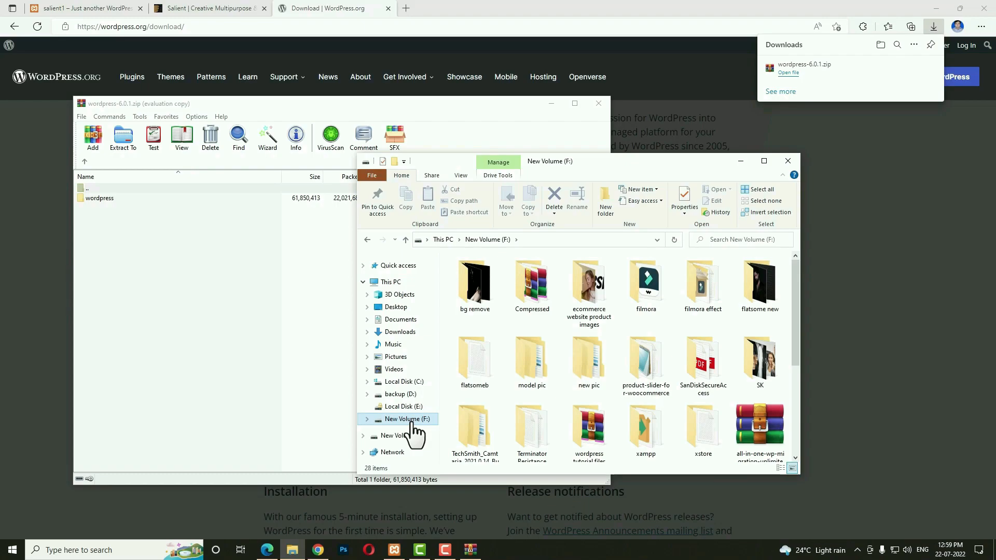
{"action": "double_click", "coordinate": [645, 437]}
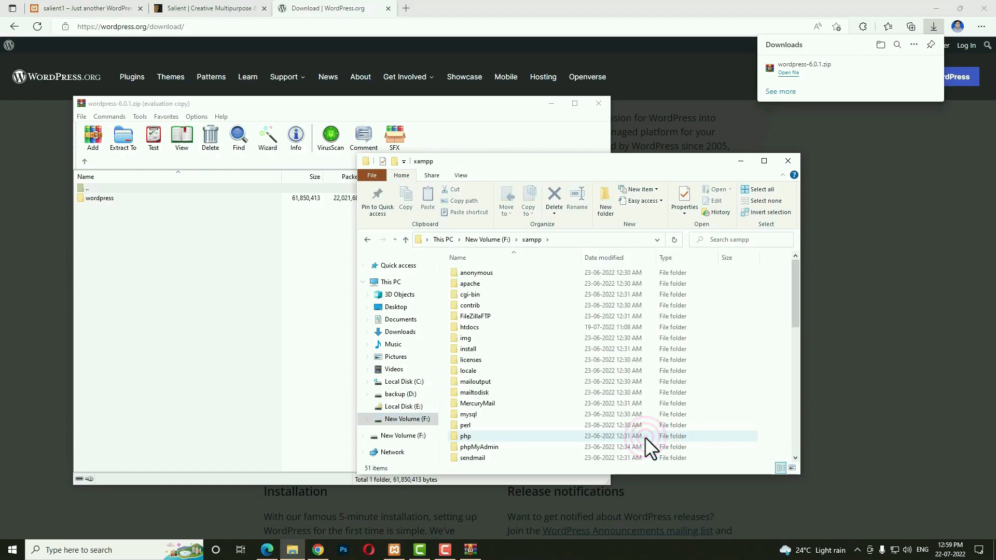
{"action": "double_click", "coordinate": [476, 329]}
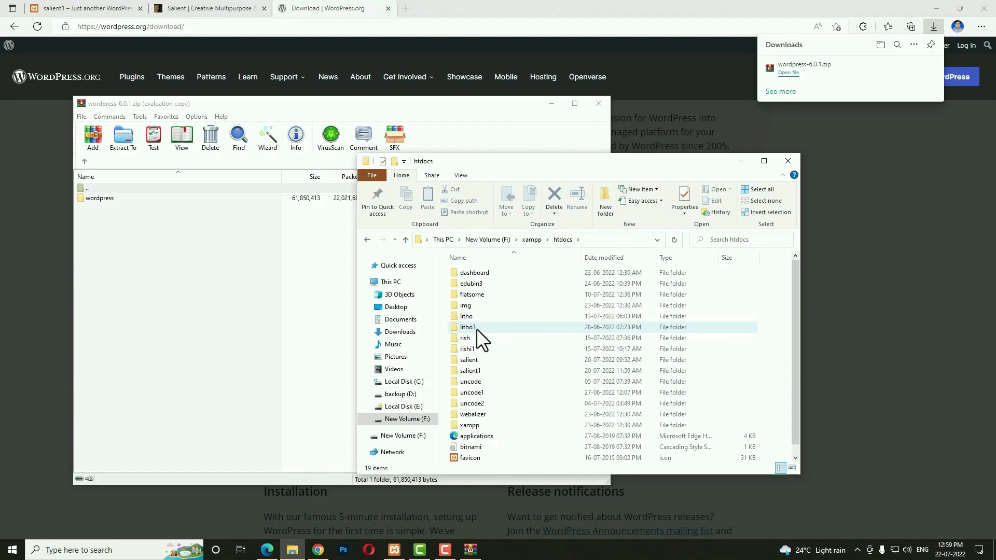
{"action": "left_click_drag", "start_coordinate": [98, 200], "coordinate": [775, 416]}
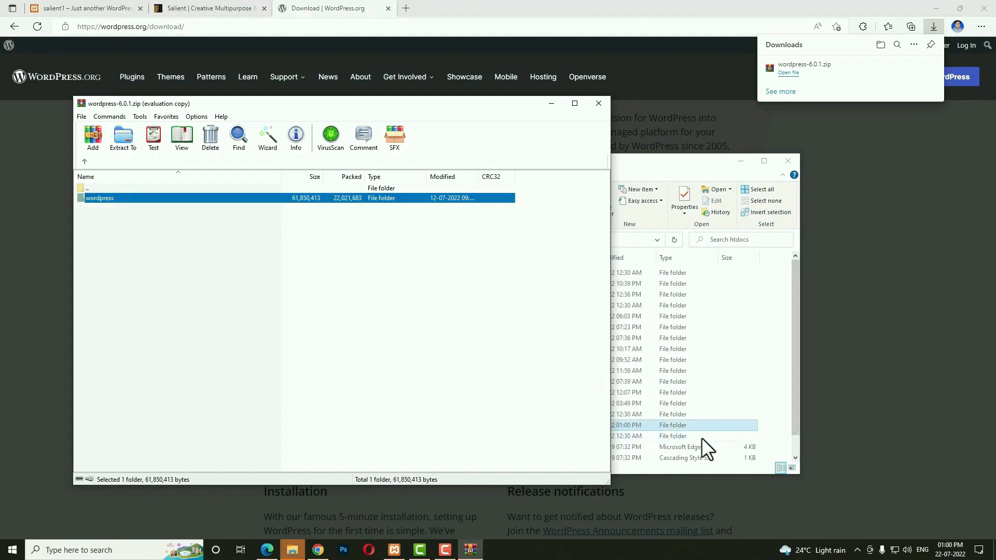
Close the archive, rename the wordpress folder to salient2 and open it.
{"action": "left_click", "coordinate": [599, 103]}
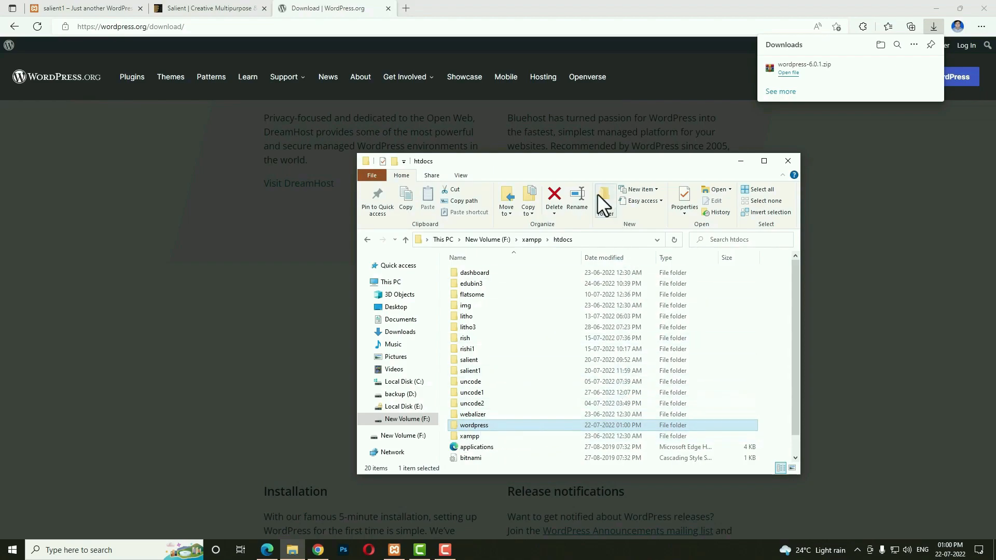
{"action": "left_click", "coordinate": [580, 198]}
{"action": "type", "text": "salient2"}
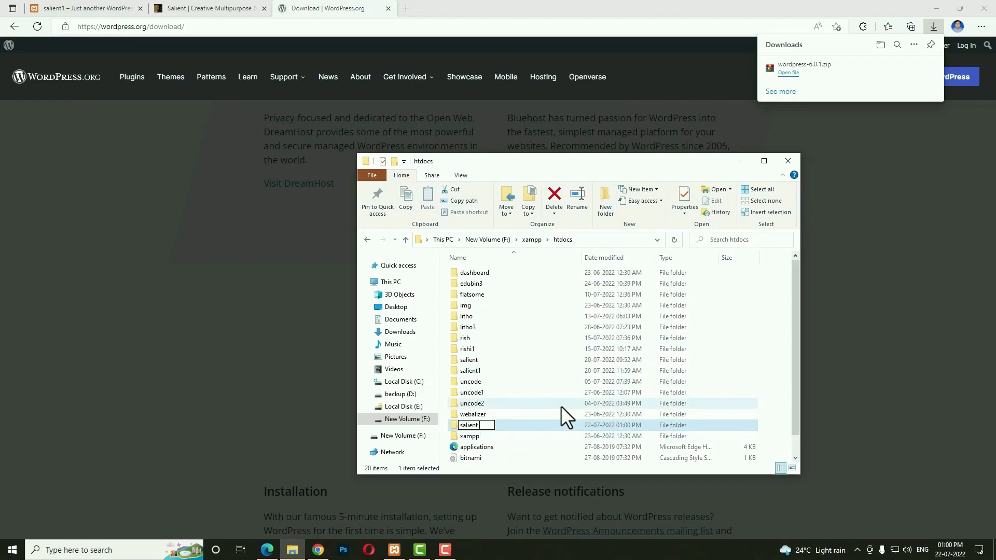
{"action": "key", "text": "Return"}
{"action": "double_click", "coordinate": [493, 384]}
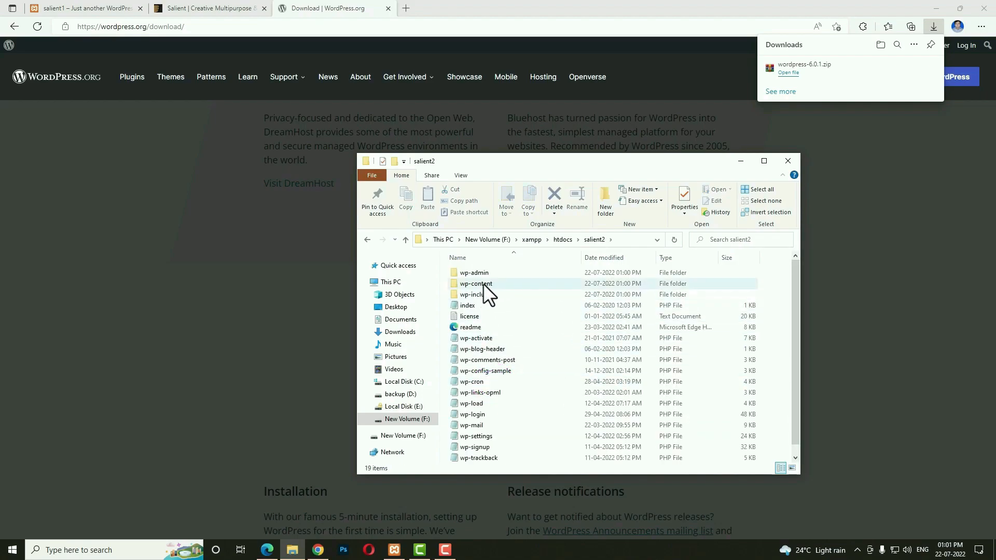
Copy the Desktop salient theme folder into salient2's wp-content/themes folder and close the themes window.
{"action": "double_click", "coordinate": [484, 283]}
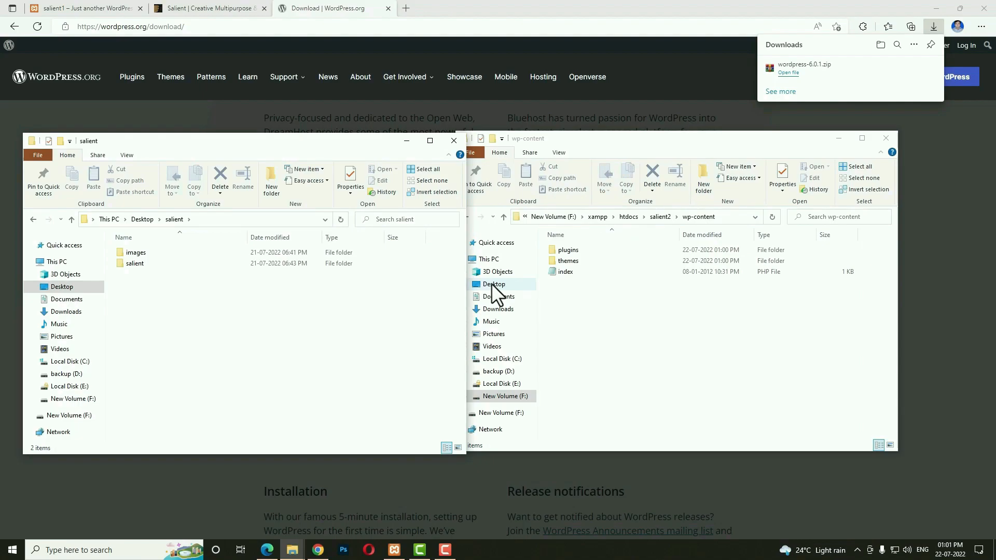
{"action": "left_click", "coordinate": [284, 298]}
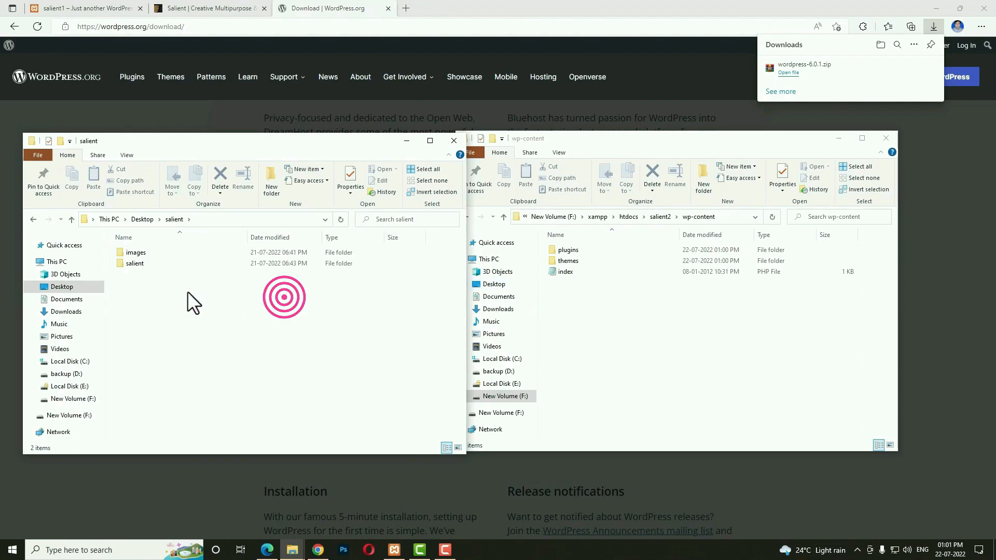
{"action": "left_click", "coordinate": [133, 263]}
{"action": "left_click", "coordinate": [589, 258]}
{"action": "double_click", "coordinate": [589, 258]}
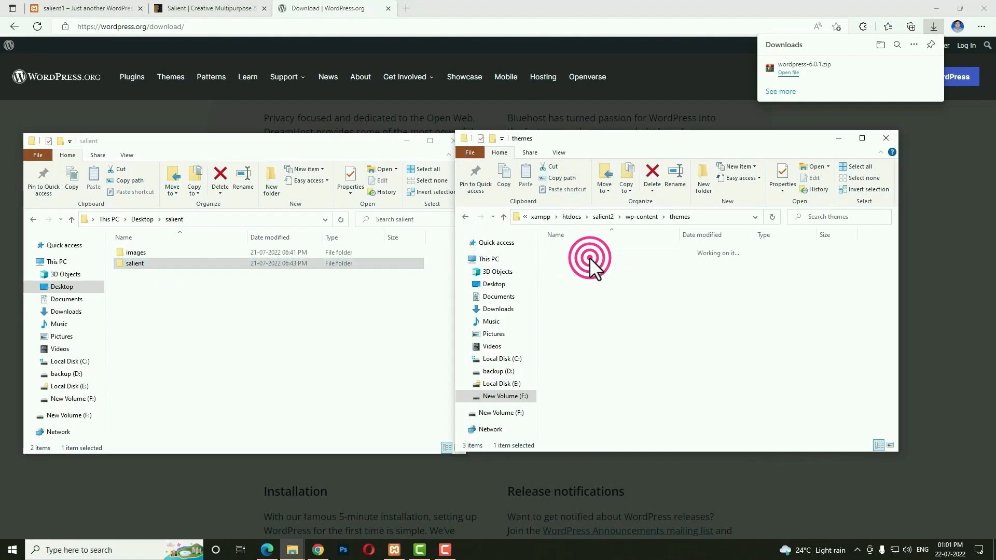
{"action": "left_click", "coordinate": [132, 264]}
{"action": "key", "text": "ctrl+c"}
{"action": "left_click", "coordinate": [738, 367]}
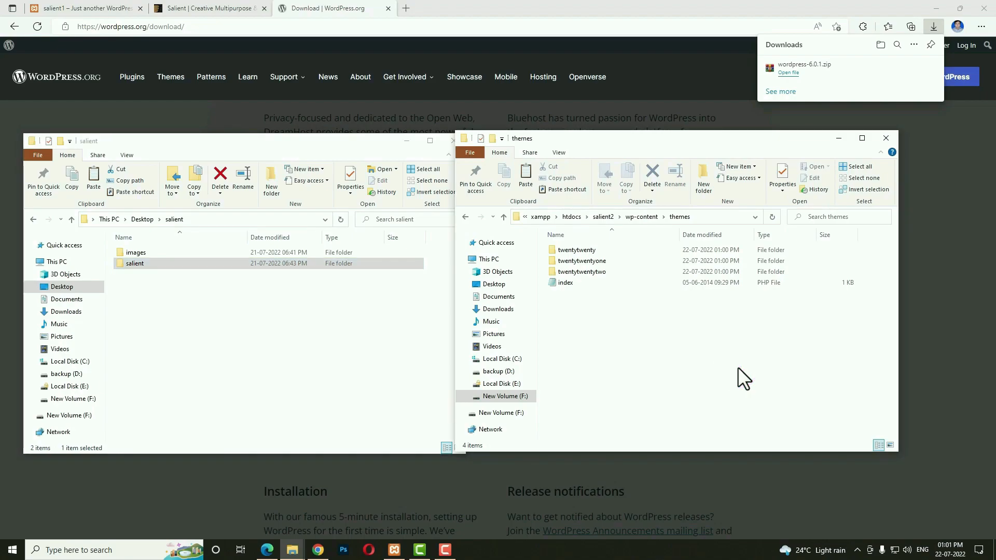
{"action": "key", "text": "ctrl+v"}
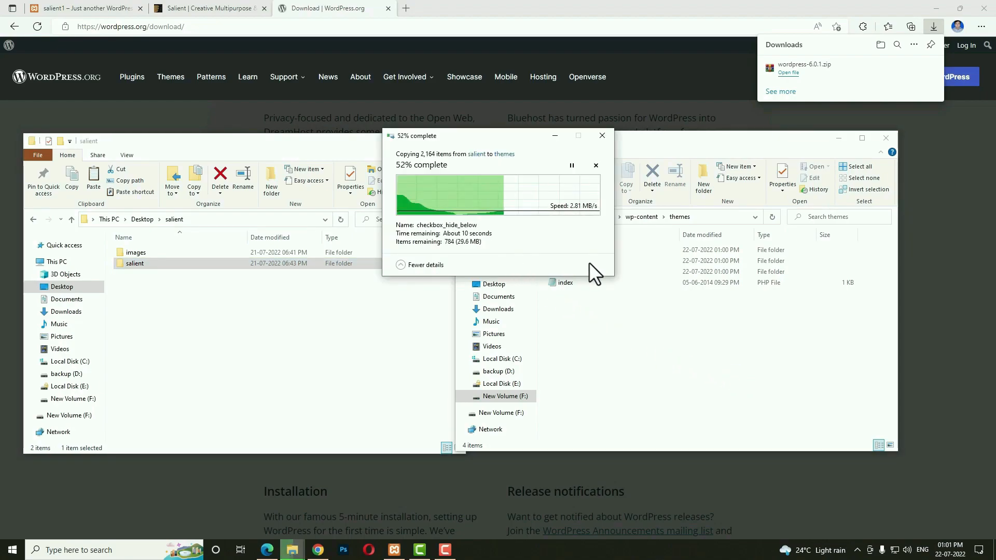
{"action": "left_click", "coordinate": [886, 139]}
Close the folder window, load localhost/salient2 in a new browser tab, and continue with English.
{"action": "left_click", "coordinate": [453, 141]}
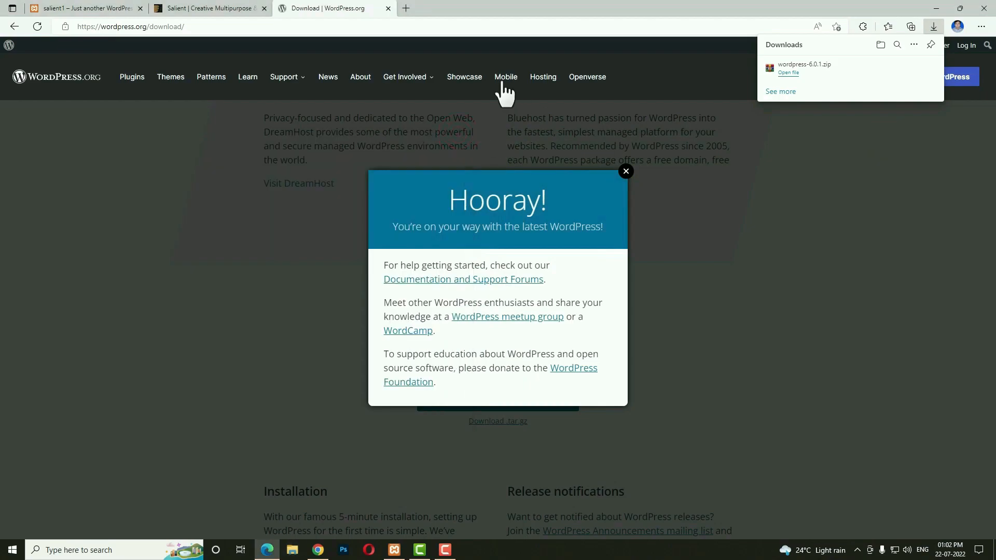
{"action": "left_click", "coordinate": [405, 8]}
{"action": "left_click", "coordinate": [406, 25]}
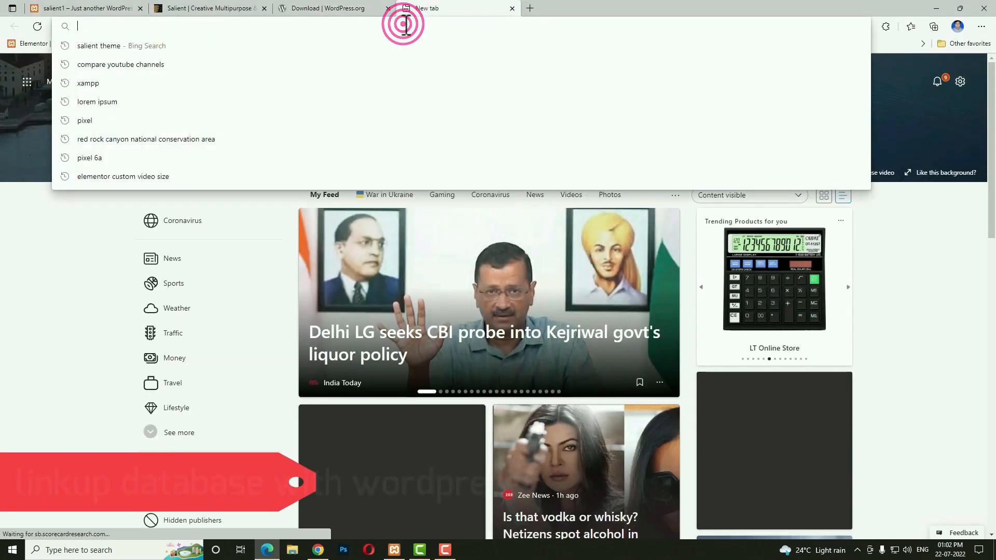
{"action": "type", "text": "localhost/"}
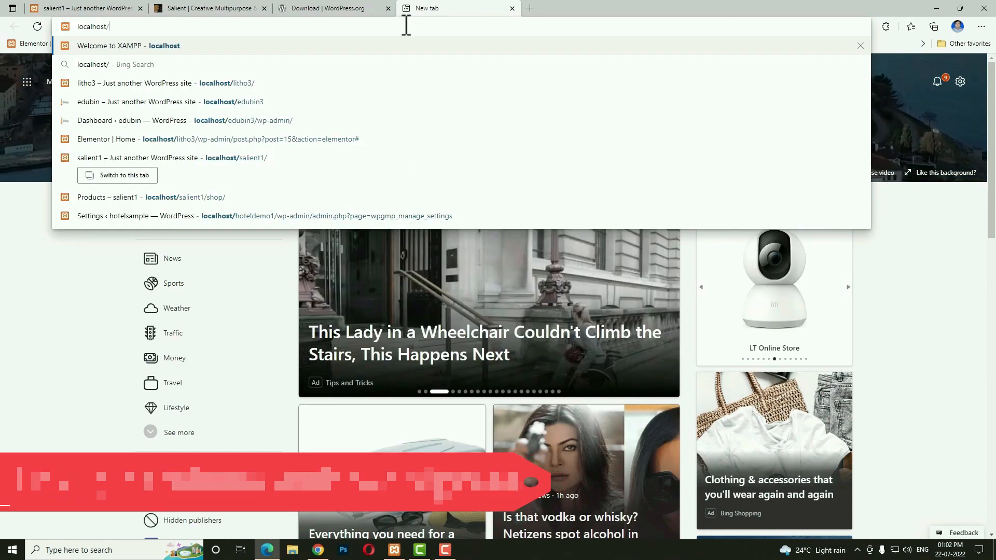
{"action": "type", "text": "salient2"}
{"action": "key", "text": "Return"}
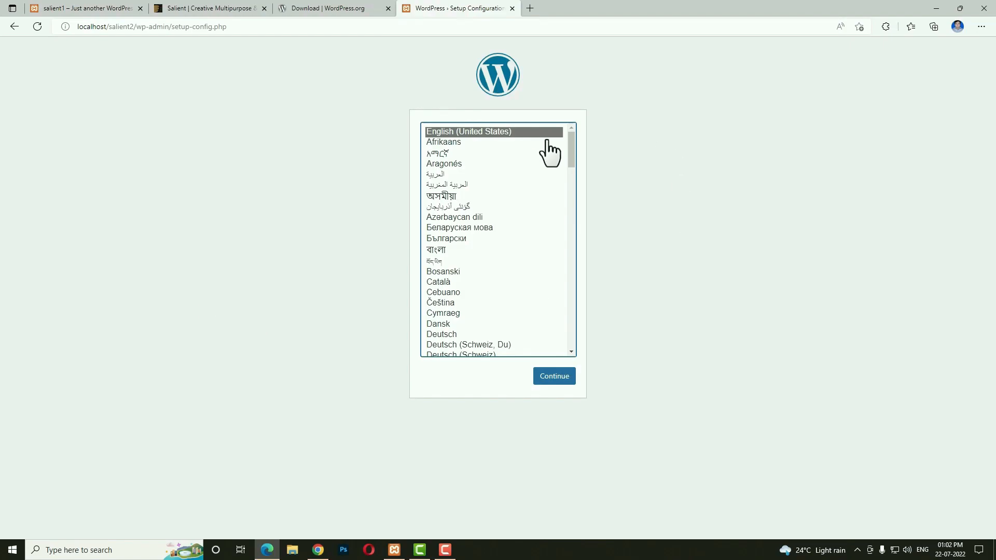
{"action": "left_click", "coordinate": [554, 377]}
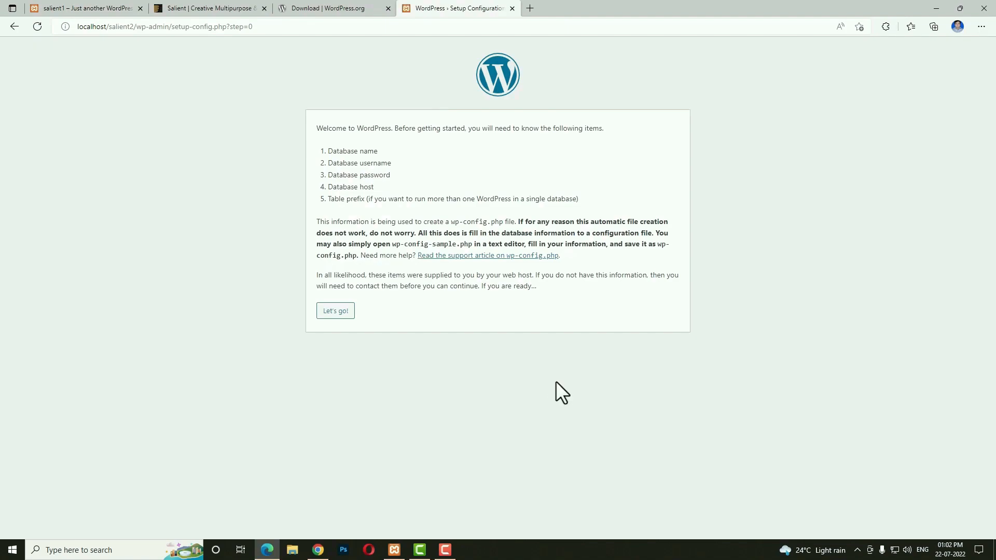
Submit database name salient2, username root and an empty password.
{"action": "left_click", "coordinate": [340, 311]}
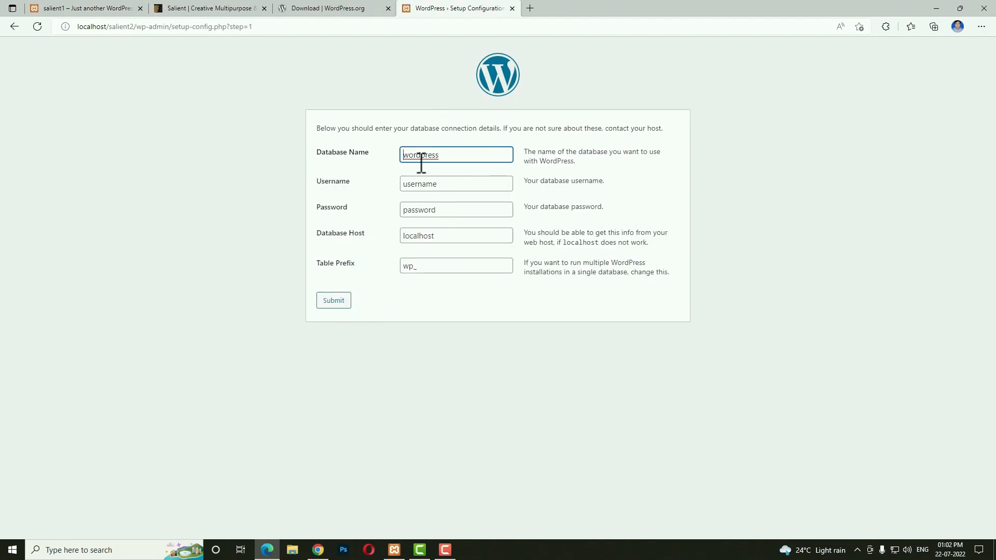
{"action": "double_click", "coordinate": [460, 154]}
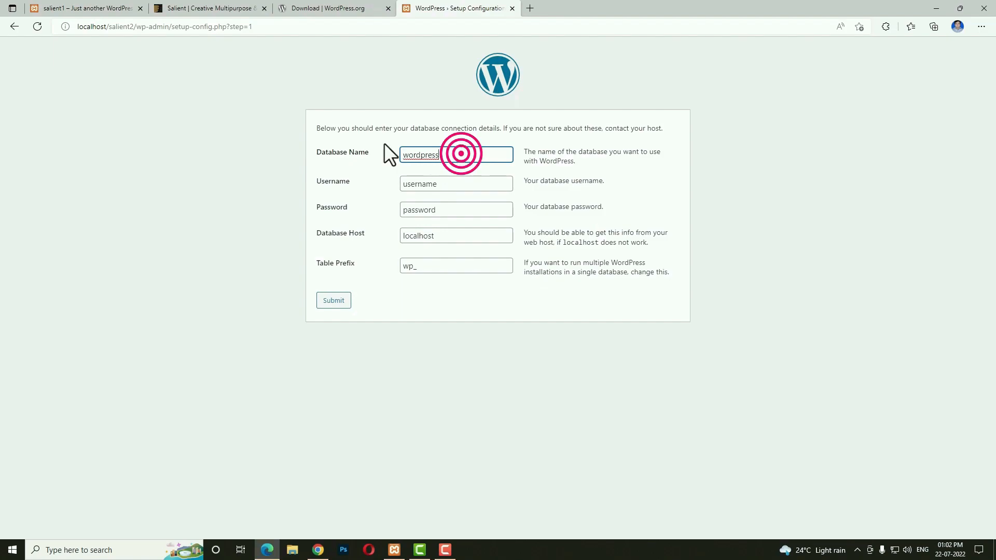
{"action": "type", "text": "salient2"}
{"action": "double_click", "coordinate": [475, 182]}
{"action": "type", "text": "root"}
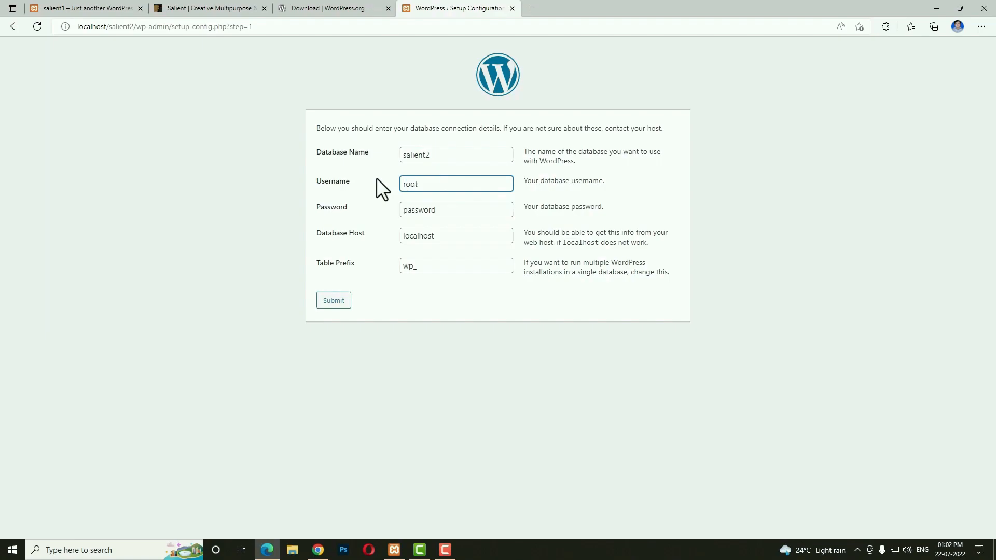
{"action": "key", "text": "Tab"}
{"action": "key", "text": "BackSpace"}
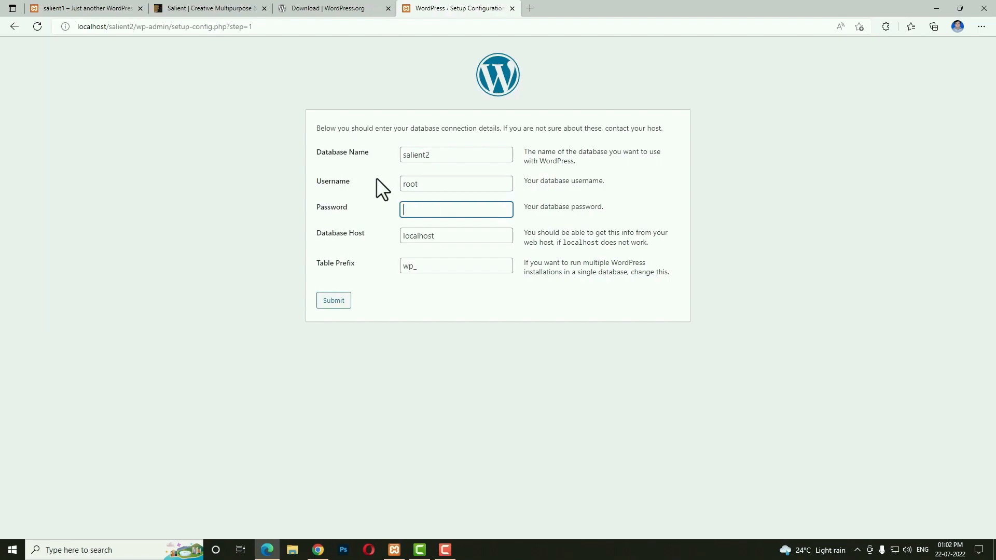
{"action": "left_click", "coordinate": [334, 299]}
Run the installation and enter site title 'salient theme', username admin and a password.
{"action": "left_click", "coordinate": [342, 165]}
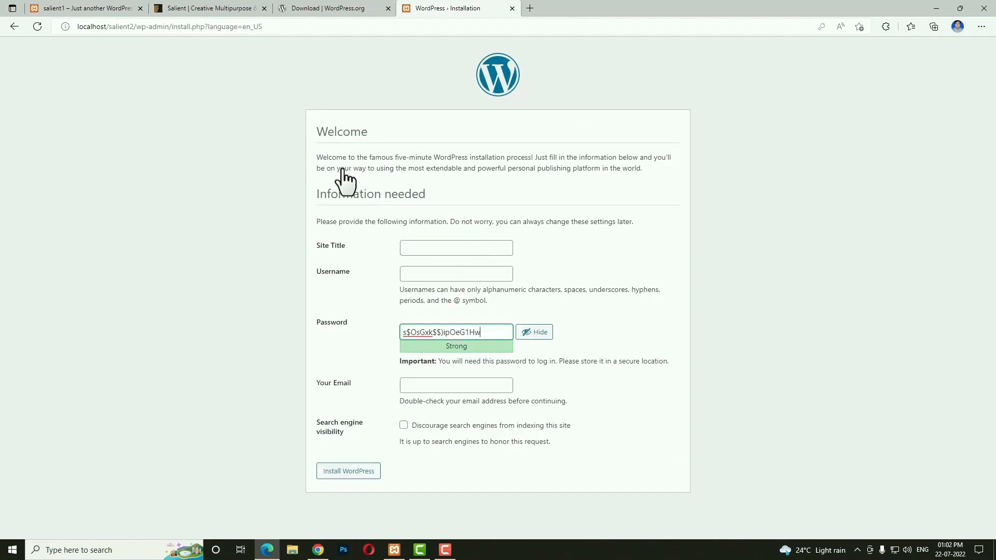
{"action": "left_click", "coordinate": [455, 247]}
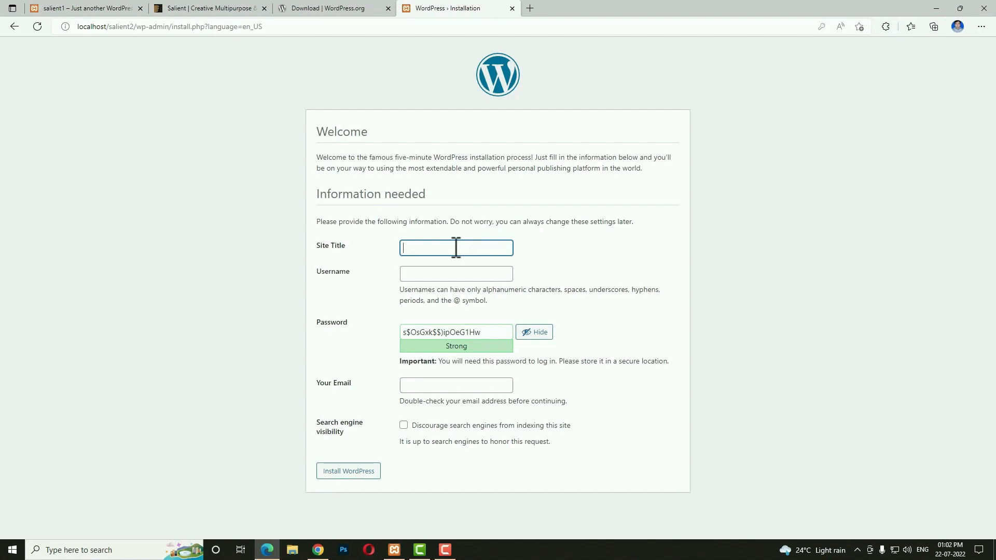
{"action": "type", "text": "salient theme"}
{"action": "key", "text": "Tab"}
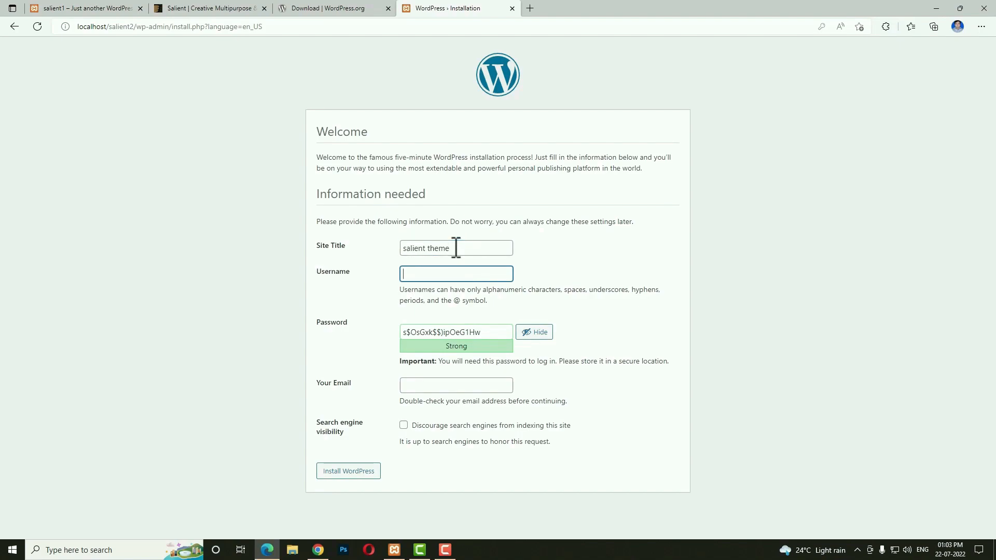
{"action": "type", "text": "admin"}
{"action": "key", "text": "Tab"}
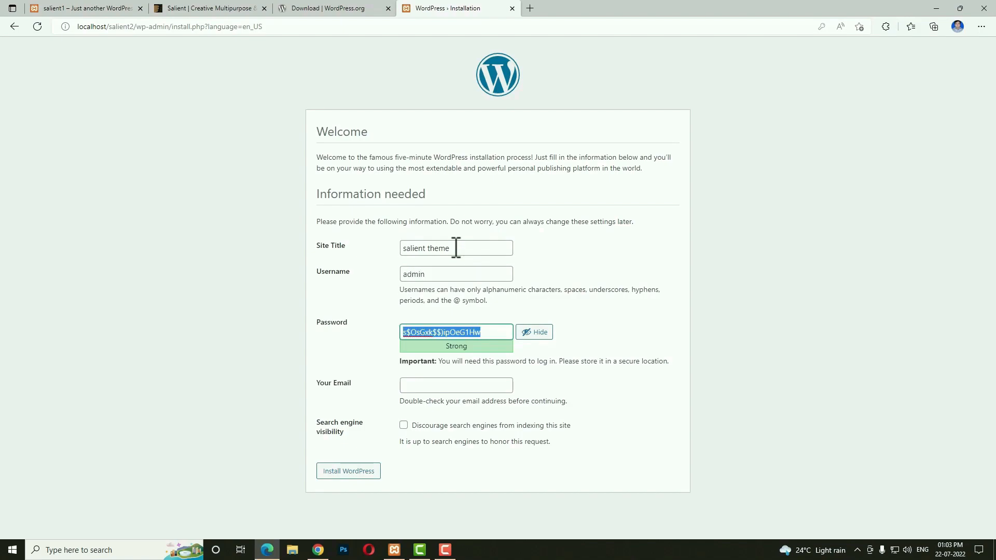
{"action": "type", "text": "admin"}
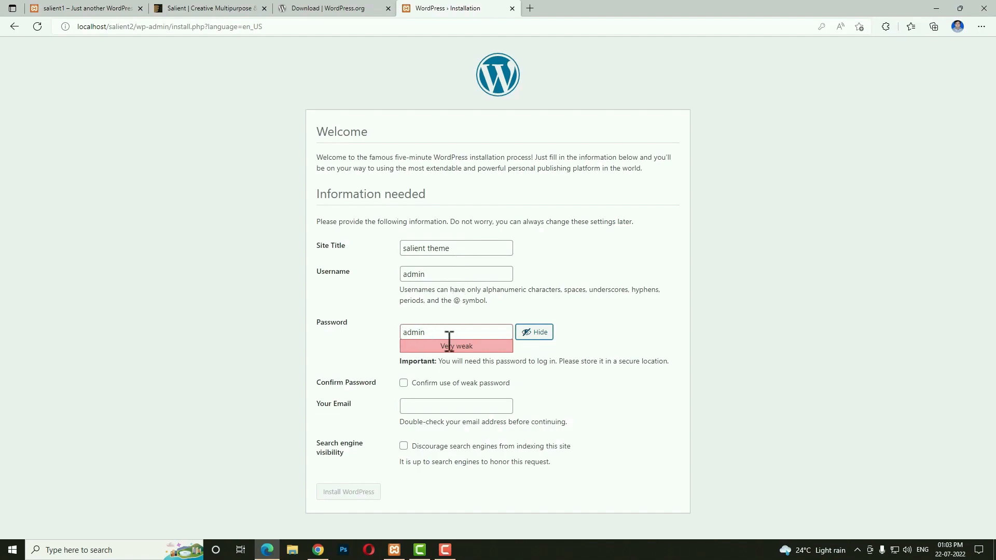
Confirm the weak password, fill in the admin e-mail address, and install WordPress.
{"action": "left_click", "coordinate": [404, 383]}
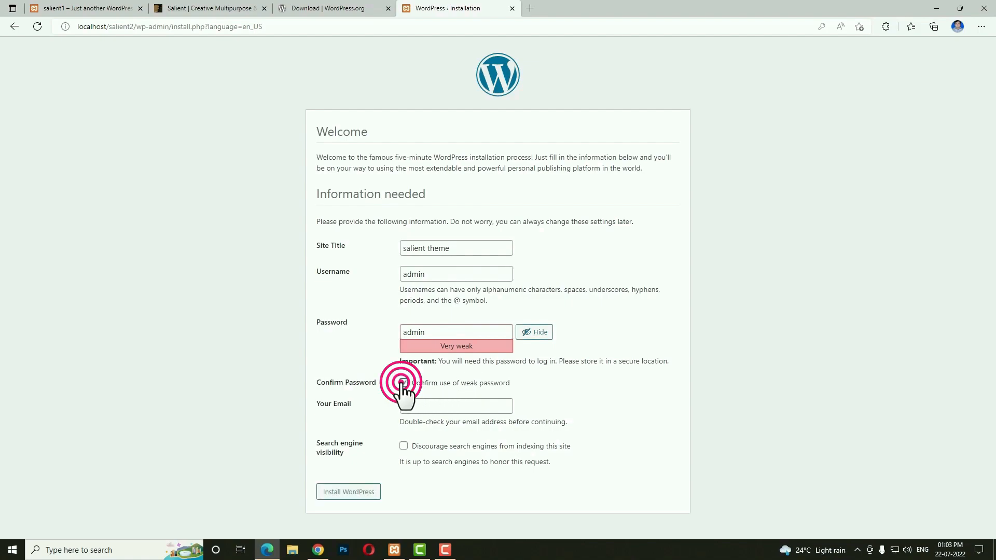
{"action": "left_click", "coordinate": [444, 403]}
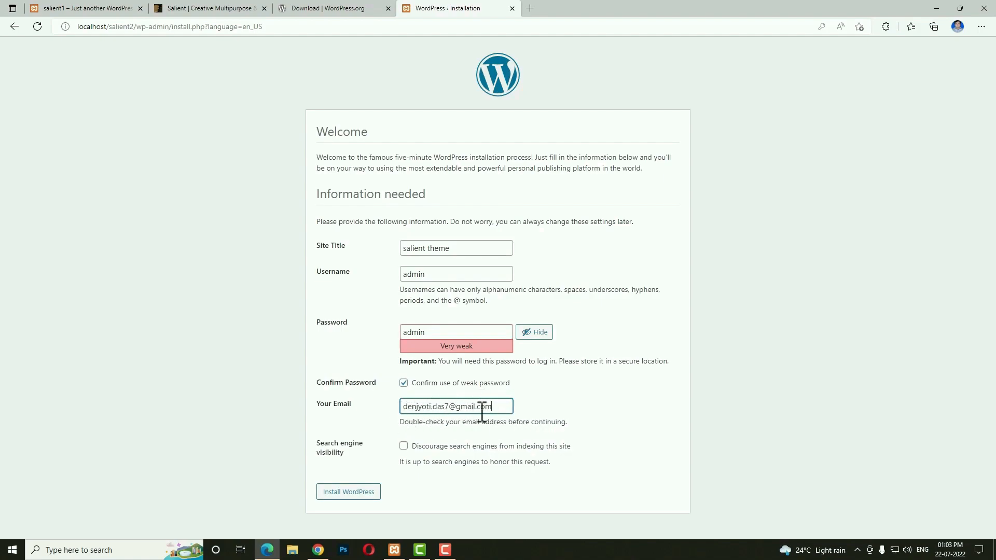
{"action": "double_click", "coordinate": [418, 407]}
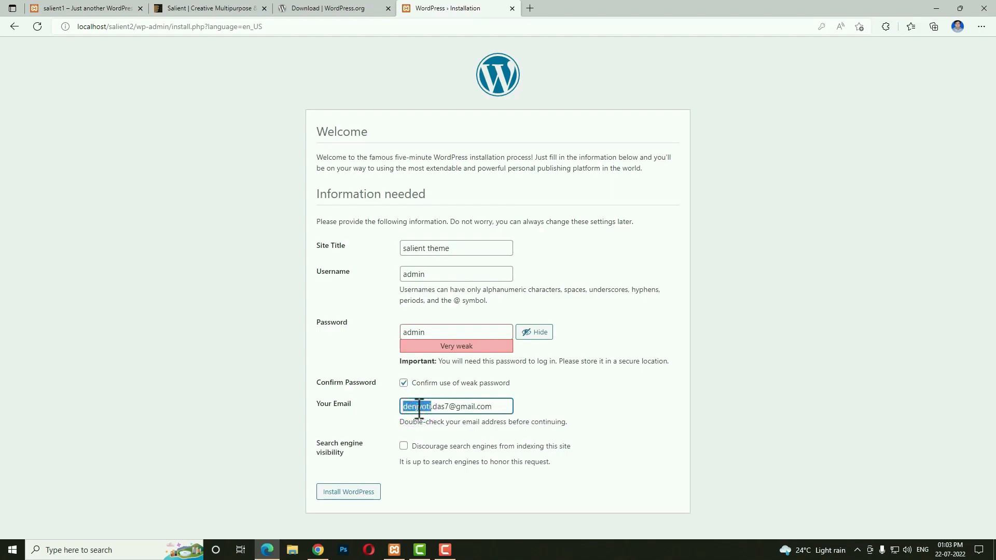
{"action": "left_click", "coordinate": [369, 491]}
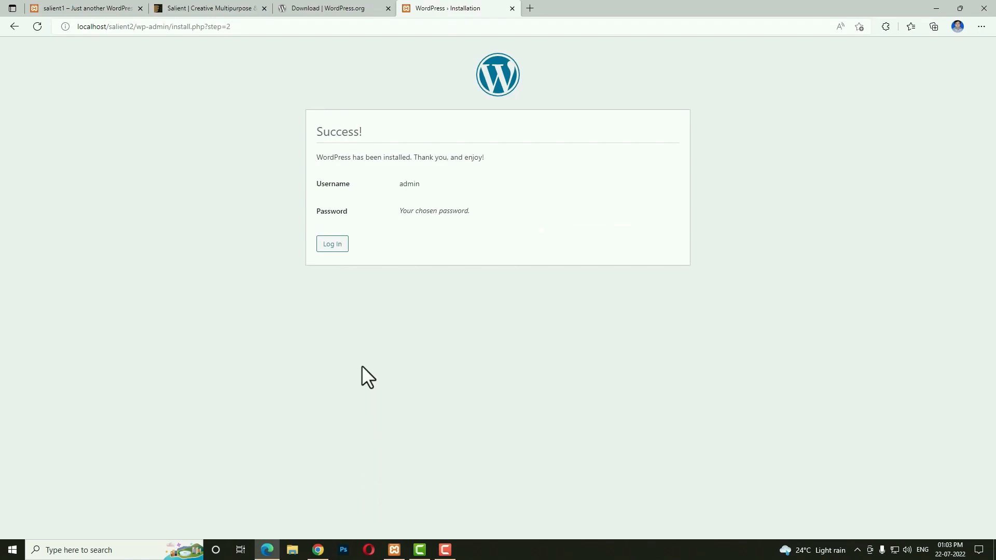
Log in to the new site's dashboard and activate the Salient theme.
{"action": "left_click", "coordinate": [336, 248]}
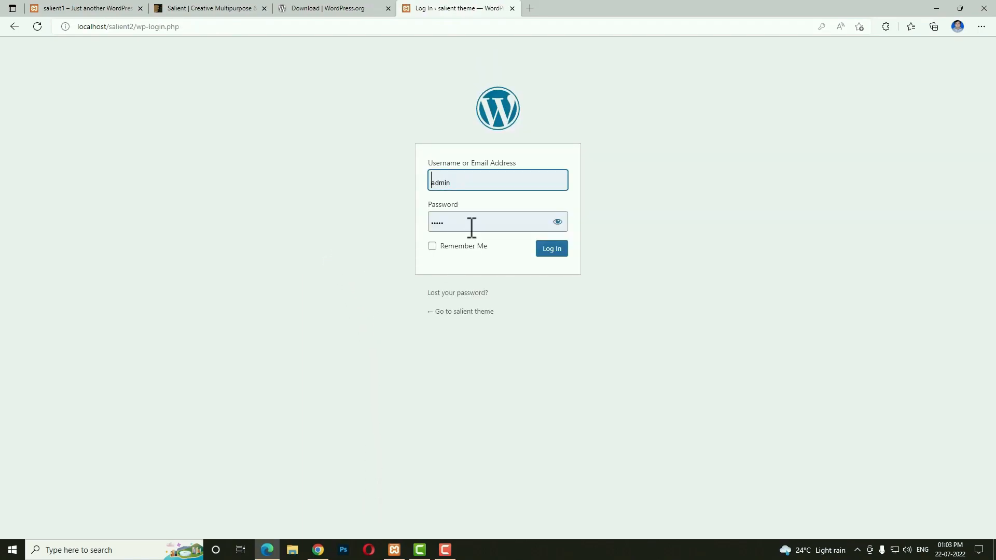
{"action": "left_click", "coordinate": [554, 250]}
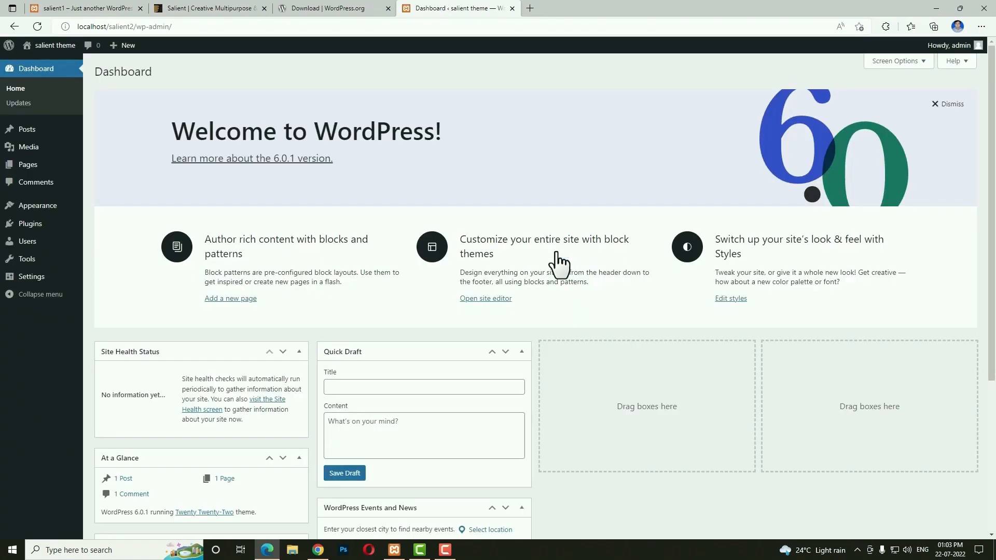
{"action": "mouse_move", "coordinate": [31, 207]}
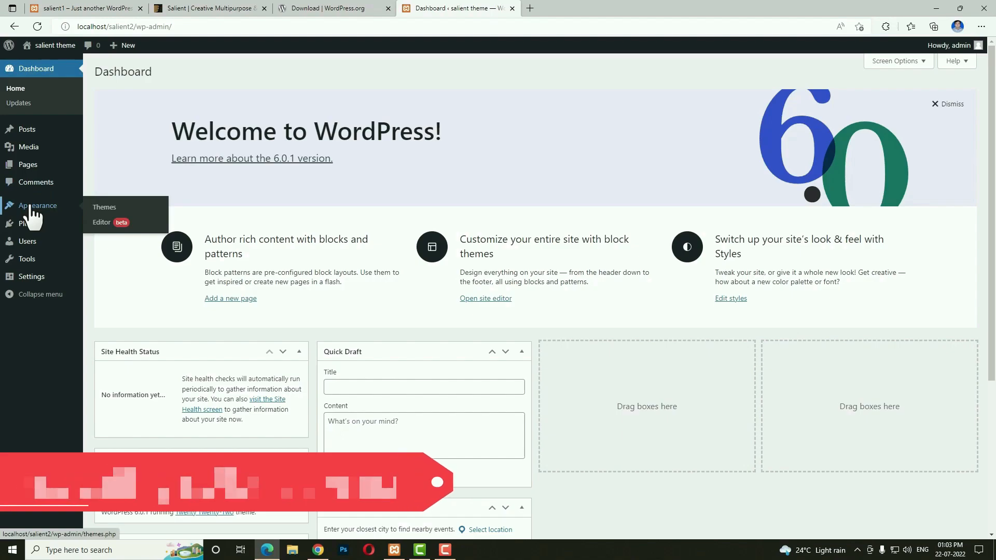
{"action": "left_click", "coordinate": [111, 208]}
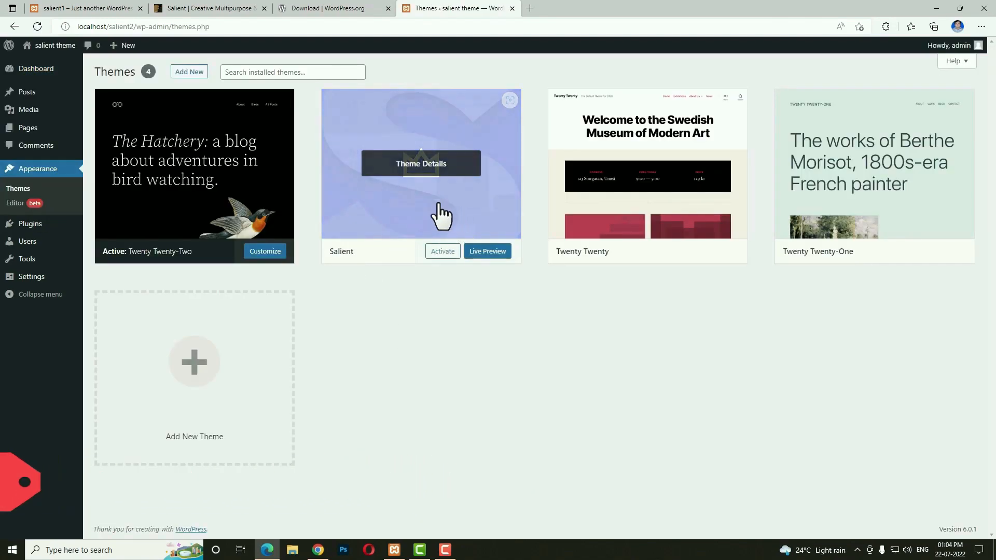
{"action": "left_click", "coordinate": [444, 252]}
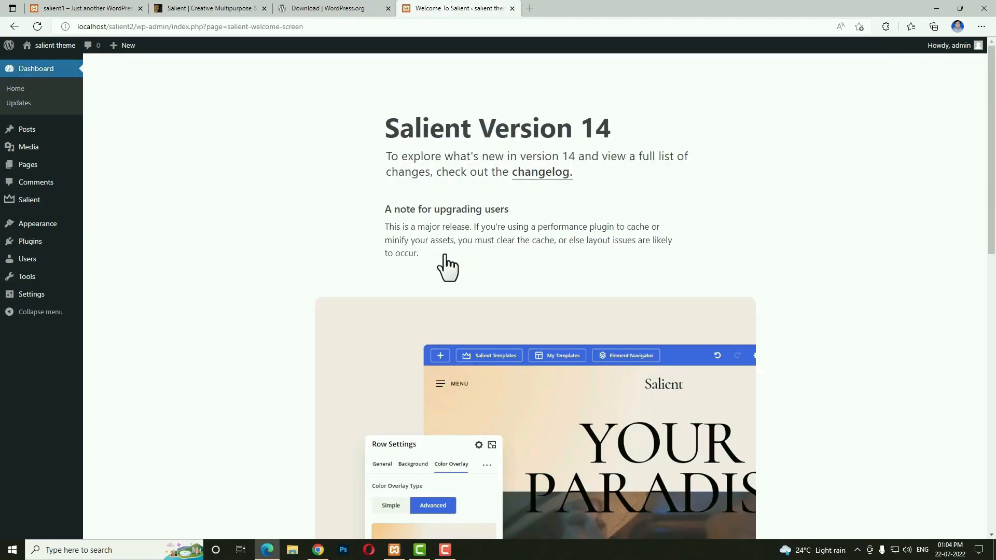
Begin installing Salient's bundled plugins from the theme's welcome screen.
{"action": "scroll", "coordinate": [517, 390], "scroll_direction": "down", "scroll_amount": 5}
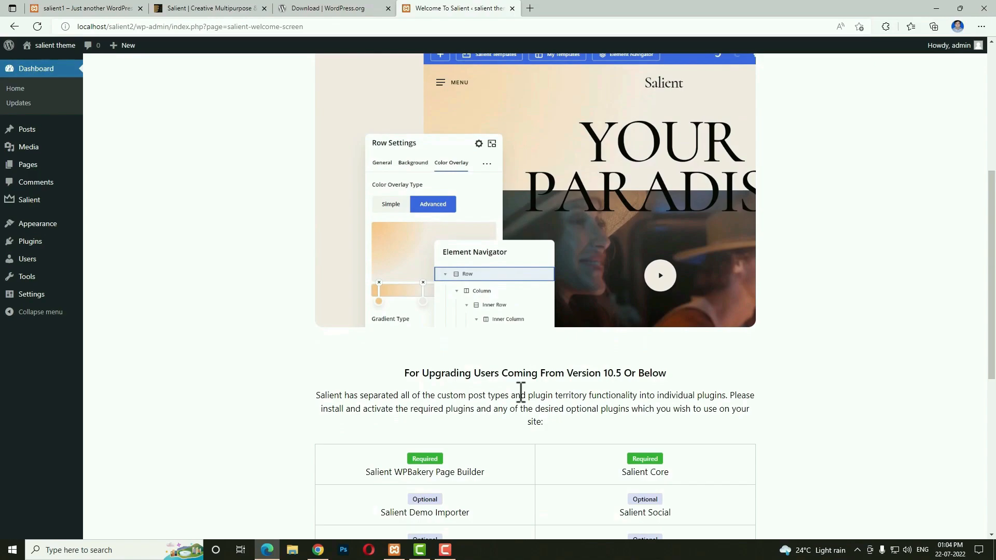
{"action": "scroll", "coordinate": [521, 393], "scroll_direction": "up", "scroll_amount": 5}
{"action": "scroll", "coordinate": [519, 392], "scroll_direction": "down", "scroll_amount": 5}
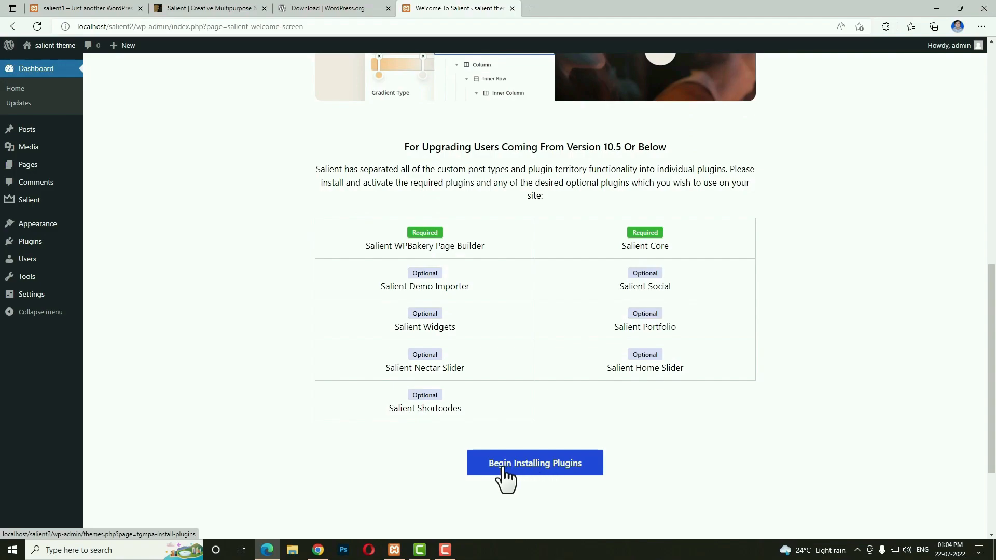
{"action": "left_click", "coordinate": [542, 467]}
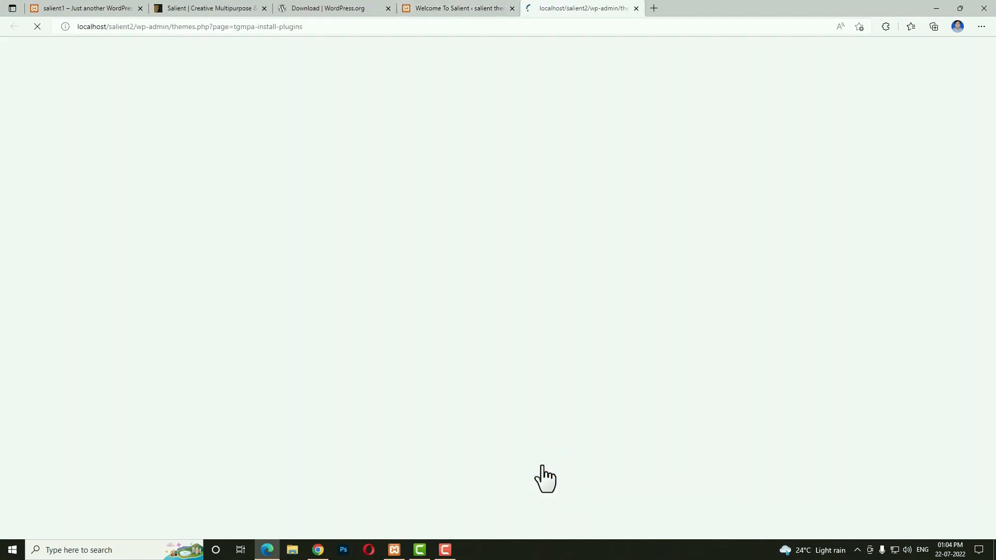
Bulk-install all nine Salient plugins.
{"action": "left_click", "coordinate": [105, 128]}
{"action": "left_click", "coordinate": [123, 109]}
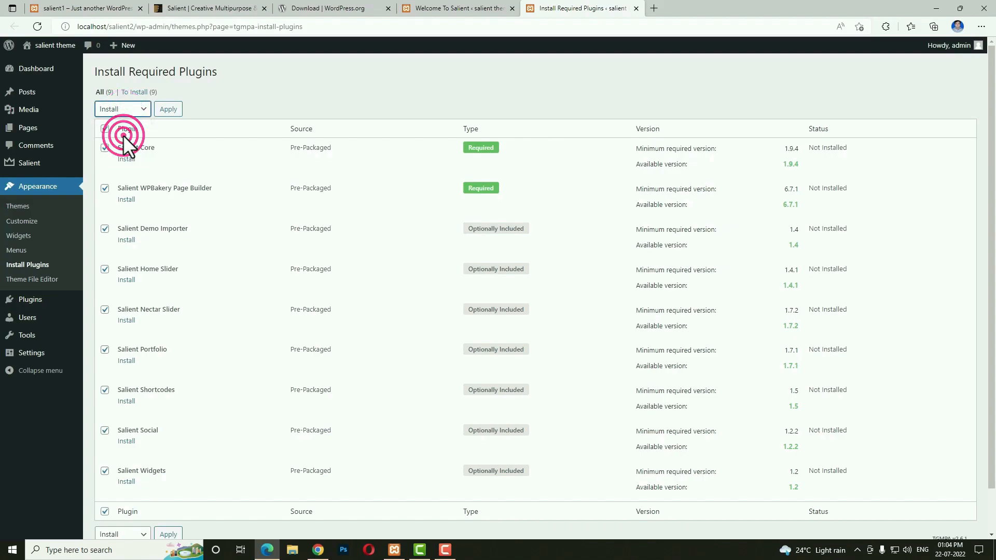
{"action": "left_click", "coordinate": [165, 110]}
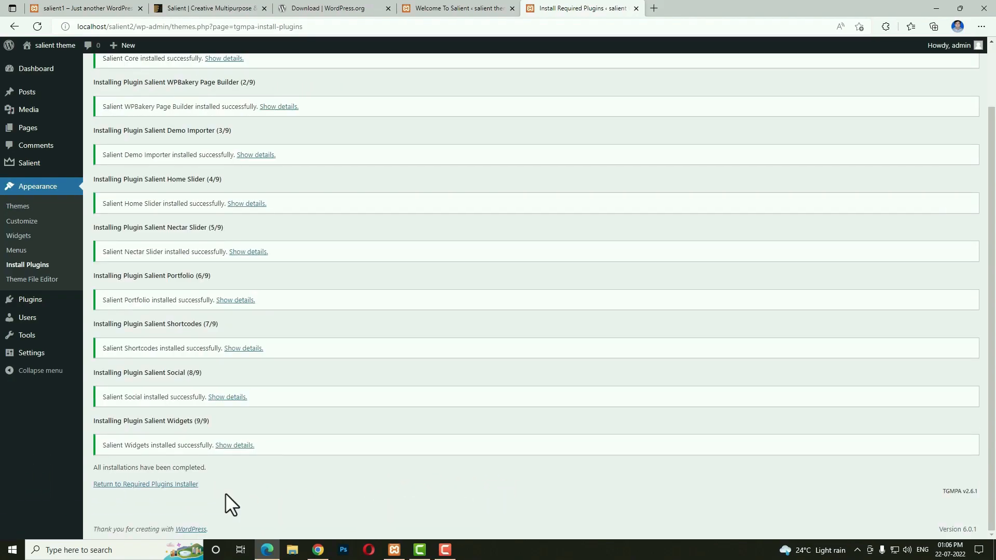
Return to the required plugins list and bulk-activate all the installed plugins.
{"action": "left_click", "coordinate": [159, 485]}
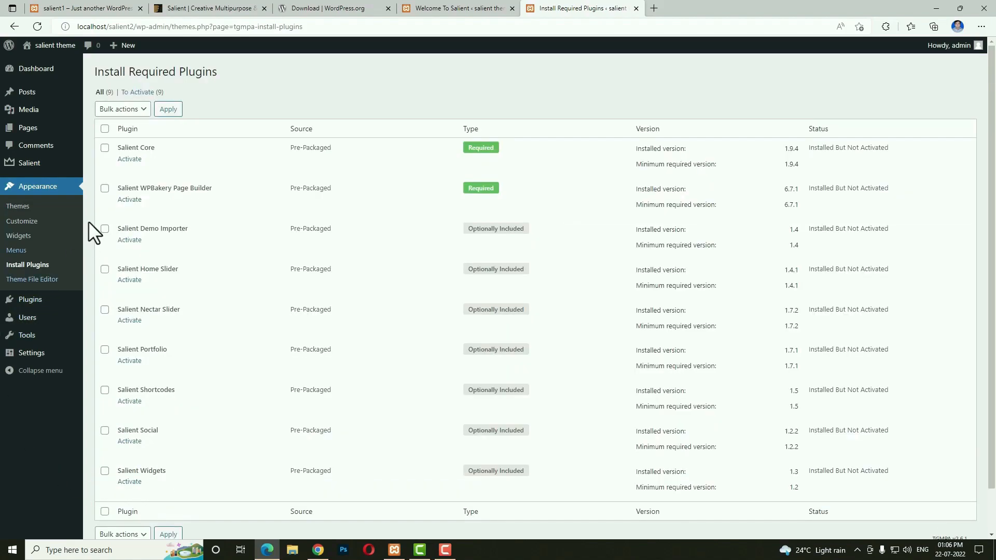
{"action": "left_click", "coordinate": [104, 129]}
{"action": "left_click", "coordinate": [126, 108]}
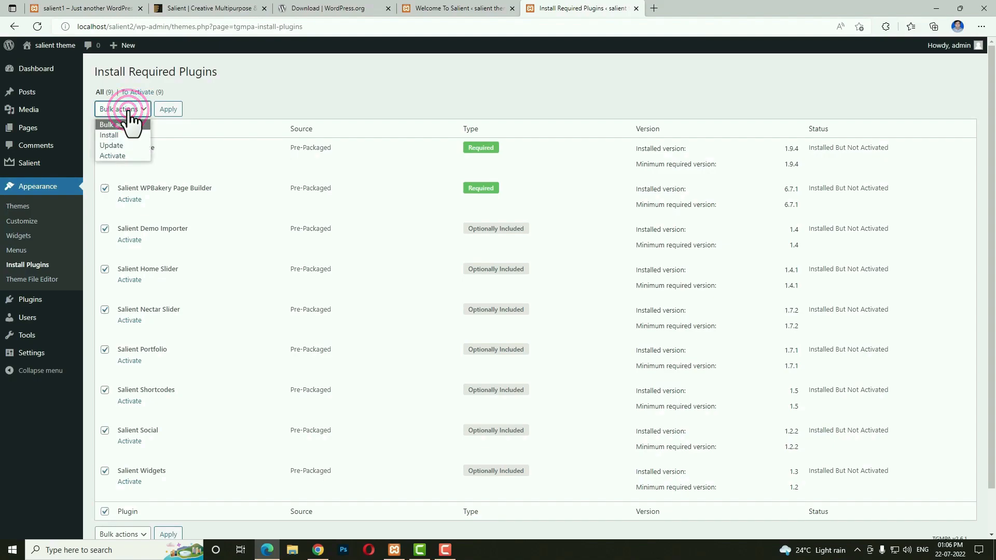
{"action": "left_click", "coordinate": [123, 155]}
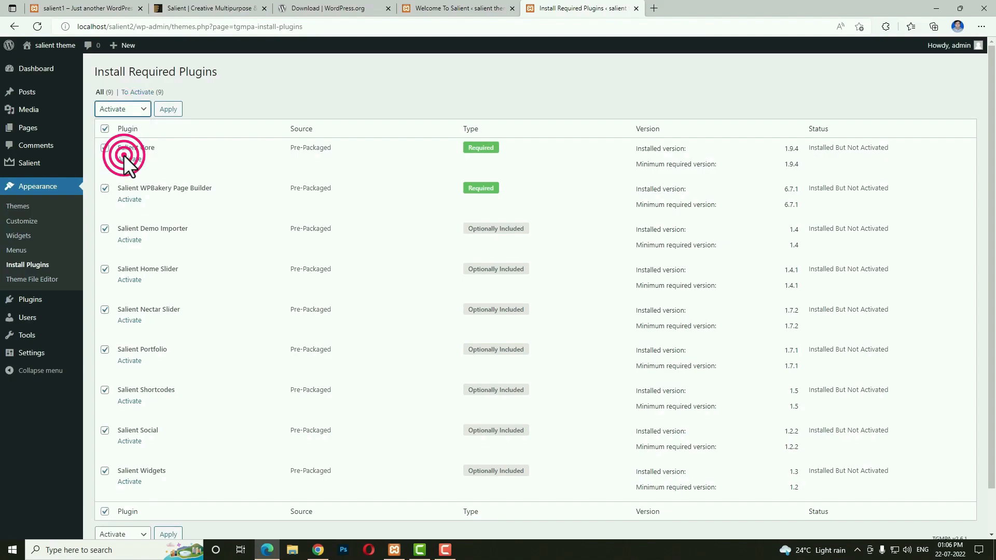
{"action": "left_click", "coordinate": [167, 111]}
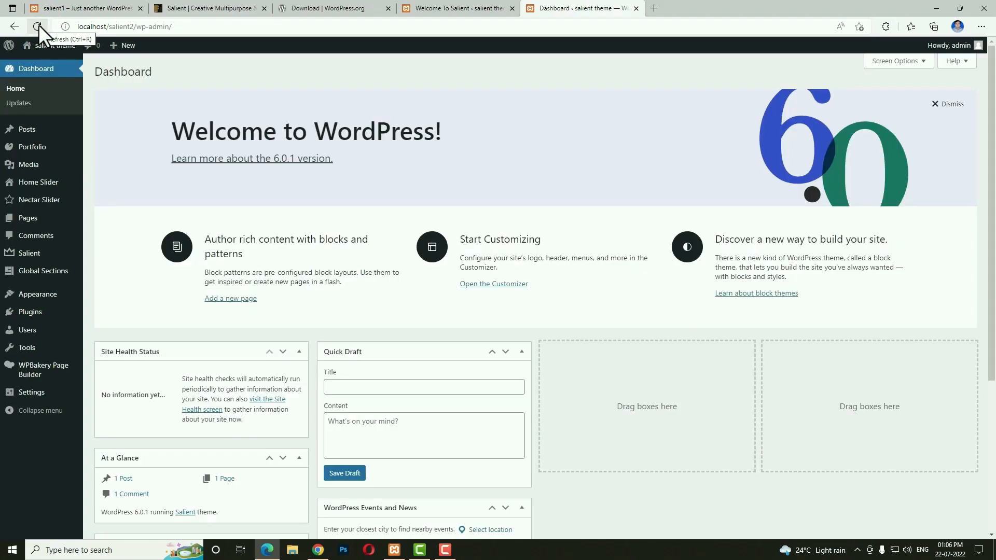
Delete the Akismet Anti-Spam and Hello Dolly plugins.
{"action": "left_click", "coordinate": [30, 314]}
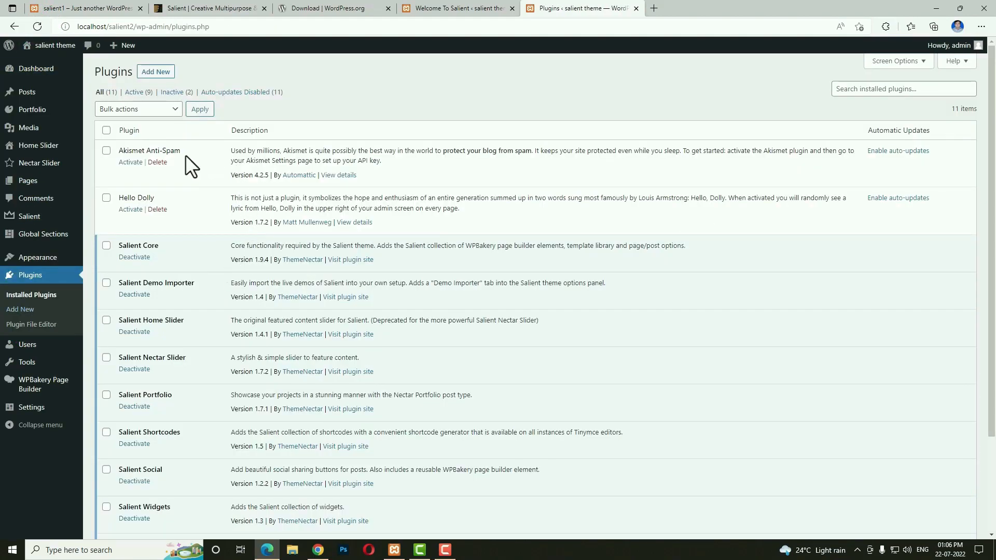
{"action": "left_click", "coordinate": [158, 162]}
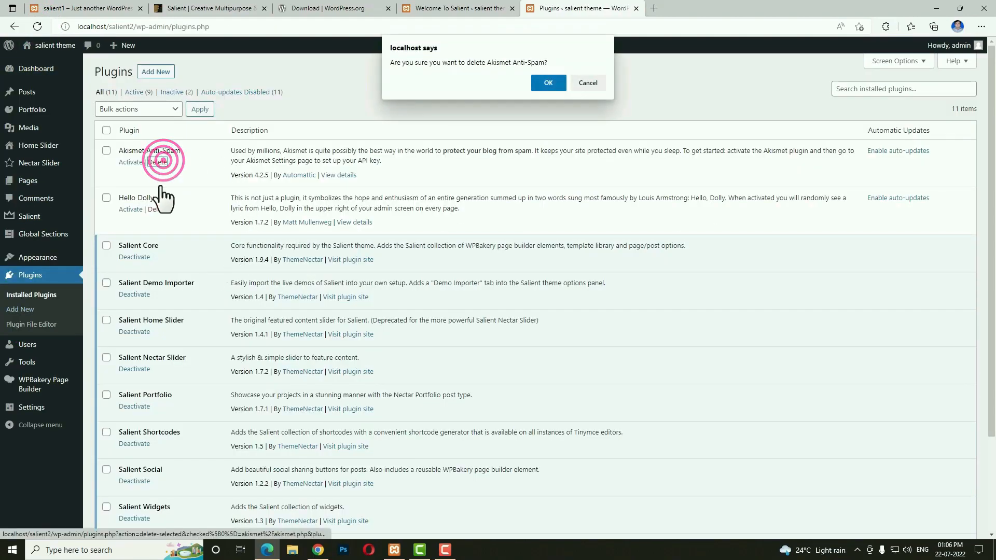
{"action": "left_click", "coordinate": [534, 83]}
{"action": "left_click", "coordinate": [157, 209]}
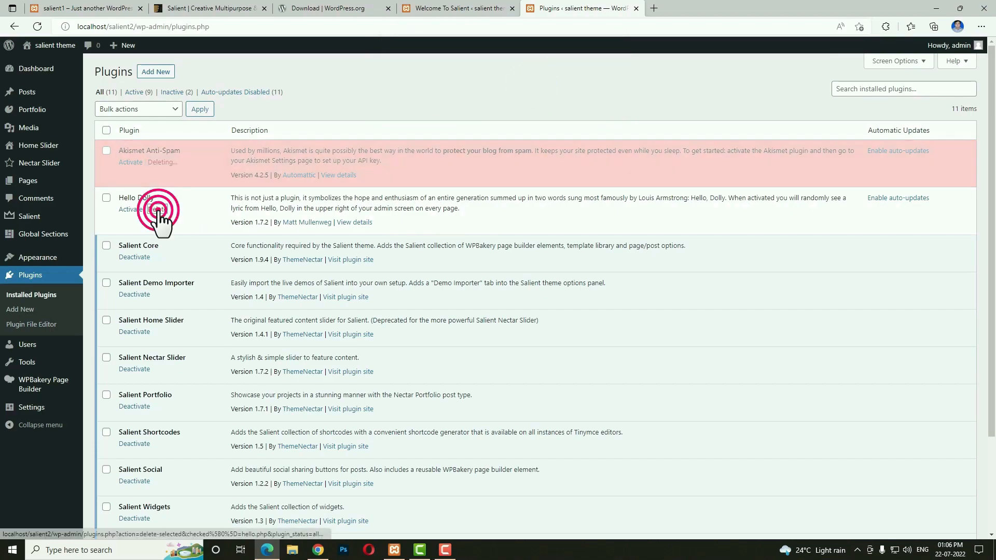
{"action": "left_click", "coordinate": [553, 78]}
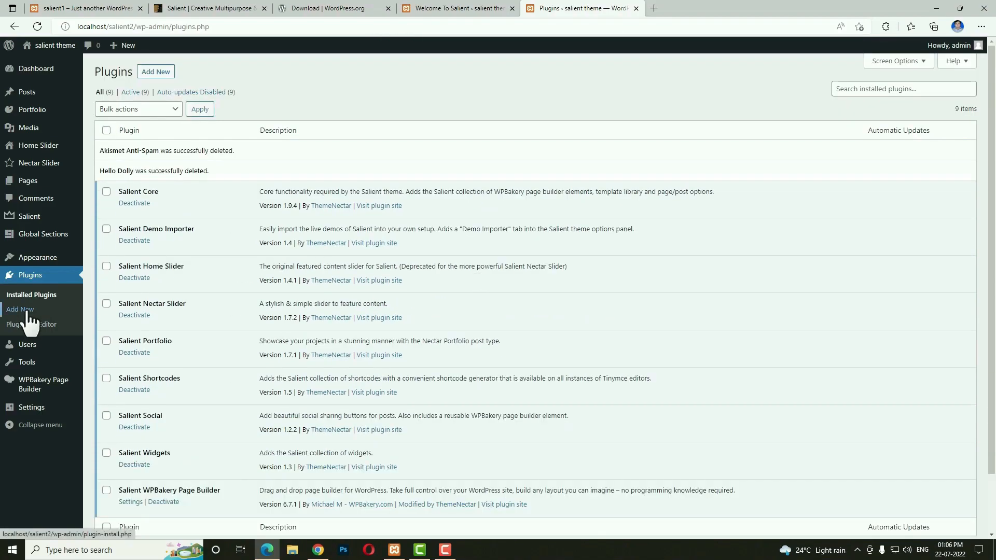
Search the plugin directory for 'woo commerce' and install WooCommerce.
{"action": "left_click", "coordinate": [26, 312]}
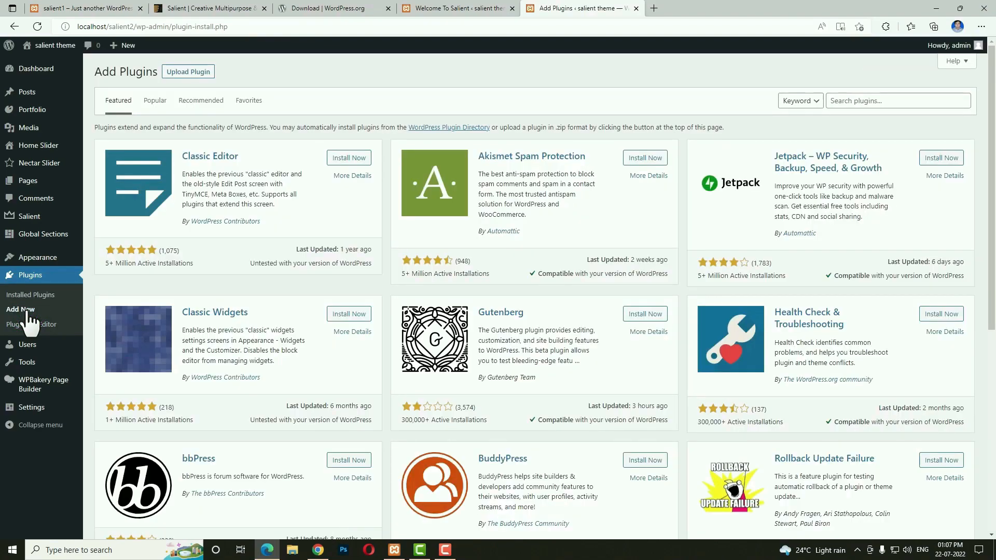
{"action": "left_click", "coordinate": [875, 101]}
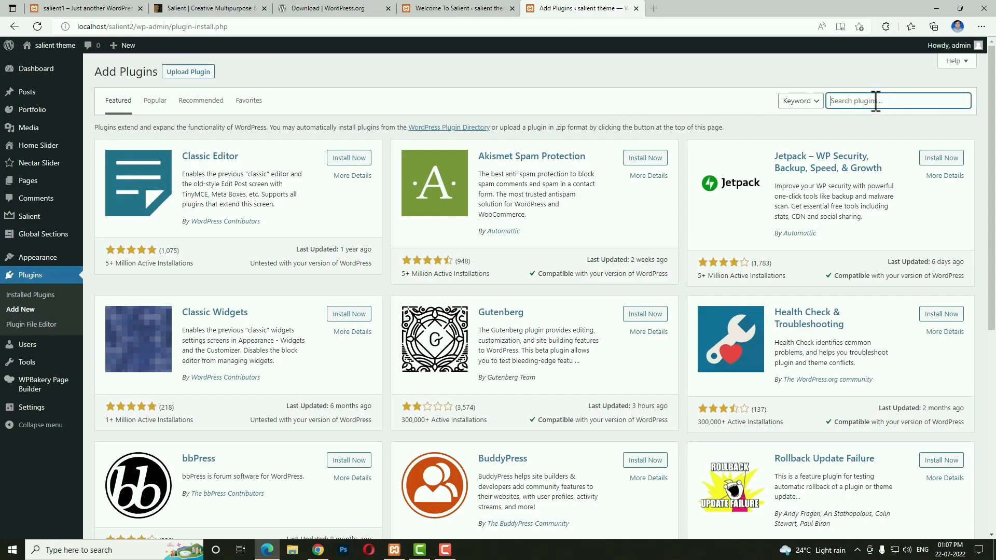
{"action": "type", "text": "w"}
{"action": "type", "text": "oo co"}
{"action": "key", "text": "BackSpace"}
{"action": "type", "text": "commerce"}
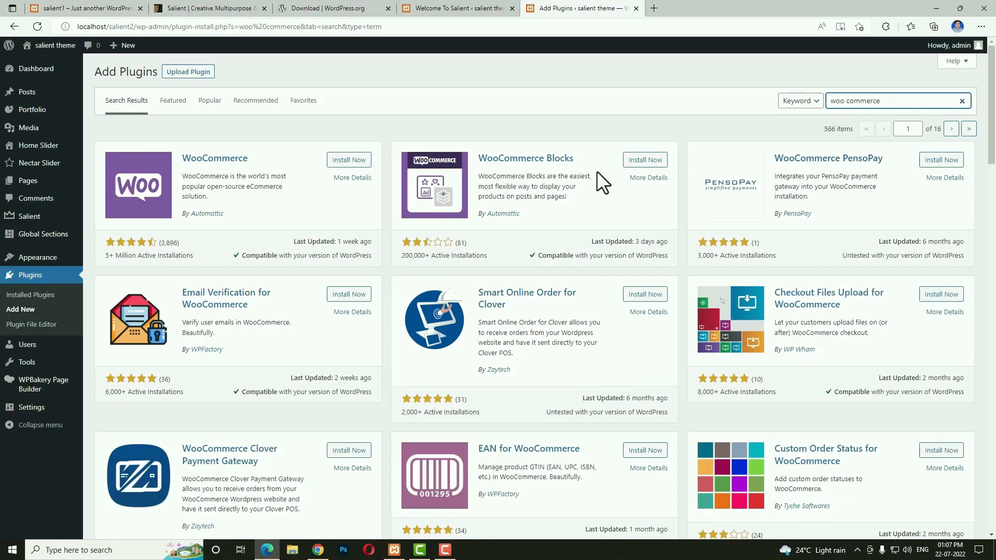
{"action": "left_click", "coordinate": [342, 160]}
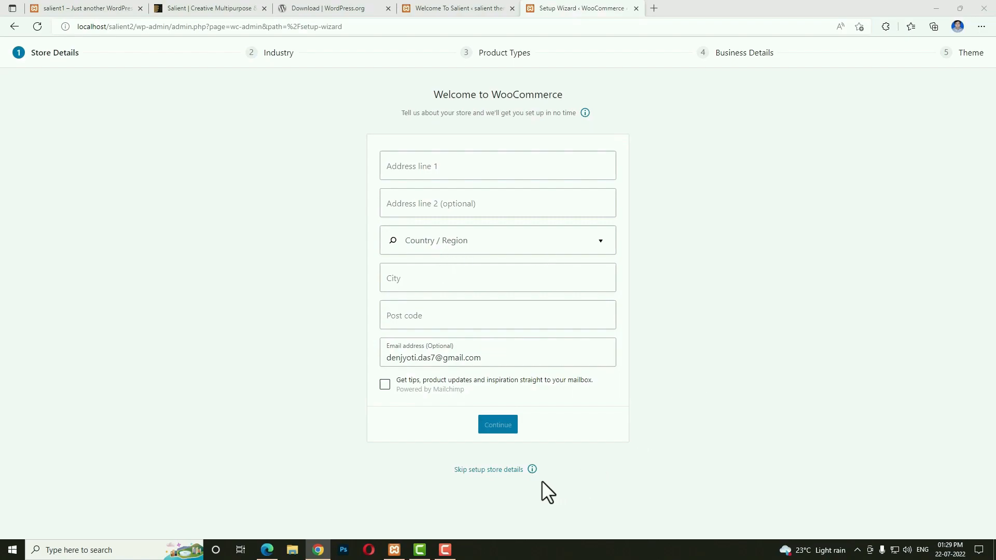
Skip WooCommerce store details, decline usage tracking, then search 'wp form' and install and activate WPForms.
{"action": "left_click", "coordinate": [472, 470]}
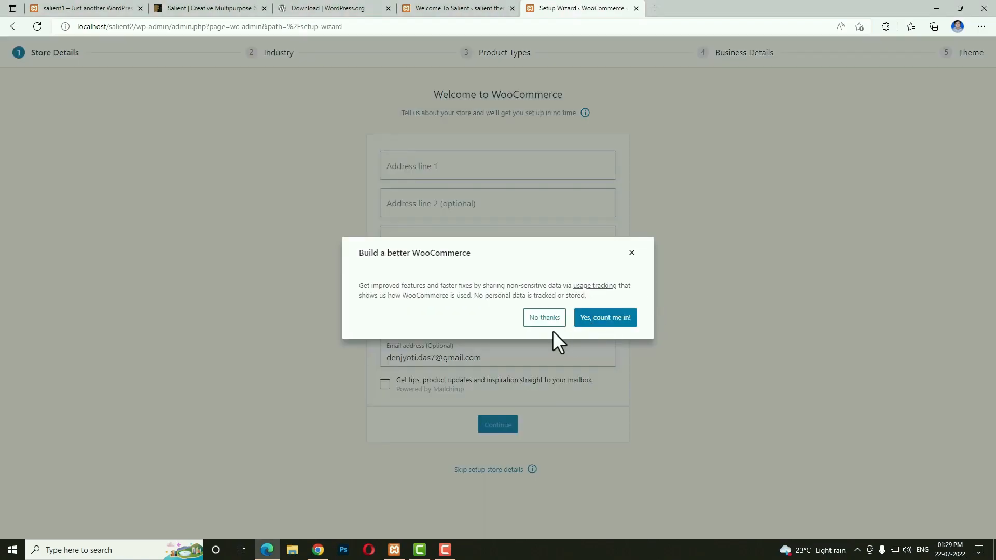
{"action": "left_click", "coordinate": [543, 319]}
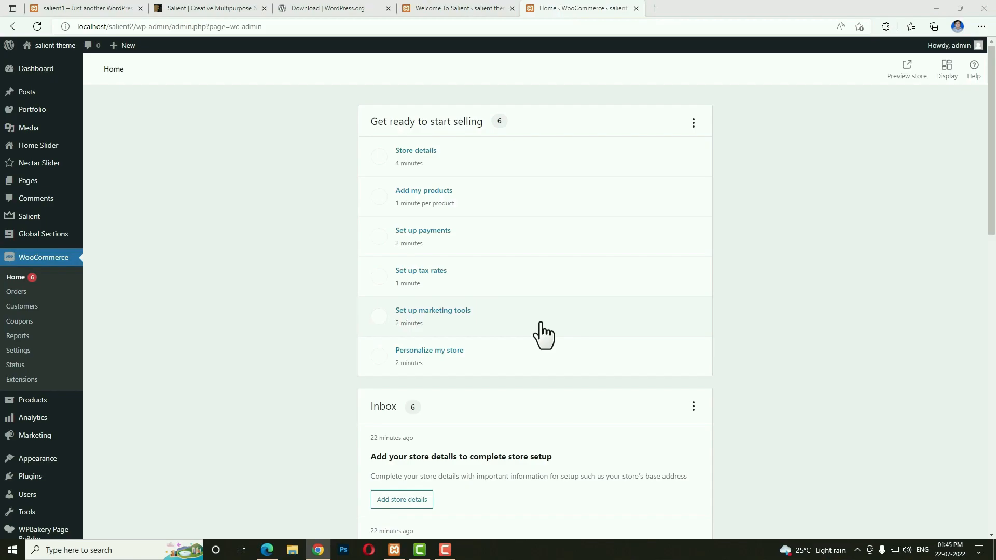
{"action": "mouse_move", "coordinate": [42, 480]}
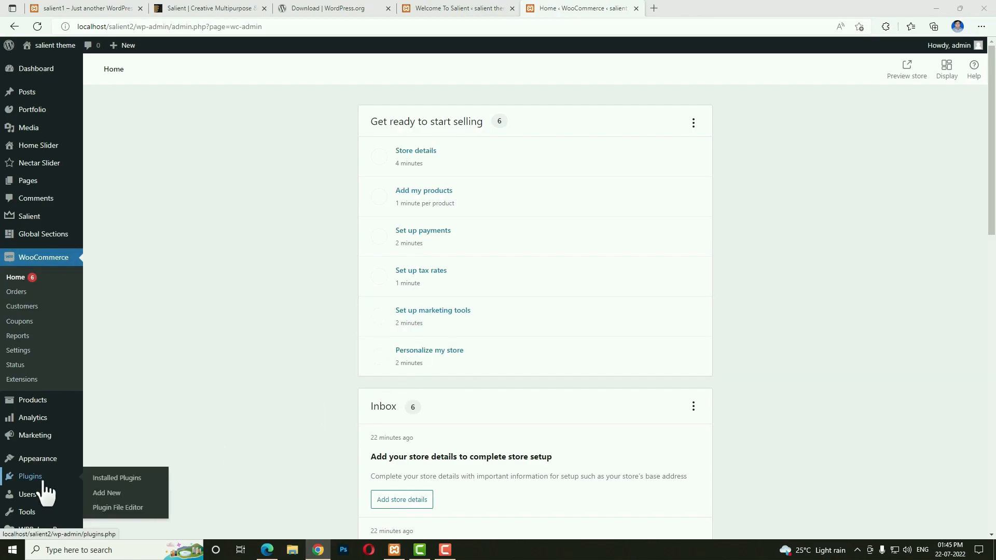
{"action": "left_click", "coordinate": [105, 494]}
{"action": "left_click", "coordinate": [842, 101]}
{"action": "type", "text": "wp form"}
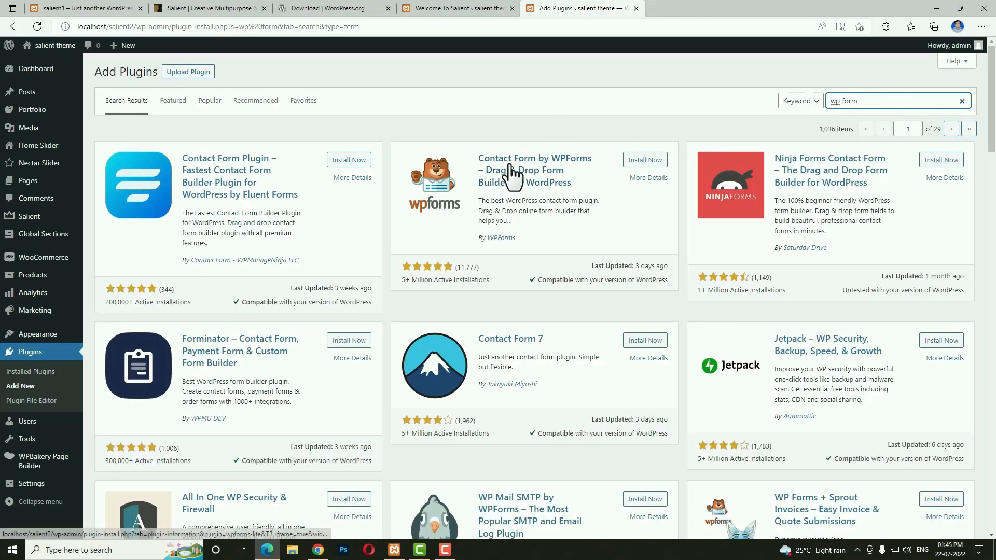
{"action": "left_click", "coordinate": [639, 161]}
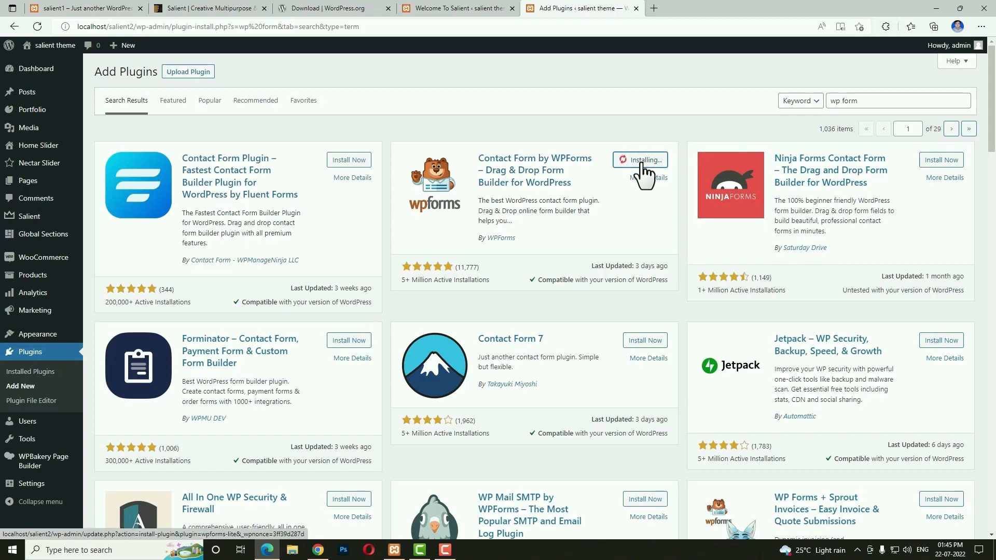
{"action": "left_click", "coordinate": [644, 169]}
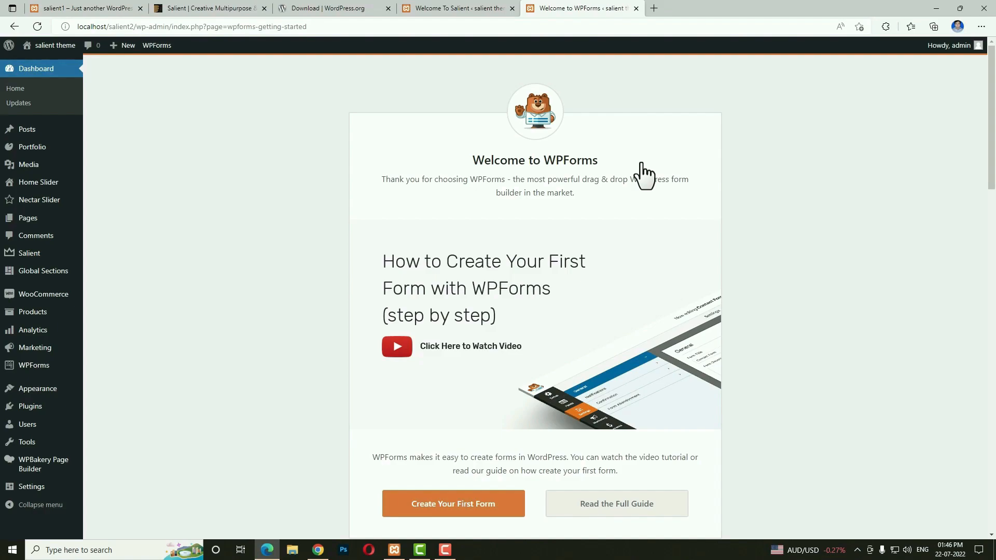
{"action": "mouse_move", "coordinate": [24, 296]}
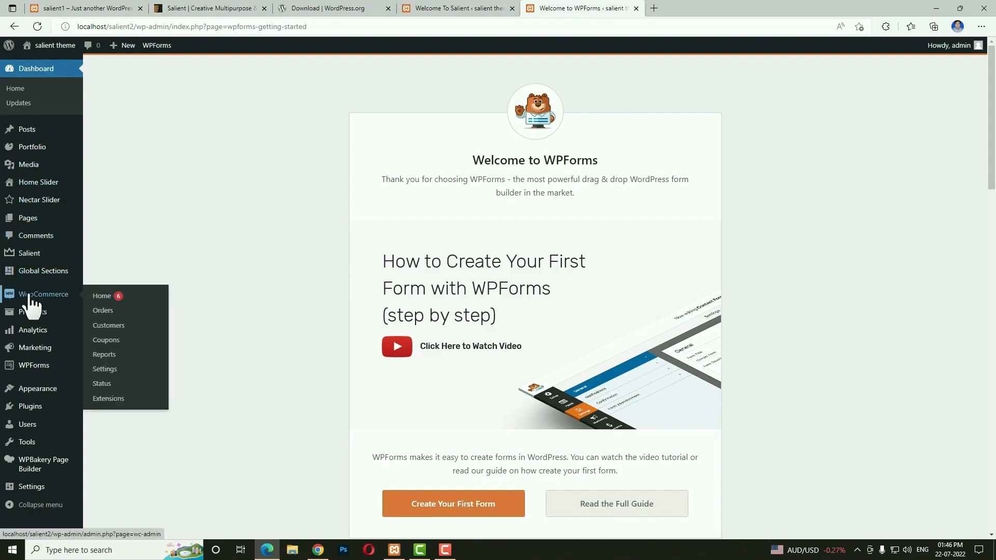
Enter the store address: hyderabad, India — Telangana, postcode 500068.
{"action": "left_click", "coordinate": [107, 371]}
{"action": "left_click", "coordinate": [351, 207]}
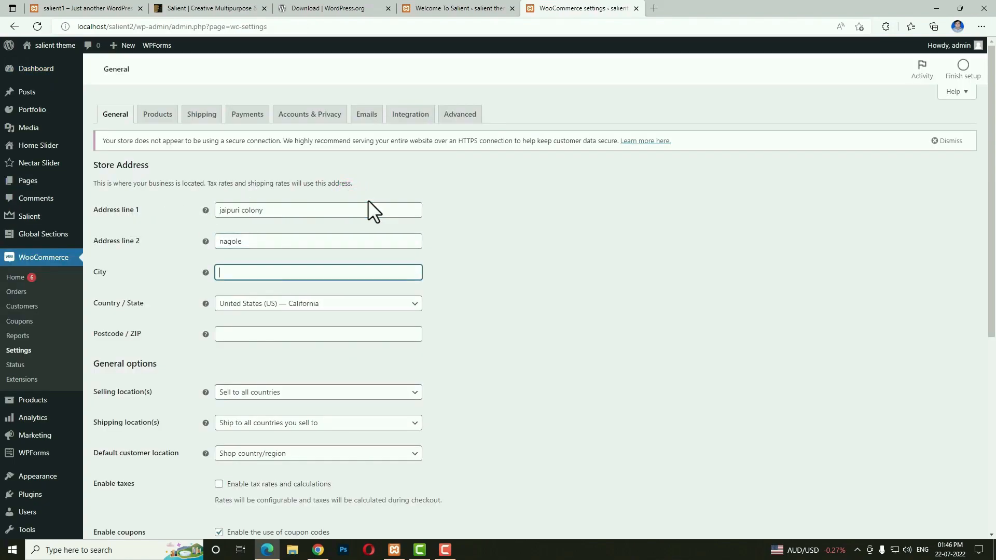
{"action": "type", "text": "hyderabad"}
{"action": "key", "text": "Tab"}
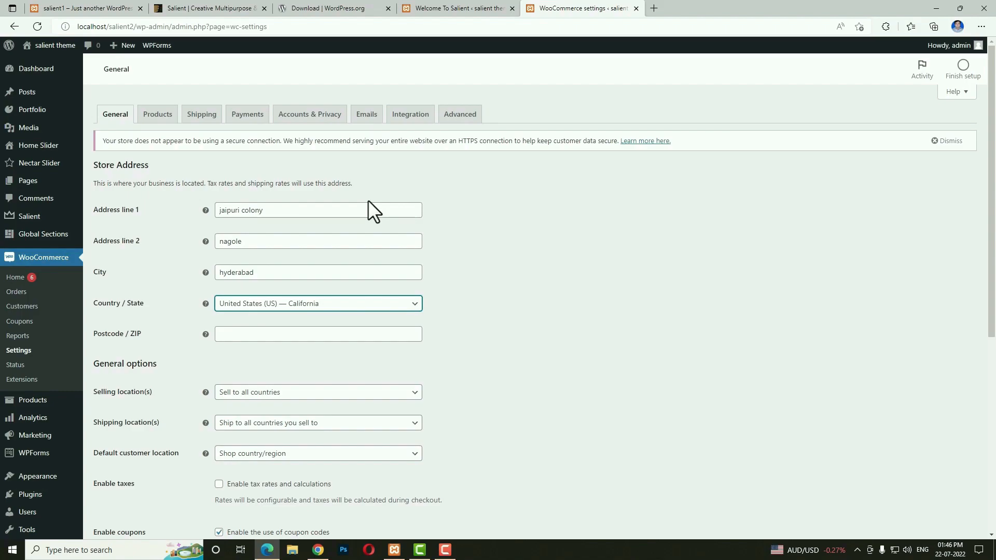
{"action": "type", "text": "tel"}
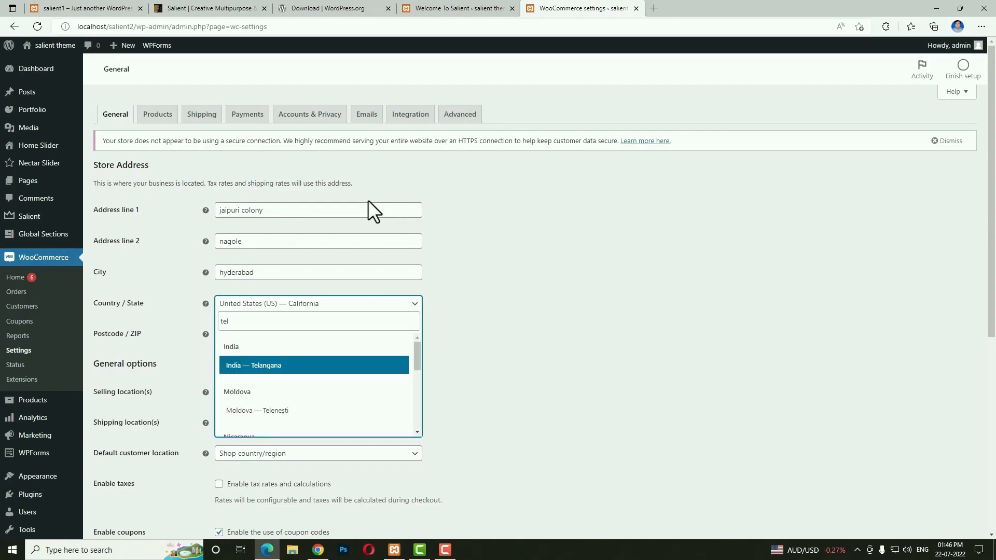
{"action": "key", "text": "Return"}
{"action": "key", "text": "Tab"}
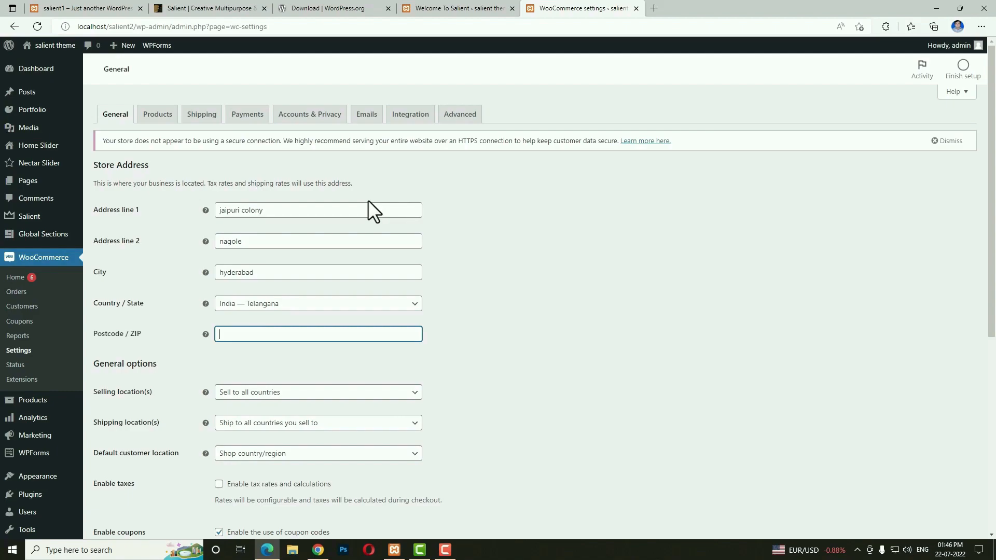
{"action": "type", "text": "500068"}
{"action": "scroll", "coordinate": [364, 259], "scroll_direction": "down", "scroll_amount": 1}
Restrict selling locations to India only.
{"action": "left_click", "coordinate": [320, 317]}
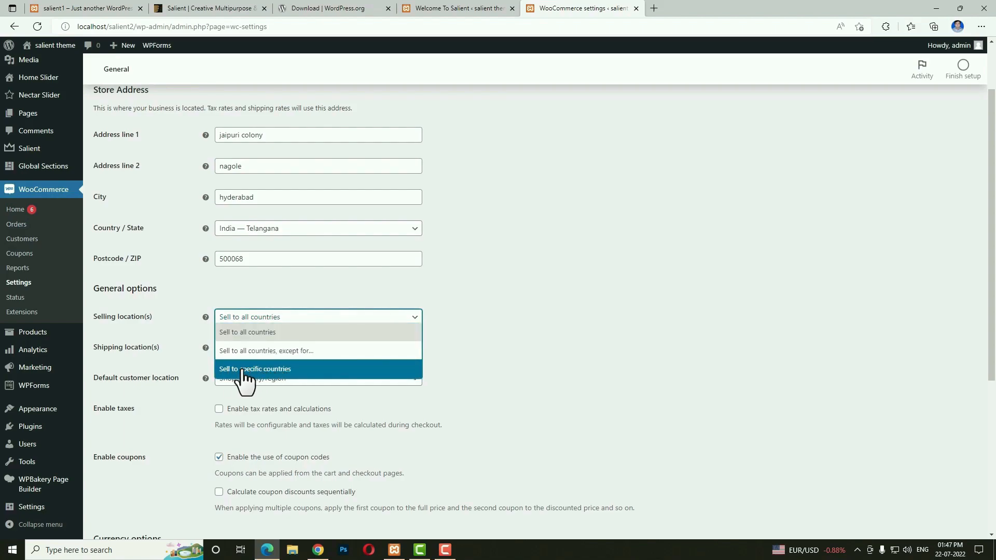
{"action": "left_click", "coordinate": [295, 370]}
{"action": "left_click", "coordinate": [279, 349]}
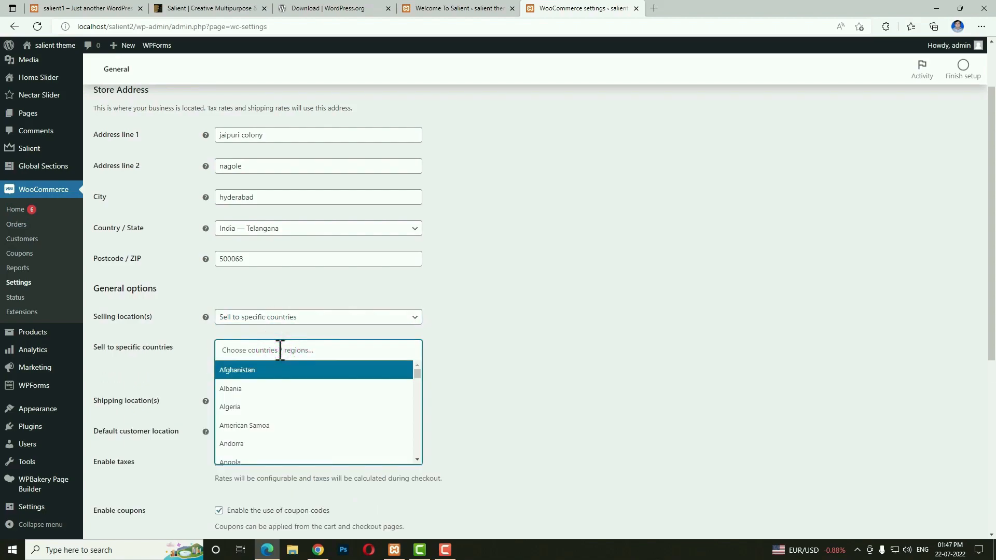
{"action": "type", "text": "ind"}
{"action": "left_click", "coordinate": [261, 392]}
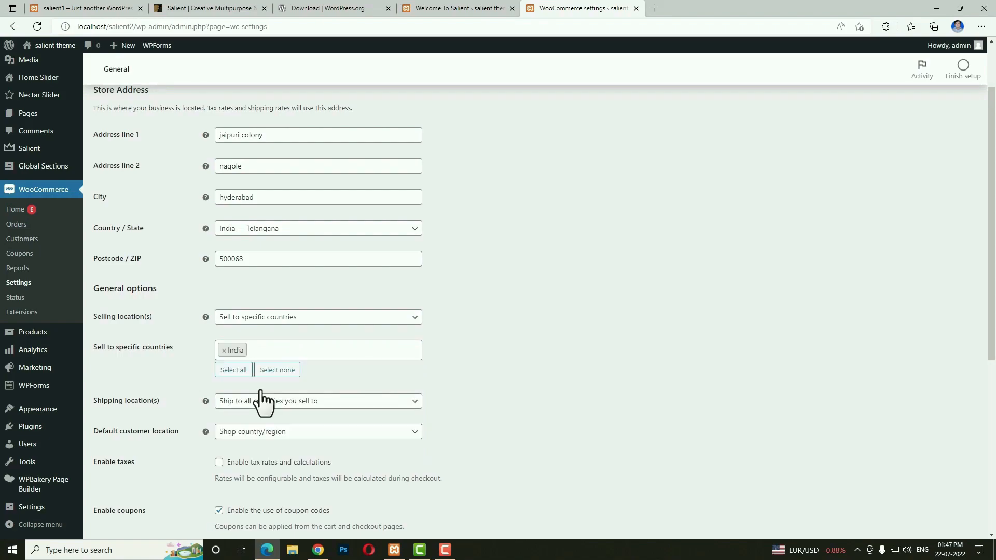
Limit shipping locations to India only.
{"action": "scroll", "coordinate": [262, 399], "scroll_direction": "down", "scroll_amount": 1}
{"action": "left_click", "coordinate": [289, 326]}
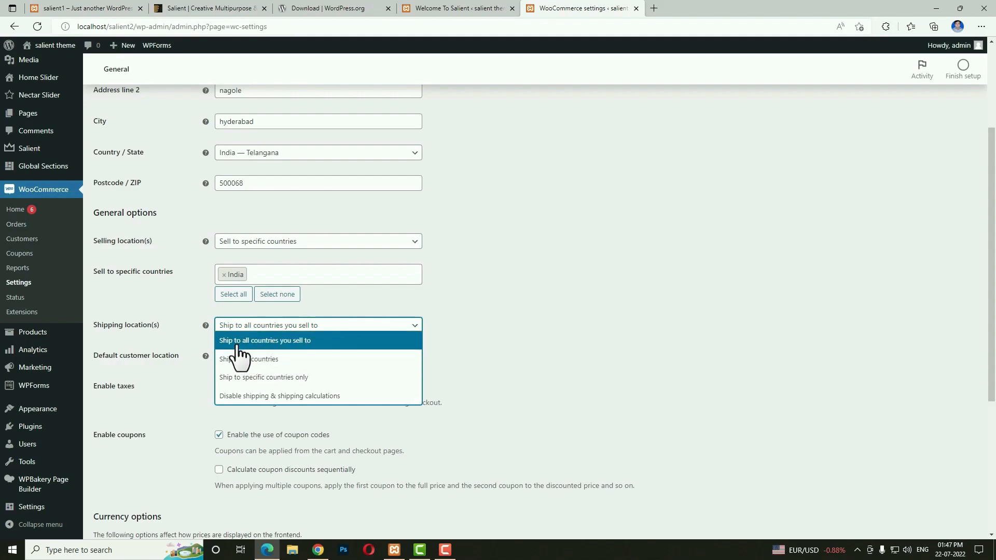
{"action": "left_click", "coordinate": [326, 380]}
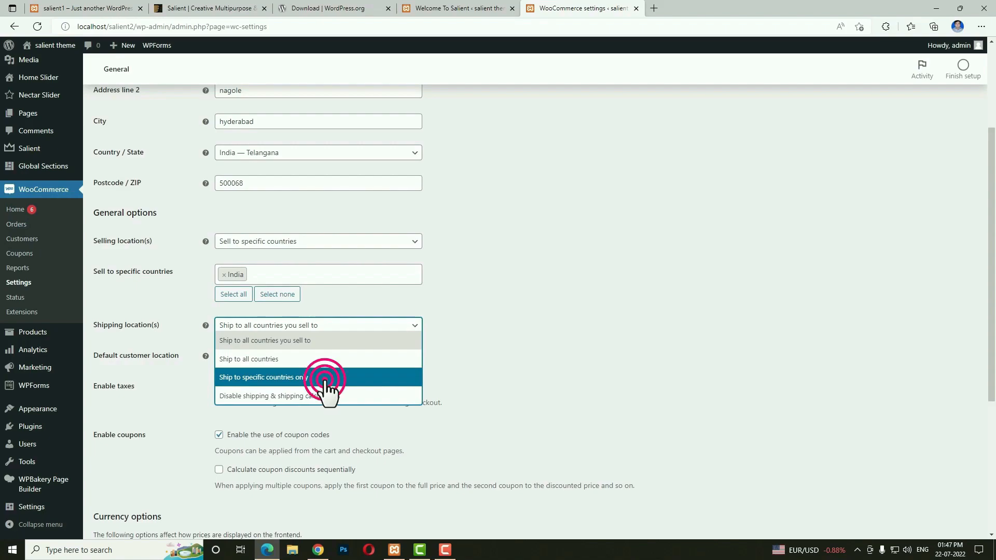
{"action": "left_click", "coordinate": [260, 358]}
{"action": "type", "text": "in"}
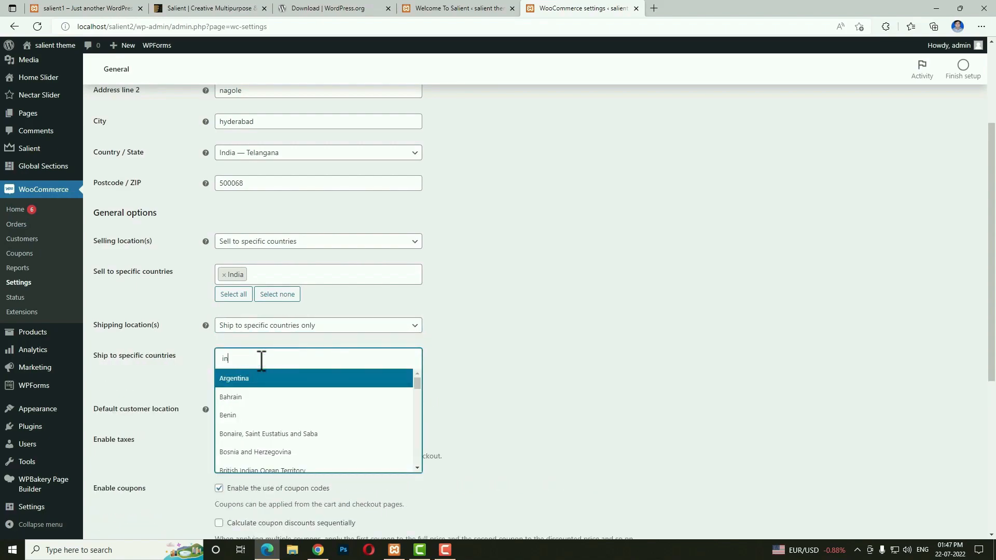
{"action": "type", "text": "d"}
{"action": "left_click", "coordinate": [248, 399]}
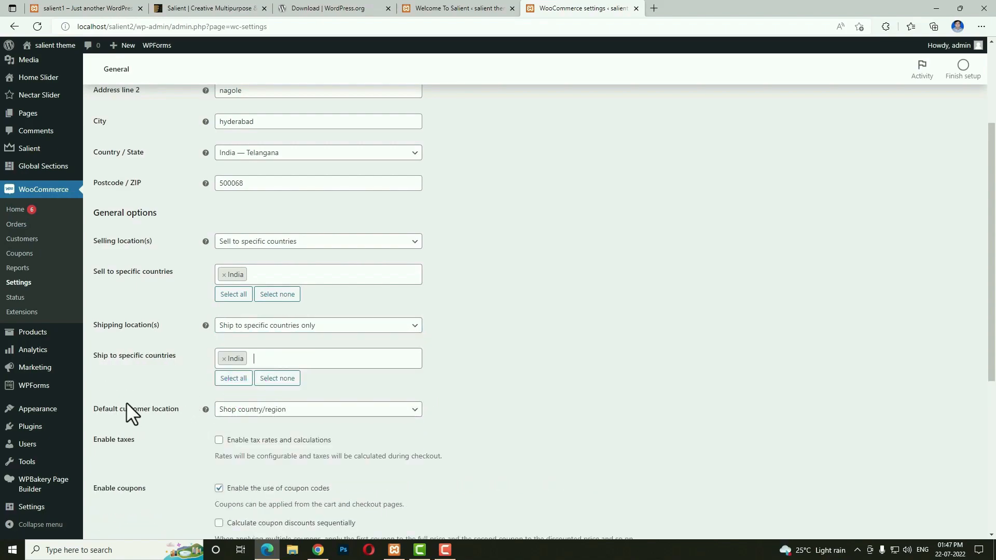
Enable tax rates and calculations.
{"action": "scroll", "coordinate": [117, 408], "scroll_direction": "down", "scroll_amount": 3}
{"action": "left_click_drag", "start_coordinate": [98, 288], "coordinate": [135, 289]}
{"action": "left_click", "coordinate": [218, 289]}
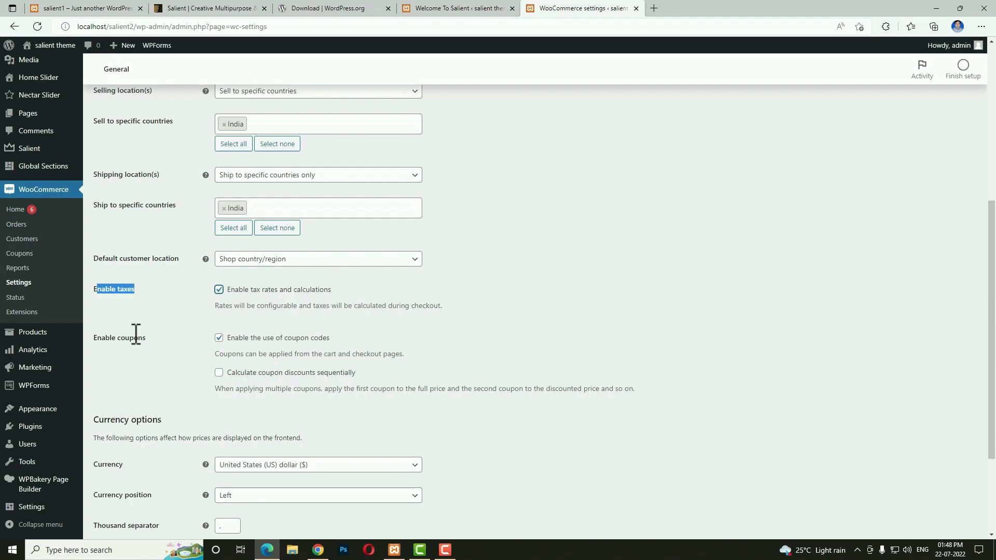
Set the store currency to Indian rupee and save the general settings.
{"action": "scroll", "coordinate": [345, 385], "scroll_direction": "down", "scroll_amount": 3}
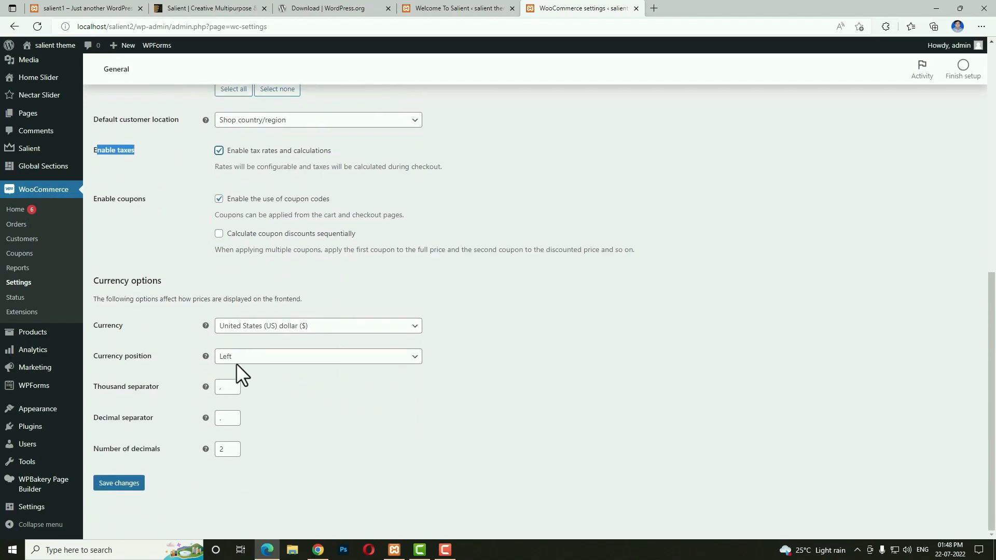
{"action": "left_click", "coordinate": [372, 332]}
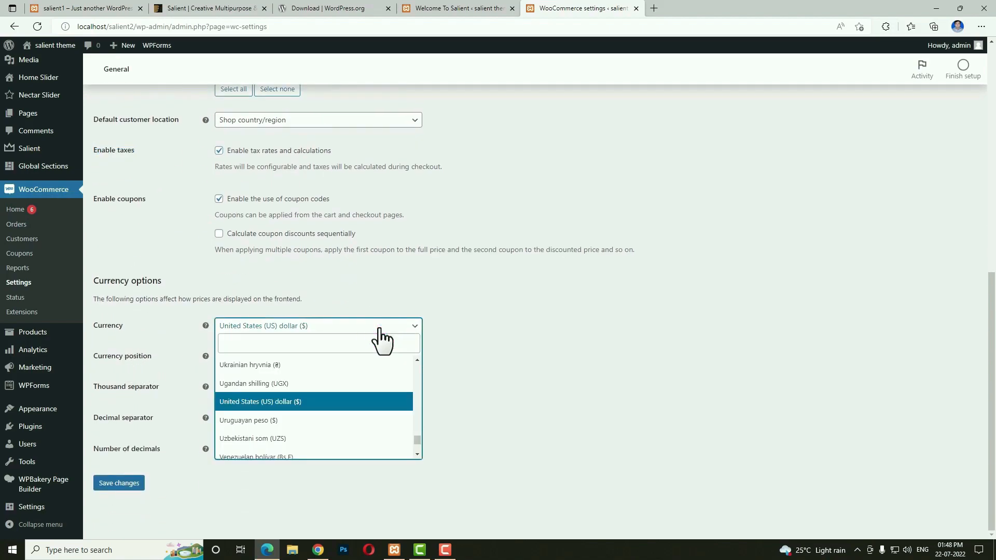
{"action": "left_click", "coordinate": [367, 341]}
{"action": "type", "text": "ind"}
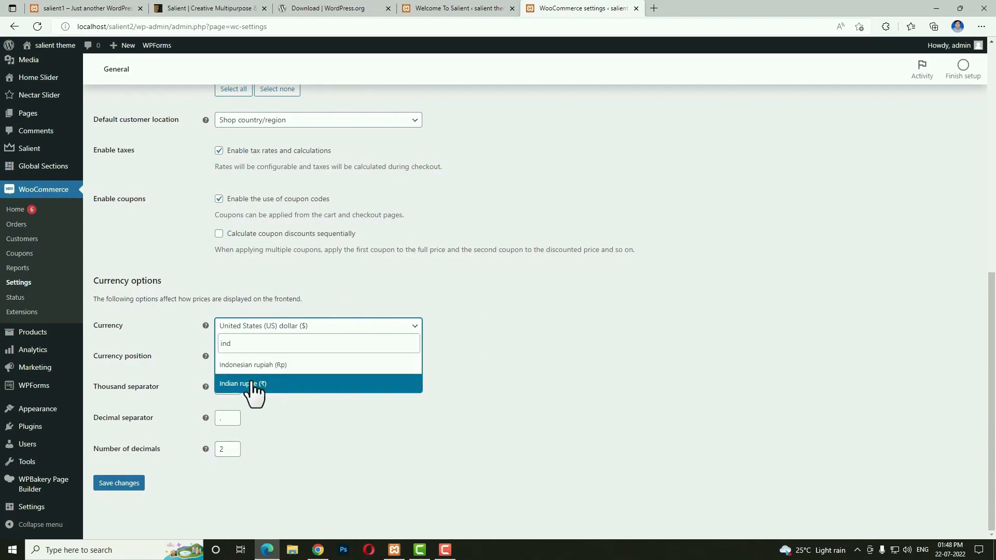
{"action": "left_click", "coordinate": [281, 385]}
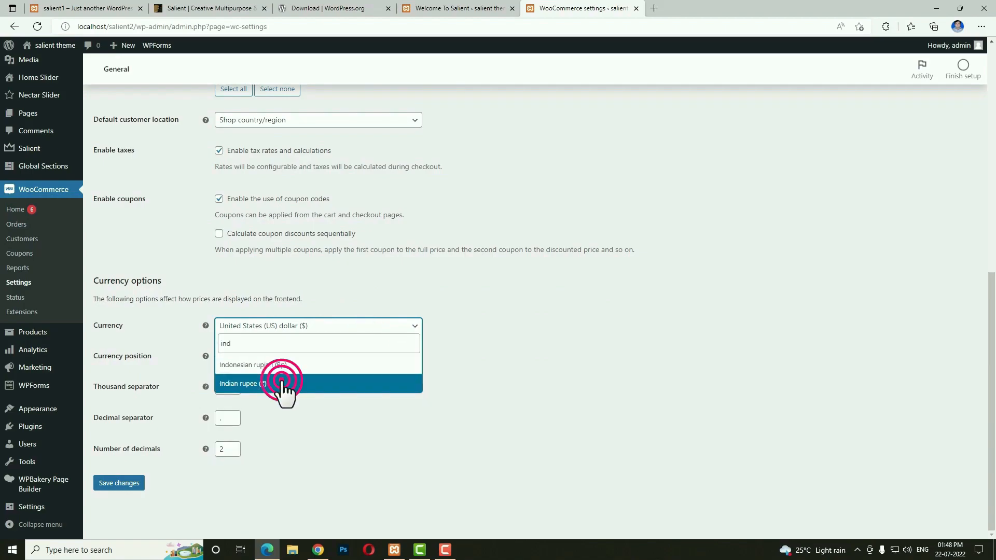
{"action": "left_click", "coordinate": [133, 484]}
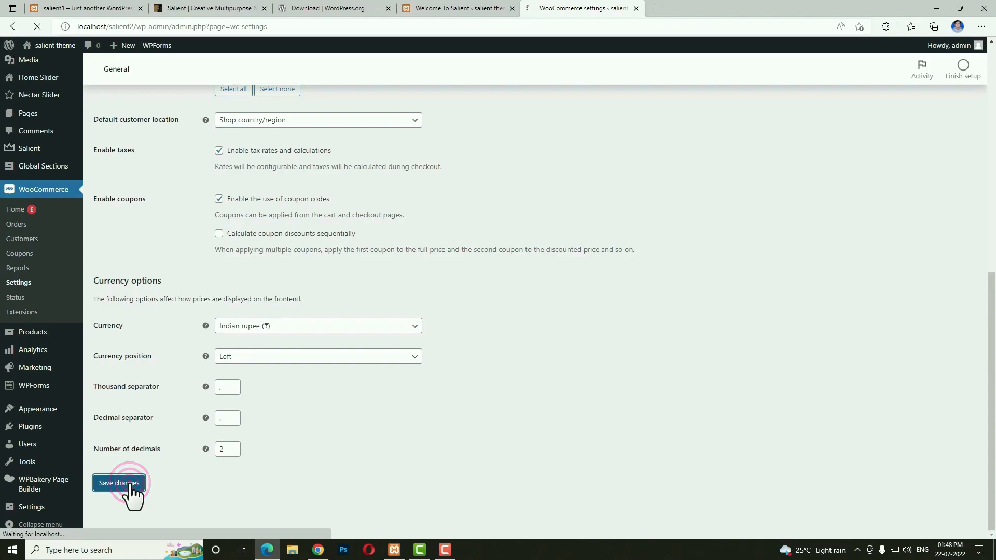
{"action": "left_click", "coordinate": [166, 118]}
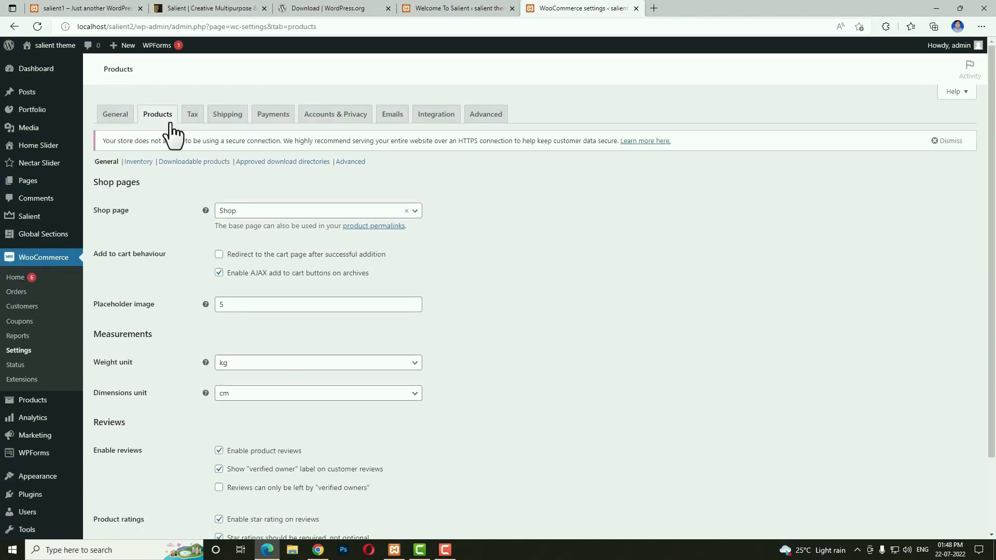
Keep Shop as the shop page, set the weight unit to g, and save product settings.
{"action": "left_click", "coordinate": [351, 213]}
{"action": "left_click", "coordinate": [351, 213]}
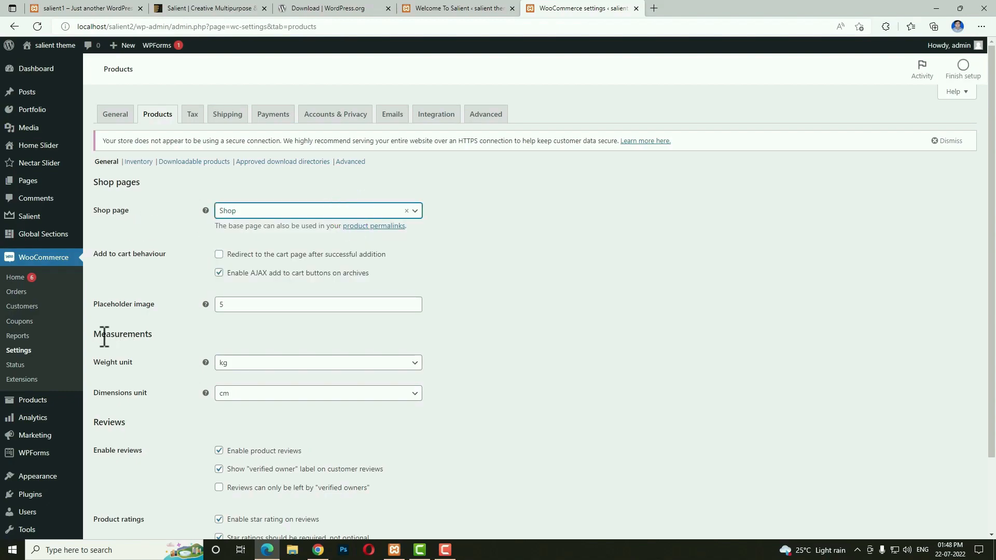
{"action": "left_click", "coordinate": [304, 363]}
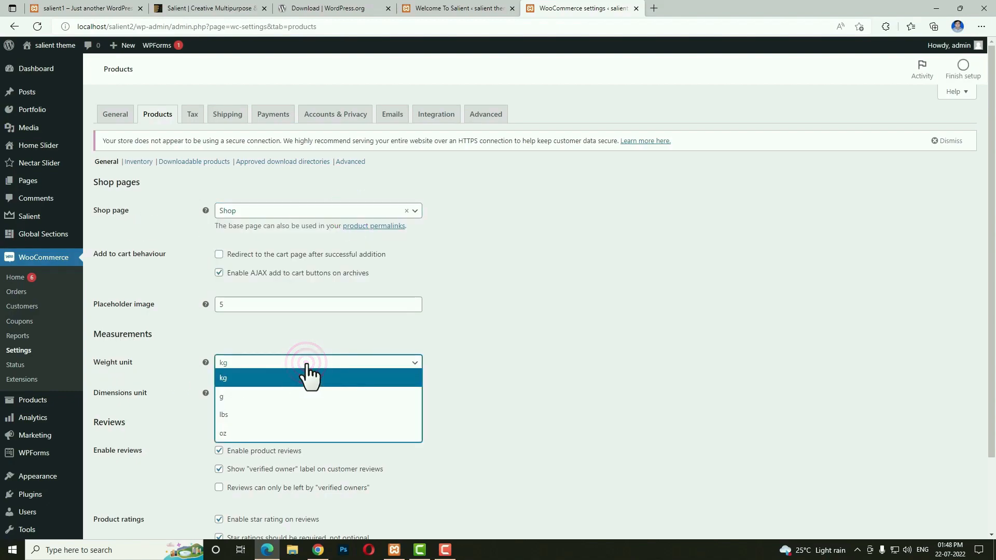
{"action": "left_click", "coordinate": [252, 397]}
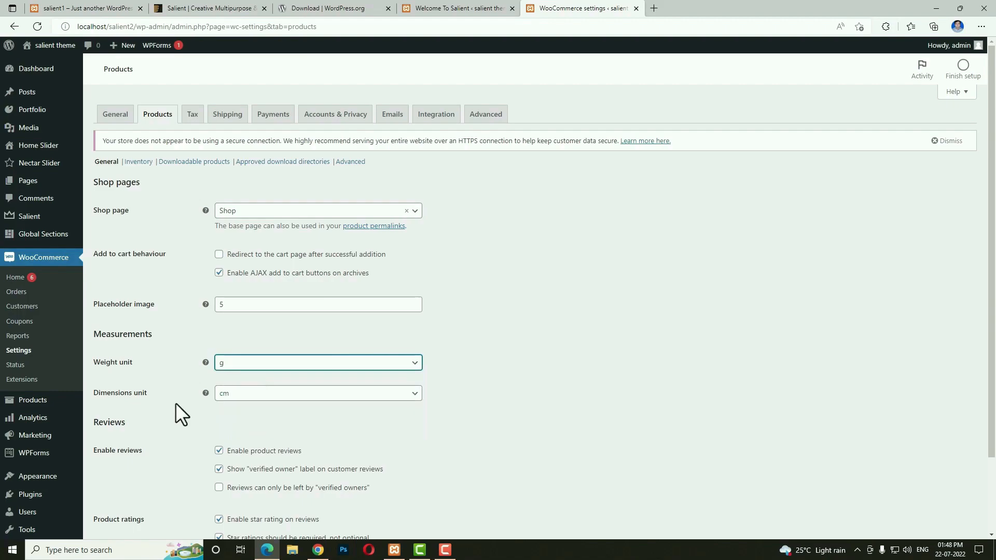
{"action": "scroll", "coordinate": [470, 444], "scroll_direction": "down", "scroll_amount": 2}
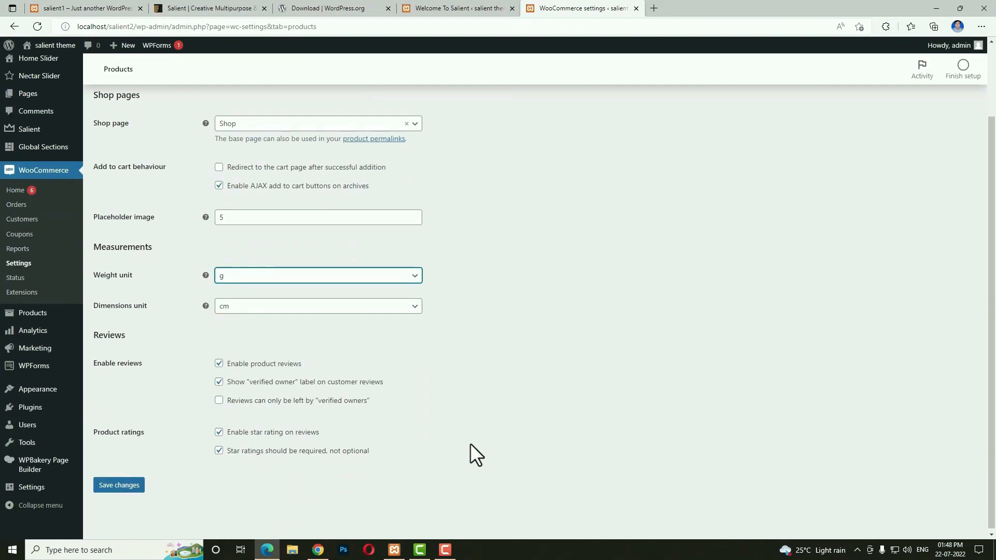
{"action": "left_click", "coordinate": [130, 486]}
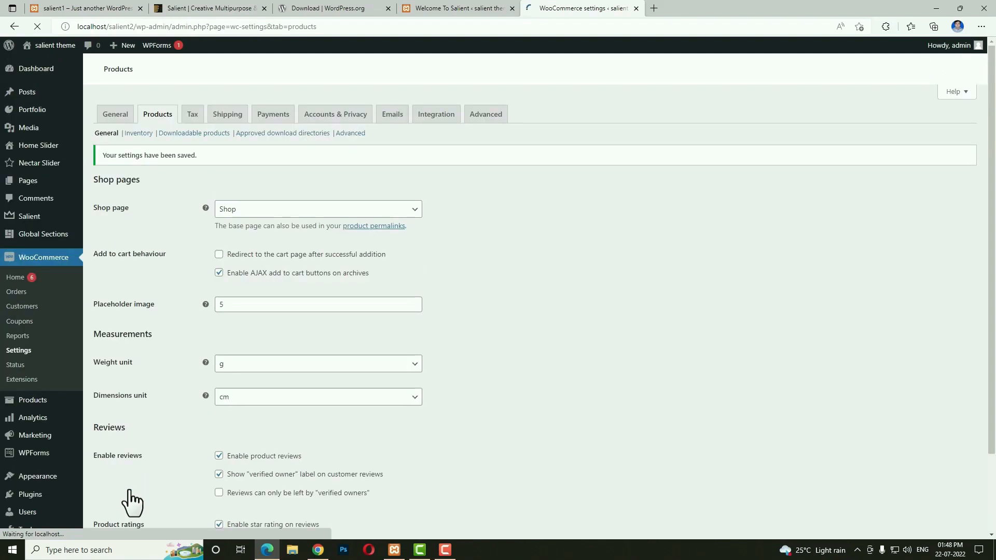
{"action": "left_click", "coordinate": [192, 115]}
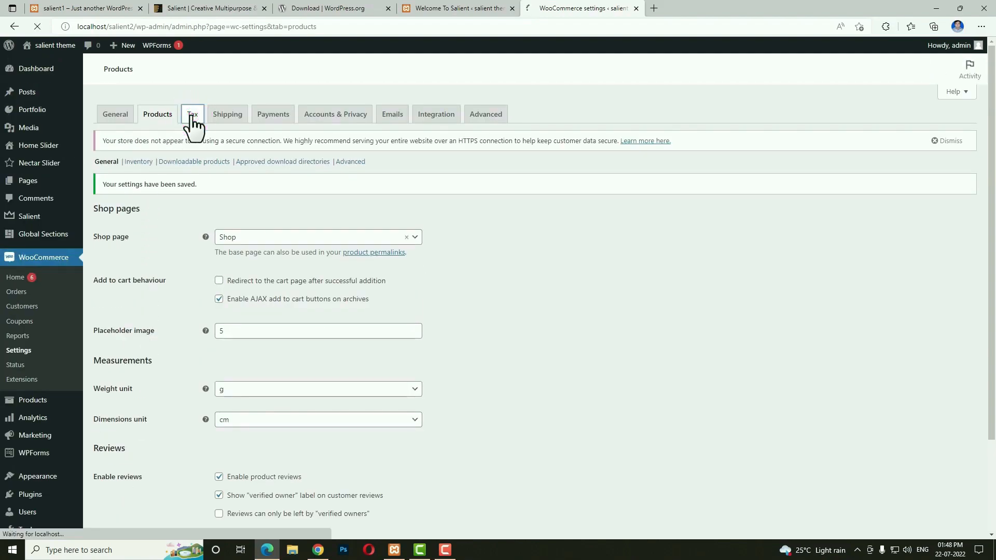
{"action": "scroll", "coordinate": [508, 217], "scroll_direction": "down", "scroll_amount": 2}
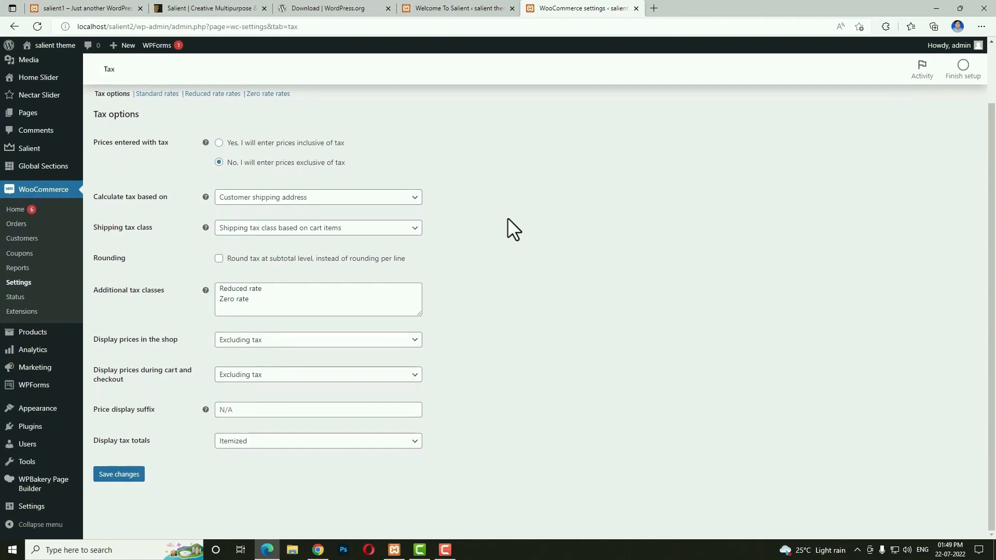
Add 'gst' as an additional tax class and save it.
{"action": "left_click", "coordinate": [279, 301]}
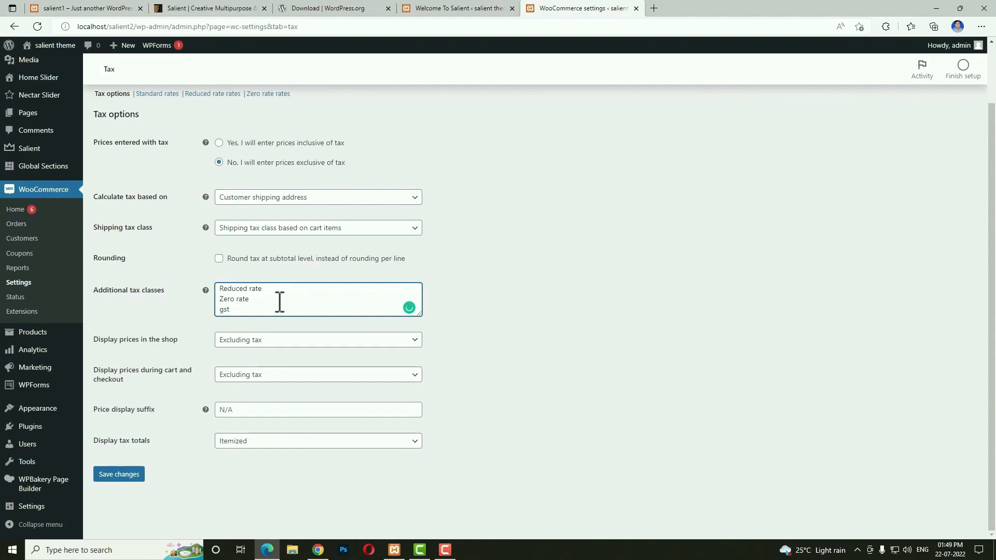
{"action": "left_click", "coordinate": [116, 476]}
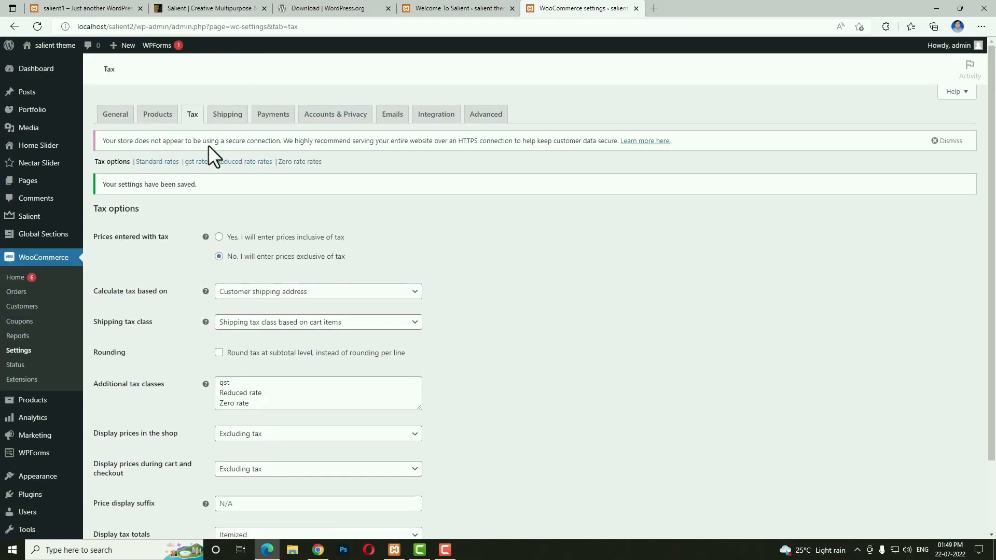
{"action": "left_click", "coordinate": [195, 163]}
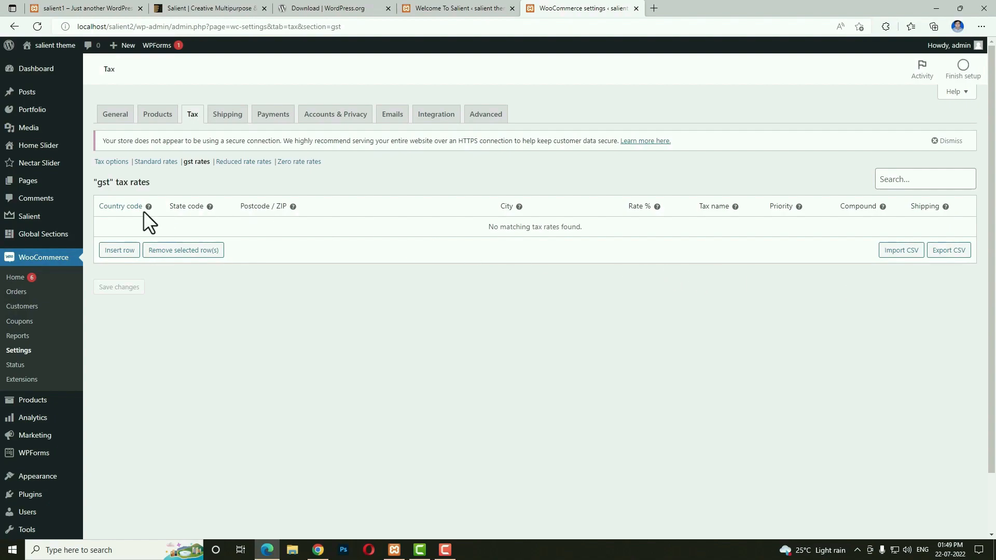
Add a compound gst rate for country IN at 15% and save it.
{"action": "left_click", "coordinate": [114, 250]}
{"action": "left_click", "coordinate": [121, 227]}
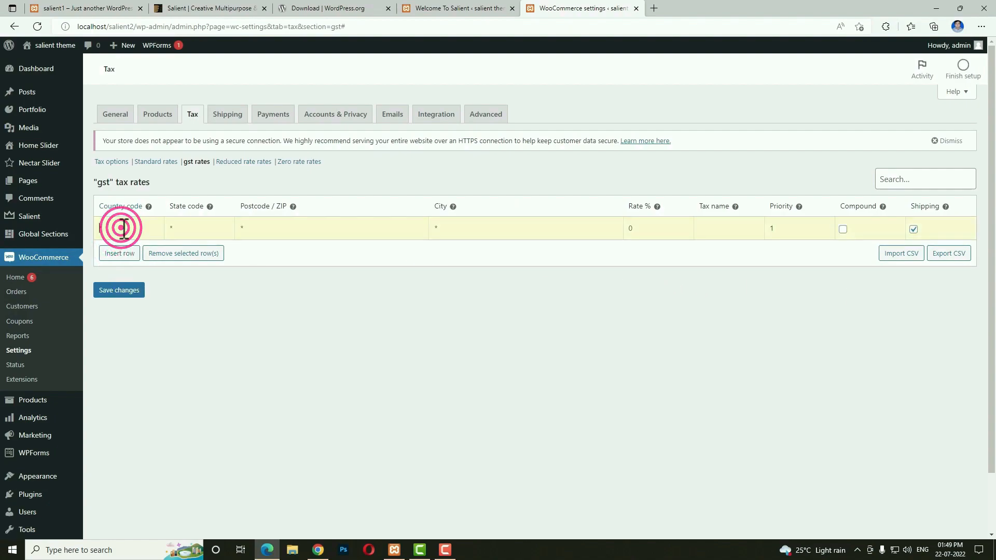
{"action": "type", "text": "IN"}
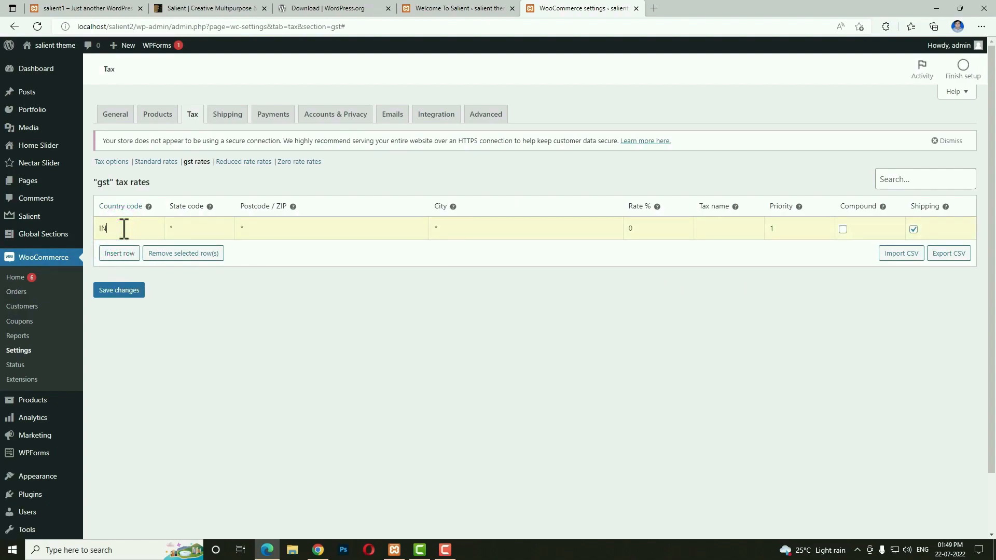
{"action": "left_click", "coordinate": [643, 235]}
{"action": "type", "text": "15"}
{"action": "left_click", "coordinate": [843, 231]}
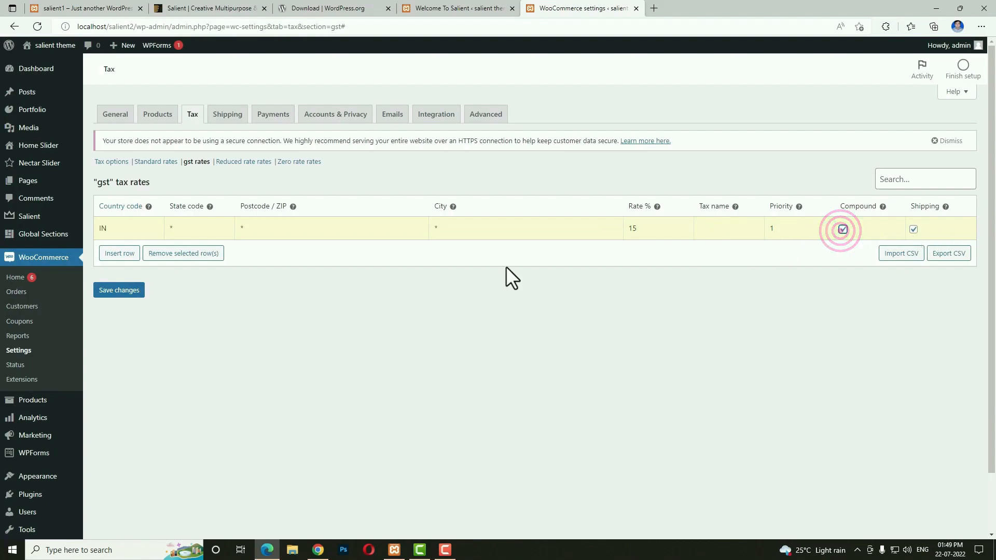
{"action": "left_click", "coordinate": [122, 292]}
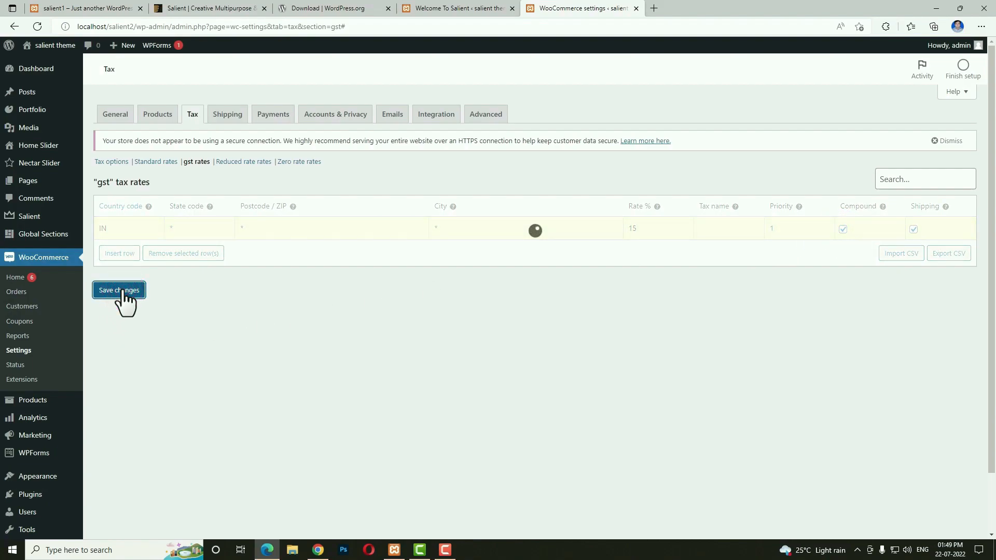
{"action": "left_click", "coordinate": [227, 115]}
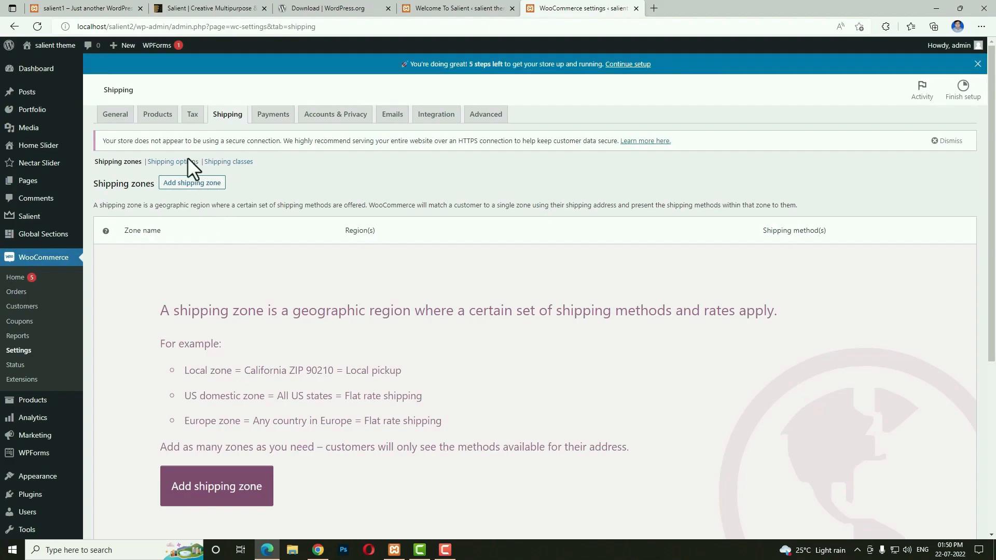
Add a new shipping zone named 'india'.
{"action": "scroll", "coordinate": [275, 280], "scroll_direction": "down", "scroll_amount": 4}
{"action": "left_click", "coordinate": [263, 291]}
{"action": "left_click", "coordinate": [263, 213]}
{"action": "type", "text": "india"}
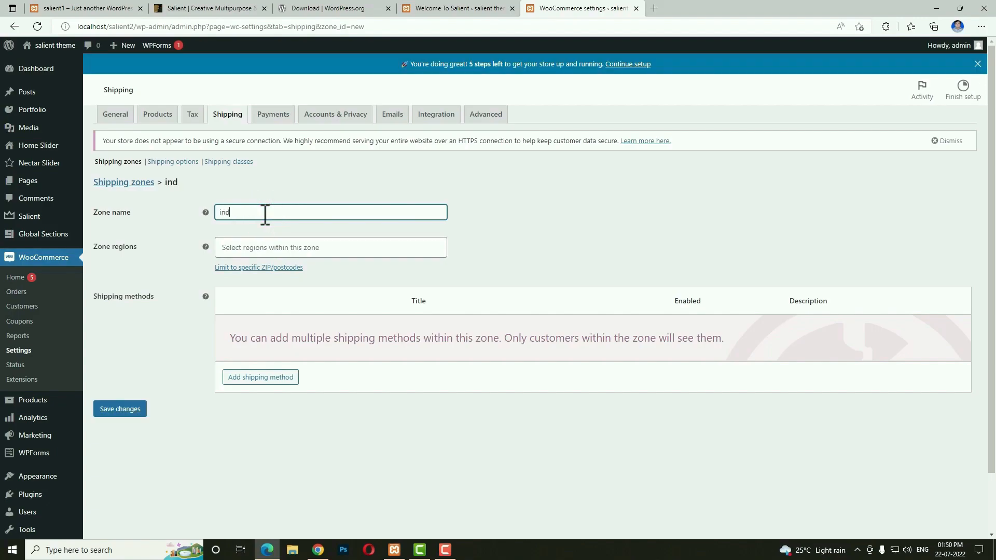
{"action": "key", "text": "Tab"}
{"action": "key", "text": "Tab"}
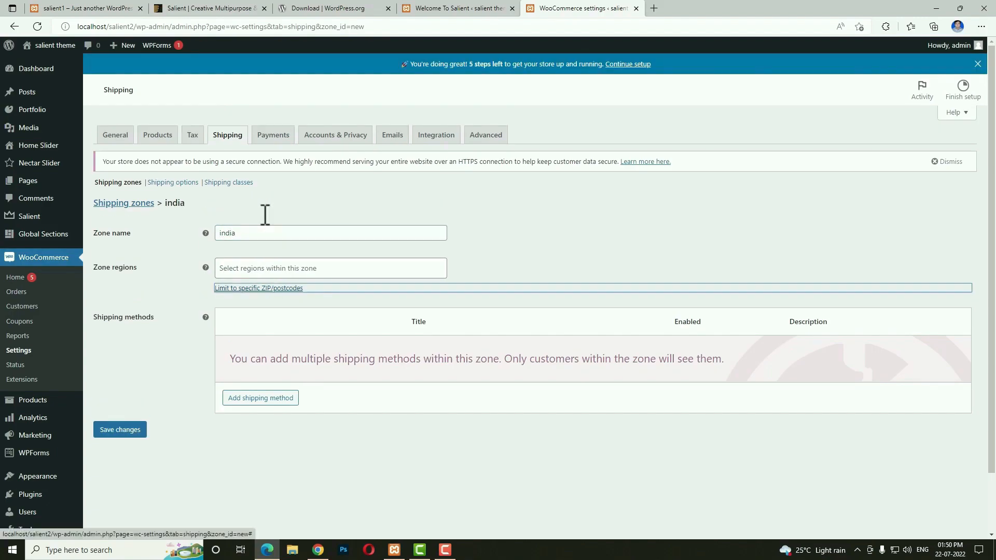
Add a Flat rate shipping method to the india zone with a cost of 50.
{"action": "left_click", "coordinate": [263, 398]}
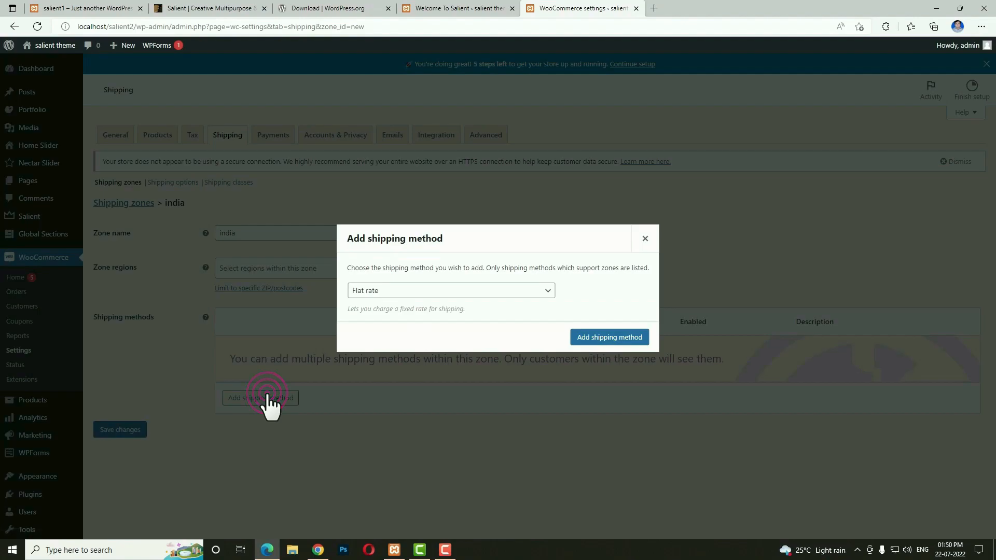
{"action": "left_click", "coordinate": [603, 337]}
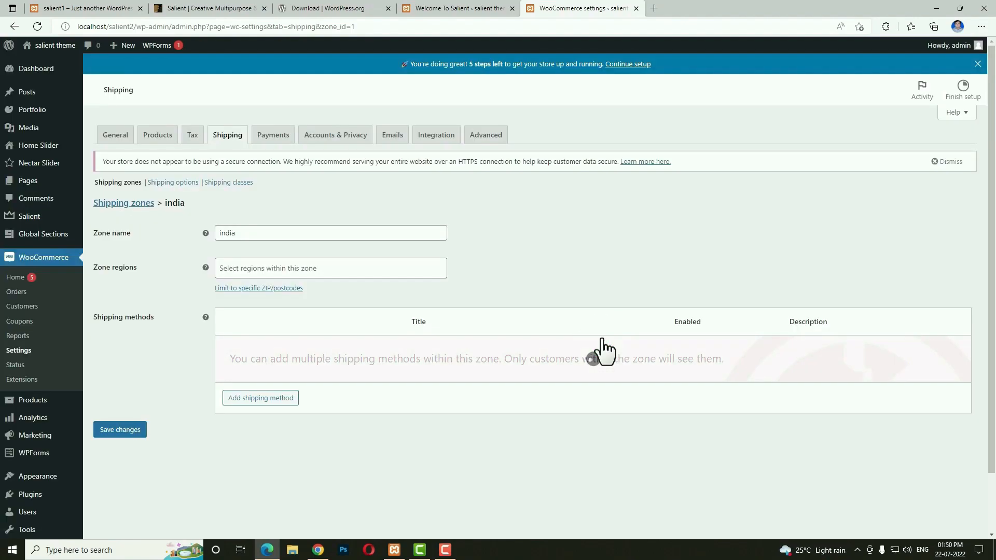
{"action": "left_click", "coordinate": [262, 349]}
{"action": "double_click", "coordinate": [410, 318]}
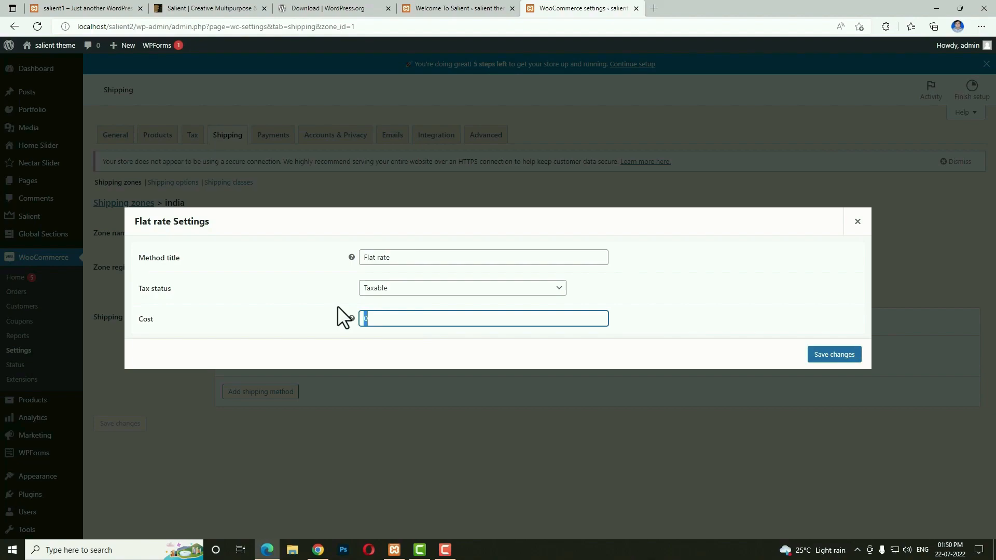
{"action": "type", "text": "50"}
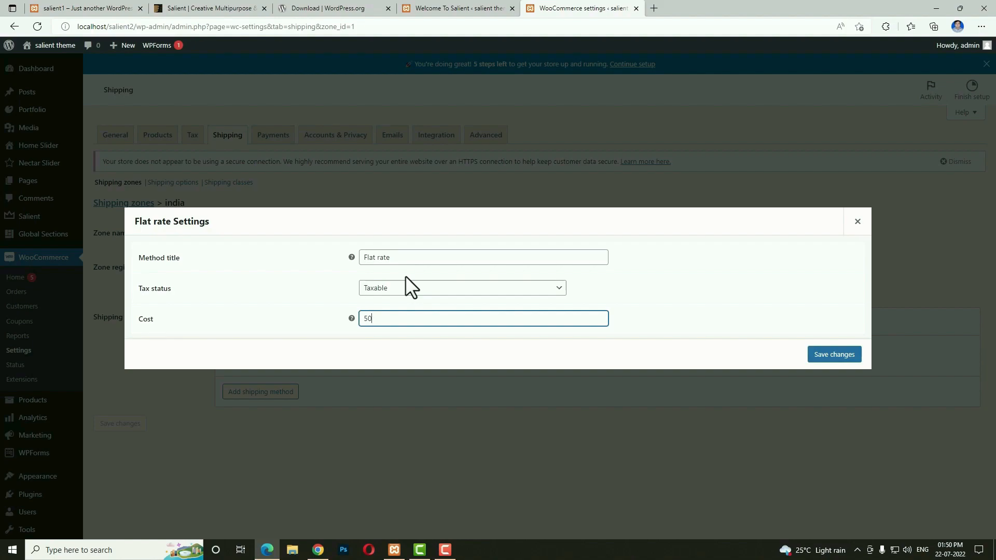
Change the india flat rate cost from 50 to 50*[qty] and save the method.
{"action": "mouse_move", "coordinate": [352, 318]}
{"action": "type", "text": "*"}
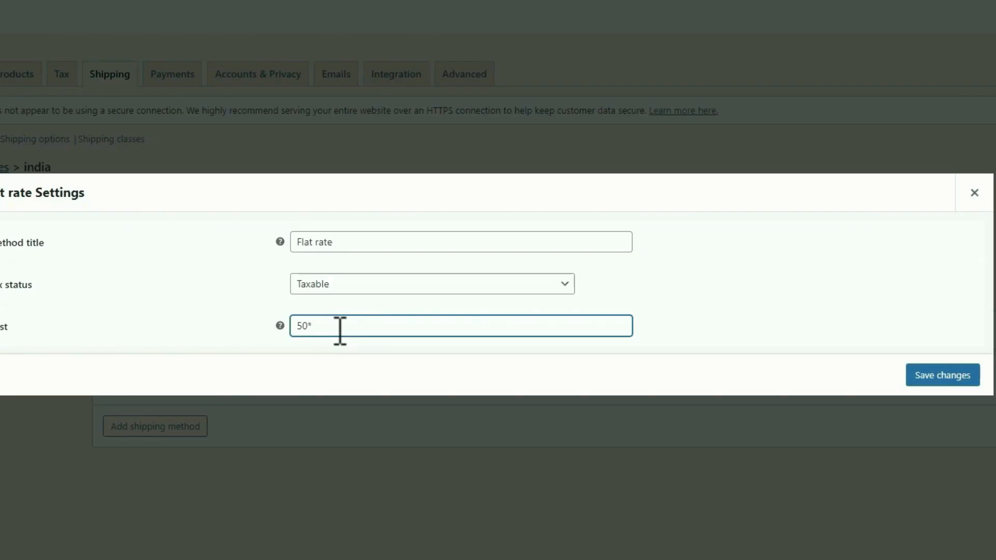
{"action": "type", "text": "[qty]"}
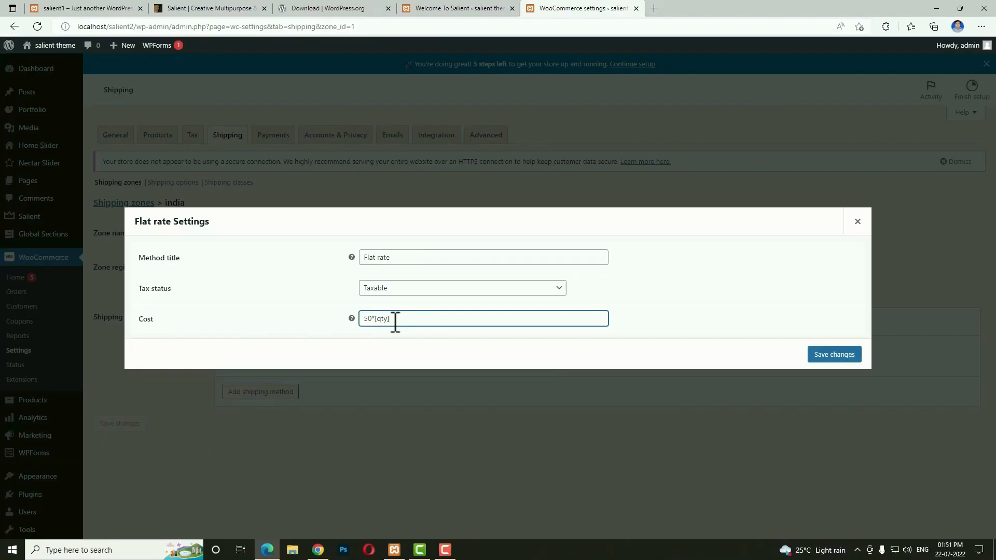
{"action": "left_click", "coordinate": [395, 318]}
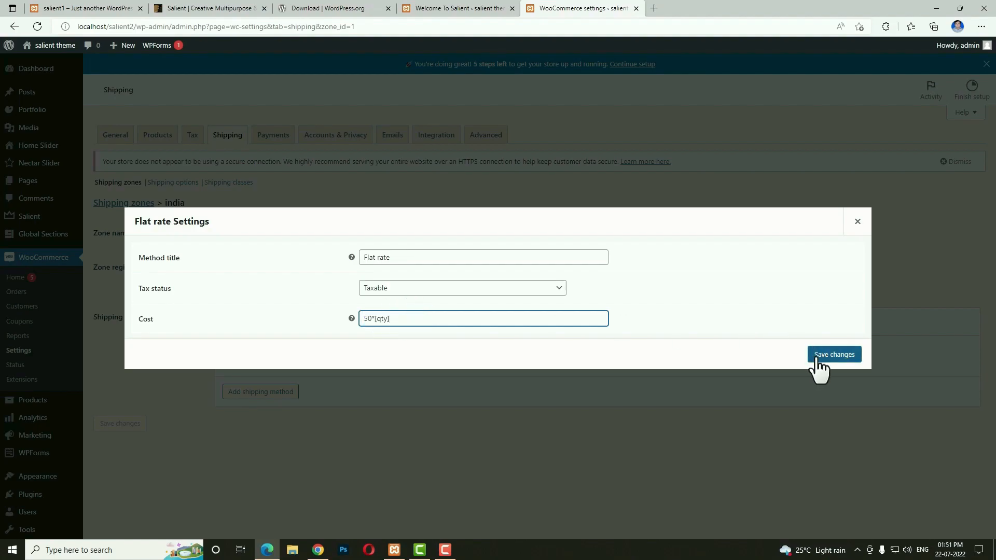
{"action": "left_click", "coordinate": [835, 355]}
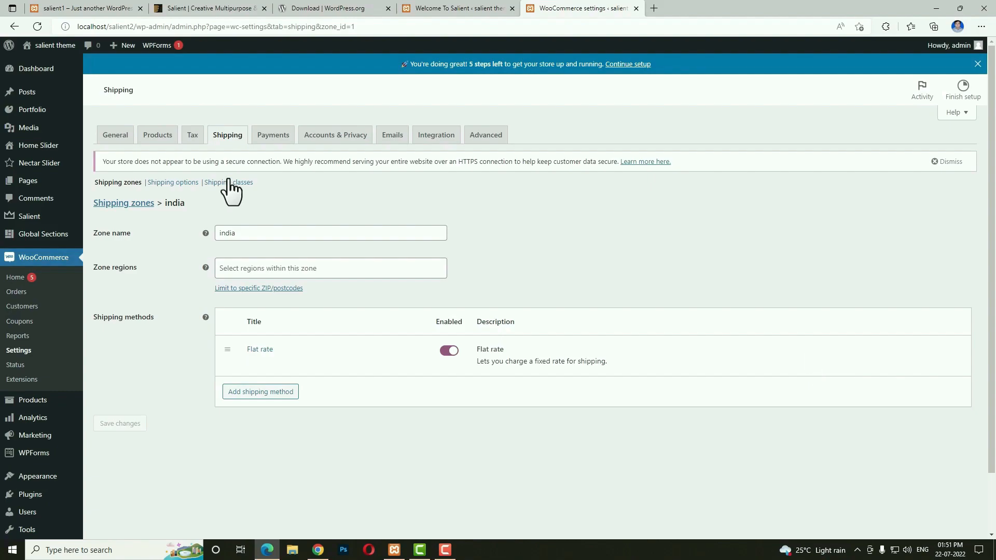
Add a new shipping class named 'heavy' and save it.
{"action": "left_click", "coordinate": [217, 185]}
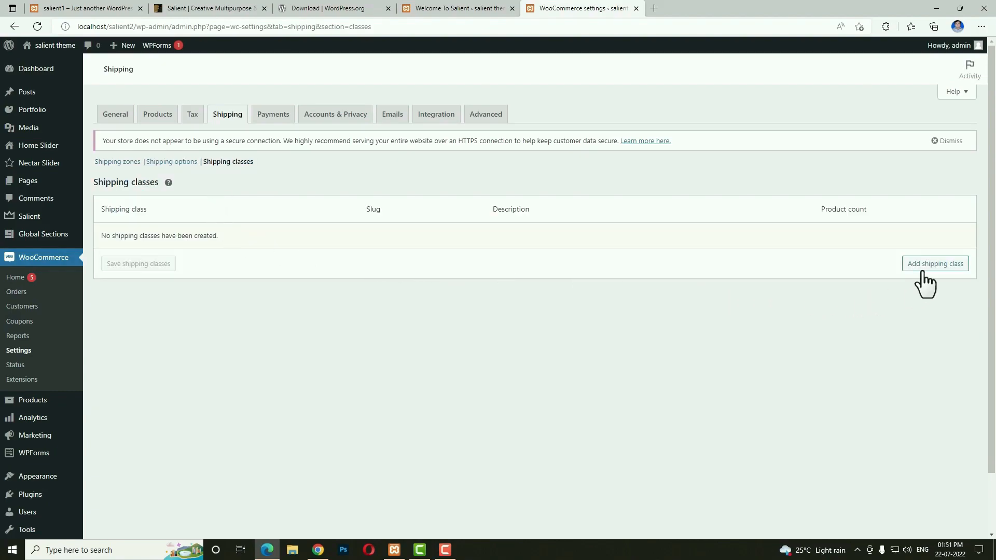
{"action": "left_click", "coordinate": [934, 266]}
{"action": "left_click", "coordinate": [192, 257]}
{"action": "type", "text": "heavy"}
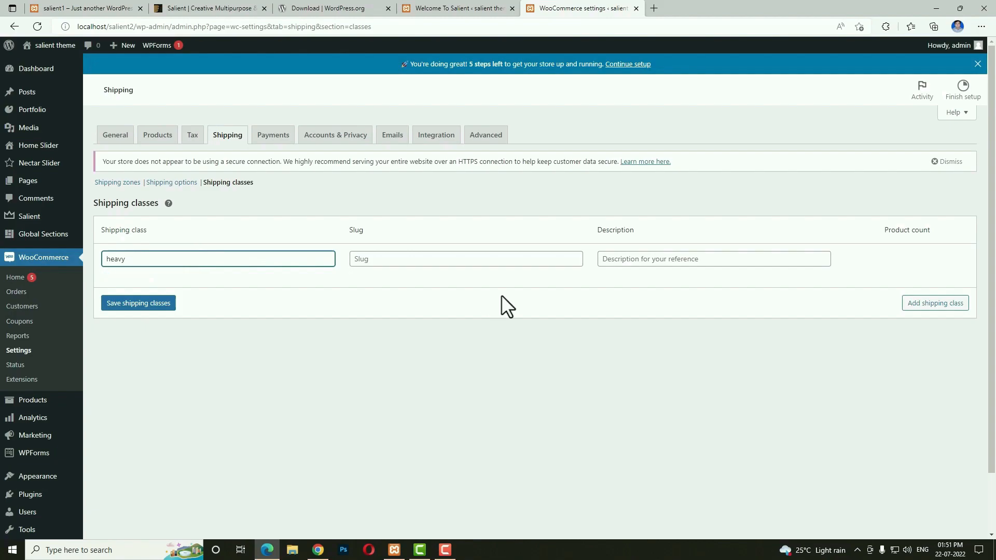
{"action": "left_click", "coordinate": [155, 306]}
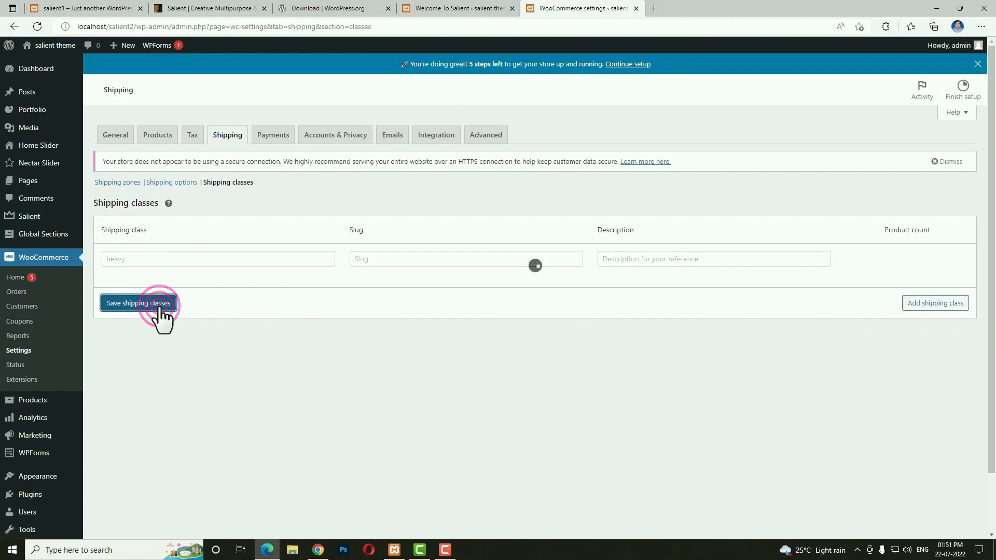
Set the india flat rate to 350*[qty] for heavy items and 50*[qty] for unclassed items, clearing the base cost.
{"action": "left_click", "coordinate": [129, 184]}
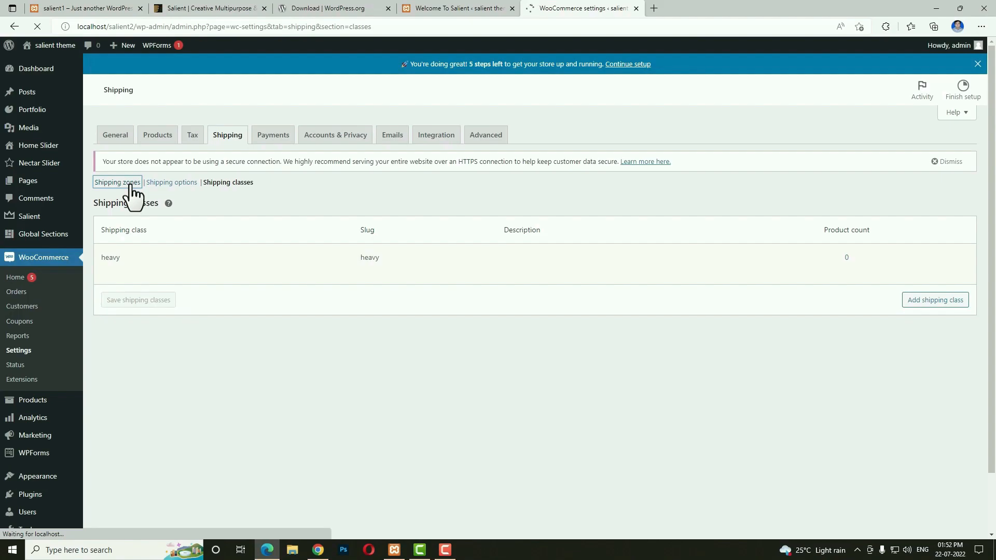
{"action": "left_click", "coordinate": [133, 258]}
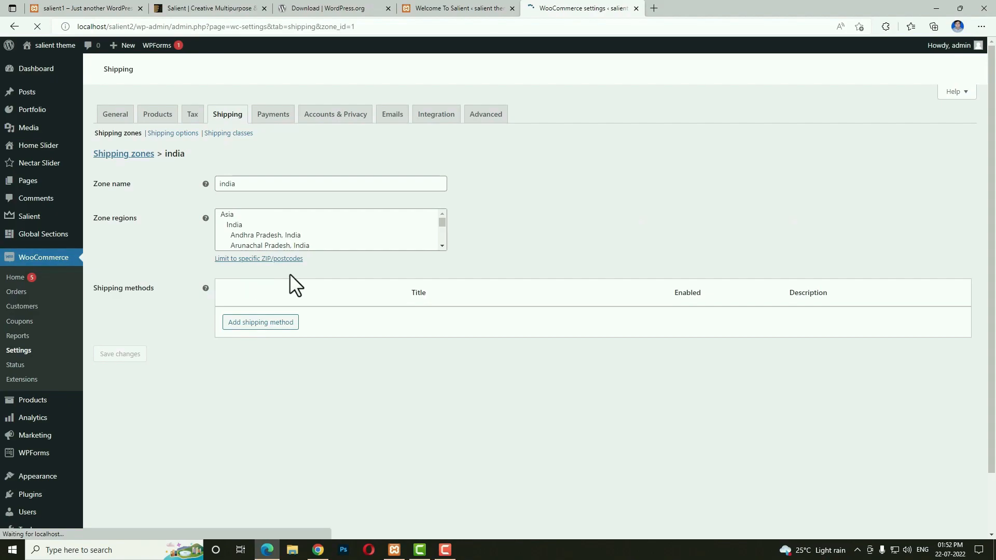
{"action": "left_click", "coordinate": [269, 335]}
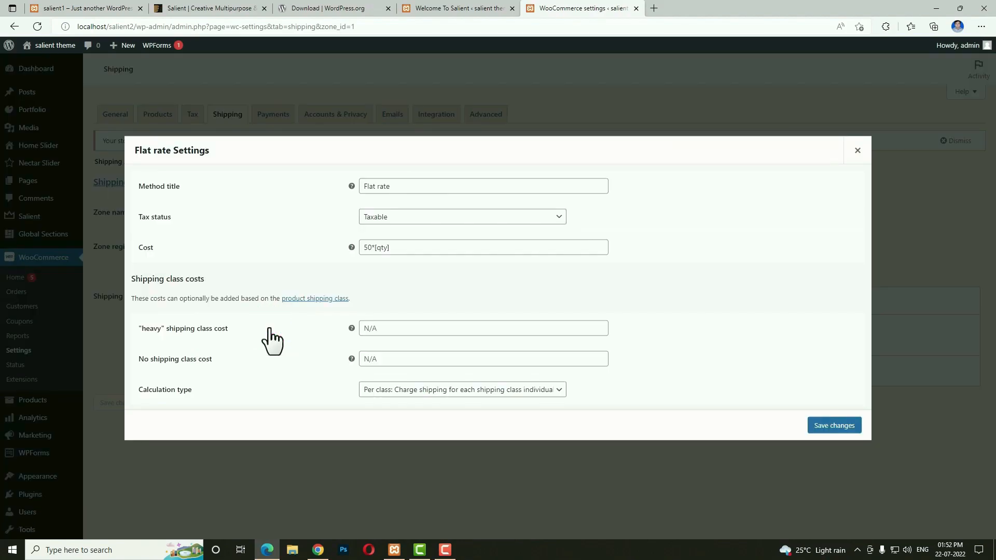
{"action": "left_click", "coordinate": [314, 242]}
{"action": "key", "text": "ctrl+c"}
{"action": "key", "text": "BackSpace"}
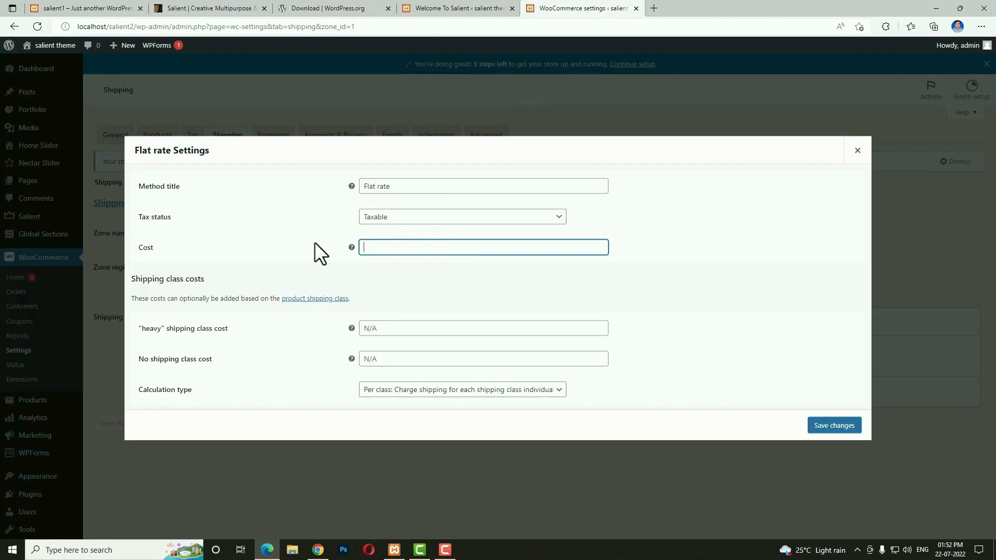
{"action": "left_click", "coordinate": [463, 328]}
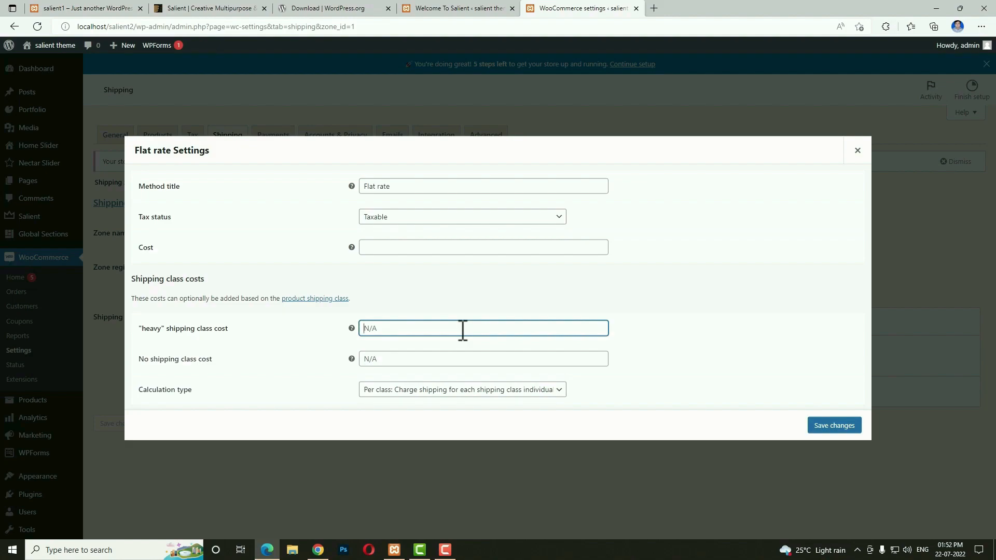
{"action": "type", "text": "350"}
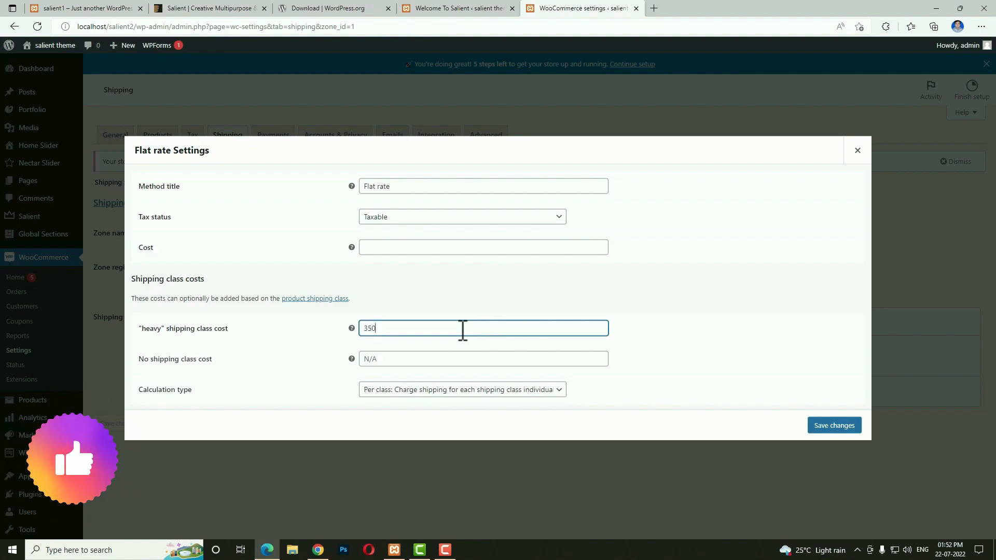
{"action": "type", "text": "*[qty"}
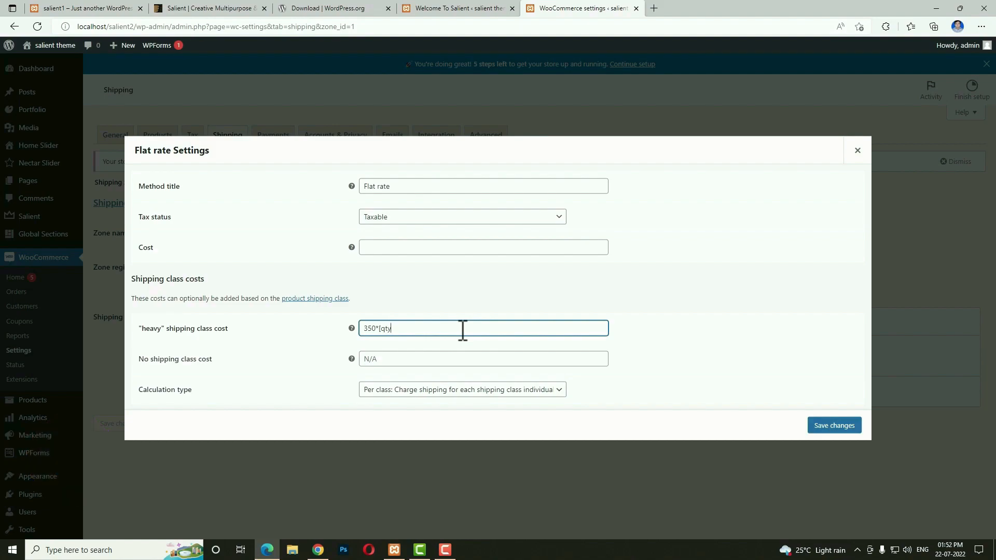
{"action": "type", "text": "]"}
{"action": "left_click", "coordinate": [438, 358]}
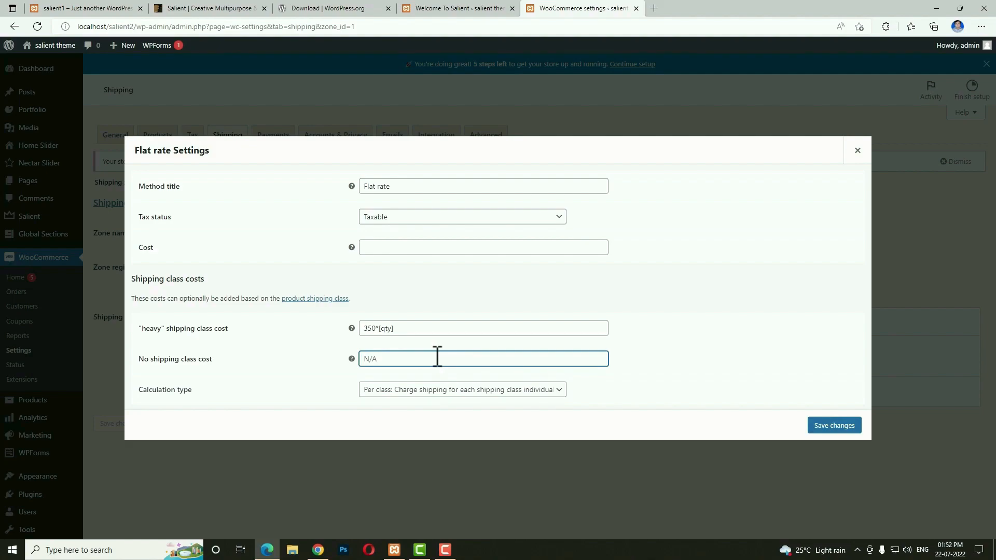
{"action": "key", "text": "ctrl+v"}
{"action": "left_click", "coordinate": [822, 428]}
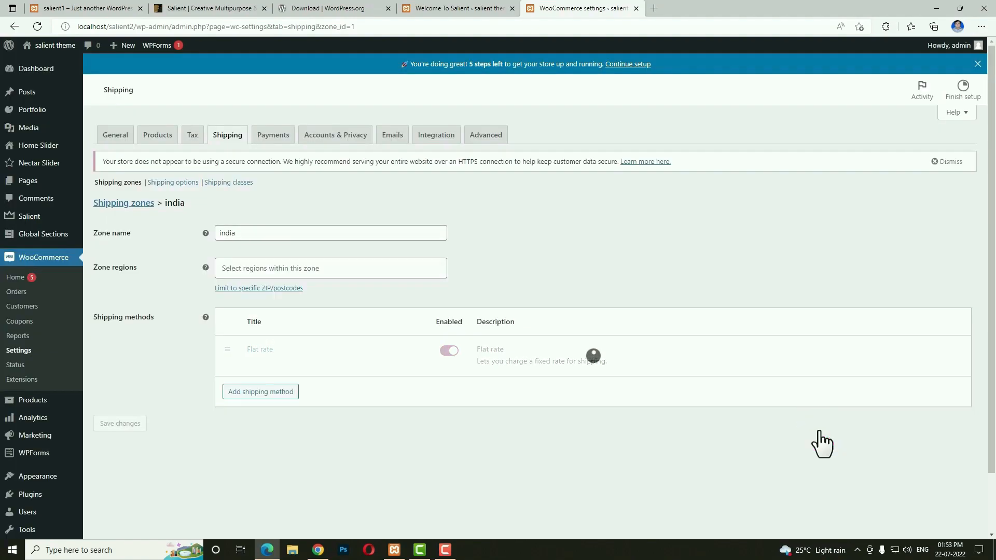
Turn on Cash on delivery in the Payments settings and save.
{"action": "left_click", "coordinate": [275, 137]}
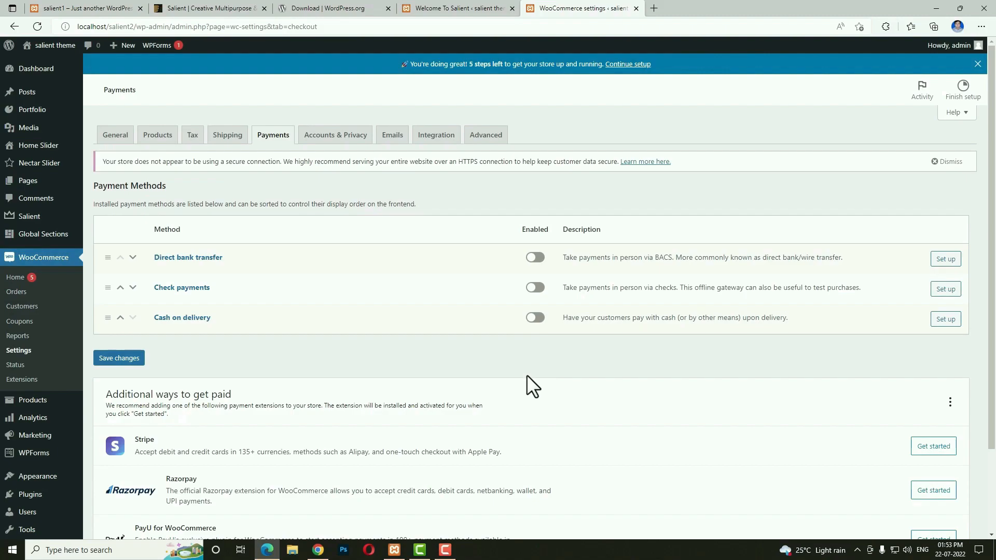
{"action": "left_click", "coordinate": [537, 319]}
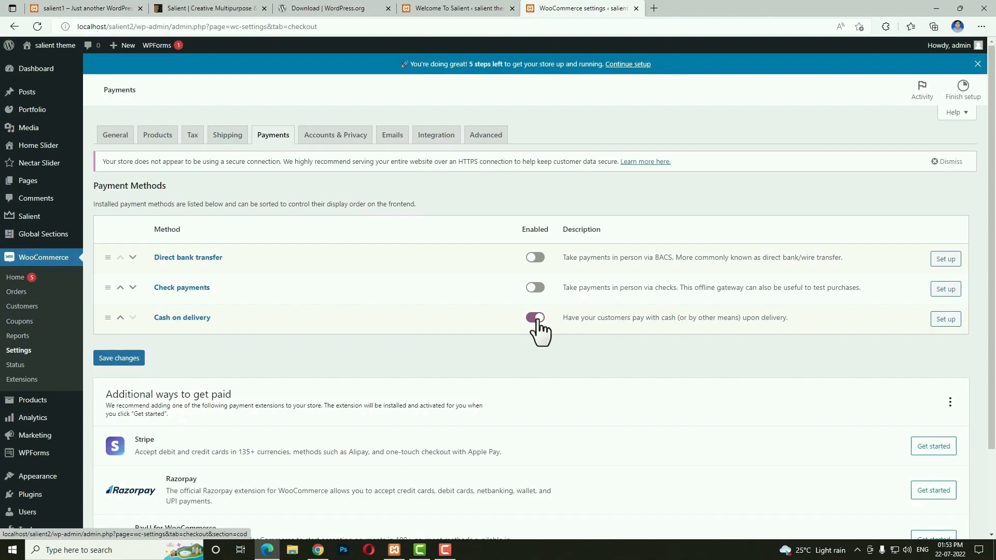
{"action": "left_click", "coordinate": [130, 360]}
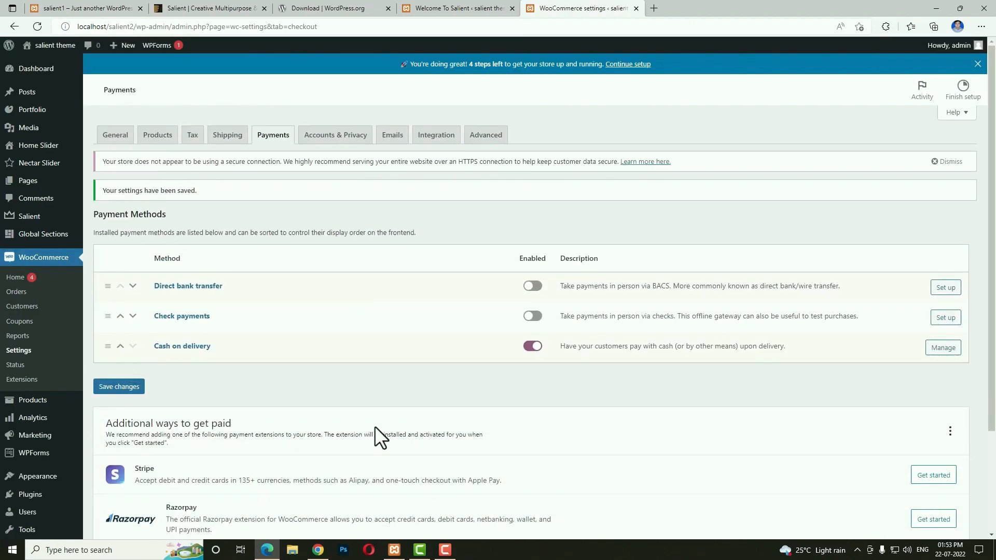
{"action": "scroll", "coordinate": [374, 439], "scroll_direction": "down", "scroll_amount": 3}
{"action": "mouse_move", "coordinate": [26, 371]}
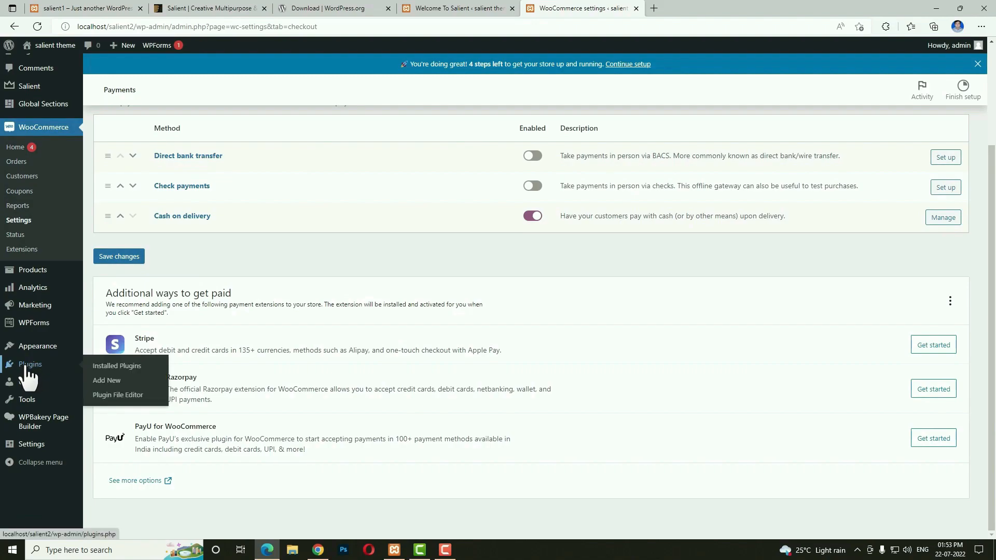
Search plugins for 'stripe', then install and activate WebToffee's Stripe Payment Plugin for WooCommerce.
{"action": "right_click", "coordinate": [105, 387]}
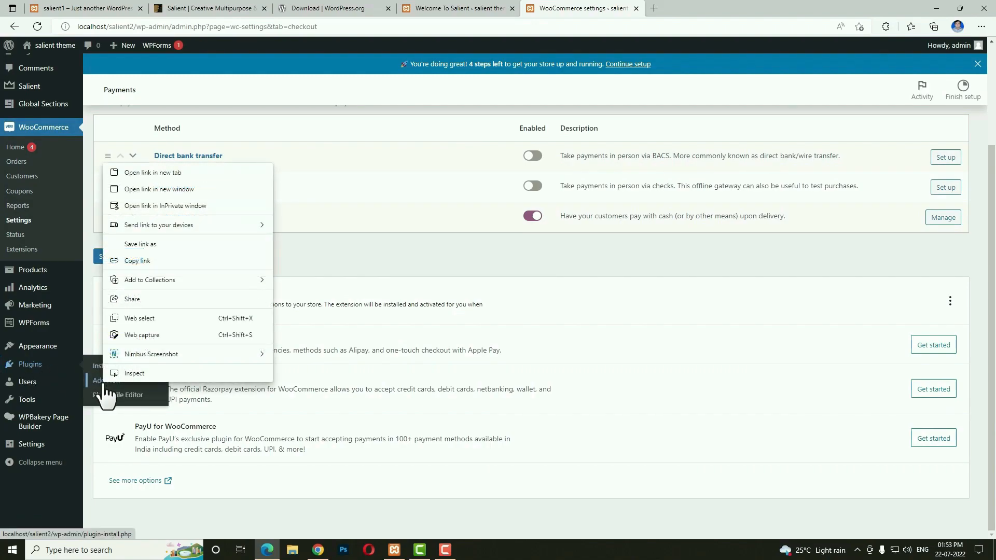
{"action": "left_click", "coordinate": [144, 172]}
{"action": "left_click", "coordinate": [880, 100]}
{"action": "type", "text": "stripe"}
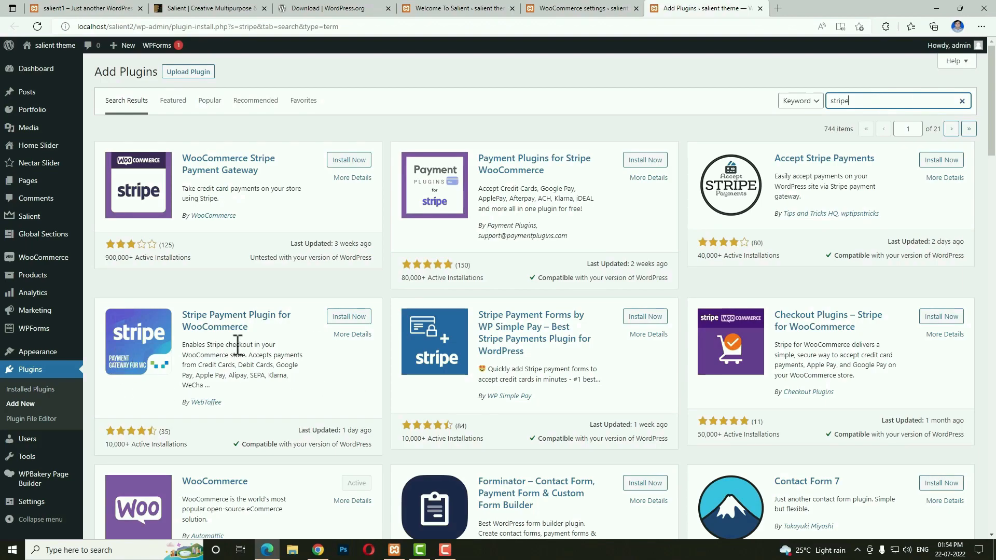
{"action": "left_click", "coordinate": [349, 317]}
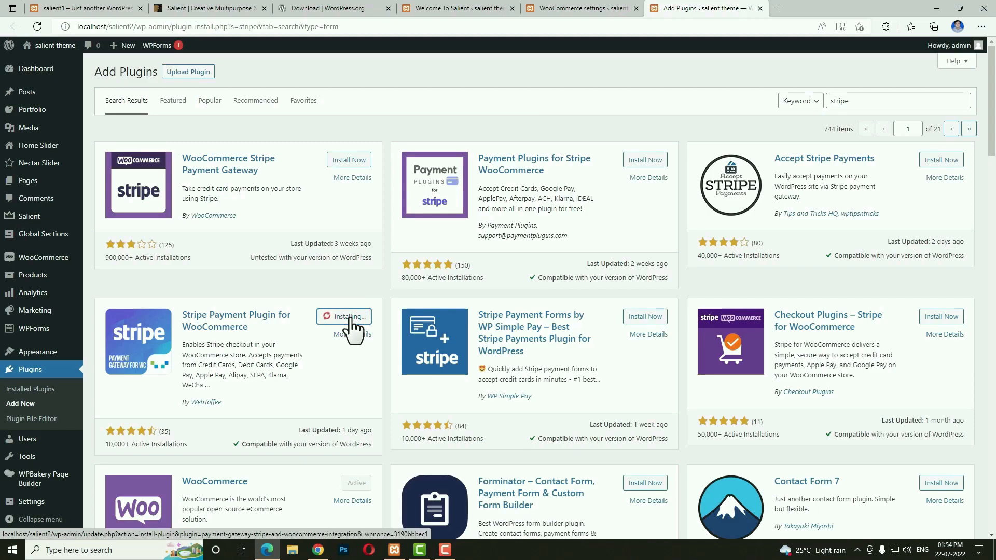
{"action": "left_click", "coordinate": [350, 317]}
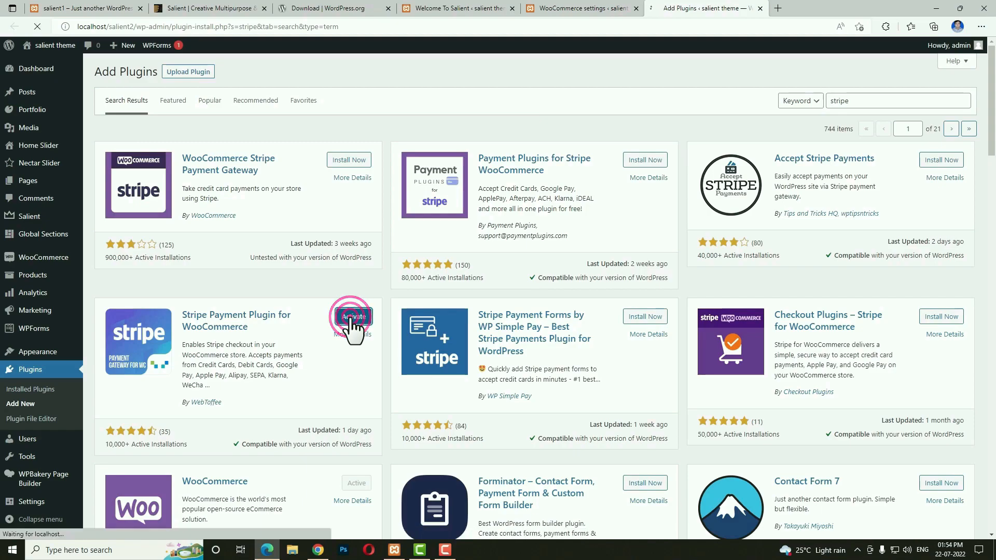
{"action": "left_click", "coordinate": [567, 8]}
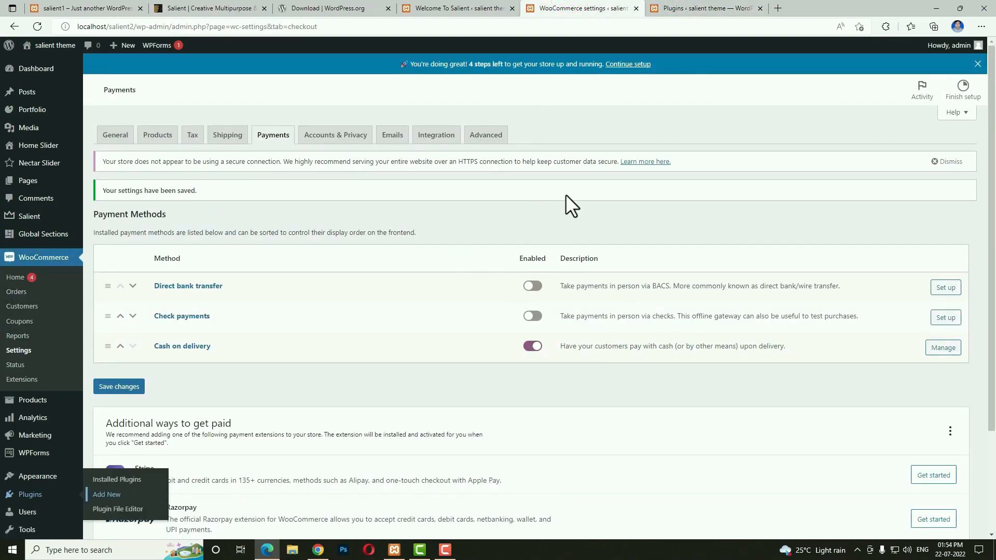
Set the Stripe Credit/Debit Cards title, description and order button text to 'Credit/debit cards'.
{"action": "left_click", "coordinate": [39, 28]}
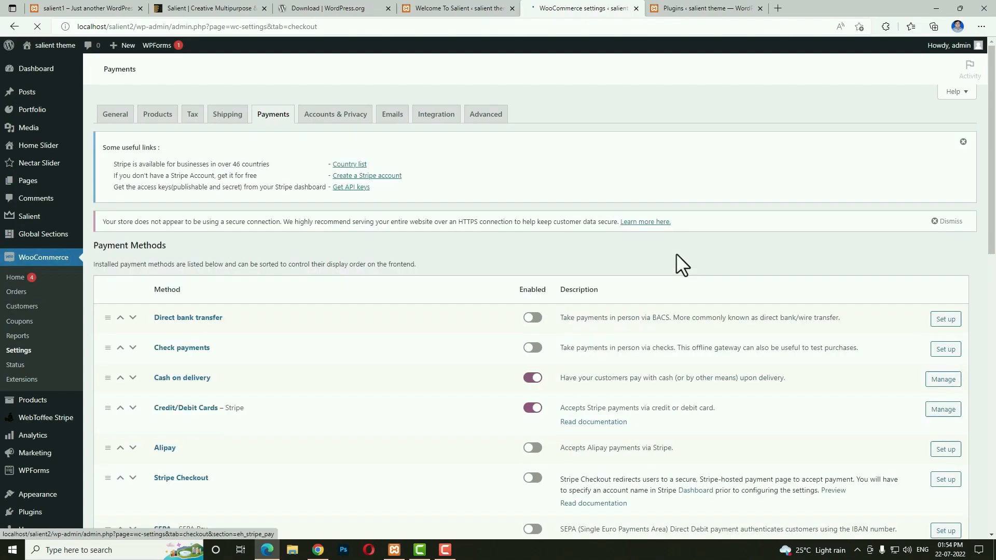
{"action": "scroll", "coordinate": [668, 457], "scroll_direction": "down", "scroll_amount": 1}
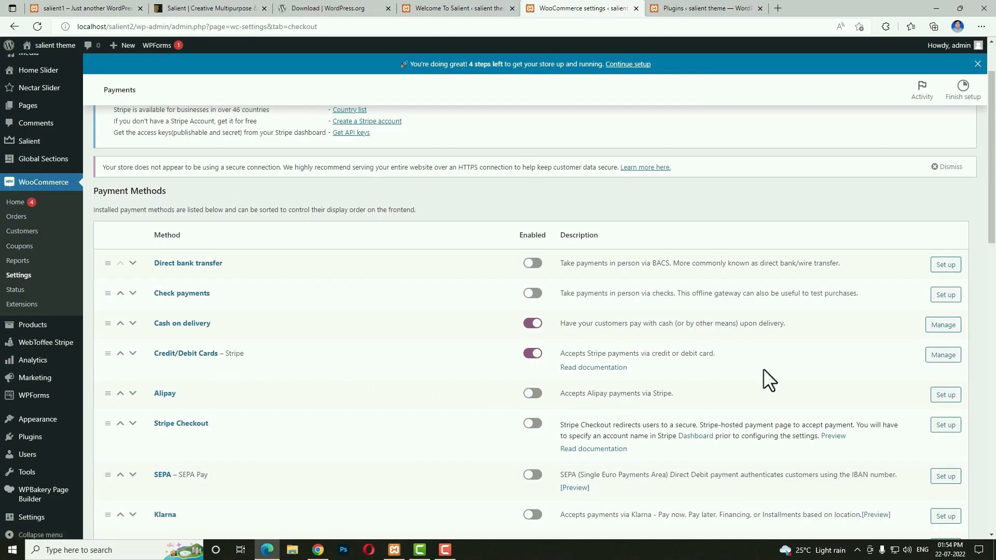
{"action": "left_click", "coordinate": [941, 356]}
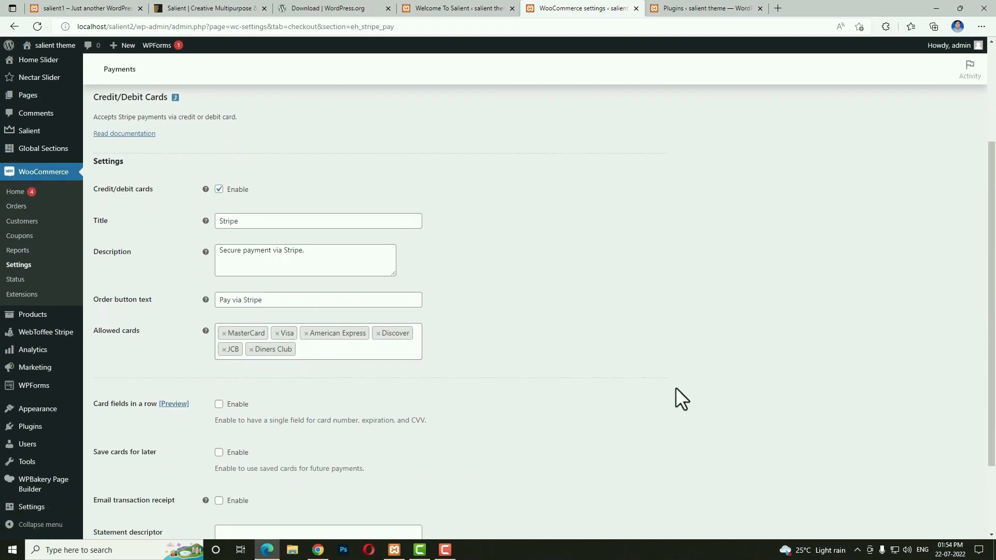
{"action": "left_click_drag", "start_coordinate": [155, 208], "coordinate": [94, 206]}
{"action": "key", "text": "ctrl+c"}
{"action": "double_click", "coordinate": [275, 239]}
{"action": "key", "text": "ctrl+v"}
{"action": "left_click", "coordinate": [338, 267]}
{"action": "key", "text": "ctrl+a"}
{"action": "key", "text": "ctrl+v"}
{"action": "left_click", "coordinate": [290, 318]}
{"action": "key", "text": "ctrl+a"}
{"action": "key", "text": "ctrl+v"}
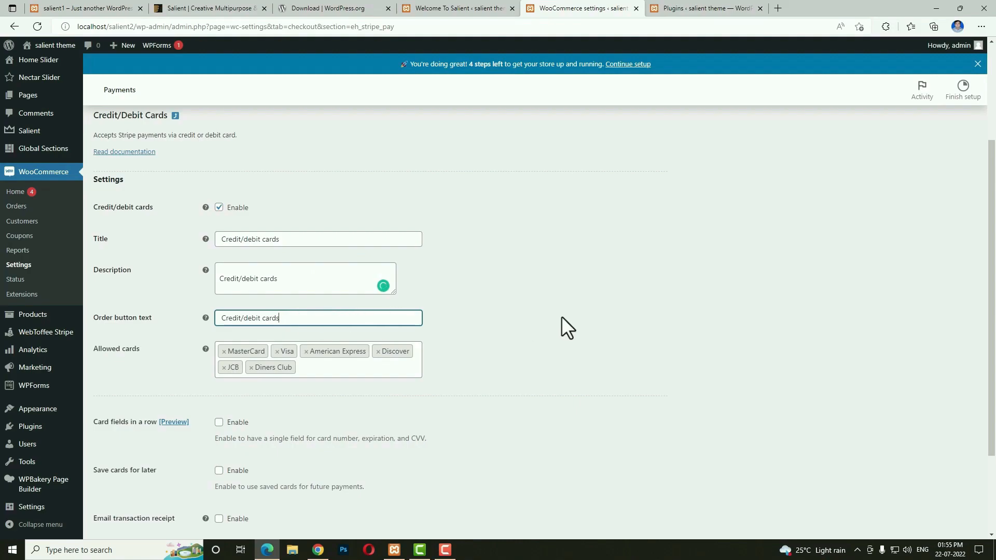
Show card fields in a single row, save, and open the WebToffee Stripe settings page.
{"action": "scroll", "coordinate": [561, 316], "scroll_direction": "down", "scroll_amount": 2}
{"action": "left_click", "coordinate": [218, 306]}
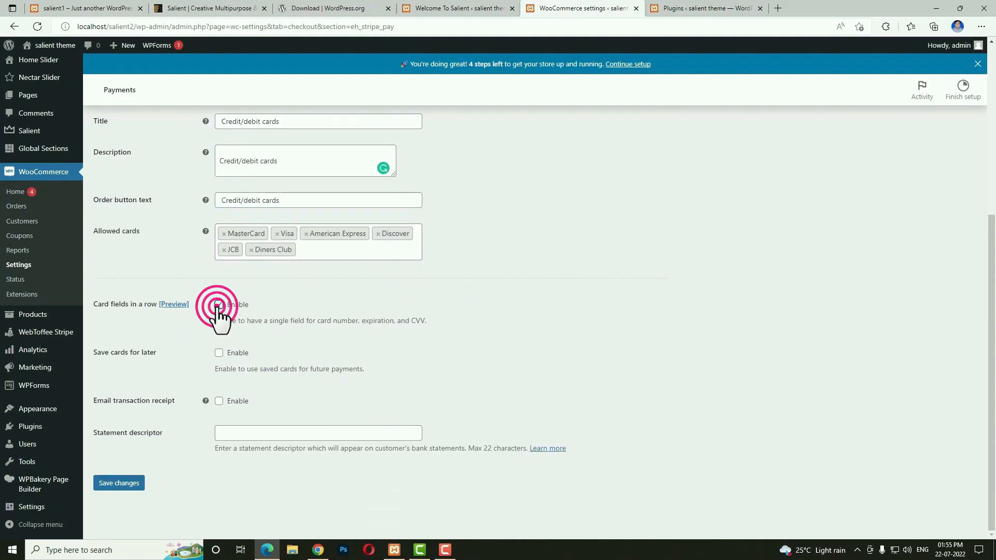
{"action": "left_click", "coordinate": [130, 484]}
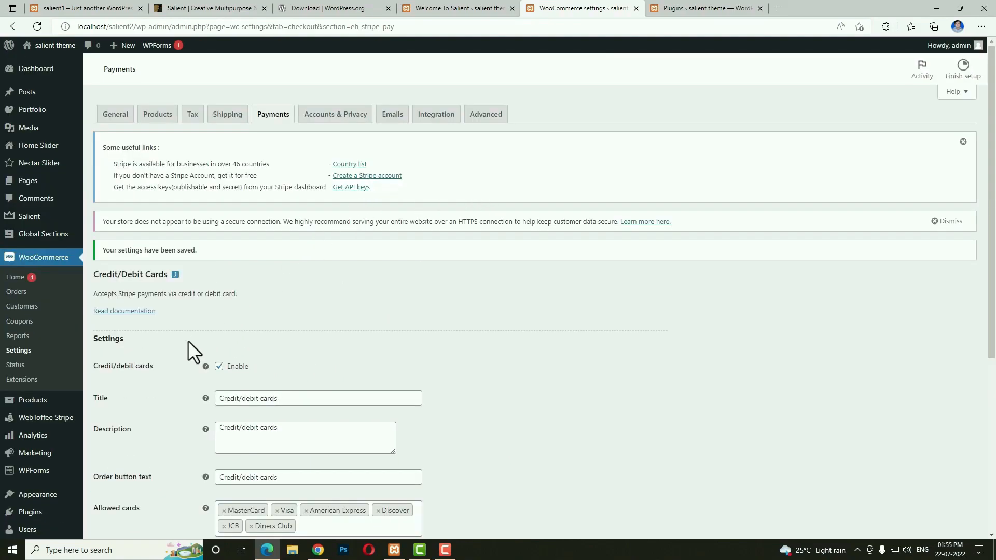
{"action": "left_click", "coordinate": [52, 418]}
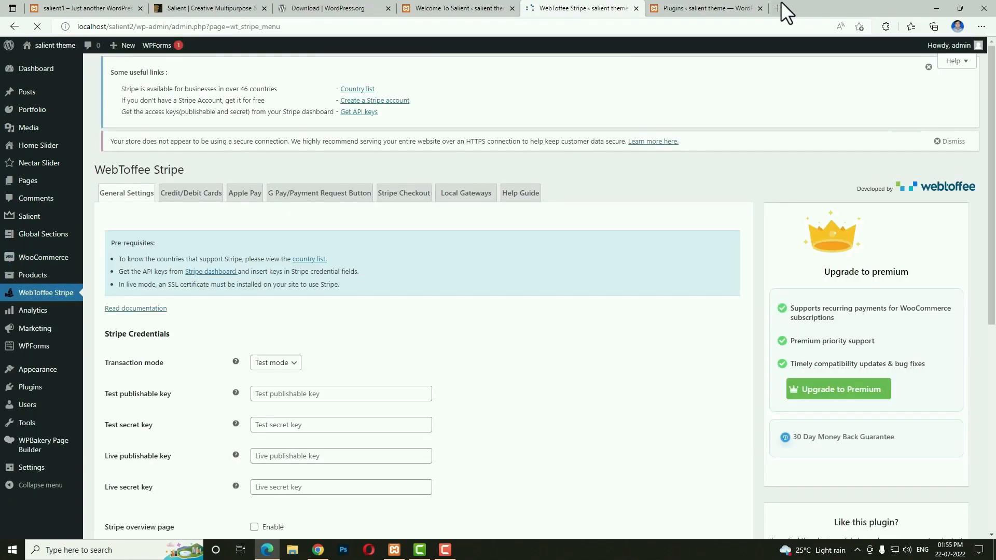
Search the web for Stripe and sign in to the Stripe Dashboard.
{"action": "left_click", "coordinate": [778, 8]}
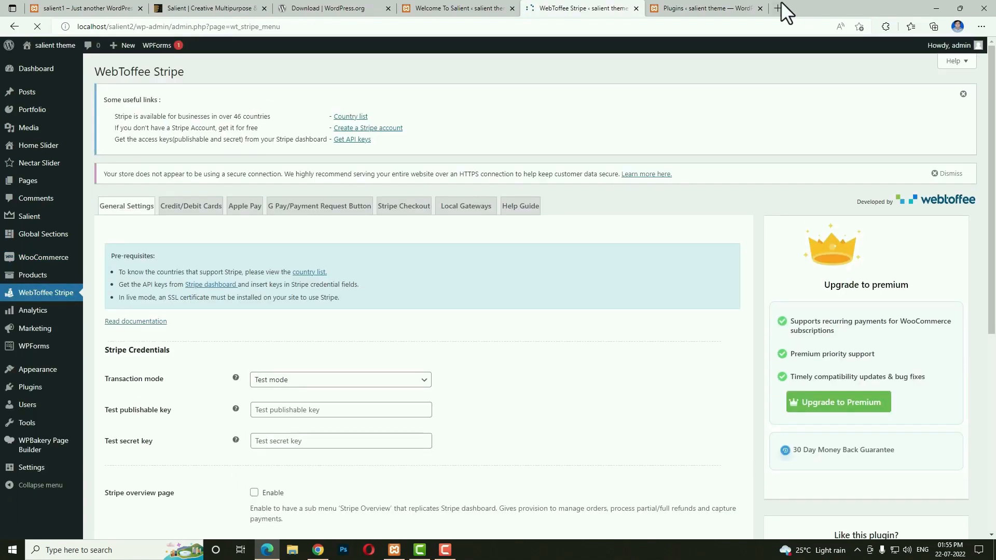
{"action": "type", "text": "s"}
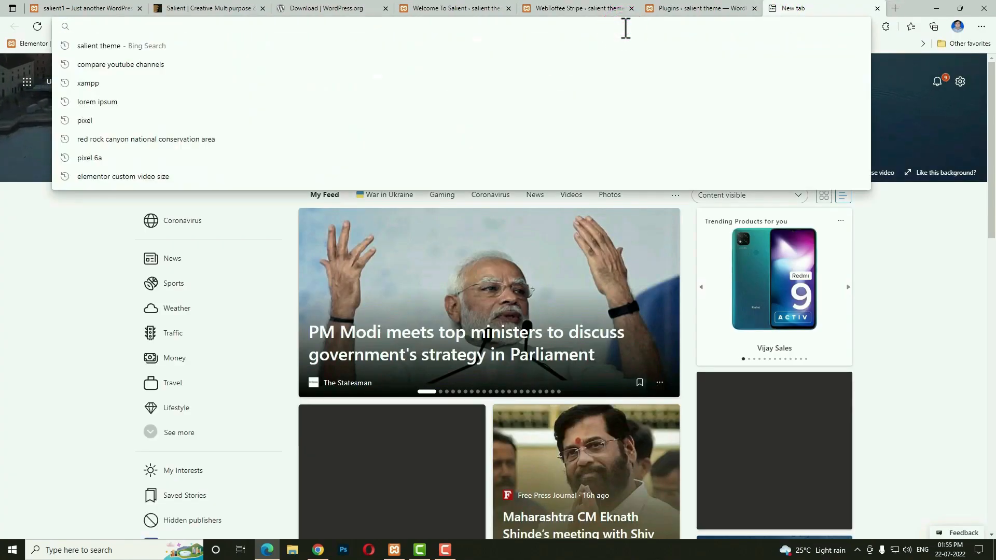
{"action": "type", "text": "tripe"}
{"action": "key", "text": "Return"}
{"action": "left_click", "coordinate": [136, 132]}
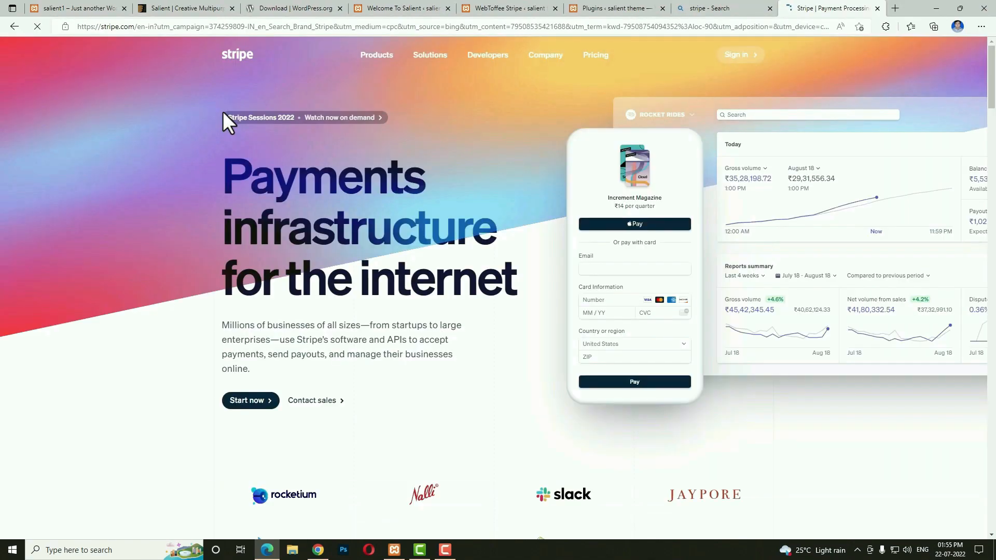
{"action": "left_click", "coordinate": [748, 59]}
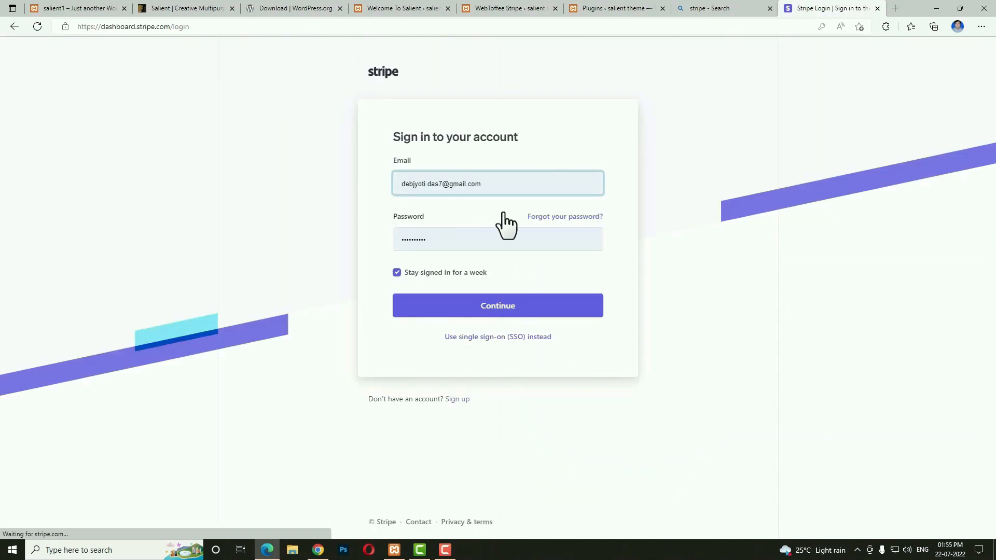
{"action": "left_click", "coordinate": [495, 310]}
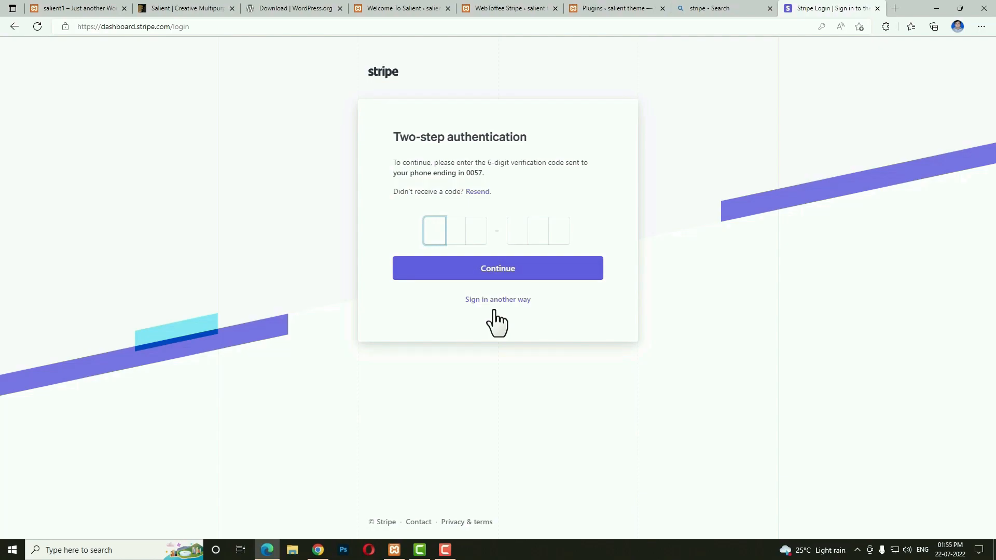
Pick another verification method and pass the traffic-light captcha.
{"action": "left_click", "coordinate": [493, 311]}
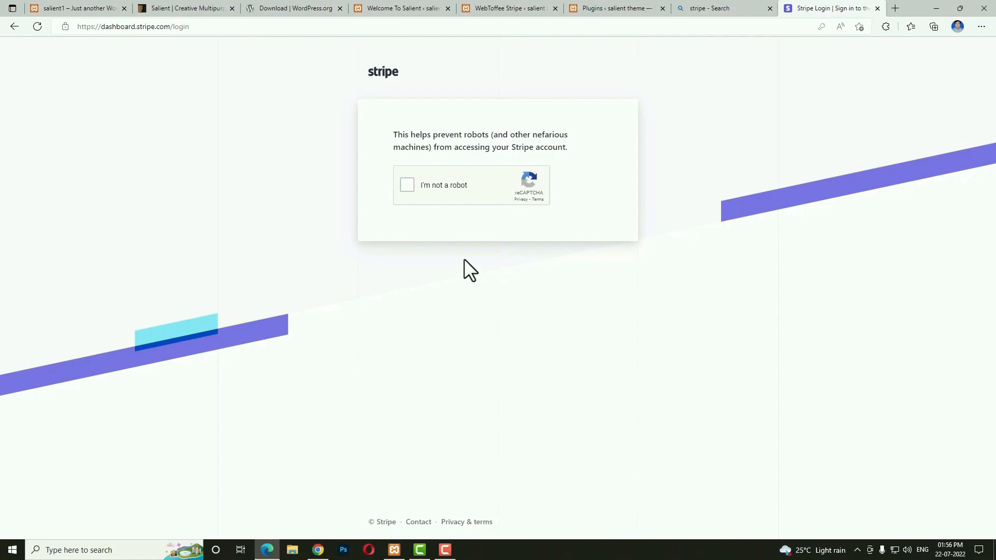
{"action": "left_click", "coordinate": [402, 188]}
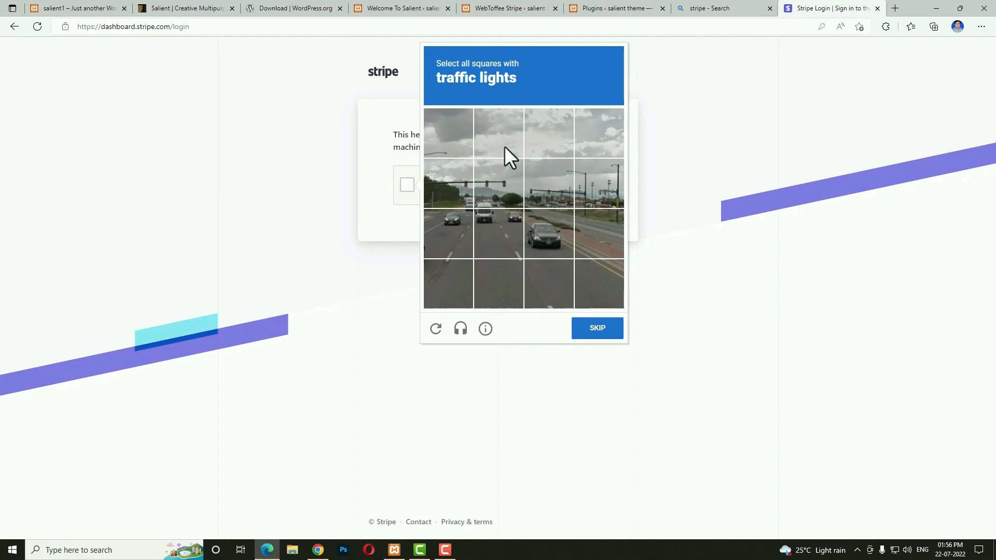
{"action": "left_click", "coordinate": [508, 181]}
{"action": "left_click", "coordinate": [553, 196]}
{"action": "left_click", "coordinate": [600, 184]}
{"action": "left_click", "coordinate": [449, 184]}
{"action": "left_click", "coordinate": [602, 329]}
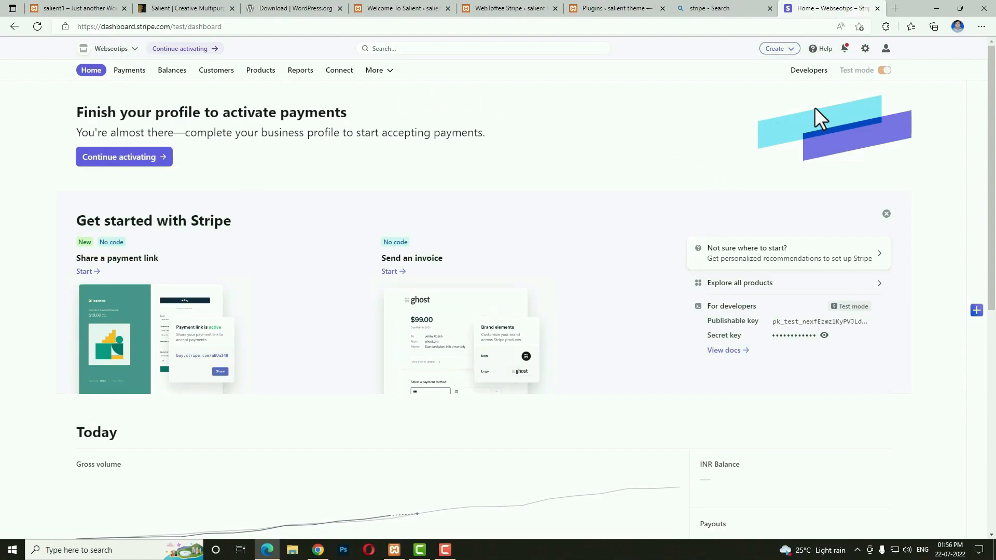
Open Developers > API keys and reveal the test secret key.
{"action": "left_click", "coordinate": [808, 71]}
{"action": "left_click", "coordinate": [102, 140]}
{"action": "left_click", "coordinate": [402, 248]}
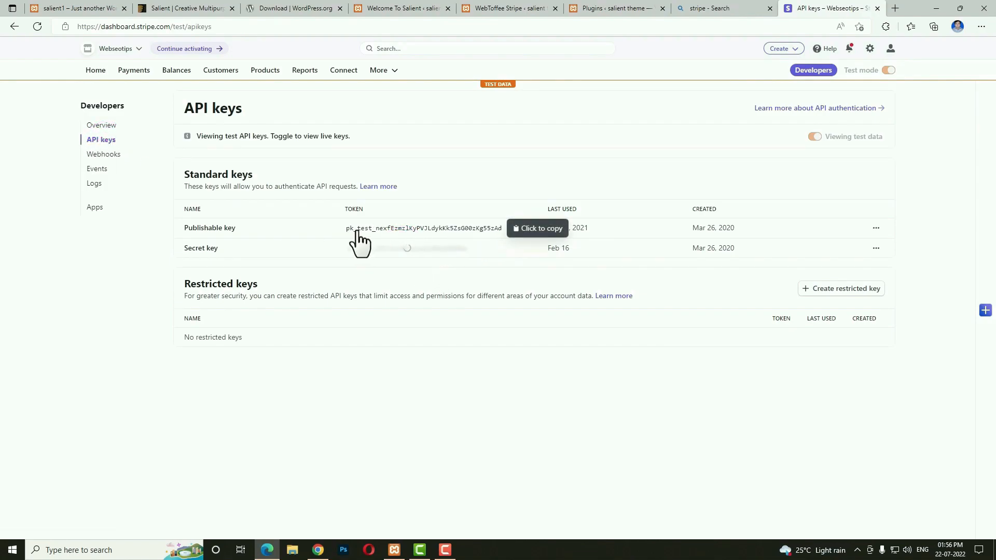
Set the WebToffee Stripe transaction mode to Live mode and paste the publishable key.
{"action": "left_click", "coordinate": [515, 8]}
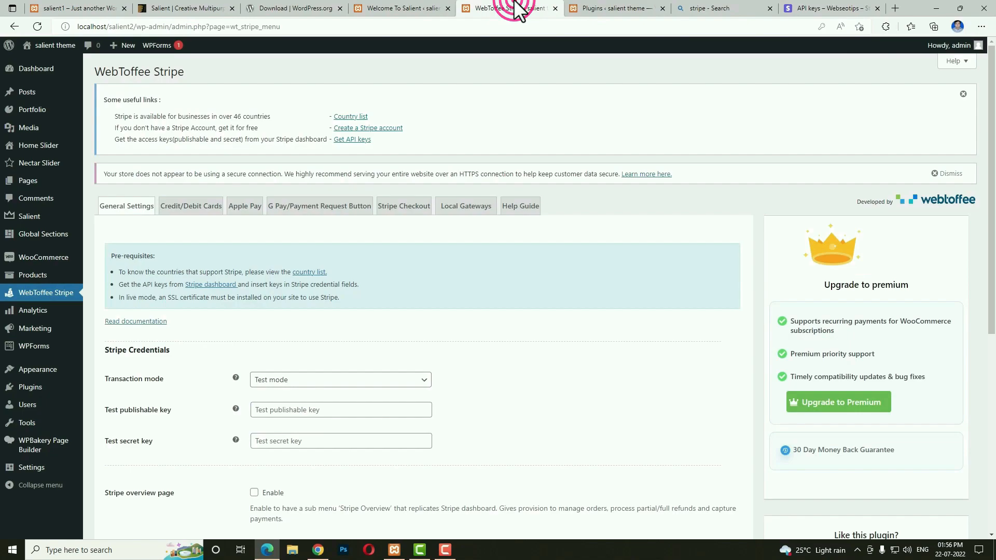
{"action": "scroll", "coordinate": [413, 371], "scroll_direction": "down", "scroll_amount": 3}
{"action": "left_click", "coordinate": [266, 226]}
{"action": "left_click", "coordinate": [269, 263]}
{"action": "left_click", "coordinate": [296, 259]}
{"action": "key", "text": "ctrl+v"}
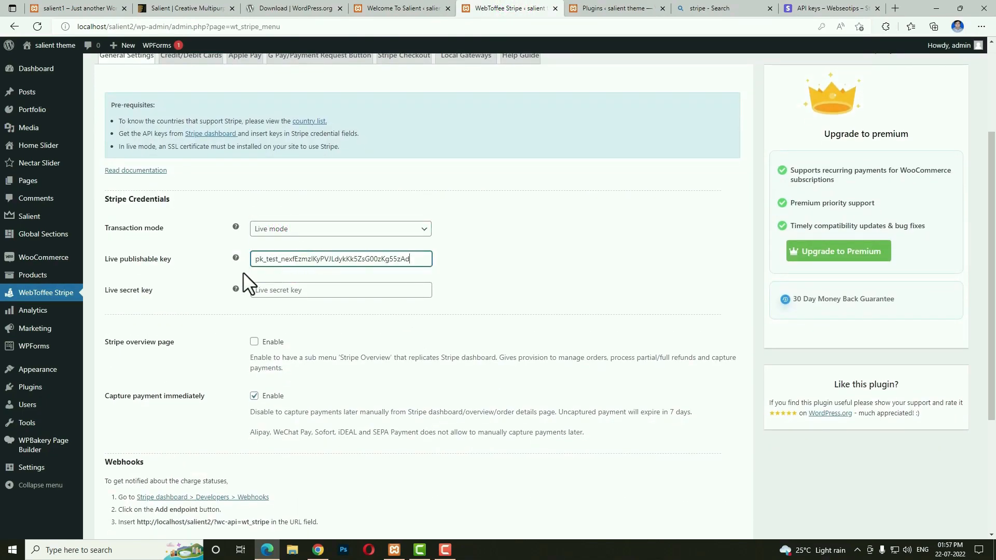
Copy the secret key from Stripe into the live secret key field and save.
{"action": "left_click", "coordinate": [827, 9]}
{"action": "left_click", "coordinate": [466, 249]}
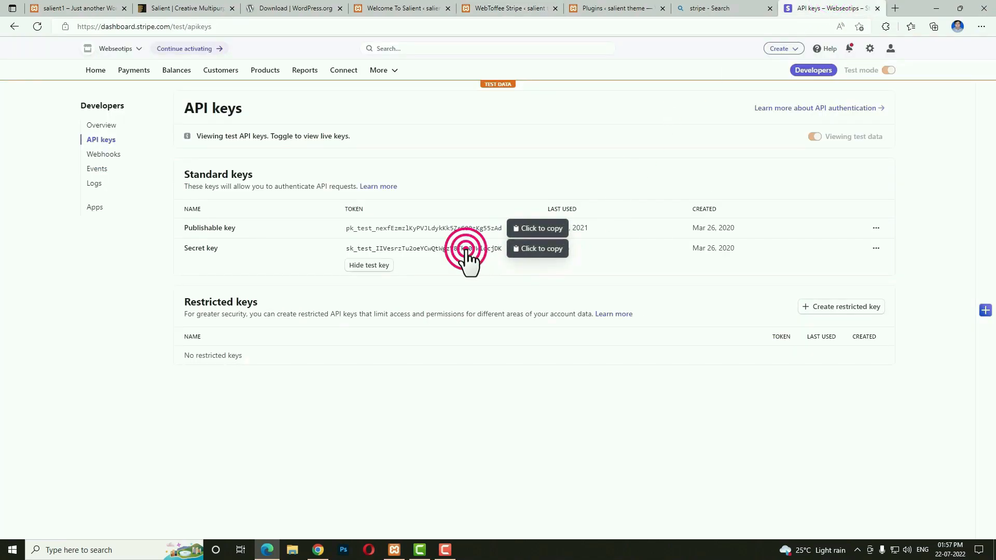
{"action": "left_click", "coordinate": [511, 8]}
{"action": "left_click", "coordinate": [296, 291]}
{"action": "key", "text": "ctrl+v"}
{"action": "scroll", "coordinate": [508, 293], "scroll_direction": "down", "scroll_amount": 4}
{"action": "left_click", "coordinate": [142, 472]}
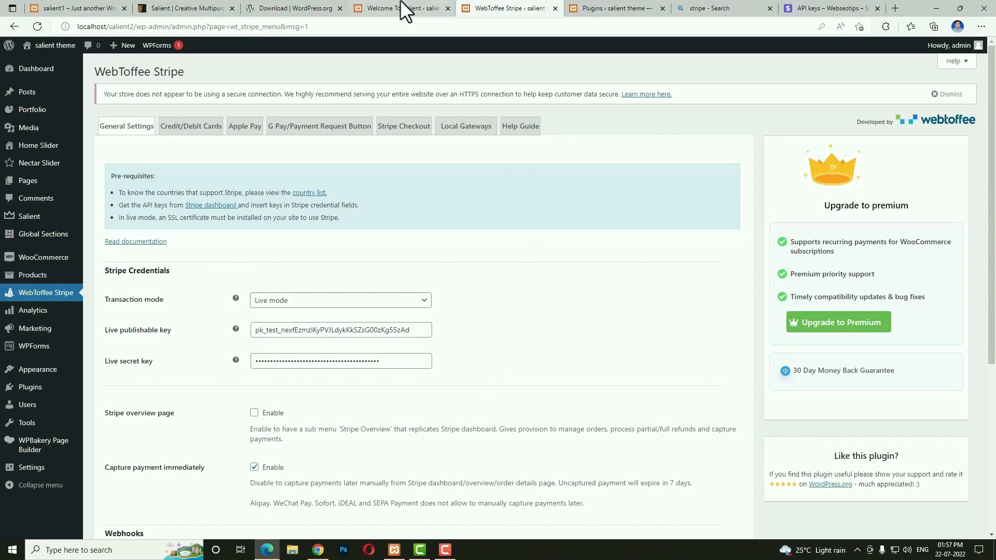
Allow checkout login and account creation at checkout and on My account, disable password-setup links, and save.
{"action": "mouse_move", "coordinate": [58, 262]}
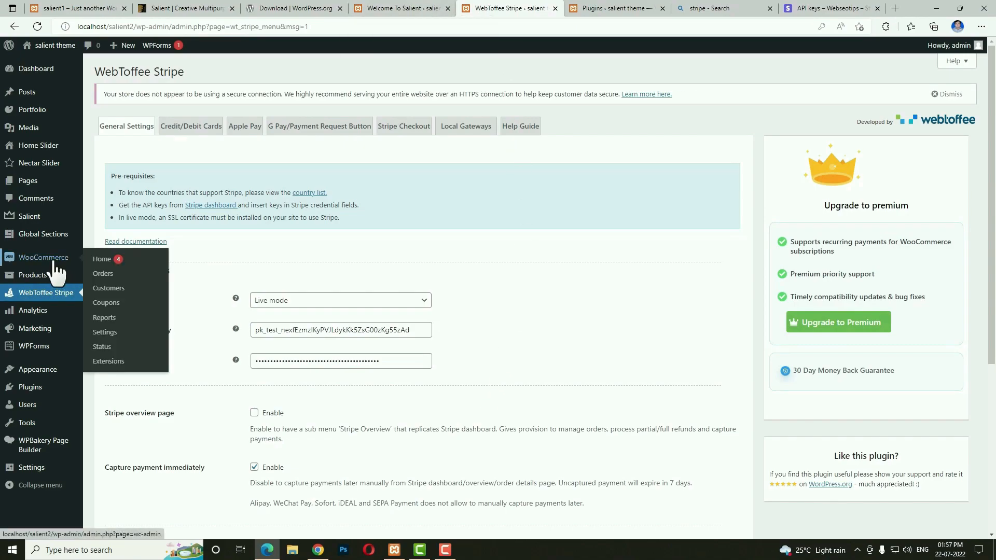
{"action": "left_click", "coordinate": [114, 332]}
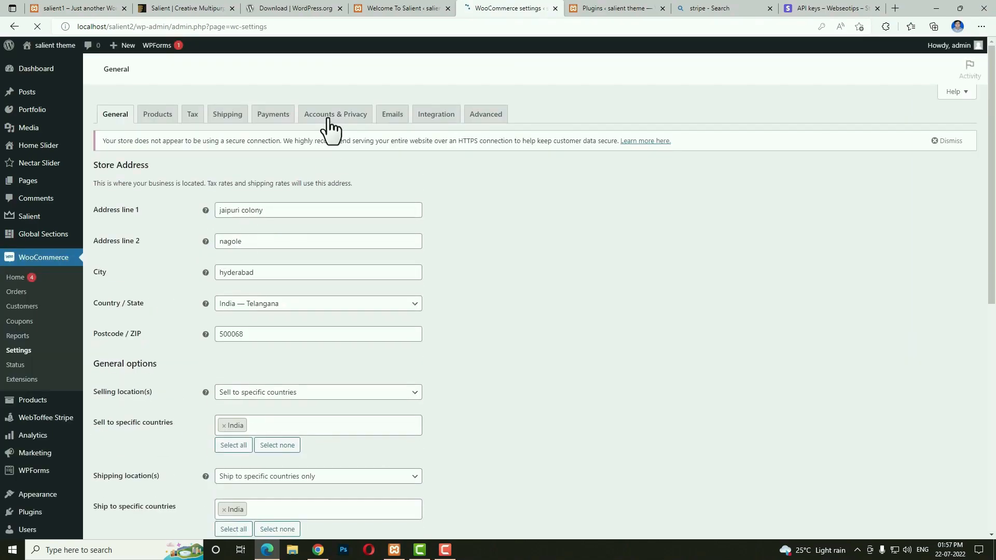
{"action": "left_click", "coordinate": [333, 115]}
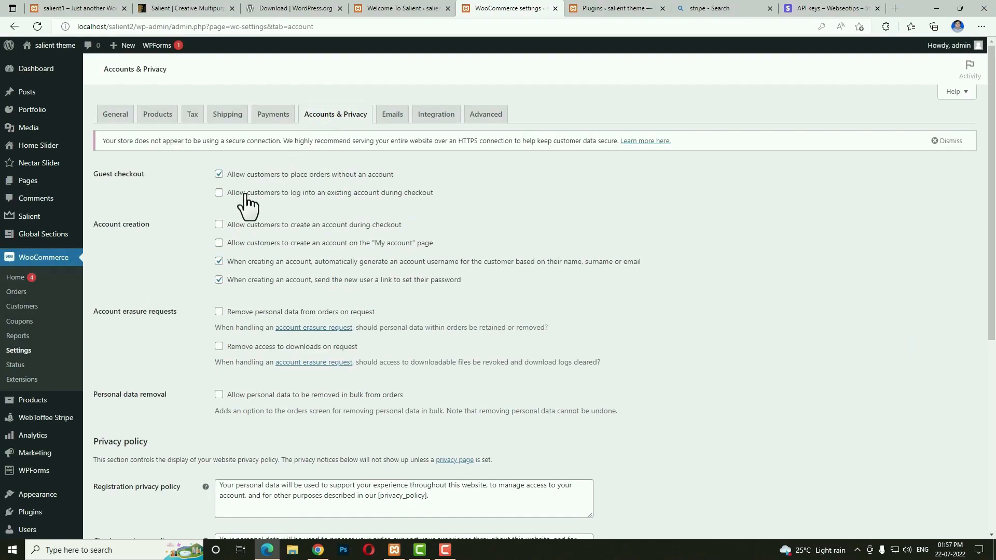
{"action": "left_click", "coordinate": [219, 193]}
{"action": "left_click", "coordinate": [218, 224]}
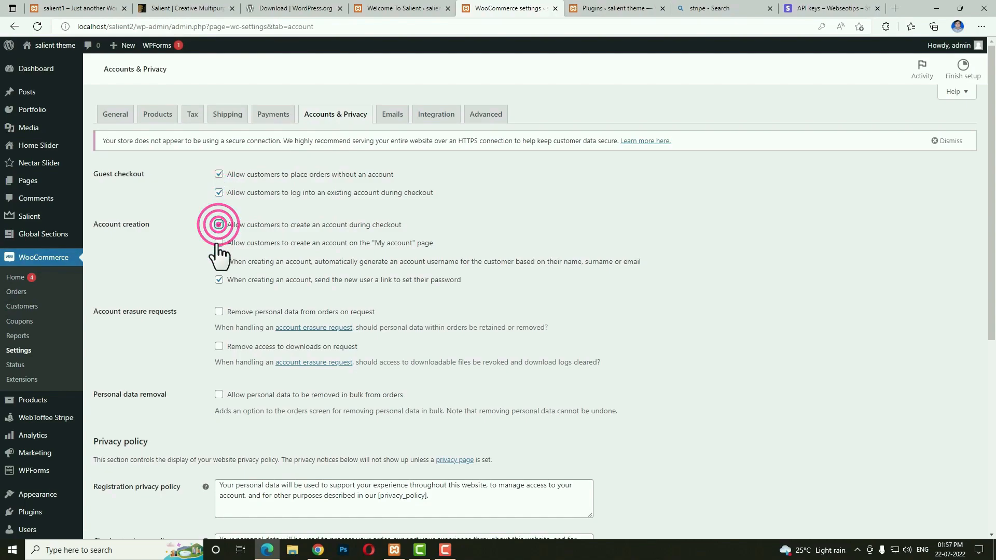
{"action": "left_click", "coordinate": [219, 243]}
{"action": "left_click", "coordinate": [219, 300]}
{"action": "scroll", "coordinate": [580, 345], "scroll_direction": "down", "scroll_amount": 4}
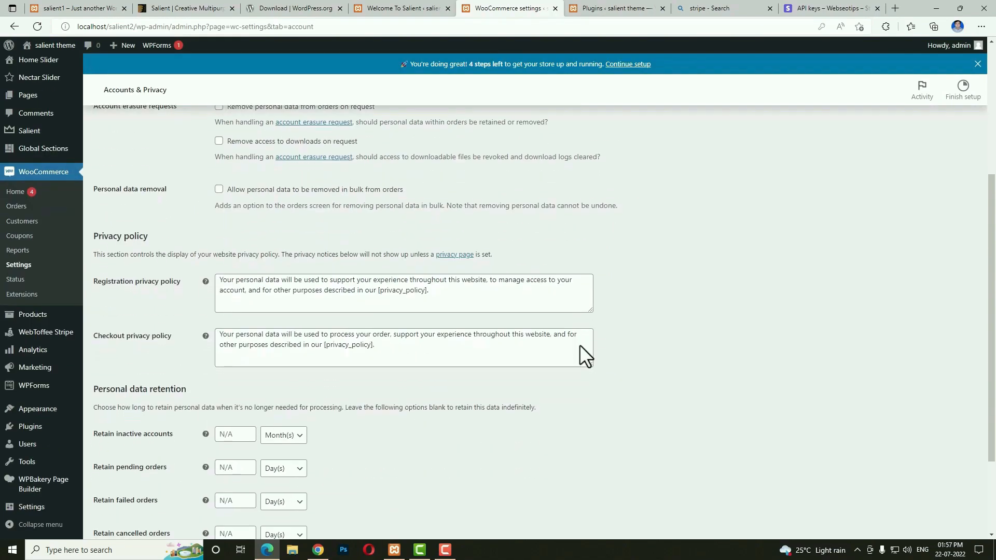
{"action": "scroll", "coordinate": [581, 344], "scroll_direction": "down", "scroll_amount": 2}
{"action": "left_click", "coordinate": [131, 485]}
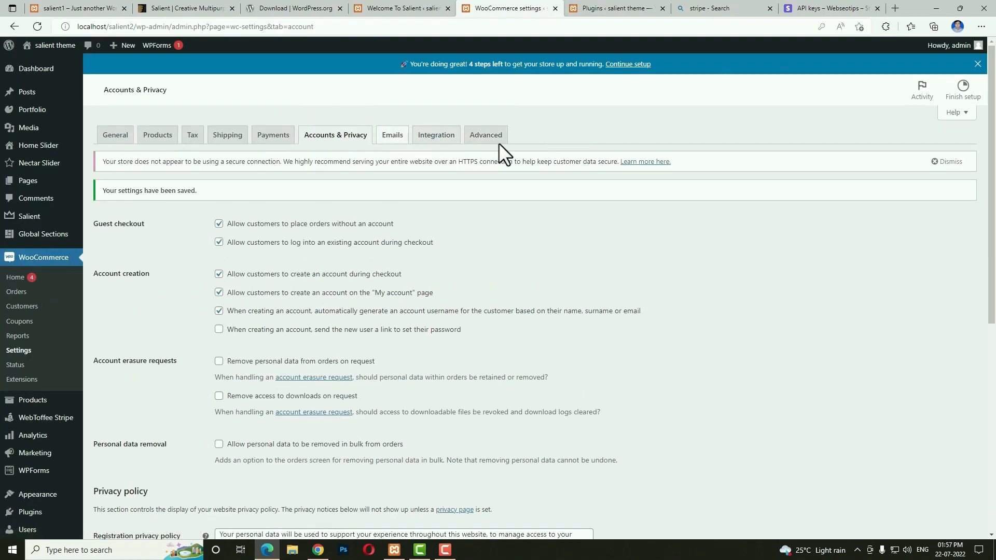
{"action": "left_click", "coordinate": [504, 141]}
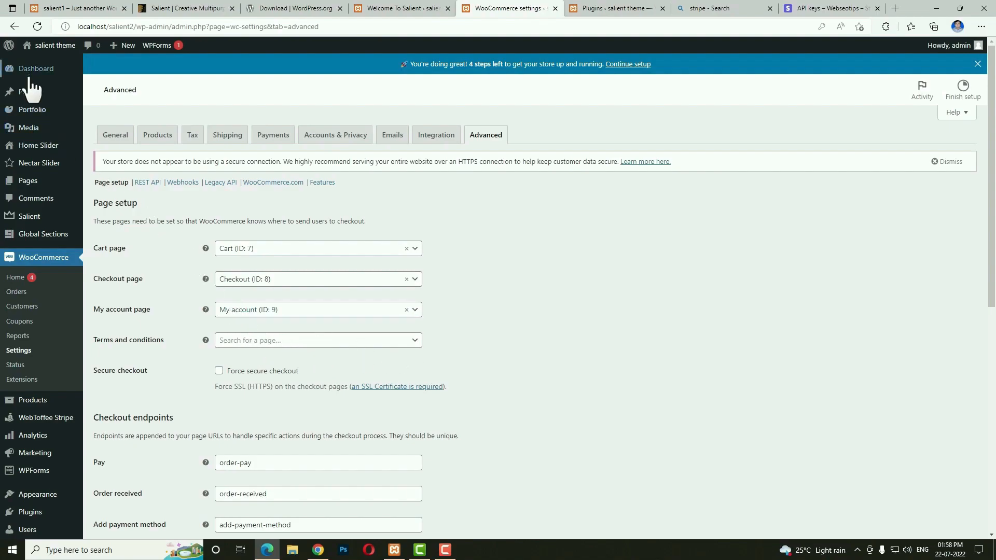
Publish a new page titled 'terms & conditions' and go back to WooCommerce settings.
{"action": "mouse_move", "coordinate": [34, 187]}
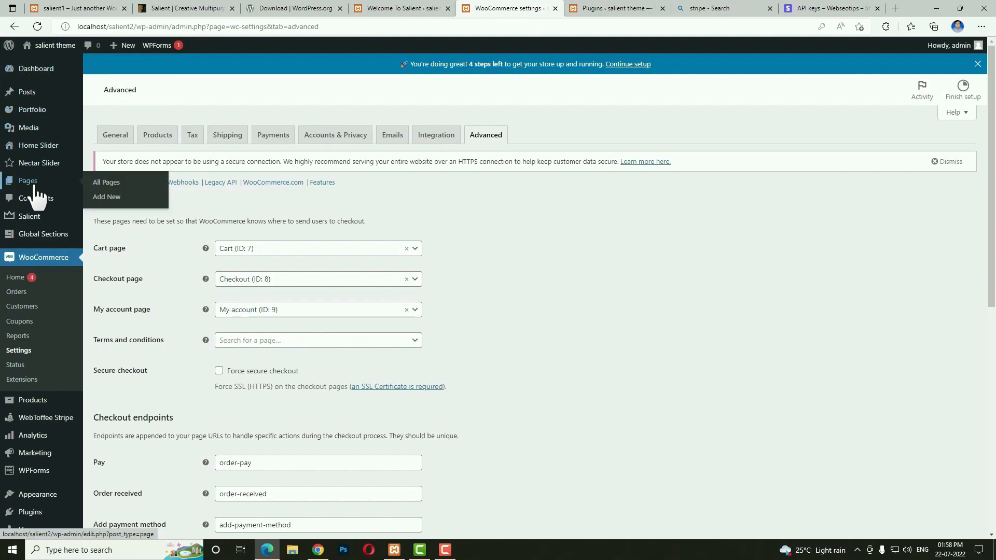
{"action": "left_click", "coordinate": [107, 197]}
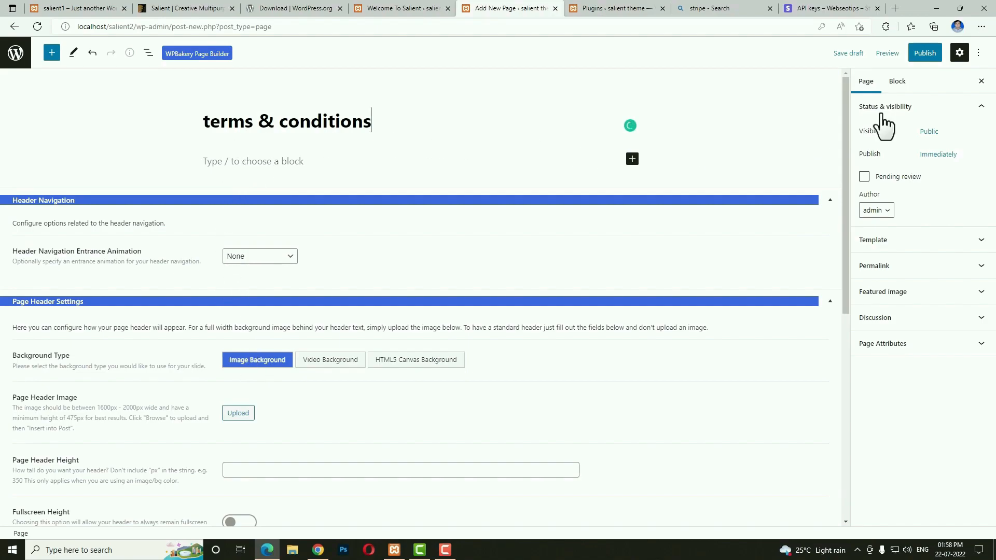
{"action": "left_click", "coordinate": [925, 56]}
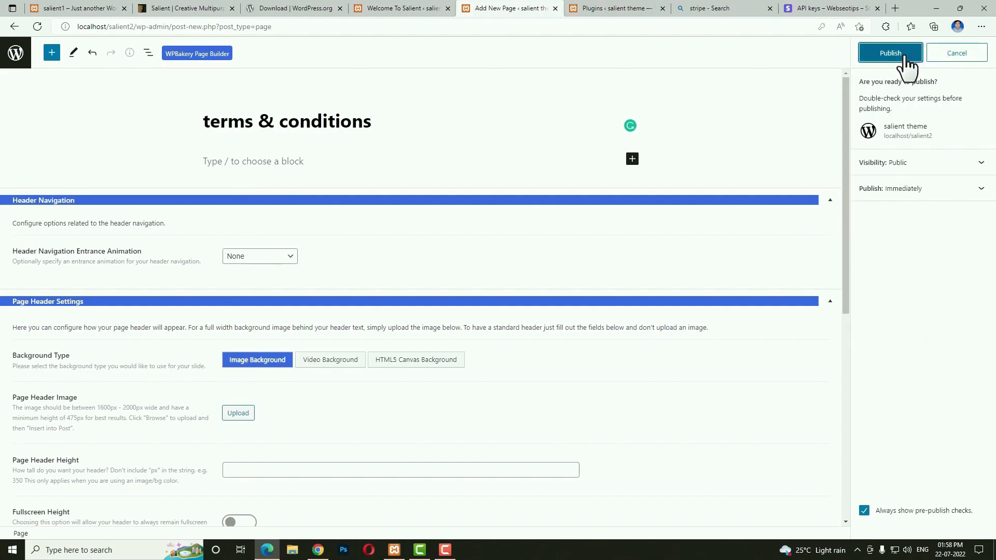
{"action": "left_click", "coordinate": [905, 58]}
{"action": "left_click", "coordinate": [295, 168]}
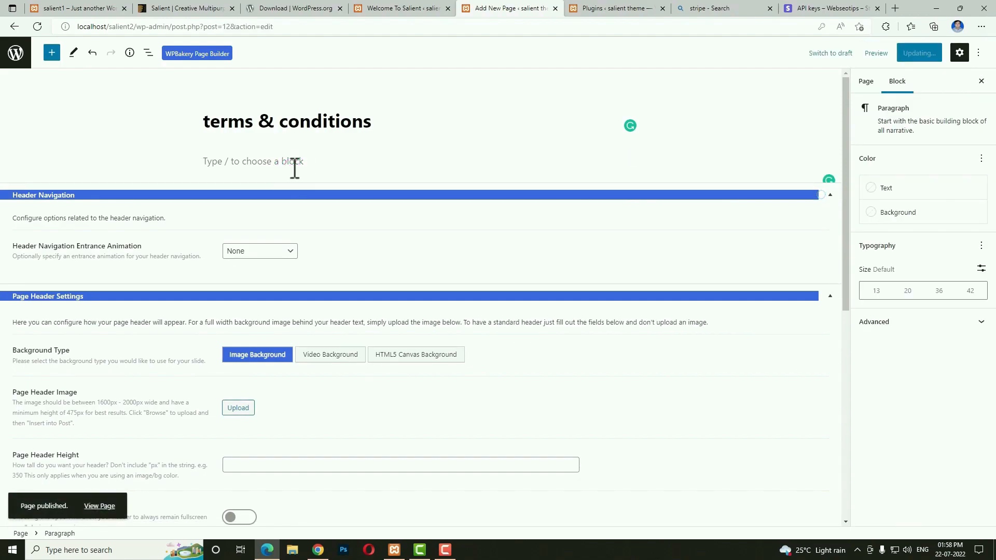
{"action": "left_click", "coordinate": [15, 55]}
{"action": "mouse_move", "coordinate": [65, 318]}
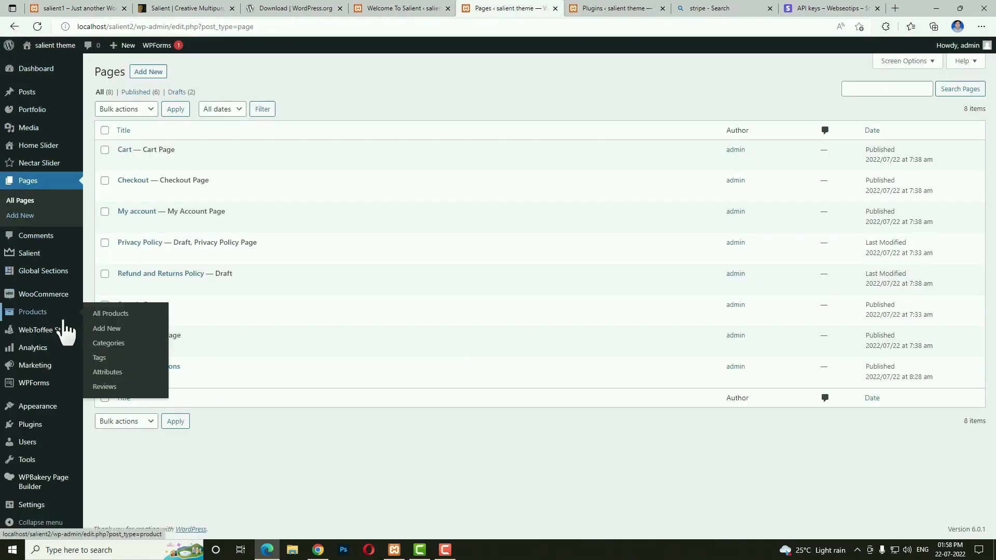
{"action": "mouse_move", "coordinate": [46, 295]}
{"action": "left_click", "coordinate": [106, 369]}
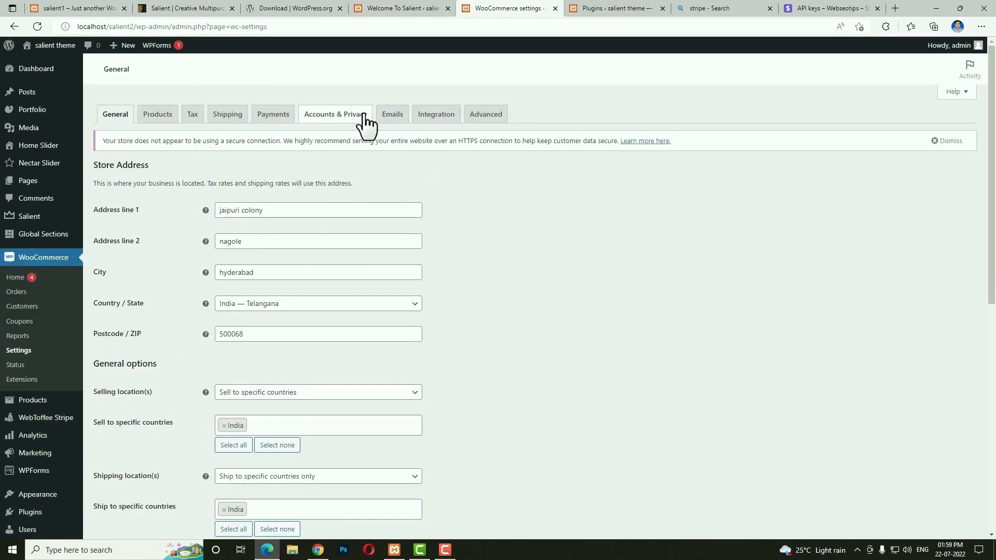
In Advanced page setup, set the Terms and conditions page to 'terms & conditions' and save.
{"action": "left_click", "coordinate": [469, 115]}
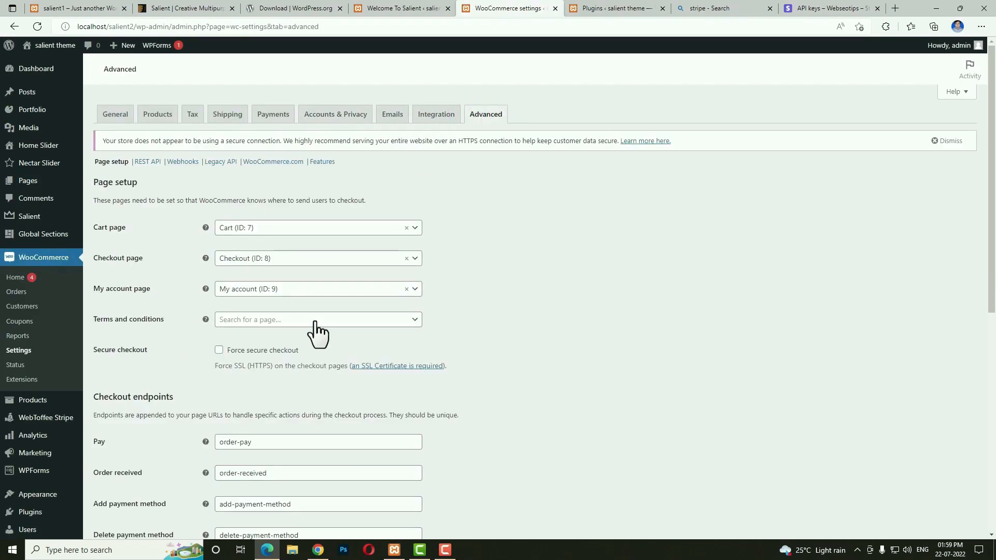
{"action": "left_click", "coordinate": [315, 320]}
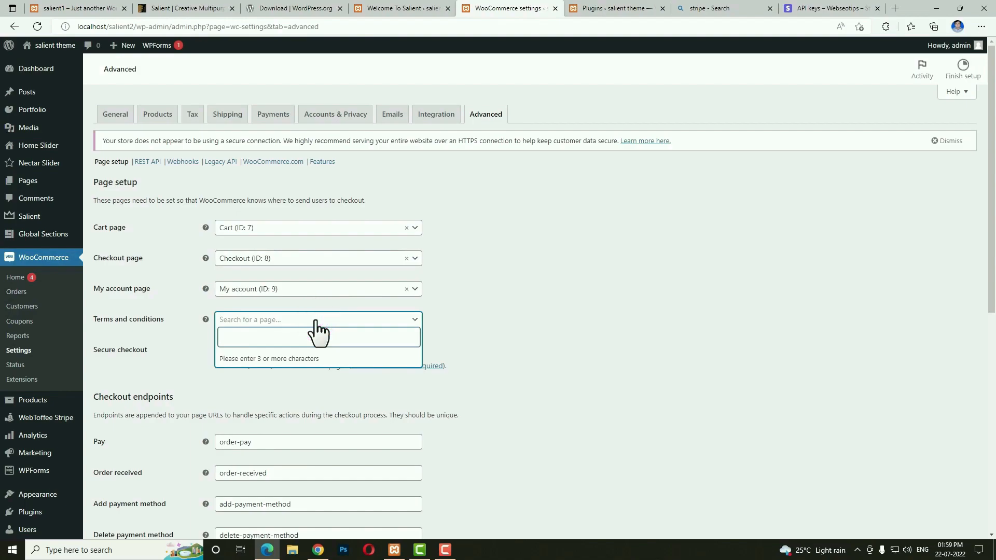
{"action": "type", "text": "ter"}
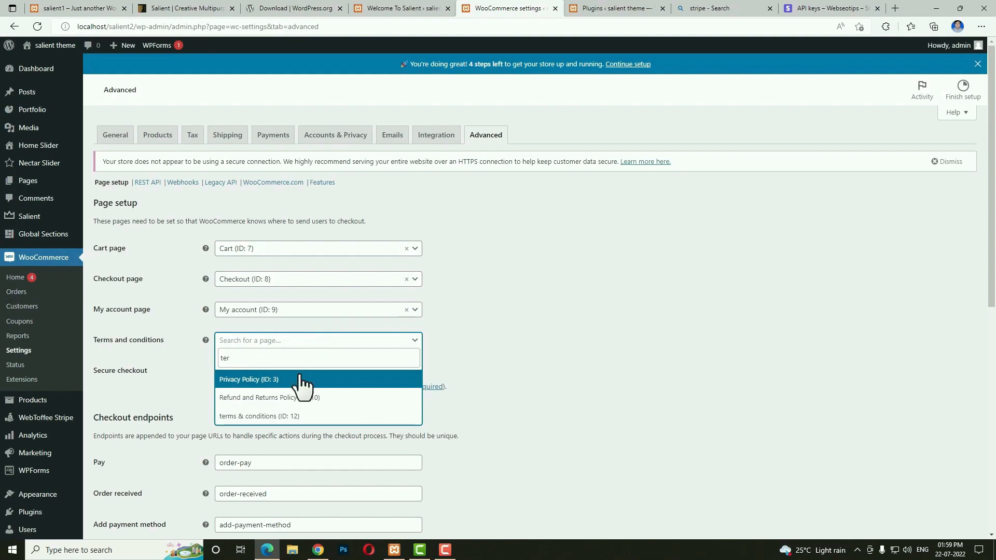
{"action": "left_click", "coordinate": [281, 417]}
{"action": "scroll", "coordinate": [519, 432], "scroll_direction": "down", "scroll_amount": 7}
{"action": "scroll", "coordinate": [518, 433], "scroll_direction": "down", "scroll_amount": 1}
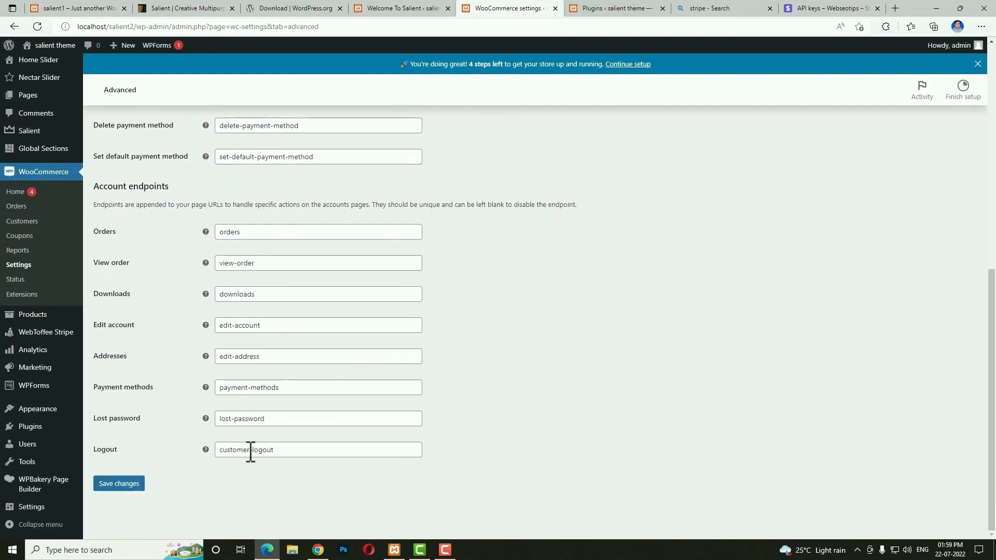
{"action": "left_click", "coordinate": [112, 483]}
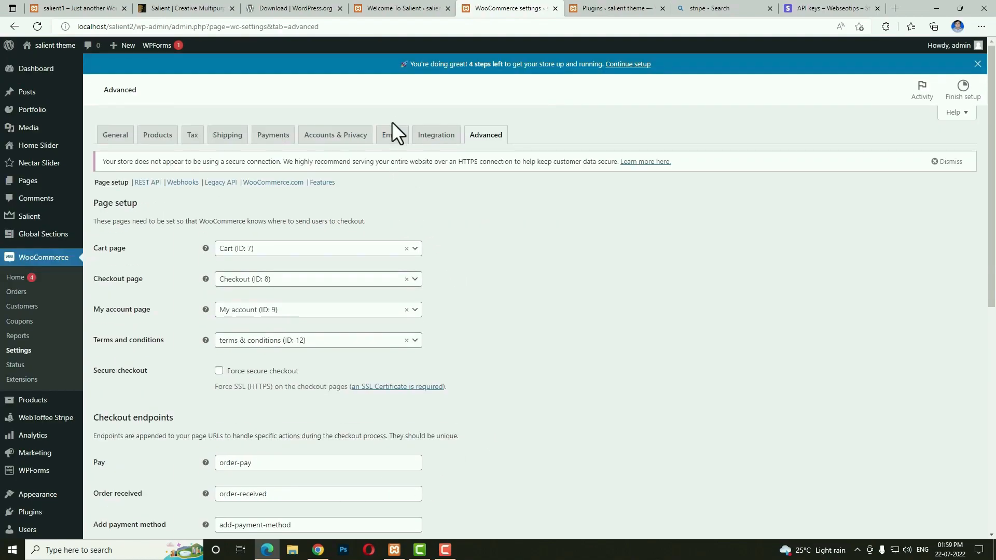
Look over the Emails list and the New order email settings, then move to Media.
{"action": "left_click", "coordinate": [392, 136]}
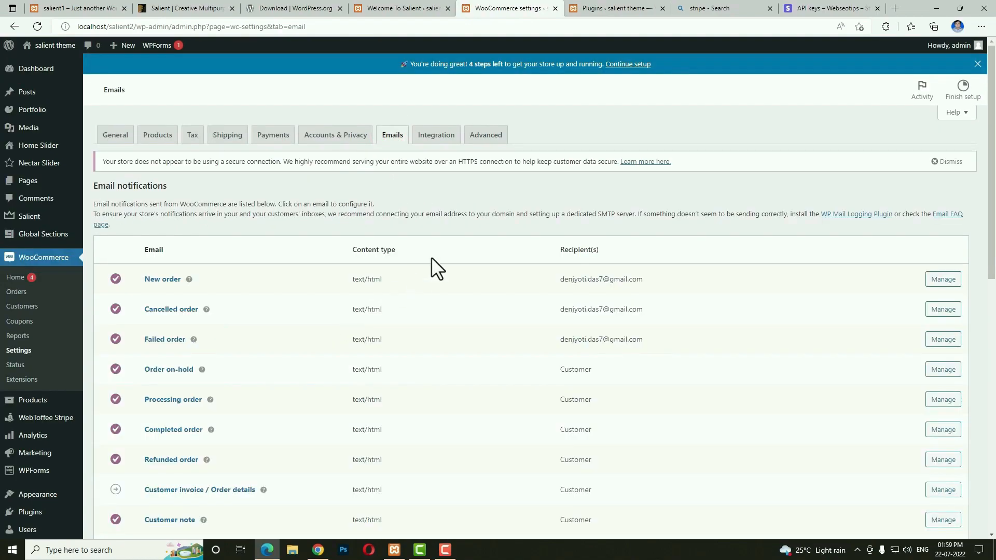
{"action": "scroll", "coordinate": [476, 325], "scroll_direction": "down", "scroll_amount": 3}
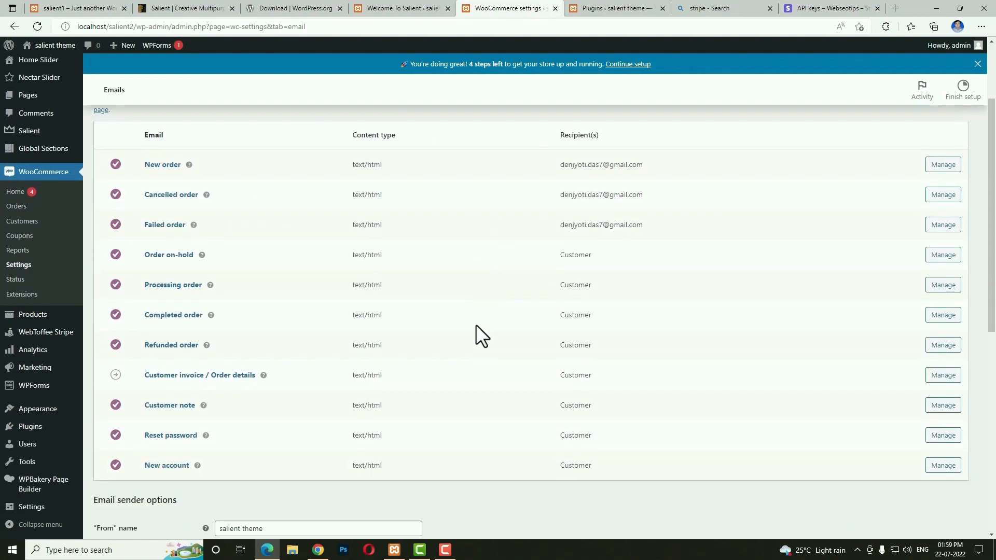
{"action": "scroll", "coordinate": [487, 346], "scroll_direction": "up", "scroll_amount": 2}
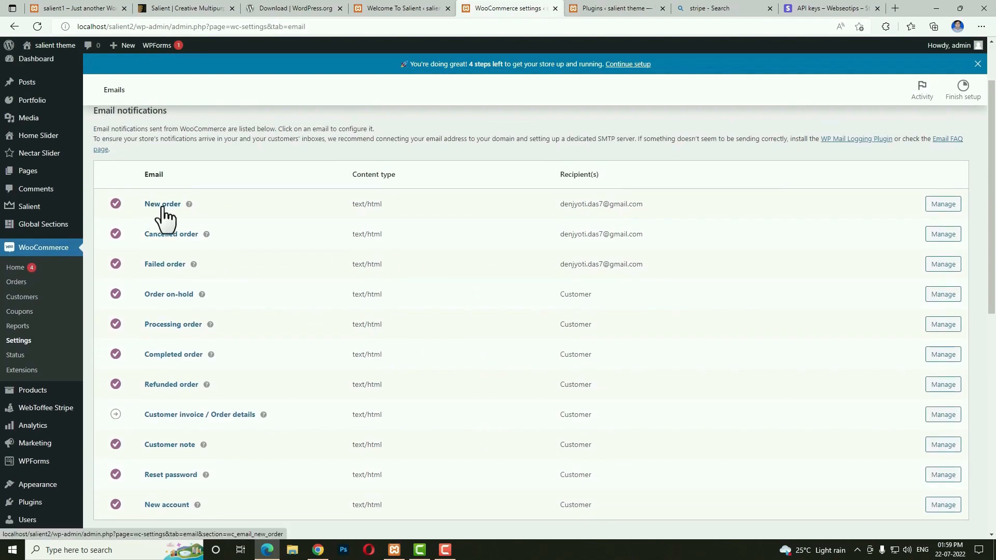
{"action": "left_click", "coordinate": [940, 207]}
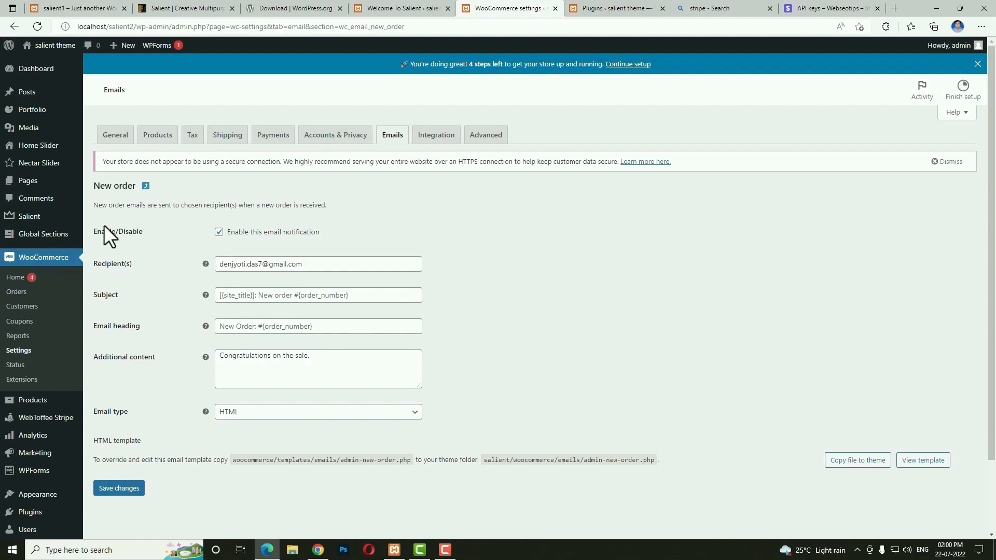
{"action": "left_click", "coordinate": [37, 130]}
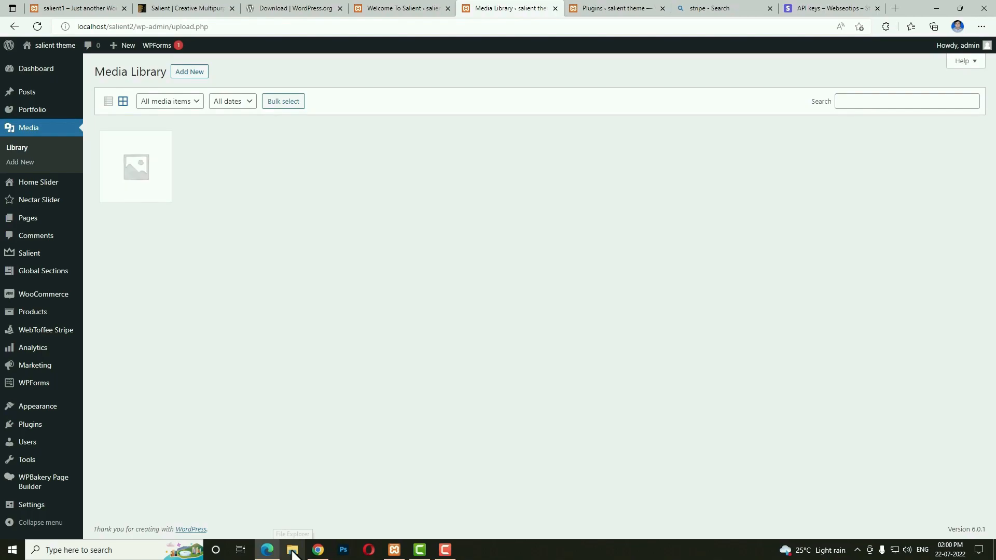
Drag all 138 images from Desktop\salient\images into the Media Library to upload them.
{"action": "left_click", "coordinate": [293, 552]}
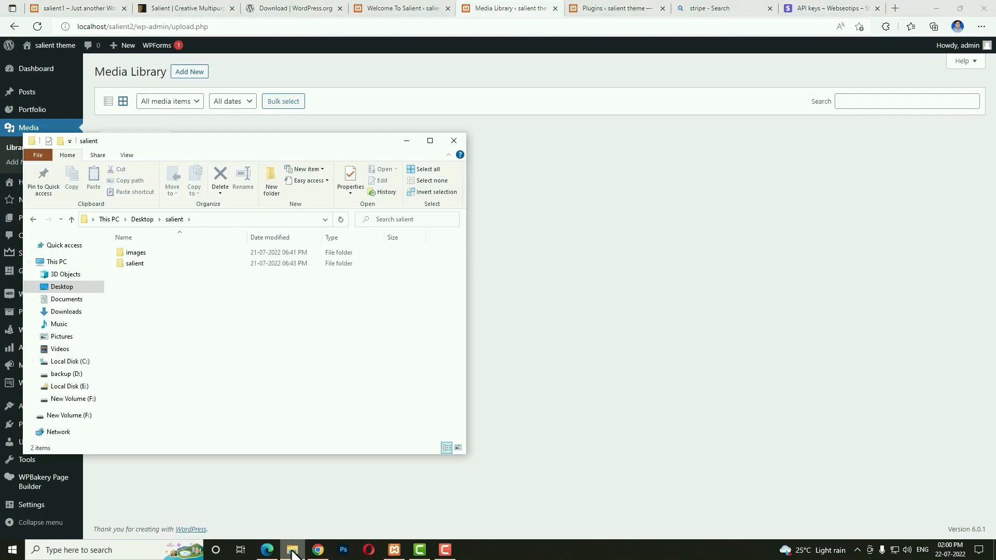
{"action": "double_click", "coordinate": [151, 254]}
{"action": "left_click_drag", "start_coordinate": [223, 143], "coordinate": [624, 145]}
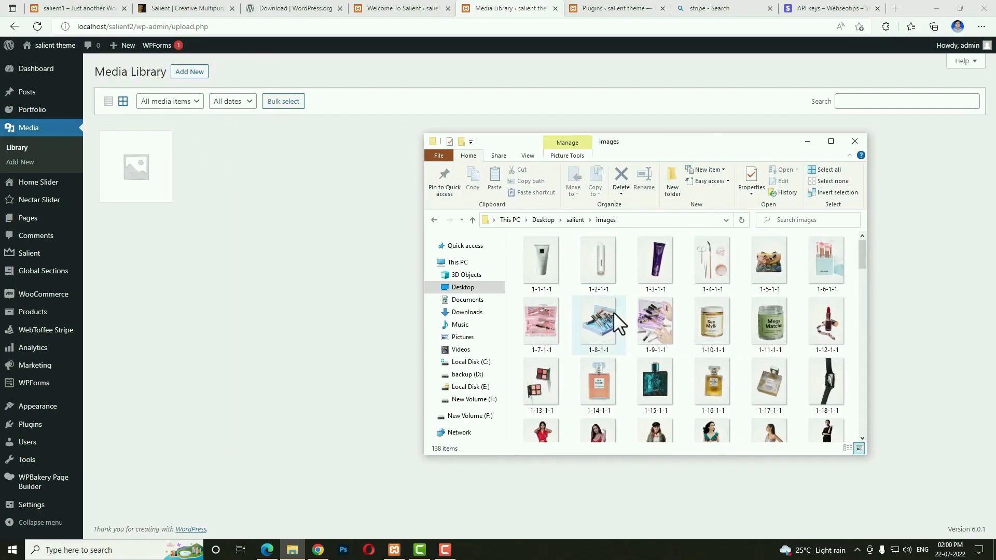
{"action": "key", "text": "ctrl+a"}
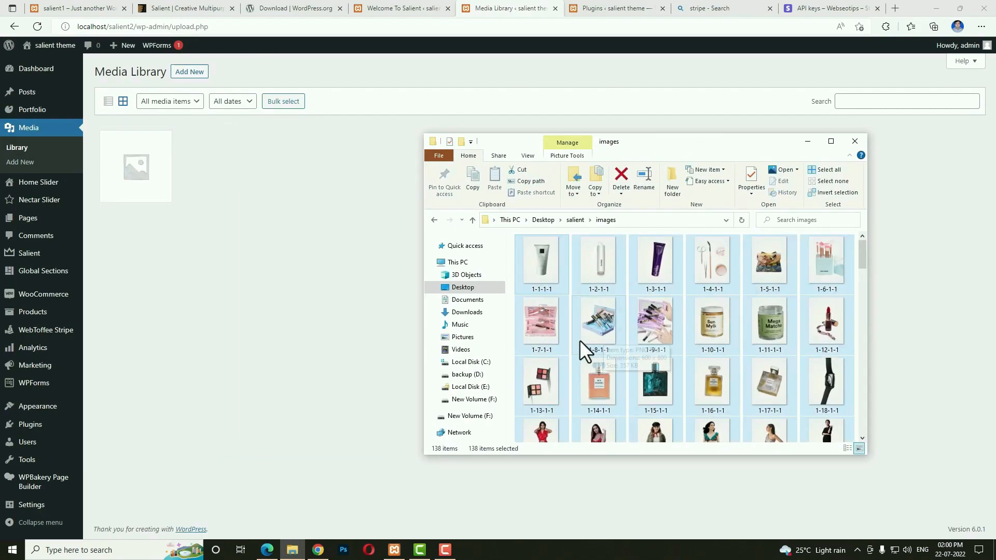
{"action": "left_click_drag", "start_coordinate": [530, 334], "coordinate": [353, 300]}
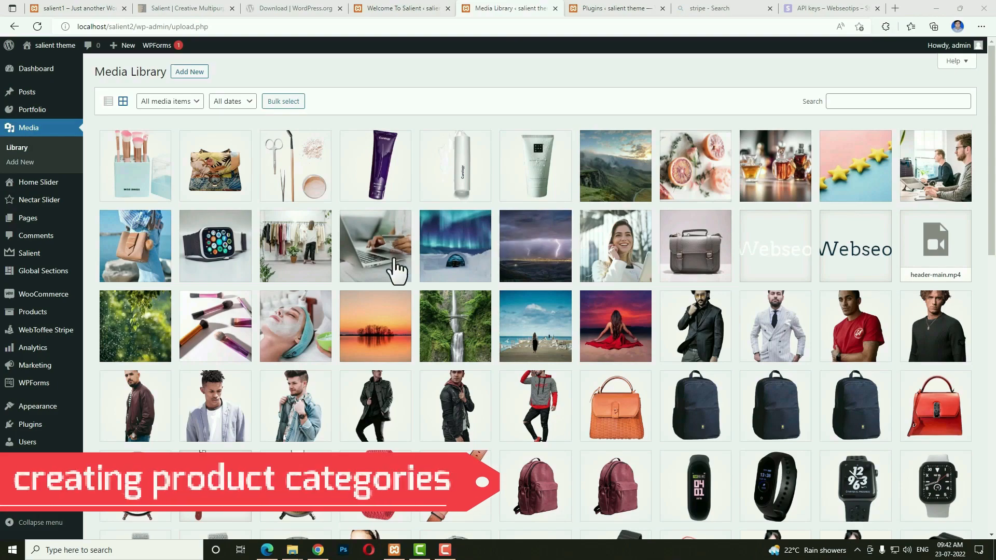
Create a Bag product category with the tan bag photo as its thumbnail.
{"action": "mouse_move", "coordinate": [32, 320]}
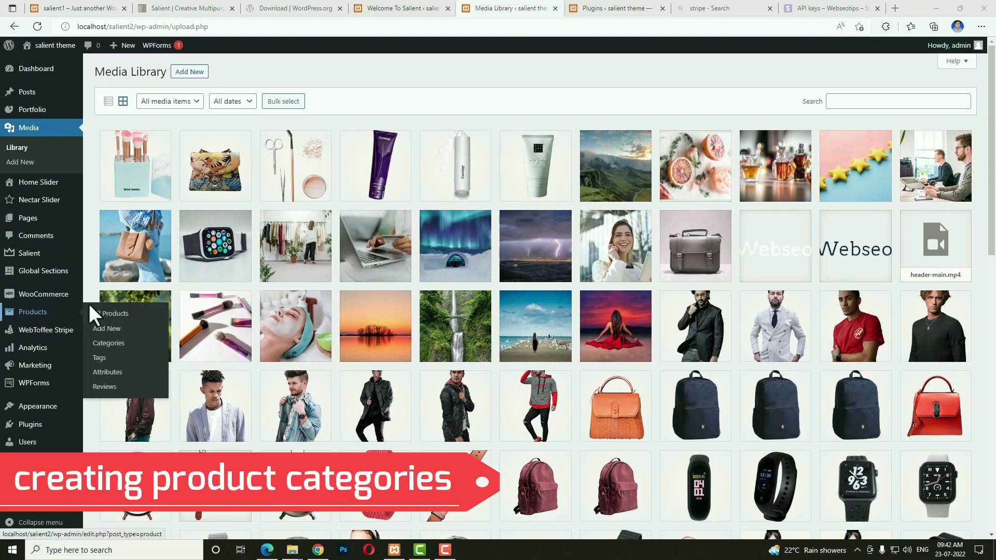
{"action": "left_click", "coordinate": [118, 344]}
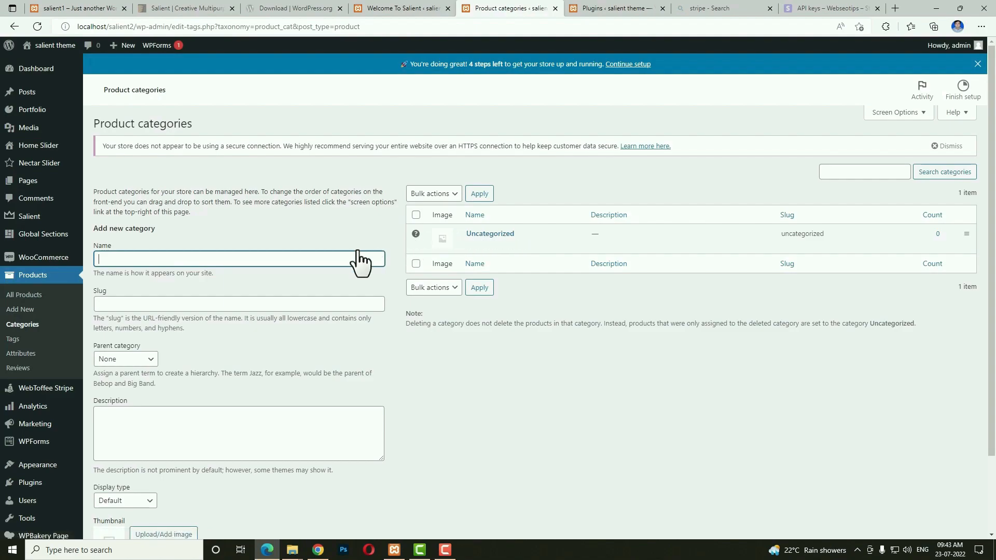
{"action": "left_click", "coordinate": [338, 258]}
{"action": "type", "text": "Bag"}
{"action": "scroll", "coordinate": [340, 260], "scroll_direction": "down", "scroll_amount": 2}
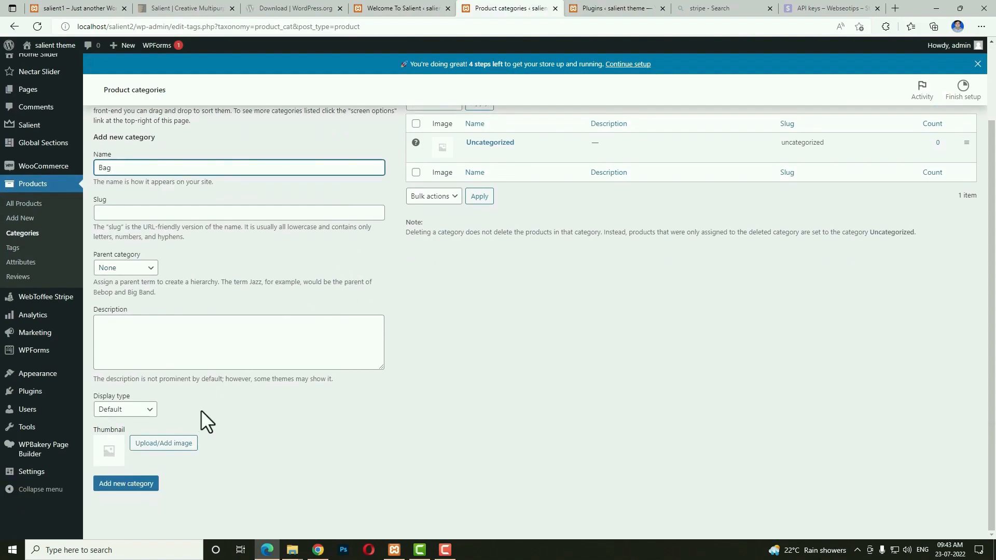
{"action": "left_click", "coordinate": [188, 445]}
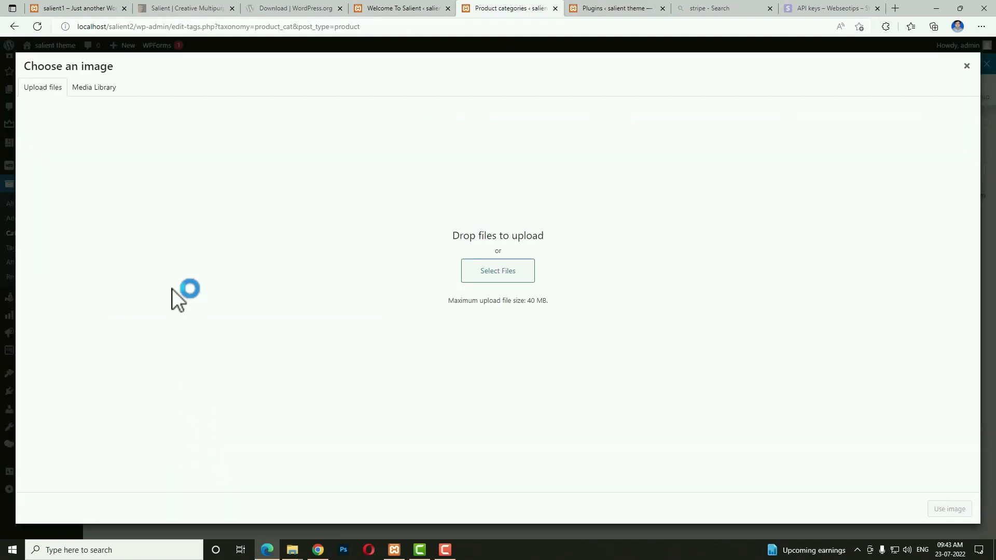
{"action": "left_click", "coordinate": [92, 86]}
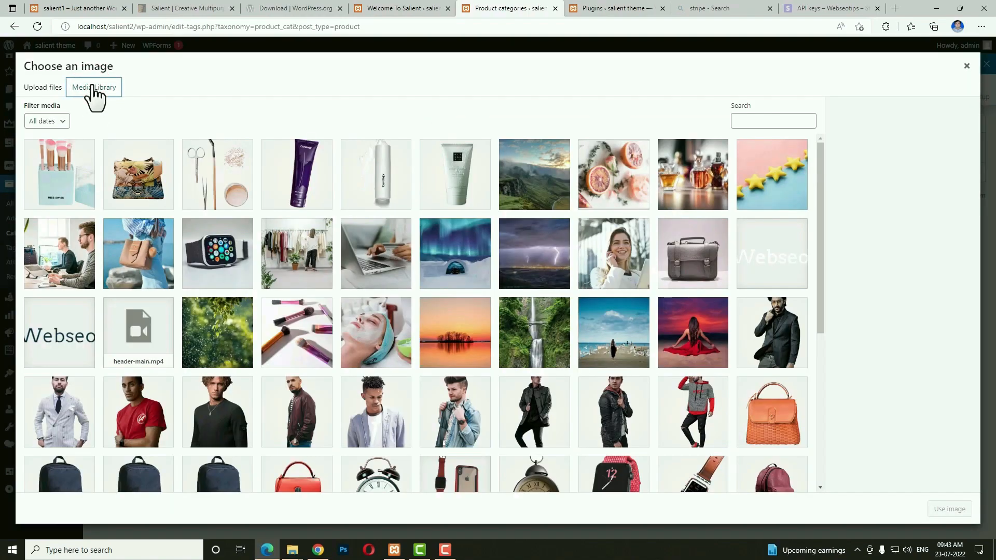
{"action": "left_click", "coordinate": [157, 253]}
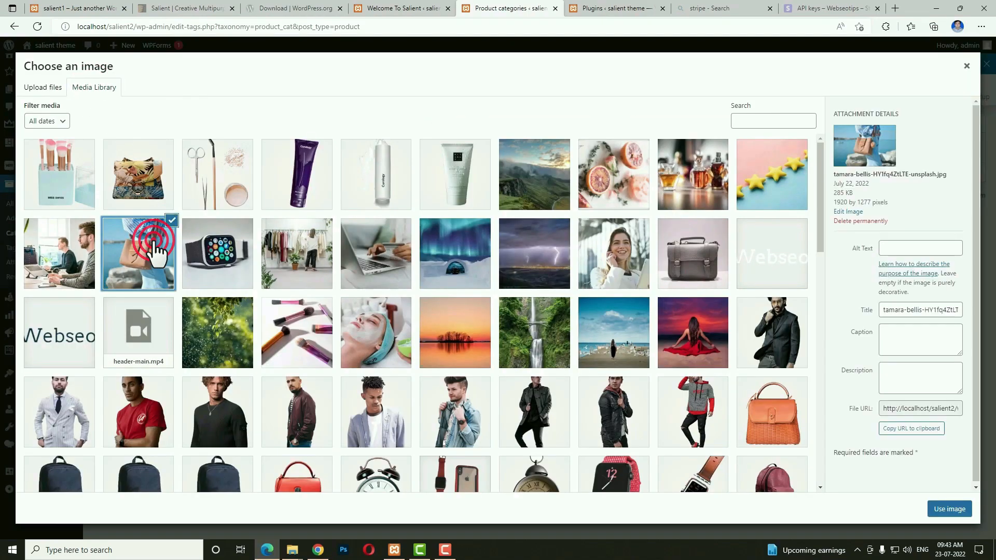
{"action": "left_click", "coordinate": [946, 513]}
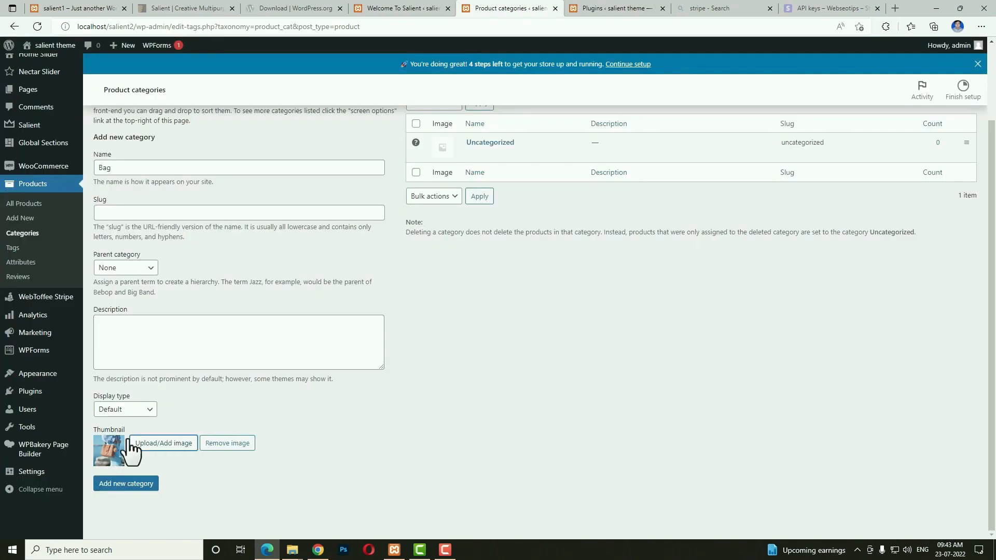
{"action": "left_click", "coordinate": [137, 485]}
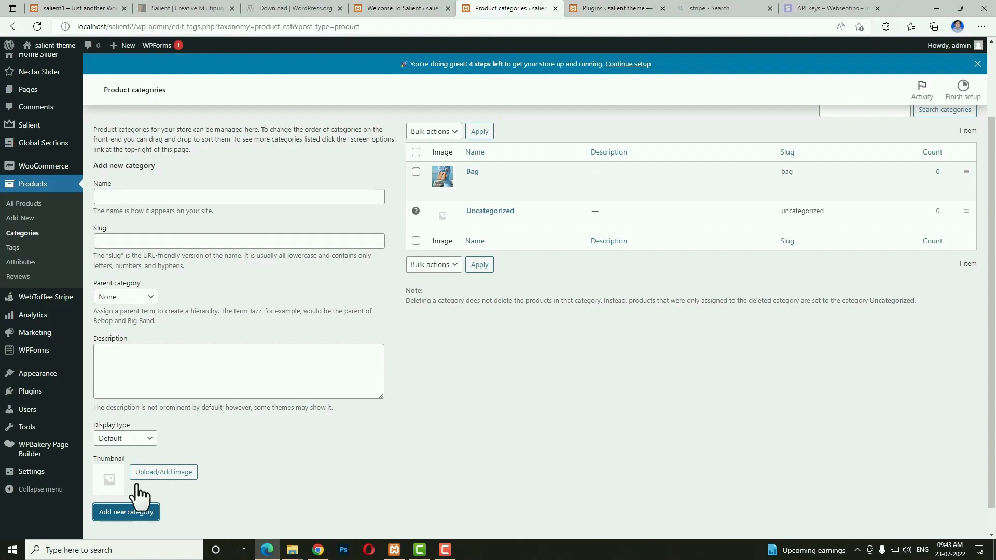
Add a Hand bag subcategory under Bag with the briefcase photo as its thumbnail.
{"action": "left_click", "coordinate": [248, 194]}
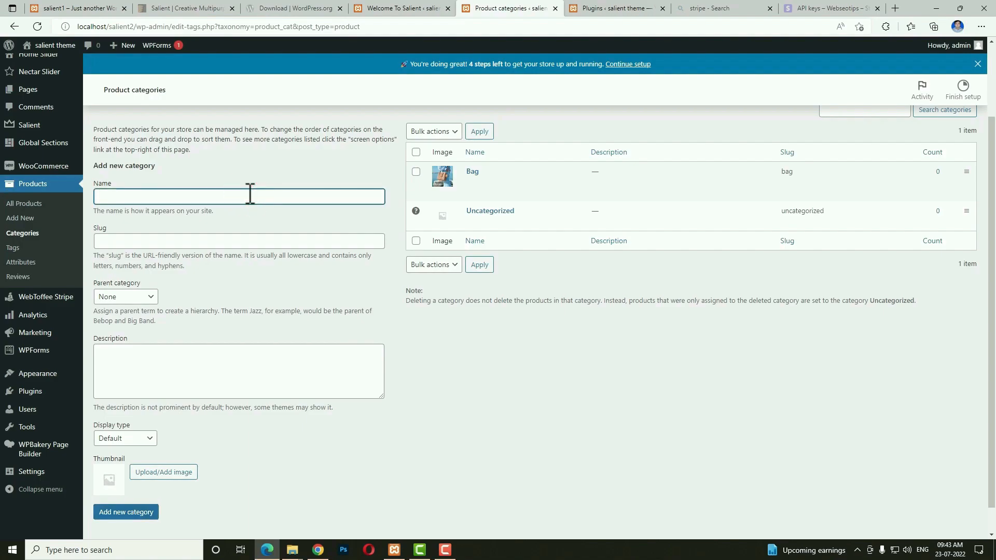
{"action": "key", "text": "alt+Tab"}
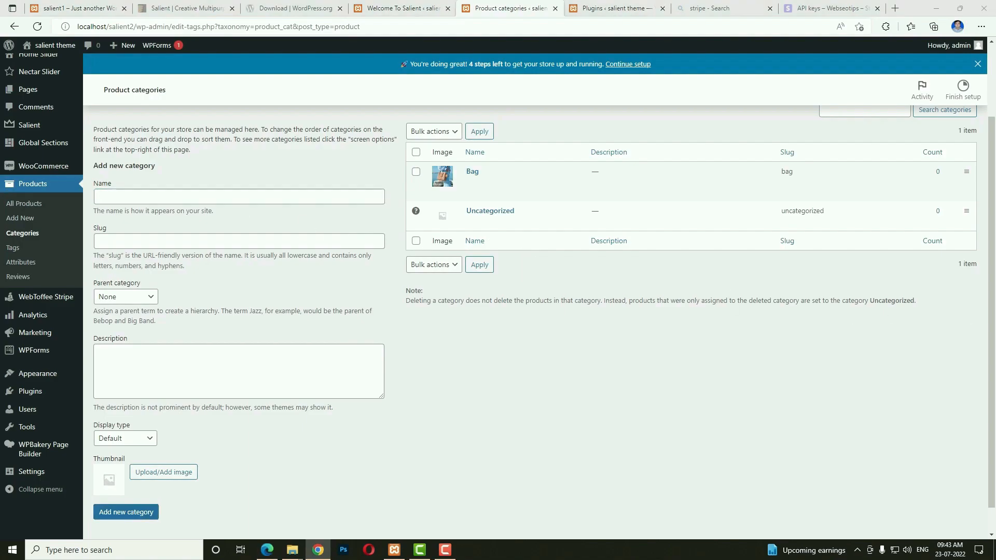
{"action": "left_click", "coordinate": [224, 193]}
{"action": "type", "text": "Hand bag"}
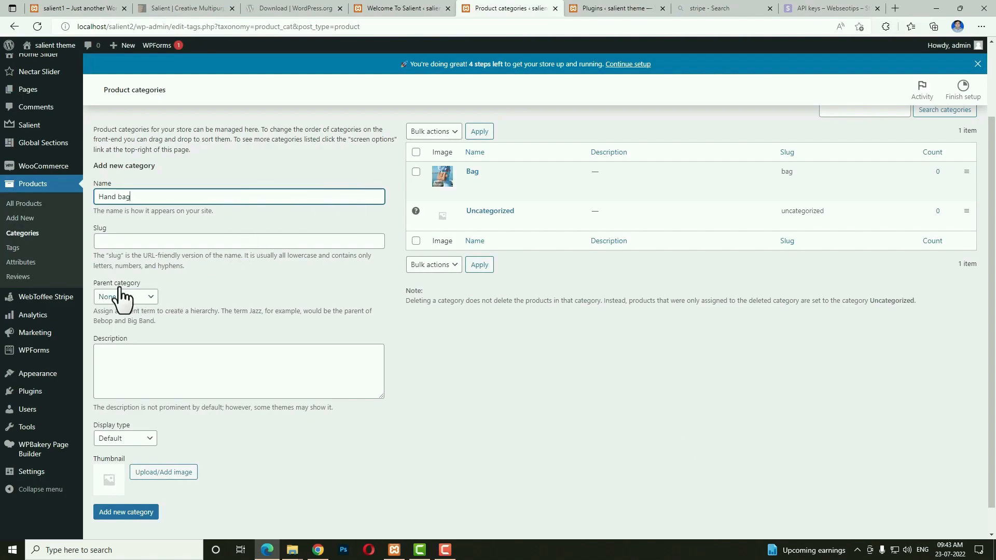
{"action": "left_click", "coordinate": [146, 298]}
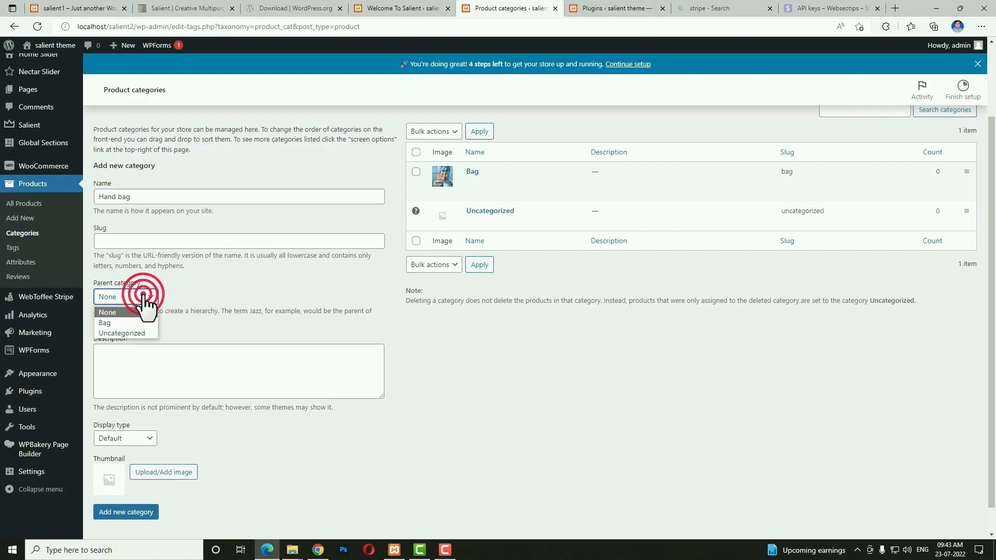
{"action": "left_click", "coordinate": [123, 323]}
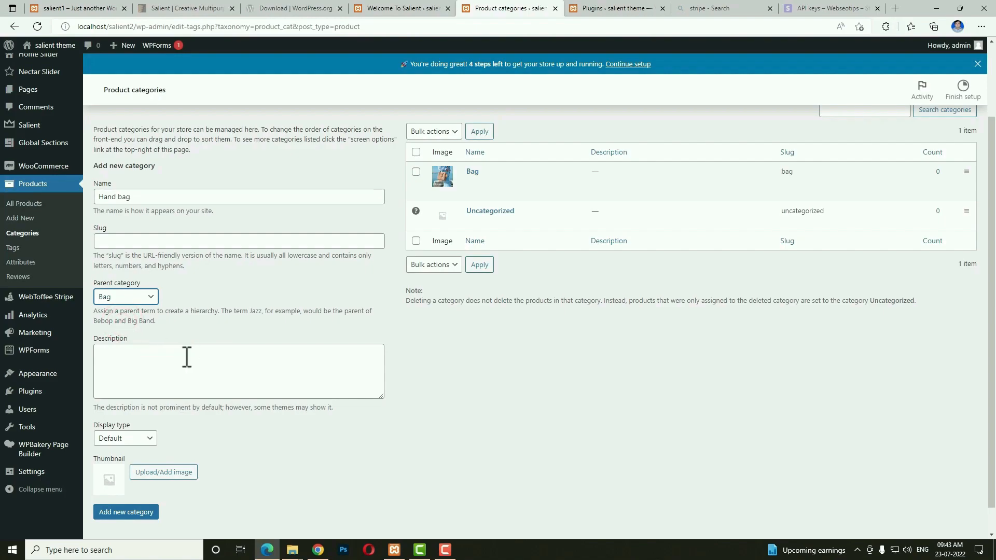
{"action": "left_click", "coordinate": [186, 474]}
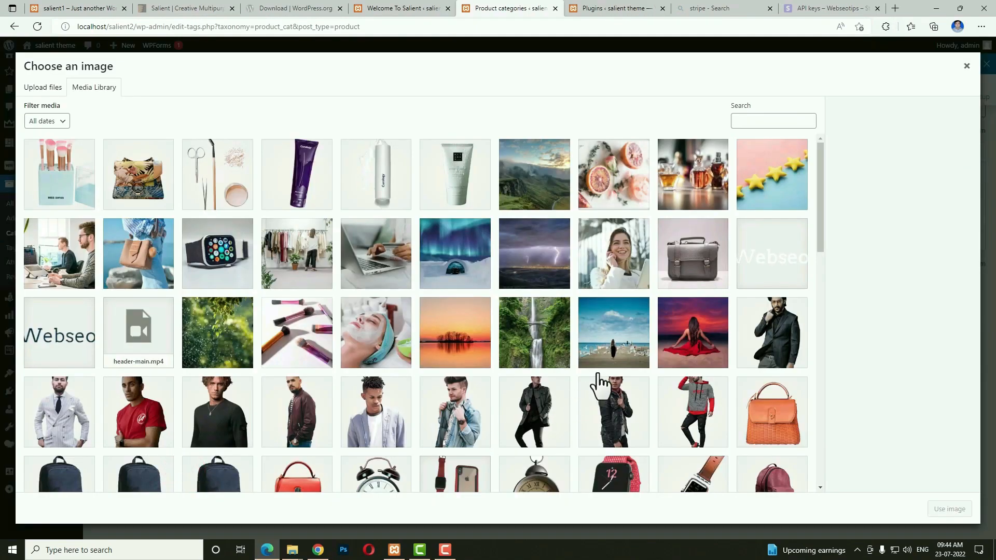
{"action": "left_click", "coordinate": [695, 271]}
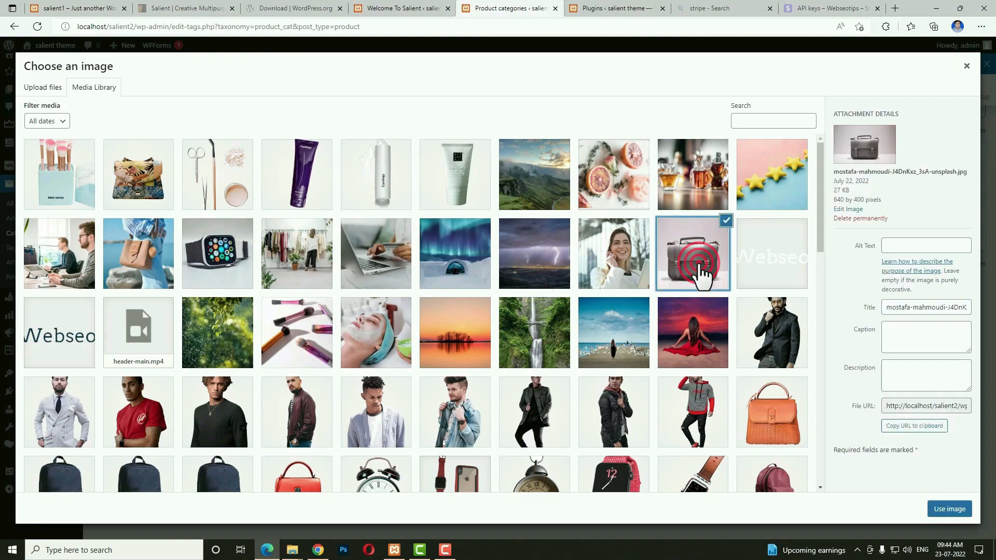
{"action": "left_click", "coordinate": [959, 510]}
{"action": "left_click", "coordinate": [128, 512]}
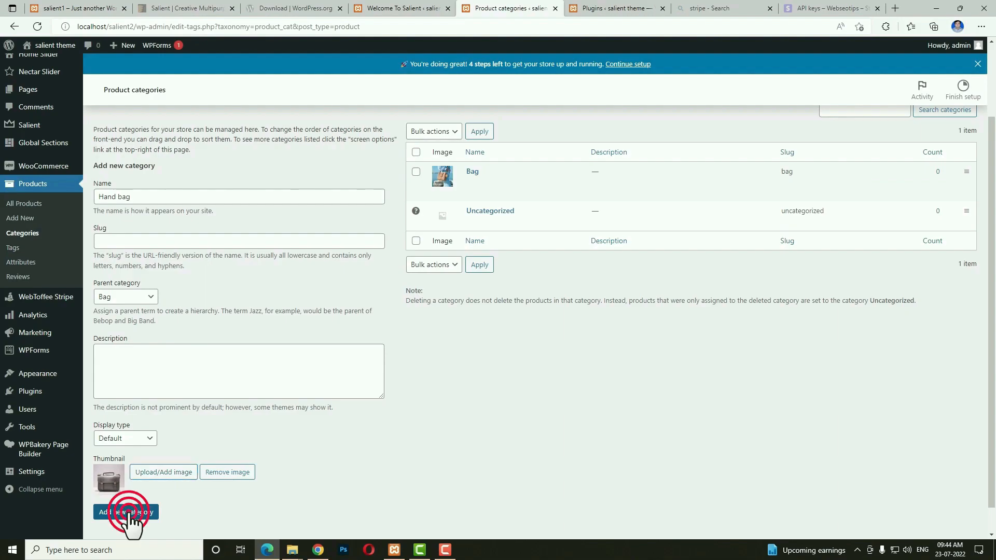
{"action": "left_click", "coordinate": [318, 550]}
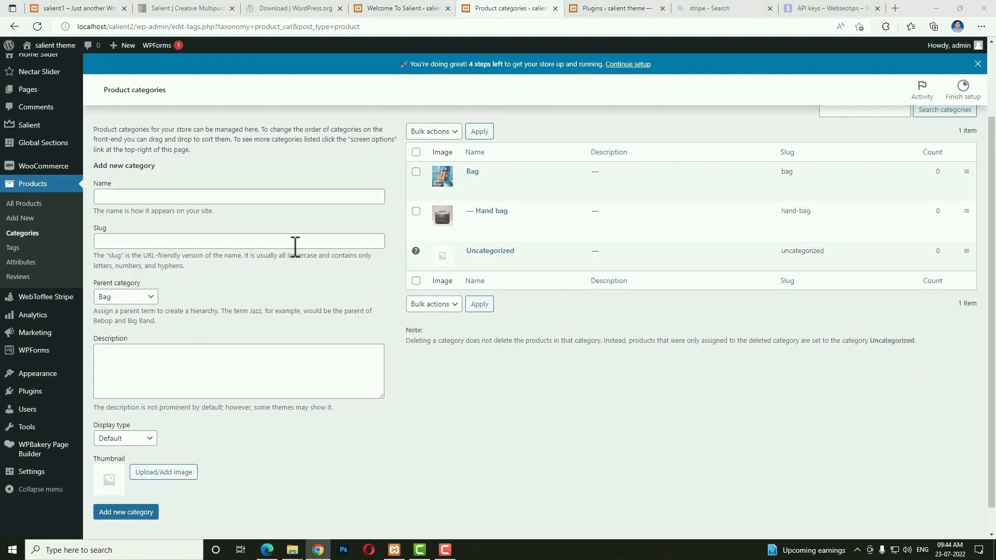
Add a Laptop Bag subcategory under Bag with the maroon backpack photo as its thumbnail.
{"action": "left_click", "coordinate": [271, 200]}
{"action": "type", "text": "Laptop Bag"}
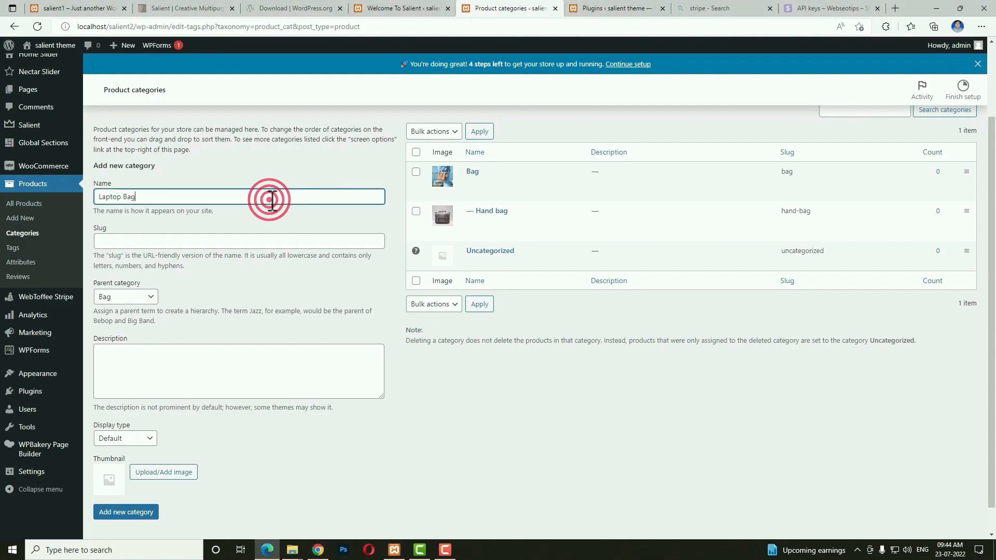
{"action": "left_click", "coordinate": [125, 297]}
{"action": "left_click", "coordinate": [120, 322]}
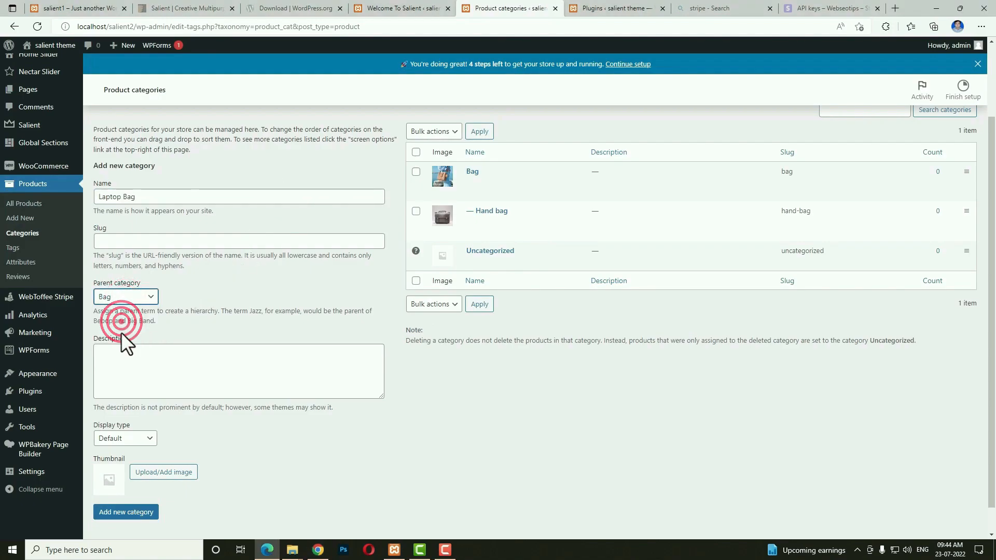
{"action": "left_click", "coordinate": [137, 473]}
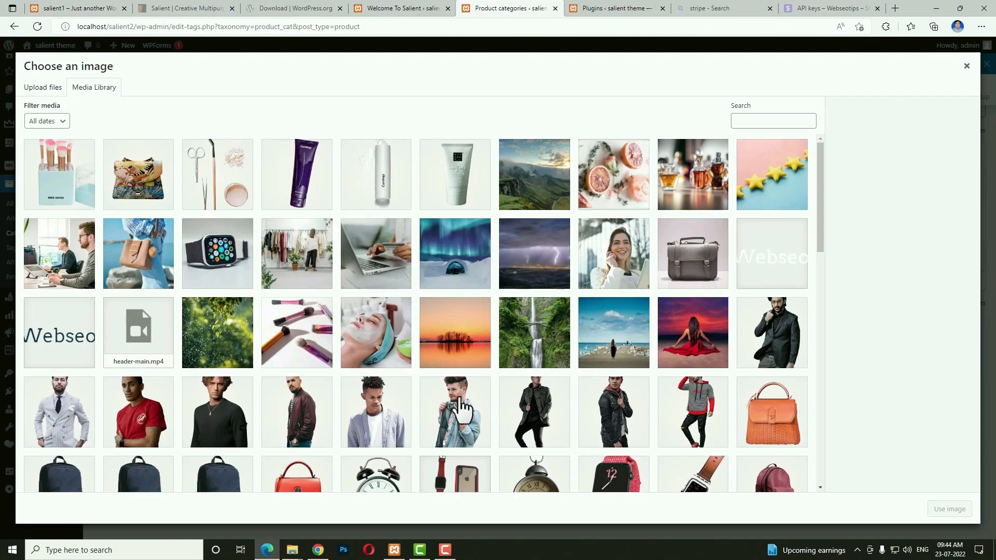
{"action": "scroll", "coordinate": [788, 436], "scroll_direction": "down", "scroll_amount": 2}
{"action": "left_click", "coordinate": [770, 400]}
{"action": "left_click", "coordinate": [950, 509]}
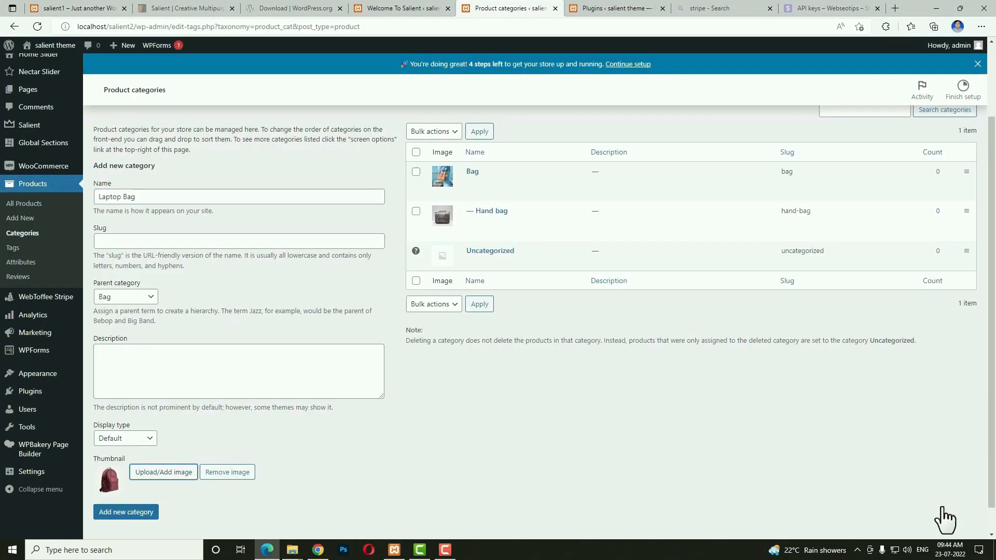
{"action": "left_click", "coordinate": [127, 512]}
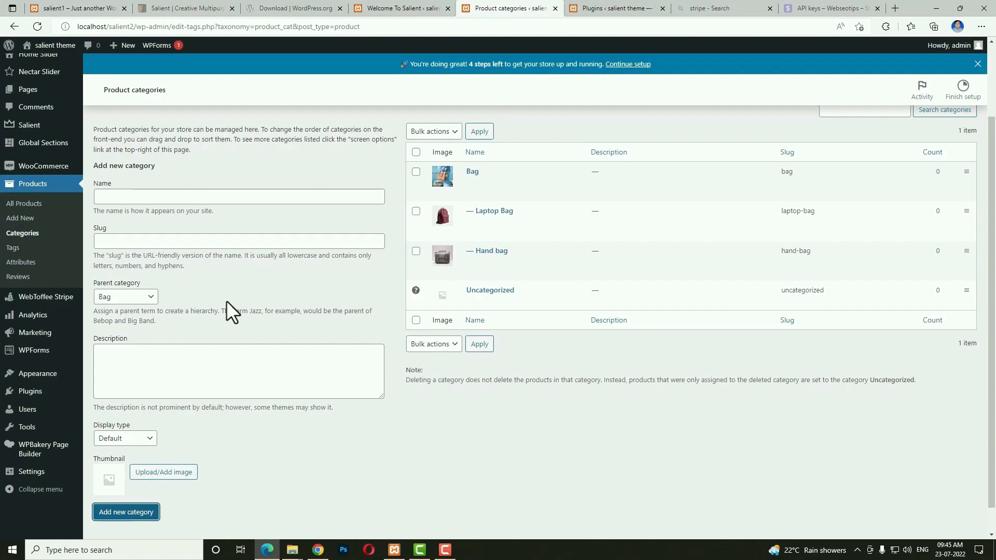
Reset the new category's Parent category dropdown to None.
{"action": "left_click", "coordinate": [145, 296]}
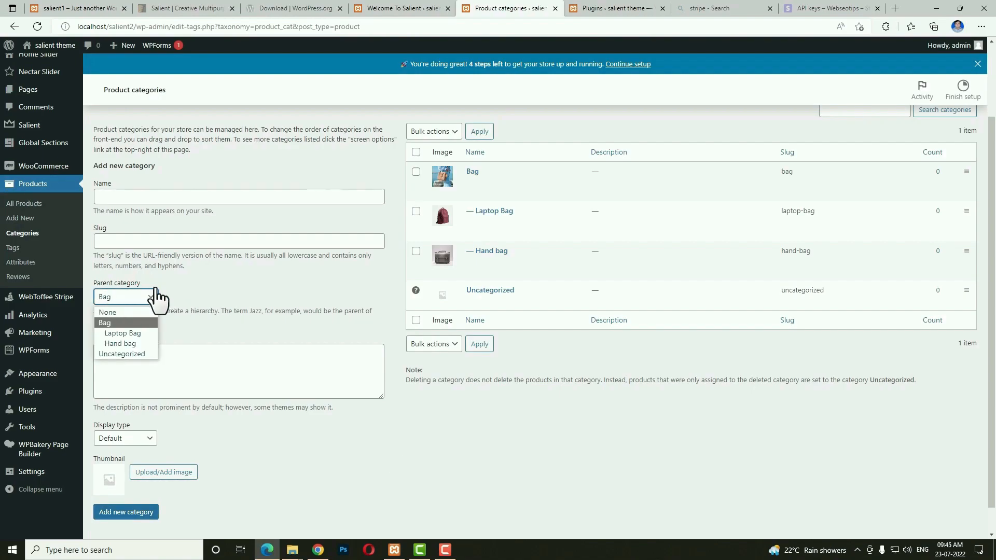
{"action": "left_click", "coordinate": [123, 311]}
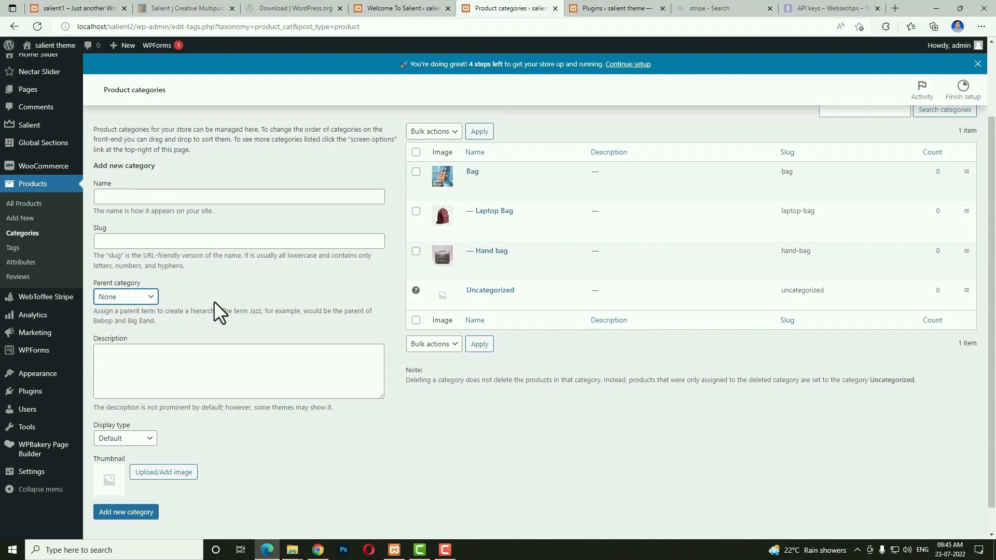
{"action": "left_click", "coordinate": [134, 296]}
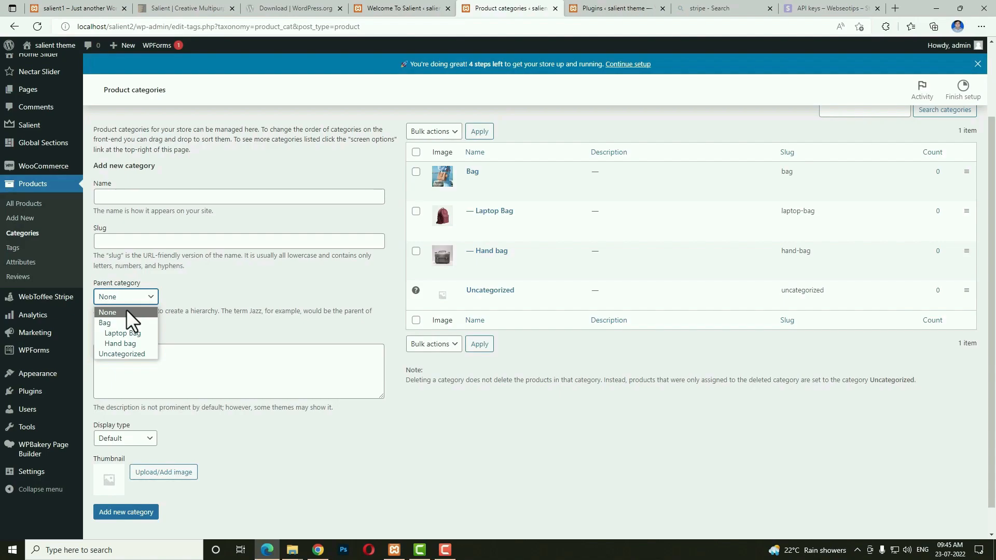
{"action": "left_click", "coordinate": [127, 311]}
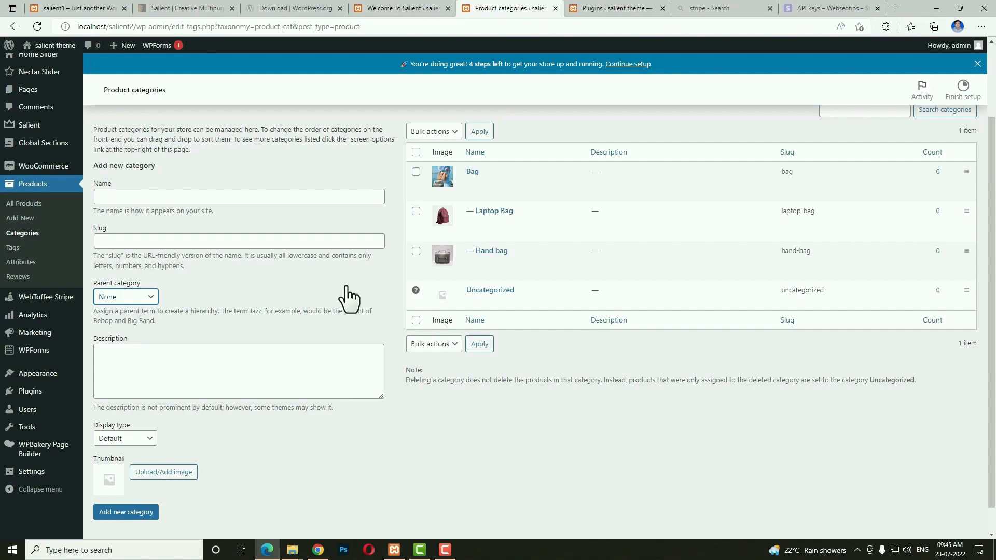
Create a 'size' product attribute with custom ordering as its sort order.
{"action": "left_click", "coordinate": [21, 264]}
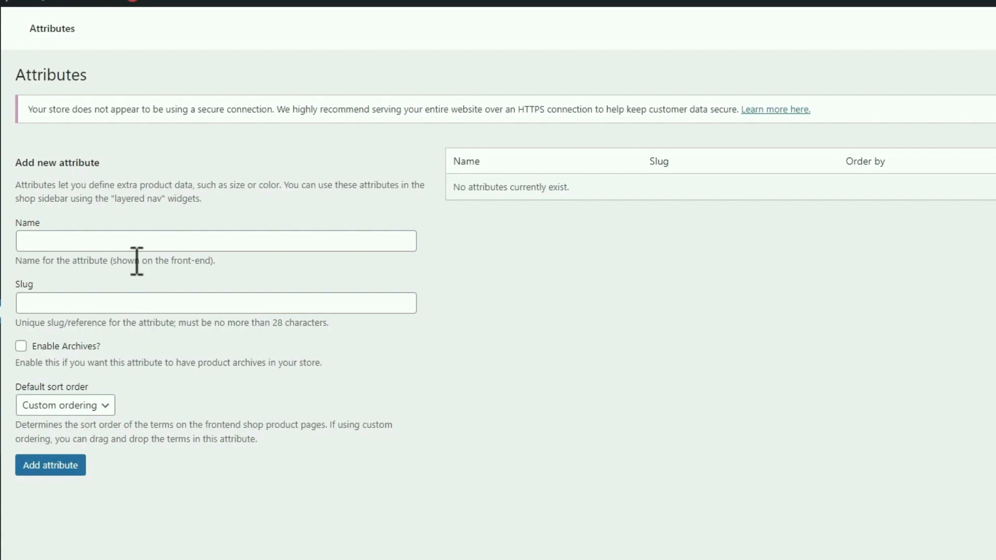
{"action": "left_click", "coordinate": [128, 239]}
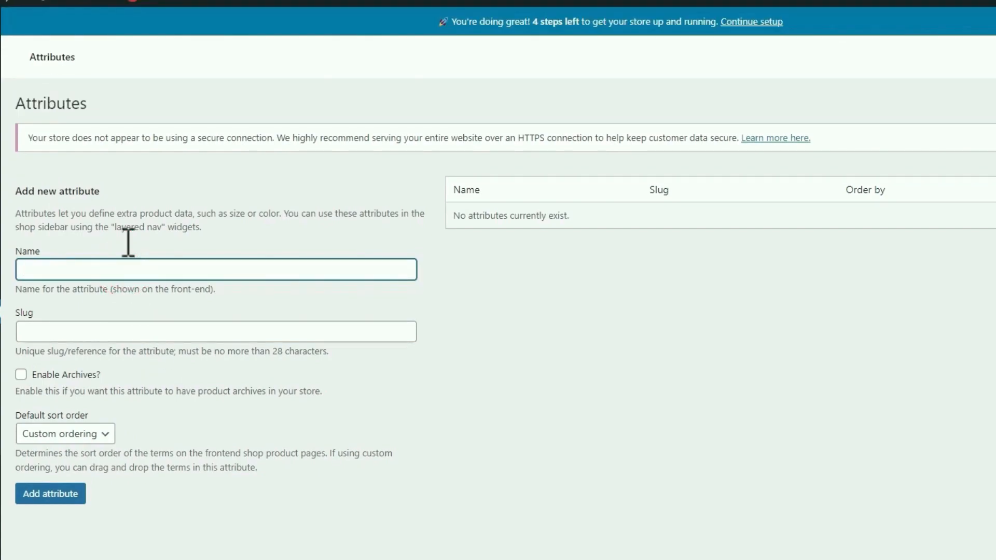
{"action": "type", "text": "size"}
{"action": "left_click", "coordinate": [96, 434]}
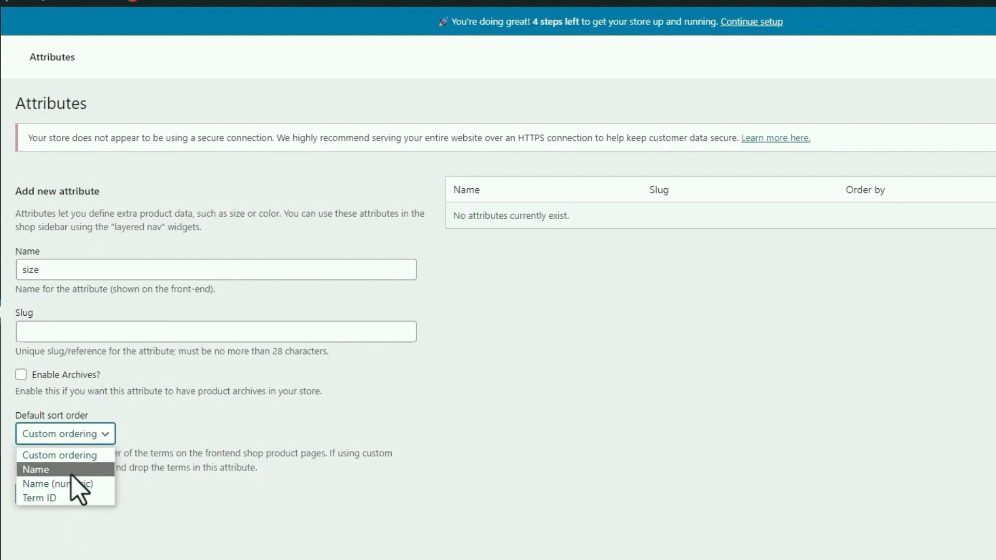
{"action": "left_click", "coordinate": [75, 456]}
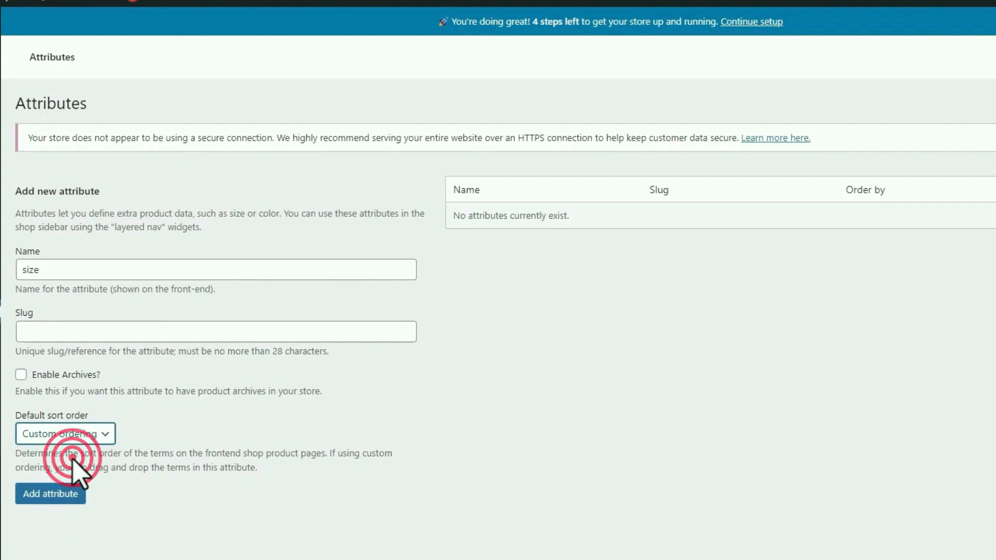
{"action": "left_click", "coordinate": [45, 502]}
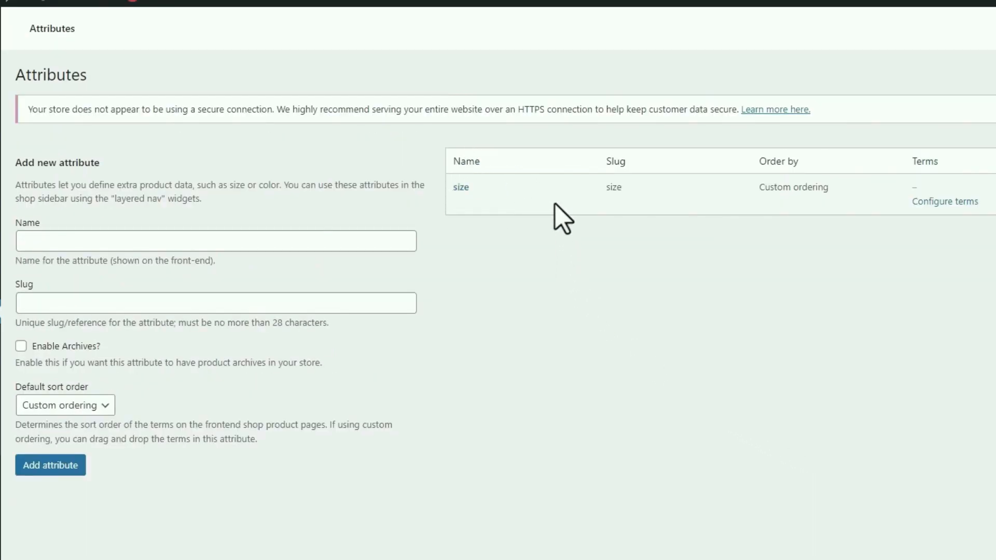
Add the size terms L, S, Xl and M, then go back to the attributes list.
{"action": "mouse_move", "coordinate": [476, 192]}
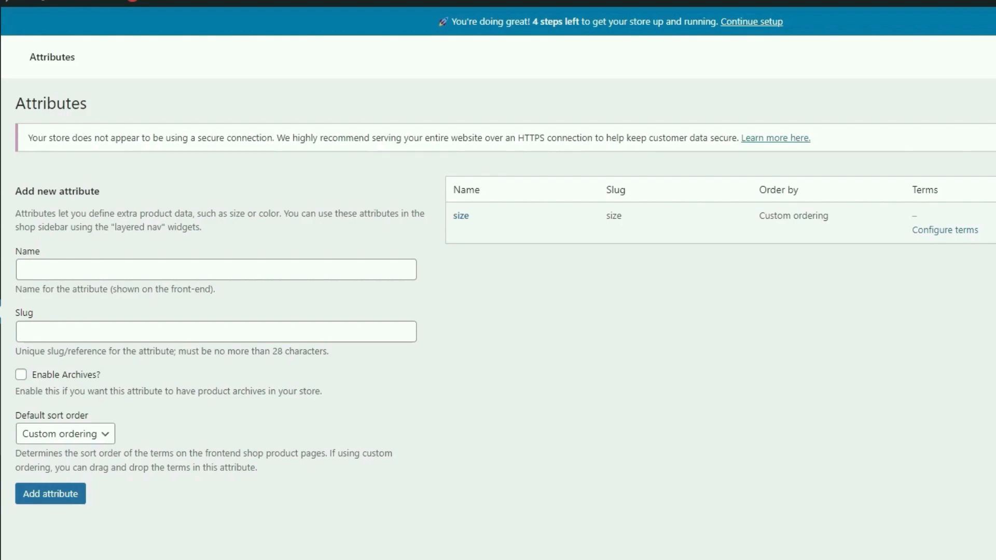
{"action": "left_click", "coordinate": [461, 215]}
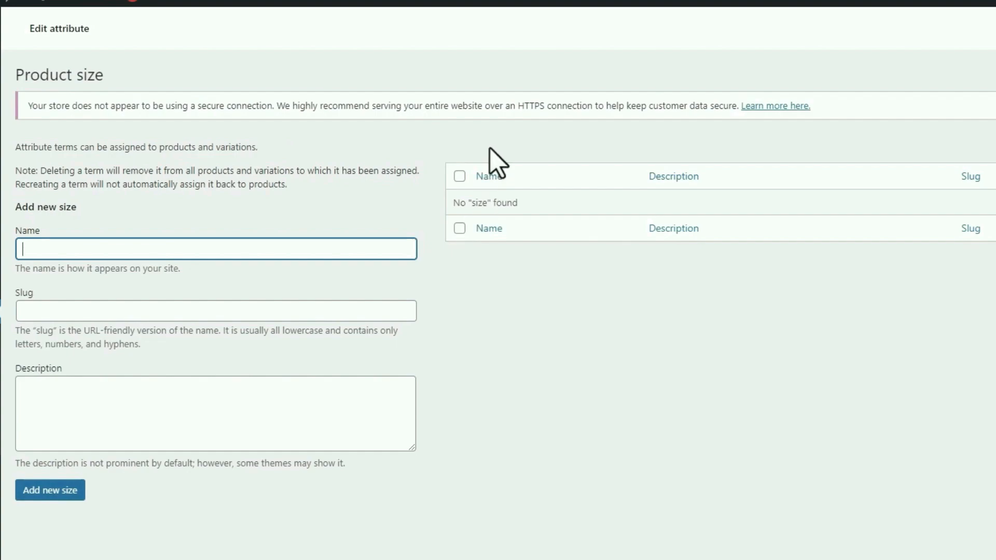
{"action": "left_click", "coordinate": [490, 148]}
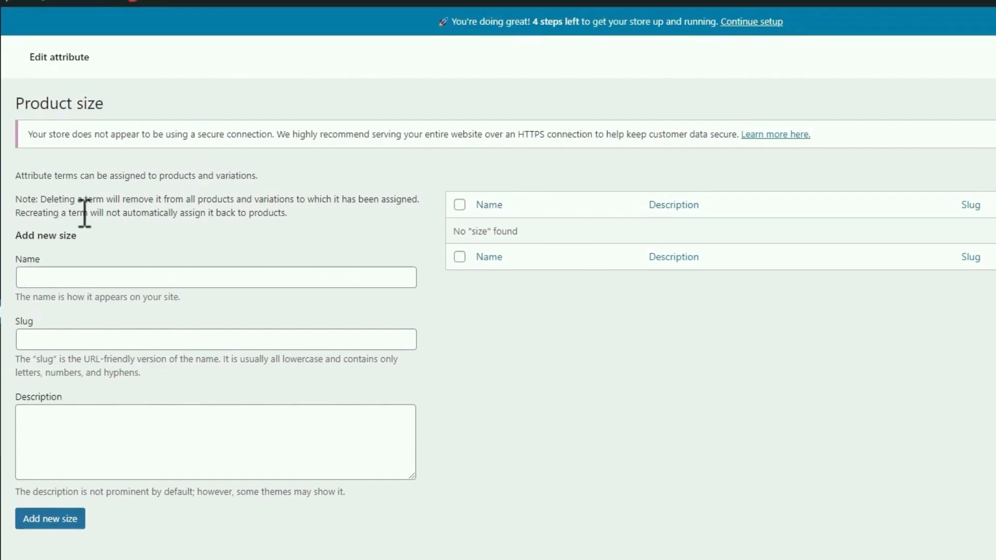
{"action": "left_click", "coordinate": [91, 274]}
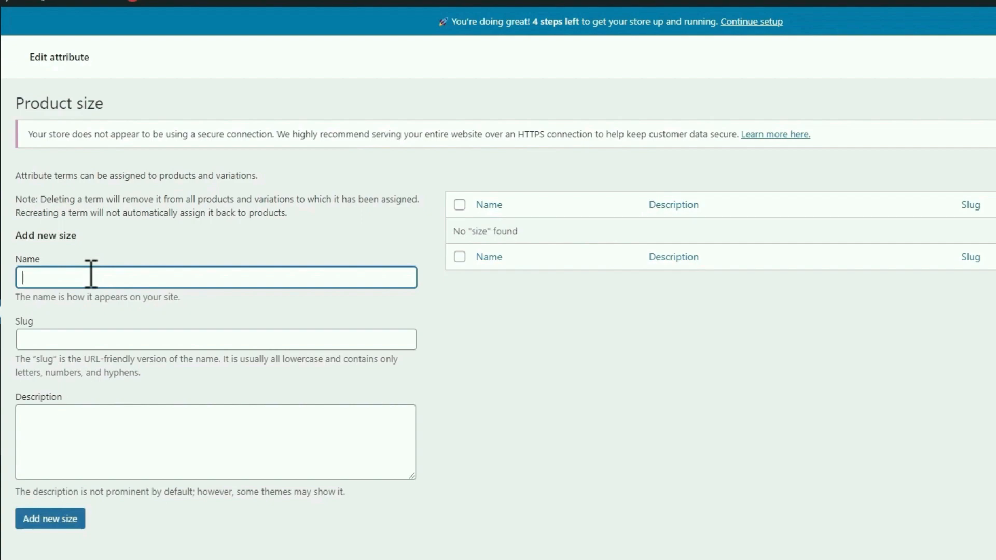
{"action": "type", "text": "L"}
{"action": "left_click", "coordinate": [54, 520]}
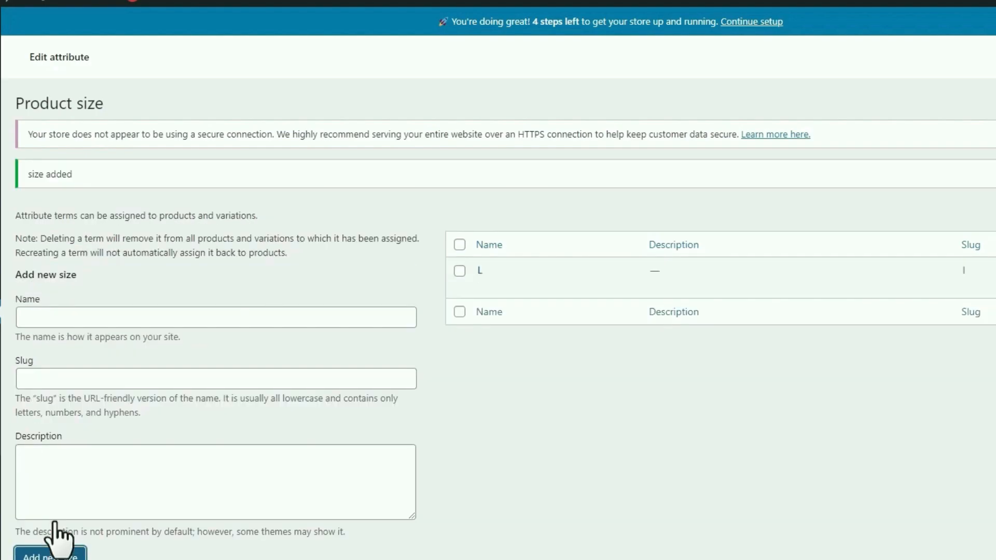
{"action": "left_click", "coordinate": [93, 319]}
{"action": "type", "text": "S"}
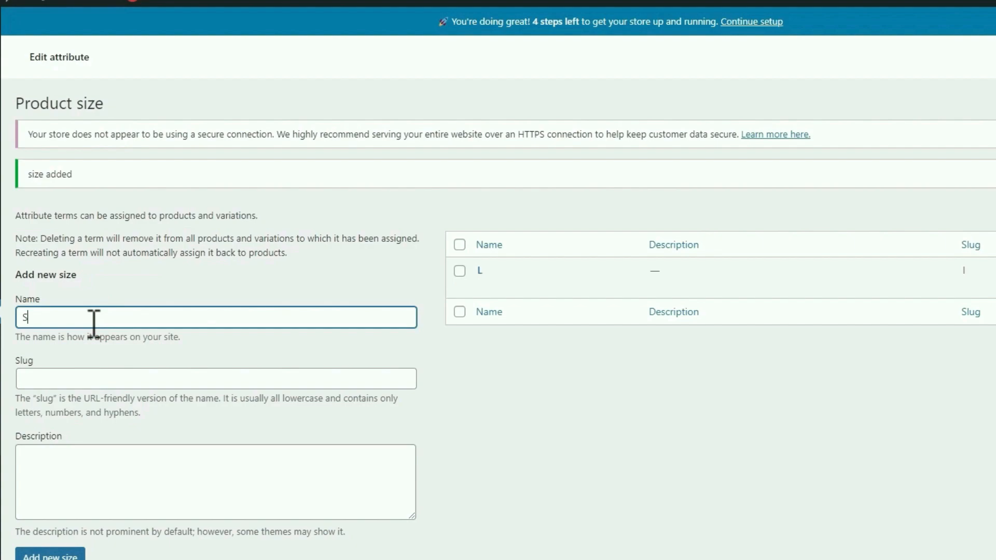
{"action": "key", "text": "Return"}
{"action": "type", "text": "Xl"}
{"action": "key", "text": "Return"}
{"action": "type", "text": "M"}
{"action": "key", "text": "Return"}
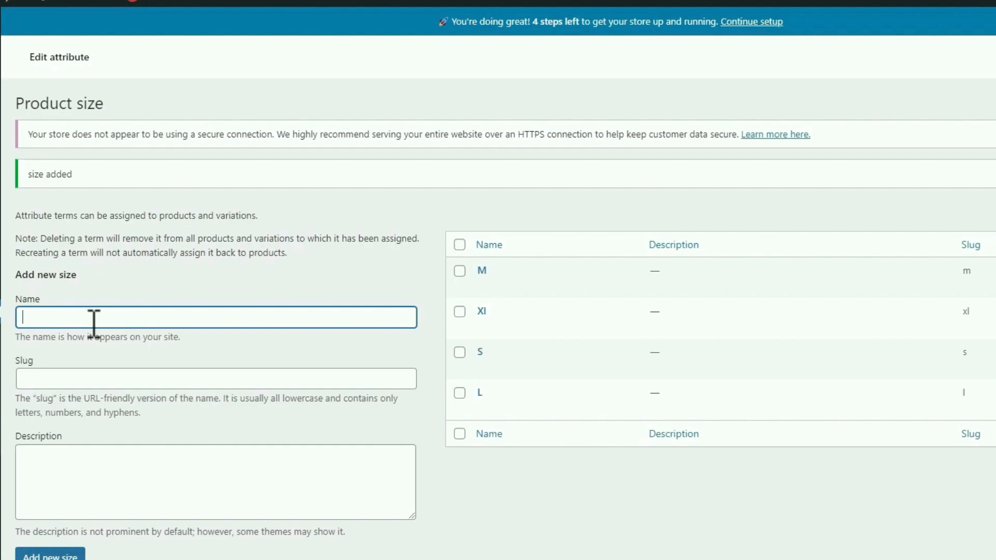
{"action": "left_click", "coordinate": [29, 420]}
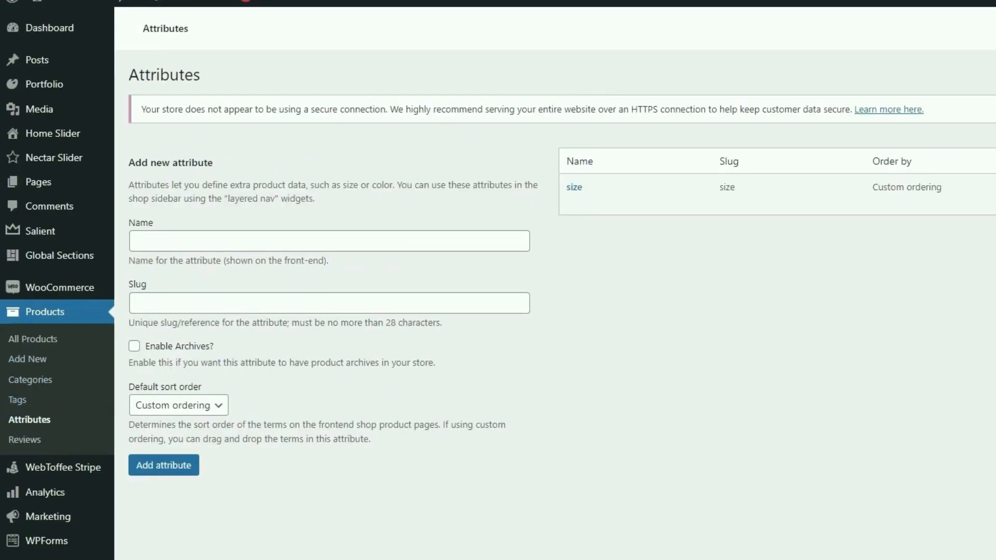
Create a new 'Capacity' product attribute.
{"action": "left_click", "coordinate": [312, 267]}
{"action": "type", "text": "Capacity"}
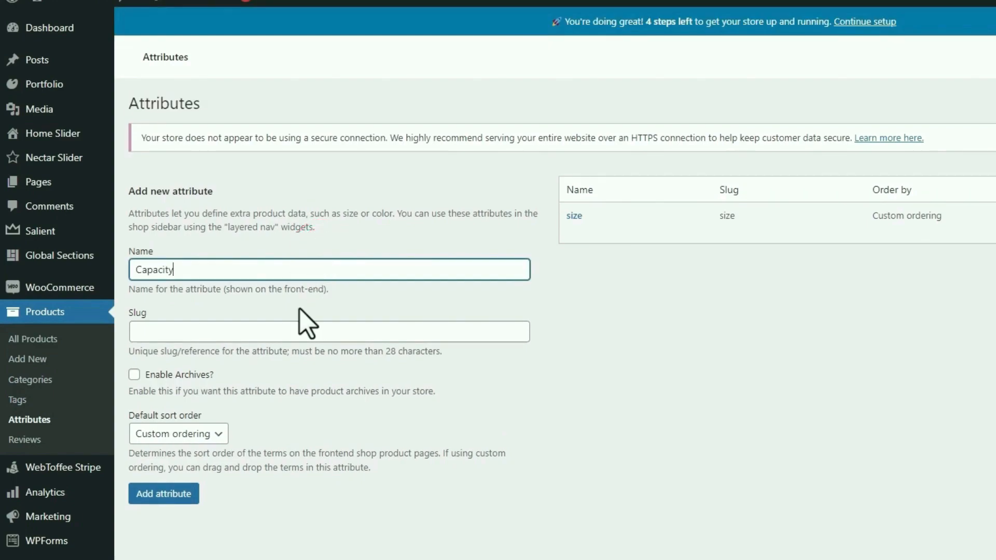
{"action": "left_click", "coordinate": [179, 494]}
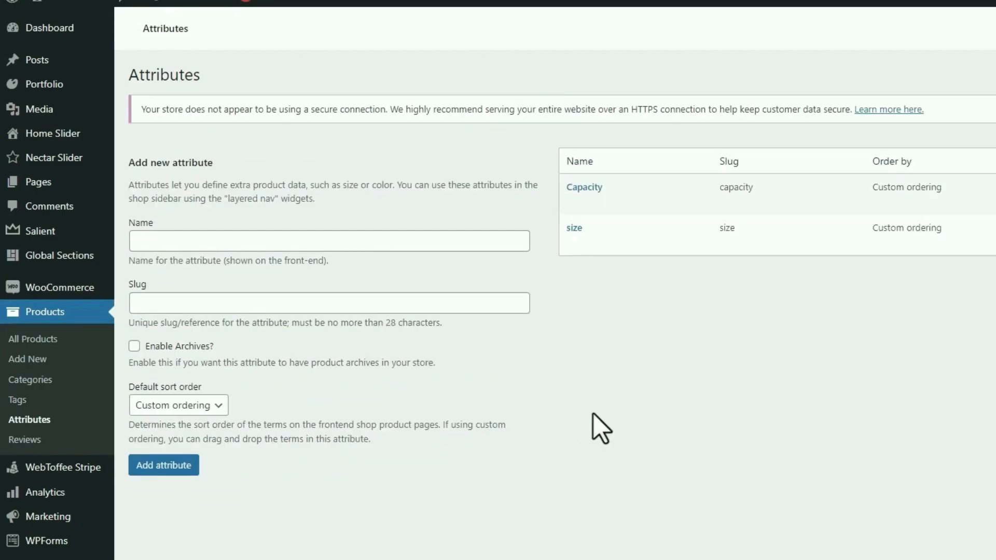
Give Capacity the terms 5L, 15L and 30L, then go to the Products list.
{"action": "left_click", "coordinate": [584, 214]}
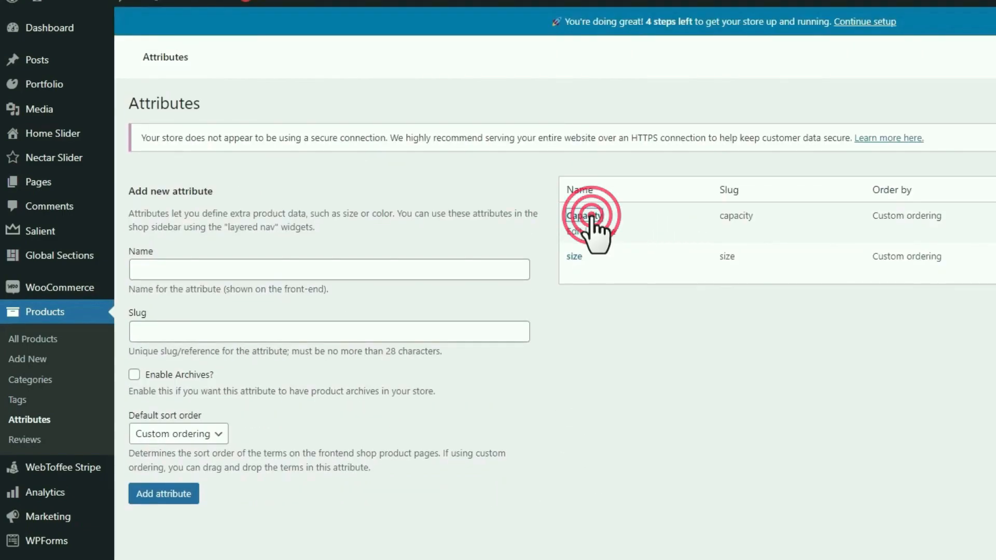
{"action": "left_click", "coordinate": [332, 249]}
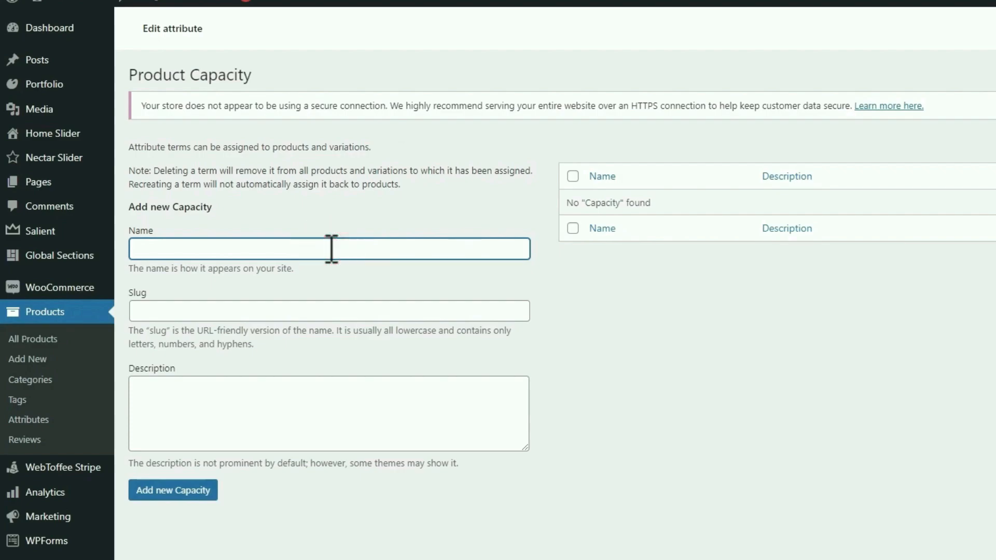
{"action": "type", "text": "5L"}
{"action": "key", "text": "Return"}
{"action": "type", "text": "15L"}
{"action": "key", "text": "Return"}
{"action": "type", "text": "30"}
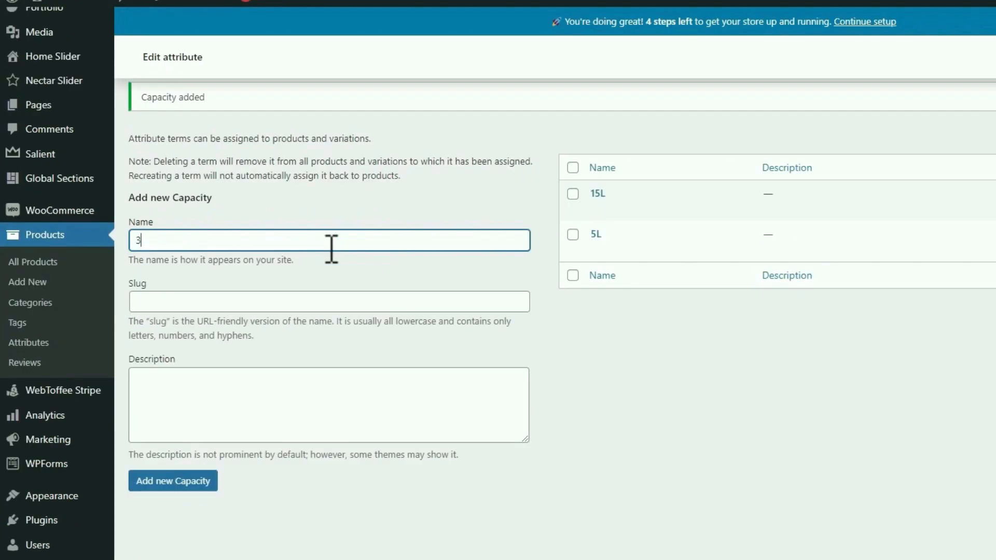
{"action": "type", "text": "L"}
{"action": "key", "text": "Return"}
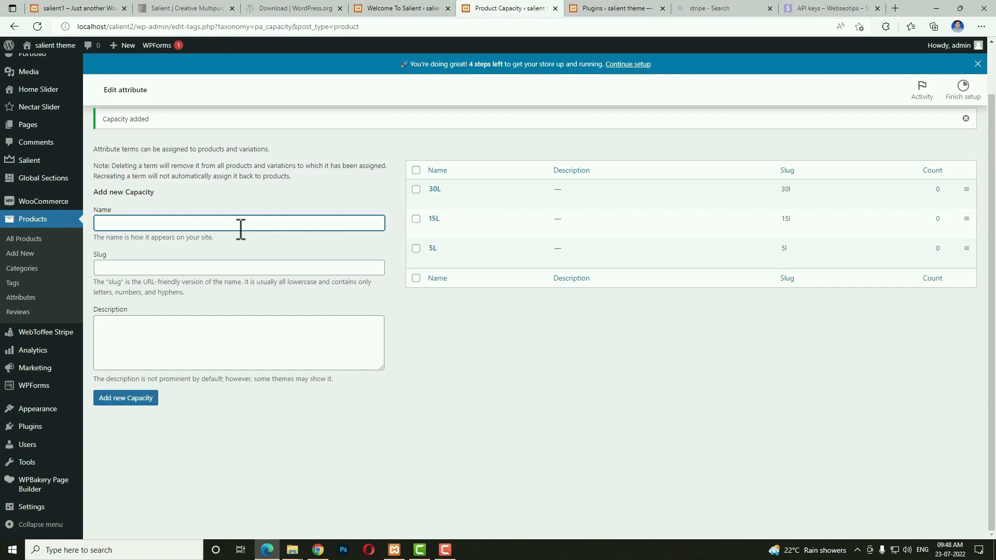
{"action": "left_click", "coordinate": [44, 222]}
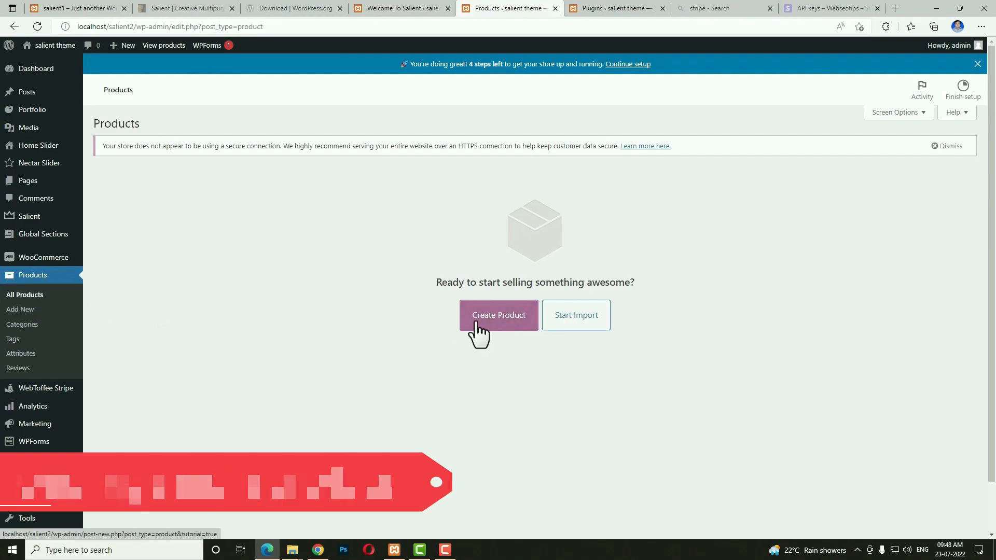
Start a new product named Orange Hand Bag with the Lorem Ipsum description.
{"action": "left_click", "coordinate": [28, 310]}
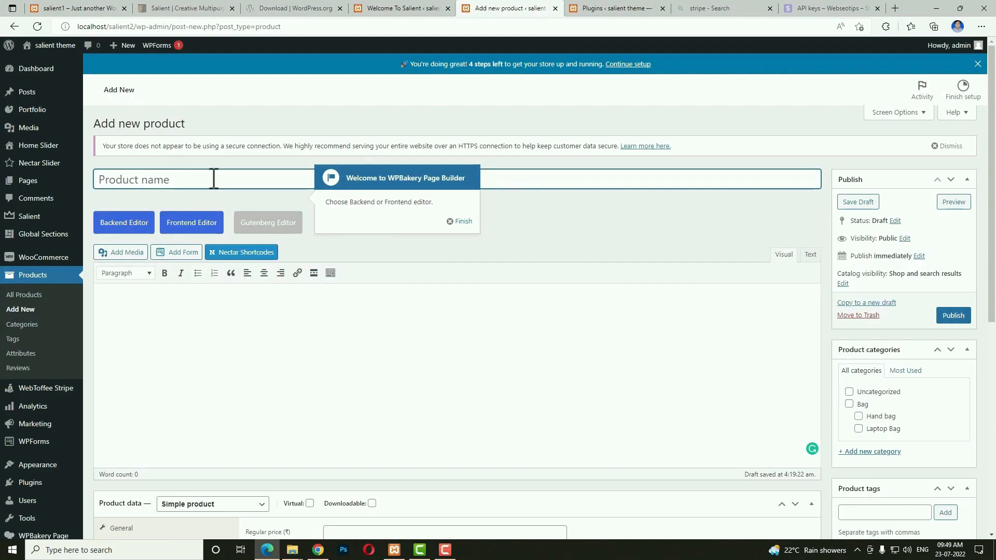
{"action": "left_click", "coordinate": [145, 179]}
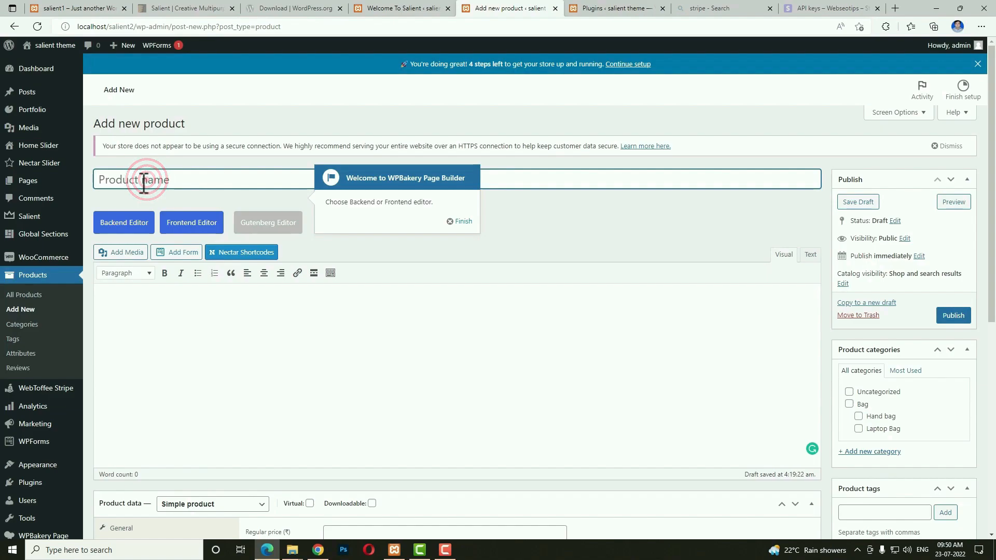
{"action": "type", "text": "Orange Hand Bag"}
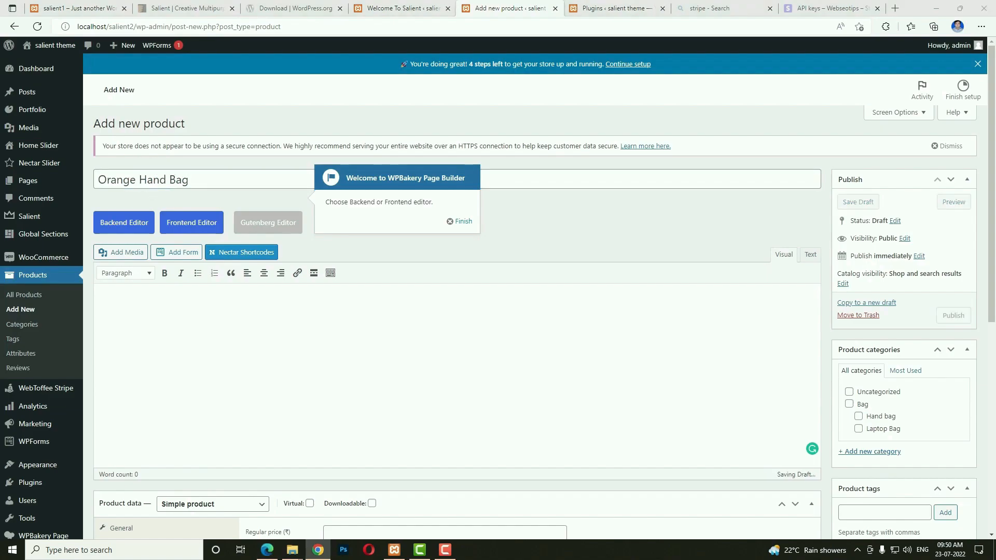
{"action": "left_click", "coordinate": [273, 379]}
{"action": "type", "text": "Contrary to popular belief, Lorem Ipsum is not simply random text. It has roots in a piece of classical Latin literature from 45 BC, making it over 2000 years old. Richard McClintock, a Latin professor at Hampden-Sydney College in Virginia, looked up one of the more obscure Latin words, consectetur, from a Lorem Ipsum passage, and going through the cites of the word in classical literature, discovered the undoubtable source. Lorem Ipsum comes from sections 1.10.32 and 1.10.33 of \"de Finibus Bonorum et Malorum\" (The Extremes of Good and Evil) by Cicero, written in 45 BC. This book is a treatise on the theory of ethics, very popular during the Renaissance. The first line of Lorem Ipsum, \"Lorem ipsum dolor sit amet..\", comes from a line in section 1.10.32. Contrary to popular belief, Lorem Ipsum is not simply random text. It has roots in a piece of classical Latin literature from 45 BC, making it over 2000 years old. Richard McClintock, a Latin professor at Hampden-Sydney College in Virginia, looked up one of the more obscure Latin words, consectetur, from a Lorem Ipsum passage, and going through the cites of the word in classical literature, discovered the undoubtable source. Lorem Ipsum comes from sections 1.10.32 and 1.10.33 of \"de Finibus Bonorum et Malorum\" (The Extremes of Good and Evil) by Cicero, written in 45 BC. This book is a treatise on the theory of ethics, very popular during the Renaissance. The first line of Lorem Ipsum, \"Lorem ipsum dolor sit amet..\", comes from a line in section 1.10.32."}
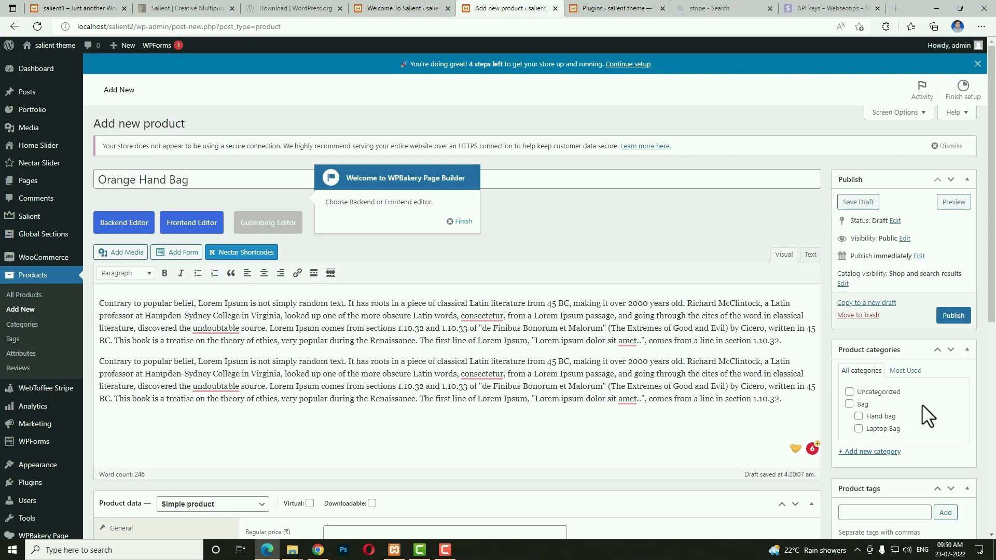
{"action": "scroll", "coordinate": [924, 406], "scroll_direction": "down", "scroll_amount": 4}
{"action": "scroll", "coordinate": [883, 374], "scroll_direction": "up", "scroll_amount": 3}
Put the product in the Bag > Hand bag category and tag it 'hand bag'.
{"action": "left_click", "coordinate": [849, 330]}
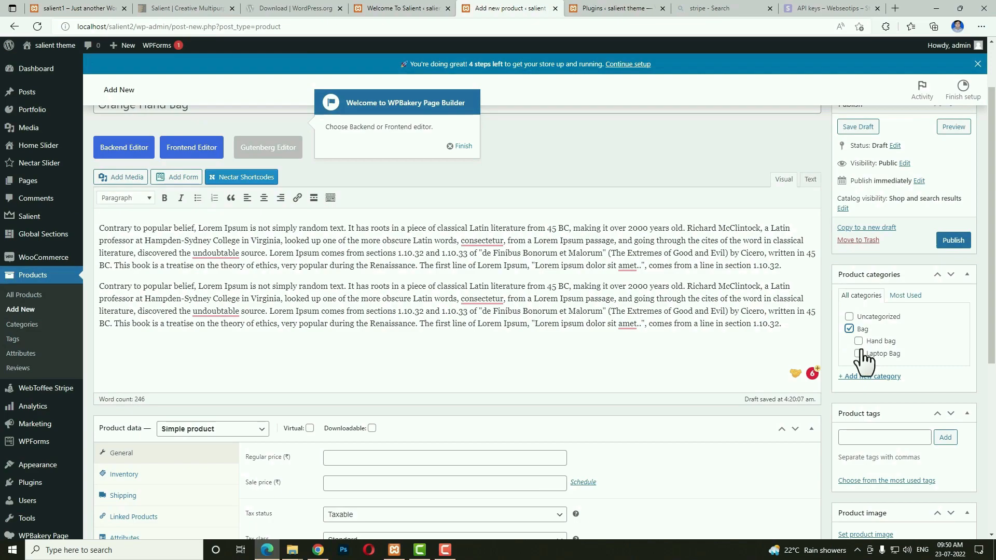
{"action": "left_click", "coordinate": [858, 341]}
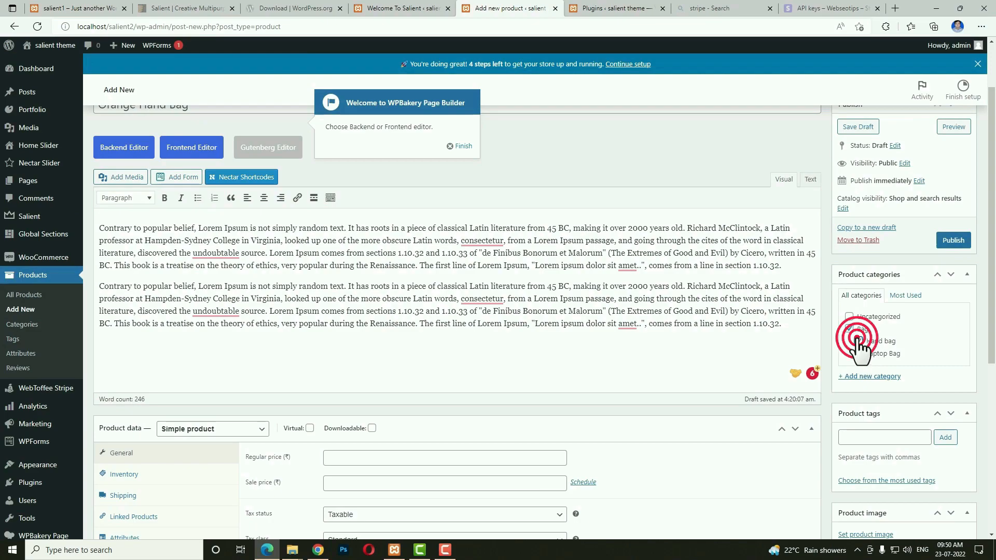
{"action": "left_click", "coordinate": [862, 437]}
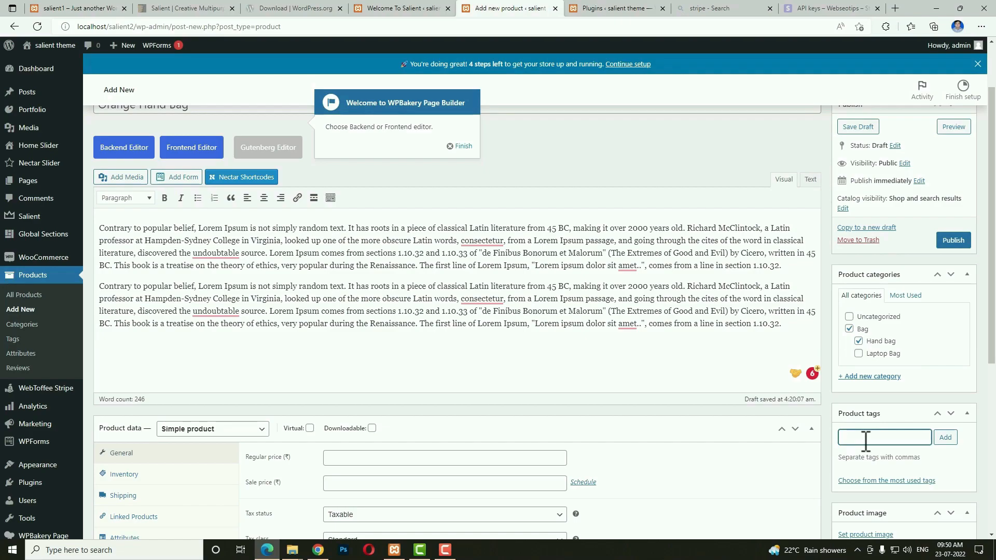
{"action": "type", "text": "hand bag"}
{"action": "key", "text": "Return"}
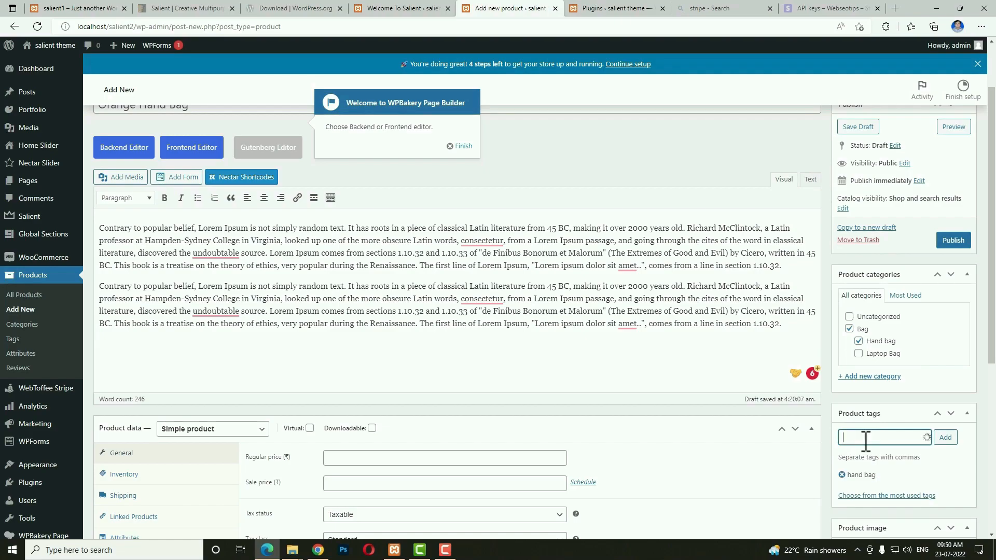
Set the orange woven handbag picture as the product image.
{"action": "scroll", "coordinate": [866, 441], "scroll_direction": "down", "scroll_amount": 4}
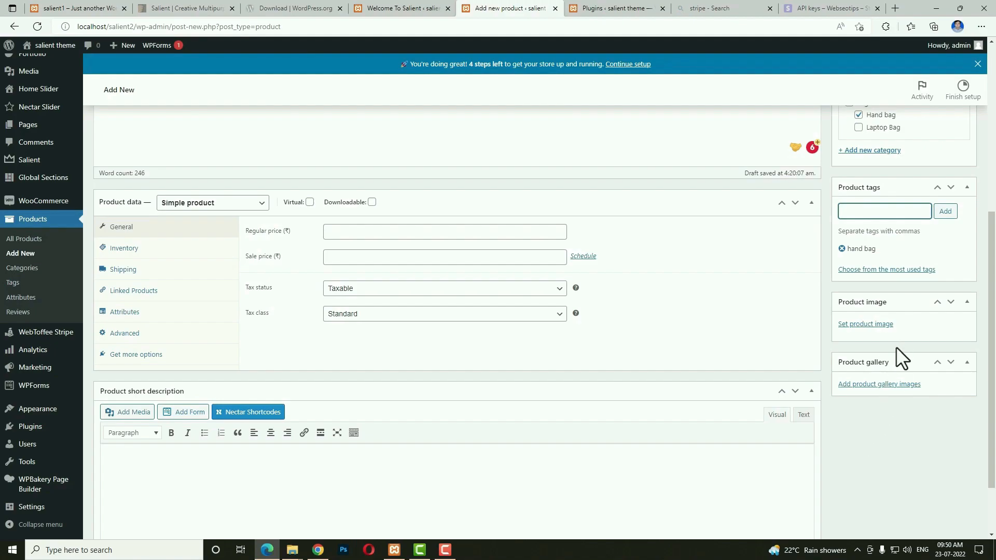
{"action": "left_click", "coordinate": [865, 324]}
{"action": "scroll", "coordinate": [779, 319], "scroll_direction": "up", "scroll_amount": 2}
{"action": "left_click", "coordinate": [697, 304]}
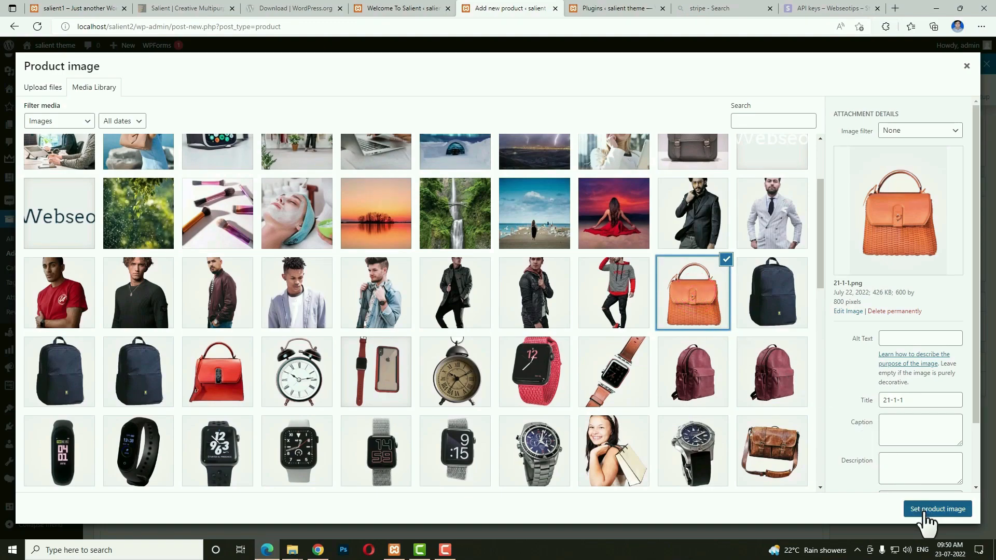
{"action": "left_click", "coordinate": [924, 511]}
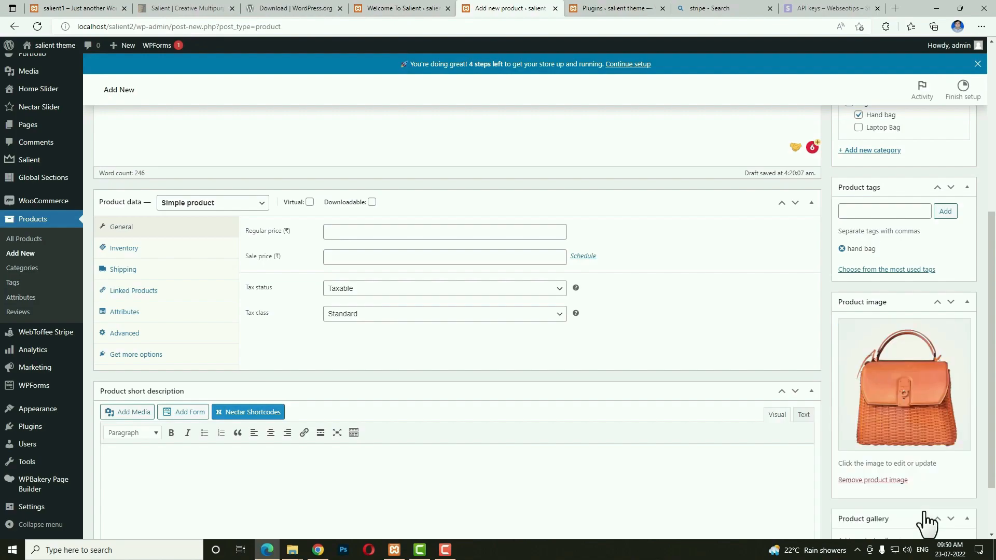
Add the red handbag (19-2-1) and pink handbag (4-5-1) pictures to the product gallery.
{"action": "scroll", "coordinate": [927, 521], "scroll_direction": "down", "scroll_amount": 2}
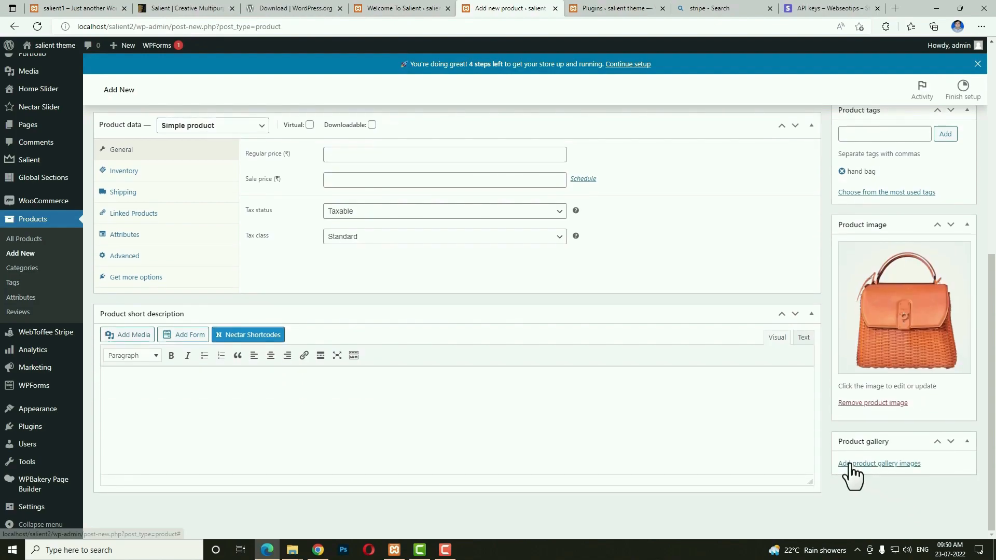
{"action": "left_click", "coordinate": [888, 463]}
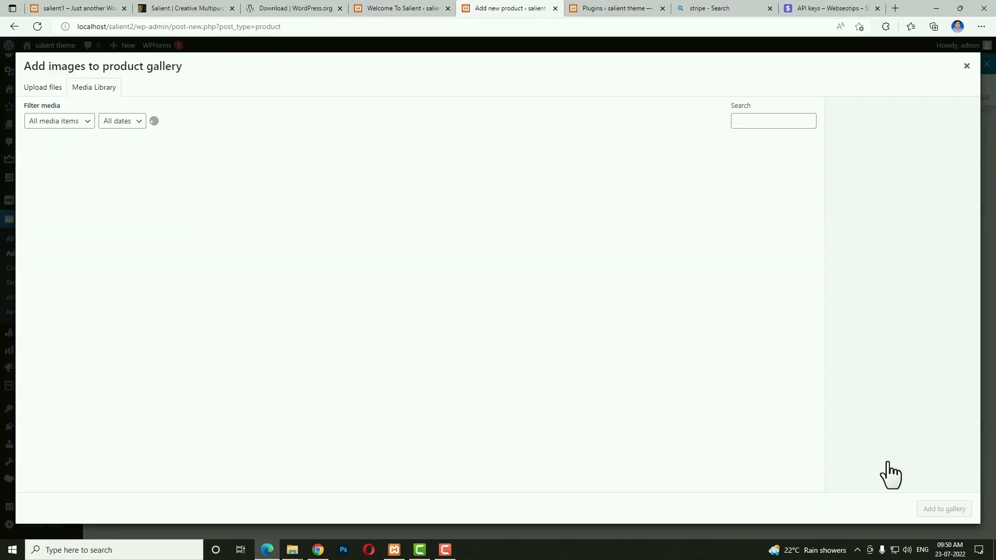
{"action": "scroll", "coordinate": [783, 440], "scroll_direction": "down", "scroll_amount": 4}
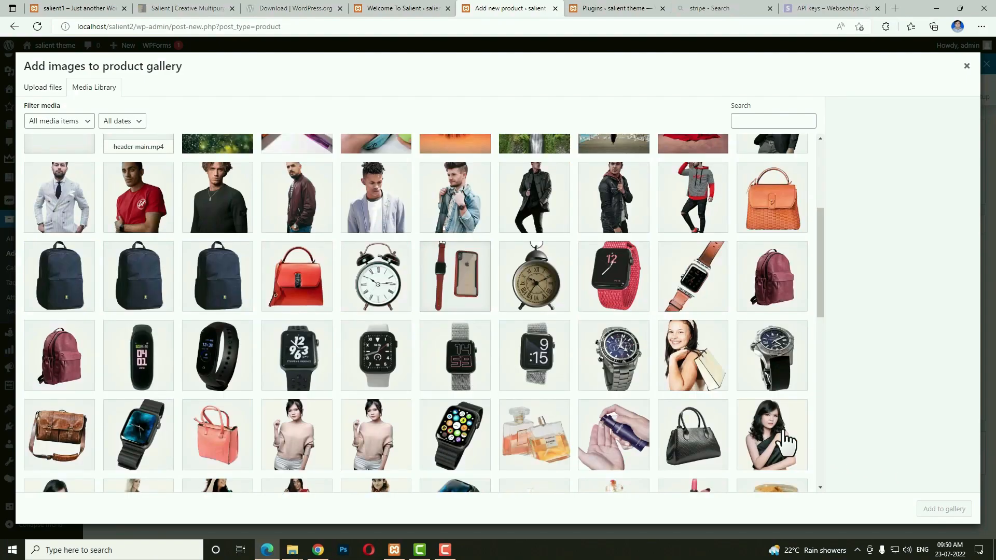
{"action": "left_click", "coordinate": [298, 277]}
{"action": "left_click", "coordinate": [236, 427]}
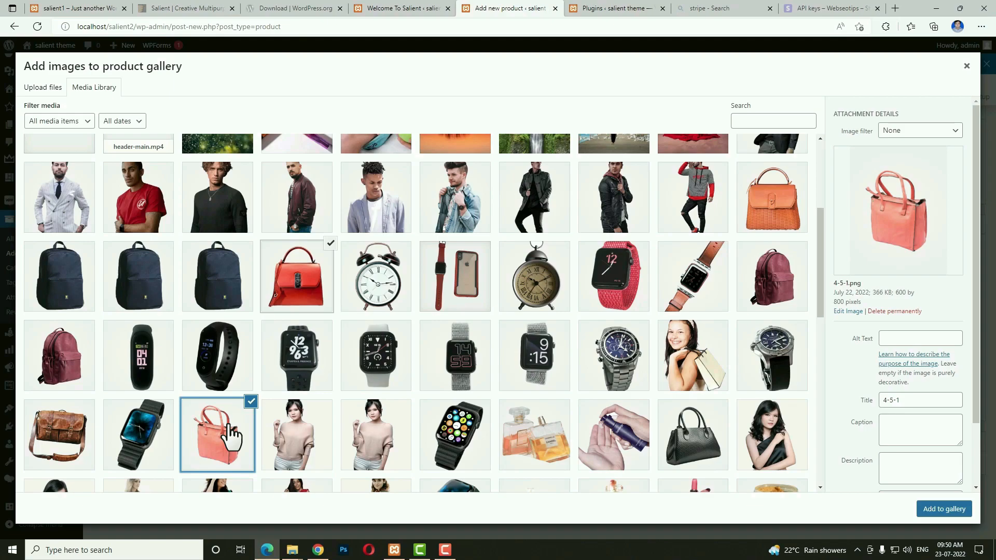
{"action": "left_click", "coordinate": [940, 512]}
{"action": "scroll", "coordinate": [929, 509], "scroll_direction": "up", "scroll_amount": 5}
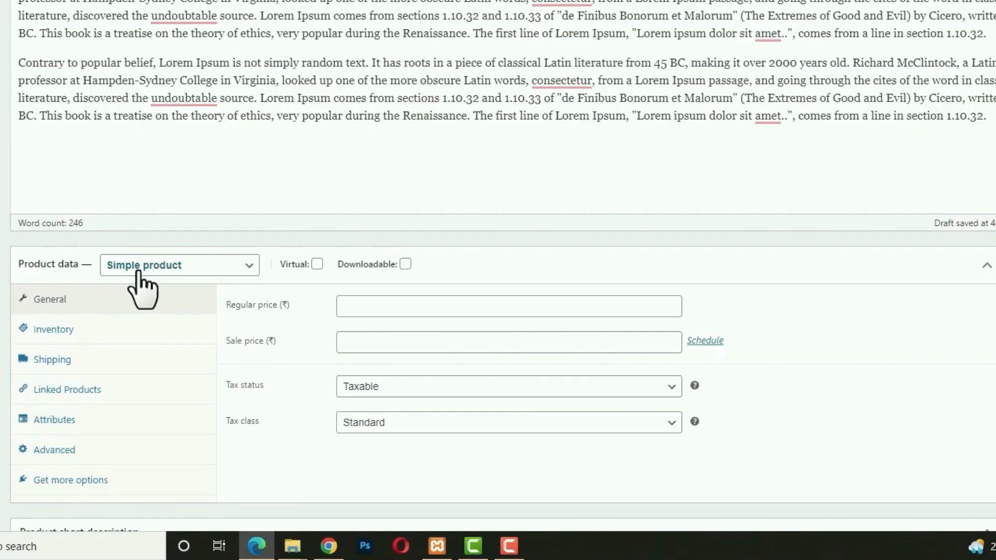
Keep it a simple product with regular price 500 and sale price 450.
{"action": "left_click", "coordinate": [132, 273]}
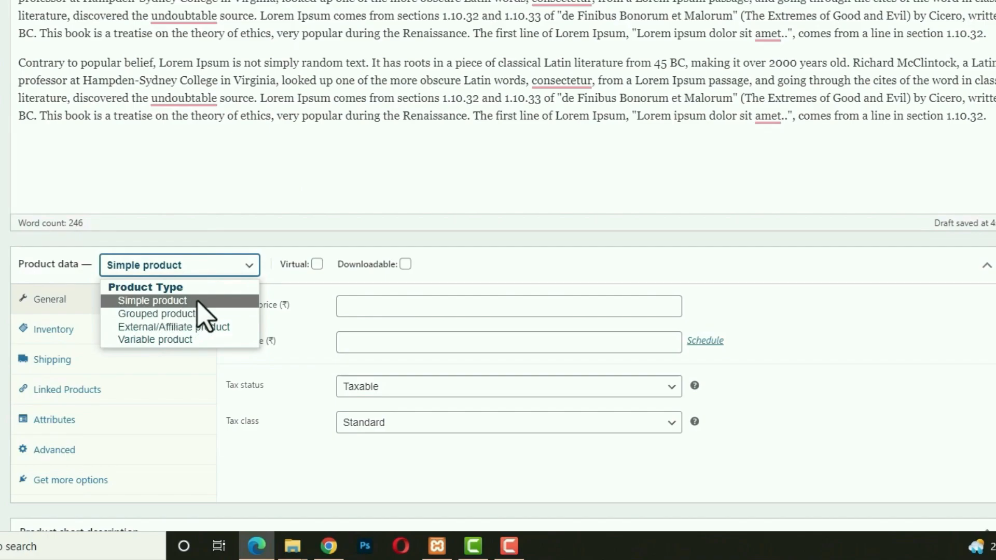
{"action": "left_click", "coordinate": [197, 302]}
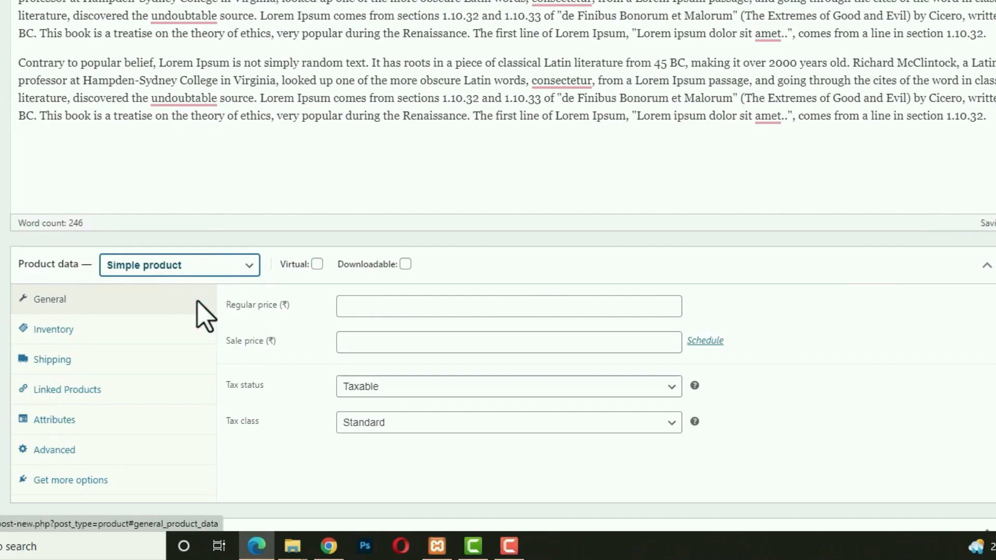
{"action": "left_click", "coordinate": [384, 306]}
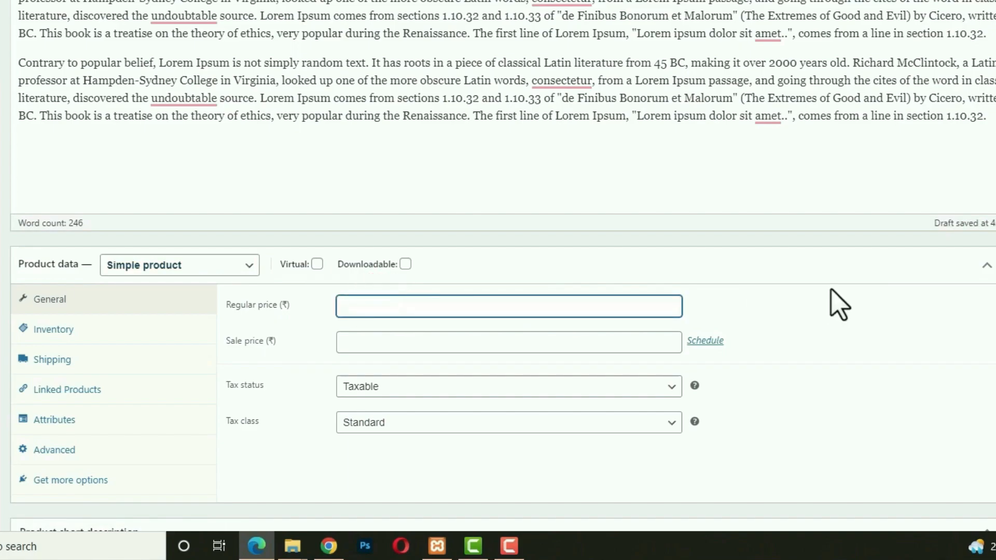
{"action": "type", "text": "500"}
{"action": "left_click", "coordinate": [499, 348]}
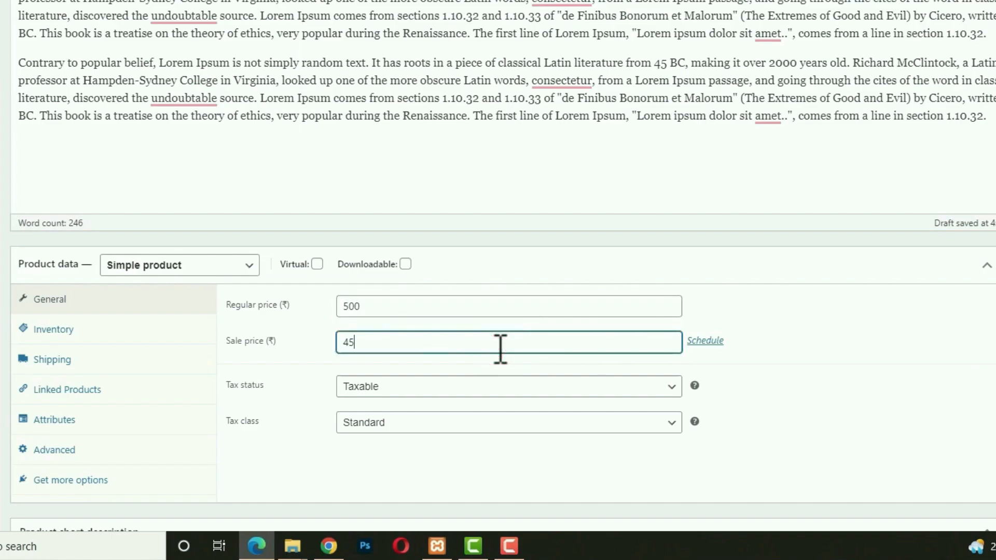
{"action": "left_click", "coordinate": [712, 347]}
{"action": "scroll", "coordinate": [711, 347], "scroll_direction": "down", "scroll_amount": 5}
Schedule the sale from 24 to 30 July 2022 and set the tax class to gst.
{"action": "left_click", "coordinate": [708, 89]}
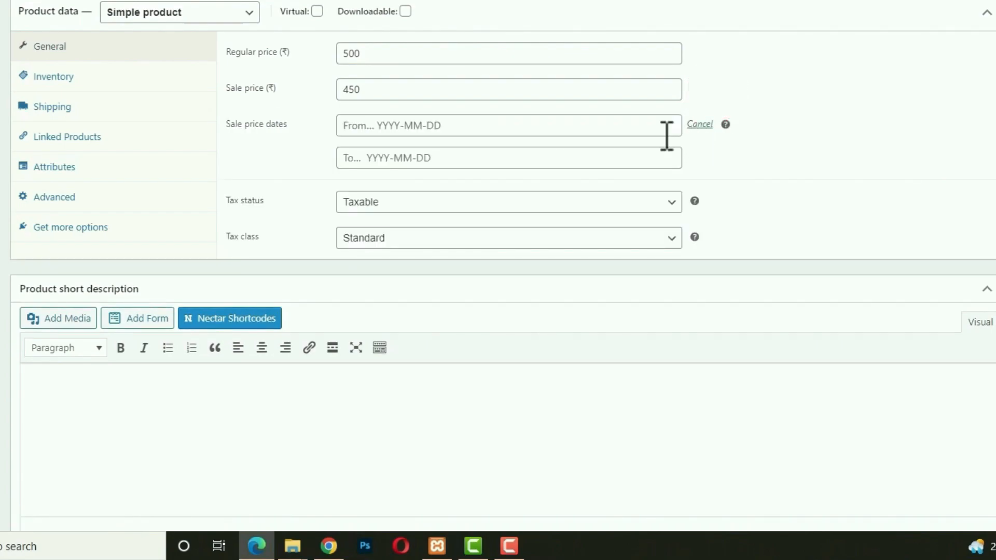
{"action": "left_click", "coordinate": [571, 124]}
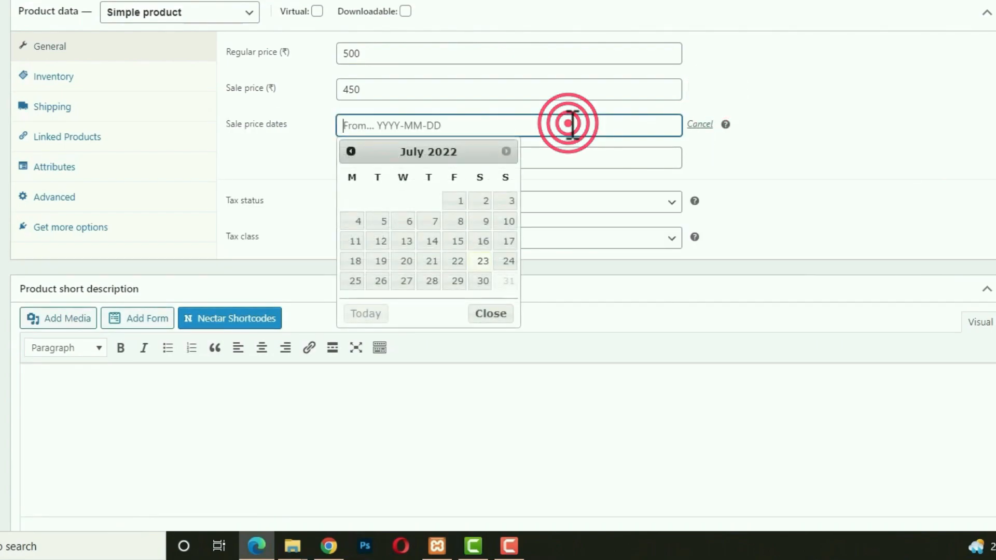
{"action": "left_click", "coordinate": [509, 261]}
{"action": "left_click", "coordinate": [640, 156]}
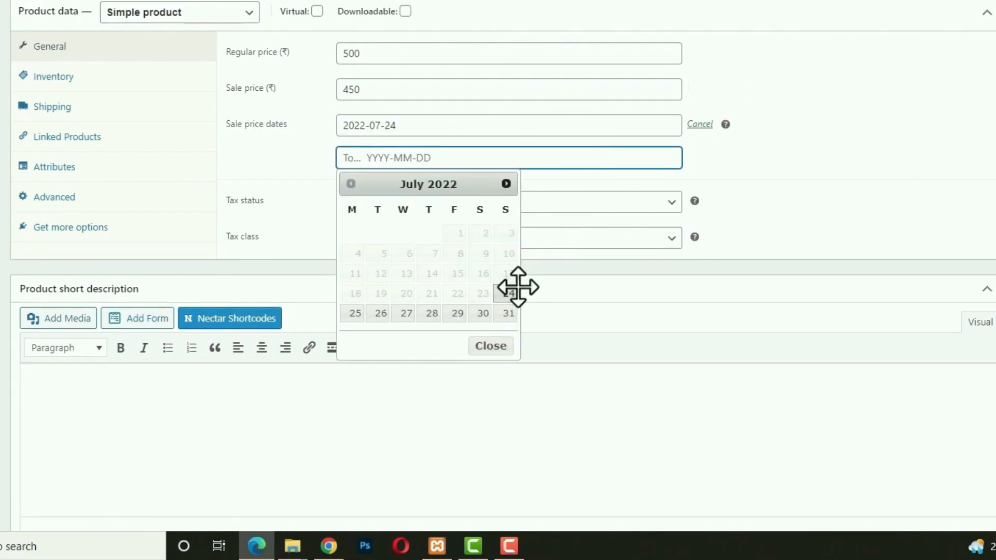
{"action": "left_click", "coordinate": [482, 311]}
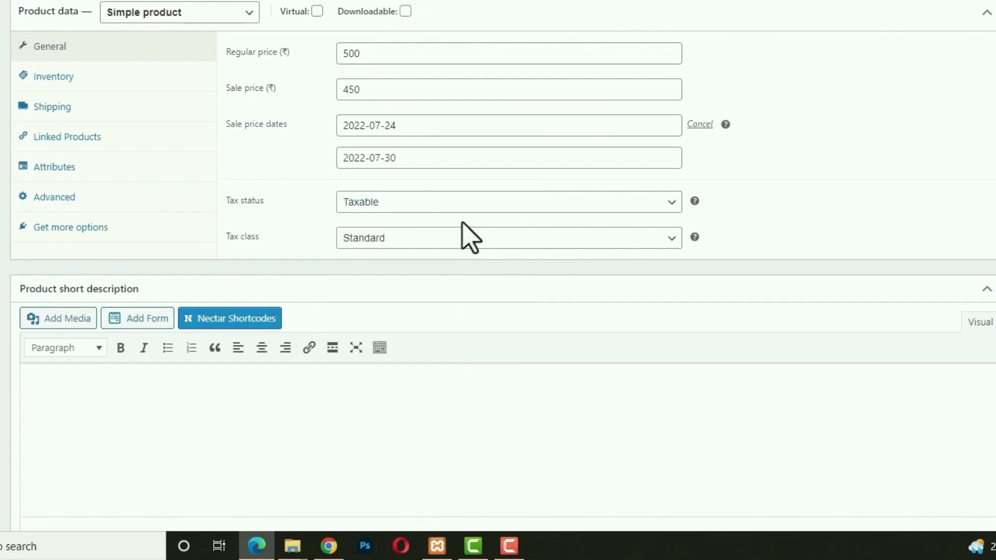
{"action": "left_click", "coordinate": [439, 234]}
{"action": "left_click", "coordinate": [364, 272]}
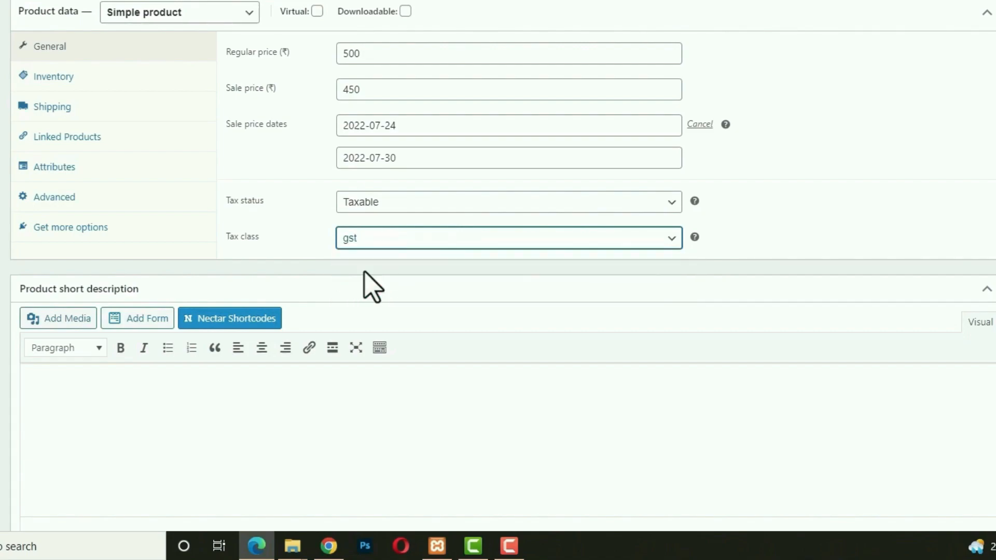
{"action": "left_click", "coordinate": [78, 86]}
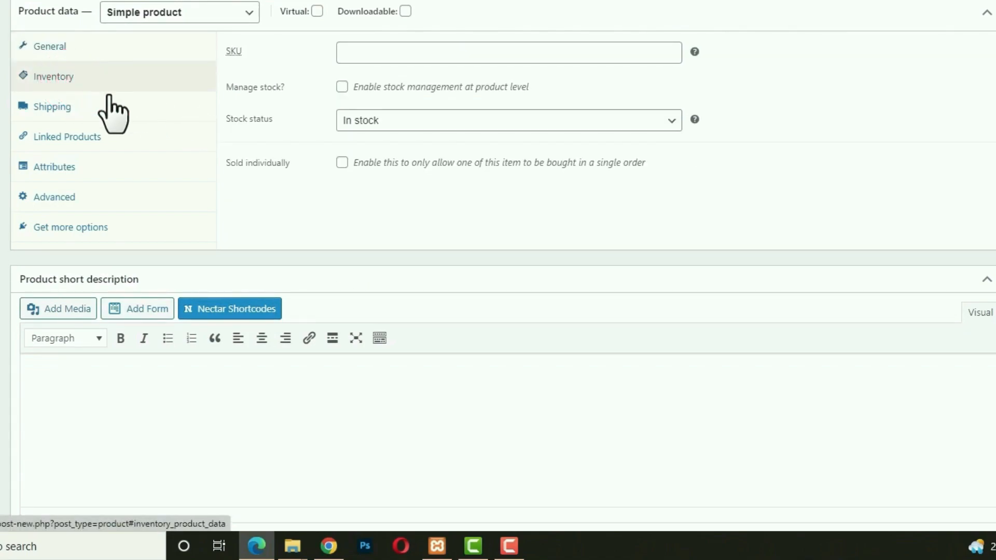
Set SKU 84844gr, enable stock management and set stock quantity to 80.
{"action": "left_click", "coordinate": [411, 48]}
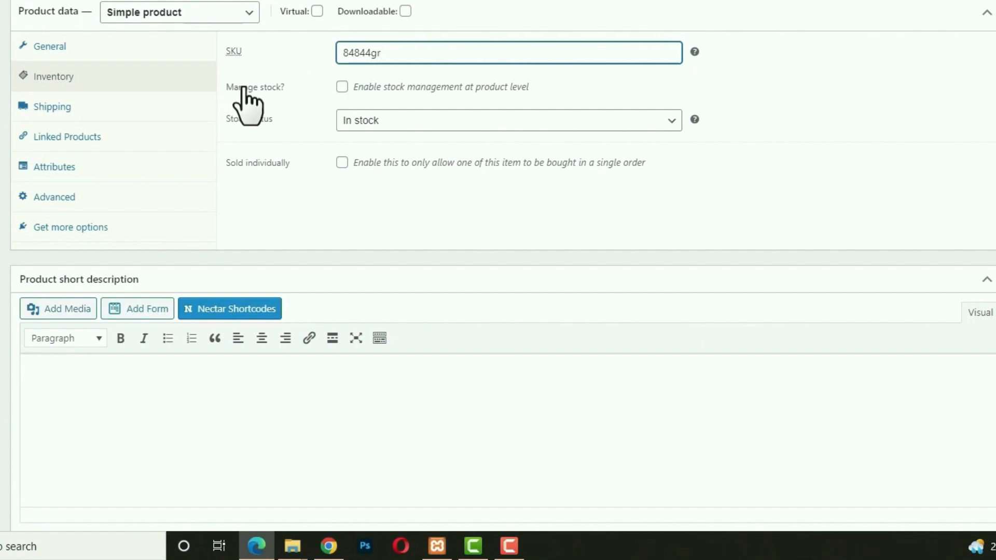
{"action": "left_click", "coordinate": [342, 87]}
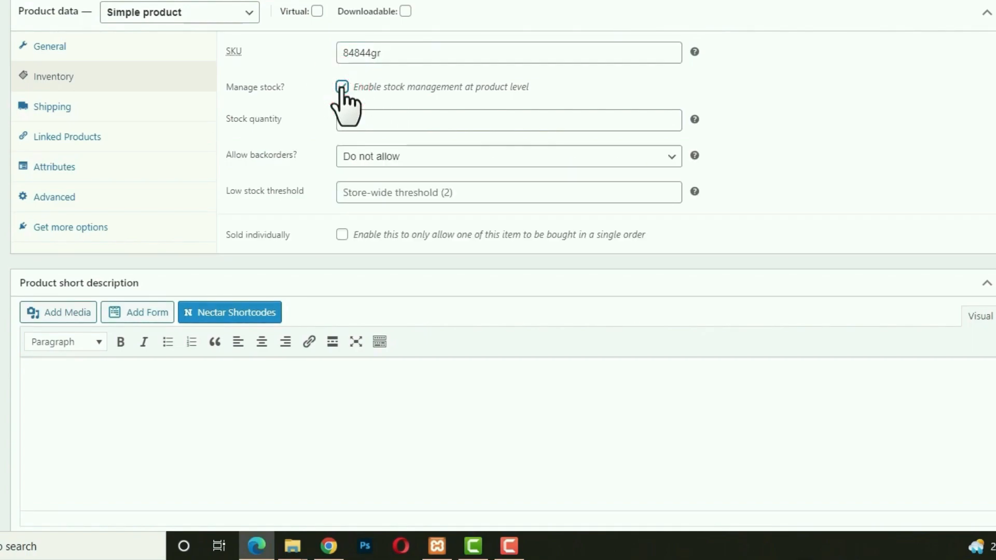
{"action": "double_click", "coordinate": [360, 115]}
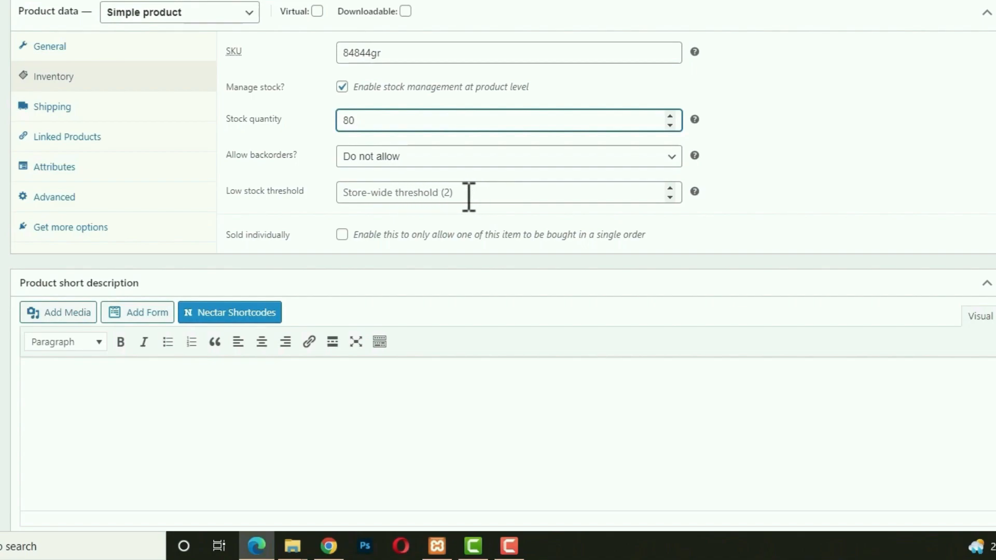
{"action": "left_click", "coordinate": [75, 107]}
Enter weight 350 and dimensions 100 × 80 × 50, keeping No shipping class.
{"action": "left_click", "coordinate": [367, 58]}
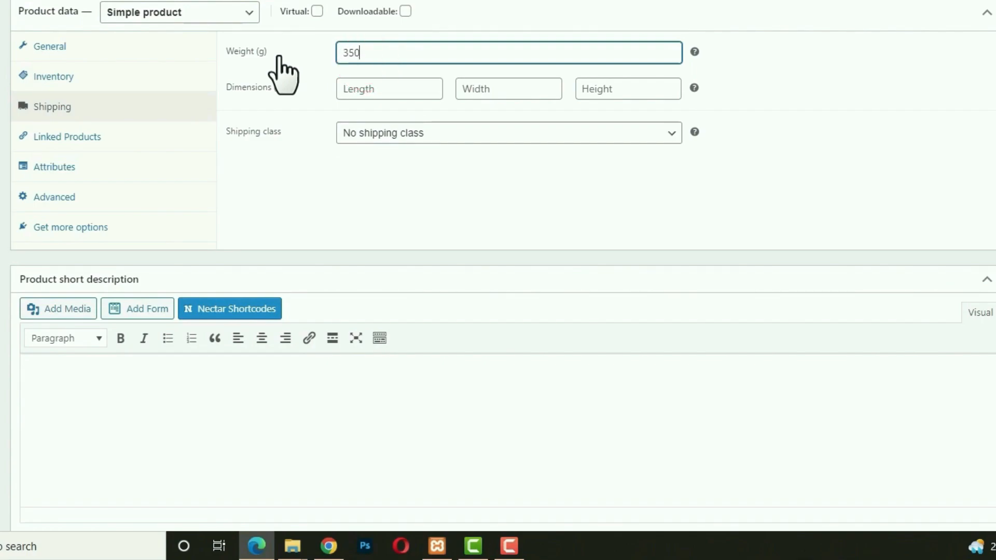
{"action": "left_click", "coordinate": [386, 95]}
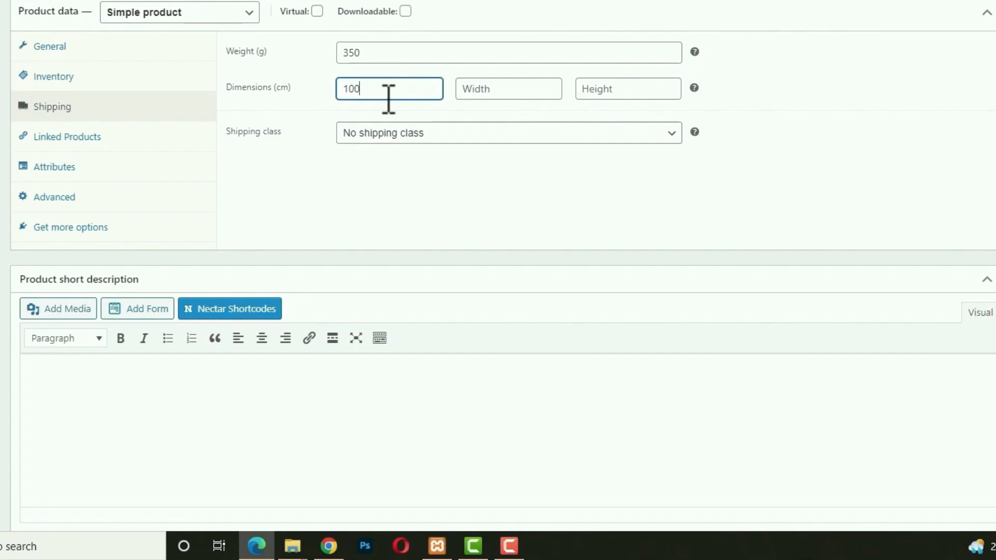
{"action": "key", "text": "Tab"}
{"action": "type", "text": "80"}
{"action": "key", "text": "Tab"}
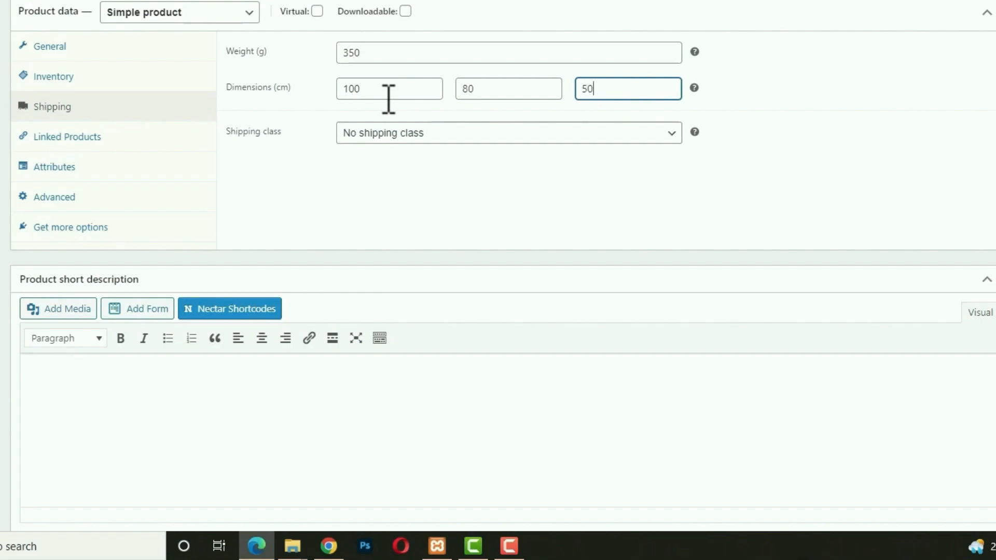
{"action": "left_click", "coordinate": [417, 130]}
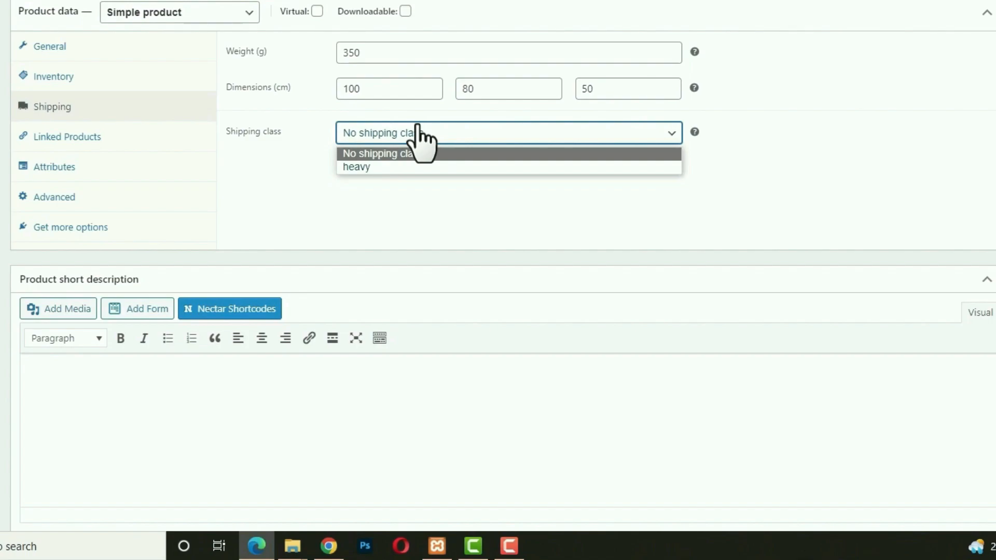
{"action": "left_click", "coordinate": [412, 134]}
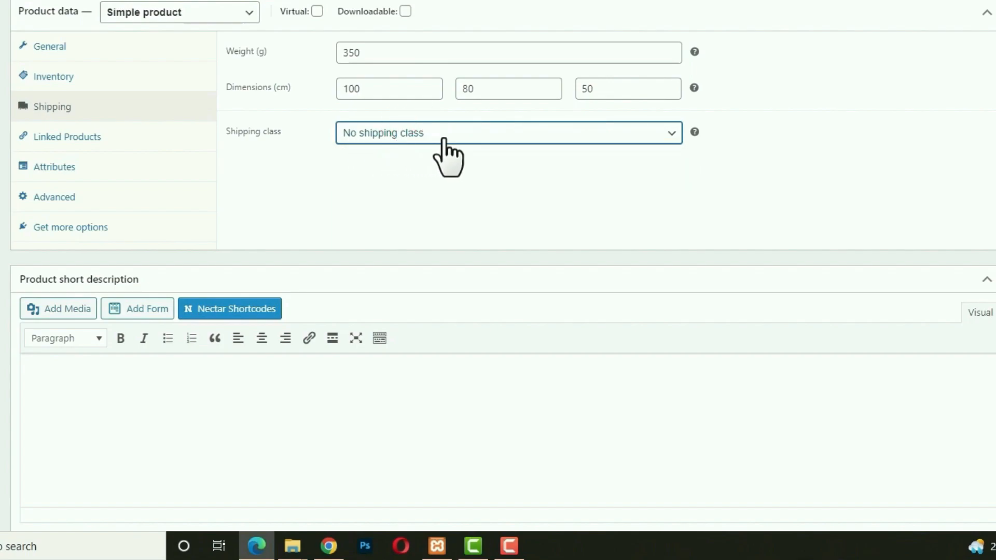
Add a Capacity attribute with value 30L to the hand bag and save the attributes.
{"action": "left_click", "coordinate": [112, 136]}
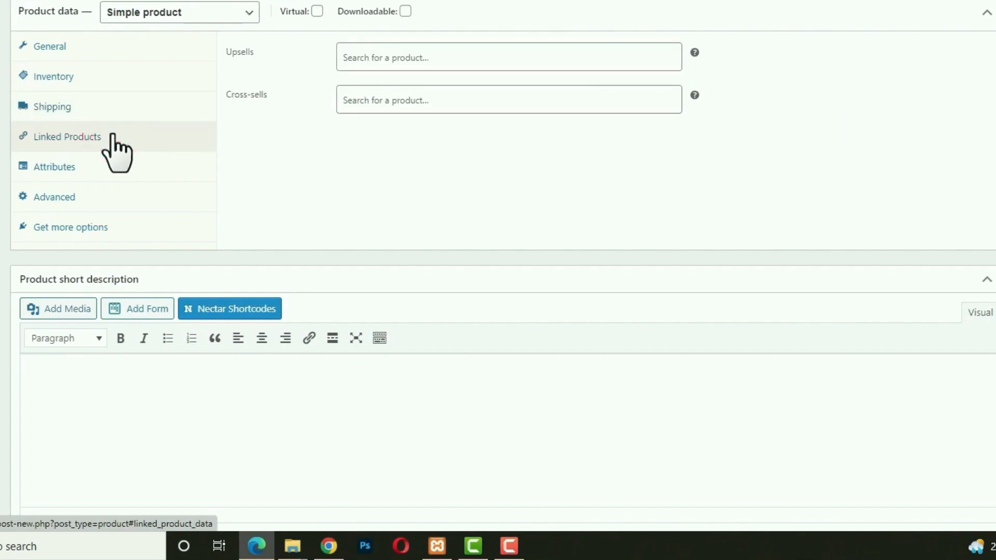
{"action": "left_click", "coordinate": [72, 171]}
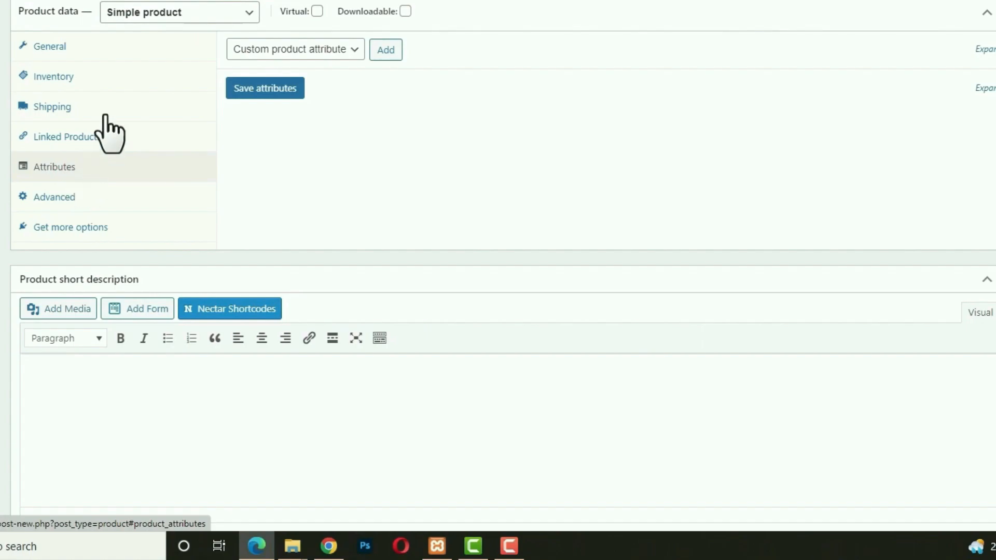
{"action": "mouse_move", "coordinate": [310, 19]}
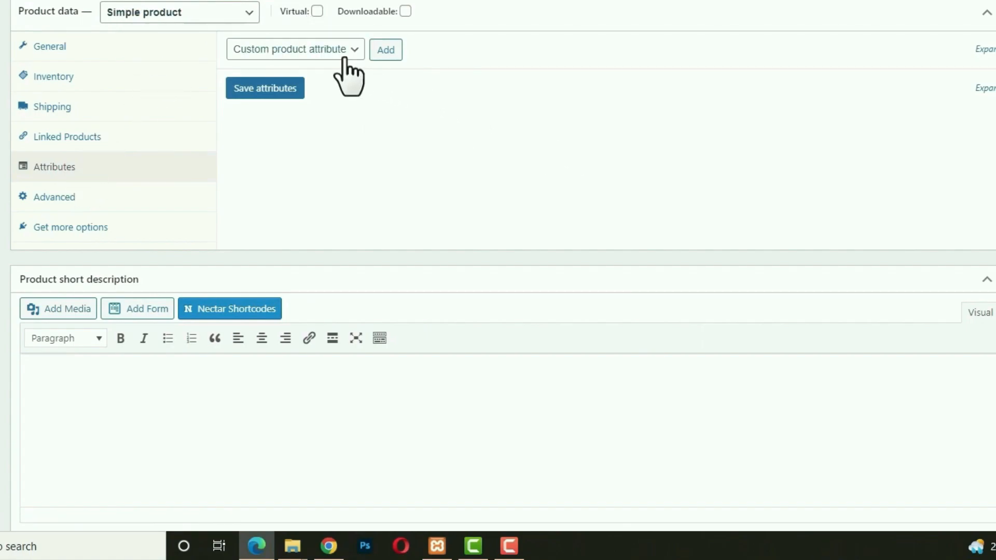
{"action": "left_click", "coordinate": [344, 55]}
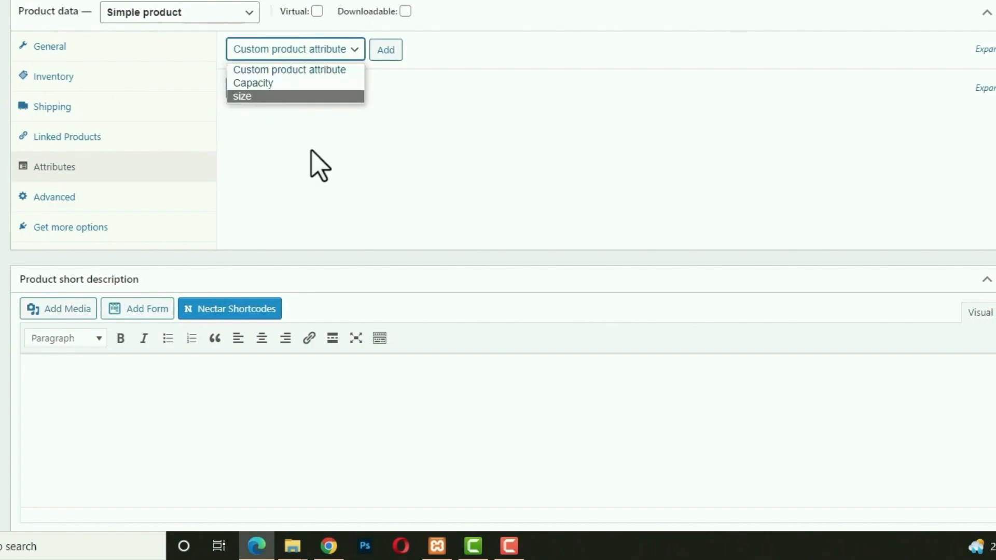
{"action": "left_click", "coordinate": [279, 84]}
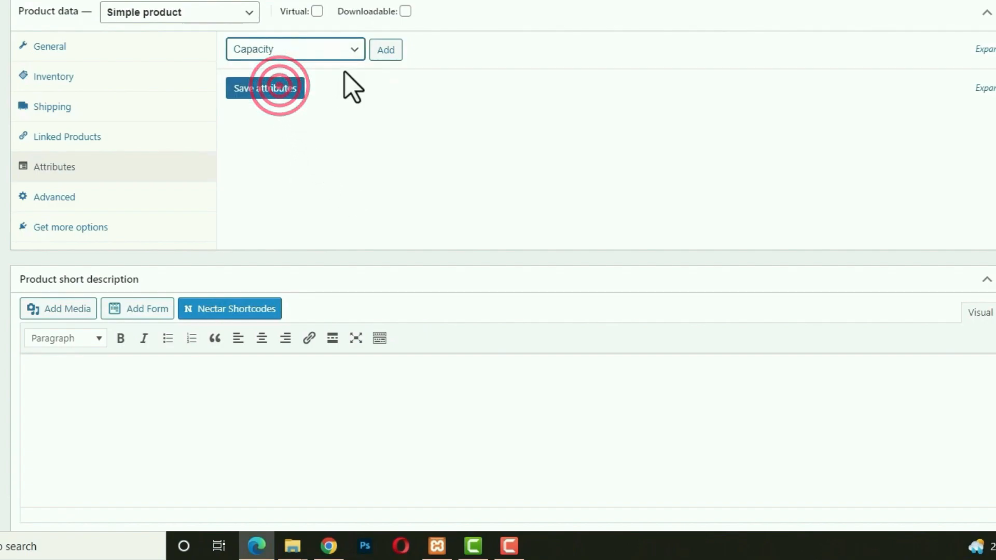
{"action": "left_click", "coordinate": [384, 55]}
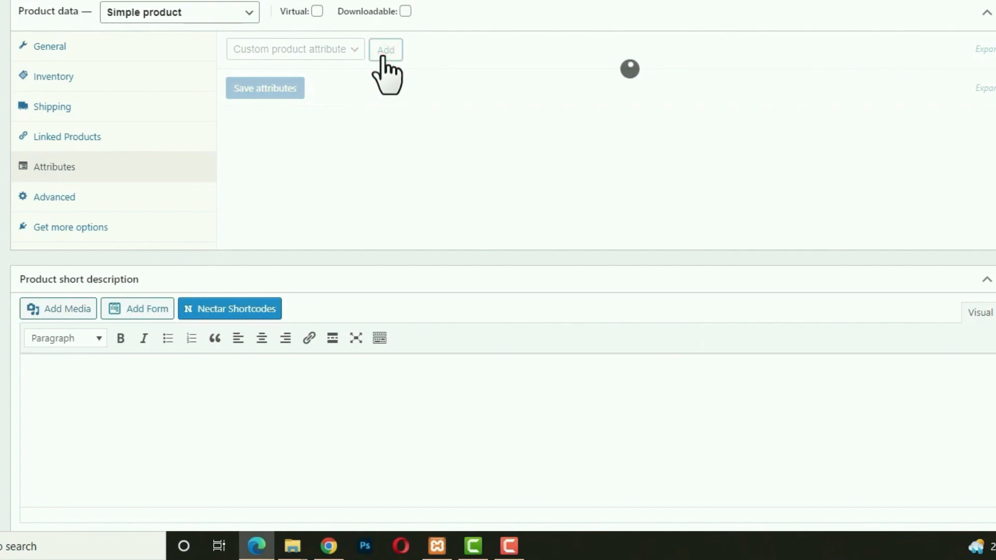
{"action": "left_click", "coordinate": [413, 129]}
{"action": "left_click", "coordinate": [406, 197]}
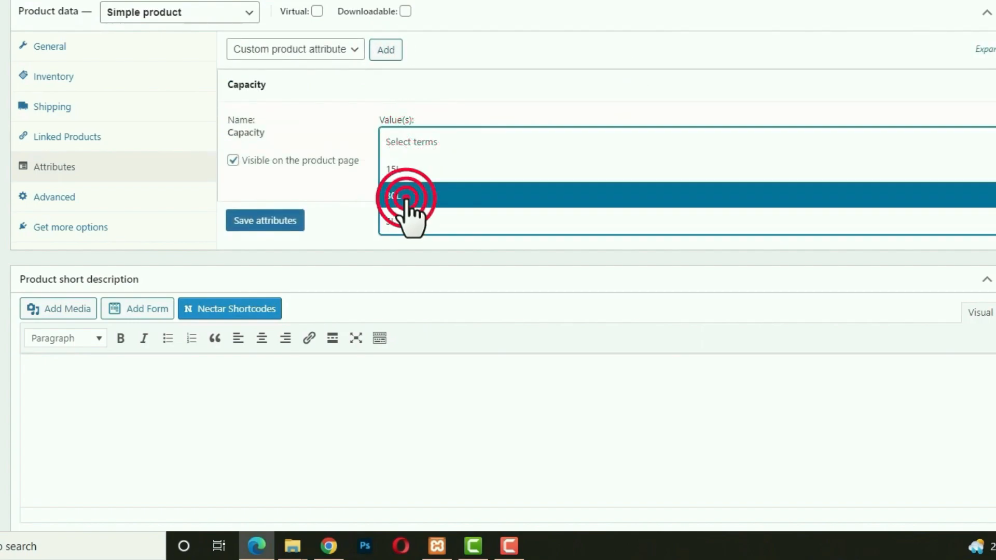
{"action": "left_click", "coordinate": [262, 221]}
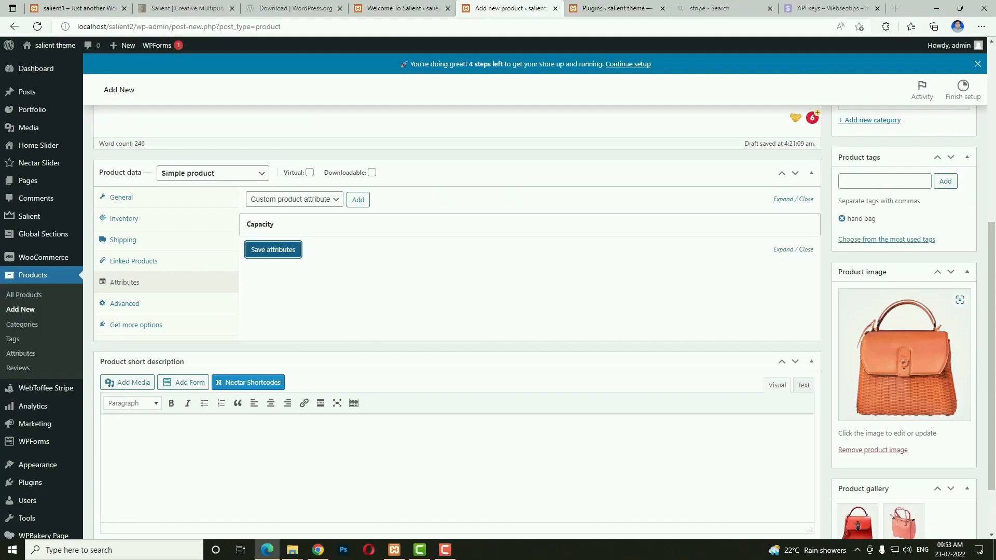
Paste a five-item bulleted Lorem Ipsum list into the product short description.
{"action": "key", "text": "alt+Tab"}
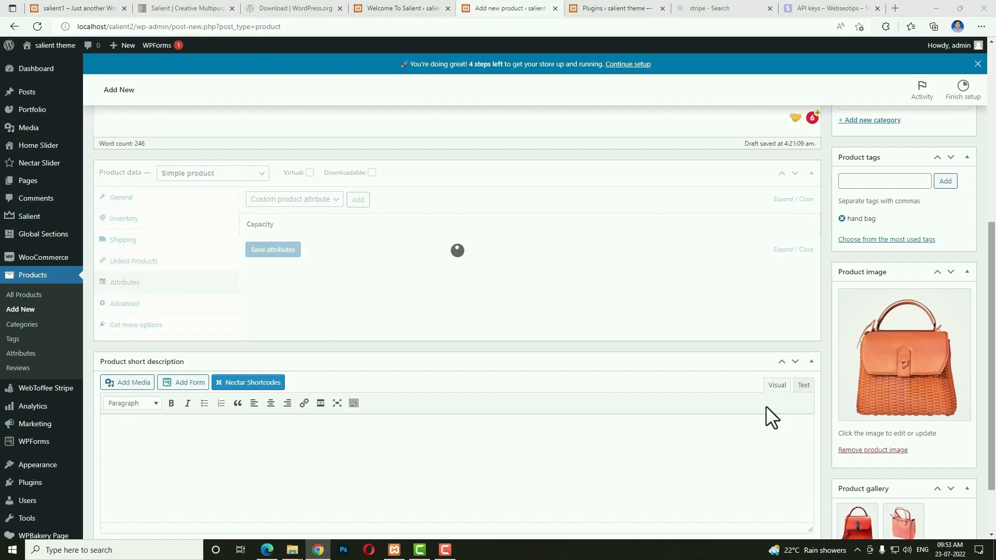
{"action": "scroll", "coordinate": [536, 374], "scroll_direction": "down", "scroll_amount": 2}
{"action": "left_click", "coordinate": [276, 350]}
{"action": "type", "text": "Contrary to popular belief, Lorem Ipsum is not simply random text. It has roots in a piece of classical Latin literature from 45 BC, making it over 2000 years old. Richard McClintock, a Latin professor at Hampden-Sydney College"}
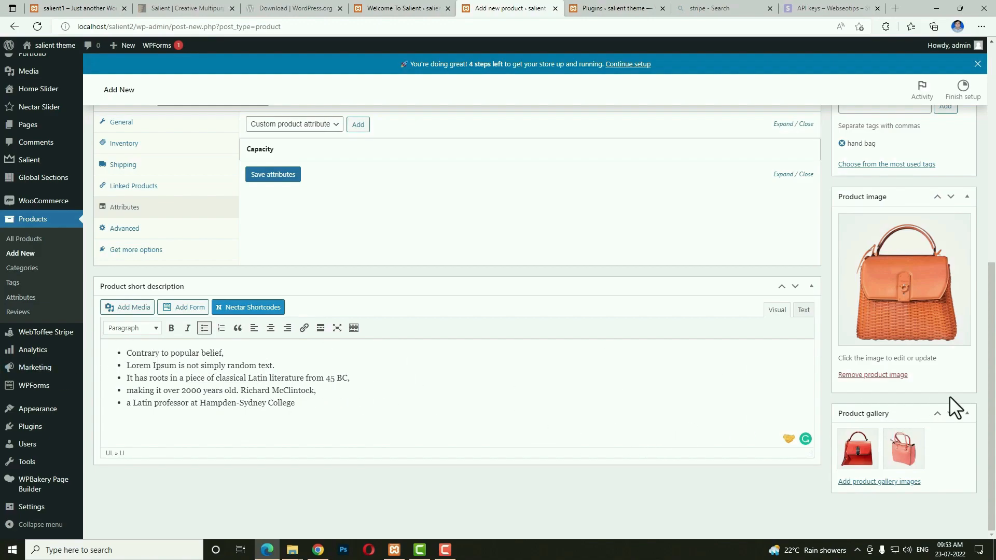
{"action": "scroll", "coordinate": [950, 397], "scroll_direction": "up", "scroll_amount": 6}
Publish the Orange Hand Bag and start a new blank product via Products > Add New.
{"action": "left_click", "coordinate": [950, 241]}
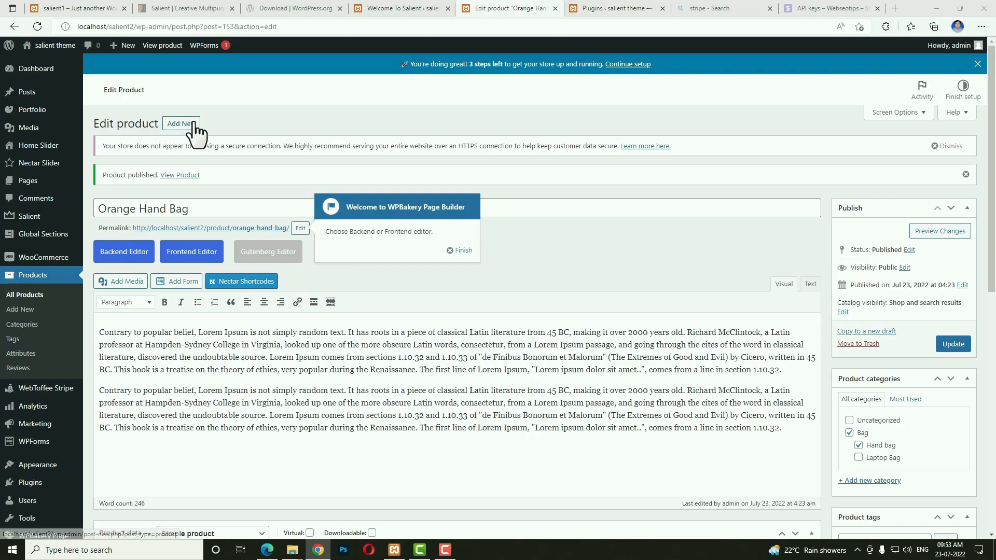
{"action": "left_click", "coordinate": [25, 312]}
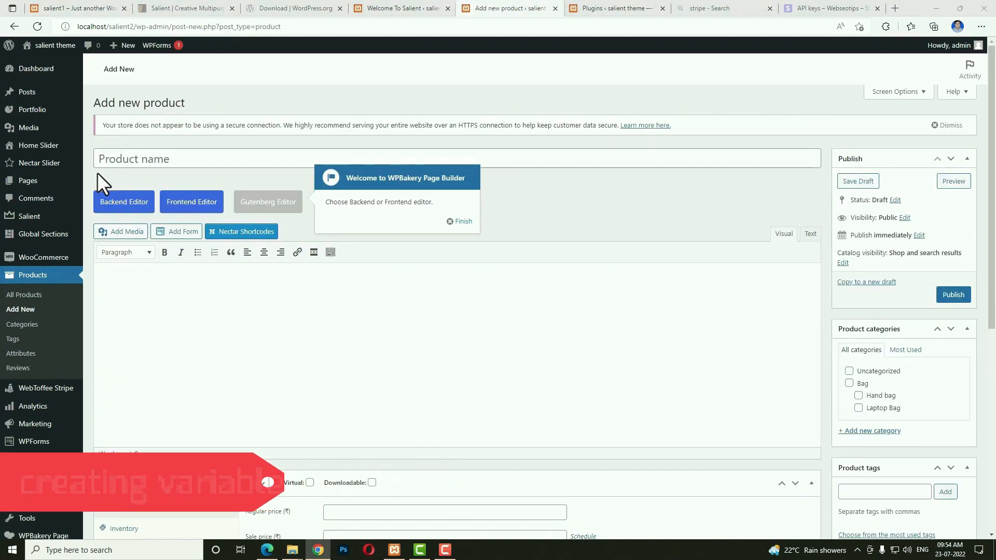
Name the product 'Laptop Bag' and paste the two-paragraph Lorem Ipsum description.
{"action": "left_click", "coordinate": [133, 165]}
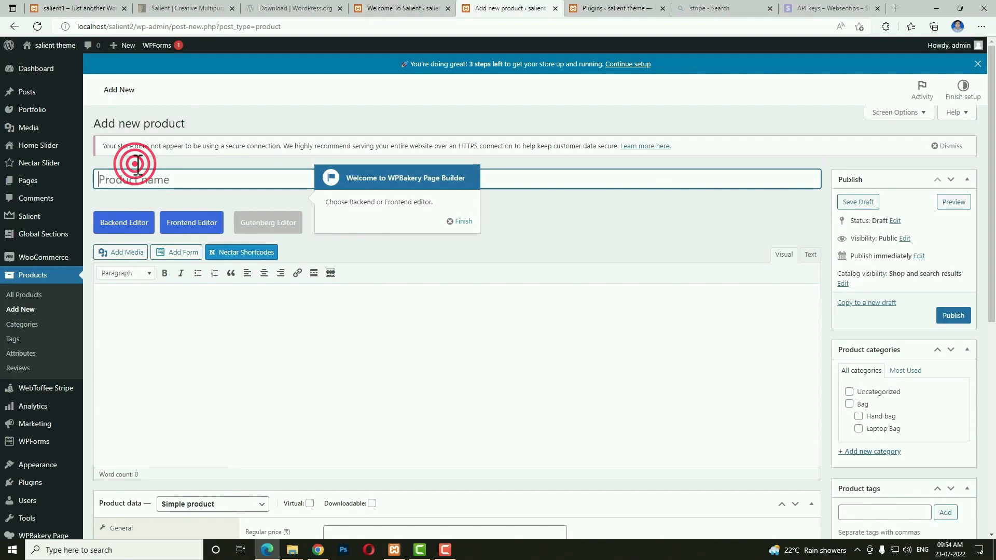
{"action": "type", "text": "Laptop Bag"}
{"action": "key", "text": "alt+Tab"}
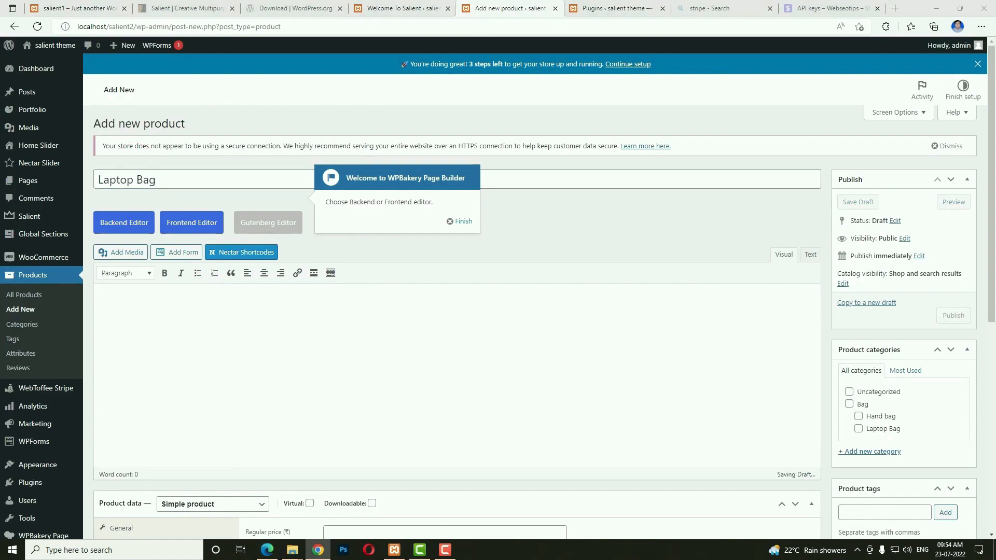
{"action": "left_click", "coordinate": [202, 369]}
{"action": "type", "text": "It is a long established fact that a reader will be distracted by the readable content of a page when looking at its layout. The point of using Lorem Ipsum is that it has a more-or-less normal distribution of letters, as opposed to using 'Content here, content here', making it look like readable English. Many desktop publishing packages and web page editors now use Lorem Ipsum as their default model text, and a search for 'lorem ipsum' will uncover many web sites still in their infancy. Various versions have evolved over the years, sometimes by accident, sometimes on purpose (injected humour and the like). It is a long established fact that a reader will be distracted by the readable content of a page when looking at its layout. The point of using Lorem Ipsum is that it has a more-or-less normal distribution of letters, as opposed to using 'Content here, content here', making it look like readable English. Many desktop publishing packages and web page editors now use Lorem Ipsum as their default model text, and a search for 'lorem ipsum' will uncover many web sites still in their infancy. Various versions have evolved over the years, sometimes by accident, sometimes on purpose (injected humour and the like)."}
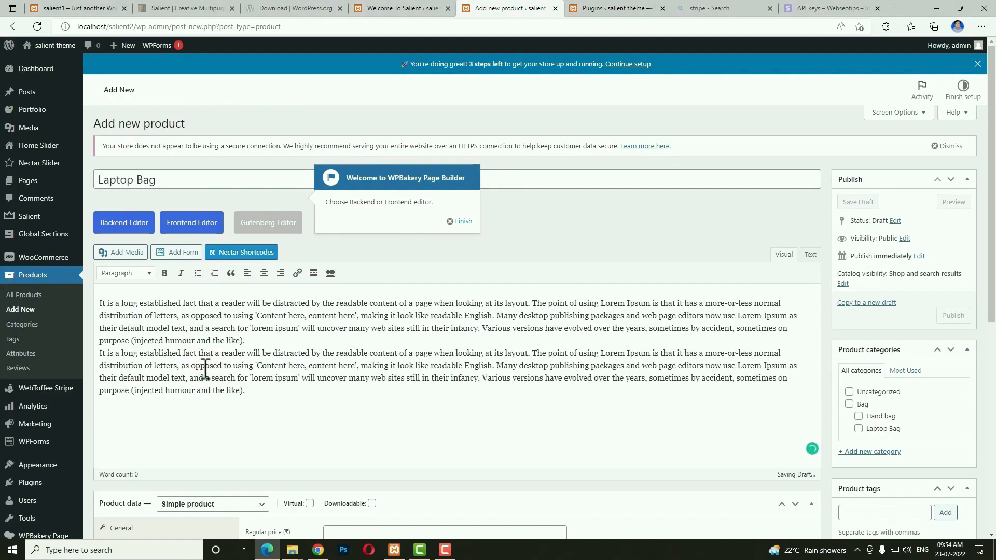
Assign the Bag and Laptop Bag categories and add the 'laptop' product tag.
{"action": "scroll", "coordinate": [914, 395], "scroll_direction": "down", "scroll_amount": 2}
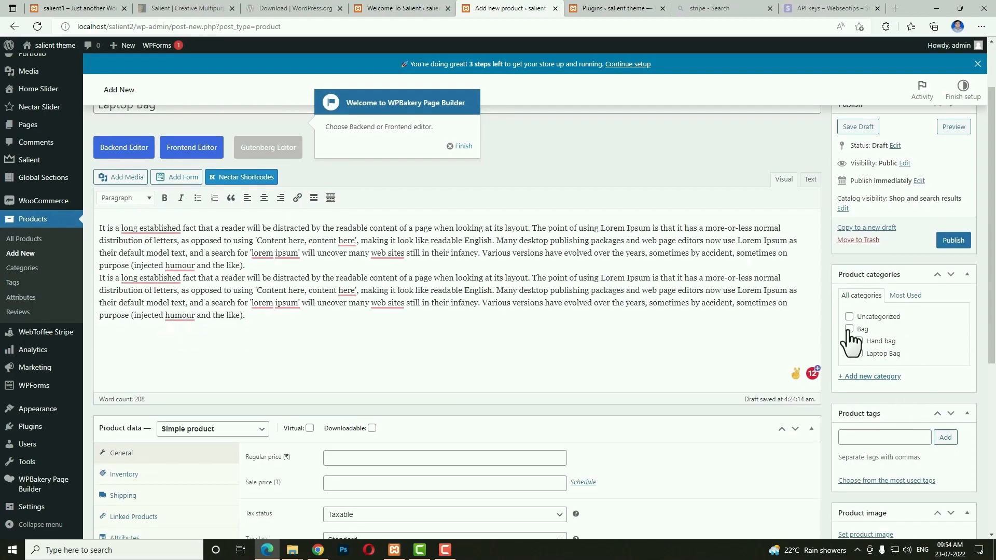
{"action": "left_click", "coordinate": [849, 330]}
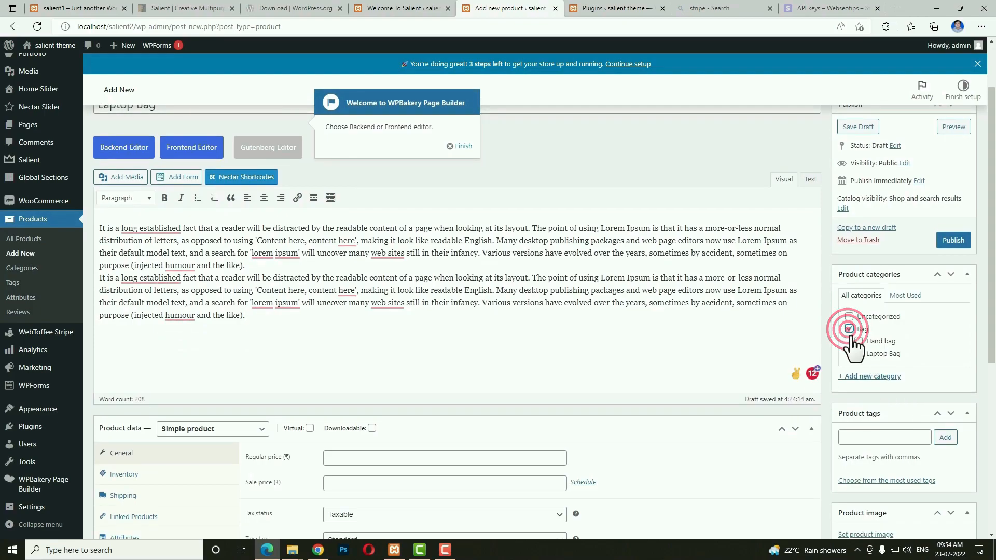
{"action": "left_click", "coordinate": [858, 353]}
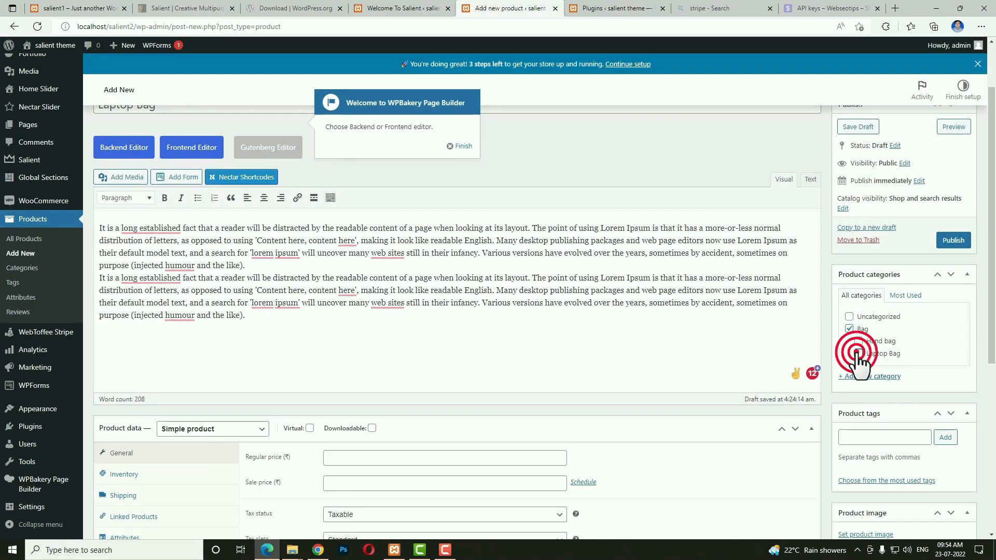
{"action": "left_click", "coordinate": [860, 441]}
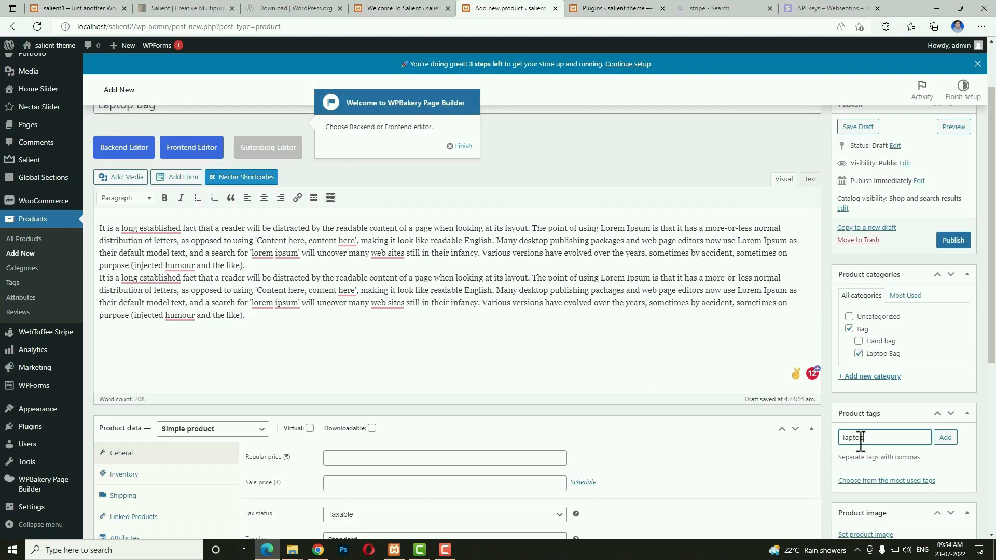
{"action": "key", "text": "Return"}
{"action": "scroll", "coordinate": [860, 441], "scroll_direction": "down", "scroll_amount": 3}
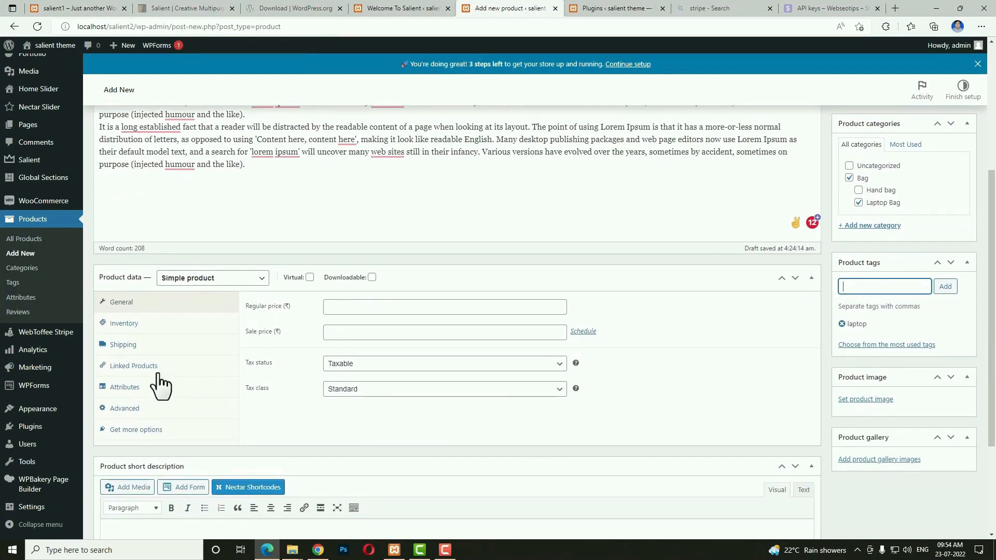
{"action": "left_click", "coordinate": [231, 280]}
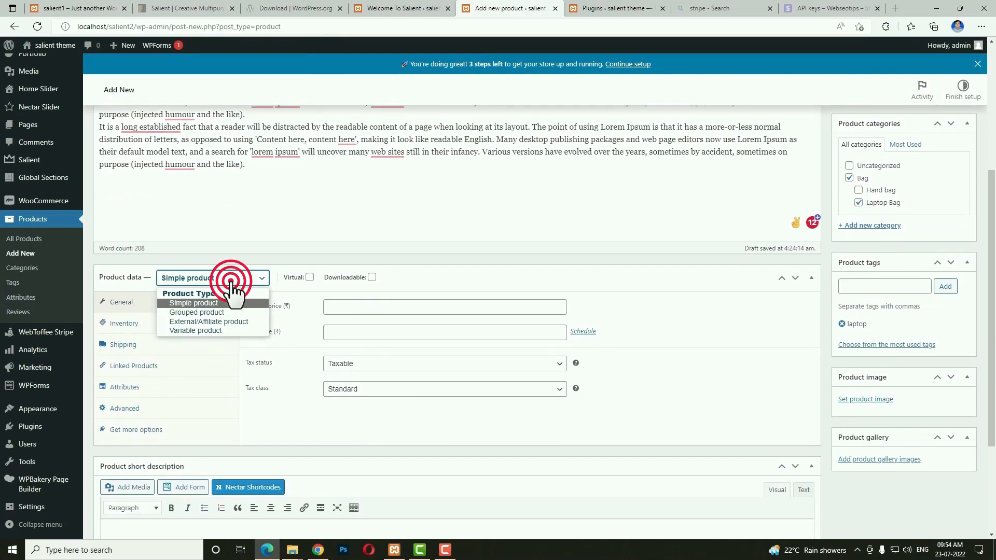
Make Laptop Bag a variable product with the gst tax class.
{"action": "left_click", "coordinate": [222, 330]}
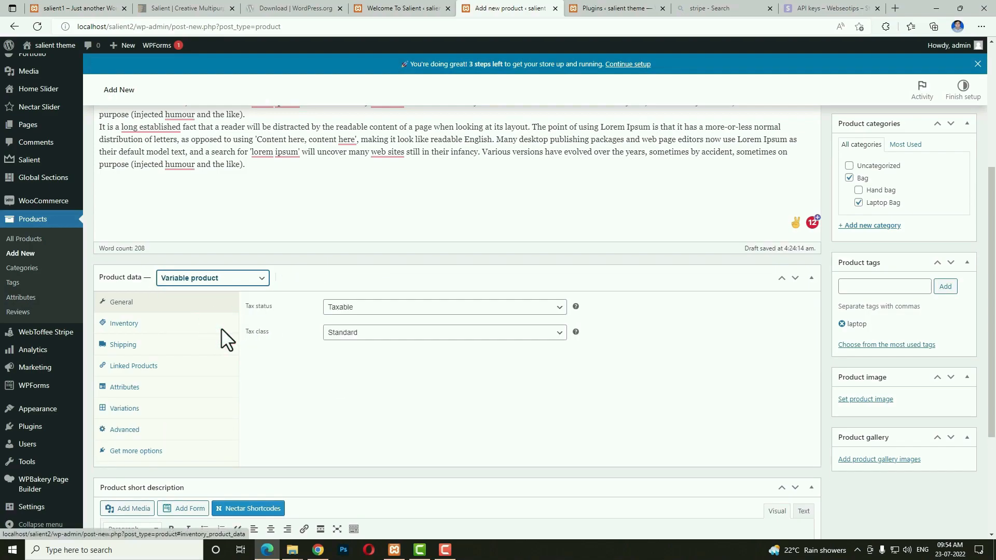
{"action": "left_click", "coordinate": [357, 335]}
{"action": "left_click", "coordinate": [342, 357]}
Enter SKU a1v56ds1v561v, enable stock management and set 60 units in stock.
{"action": "left_click", "coordinate": [141, 323]}
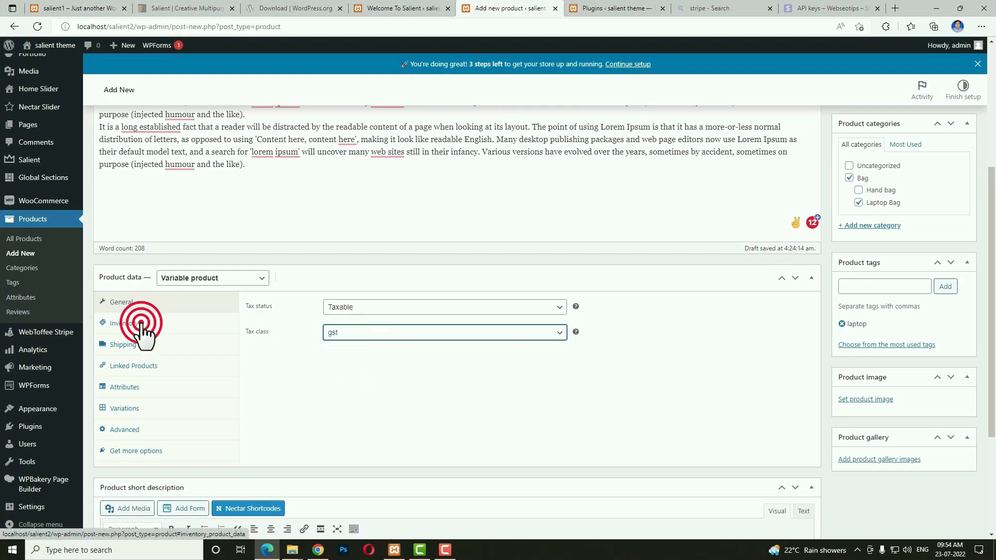
{"action": "left_click", "coordinate": [410, 305]}
{"action": "type", "text": "a1v56ds1v56"}
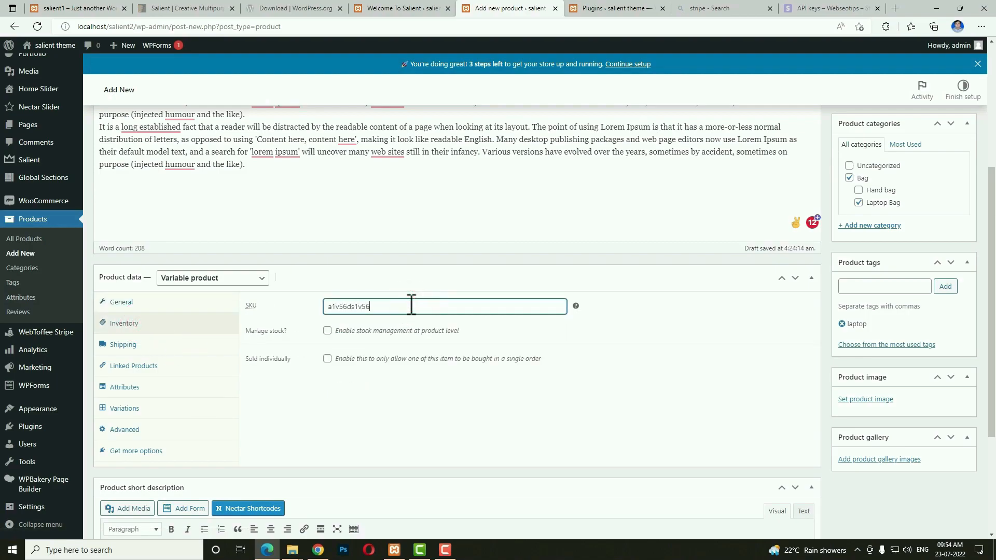
{"action": "type", "text": "1v"}
{"action": "left_click", "coordinate": [327, 331]}
{"action": "left_click", "coordinate": [336, 356]}
{"action": "double_click", "coordinate": [338, 355]}
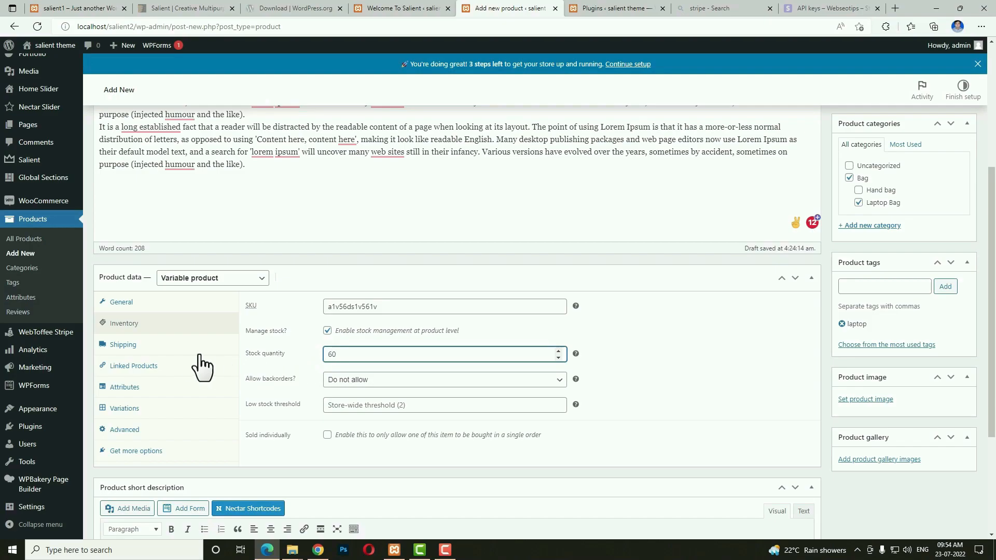
{"action": "left_click", "coordinate": [155, 346]}
{"action": "left_click", "coordinate": [375, 306]}
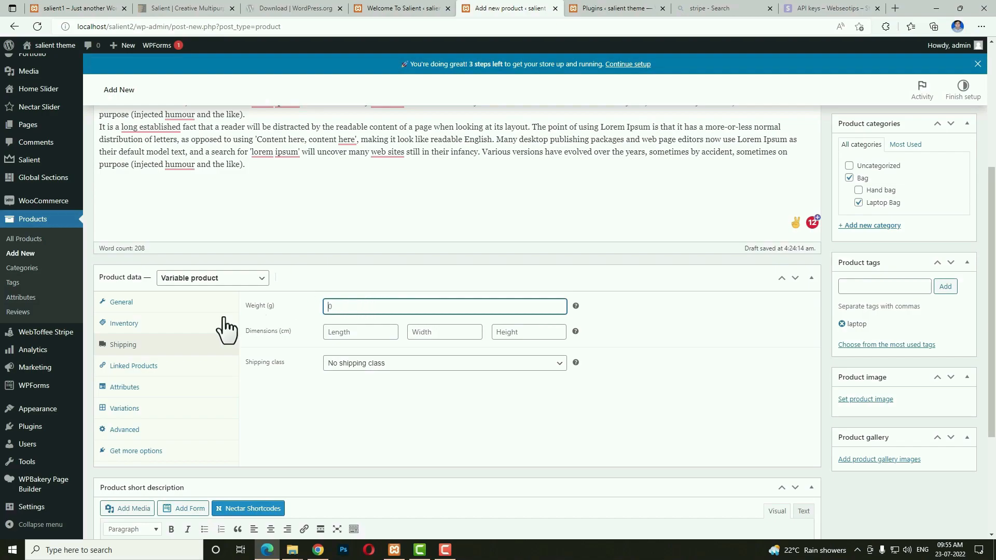
{"action": "left_click", "coordinate": [145, 388]}
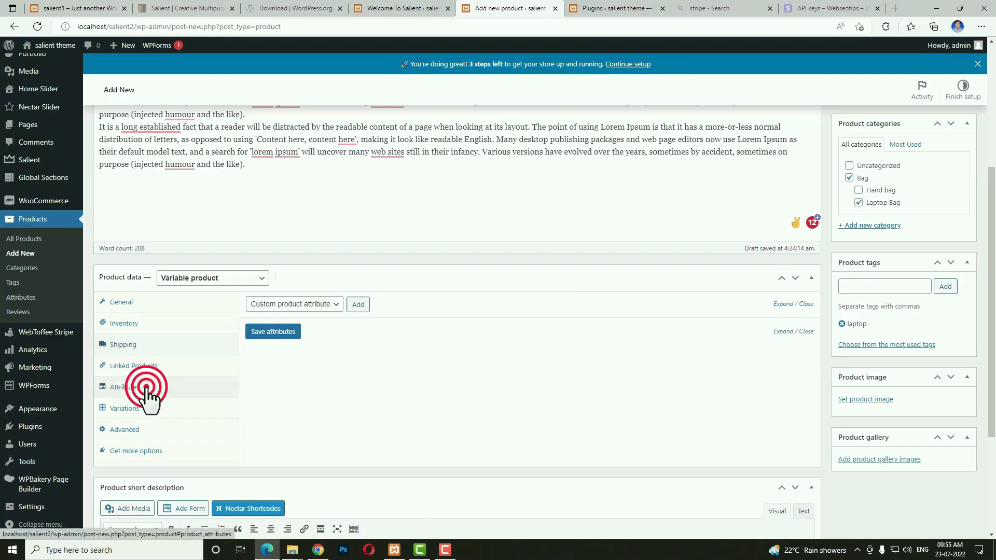
Add the size attribute to Laptop Bag with values M and L.
{"action": "left_click", "coordinate": [329, 306]}
{"action": "left_click", "coordinate": [291, 336]}
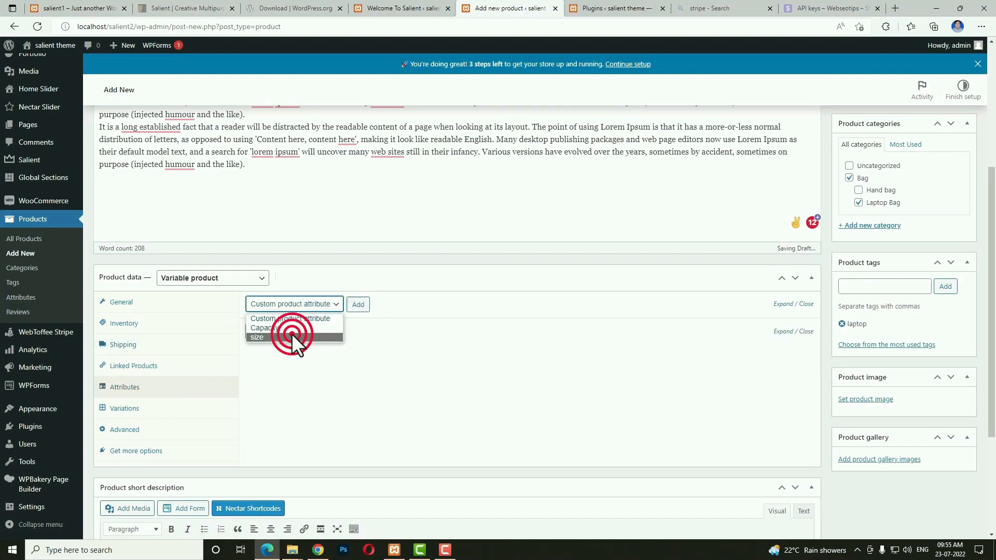
{"action": "left_click", "coordinate": [329, 306]}
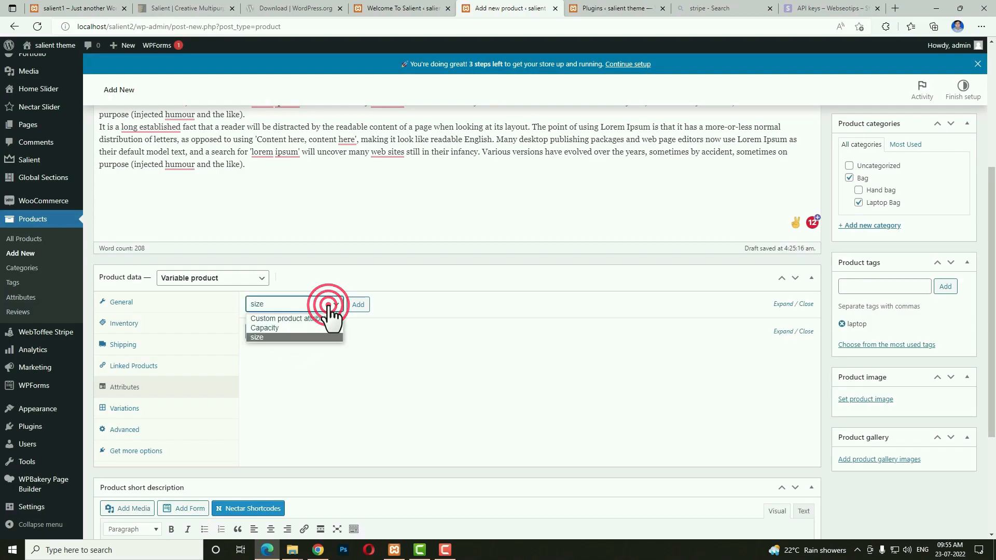
{"action": "left_click", "coordinate": [363, 306]}
{"action": "left_click", "coordinate": [363, 306]}
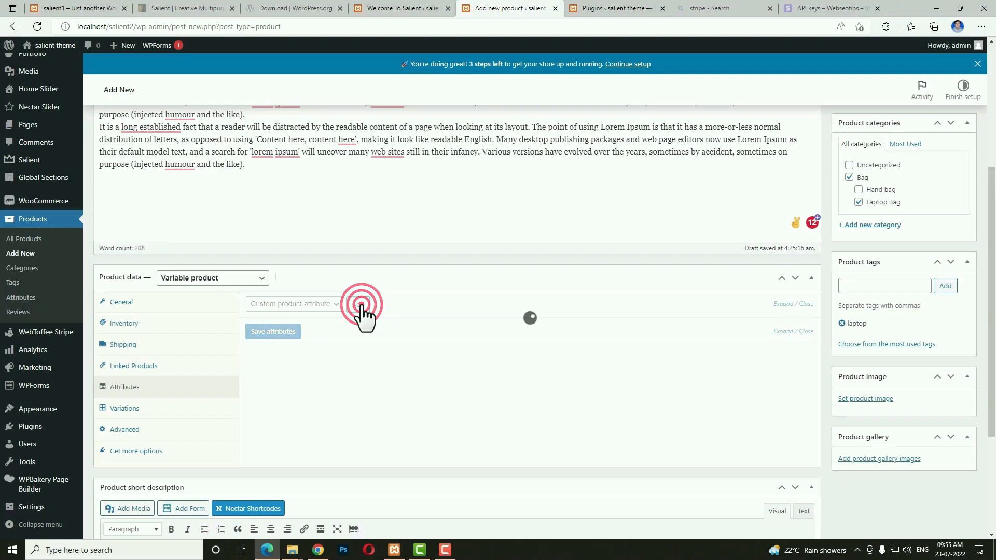
{"action": "left_click", "coordinate": [392, 372]}
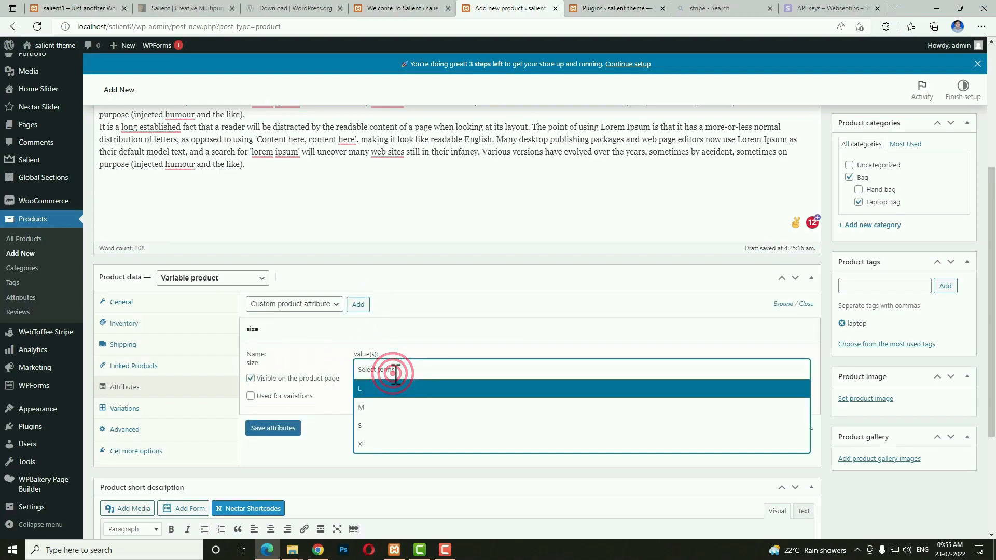
{"action": "left_click", "coordinate": [371, 409]}
{"action": "left_click", "coordinate": [395, 365]}
{"action": "left_click", "coordinate": [371, 390]}
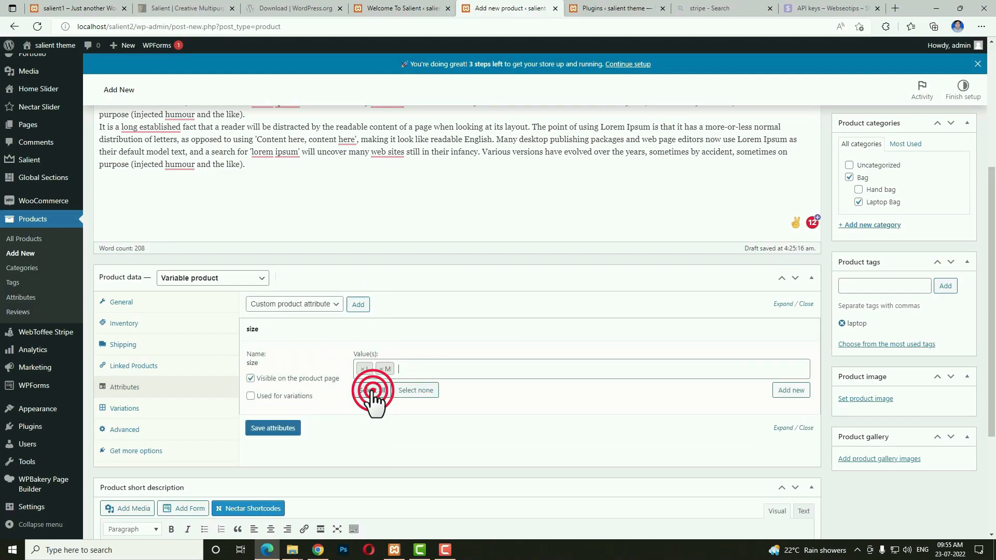
Mark size as used for variations and save the attributes, staying on the page.
{"action": "left_click", "coordinate": [251, 397]}
{"action": "left_click", "coordinate": [266, 429]}
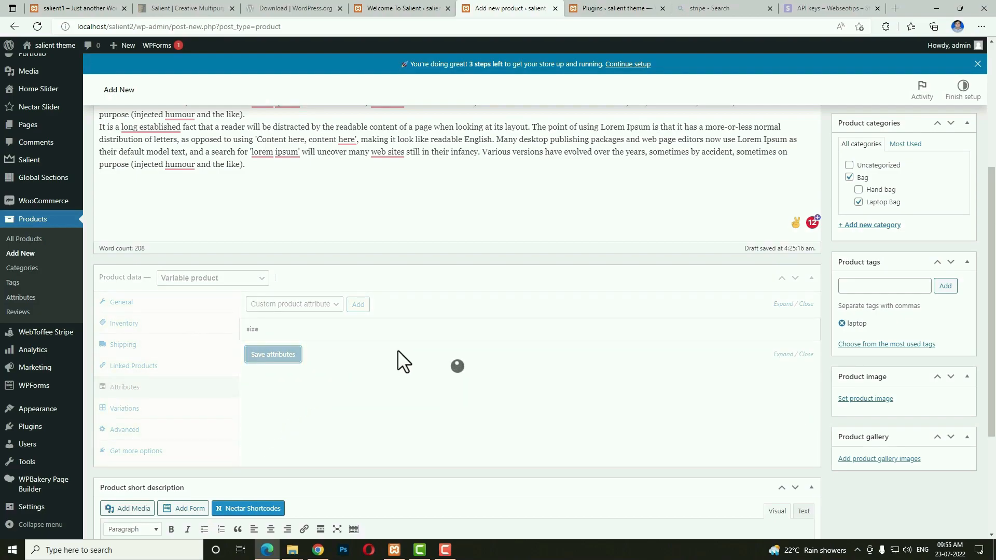
{"action": "left_click", "coordinate": [21, 298]}
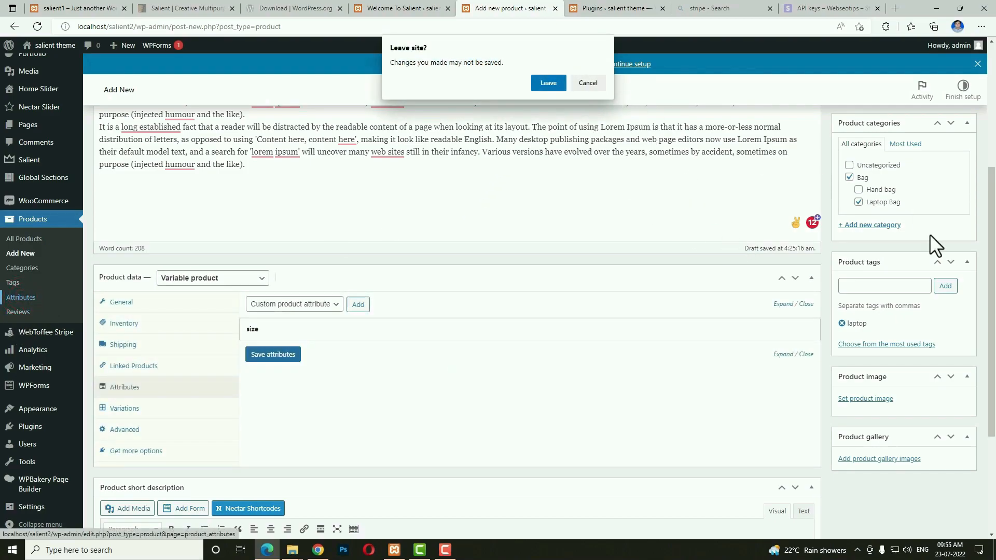
{"action": "left_click", "coordinate": [590, 83]}
Publish Laptop Bag and create a store-wide 'color' product attribute.
{"action": "scroll", "coordinate": [905, 358], "scroll_direction": "up", "scroll_amount": 4}
{"action": "left_click", "coordinate": [955, 319]}
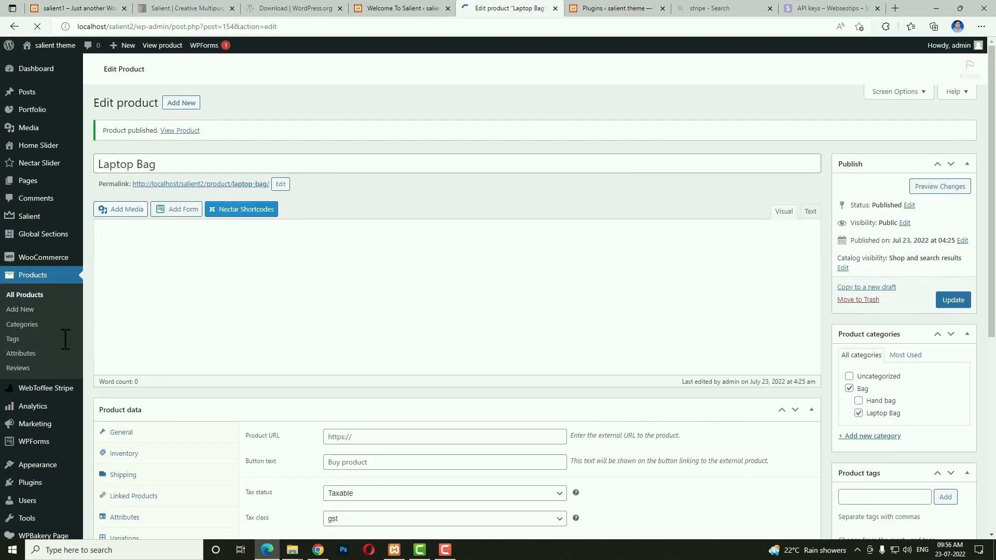
{"action": "left_click", "coordinate": [26, 355]}
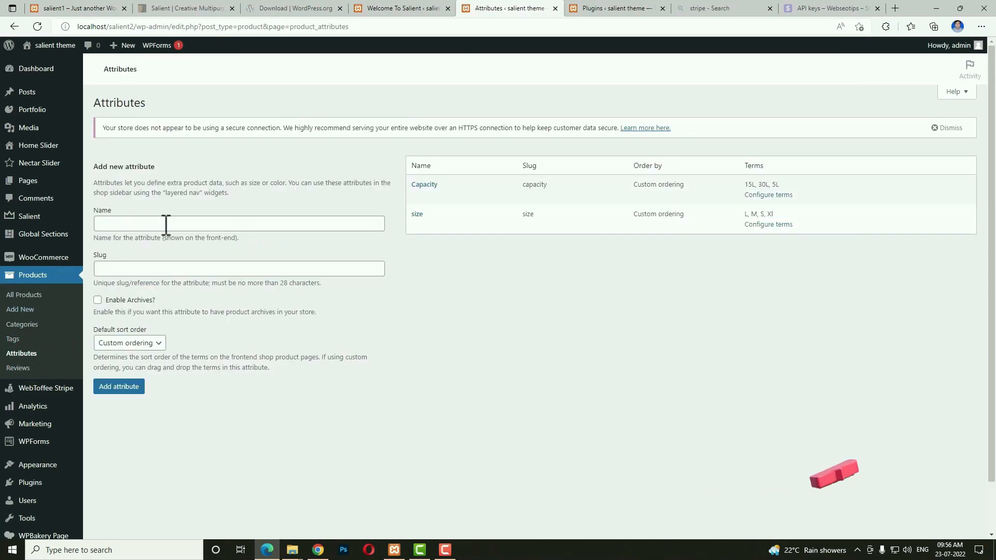
{"action": "left_click", "coordinate": [164, 223]}
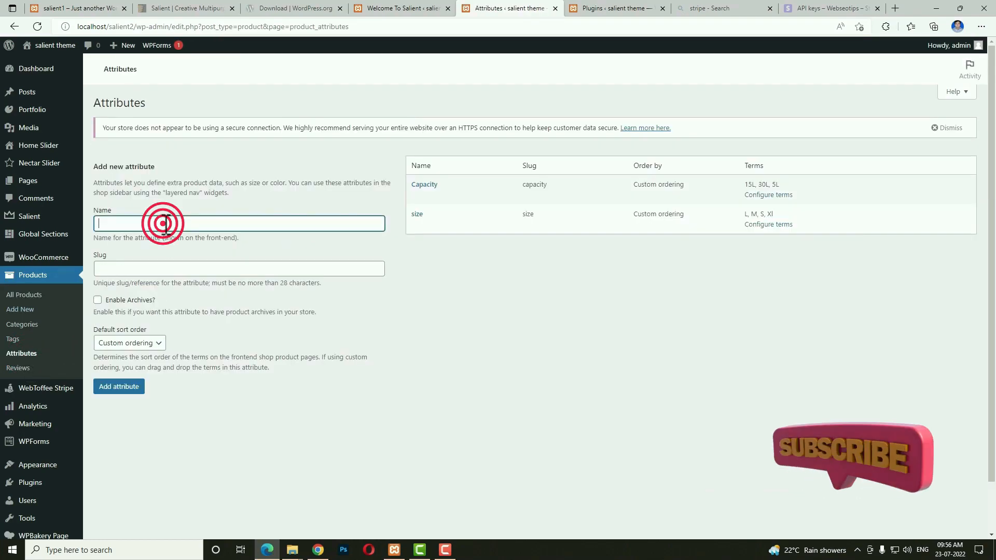
{"action": "type", "text": "color"}
{"action": "left_click", "coordinate": [155, 364]}
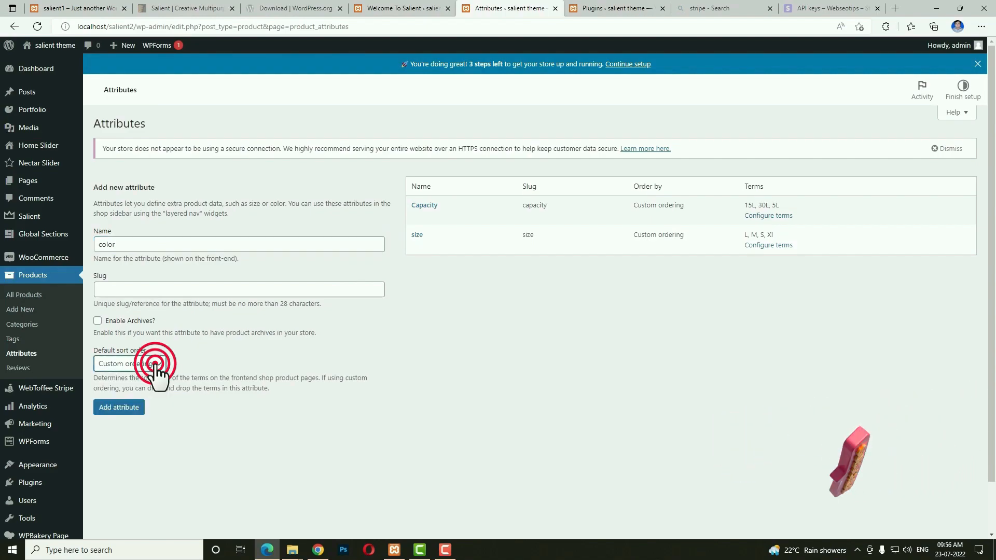
{"action": "left_click", "coordinate": [116, 408]}
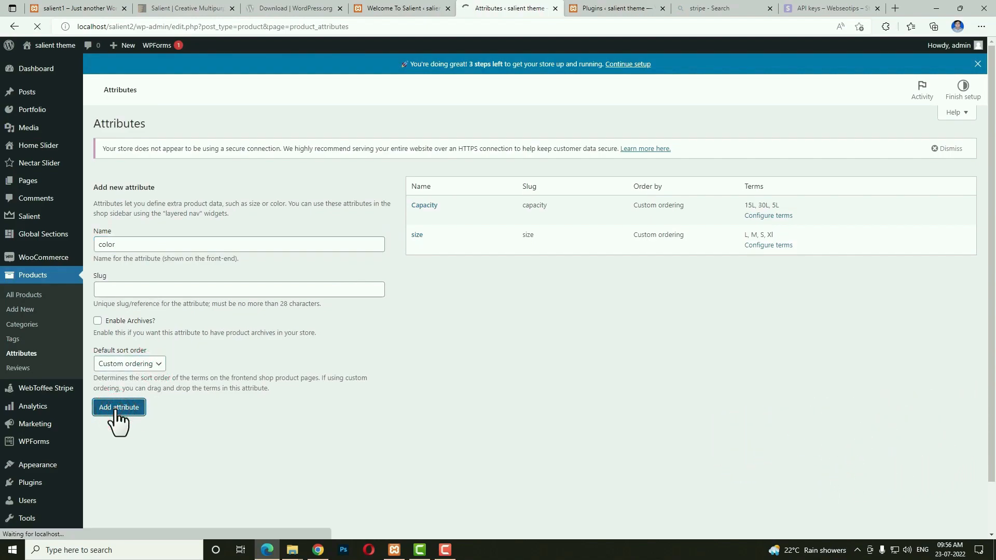
Add 'pink' and 'blue' terms to the color attribute, then return to All Products.
{"action": "left_click", "coordinate": [421, 213]}
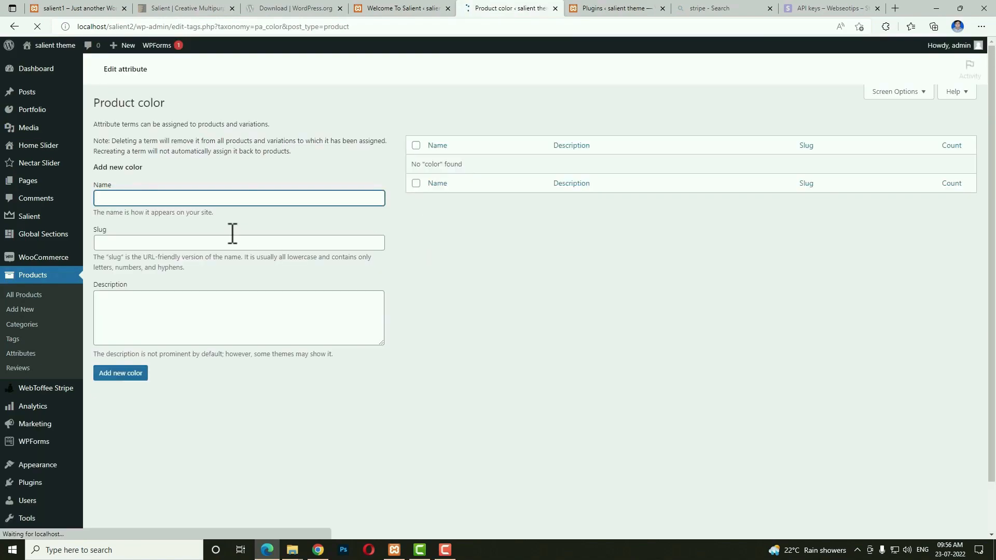
{"action": "type", "text": "pink"}
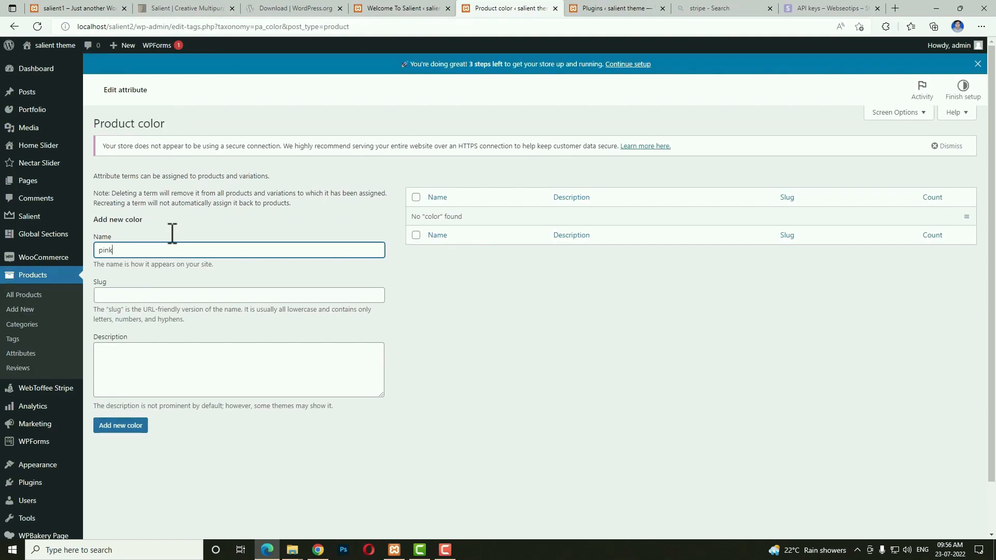
{"action": "key", "text": "Return"}
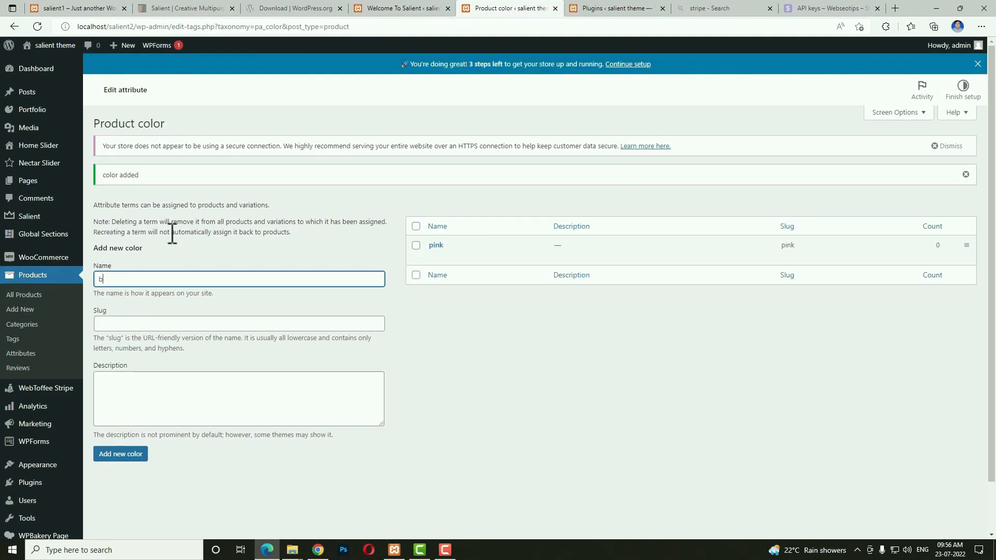
{"action": "type", "text": "blue"}
{"action": "left_click", "coordinate": [118, 455]}
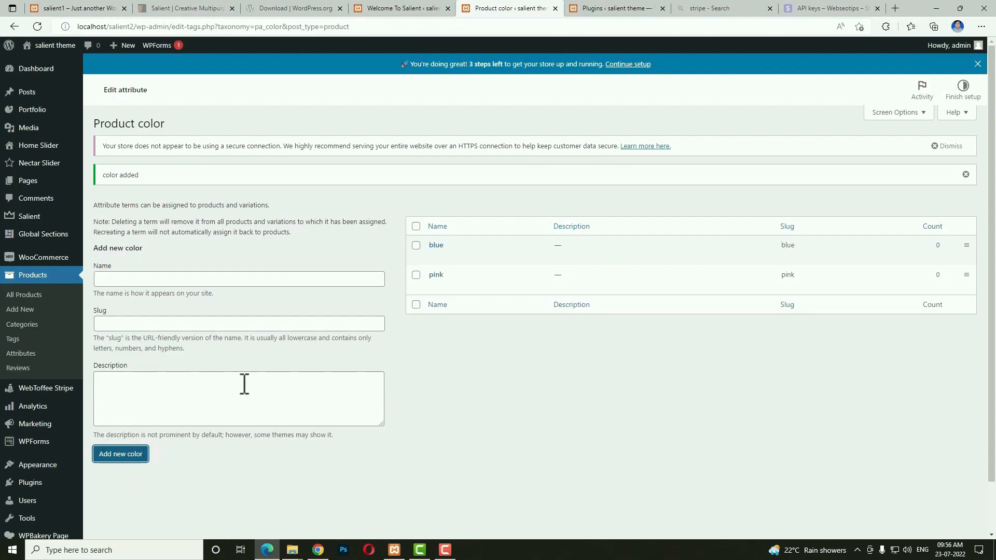
{"action": "left_click", "coordinate": [33, 297]}
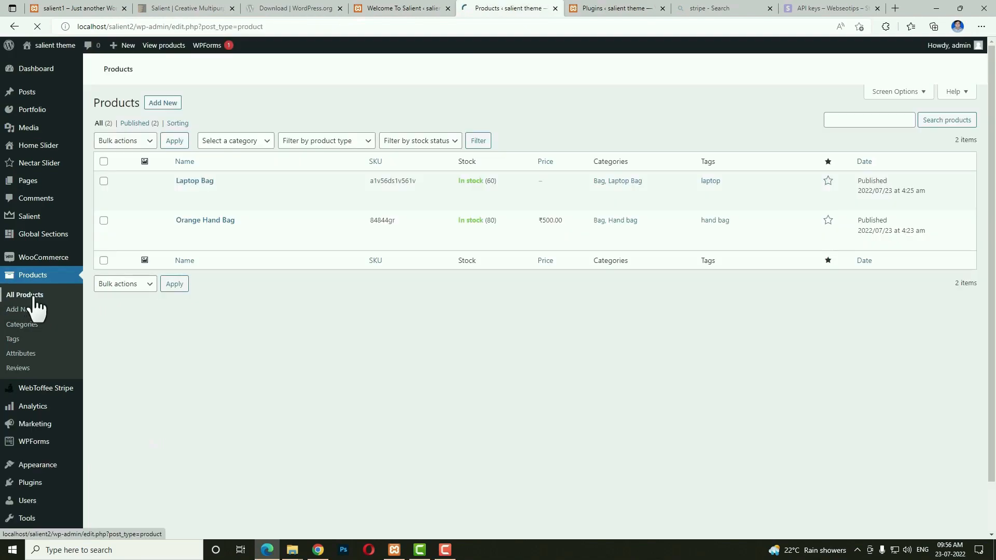
Open Laptop Bag for editing and add the color attribute in its Attributes settings.
{"action": "left_click", "coordinate": [197, 212]}
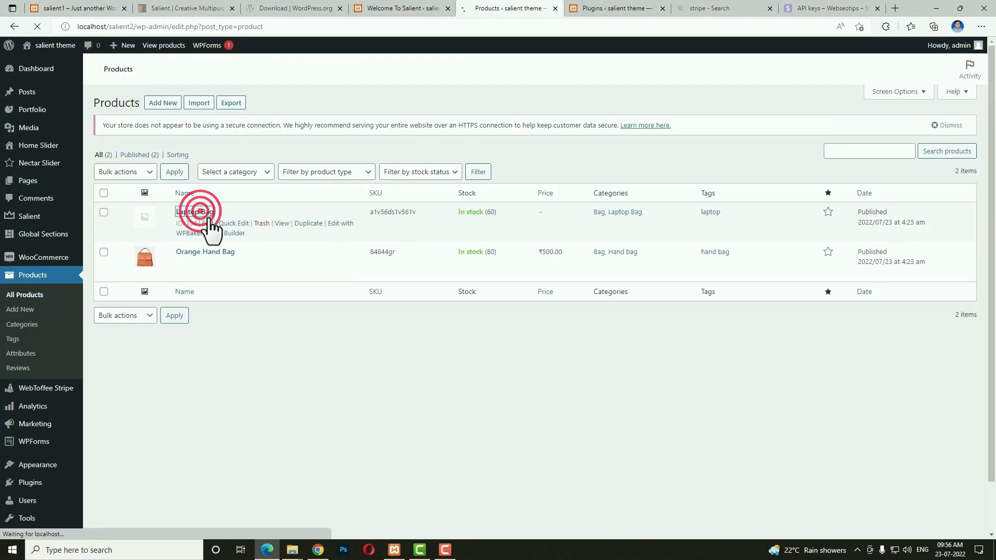
{"action": "scroll", "coordinate": [453, 325], "scroll_direction": "down", "scroll_amount": 4}
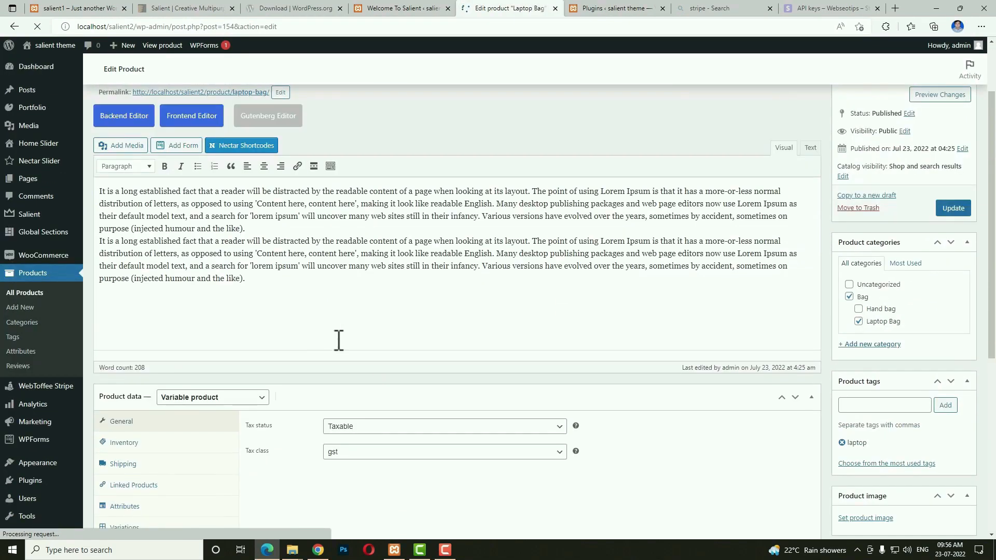
{"action": "scroll", "coordinate": [322, 343], "scroll_direction": "down", "scroll_amount": 7}
{"action": "left_click", "coordinate": [123, 184]}
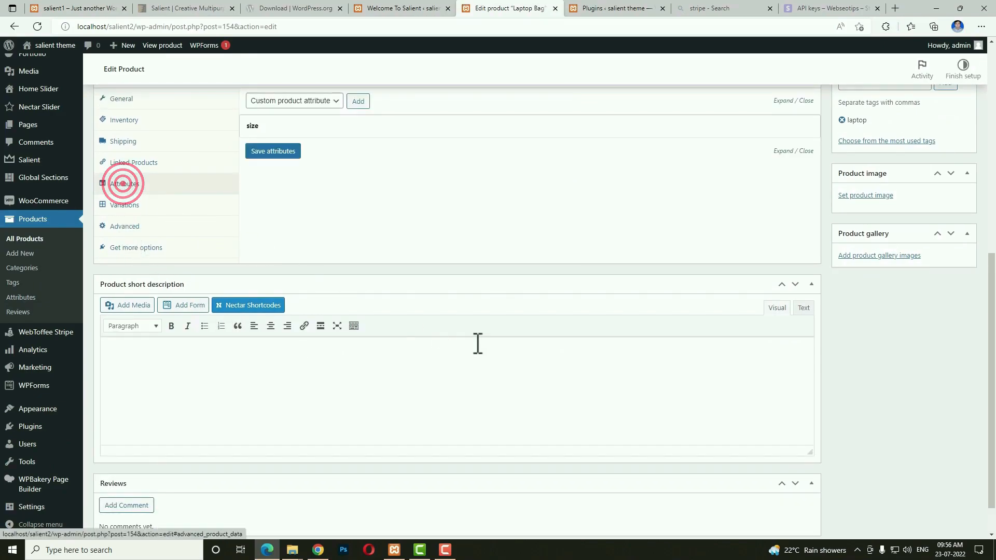
{"action": "scroll", "coordinate": [471, 341], "scroll_direction": "up", "scroll_amount": 4}
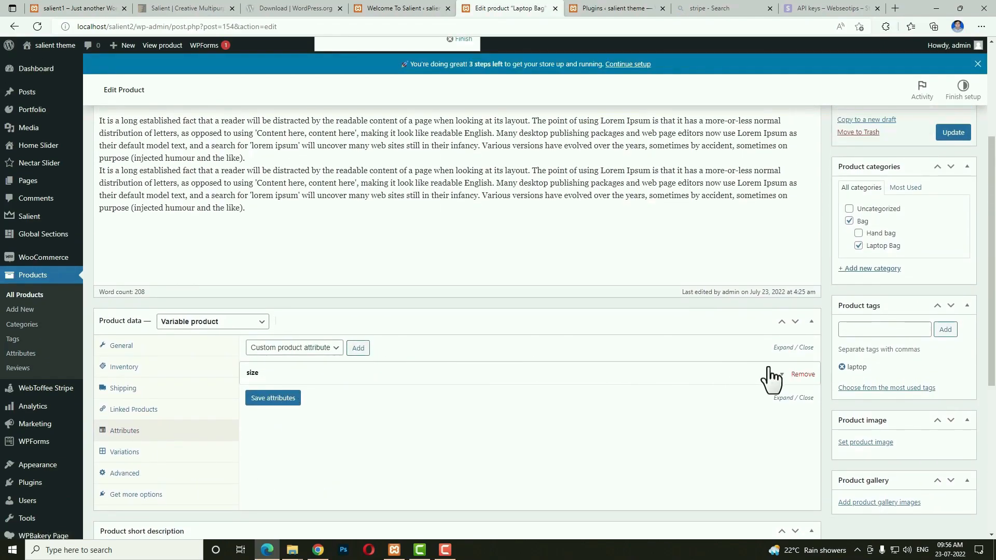
{"action": "left_click", "coordinate": [336, 348]}
{"action": "left_click", "coordinate": [273, 380]}
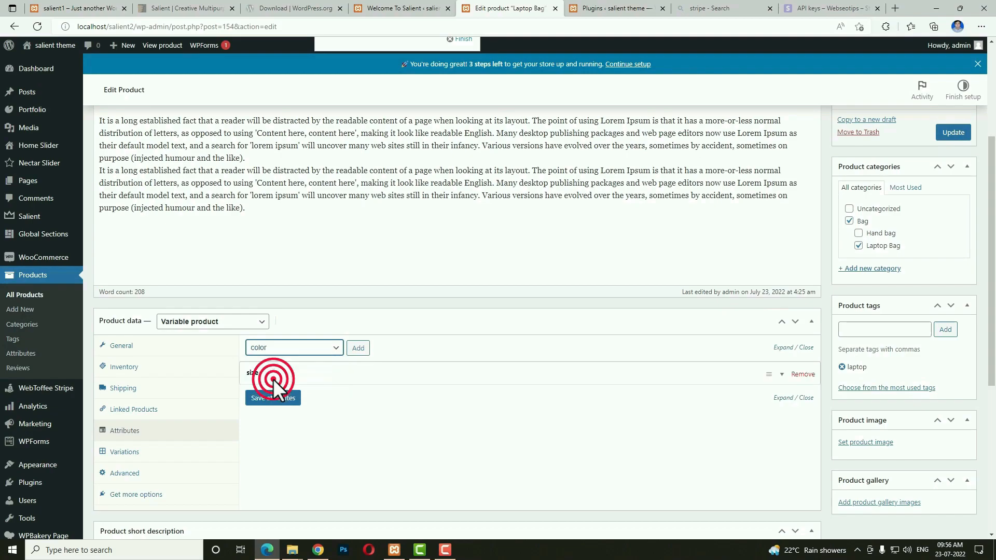
{"action": "left_click", "coordinate": [356, 349]}
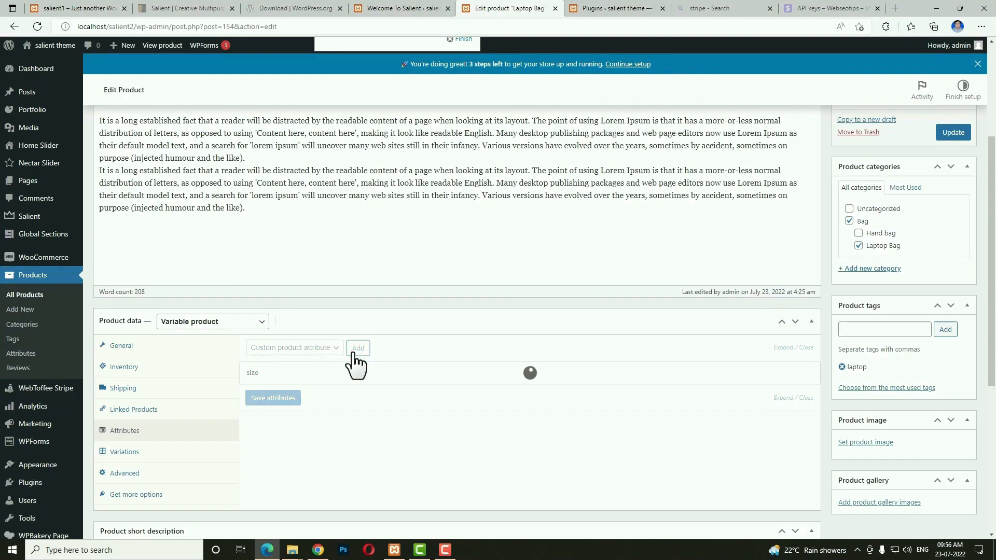
Select blue and pink values, mark color as used for variations, and save.
{"action": "left_click", "coordinate": [377, 435]}
{"action": "left_click", "coordinate": [370, 456]}
{"action": "left_click", "coordinate": [405, 436]}
{"action": "left_click", "coordinate": [400, 475]}
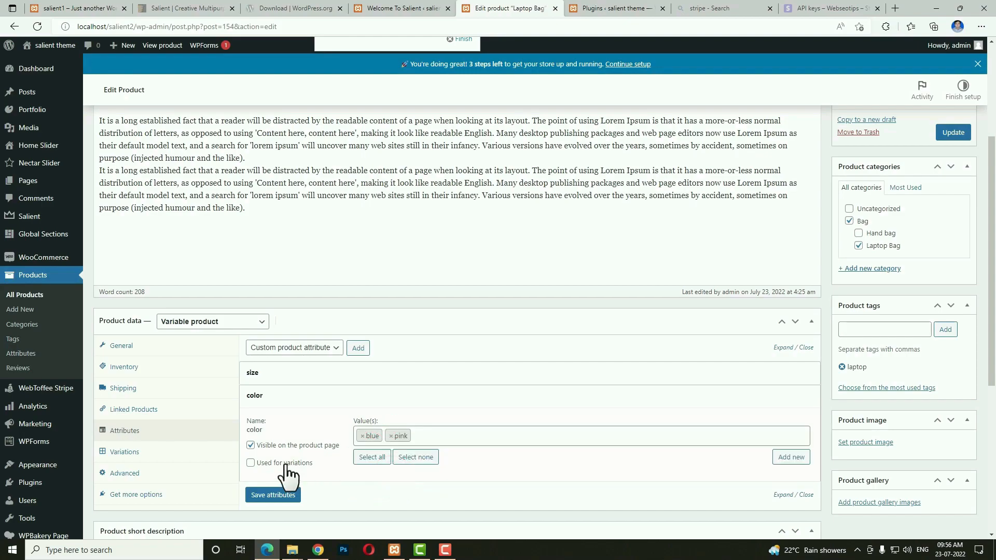
{"action": "left_click", "coordinate": [250, 463]}
{"action": "left_click", "coordinate": [268, 496]}
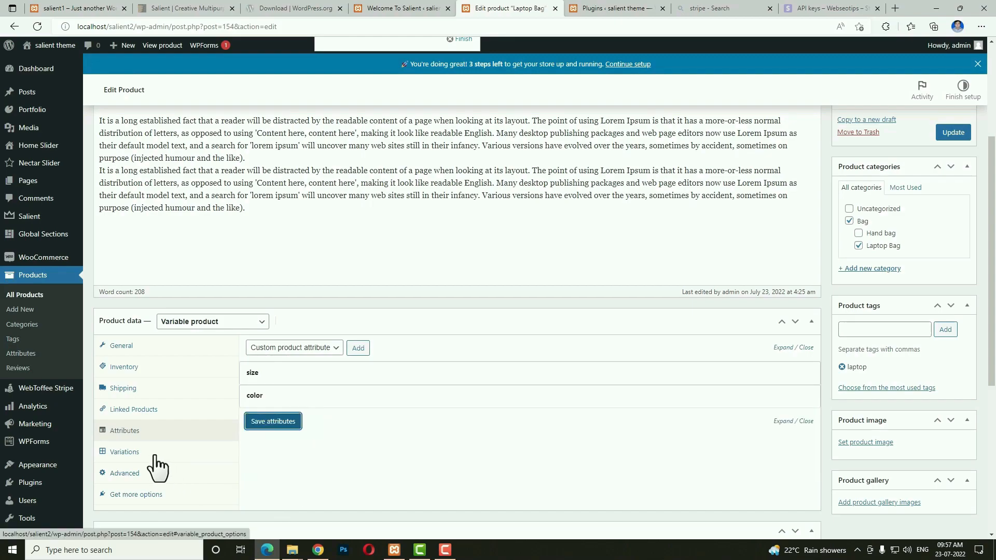
{"action": "left_click", "coordinate": [121, 452]}
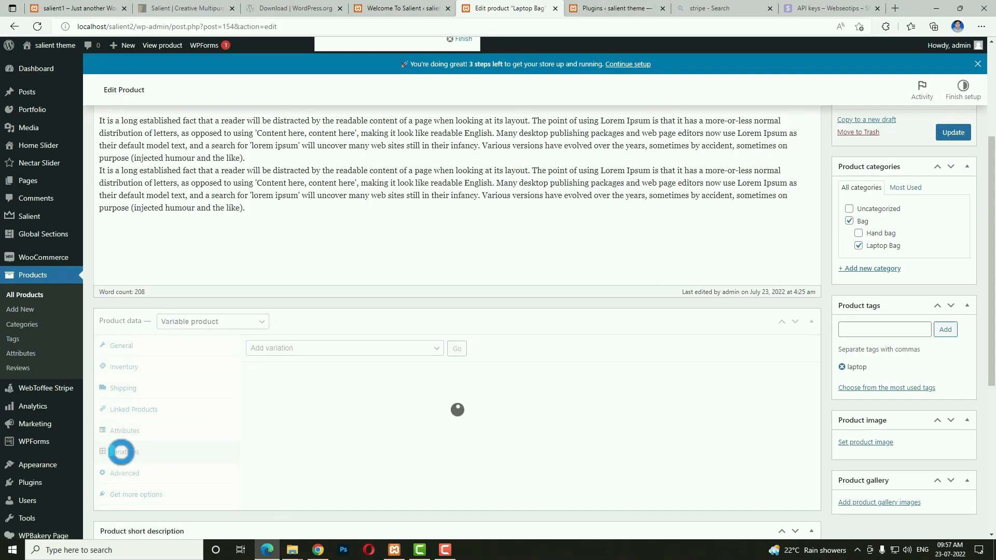
Create variations from all attributes, generating four L/M × blue/pink variations.
{"action": "left_click", "coordinate": [417, 353]}
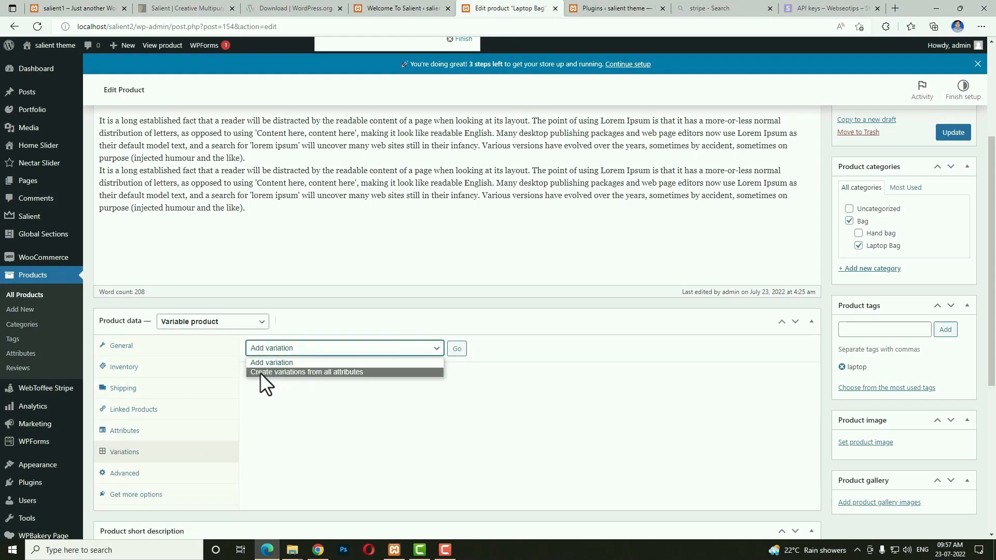
{"action": "left_click", "coordinate": [356, 372]}
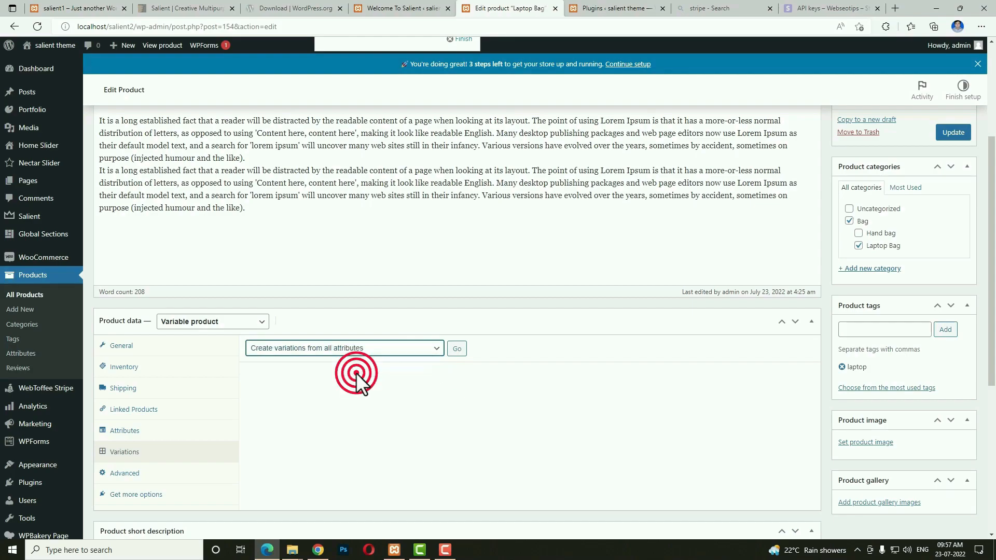
{"action": "left_click", "coordinate": [455, 351]}
{"action": "left_click", "coordinate": [548, 101]}
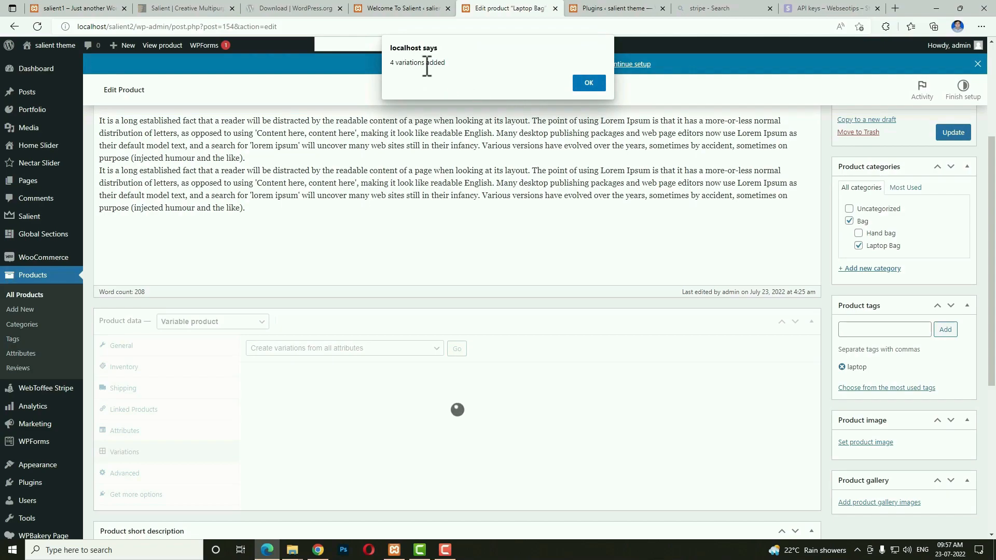
{"action": "left_click", "coordinate": [584, 79]}
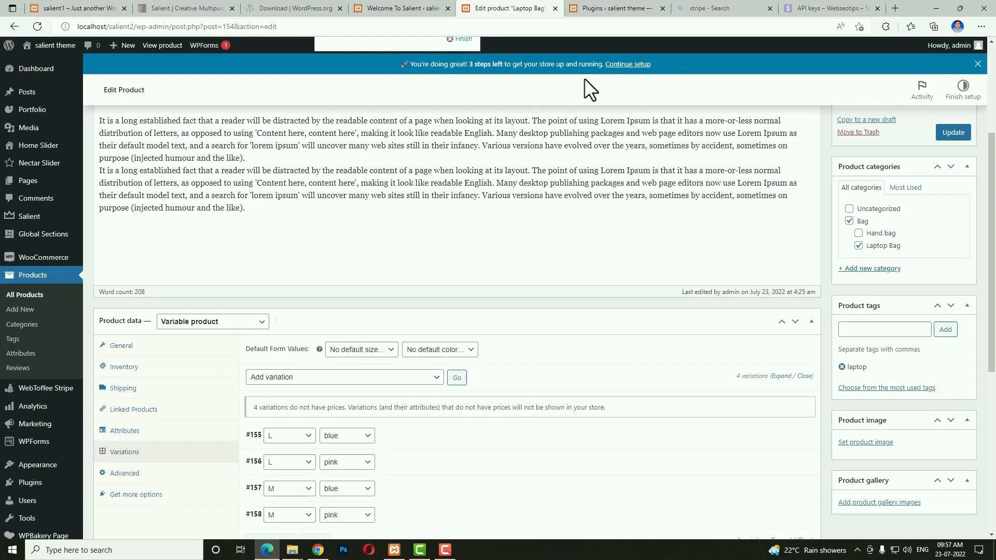
Expand variation #155 and open its image chooser.
{"action": "scroll", "coordinate": [634, 408], "scroll_direction": "down", "scroll_amount": 2}
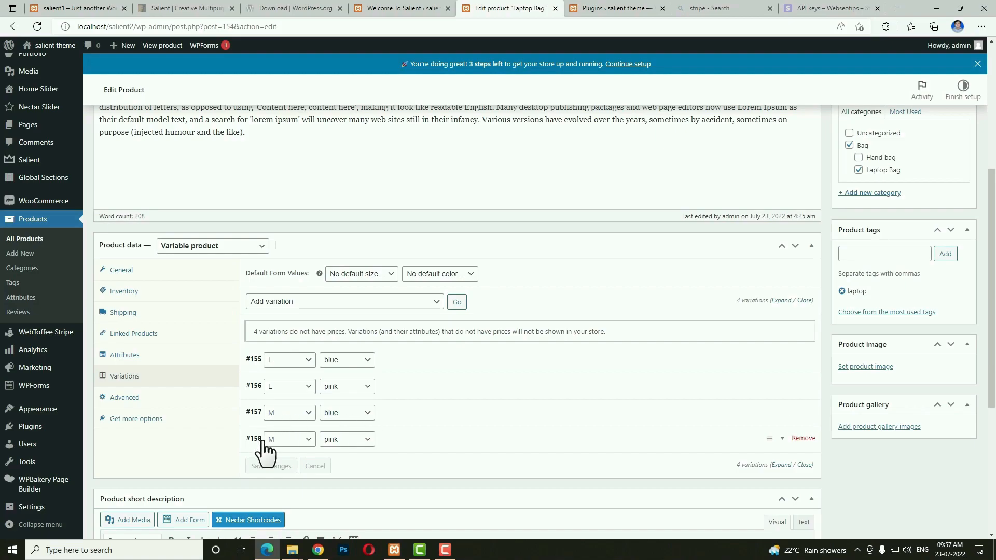
{"action": "left_click", "coordinate": [358, 363]}
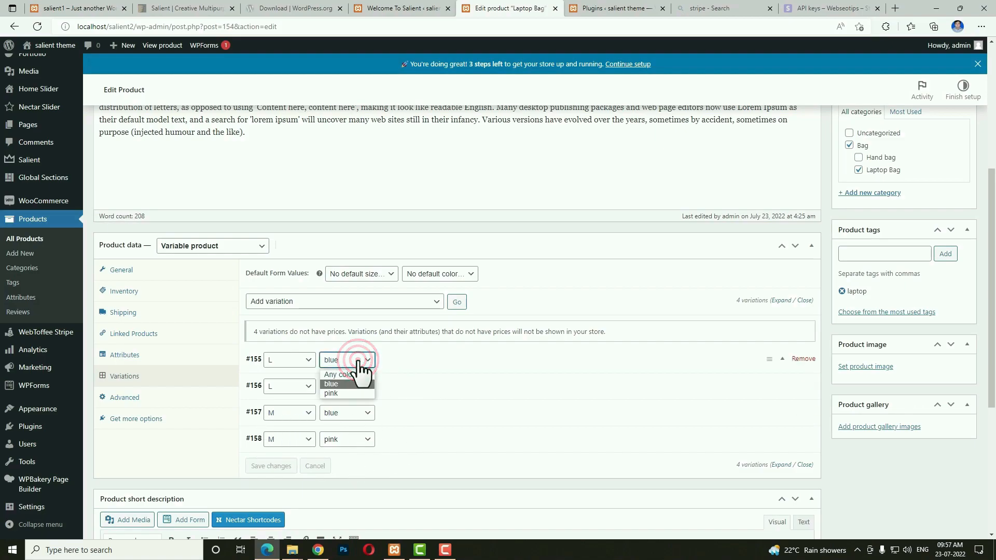
{"action": "left_click", "coordinate": [357, 363]}
{"action": "left_click", "coordinate": [423, 363]}
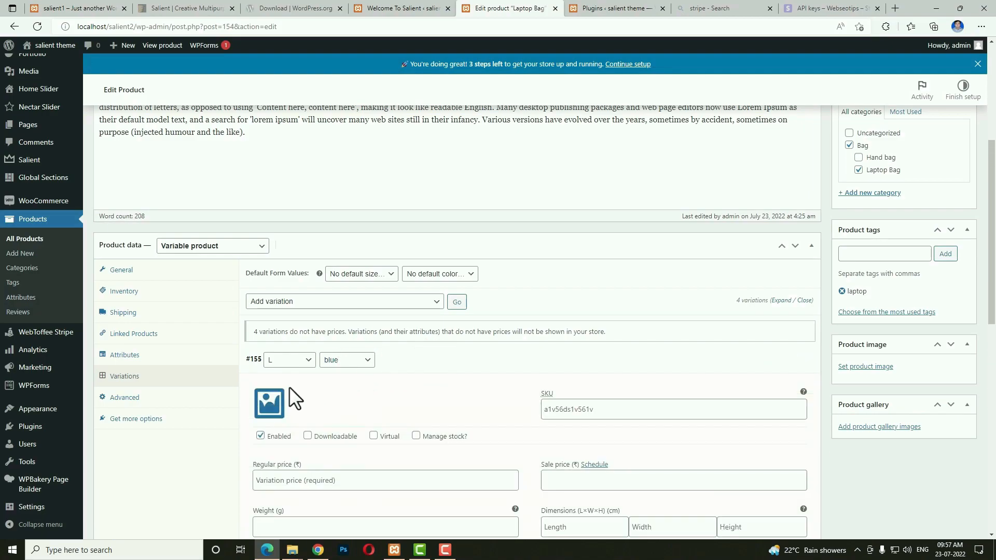
{"action": "left_click", "coordinate": [268, 397]}
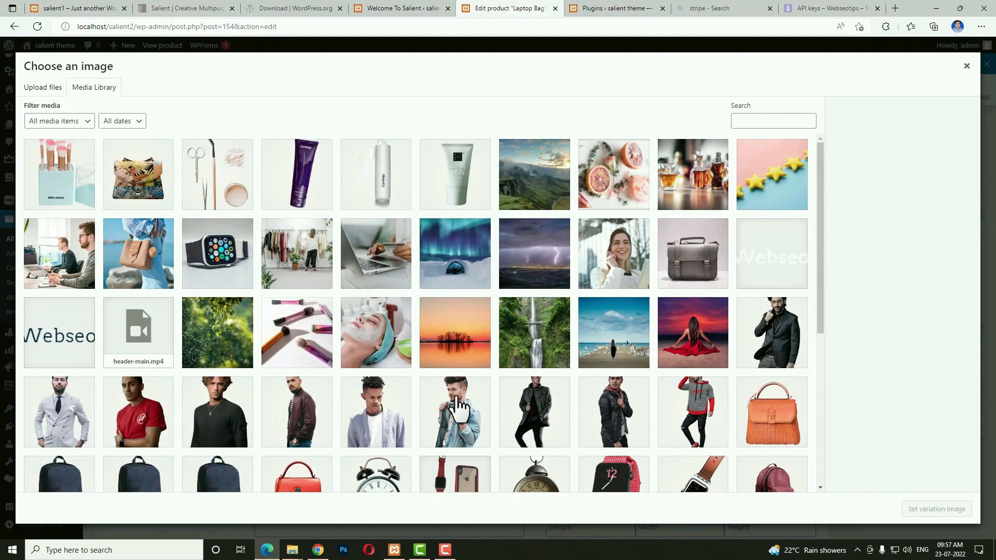
Give variation #155 the navy backpack image, price 550, sale price 450 and weight 350 g.
{"action": "scroll", "coordinate": [363, 373], "scroll_direction": "down", "scroll_amount": 5}
{"action": "left_click", "coordinate": [221, 241]}
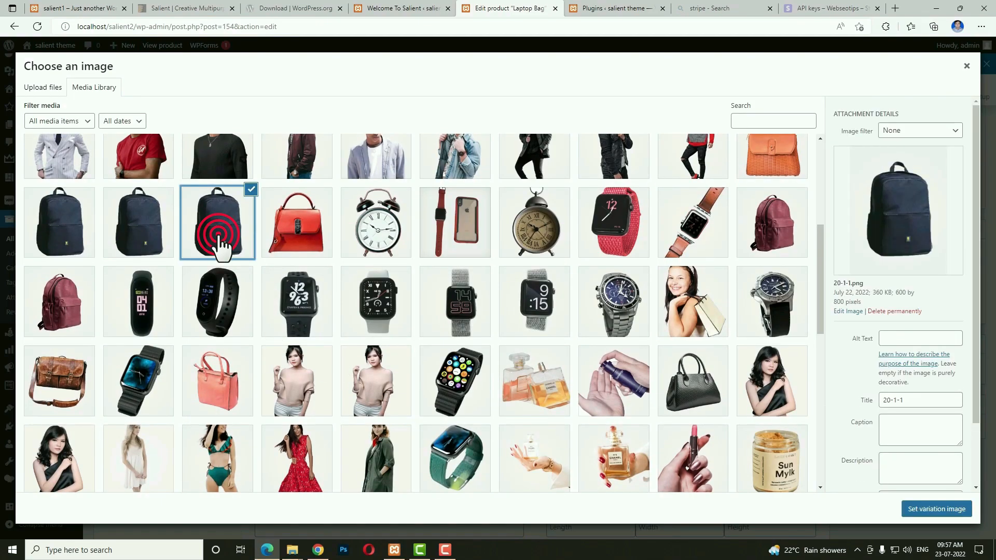
{"action": "left_click", "coordinate": [908, 510]}
{"action": "scroll", "coordinate": [545, 405], "scroll_direction": "down", "scroll_amount": 4}
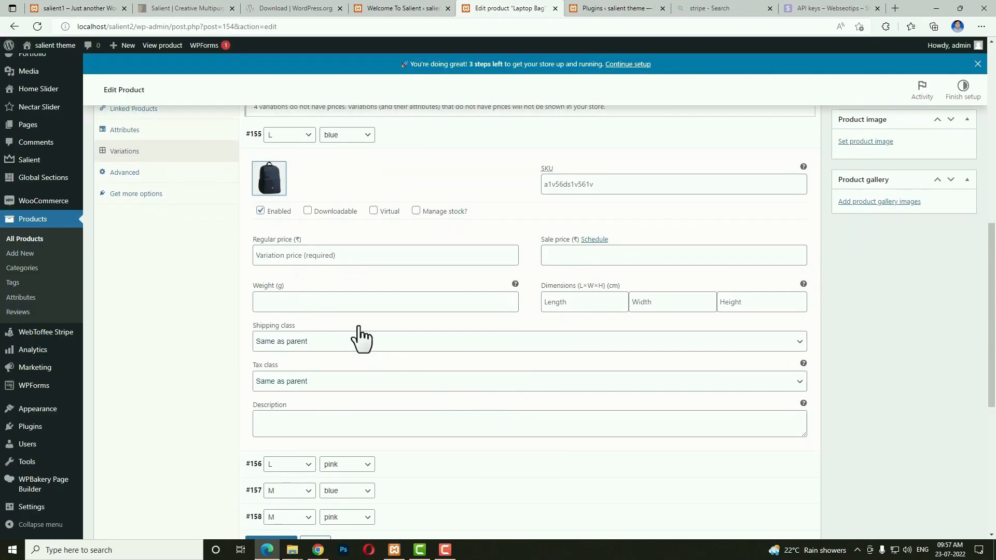
{"action": "left_click", "coordinate": [297, 257]}
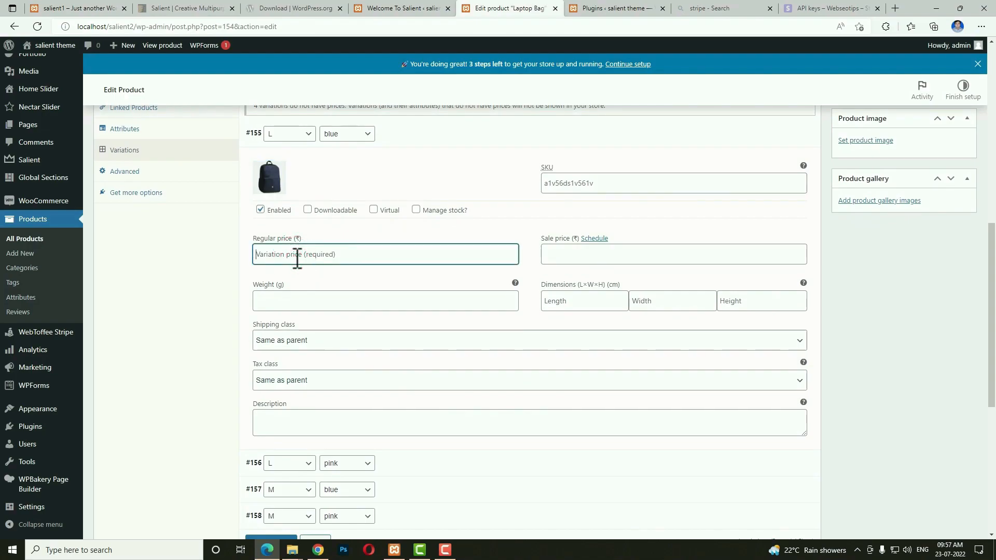
{"action": "type", "text": "550"}
{"action": "left_click", "coordinate": [564, 250]}
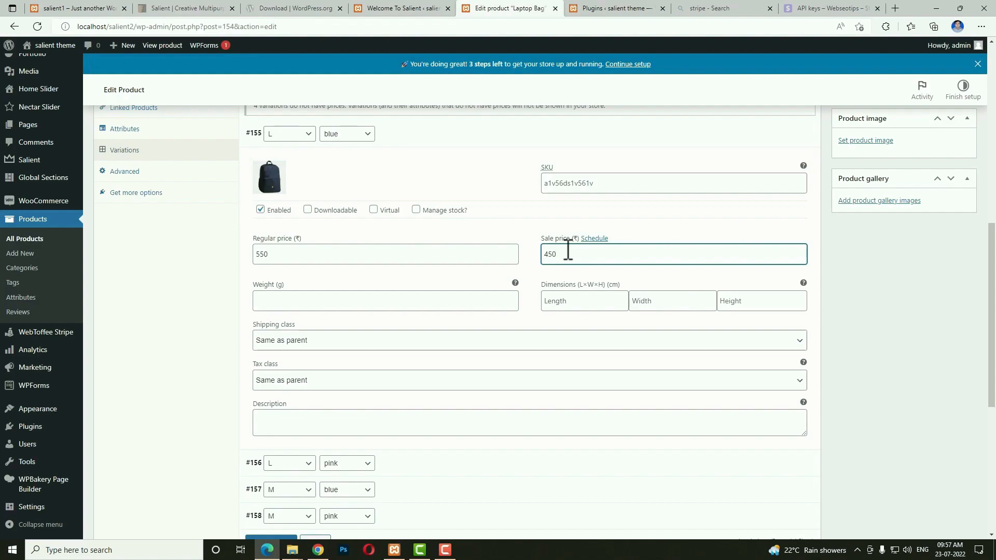
{"action": "left_click", "coordinate": [368, 307]}
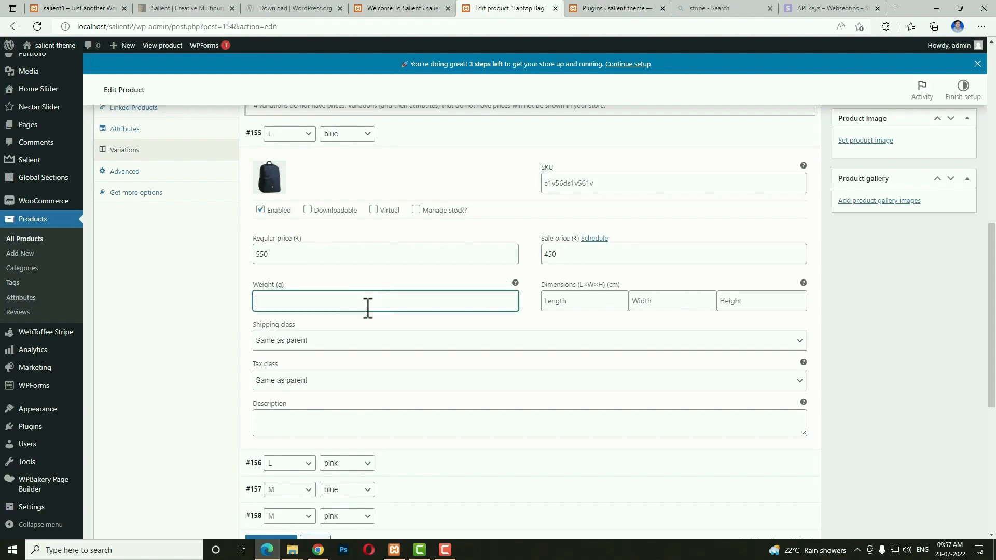
Enter dimensions 100 × 80 × 50 cm and keep shipping class 'Same as parent'.
{"action": "left_click", "coordinate": [596, 298]}
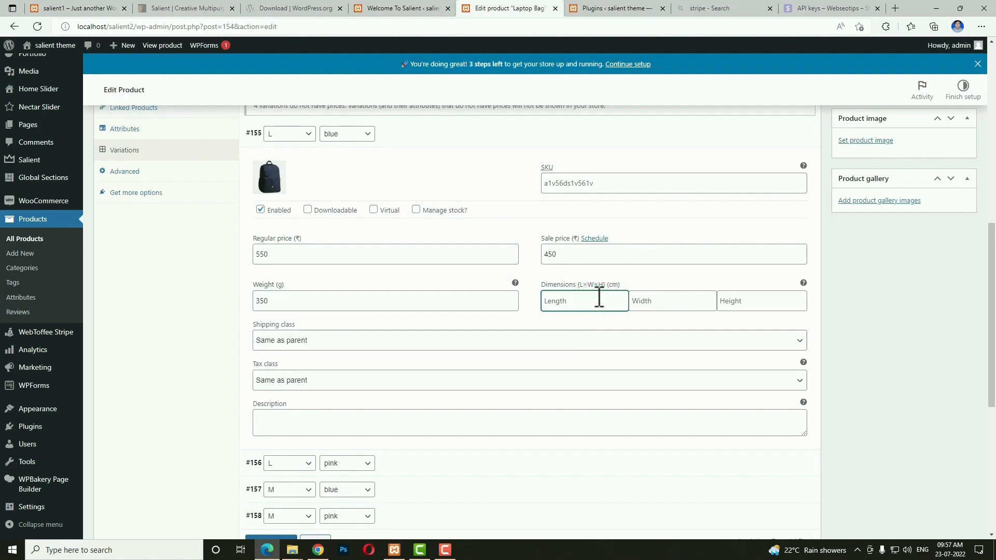
{"action": "type", "text": "100"}
{"action": "key", "text": "Tab"}
{"action": "type", "text": "80"}
{"action": "key", "text": "Tab"}
{"action": "type", "text": "50"}
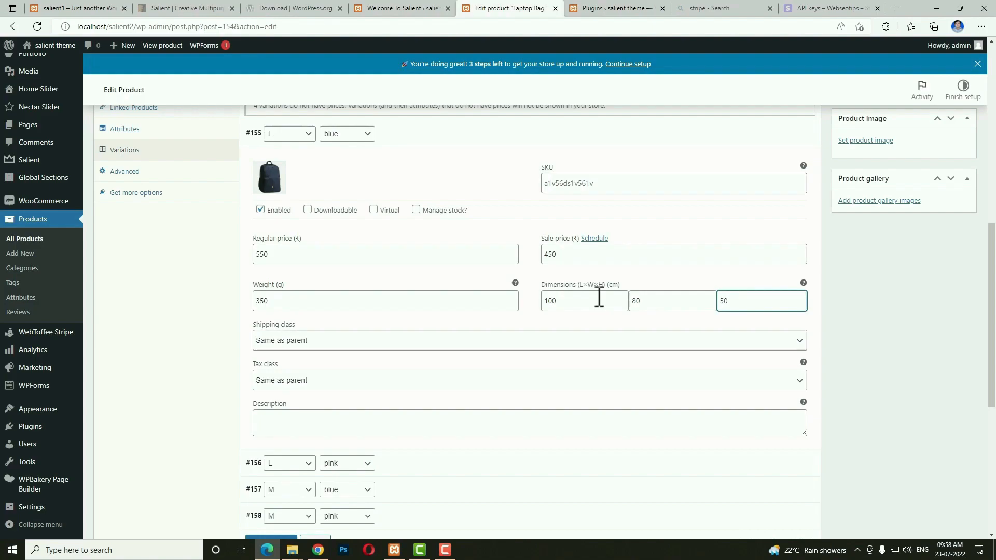
{"action": "left_click", "coordinate": [343, 342]}
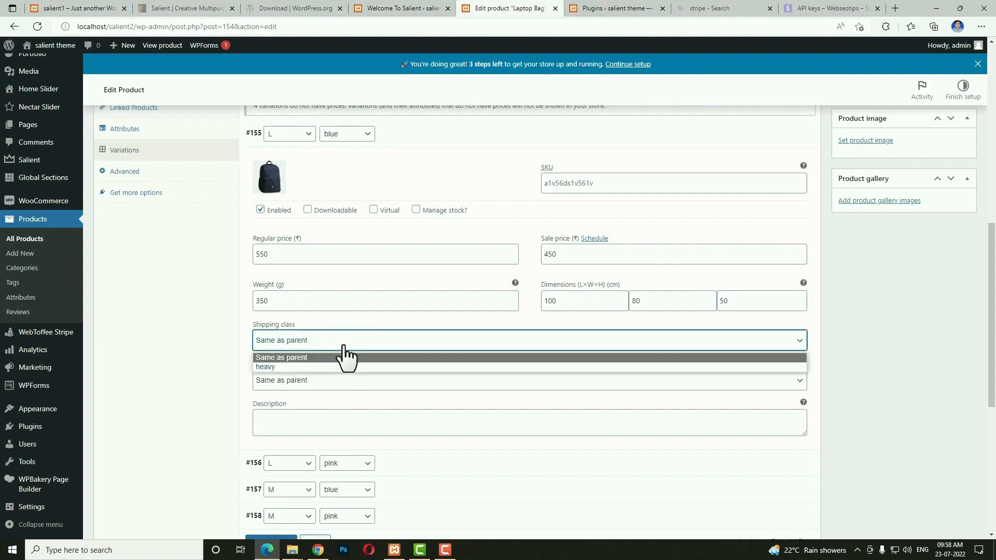
{"action": "left_click", "coordinate": [343, 345]}
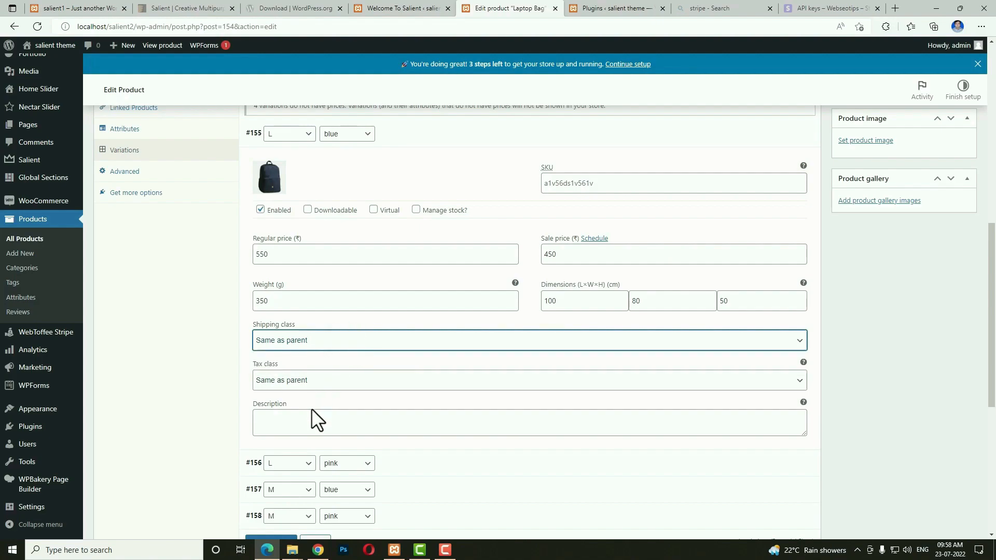
{"action": "scroll", "coordinate": [625, 418], "scroll_direction": "down", "scroll_amount": 3}
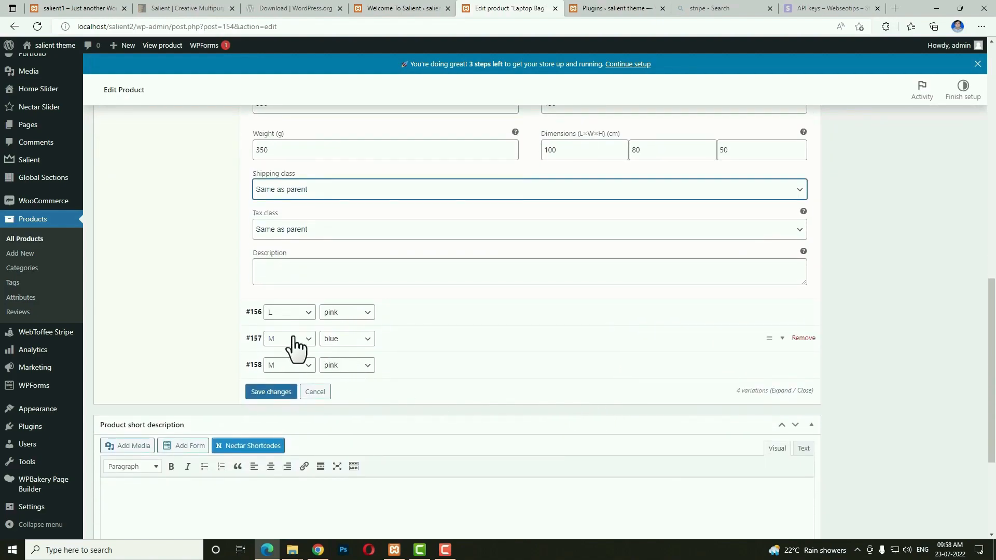
Give variation #156 the maroon backpack image and a regular price of 500.
{"action": "left_click", "coordinate": [417, 313]}
{"action": "left_click", "coordinate": [268, 354]}
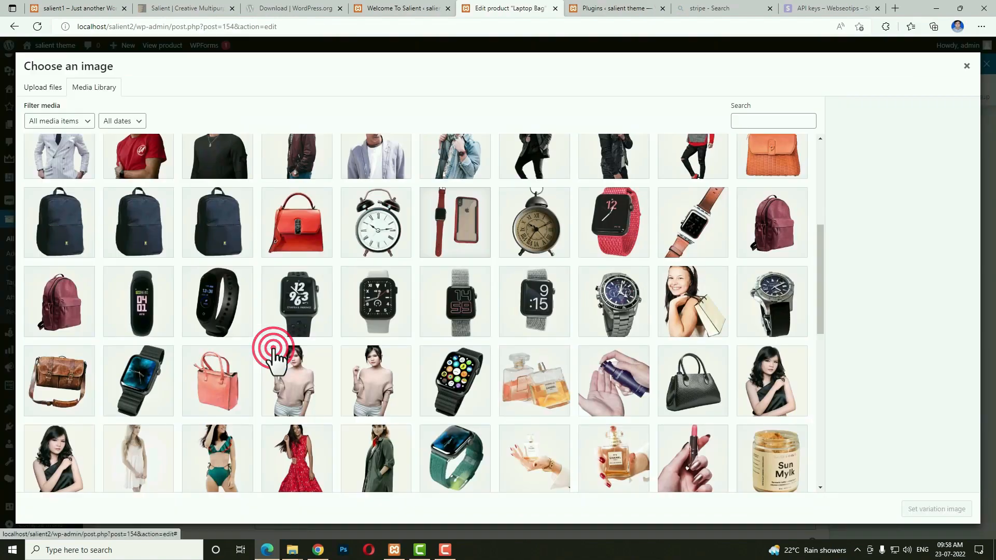
{"action": "left_click", "coordinate": [776, 249]}
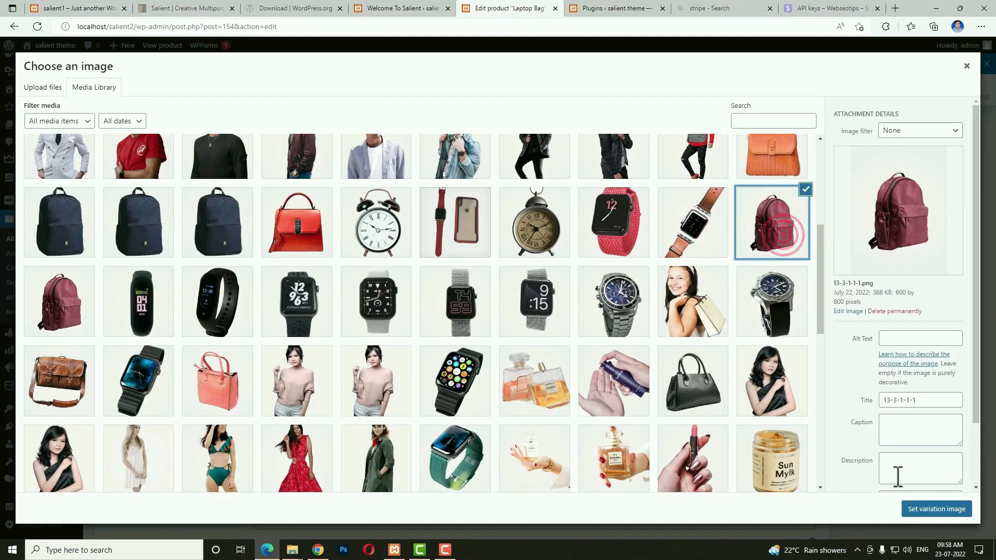
{"action": "left_click", "coordinate": [929, 511]}
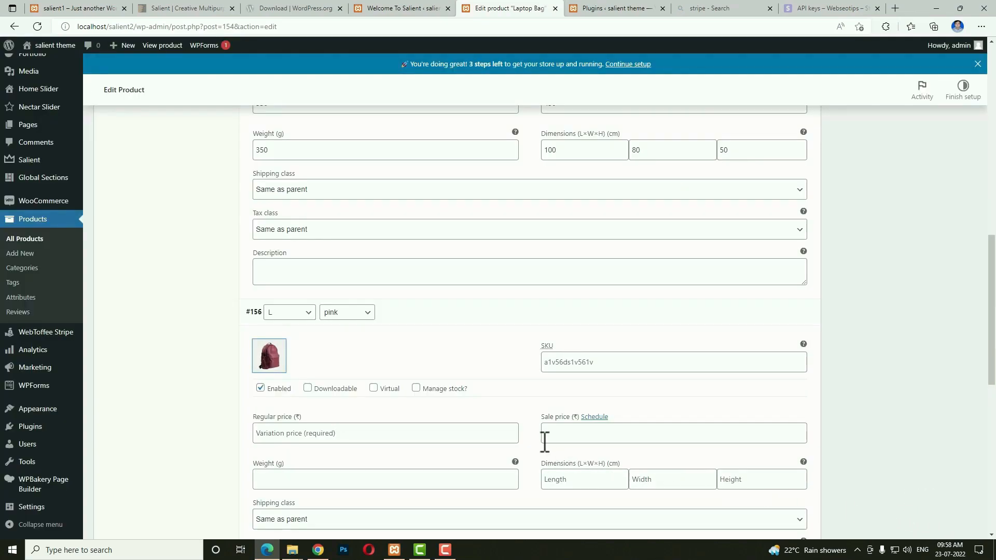
{"action": "scroll", "coordinate": [337, 394], "scroll_direction": "down", "scroll_amount": 1}
{"action": "left_click", "coordinate": [303, 358]}
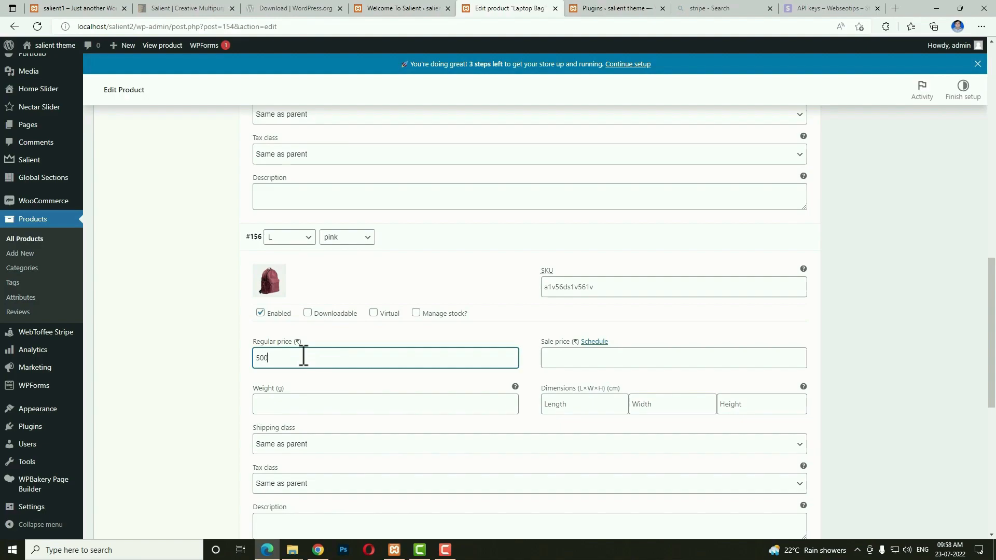
{"action": "scroll", "coordinate": [367, 415], "scroll_direction": "down", "scroll_amount": 3}
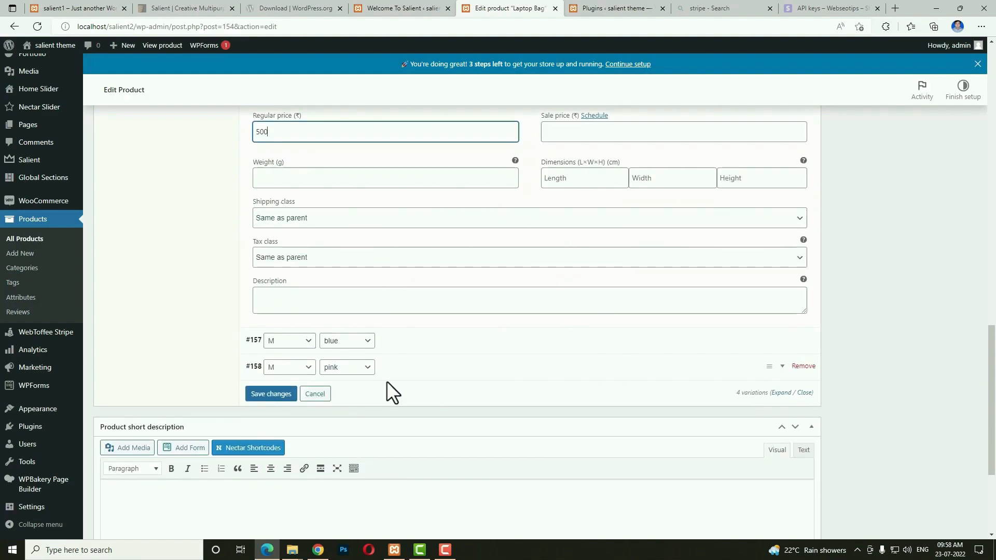
Give variation #157 the navy backpack image and a regular price of 530.
{"action": "left_click", "coordinate": [403, 341]}
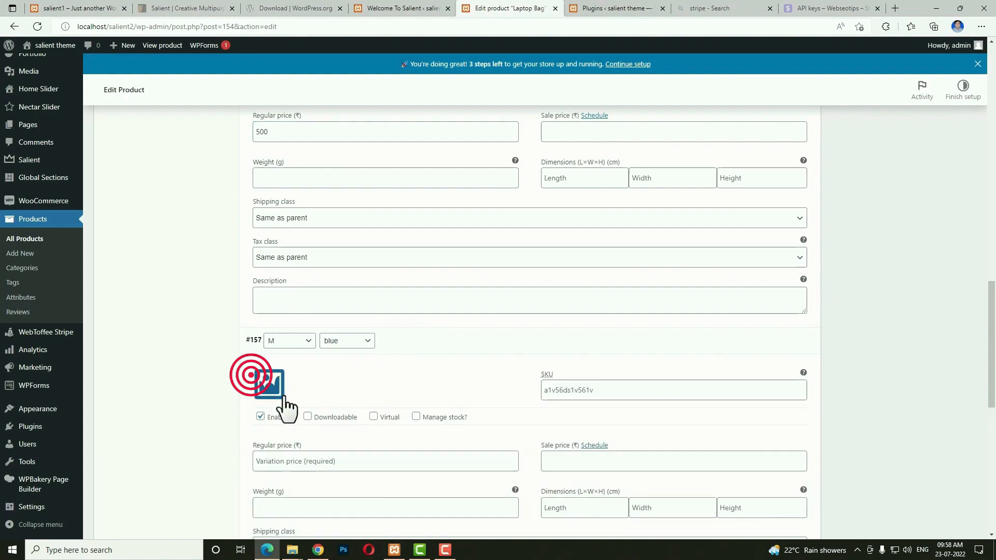
{"action": "left_click", "coordinate": [262, 381]}
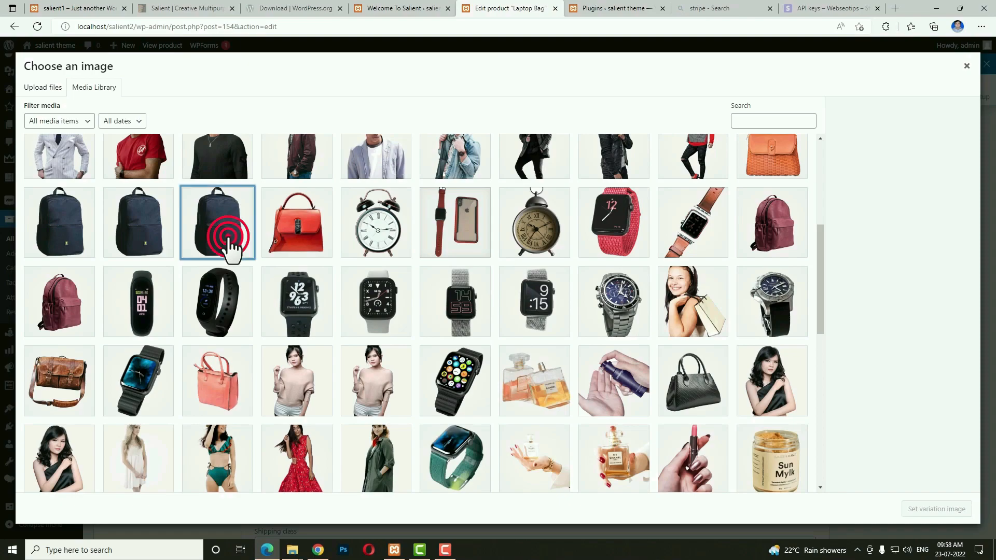
{"action": "left_click", "coordinate": [228, 241]}
{"action": "left_click", "coordinate": [931, 511]}
{"action": "left_click", "coordinate": [364, 465]}
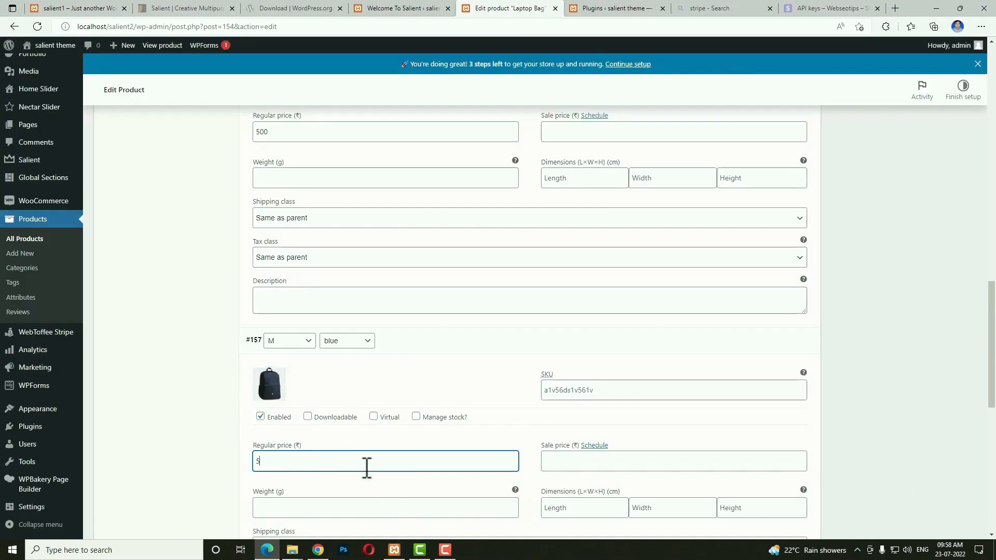
{"action": "scroll", "coordinate": [371, 475], "scroll_direction": "down", "scroll_amount": 4}
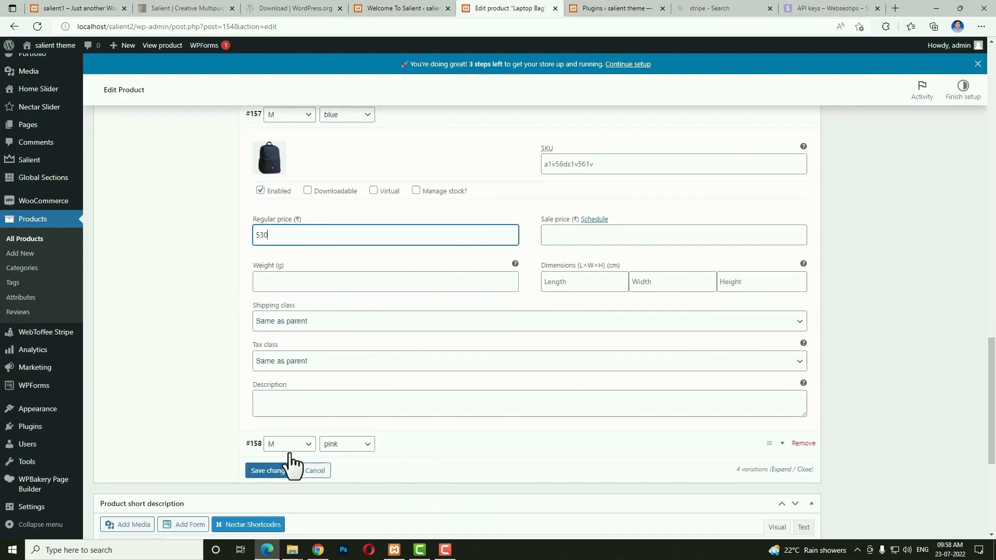
Give variation #158 the maroon backpack image and price 580, then save the variations.
{"action": "left_click", "coordinate": [429, 445]}
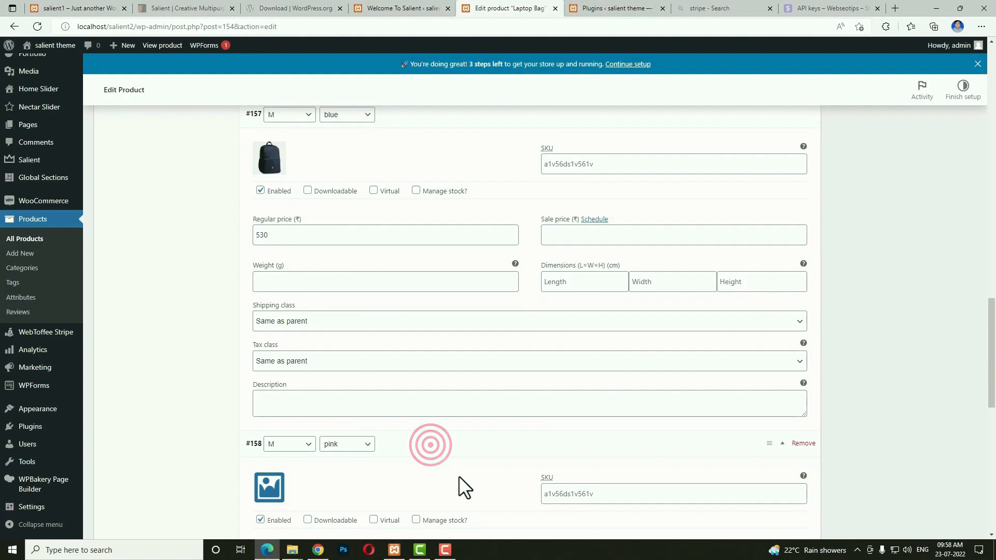
{"action": "left_click", "coordinate": [282, 486]}
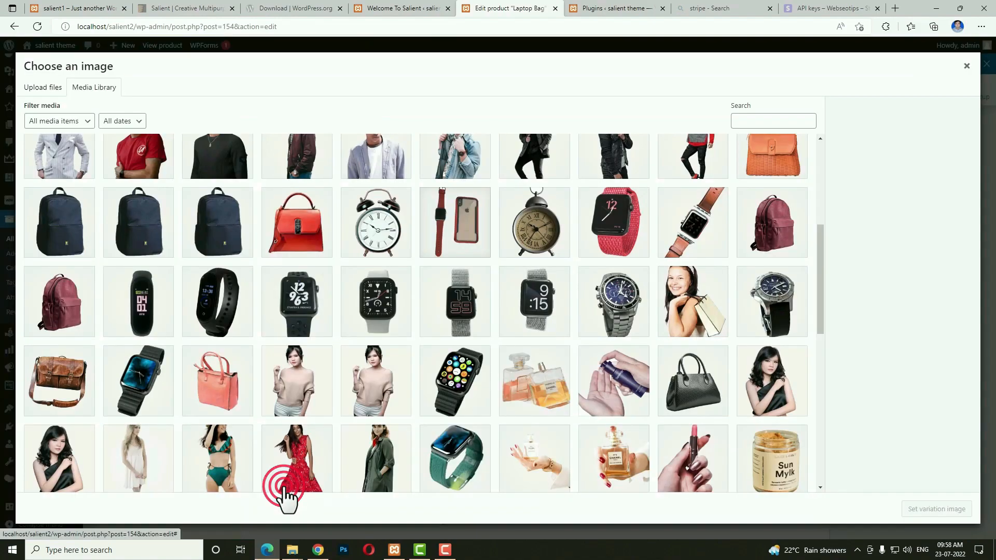
{"action": "left_click", "coordinate": [49, 297]}
{"action": "left_click", "coordinate": [932, 511]}
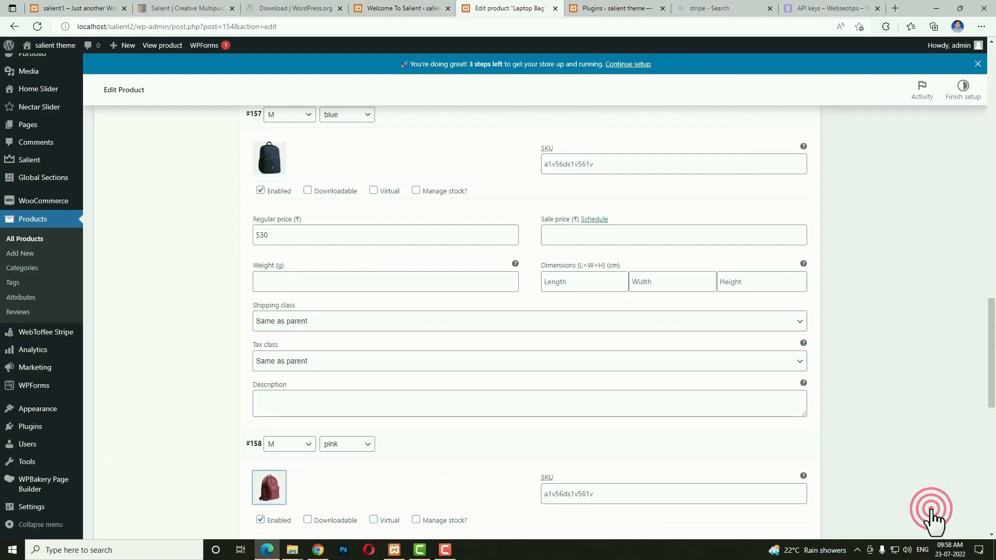
{"action": "scroll", "coordinate": [238, 349], "scroll_direction": "down", "scroll_amount": 4}
{"action": "left_click", "coordinate": [307, 340]}
{"action": "type", "text": "5"}
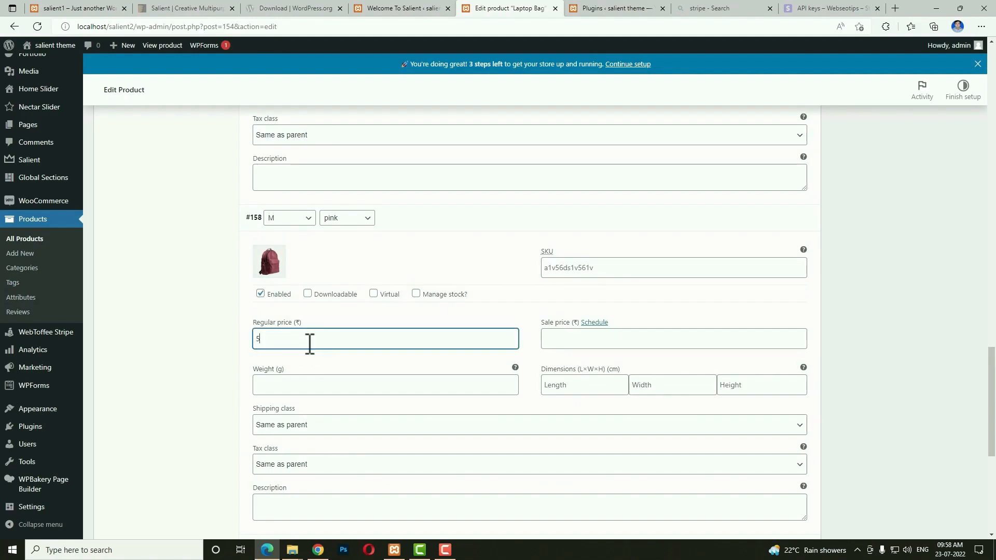
{"action": "left_click", "coordinate": [595, 334]}
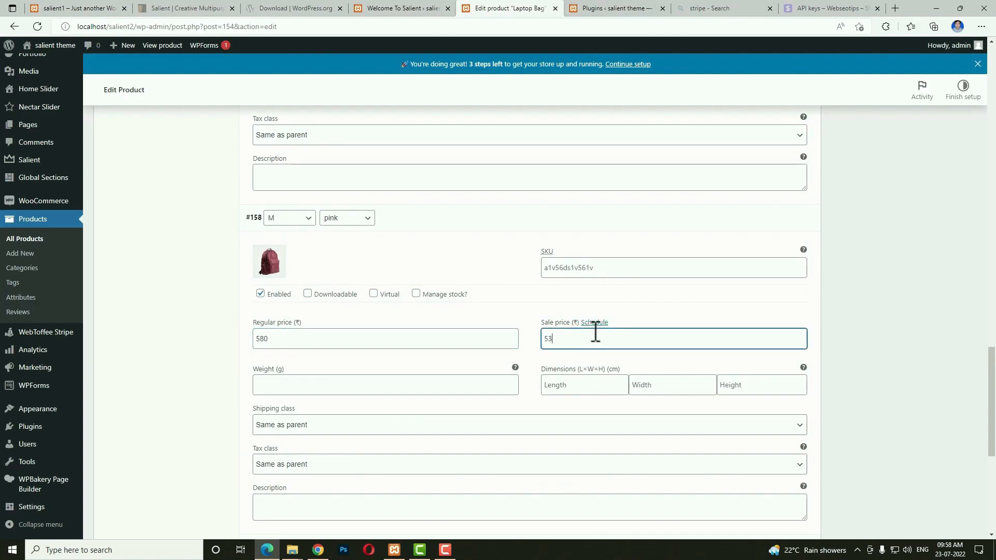
{"action": "scroll", "coordinate": [279, 260], "scroll_direction": "down", "scroll_amount": 5}
{"action": "left_click", "coordinate": [271, 247]}
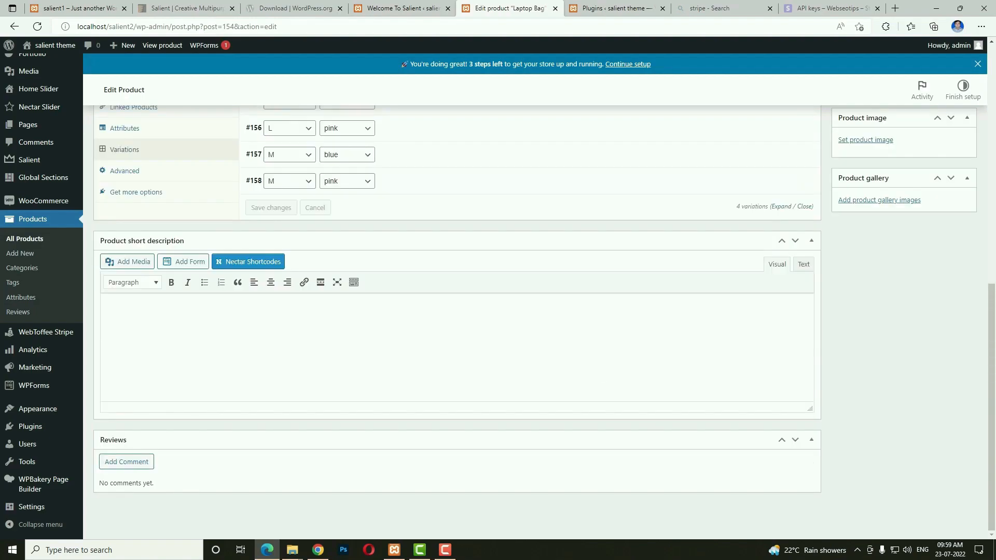
Paste the copied list into the Laptop Bag's product short description.
{"action": "key", "text": "alt+Tab"}
{"action": "left_click", "coordinate": [335, 349]}
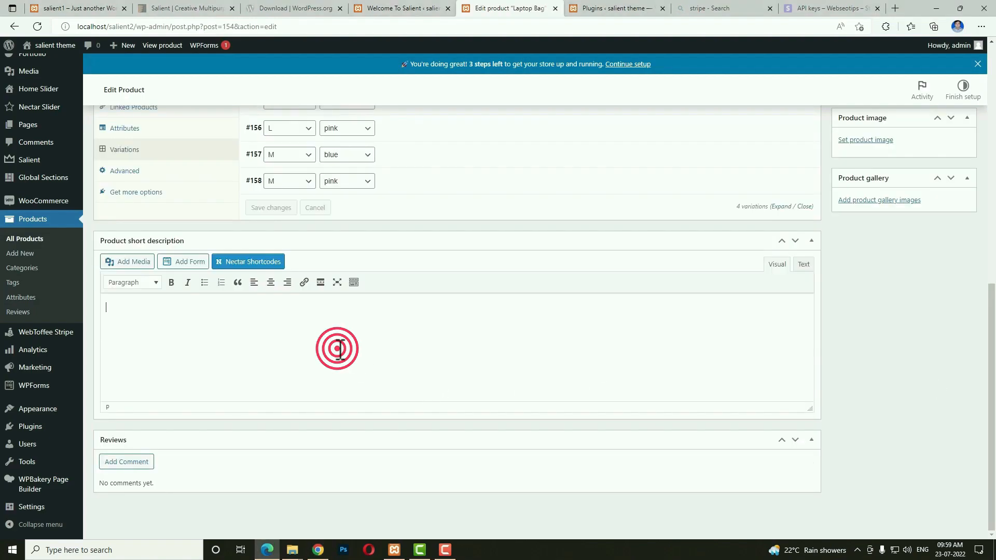
{"action": "type", "text": "Contrary to popular belief, Lorem Ipsum is not simply random text. It has roots in a piece of classical Latin literature from 45 BC,"}
{"action": "scroll", "coordinate": [691, 397], "scroll_direction": "up", "scroll_amount": 4}
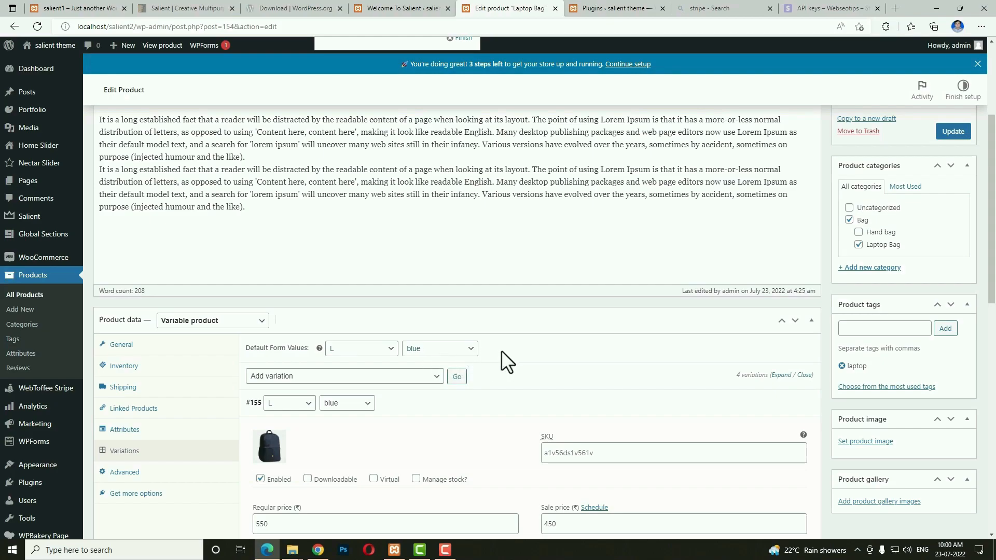
Set the navy backpack image as the Laptop Bag's product image.
{"action": "scroll", "coordinate": [556, 367], "scroll_direction": "down", "scroll_amount": 2}
{"action": "scroll", "coordinate": [556, 367], "scroll_direction": "down", "scroll_amount": 2}
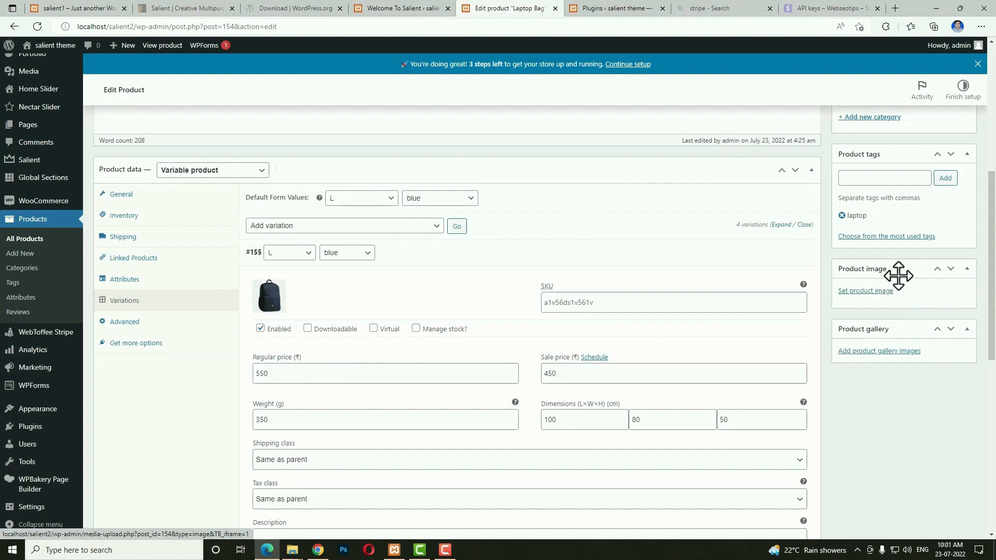
{"action": "left_click", "coordinate": [859, 291]}
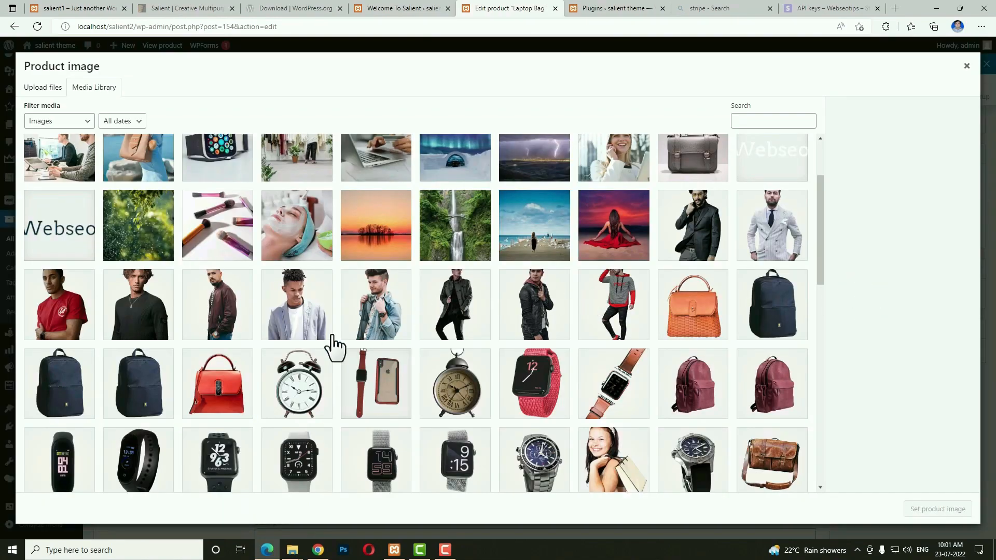
{"action": "left_click", "coordinate": [42, 387]}
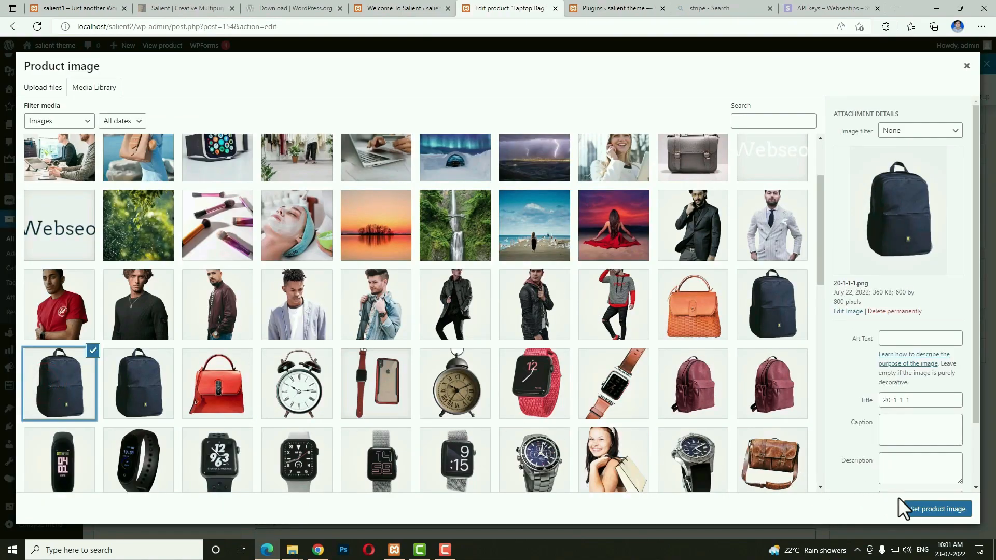
{"action": "left_click", "coordinate": [913, 509]}
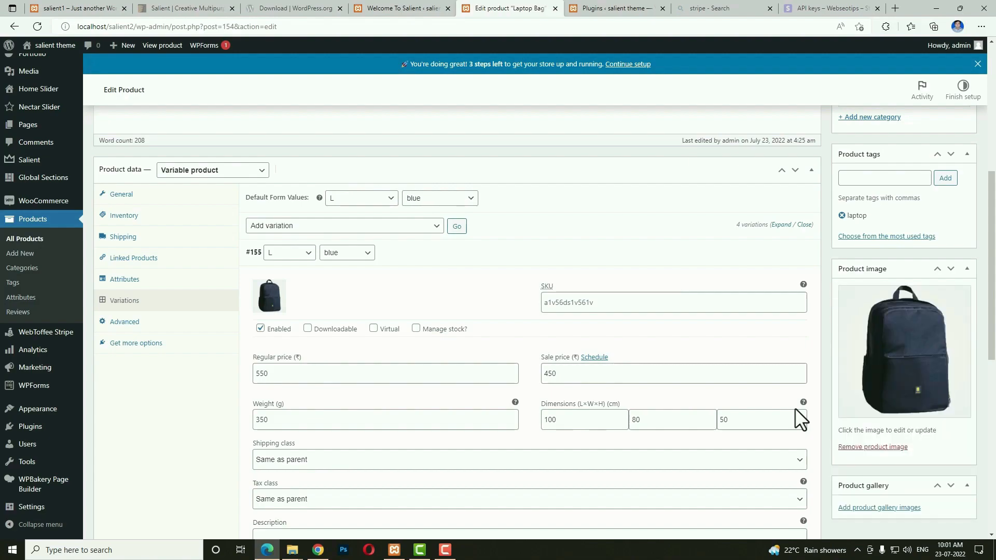
Add the maroon and navy backpack images to the product gallery and update the product.
{"action": "left_click", "coordinate": [913, 509]}
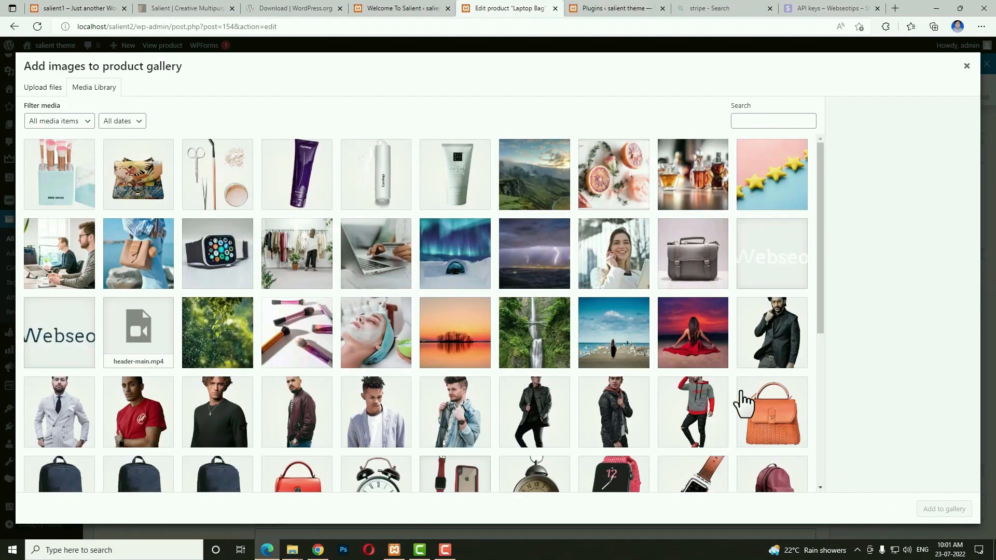
{"action": "scroll", "coordinate": [742, 402], "scroll_direction": "down", "scroll_amount": 4}
{"action": "left_click", "coordinate": [774, 283]}
{"action": "left_click", "coordinate": [223, 305]}
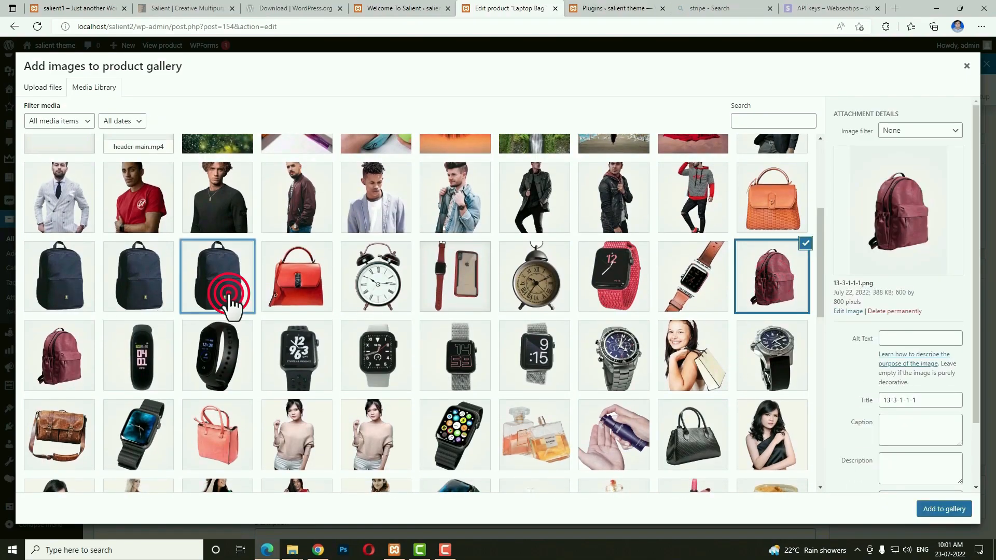
{"action": "left_click", "coordinate": [931, 511]}
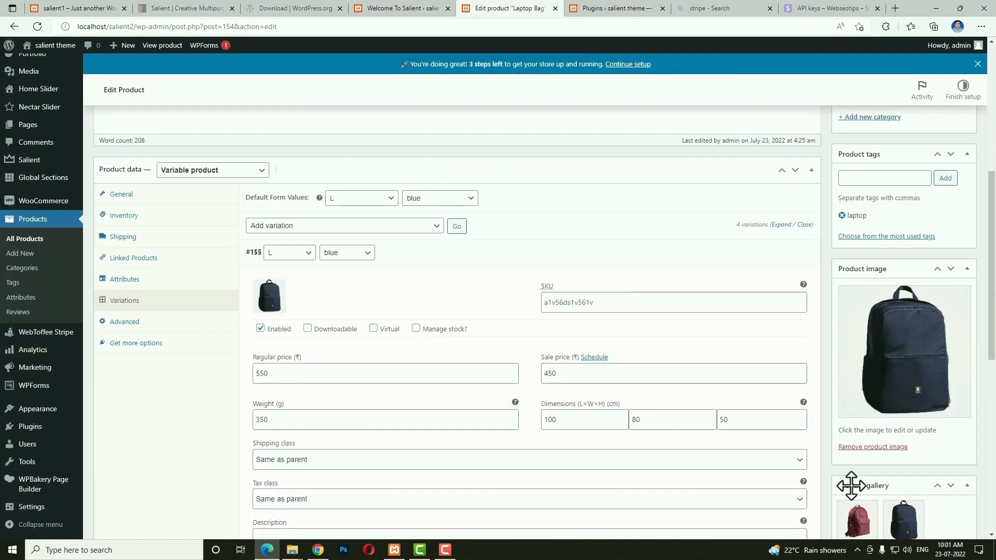
{"action": "scroll", "coordinate": [929, 451], "scroll_direction": "up", "scroll_amount": 6}
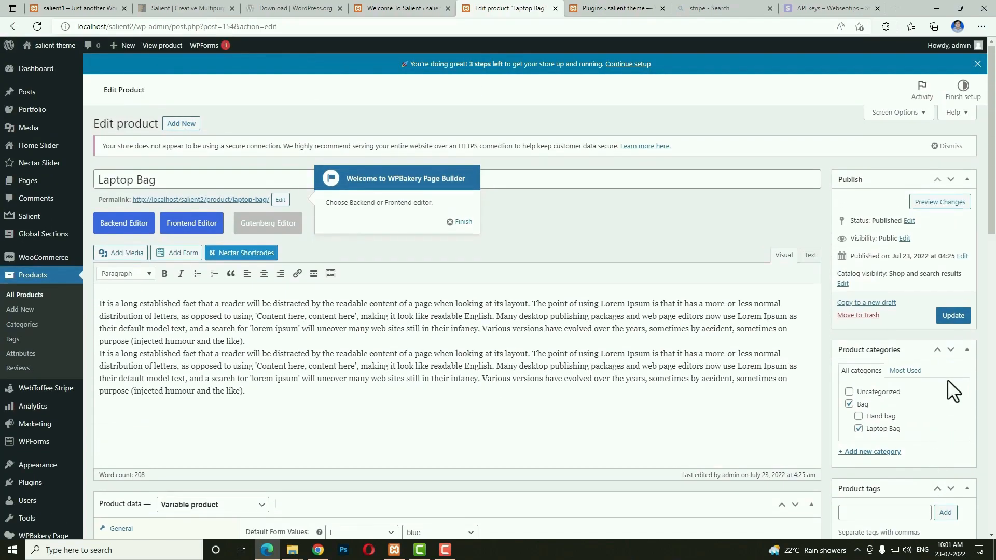
{"action": "left_click", "coordinate": [953, 316]}
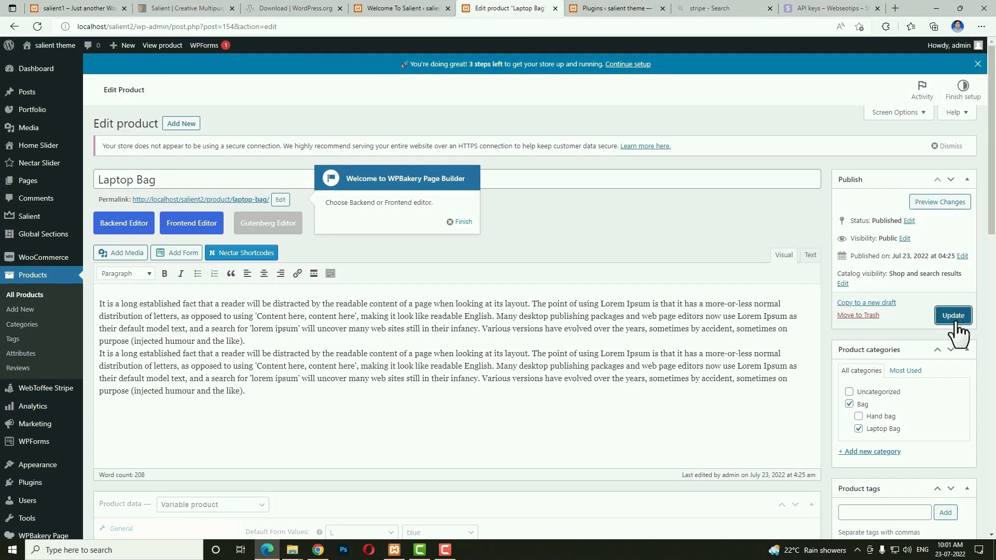
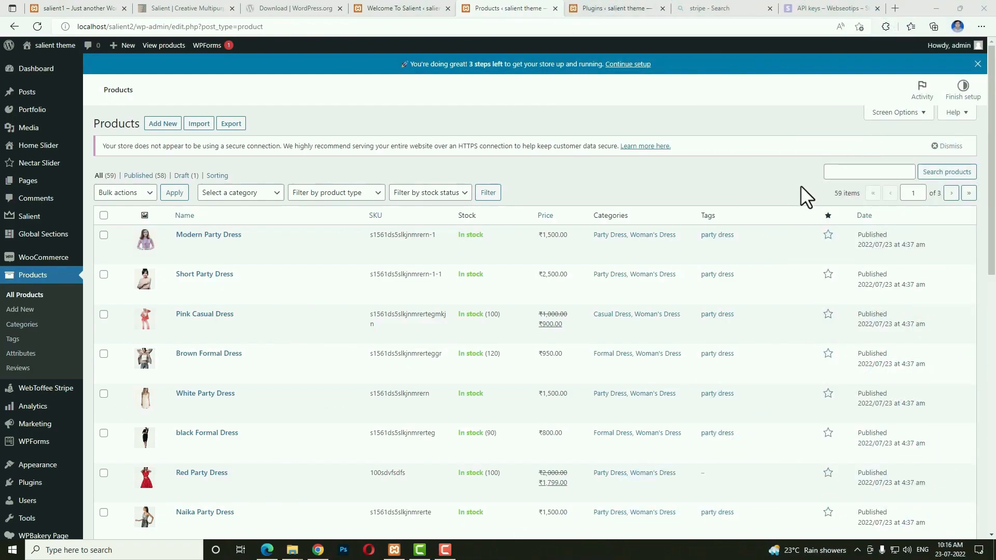
Leave the product list and open the Salient theme's General Settings.
{"action": "scroll", "coordinate": [783, 244], "scroll_direction": "down", "scroll_amount": 10}
{"action": "scroll", "coordinate": [782, 244], "scroll_direction": "up", "scroll_amount": 7}
{"action": "scroll", "coordinate": [783, 244], "scroll_direction": "up", "scroll_amount": 3}
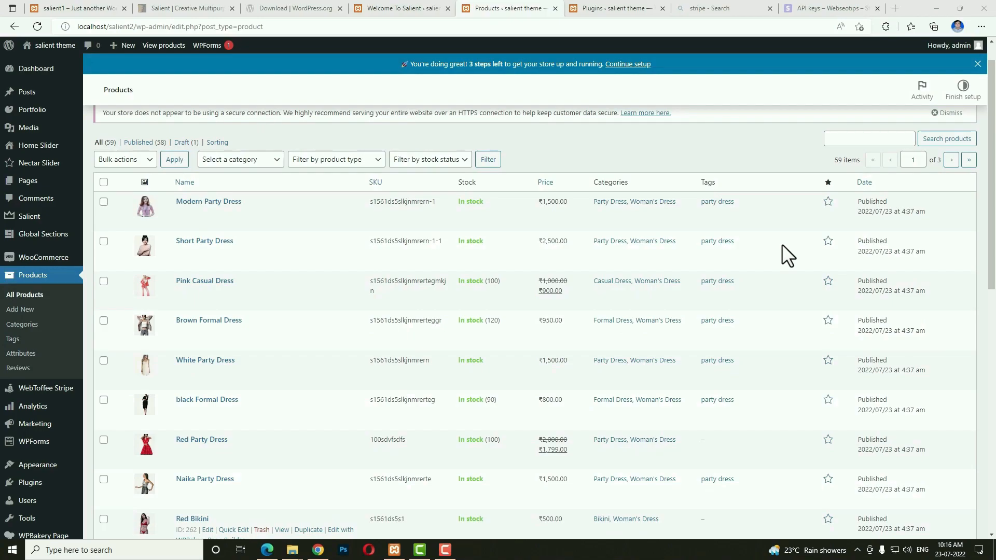
{"action": "mouse_move", "coordinate": [23, 219]}
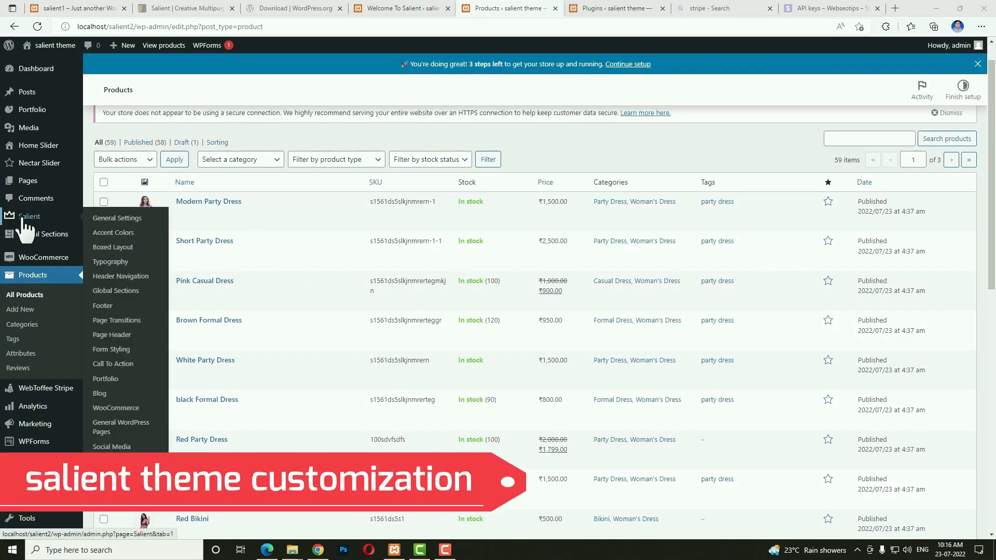
{"action": "left_click", "coordinate": [113, 218]}
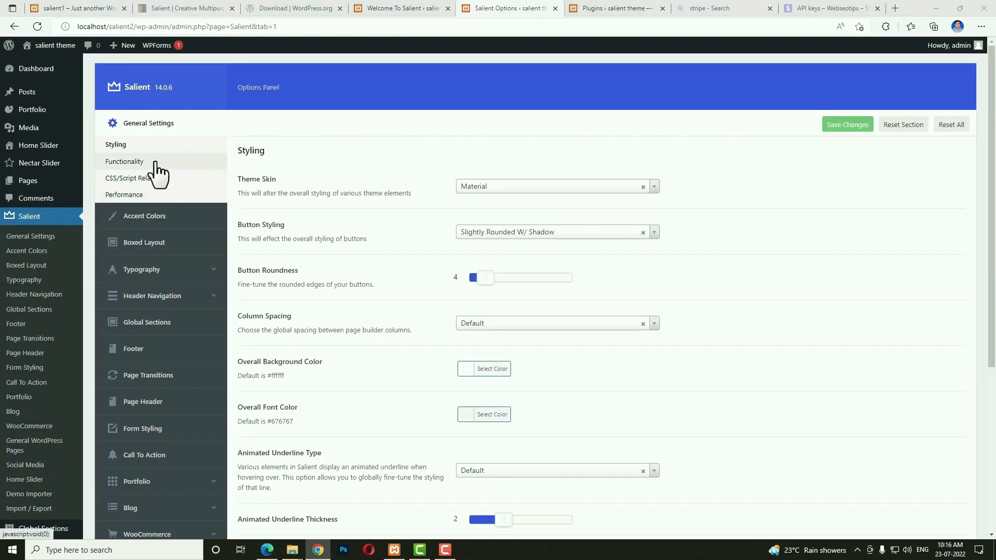
{"action": "scroll", "coordinate": [608, 235], "scroll_direction": "down", "scroll_amount": 5}
{"action": "scroll", "coordinate": [659, 344], "scroll_direction": "up", "scroll_amount": 5}
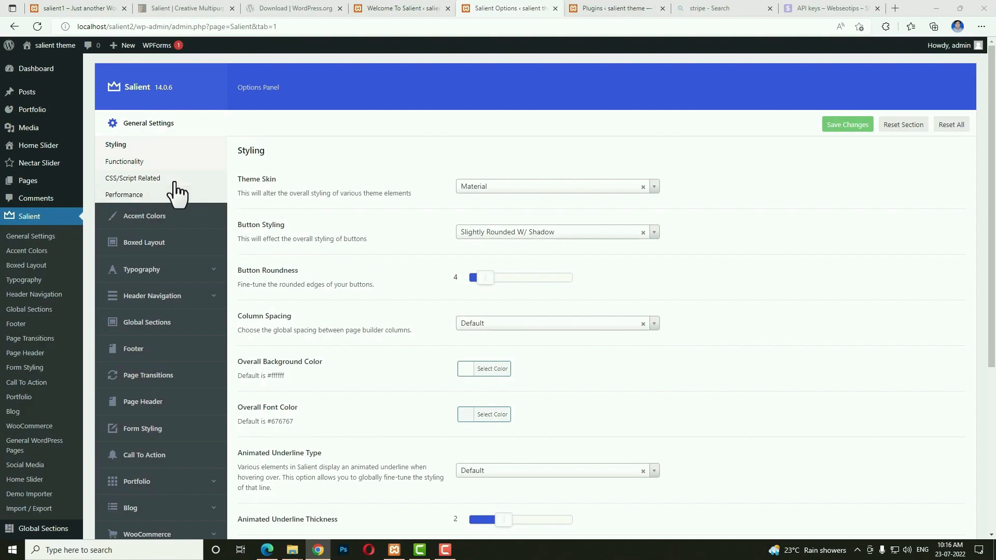
Look through the Functionality, CSS/Script and Performance settings, then open the accent colour picker.
{"action": "left_click", "coordinate": [131, 162]}
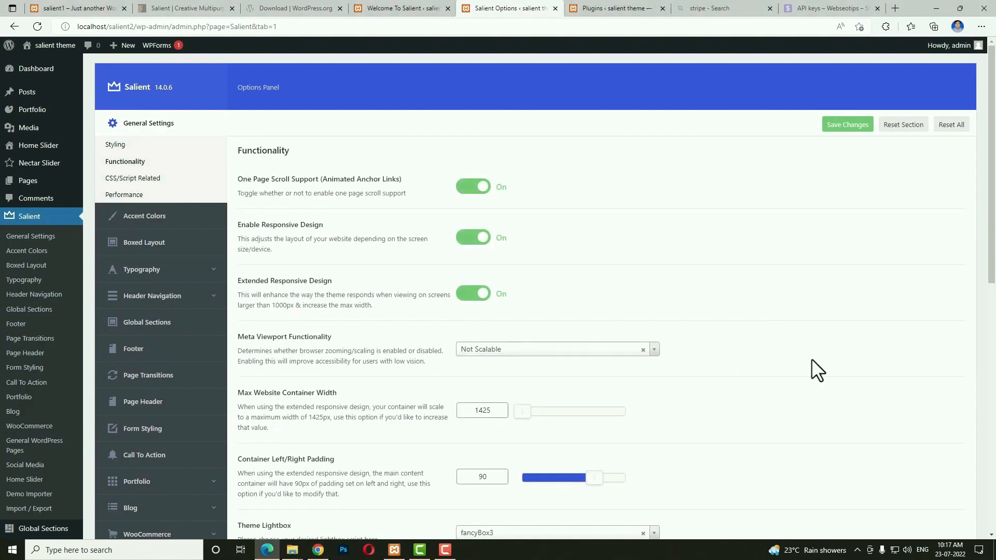
{"action": "scroll", "coordinate": [818, 369], "scroll_direction": "down", "scroll_amount": 5}
{"action": "scroll", "coordinate": [812, 372], "scroll_direction": "up", "scroll_amount": 1}
{"action": "scroll", "coordinate": [801, 345], "scroll_direction": "down", "scroll_amount": 5}
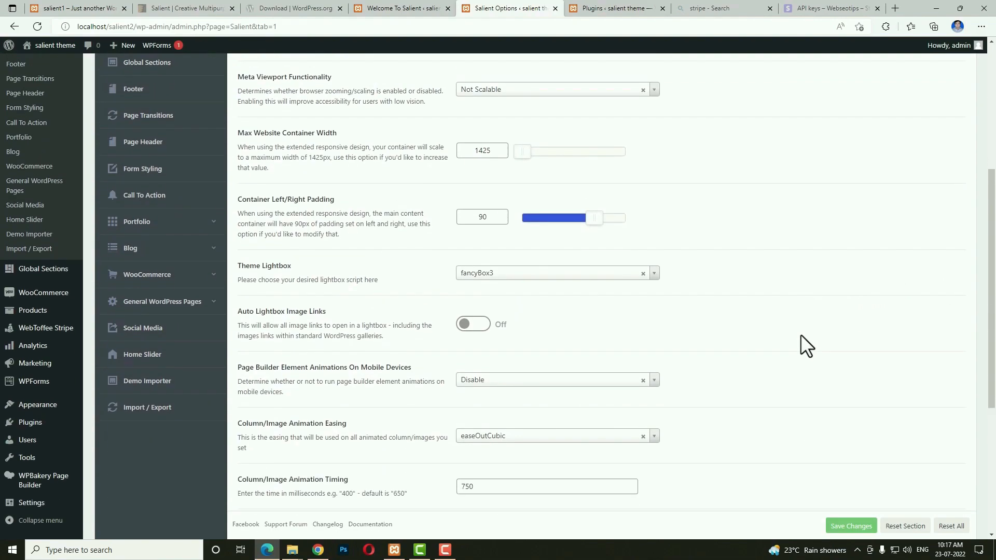
{"action": "scroll", "coordinate": [800, 345], "scroll_direction": "up", "scroll_amount": 10}
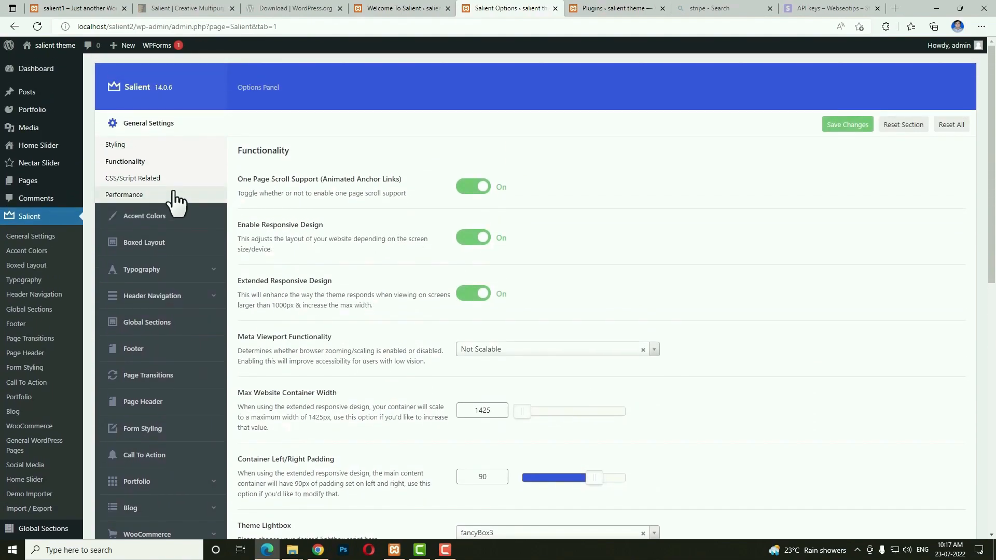
{"action": "left_click", "coordinate": [147, 178]}
{"action": "key", "text": "alt+Tab"}
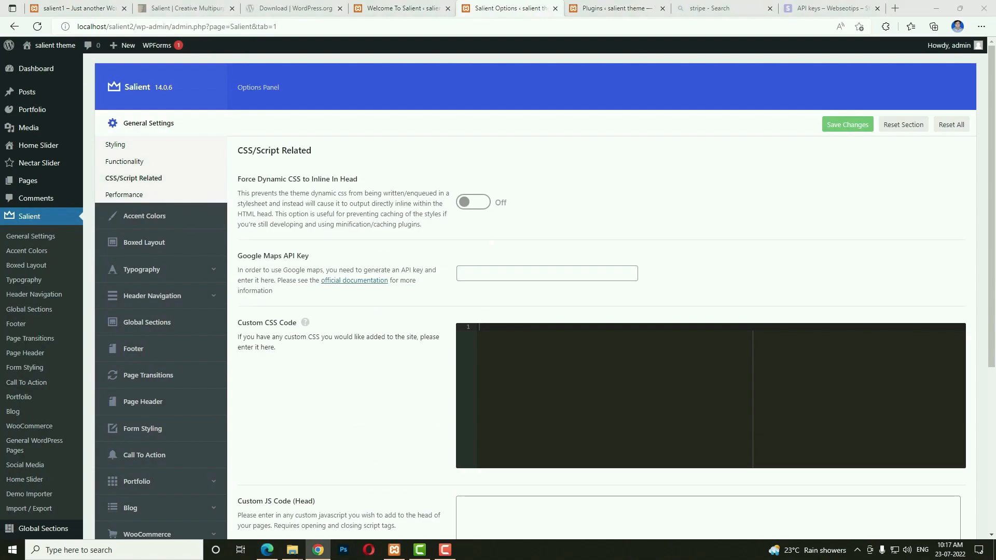
{"action": "scroll", "coordinate": [540, 314], "scroll_direction": "down", "scroll_amount": 5}
{"action": "scroll", "coordinate": [507, 382], "scroll_direction": "up", "scroll_amount": 5}
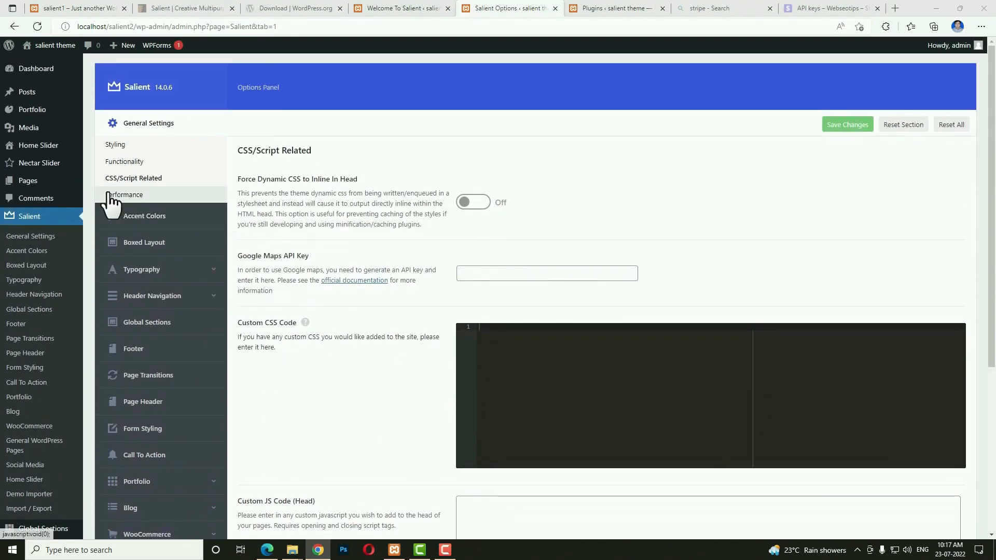
{"action": "left_click", "coordinate": [165, 195]}
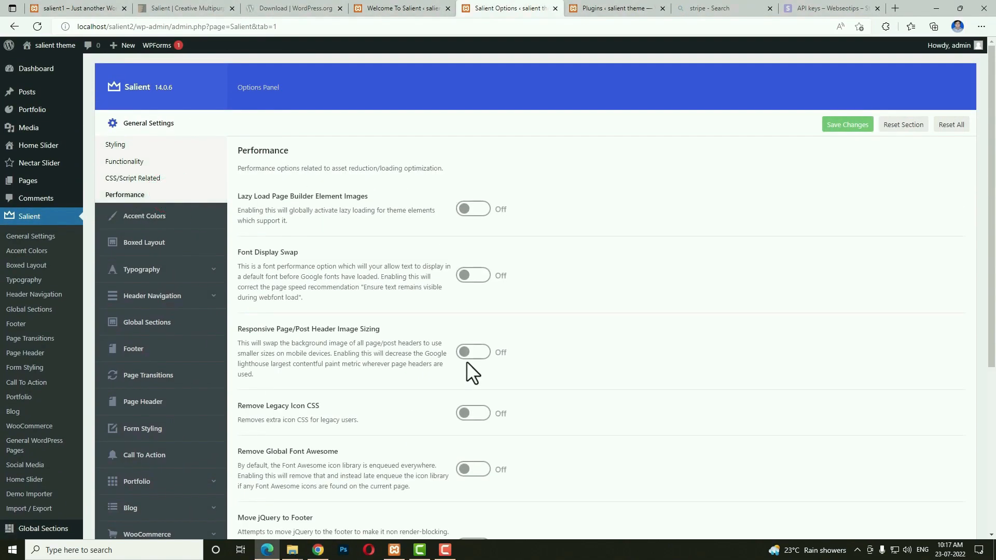
{"action": "left_click", "coordinate": [189, 217]}
{"action": "left_click", "coordinate": [466, 204]}
Set the accent colour to #ff1053 and Extra Color #1 to #3452ff, then view Boxed Layout.
{"action": "left_click", "coordinate": [528, 206]}
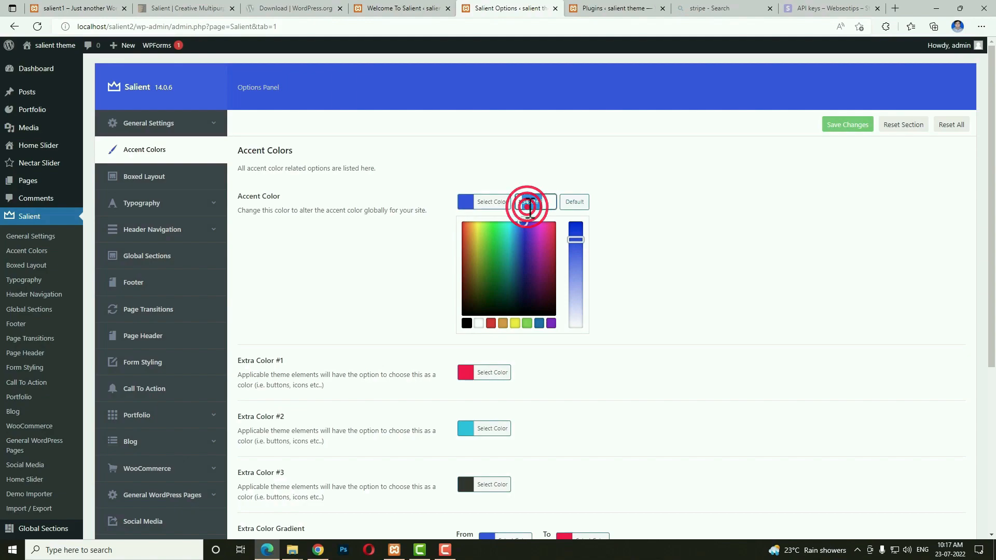
{"action": "type", "text": "#ff1053"}
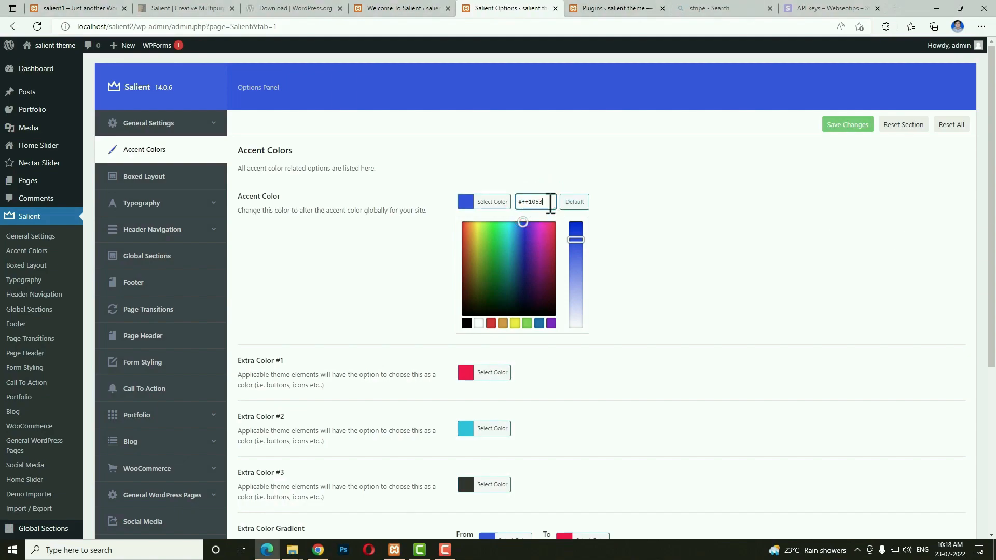
{"action": "left_click", "coordinate": [650, 203]}
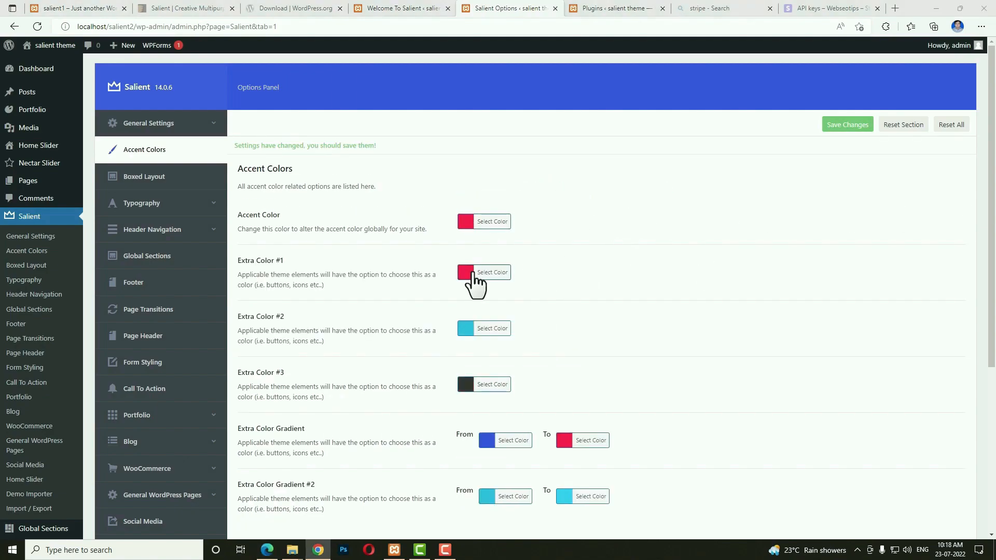
{"action": "left_click", "coordinate": [473, 272]}
{"action": "left_click", "coordinate": [542, 266]}
{"action": "type", "text": "#3452ff"}
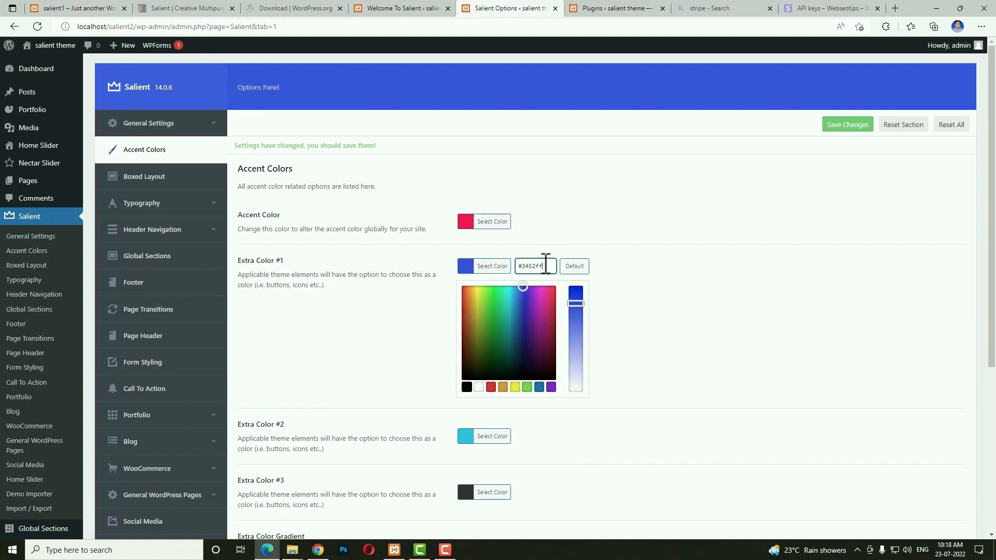
{"action": "left_click", "coordinate": [670, 271]}
{"action": "scroll", "coordinate": [623, 312], "scroll_direction": "down", "scroll_amount": 5}
{"action": "scroll", "coordinate": [673, 317], "scroll_direction": "up", "scroll_amount": 10}
{"action": "left_click", "coordinate": [159, 179]}
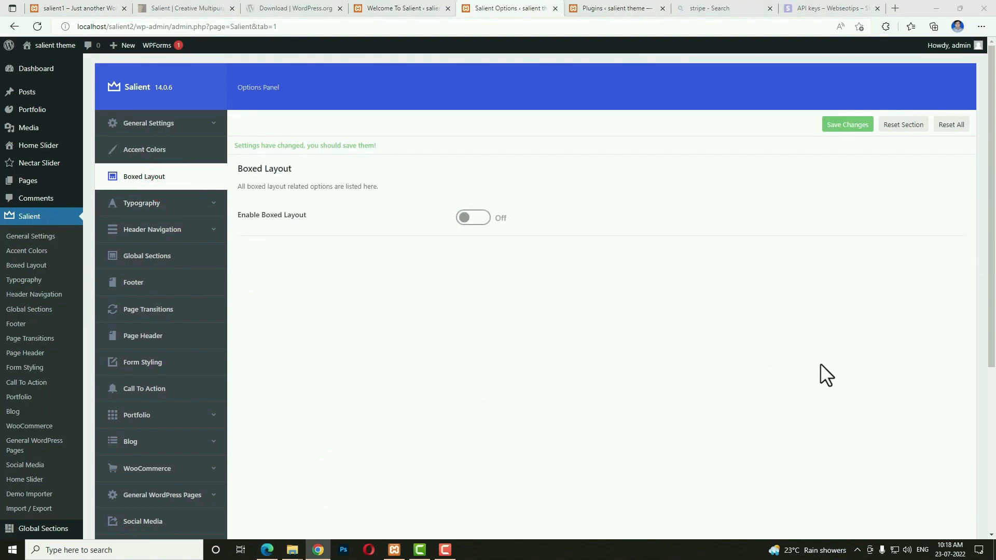
Set the Navigation Font to Poppins, Medium 500, Latin subset, Capitalize.
{"action": "left_click", "coordinate": [172, 208]}
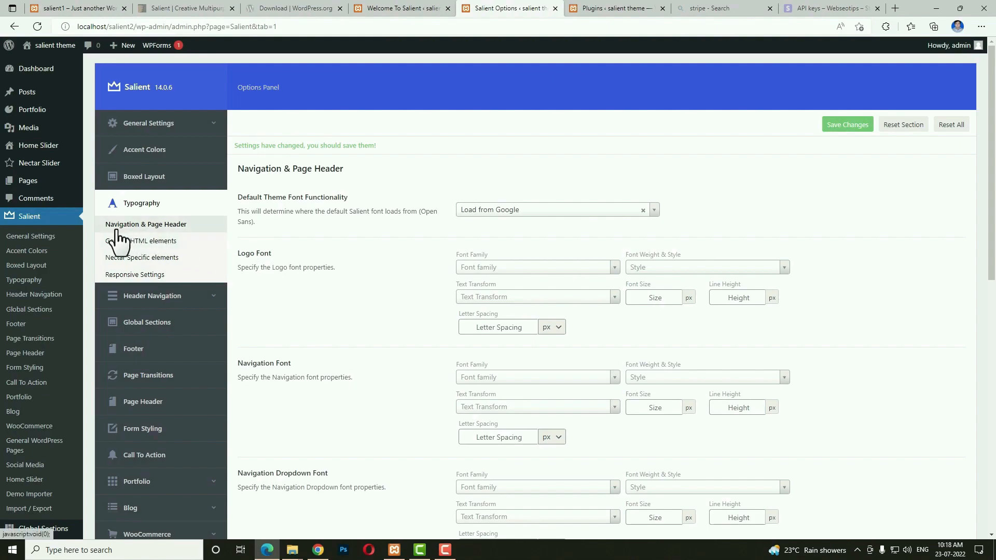
{"action": "left_click", "coordinate": [189, 230]}
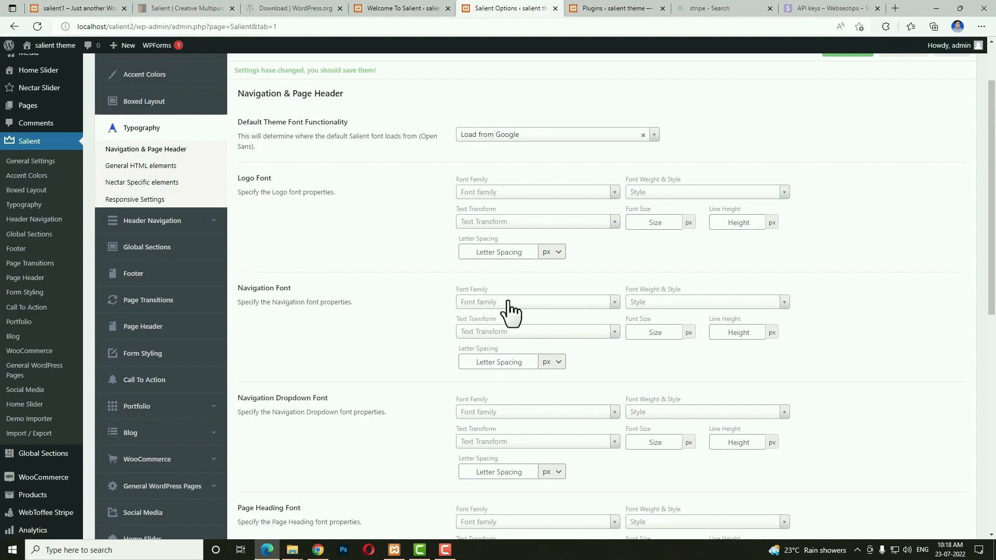
{"action": "left_click", "coordinate": [525, 303]}
{"action": "type", "text": "popp"}
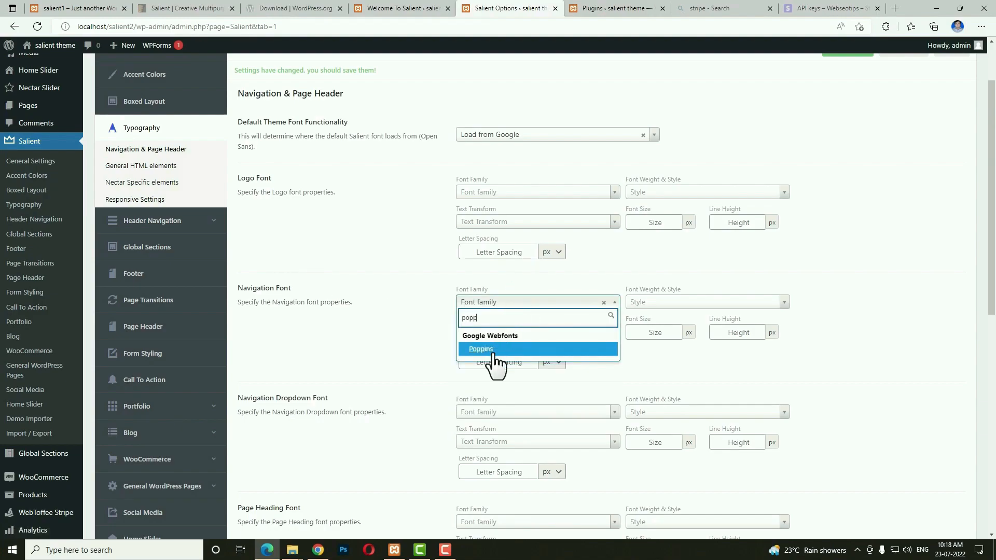
{"action": "left_click", "coordinate": [481, 349]}
{"action": "left_click", "coordinate": [675, 304]}
{"action": "left_click", "coordinate": [665, 399]}
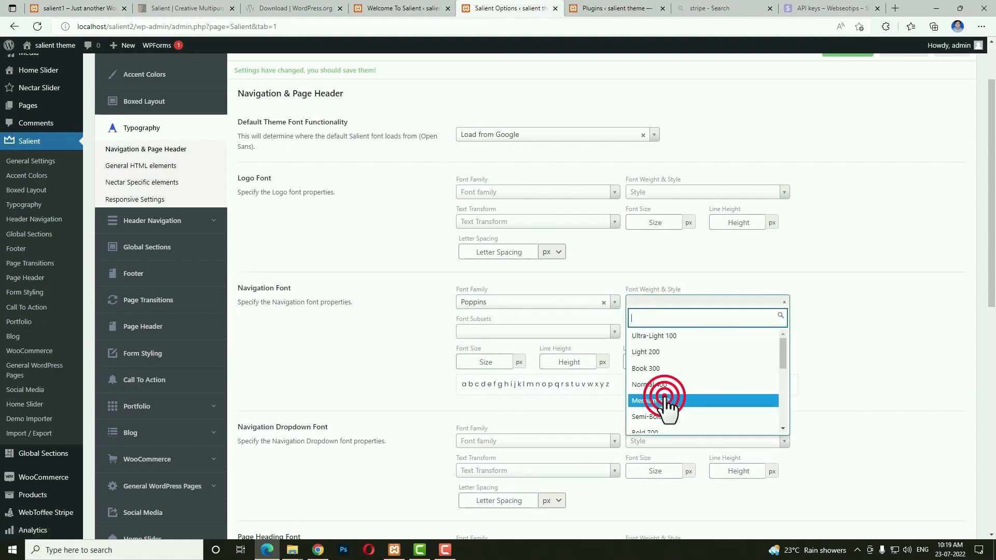
{"action": "left_click", "coordinate": [527, 332]}
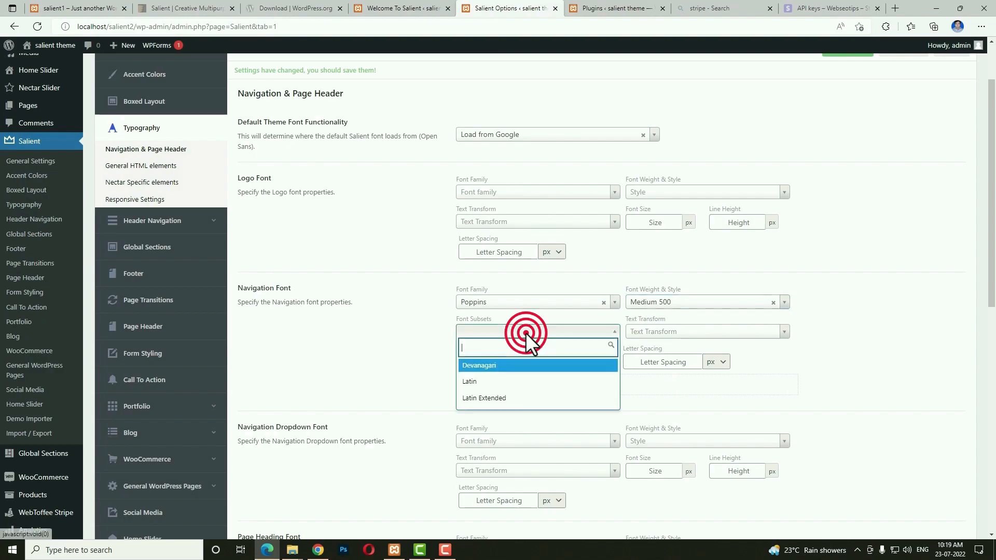
{"action": "left_click", "coordinate": [488, 381]}
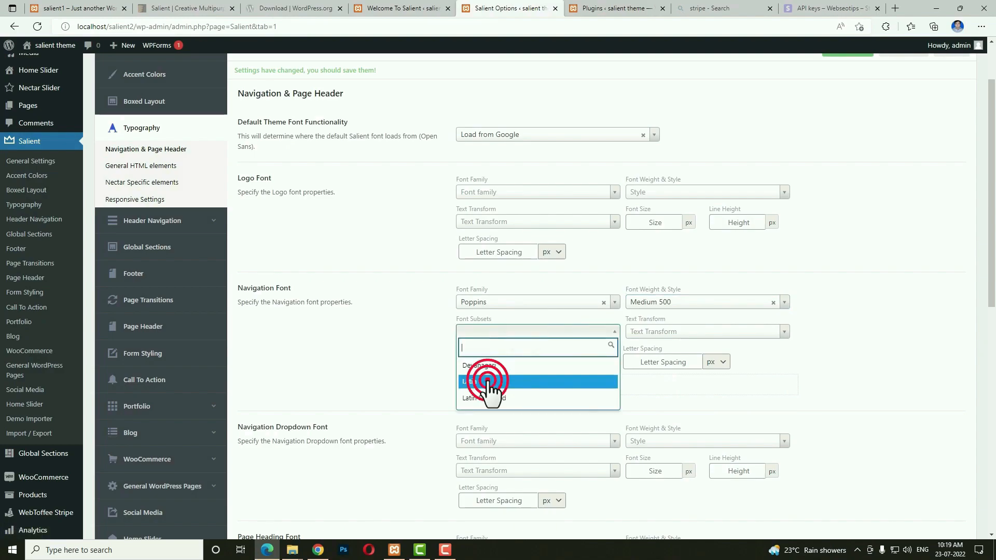
{"action": "left_click", "coordinate": [664, 335]}
{"action": "left_click", "coordinate": [648, 379]}
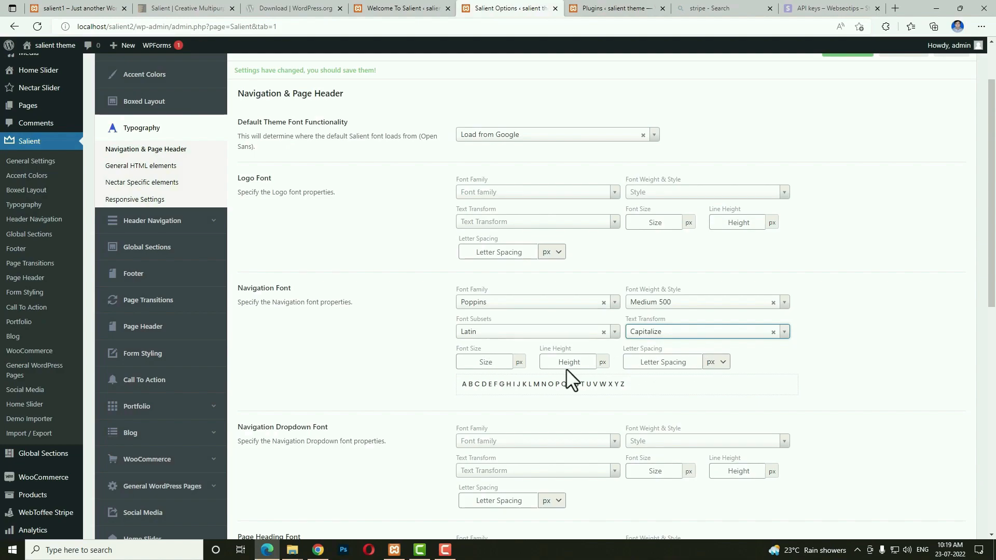
Set the Navigation Dropdown Font to Poppins, Normal 400, Latin, size 16.
{"action": "scroll", "coordinate": [652, 373], "scroll_direction": "down", "scroll_amount": 3}
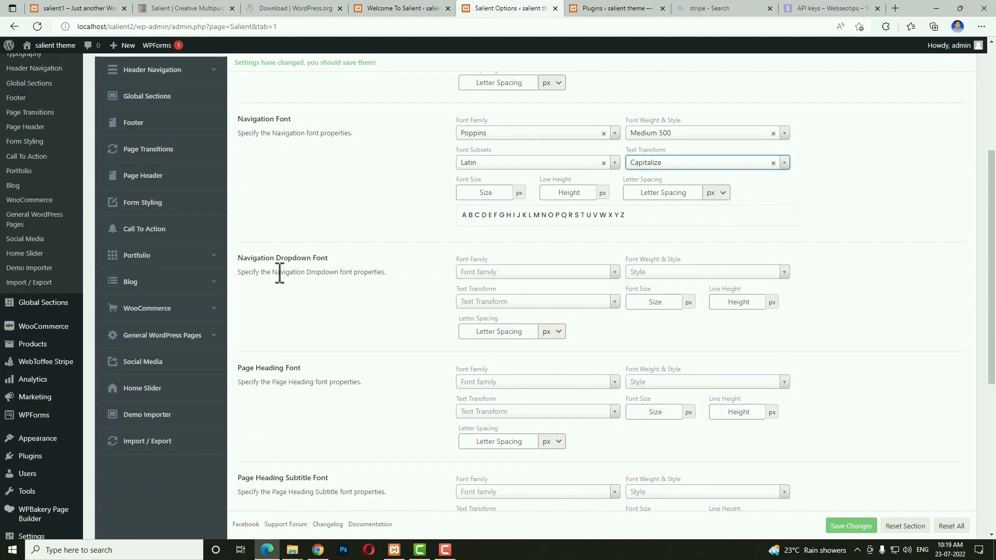
{"action": "left_click", "coordinate": [493, 271]}
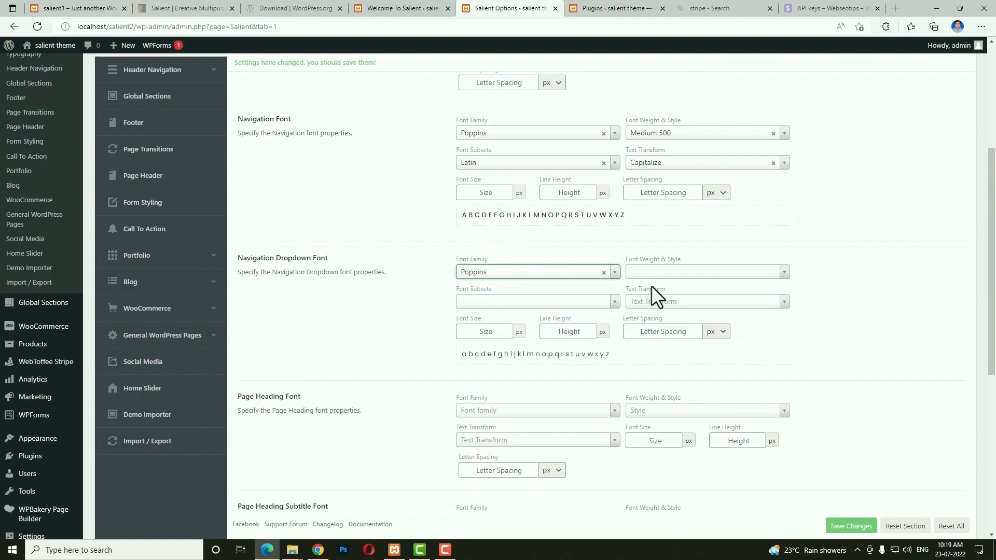
{"action": "left_click", "coordinate": [656, 272]}
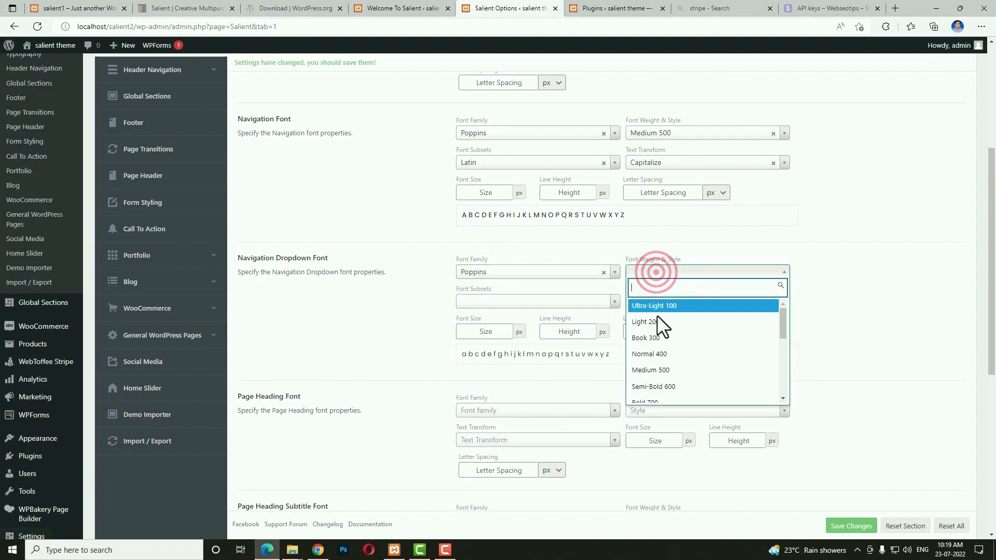
{"action": "left_click", "coordinate": [655, 353]}
{"action": "left_click", "coordinate": [550, 306]}
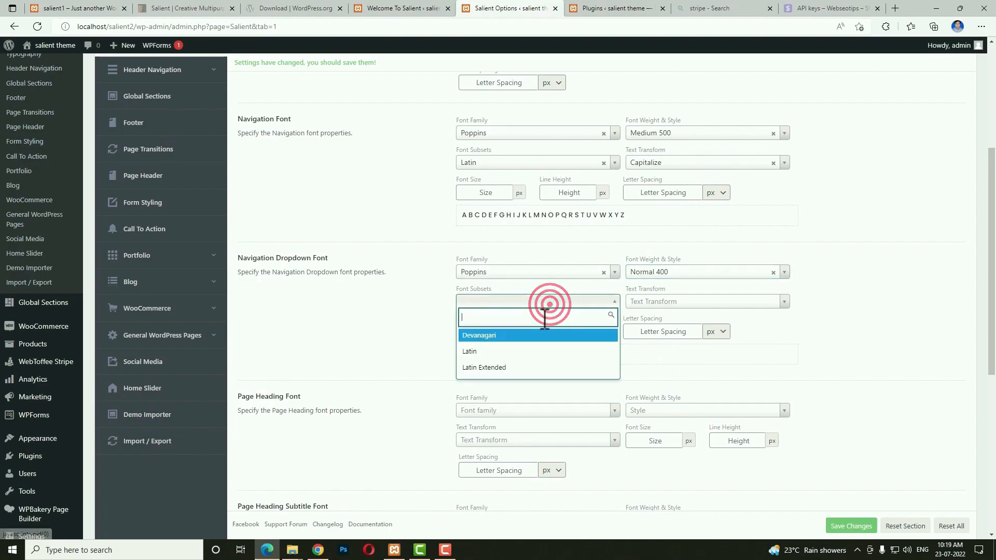
{"action": "left_click", "coordinate": [525, 349]}
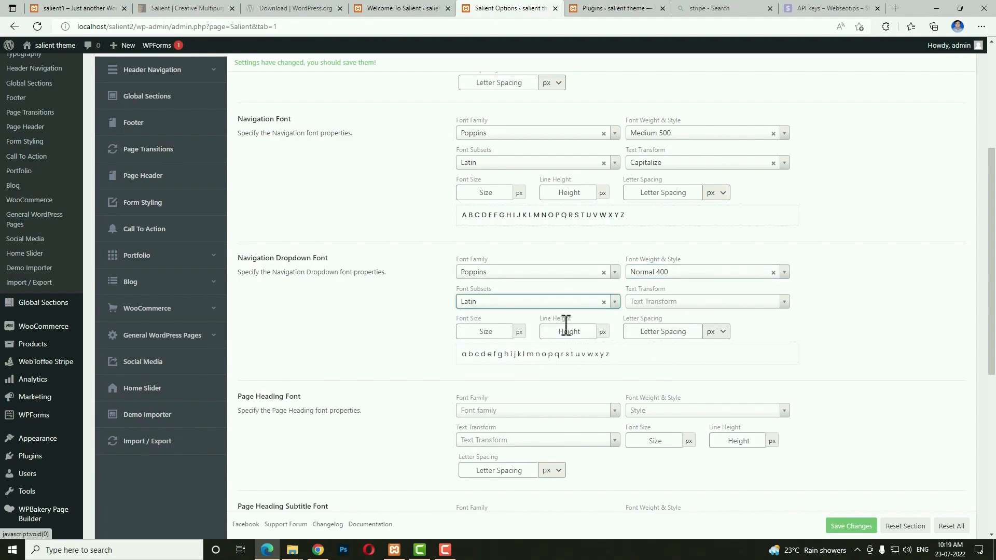
{"action": "left_click", "coordinate": [474, 334]}
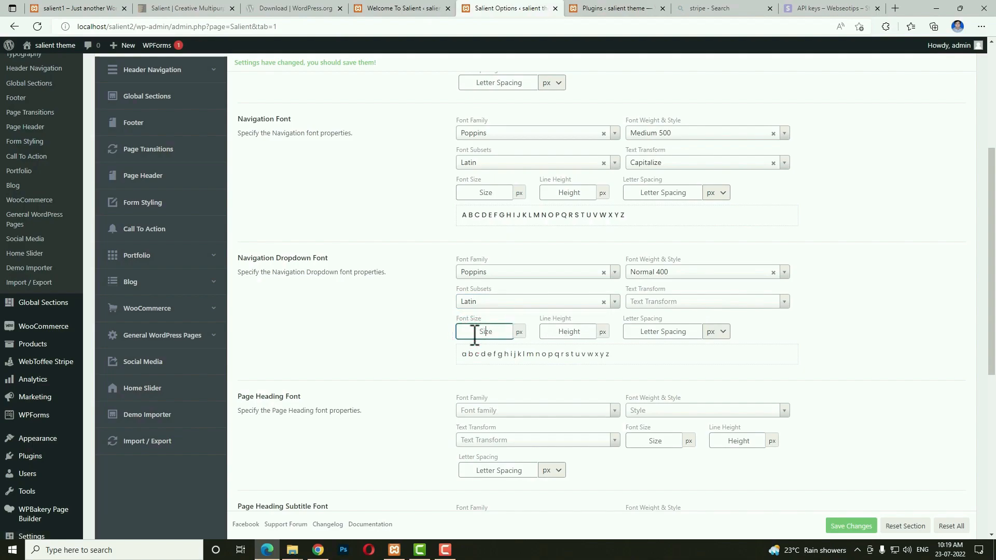
{"action": "type", "text": "16"}
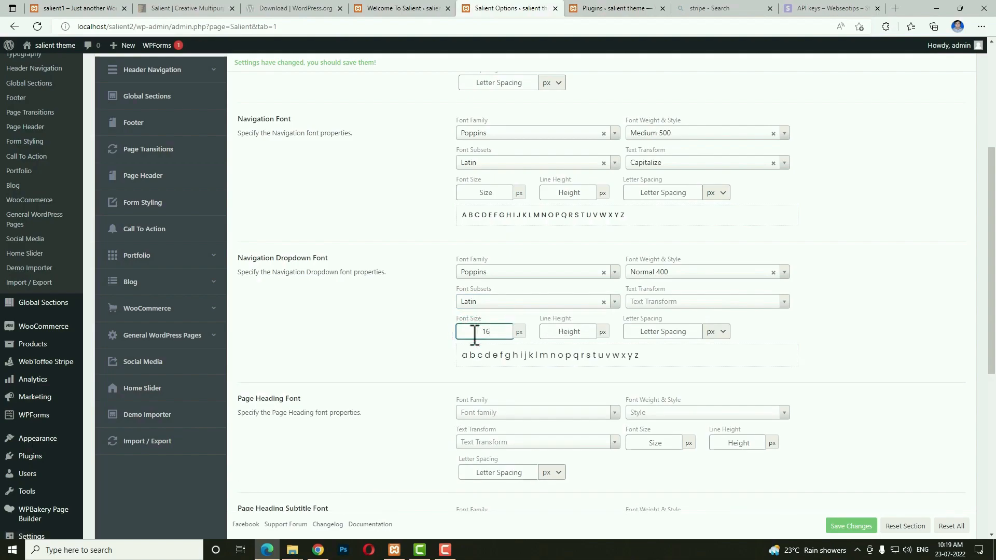
{"action": "scroll", "coordinate": [773, 348], "scroll_direction": "down", "scroll_amount": 1}
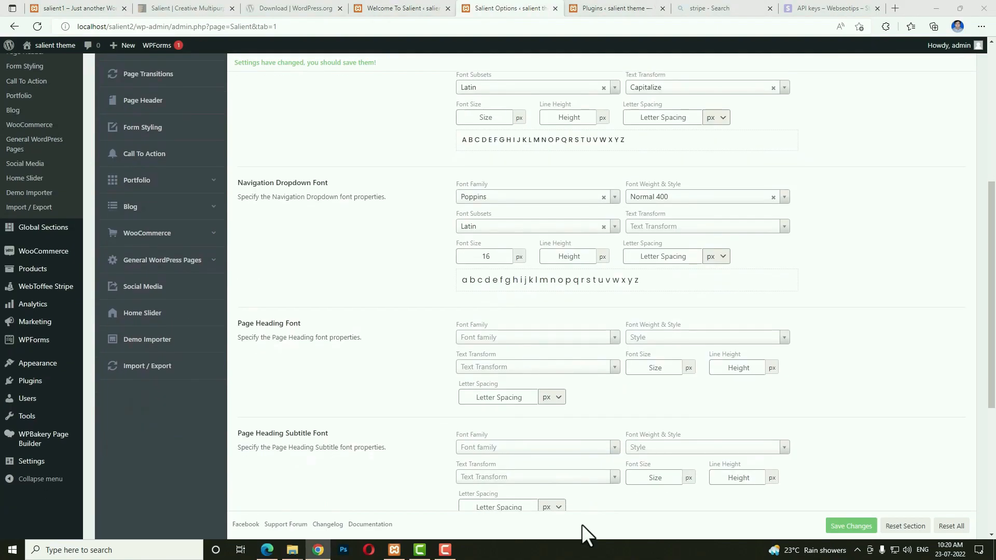
{"action": "scroll", "coordinate": [419, 448], "scroll_direction": "up", "scroll_amount": 4}
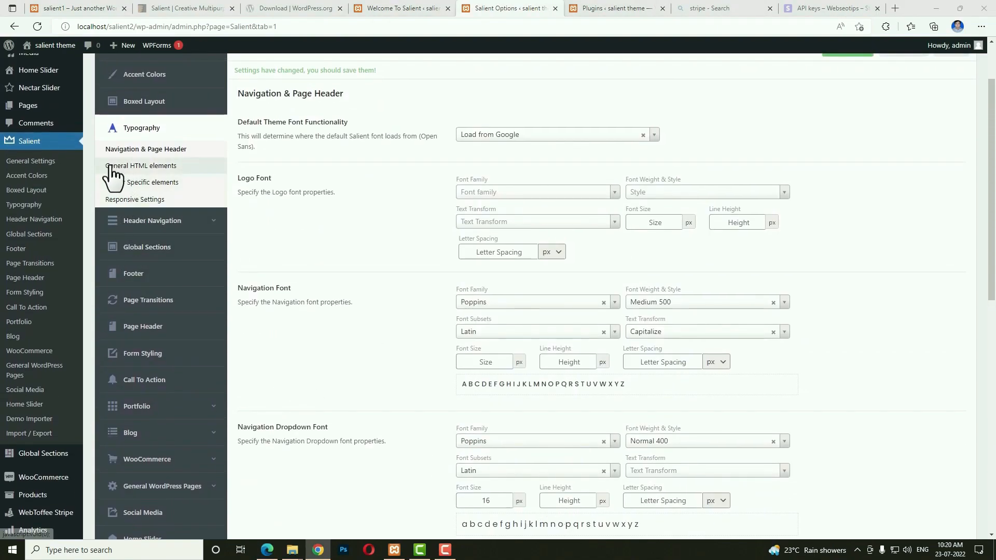
Set the Body Font to Roboto, Normal 400, Latin Extended, 16 px size with 30 line height.
{"action": "left_click", "coordinate": [158, 167]}
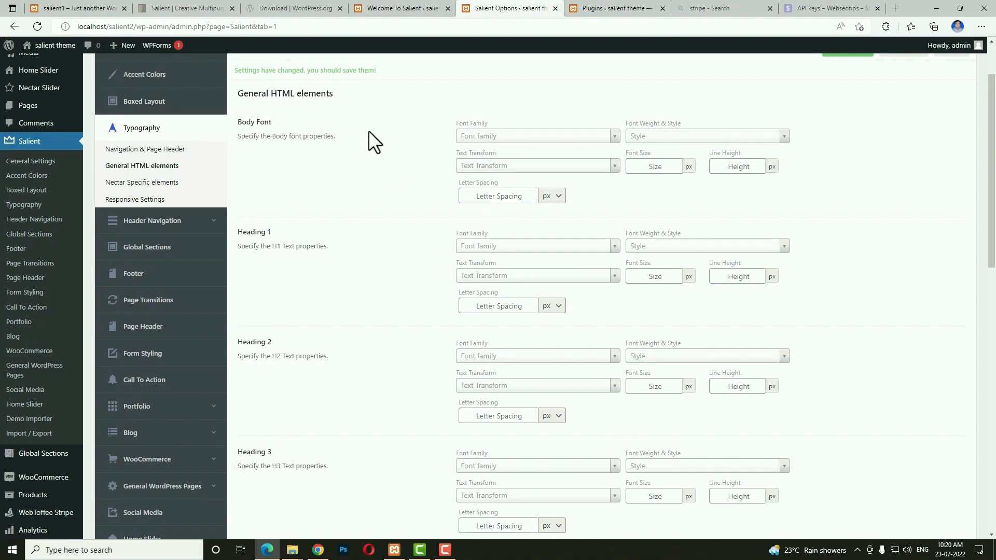
{"action": "left_click", "coordinate": [484, 136]}
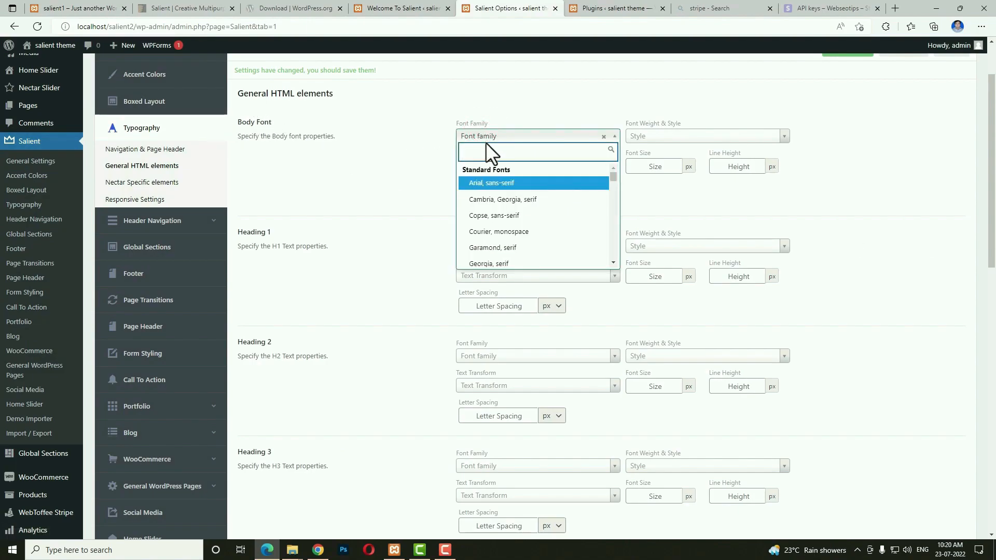
{"action": "type", "text": "robo"}
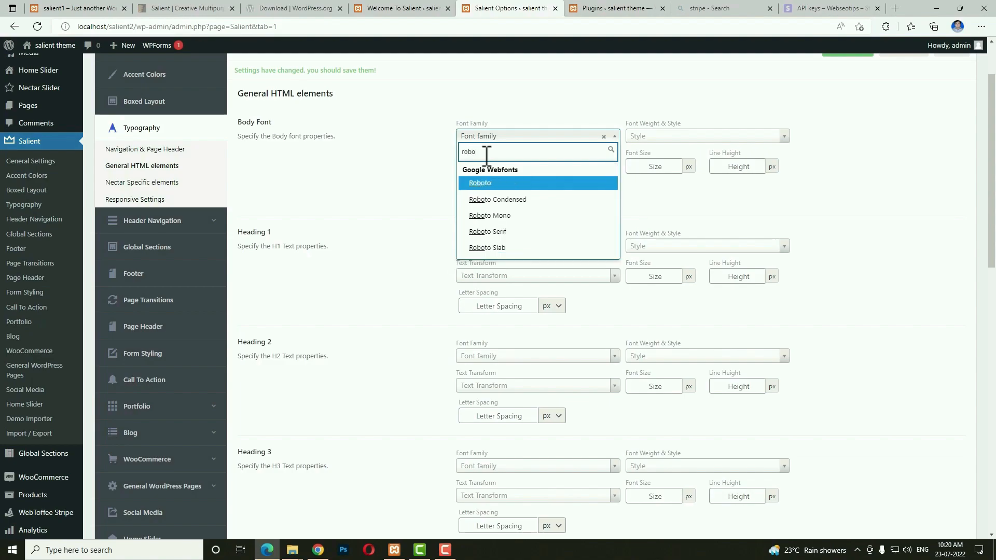
{"action": "left_click", "coordinate": [494, 182]}
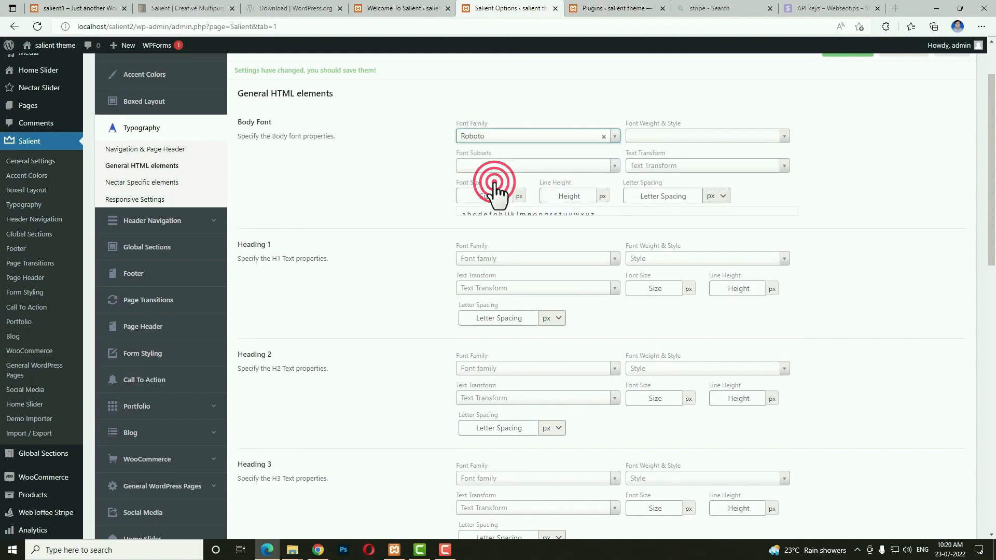
{"action": "left_click", "coordinate": [646, 138]}
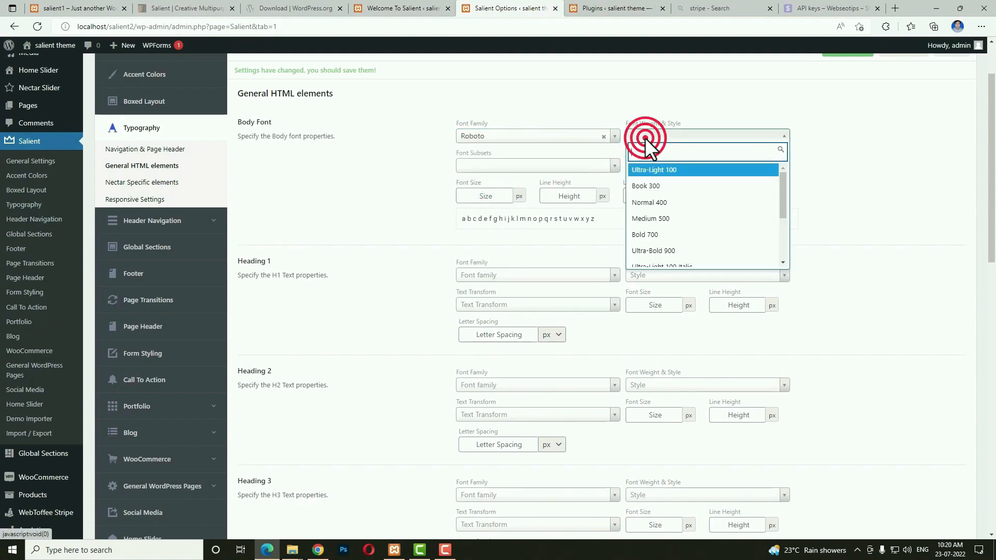
{"action": "left_click", "coordinate": [645, 202]}
{"action": "left_click", "coordinate": [544, 167]}
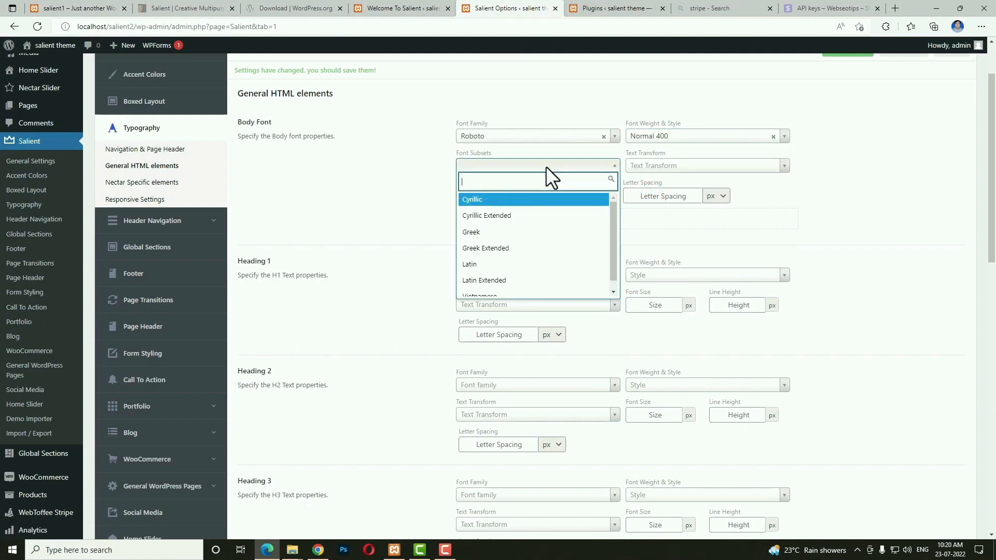
{"action": "left_click", "coordinate": [510, 283]}
{"action": "left_click", "coordinate": [496, 198]}
{"action": "type", "text": "16"}
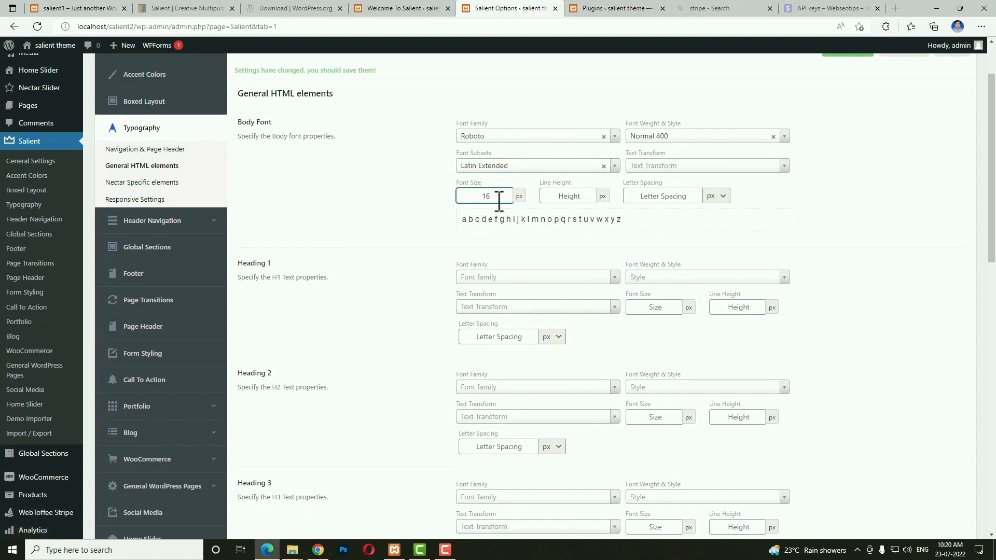
{"action": "left_click", "coordinate": [555, 196]}
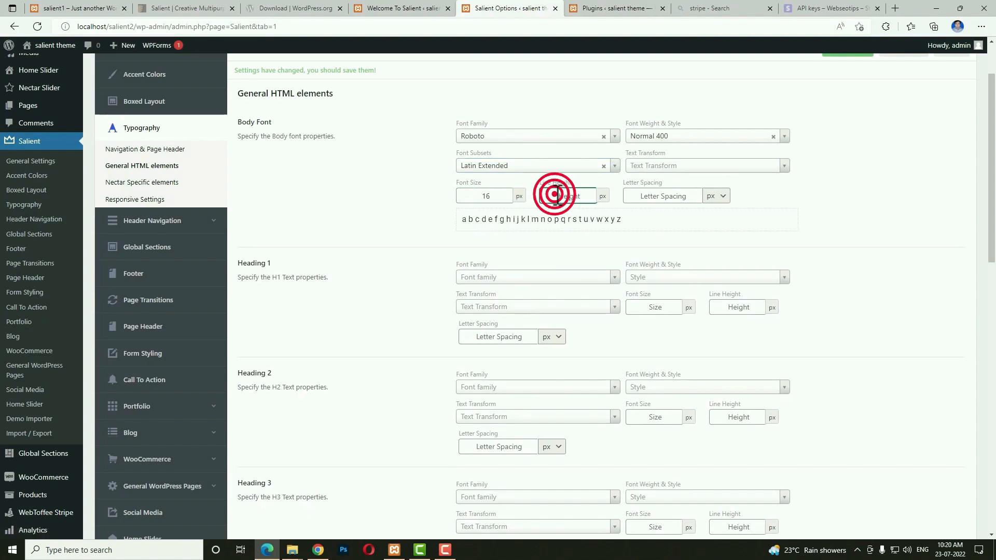
{"action": "type", "text": "30"}
Set Heading 1 to Poppins, Semi-Bold 600, Latin, Capitalize, 60 px font size.
{"action": "scroll", "coordinate": [550, 208], "scroll_direction": "down", "scroll_amount": 2}
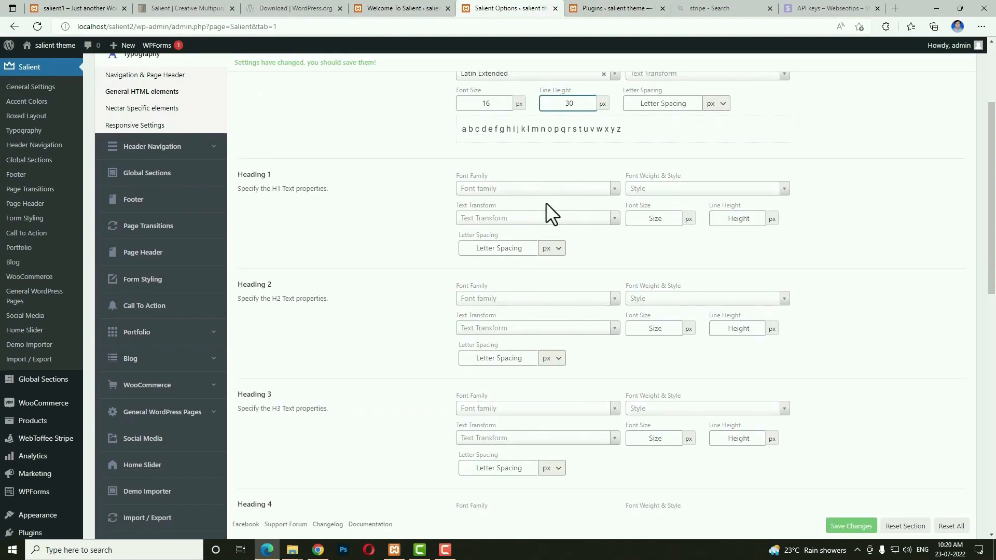
{"action": "left_click", "coordinate": [494, 190]}
{"action": "type", "text": "o"}
{"action": "key", "text": "BackSpace"}
{"action": "type", "text": "pop"}
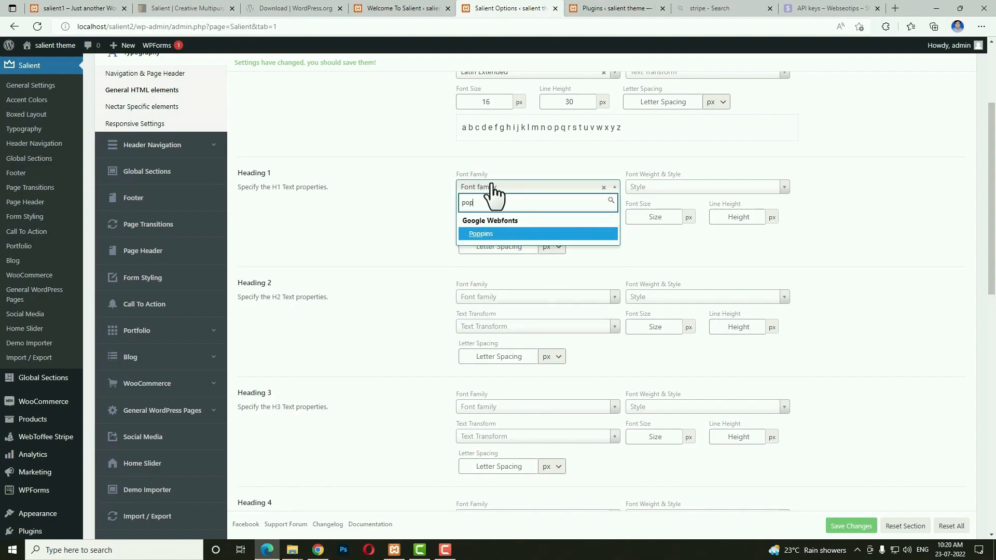
{"action": "key", "text": "Return"}
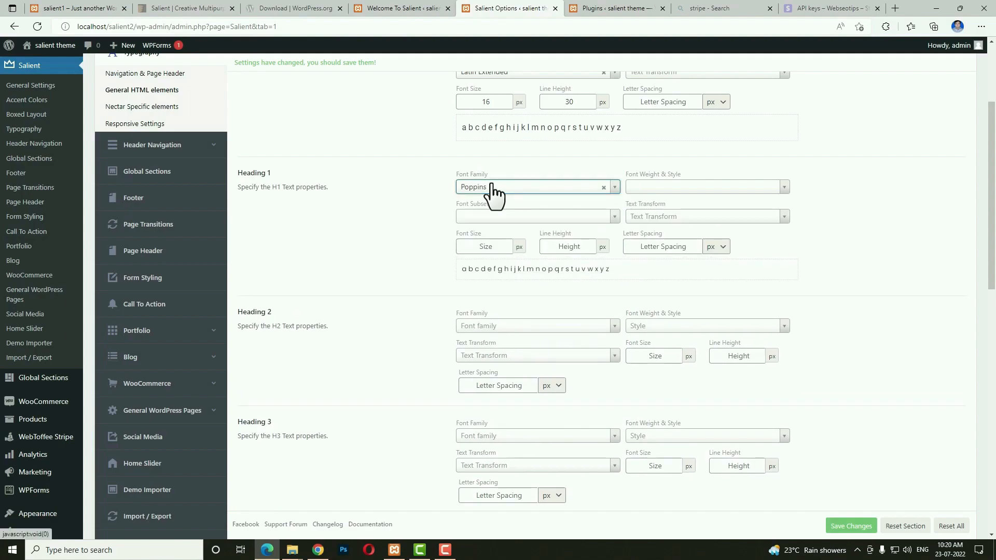
{"action": "type", "text": "sem"}
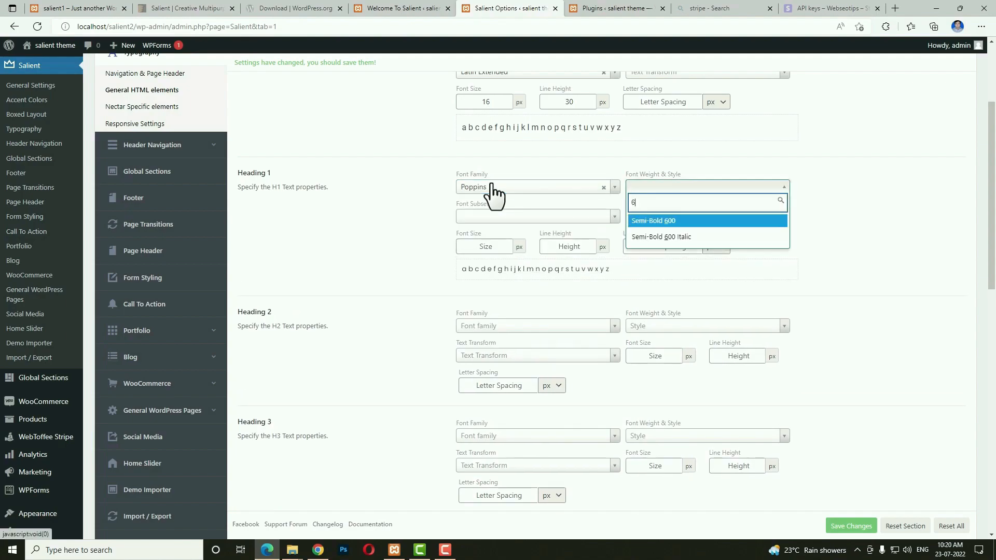
{"action": "key", "text": "Tab"}
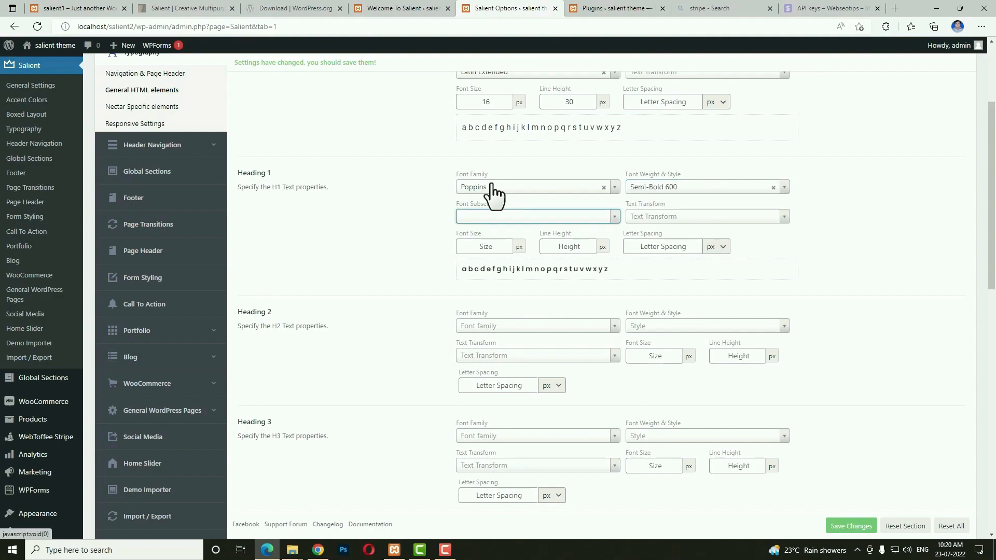
{"action": "type", "text": "la"}
{"action": "key", "text": "Tab"}
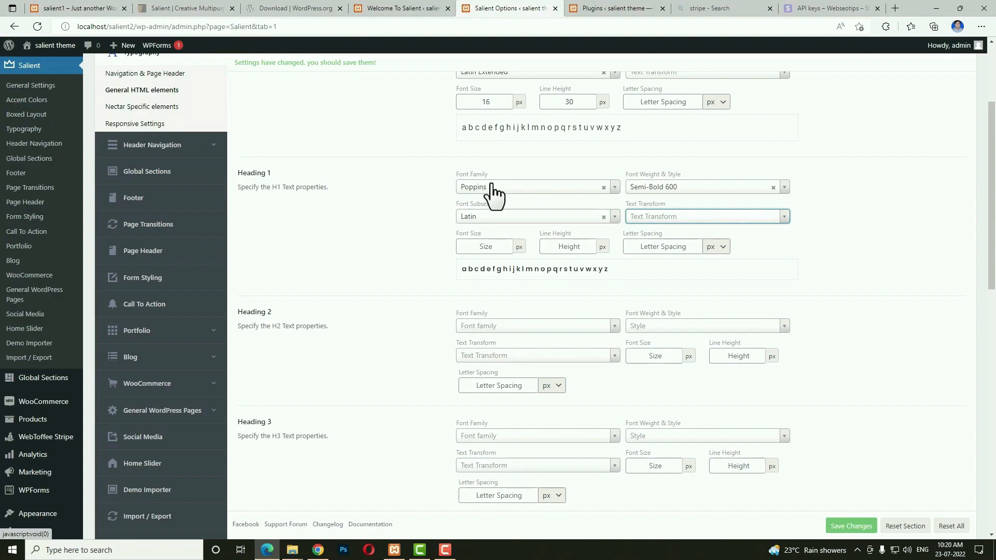
{"action": "type", "text": "ca"}
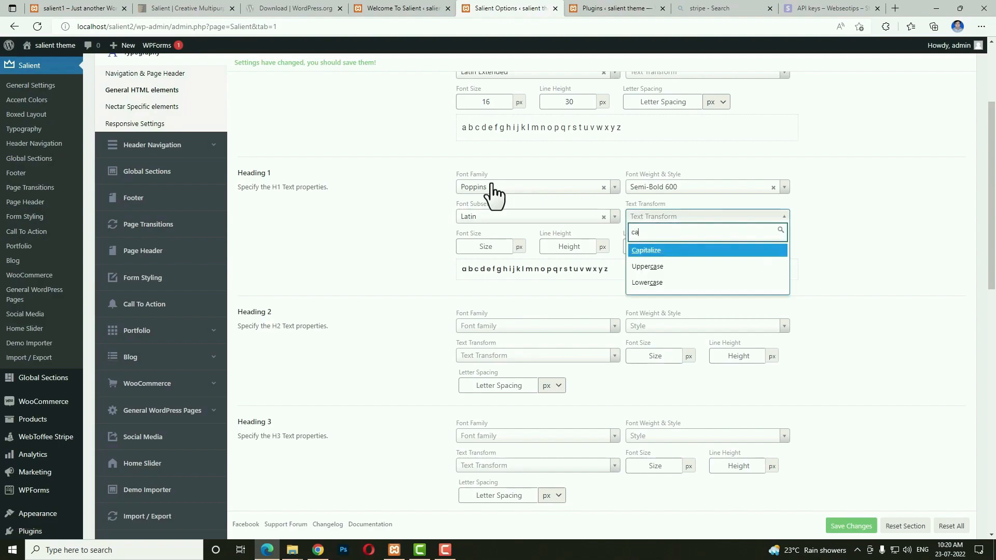
{"action": "key", "text": "Return"}
{"action": "key", "text": "Tab"}
{"action": "type", "text": "60"}
{"action": "key", "text": "Tab"}
Give Heading 1 a 67 line height and 0 letter spacing.
{"action": "type", "text": "67"}
{"action": "key", "text": "Tab"}
{"action": "type", "text": "0"}
{"action": "key", "text": "Tab"}
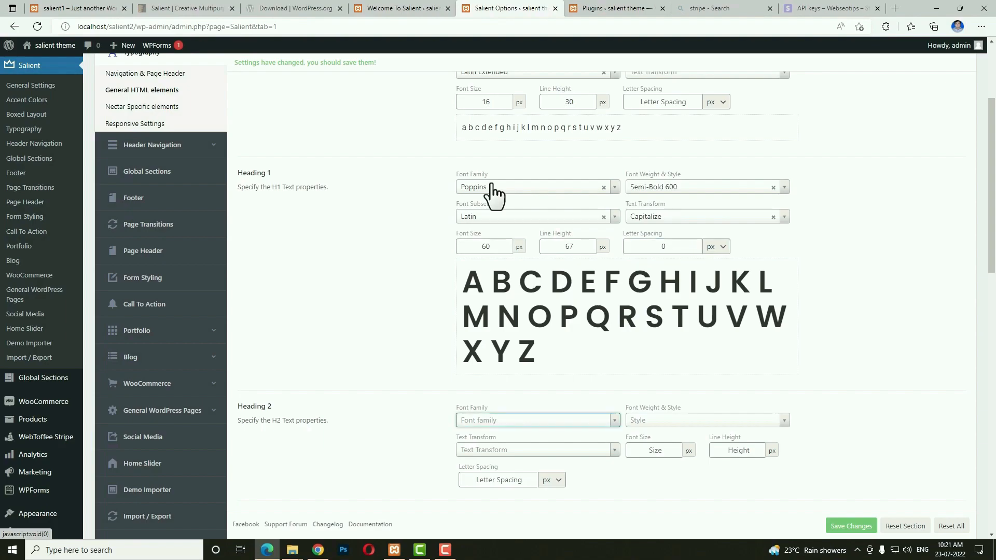
Set Heading 2 to Poppins, Semi-Bold 600, Latin, Capitalize, 40 px size with 48 line height.
{"action": "scroll", "coordinate": [494, 193], "scroll_direction": "down", "scroll_amount": 3}
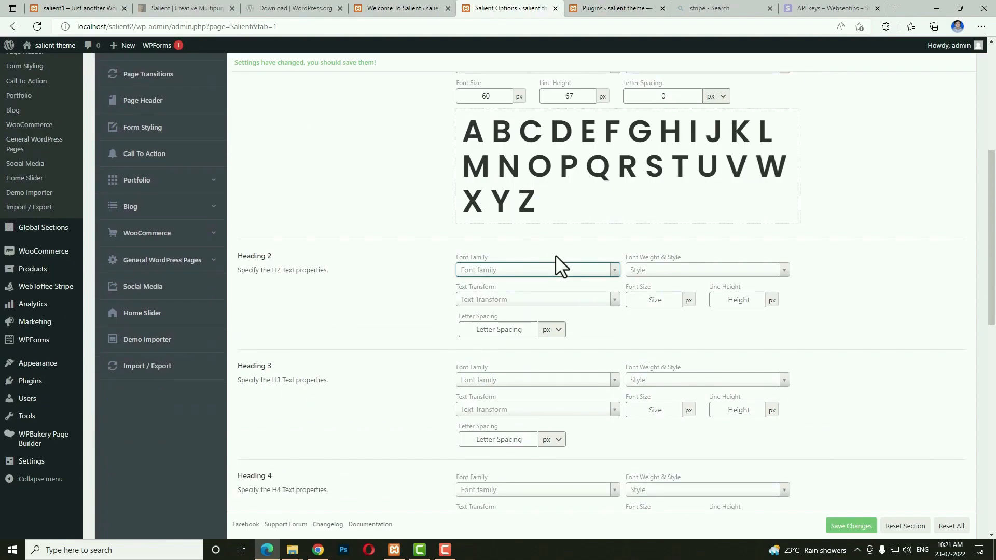
{"action": "type", "text": "popp"}
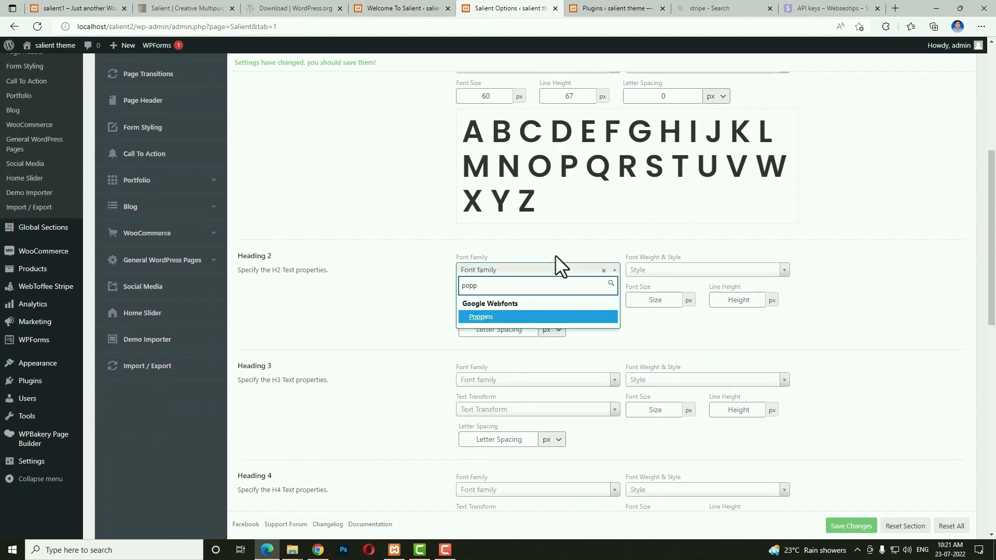
{"action": "key", "text": "Tab"}
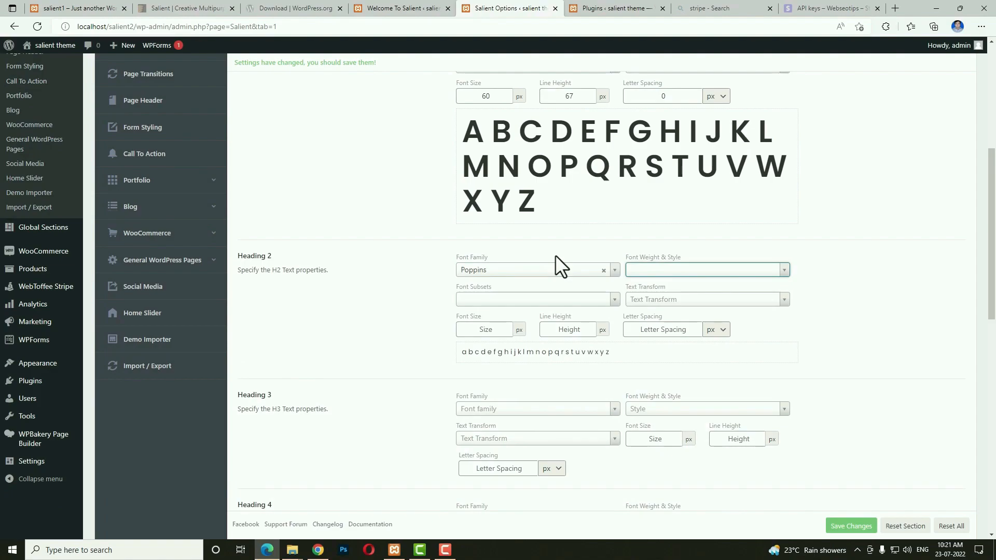
{"action": "type", "text": "sem"}
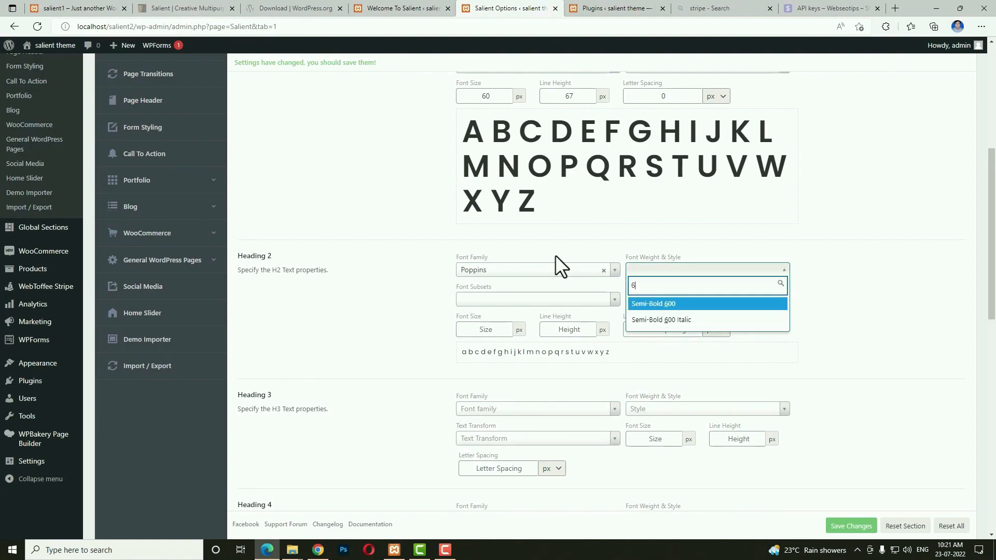
{"action": "key", "text": "Tab"}
{"action": "key", "text": "Down"}
{"action": "type", "text": "la"}
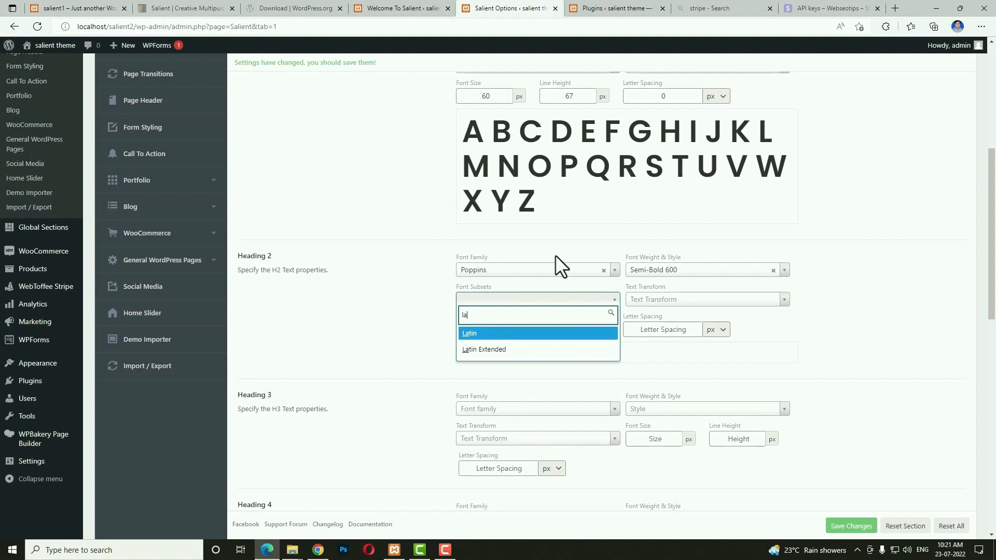
{"action": "key", "text": "Tab"}
{"action": "type", "text": "ca"}
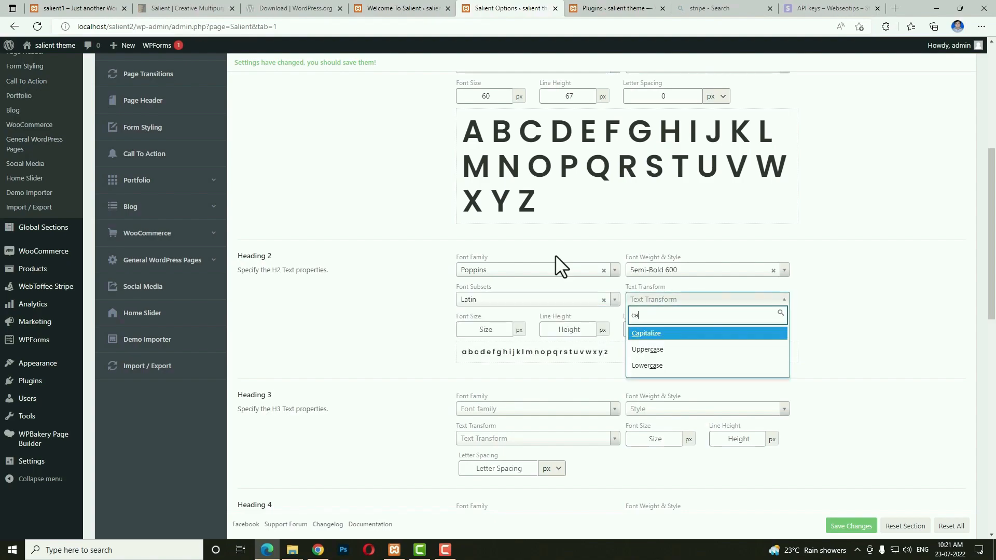
{"action": "key", "text": "Tab"}
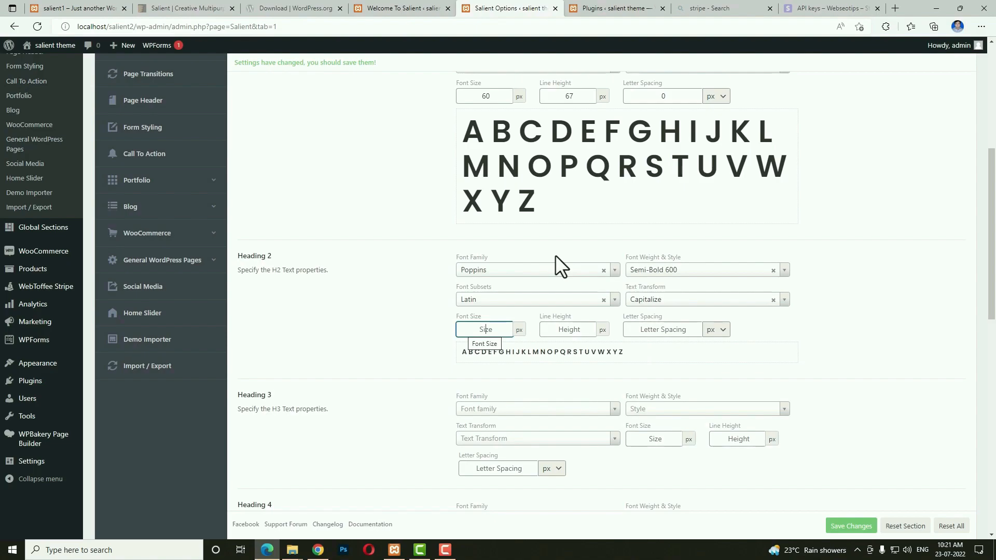
{"action": "type", "text": "40"}
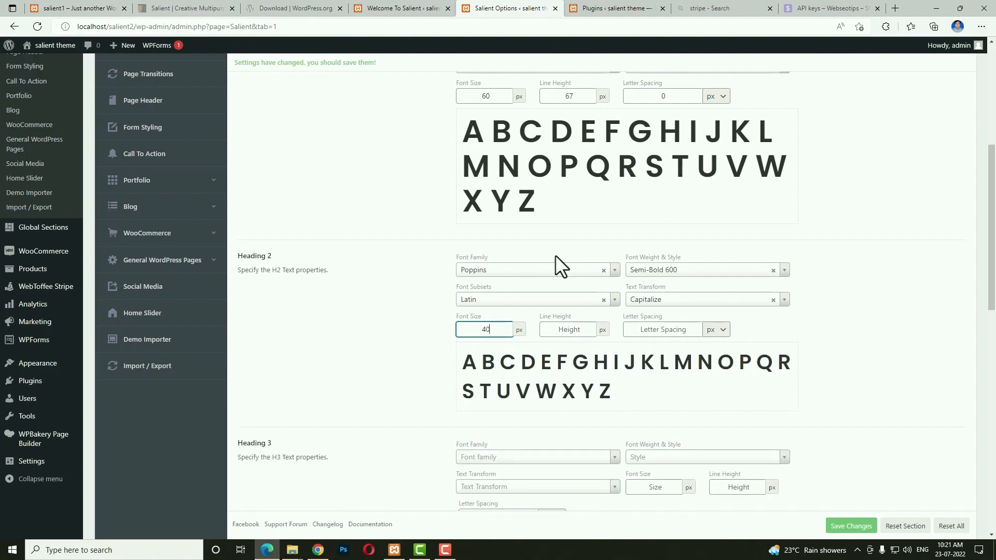
{"action": "key", "text": "Tab"}
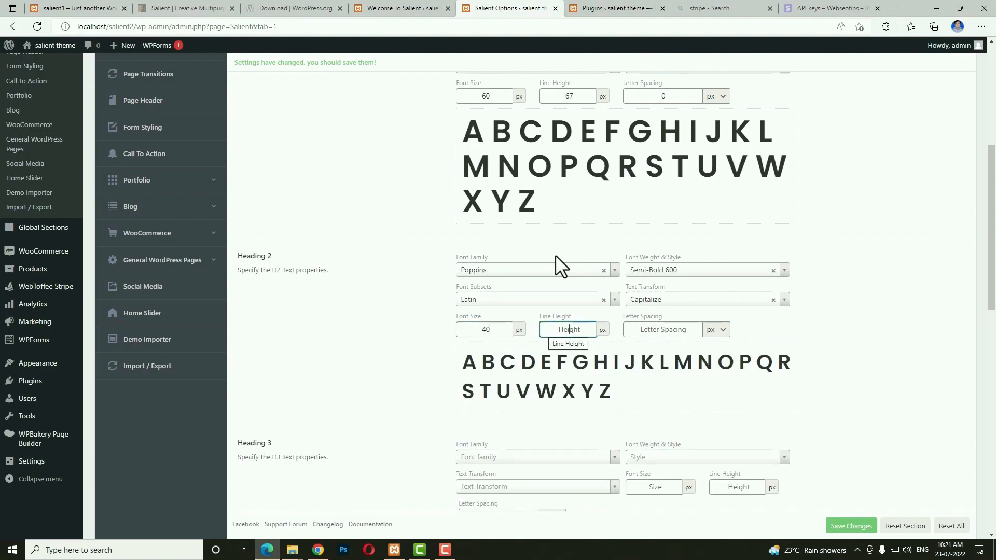
{"action": "type", "text": "48"}
{"action": "key", "text": "Tab"}
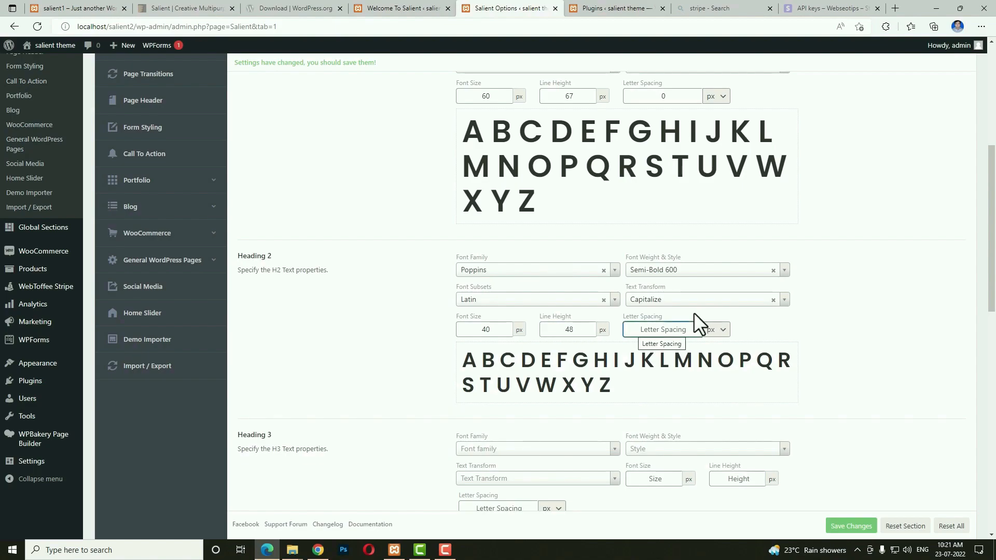
{"action": "scroll", "coordinate": [693, 332], "scroll_direction": "down", "scroll_amount": 6}
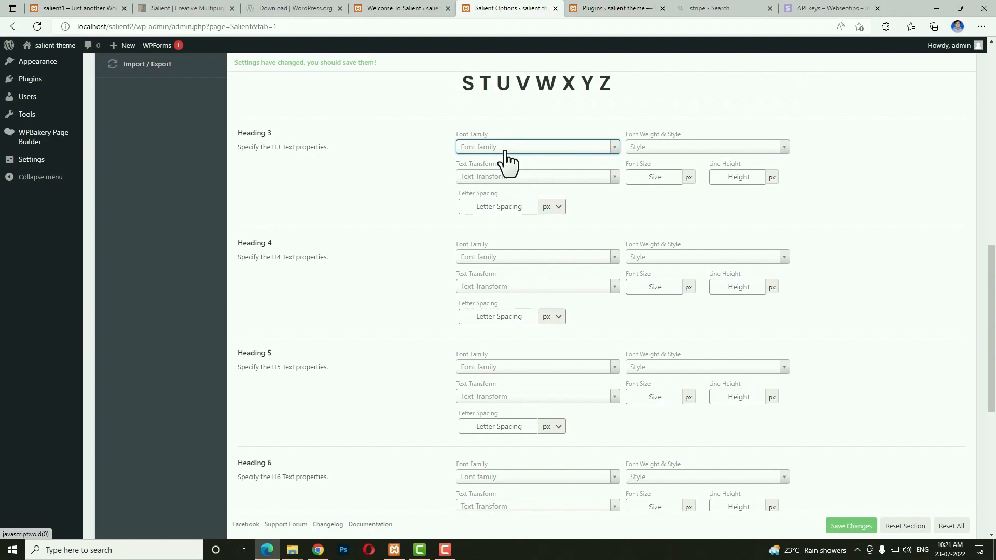
Set Heading 3 to Poppins Semi-Bold 600, Latin, no transform, 26 px, 34 line height, 0 spacing.
{"action": "left_click", "coordinate": [504, 152]}
{"action": "type", "text": "pop"}
{"action": "key", "text": "Return"}
{"action": "left_click", "coordinate": [645, 149]}
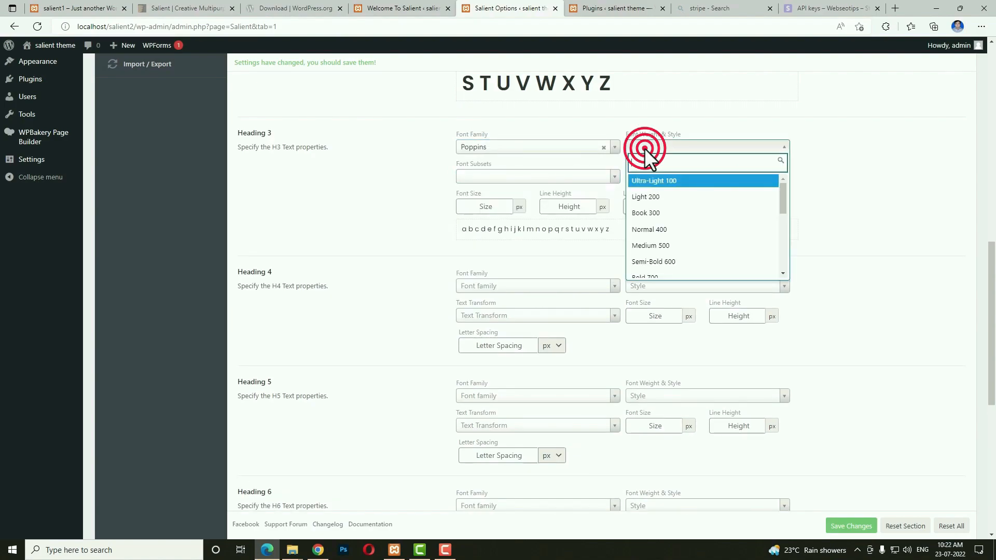
{"action": "type", "text": "600"}
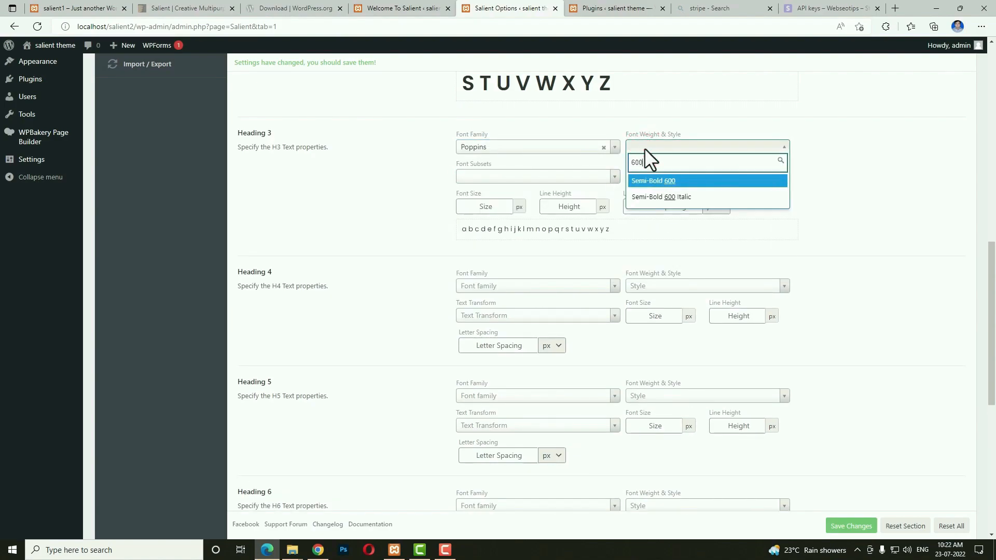
{"action": "key", "text": "Return"}
{"action": "type", "text": "2"}
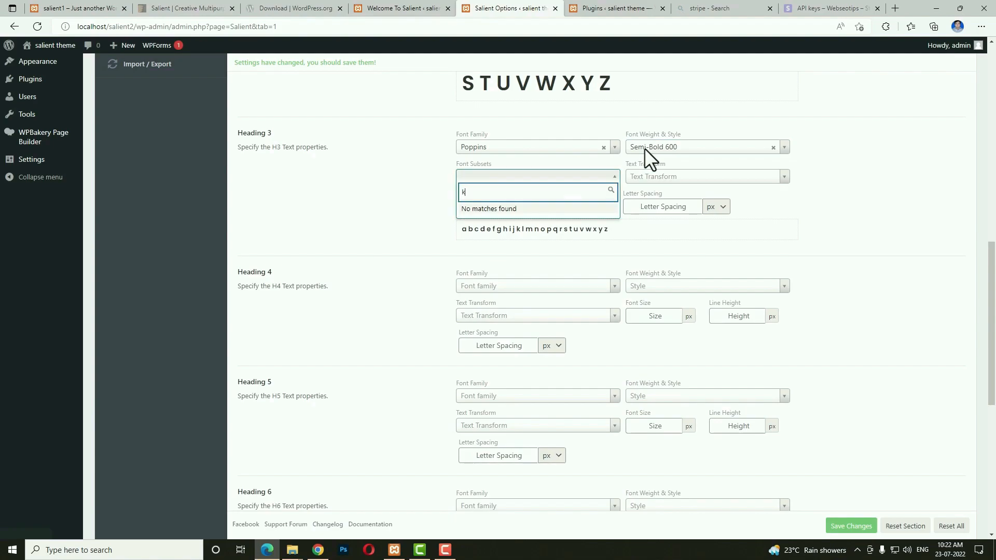
{"action": "key", "text": "BackSpace"}
{"action": "key", "text": "Down"}
{"action": "key", "text": "Return"}
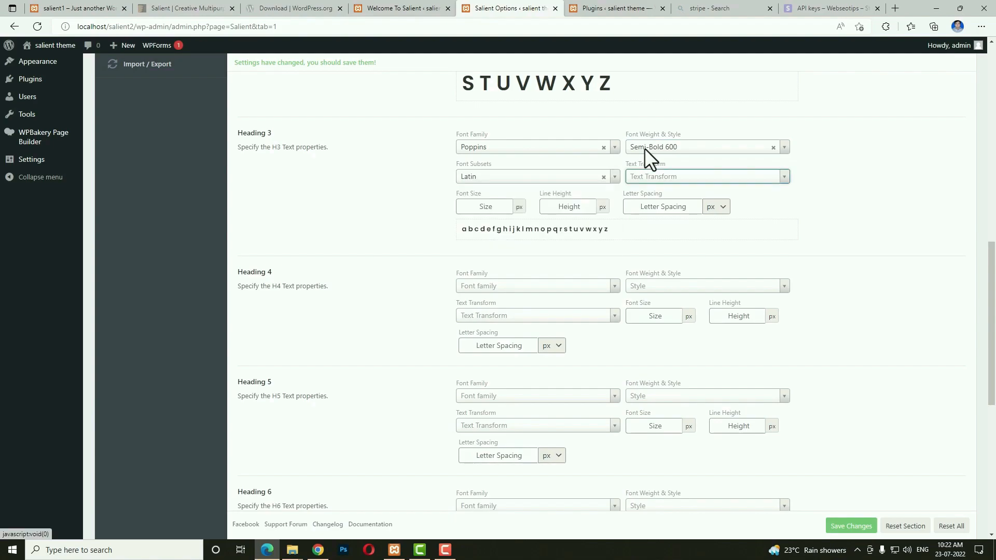
{"action": "key", "text": "Down"}
{"action": "key", "text": "Return"}
{"action": "key", "text": "Tab"}
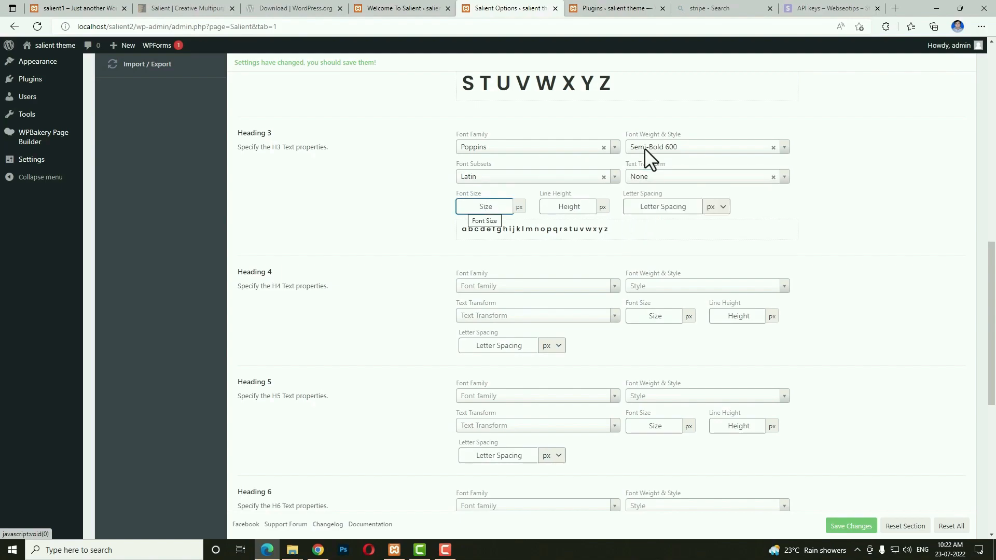
{"action": "type", "text": "26"}
{"action": "key", "text": "Tab"}
{"action": "type", "text": "34"}
{"action": "key", "text": "Tab"}
{"action": "type", "text": "0"}
{"action": "key", "text": "Tab"}
{"action": "key", "text": "Tab"}
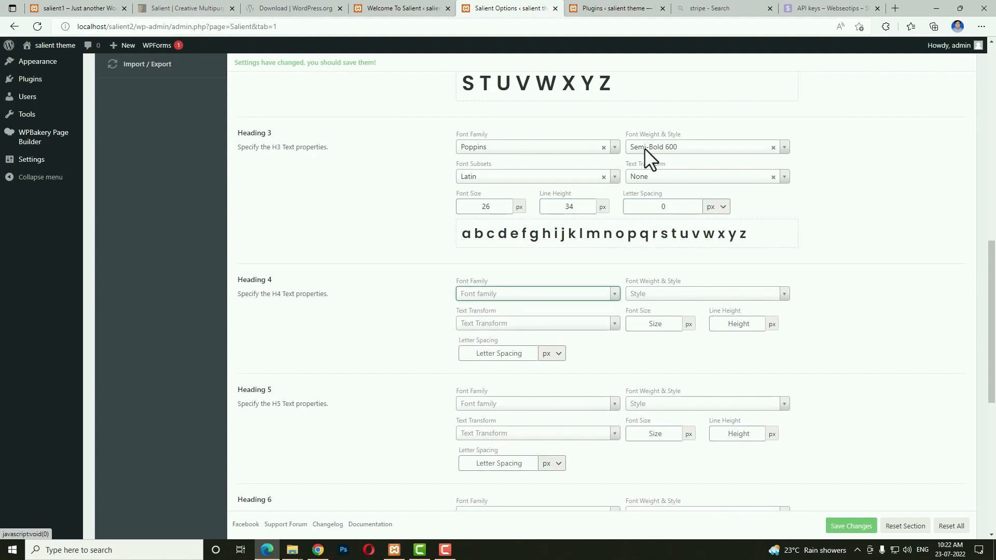
Set Heading 4 to Poppins Medium 500, Latin, transform None, 18 px, 26 line height, 0 spacing.
{"action": "type", "text": "pop"}
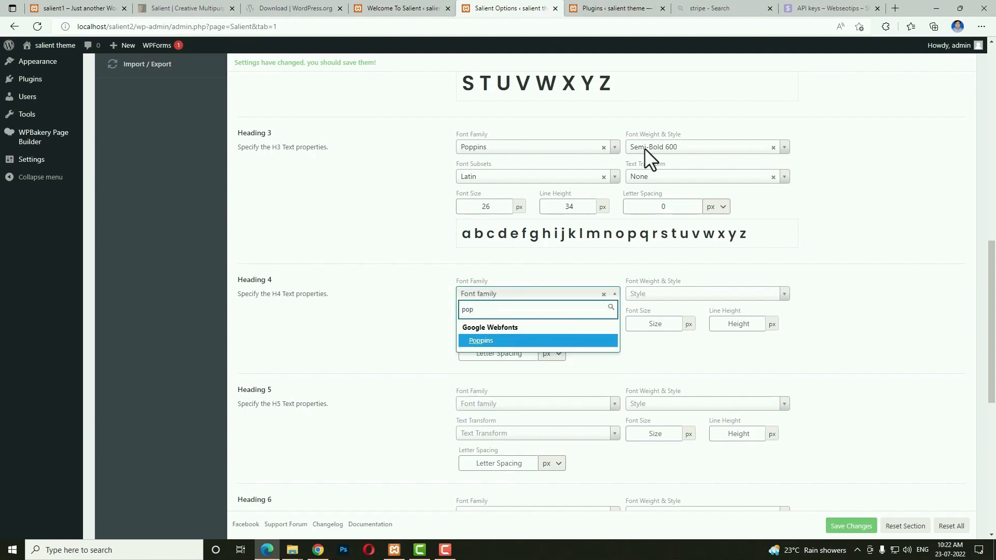
{"action": "key", "text": "Return"}
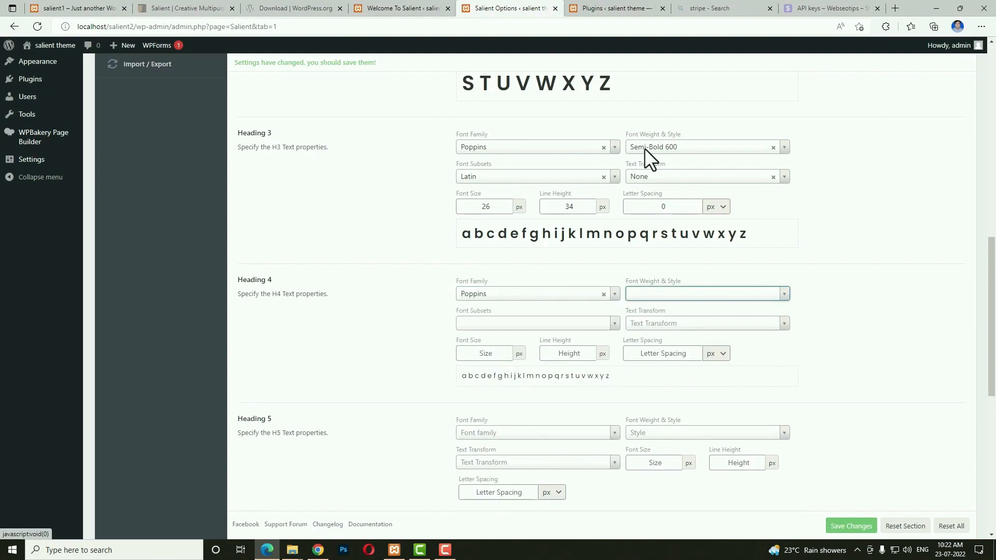
{"action": "type", "text": "500"}
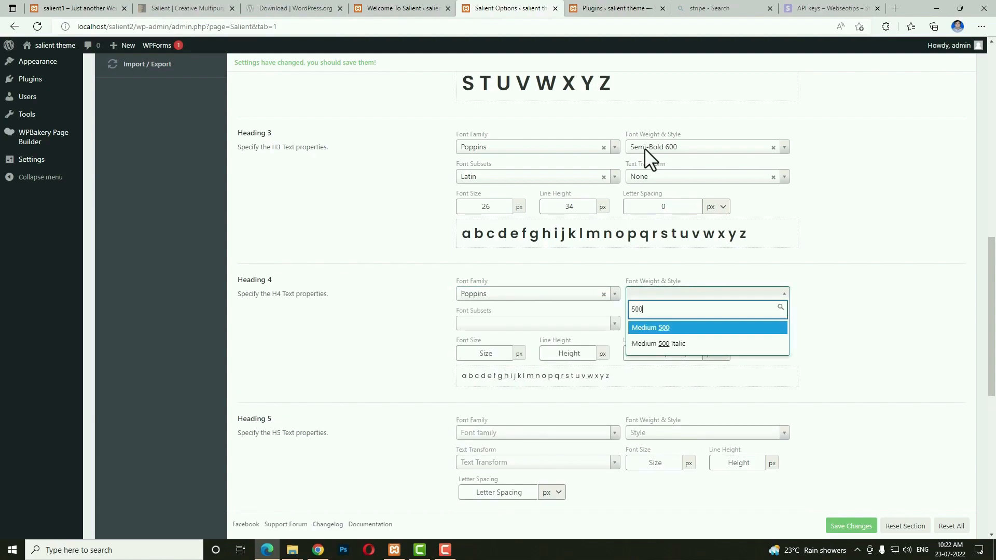
{"action": "key", "text": "Return"}
{"action": "key", "text": "Tab"}
{"action": "key", "text": "Down"}
{"action": "key", "text": "Return"}
{"action": "key", "text": "Tab"}
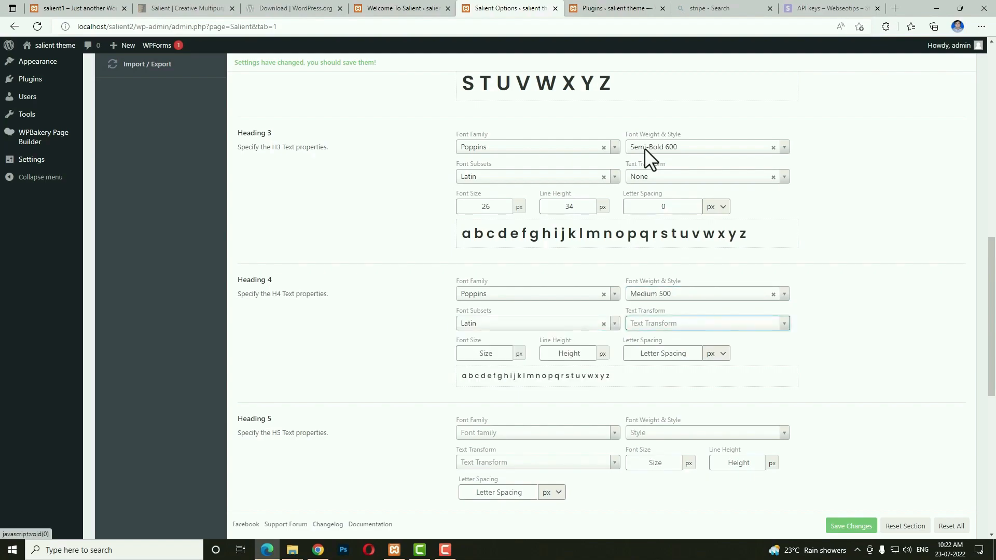
{"action": "type", "text": "non"}
{"action": "key", "text": "Return"}
{"action": "key", "text": "Tab"}
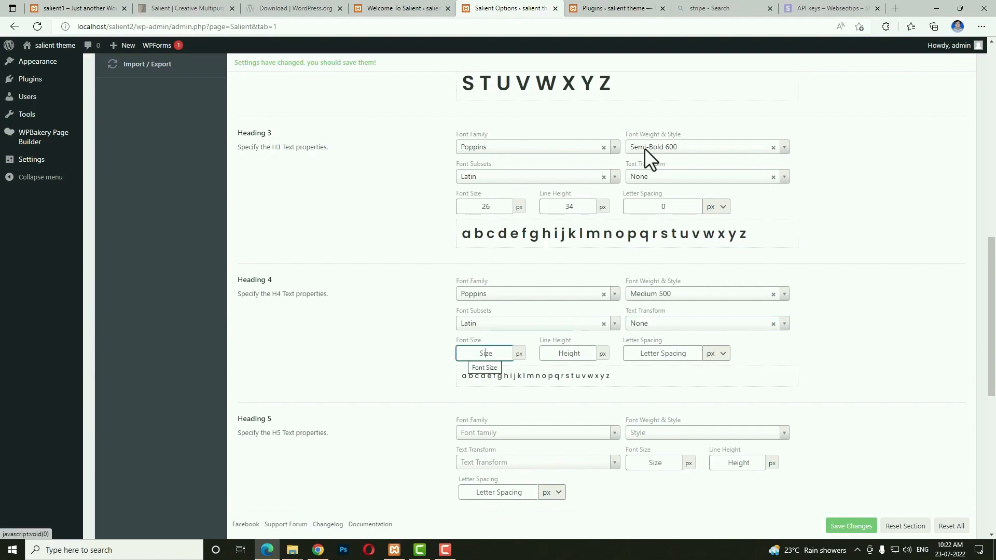
{"action": "type", "text": "18"}
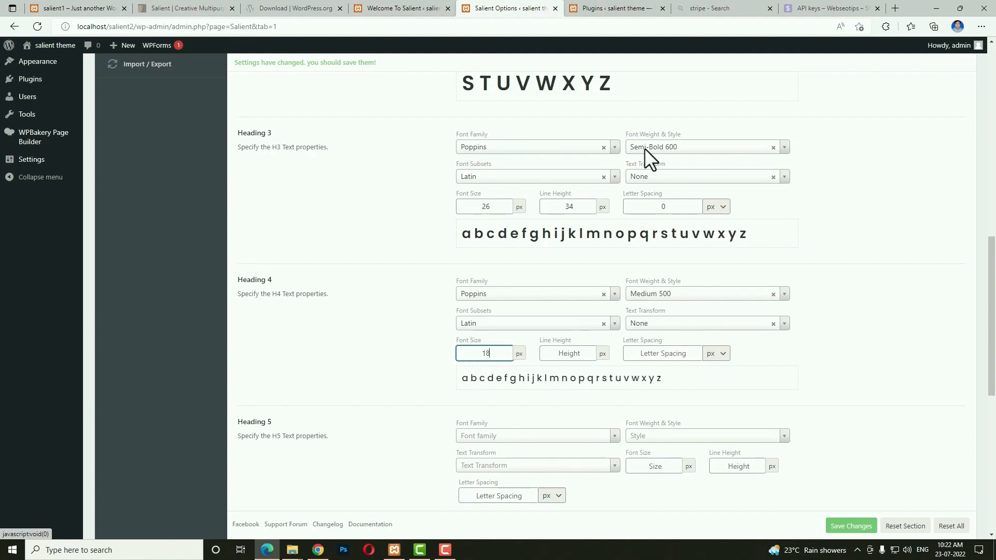
{"action": "key", "text": "Tab"}
{"action": "type", "text": "26"}
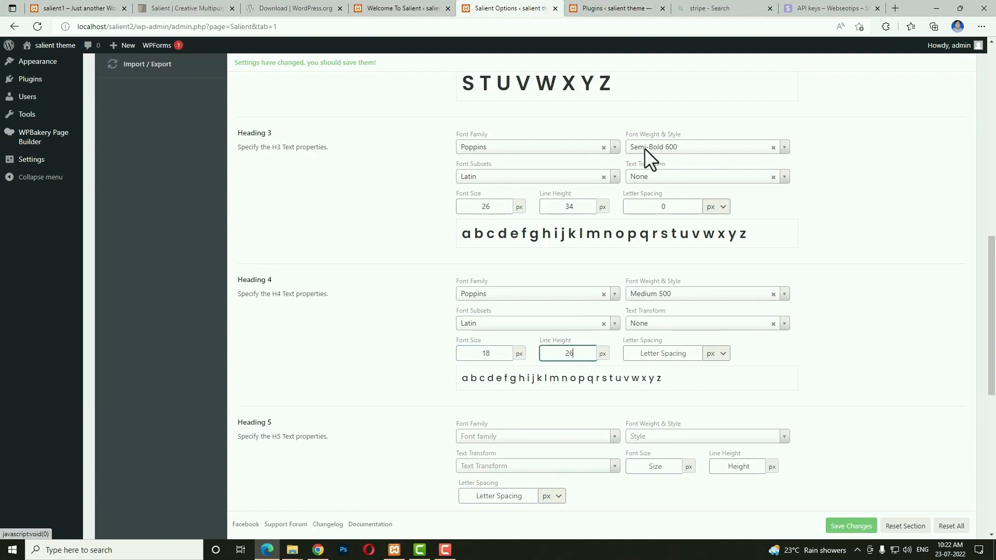
{"action": "key", "text": "Tab"}
{"action": "type", "text": "0"}
{"action": "key", "text": "Tab"}
{"action": "key", "text": "Tab"}
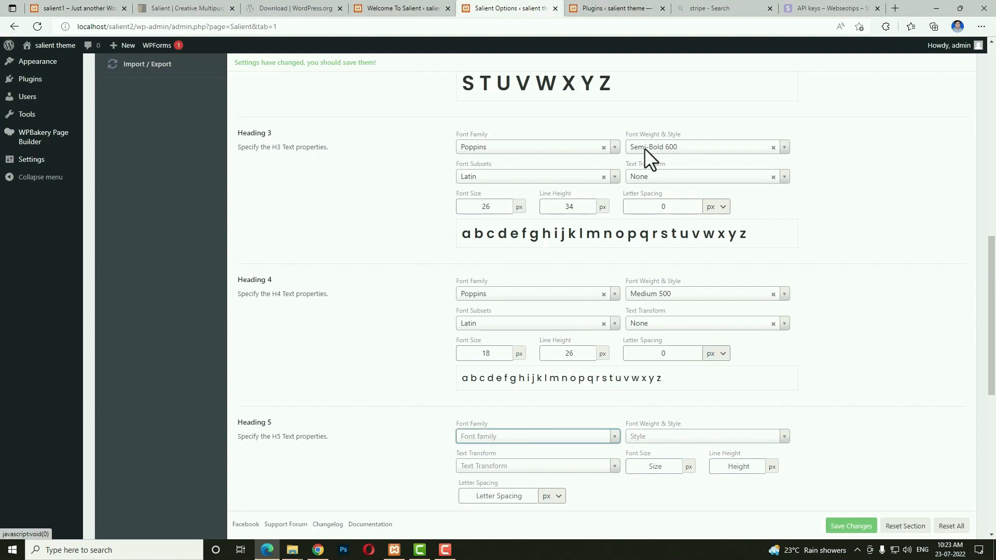
Set Heading 5 to Poppins Medium 500, Latin, no transform, 14 px size, 22 line height, 0 spacing.
{"action": "type", "text": "pop"}
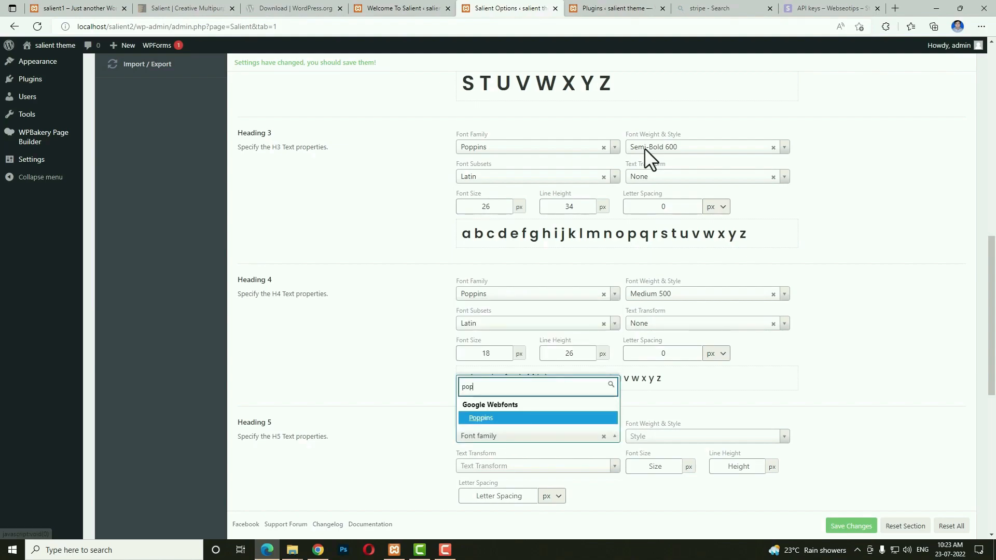
{"action": "key", "text": "Return"}
{"action": "key", "text": "Tab"}
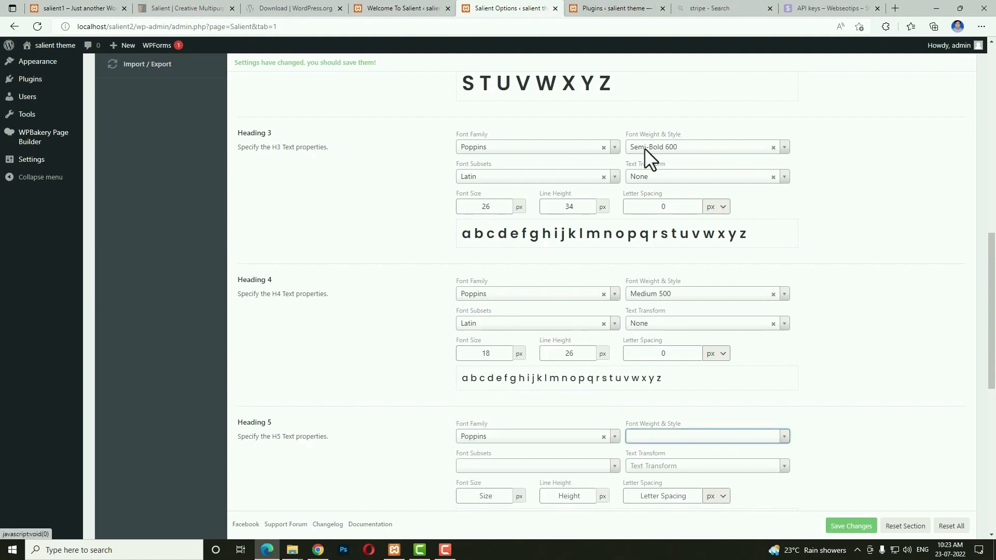
{"action": "type", "text": "500"}
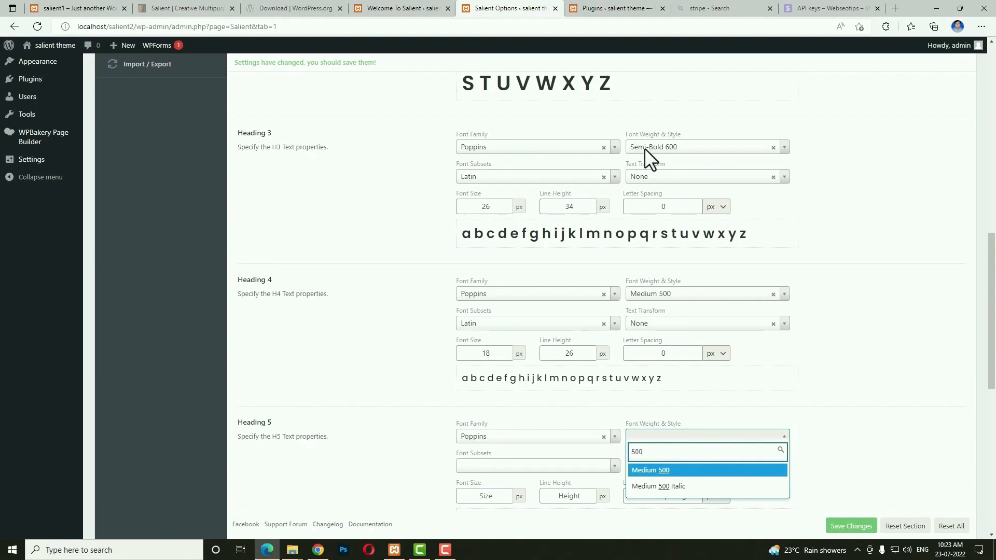
{"action": "key", "text": "Return"}
{"action": "key", "text": "Tab"}
{"action": "type", "text": "lat"}
{"action": "key", "text": "Return"}
{"action": "key", "text": "Tab"}
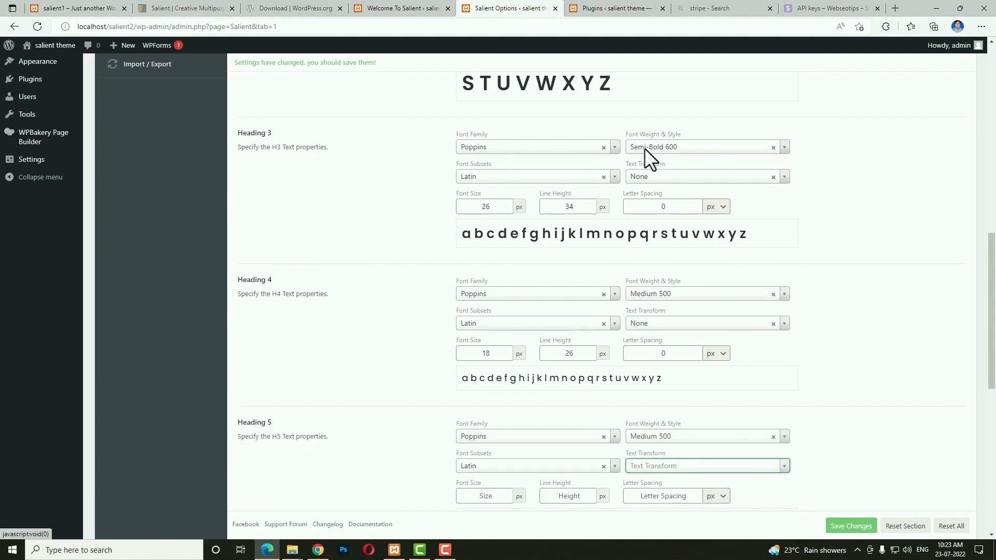
{"action": "type", "text": "n"}
{"action": "key", "text": "Return"}
{"action": "key", "text": "Tab"}
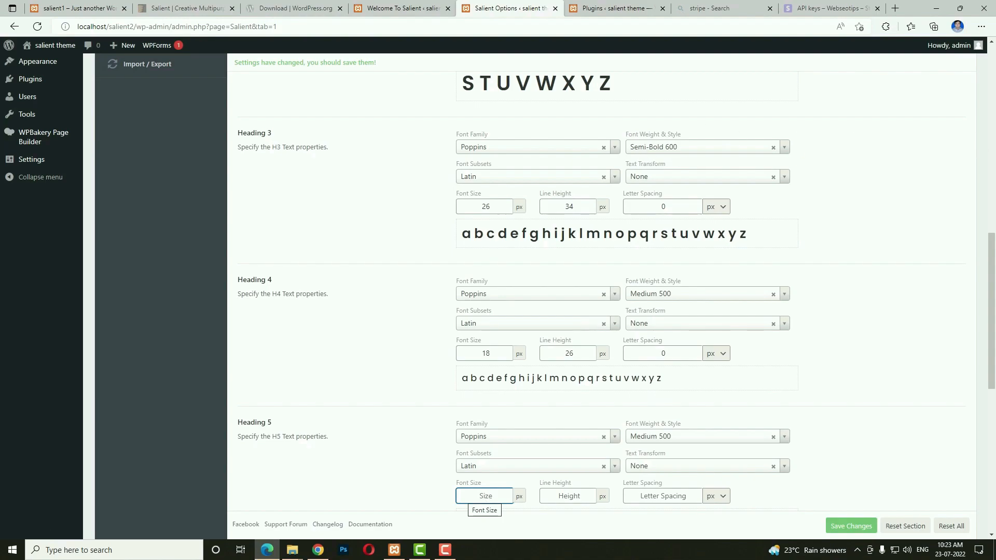
{"action": "type", "text": "14"}
{"action": "key", "text": "Tab"}
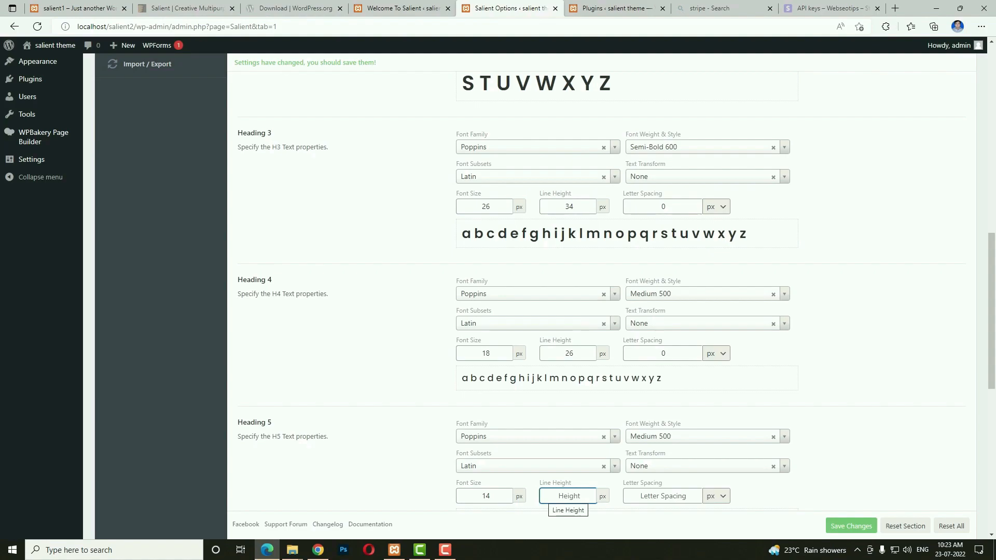
{"action": "type", "text": "22"}
{"action": "key", "text": "Tab"}
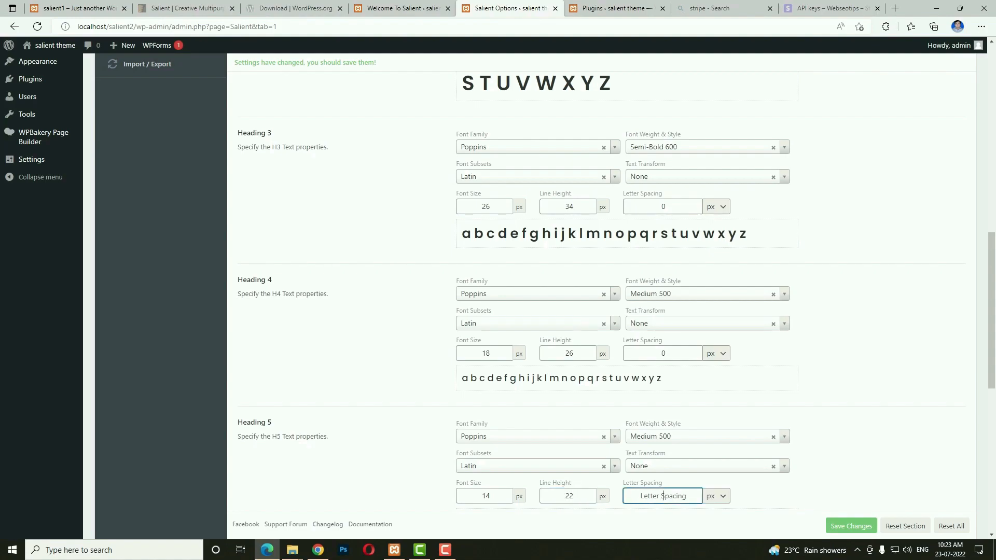
{"action": "type", "text": "0"}
Set Heading 6 to Poppins Normal 400, Latin, no transform, 12 px size, 18 line height, 0 spacing.
{"action": "scroll", "coordinate": [534, 359], "scroll_direction": "down", "scroll_amount": 4}
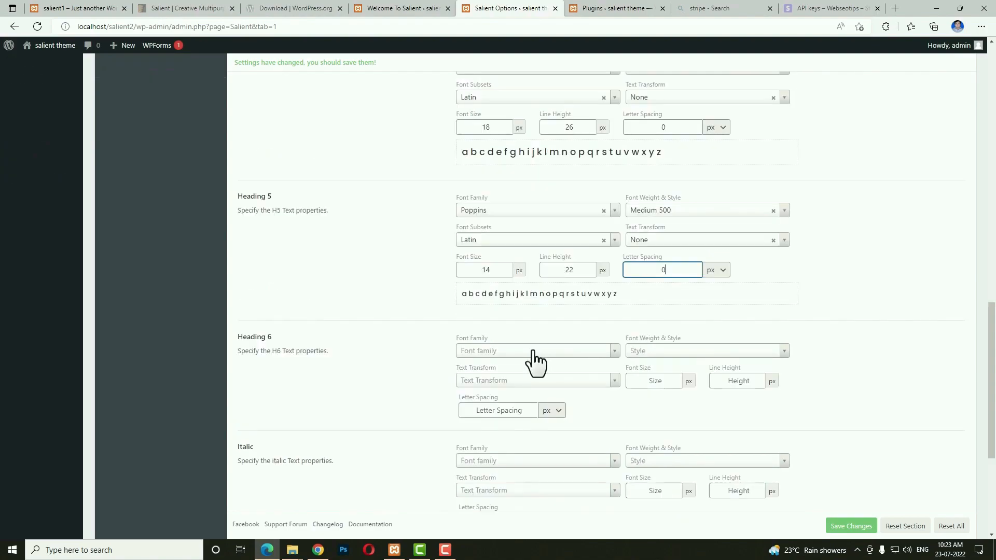
{"action": "left_click", "coordinate": [530, 354]}
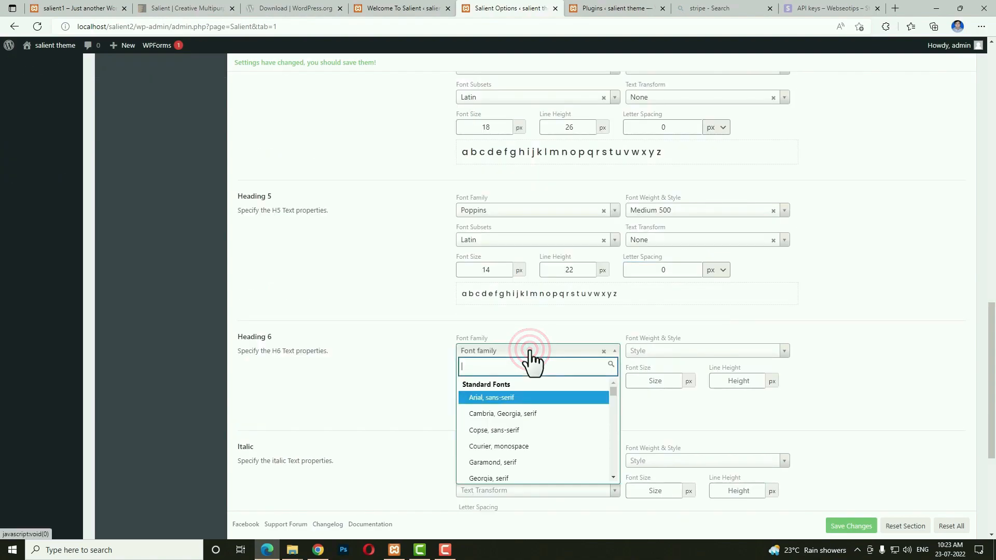
{"action": "type", "text": "pop"}
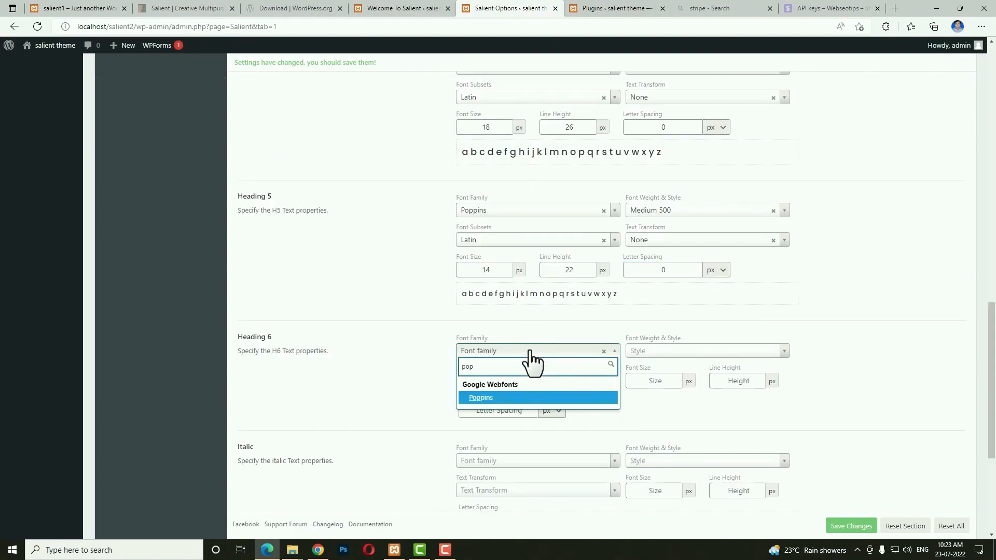
{"action": "key", "text": "Return"}
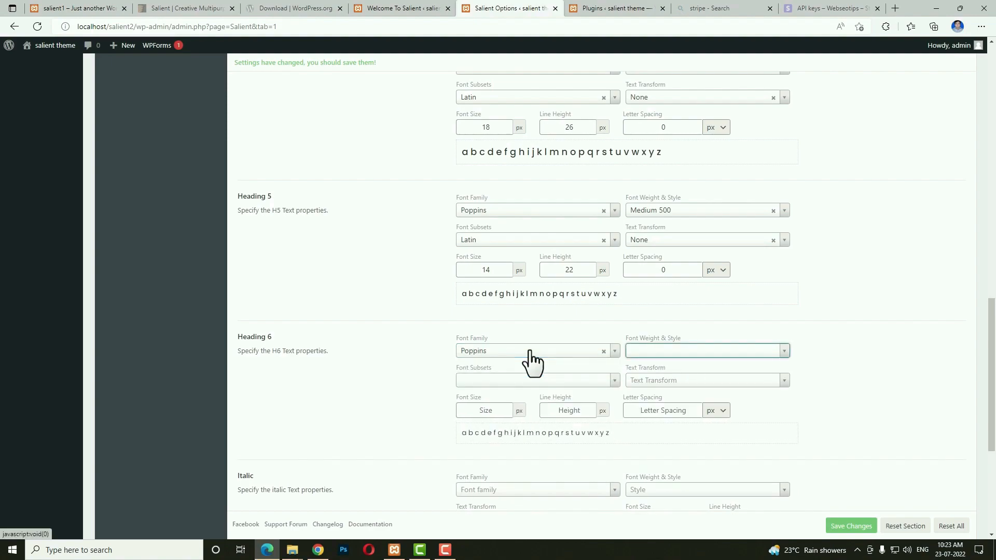
{"action": "type", "text": "nor"}
{"action": "key", "text": "Return"}
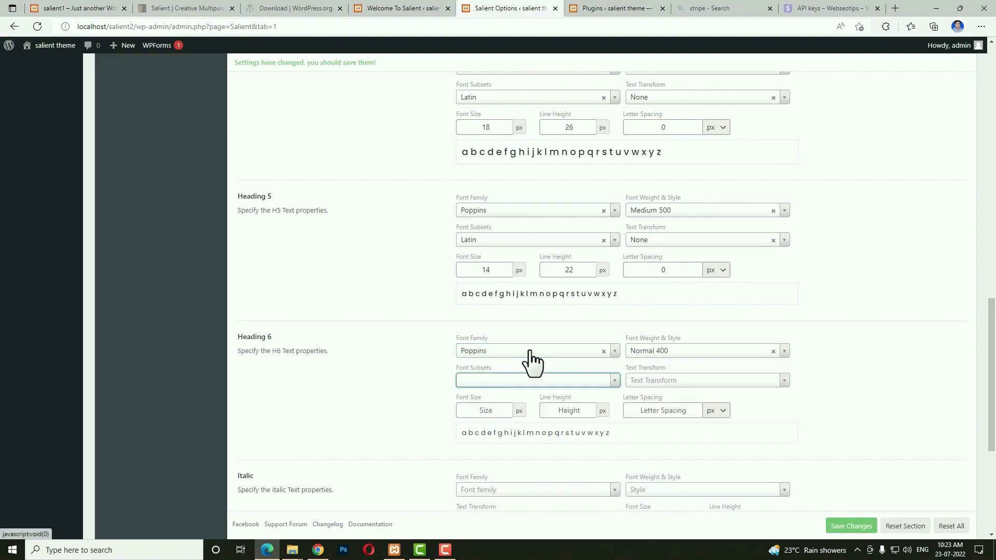
{"action": "type", "text": "l"}
{"action": "key", "text": "Tab"}
{"action": "type", "text": "n"}
{"action": "key", "text": "Tab"}
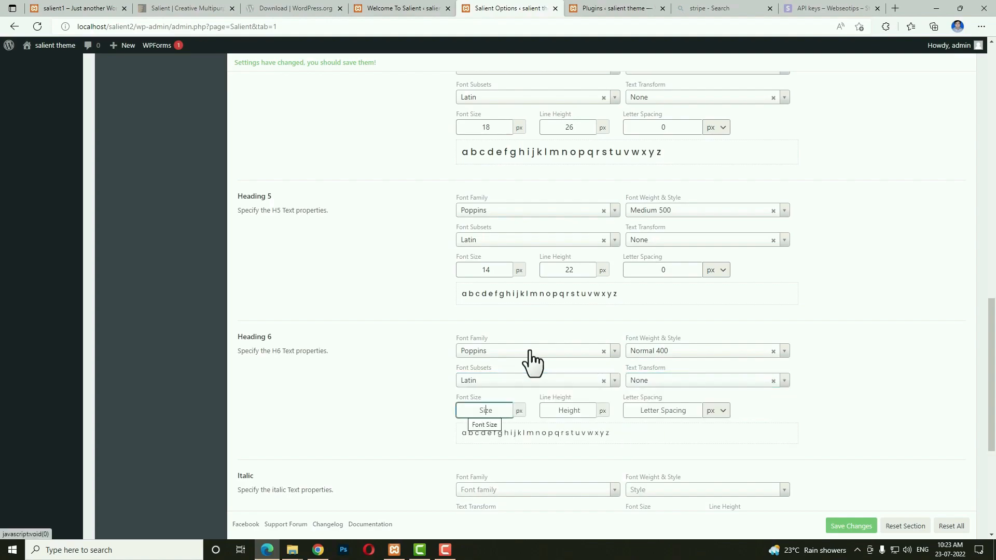
{"action": "type", "text": "12"}
{"action": "key", "text": "Tab"}
{"action": "type", "text": "1"}
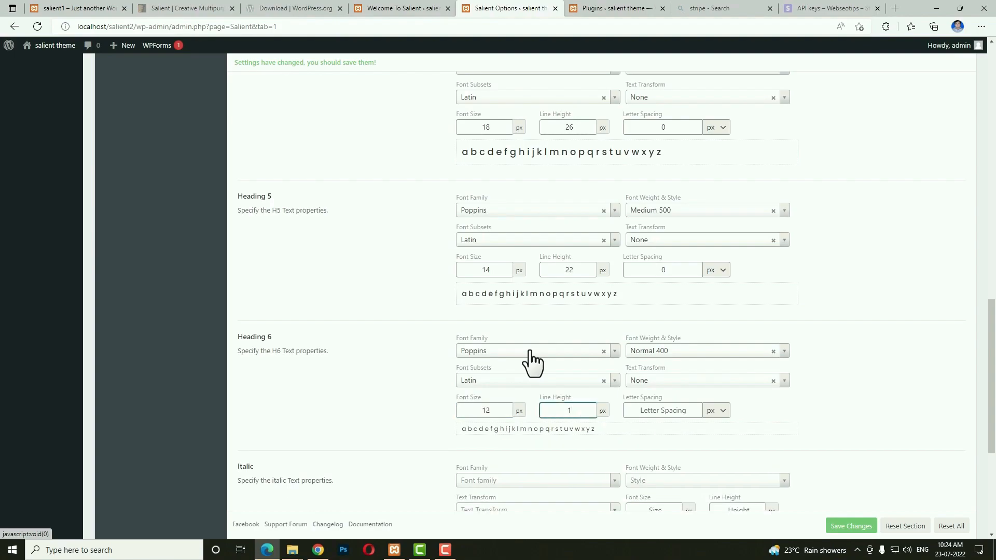
{"action": "type", "text": "8"}
{"action": "key", "text": "Tab"}
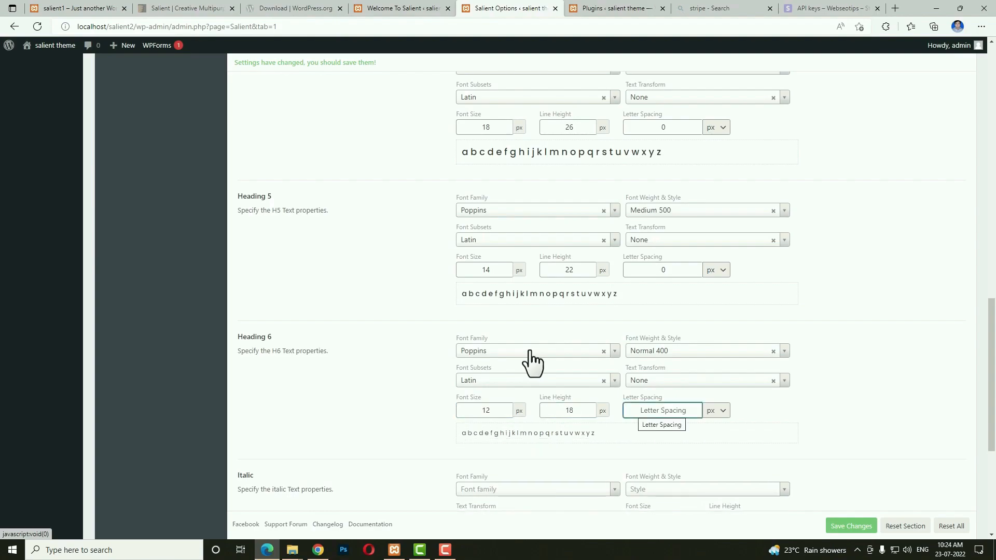
{"action": "type", "text": "0"}
{"action": "key", "text": "Tab"}
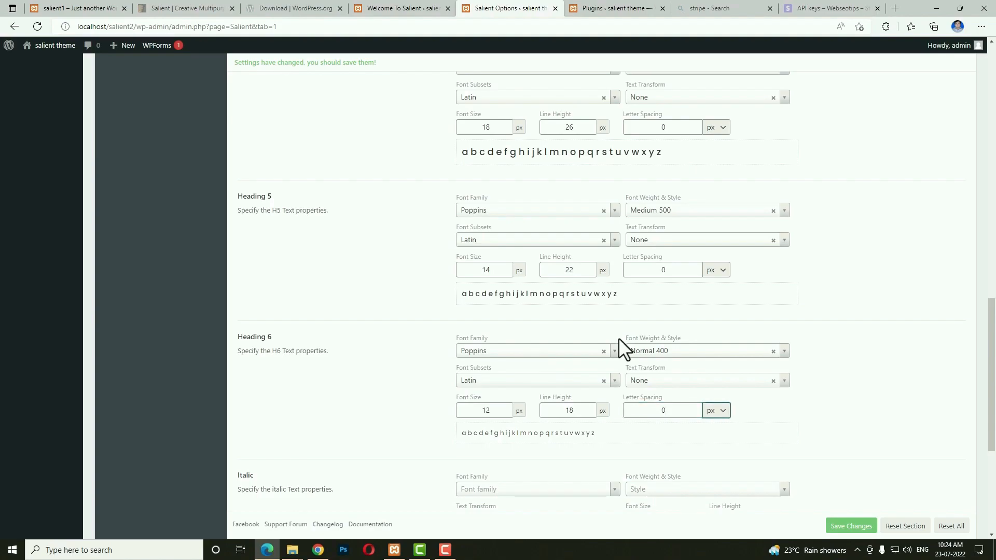
{"action": "scroll", "coordinate": [619, 338], "scroll_direction": "down", "scroll_amount": 5}
Set the Italic font to Merriweather Normal 400, Latin, 14 px size with 18 line height.
{"action": "left_click", "coordinate": [496, 231]}
{"action": "type", "text": "m"}
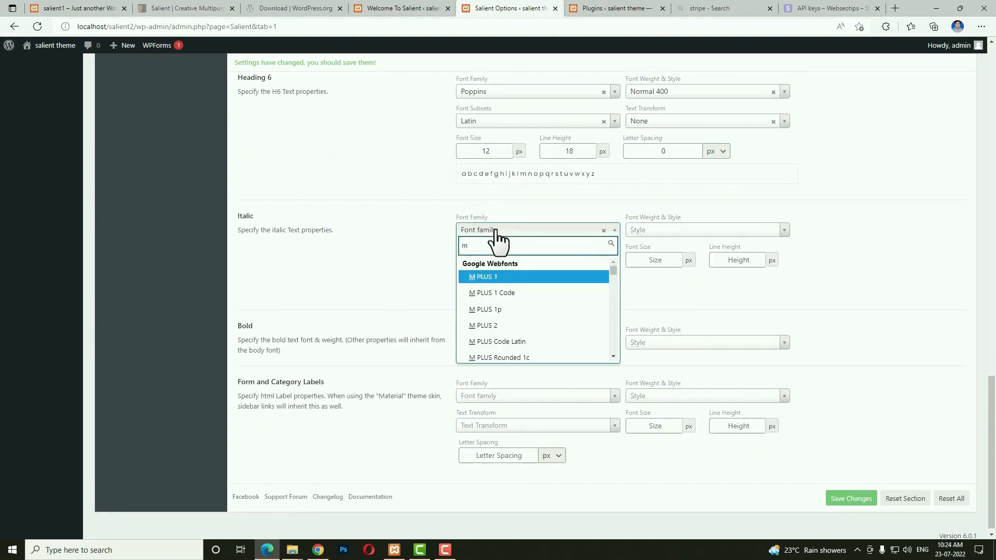
{"action": "key", "text": "BackSpace"}
{"action": "type", "text": "merr"}
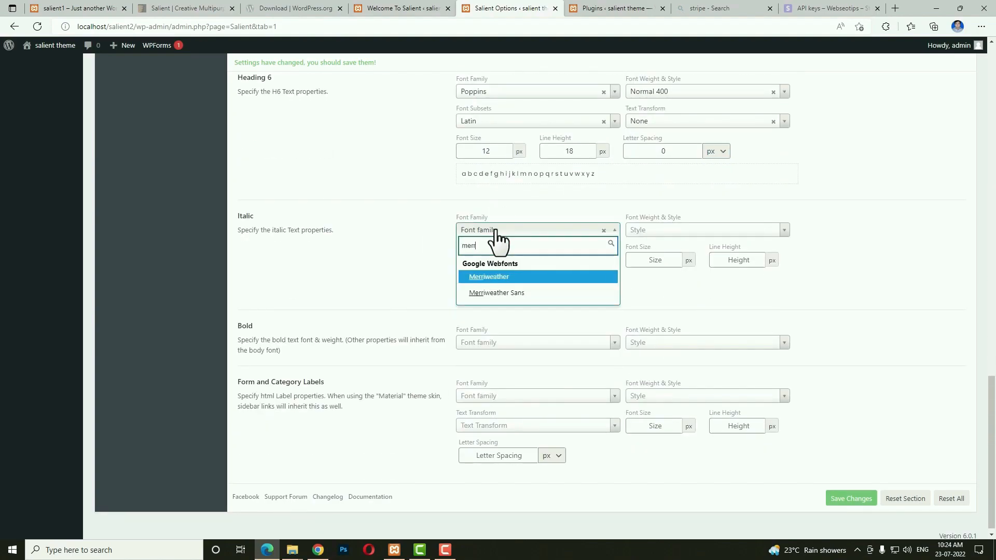
{"action": "key", "text": "Return"}
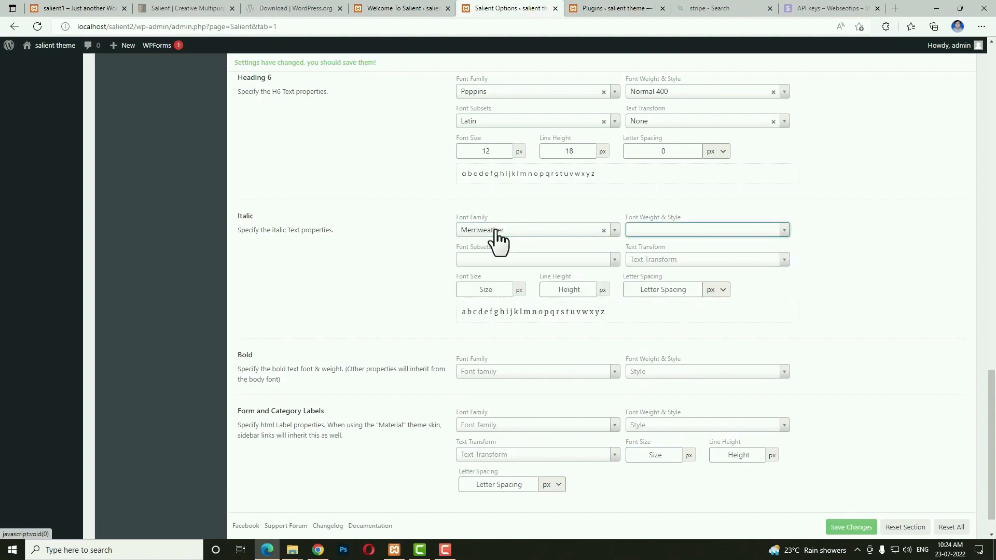
{"action": "type", "text": "40"}
{"action": "key", "text": "Tab"}
{"action": "type", "text": "la"}
{"action": "key", "text": "Tab"}
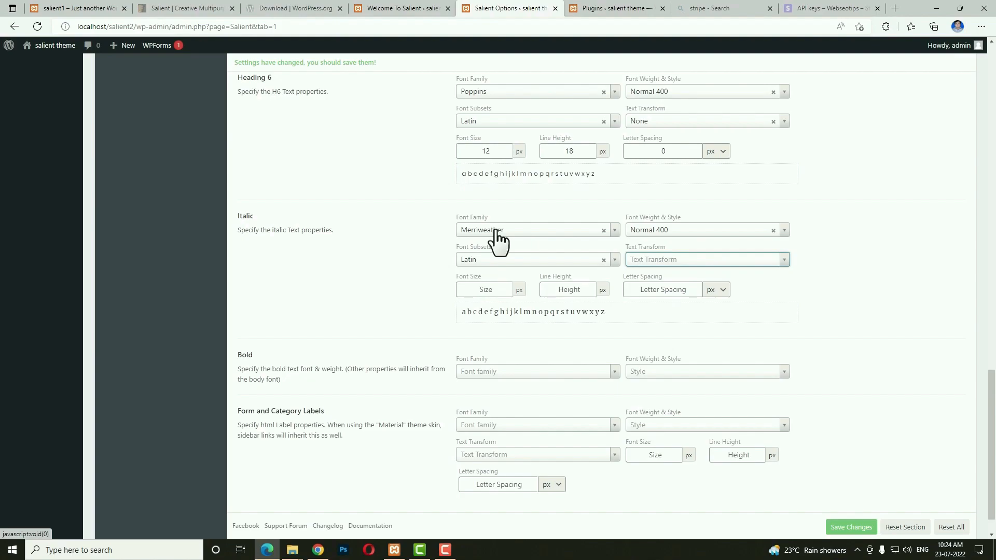
{"action": "key", "text": "Tab"}
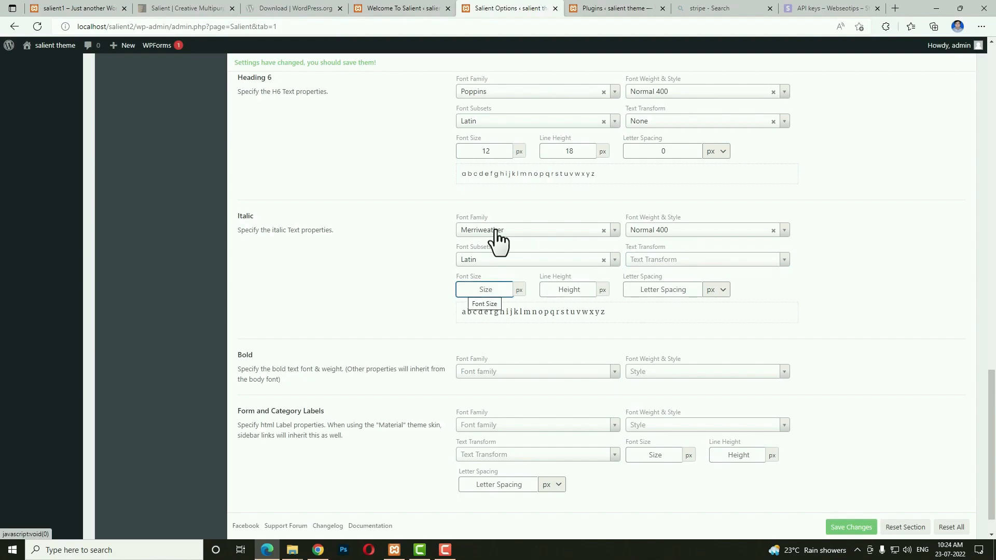
{"action": "type", "text": "14"}
{"action": "key", "text": "Tab"}
{"action": "type", "text": "18"}
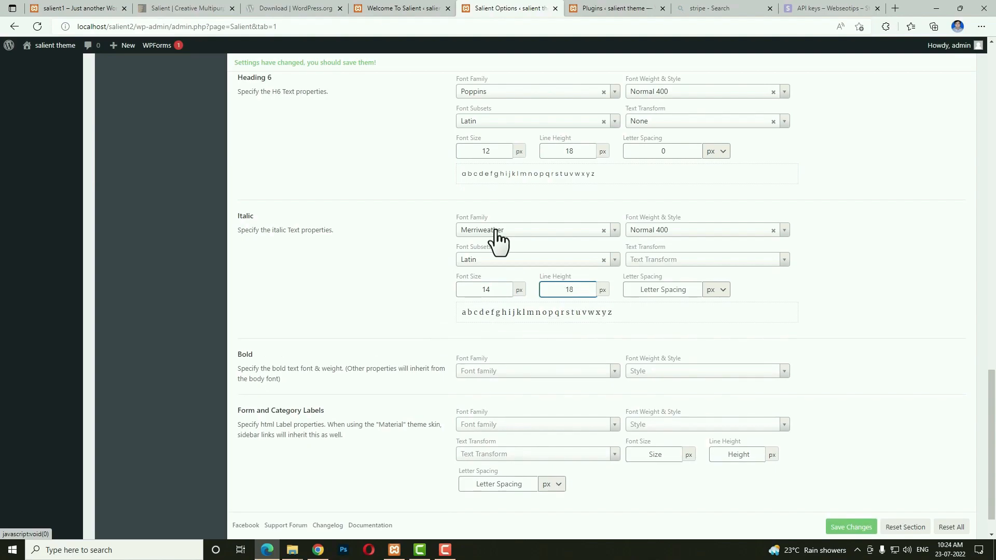
{"action": "key", "text": "Tab"}
{"action": "key", "text": "Tab"}
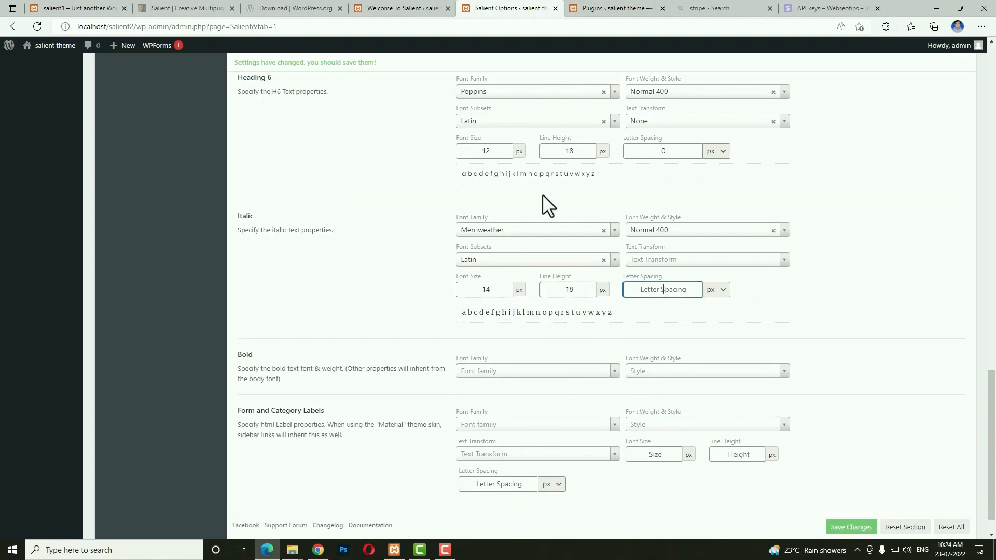
Set Form and Category Labels to Roboto Bold 700 and save the theme options.
{"action": "left_click", "coordinate": [504, 428]}
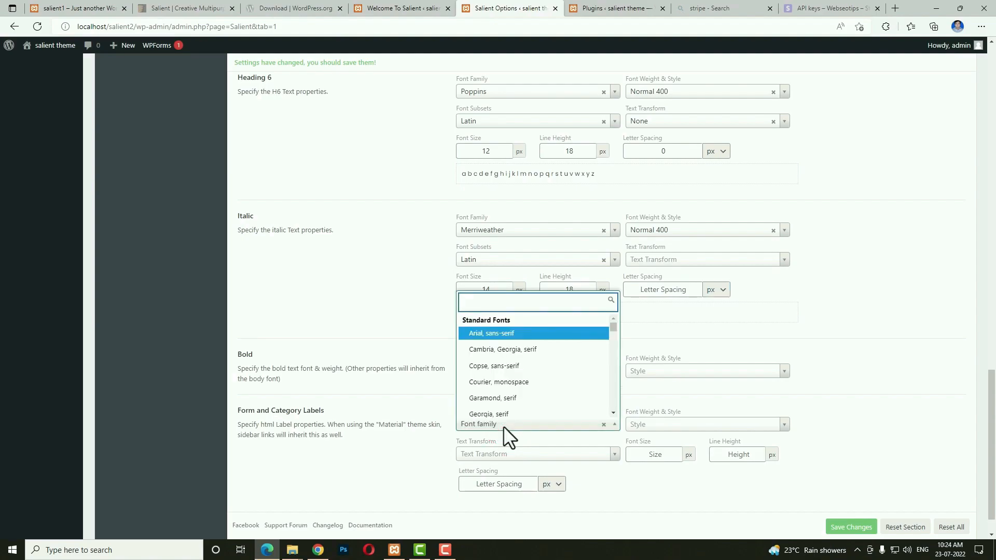
{"action": "type", "text": "robo"}
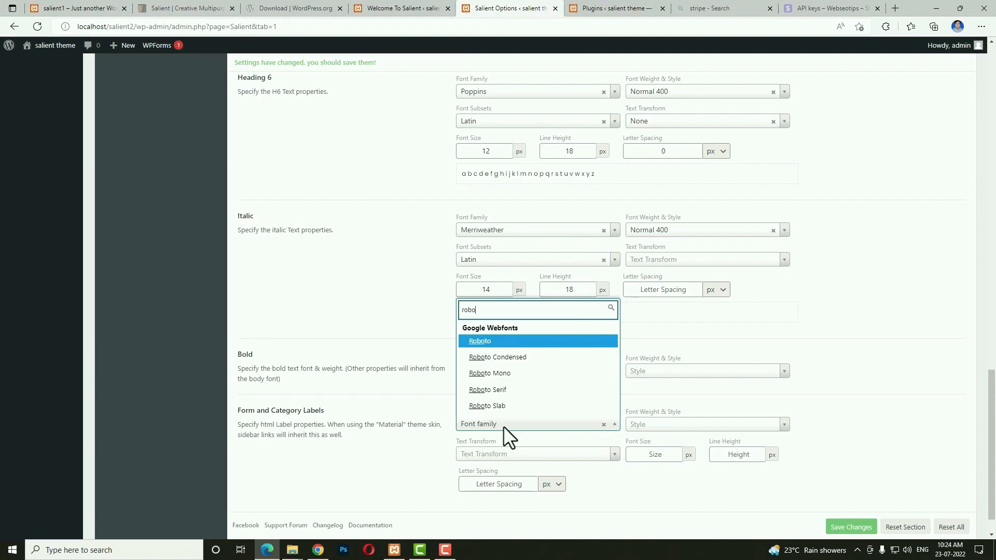
{"action": "key", "text": "Return"}
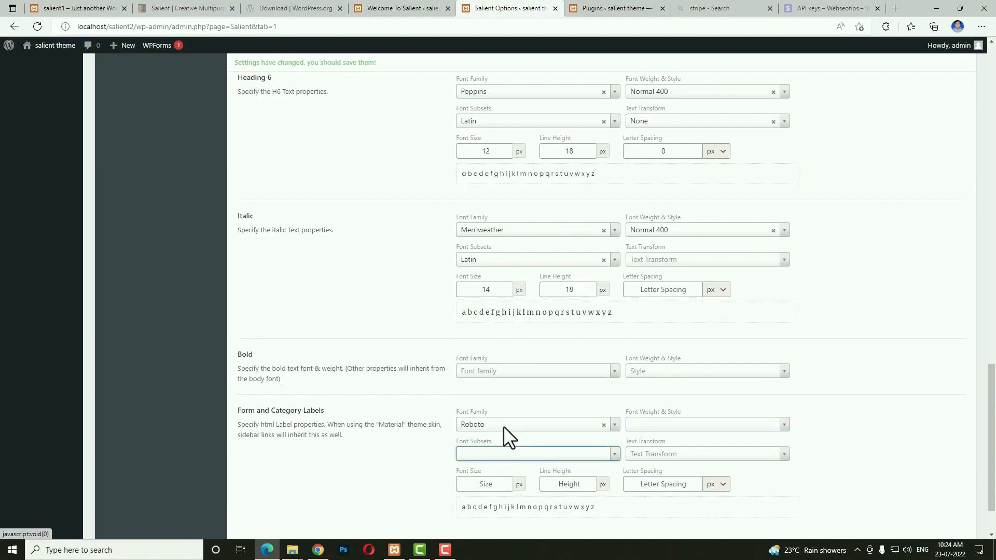
{"action": "left_click", "coordinate": [655, 427]}
{"action": "type", "text": "bol"}
{"action": "key", "text": "Return"}
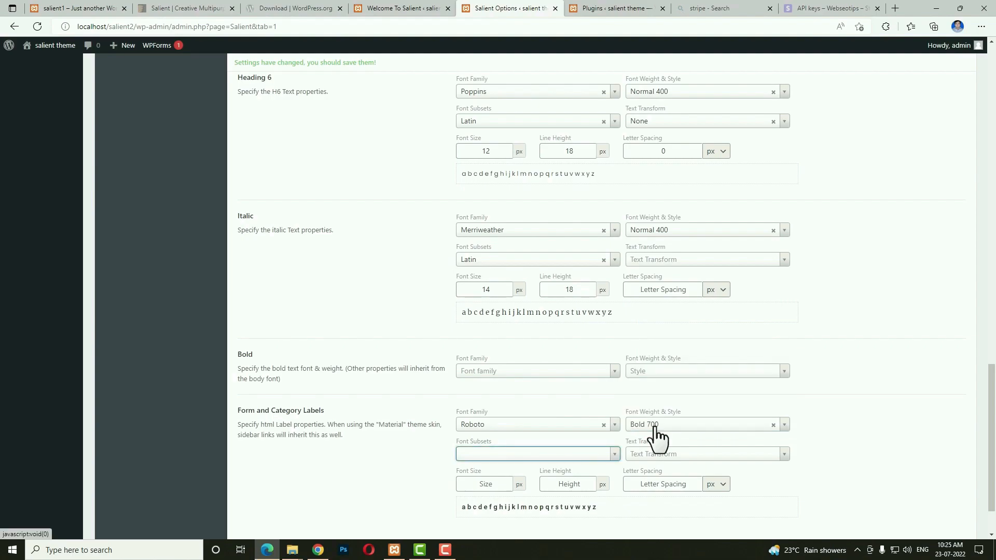
{"action": "scroll", "coordinate": [657, 435], "scroll_direction": "down", "scroll_amount": 2}
{"action": "left_click", "coordinate": [851, 490]}
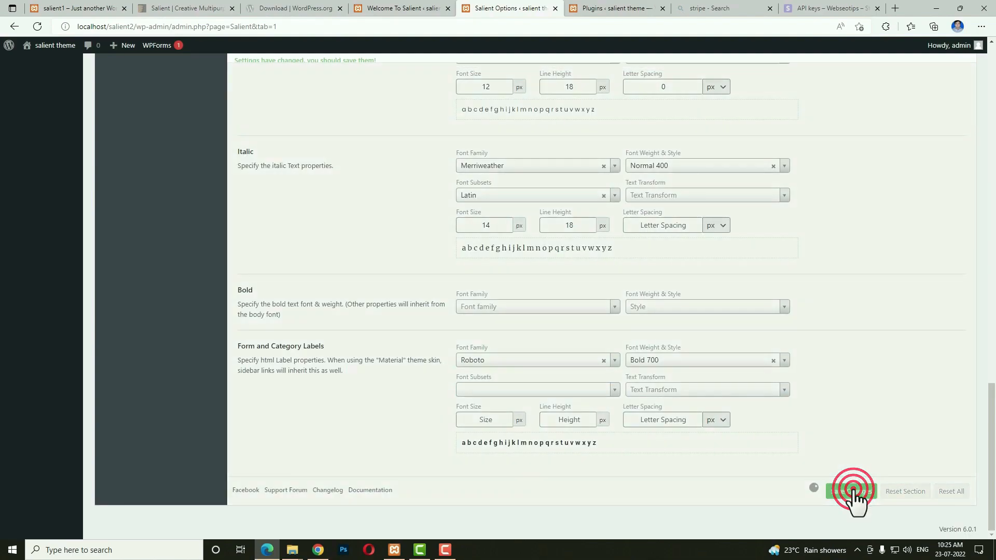
{"action": "scroll", "coordinate": [217, 285], "scroll_direction": "up", "scroll_amount": 8}
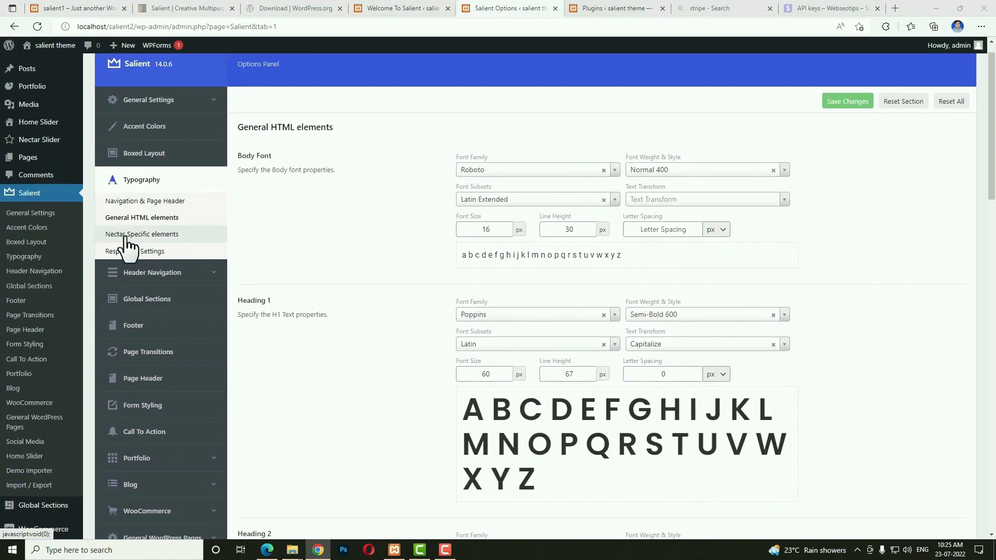
In Nectar Specific elements, set Nectar Button to Poppins Semi-Bold 600, Latin, Capitalize, 14 px.
{"action": "left_click", "coordinate": [167, 236]}
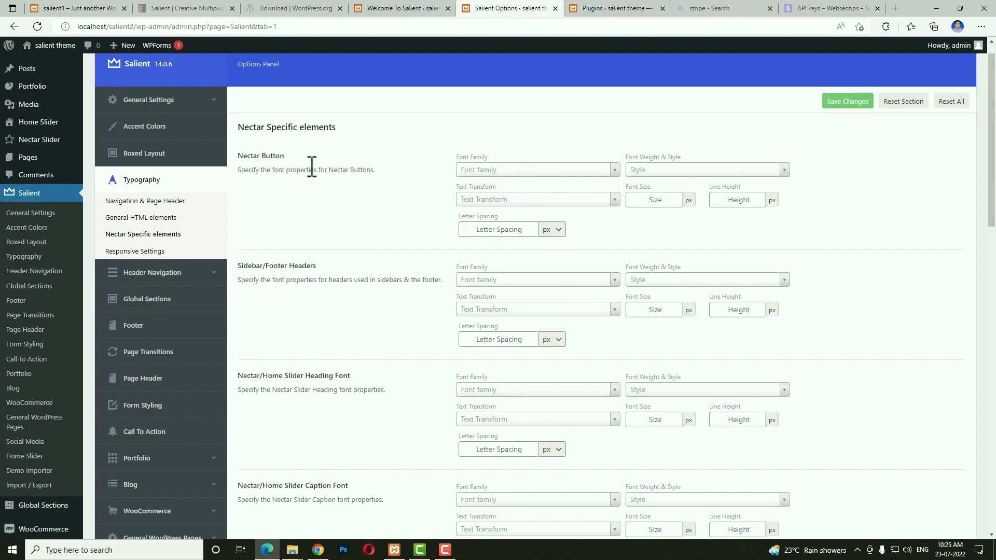
{"action": "left_click", "coordinate": [525, 176]}
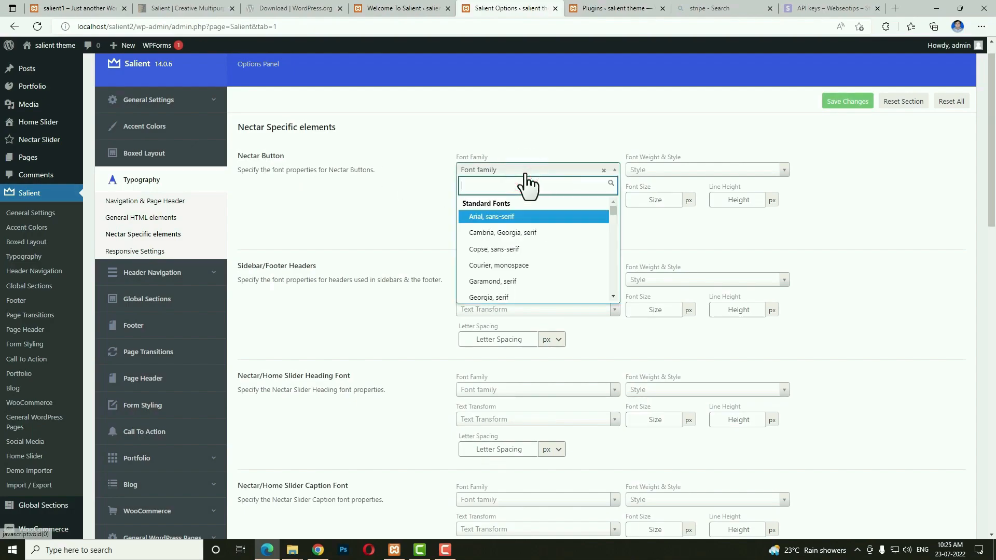
{"action": "type", "text": "pop"}
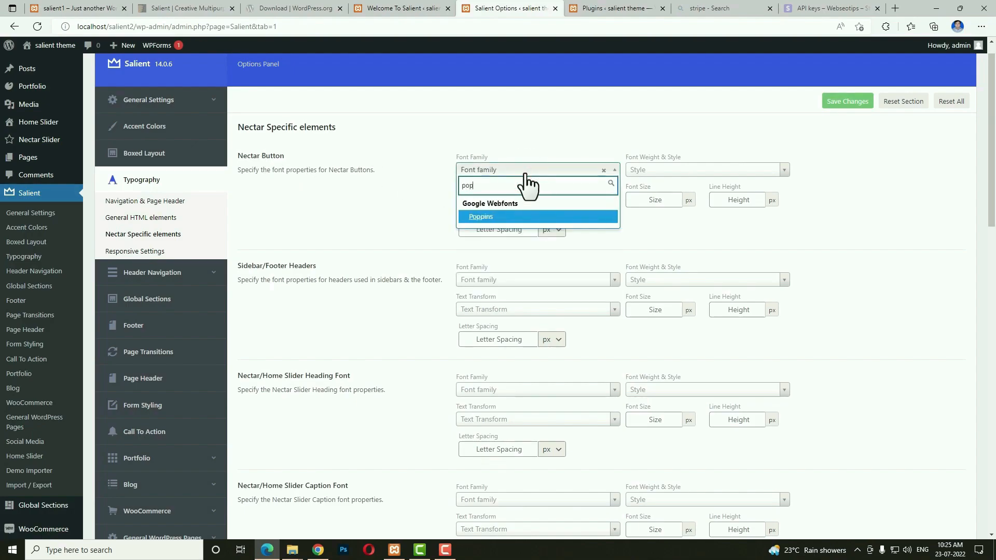
{"action": "key", "text": "Return"}
{"action": "key", "text": "Tab"}
{"action": "type", "text": "600"}
{"action": "key", "text": "Return"}
{"action": "key", "text": "Tab"}
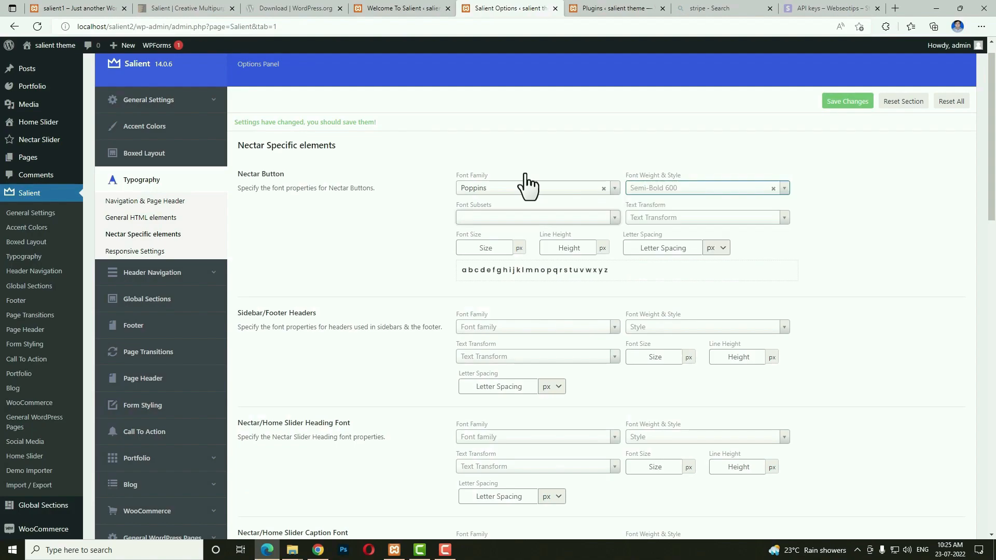
{"action": "type", "text": "la"}
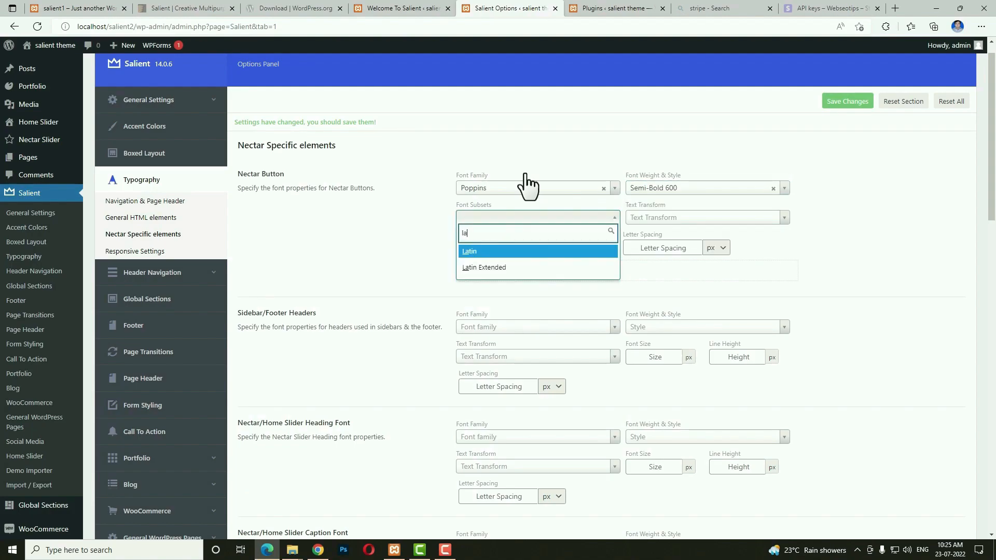
{"action": "key", "text": "Return"}
{"action": "key", "text": "Tab"}
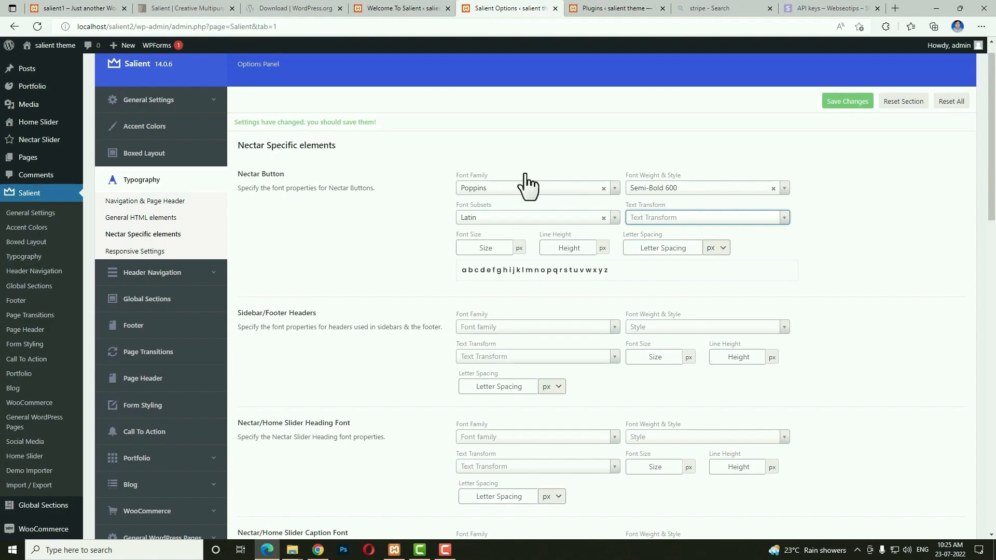
{"action": "type", "text": "ca"}
{"action": "key", "text": "Return"}
{"action": "key", "text": "Tab"}
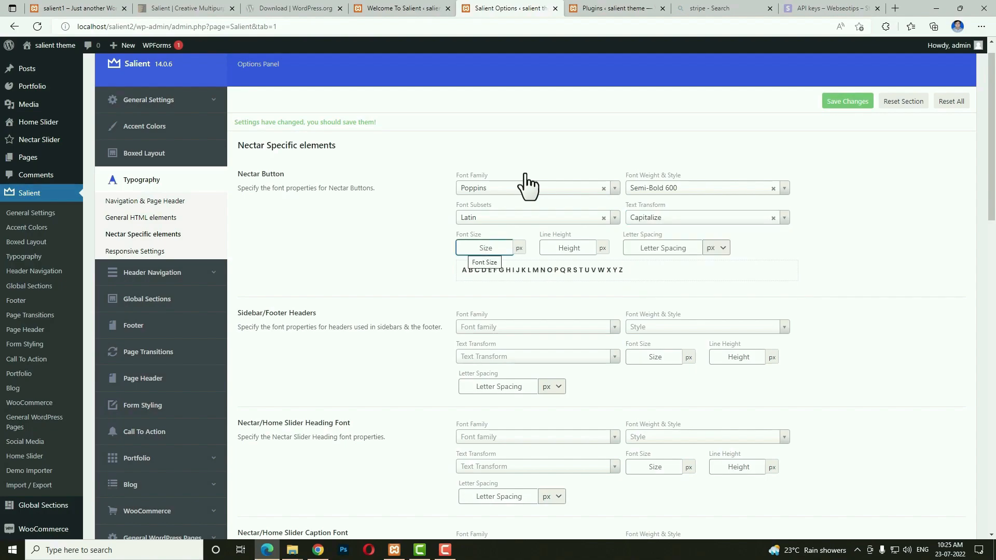
{"action": "type", "text": "14"}
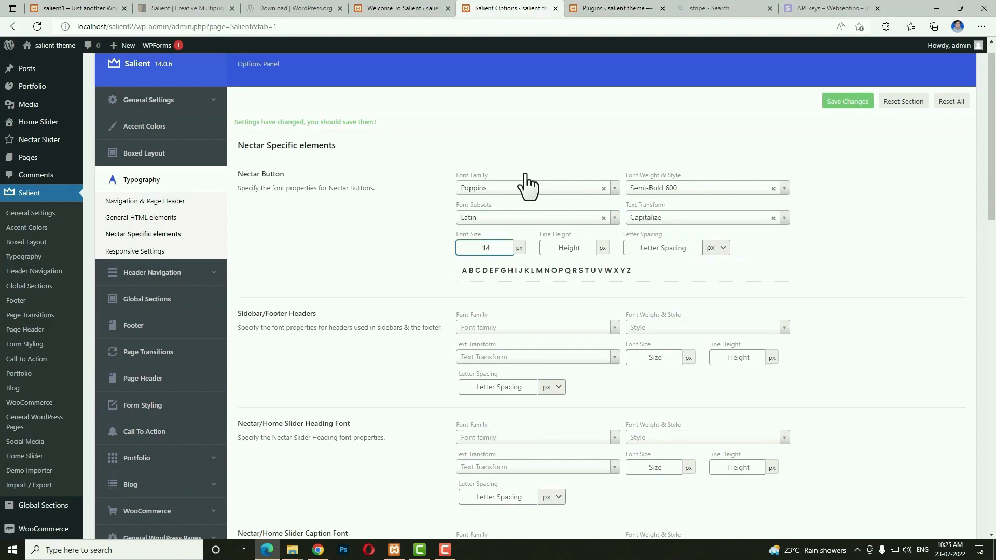
Set the Slider heading font to Poppins Semi-Bold 600, Latin, no transform, 62 px on 70, spacing 1.
{"action": "scroll", "coordinate": [251, 255], "scroll_direction": "down", "scroll_amount": 3}
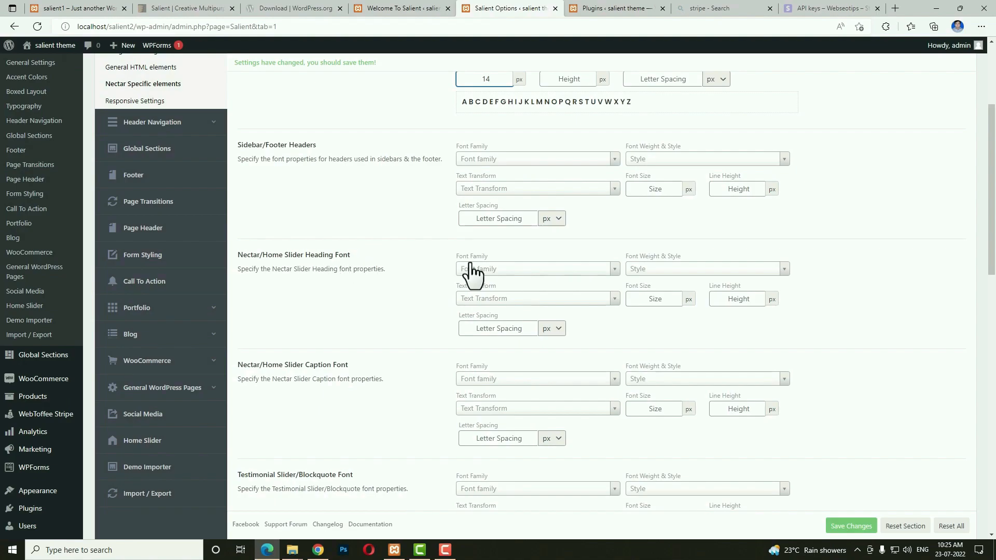
{"action": "left_click", "coordinate": [487, 268]}
{"action": "type", "text": "poppins"}
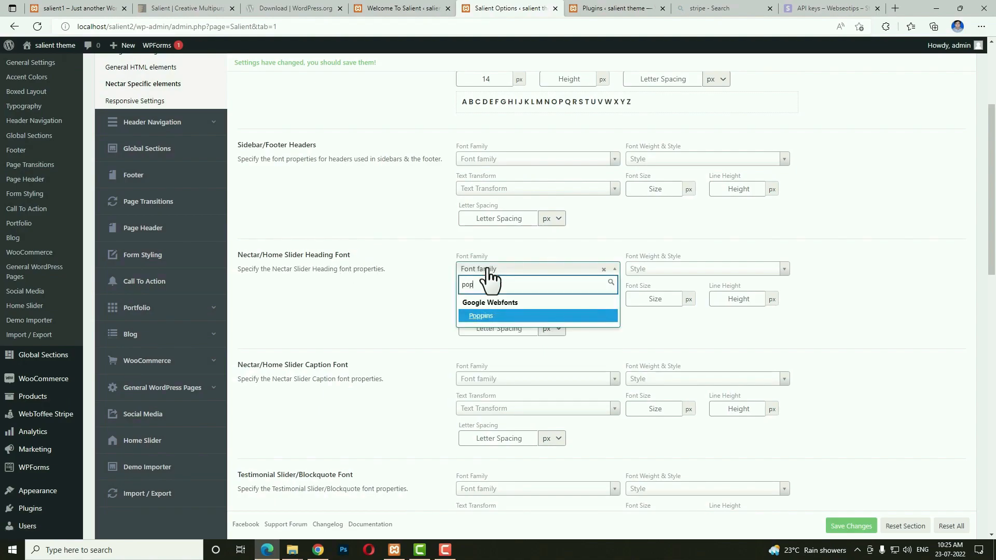
{"action": "key", "text": "Return"}
{"action": "type", "text": "600"}
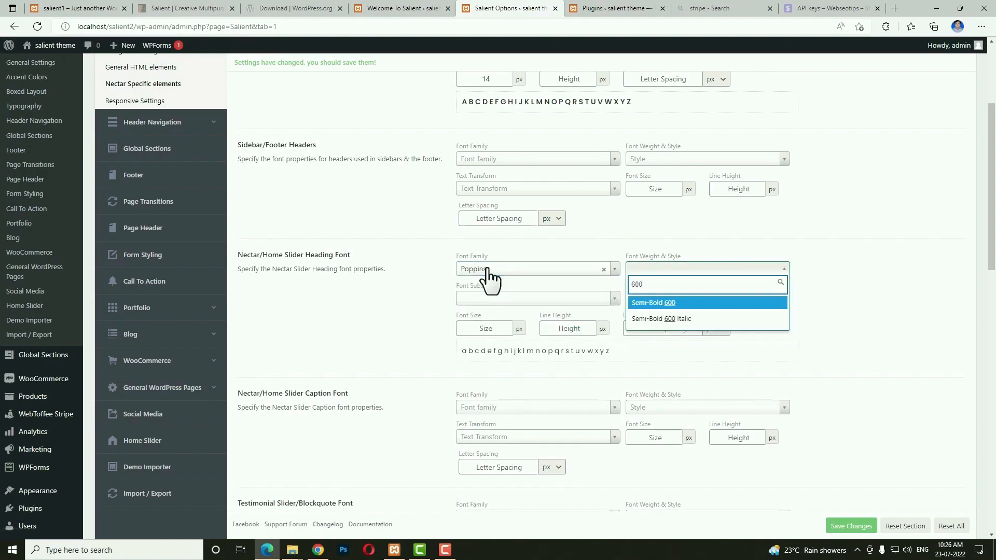
{"action": "key", "text": "Return"}
{"action": "type", "text": "l"}
{"action": "key", "text": "Return"}
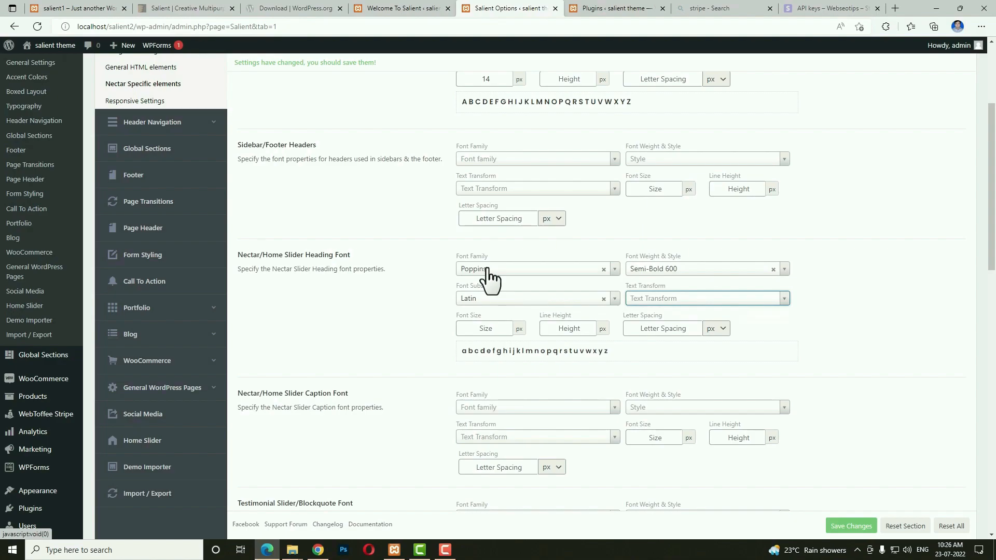
{"action": "type", "text": "non"}
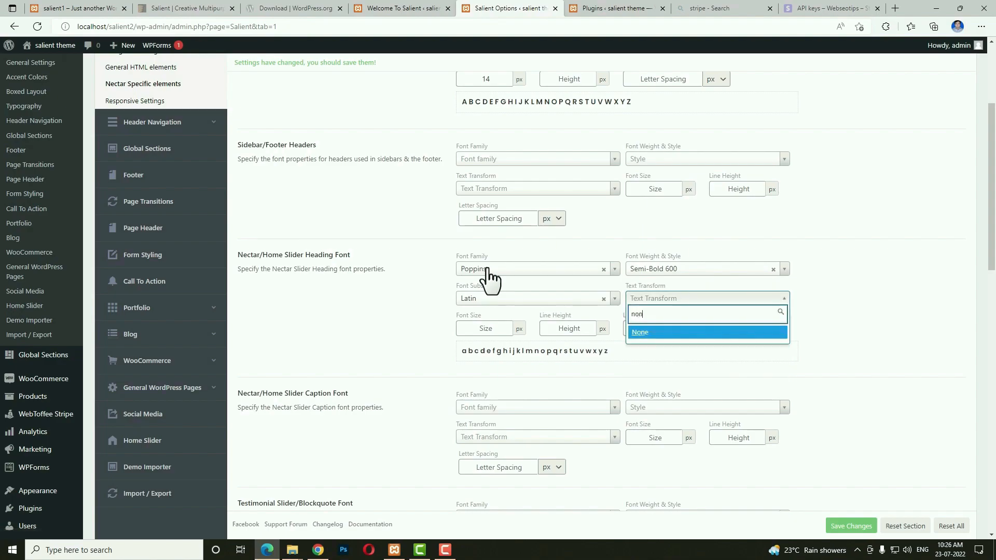
{"action": "key", "text": "Tab"}
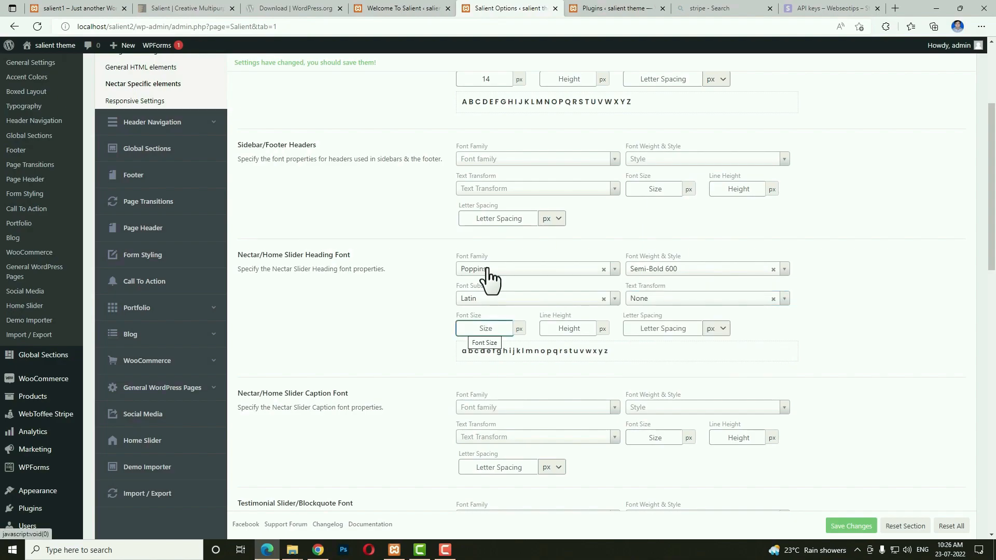
{"action": "type", "text": "62"}
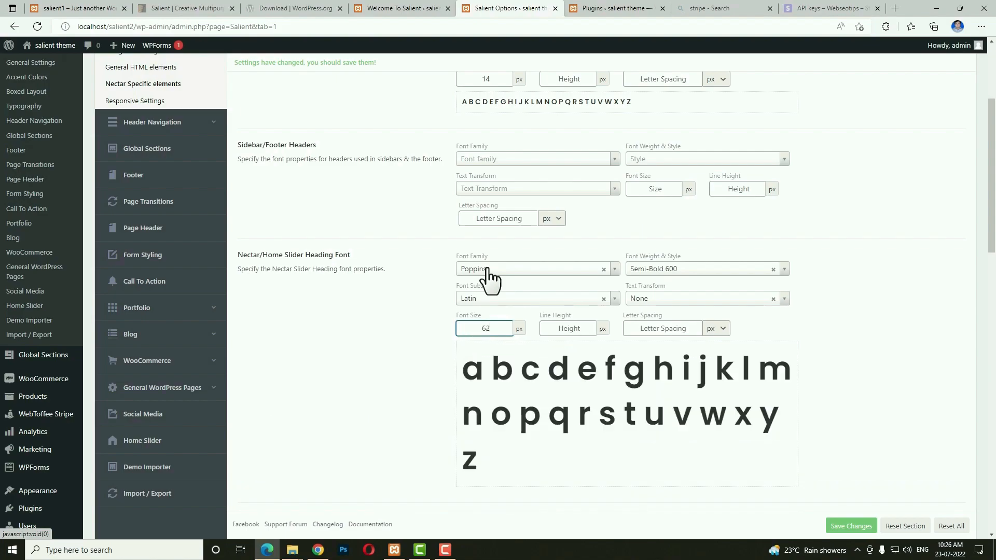
{"action": "key", "text": "Tab"}
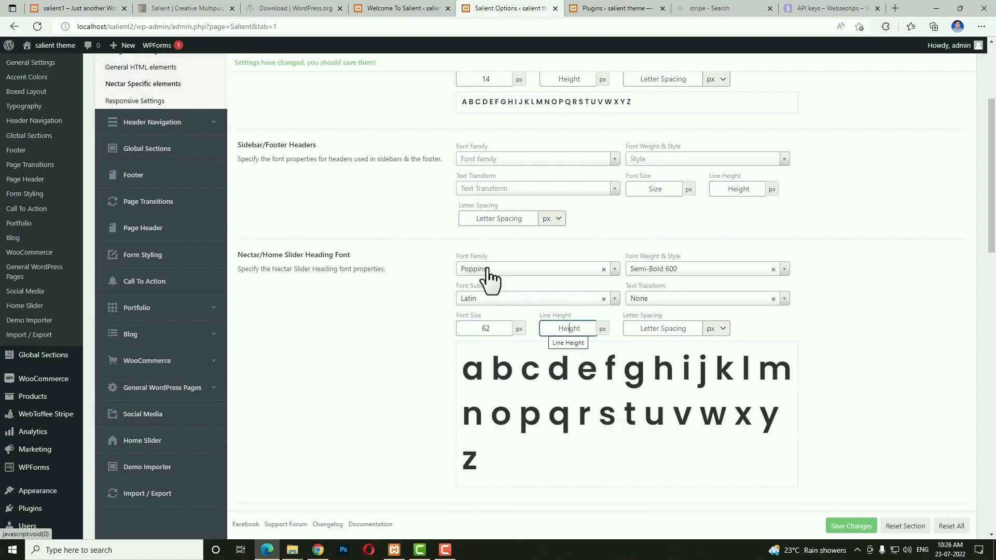
{"action": "type", "text": "70"}
{"action": "key", "text": "Tab"}
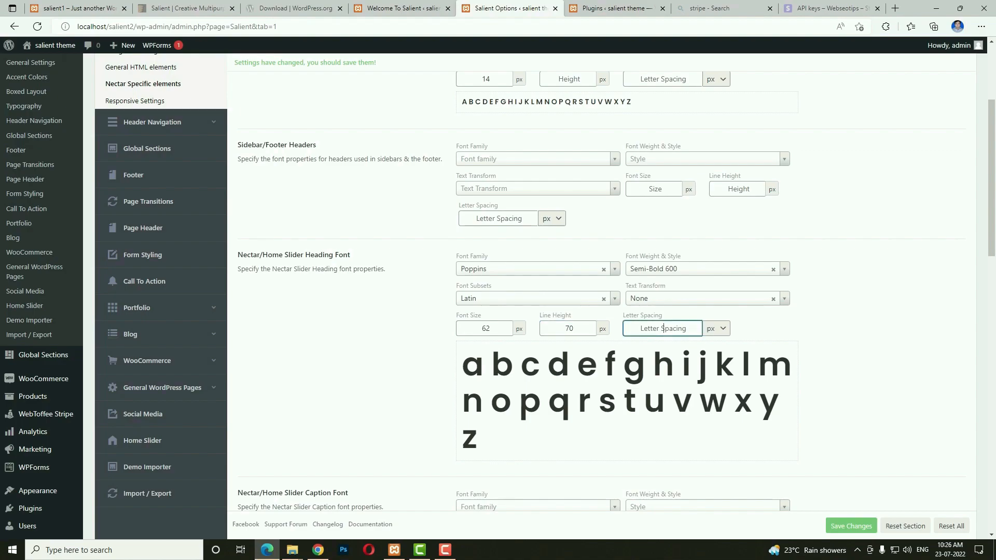
{"action": "type", "text": "1"}
{"action": "scroll", "coordinate": [883, 353], "scroll_direction": "down", "scroll_amount": 3}
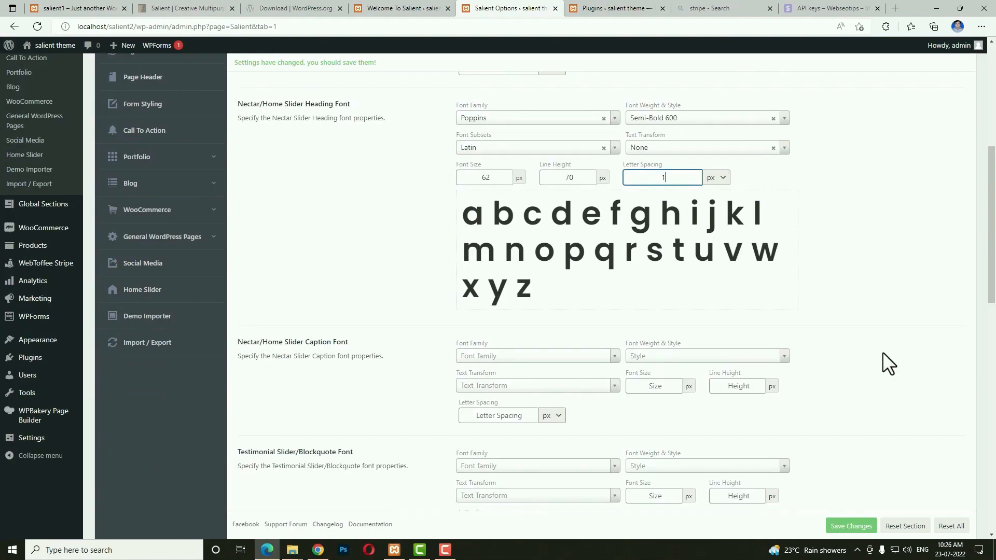
{"action": "scroll", "coordinate": [882, 352], "scroll_direction": "down", "scroll_amount": 3}
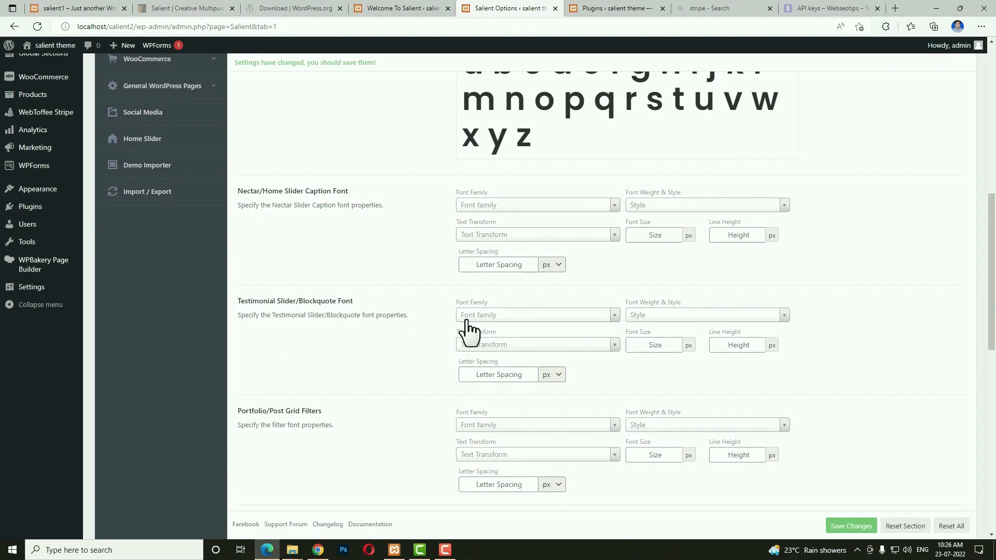
Set Testimonial Slider/Blockquote Font to Poppins Normal 400, 16 px size, 30 px line height.
{"action": "left_click", "coordinate": [506, 318]}
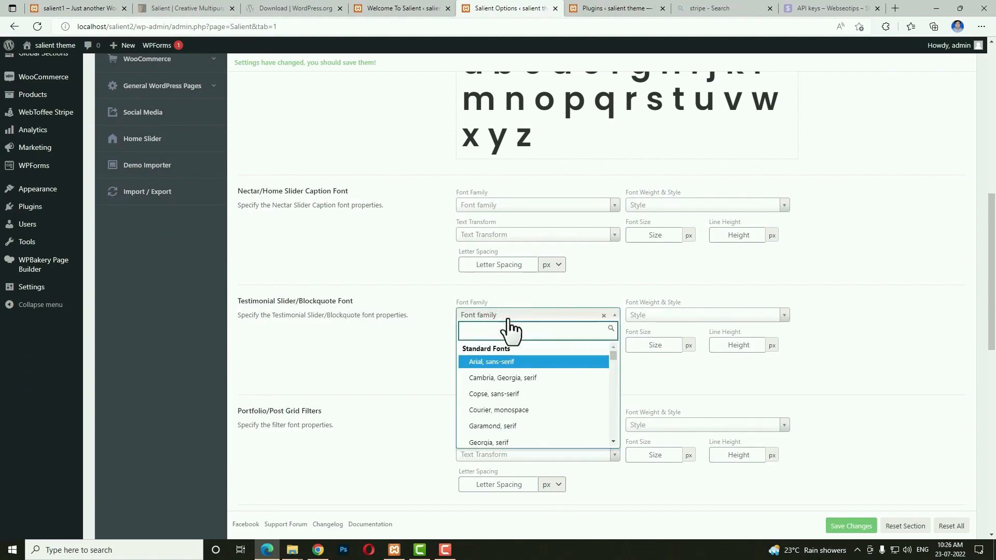
{"action": "type", "text": "Poppins"}
{"action": "key", "text": "Tab"}
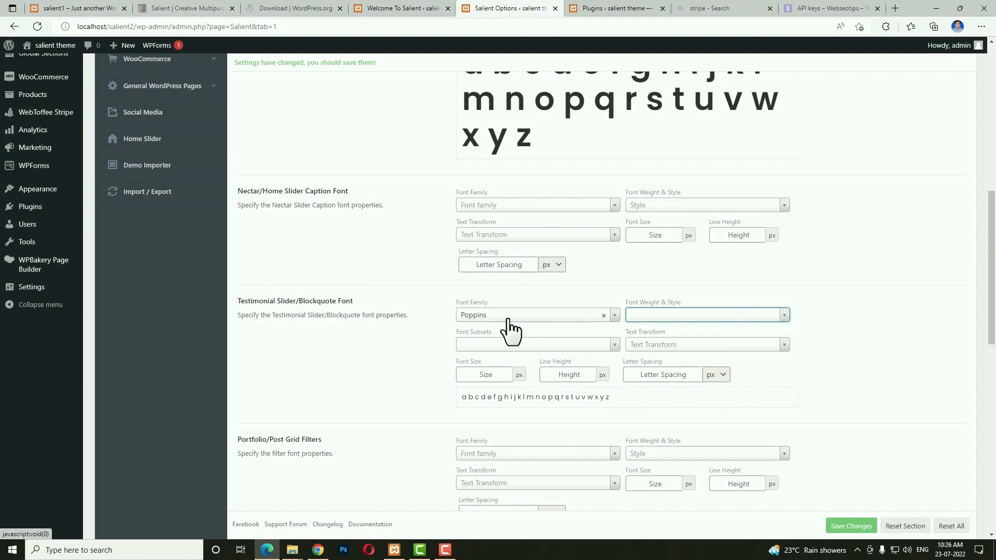
{"action": "type", "text": "400"}
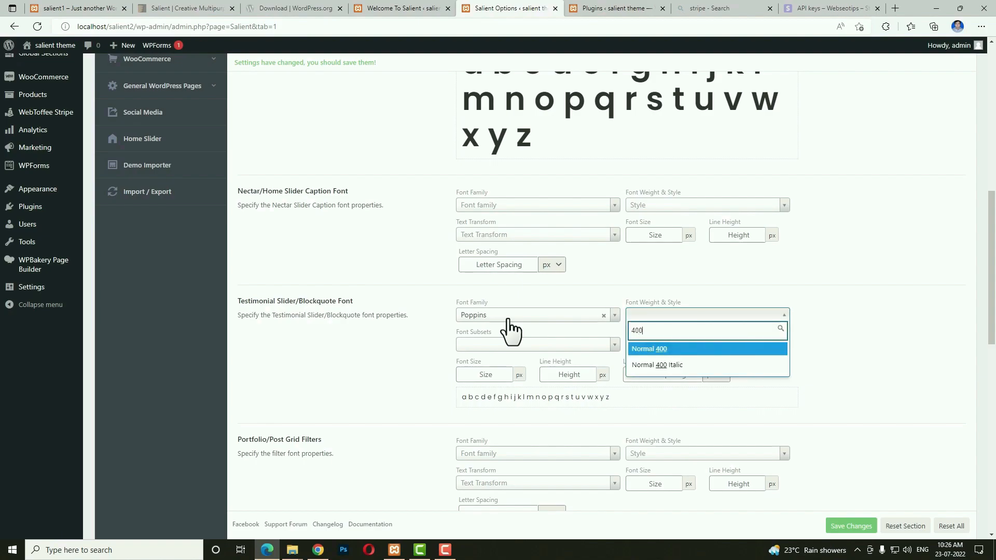
{"action": "key", "text": "Tab"}
{"action": "key", "text": "Tab"}
{"action": "key", "text": "Tab"}
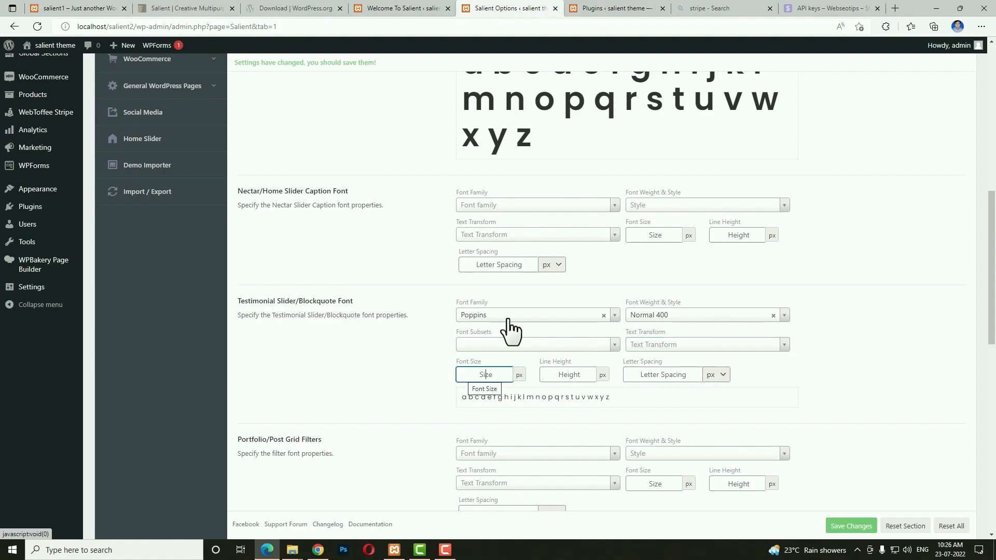
{"action": "type", "text": "16"}
{"action": "key", "text": "Tab"}
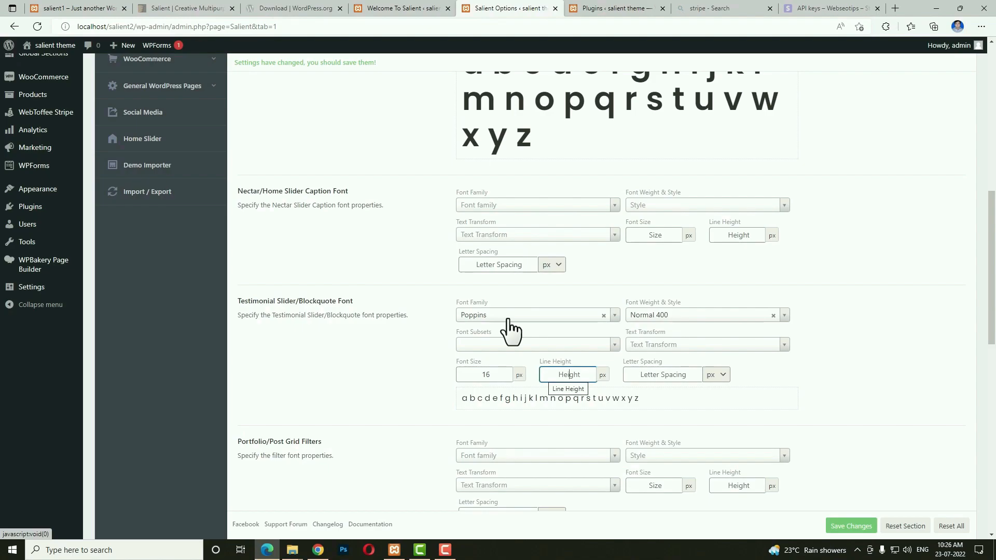
{"action": "type", "text": "25"}
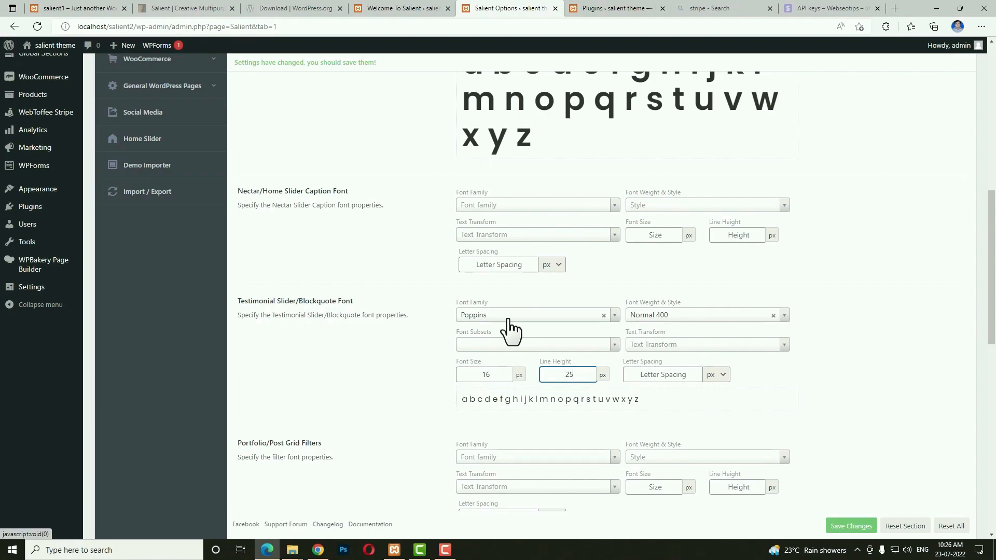
{"action": "key", "text": "BackSpace"}
{"action": "key", "text": "BackSpace"}
{"action": "type", "text": "30"}
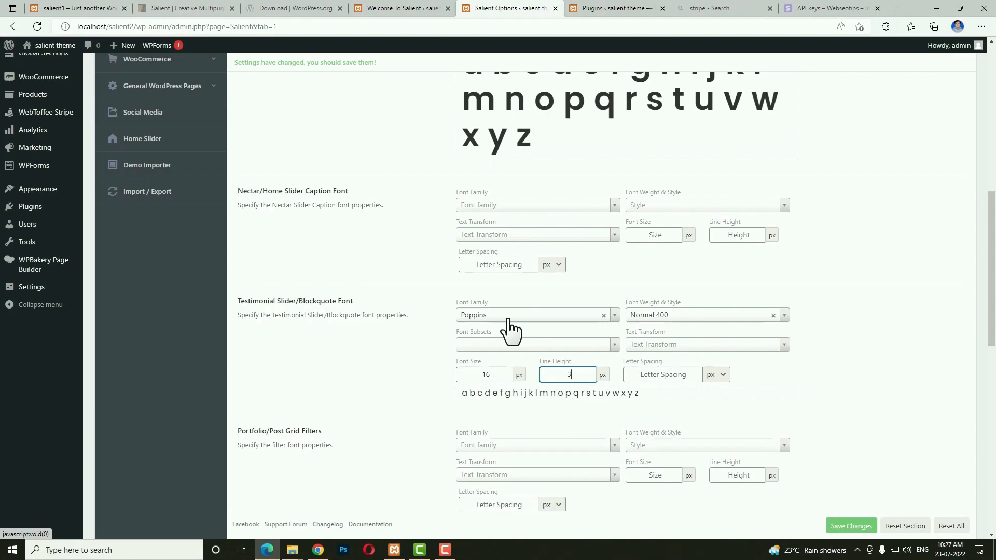
{"action": "key", "text": "Tab"}
{"action": "scroll", "coordinate": [356, 323], "scroll_direction": "down", "scroll_amount": 3}
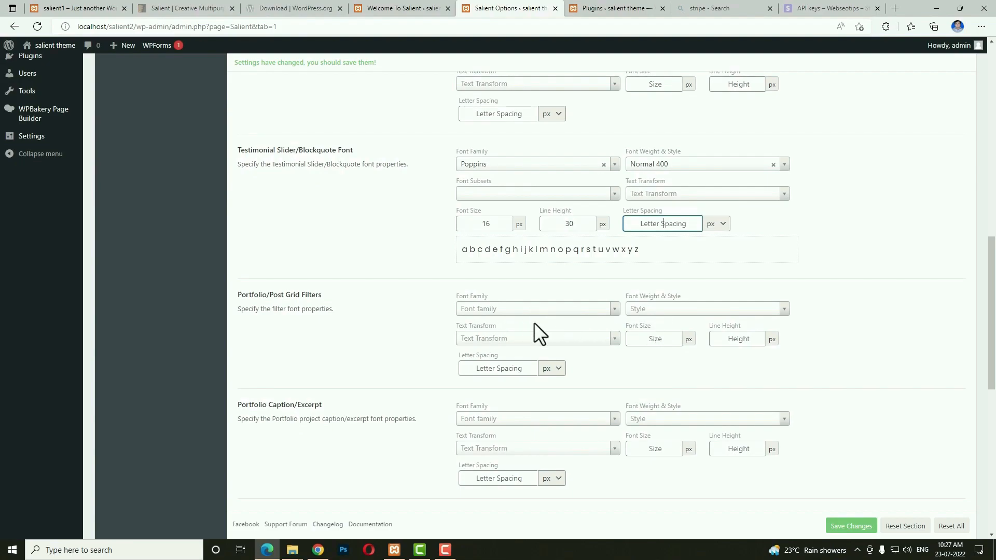
Set the Dropcap font to Poppins Bold 700, Latin, Uppercase, 66 px size with 56 line height.
{"action": "scroll", "coordinate": [539, 332], "scroll_direction": "down", "scroll_amount": 6}
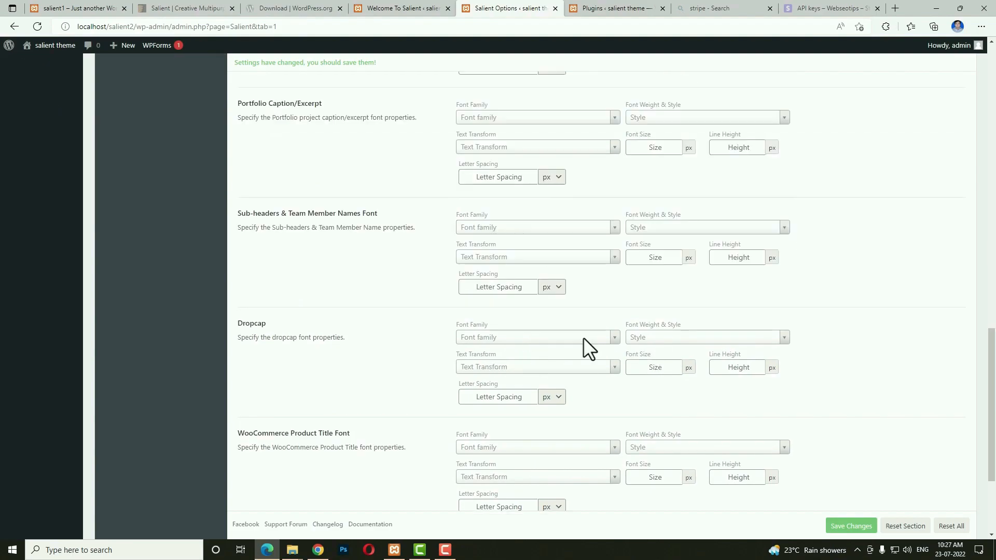
{"action": "left_click", "coordinate": [502, 337]}
{"action": "type", "text": "pop"}
{"action": "key", "text": "Return"}
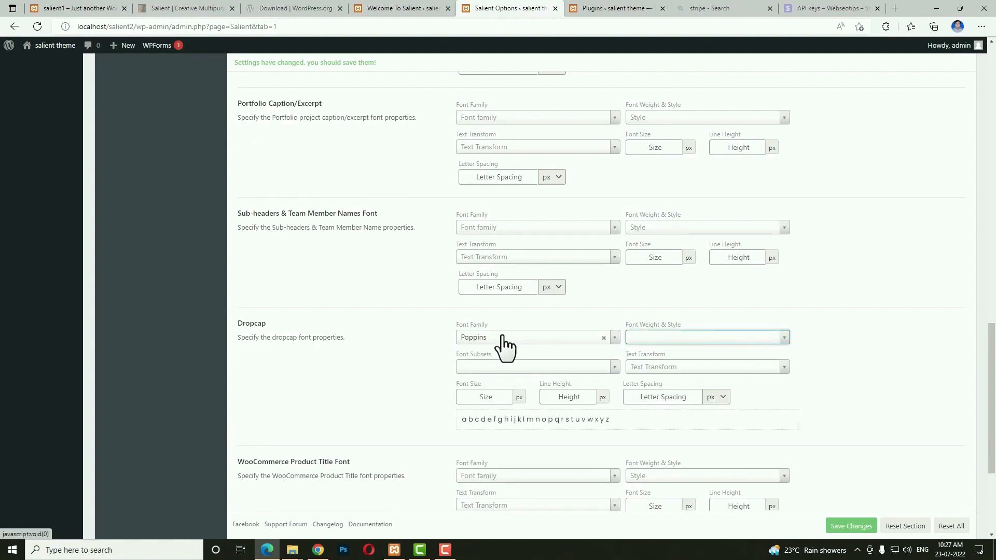
{"action": "type", "text": "700"}
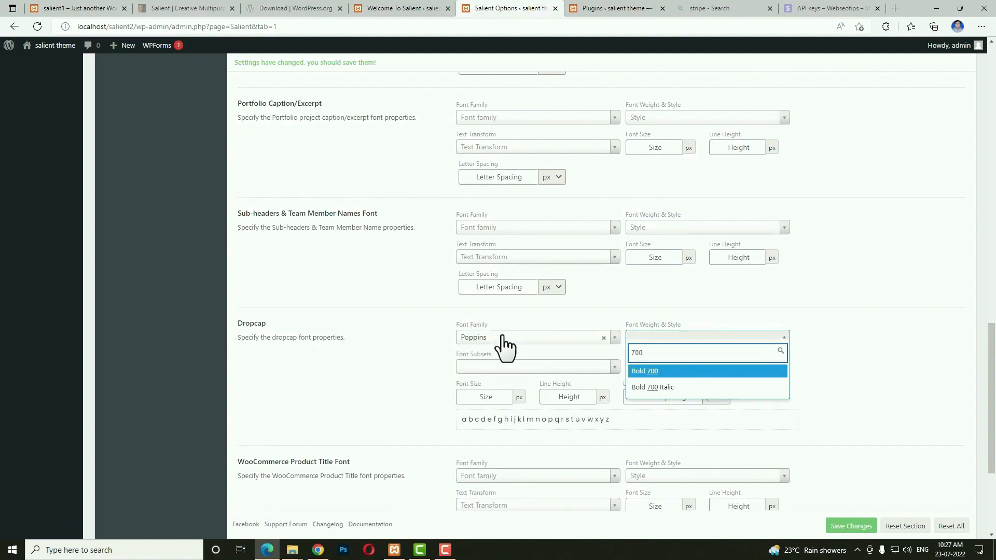
{"action": "key", "text": "Return"}
{"action": "type", "text": "la"}
{"action": "key", "text": "Return"}
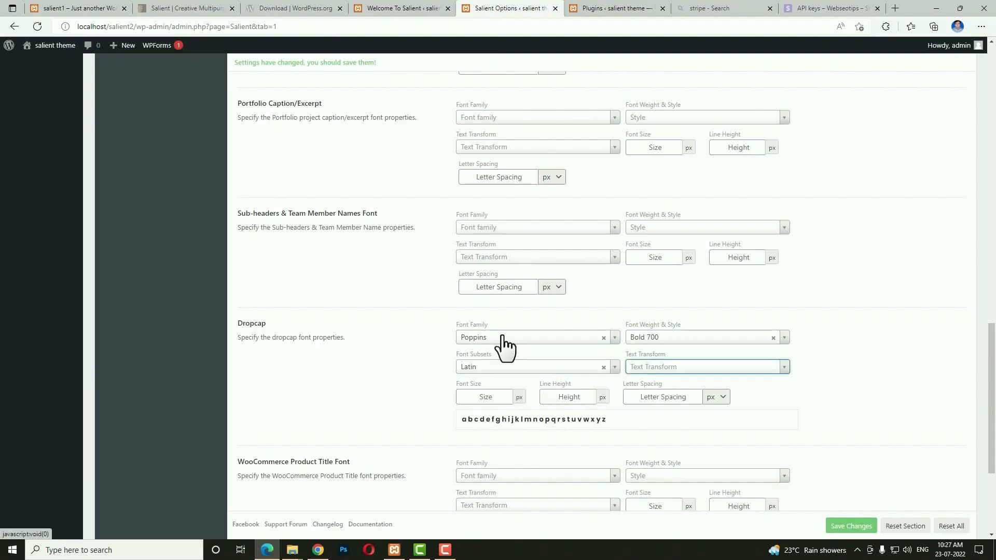
{"action": "type", "text": "upp"}
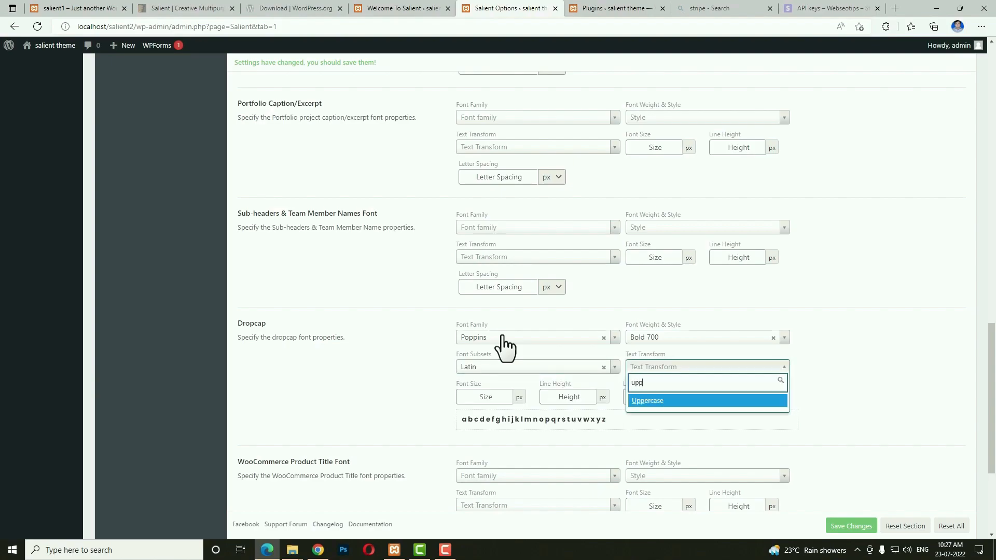
{"action": "key", "text": "Return"}
{"action": "key", "text": "Tab"}
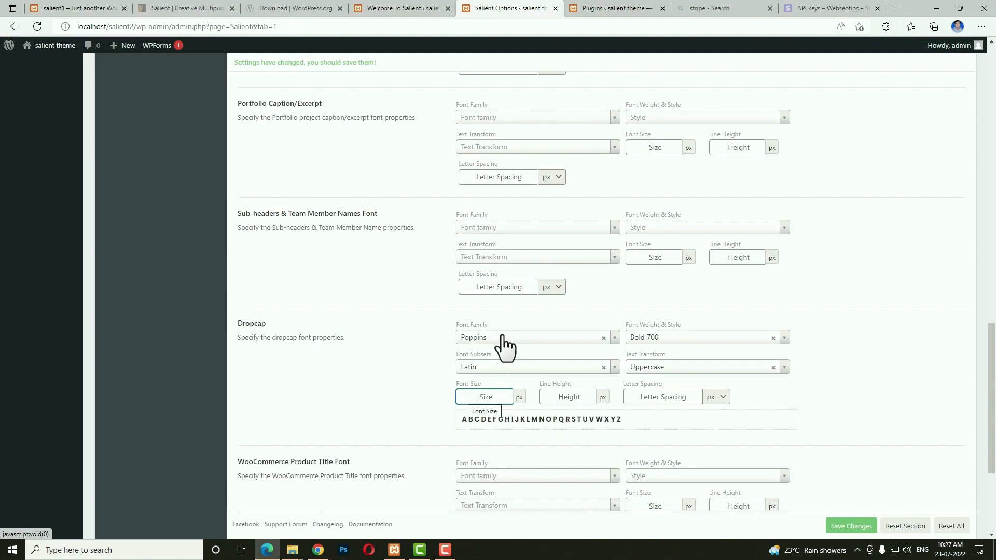
{"action": "type", "text": "66"}
{"action": "key", "text": "Tab"}
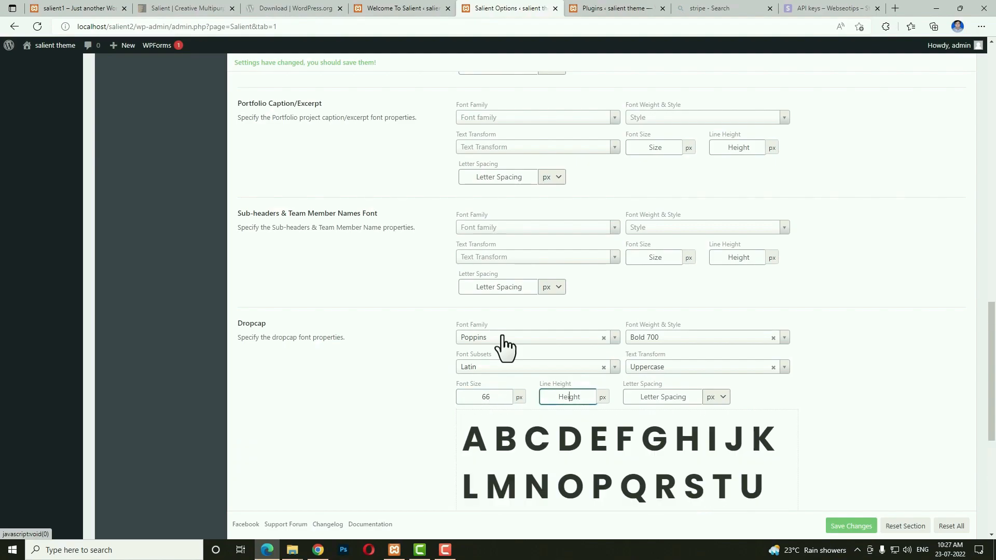
{"action": "type", "text": "56"}
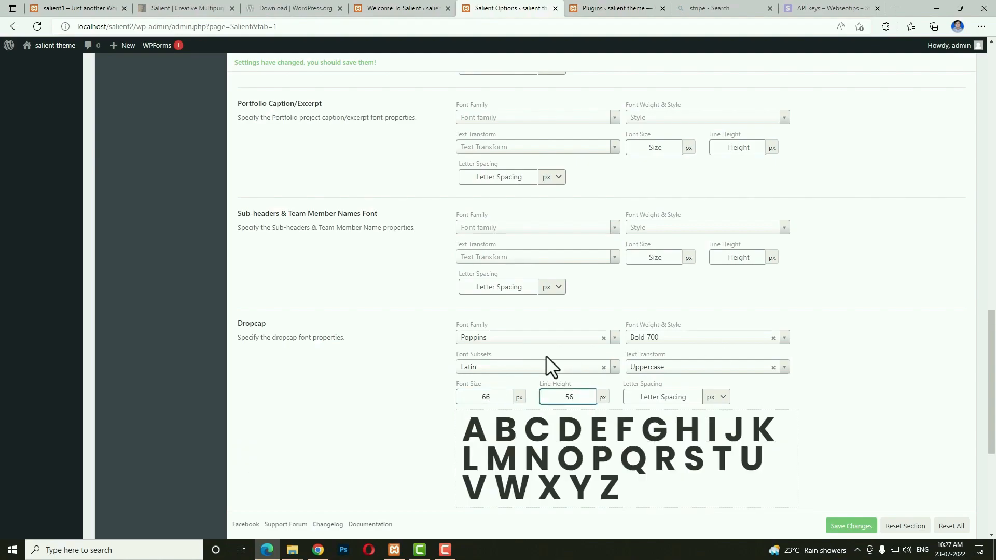
Set WooCommerce Product Title to Poppins Semi-Bold 600, Latin, 17 px size, 22 line height.
{"action": "scroll", "coordinate": [547, 358], "scroll_direction": "down", "scroll_amount": 4}
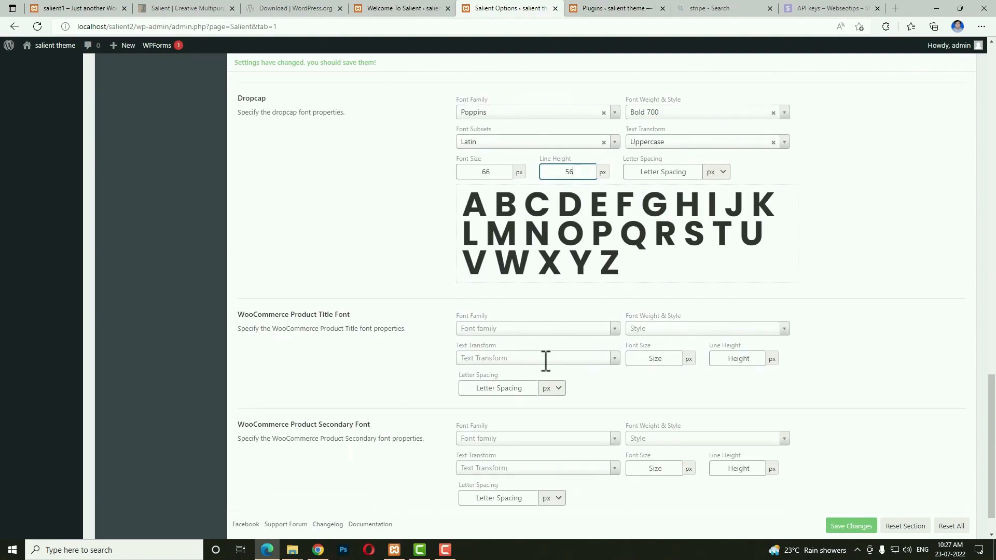
{"action": "left_click", "coordinate": [476, 328]}
{"action": "type", "text": "poppins"}
{"action": "key", "text": "Return"}
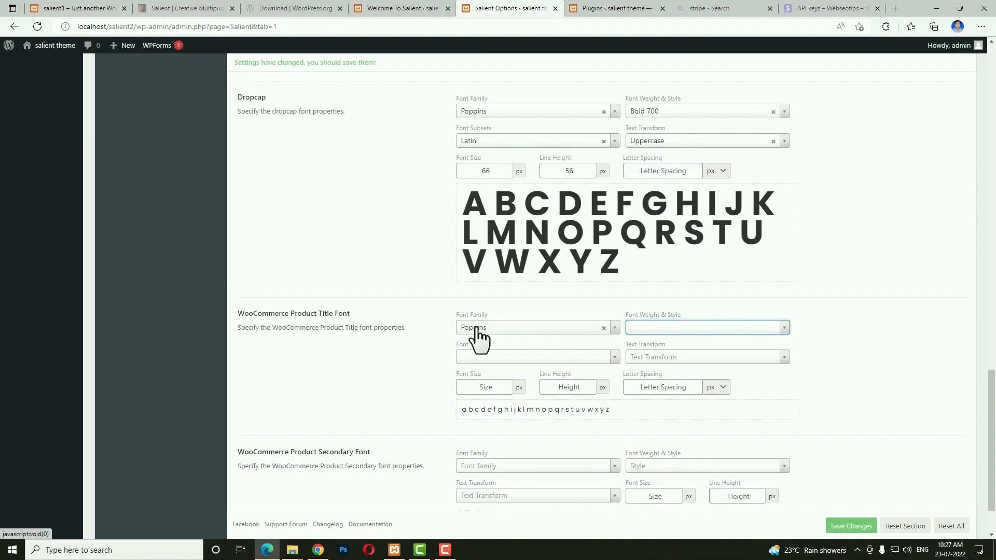
{"action": "type", "text": "semi"}
{"action": "key", "text": "Tab"}
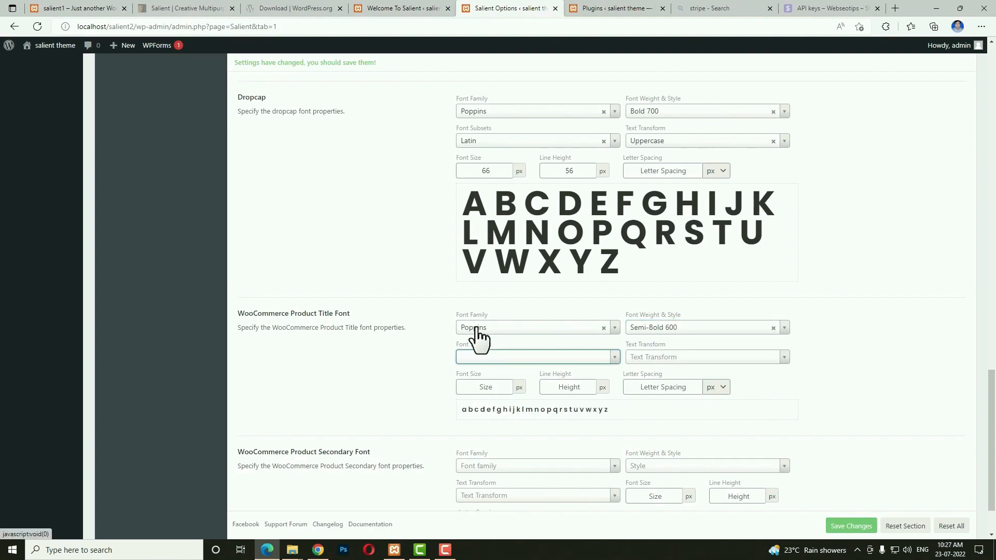
{"action": "type", "text": "la"}
{"action": "key", "text": "Tab"}
{"action": "key", "text": "Tab"}
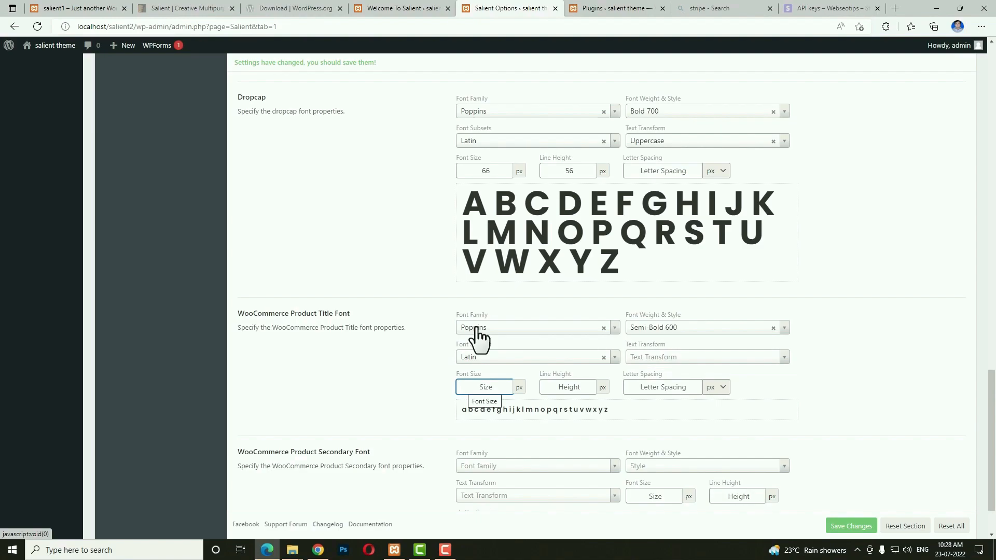
{"action": "type", "text": "17"}
{"action": "key", "text": "Tab"}
{"action": "type", "text": "22"}
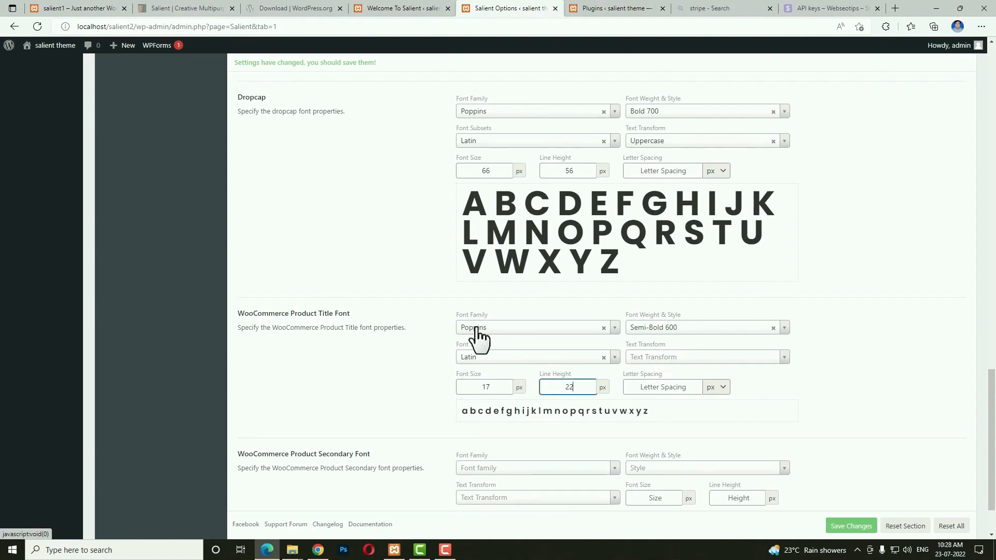
Set the Product Secondary Font to Poppins at 16 px, 16 line height, 0 spacing, and save.
{"action": "key", "text": "Tab"}
{"action": "key", "text": "Tab"}
{"action": "key", "text": "Tab"}
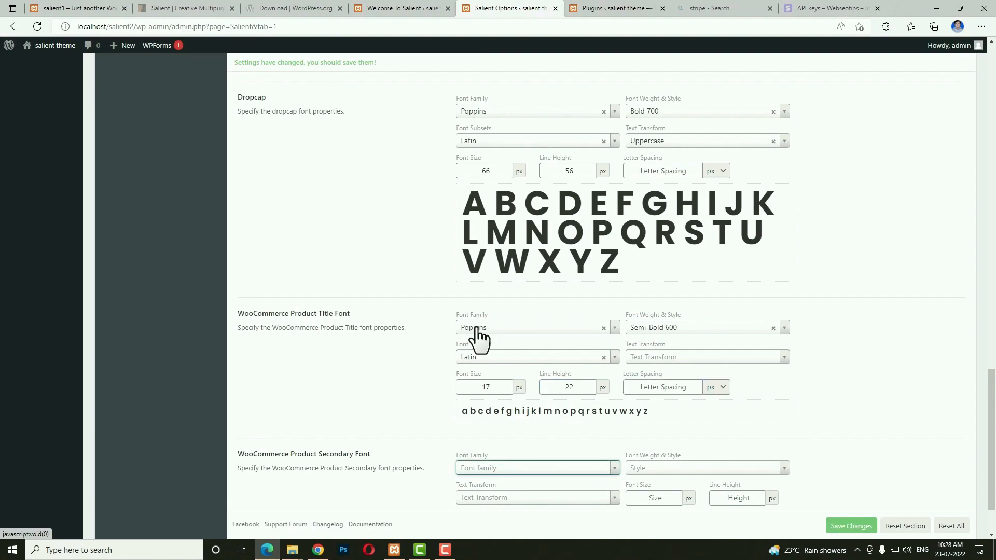
{"action": "type", "text": "popp"}
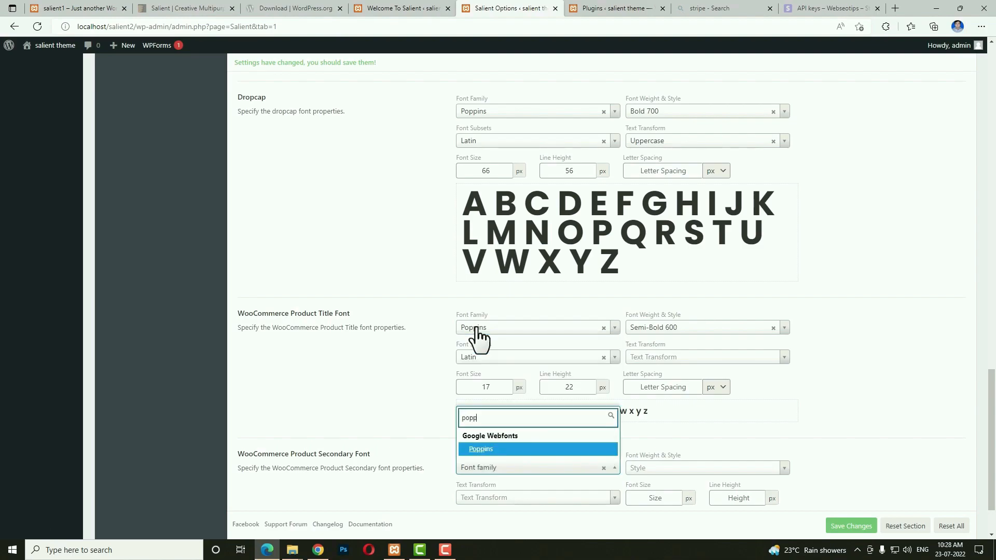
{"action": "key", "text": "Return"}
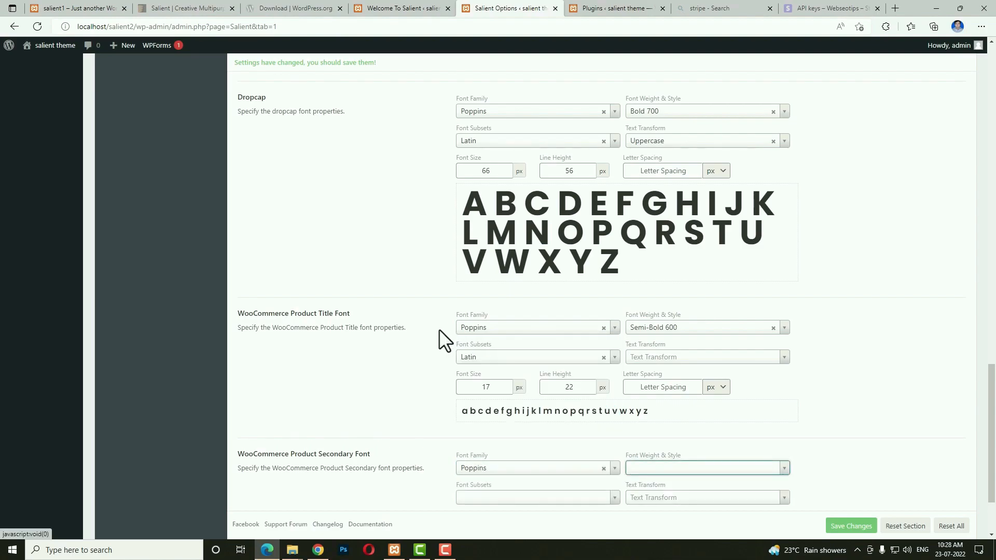
{"action": "scroll", "coordinate": [467, 394], "scroll_direction": "down", "scroll_amount": 3}
{"action": "left_click", "coordinate": [484, 452]}
{"action": "type", "text": "16"}
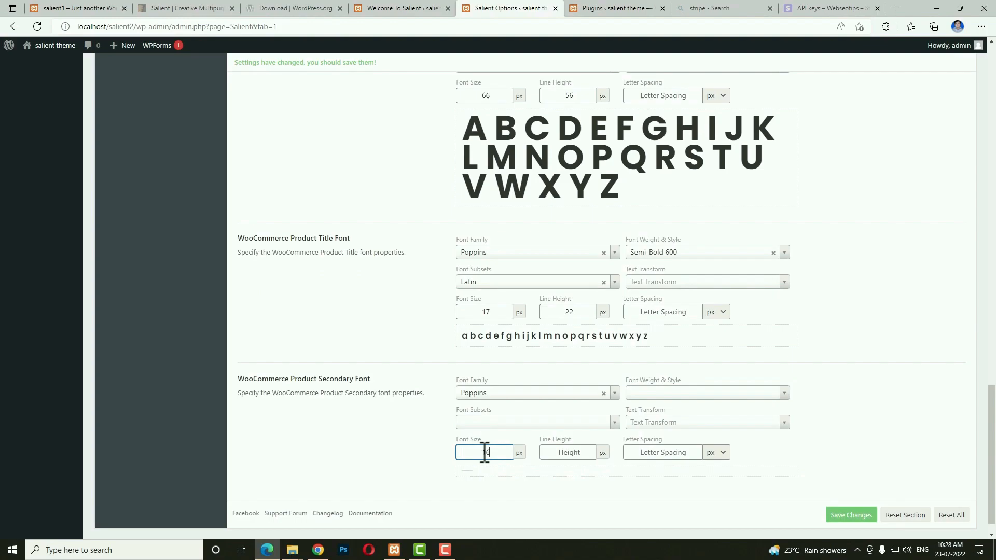
{"action": "key", "text": "Tab"}
{"action": "type", "text": "16"}
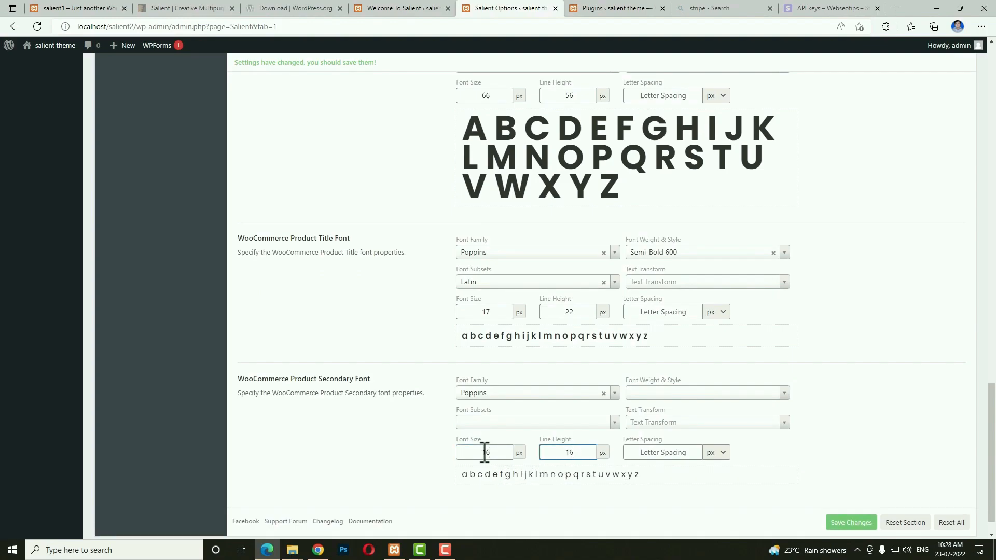
{"action": "key", "text": "Tab"}
{"action": "type", "text": "0"}
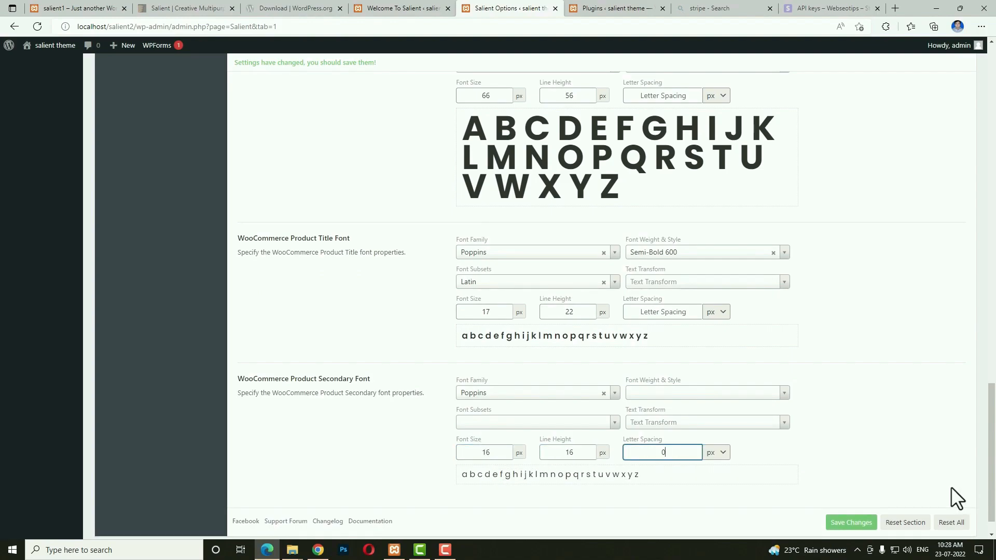
{"action": "left_click", "coordinate": [853, 524]}
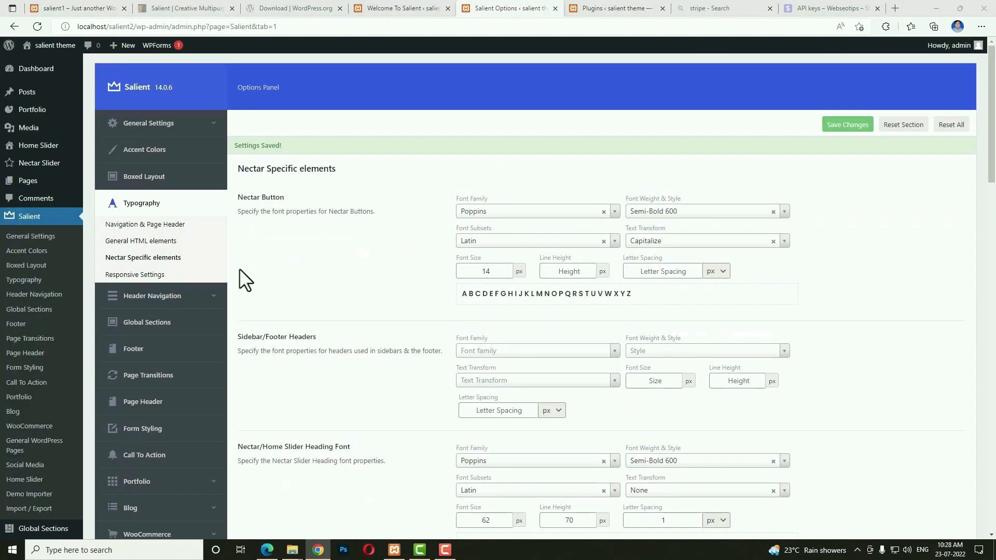
{"action": "left_click", "coordinate": [158, 275]}
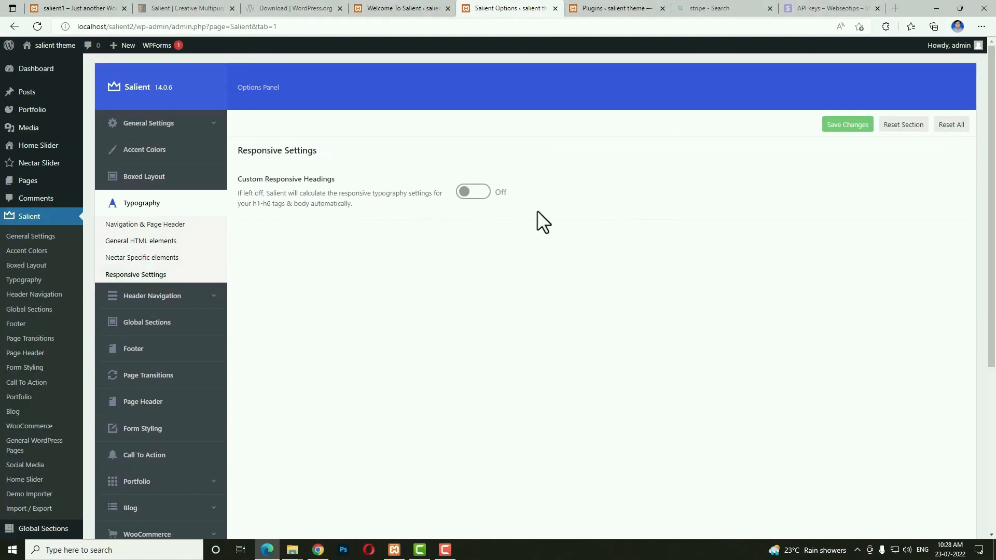
Turn on Use Image for Logo and upload the Webseo image as the header logo.
{"action": "left_click", "coordinate": [156, 298]}
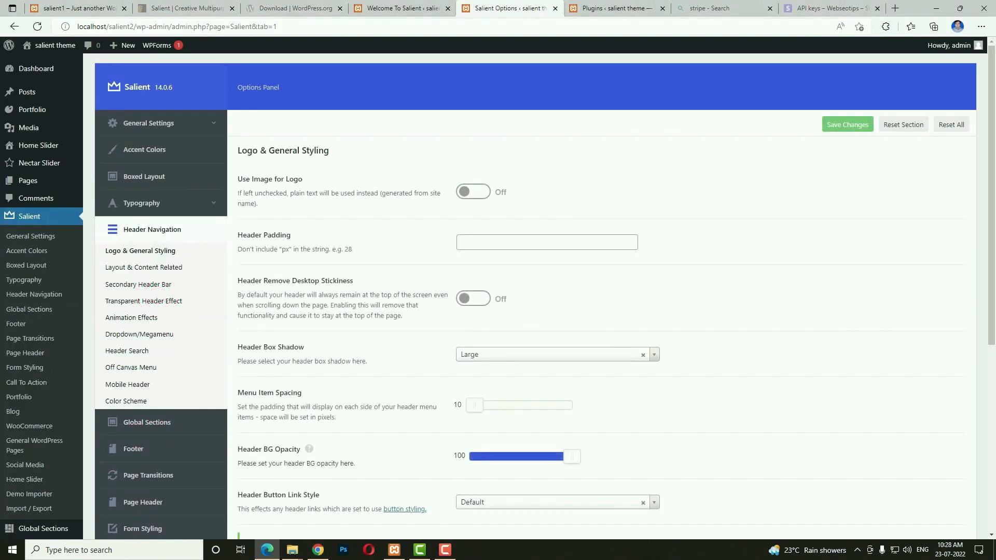
{"action": "key", "text": "alt+Tab"}
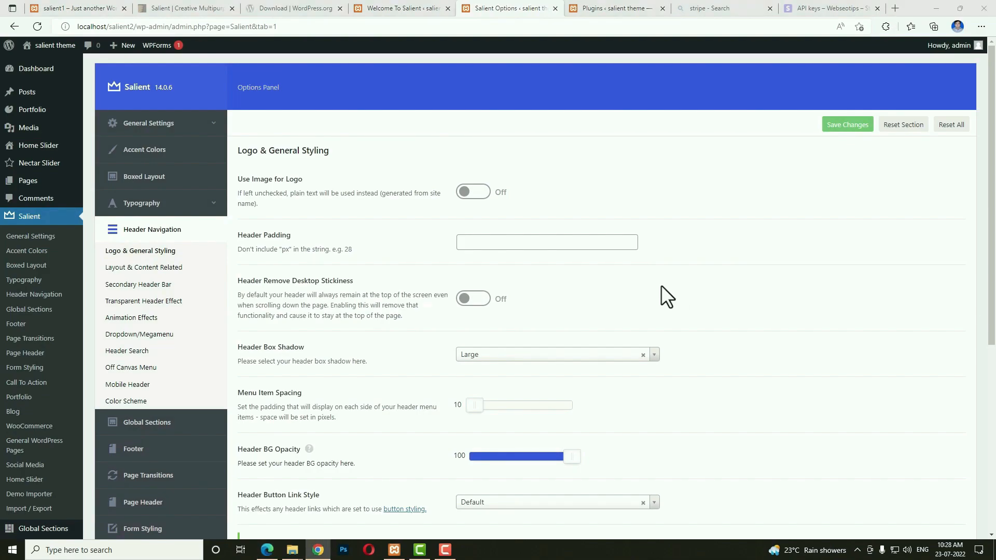
{"action": "left_click", "coordinate": [481, 193]}
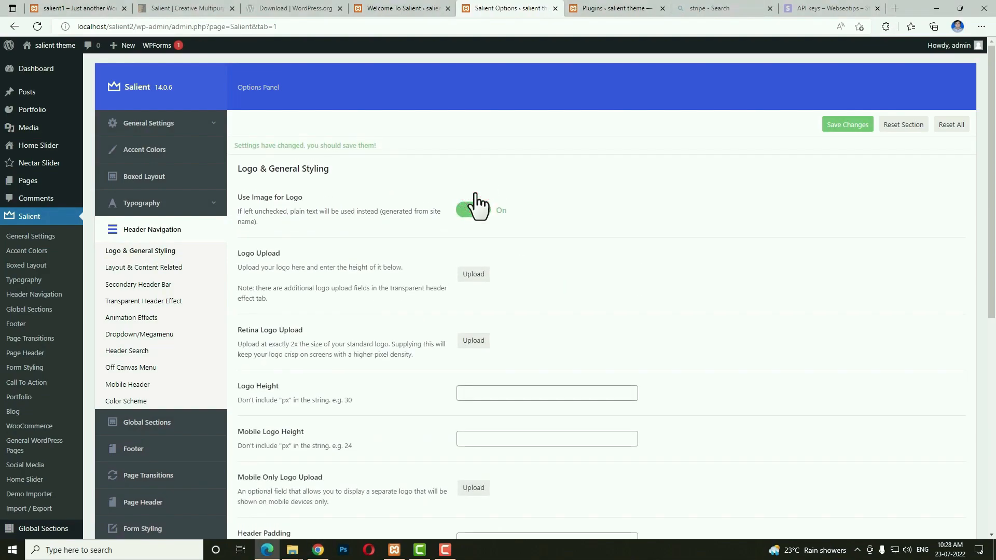
{"action": "left_click", "coordinate": [478, 276]}
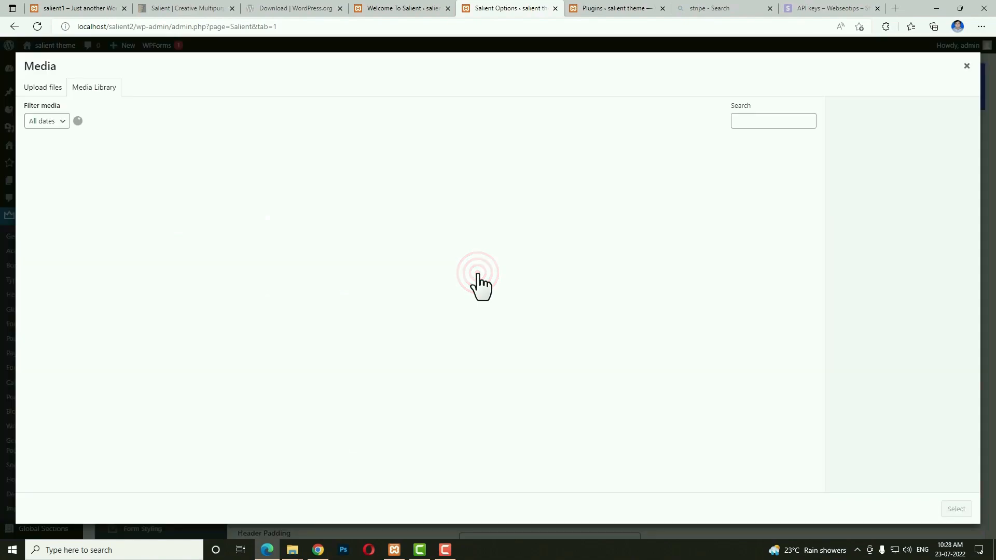
{"action": "left_click", "coordinate": [538, 358]}
{"action": "left_click", "coordinate": [539, 358]}
{"action": "left_click", "coordinate": [539, 360]}
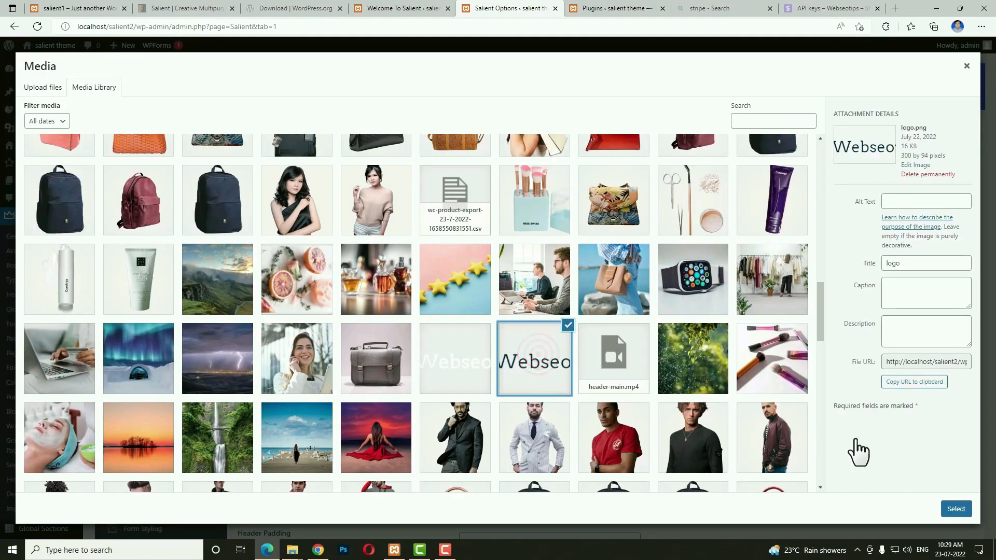
{"action": "left_click", "coordinate": [961, 509]}
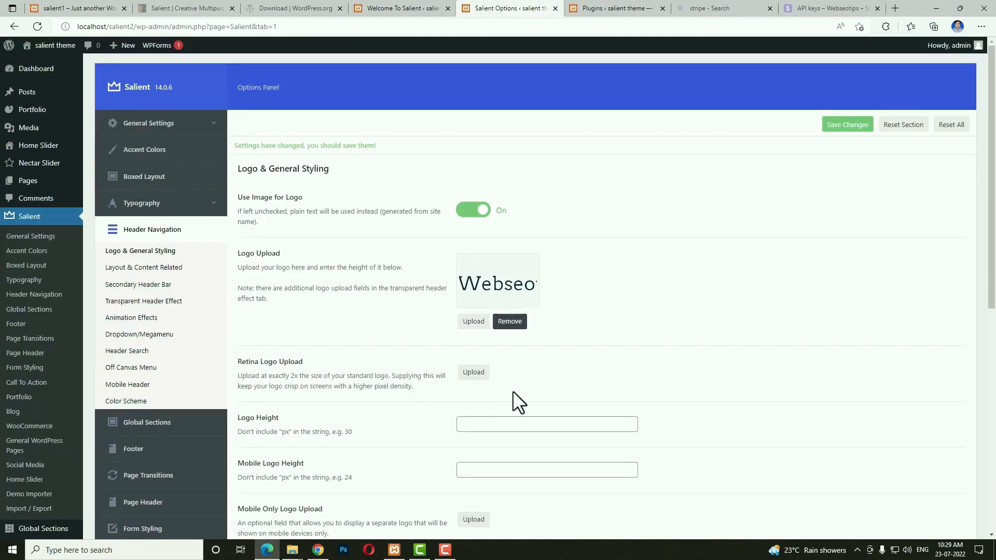
Set the Webseo image as the retina logo too.
{"action": "left_click", "coordinate": [473, 374]}
{"action": "left_click", "coordinate": [543, 305]}
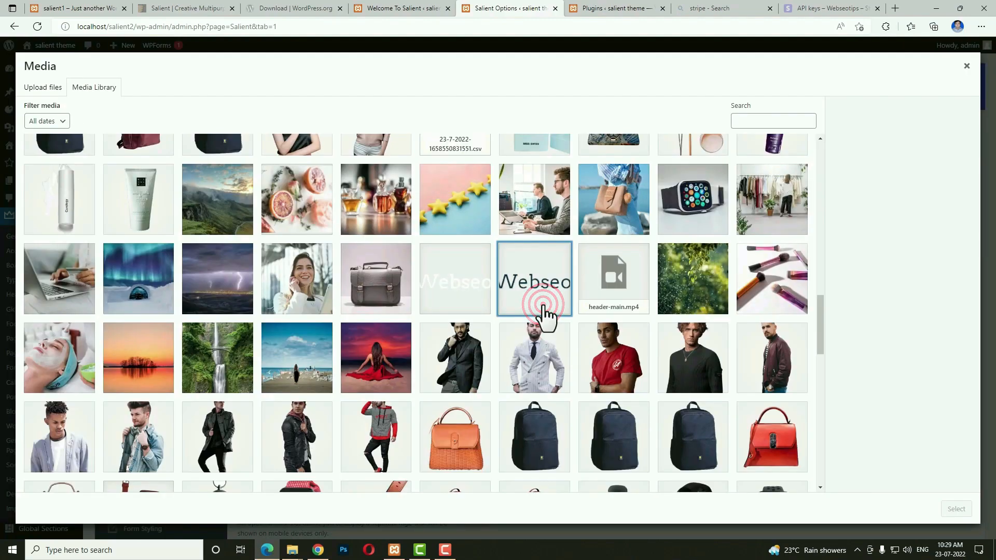
{"action": "scroll", "coordinate": [668, 364], "scroll_direction": "up", "scroll_amount": 3}
{"action": "scroll", "coordinate": [672, 374], "scroll_direction": "down", "scroll_amount": 3}
{"action": "left_click", "coordinate": [549, 301]}
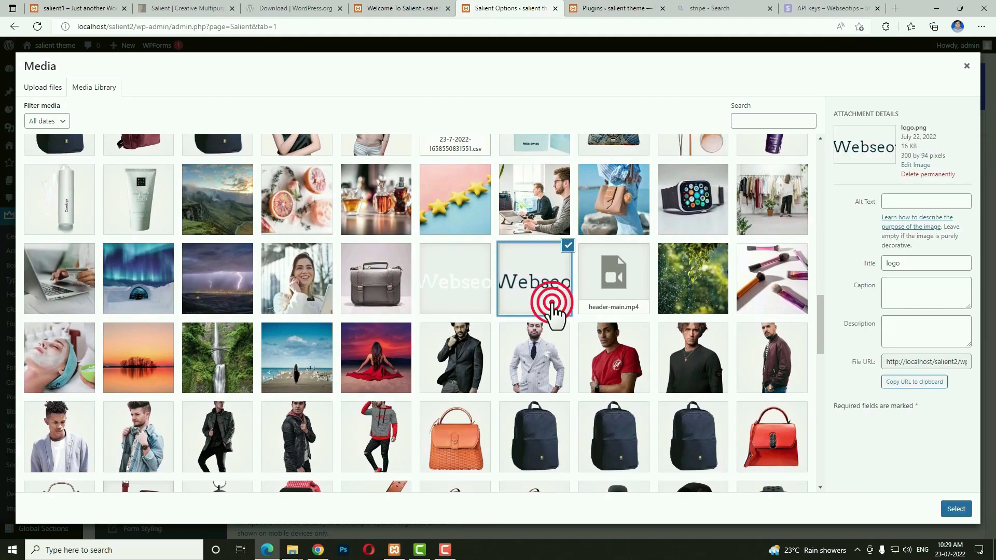
{"action": "left_click", "coordinate": [963, 509]}
Set Logo Height to 50 and Menu Item Spacing to 39, then save the changes.
{"action": "scroll", "coordinate": [571, 378], "scroll_direction": "down", "scroll_amount": 4}
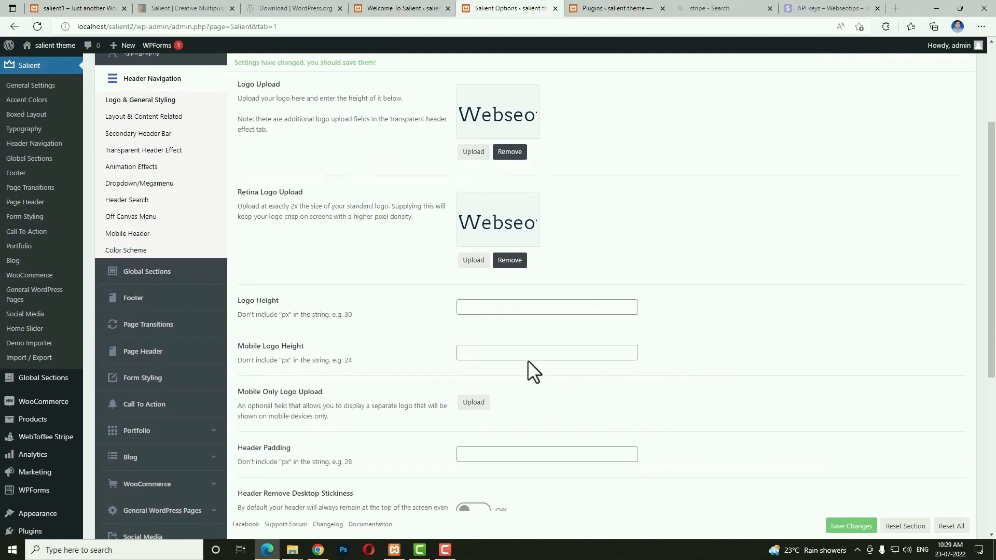
{"action": "left_click", "coordinate": [496, 304]}
{"action": "type", "text": "50"}
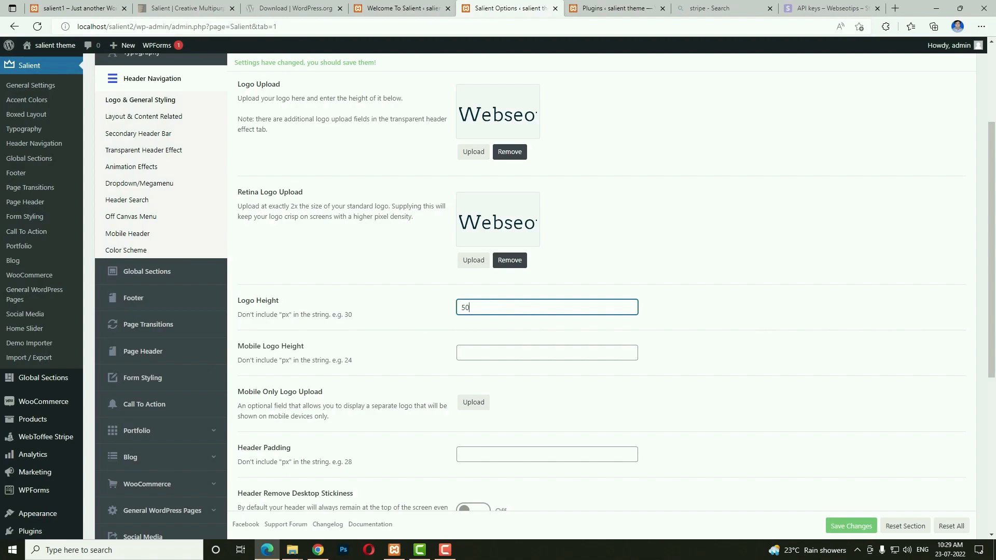
{"action": "scroll", "coordinate": [713, 362], "scroll_direction": "down", "scroll_amount": 4}
{"action": "scroll", "coordinate": [712, 361], "scroll_direction": "down", "scroll_amount": 2}
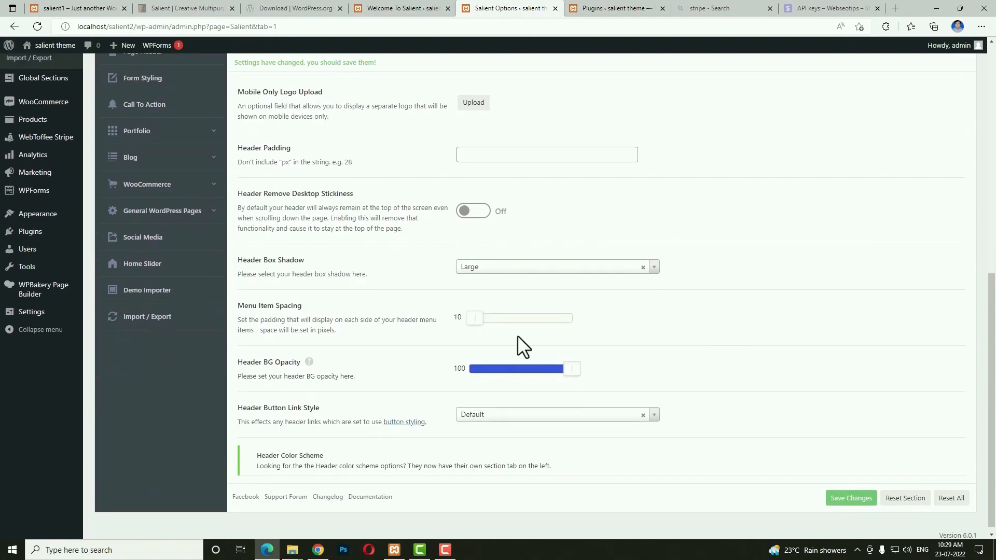
{"action": "left_click_drag", "start_coordinate": [480, 317], "coordinate": [551, 318]}
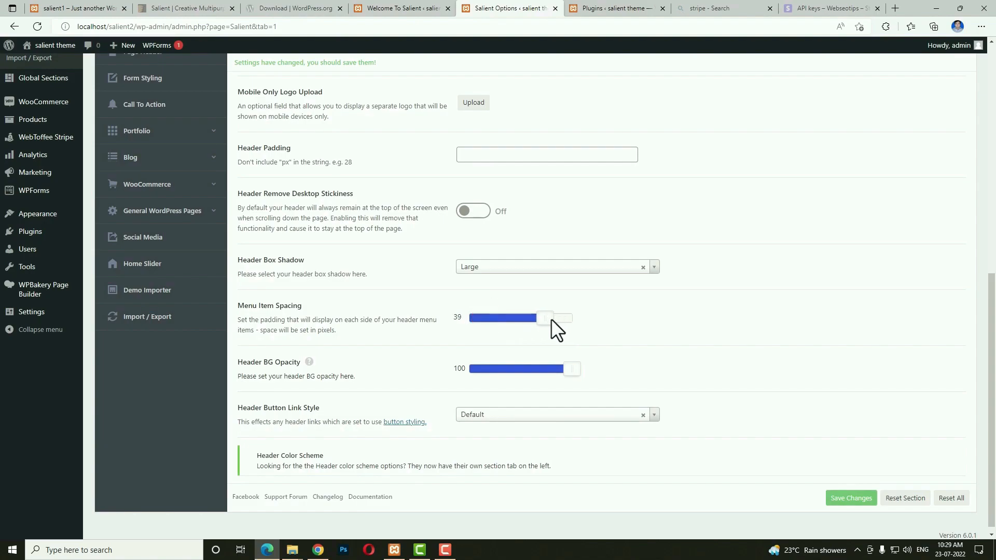
{"action": "left_click", "coordinate": [846, 500]}
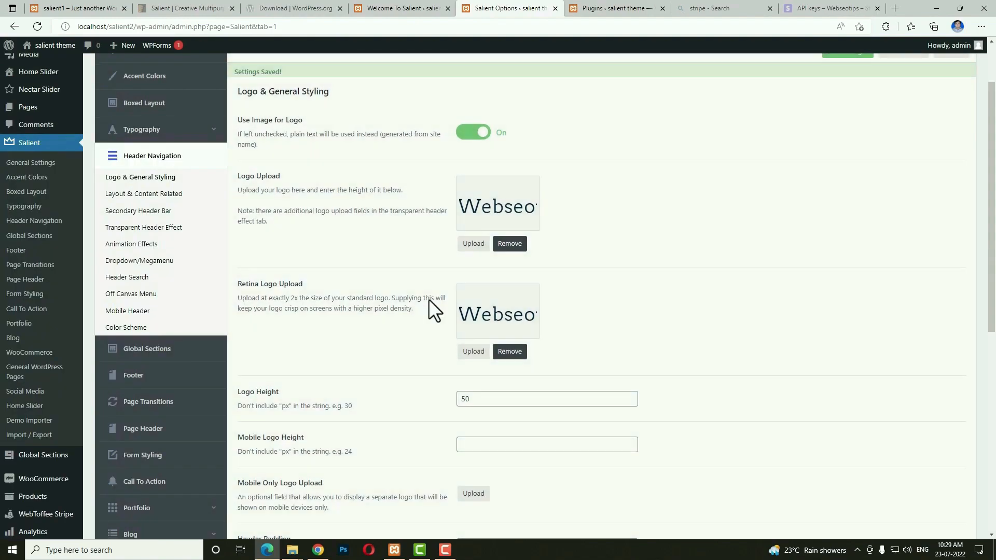
Choose the Centered Menu header layout and turn on Full Width Header and Add User Account Button.
{"action": "left_click", "coordinate": [173, 195]}
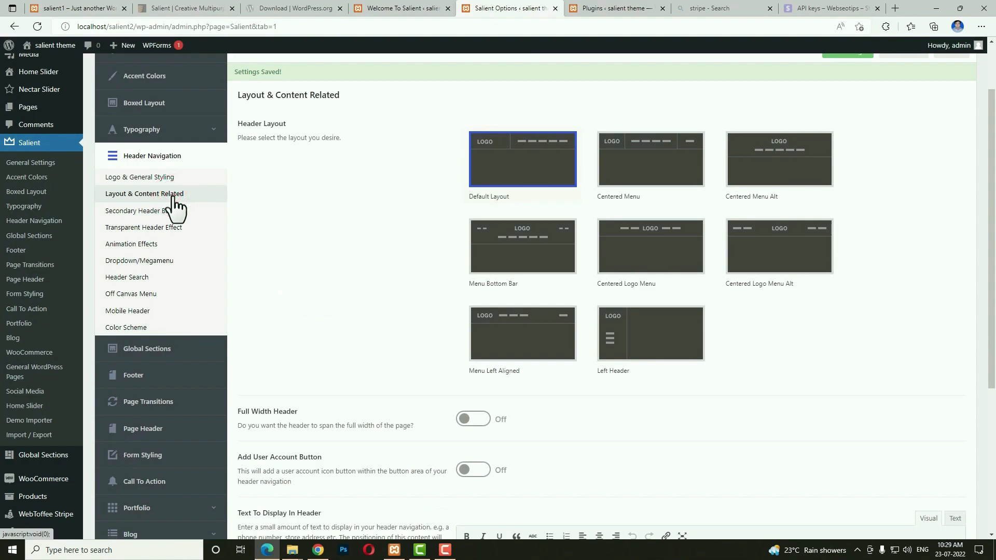
{"action": "scroll", "coordinate": [664, 400], "scroll_direction": "up", "scroll_amount": 1}
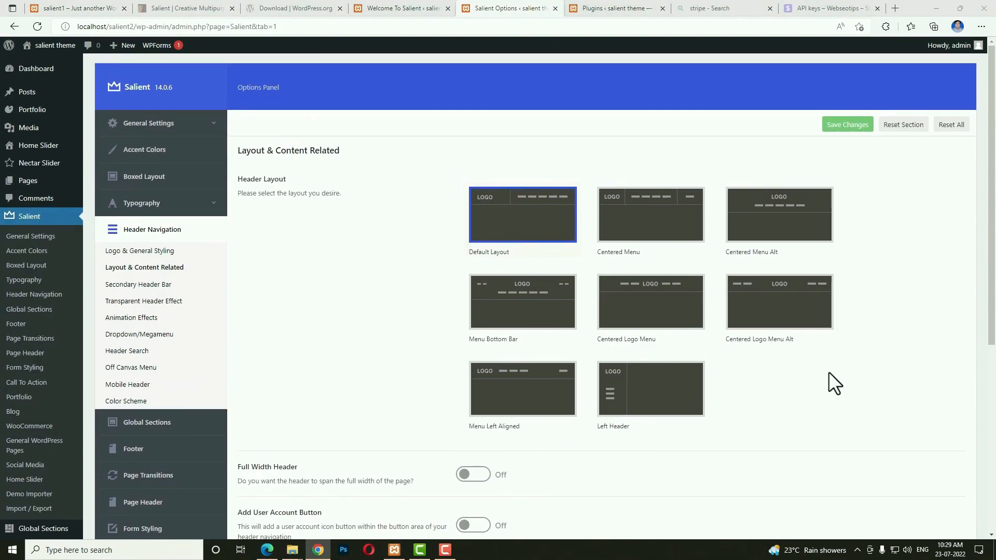
{"action": "left_click", "coordinate": [649, 236]}
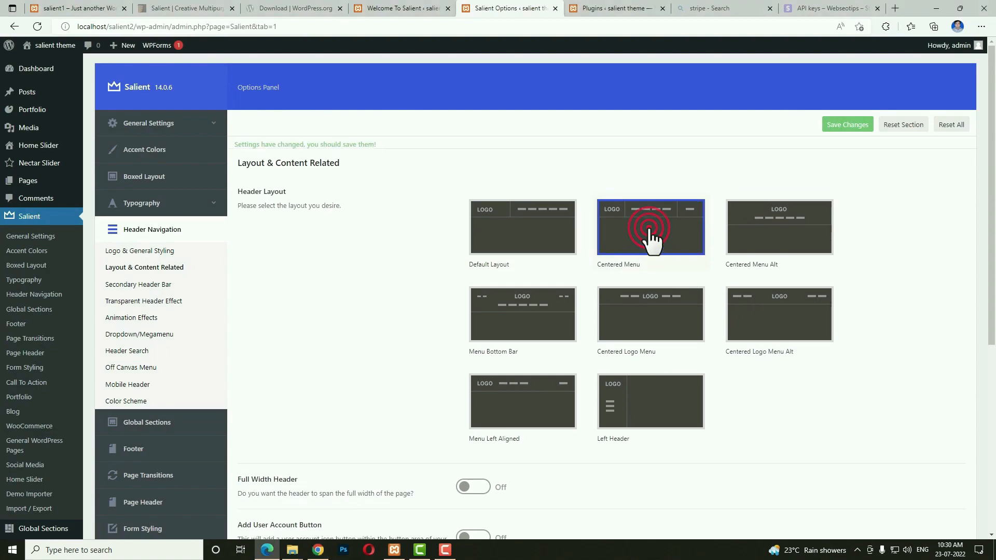
{"action": "scroll", "coordinate": [652, 240], "scroll_direction": "down", "scroll_amount": 4}
{"action": "left_click", "coordinate": [460, 247]}
{"action": "scroll", "coordinate": [406, 239], "scroll_direction": "down", "scroll_amount": 2}
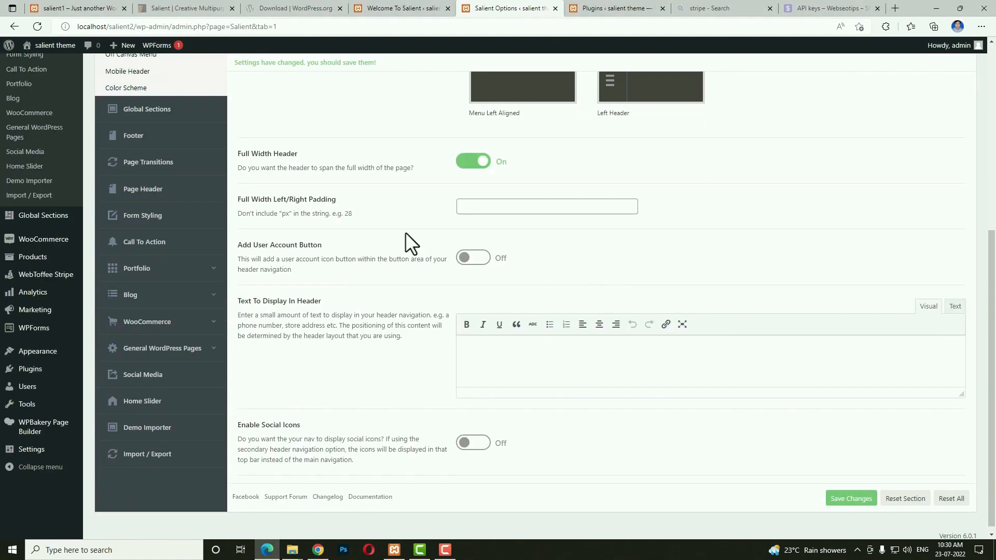
{"action": "left_click", "coordinate": [472, 258]}
{"action": "left_click", "coordinate": [504, 309]}
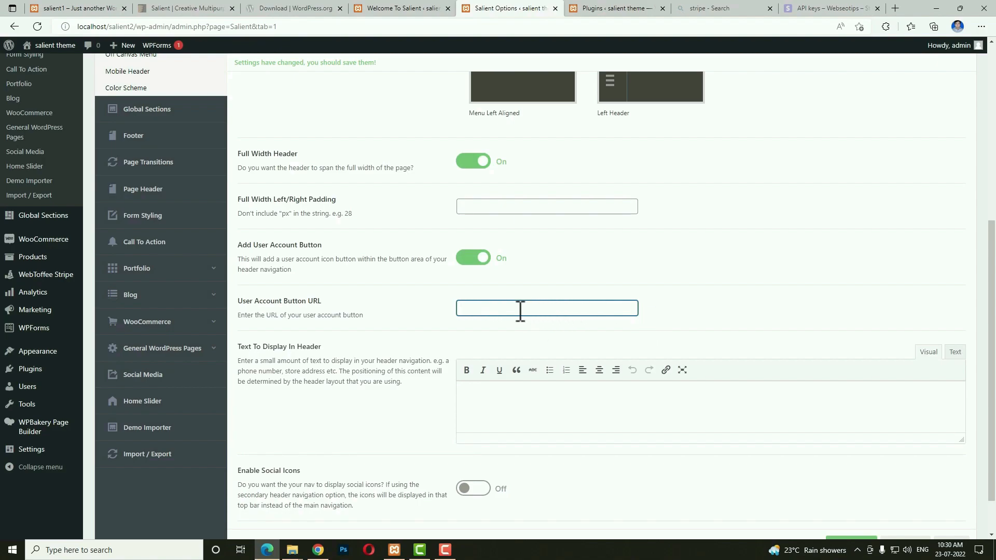
{"action": "scroll", "coordinate": [142, 296], "scroll_direction": "up", "scroll_amount": 6}
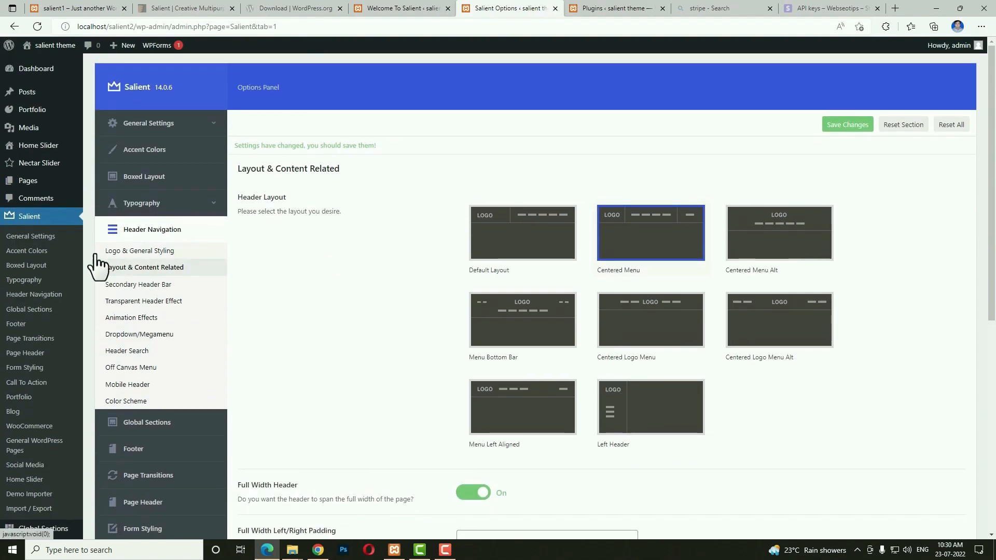
{"action": "mouse_move", "coordinate": [31, 187]}
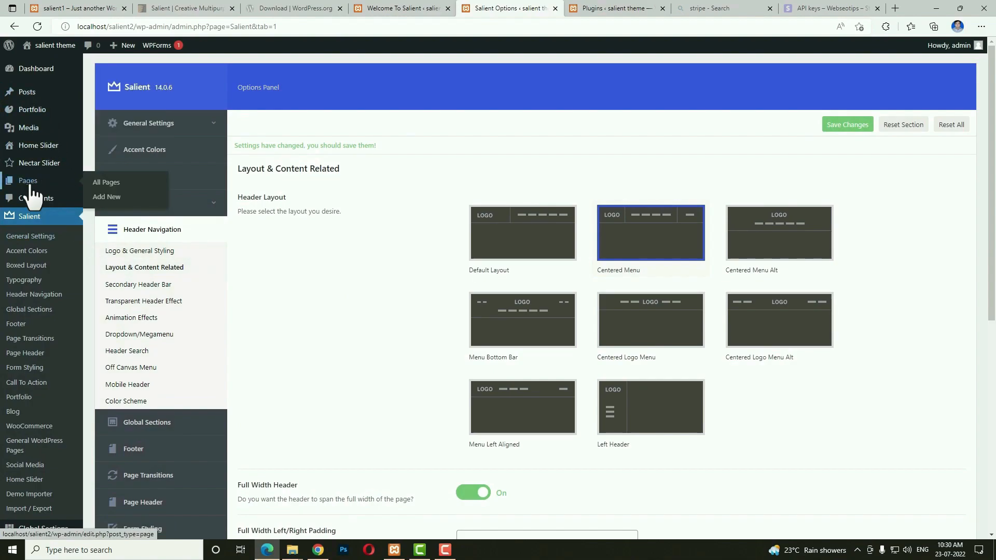
{"action": "right_click", "coordinate": [99, 185]}
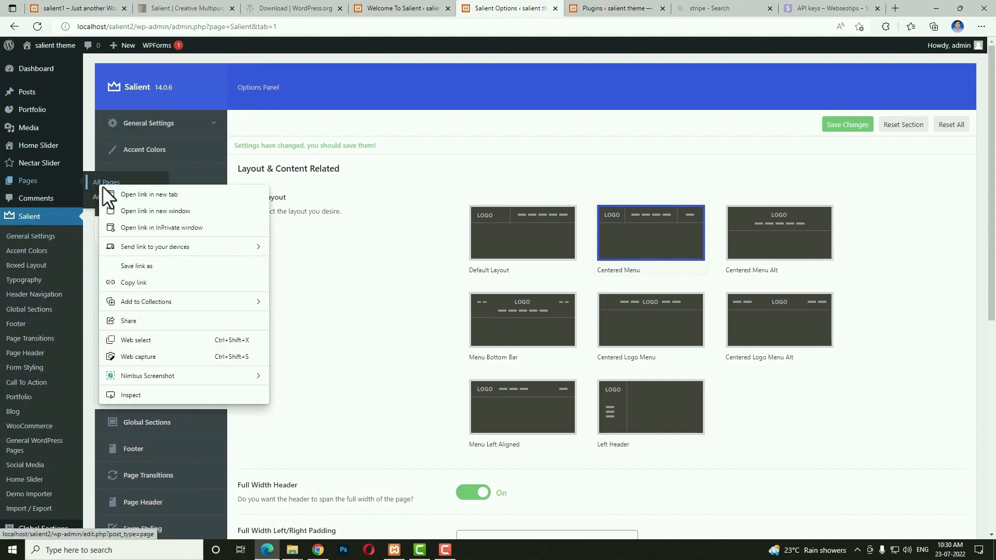
{"action": "left_click", "coordinate": [133, 195]}
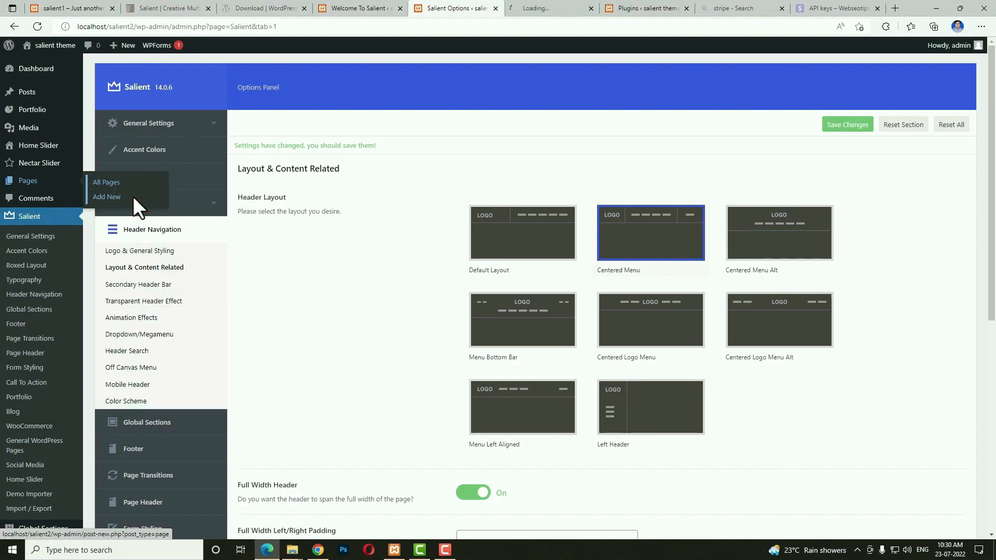
{"action": "left_click", "coordinate": [566, 10]}
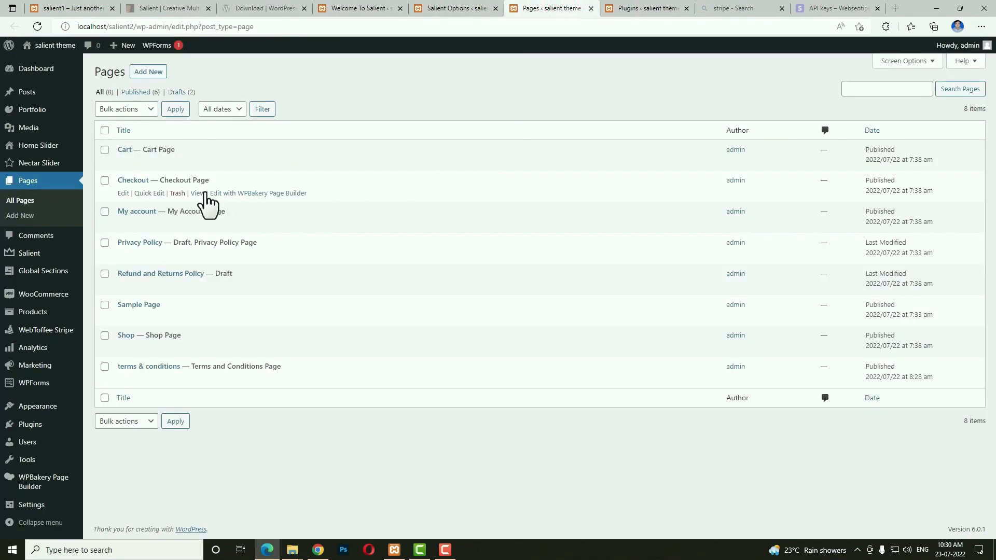
{"action": "left_click", "coordinate": [138, 212]}
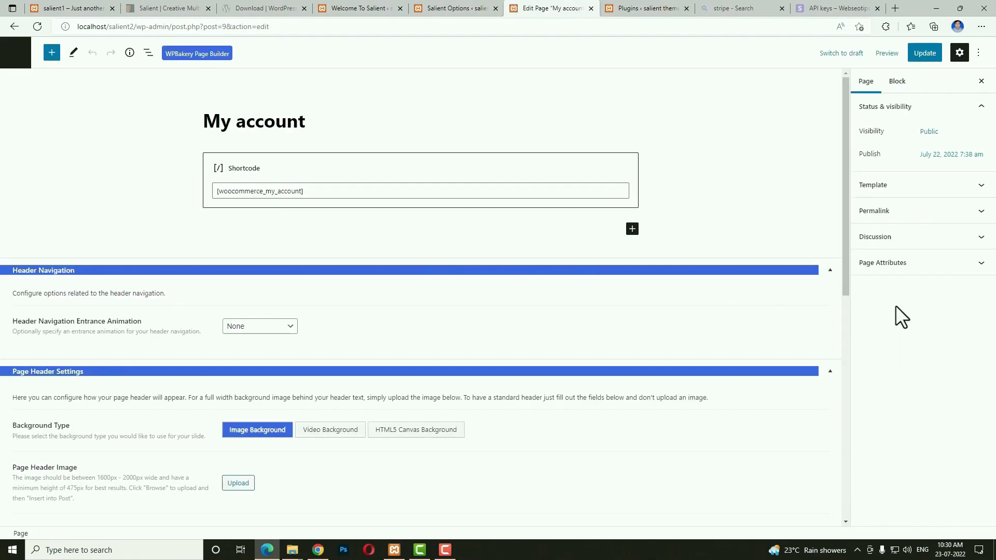
{"action": "left_click", "coordinate": [890, 214]}
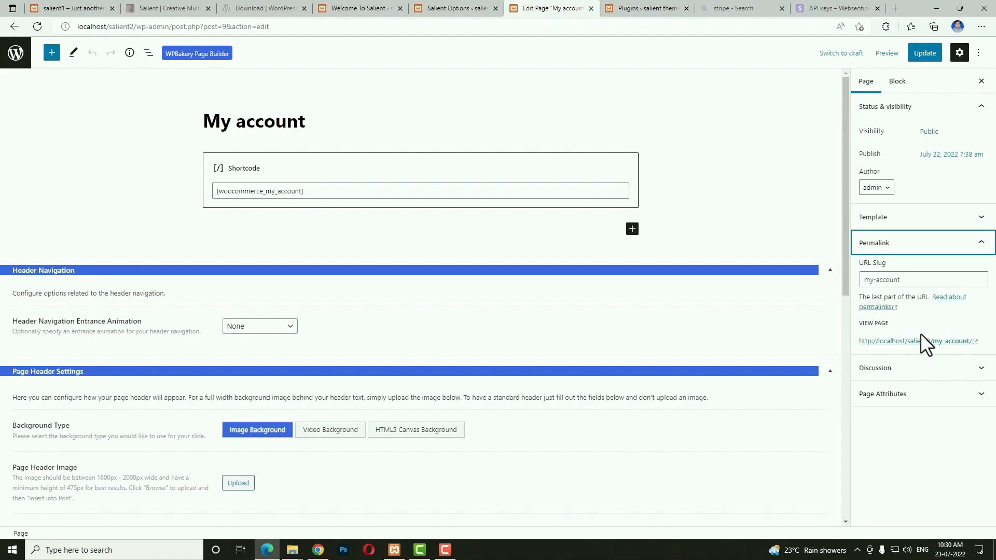
{"action": "right_click", "coordinate": [918, 341]}
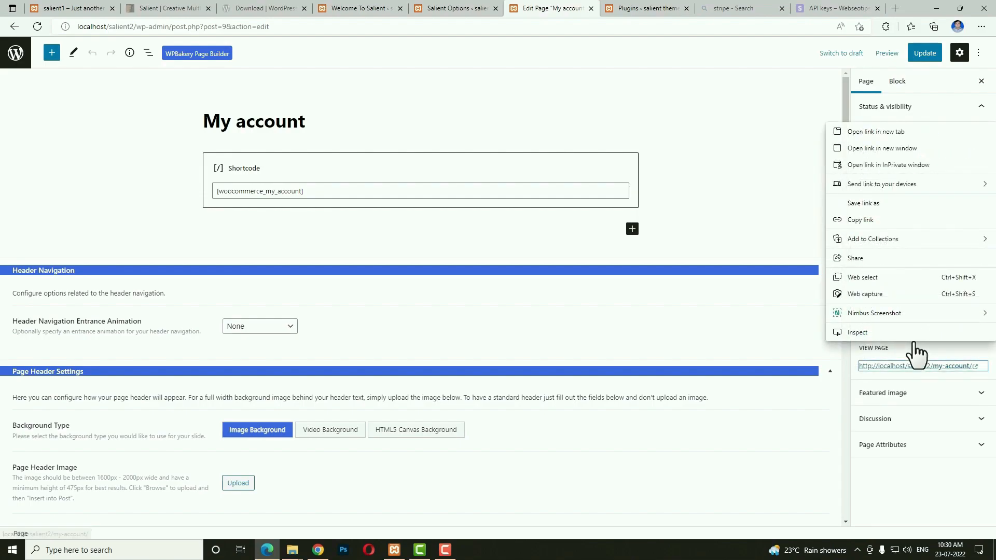
{"action": "left_click", "coordinate": [868, 223]}
{"action": "left_click", "coordinate": [438, 8]}
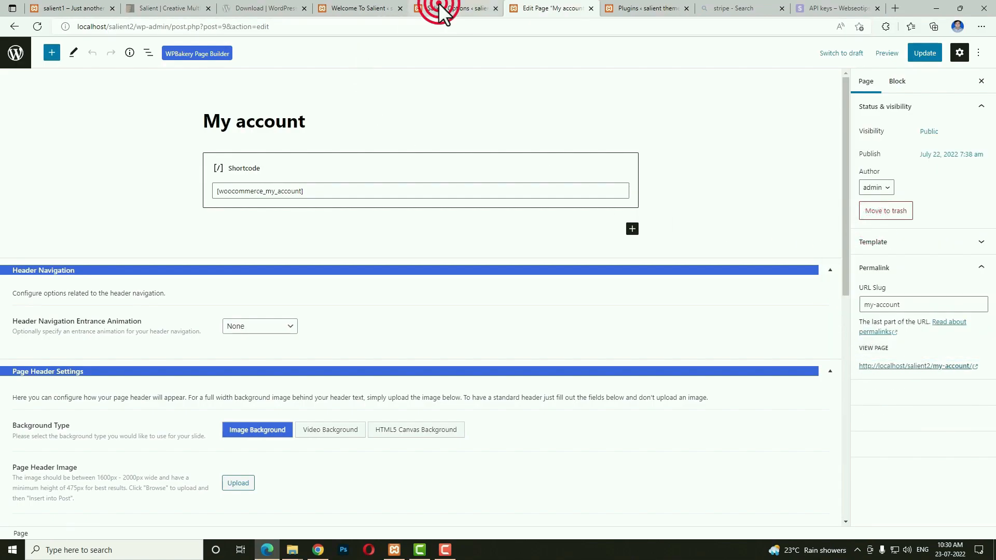
{"action": "scroll", "coordinate": [519, 233], "scroll_direction": "down", "scroll_amount": 6}
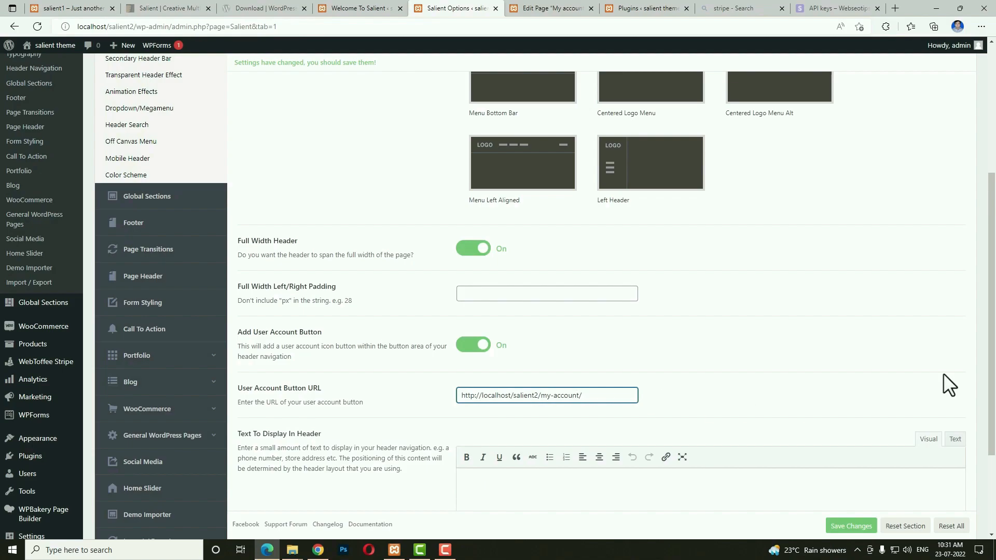
{"action": "scroll", "coordinate": [682, 421], "scroll_direction": "down", "scroll_amount": 3}
Save the header navigation changes and turn on the Transparent Header Effect.
{"action": "left_click", "coordinate": [854, 493]}
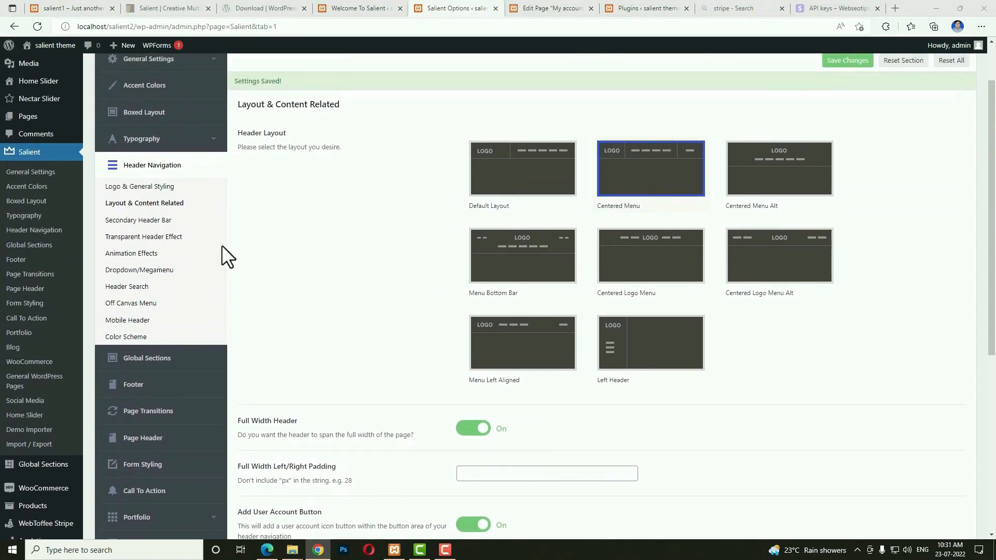
{"action": "left_click", "coordinate": [180, 222]}
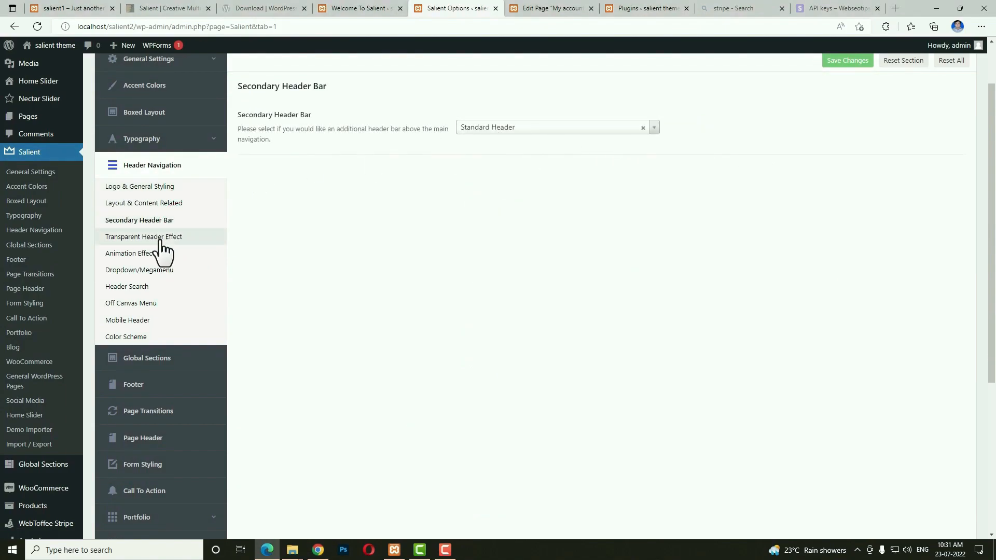
{"action": "left_click", "coordinate": [161, 238]}
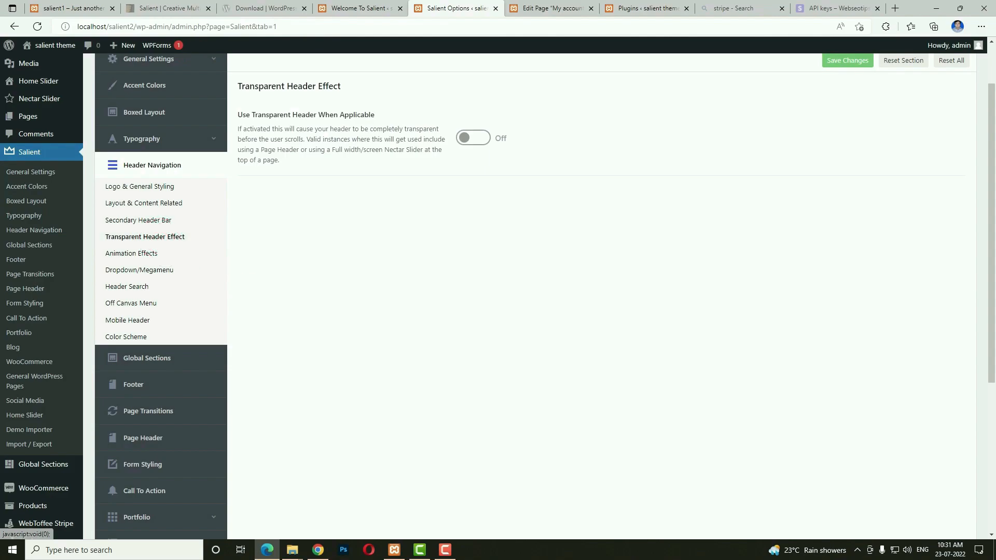
{"action": "left_click", "coordinate": [474, 138]}
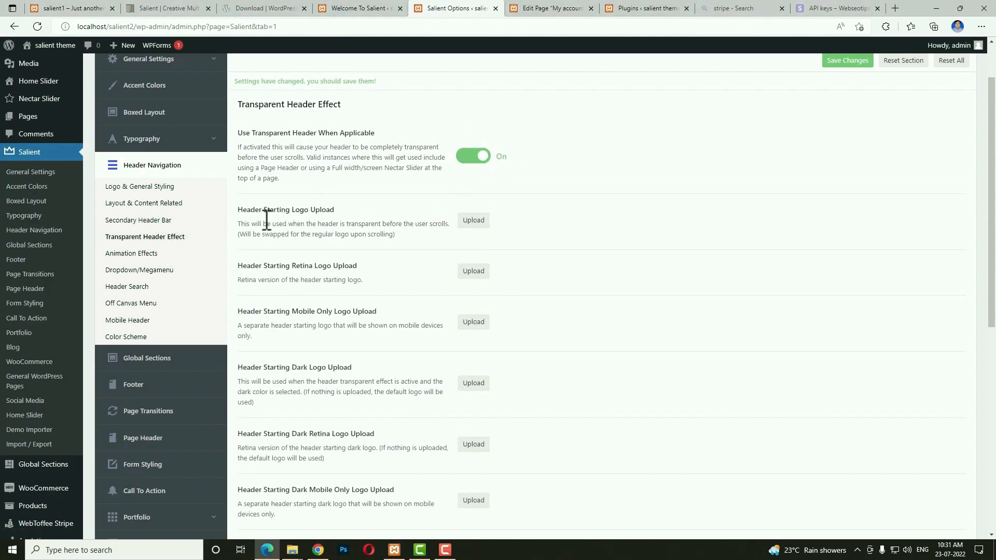
Set logo-1.png as the header starting logo and the light Webseo image as its retina version.
{"action": "left_click", "coordinate": [474, 223]}
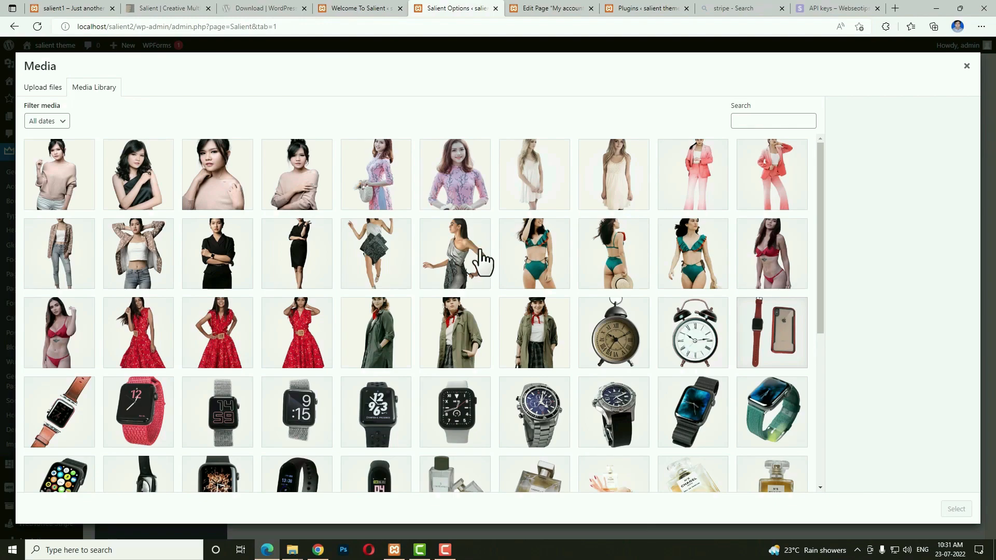
{"action": "scroll", "coordinate": [480, 259], "scroll_direction": "down", "scroll_amount": 15}
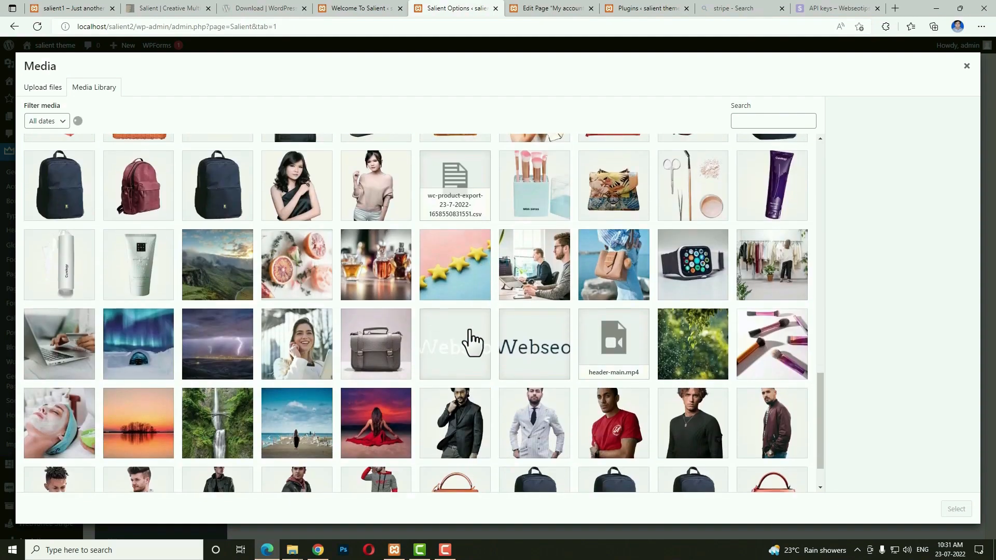
{"action": "left_click", "coordinate": [470, 342]}
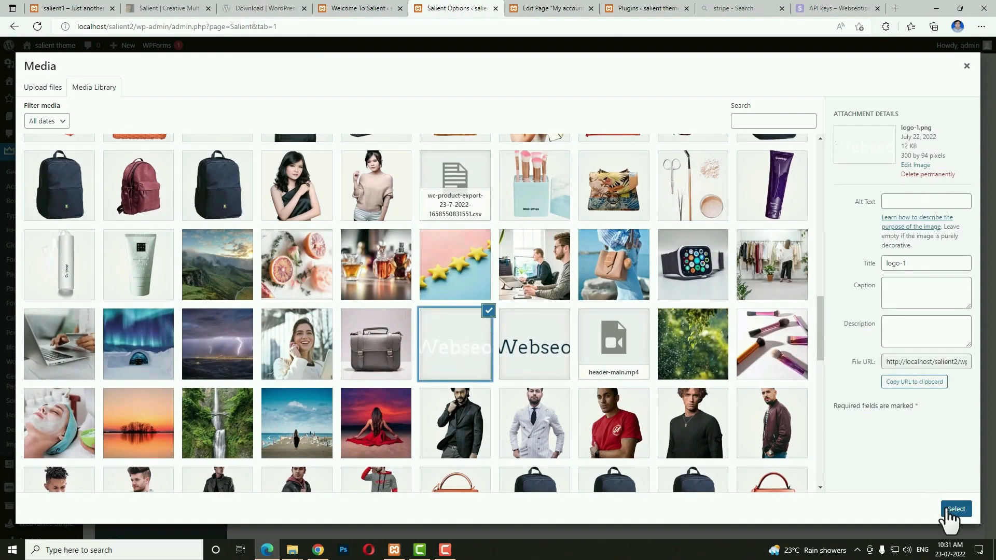
{"action": "left_click", "coordinate": [949, 511]}
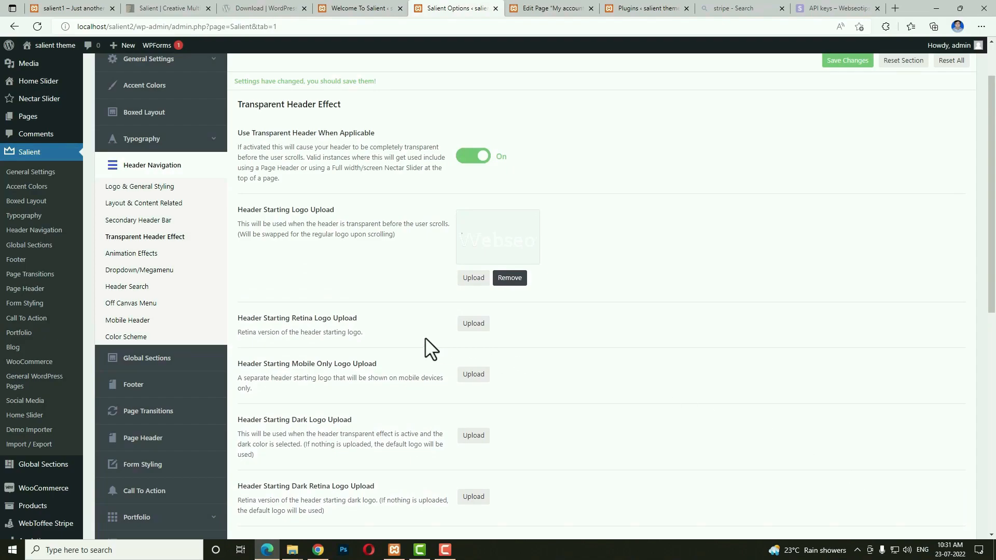
{"action": "left_click", "coordinate": [480, 326]}
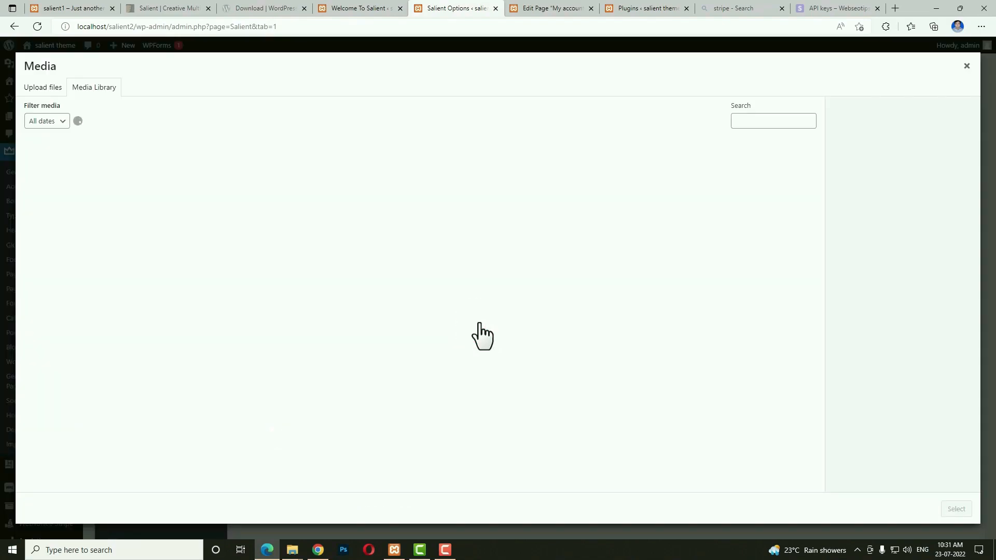
{"action": "scroll", "coordinate": [480, 338], "scroll_direction": "down", "scroll_amount": 5}
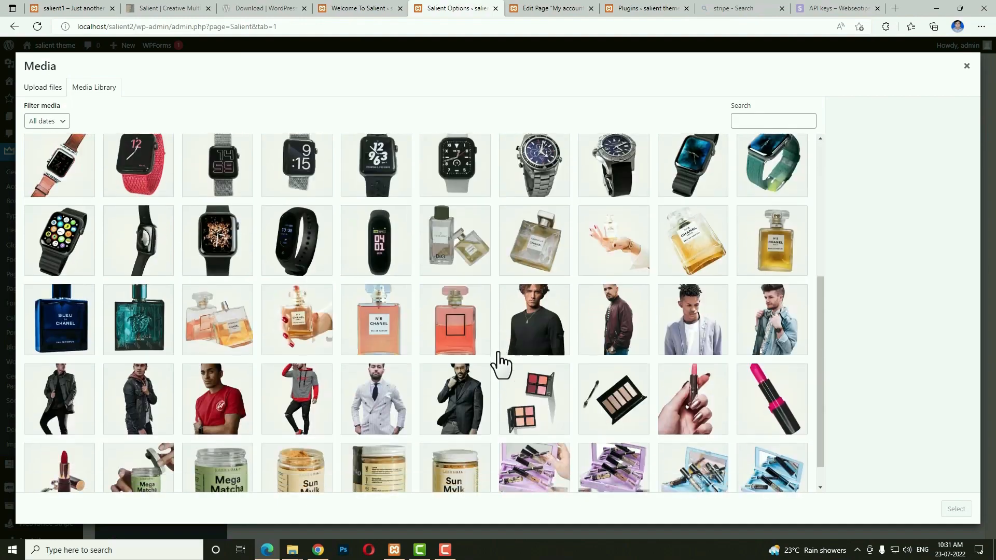
{"action": "scroll", "coordinate": [450, 370], "scroll_direction": "down", "scroll_amount": 10}
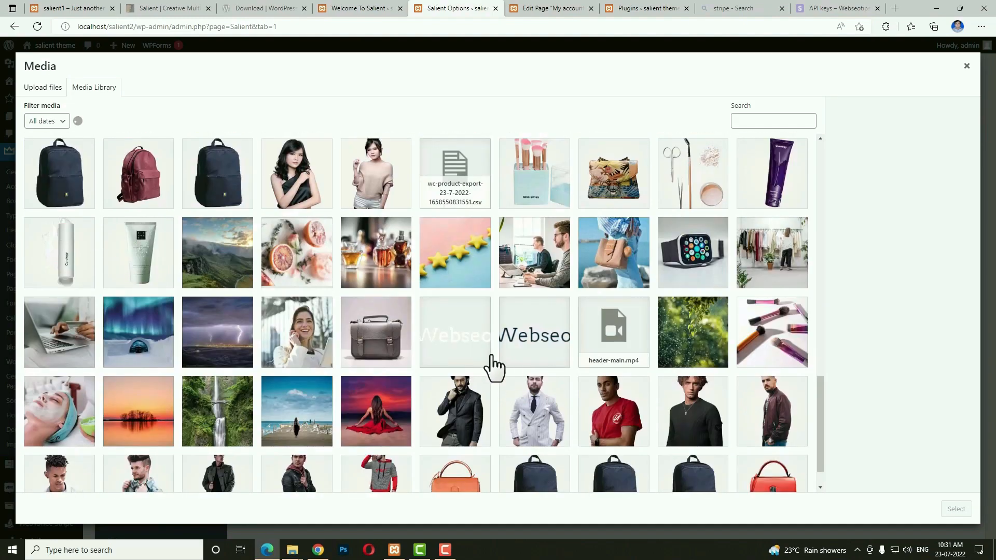
{"action": "left_click", "coordinate": [485, 358]}
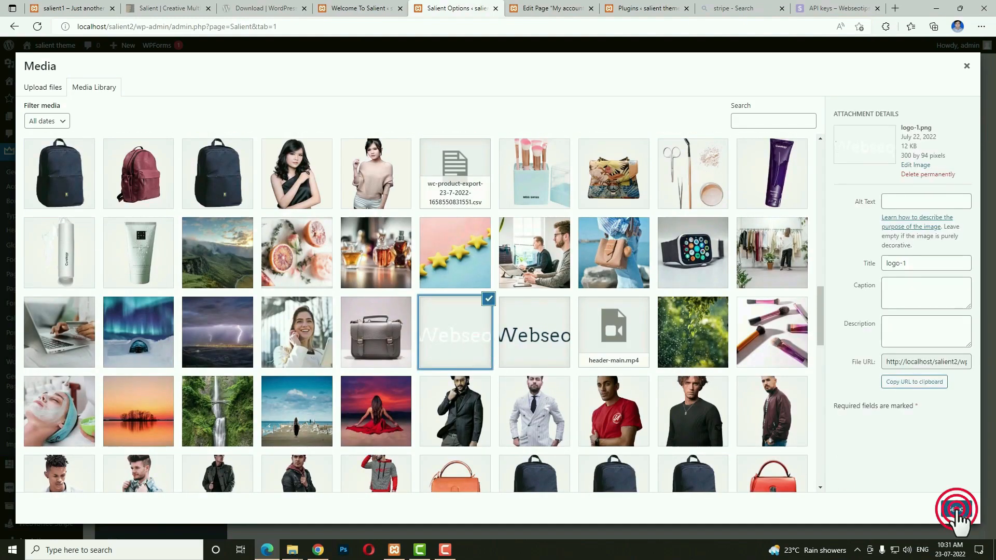
{"action": "left_click", "coordinate": [956, 510]}
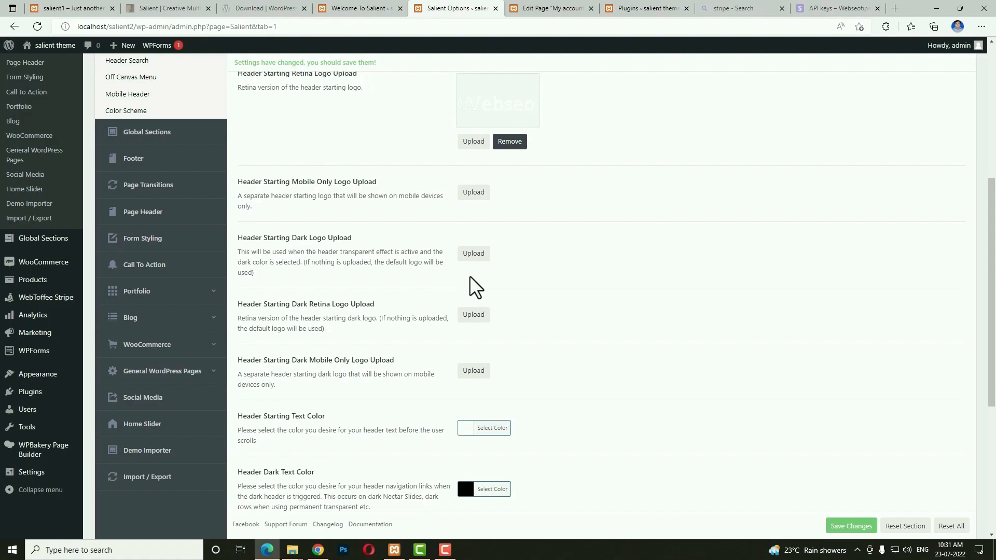
Set logo.png, the dark Webseo logo, as the header starting dark logo.
{"action": "left_click", "coordinate": [474, 254]}
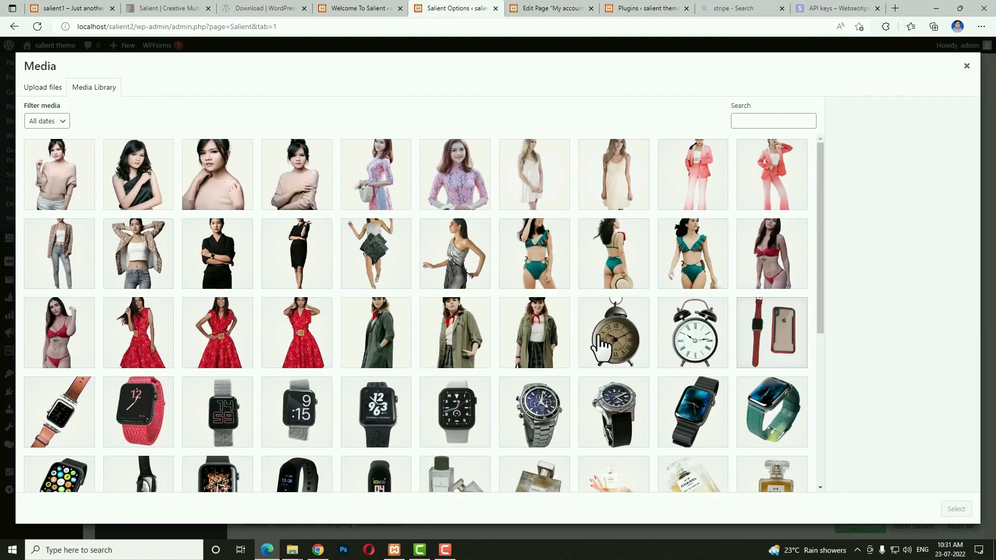
{"action": "scroll", "coordinate": [622, 363], "scroll_direction": "down", "scroll_amount": 15}
{"action": "left_click", "coordinate": [542, 439]}
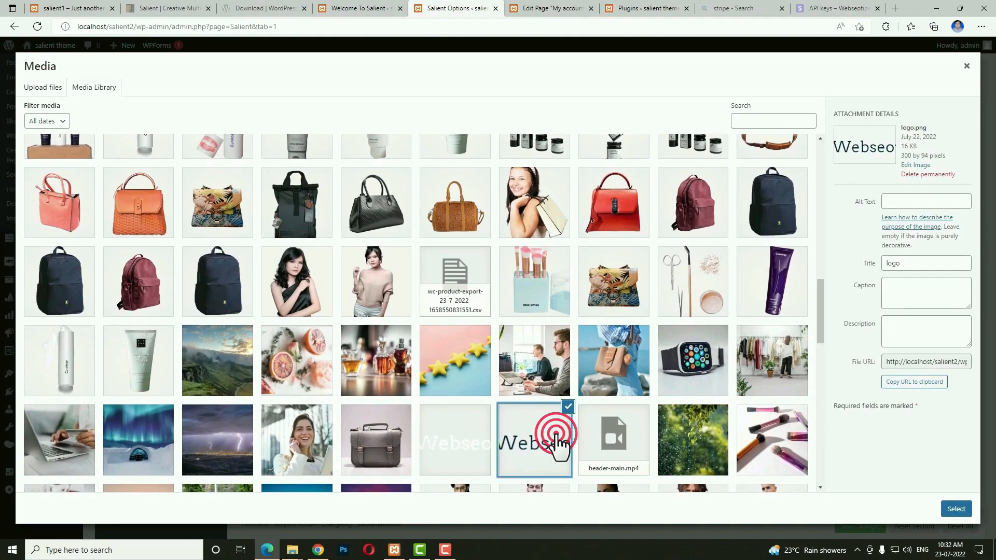
{"action": "left_click", "coordinate": [956, 509]}
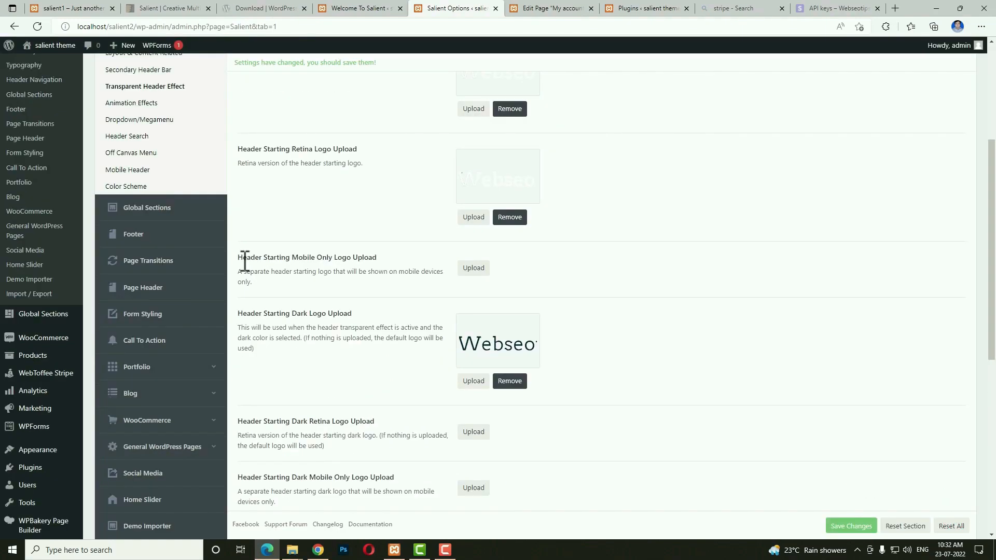
{"action": "left_click_drag", "start_coordinate": [242, 258], "coordinate": [279, 257]}
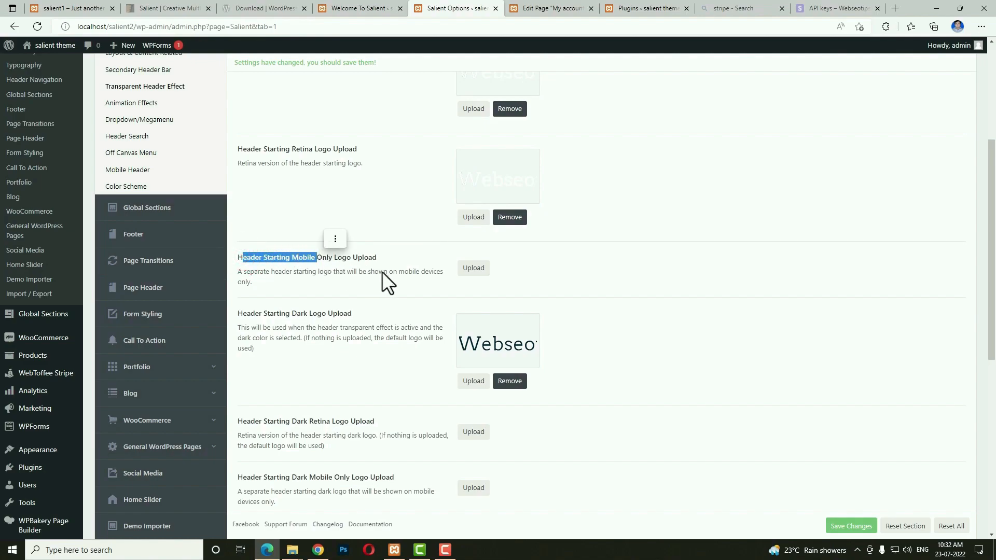
{"action": "left_click", "coordinate": [402, 269]}
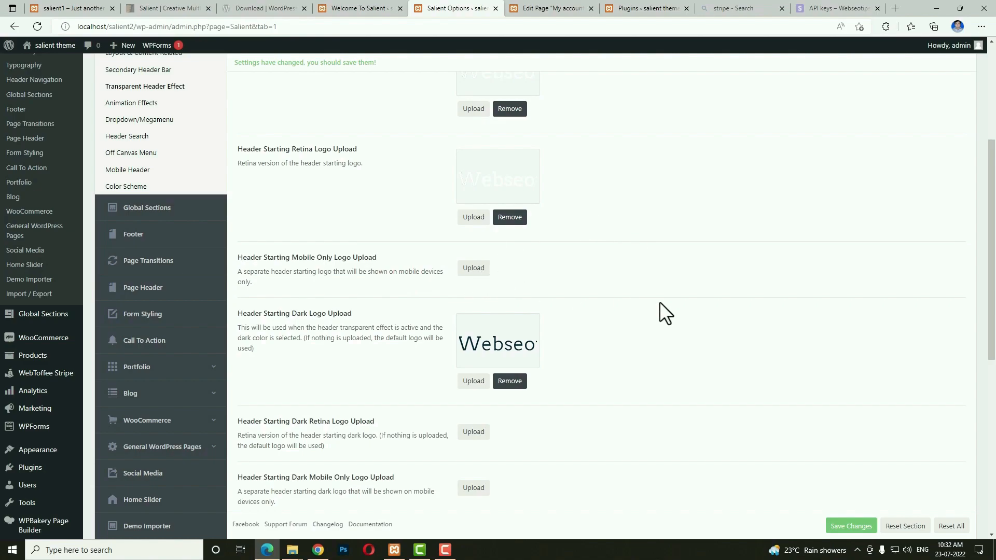
{"action": "scroll", "coordinate": [655, 347], "scroll_direction": "down", "scroll_amount": 3}
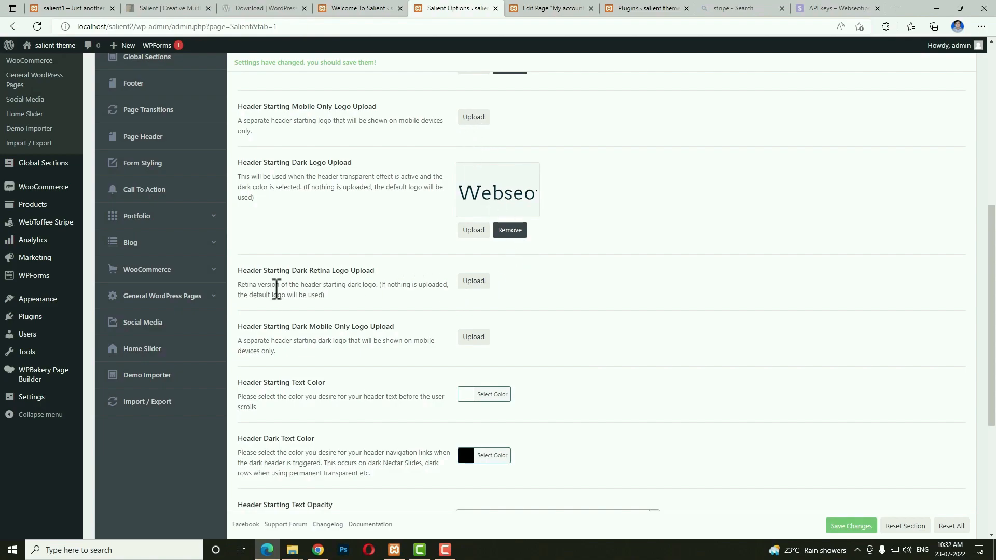
Use the Webseo image as the dark retina logo, turn on Add Shadow Behind Transparent Header, and save.
{"action": "left_click", "coordinate": [474, 282]}
{"action": "scroll", "coordinate": [550, 378], "scroll_direction": "down", "scroll_amount": 1}
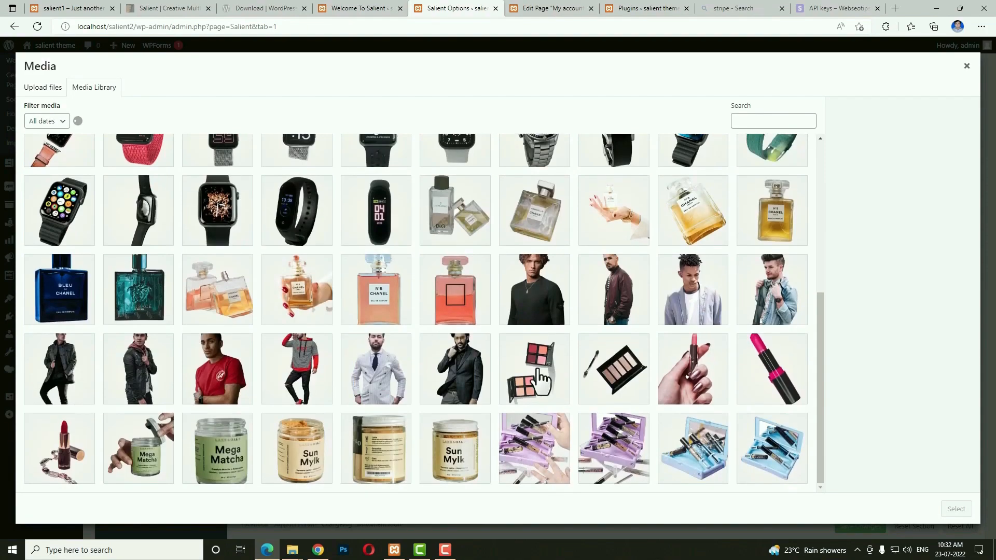
{"action": "scroll", "coordinate": [467, 366], "scroll_direction": "down", "scroll_amount": 5}
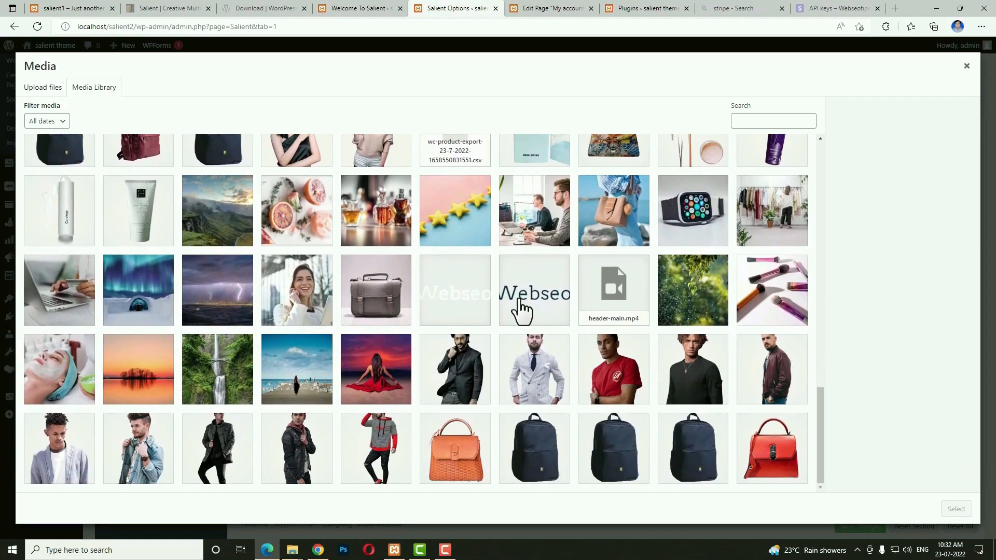
{"action": "left_click", "coordinate": [521, 306]}
{"action": "left_click", "coordinate": [956, 509]}
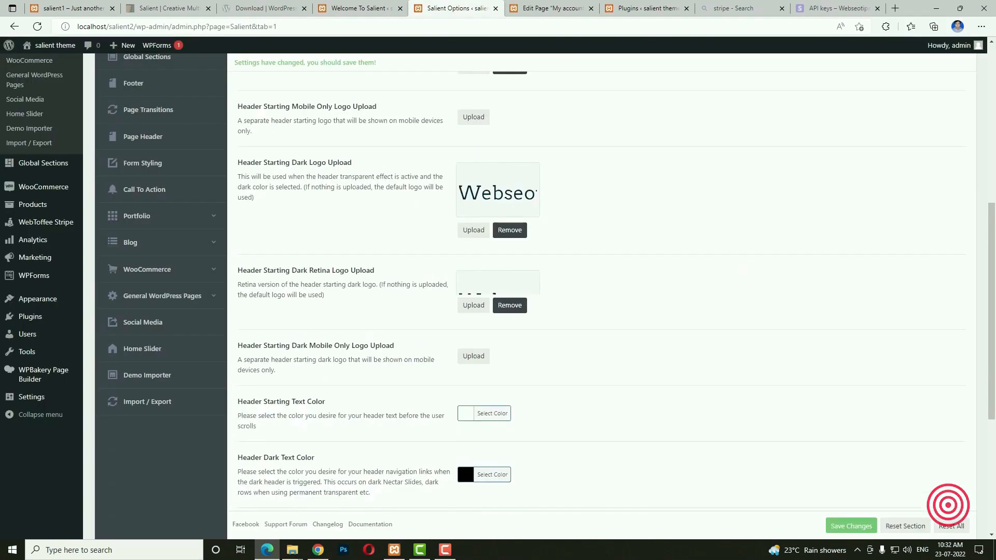
{"action": "scroll", "coordinate": [724, 327], "scroll_direction": "down", "scroll_amount": 3}
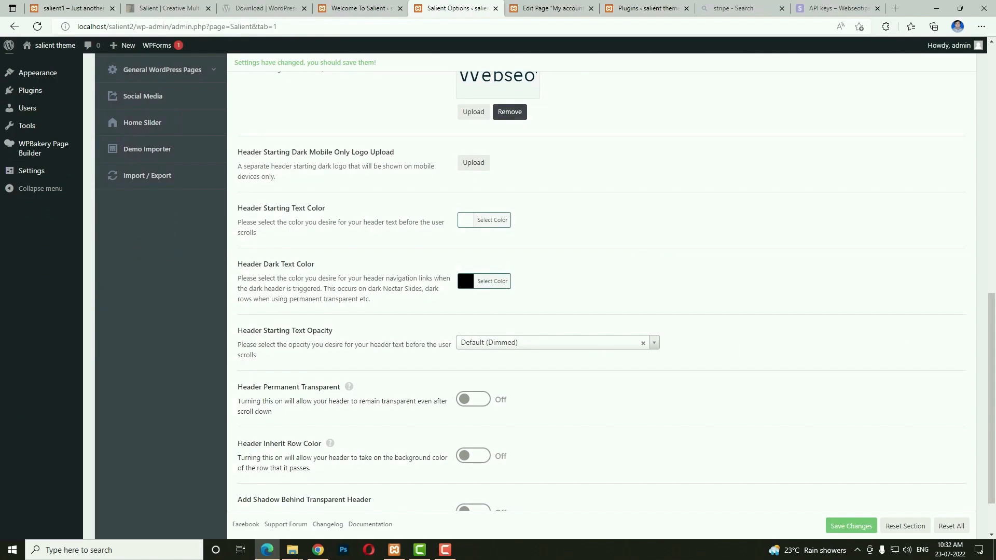
{"action": "scroll", "coordinate": [711, 334], "scroll_direction": "down", "scroll_amount": 2}
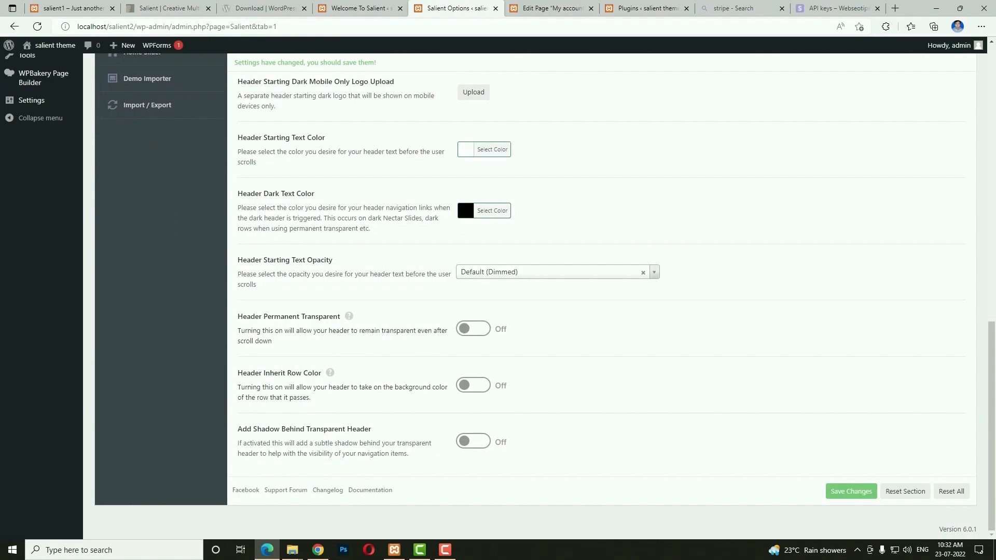
{"action": "left_click", "coordinate": [471, 443]}
{"action": "left_click", "coordinate": [846, 491]}
{"action": "scroll", "coordinate": [278, 304], "scroll_direction": "up", "scroll_amount": 10}
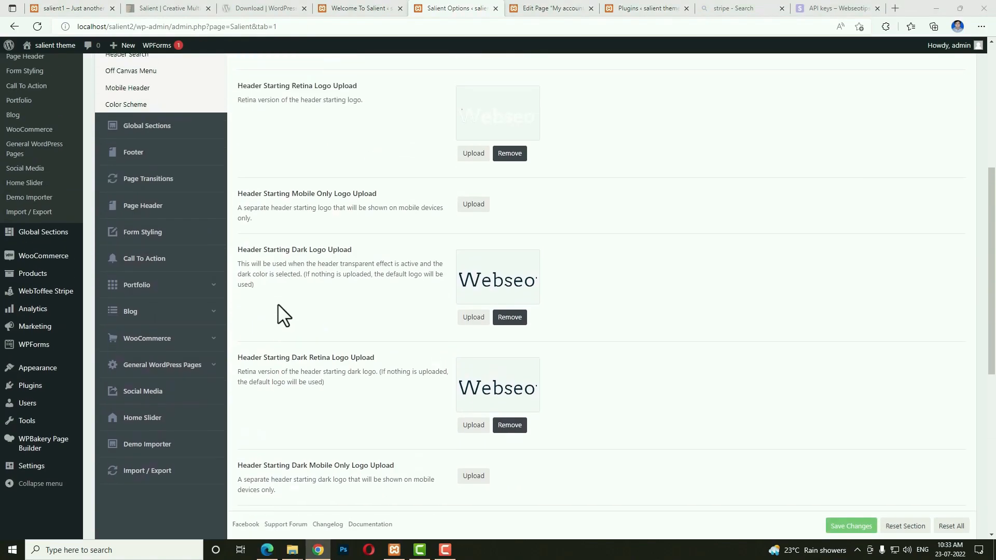
Lower the dropdown opacity to 93 and choose the Animated Underline link hover effect.
{"action": "left_click", "coordinate": [151, 259]}
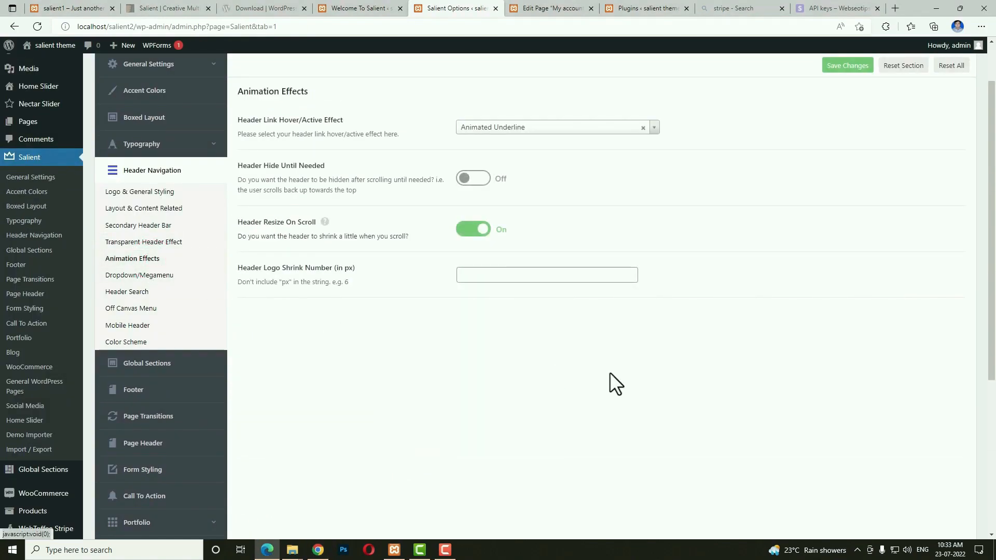
{"action": "left_click", "coordinate": [140, 274]}
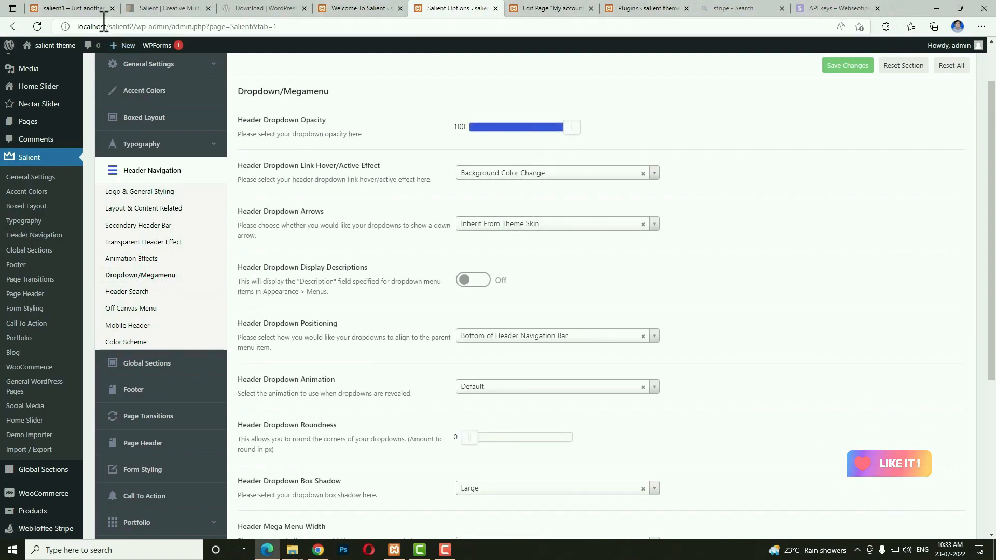
{"action": "left_click", "coordinate": [31, 8]}
{"action": "mouse_move", "coordinate": [493, 74]}
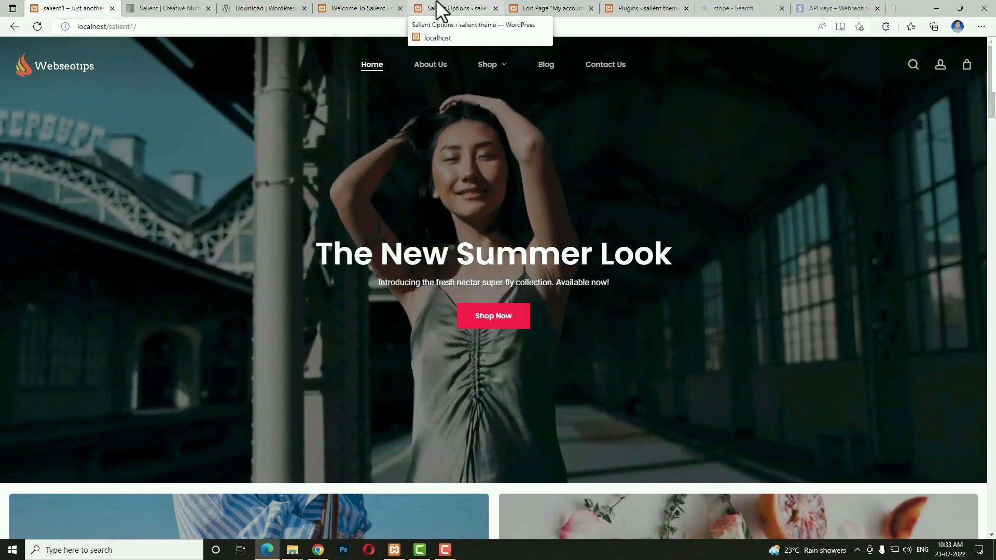
{"action": "left_click", "coordinate": [439, 8]}
{"action": "left_click_drag", "start_coordinate": [569, 131], "coordinate": [559, 130]}
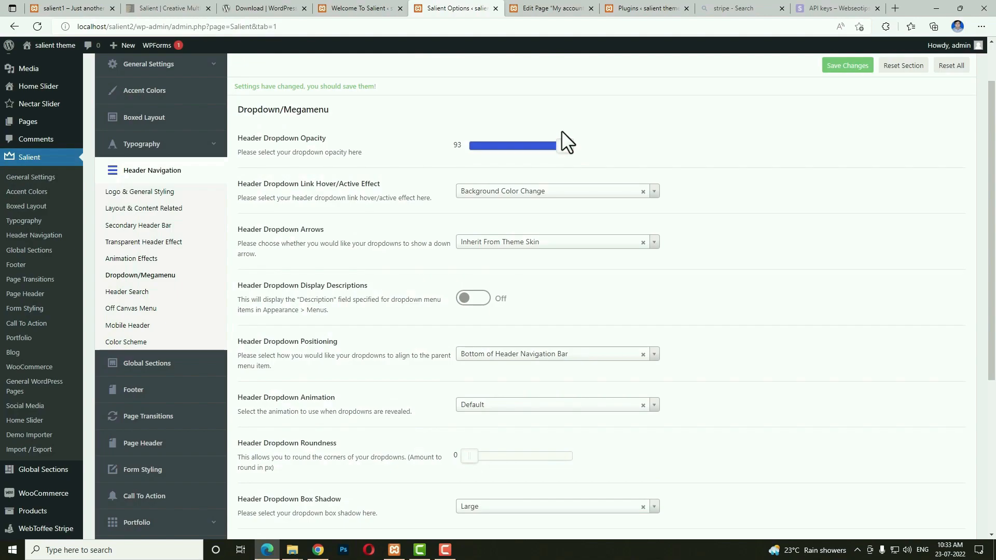
{"action": "left_click", "coordinate": [563, 193]}
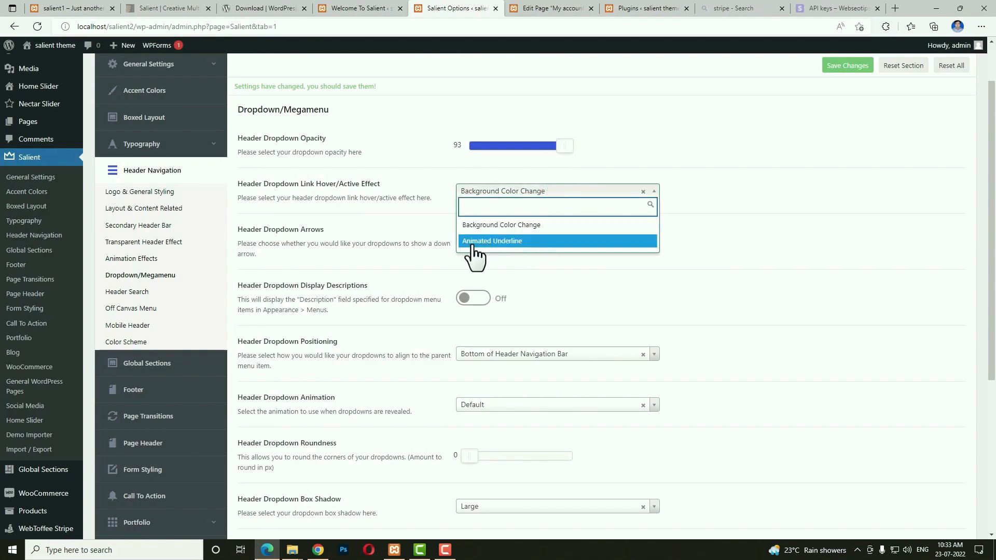
{"action": "left_click", "coordinate": [506, 241]}
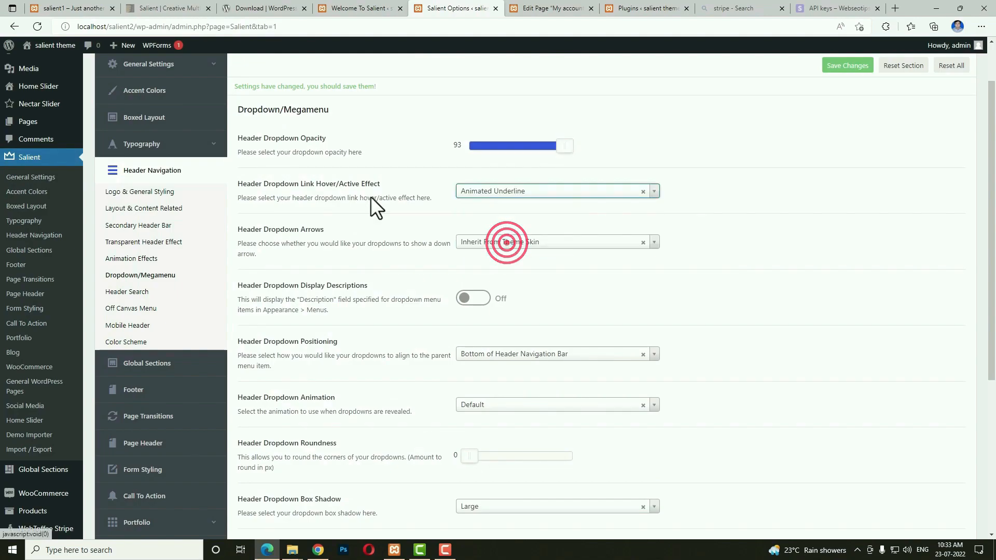
Turn on Show Arrow for dropdowns and set Dropdown Roundness to 6 px.
{"action": "left_click", "coordinate": [58, 8]}
{"action": "mouse_move", "coordinate": [479, 93]}
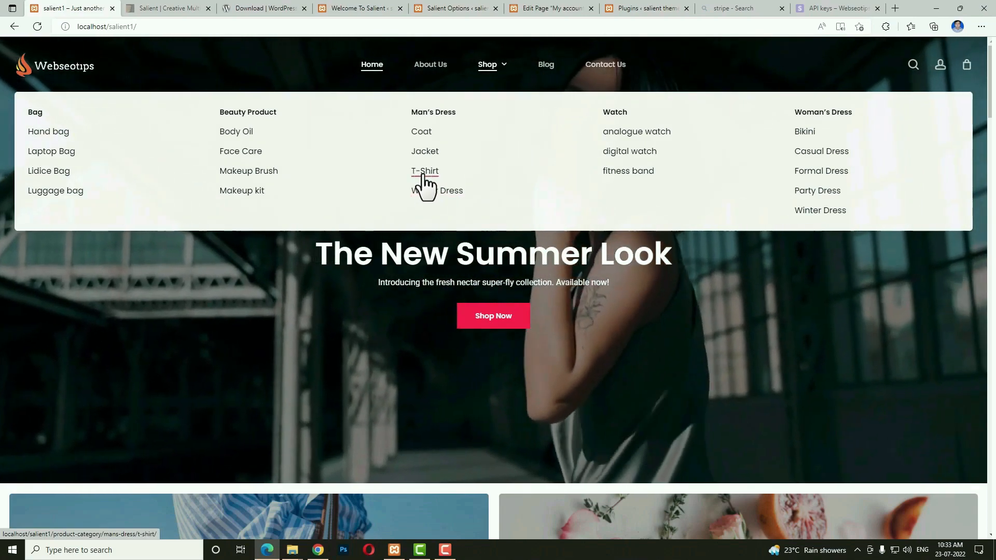
{"action": "left_click", "coordinate": [440, 7]}
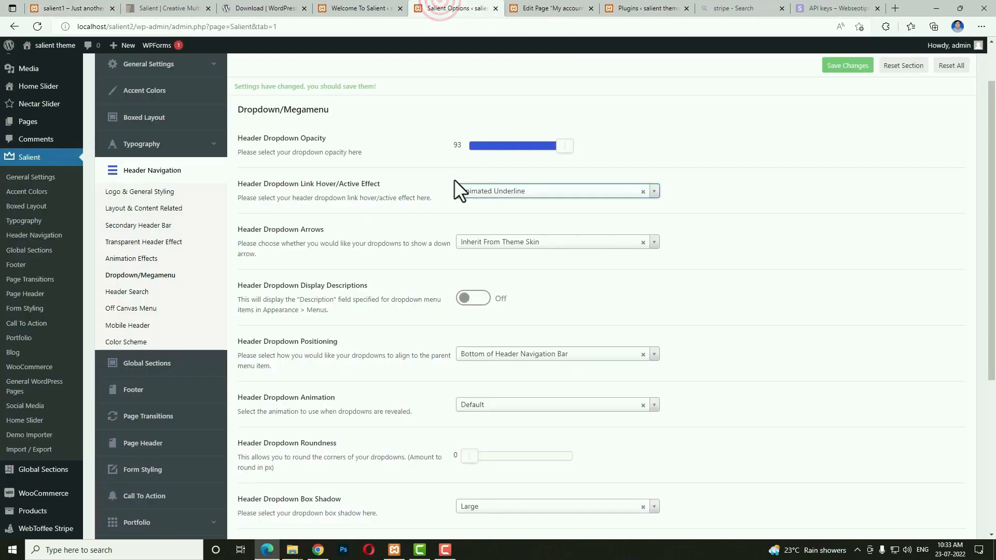
{"action": "left_click", "coordinate": [490, 196]}
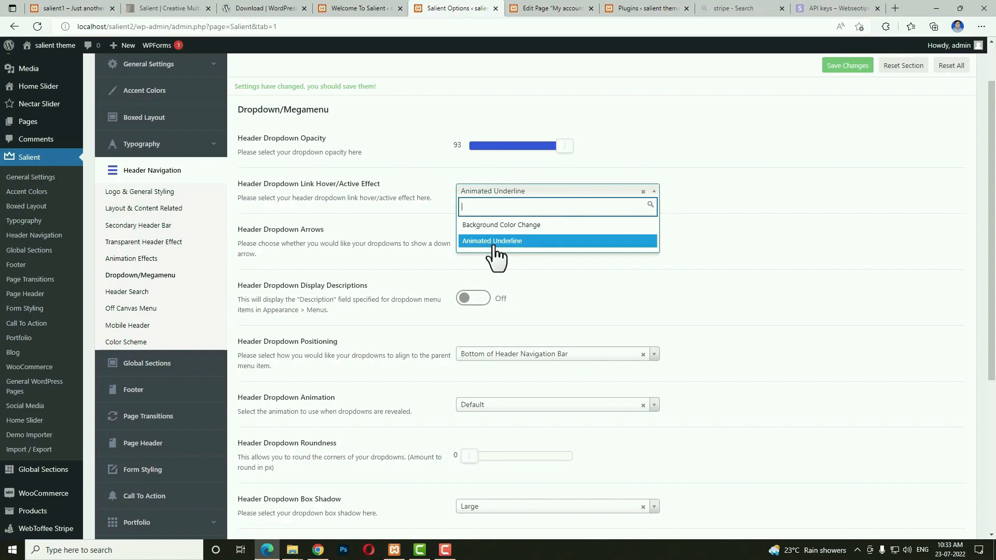
{"action": "left_click", "coordinate": [499, 242]}
{"action": "left_click", "coordinate": [477, 289]}
{"action": "left_click", "coordinate": [55, 7]}
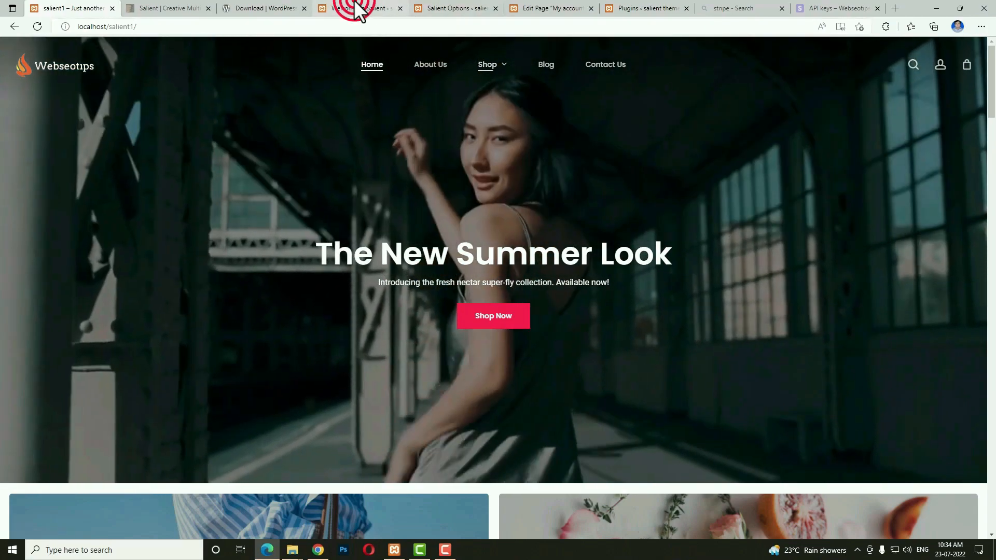
{"action": "left_click", "coordinate": [438, 7]}
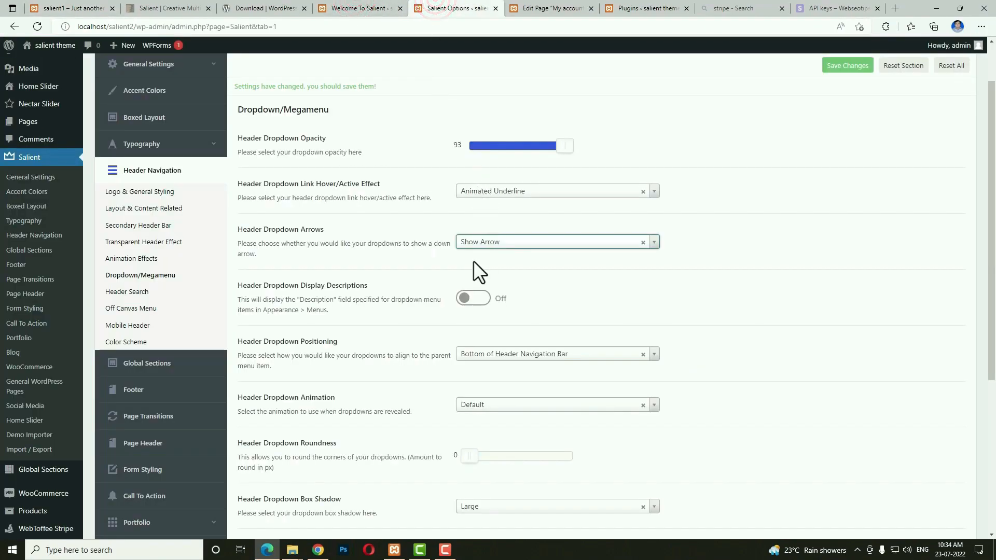
{"action": "scroll", "coordinate": [564, 246], "scroll_direction": "down", "scroll_amount": 2}
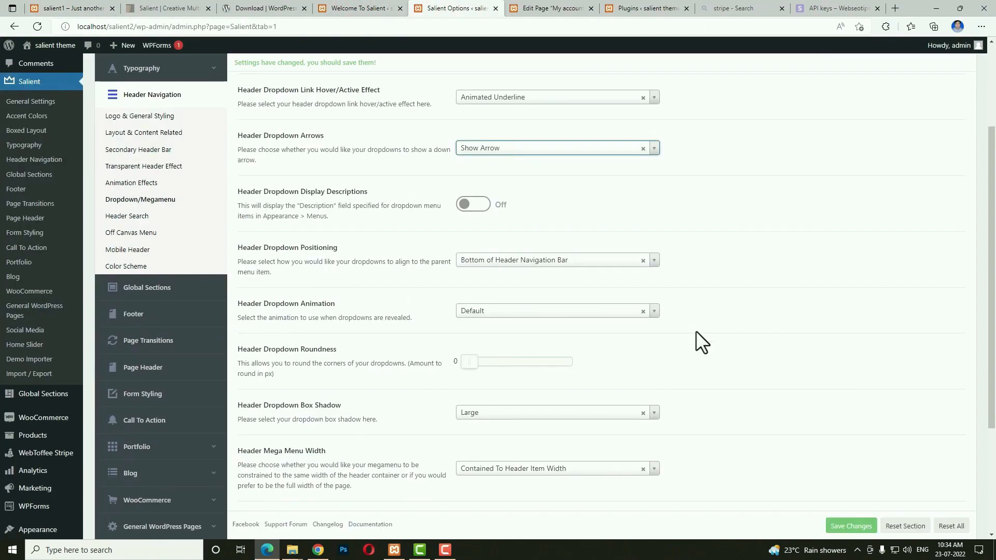
{"action": "left_click_drag", "start_coordinate": [495, 363], "coordinate": [524, 364]}
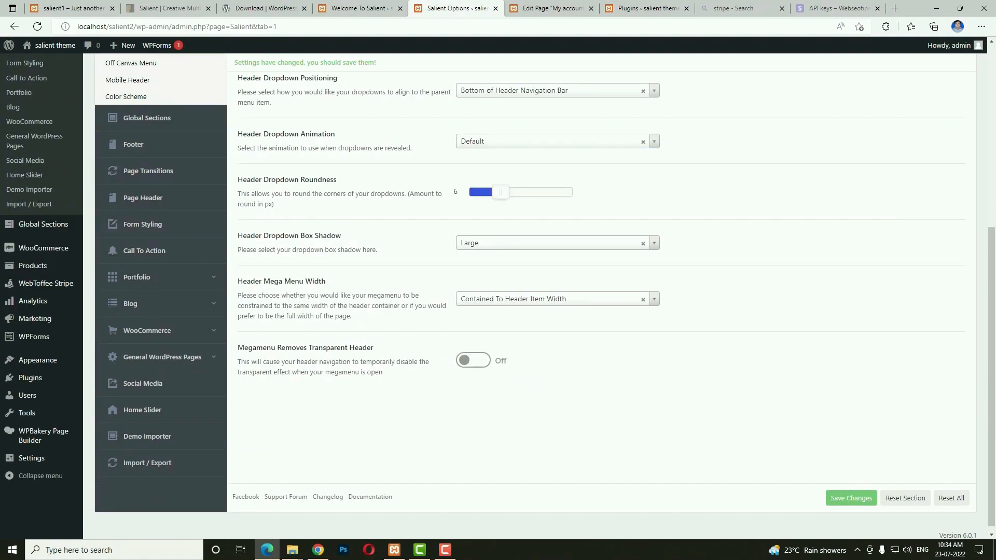
{"action": "scroll", "coordinate": [460, 352], "scroll_direction": "up", "scroll_amount": 6}
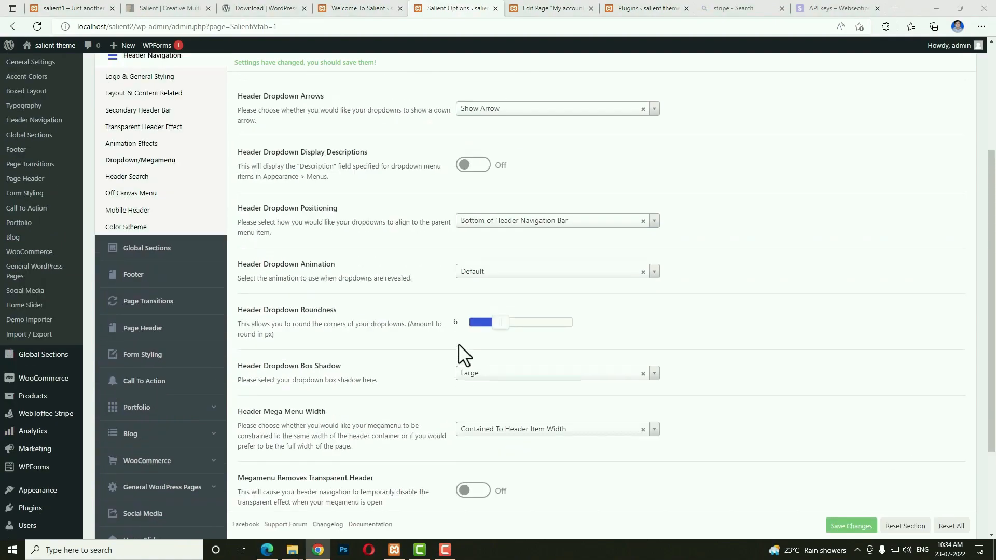
{"action": "left_click", "coordinate": [150, 351]}
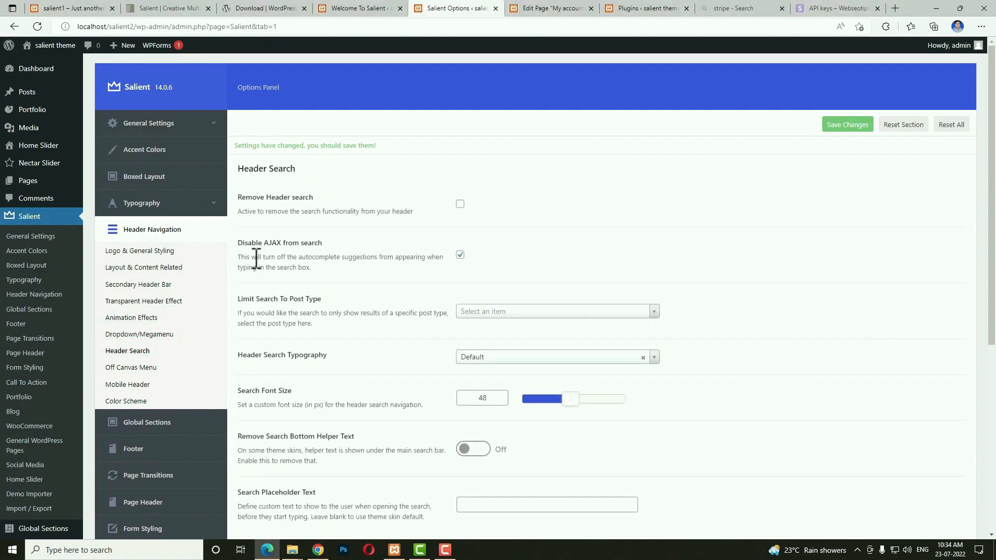
Uncheck Disable AJAX from search to restore autocomplete, and save the settings.
{"action": "left_click", "coordinate": [460, 256]}
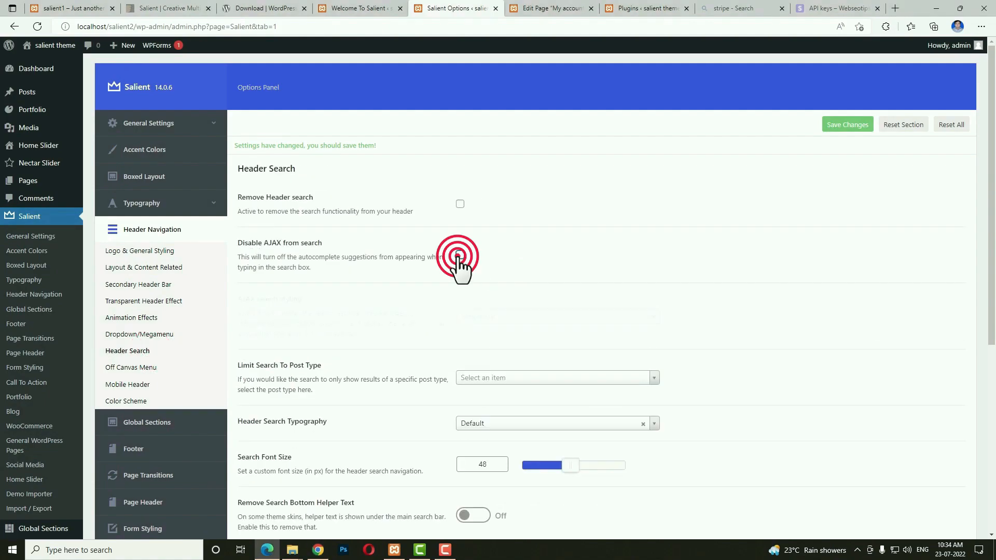
{"action": "scroll", "coordinate": [558, 282], "scroll_direction": "down", "scroll_amount": 3}
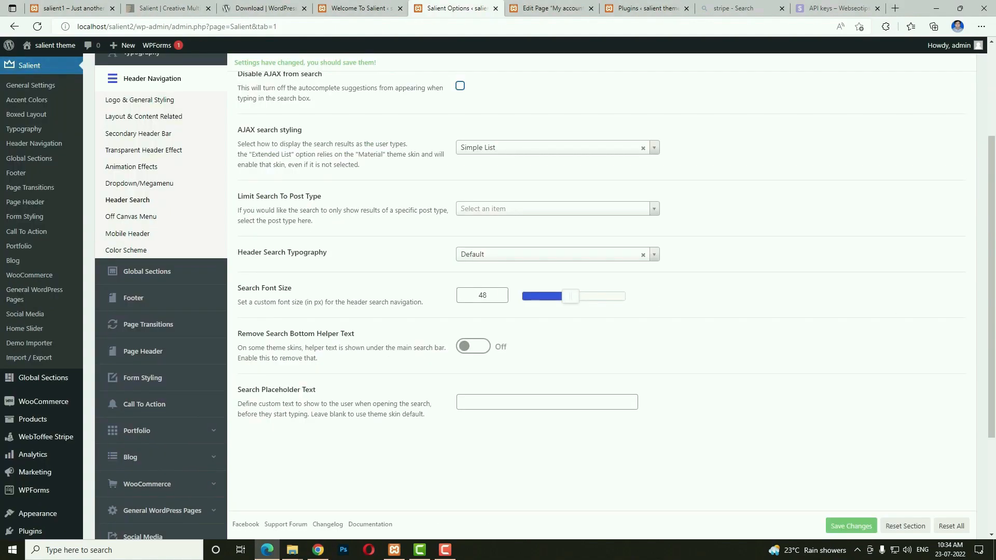
{"action": "left_click", "coordinate": [833, 528]}
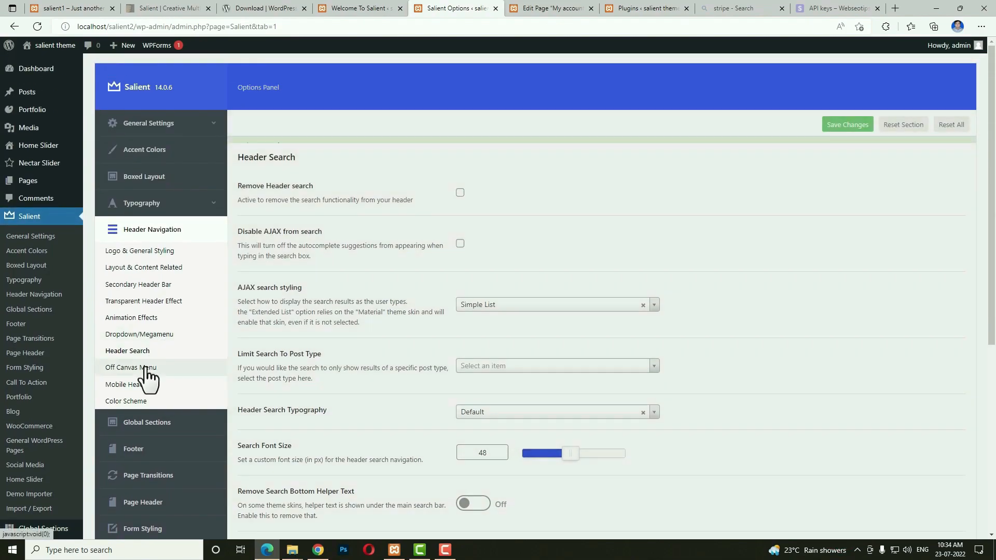
Look through the Off Canvas Menu settings, then go on to the Mobile Header options.
{"action": "left_click", "coordinate": [140, 367]}
{"action": "left_click", "coordinate": [473, 201]}
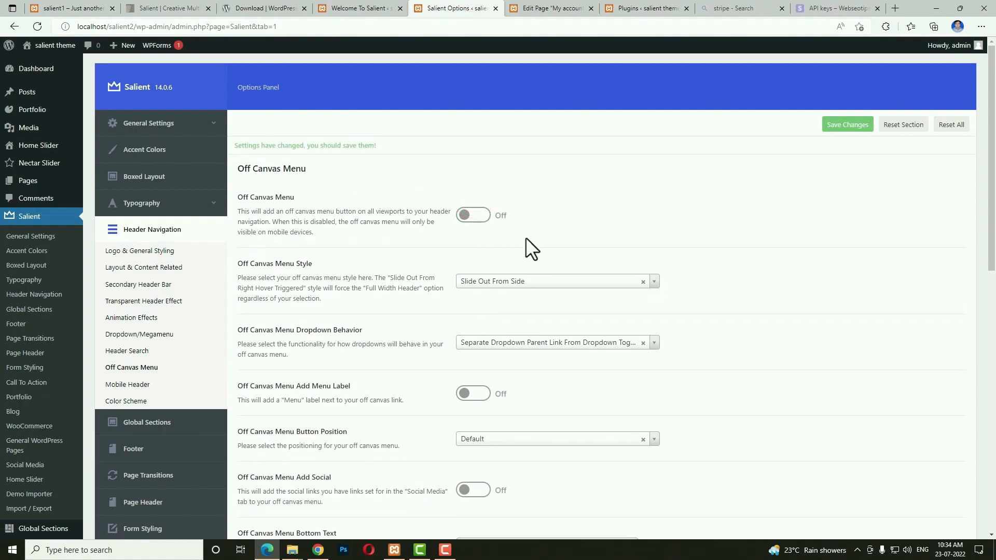
{"action": "scroll", "coordinate": [791, 294], "scroll_direction": "down", "scroll_amount": 2}
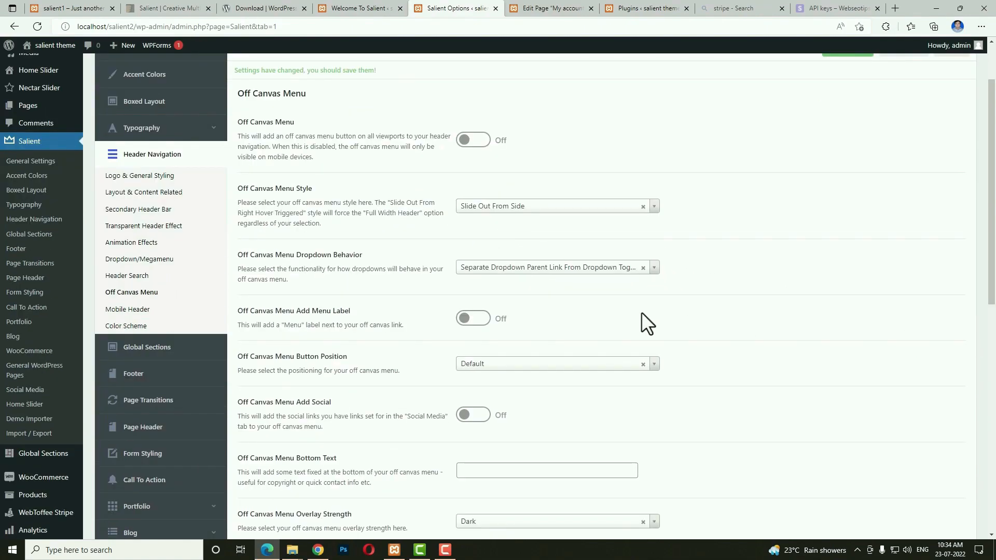
{"action": "scroll", "coordinate": [737, 332], "scroll_direction": "up", "scroll_amount": 2}
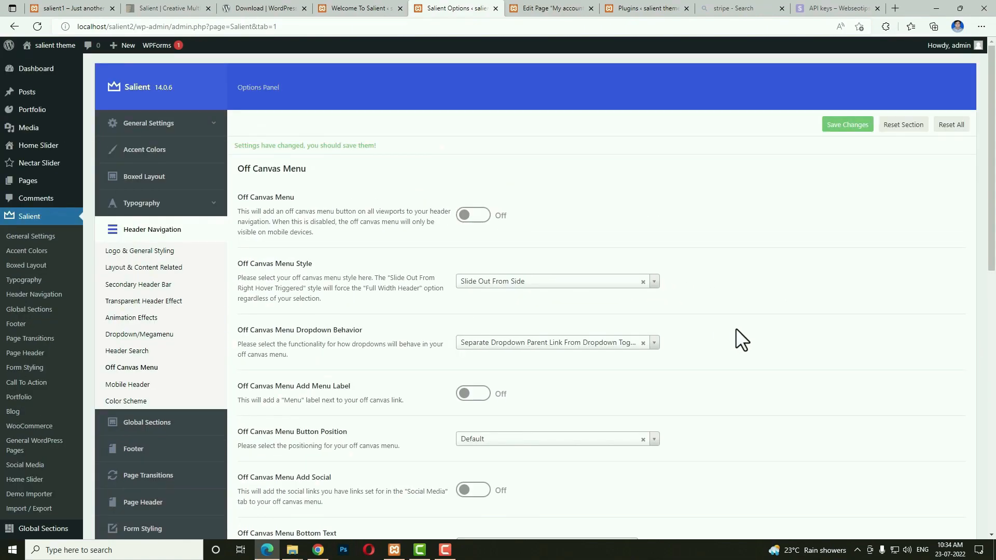
{"action": "left_click", "coordinate": [112, 385]}
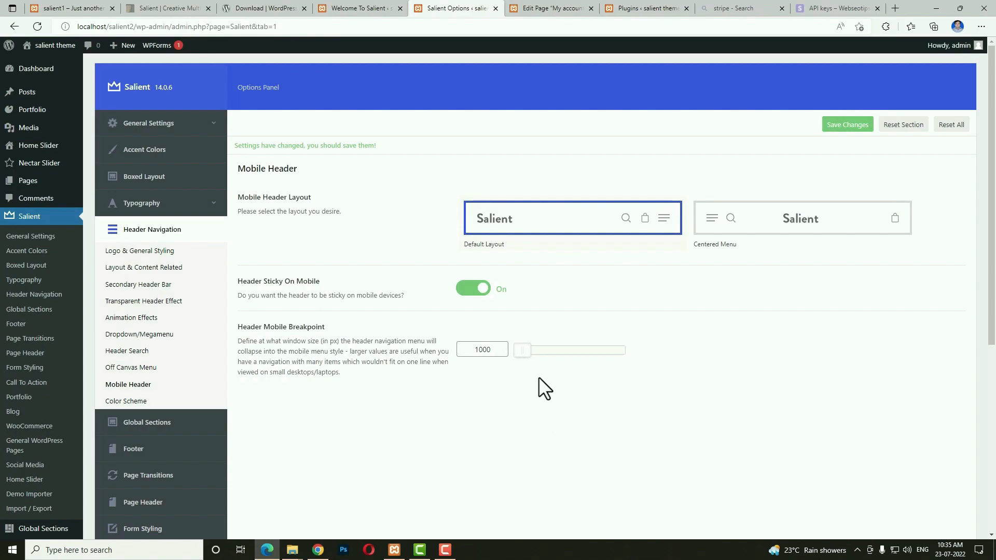
Set Header Color Scheme to Custom with black header font and a near-black hover colour.
{"action": "left_click", "coordinate": [134, 402]}
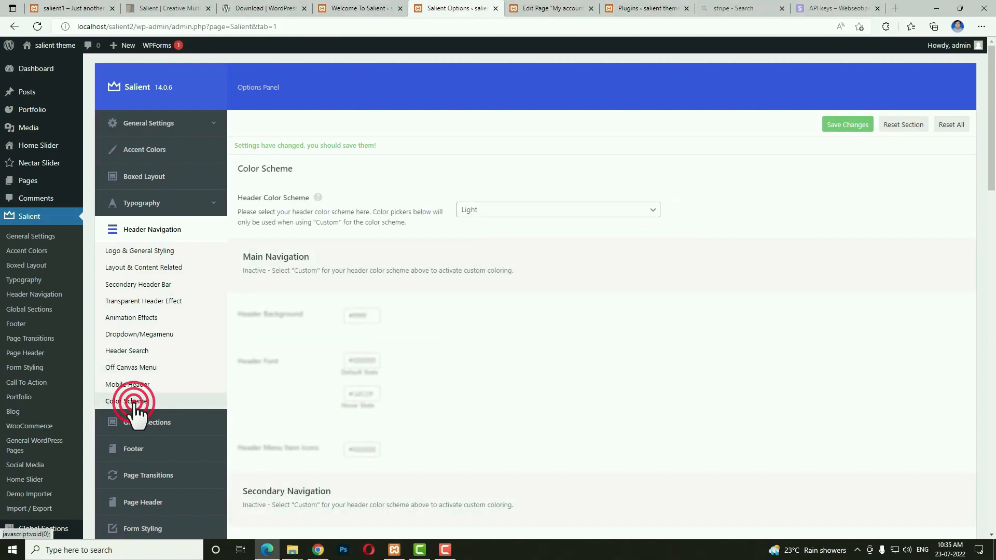
{"action": "left_click", "coordinate": [516, 210]}
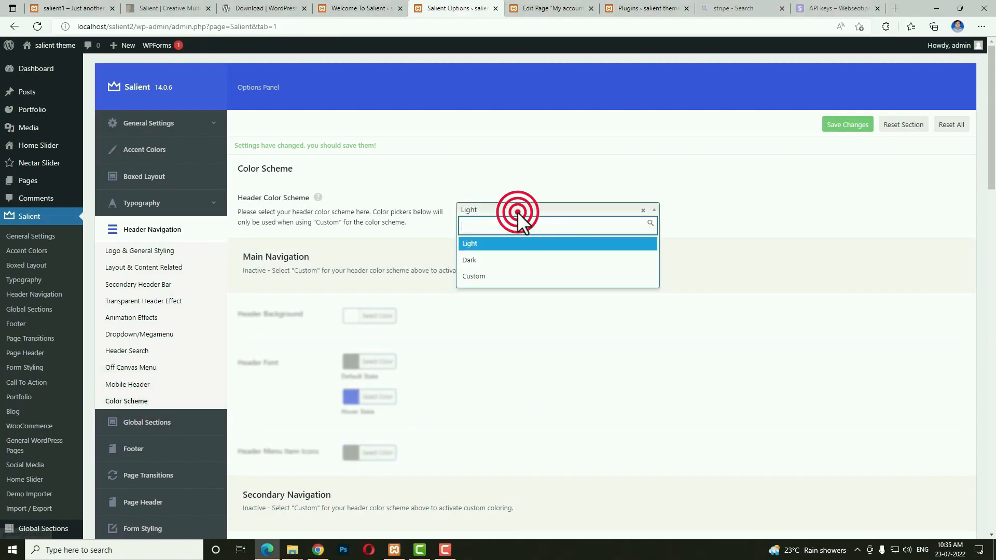
{"action": "left_click", "coordinate": [493, 276]}
{"action": "scroll", "coordinate": [615, 270], "scroll_direction": "down", "scroll_amount": 3}
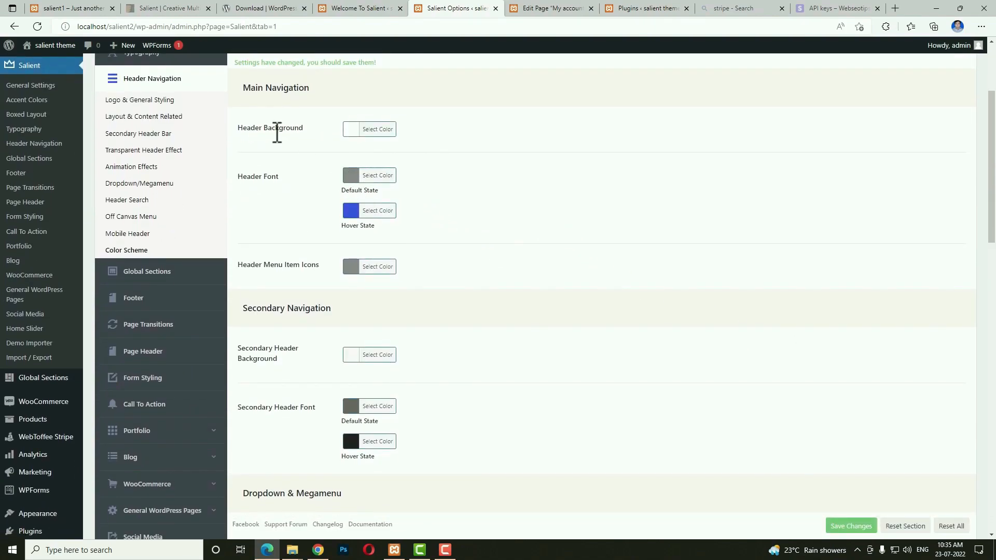
{"action": "left_click", "coordinate": [351, 129]}
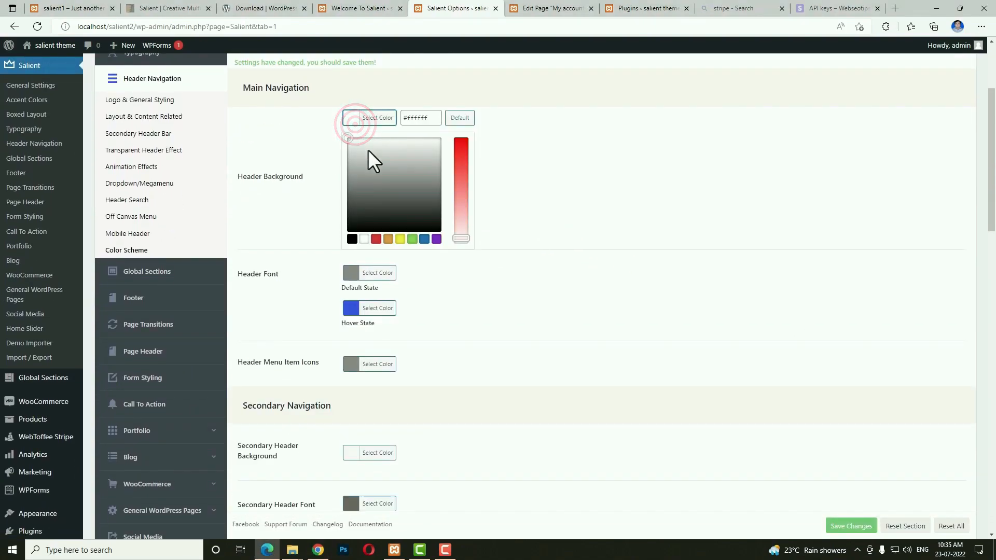
{"action": "left_click", "coordinate": [323, 122]}
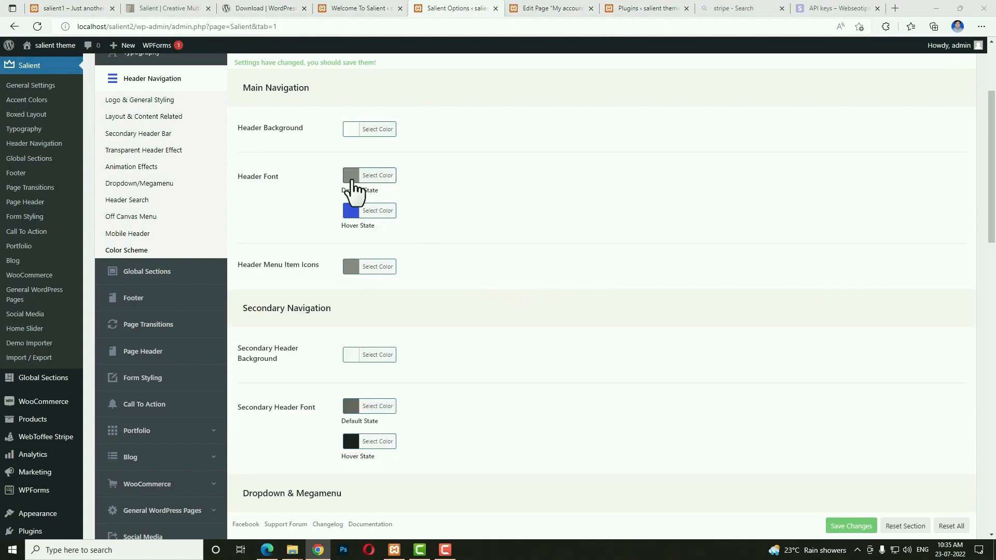
{"action": "left_click", "coordinate": [351, 175]}
{"action": "left_click", "coordinate": [352, 296]}
{"action": "left_click", "coordinate": [616, 283]}
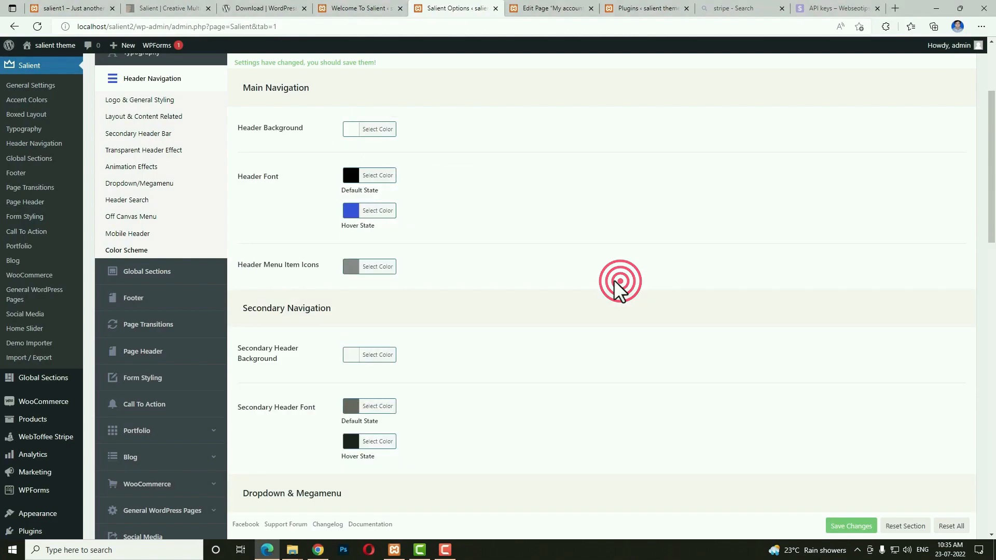
{"action": "left_click", "coordinate": [351, 211]}
{"action": "mouse_move", "coordinate": [359, 313]}
{"action": "left_mouse_down"}
{"action": "mouse_move", "coordinate": [329, 305]}
{"action": "mouse_move", "coordinate": [322, 313]}
{"action": "left_mouse_up"}
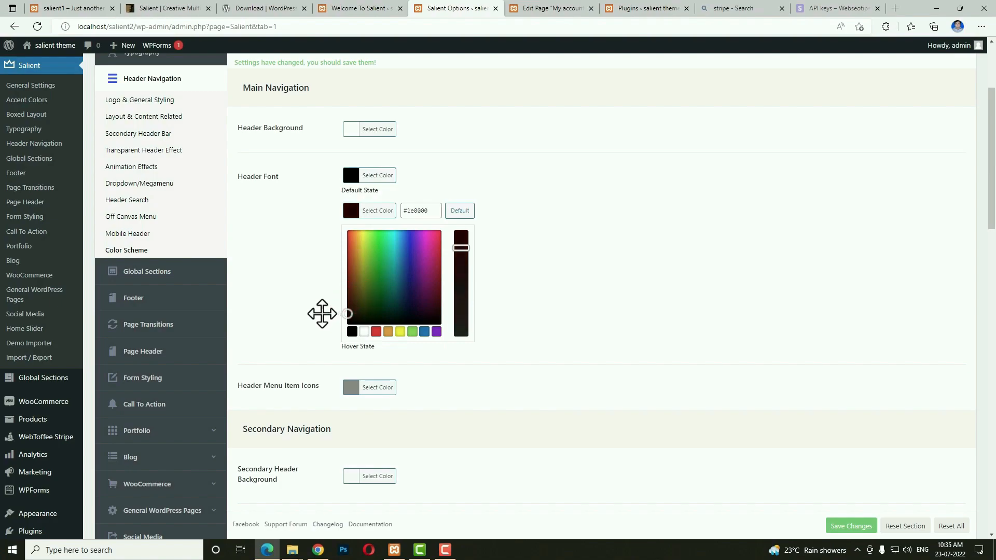
{"action": "left_click", "coordinate": [322, 313]}
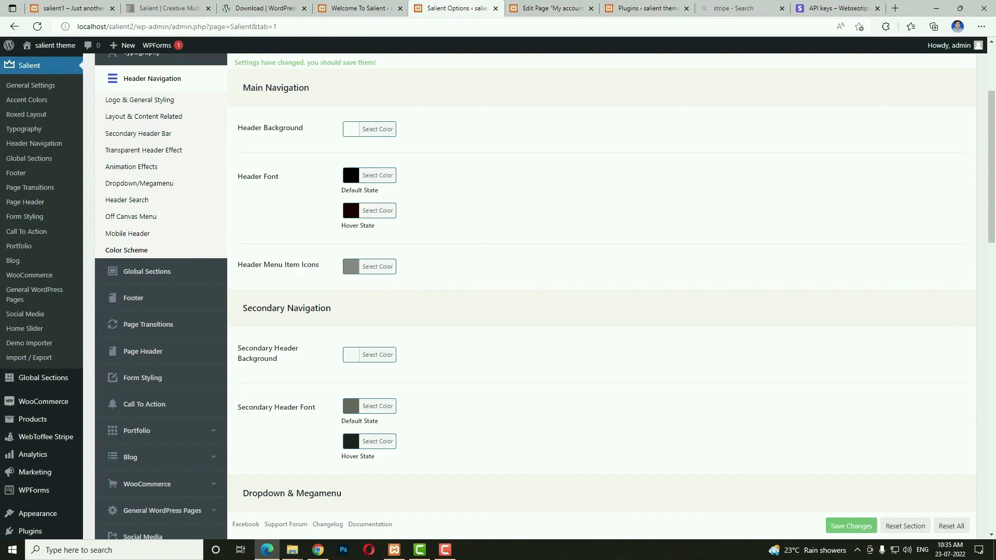
Give the secondary header a purple background with white font and white hover font.
{"action": "left_click", "coordinate": [350, 354]}
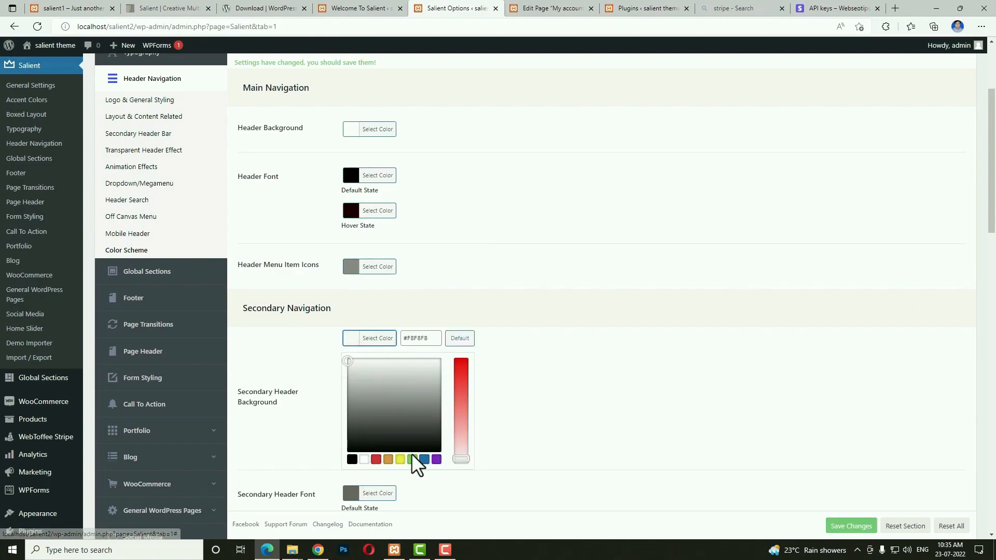
{"action": "left_click", "coordinate": [425, 459]}
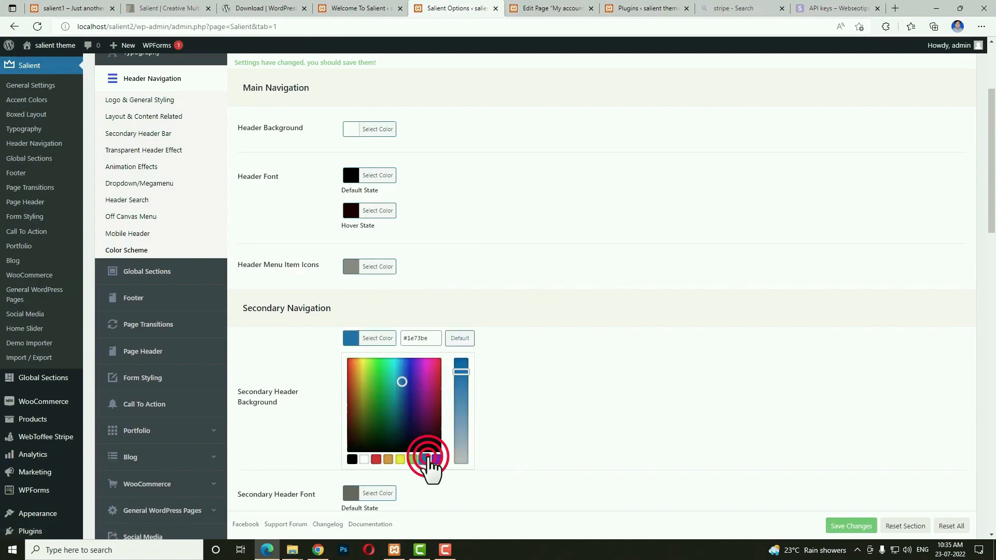
{"action": "left_click", "coordinate": [413, 362]}
{"action": "left_click", "coordinate": [549, 371]}
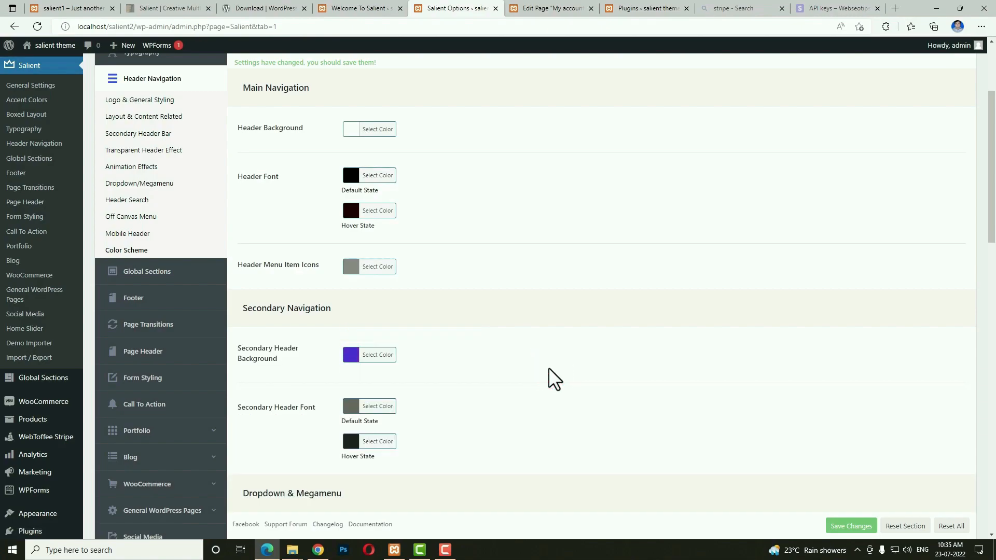
{"action": "scroll", "coordinate": [555, 379], "scroll_direction": "down", "scroll_amount": 1}
{"action": "left_click", "coordinate": [352, 330]}
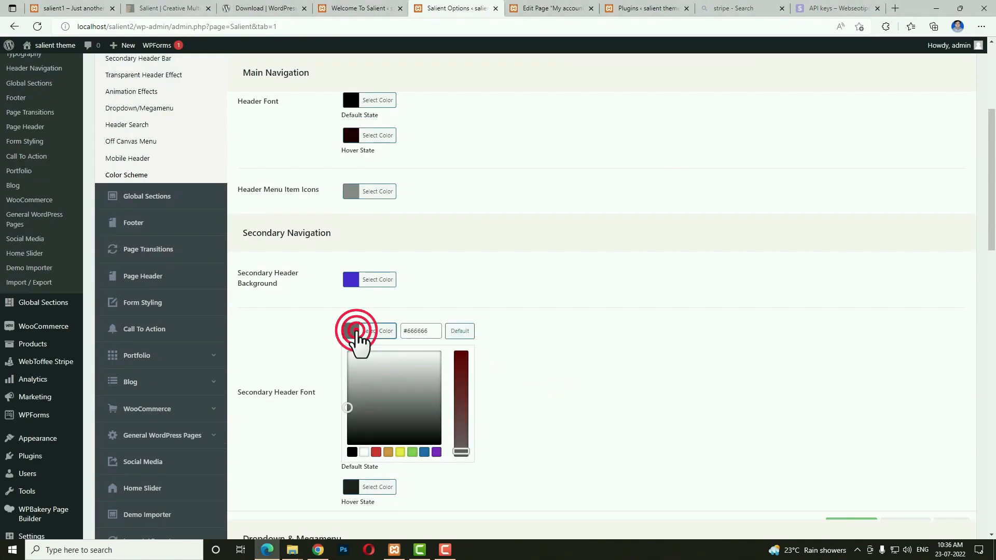
{"action": "left_click_drag", "start_coordinate": [388, 384], "coordinate": [318, 339]}
{"action": "left_click", "coordinate": [344, 366]}
{"action": "left_click_drag", "start_coordinate": [393, 412], "coordinate": [370, 377]}
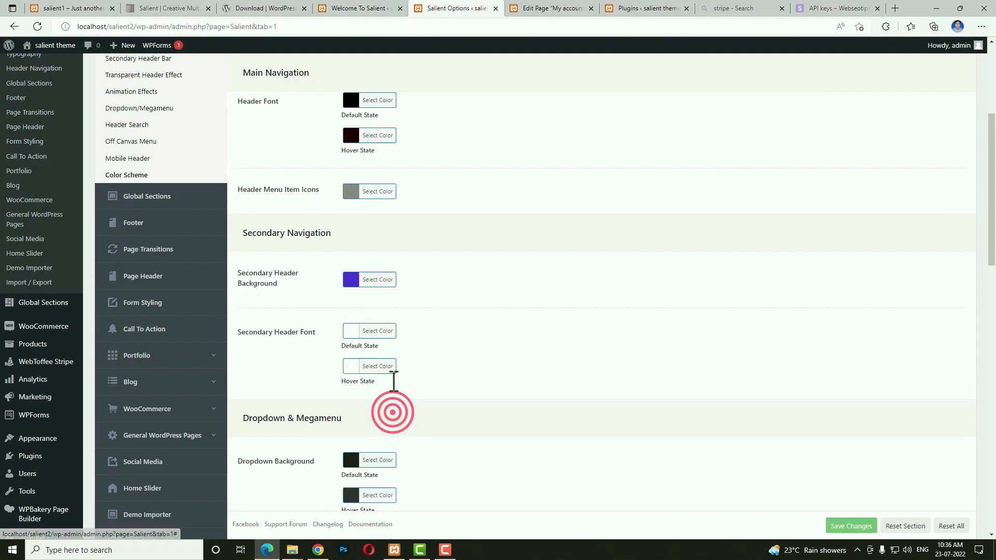
Make the dropdown background white with a very light pink hover background.
{"action": "scroll", "coordinate": [754, 412], "scroll_direction": "down", "scroll_amount": 2}
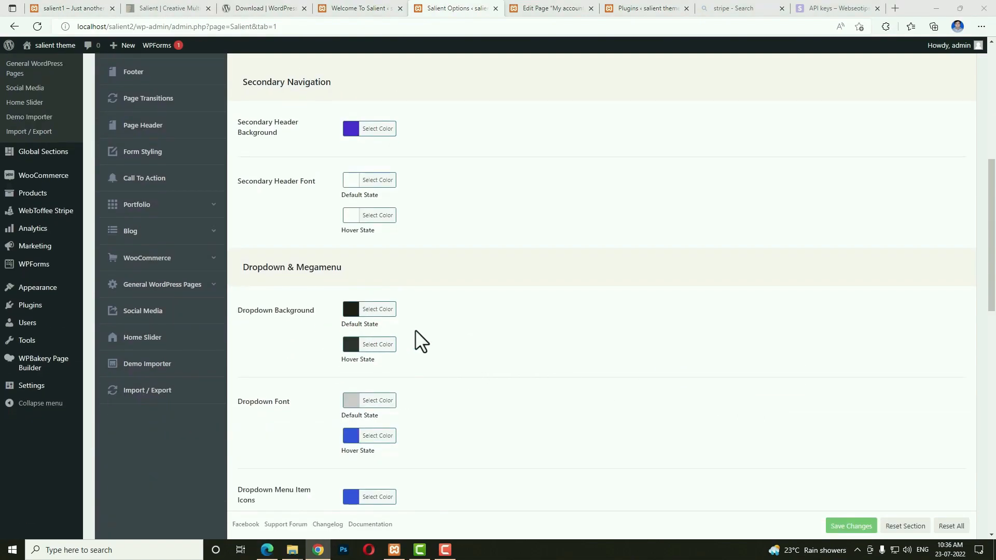
{"action": "left_click", "coordinate": [350, 309]}
{"action": "left_click_drag", "start_coordinate": [403, 363], "coordinate": [302, 307]}
{"action": "left_click", "coordinate": [611, 345]}
{"action": "left_click", "coordinate": [350, 345]}
{"action": "left_click_drag", "start_coordinate": [401, 398], "coordinate": [323, 340]}
{"action": "left_click", "coordinate": [354, 343]}
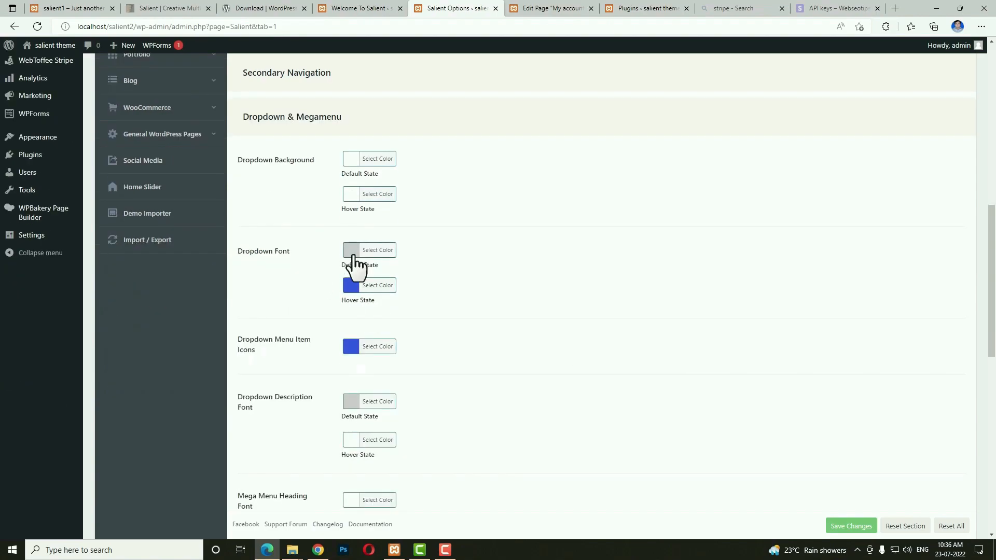
Make the dropdown font black and paste in a pink dropdown font hover colour.
{"action": "left_click", "coordinate": [351, 251]}
{"action": "left_click", "coordinate": [351, 371]}
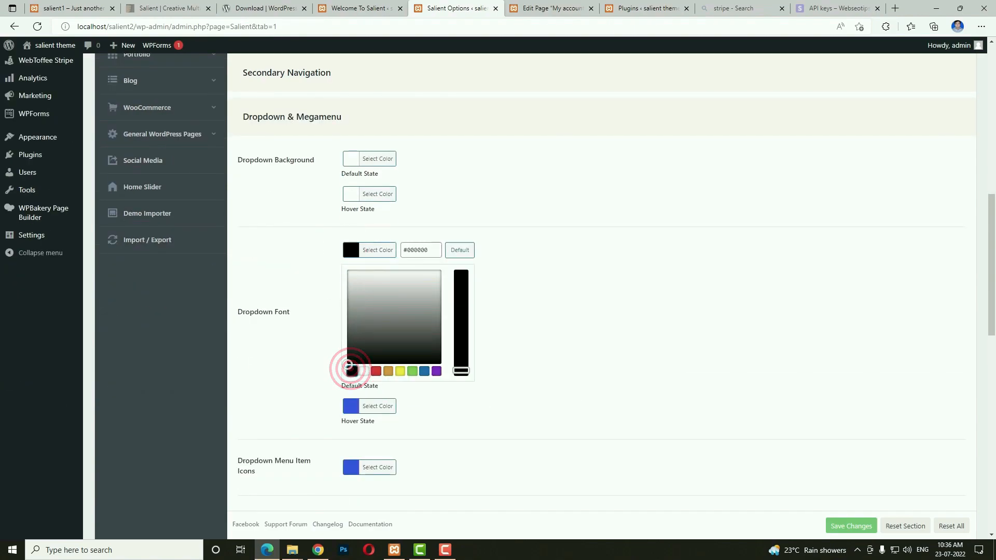
{"action": "left_click", "coordinate": [767, 297]}
{"action": "left_click", "coordinate": [352, 284]}
{"action": "double_click", "coordinate": [425, 287]}
{"action": "key", "text": "ctrl+v"}
{"action": "left_click", "coordinate": [543, 299]}
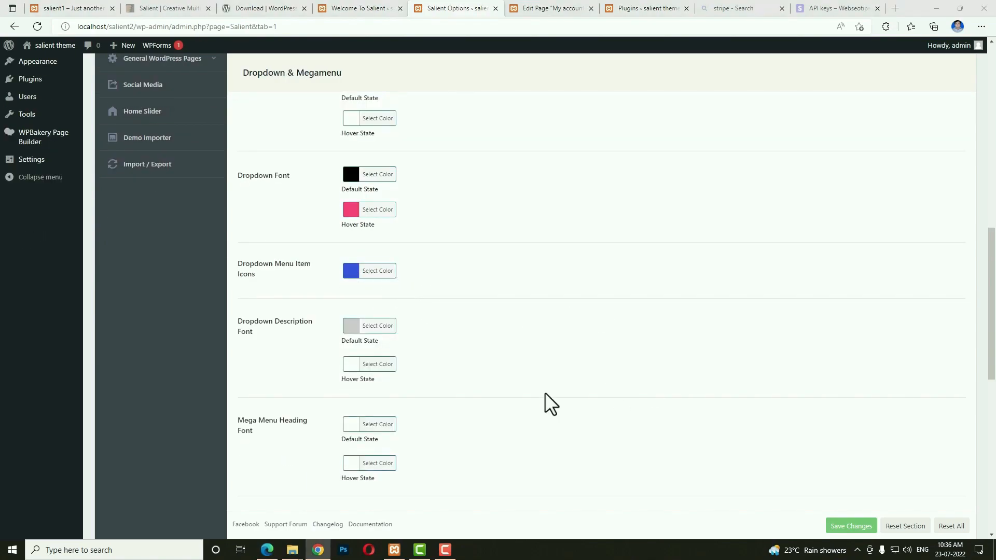
Make the mega menu heading font and its hover colour black, then save the header colours.
{"action": "scroll", "coordinate": [548, 391], "scroll_direction": "down", "scroll_amount": 3}
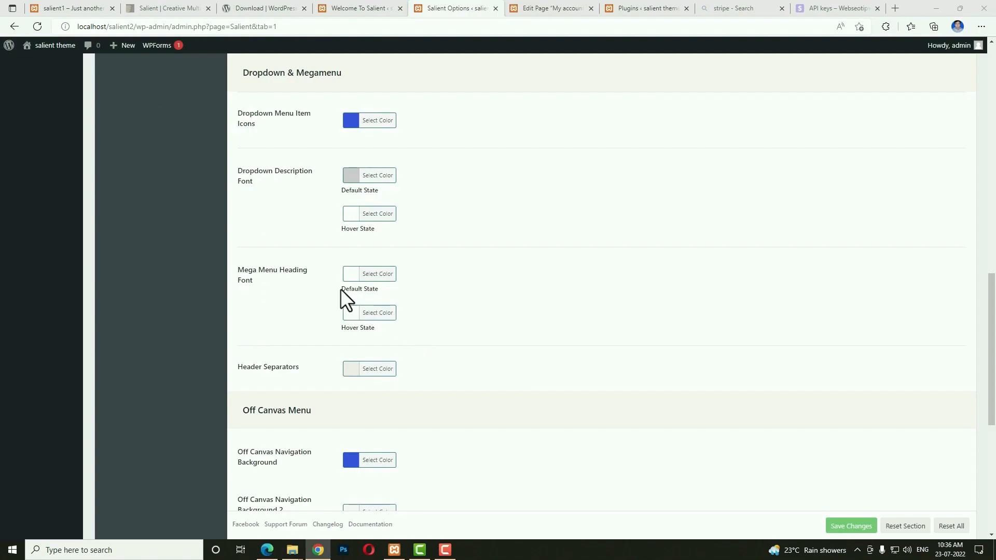
{"action": "left_click", "coordinate": [348, 274]}
{"action": "left_click", "coordinate": [353, 391]}
{"action": "left_click", "coordinate": [335, 384]}
{"action": "left_click", "coordinate": [347, 313]}
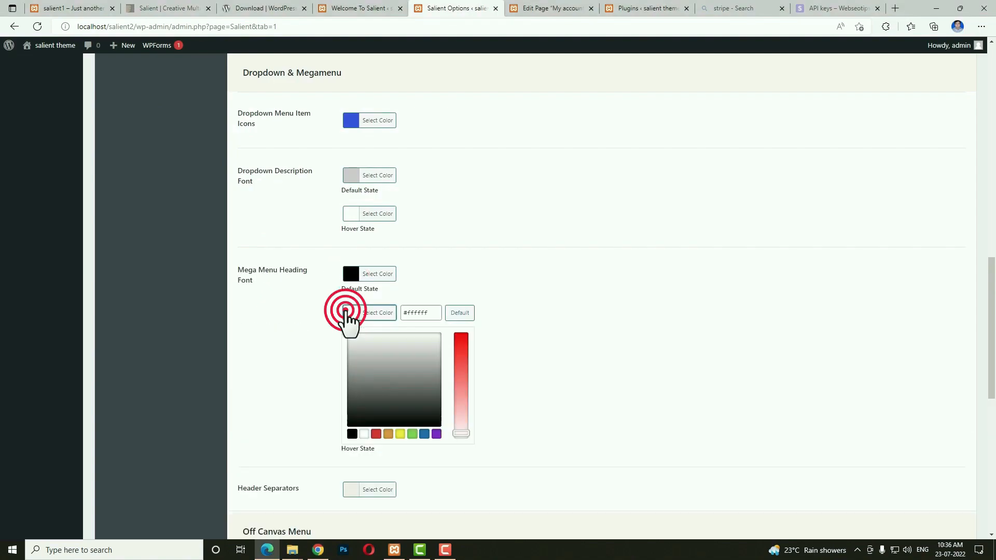
{"action": "left_click", "coordinate": [352, 432]}
{"action": "left_click", "coordinate": [303, 384]}
{"action": "scroll", "coordinate": [303, 383], "scroll_direction": "down", "scroll_amount": 9}
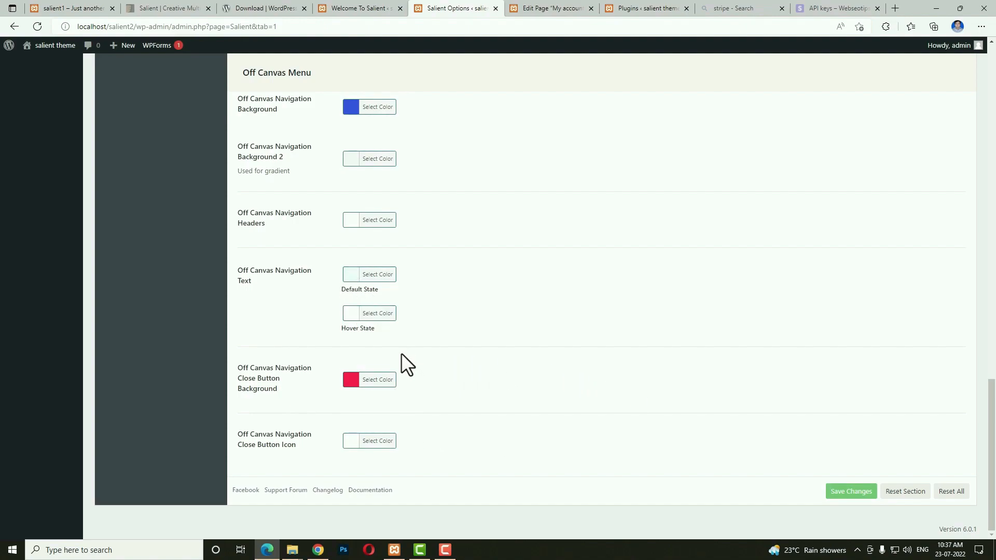
{"action": "scroll", "coordinate": [399, 359], "scroll_direction": "up", "scroll_amount": 3}
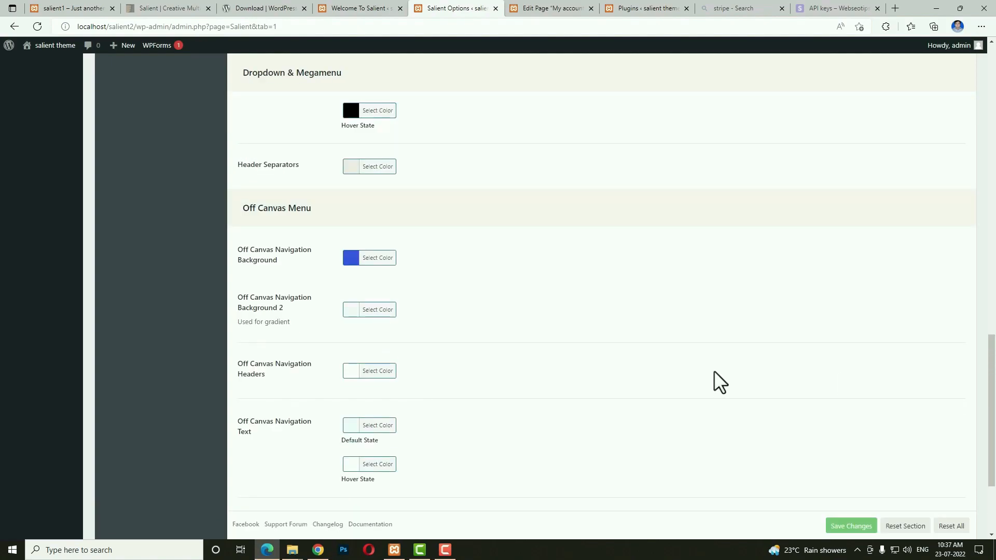
{"action": "scroll", "coordinate": [714, 371], "scroll_direction": "down", "scroll_amount": 3}
{"action": "left_click", "coordinate": [855, 496]}
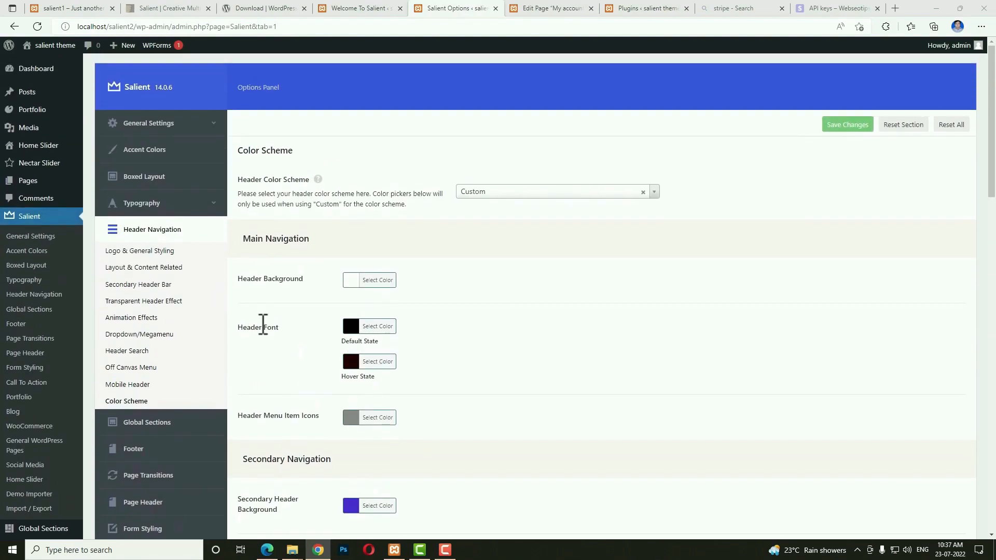
Choose the 4 Columns Alt footer layout and turn on Custom Footer Color Scheme.
{"action": "left_click", "coordinate": [125, 447]}
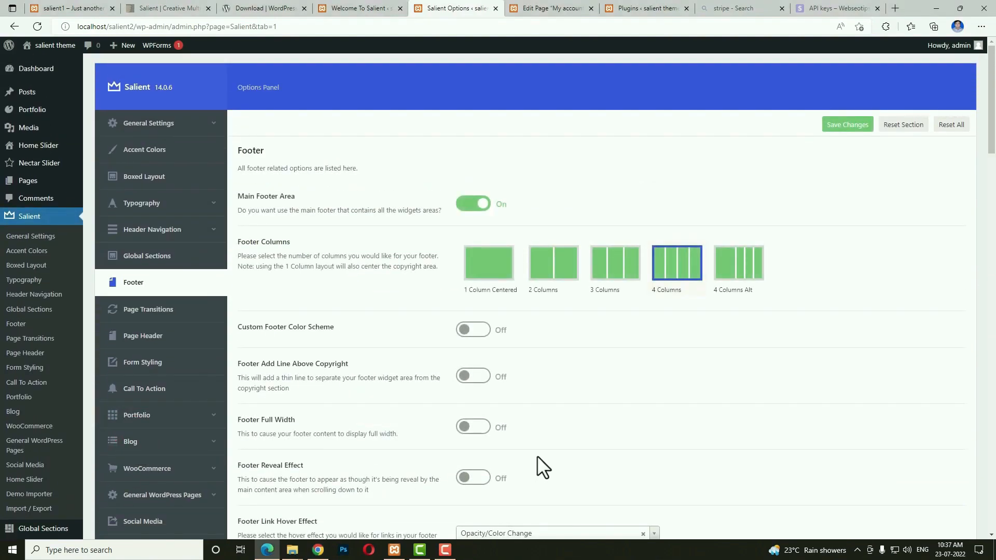
{"action": "left_click", "coordinate": [742, 273]}
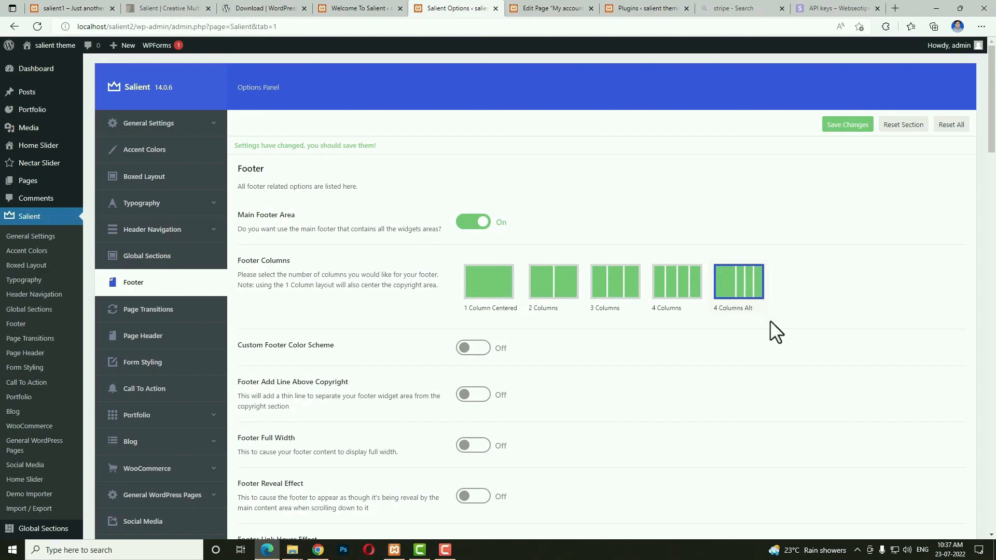
{"action": "scroll", "coordinate": [788, 348], "scroll_direction": "down", "scroll_amount": 2}
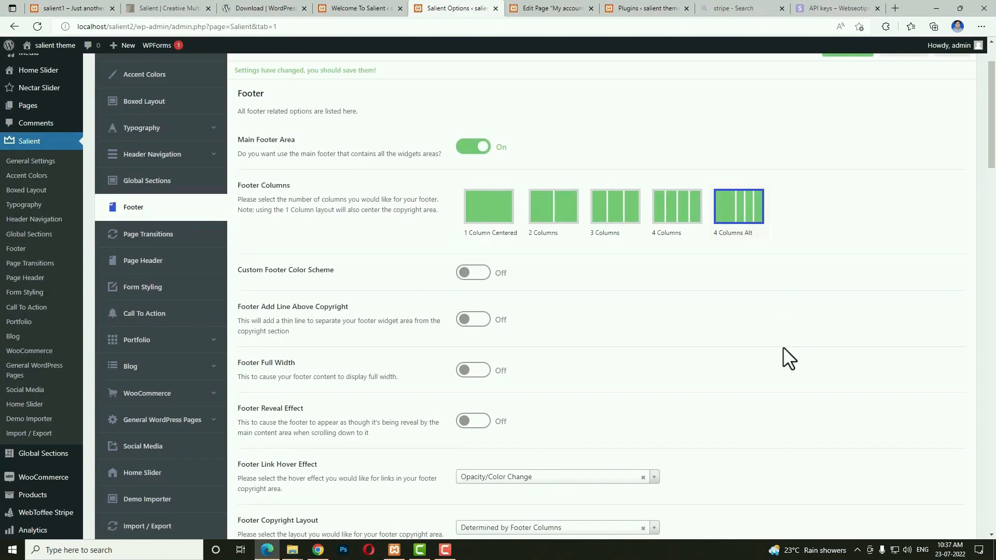
{"action": "left_click", "coordinate": [474, 275]}
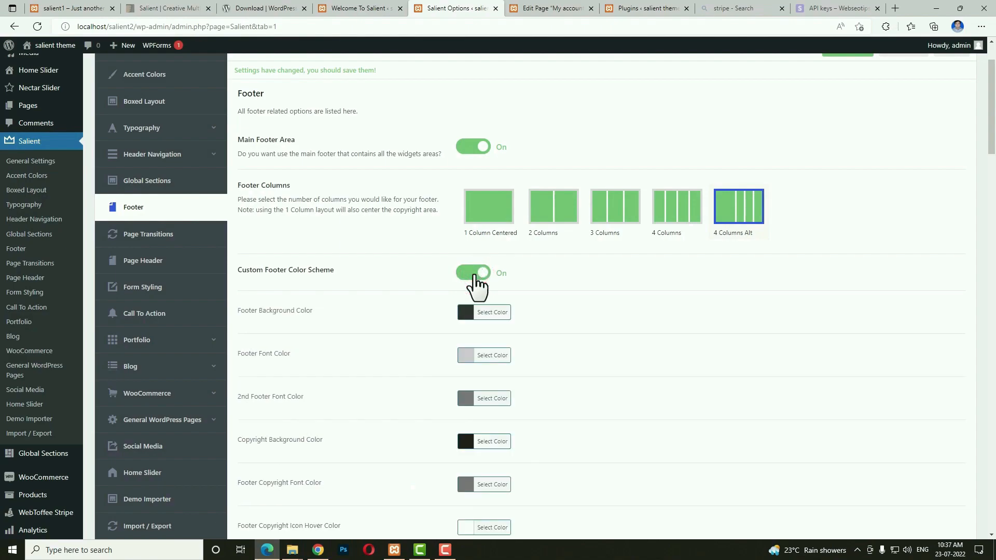
{"action": "scroll", "coordinate": [476, 284], "scroll_direction": "down", "scroll_amount": 4}
Make the footer background black, with white footer font and white 2nd footer font.
{"action": "left_click", "coordinate": [465, 145]}
{"action": "left_click", "coordinate": [466, 265]}
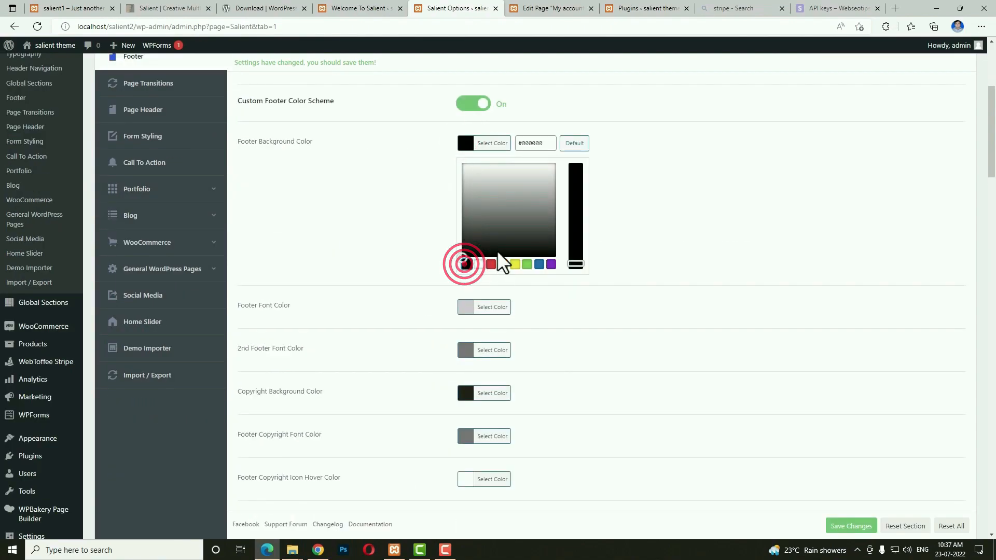
{"action": "left_click", "coordinate": [469, 187]}
{"action": "left_click", "coordinate": [475, 305]}
{"action": "left_click", "coordinate": [463, 230]}
{"action": "left_click", "coordinate": [475, 347]}
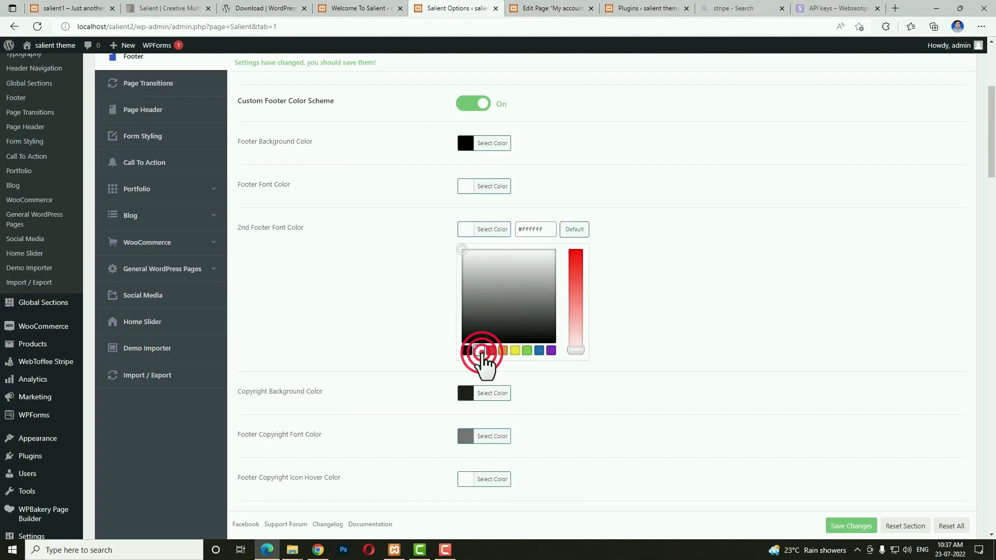
{"action": "left_click", "coordinate": [672, 347]}
Set the footer copyright font colour to light grey (#d6d6d6).
{"action": "left_click", "coordinate": [462, 276]}
{"action": "left_click", "coordinate": [461, 277]}
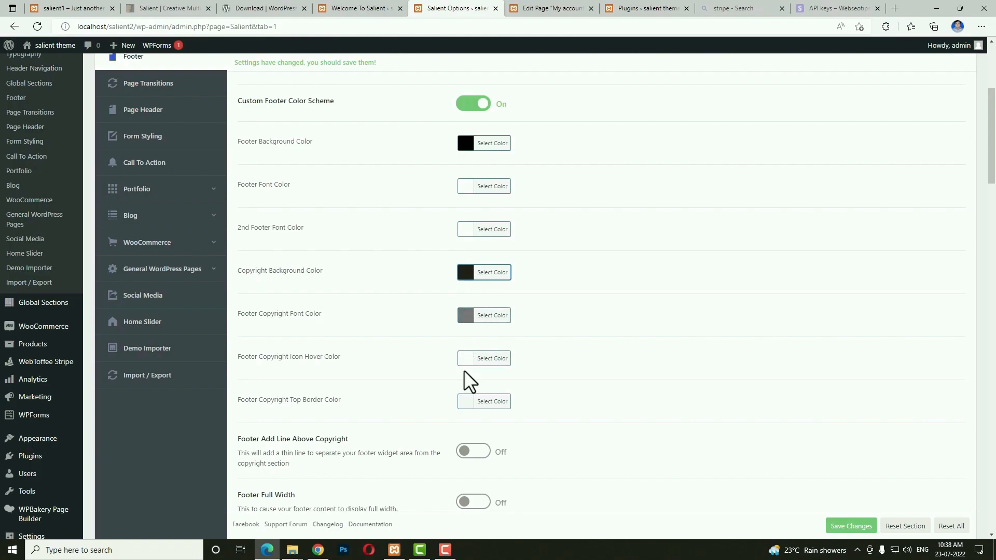
{"action": "left_click", "coordinate": [463, 316]}
{"action": "left_click", "coordinate": [454, 351]}
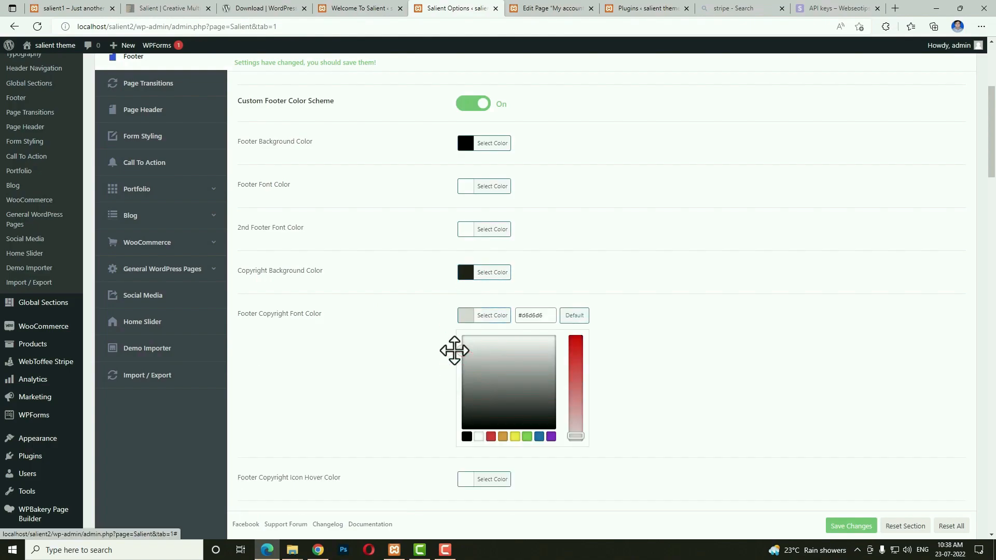
{"action": "left_click", "coordinate": [614, 316]}
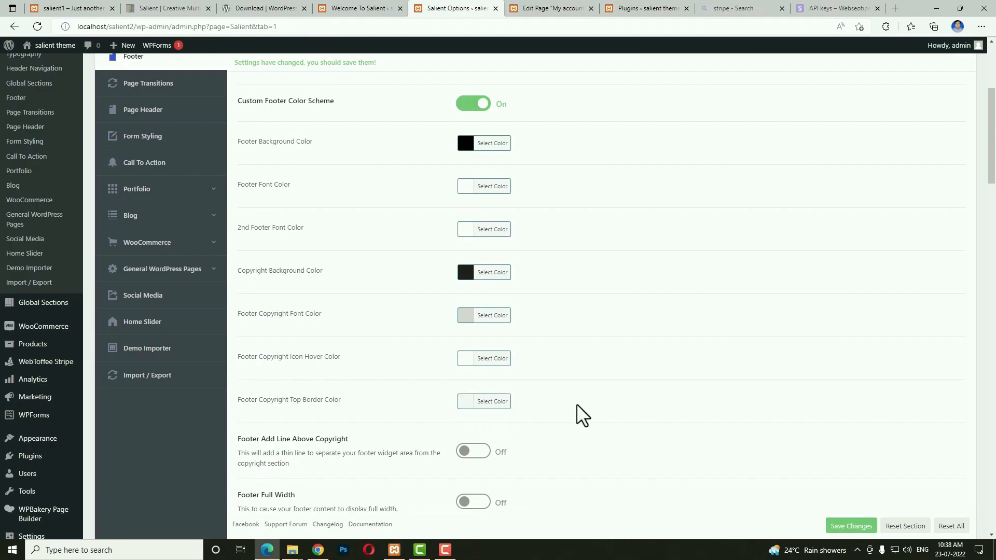
{"action": "scroll", "coordinate": [761, 388], "scroll_direction": "down", "scroll_amount": 4}
Turn on the footer reveal effect and preview the live home page.
{"action": "left_click", "coordinate": [481, 331]}
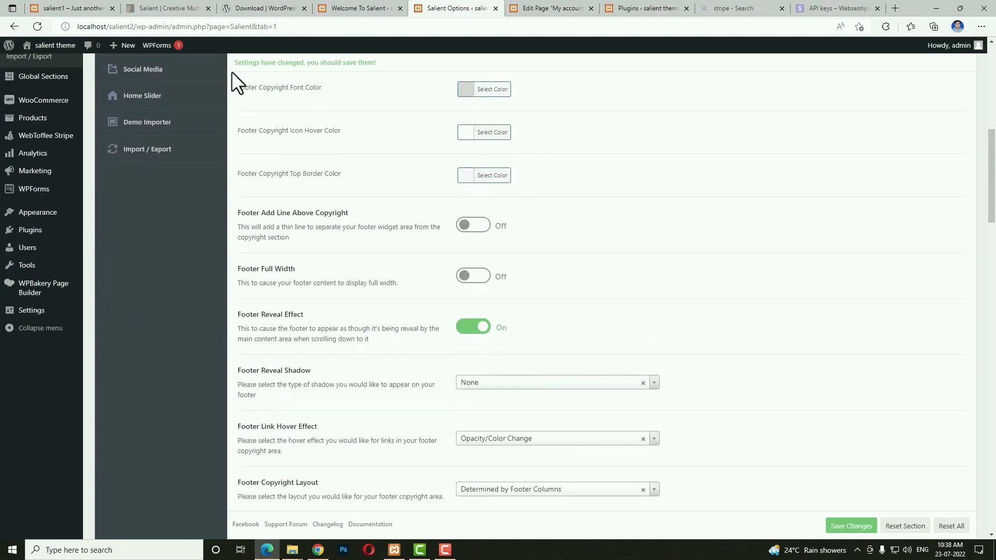
{"action": "left_click", "coordinate": [68, 2]}
{"action": "scroll", "coordinate": [462, 352], "scroll_direction": "down", "scroll_amount": 15}
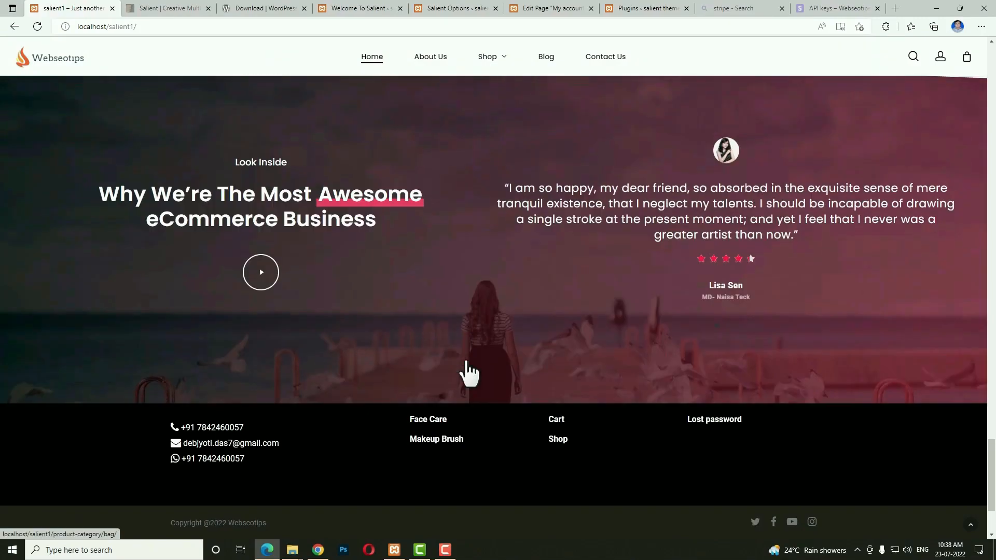
{"action": "scroll", "coordinate": [469, 372], "scroll_direction": "down", "scroll_amount": 3}
{"action": "scroll", "coordinate": [468, 372], "scroll_direction": "up", "scroll_amount": 3}
{"action": "scroll", "coordinate": [469, 372], "scroll_direction": "down", "scroll_amount": 3}
{"action": "scroll", "coordinate": [469, 373], "scroll_direction": "up", "scroll_amount": 1}
{"action": "scroll", "coordinate": [466, 372], "scroll_direction": "up", "scroll_amount": 2}
{"action": "scroll", "coordinate": [467, 373], "scroll_direction": "down", "scroll_amount": 3}
{"action": "left_click", "coordinate": [446, 8]}
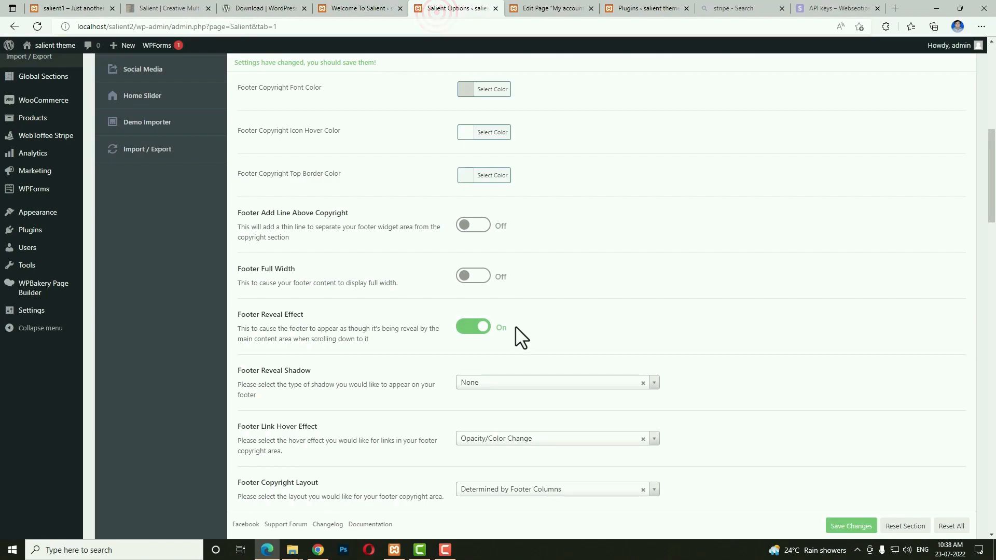
{"action": "scroll", "coordinate": [576, 353], "scroll_direction": "down", "scroll_amount": 4}
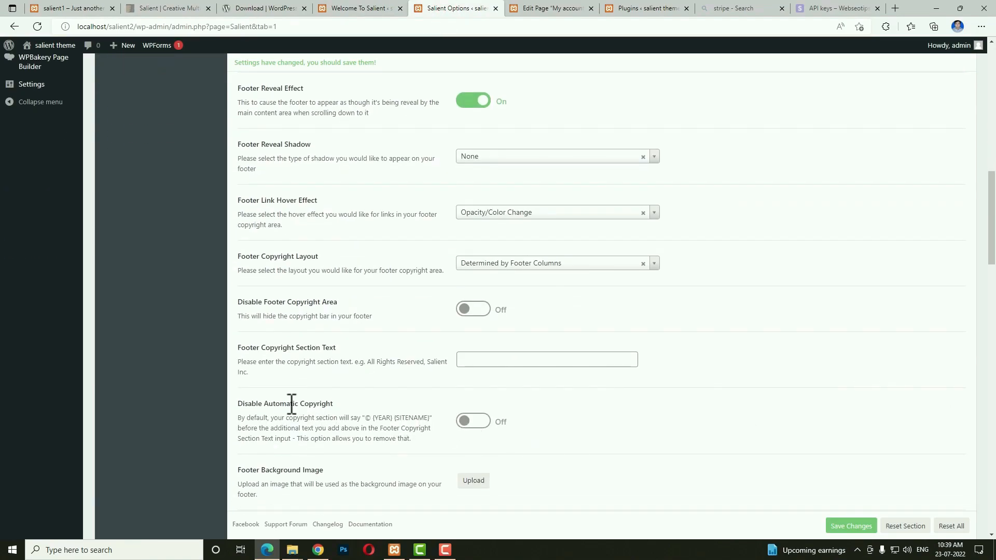
{"action": "left_click", "coordinate": [470, 430]}
{"action": "key", "text": "alt+Tab"}
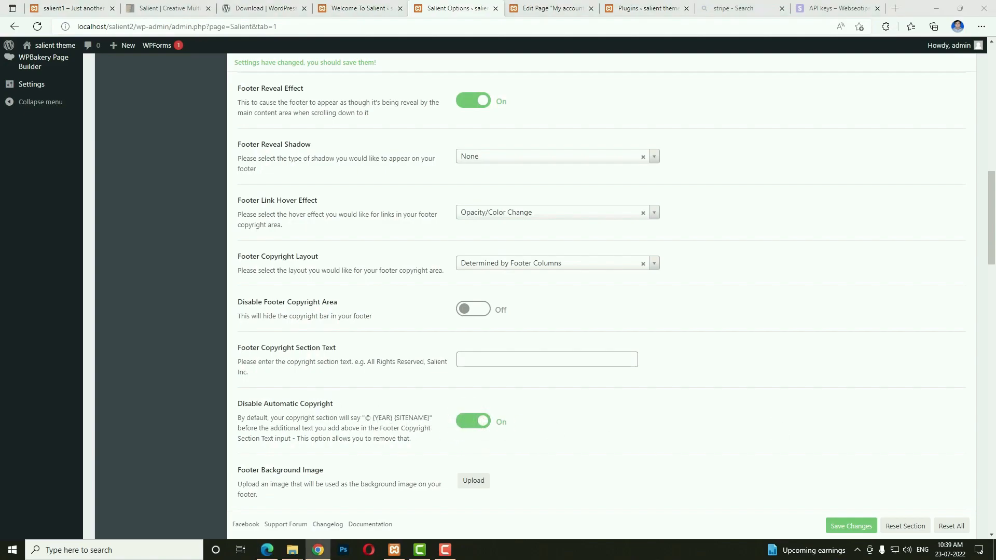
{"action": "left_click", "coordinate": [476, 358]}
{"action": "type", "text": "Copyright @2022 Webseotips"}
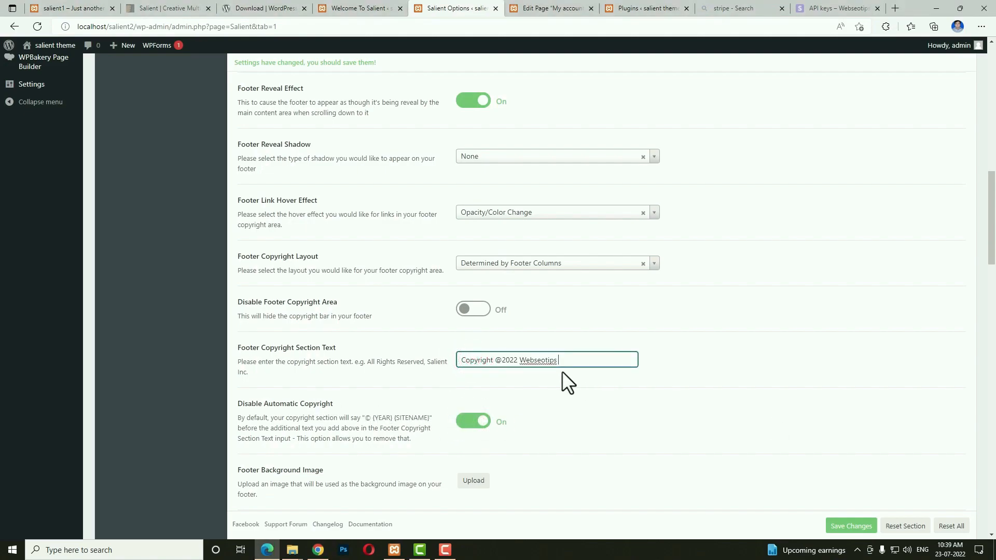
Change the Footer Background Overlay opacity to 0.9.
{"action": "scroll", "coordinate": [718, 385], "scroll_direction": "down", "scroll_amount": 4}
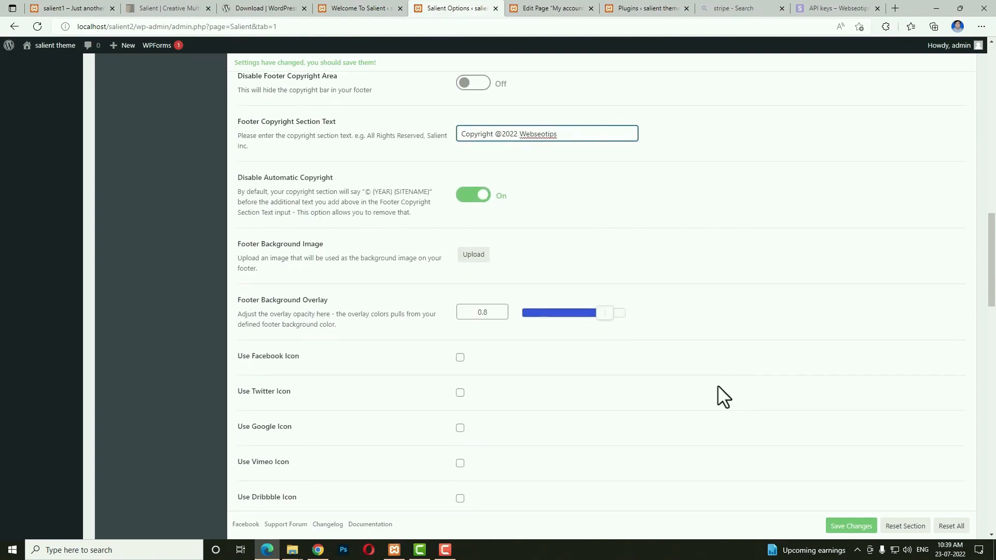
{"action": "left_click", "coordinate": [490, 312]}
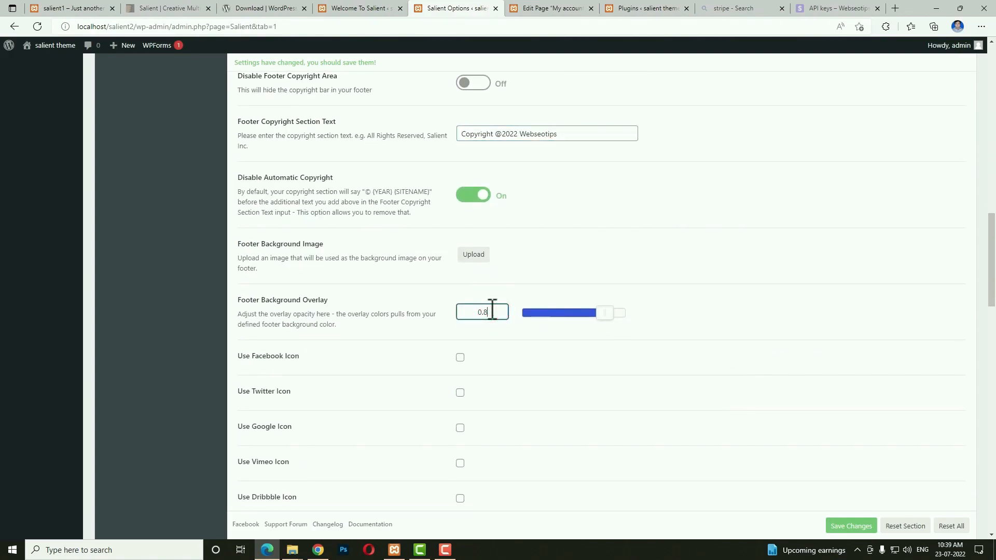
{"action": "key", "text": "BackSpace"}
{"action": "type", "text": "9"}
{"action": "scroll", "coordinate": [616, 342], "scroll_direction": "down", "scroll_amount": 2}
Enable the Facebook, Twitter, Youtube and Instagram footer icons and save the footer settings.
{"action": "left_click", "coordinate": [461, 207]}
{"action": "left_click", "coordinate": [461, 241]}
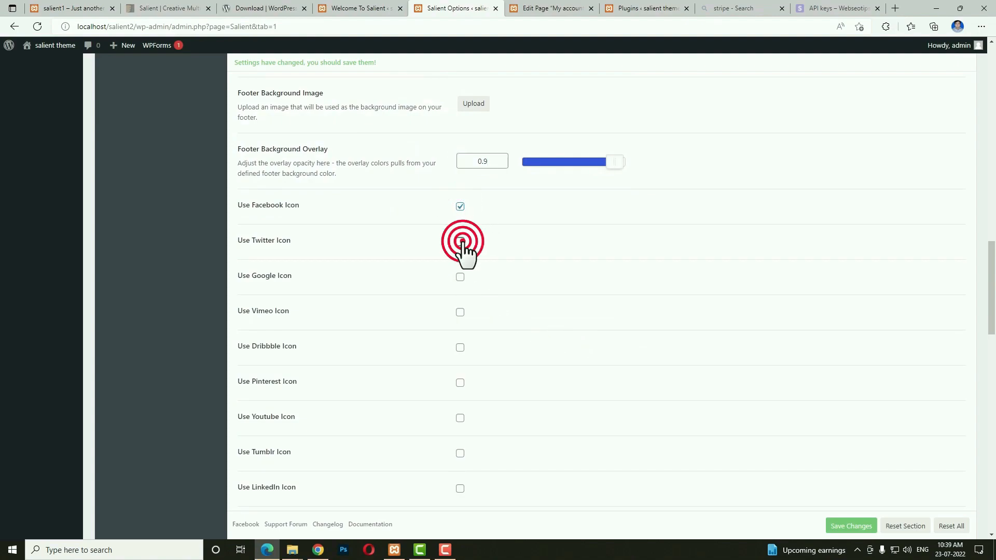
{"action": "left_click", "coordinate": [460, 418]}
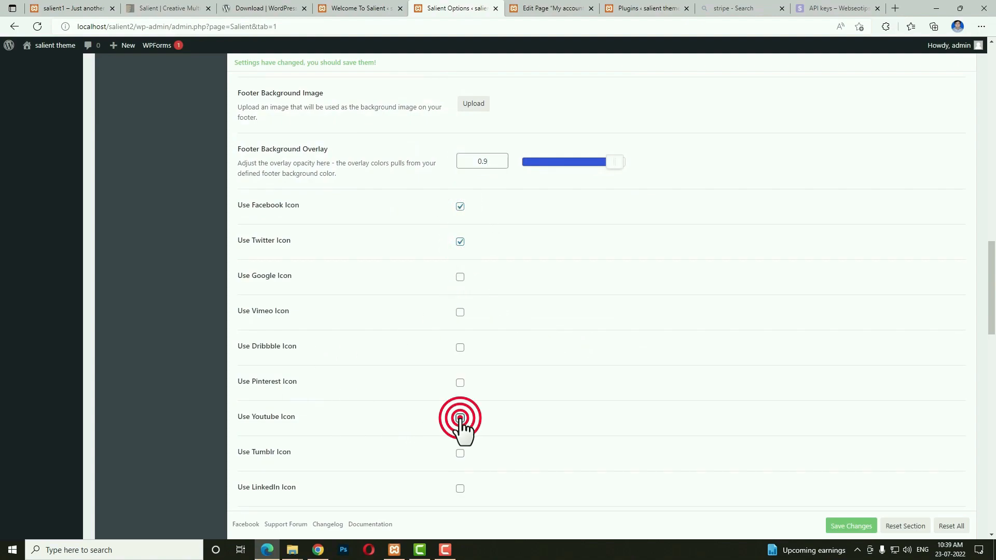
{"action": "scroll", "coordinate": [547, 436], "scroll_direction": "down", "scroll_amount": 4}
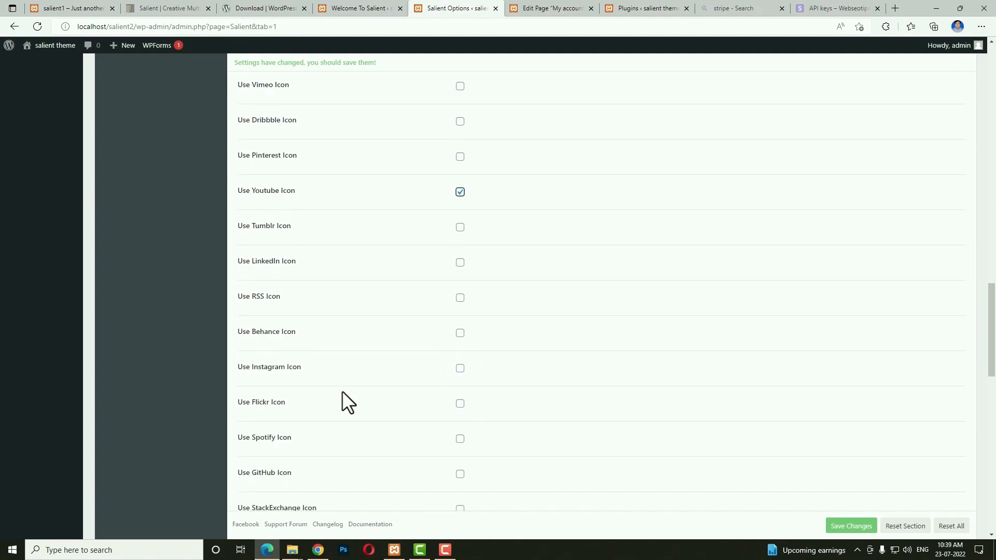
{"action": "left_click", "coordinate": [460, 369]}
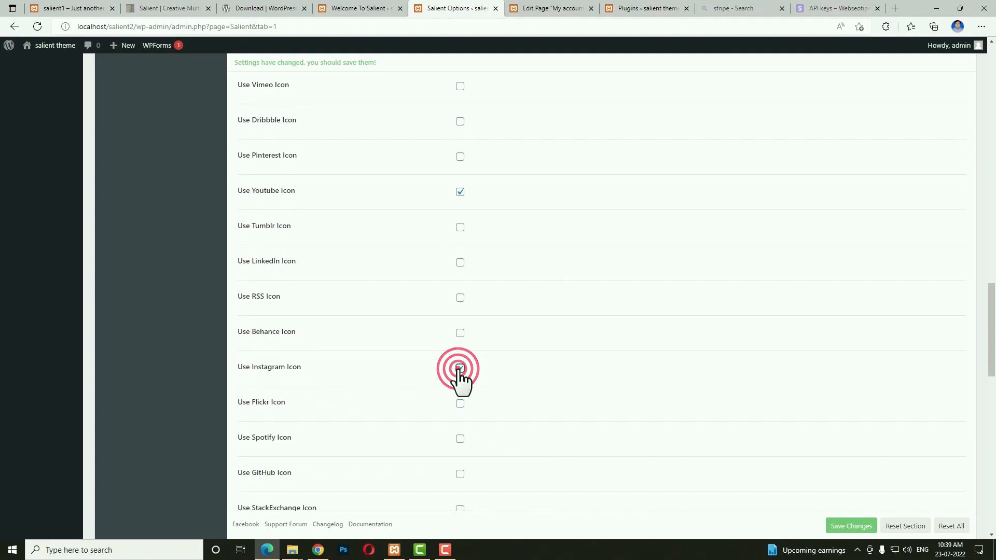
{"action": "left_click", "coordinate": [841, 526]}
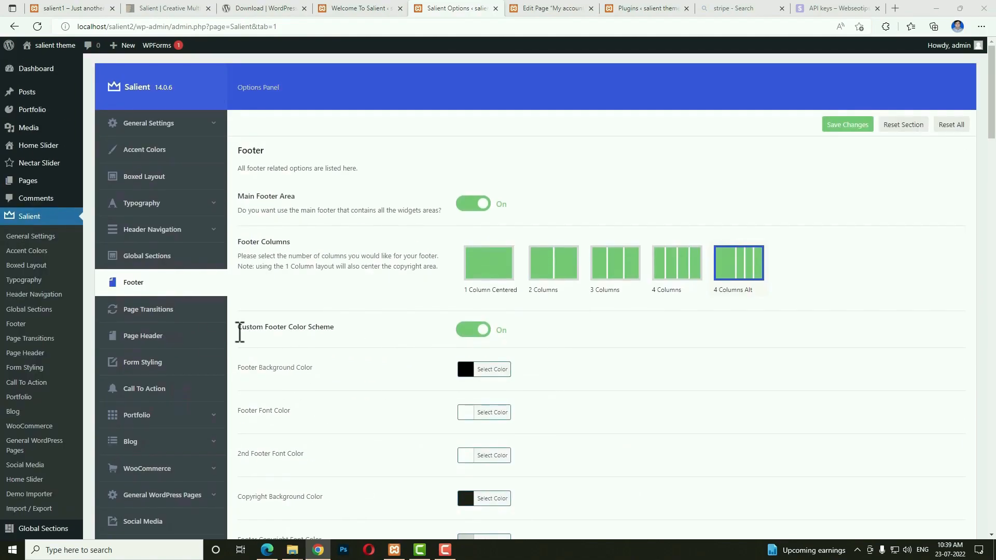
Turn on Animated Page Transitions and paste a pink hex value as the second loading colour.
{"action": "left_click", "coordinate": [171, 310]}
{"action": "left_click", "coordinate": [473, 207]}
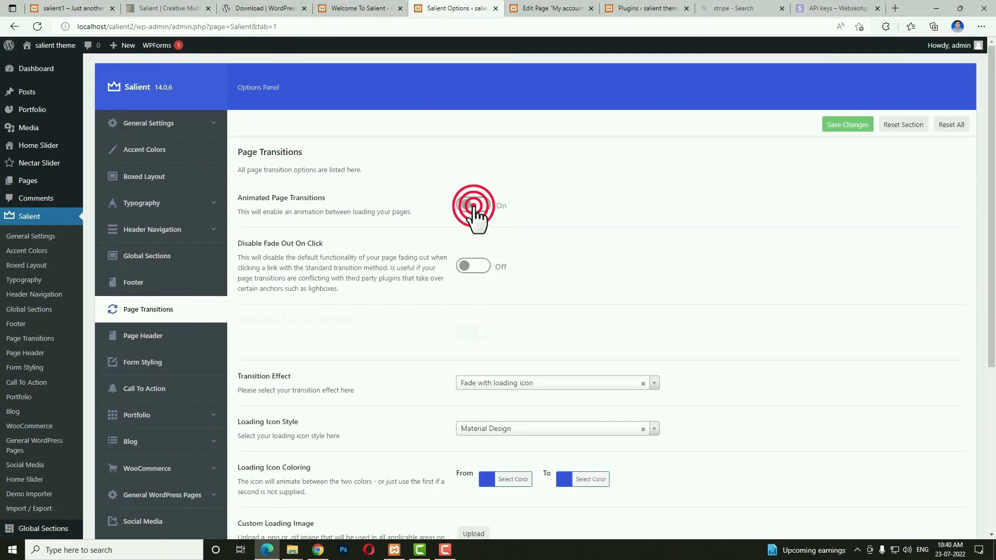
{"action": "scroll", "coordinate": [811, 355], "scroll_direction": "down", "scroll_amount": 5}
{"action": "left_click", "coordinate": [584, 252]}
{"action": "left_click", "coordinate": [638, 248]}
{"action": "key", "text": "ctrl+v"}
{"action": "left_click", "coordinate": [770, 248]}
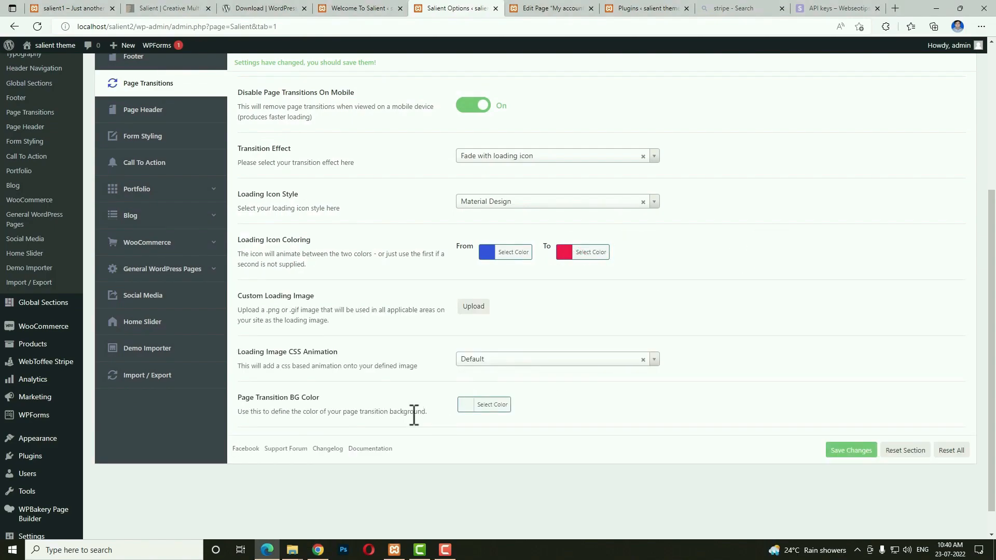
Pick a preset swatch for the Page Transition BG Color, then go to Page Header settings.
{"action": "left_click", "coordinate": [463, 404]}
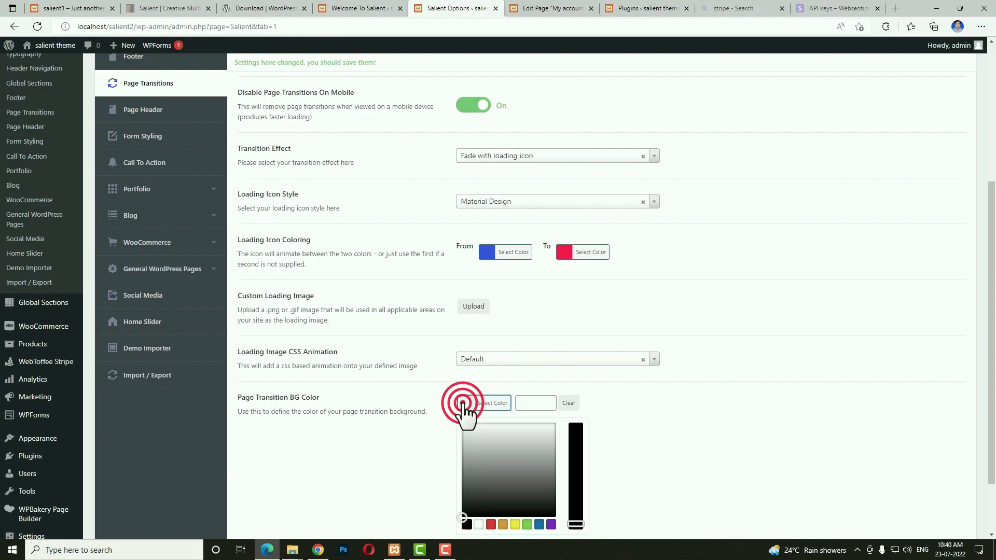
{"action": "left_click", "coordinate": [478, 524]}
{"action": "scroll", "coordinate": [357, 307], "scroll_direction": "up", "scroll_amount": 4}
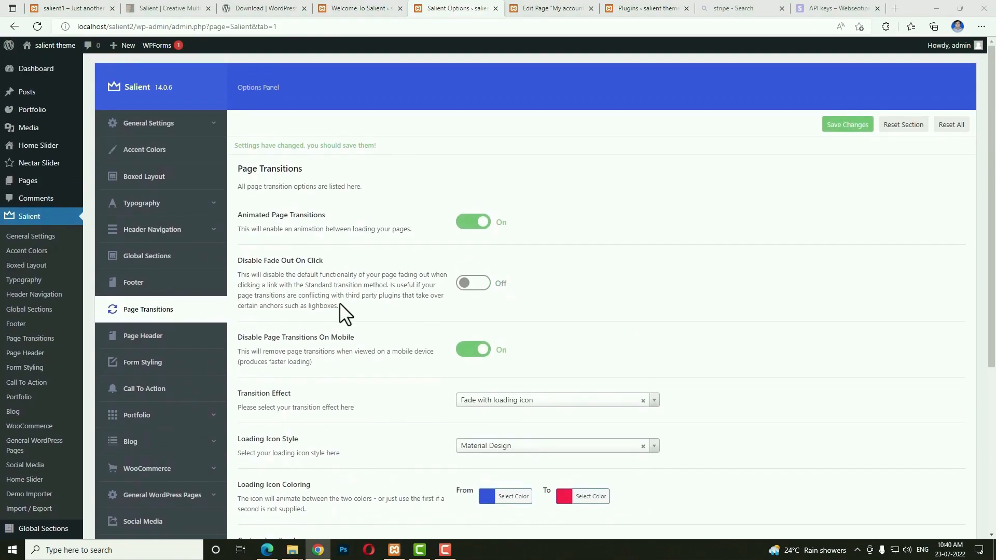
{"action": "left_click", "coordinate": [182, 336]}
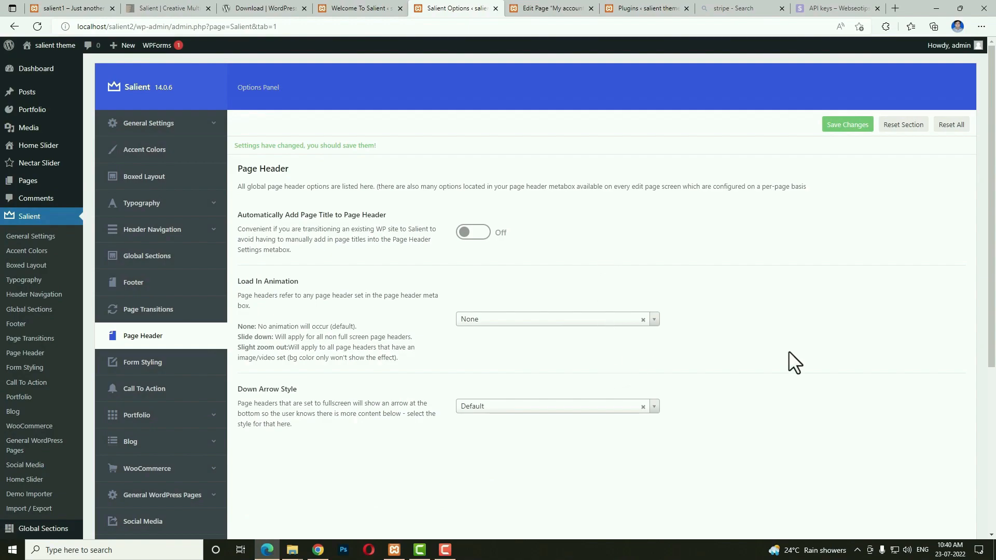
Enable Fancy Select Styling in Form Styling, leaving the input background colour unchanged.
{"action": "left_click", "coordinate": [137, 364]}
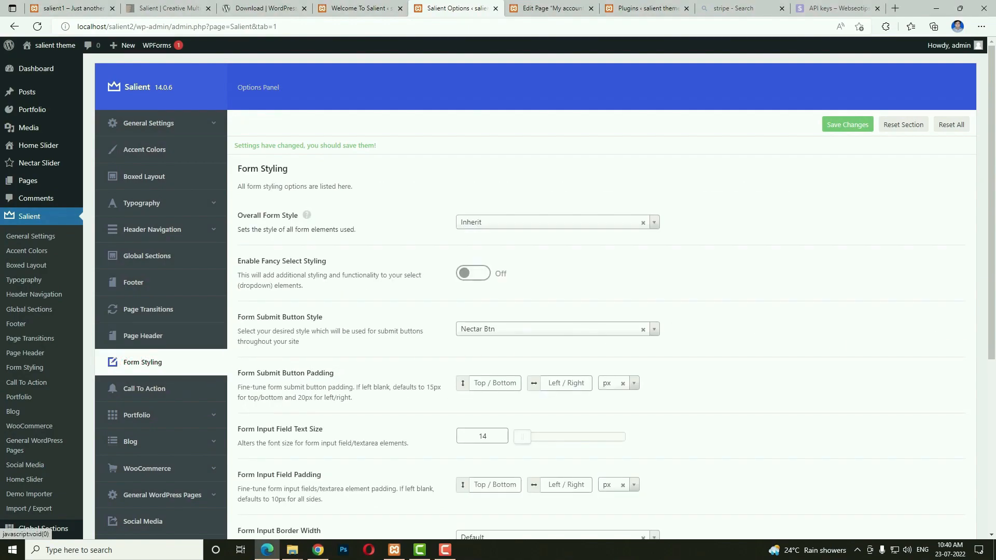
{"action": "left_click", "coordinate": [475, 275]}
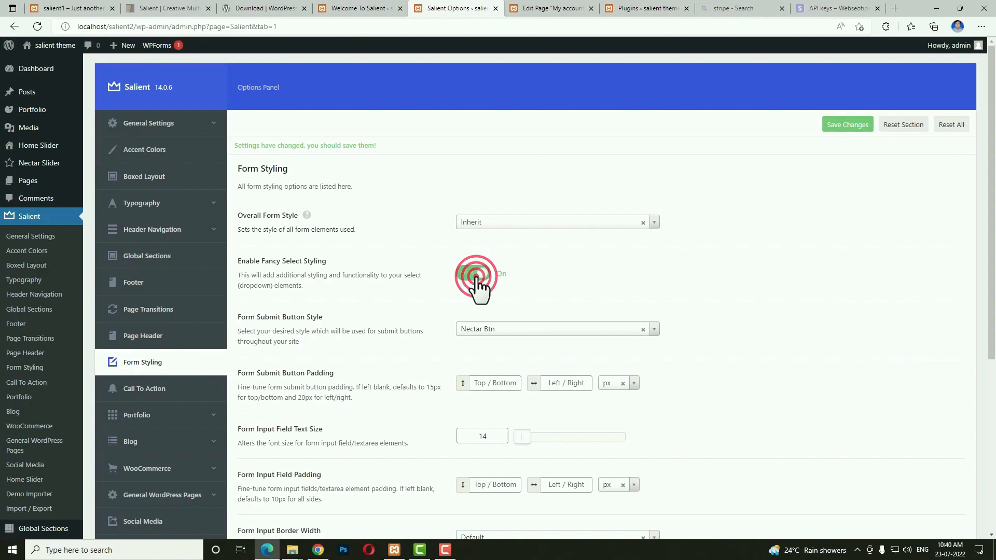
{"action": "scroll", "coordinate": [485, 282], "scroll_direction": "down", "scroll_amount": 2}
{"action": "scroll", "coordinate": [854, 323], "scroll_direction": "down", "scroll_amount": 5}
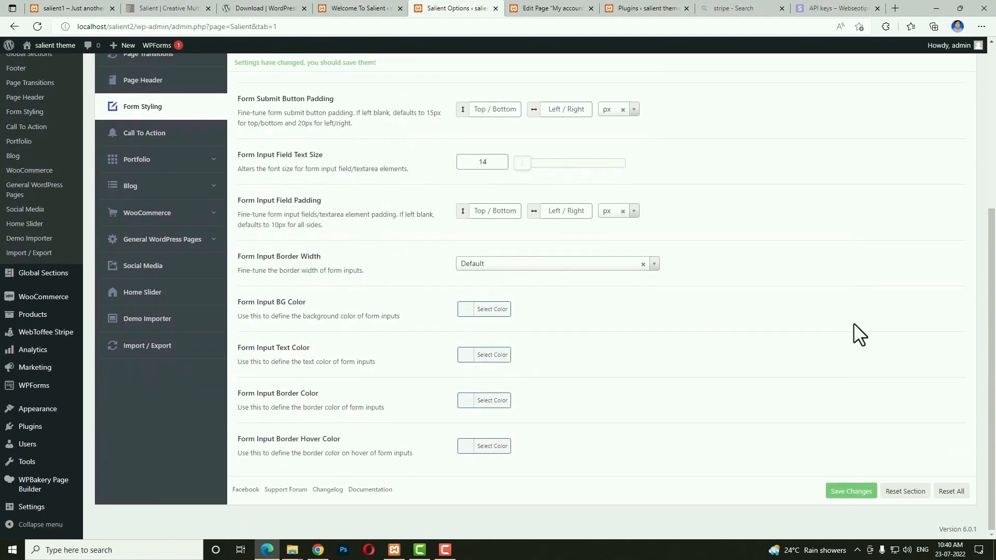
{"action": "left_click", "coordinate": [462, 311]}
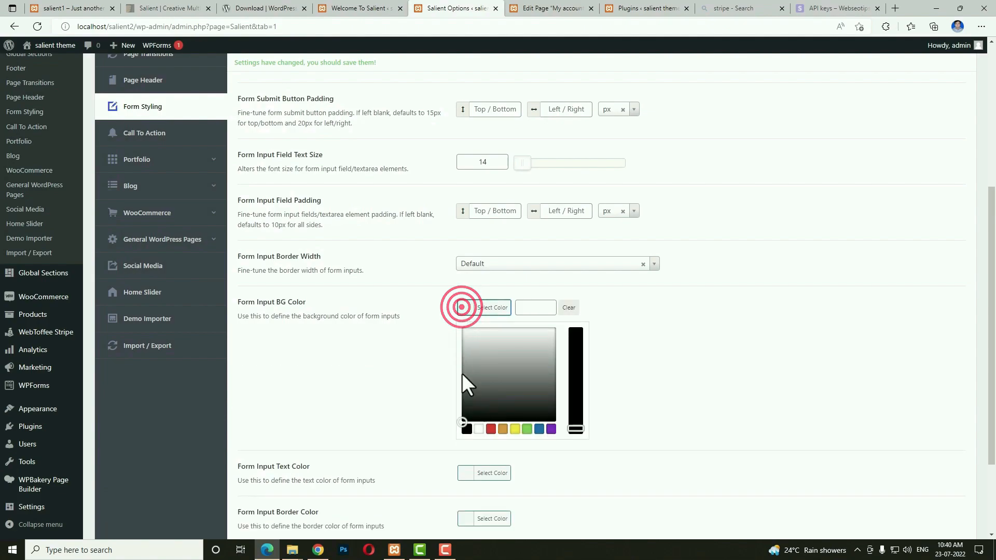
{"action": "left_click", "coordinate": [755, 358]}
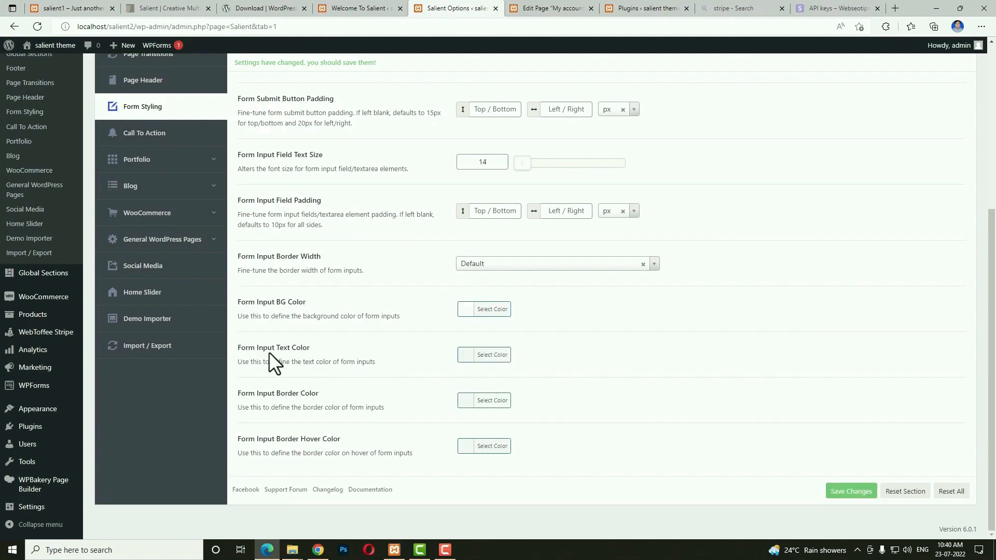
Set Input Text Color to black and Border Color to grey, save, then open Call To Action.
{"action": "left_click", "coordinate": [467, 357]}
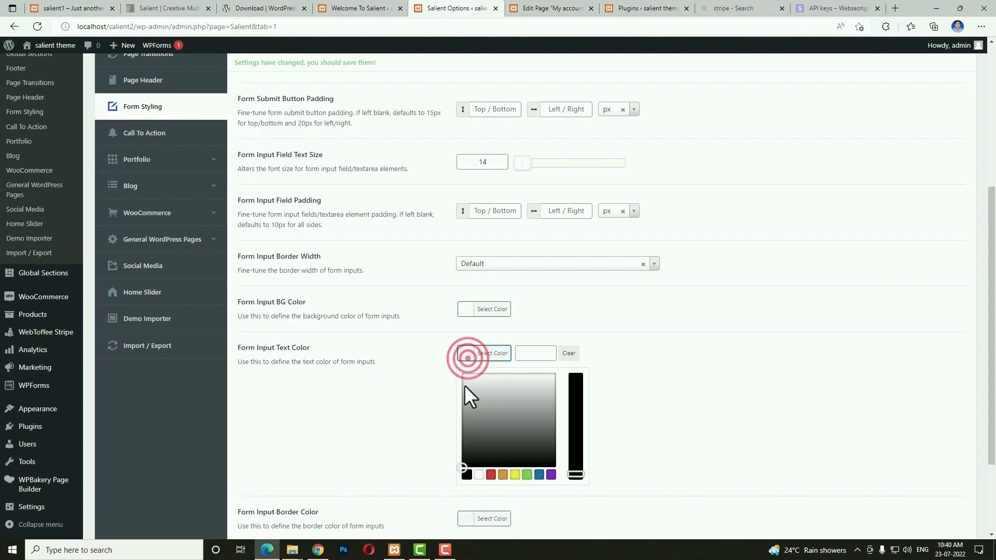
{"action": "left_click", "coordinate": [467, 474]}
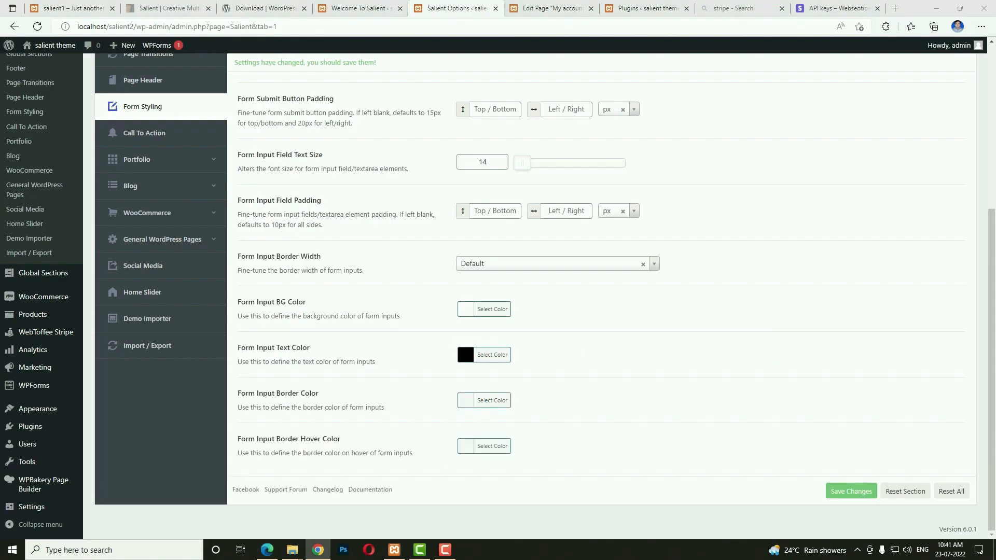
{"action": "left_click", "coordinate": [461, 399]}
{"action": "left_click", "coordinate": [540, 400]}
{"action": "type", "text": "#9e9e9e"}
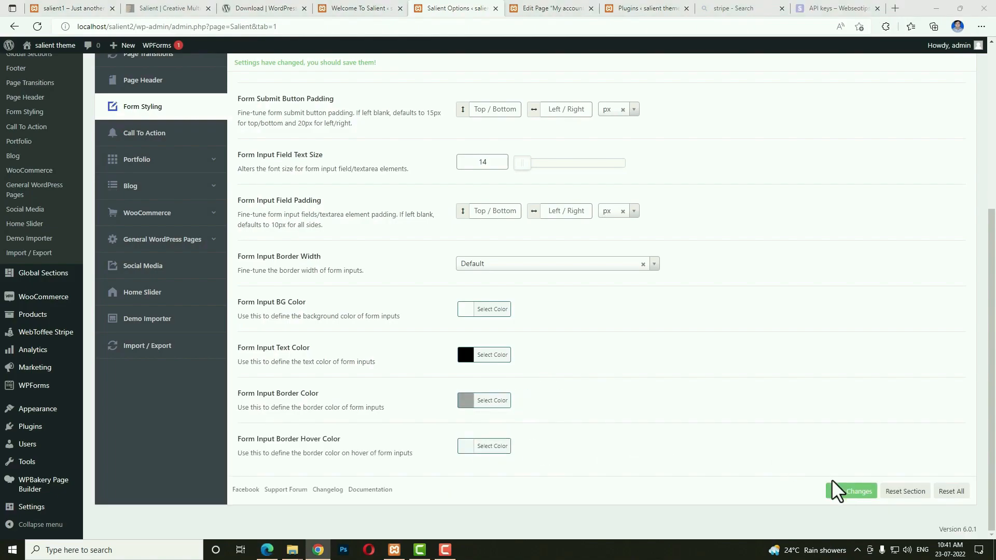
{"action": "left_click", "coordinate": [836, 485]}
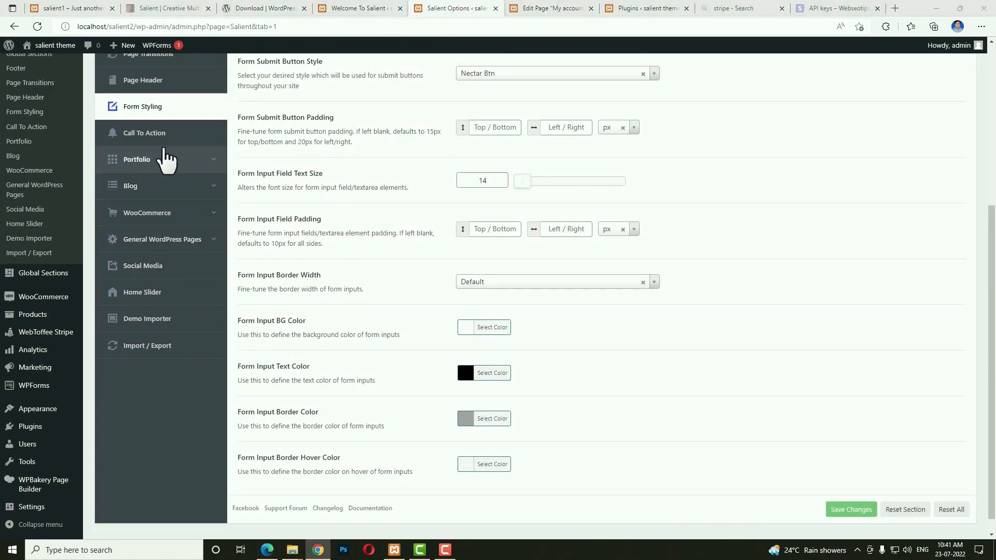
{"action": "left_click", "coordinate": [155, 137]}
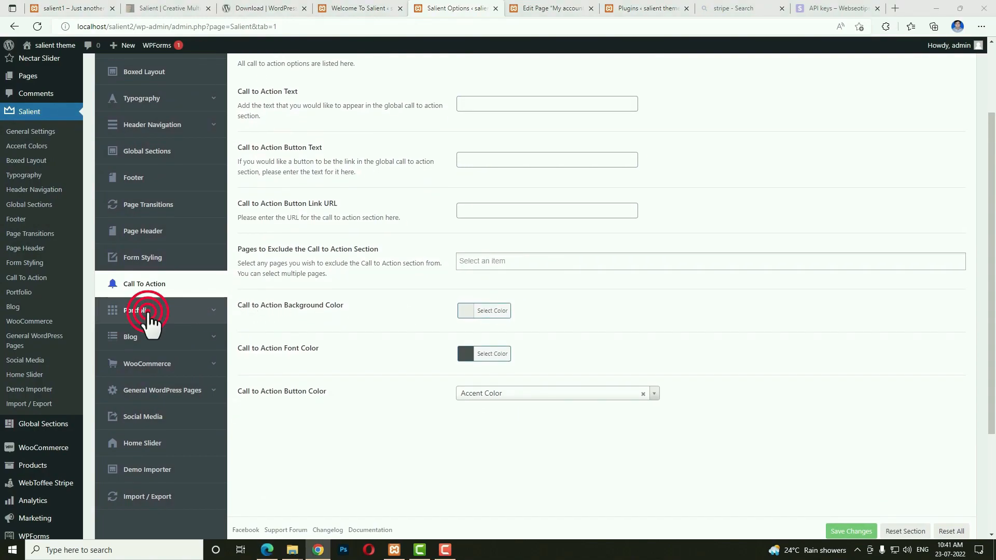
Switch on Masonry Style in Salient's Portfolio archive settings.
{"action": "left_click", "coordinate": [148, 311]}
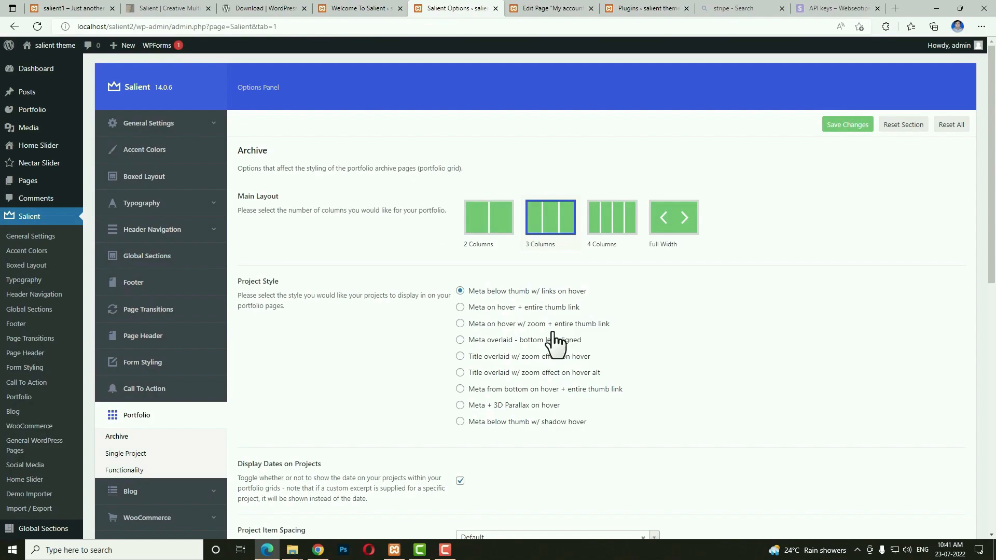
{"action": "scroll", "coordinate": [518, 306], "scroll_direction": "down", "scroll_amount": 7}
{"action": "left_click", "coordinate": [465, 221]}
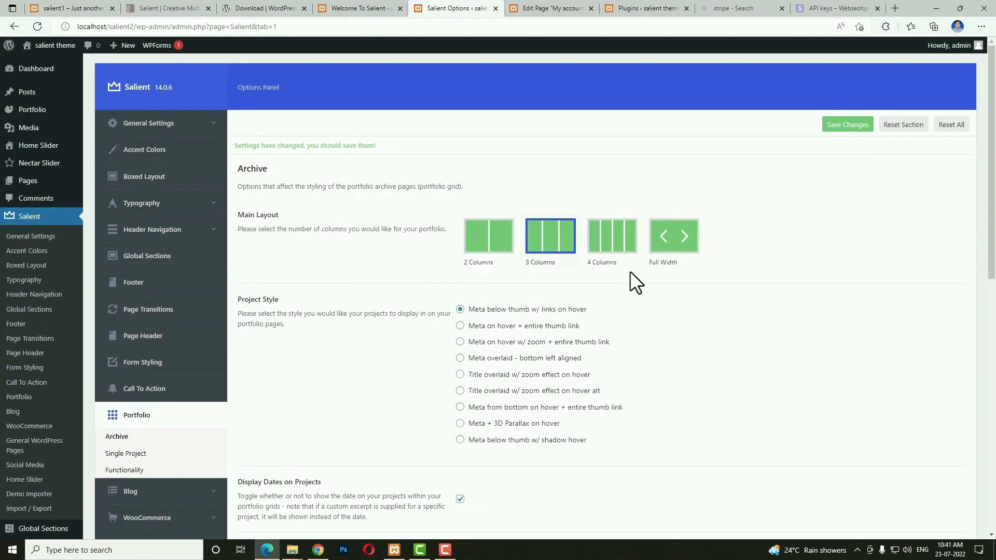
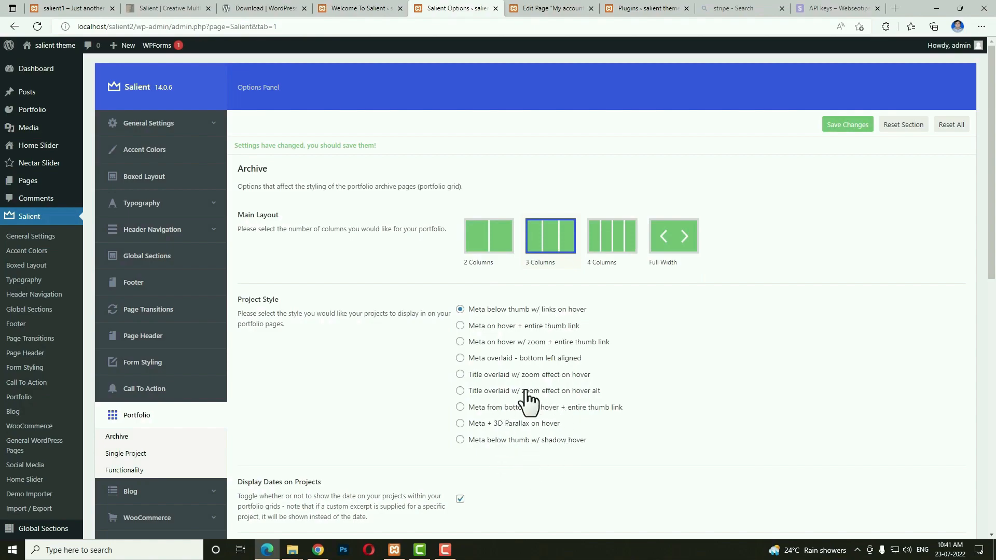
Leave the portfolio project item spacing at Default.
{"action": "scroll", "coordinate": [535, 440], "scroll_direction": "down", "scroll_amount": 3}
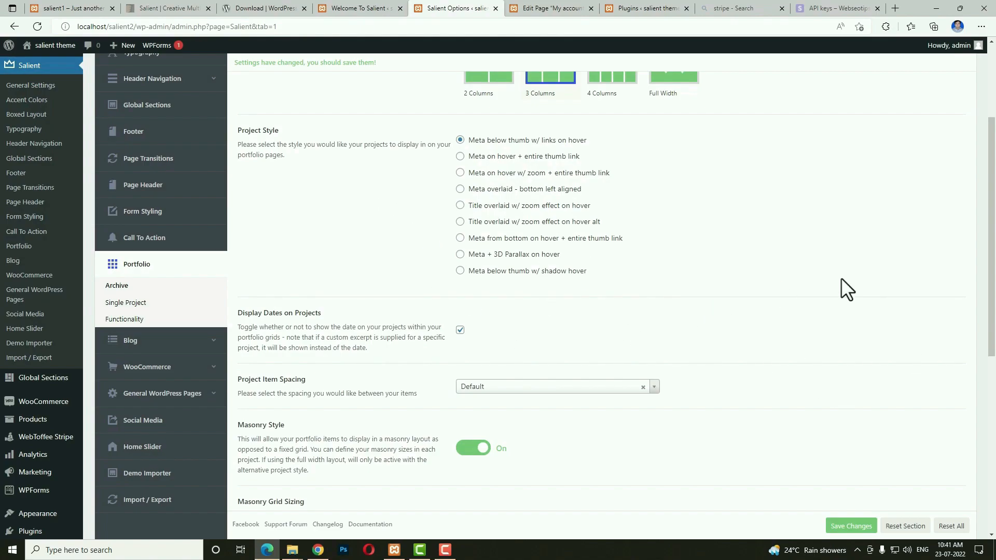
{"action": "left_click", "coordinate": [535, 387]}
{"action": "left_click", "coordinate": [529, 387]}
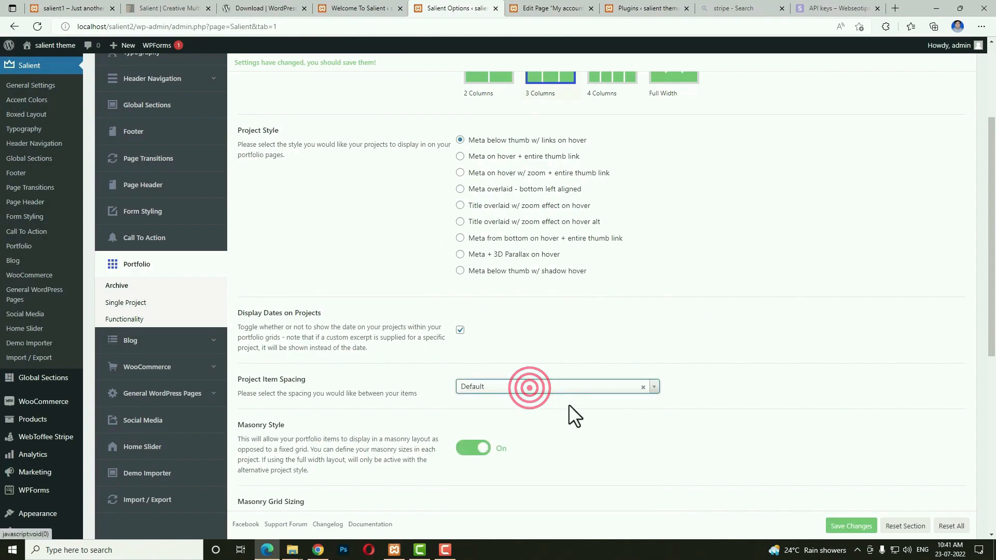
{"action": "scroll", "coordinate": [516, 330], "scroll_direction": "down", "scroll_amount": 4}
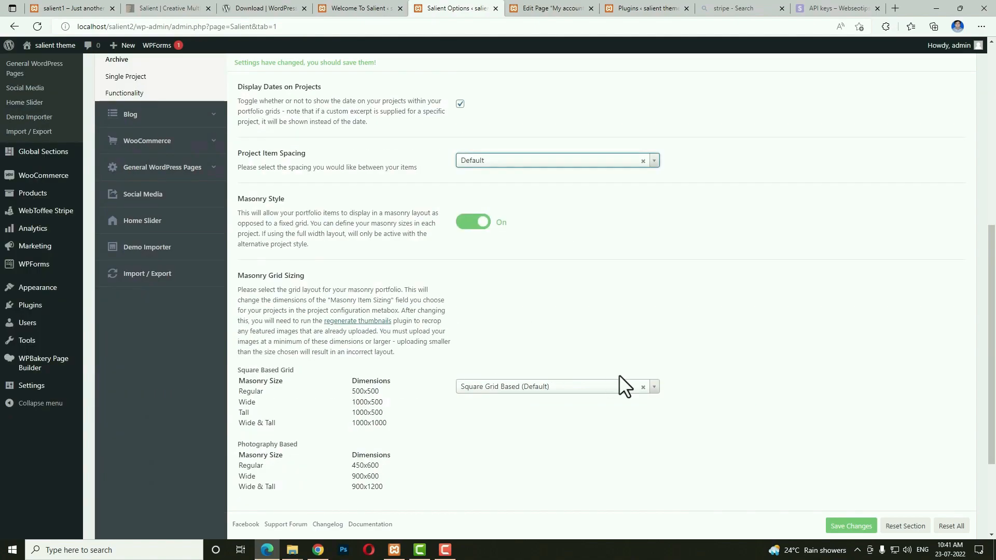
{"action": "key", "text": "alt+Tab"}
{"action": "scroll", "coordinate": [196, 389], "scroll_direction": "up", "scroll_amount": 6}
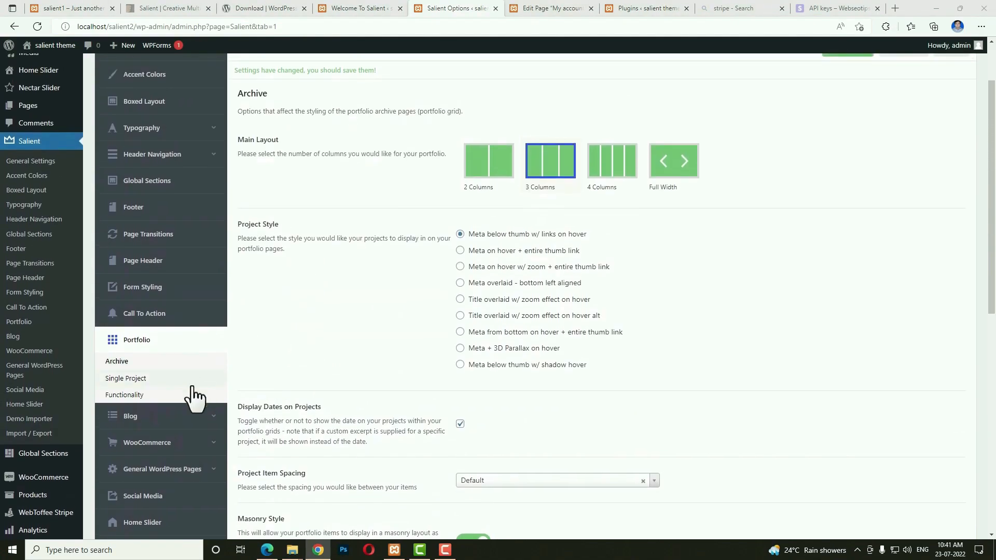
Set blog auto masonry spacing to 12px and header overlay opacity to 0.6.
{"action": "left_click", "coordinate": [137, 420]}
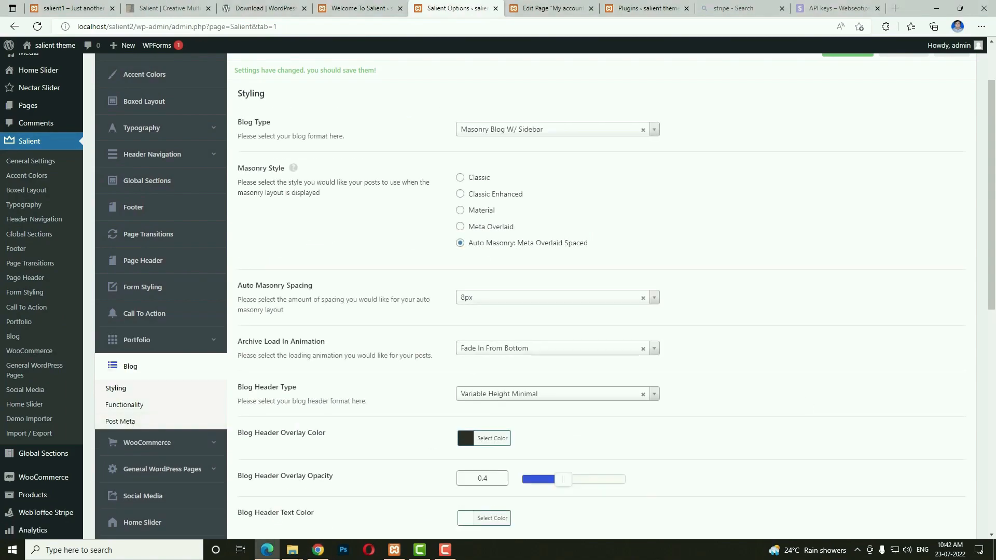
{"action": "left_click", "coordinate": [477, 298]}
{"action": "left_click", "coordinate": [477, 365]}
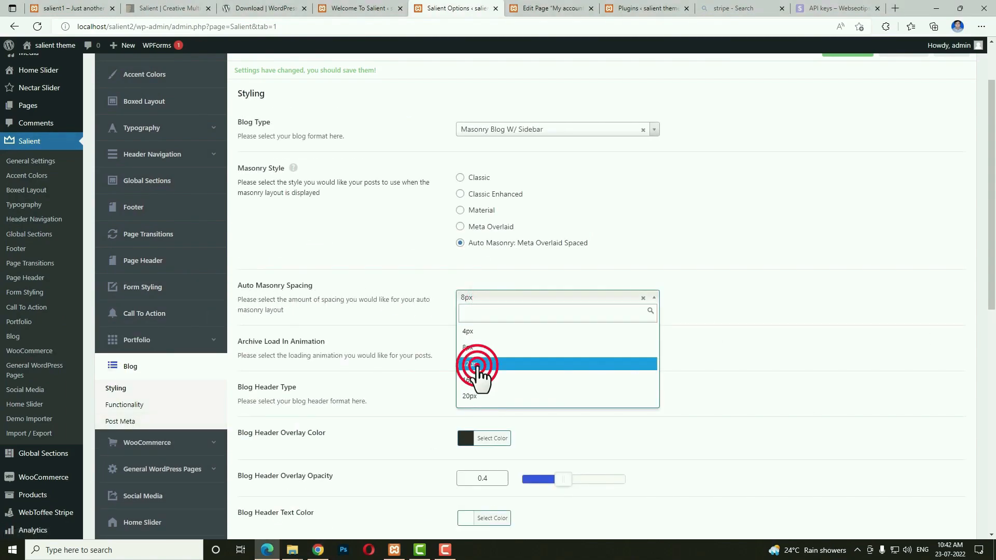
{"action": "scroll", "coordinate": [734, 315], "scroll_direction": "down", "scroll_amount": 3}
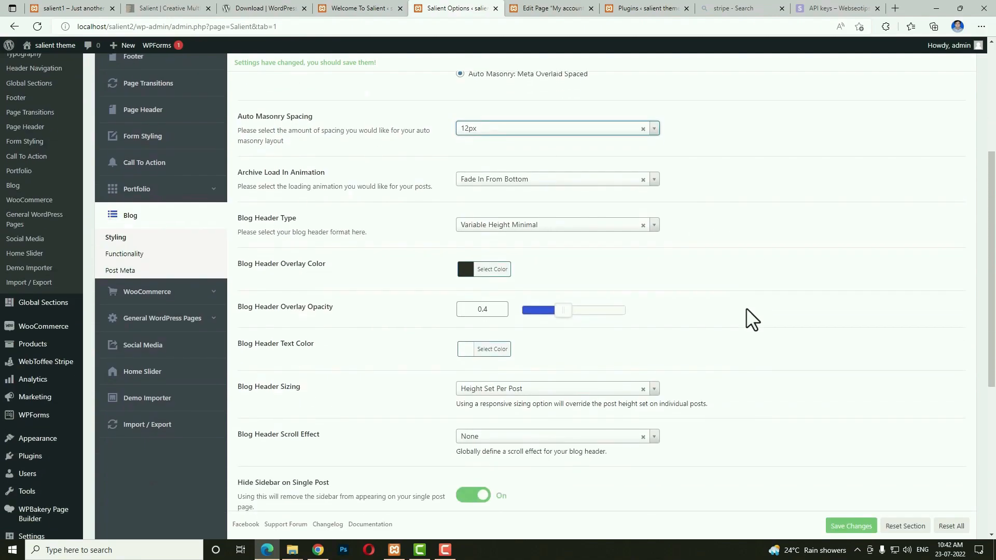
{"action": "left_click_drag", "start_coordinate": [564, 313], "coordinate": [585, 310]}
{"action": "scroll", "coordinate": [767, 342], "scroll_direction": "down", "scroll_amount": 3}
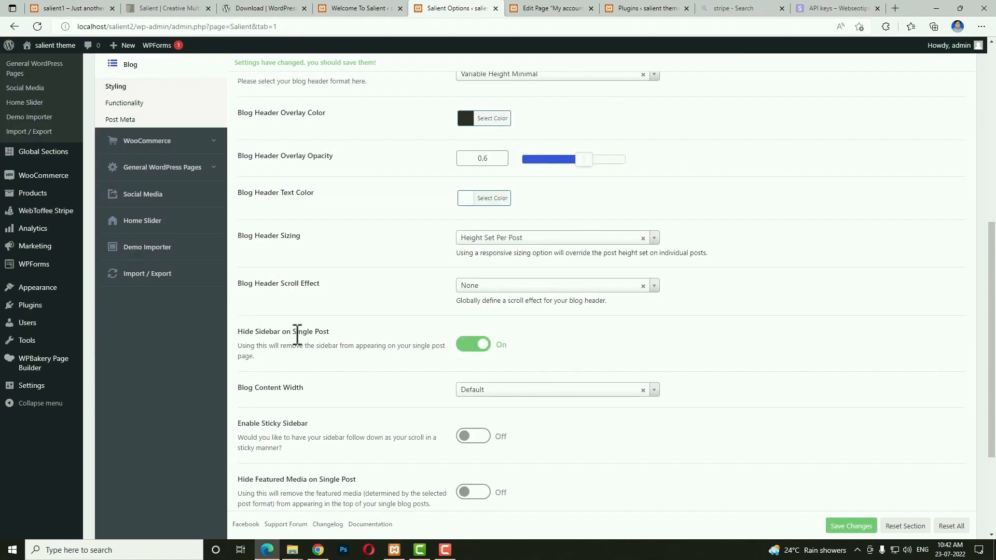
Show sidebars but hide featured media on single posts, then save the blog settings.
{"action": "left_click", "coordinate": [470, 346]}
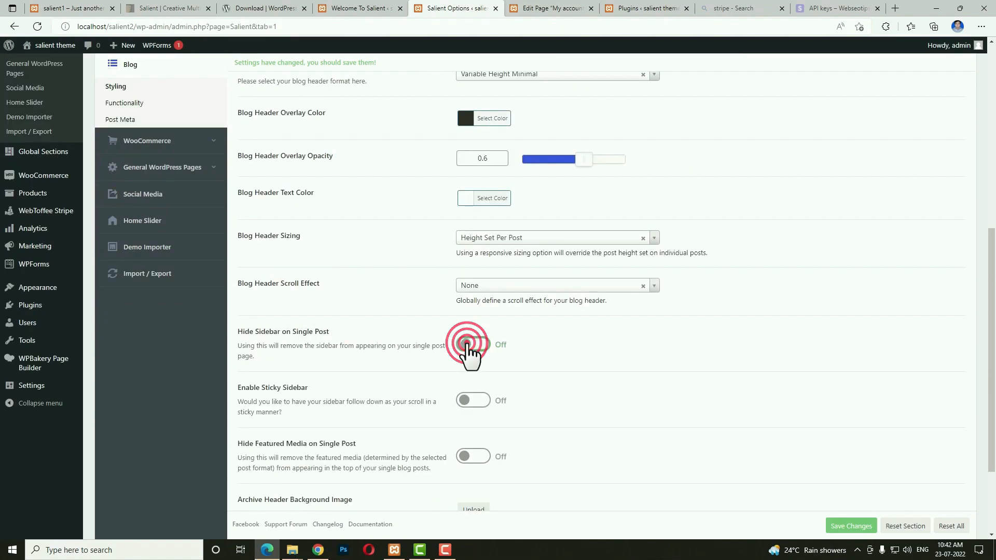
{"action": "left_click", "coordinate": [481, 457]}
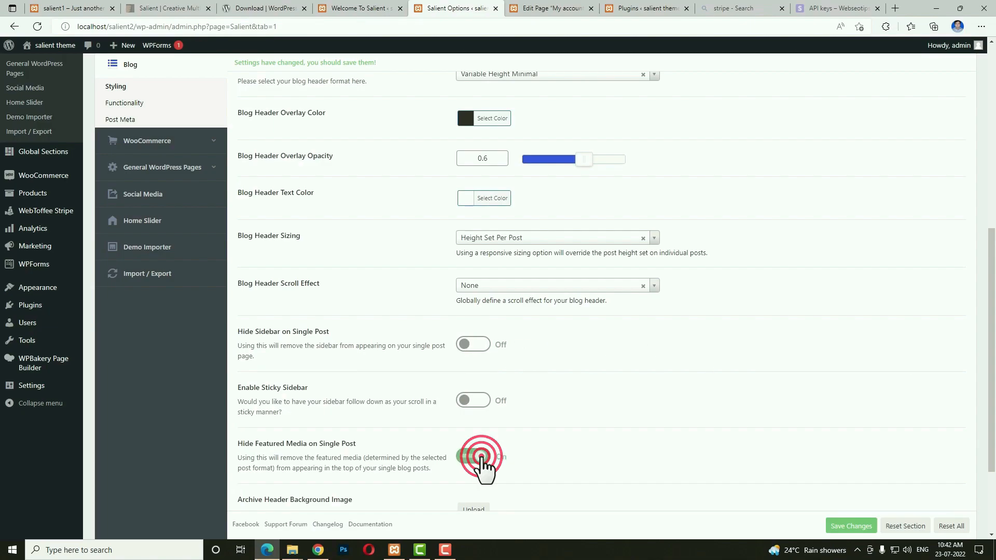
{"action": "scroll", "coordinate": [683, 416], "scroll_direction": "down", "scroll_amount": 3}
{"action": "scroll", "coordinate": [571, 450], "scroll_direction": "down", "scroll_amount": 1}
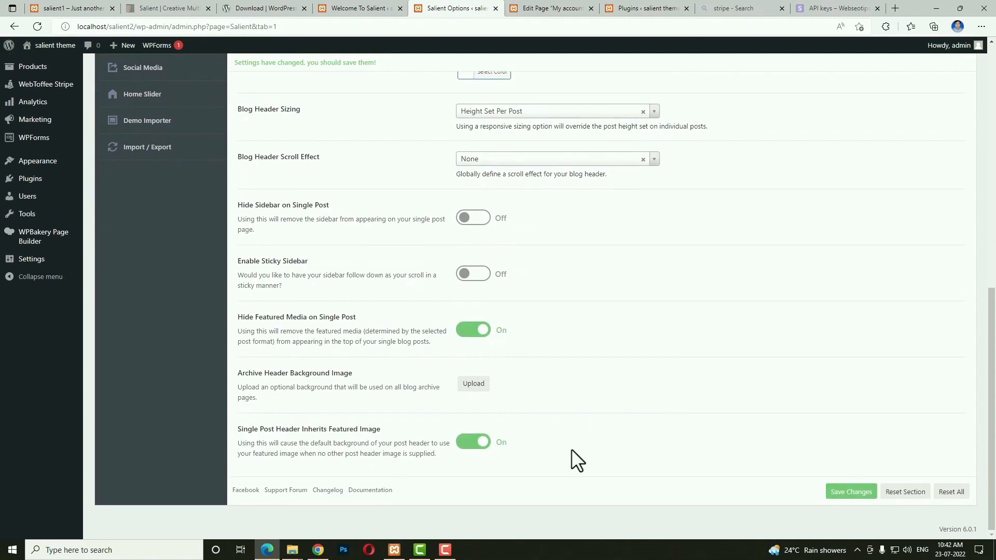
{"action": "scroll", "coordinate": [586, 446], "scroll_direction": "up", "scroll_amount": 3}
{"action": "scroll", "coordinate": [658, 455], "scroll_direction": "down", "scroll_amount": 3}
{"action": "left_click", "coordinate": [842, 494]}
{"action": "scroll", "coordinate": [429, 278], "scroll_direction": "up", "scroll_amount": 5}
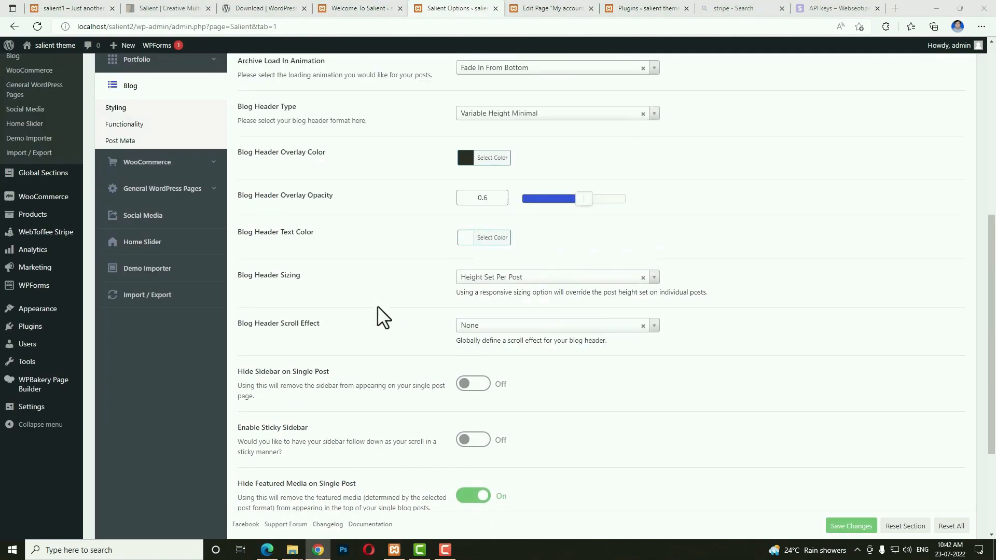
Put the WooCommerce shop sidebar on the left and enable AJAX add to cart.
{"action": "left_click", "coordinate": [142, 240]}
{"action": "scroll", "coordinate": [712, 367], "scroll_direction": "up", "scroll_amount": 3}
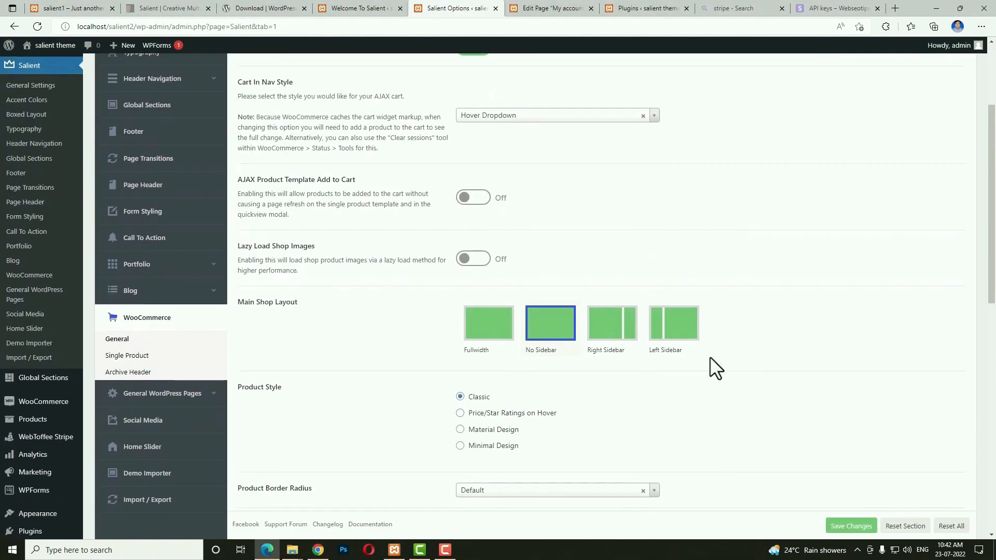
{"action": "left_click", "coordinate": [669, 339]}
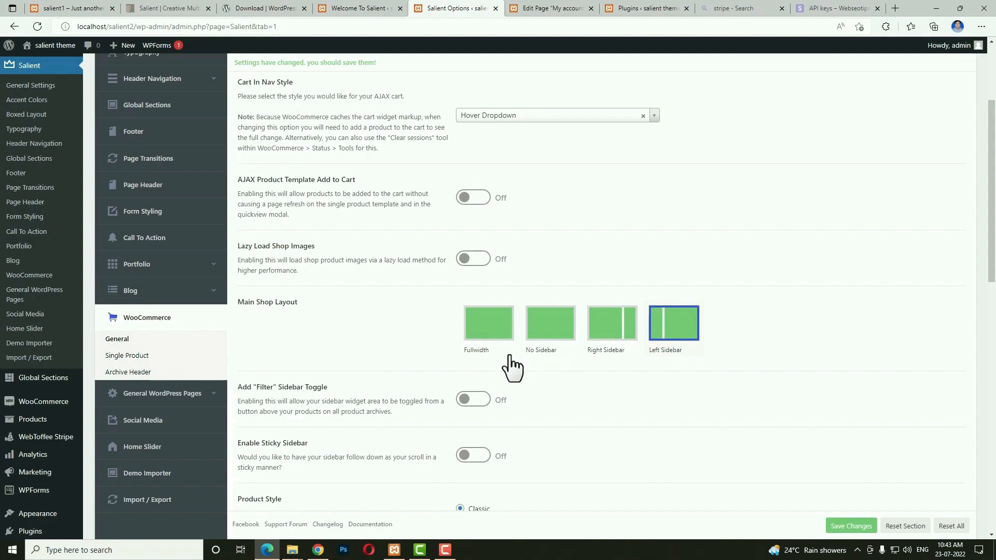
{"action": "scroll", "coordinate": [500, 328], "scroll_direction": "up", "scroll_amount": 3}
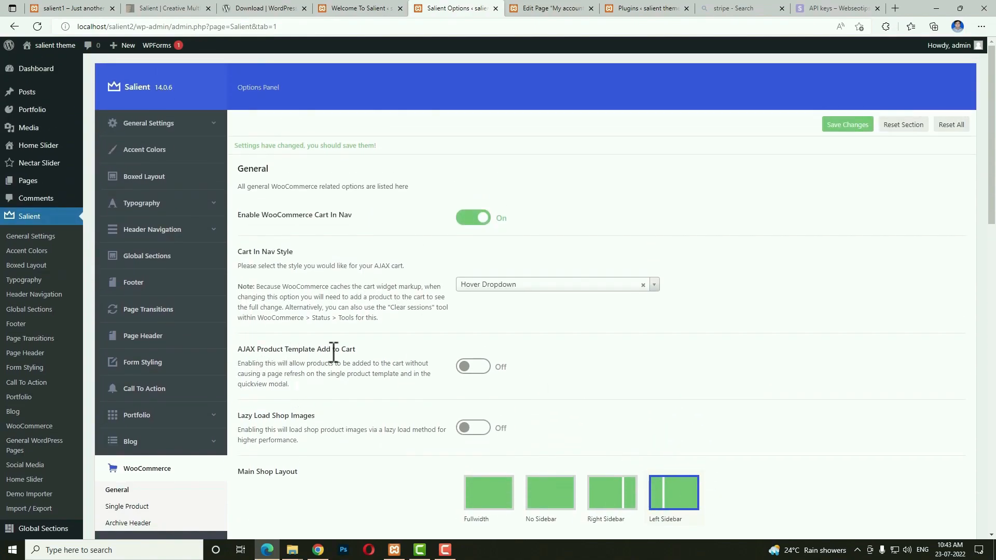
{"action": "left_click", "coordinate": [476, 367]}
Add a filter sidebar toggle to product archives, keeping its starting state Open.
{"action": "scroll", "coordinate": [723, 403], "scroll_direction": "down", "scroll_amount": 5}
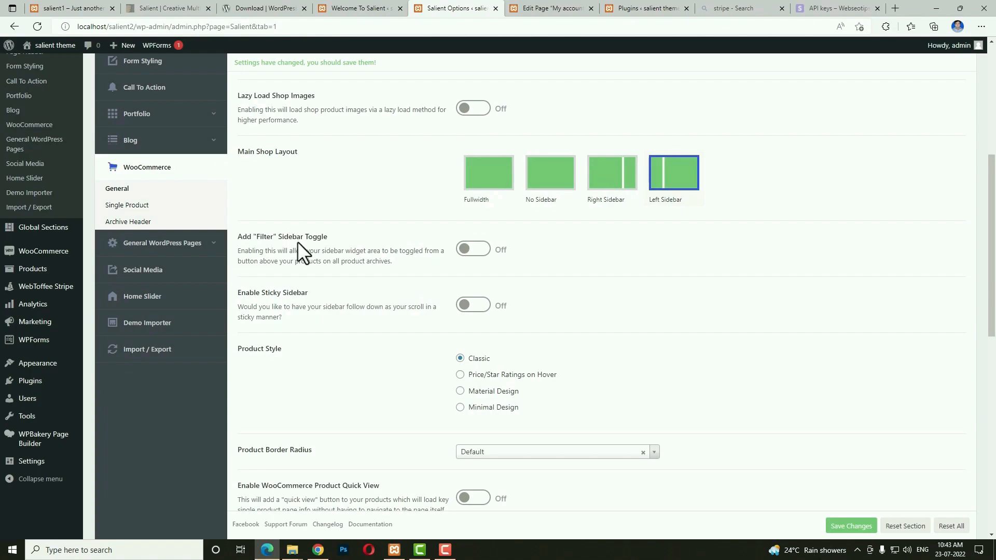
{"action": "left_click", "coordinate": [473, 250]}
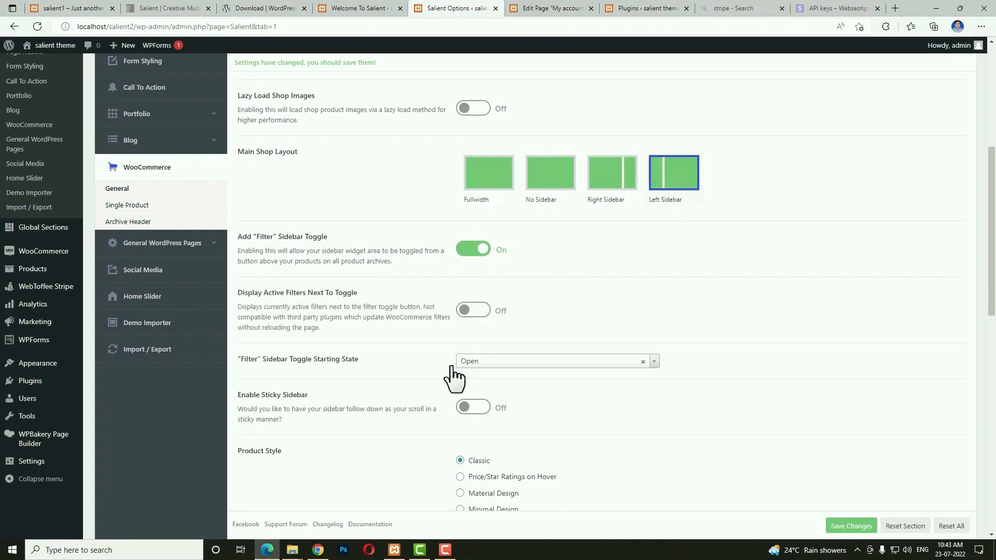
{"action": "left_click", "coordinate": [492, 362]}
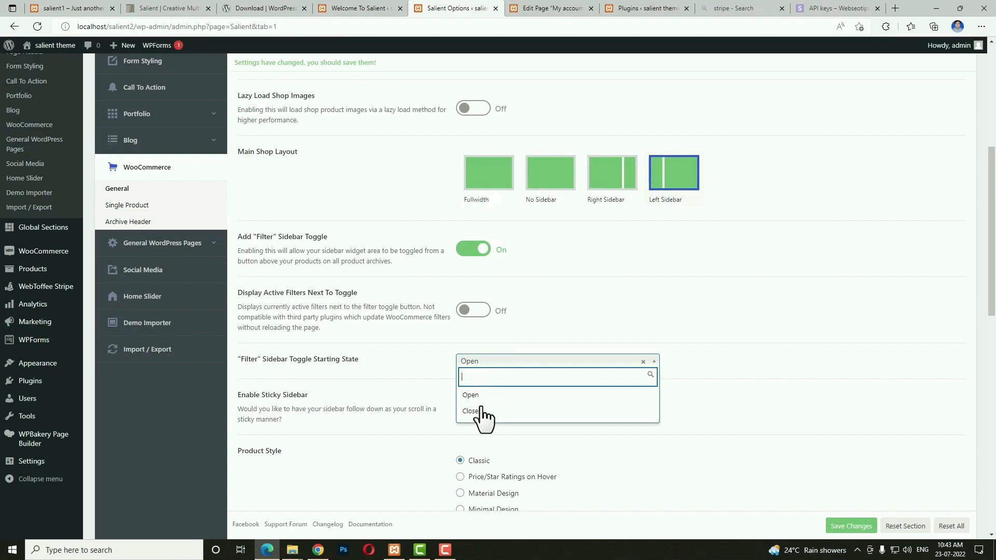
{"action": "left_click", "coordinate": [485, 362]}
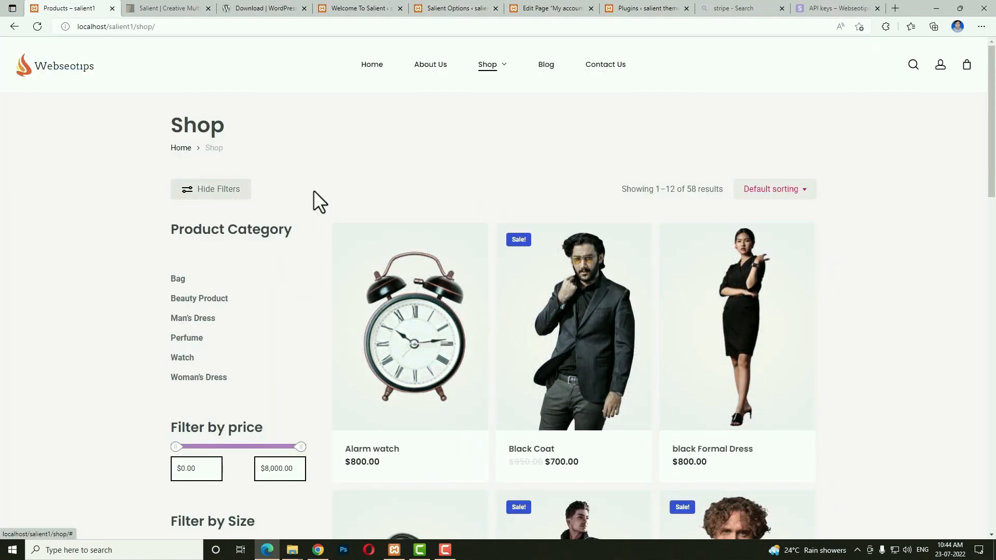
Test the shop's filter sidebar toggle by hiding and showing it several times.
{"action": "left_click", "coordinate": [218, 191]}
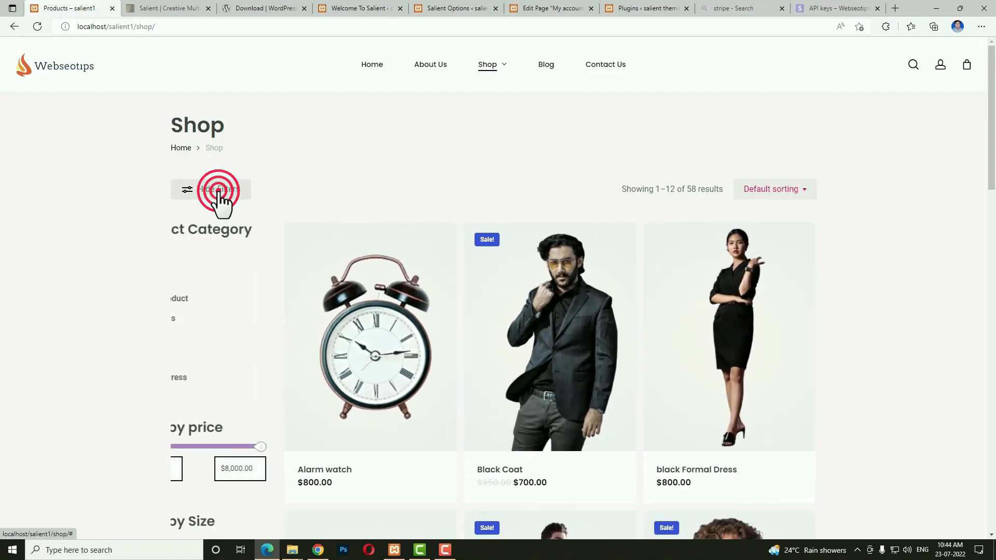
{"action": "left_click", "coordinate": [218, 191]}
{"action": "left_click", "coordinate": [218, 191]}
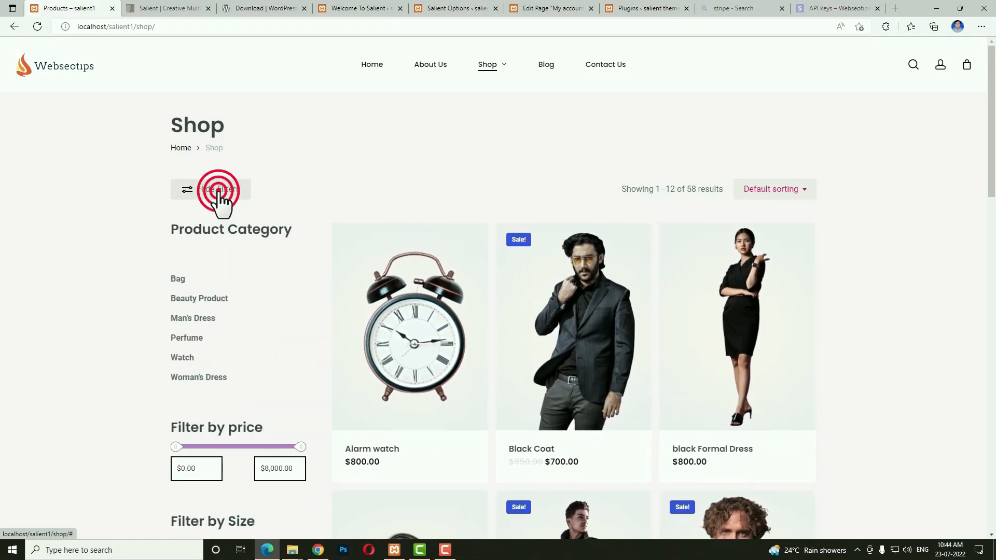
{"action": "left_click", "coordinate": [218, 191]}
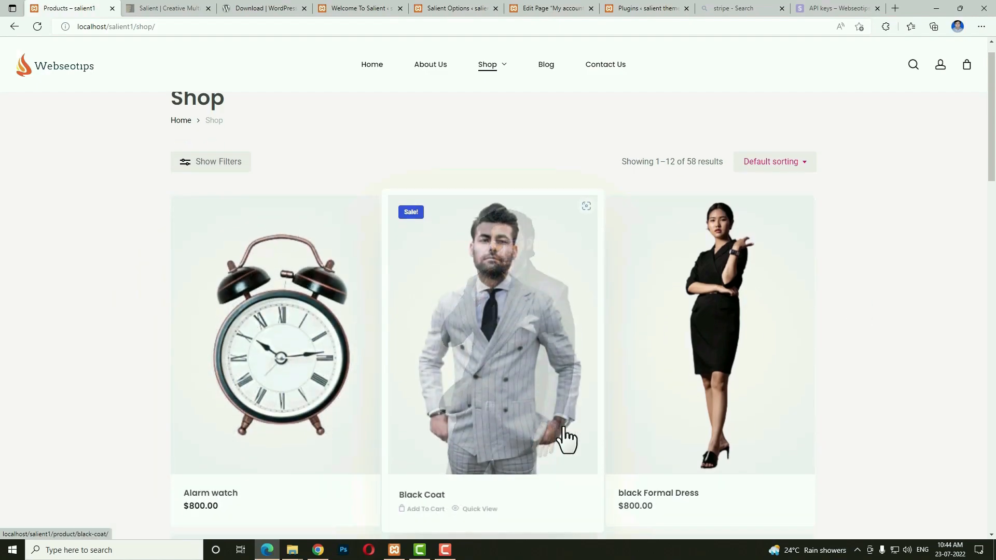
{"action": "scroll", "coordinate": [568, 441], "scroll_direction": "down", "scroll_amount": 2}
{"action": "scroll", "coordinate": [567, 438], "scroll_direction": "up", "scroll_amount": 2}
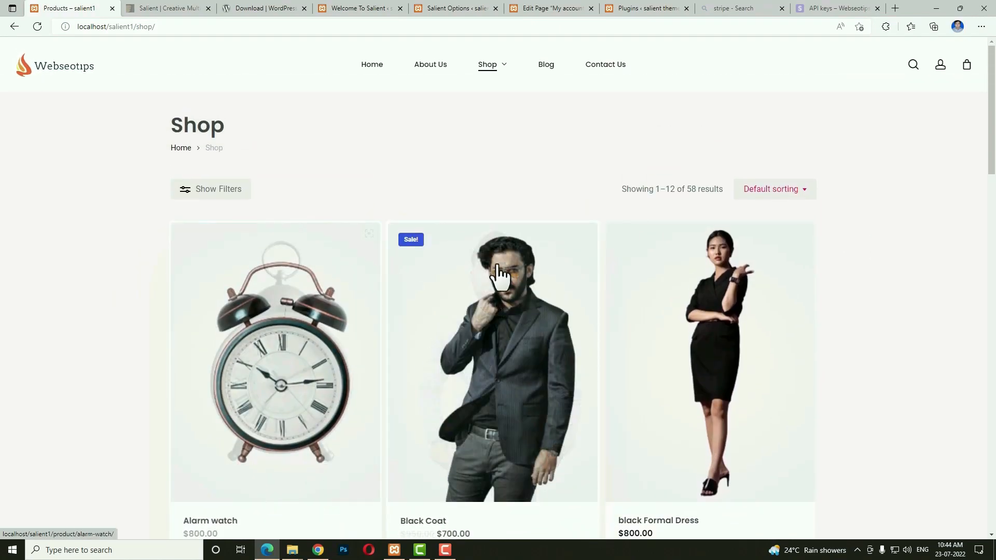
{"action": "left_click", "coordinate": [200, 197]}
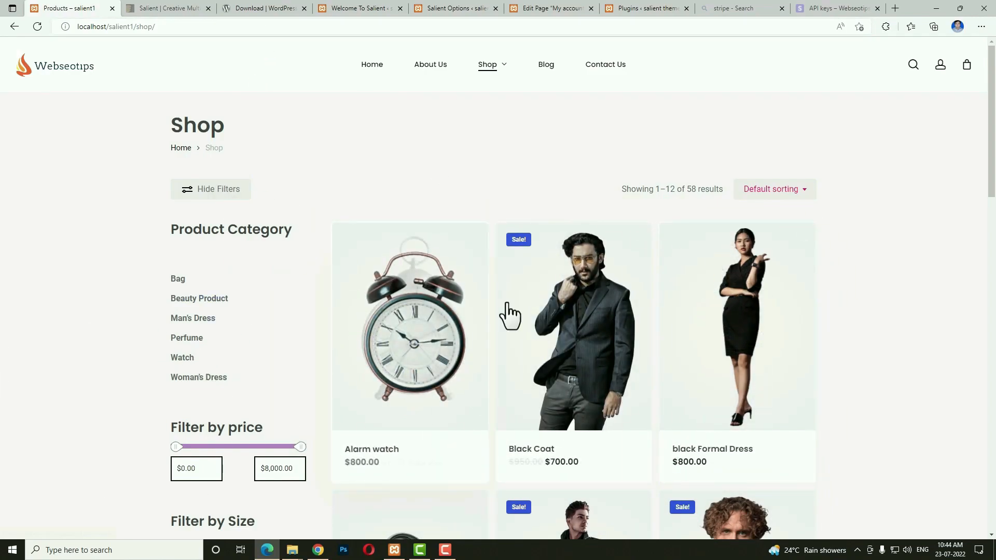
Make the shop sidebar sticky and scroll the shop page to check it.
{"action": "left_click", "coordinate": [467, 8]}
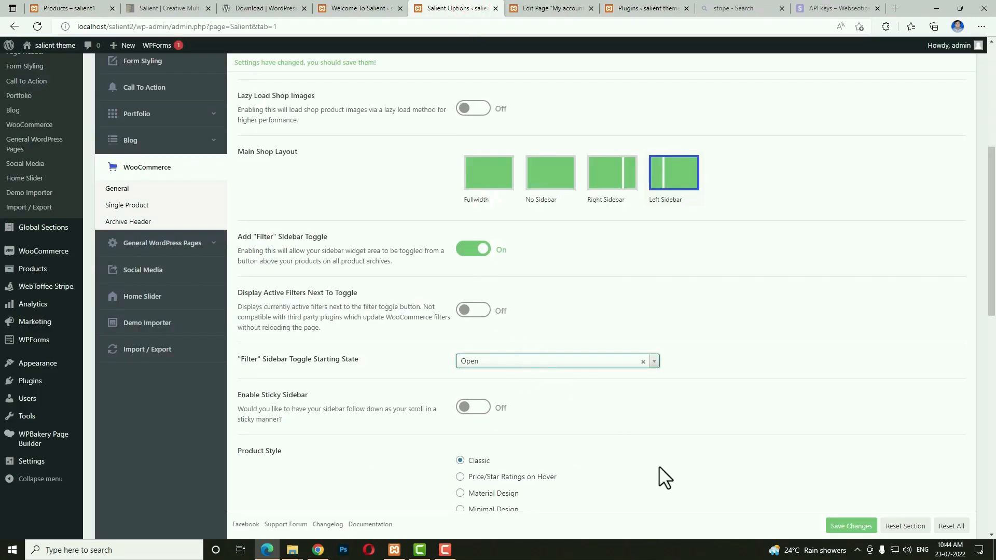
{"action": "left_click", "coordinate": [470, 407]}
{"action": "key", "text": "ctrl+1"}
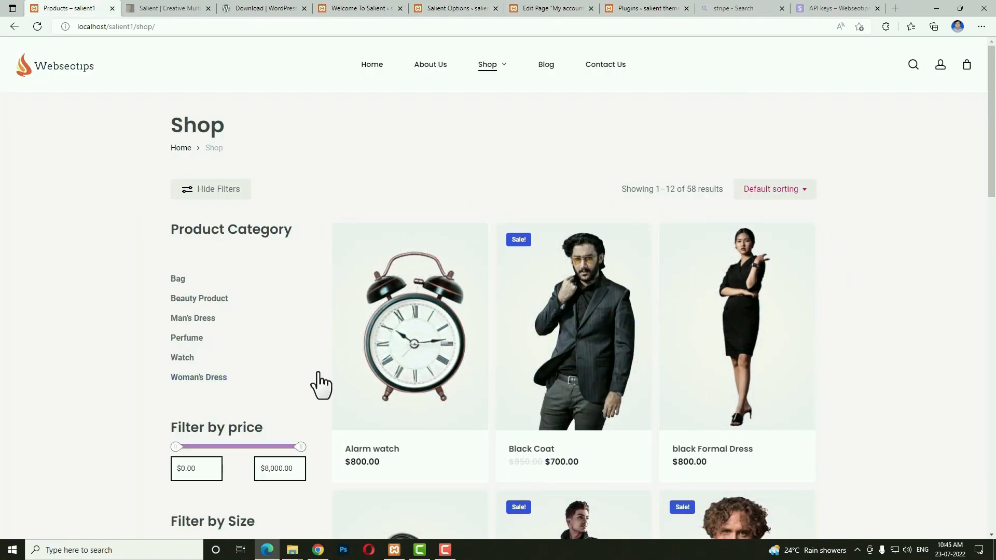
{"action": "scroll", "coordinate": [267, 386], "scroll_direction": "down", "scroll_amount": 7}
{"action": "scroll", "coordinate": [542, 402], "scroll_direction": "down", "scroll_amount": 4}
{"action": "scroll", "coordinate": [540, 405], "scroll_direction": "up", "scroll_amount": 2}
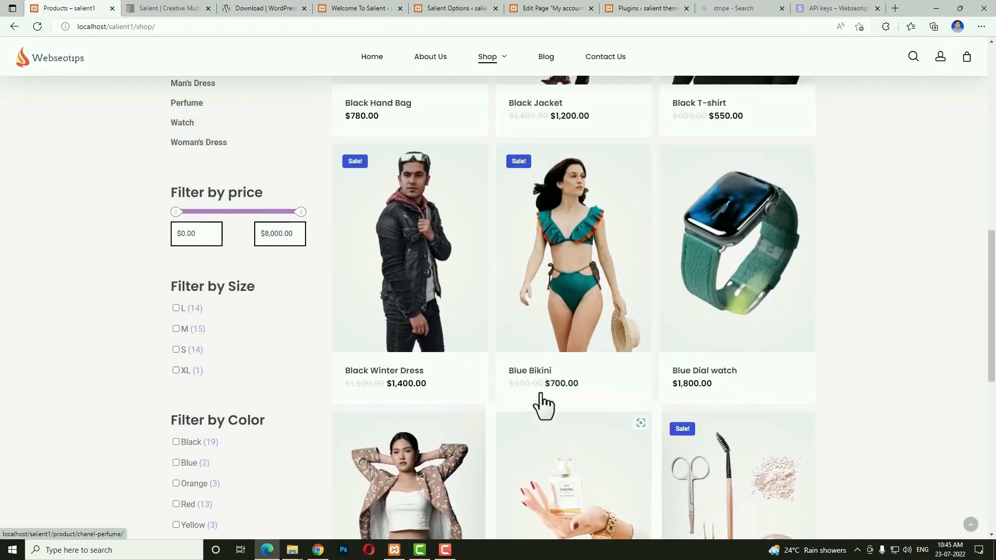
{"action": "scroll", "coordinate": [314, 371], "scroll_direction": "down", "scroll_amount": 4}
{"action": "scroll", "coordinate": [400, 411], "scroll_direction": "down", "scroll_amount": 4}
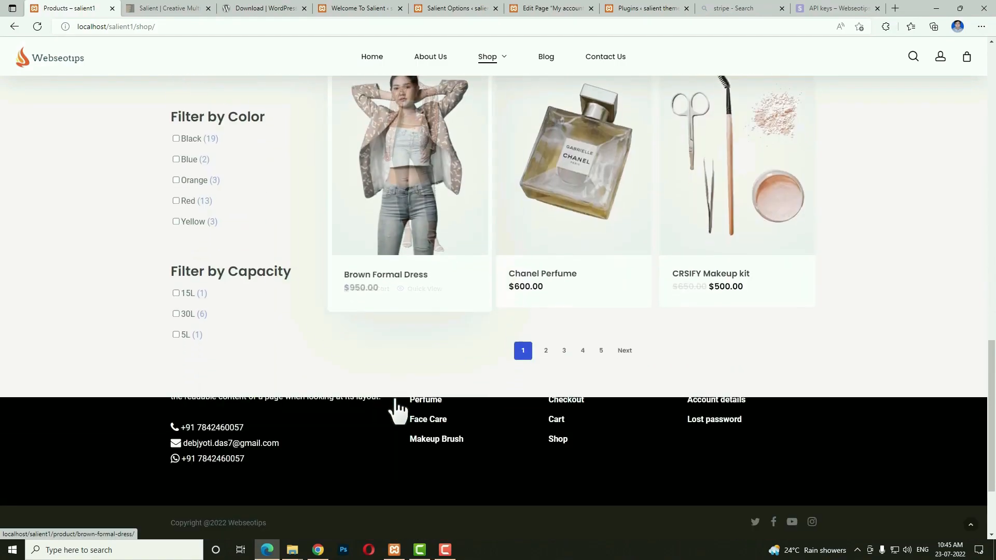
{"action": "scroll", "coordinate": [451, 407], "scroll_direction": "up", "scroll_amount": 8}
{"action": "scroll", "coordinate": [452, 410], "scroll_direction": "down", "scroll_amount": 8}
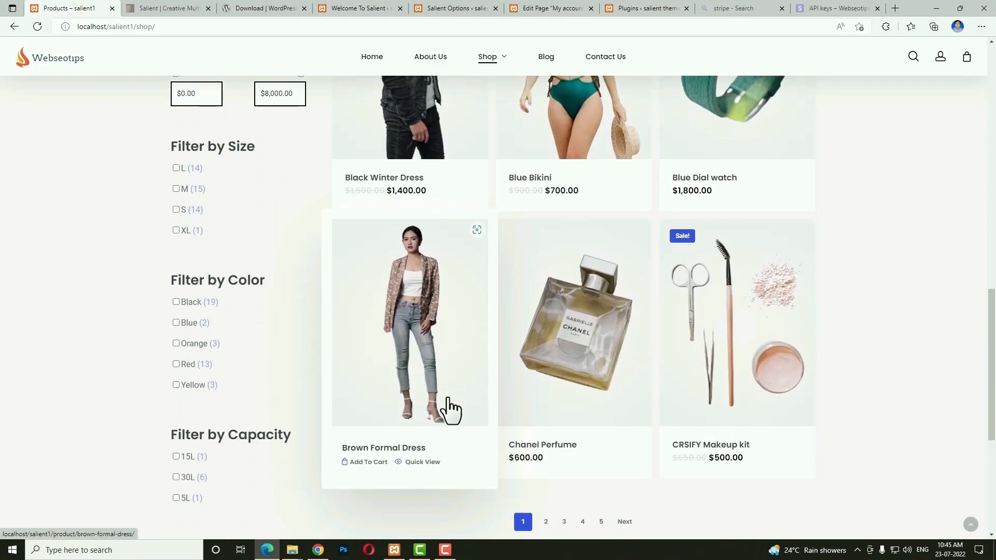
{"action": "scroll", "coordinate": [449, 409], "scroll_direction": "up", "scroll_amount": 5}
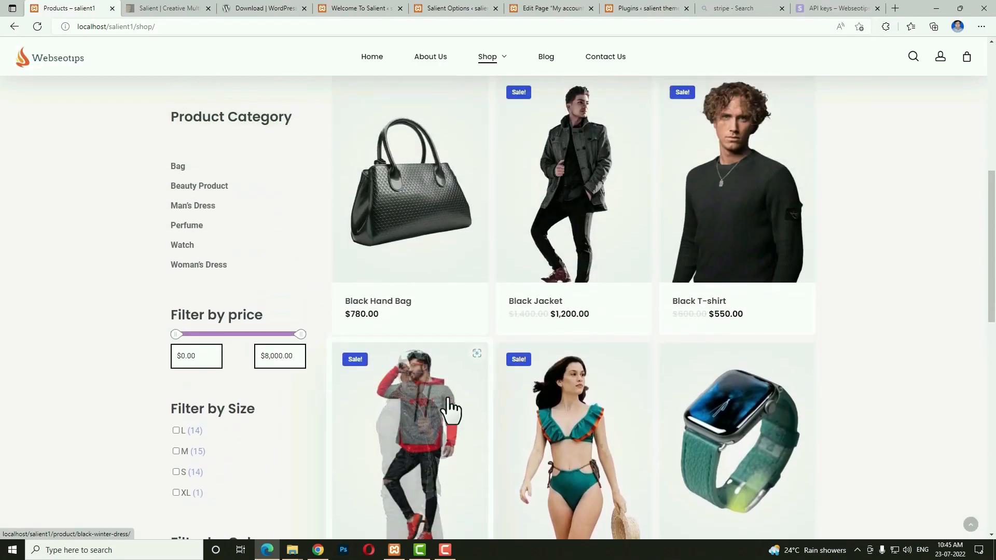
{"action": "scroll", "coordinate": [410, 405], "scroll_direction": "down", "scroll_amount": 4}
{"action": "scroll", "coordinate": [286, 397], "scroll_direction": "up", "scroll_amount": 4}
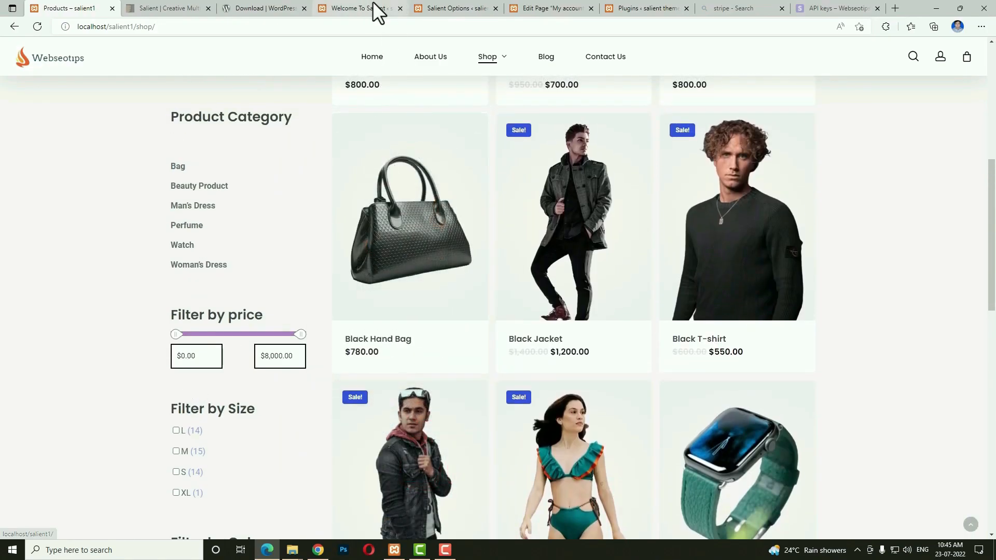
{"action": "left_click", "coordinate": [457, 8]}
Use Minimal Design product style with quick view, gallery-image hover and mobile hover options on.
{"action": "scroll", "coordinate": [279, 331], "scroll_direction": "down", "scroll_amount": 4}
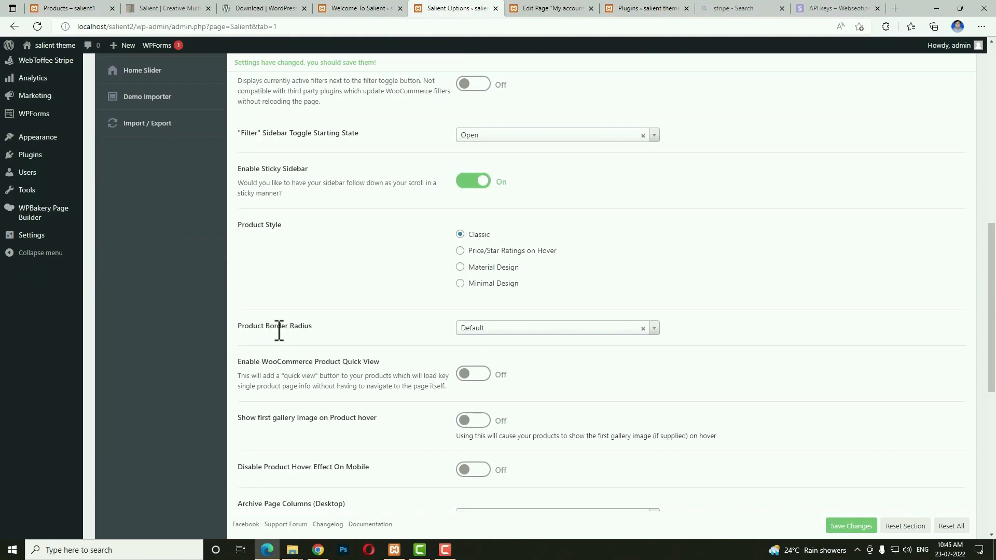
{"action": "left_click", "coordinate": [496, 294]}
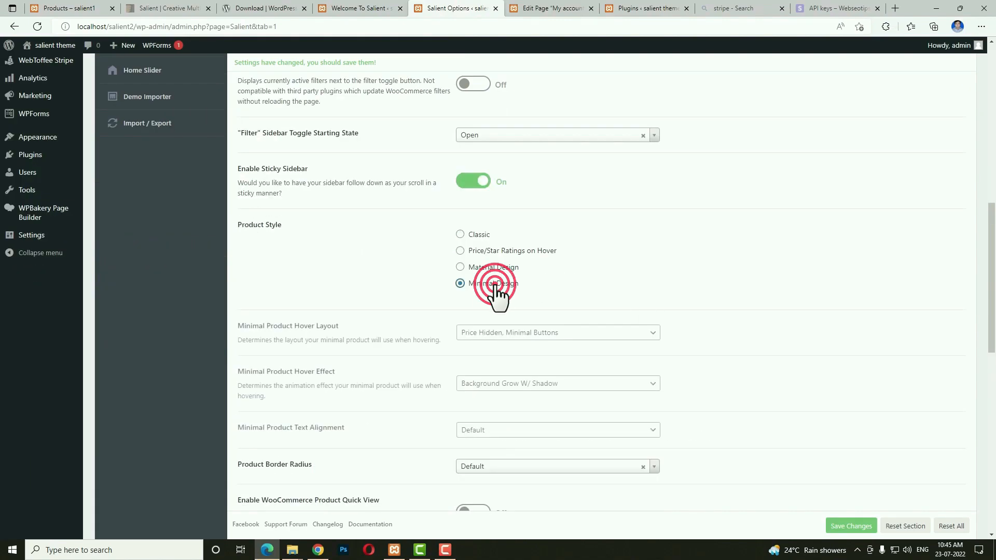
{"action": "scroll", "coordinate": [518, 291], "scroll_direction": "down", "scroll_amount": 4}
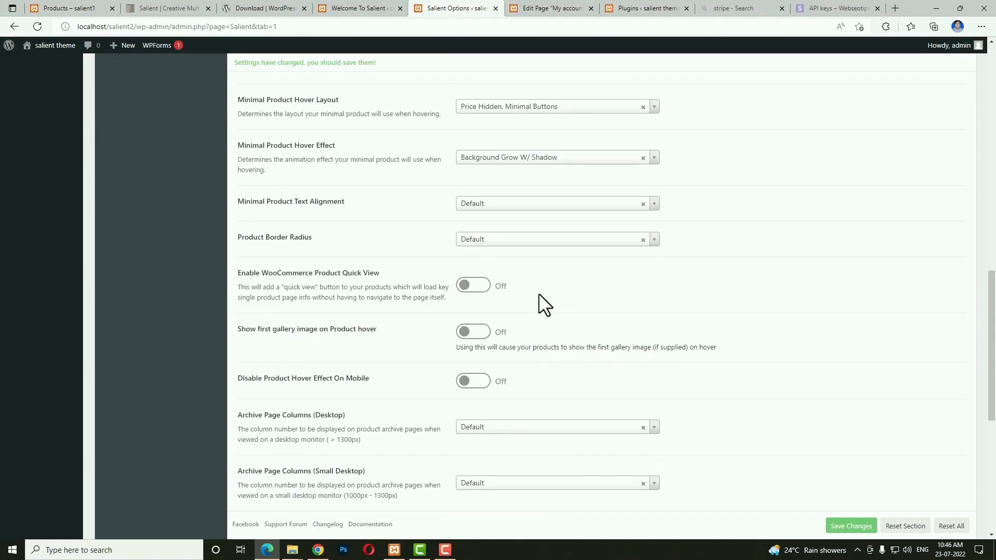
{"action": "left_click", "coordinate": [472, 286]}
{"action": "left_click", "coordinate": [471, 332]}
{"action": "left_click", "coordinate": [472, 381]}
Leave the minimal product background colour unchanged and save the WooCommerce settings.
{"action": "scroll", "coordinate": [690, 390], "scroll_direction": "down", "scroll_amount": 1}
{"action": "scroll", "coordinate": [690, 391], "scroll_direction": "down", "scroll_amount": 5}
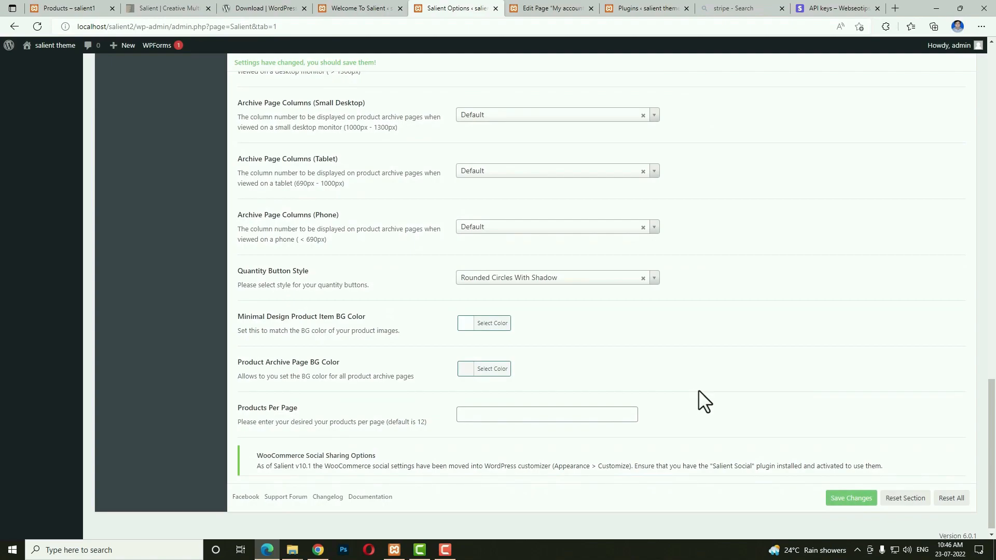
{"action": "left_click", "coordinate": [470, 323]}
{"action": "left_click", "coordinate": [646, 329]}
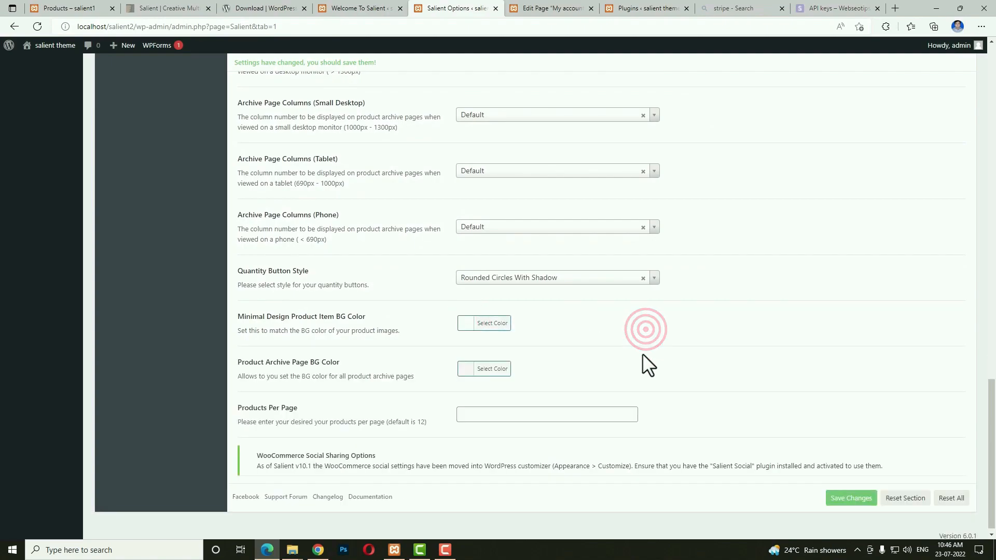
{"action": "scroll", "coordinate": [467, 410], "scroll_direction": "down", "scroll_amount": 1}
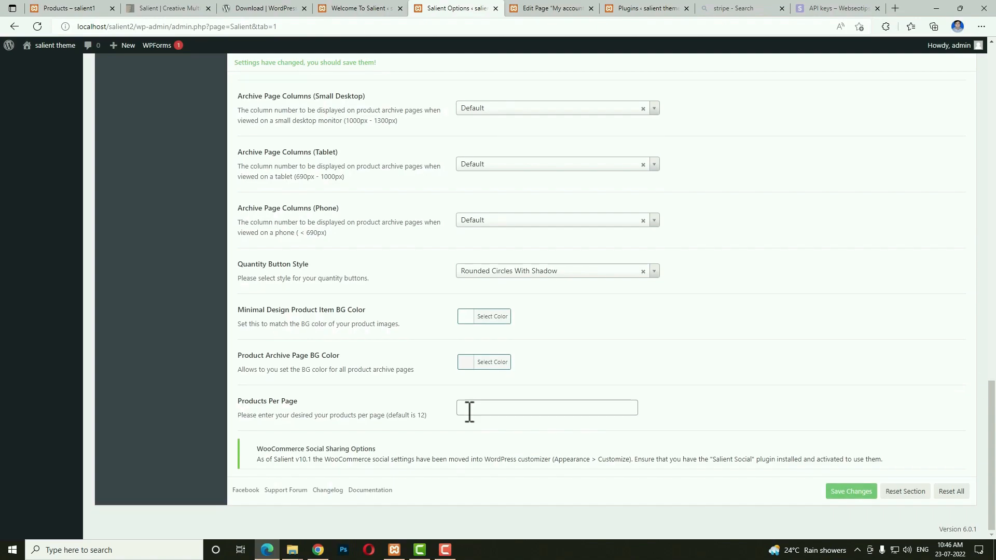
{"action": "left_click", "coordinate": [868, 493]}
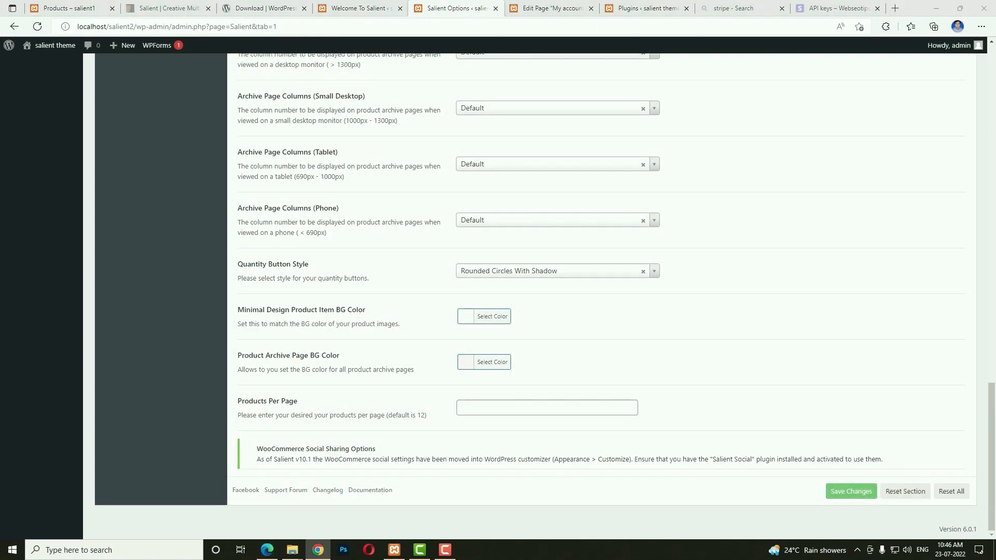
{"action": "scroll", "coordinate": [943, 319], "scroll_direction": "up", "scroll_amount": 15}
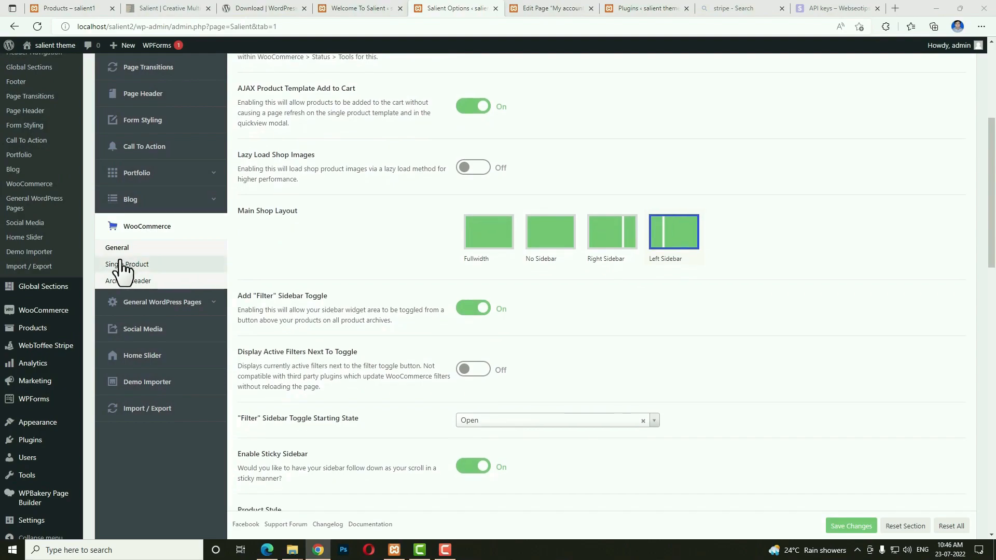
Turn on the related/upsell products carousel in the single product settings.
{"action": "left_click", "coordinate": [118, 264]}
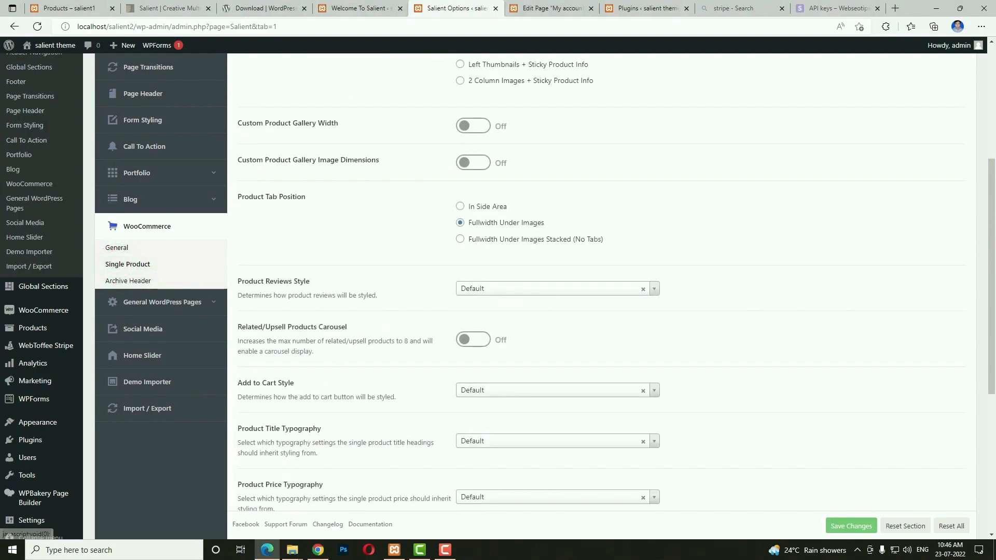
{"action": "scroll", "coordinate": [535, 296], "scroll_direction": "up", "scroll_amount": 5}
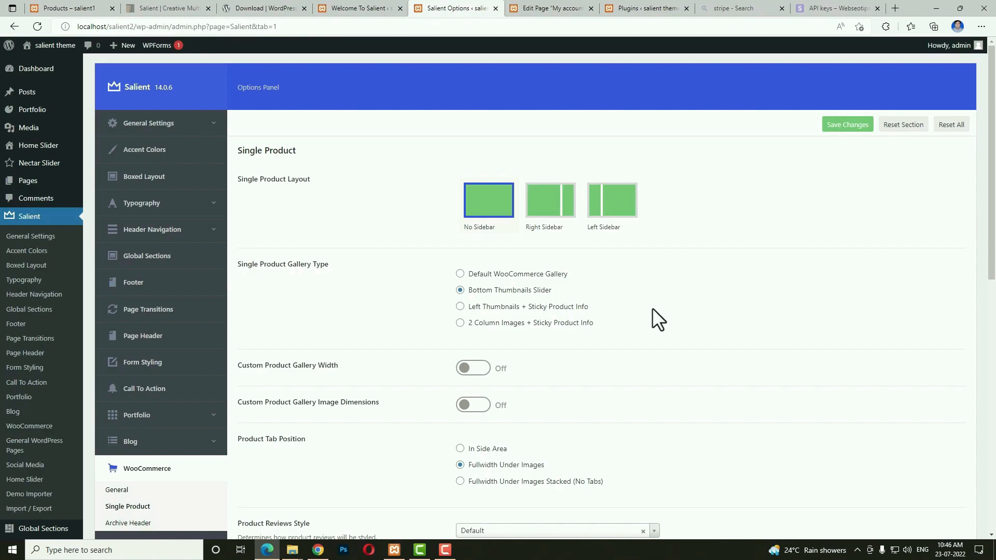
{"action": "scroll", "coordinate": [748, 337], "scroll_direction": "down", "scroll_amount": 6}
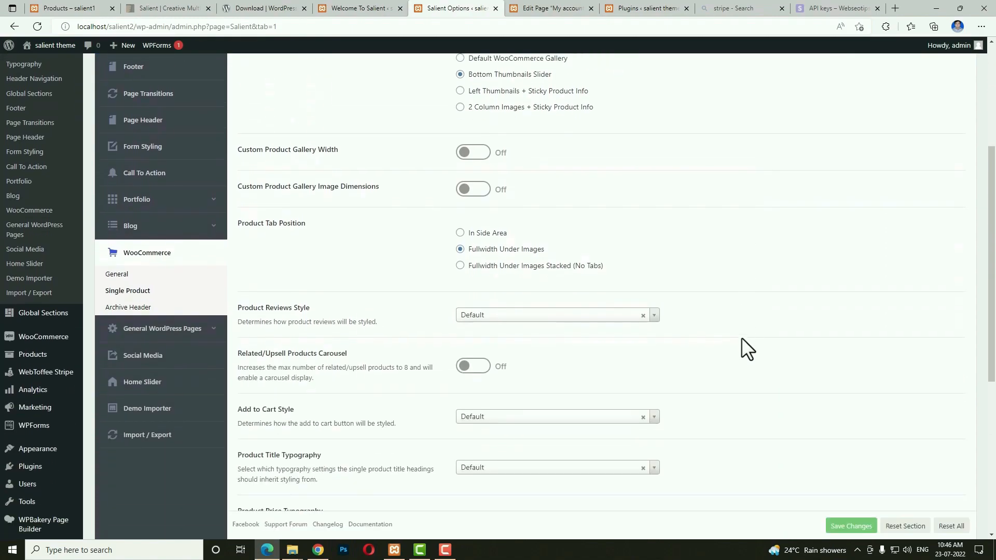
{"action": "left_click", "coordinate": [471, 280]}
{"action": "scroll", "coordinate": [470, 283], "scroll_direction": "down", "scroll_amount": 6}
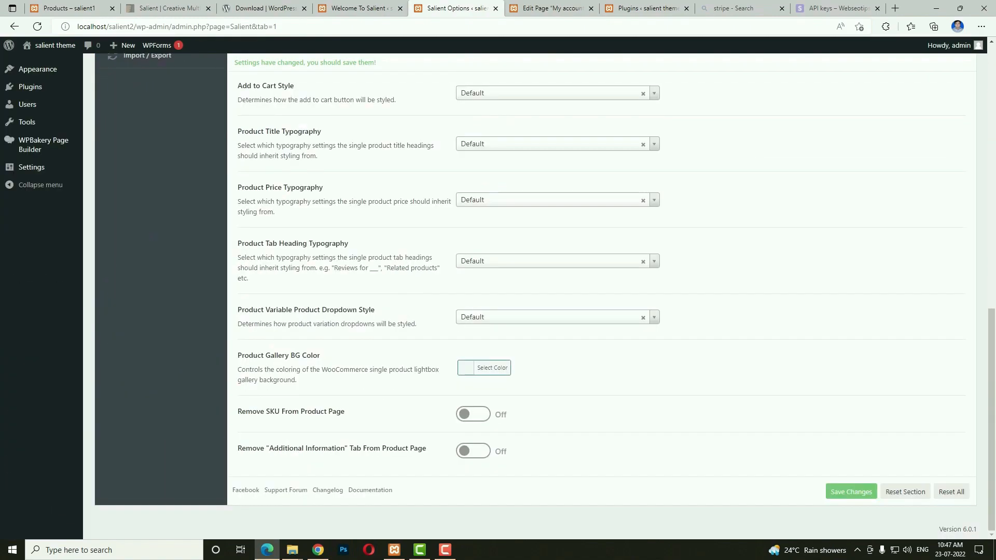
{"action": "scroll", "coordinate": [122, 311], "scroll_direction": "up", "scroll_amount": 10}
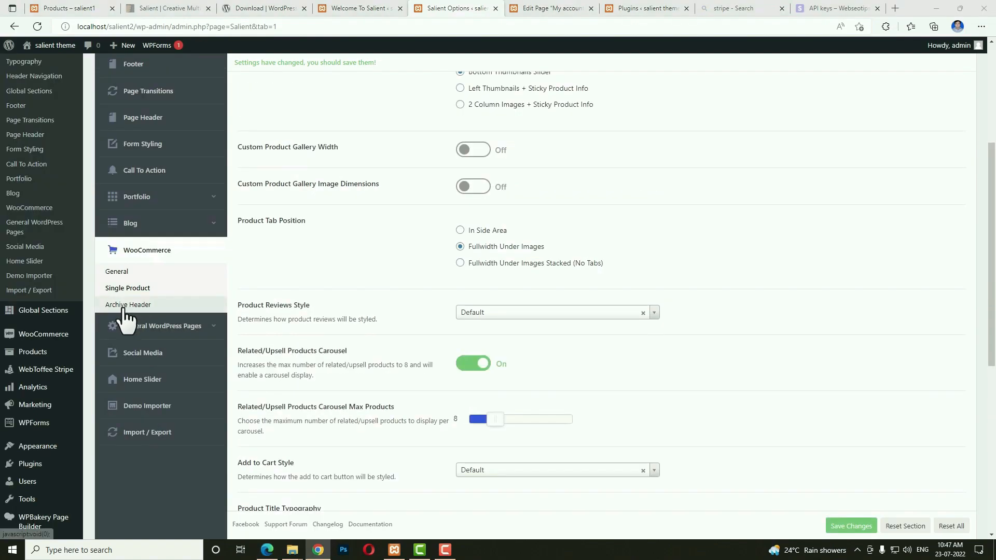
Give the search results header a #eaf0ff background and black font colour.
{"action": "left_click", "coordinate": [123, 305]}
{"action": "scroll", "coordinate": [754, 323], "scroll_direction": "up", "scroll_amount": 5}
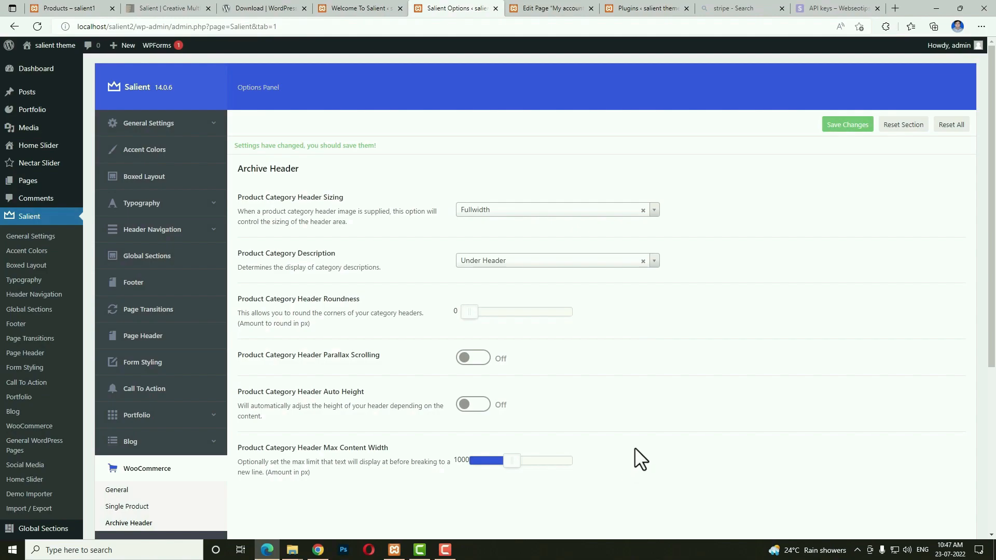
{"action": "scroll", "coordinate": [349, 467], "scroll_direction": "down", "scroll_amount": 5}
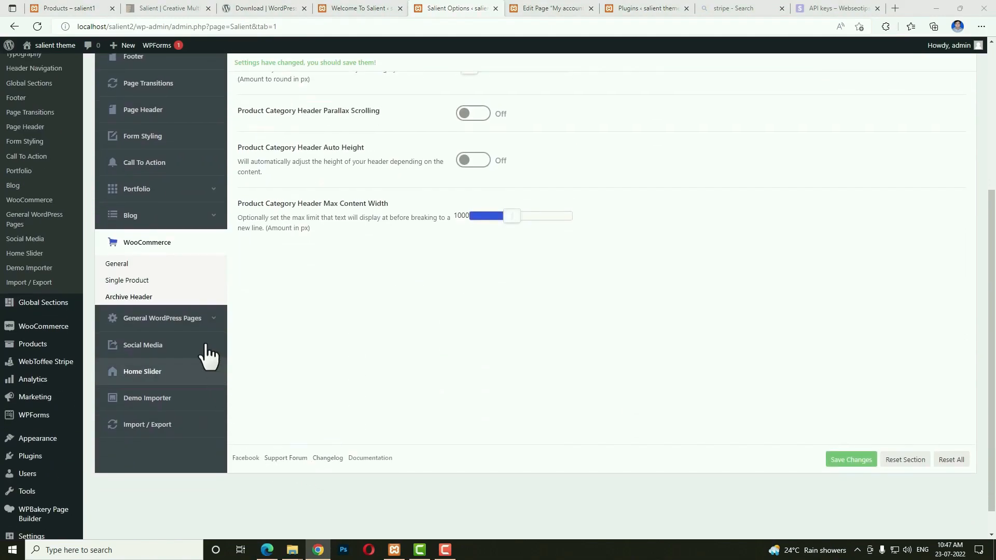
{"action": "left_click", "coordinate": [182, 321]}
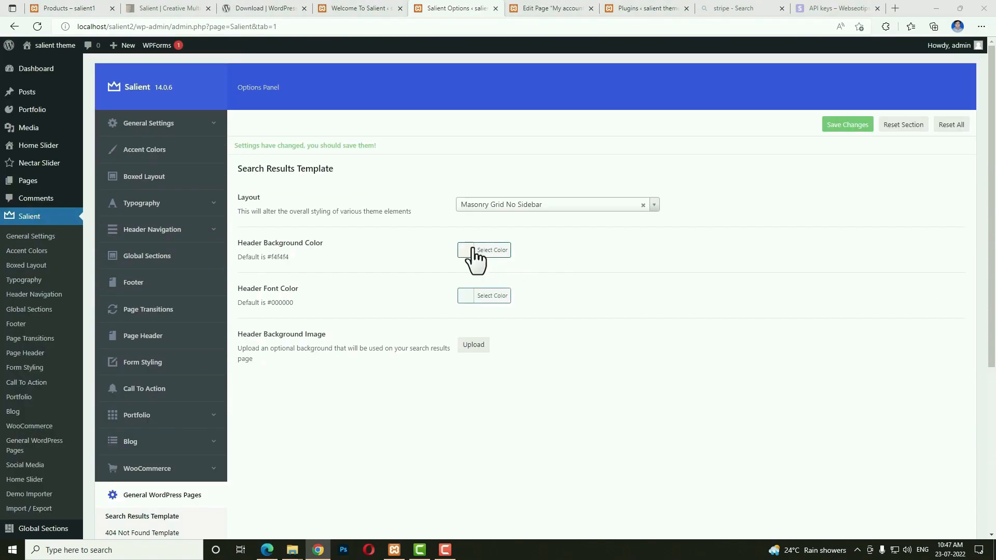
{"action": "left_click", "coordinate": [465, 248]}
{"action": "left_click", "coordinate": [545, 251]}
{"action": "type", "text": "#eaf0ff"}
{"action": "left_click", "coordinate": [669, 258]}
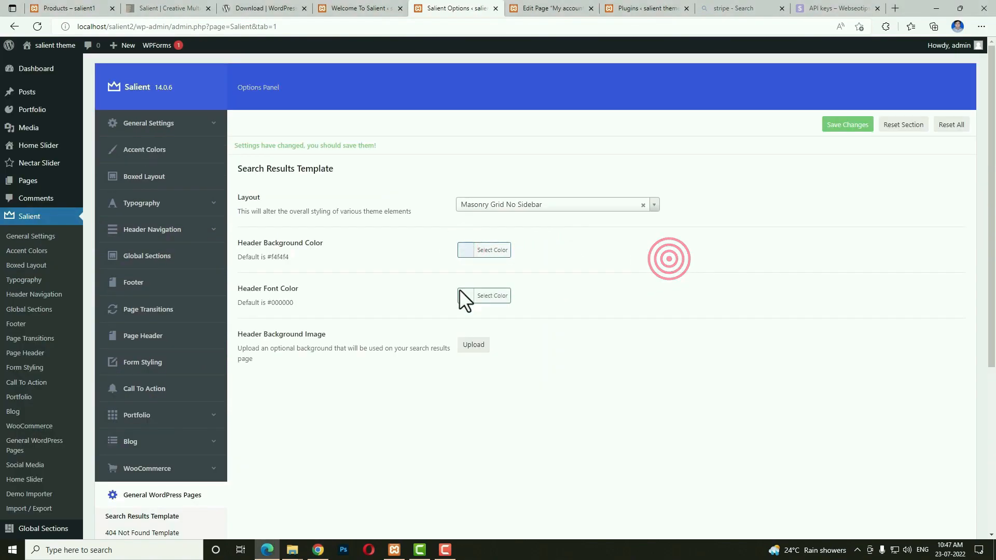
{"action": "left_click", "coordinate": [461, 294]}
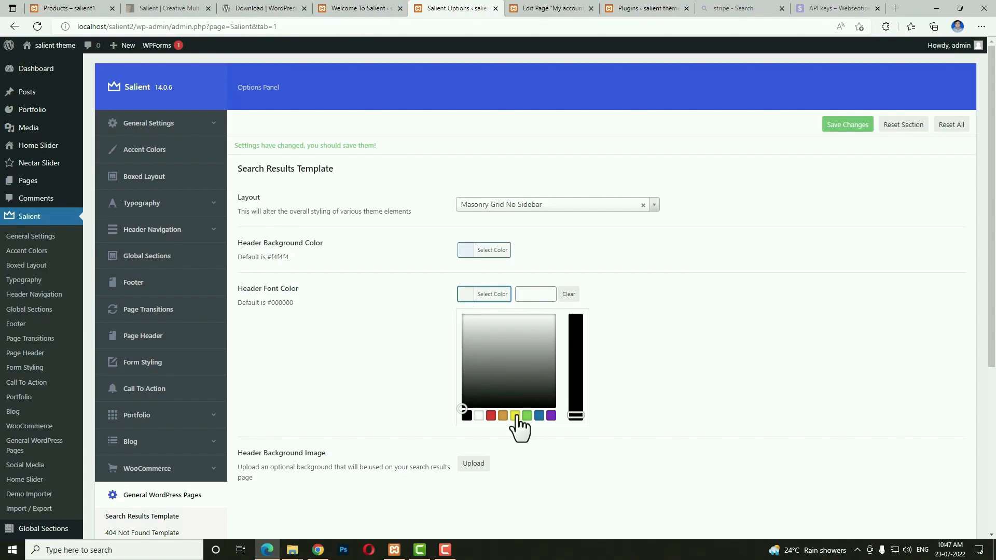
{"action": "left_click", "coordinate": [466, 416]}
{"action": "left_click", "coordinate": [782, 388]}
{"action": "key", "text": "alt+Tab"}
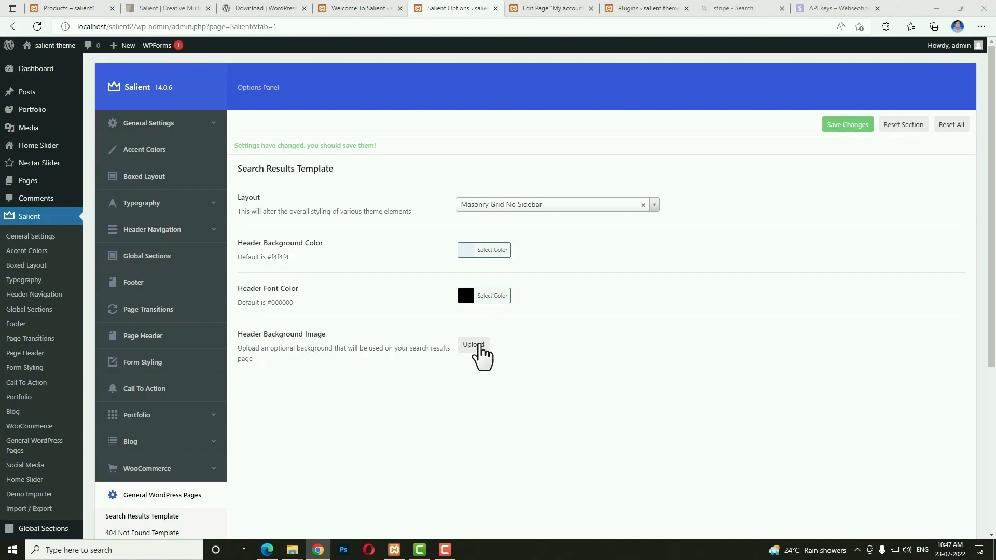
Enter # as the Facebook, Twitter, Youtube and Instagram URLs and save.
{"action": "scroll", "coordinate": [601, 373], "scroll_direction": "down", "scroll_amount": 4}
{"action": "left_click", "coordinate": [179, 317]}
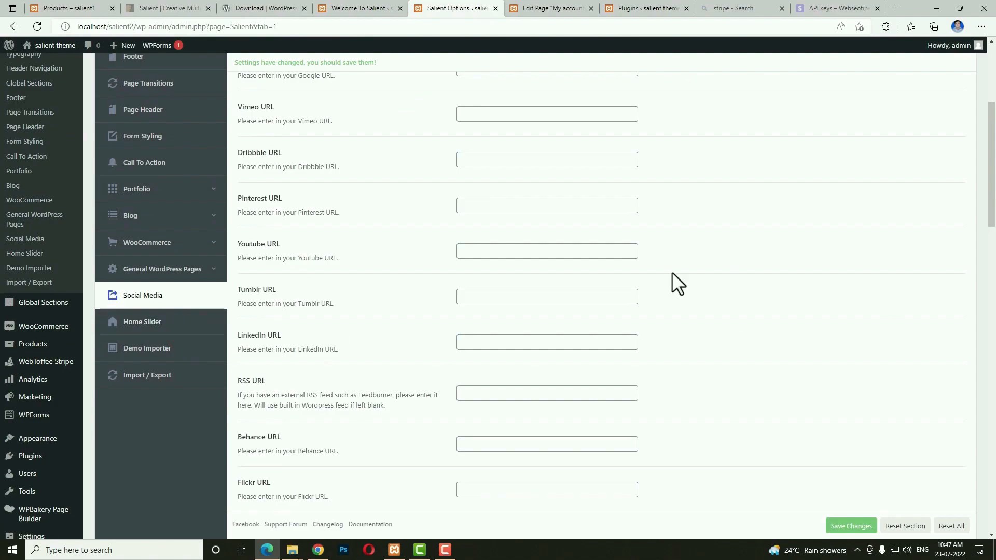
{"action": "scroll", "coordinate": [731, 285], "scroll_direction": "up", "scroll_amount": 5}
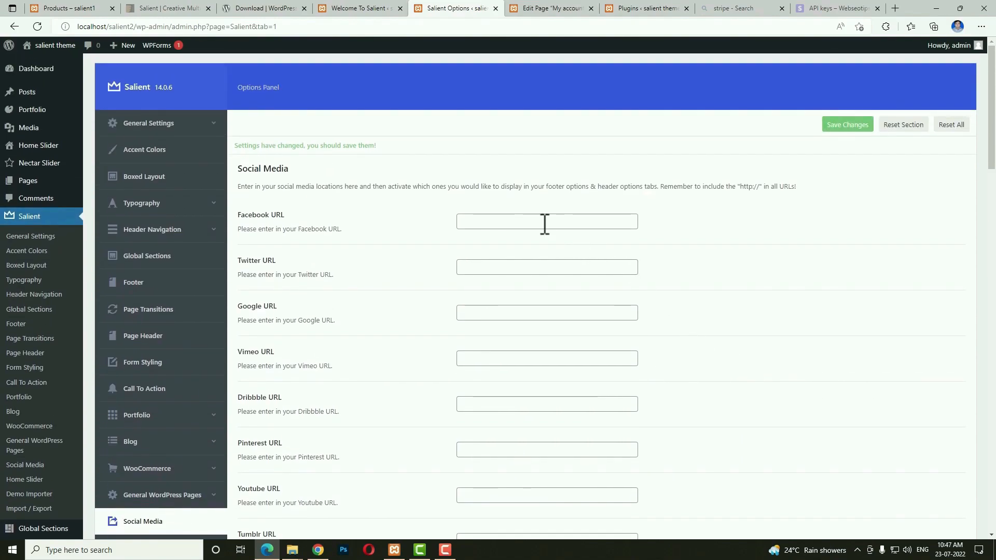
{"action": "left_click", "coordinate": [574, 224]}
{"action": "left_click", "coordinate": [486, 266]}
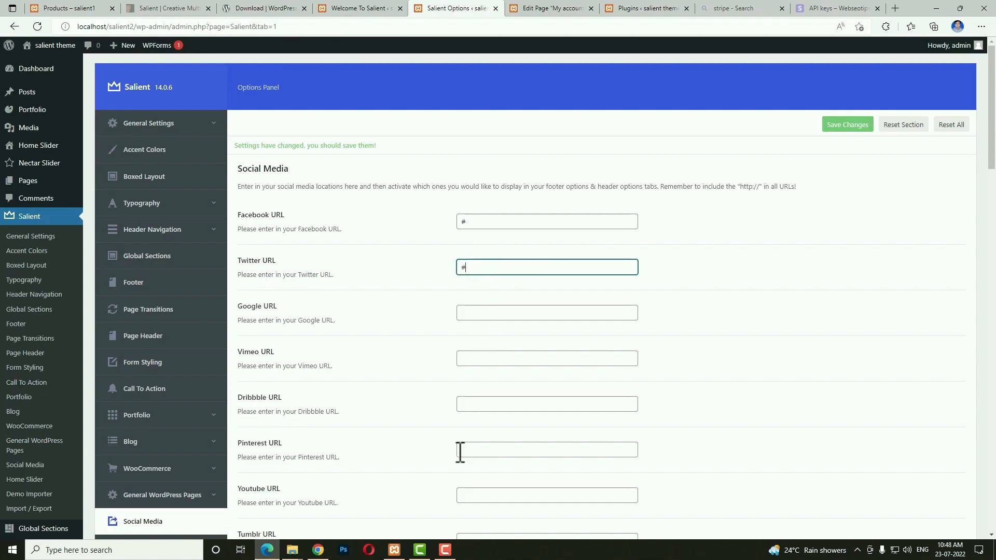
{"action": "left_click", "coordinate": [469, 495]}
{"action": "type", "text": "#"}
{"action": "scroll", "coordinate": [541, 481], "scroll_direction": "down", "scroll_amount": 8}
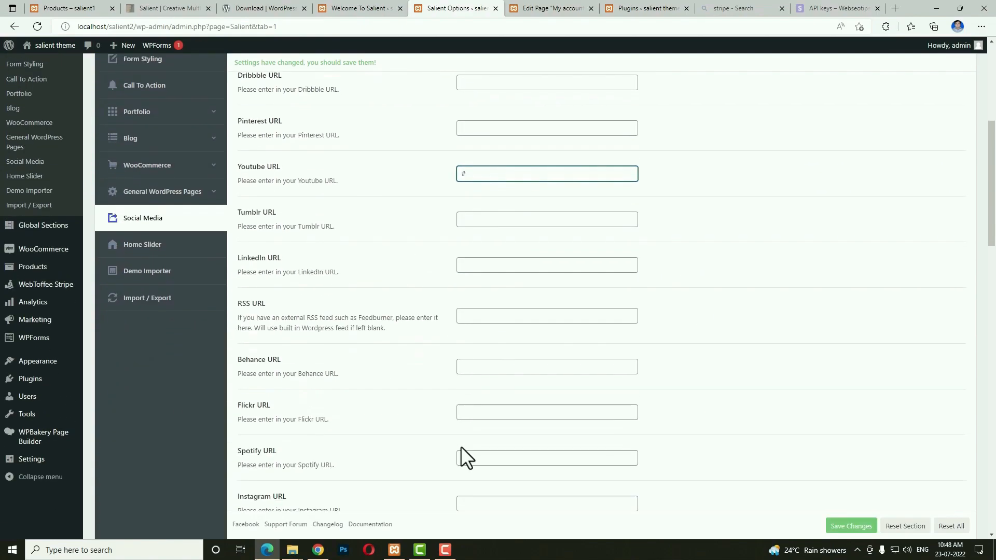
{"action": "left_click", "coordinate": [493, 427]}
{"action": "type", "text": "#"}
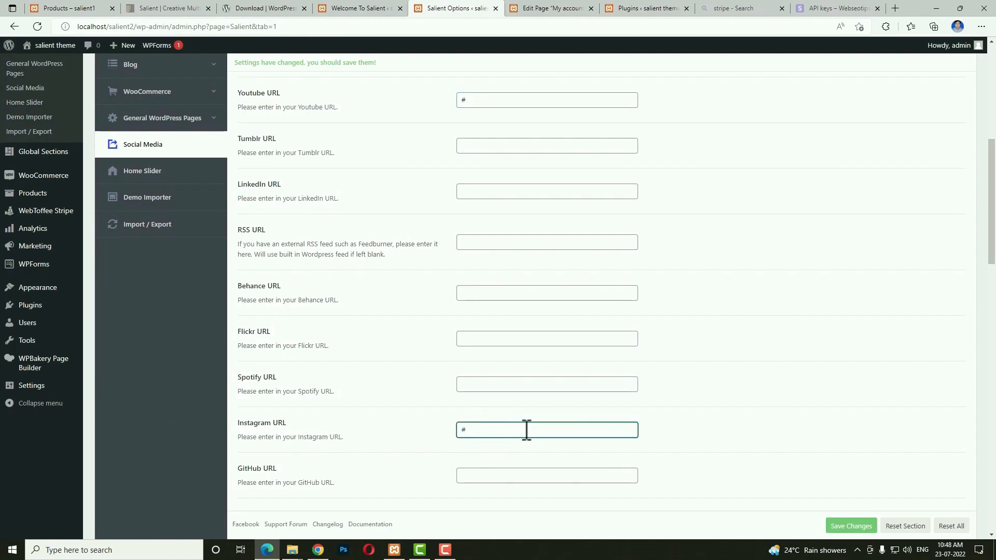
{"action": "left_click", "coordinate": [865, 526]}
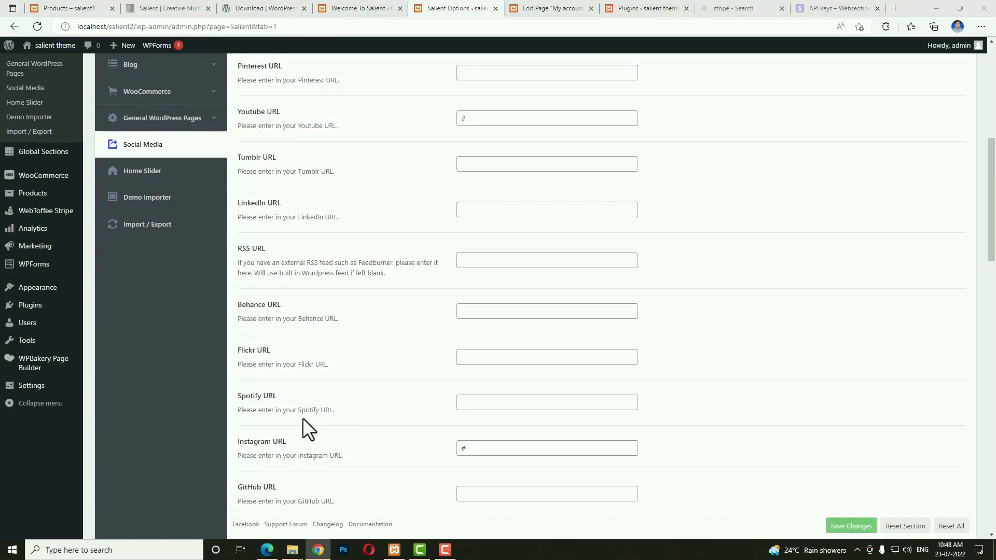
{"action": "left_click", "coordinate": [155, 174]}
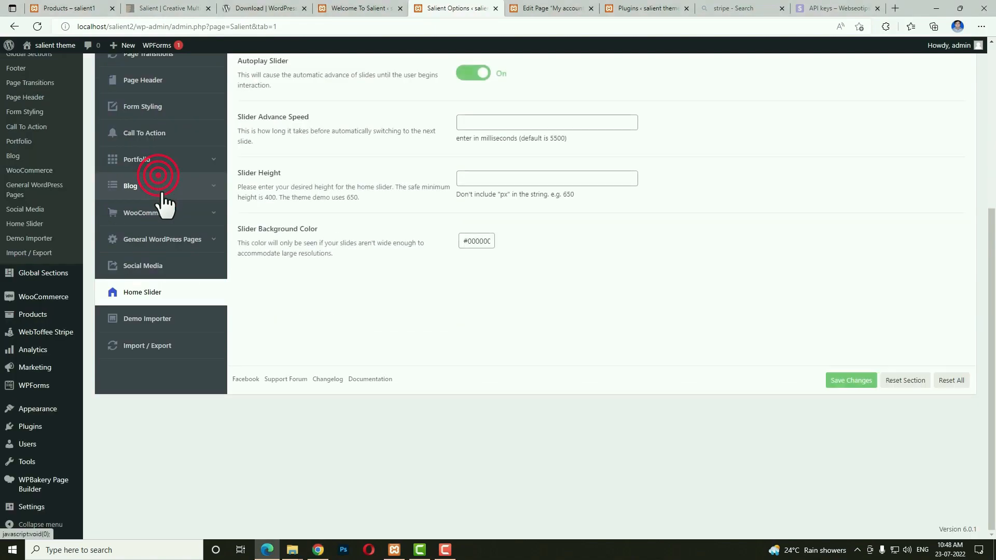
{"action": "scroll", "coordinate": [485, 395], "scroll_direction": "up", "scroll_amount": 5}
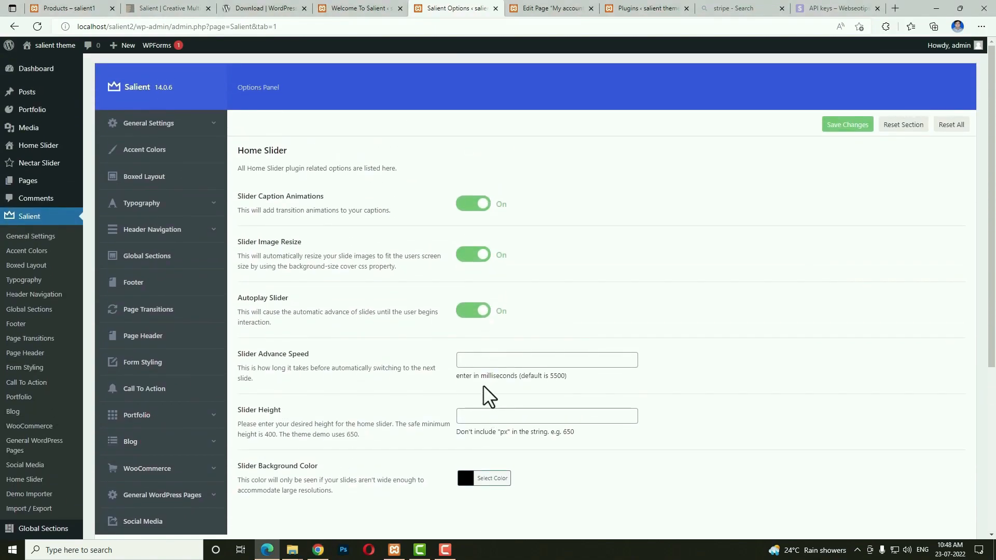
{"action": "scroll", "coordinate": [450, 385], "scroll_direction": "down", "scroll_amount": 5}
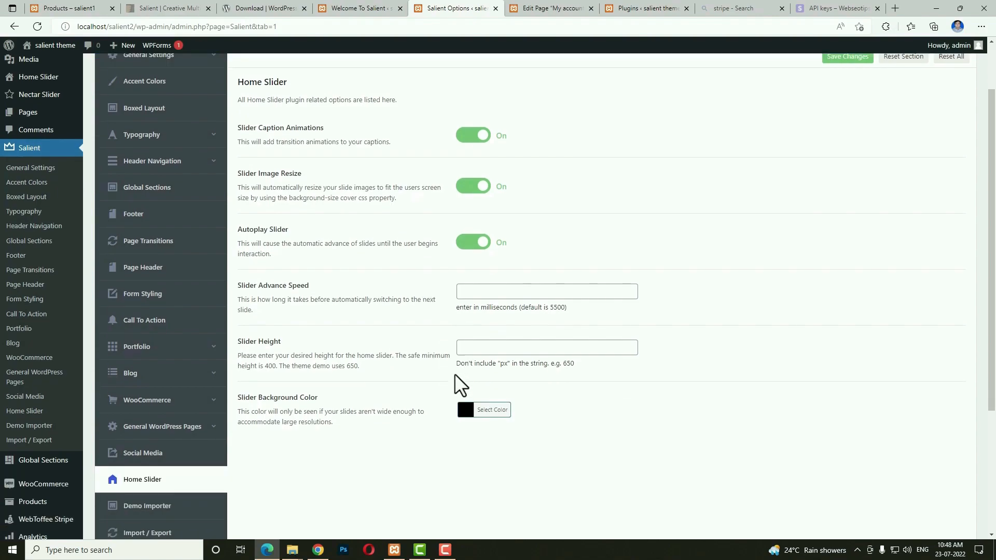
{"action": "left_click", "coordinate": [168, 319]}
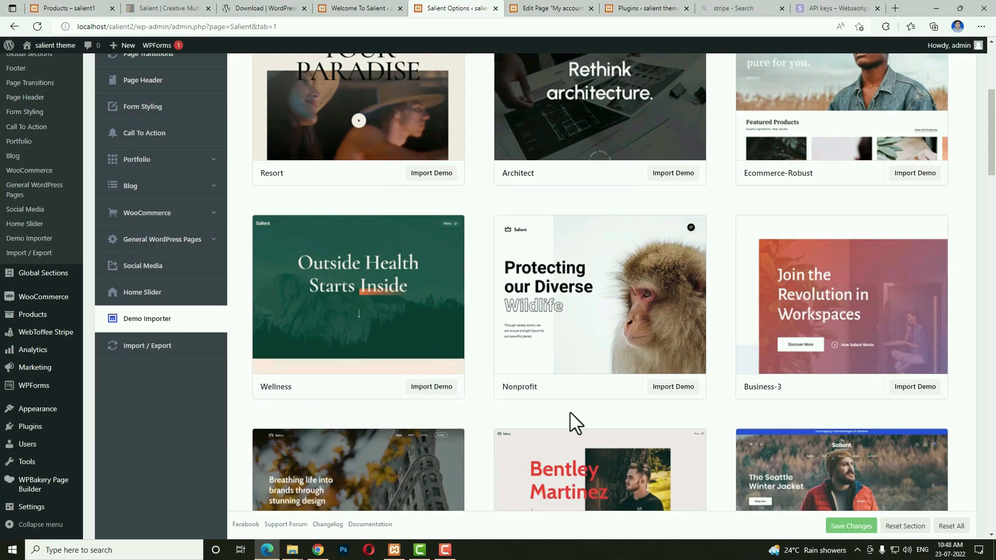
{"action": "scroll", "coordinate": [570, 412], "scroll_direction": "up", "scroll_amount": 3}
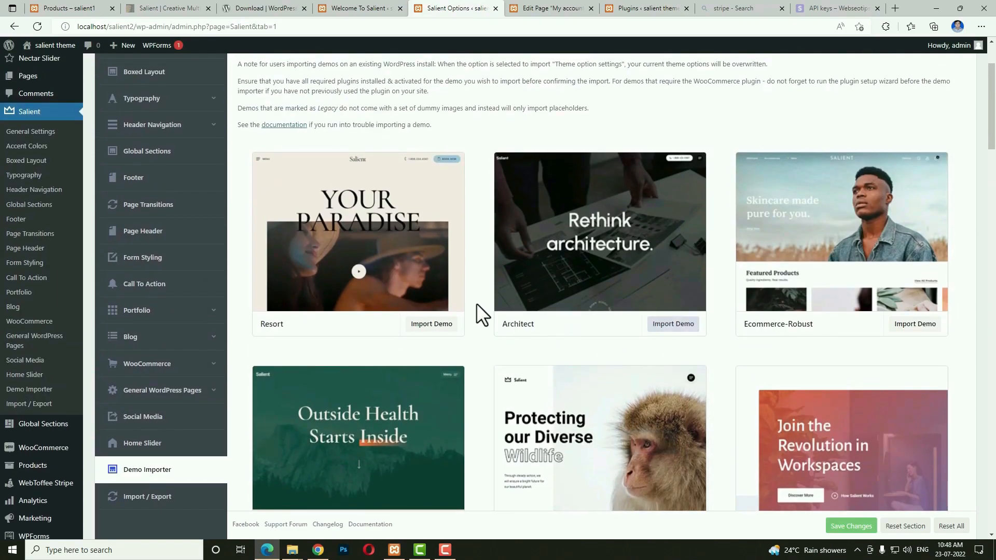
{"action": "left_click", "coordinate": [428, 323]}
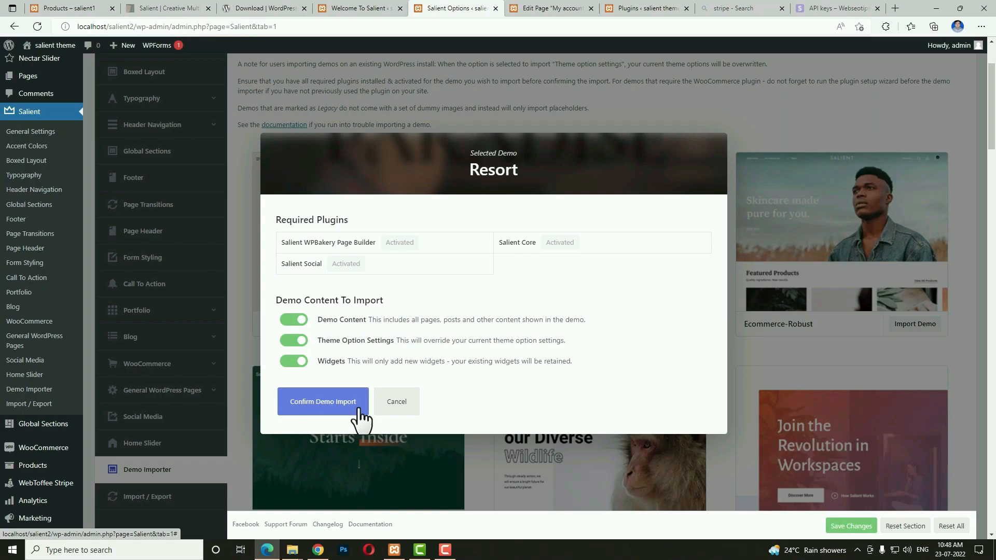
{"action": "left_click", "coordinate": [406, 413]}
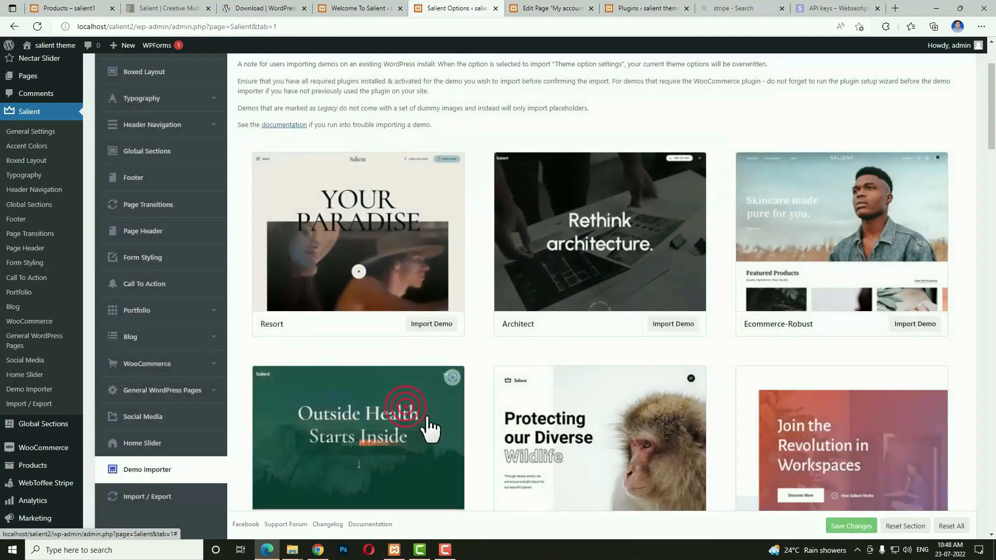
{"action": "scroll", "coordinate": [563, 434], "scroll_direction": "down", "scroll_amount": 3}
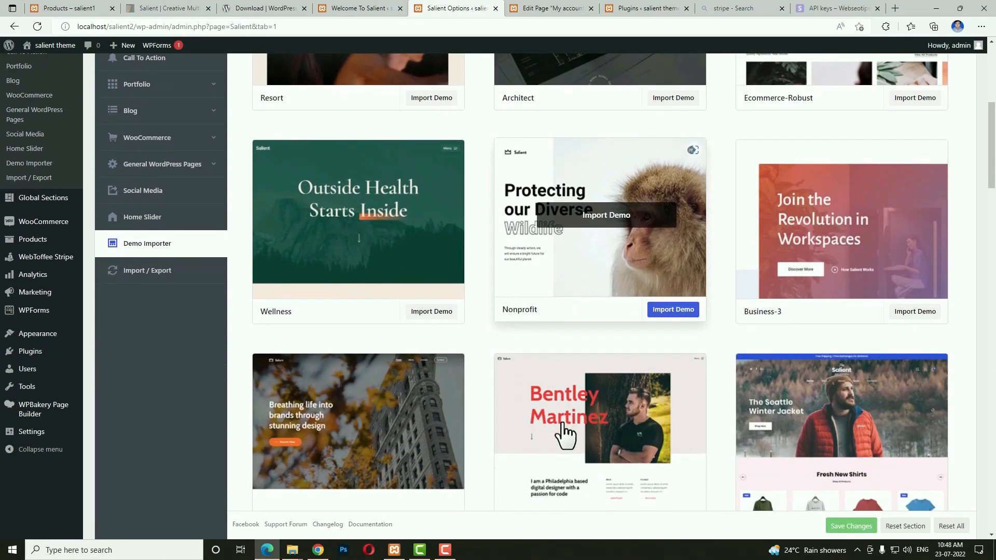
{"action": "scroll", "coordinate": [563, 433], "scroll_direction": "up", "scroll_amount": 6}
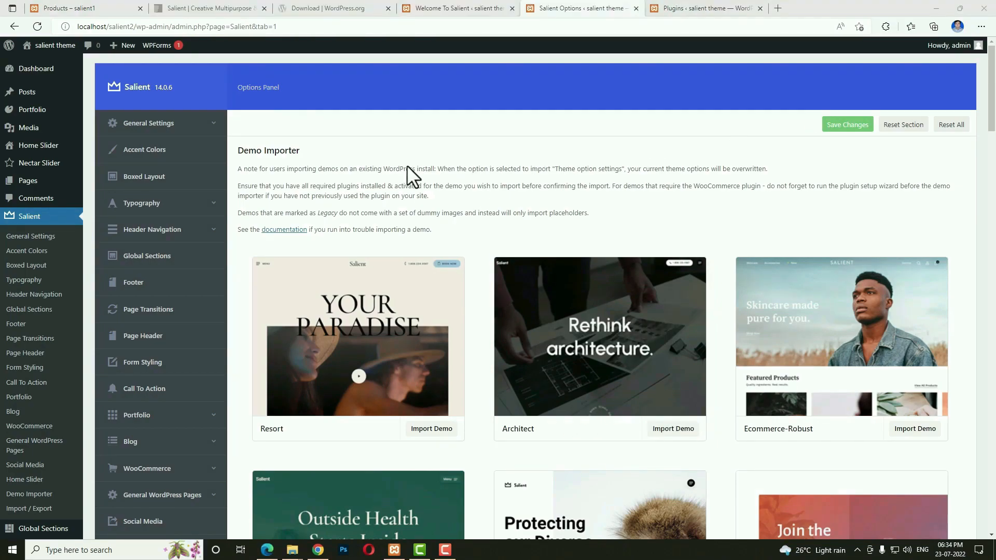
Start a new page titled 'Home'.
{"action": "mouse_move", "coordinate": [30, 190]}
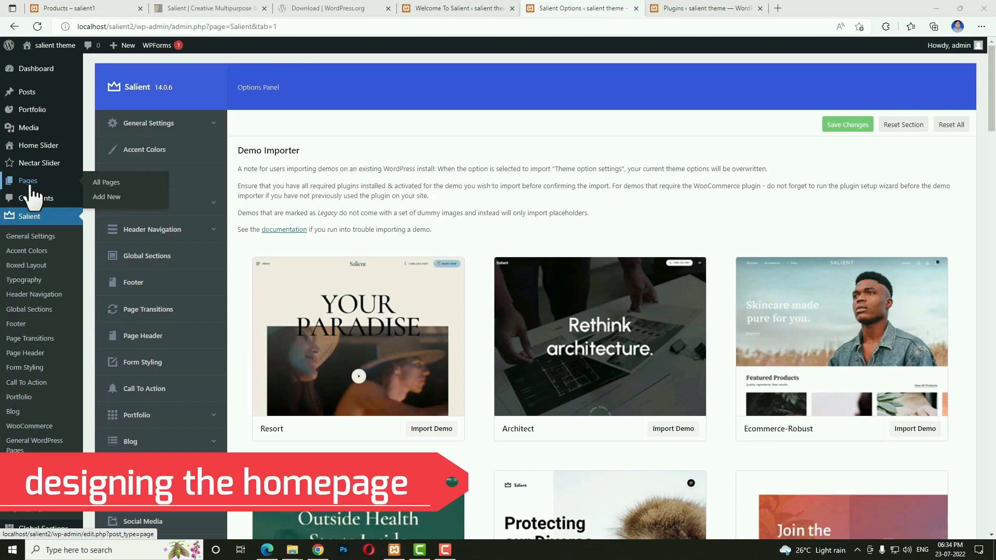
{"action": "left_click", "coordinate": [108, 198]}
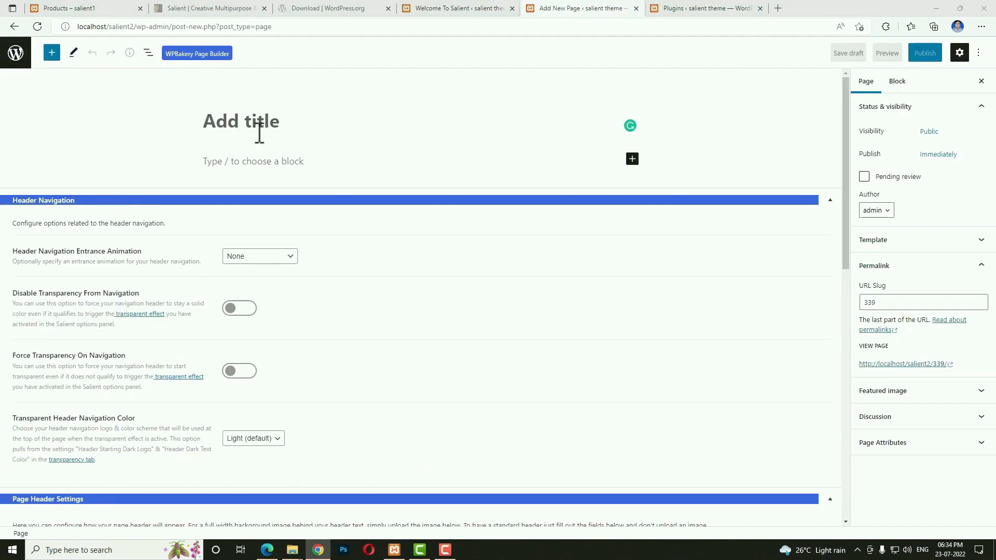
{"action": "left_click", "coordinate": [258, 122]}
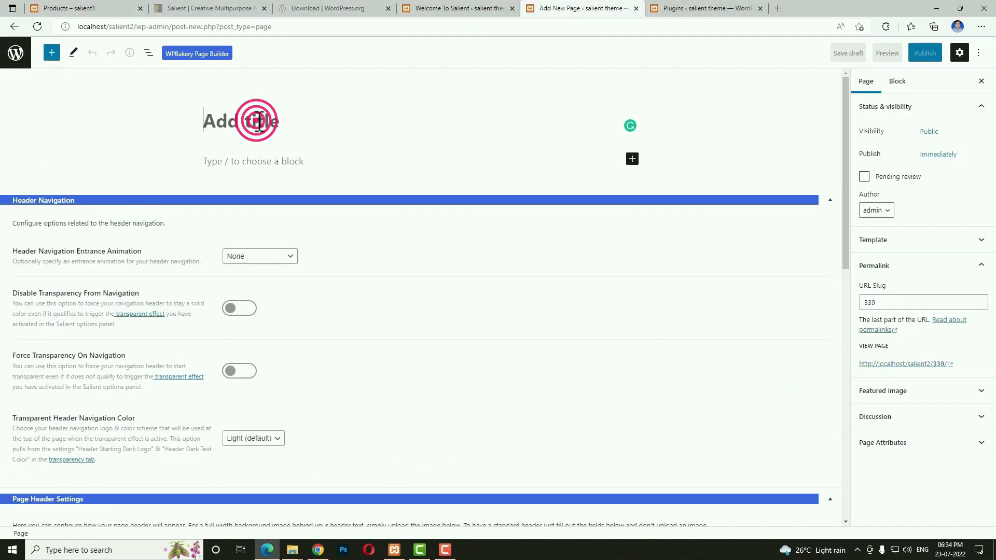
{"action": "type", "text": "Home"}
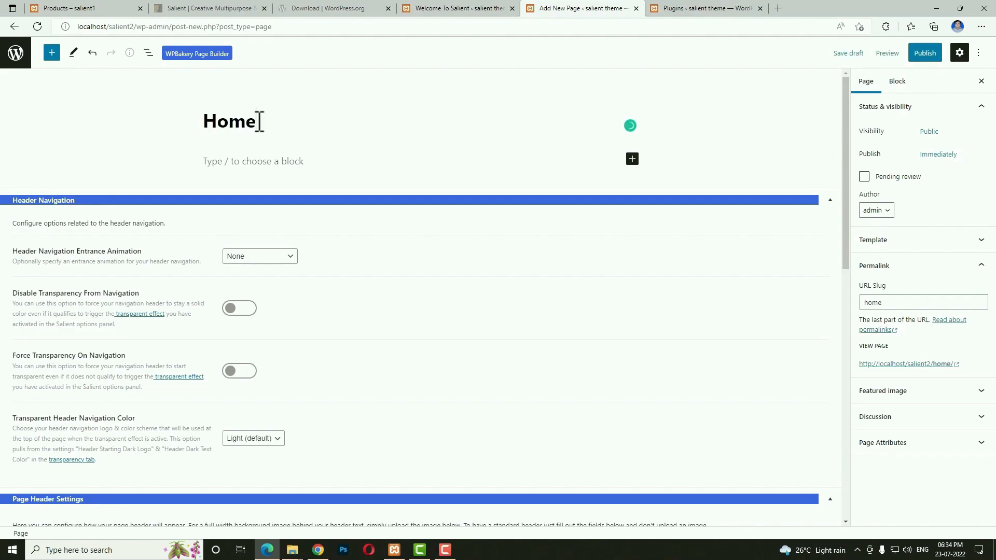
{"action": "scroll", "coordinate": [120, 322], "scroll_direction": "down", "scroll_amount": 1}
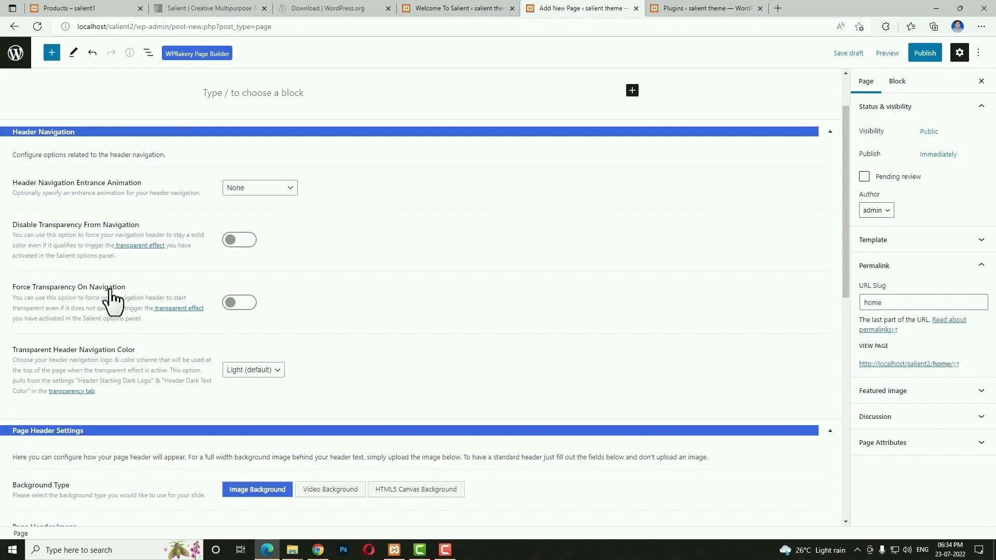
Look at the live site's home page for reference, then return to the new page.
{"action": "left_click", "coordinate": [62, 6]}
{"action": "left_click", "coordinate": [375, 70]}
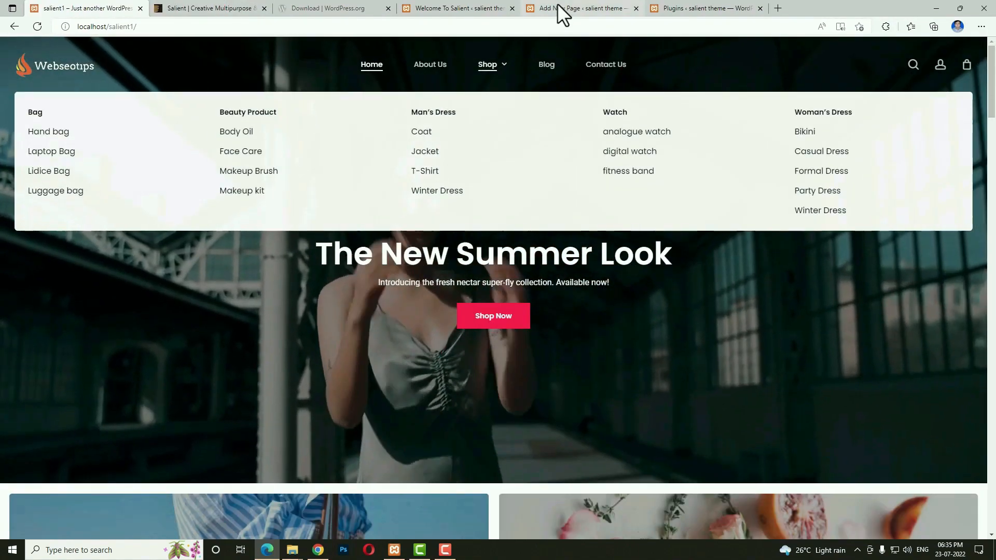
{"action": "left_click", "coordinate": [558, 8]}
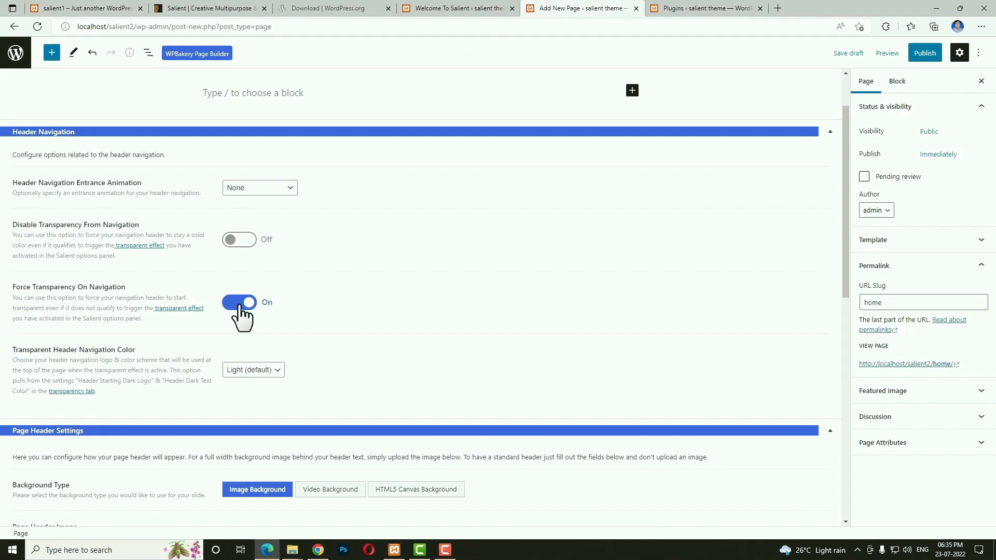
{"action": "scroll", "coordinate": [319, 372], "scroll_direction": "down", "scroll_amount": 10}
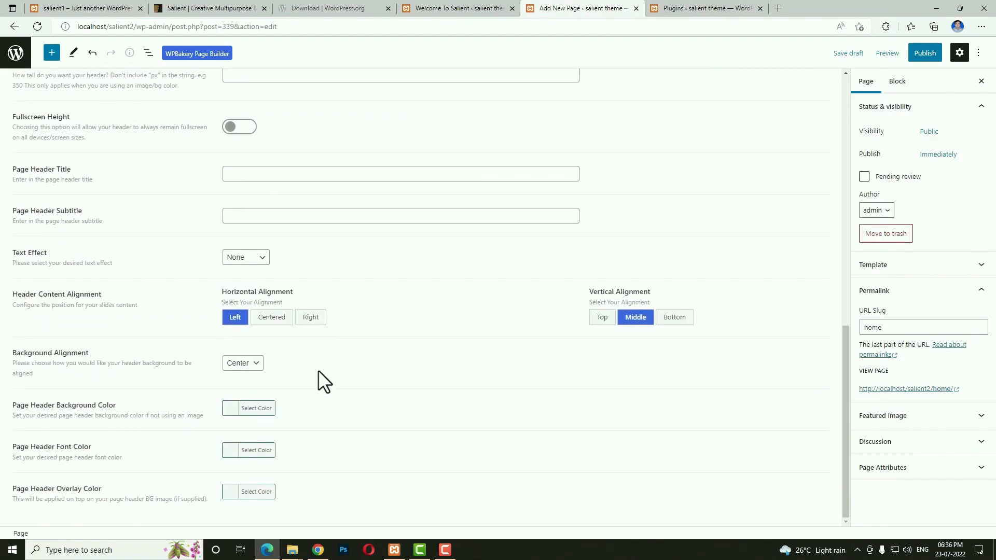
{"action": "scroll", "coordinate": [678, 393], "scroll_direction": "up", "scroll_amount": 8}
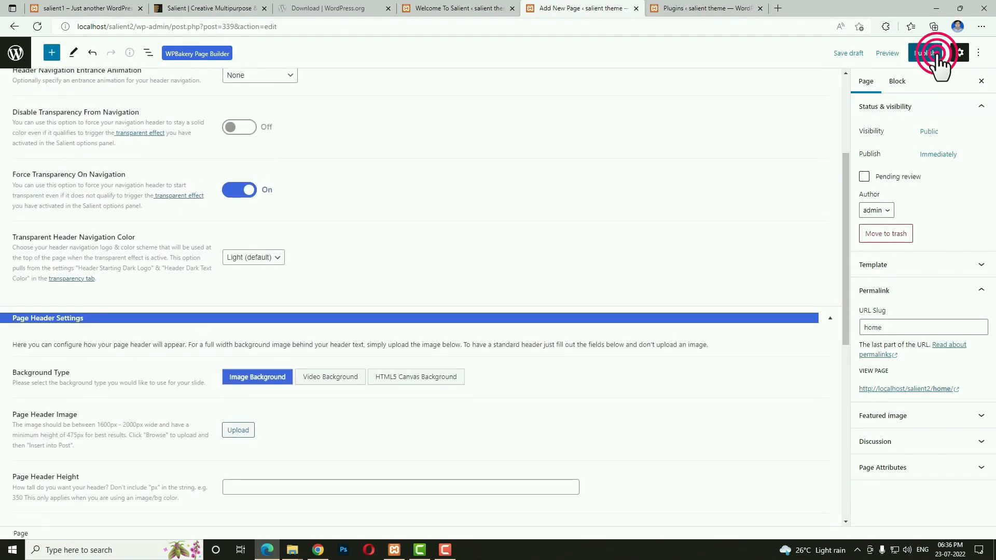
Publish the Home page and switch it to the classic editing screen.
{"action": "left_click", "coordinate": [936, 52]}
{"action": "left_click", "coordinate": [913, 54]}
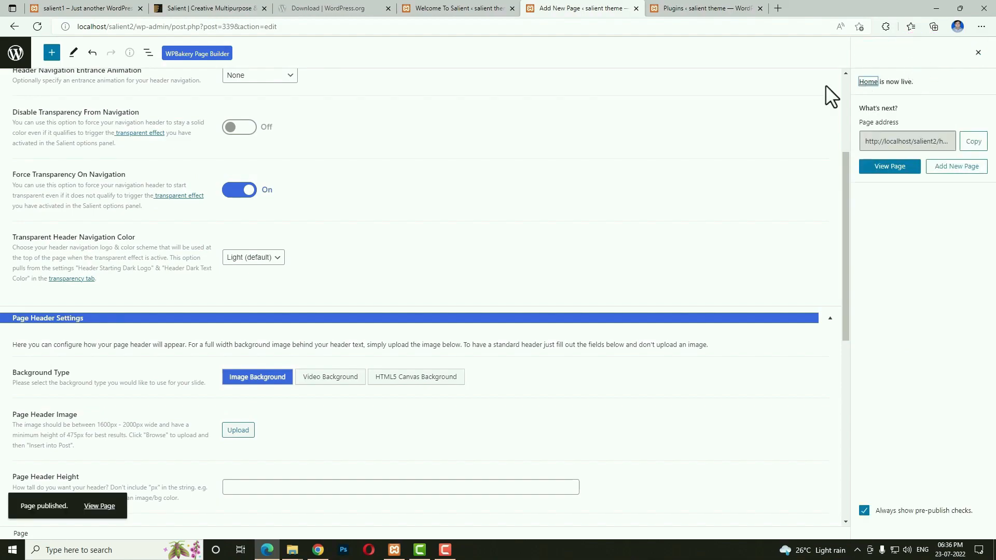
{"action": "scroll", "coordinate": [439, 180], "scroll_direction": "up", "scroll_amount": 3}
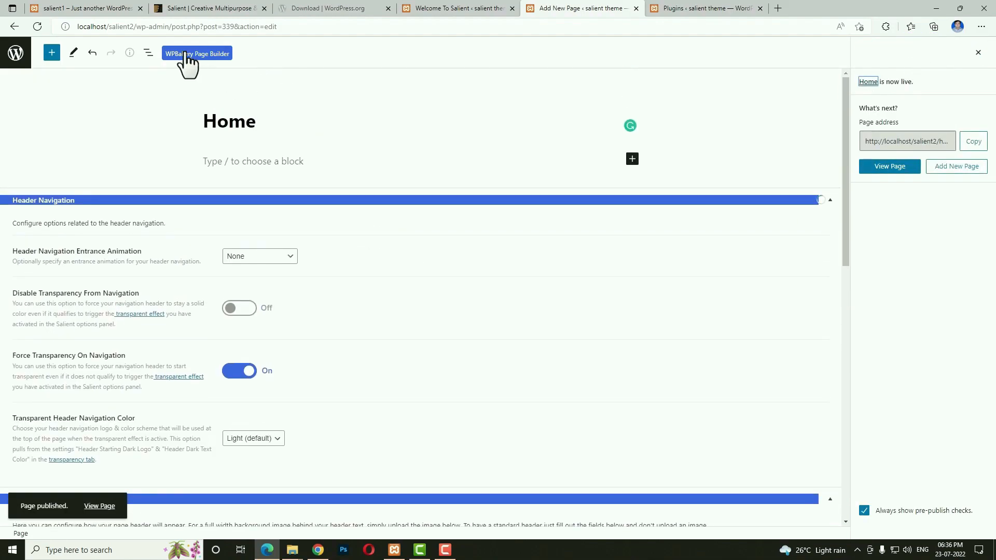
{"action": "left_click", "coordinate": [218, 55]}
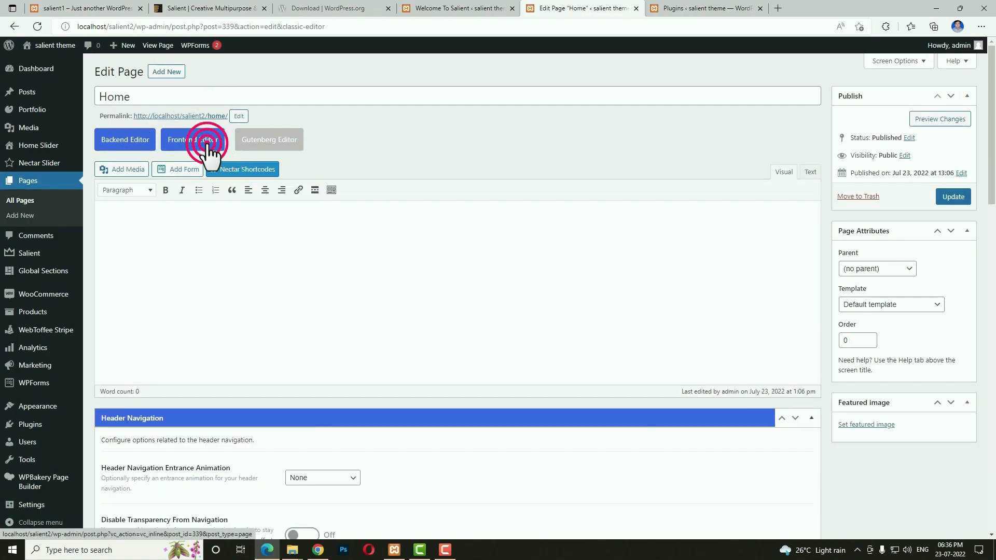
In the front-end builder, add an empty row to the Home page.
{"action": "left_click", "coordinate": [207, 148]}
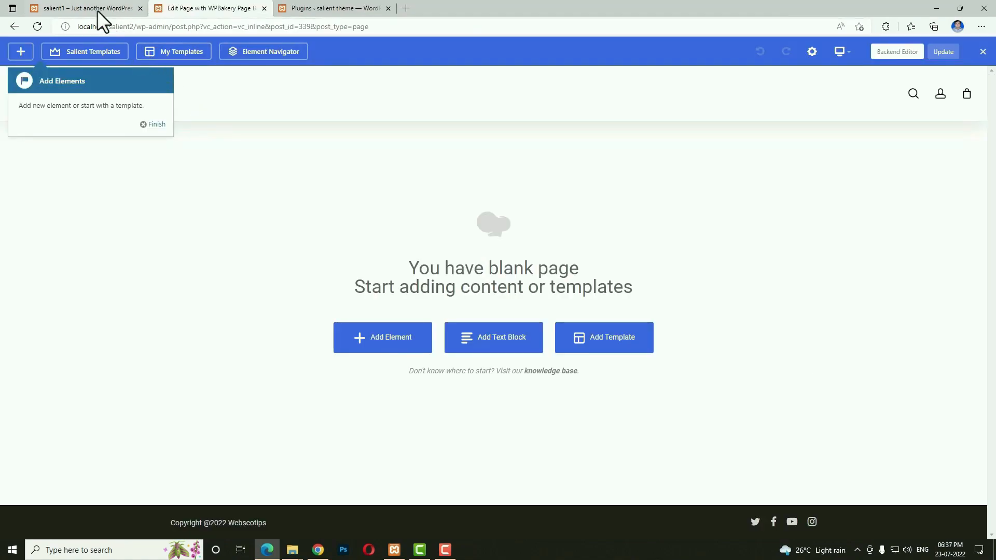
{"action": "left_click", "coordinate": [98, 10]}
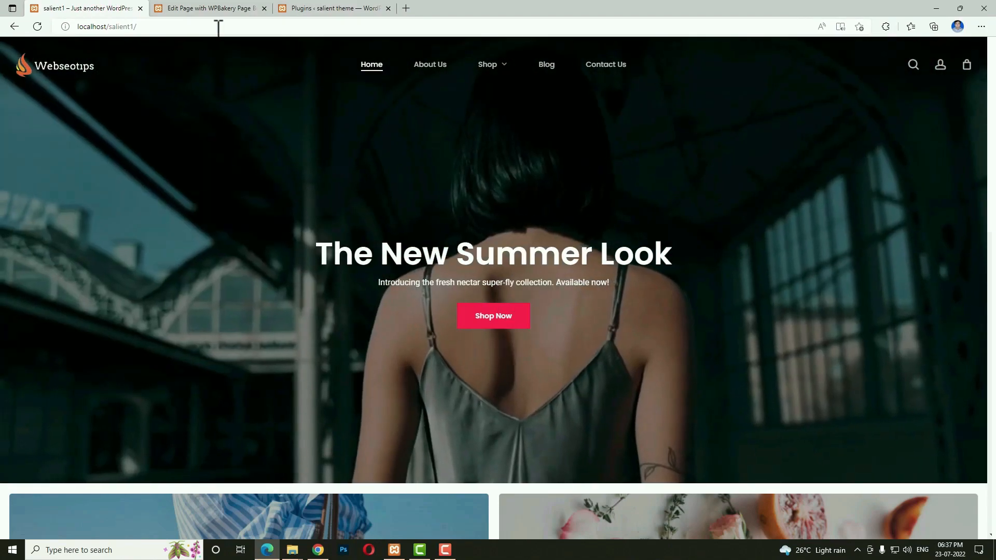
{"action": "left_click", "coordinate": [192, 8]}
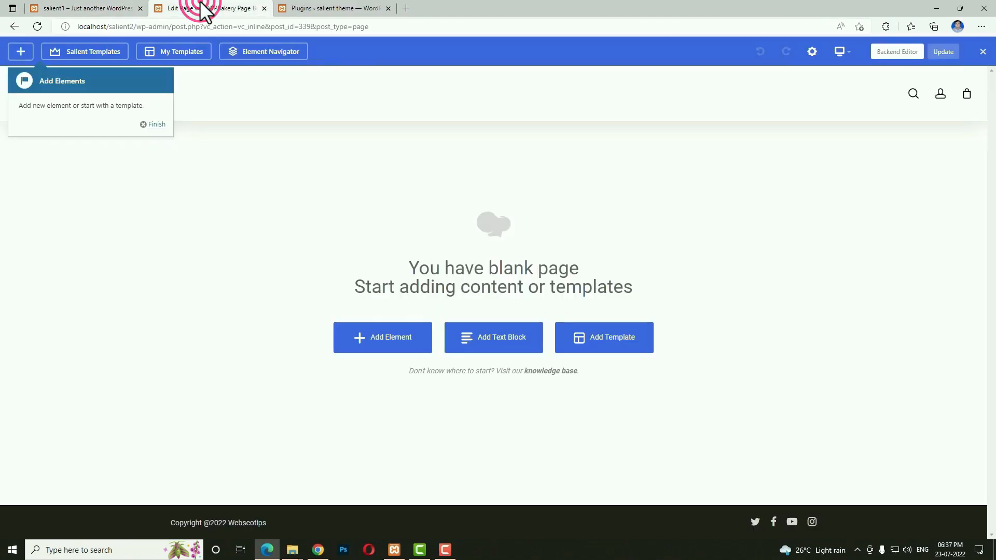
{"action": "left_click", "coordinate": [373, 340]}
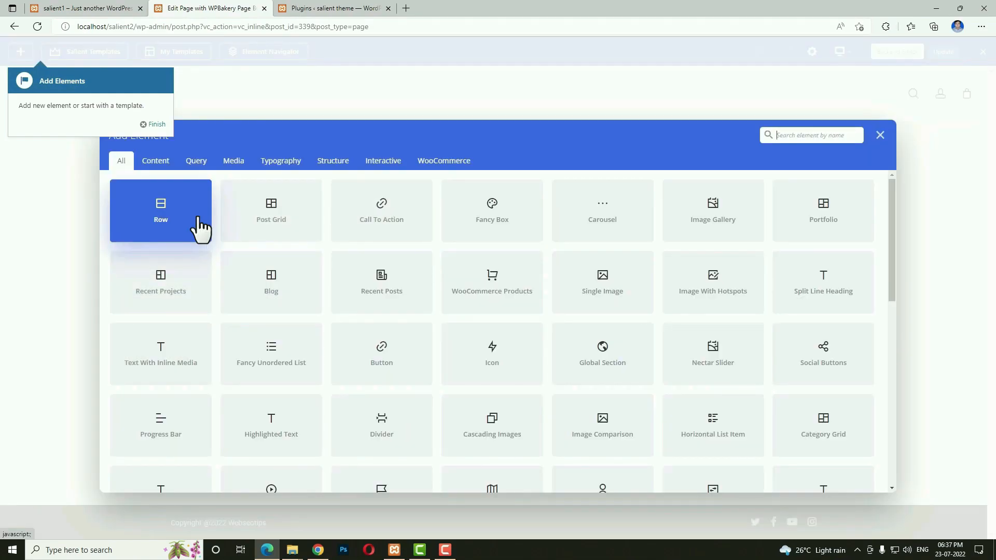
{"action": "left_click", "coordinate": [199, 228]}
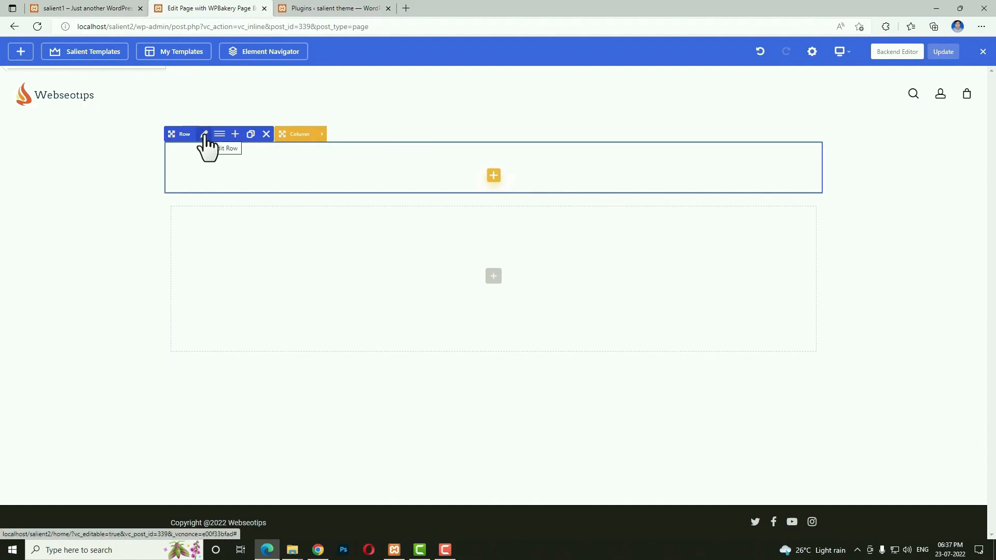
Make the row a full width background with 20% top padding.
{"action": "left_click", "coordinate": [204, 135]}
{"action": "left_click", "coordinate": [542, 197]}
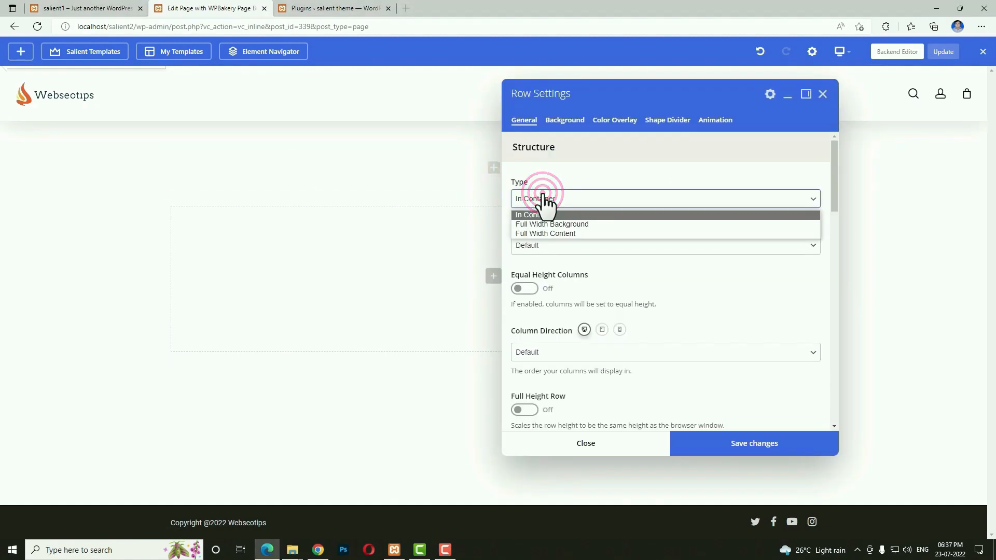
{"action": "left_click", "coordinate": [573, 223]}
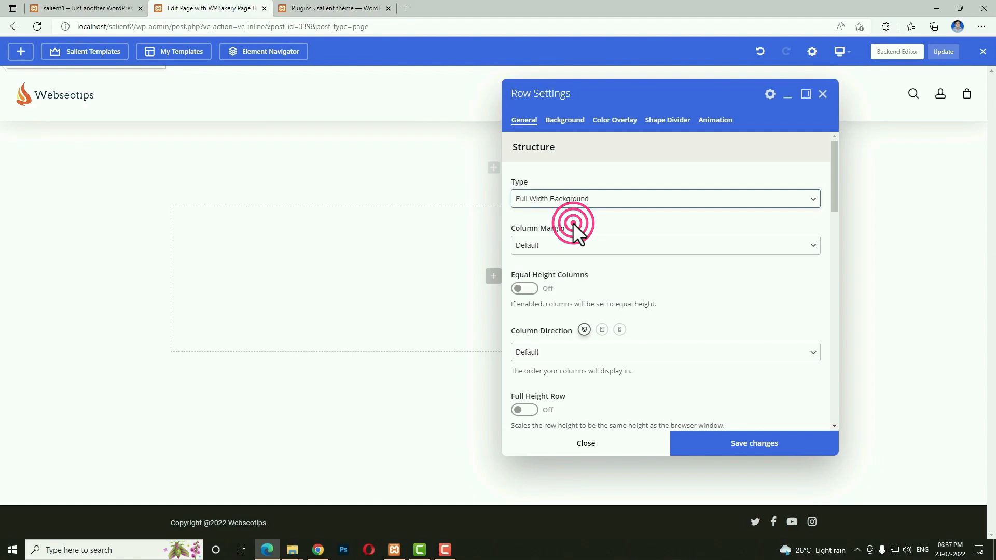
{"action": "scroll", "coordinate": [693, 303], "scroll_direction": "down", "scroll_amount": 3}
{"action": "scroll", "coordinate": [693, 303], "scroll_direction": "down", "scroll_amount": 1}
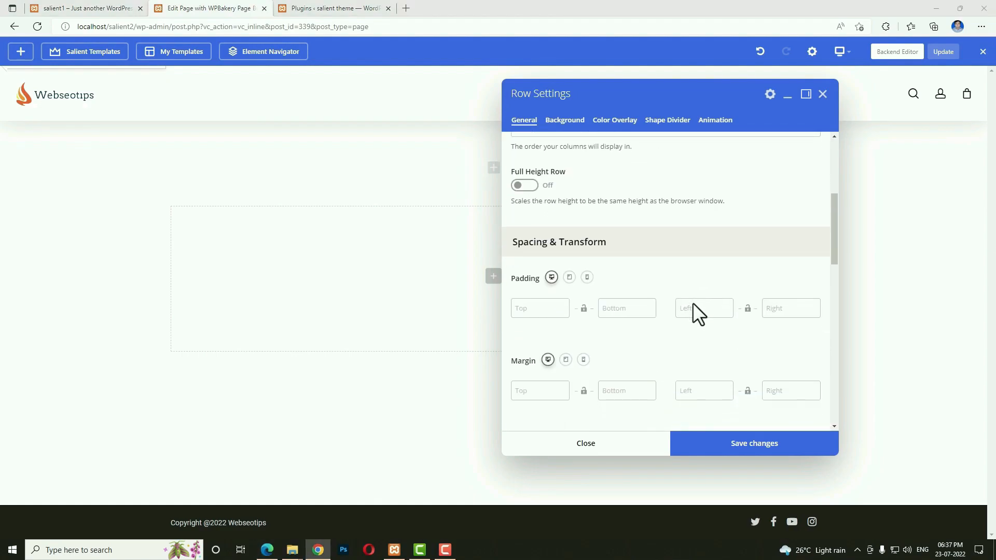
{"action": "left_click", "coordinate": [539, 308]}
{"action": "left_click", "coordinate": [539, 308]}
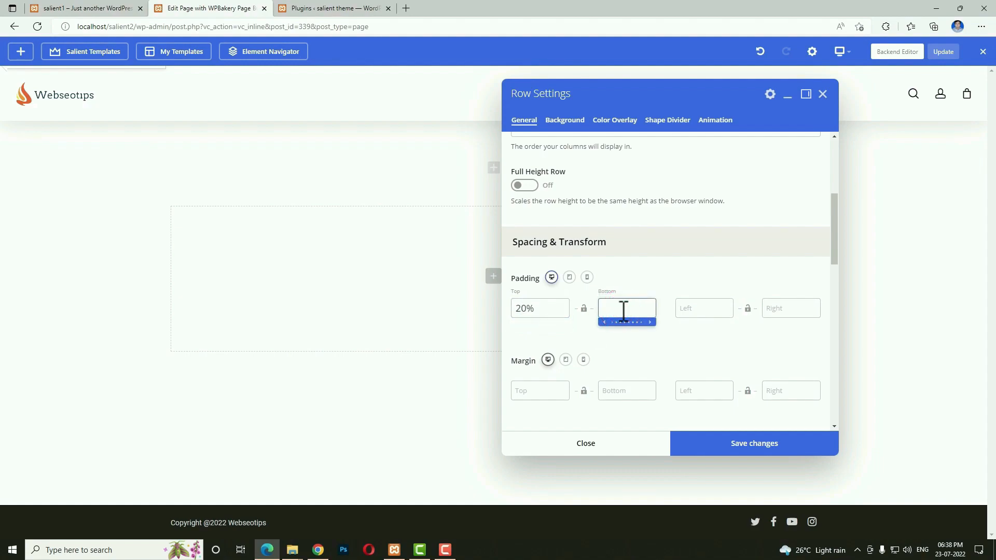
Switch on a video background for the row.
{"action": "scroll", "coordinate": [576, 322], "scroll_direction": "up", "scroll_amount": 3}
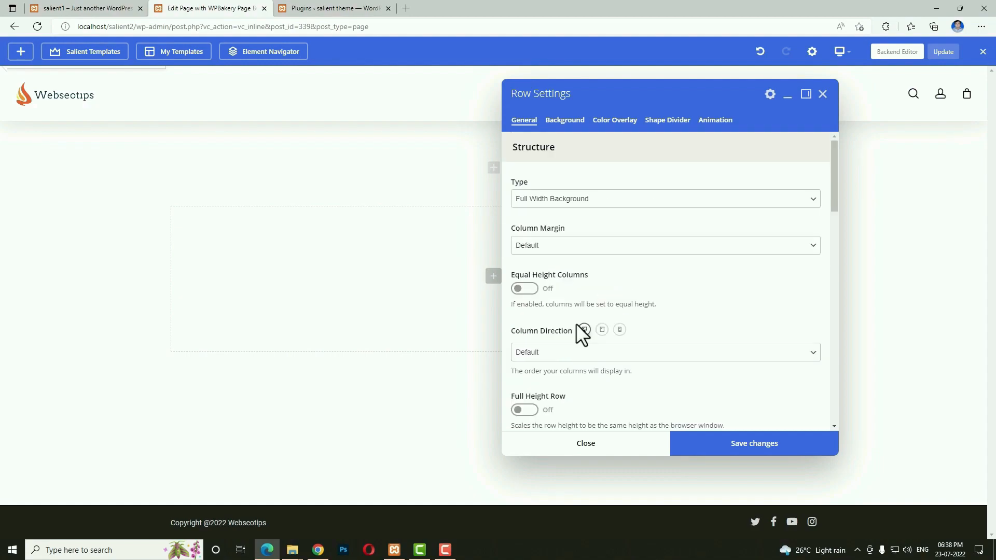
{"action": "left_click", "coordinate": [576, 133]}
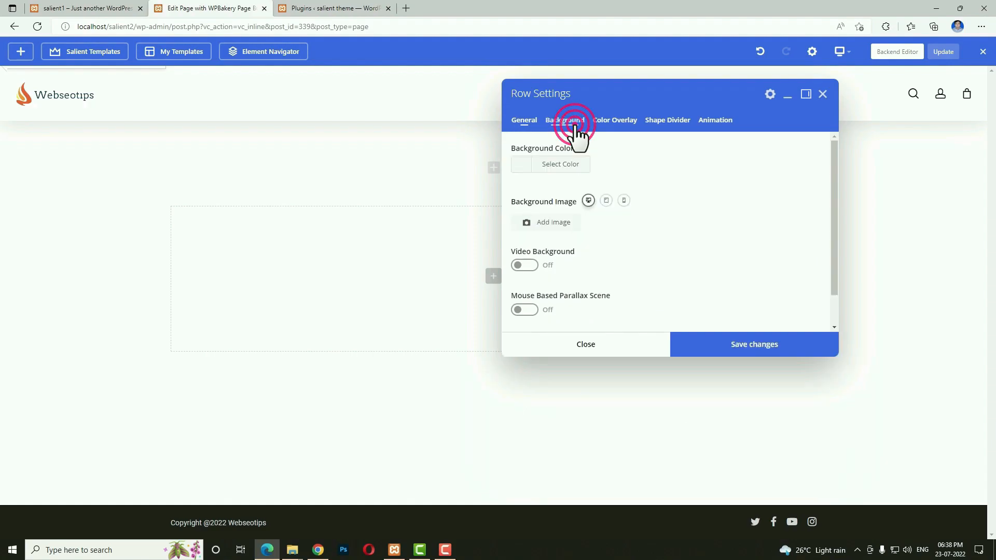
{"action": "left_click", "coordinate": [533, 265]}
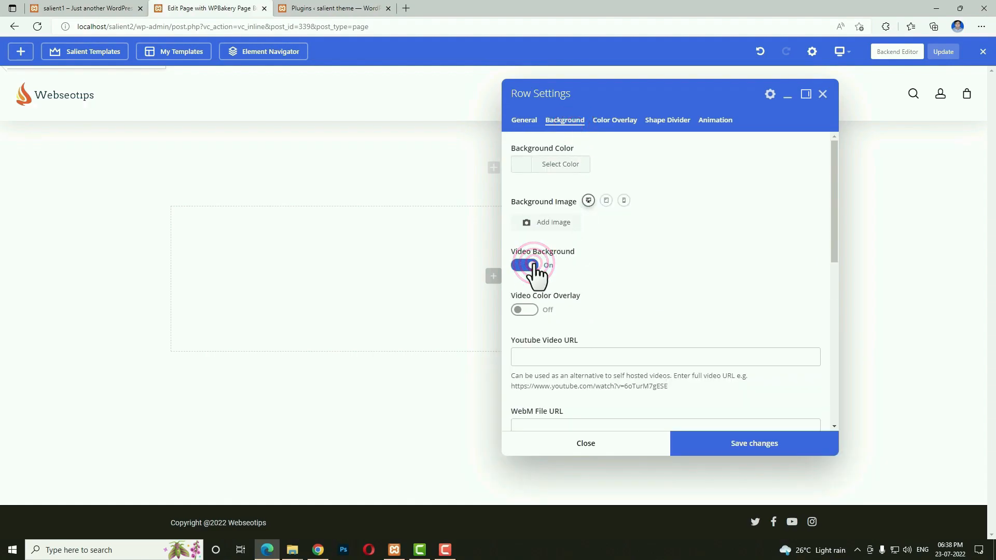
{"action": "scroll", "coordinate": [576, 296], "scroll_direction": "down", "scroll_amount": 1}
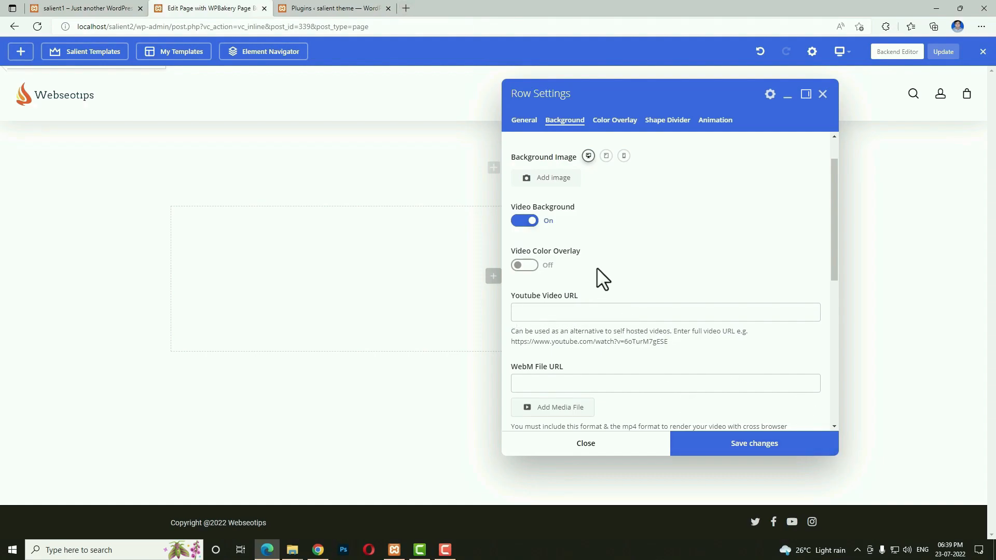
Open YouTube in a new browser tab and sign in with the saved account.
{"action": "left_click", "coordinate": [406, 7]}
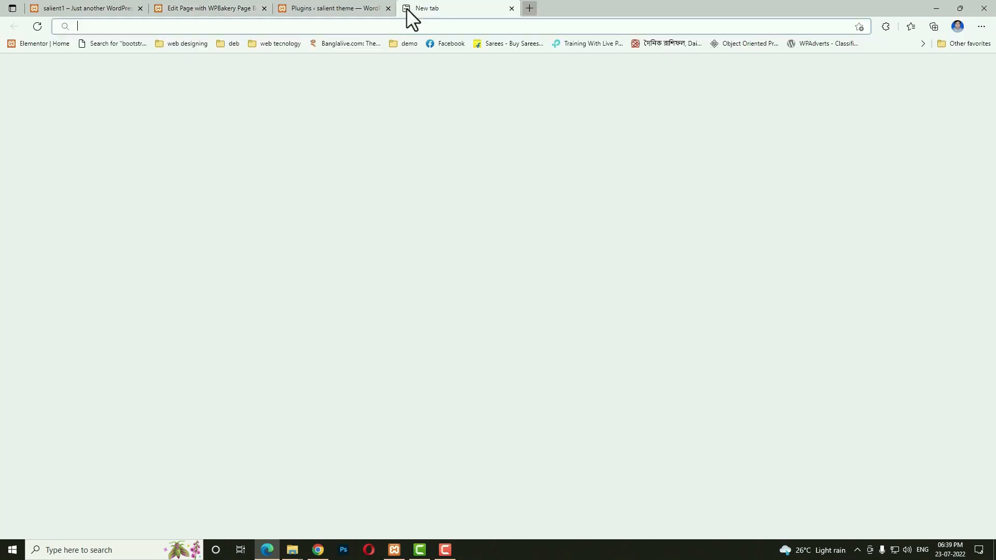
{"action": "type", "text": "youtube.com"}
{"action": "key", "text": "Return"}
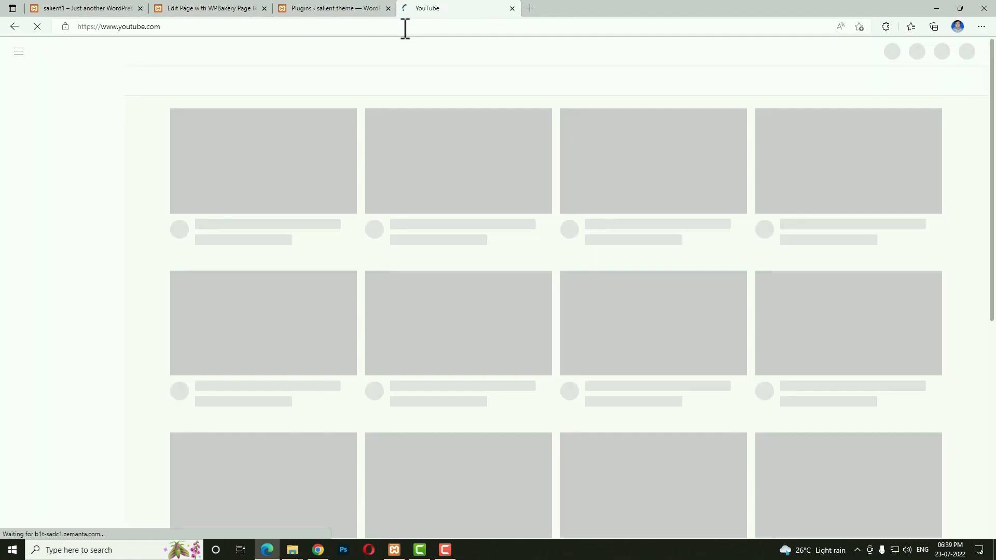
{"action": "left_click", "coordinate": [959, 51]}
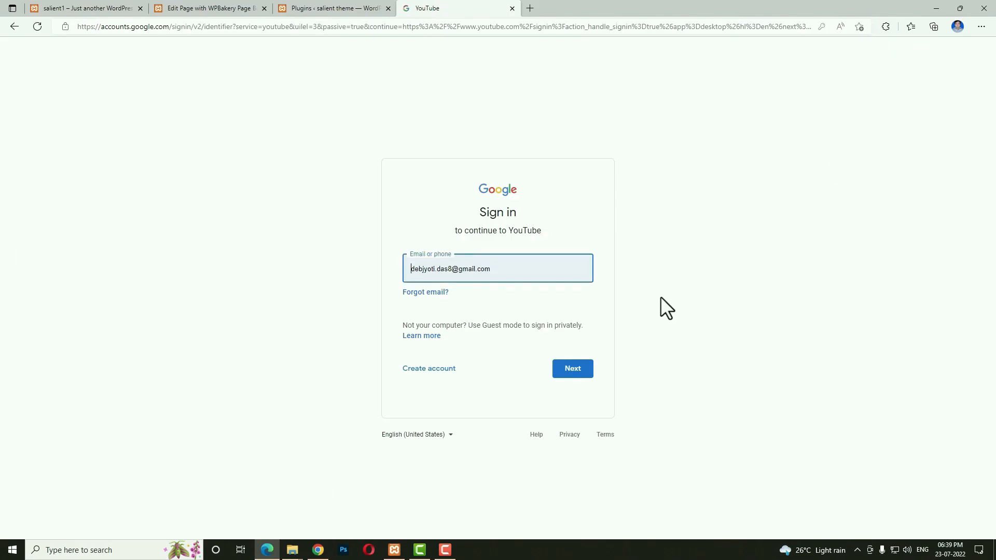
{"action": "left_click", "coordinate": [580, 371]}
{"action": "left_click", "coordinate": [574, 345]}
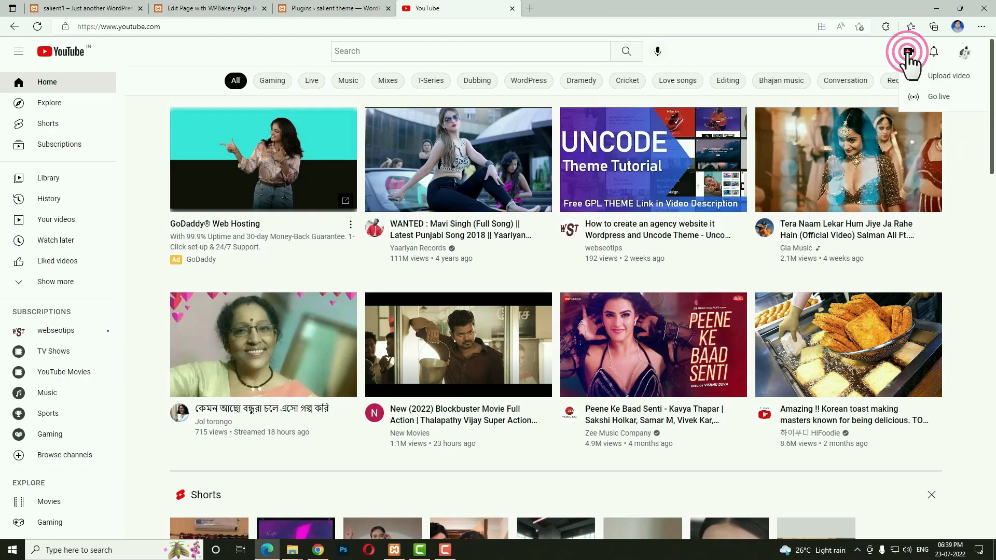
Upload video.mp4 and give it the title 'video home bg'.
{"action": "left_click", "coordinate": [946, 82]}
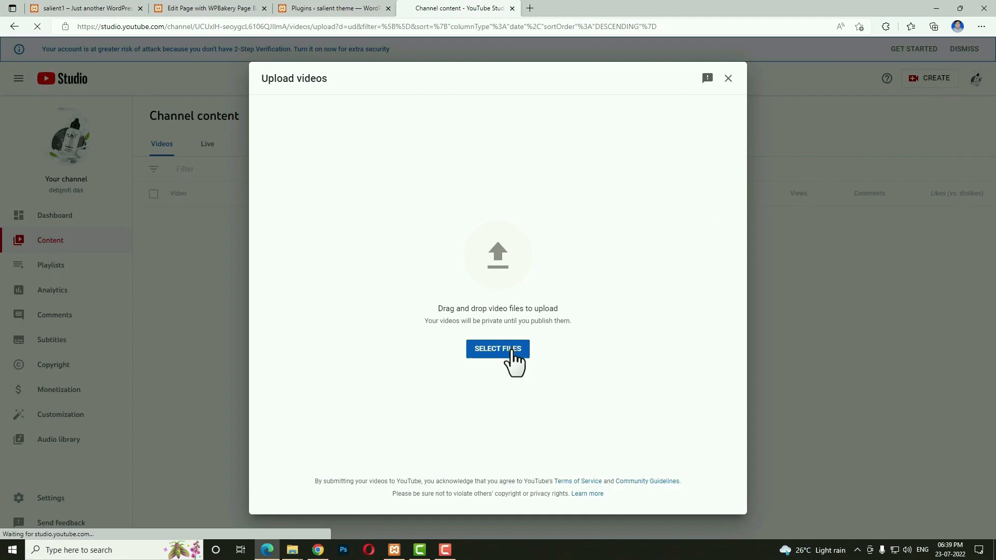
{"action": "left_click", "coordinate": [511, 349]}
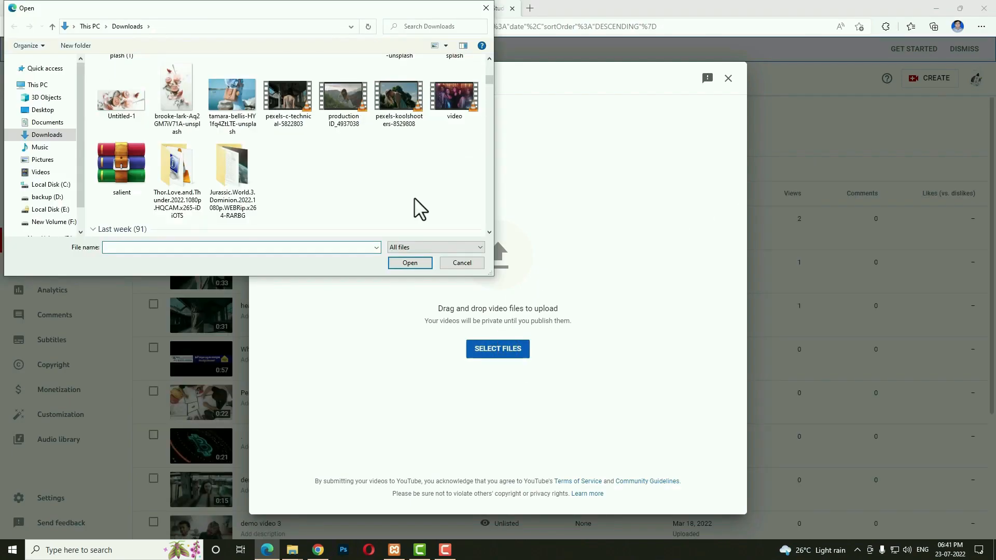
{"action": "left_click", "coordinate": [453, 99]}
{"action": "left_click", "coordinate": [406, 261]}
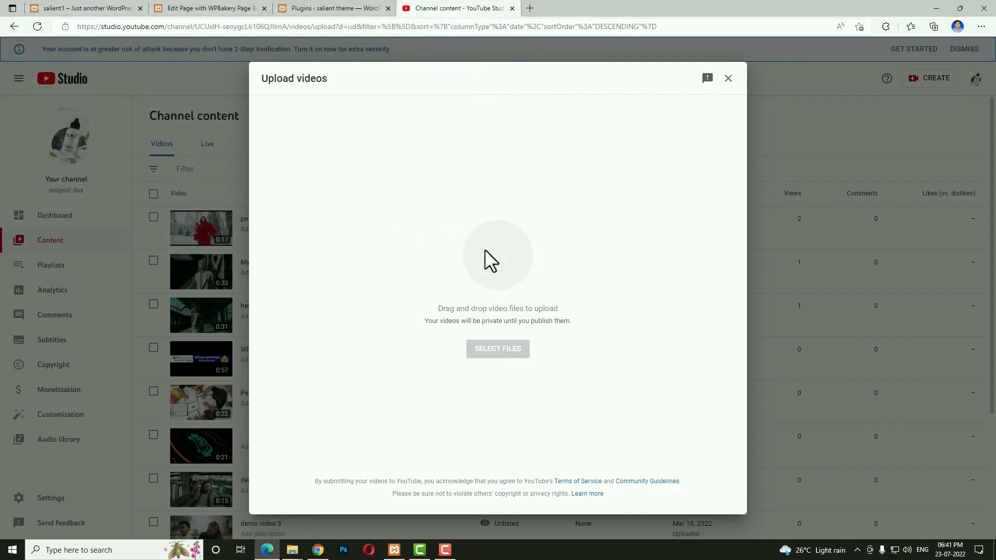
{"action": "left_click", "coordinate": [340, 185]}
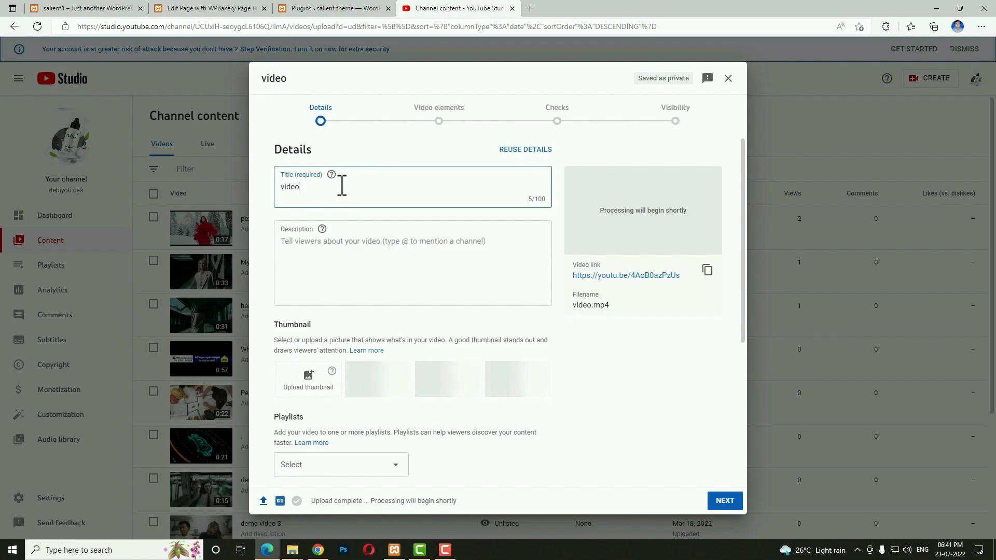
{"action": "type", "text": "home bg"}
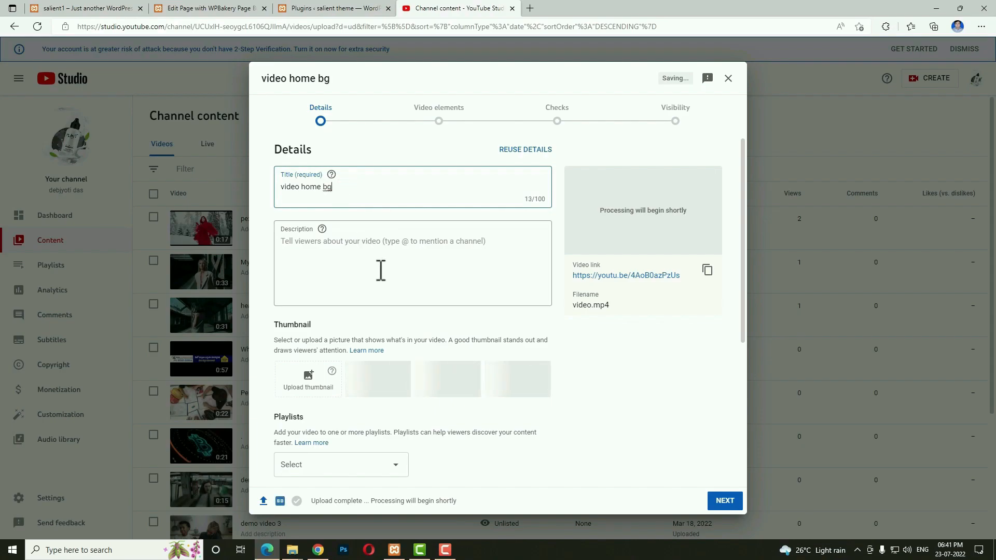
Mark the video not made for kids and publish it as unlisted.
{"action": "scroll", "coordinate": [405, 311], "scroll_direction": "down", "scroll_amount": 5}
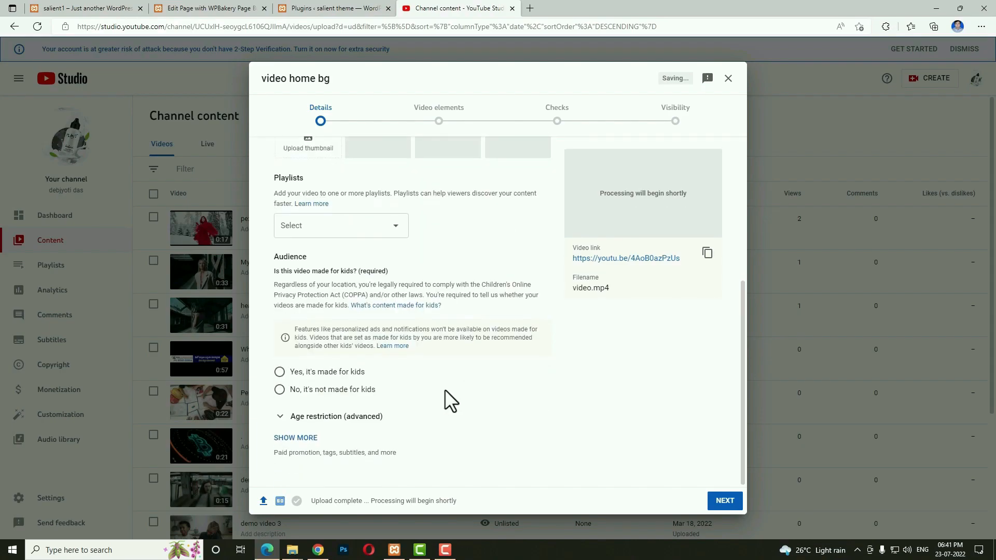
{"action": "left_click", "coordinate": [328, 390]}
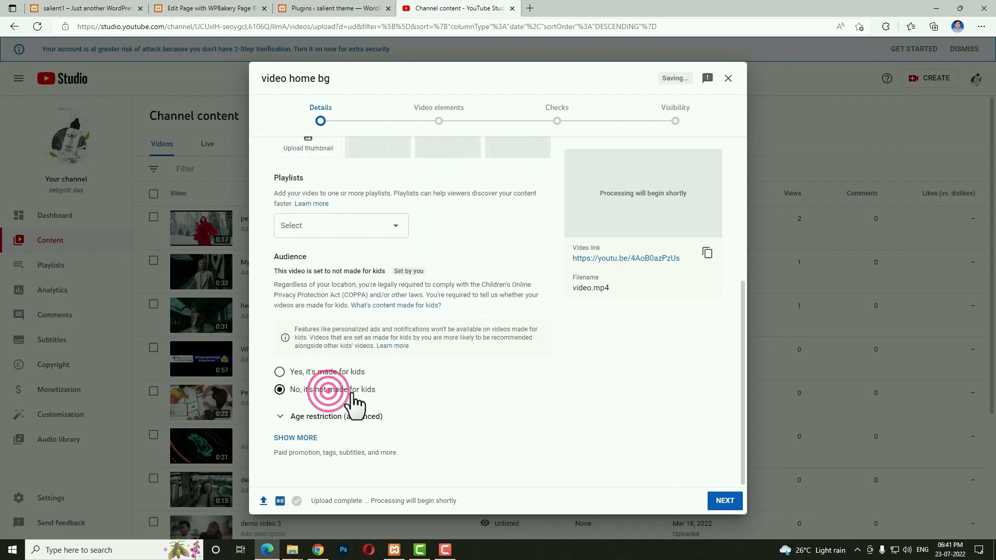
{"action": "left_click", "coordinate": [723, 501]}
{"action": "left_click", "coordinate": [724, 501]}
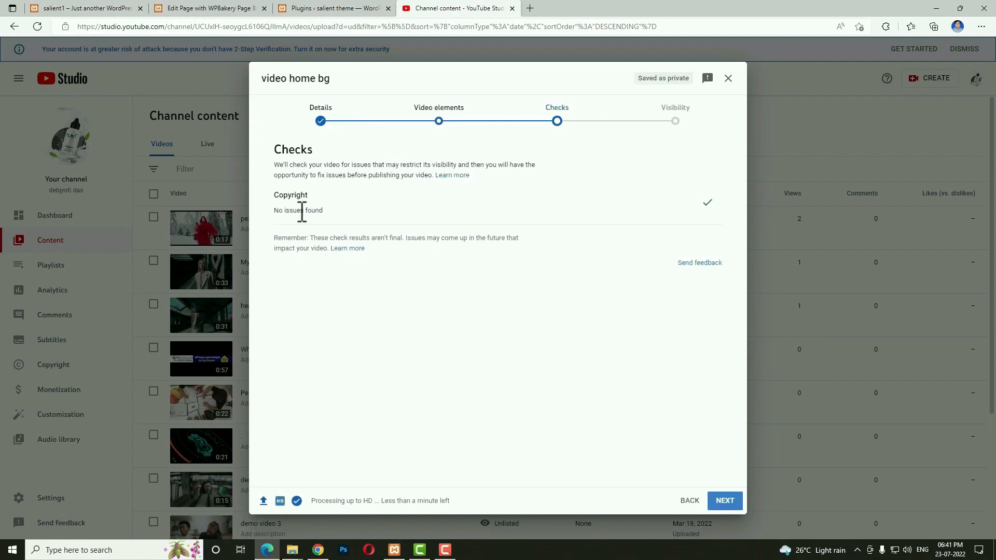
{"action": "left_click", "coordinate": [726, 500]}
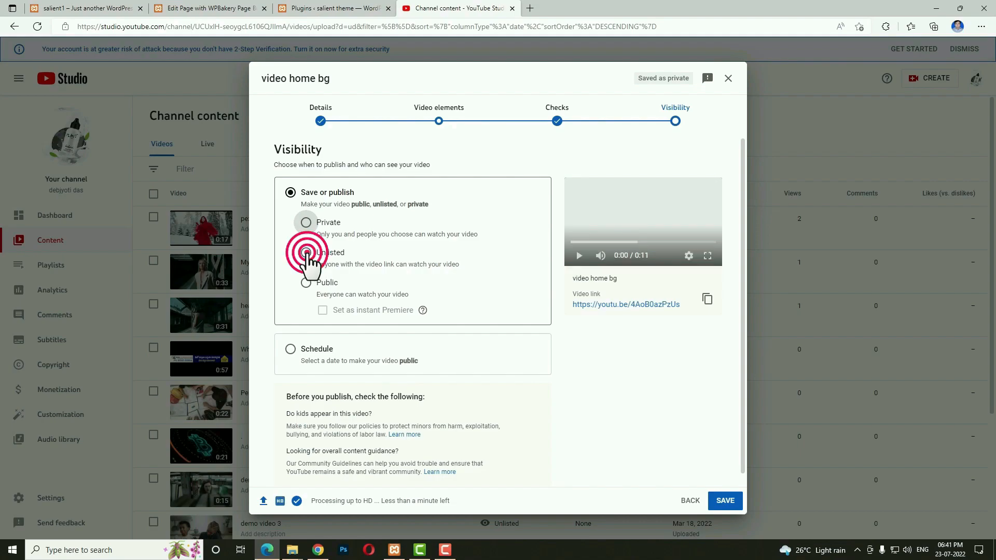
{"action": "left_click", "coordinate": [726, 504]}
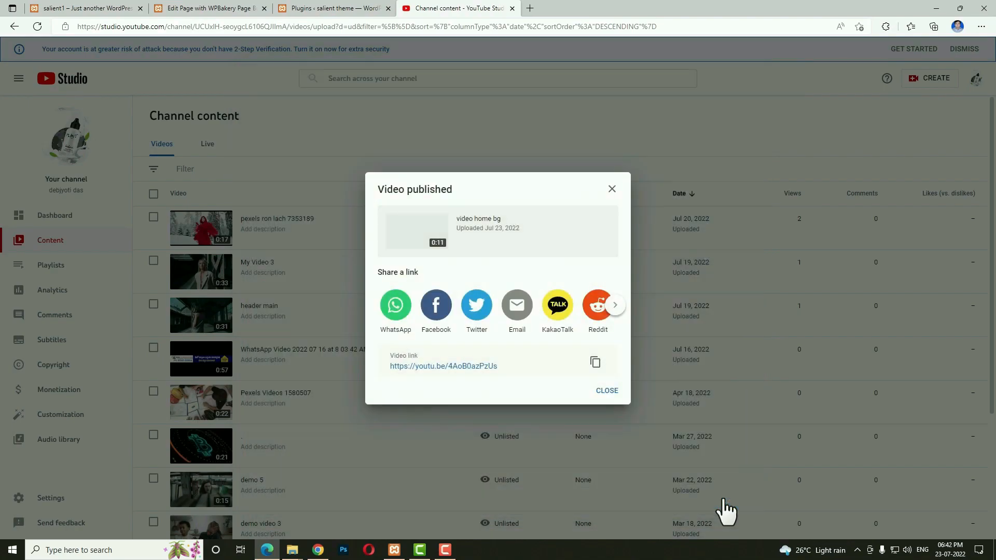
{"action": "left_click", "coordinate": [725, 500]}
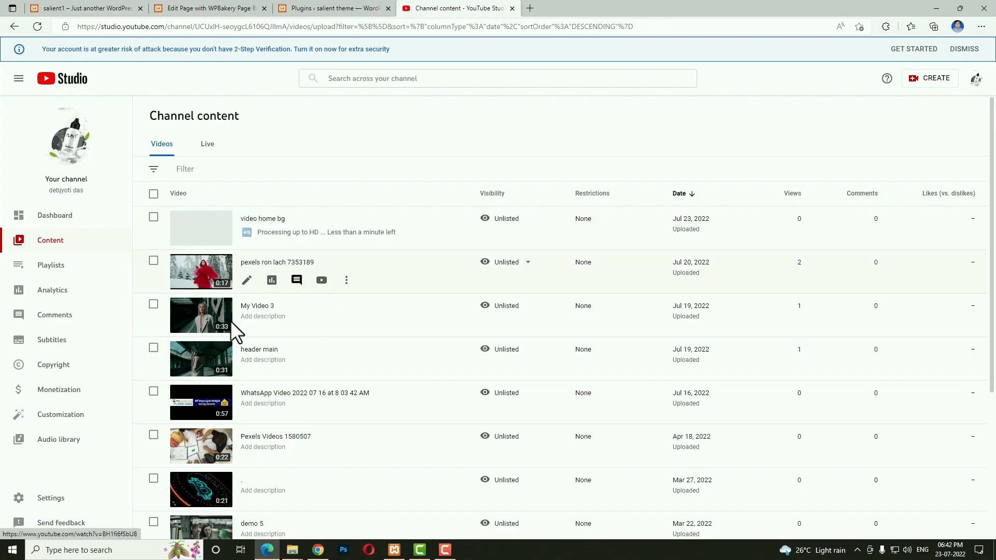
Copy the 'header main' video's watch URL back into the row's YouTube Video URL field.
{"action": "left_click", "coordinate": [203, 353]}
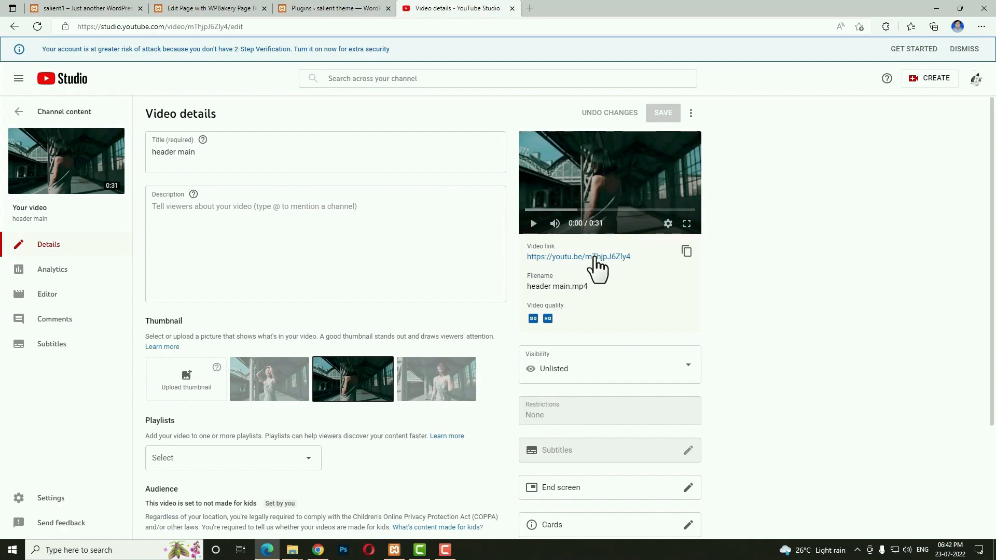
{"action": "left_click", "coordinate": [596, 257]}
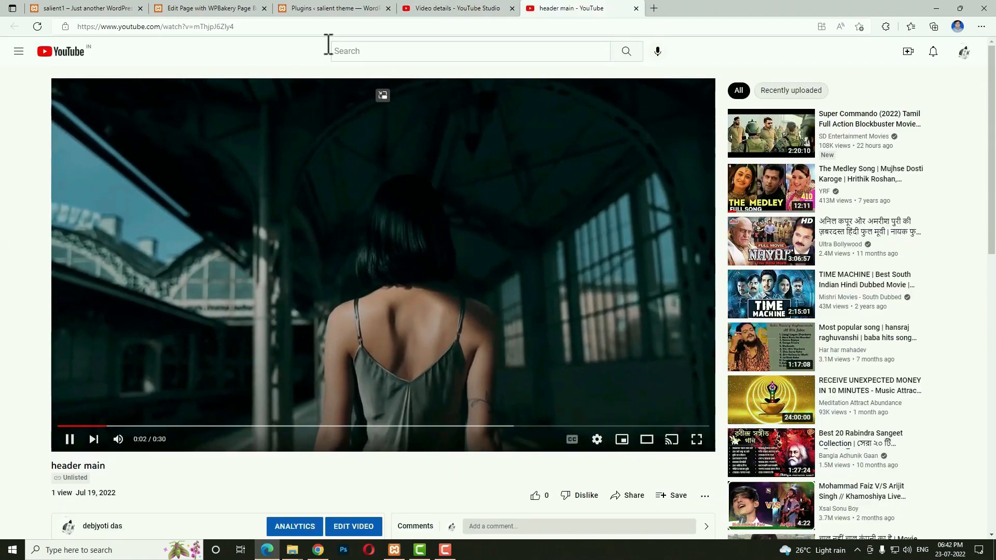
{"action": "left_click", "coordinate": [303, 24]}
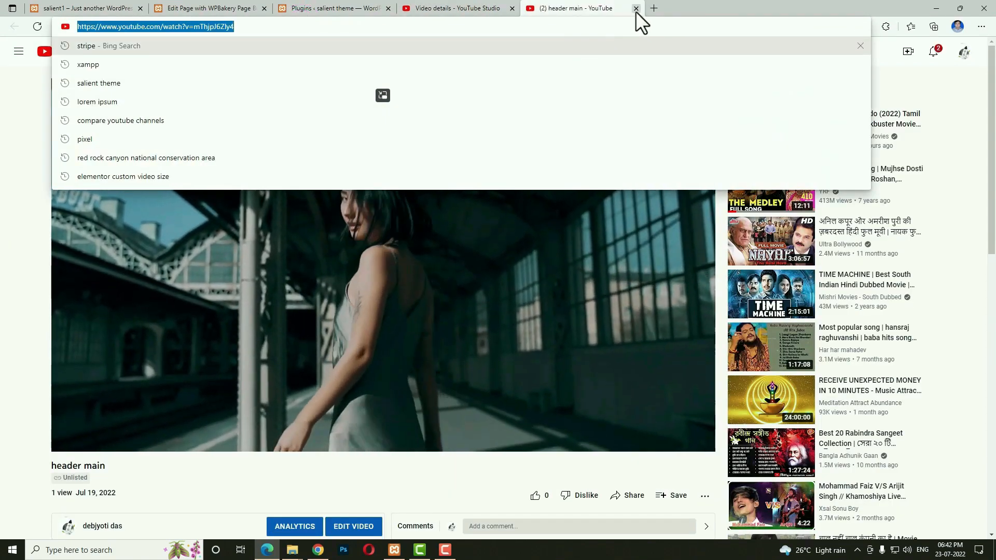
{"action": "left_click", "coordinate": [636, 8]}
{"action": "left_click", "coordinate": [223, 8]}
{"action": "left_click", "coordinate": [544, 307]}
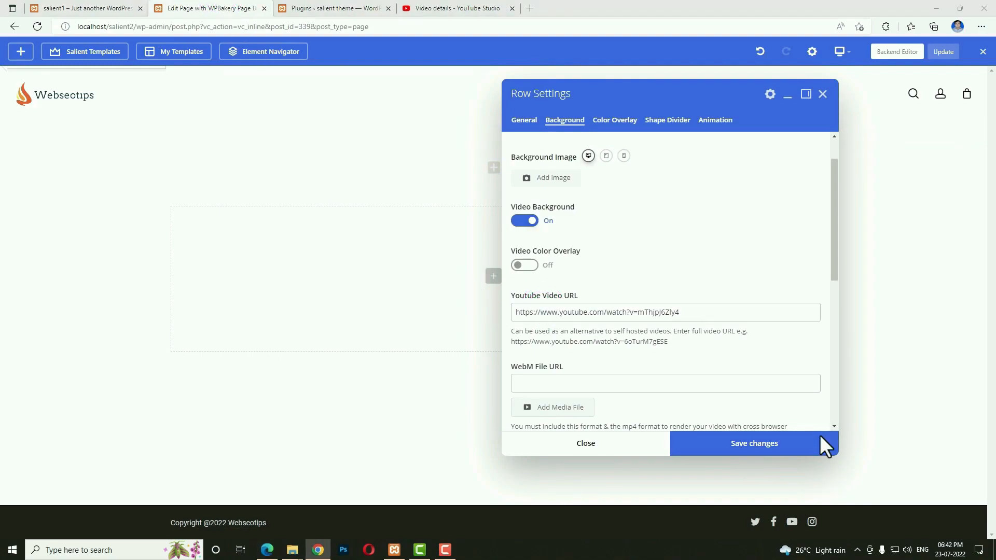
Add a black colour overlay to the hero row, save it, and check the live home page.
{"action": "left_click", "coordinate": [624, 120]}
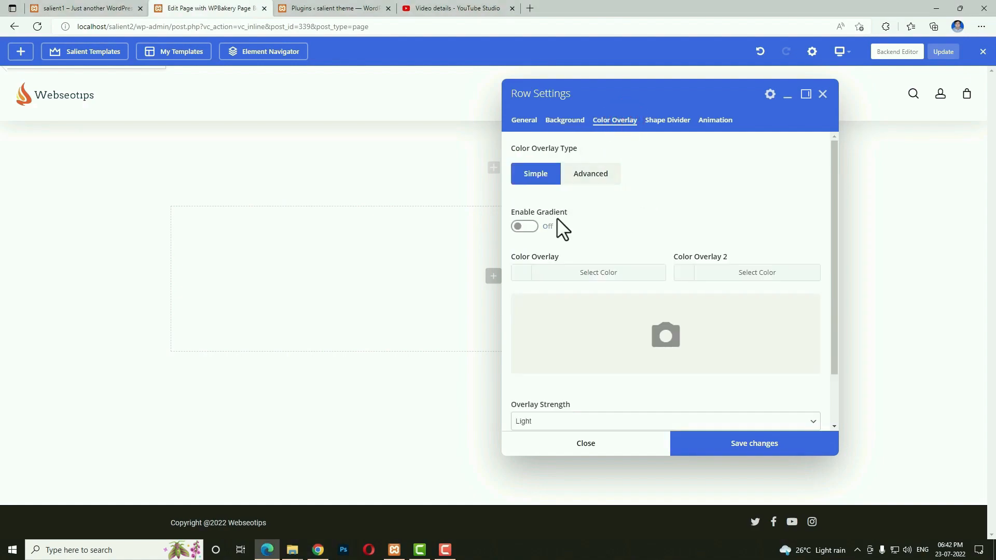
{"action": "left_click", "coordinate": [520, 274]}
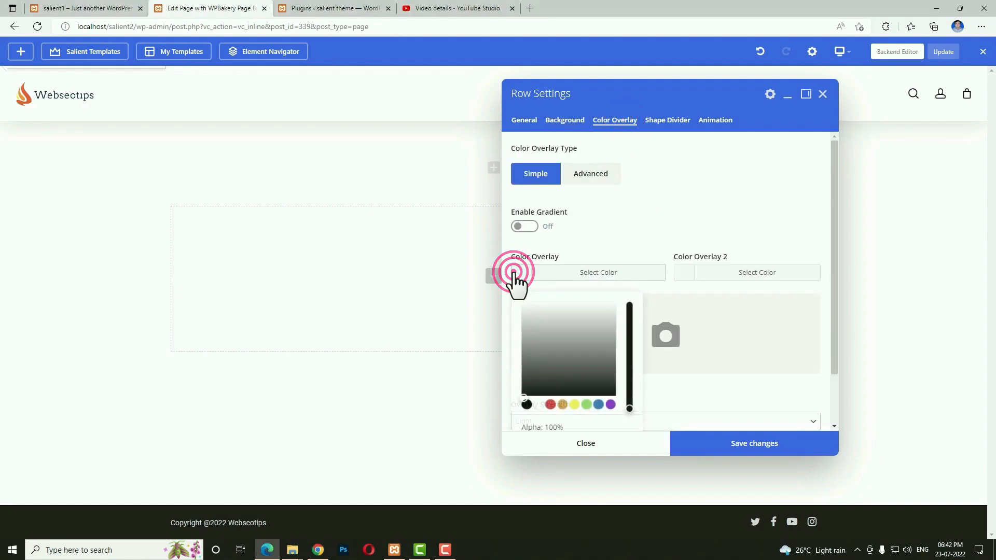
{"action": "left_click", "coordinate": [526, 404]}
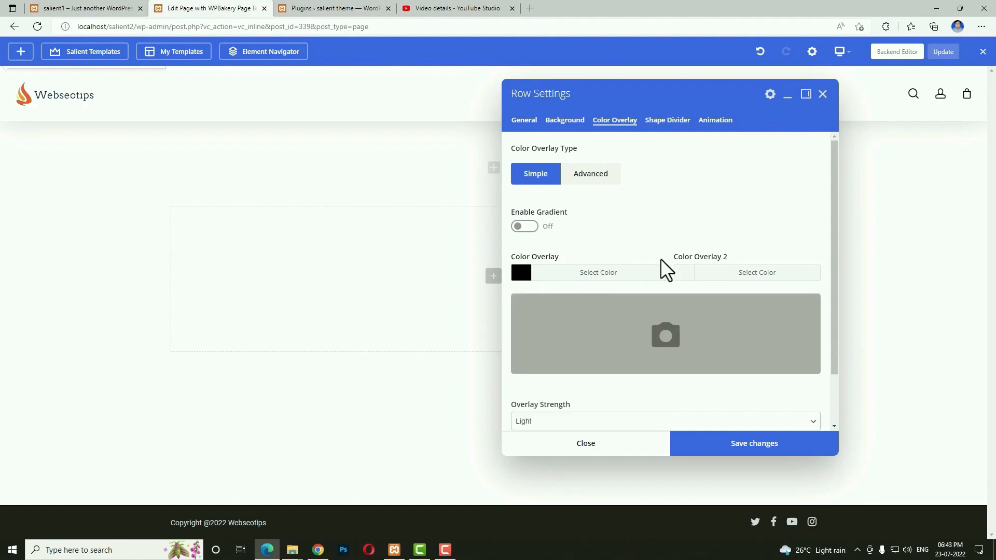
{"action": "left_click", "coordinate": [752, 449]}
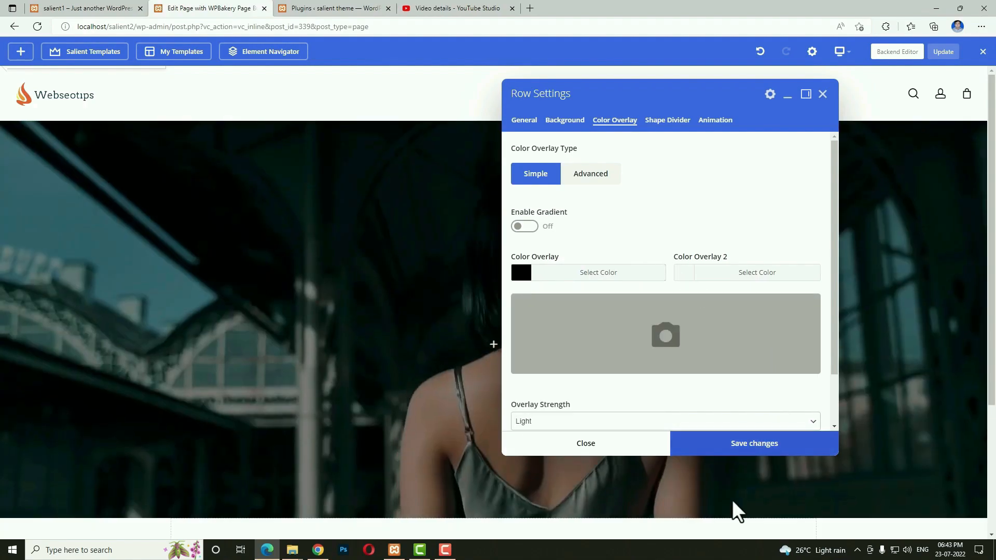
{"action": "left_click", "coordinate": [628, 443]}
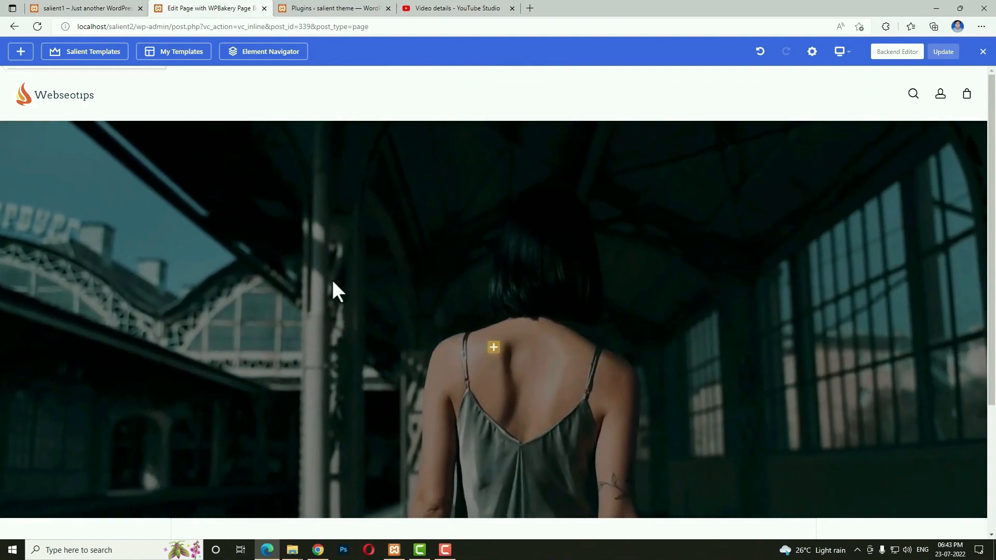
{"action": "left_click", "coordinate": [87, 8]}
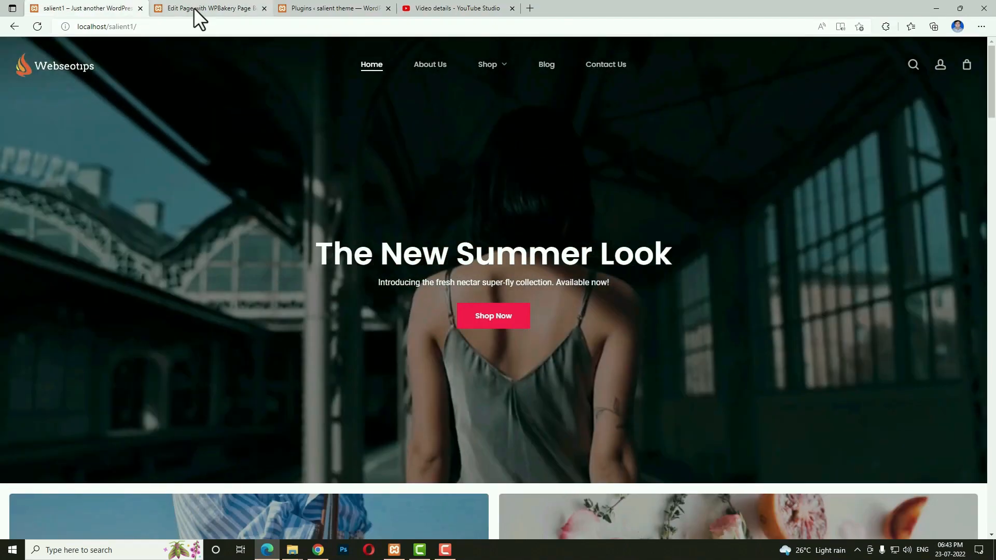
{"action": "left_click", "coordinate": [193, 9]}
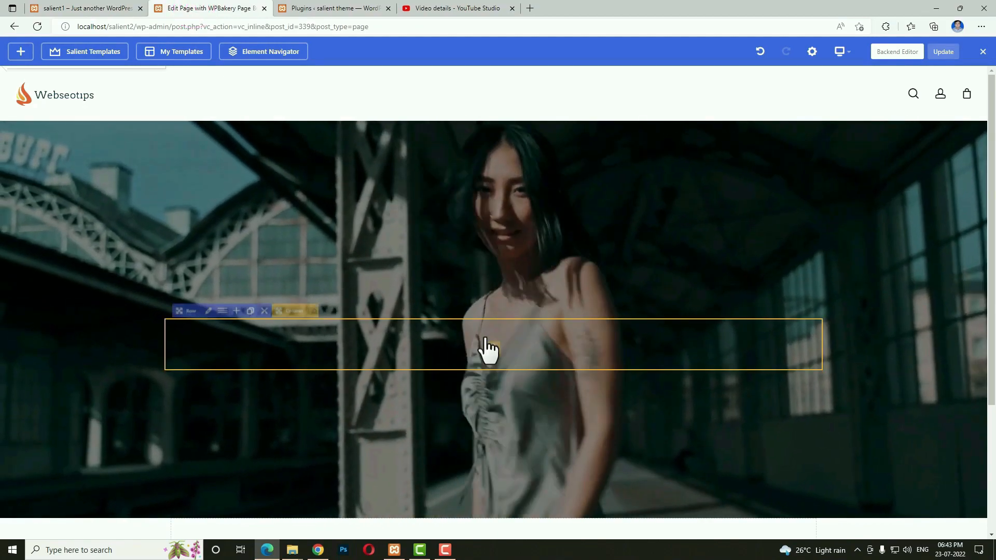
Add a Text Block element to the empty hero row.
{"action": "left_click", "coordinate": [493, 349]}
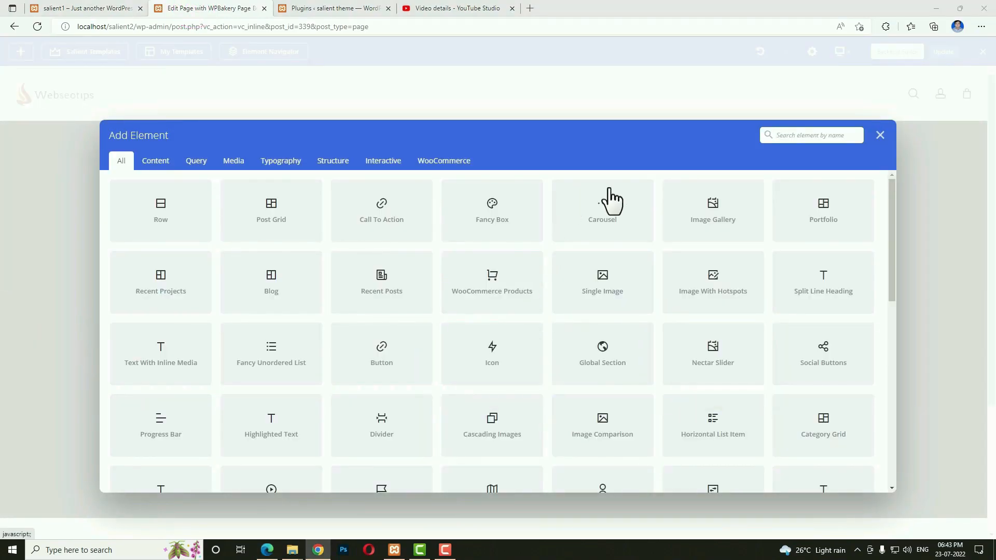
{"action": "left_click", "coordinate": [804, 138]}
{"action": "type", "text": "t"}
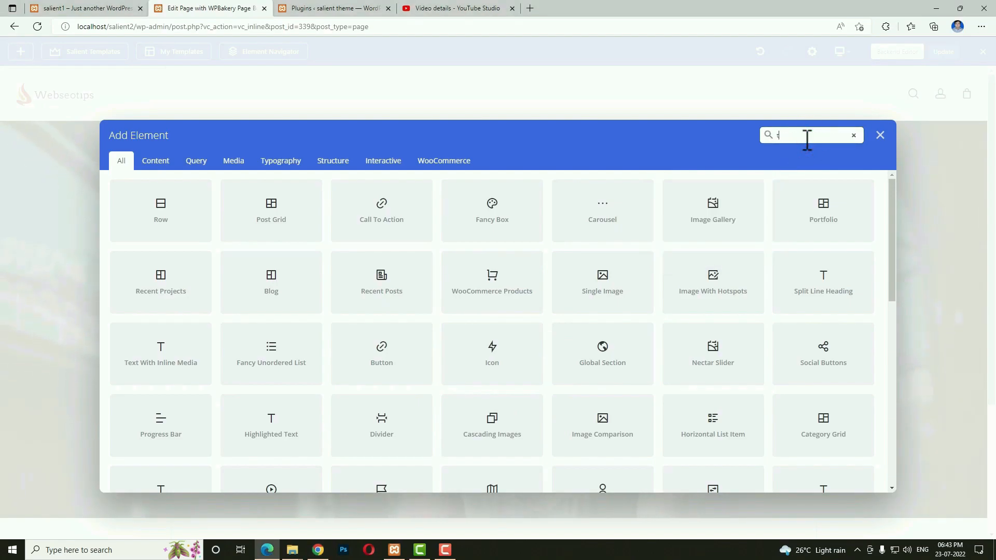
{"action": "type", "text": "ext"}
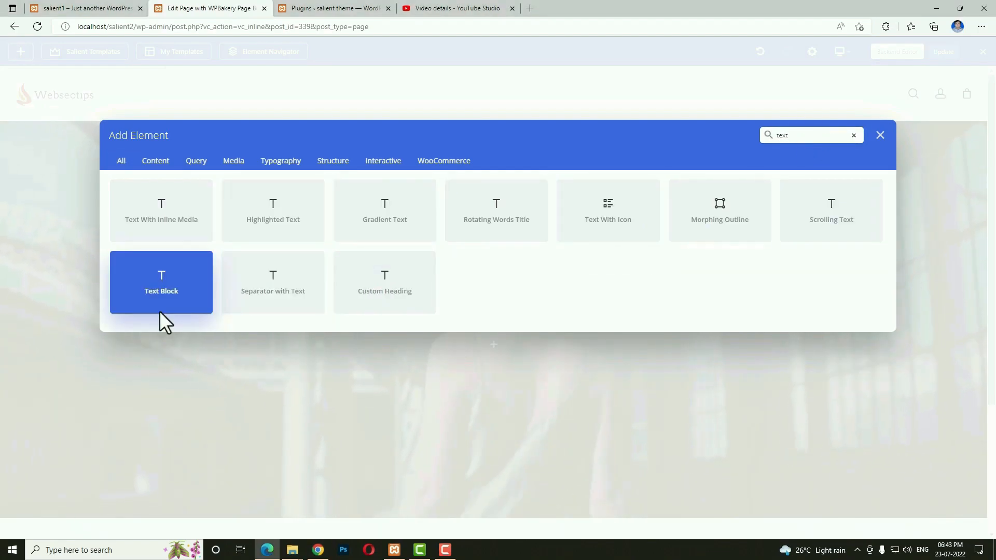
{"action": "left_click", "coordinate": [167, 295]}
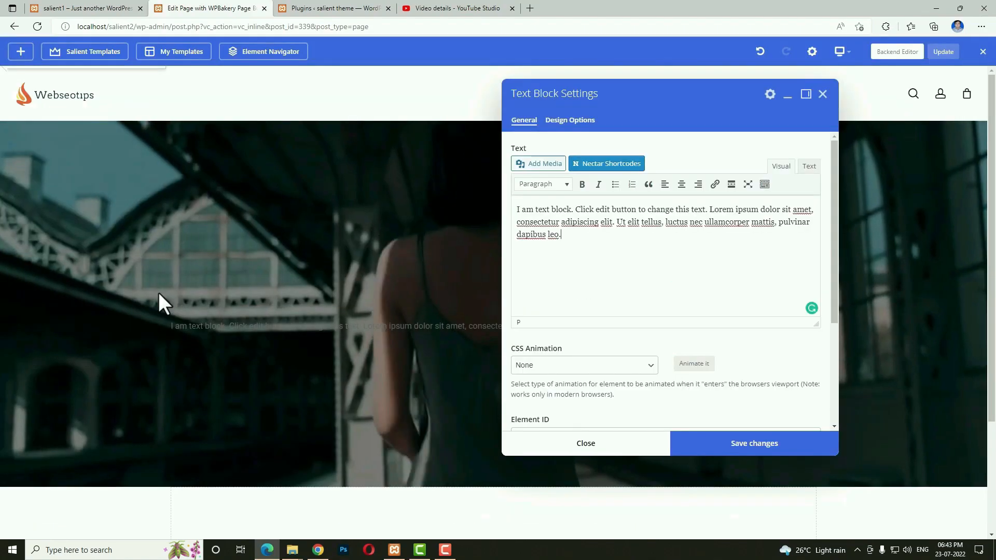
Replace the placeholder text with 'The New Summer Look' formatted as Heading 1.
{"action": "left_click", "coordinate": [596, 247]}
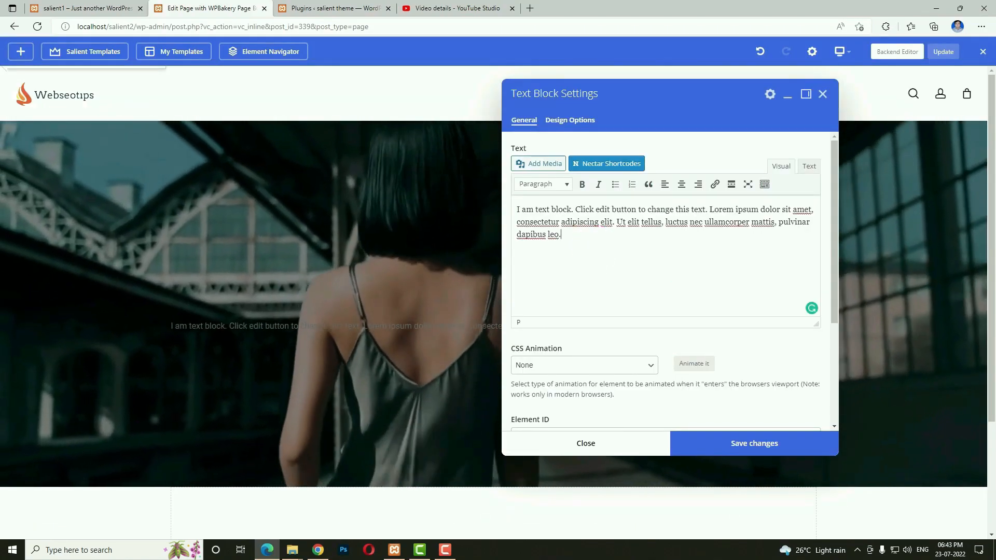
{"action": "key", "text": "ctrl+a"}
{"action": "key", "text": "BackSpace"}
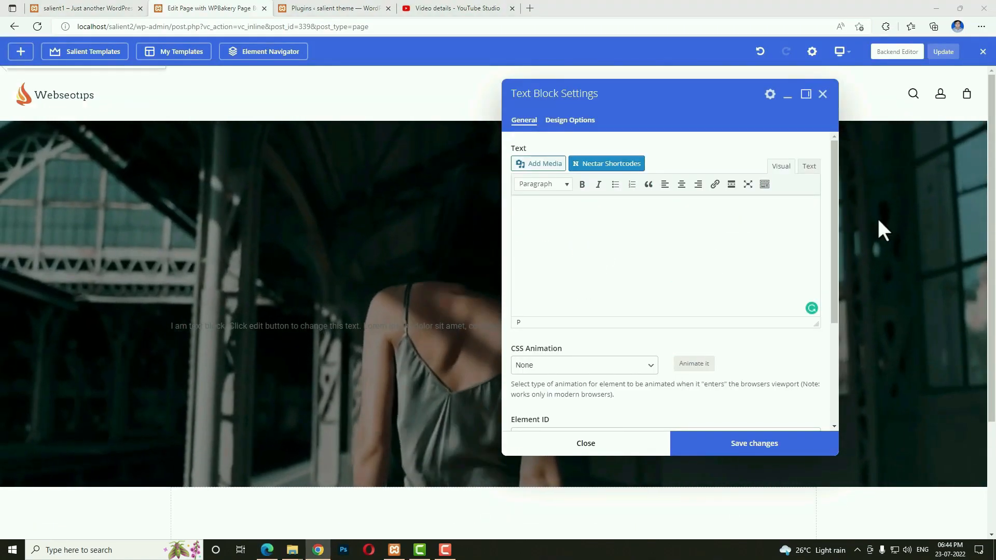
{"action": "left_click", "coordinate": [626, 238]}
{"action": "type", "text": "The New Summer Look"}
{"action": "triple_click", "coordinate": [571, 209]}
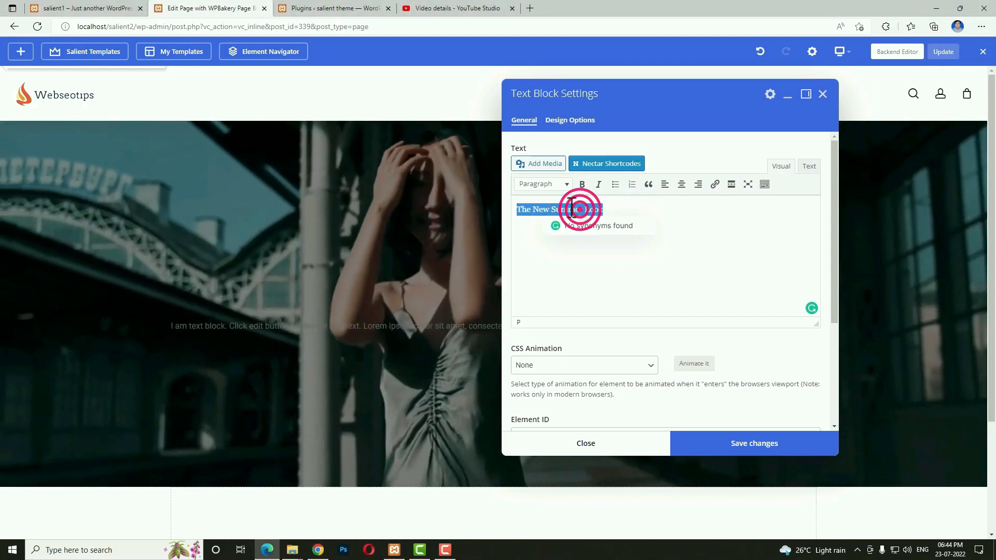
{"action": "left_click", "coordinate": [566, 186]}
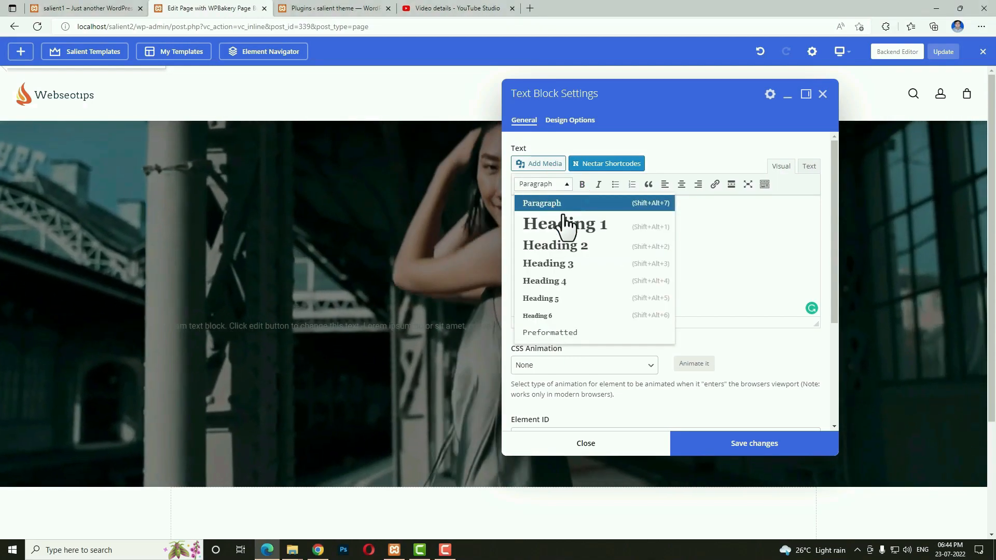
{"action": "left_click", "coordinate": [592, 231]}
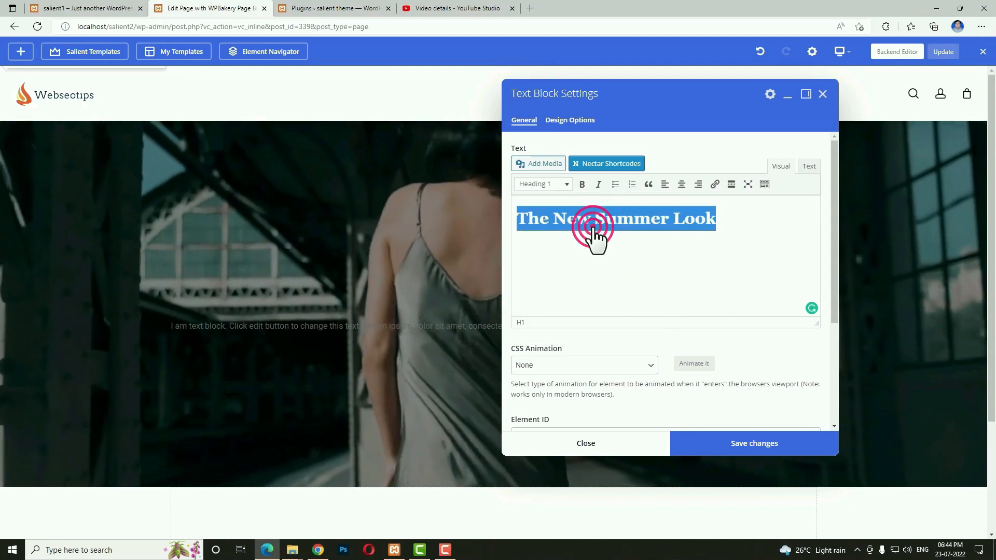
Add the 'Introducing the fresh nectar super-fly collection. Available now!' tagline below and save the block.
{"action": "left_click", "coordinate": [797, 229]}
{"action": "left_click", "coordinate": [538, 245]}
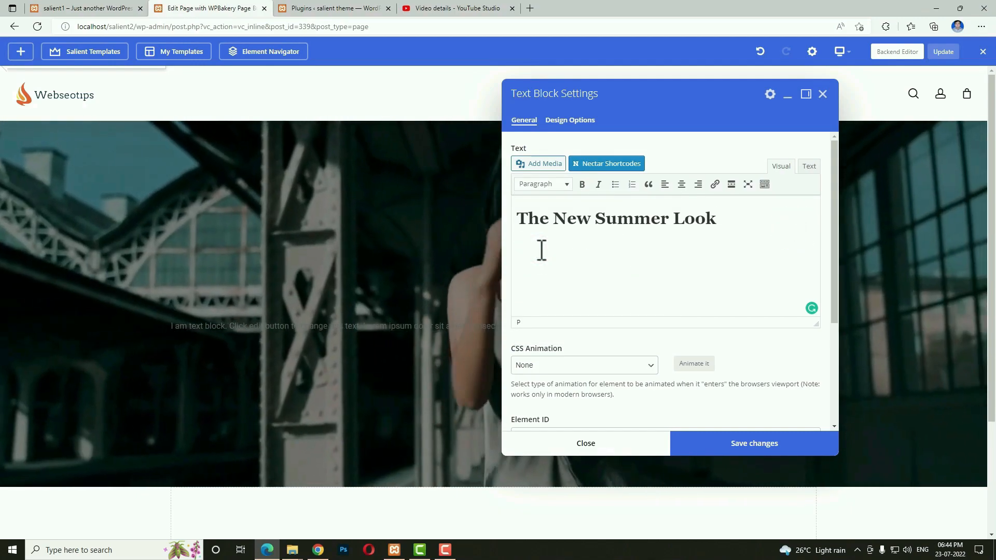
{"action": "type", "text": "Introducing the fresh nectar super-fly collection. Available now!"}
{"action": "left_click", "coordinate": [707, 446]}
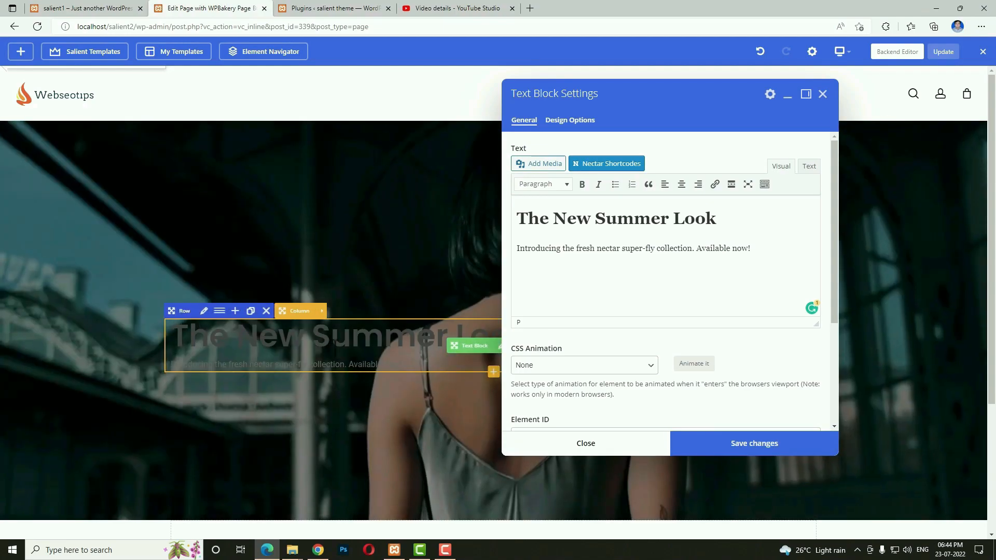
{"action": "left_click", "coordinate": [823, 94]}
{"action": "mouse_move", "coordinate": [322, 339]}
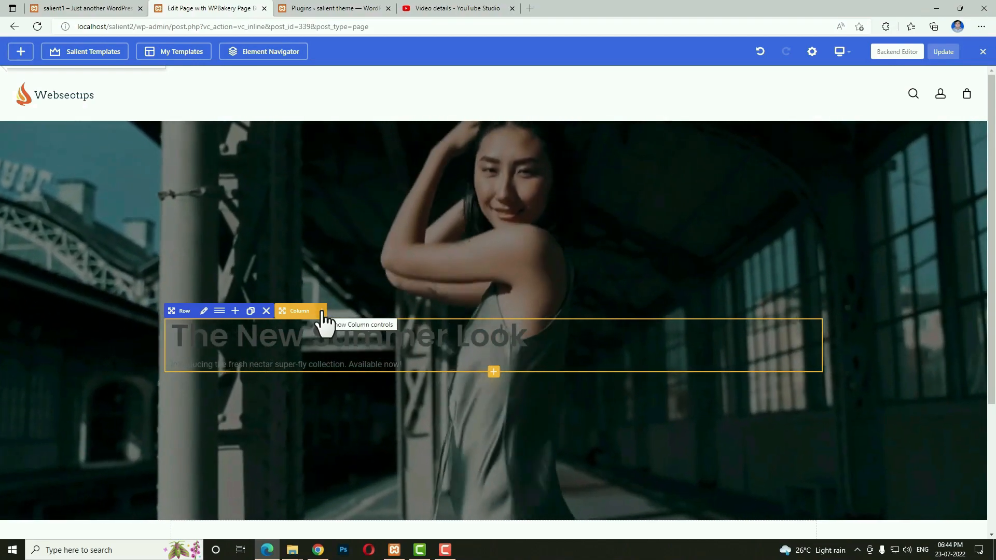
{"action": "left_click", "coordinate": [322, 313]}
Give the hero column Centered Content and a white font colour, and save.
{"action": "left_click", "coordinate": [256, 311]}
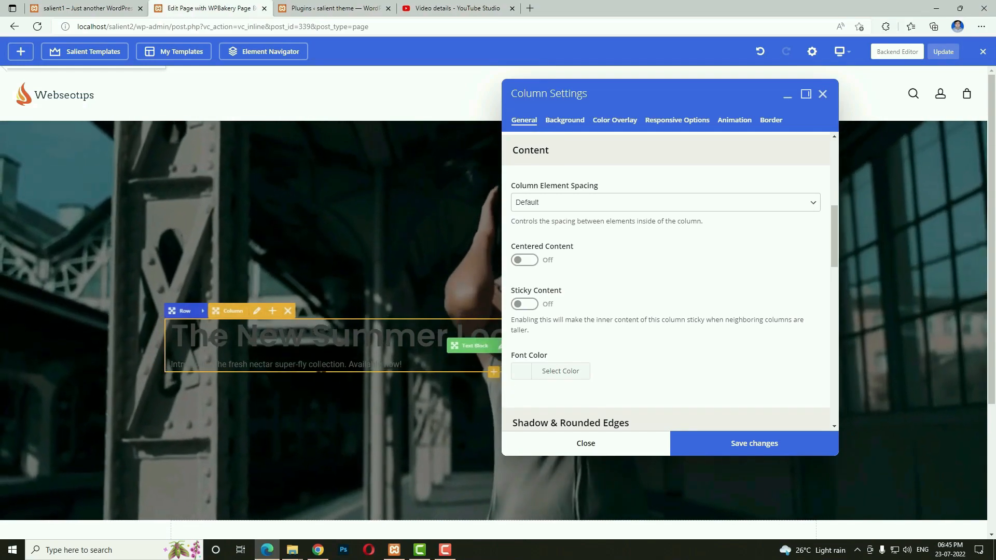
{"action": "left_click", "coordinate": [524, 260]}
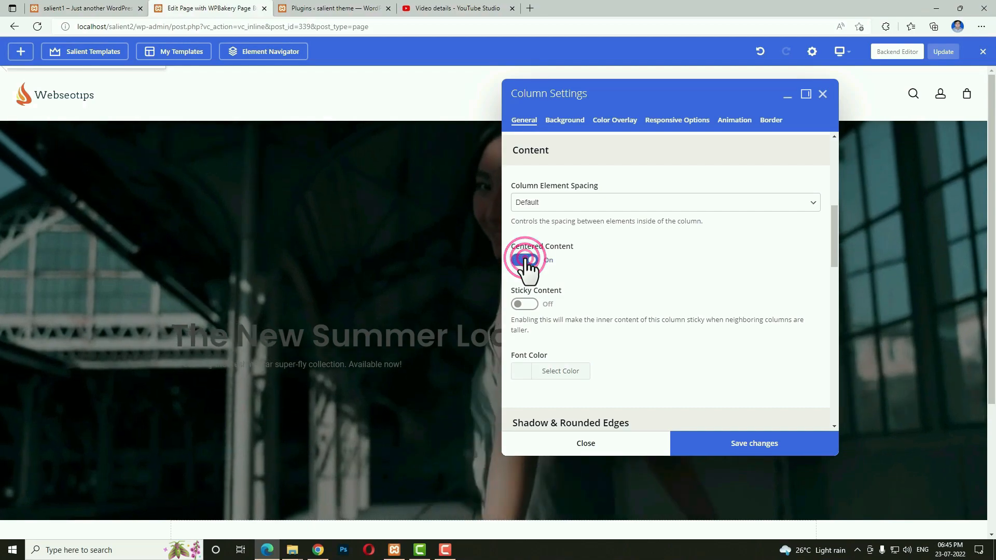
{"action": "left_click", "coordinate": [527, 381]}
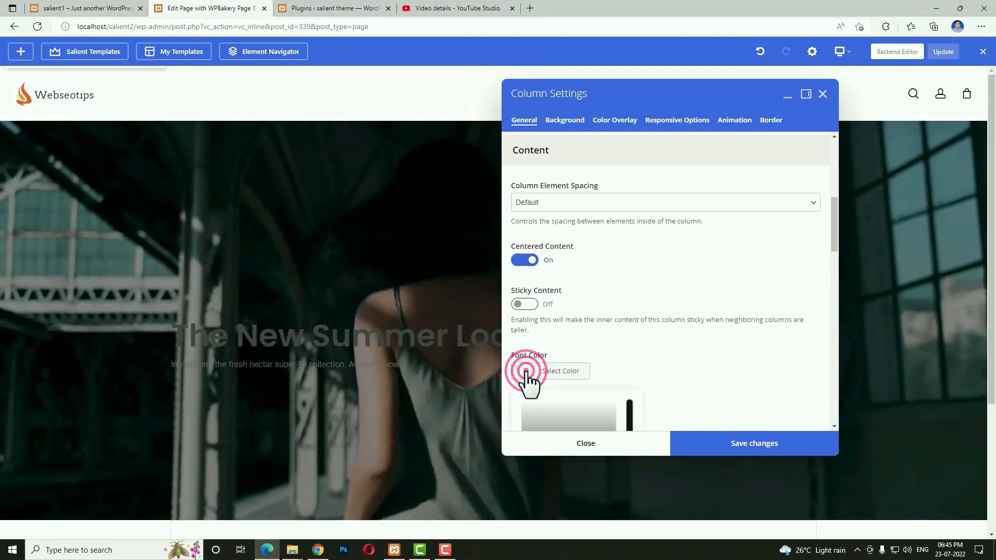
{"action": "scroll", "coordinate": [593, 383], "scroll_direction": "down", "scroll_amount": 3}
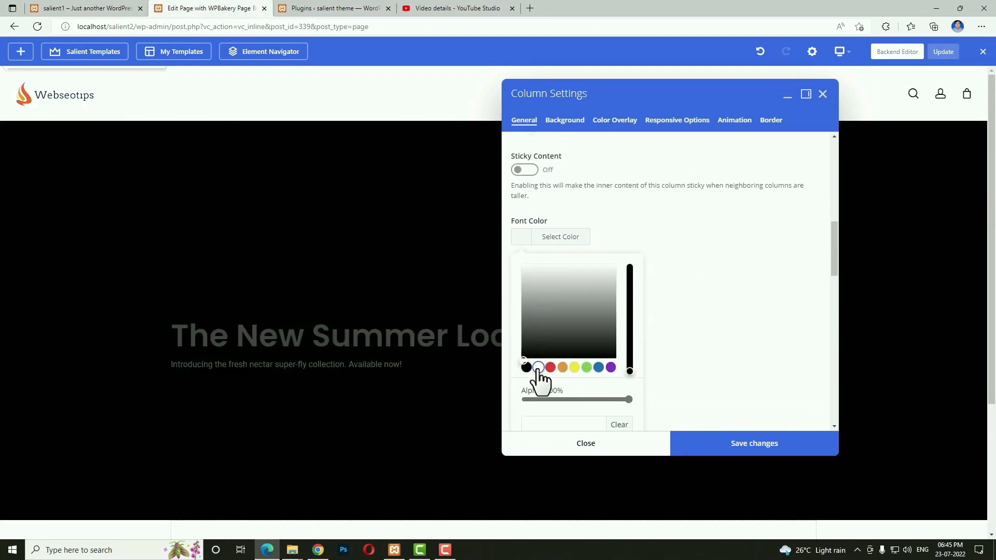
{"action": "left_click", "coordinate": [538, 368]}
{"action": "left_click", "coordinate": [712, 447]}
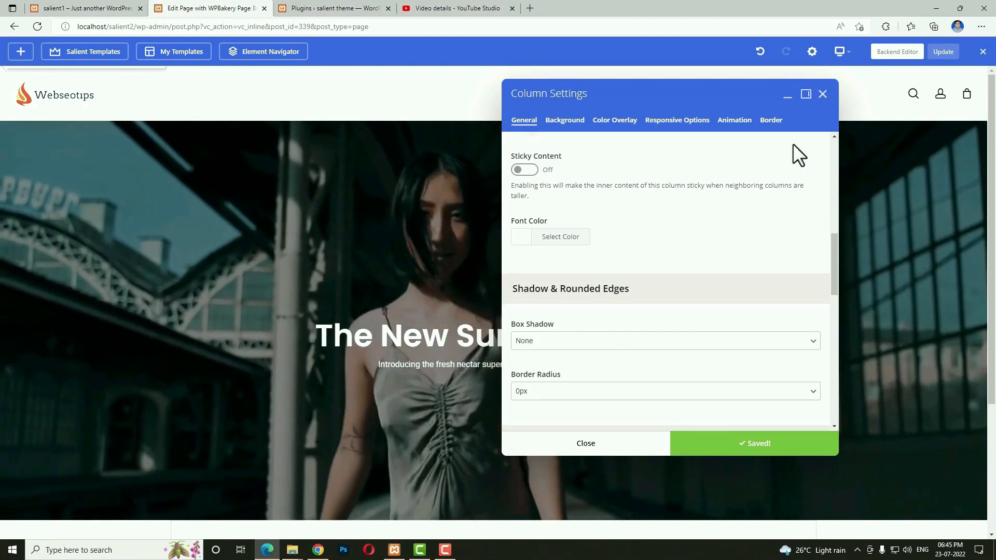
{"action": "left_click", "coordinate": [613, 442]}
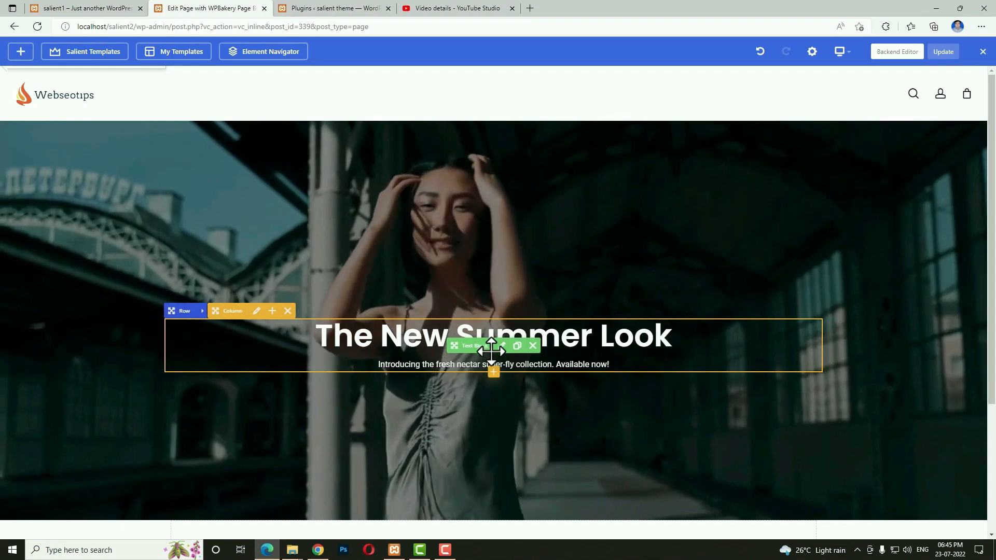
Add a Button element labelled 'Shop Now' under the hero tagline.
{"action": "left_click", "coordinate": [494, 374]}
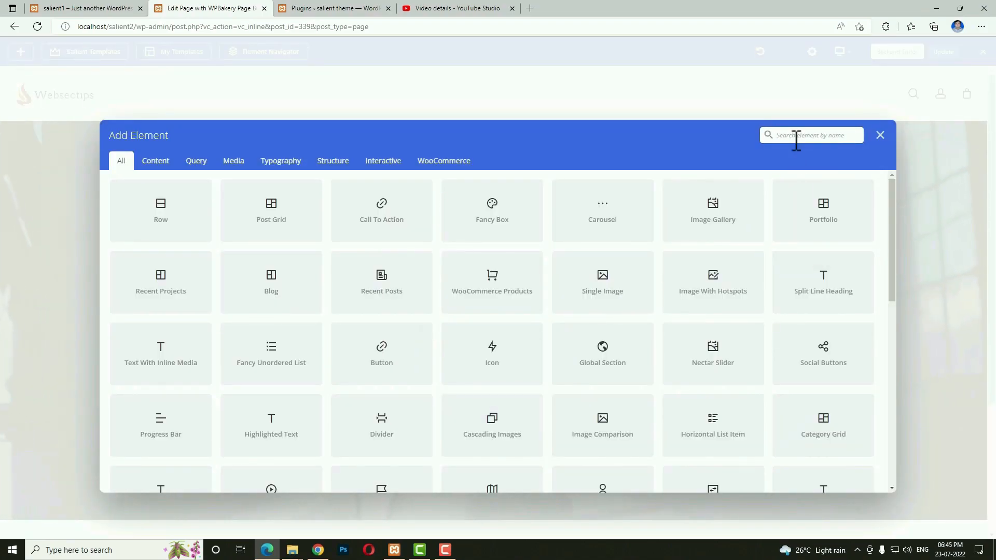
{"action": "type", "text": "butt"}
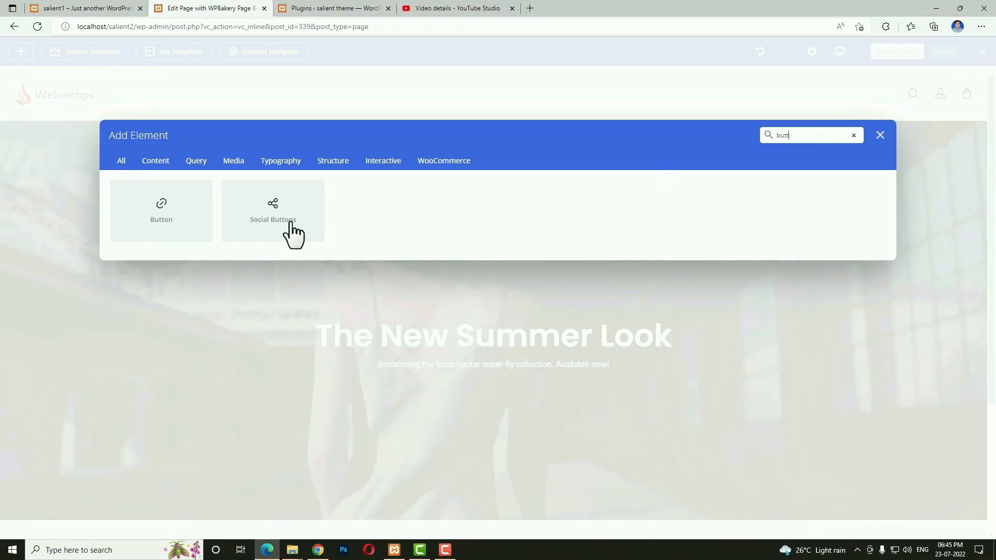
{"action": "left_click", "coordinate": [194, 231]}
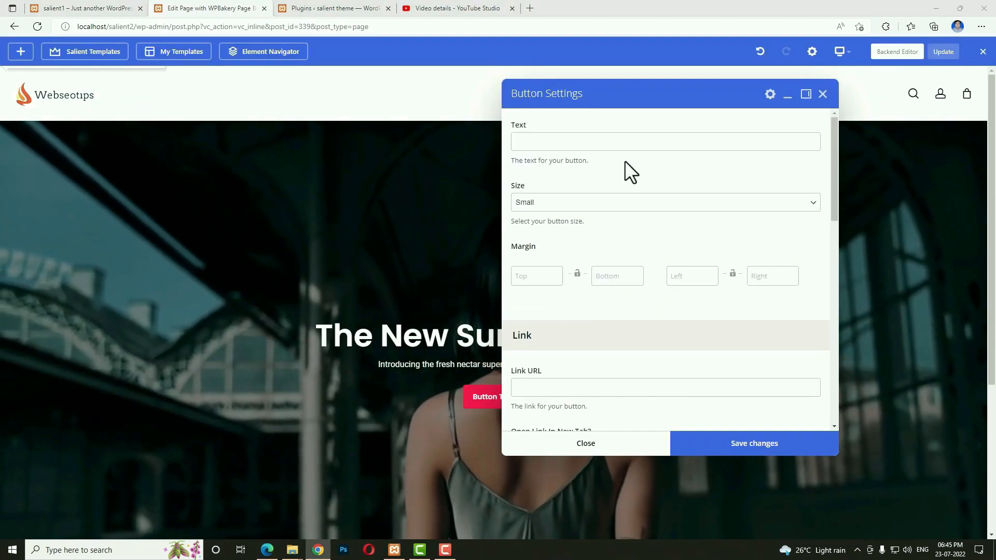
{"action": "left_click", "coordinate": [585, 141]}
{"action": "type", "text": "Shop Now"}
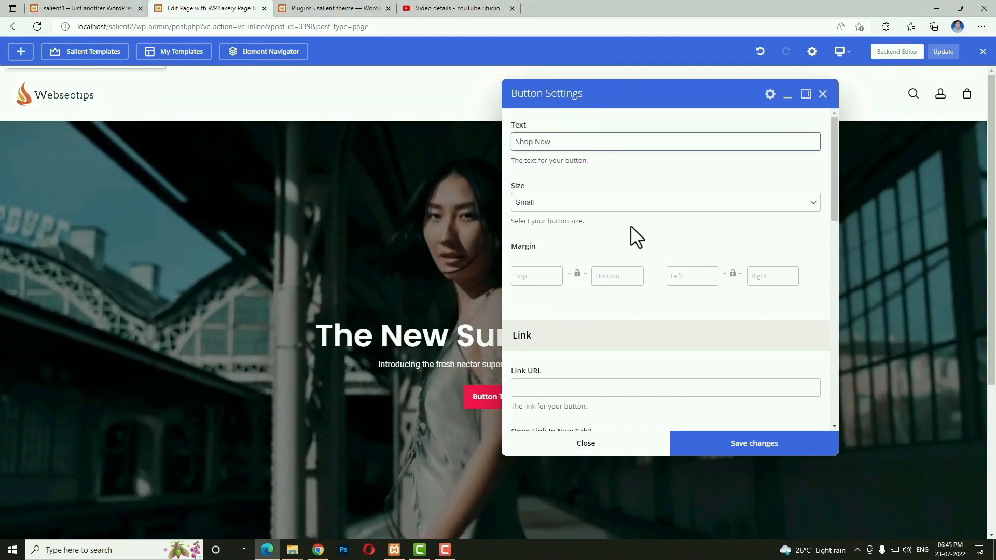
Make the button size Large with link URL '#', and save it.
{"action": "left_click", "coordinate": [550, 206]}
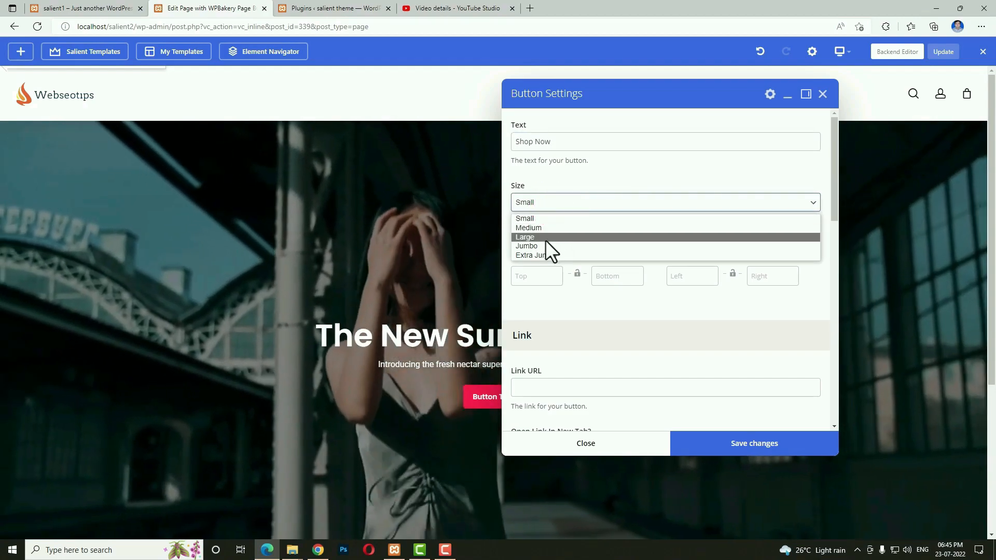
{"action": "left_click", "coordinate": [547, 234]}
{"action": "scroll", "coordinate": [611, 334], "scroll_direction": "down", "scroll_amount": 1}
{"action": "left_click", "coordinate": [531, 345]}
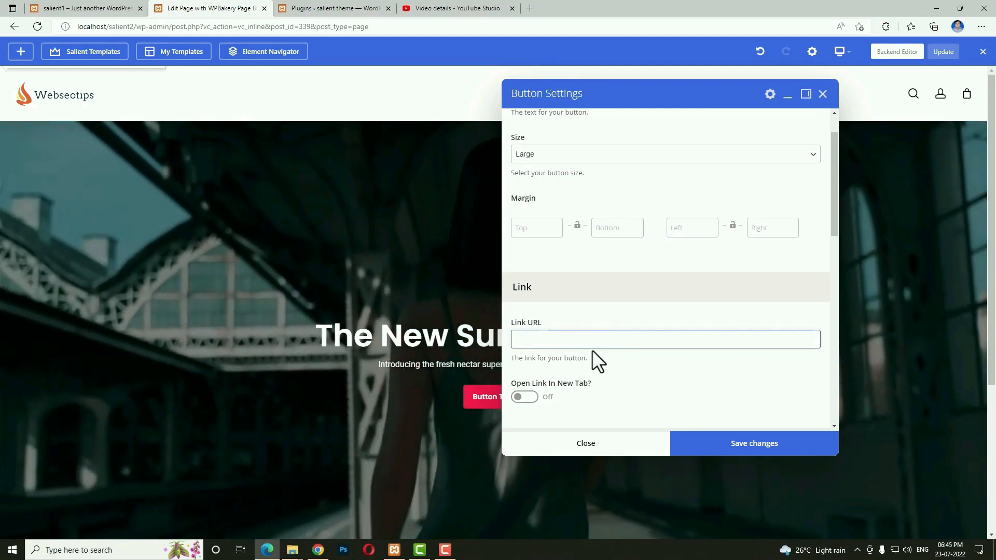
{"action": "type", "text": "#"}
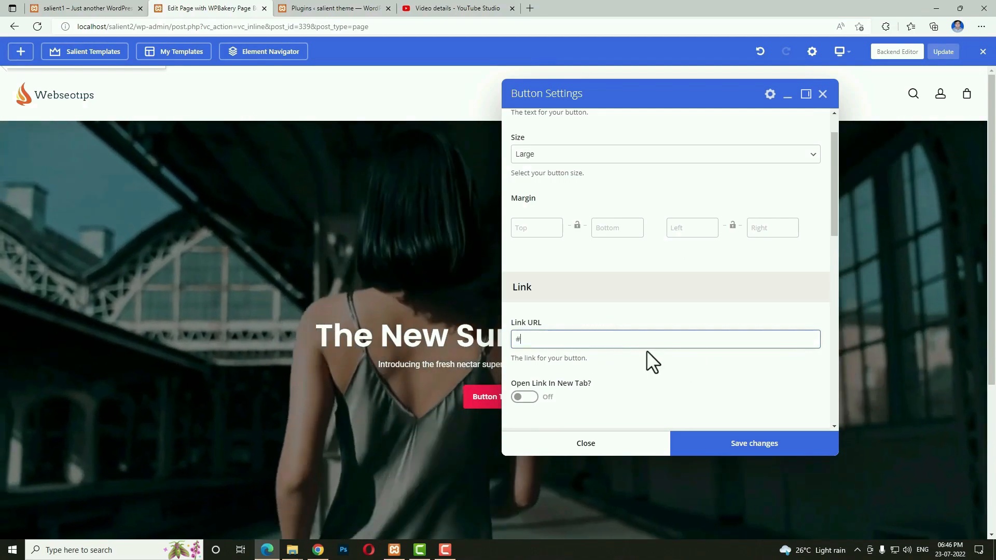
{"action": "scroll", "coordinate": [696, 297], "scroll_direction": "down", "scroll_amount": 5}
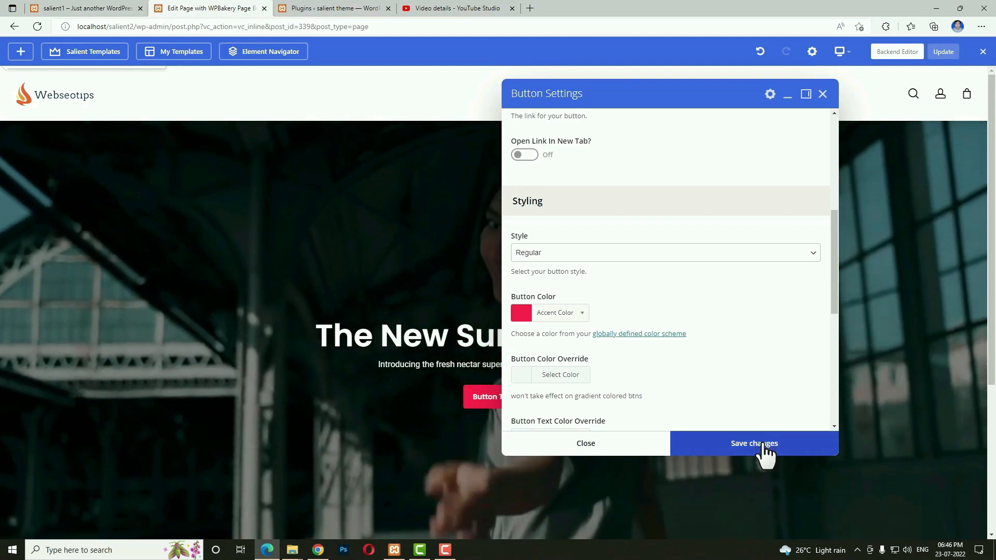
{"action": "left_click", "coordinate": [766, 447]}
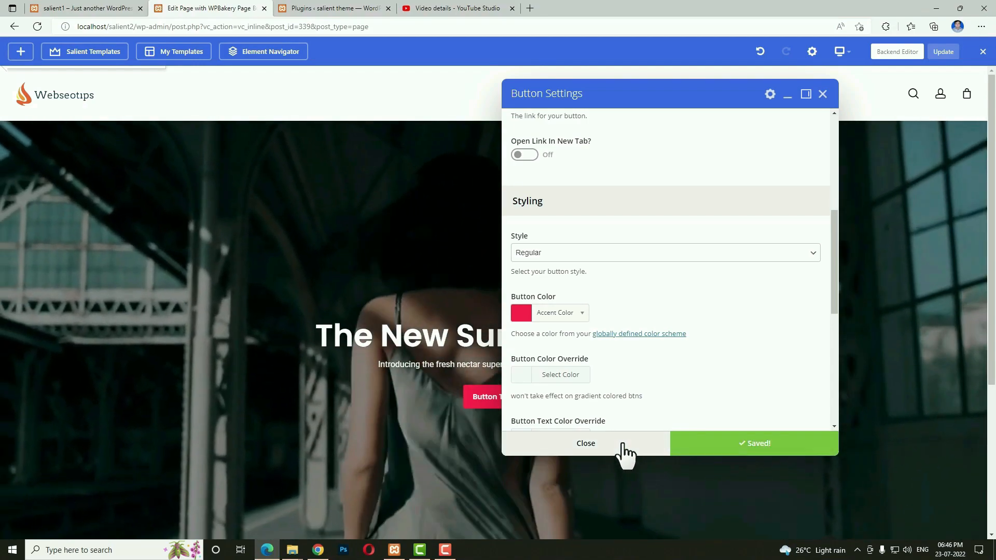
{"action": "left_click", "coordinate": [622, 444]}
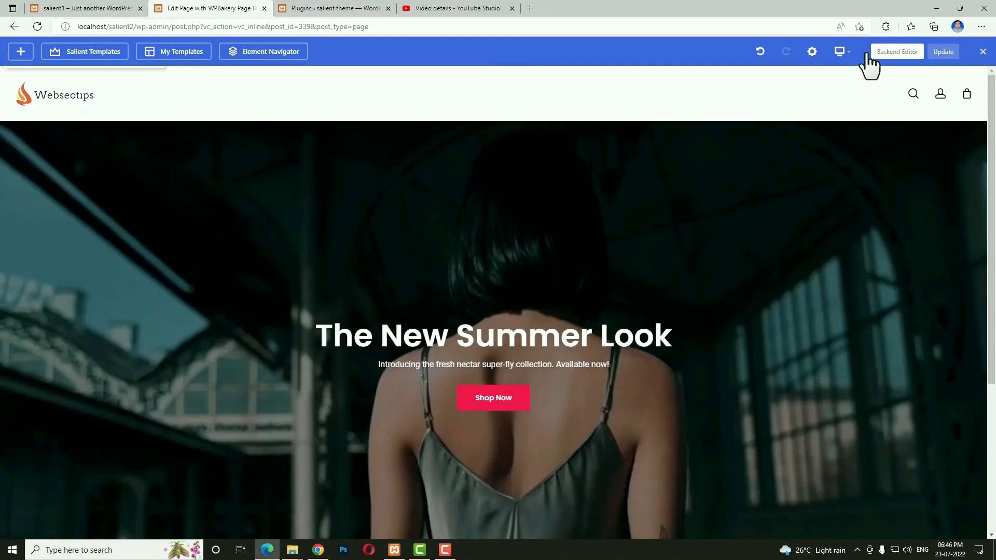
Preview the page at tablet portrait and mobile widths, then return to desktop.
{"action": "mouse_move", "coordinate": [842, 52]}
{"action": "left_click", "coordinate": [844, 113]}
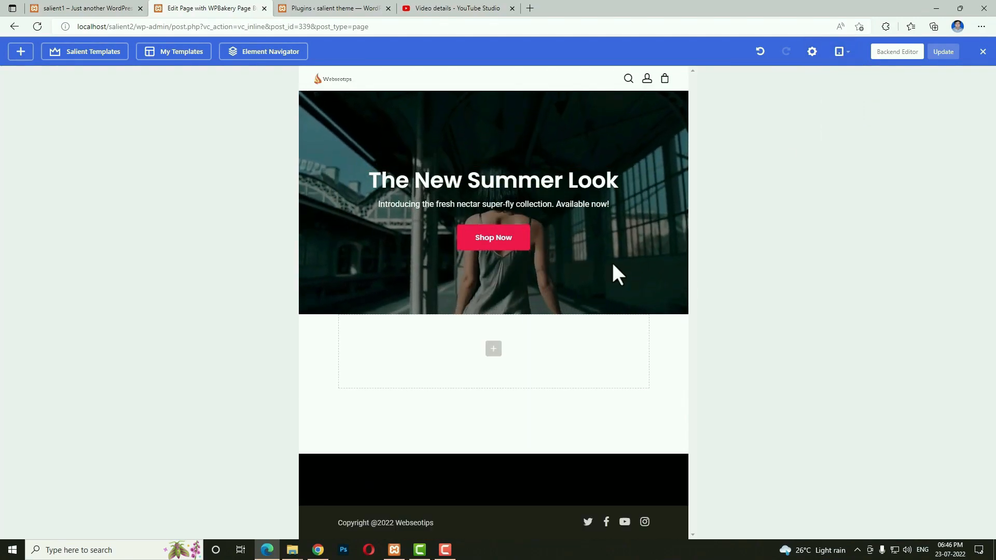
{"action": "mouse_move", "coordinate": [839, 54]}
{"action": "left_click", "coordinate": [841, 151]}
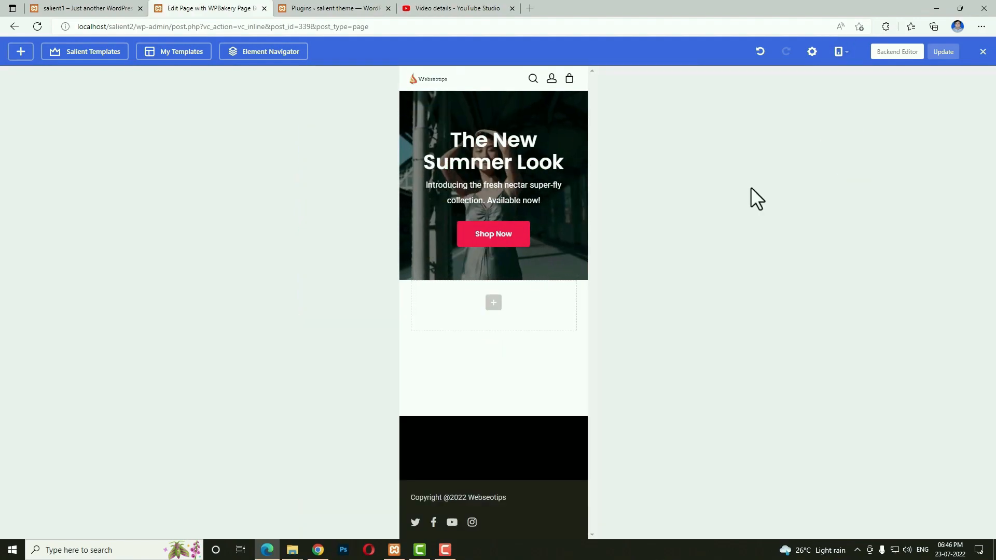
{"action": "left_click", "coordinate": [842, 87]}
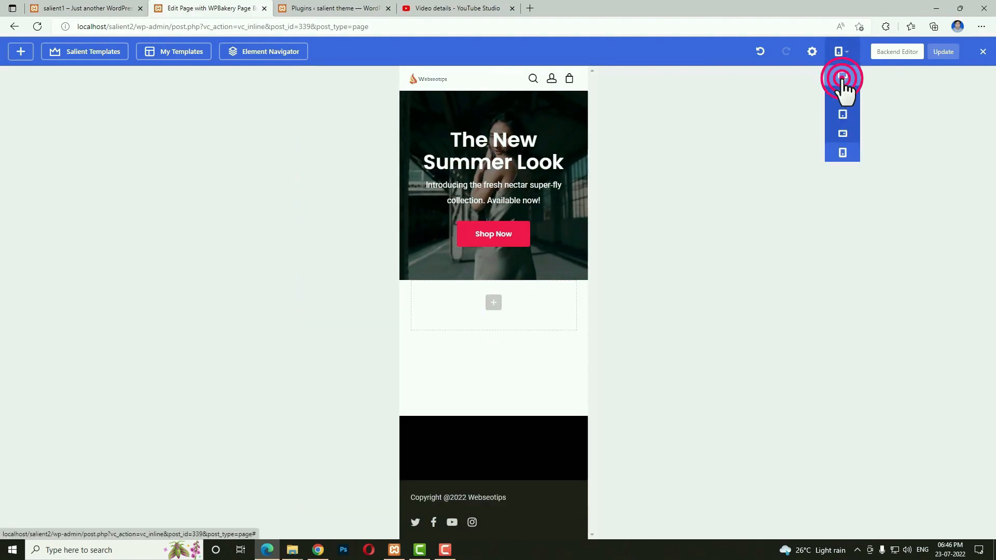
Compare against the live homepage, then return to the builder's empty section below the hero.
{"action": "left_click", "coordinate": [96, 9]}
{"action": "scroll", "coordinate": [273, 438], "scroll_direction": "down", "scroll_amount": 5}
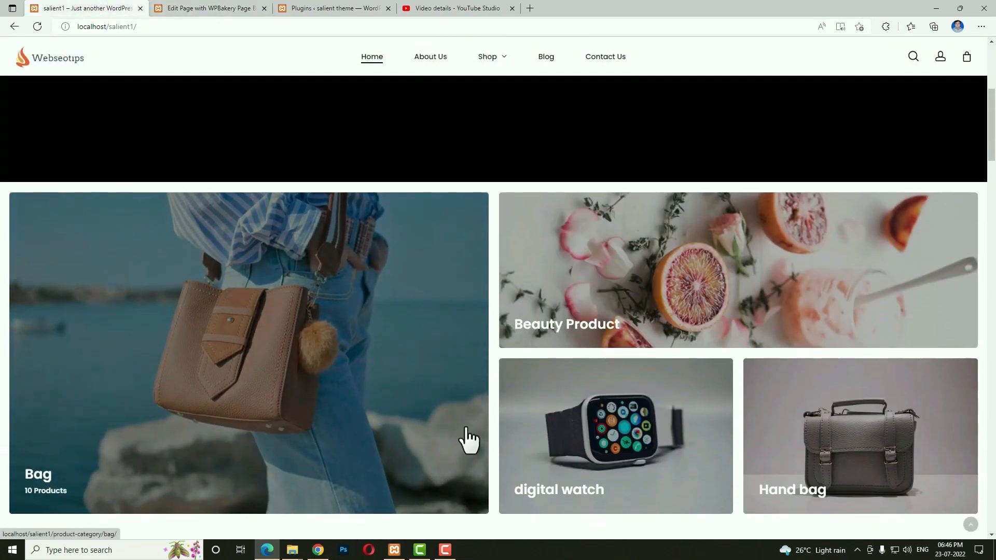
{"action": "scroll", "coordinate": [674, 379], "scroll_direction": "down", "scroll_amount": 3}
{"action": "scroll", "coordinate": [445, 262], "scroll_direction": "up", "scroll_amount": 3}
{"action": "left_click", "coordinate": [202, 8]}
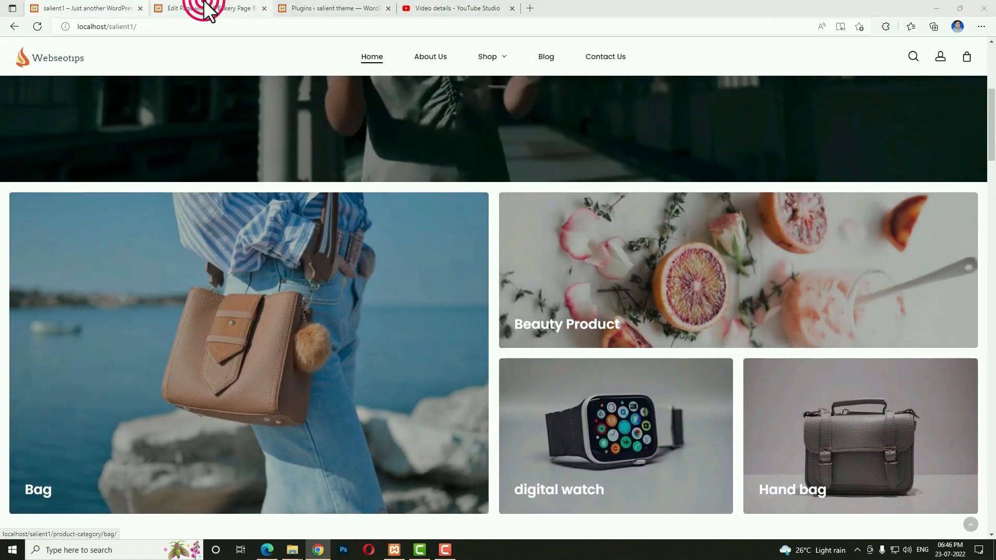
{"action": "scroll", "coordinate": [693, 332], "scroll_direction": "down", "scroll_amount": 5}
{"action": "left_click", "coordinate": [494, 409]}
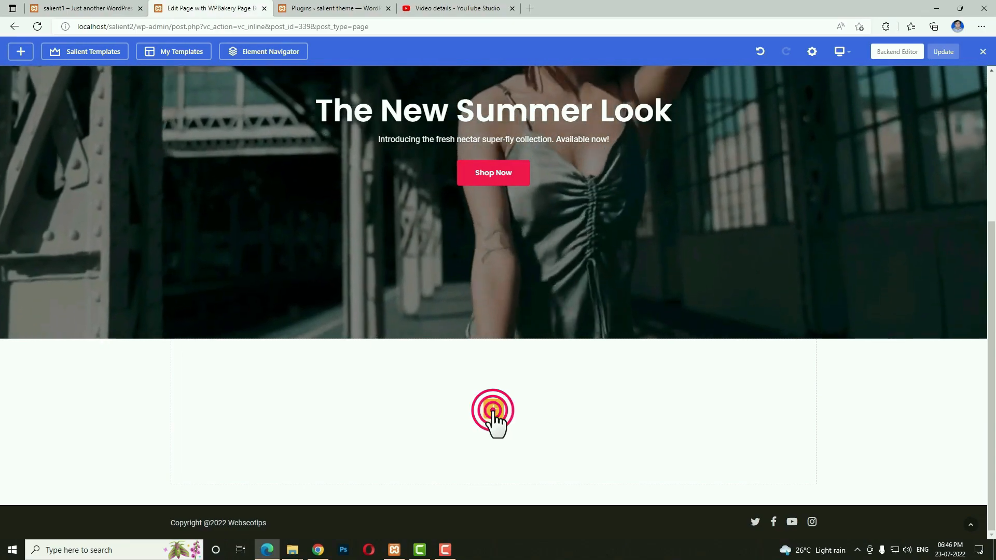
Add an empty row below the hero and set its type to Full Width Content.
{"action": "left_click", "coordinate": [186, 218]}
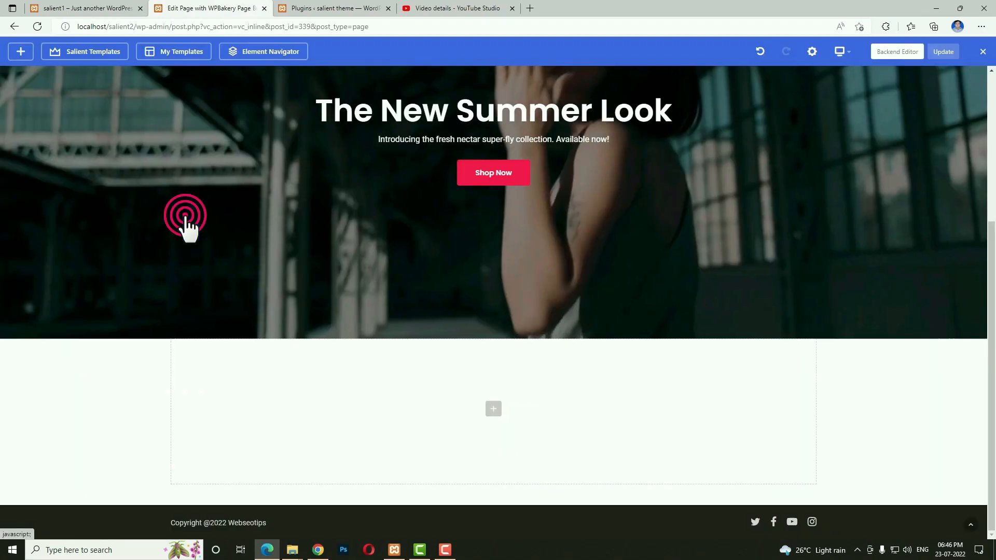
{"action": "left_click", "coordinate": [823, 91]}
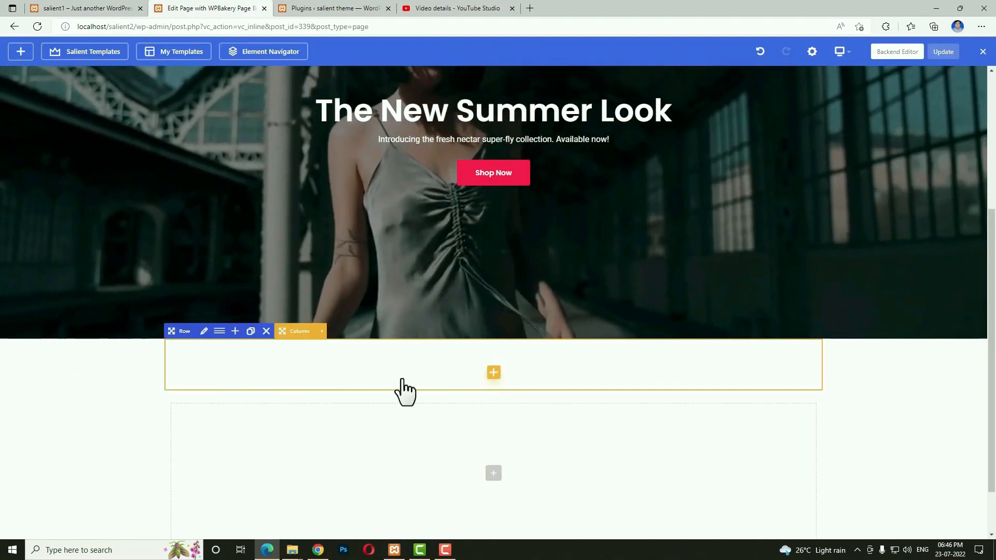
{"action": "left_click", "coordinate": [205, 331]}
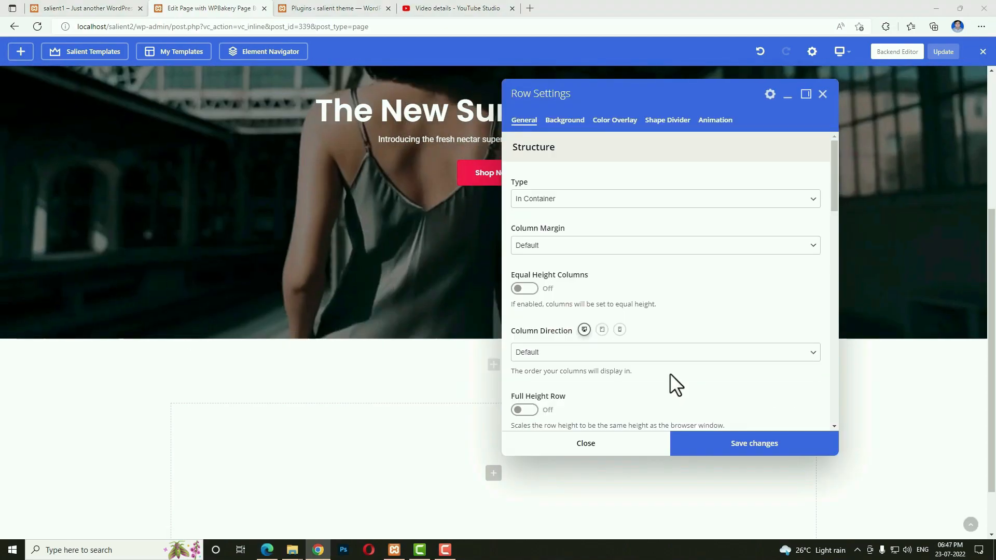
{"action": "left_click", "coordinate": [603, 199]}
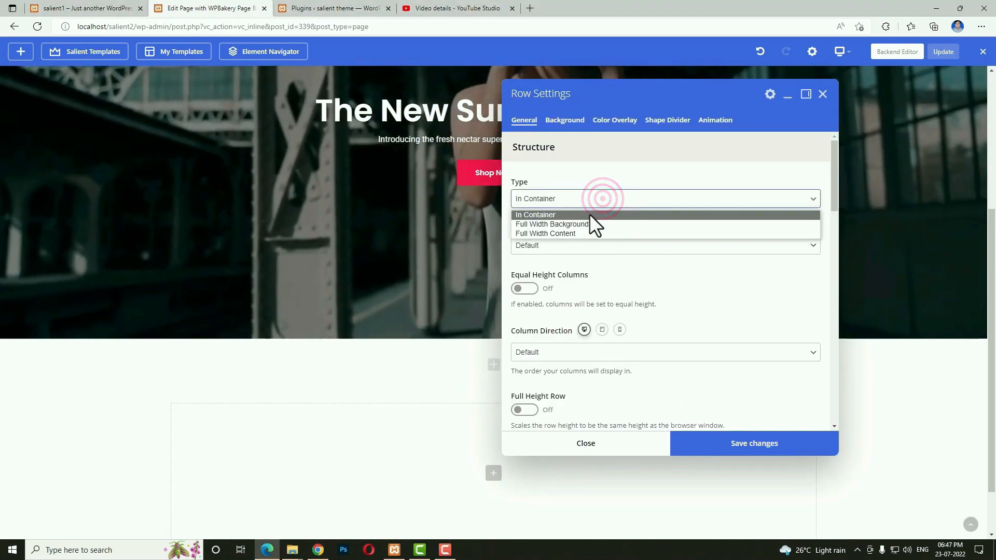
{"action": "left_click", "coordinate": [574, 235]}
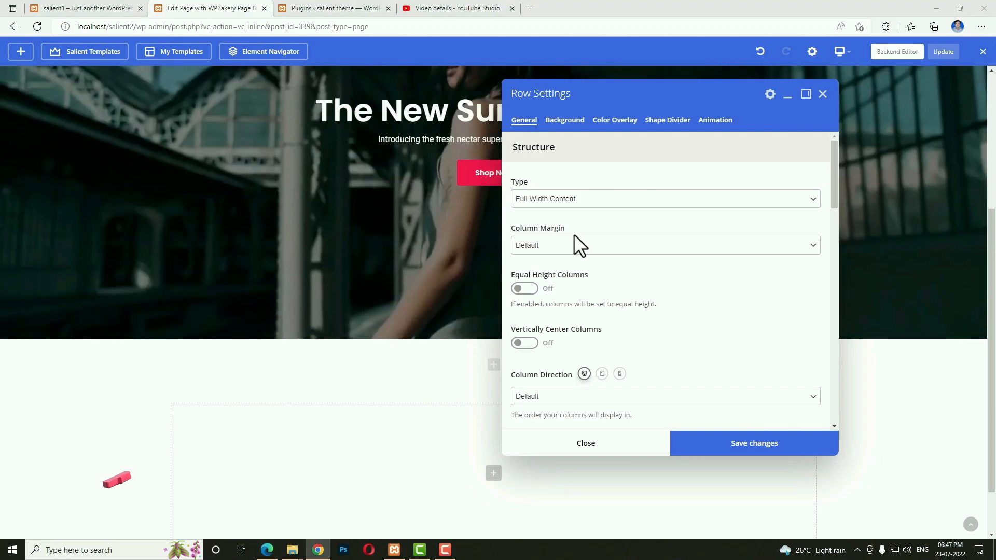
{"action": "left_click", "coordinate": [737, 441]}
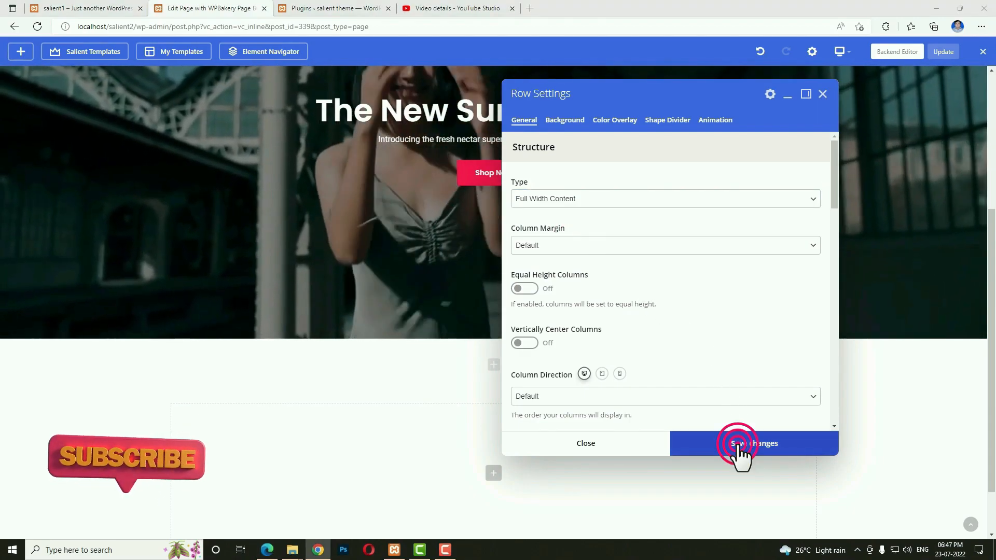
{"action": "left_click", "coordinate": [650, 449]}
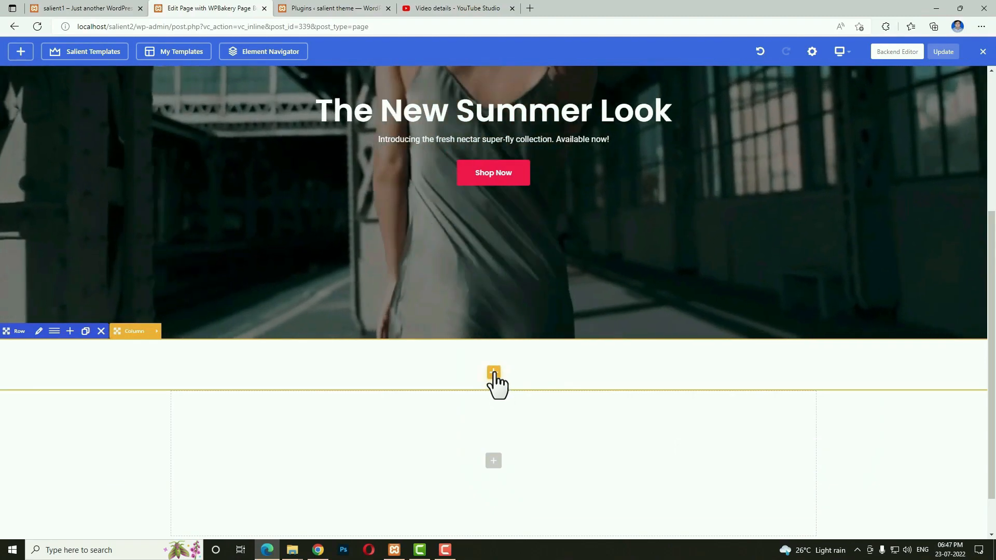
Insert a Category Grid element into the new row.
{"action": "left_click", "coordinate": [493, 373]}
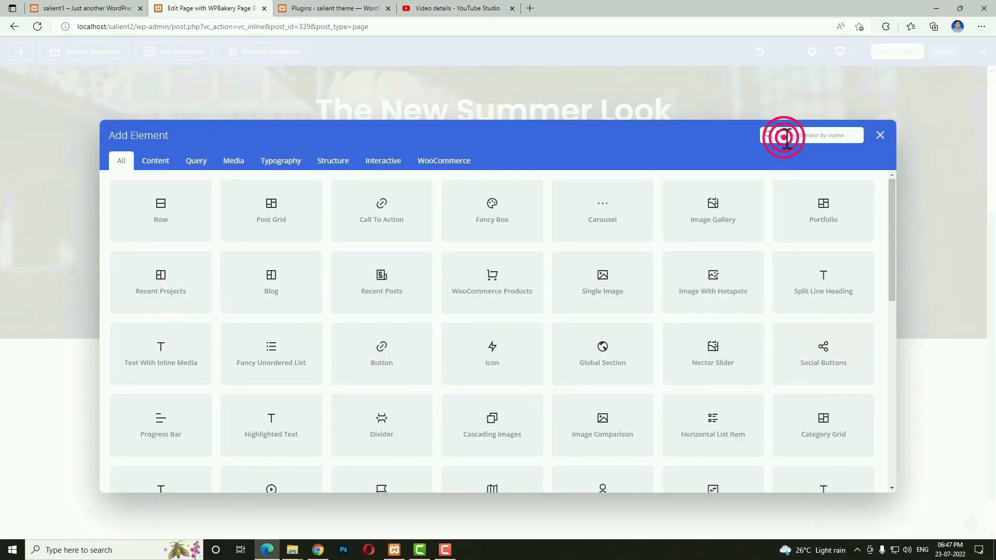
{"action": "type", "text": "gri"}
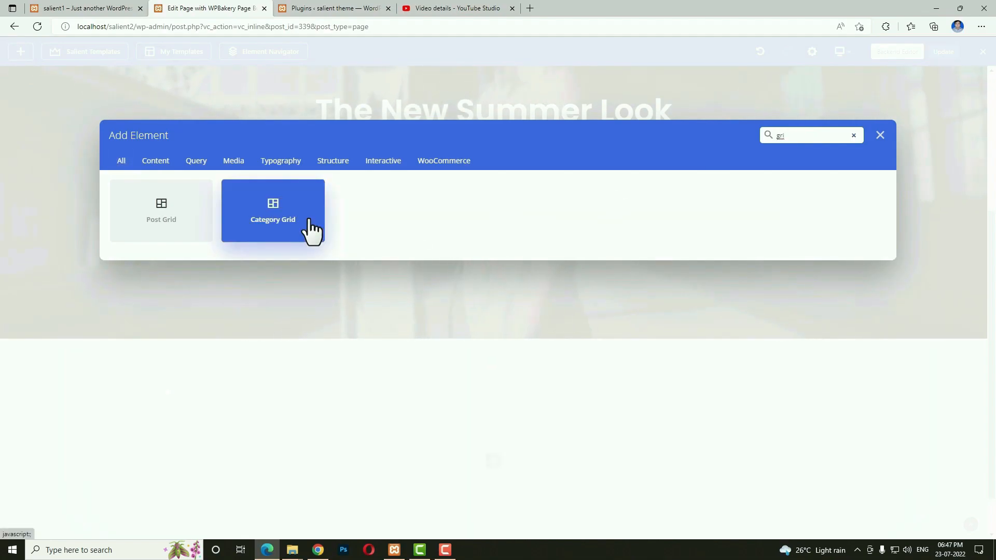
{"action": "left_click", "coordinate": [311, 228]}
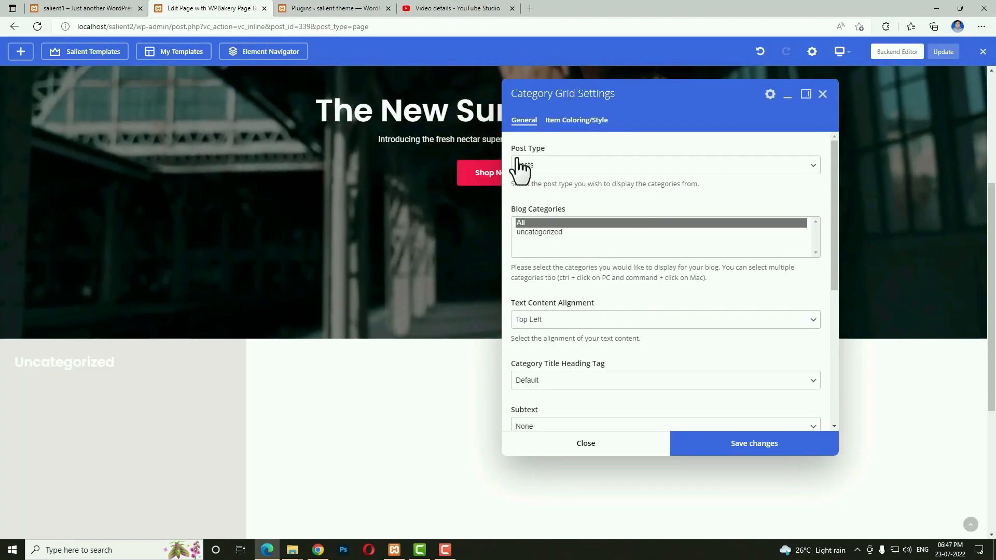
Switch the grid to Products and select the Bag, Beauty Product, digital watch and Hand bag categories.
{"action": "left_click", "coordinate": [598, 164]}
{"action": "left_click", "coordinate": [552, 191]}
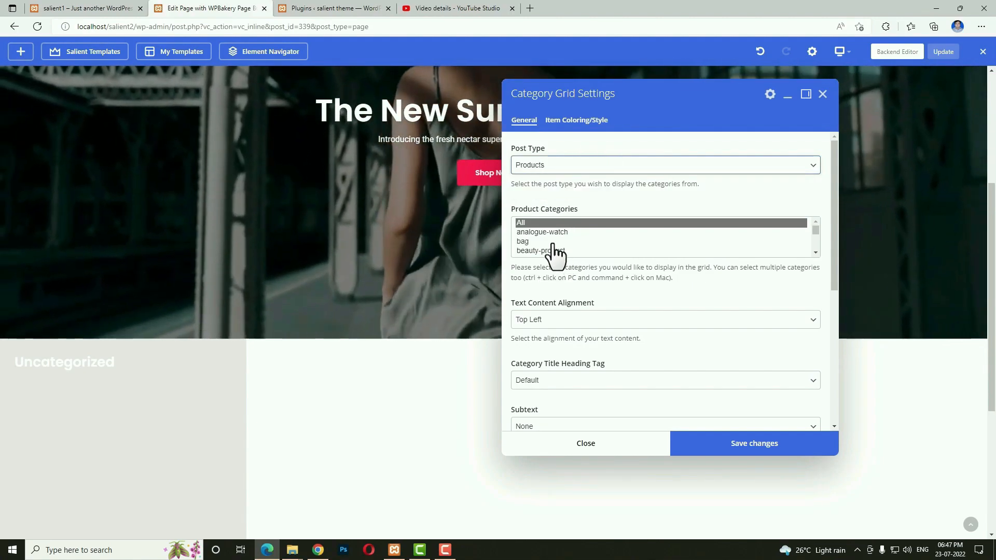
{"action": "left_click", "coordinate": [536, 242]}
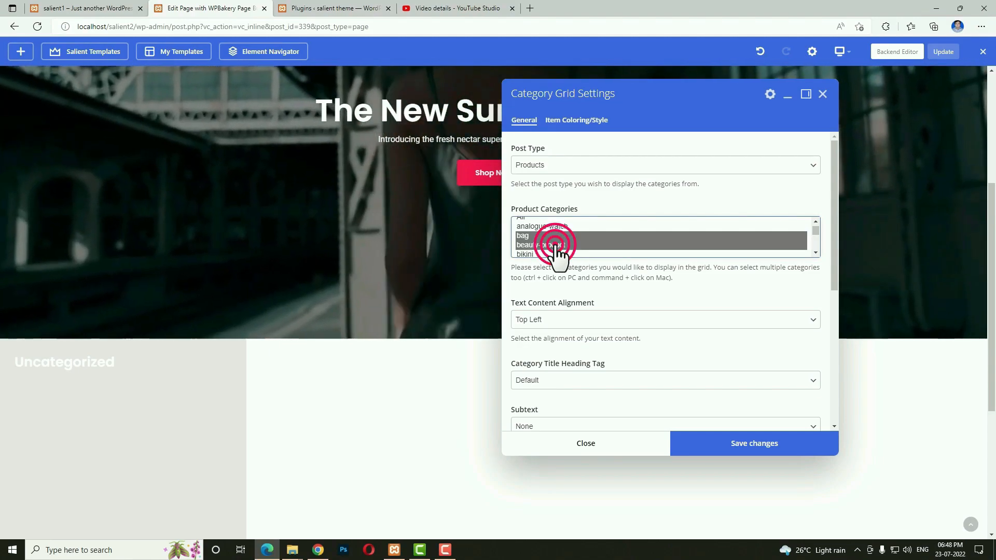
{"action": "scroll", "coordinate": [597, 246], "scroll_direction": "down", "scroll_amount": 2}
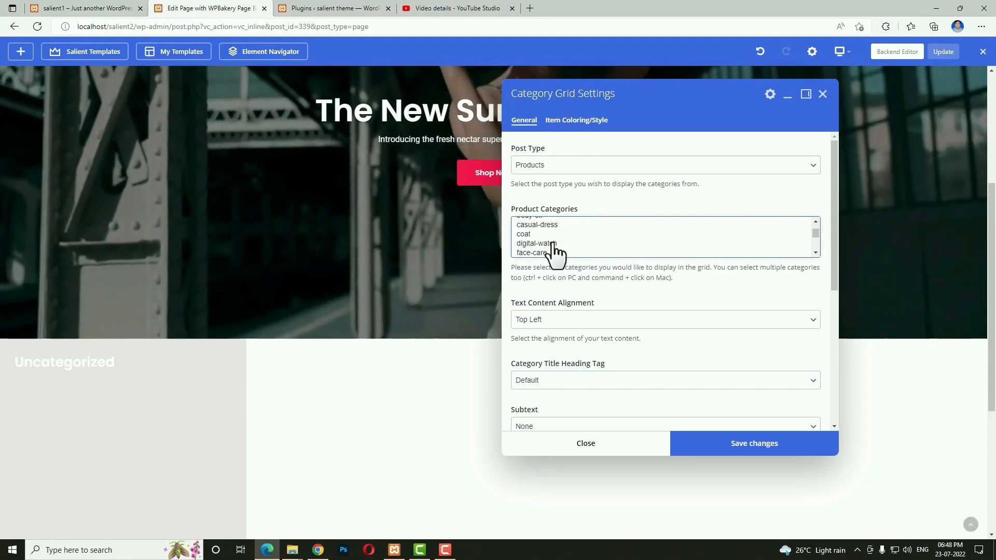
{"action": "left_click", "coordinate": [553, 245]}
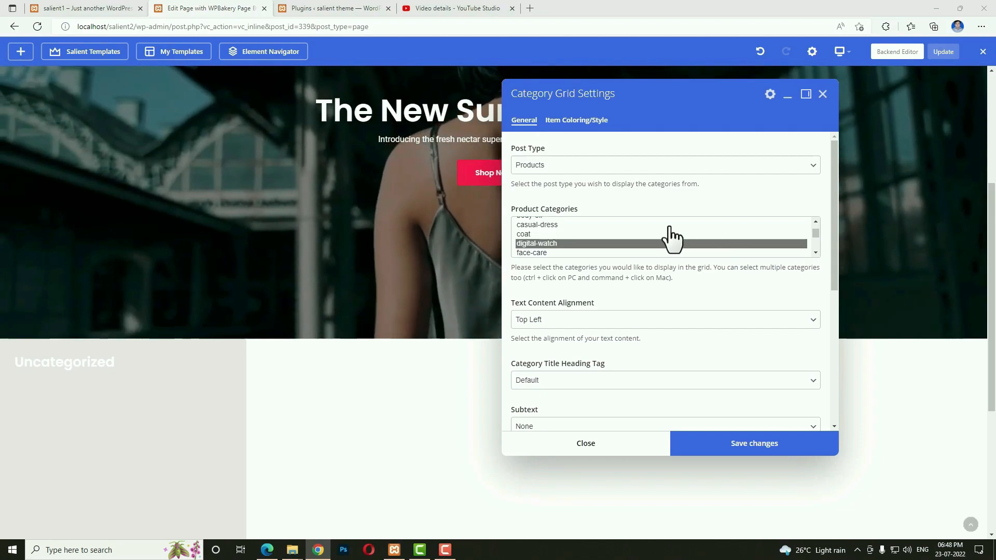
{"action": "scroll", "coordinate": [670, 241], "scroll_direction": "down", "scroll_amount": 2}
{"action": "left_click", "coordinate": [539, 245]}
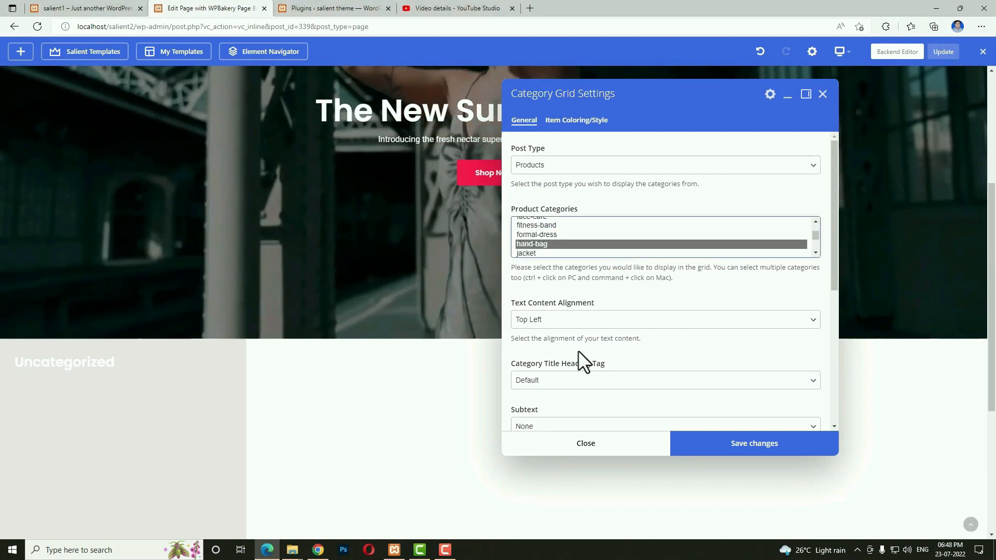
Place category titles at Bottom Left and save the grid.
{"action": "left_click", "coordinate": [613, 319]}
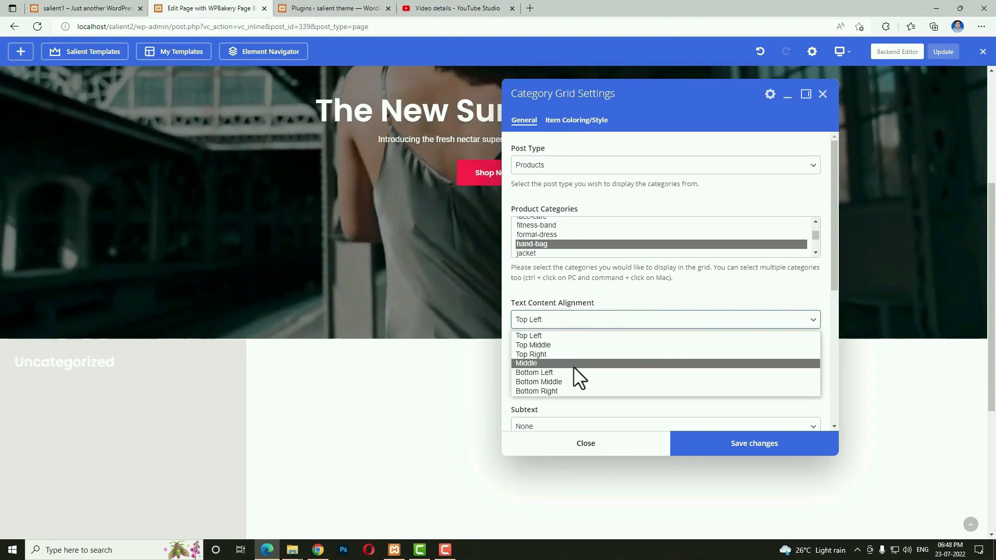
{"action": "left_click", "coordinate": [572, 372]}
{"action": "scroll", "coordinate": [687, 354], "scroll_direction": "down", "scroll_amount": 2}
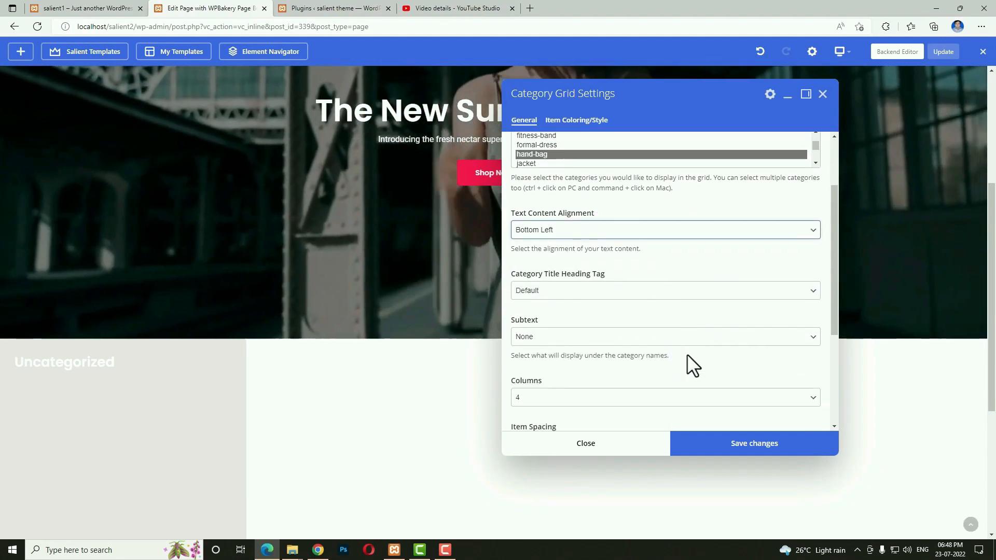
{"action": "left_click", "coordinate": [741, 450]}
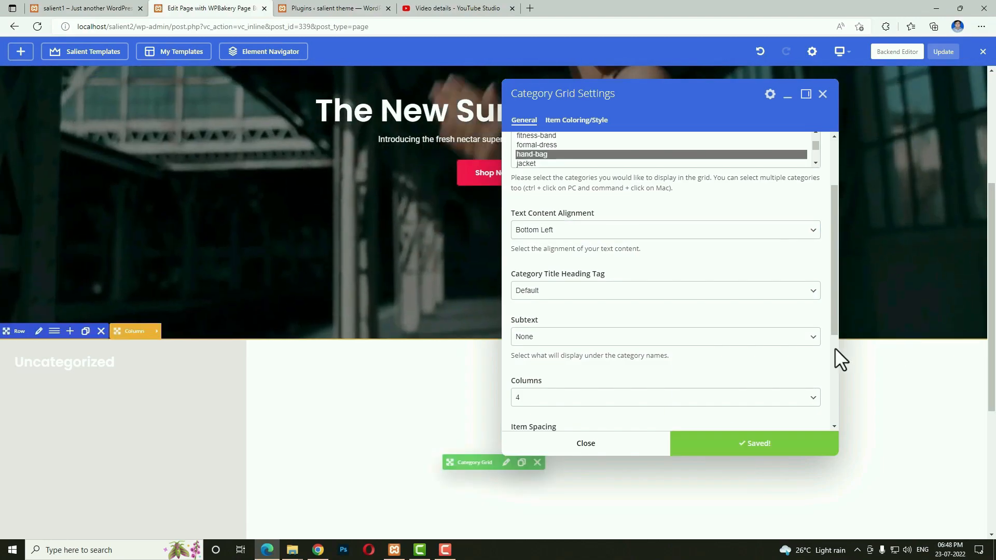
Set 10px item spacing and a 4-column masonry layout, and save.
{"action": "scroll", "coordinate": [721, 347], "scroll_direction": "down", "scroll_amount": 2}
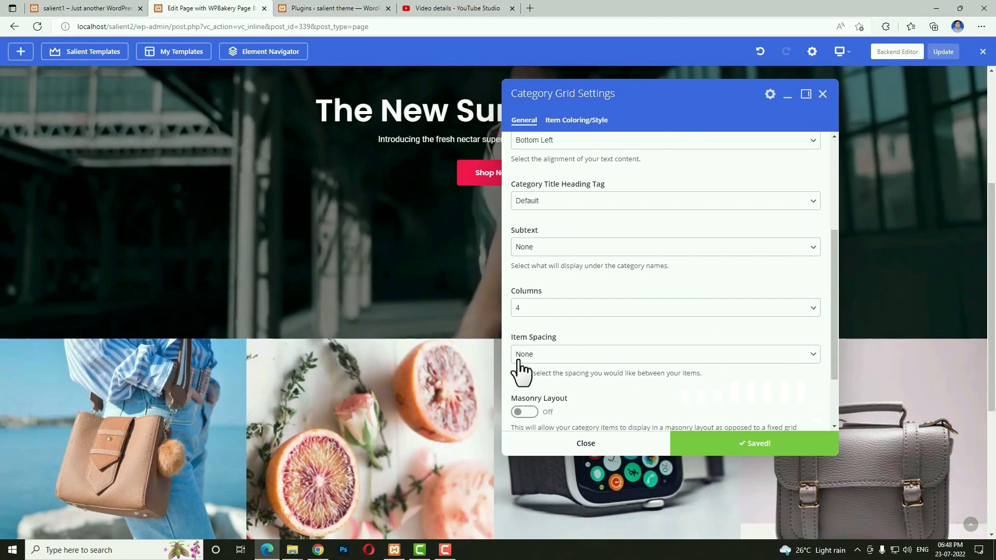
{"action": "left_click", "coordinate": [573, 356]}
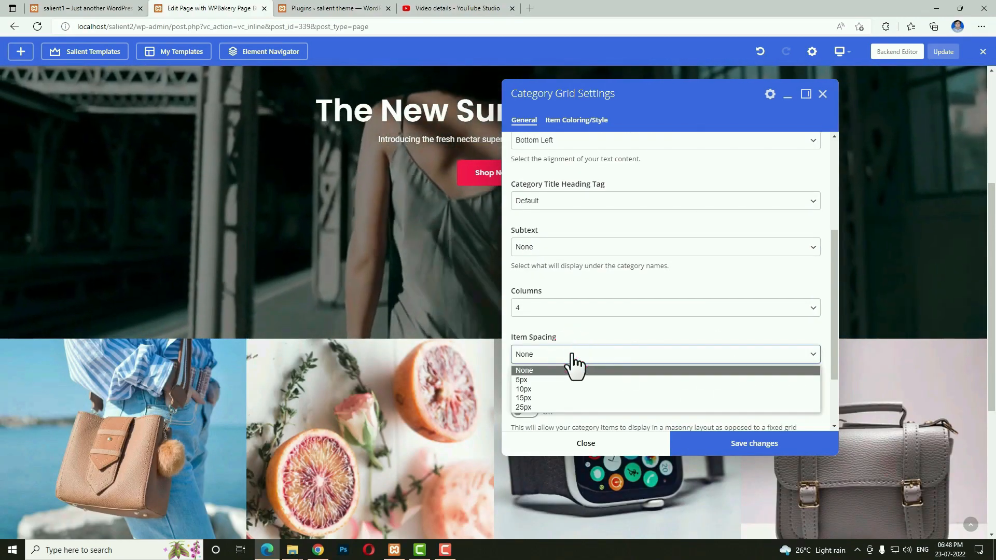
{"action": "left_click", "coordinate": [543, 386]}
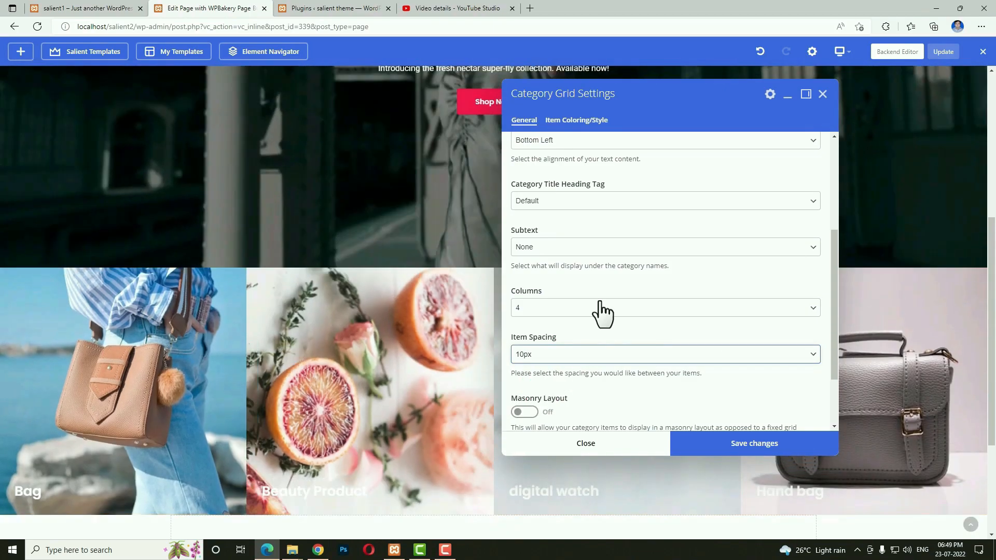
{"action": "left_click", "coordinate": [551, 301]}
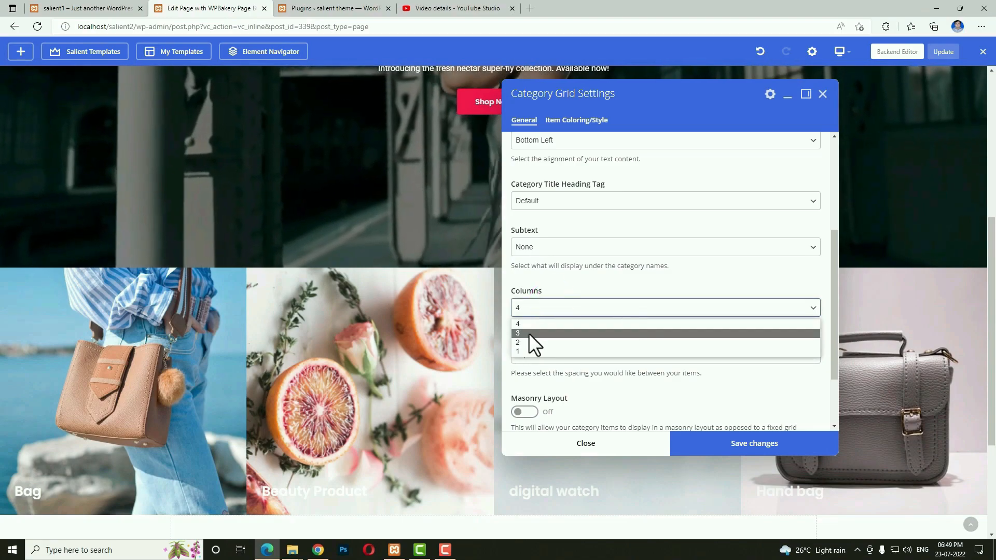
{"action": "left_click", "coordinate": [530, 343]}
{"action": "left_click", "coordinate": [709, 441]}
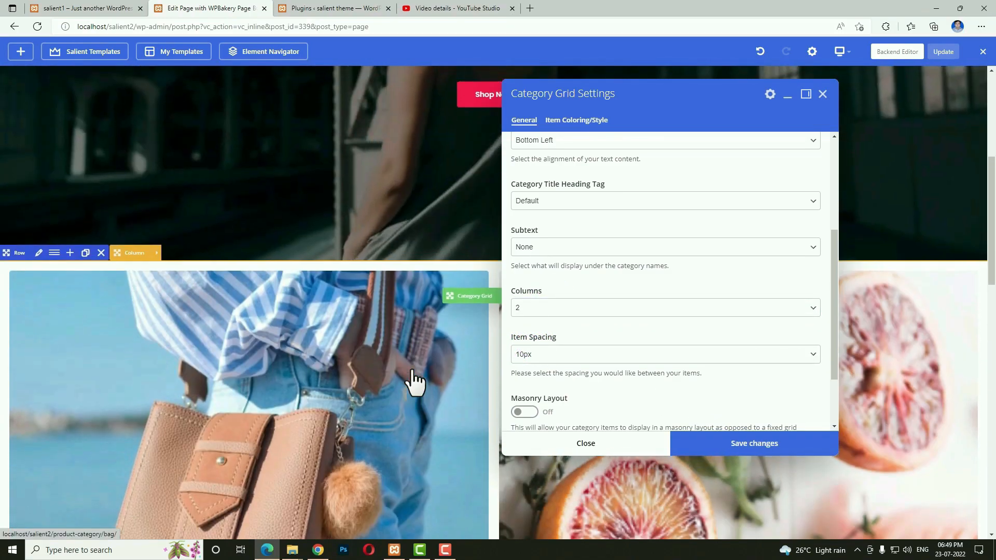
{"action": "scroll", "coordinate": [413, 382], "scroll_direction": "down", "scroll_amount": 1}
{"action": "scroll", "coordinate": [414, 383], "scroll_direction": "down", "scroll_amount": 2}
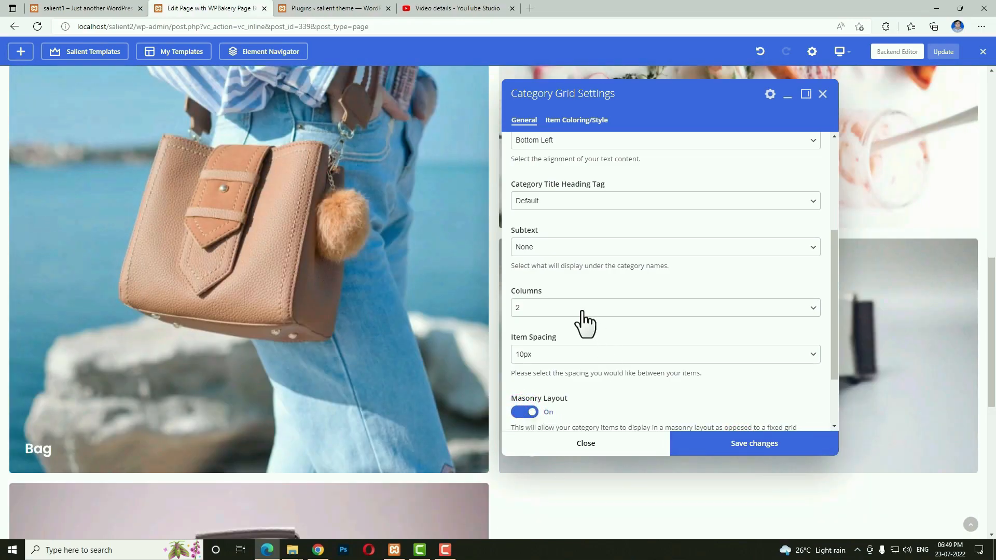
{"action": "left_click", "coordinate": [581, 308]}
{"action": "left_click", "coordinate": [542, 331]}
{"action": "left_click", "coordinate": [712, 450]}
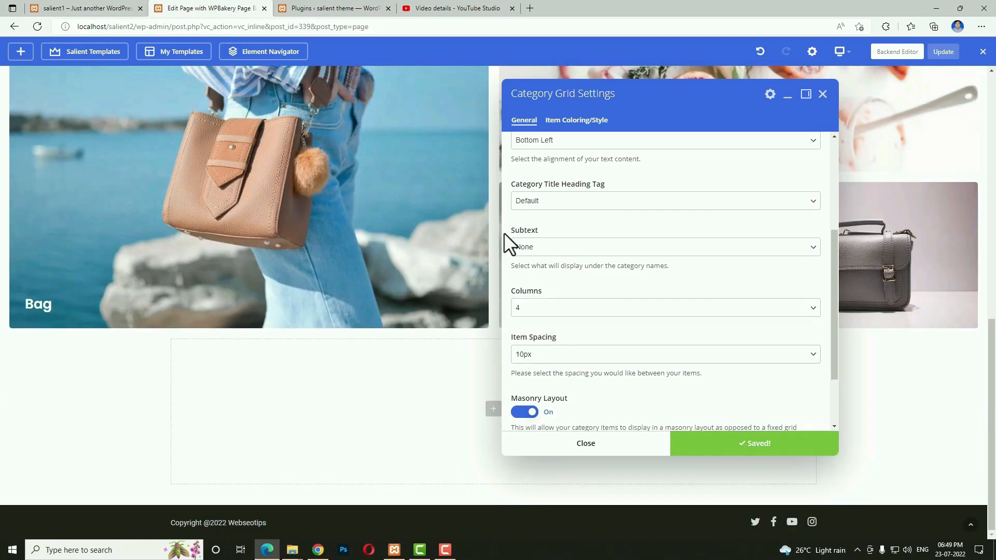
{"action": "left_click_drag", "start_coordinate": [580, 98], "coordinate": [563, 395]}
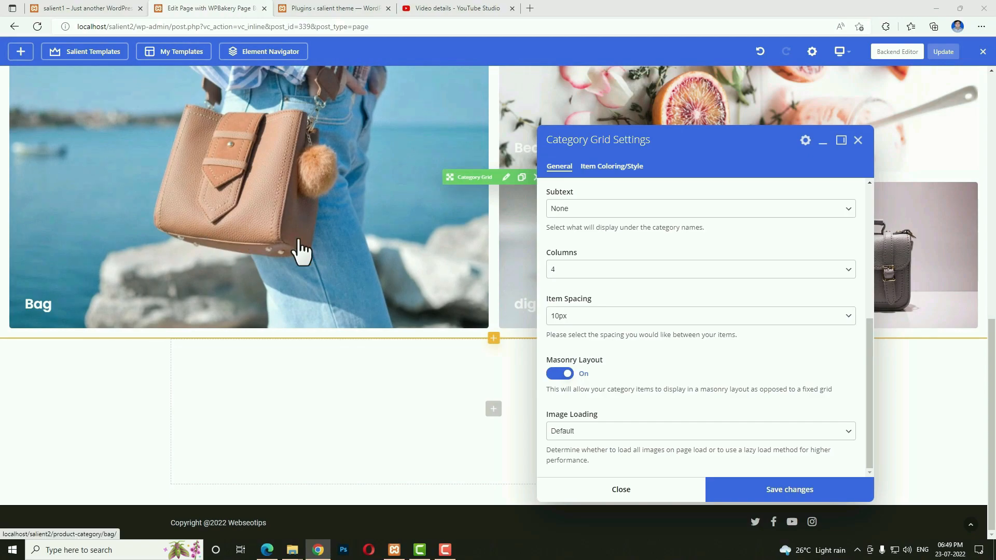
Give grid items a black colour overlay with 0.5 hover opacity, then view the live site.
{"action": "left_click", "coordinate": [606, 168]}
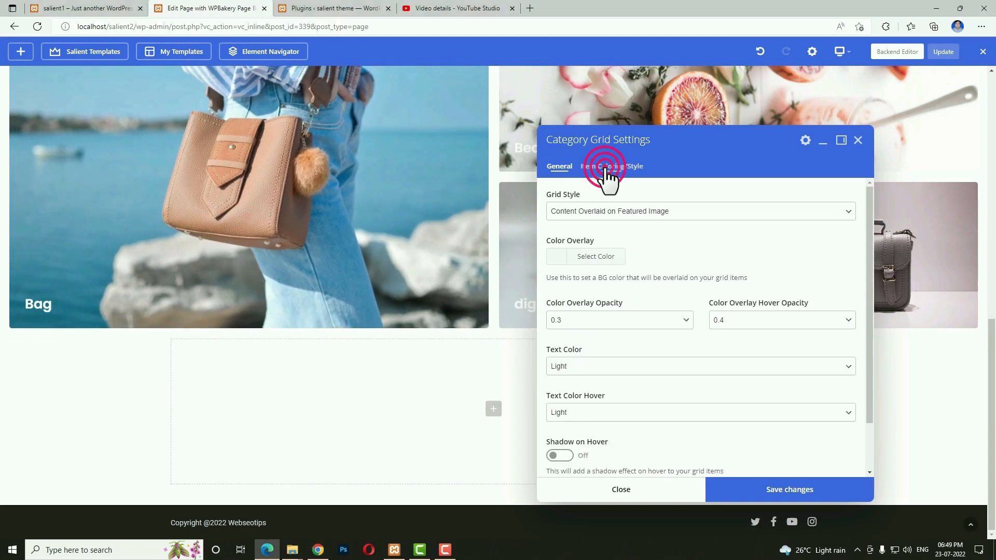
{"action": "left_click", "coordinate": [557, 256]}
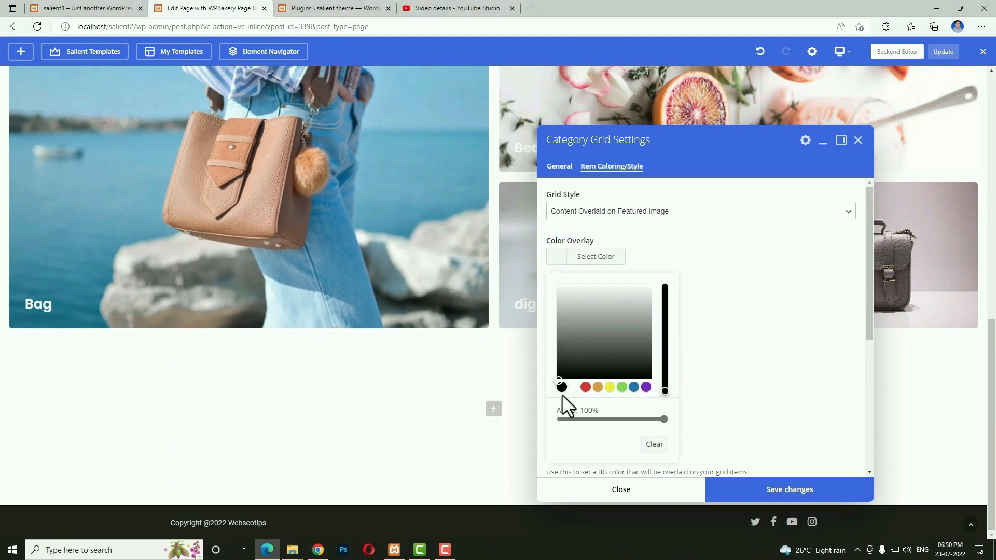
{"action": "left_click", "coordinate": [689, 359]}
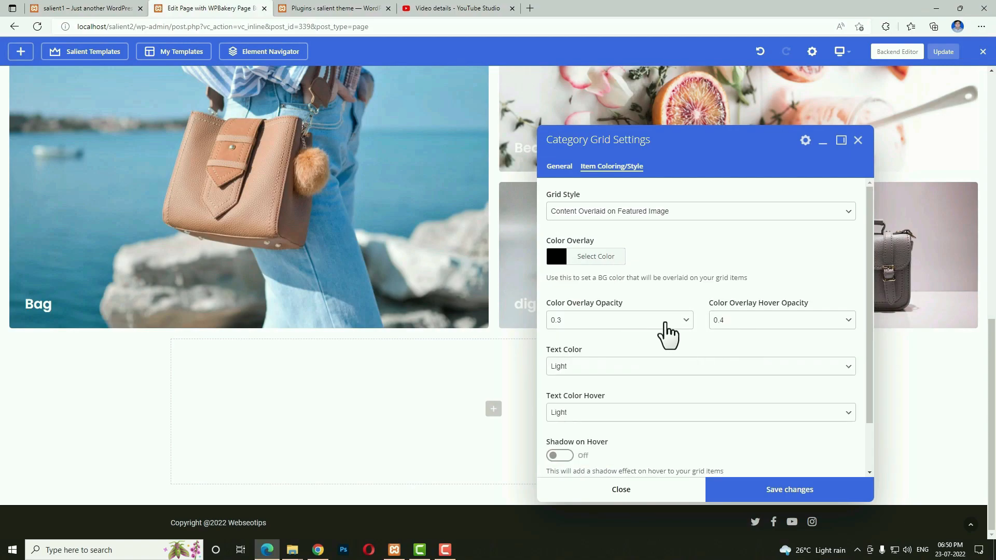
{"action": "left_click", "coordinate": [739, 384]}
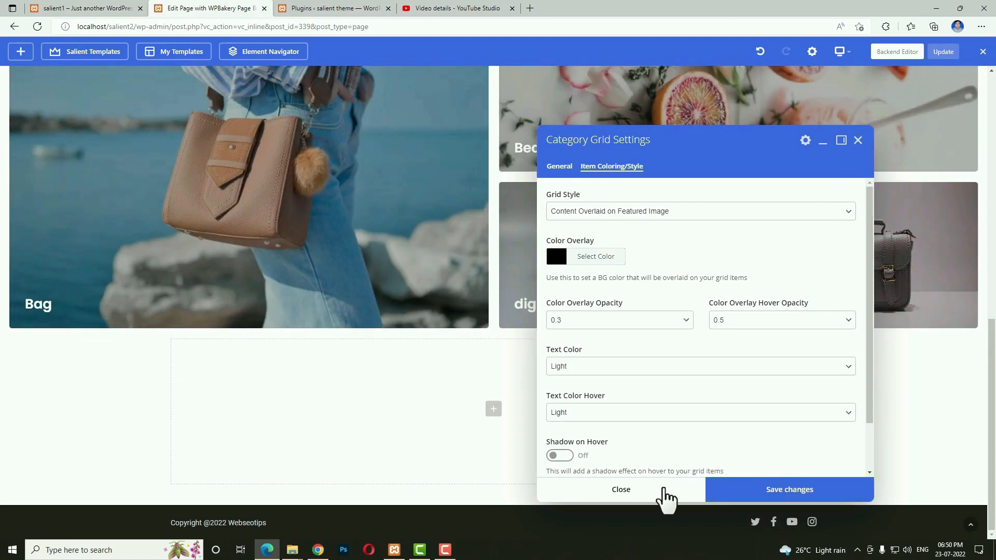
{"action": "left_click", "coordinate": [662, 497]}
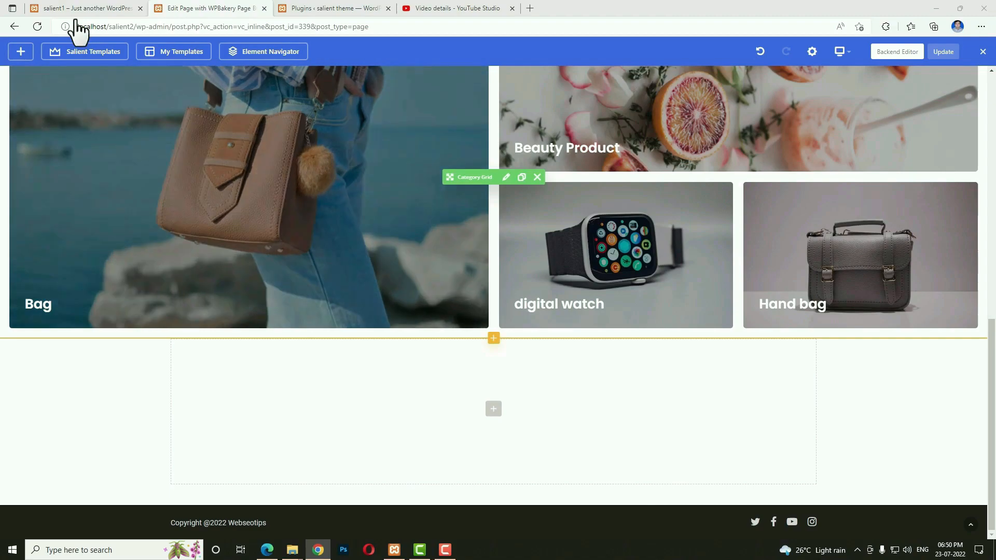
{"action": "left_click", "coordinate": [80, 9]}
Back in the builder, add a new empty row below the category grid.
{"action": "scroll", "coordinate": [472, 378], "scroll_direction": "down", "scroll_amount": 8}
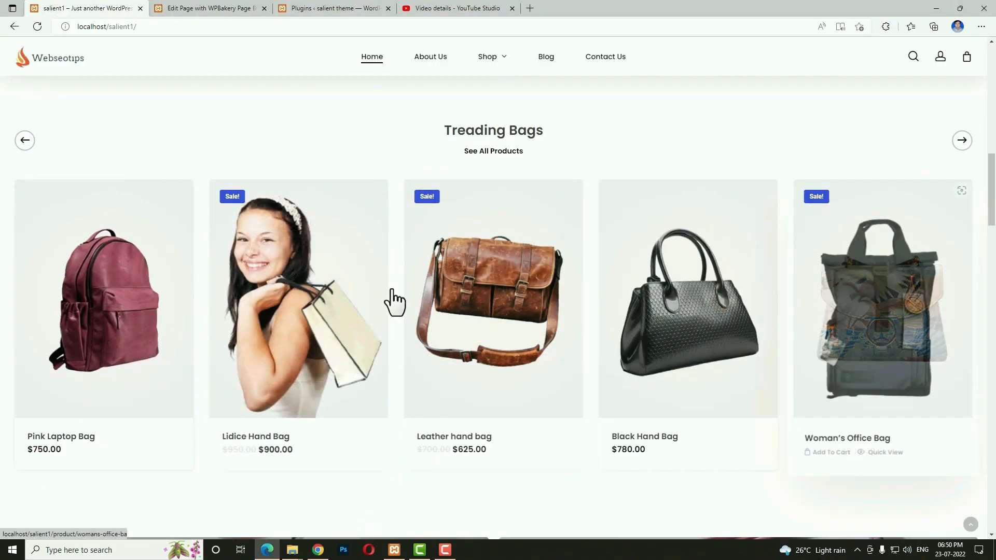
{"action": "left_click", "coordinate": [226, 8]}
{"action": "left_click", "coordinate": [485, 407]}
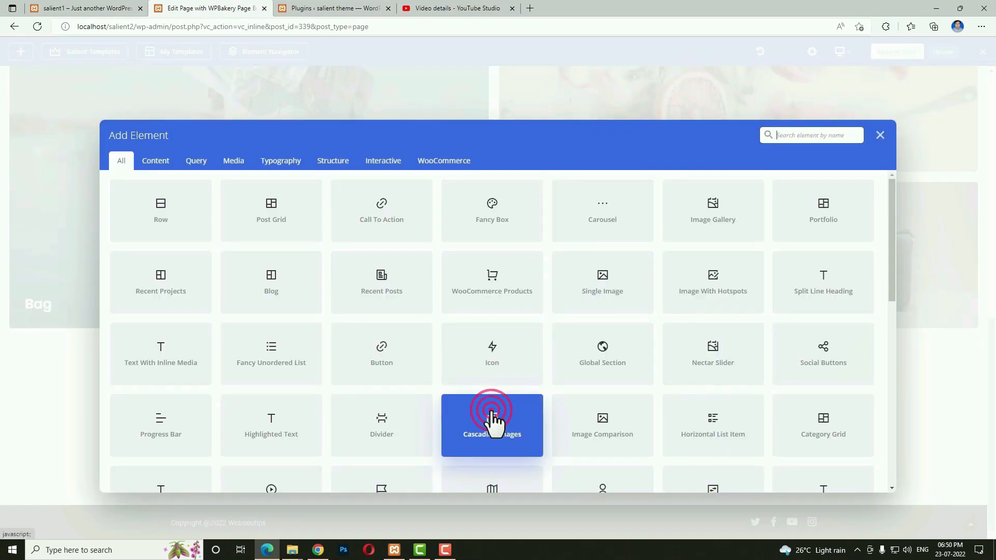
{"action": "left_click", "coordinate": [265, 280]}
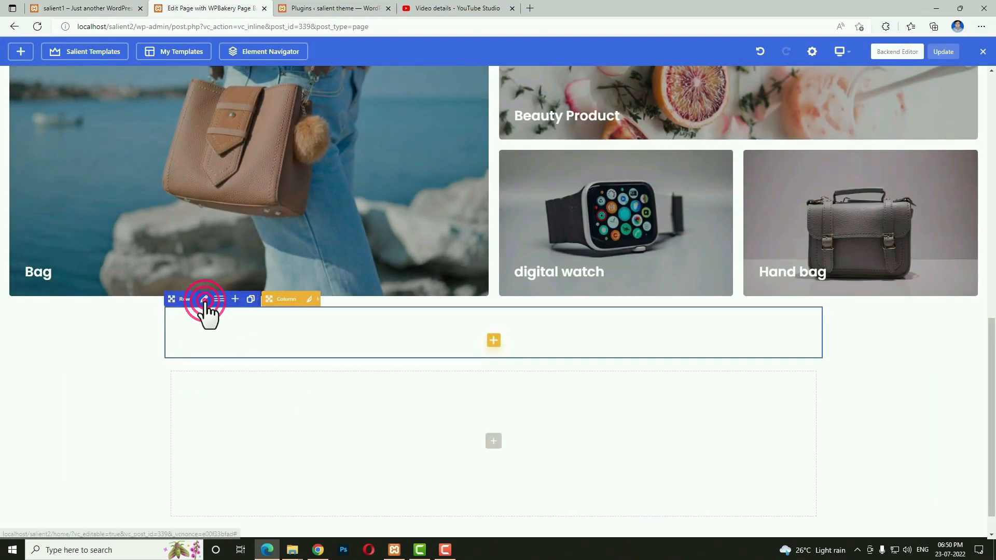
Set the new row to Full Width Content with 50px top and bottom padding.
{"action": "left_click", "coordinate": [204, 300]}
{"action": "left_click", "coordinate": [618, 246]}
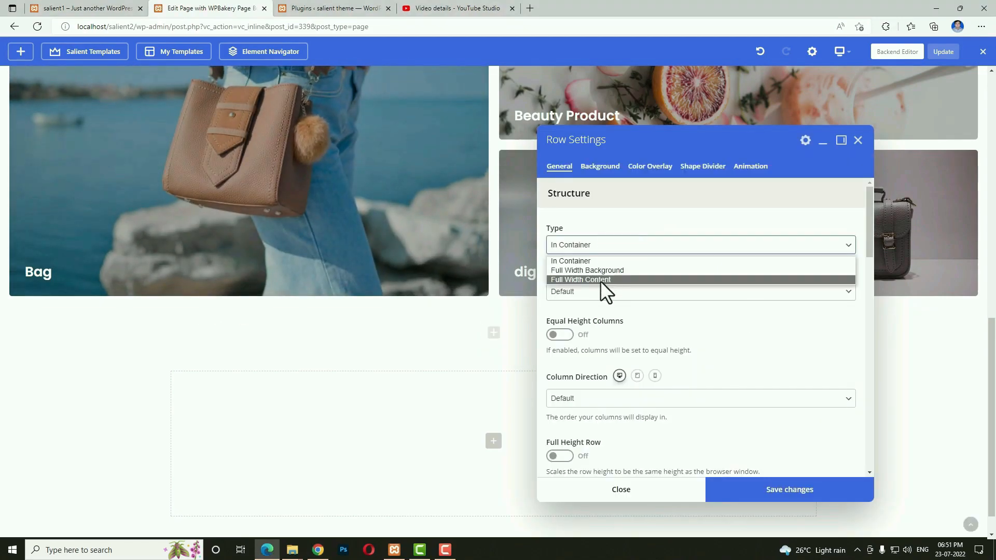
{"action": "left_click", "coordinate": [601, 280]}
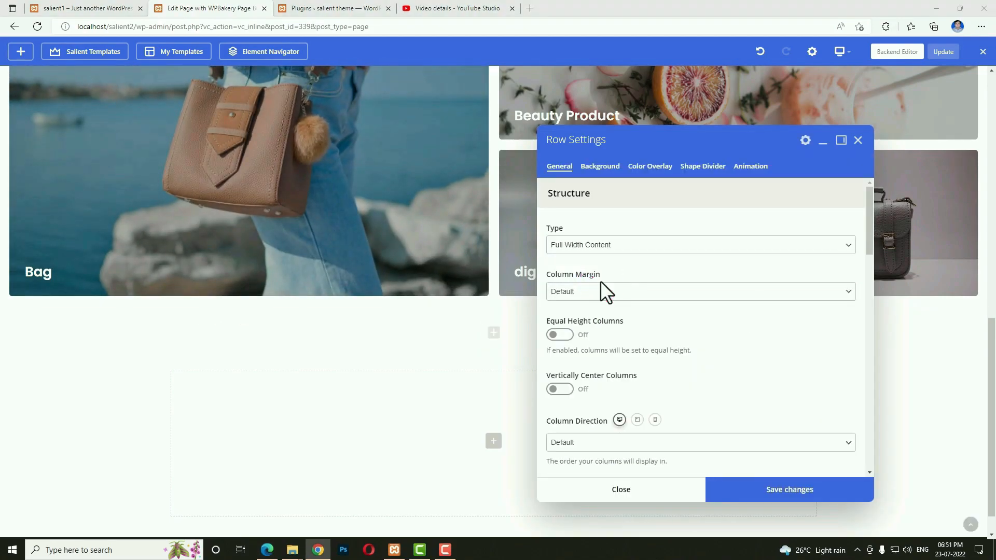
{"action": "scroll", "coordinate": [641, 359], "scroll_direction": "down", "scroll_amount": 3}
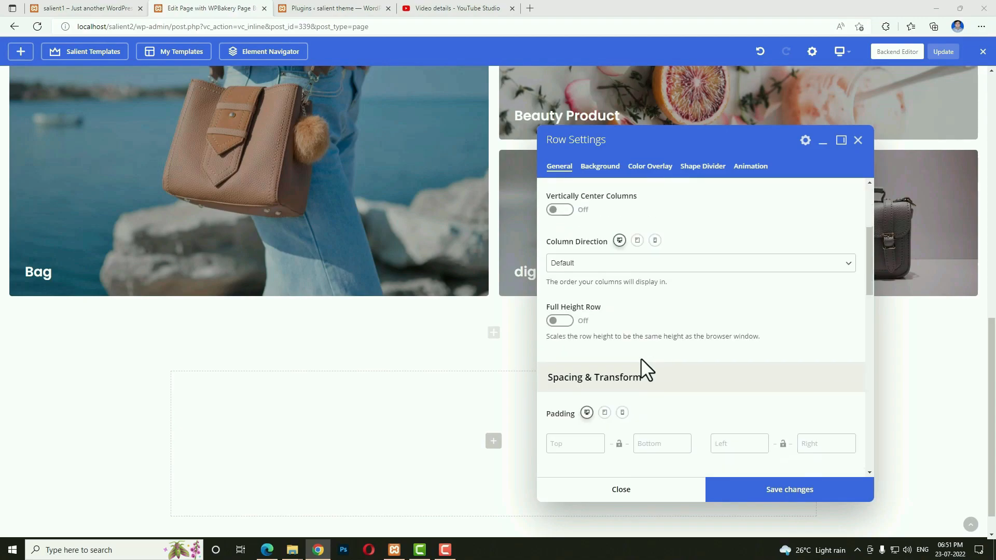
{"action": "scroll", "coordinate": [723, 349], "scroll_direction": "down", "scroll_amount": 3}
{"action": "left_click", "coordinate": [586, 312]}
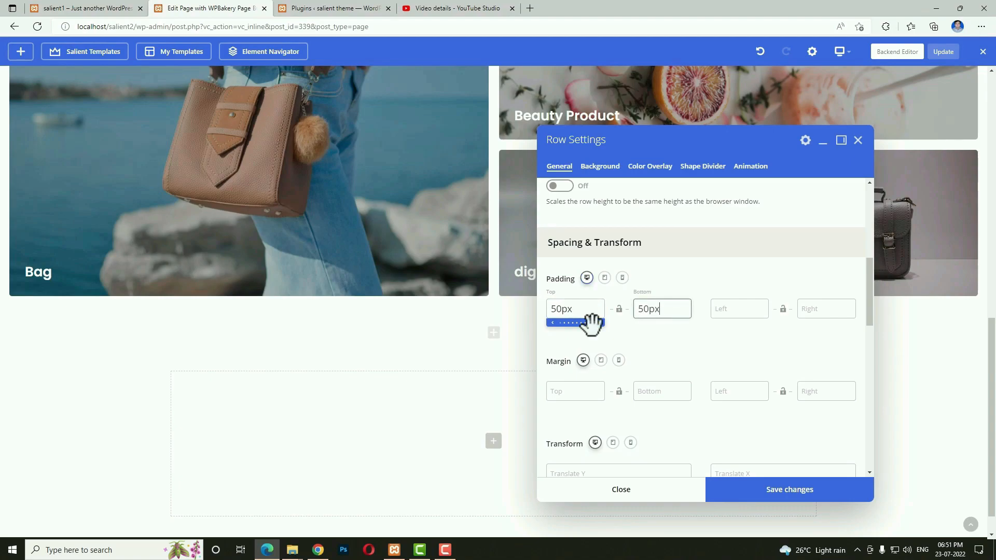
{"action": "left_click", "coordinate": [691, 485]}
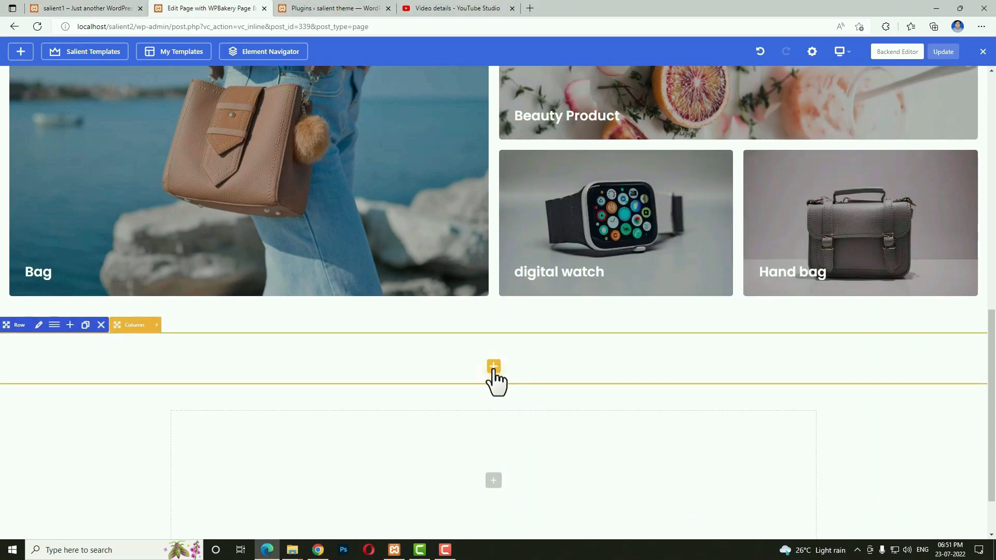
Add a WooCommerce Products element for Bag with Dynamic columns, 8 products and carousel display on.
{"action": "left_click", "coordinate": [494, 367]}
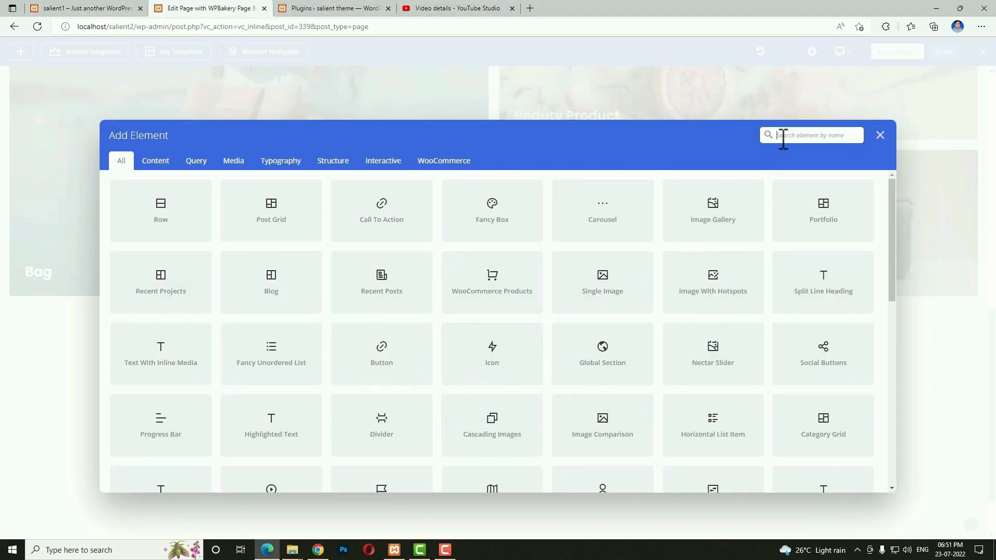
{"action": "type", "text": "woocomm"}
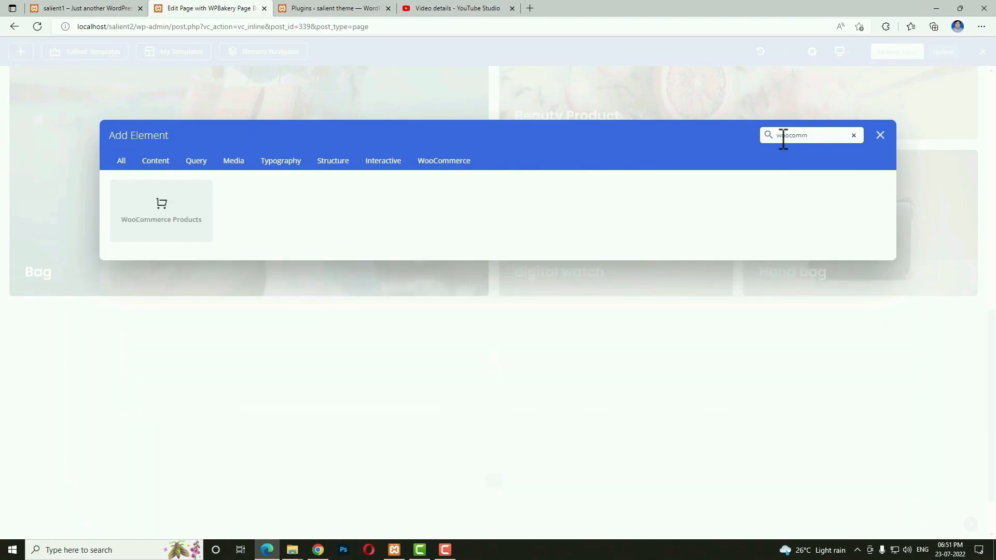
{"action": "left_click", "coordinate": [171, 212]}
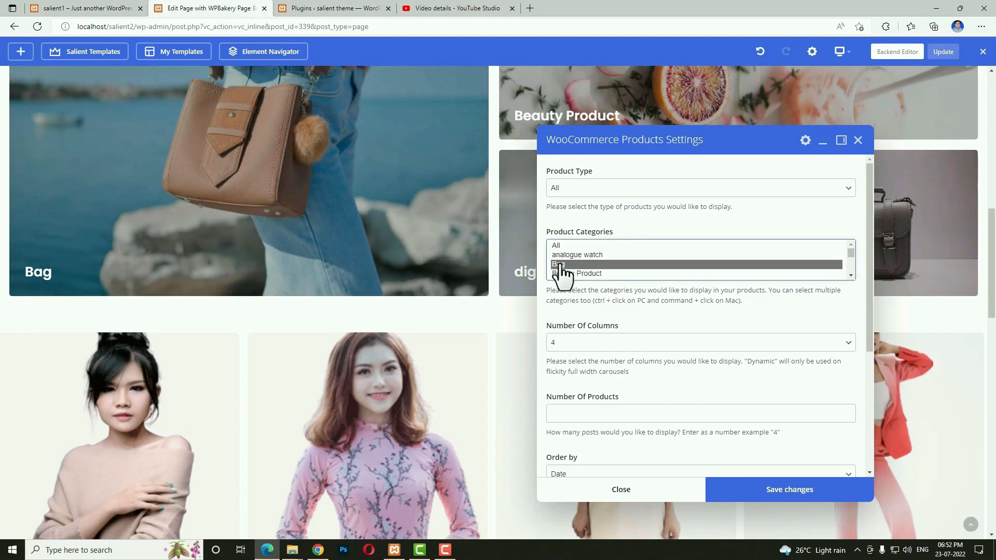
{"action": "left_click", "coordinate": [666, 345]}
{"action": "left_click", "coordinate": [596, 395]}
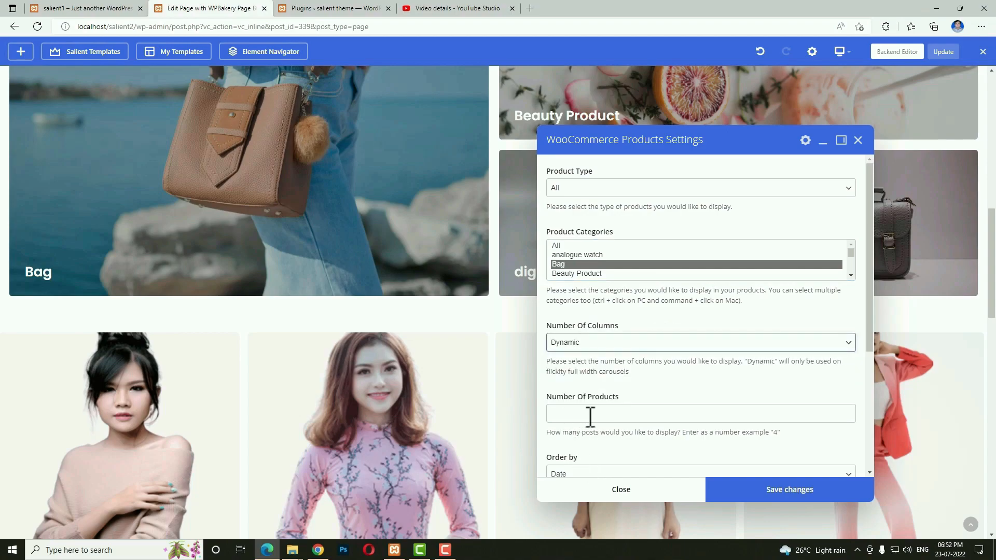
{"action": "scroll", "coordinate": [623, 410], "scroll_direction": "down", "scroll_amount": 4}
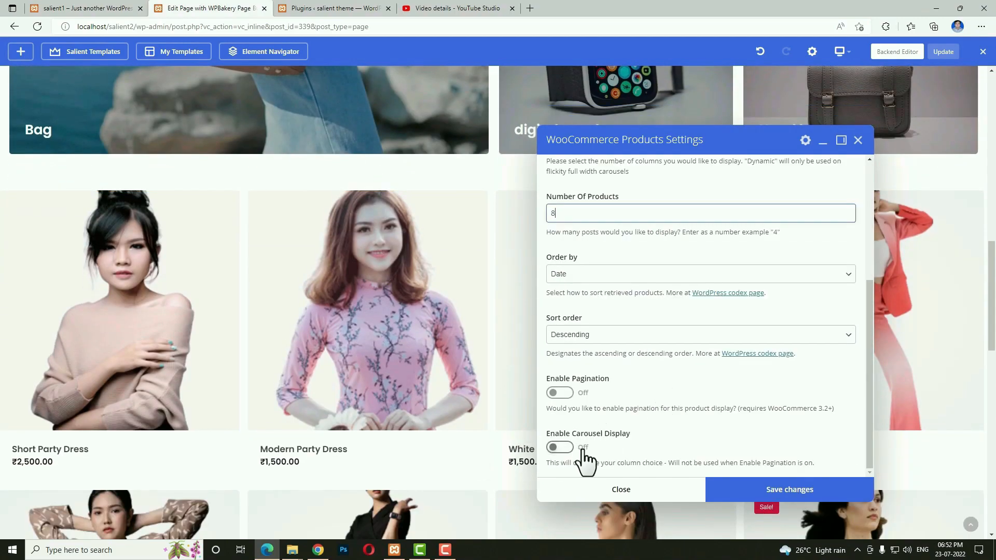
{"action": "scroll", "coordinate": [583, 452], "scroll_direction": "up", "scroll_amount": 1}
{"action": "left_click", "coordinate": [567, 444]}
{"action": "left_click", "coordinate": [752, 491]}
Set the carousel controls to next/prev arrows and text and save.
{"action": "scroll", "coordinate": [668, 453], "scroll_direction": "down", "scroll_amount": 1}
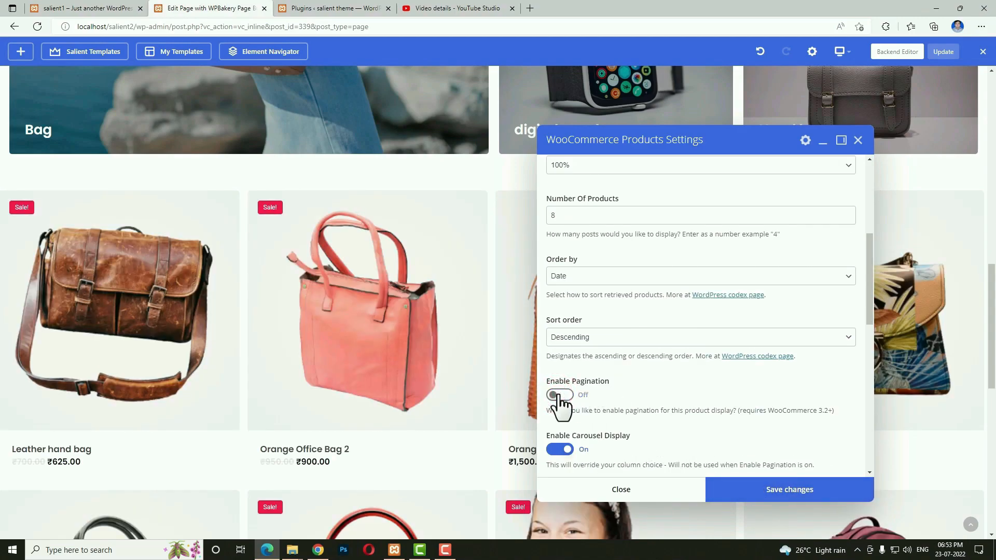
{"action": "scroll", "coordinate": [559, 402], "scroll_direction": "down", "scroll_amount": 6}
{"action": "left_click", "coordinate": [567, 345]}
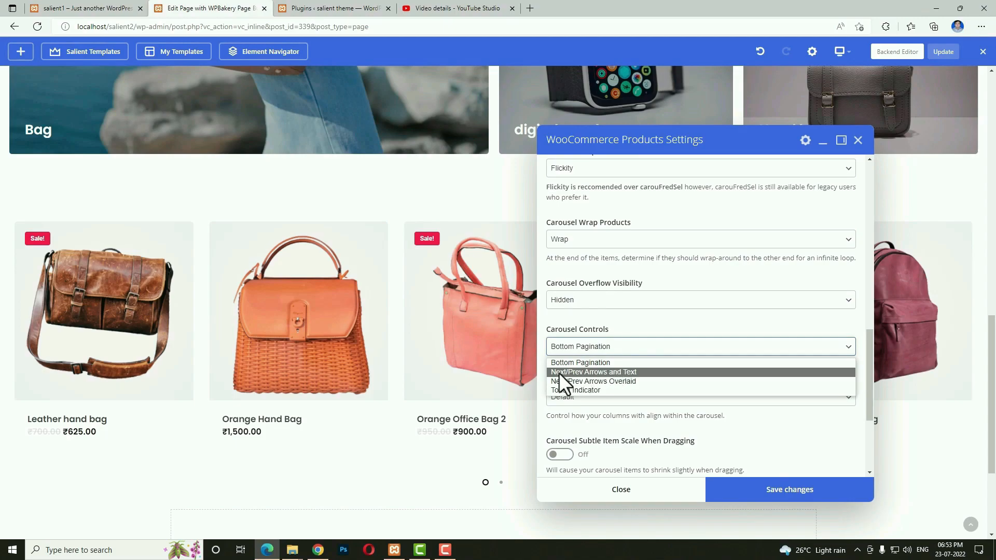
{"action": "left_click", "coordinate": [612, 372]}
{"action": "left_click", "coordinate": [724, 494]}
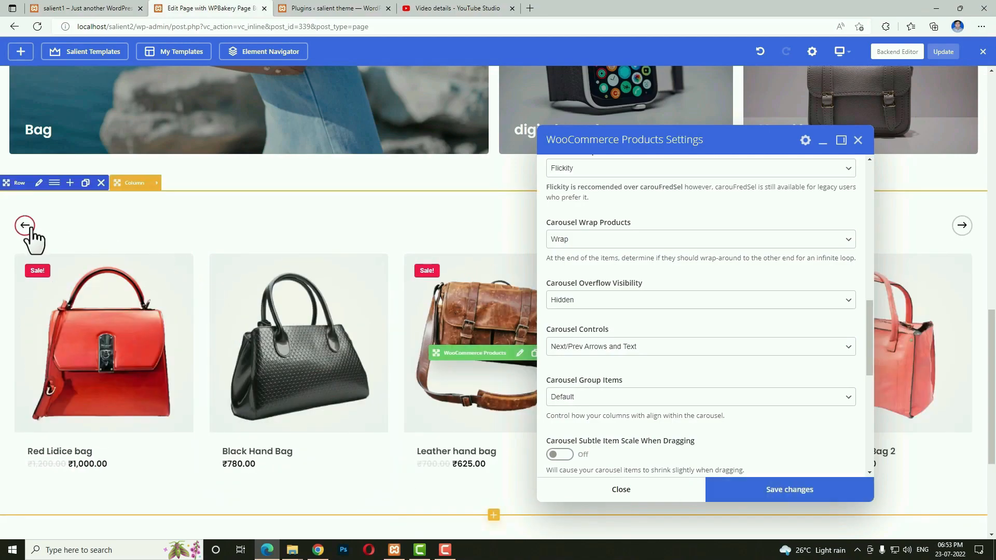
Test sliding the carousel and give the products a Fade In Bottom animation.
{"action": "left_click", "coordinate": [27, 228]}
{"action": "scroll", "coordinate": [156, 329], "scroll_direction": "down", "scroll_amount": 3}
{"action": "scroll", "coordinate": [707, 378], "scroll_direction": "down", "scroll_amount": 4}
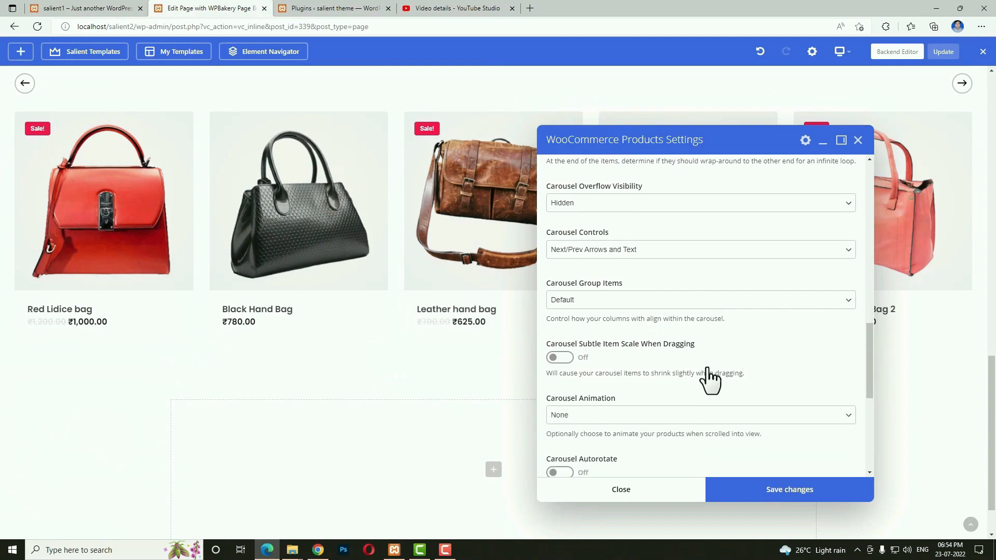
{"action": "left_click", "coordinate": [618, 319]}
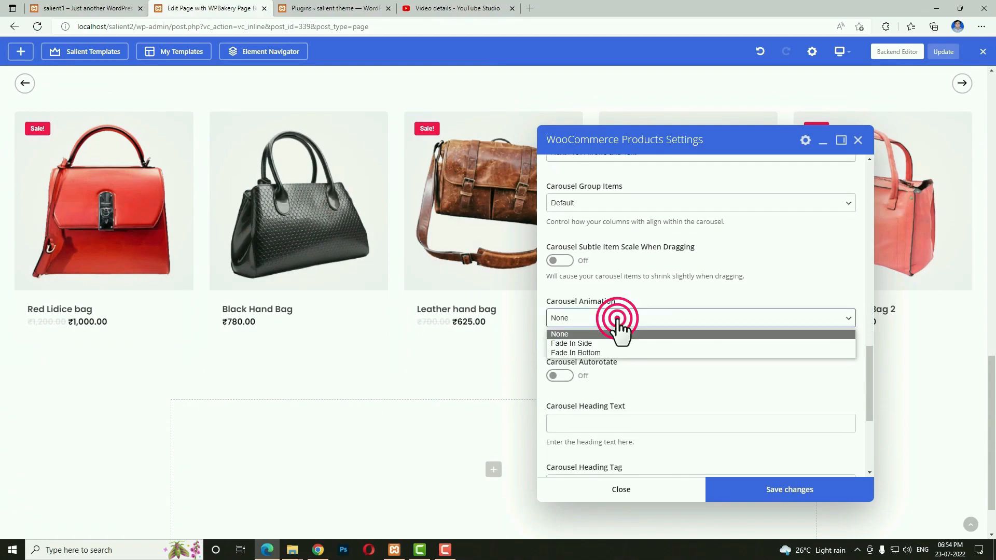
{"action": "left_click", "coordinate": [585, 355]}
{"action": "scroll", "coordinate": [608, 370], "scroll_direction": "down", "scroll_amount": 1}
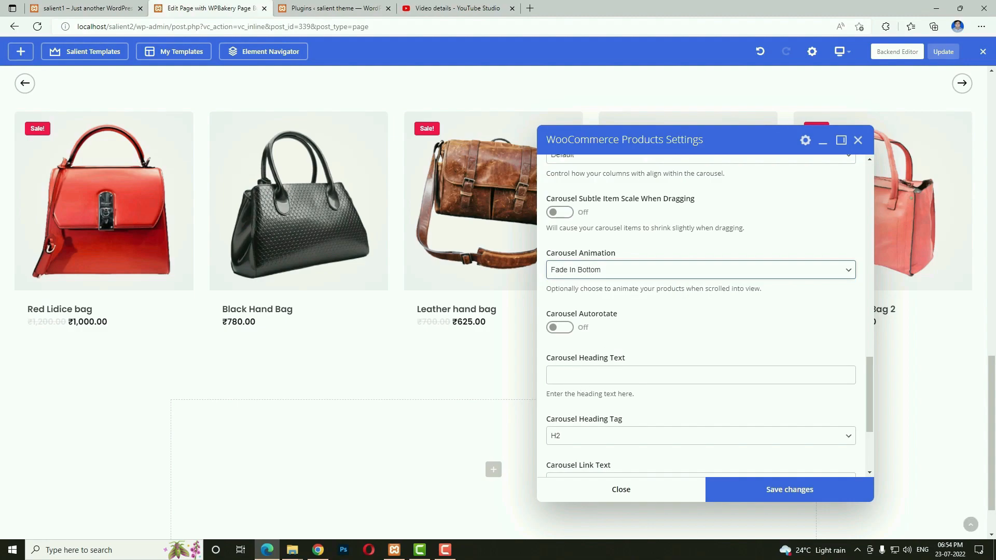
{"action": "left_click", "coordinate": [104, 9]}
Copy 'Treading Bags' from the live site into the carousel heading and make it H3.
{"action": "triple_click", "coordinate": [470, 129]}
{"action": "key", "text": "ctrl+c"}
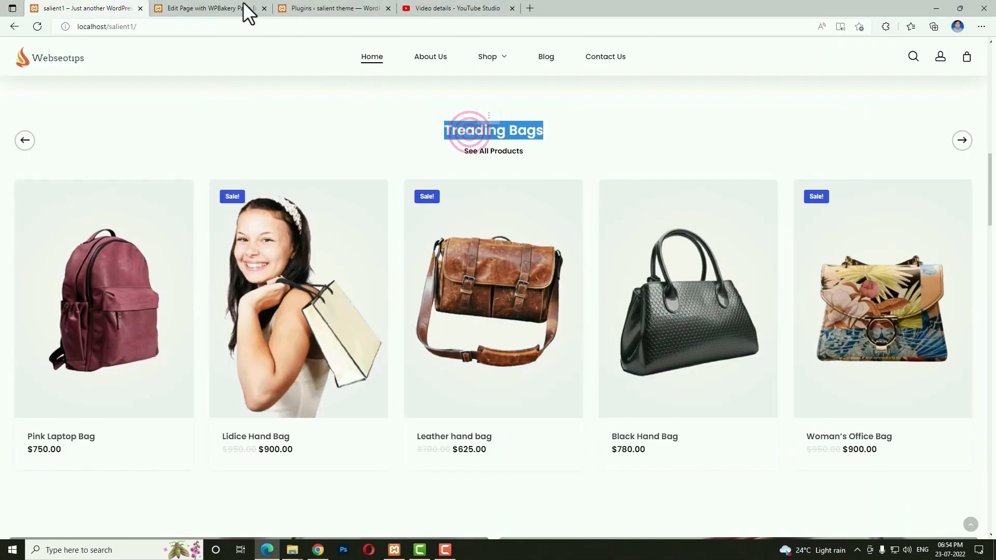
{"action": "left_click", "coordinate": [248, 13]}
{"action": "left_click", "coordinate": [576, 374]}
{"action": "key", "text": "ctrl+v"}
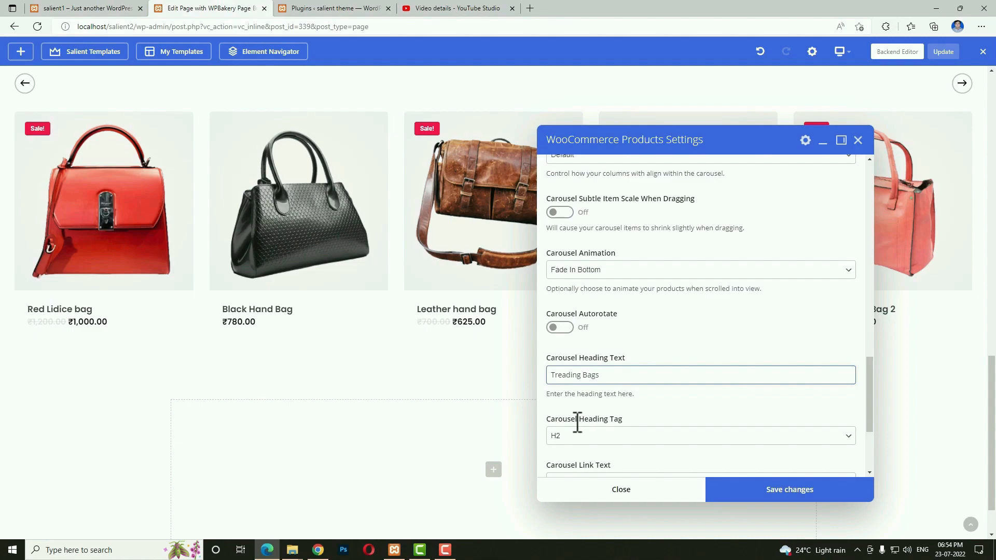
{"action": "left_click", "coordinate": [661, 439]}
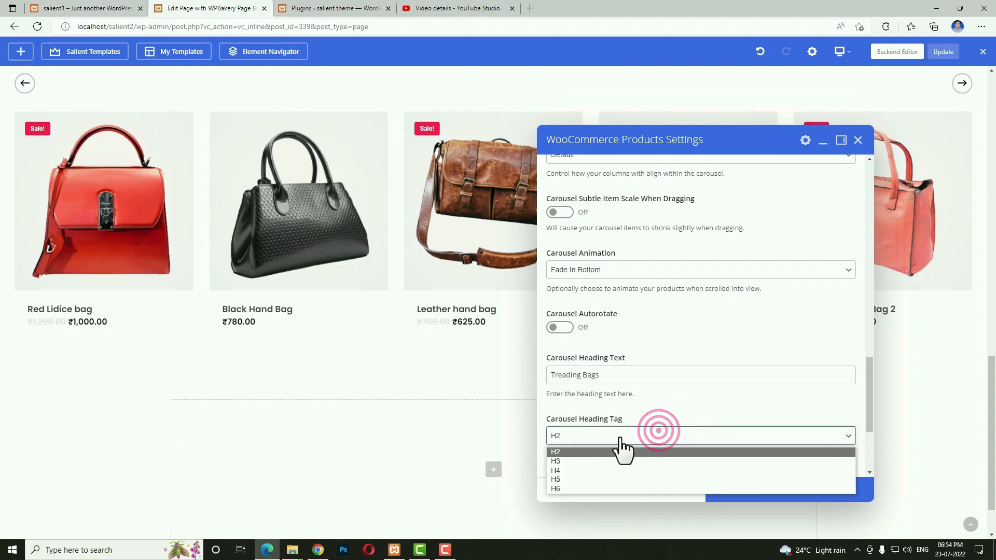
{"action": "left_click", "coordinate": [622, 461]}
{"action": "scroll", "coordinate": [623, 461], "scroll_direction": "down", "scroll_amount": 2}
Add a 'See All Products' link to '#', turn on item shadows, and save.
{"action": "left_click", "coordinate": [704, 385]}
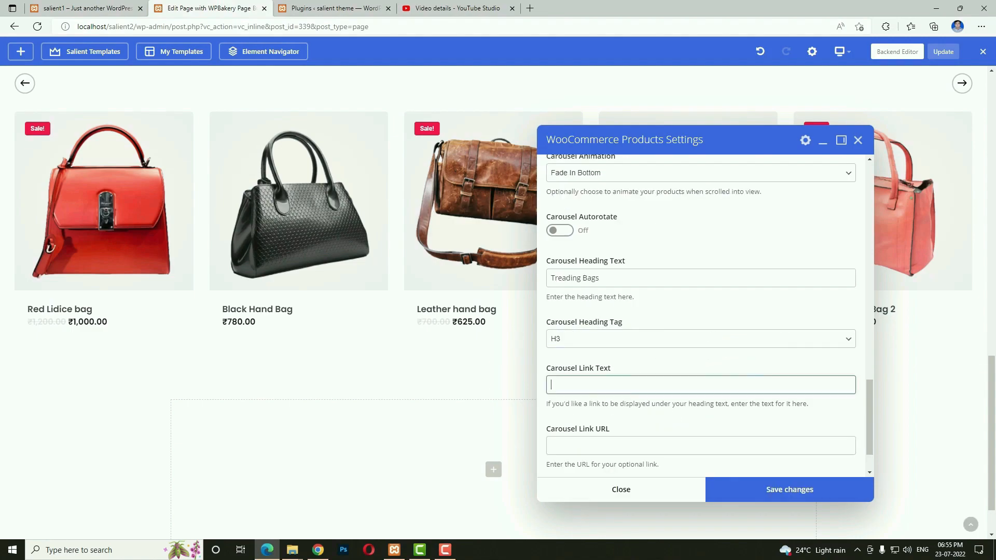
{"action": "key", "text": "alt+Tab"}
{"action": "left_click", "coordinate": [563, 381]}
{"action": "type", "text": "See All Products"}
{"action": "left_click", "coordinate": [580, 443]}
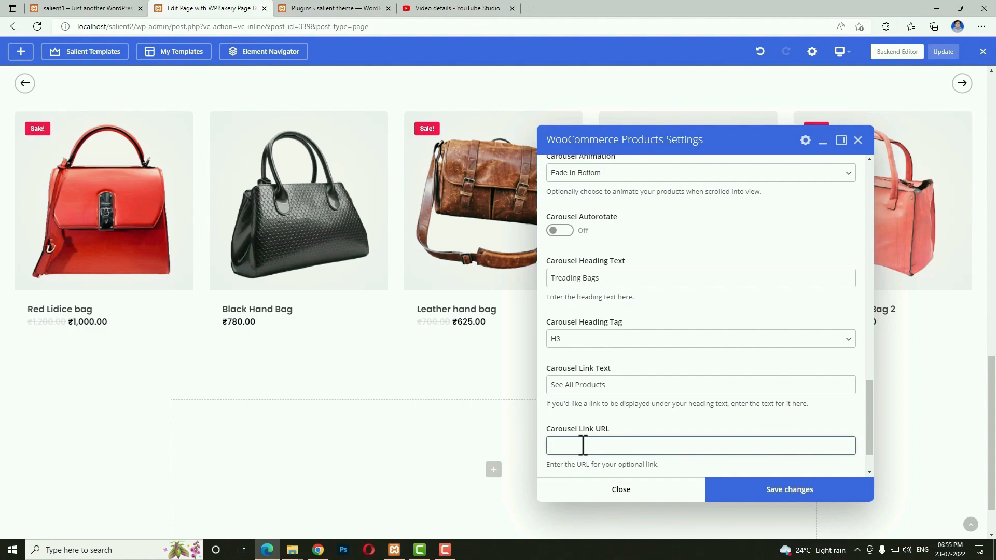
{"action": "scroll", "coordinate": [740, 405], "scroll_direction": "down", "scroll_amount": 1}
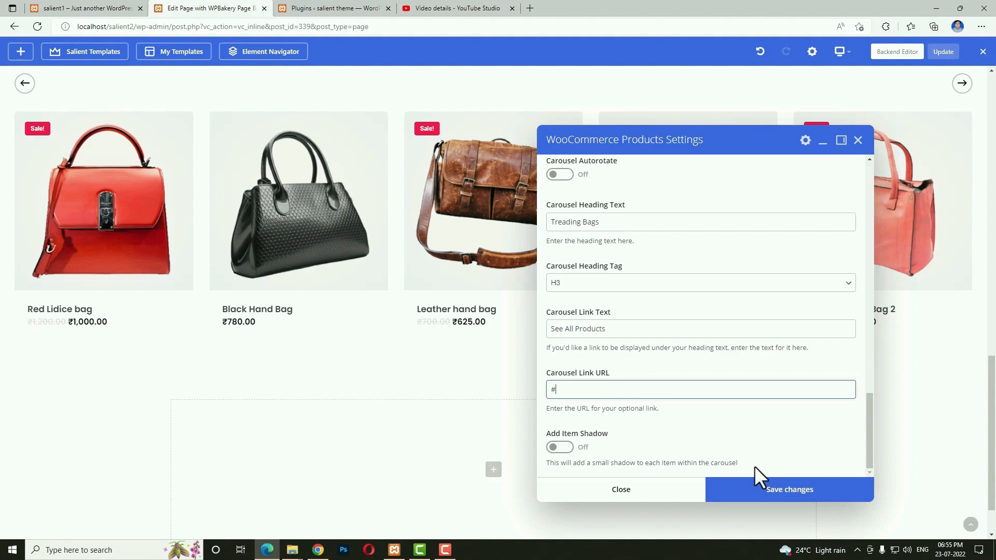
{"action": "left_click", "coordinate": [556, 449]}
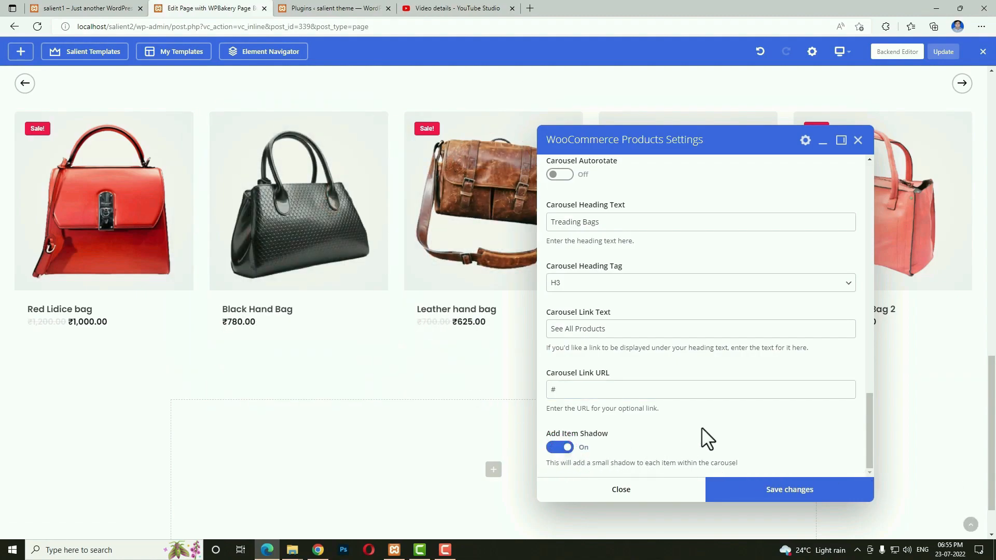
{"action": "left_click", "coordinate": [736, 497]}
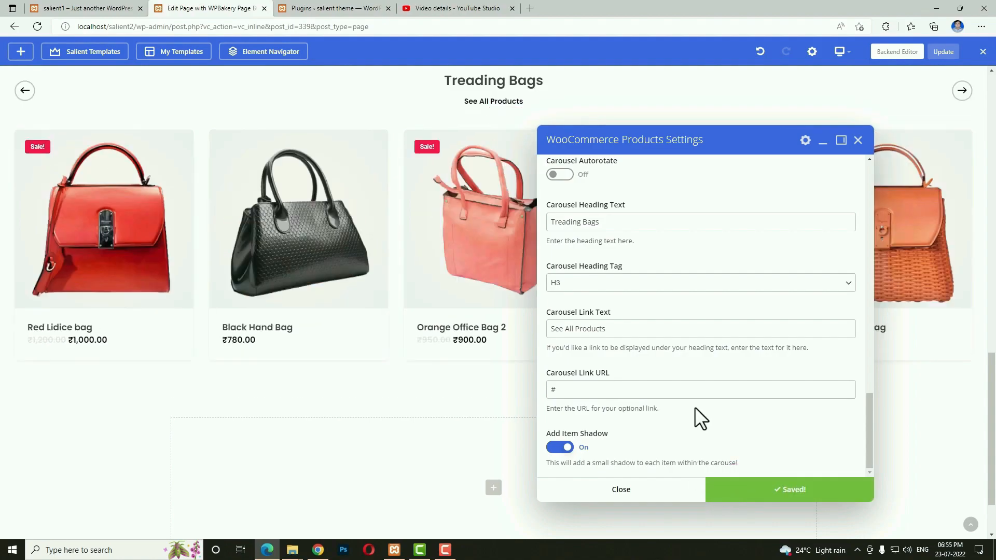
Close the products settings and preview the page at tablet width.
{"action": "scroll", "coordinate": [695, 407], "scroll_direction": "up", "scroll_amount": 1}
{"action": "scroll", "coordinate": [388, 218], "scroll_direction": "up", "scroll_amount": 4}
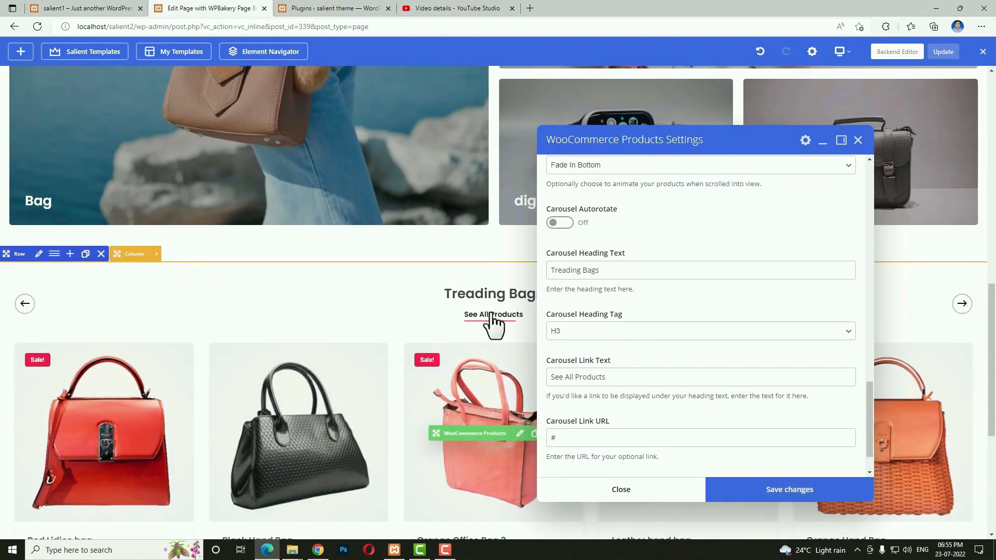
{"action": "left_click", "coordinate": [623, 490]}
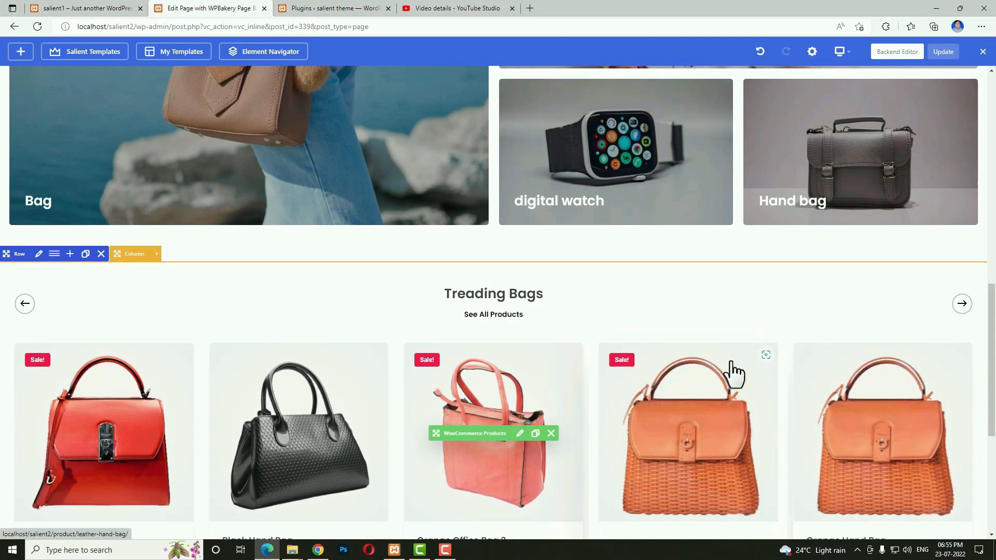
{"action": "scroll", "coordinate": [734, 372], "scroll_direction": "up", "scroll_amount": 2}
{"action": "left_click", "coordinate": [841, 51]}
{"action": "left_click", "coordinate": [844, 117]}
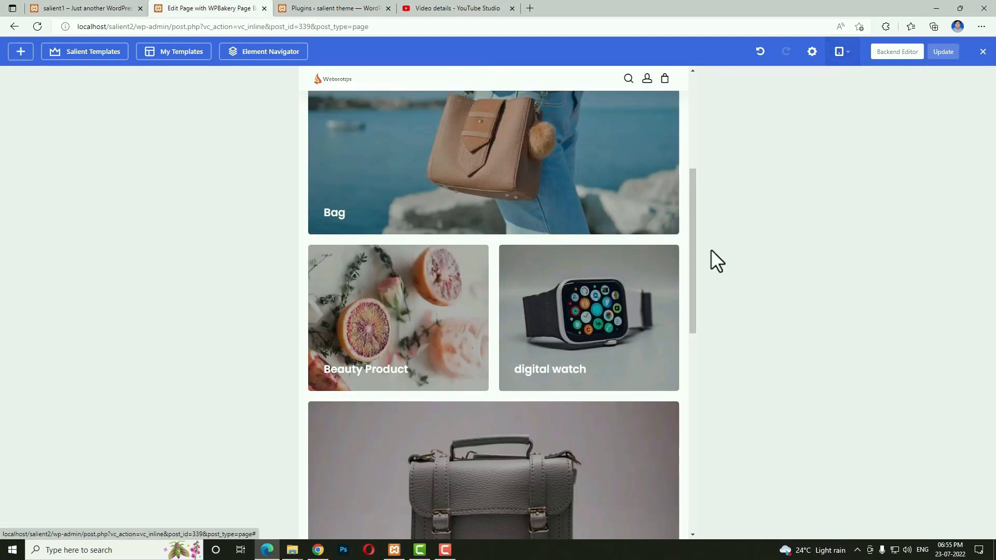
{"action": "scroll", "coordinate": [607, 318], "scroll_direction": "down", "scroll_amount": 7}
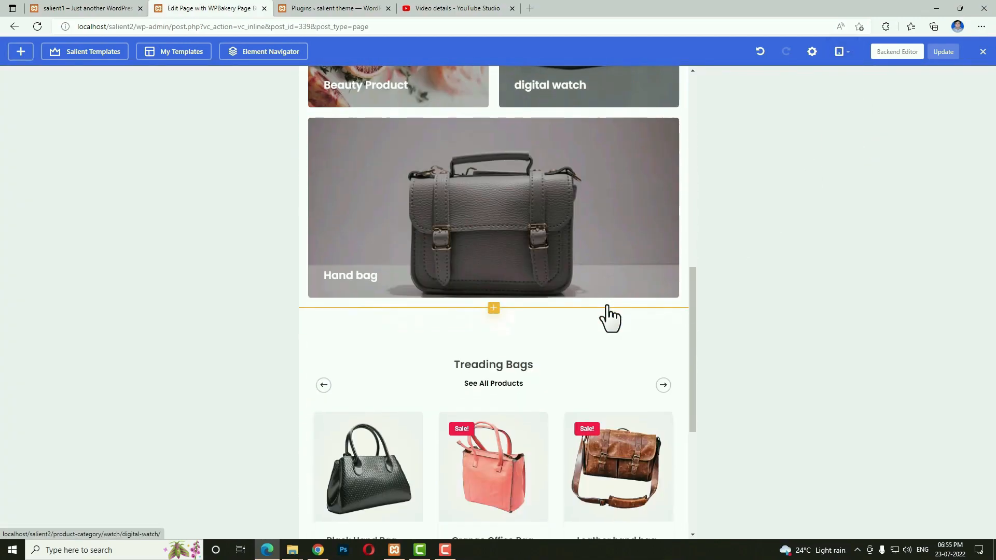
{"action": "scroll", "coordinate": [607, 316], "scroll_direction": "down", "scroll_amount": 4}
Check the page at phone width, then return the preview to desktop width.
{"action": "left_click", "coordinate": [842, 58]}
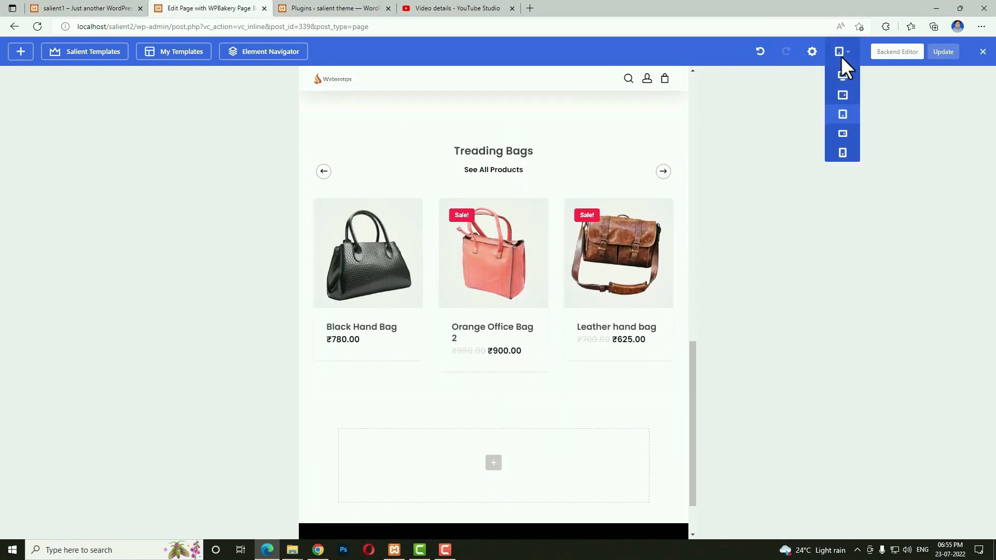
{"action": "left_click", "coordinate": [842, 151]}
{"action": "scroll", "coordinate": [549, 272], "scroll_direction": "down", "scroll_amount": 4}
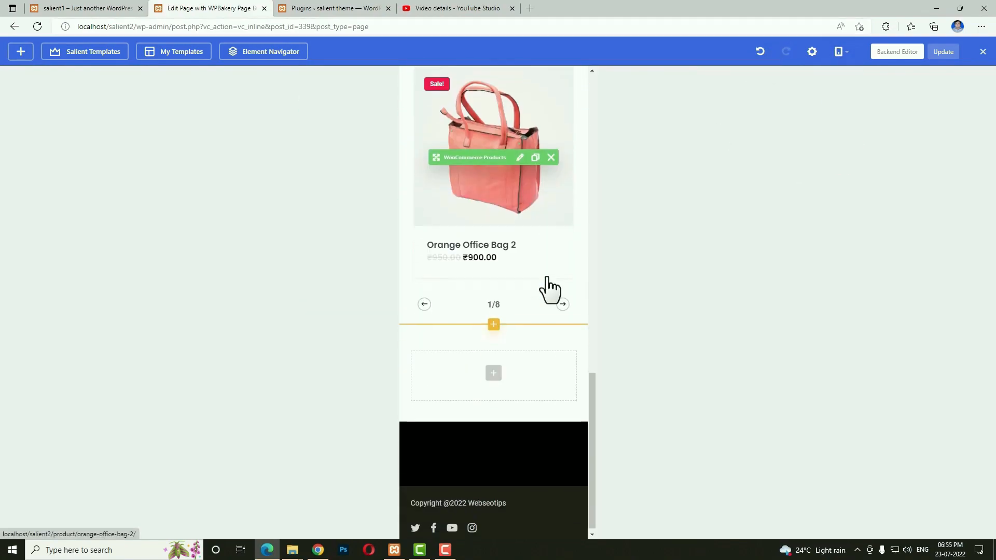
{"action": "scroll", "coordinate": [507, 271], "scroll_direction": "up", "scroll_amount": 6}
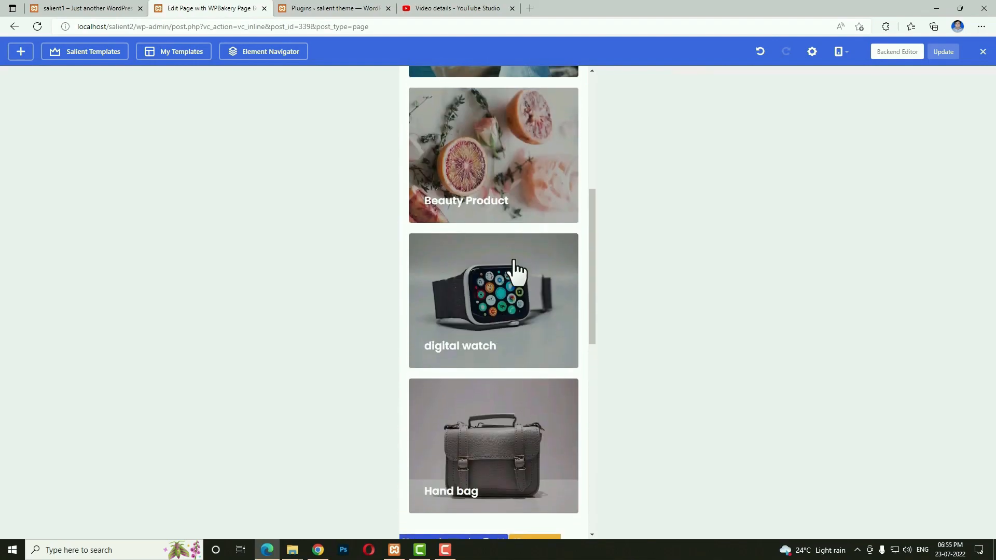
{"action": "scroll", "coordinate": [516, 244], "scroll_direction": "up", "scroll_amount": 5}
{"action": "left_click", "coordinate": [840, 52]}
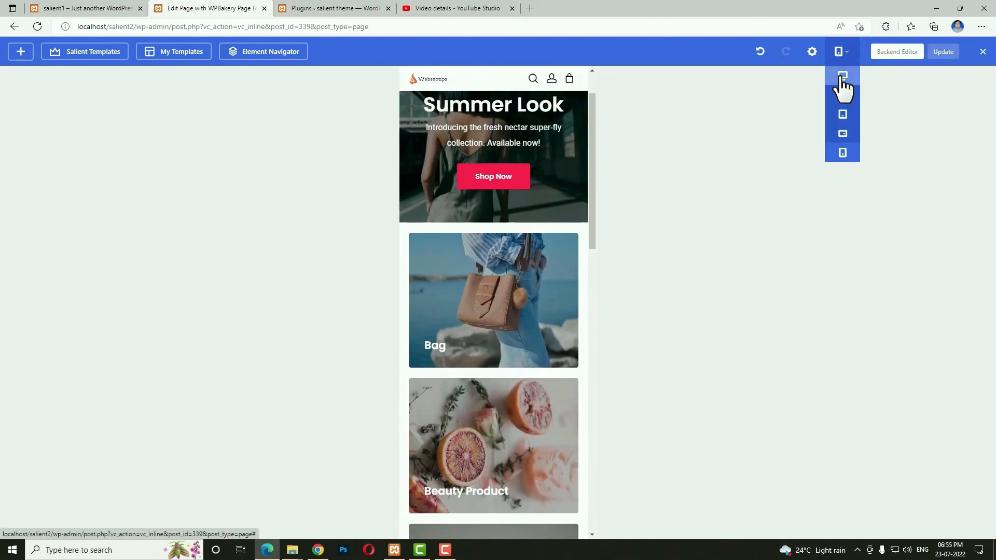
{"action": "left_click", "coordinate": [843, 76]}
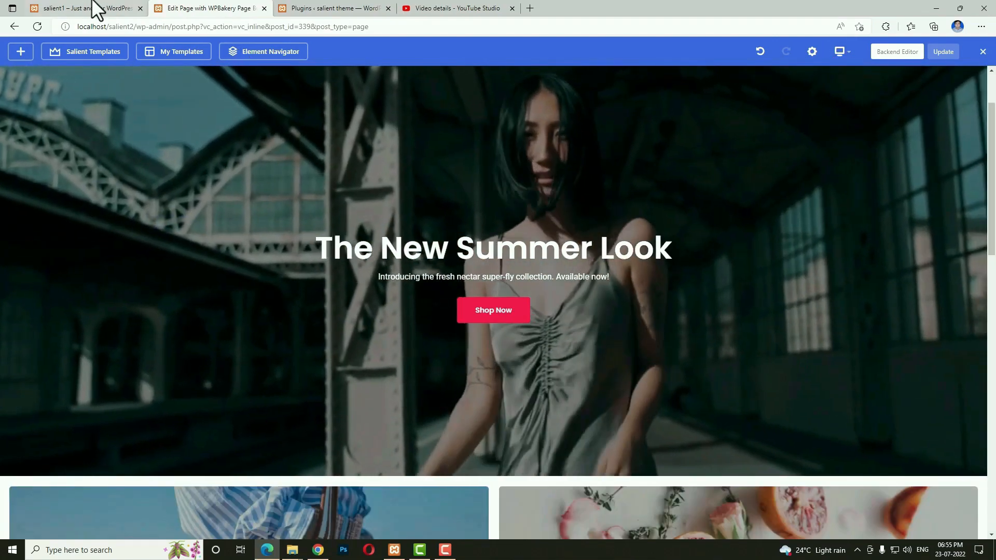
{"action": "left_click", "coordinate": [96, 9]}
Clone the Bag / Beauty Product / digital watch / Hand bag grid row and drag it below the Treading Bags carousel.
{"action": "scroll", "coordinate": [481, 298], "scroll_direction": "down", "scroll_amount": 6}
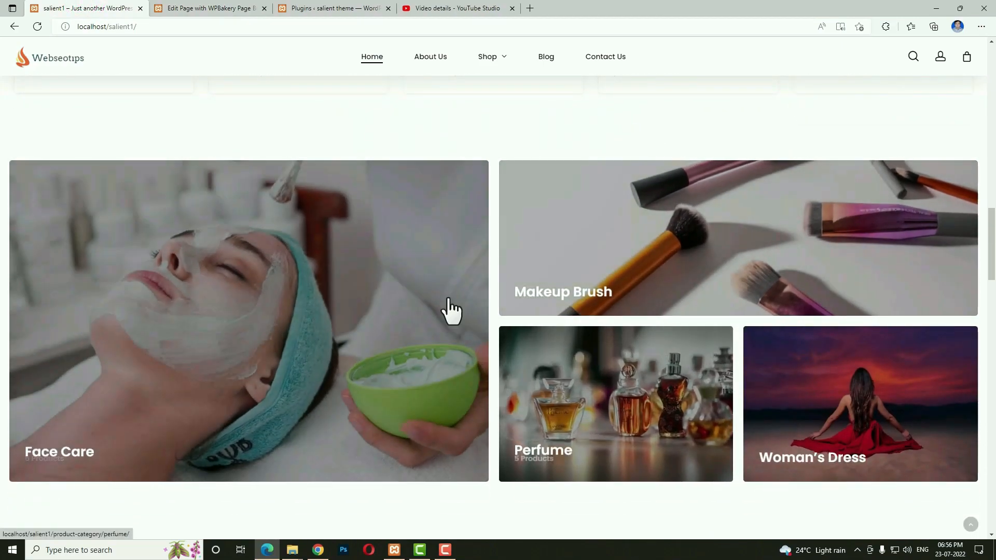
{"action": "scroll", "coordinate": [500, 373], "scroll_direction": "up", "scroll_amount": 10}
{"action": "scroll", "coordinate": [467, 384], "scroll_direction": "up", "scroll_amount": 5}
{"action": "scroll", "coordinate": [415, 312], "scroll_direction": "down", "scroll_amount": 5}
{"action": "left_click", "coordinate": [202, 9]}
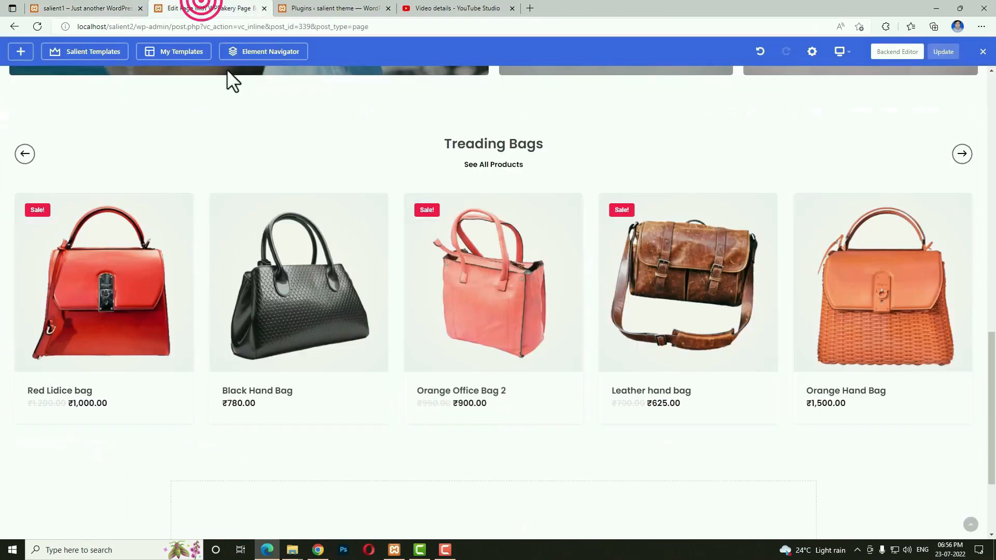
{"action": "scroll", "coordinate": [556, 363], "scroll_direction": "up", "scroll_amount": 6}
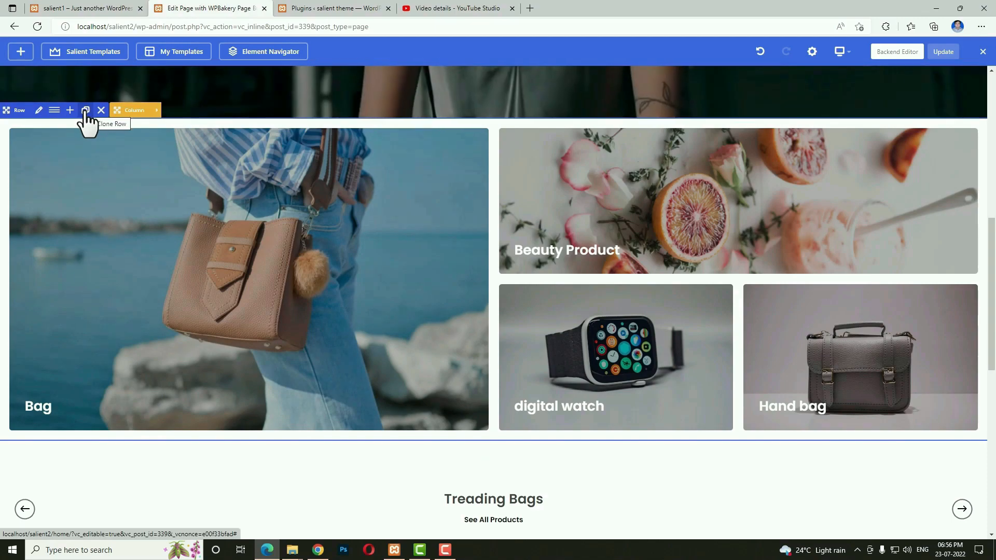
{"action": "left_click", "coordinate": [85, 110]}
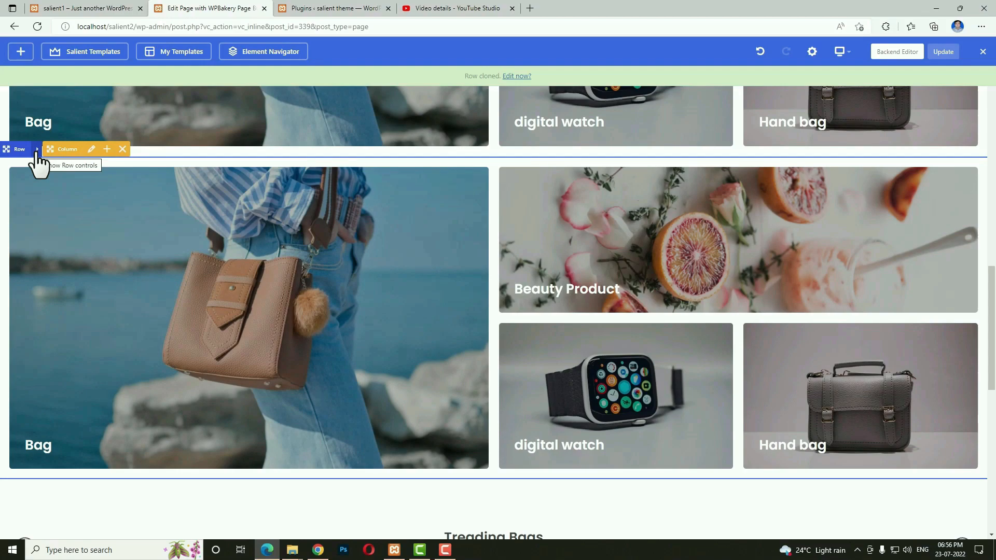
{"action": "left_click_drag", "start_coordinate": [19, 150], "coordinate": [300, 344]}
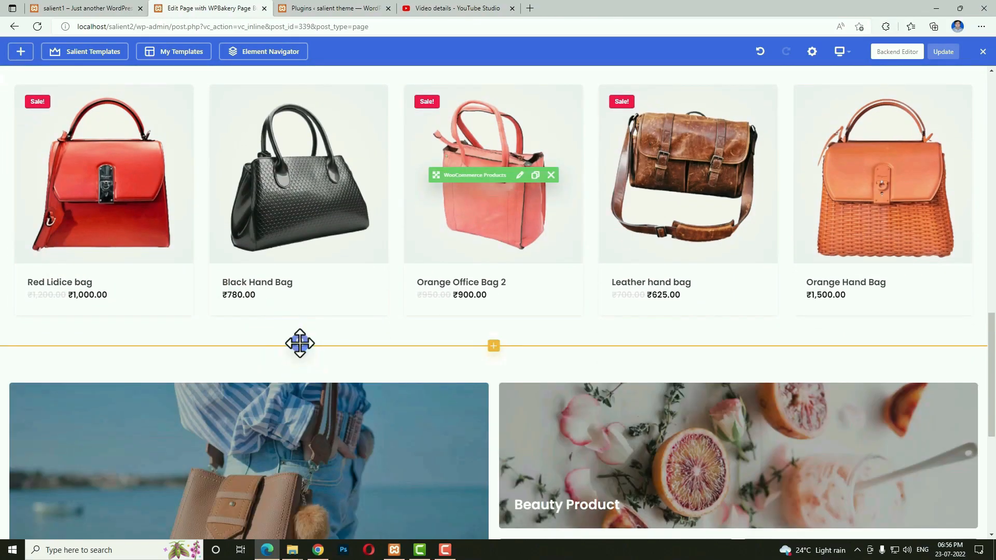
{"action": "scroll", "coordinate": [300, 342], "scroll_direction": "down", "scroll_amount": 5}
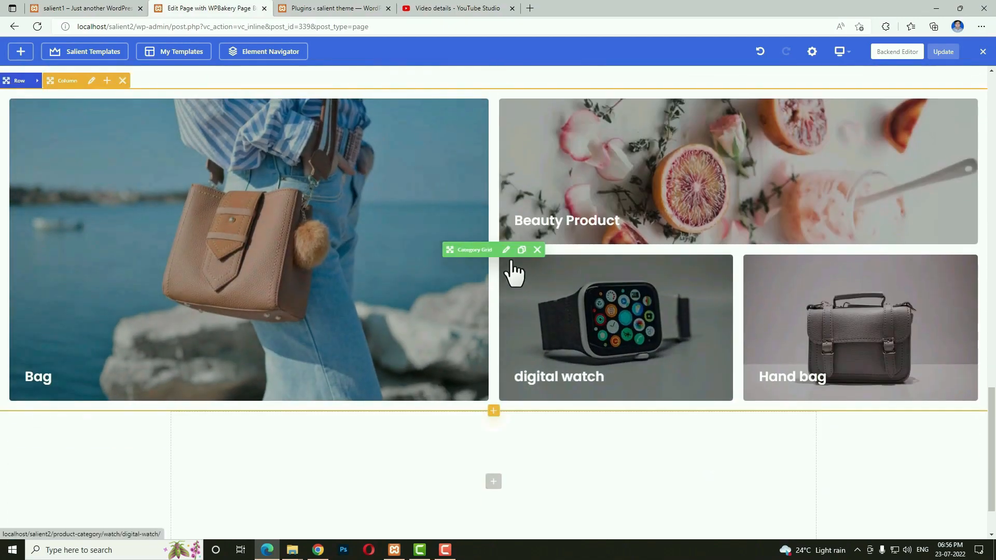
Open the copied category grid's settings and select face-care as its first category.
{"action": "left_click", "coordinate": [507, 251]}
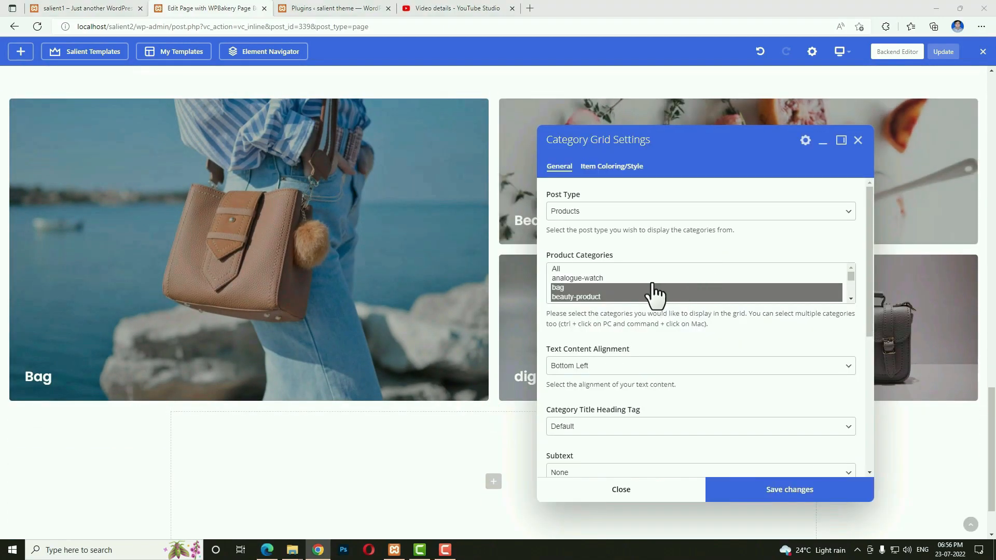
{"action": "left_click", "coordinate": [615, 285]}
{"action": "scroll", "coordinate": [700, 283], "scroll_direction": "down", "scroll_amount": 3}
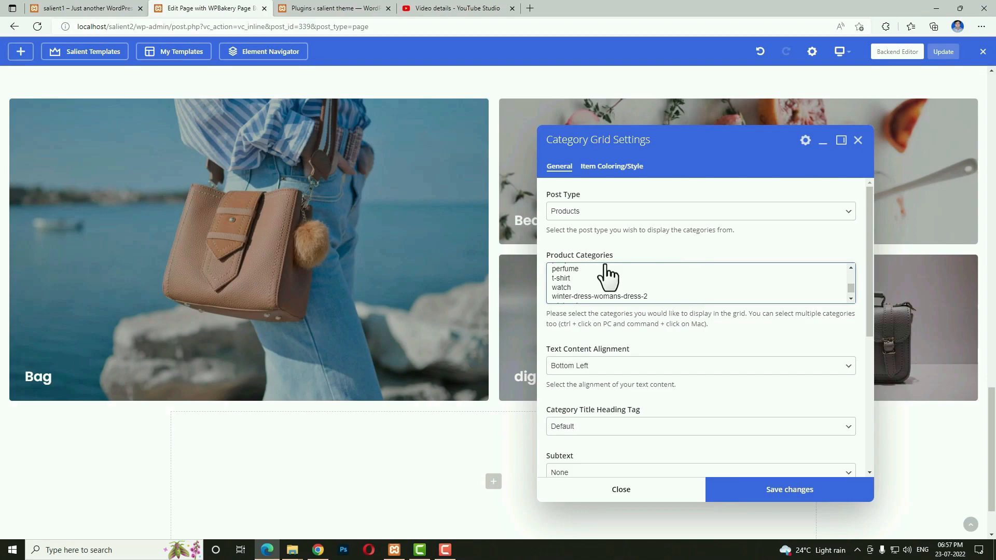
{"action": "scroll", "coordinate": [620, 293], "scroll_direction": "down", "scroll_amount": 1}
{"action": "scroll", "coordinate": [620, 293], "scroll_direction": "up", "scroll_amount": 3}
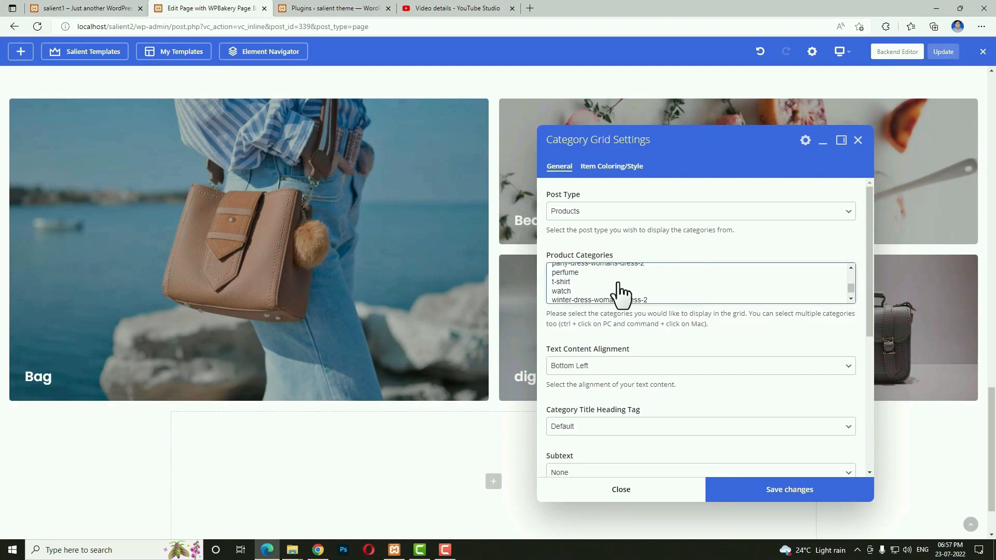
{"action": "scroll", "coordinate": [620, 294], "scroll_direction": "up", "scroll_amount": 1}
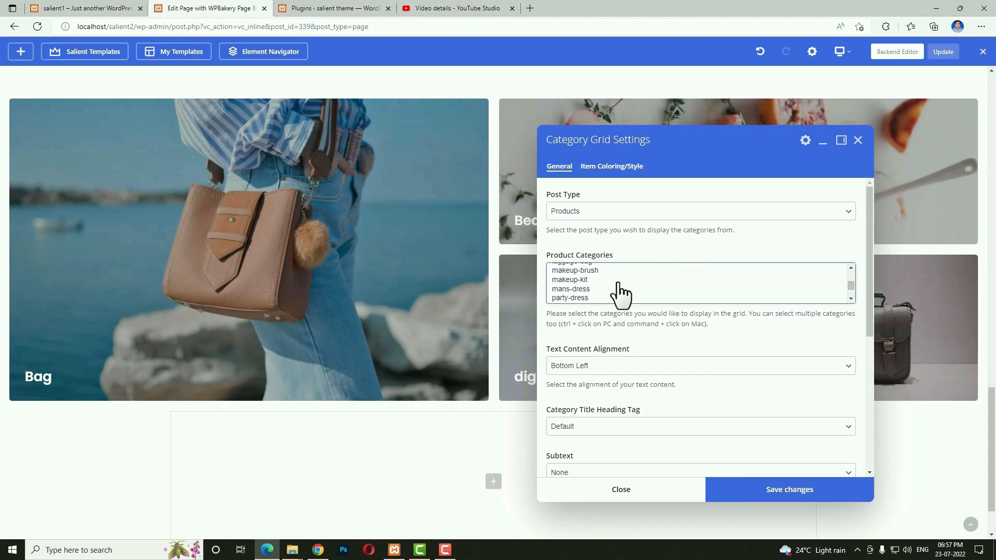
{"action": "scroll", "coordinate": [620, 293], "scroll_direction": "up", "scroll_amount": 5}
{"action": "scroll", "coordinate": [685, 294], "scroll_direction": "down", "scroll_amount": 3}
{"action": "left_click", "coordinate": [574, 269]}
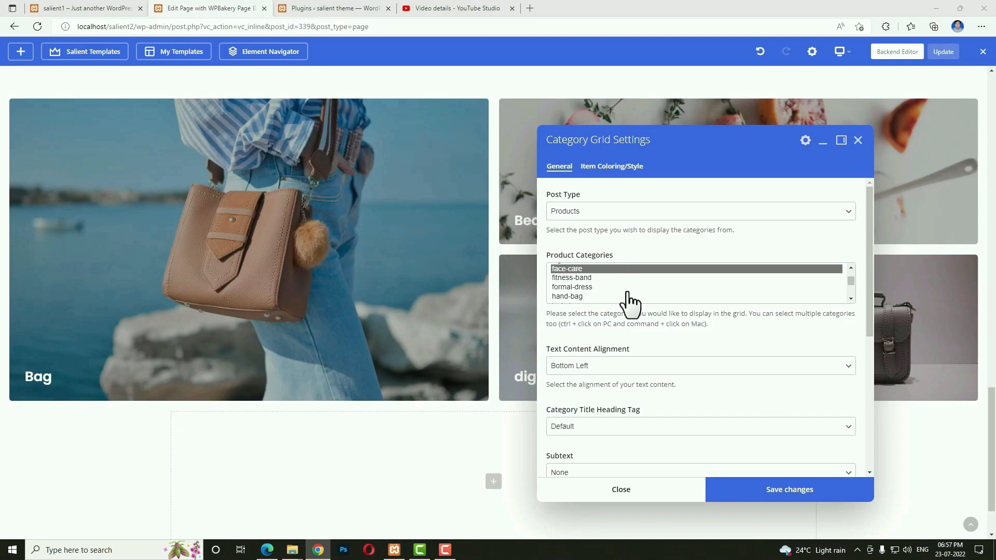
{"action": "scroll", "coordinate": [628, 293], "scroll_direction": "down", "scroll_amount": 1}
{"action": "scroll", "coordinate": [607, 288], "scroll_direction": "up", "scroll_amount": 1}
{"action": "scroll", "coordinate": [608, 296], "scroll_direction": "down", "scroll_amount": 1}
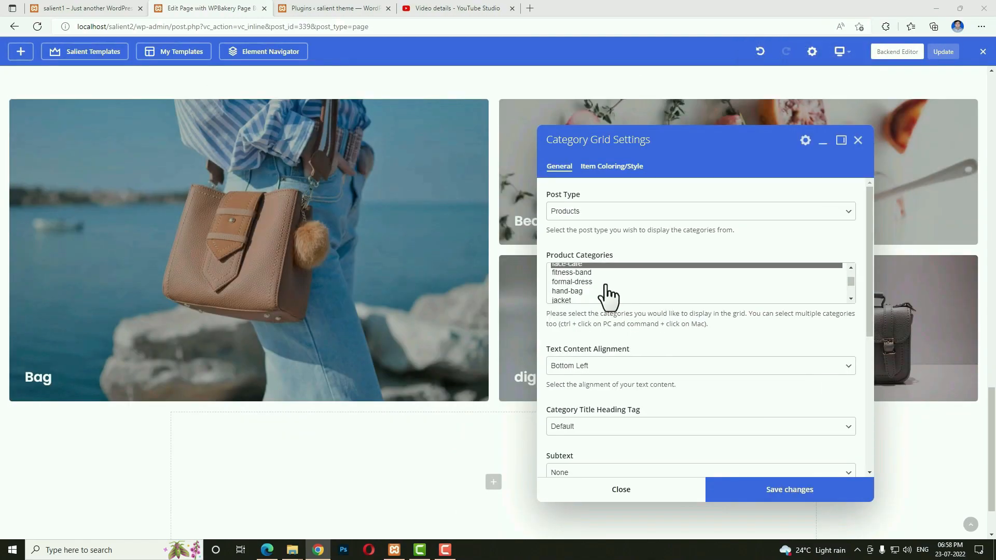
{"action": "scroll", "coordinate": [609, 295], "scroll_direction": "down", "scroll_amount": 4}
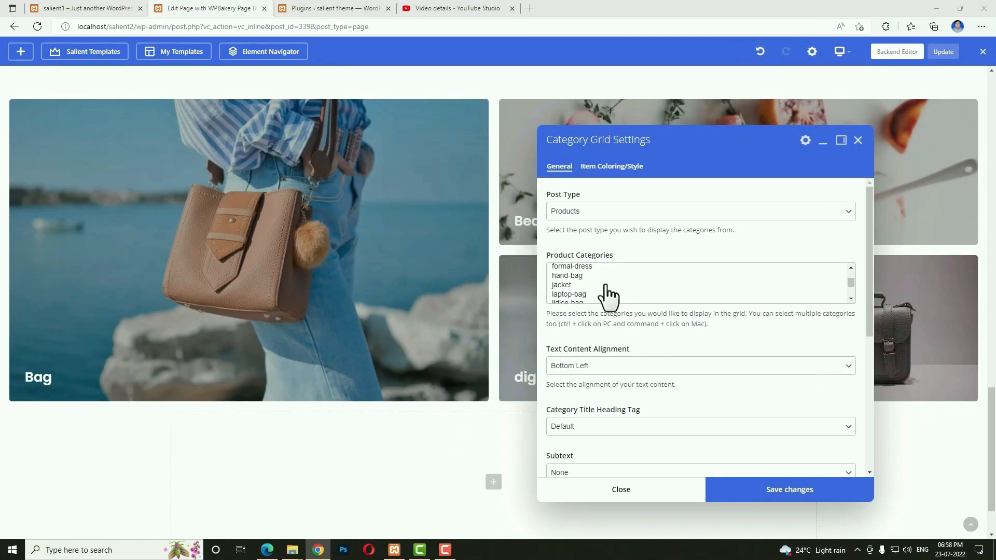
{"action": "scroll", "coordinate": [608, 295], "scroll_direction": "down", "scroll_amount": 1}
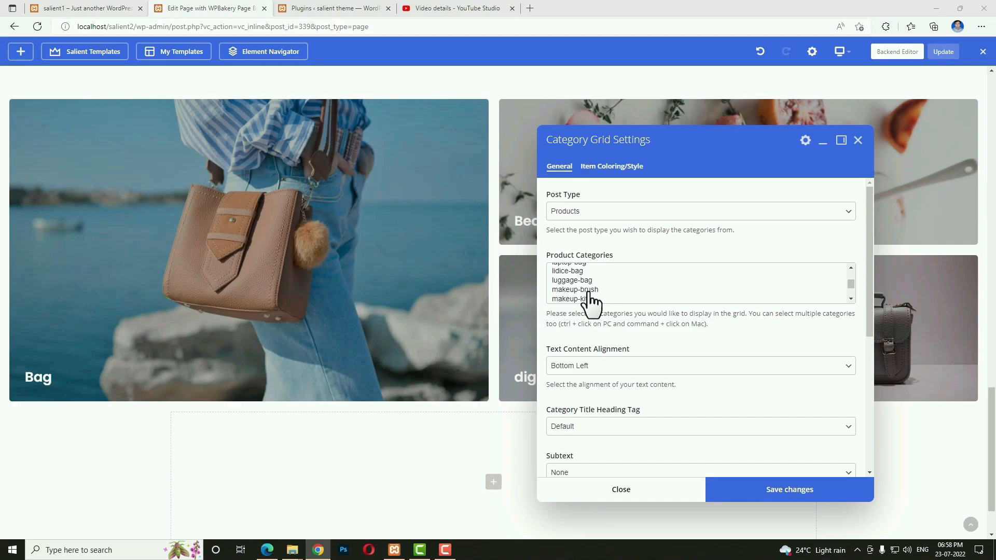
Add makeup-brush, perfume and womans-dress, save, and compare with the live site.
{"action": "left_click", "coordinate": [589, 292]}
{"action": "scroll", "coordinate": [633, 300], "scroll_direction": "down", "scroll_amount": 3}
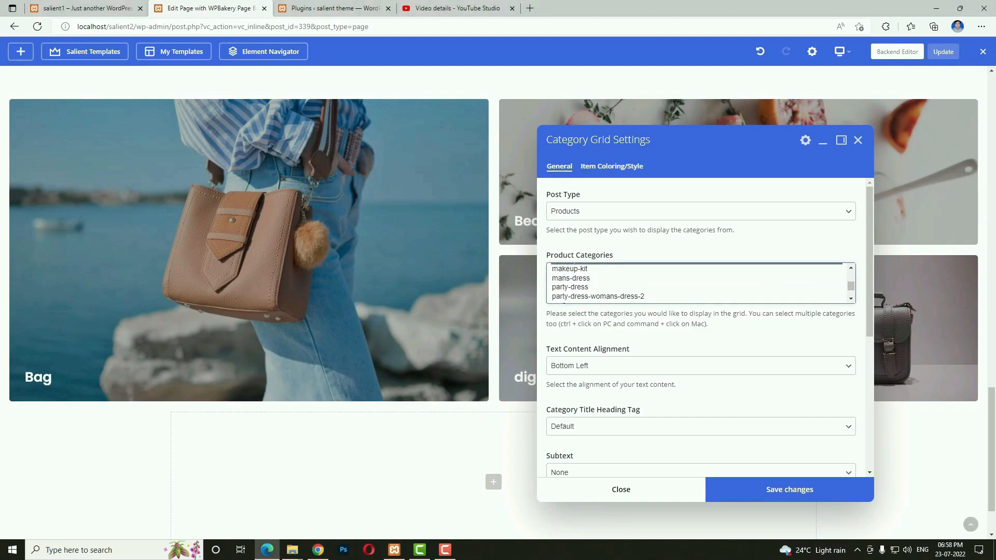
{"action": "scroll", "coordinate": [613, 305], "scroll_direction": "down", "scroll_amount": 1}
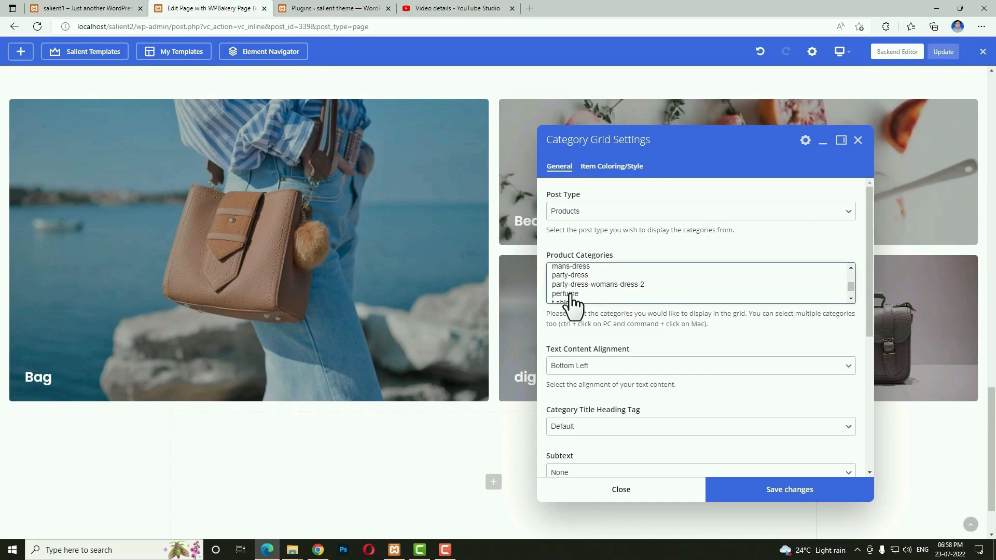
{"action": "left_click", "coordinate": [672, 294]}
{"action": "scroll", "coordinate": [673, 294], "scroll_direction": "down", "scroll_amount": 4}
{"action": "scroll", "coordinate": [674, 296], "scroll_direction": "down", "scroll_amount": 1}
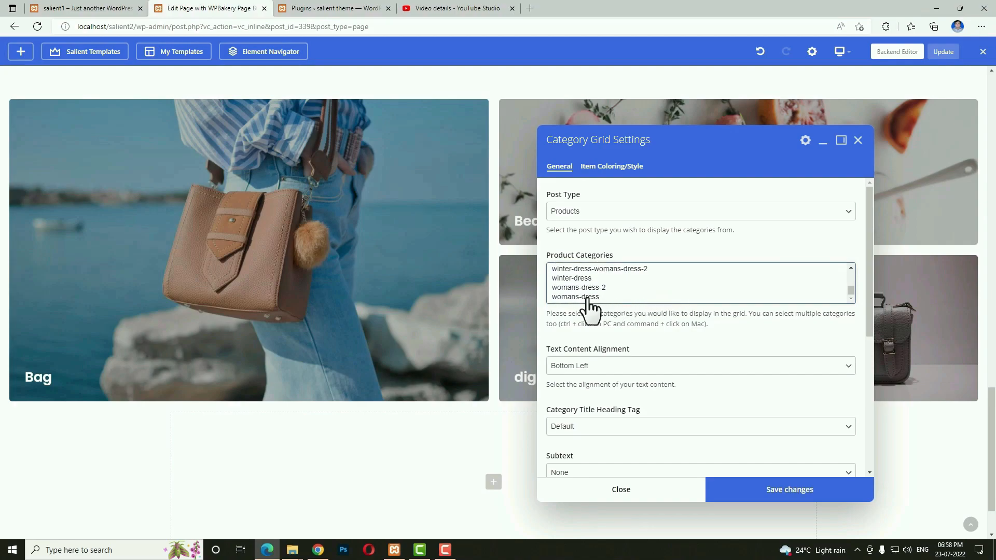
{"action": "left_click", "coordinate": [584, 297]}
{"action": "left_click", "coordinate": [747, 492]}
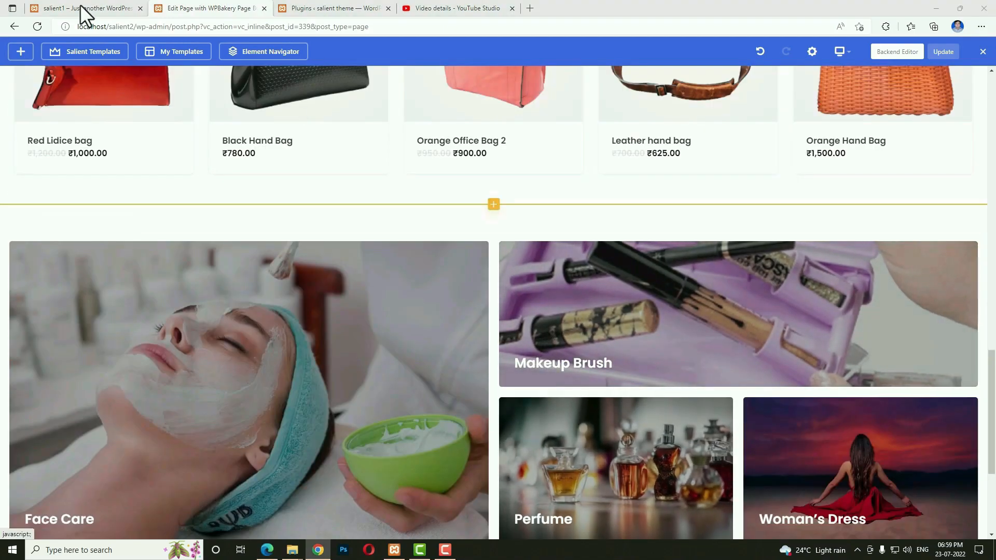
{"action": "left_click", "coordinate": [80, 7]}
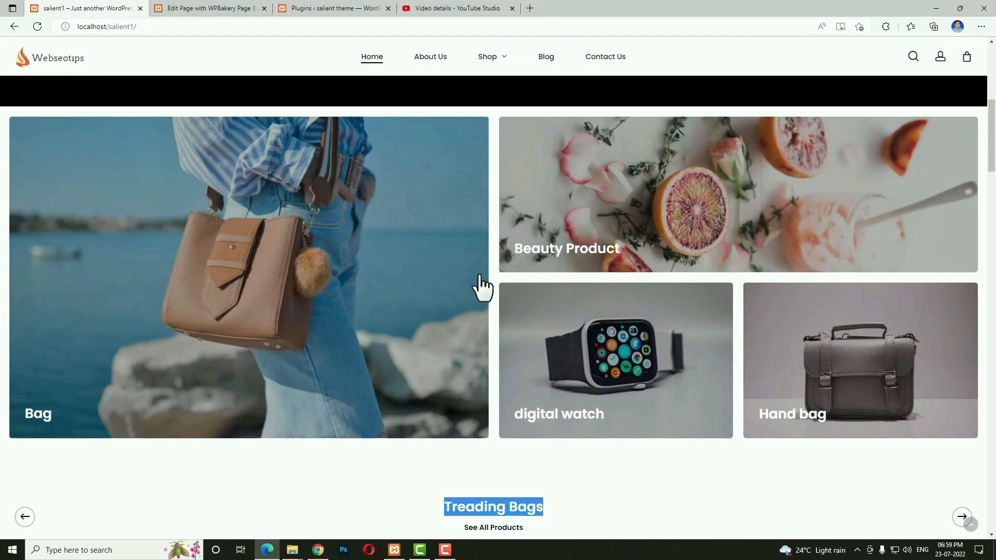
{"action": "scroll", "coordinate": [480, 286], "scroll_direction": "down", "scroll_amount": 15}
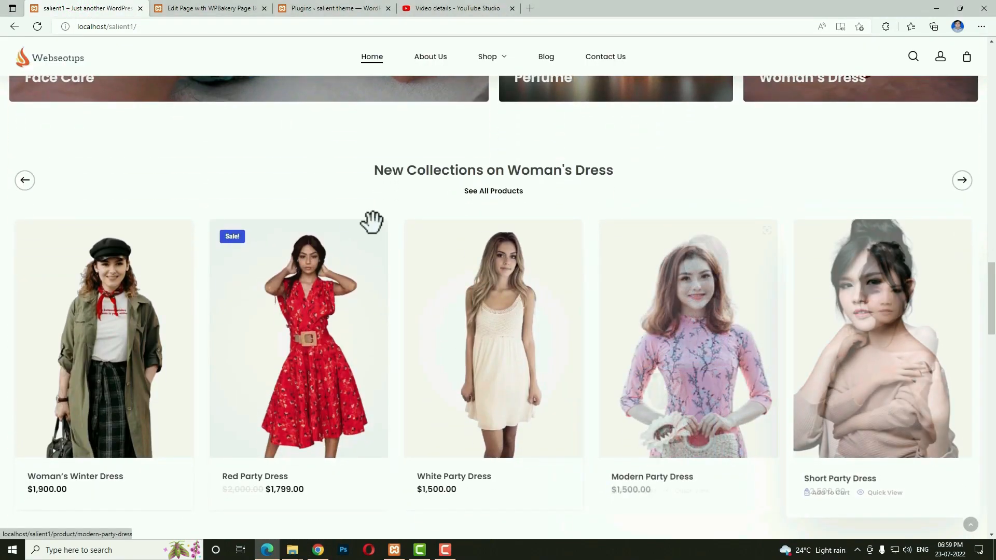
{"action": "left_click", "coordinate": [179, 9]}
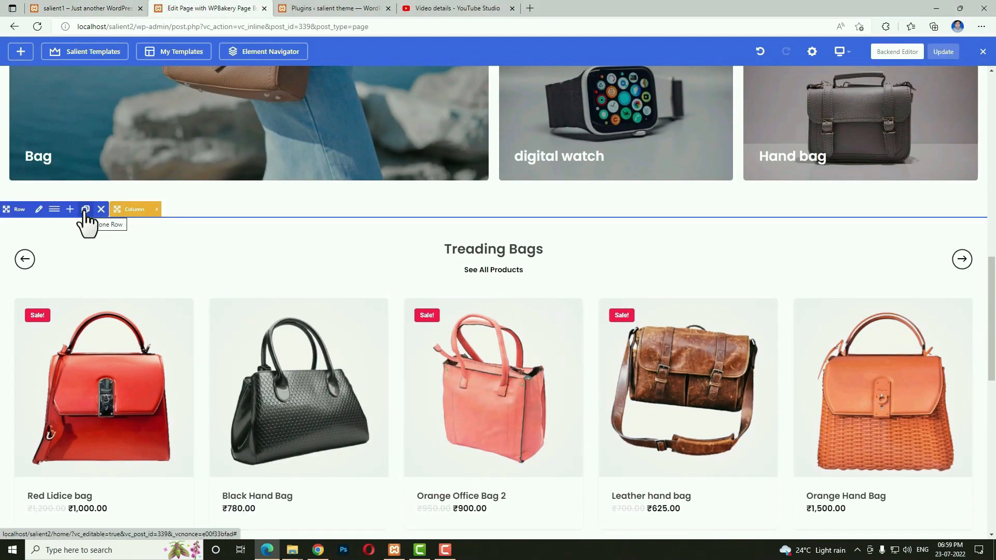
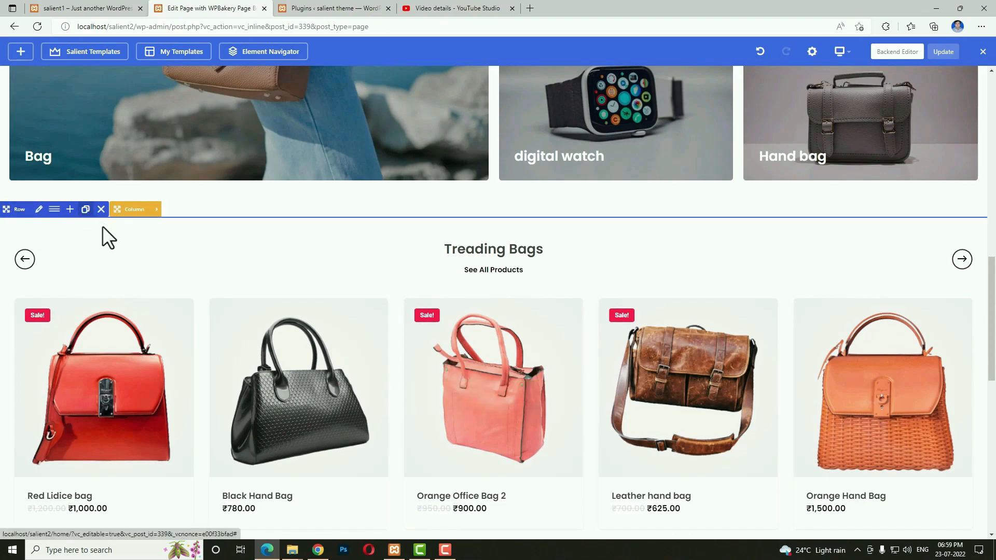
Move the duplicated product carousel below the beauty category grid.
{"action": "scroll", "coordinate": [238, 313], "scroll_direction": "down", "scroll_amount": 5}
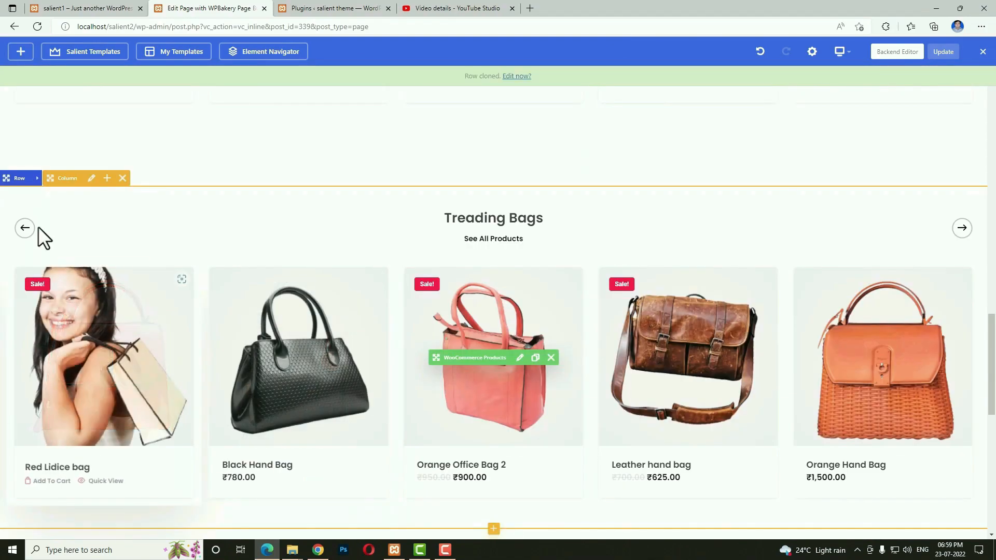
{"action": "mouse_move", "coordinate": [14, 179]}
{"action": "left_mouse_down"}
{"action": "mouse_move", "coordinate": [65, 317]}
{"action": "mouse_move", "coordinate": [182, 356]}
{"action": "mouse_move", "coordinate": [325, 356]}
{"action": "mouse_move", "coordinate": [391, 329]}
{"action": "mouse_move", "coordinate": [367, 330]}
{"action": "left_mouse_up"}
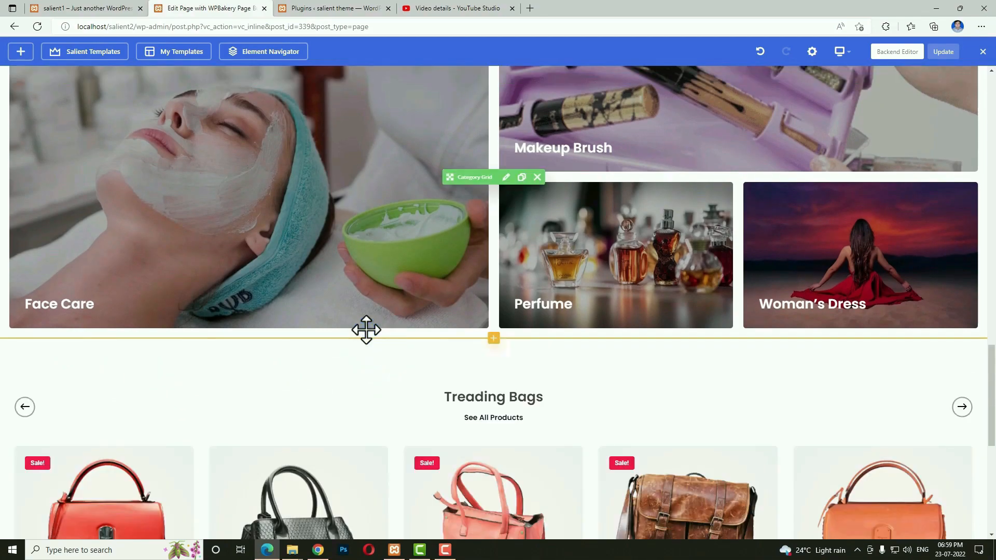
{"action": "scroll", "coordinate": [400, 412], "scroll_direction": "down", "scroll_amount": 4}
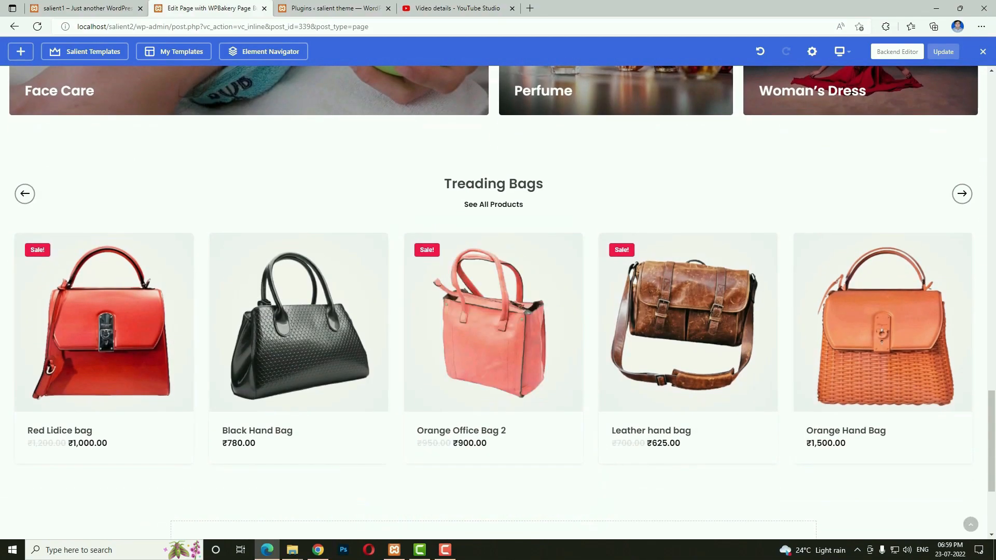
Show both Woman's Dress categories in the carousel, titled 'New Collections on Woman's Dress', and save.
{"action": "left_click", "coordinate": [519, 323]}
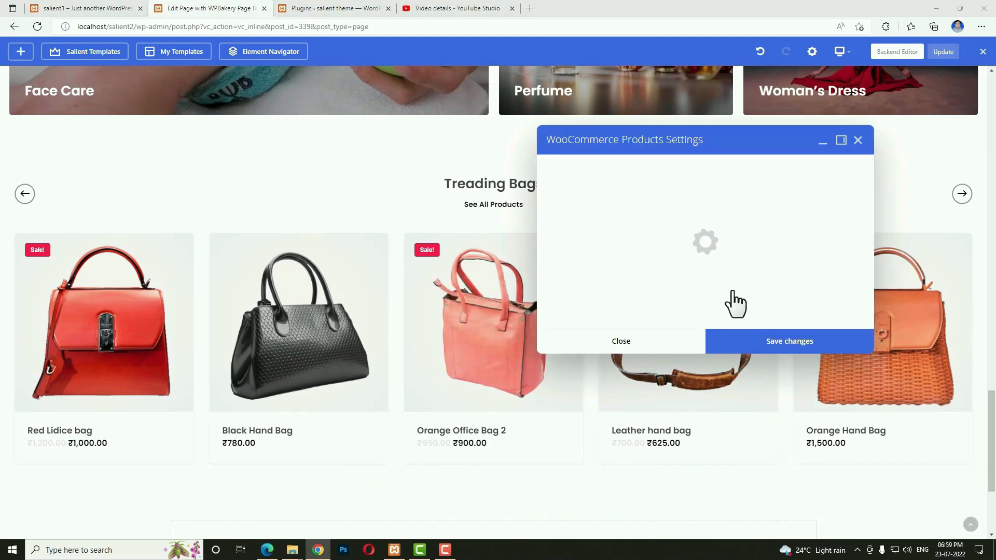
{"action": "left_click", "coordinate": [580, 264]}
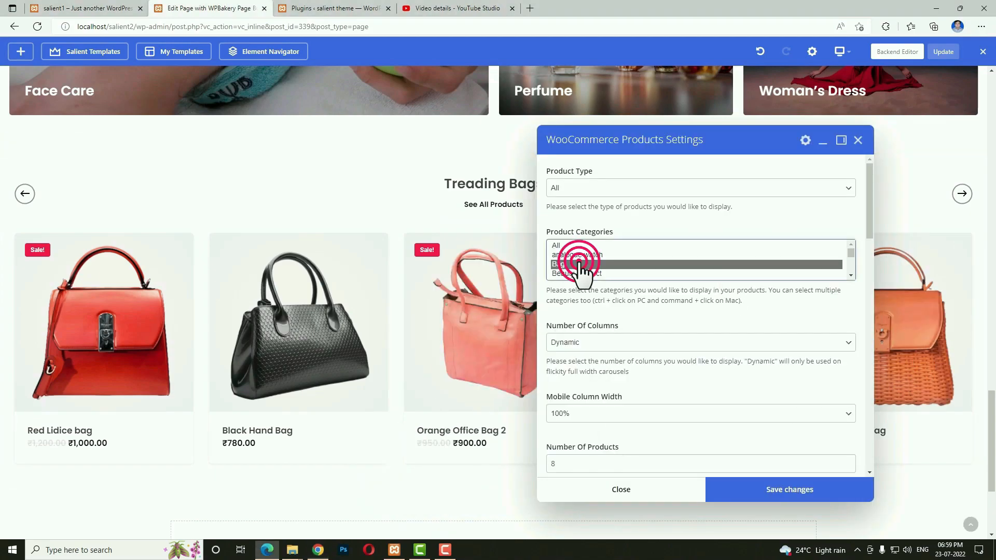
{"action": "scroll", "coordinate": [632, 275], "scroll_direction": "down", "scroll_amount": 10}
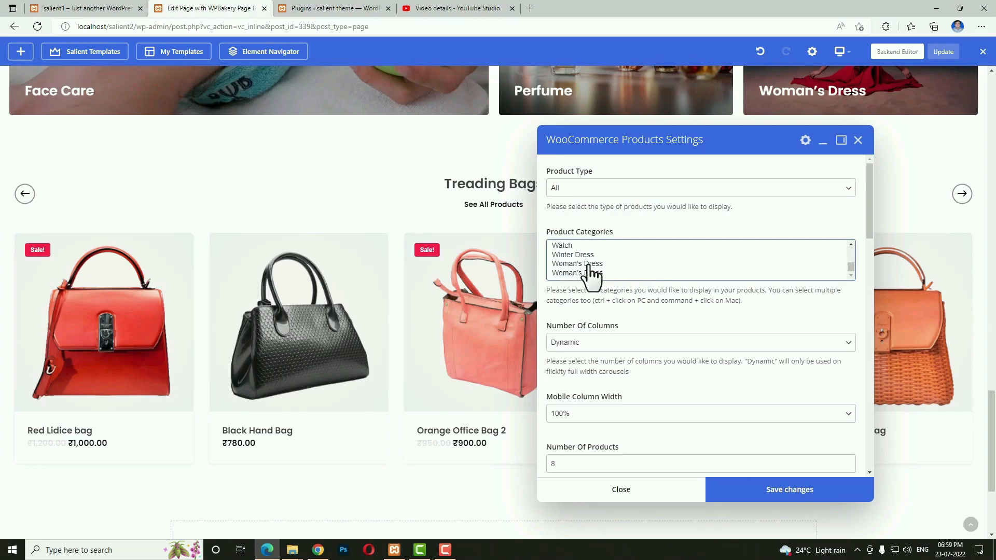
{"action": "left_click_drag", "start_coordinate": [590, 275], "coordinate": [584, 264]}
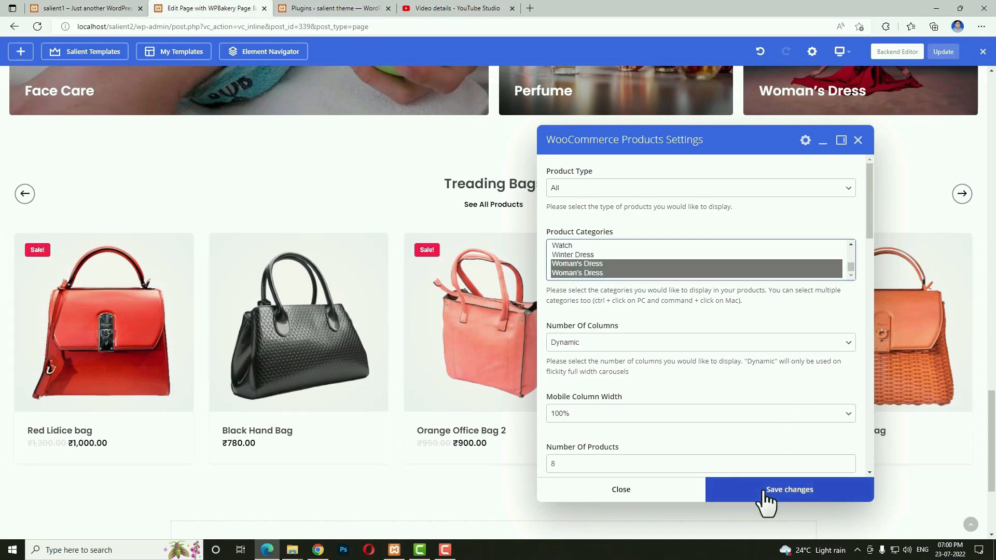
{"action": "scroll", "coordinate": [708, 404], "scroll_direction": "down", "scroll_amount": 9}
{"action": "scroll", "coordinate": [707, 404], "scroll_direction": "down", "scroll_amount": 2}
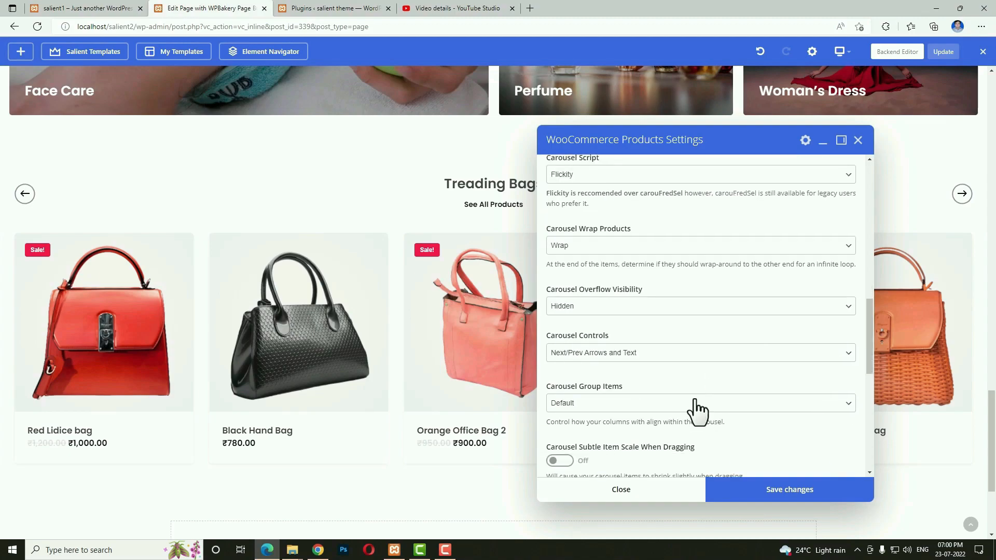
{"action": "scroll", "coordinate": [652, 345], "scroll_direction": "down", "scroll_amount": 5}
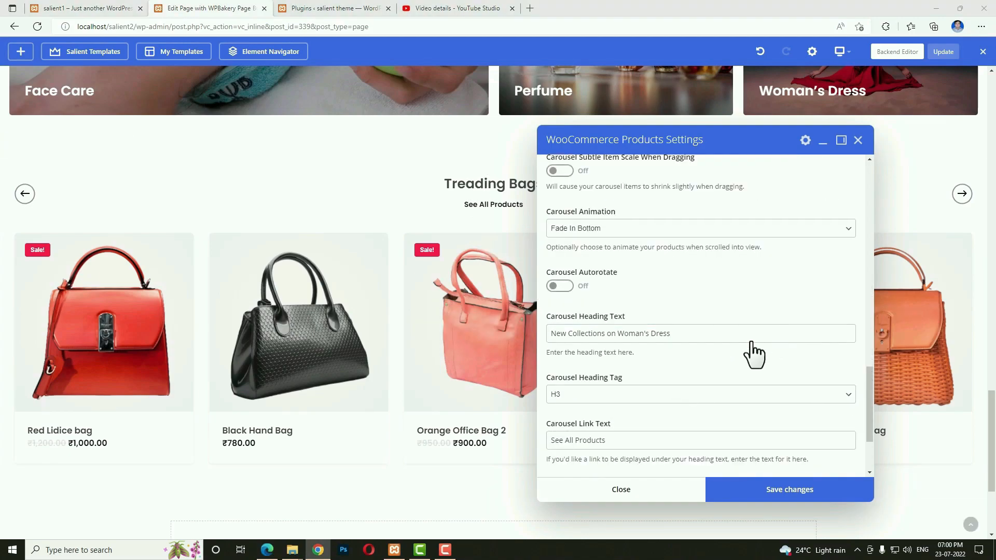
{"action": "scroll", "coordinate": [767, 350], "scroll_direction": "down", "scroll_amount": 2}
{"action": "left_click", "coordinate": [578, 401]}
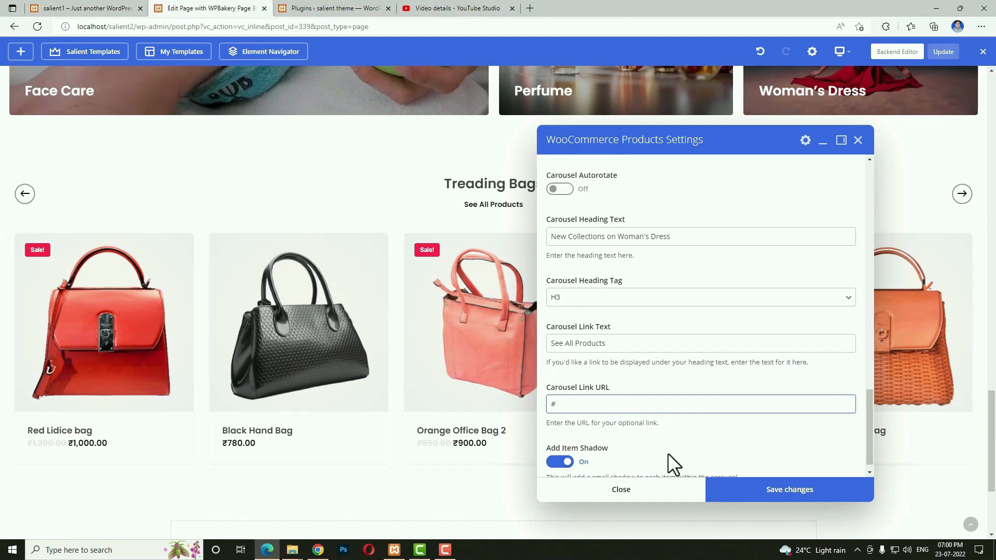
{"action": "left_click", "coordinate": [743, 497]}
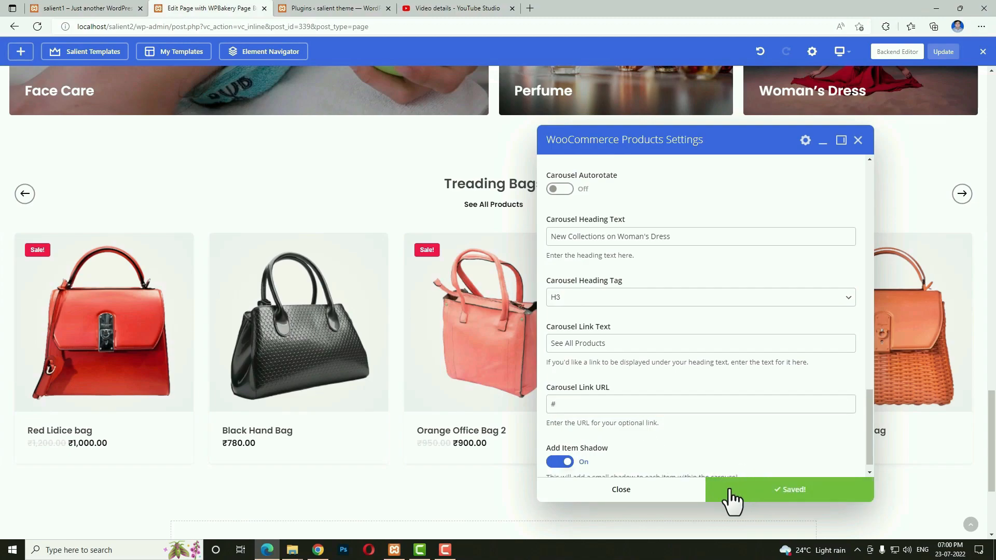
{"action": "left_click", "coordinate": [667, 496]}
Check the carousel on the live site, then insert a new empty row below the products.
{"action": "left_click", "coordinate": [81, 7]}
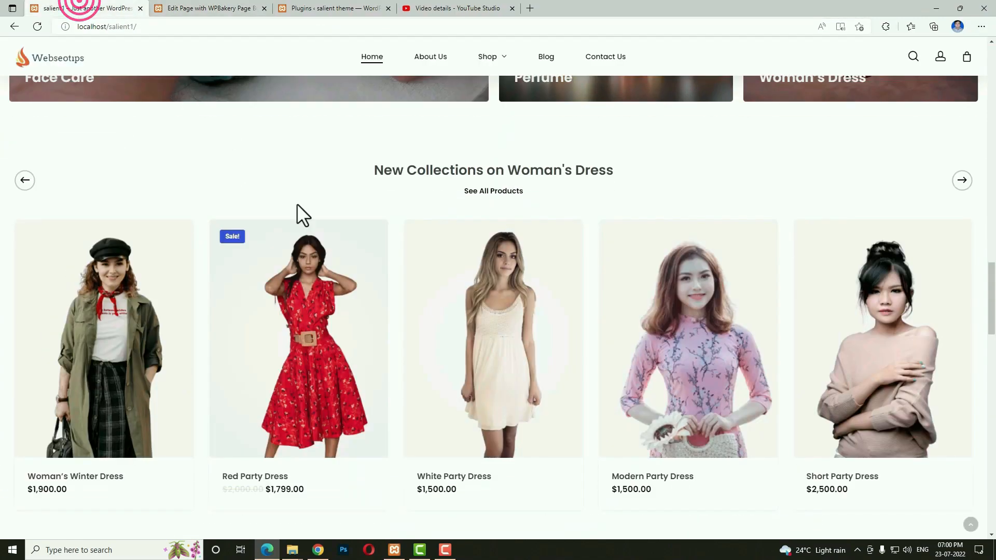
{"action": "scroll", "coordinate": [369, 311], "scroll_direction": "down", "scroll_amount": 10}
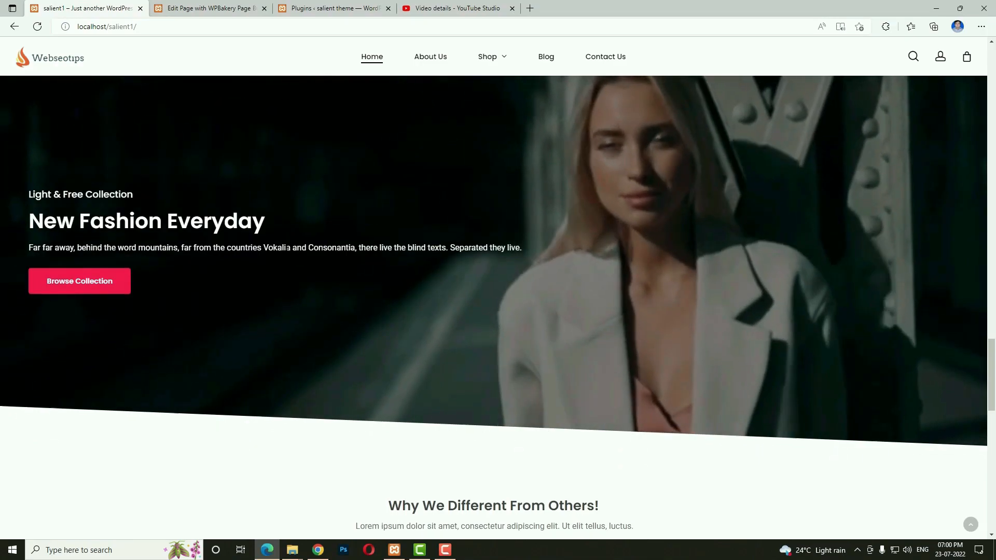
{"action": "left_click", "coordinate": [213, 7]}
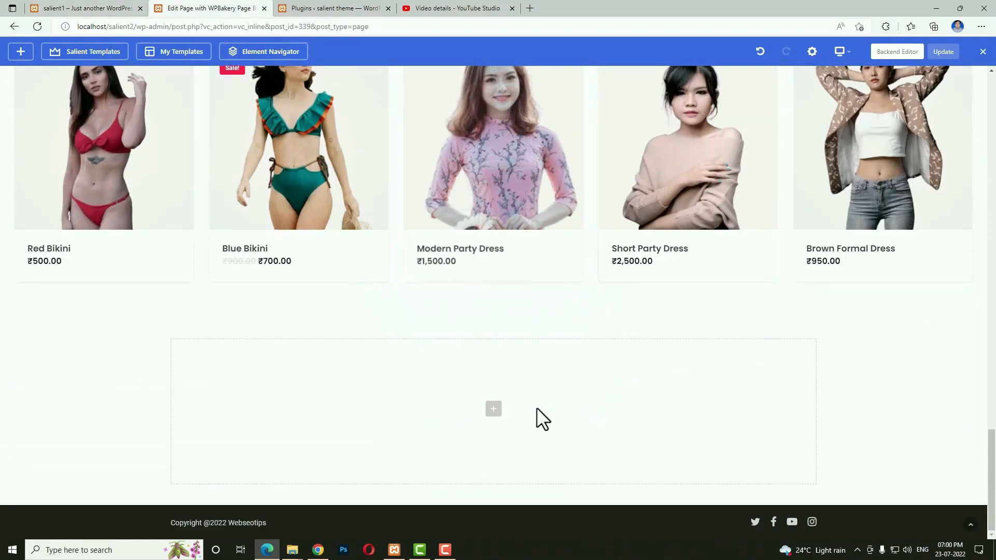
{"action": "left_click", "coordinate": [495, 410]}
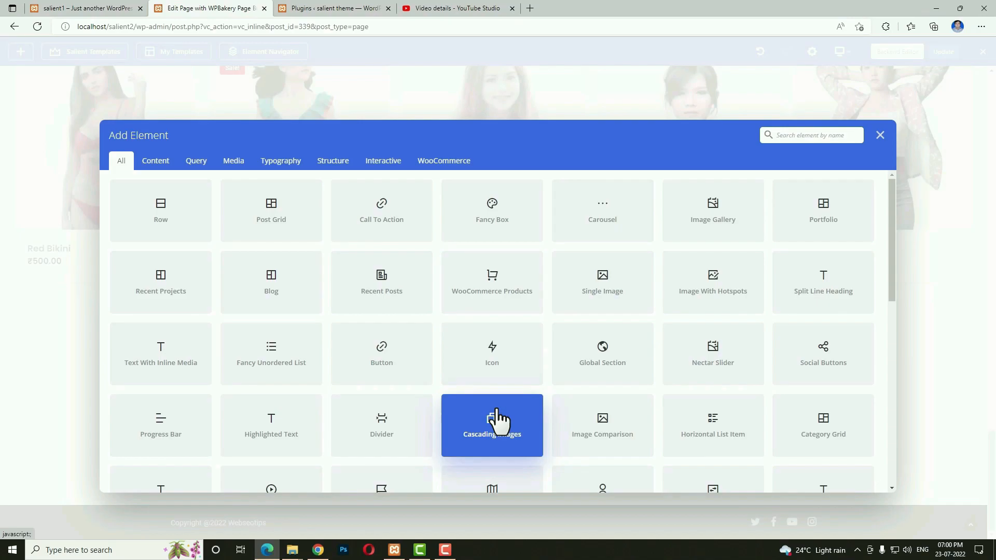
{"action": "left_click", "coordinate": [494, 410]}
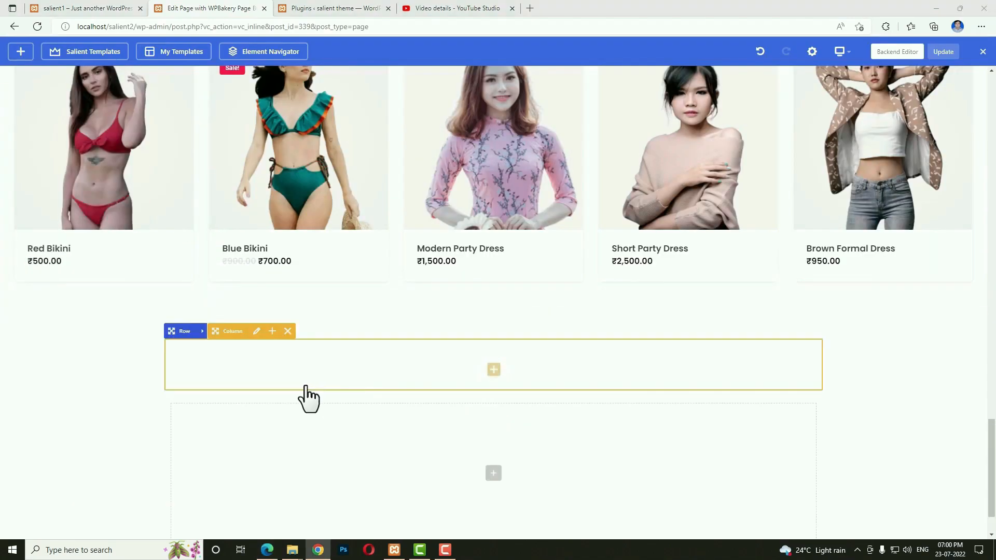
{"action": "left_click", "coordinate": [200, 331]}
{"action": "left_click", "coordinate": [203, 331]}
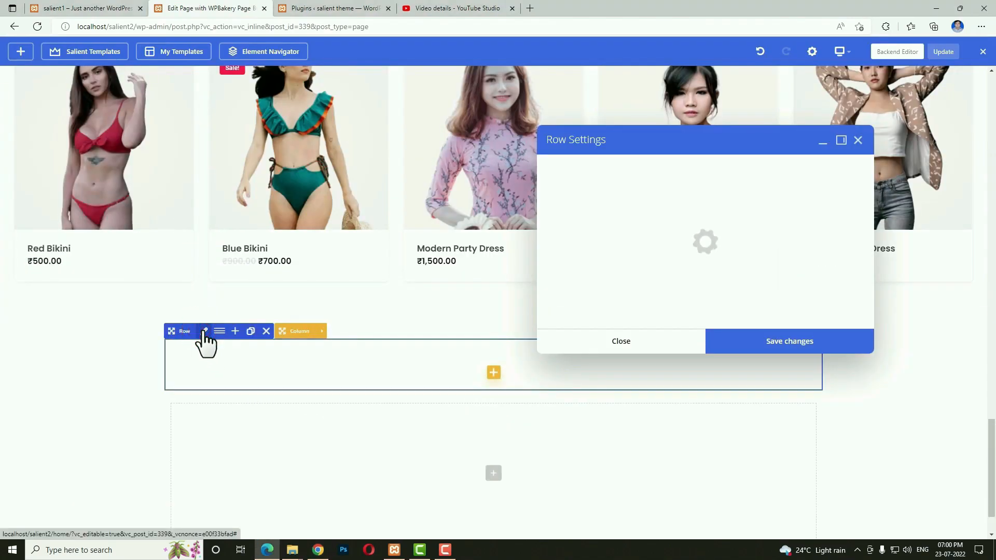
Make the new row Full Width Content with 15% top and bottom padding.
{"action": "left_click", "coordinate": [601, 244]}
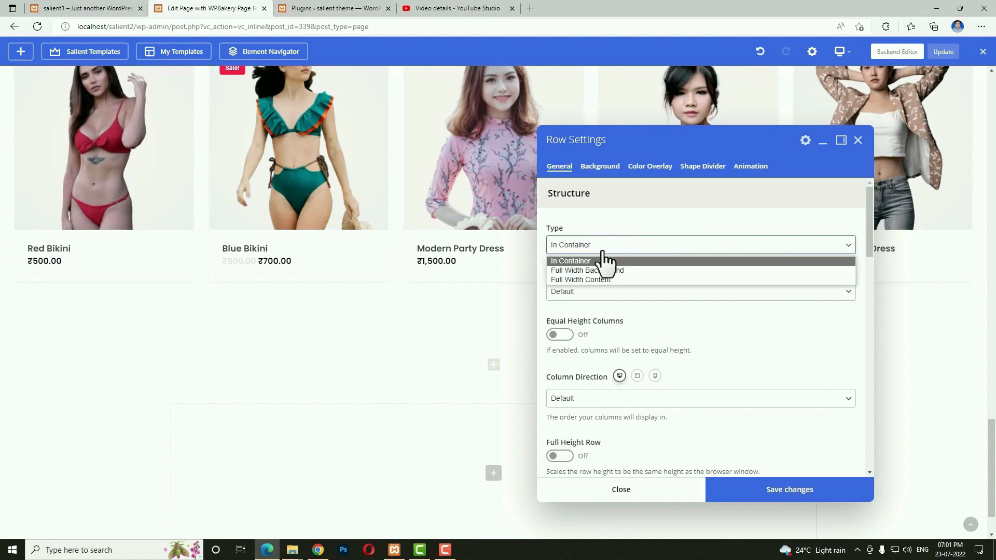
{"action": "left_click", "coordinate": [601, 281]}
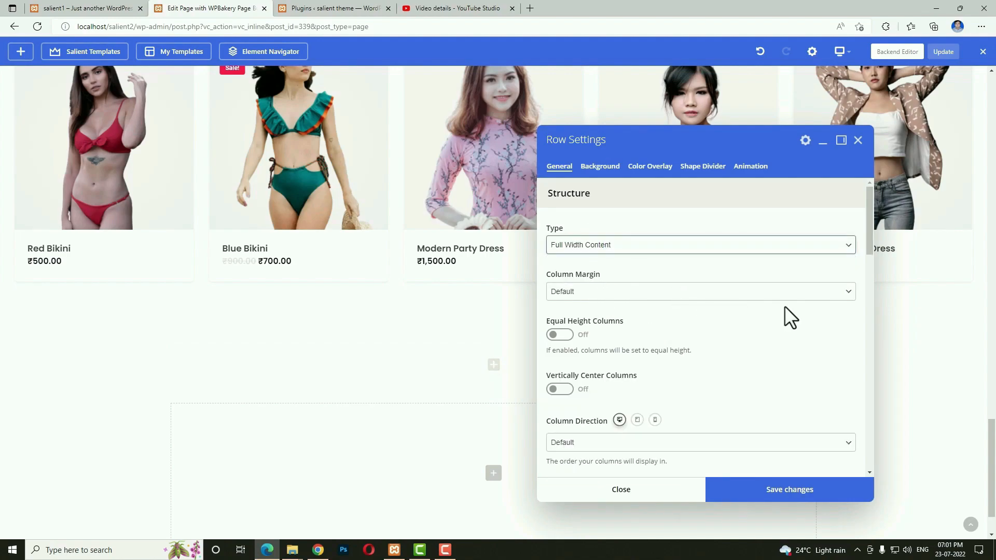
{"action": "scroll", "coordinate": [722, 320], "scroll_direction": "down", "scroll_amount": 5}
{"action": "left_click", "coordinate": [556, 352]}
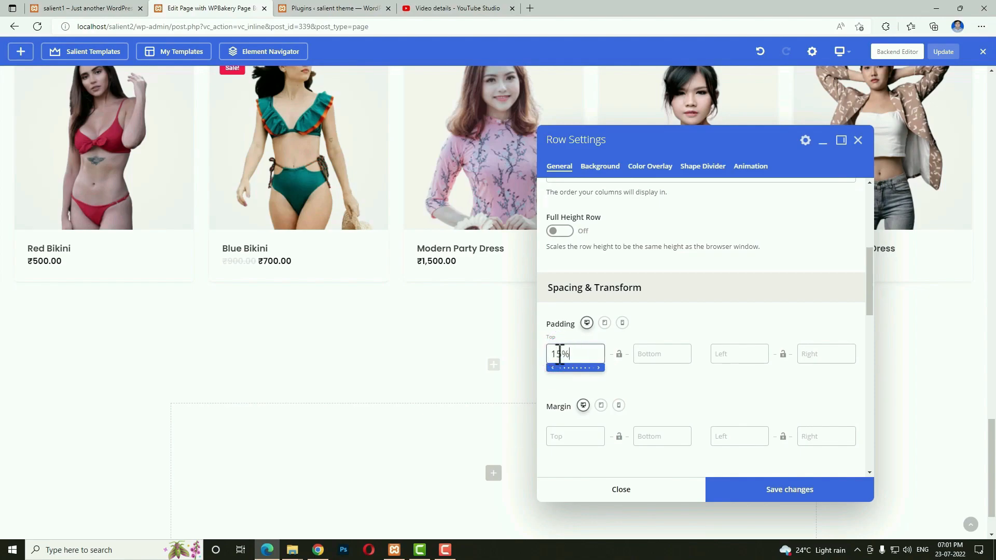
{"action": "left_click", "coordinate": [648, 356]}
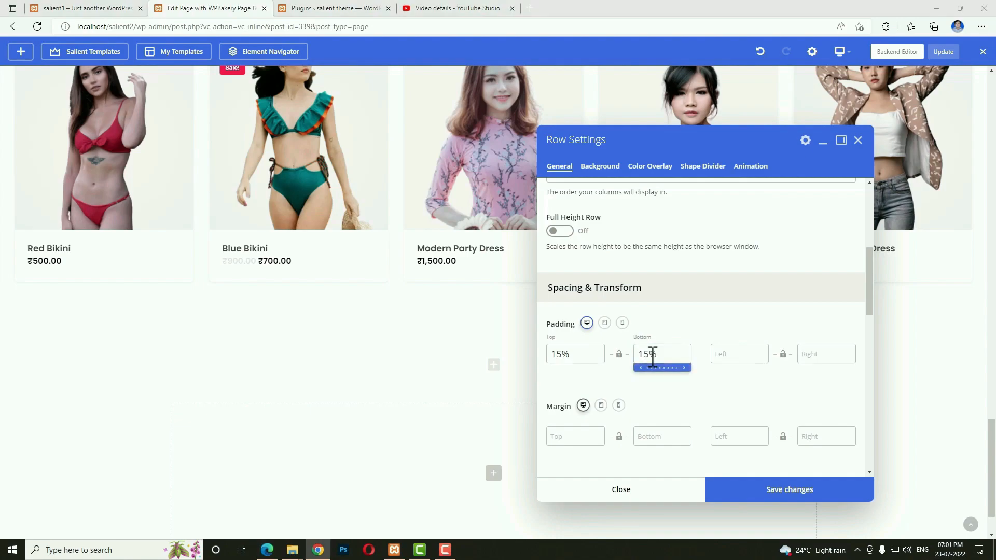
Enable a video background on the row and switch to YouTube Studio.
{"action": "left_click", "coordinate": [606, 167]}
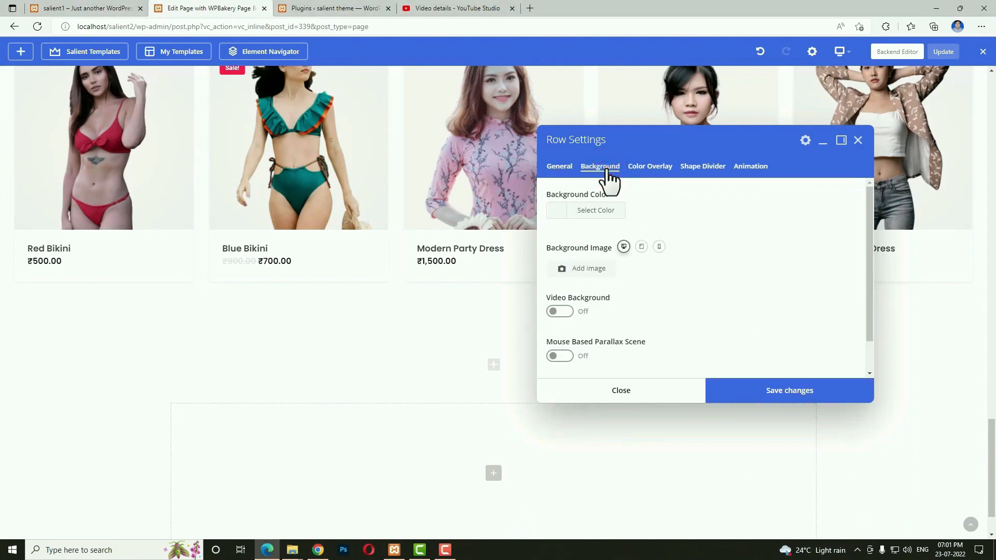
{"action": "left_click", "coordinate": [563, 311]}
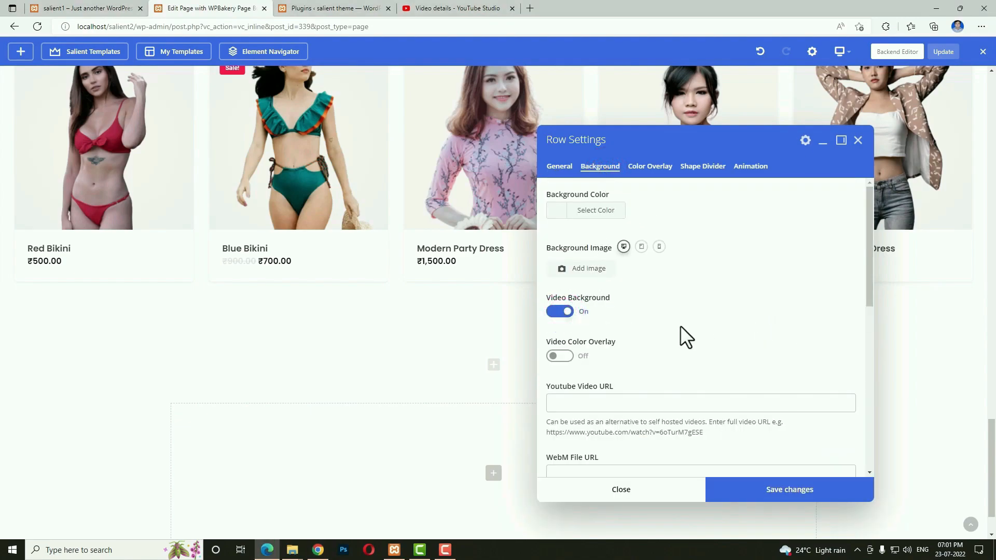
{"action": "left_click", "coordinate": [436, 10]}
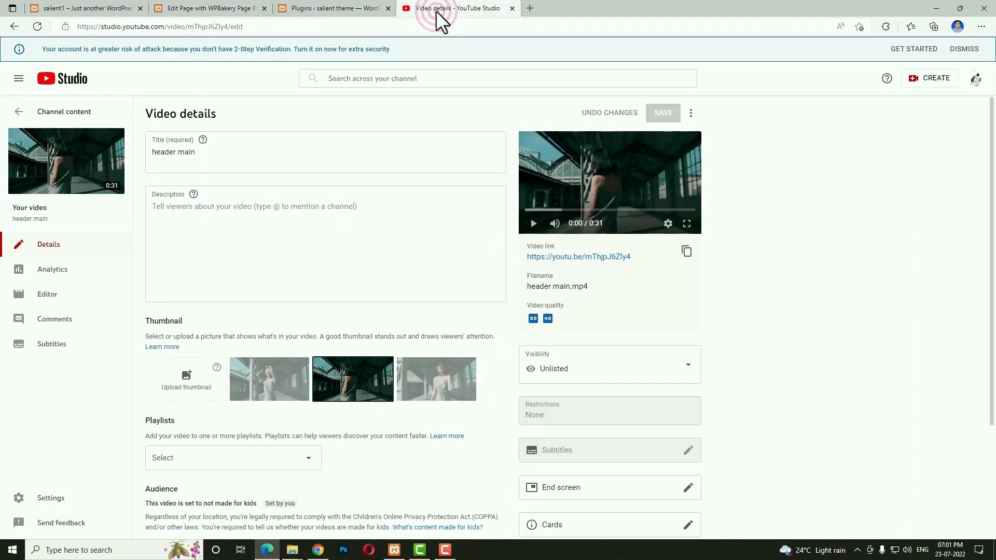
Copy My Video 3's watch-page URL from YouTube Studio into the row's video background settings.
{"action": "left_click", "coordinate": [148, 73]}
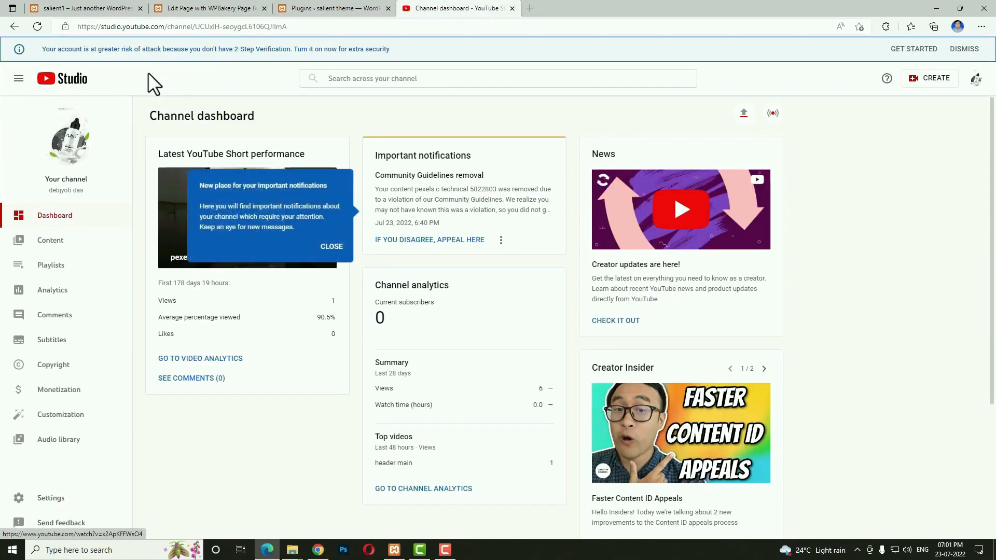
{"action": "left_click", "coordinate": [51, 240]}
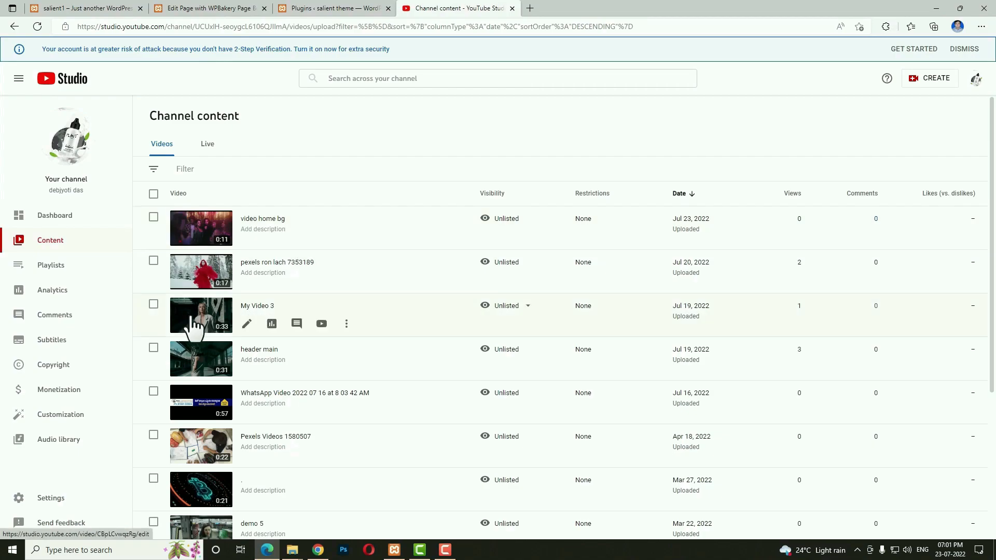
{"action": "left_click", "coordinate": [196, 324]}
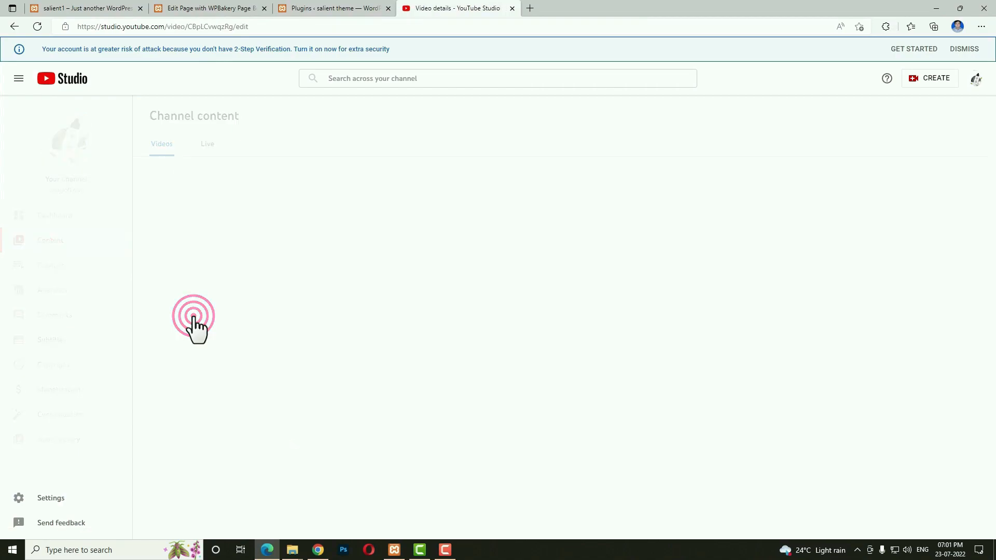
{"action": "left_click", "coordinate": [596, 256]}
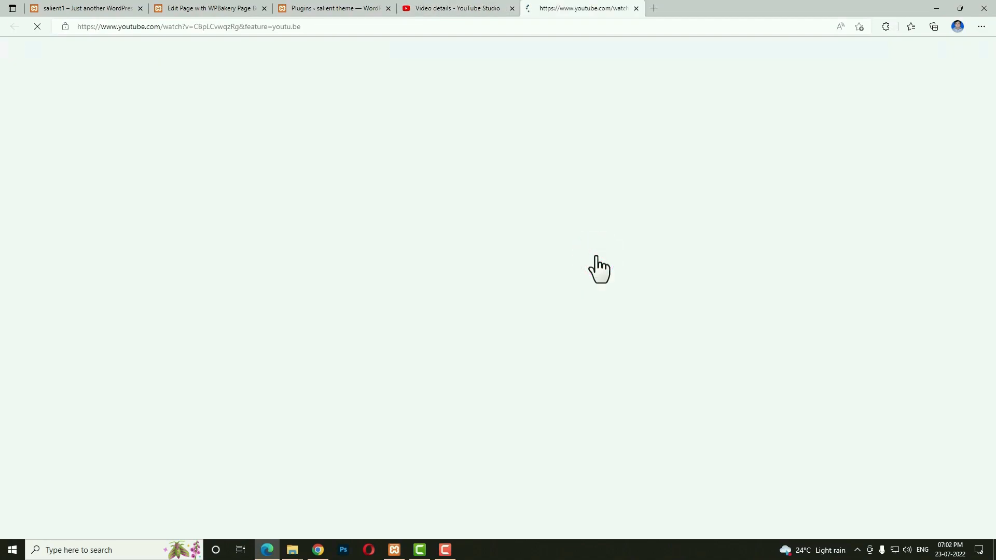
{"action": "left_click", "coordinate": [334, 29]}
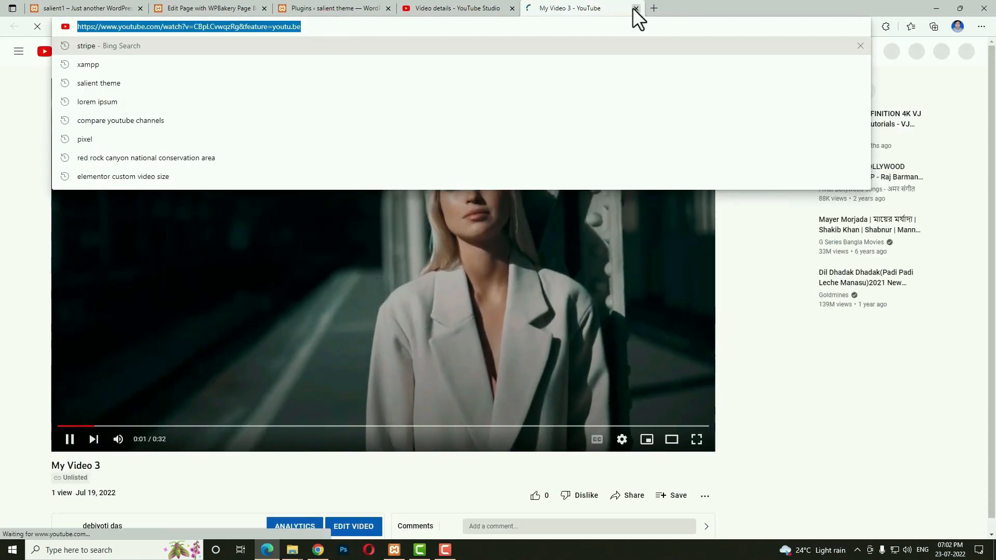
{"action": "left_click", "coordinate": [636, 9]}
{"action": "left_click", "coordinate": [213, 8]}
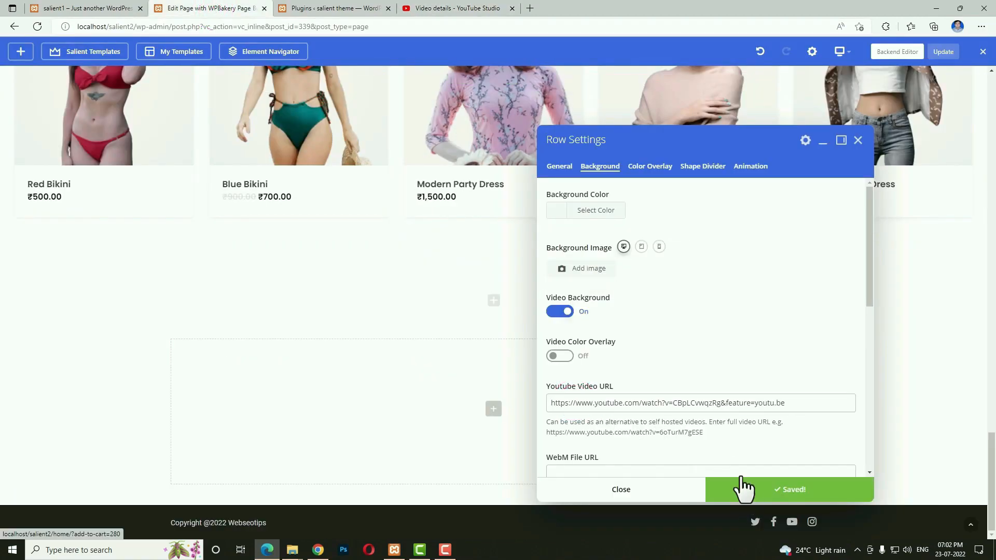
Give the video row a black colour overlay and save, then add an element to its column.
{"action": "left_click", "coordinate": [650, 167]}
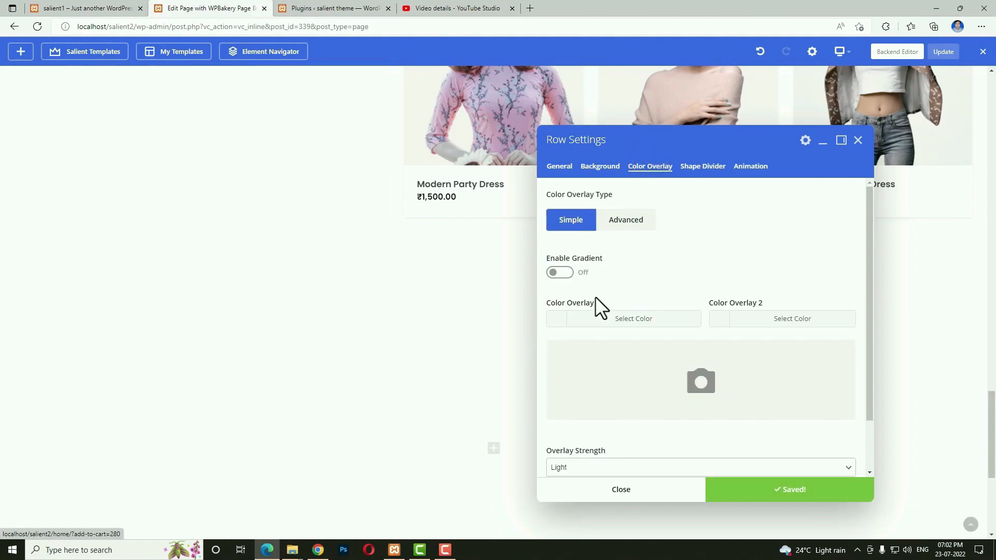
{"action": "left_click", "coordinate": [560, 321]}
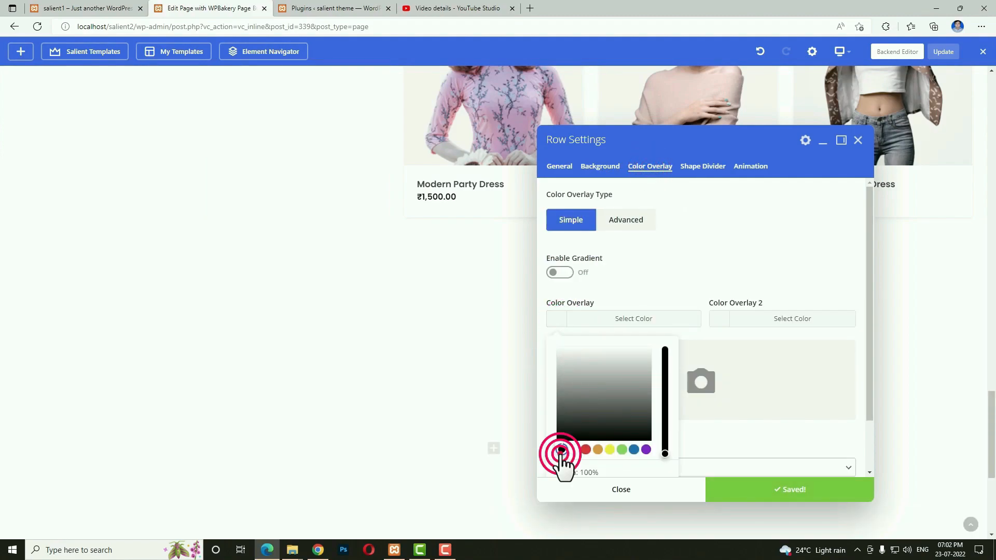
{"action": "left_click", "coordinate": [562, 451]}
{"action": "left_click", "coordinate": [729, 497]}
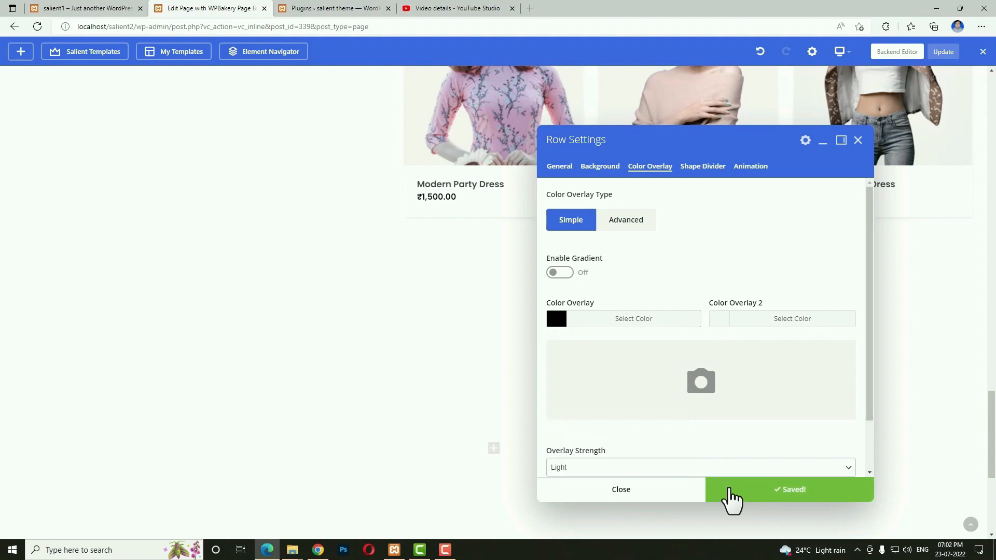
{"action": "left_click", "coordinate": [645, 493]}
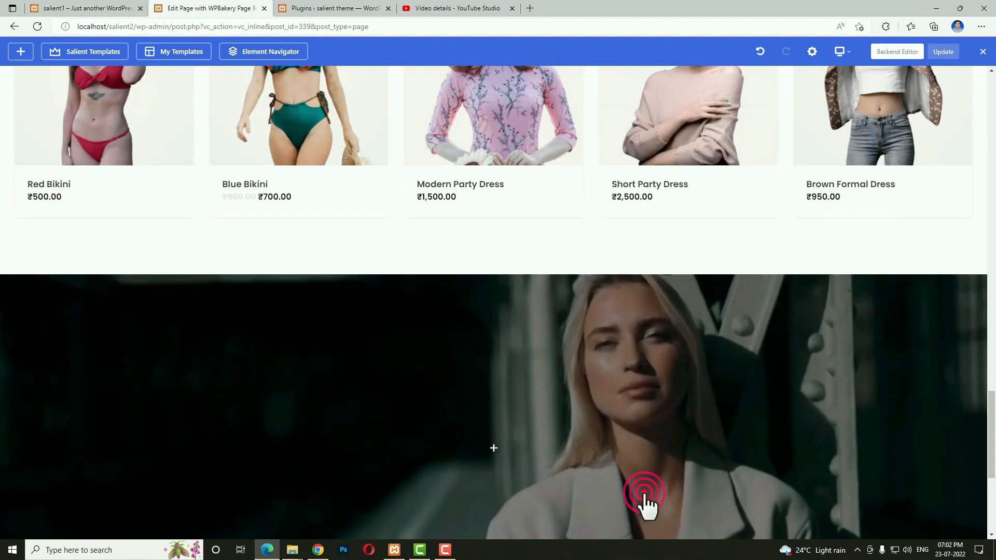
{"action": "scroll", "coordinate": [612, 467], "scroll_direction": "down", "scroll_amount": 3}
{"action": "left_click", "coordinate": [494, 311]}
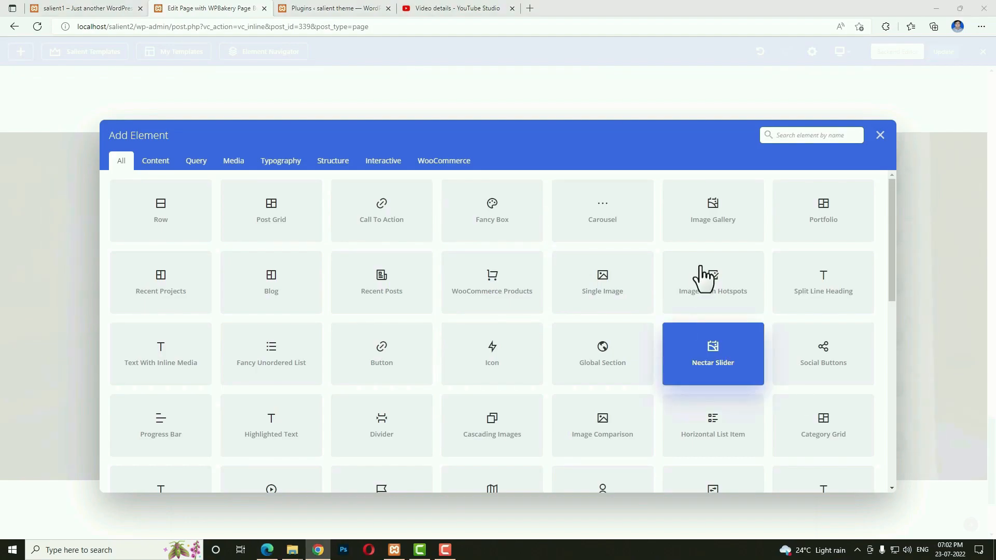
Add a text block with a Heading 4 label, 'New Fashion Everyday' heading and paragraph.
{"action": "left_click", "coordinate": [804, 136]}
{"action": "type", "text": "text"}
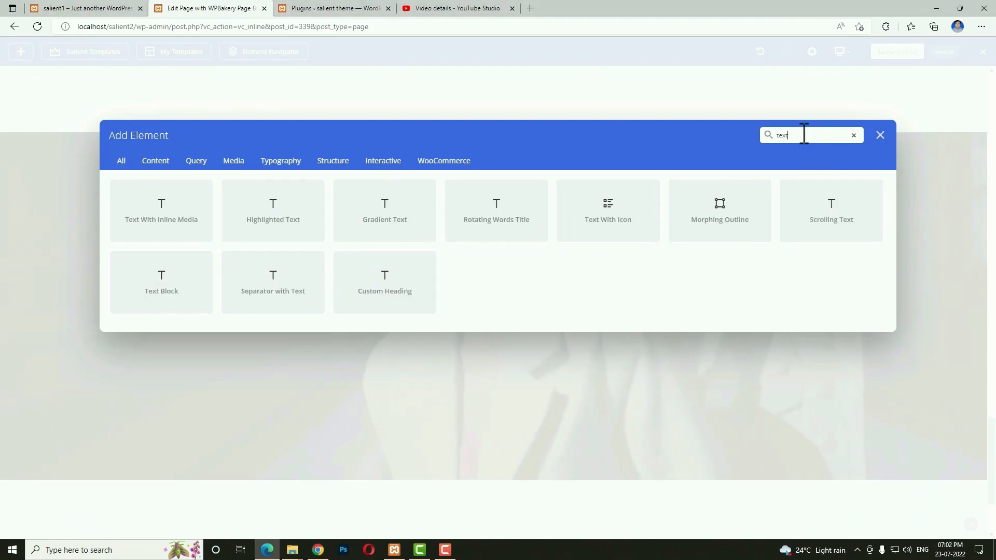
{"action": "left_click", "coordinate": [181, 301]}
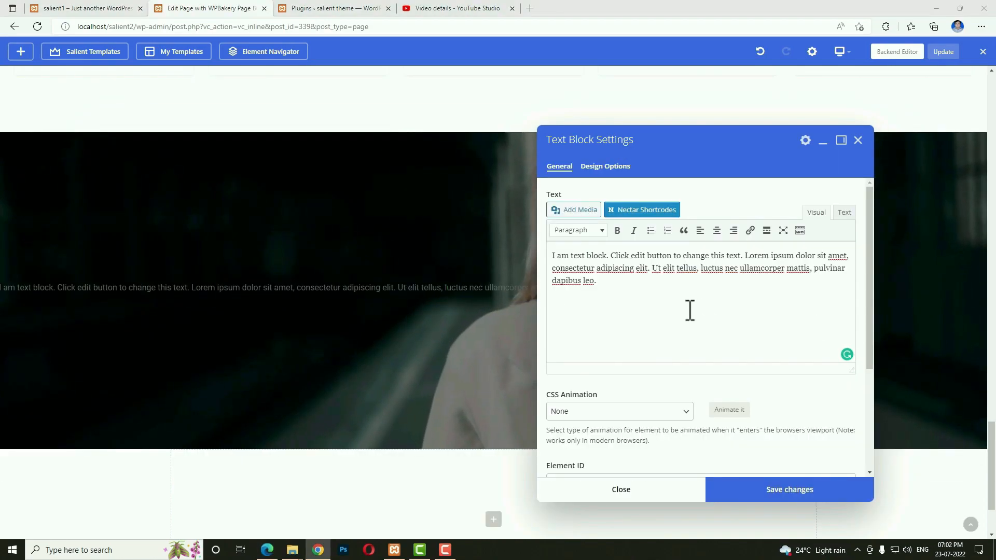
{"action": "left_click_drag", "start_coordinate": [690, 310], "coordinate": [534, 252]}
{"action": "key", "text": "BackSpace"}
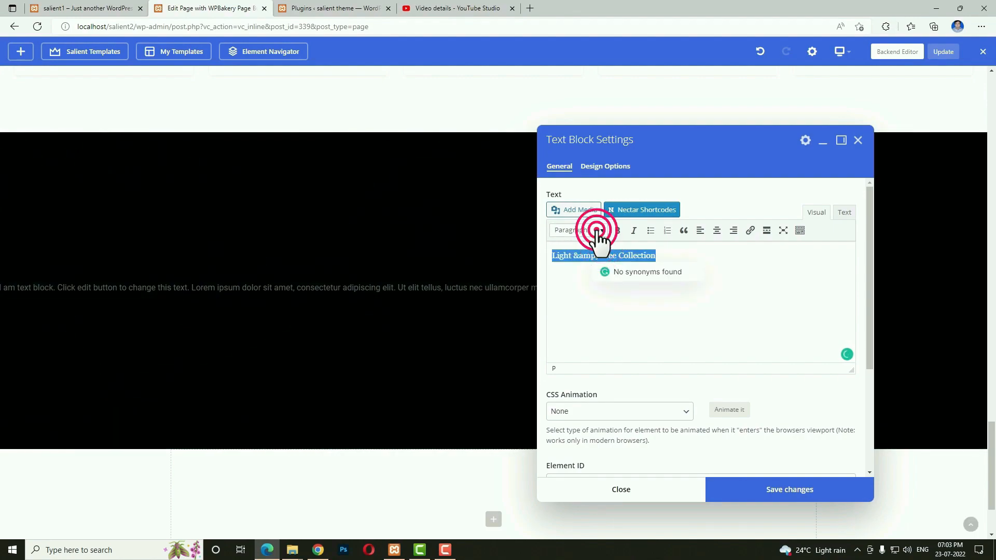
{"action": "left_click", "coordinate": [601, 231]}
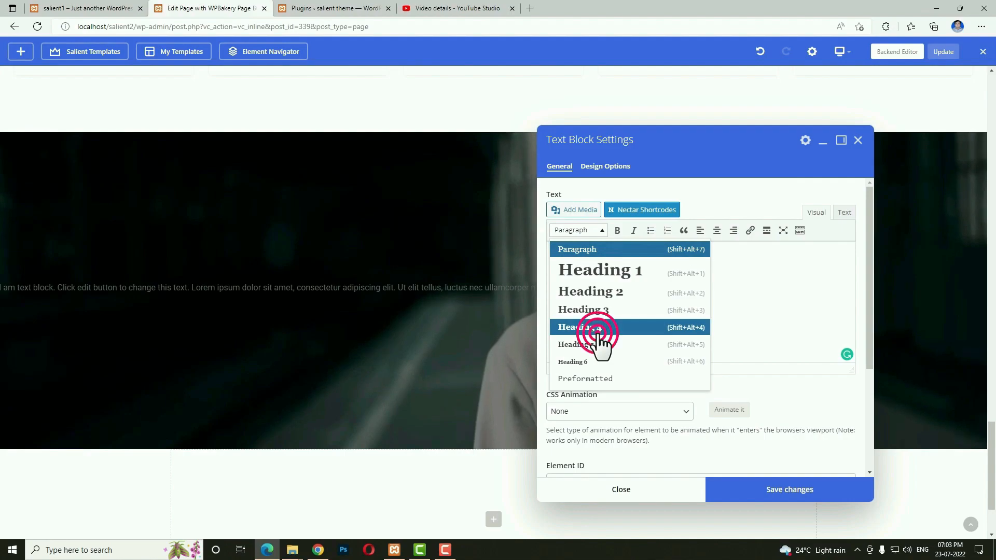
{"action": "left_click", "coordinate": [816, 212]}
{"action": "left_click", "coordinate": [559, 283]}
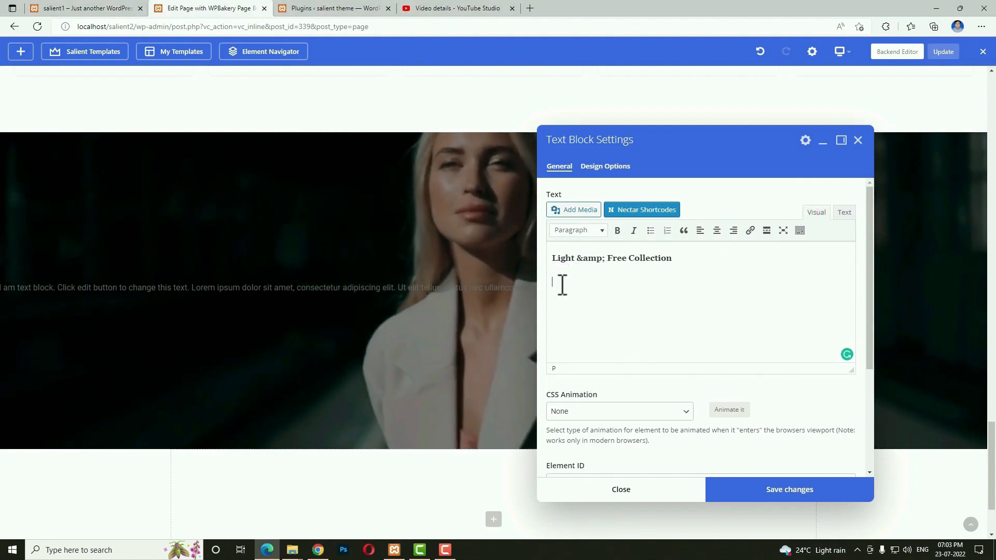
{"action": "type", "text": "New Fashion Everyday"}
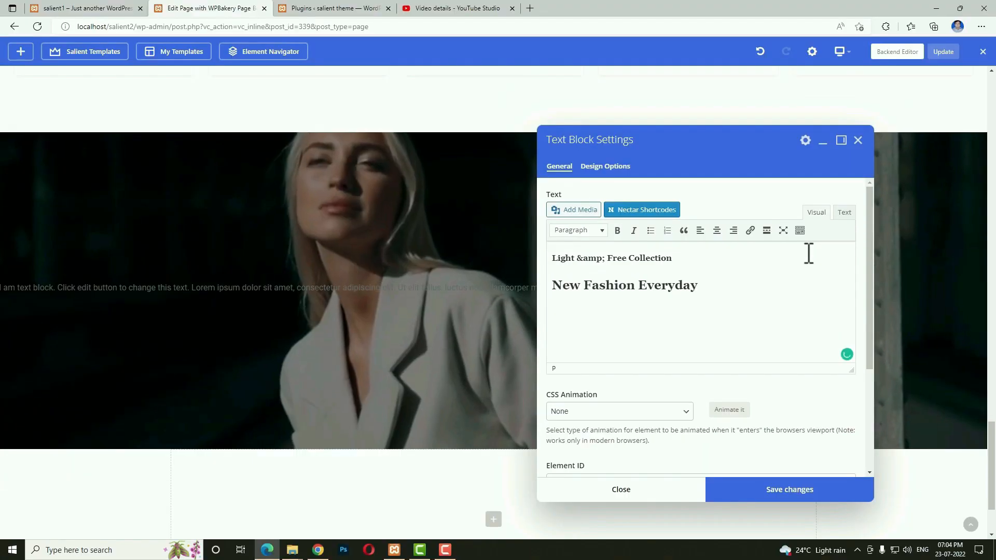
{"action": "type", "text": "Far far away, behind the word mountains, far from the countries Vokalia and Consonantia, there live the blind texts. Separated they live."}
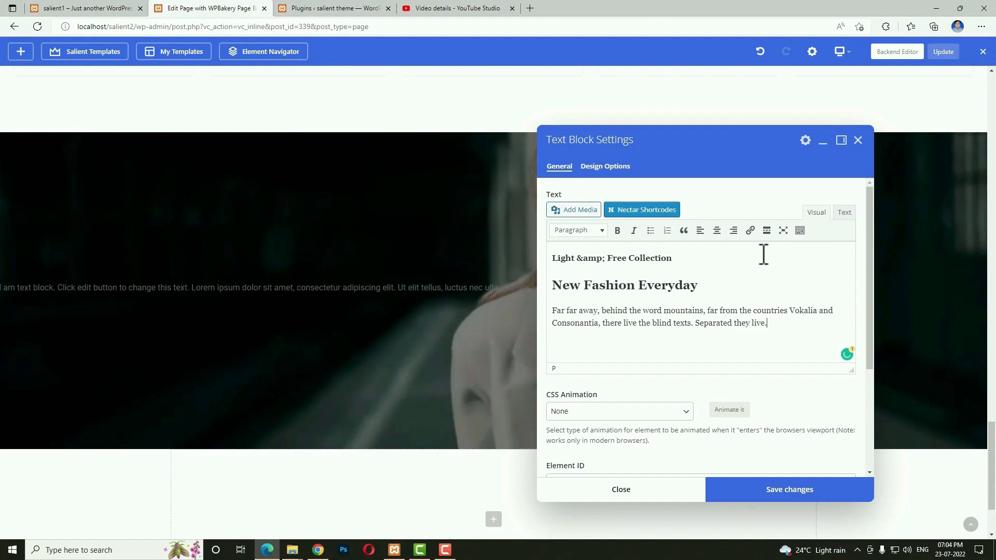
{"action": "left_click", "coordinate": [760, 491]}
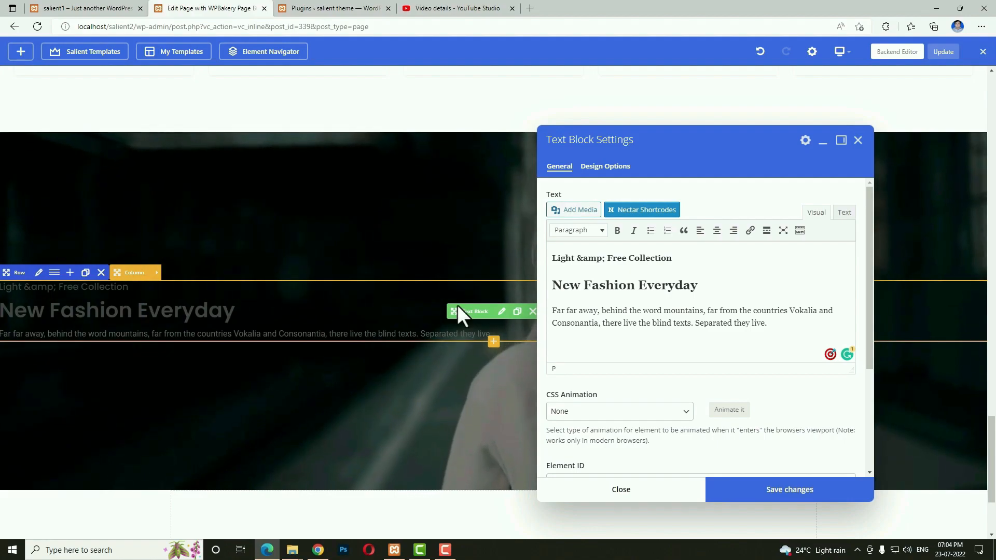
Set the text block's left padding to 35 and save.
{"action": "left_click", "coordinate": [605, 167]}
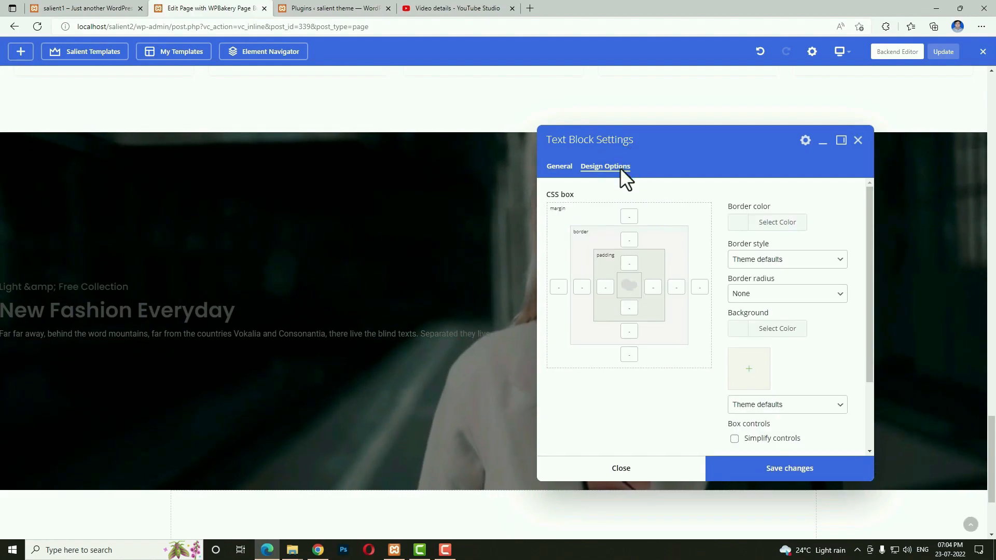
{"action": "left_click", "coordinate": [607, 288]}
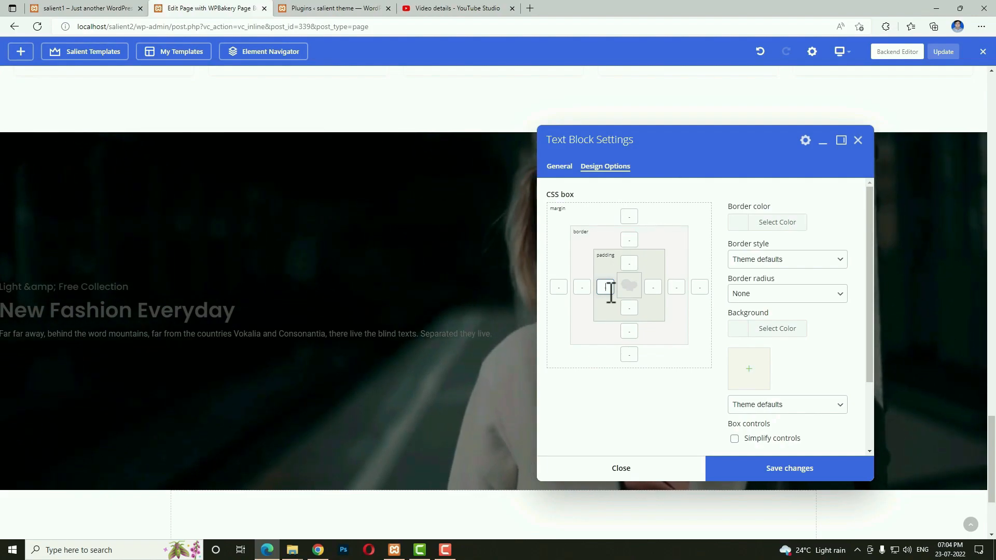
{"action": "type", "text": "25"}
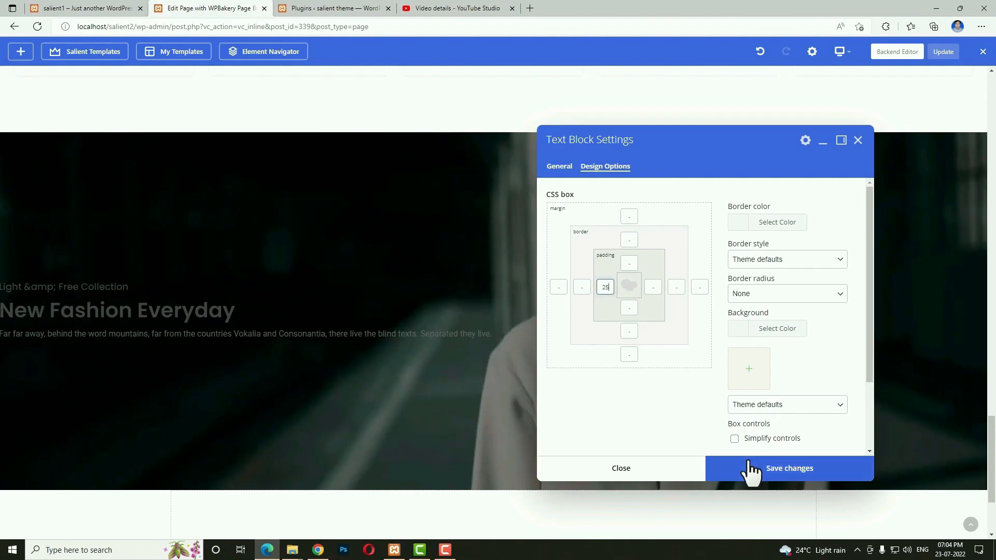
{"action": "left_click", "coordinate": [751, 469]}
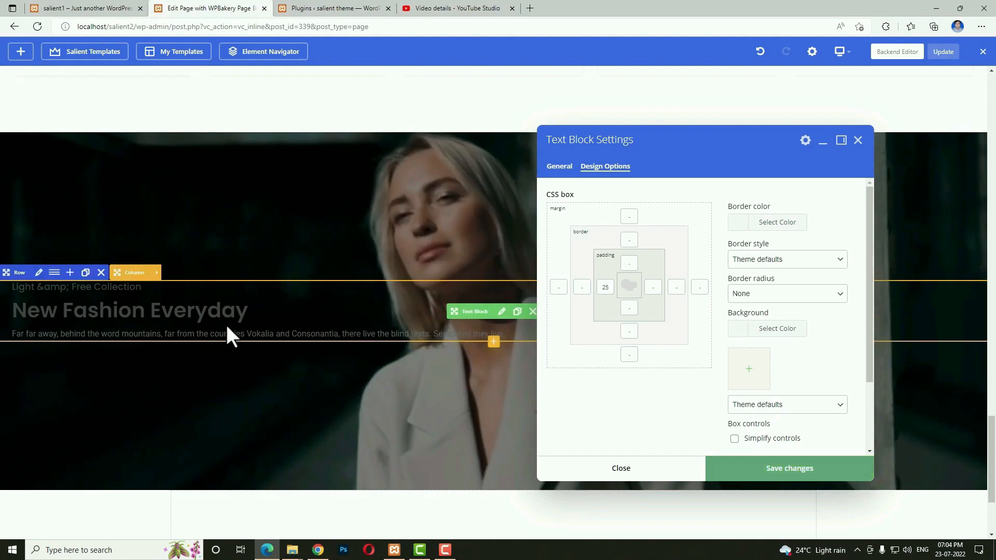
{"action": "double_click", "coordinate": [603, 286]}
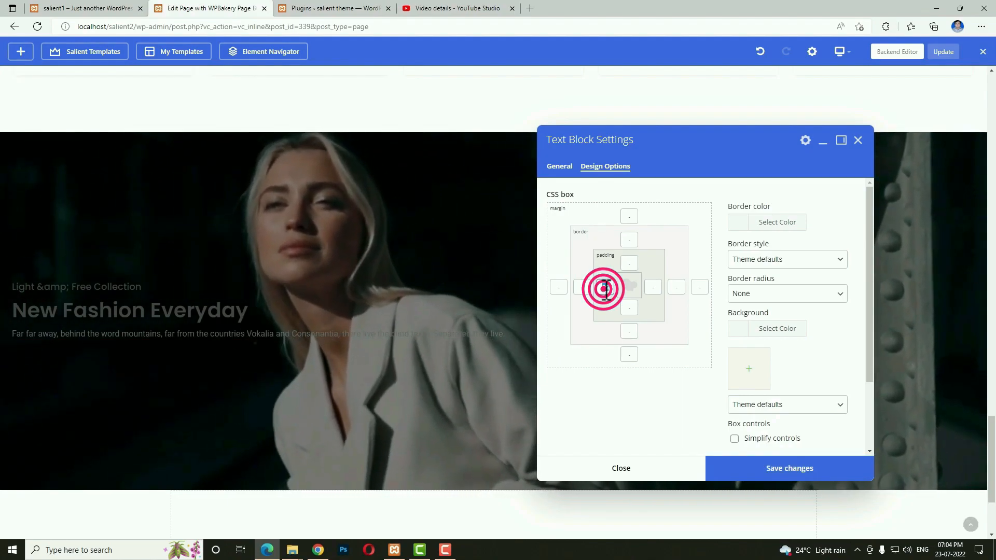
{"action": "type", "text": "35"}
{"action": "left_click", "coordinate": [741, 465]}
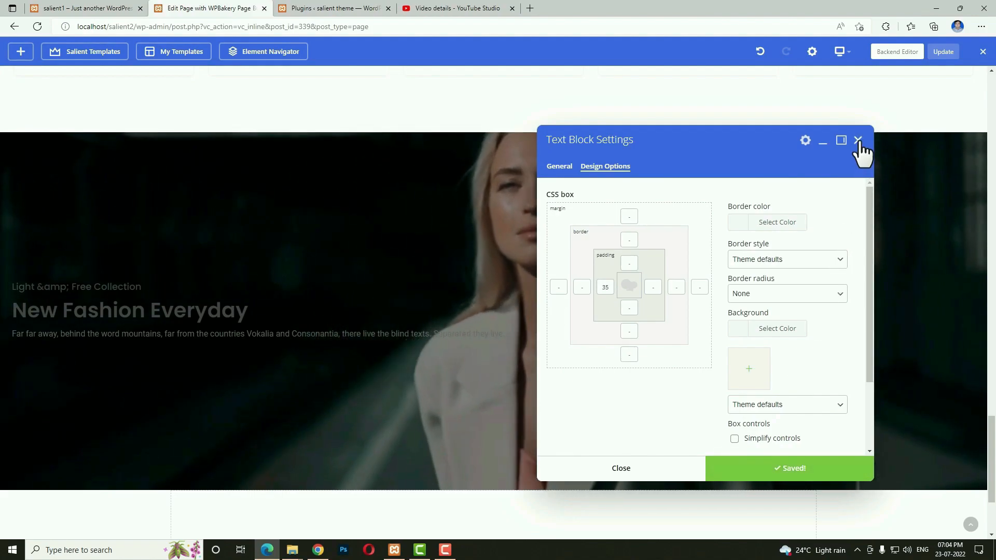
{"action": "left_click", "coordinate": [632, 468]}
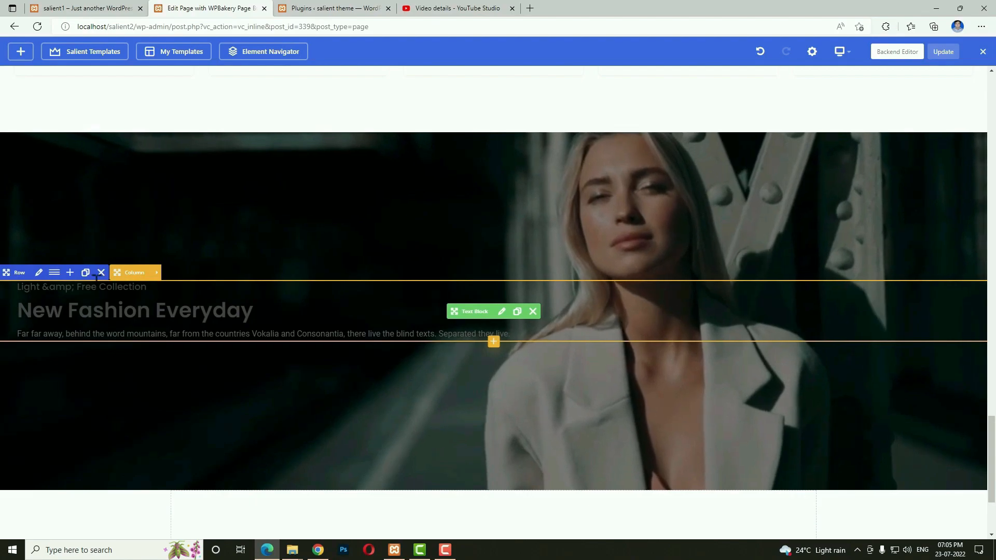
Set the video row column's font colour to white (#ffffff) and save.
{"action": "left_click", "coordinate": [154, 273]}
{"action": "left_click", "coordinate": [93, 273]}
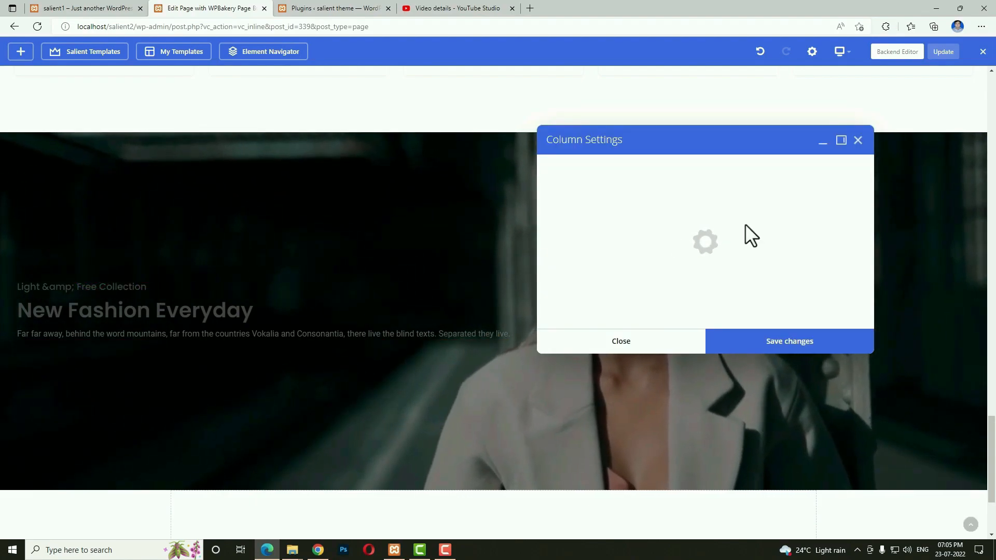
{"action": "scroll", "coordinate": [728, 290], "scroll_direction": "down", "scroll_amount": 8}
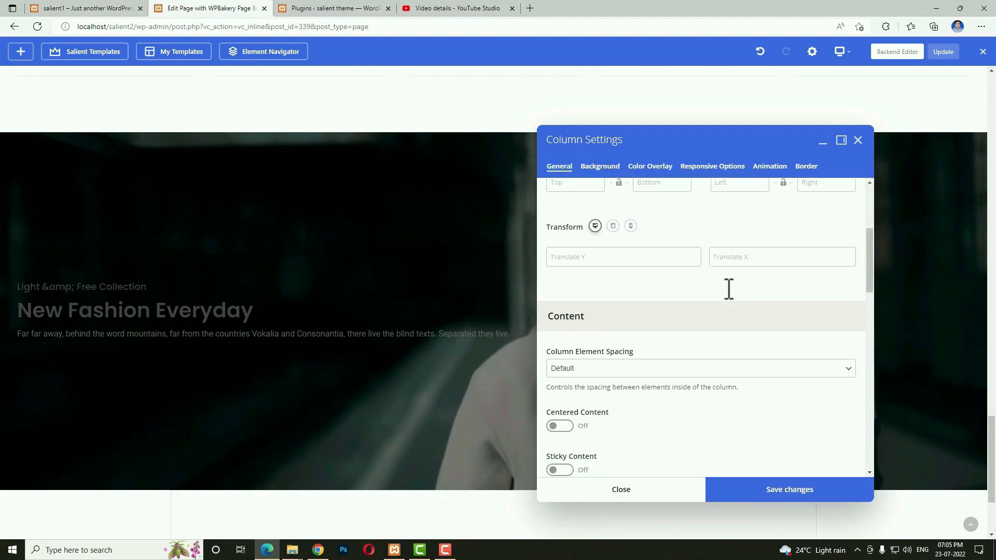
{"action": "left_click", "coordinate": [559, 284]}
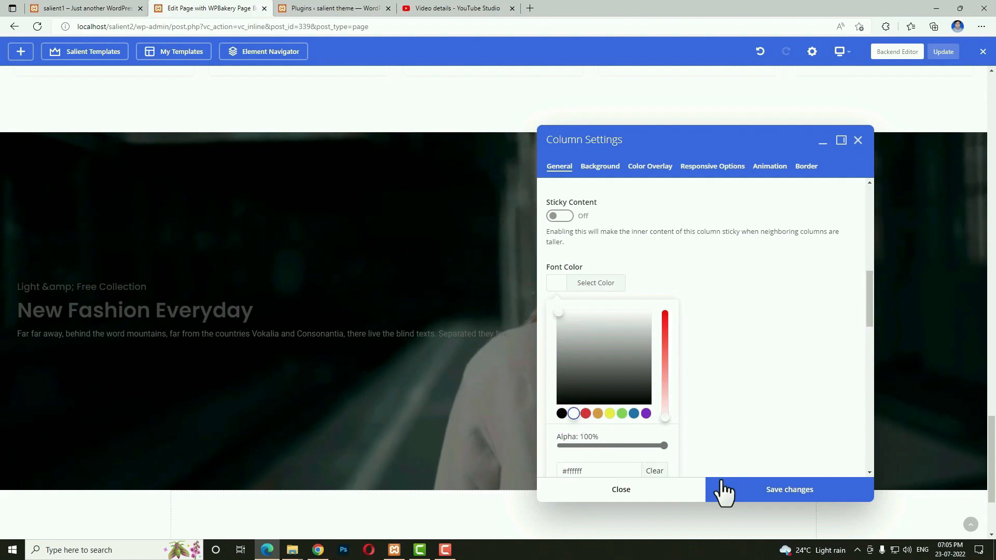
{"action": "left_click", "coordinate": [741, 493]}
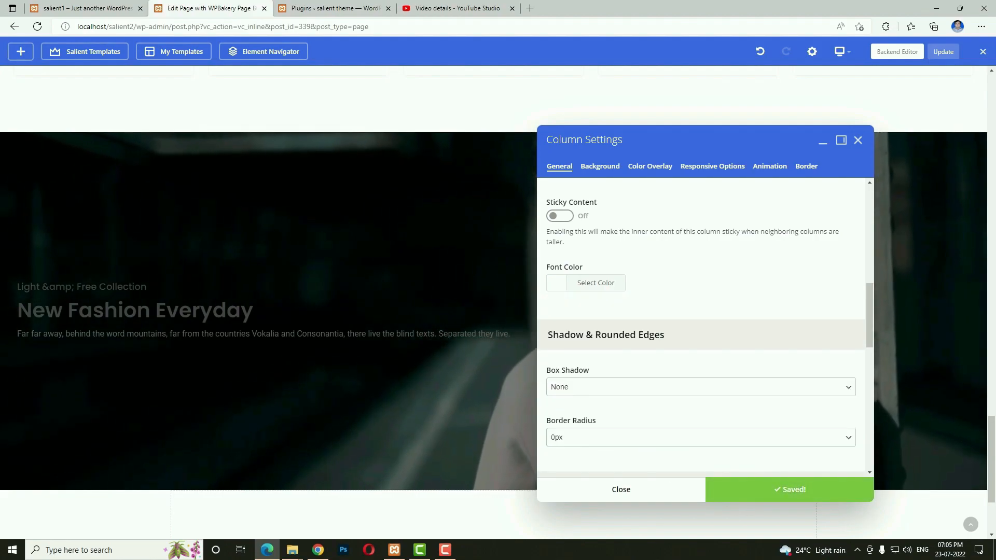
{"action": "left_click", "coordinate": [658, 500]}
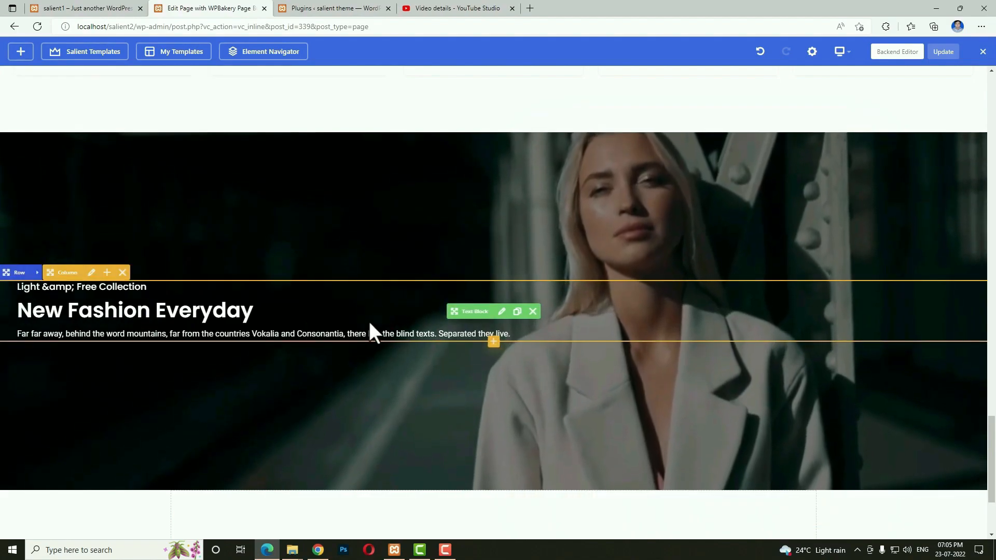
Add a 'Browse Collection' button under the hero text with a 35 left margin.
{"action": "left_click", "coordinate": [494, 343]}
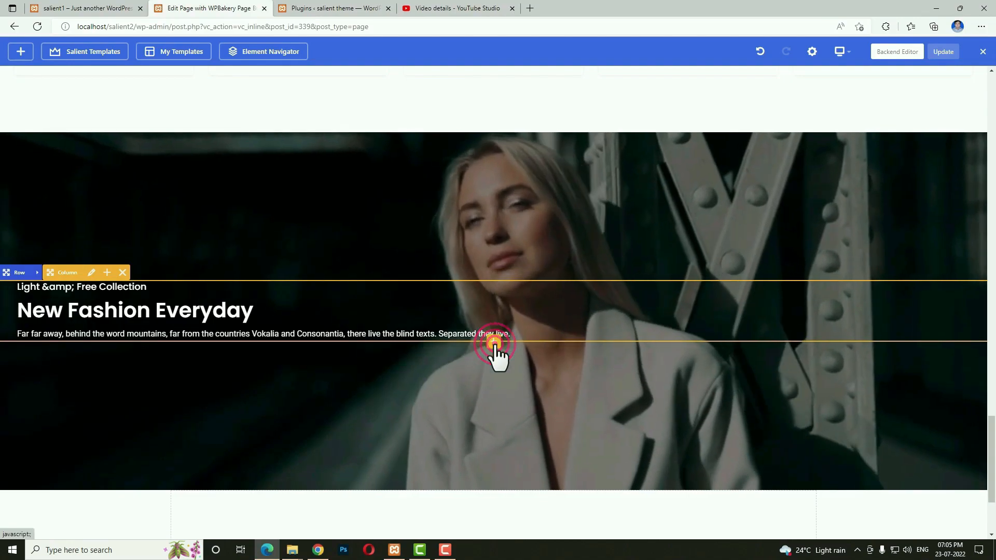
{"action": "type", "text": "b"}
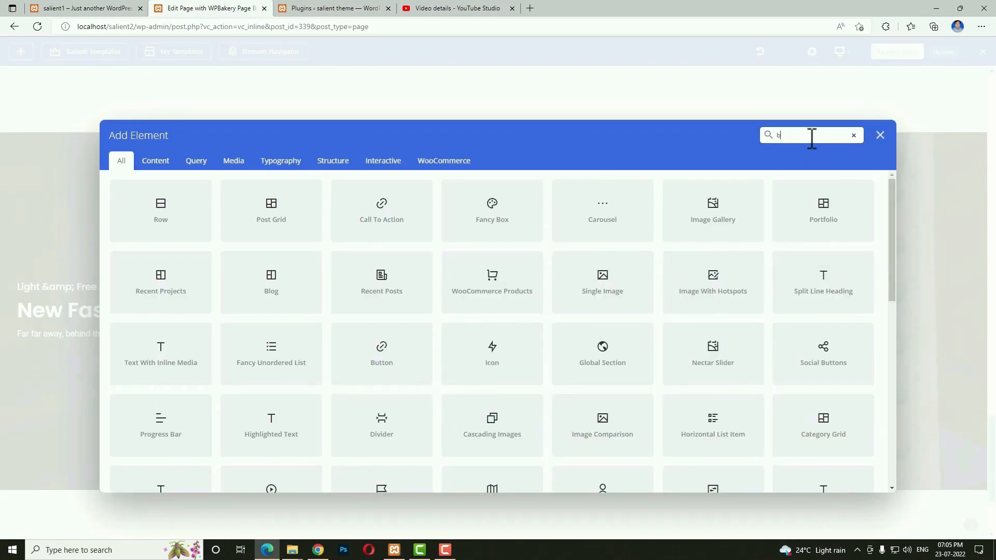
{"action": "type", "text": "utt"}
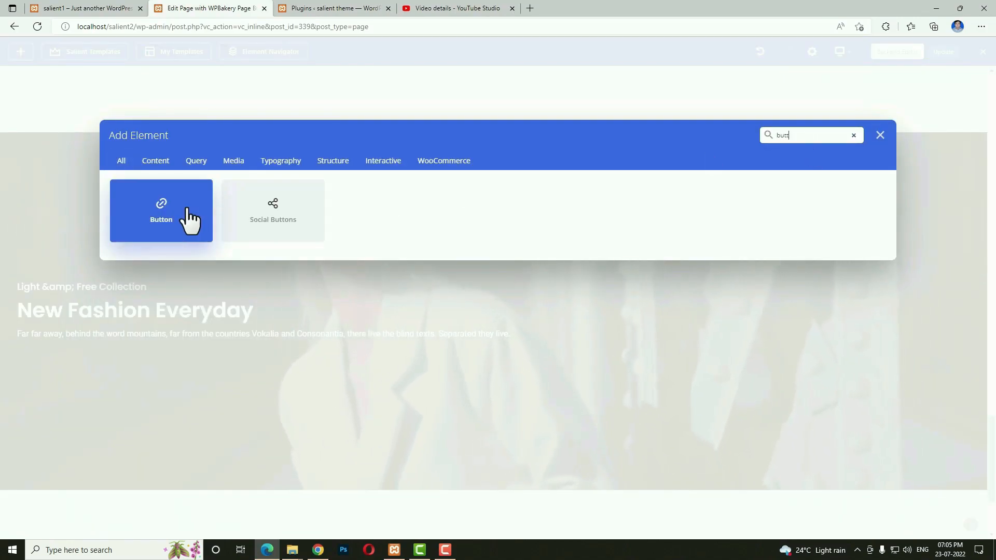
{"action": "left_click", "coordinate": [189, 220]}
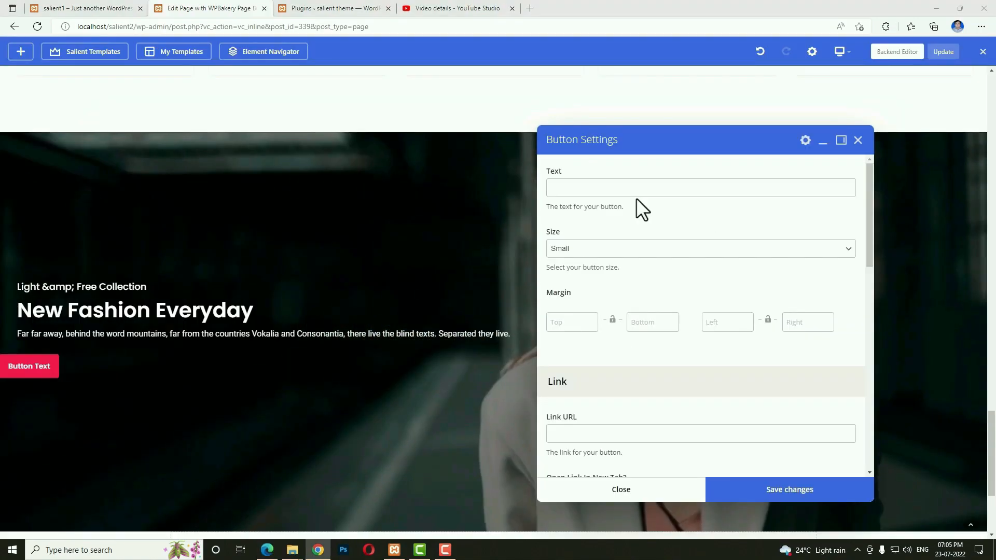
{"action": "left_click", "coordinate": [638, 187]}
{"action": "type", "text": "Browse Collection"}
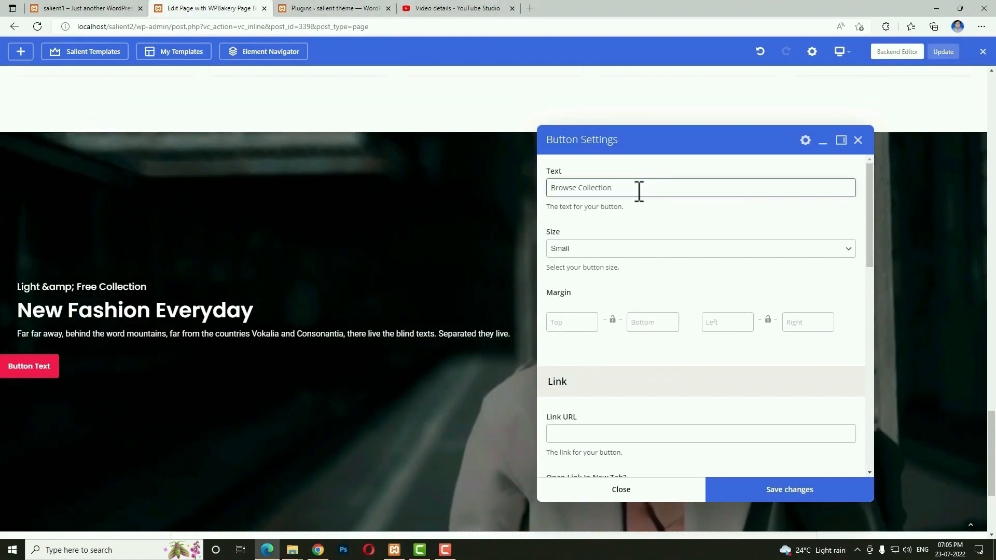
{"action": "scroll", "coordinate": [575, 320], "scroll_direction": "down", "scroll_amount": 2}
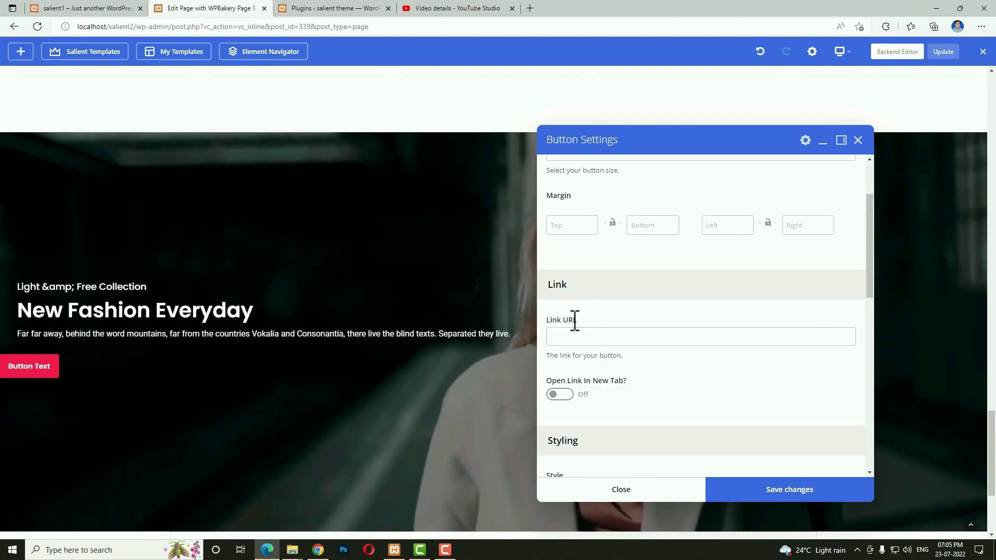
{"action": "mouse_move", "coordinate": [742, 234]}
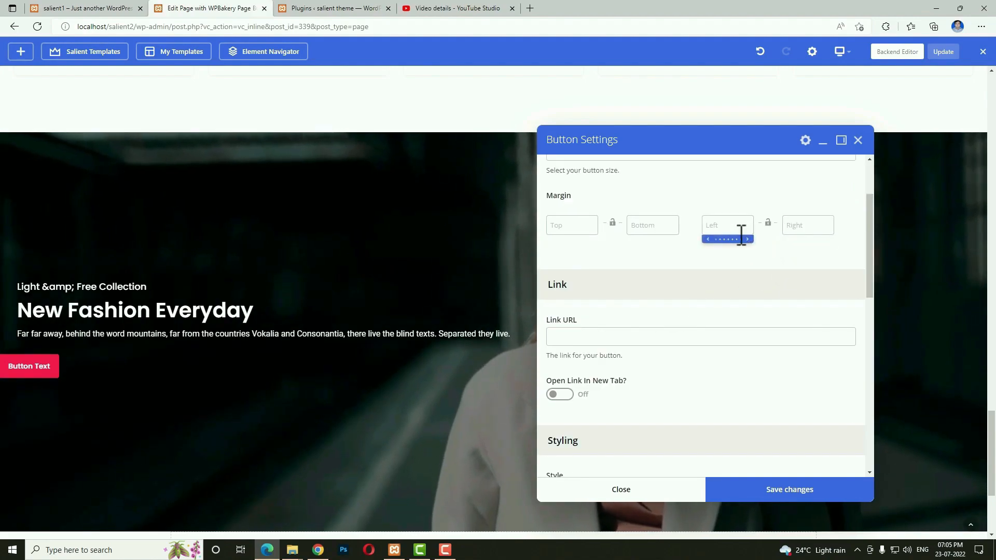
{"action": "type", "text": "35"}
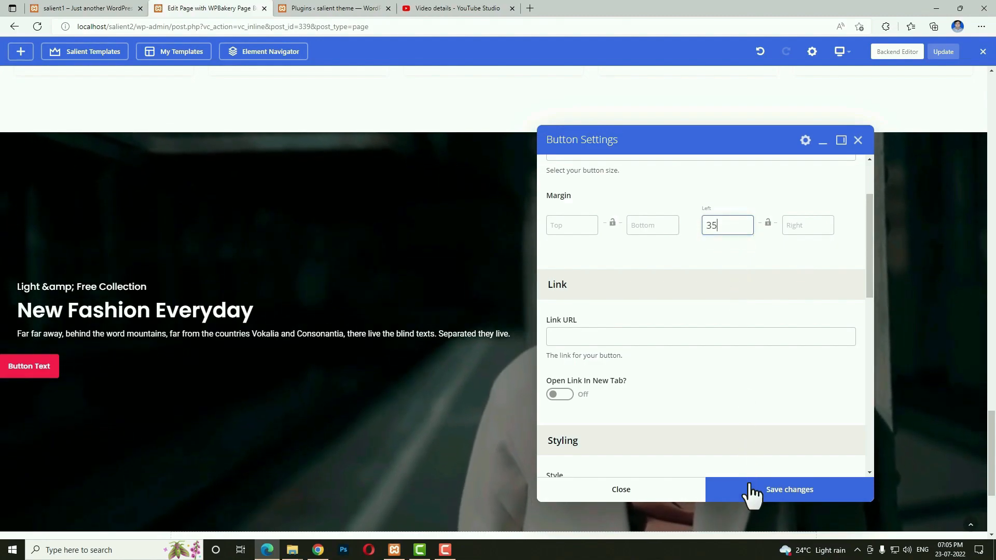
{"action": "left_click", "coordinate": [751, 495]}
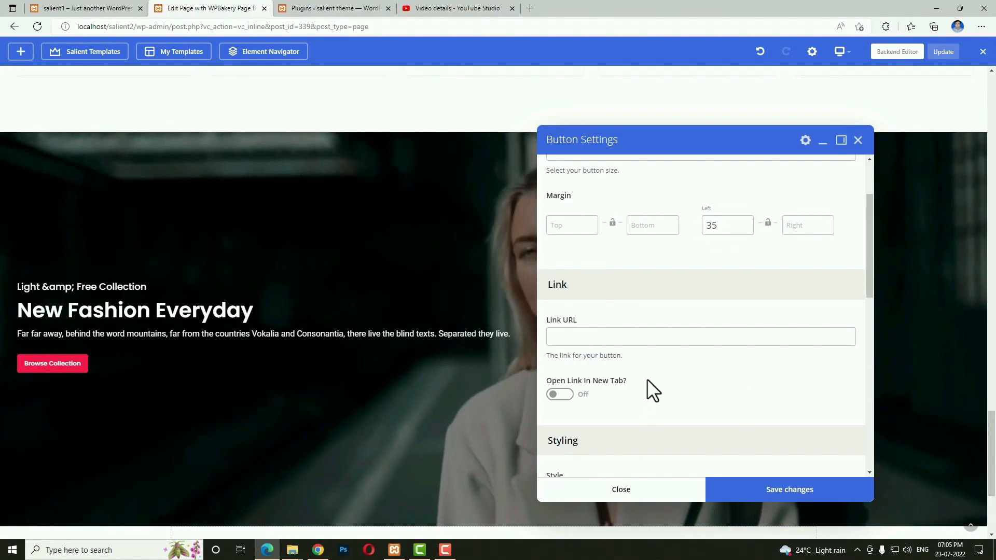
{"action": "left_click", "coordinate": [622, 490]}
{"action": "mouse_move", "coordinate": [840, 52]}
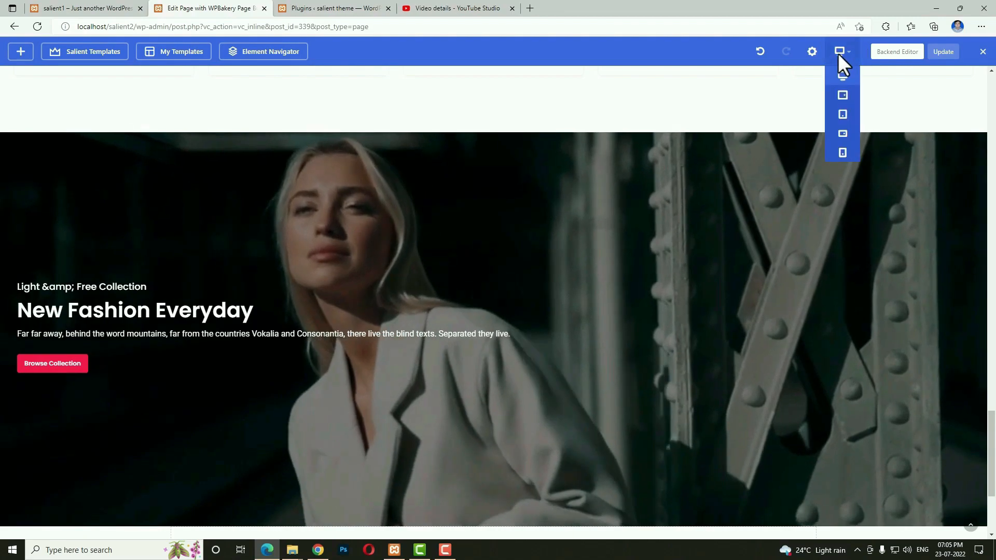
{"action": "left_click", "coordinate": [841, 95]}
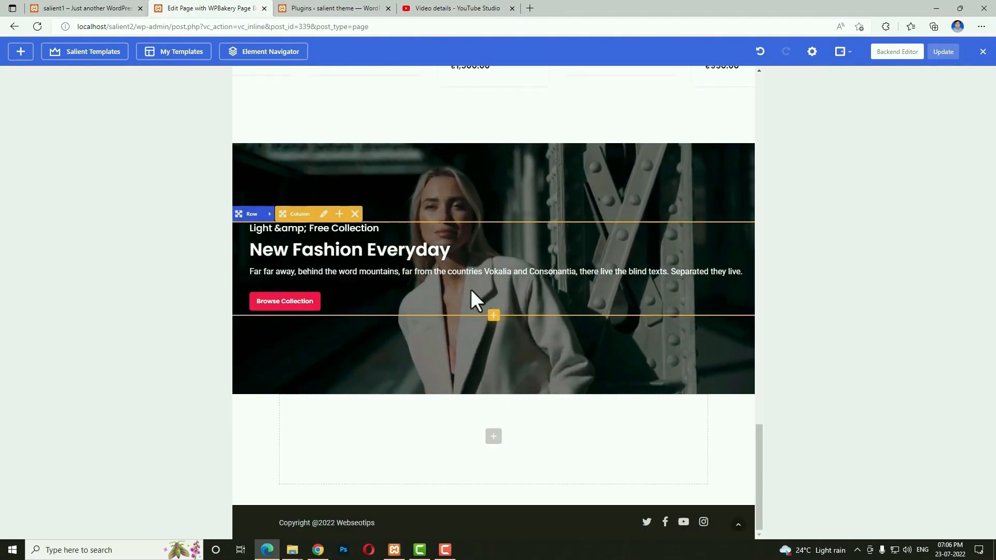
{"action": "mouse_move", "coordinate": [845, 53]}
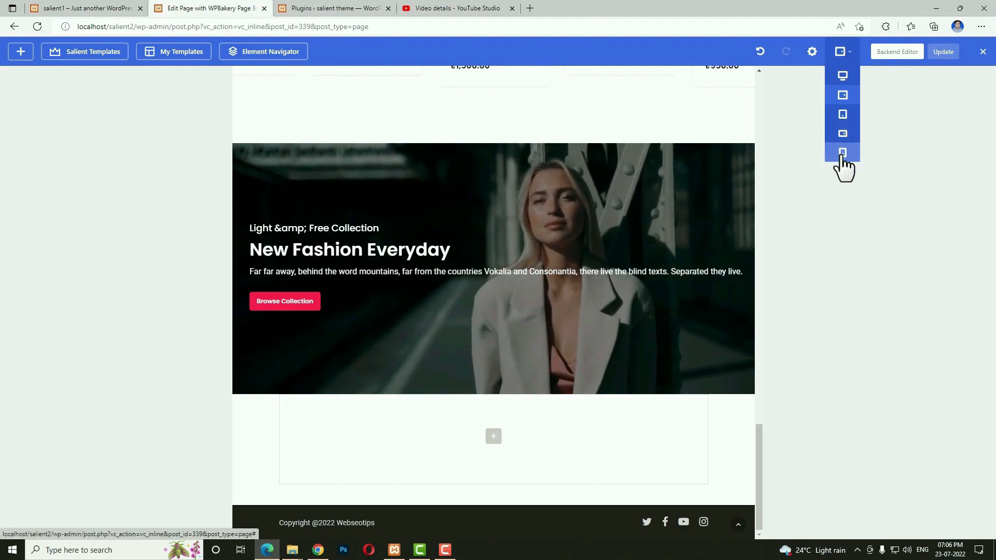
{"action": "left_click", "coordinate": [843, 158]}
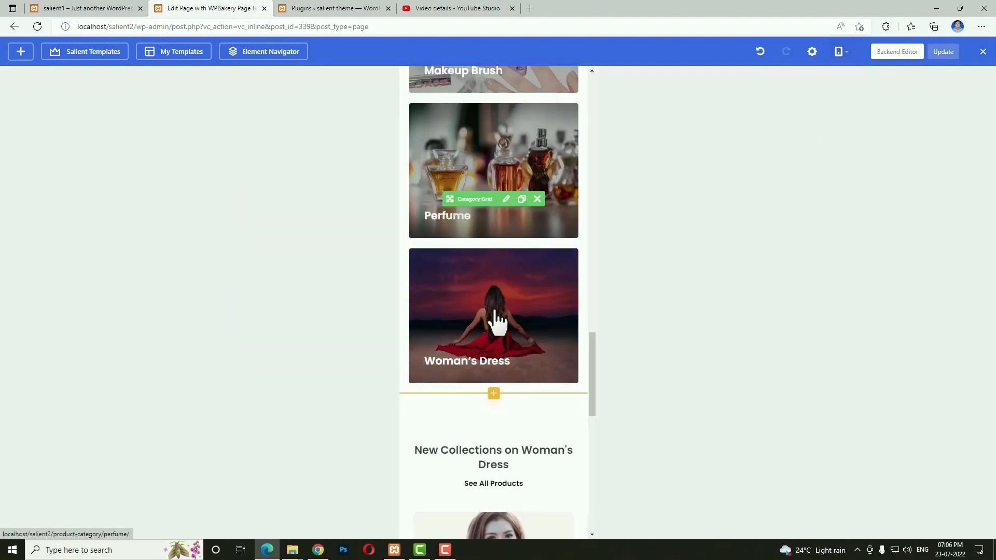
{"action": "scroll", "coordinate": [513, 332], "scroll_direction": "down", "scroll_amount": 8}
{"action": "scroll", "coordinate": [512, 331], "scroll_direction": "down", "scroll_amount": 4}
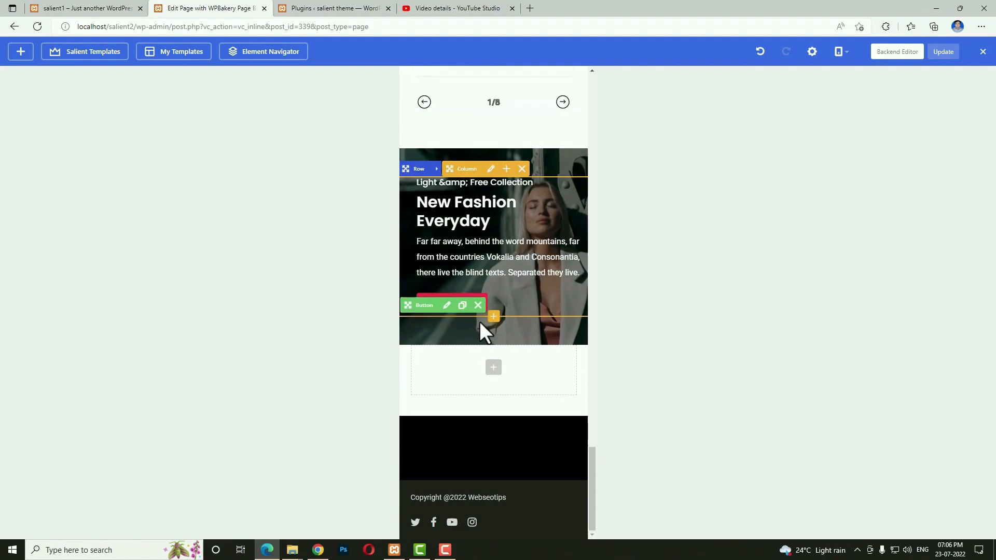
{"action": "mouse_move", "coordinate": [842, 51]}
{"action": "left_click", "coordinate": [843, 76]}
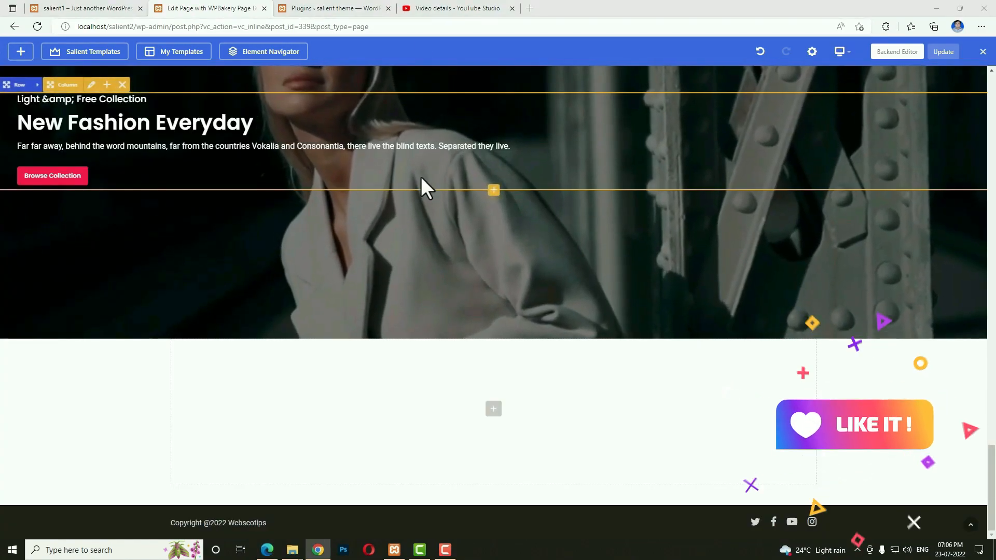
Turn on a shape divider for the hero row using the slanted tilt shape.
{"action": "scroll", "coordinate": [422, 176], "scroll_direction": "up", "scroll_amount": 3}
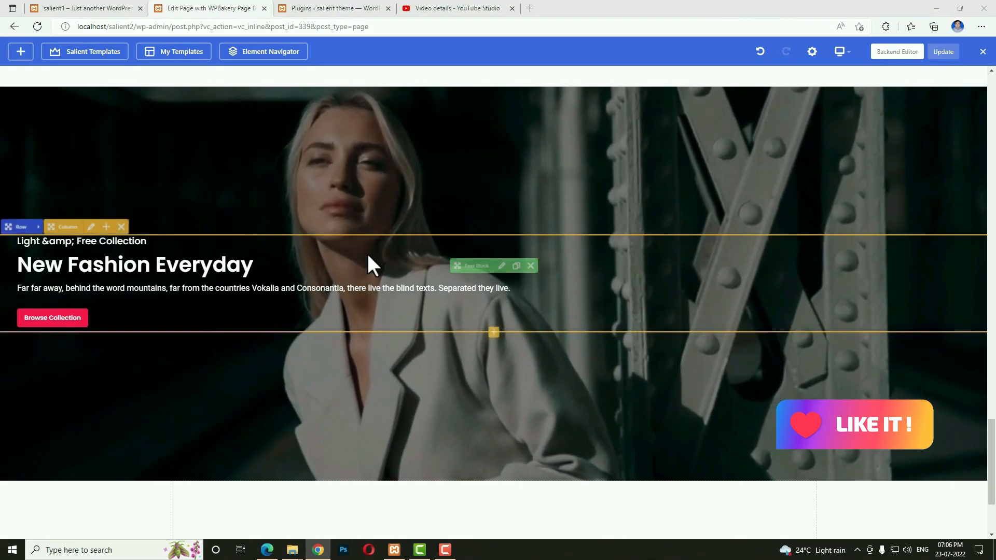
{"action": "left_click", "coordinate": [40, 228]}
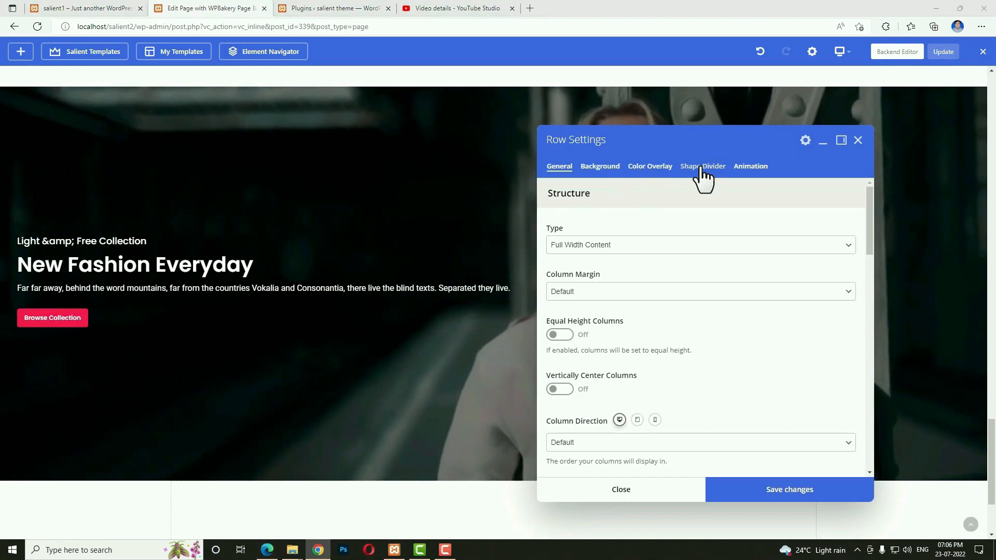
{"action": "left_click", "coordinate": [696, 171]}
{"action": "left_click", "coordinate": [559, 209]}
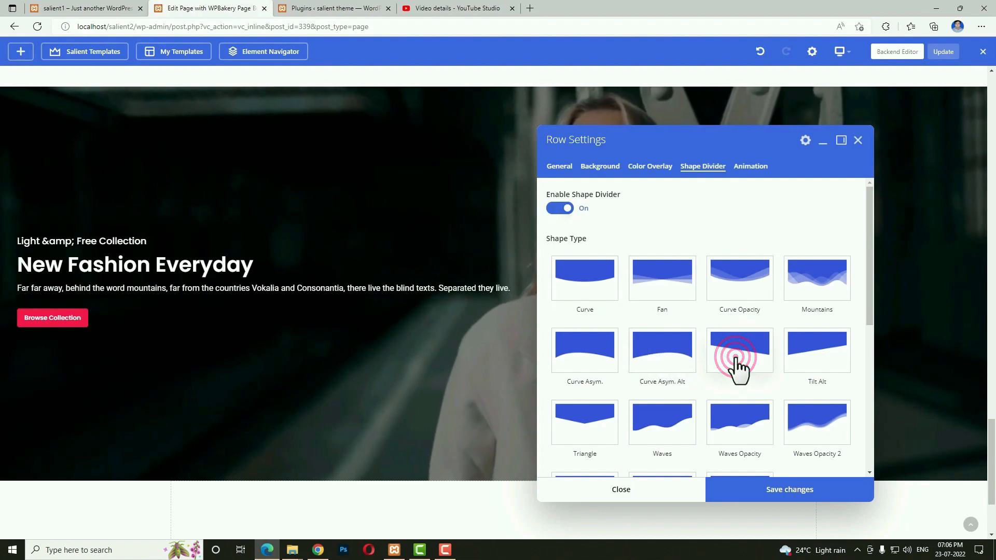
{"action": "scroll", "coordinate": [736, 359], "scroll_direction": "down", "scroll_amount": 5}
{"action": "left_click", "coordinate": [571, 367]}
Place the divider at the bottom, 80 high, brought to front, and save.
{"action": "left_click", "coordinate": [570, 382]}
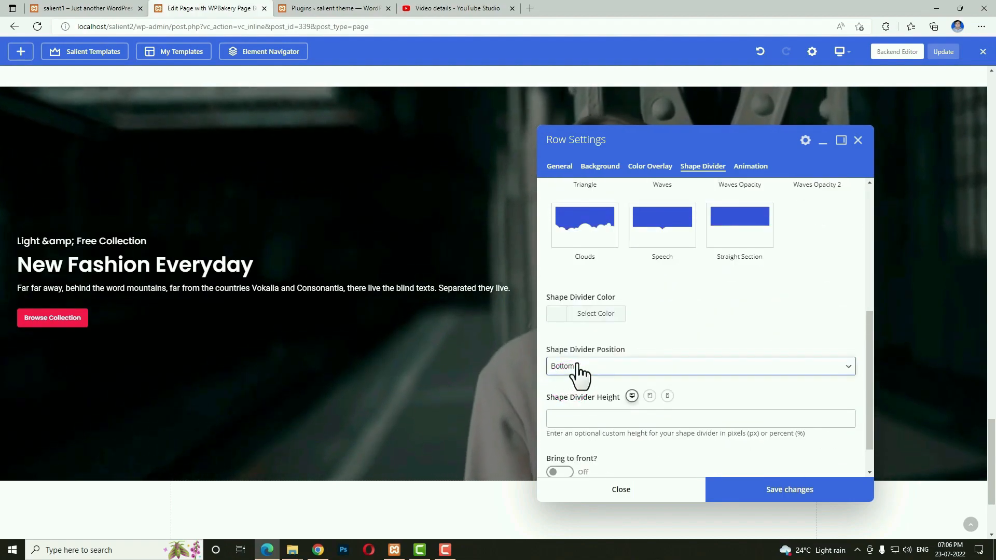
{"action": "left_click", "coordinate": [605, 368]}
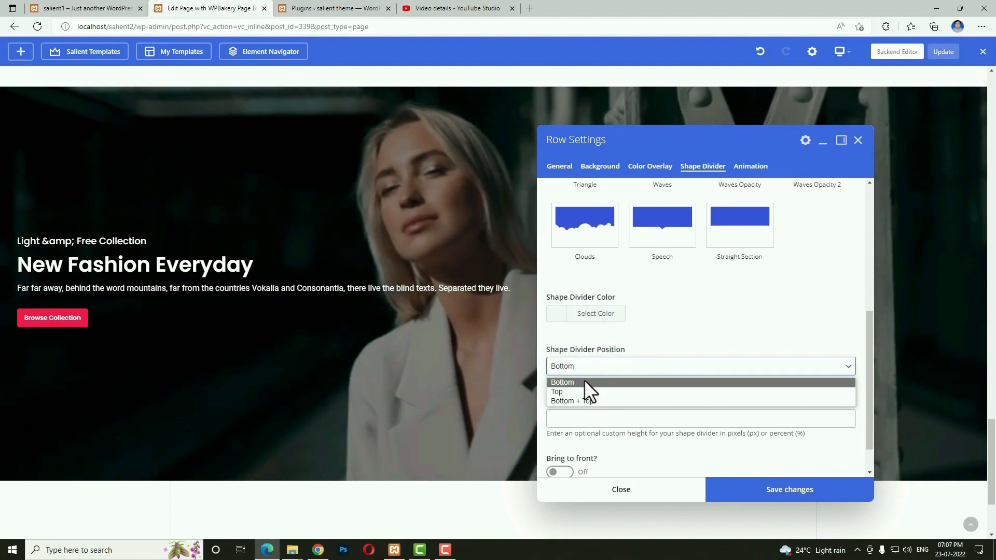
{"action": "left_click", "coordinate": [585, 382]}
{"action": "left_click", "coordinate": [588, 423]}
{"action": "type", "text": "80"}
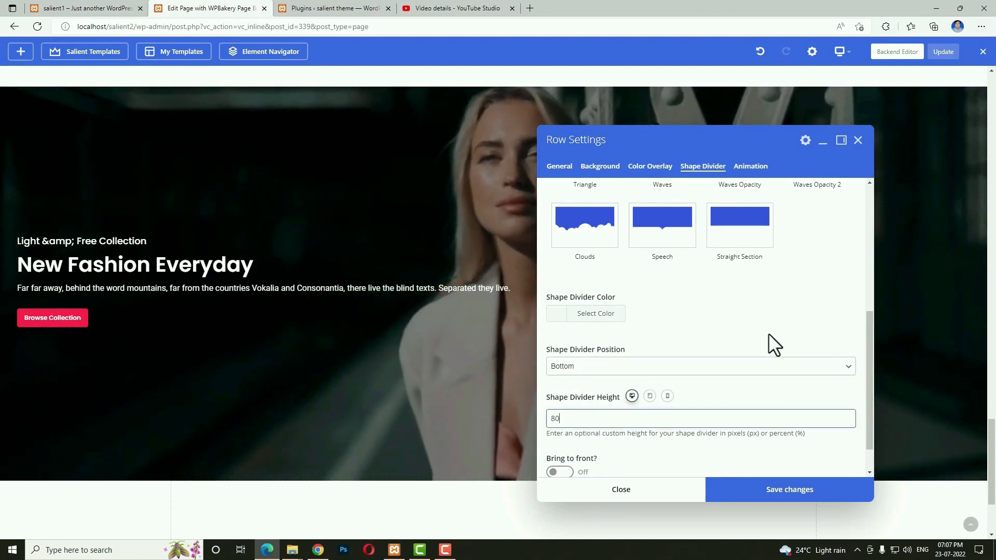
{"action": "scroll", "coordinate": [726, 352], "scroll_direction": "down", "scroll_amount": 1}
{"action": "left_click", "coordinate": [557, 433]}
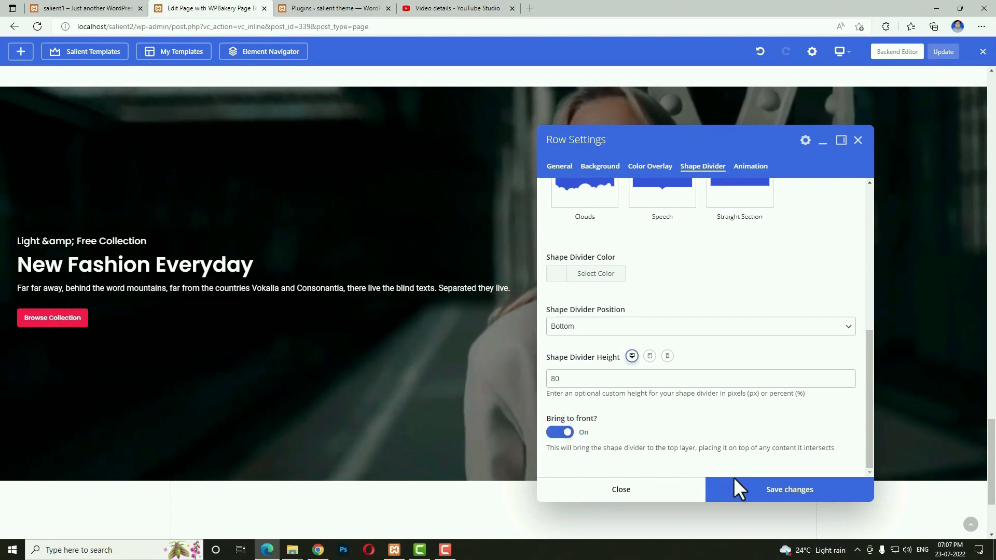
{"action": "left_click", "coordinate": [746, 491]}
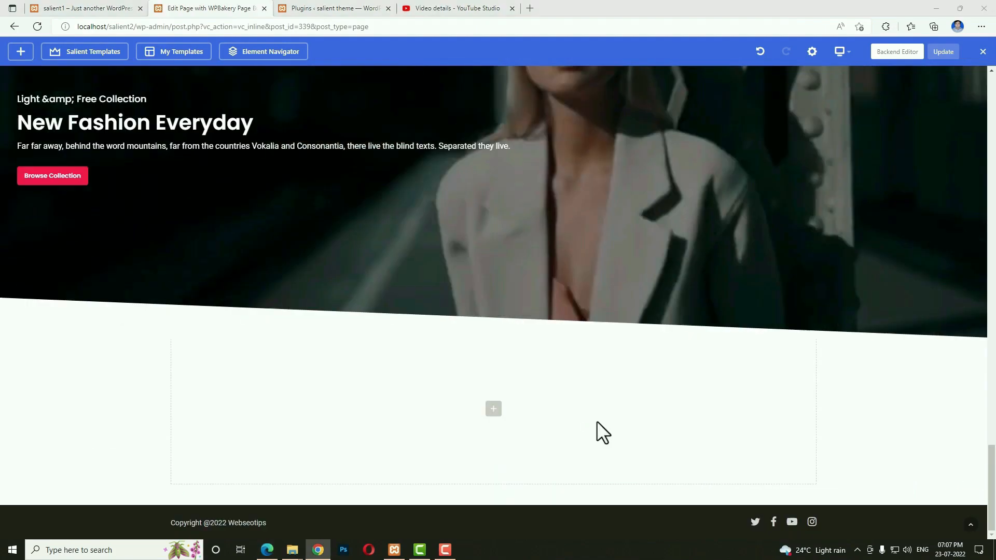
Insert a new row below the hero with 5% top and bottom padding, then view the live home page.
{"action": "left_click", "coordinate": [493, 410]}
{"action": "left_click", "coordinate": [167, 208]}
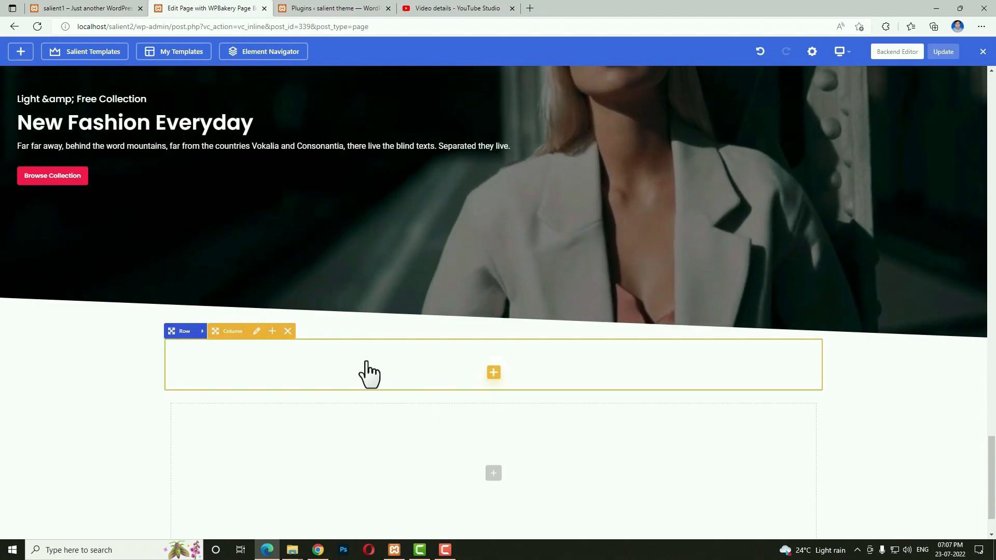
{"action": "left_click", "coordinate": [204, 332]}
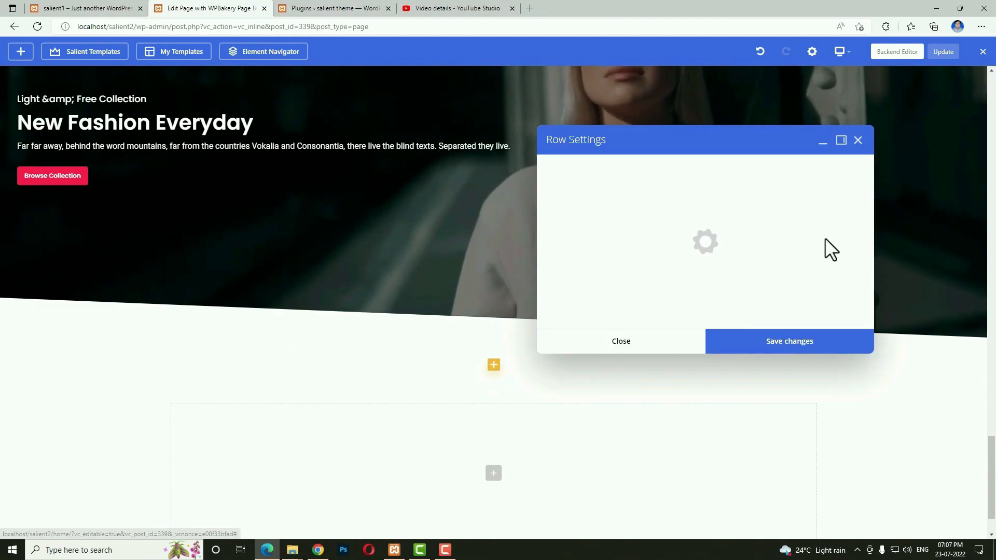
{"action": "scroll", "coordinate": [783, 327], "scroll_direction": "down", "scroll_amount": 5}
{"action": "left_click", "coordinate": [571, 310]}
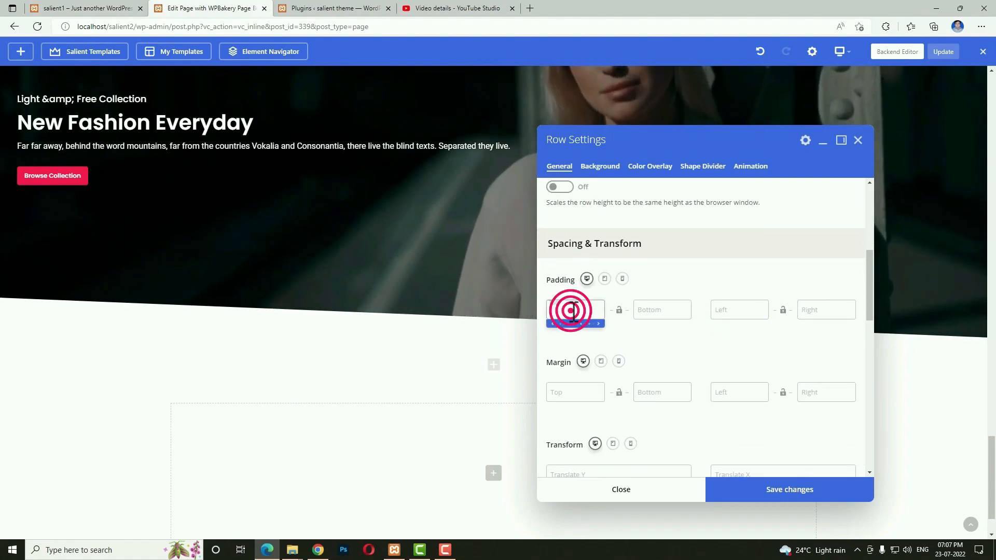
{"action": "type", "text": "5"}
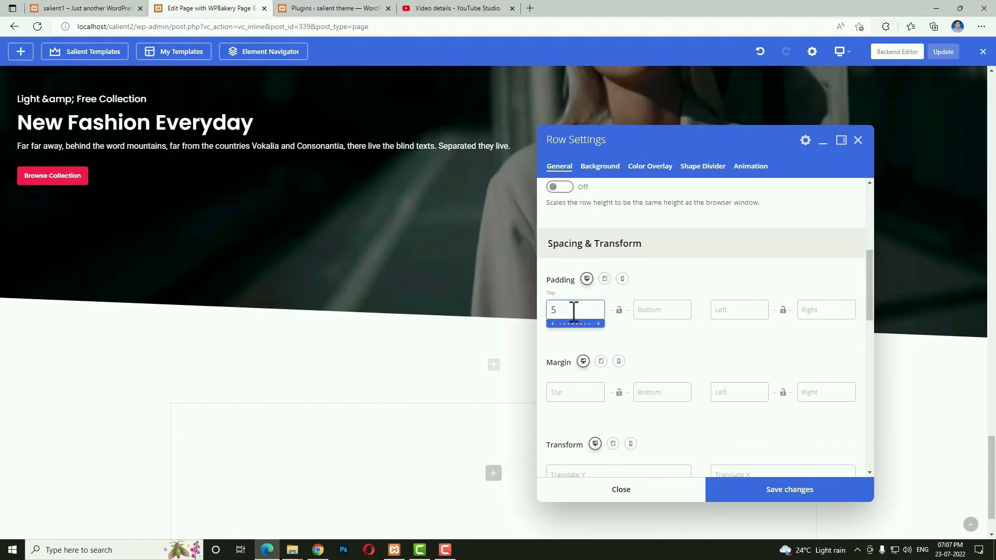
{"action": "type", "text": "5%"}
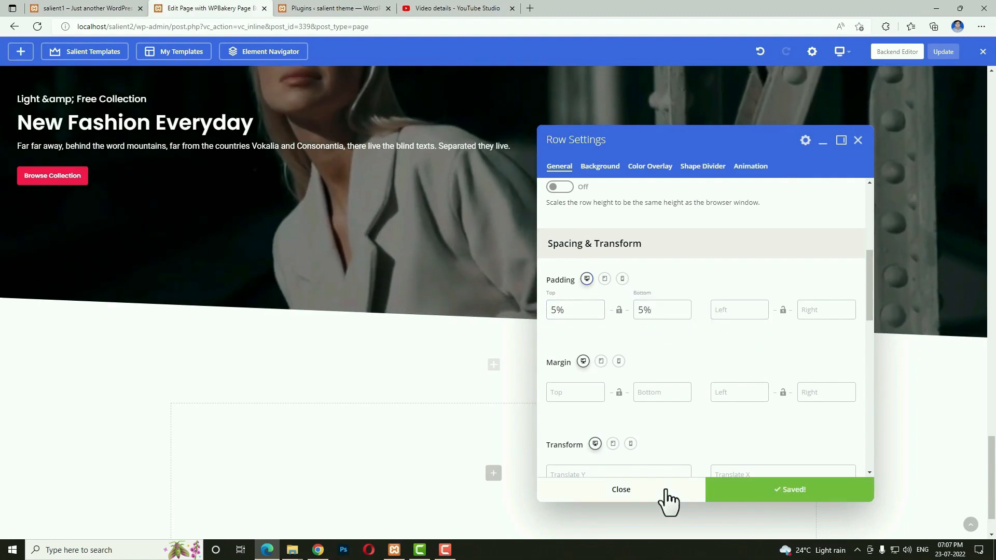
{"action": "left_click", "coordinate": [666, 490]}
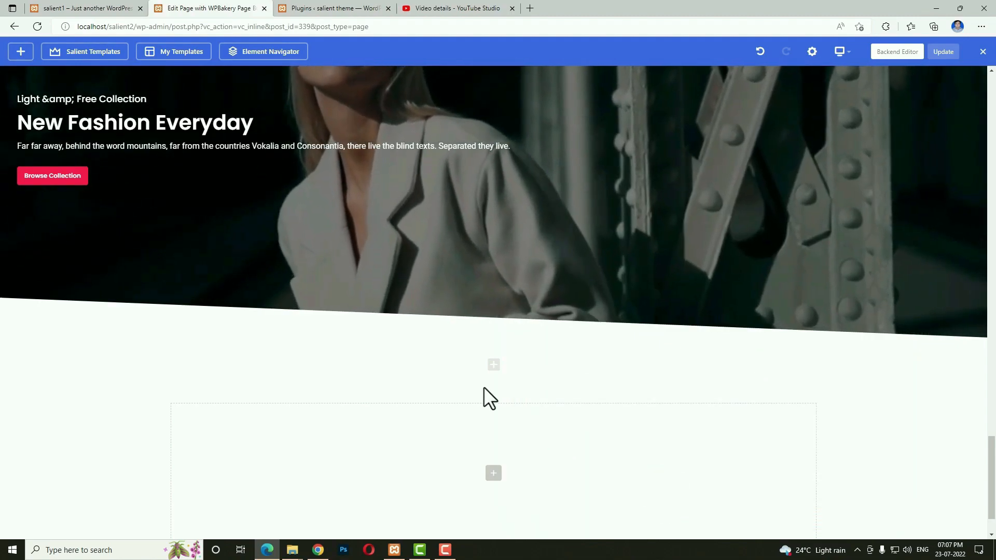
{"action": "left_click", "coordinate": [87, 8]}
After checking the live site, add a new row beneath the angled hero image.
{"action": "scroll", "coordinate": [498, 291], "scroll_direction": "down", "scroll_amount": 7}
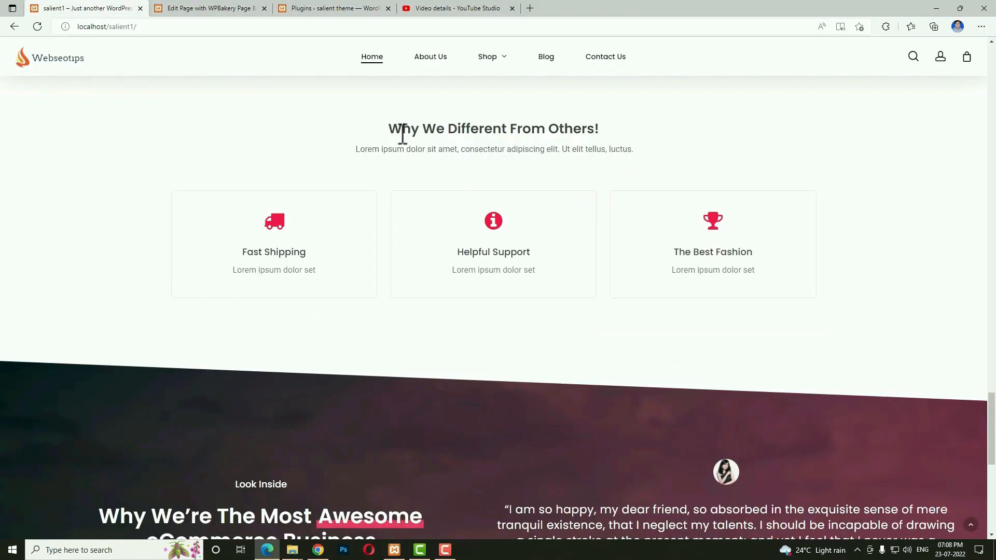
{"action": "scroll", "coordinate": [416, 211], "scroll_direction": "up", "scroll_amount": 1}
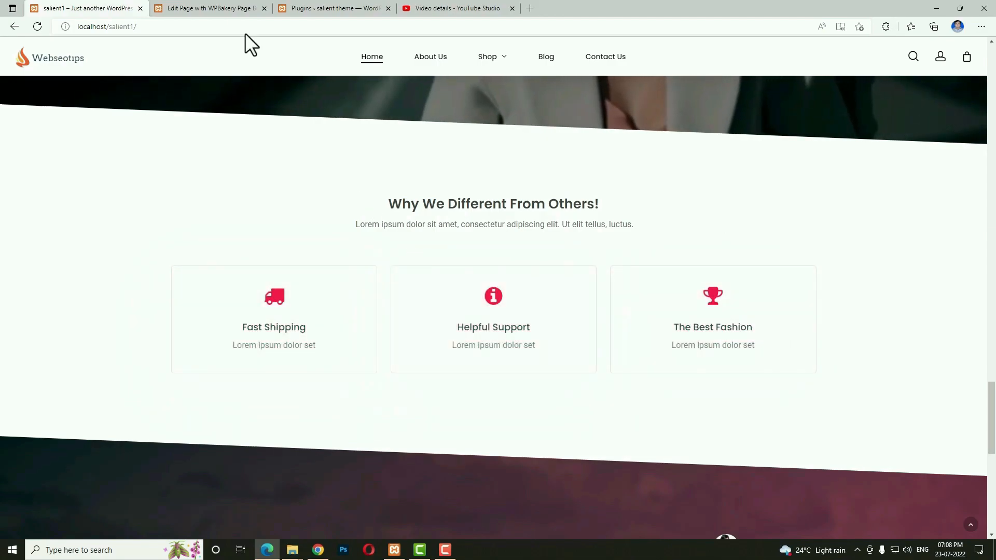
{"action": "left_click", "coordinate": [234, 9]}
{"action": "left_click", "coordinate": [494, 423]}
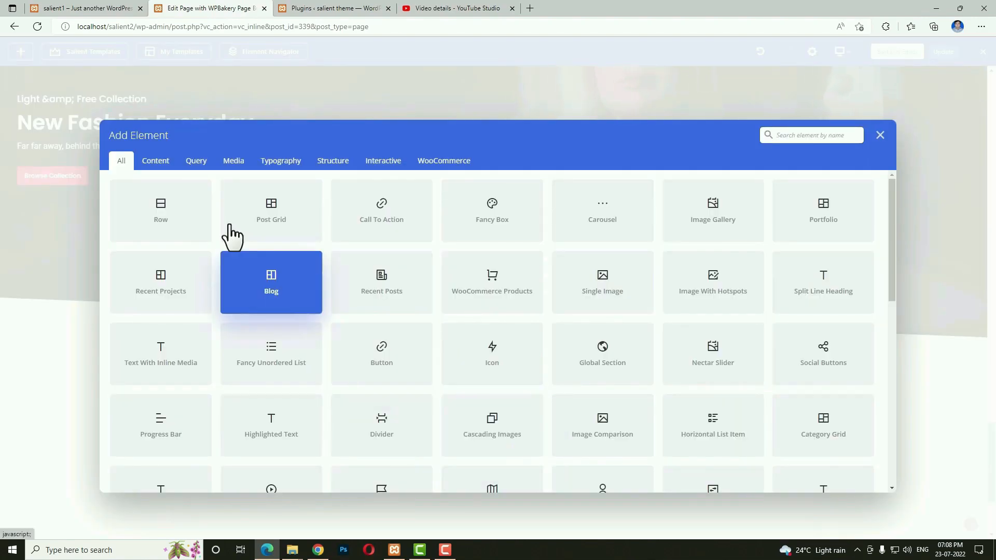
{"action": "left_click", "coordinate": [196, 218]}
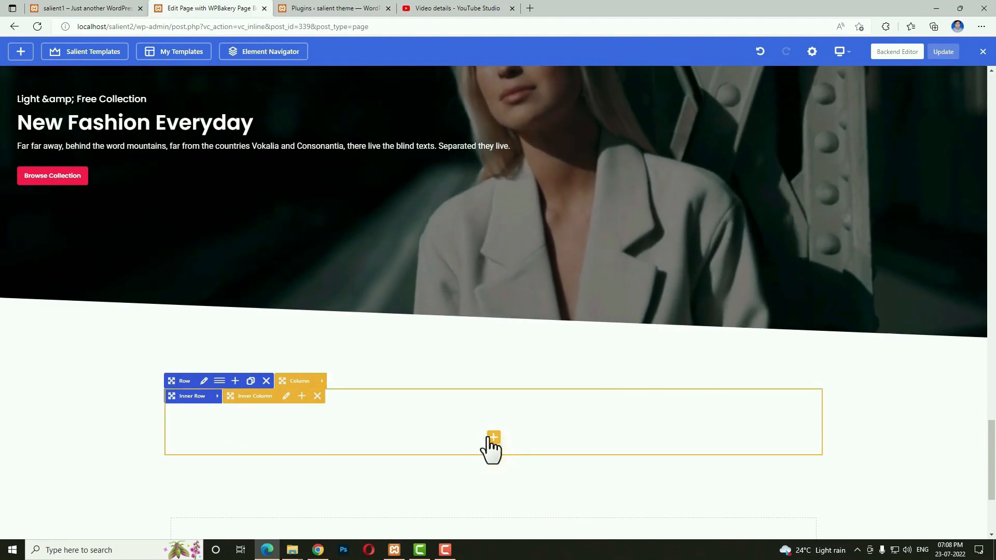
Add an element to the new inner column, searching the element list for 'te'.
{"action": "left_click", "coordinate": [494, 440]}
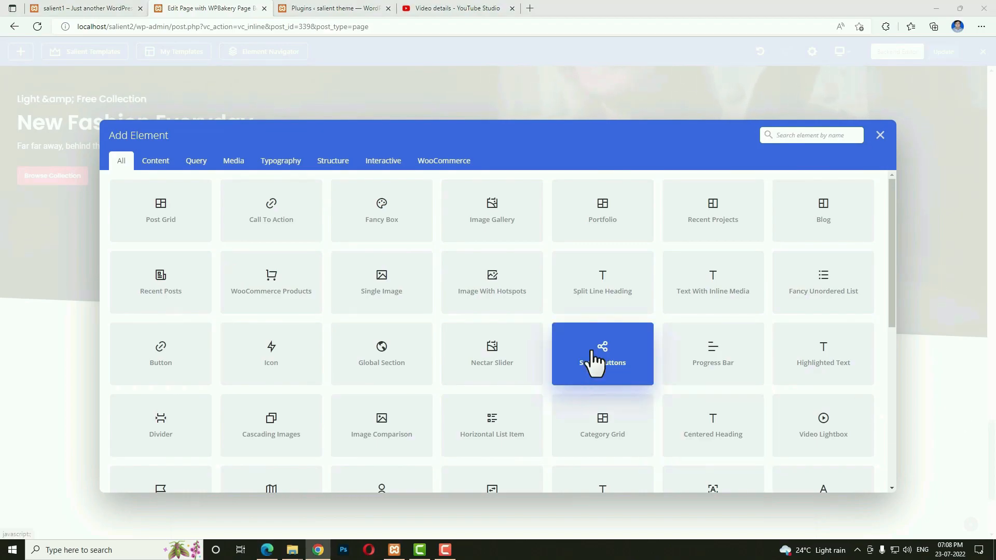
{"action": "left_click", "coordinate": [807, 135]}
{"action": "type", "text": "te"}
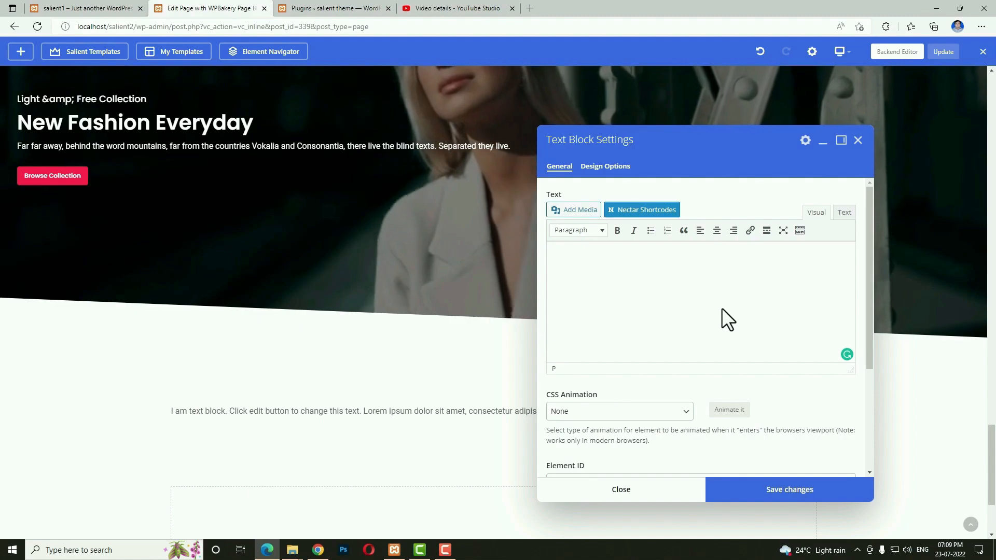
Paste the 'Why We Different From Others!' heading and paragraph into the Text Block, save it, and add a row below.
{"action": "type", "text": "Why We Different From Others! Lorem ipsum dolor sit amet, consectetur adipiscing elit. Ut elit tellus, luctus."}
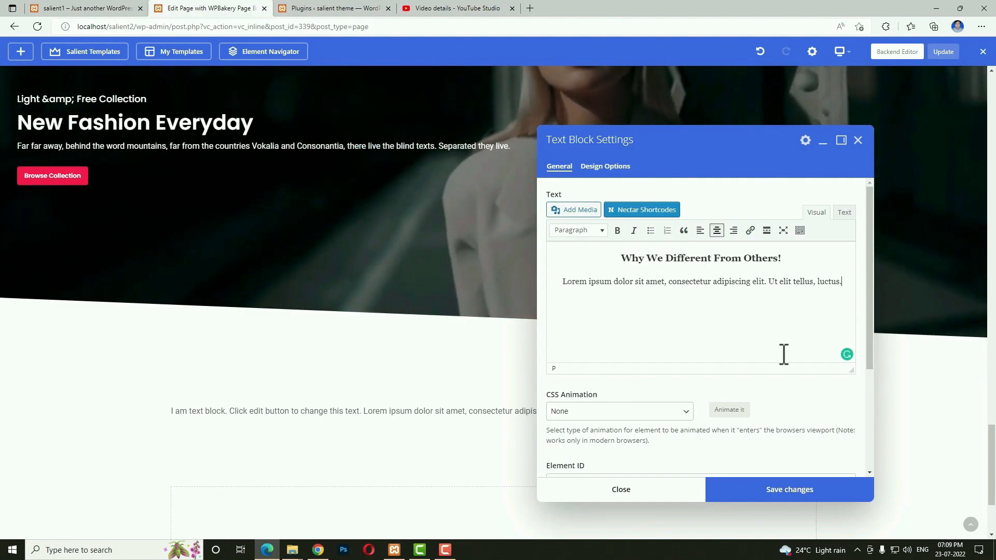
{"action": "left_click", "coordinate": [782, 493]}
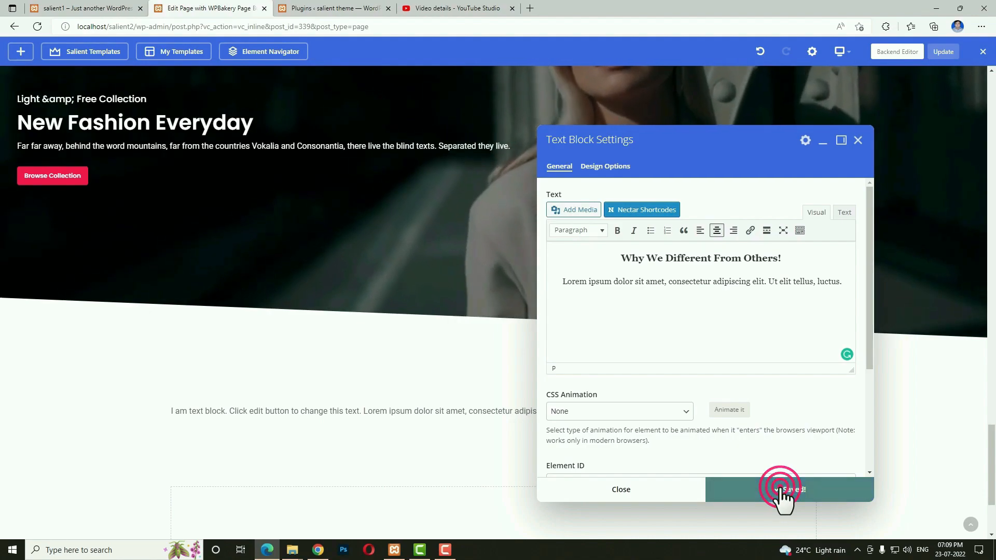
{"action": "left_click", "coordinate": [493, 441]}
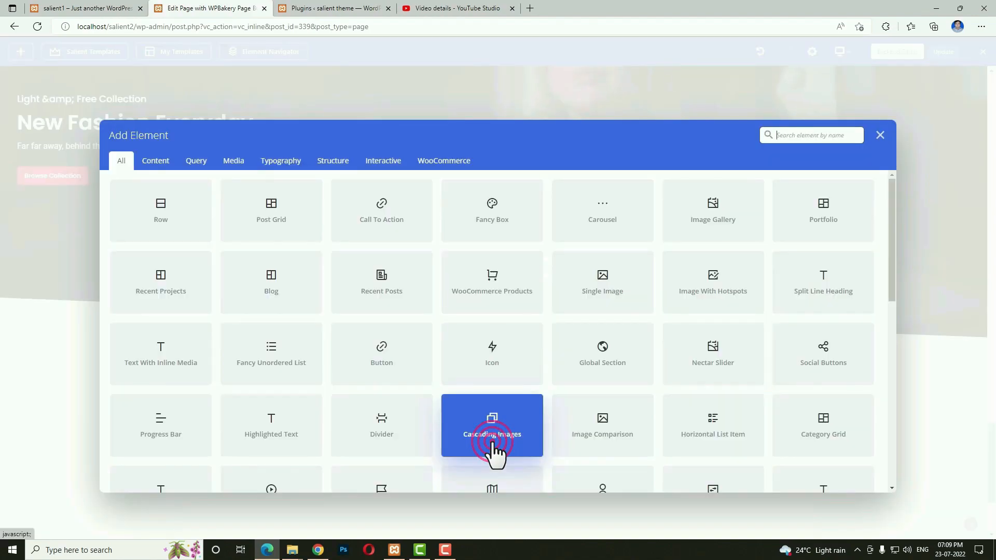
{"action": "left_click", "coordinate": [161, 220]}
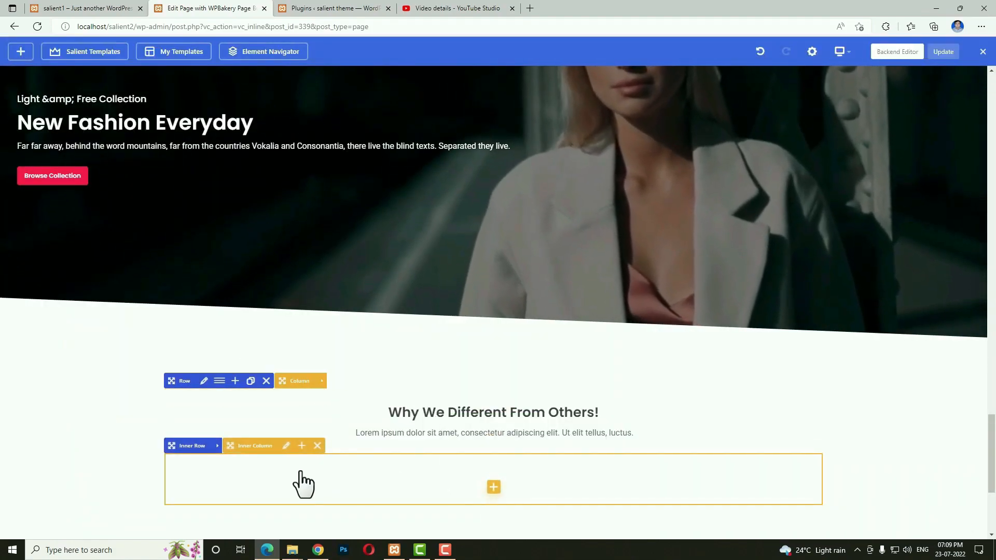
Give the new inner row 30 top and bottom padding.
{"action": "left_click", "coordinate": [218, 445]}
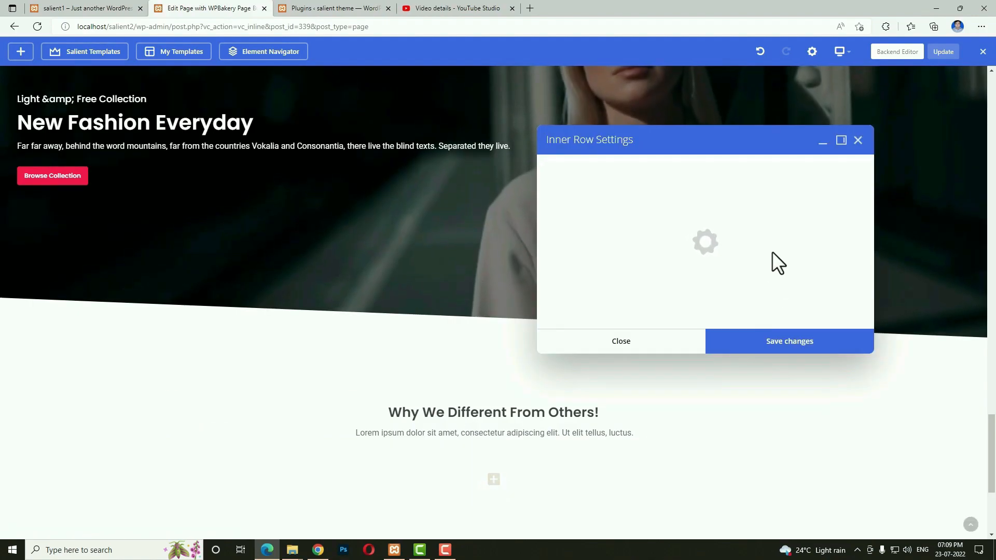
{"action": "scroll", "coordinate": [784, 290], "scroll_direction": "down", "scroll_amount": 5}
{"action": "left_click", "coordinate": [578, 343]}
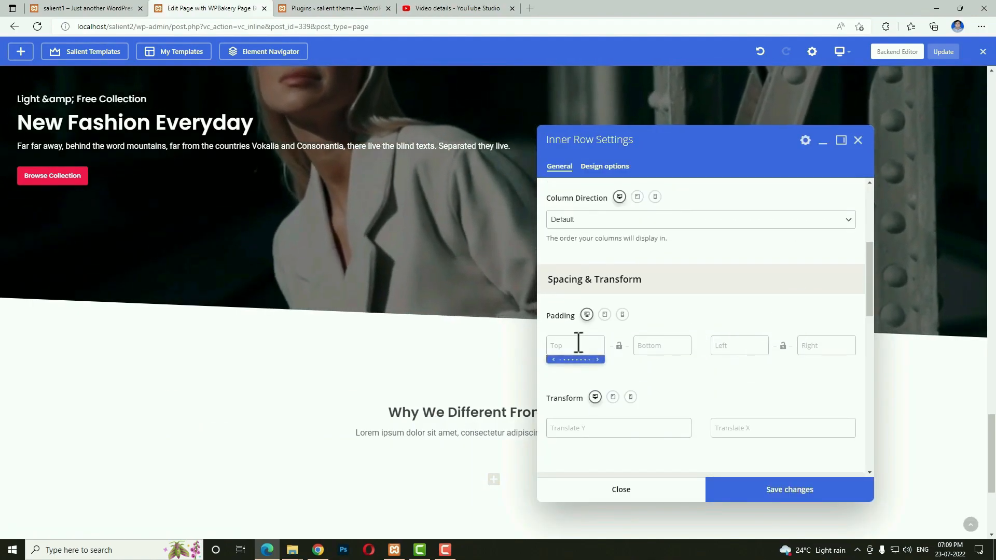
{"action": "type", "text": "30"}
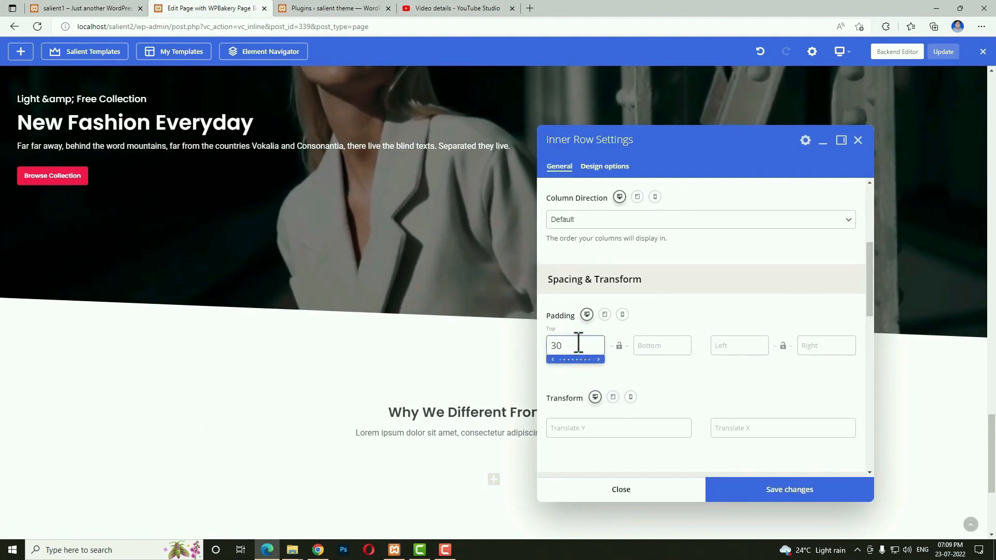
{"action": "key", "text": "Tab"}
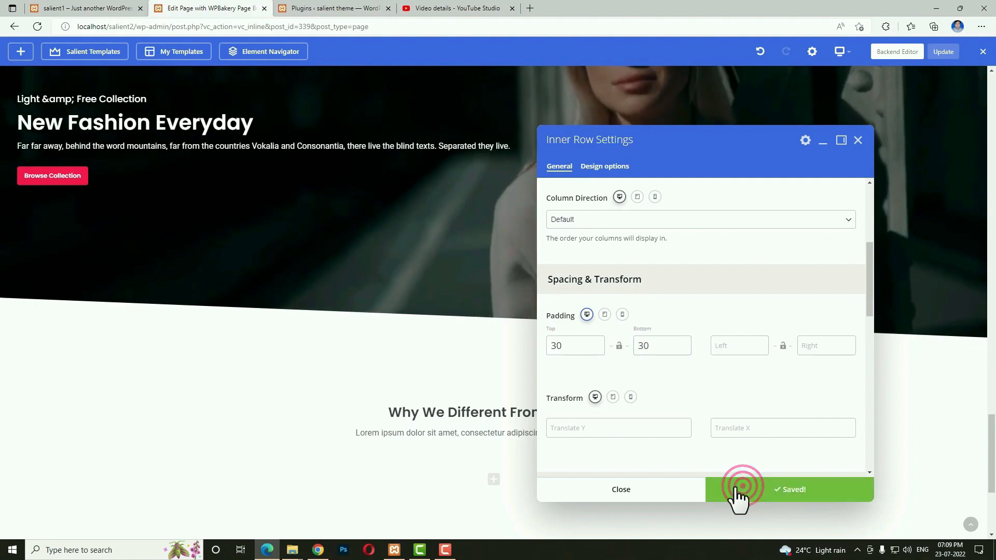
{"action": "left_click", "coordinate": [672, 490]}
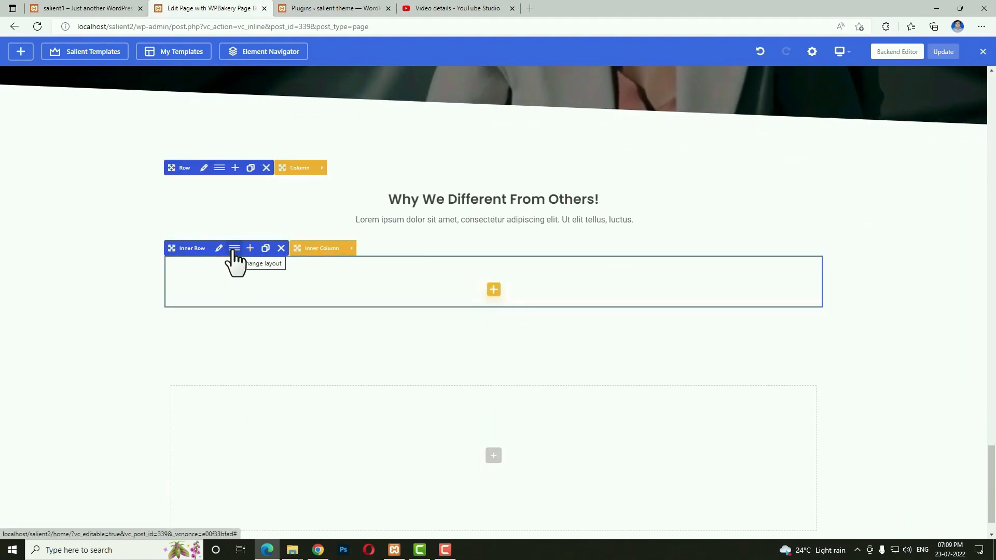
Split the inner row into three equal 1/3 + 1/3 + 1/3 columns.
{"action": "left_click", "coordinate": [235, 249]}
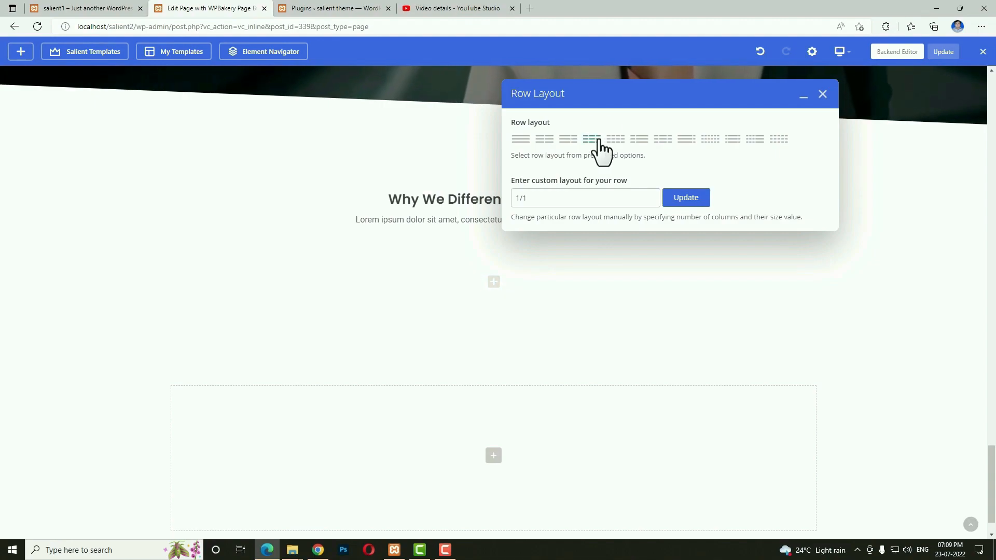
{"action": "left_click", "coordinate": [597, 138]}
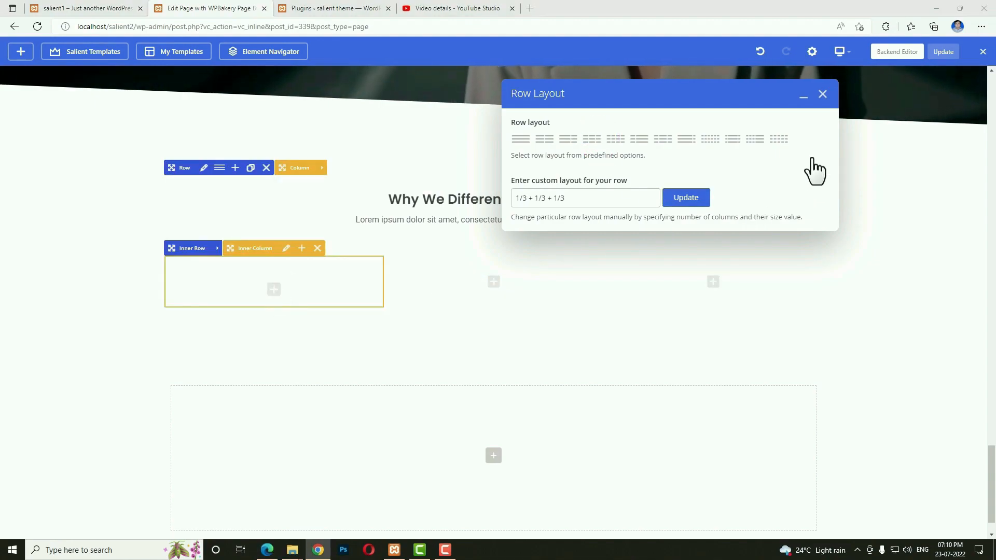
{"action": "left_click", "coordinate": [823, 94]}
Insert a Fancy Box into the first column.
{"action": "left_click", "coordinate": [274, 290]}
{"action": "left_click", "coordinate": [812, 136]}
{"action": "type", "text": "fanc"}
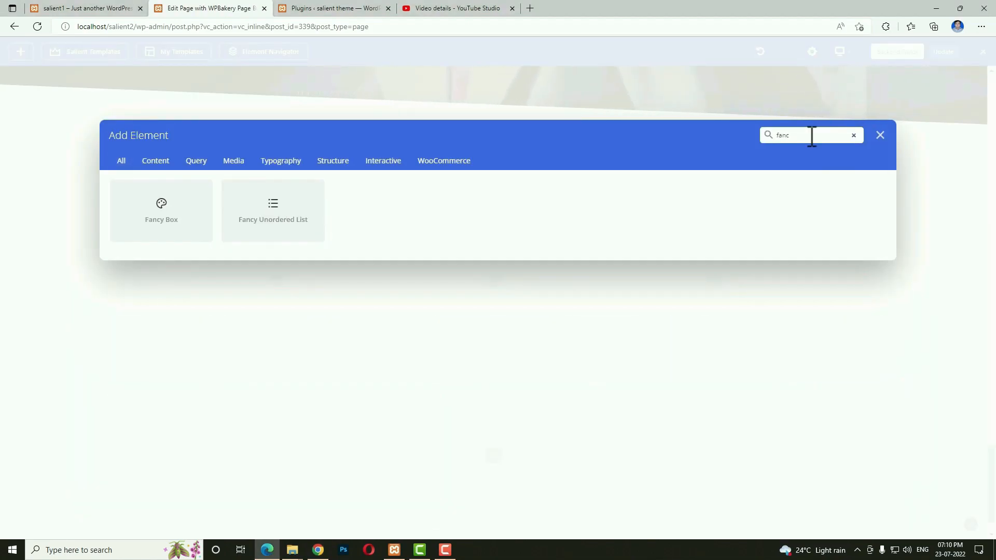
{"action": "left_click", "coordinate": [173, 233]}
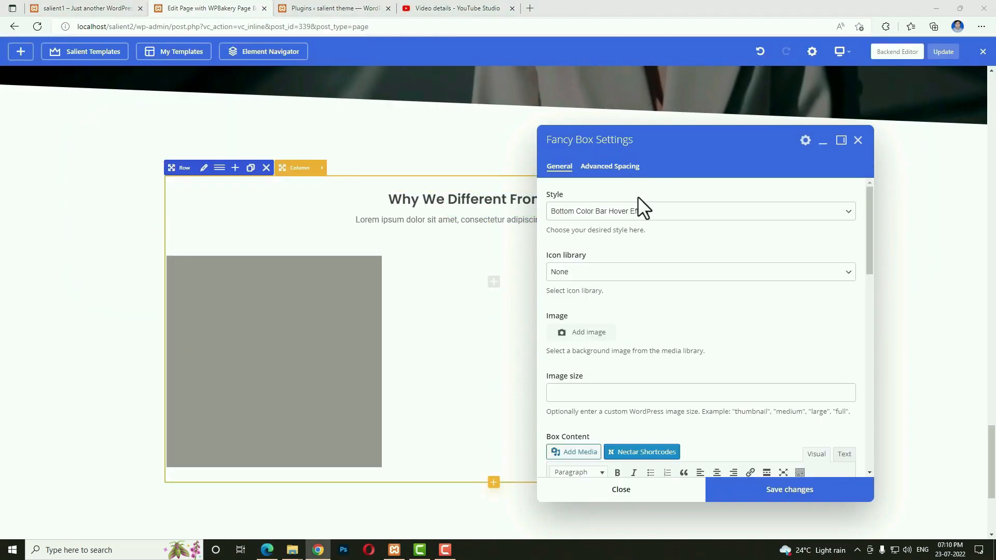
Set the Fancy Box to Color Box Hover Effect with a Font Awesome truck icon, size 40.
{"action": "left_click", "coordinate": [609, 212]}
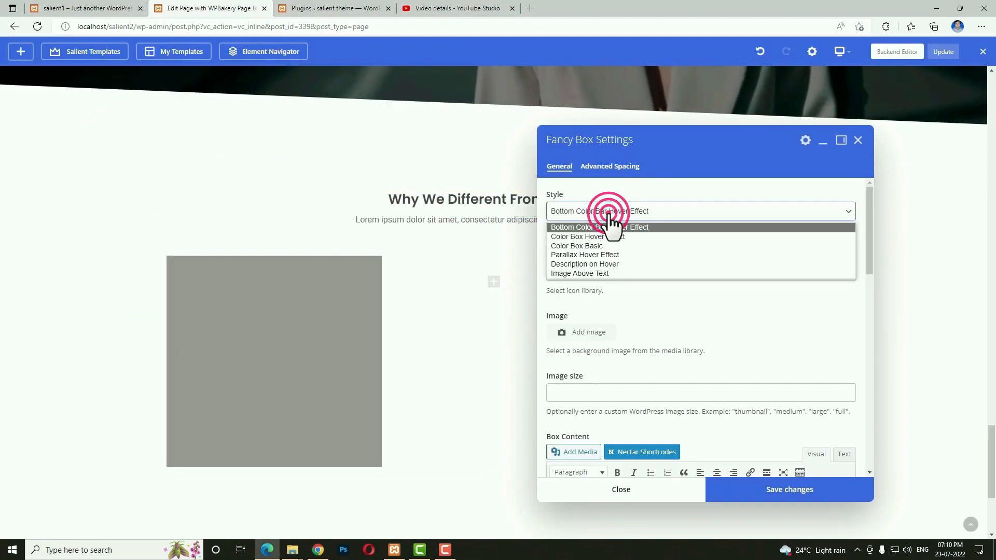
{"action": "left_click", "coordinate": [585, 236]}
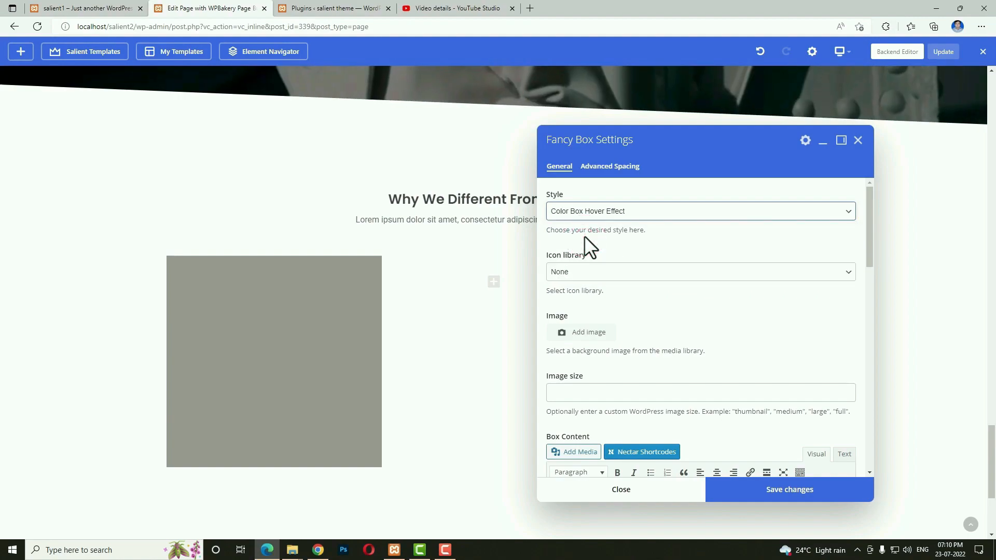
{"action": "left_click", "coordinate": [584, 271]}
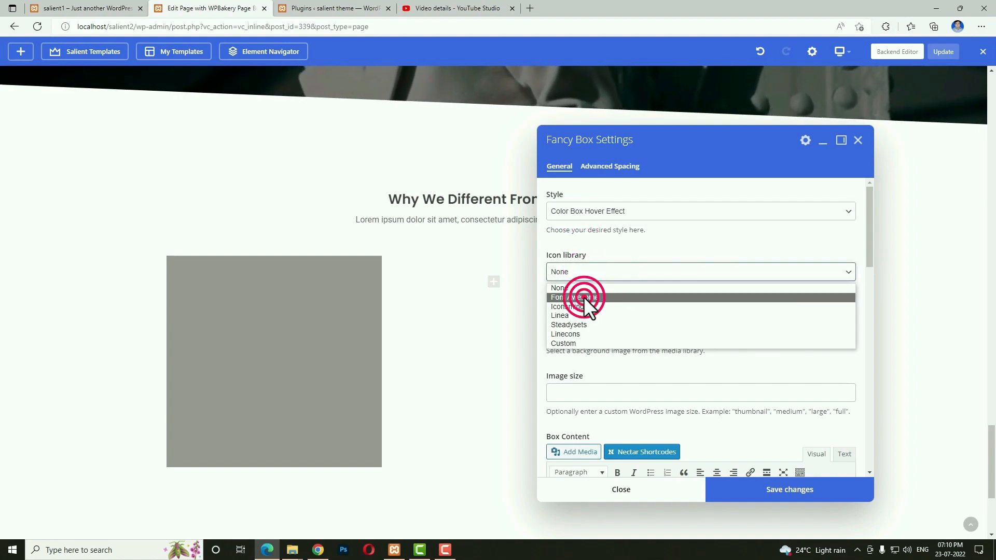
{"action": "left_click", "coordinate": [584, 297]}
{"action": "left_click", "coordinate": [588, 335]}
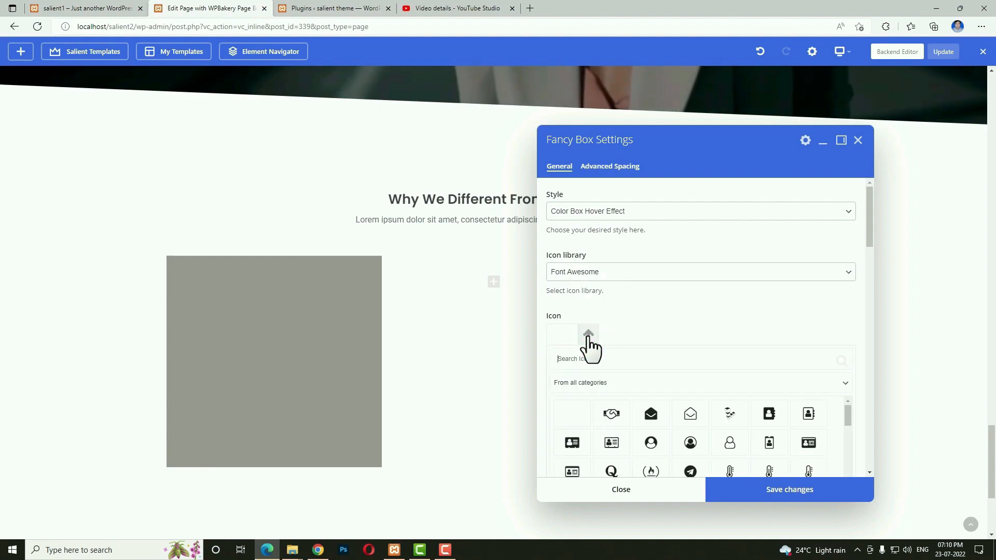
{"action": "type", "text": "tru"}
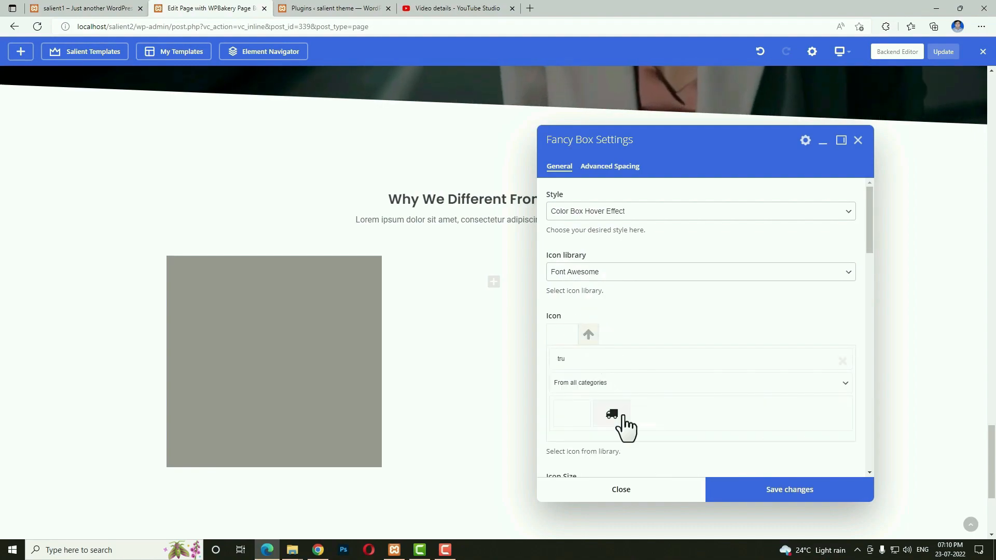
{"action": "left_click", "coordinate": [623, 415]}
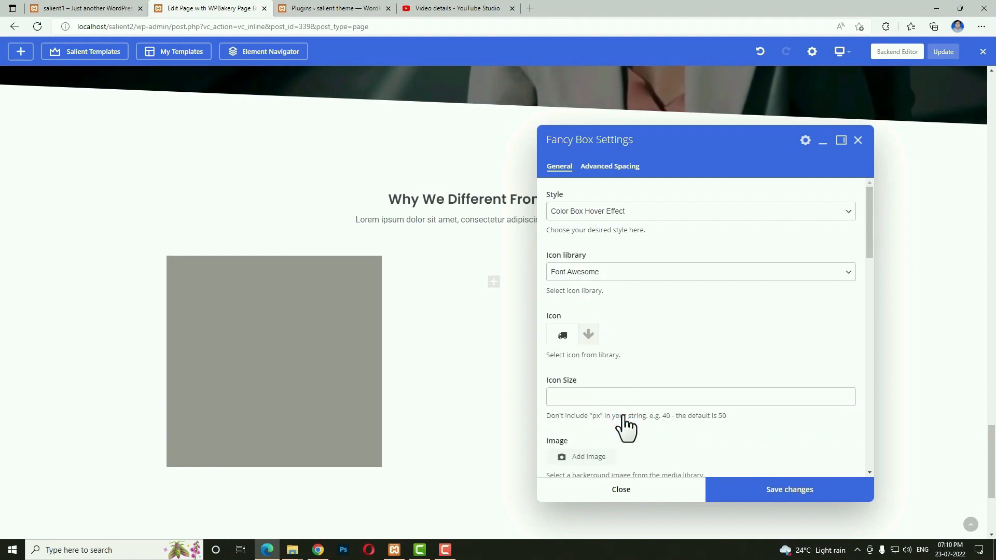
{"action": "left_click", "coordinate": [623, 399]}
{"action": "type", "text": "40"}
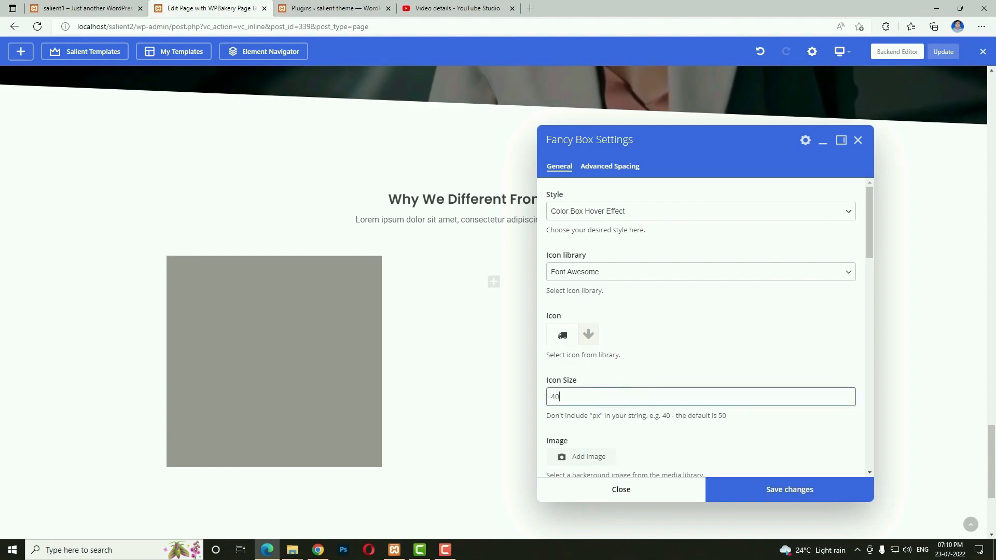
Paste the 'Fast Shipping' title and text as the box content.
{"action": "scroll", "coordinate": [745, 343], "scroll_direction": "down", "scroll_amount": 4}
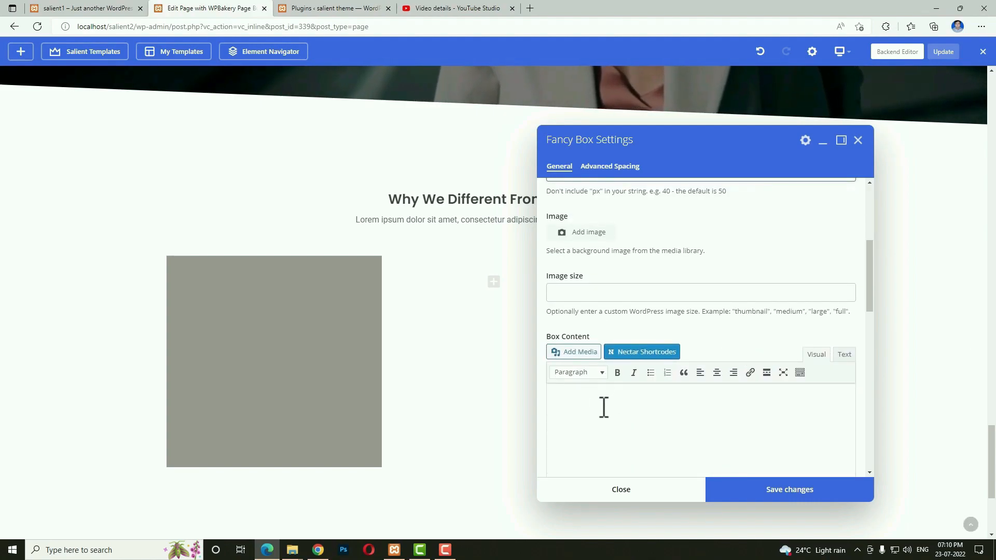
{"action": "type", "text": "Fast Shipping Lorem ipsum dolor set"}
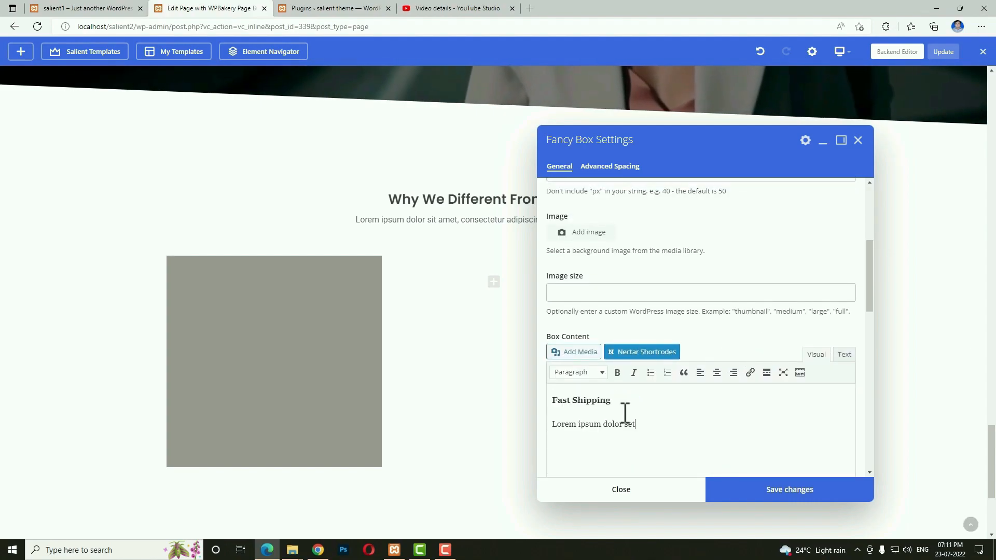
{"action": "double_click", "coordinate": [596, 401]}
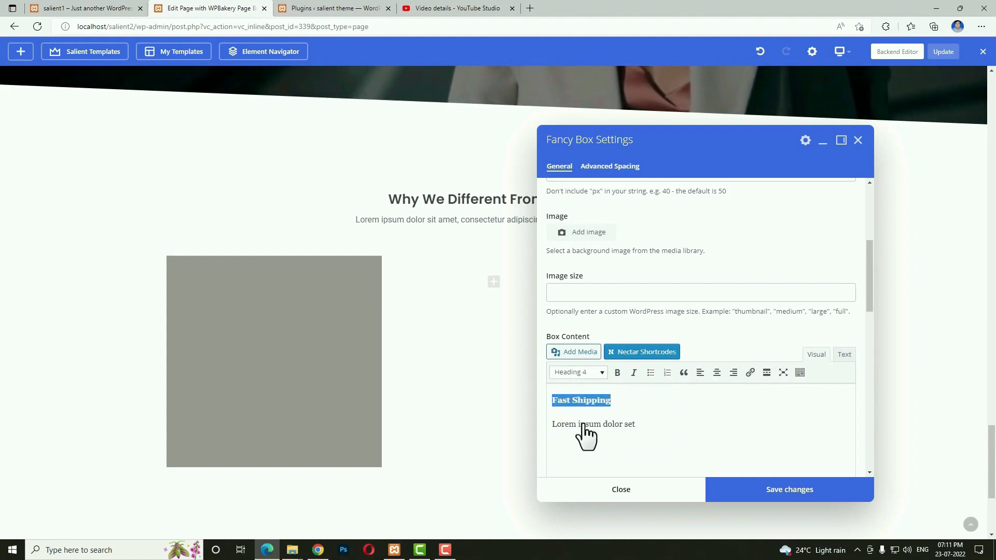
{"action": "left_click", "coordinate": [583, 423]}
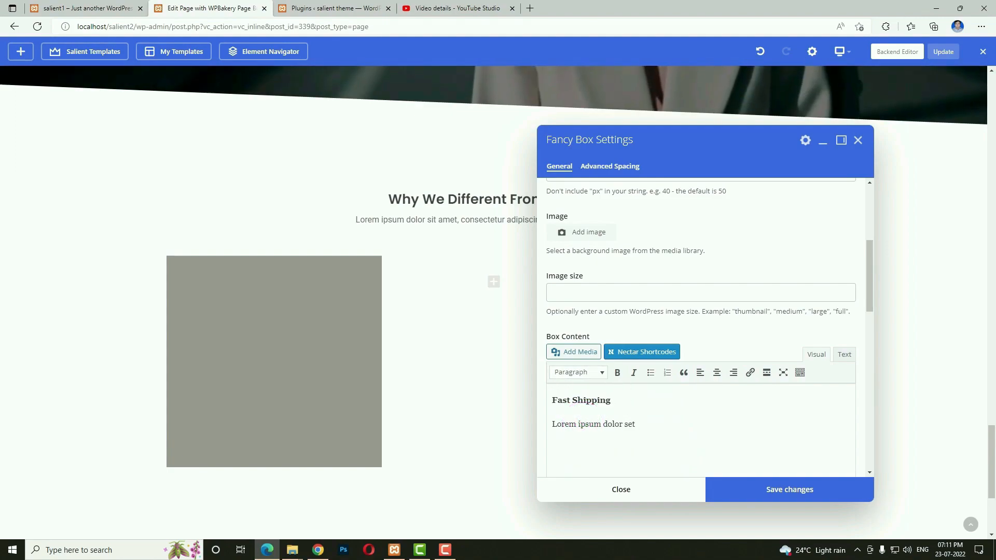
Give the box a 100 px minimum height, centered content and a border.
{"action": "scroll", "coordinate": [686, 348], "scroll_direction": "down", "scroll_amount": 5}
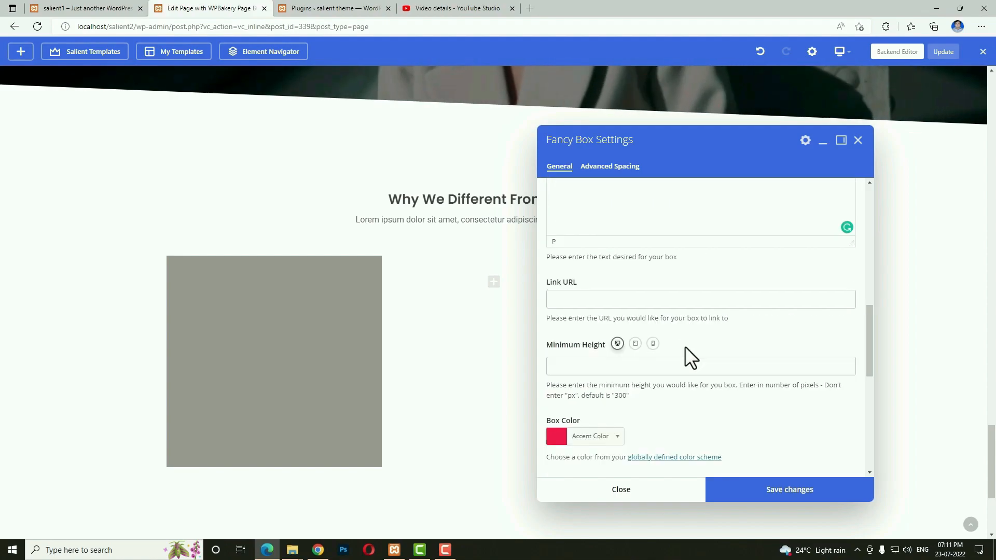
{"action": "left_click", "coordinate": [602, 375]}
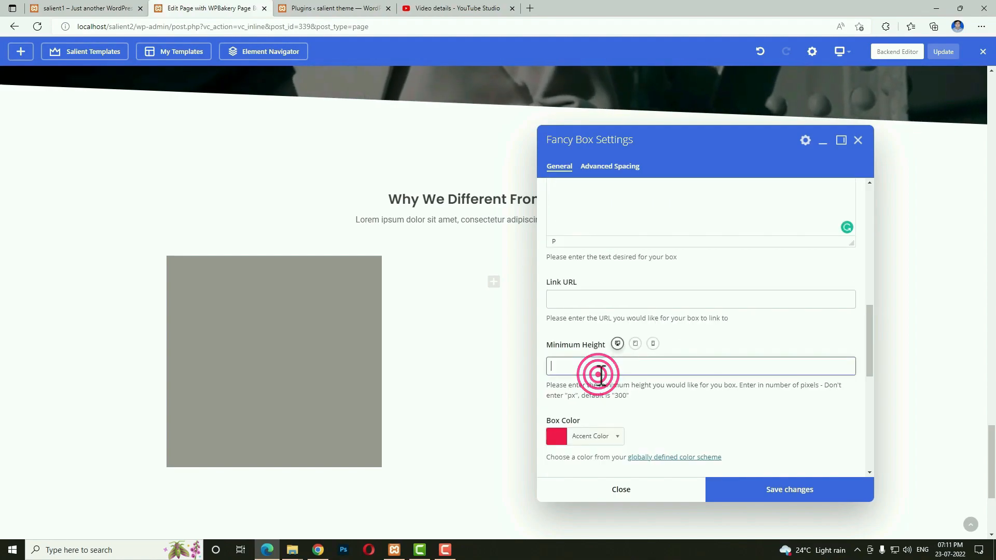
{"action": "type", "text": "10"}
{"action": "scroll", "coordinate": [730, 351], "scroll_direction": "down", "scroll_amount": 3}
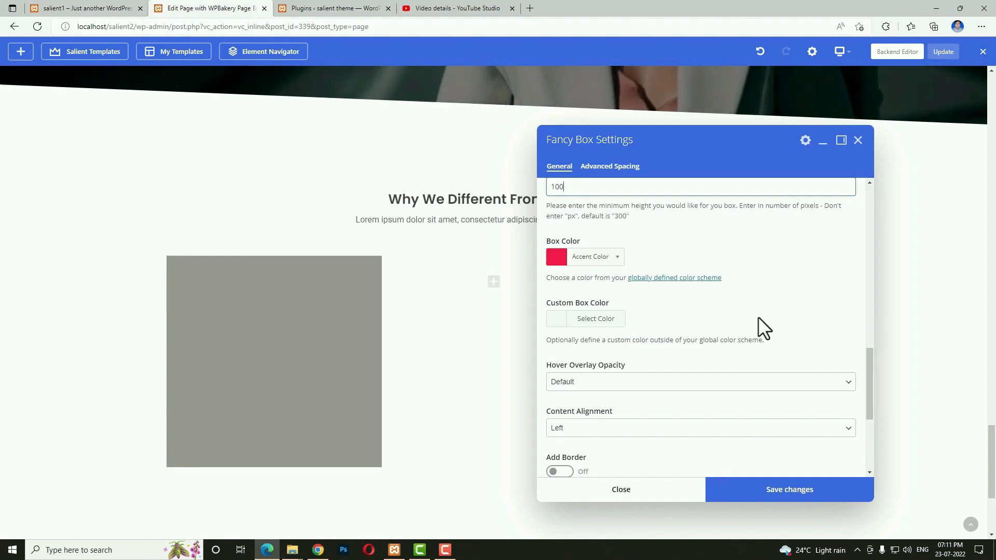
{"action": "scroll", "coordinate": [776, 321], "scroll_direction": "down", "scroll_amount": 2}
{"action": "left_click", "coordinate": [619, 337]}
{"action": "left_click", "coordinate": [596, 364]}
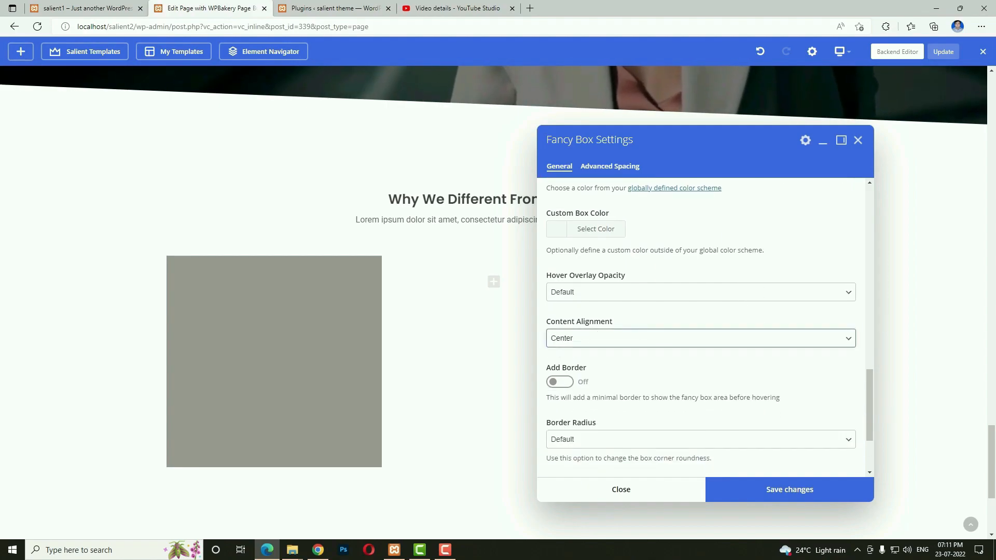
{"action": "left_click", "coordinate": [563, 382]}
Enable the Grow In entrance animation and save the fancy box settings.
{"action": "scroll", "coordinate": [627, 403], "scroll_direction": "down", "scroll_amount": 2}
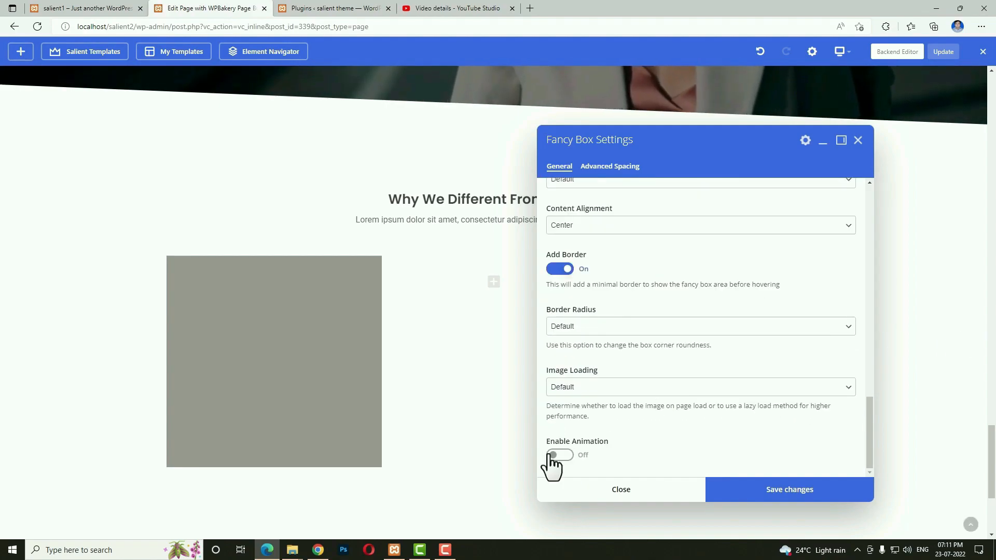
{"action": "left_click", "coordinate": [560, 456]}
{"action": "scroll", "coordinate": [633, 450], "scroll_direction": "down", "scroll_amount": 2}
{"action": "left_click", "coordinate": [616, 415]}
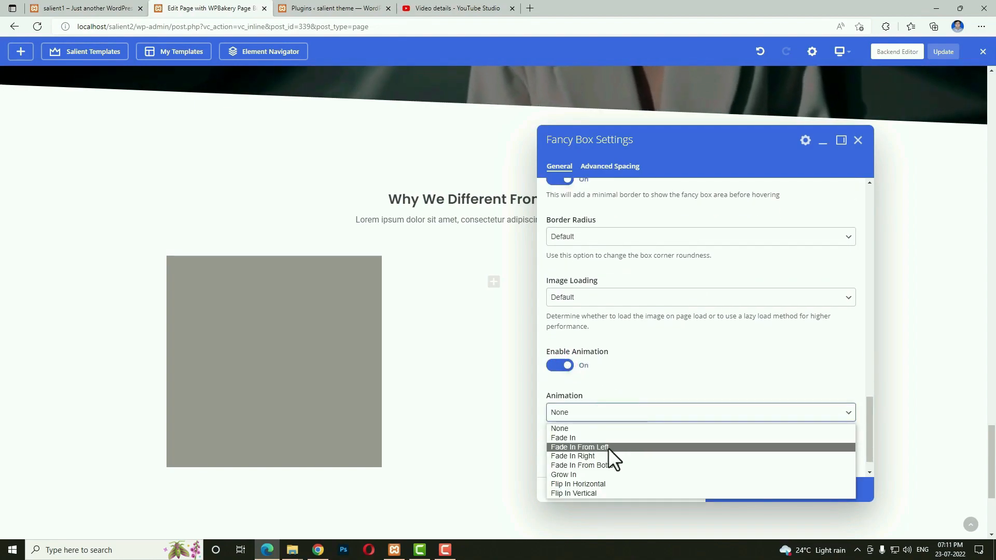
{"action": "left_click", "coordinate": [608, 447]}
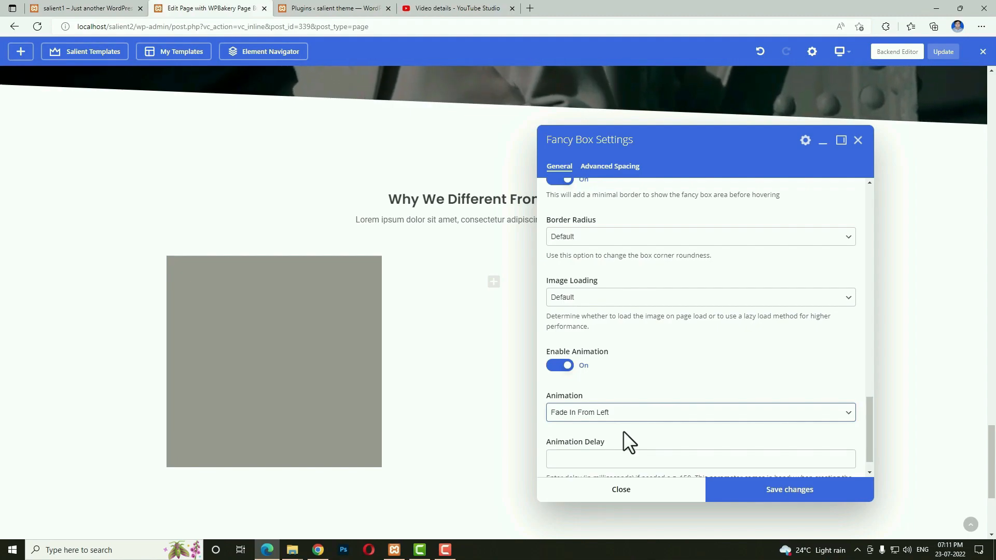
{"action": "left_click", "coordinate": [631, 414]}
{"action": "left_click", "coordinate": [635, 473]}
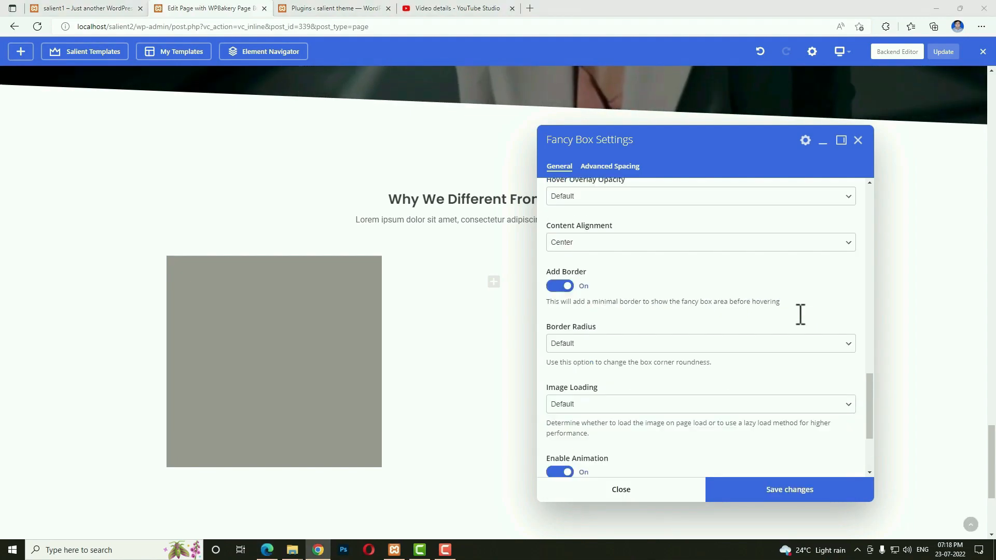
{"action": "left_click", "coordinate": [812, 493]}
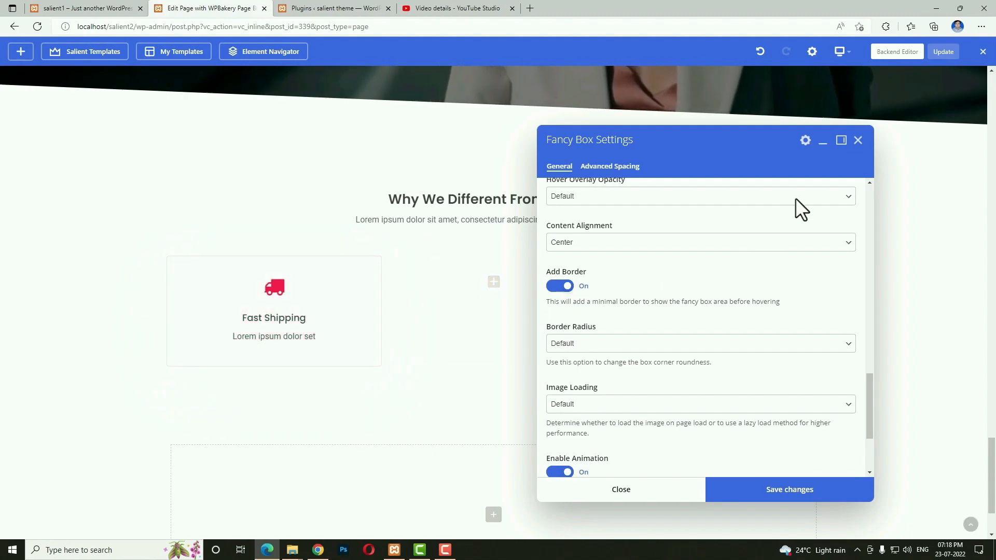
Duplicate the Fast Shipping box into the middle and right columns.
{"action": "left_click", "coordinate": [857, 140]}
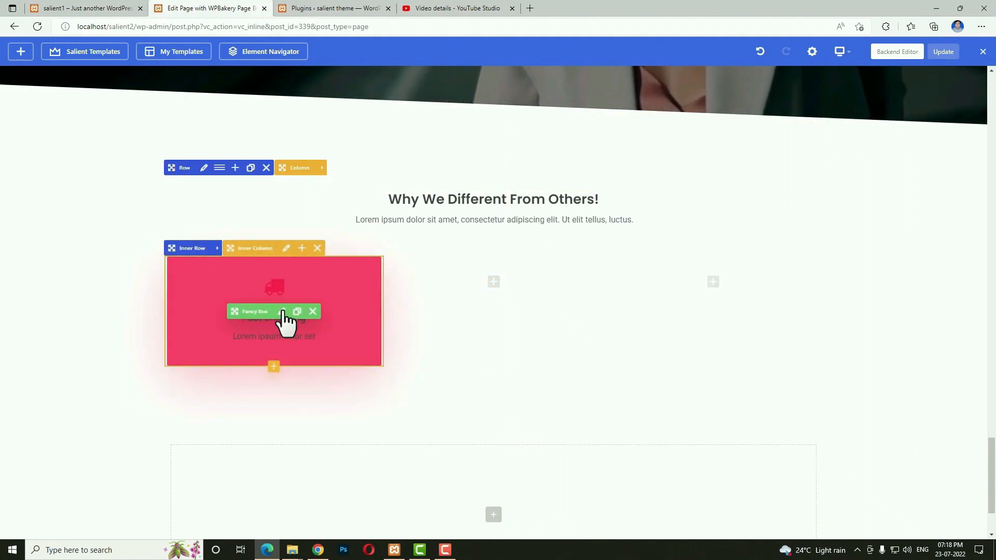
{"action": "left_click", "coordinate": [298, 311]}
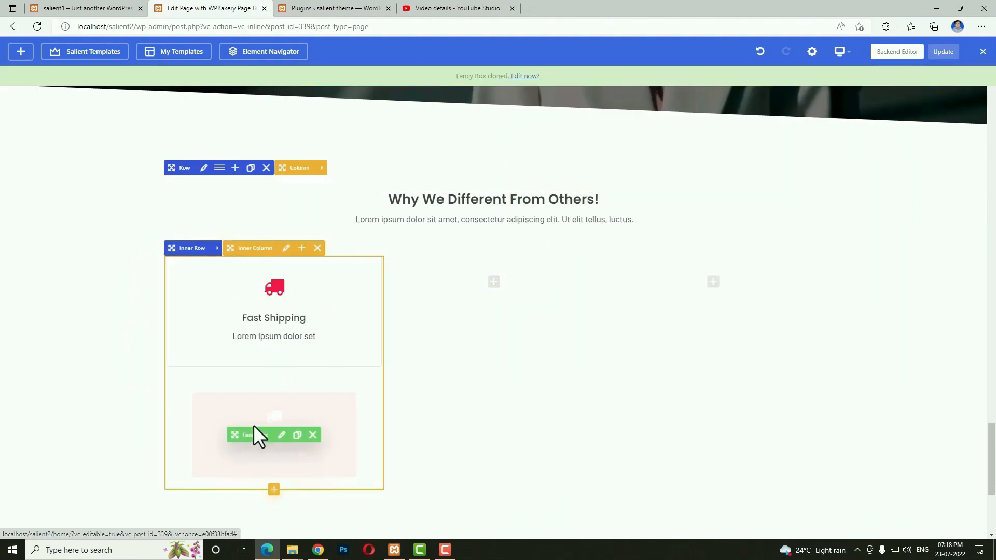
{"action": "left_click_drag", "start_coordinate": [256, 436], "coordinate": [491, 262]}
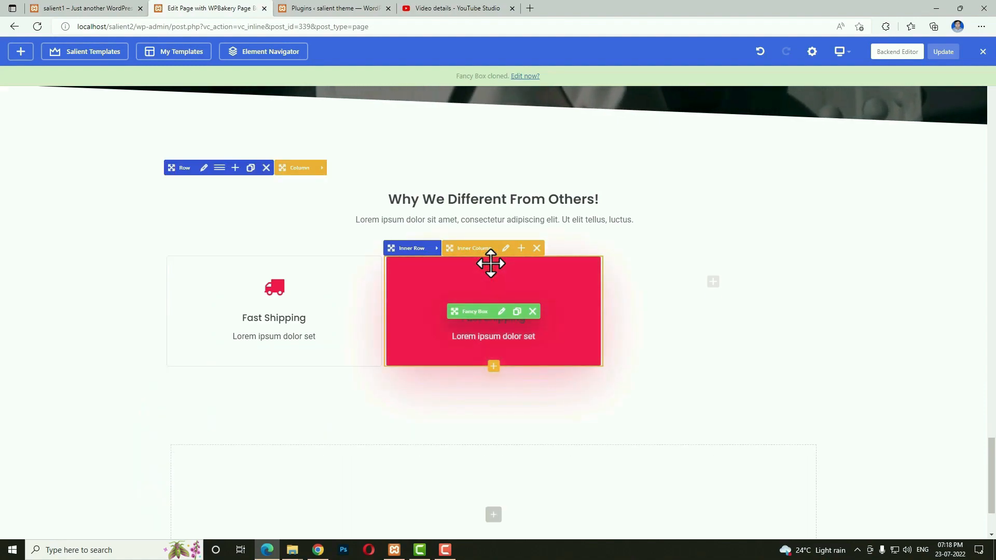
{"action": "left_click", "coordinate": [517, 312]}
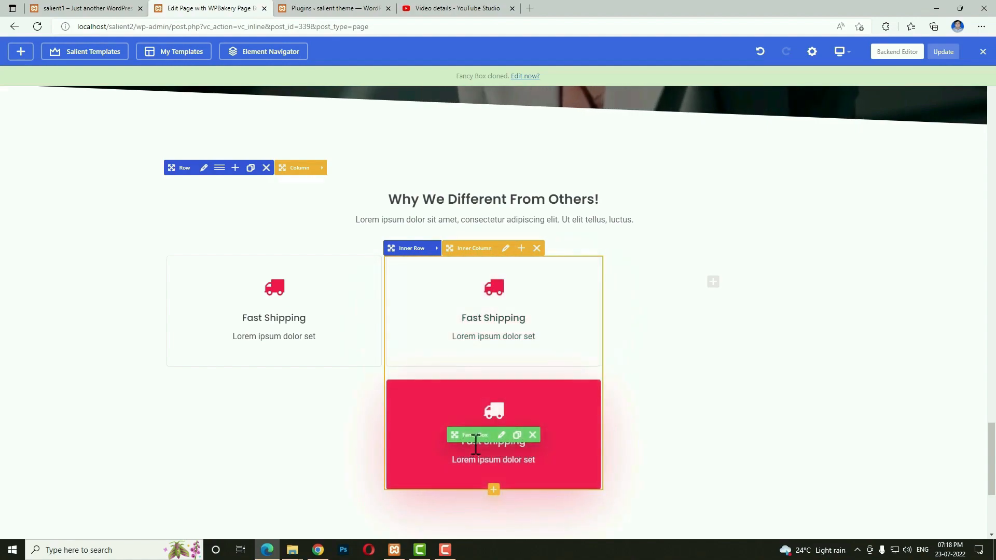
{"action": "mouse_move", "coordinate": [467, 436]}
{"action": "left_mouse_down"}
{"action": "mouse_move", "coordinate": [618, 347]}
{"action": "mouse_move", "coordinate": [694, 274]}
{"action": "left_mouse_up"}
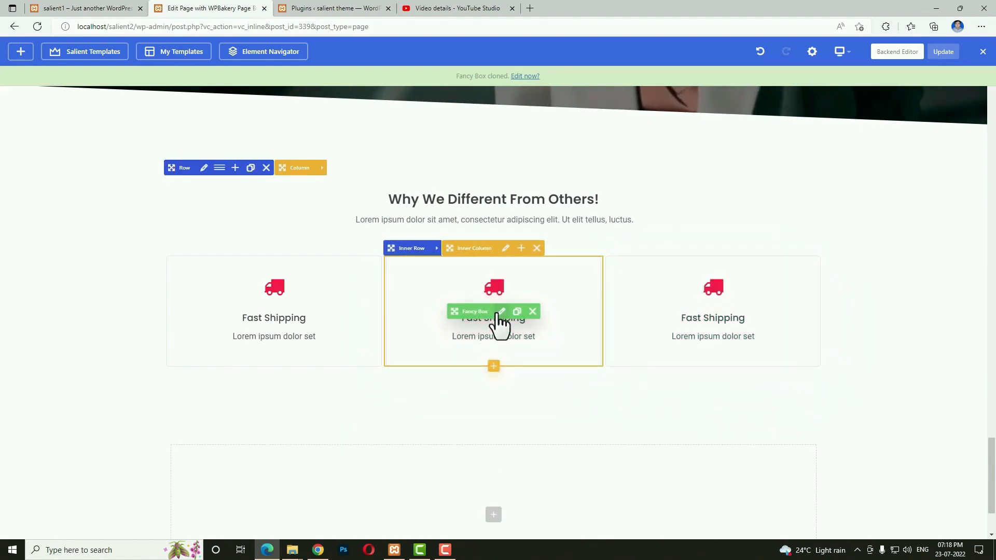
Change the middle box to an info icon with 'Helpful Support' text and save.
{"action": "left_click", "coordinate": [501, 312]}
{"action": "scroll", "coordinate": [723, 332], "scroll_direction": "up", "scroll_amount": 6}
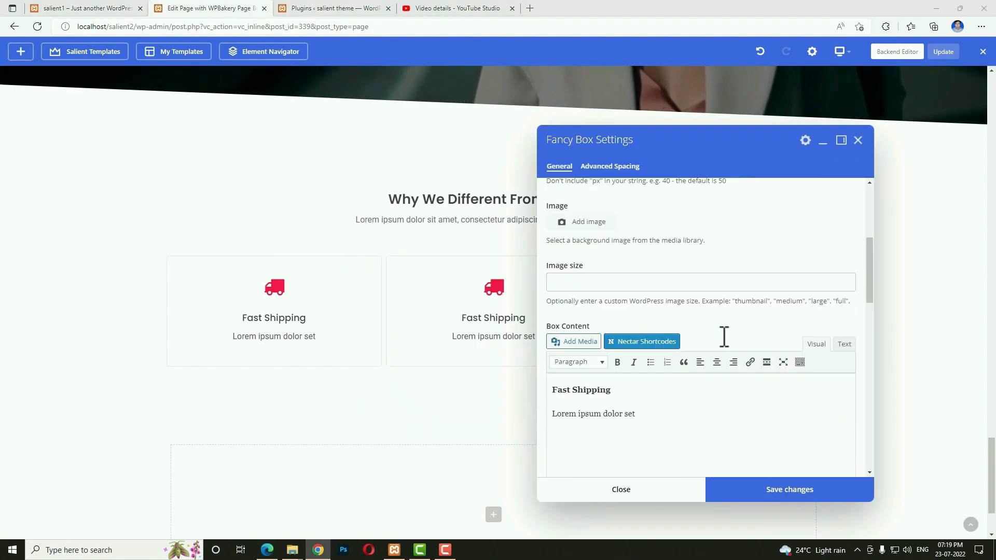
{"action": "left_click", "coordinate": [593, 337]}
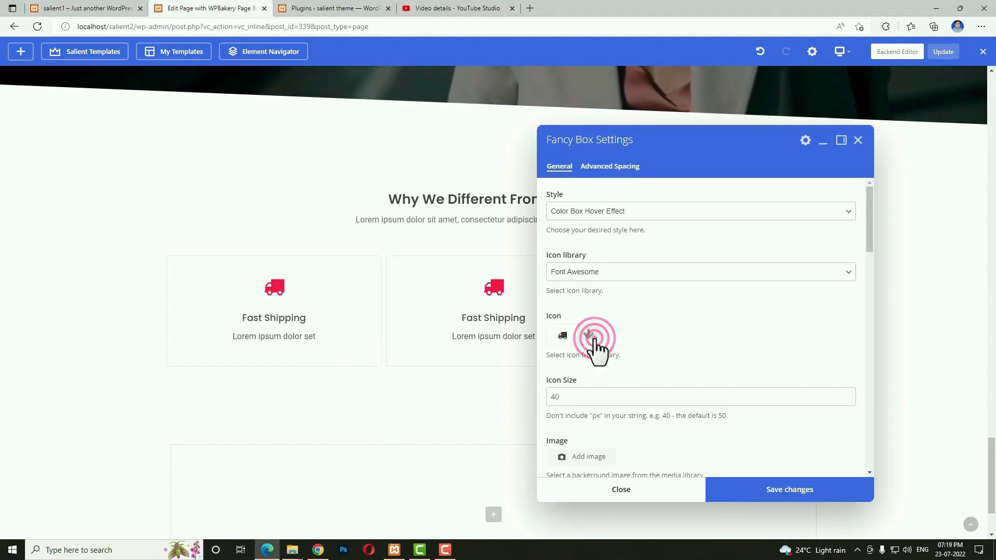
{"action": "left_click", "coordinate": [602, 359]}
{"action": "type", "text": "help"}
{"action": "left_click", "coordinate": [729, 417]}
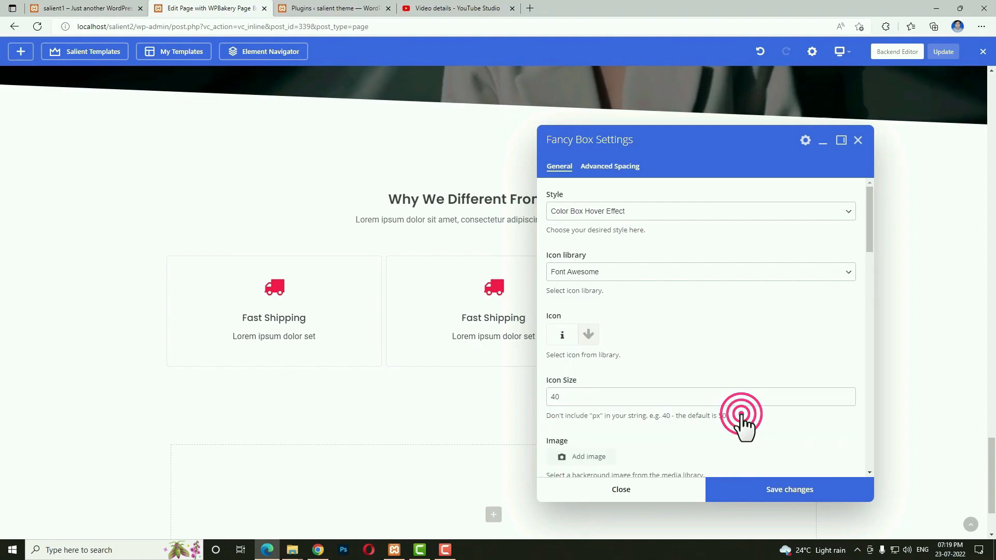
{"action": "scroll", "coordinate": [736, 415], "scroll_direction": "down", "scroll_amount": 5}
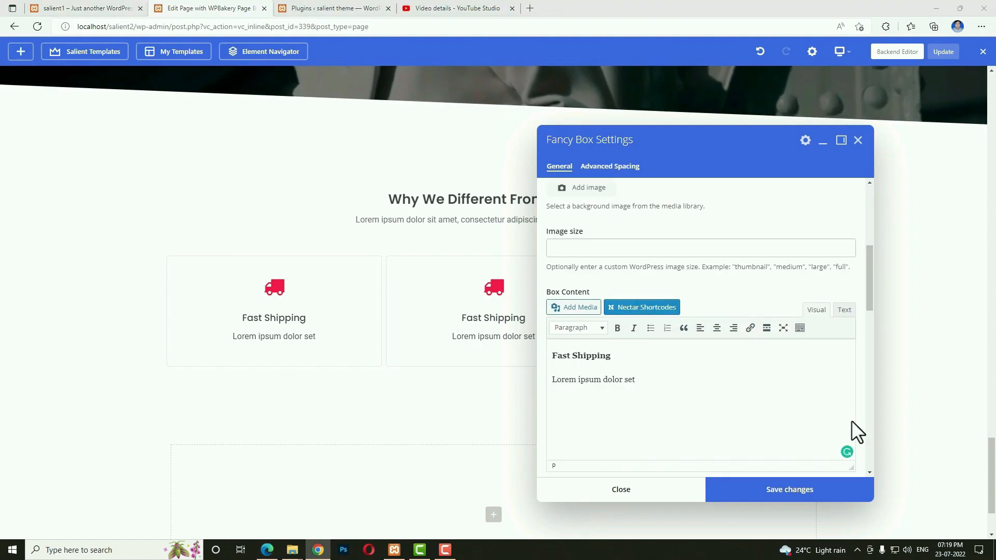
{"action": "left_click", "coordinate": [730, 419]}
{"action": "key", "text": "ctrl+a"}
{"action": "type", "text": "Helpful Support Lorem ipsum dolor set"}
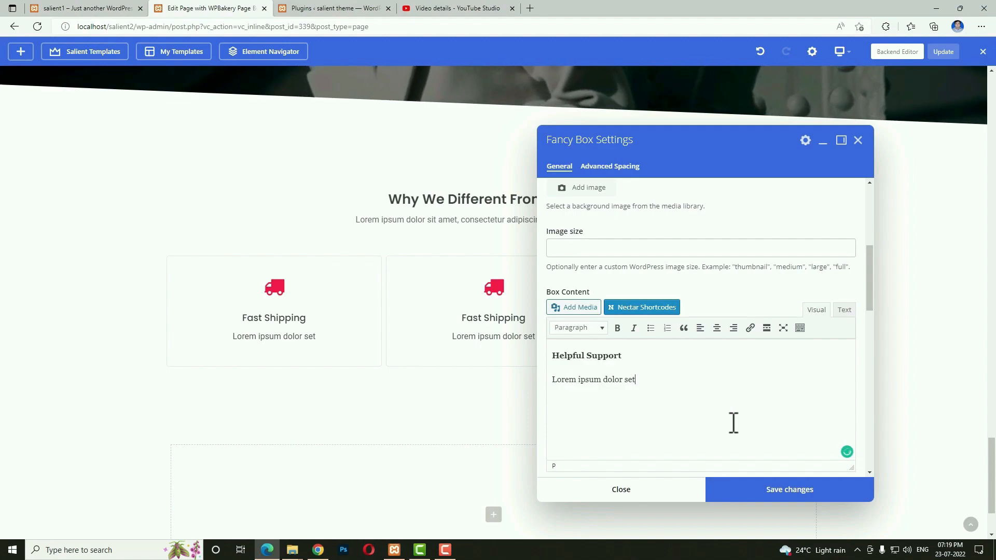
{"action": "left_click", "coordinate": [754, 489]}
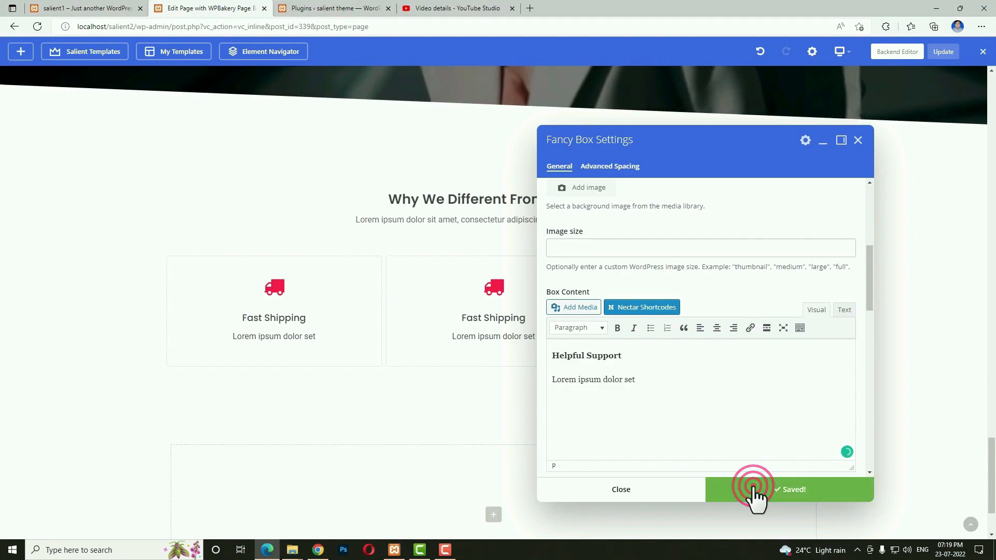
{"action": "left_click", "coordinate": [657, 490]}
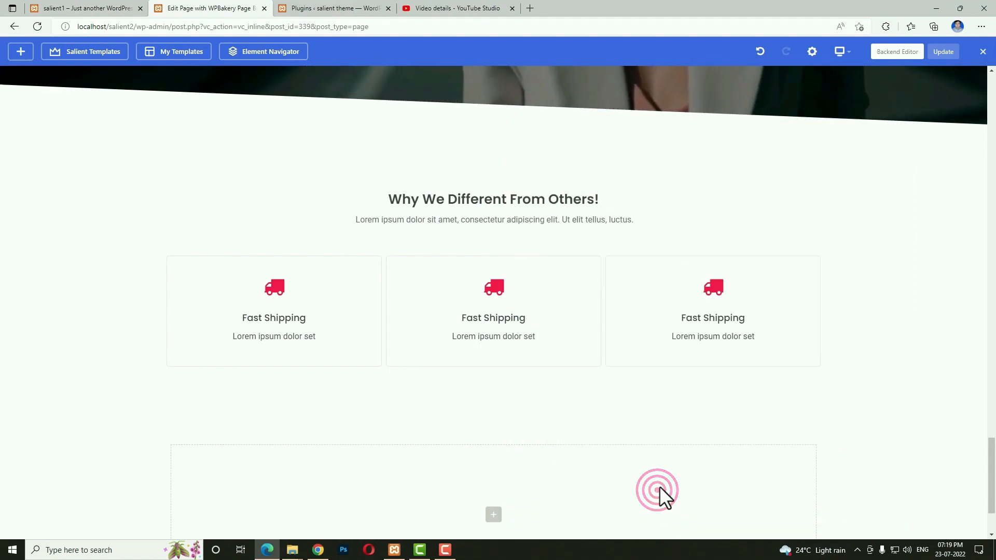
Give the right box a trophy icon and 'The Best Fashion' content, then save and close.
{"action": "left_click", "coordinate": [714, 309]}
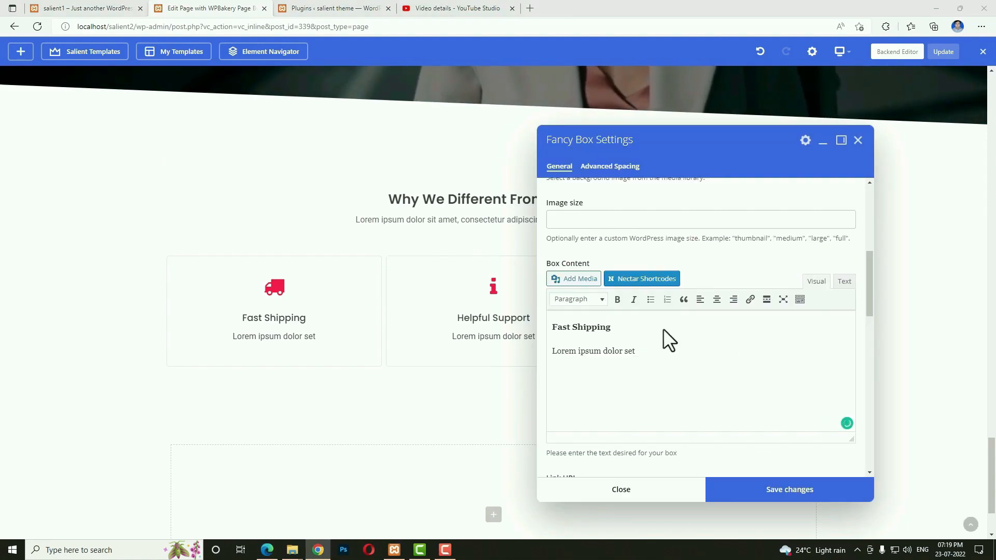
{"action": "scroll", "coordinate": [721, 400], "scroll_direction": "up", "scroll_amount": 6}
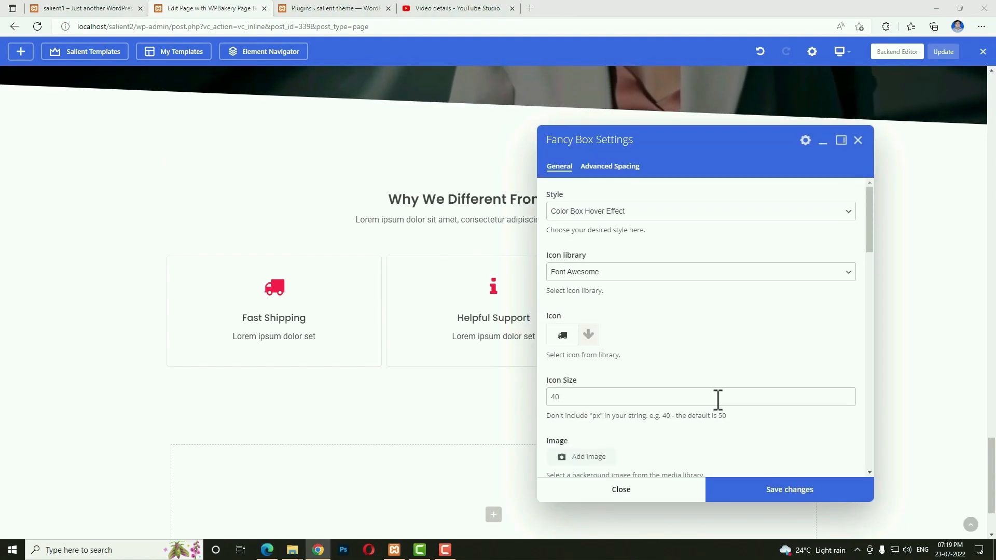
{"action": "left_click", "coordinate": [588, 336]}
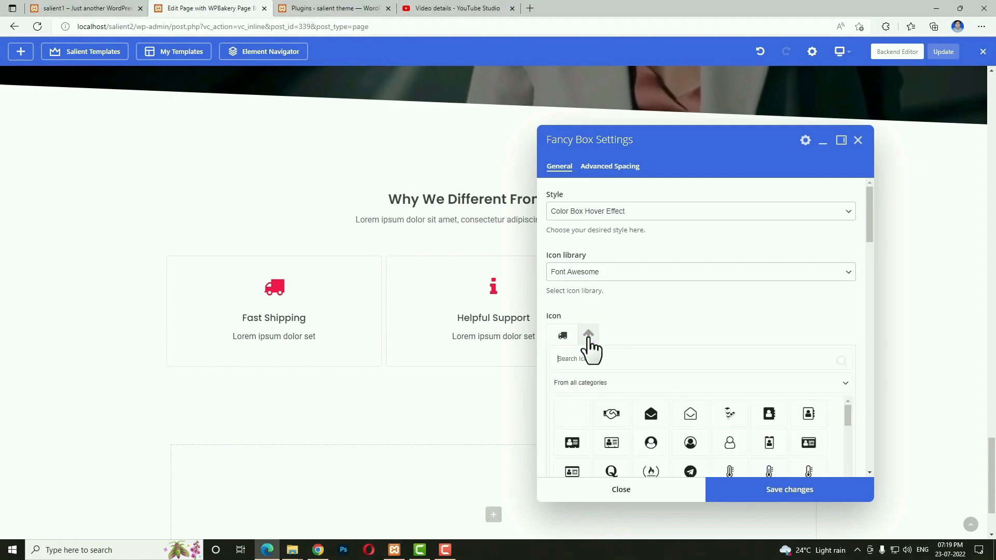
{"action": "left_click", "coordinate": [603, 360]}
{"action": "type", "text": "cup"}
{"action": "left_click", "coordinate": [609, 408]}
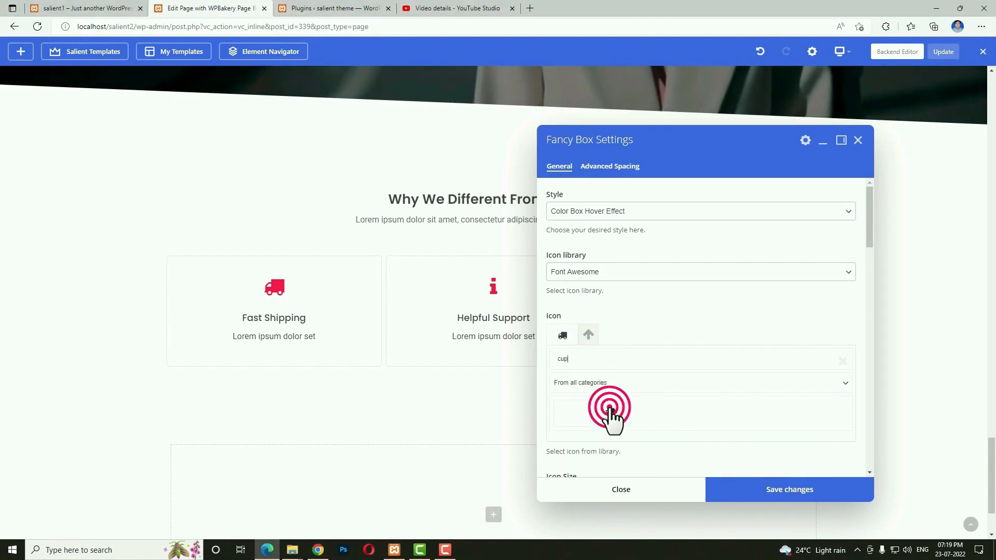
{"action": "scroll", "coordinate": [609, 408], "scroll_direction": "down", "scroll_amount": 5}
{"action": "key", "text": "ctrl+a"}
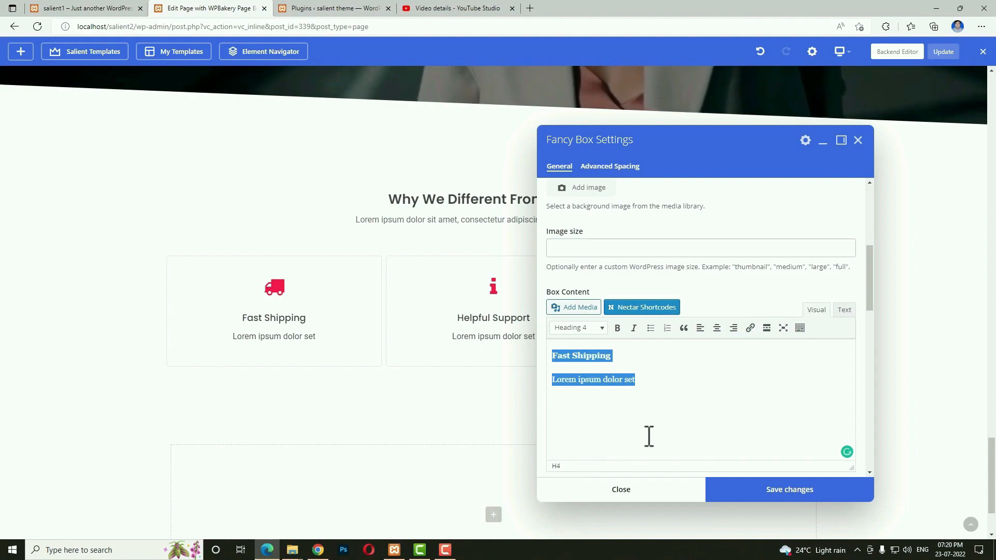
{"action": "key", "text": "BackSpace"}
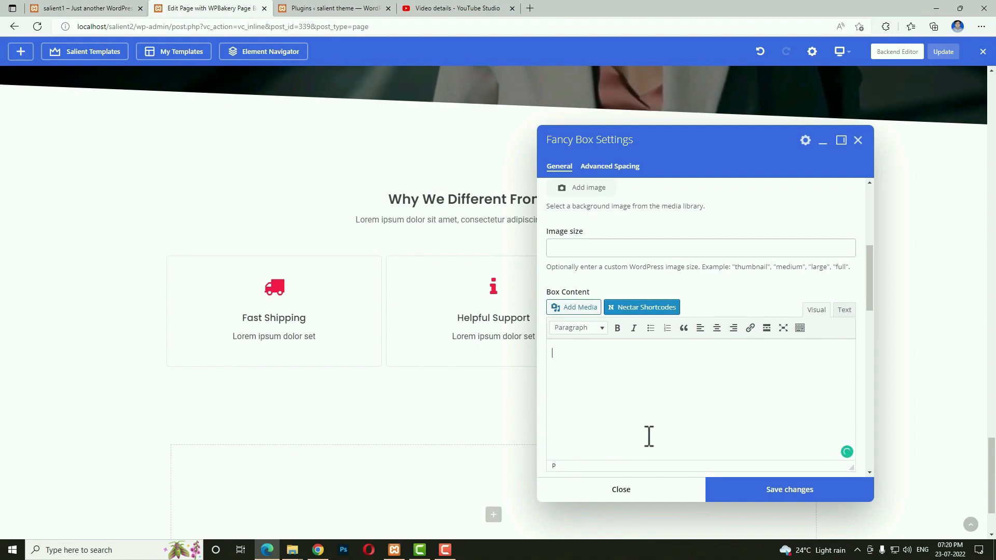
{"action": "type", "text": "The Best Fashion Lorem ipsum dolor set"}
{"action": "left_click", "coordinate": [733, 494]}
{"action": "left_click", "coordinate": [670, 493]}
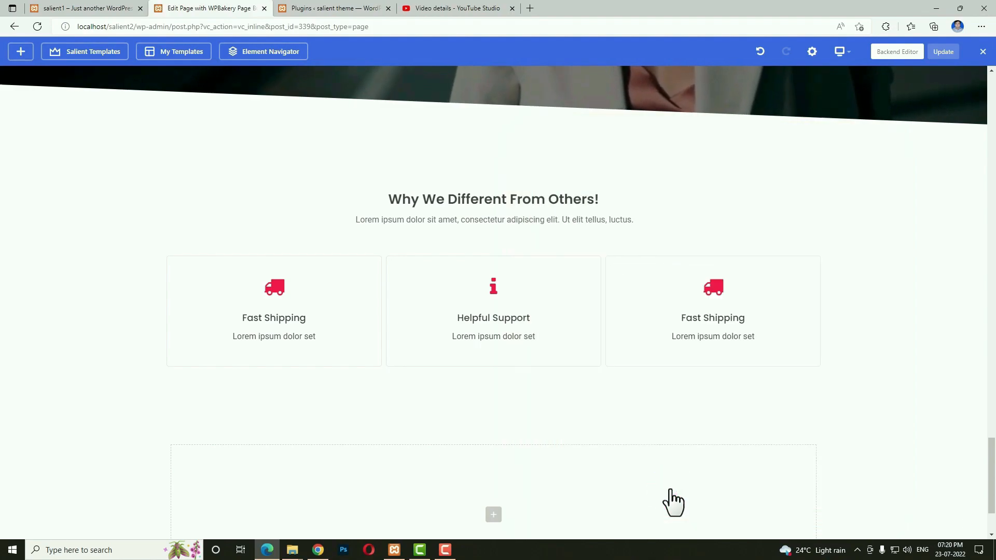
Preview the page at tablet and mobile widths, then return to desktop width.
{"action": "mouse_move", "coordinate": [840, 51]}
{"action": "left_click", "coordinate": [843, 115]}
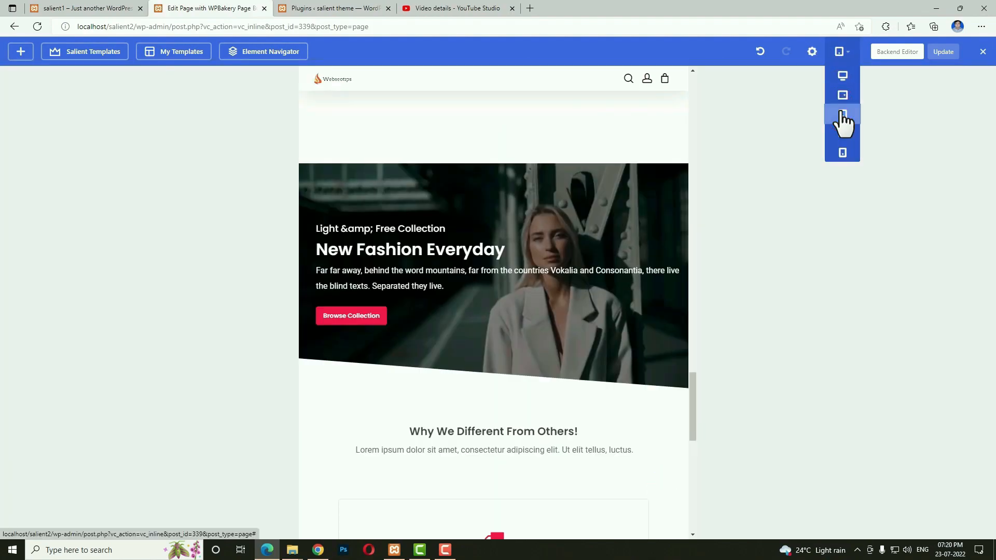
{"action": "scroll", "coordinate": [615, 228], "scroll_direction": "down", "scroll_amount": 5}
{"action": "scroll", "coordinate": [612, 228], "scroll_direction": "down", "scroll_amount": 1}
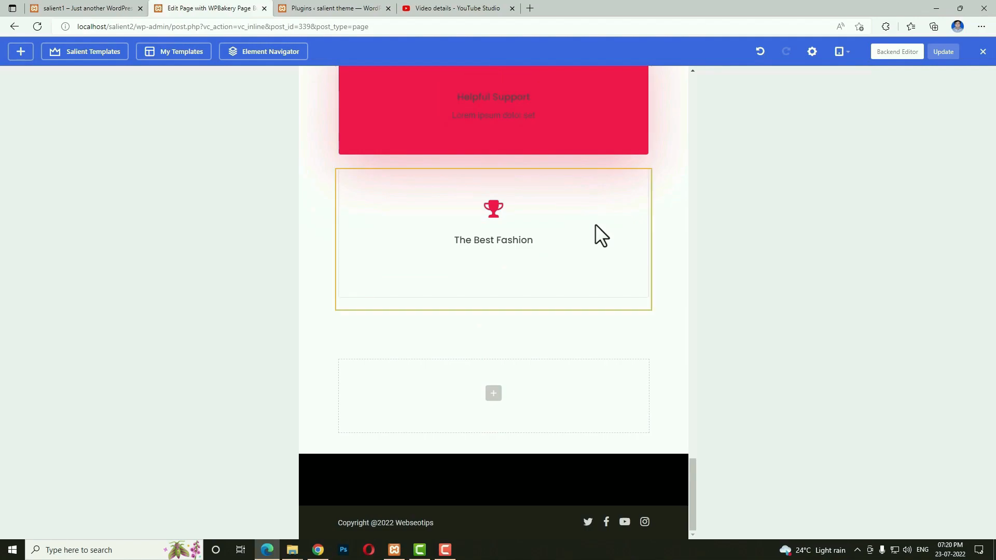
{"action": "scroll", "coordinate": [543, 249], "scroll_direction": "up", "scroll_amount": 6}
{"action": "mouse_move", "coordinate": [841, 52]}
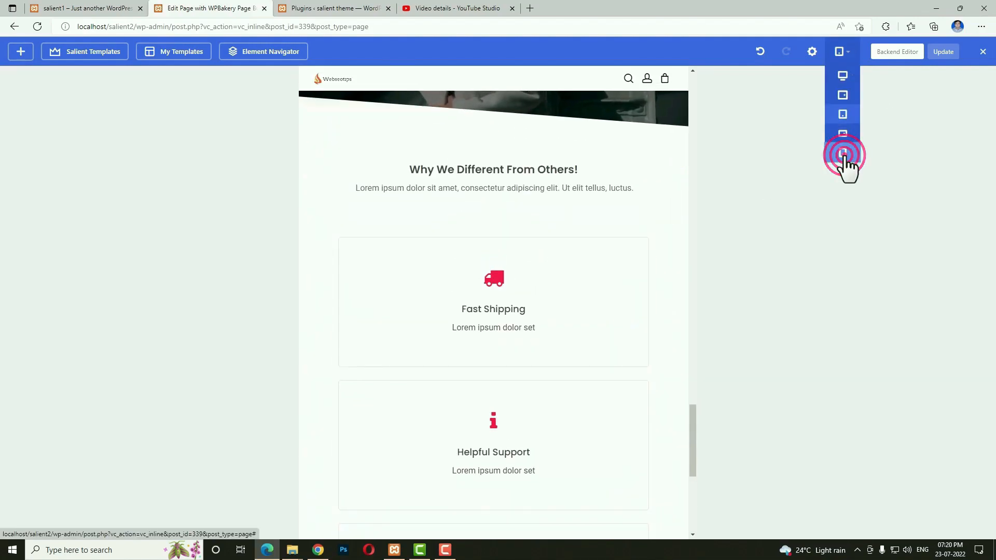
{"action": "left_click", "coordinate": [843, 153]}
{"action": "scroll", "coordinate": [437, 232], "scroll_direction": "down", "scroll_amount": 5}
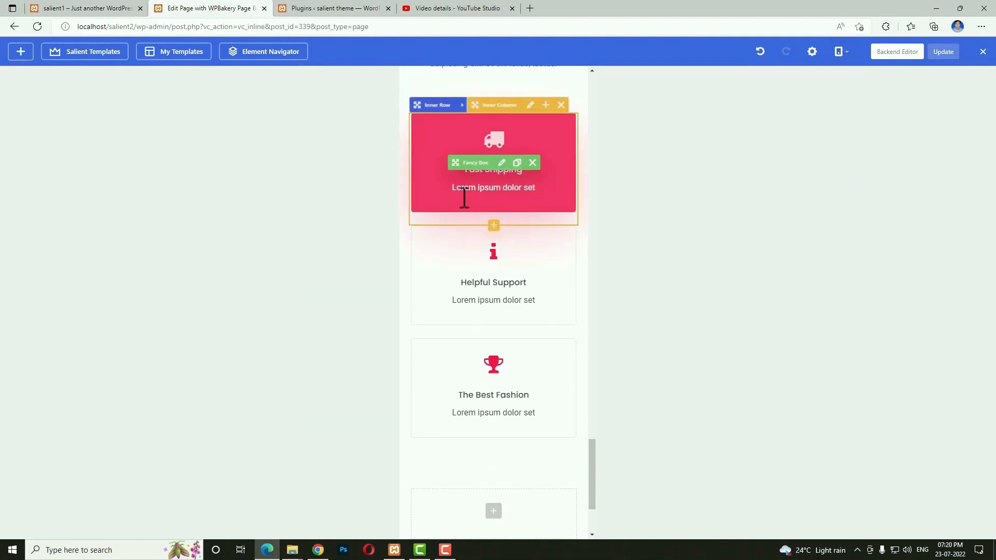
{"action": "scroll", "coordinate": [471, 398], "scroll_direction": "down", "scroll_amount": 3}
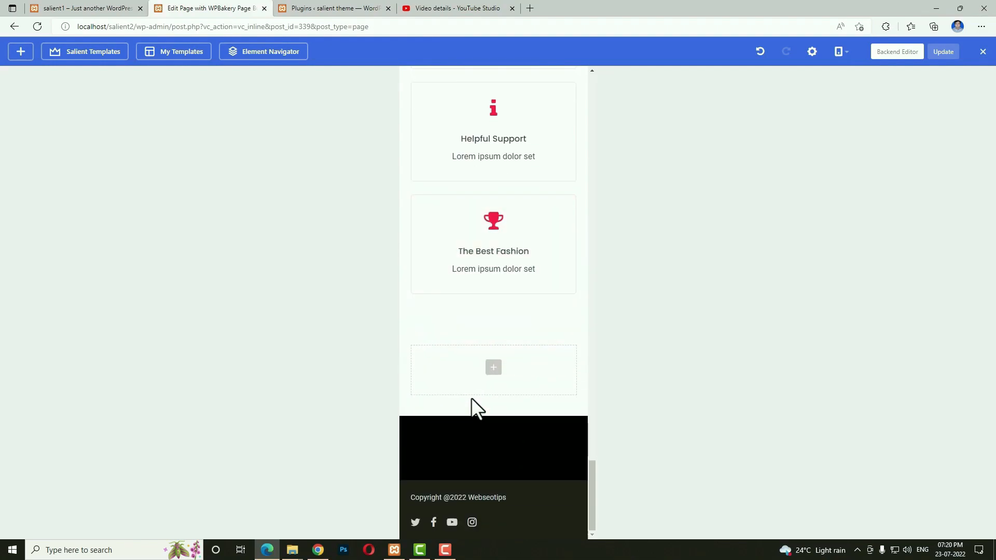
{"action": "scroll", "coordinate": [471, 397], "scroll_direction": "up", "scroll_amount": 12}
{"action": "scroll", "coordinate": [472, 391], "scroll_direction": "down", "scroll_amount": 4}
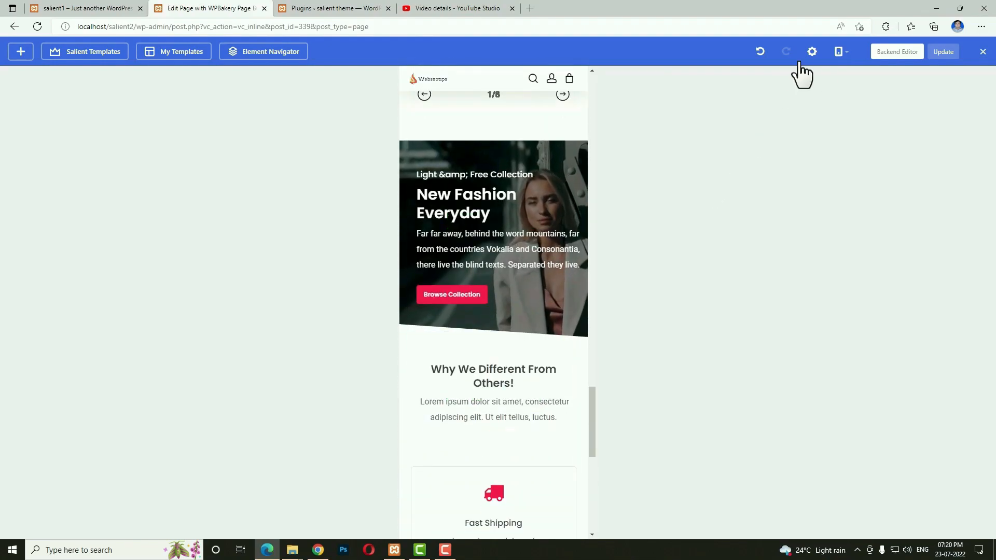
{"action": "left_click", "coordinate": [844, 83]}
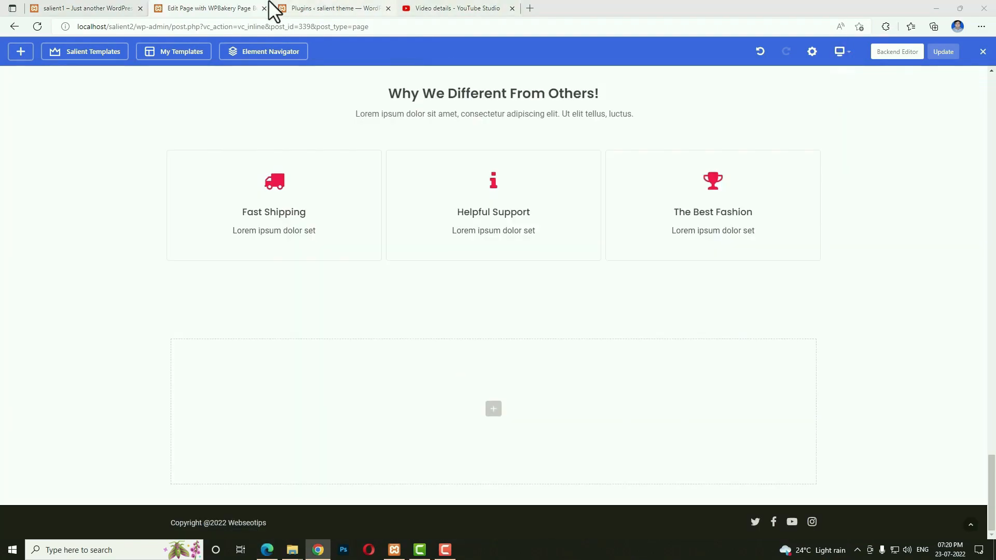
Check the finished section on the salient1 live site.
{"action": "left_click", "coordinate": [109, 7]}
{"action": "scroll", "coordinate": [599, 390], "scroll_direction": "up", "scroll_amount": 5}
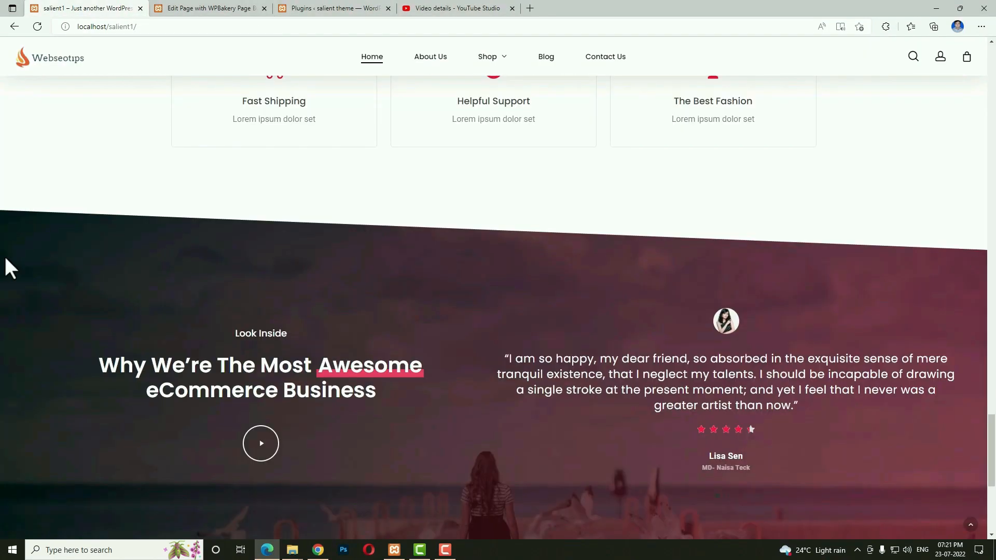
{"action": "scroll", "coordinate": [253, 326], "scroll_direction": "down", "scroll_amount": 2}
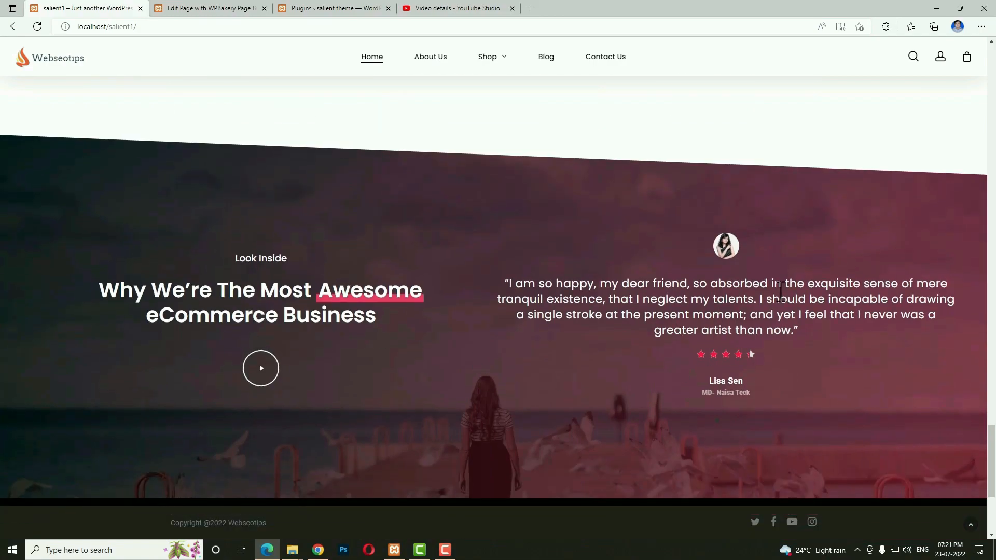
Add a new row set to Full Width Content with vertically centered columns.
{"action": "left_click", "coordinate": [200, 8]}
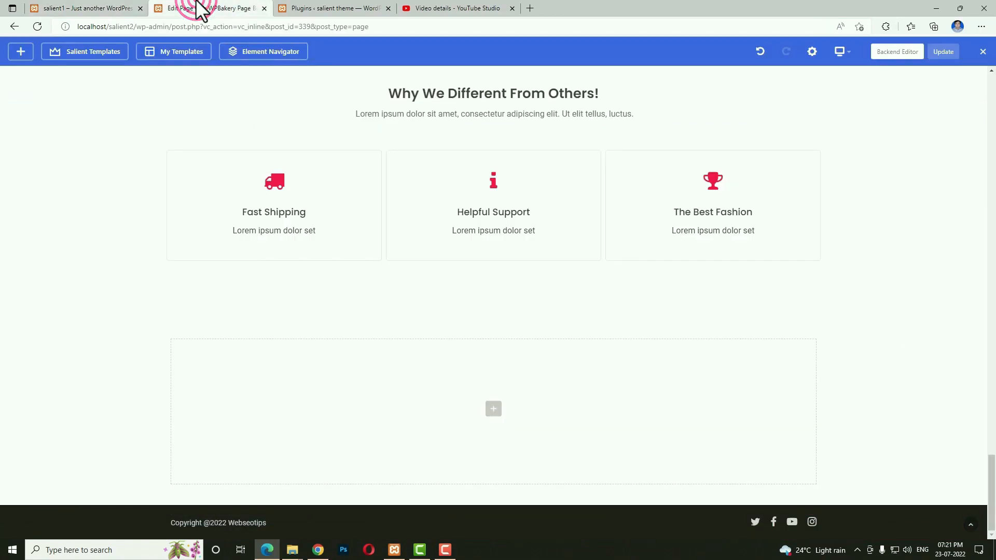
{"action": "left_click", "coordinate": [493, 410]}
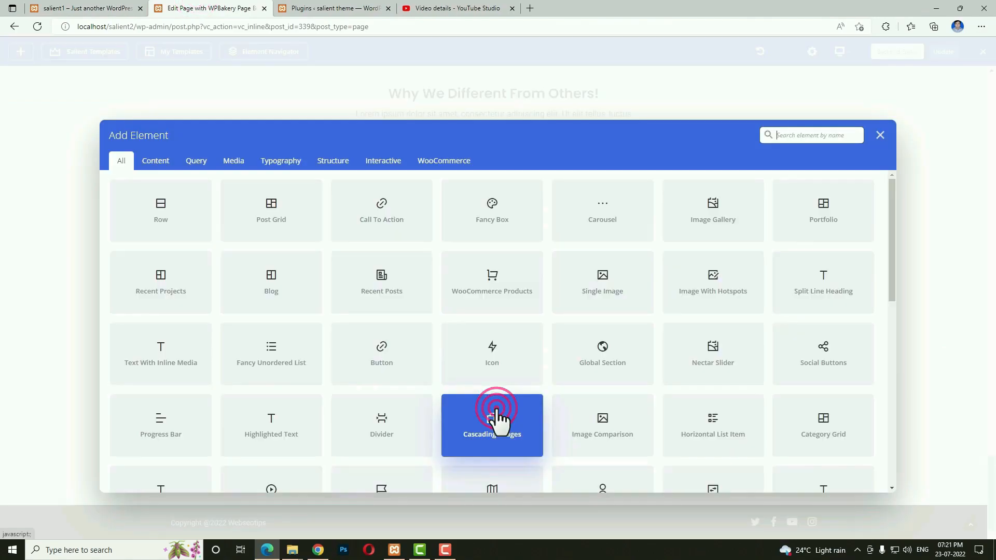
{"action": "left_click", "coordinate": [171, 220]}
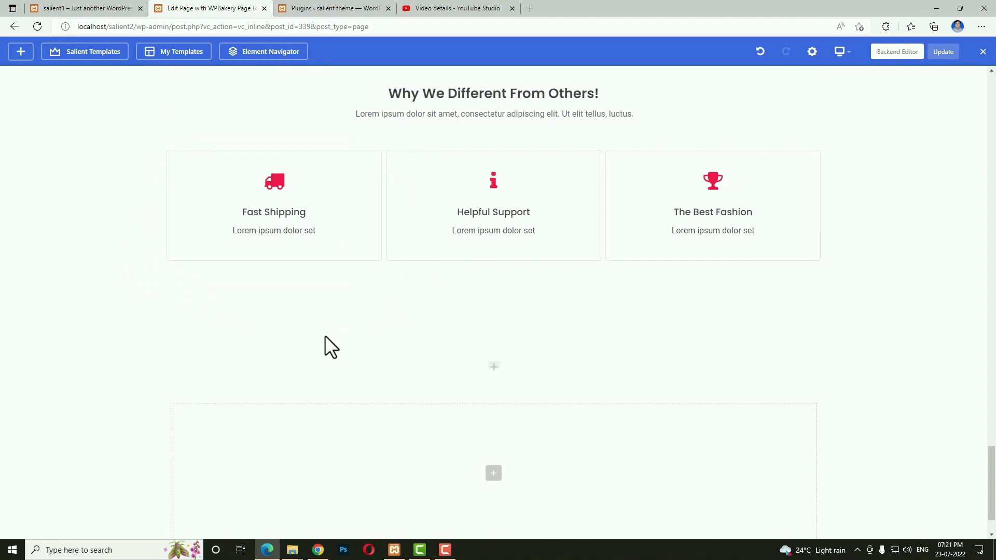
{"action": "left_click", "coordinate": [203, 331]}
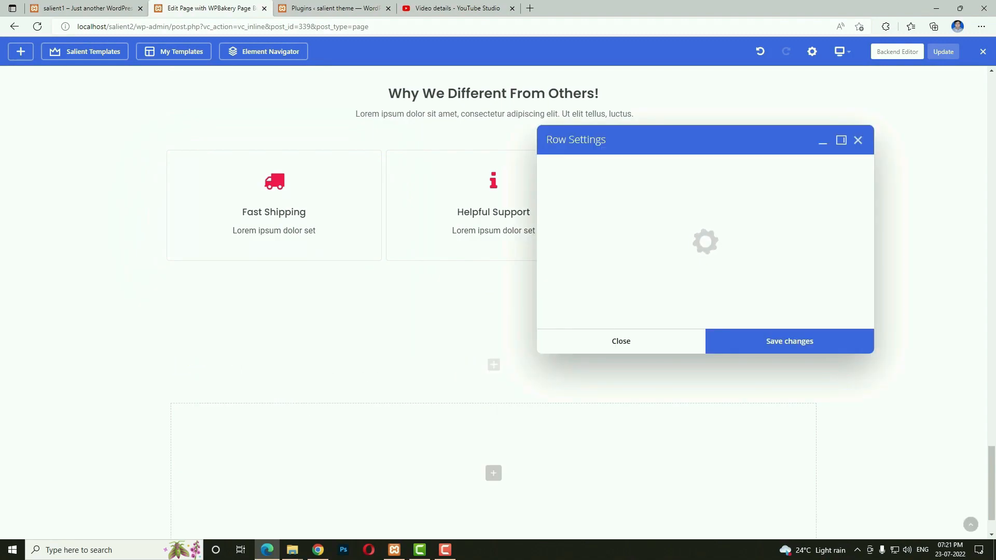
{"action": "left_click", "coordinate": [581, 252]}
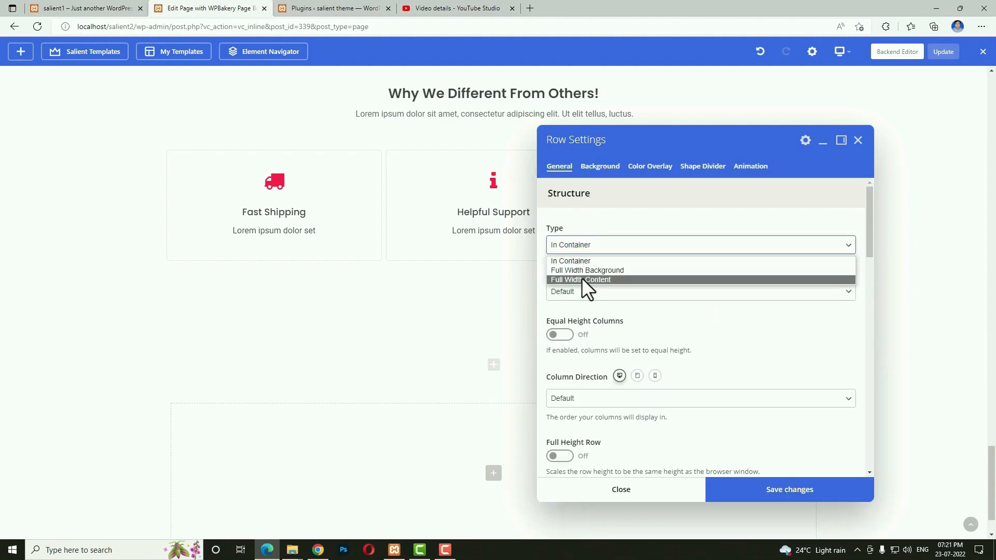
{"action": "left_click", "coordinate": [581, 279]}
{"action": "left_click", "coordinate": [558, 390]}
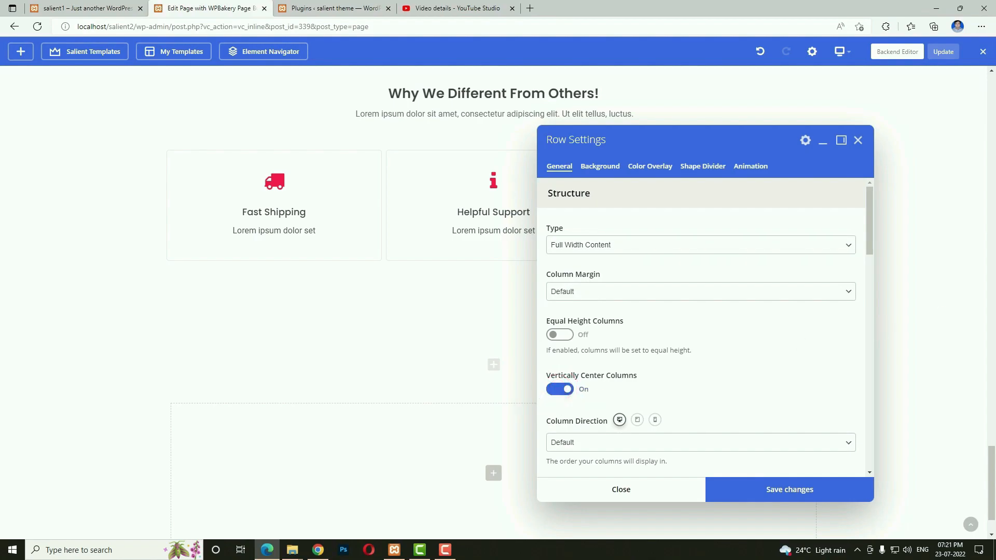
Set the row padding to 10% top and bottom and 3% left and right.
{"action": "scroll", "coordinate": [706, 340], "scroll_direction": "down", "scroll_amount": 2}
{"action": "scroll", "coordinate": [749, 335], "scroll_direction": "down", "scroll_amount": 4}
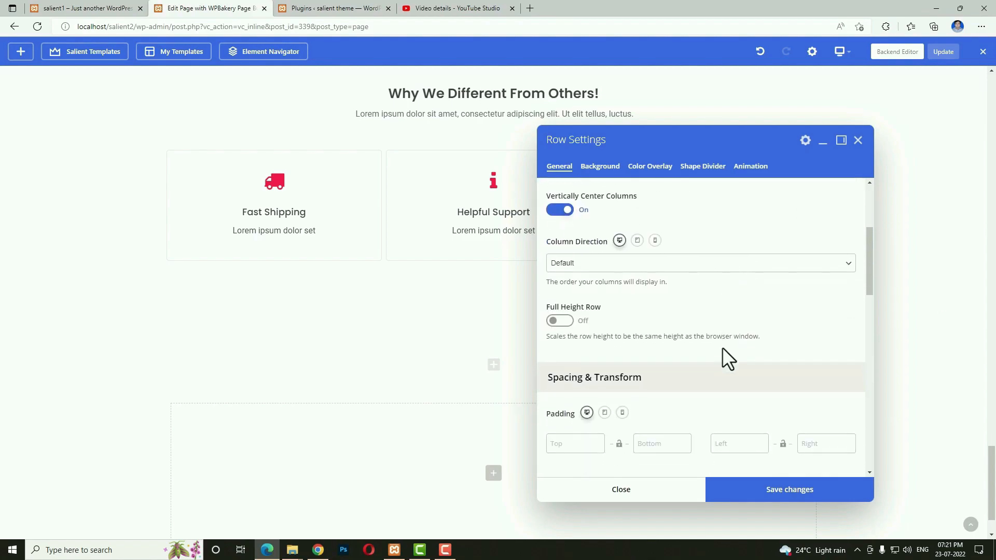
{"action": "left_click", "coordinate": [563, 351]}
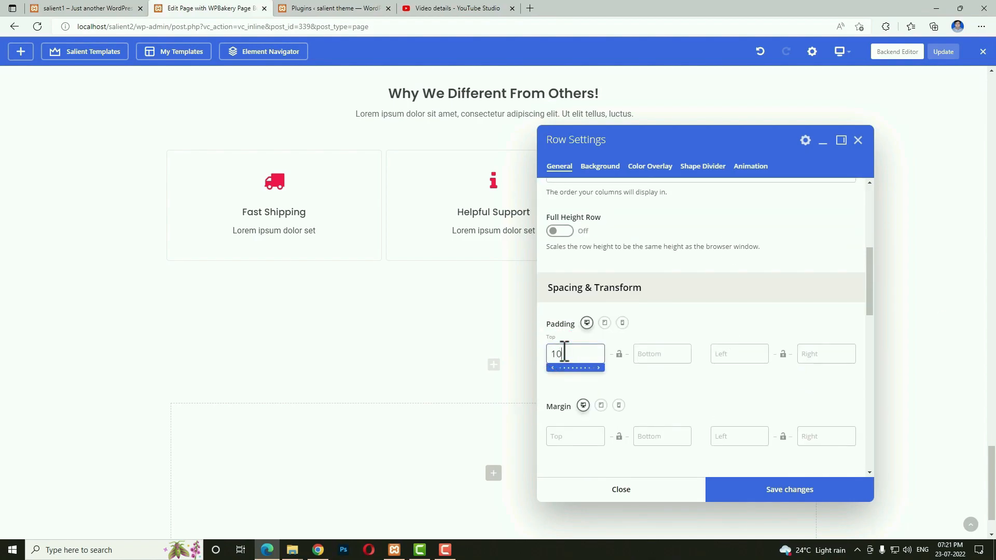
{"action": "left_click", "coordinate": [634, 354]}
{"action": "type", "text": "10"}
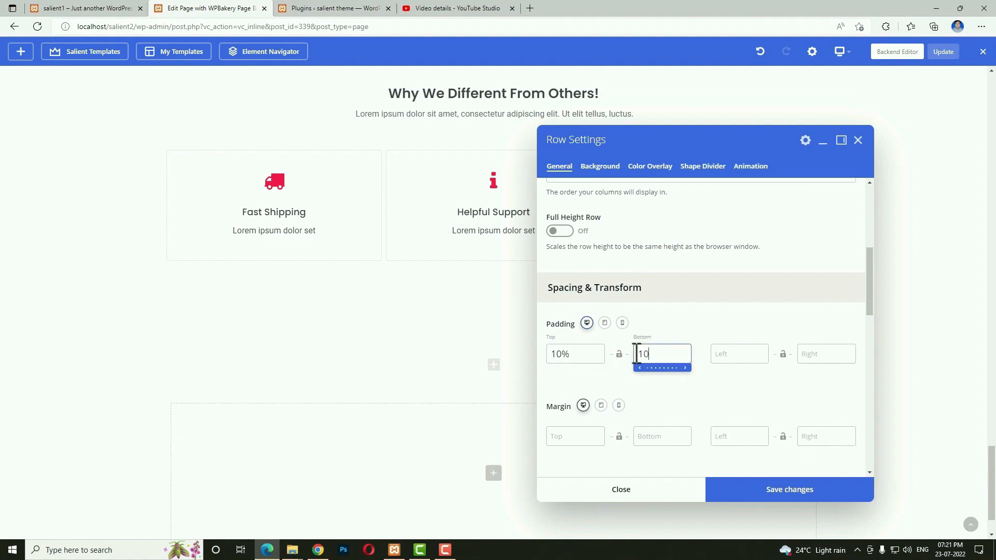
{"action": "left_click", "coordinate": [740, 355]}
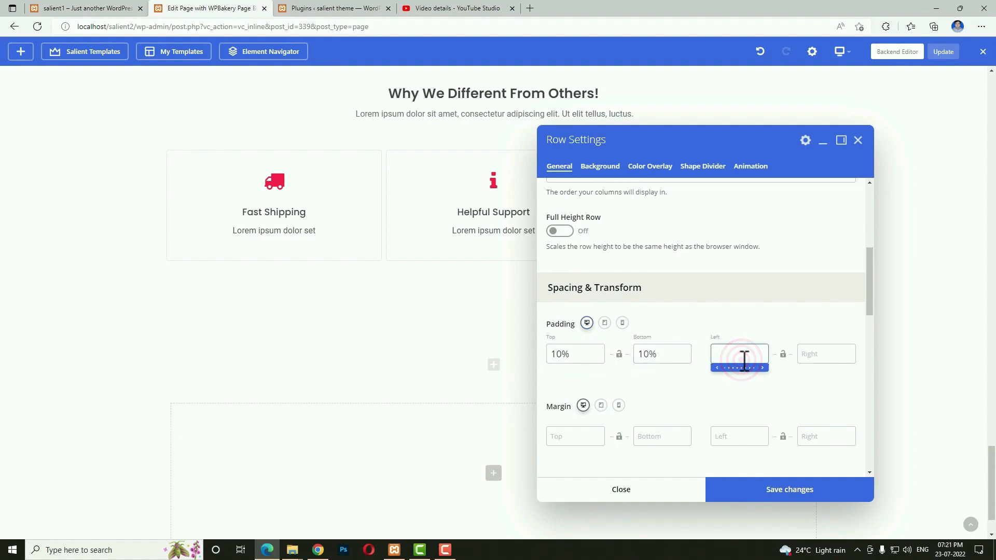
{"action": "type", "text": "3"}
{"action": "key", "text": "Tab"}
{"action": "type", "text": "3"}
{"action": "left_click", "coordinate": [600, 166]}
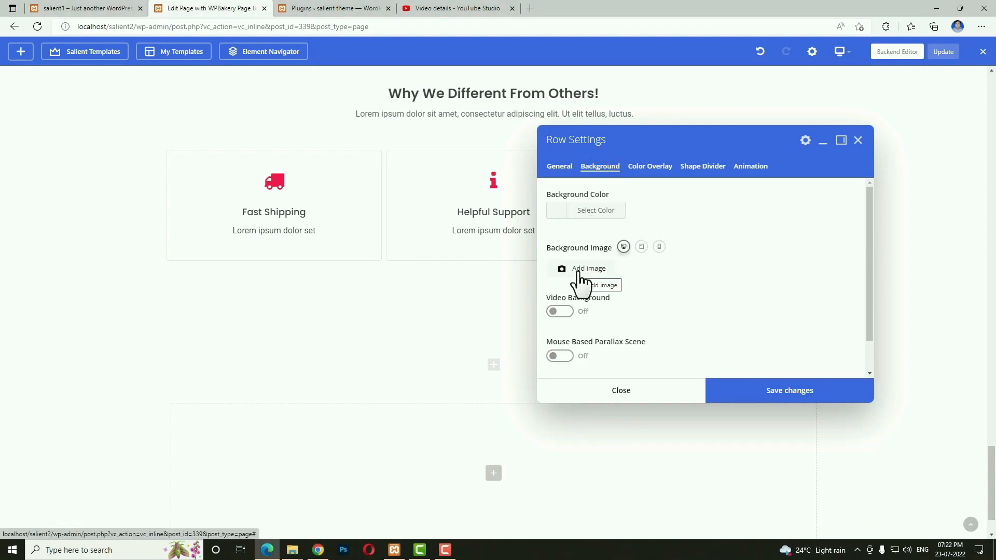
Set the beach photo as the row background, positioned center center.
{"action": "left_click", "coordinate": [580, 280]}
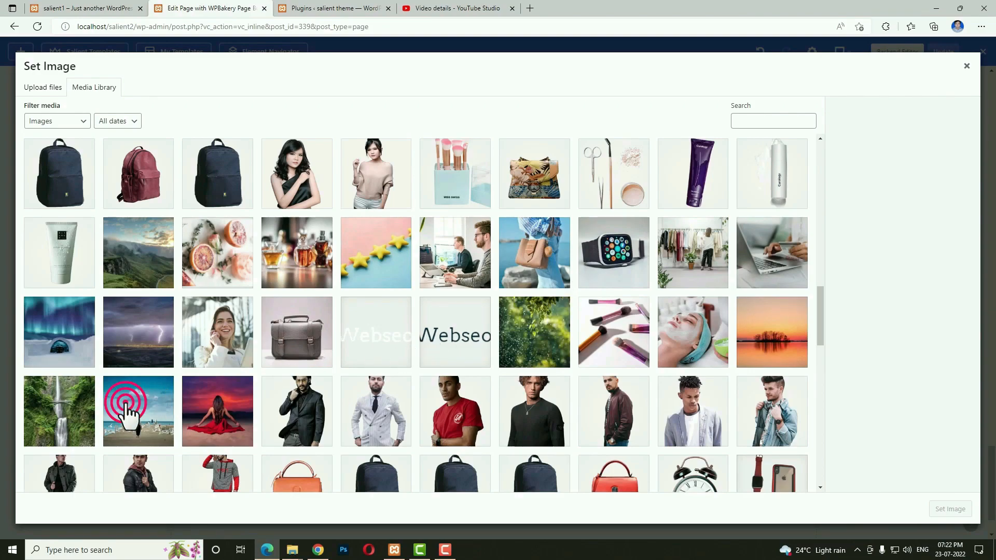
{"action": "left_click", "coordinate": [127, 412]}
{"action": "left_click", "coordinate": [934, 512]}
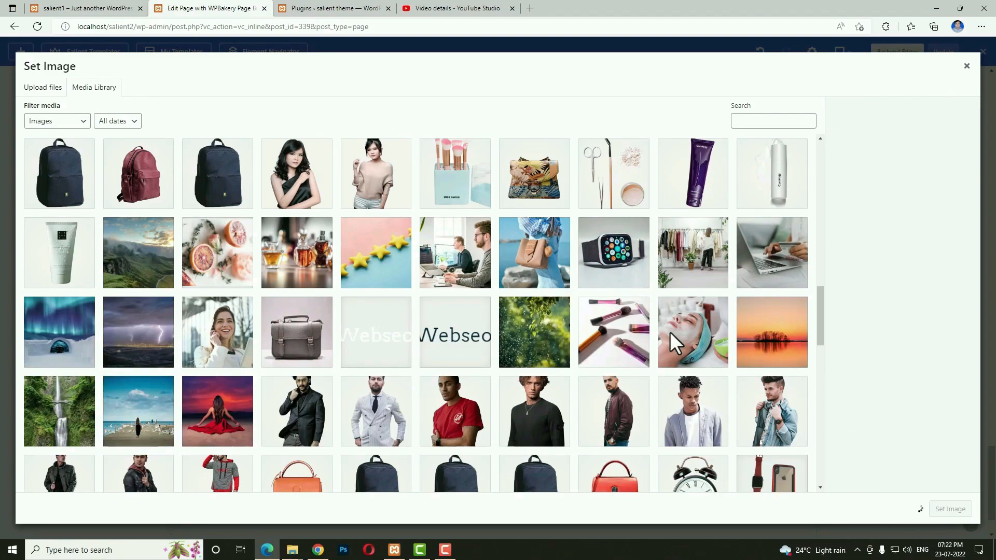
{"action": "scroll", "coordinate": [667, 332], "scroll_direction": "down", "scroll_amount": 3}
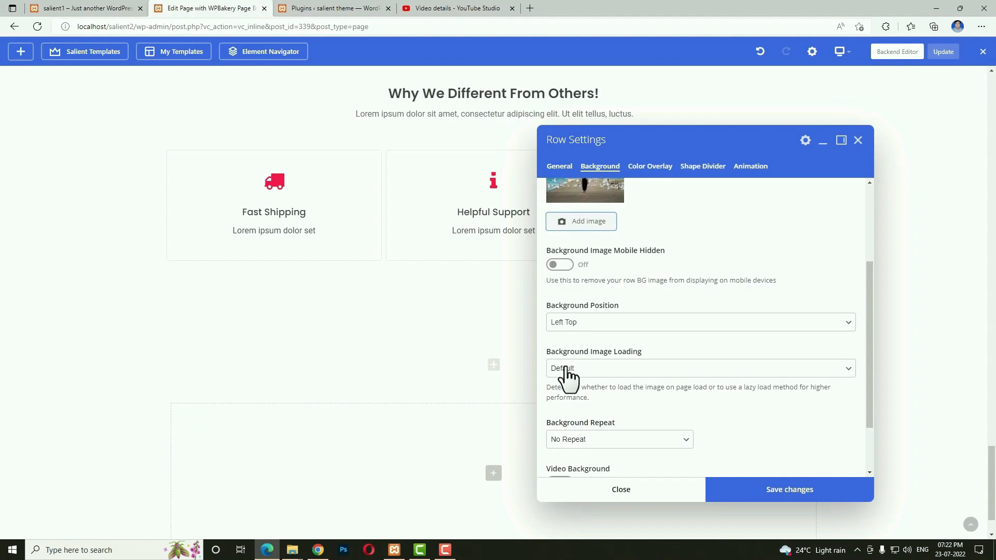
{"action": "left_click", "coordinate": [612, 325]}
{"action": "left_click", "coordinate": [598, 374]}
Add a heavy black-to-maroon left-to-right gradient overlay and save the row settings.
{"action": "scroll", "coordinate": [659, 298], "scroll_direction": "down", "scroll_amount": 1}
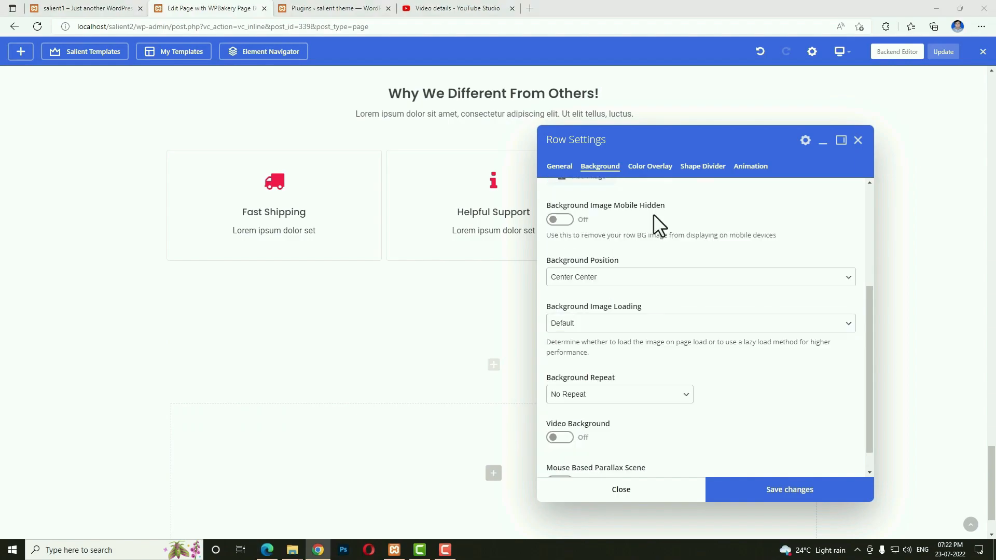
{"action": "left_click", "coordinate": [658, 171]}
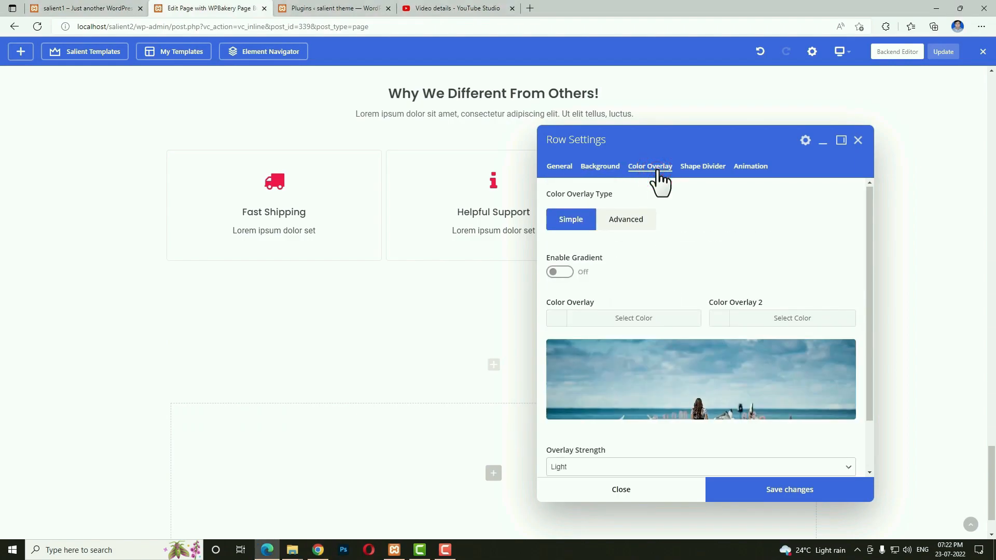
{"action": "left_click", "coordinate": [564, 274]}
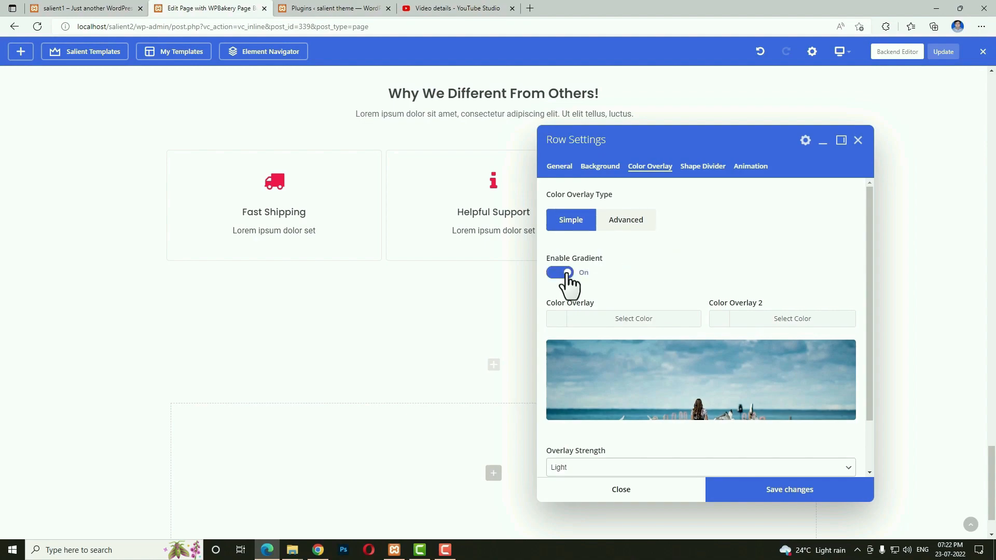
{"action": "left_click", "coordinate": [556, 318]}
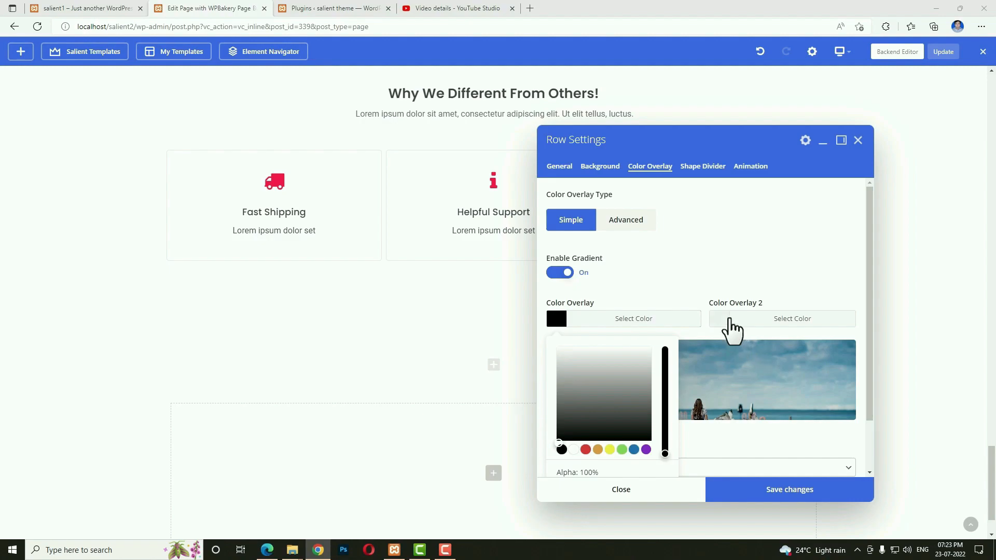
{"action": "left_click", "coordinate": [724, 318]}
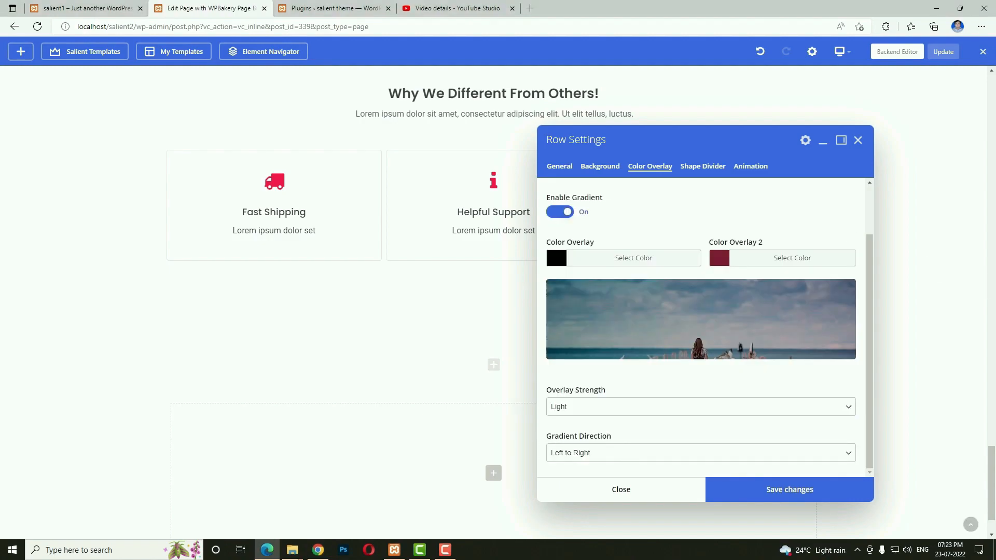
{"action": "left_click", "coordinate": [583, 409]}
{"action": "left_click", "coordinate": [602, 442]}
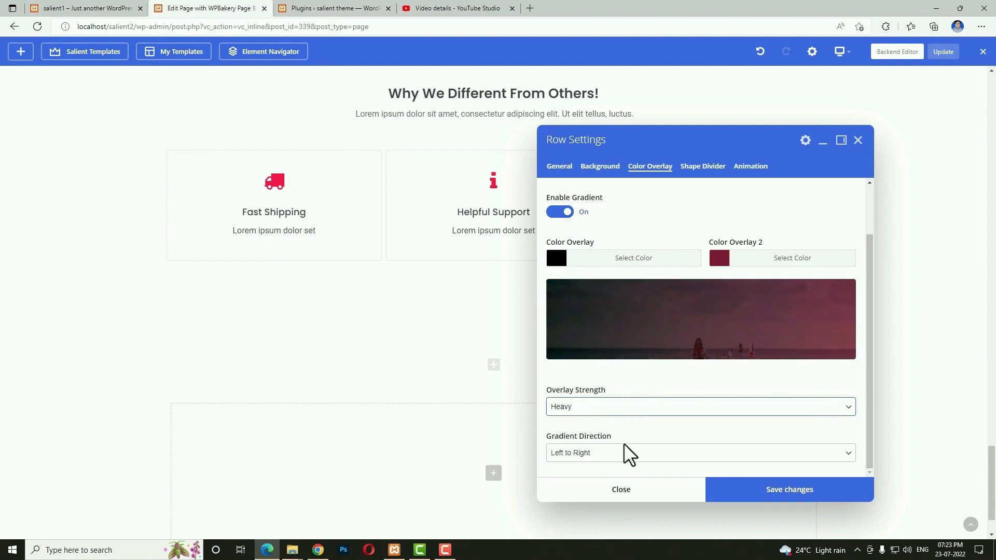
{"action": "left_click", "coordinate": [613, 454]}
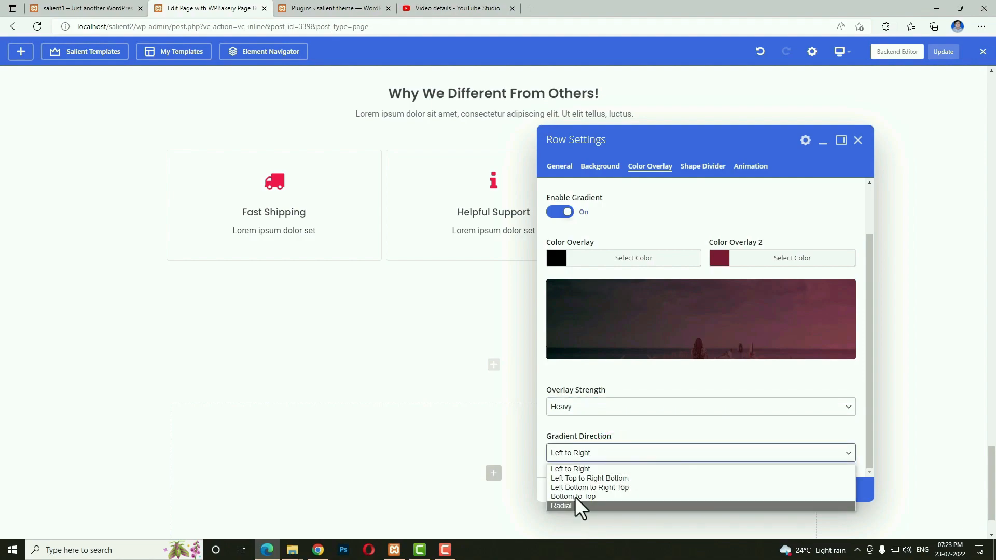
{"action": "left_click", "coordinate": [625, 425]}
{"action": "left_click", "coordinate": [750, 493]}
{"action": "left_click", "coordinate": [751, 493]}
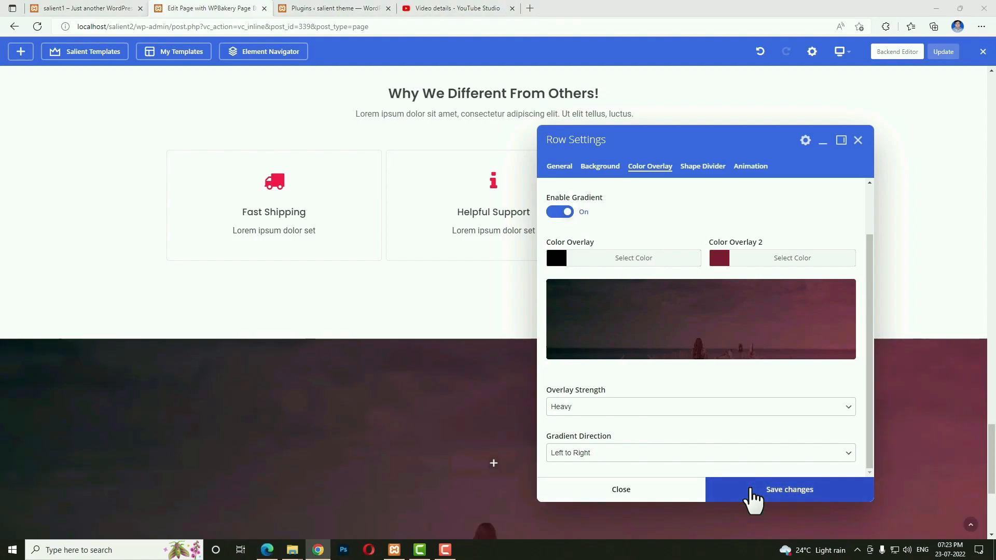
{"action": "left_click", "coordinate": [692, 167]}
Add a Tilt shape divider at the row's top edge with height 80 and save.
{"action": "left_click", "coordinate": [559, 209]}
{"action": "left_click", "coordinate": [746, 361]}
{"action": "scroll", "coordinate": [751, 384], "scroll_direction": "down", "scroll_amount": 3}
{"action": "scroll", "coordinate": [752, 386], "scroll_direction": "down", "scroll_amount": 1}
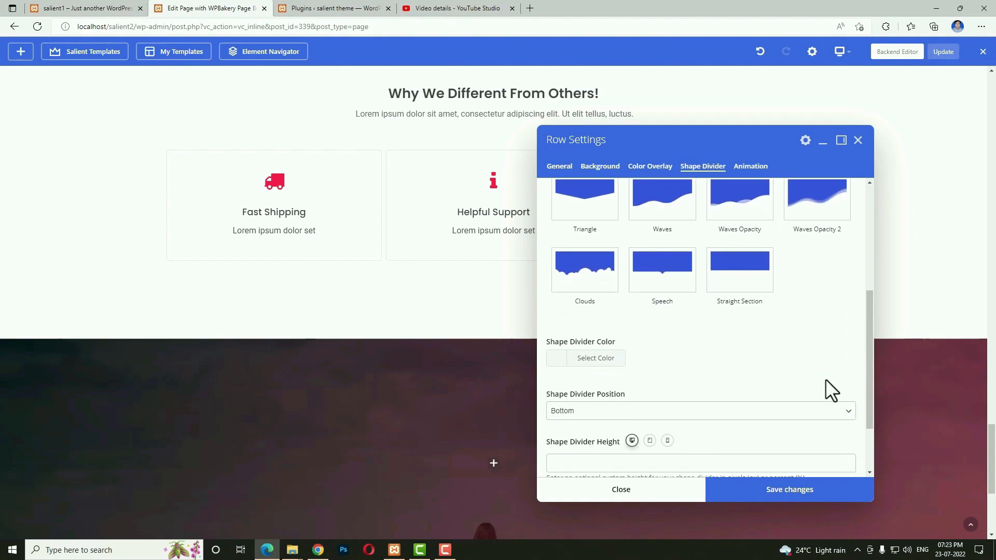
{"action": "scroll", "coordinate": [761, 378], "scroll_direction": "down", "scroll_amount": 2}
{"action": "left_click", "coordinate": [573, 325]}
{"action": "left_click", "coordinate": [566, 352]}
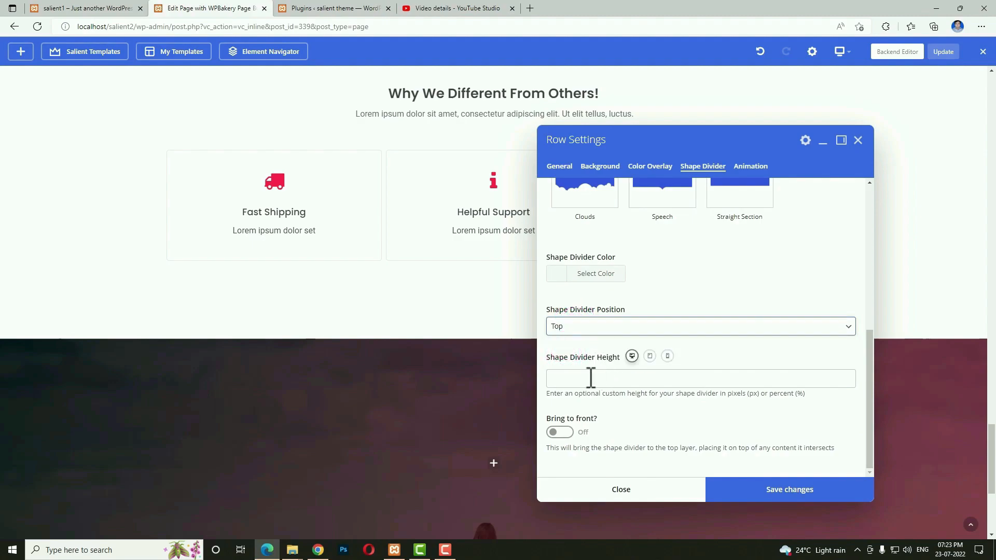
{"action": "left_click", "coordinate": [591, 378]}
{"action": "type", "text": "80"}
{"action": "left_click", "coordinate": [756, 493]}
{"action": "left_click", "coordinate": [669, 491]}
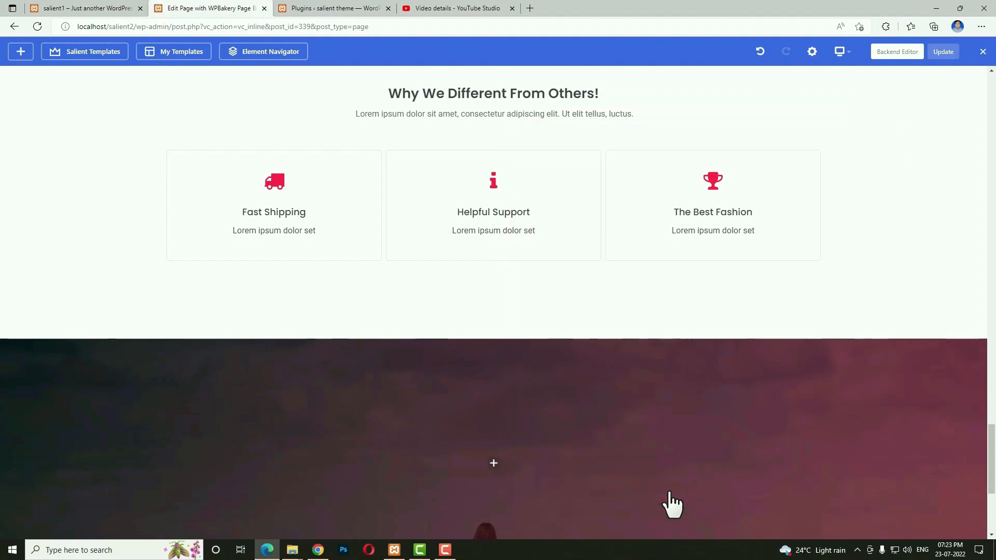
Switch the image row to a two-column 1/2 + 1/2 layout.
{"action": "scroll", "coordinate": [638, 476], "scroll_direction": "down", "scroll_amount": 3}
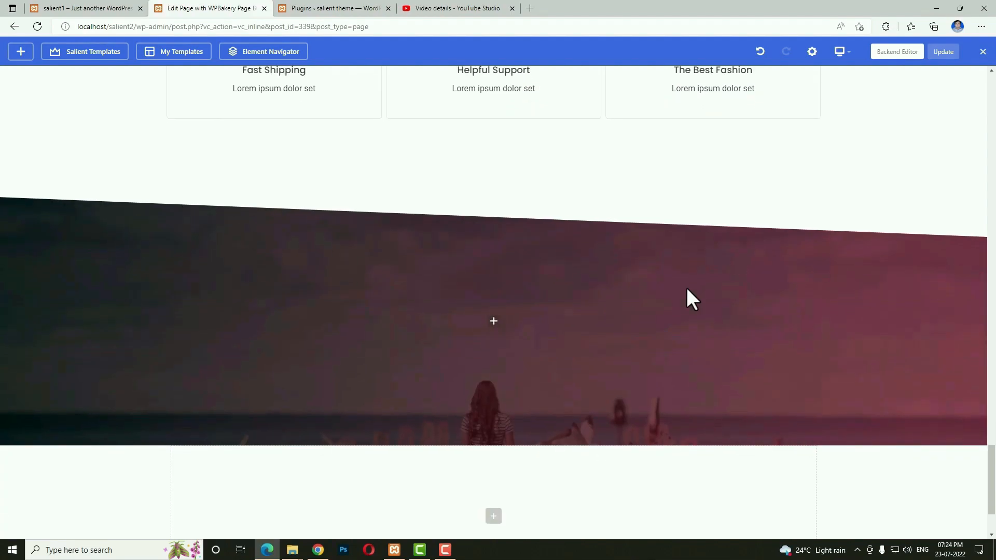
{"action": "mouse_move", "coordinate": [82, 300]}
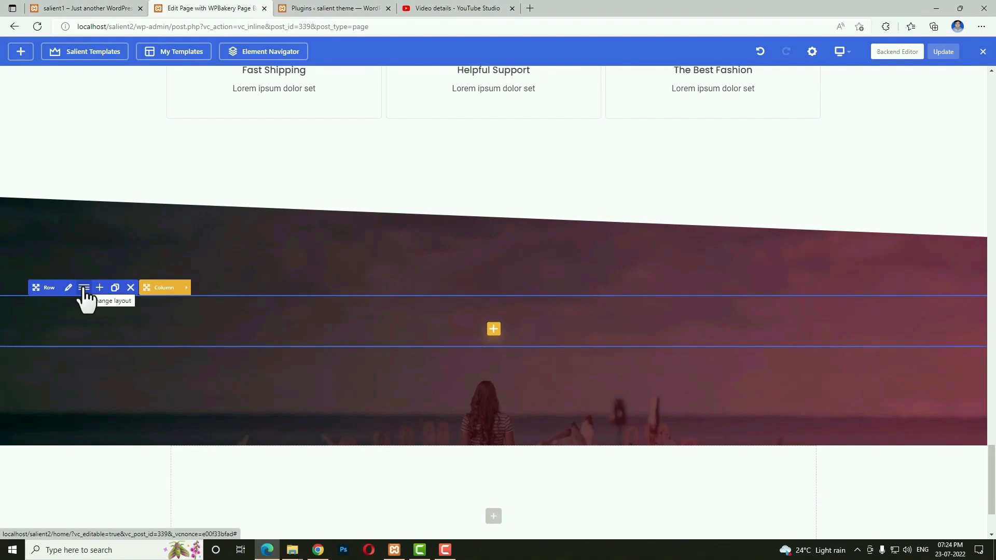
{"action": "left_click", "coordinate": [84, 289]}
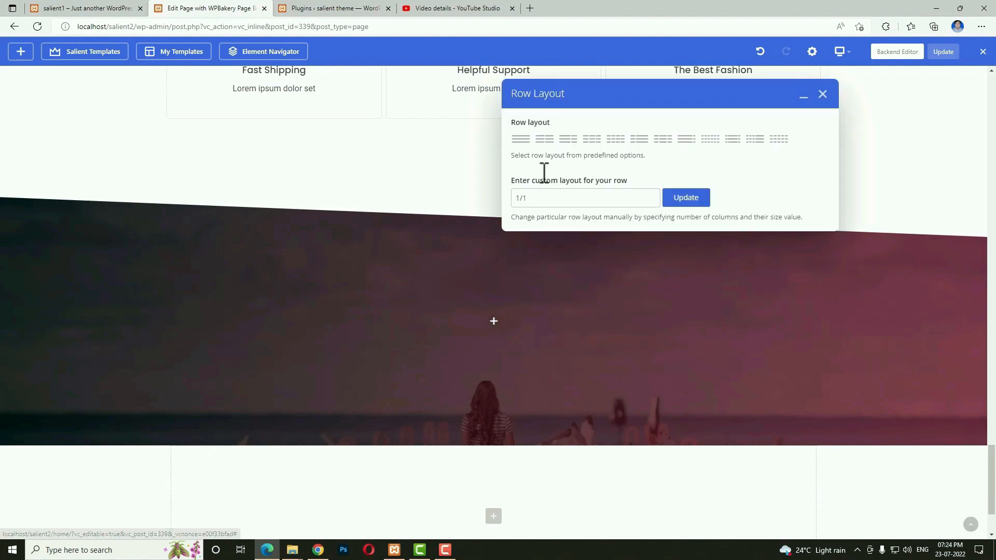
{"action": "left_click", "coordinate": [549, 145]}
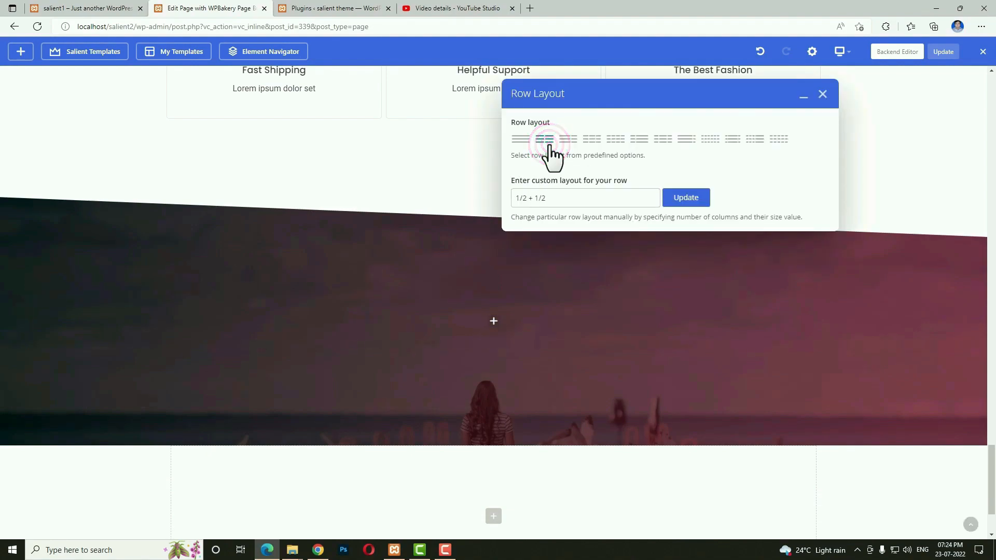
Split the image row into two columns and add a Text Block to the left column.
{"action": "left_click", "coordinate": [695, 201]}
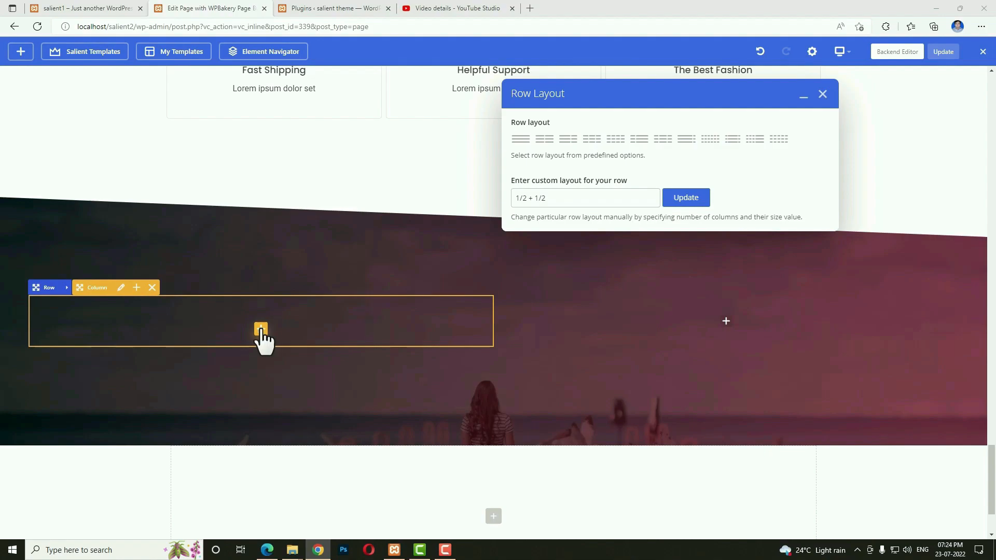
{"action": "left_click", "coordinate": [261, 330]}
{"action": "left_click", "coordinate": [841, 139]}
{"action": "type", "text": "te"}
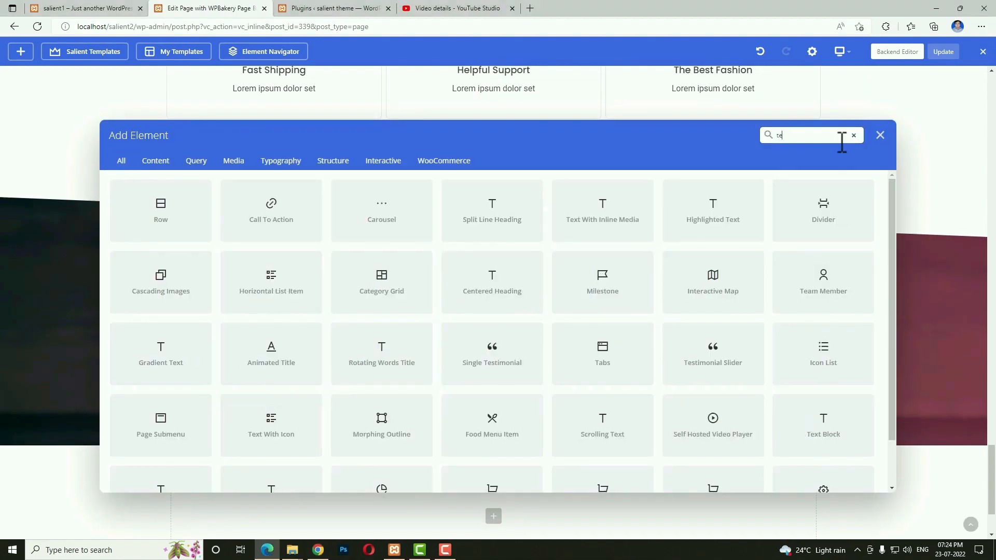
{"action": "type", "text": "xt"}
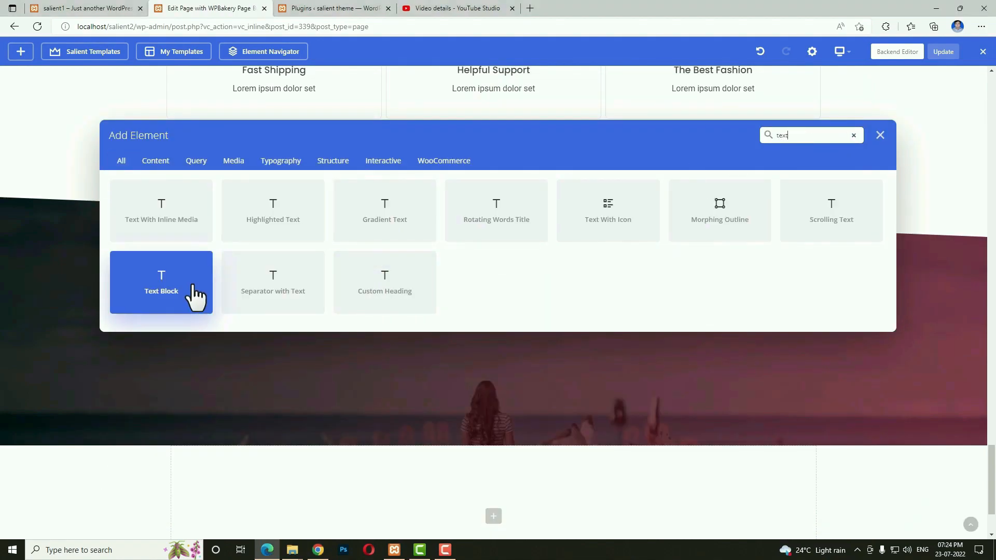
{"action": "left_click", "coordinate": [193, 289]}
Copy 'Look Inside' from the live page into the text block as Heading 4 and save it.
{"action": "left_click", "coordinate": [83, 8]}
{"action": "left_click_drag", "start_coordinate": [317, 258], "coordinate": [235, 259]}
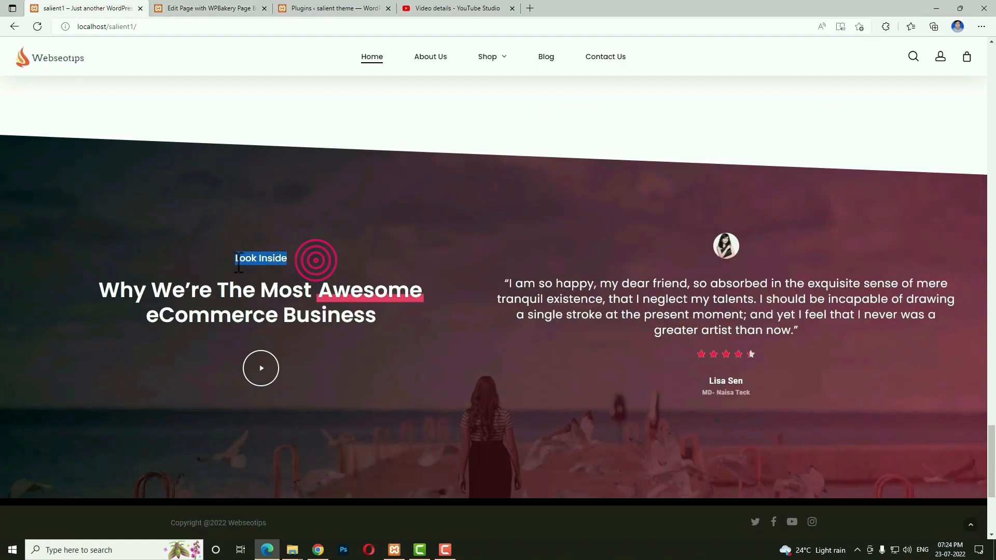
{"action": "left_click", "coordinate": [218, 8]}
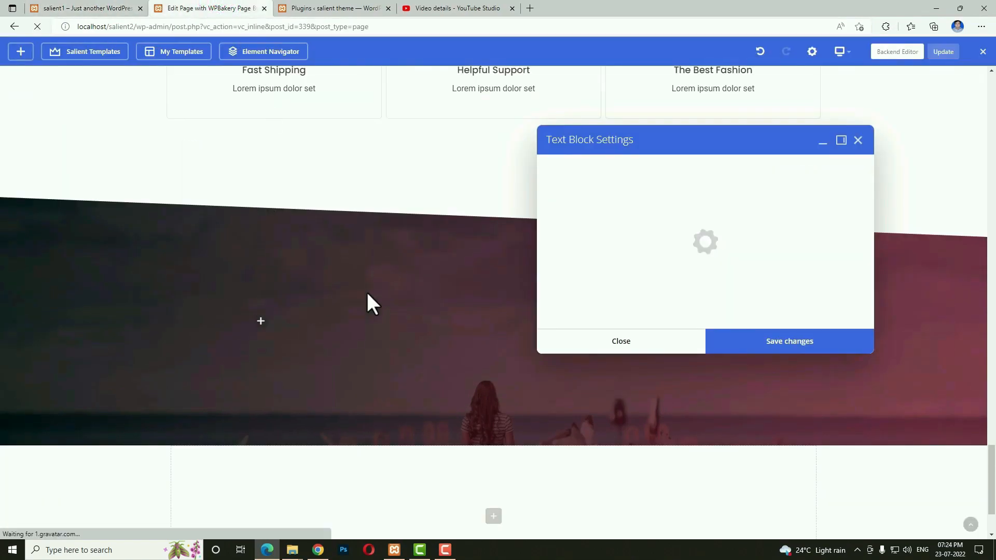
{"action": "key", "text": "ctrl+a"}
{"action": "key", "text": "ctrl+v"}
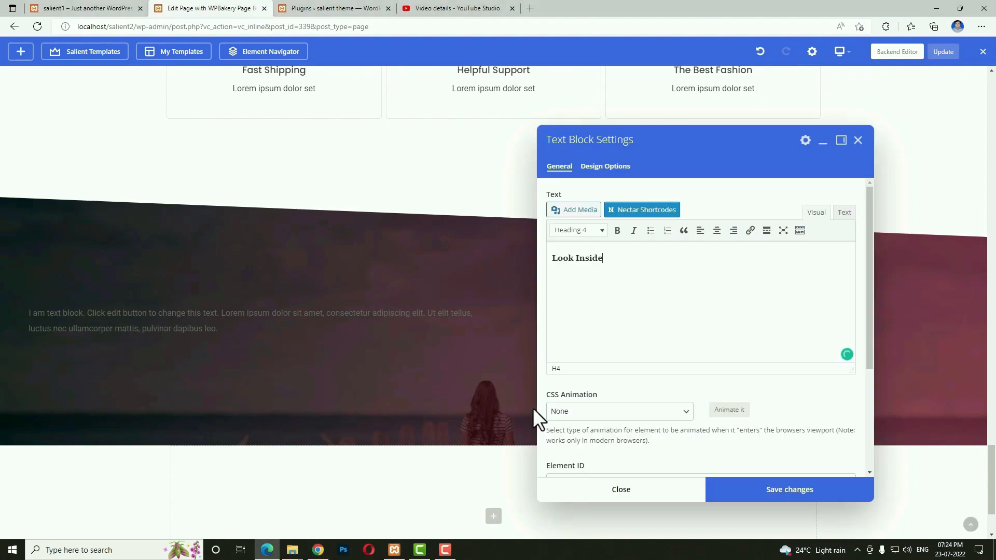
{"action": "left_click", "coordinate": [765, 490]}
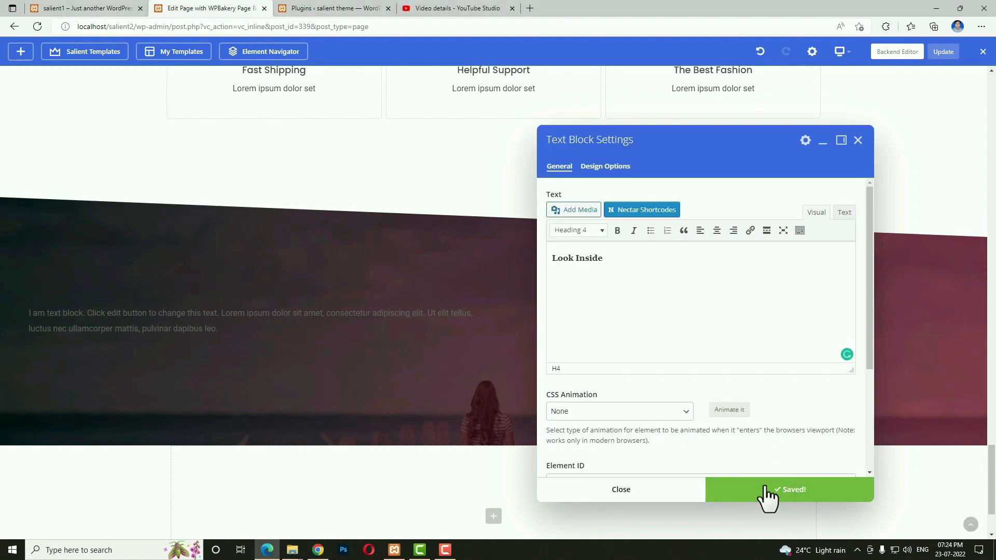
{"action": "left_click", "coordinate": [641, 493]}
Add a Highlighted Text element with the pasted 'Why We're The Most Awesome' heading as Heading 2.
{"action": "left_click", "coordinate": [260, 348]}
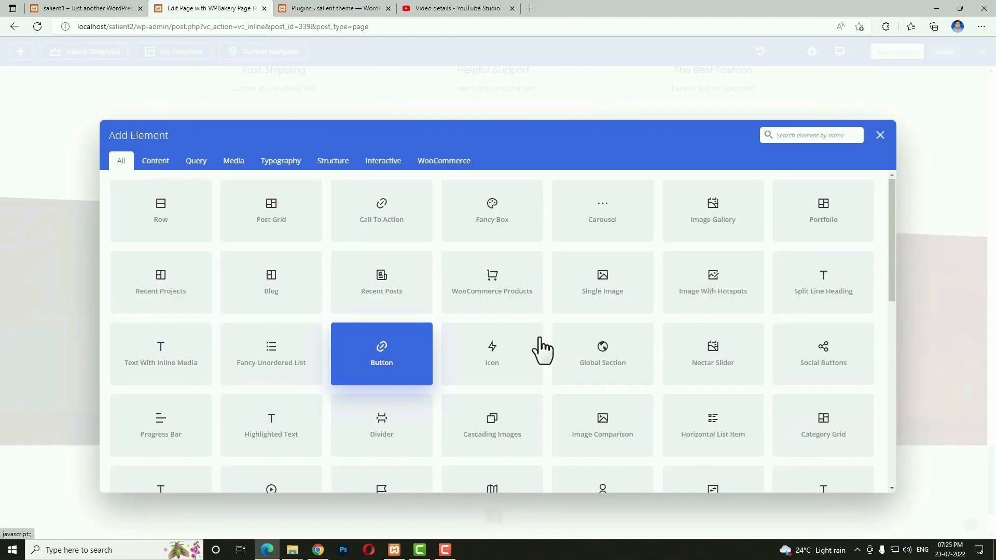
{"action": "left_click", "coordinate": [806, 136]}
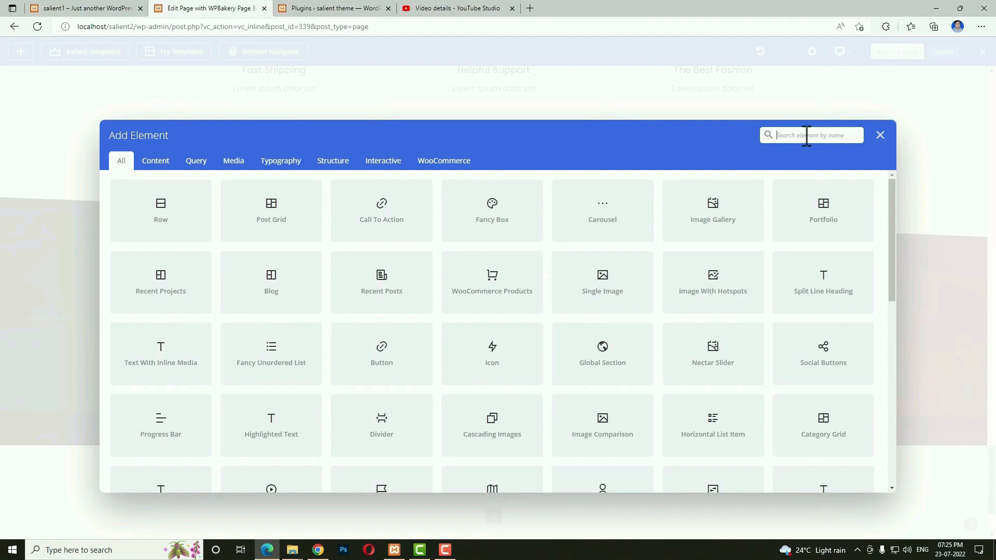
{"action": "type", "text": "high"}
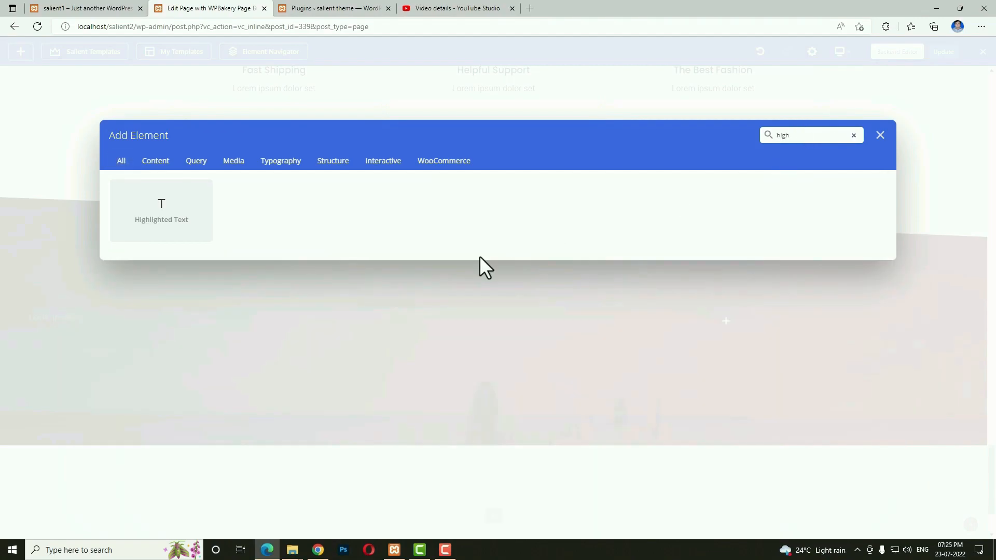
{"action": "left_click", "coordinate": [182, 229]}
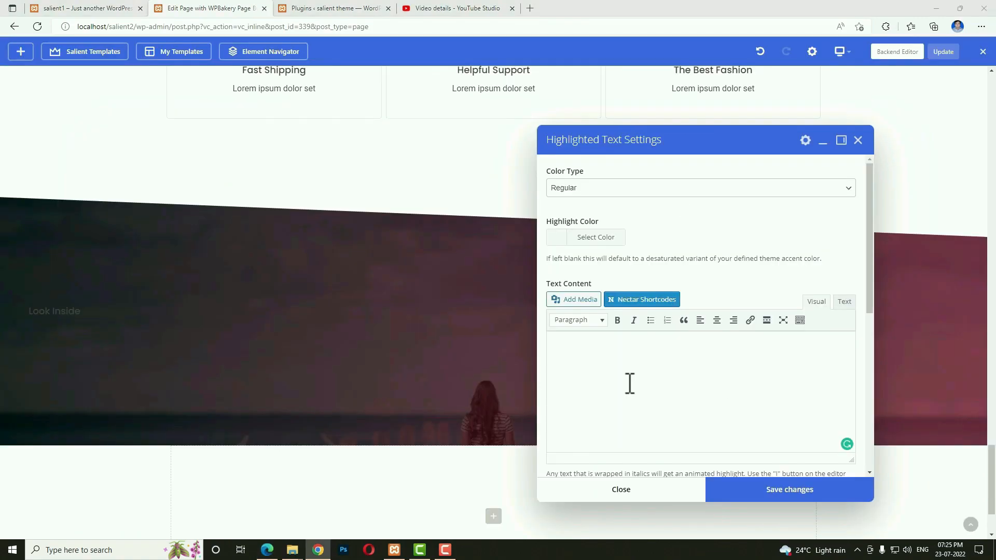
{"action": "left_click", "coordinate": [626, 388]}
{"action": "key", "text": "ctrl+v"}
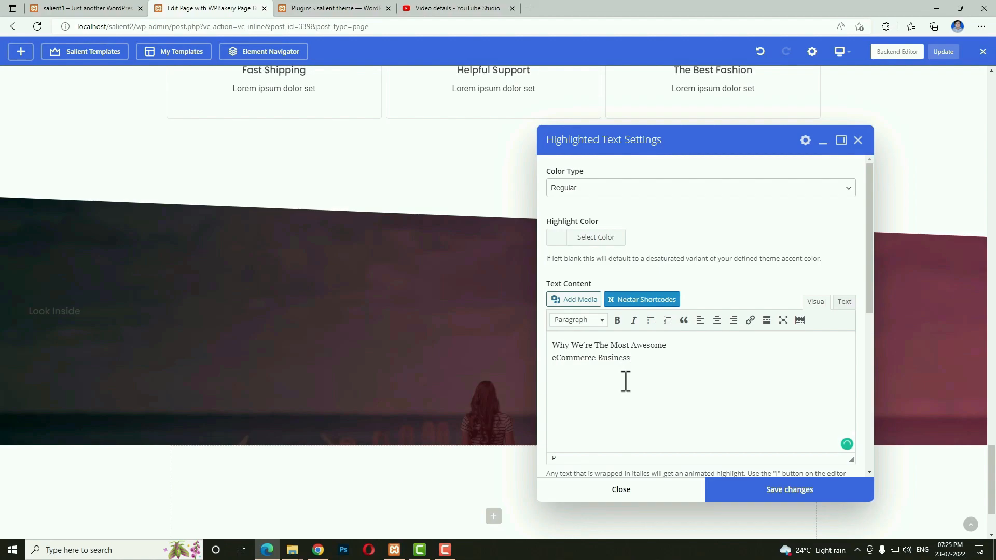
{"action": "left_click_drag", "start_coordinate": [655, 355], "coordinate": [560, 340]}
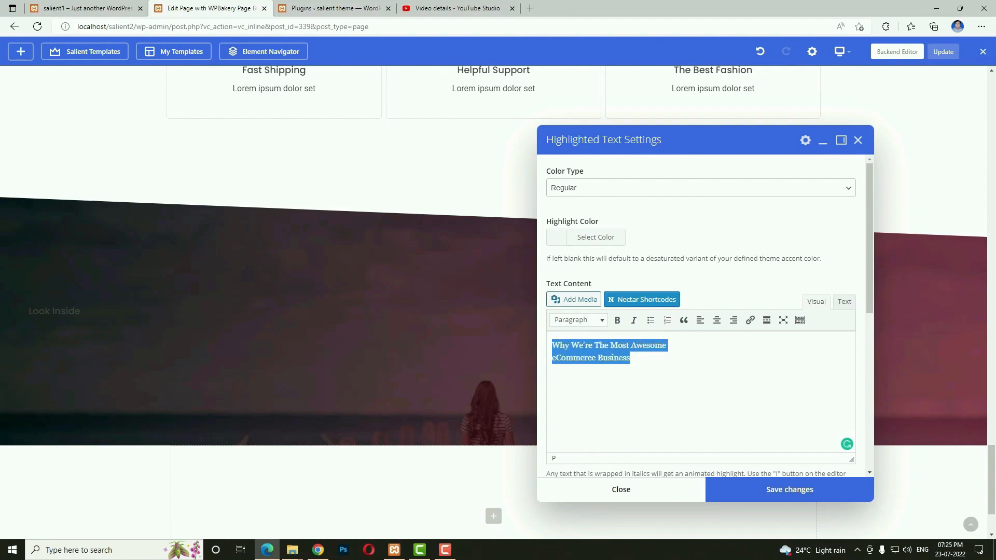
{"action": "left_click", "coordinate": [579, 320]}
{"action": "left_click", "coordinate": [590, 380]}
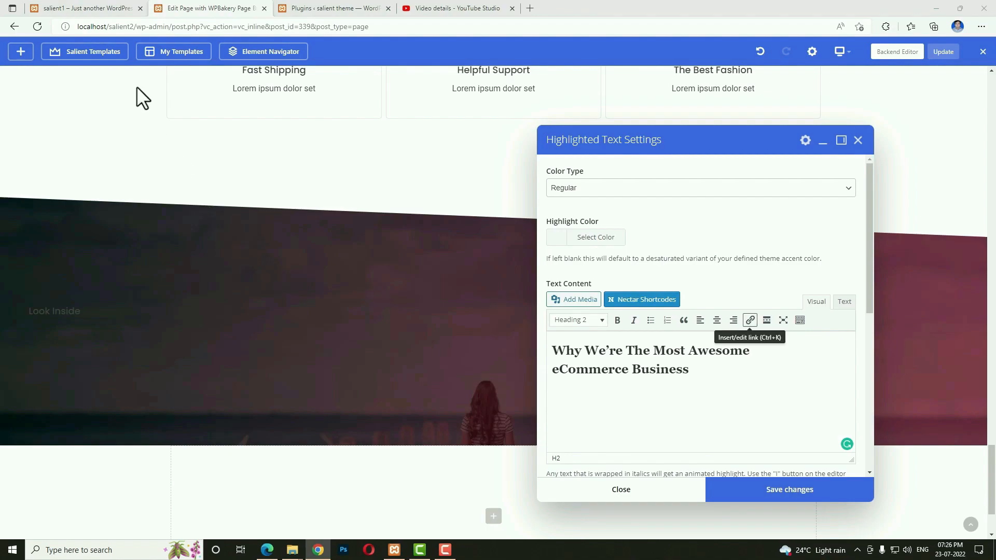
Check the underlined word 'Awesome' on the live page and mark it in the heading's HTML.
{"action": "left_click", "coordinate": [67, 8]}
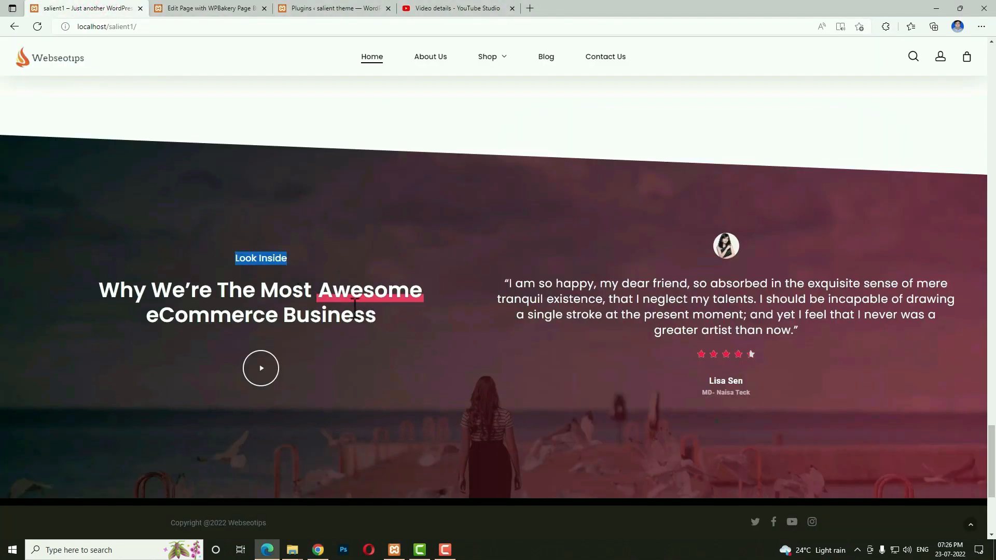
{"action": "double_click", "coordinate": [326, 290]}
{"action": "left_click", "coordinate": [446, 334]}
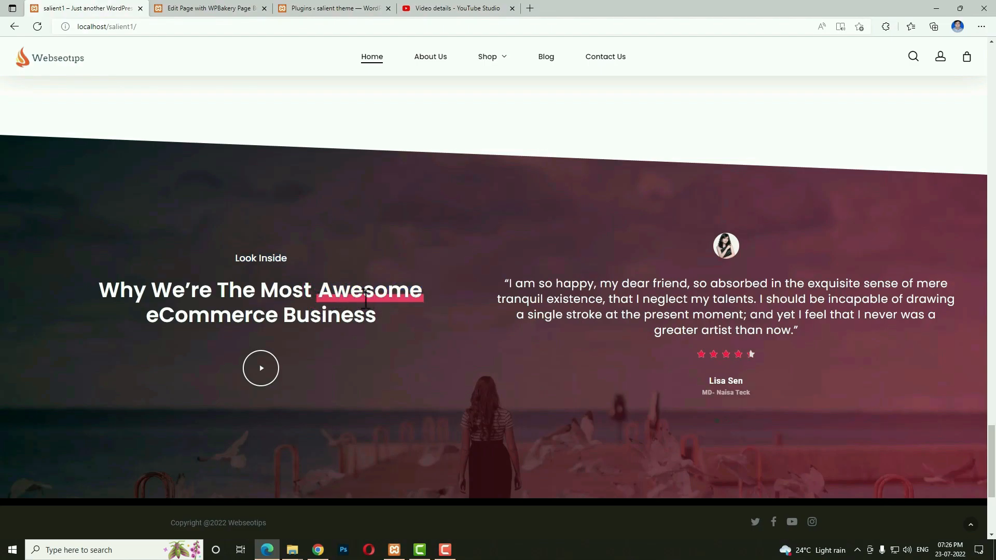
{"action": "left_click", "coordinate": [211, 8]}
{"action": "left_click", "coordinate": [845, 302]}
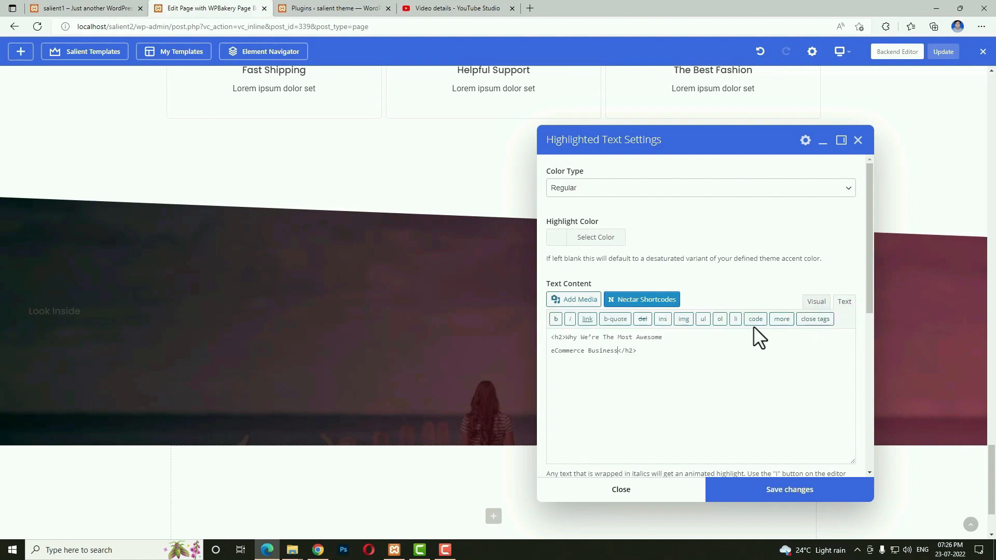
{"action": "left_click", "coordinate": [639, 334]}
Give the highlight colour #ff3a6f and the Fancy Underline style, then save the settings.
{"action": "left_click", "coordinate": [558, 240]}
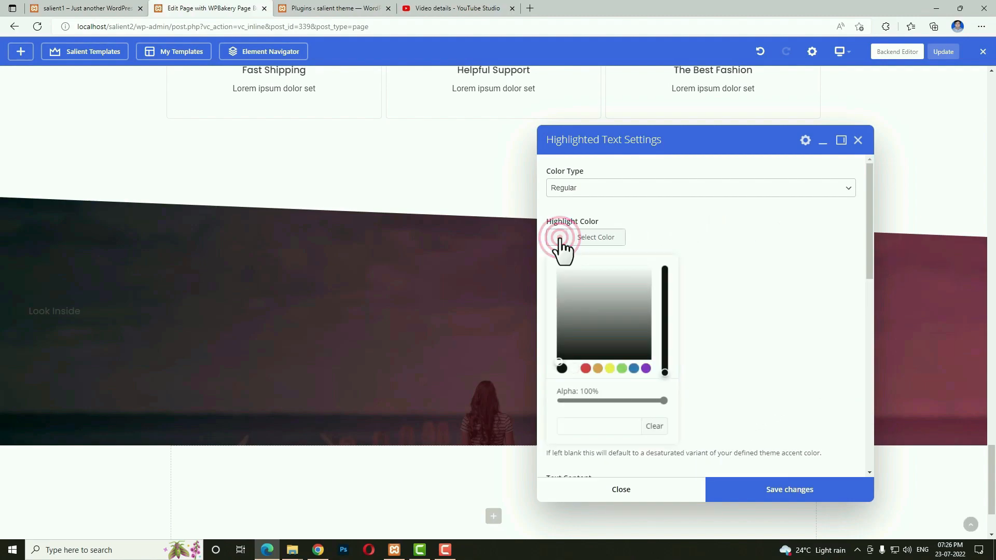
{"action": "left_click", "coordinate": [586, 368]}
{"action": "left_click_drag", "start_coordinate": [636, 270], "coordinate": [647, 260]}
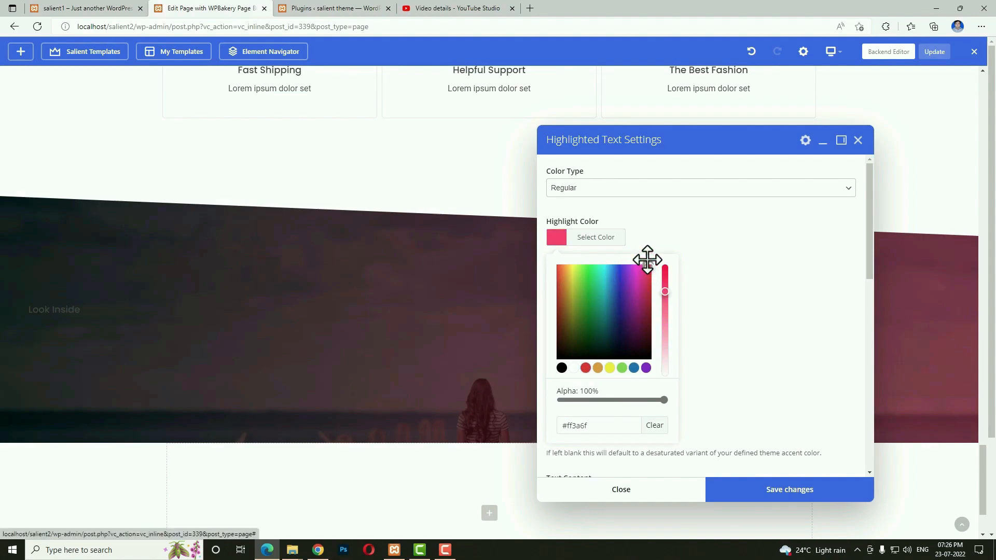
{"action": "left_click", "coordinate": [703, 284]}
{"action": "scroll", "coordinate": [707, 293], "scroll_direction": "down", "scroll_amount": 3}
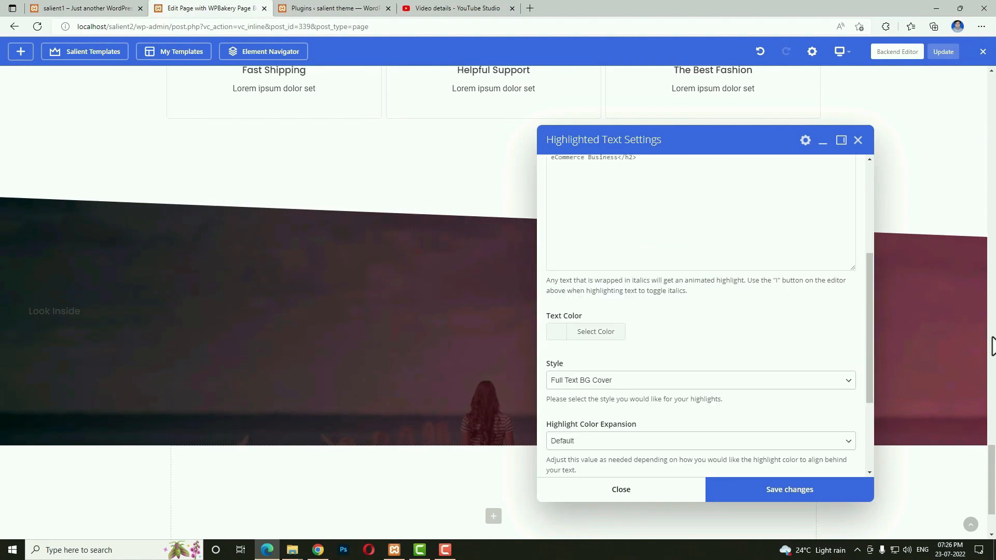
{"action": "left_click", "coordinate": [696, 380]}
{"action": "left_click", "coordinate": [613, 403]}
{"action": "left_click", "coordinate": [605, 384]}
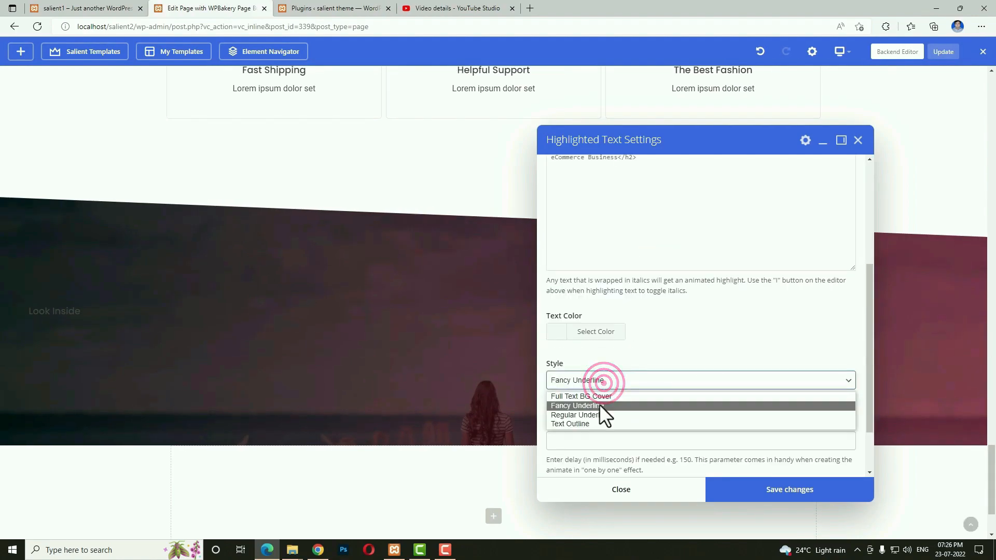
{"action": "left_click", "coordinate": [568, 409]}
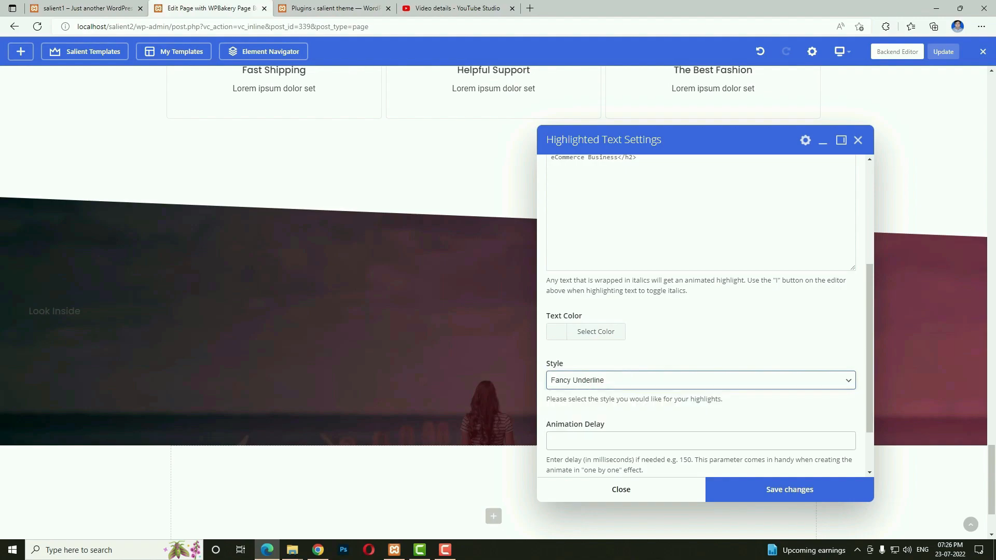
{"action": "left_click", "coordinate": [741, 489]}
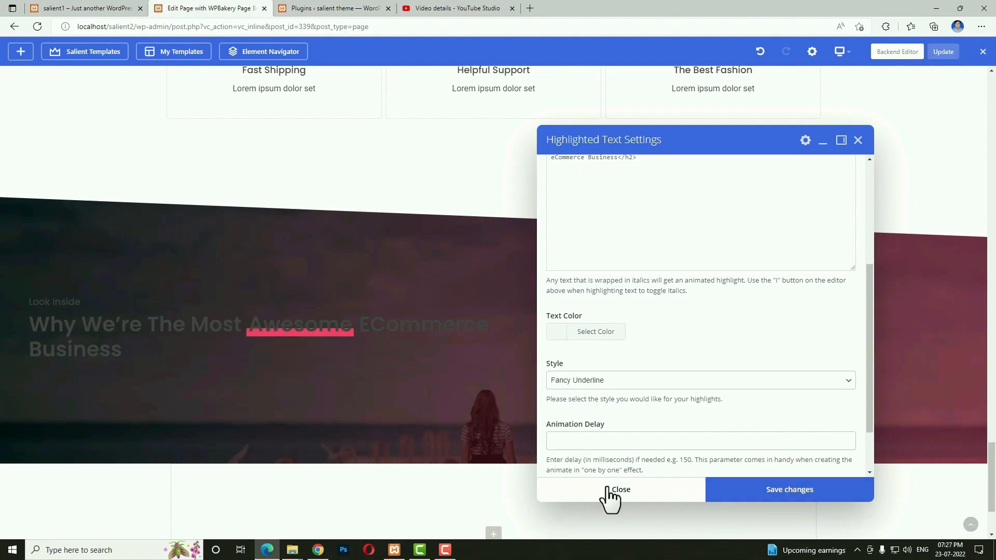
{"action": "key", "text": "alt+Tab"}
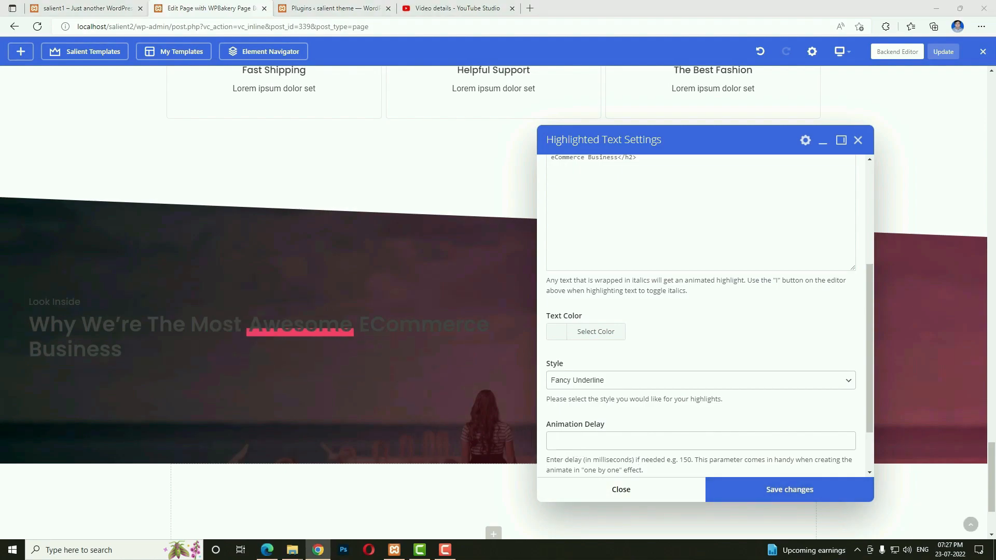
{"action": "left_click", "coordinate": [859, 140]}
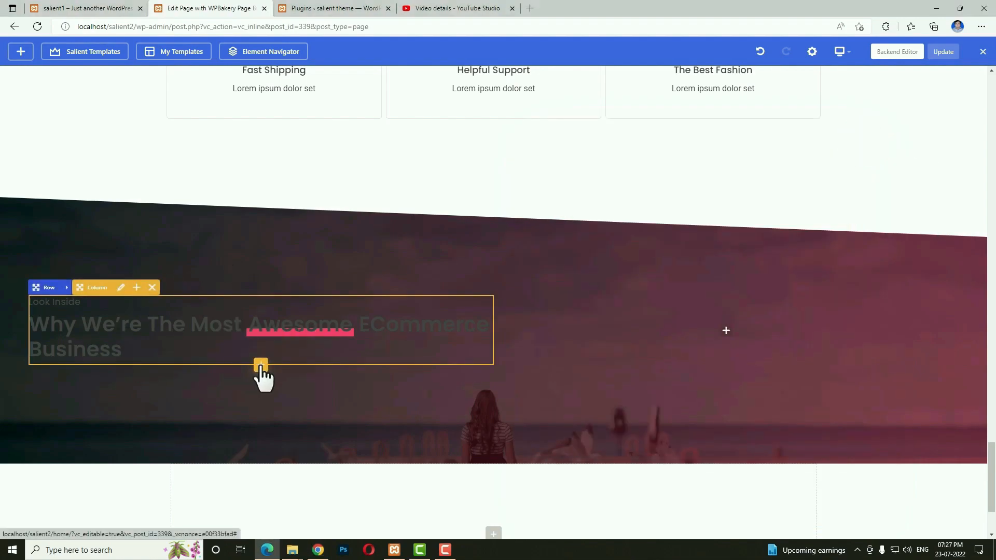
Add a Video Lightbox to the heading column with the 'Play Button With text' link style.
{"action": "left_click", "coordinate": [259, 365]}
{"action": "type", "text": "vid"}
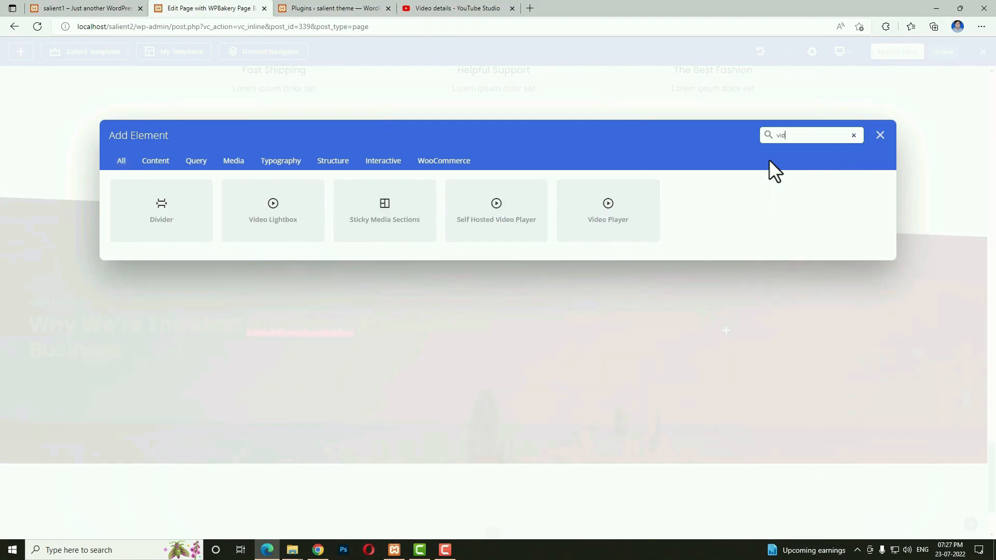
{"action": "left_click", "coordinate": [273, 212]}
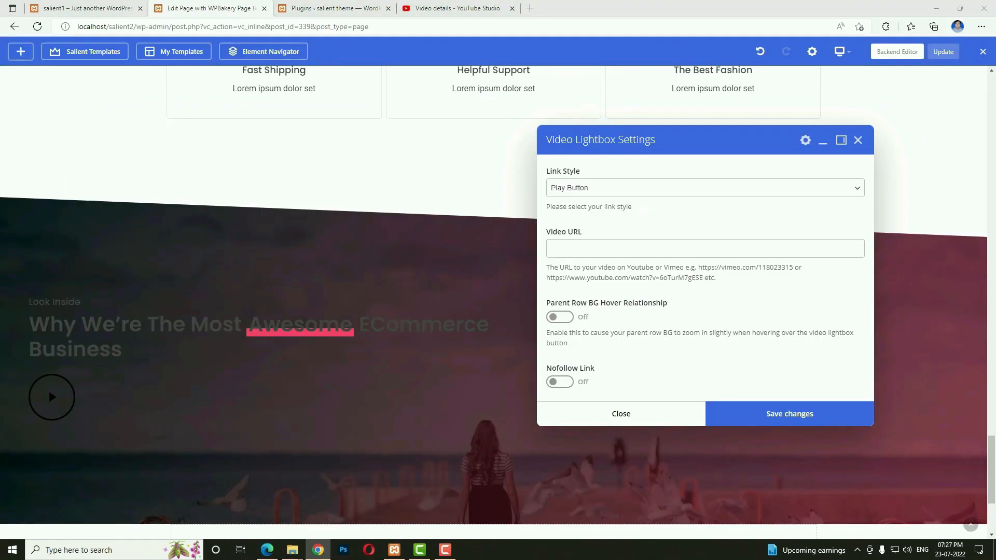
{"action": "left_click", "coordinate": [597, 188]}
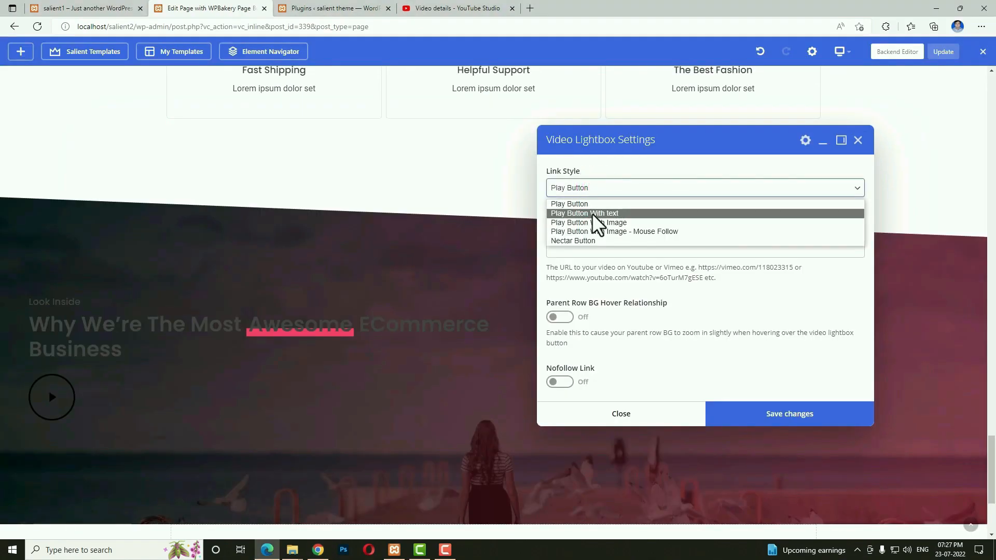
{"action": "left_click", "coordinate": [593, 214]}
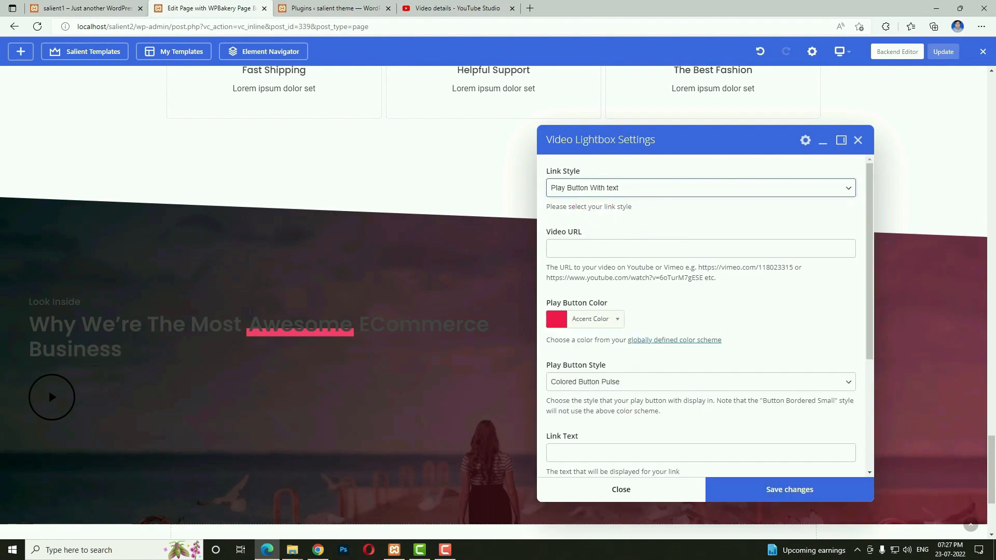
Paste the YouTube video URL, colour the play button Extra Color 2, and save.
{"action": "key", "text": "alt+Tab"}
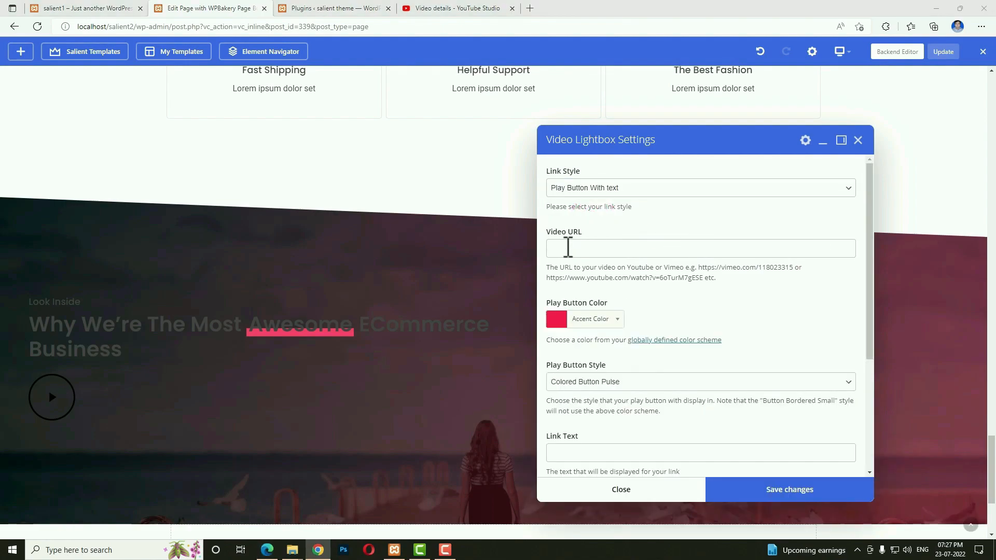
{"action": "left_click", "coordinate": [569, 247]}
{"action": "type", "text": "https://www.youtube.com/watch?v=vZp3llfKXhg&feature=youtu.be"}
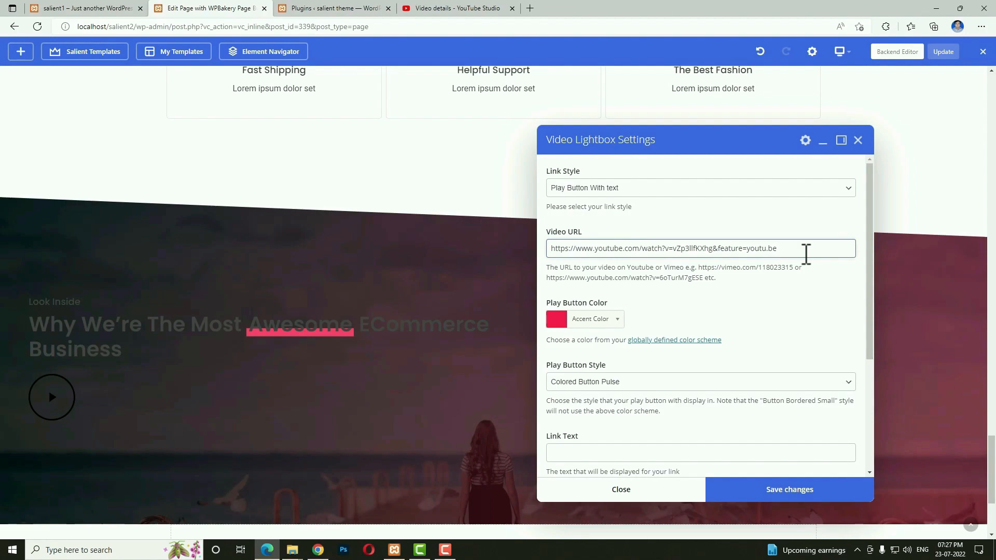
{"action": "triple_click", "coordinate": [807, 250]}
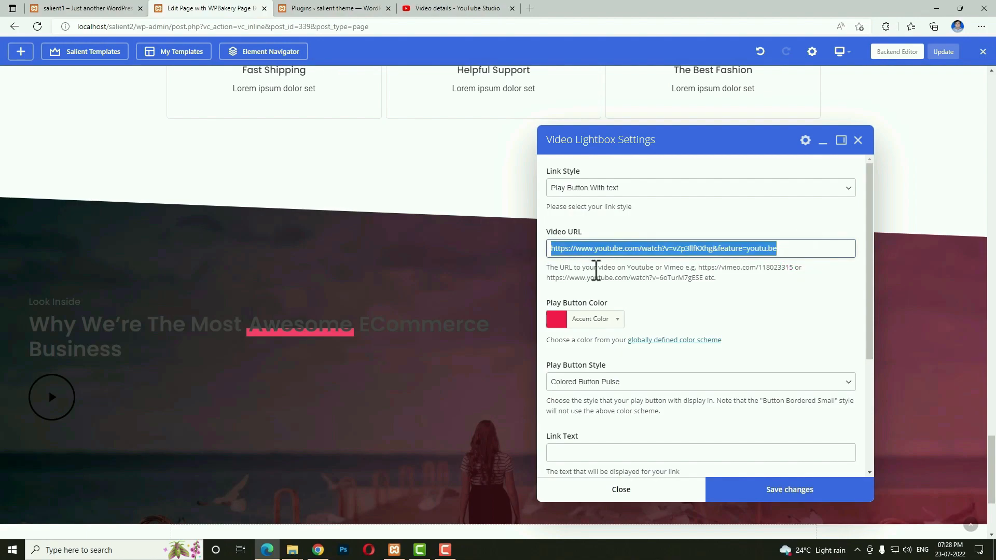
{"action": "scroll", "coordinate": [722, 301], "scroll_direction": "down", "scroll_amount": 1}
{"action": "left_click", "coordinate": [576, 271]}
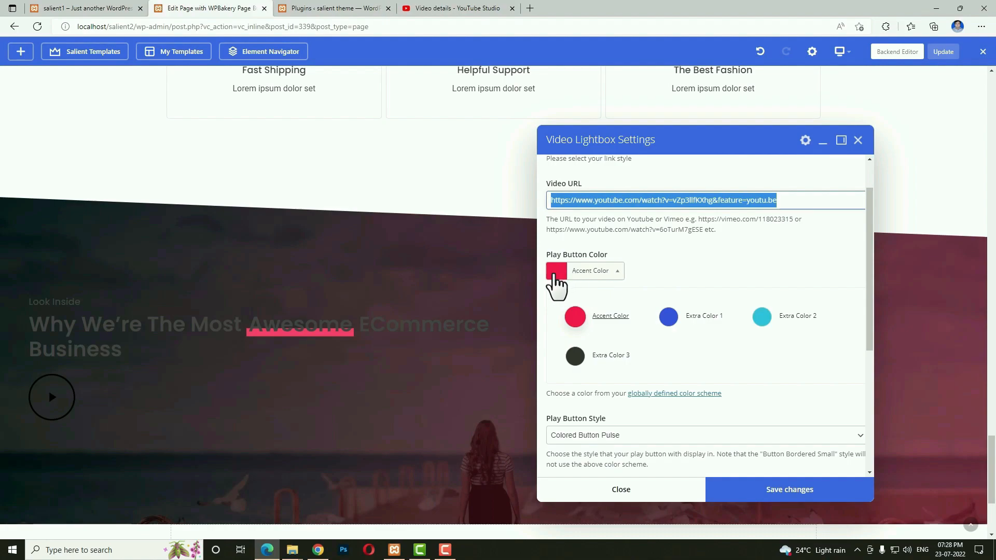
{"action": "left_click", "coordinate": [762, 316]}
{"action": "scroll", "coordinate": [740, 343], "scroll_direction": "down", "scroll_amount": 1}
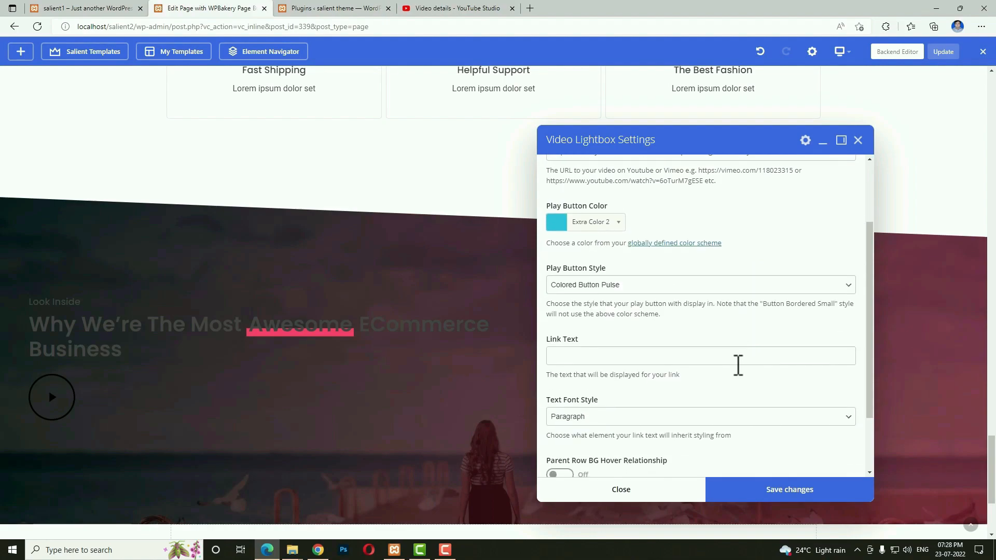
{"action": "left_click", "coordinate": [759, 490]}
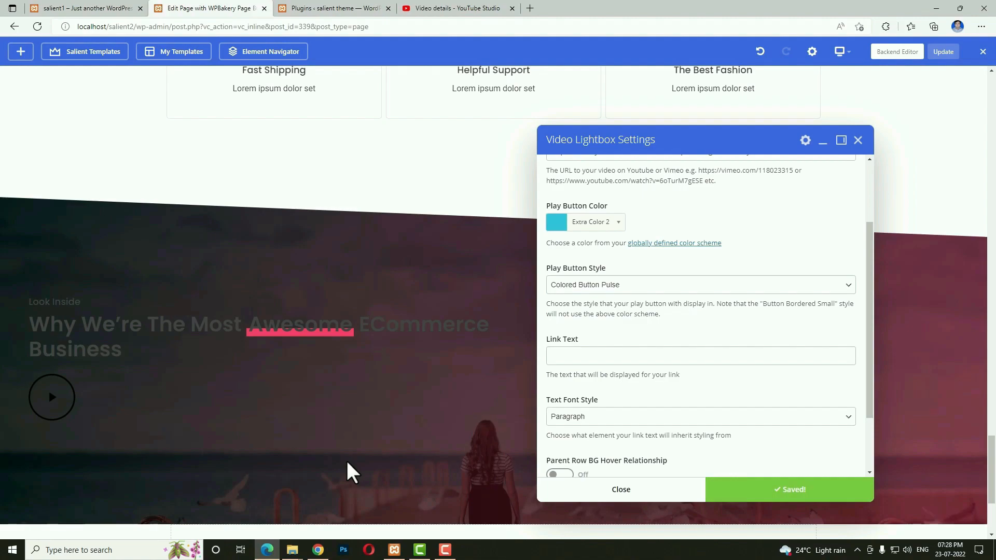
{"action": "left_click", "coordinate": [858, 140]}
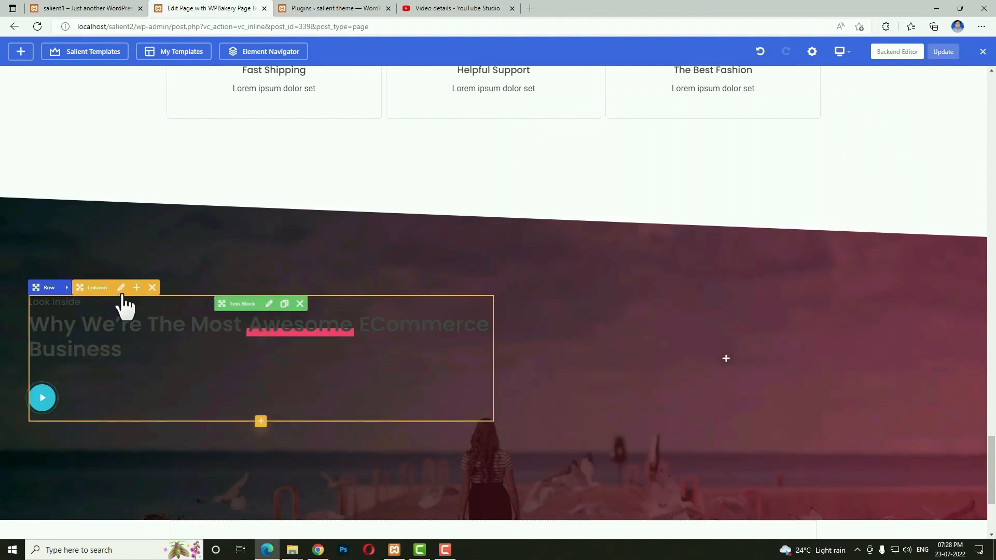
Turn on centered content for the heading column and set its font colour to white.
{"action": "left_click", "coordinate": [121, 288]}
{"action": "left_click", "coordinate": [567, 396]}
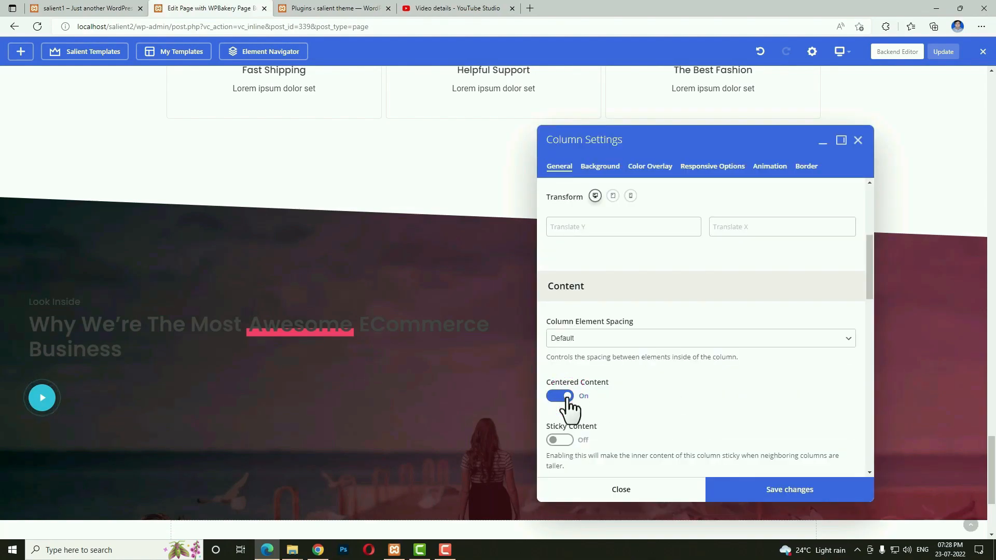
{"action": "left_click", "coordinate": [743, 490]}
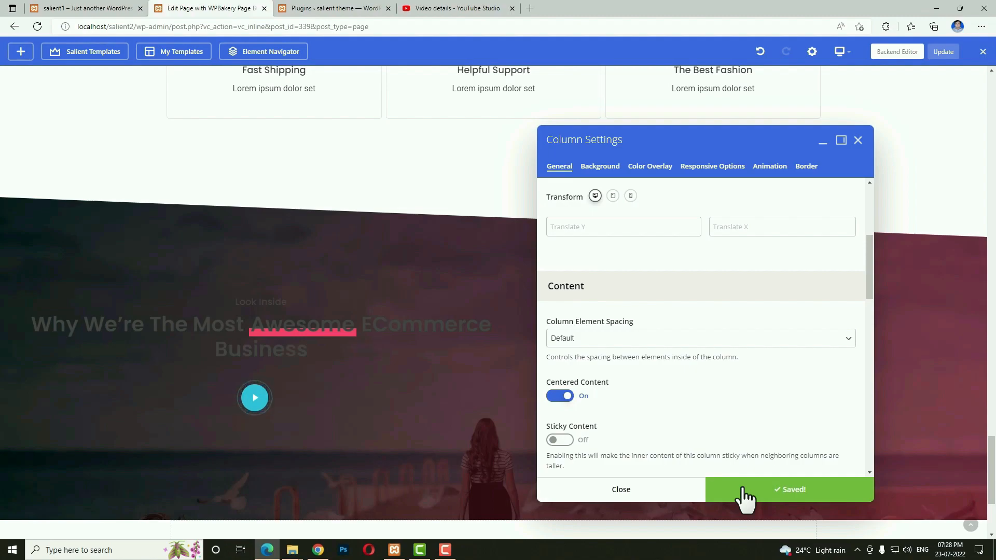
{"action": "scroll", "coordinate": [692, 427], "scroll_direction": "down", "scroll_amount": 3}
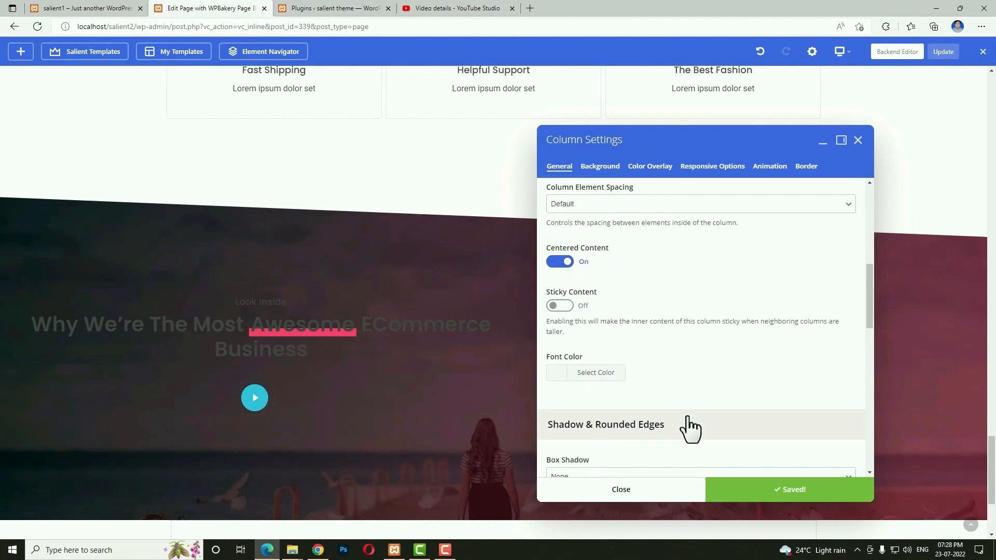
{"action": "left_click", "coordinate": [553, 375]}
{"action": "left_click_drag", "start_coordinate": [578, 410], "coordinate": [539, 396]}
{"action": "left_click", "coordinate": [761, 484]}
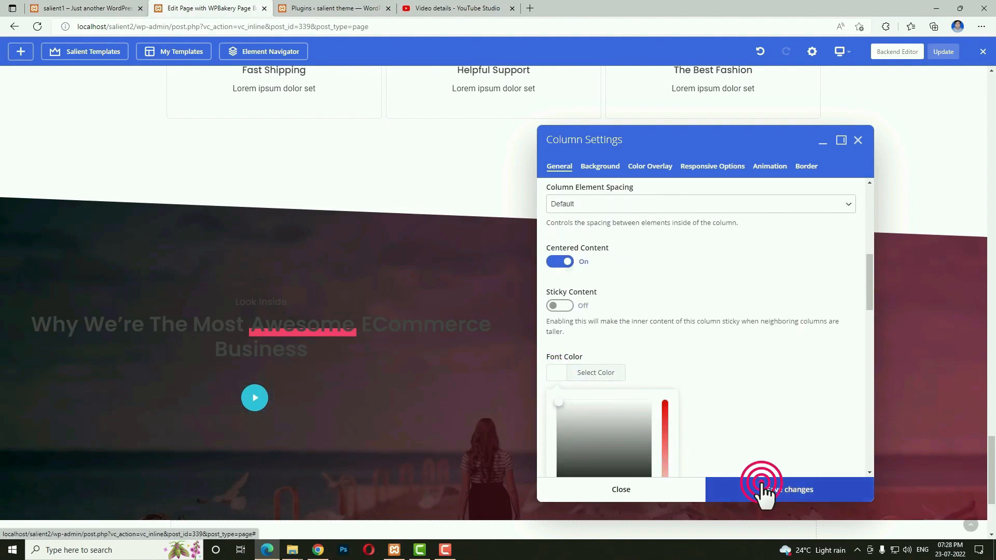
{"action": "left_click", "coordinate": [673, 493]}
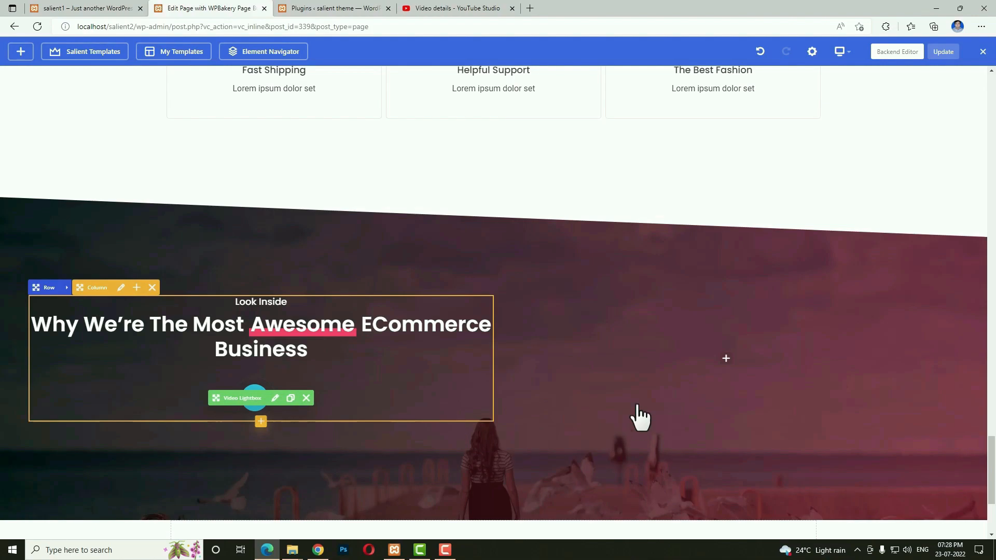
Add a Testimonial Slider to the empty right-hand column.
{"action": "left_click", "coordinate": [726, 367]}
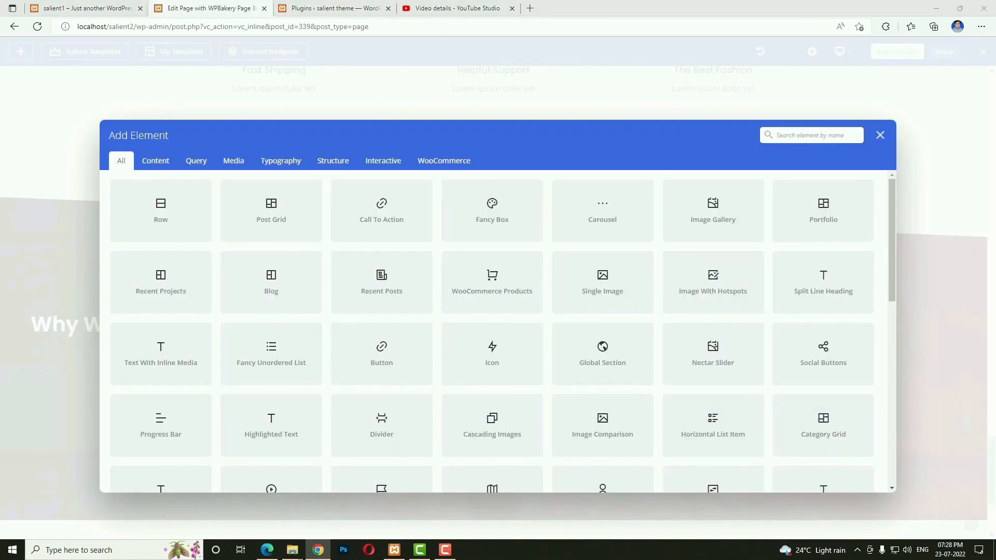
{"action": "left_click", "coordinate": [801, 136]}
{"action": "type", "text": "tes"}
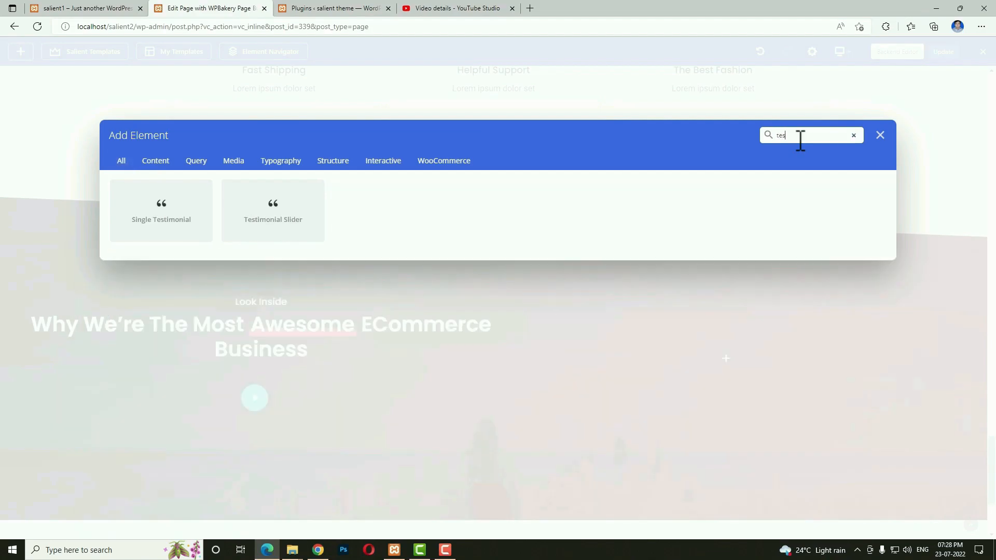
{"action": "left_click", "coordinate": [305, 218]}
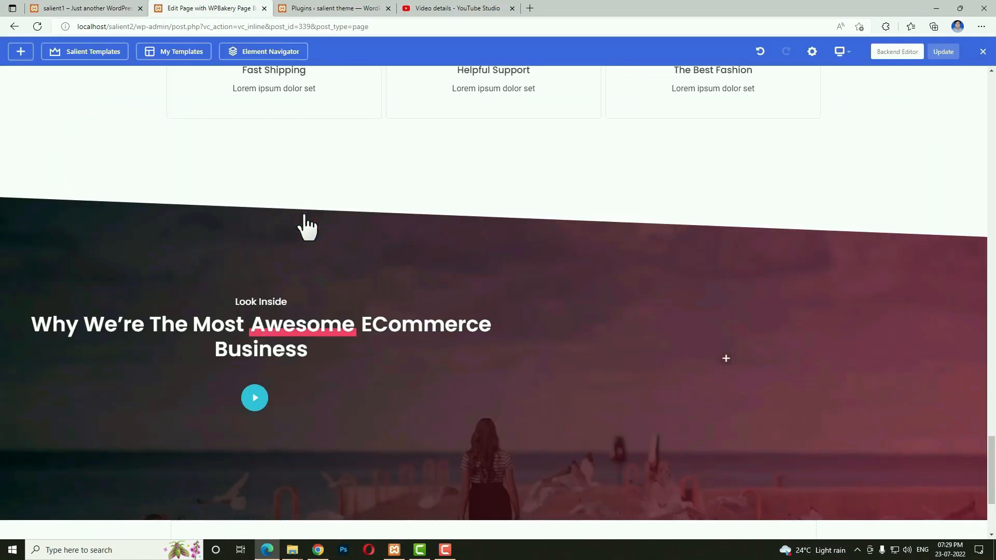
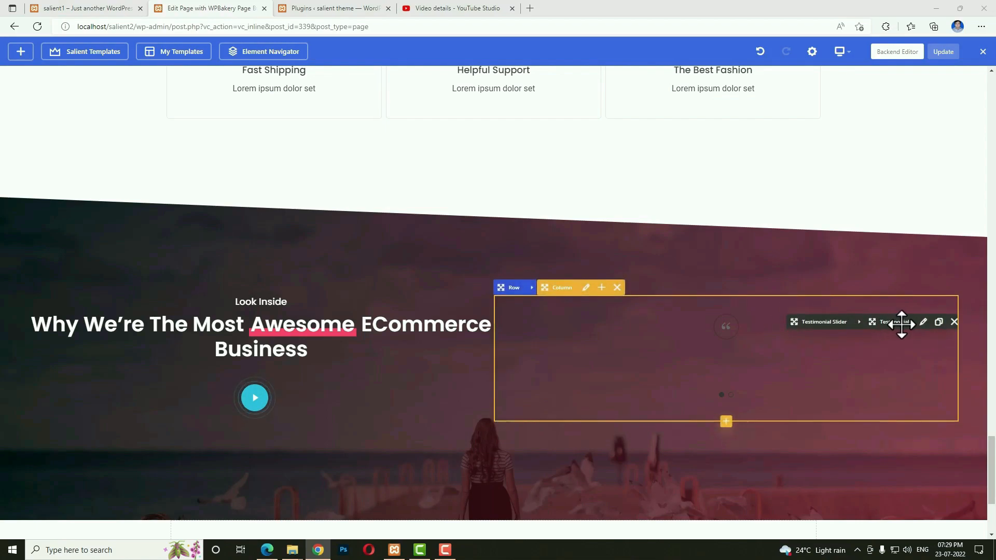
Give the first testimonial the woman's portrait, her name and her job title.
{"action": "left_click", "coordinate": [924, 323]}
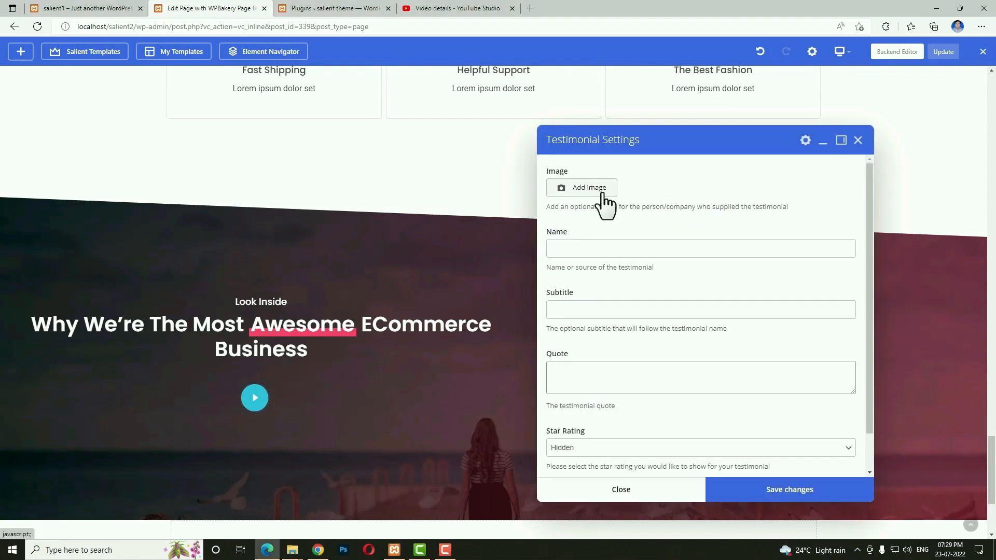
{"action": "left_click", "coordinate": [597, 199]}
{"action": "left_click", "coordinate": [334, 186]}
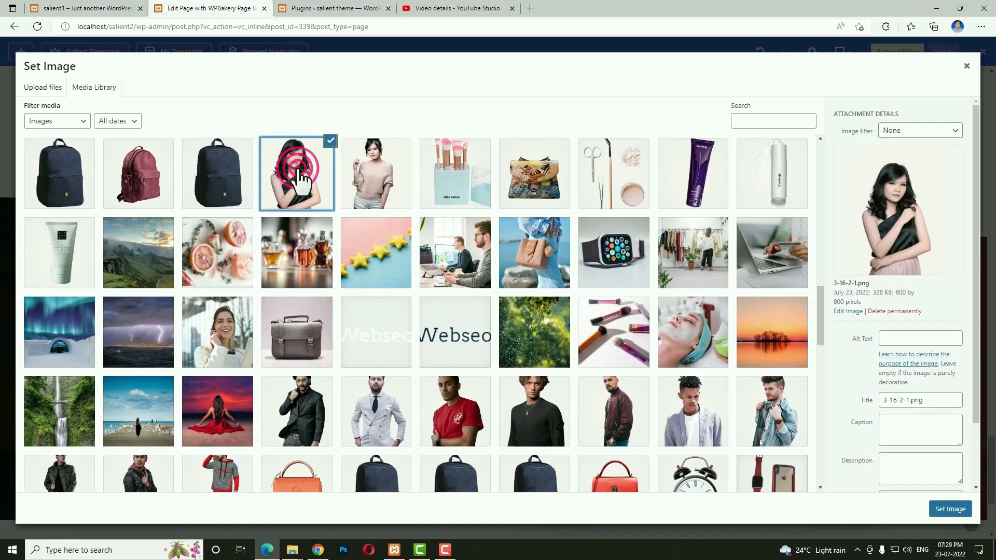
{"action": "left_click", "coordinate": [951, 509]}
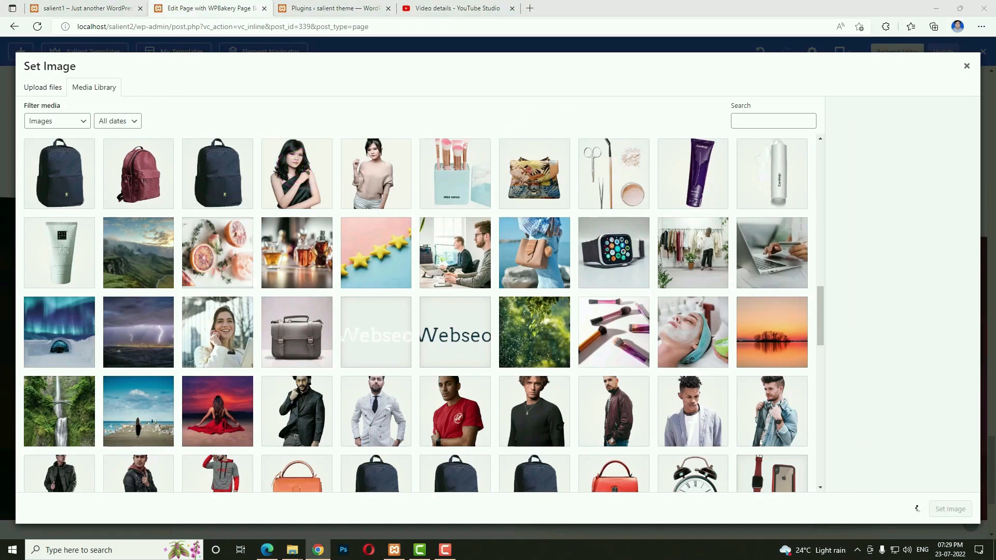
{"action": "left_click", "coordinate": [701, 381]}
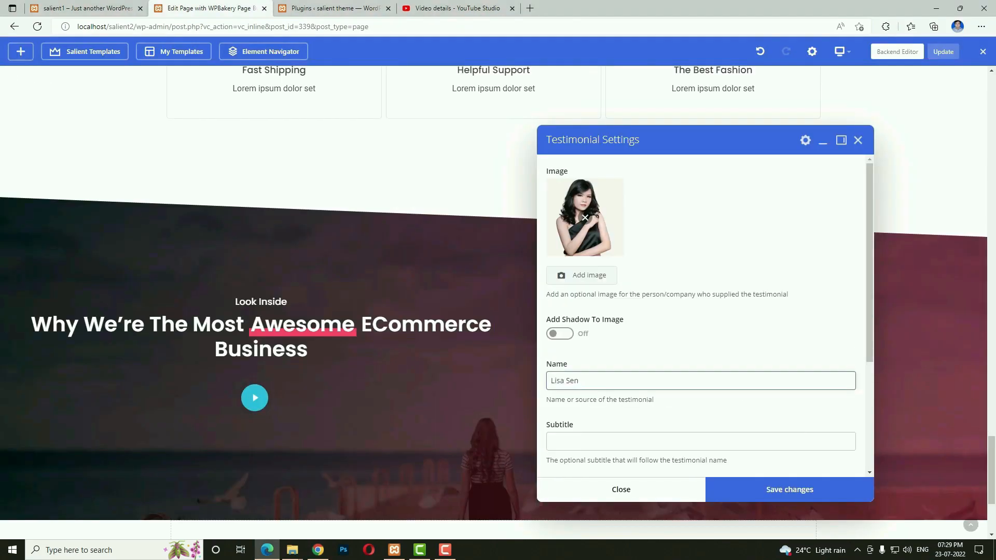
{"action": "key", "text": "alt+Tab"}
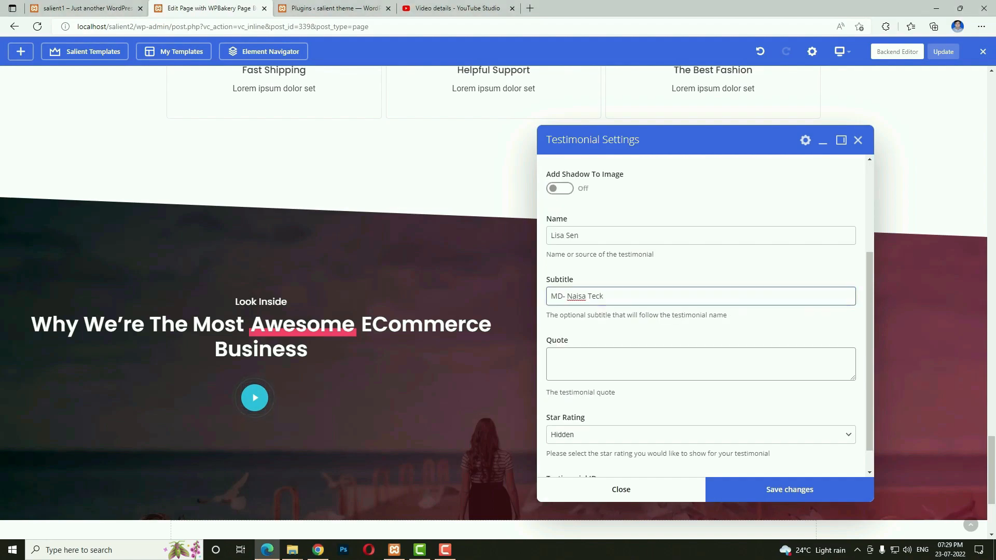
{"action": "key", "text": "alt+Tab"}
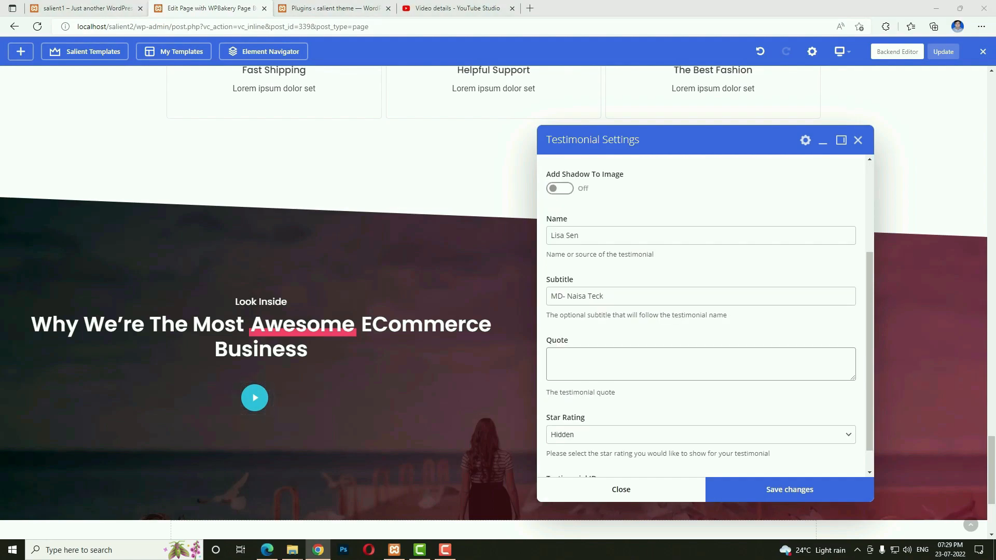
Paste in the testimonial quote, set the rating to 5 Stars, and close the settings.
{"action": "left_click", "coordinate": [606, 370]}
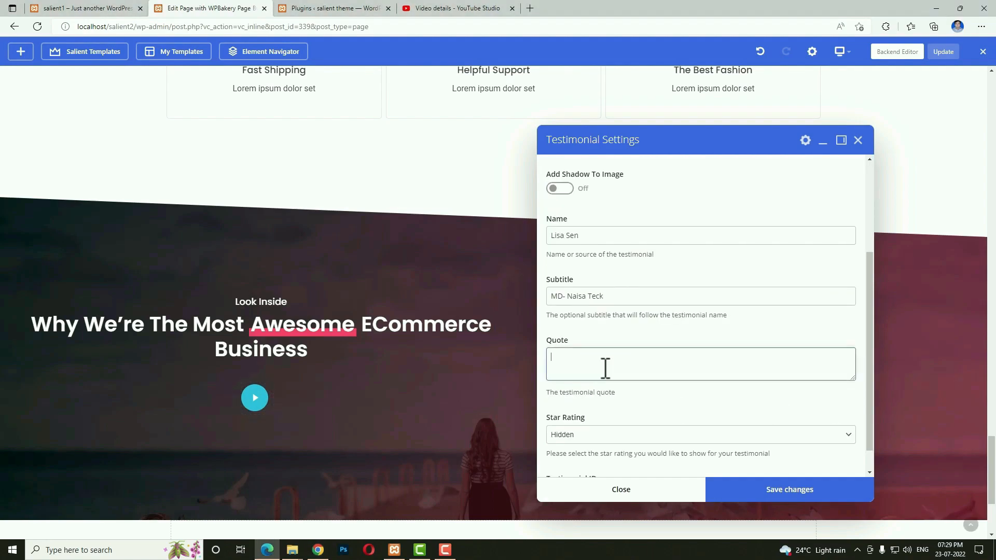
{"action": "type", "text": "\"I am so happy, my dear friend, so absorbed in the exquisite sense of mere tranquil existence, that I neglect my talents. I should be incapable of drawing a single stroke at the present moment; and yet I feel that I never was a greater artist than now.\""}
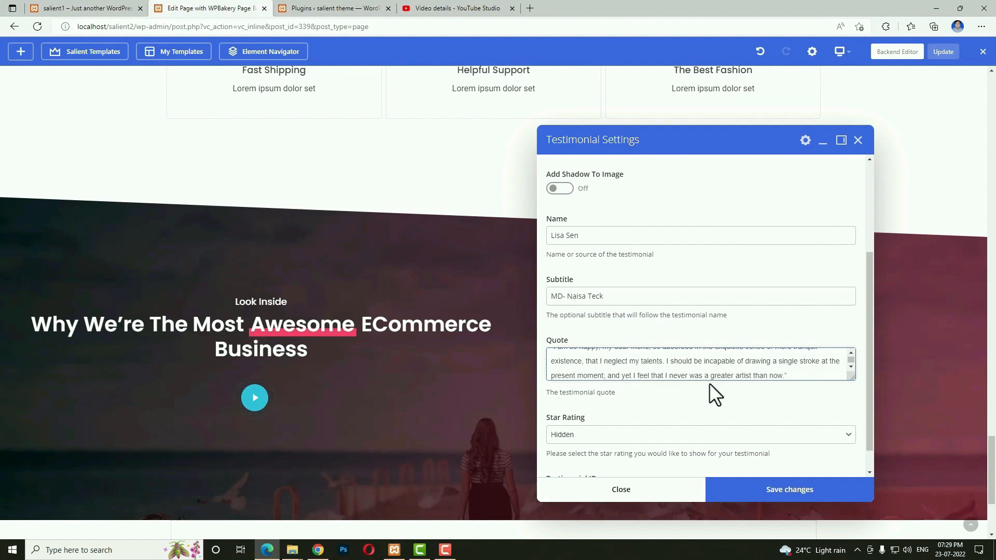
{"action": "scroll", "coordinate": [709, 384], "scroll_direction": "down", "scroll_amount": 1}
{"action": "left_click", "coordinate": [574, 406]}
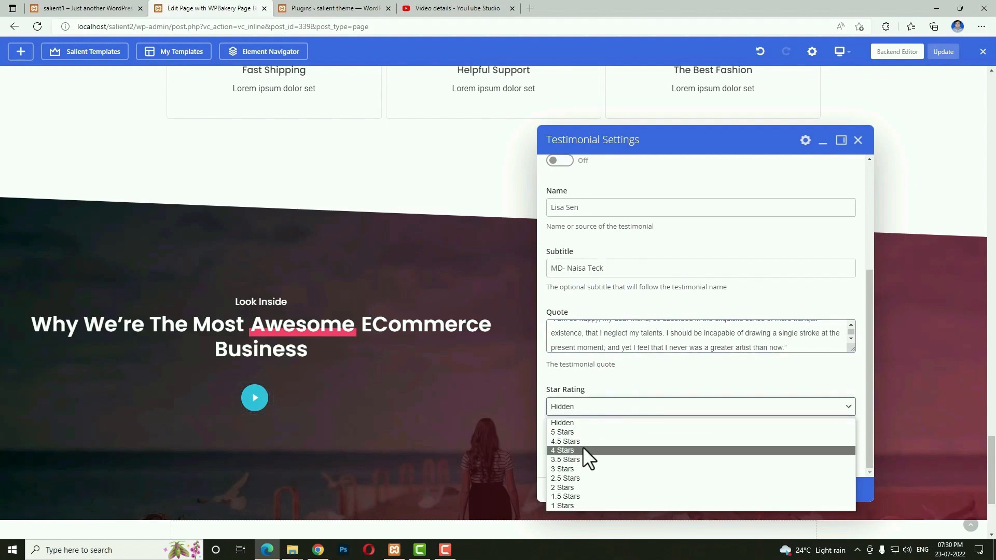
{"action": "left_click", "coordinate": [585, 433]}
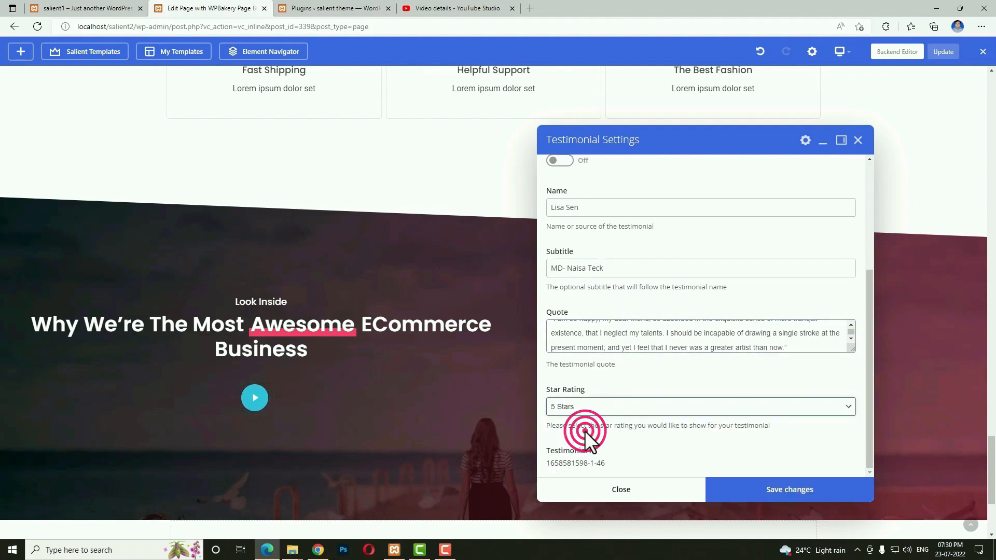
{"action": "scroll", "coordinate": [743, 457], "scroll_direction": "up", "scroll_amount": 2}
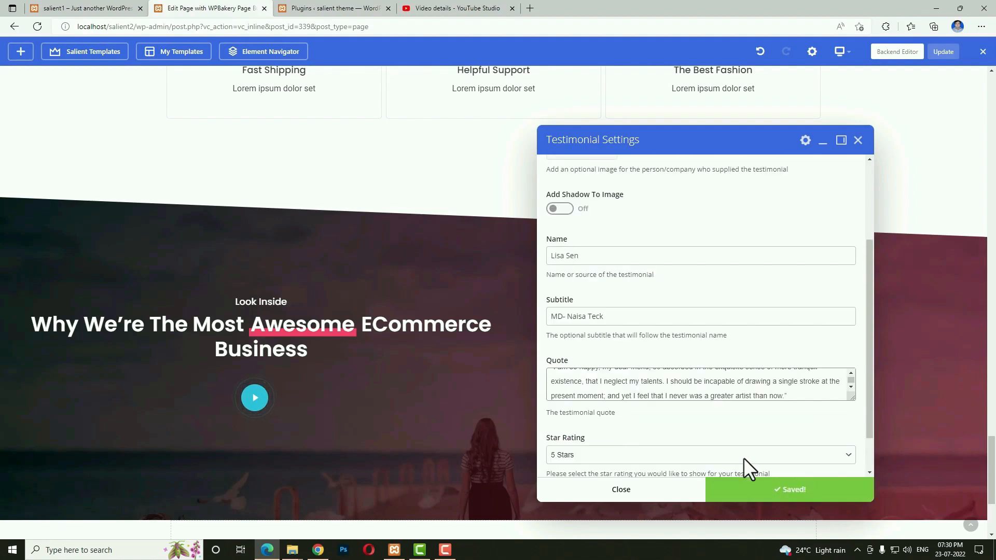
{"action": "left_click", "coordinate": [674, 488]}
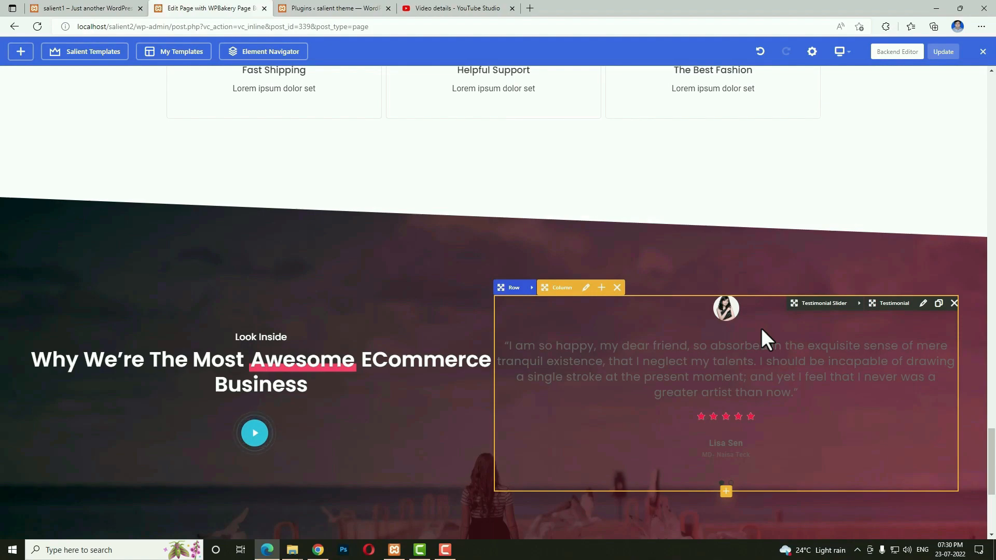
{"action": "mouse_move", "coordinate": [861, 311]}
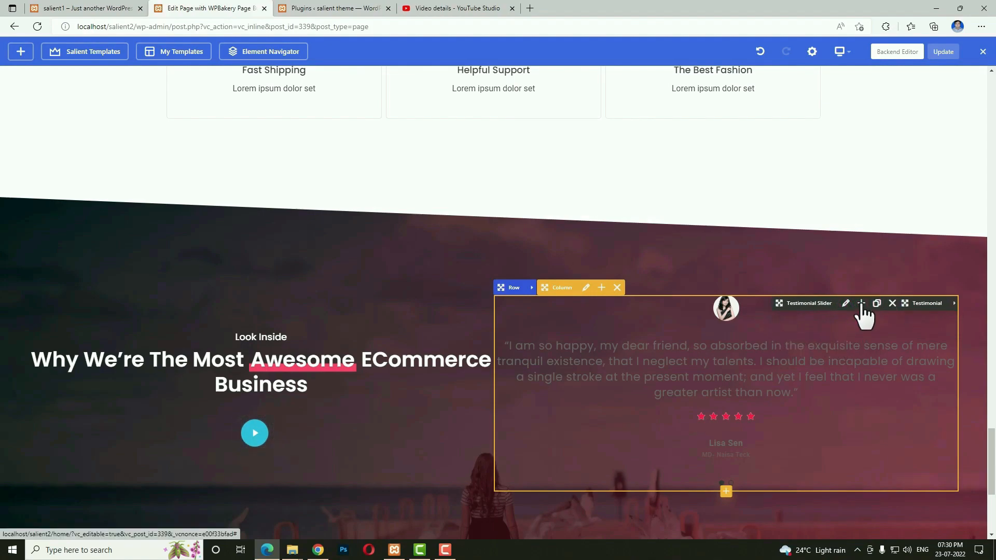
Add a second testimonial slide and give it the man's portrait.
{"action": "left_click", "coordinate": [726, 492]}
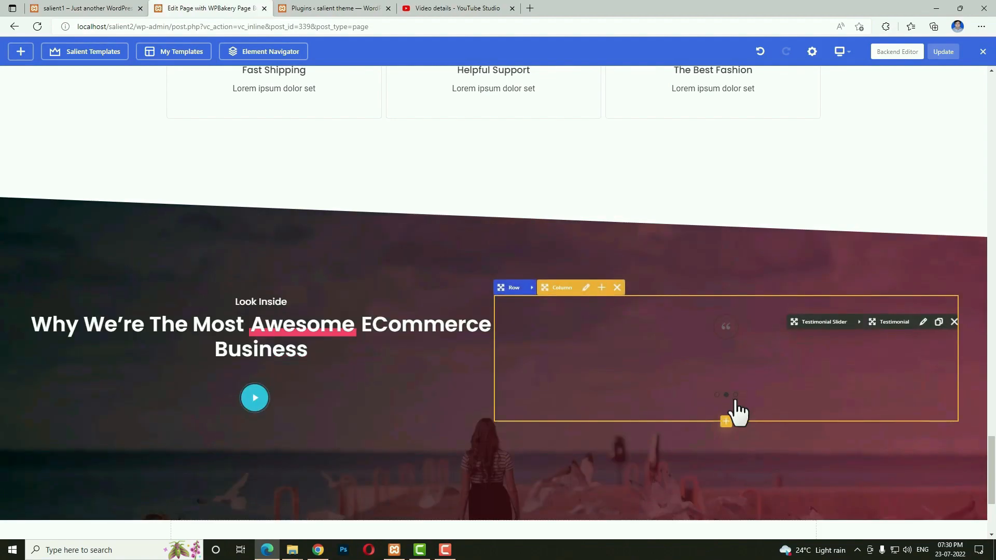
{"action": "left_click", "coordinate": [893, 326]}
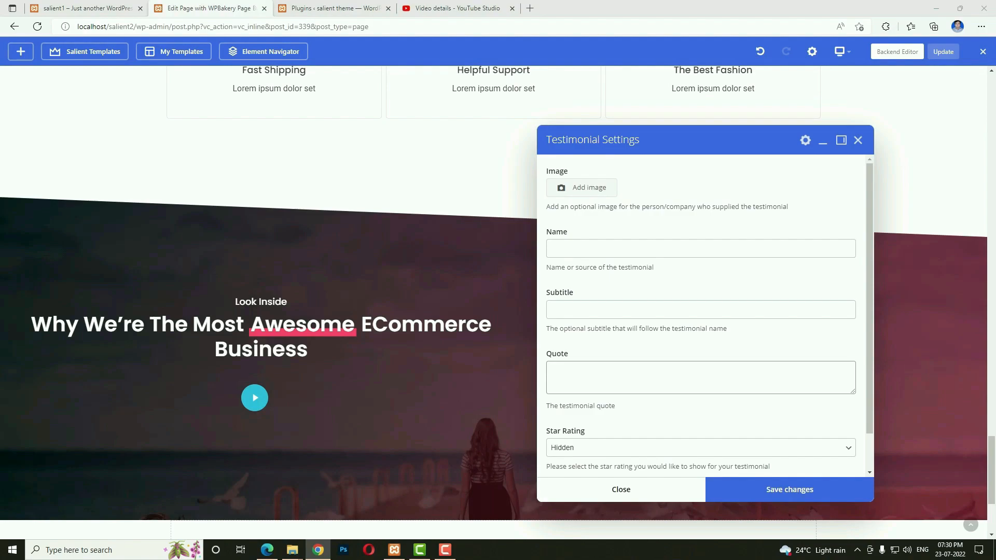
{"action": "left_click", "coordinate": [572, 191]}
{"action": "scroll", "coordinate": [578, 254], "scroll_direction": "down", "scroll_amount": 4}
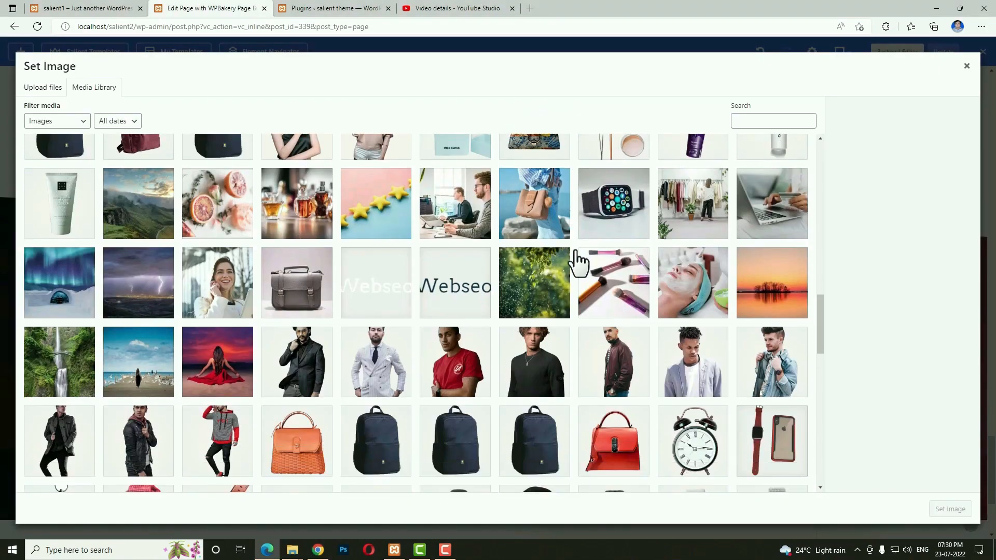
{"action": "left_click", "coordinate": [541, 210]}
{"action": "left_click", "coordinate": [947, 510]}
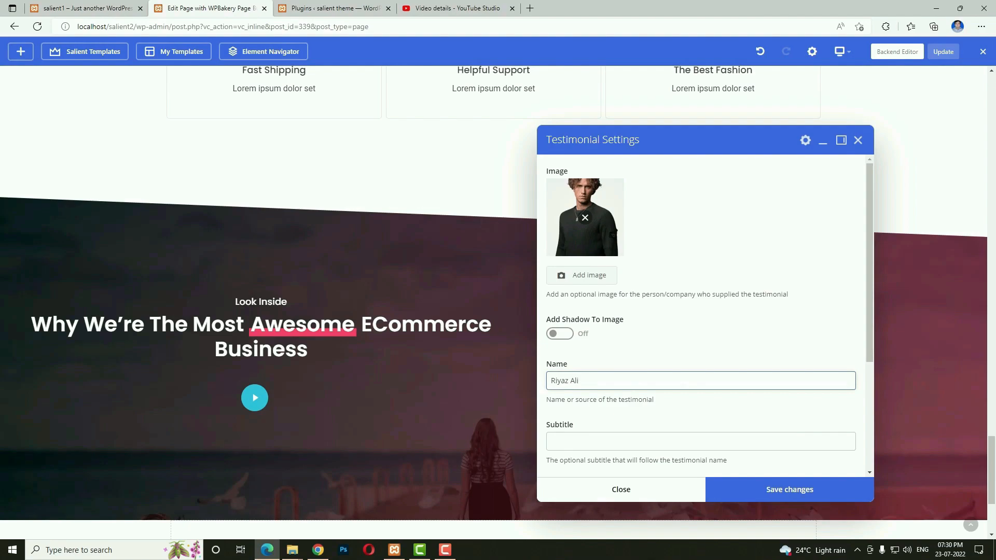
Set subtitle 'Ceo webseotips', paste the Lorem Ipsum quote, rate 4 Stars, save, and delete the blank slide.
{"action": "left_click", "coordinate": [598, 444]}
{"action": "type", "text": "Ceo"}
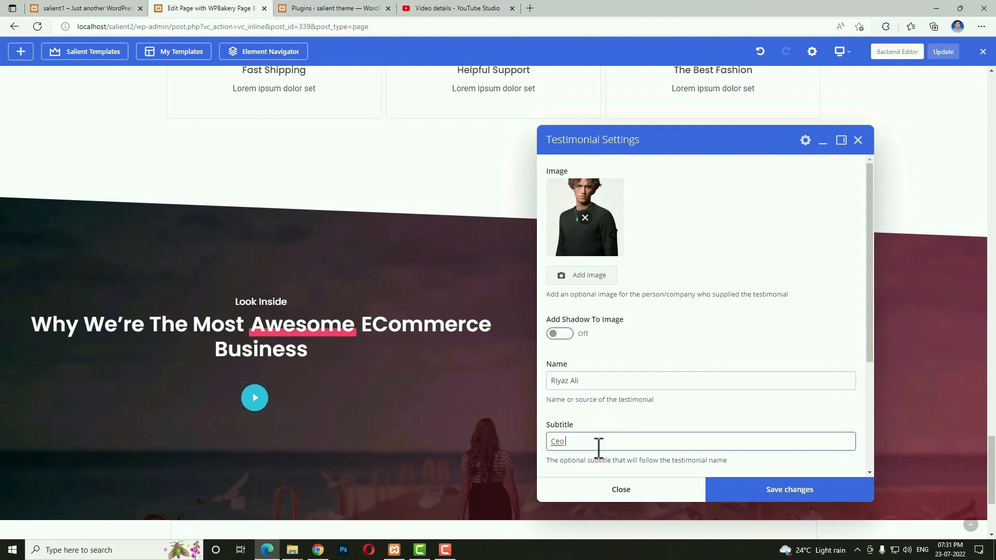
{"action": "type", "text": " webseotips"}
{"action": "scroll", "coordinate": [599, 446], "scroll_direction": "down", "scroll_amount": 3}
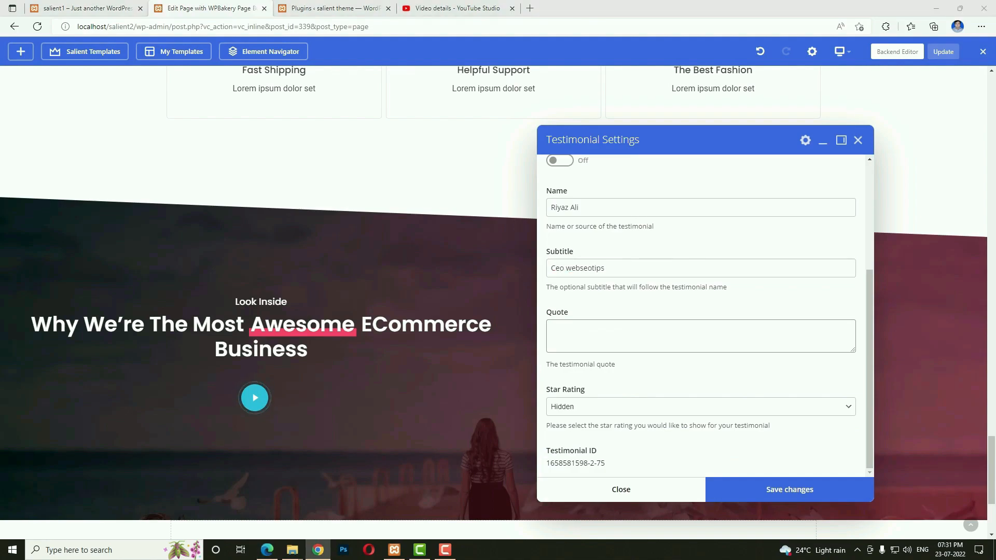
{"action": "left_click", "coordinate": [596, 333]}
{"action": "type", "text": "\"Contrary to popular belief, Lorem Ipsum is not simply random text. It has roots in a piece of classical Latin literature from 45 BC, making it over 2000 years old. Richard McClintock, a Latin professor at Hampden-Sydney College\""}
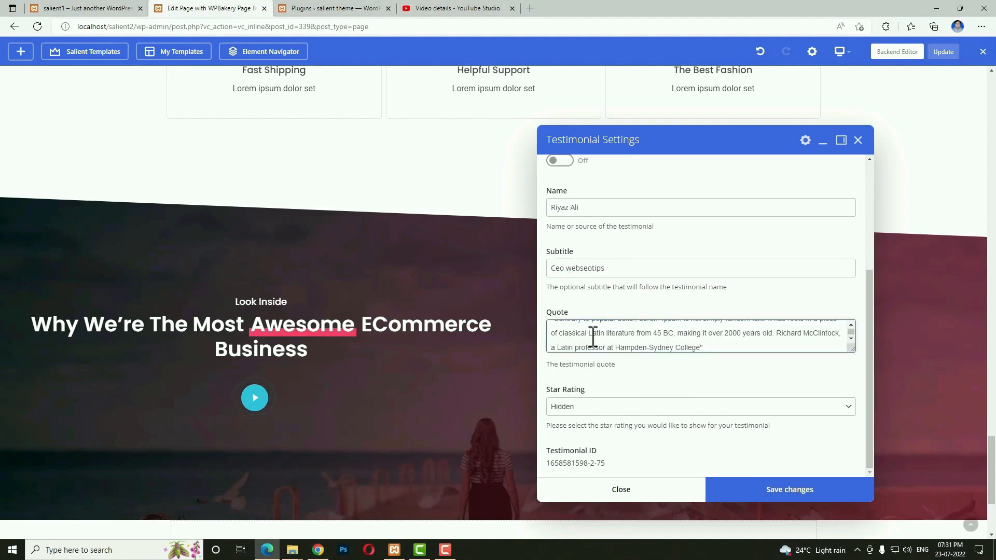
{"action": "left_click", "coordinate": [631, 410]}
{"action": "left_click", "coordinate": [585, 450]}
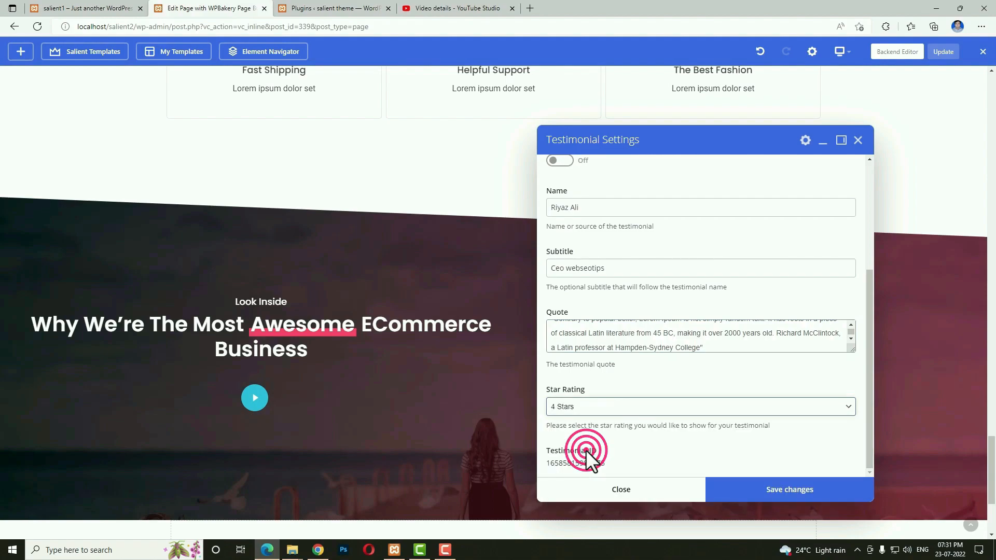
{"action": "left_click", "coordinate": [768, 492]}
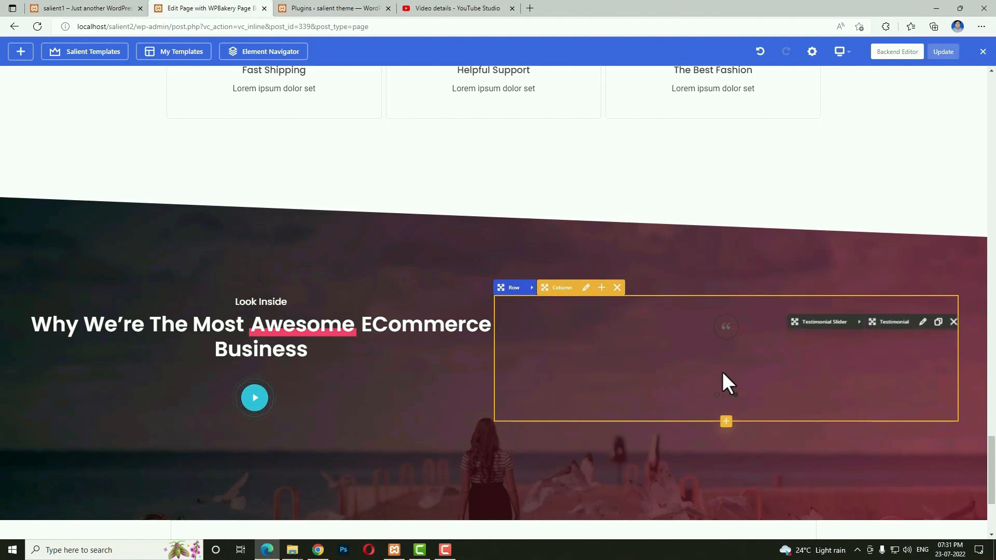
{"action": "left_click", "coordinate": [954, 323]}
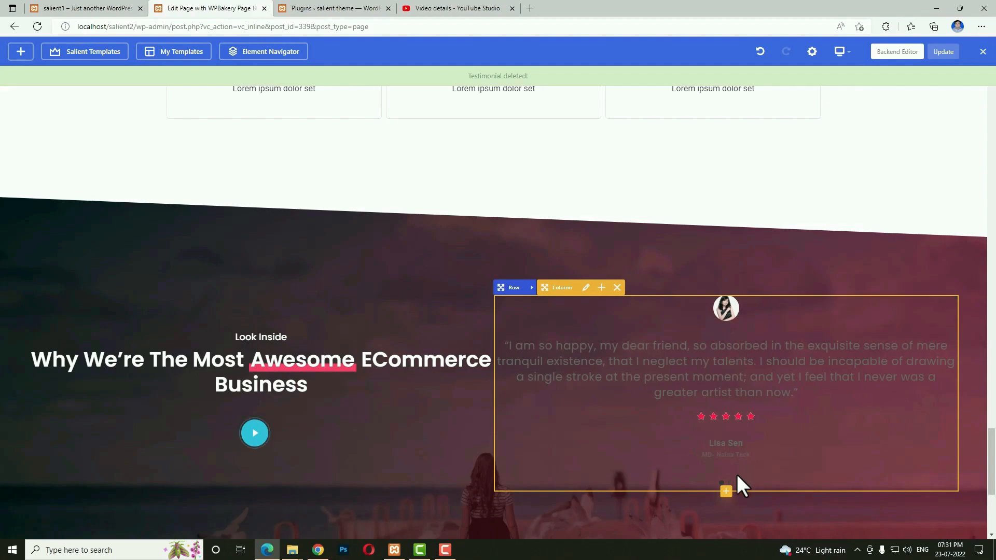
Colour the slider's rating stars Extra Color 2, keep the Basic (Default) style, and save.
{"action": "left_click", "coordinate": [846, 304]}
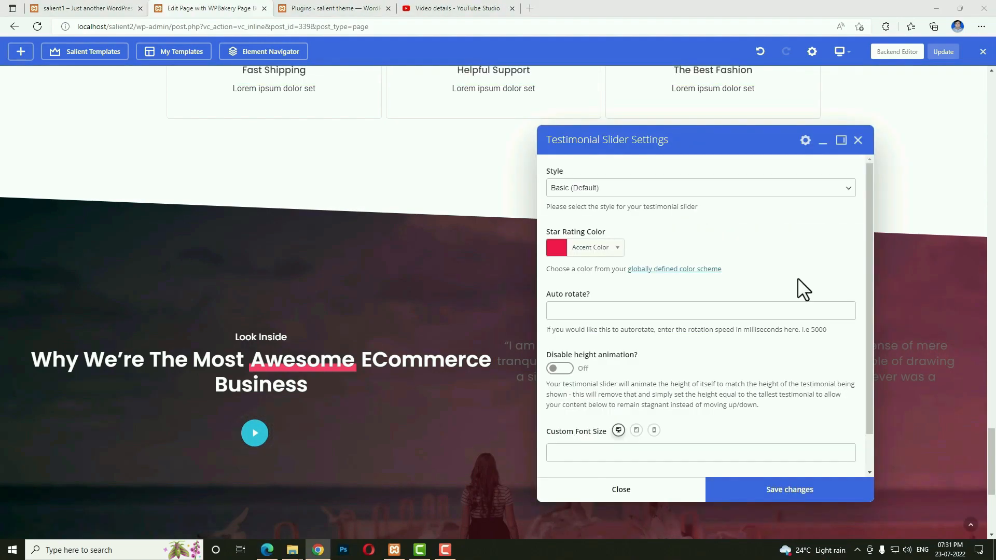
{"action": "left_click", "coordinate": [556, 248]}
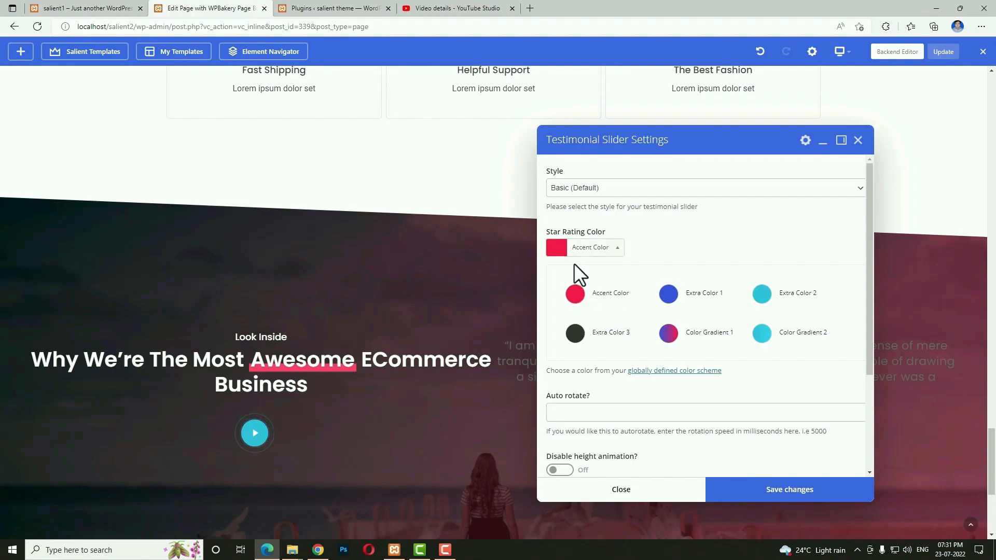
{"action": "left_click", "coordinate": [765, 292]}
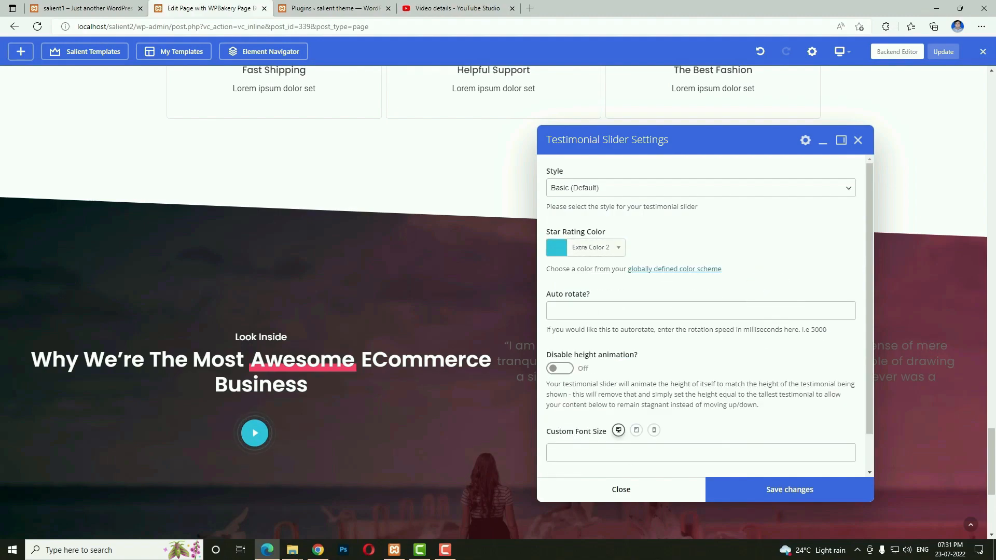
{"action": "left_click", "coordinate": [639, 191]}
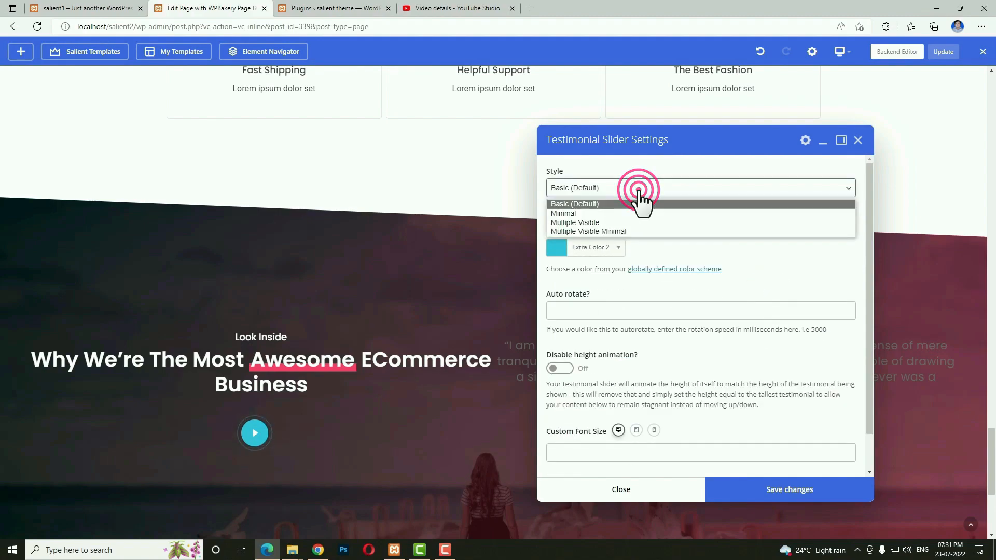
{"action": "left_click", "coordinate": [597, 201]}
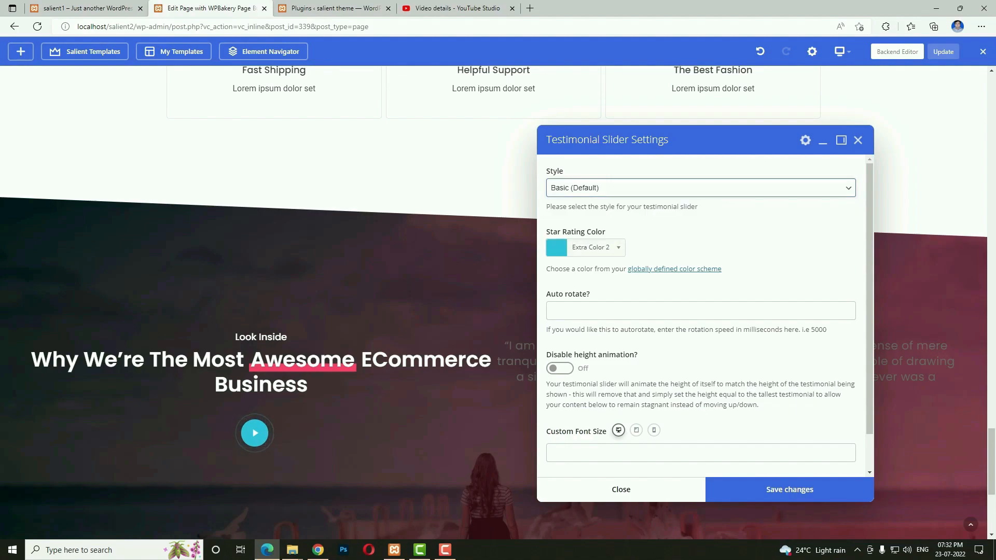
{"action": "left_click", "coordinate": [750, 497]}
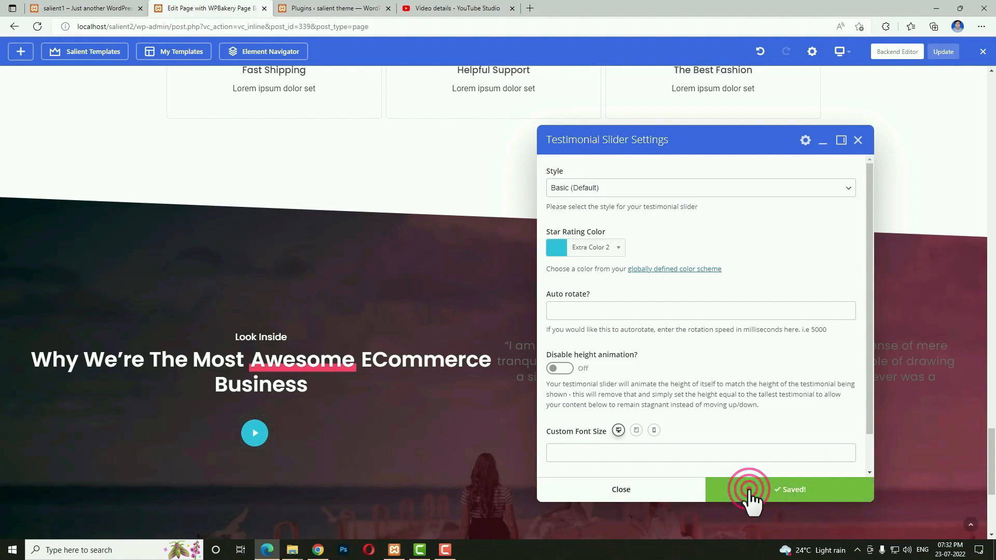
{"action": "left_click", "coordinate": [688, 497]}
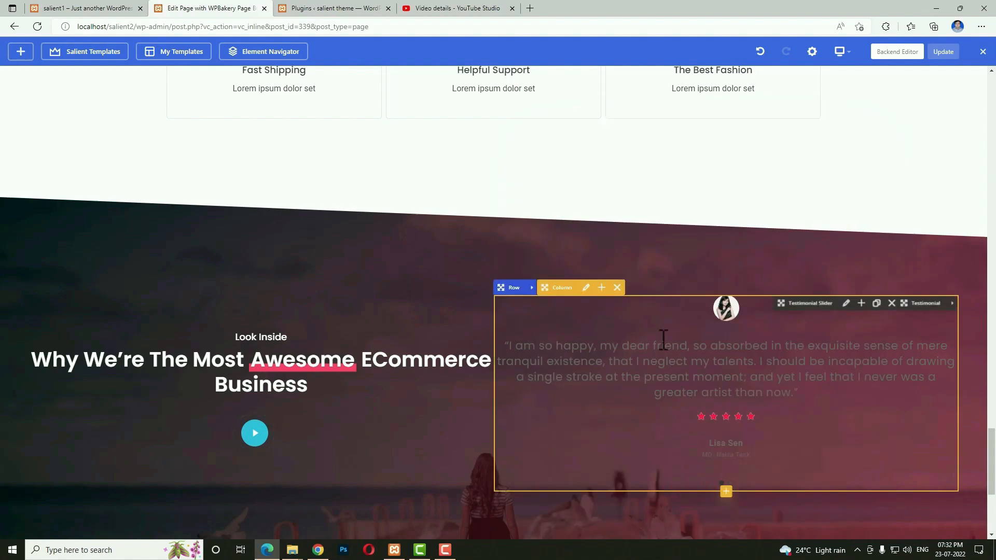
Set the testimonial column's font colour to white and save.
{"action": "left_click", "coordinate": [586, 288]}
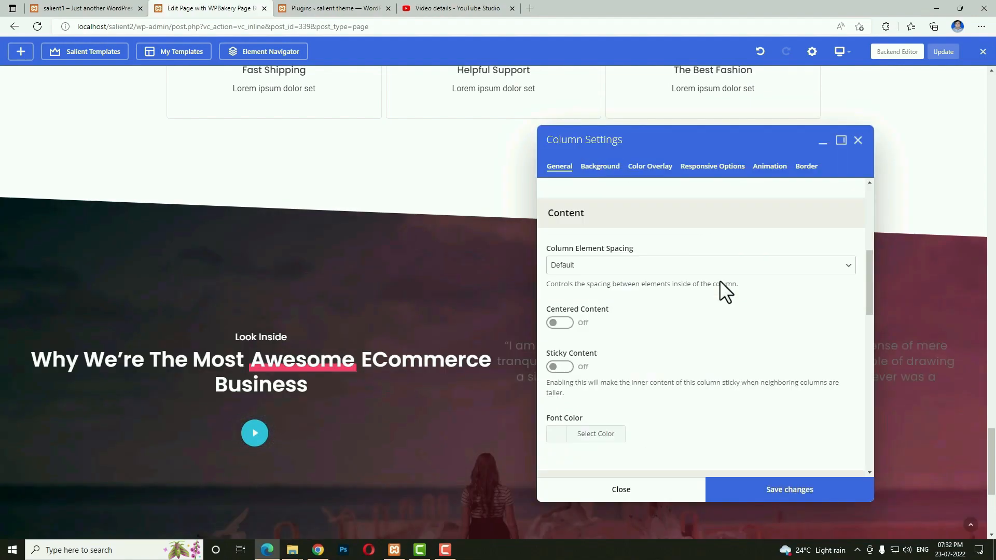
{"action": "scroll", "coordinate": [711, 281], "scroll_direction": "down", "scroll_amount": 4}
{"action": "left_click", "coordinate": [554, 236]}
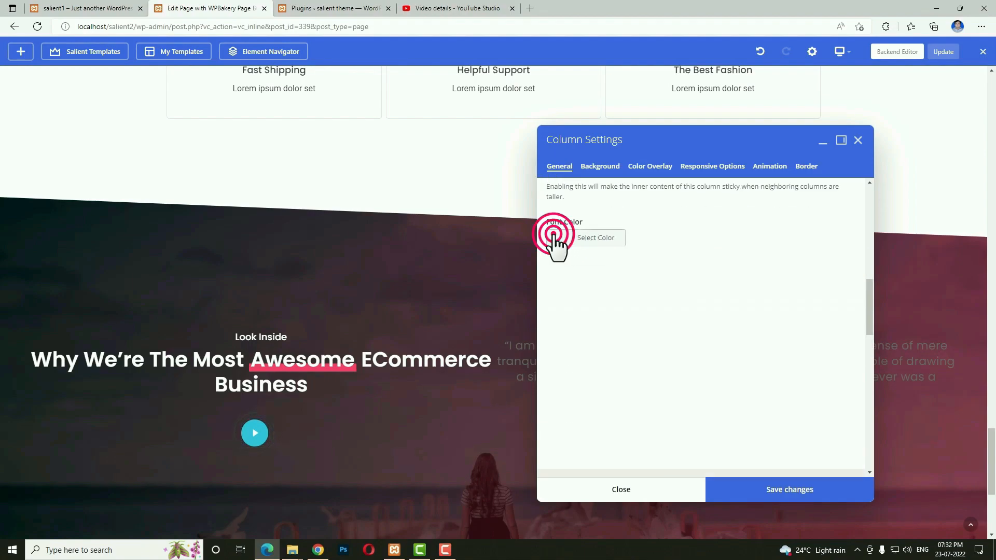
{"action": "left_click", "coordinate": [574, 369]}
{"action": "left_click", "coordinate": [752, 489]}
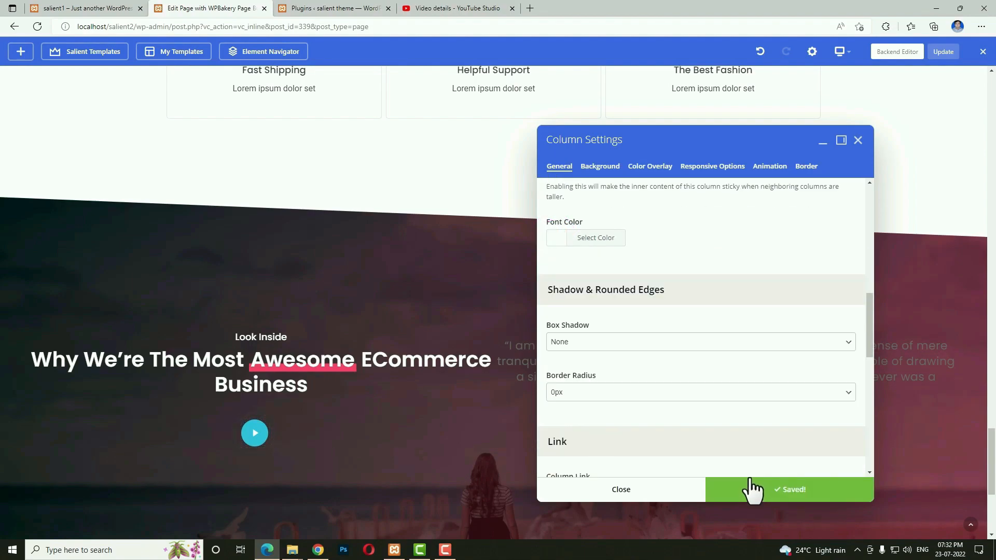
{"action": "left_click", "coordinate": [670, 490]}
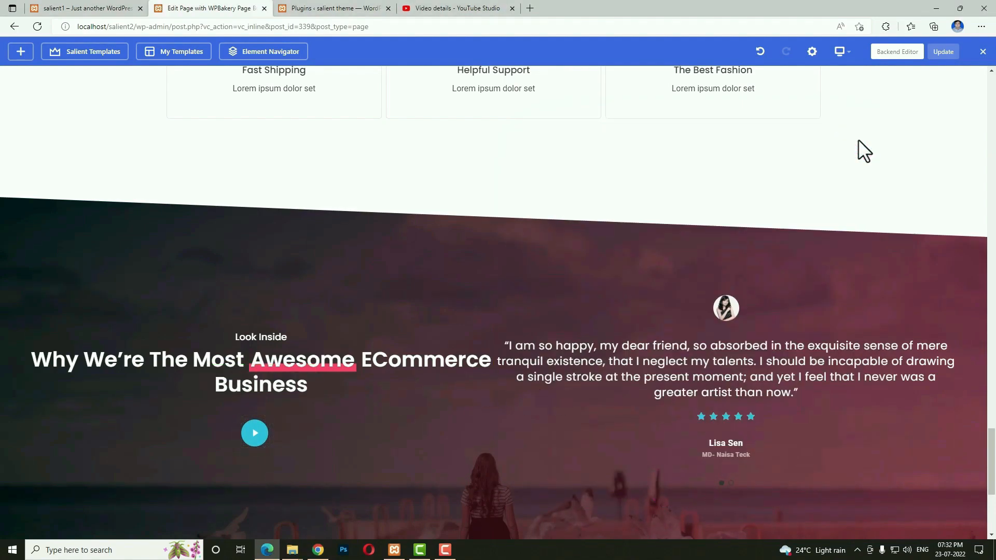
Give the row a 70px column margin and save.
{"action": "left_click", "coordinate": [68, 288]}
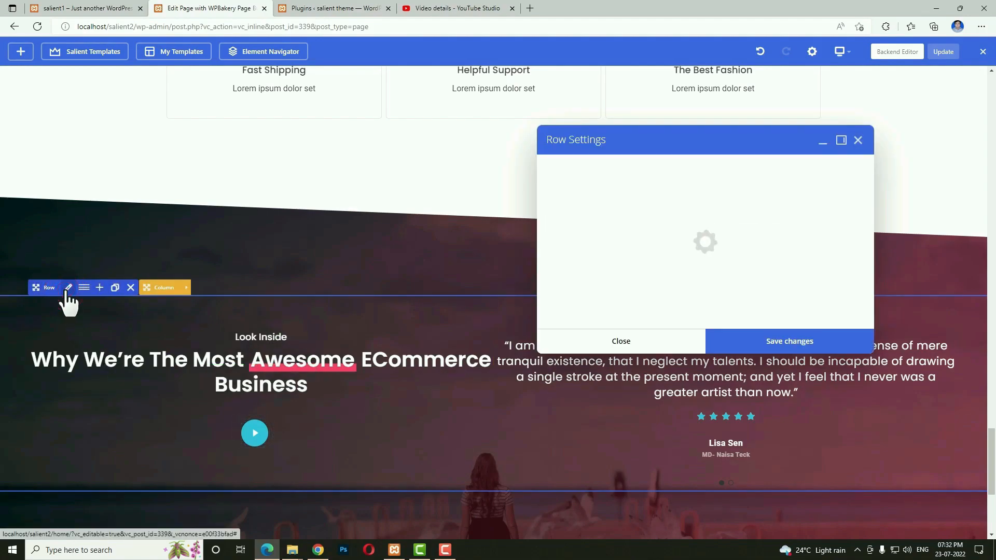
{"action": "left_click", "coordinate": [637, 295]}
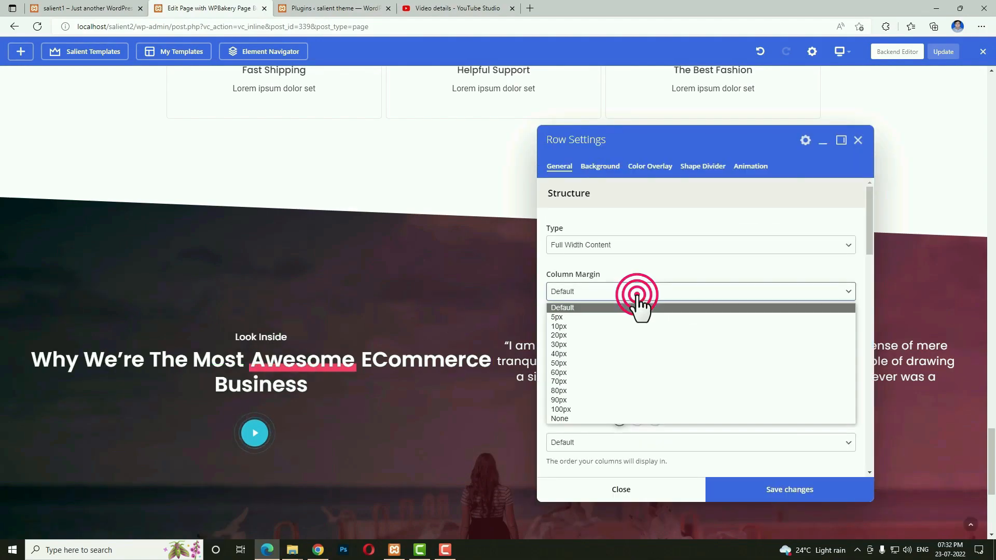
{"action": "left_click", "coordinate": [605, 382]}
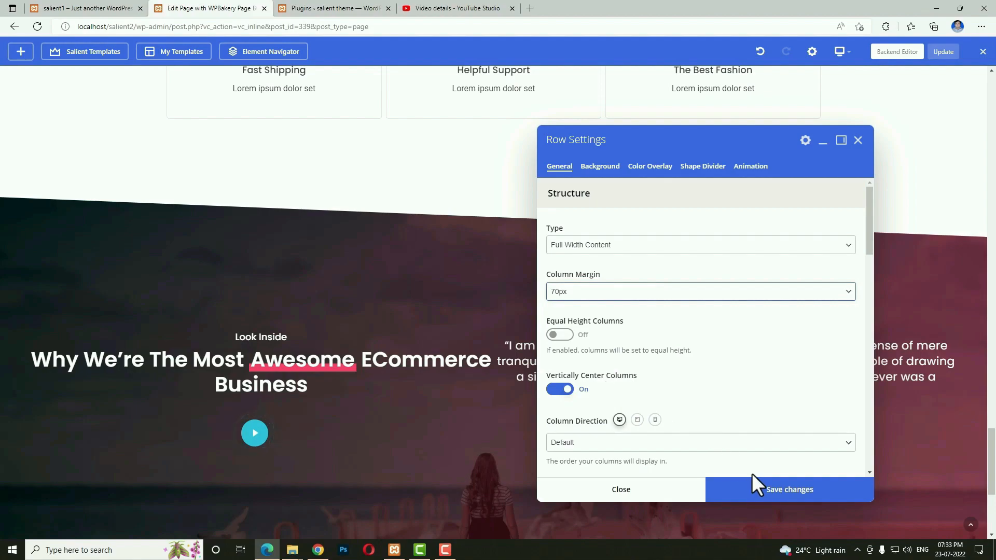
{"action": "left_click", "coordinate": [747, 489]}
{"action": "left_click", "coordinate": [663, 496]}
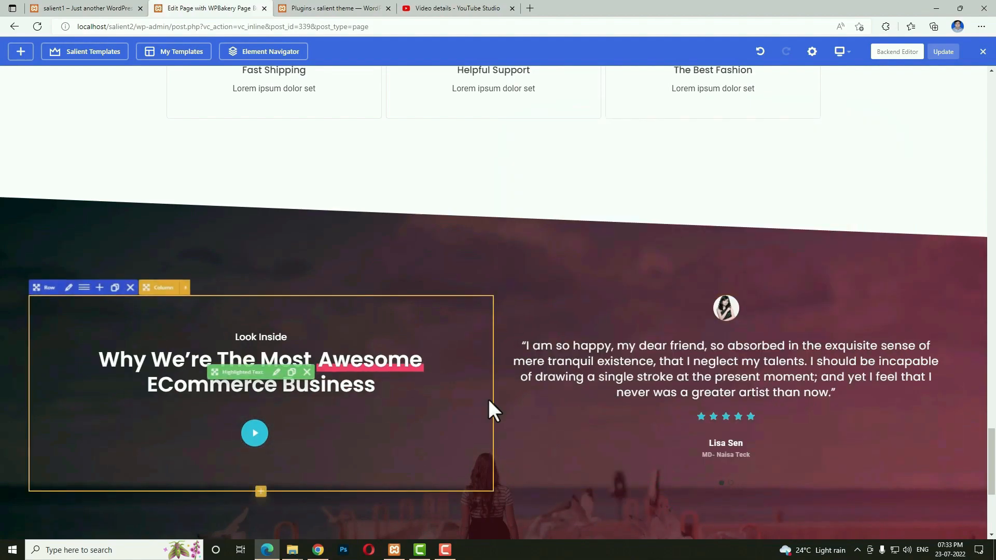
Preview the section at tablet portrait width and then at phone width.
{"action": "left_click", "coordinate": [840, 51]}
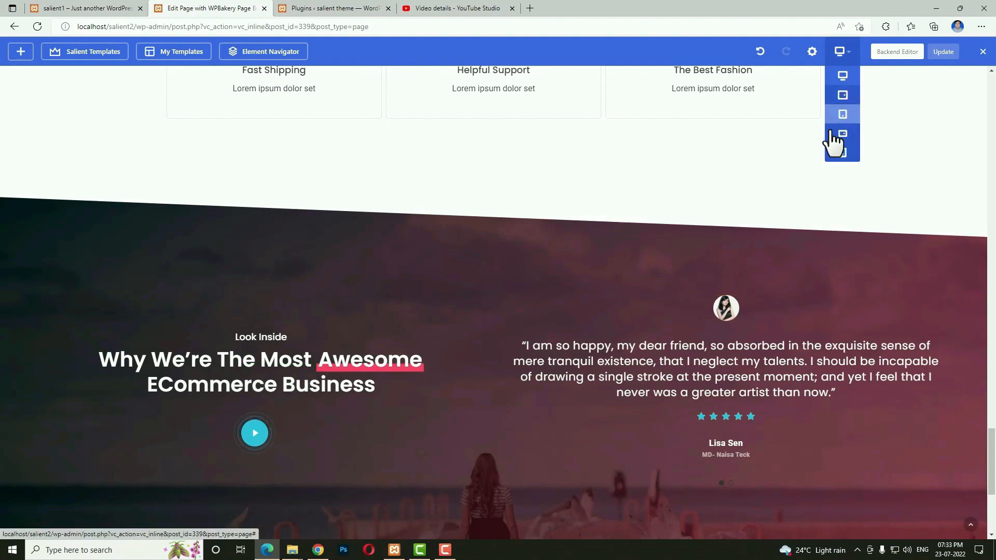
{"action": "left_click", "coordinate": [841, 115]}
{"action": "scroll", "coordinate": [596, 340], "scroll_direction": "down", "scroll_amount": 5}
{"action": "scroll", "coordinate": [397, 355], "scroll_direction": "up", "scroll_amount": 1}
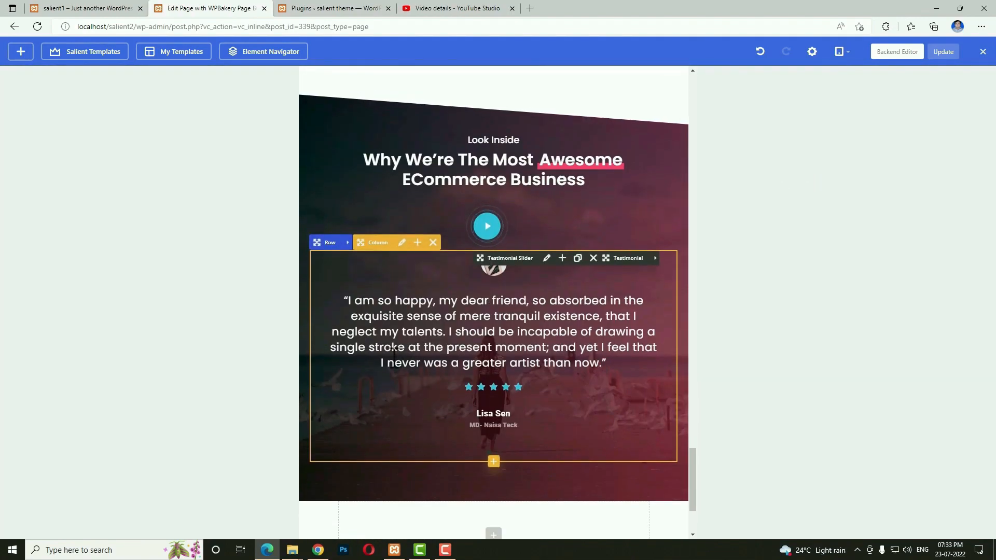
{"action": "left_click", "coordinate": [843, 52]}
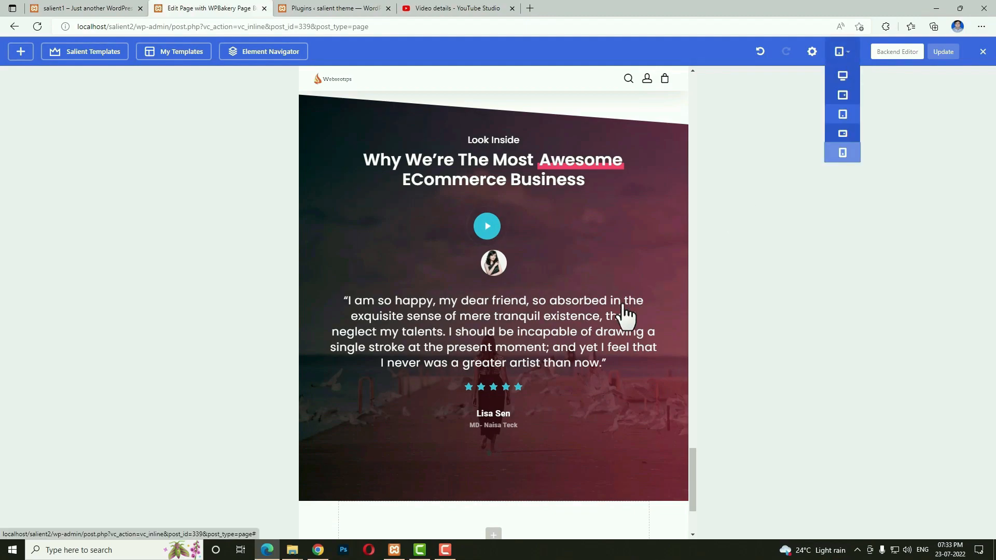
{"action": "left_click", "coordinate": [840, 150]}
{"action": "scroll", "coordinate": [503, 393], "scroll_direction": "down", "scroll_amount": 5}
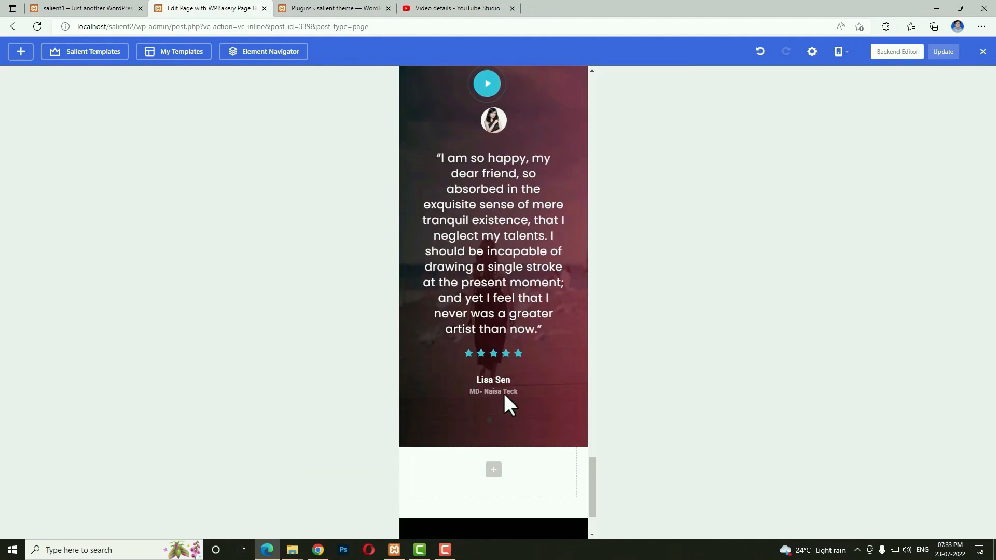
{"action": "scroll", "coordinate": [503, 394], "scroll_direction": "up", "scroll_amount": 2}
{"action": "scroll", "coordinate": [503, 393], "scroll_direction": "up", "scroll_amount": 6}
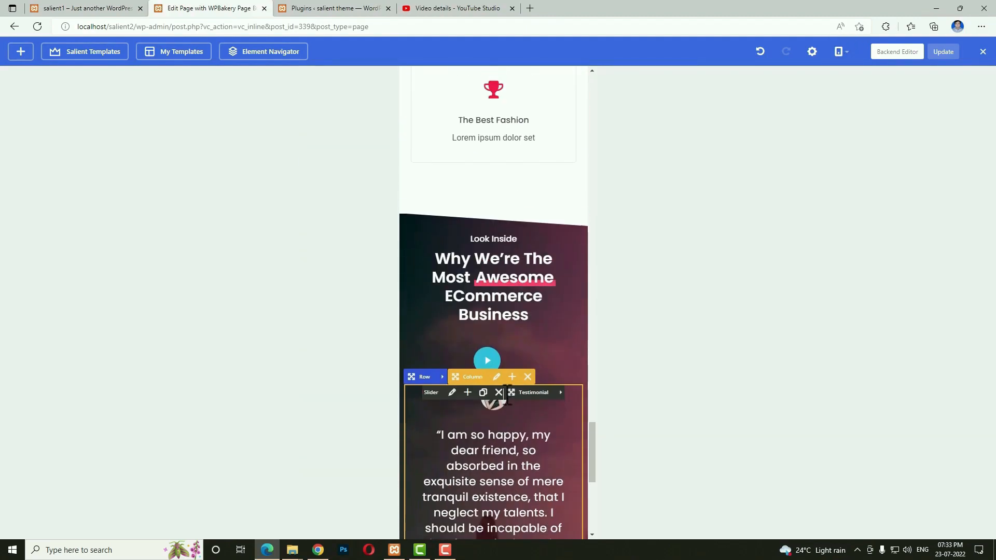
{"action": "scroll", "coordinate": [503, 393], "scroll_direction": "up", "scroll_amount": 15}
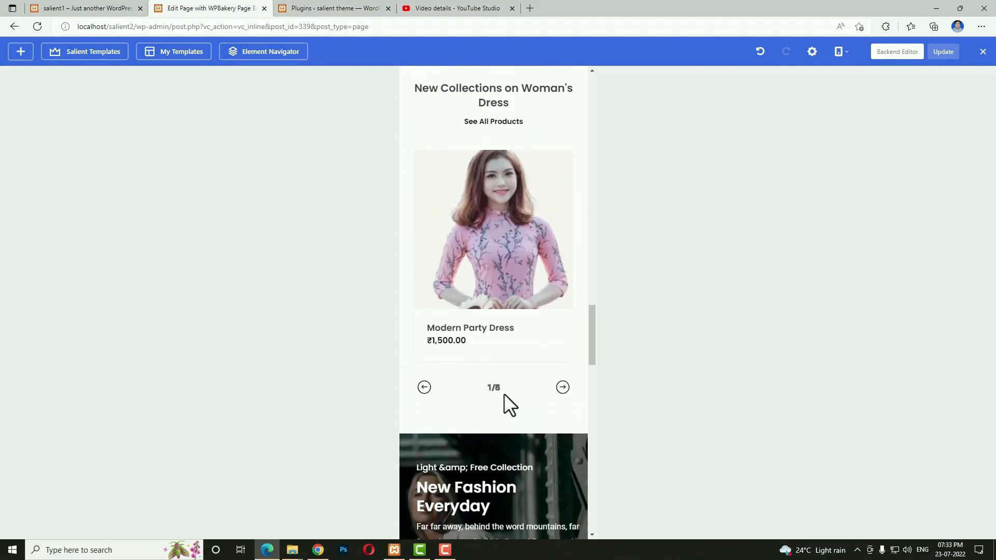
{"action": "scroll", "coordinate": [503, 393], "scroll_direction": "up", "scroll_amount": 5}
Switch the preview back to desktop width and update the page.
{"action": "mouse_move", "coordinate": [841, 52]}
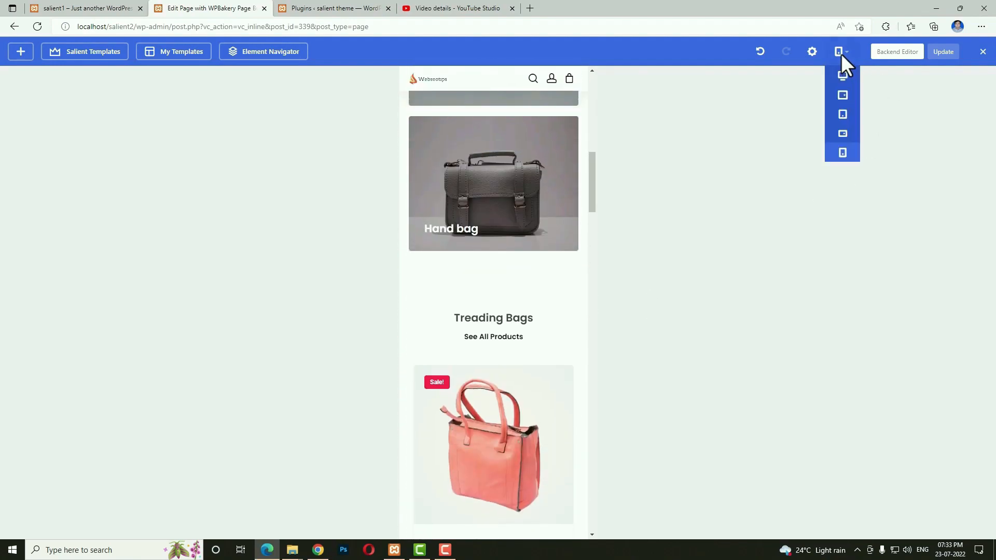
{"action": "left_click", "coordinate": [843, 75]}
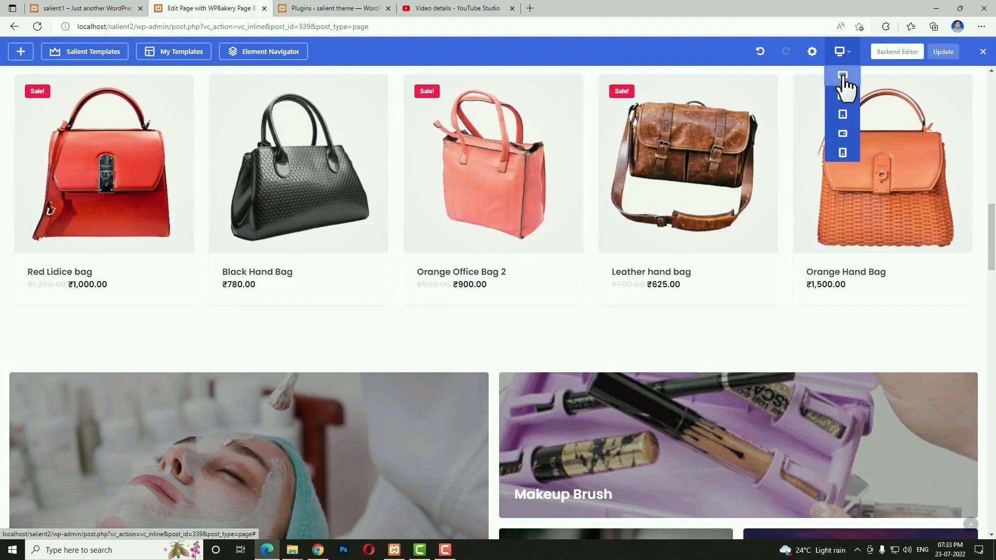
{"action": "left_click", "coordinate": [946, 52]}
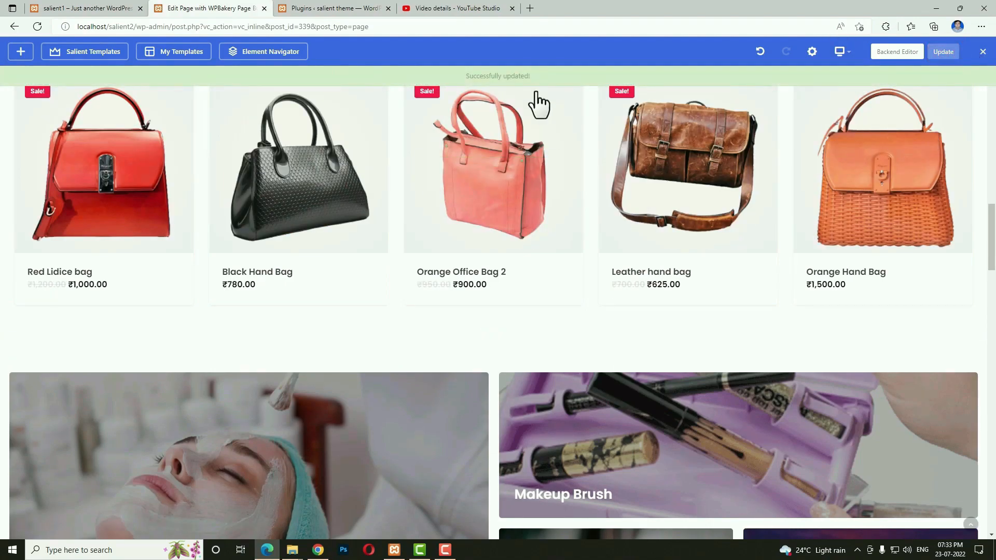
Add a new page titled 'About Us', publish it, and open it in WPBakery's frontend editor.
{"action": "left_click", "coordinate": [907, 51]}
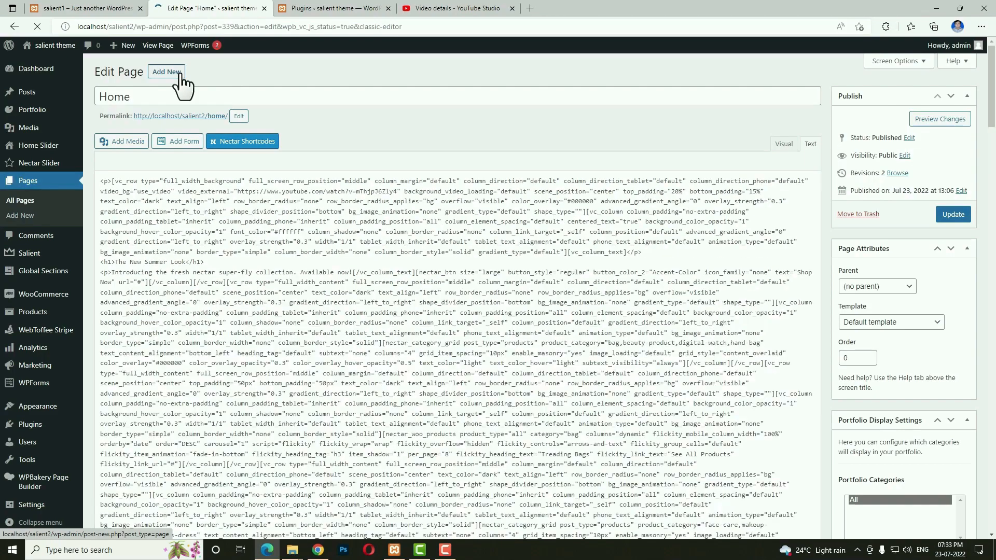
{"action": "left_click", "coordinate": [181, 75]}
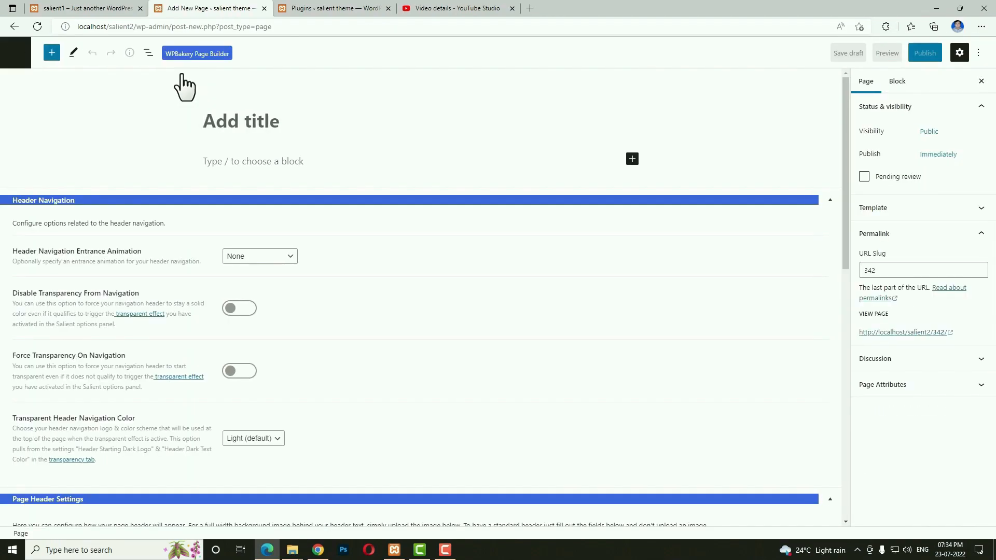
{"action": "type", "text": "About Us"}
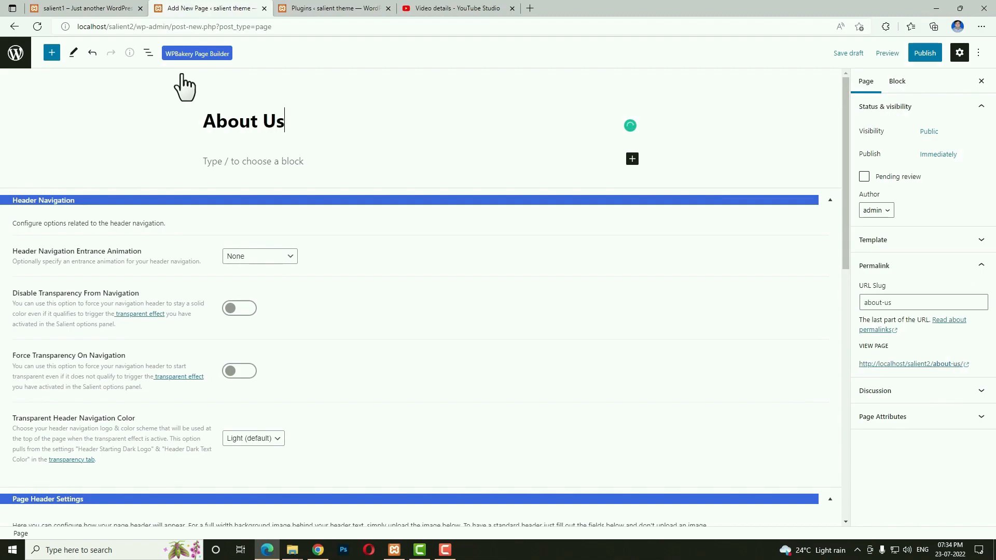
{"action": "left_click", "coordinate": [925, 53]}
{"action": "left_click", "coordinate": [914, 56]}
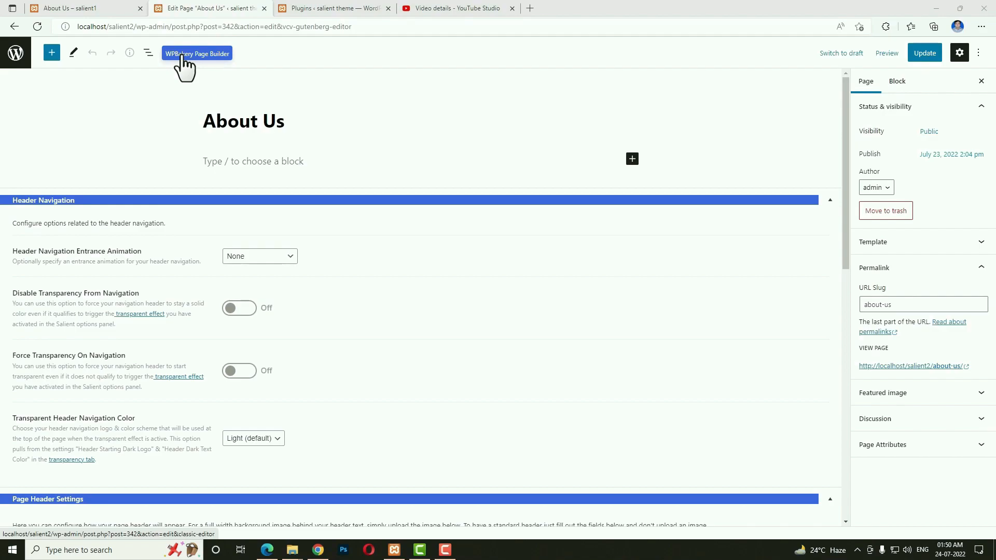
{"action": "left_click", "coordinate": [183, 54]}
{"action": "left_click", "coordinate": [205, 142]}
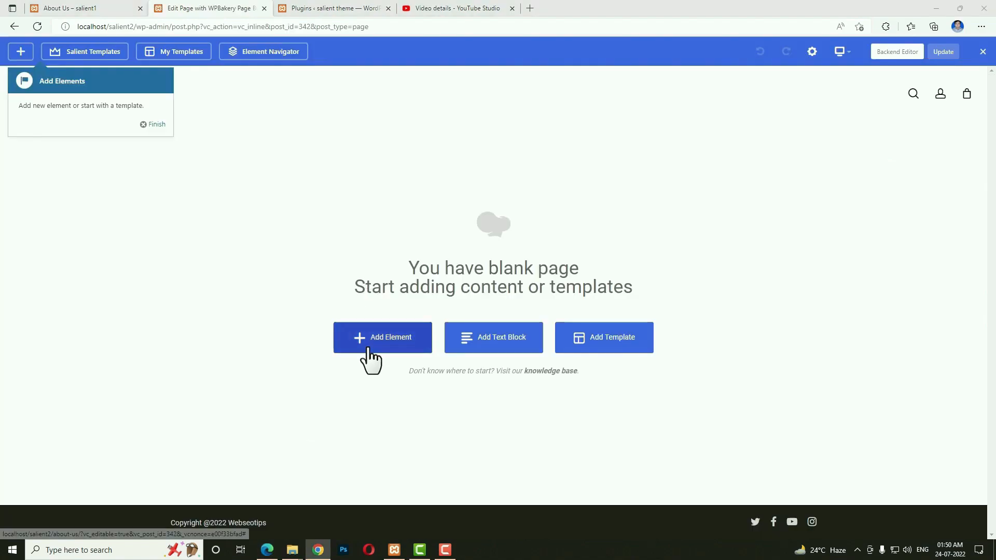
Add a row to the blank page and give it a custom 4/6 + 2/6 column layout.
{"action": "left_click", "coordinate": [373, 347]}
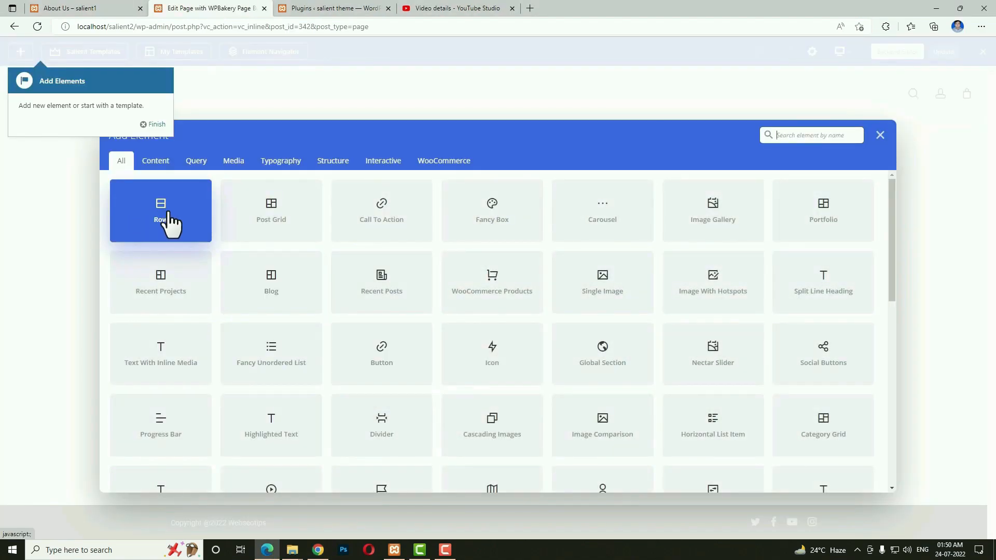
{"action": "left_click", "coordinate": [168, 222]}
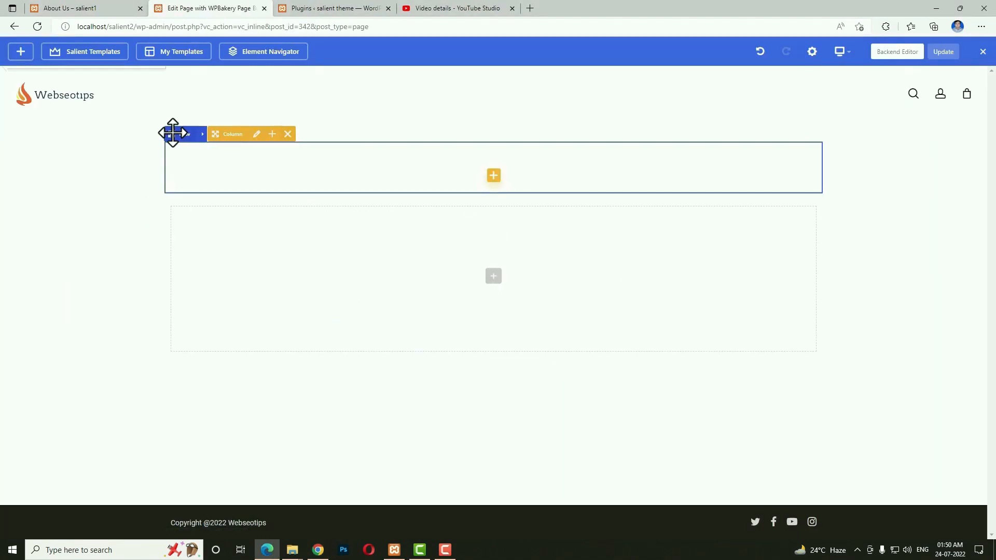
{"action": "left_click", "coordinate": [203, 138]}
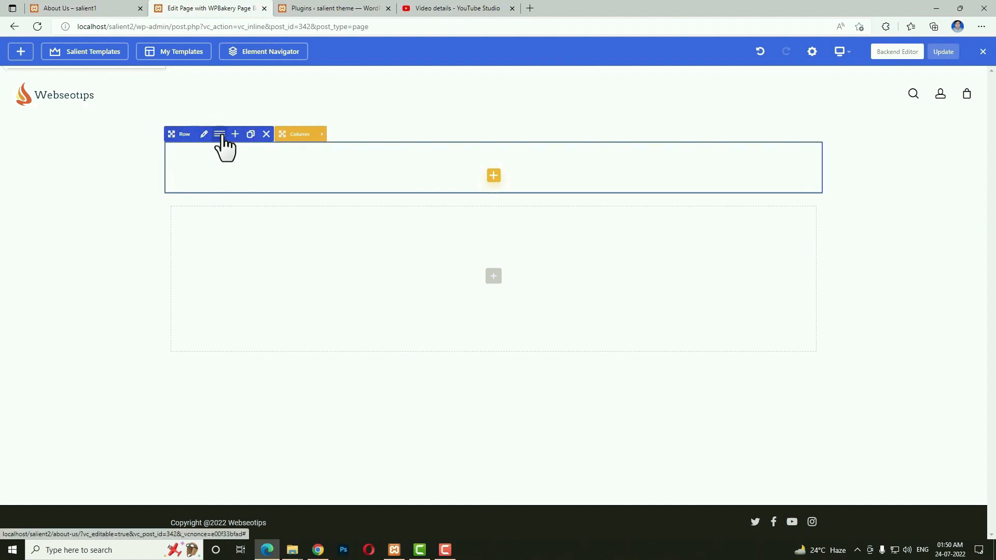
{"action": "left_click", "coordinate": [220, 134]}
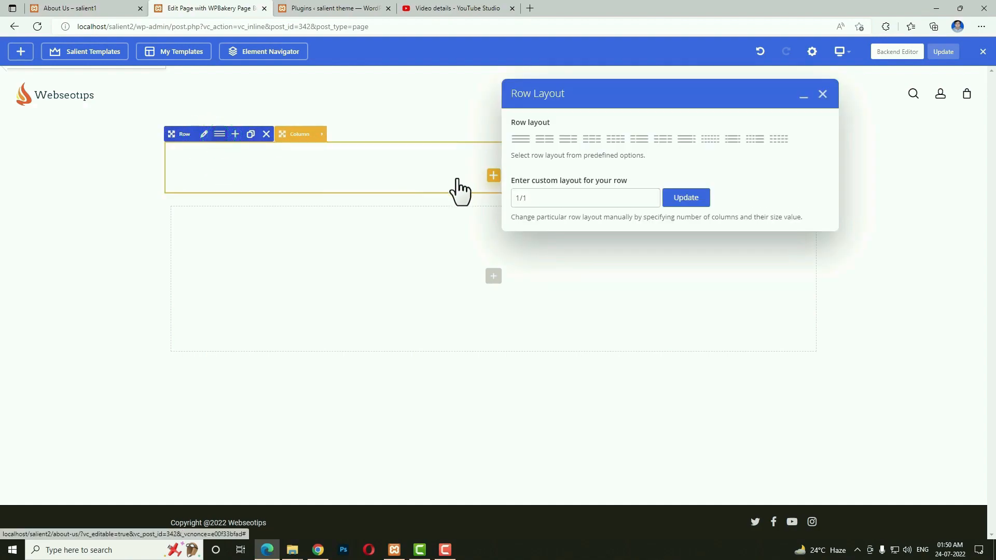
{"action": "triple_click", "coordinate": [589, 191]}
{"action": "type", "text": "4/6 + 2/6"}
{"action": "left_click", "coordinate": [685, 200]}
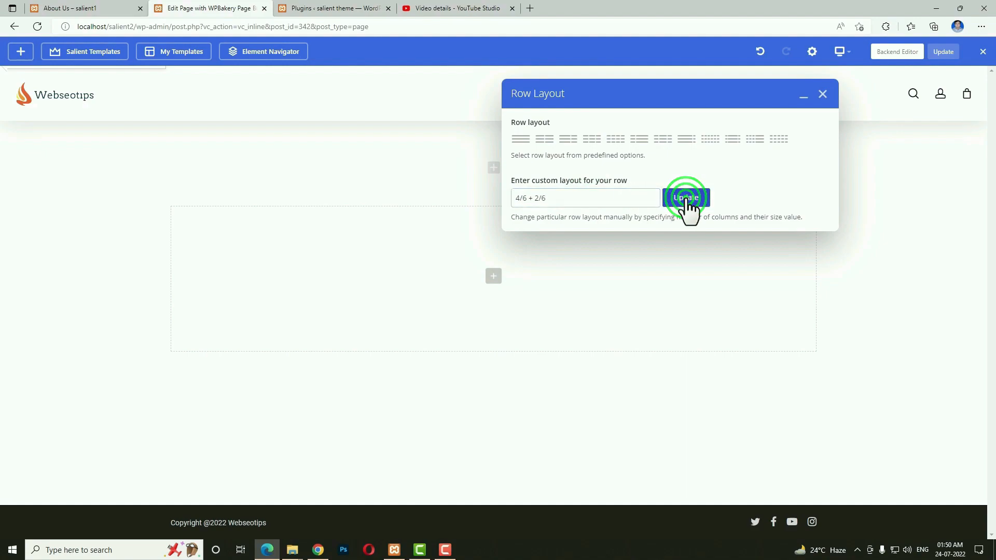
{"action": "left_click", "coordinate": [823, 95]}
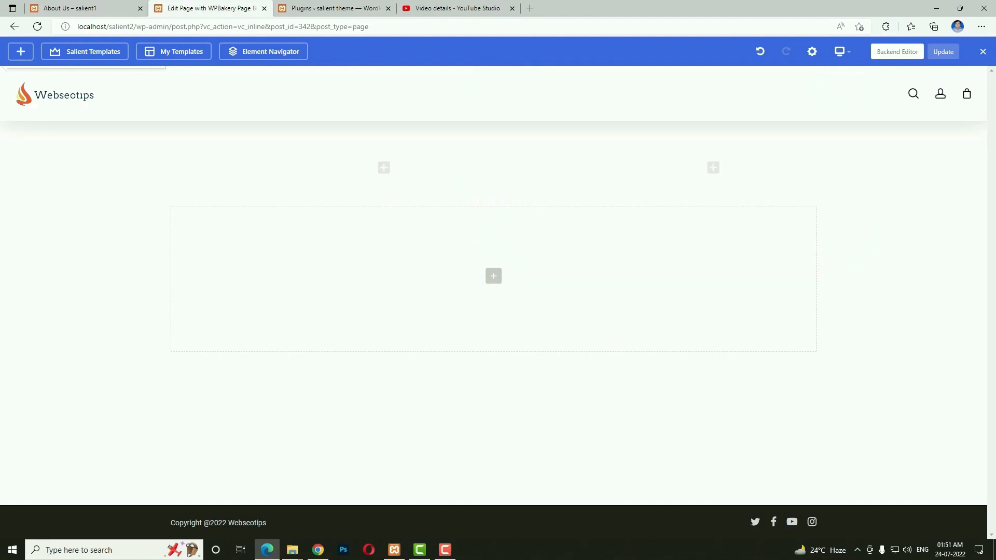
Add a Single Image element holding the yellow stars photo to the left column.
{"action": "left_click", "coordinate": [384, 168]}
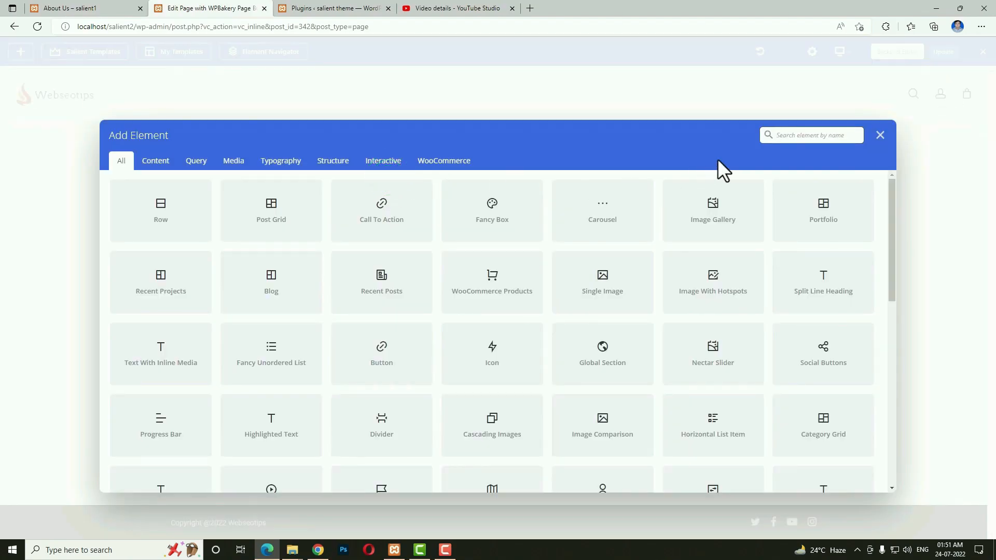
{"action": "type", "text": "sin"}
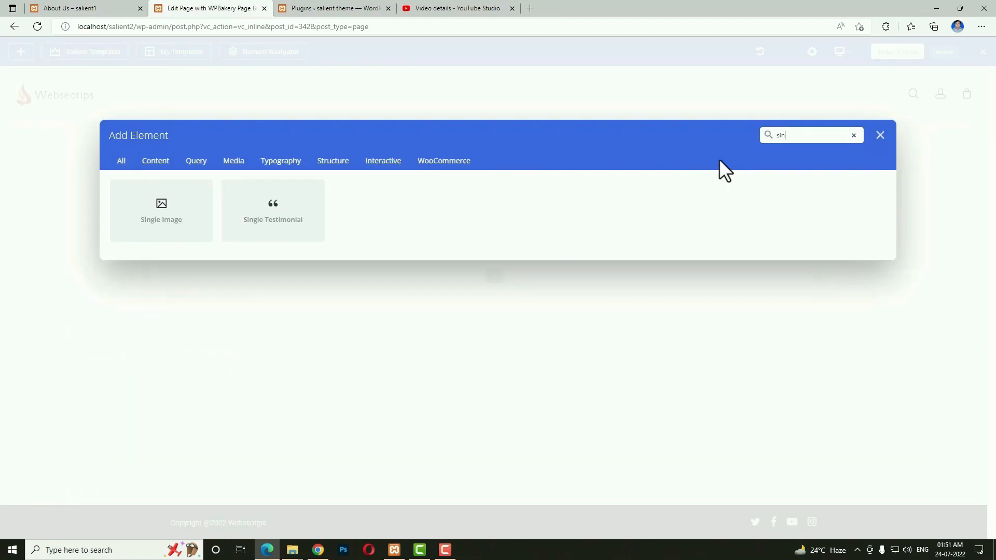
{"action": "type", "text": "g"}
{"action": "left_click", "coordinate": [179, 213]}
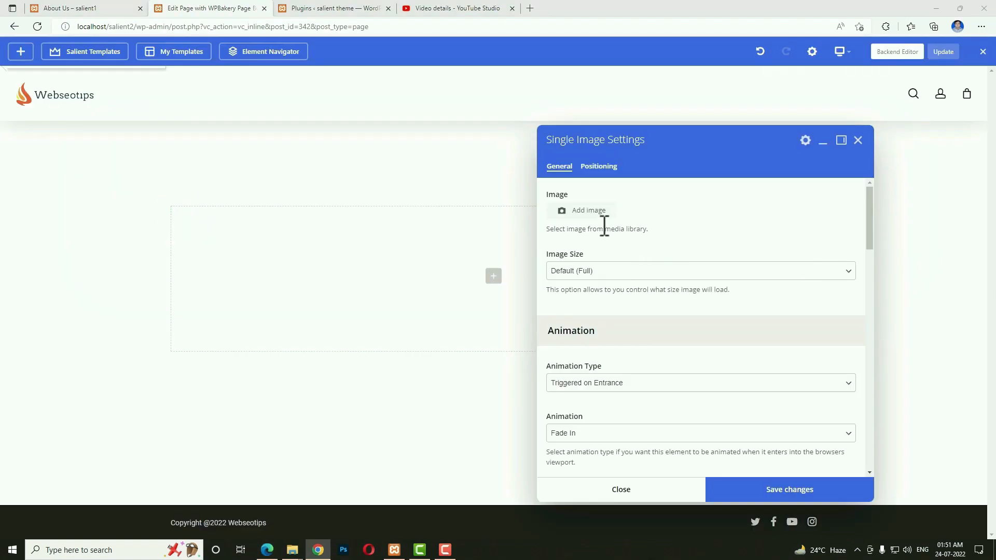
{"action": "left_click", "coordinate": [589, 213]}
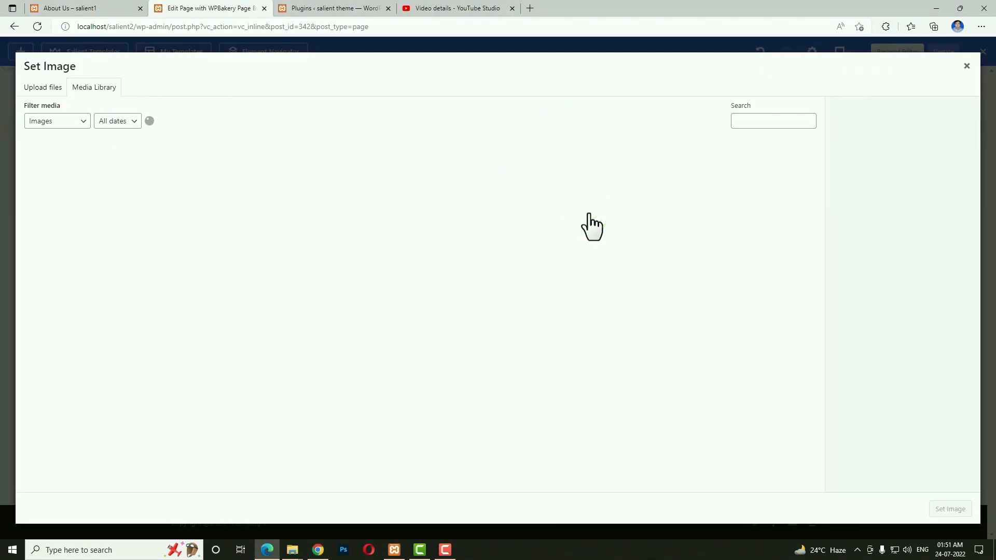
{"action": "scroll", "coordinate": [597, 207], "scroll_direction": "down", "scroll_amount": 5}
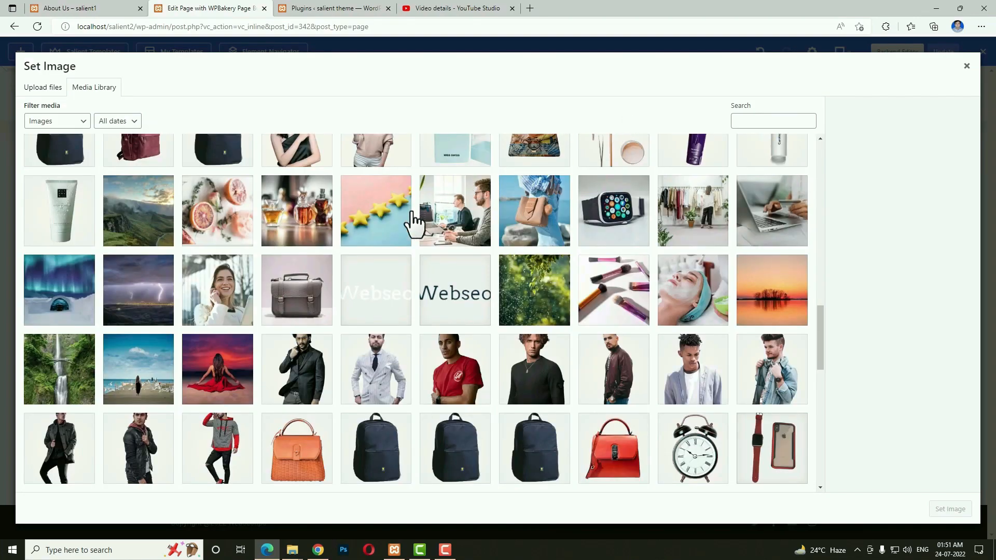
{"action": "left_click", "coordinate": [382, 210]}
{"action": "left_click", "coordinate": [940, 512]}
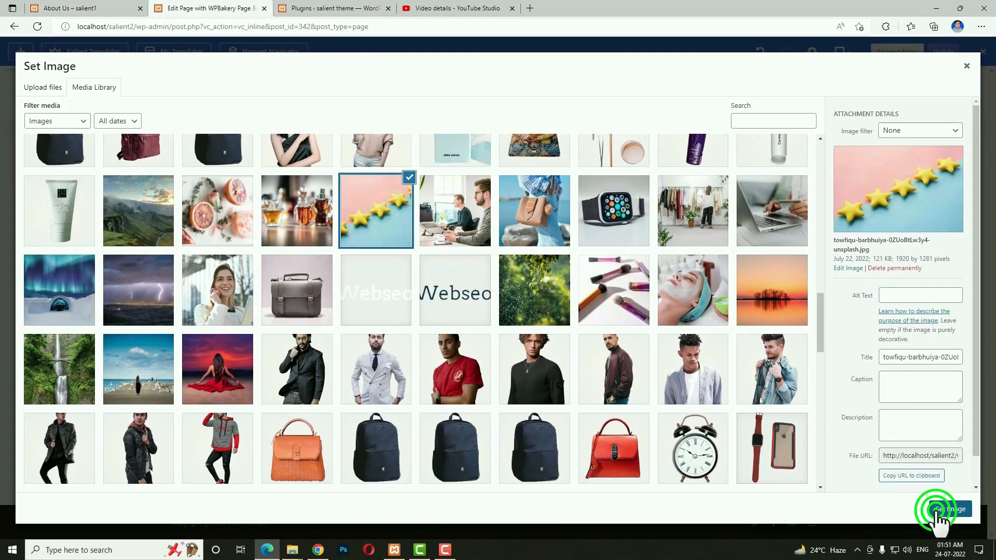
{"action": "scroll", "coordinate": [792, 415], "scroll_direction": "down", "scroll_amount": 2}
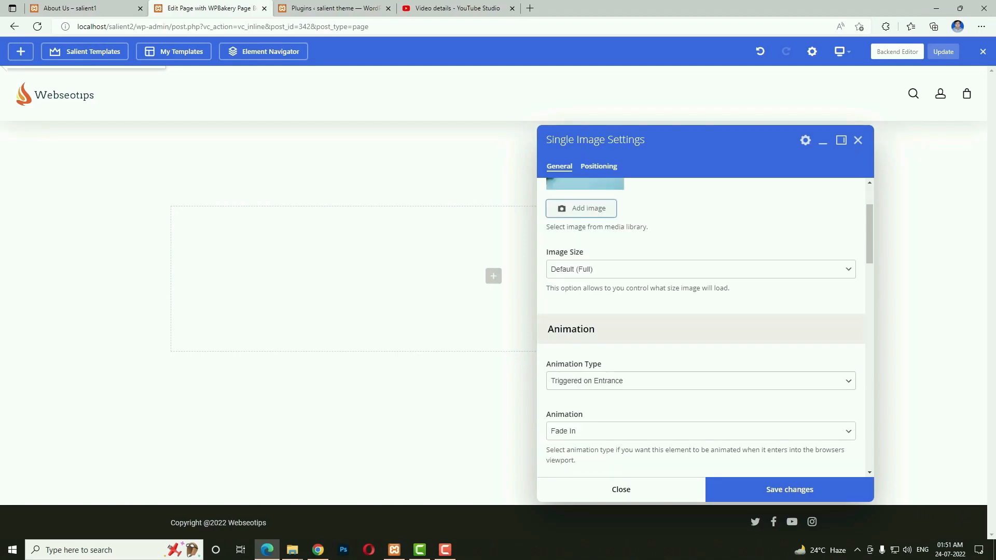
{"action": "scroll", "coordinate": [793, 414], "scroll_direction": "down", "scroll_amount": 7}
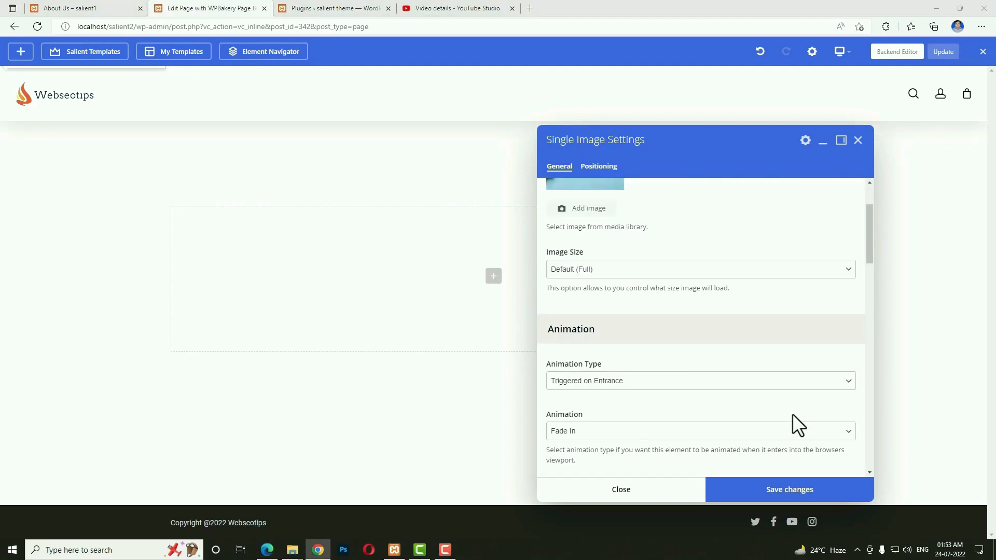
{"action": "left_click", "coordinate": [777, 489]}
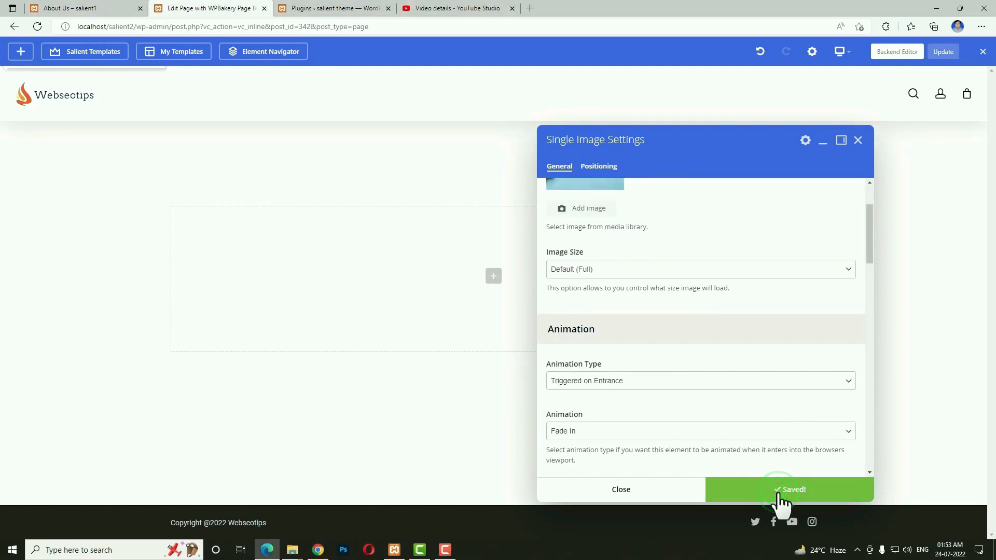
{"action": "left_click", "coordinate": [675, 493]}
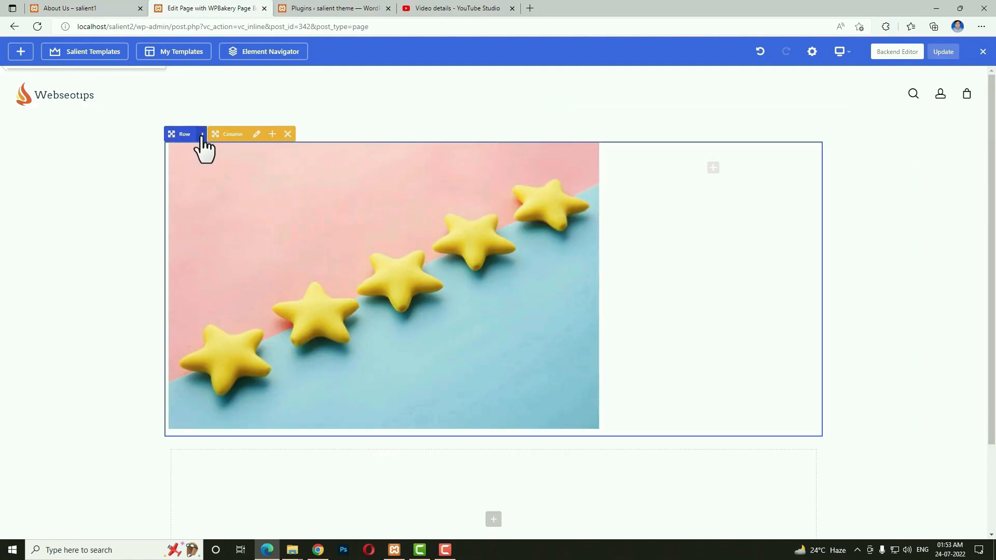
Turn on equal-height columns for the row with content aligned to the middle.
{"action": "left_click", "coordinate": [203, 136]}
{"action": "left_click", "coordinate": [204, 136]}
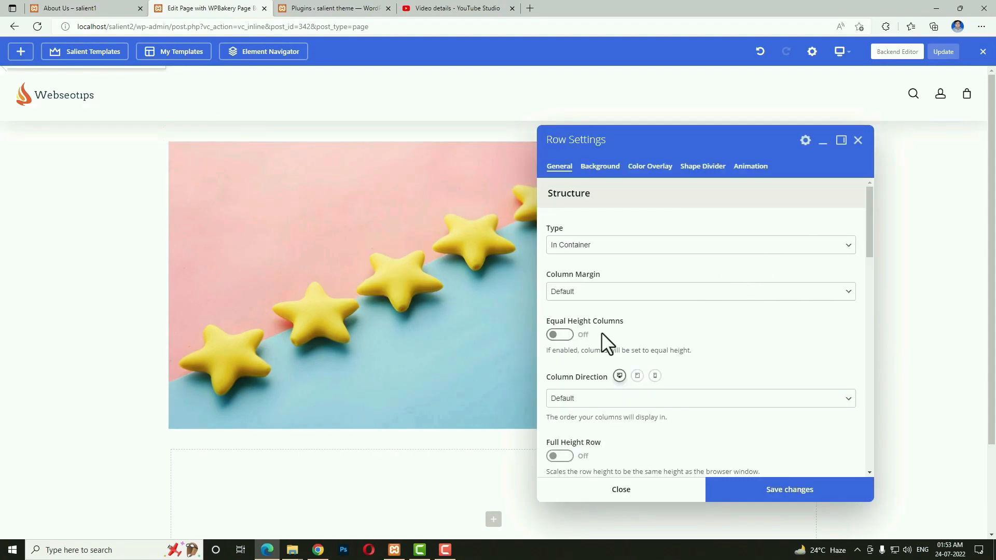
{"action": "left_click", "coordinate": [567, 335]}
{"action": "left_click", "coordinate": [605, 386]}
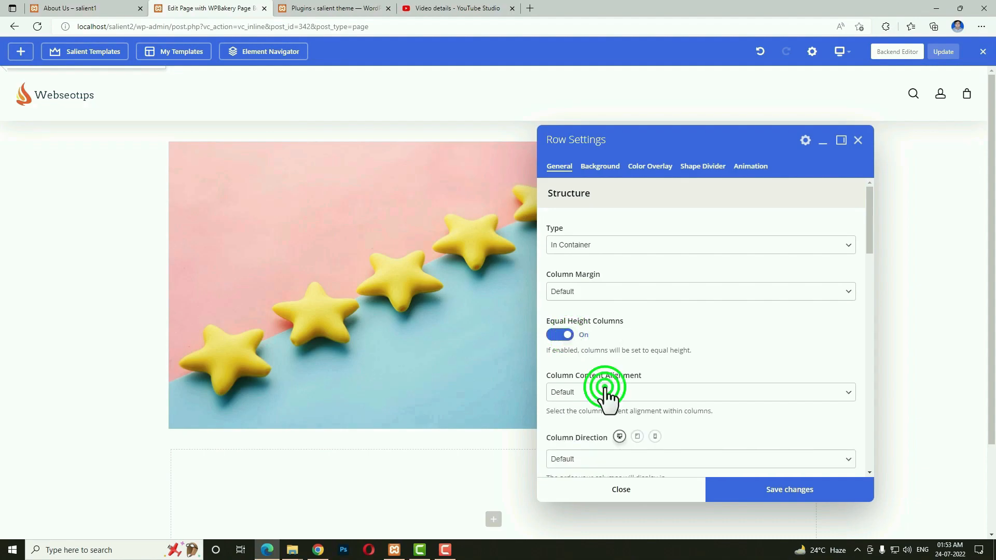
{"action": "left_click", "coordinate": [585, 427]}
{"action": "scroll", "coordinate": [627, 400], "scroll_direction": "down", "scroll_amount": 8}
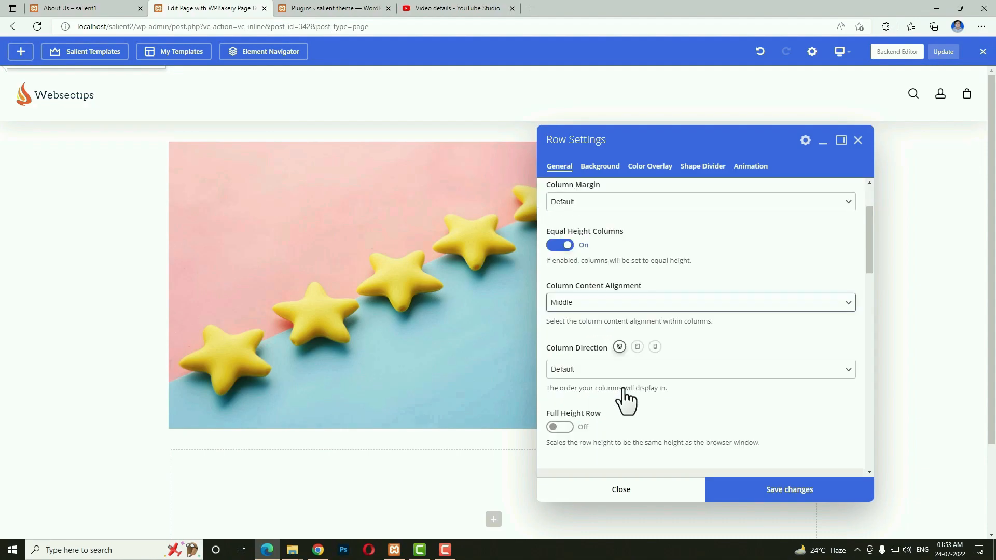
{"action": "scroll", "coordinate": [777, 384], "scroll_direction": "down", "scroll_amount": 10}
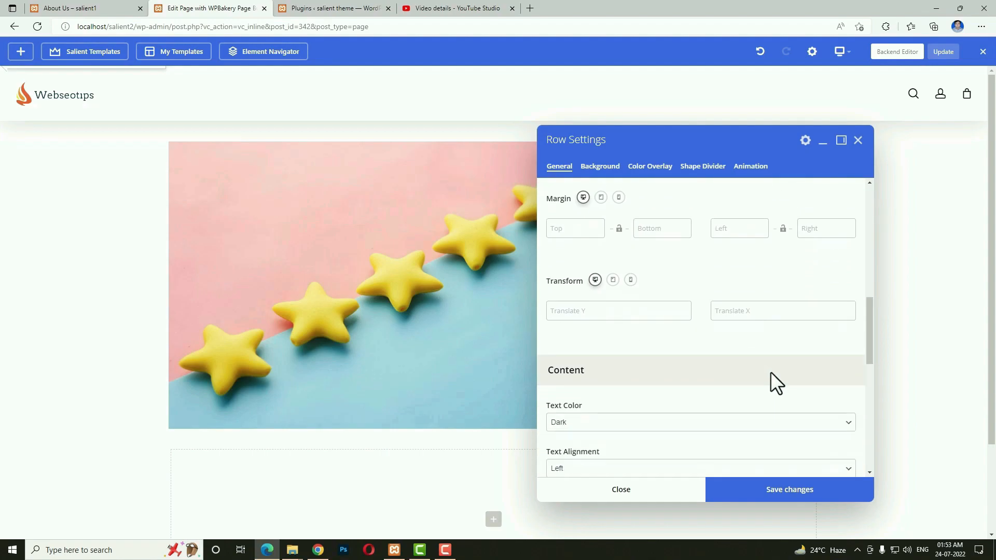
{"action": "left_click", "coordinate": [668, 490]}
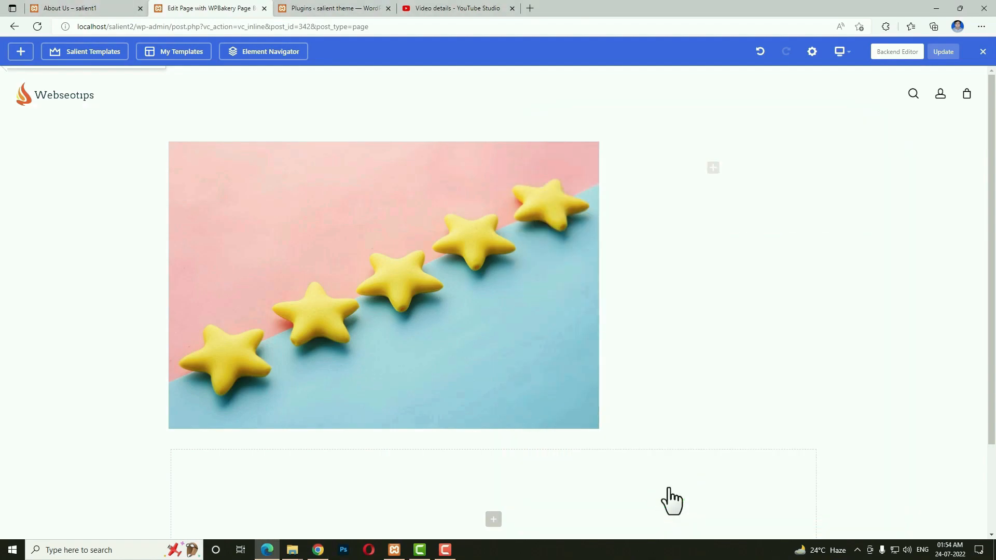
Add a Custom Heading reading 'Quality Is What Matters Most' to the right column.
{"action": "left_click", "coordinate": [712, 176]}
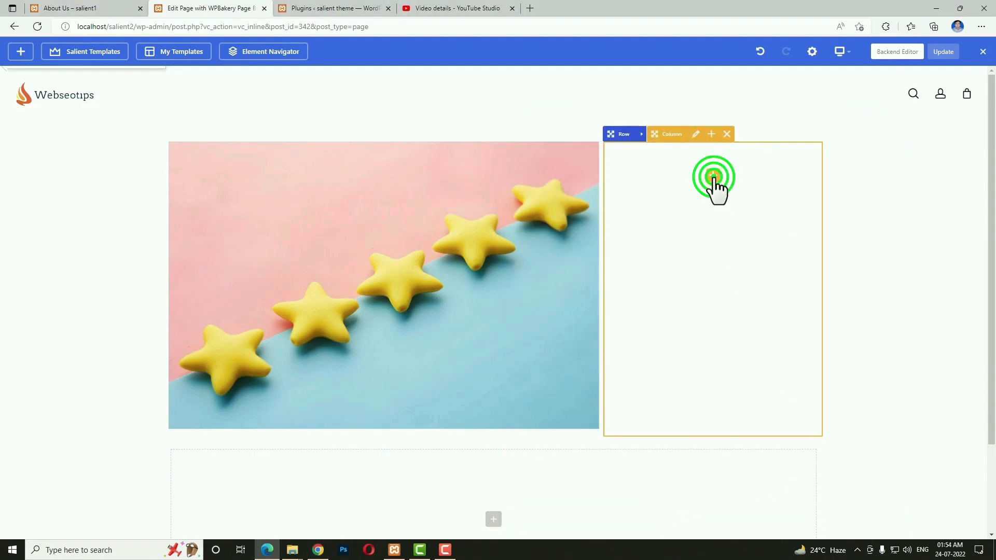
{"action": "left_click", "coordinate": [824, 135]}
{"action": "type", "text": "cust"}
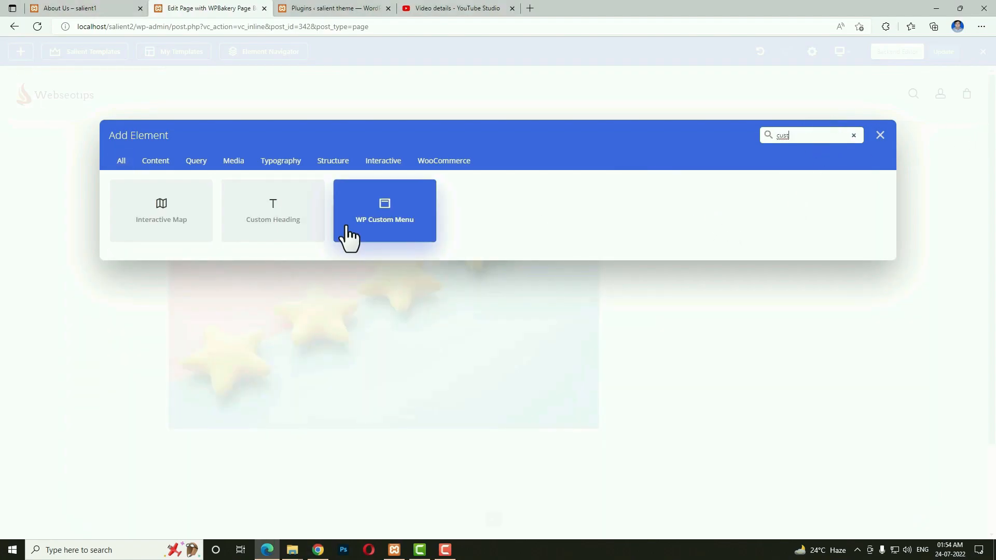
{"action": "left_click", "coordinate": [290, 215]}
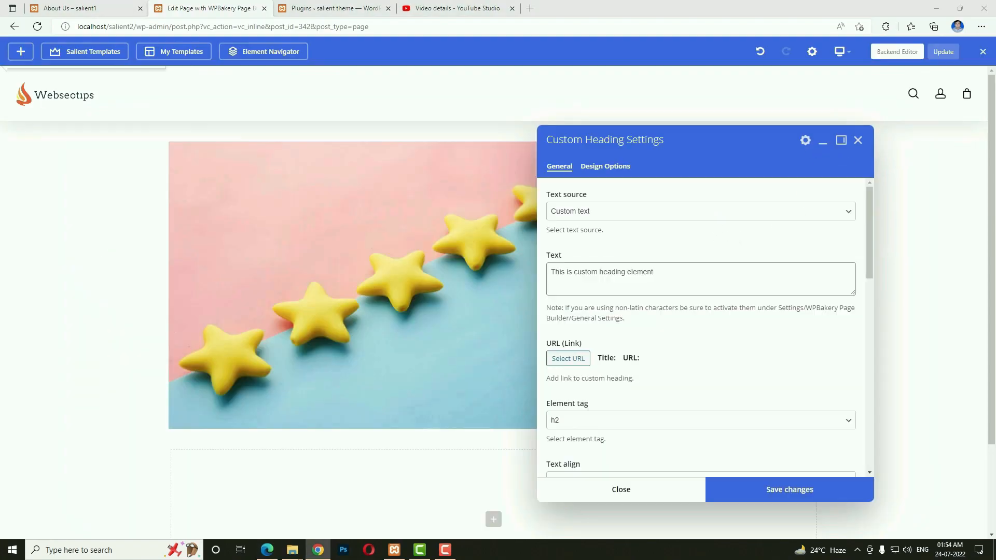
{"action": "triple_click", "coordinate": [615, 280]}
{"action": "type", "text": "Quality is what matters most"}
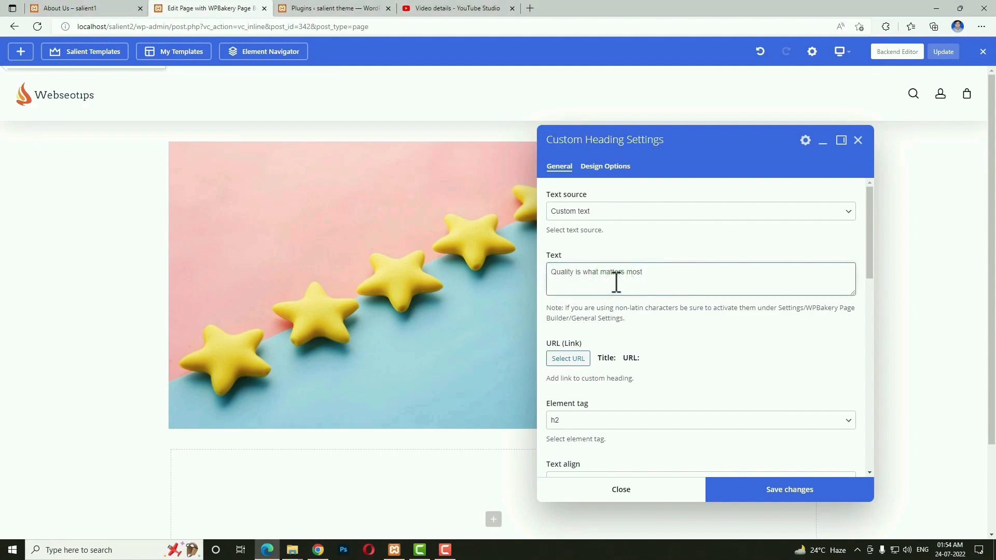
Give the heading font size 40, black text and the bounceInLeft animation, then save.
{"action": "scroll", "coordinate": [751, 337], "scroll_direction": "down", "scroll_amount": 3}
{"action": "left_click", "coordinate": [625, 362]}
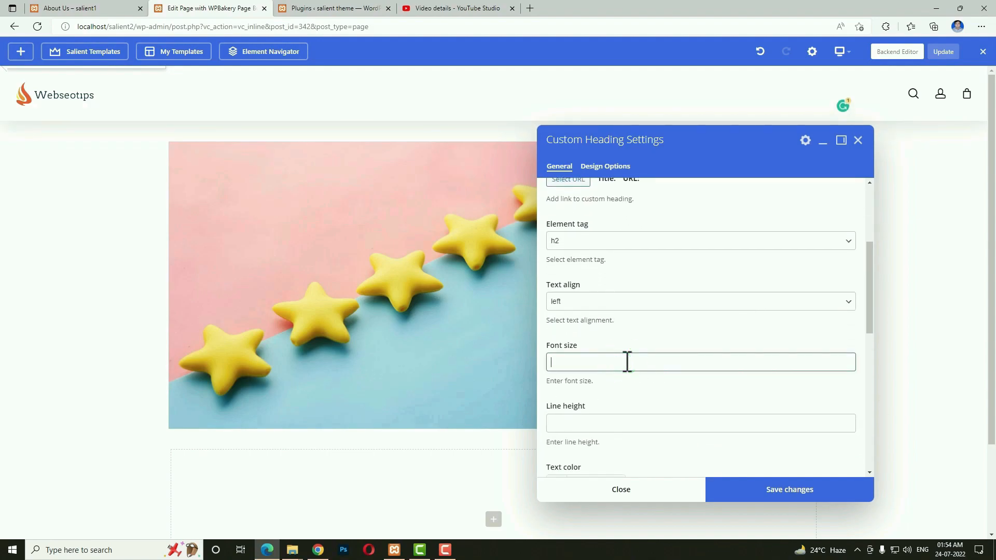
{"action": "left_click", "coordinate": [591, 419]}
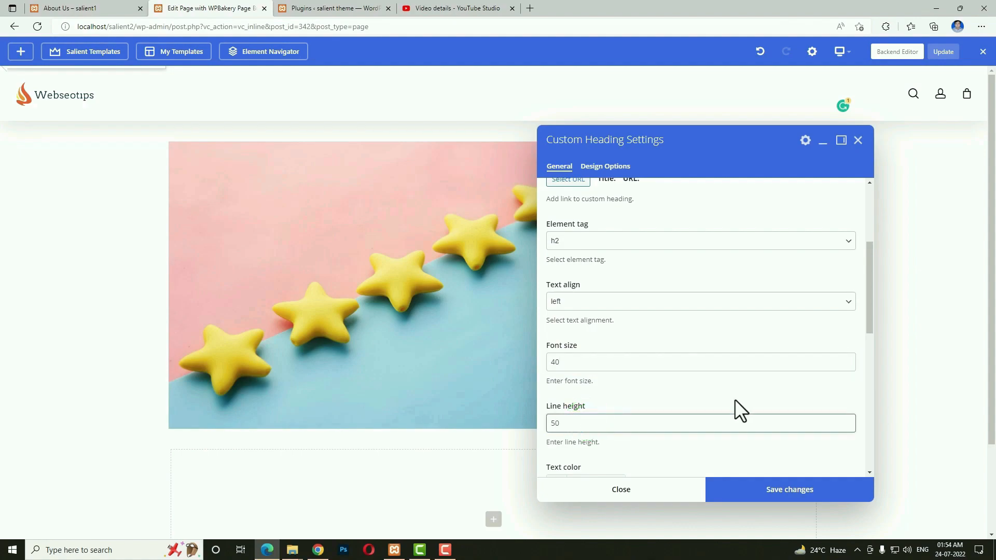
{"action": "scroll", "coordinate": [736, 405], "scroll_direction": "down", "scroll_amount": 2}
{"action": "left_click", "coordinate": [561, 402]}
{"action": "scroll", "coordinate": [622, 425], "scroll_direction": "down", "scroll_amount": 3}
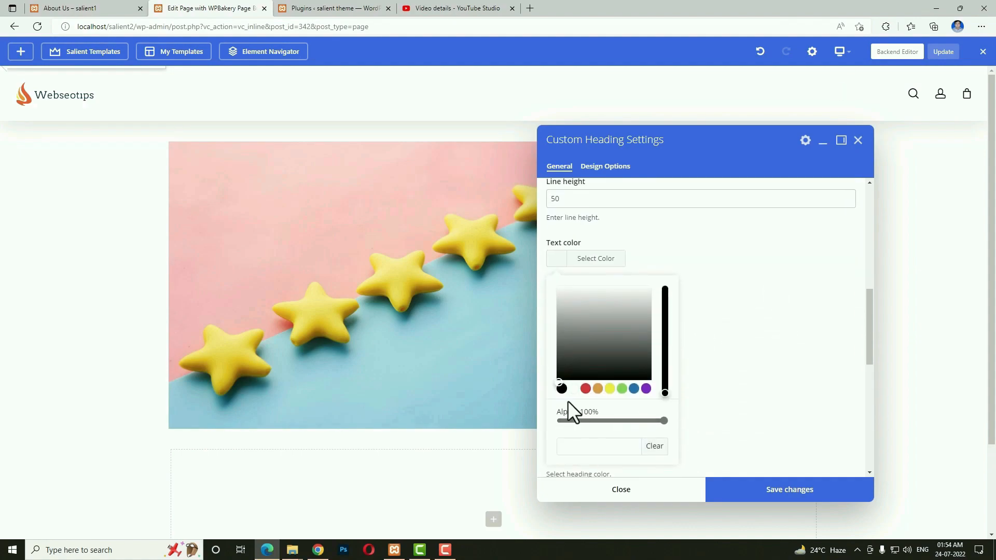
{"action": "left_click", "coordinate": [562, 389]}
{"action": "left_click", "coordinate": [555, 239]}
{"action": "scroll", "coordinate": [863, 342], "scroll_direction": "down", "scroll_amount": 4}
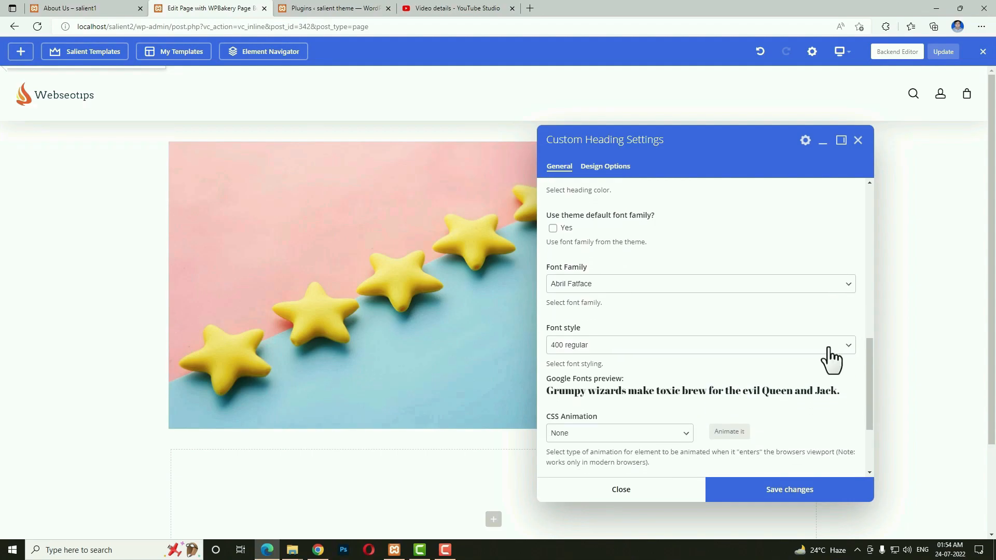
{"action": "left_click", "coordinate": [667, 434]}
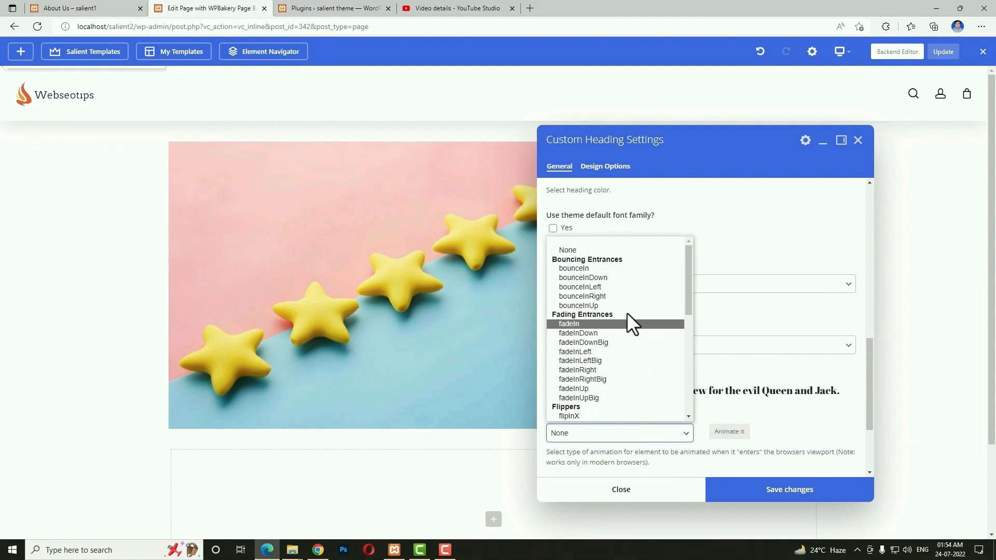
{"action": "left_click", "coordinate": [609, 287]}
{"action": "left_click", "coordinate": [798, 485]}
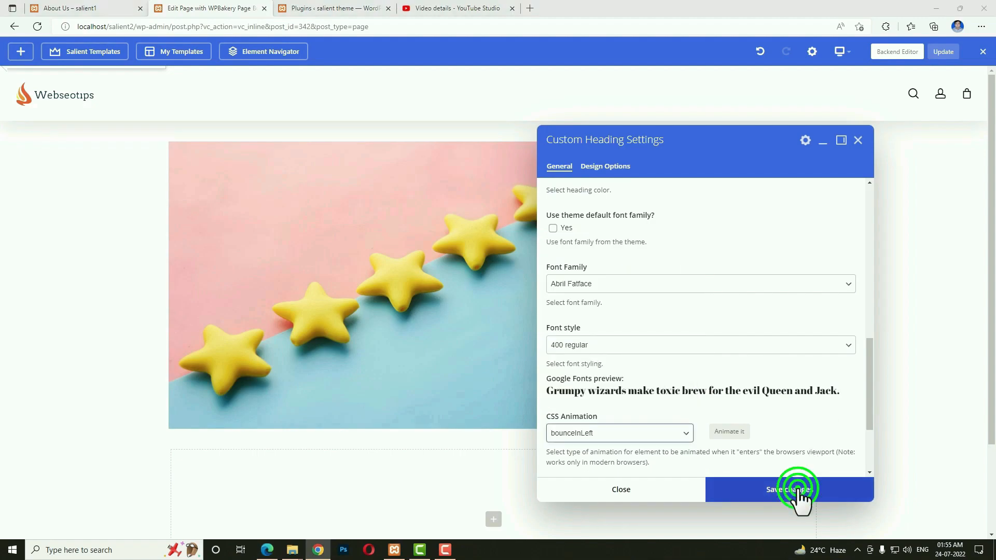
{"action": "left_click", "coordinate": [674, 491]}
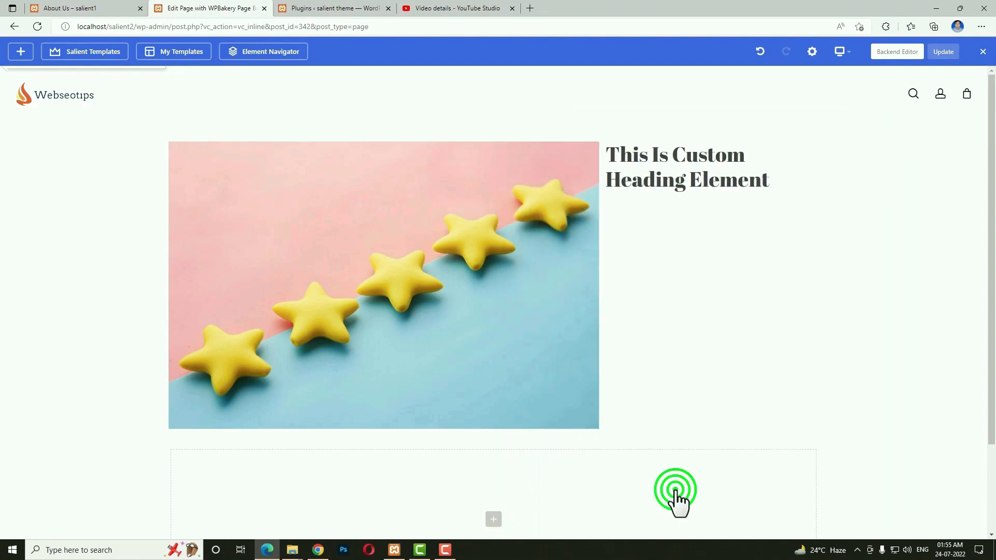
Change the heading's line height to 50px and save.
{"action": "scroll", "coordinate": [672, 511], "scroll_direction": "down", "scroll_amount": 4}
{"action": "scroll", "coordinate": [882, 452], "scroll_direction": "down", "scroll_amount": 4}
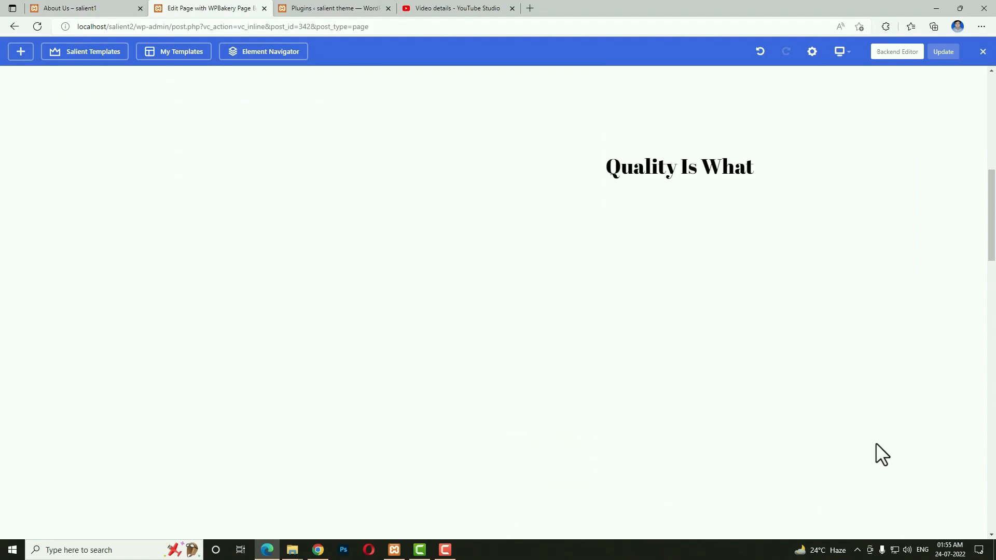
{"action": "scroll", "coordinate": [877, 446], "scroll_direction": "up", "scroll_amount": 5}
{"action": "left_click", "coordinate": [729, 304]}
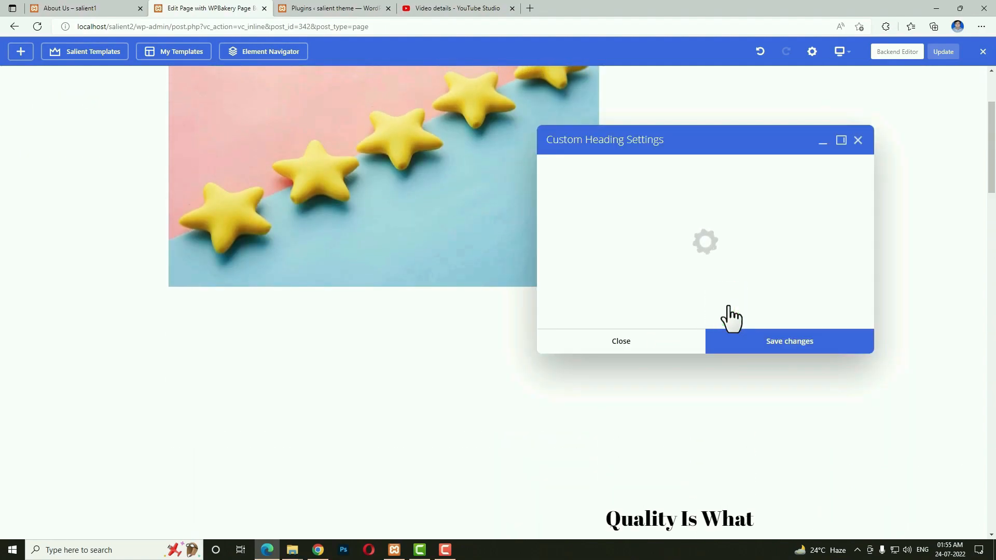
{"action": "scroll", "coordinate": [591, 424], "scroll_direction": "down", "scroll_amount": 1}
{"action": "left_click", "coordinate": [589, 422]}
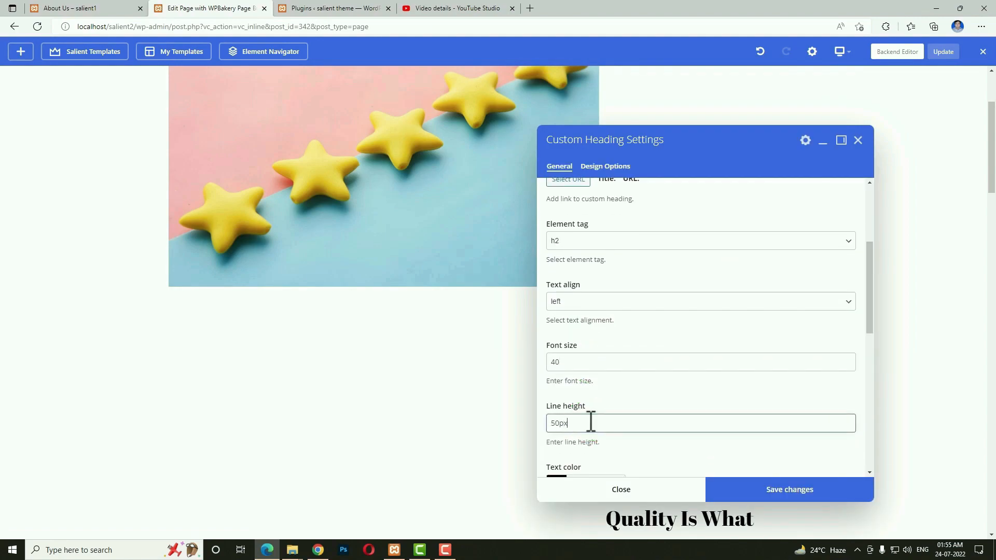
{"action": "left_click", "coordinate": [718, 491]}
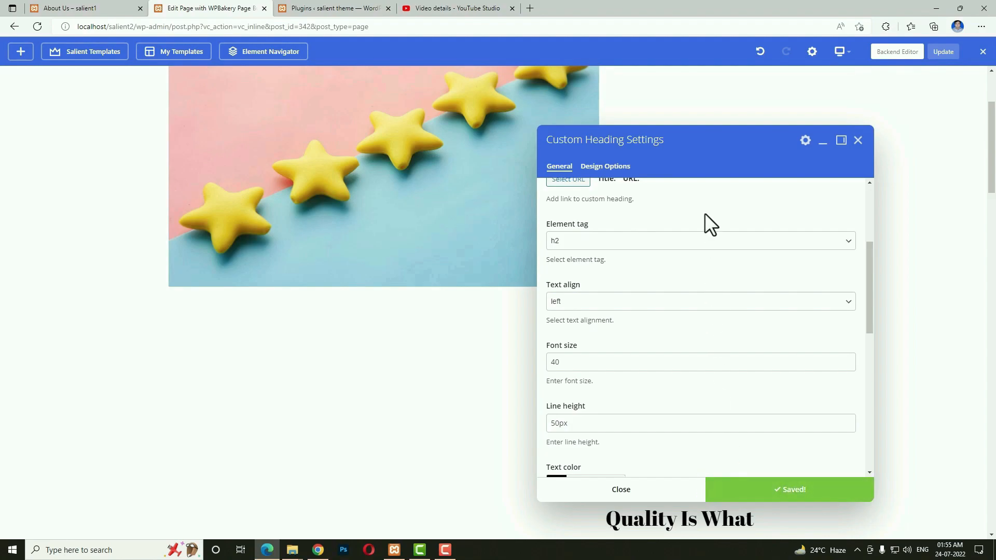
{"action": "scroll", "coordinate": [740, 226], "scroll_direction": "up", "scroll_amount": 3}
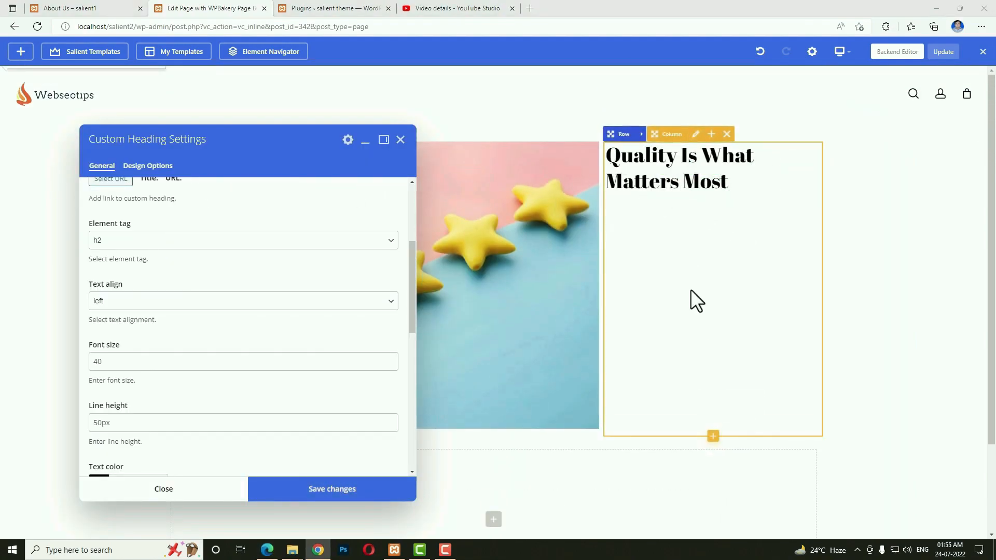
Add a Text Block with the 'Far far away…' paragraph copied from the live About Us page, and save.
{"action": "left_click", "coordinate": [713, 437]}
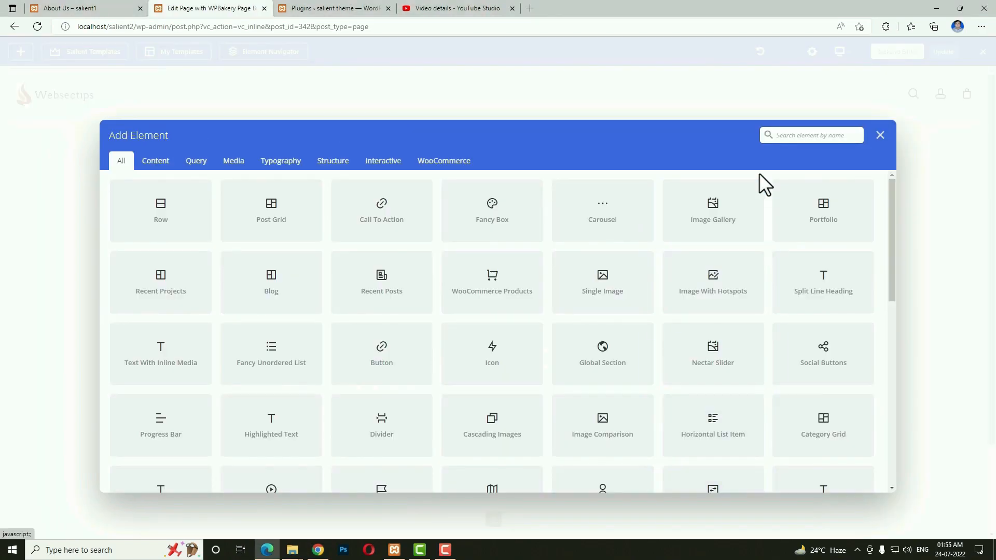
{"action": "type", "text": "text"}
{"action": "left_click", "coordinate": [200, 287]}
{"action": "left_click", "coordinate": [83, 8]}
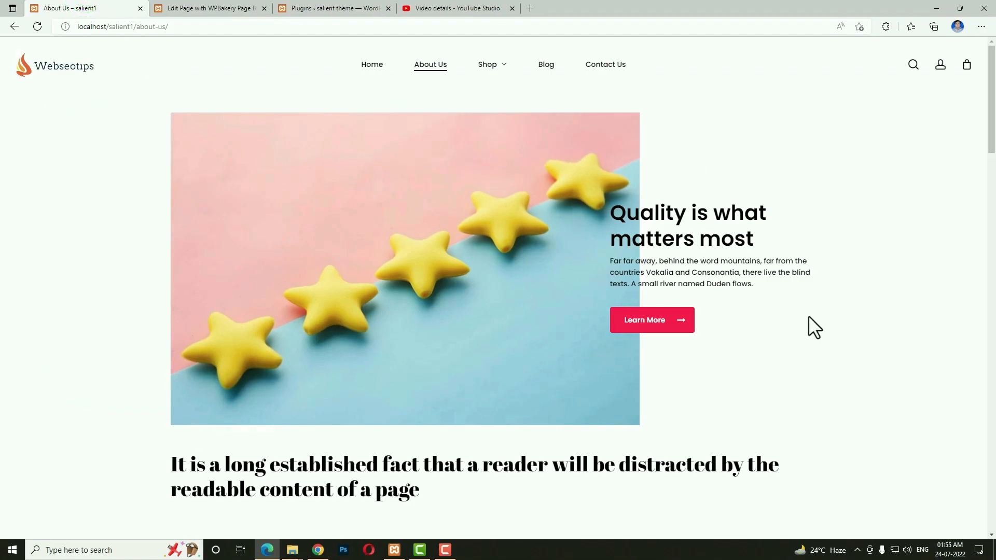
{"action": "left_click_drag", "start_coordinate": [773, 285], "coordinate": [605, 263]}
{"action": "key", "text": "ctrl+c"}
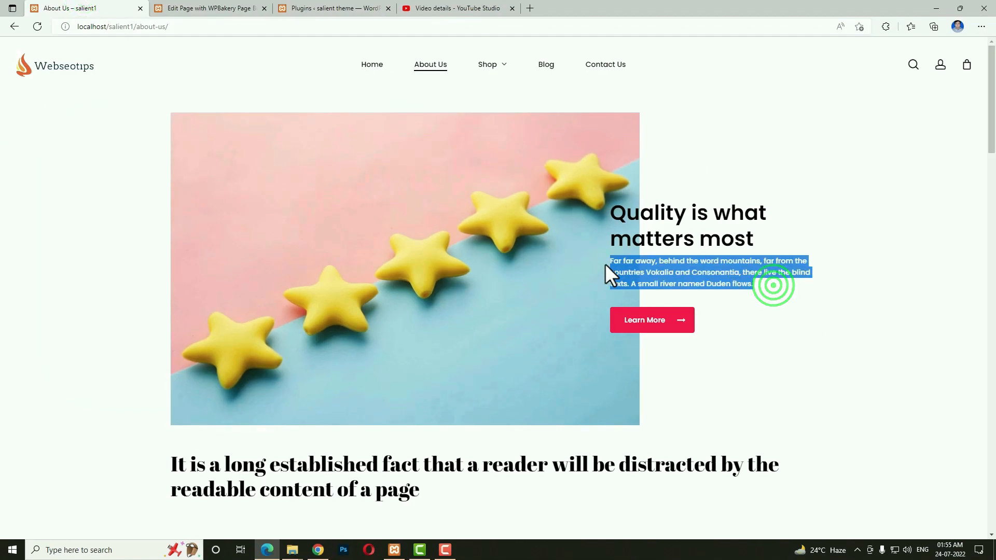
{"action": "left_click", "coordinate": [214, 8]}
{"action": "key", "text": "ctrl+a"}
{"action": "key", "text": "BackSpace"}
{"action": "key", "text": "ctrl+v"}
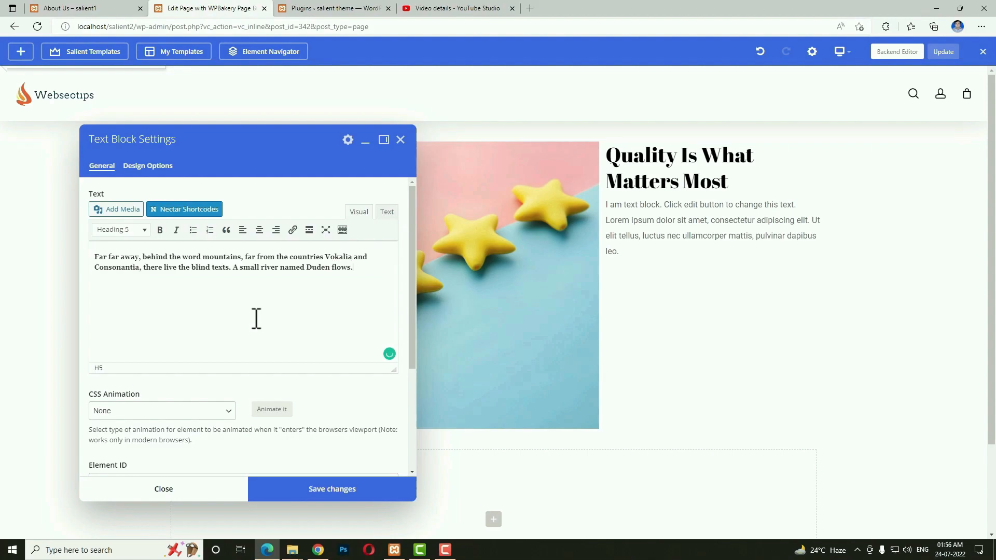
{"action": "left_click", "coordinate": [304, 490]}
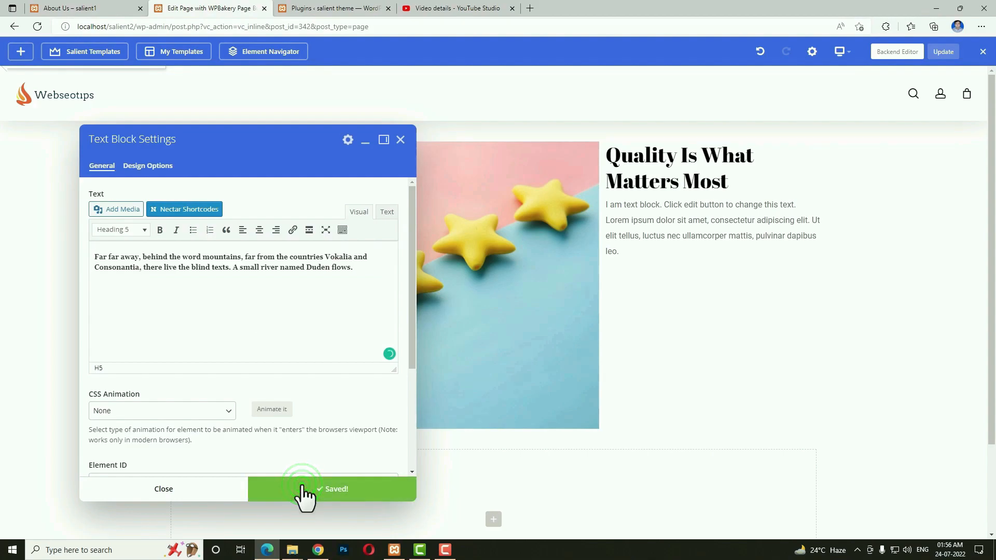
Compare the new text block against the live About Us page.
{"action": "left_click", "coordinate": [83, 7]}
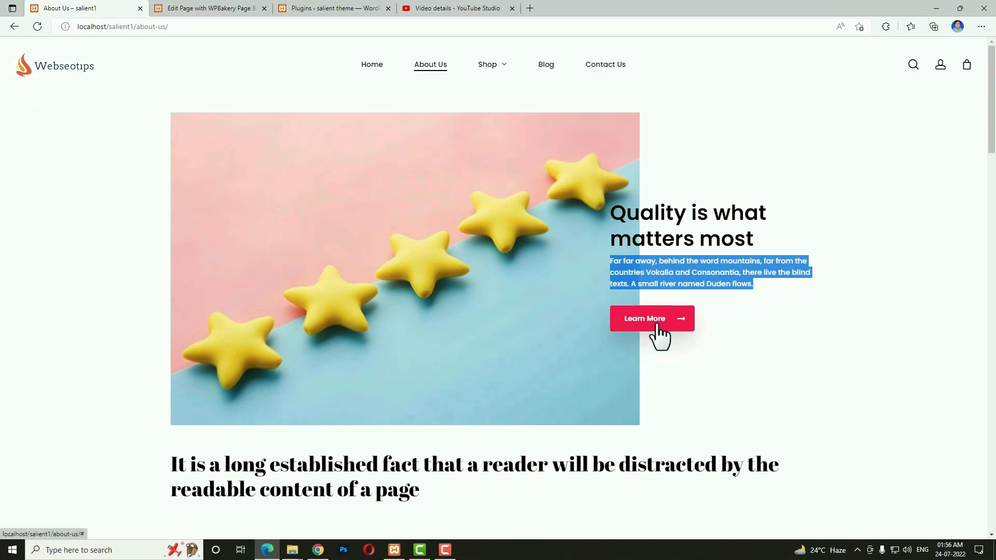
{"action": "left_click", "coordinate": [234, 9]}
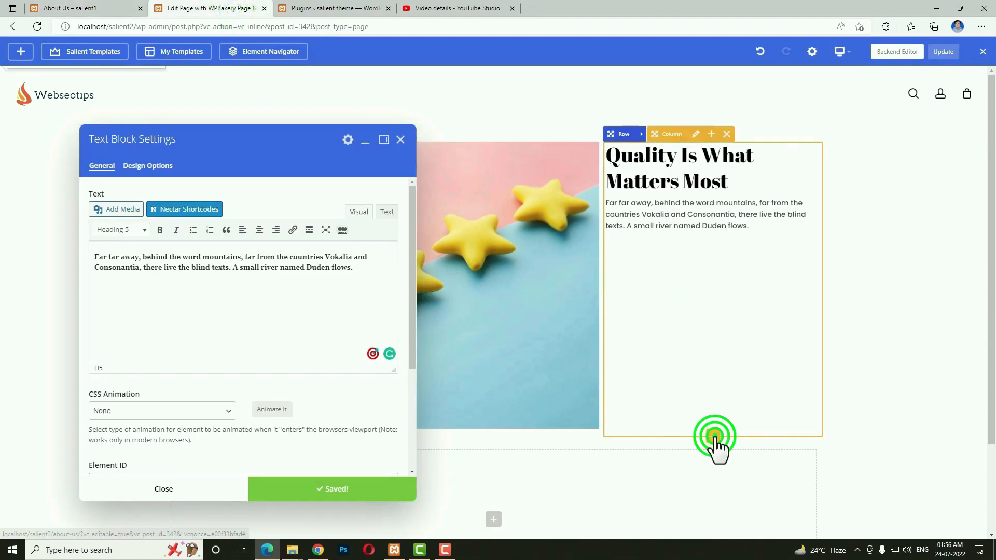
{"action": "left_click", "coordinate": [715, 437]}
Insert a Button element below the paragraph using the 'bu' search.
{"action": "type", "text": "butt"}
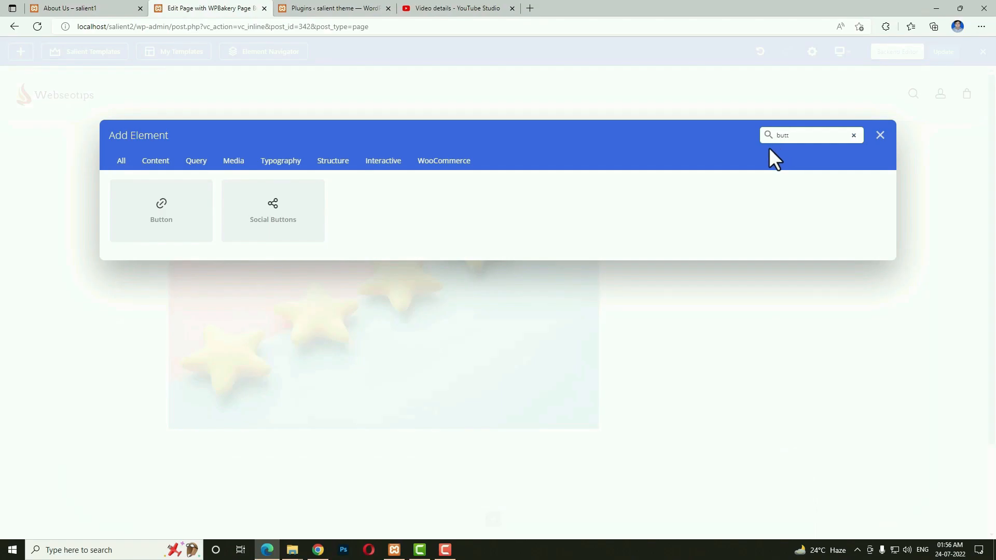
{"action": "left_click", "coordinate": [195, 223]}
{"action": "left_click", "coordinate": [104, 9]}
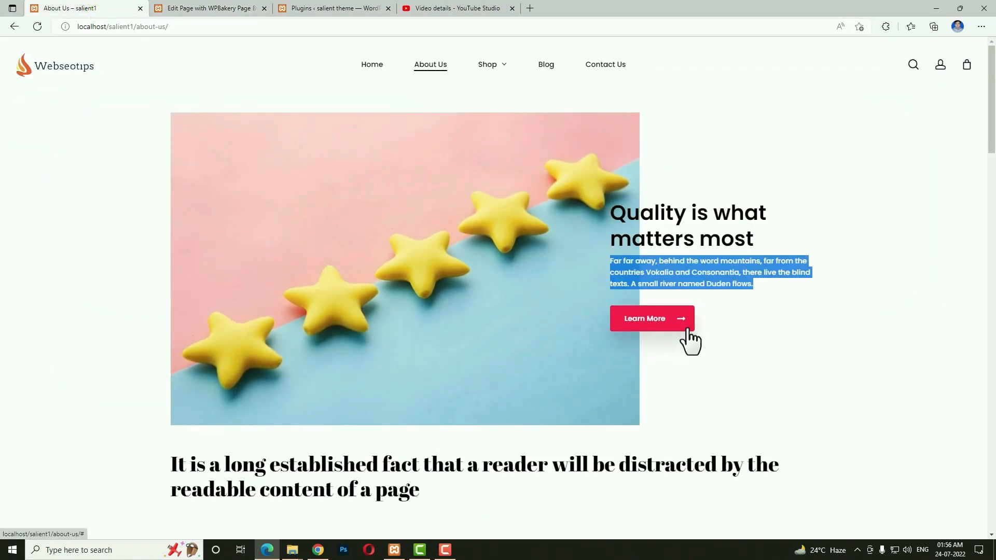
{"action": "left_click", "coordinate": [199, 10]}
Label the button 'Learn More', make it Large, save, and compare with the live page.
{"action": "left_click", "coordinate": [284, 188]}
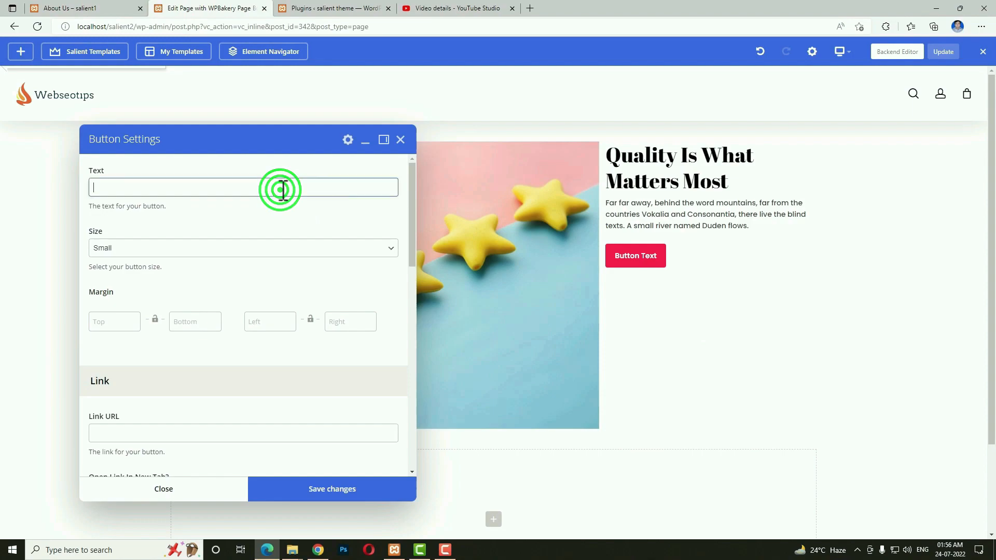
{"action": "left_click", "coordinate": [213, 248]}
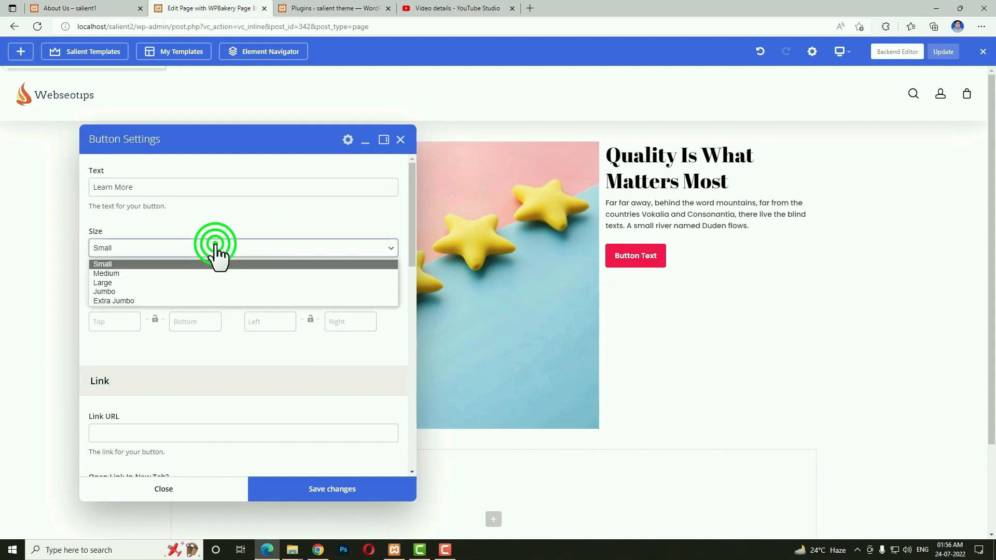
{"action": "left_click", "coordinate": [155, 282]}
{"action": "scroll", "coordinate": [214, 324], "scroll_direction": "down", "scroll_amount": 7}
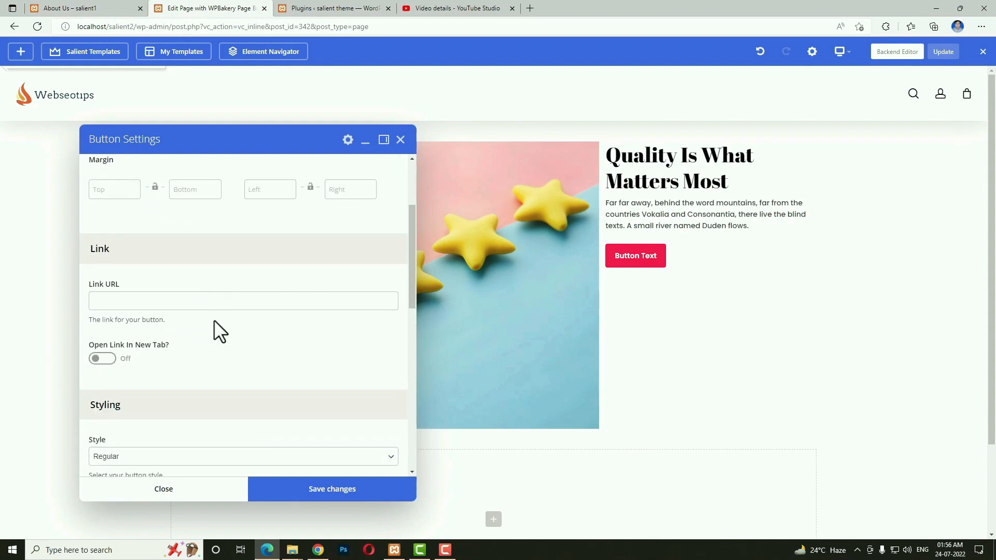
{"action": "scroll", "coordinate": [283, 343], "scroll_direction": "up", "scroll_amount": 3}
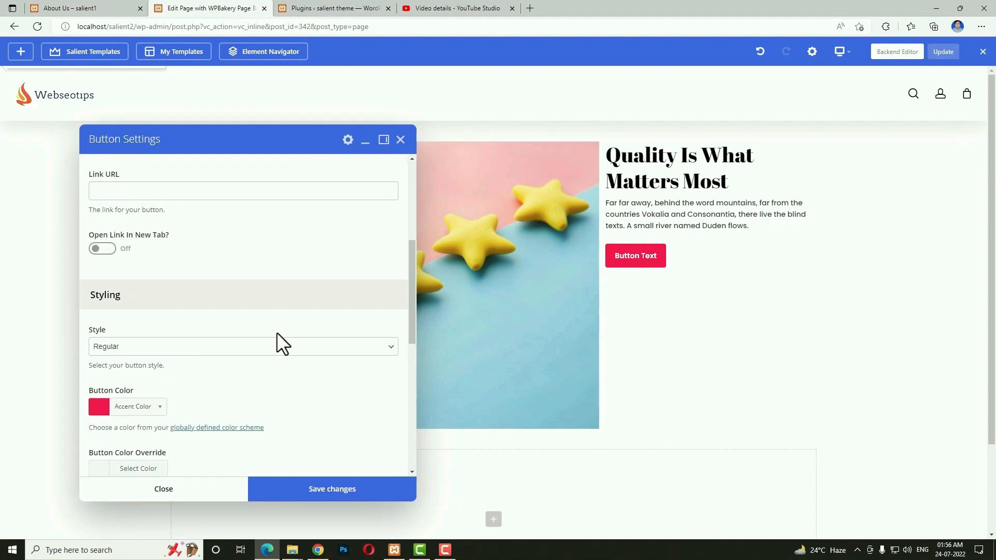
{"action": "left_click", "coordinate": [324, 499]}
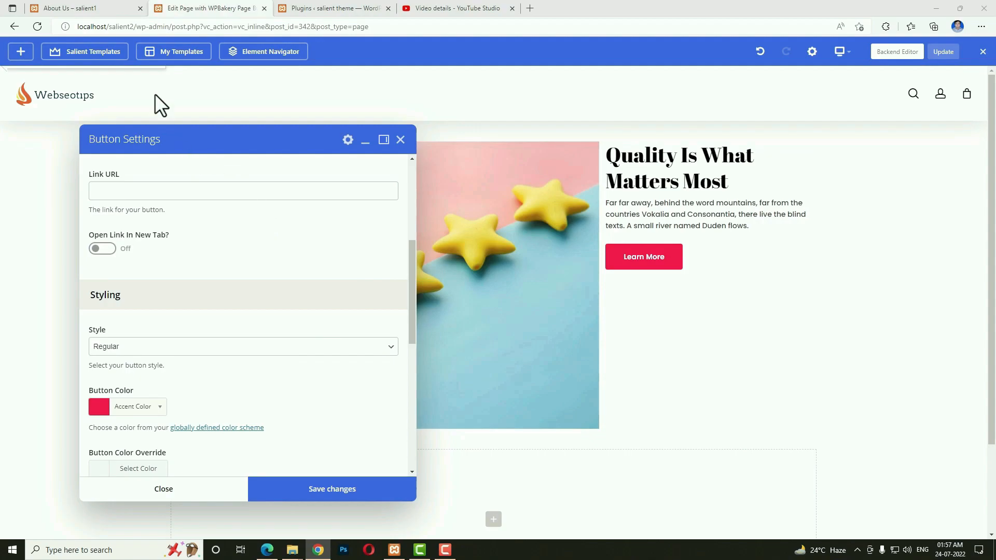
{"action": "left_click", "coordinate": [96, 8]}
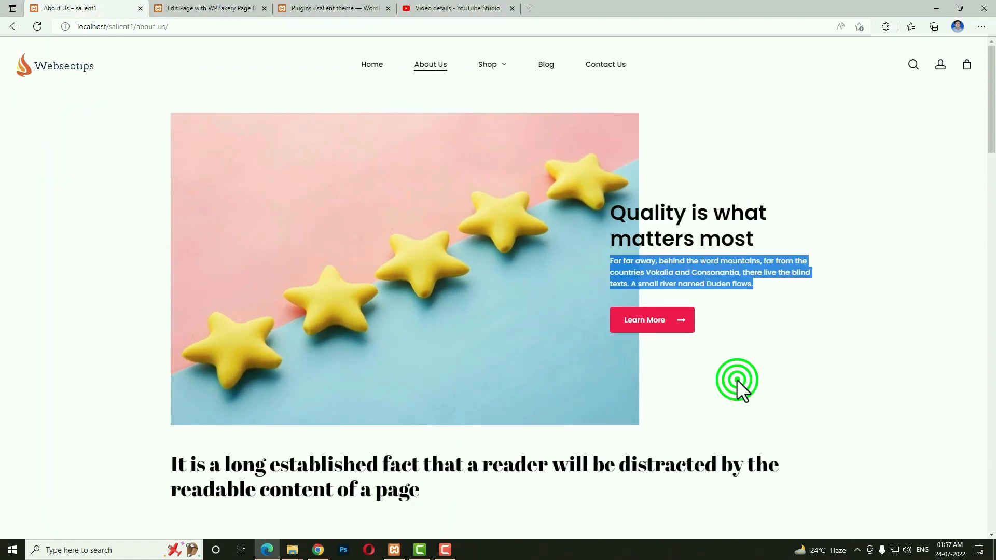
Close the button settings and give the star image a Zoom In hover animation.
{"action": "left_click", "coordinate": [737, 381]}
{"action": "left_click", "coordinate": [257, 9]}
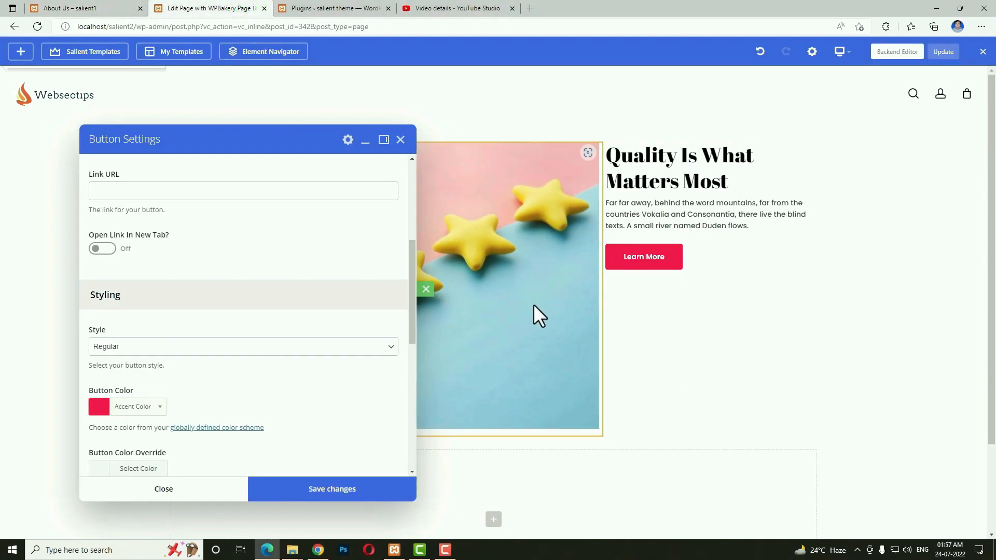
{"action": "left_click", "coordinate": [401, 139]}
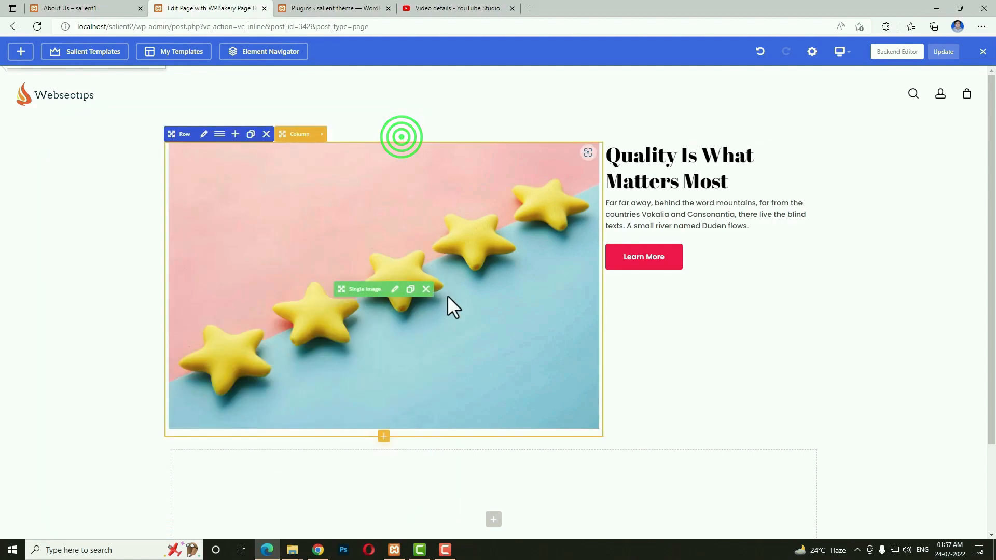
{"action": "left_click", "coordinate": [395, 289]}
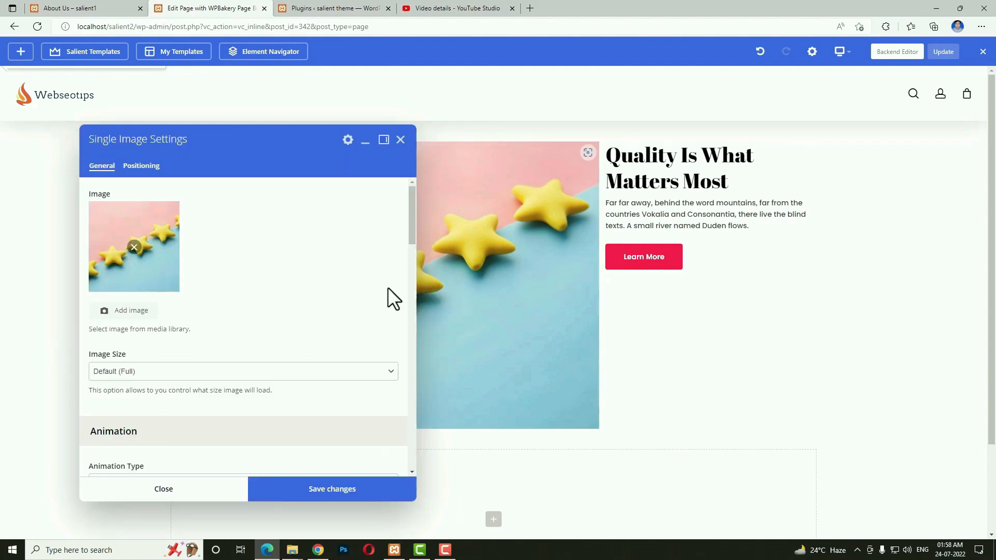
{"action": "scroll", "coordinate": [329, 298], "scroll_direction": "down", "scroll_amount": 2}
{"action": "scroll", "coordinate": [329, 298], "scroll_direction": "down", "scroll_amount": 2}
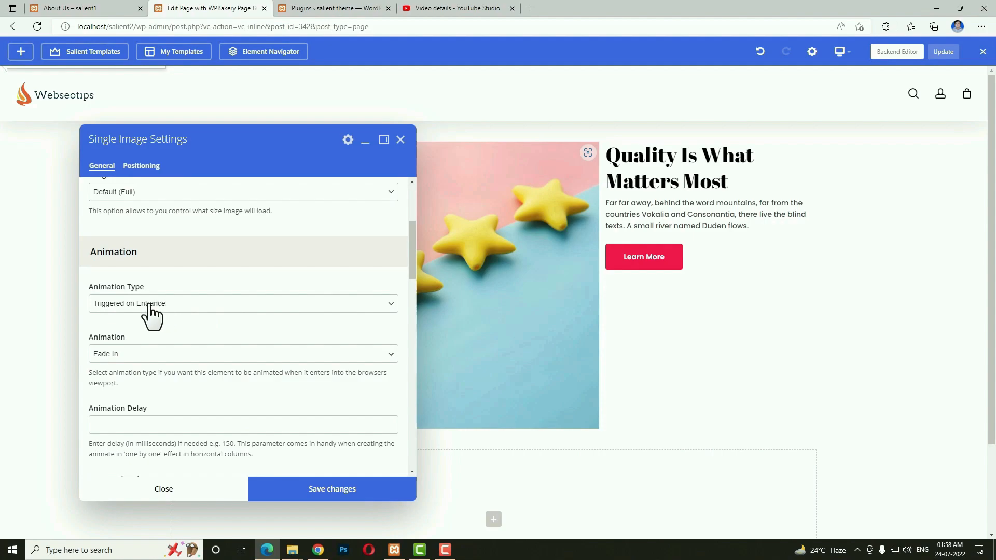
{"action": "scroll", "coordinate": [246, 366], "scroll_direction": "down", "scroll_amount": 3}
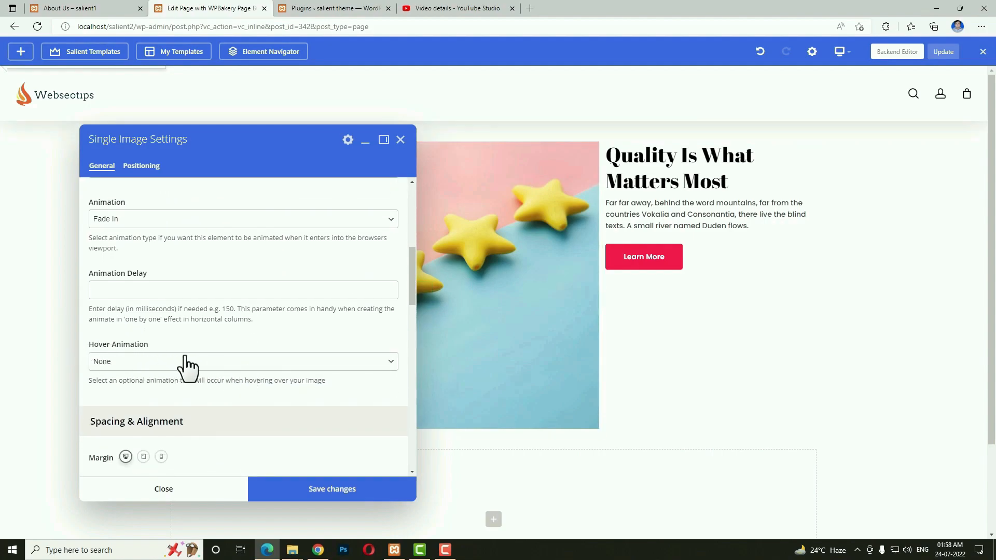
{"action": "left_click", "coordinate": [178, 362]}
{"action": "left_click", "coordinate": [146, 387]}
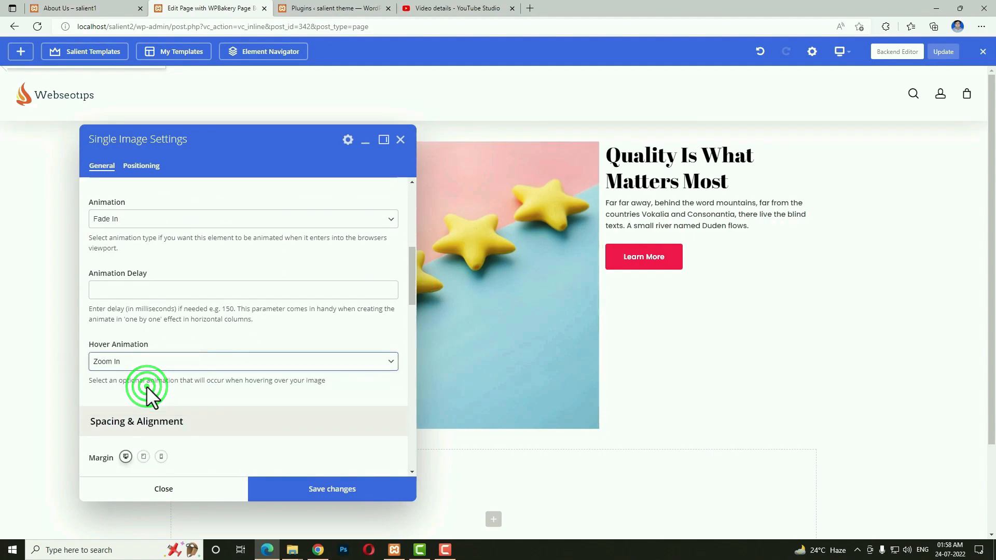
Set the star image's desktop max width to 110% and save its settings.
{"action": "scroll", "coordinate": [287, 360], "scroll_direction": "down", "scroll_amount": 5}
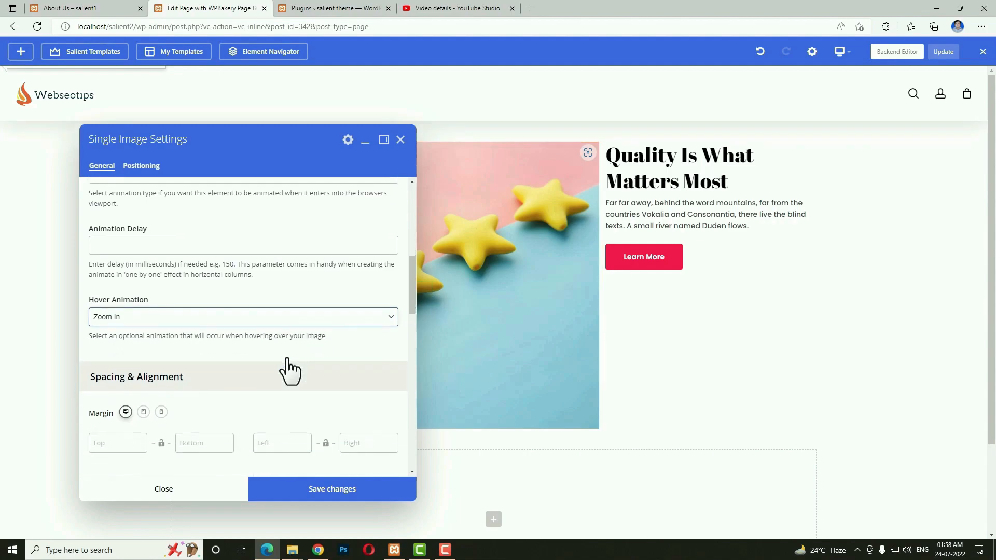
{"action": "scroll", "coordinate": [287, 358], "scroll_direction": "down", "scroll_amount": 1}
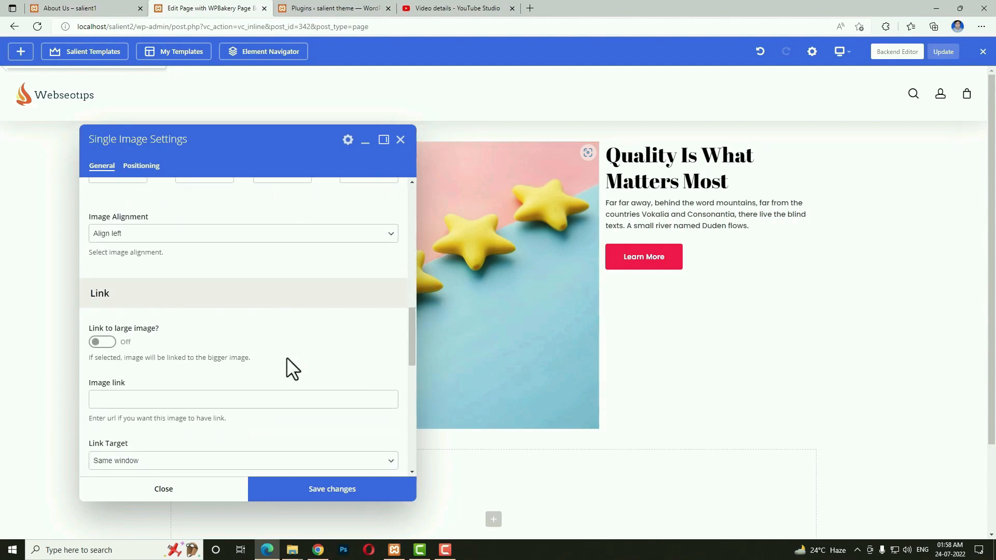
{"action": "scroll", "coordinate": [286, 357], "scroll_direction": "down", "scroll_amount": 8}
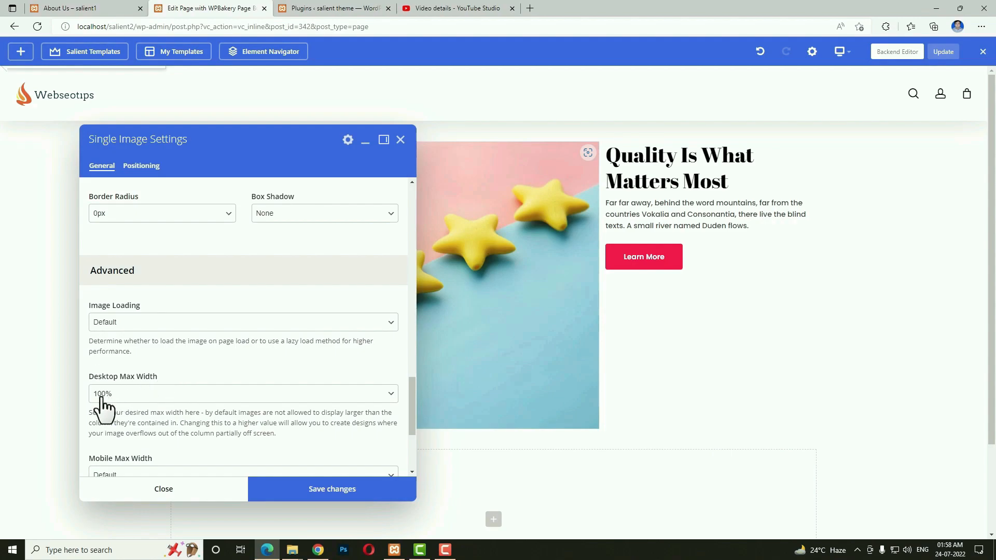
{"action": "left_click", "coordinate": [136, 400]}
{"action": "left_click", "coordinate": [130, 419]}
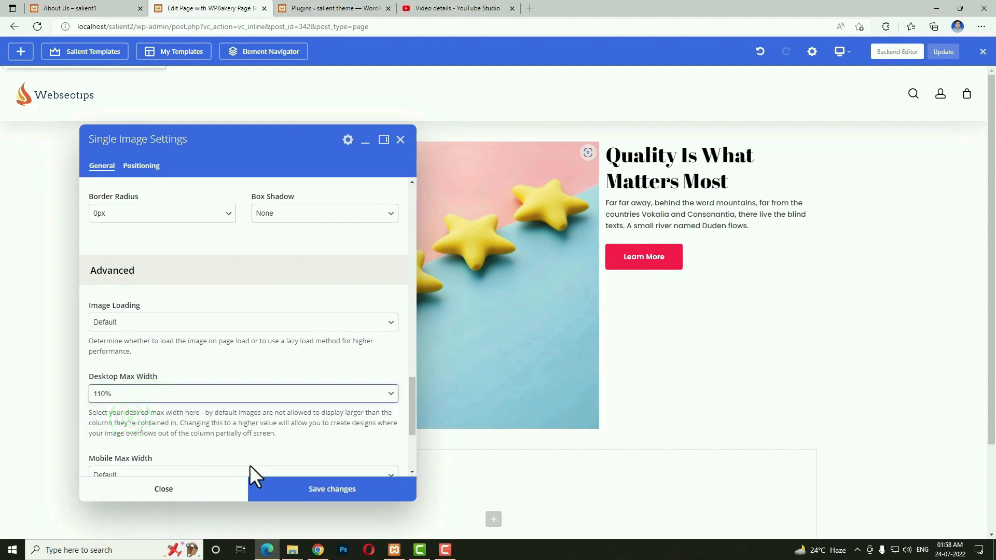
{"action": "left_click", "coordinate": [295, 488]}
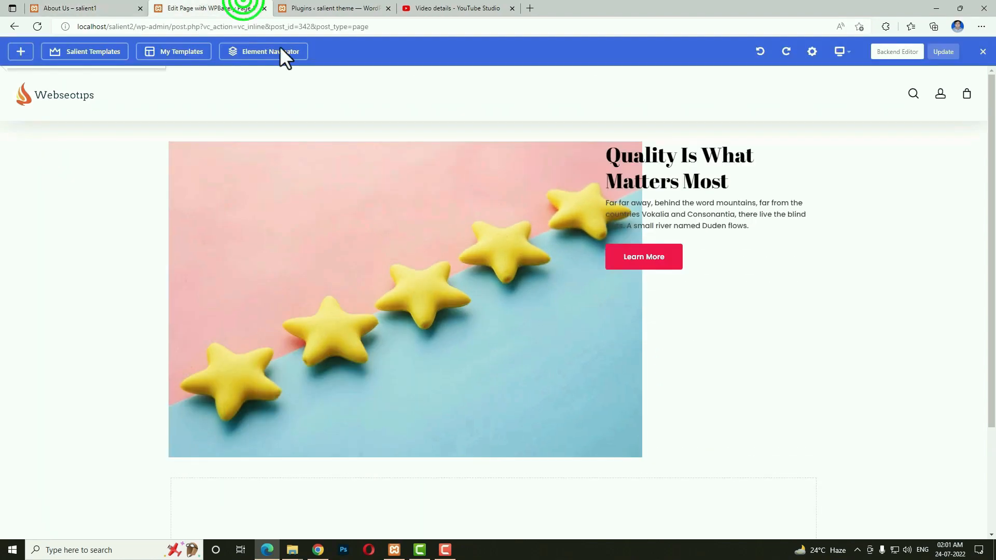
Turn on Equal Height Columns with Middle content alignment for the star-image row and save.
{"action": "left_click", "coordinate": [83, 8]}
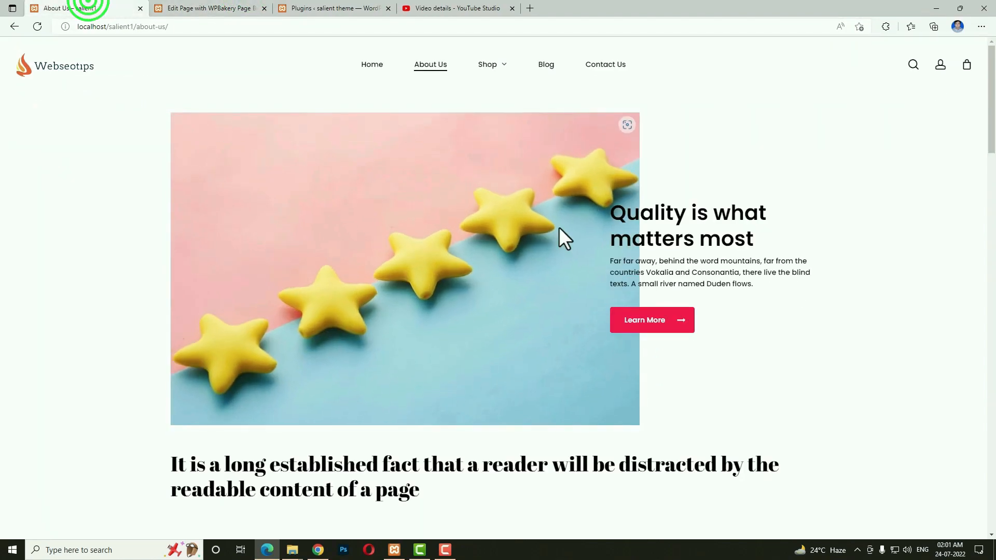
{"action": "left_click", "coordinate": [206, 8]}
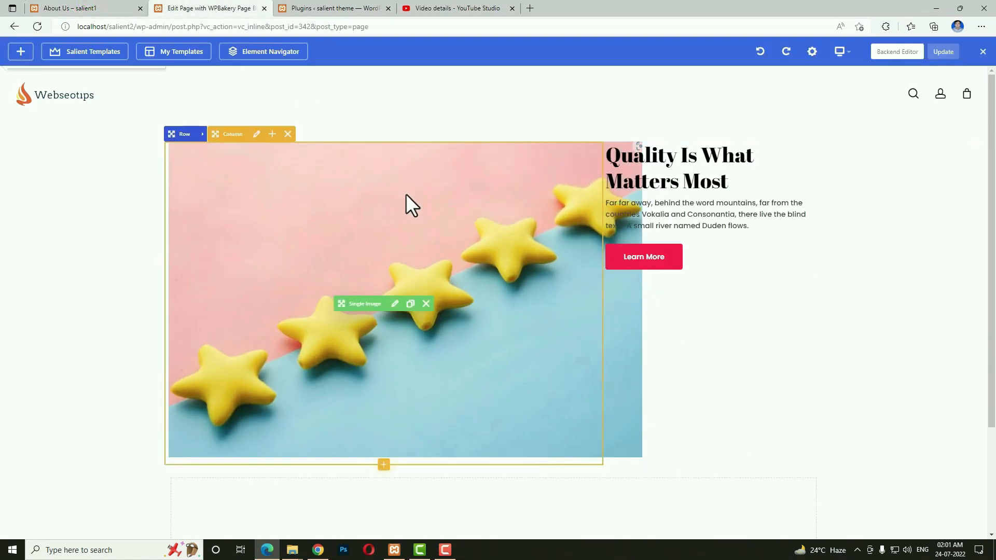
{"action": "left_click", "coordinate": [204, 135]}
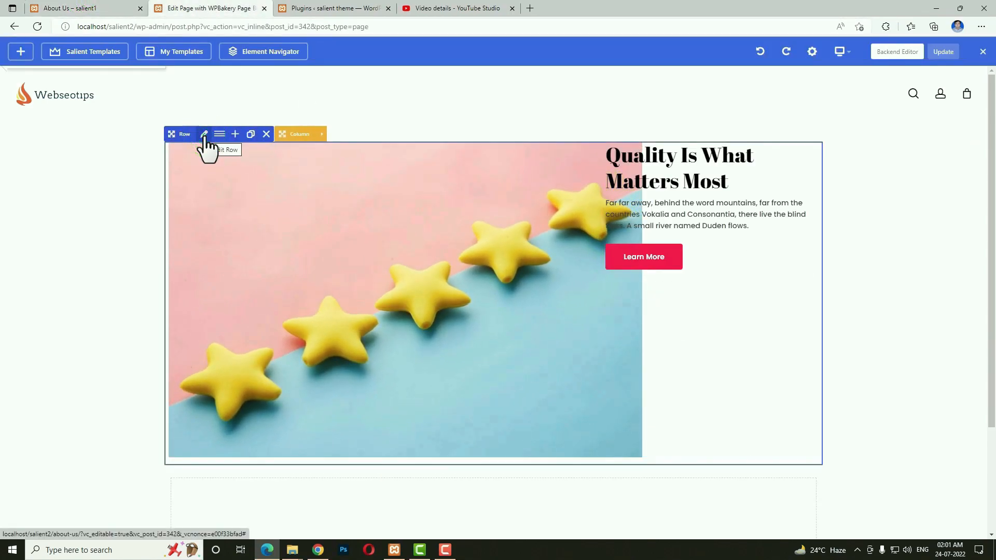
{"action": "left_click", "coordinate": [204, 135]}
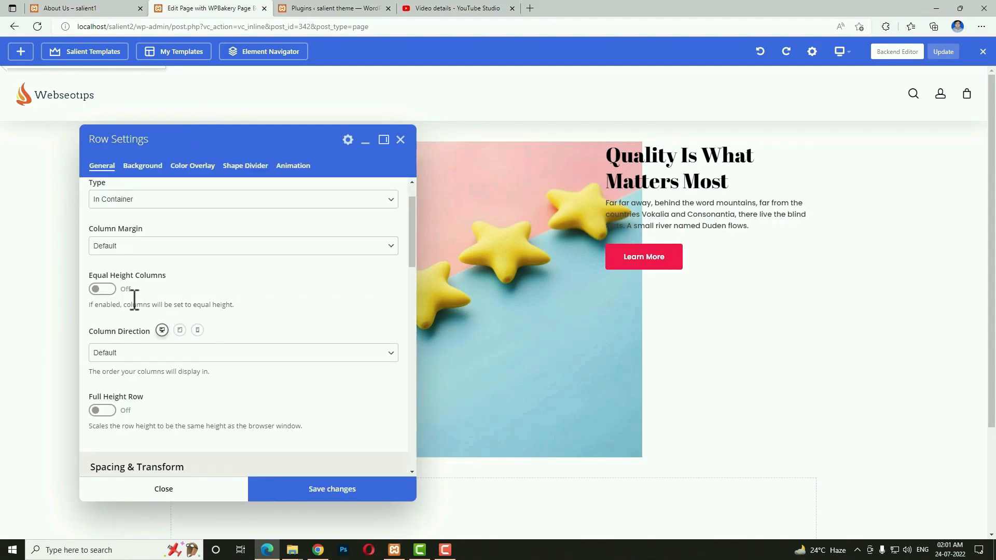
{"action": "left_click", "coordinate": [104, 290]}
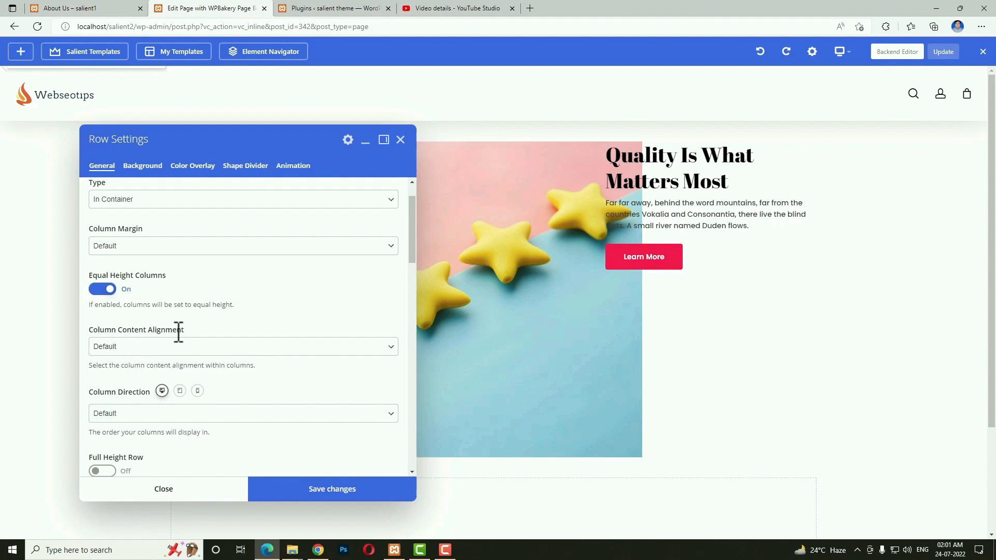
{"action": "left_click", "coordinate": [159, 347]}
{"action": "left_click", "coordinate": [135, 378]}
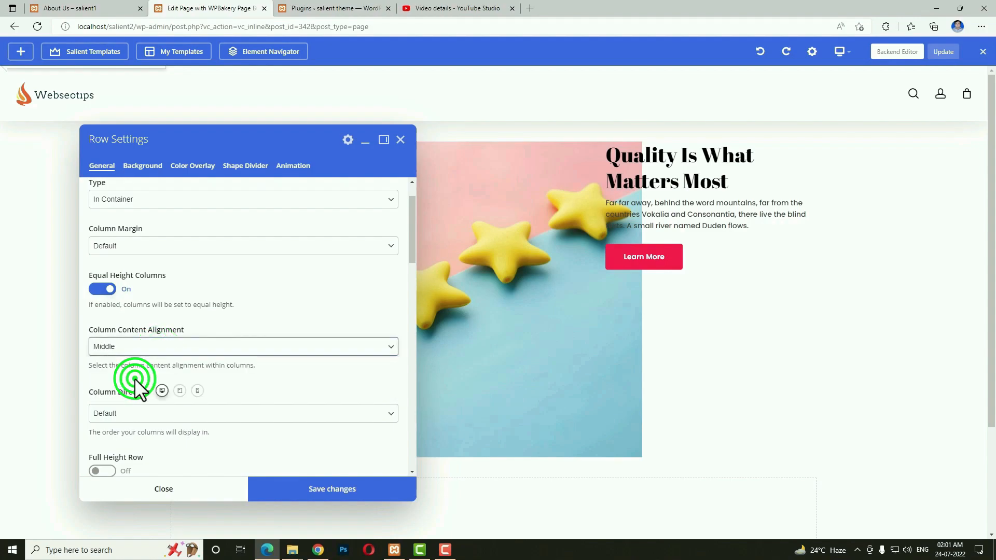
{"action": "left_click", "coordinate": [279, 492]}
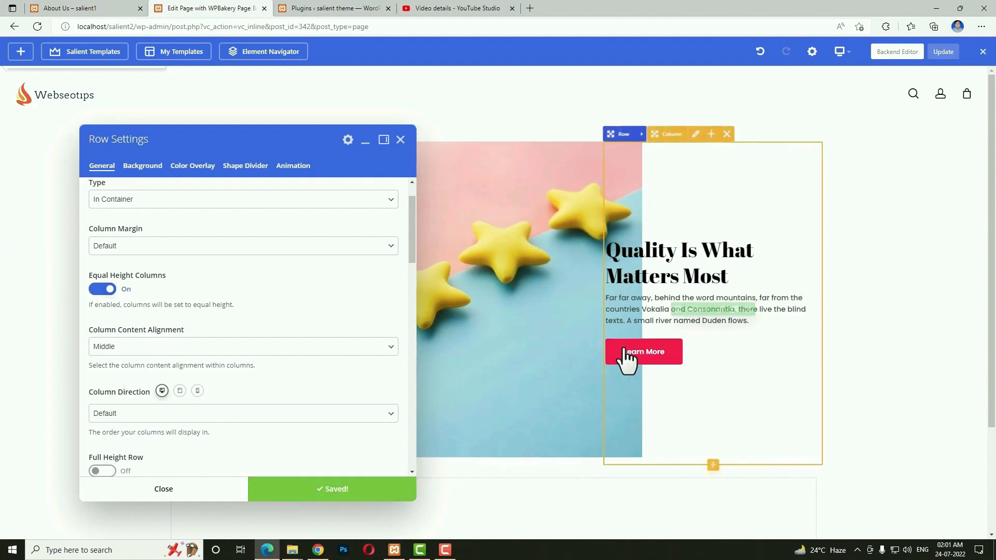
{"action": "left_click", "coordinate": [229, 492]}
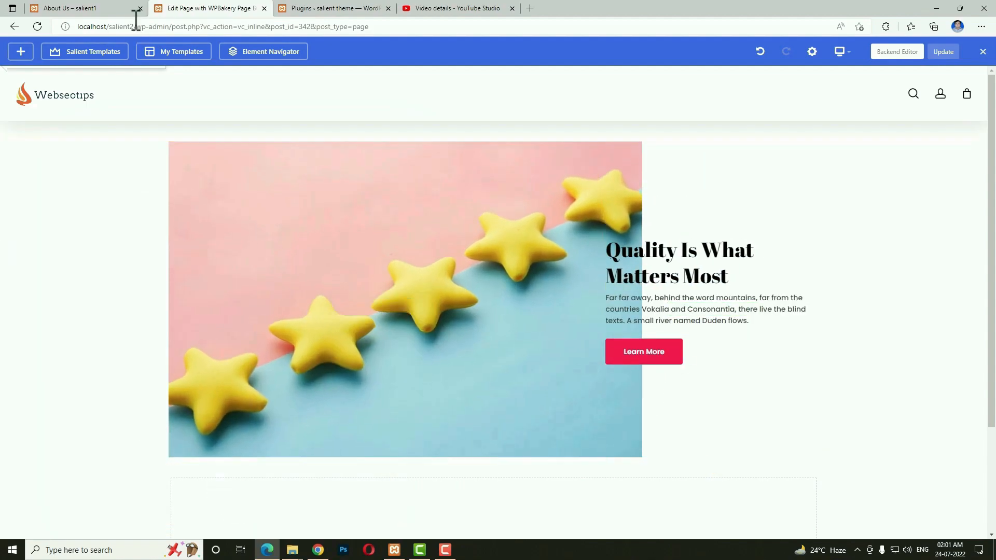
On the live About Us page, select the long heading text to copy it.
{"action": "left_click", "coordinate": [87, 8]}
{"action": "scroll", "coordinate": [306, 327], "scroll_direction": "down", "scroll_amount": 5}
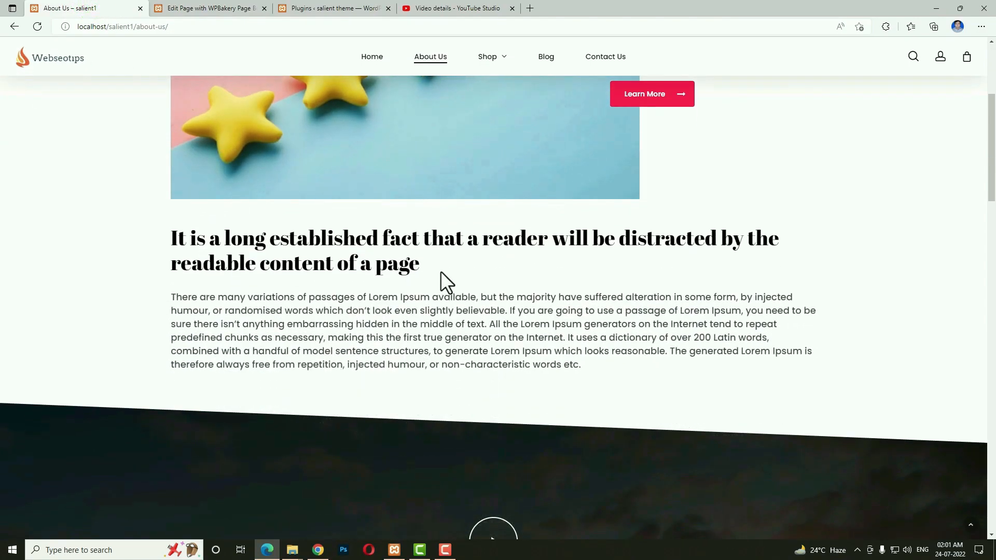
{"action": "left_click_drag", "start_coordinate": [441, 270], "coordinate": [175, 244]}
{"action": "key", "text": "ctrl+c"}
Add a Custom Heading to the empty row and paste in the copied sentence.
{"action": "left_click", "coordinate": [199, 9]}
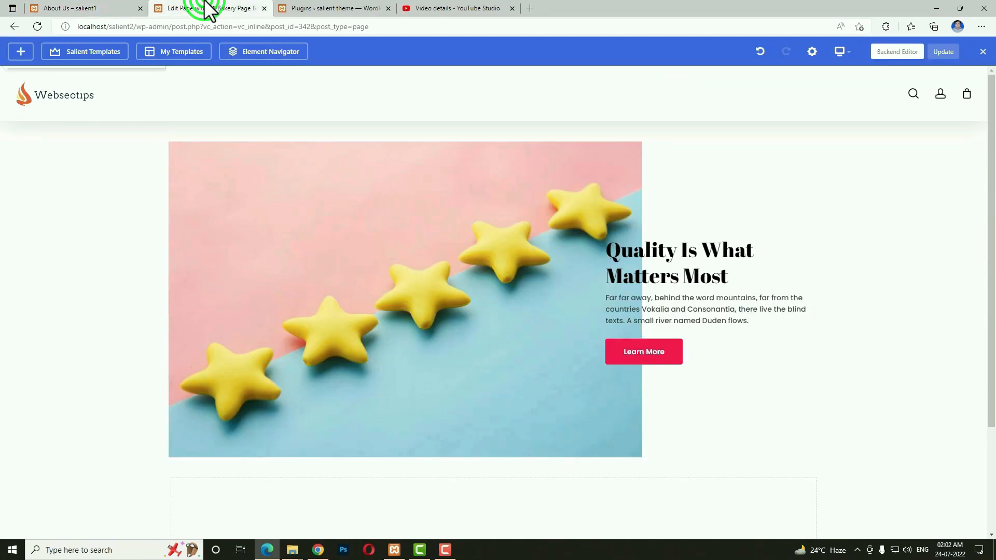
{"action": "scroll", "coordinate": [487, 447], "scroll_direction": "down", "scroll_amount": 1}
{"action": "scroll", "coordinate": [491, 436], "scroll_direction": "down", "scroll_amount": 3}
{"action": "left_click", "coordinate": [493, 422]}
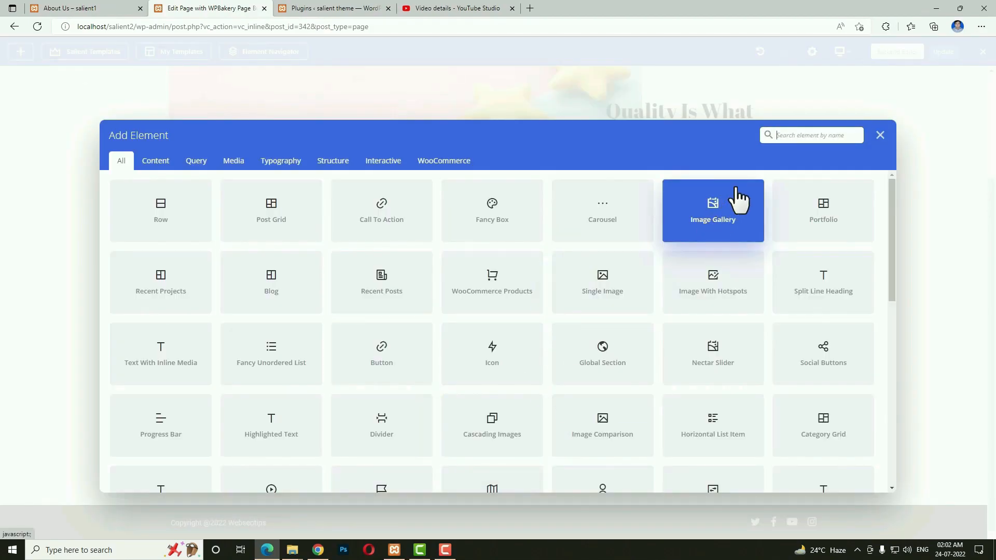
{"action": "type", "text": "head"}
{"action": "left_click", "coordinate": [633, 231]}
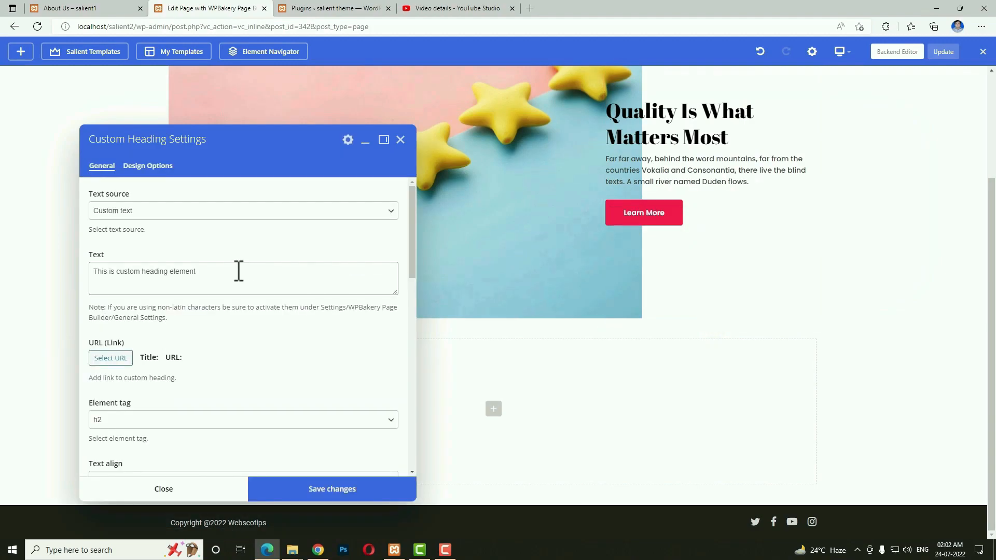
{"action": "left_click", "coordinate": [241, 276]}
{"action": "key", "text": "ctrl+a"}
{"action": "key", "text": "ctrl+v"}
Set the heading's element tag to h2, after briefly trying h1, and save.
{"action": "scroll", "coordinate": [224, 341], "scroll_direction": "down", "scroll_amount": 1}
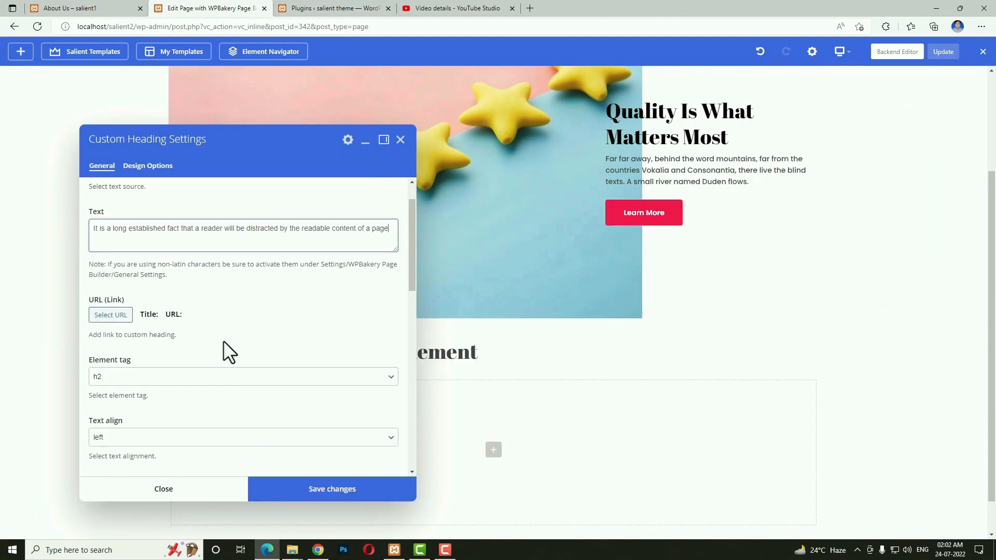
{"action": "left_click", "coordinate": [156, 376]}
{"action": "left_click", "coordinate": [139, 391]}
{"action": "left_click", "coordinate": [271, 490]}
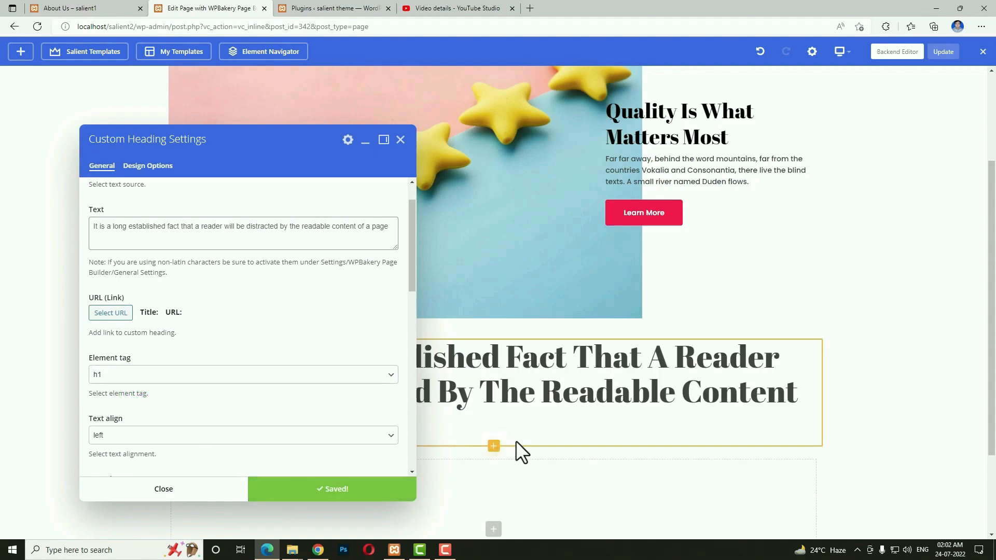
{"action": "left_click", "coordinate": [275, 375]}
{"action": "left_click", "coordinate": [146, 398]}
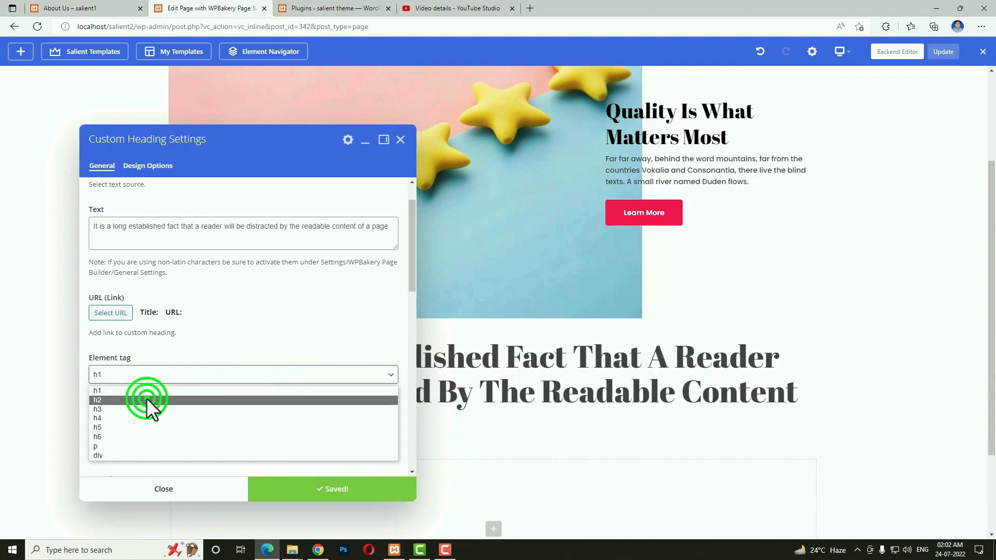
{"action": "left_click", "coordinate": [286, 490]}
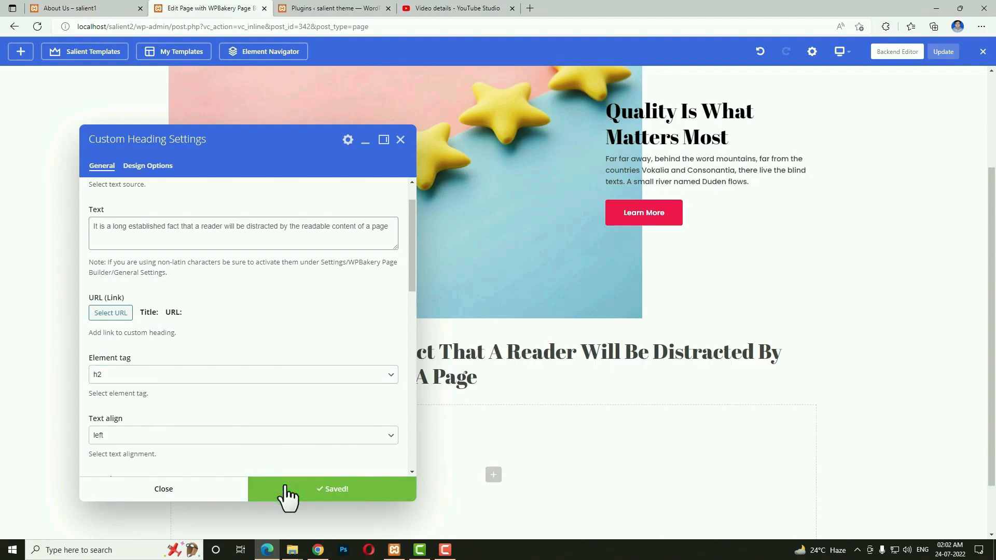
Make the heading text colour black, save, and close the heading settings.
{"action": "scroll", "coordinate": [231, 386], "scroll_direction": "down", "scroll_amount": 3}
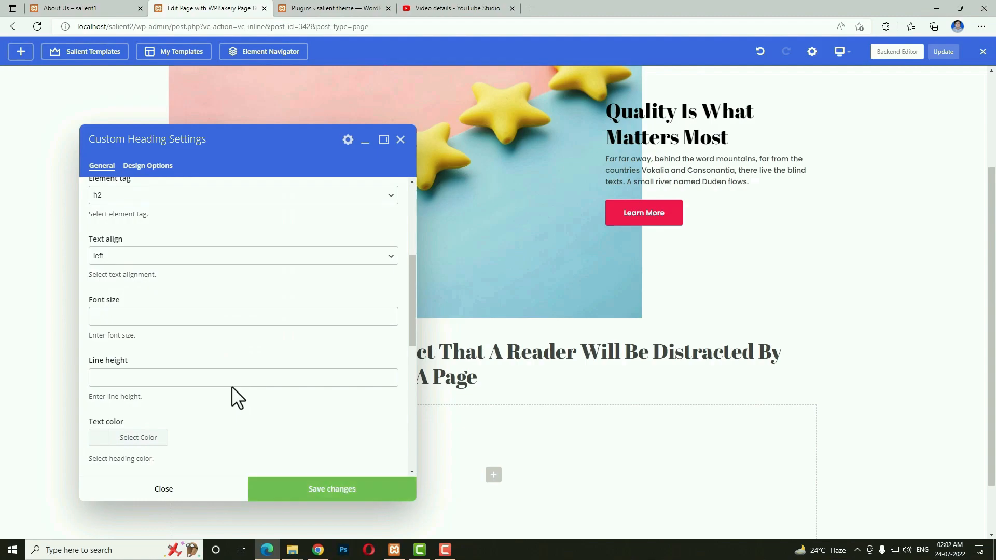
{"action": "left_click", "coordinate": [101, 438]}
{"action": "scroll", "coordinate": [228, 423], "scroll_direction": "down", "scroll_amount": 3}
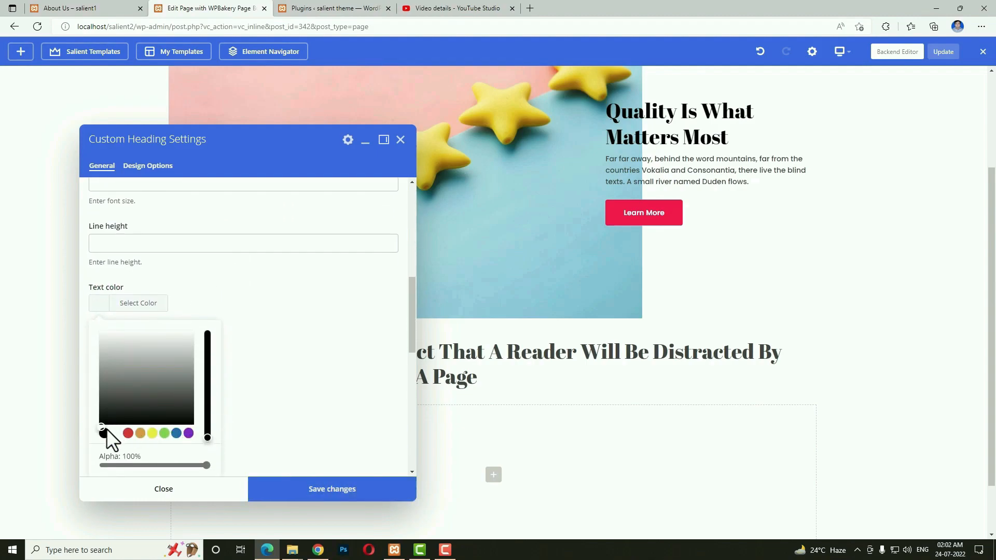
{"action": "left_click", "coordinate": [105, 433]}
{"action": "left_click", "coordinate": [274, 485]}
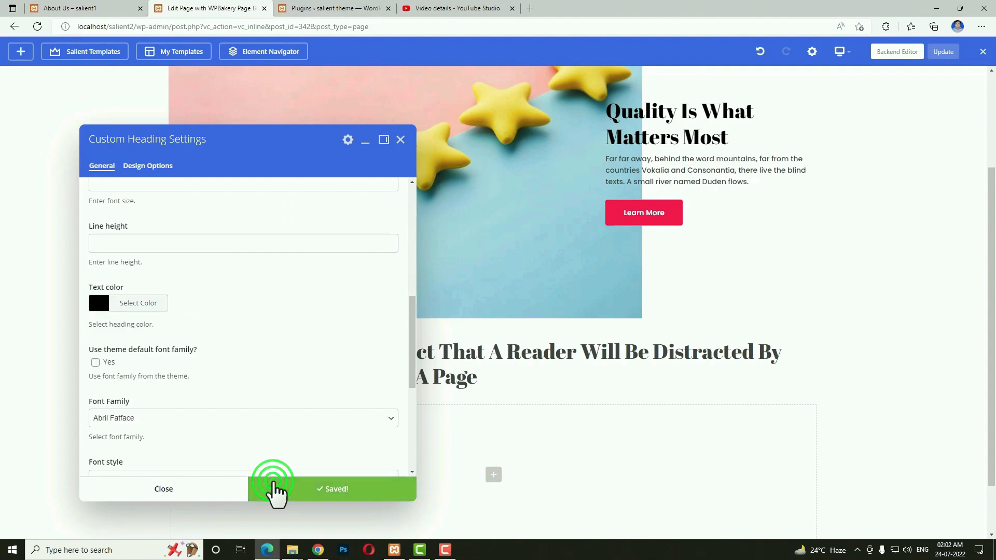
{"action": "left_click", "coordinate": [199, 500]}
Copy the Lorem Ipsum paragraph text from the live About Us page.
{"action": "left_click", "coordinate": [113, 8]}
{"action": "left_click_drag", "start_coordinate": [594, 365], "coordinate": [159, 298]}
{"action": "key", "text": "ctrl+c"}
{"action": "left_click", "coordinate": [203, 8]}
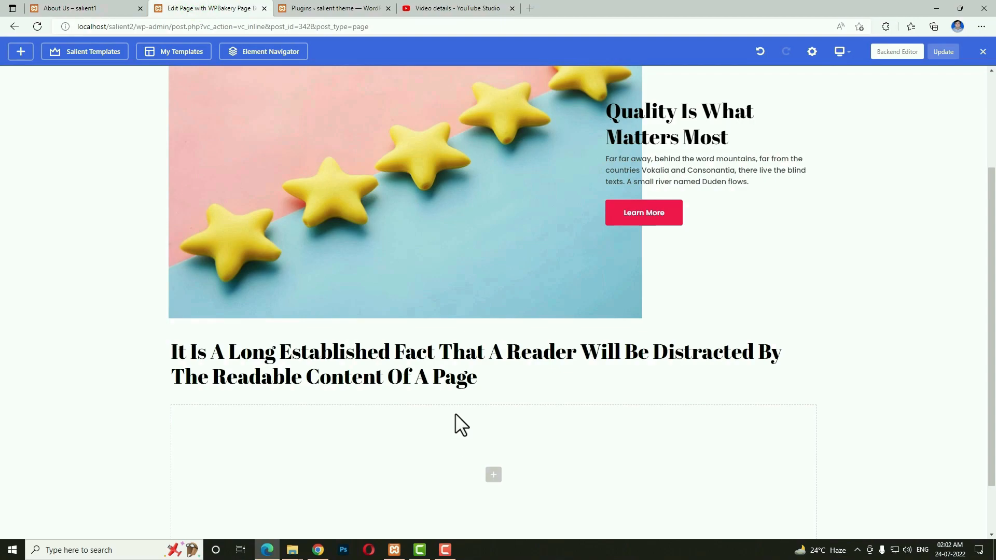
Add a Text Block under the heading containing the pasted Lorem Ipsum passage.
{"action": "left_click", "coordinate": [494, 394]}
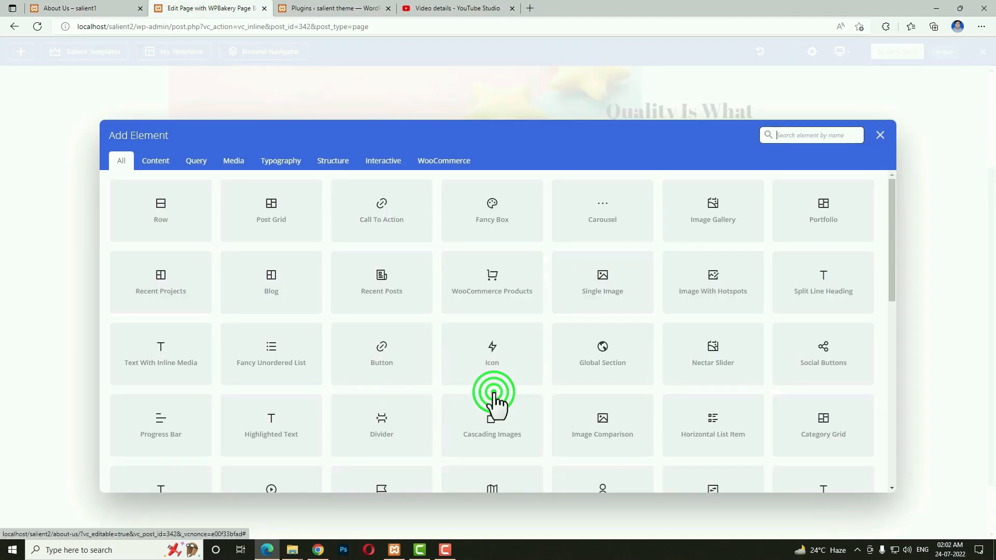
{"action": "type", "text": "text"}
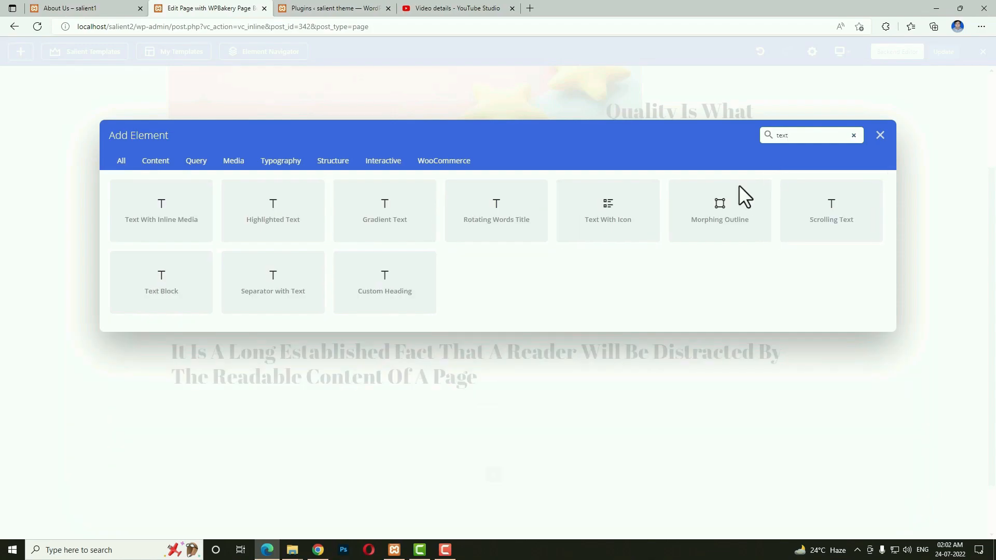
{"action": "left_click", "coordinate": [198, 283]}
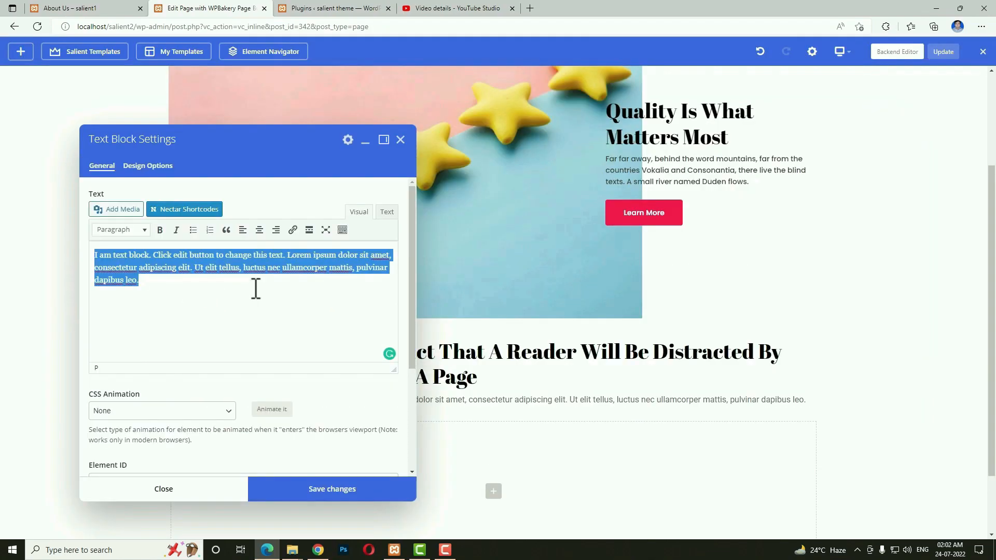
{"action": "key", "text": "BackSpace"}
{"action": "key", "text": "ctrl+v"}
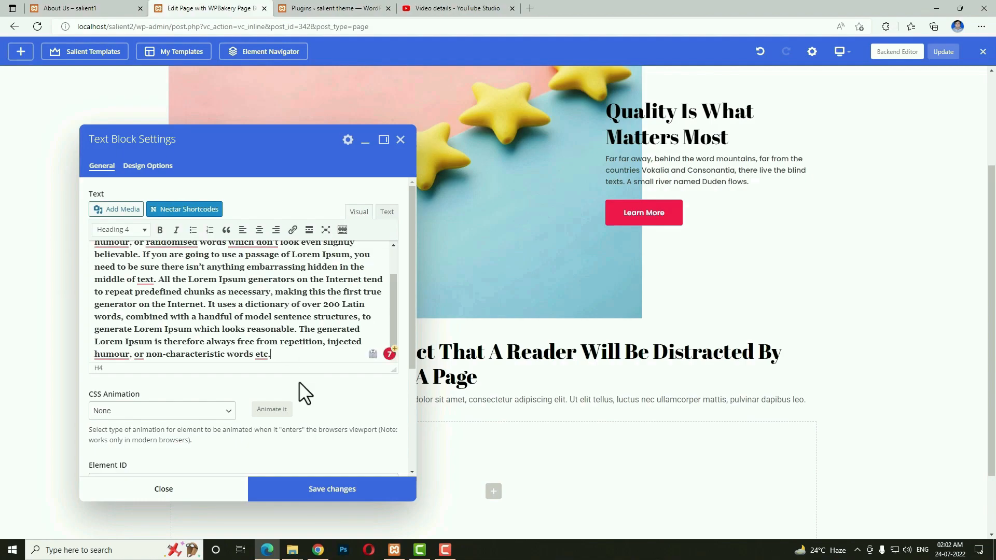
{"action": "left_click", "coordinate": [328, 483]}
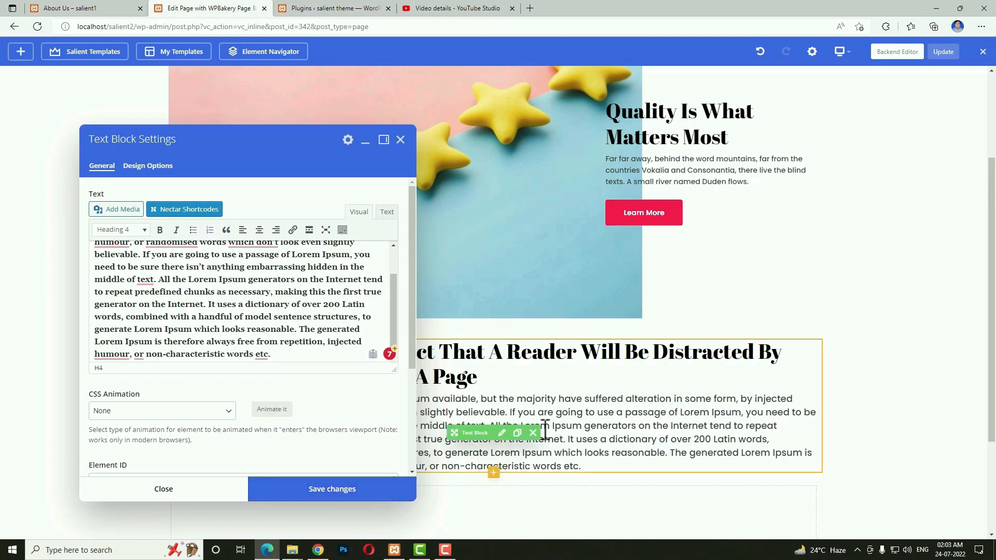
Give the text block a top padding of 30 in Design Options and save.
{"action": "left_click", "coordinate": [136, 166]}
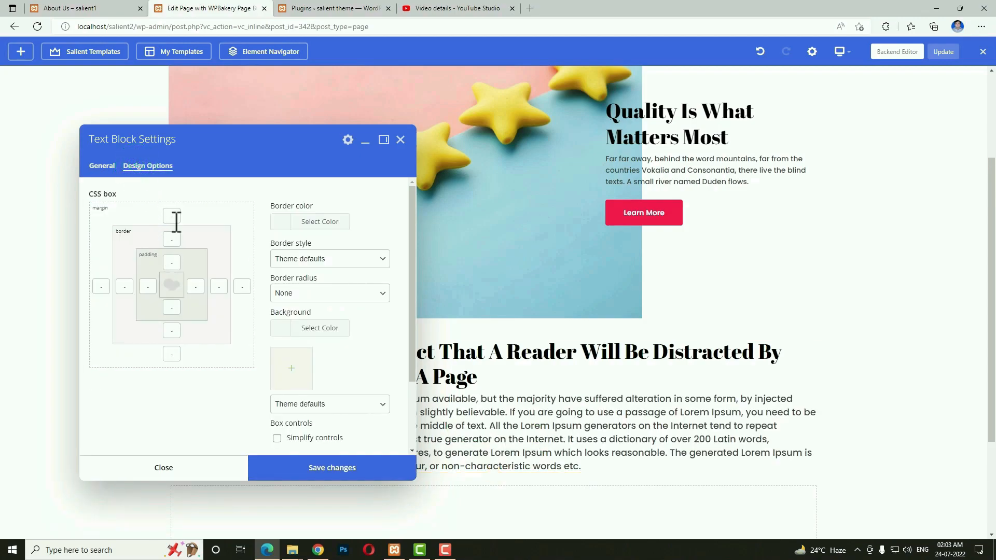
{"action": "left_click", "coordinate": [177, 261]}
{"action": "left_click", "coordinate": [285, 467]}
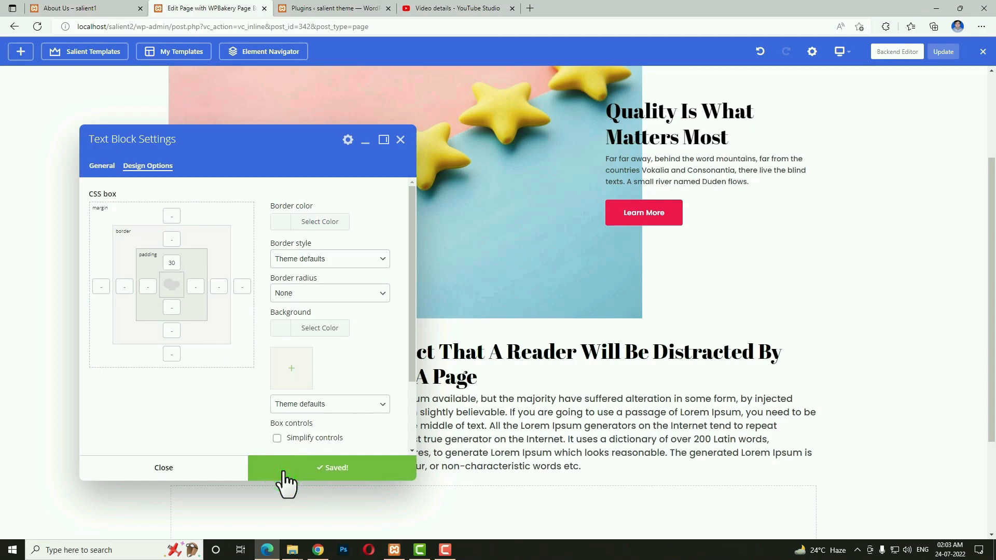
{"action": "left_click", "coordinate": [217, 471]}
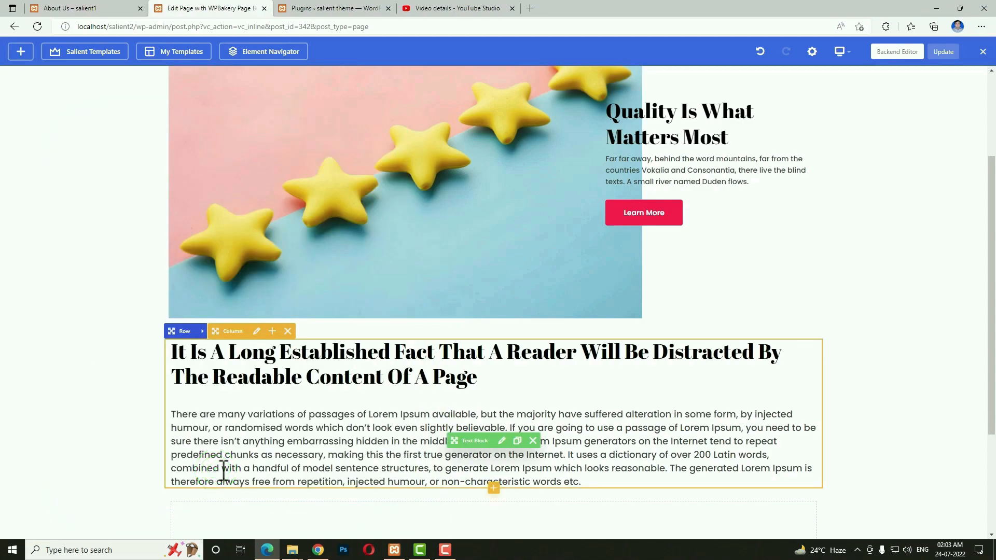
Add a new row below the text block and set its type to Full Width Background.
{"action": "left_click", "coordinate": [103, 8]}
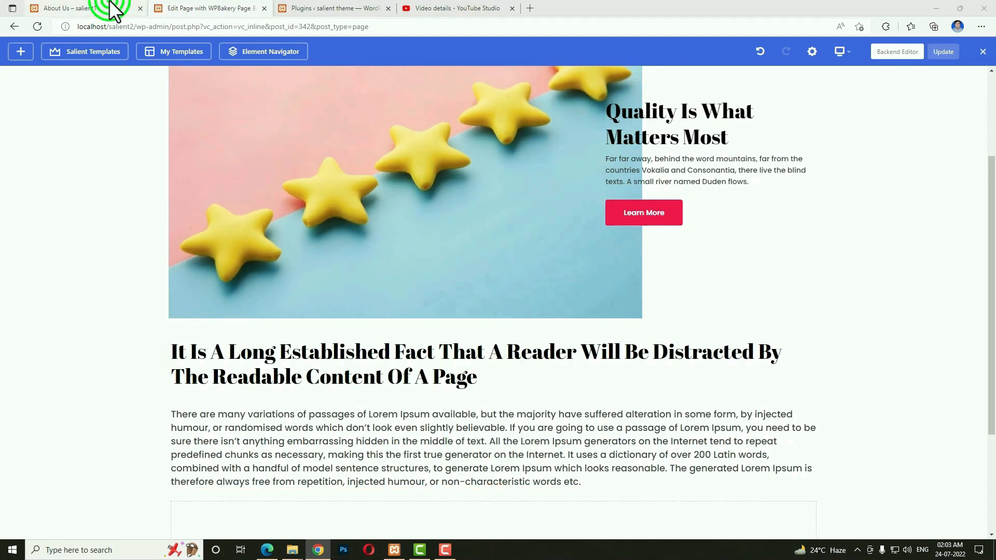
{"action": "scroll", "coordinate": [407, 344], "scroll_direction": "down", "scroll_amount": 4}
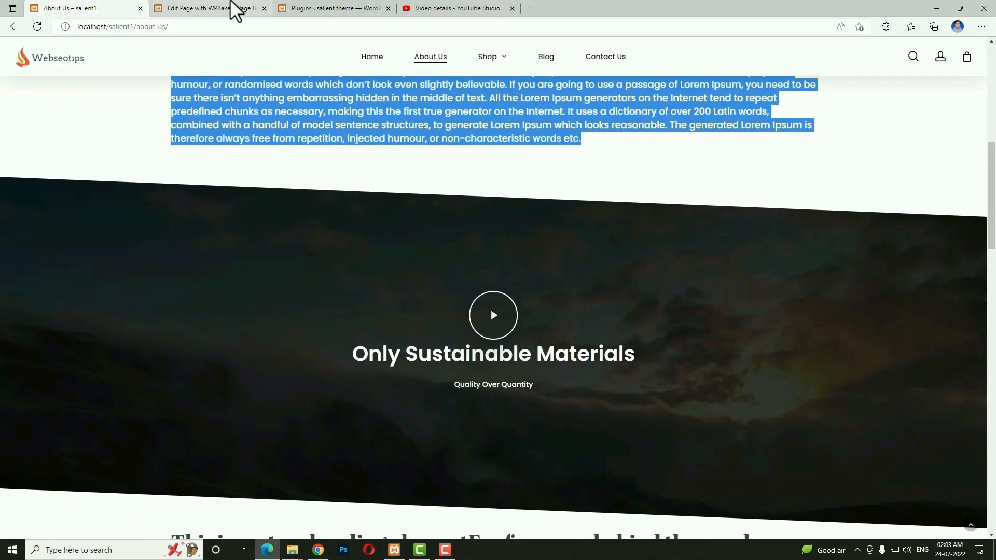
{"action": "left_click", "coordinate": [233, 8]}
{"action": "left_click", "coordinate": [492, 405]}
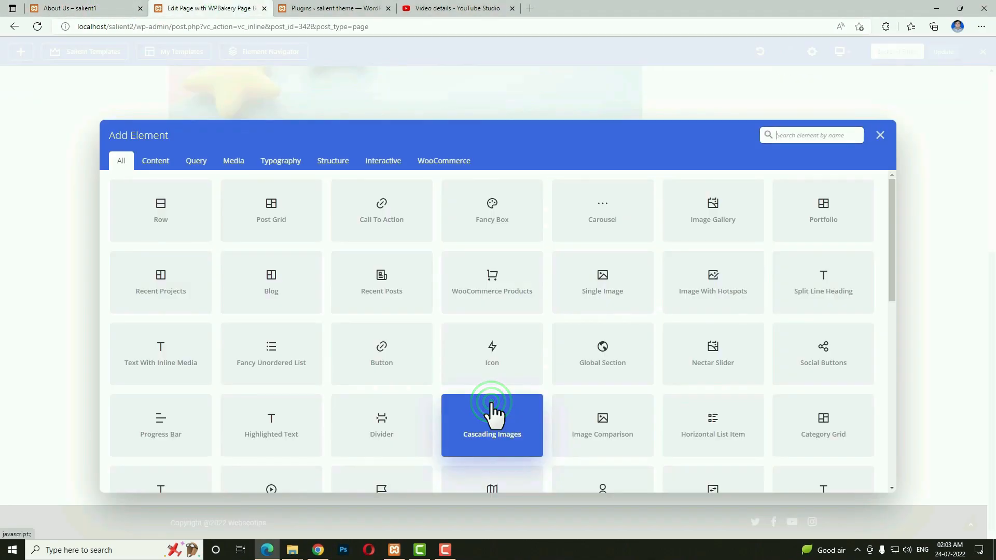
{"action": "left_click", "coordinate": [168, 228]}
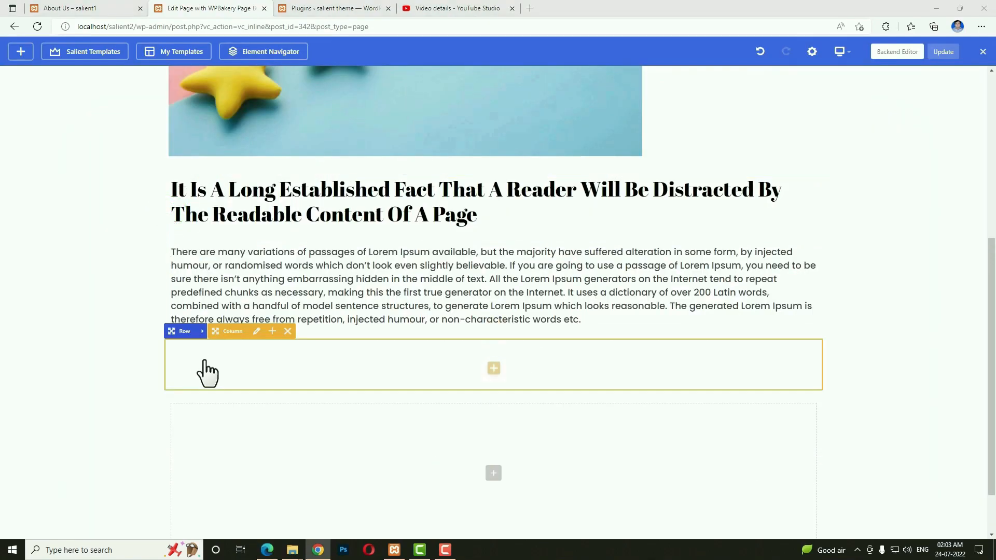
{"action": "left_click", "coordinate": [204, 332]}
{"action": "left_click", "coordinate": [204, 331]}
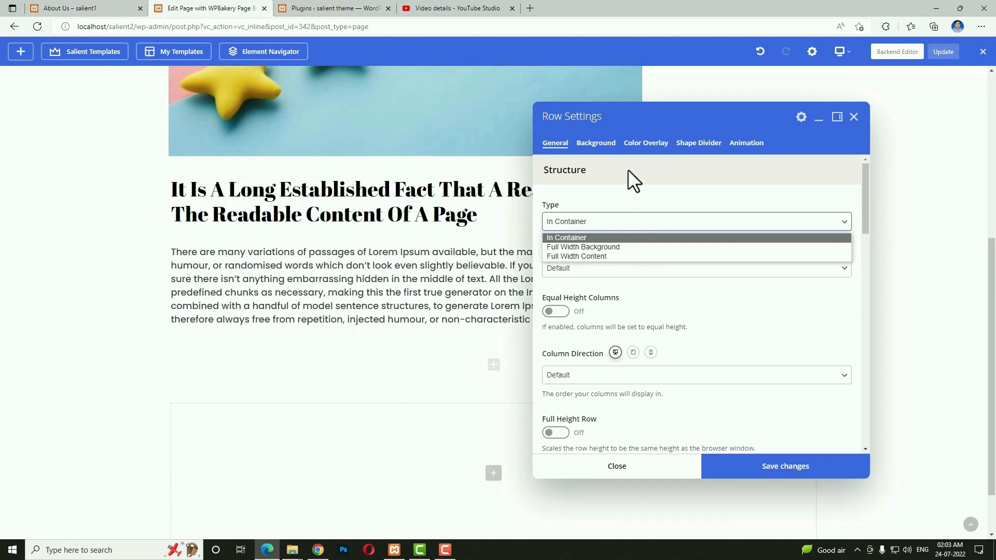
{"action": "left_click", "coordinate": [628, 247]}
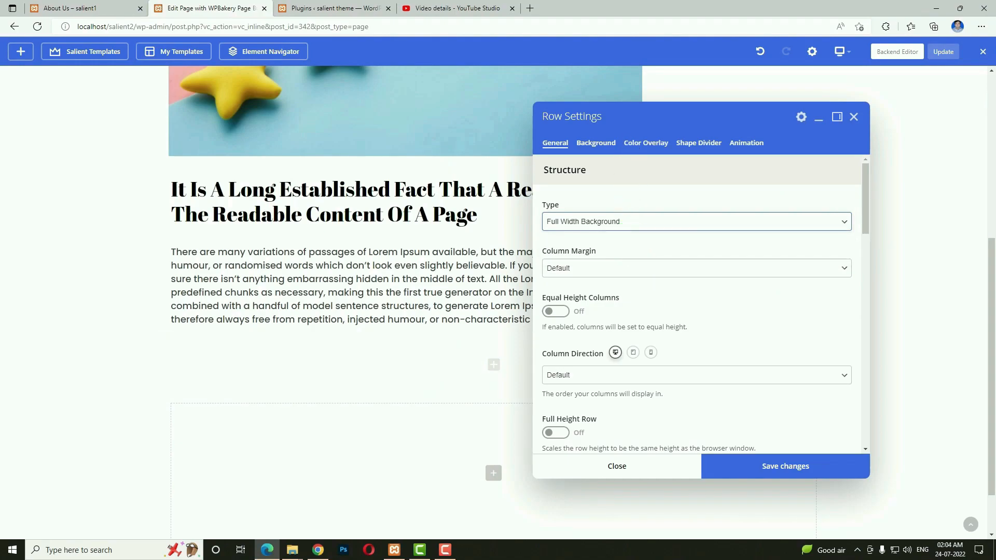
Set the row's top and bottom padding to 14% each.
{"action": "scroll", "coordinate": [689, 301], "scroll_direction": "down", "scroll_amount": 5}
{"action": "left_click", "coordinate": [564, 331]}
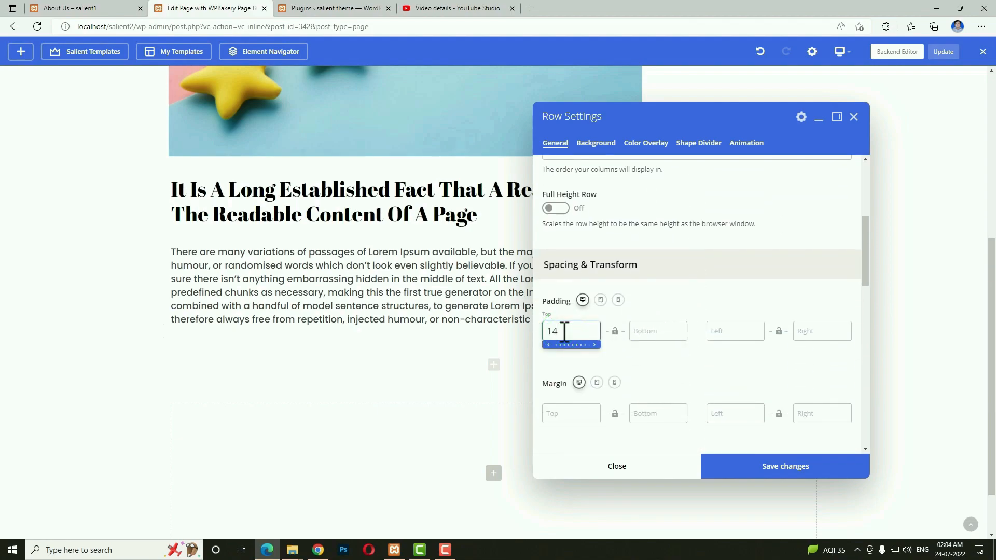
{"action": "type", "text": "14%"}
{"action": "left_click", "coordinate": [636, 337]}
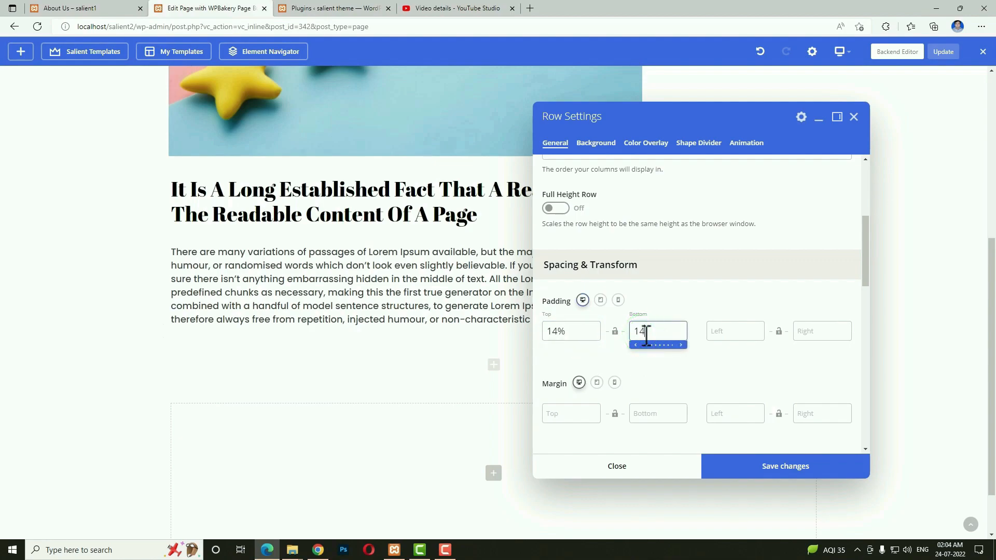
{"action": "type", "text": "14%"}
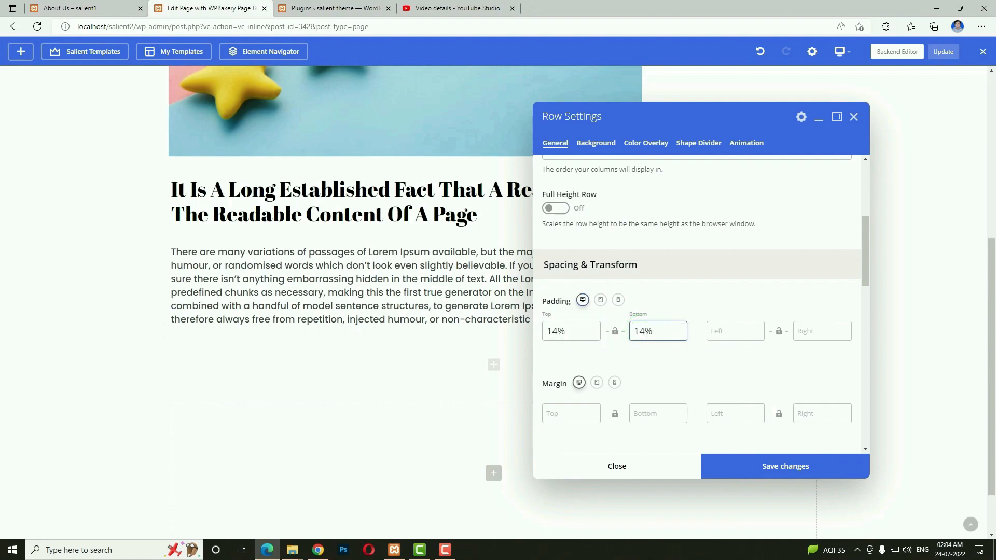
{"action": "left_click", "coordinate": [575, 413]}
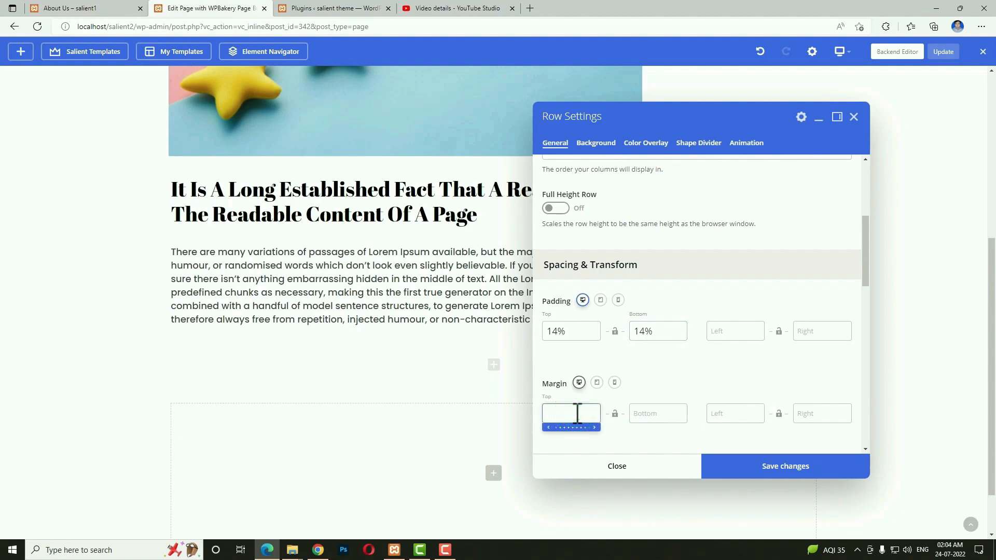
Enter a 60 top margin and set the mountain landscape photo as the row background.
{"action": "type", "text": "60"}
{"action": "left_click", "coordinate": [596, 143]}
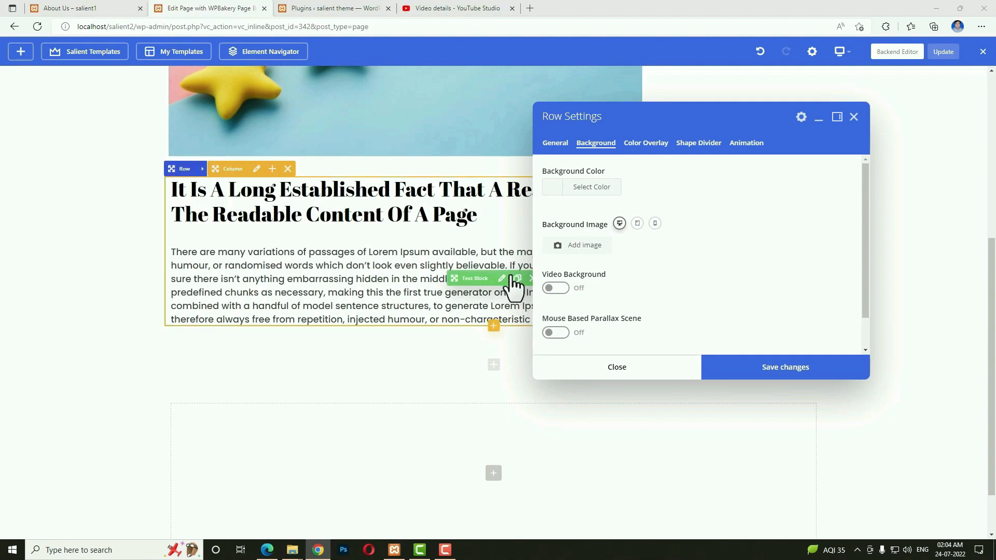
{"action": "left_click", "coordinate": [558, 246]}
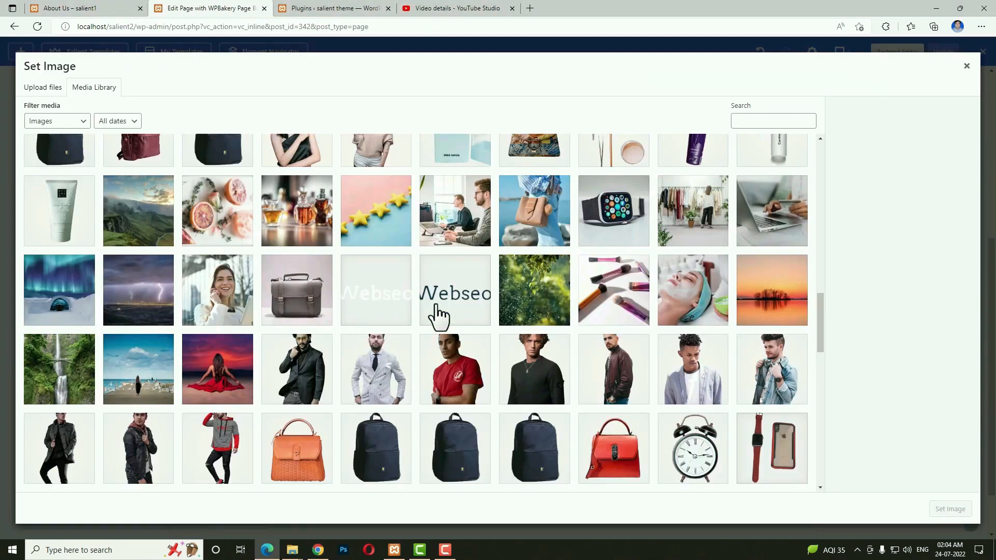
{"action": "scroll", "coordinate": [63, 386], "scroll_direction": "up", "scroll_amount": 2}
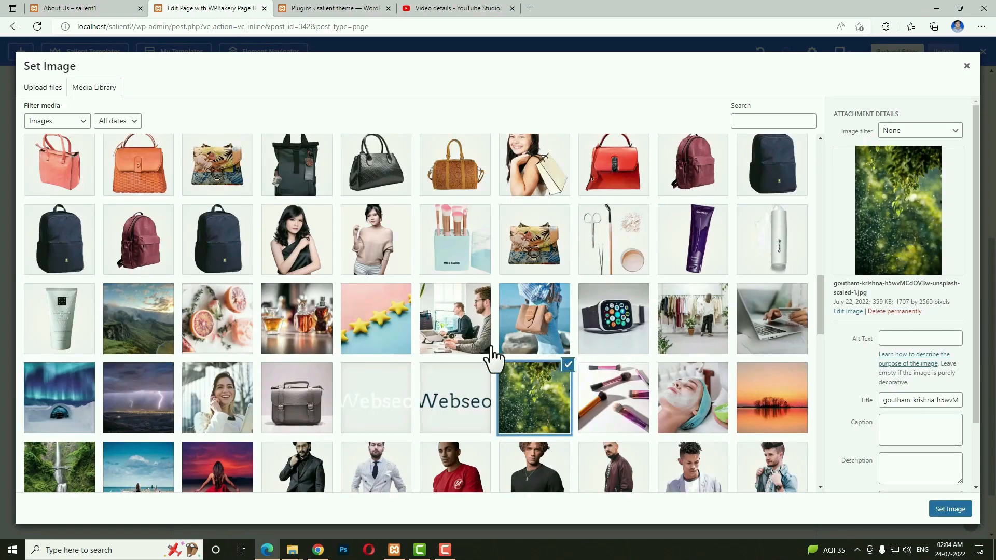
{"action": "left_click", "coordinate": [139, 318]}
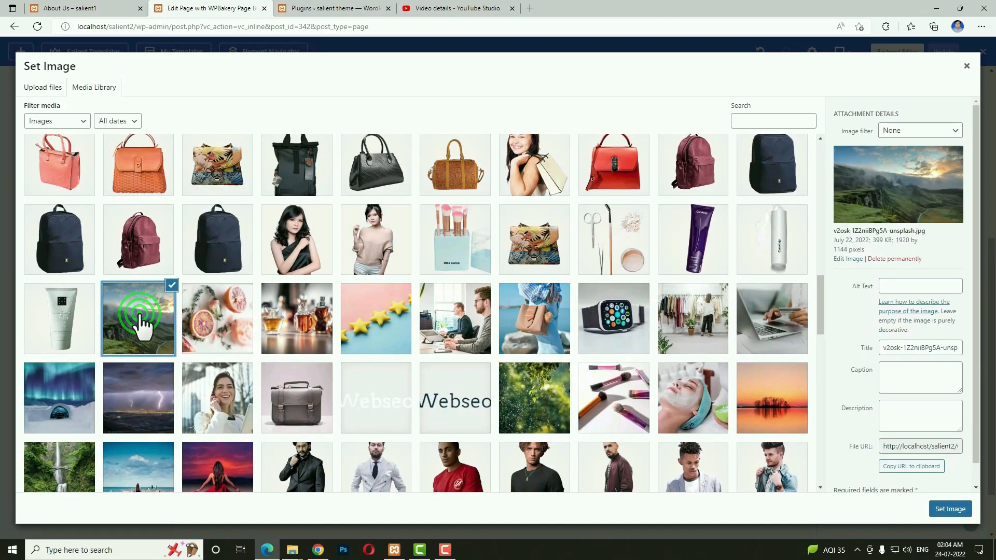
{"action": "left_click", "coordinate": [951, 510]}
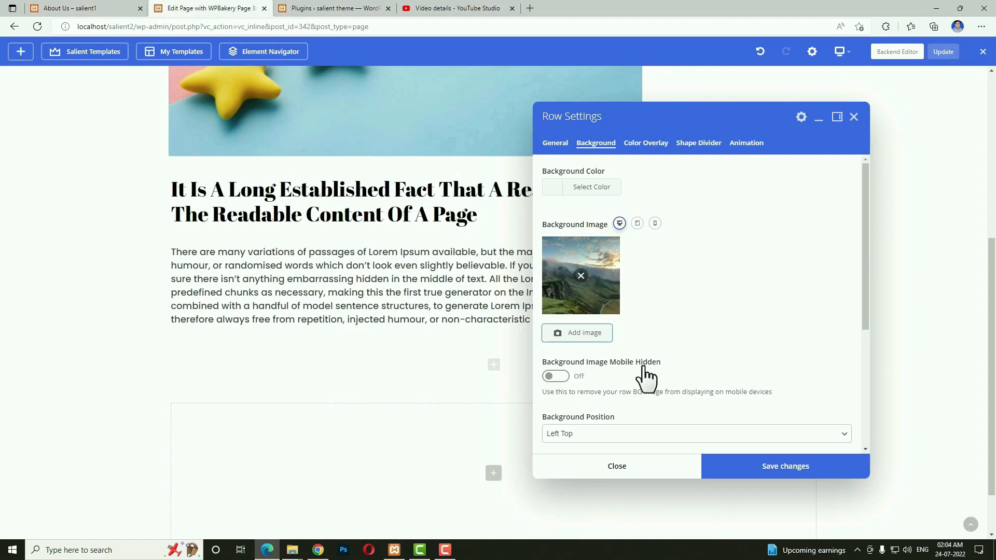
Add a black colour overlay at Heavy strength and save the row settings.
{"action": "scroll", "coordinate": [739, 355], "scroll_direction": "down", "scroll_amount": 1}
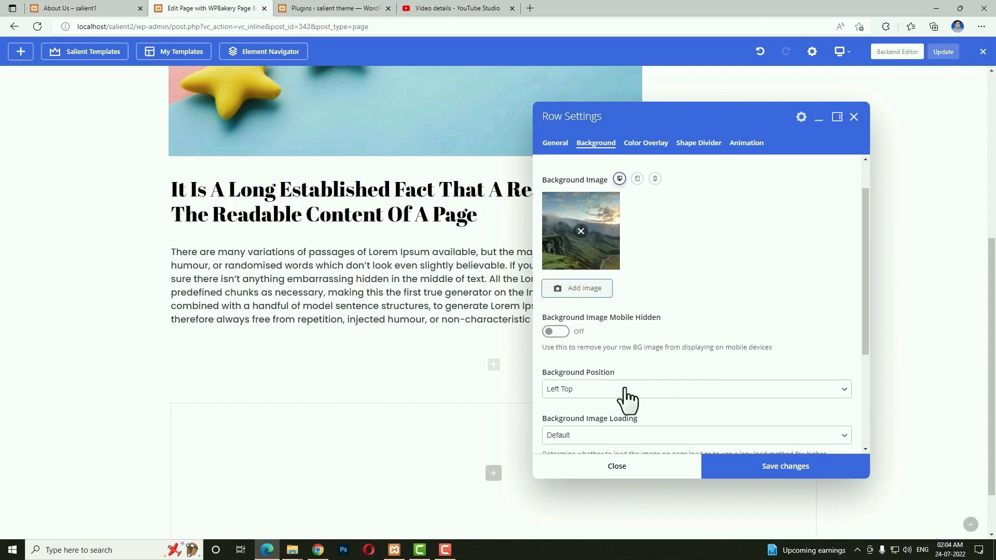
{"action": "left_click", "coordinate": [645, 145]}
{"action": "left_click", "coordinate": [553, 295]}
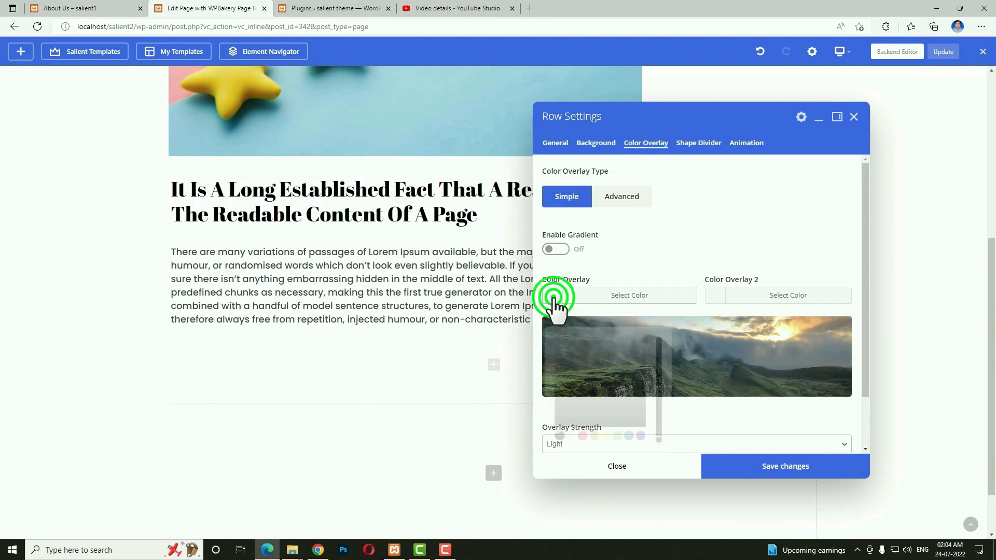
{"action": "left_click", "coordinate": [557, 427]}
{"action": "scroll", "coordinate": [760, 367], "scroll_direction": "down", "scroll_amount": 1}
{"action": "left_click", "coordinate": [554, 368]}
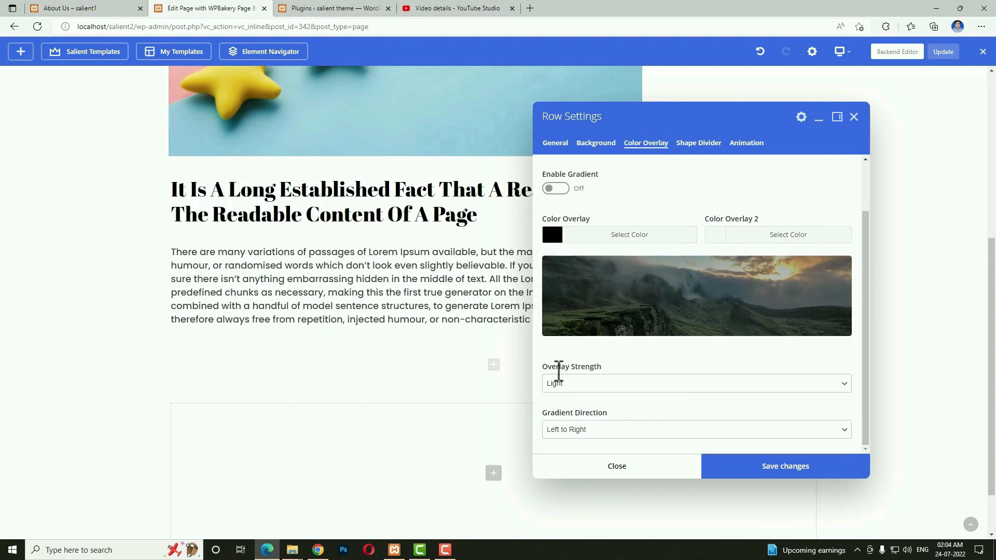
{"action": "left_click", "coordinate": [604, 384]}
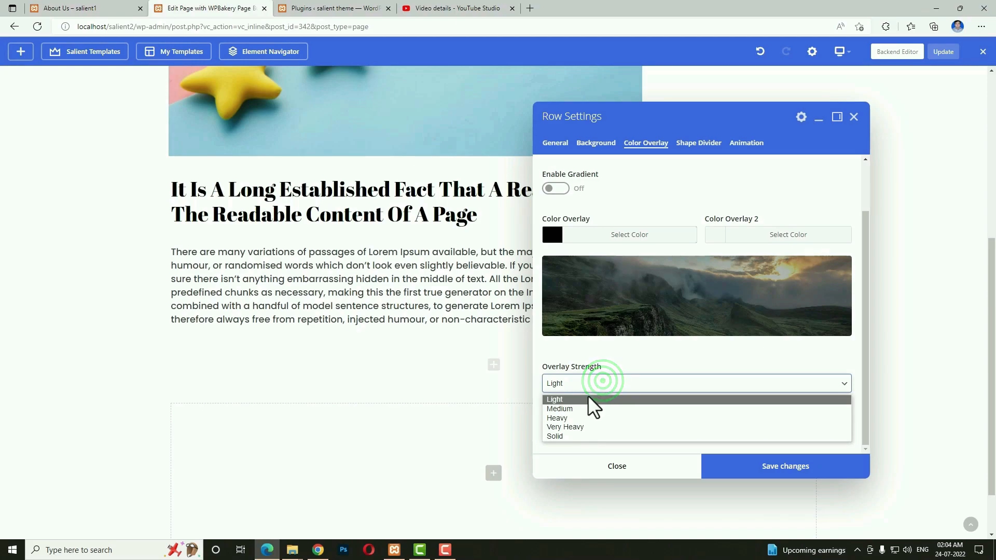
{"action": "left_click", "coordinate": [558, 418]}
{"action": "left_click", "coordinate": [770, 467]}
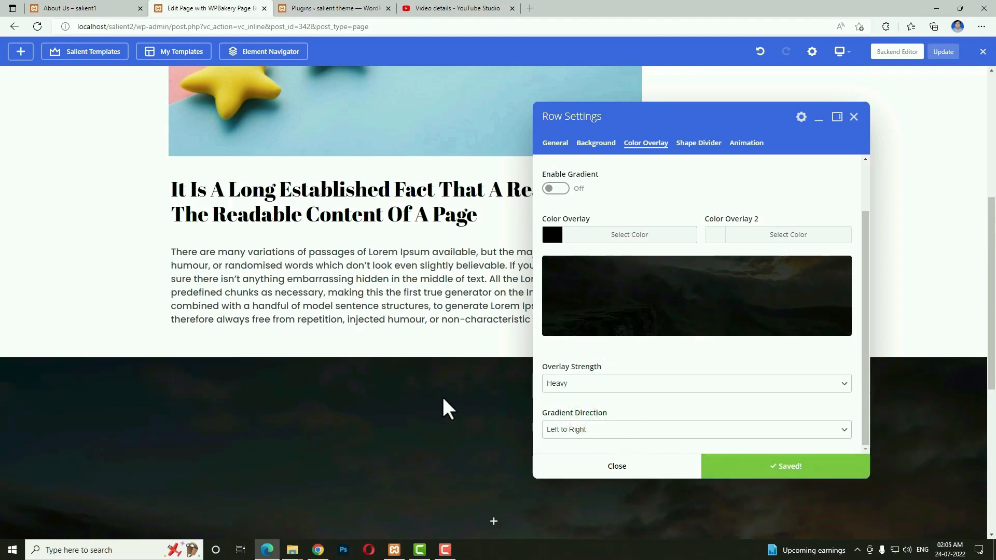
{"action": "scroll", "coordinate": [414, 400], "scroll_direction": "down", "scroll_amount": 4}
{"action": "key", "text": "alt+Tab"}
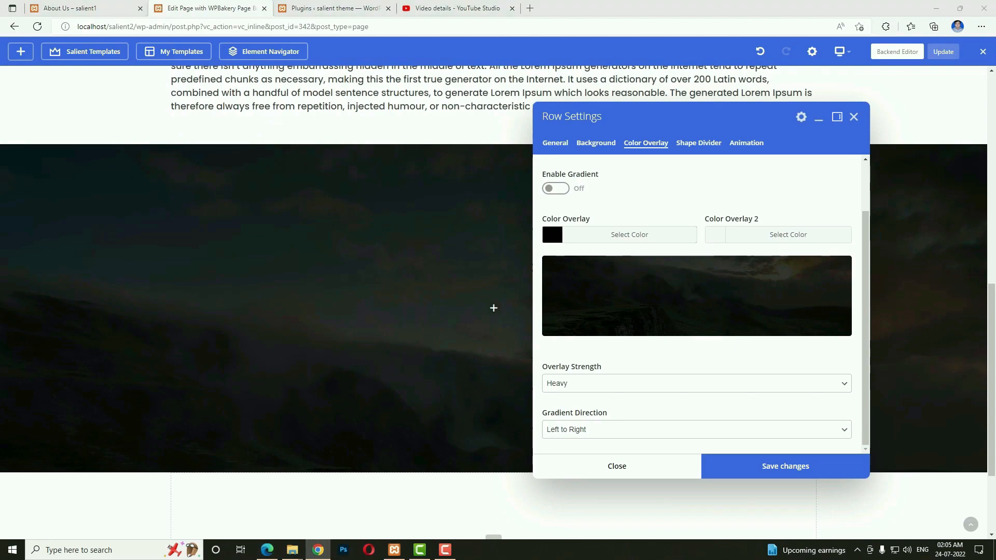
Enable a Tilt shape divider on both bottom and top at height 80, and save.
{"action": "left_click", "coordinate": [691, 141]}
{"action": "left_click", "coordinate": [557, 185]}
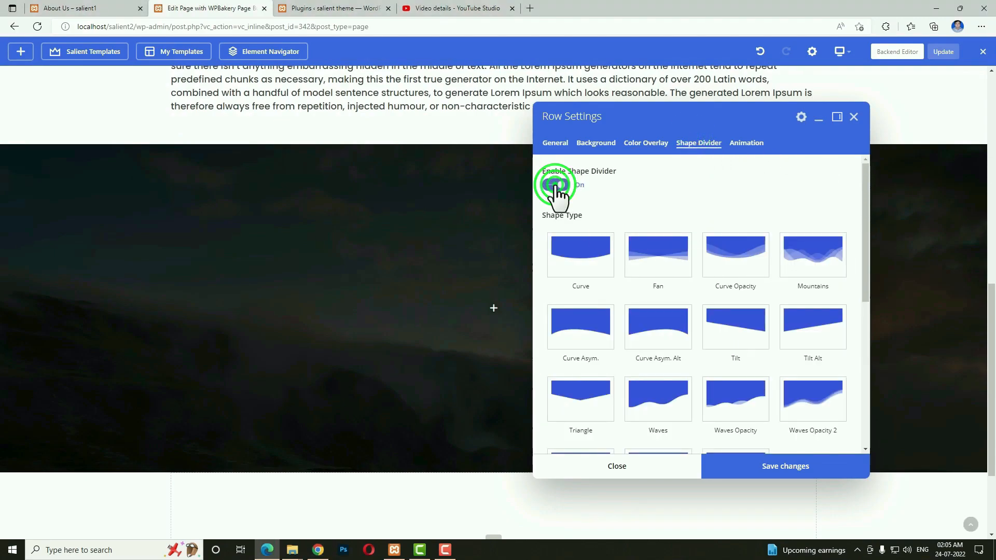
{"action": "scroll", "coordinate": [676, 227], "scroll_direction": "down", "scroll_amount": 2}
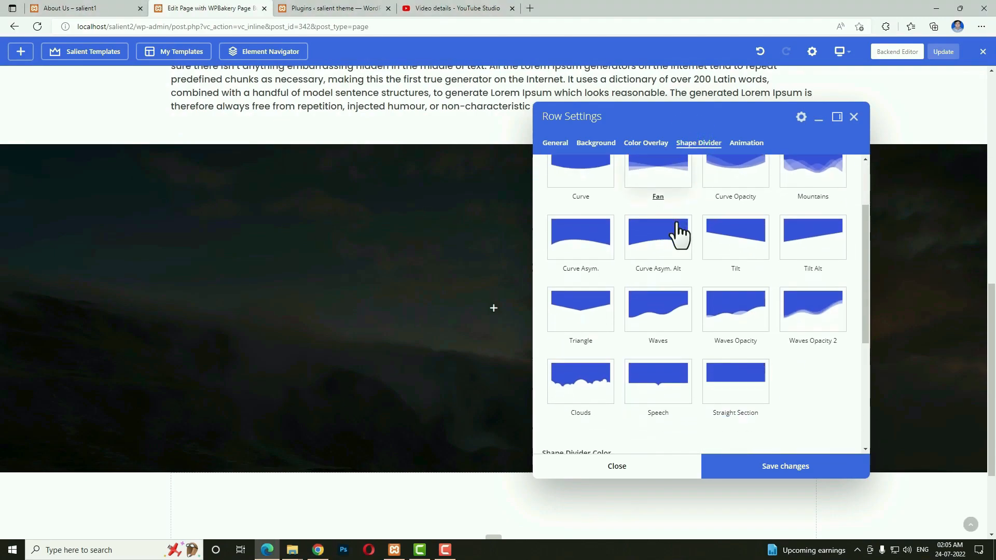
{"action": "left_click", "coordinate": [733, 234]}
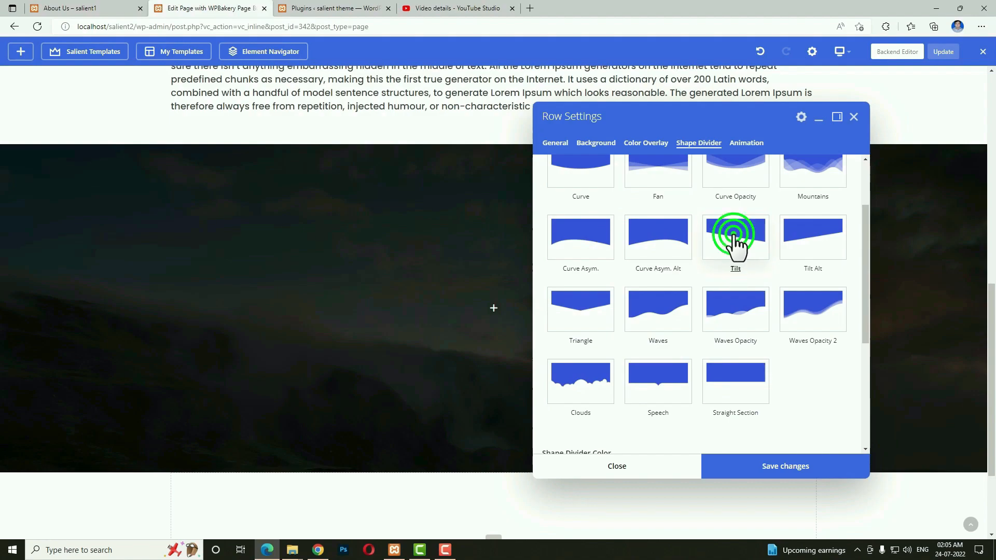
{"action": "scroll", "coordinate": [735, 265], "scroll_direction": "down", "scroll_amount": 4}
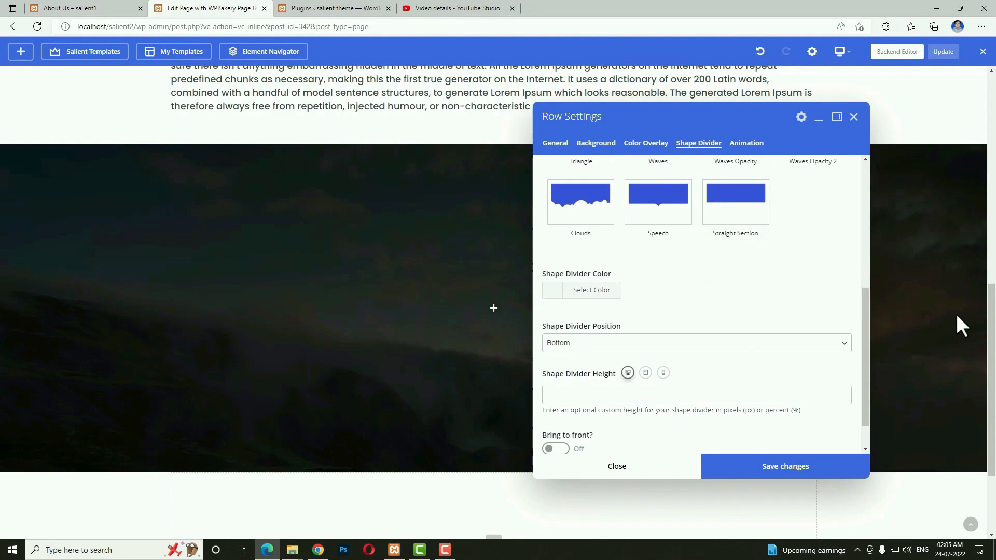
{"action": "left_click", "coordinate": [594, 303]}
{"action": "left_click", "coordinate": [584, 336]}
{"action": "left_click", "coordinate": [589, 356]}
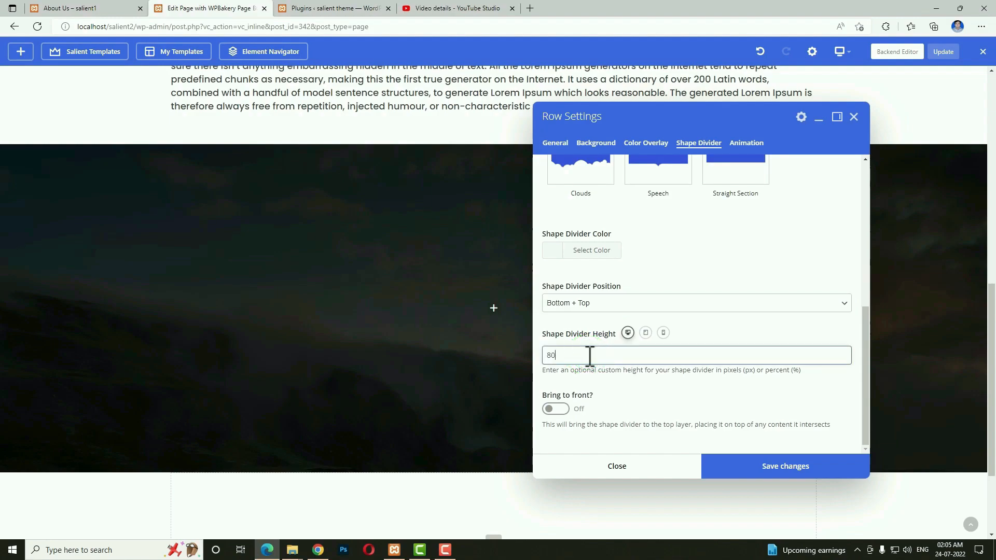
{"action": "left_click", "coordinate": [731, 469]}
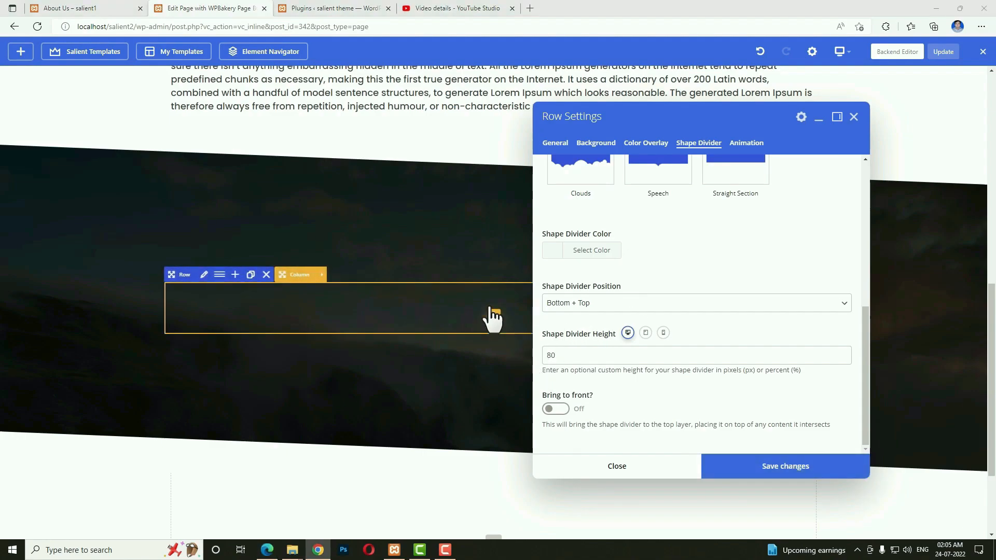
Add a Video Lightbox element to the dark row and copy the YouTube video's web address.
{"action": "left_click", "coordinate": [493, 317]}
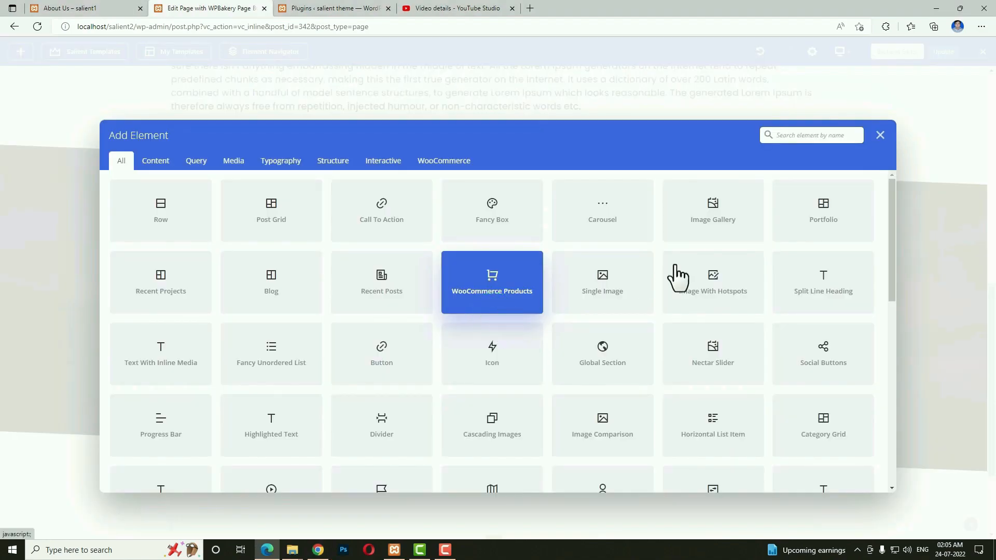
{"action": "type", "text": "vi"}
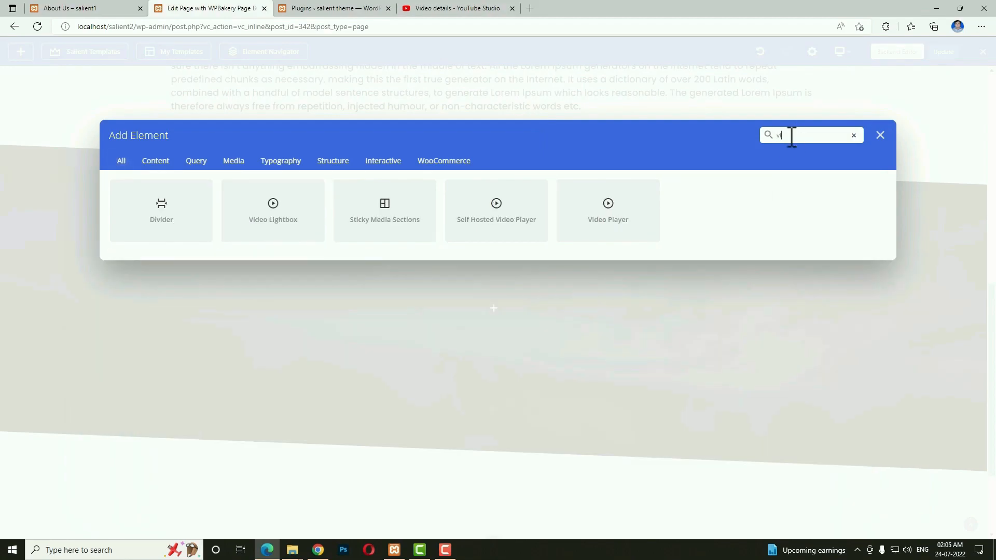
{"action": "left_click", "coordinate": [288, 228]}
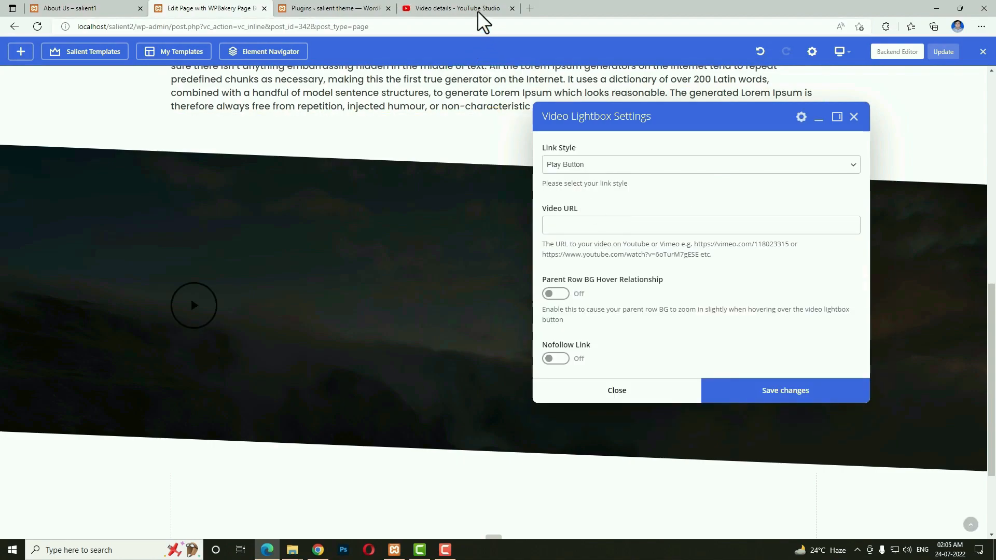
{"action": "left_click", "coordinate": [460, 7]}
{"action": "left_click", "coordinate": [618, 257]}
{"action": "left_click", "coordinate": [334, 31]}
{"action": "key", "text": "ctrl+c"}
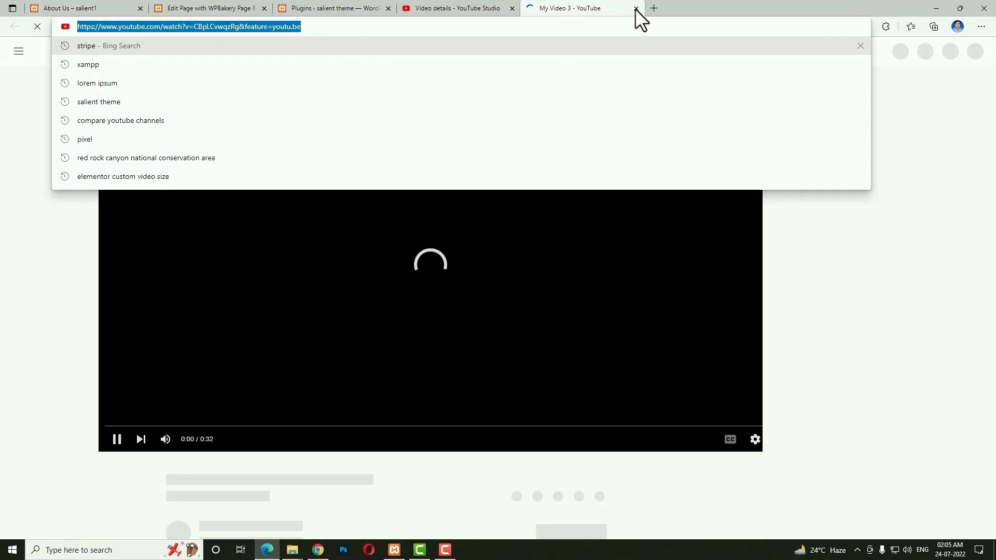
{"action": "left_click", "coordinate": [636, 9]}
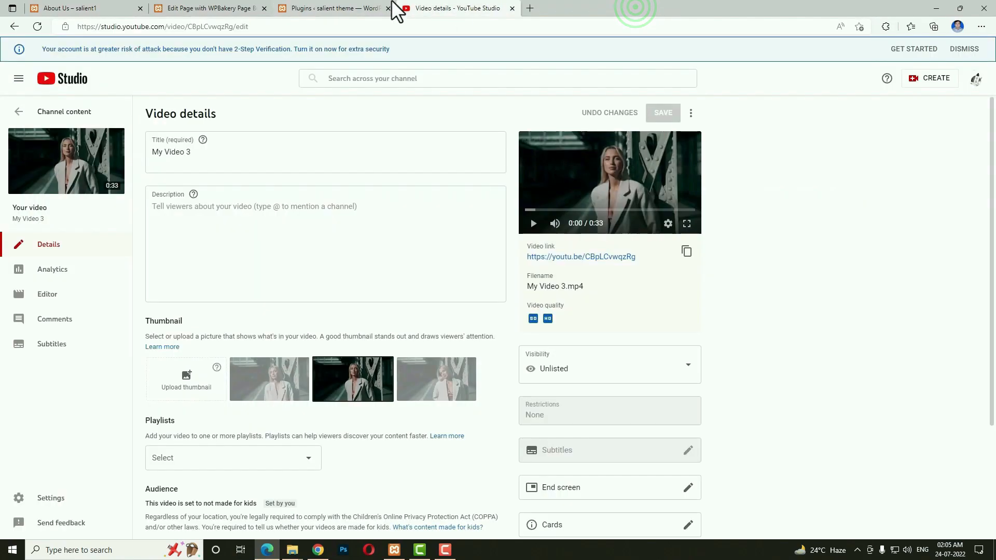
{"action": "left_click", "coordinate": [353, 9]}
{"action": "left_click", "coordinate": [211, 8]}
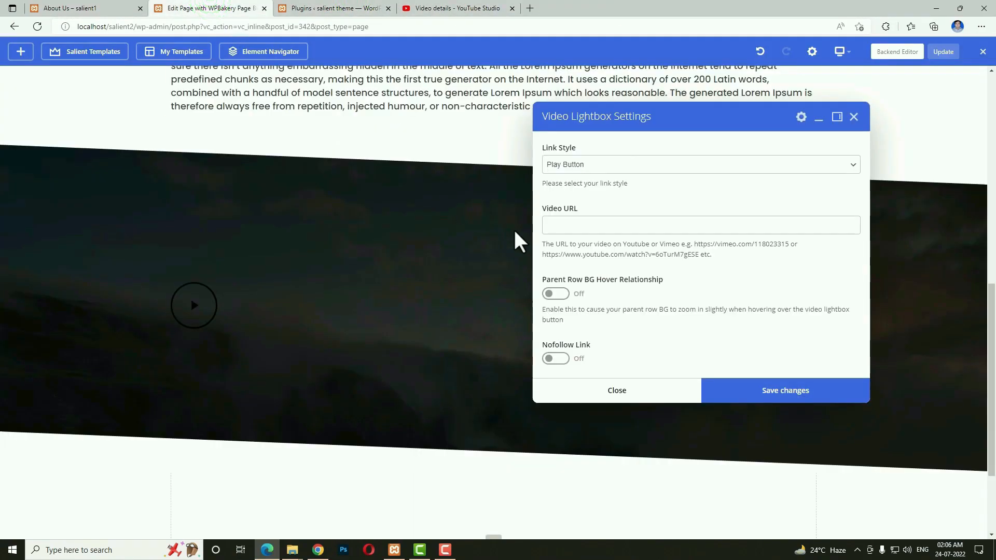
Paste the YouTube link as the Video URL, choose 'Play Button With text', save and close.
{"action": "left_click", "coordinate": [554, 226]}
{"action": "key", "text": "ctrl+v"}
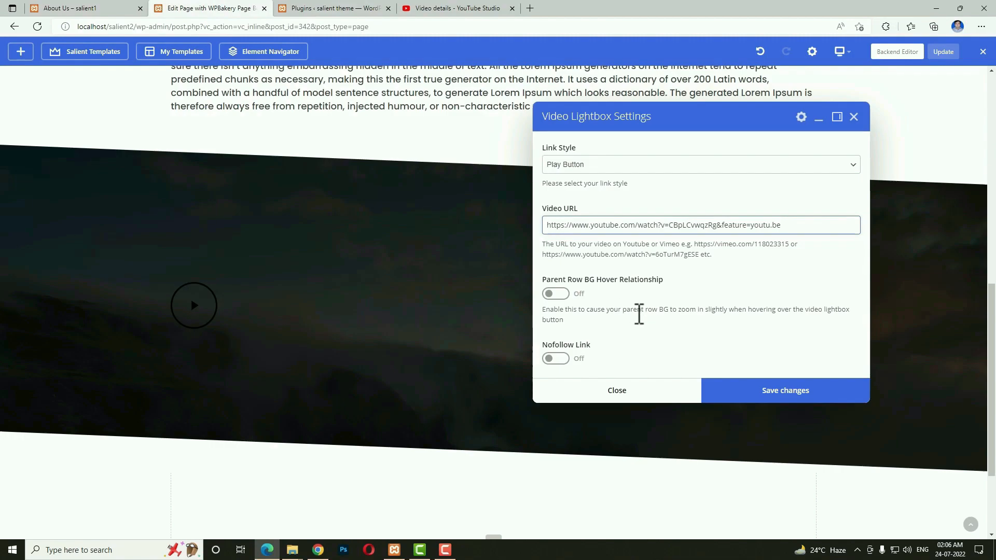
{"action": "left_click", "coordinate": [608, 166]}
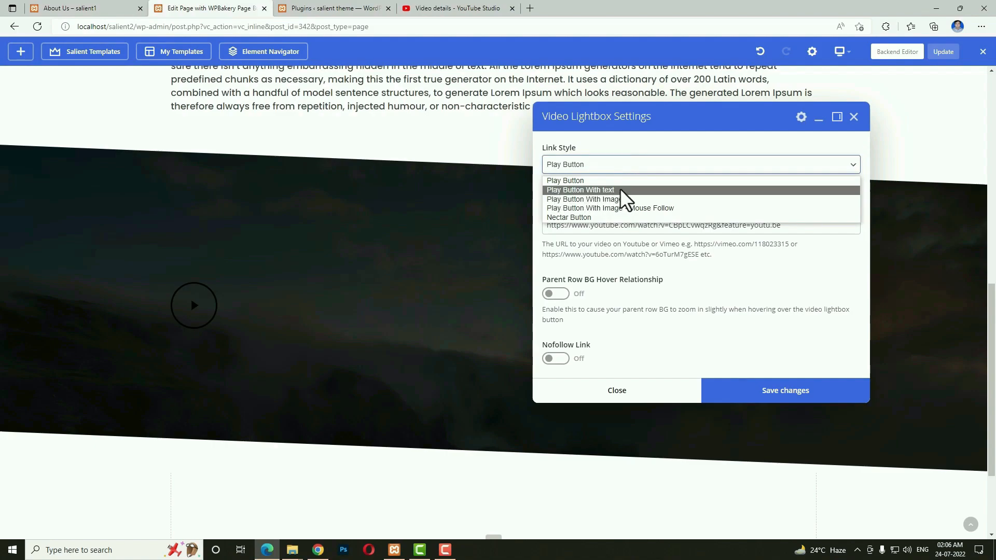
{"action": "left_click", "coordinate": [621, 190]}
{"action": "left_click", "coordinate": [760, 472]}
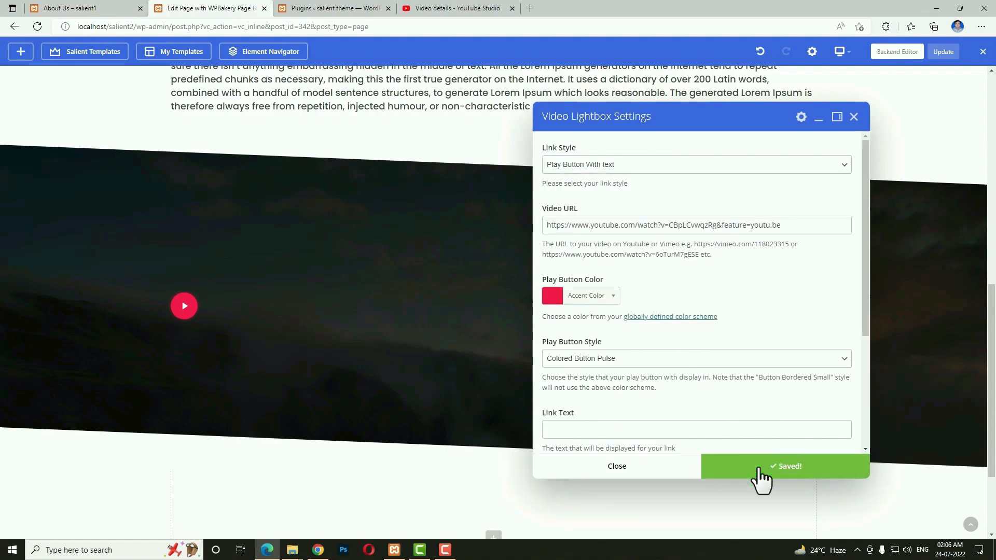
{"action": "scroll", "coordinate": [823, 382], "scroll_direction": "down", "scroll_amount": 3}
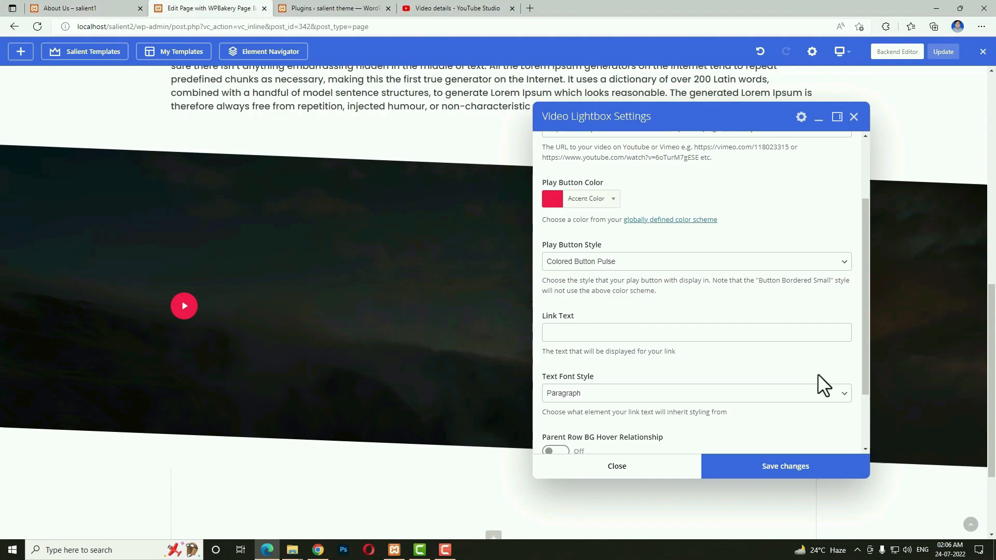
{"action": "left_click", "coordinate": [673, 470]}
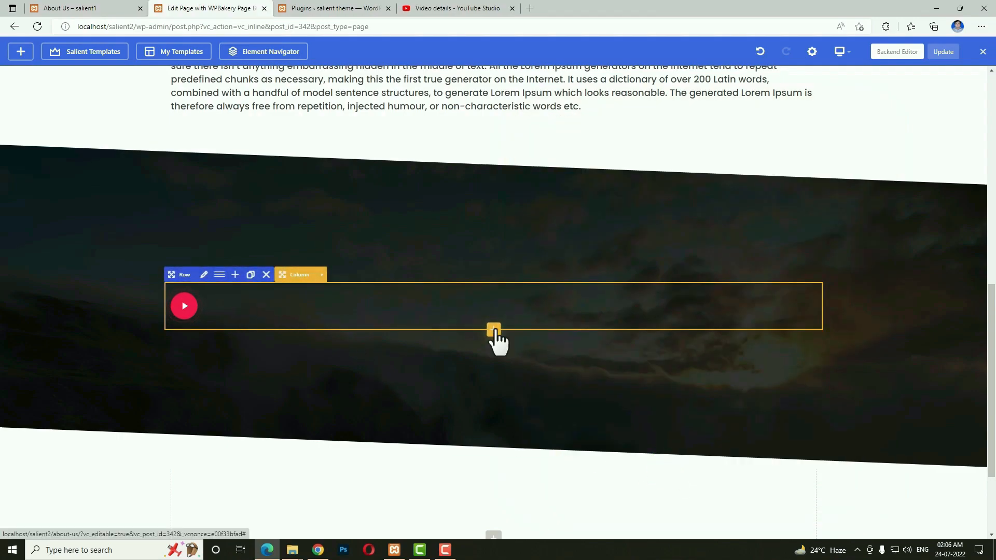
Add a Custom Heading below the video lightbox with the text 'Only Sustainable Materials'.
{"action": "left_click", "coordinate": [494, 330]}
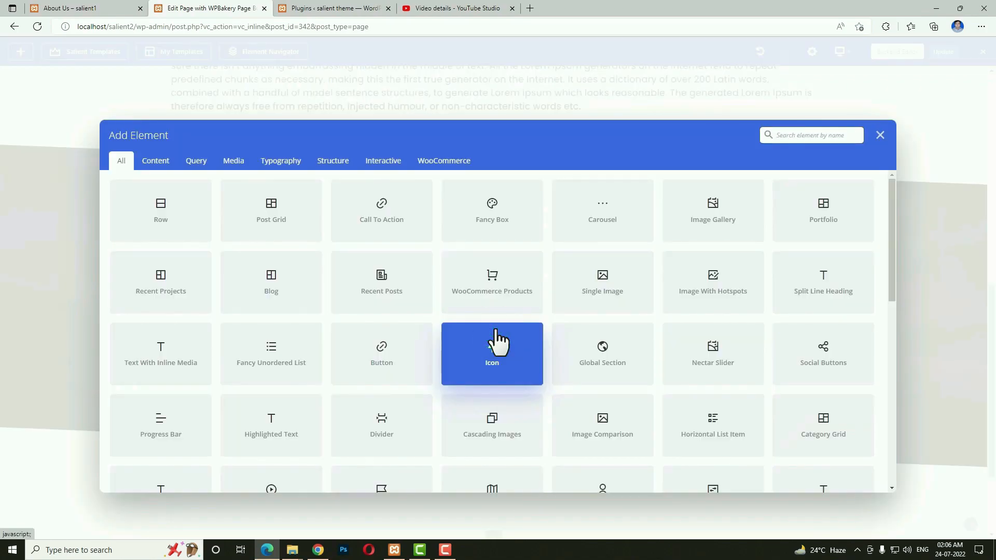
{"action": "type", "text": "cus"}
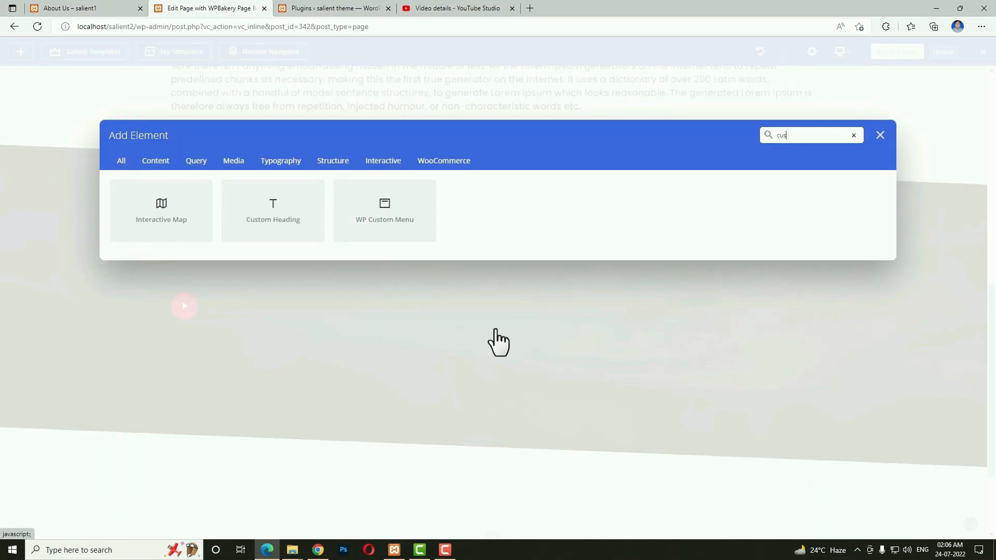
{"action": "left_click", "coordinate": [282, 221]}
{"action": "left_click", "coordinate": [107, 8]}
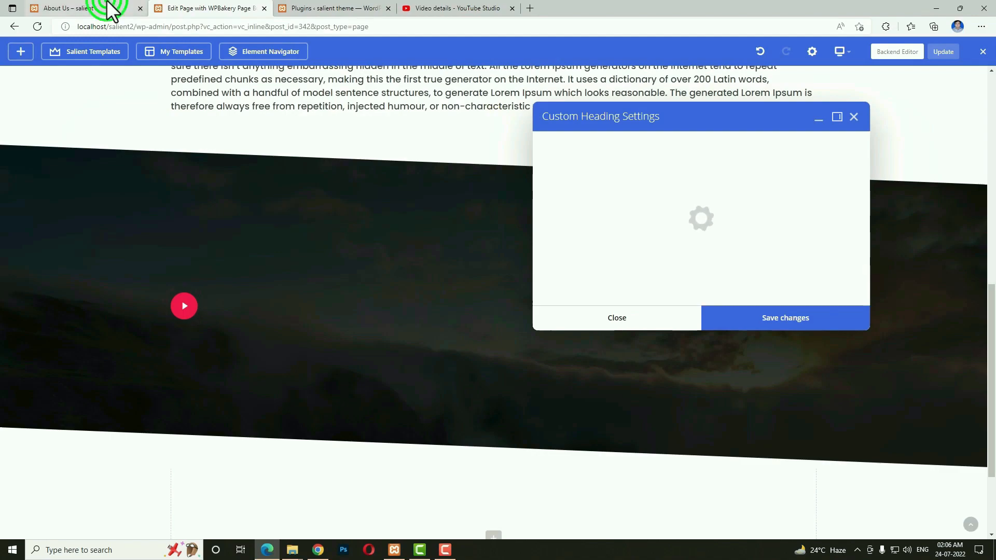
{"action": "left_click_drag", "start_coordinate": [647, 358], "coordinate": [355, 353]}
{"action": "key", "text": "ctrl+c"}
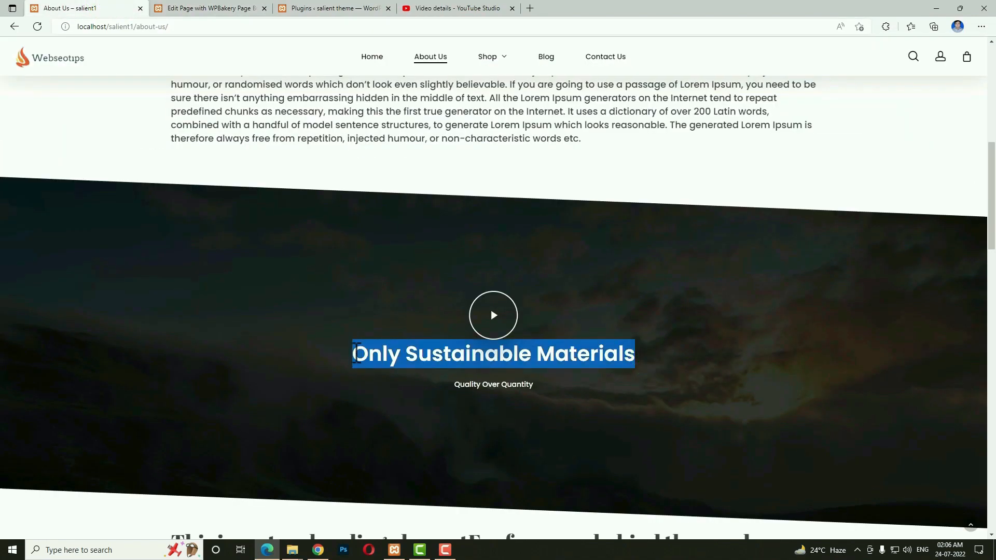
{"action": "left_click", "coordinate": [214, 8]}
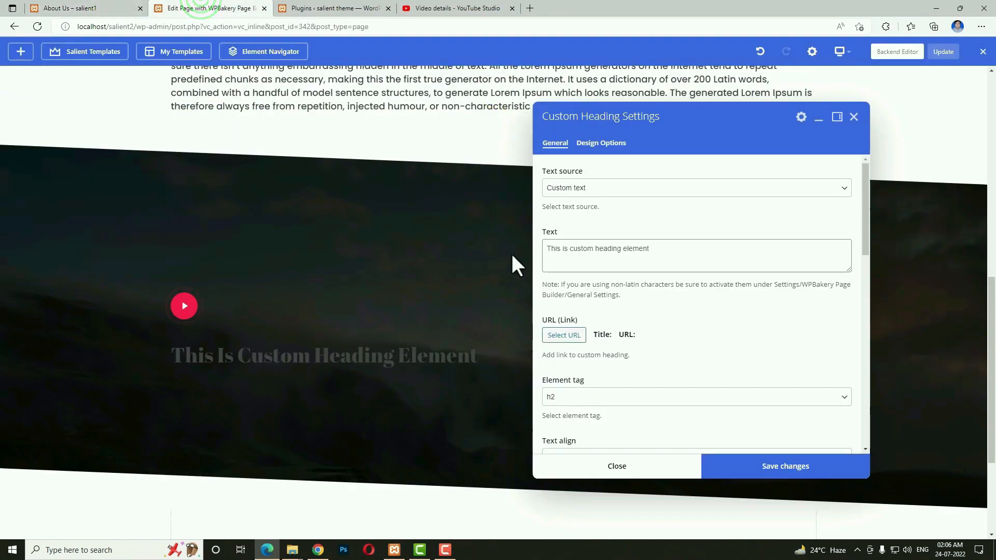
{"action": "left_click", "coordinate": [621, 258]}
{"action": "key", "text": "ctrl+a"}
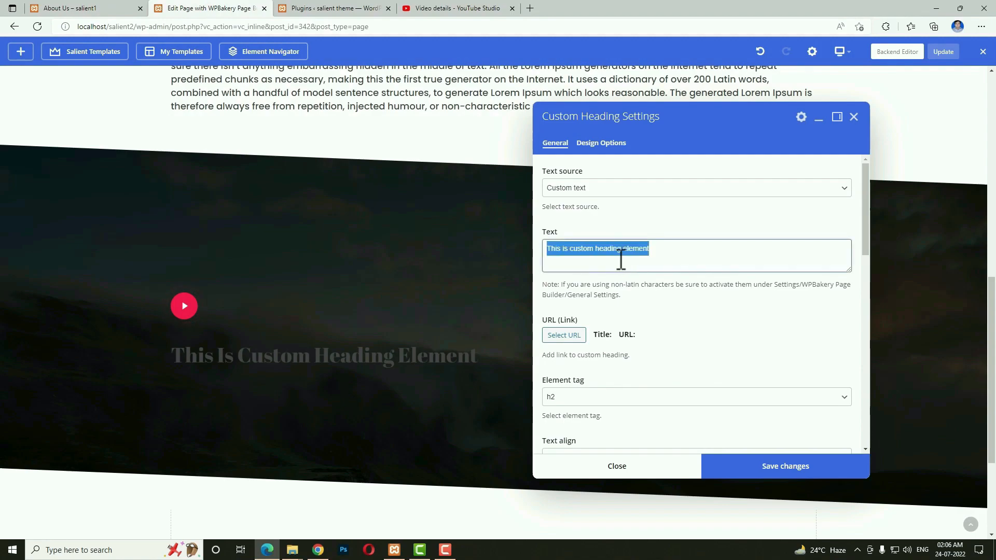
{"action": "key", "text": "ctrl+v"}
Center-align the heading and save its settings.
{"action": "scroll", "coordinate": [579, 405], "scroll_direction": "down", "scroll_amount": 2}
{"action": "left_click", "coordinate": [589, 369]}
{"action": "left_click", "coordinate": [566, 403]}
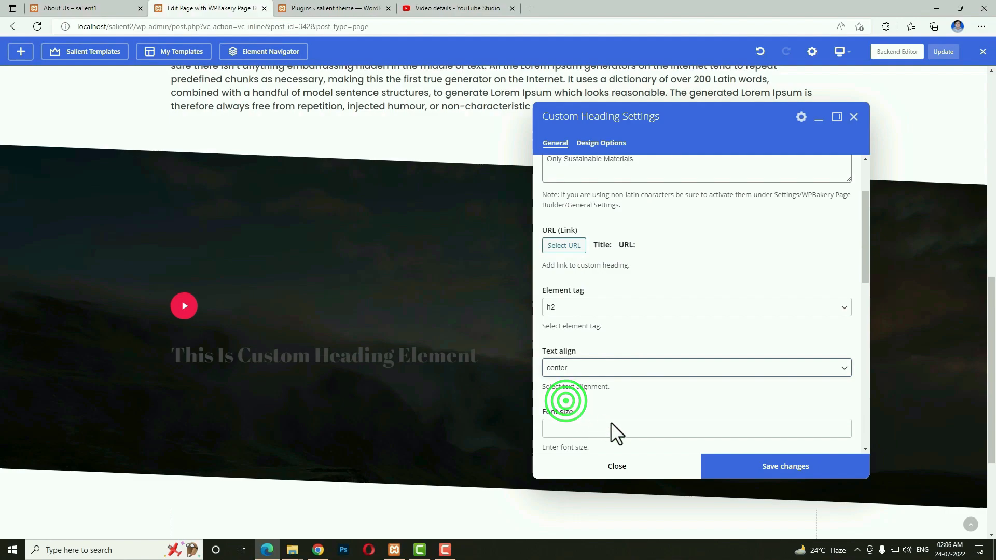
{"action": "left_click", "coordinate": [737, 466]}
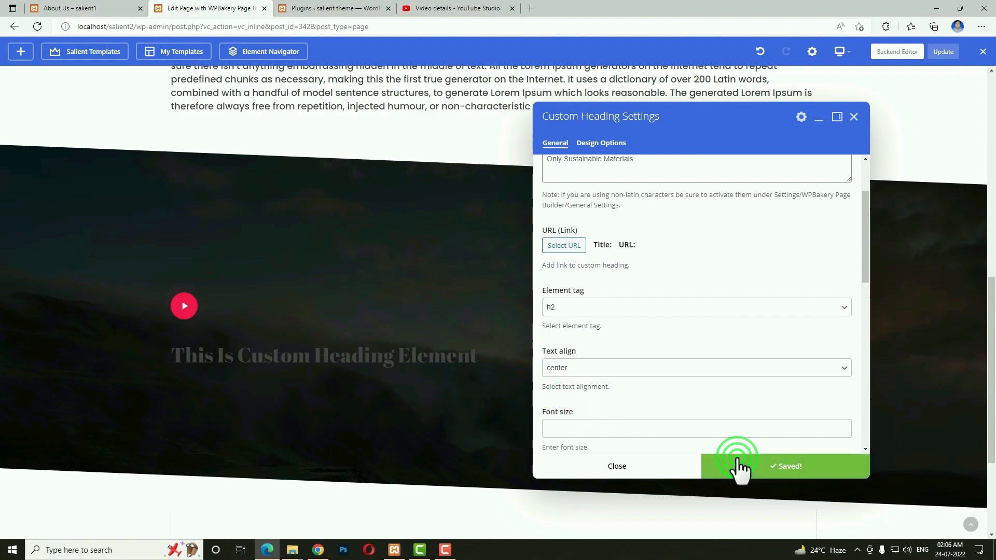
{"action": "left_click", "coordinate": [651, 466]}
Turn on Centered Content in the dark row column's settings and save.
{"action": "mouse_move", "coordinate": [314, 326]}
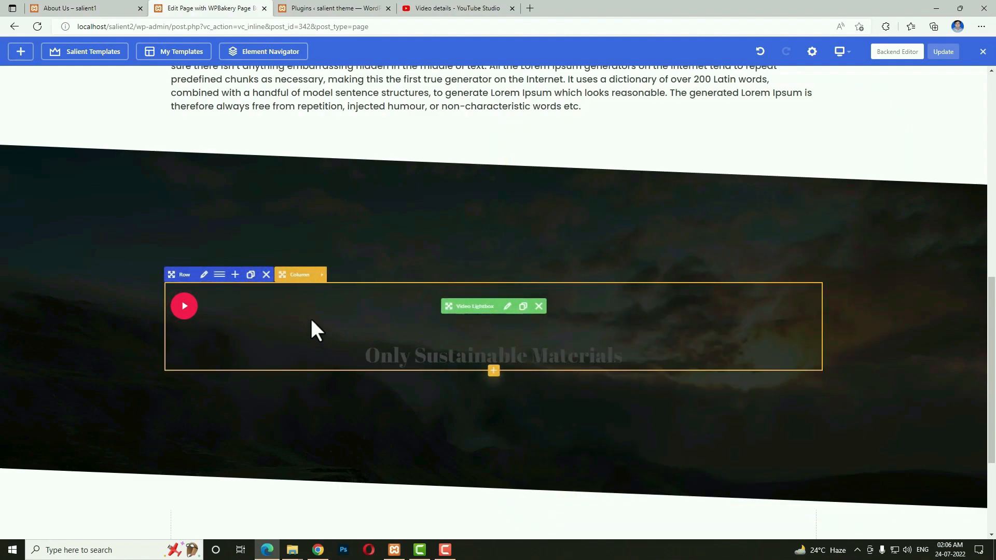
{"action": "left_click", "coordinate": [321, 275]}
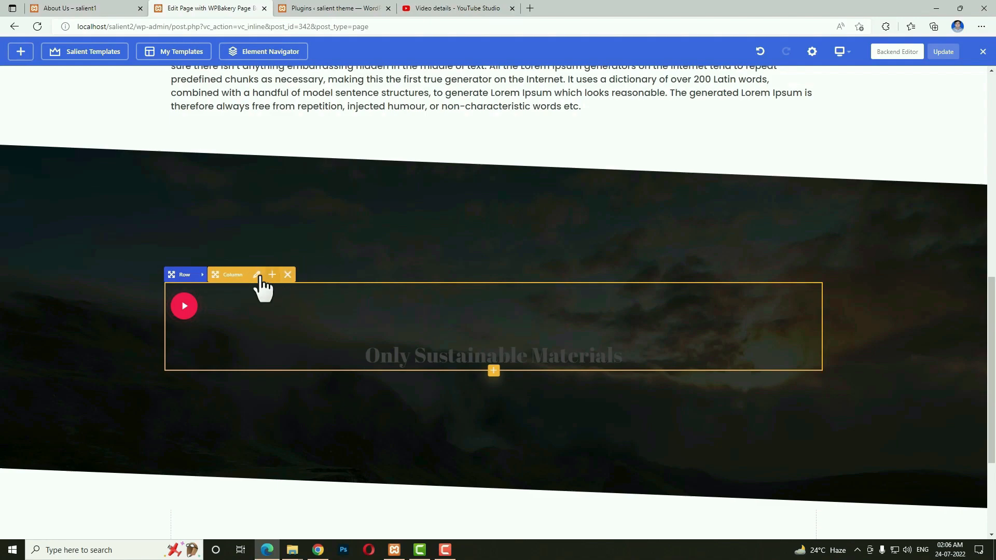
{"action": "left_click", "coordinate": [257, 275]}
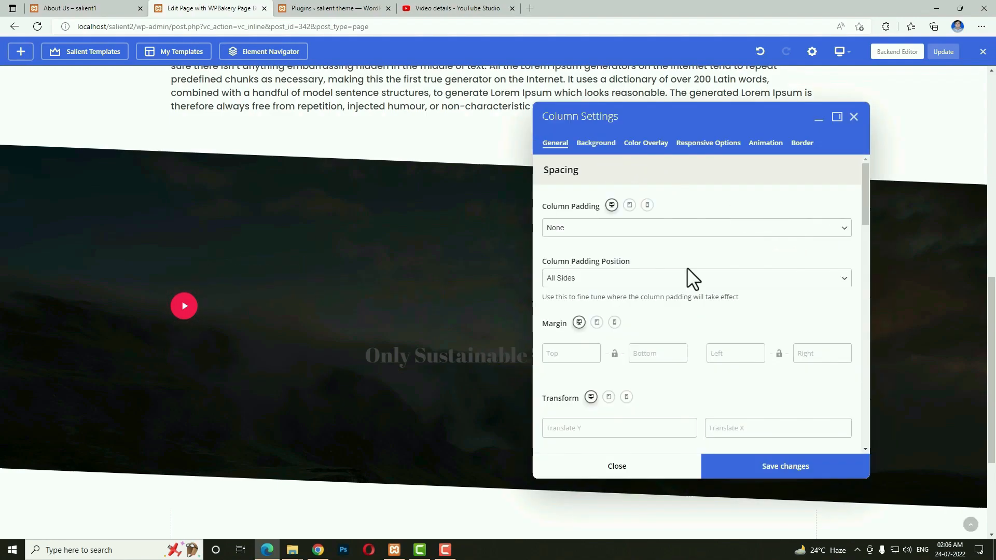
{"action": "scroll", "coordinate": [687, 266], "scroll_direction": "down", "scroll_amount": 4}
{"action": "left_click", "coordinate": [565, 374]}
{"action": "scroll", "coordinate": [687, 382], "scroll_direction": "down", "scroll_amount": 3}
{"action": "left_click", "coordinate": [750, 462]}
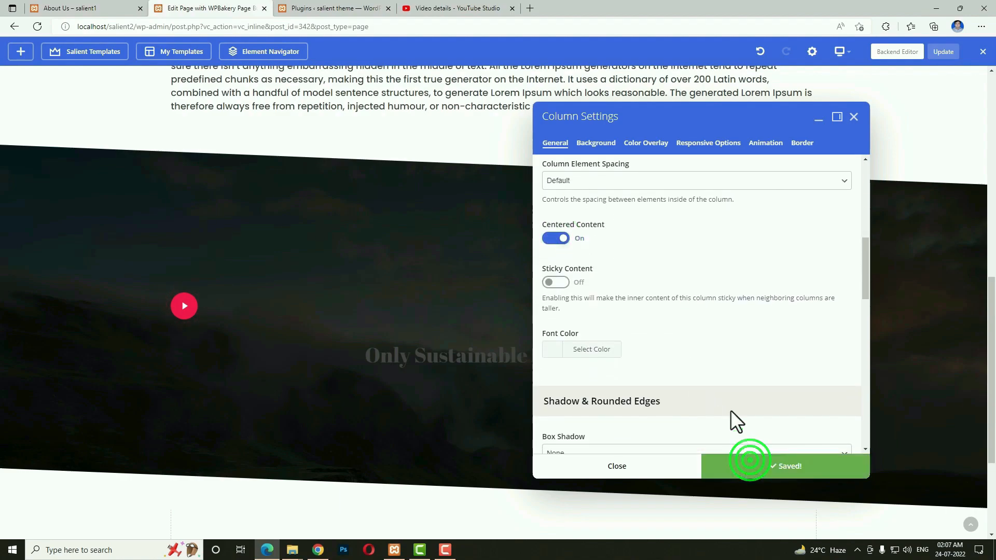
Set the column's font colour to white (#ffffff) and save.
{"action": "scroll", "coordinate": [727, 405], "scroll_direction": "down", "scroll_amount": 3}
{"action": "left_click", "coordinate": [554, 214]}
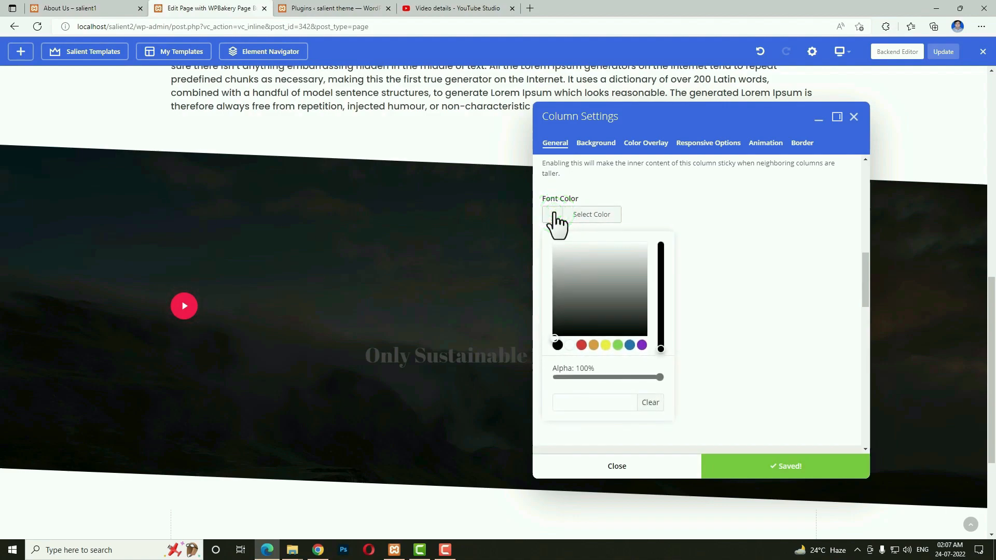
{"action": "left_click", "coordinate": [570, 345]}
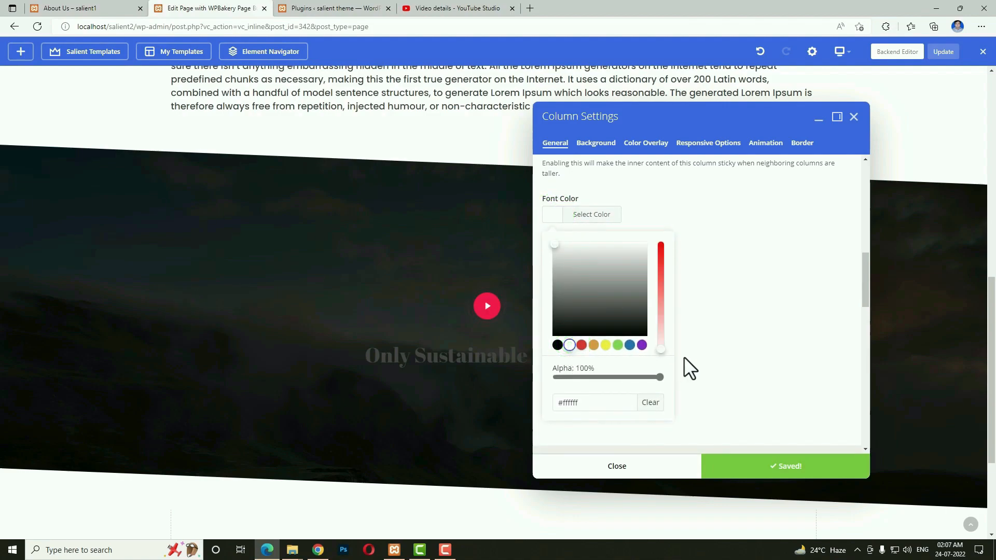
{"action": "left_click", "coordinate": [755, 467]}
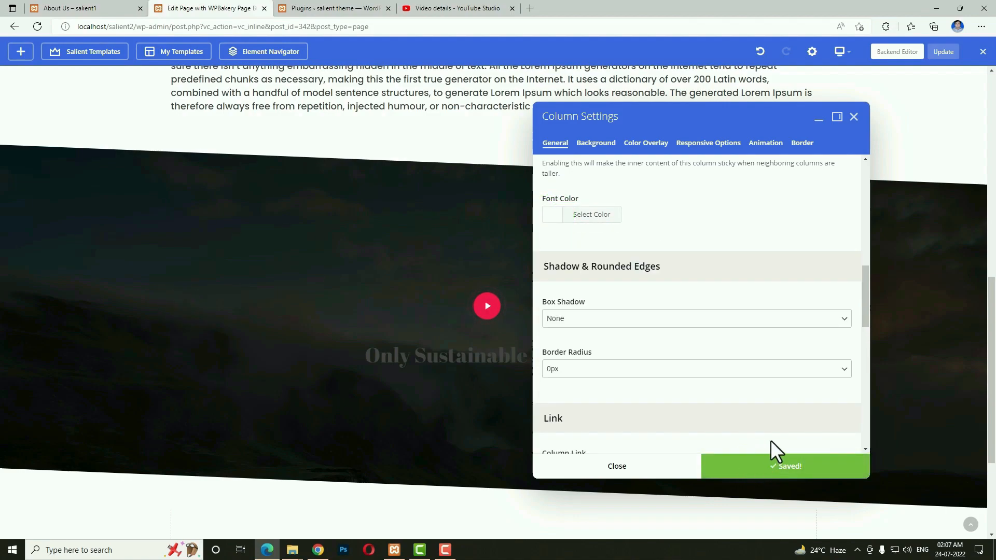
{"action": "left_click", "coordinate": [643, 467]}
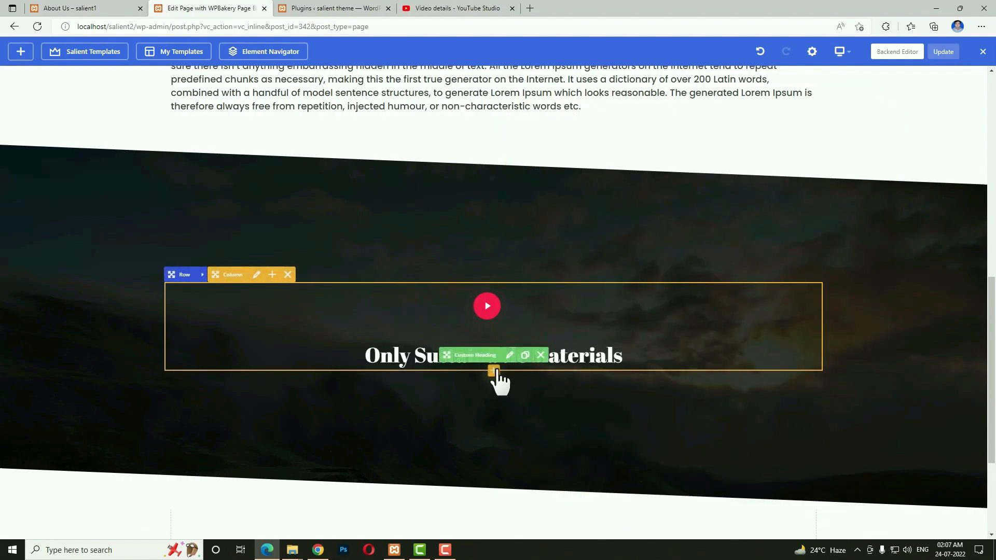
Add another Custom Heading to the column with the text 'Quality Over Quantity'.
{"action": "left_click", "coordinate": [493, 372]}
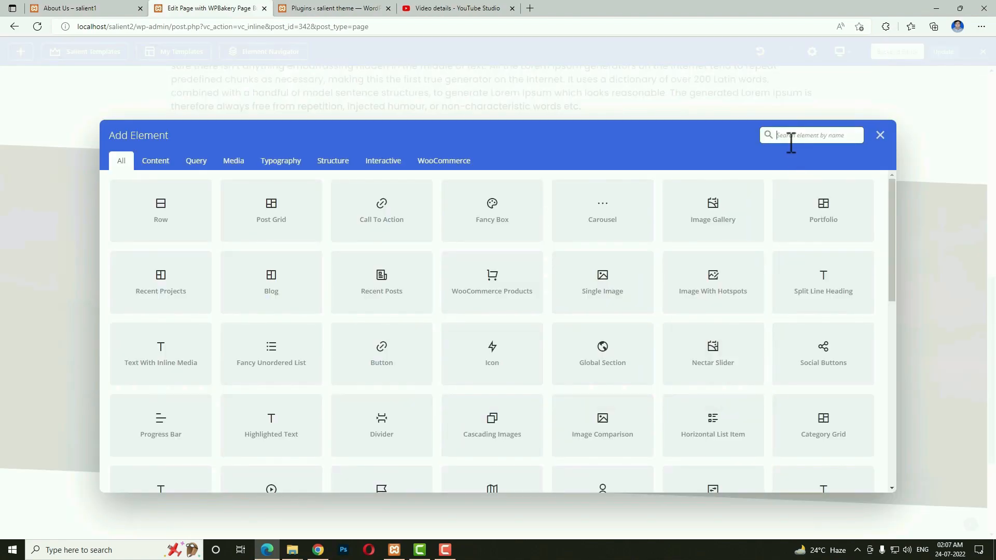
{"action": "type", "text": "he"}
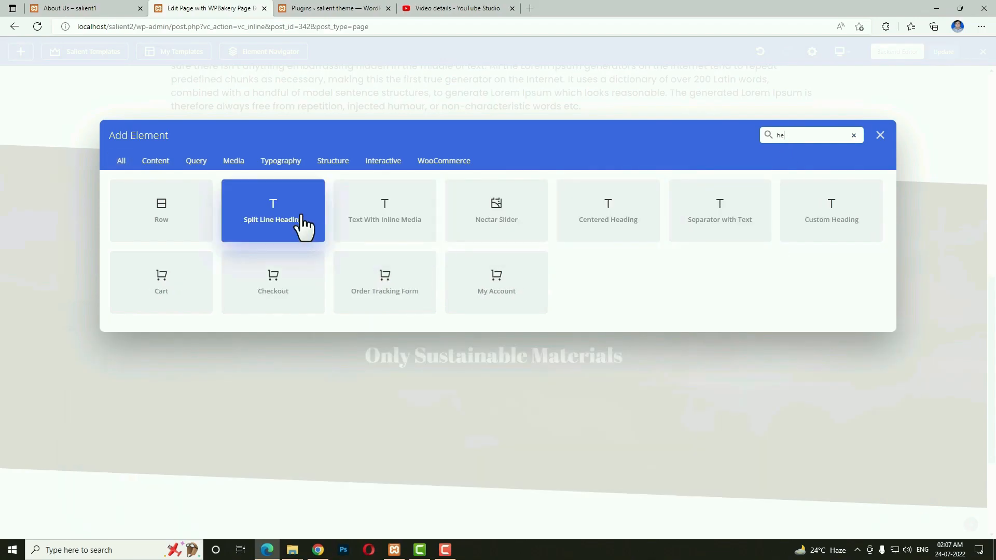
{"action": "left_click", "coordinate": [853, 223]}
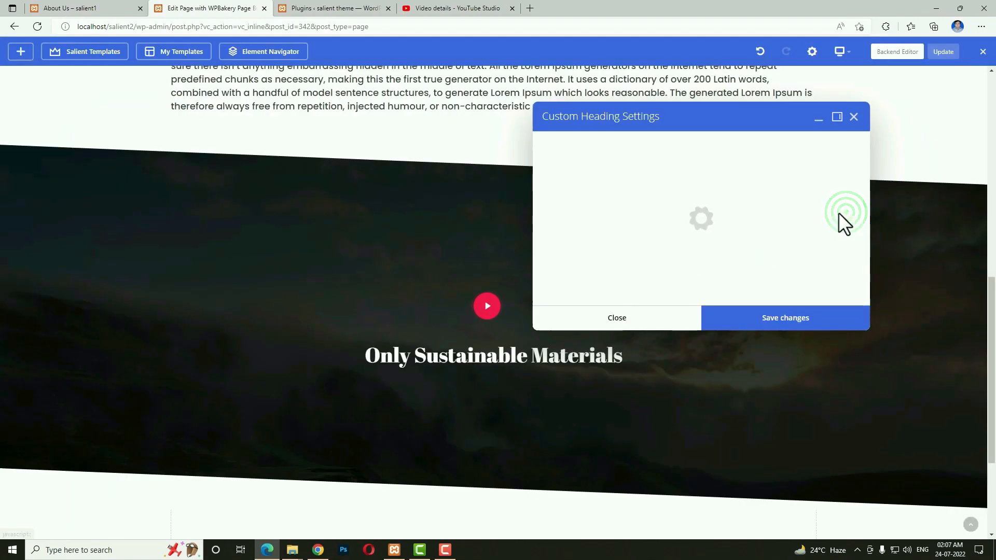
{"action": "left_click", "coordinate": [87, 8]}
{"action": "triple_click", "coordinate": [519, 384]}
{"action": "key", "text": "ctrl+c"}
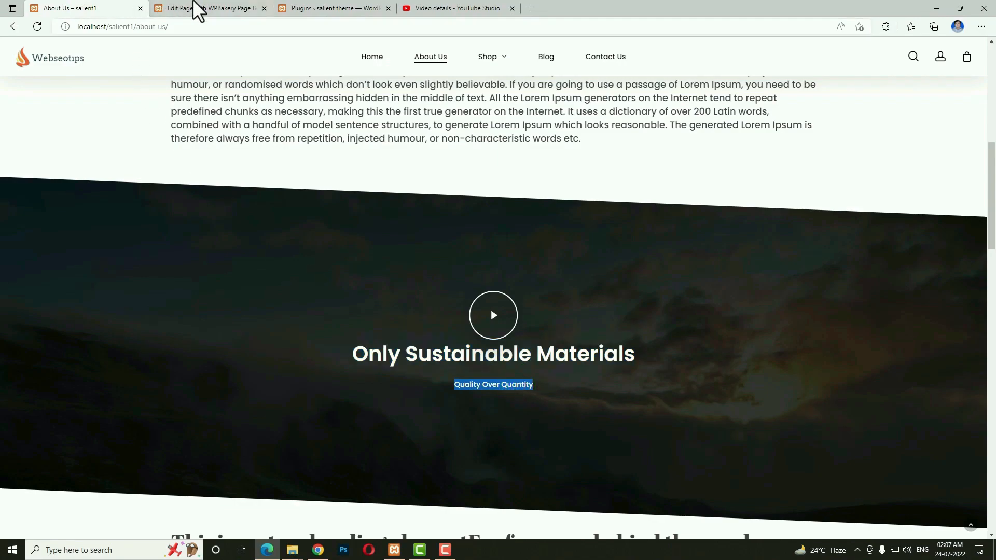
{"action": "left_click", "coordinate": [191, 4]}
{"action": "triple_click", "coordinate": [672, 252]}
{"action": "key", "text": "ctrl+v"}
Make the subheading a centered h6 and save it.
{"action": "left_click", "coordinate": [620, 402]}
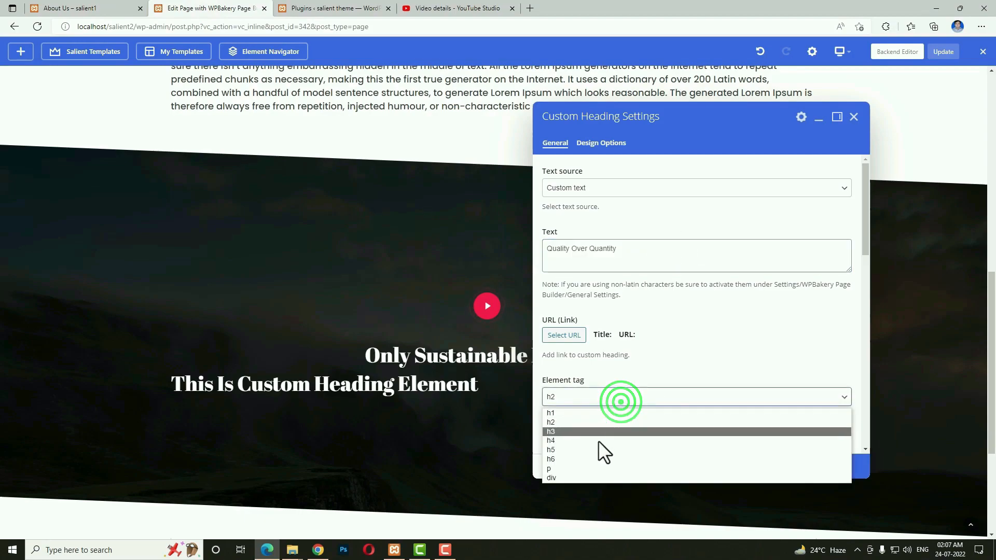
{"action": "left_click", "coordinate": [590, 460]}
{"action": "scroll", "coordinate": [622, 379], "scroll_direction": "down", "scroll_amount": 2}
{"action": "left_click", "coordinate": [581, 370]}
{"action": "left_click", "coordinate": [575, 402]}
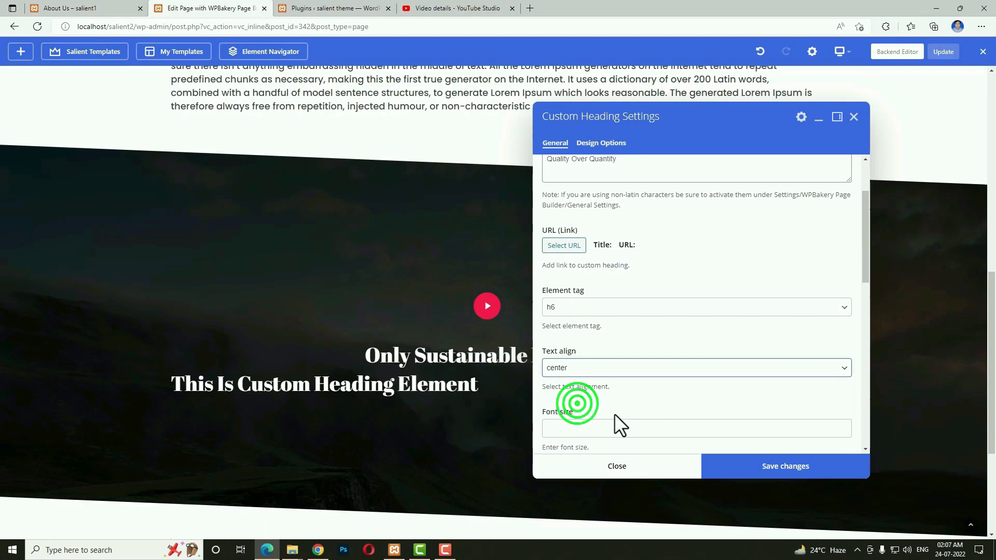
{"action": "left_click", "coordinate": [748, 470]}
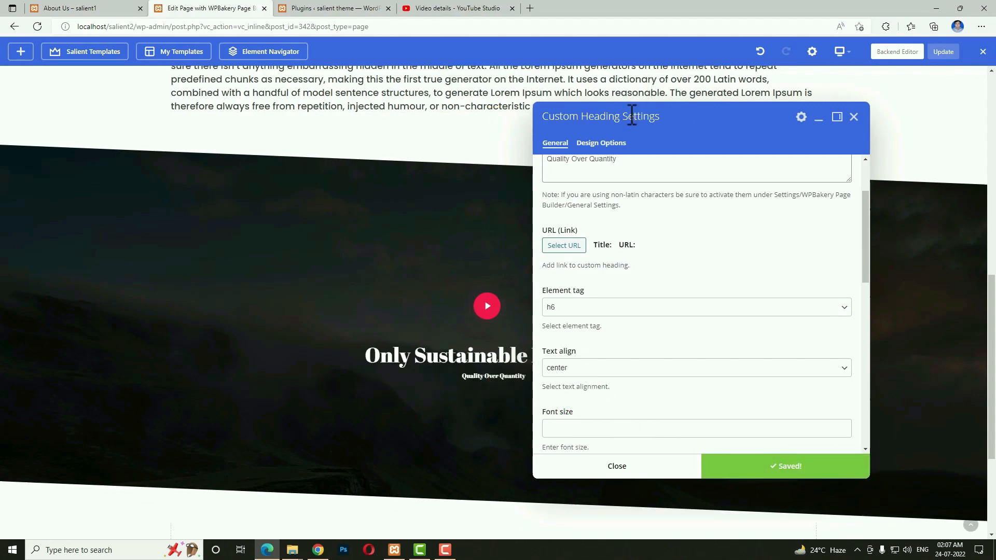
Change the subheading's font family to Roboto and save.
{"action": "scroll", "coordinate": [675, 405], "scroll_direction": "down", "scroll_amount": 6}
{"action": "scroll", "coordinate": [737, 311], "scroll_direction": "up", "scroll_amount": 1}
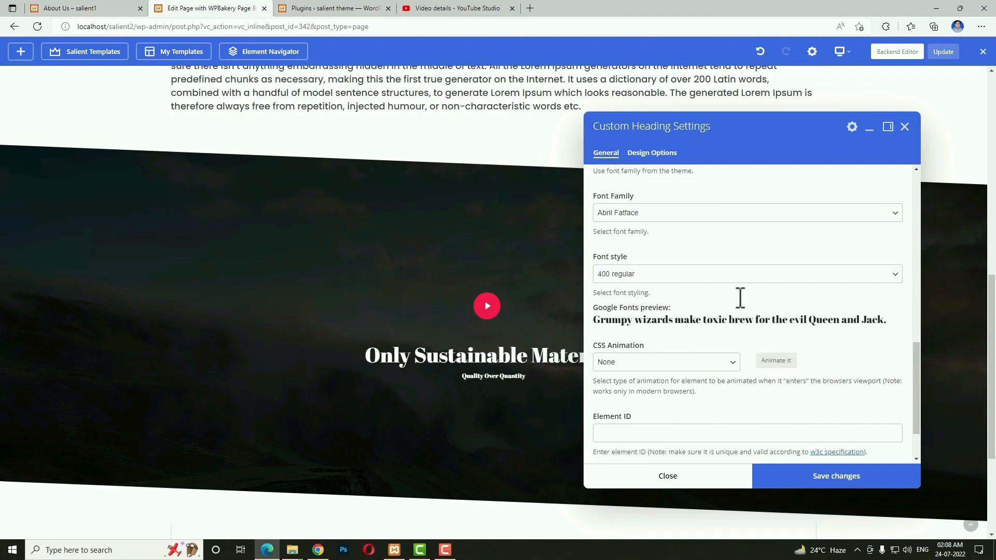
{"action": "scroll", "coordinate": [741, 301], "scroll_direction": "down", "scroll_amount": 1}
{"action": "scroll", "coordinate": [693, 319], "scroll_direction": "up", "scroll_amount": 2}
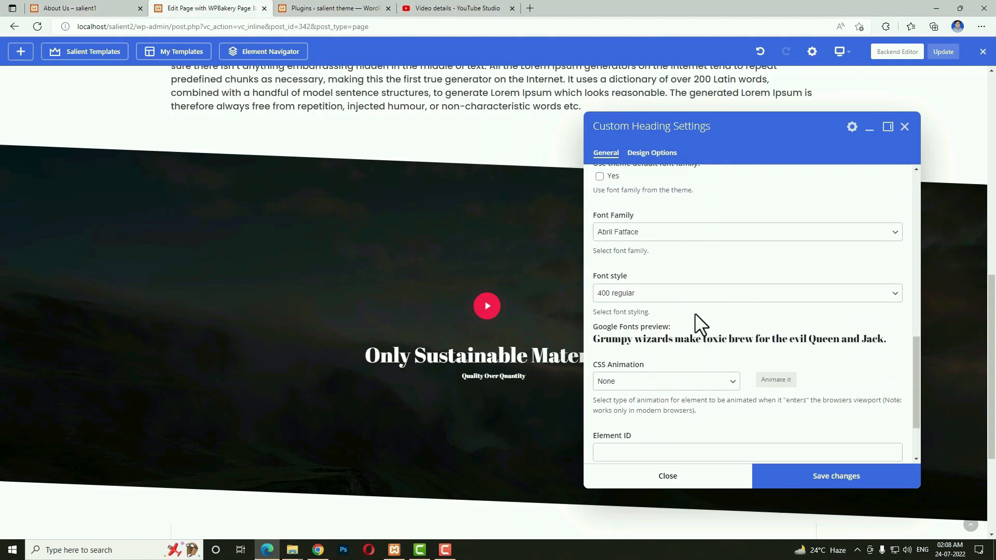
{"action": "left_click", "coordinate": [653, 238]}
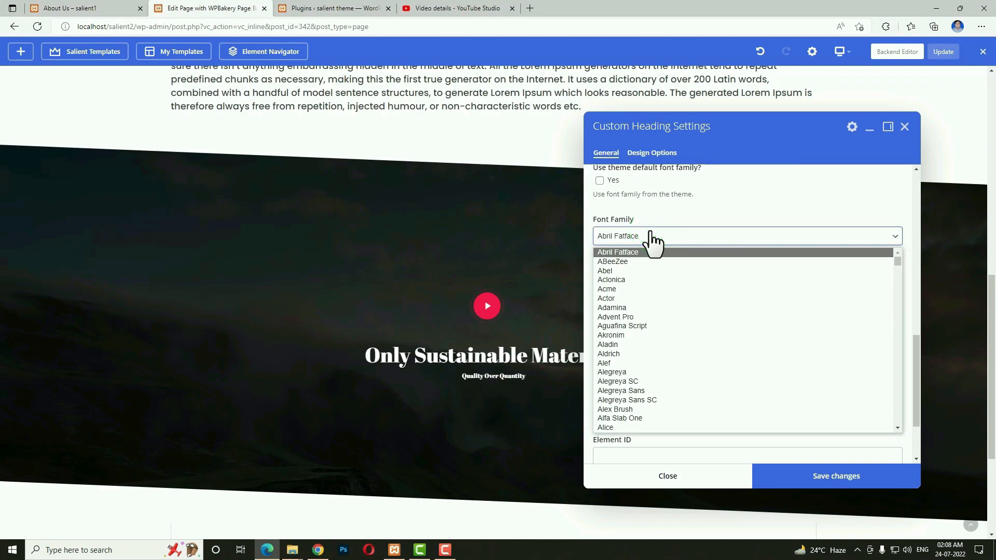
{"action": "type", "text": "ro"}
{"action": "scroll", "coordinate": [658, 282], "scroll_direction": "up", "scroll_amount": 2}
{"action": "scroll", "coordinate": [658, 282], "scroll_direction": "down", "scroll_amount": 3}
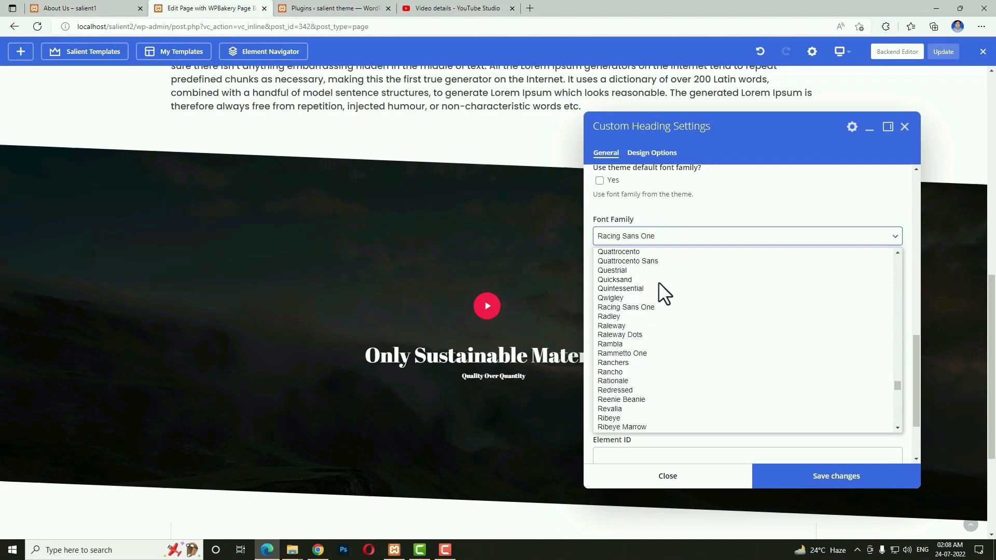
{"action": "scroll", "coordinate": [659, 282], "scroll_direction": "down", "scroll_amount": 3}
{"action": "left_click", "coordinate": [614, 300]}
{"action": "left_click", "coordinate": [801, 476]}
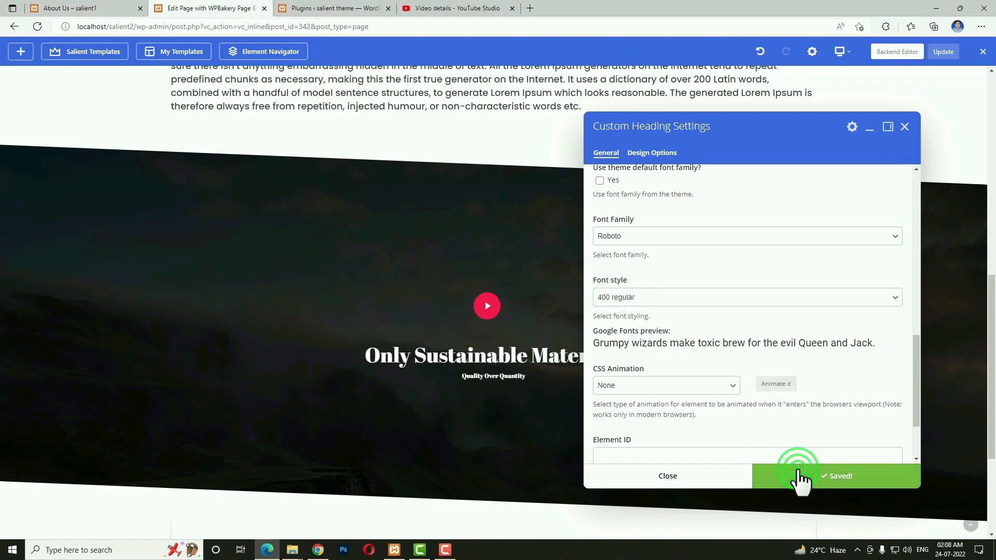
{"action": "left_click", "coordinate": [695, 476]}
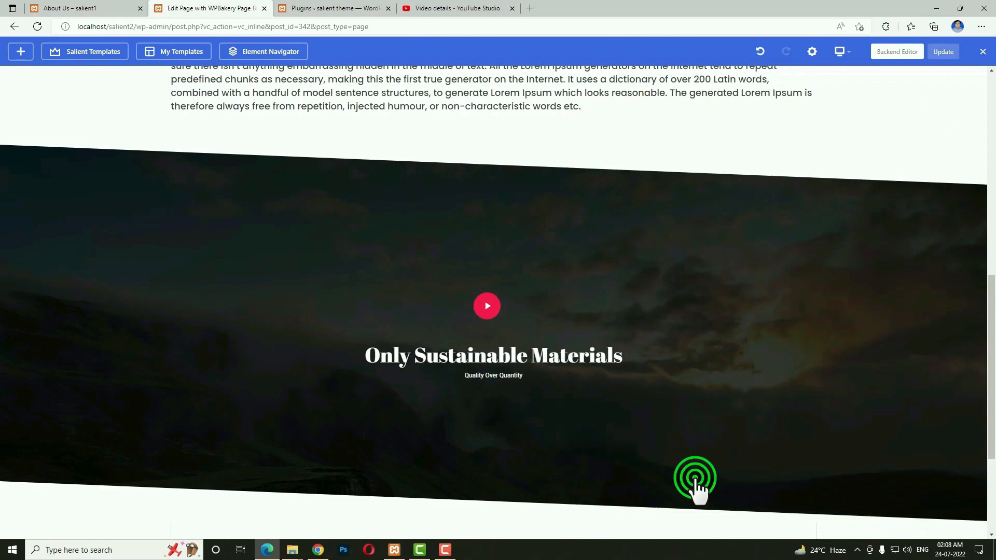
Insert a new row below the video section and enter 50 as its bottom padding.
{"action": "scroll", "coordinate": [602, 404], "scroll_direction": "down", "scroll_amount": 4}
{"action": "left_click", "coordinate": [494, 409]}
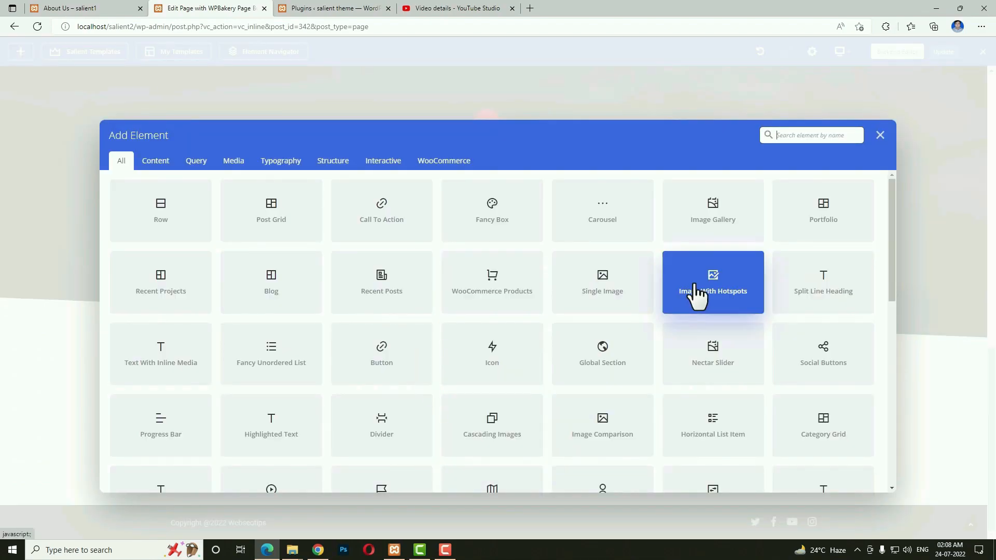
{"action": "left_click", "coordinate": [176, 218]}
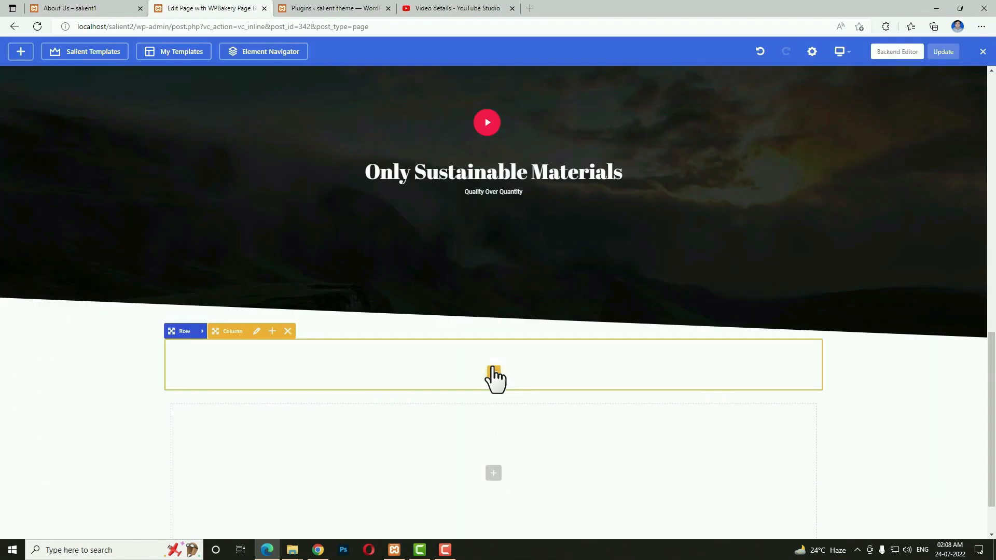
{"action": "left_click", "coordinate": [202, 331]}
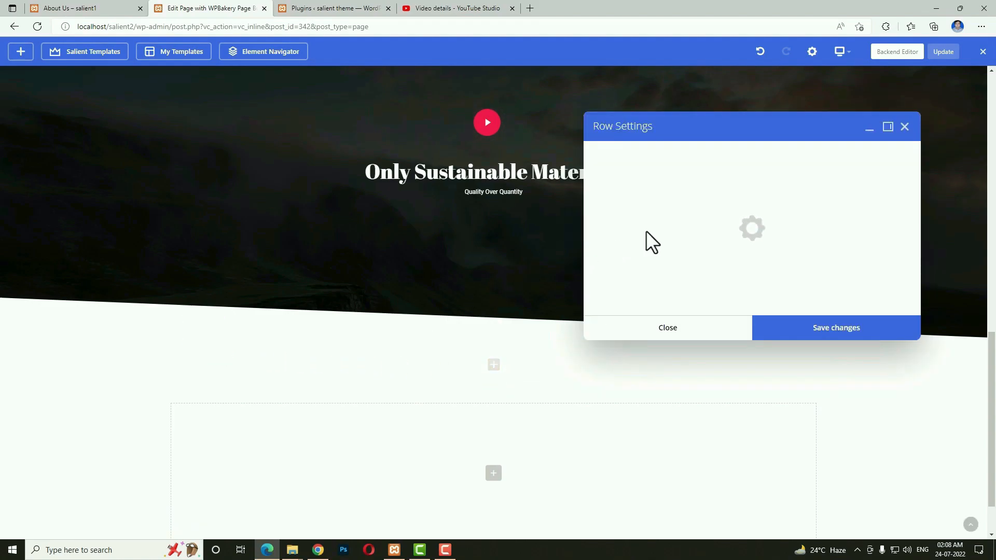
{"action": "scroll", "coordinate": [709, 311], "scroll_direction": "down", "scroll_amount": 3}
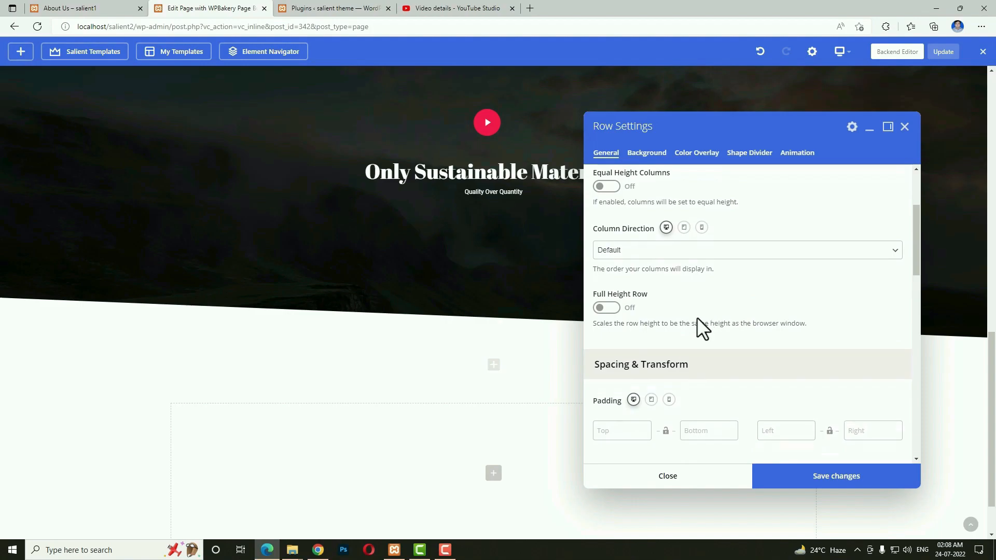
{"action": "scroll", "coordinate": [714, 384], "scroll_direction": "down", "scroll_amount": 2}
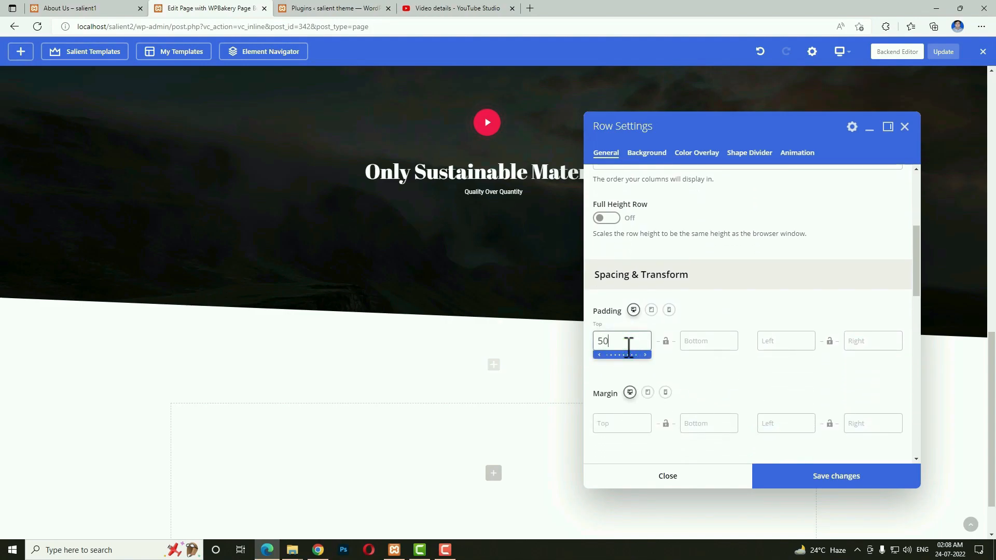
{"action": "left_click", "coordinate": [718, 347]}
{"action": "type", "text": "50ox"}
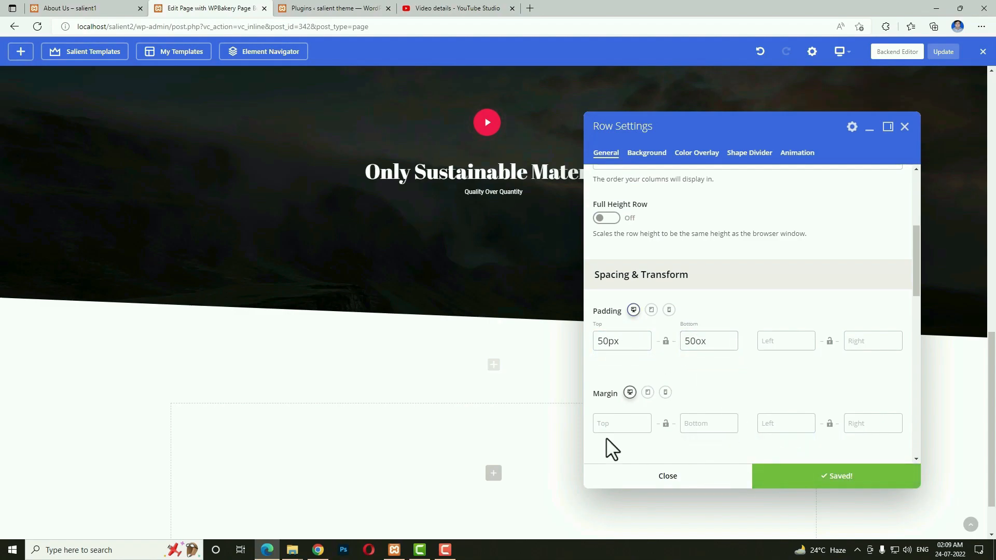
Add a Text Block element to the padded row.
{"action": "left_click", "coordinate": [495, 372]}
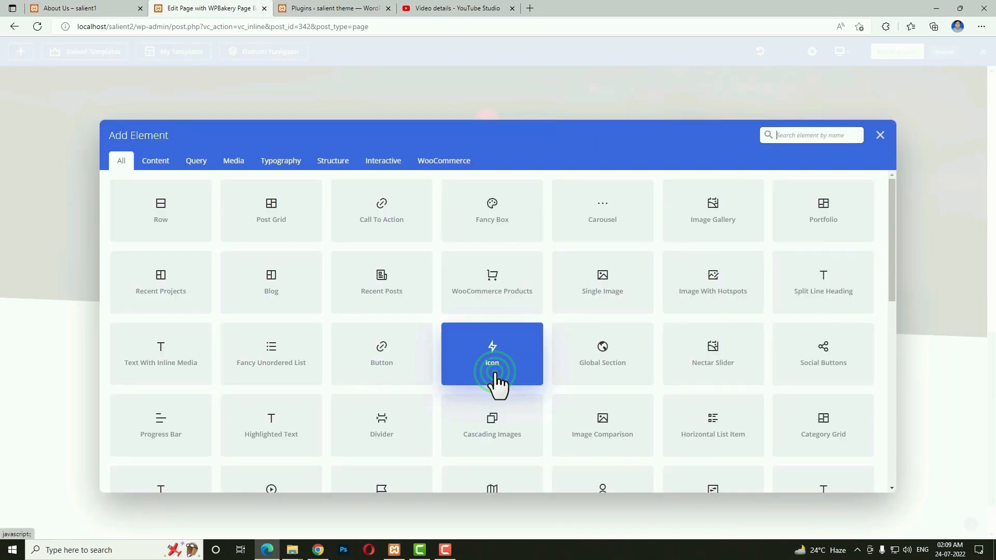
{"action": "left_click", "coordinate": [808, 139]}
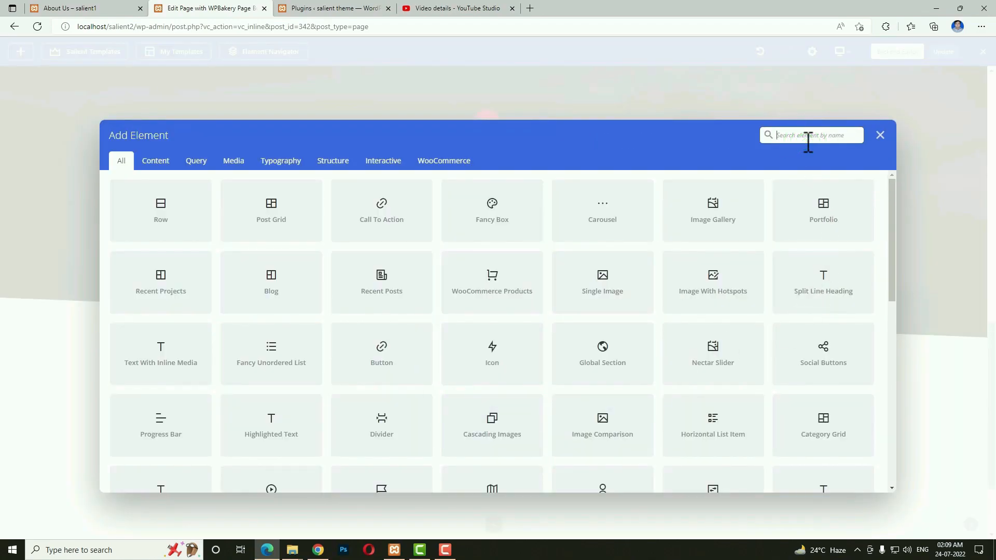
{"action": "type", "text": "text"}
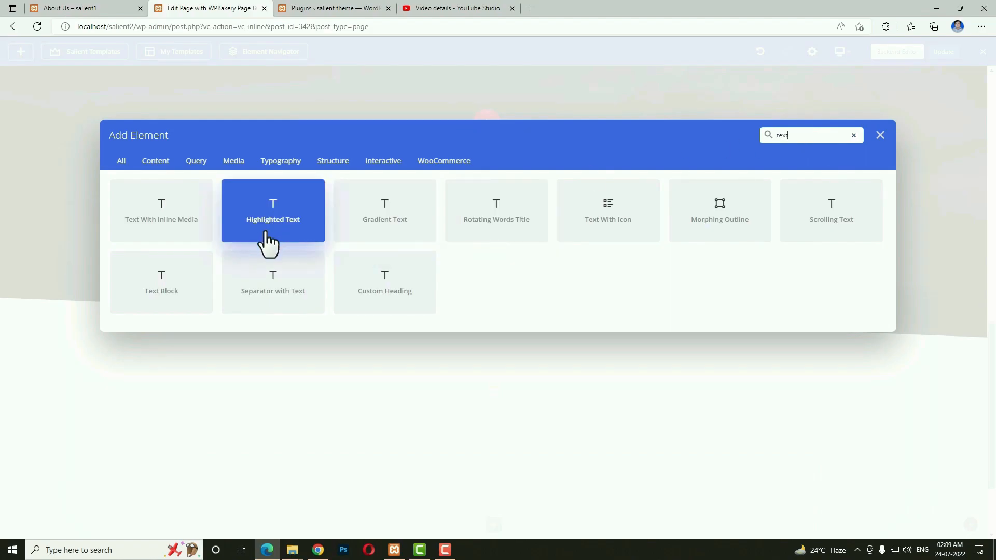
{"action": "left_click", "coordinate": [204, 265]}
Replace the text block's content with the custom heading paragraph copied from the live page.
{"action": "left_click", "coordinate": [68, 8]}
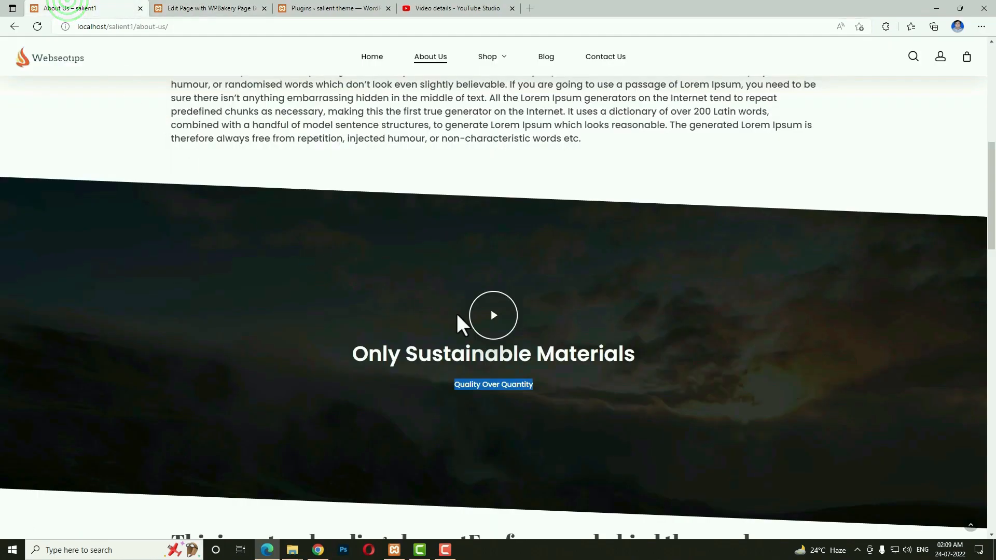
{"action": "scroll", "coordinate": [447, 321], "scroll_direction": "down", "scroll_amount": 8}
{"action": "left_click_drag", "start_coordinate": [670, 245], "coordinate": [165, 145]}
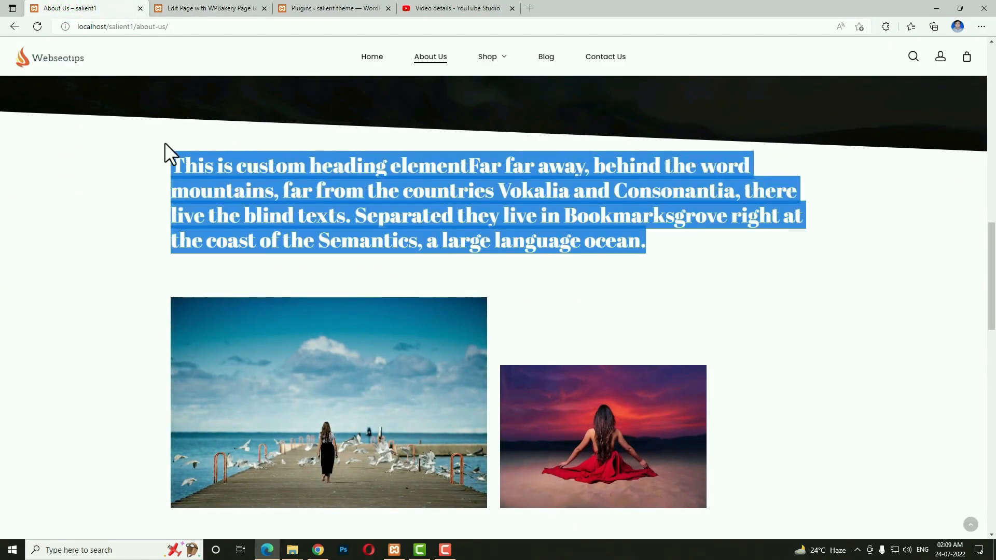
{"action": "left_click", "coordinate": [167, 9]}
{"action": "left_click", "coordinate": [664, 283]}
{"action": "key", "text": "ctrl+a"}
{"action": "key", "text": "BackSpace"}
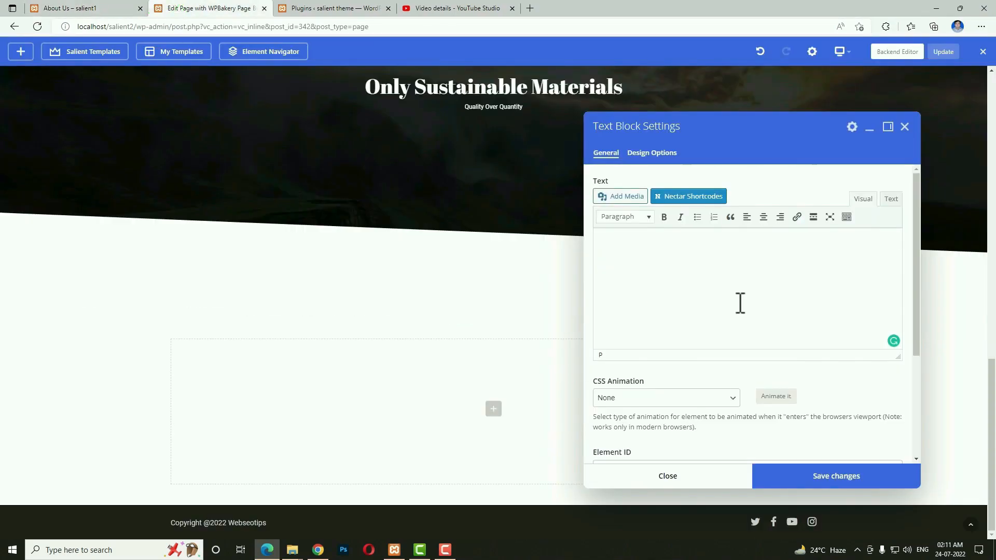
{"action": "type", "text": "This is custmading elementFar far away, behind the word mountains, far from the countries Vokalia and Consonantia, there live the blind texts. Separated they live in Bookmarksgrove right at the coast of the Semantics, a large language ocean."}
Format the pasted paragraph as Heading 3 and save the text block.
{"action": "left_click", "coordinate": [668, 292]}
{"action": "key", "text": "ctrl+a"}
{"action": "left_click", "coordinate": [622, 217]}
{"action": "left_click", "coordinate": [628, 313]}
{"action": "left_click", "coordinate": [770, 472]}
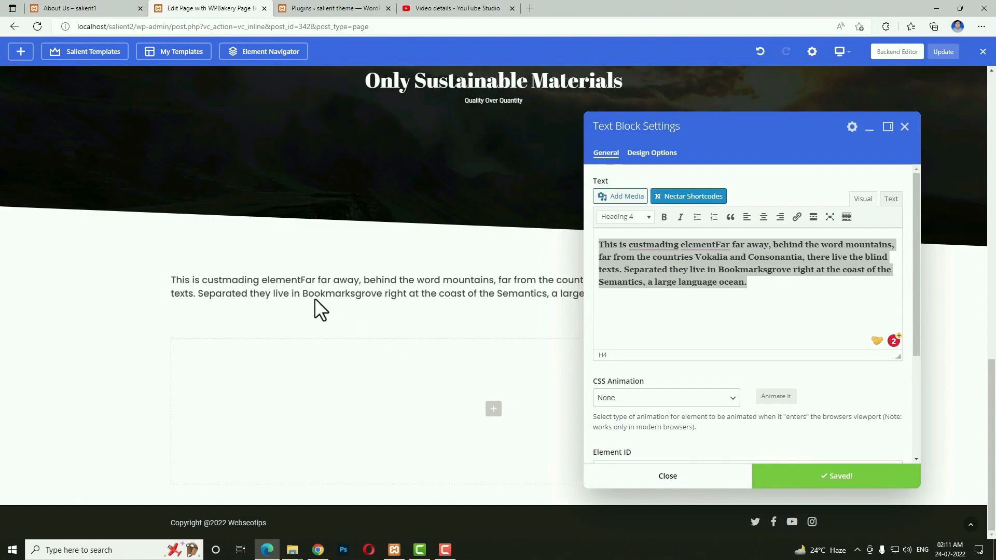
{"action": "left_click", "coordinate": [623, 216]}
{"action": "left_click", "coordinate": [614, 298]}
{"action": "left_click", "coordinate": [812, 474]}
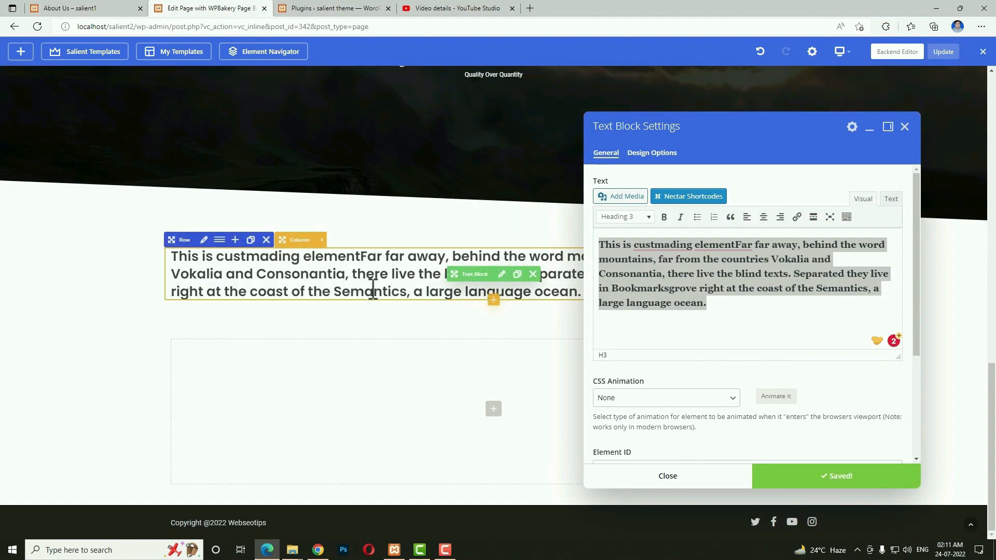
{"action": "left_click", "coordinate": [688, 478]}
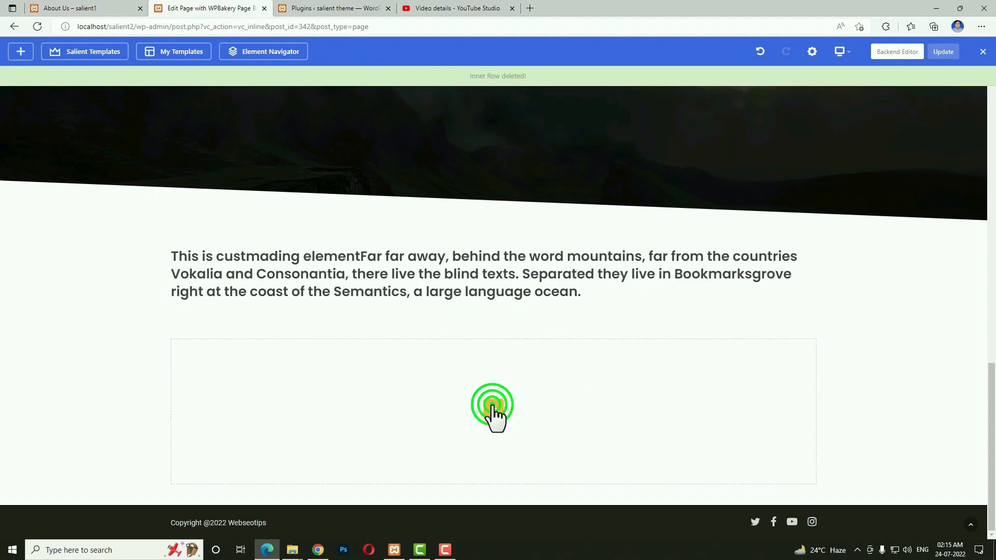
Insert another row beneath the text block and open its Padding Top field in Row Settings.
{"action": "left_click", "coordinate": [493, 410]}
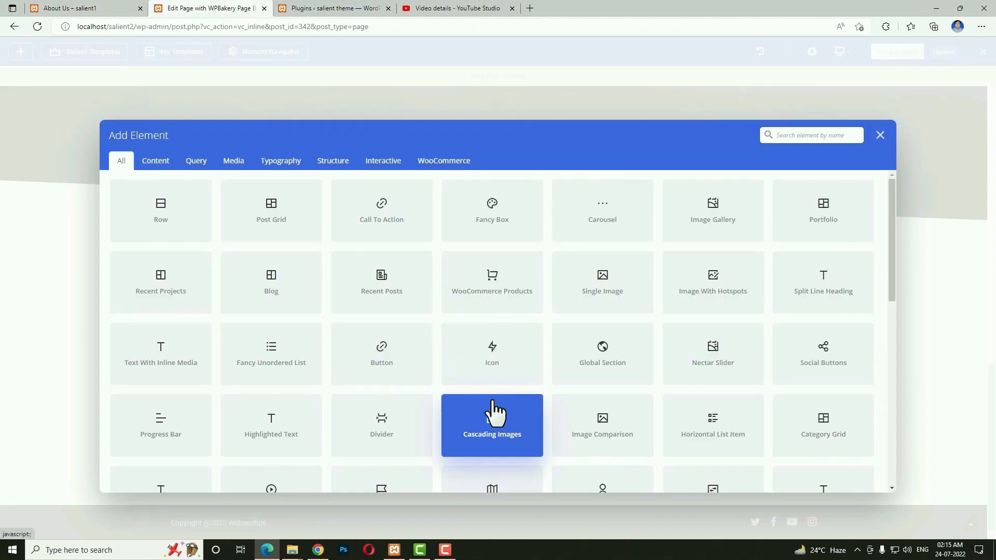
{"action": "left_click", "coordinate": [154, 207]}
{"action": "left_click", "coordinate": [200, 266]}
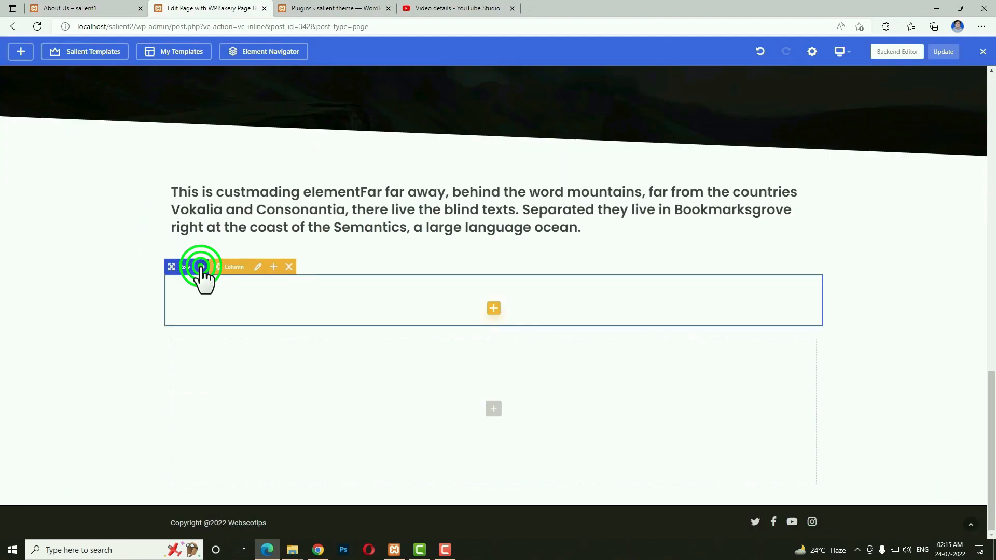
{"action": "left_click", "coordinate": [204, 267]}
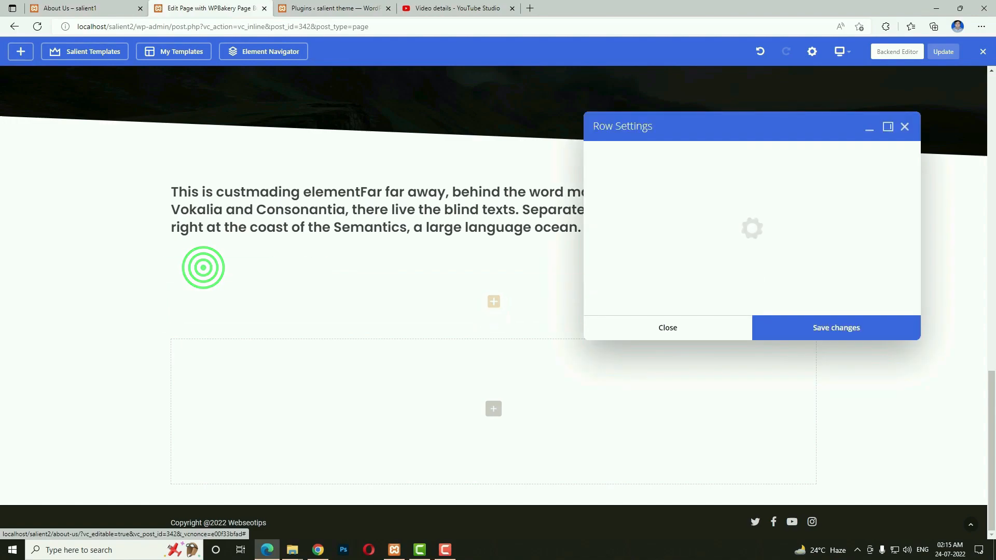
{"action": "scroll", "coordinate": [734, 285], "scroll_direction": "down", "scroll_amount": 6}
{"action": "left_click", "coordinate": [625, 253]}
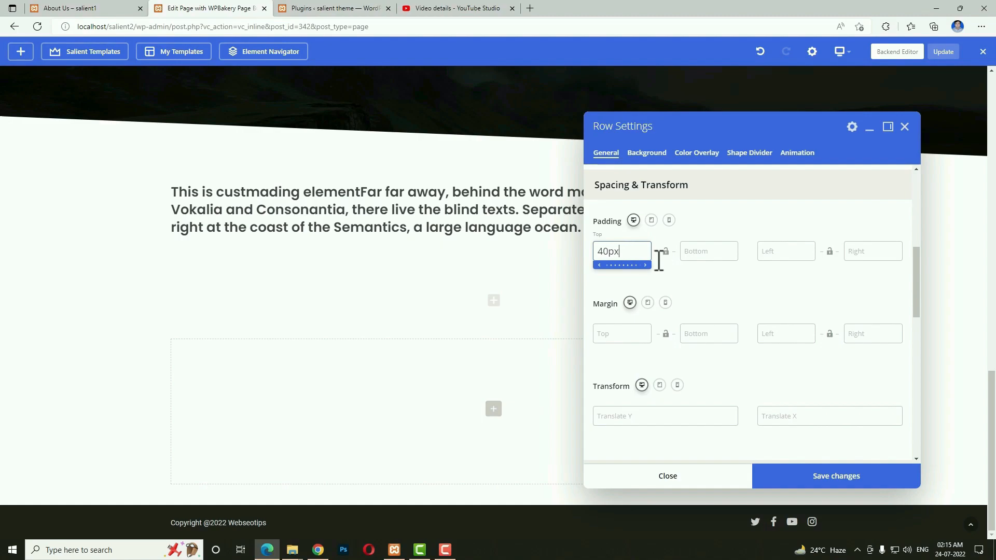
Set the empty row's bottom padding to 40px, matching the top, and save.
{"action": "left_click", "coordinate": [707, 254]}
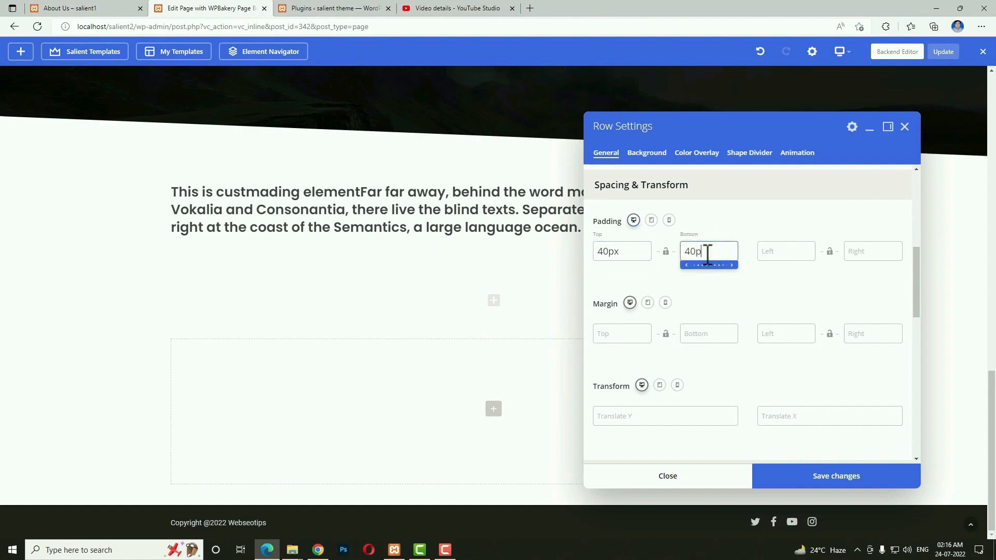
{"action": "left_click", "coordinate": [818, 485]}
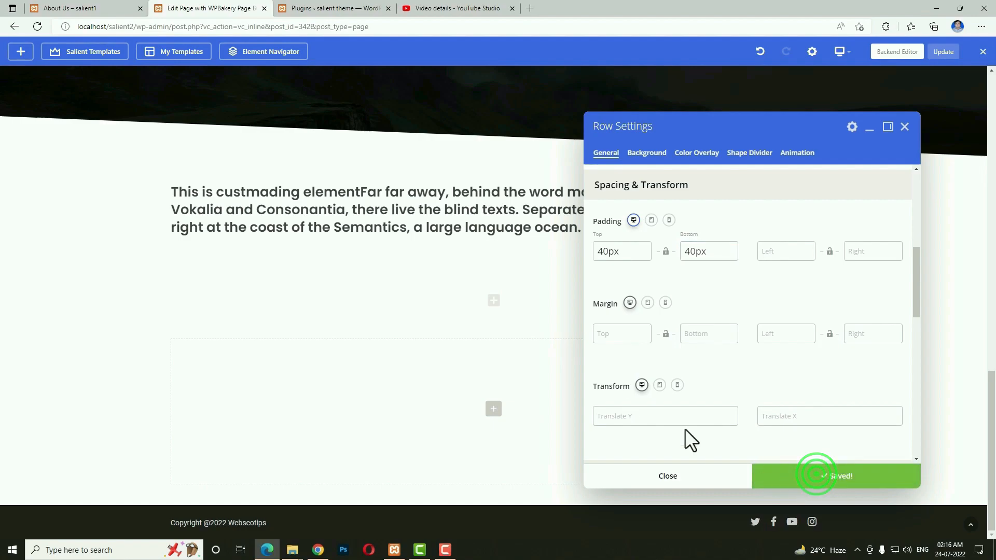
Apply a custom 1/2 + 1/3 + 1/6 column layout to the empty row.
{"action": "mouse_move", "coordinate": [254, 310]}
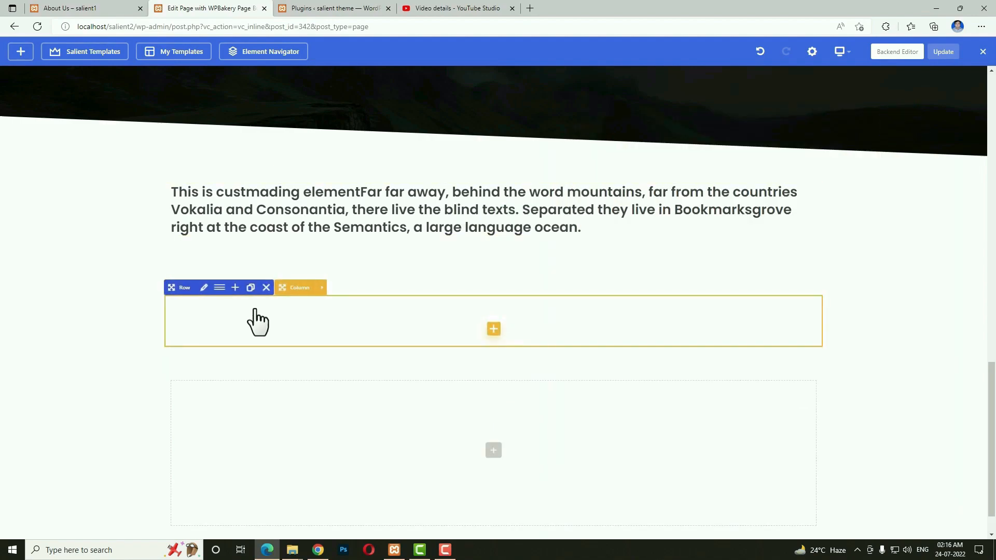
{"action": "left_click", "coordinate": [219, 294]}
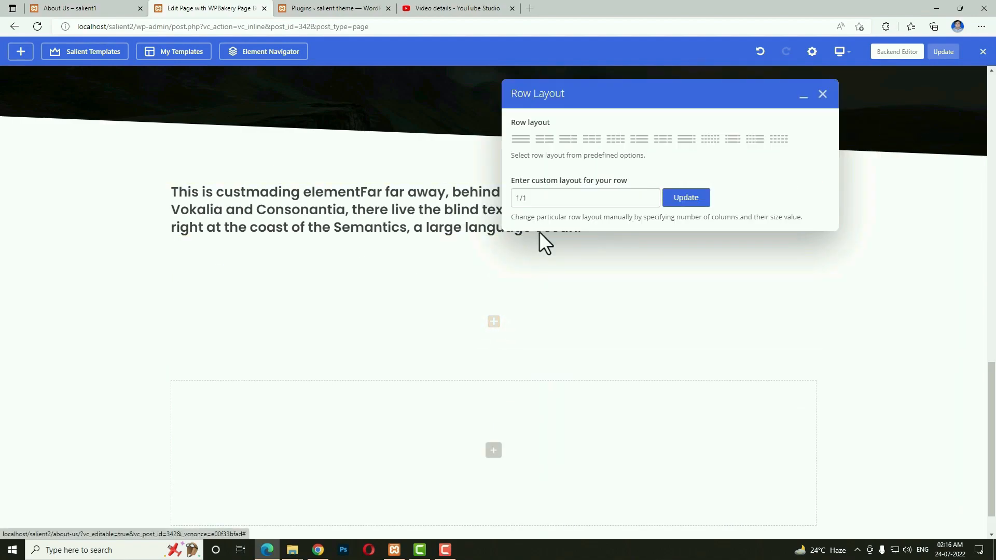
{"action": "left_click", "coordinate": [557, 203]}
{"action": "double_click", "coordinate": [560, 202]}
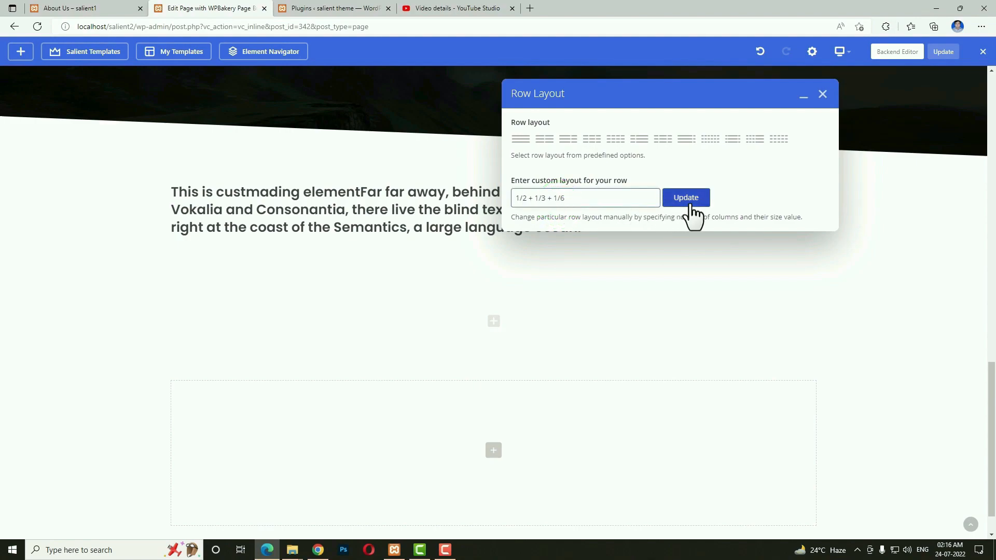
{"action": "left_click", "coordinate": [690, 205]}
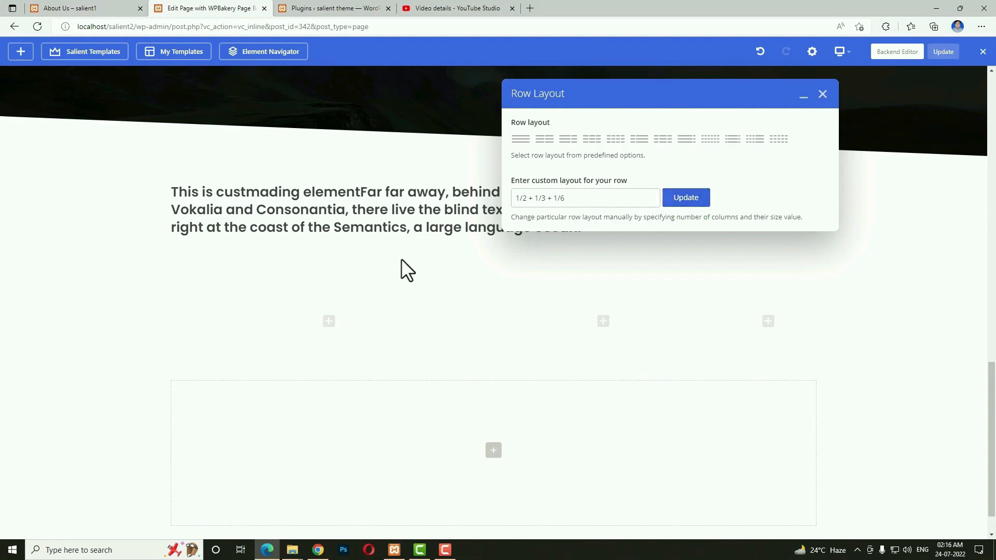
{"action": "left_click", "coordinate": [328, 328]}
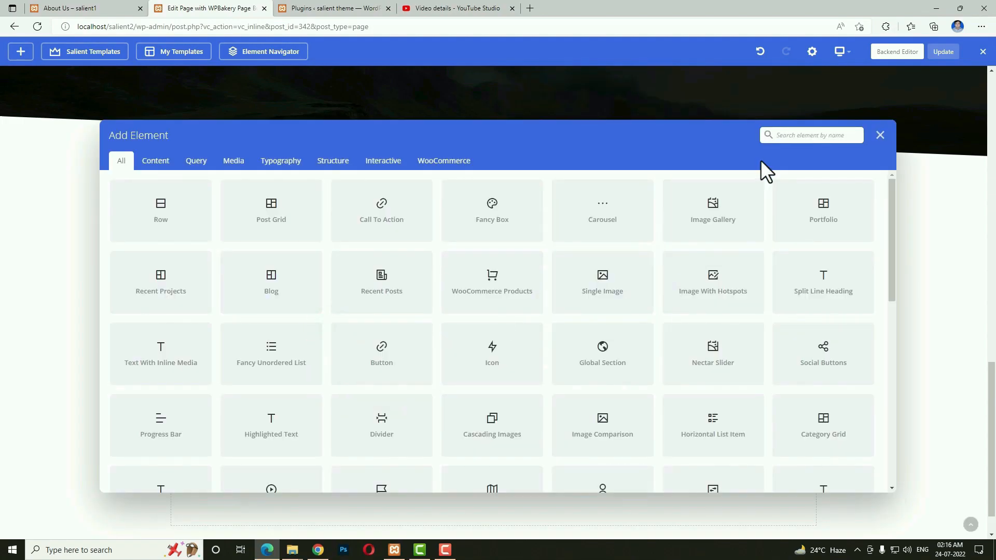
Add a Single Image with the beach pier photo to the first column and save it.
{"action": "type", "text": "sin"}
{"action": "left_click", "coordinate": [146, 205]}
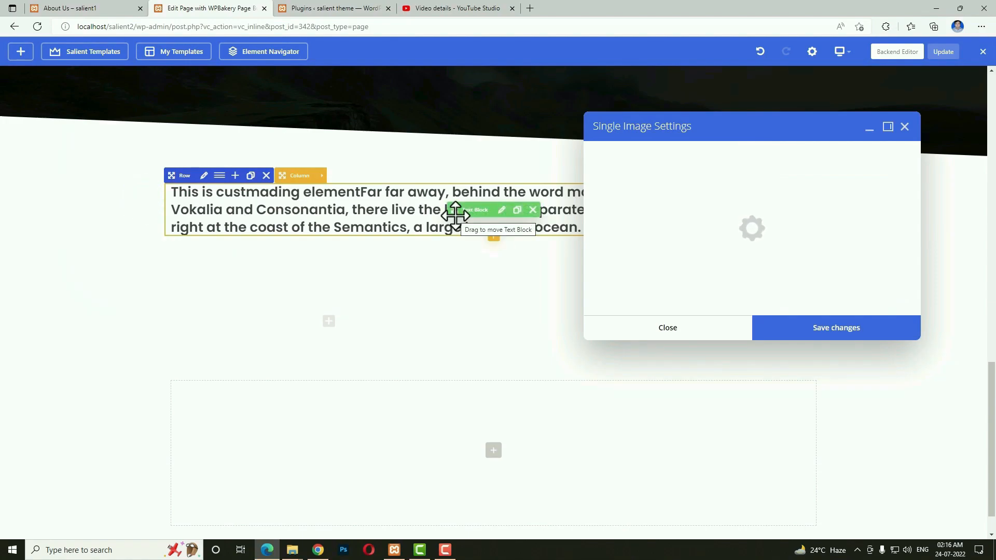
{"action": "left_click", "coordinate": [640, 197]}
{"action": "left_click", "coordinate": [145, 177]}
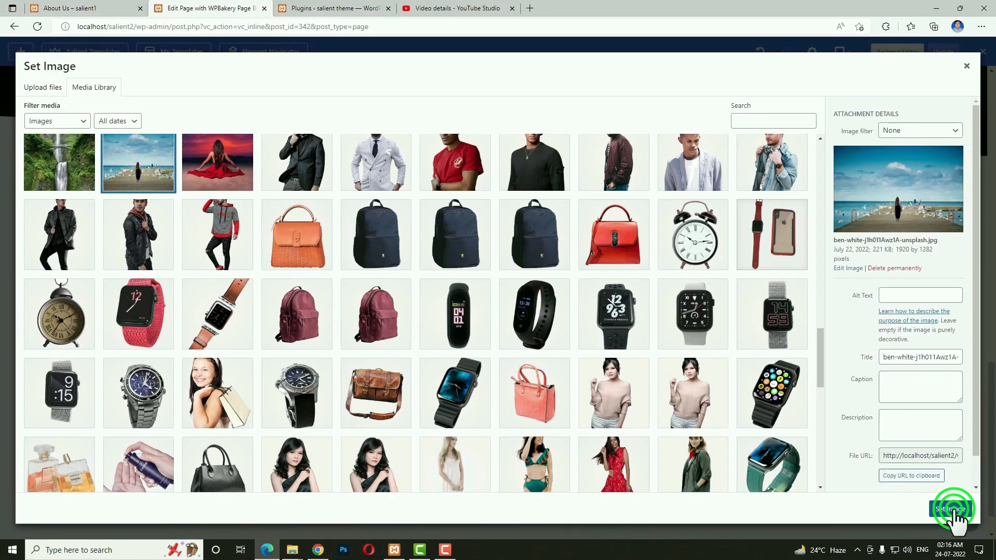
{"action": "left_click", "coordinate": [954, 509]}
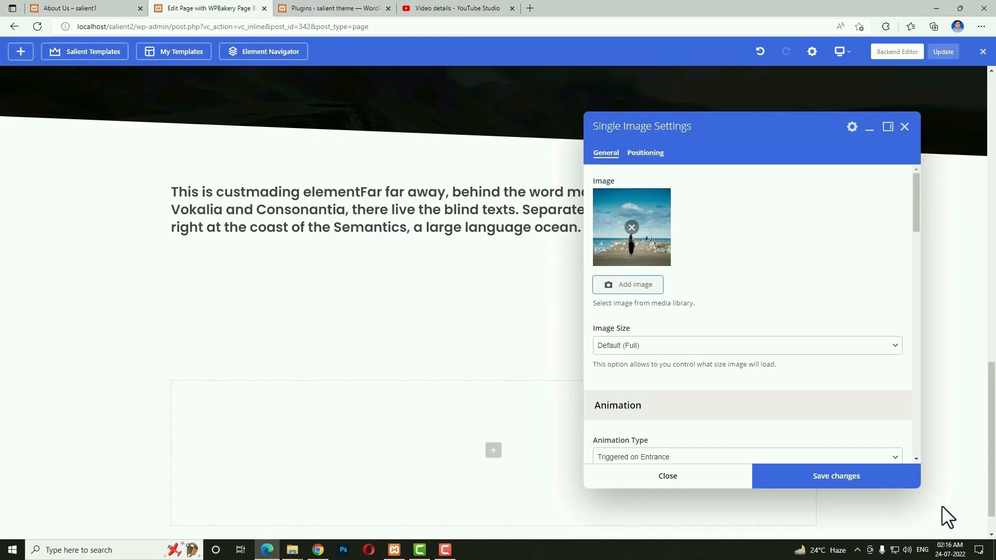
{"action": "left_click", "coordinate": [831, 483]}
{"action": "left_click", "coordinate": [708, 476]}
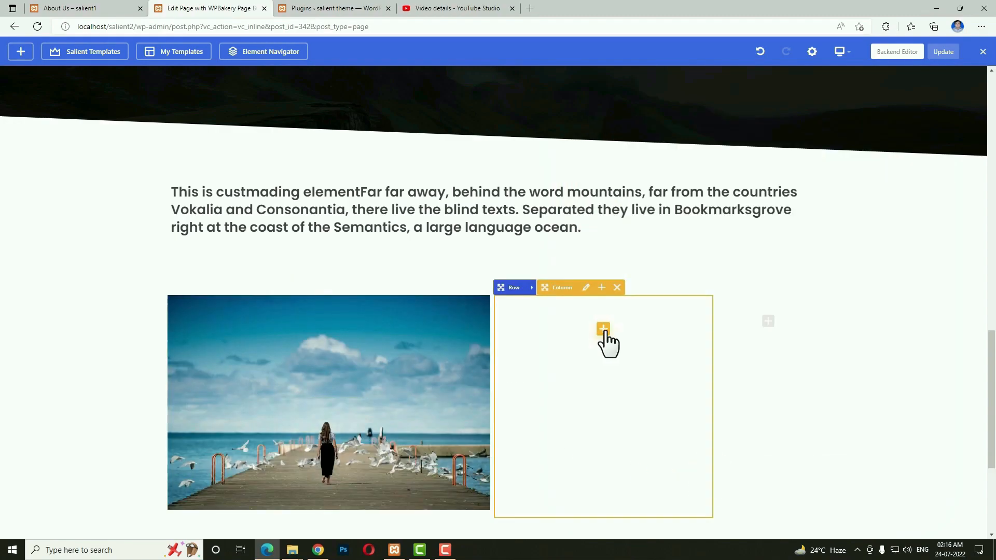
{"action": "left_click", "coordinate": [603, 330]}
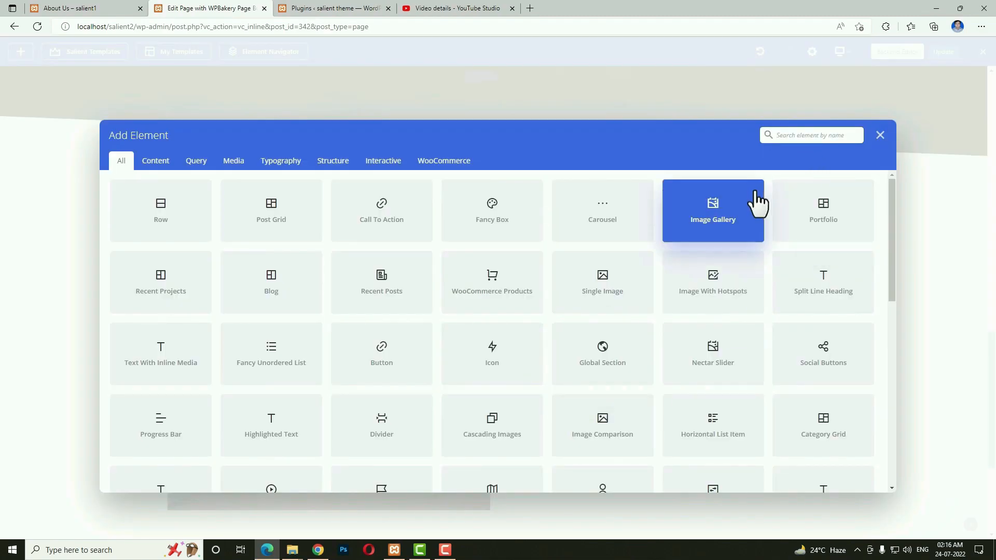
{"action": "type", "text": "sim"}
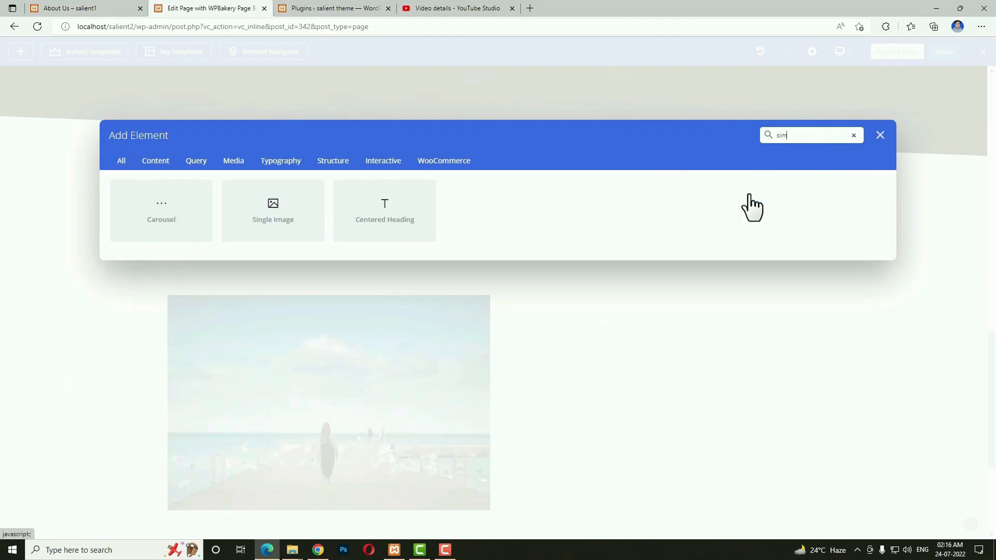
Add a Single Image showing the red-dress sunset photo to the second column and save.
{"action": "left_click", "coordinate": [281, 231]}
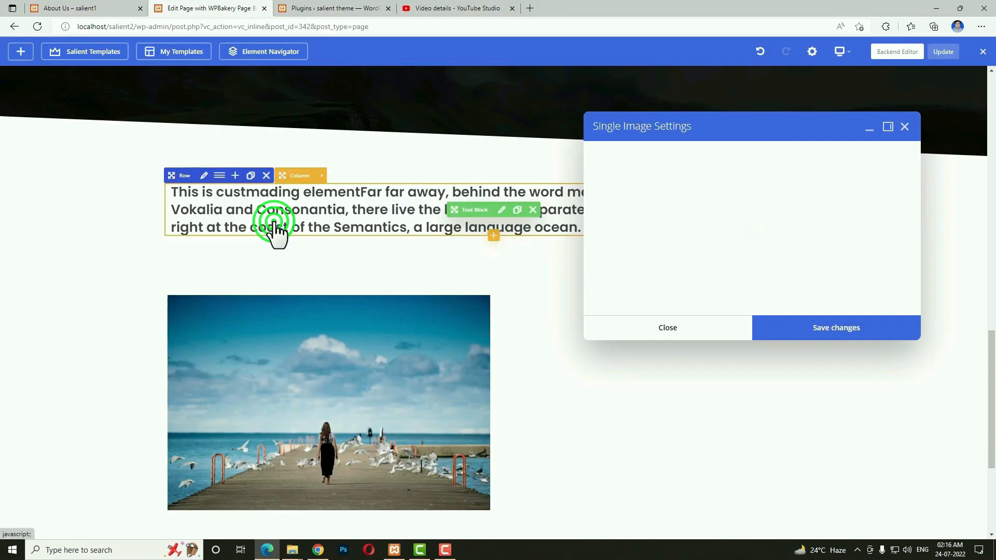
{"action": "left_click", "coordinate": [633, 205]}
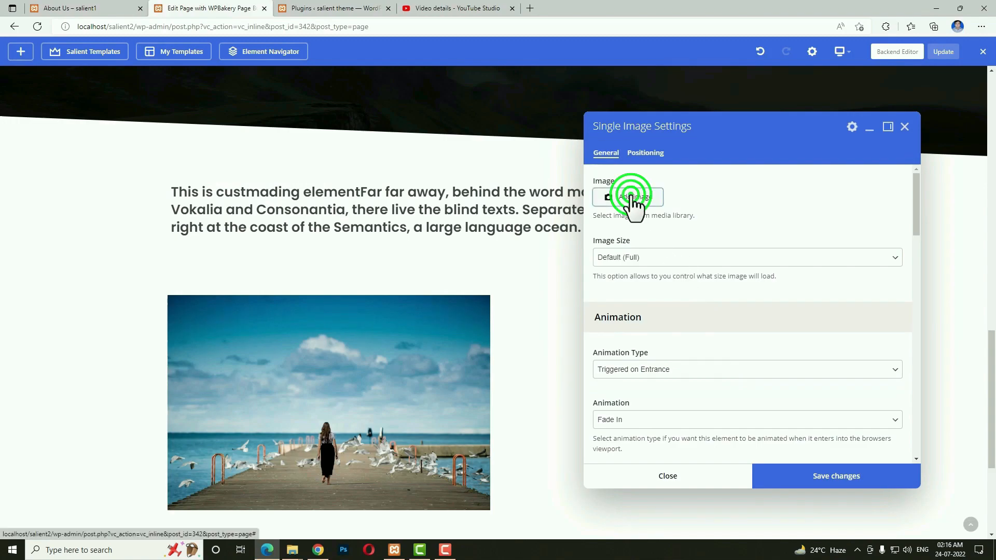
{"action": "scroll", "coordinate": [643, 285], "scroll_direction": "down", "scroll_amount": 3}
{"action": "scroll", "coordinate": [519, 311], "scroll_direction": "up", "scroll_amount": 5}
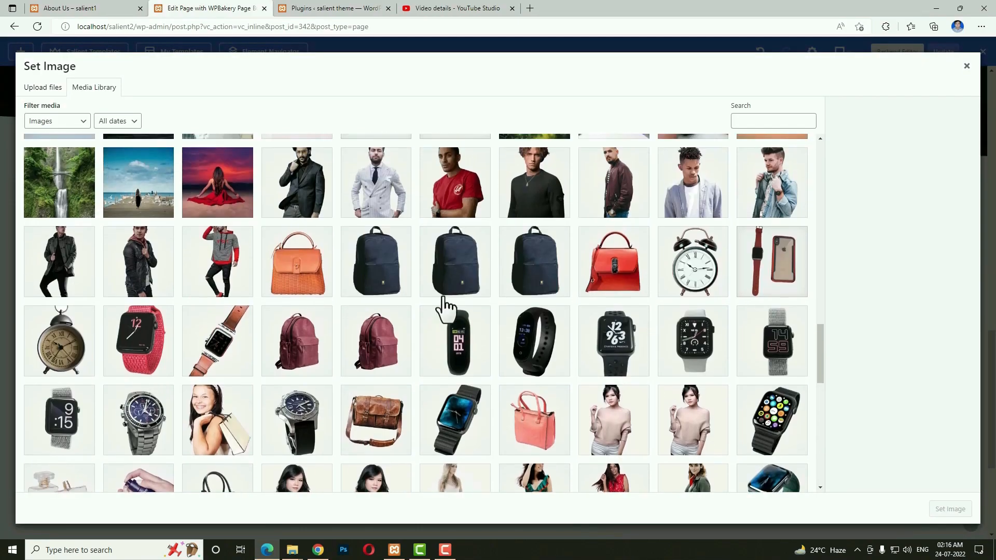
{"action": "left_click", "coordinate": [218, 228]}
{"action": "left_click", "coordinate": [936, 511]}
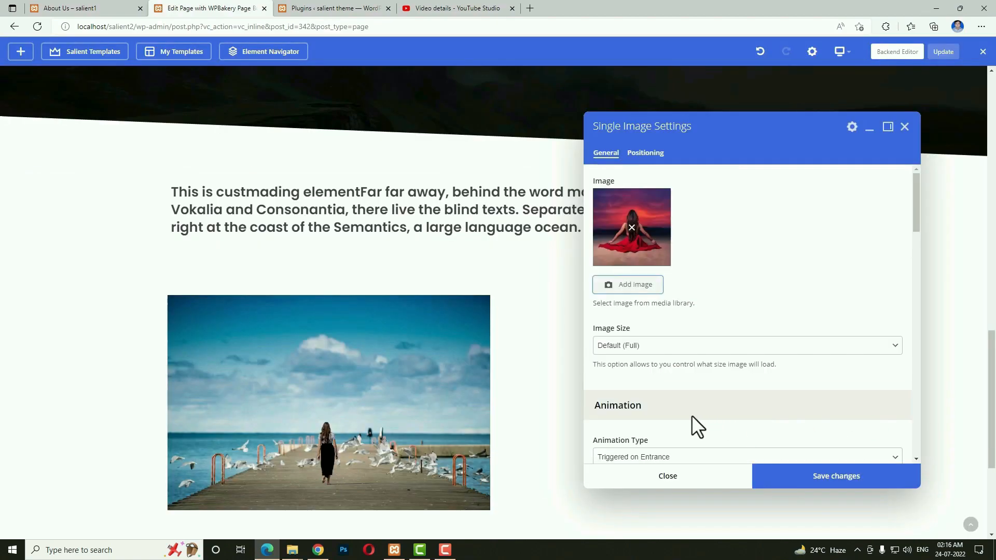
{"action": "scroll", "coordinate": [693, 415], "scroll_direction": "down", "scroll_amount": 1}
{"action": "left_click", "coordinate": [815, 476]}
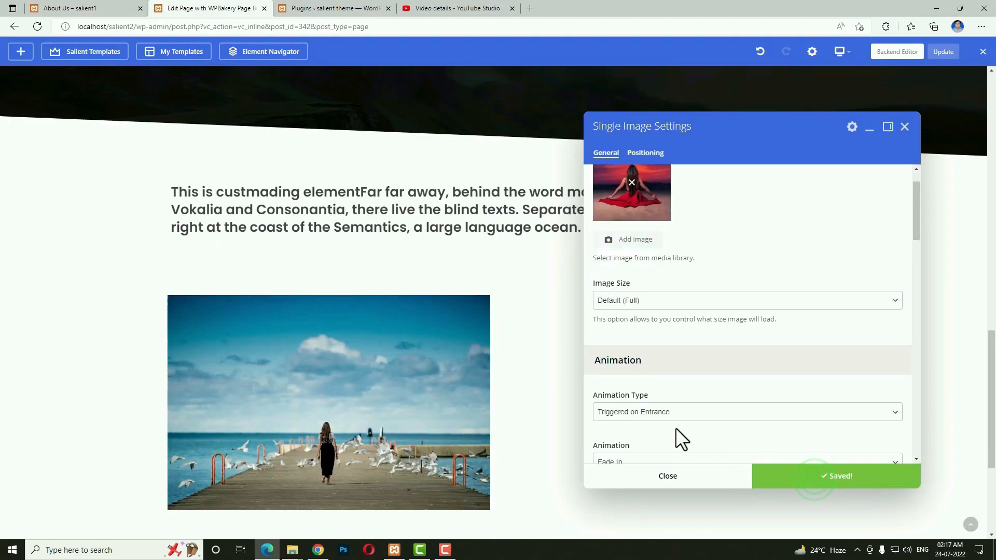
{"action": "scroll", "coordinate": [676, 427], "scroll_direction": "down", "scroll_amount": 3}
{"action": "left_click", "coordinate": [710, 476]}
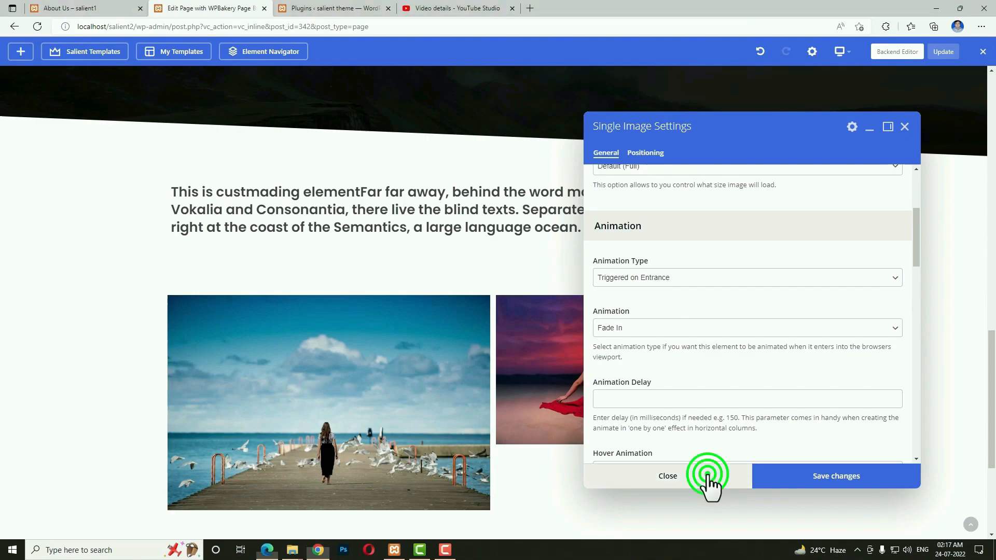
{"action": "scroll", "coordinate": [487, 458], "scroll_direction": "down", "scroll_amount": 4}
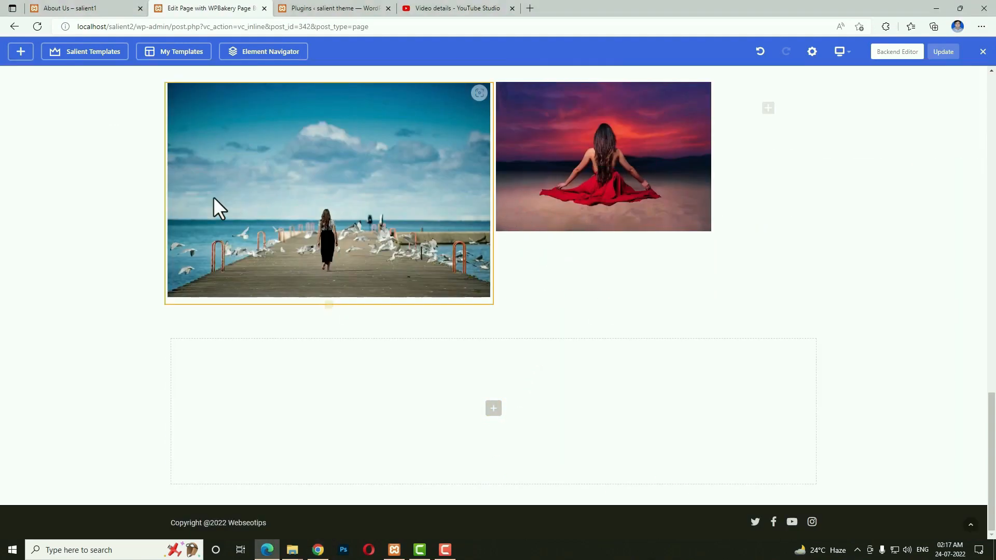
{"action": "scroll", "coordinate": [191, 196], "scroll_direction": "up", "scroll_amount": 3}
Turn on Equal Height Columns and set Column Content Alignment to Bottom for the image row.
{"action": "left_click", "coordinate": [203, 217]}
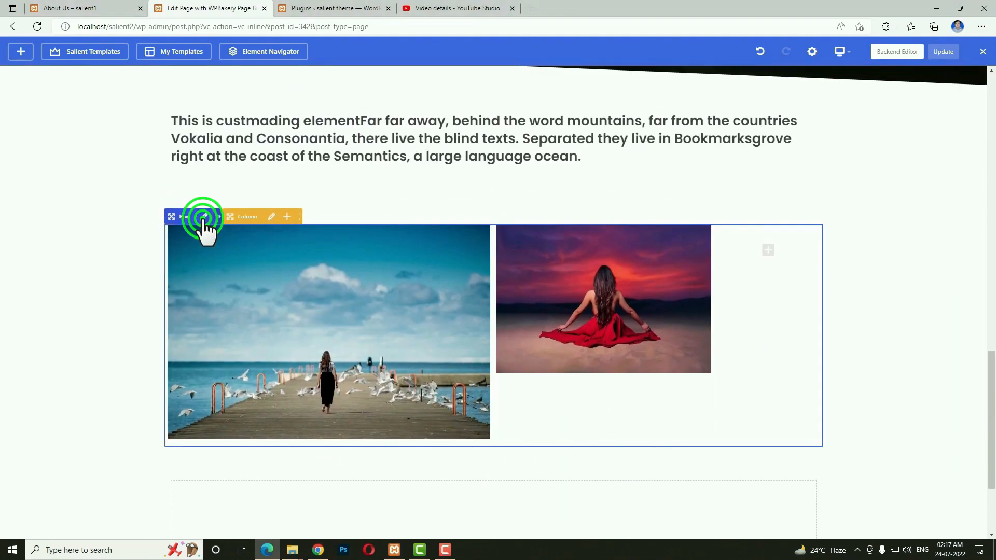
{"action": "left_click", "coordinate": [206, 218]}
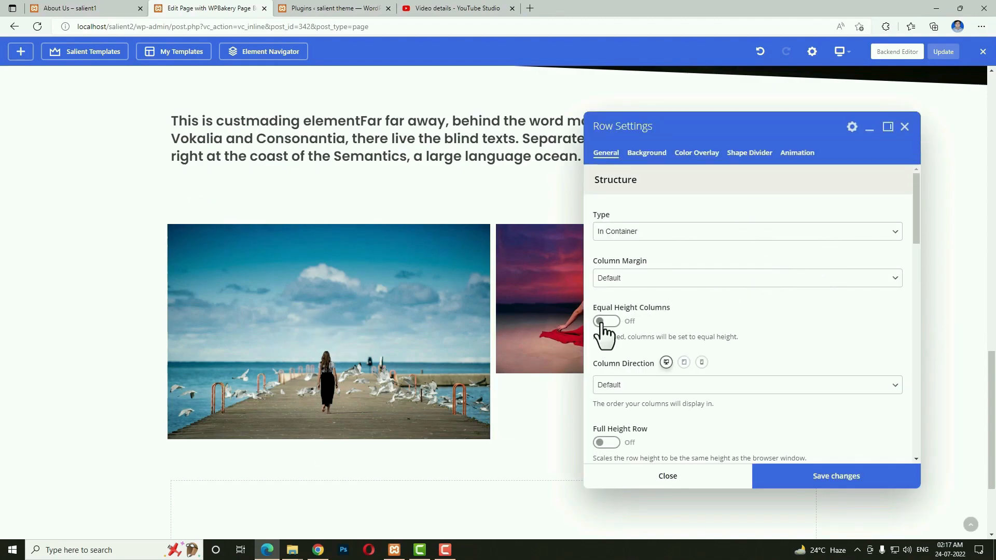
{"action": "left_click", "coordinate": [602, 322]}
{"action": "left_click", "coordinate": [647, 379]}
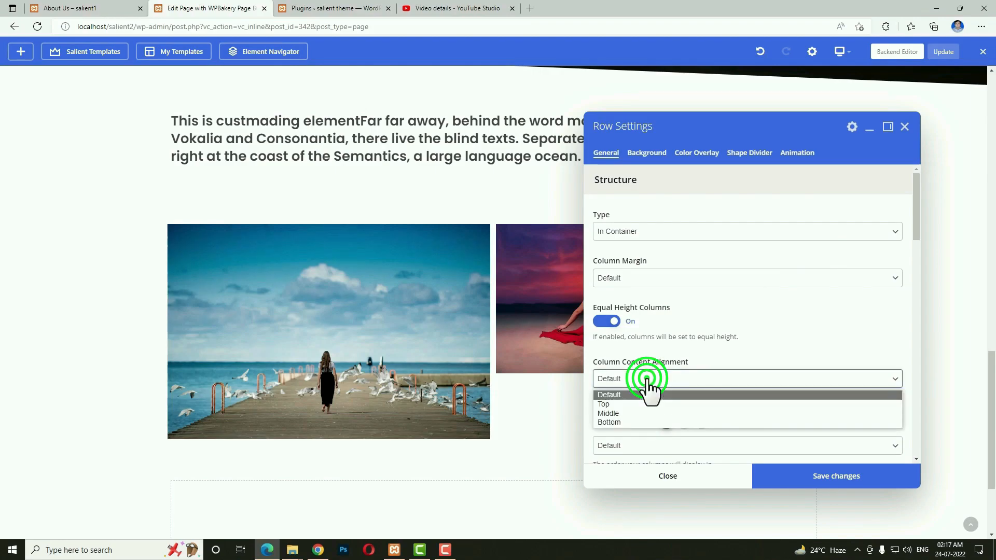
{"action": "left_click", "coordinate": [641, 422]}
{"action": "left_click", "coordinate": [798, 481]}
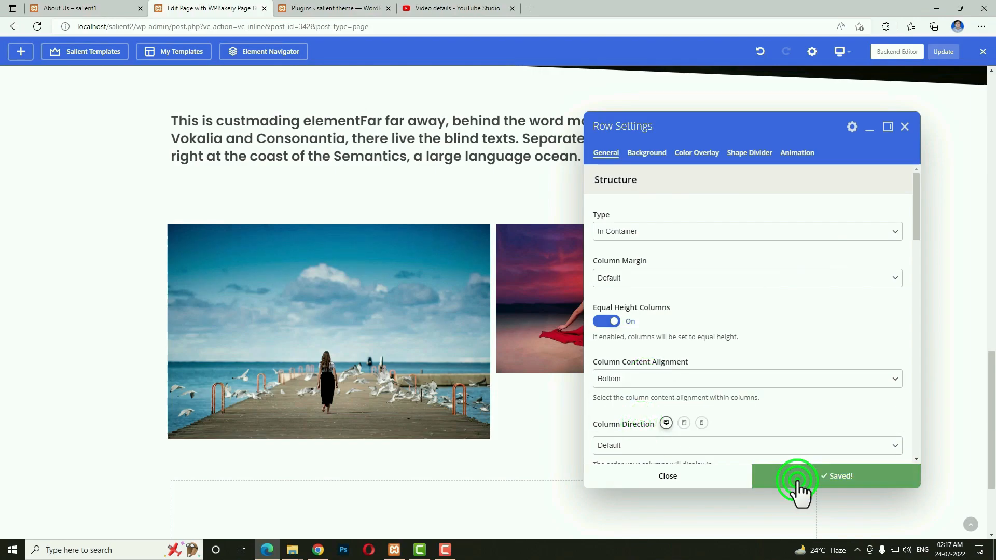
{"action": "left_click", "coordinate": [721, 478]}
{"action": "scroll", "coordinate": [499, 381], "scroll_direction": "down", "scroll_amount": 3}
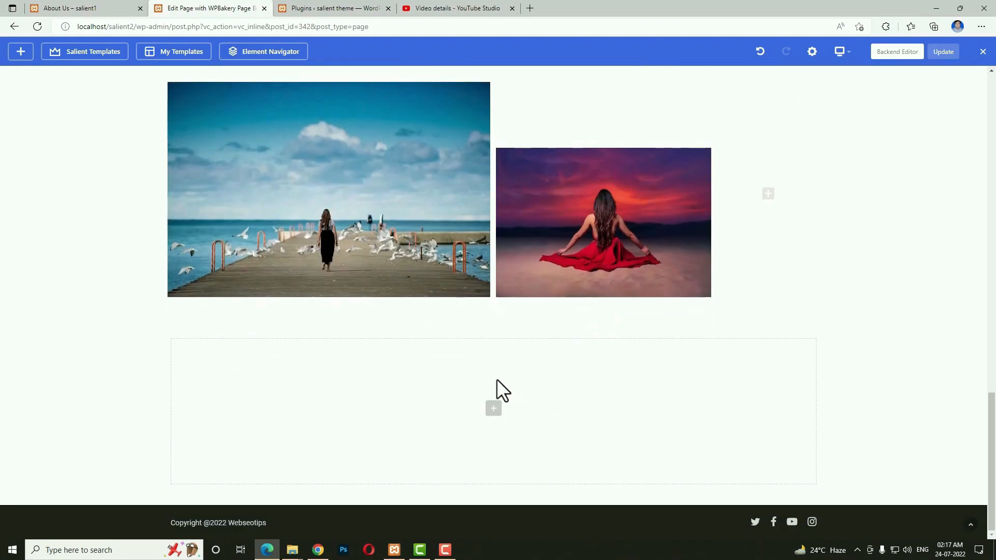
Add a new row below the photos with a 1/12 + 1/4 + 1/3 + 1/3 layout.
{"action": "left_click", "coordinate": [494, 408]}
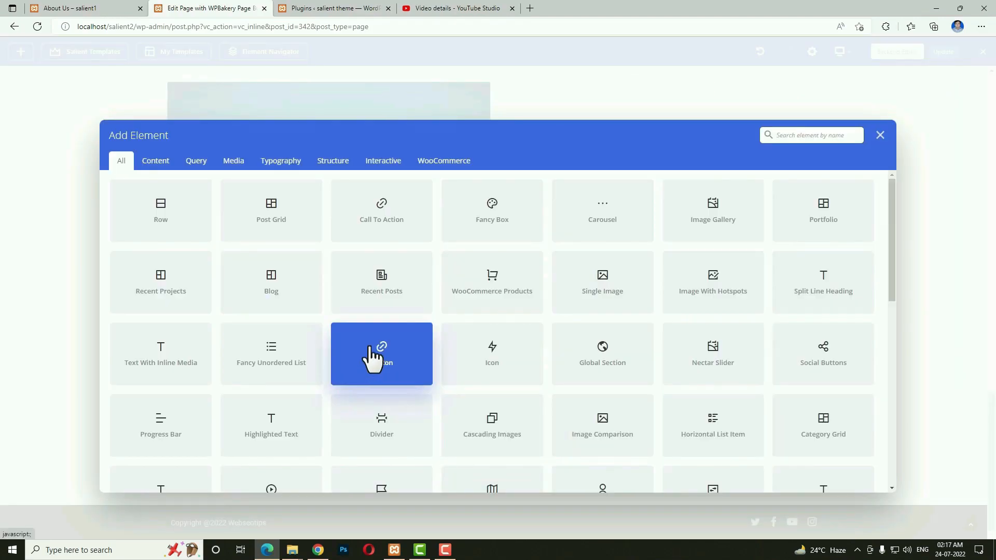
{"action": "left_click", "coordinate": [187, 213]}
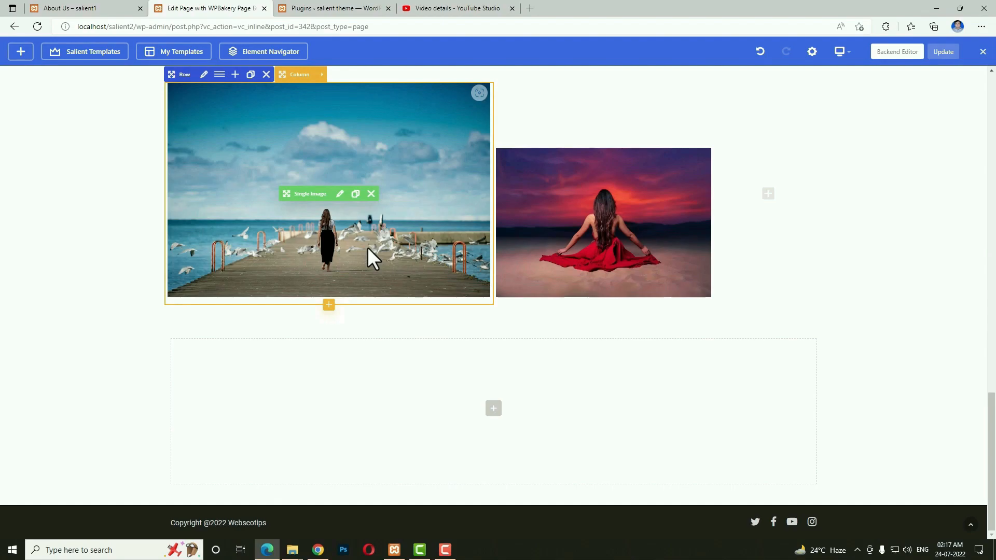
{"action": "left_click", "coordinate": [203, 331]}
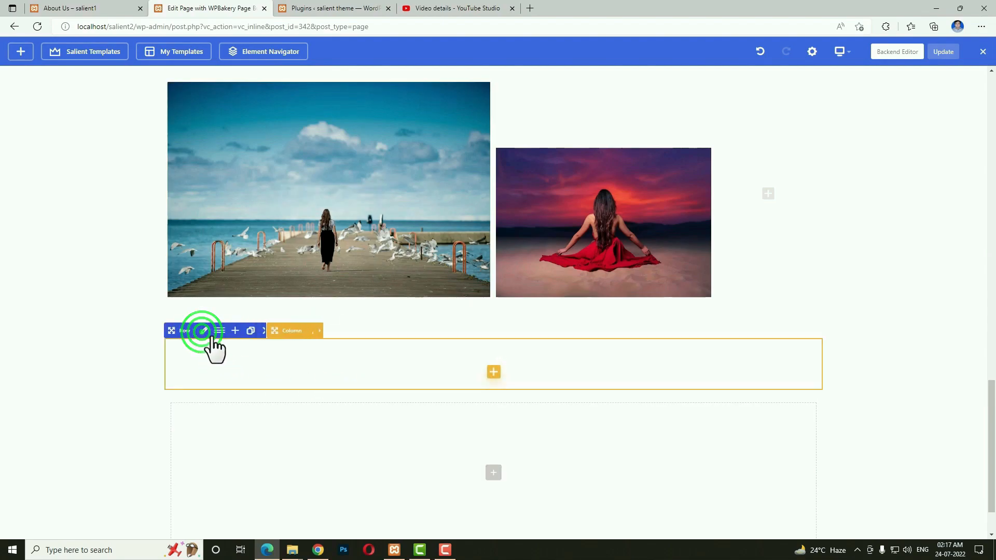
{"action": "left_click", "coordinate": [220, 331]}
{"action": "triple_click", "coordinate": [589, 191]}
{"action": "left_click", "coordinate": [696, 197]}
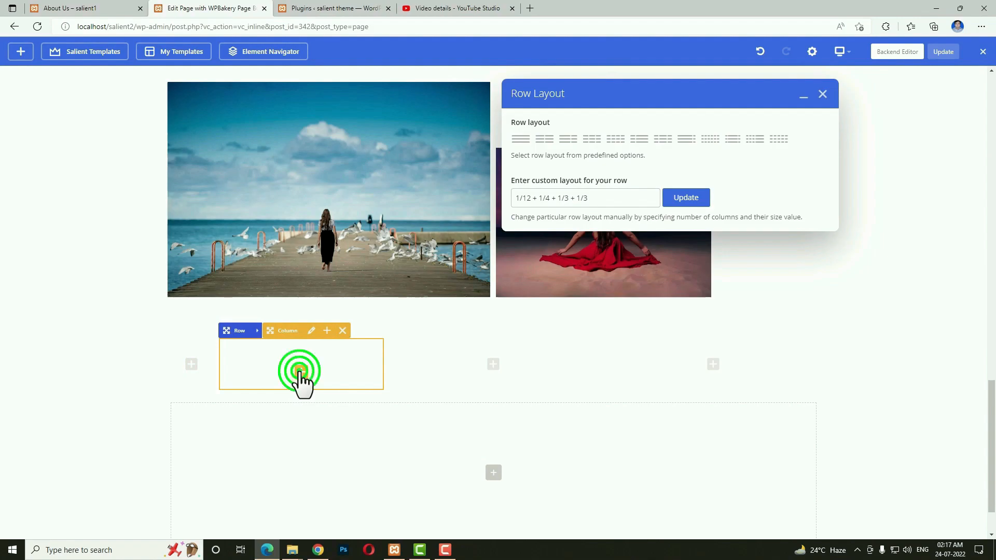
{"action": "left_click", "coordinate": [299, 371]}
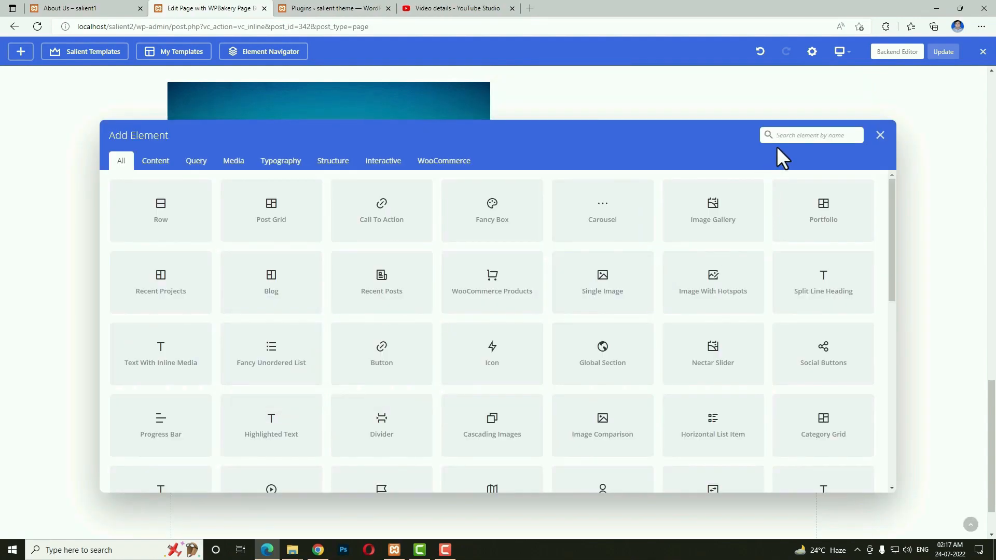
Add a Single Image with the waterfall photo to the second column and save it.
{"action": "type", "text": "sin"}
{"action": "left_click", "coordinate": [289, 213]}
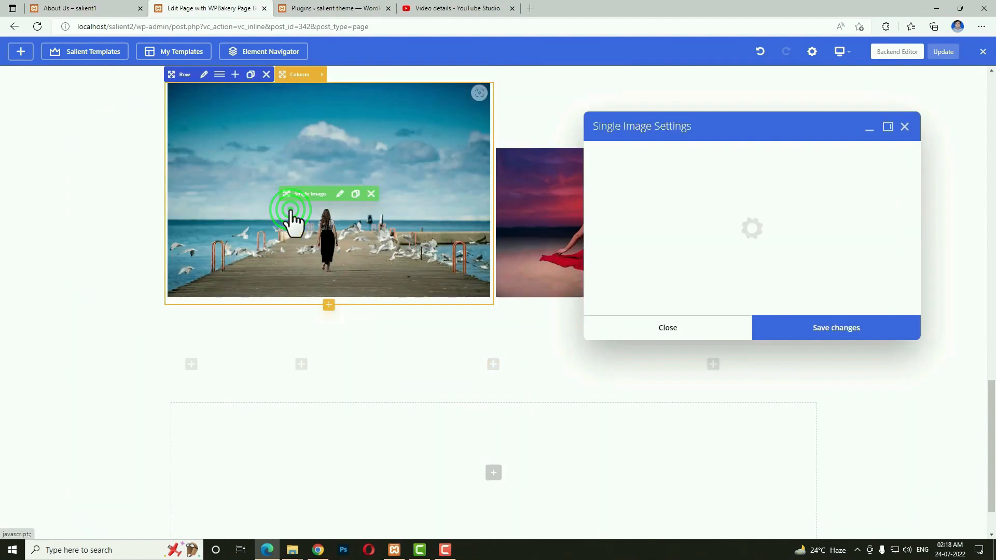
{"action": "left_click", "coordinate": [645, 202]}
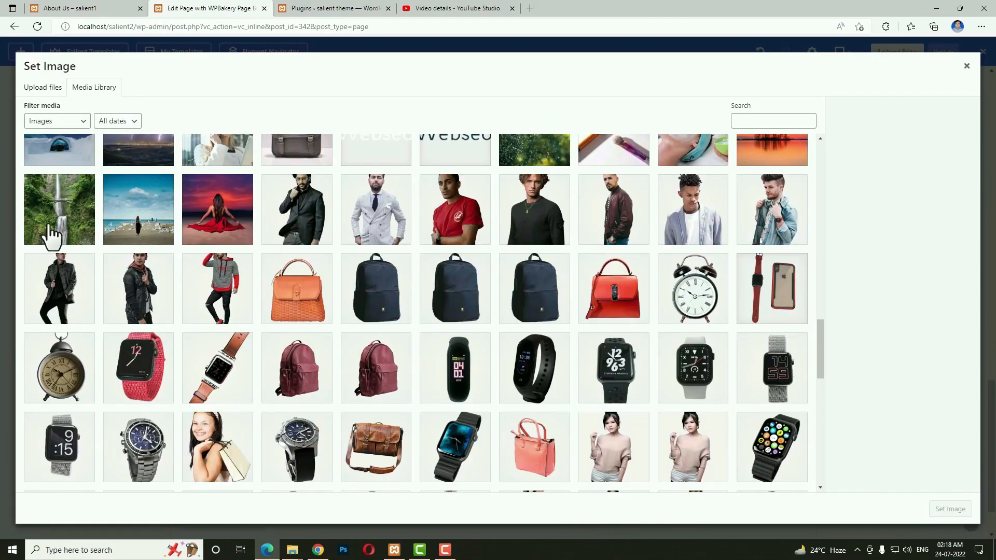
{"action": "left_click", "coordinate": [51, 236]}
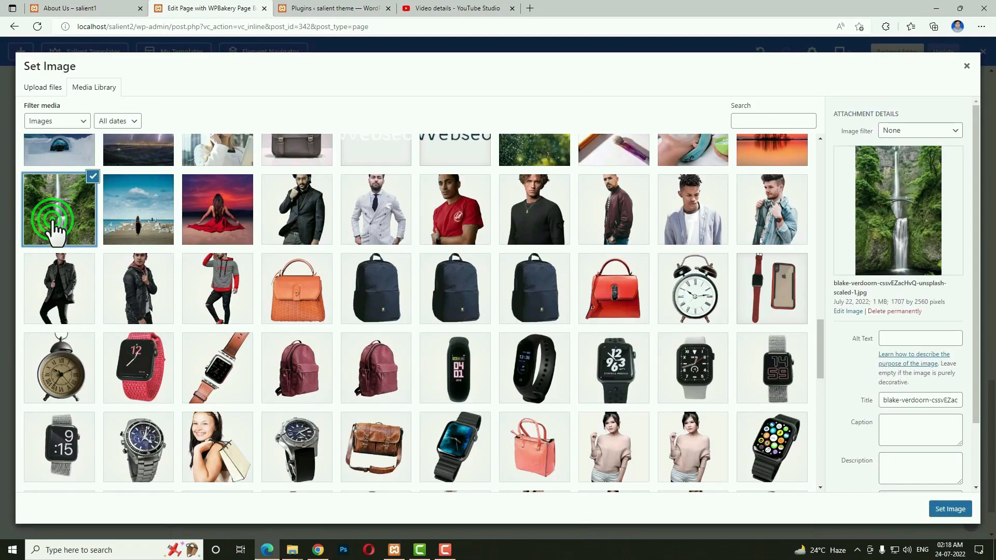
{"action": "left_click", "coordinate": [950, 510]}
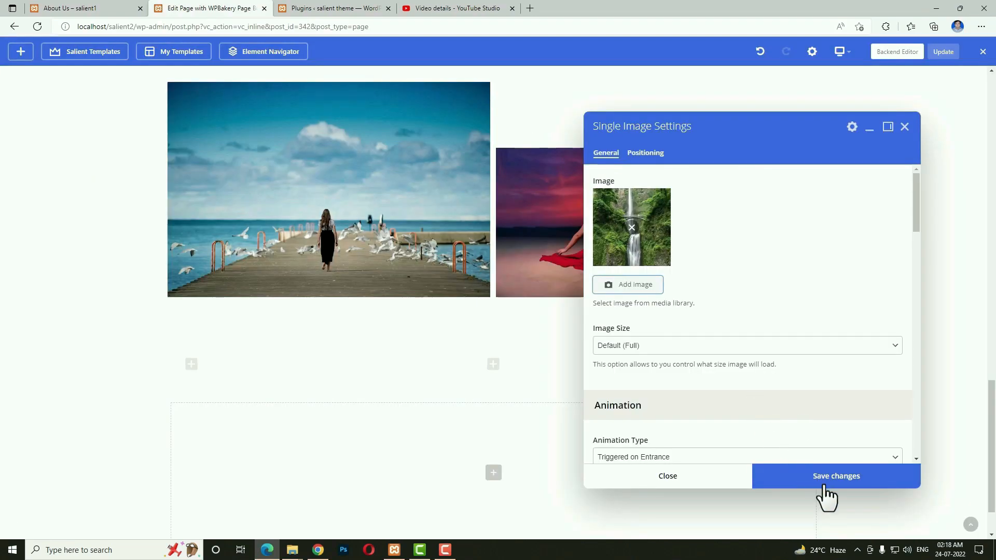
{"action": "left_click", "coordinate": [826, 479]}
{"action": "left_click", "coordinate": [714, 488]}
Add a Single Image with the orange sunset photo to the third column and save it.
{"action": "left_click", "coordinate": [493, 372]}
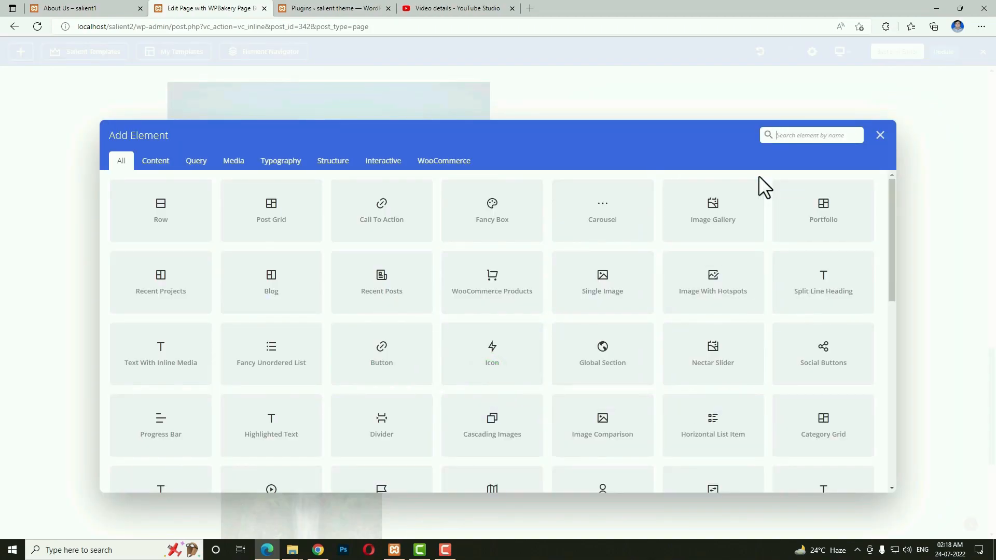
{"action": "type", "text": "sing"}
{"action": "left_click", "coordinate": [115, 224]}
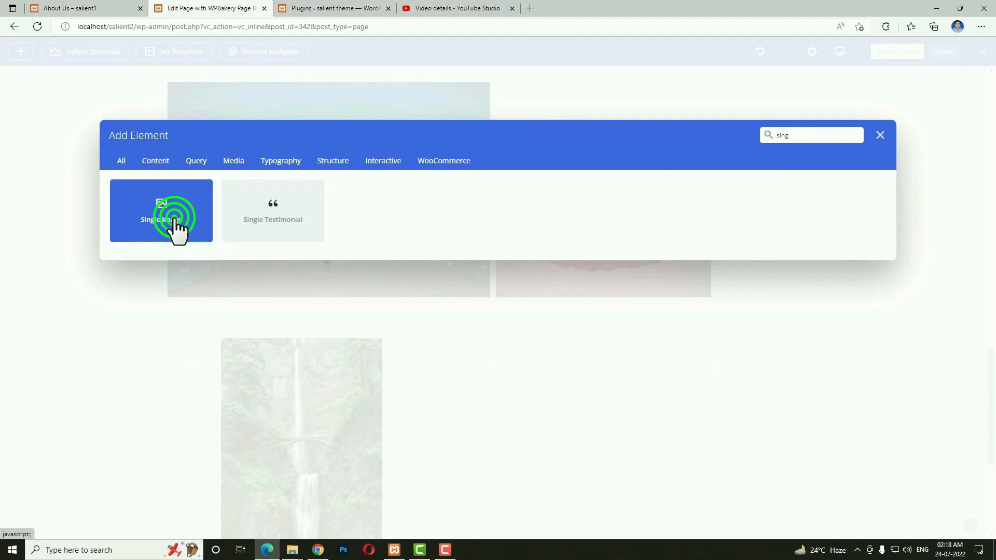
{"action": "left_click", "coordinate": [641, 200]}
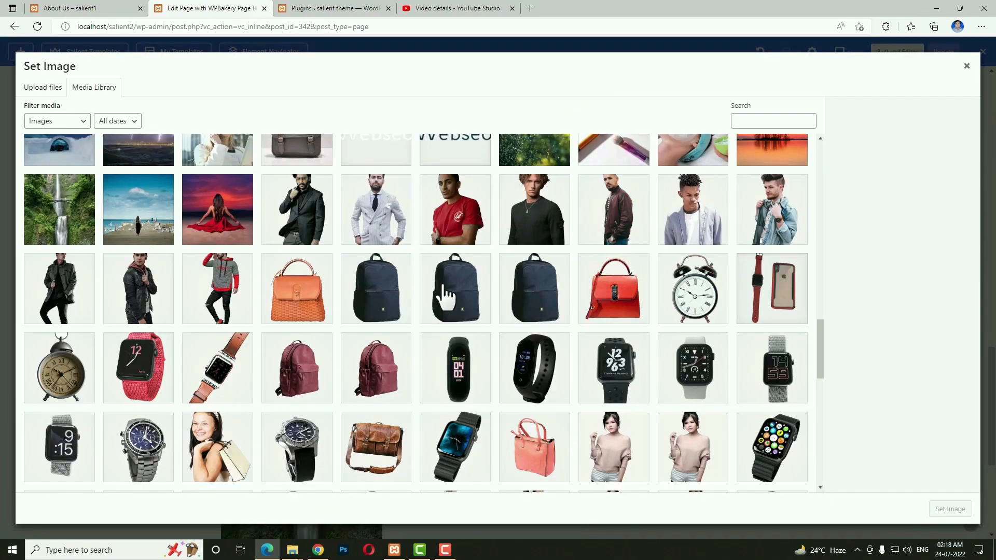
{"action": "scroll", "coordinate": [519, 280], "scroll_direction": "up", "scroll_amount": 2}
{"action": "left_click", "coordinate": [765, 244]}
{"action": "left_click", "coordinate": [950, 509]}
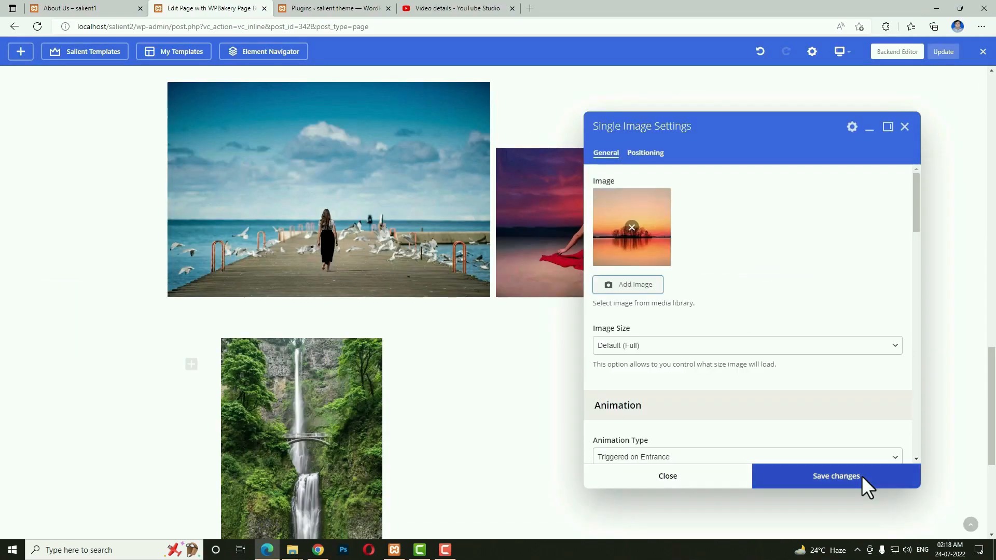
{"action": "left_click", "coordinate": [794, 484]}
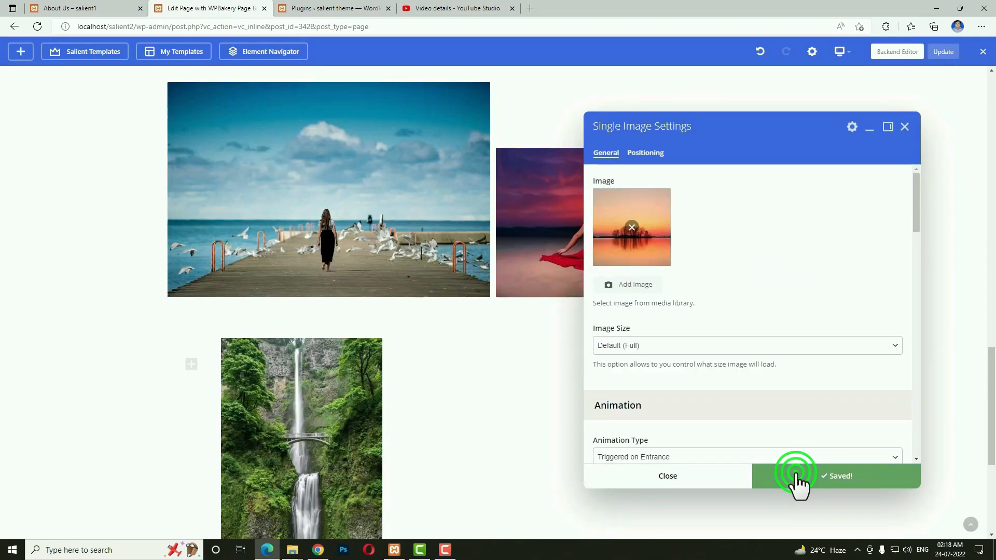
{"action": "left_click", "coordinate": [733, 480]}
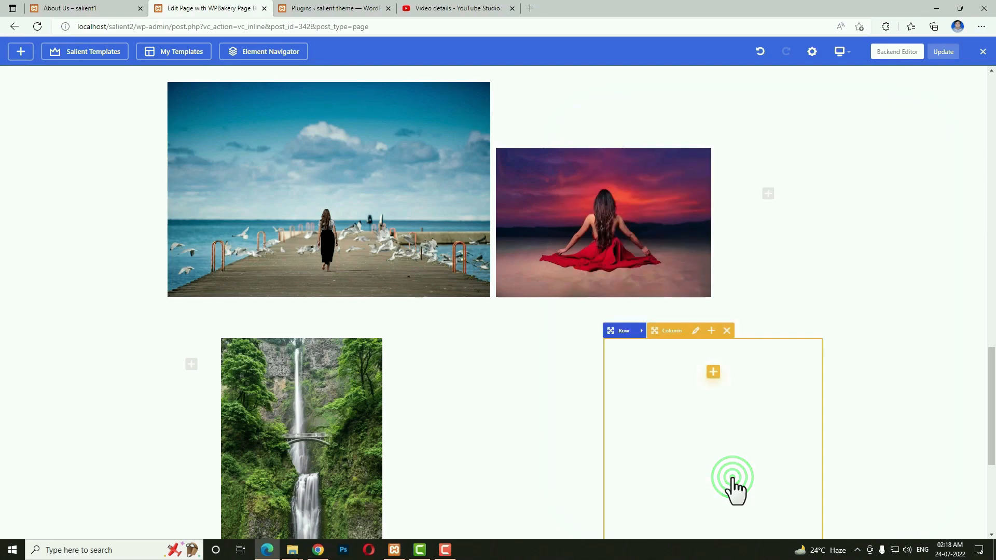
Insert a Single Image in the fourth column using the green leafy bokeh photo.
{"action": "left_click", "coordinate": [714, 372]}
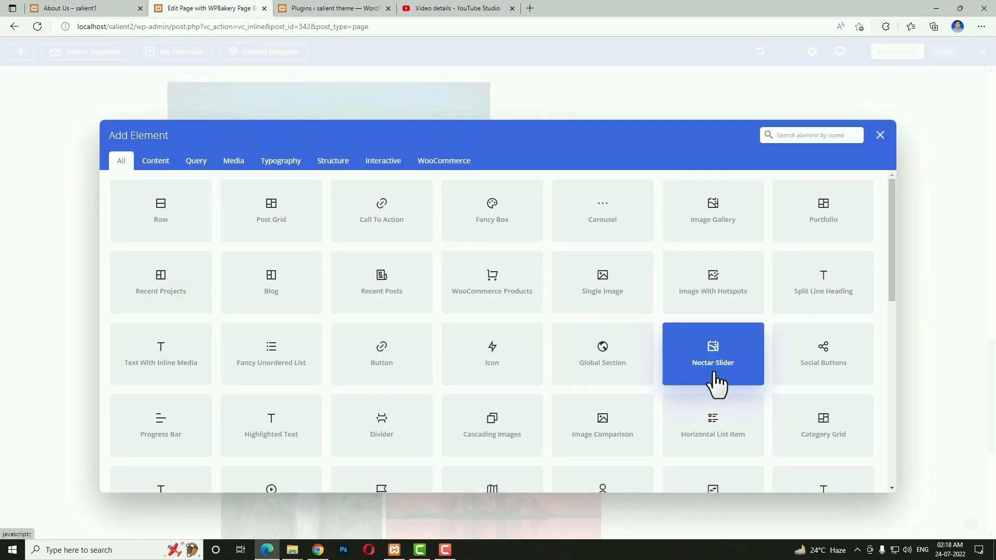
{"action": "type", "text": "sing"}
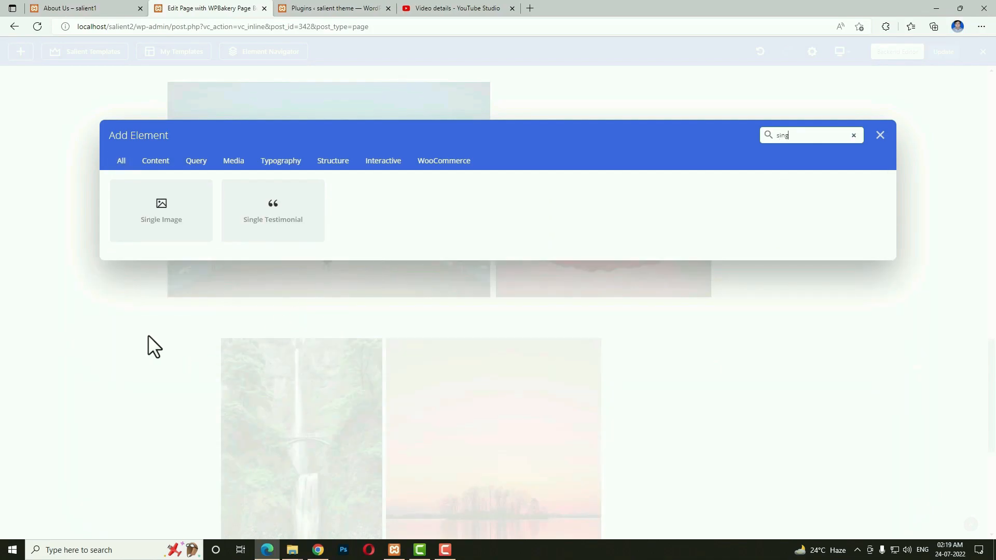
{"action": "left_click", "coordinate": [137, 220]}
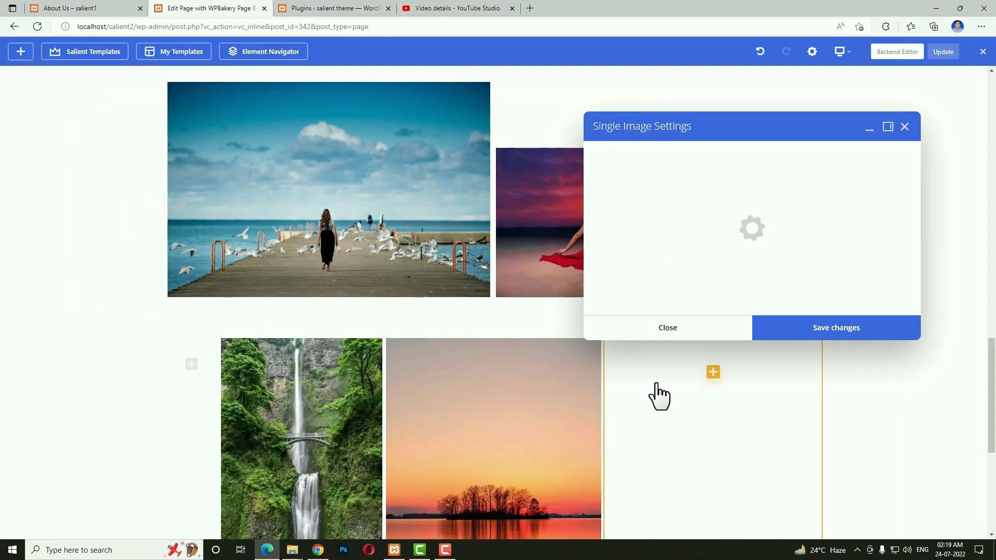
{"action": "left_click", "coordinate": [641, 201]}
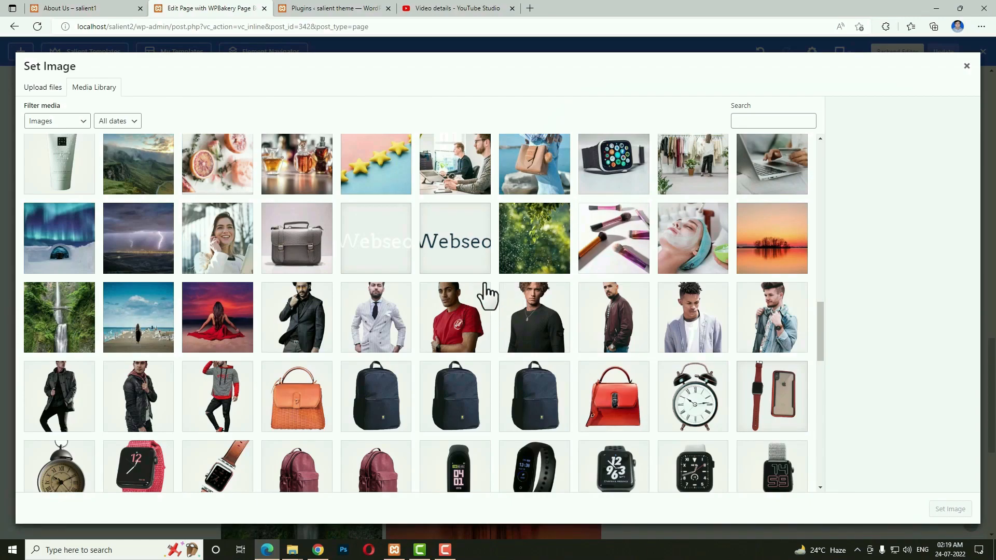
{"action": "left_click", "coordinate": [527, 263]}
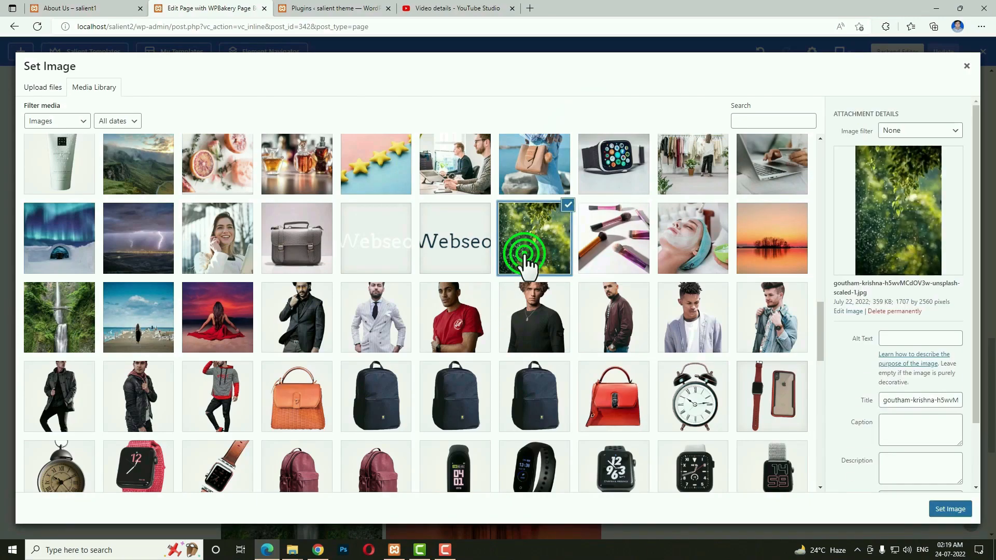
{"action": "left_click", "coordinate": [962, 512]}
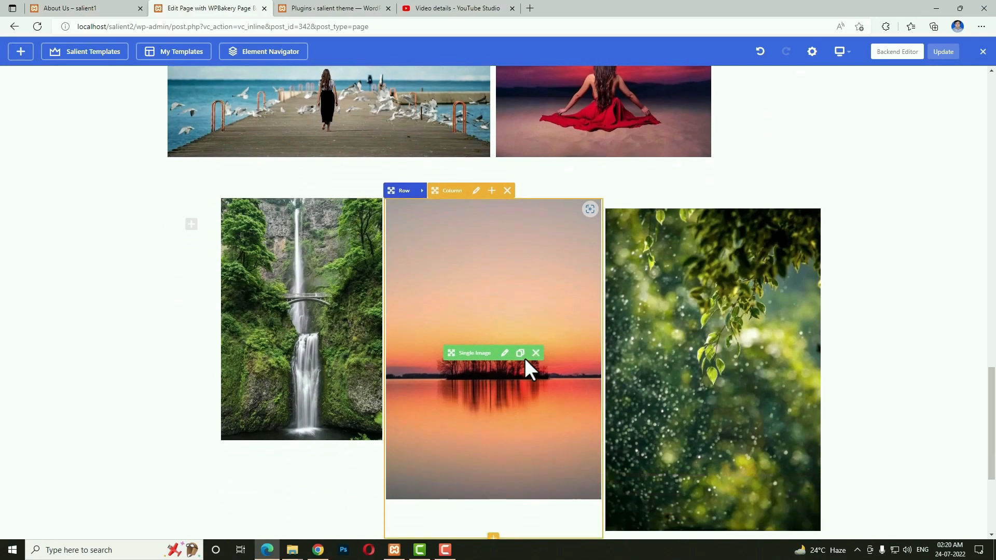
{"action": "scroll", "coordinate": [525, 358], "scroll_direction": "up", "scroll_amount": 1}
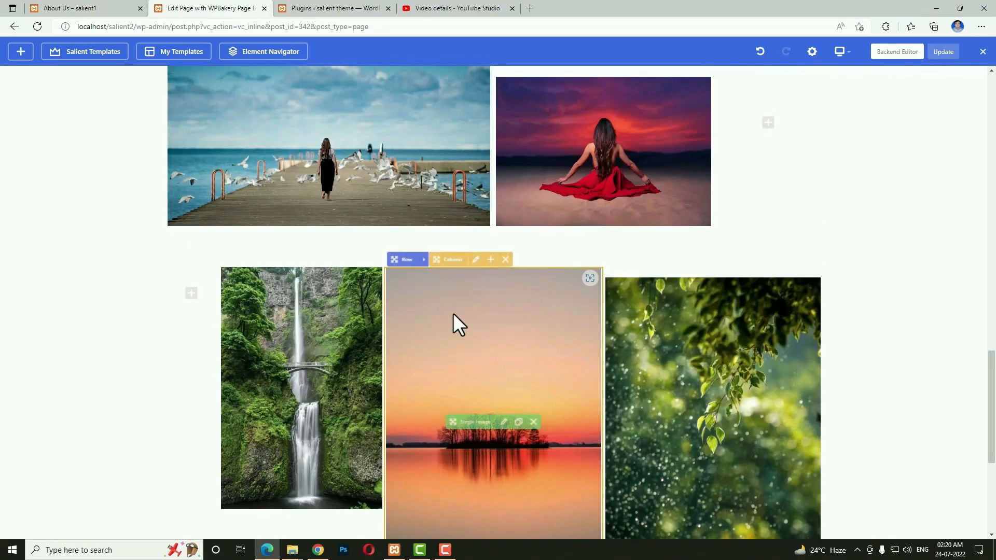
{"action": "mouse_move", "coordinate": [843, 51]}
{"action": "left_click", "coordinate": [844, 114]}
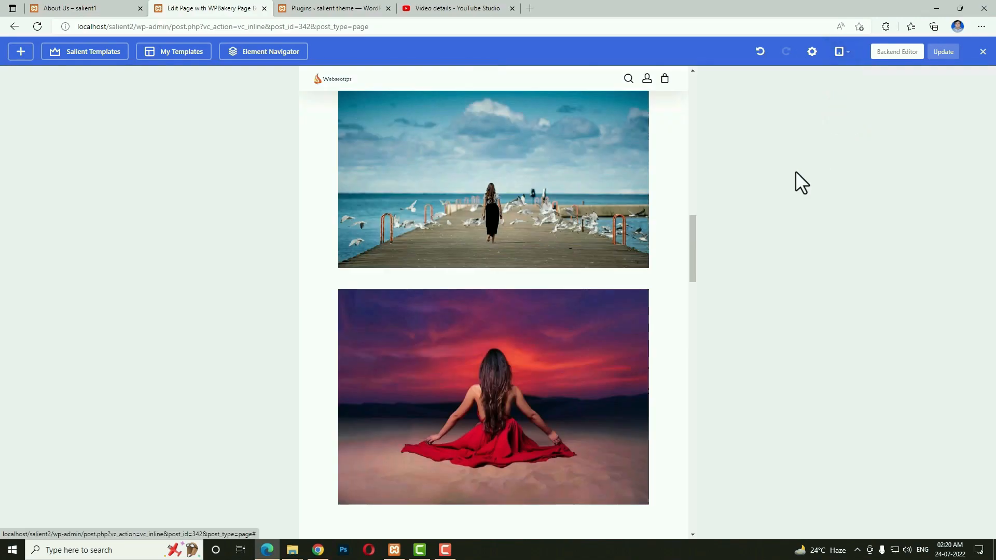
{"action": "scroll", "coordinate": [593, 339], "scroll_direction": "down", "scroll_amount": 15}
{"action": "scroll", "coordinate": [593, 338], "scroll_direction": "down", "scroll_amount": 10}
{"action": "scroll", "coordinate": [593, 338], "scroll_direction": "up", "scroll_amount": 20}
{"action": "mouse_move", "coordinate": [844, 57]}
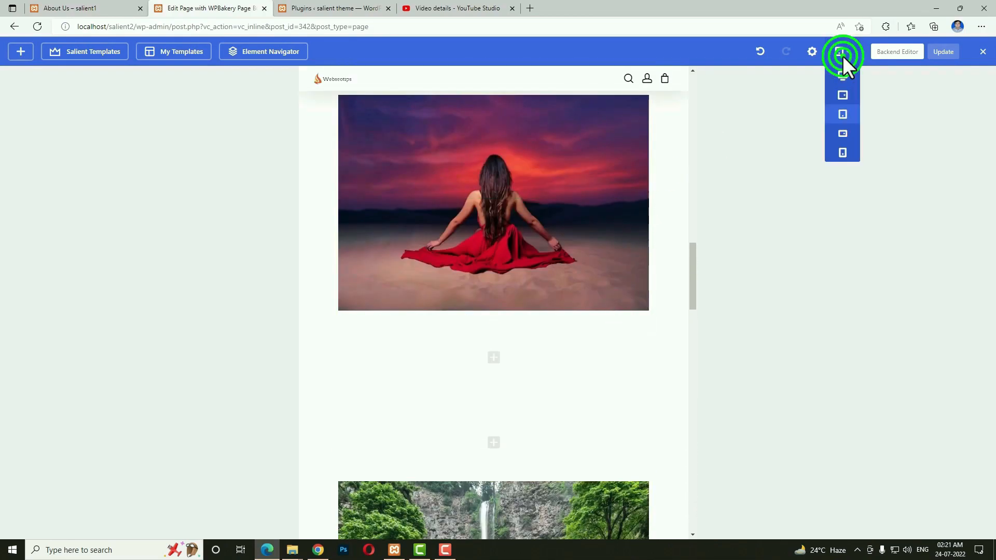
{"action": "left_click", "coordinate": [843, 136]}
{"action": "scroll", "coordinate": [500, 411], "scroll_direction": "down", "scroll_amount": 10}
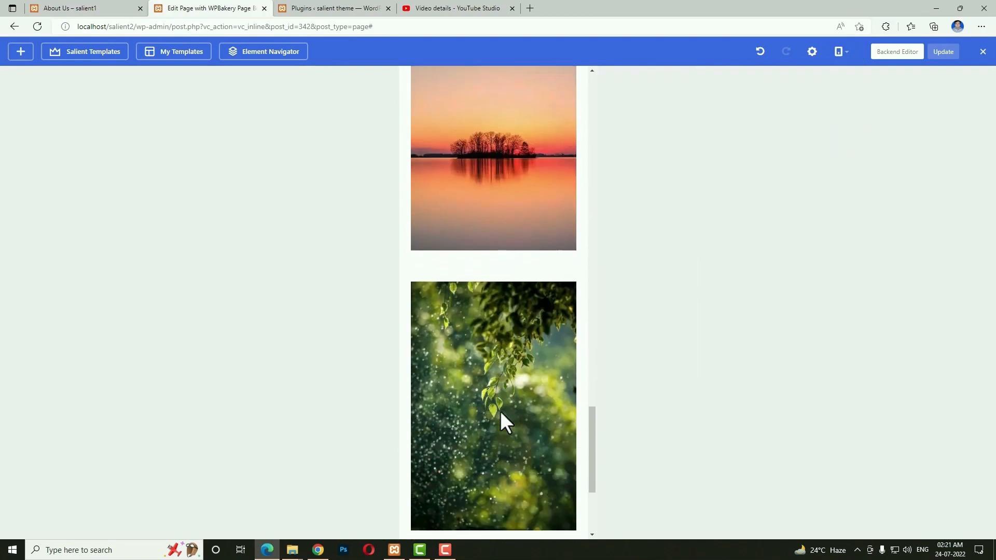
{"action": "scroll", "coordinate": [501, 411], "scroll_direction": "up", "scroll_amount": 15}
{"action": "mouse_move", "coordinate": [845, 54]}
{"action": "left_click", "coordinate": [842, 75]}
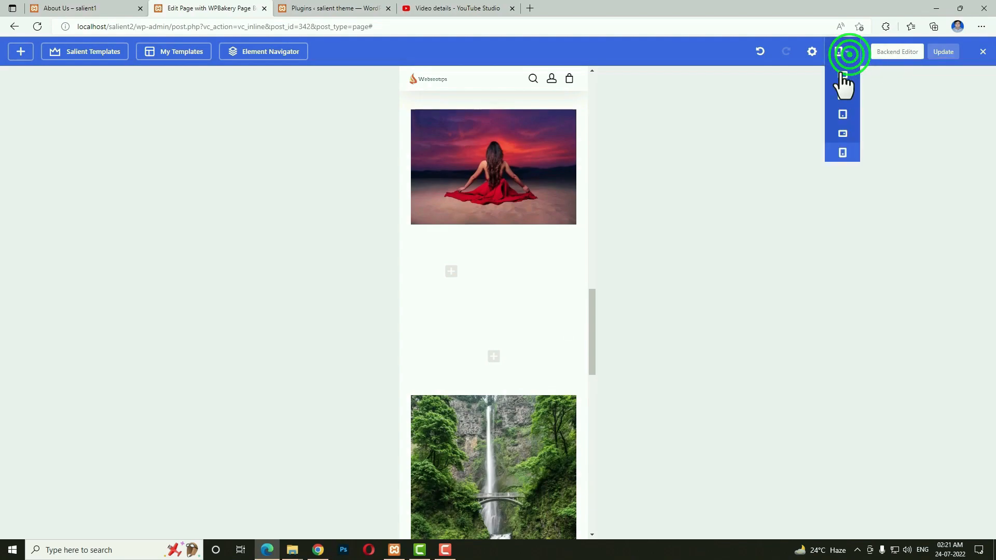
{"action": "scroll", "coordinate": [601, 279], "scroll_direction": "up", "scroll_amount": 15}
{"action": "scroll", "coordinate": [600, 281], "scroll_direction": "down", "scroll_amount": 15}
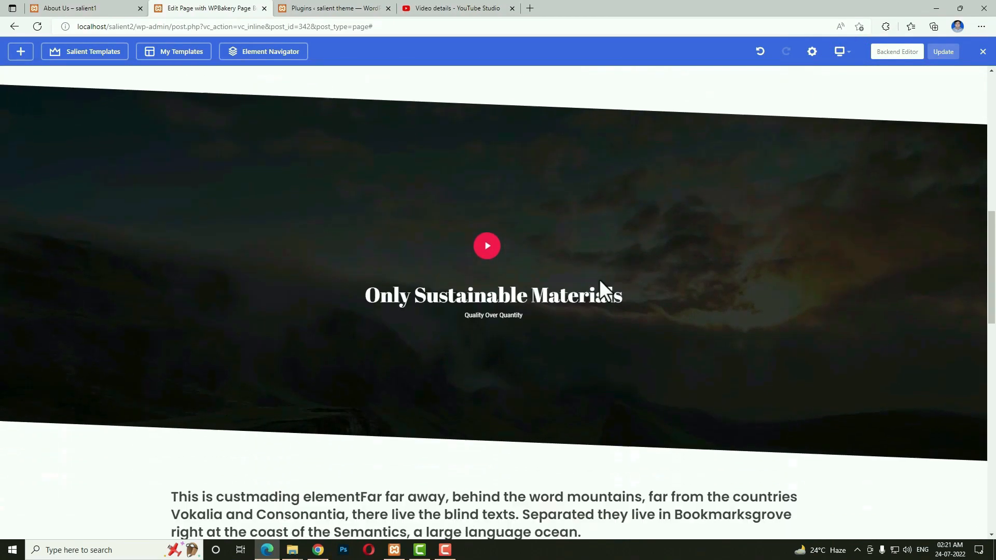
{"action": "scroll", "coordinate": [600, 279], "scroll_direction": "down", "scroll_amount": 2}
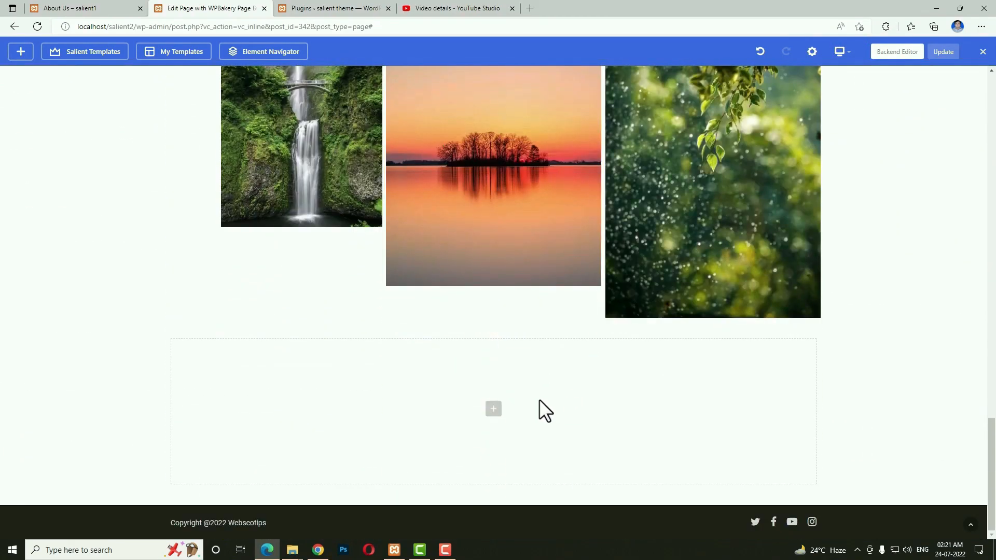
Insert a new empty row beneath the photo row and open its Row Settings.
{"action": "left_click", "coordinate": [492, 408]}
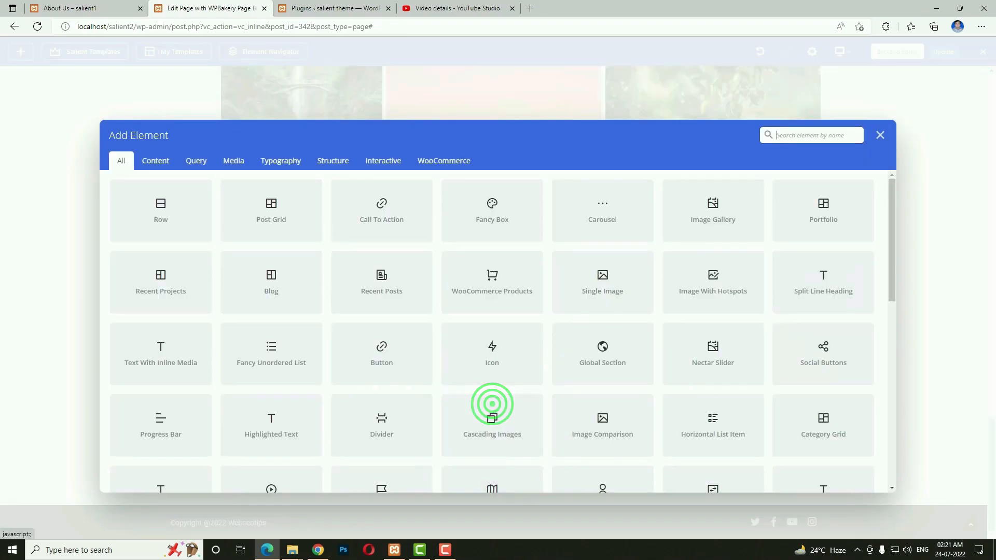
{"action": "left_click", "coordinate": [180, 218]}
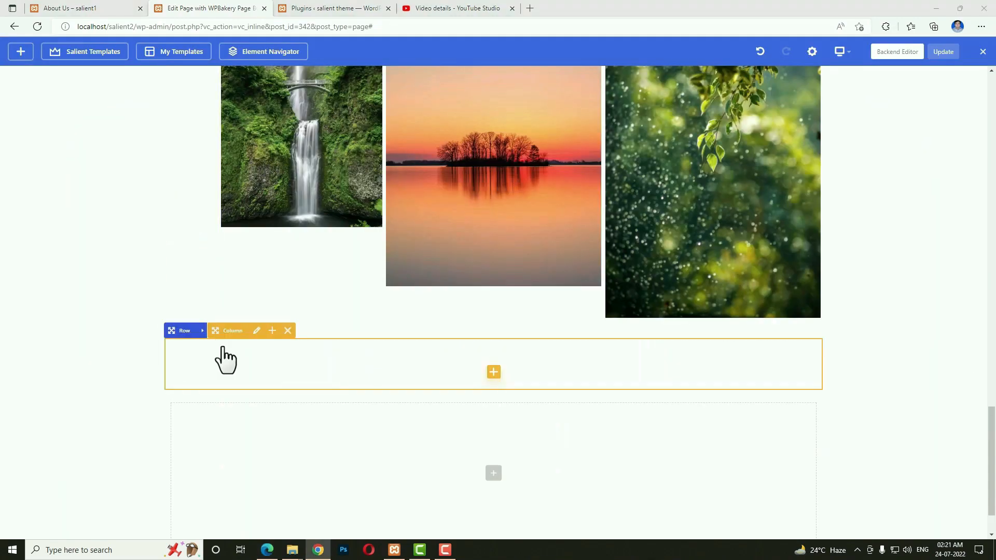
{"action": "left_click", "coordinate": [202, 331]}
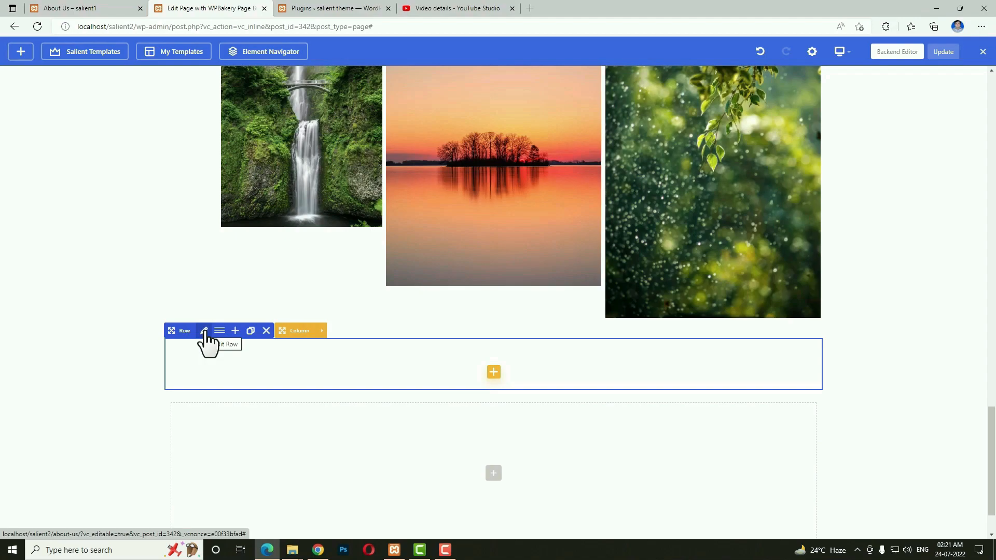
{"action": "left_click", "coordinate": [204, 333]}
{"action": "scroll", "coordinate": [671, 295], "scroll_direction": "down", "scroll_amount": 5}
{"action": "scroll", "coordinate": [664, 293], "scroll_direction": "up", "scroll_amount": 1}
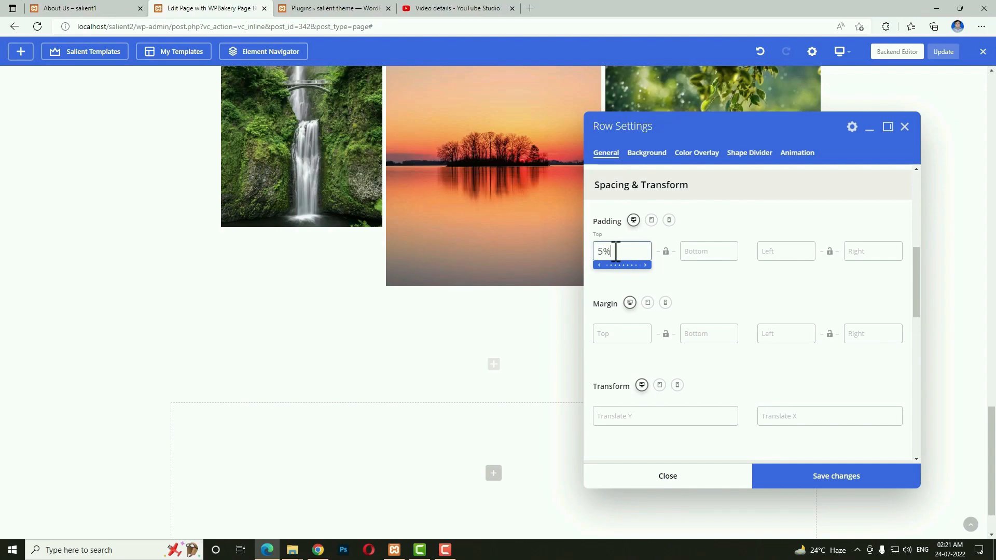
Set the row's Padding Bottom to 3% and save the settings.
{"action": "left_click", "coordinate": [687, 250]}
{"action": "type", "text": "3"}
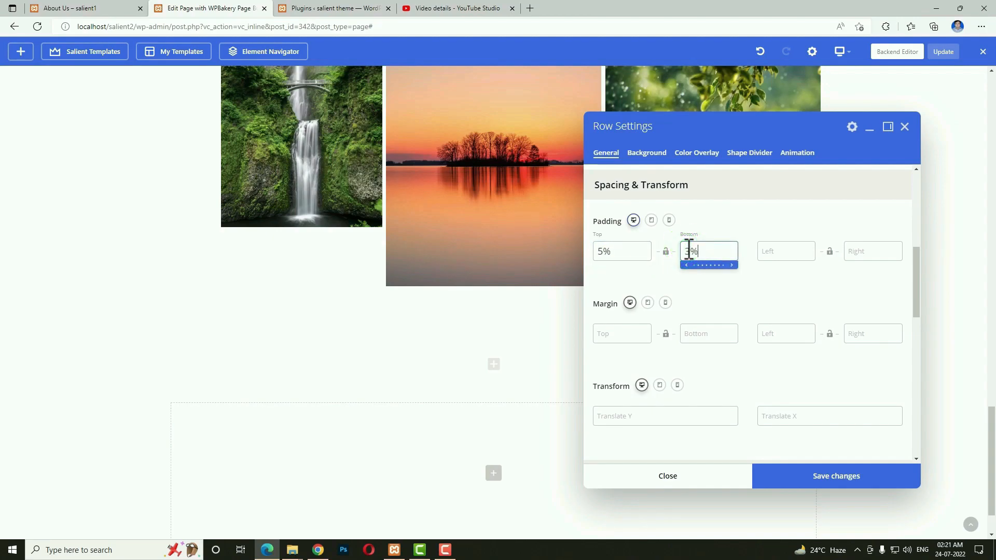
{"action": "type", "text": "%"}
{"action": "left_click", "coordinate": [846, 492]}
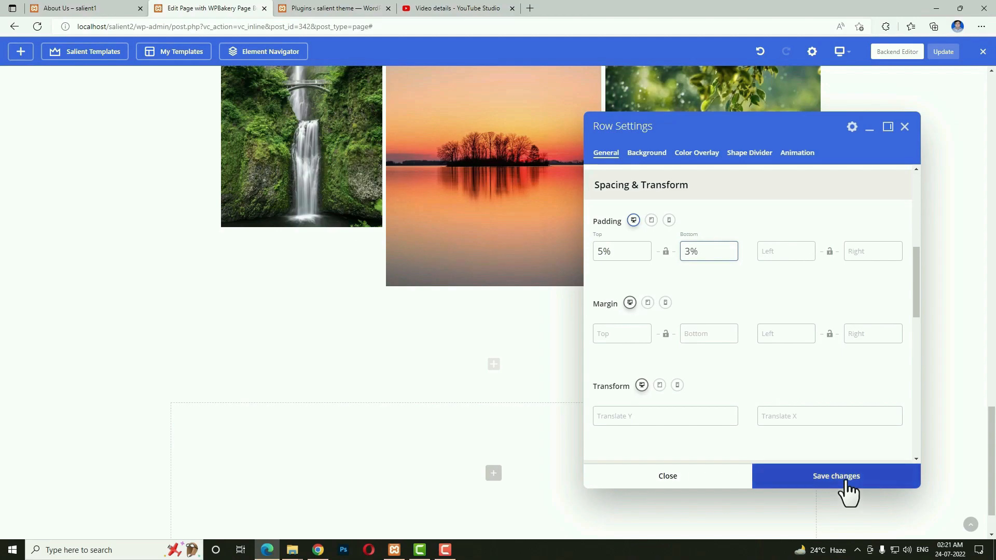
{"action": "left_click", "coordinate": [220, 380]}
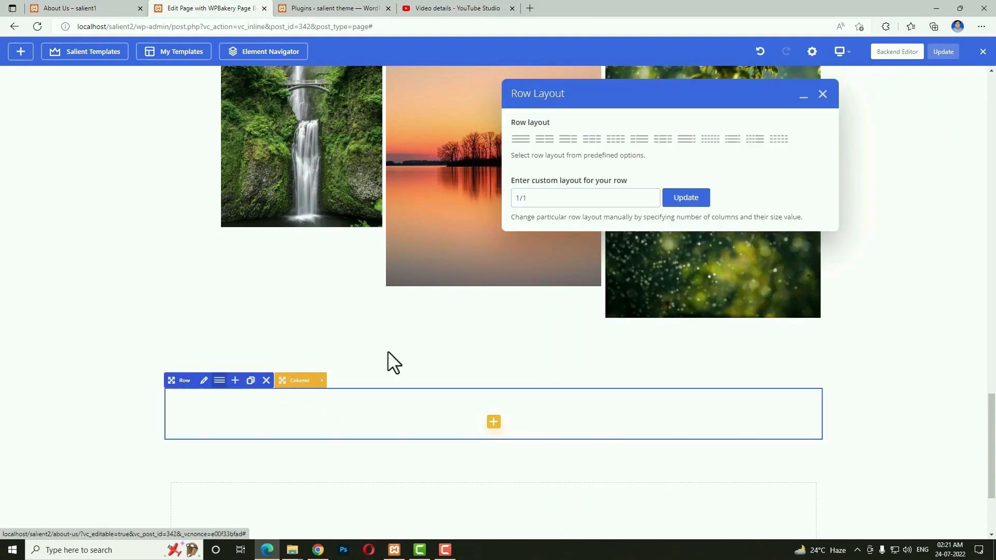
Split the row into 4/6 + 2/6 columns and add a Text Block to the left column.
{"action": "double_click", "coordinate": [568, 193]}
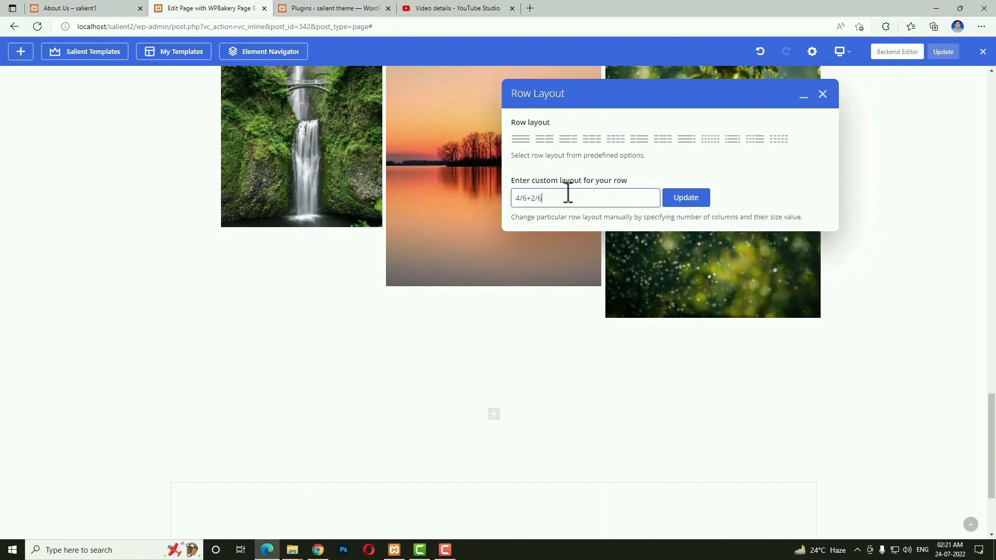
{"action": "left_click", "coordinate": [695, 198]}
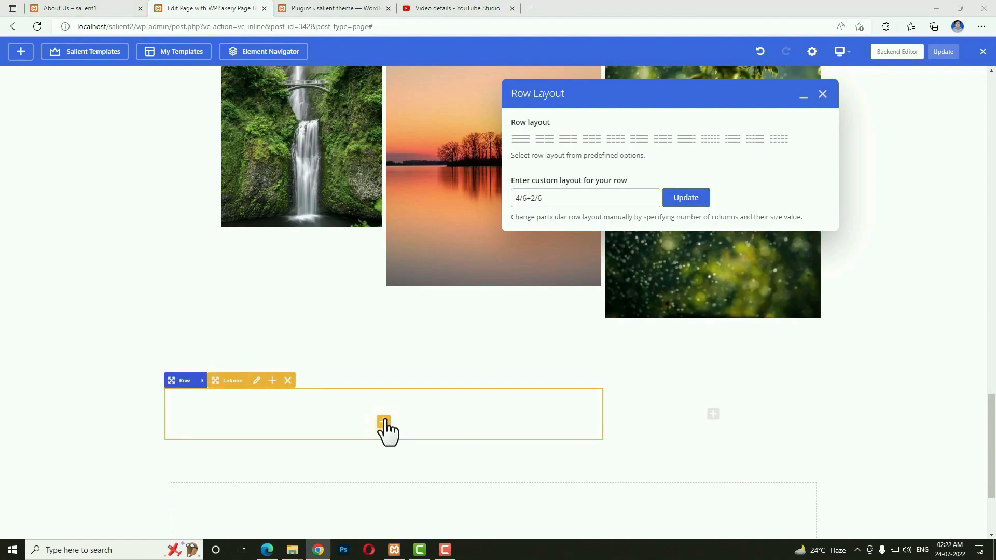
{"action": "left_click", "coordinate": [384, 422]}
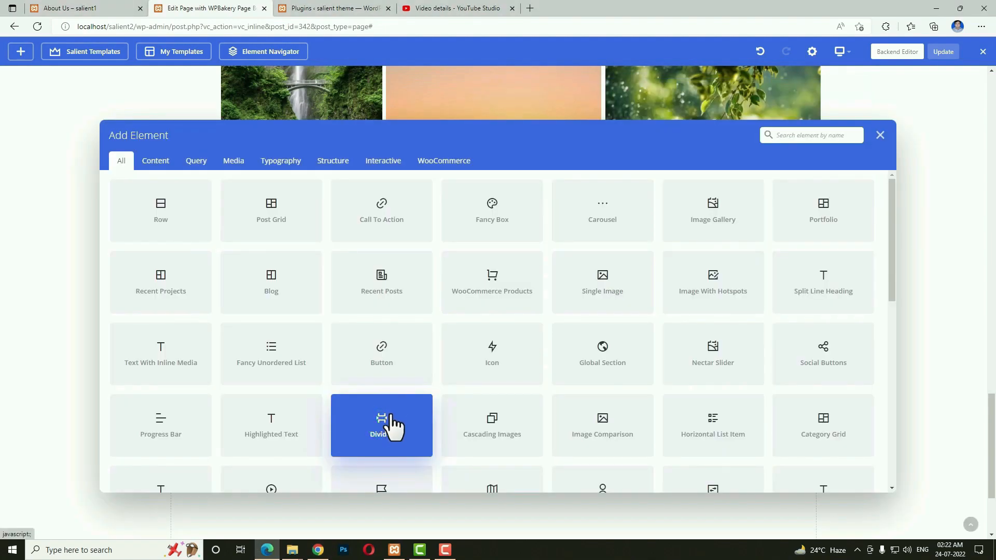
{"action": "type", "text": "text"}
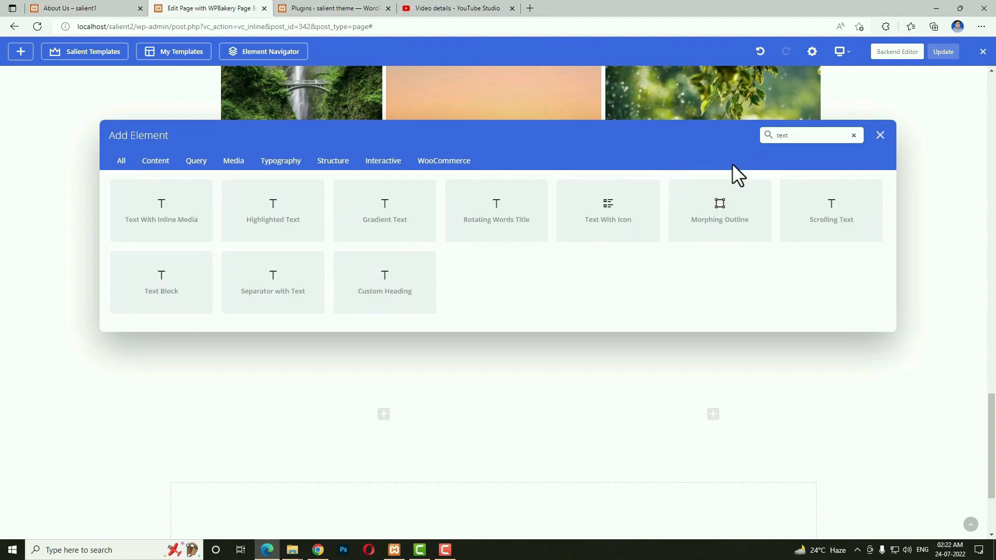
{"action": "left_click", "coordinate": [167, 289]}
Copy 'Quality Over Quantity' from the live About Us page into the text block and save.
{"action": "left_click", "coordinate": [86, 8]}
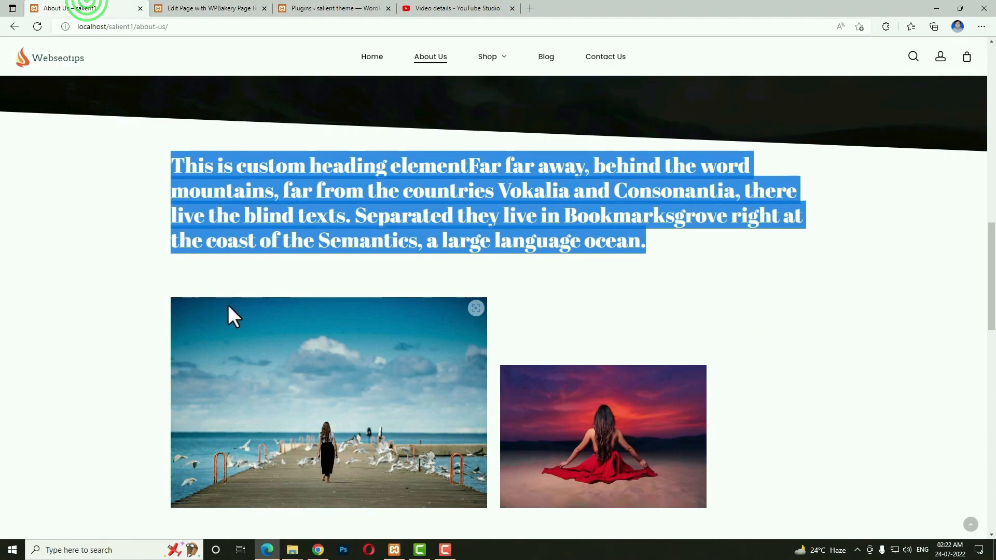
{"action": "scroll", "coordinate": [349, 350], "scroll_direction": "down", "scroll_amount": 10}
{"action": "double_click", "coordinate": [239, 287]}
{"action": "triple_click", "coordinate": [239, 287]}
{"action": "key", "text": "ctrl+c"}
{"action": "left_click", "coordinate": [208, 9]}
{"action": "left_click", "coordinate": [692, 278]}
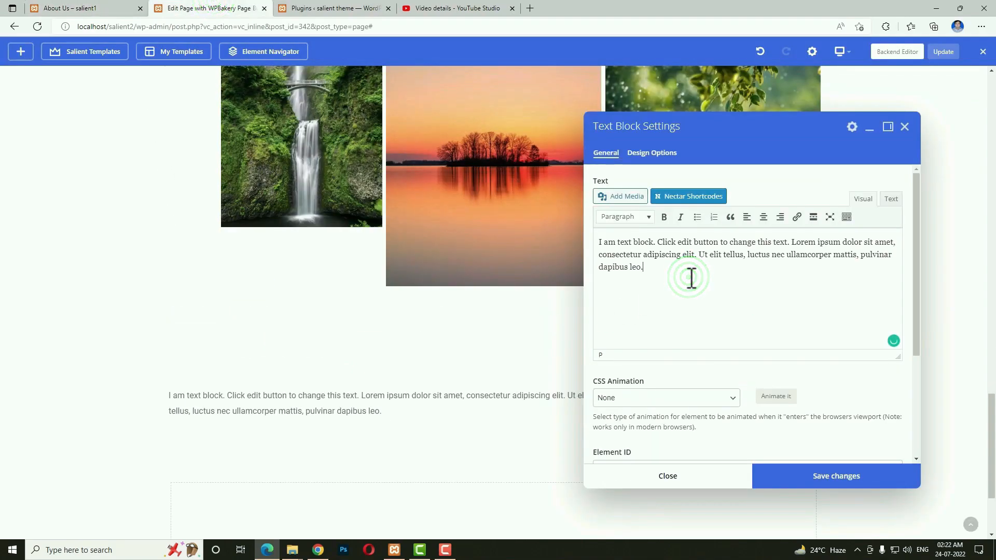
{"action": "key", "text": "ctrl+a"}
{"action": "key", "text": "ctrl+v"}
{"action": "left_click", "coordinate": [800, 480]}
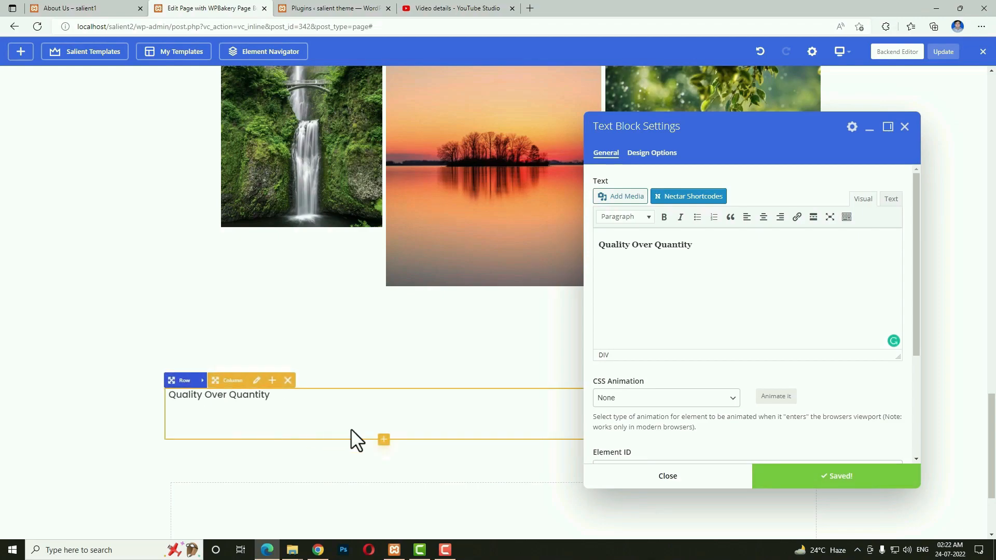
{"action": "left_click", "coordinate": [383, 441]}
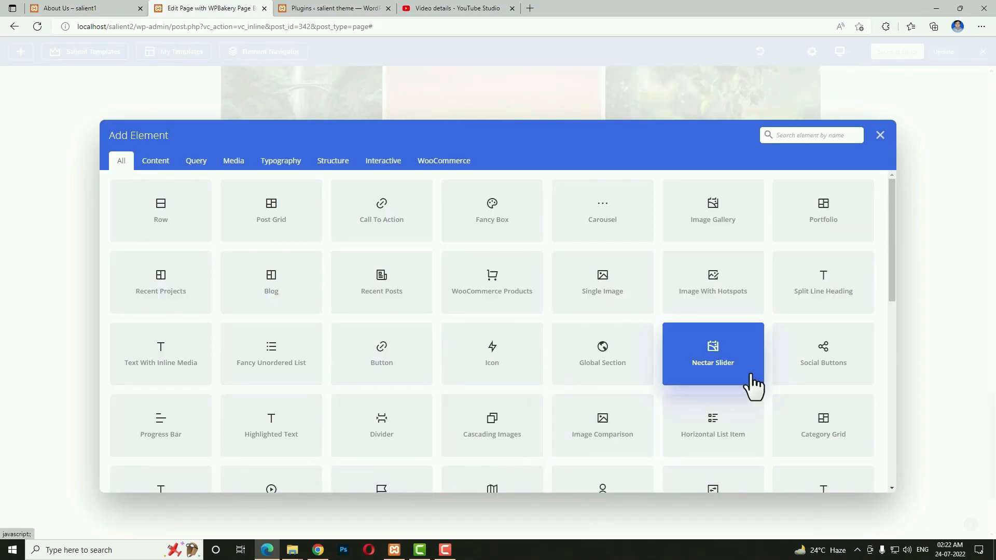
Insert a Custom Heading reading 'Salient makes building websites easier than ever before.' and save it.
{"action": "left_click", "coordinate": [790, 136]}
{"action": "type", "text": "cus"}
{"action": "left_click", "coordinate": [266, 229]}
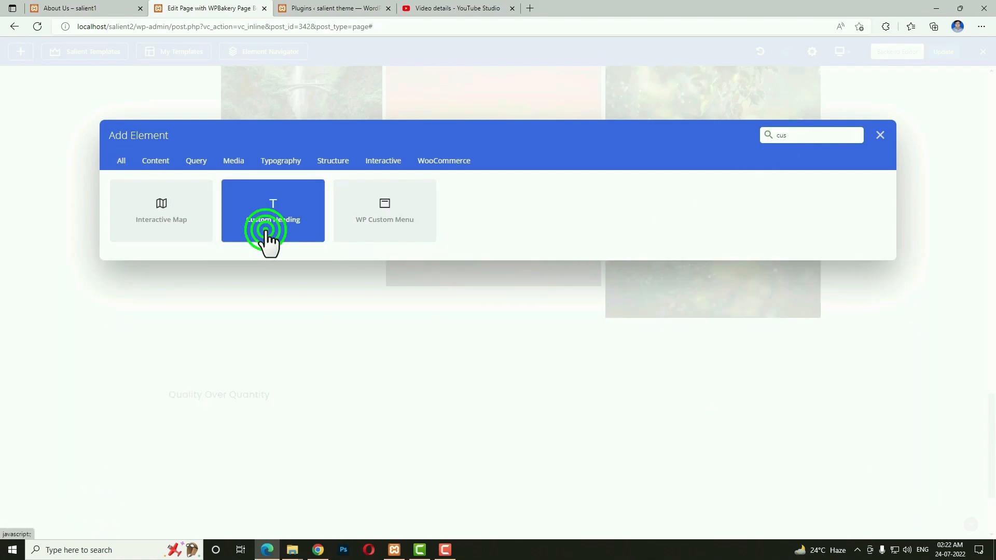
{"action": "triple_click", "coordinate": [658, 276]}
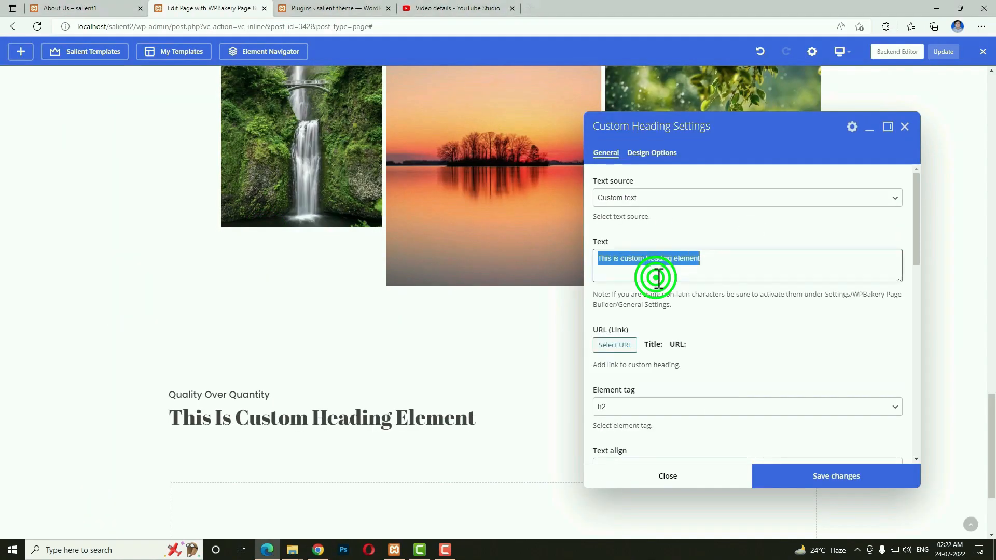
{"action": "type", "text": "Salient makes building websites easier than ever before."}
{"action": "left_click", "coordinate": [797, 476]}
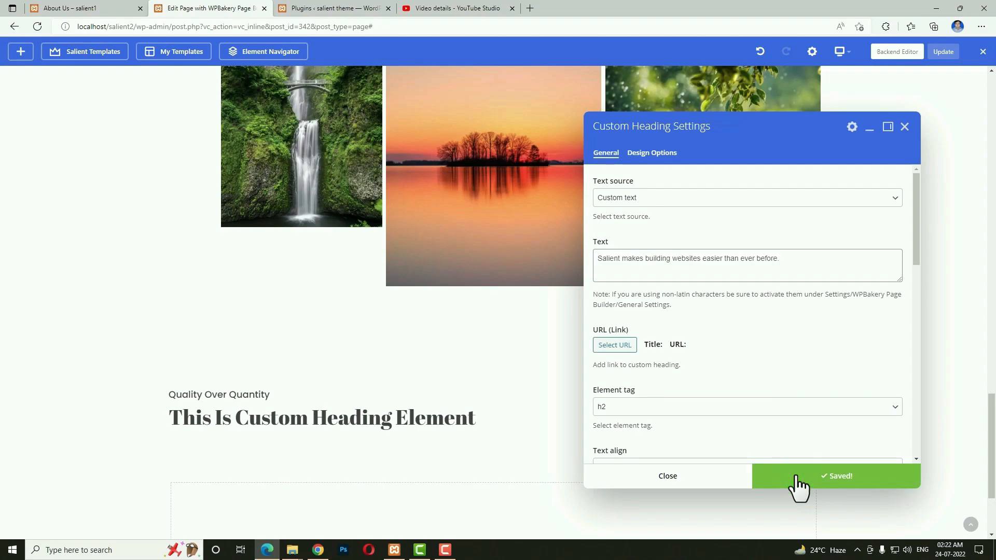
{"action": "left_click", "coordinate": [675, 131]}
{"action": "left_click_drag", "start_coordinate": [674, 131], "coordinate": [714, 137]}
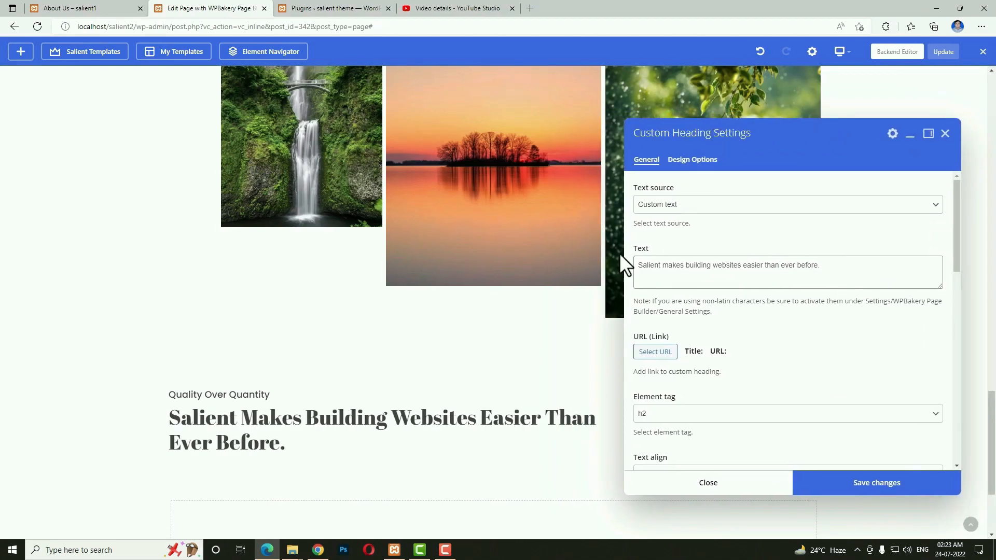
{"action": "left_click", "coordinate": [731, 485]}
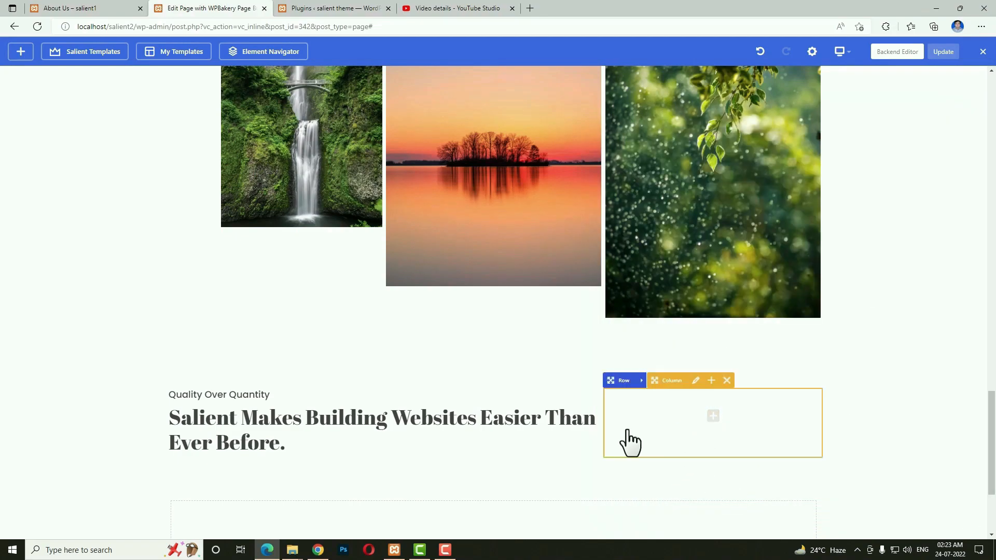
{"action": "scroll", "coordinate": [657, 437], "scroll_direction": "down", "scroll_amount": 3}
Add a new row below the heading and insert an Icon List into it.
{"action": "left_click", "coordinate": [491, 411]}
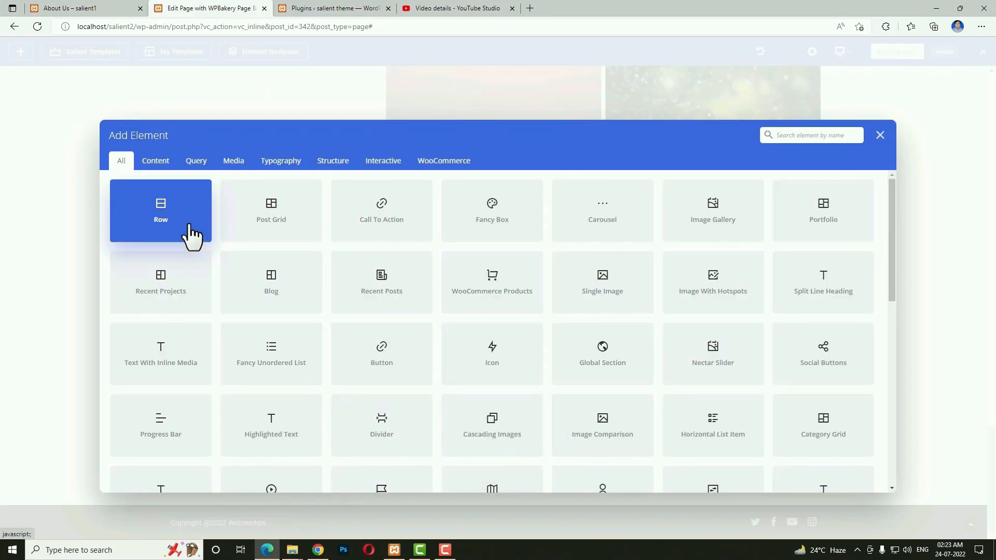
{"action": "left_click", "coordinate": [175, 218]}
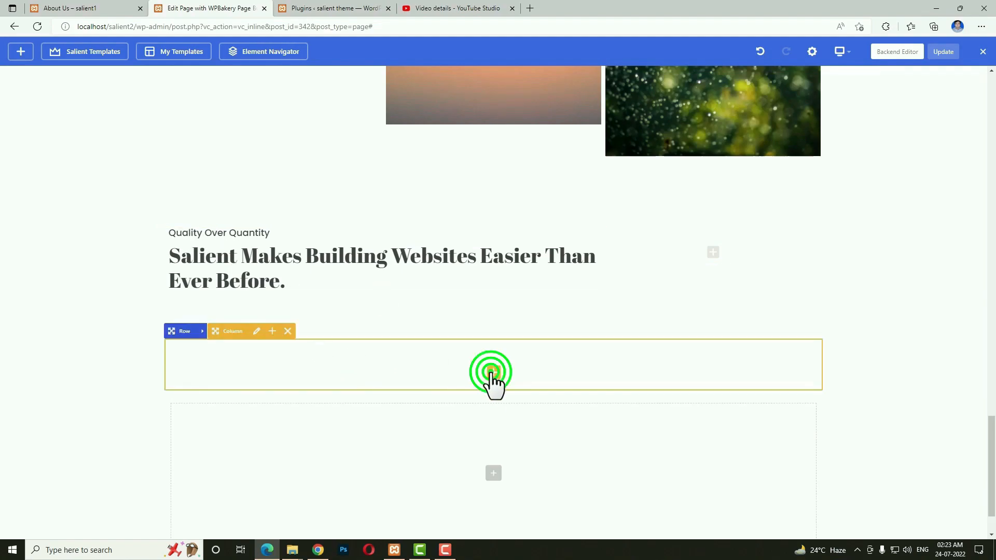
{"action": "left_click", "coordinate": [493, 373]}
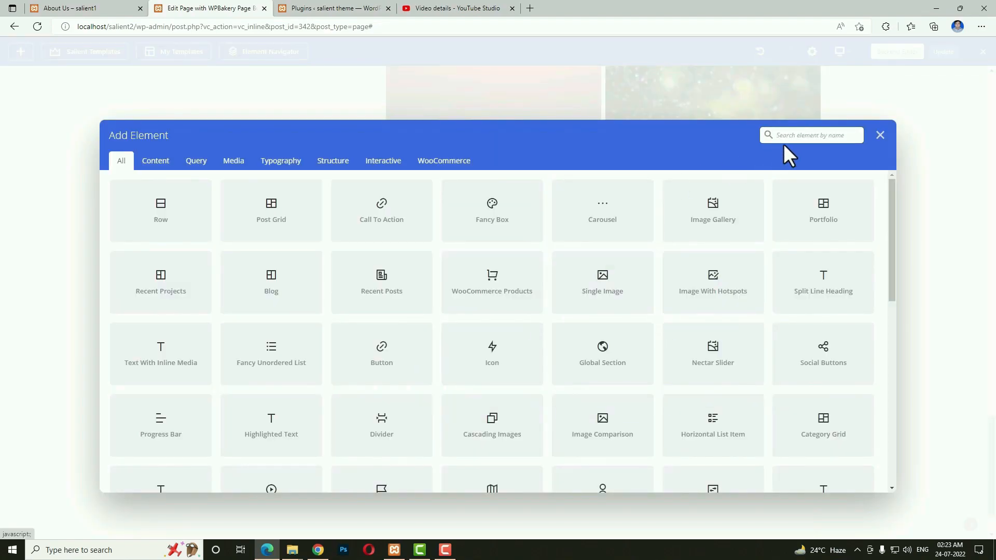
{"action": "type", "text": "icon li"}
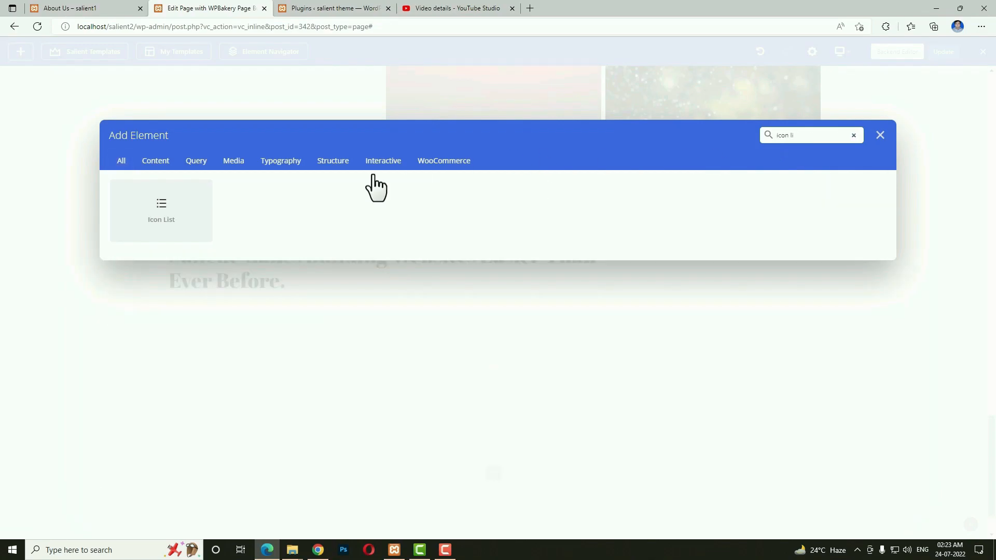
{"action": "left_click", "coordinate": [191, 213]}
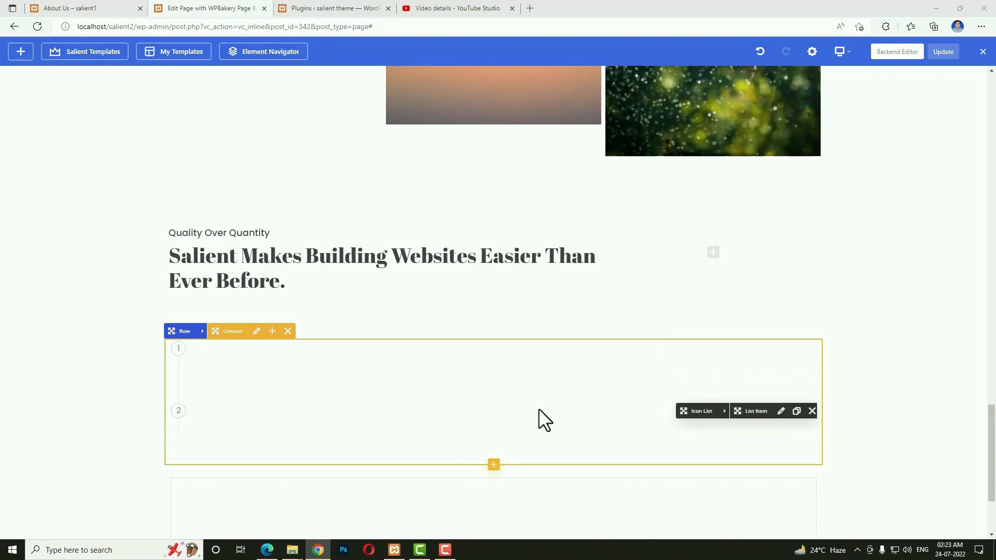
Set the Icon List to animate, run Horizontal, and use 3 columns, then save.
{"action": "left_click", "coordinate": [725, 413]}
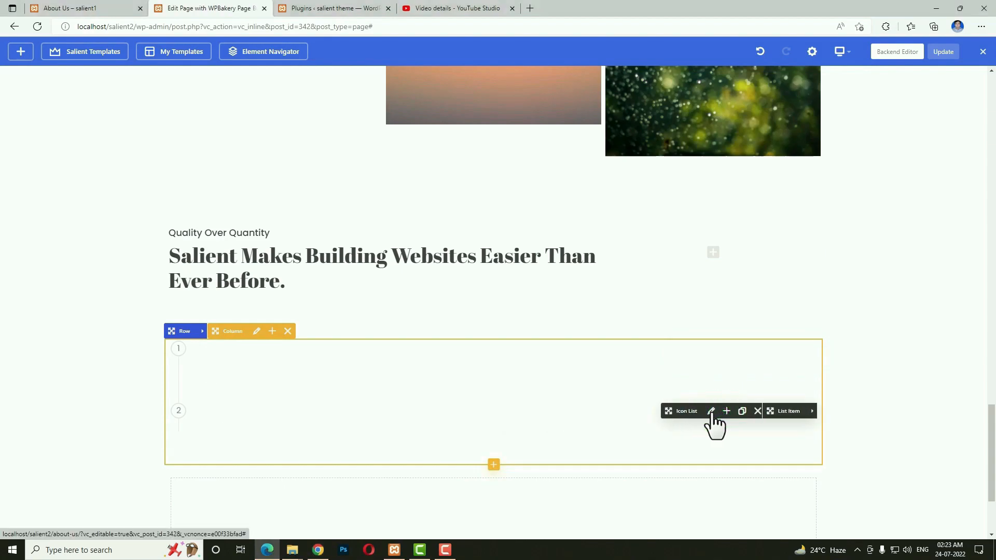
{"action": "left_click", "coordinate": [712, 412]}
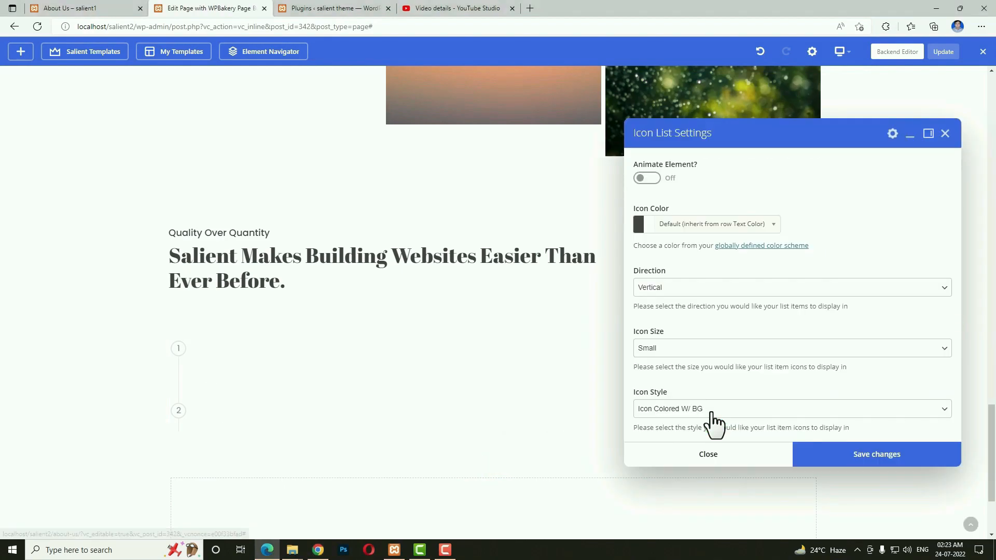
{"action": "left_click", "coordinate": [653, 178]}
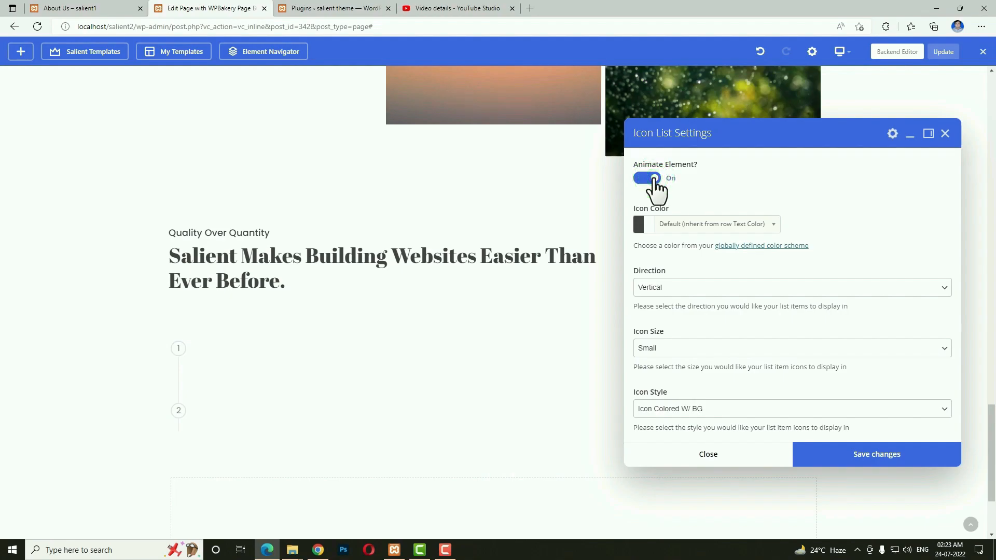
{"action": "left_click", "coordinate": [673, 293]}
{"action": "left_click", "coordinate": [668, 313]}
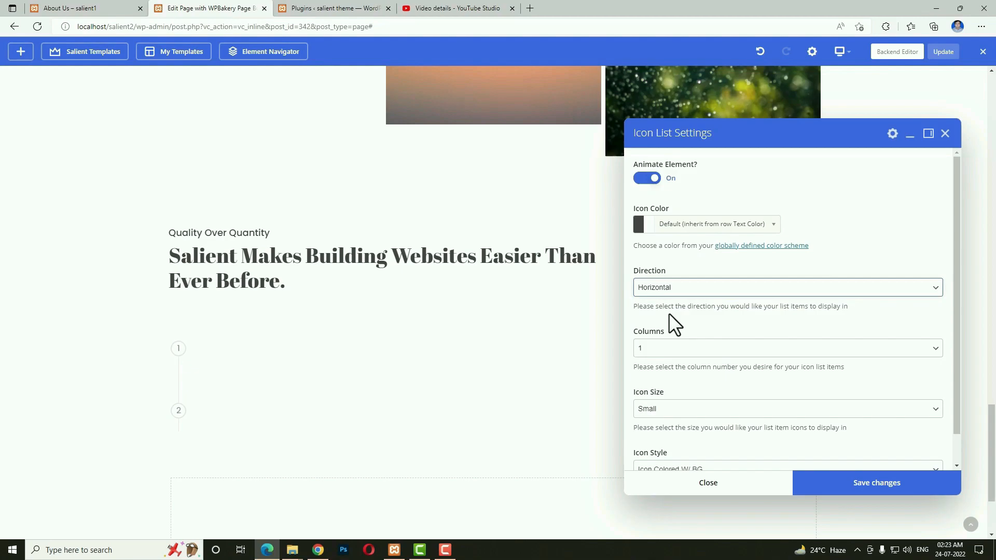
{"action": "left_click", "coordinate": [659, 346]}
{"action": "left_click", "coordinate": [662, 393]}
{"action": "scroll", "coordinate": [826, 348], "scroll_direction": "down", "scroll_amount": 1}
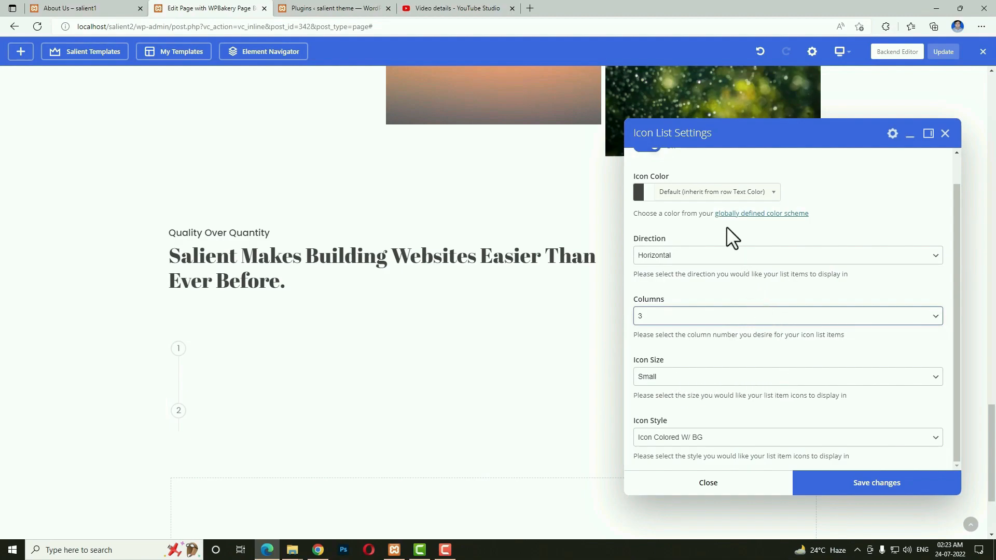
{"action": "left_click", "coordinate": [845, 486]}
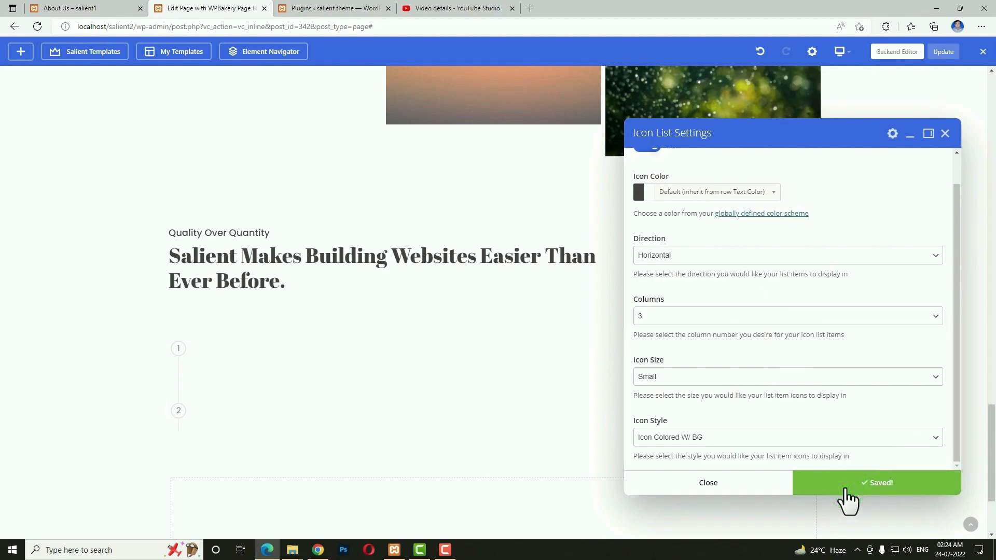
Give the first list item the header 'Sign Up For Free' and a Lorem ipsum description.
{"action": "left_click", "coordinate": [747, 496]}
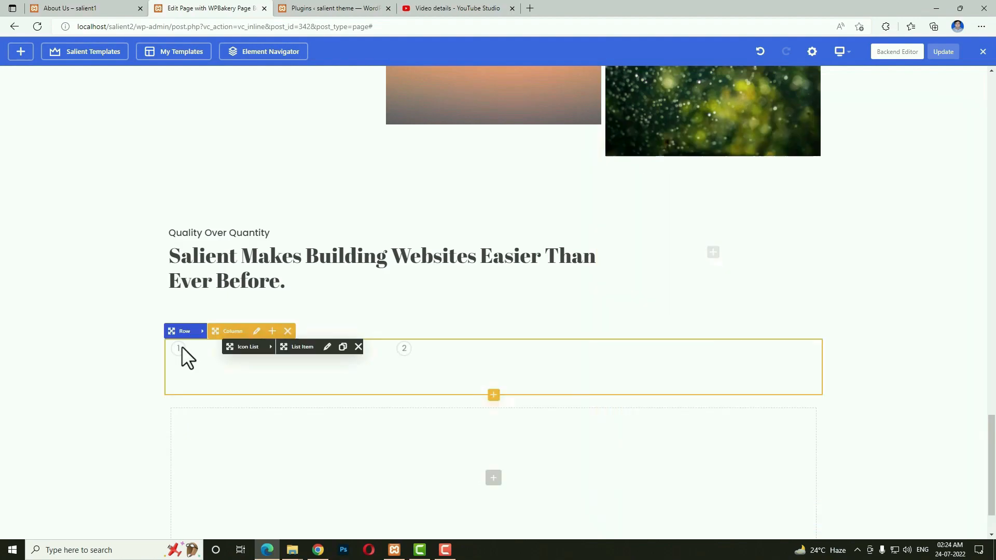
{"action": "left_click", "coordinate": [328, 347]}
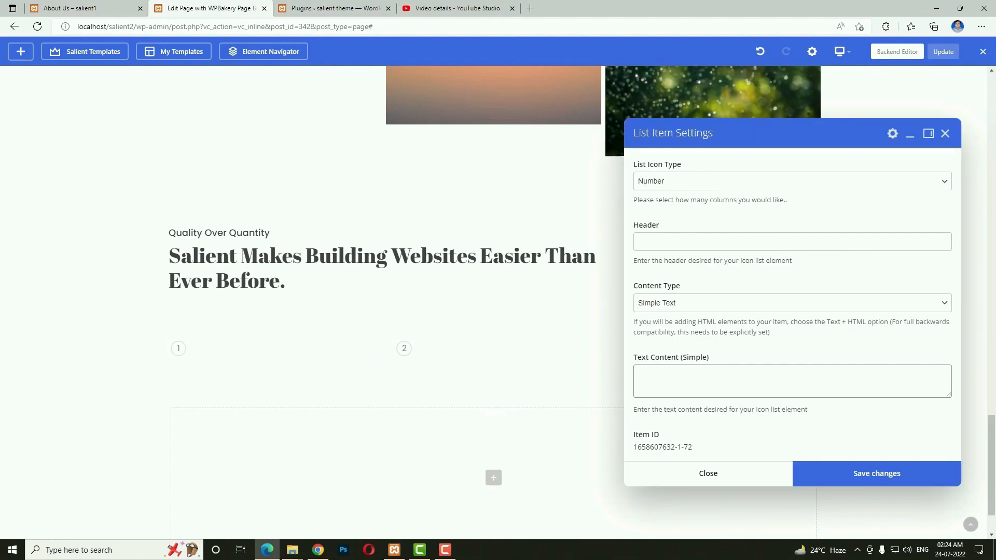
{"action": "key", "text": "alt+Tab"}
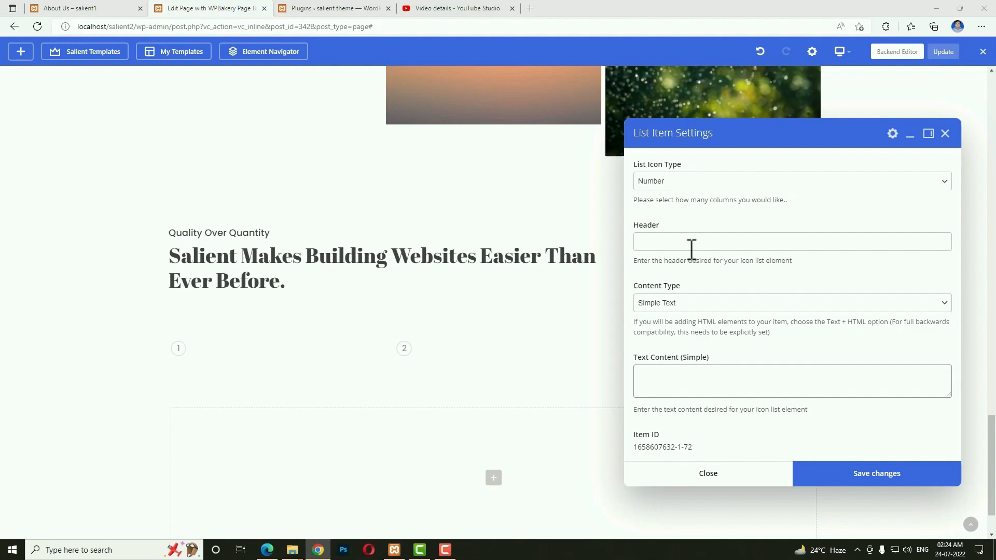
{"action": "left_click", "coordinate": [692, 248]}
{"action": "type", "text": "Sign Up For Free"}
{"action": "key", "text": "alt+Tab"}
{"action": "left_click", "coordinate": [690, 303]}
{"action": "left_click", "coordinate": [698, 383]}
{"action": "type", "text": "Lorem ipsum dolor sit amet, consectetuer adipiscing elit. Aenean commodo ligula eget dolor."}
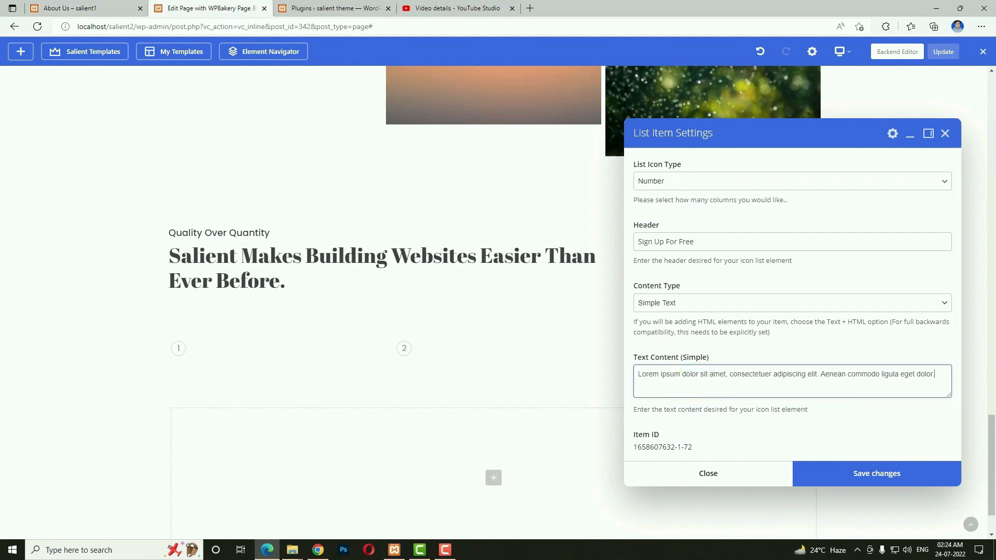
{"action": "left_click", "coordinate": [839, 475]}
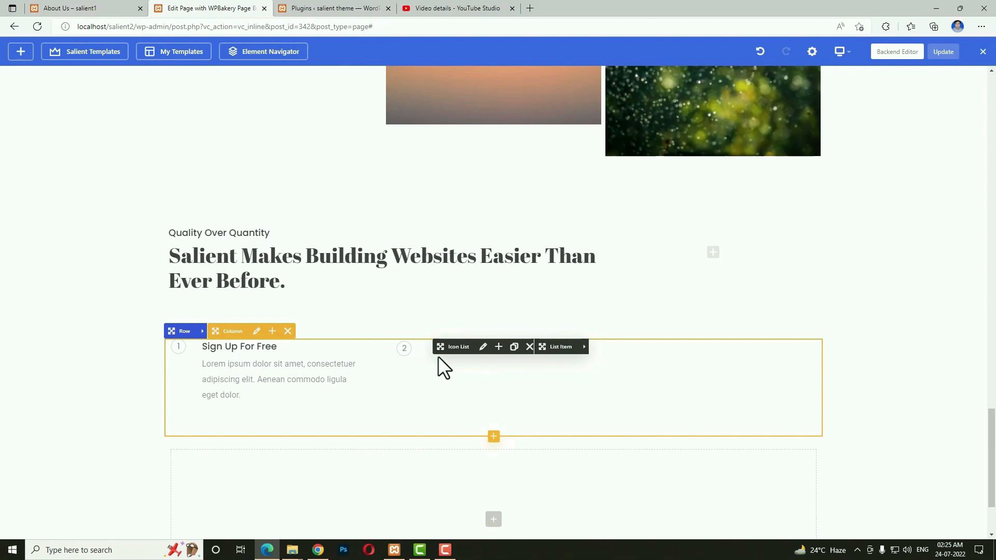
Give the second list item the header 'Sell Goods Online' and its description.
{"action": "left_click", "coordinate": [585, 347]}
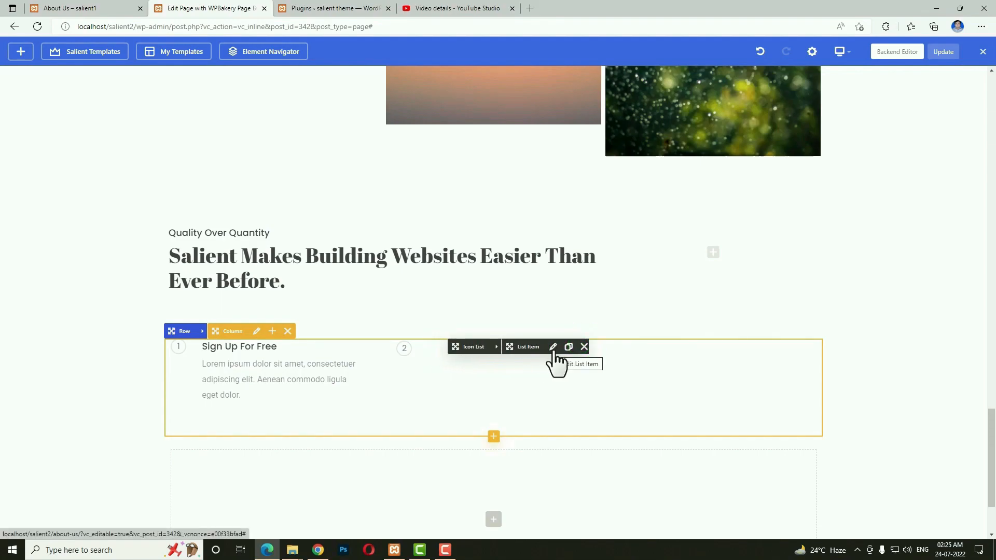
{"action": "left_click", "coordinate": [553, 347]}
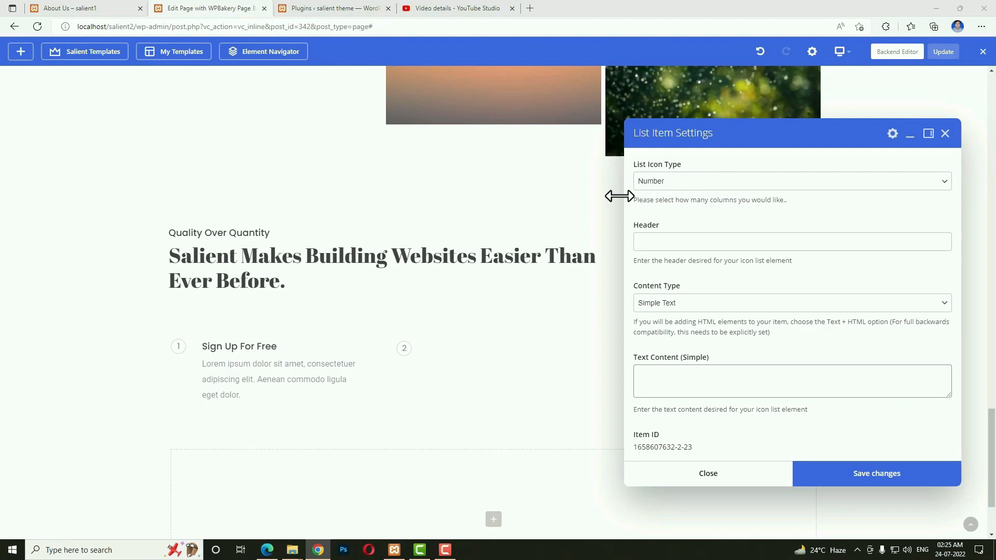
{"action": "left_click", "coordinate": [668, 241]}
{"action": "type", "text": "Sell Goods Online"}
{"action": "left_click", "coordinate": [723, 394]}
{"action": "type", "text": "In enim justo, rhoncus ut, imperdiet a, venenatis vitae, justo. Nullam dictum felis eu pede."}
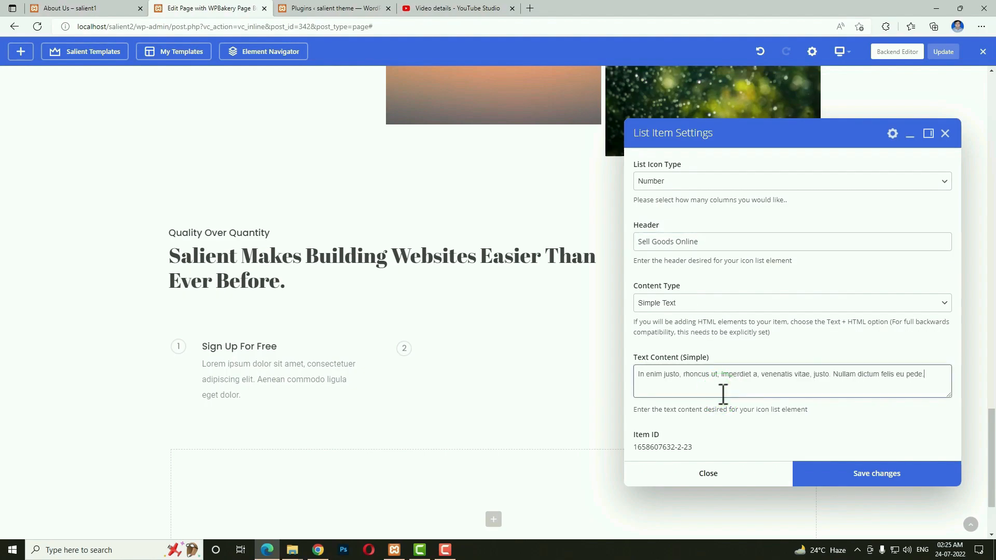
{"action": "left_click", "coordinate": [843, 473]}
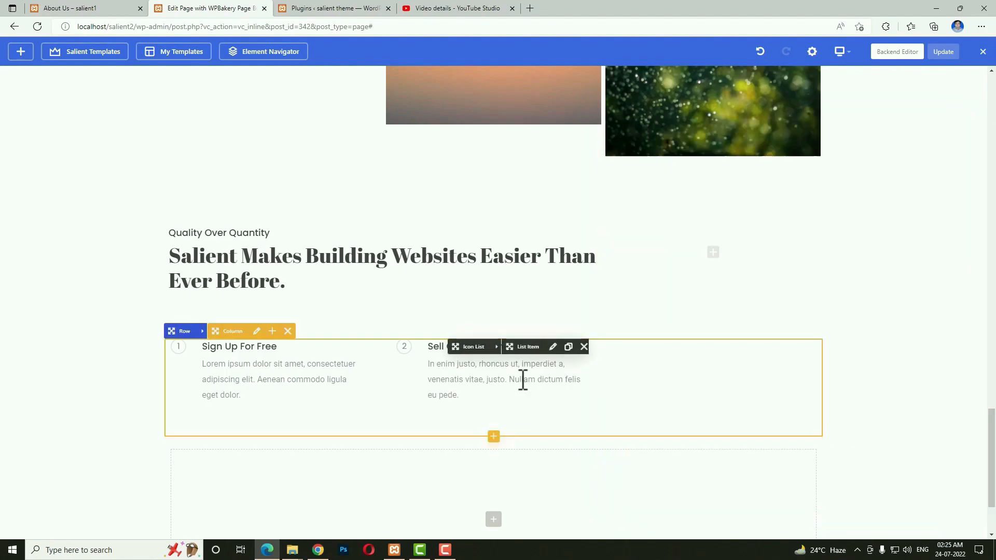
Clone the Sell Goods Online item four times to make six list items.
{"action": "left_click", "coordinate": [569, 348]}
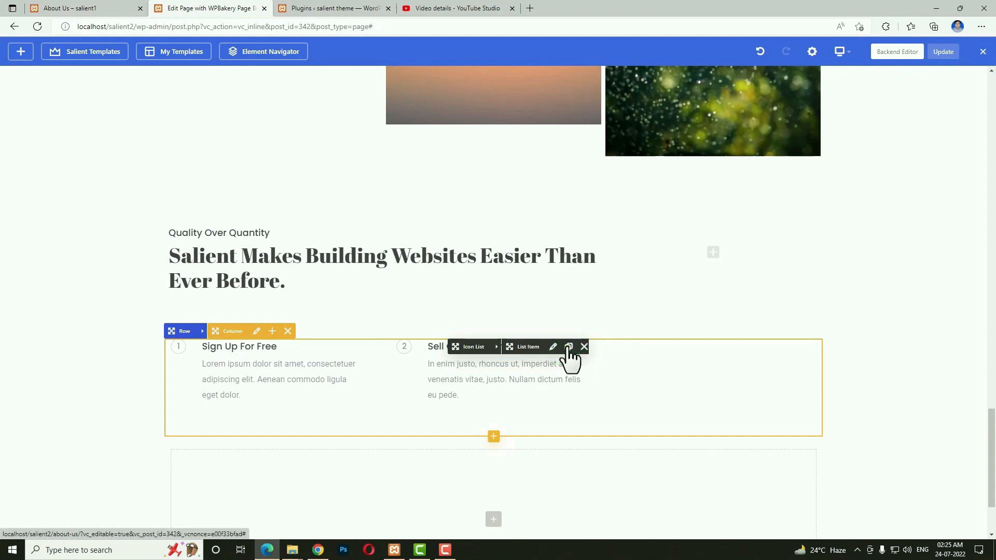
{"action": "left_click", "coordinate": [569, 348]}
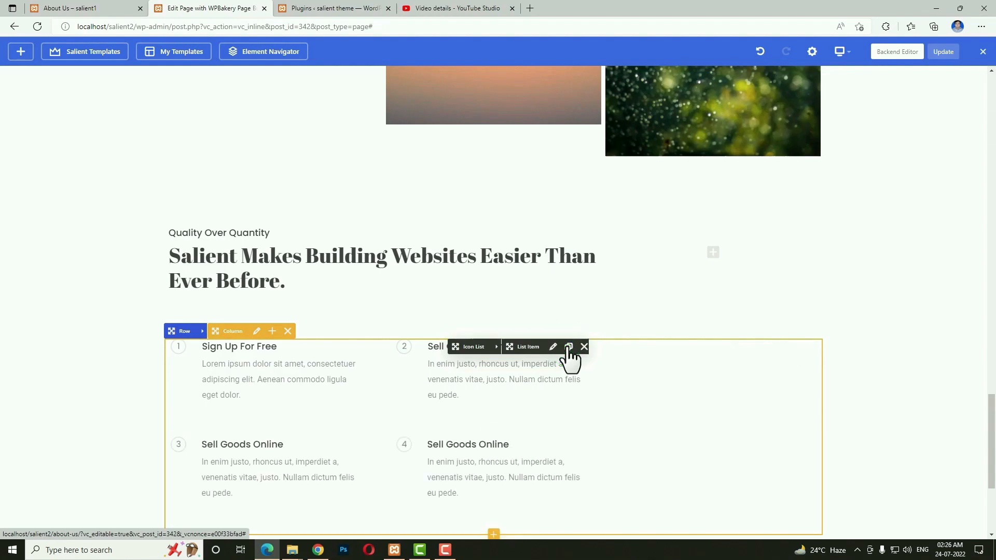
{"action": "left_click", "coordinate": [568, 348]}
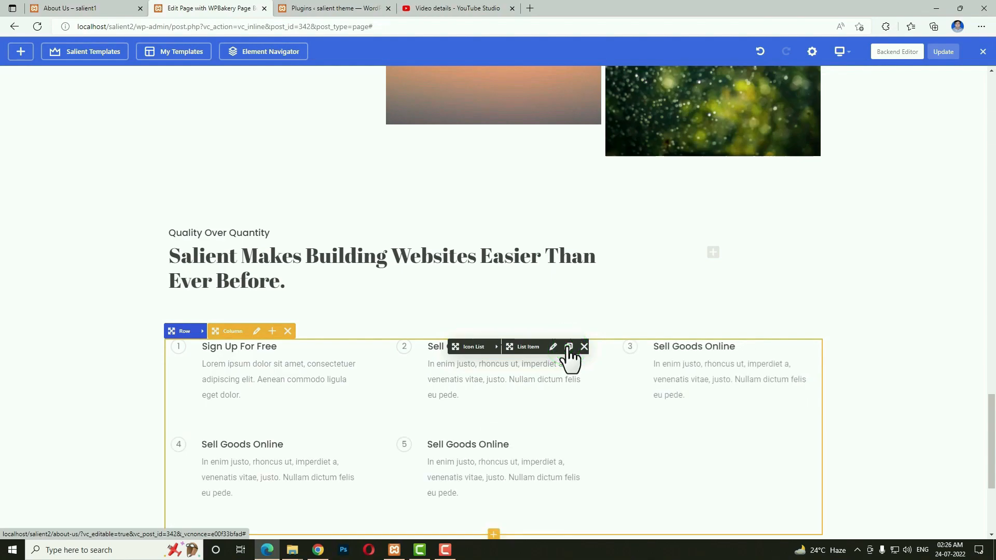
{"action": "left_click", "coordinate": [569, 348]}
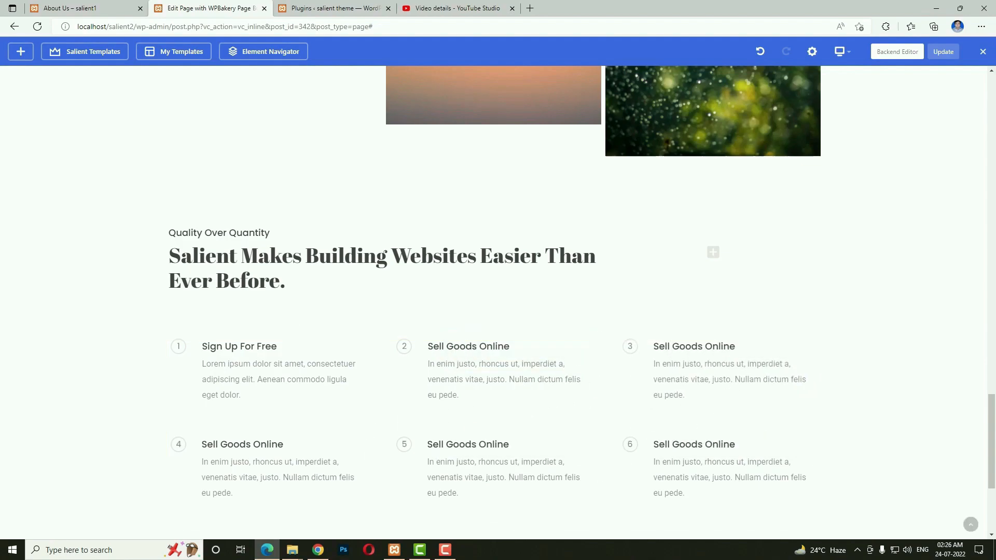
Retitle the third item 'Write Beautiful Posts' and replace its description, then save.
{"action": "left_click", "coordinate": [778, 346]}
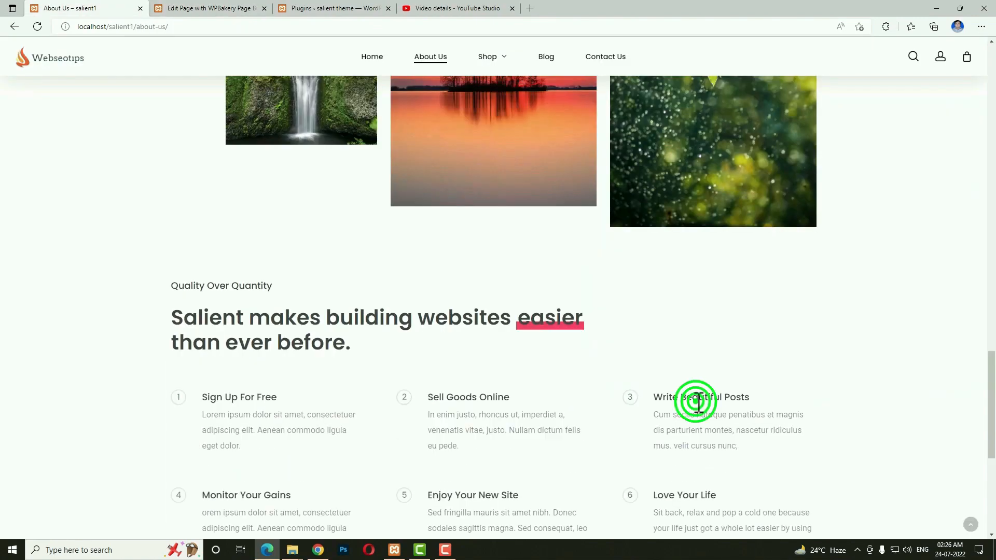
{"action": "triple_click", "coordinate": [696, 400]}
{"action": "key", "text": "ctrl+c"}
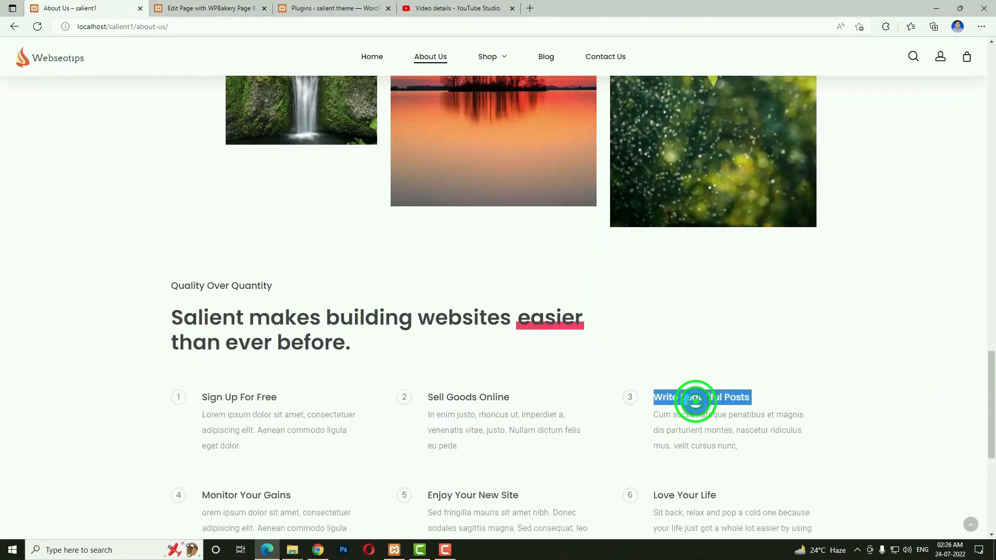
{"action": "left_click", "coordinate": [202, 6]}
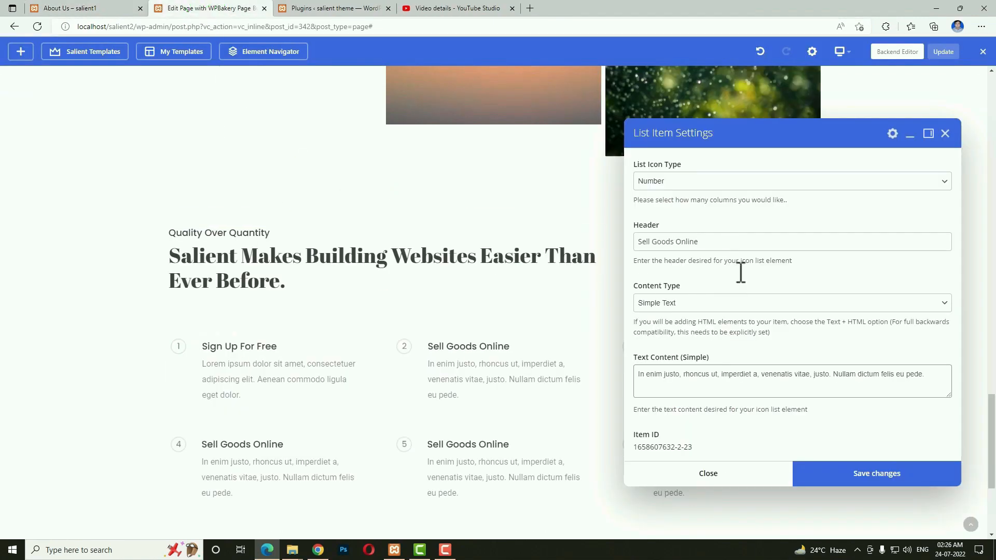
{"action": "triple_click", "coordinate": [726, 241]}
{"action": "key", "text": "ctrl+v"}
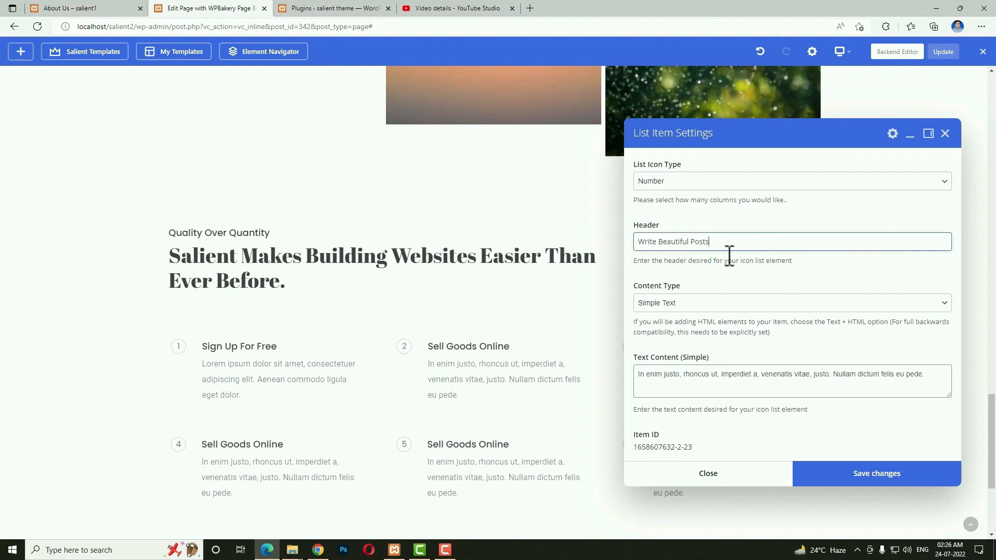
{"action": "triple_click", "coordinate": [673, 419]}
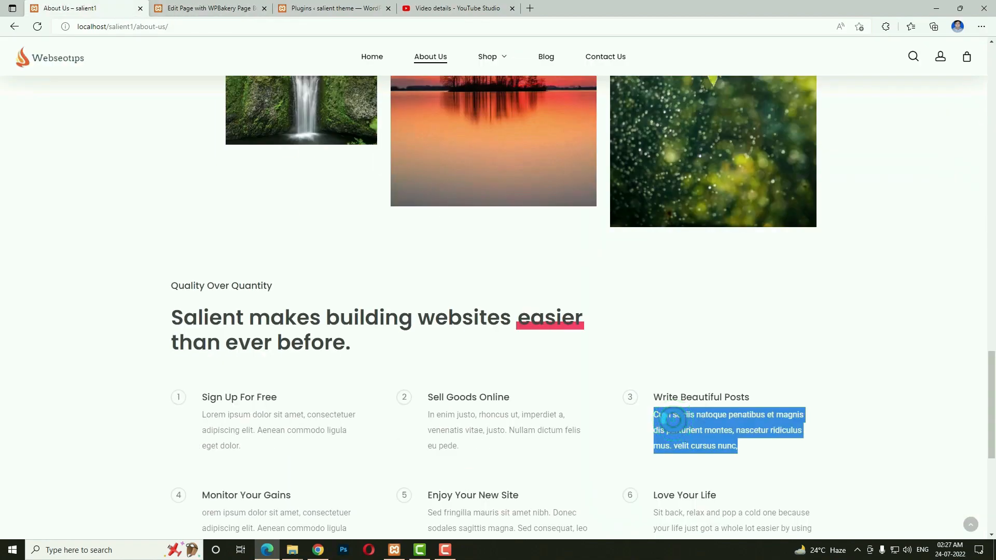
{"action": "left_click", "coordinate": [229, 7]}
{"action": "left_click", "coordinate": [731, 390]}
{"action": "triple_click", "coordinate": [731, 390]}
{"action": "key", "text": "BackSpace"}
{"action": "key", "text": "ctrl+v"}
{"action": "left_click", "coordinate": [844, 483]}
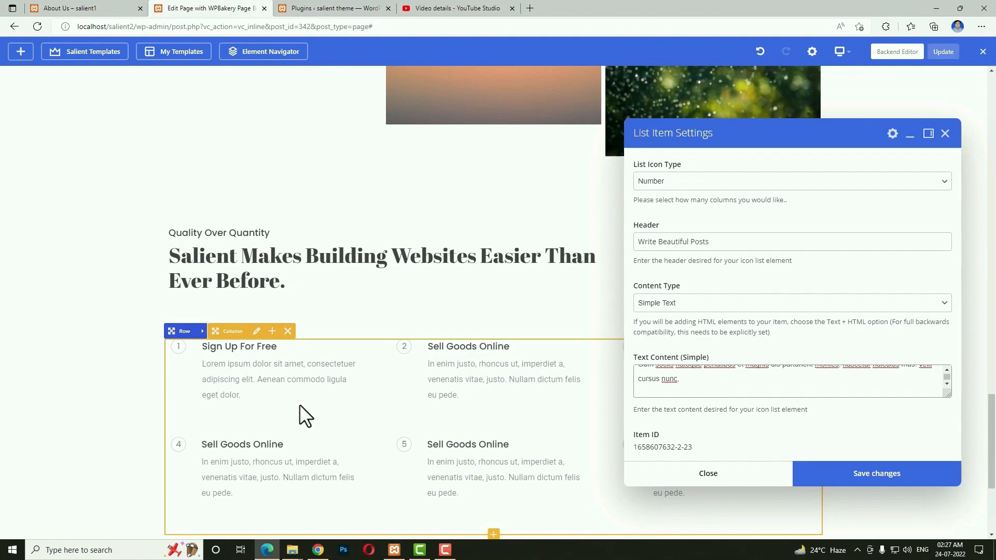
Preview the page at tablet portrait size.
{"action": "left_click", "coordinate": [755, 477]}
{"action": "mouse_move", "coordinate": [841, 52]}
{"action": "left_click", "coordinate": [842, 115]}
Check the page at mobile size, Update About Us, and return to the backend editor.
{"action": "scroll", "coordinate": [530, 393], "scroll_direction": "down", "scroll_amount": 15}
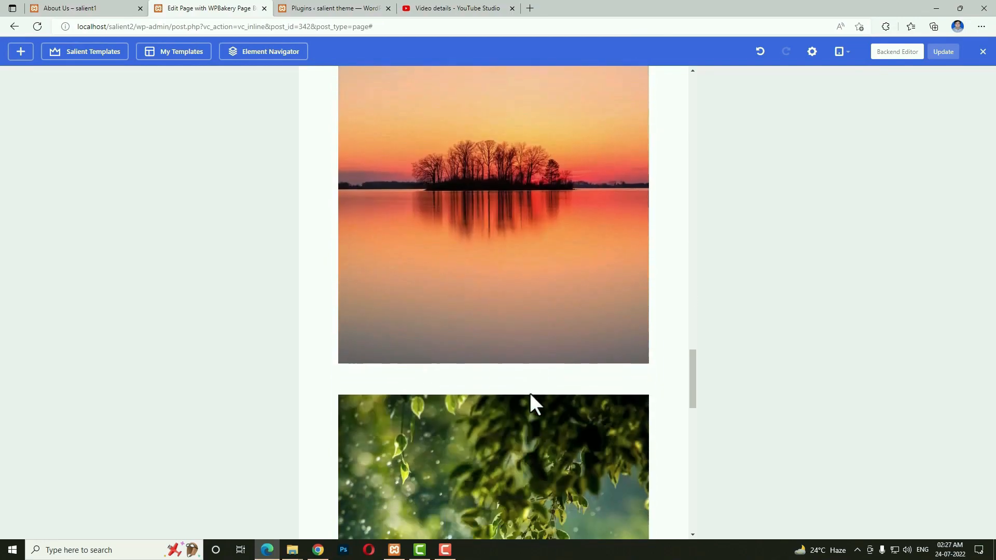
{"action": "mouse_move", "coordinate": [842, 51]}
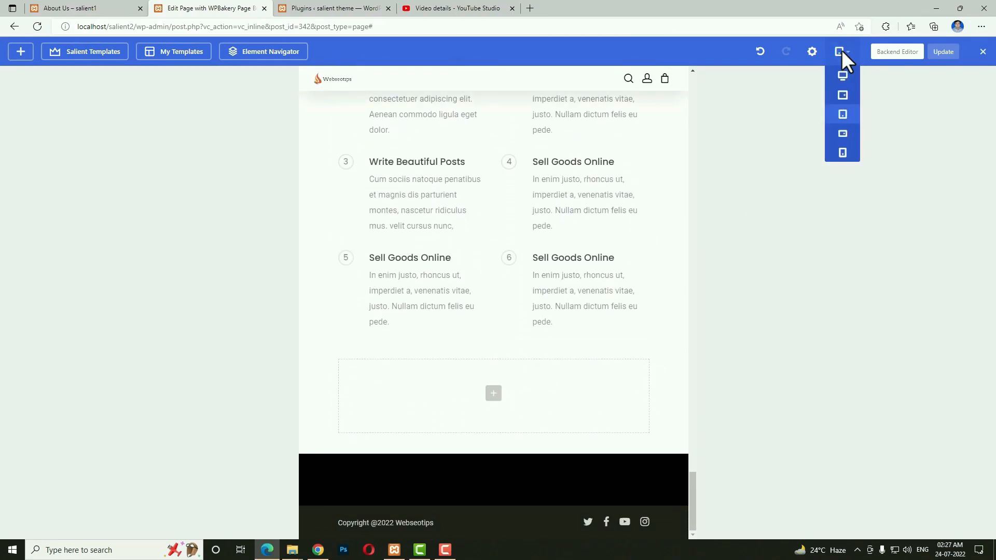
{"action": "left_click", "coordinate": [843, 146]}
{"action": "scroll", "coordinate": [528, 285], "scroll_direction": "up", "scroll_amount": 10}
{"action": "left_click", "coordinate": [947, 52]}
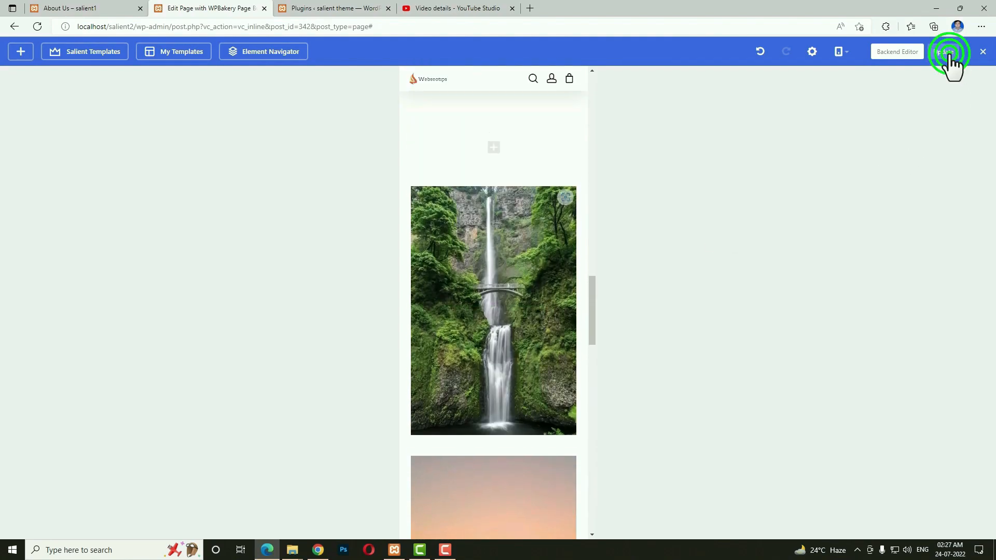
{"action": "left_click", "coordinate": [893, 56]}
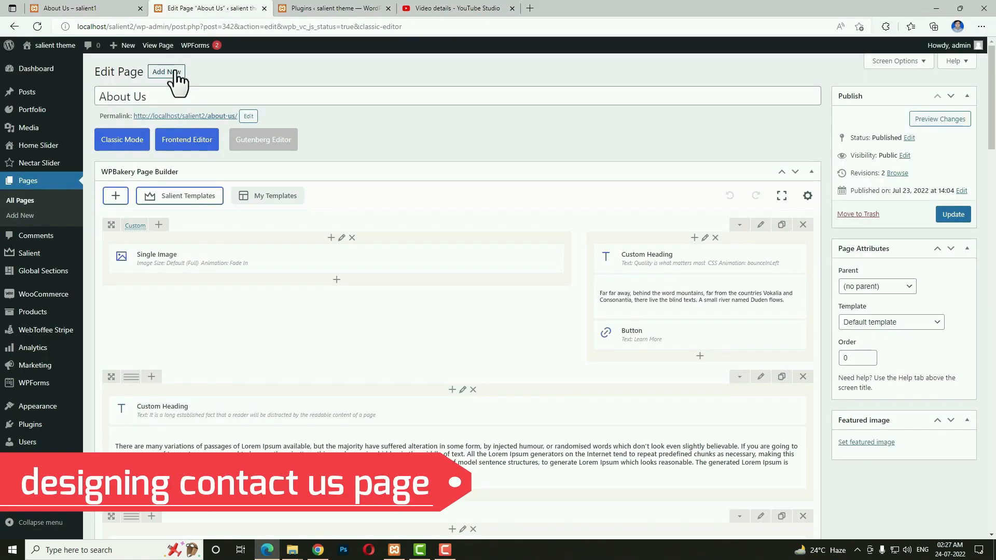
Publish a new page titled 'Contact Us' and open it in the WPBakery frontend editor.
{"action": "left_click", "coordinate": [175, 73]}
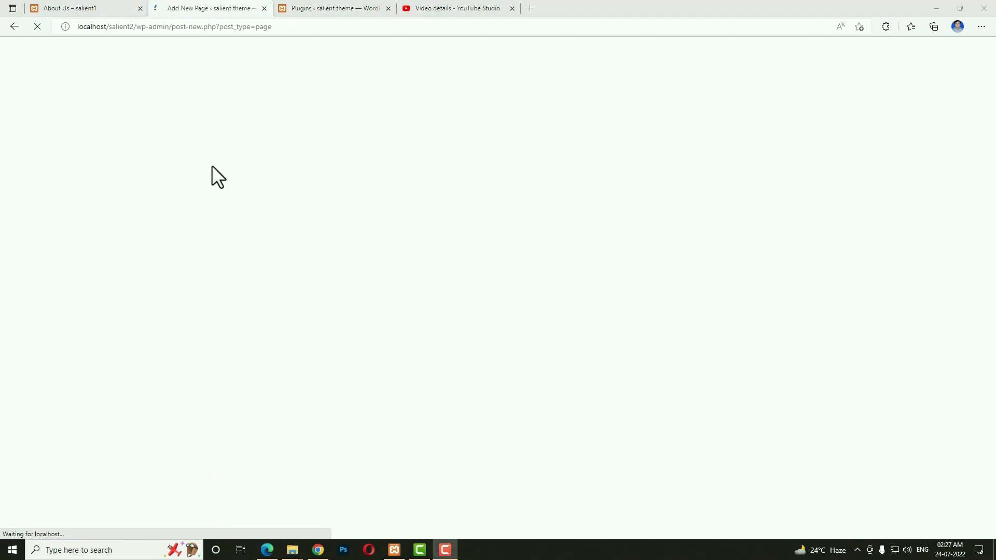
{"action": "type", "text": "Contac"}
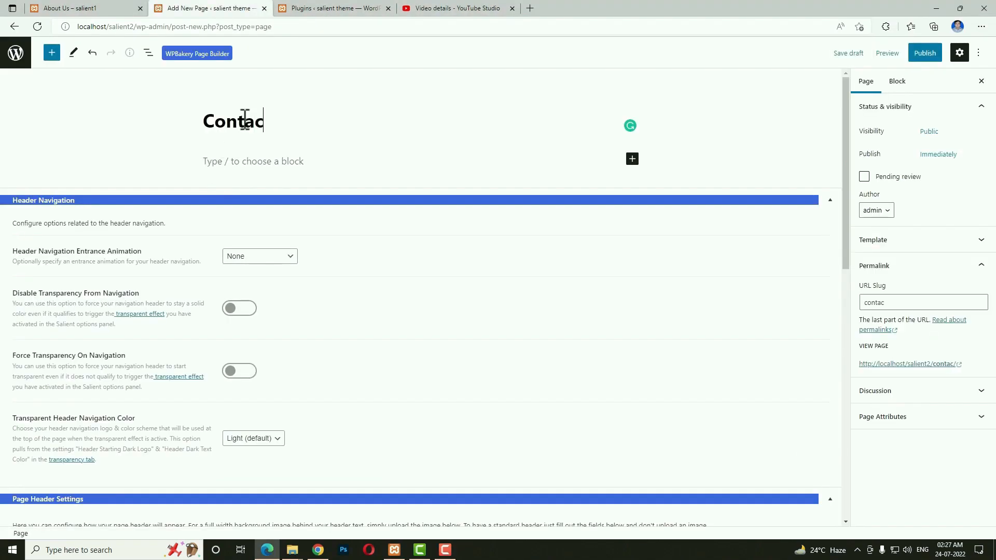
{"action": "type", "text": "t Us"}
{"action": "left_click", "coordinate": [925, 56]}
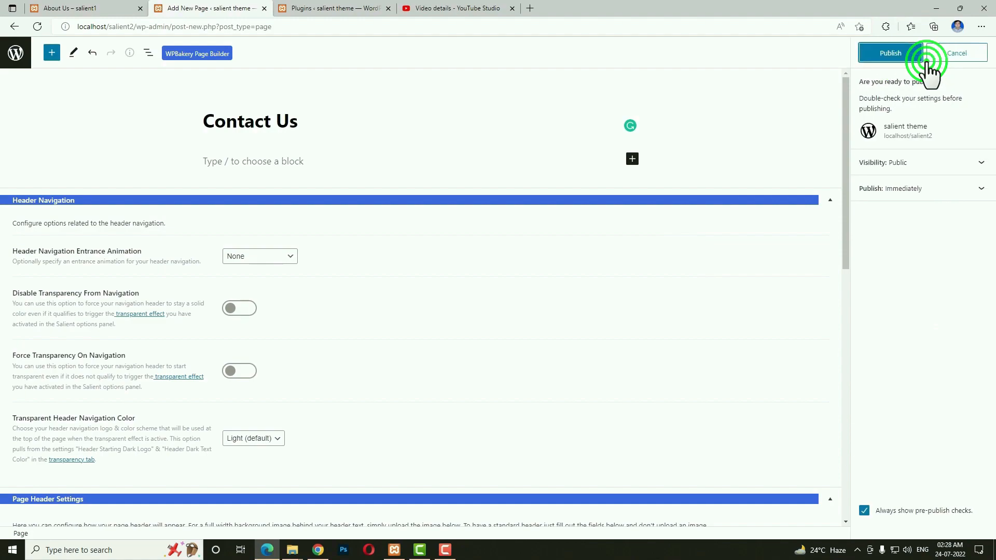
{"action": "left_click", "coordinate": [916, 58]}
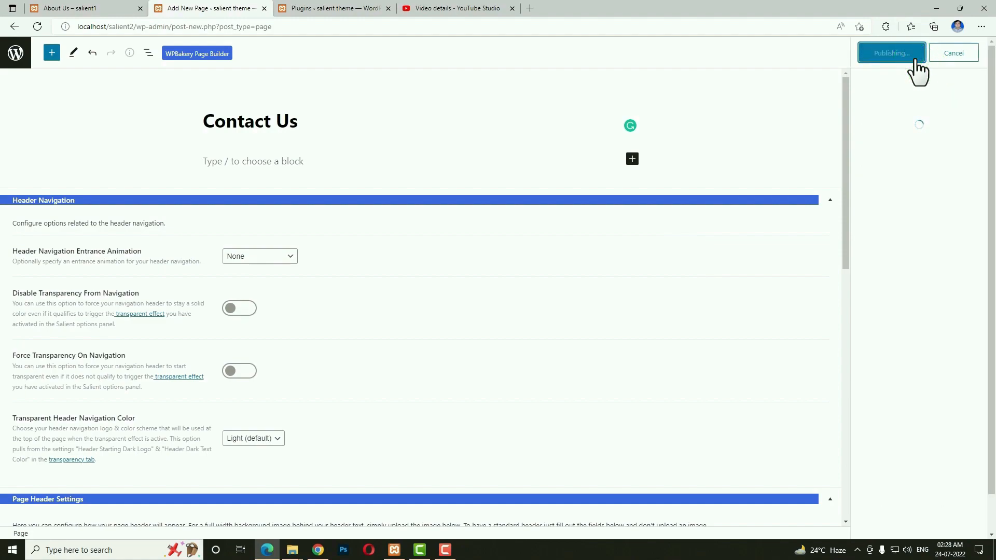
{"action": "left_click", "coordinate": [186, 58]}
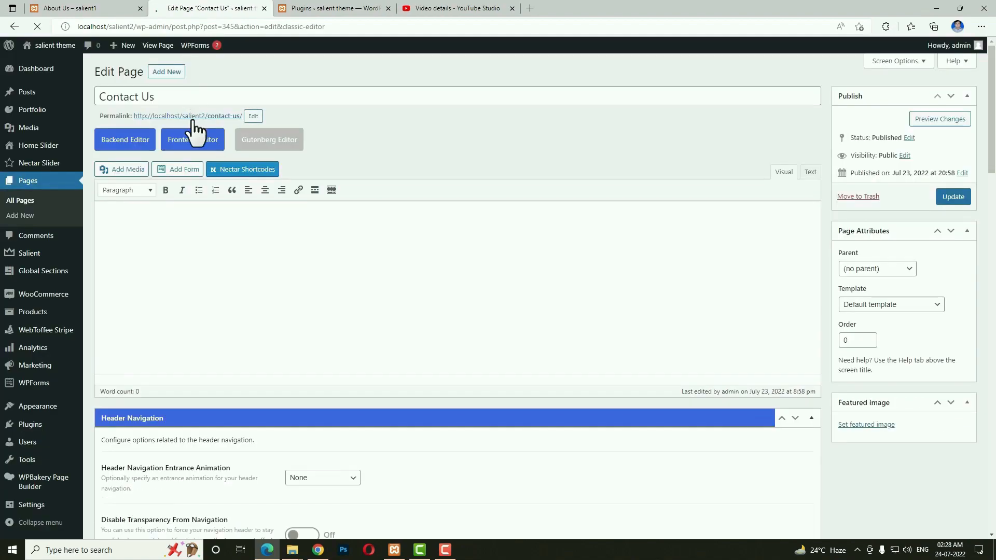
{"action": "left_click", "coordinate": [186, 140]}
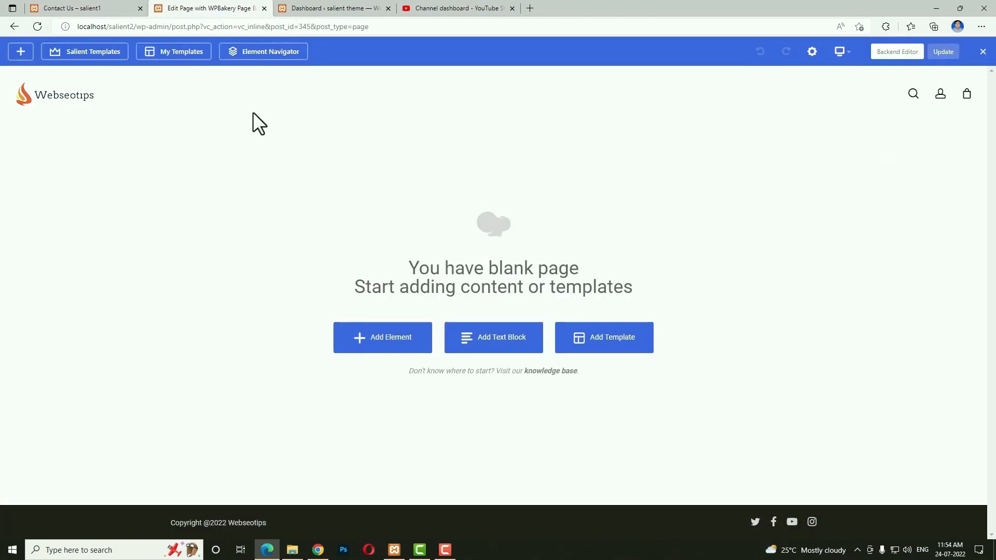
Add a row to the blank Contact Us page and open its settings.
{"action": "left_click", "coordinate": [89, 8]}
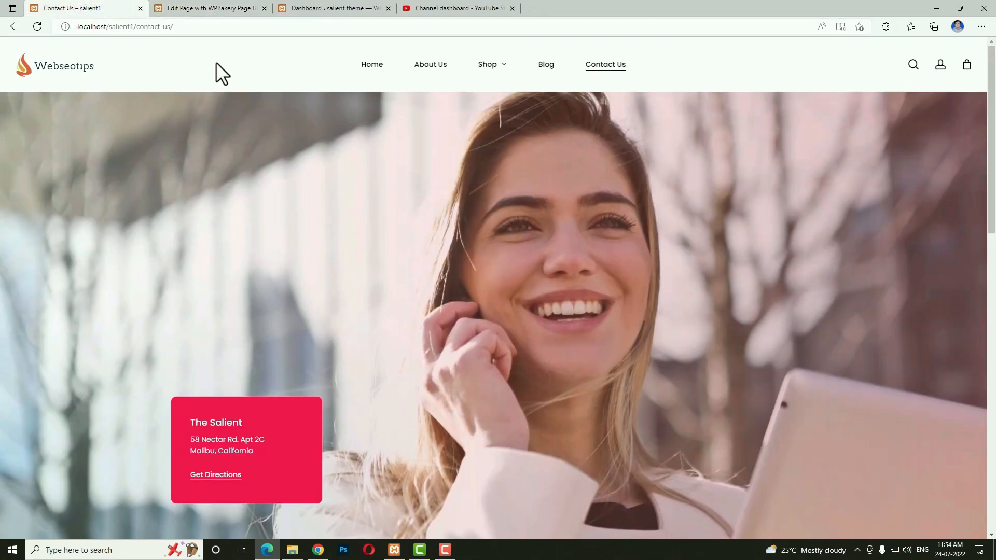
{"action": "left_click", "coordinate": [216, 10]}
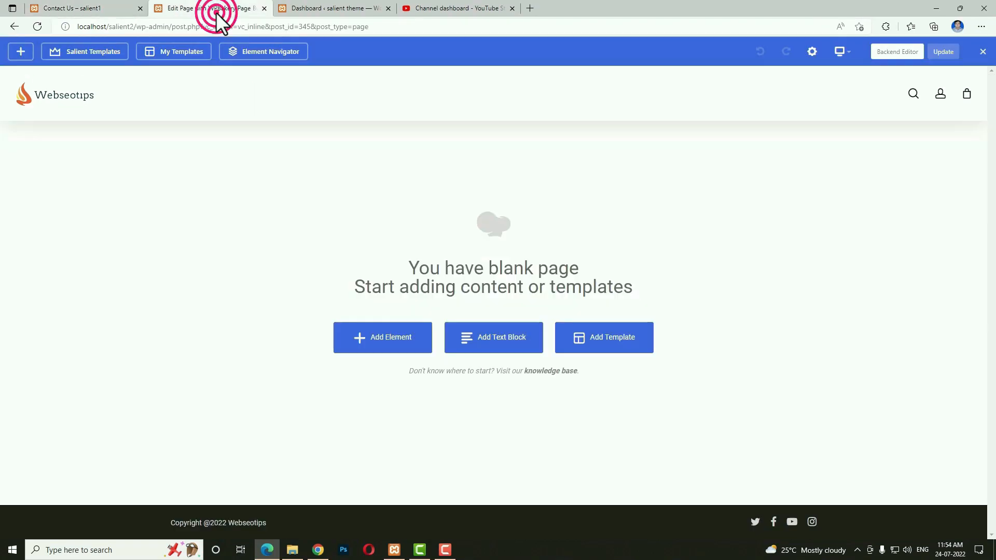
{"action": "left_click", "coordinate": [393, 348]}
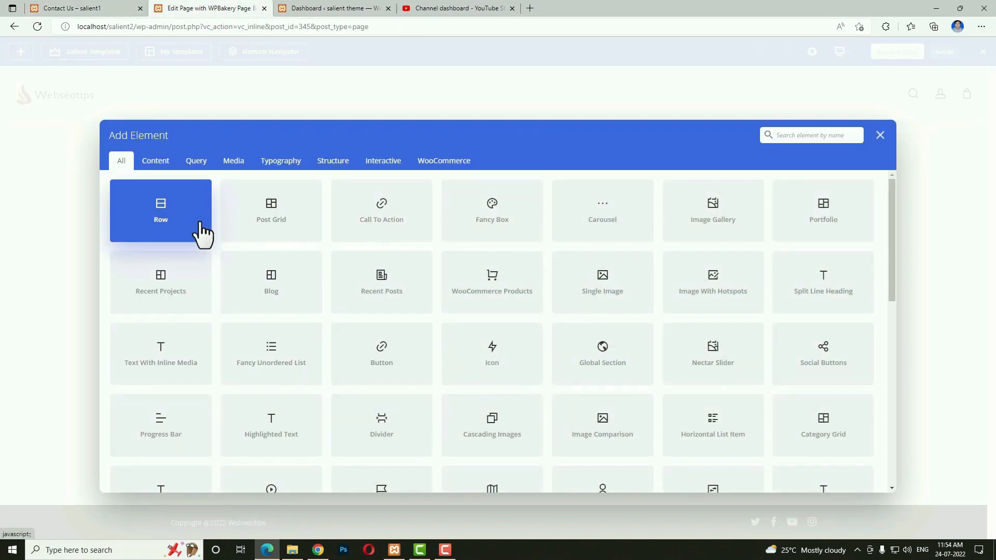
{"action": "left_click", "coordinate": [202, 234]}
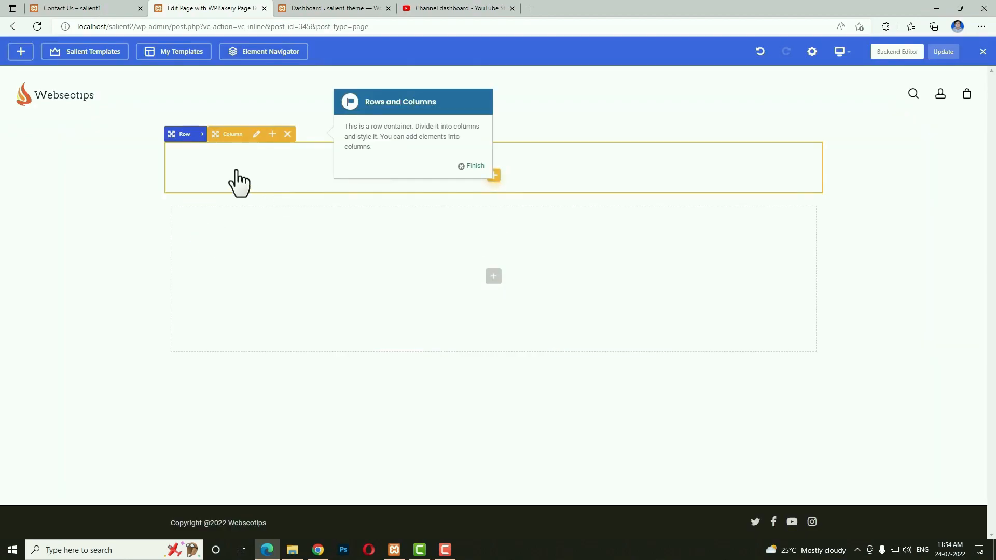
{"action": "left_click", "coordinate": [205, 136]}
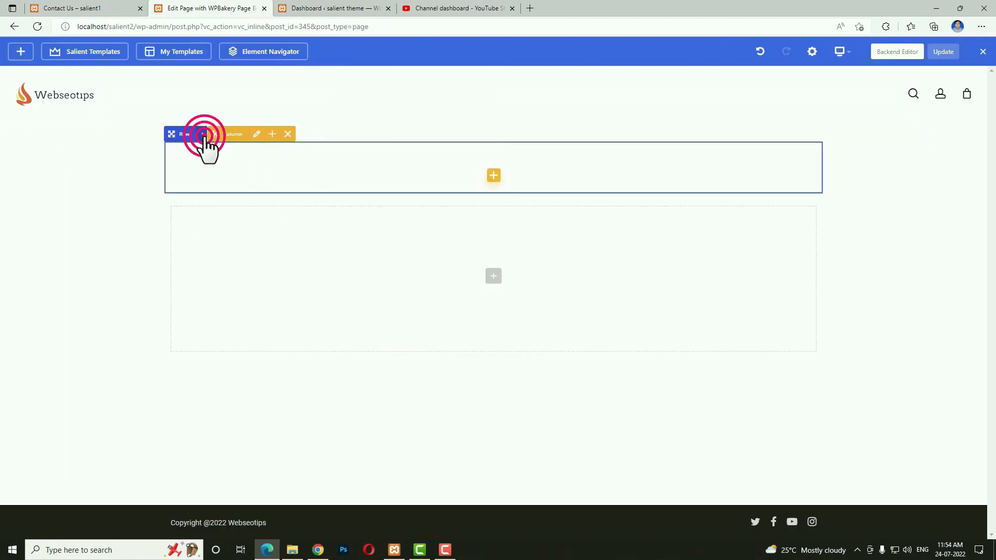
{"action": "left_click", "coordinate": [205, 135]}
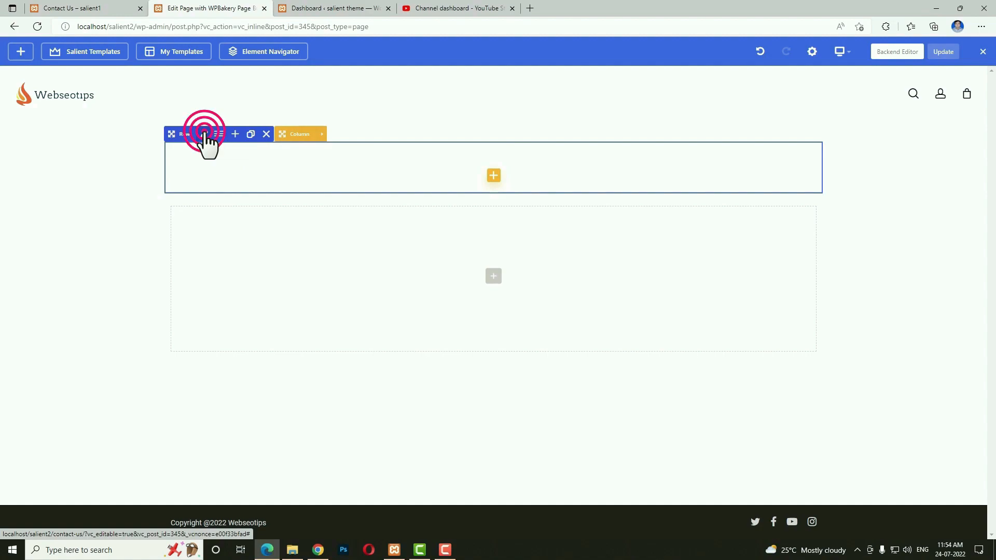
Make the row Full Width Background with 15% top and 5% bottom padding.
{"action": "left_click", "coordinate": [675, 230]}
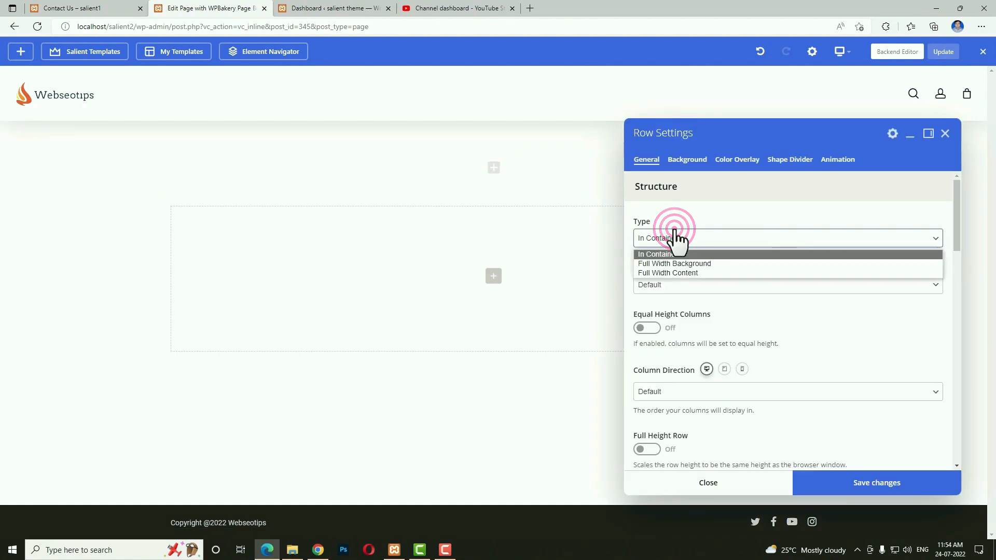
{"action": "left_click", "coordinate": [680, 263]}
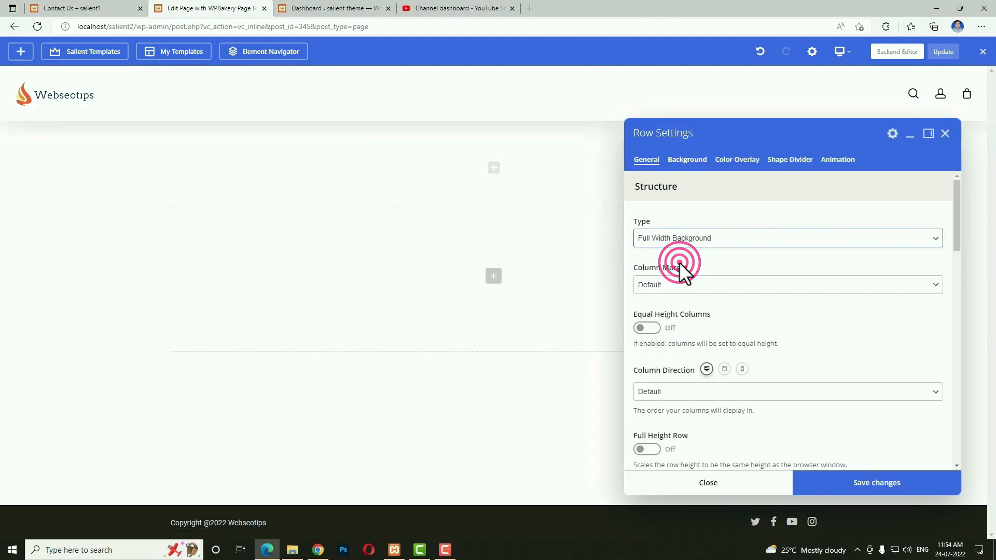
{"action": "scroll", "coordinate": [718, 363], "scroll_direction": "down", "scroll_amount": 3}
{"action": "left_click", "coordinate": [660, 390]}
{"action": "type", "text": "15"}
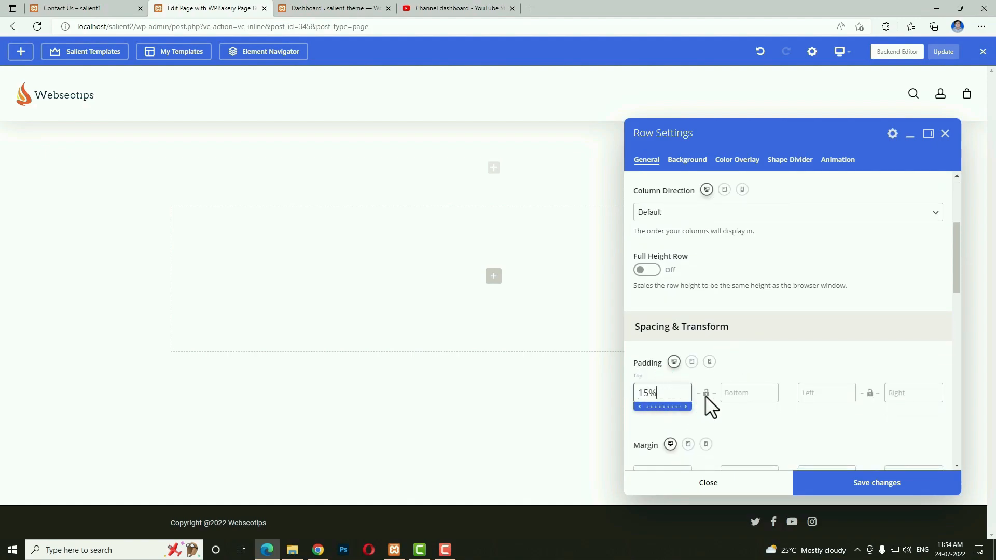
{"action": "left_click", "coordinate": [752, 392]}
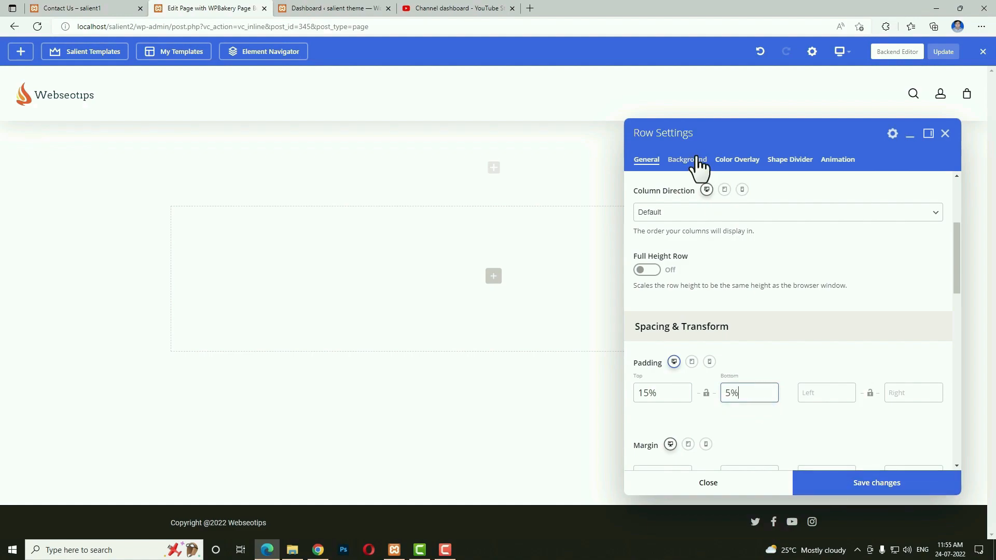
Set the row background image to the photo of the woman on the phone.
{"action": "left_click", "coordinate": [687, 160]}
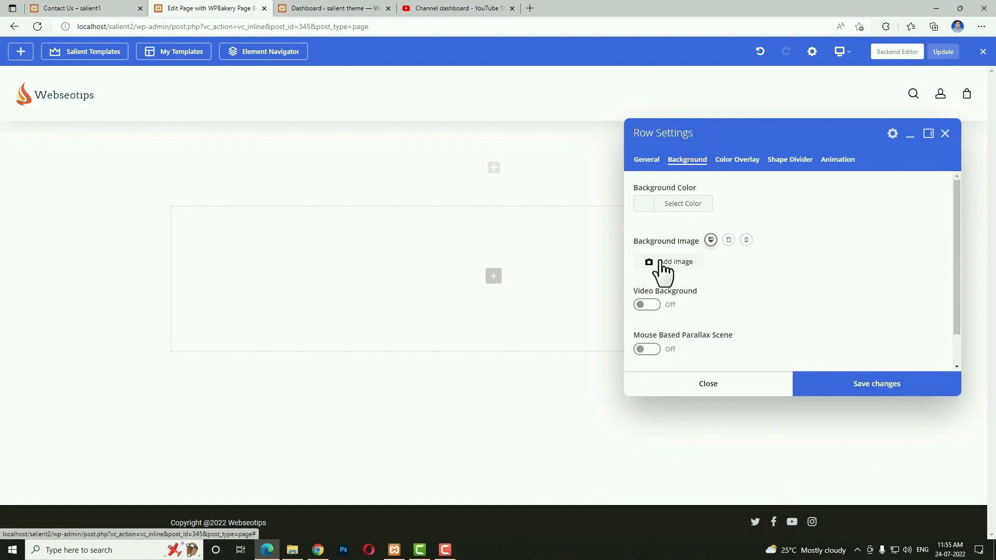
{"action": "left_click", "coordinate": [662, 275]}
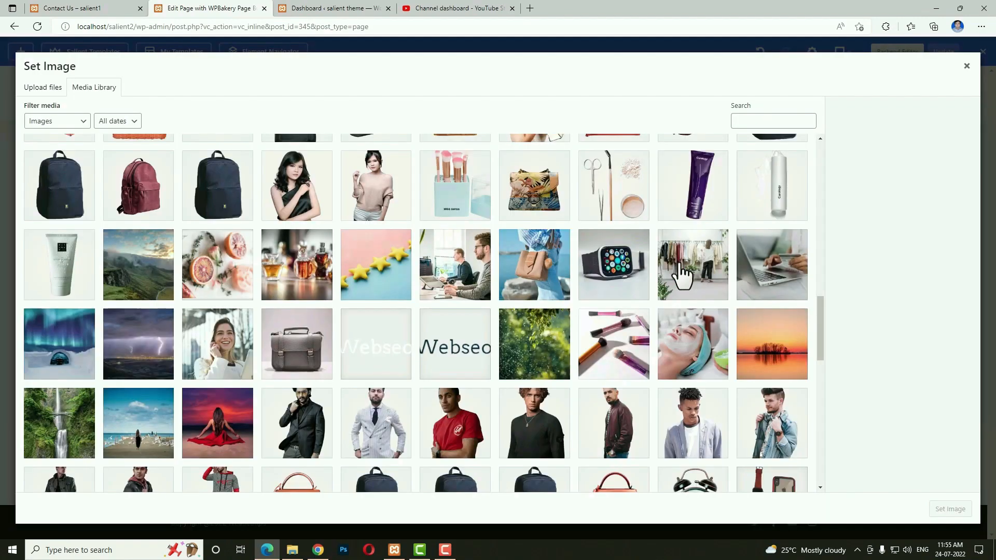
{"action": "left_click", "coordinate": [202, 363]}
{"action": "left_click", "coordinate": [965, 508]}
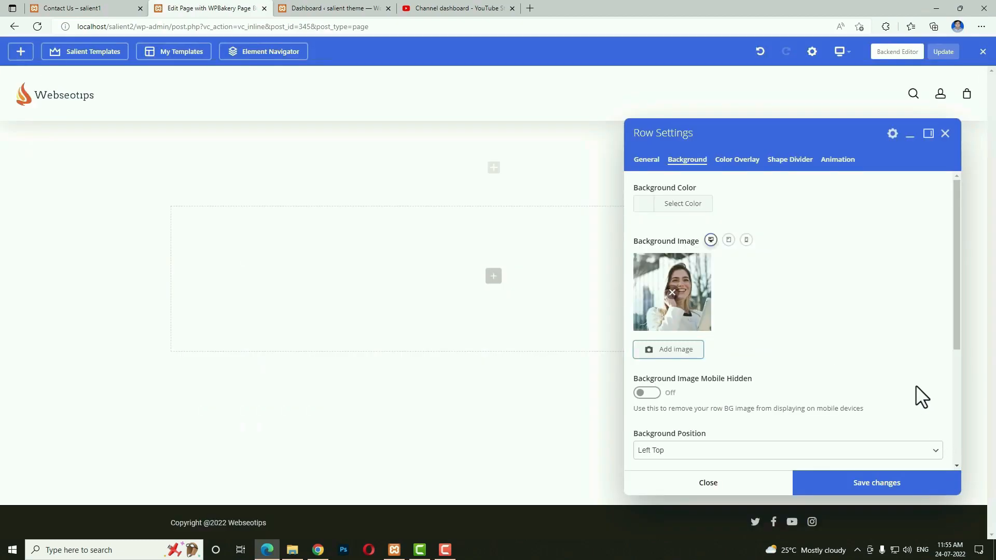
Add a pale pink colour overlay to the row and save.
{"action": "left_click", "coordinate": [740, 160]}
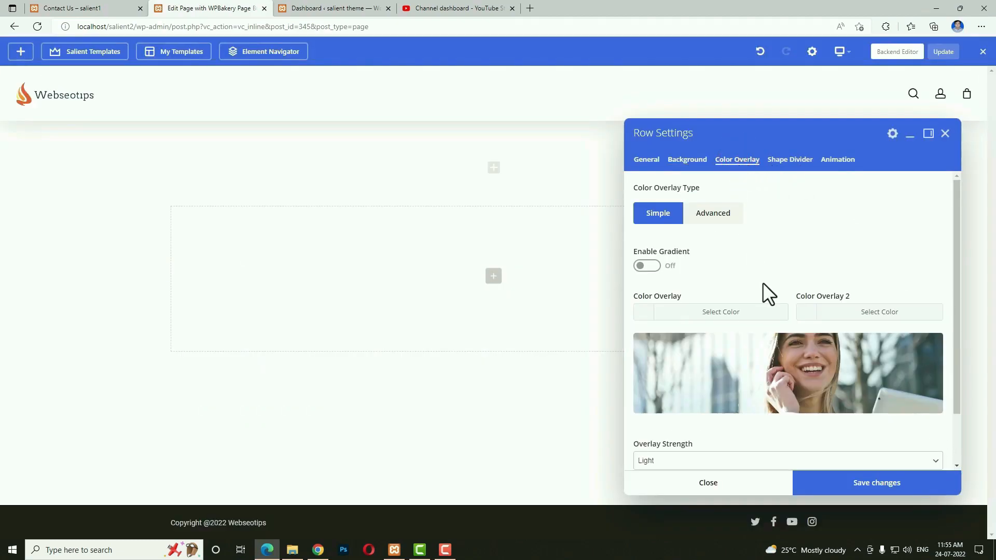
{"action": "left_click", "coordinate": [649, 314]}
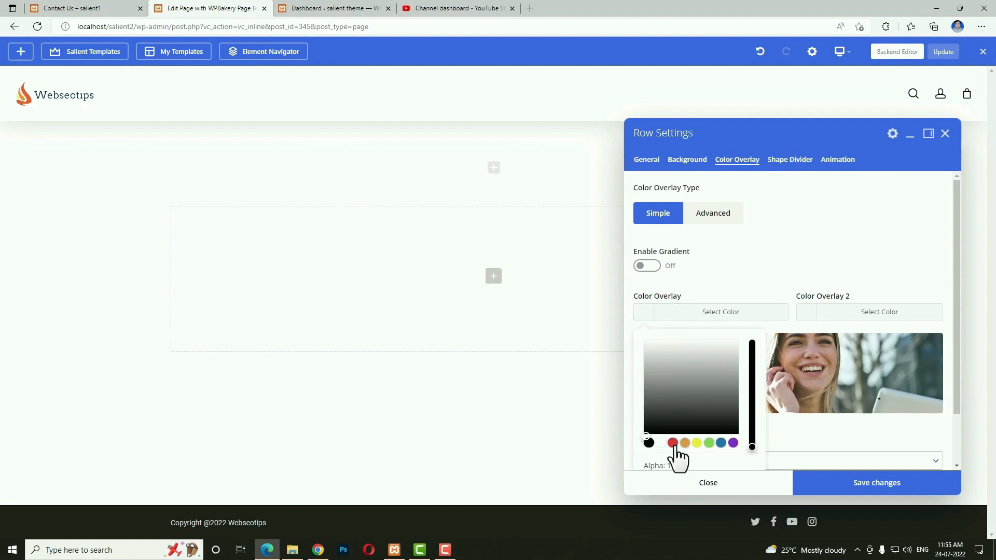
{"action": "left_click", "coordinate": [674, 445]}
{"action": "left_click_drag", "start_coordinate": [725, 362], "coordinate": [737, 331]}
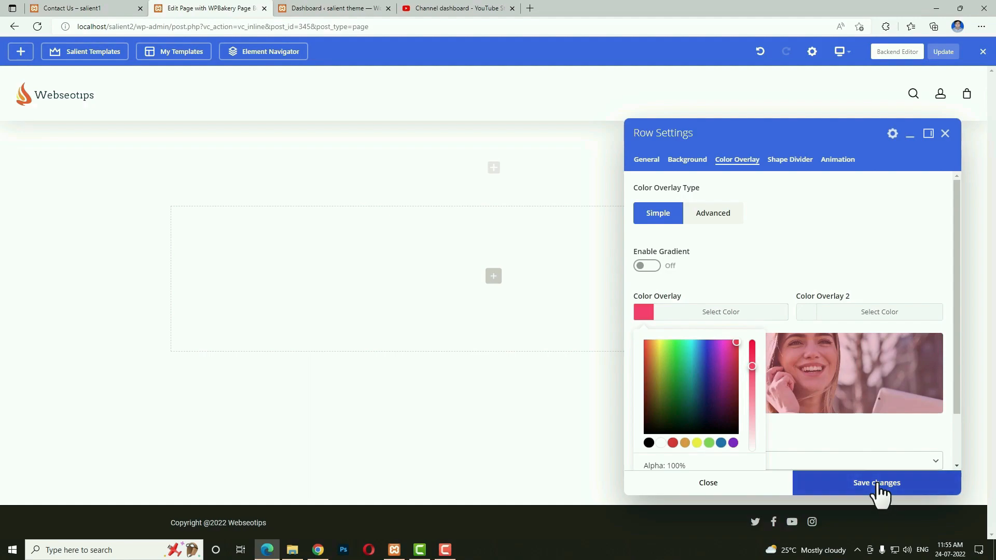
{"action": "left_click", "coordinate": [877, 485]}
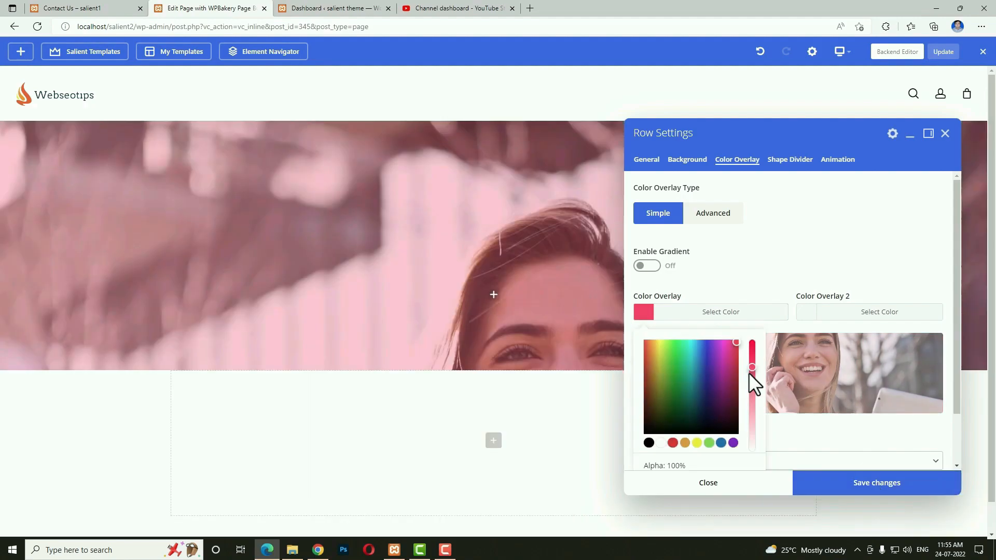
{"action": "left_click_drag", "start_coordinate": [751, 373], "coordinate": [750, 421]}
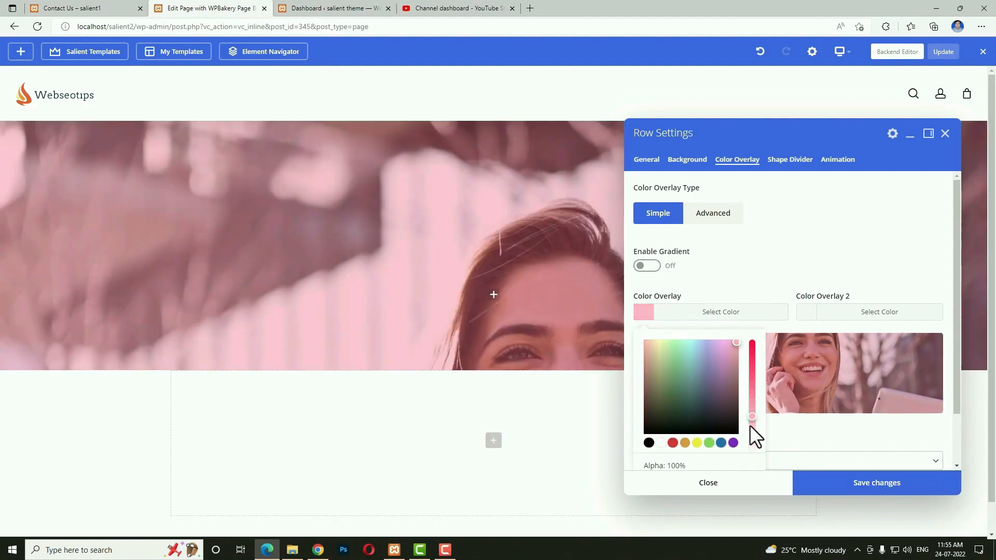
{"action": "left_click", "coordinate": [863, 488]}
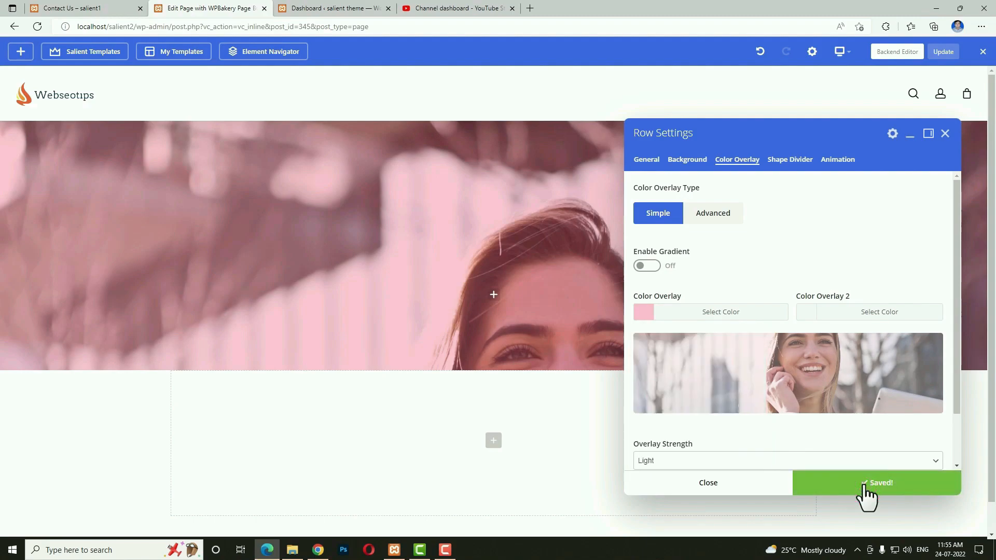
{"action": "left_click", "coordinate": [493, 295]}
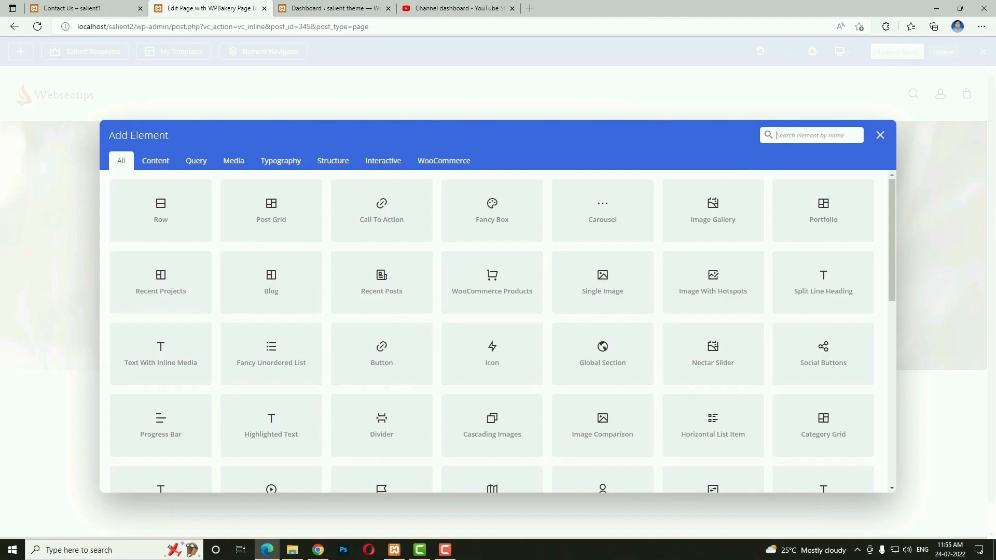
Insert a Divider into the hero row with a 300 dividing height.
{"action": "type", "text": "divi"}
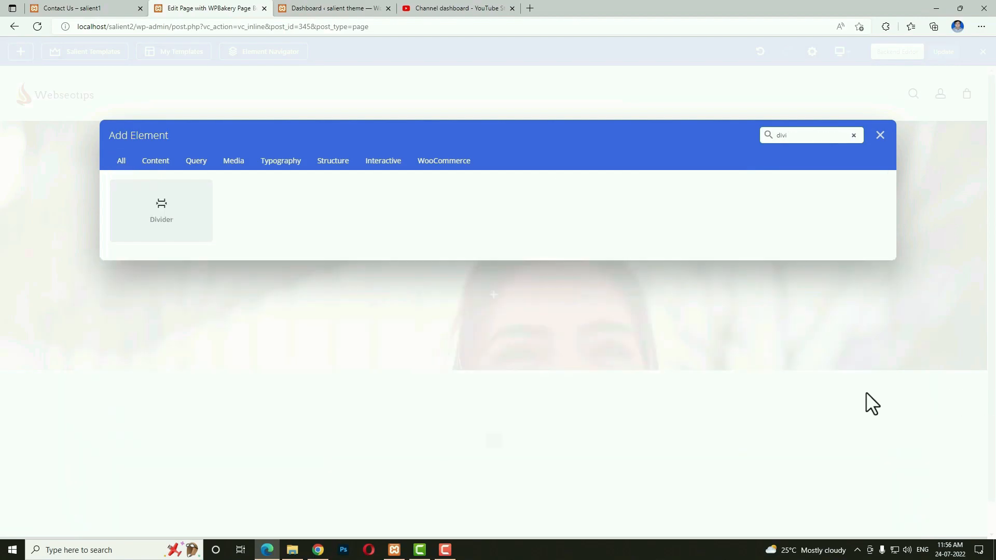
{"action": "left_click", "coordinate": [163, 212]}
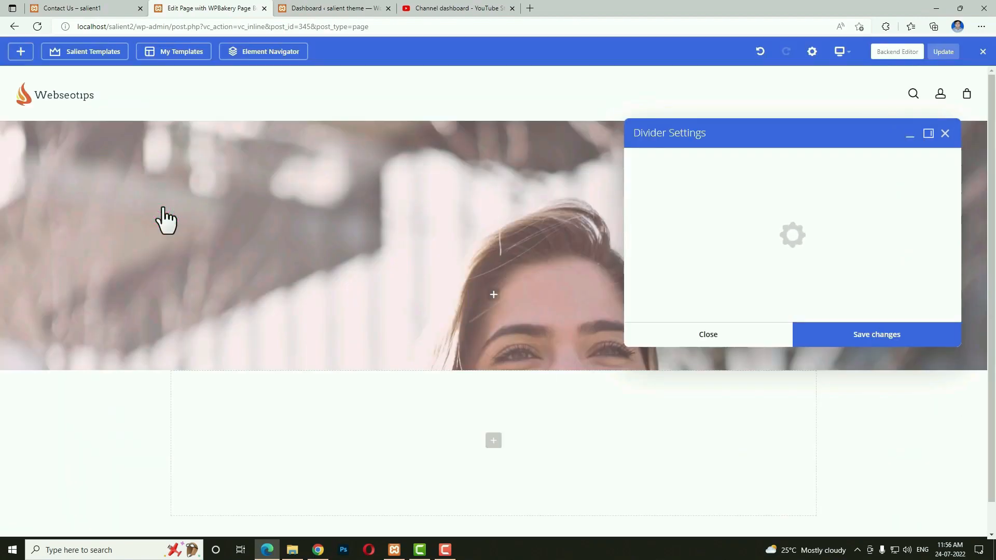
{"action": "left_click", "coordinate": [687, 193]}
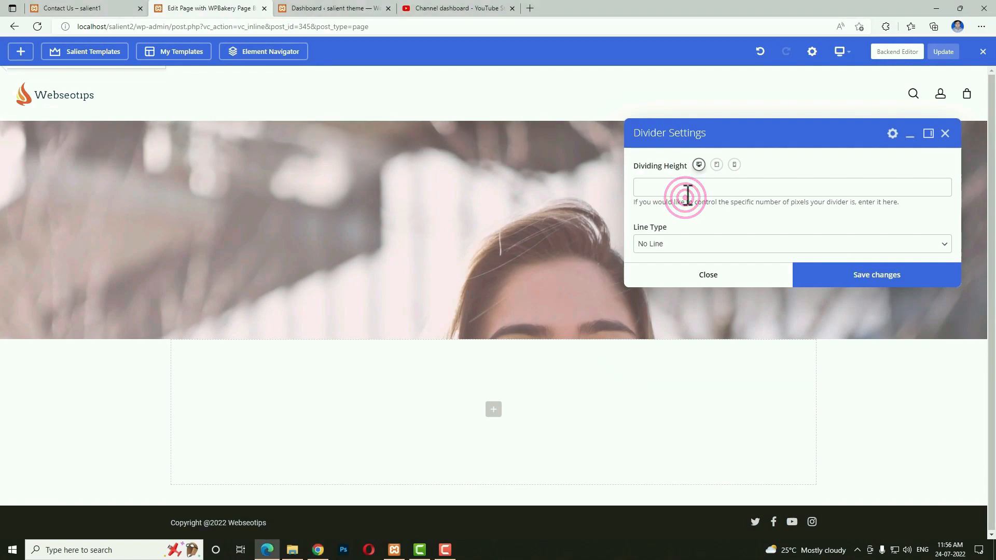
{"action": "type", "text": "300"}
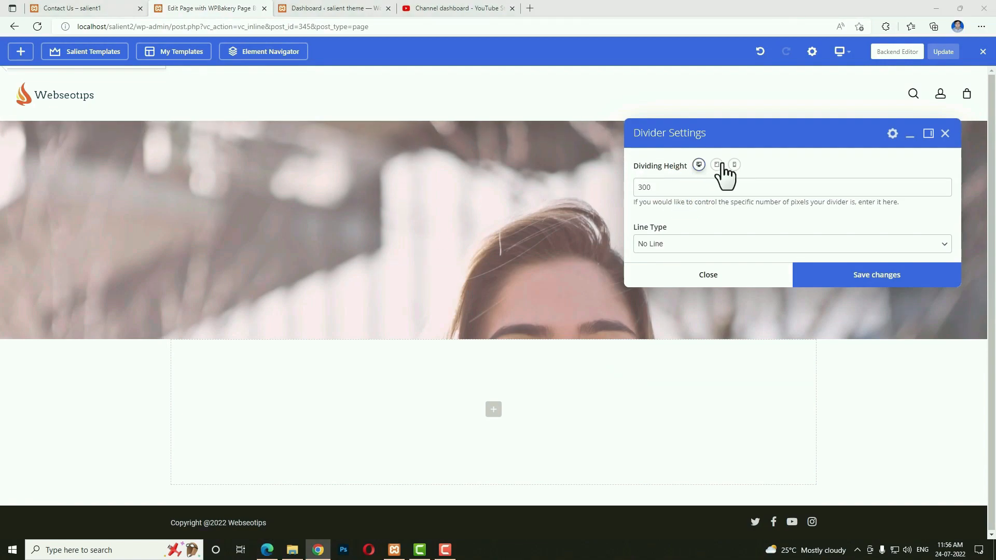
Give the divider smaller tablet and 150 mobile heights, save, and add an inner row below.
{"action": "left_click", "coordinate": [716, 164]}
{"action": "left_click", "coordinate": [692, 187]}
{"action": "type", "text": "2"}
{"action": "left_click", "coordinate": [735, 165]}
{"action": "left_click", "coordinate": [698, 185]}
{"action": "type", "text": "1"}
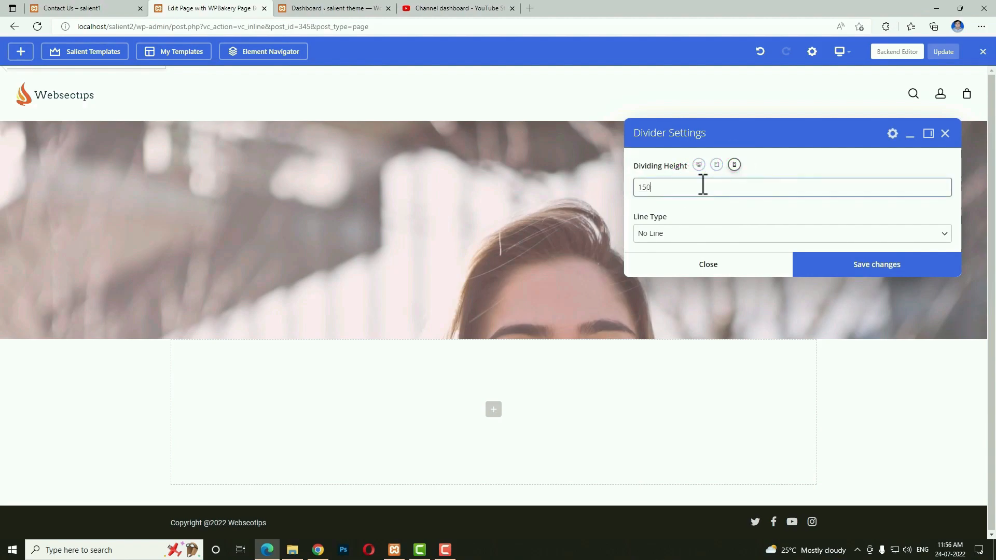
{"action": "type", "text": "50"}
{"action": "left_click", "coordinate": [892, 271]}
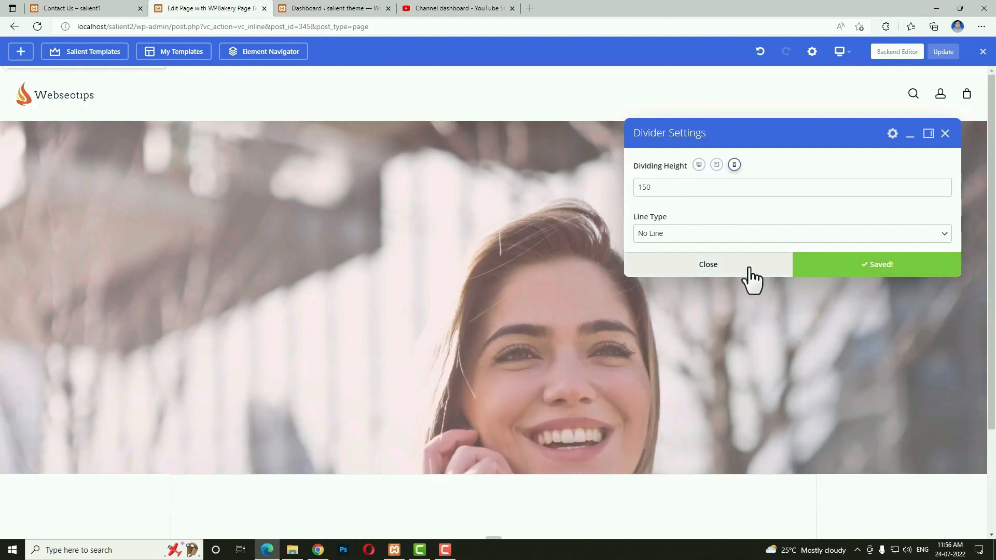
{"action": "left_click", "coordinate": [751, 268]}
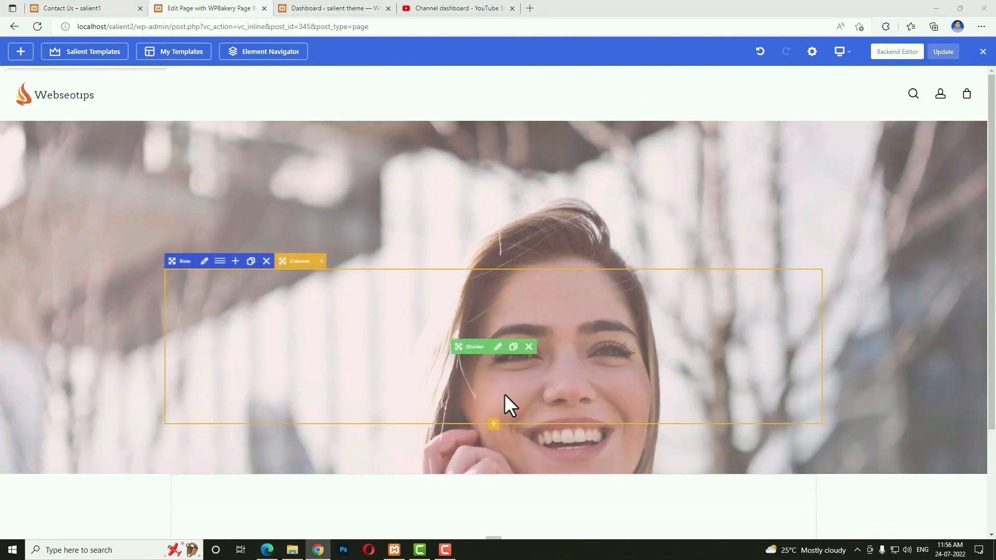
{"action": "left_click", "coordinate": [494, 421]}
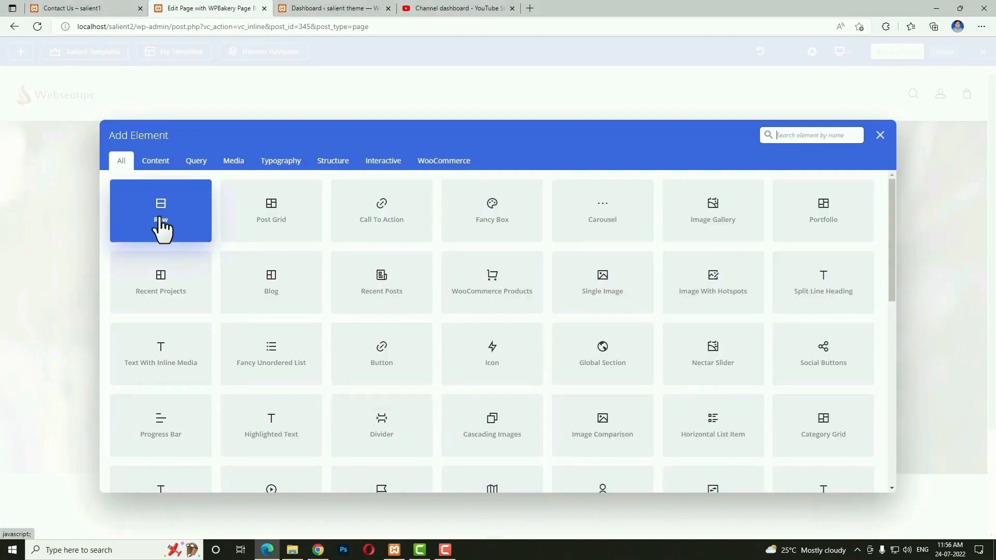
{"action": "left_click", "coordinate": [162, 225]}
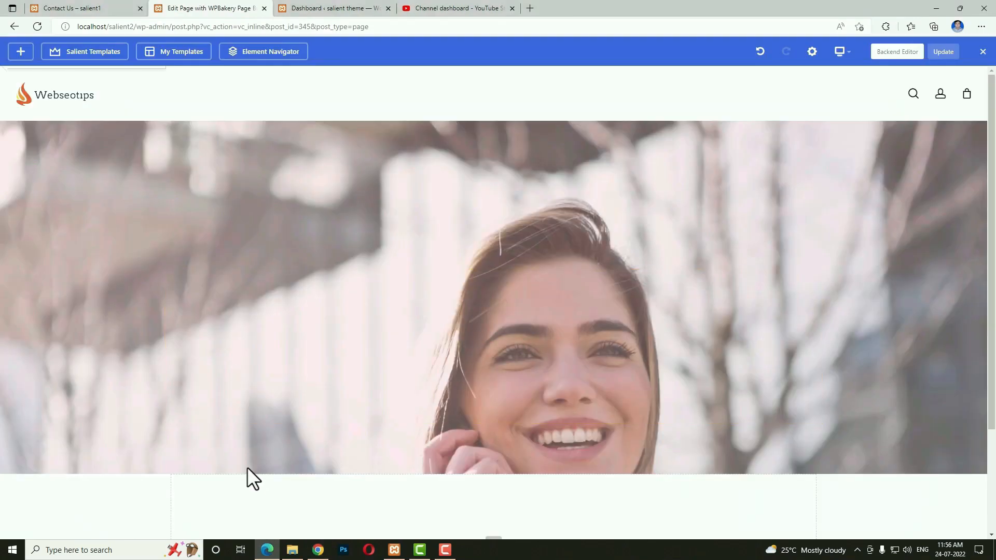
Change the inner row's custom layout to 1/4+3/4 columns.
{"action": "left_click", "coordinate": [220, 431]}
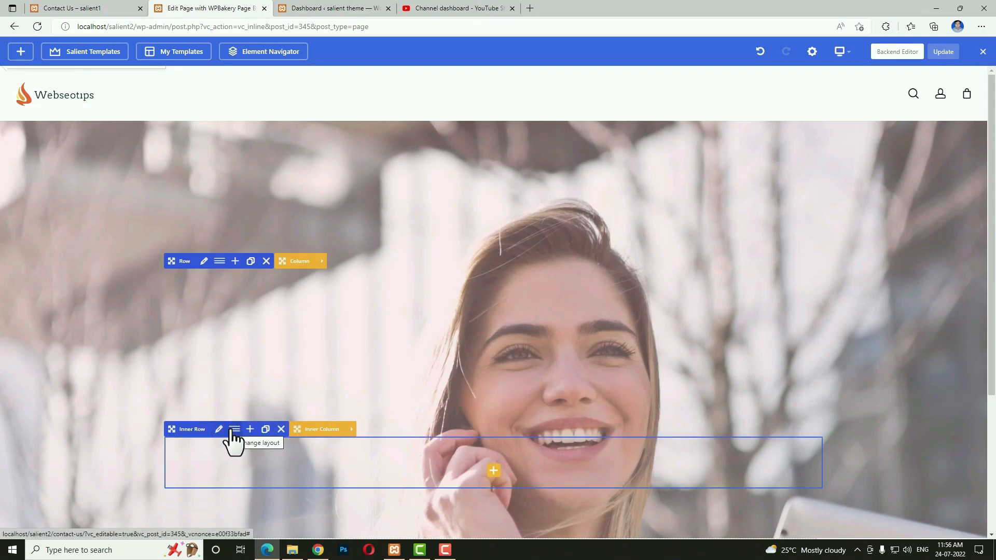
{"action": "left_click", "coordinate": [234, 430]}
{"action": "left_click", "coordinate": [555, 199]}
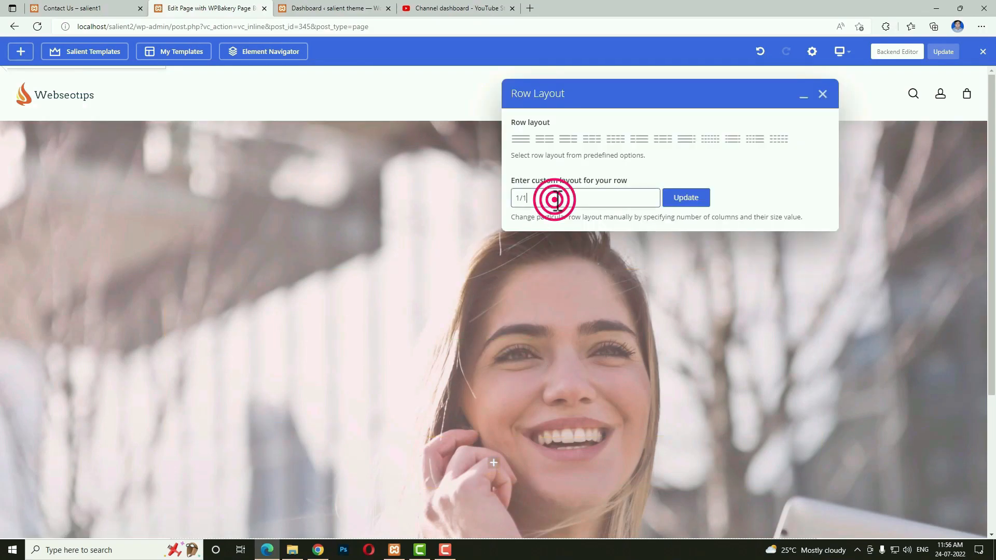
{"action": "key", "text": "BackSpace"}
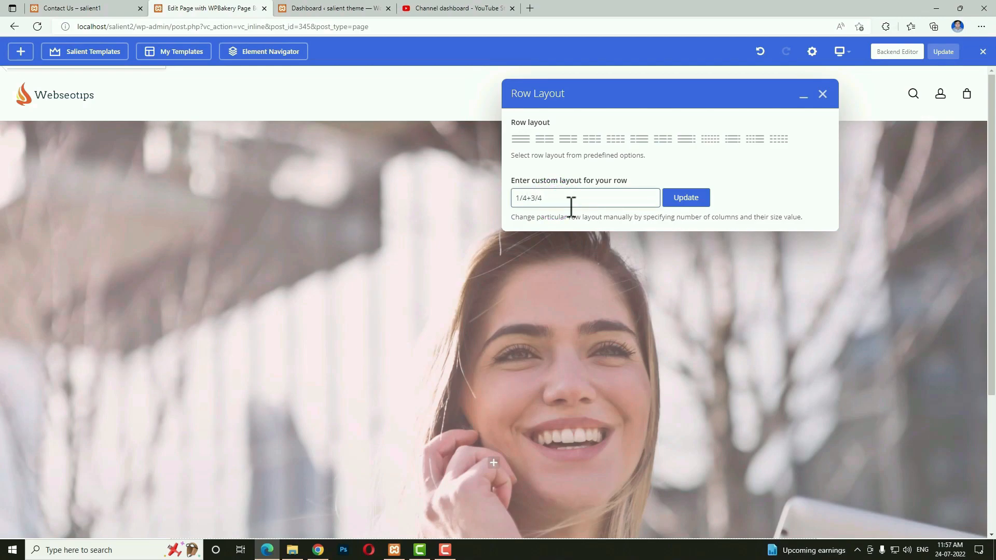
{"action": "left_click", "coordinate": [686, 198]}
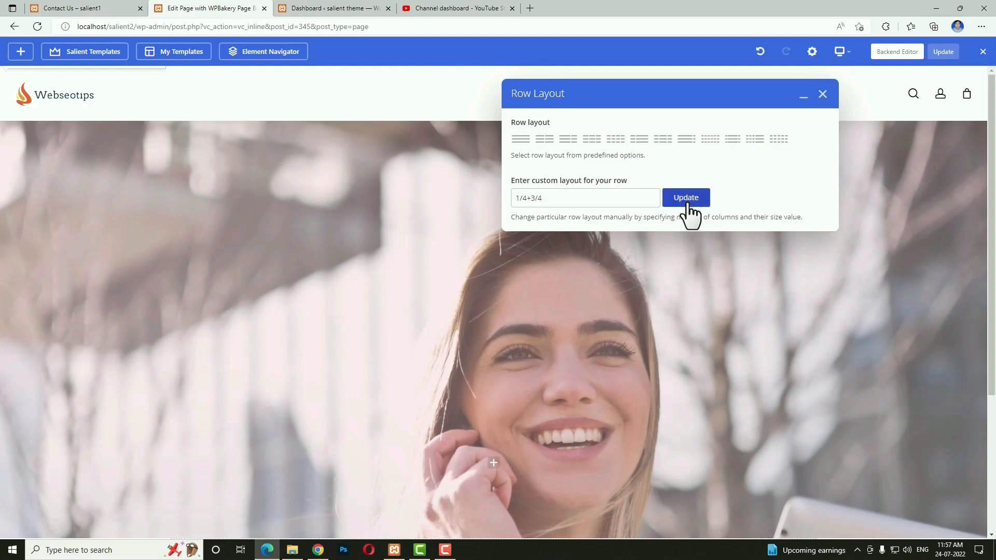
{"action": "scroll", "coordinate": [252, 278], "scroll_direction": "down", "scroll_amount": 4}
Add a Text Block to the narrow column and clear its placeholder text.
{"action": "left_click", "coordinate": [247, 272]}
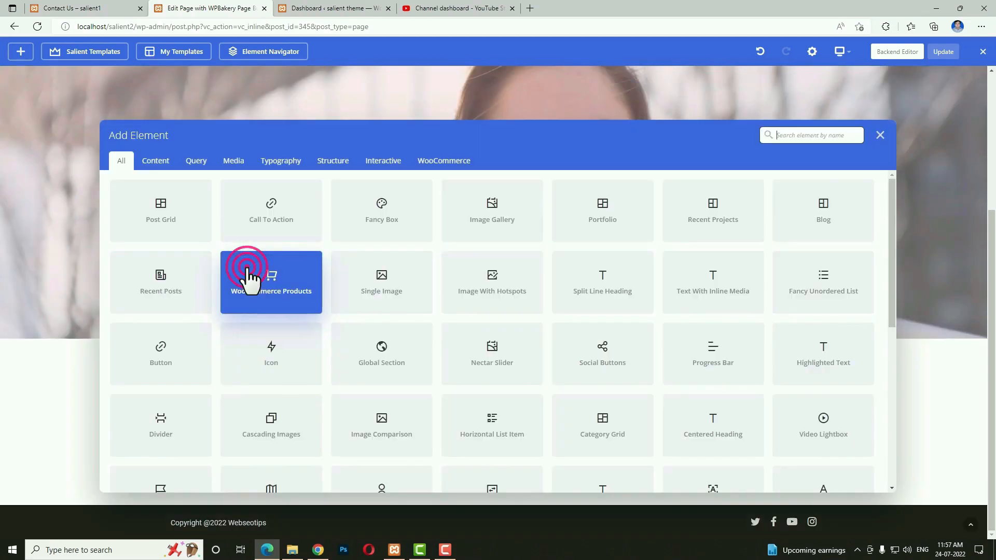
{"action": "left_click", "coordinate": [827, 134]}
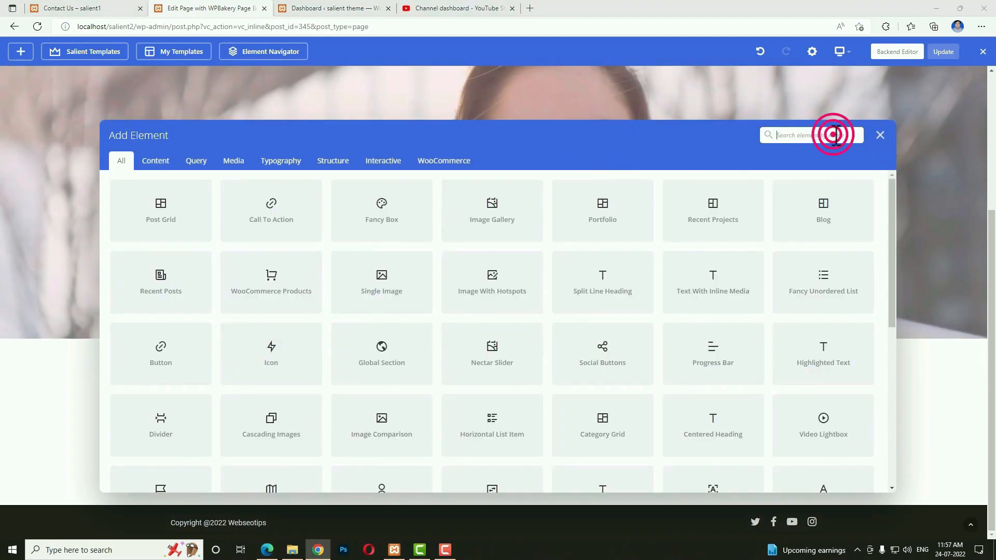
{"action": "type", "text": "text"}
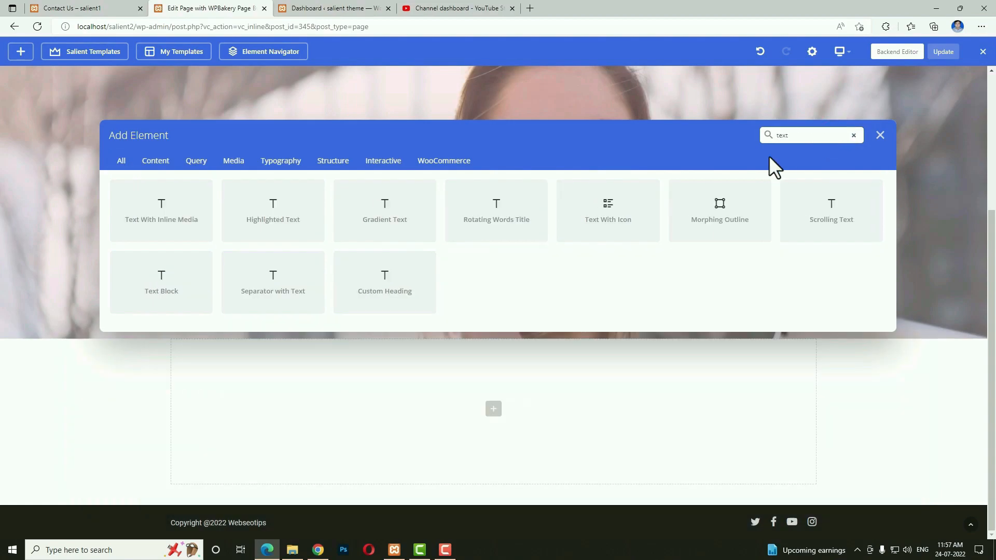
{"action": "left_click", "coordinate": [191, 300]}
{"action": "left_click", "coordinate": [96, 8]}
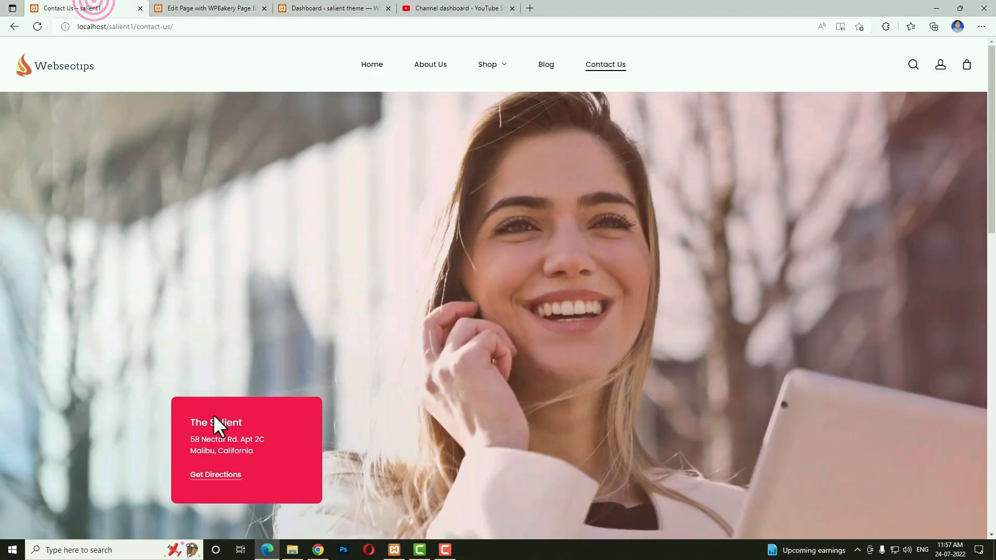
{"action": "left_click", "coordinate": [228, 8]}
{"action": "triple_click", "coordinate": [709, 276]}
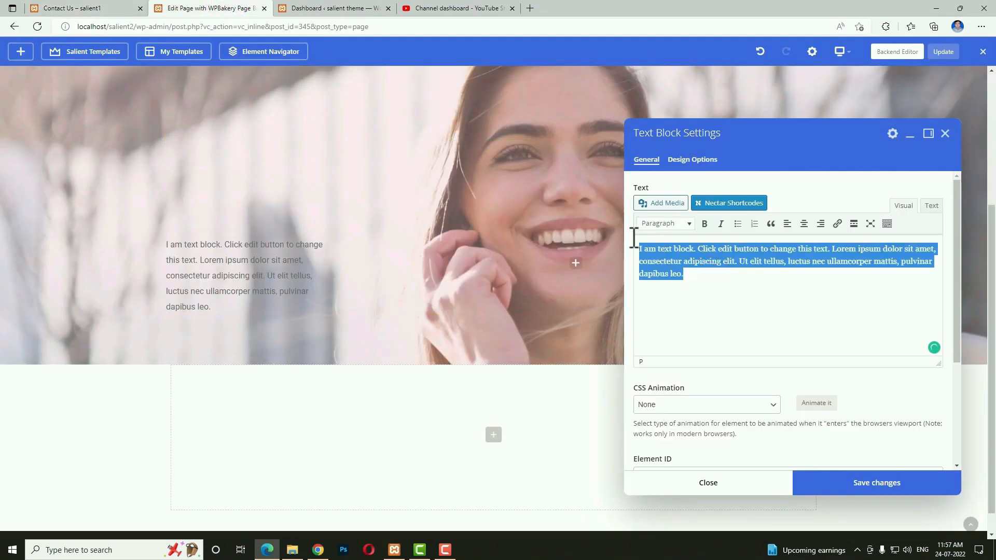
{"action": "key", "text": "BackSpace"}
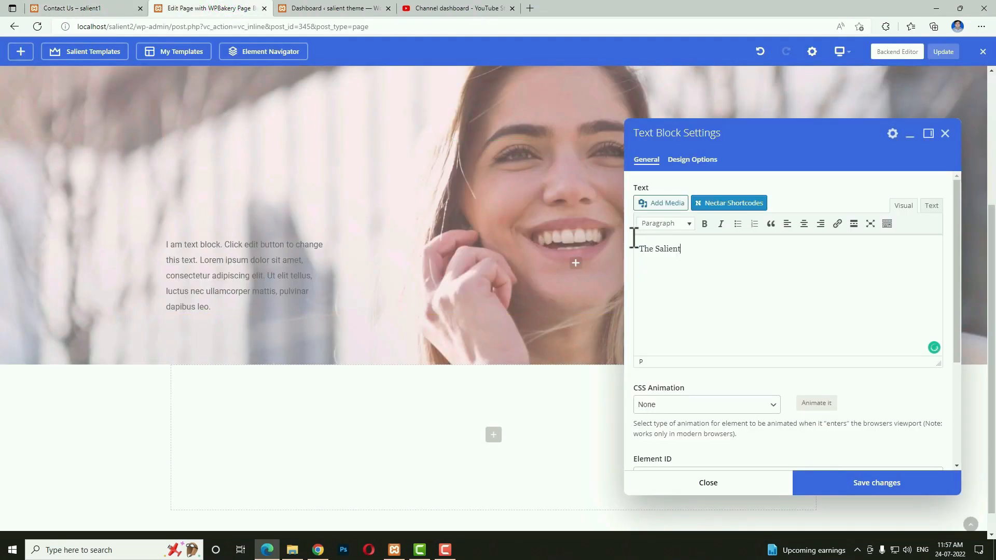
Format 'The Salient' as Heading 4 above the copied office address and save.
{"action": "triple_click", "coordinate": [668, 250]}
{"action": "left_click", "coordinate": [677, 223]}
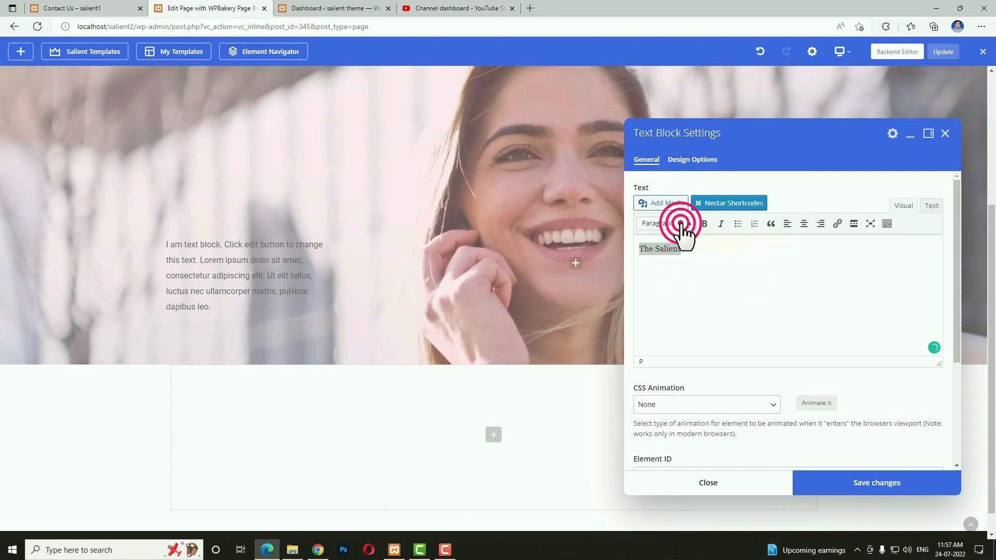
{"action": "left_click", "coordinate": [683, 320]}
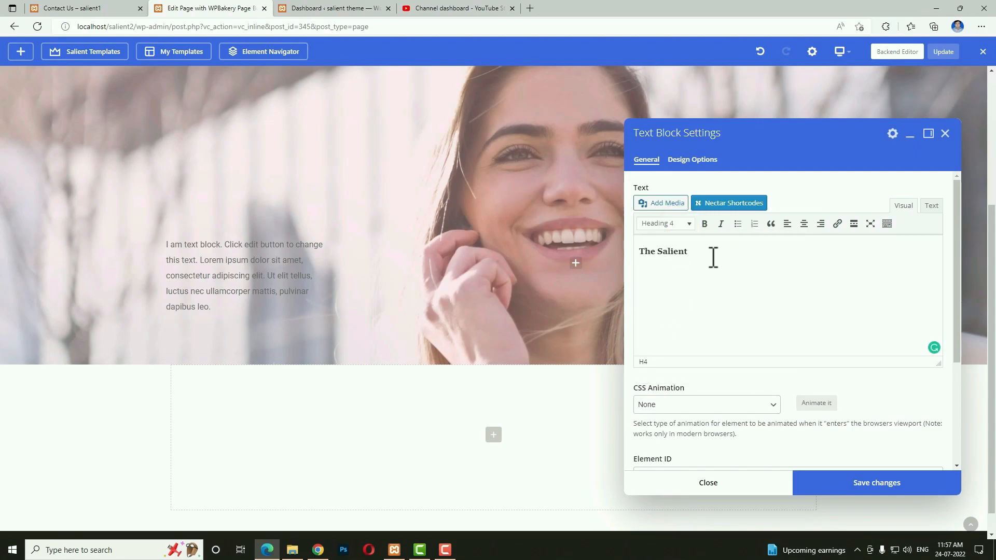
{"action": "left_click", "coordinate": [57, 8]}
{"action": "left_click_drag", "start_coordinate": [257, 453], "coordinate": [189, 449]}
{"action": "left_click", "coordinate": [197, 8]}
{"action": "left_click", "coordinate": [932, 206]}
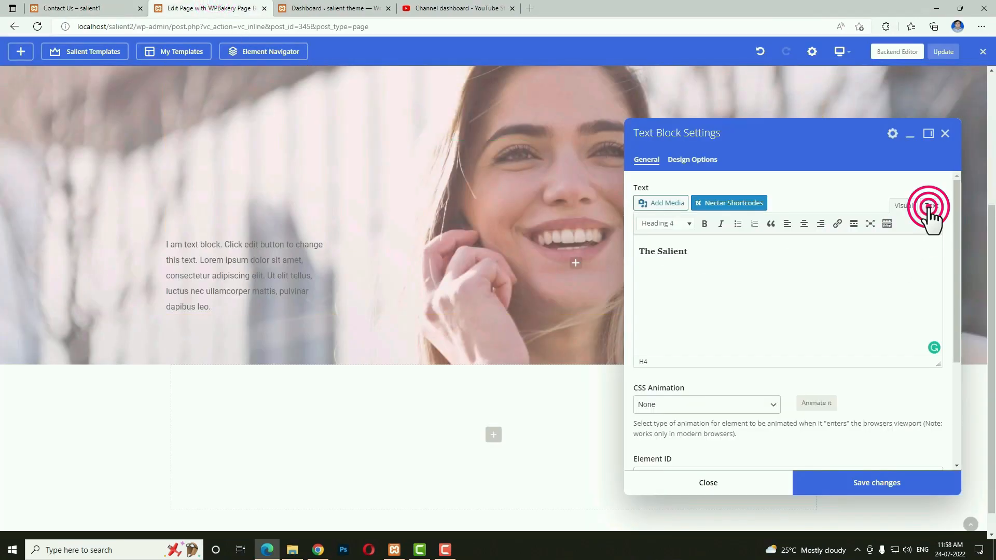
{"action": "left_click", "coordinate": [734, 239]}
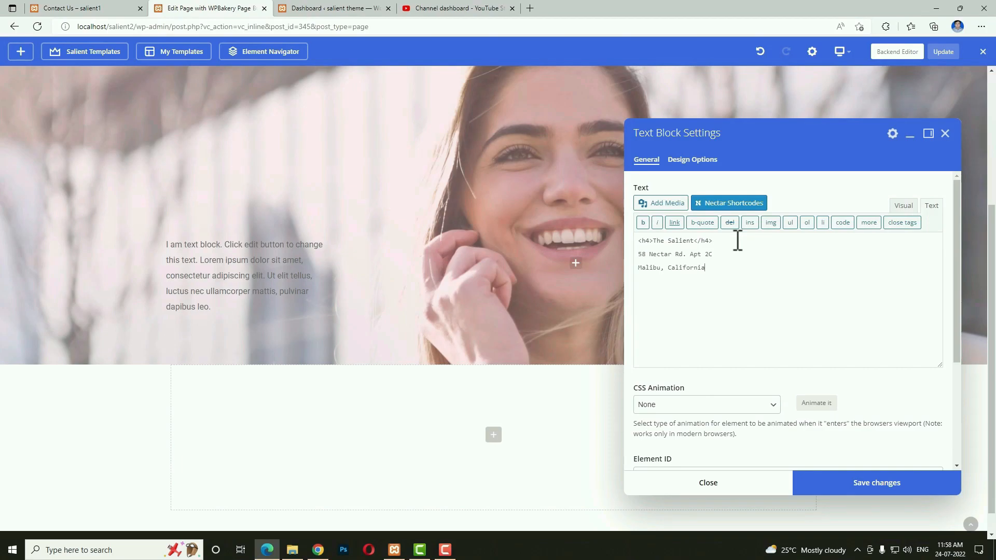
{"action": "left_click", "coordinate": [901, 210]}
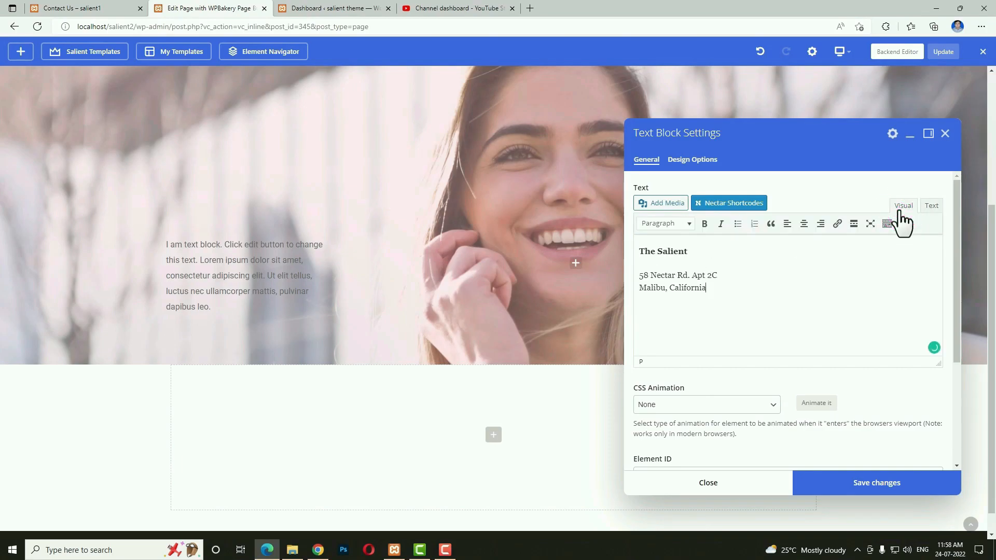
{"action": "left_click", "coordinate": [813, 488]}
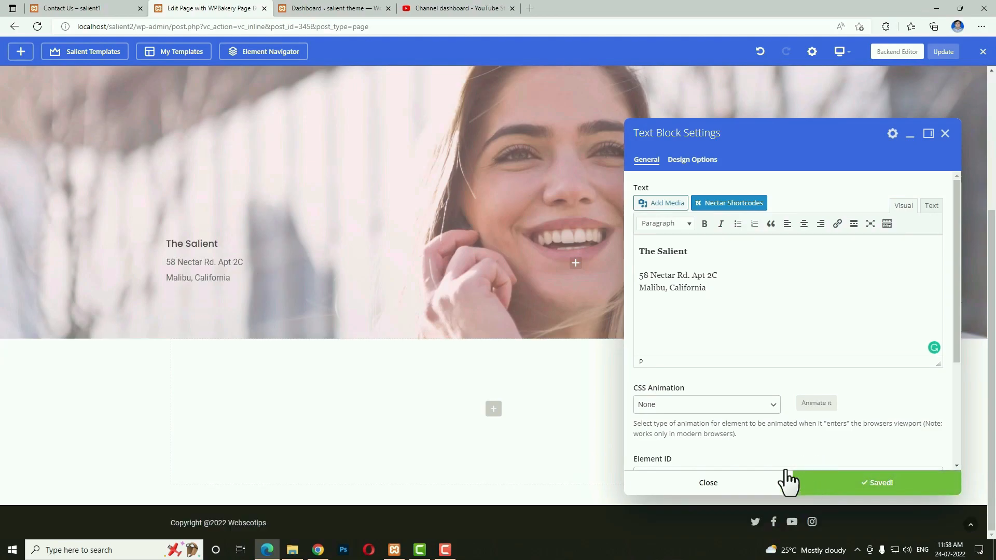
{"action": "left_click", "coordinate": [763, 486]}
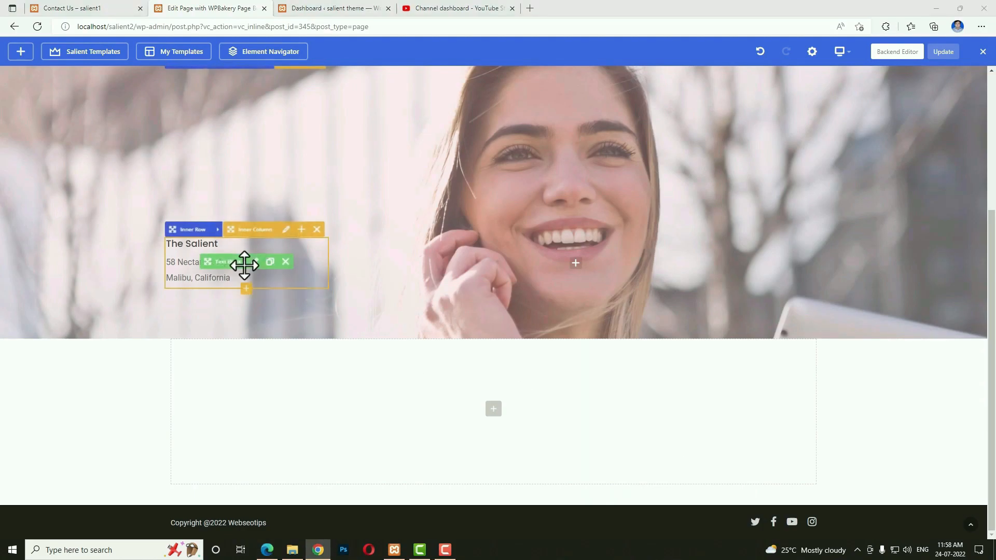
Add an Underline-style H5 Call To Action with link text 'Get Directions' under the address, then open a new browser tab.
{"action": "left_click", "coordinate": [246, 286]}
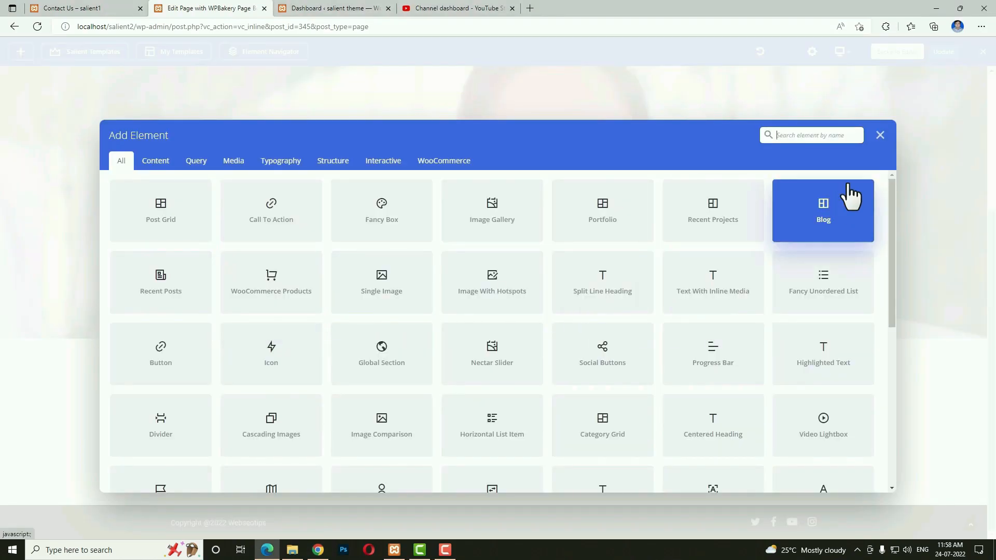
{"action": "type", "text": "call"}
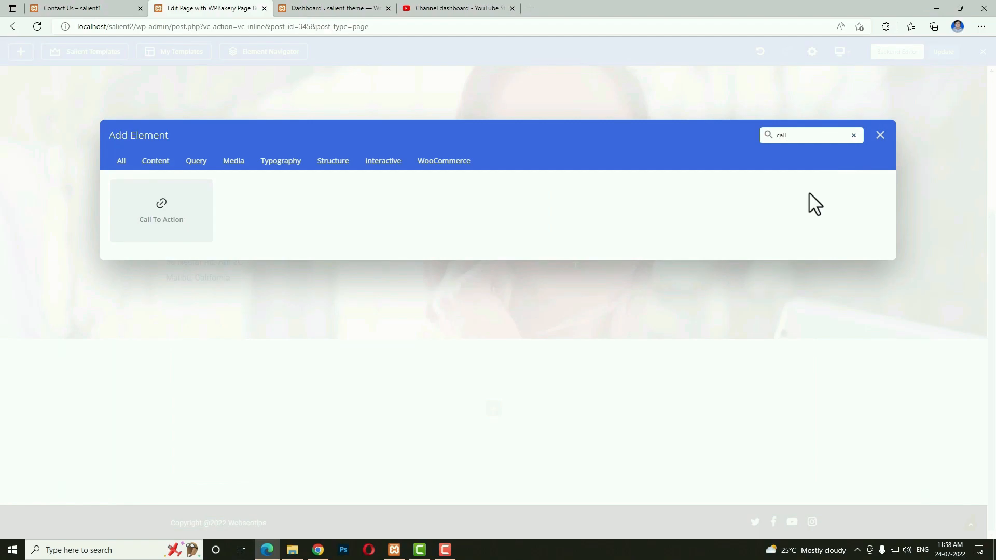
{"action": "left_click", "coordinate": [180, 222]}
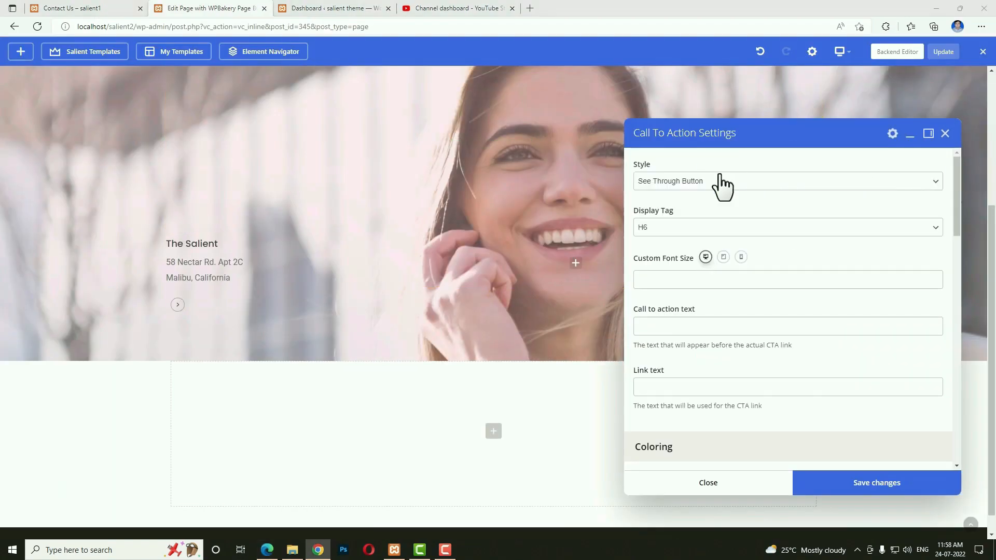
{"action": "left_click", "coordinate": [720, 177]}
{"action": "left_click", "coordinate": [707, 221]}
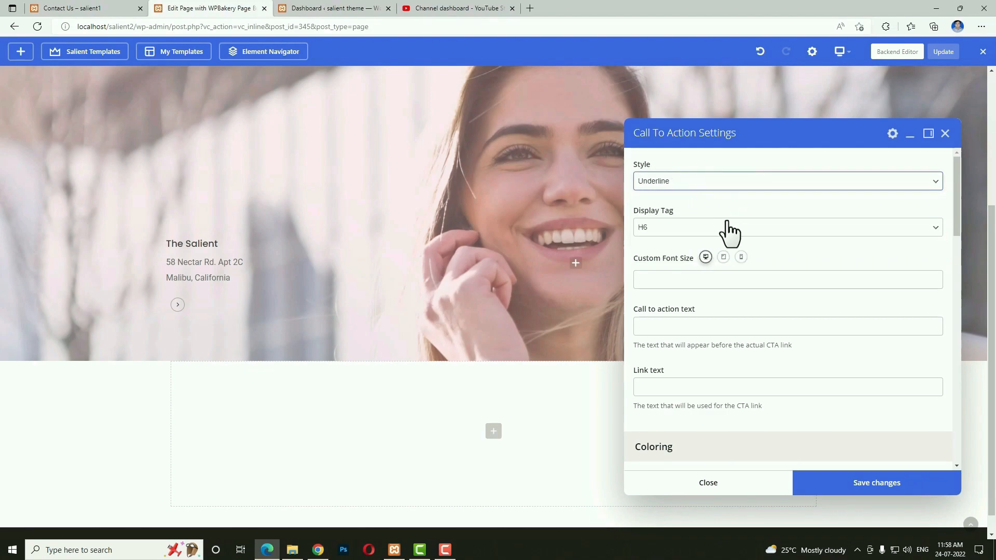
{"action": "left_click", "coordinate": [693, 224]}
{"action": "left_click", "coordinate": [665, 253]}
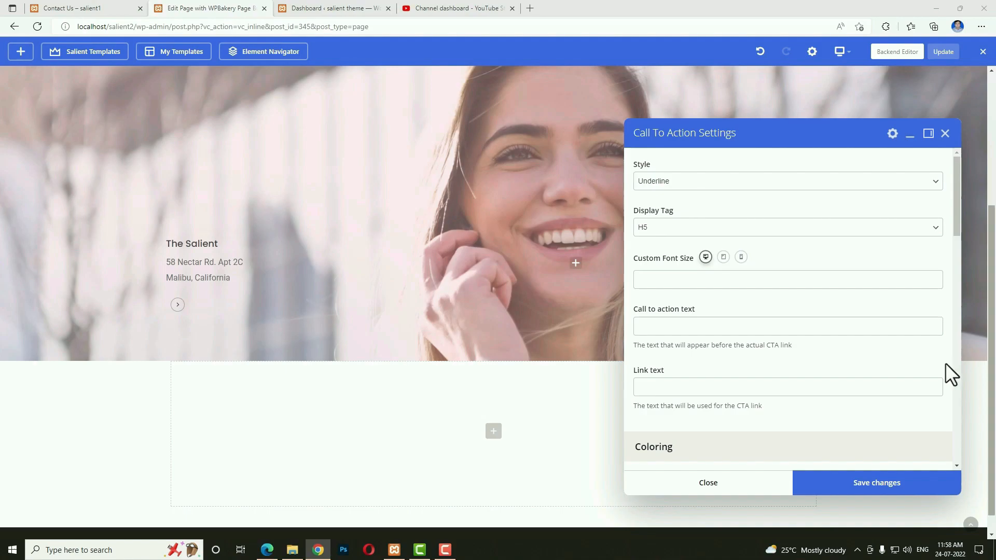
{"action": "left_click", "coordinate": [679, 384]}
{"action": "type", "text": "Get Directions"}
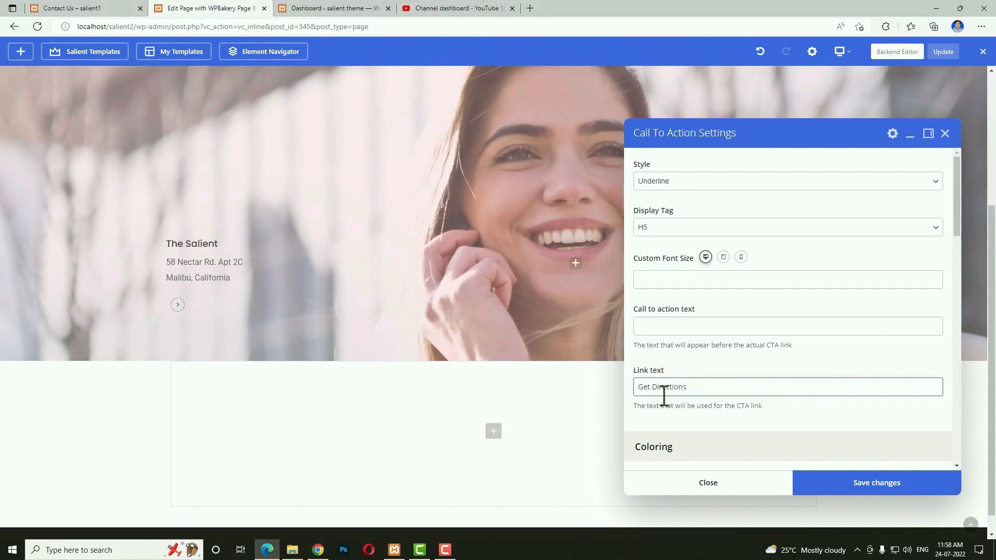
{"action": "scroll", "coordinate": [743, 383], "scroll_direction": "down", "scroll_amount": 2}
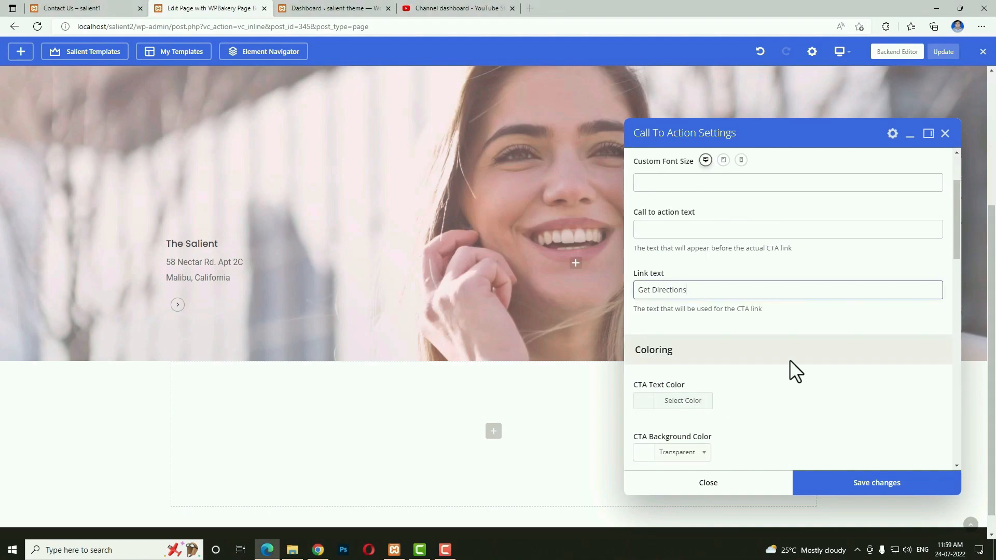
{"action": "scroll", "coordinate": [791, 373], "scroll_direction": "down", "scroll_amount": 7}
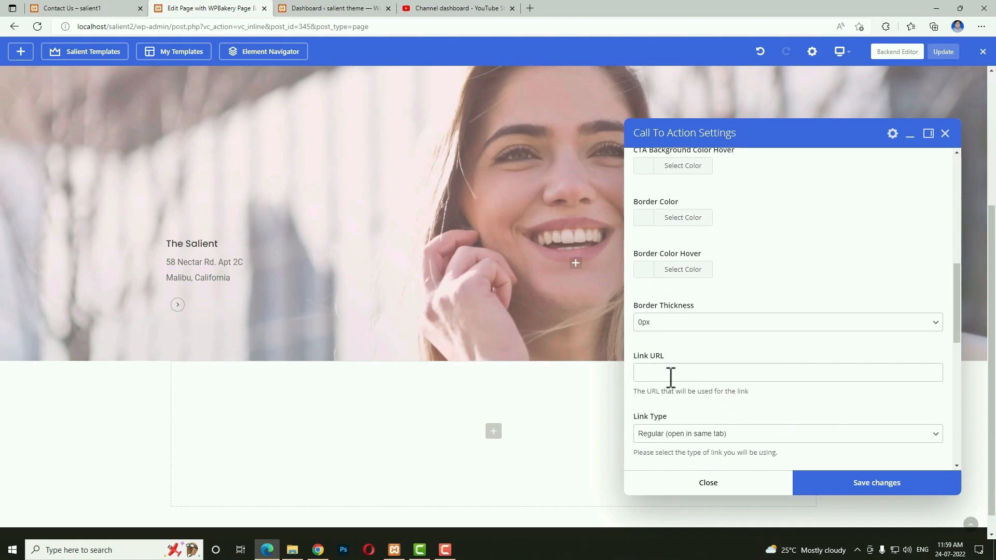
{"action": "left_click", "coordinate": [530, 8]}
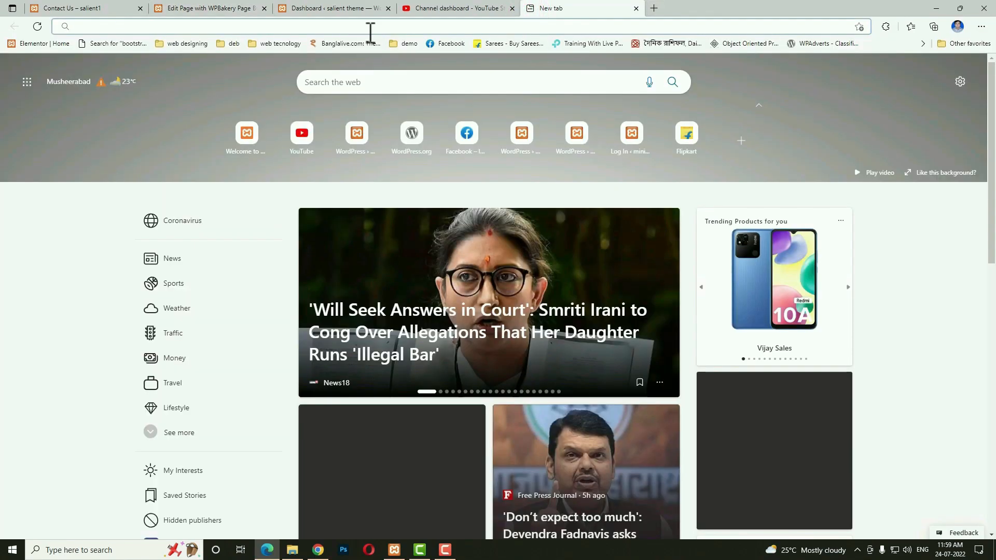
Copy the Google Maps share link for Owaisi Hospital & Research Centre, then return to the Link URL field.
{"action": "left_click", "coordinate": [368, 29]}
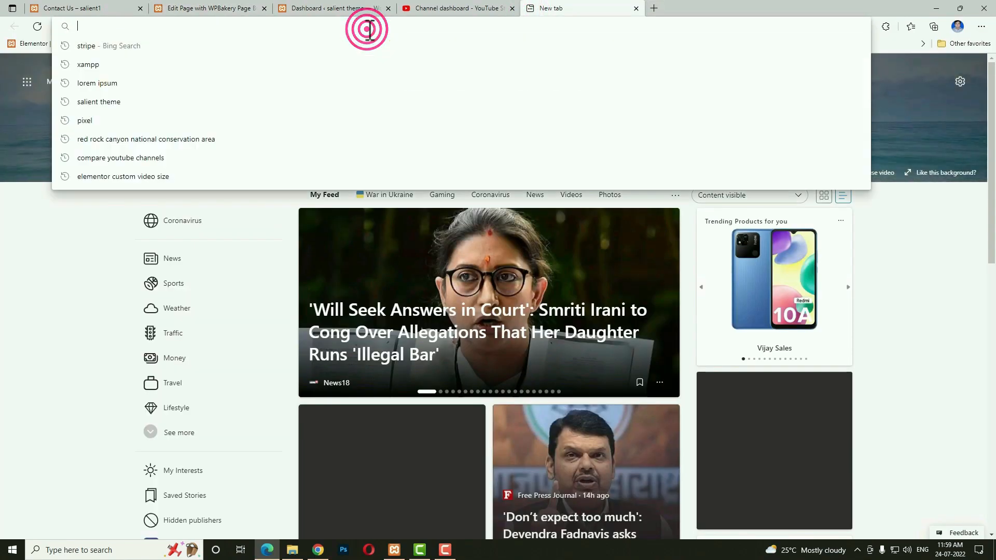
{"action": "type", "text": "go"}
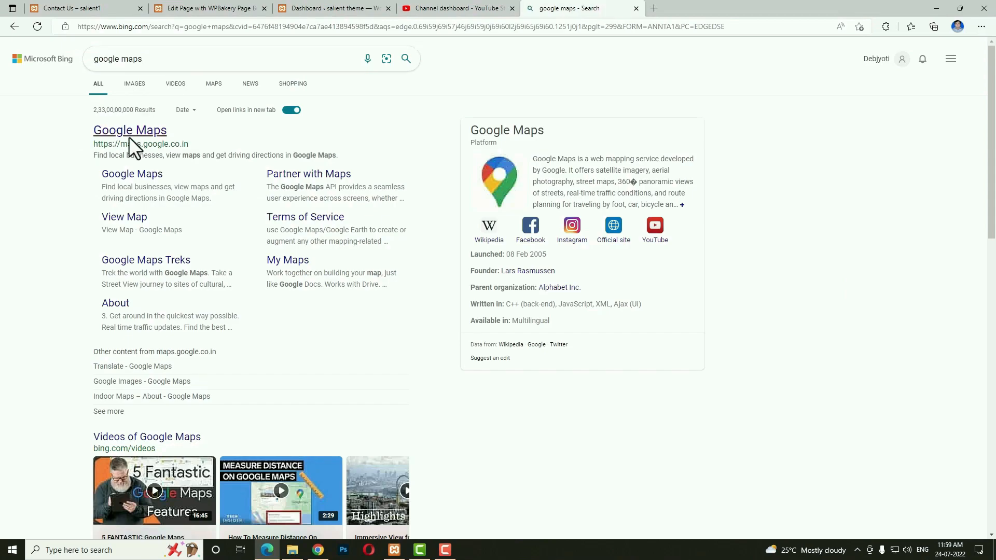
{"action": "left_click", "coordinate": [131, 137]}
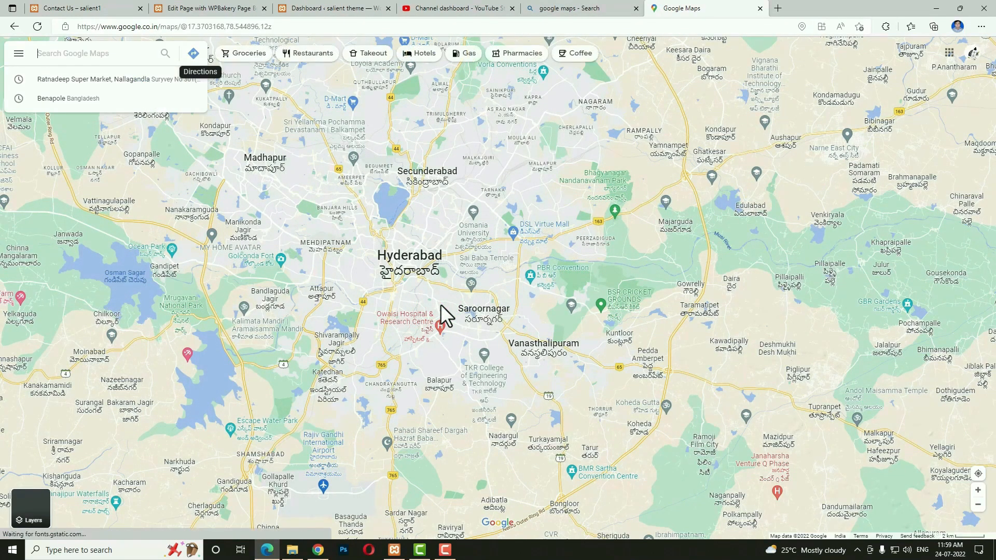
{"action": "left_click", "coordinate": [441, 314]}
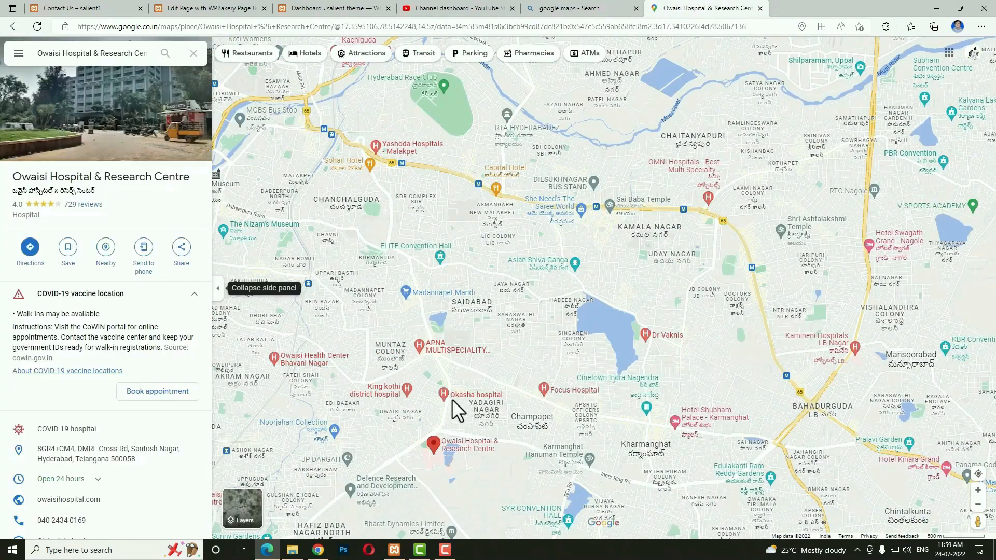
{"action": "left_click", "coordinate": [181, 248]}
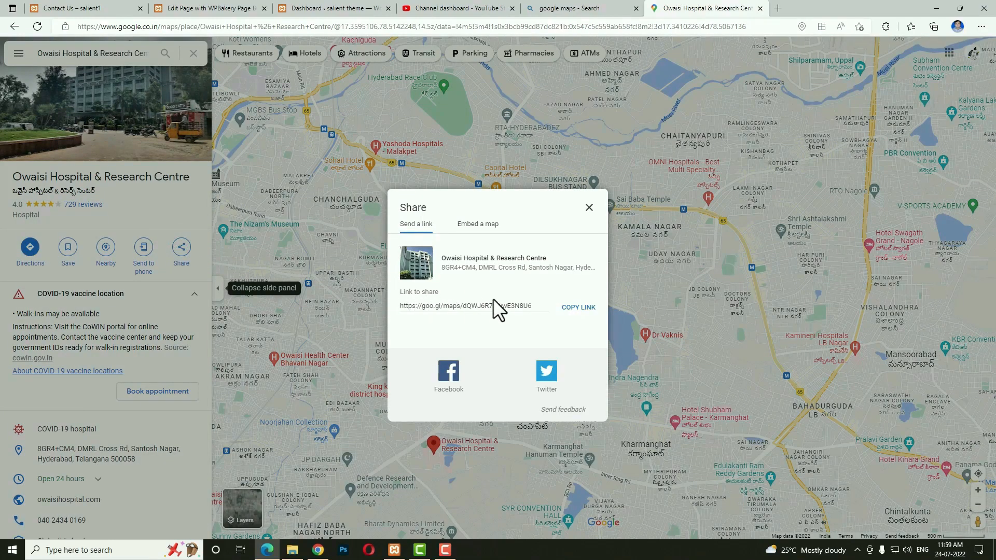
{"action": "left_click", "coordinate": [544, 321]}
{"action": "left_click", "coordinate": [580, 308]}
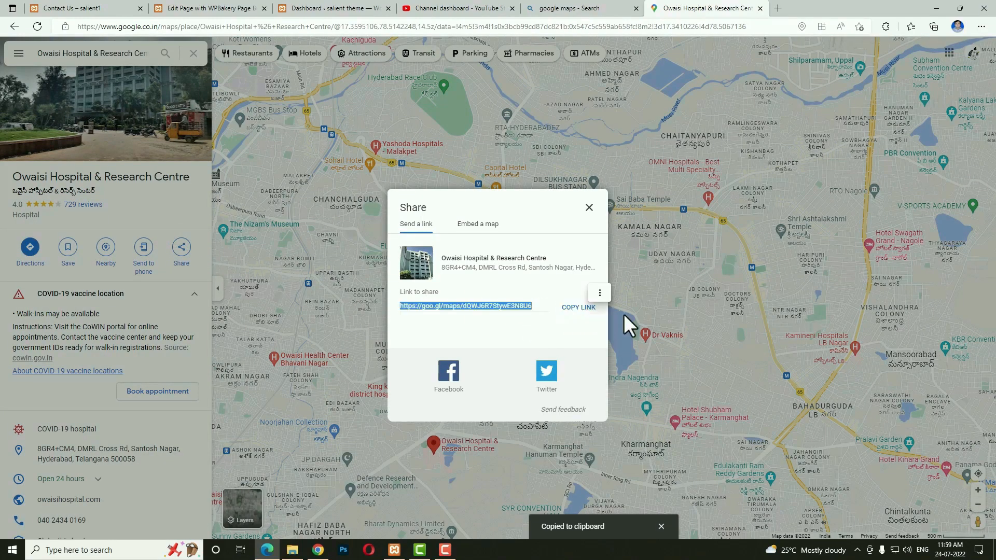
{"action": "left_click", "coordinate": [238, 8]}
{"action": "left_click", "coordinate": [665, 374]}
Paste the map share link as the Get Directions link URL and save the call to action.
{"action": "key", "text": "ctrl+v"}
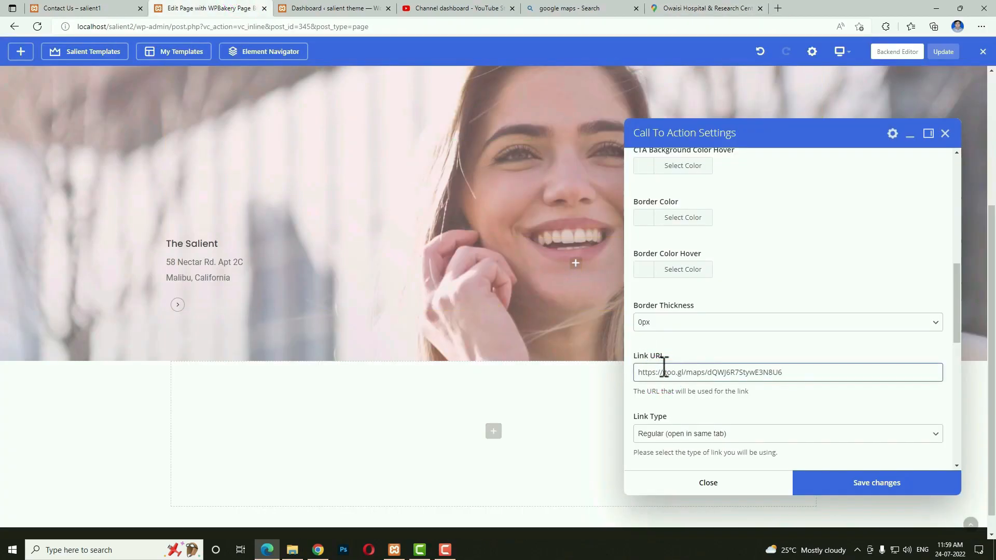
{"action": "left_click", "coordinate": [831, 489]}
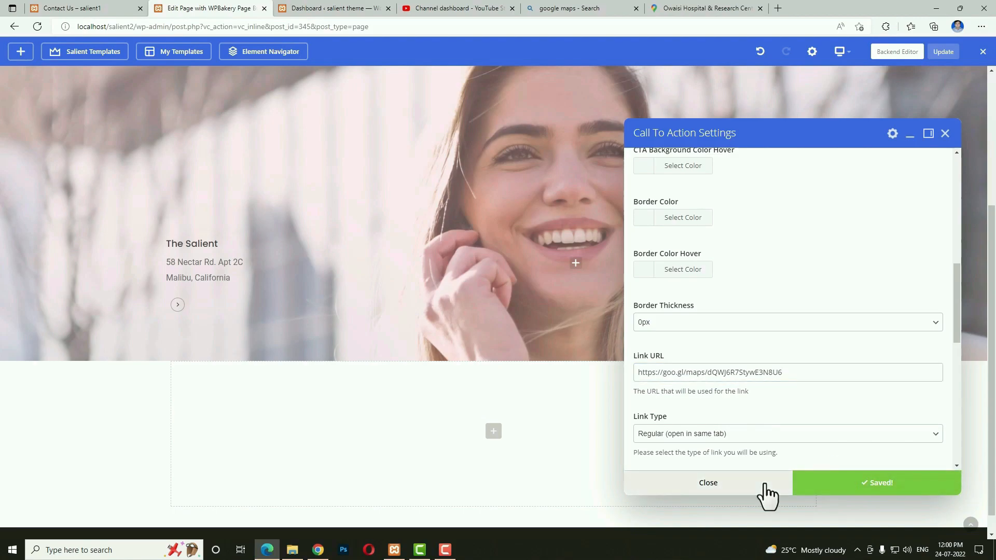
{"action": "left_click", "coordinate": [765, 490]}
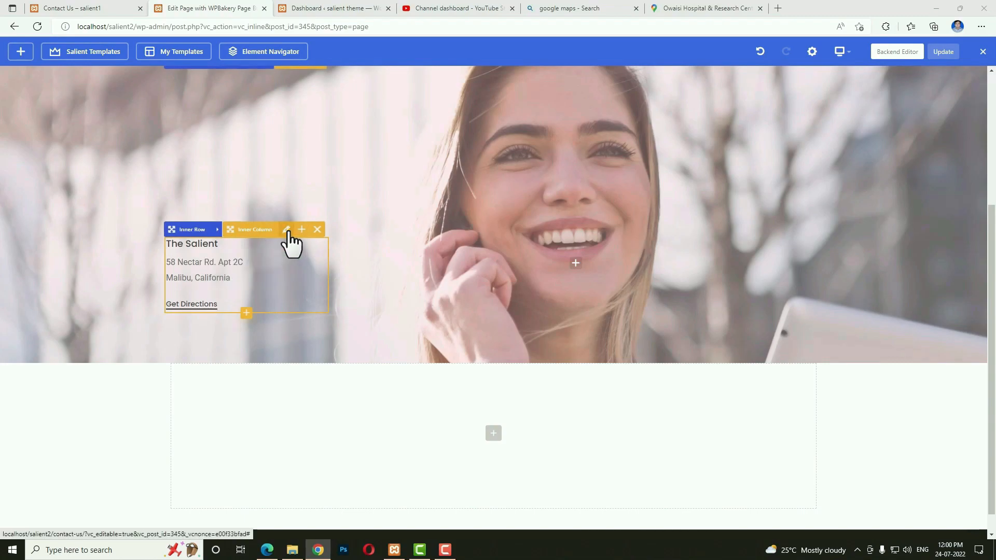
Give the address column 3% padding and a pink background colour.
{"action": "left_click", "coordinate": [286, 230]}
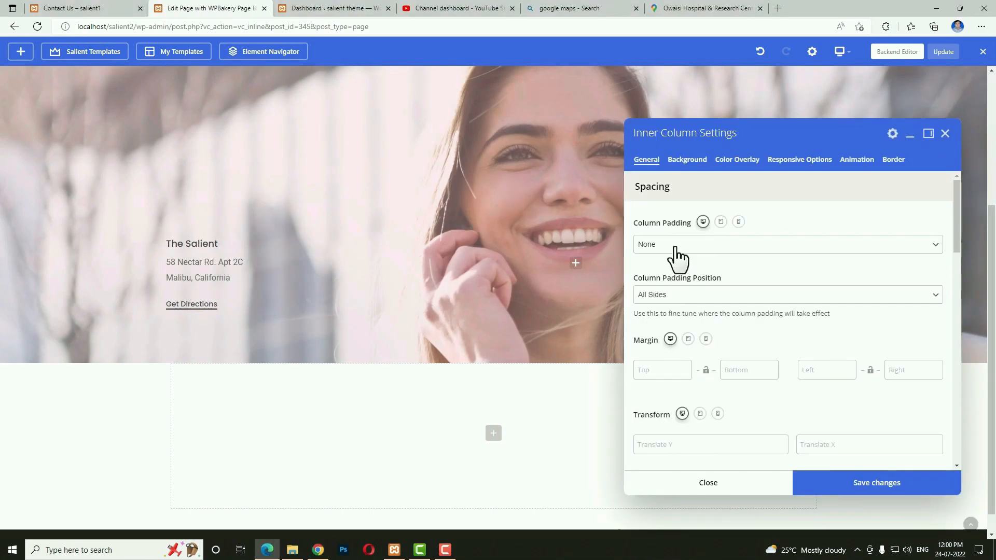
{"action": "left_click", "coordinate": [683, 248]}
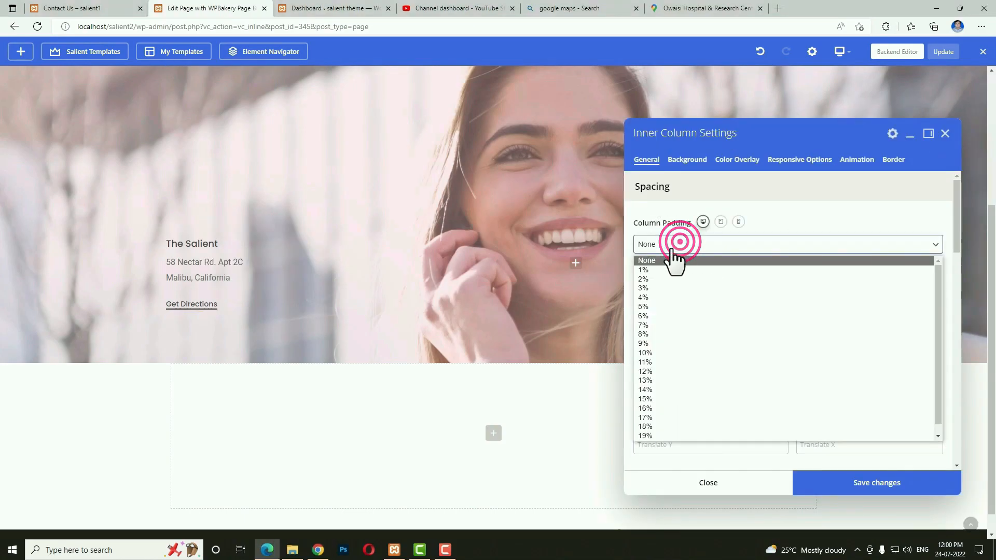
{"action": "left_click", "coordinate": [659, 287]}
{"action": "left_click", "coordinate": [688, 162]}
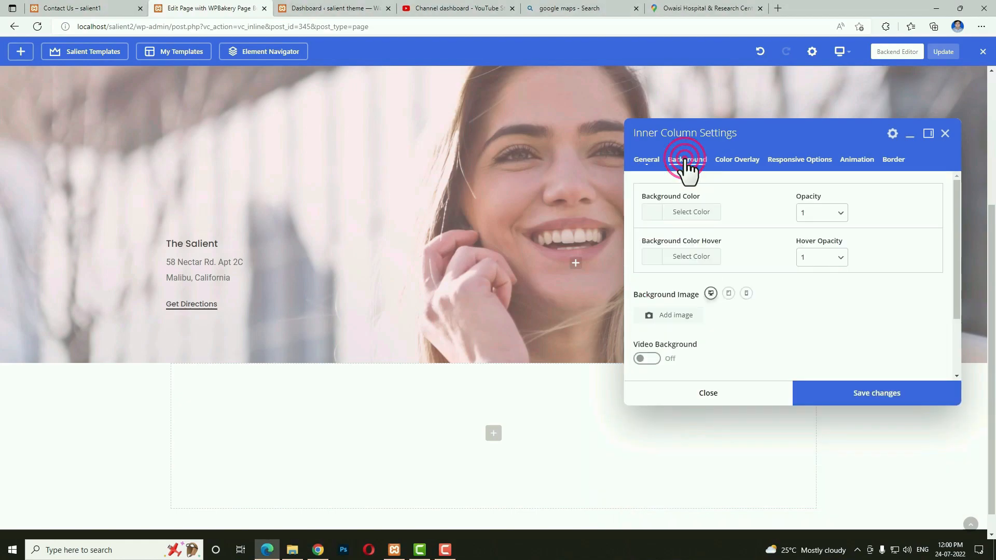
{"action": "left_click", "coordinate": [649, 212]}
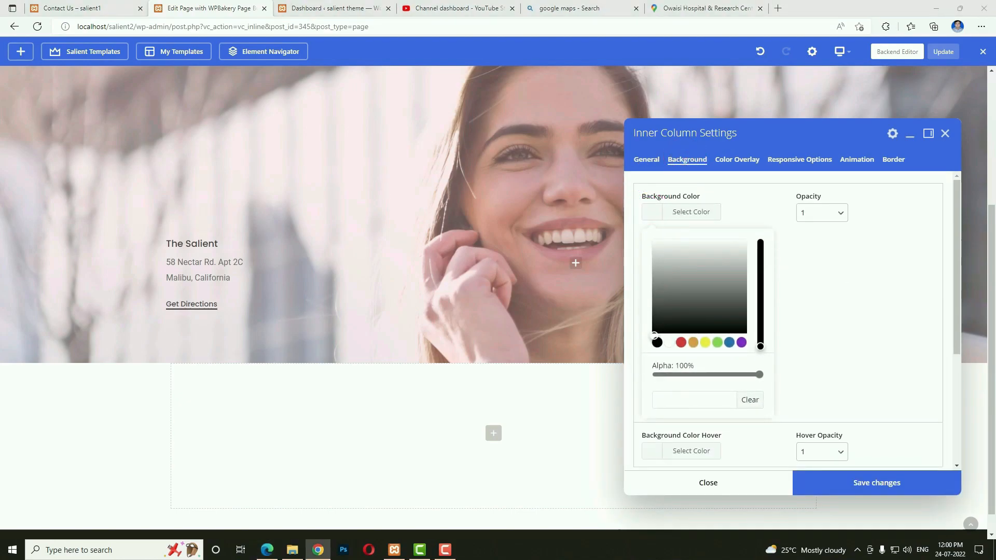
{"action": "left_click", "coordinate": [696, 403]}
{"action": "key", "text": "ctrl+v"}
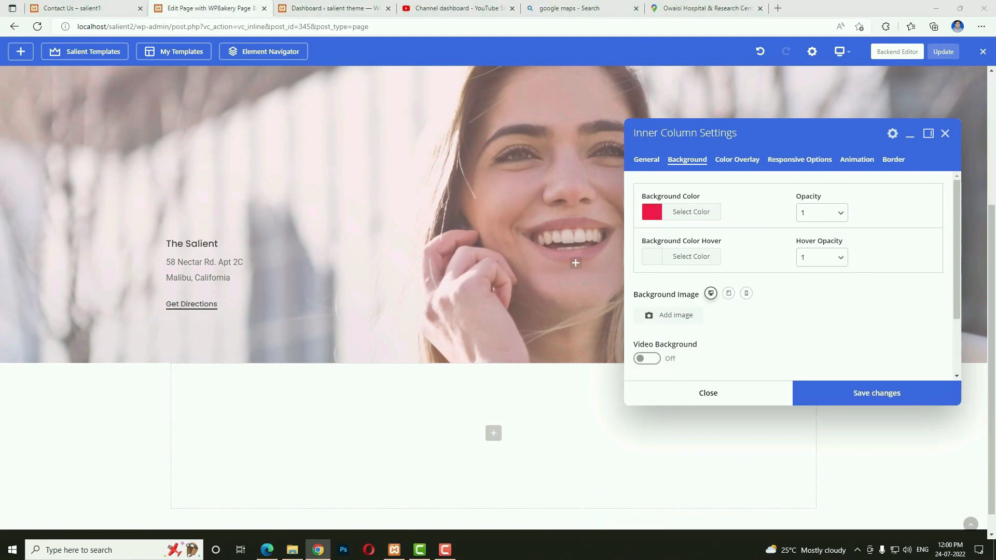
{"action": "left_click", "coordinate": [867, 395]}
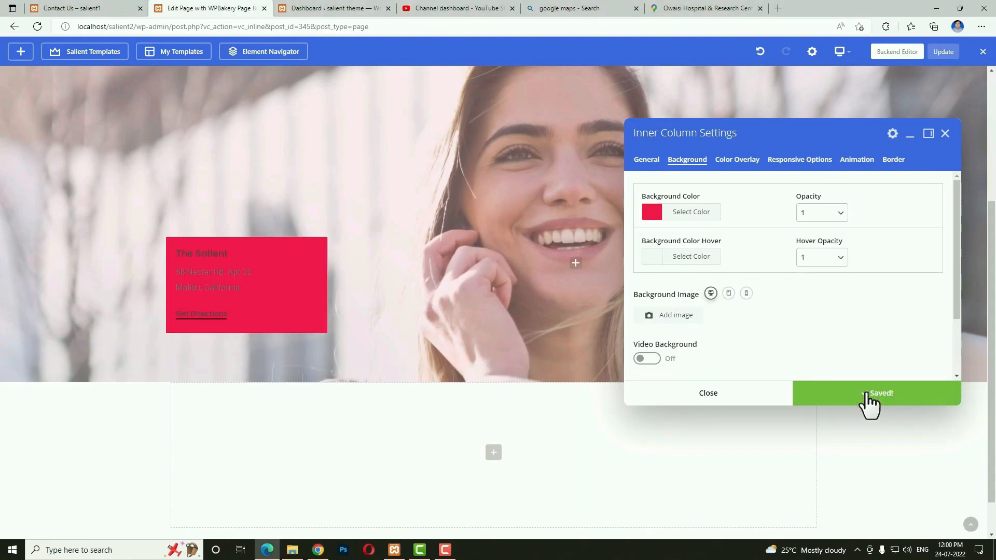
Make the address card's font colour white.
{"action": "left_click", "coordinate": [282, 313]}
{"action": "scroll", "coordinate": [752, 312], "scroll_direction": "down", "scroll_amount": 3}
{"action": "scroll", "coordinate": [753, 310], "scroll_direction": "down", "scroll_amount": 1}
{"action": "left_click", "coordinate": [638, 391]}
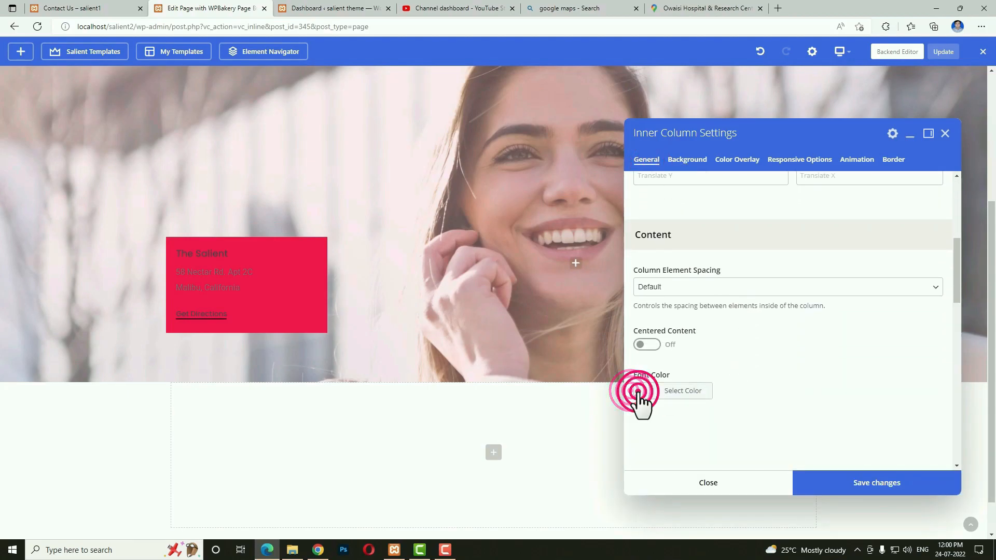
{"action": "left_click", "coordinate": [629, 415]}
{"action": "left_click", "coordinate": [826, 484]}
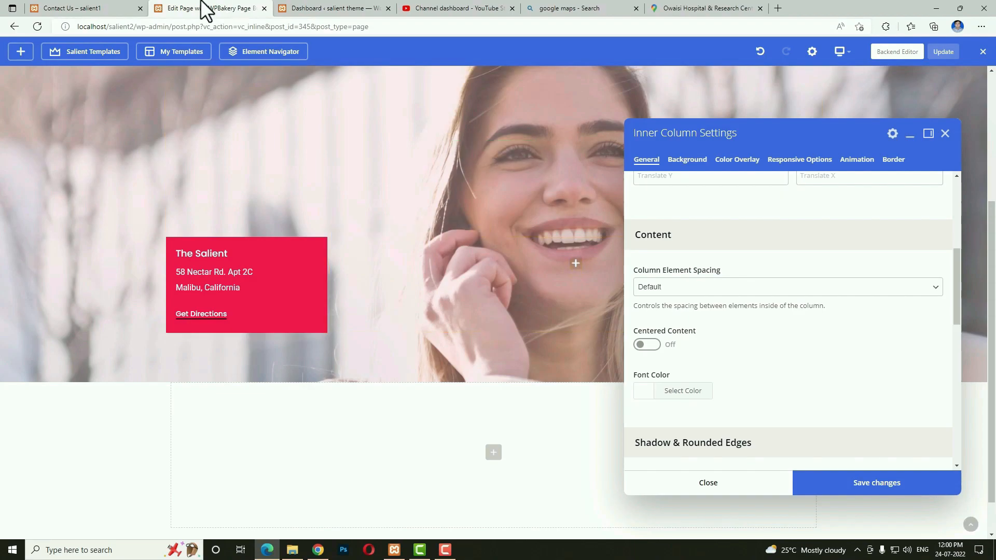
After checking the live page, round the card's corners to 10px and save the column.
{"action": "left_click", "coordinate": [110, 9]}
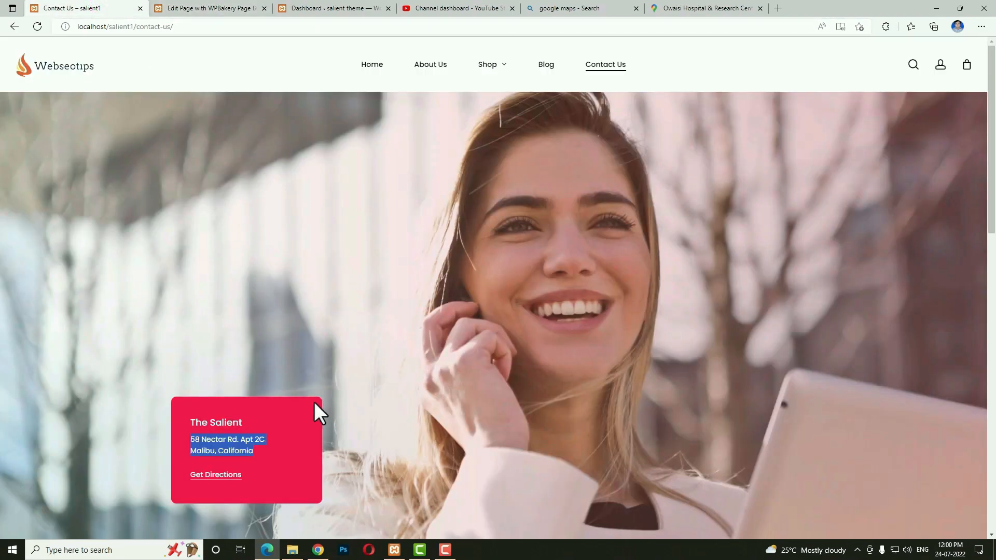
{"action": "left_click", "coordinate": [211, 9]}
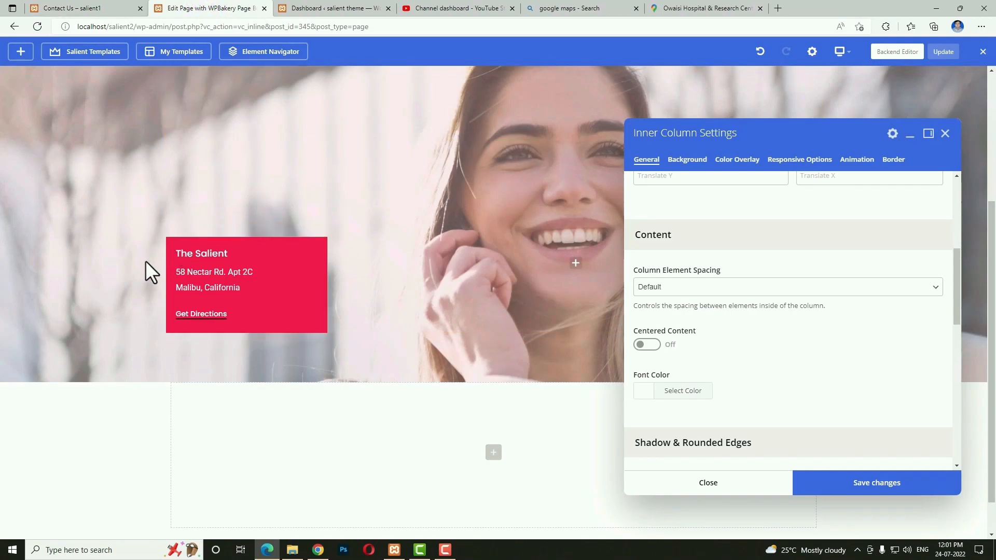
{"action": "left_click", "coordinate": [659, 159]}
{"action": "scroll", "coordinate": [753, 327], "scroll_direction": "down", "scroll_amount": 3}
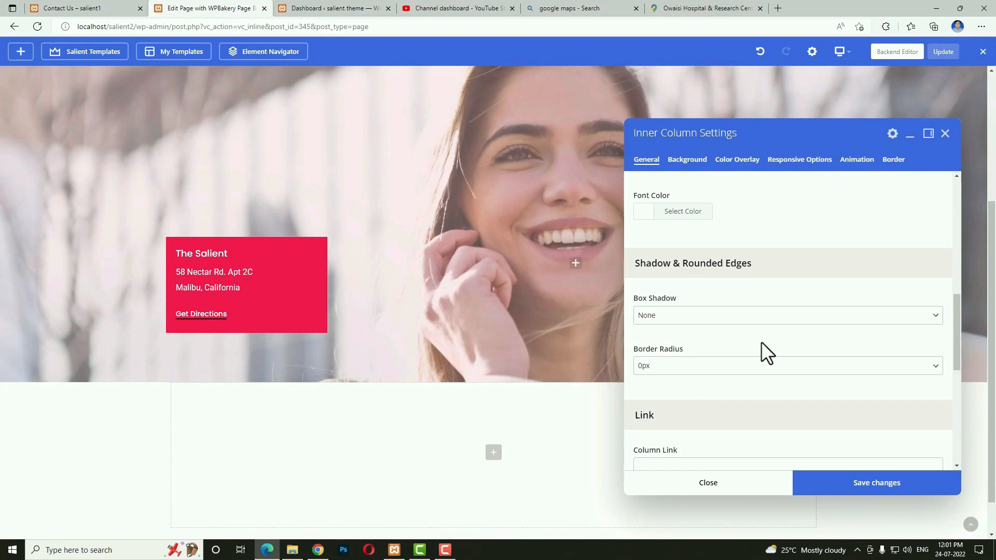
{"action": "left_click", "coordinate": [667, 364]}
{"action": "left_click", "coordinate": [660, 407]}
{"action": "left_click", "coordinate": [831, 481]}
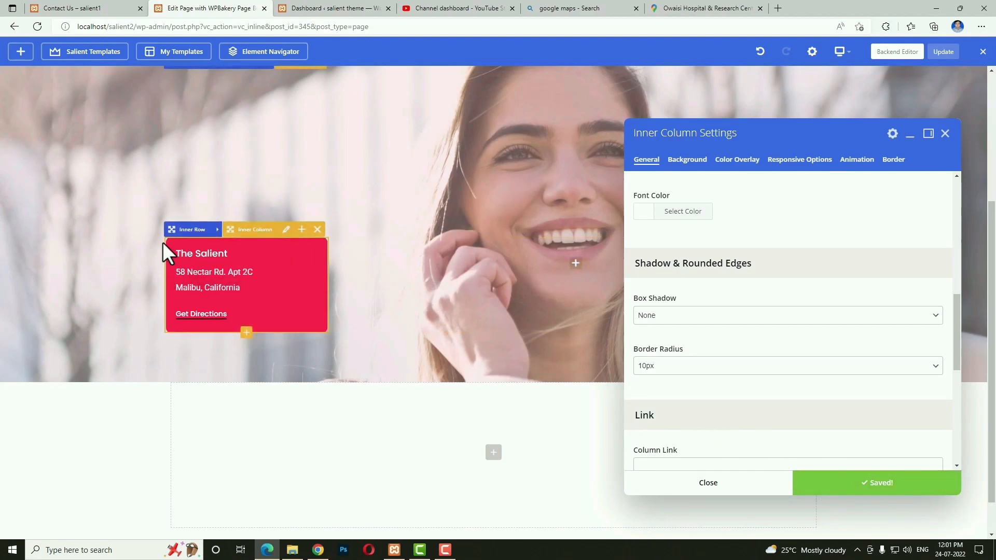
{"action": "left_click", "coordinate": [743, 483]}
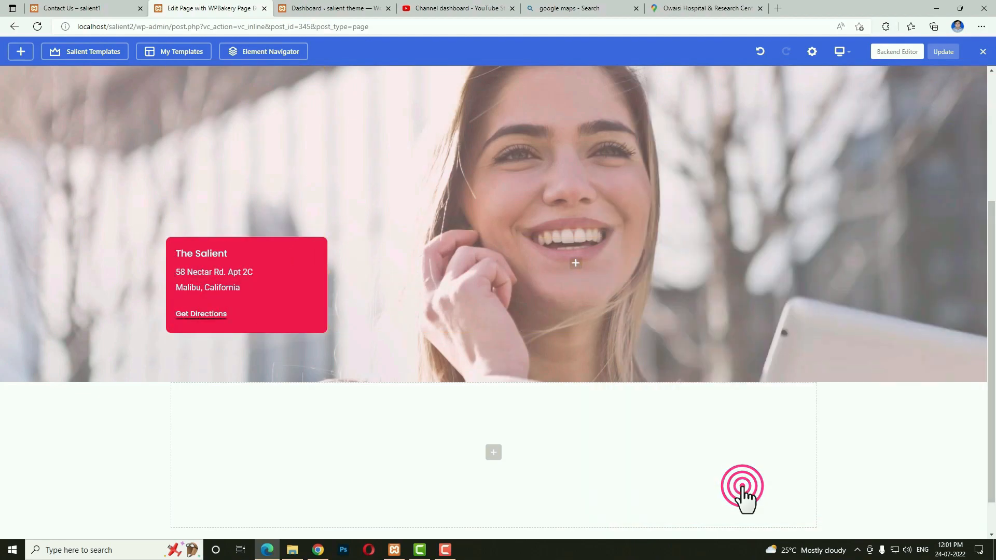
{"action": "scroll", "coordinate": [623, 342], "scroll_direction": "down", "scroll_amount": 2}
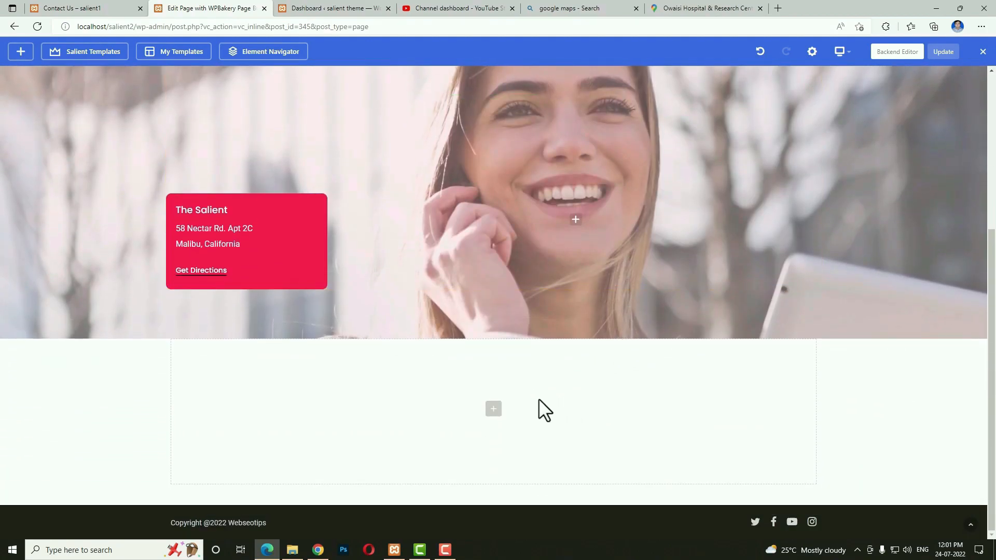
Insert a row below the hero with 40px top padding, then search the element list for 'head'.
{"action": "left_click", "coordinate": [493, 409]}
{"action": "left_click", "coordinate": [160, 203]}
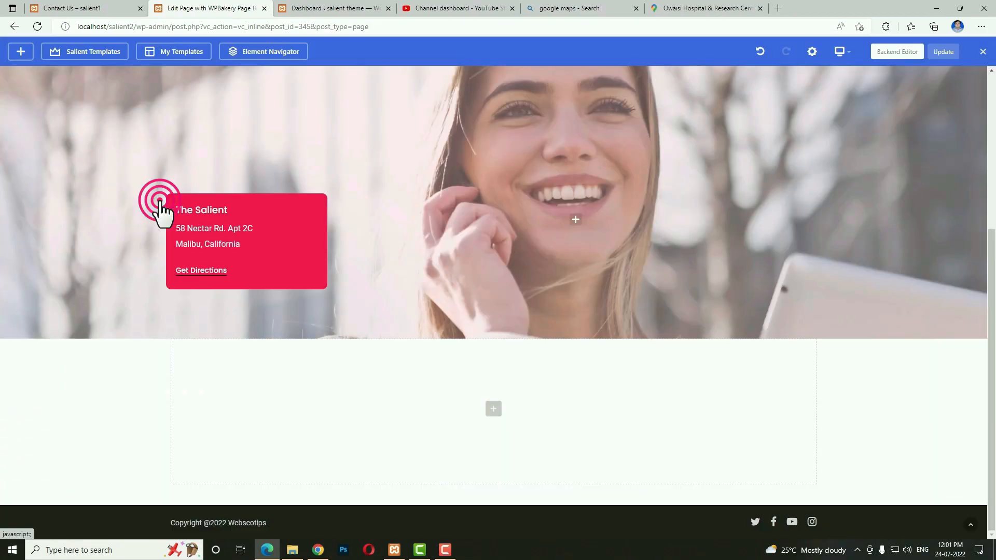
{"action": "left_click", "coordinate": [203, 332]}
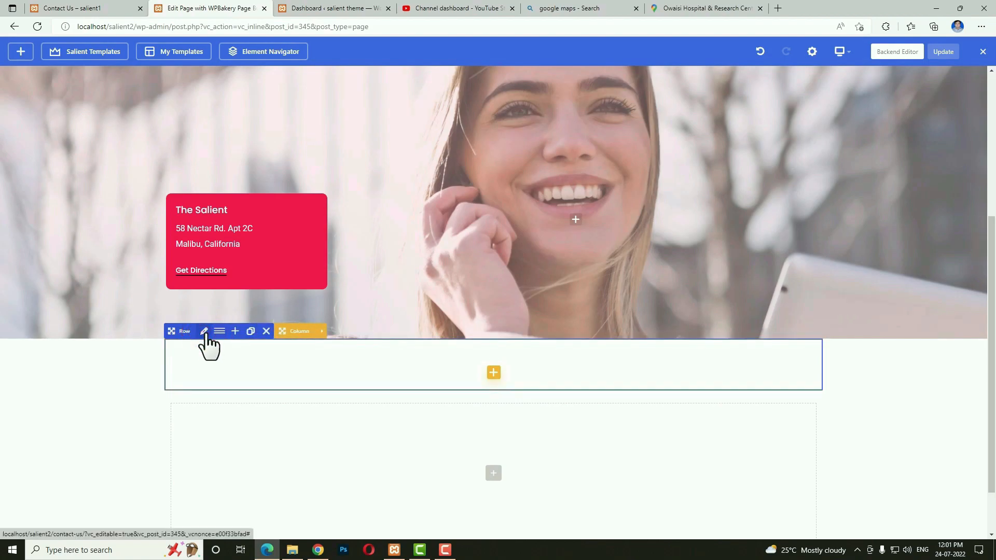
{"action": "left_click", "coordinate": [203, 332]}
{"action": "scroll", "coordinate": [836, 313], "scroll_direction": "down", "scroll_amount": 5}
{"action": "left_click", "coordinate": [642, 303]}
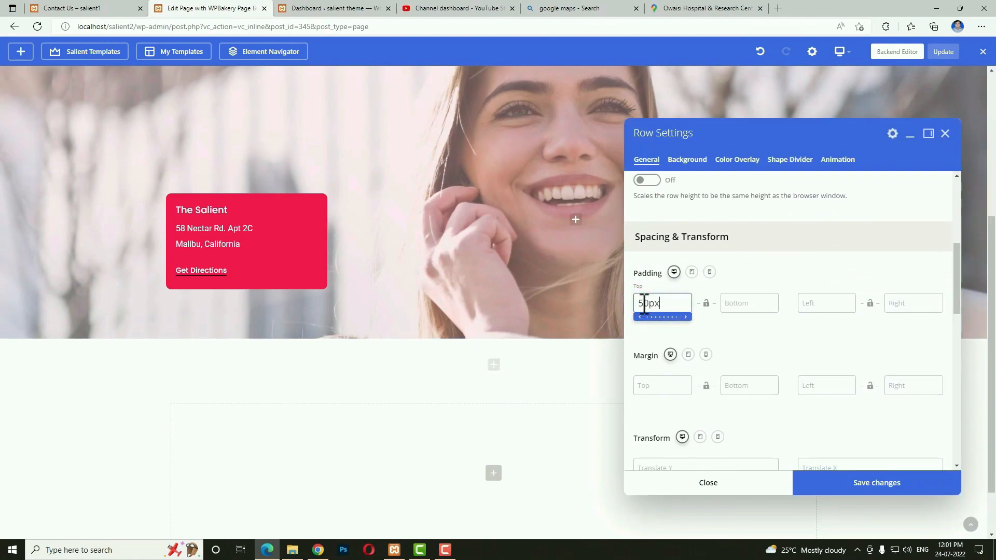
{"action": "left_click", "coordinate": [691, 272]}
{"action": "left_click", "coordinate": [659, 305]}
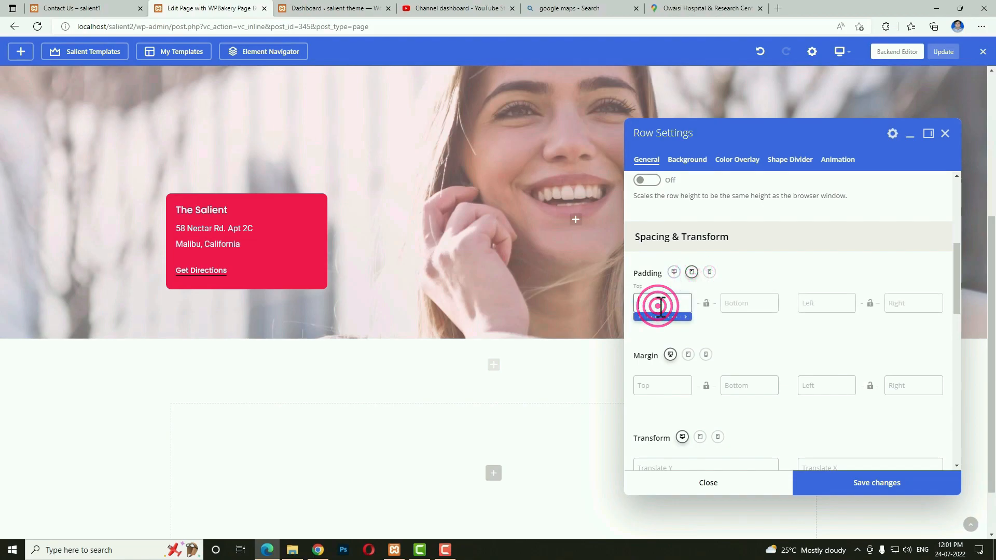
{"action": "type", "text": "40px"}
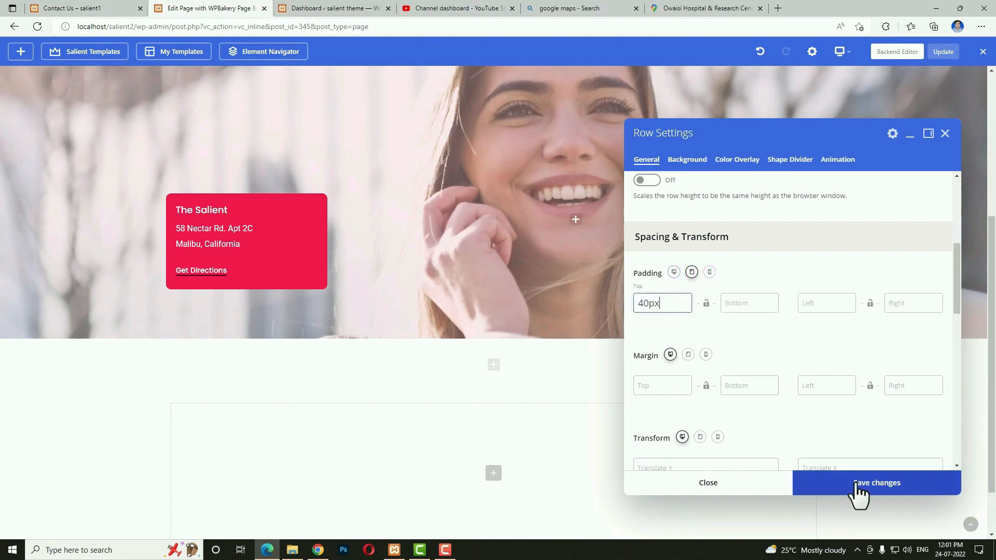
{"action": "left_click", "coordinate": [856, 485]}
{"action": "left_click", "coordinate": [751, 482]}
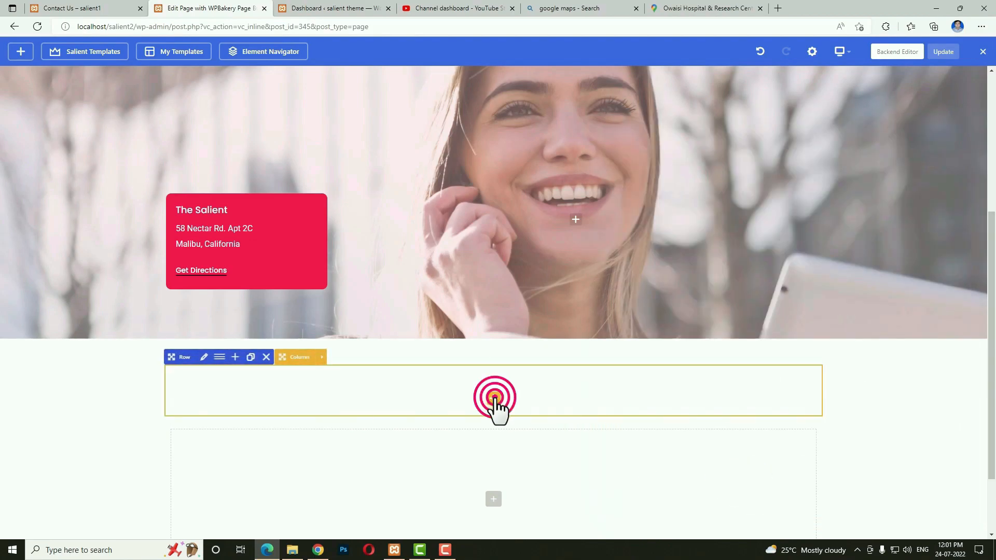
{"action": "left_click", "coordinate": [493, 399]}
{"action": "type", "text": "head"}
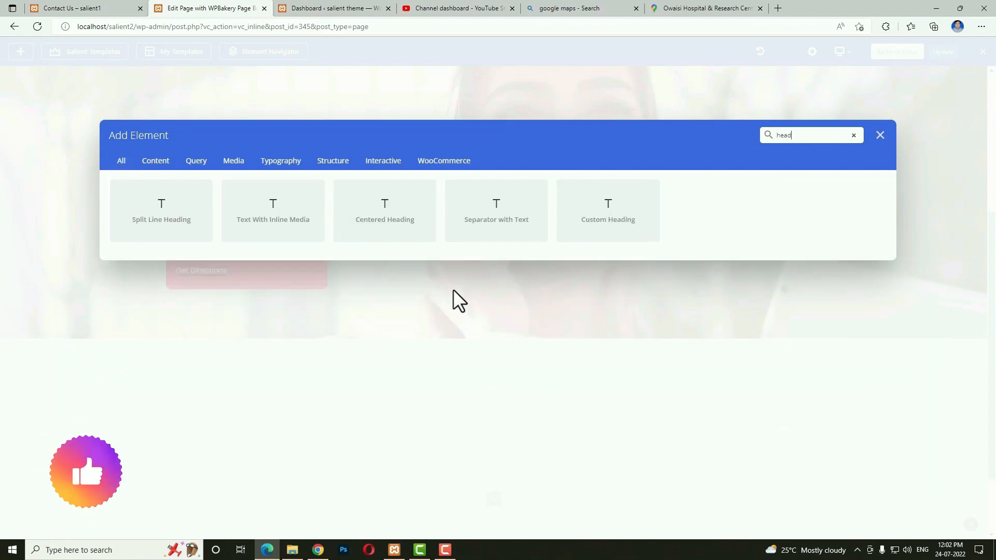
Add a Custom Heading reading 'Other Offices', copied from the live page.
{"action": "left_click", "coordinate": [607, 216]}
{"action": "left_click", "coordinate": [67, 8]}
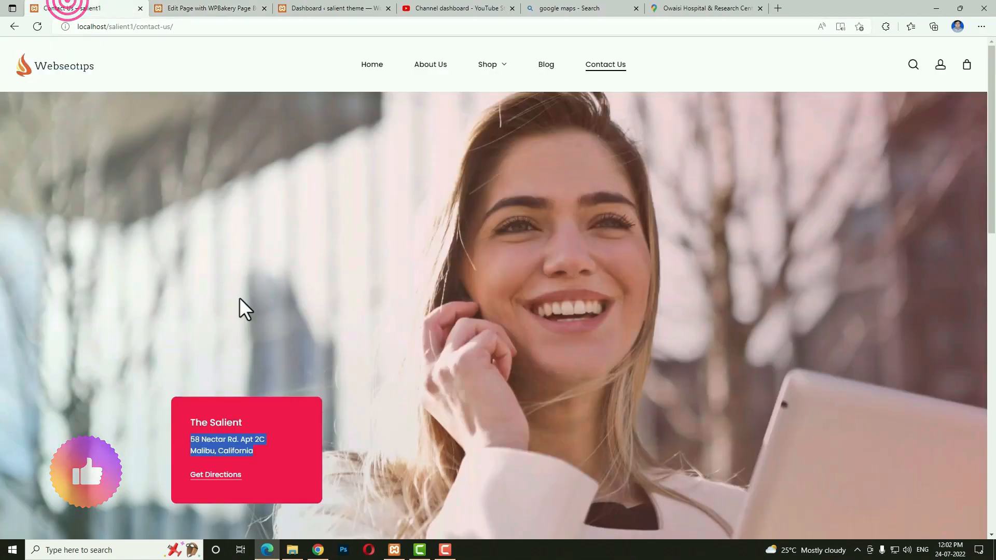
{"action": "scroll", "coordinate": [349, 387], "scroll_direction": "down", "scroll_amount": 7}
{"action": "triple_click", "coordinate": [228, 226]}
{"action": "key", "text": "ctrl+c"}
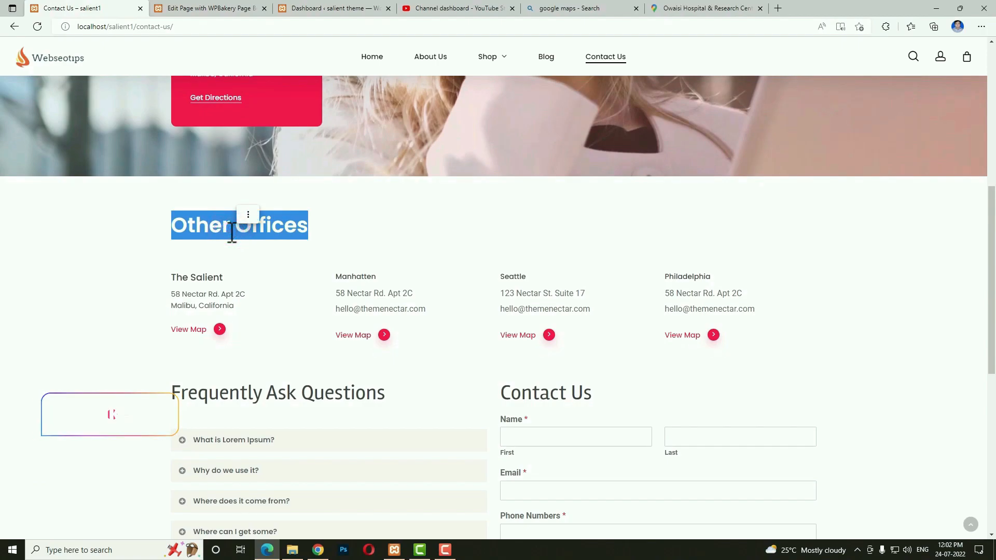
{"action": "left_click", "coordinate": [208, 8]}
{"action": "triple_click", "coordinate": [781, 271]}
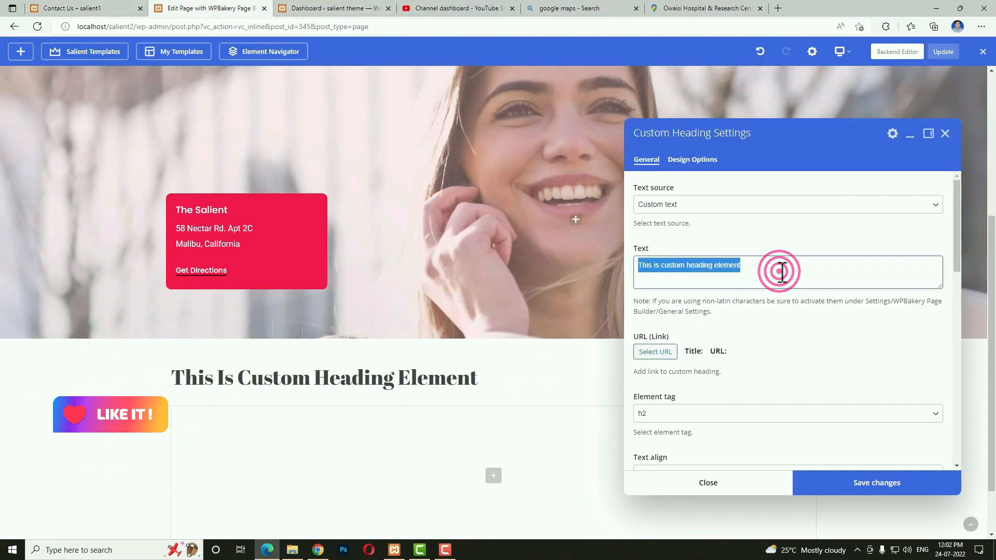
{"action": "key", "text": "ctrl+v"}
{"action": "left_click", "coordinate": [813, 487]}
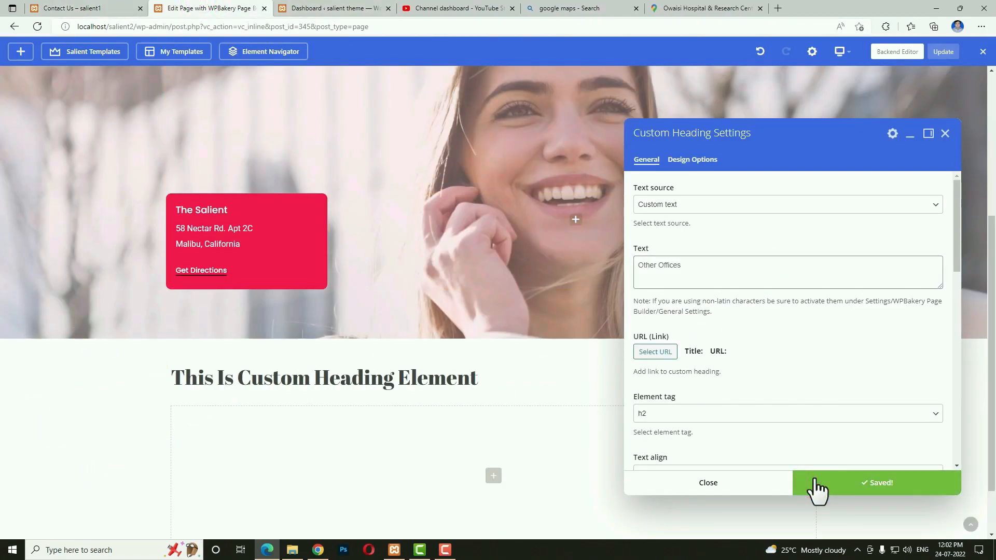
Set the heading font to Roboto, save, and add an inner row beneath it.
{"action": "scroll", "coordinate": [742, 436], "scroll_direction": "down", "scroll_amount": 5}
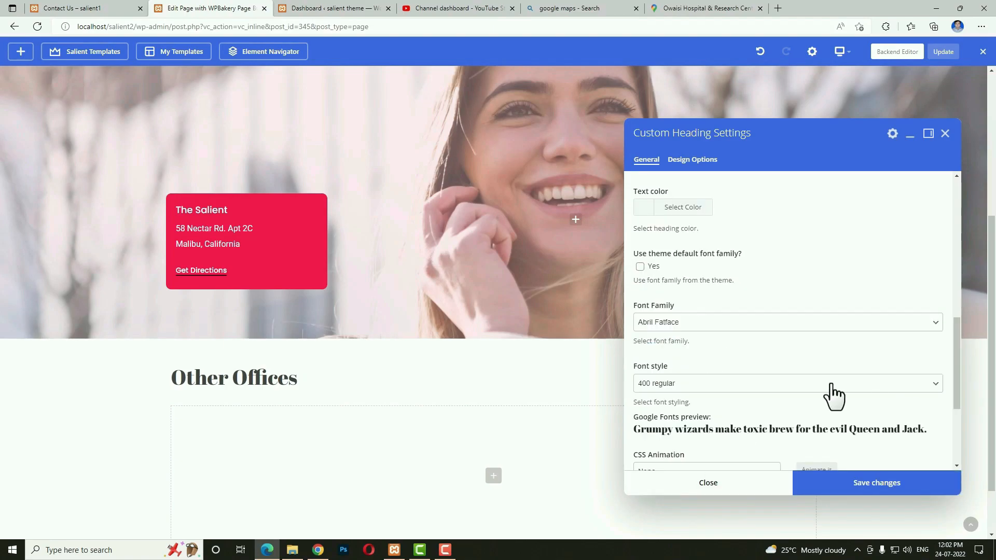
{"action": "left_click", "coordinate": [725, 326]}
{"action": "key", "text": "r"}
{"action": "scroll", "coordinate": [712, 415], "scroll_direction": "down", "scroll_amount": 8}
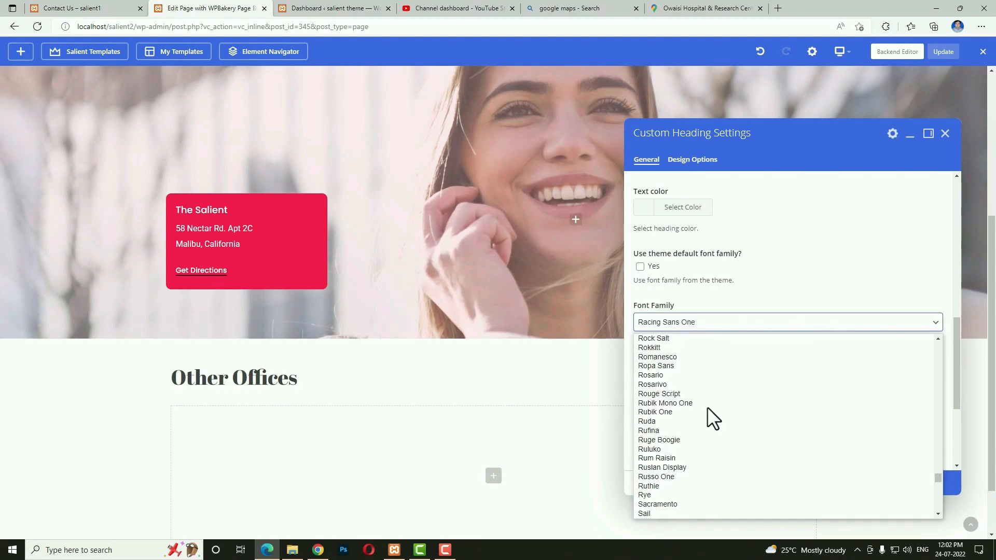
{"action": "scroll", "coordinate": [684, 348], "scroll_direction": "up", "scroll_amount": 1}
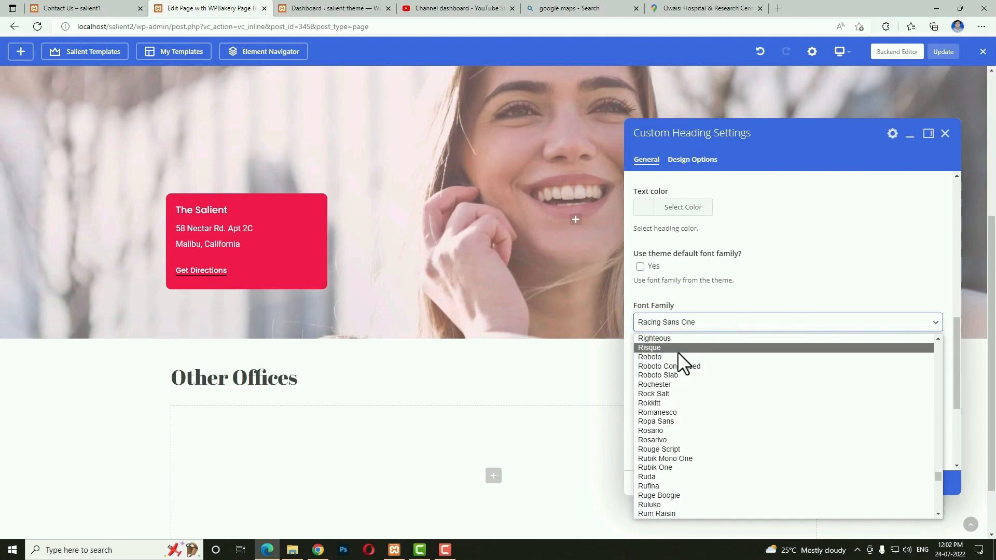
{"action": "left_click", "coordinate": [679, 350]}
{"action": "left_click", "coordinate": [815, 472]}
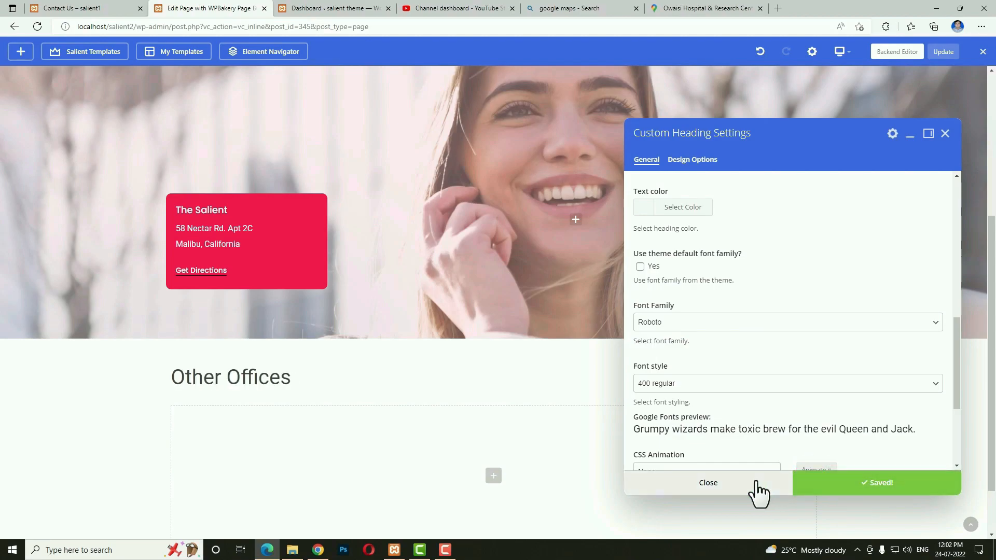
{"action": "left_click", "coordinate": [709, 483]}
{"action": "left_click", "coordinate": [490, 393]}
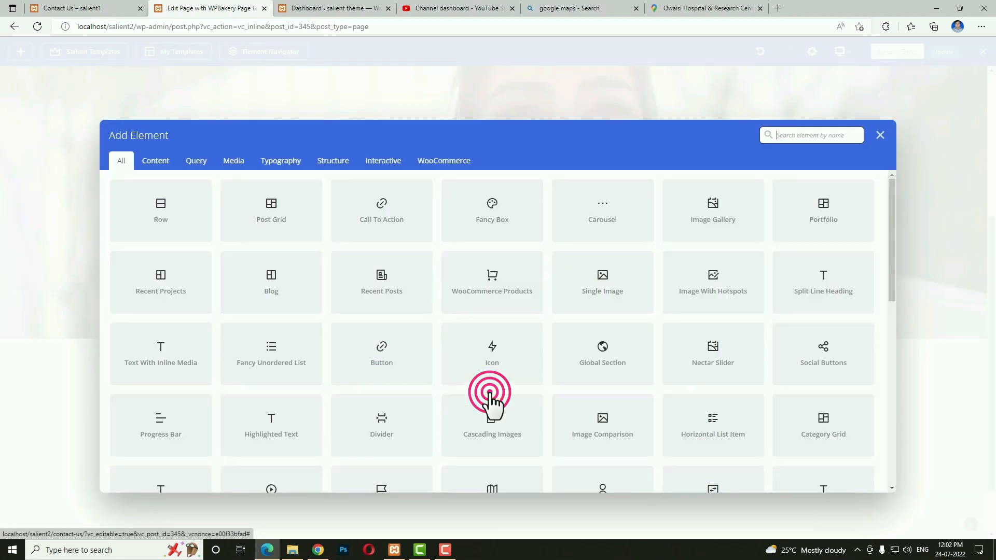
{"action": "left_click", "coordinate": [192, 225]}
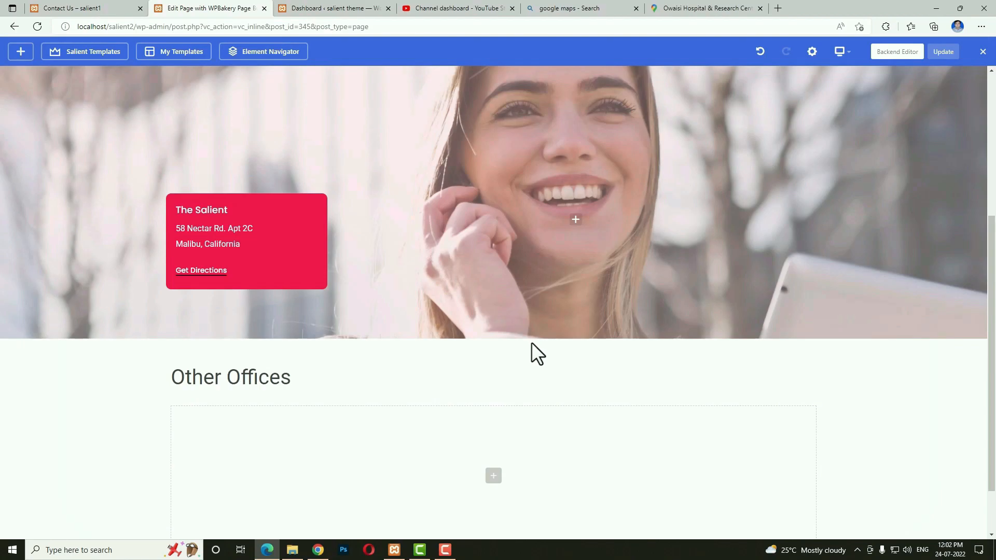
Give the inner row 40px top padding.
{"action": "left_click", "coordinate": [217, 387]}
{"action": "left_click", "coordinate": [218, 386]}
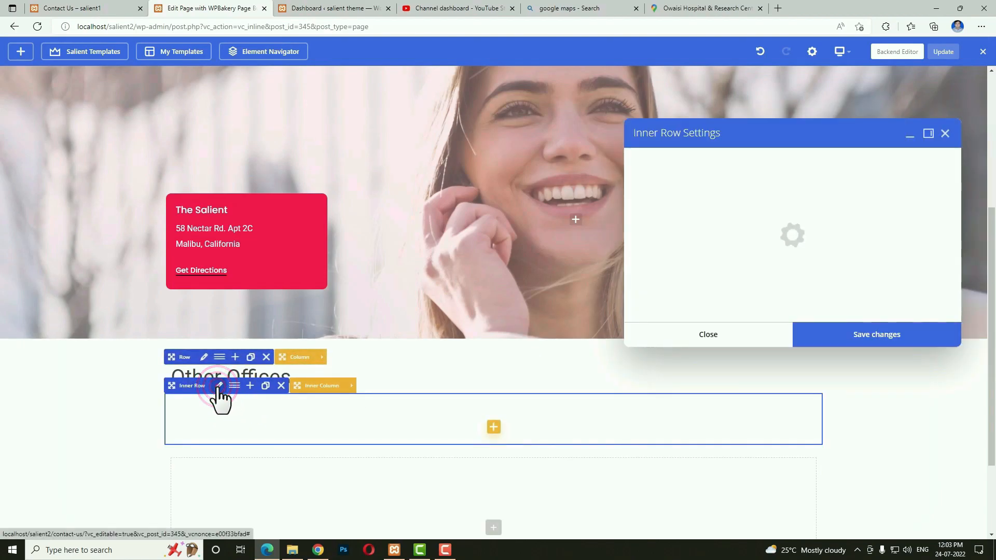
{"action": "scroll", "coordinate": [788, 372], "scroll_direction": "down", "scroll_amount": 1}
{"action": "left_click", "coordinate": [666, 339]}
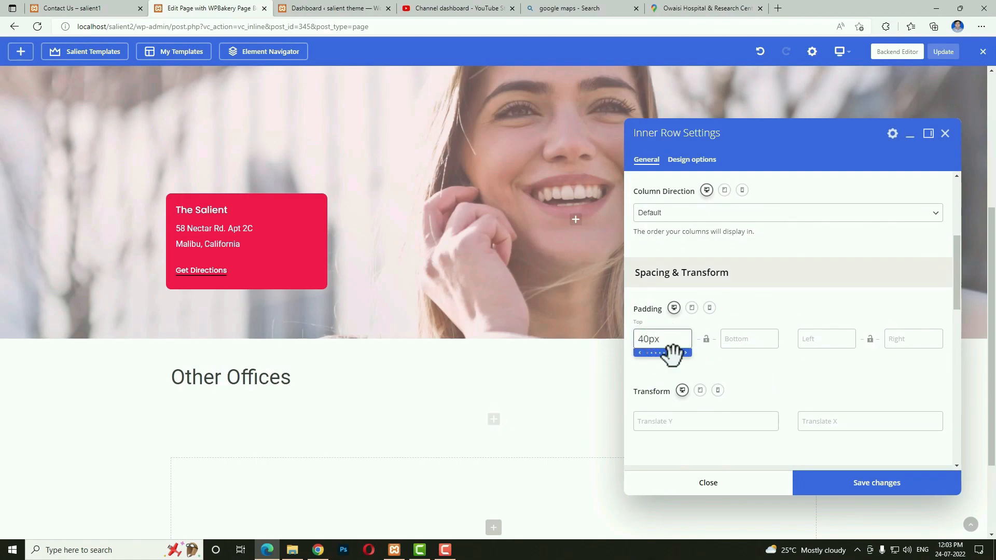
{"action": "left_click", "coordinate": [874, 492]}
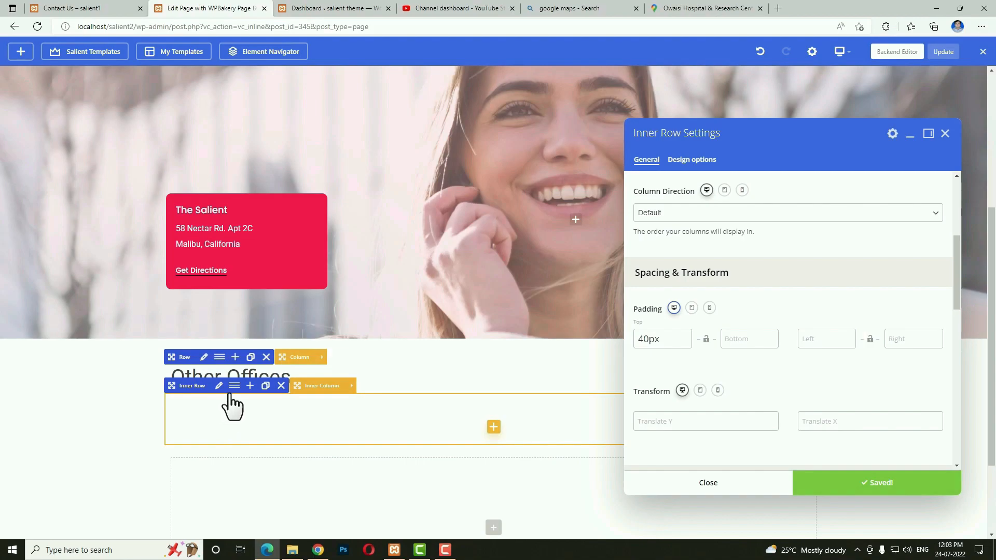
Split the inner row into four 1/4 columns and move a copy of the address into column 1.
{"action": "left_click", "coordinate": [235, 407]}
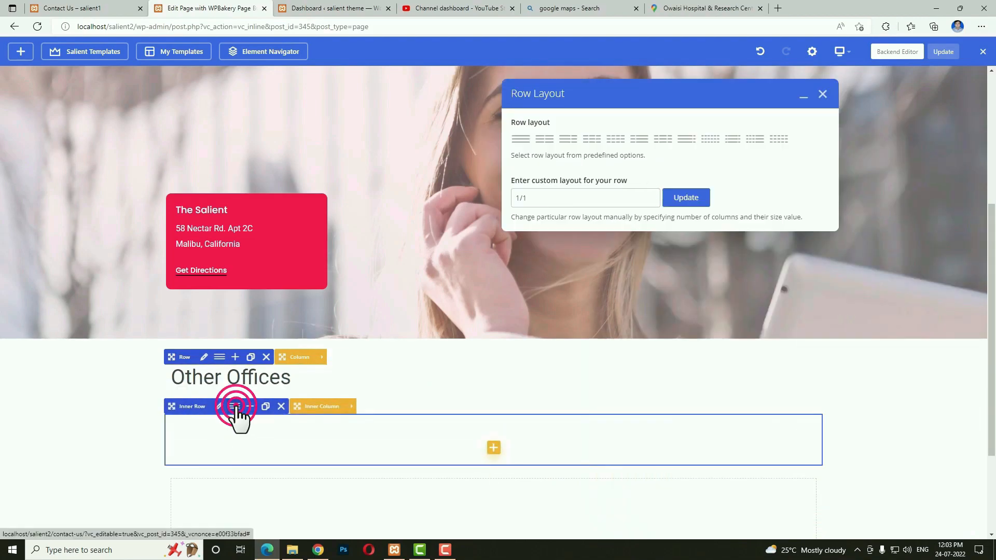
{"action": "left_click", "coordinate": [615, 139]}
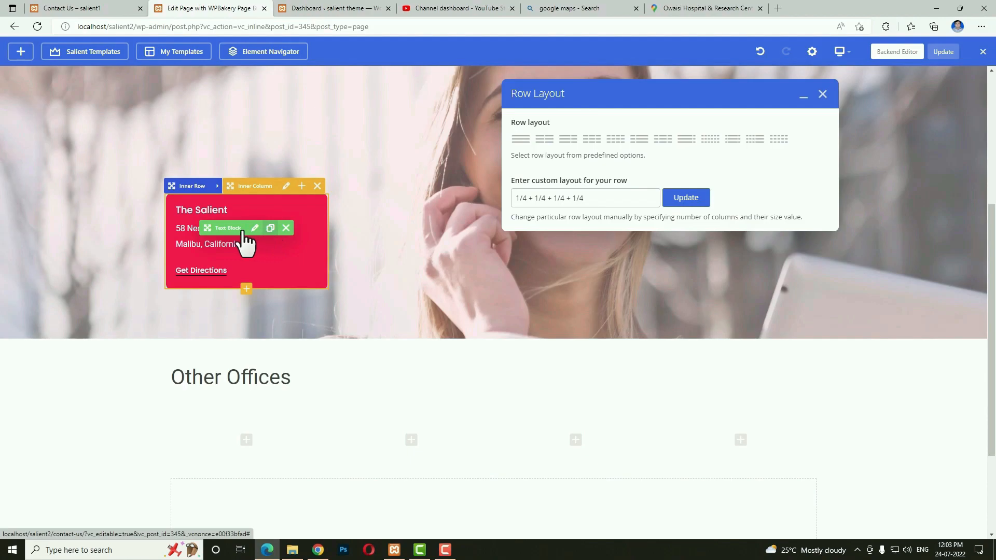
{"action": "left_click", "coordinate": [270, 229]}
{"action": "mouse_move", "coordinate": [215, 147]}
{"action": "left_mouse_down"}
{"action": "mouse_move", "coordinate": [236, 338]}
{"action": "mouse_move", "coordinate": [243, 315]}
{"action": "mouse_move", "coordinate": [241, 467]}
{"action": "left_mouse_up"}
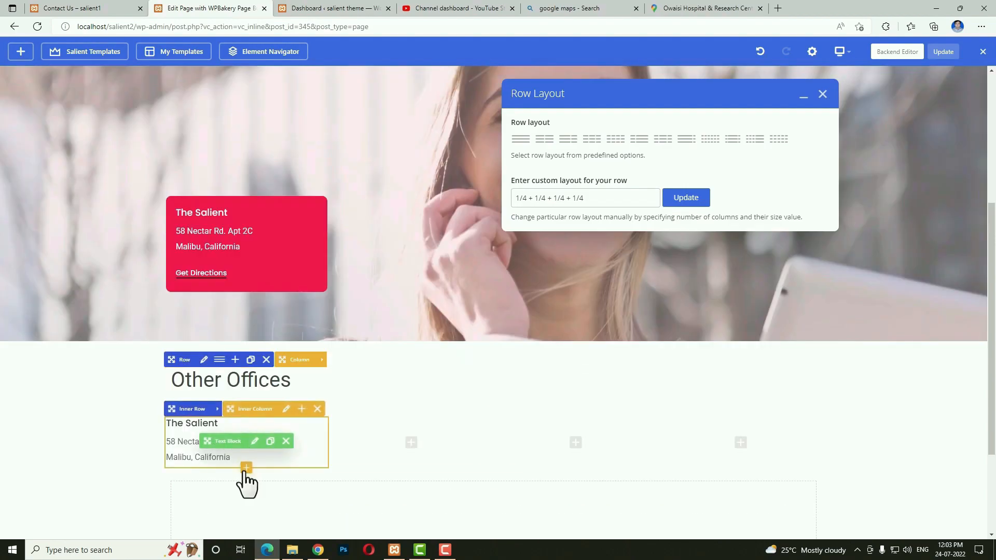
Add a Material Button-style H5 Call To Action with link text 'View Map' under the first address.
{"action": "left_click", "coordinate": [247, 469]}
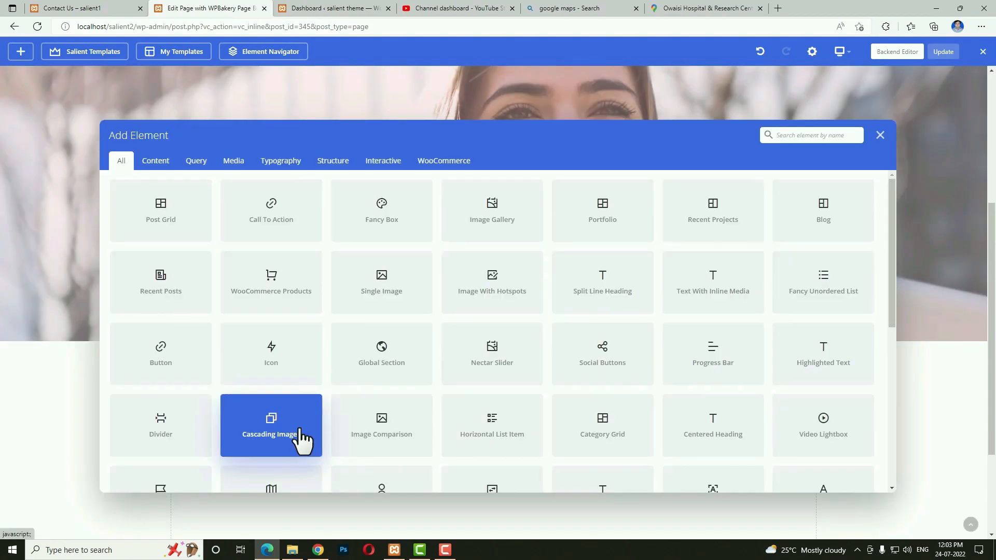
{"action": "type", "text": "c"}
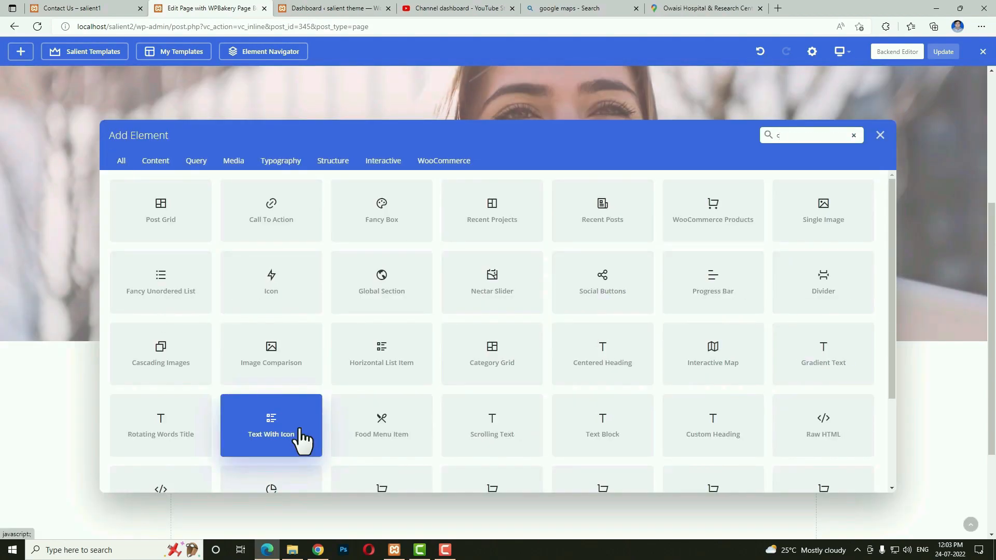
{"action": "type", "text": "al"}
{"action": "left_click", "coordinate": [202, 223]}
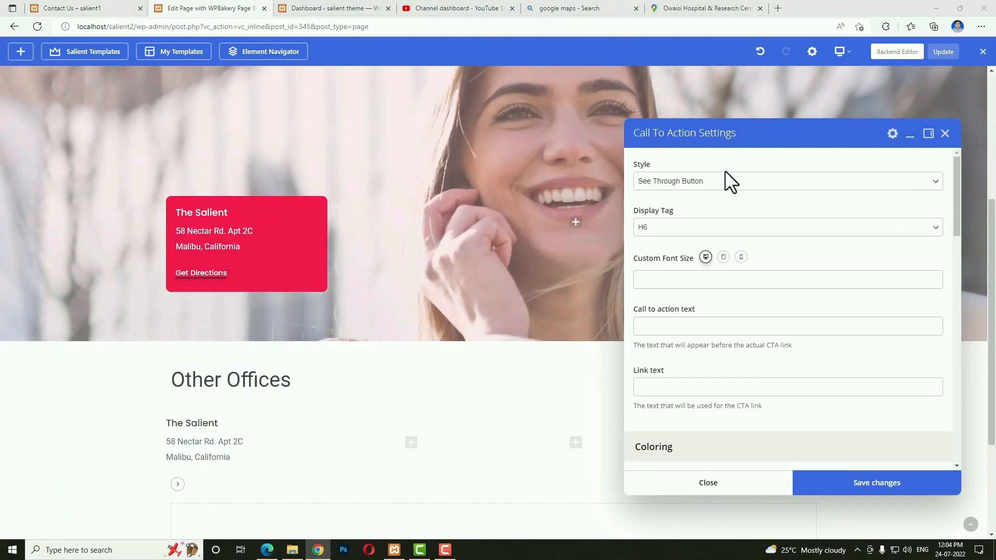
{"action": "left_click", "coordinate": [709, 180]}
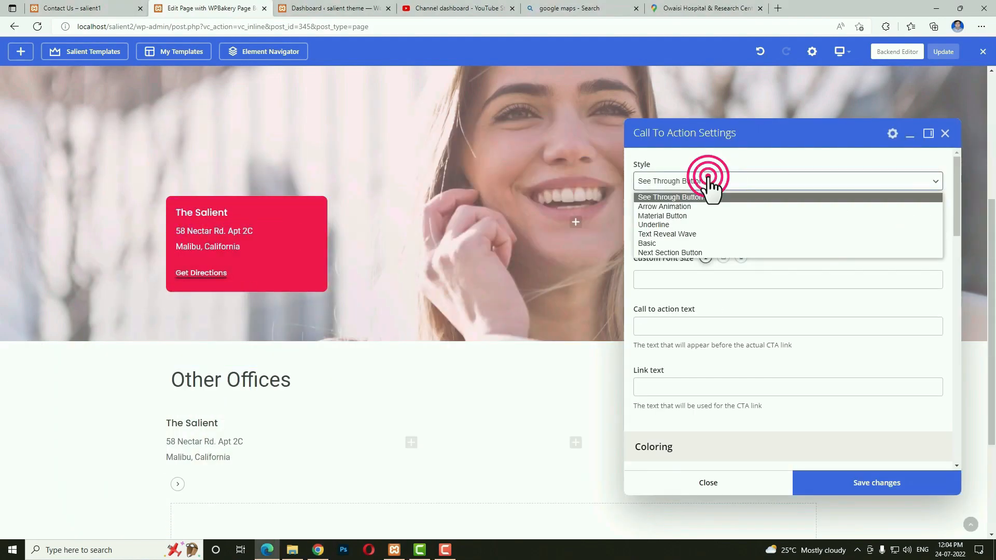
{"action": "left_click", "coordinate": [670, 214]}
{"action": "left_click", "coordinate": [667, 227]}
{"action": "left_click", "coordinate": [657, 252]}
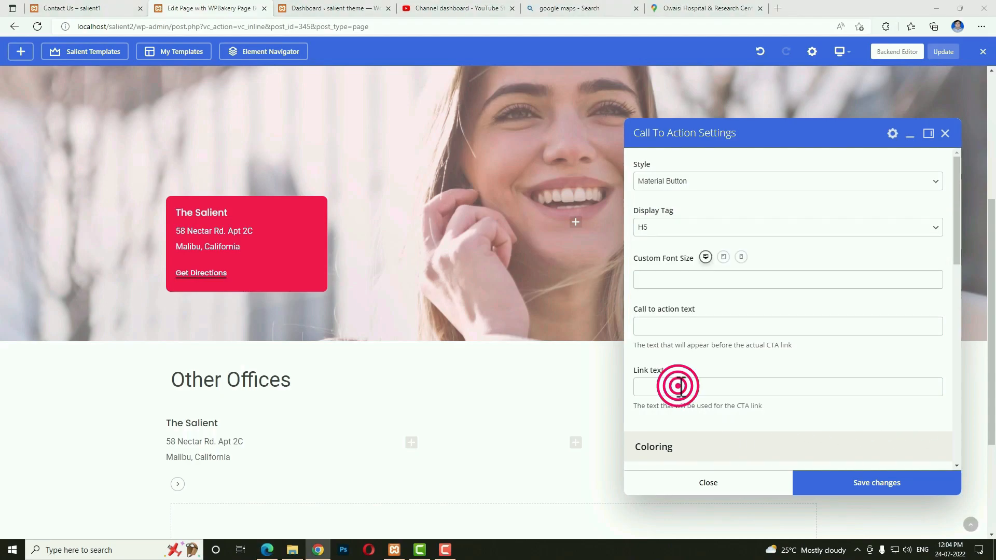
{"action": "left_click", "coordinate": [681, 387]}
{"action": "type", "text": "View Map"}
Select the hex code of the call to action's link text colour.
{"action": "scroll", "coordinate": [690, 384], "scroll_direction": "down", "scroll_amount": 5}
{"action": "left_click", "coordinate": [643, 249]}
{"action": "scroll", "coordinate": [751, 353], "scroll_direction": "down", "scroll_amount": 2}
{"action": "double_click", "coordinate": [711, 338]}
{"action": "left_click", "coordinate": [822, 316]}
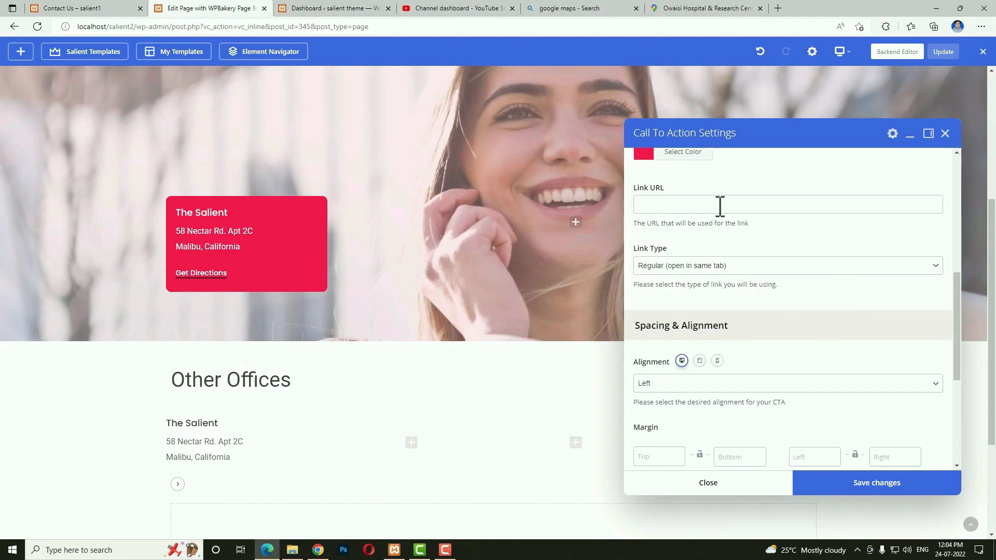
Copy the Shri Ashtalakshmi Temple share link from Google Maps.
{"action": "left_click", "coordinate": [727, 5]}
{"action": "left_click", "coordinate": [805, 329]}
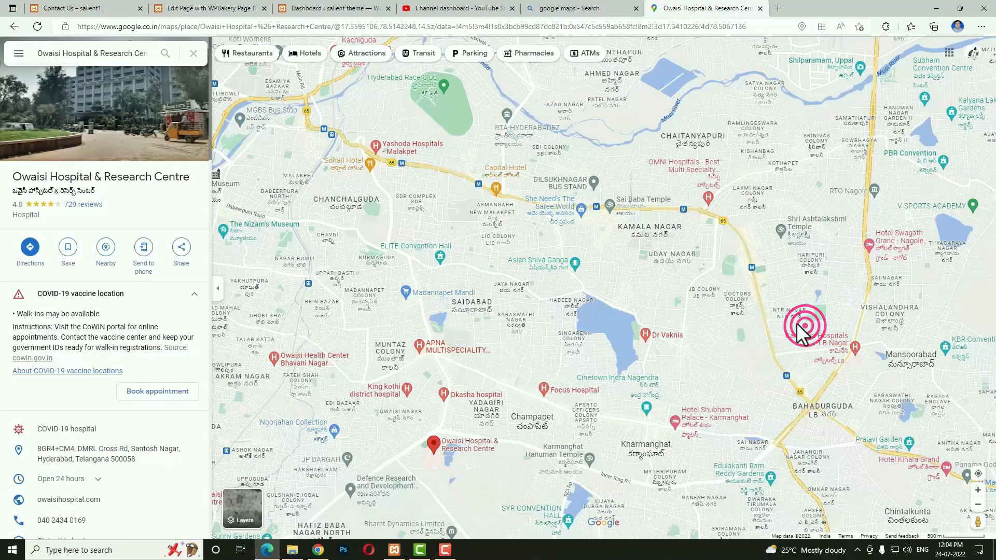
{"action": "left_click", "coordinate": [782, 231]}
{"action": "left_click", "coordinate": [182, 248]}
{"action": "left_click", "coordinate": [573, 309]}
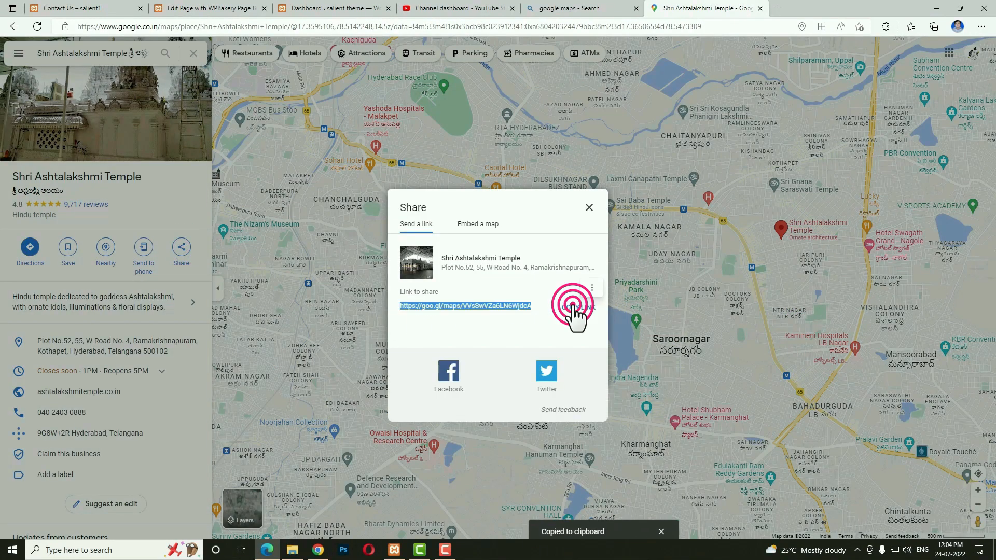
{"action": "left_click", "coordinate": [221, 8]}
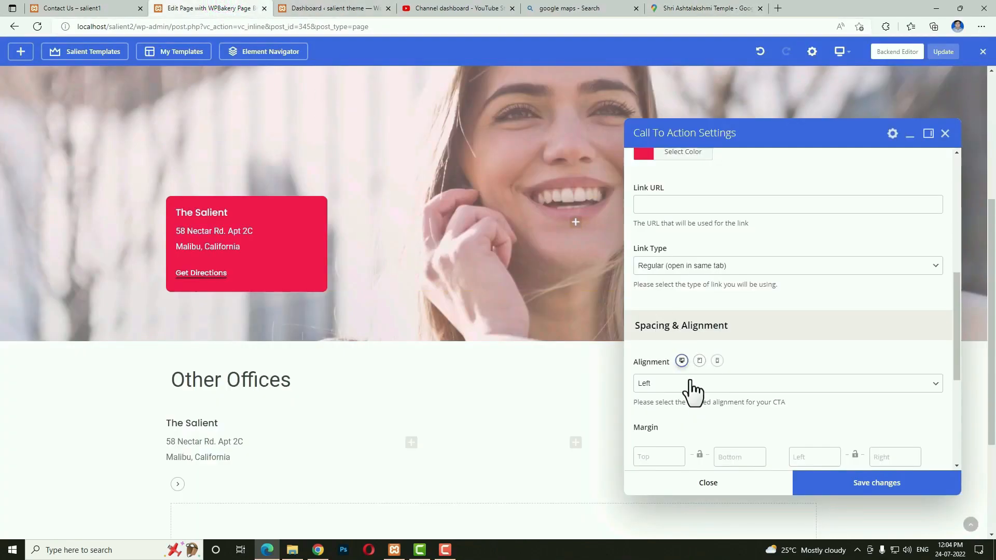
Paste the temple map link as the View Map link URL and save.
{"action": "left_click", "coordinate": [678, 204]}
{"action": "key", "text": "ctrl+v"}
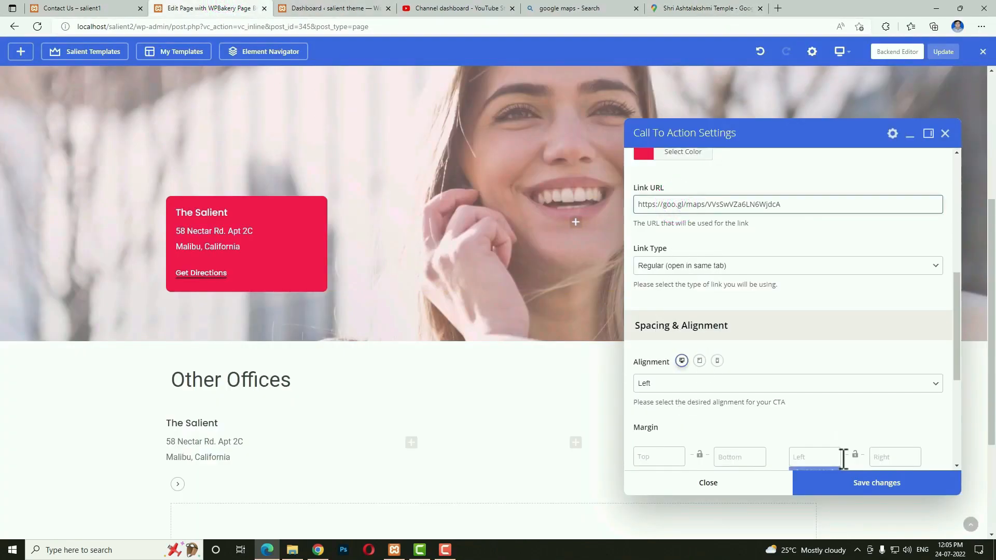
{"action": "left_click", "coordinate": [839, 485]}
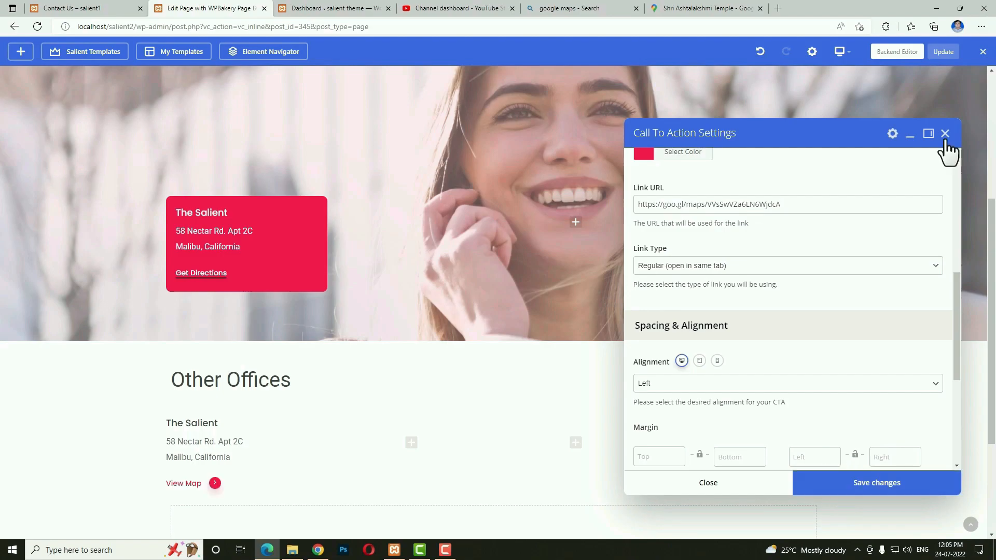
{"action": "left_click", "coordinate": [729, 485]}
Duplicate the address text block into the other Other Offices columns.
{"action": "left_click", "coordinate": [270, 441]}
{"action": "left_click", "coordinate": [270, 441]}
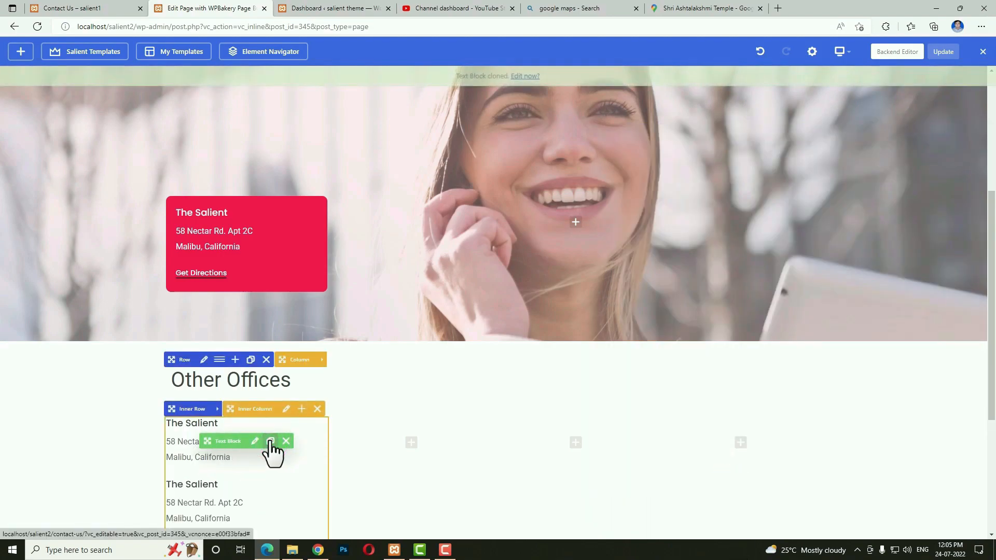
{"action": "scroll", "coordinate": [270, 441], "scroll_direction": "down", "scroll_amount": 5}
{"action": "mouse_move", "coordinate": [223, 287]}
{"action": "left_mouse_down"}
{"action": "mouse_move", "coordinate": [433, 231]}
{"action": "mouse_move", "coordinate": [414, 231]}
{"action": "mouse_move", "coordinate": [215, 287]}
{"action": "mouse_move", "coordinate": [556, 222]}
{"action": "mouse_move", "coordinate": [570, 247]}
{"action": "left_mouse_up"}
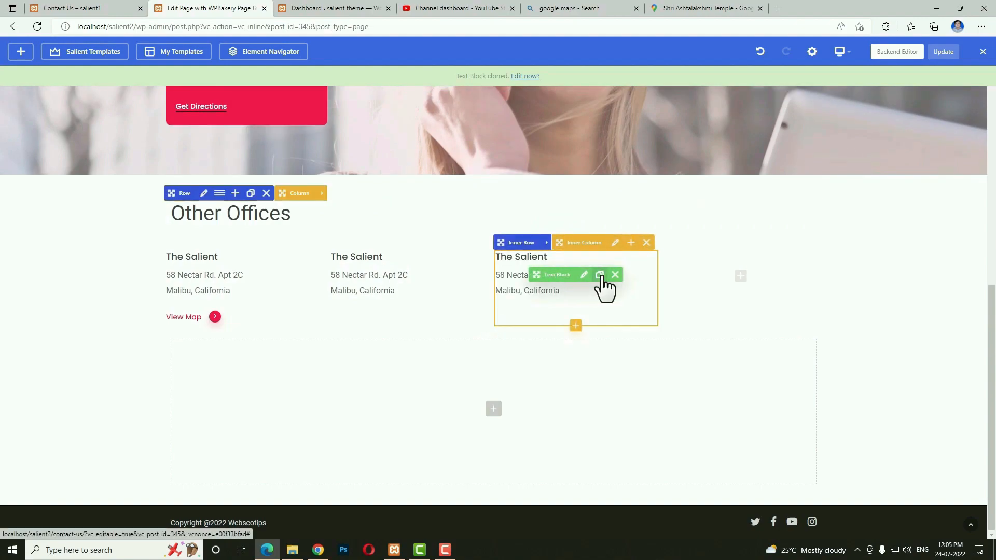
{"action": "left_click_drag", "start_coordinate": [552, 333], "coordinate": [653, 280]}
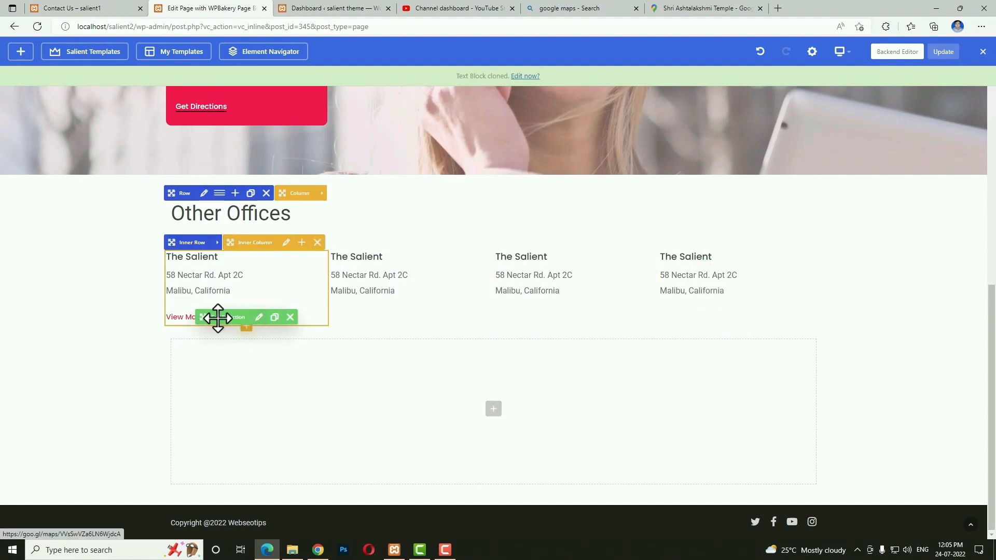
Make three copies of the View Map link and place them in columns 2, 3 and 4.
{"action": "left_click", "coordinate": [273, 317]}
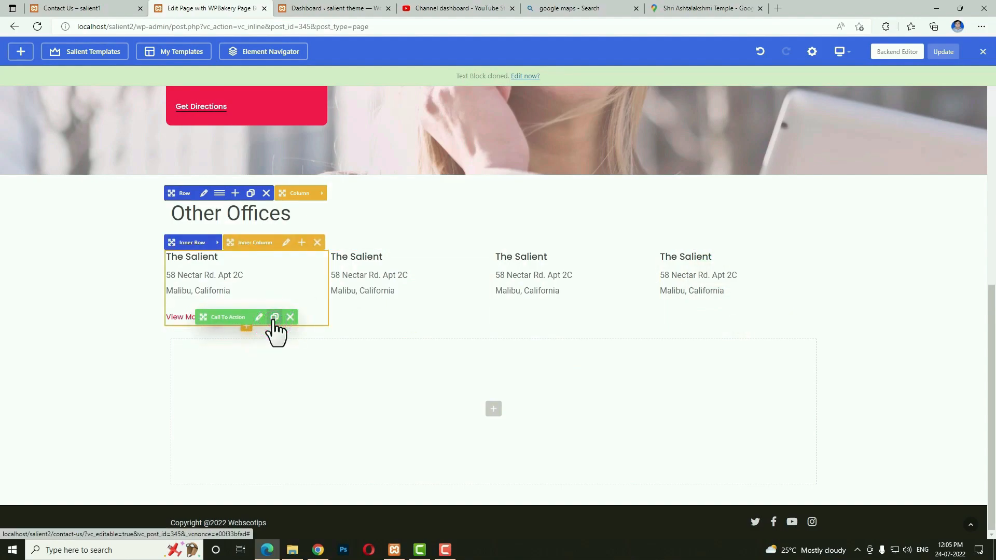
{"action": "left_click", "coordinate": [274, 317]}
{"action": "left_click", "coordinate": [273, 317]}
{"action": "left_click_drag", "start_coordinate": [213, 345], "coordinate": [363, 300]}
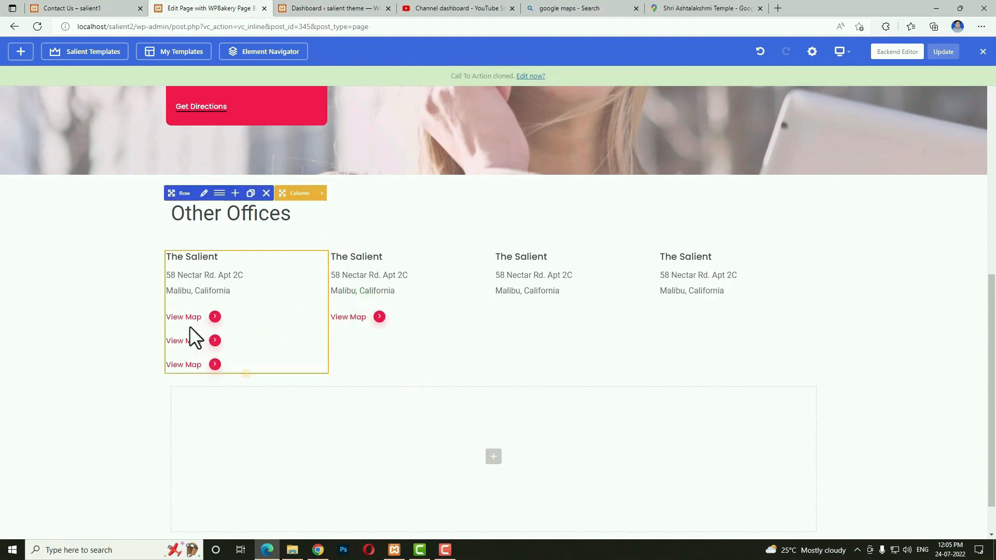
{"action": "left_click_drag", "start_coordinate": [207, 338], "coordinate": [511, 307]}
{"action": "left_click_drag", "start_coordinate": [200, 338], "coordinate": [683, 310]}
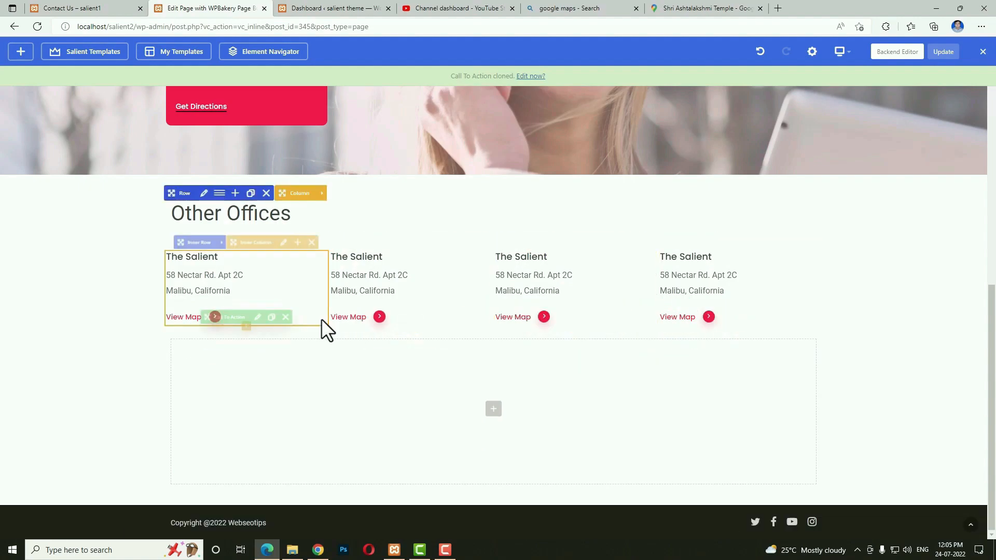
Check the second column's View Map link URL and close without changes.
{"action": "left_click", "coordinate": [423, 318]}
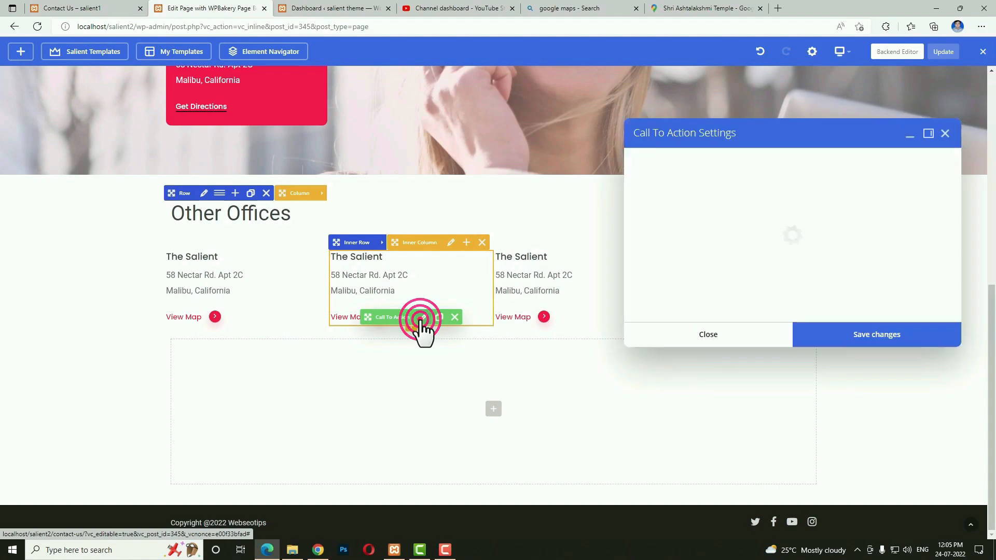
{"action": "scroll", "coordinate": [812, 313], "scroll_direction": "down", "scroll_amount": 5}
{"action": "left_click_drag", "start_coordinate": [823, 309], "coordinate": [762, 314]}
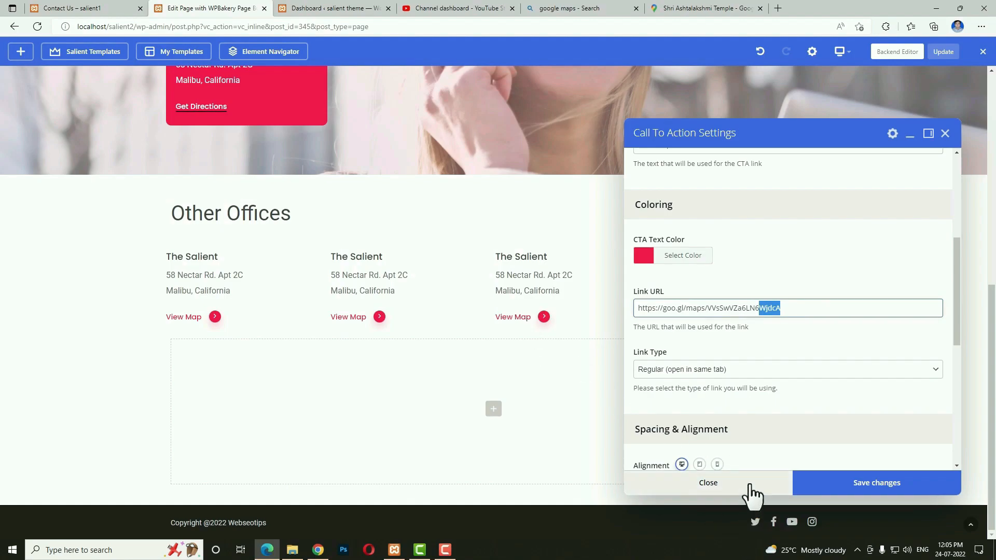
{"action": "left_click", "coordinate": [750, 490]}
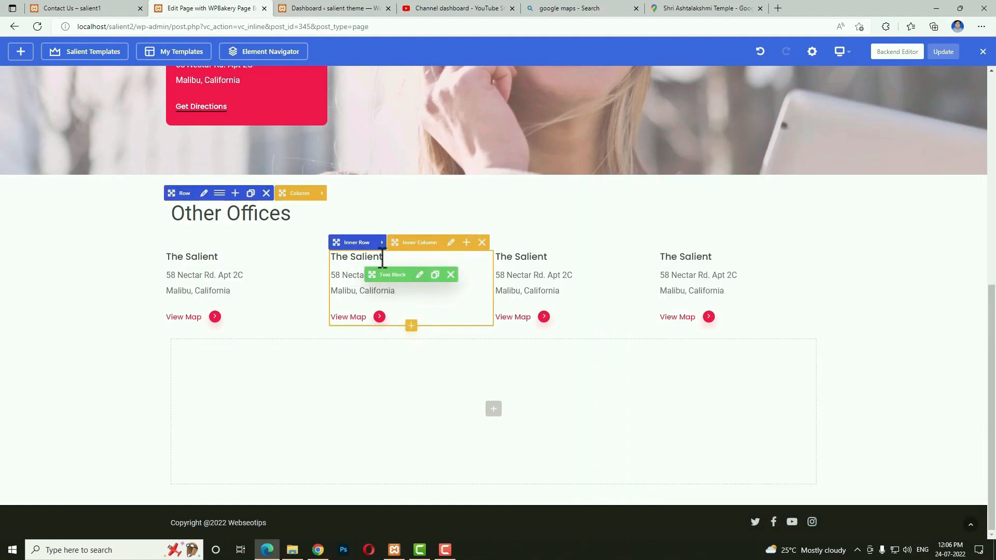
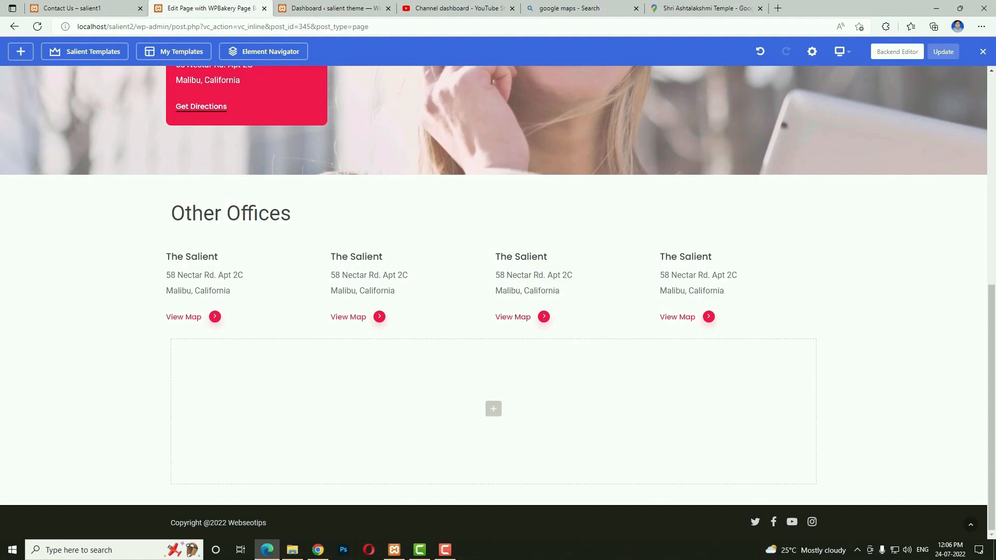
Add a new row below Other Offices with a 1/2 + 1/2 two-column layout.
{"action": "left_click", "coordinate": [494, 410]}
{"action": "left_click", "coordinate": [179, 224]}
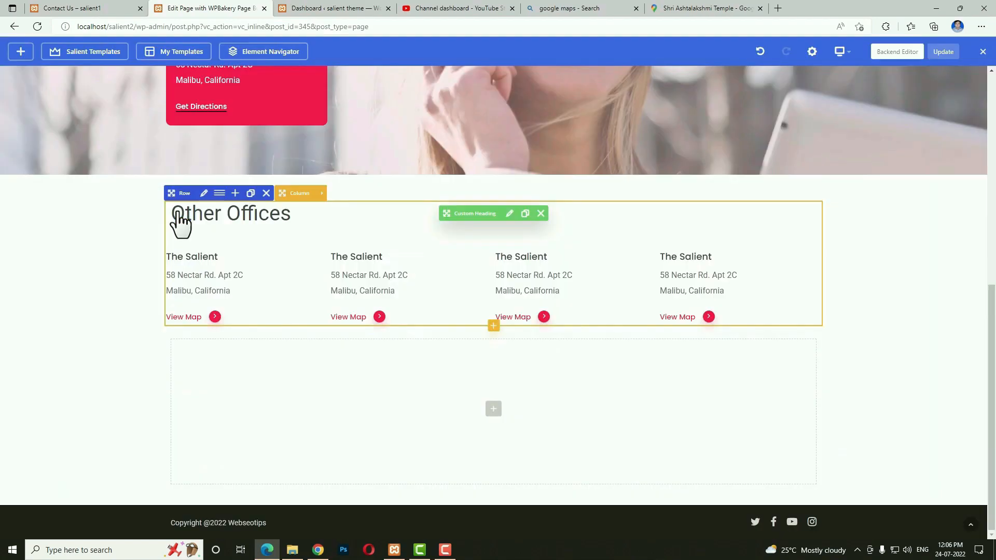
{"action": "left_click", "coordinate": [204, 332]}
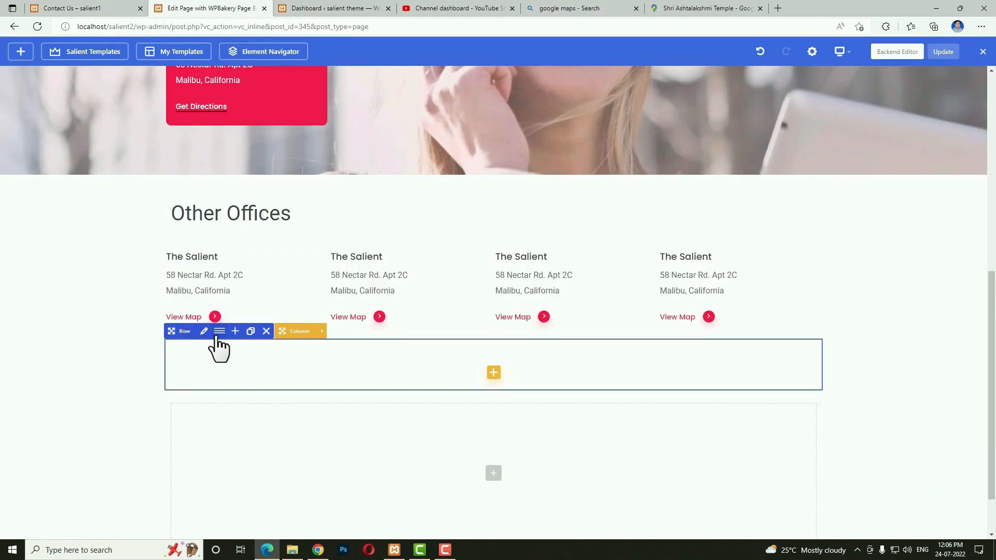
{"action": "left_click", "coordinate": [213, 333]}
{"action": "left_click", "coordinate": [544, 139]}
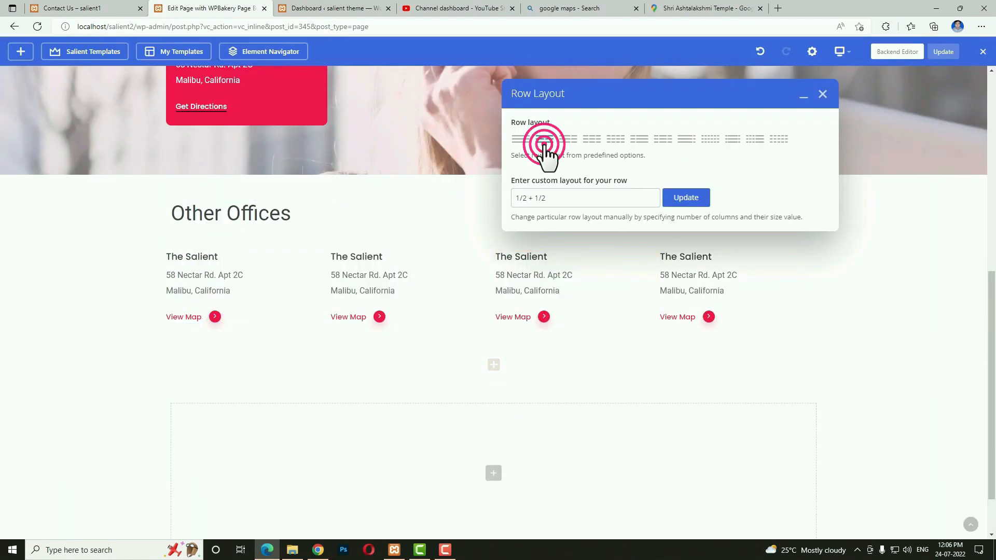
{"action": "left_click", "coordinate": [697, 198]}
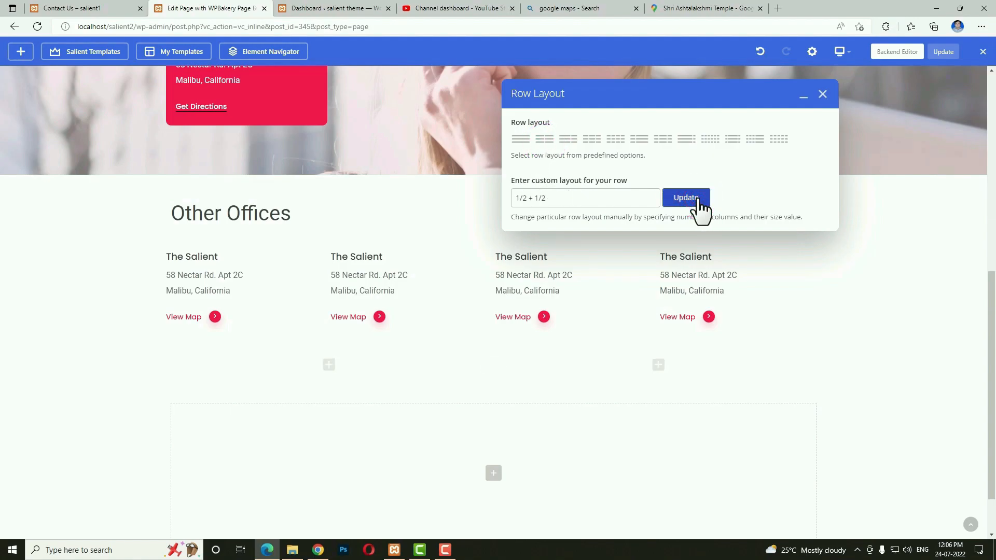
{"action": "left_click", "coordinate": [823, 95]}
Set the row's top margin to 70 on desktop, 50px on tablet and 40px on mobile, and save.
{"action": "left_click", "coordinate": [207, 331]}
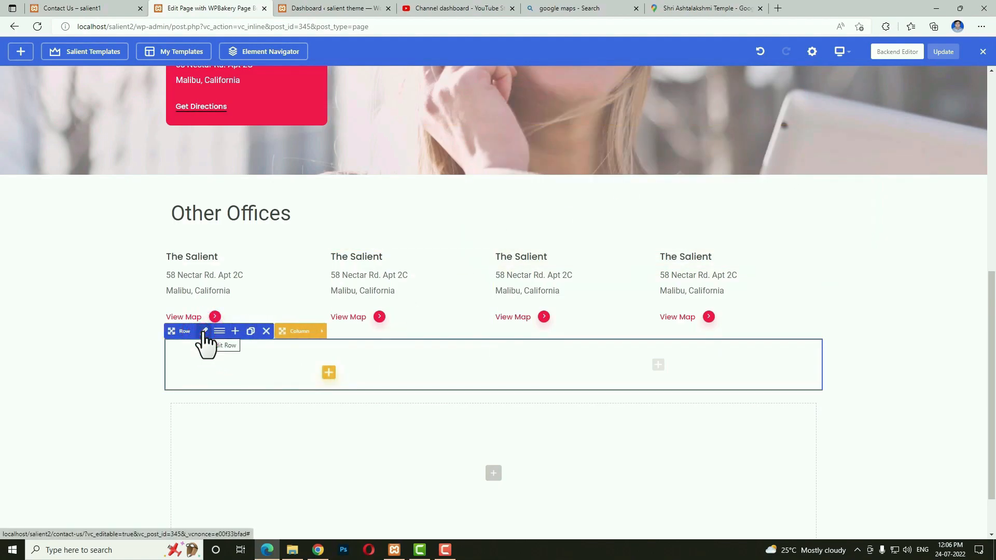
{"action": "left_click", "coordinate": [204, 332]}
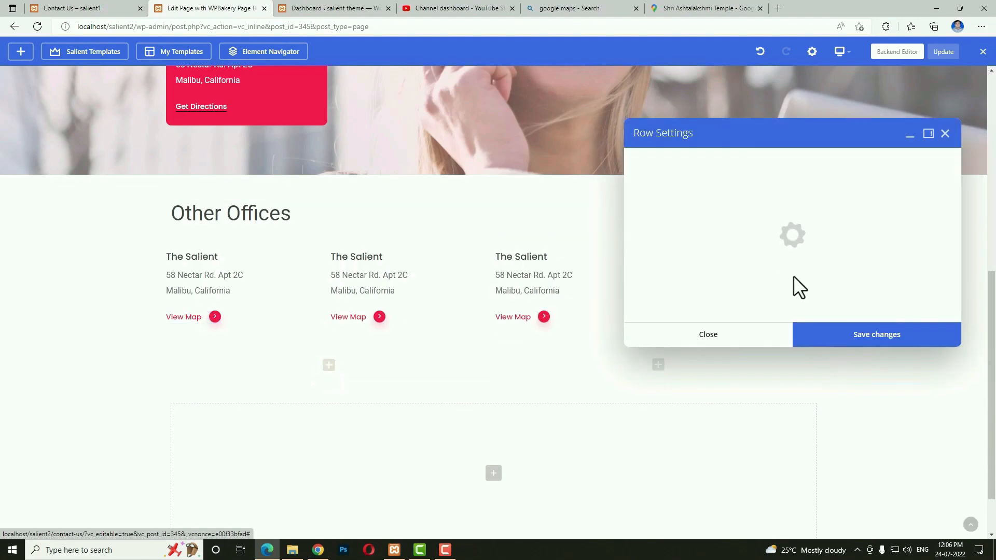
{"action": "scroll", "coordinate": [796, 296], "scroll_direction": "down", "scroll_amount": 3}
{"action": "scroll", "coordinate": [796, 296], "scroll_direction": "down", "scroll_amount": 2}
{"action": "left_click", "coordinate": [665, 427]}
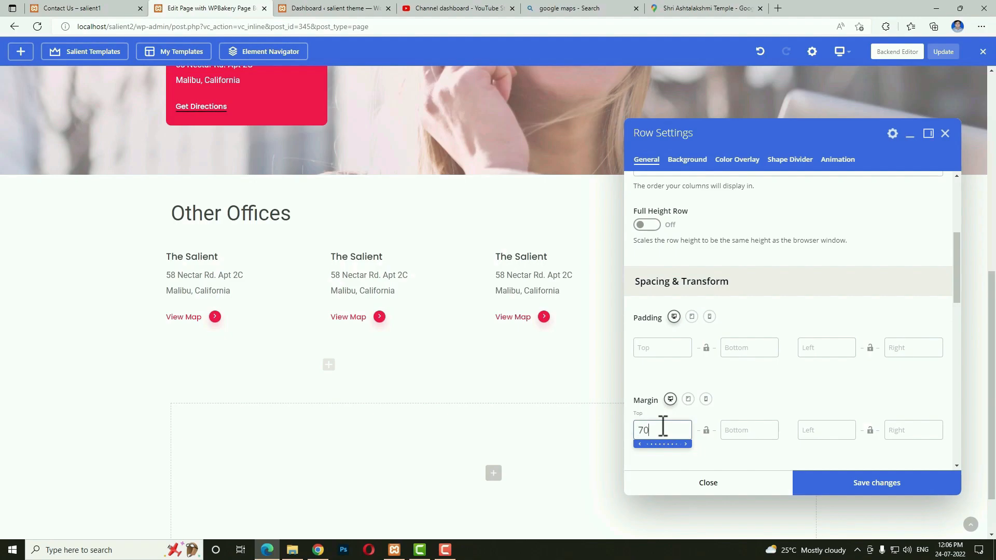
{"action": "left_click", "coordinate": [688, 400]}
{"action": "left_click", "coordinate": [658, 427]}
{"action": "type", "text": "5"}
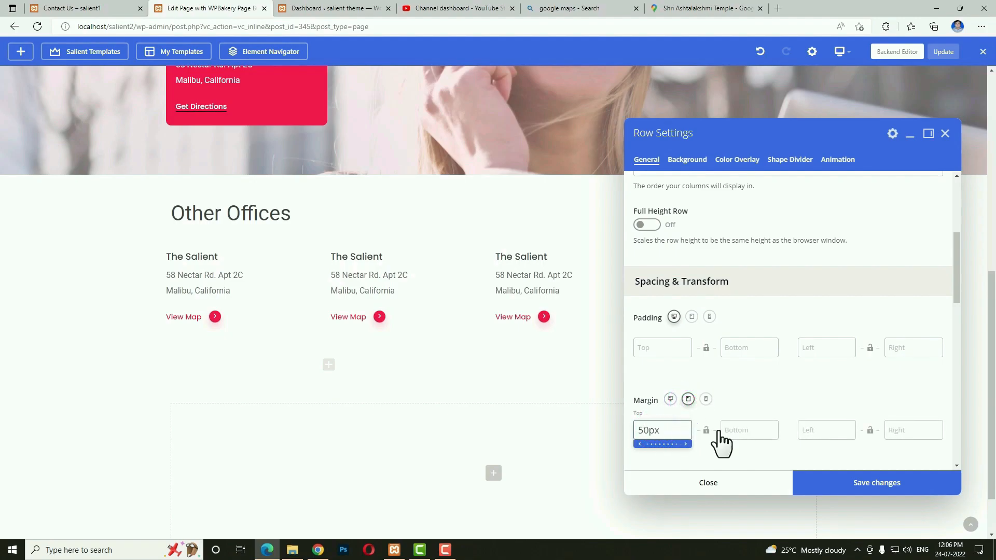
{"action": "type", "text": "0px"}
{"action": "left_click", "coordinate": [707, 399]}
{"action": "left_click", "coordinate": [680, 429]}
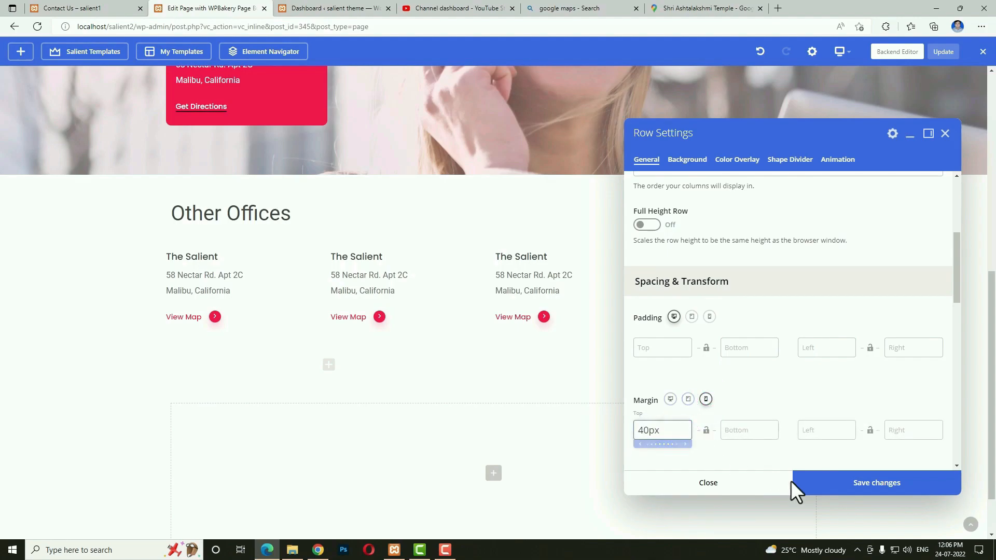
{"action": "left_click", "coordinate": [856, 485]}
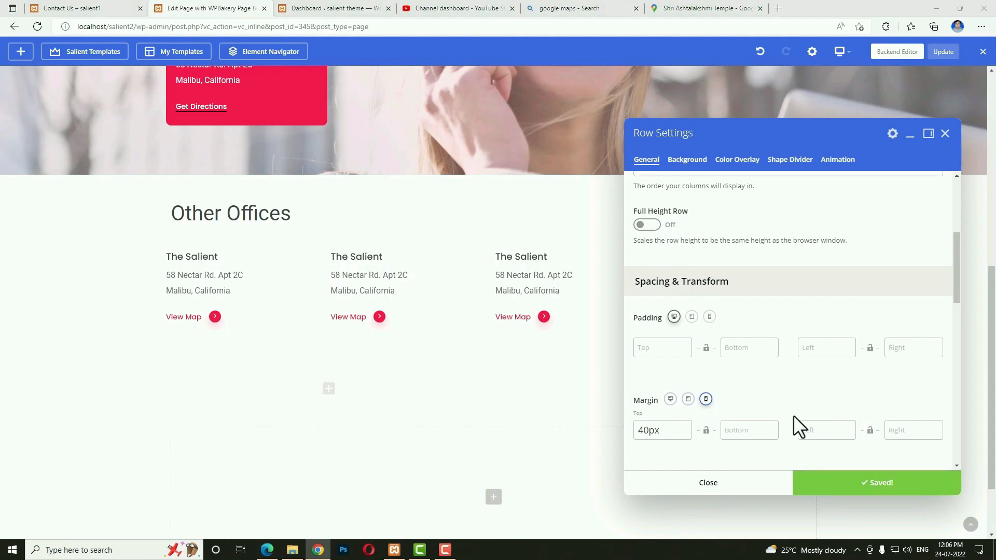
Add a Custom Heading reading 'Frequently Ask Questions' to the row's left column.
{"action": "left_click", "coordinate": [329, 396]}
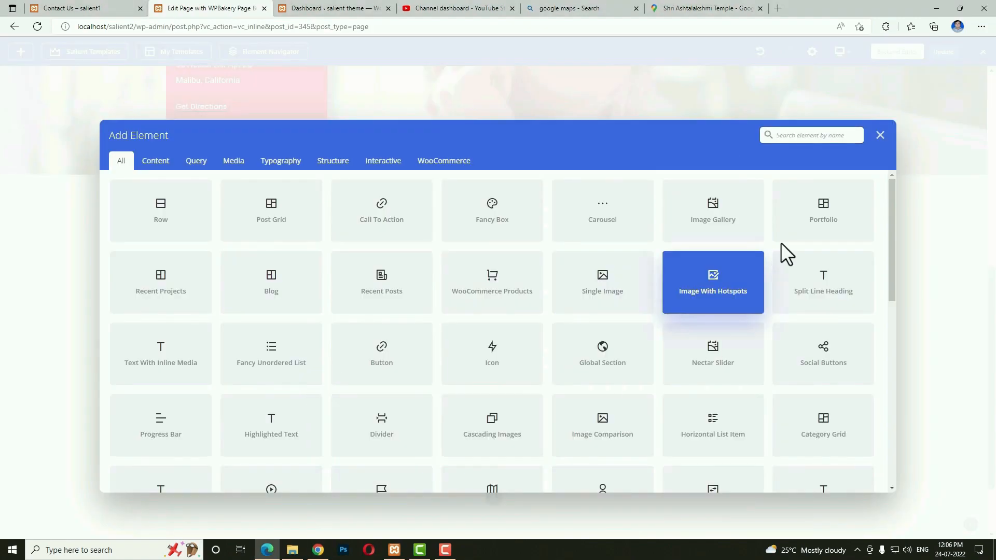
{"action": "type", "text": "cust"}
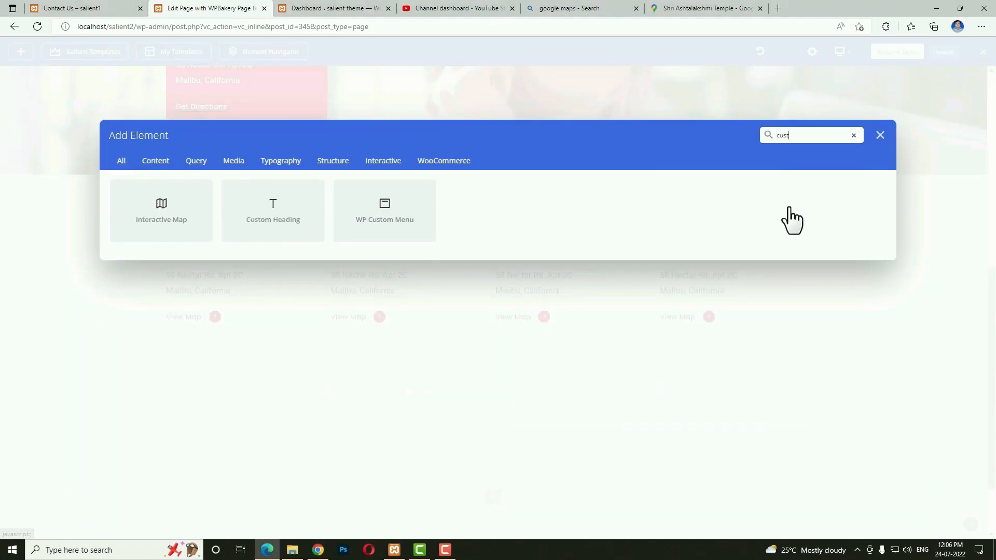
{"action": "left_click", "coordinate": [287, 222]}
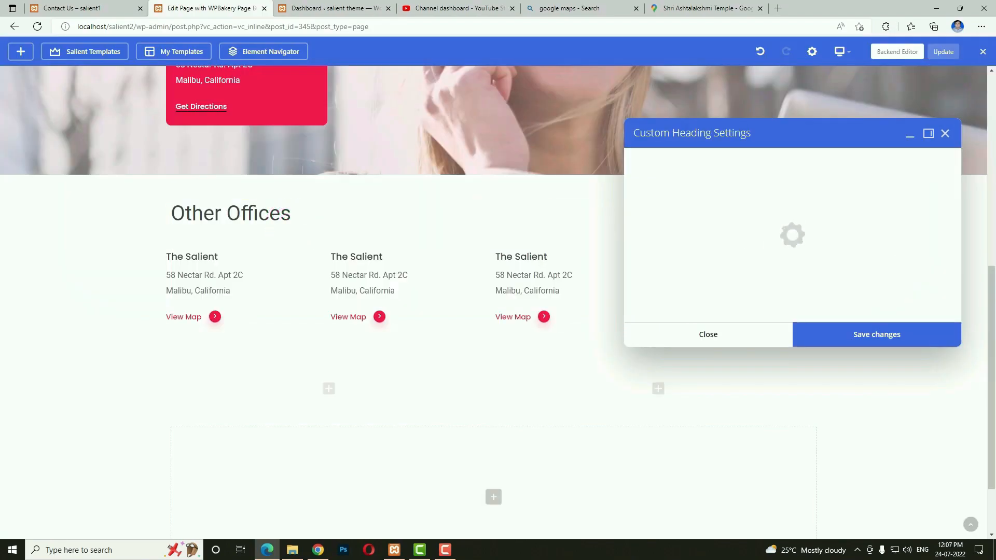
{"action": "key", "text": "alt+Tab"}
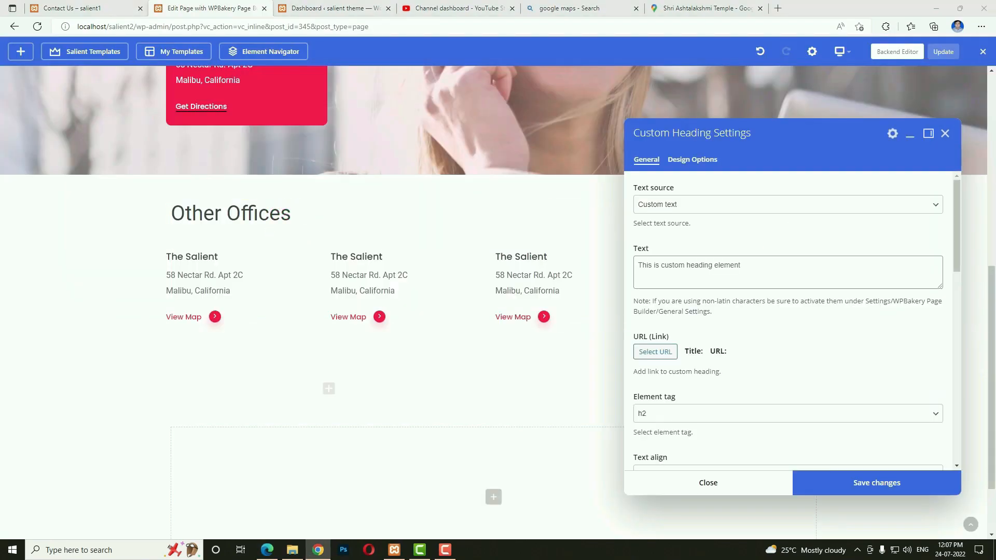
{"action": "triple_click", "coordinate": [793, 279]}
{"action": "type", "text": "Frequently Ask Questions"}
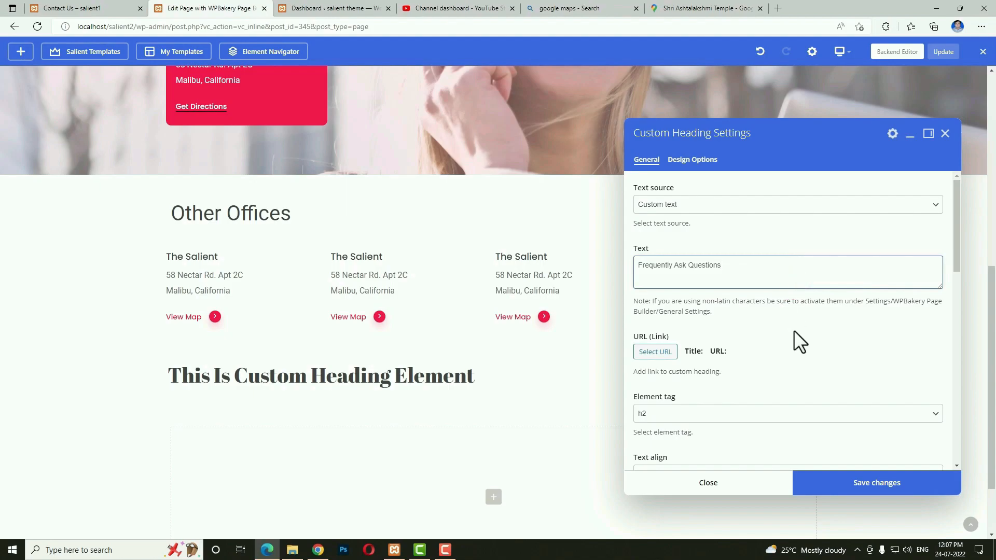
{"action": "left_click", "coordinate": [849, 484]}
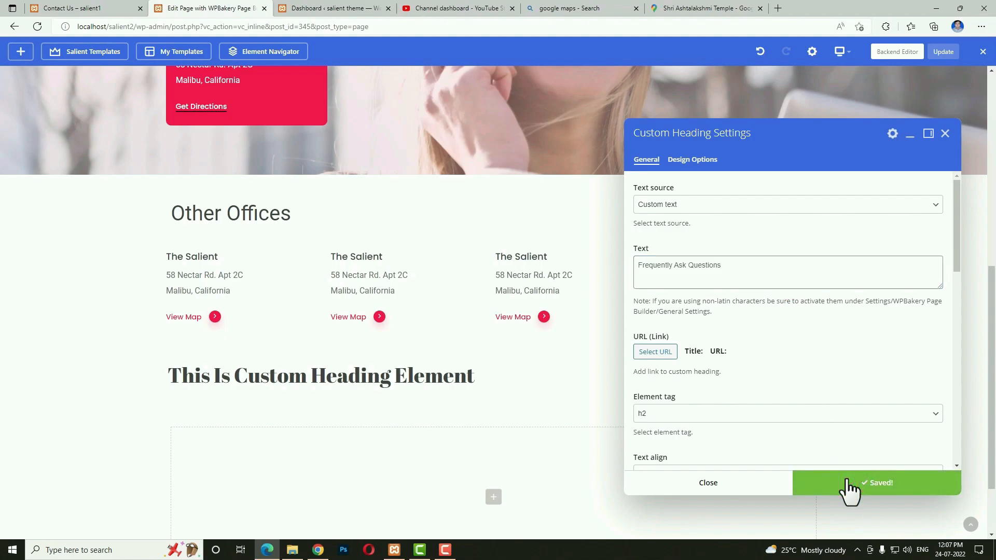
{"action": "left_click", "coordinate": [756, 488]}
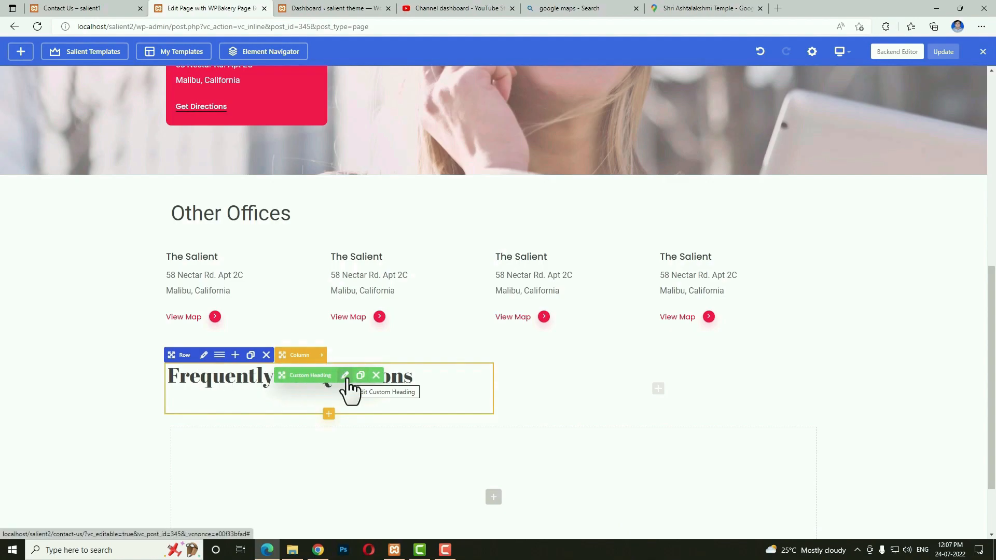
Change the 'Frequently Ask Questions' heading font family to Roboto and save.
{"action": "left_click", "coordinate": [345, 376]}
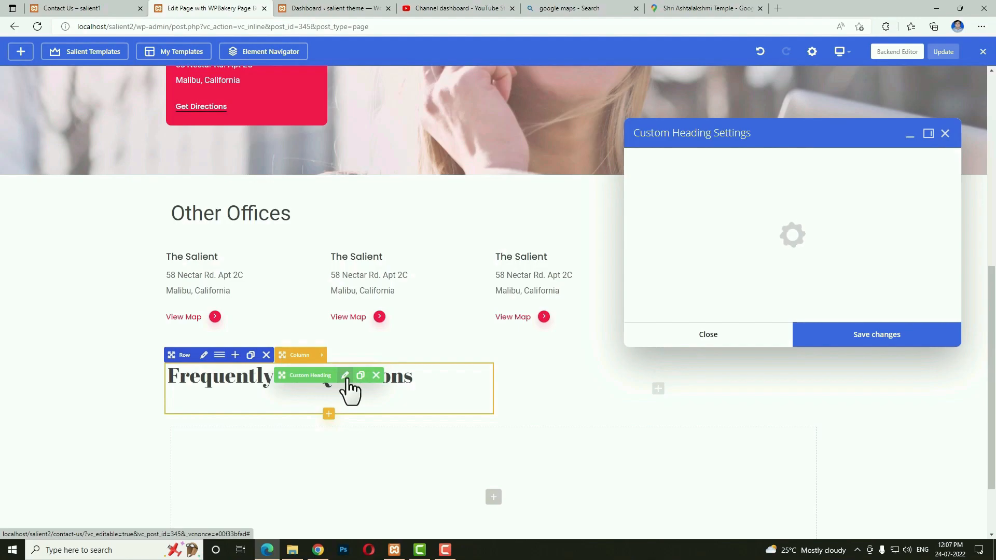
{"action": "scroll", "coordinate": [724, 371], "scroll_direction": "down", "scroll_amount": 6}
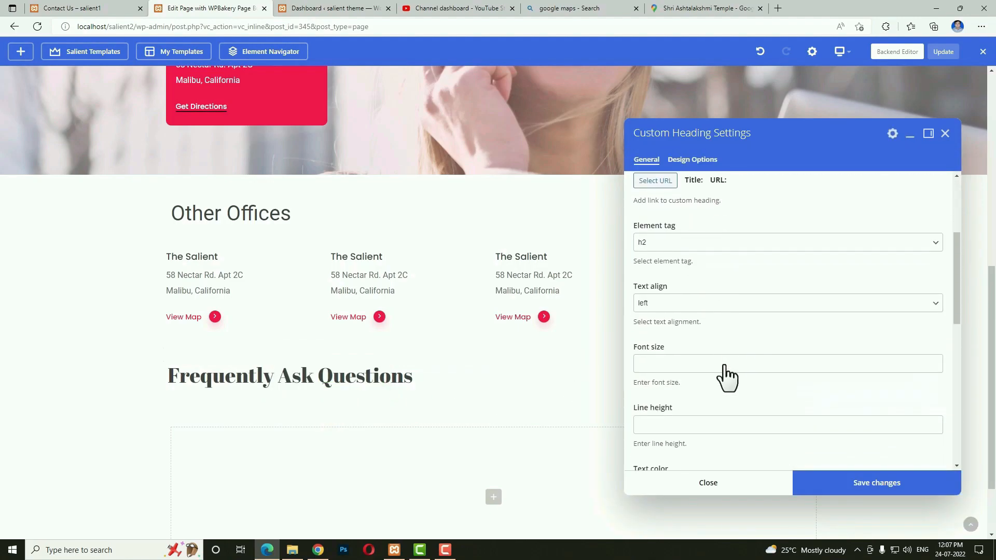
{"action": "scroll", "coordinate": [725, 366], "scroll_direction": "down", "scroll_amount": 3}
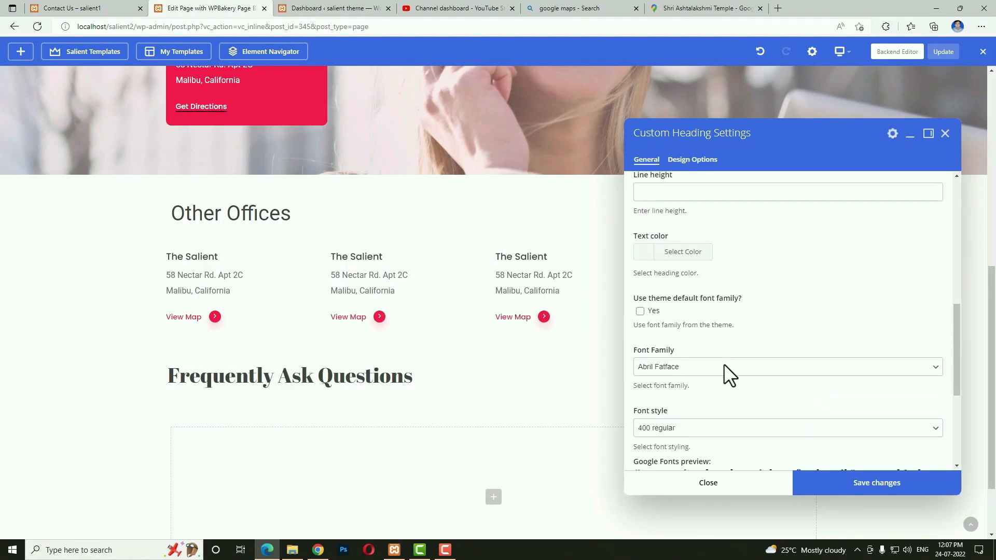
{"action": "left_click", "coordinate": [706, 364]}
{"action": "scroll", "coordinate": [707, 324], "scroll_direction": "down", "scroll_amount": 2}
{"action": "key", "text": "r"}
{"action": "scroll", "coordinate": [708, 325], "scroll_direction": "down", "scroll_amount": 5}
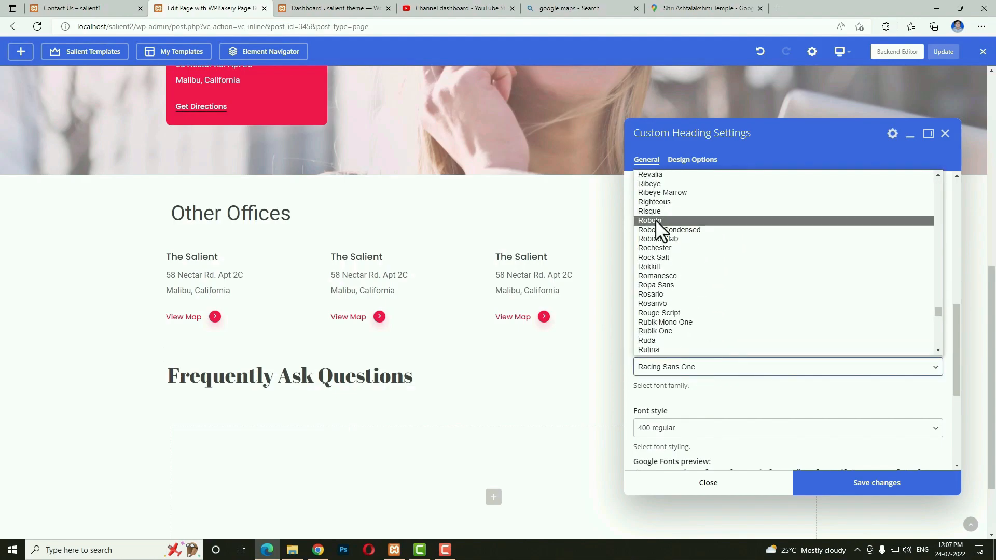
{"action": "left_click", "coordinate": [655, 219]}
{"action": "left_click", "coordinate": [836, 495]}
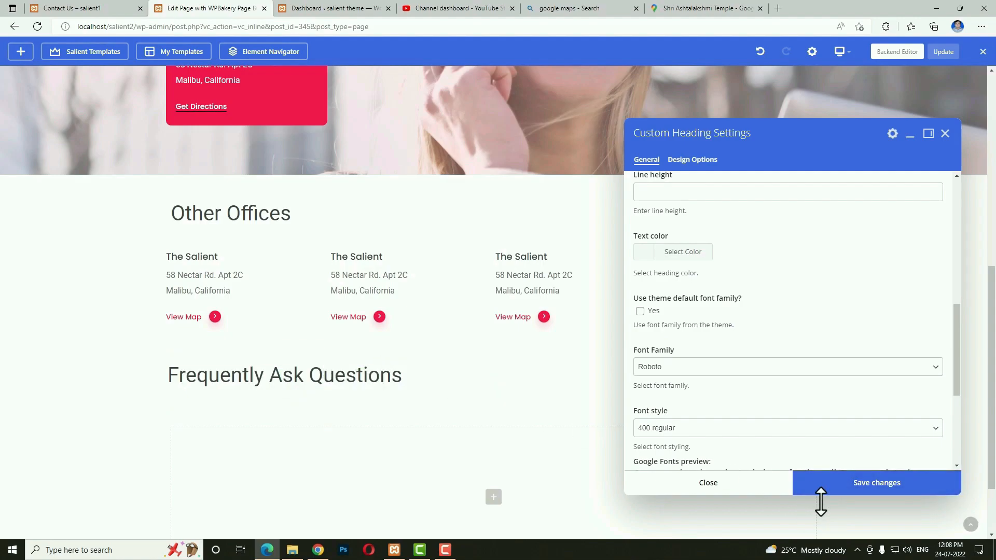
{"action": "left_click", "coordinate": [766, 485]}
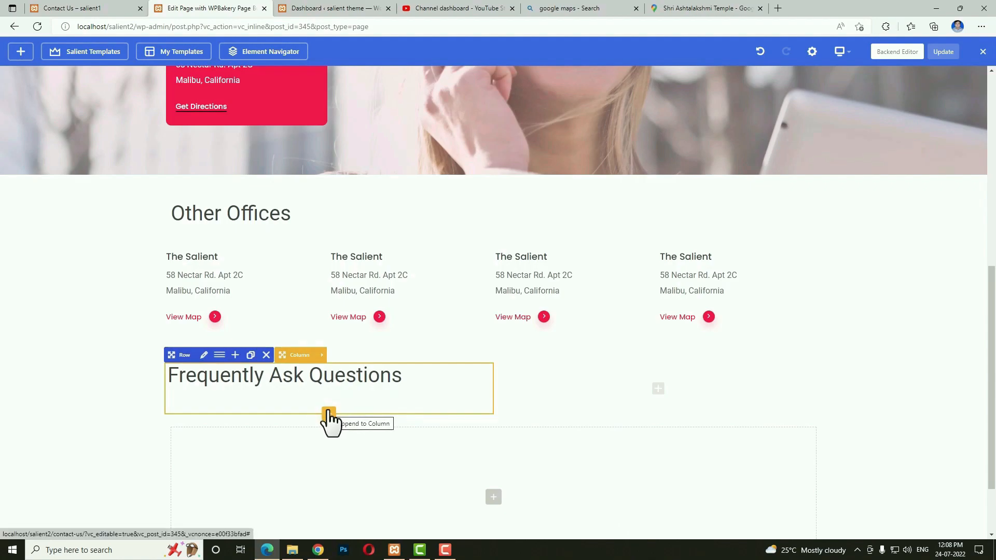
Add a Toggle Panels element below the FAQ heading.
{"action": "left_click", "coordinate": [328, 413]}
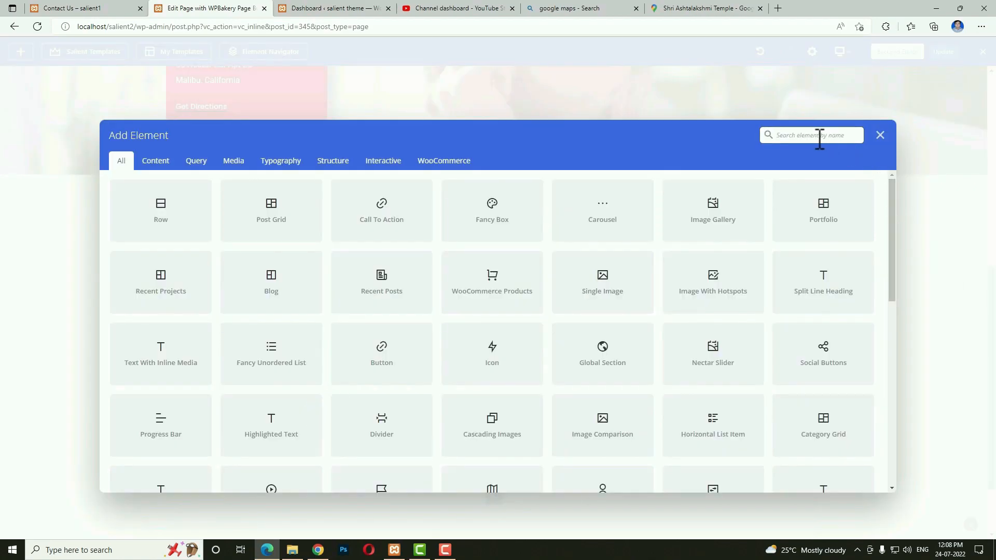
{"action": "type", "text": "tog"}
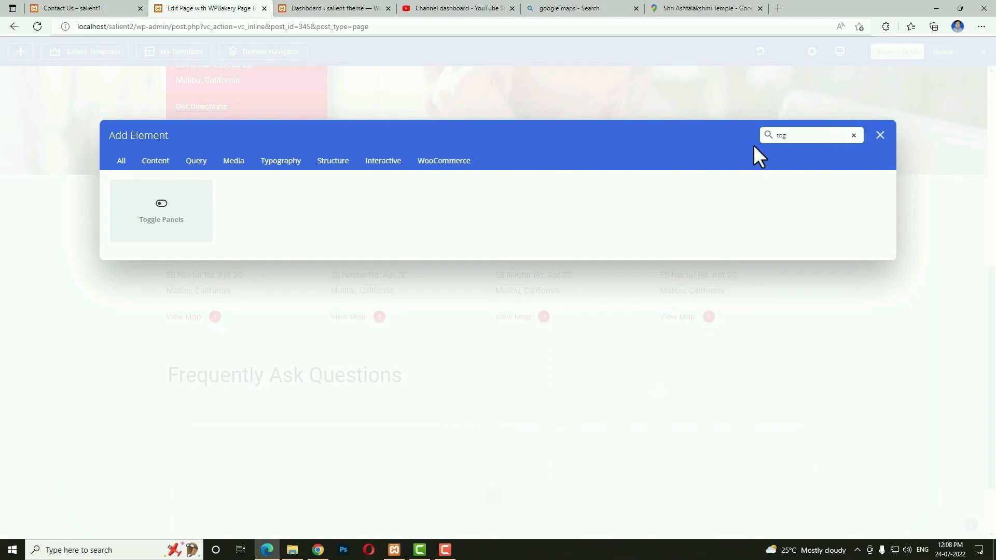
{"action": "left_click", "coordinate": [181, 210]}
{"action": "scroll", "coordinate": [289, 436], "scroll_direction": "down", "scroll_amount": 3}
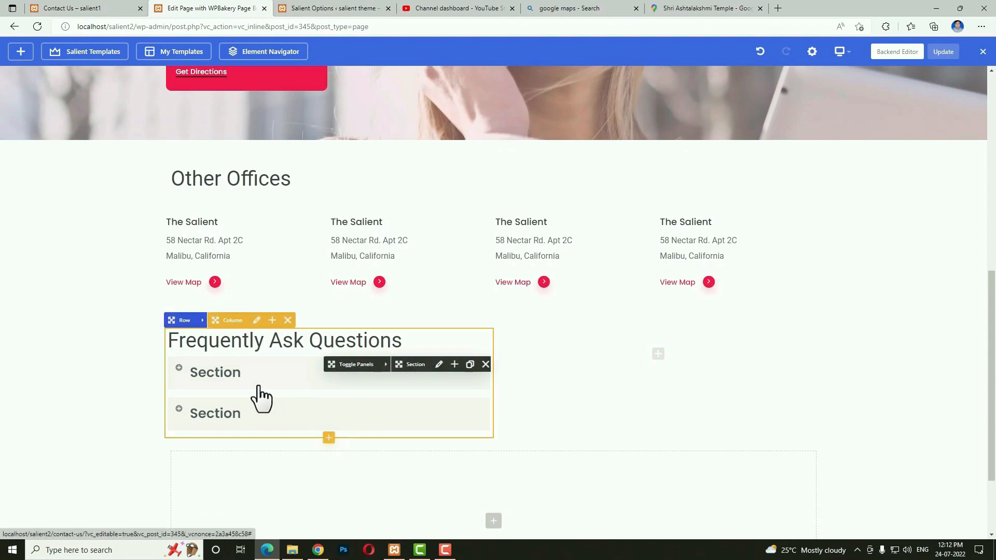
Title the first FAQ section 'What is Lorem Ipsum?' with H4 typography and save.
{"action": "left_click", "coordinate": [439, 365]}
{"action": "left_click", "coordinate": [680, 183]}
{"action": "left_click", "coordinate": [688, 181]}
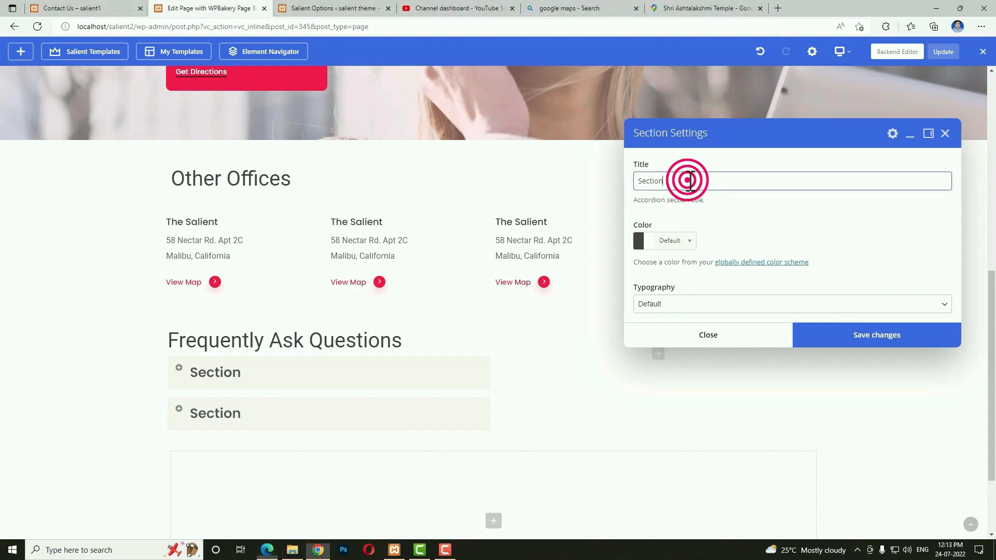
{"action": "type", "text": "What is Lorem Ipsum?"}
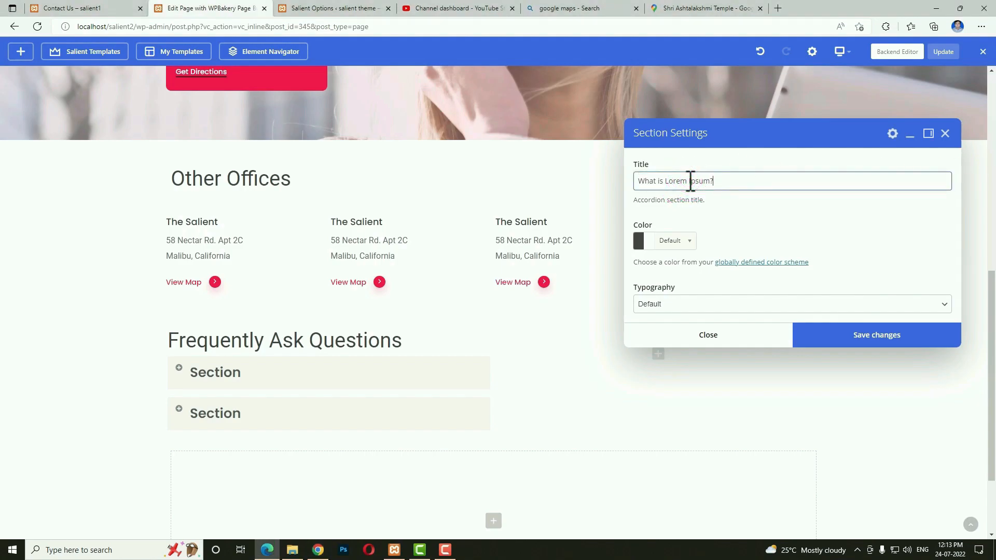
{"action": "left_click", "coordinate": [679, 305]}
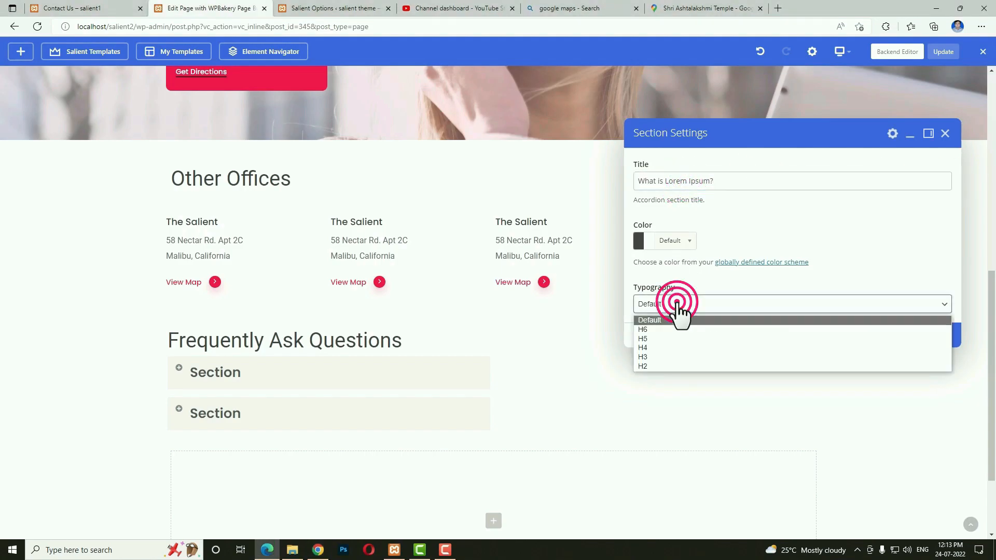
{"action": "left_click", "coordinate": [660, 348]}
{"action": "left_click", "coordinate": [847, 342]}
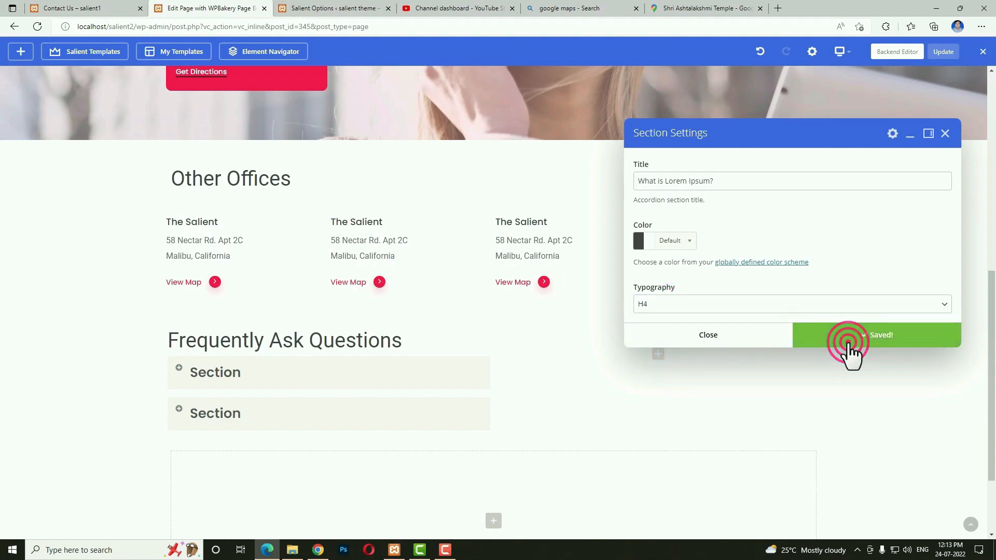
{"action": "left_click", "coordinate": [762, 337]}
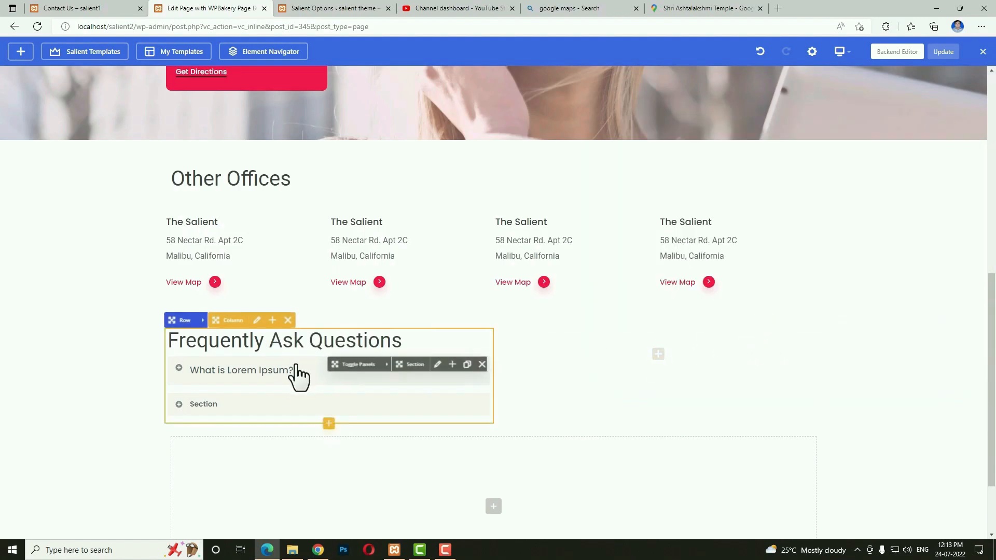
Add a Text Block with placeholder text inside the first FAQ section.
{"action": "left_click", "coordinate": [455, 367]}
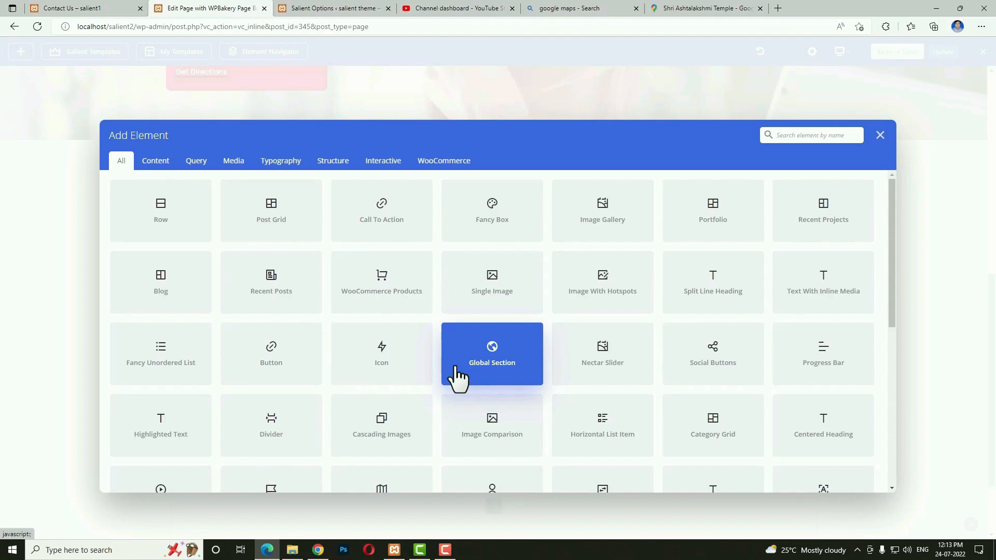
{"action": "type", "text": "text"}
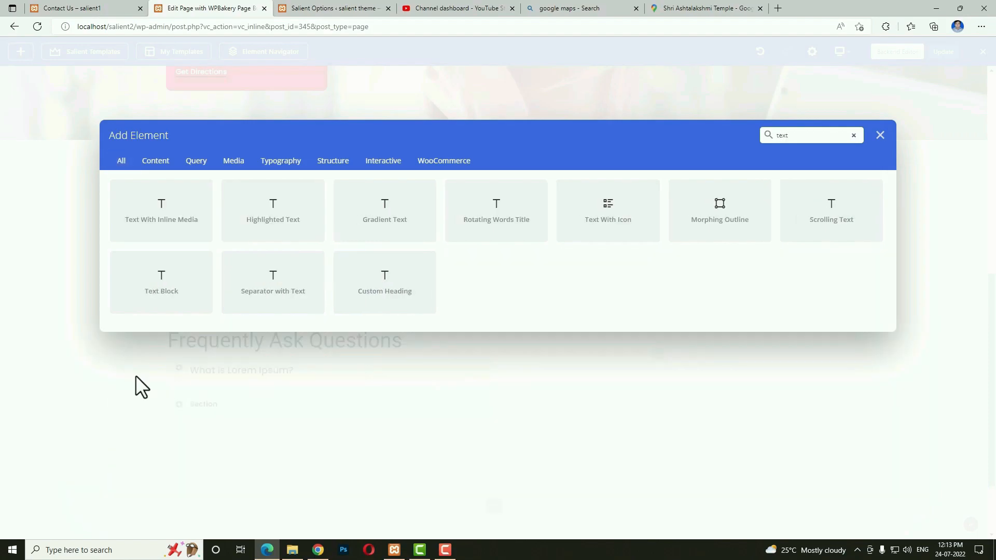
{"action": "left_click", "coordinate": [165, 306]}
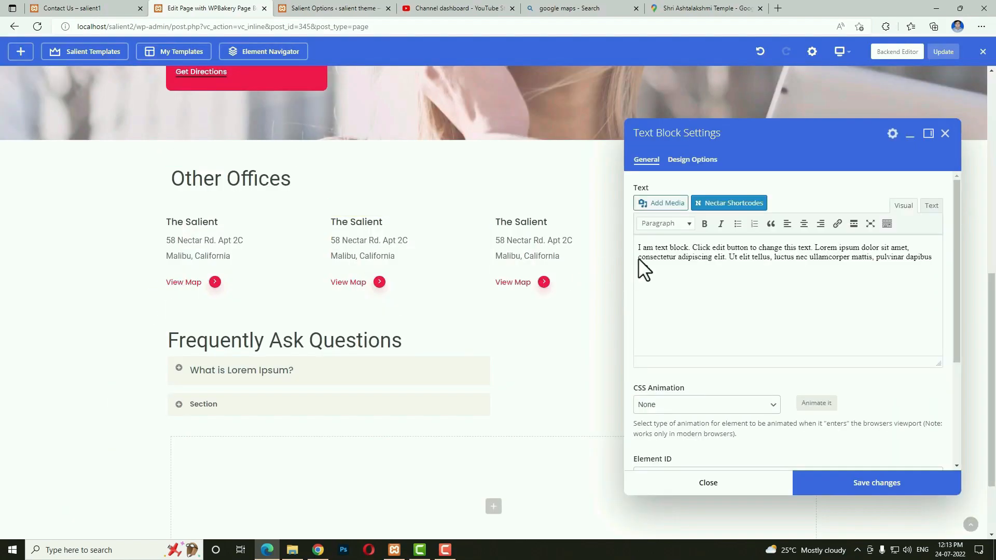
{"action": "left_click_drag", "start_coordinate": [708, 276], "coordinate": [623, 250]}
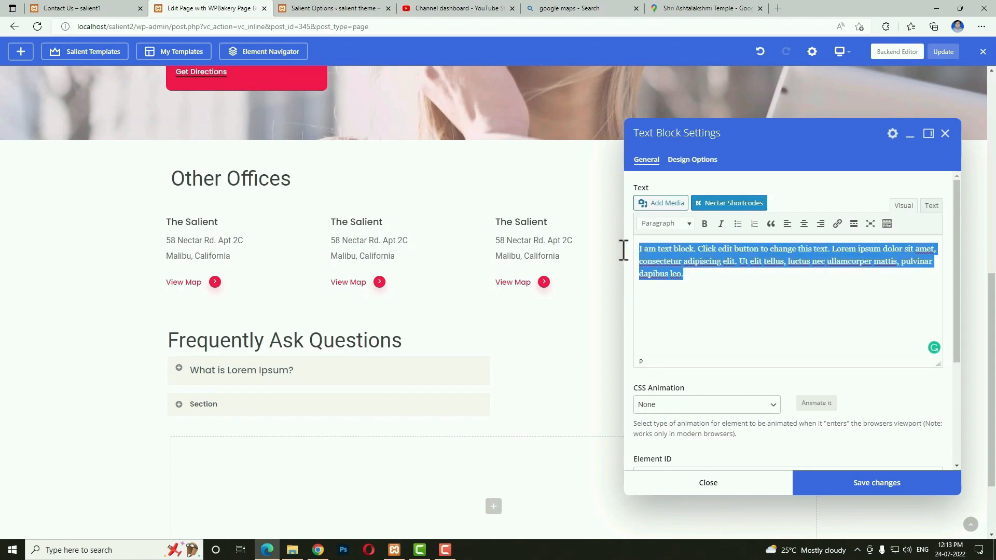
{"action": "left_click", "coordinate": [855, 482]}
{"action": "left_click", "coordinate": [765, 483]}
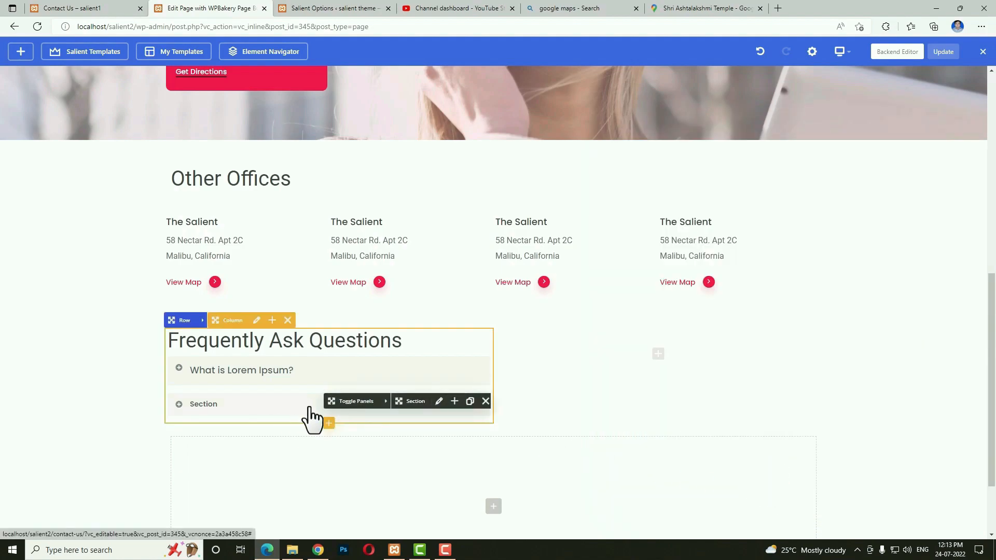
Title the second FAQ section 'Why do we use it?' with H4 typography and save.
{"action": "left_click", "coordinate": [439, 401]}
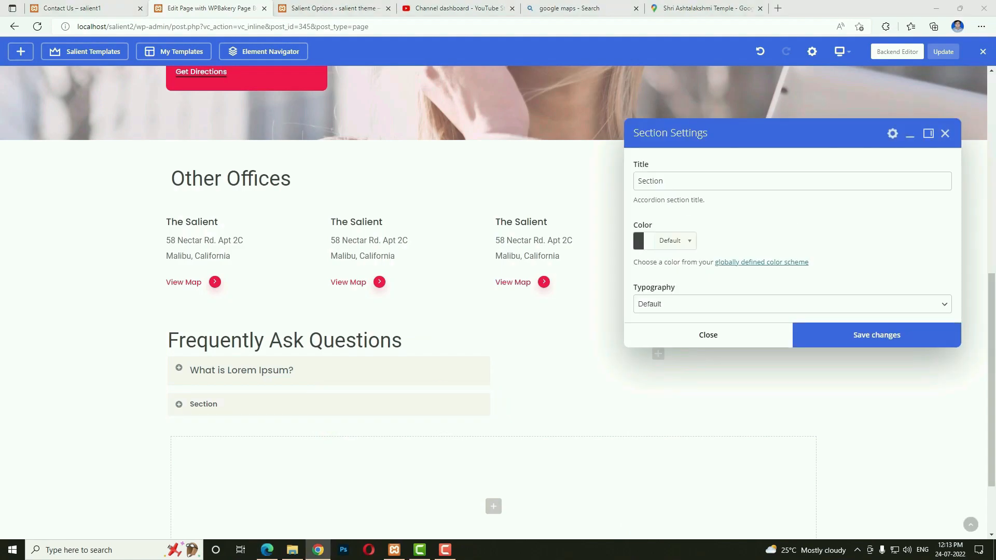
{"action": "double_click", "coordinate": [703, 187]}
{"action": "type", "text": "Why do we use it?"}
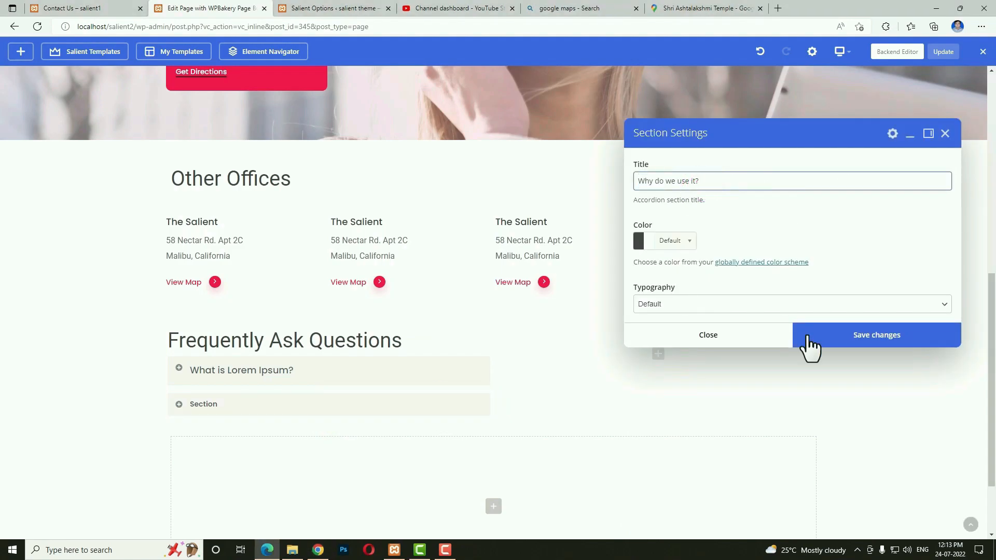
{"action": "left_click", "coordinate": [721, 306]}
{"action": "left_click", "coordinate": [717, 347]}
{"action": "left_click", "coordinate": [829, 343]}
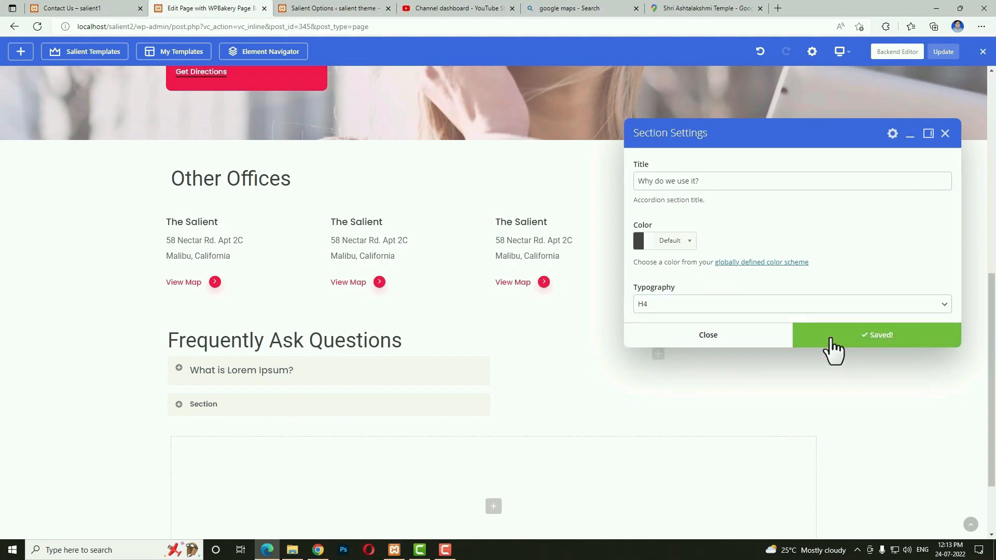
Insert a Text Block into the 'Why do we use it?' section, opening its placeholder text.
{"action": "left_click", "coordinate": [728, 342]}
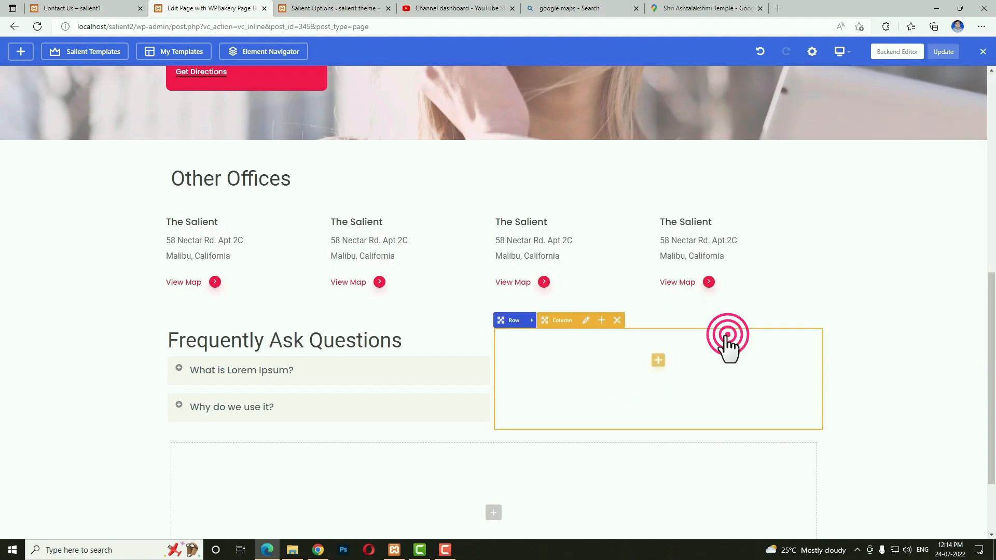
{"action": "left_click", "coordinate": [454, 404]}
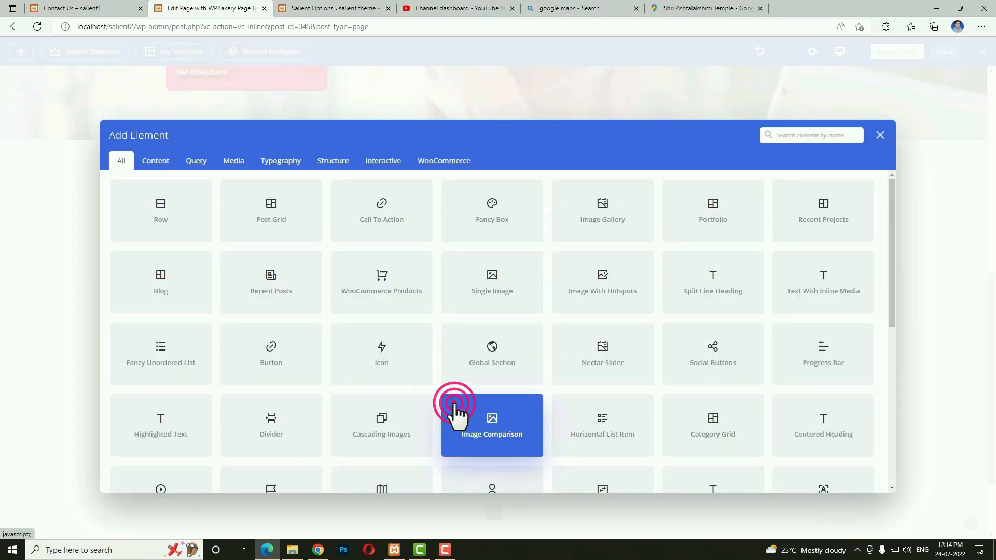
{"action": "type", "text": "text"}
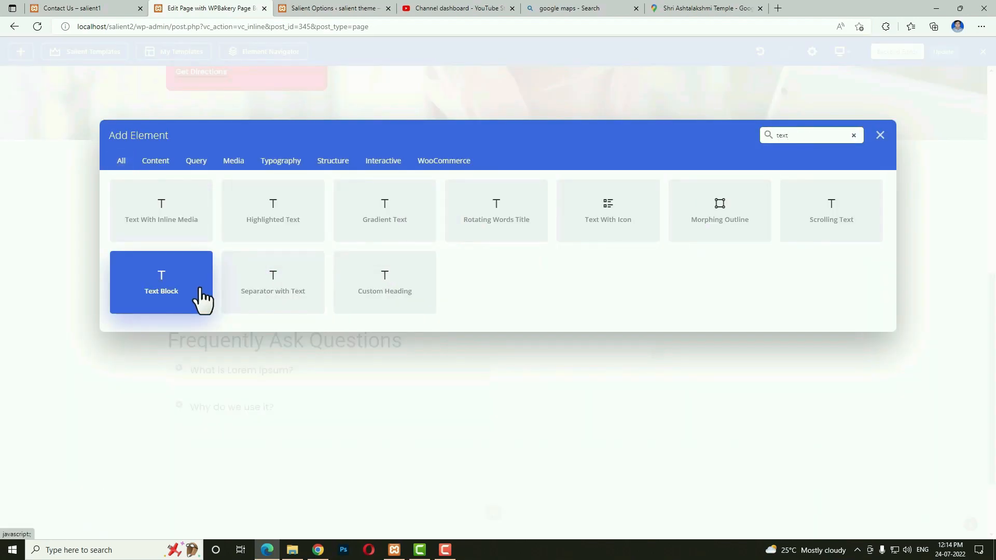
{"action": "left_click", "coordinate": [203, 299]}
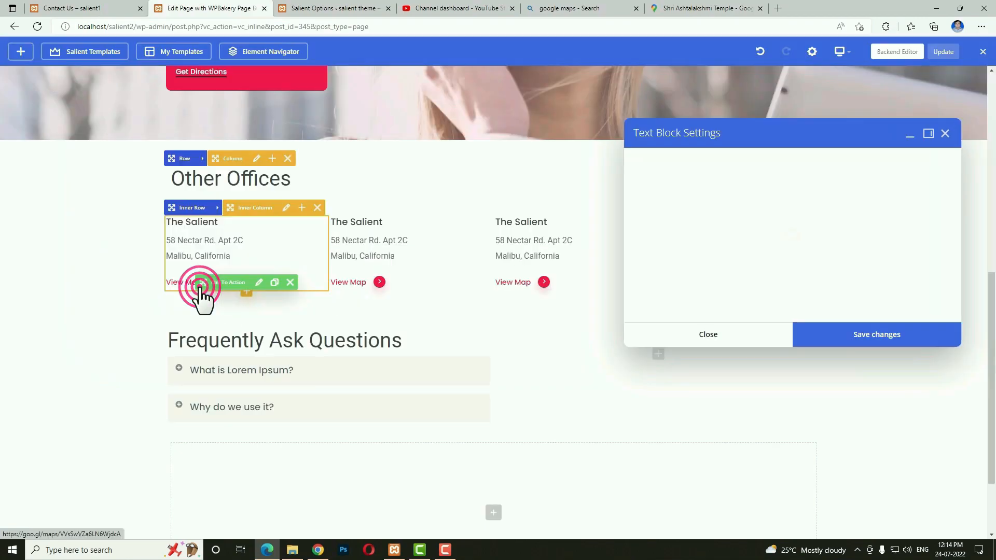
{"action": "left_click", "coordinate": [710, 287]}
Save the placeholder text block and clone the 'Why do we use it?' section three times.
{"action": "left_click_drag", "start_coordinate": [690, 275], "coordinate": [627, 242]}
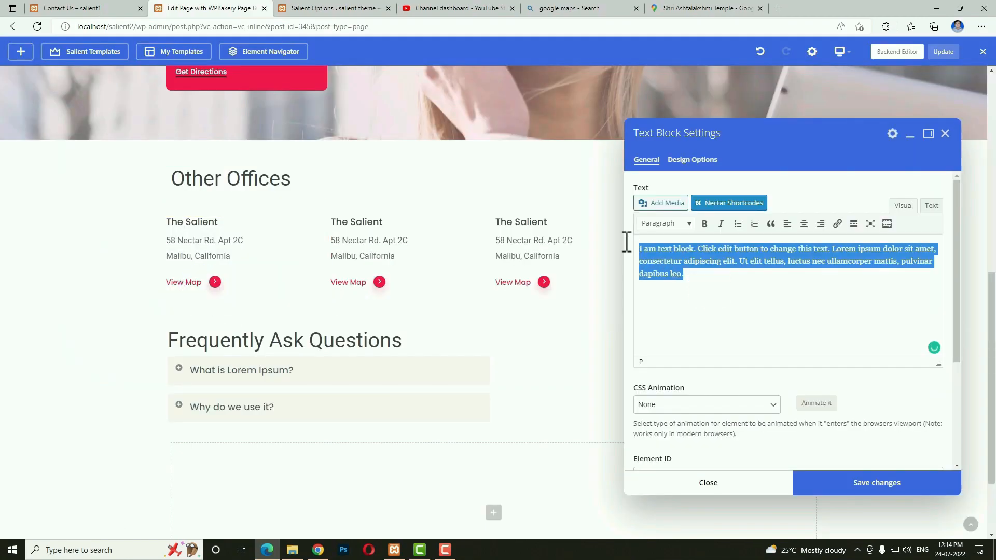
{"action": "left_click", "coordinate": [833, 490]}
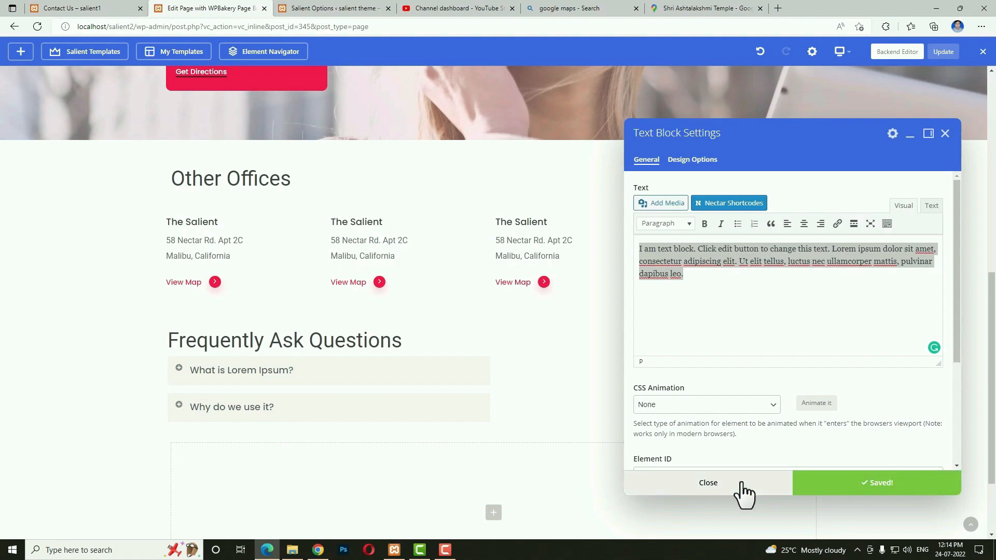
{"action": "left_click", "coordinate": [742, 485]}
{"action": "left_click", "coordinate": [470, 402]}
{"action": "left_click", "coordinate": [469, 402]}
{"action": "left_click", "coordinate": [470, 402]}
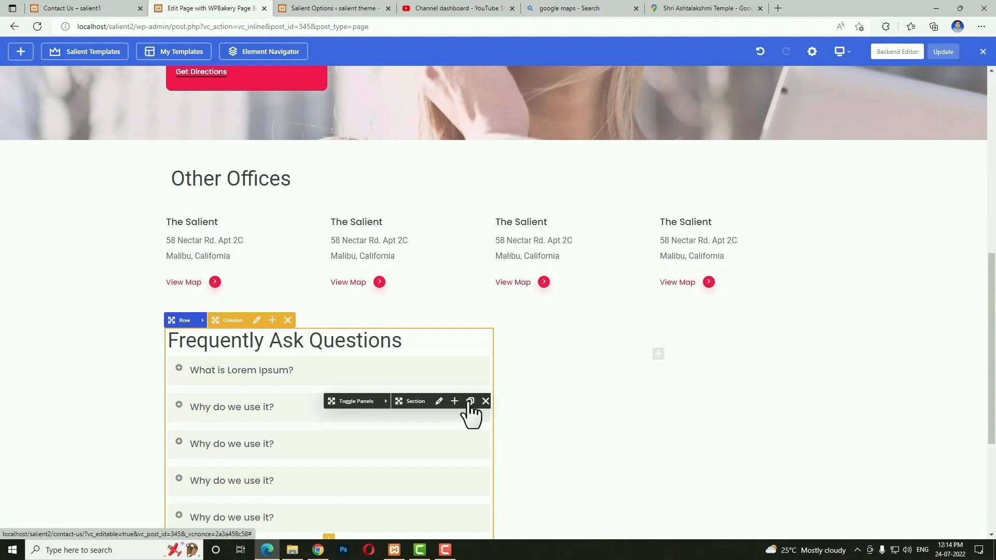
{"action": "scroll", "coordinate": [470, 410], "scroll_direction": "down", "scroll_amount": 1}
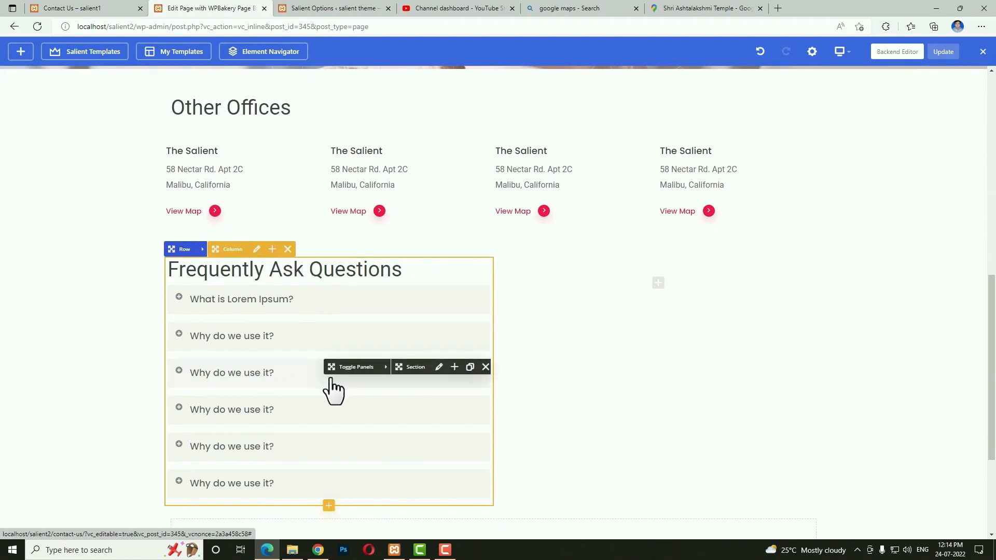
Retitle the third and fourth sections 'Where does it come from?' and 'Where can I get some?'.
{"action": "left_click", "coordinate": [439, 368]}
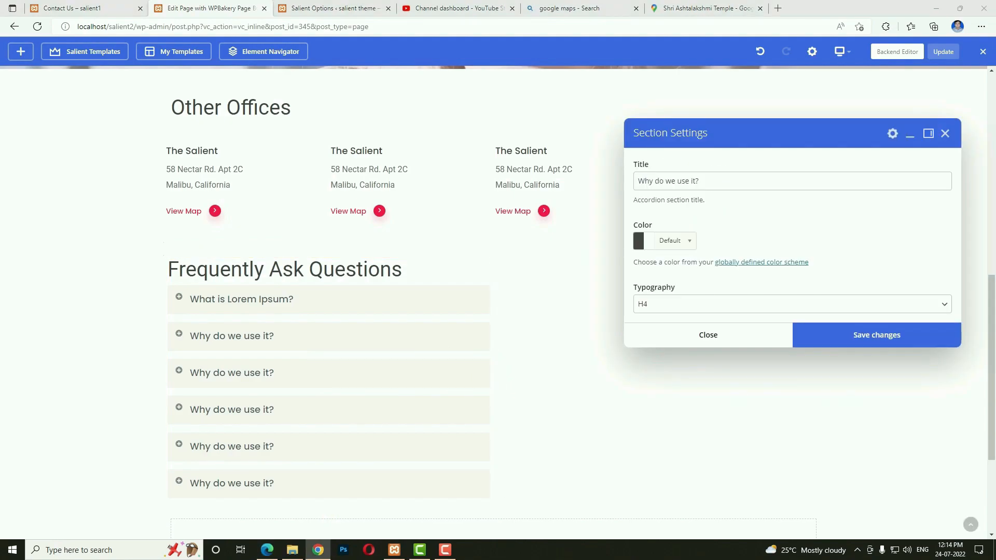
{"action": "left_click", "coordinate": [721, 180]}
{"action": "key", "text": "ctrl+a"}
{"action": "type", "text": "Where does it come from?"}
{"action": "left_click", "coordinate": [858, 340]}
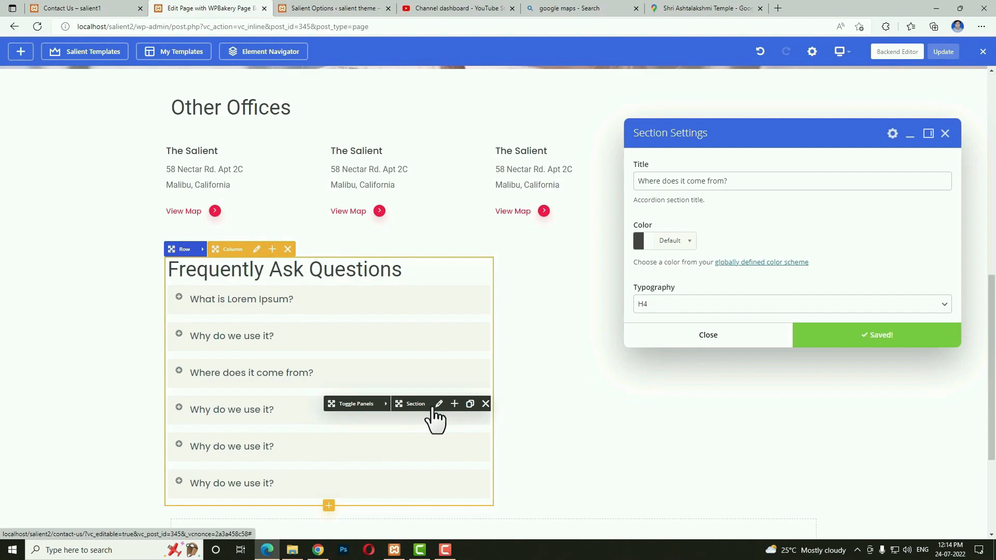
{"action": "left_click", "coordinate": [439, 404]}
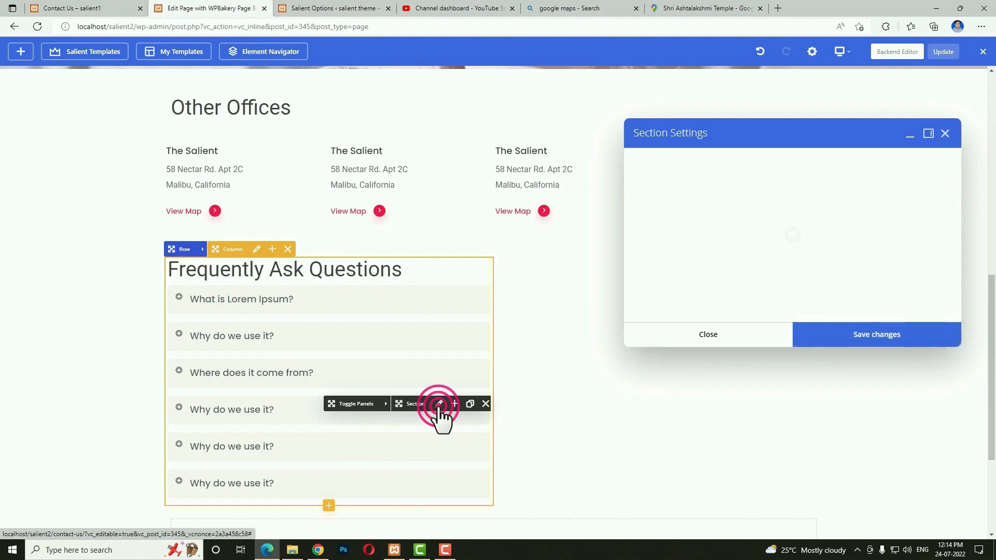
{"action": "left_click", "coordinate": [760, 189]}
{"action": "key", "text": "ctrl+a"}
{"action": "type", "text": "Where can I get some?"}
{"action": "left_click", "coordinate": [814, 334]}
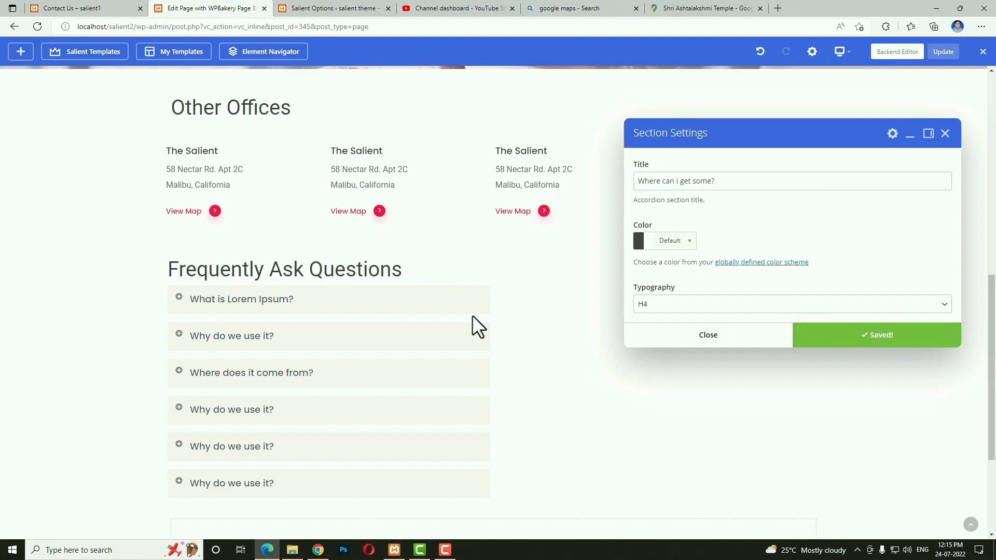
Check the live Contact Us page, then close the section settings and Update the page.
{"action": "left_click", "coordinate": [70, 9]}
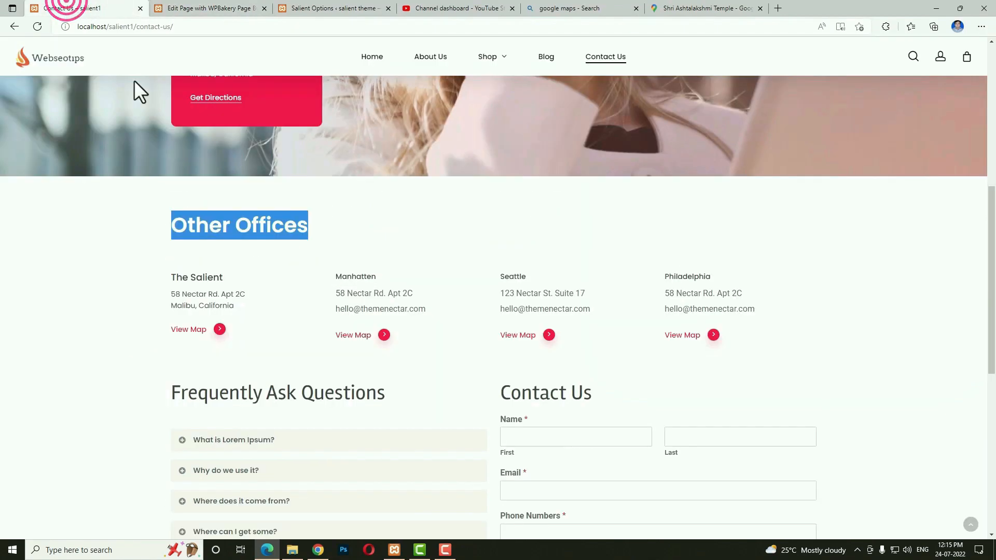
{"action": "scroll", "coordinate": [621, 388], "scroll_direction": "down", "scroll_amount": 4}
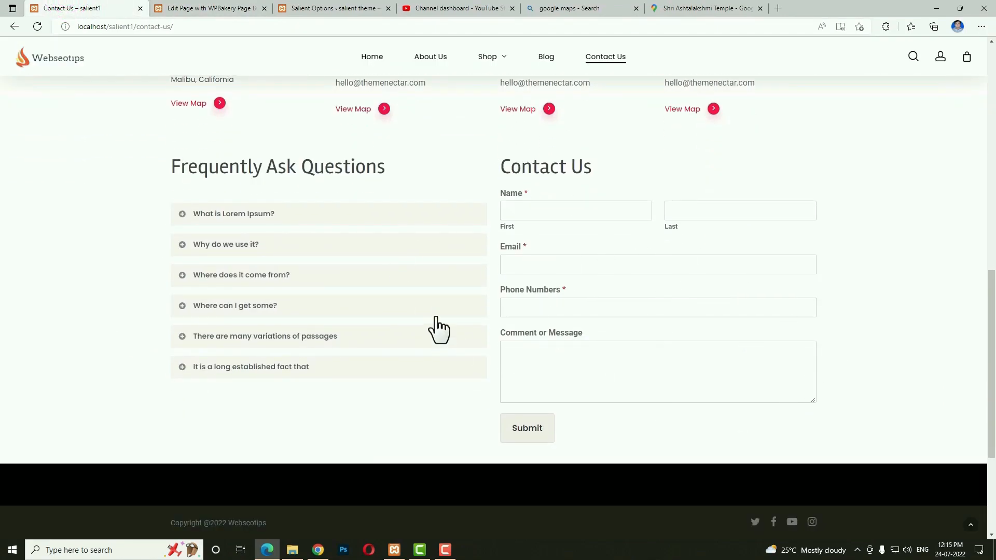
{"action": "left_click", "coordinate": [229, 8]}
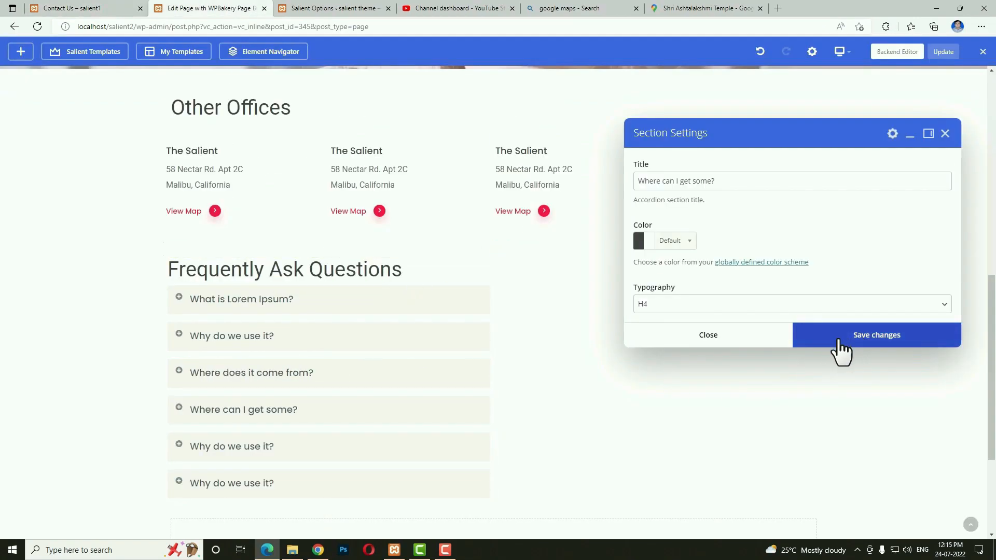
{"action": "left_click", "coordinate": [754, 341]}
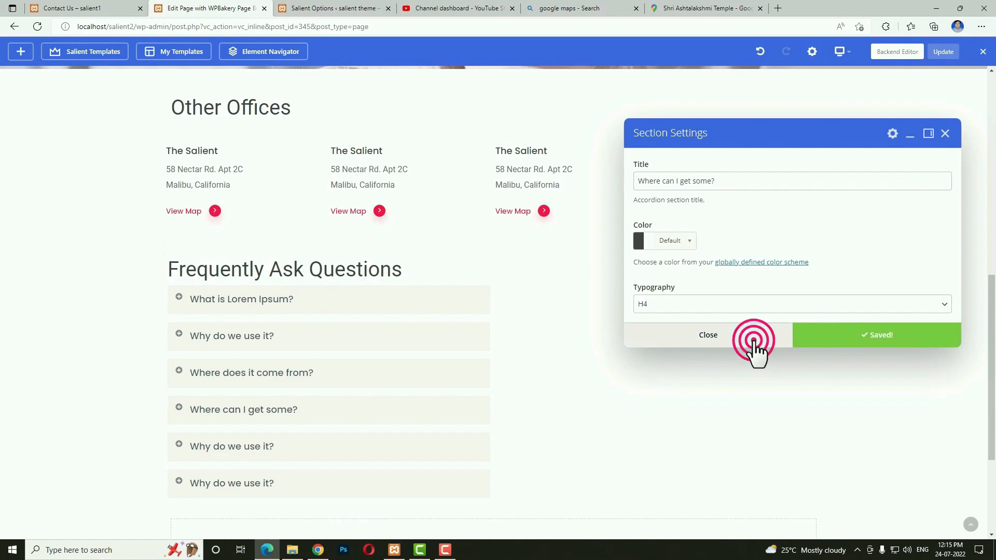
{"action": "left_click", "coordinate": [937, 56]}
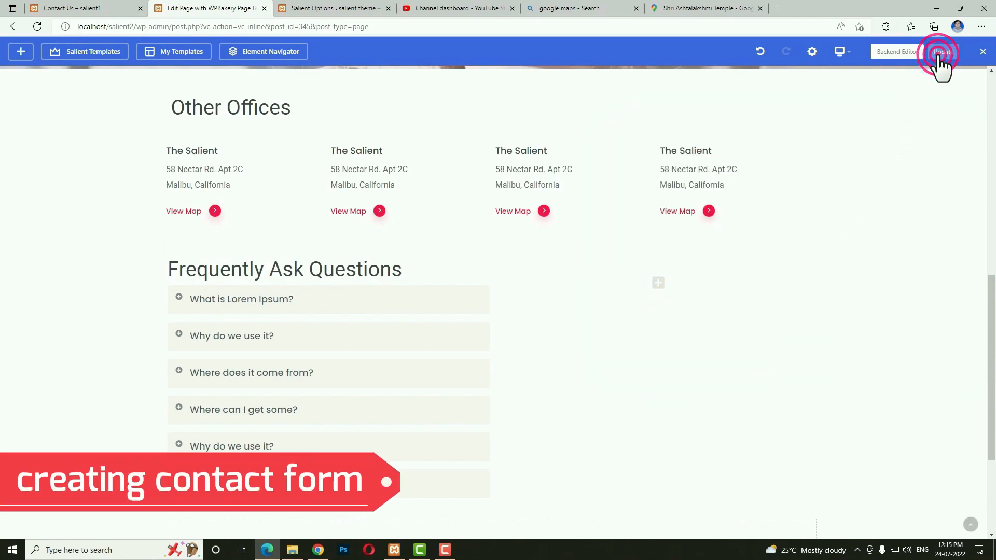
{"action": "left_click", "coordinate": [322, 8]}
Create a new WPForms form named contact from the Simple Contact Form template.
{"action": "scroll", "coordinate": [265, 295], "scroll_direction": "up", "scroll_amount": 7}
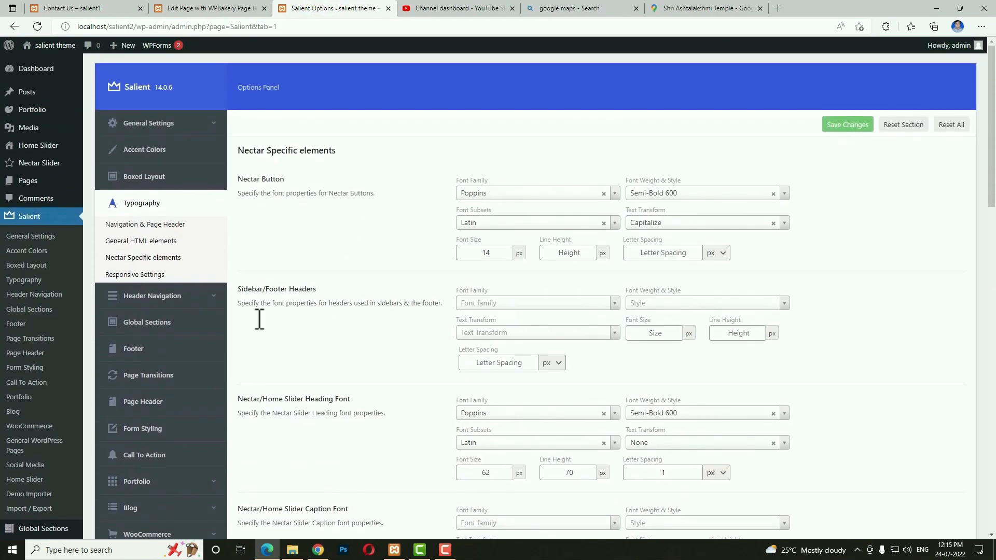
{"action": "scroll", "coordinate": [259, 319], "scroll_direction": "down", "scroll_amount": 4}
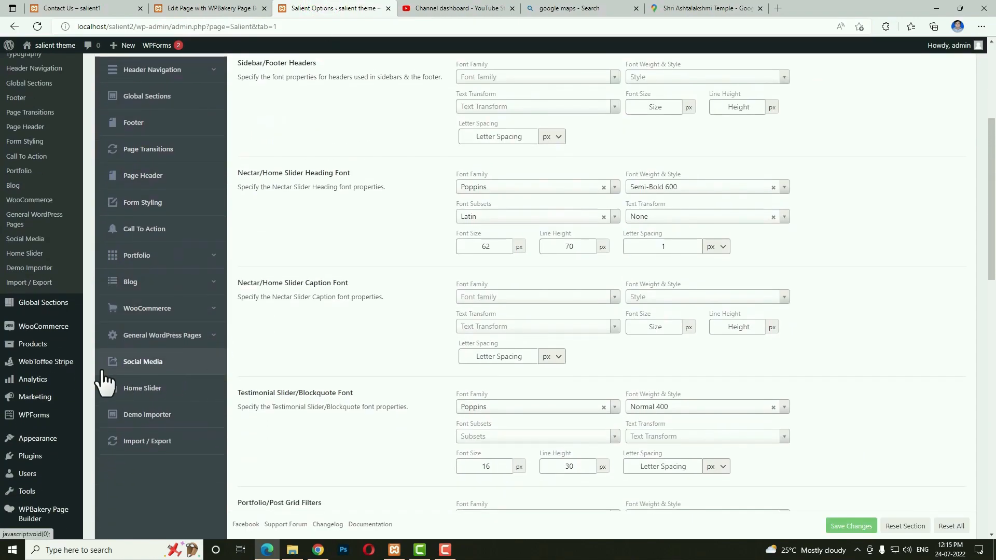
{"action": "left_click", "coordinate": [37, 421]}
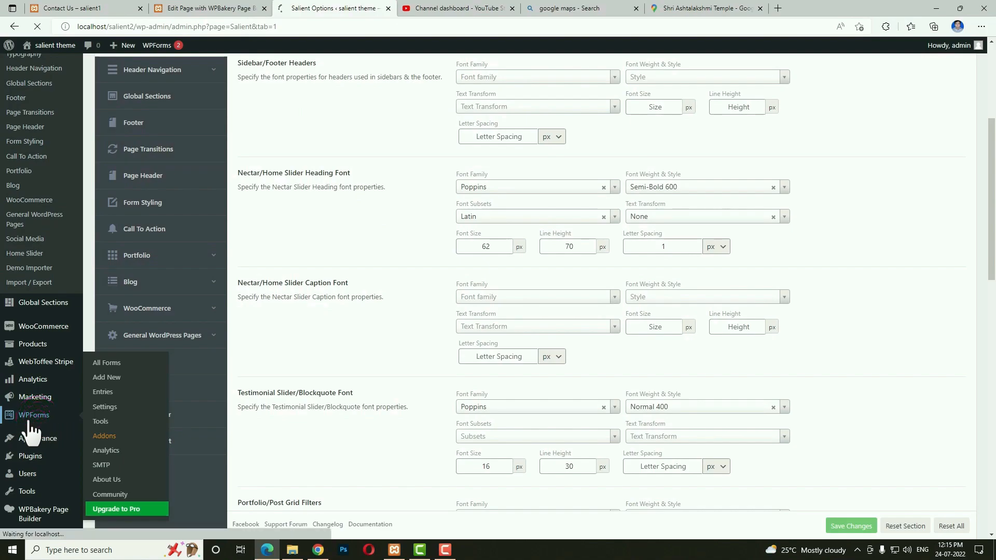
{"action": "scroll", "coordinate": [233, 401], "scroll_direction": "down", "scroll_amount": 2}
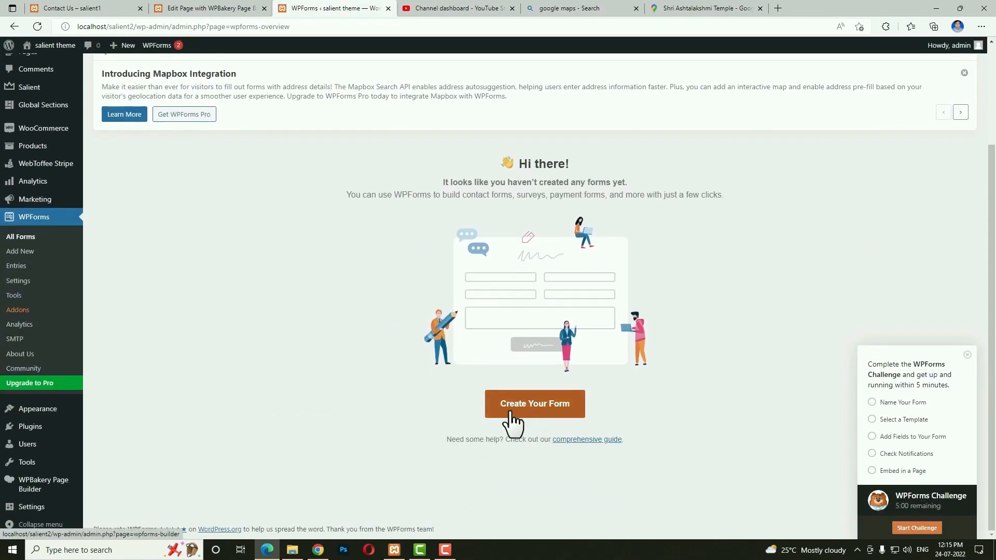
{"action": "left_click", "coordinate": [549, 418]}
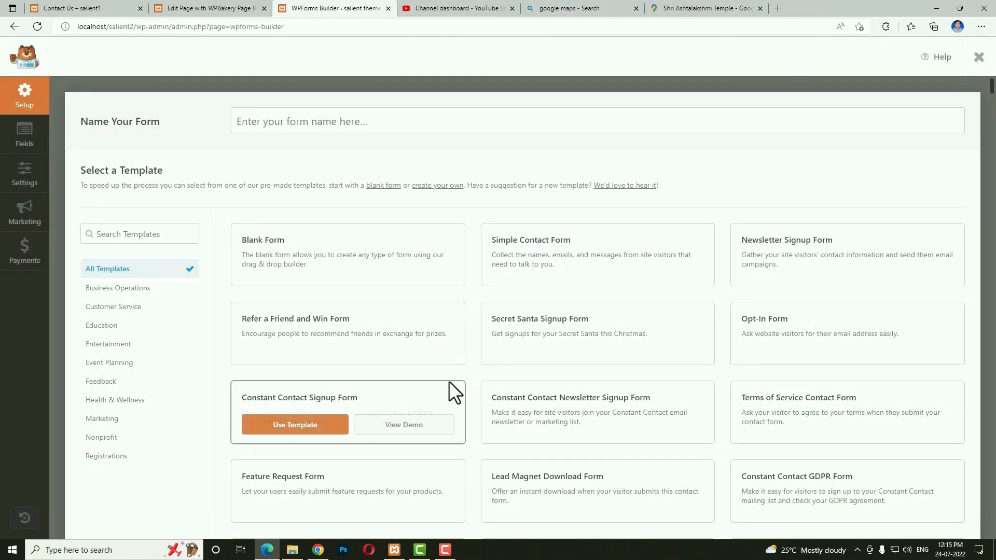
{"action": "left_click", "coordinate": [274, 120]}
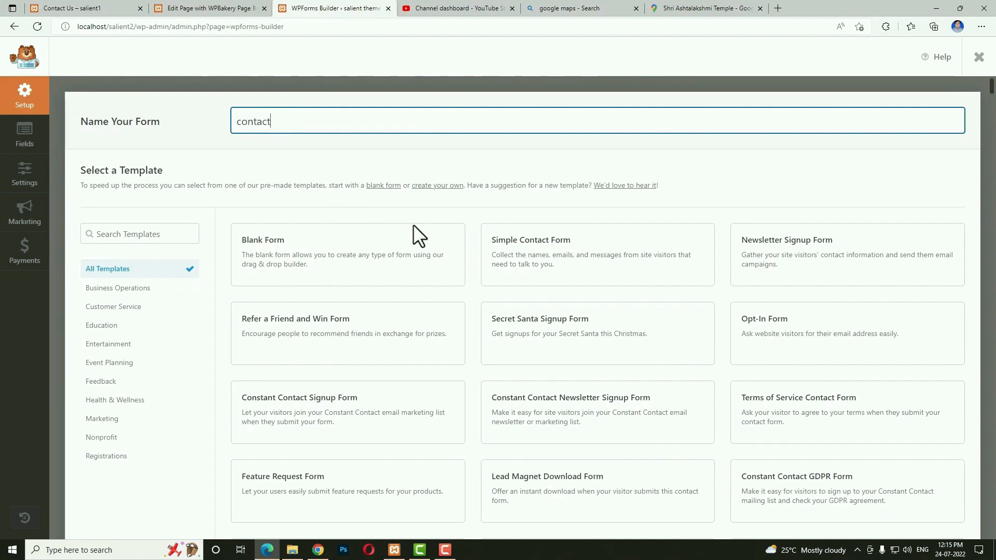
{"action": "mouse_move", "coordinate": [540, 248]}
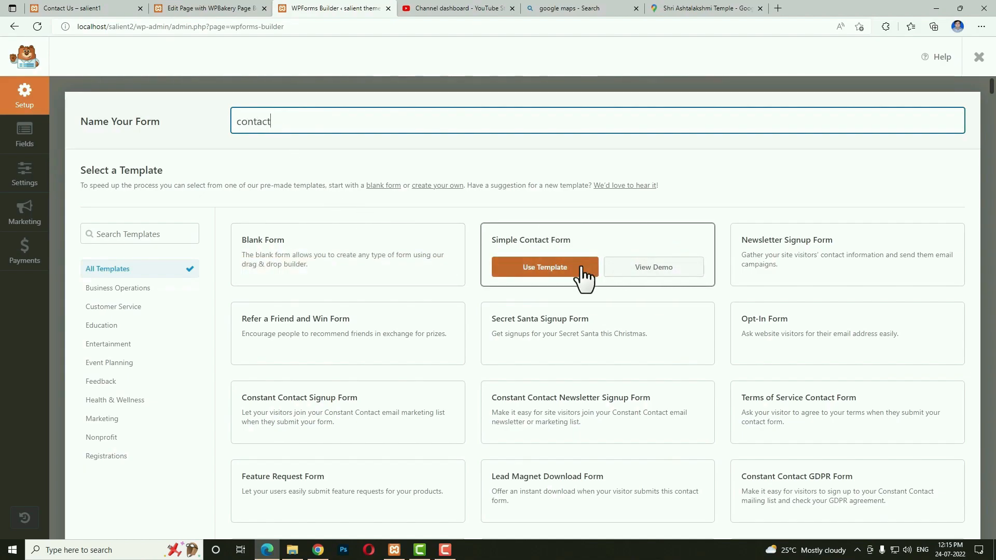
{"action": "left_click", "coordinate": [576, 280]}
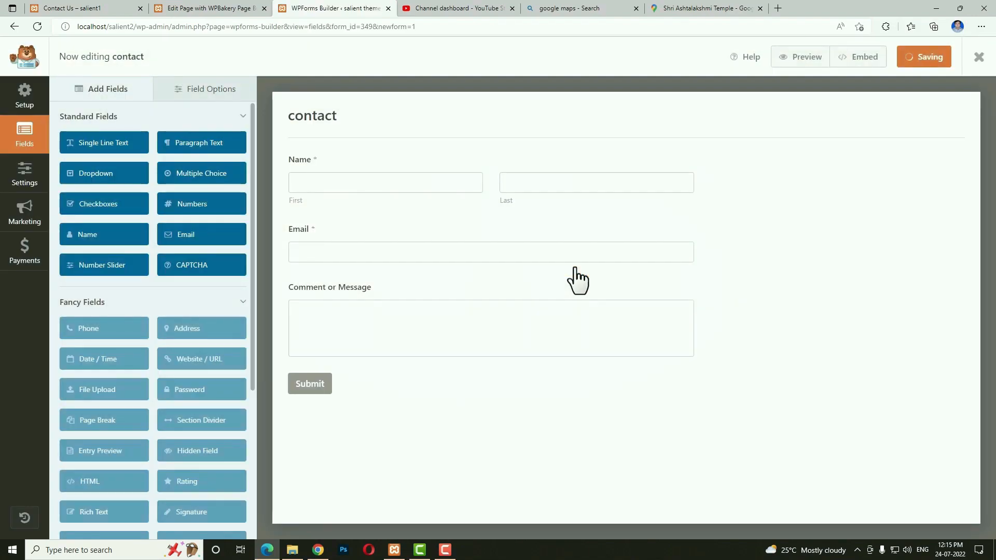
Set the Name and Email fields' Field Size to Large.
{"action": "left_click", "coordinate": [413, 187]}
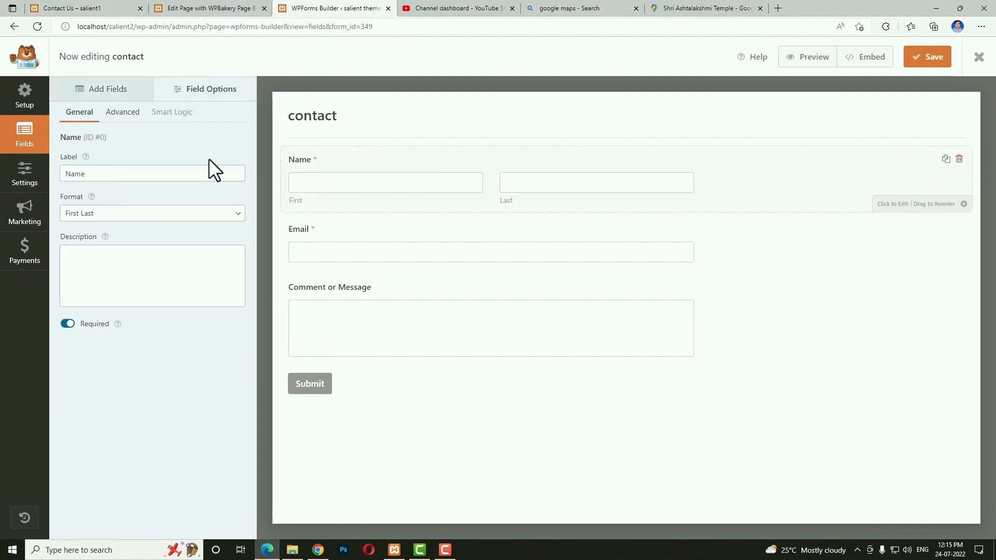
{"action": "left_click", "coordinate": [123, 112]}
{"action": "left_click", "coordinate": [110, 172]}
{"action": "left_click", "coordinate": [79, 211]}
{"action": "left_click", "coordinate": [396, 236]}
{"action": "left_click", "coordinate": [123, 111]}
{"action": "left_click", "coordinate": [151, 174]}
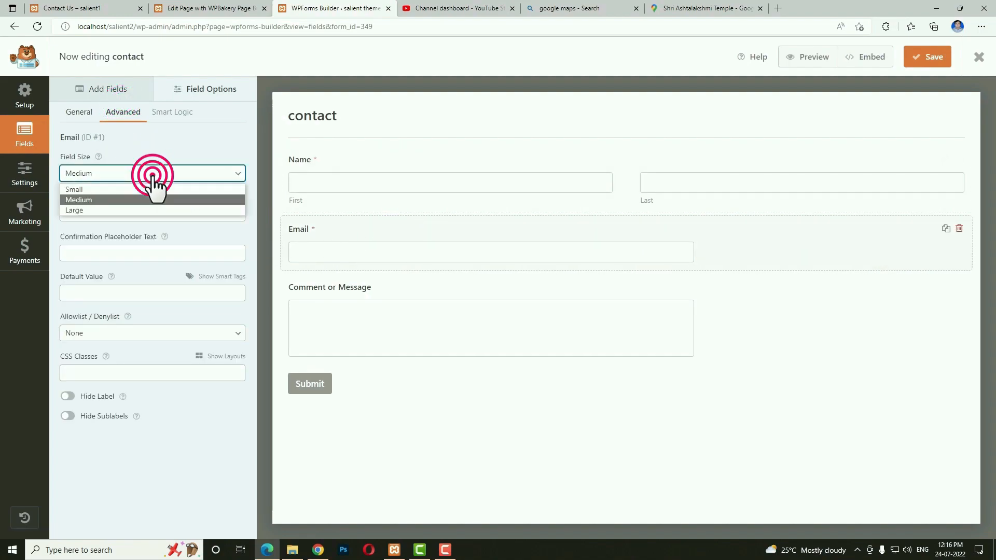
{"action": "left_click", "coordinate": [120, 211]}
Add a Large Numbers field labelled 'Phone Numbers' between Email and Comment.
{"action": "left_click", "coordinate": [125, 90]}
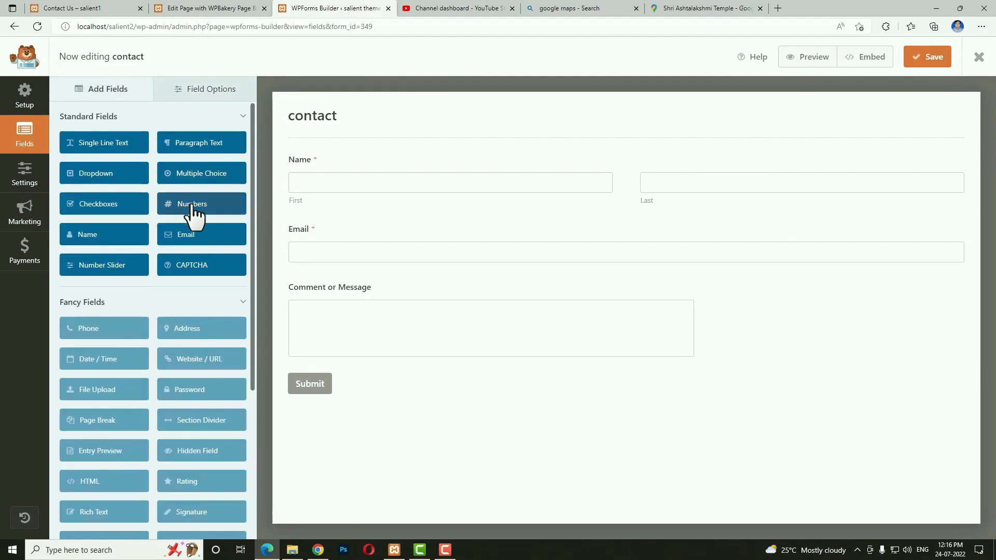
{"action": "left_click_drag", "start_coordinate": [192, 205], "coordinate": [325, 283]}
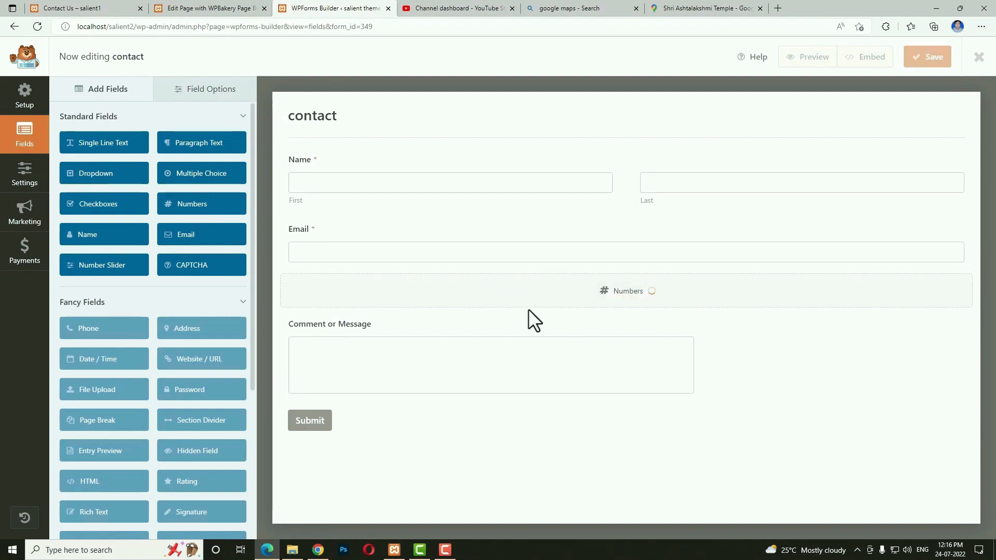
{"action": "left_click", "coordinate": [493, 298]}
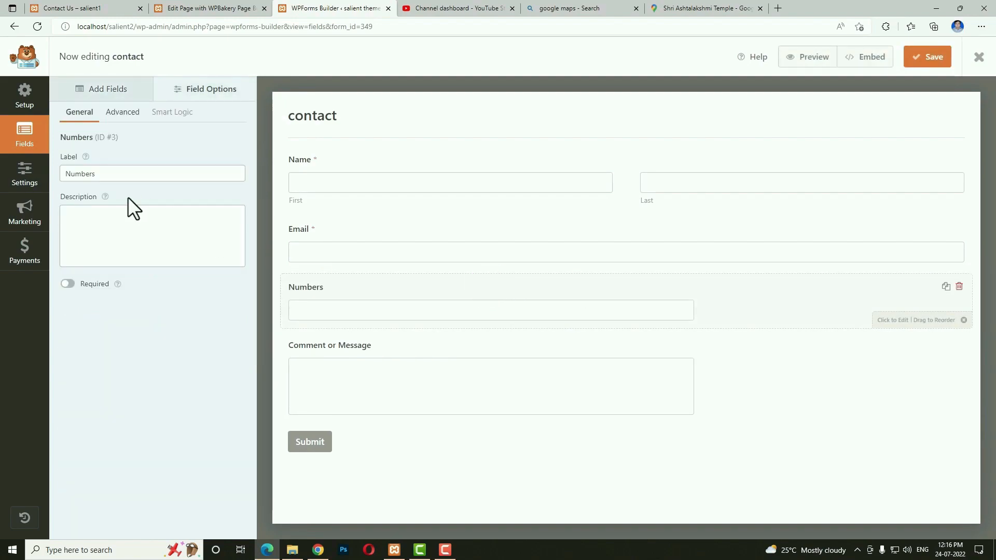
{"action": "left_click", "coordinate": [68, 174]}
{"action": "type", "text": "Phone"}
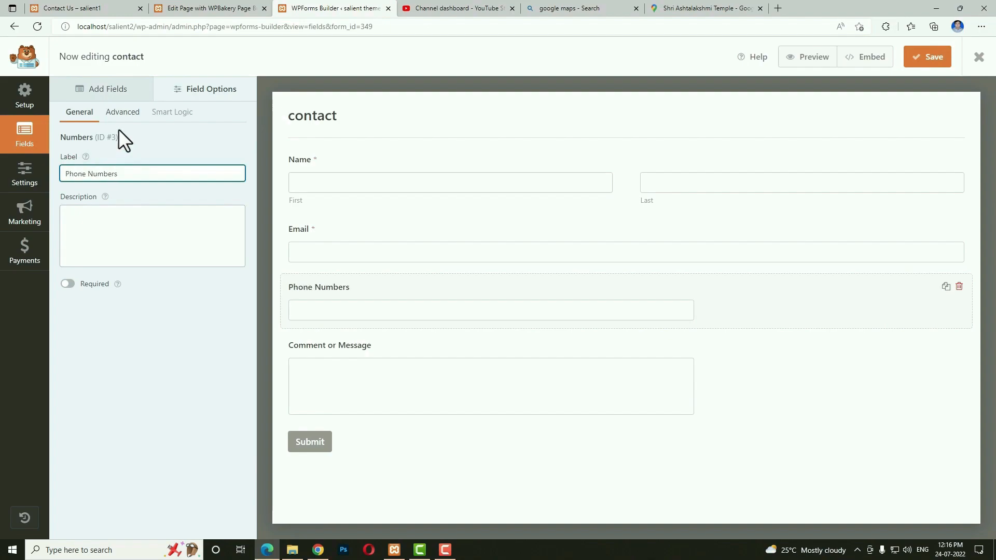
{"action": "left_click", "coordinate": [123, 112]}
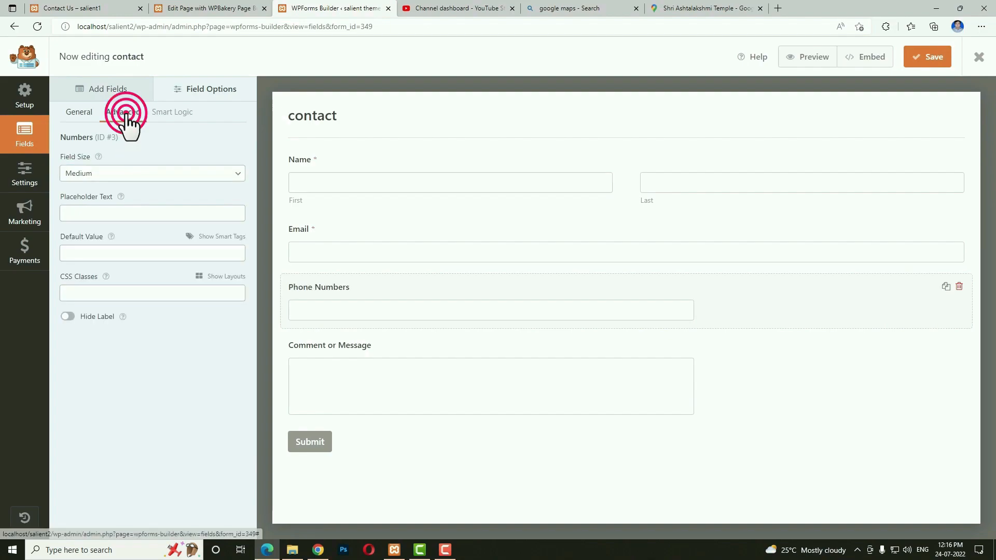
{"action": "left_click", "coordinate": [109, 173]}
{"action": "left_click", "coordinate": [98, 210]}
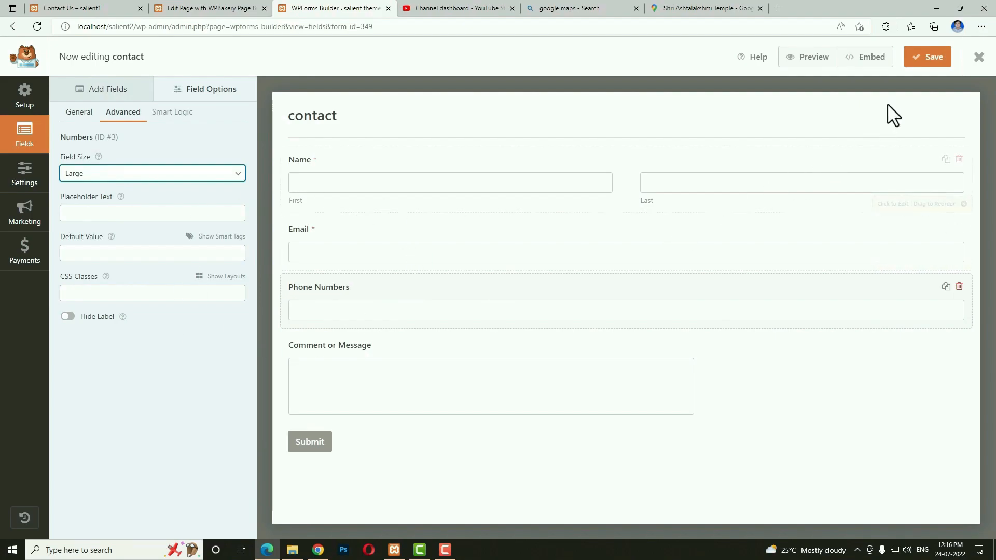
Save the contact form and return to the Contact Us page editor.
{"action": "left_click", "coordinate": [933, 60]}
{"action": "left_click", "coordinate": [980, 61]}
{"action": "left_click", "coordinate": [207, 8]}
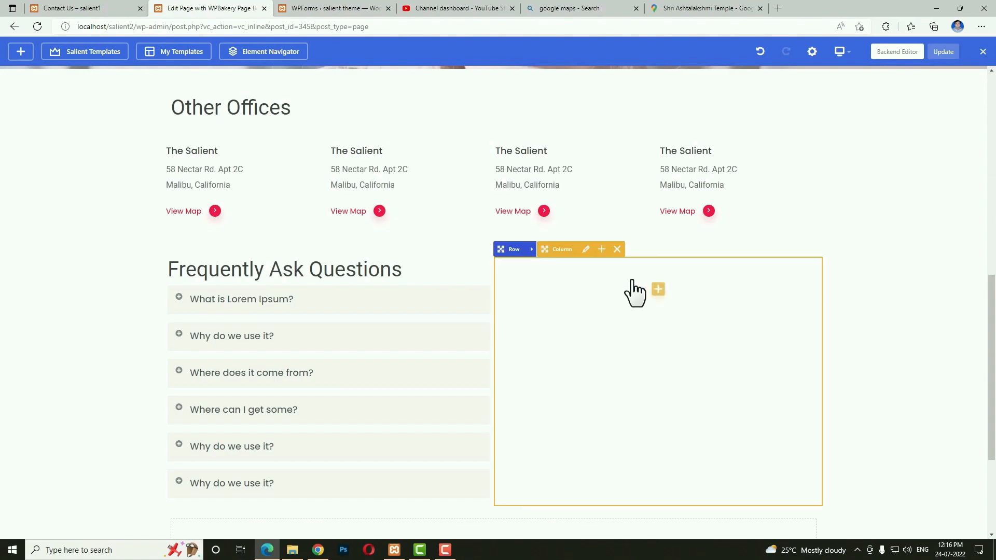
Add a Custom Heading reading 'Contact Us' to the FAQ row's empty right column.
{"action": "left_click", "coordinate": [36, 23]}
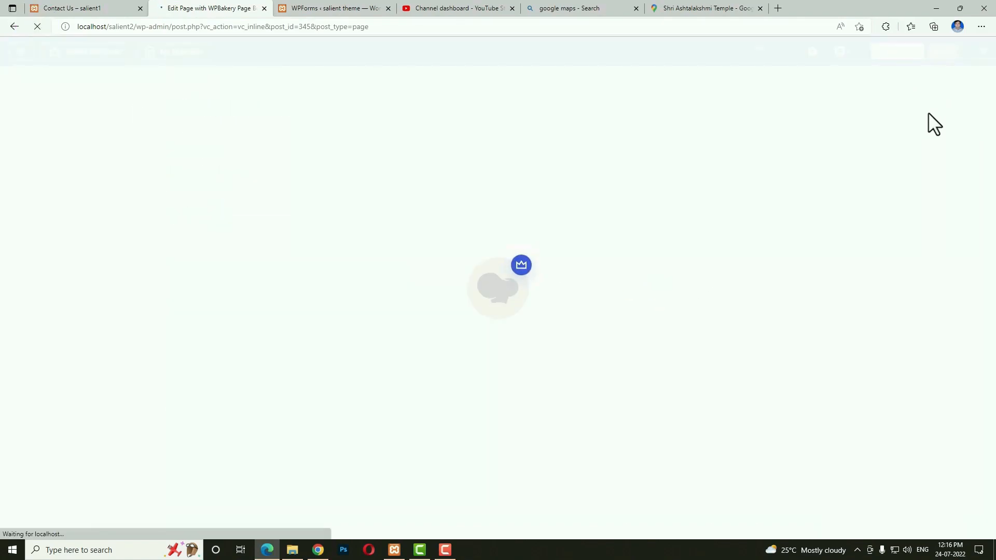
{"action": "scroll", "coordinate": [745, 367], "scroll_direction": "down", "scroll_amount": 10}
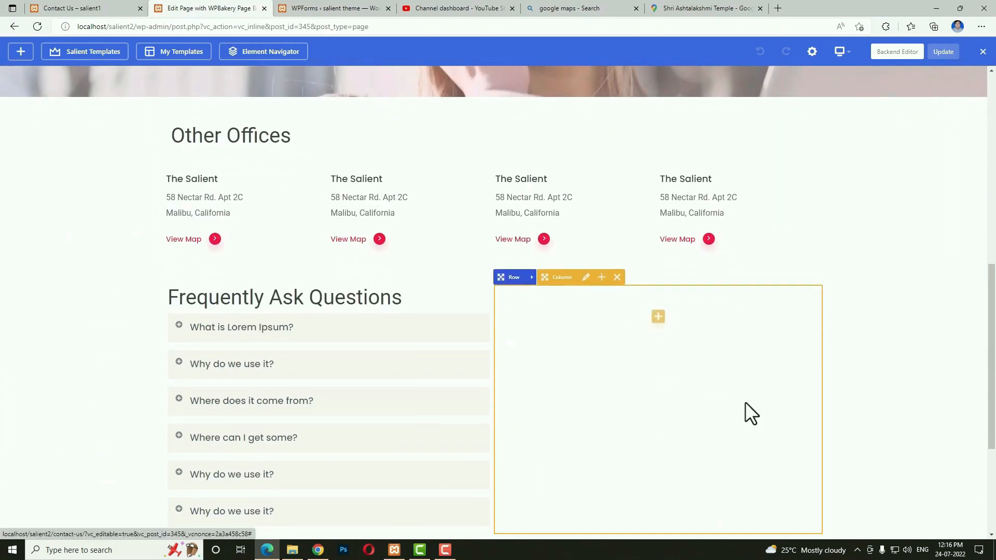
{"action": "left_click", "coordinate": [658, 307]}
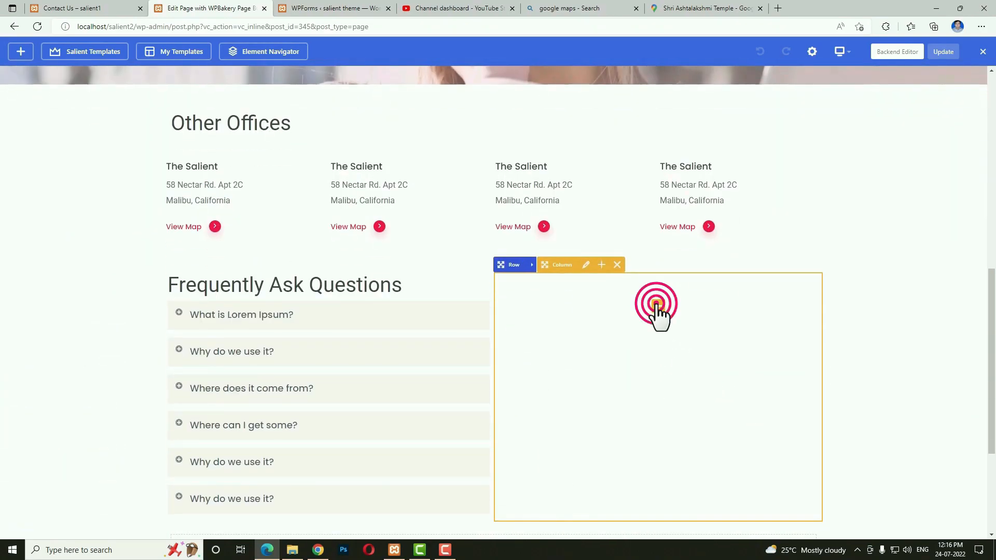
{"action": "type", "text": "cust"}
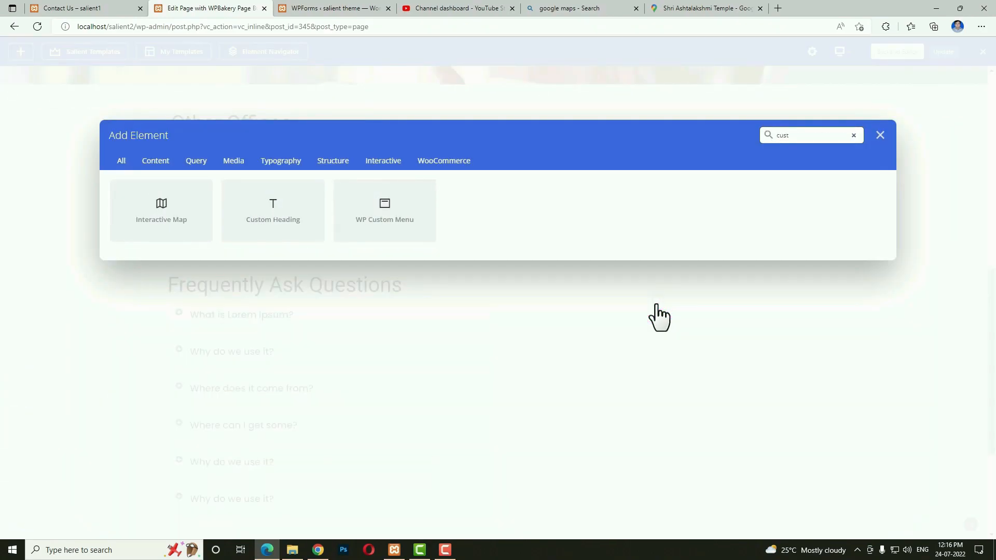
{"action": "left_click", "coordinate": [276, 226]}
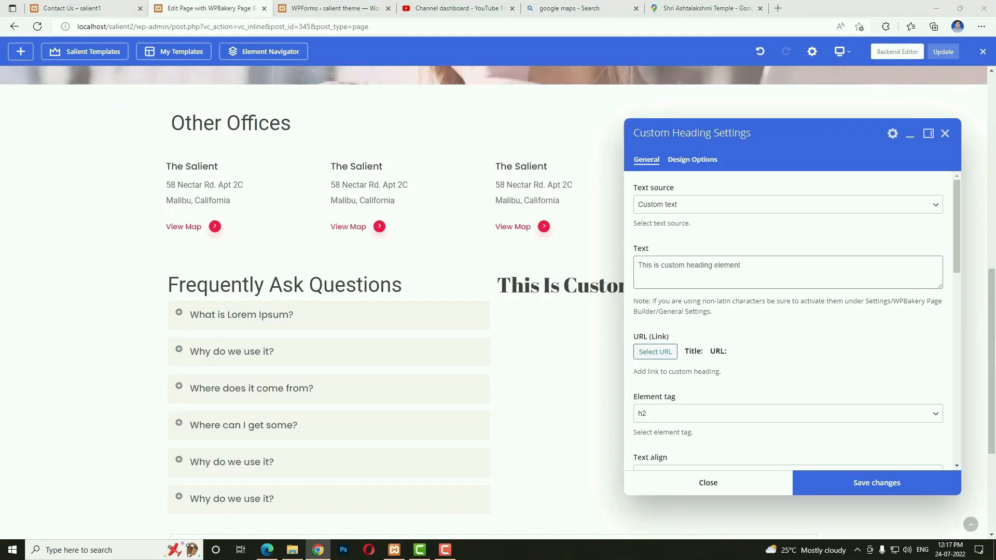
{"action": "left_click", "coordinate": [802, 269]}
{"action": "type", "text": "Contact Us"}
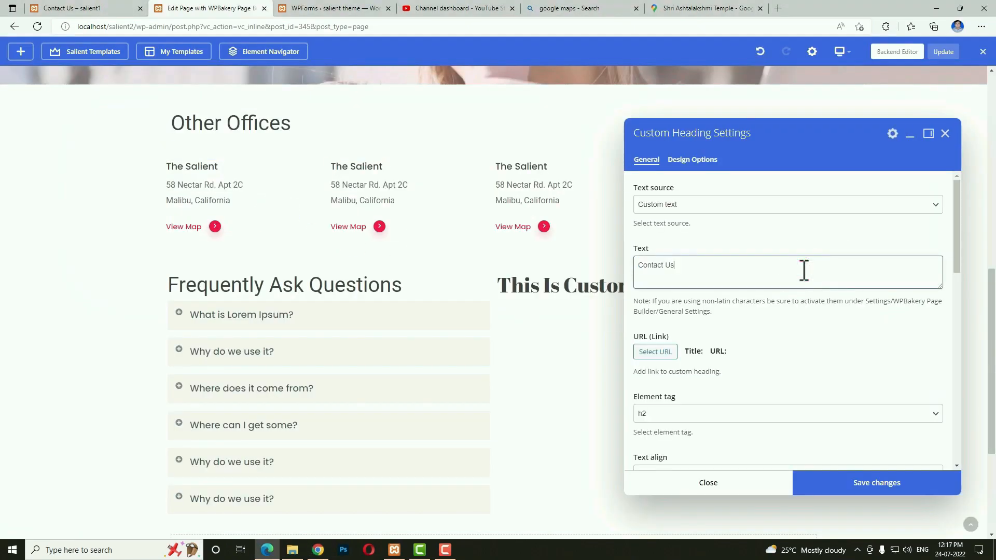
Set the 'Contact Us' heading's font family to Roboto and save.
{"action": "scroll", "coordinate": [774, 363], "scroll_direction": "down", "scroll_amount": 8}
{"action": "scroll", "coordinate": [774, 362], "scroll_direction": "down", "scroll_amount": 3}
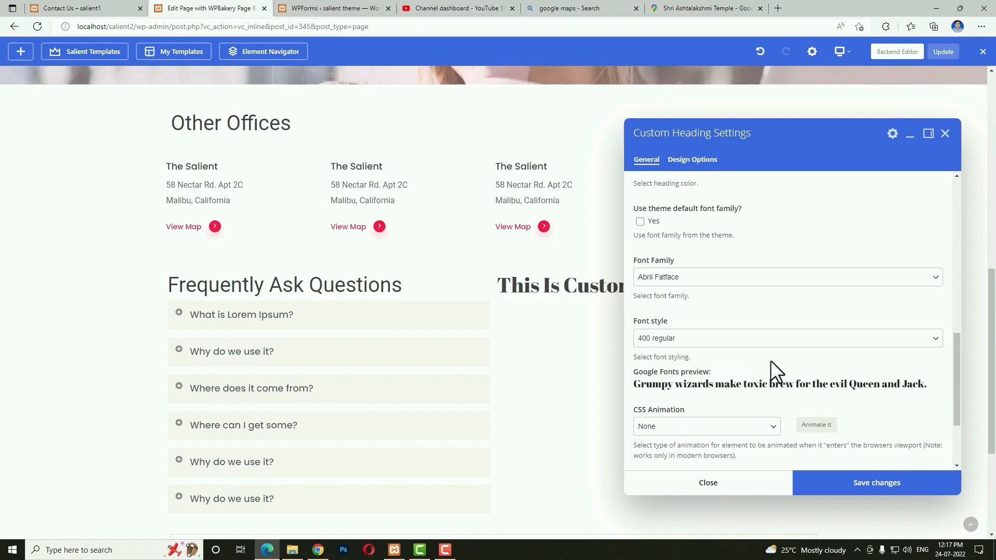
{"action": "left_click", "coordinate": [681, 277]}
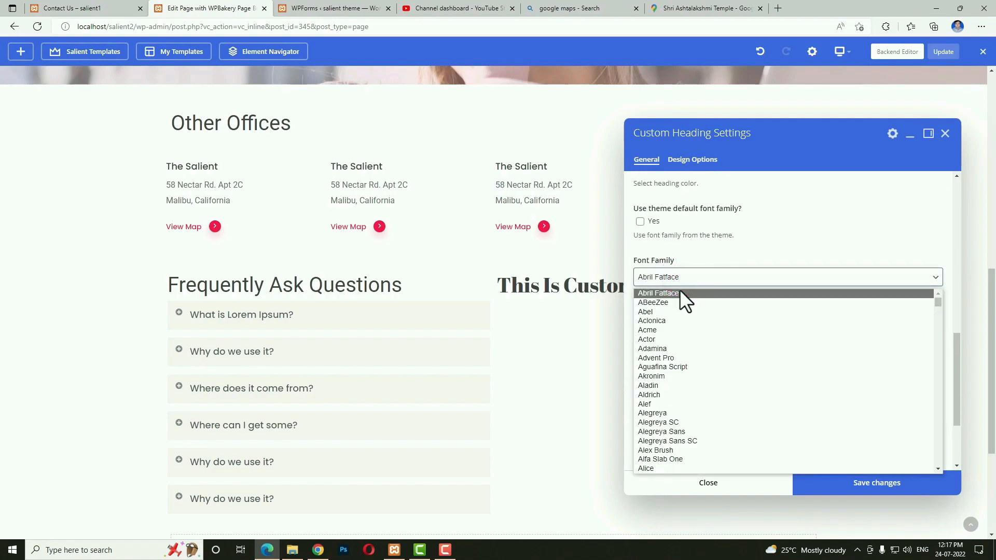
{"action": "key", "text": "r"}
{"action": "scroll", "coordinate": [731, 330], "scroll_direction": "down", "scroll_amount": 3}
{"action": "left_click", "coordinate": [686, 393]}
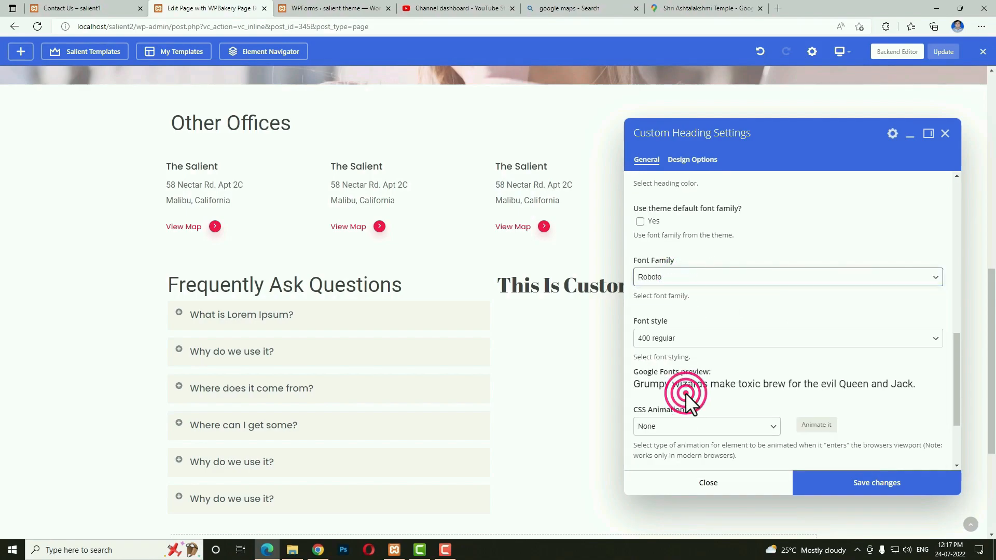
{"action": "left_click", "coordinate": [857, 488]}
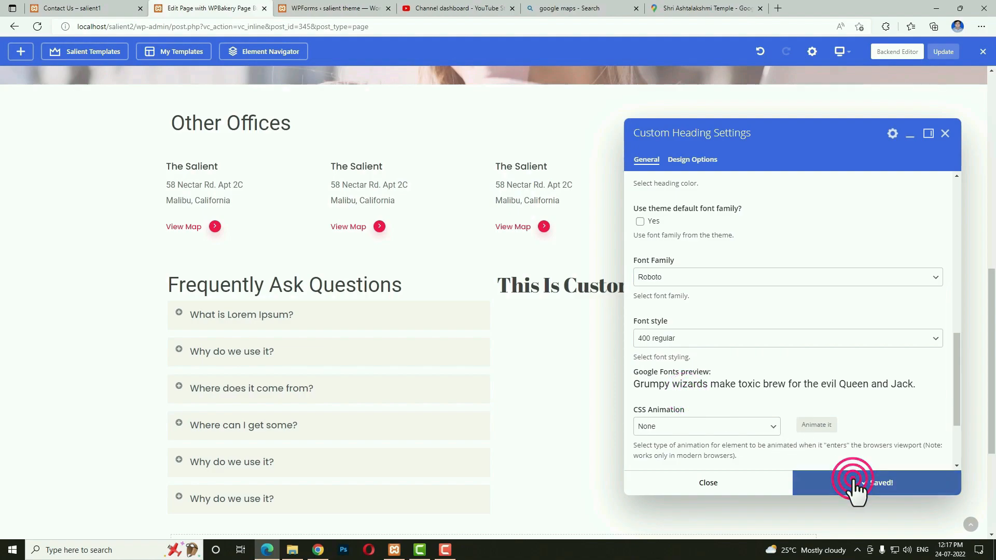
{"action": "left_click", "coordinate": [754, 488]}
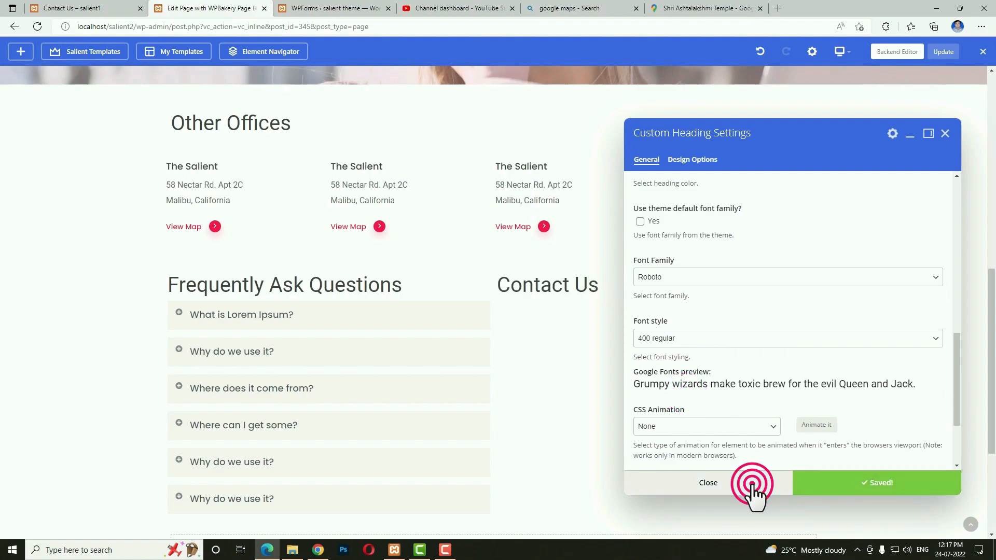
Add a WPForms element under the Contact Us heading set to the 'contact' form.
{"action": "left_click", "coordinate": [658, 521]}
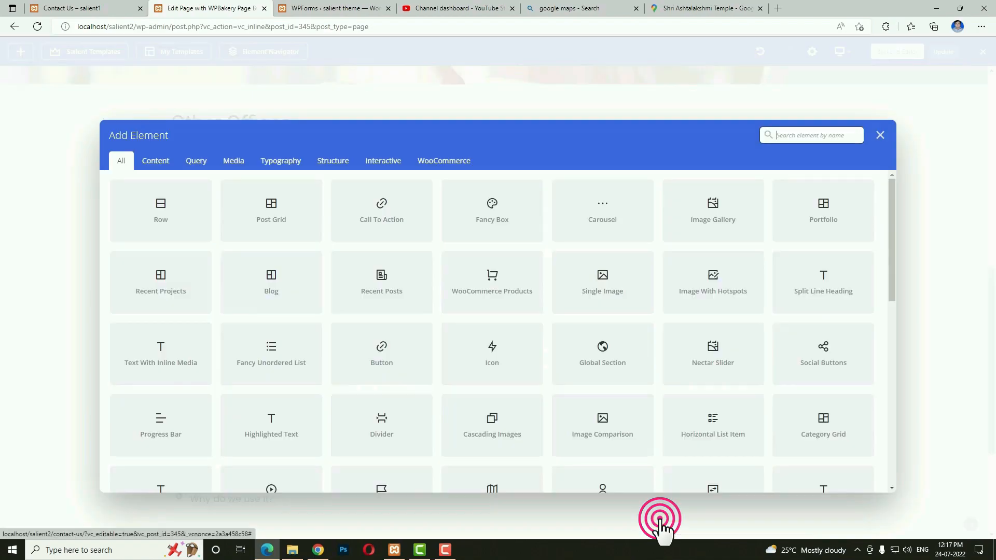
{"action": "type", "text": "wp"}
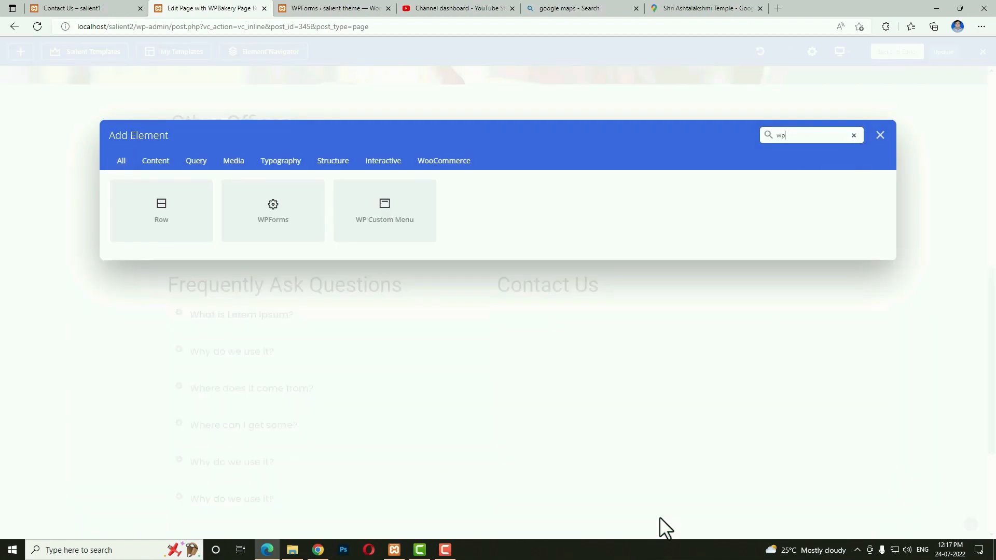
{"action": "left_click", "coordinate": [294, 229]}
{"action": "left_click", "coordinate": [736, 196]}
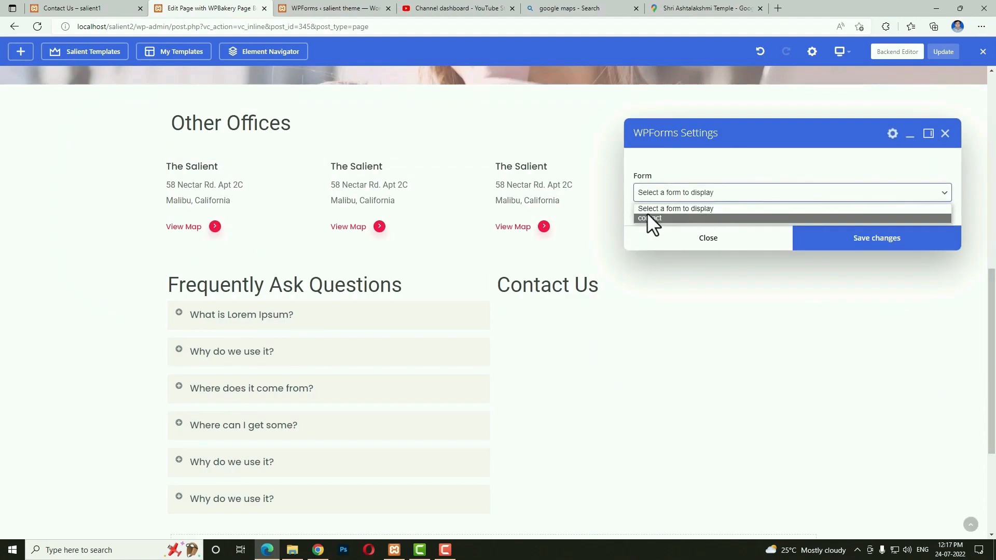
{"action": "left_click", "coordinate": [665, 218]}
{"action": "left_click", "coordinate": [846, 348]}
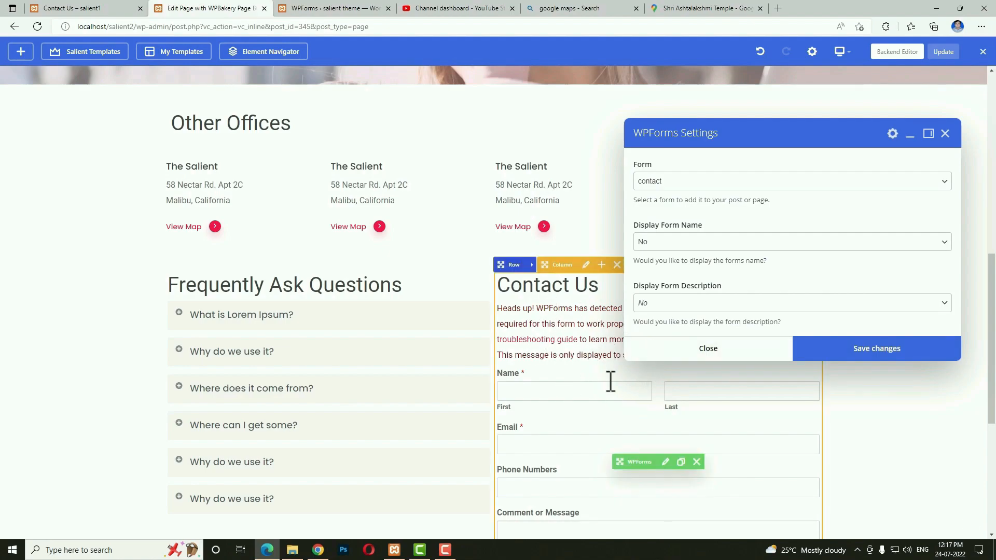
{"action": "scroll", "coordinate": [605, 377], "scroll_direction": "down", "scroll_amount": 4}
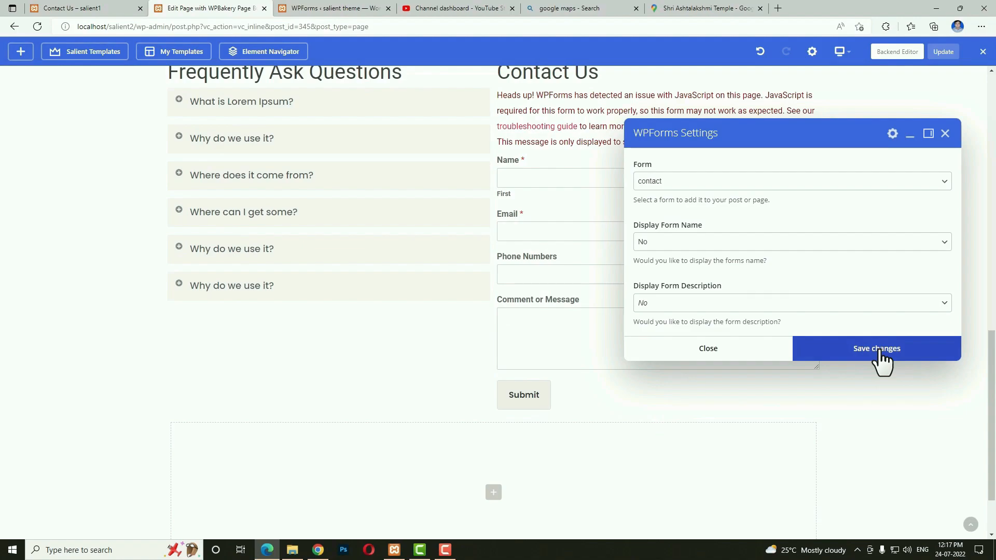
{"action": "left_click", "coordinate": [879, 352]}
{"action": "left_click", "coordinate": [742, 353]}
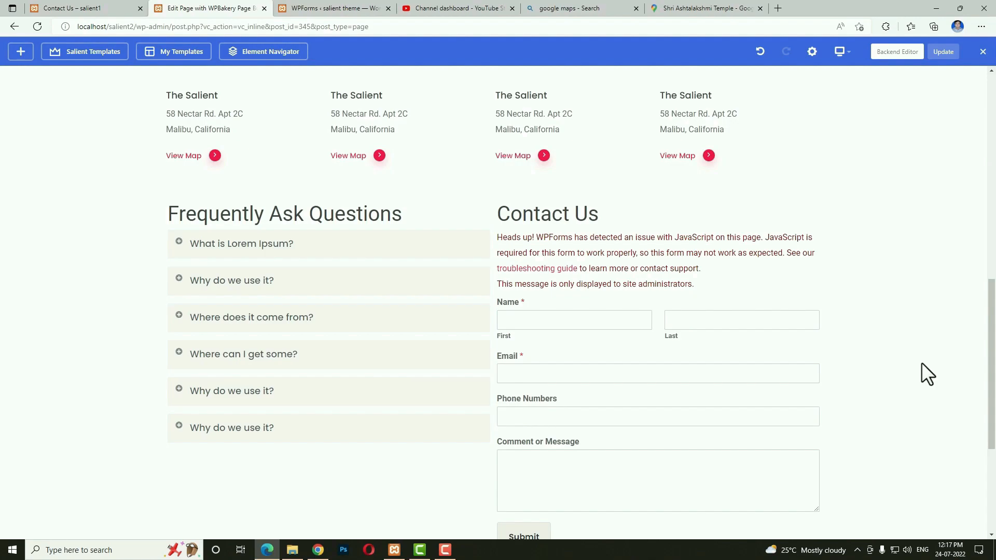
Update the Contact Us page and switch to the backend editor.
{"action": "scroll", "coordinate": [919, 365], "scroll_direction": "down", "scroll_amount": 4}
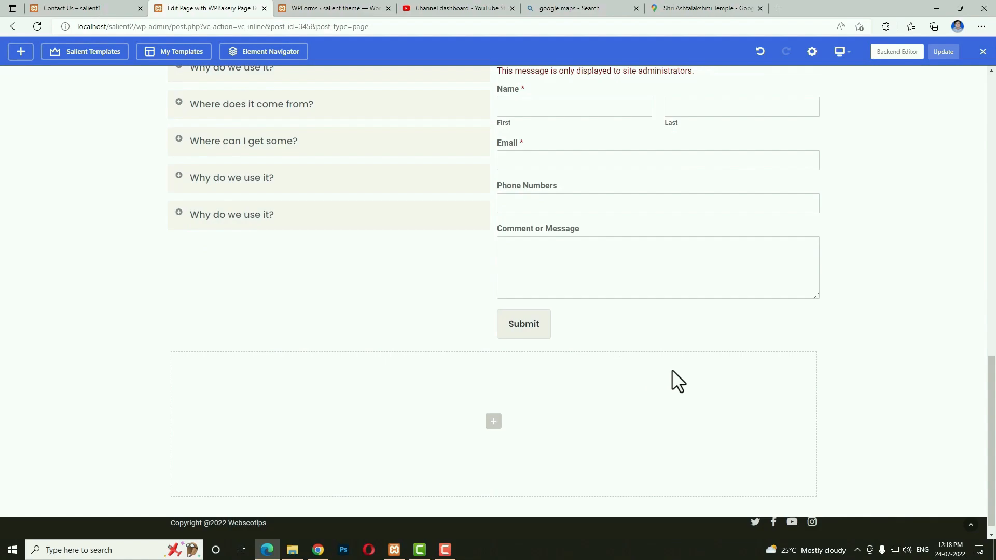
{"action": "scroll", "coordinate": [670, 369], "scroll_direction": "up", "scroll_amount": 7}
{"action": "left_click", "coordinate": [942, 52]}
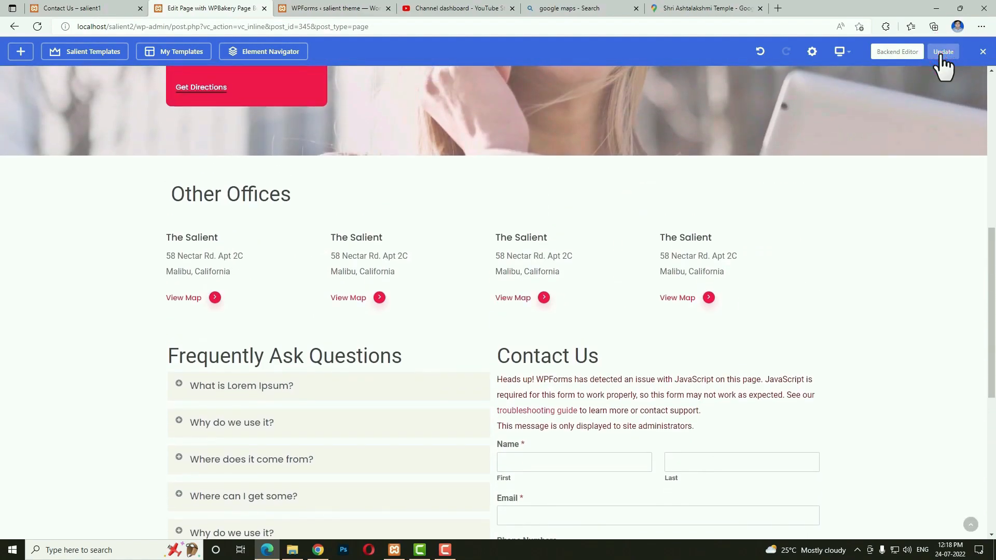
{"action": "left_click", "coordinate": [910, 54]}
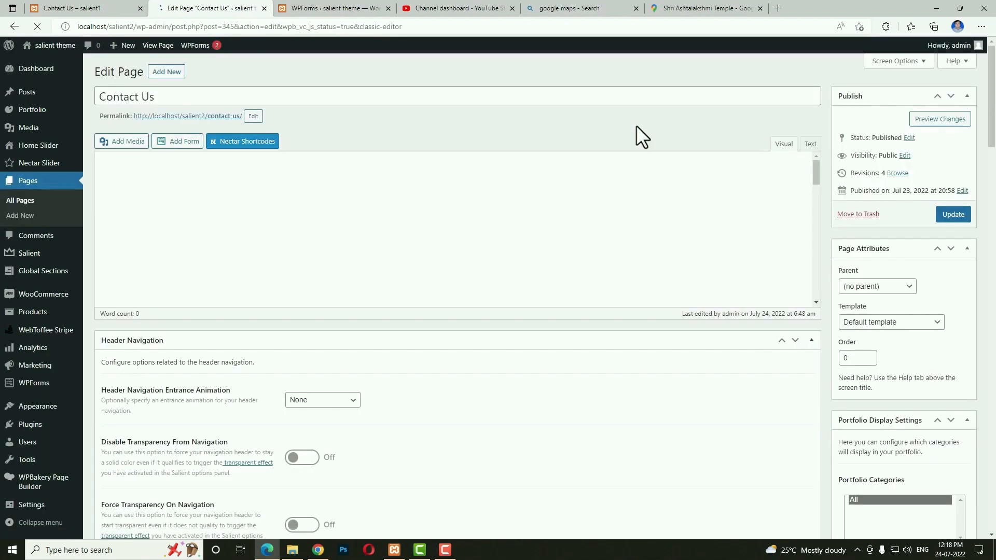
Create and publish a new page titled 'Blog', then return to the All Pages list.
{"action": "left_click", "coordinate": [165, 73]}
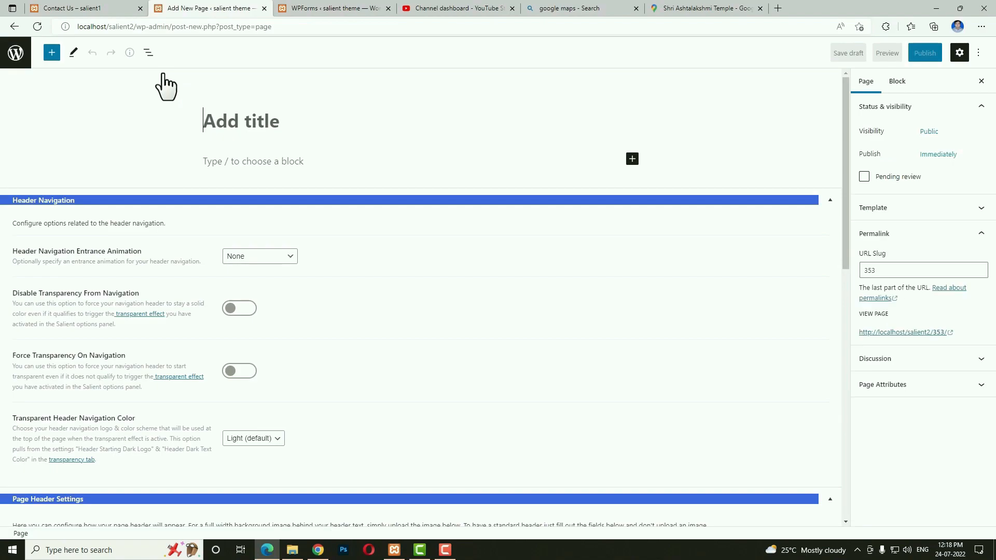
{"action": "type", "text": "B"}
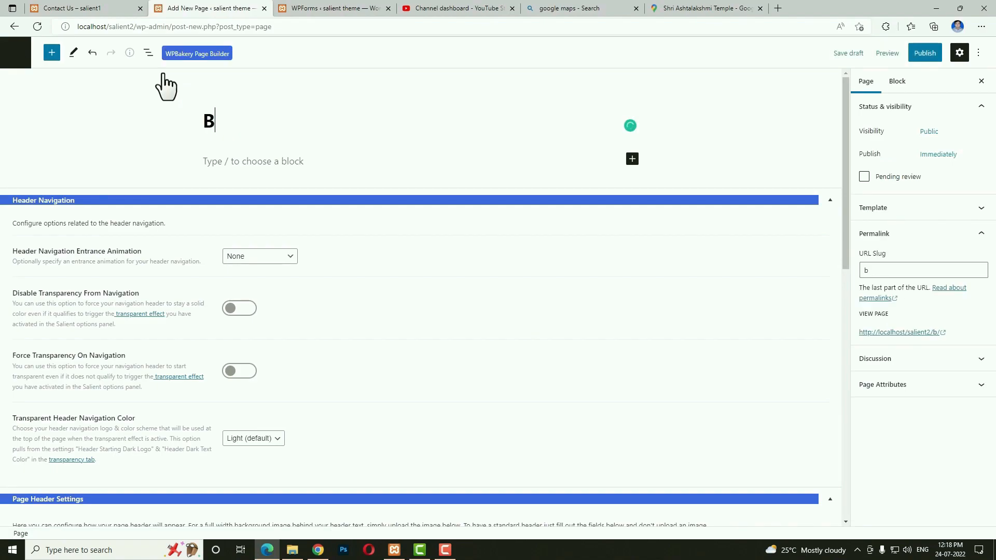
{"action": "type", "text": "log"}
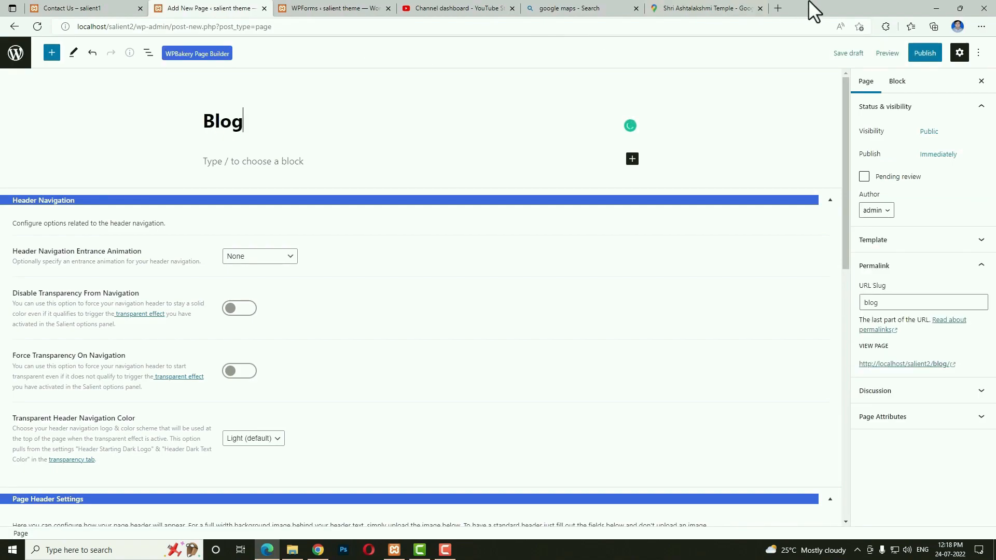
{"action": "left_click", "coordinate": [935, 52]}
{"action": "left_click", "coordinate": [907, 54]}
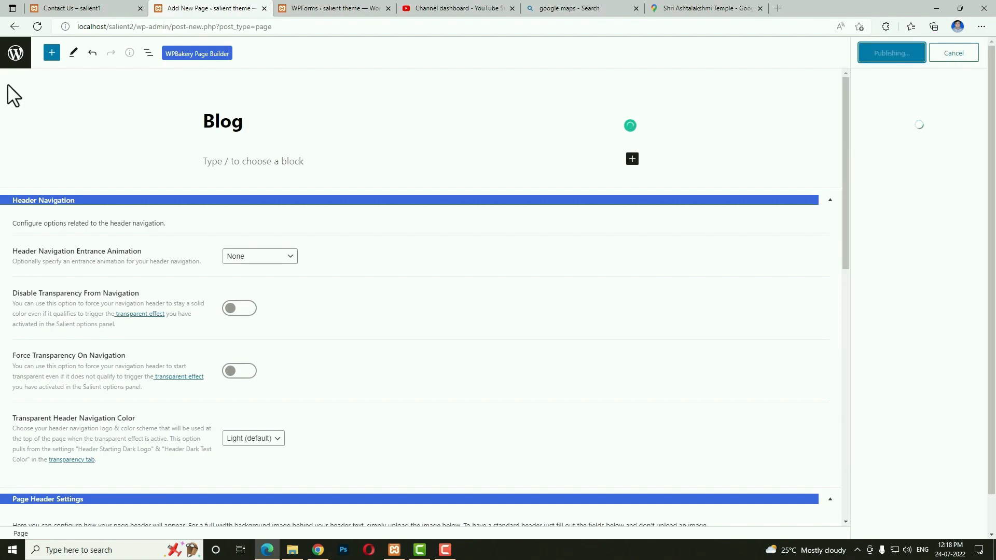
{"action": "left_click", "coordinate": [15, 54]}
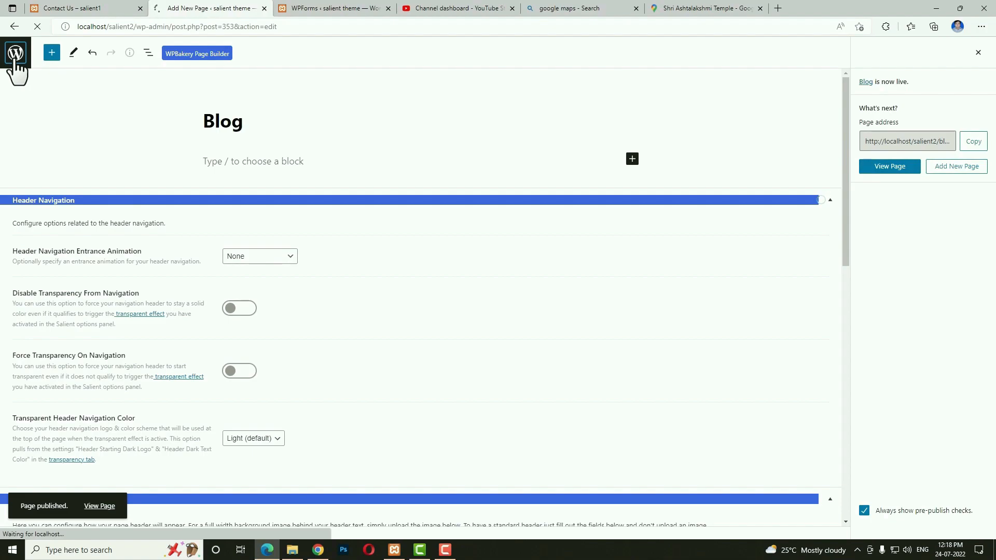
{"action": "scroll", "coordinate": [222, 228], "scroll_direction": "down", "scroll_amount": 1}
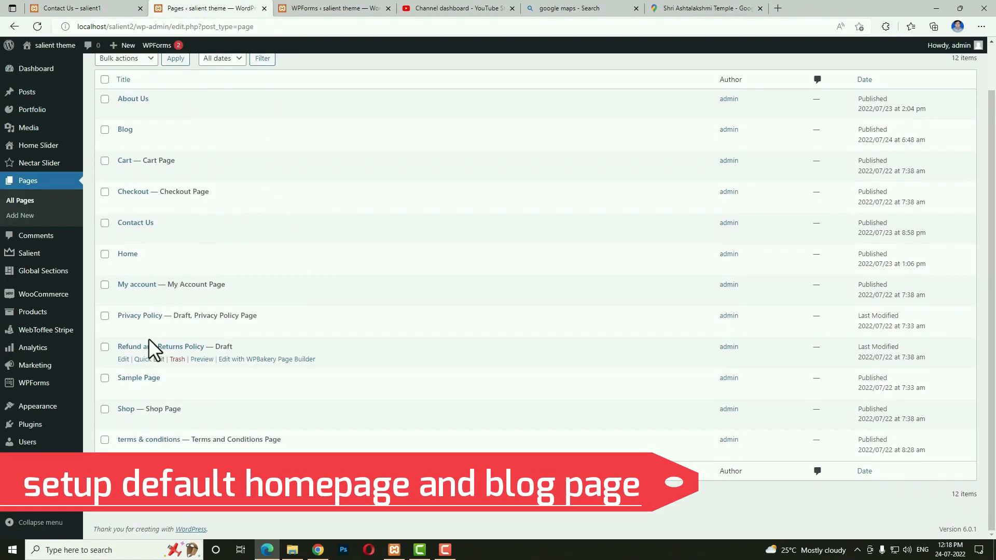
In Reading settings, use a static homepage of Home with Blog as the posts page.
{"action": "mouse_move", "coordinate": [40, 411]}
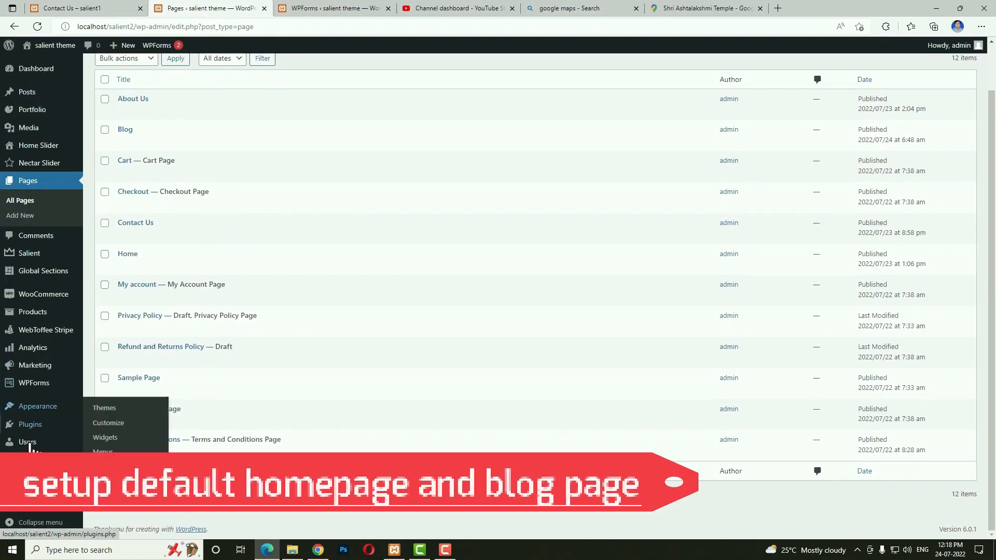
{"action": "mouse_move", "coordinate": [38, 511]}
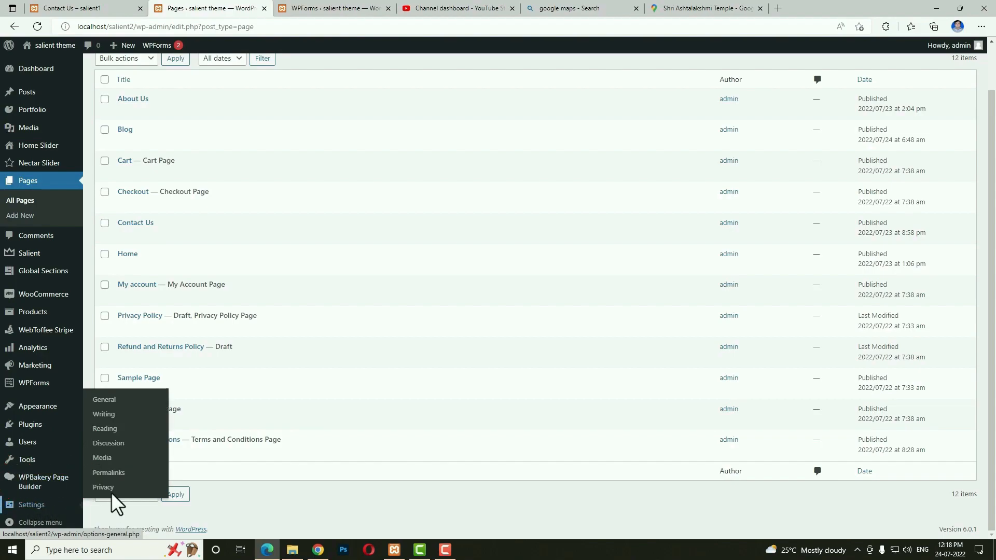
{"action": "left_click", "coordinate": [103, 430]}
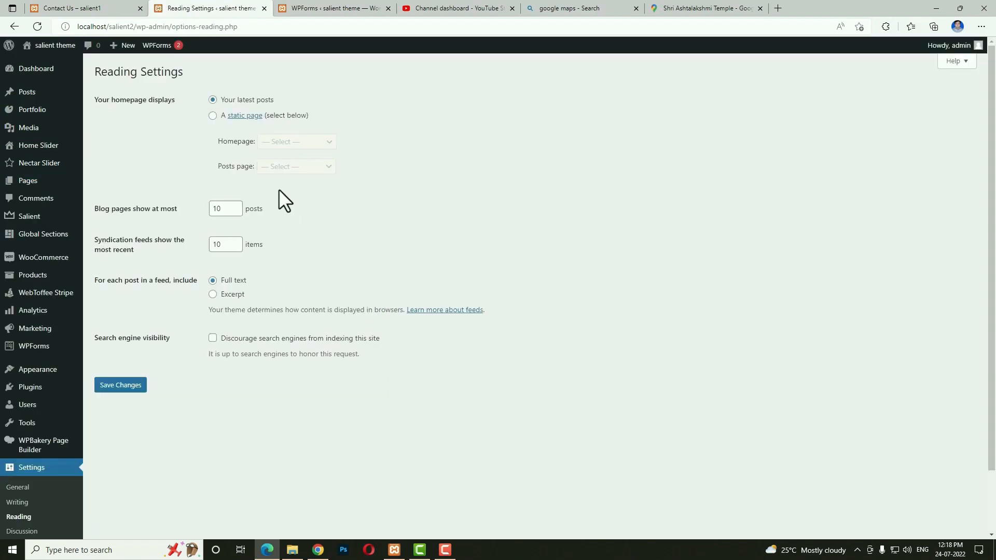
{"action": "left_click", "coordinate": [213, 115]}
{"action": "left_click", "coordinate": [285, 150]}
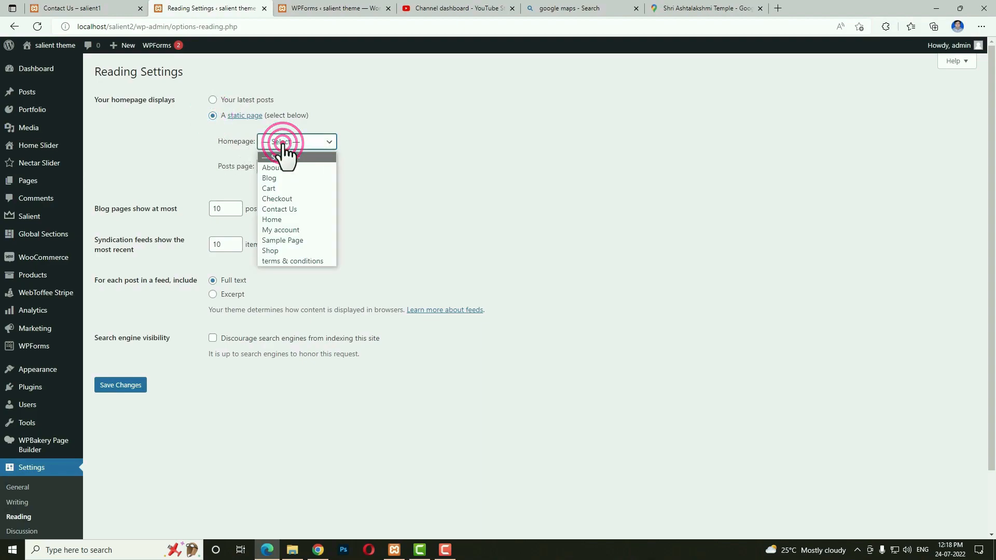
{"action": "left_click", "coordinate": [285, 219]}
{"action": "left_click", "coordinate": [285, 166]}
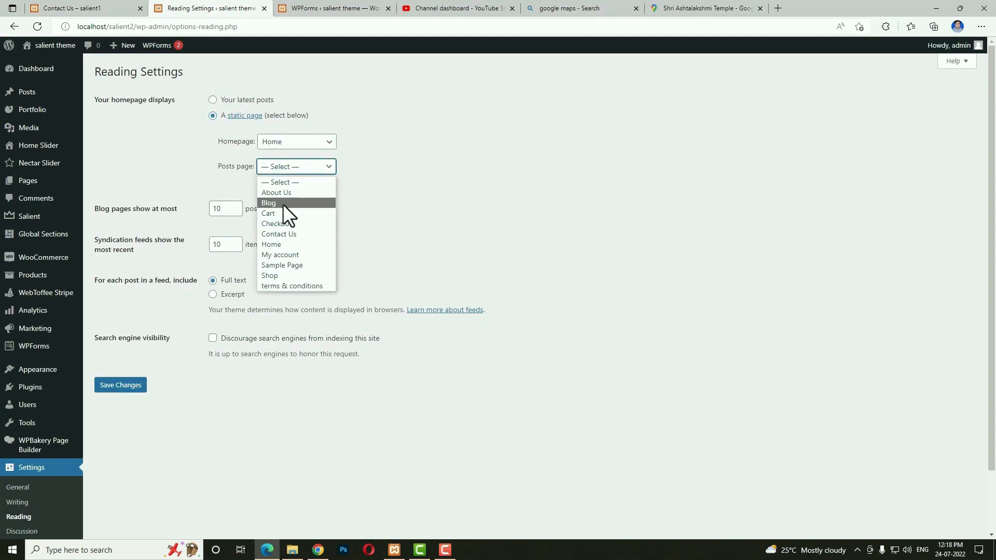
{"action": "left_click", "coordinate": [282, 203]}
{"action": "left_click", "coordinate": [136, 387]}
Change the permalink structure to Post name and save.
{"action": "scroll", "coordinate": [207, 399], "scroll_direction": "down", "scroll_amount": 3}
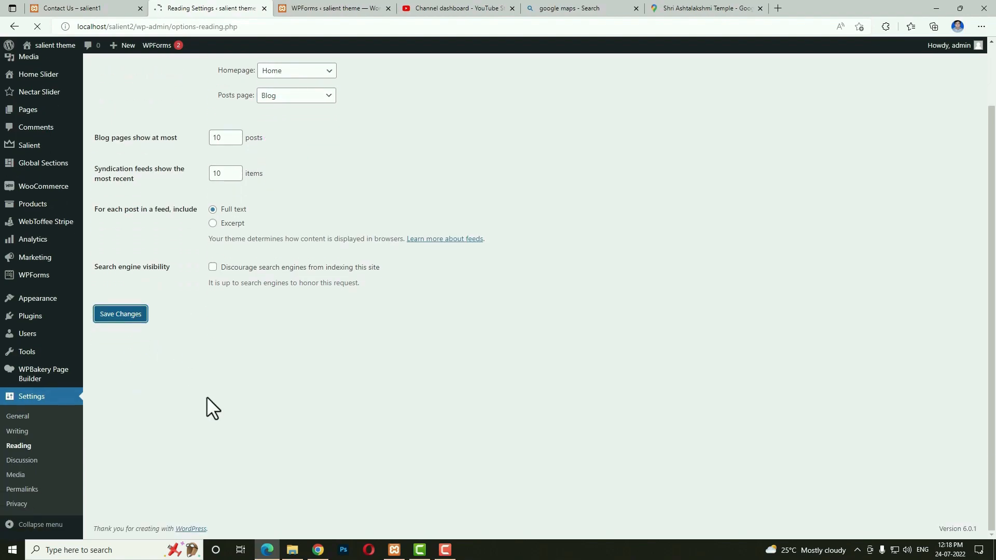
{"action": "scroll", "coordinate": [182, 407], "scroll_direction": "down", "scroll_amount": 2}
{"action": "left_click", "coordinate": [32, 490]}
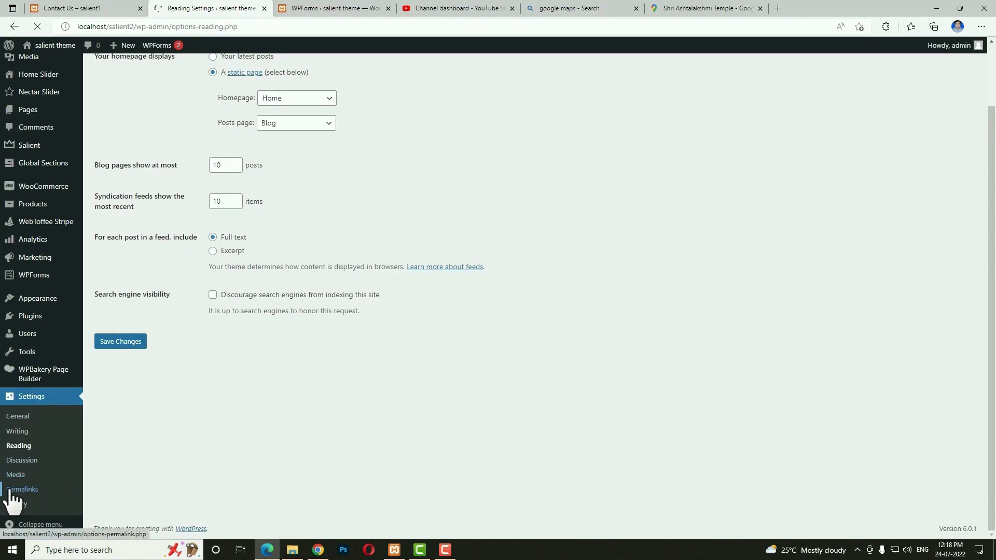
{"action": "left_click", "coordinate": [99, 264]}
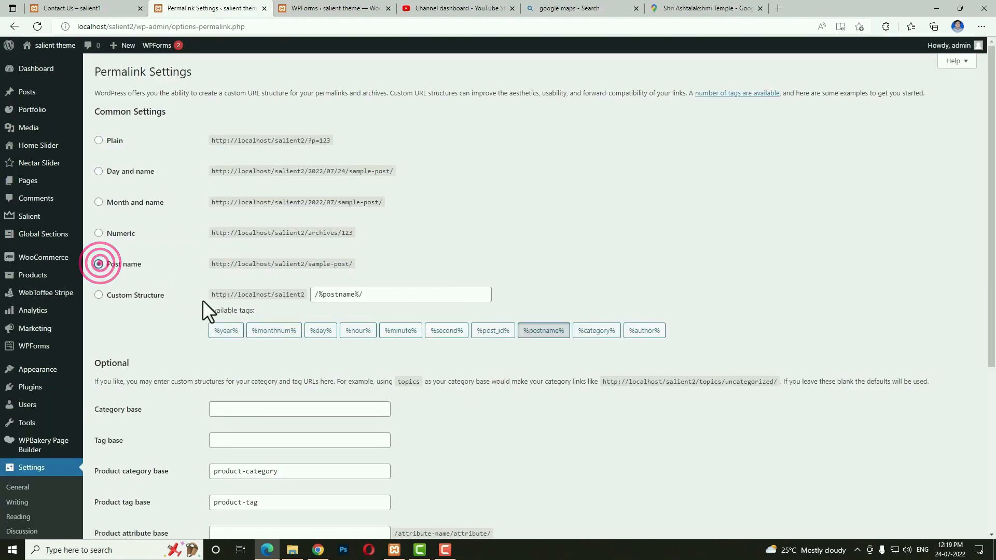
{"action": "scroll", "coordinate": [196, 311], "scroll_direction": "down", "scroll_amount": 5}
{"action": "left_click", "coordinate": [113, 485]}
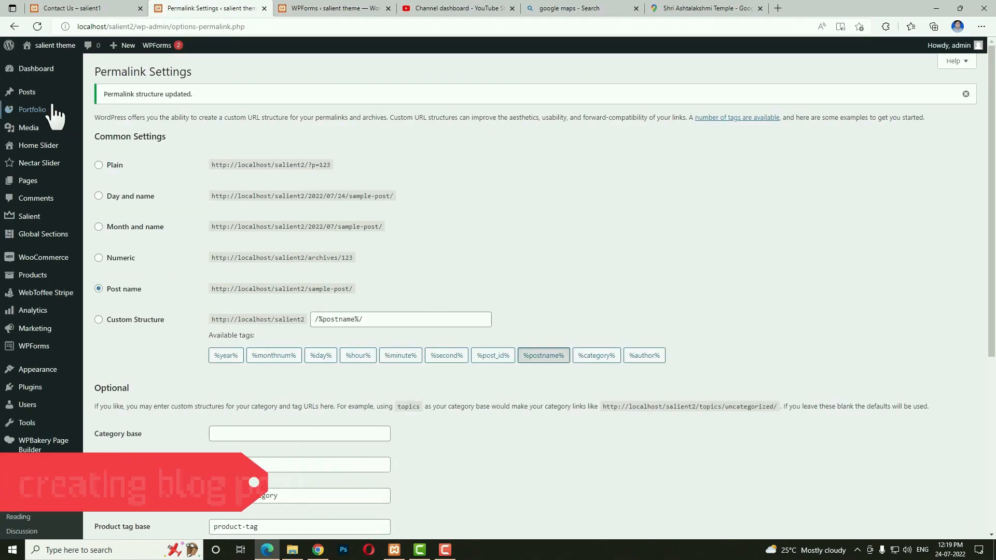
{"action": "mouse_move", "coordinate": [35, 94]}
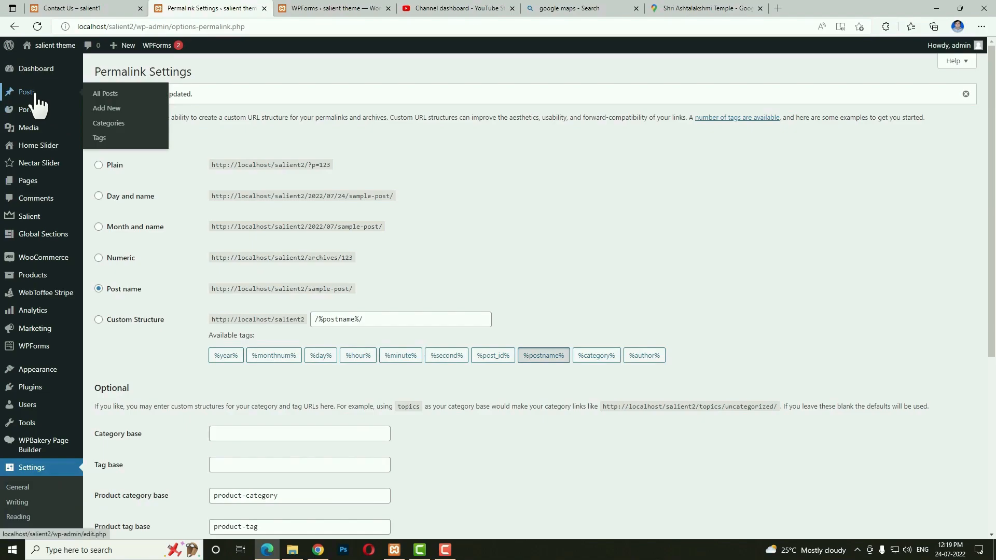
Create the Travel, Shopping, Business and Web Development post categories, then begin a new post.
{"action": "left_click", "coordinate": [109, 123]}
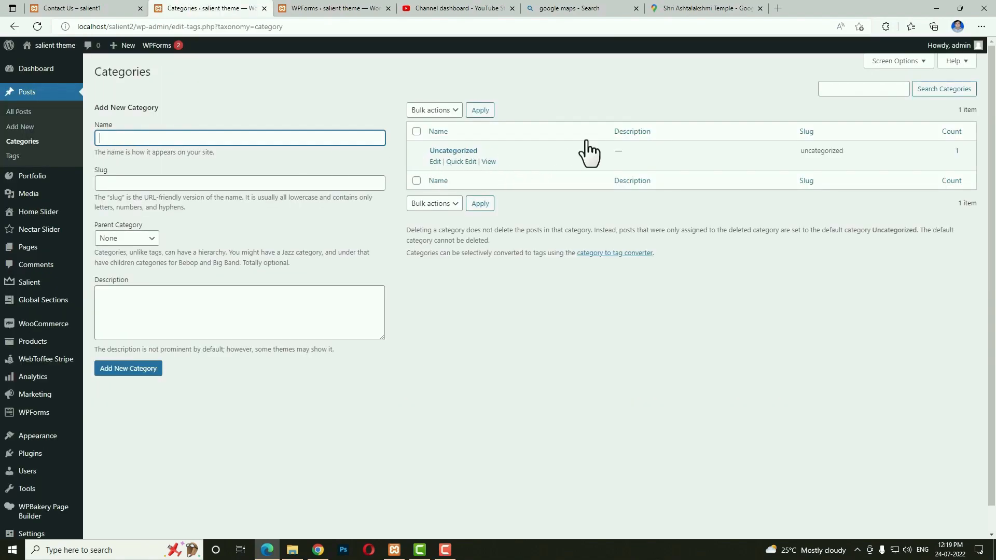
{"action": "left_click", "coordinate": [304, 138]}
{"action": "type", "text": "Travel"}
{"action": "key", "text": "Return"}
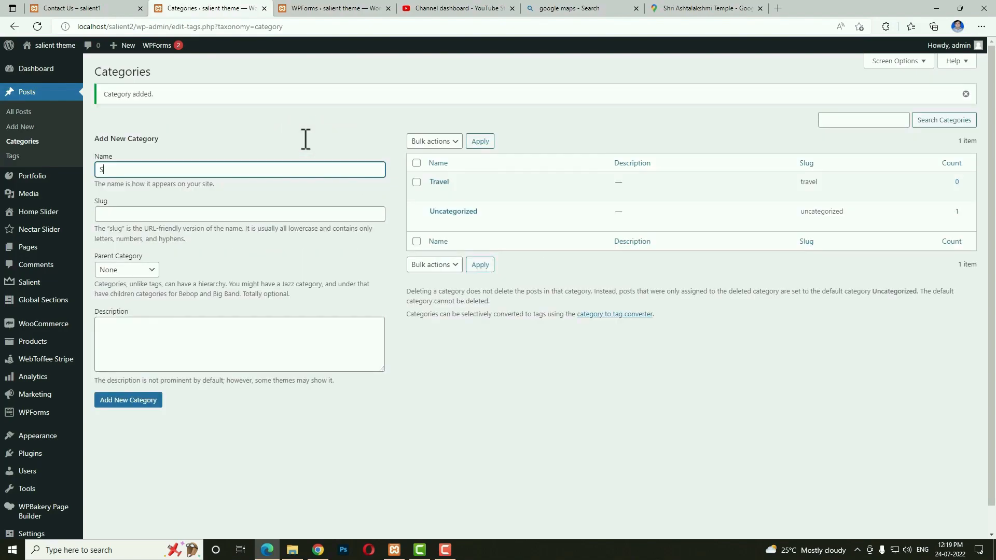
{"action": "type", "text": "Web Development"}
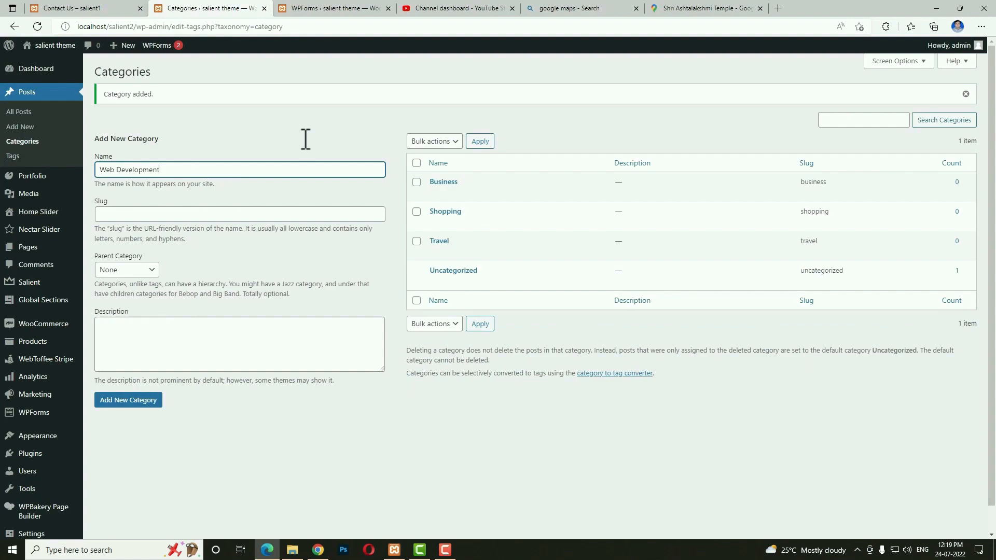
{"action": "left_click", "coordinate": [156, 403]}
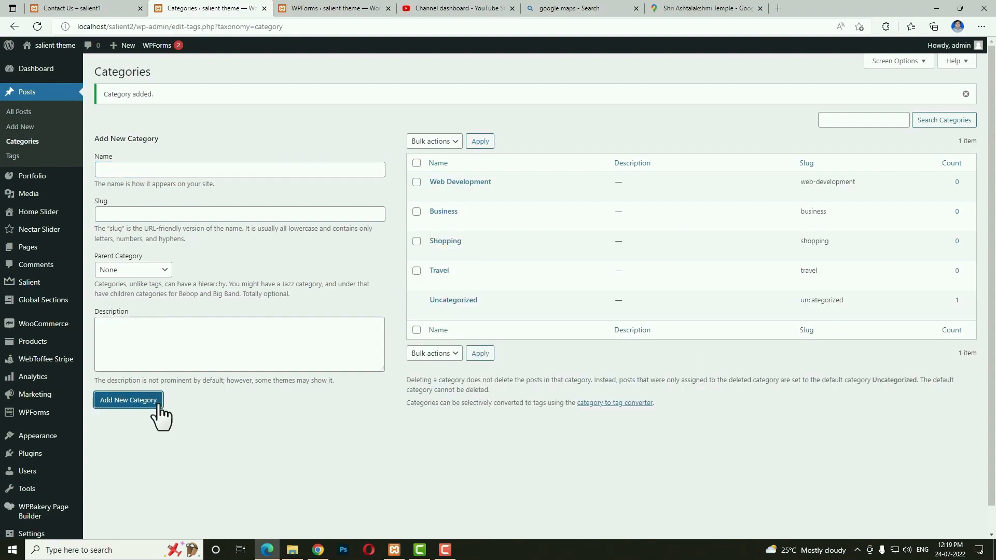
{"action": "left_click", "coordinate": [20, 127]}
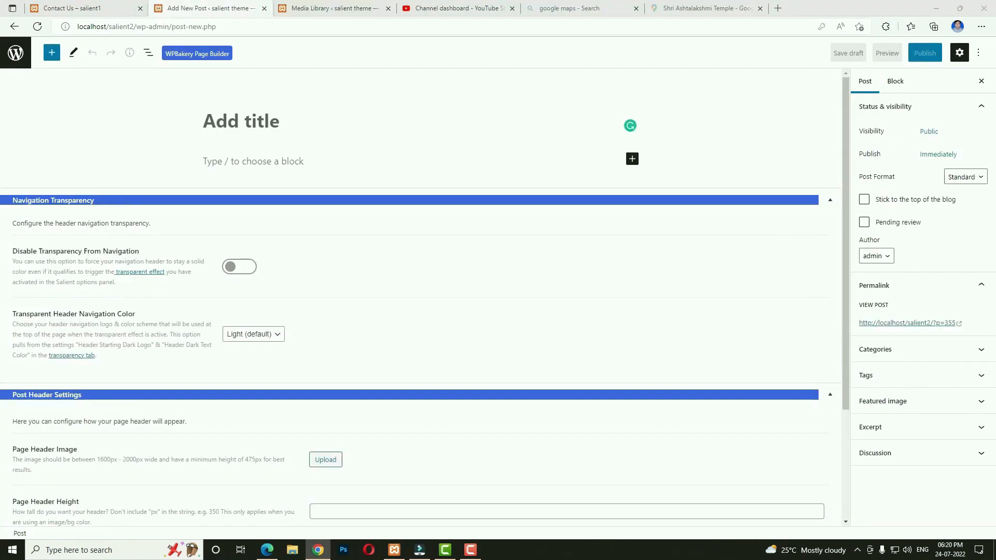
Paste the title 'What is Lorem Ipsum?' and four Lorem Ipsum body paragraphs.
{"action": "left_click", "coordinate": [259, 121]}
{"action": "type", "text": "What is Lorem Ipsum?"}
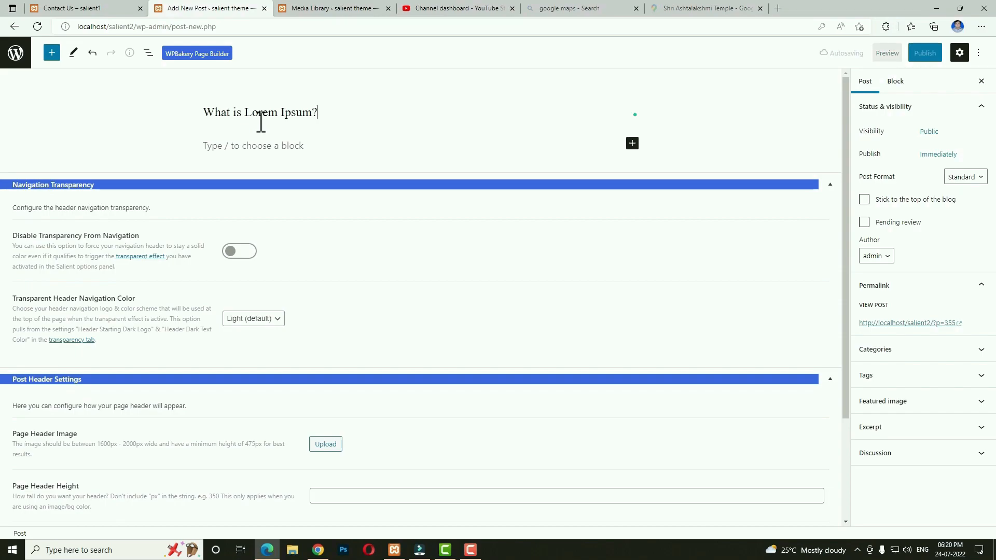
{"action": "left_click", "coordinate": [289, 144]}
{"action": "type", "text": "Lorem Ipsum is simply dummy text of the printing and typesetting industry. Lorem Ipsum has been the industry's standard dummy text ever since the 1500s, when an unknown printer took a galley of type and scrambled it to make a type specimen book. It has survived not only five centuries, but also the leap into electronic typesetting, remaining essentially unchanged. It was popularised in the 1960s with the release of Letraset sheets containing Lorem Ipsum passages, and more recently with desktop publishing software like Aldus PageMaker including versions of Lorem Ipsum."}
{"action": "type", "text": "Lorem Ipsum is simply dummy text of the printing and typesetting industry. Lorem Ipsum has been the industry's standard dummy text ever since the 1500s, when an unknown printer took a galley of type and scrambled it to make a type specimen book. It has survived not only five centuries, but also the leap into electronic typesetting, remaining essentially unchanged. It was popularised in the 1960s with the release of Letraset sheets containing Lorem Ipsum passages, and more recently with desktop publishing software like Aldus PageMaker including versions of Lorem Ipsum."}
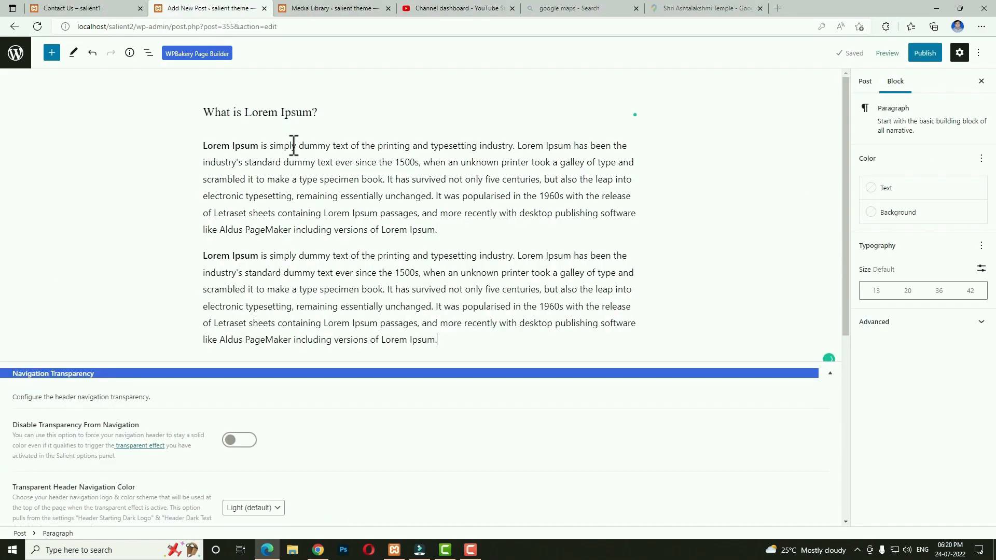
{"action": "key", "text": "ctrl+v"}
{"action": "key", "text": "ctrl+v"}
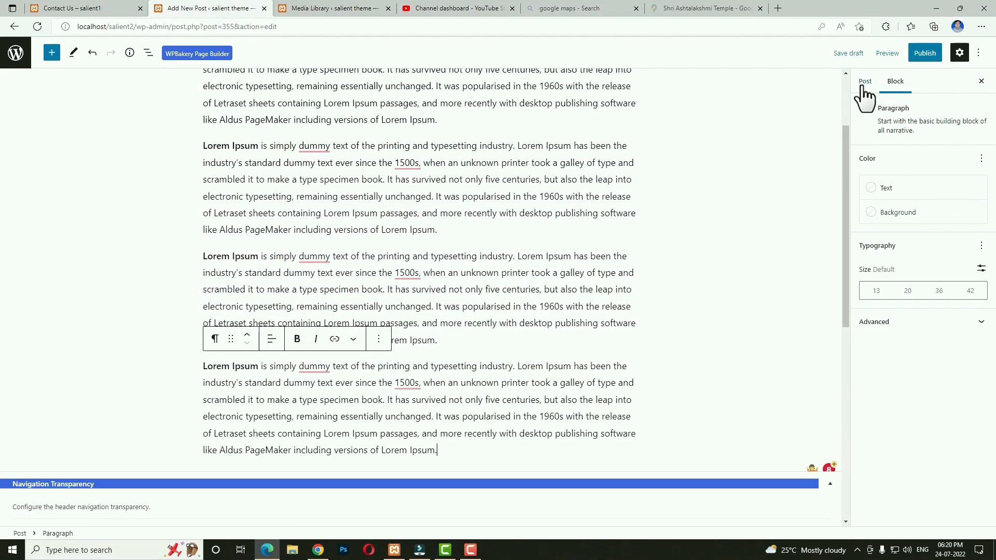
File the post under the Business and Uncategorized categories.
{"action": "left_click", "coordinate": [865, 82]}
{"action": "left_click", "coordinate": [873, 370]}
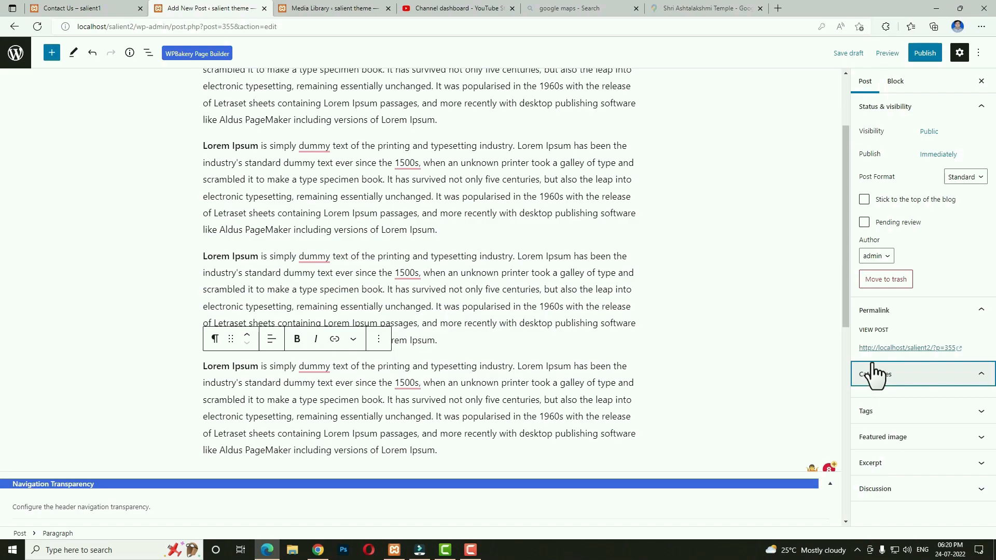
{"action": "left_click", "coordinate": [855, 394]}
{"action": "left_click", "coordinate": [856, 440]}
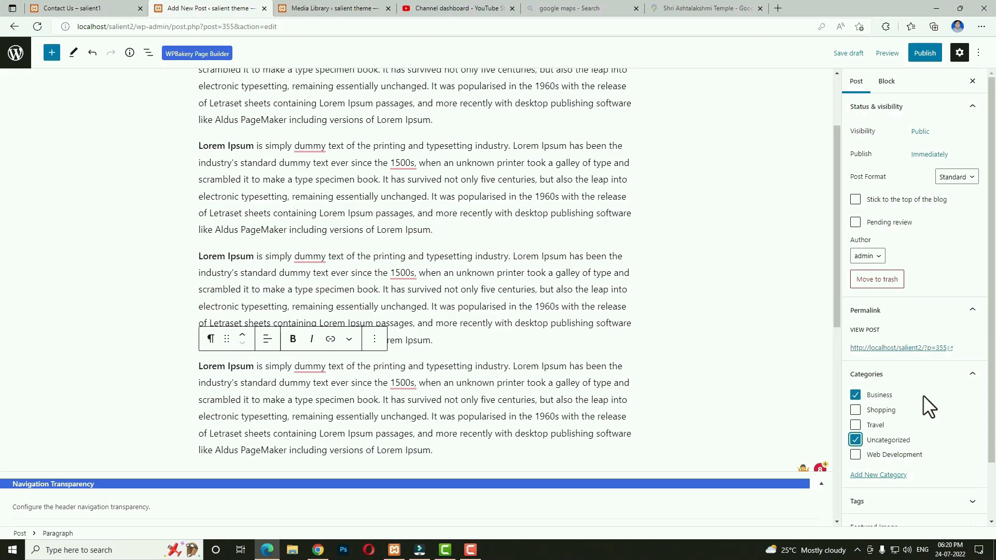
{"action": "scroll", "coordinate": [923, 395], "scroll_direction": "down", "scroll_amount": 2}
Set the clothing-rack photo as the featured image and publish the post.
{"action": "left_click", "coordinate": [895, 468]}
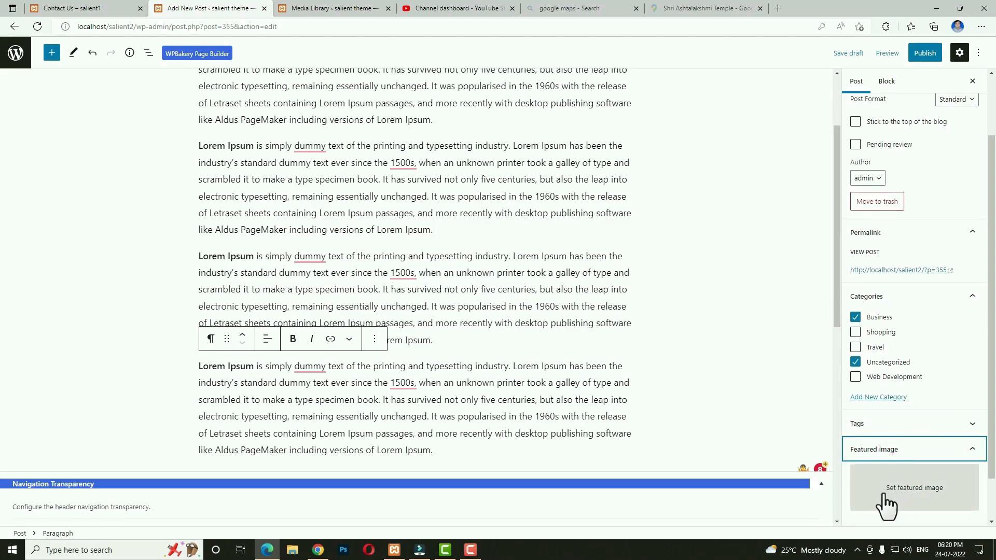
{"action": "left_click", "coordinate": [920, 499]}
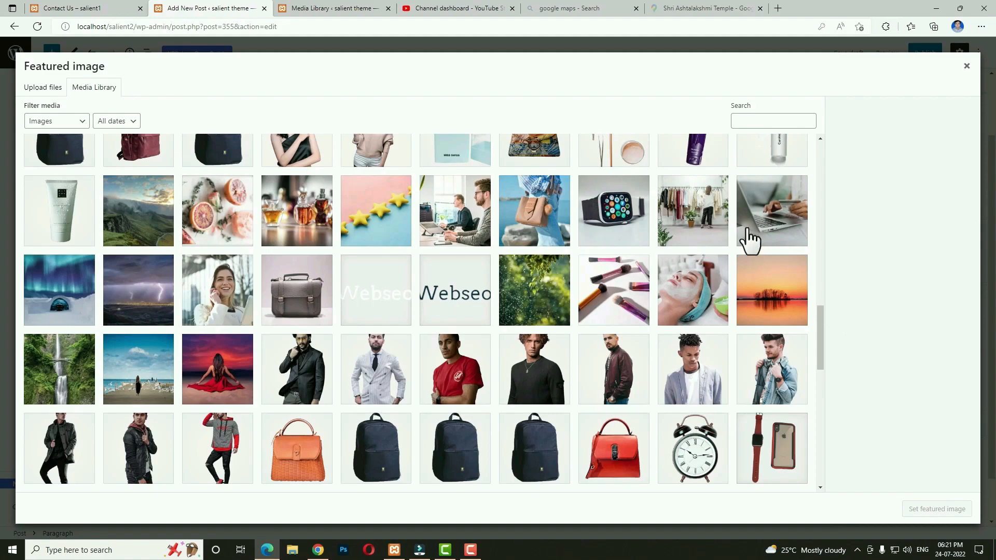
{"action": "left_click", "coordinate": [694, 208]}
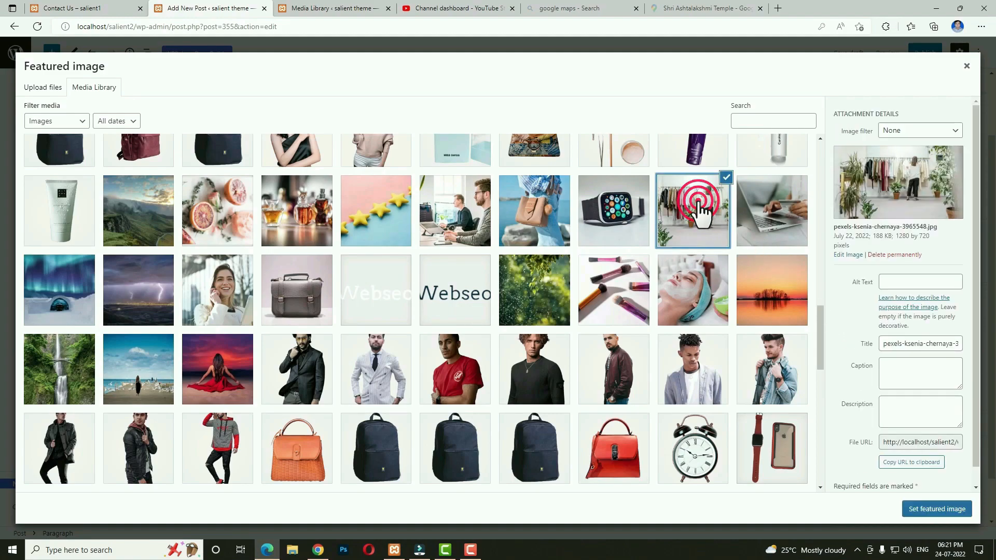
{"action": "left_click", "coordinate": [942, 511]}
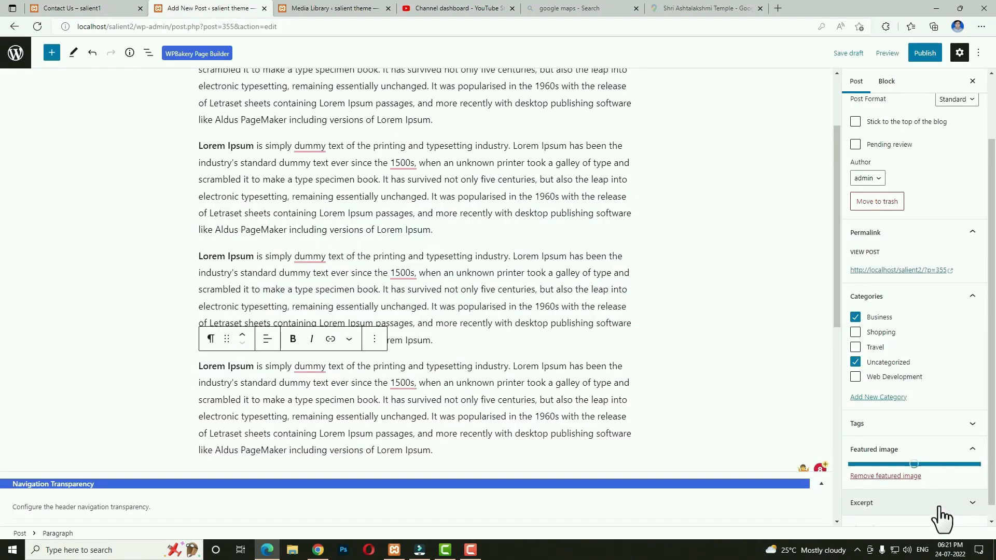
{"action": "left_click", "coordinate": [926, 56]}
{"action": "left_click", "coordinate": [912, 58]}
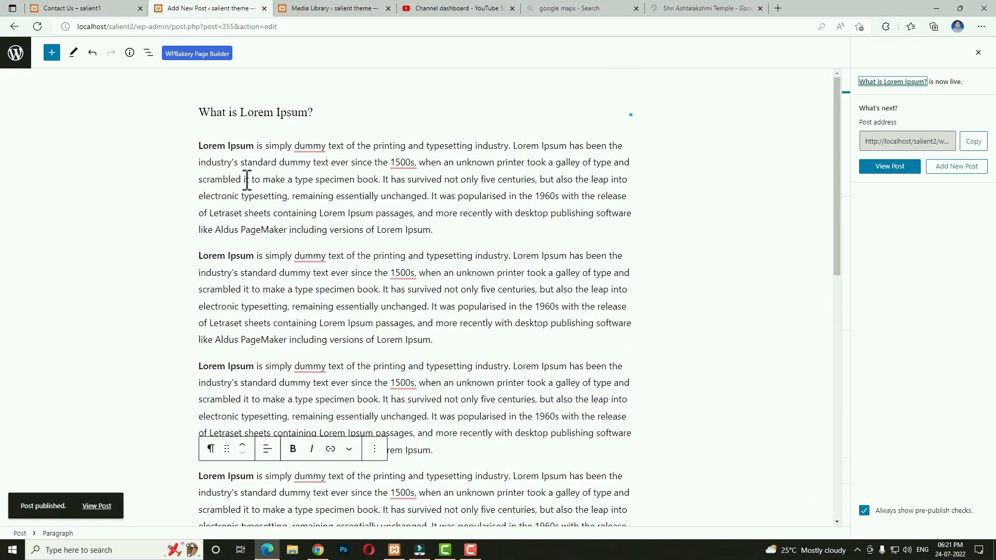
Trash the 'Hello world!' post and start a new post titled 'Why do we use it?'.
{"action": "left_click", "coordinate": [24, 64]}
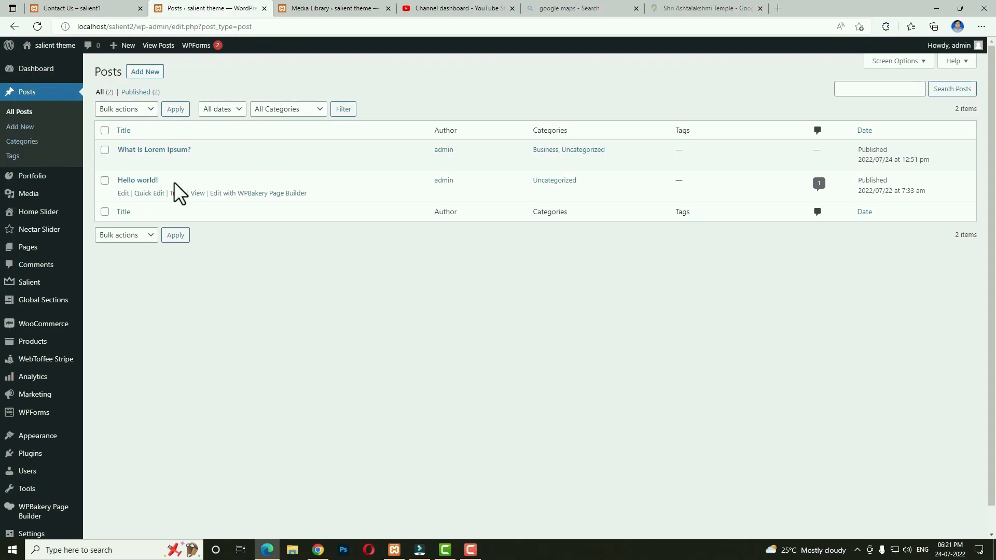
{"action": "left_click", "coordinate": [177, 194]}
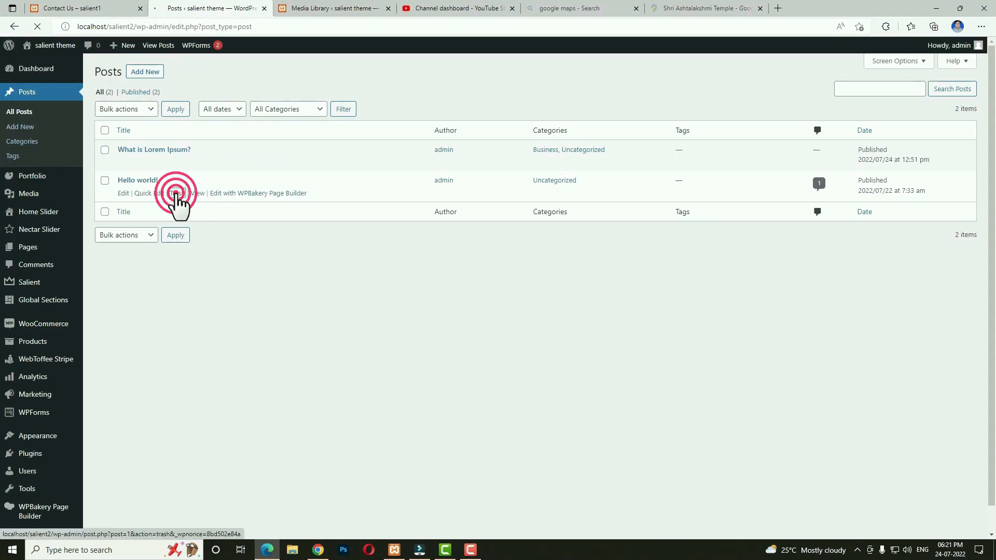
{"action": "left_click", "coordinate": [151, 76]}
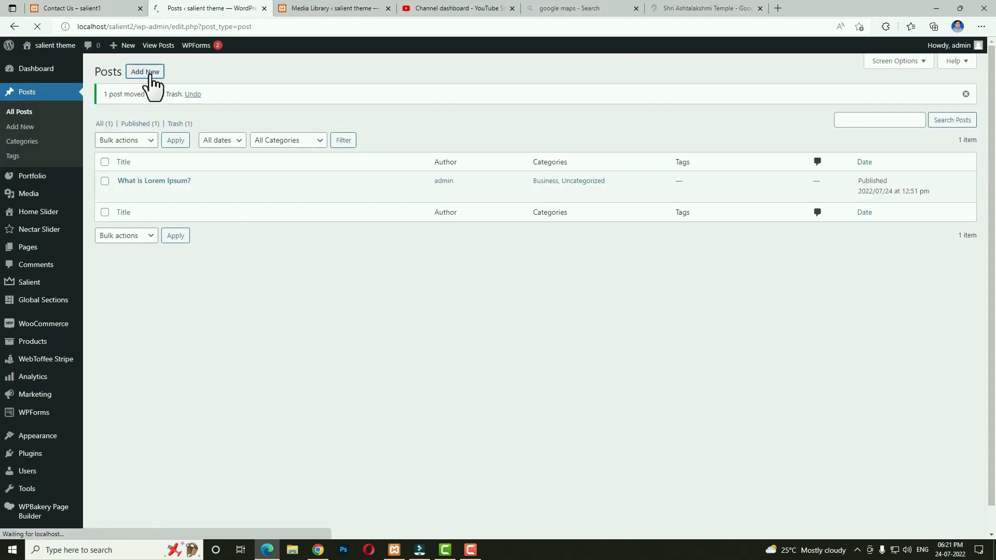
{"action": "left_click", "coordinate": [278, 130]}
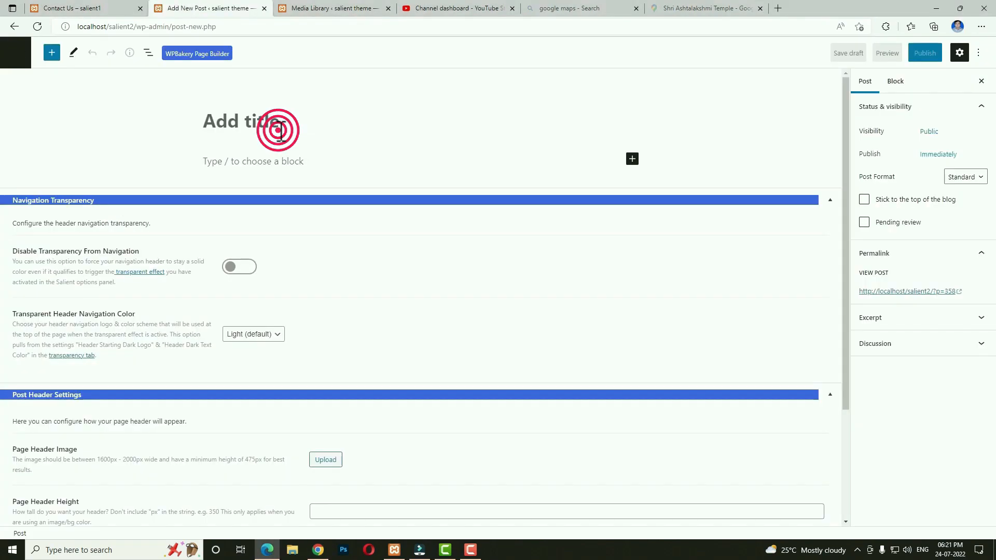
{"action": "type", "text": "Why do we use it?"}
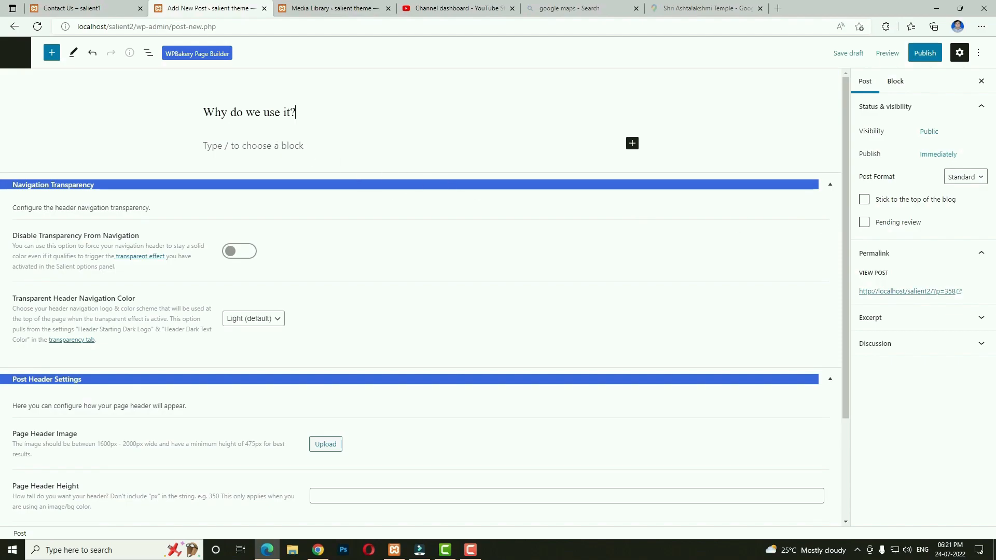
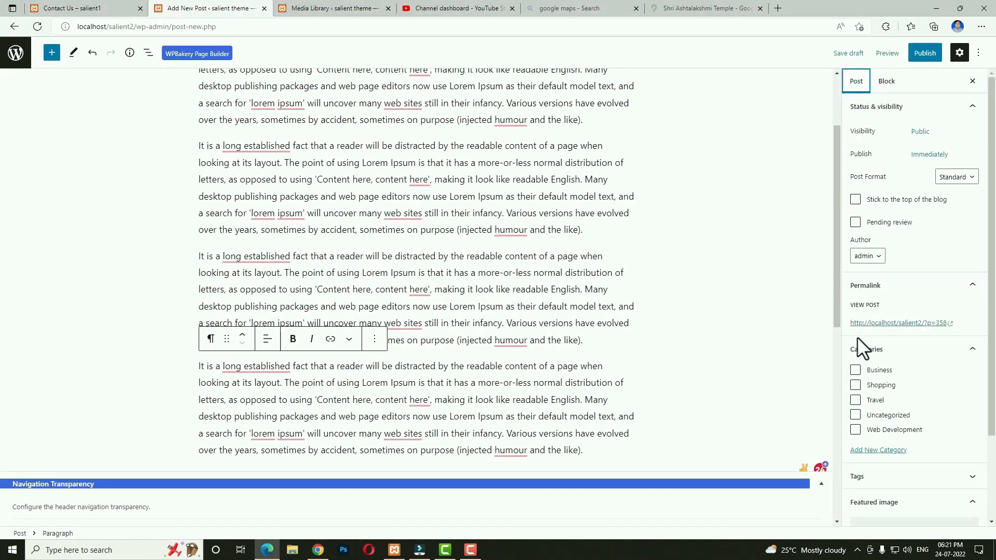
File the post under Travel and set the laptop photo as its featured image.
{"action": "left_click", "coordinate": [856, 400]}
{"action": "scroll", "coordinate": [922, 484], "scroll_direction": "down", "scroll_amount": 2}
{"action": "left_click", "coordinate": [904, 434]}
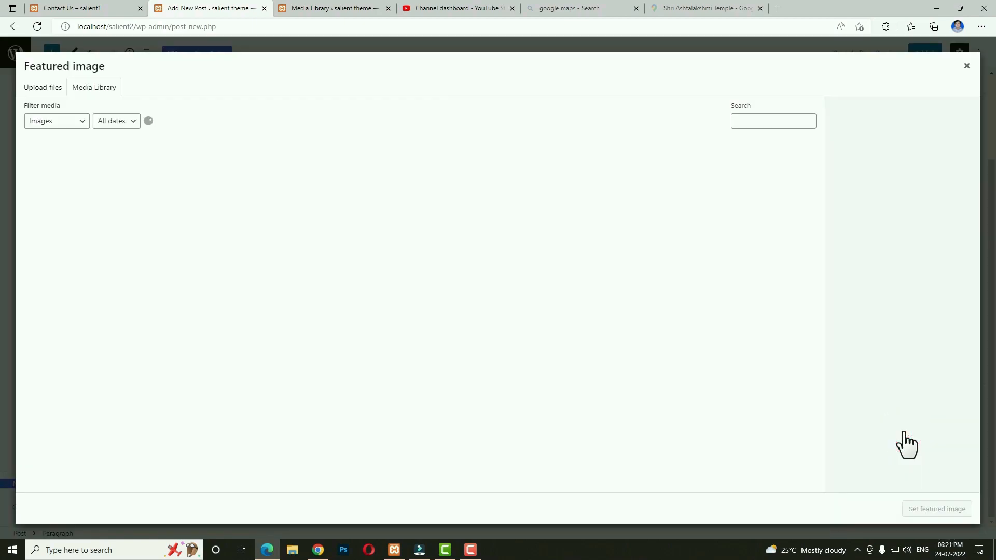
{"action": "scroll", "coordinate": [769, 382], "scroll_direction": "down", "scroll_amount": 15}
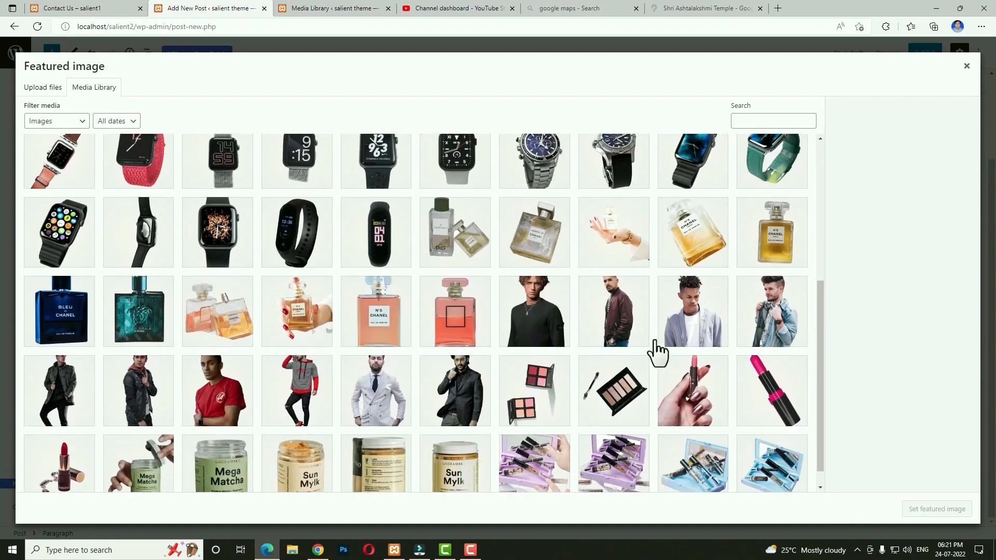
{"action": "left_click", "coordinate": [761, 222]}
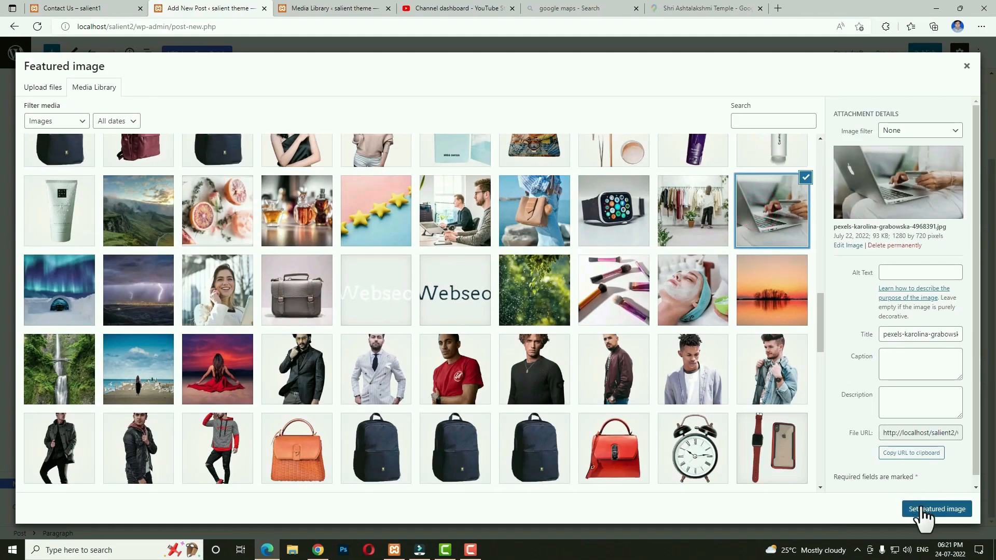
{"action": "left_click", "coordinate": [922, 510]}
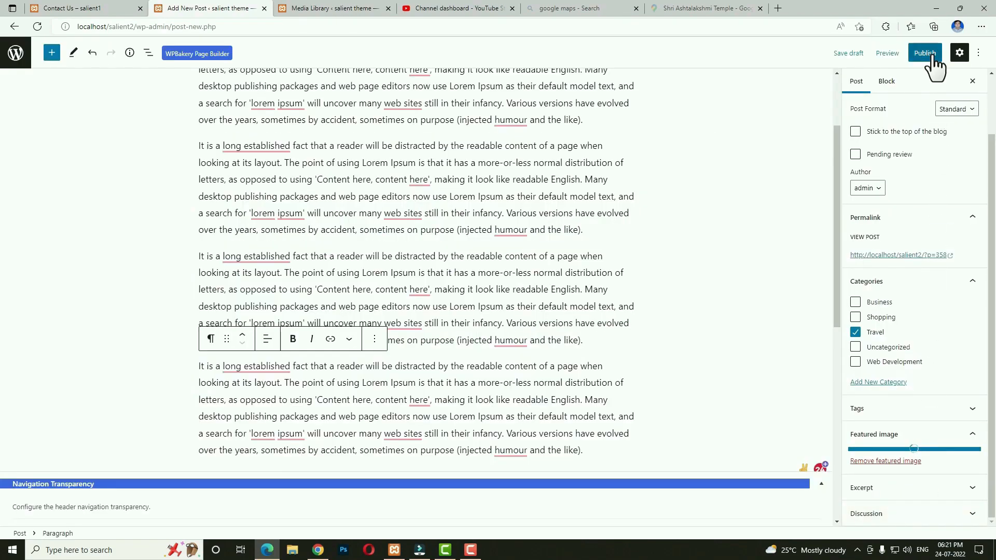
Publish 'Why do we use it?' and return to the posts list.
{"action": "left_click", "coordinate": [918, 53]}
{"action": "left_click", "coordinate": [916, 56]}
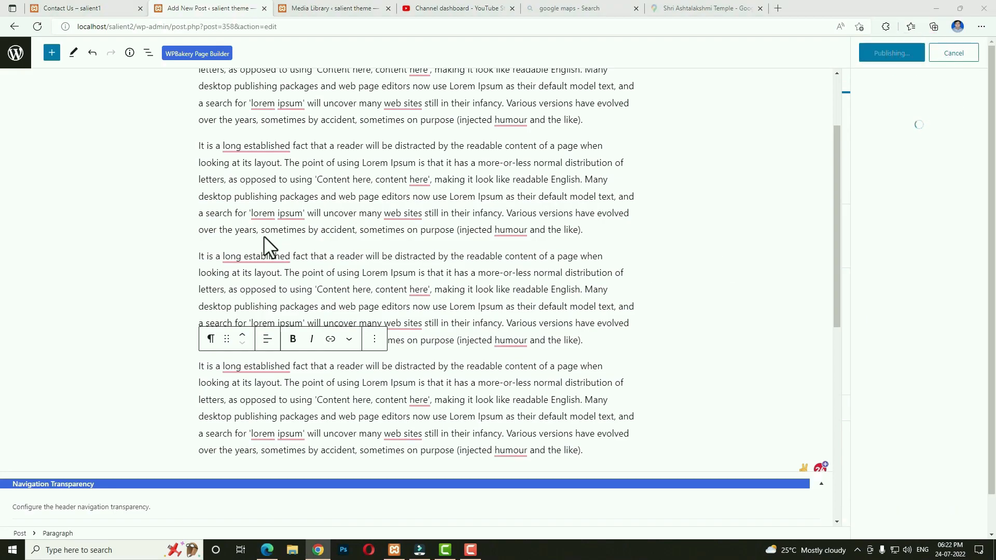
{"action": "left_click", "coordinate": [21, 62]}
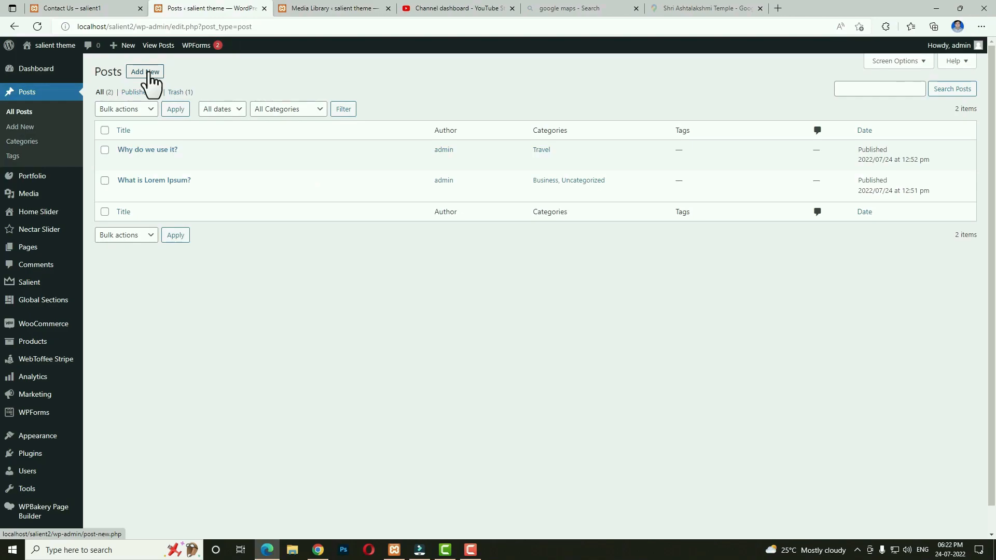
Start a new post and paste the Lorem Ipsum paragraphs into its body.
{"action": "left_click", "coordinate": [151, 78]}
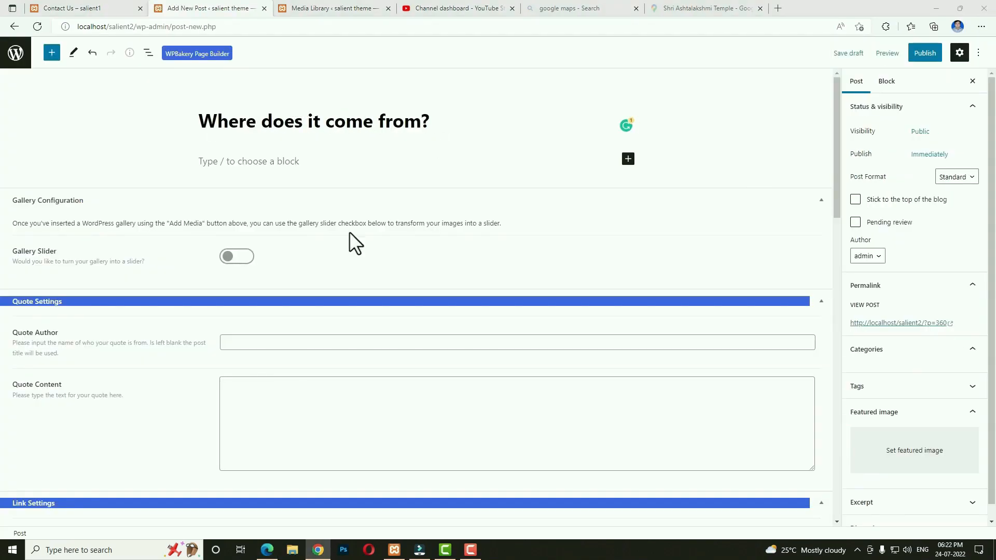
{"action": "left_click", "coordinate": [263, 160]}
{"action": "type", "text": "Contrary to popular belief, Lorem Ipsum is not simply random text. It has roots in a piece of classical Latin literature from 45 BC, making it over 2000 years old. Richard McClintock, a Latin professor at Hampden-Sydney College in Virginia, looked up one of the more obscure Latin words, consectetur, from a Lorem Ipsum passage, and going through the cites of the word in classical literature, discovered the undoubtable source. Lorem Ipsum comes from sections 1.10.32 and 1.10.33 of \"de Finibus Bonorum et Malorum\" (The Extremes of Good and Evil) by Cicero, written in 45 BC. This book is a treatise on the theory of ethics, very popular during the Renaissance. The first line of Lorem Ipsum, \"Lorem ipsum dolor sit amet..\", comes from a line in section 1.10.32."}
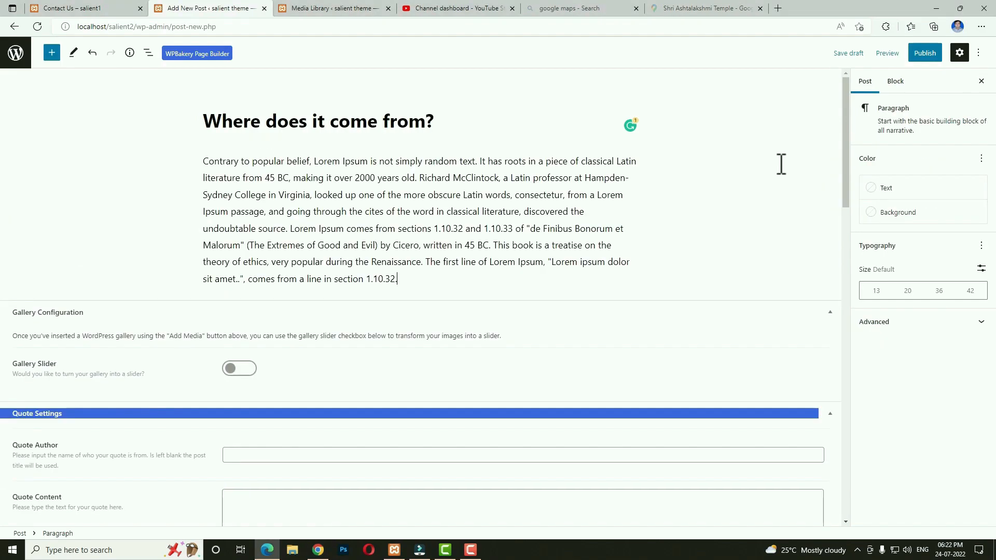
{"action": "key", "text": "ctrl+v"}
{"action": "key", "text": "ctrl+v"}
File the post under Web Development and set the aurora photo as featured image.
{"action": "left_click", "coordinate": [865, 81]}
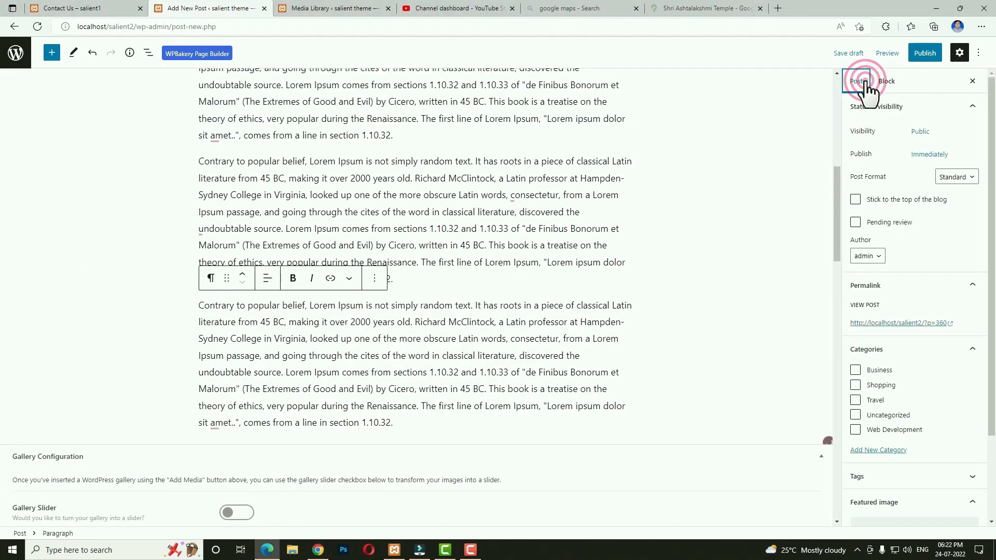
{"action": "left_click", "coordinate": [855, 431]}
{"action": "scroll", "coordinate": [893, 431], "scroll_direction": "down", "scroll_amount": 2}
{"action": "left_click", "coordinate": [889, 432]}
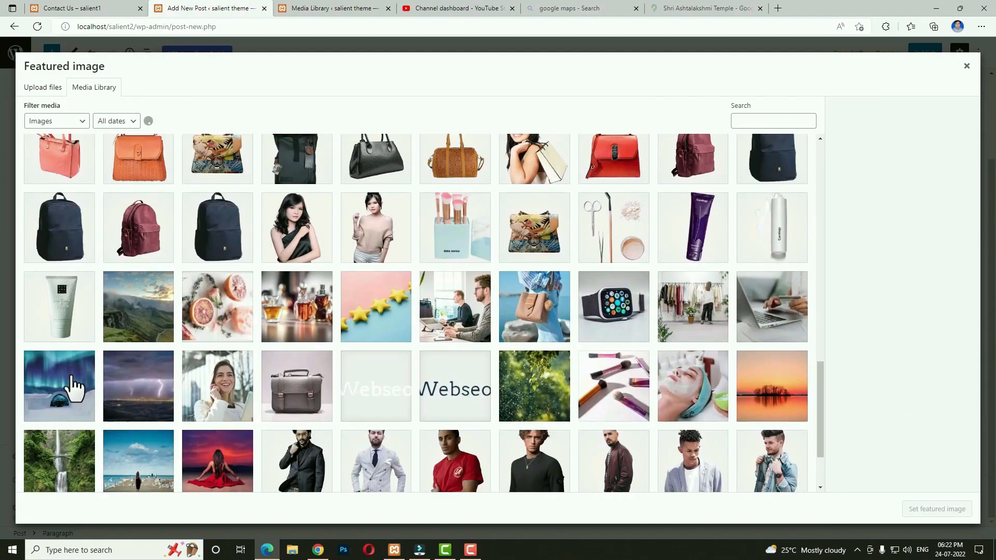
{"action": "left_click", "coordinate": [66, 383]}
{"action": "left_click", "coordinate": [938, 510]}
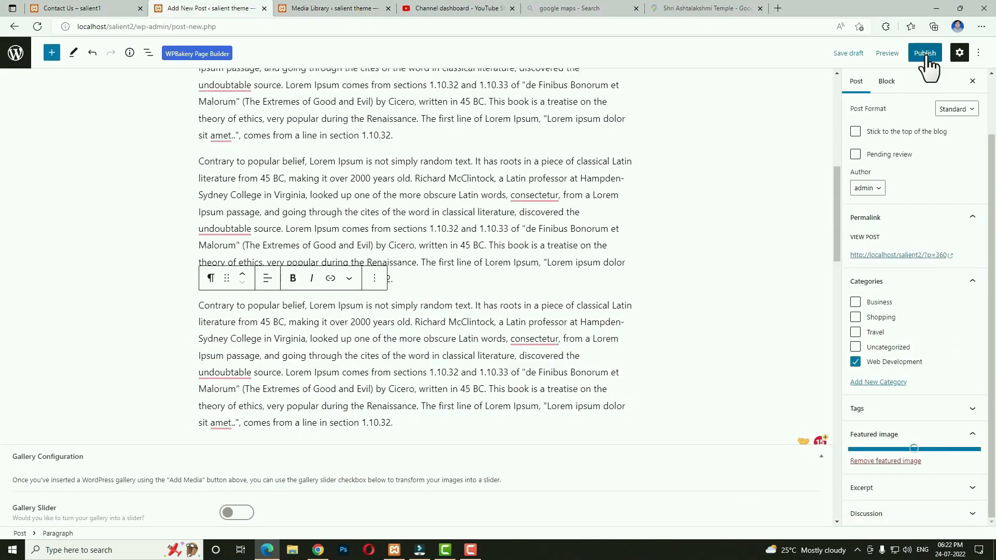
Publish 'Where does it come from?' and return to the posts list.
{"action": "left_click", "coordinate": [926, 54]}
{"action": "left_click", "coordinate": [900, 54]}
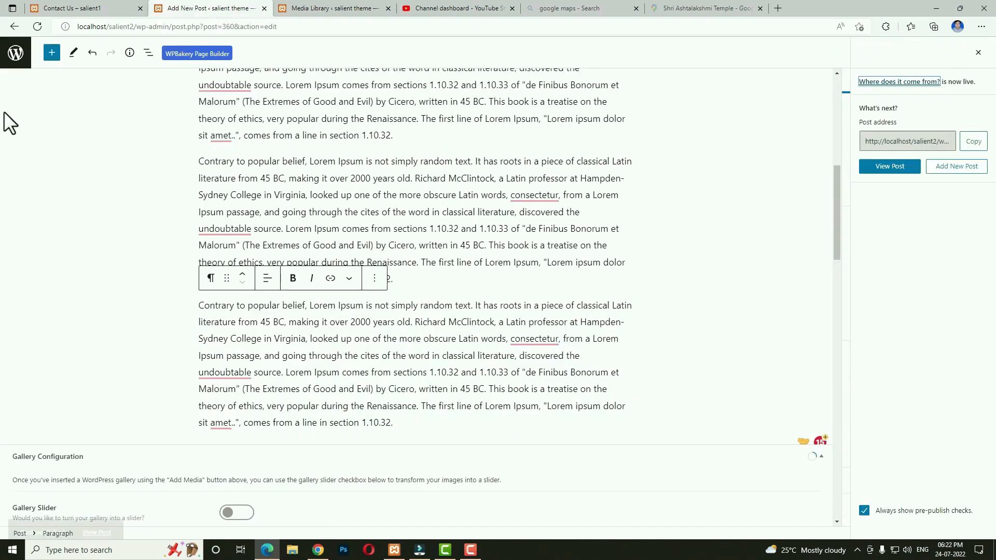
{"action": "left_click", "coordinate": [16, 52]}
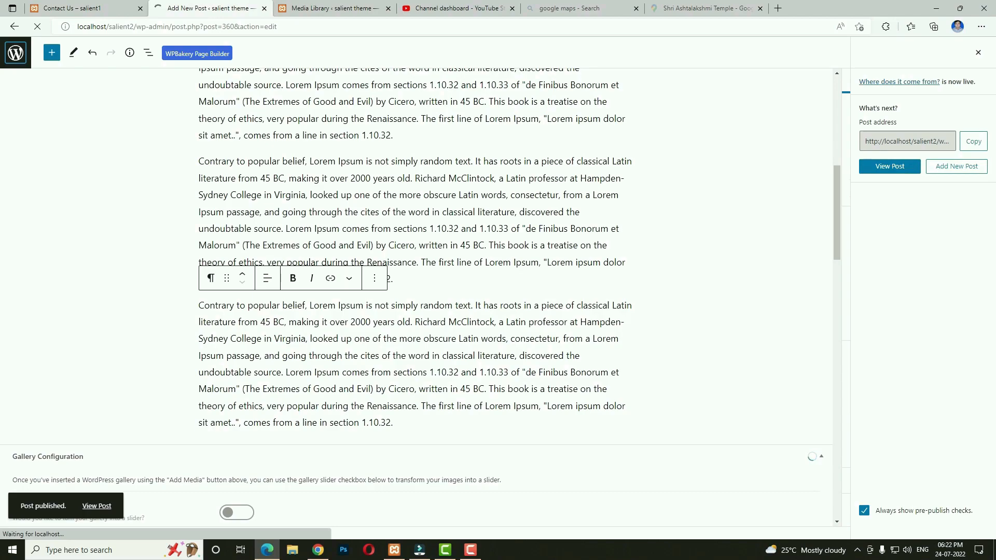
Start another new post titled 'Where can I get some?'.
{"action": "key", "text": "alt+Tab"}
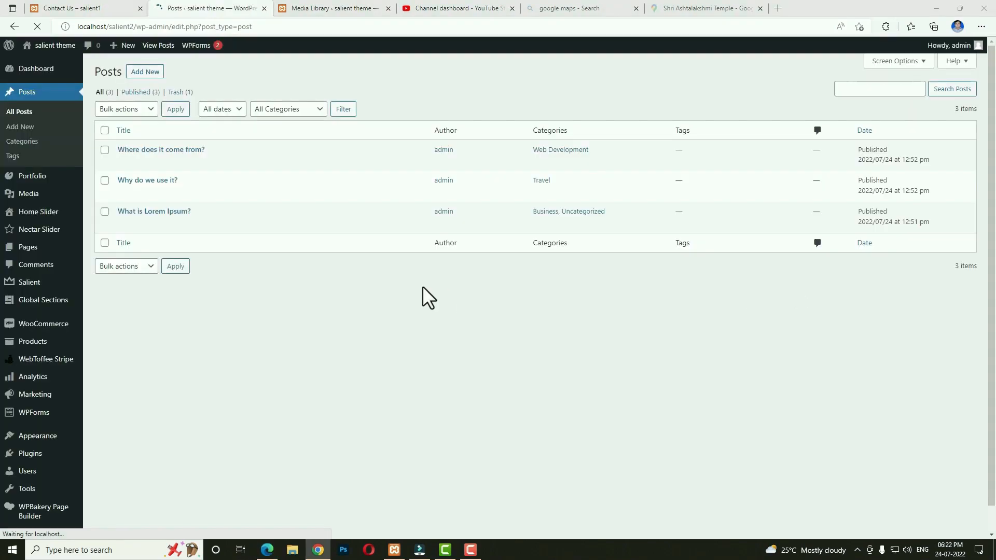
{"action": "left_click", "coordinate": [146, 72]}
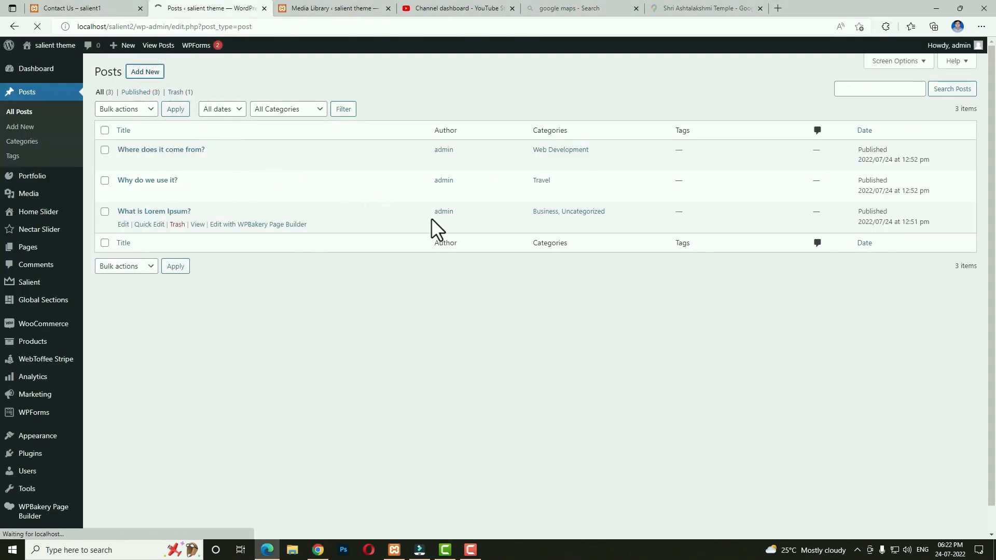
{"action": "type", "text": "Where can I get some?"}
Paste the Lorem Ipsum paragraphs into the body and file the post under Web Development and Travel.
{"action": "key", "text": "alt+Tab"}
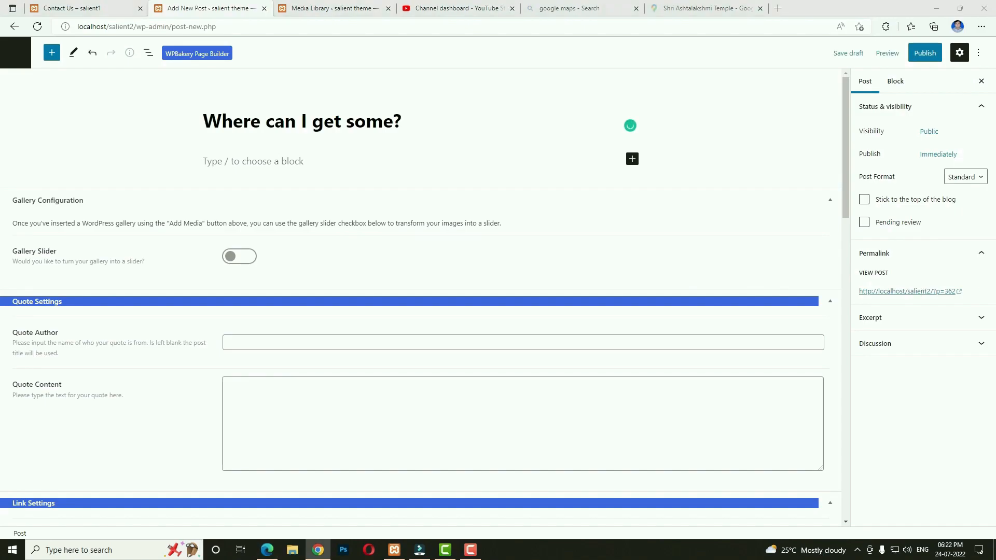
{"action": "left_click", "coordinate": [245, 166]}
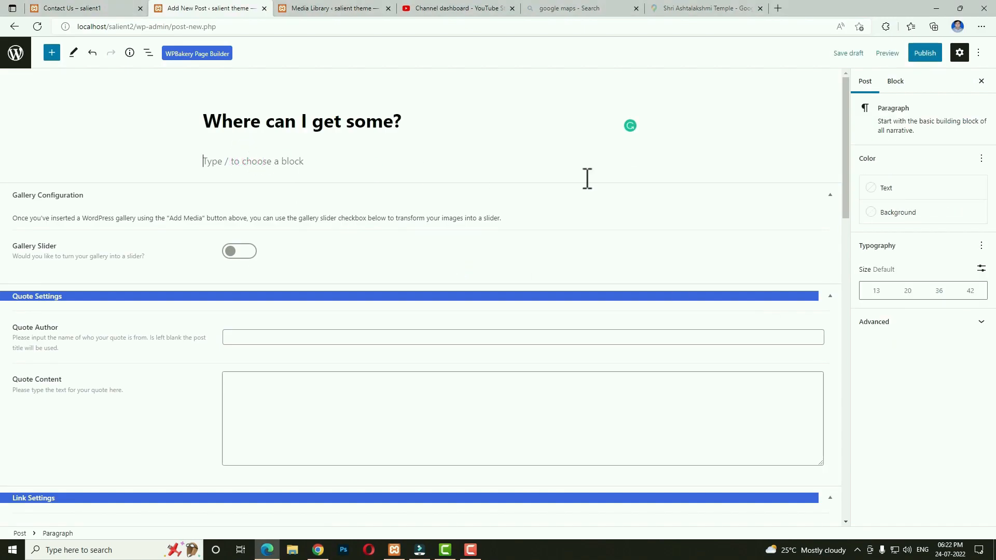
{"action": "key", "text": "ctrl+v"}
{"action": "left_click", "coordinate": [866, 82]}
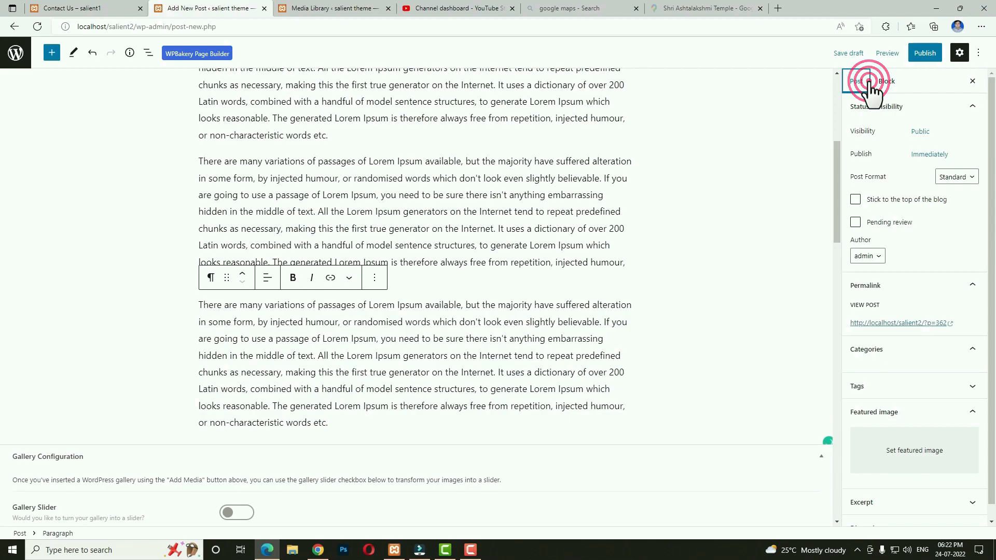
{"action": "left_click", "coordinate": [857, 414]}
{"action": "left_click", "coordinate": [855, 385]}
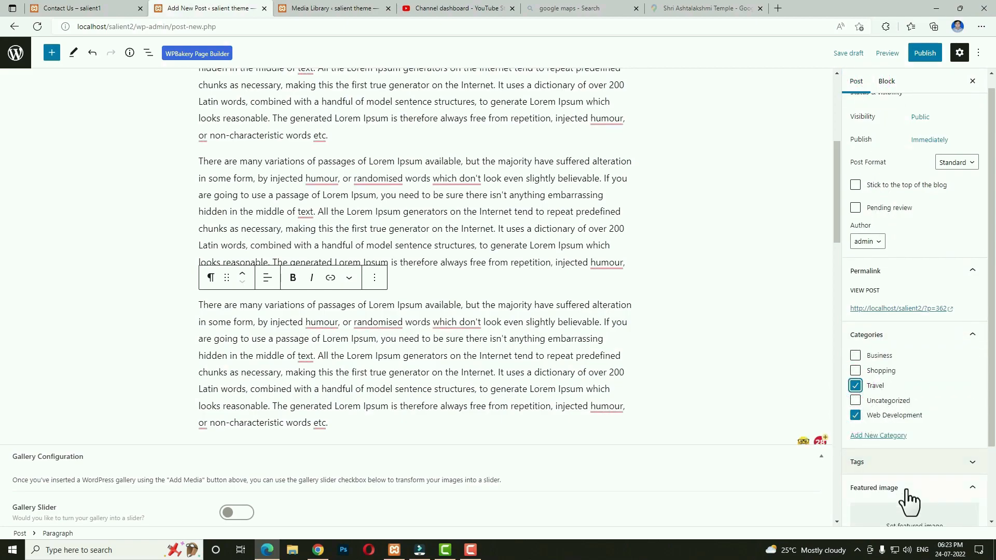
Set the lightning photo as the post's featured image.
{"action": "scroll", "coordinate": [914, 488], "scroll_direction": "down", "scroll_amount": 2}
{"action": "left_click", "coordinate": [901, 447]}
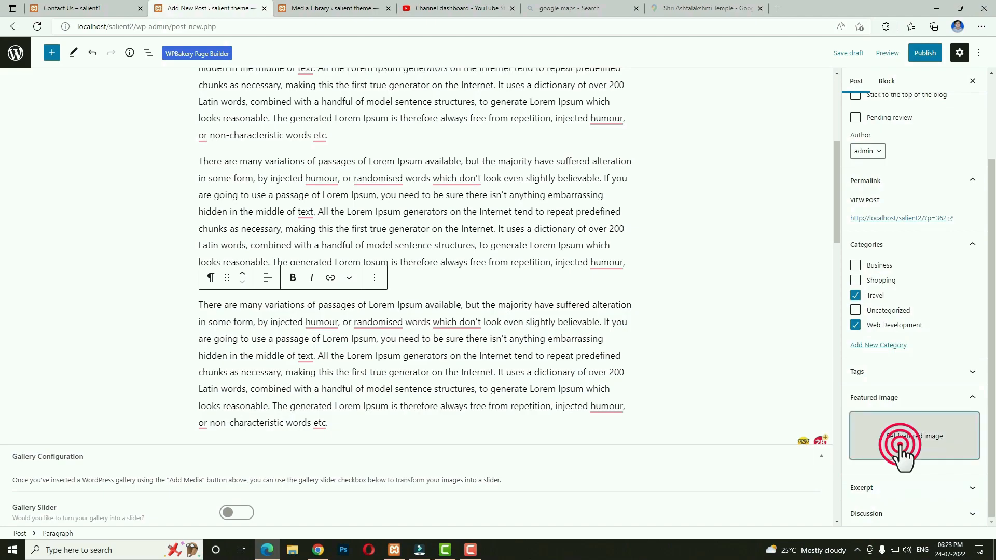
{"action": "scroll", "coordinate": [671, 414], "scroll_direction": "down", "scroll_amount": 10}
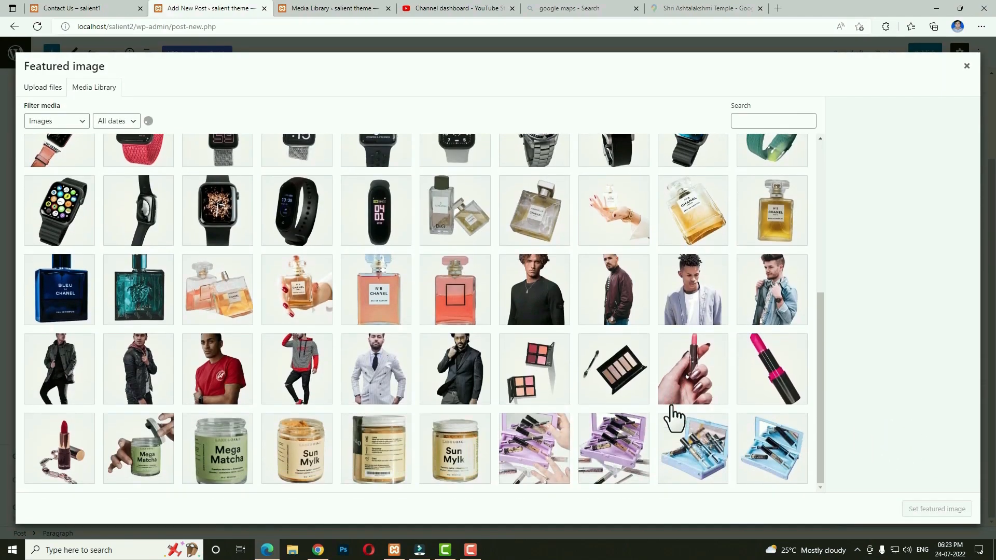
{"action": "left_click", "coordinate": [133, 298]}
{"action": "left_click", "coordinate": [936, 510]}
Publish 'Where can I get some?' and switch to the live Contact Us page.
{"action": "left_click", "coordinate": [930, 52]}
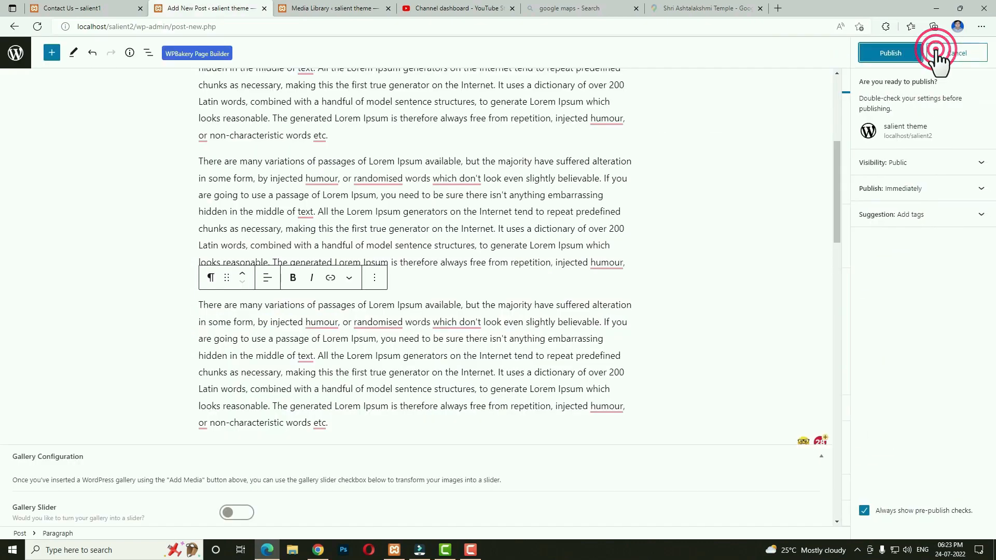
{"action": "left_click", "coordinate": [898, 52]}
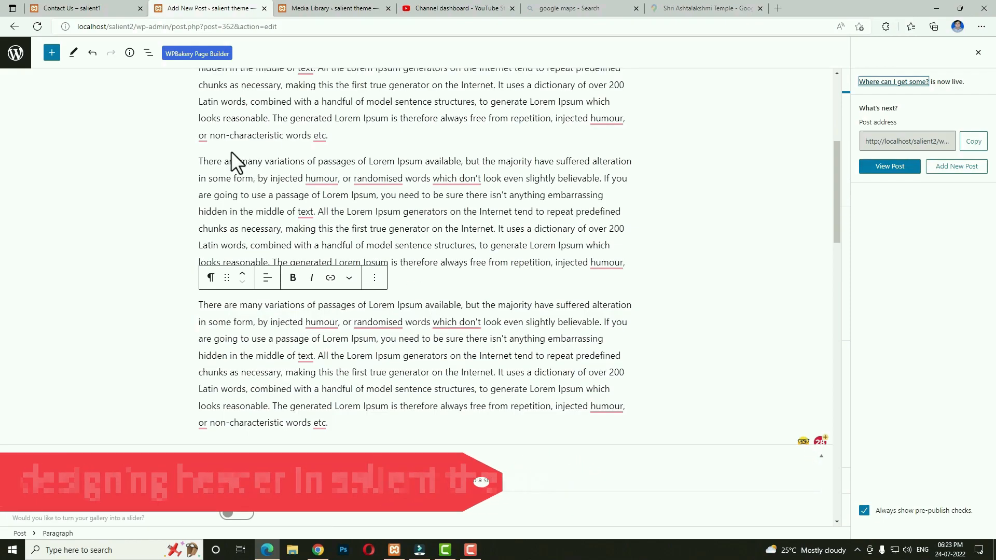
{"action": "left_click", "coordinate": [104, 7]}
{"action": "scroll", "coordinate": [325, 101], "scroll_direction": "up", "scroll_amount": 4}
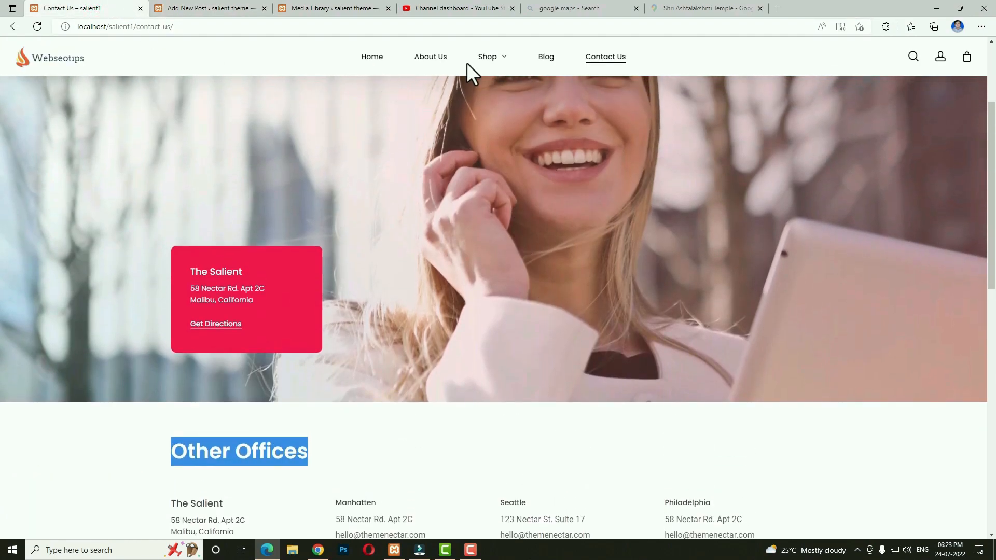
Return from the live site to the posts list and open Appearance > Menus to name a new menu.
{"action": "left_click", "coordinate": [484, 51]}
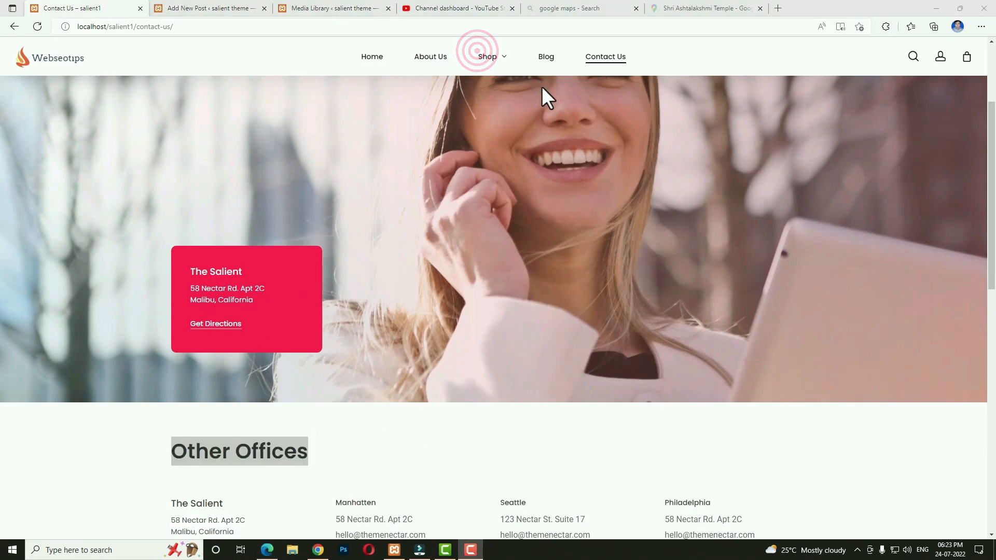
{"action": "left_click", "coordinate": [214, 7]}
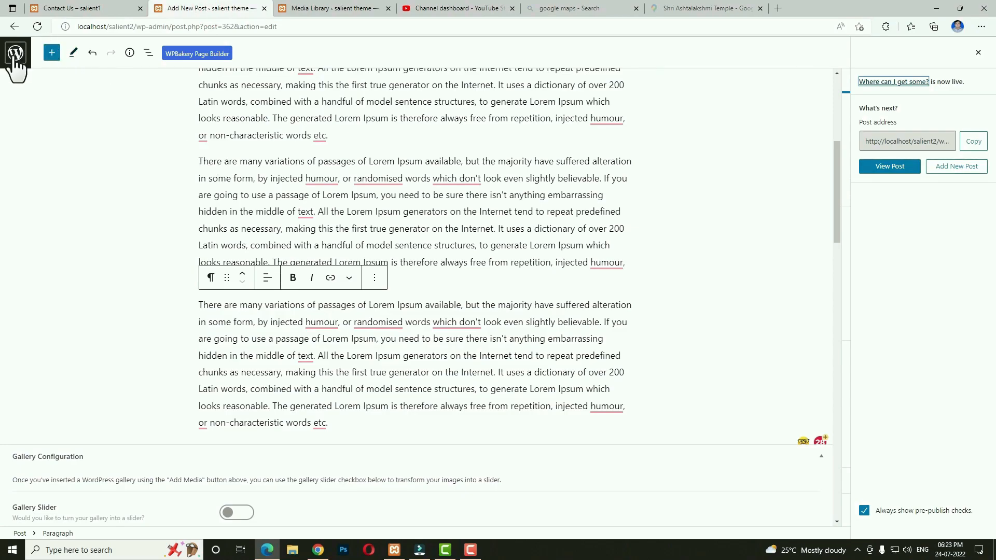
{"action": "left_click", "coordinate": [15, 58]}
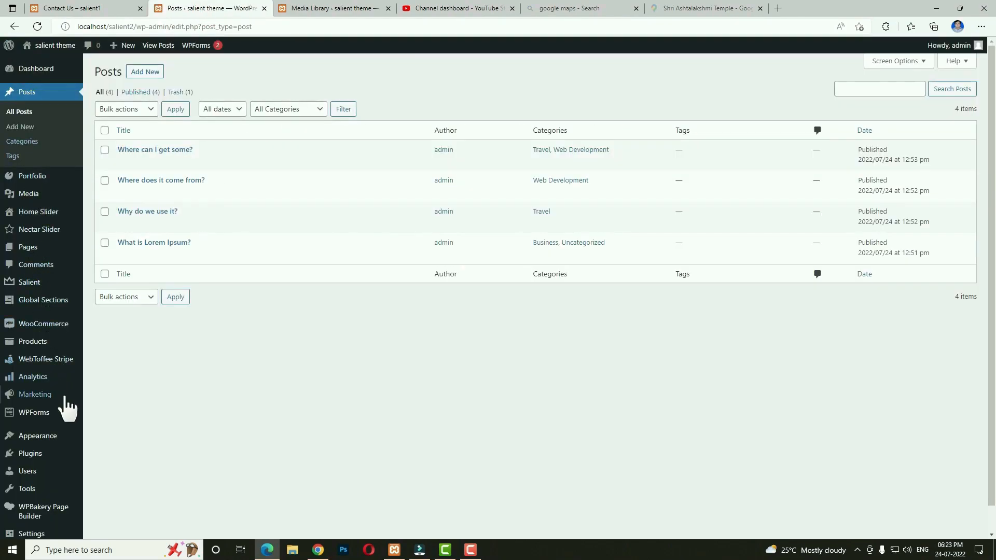
{"action": "scroll", "coordinate": [67, 406], "scroll_direction": "down", "scroll_amount": 1}
{"action": "mouse_move", "coordinate": [67, 415]}
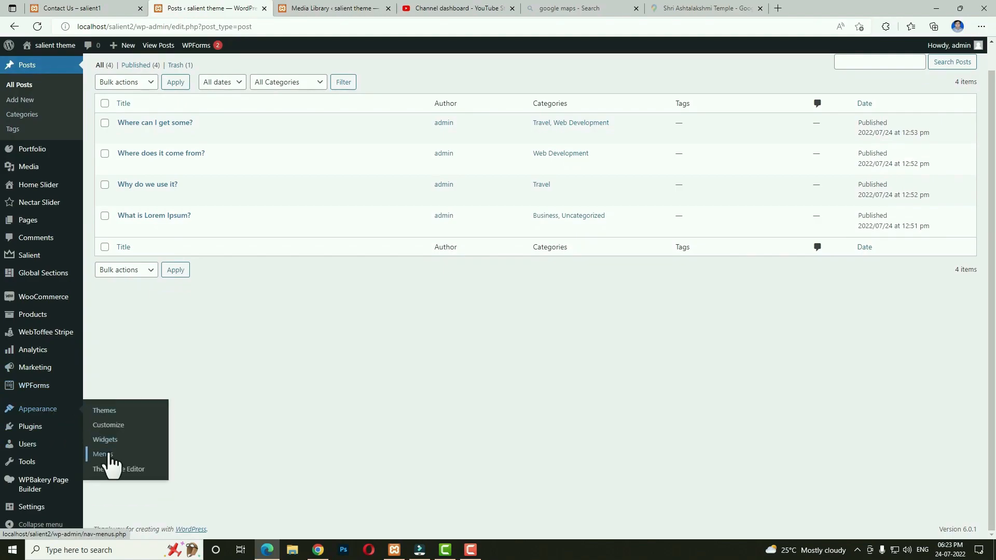
{"action": "left_click", "coordinate": [350, 190]}
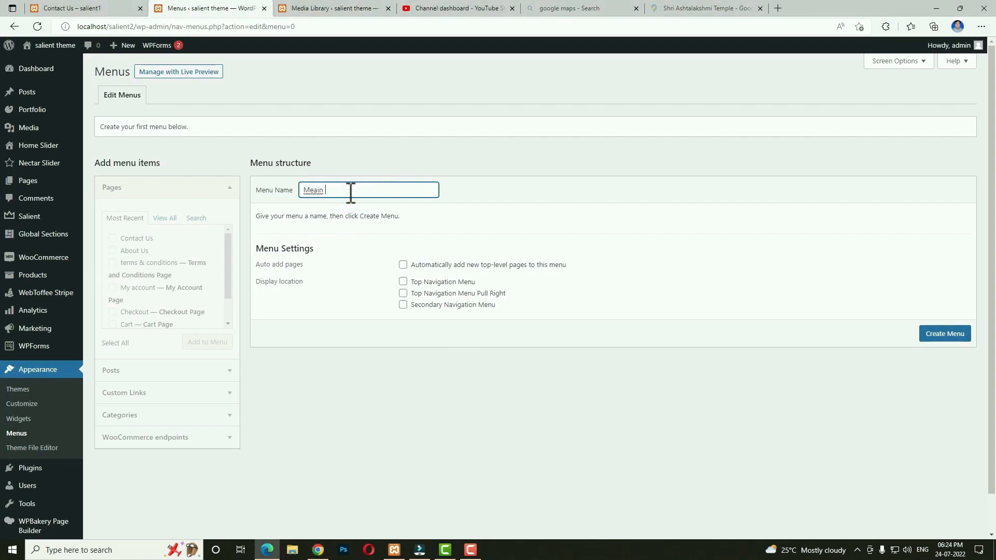
Create the Main menu in the top navigation and add Home, About Us, Blog and Contact Us pages.
{"action": "left_click", "coordinate": [452, 283]}
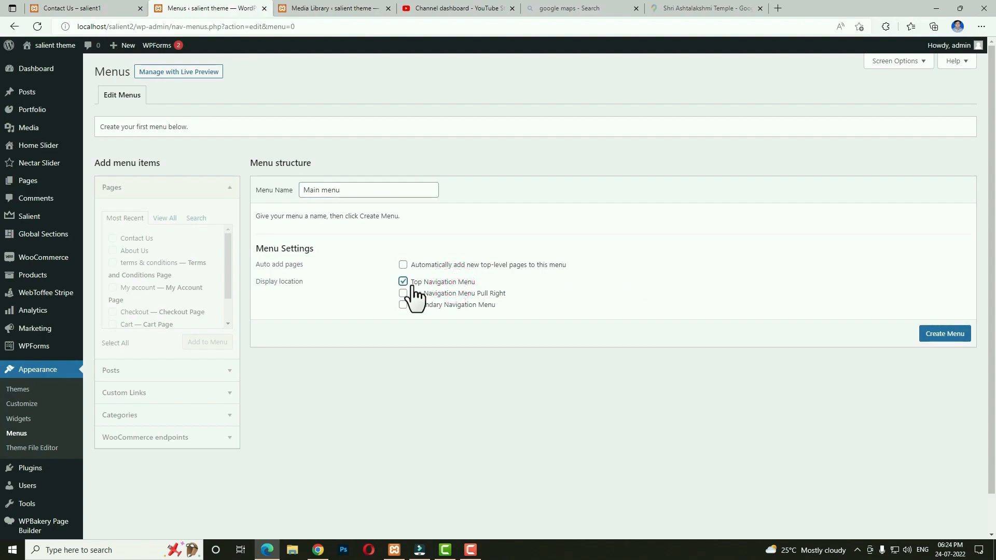
{"action": "left_click", "coordinate": [950, 338]}
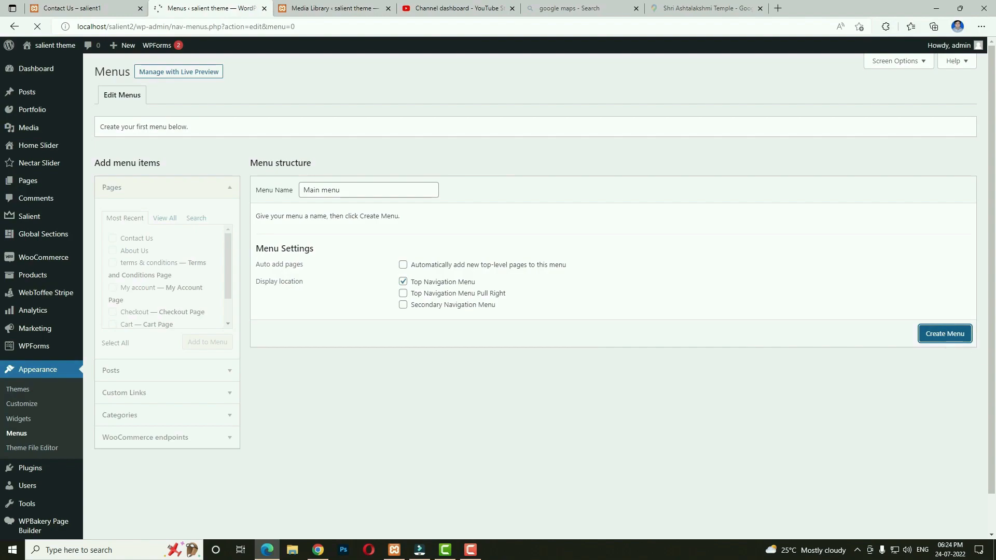
{"action": "left_click", "coordinate": [165, 219]}
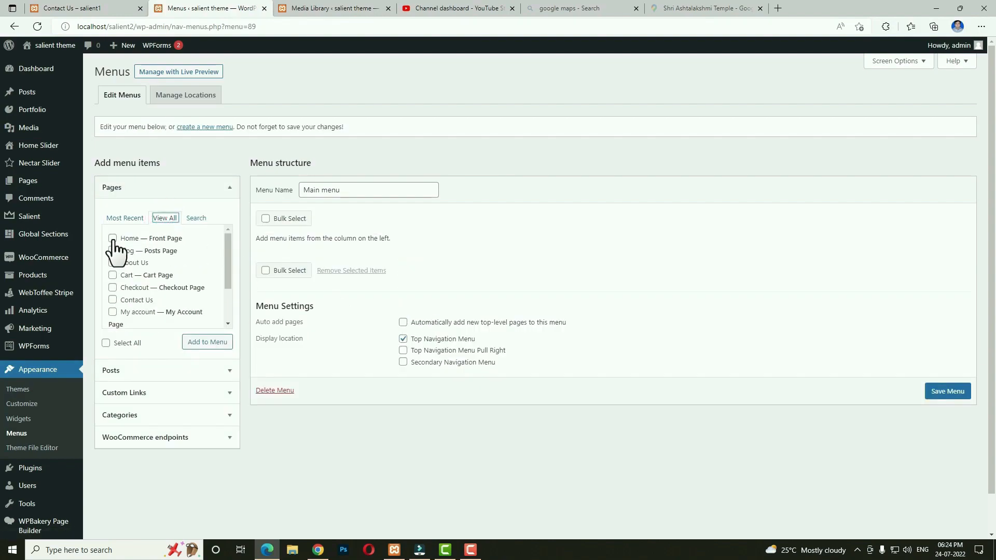
{"action": "left_click", "coordinate": [113, 238]}
{"action": "left_click", "coordinate": [112, 262]}
{"action": "scroll", "coordinate": [113, 267], "scroll_direction": "down", "scroll_amount": 2}
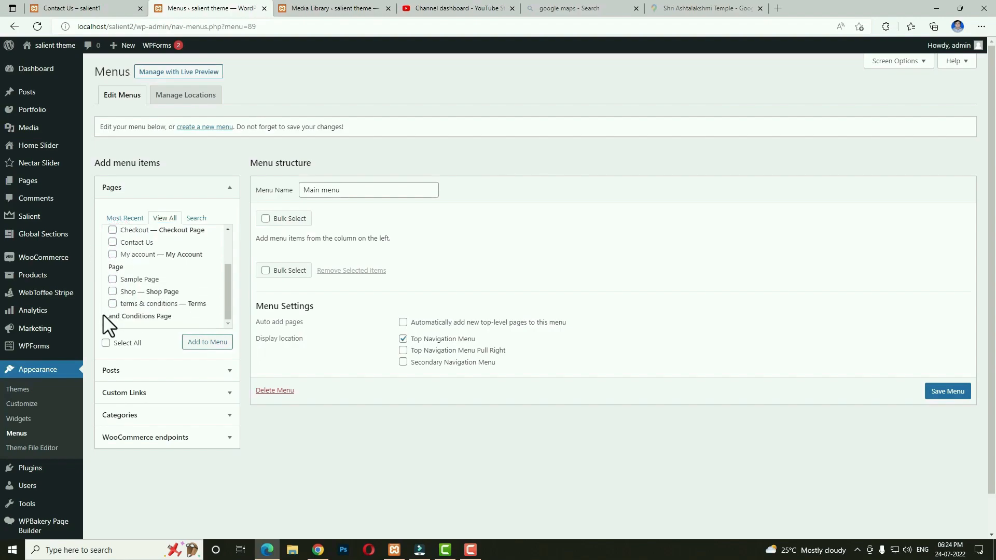
{"action": "scroll", "coordinate": [143, 285], "scroll_direction": "up", "scroll_amount": 3}
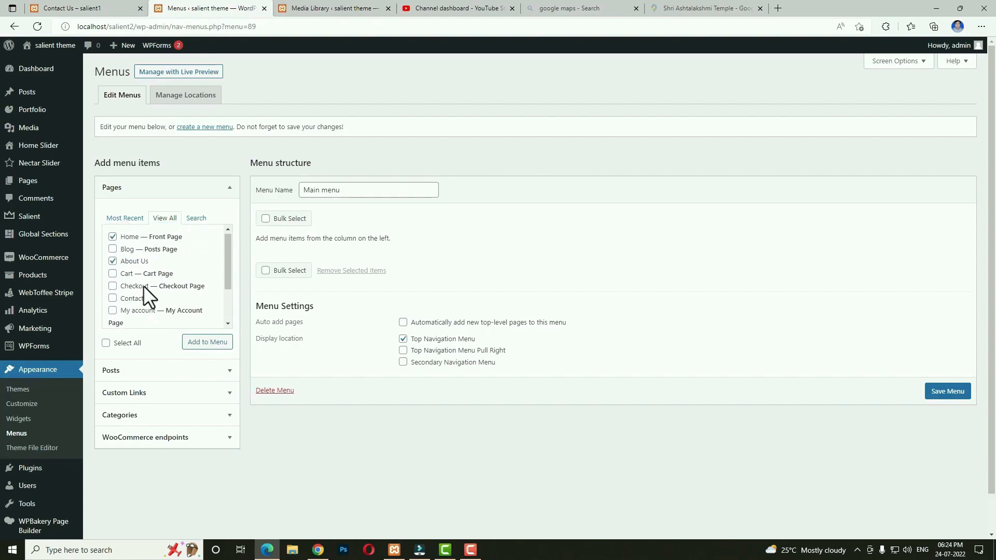
{"action": "left_click", "coordinate": [113, 251]}
{"action": "left_click", "coordinate": [112, 300]}
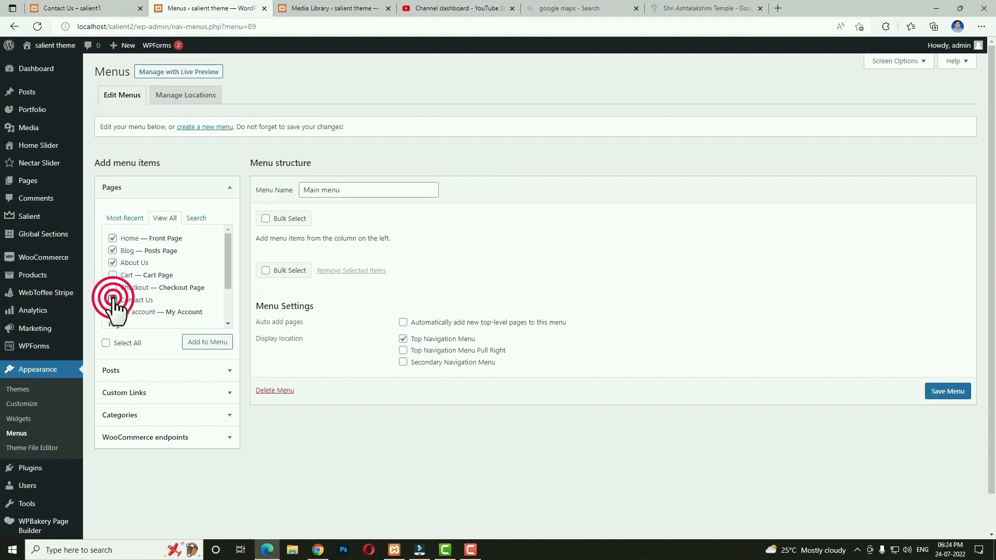
{"action": "left_click", "coordinate": [206, 341]}
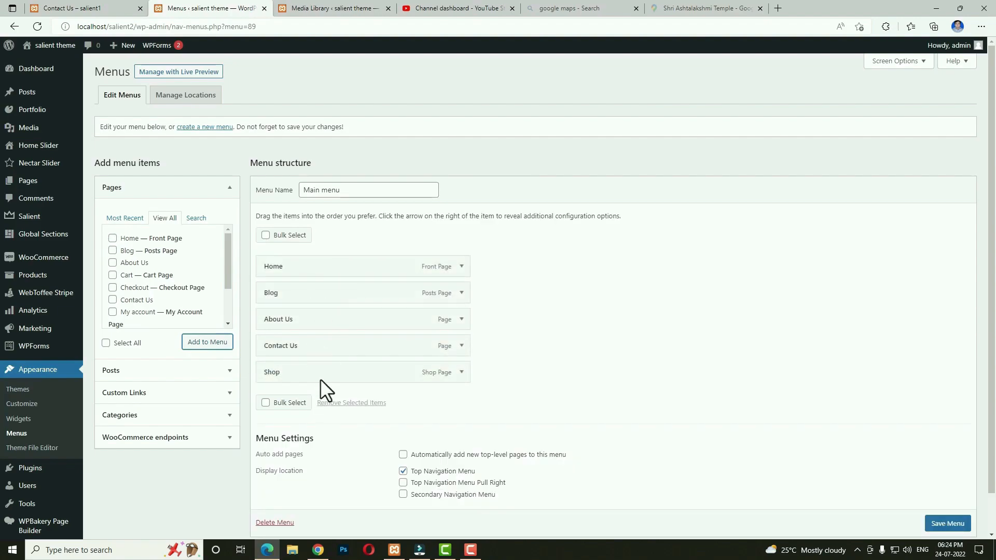
Reorder the items to Home, About Us, Shop, Blog, Contact Us and save the menu.
{"action": "mouse_move", "coordinate": [314, 325]}
{"action": "left_mouse_down"}
{"action": "mouse_move", "coordinate": [312, 299]}
{"action": "mouse_move", "coordinate": [307, 314]}
{"action": "left_mouse_up"}
{"action": "left_click_drag", "start_coordinate": [294, 378], "coordinate": [290, 318]}
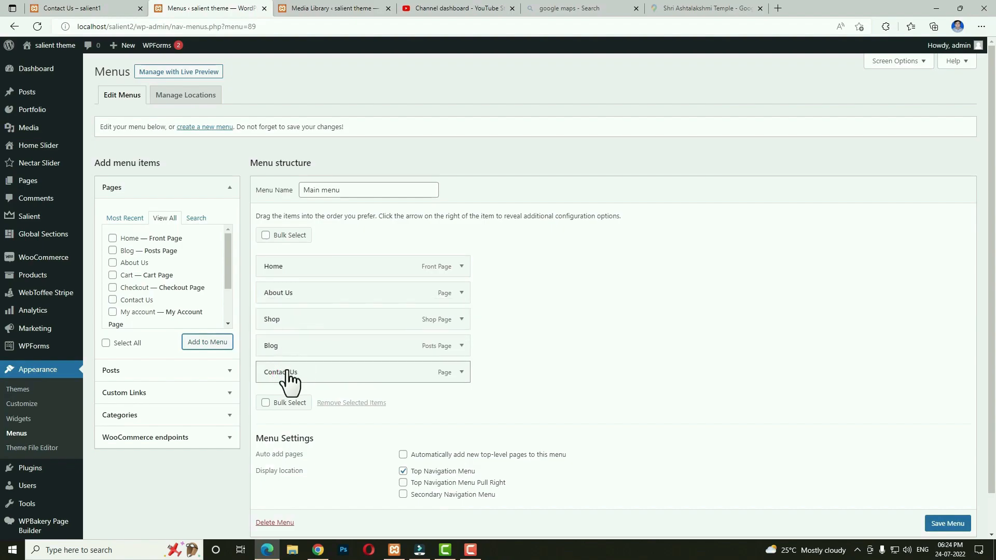
{"action": "scroll", "coordinate": [938, 533], "scroll_direction": "down", "scroll_amount": 1}
{"action": "left_click", "coordinate": [940, 496]}
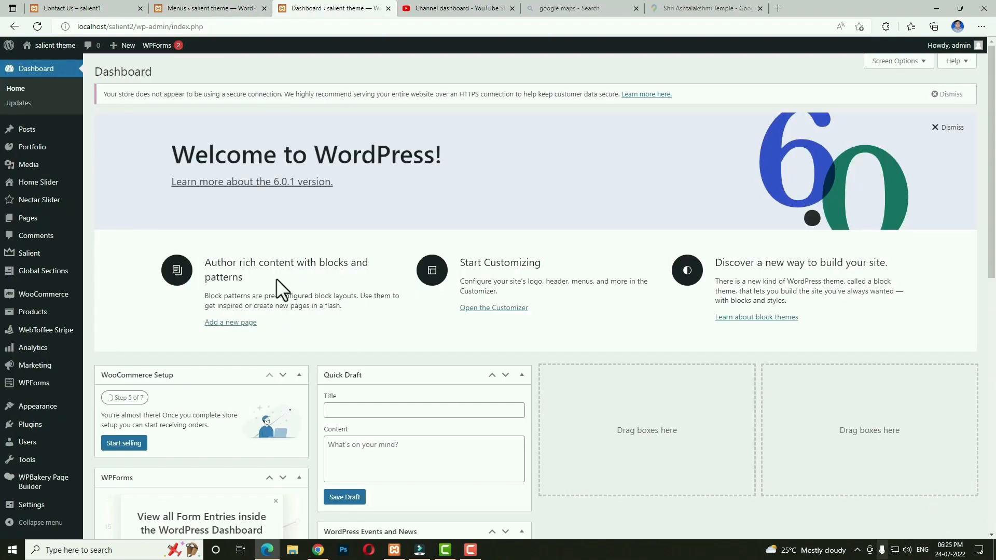
Preview the new top navigation live, compare it to the reference site's Shop mega menu, then return to Menus.
{"action": "left_click", "coordinate": [42, 62]}
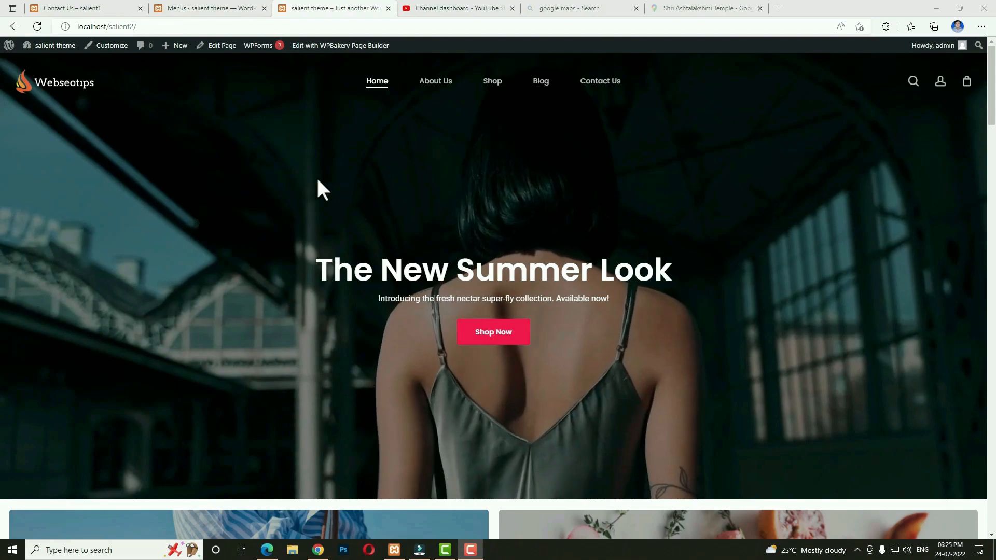
{"action": "scroll", "coordinate": [477, 170], "scroll_direction": "down", "scroll_amount": 3}
{"action": "scroll", "coordinate": [478, 170], "scroll_direction": "up", "scroll_amount": 3}
{"action": "left_click", "coordinate": [86, 8]}
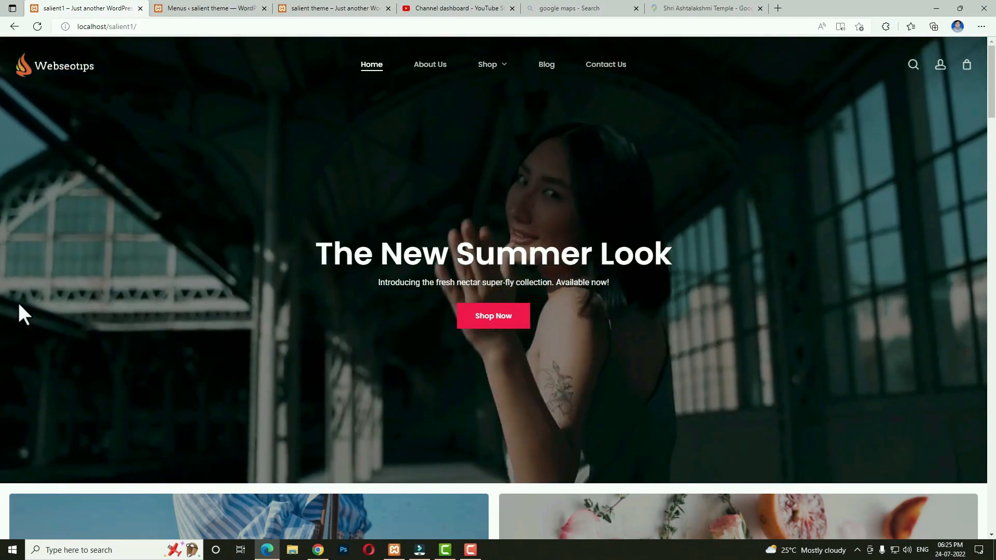
{"action": "left_click", "coordinate": [208, 9]}
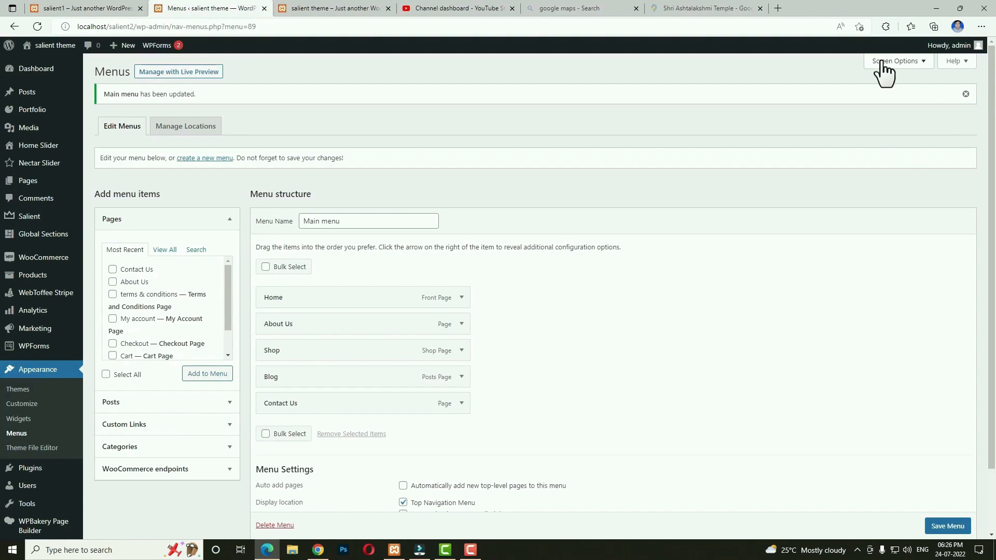
Enable the Product categories panel and add every product category to the Main menu.
{"action": "left_click", "coordinate": [901, 62]}
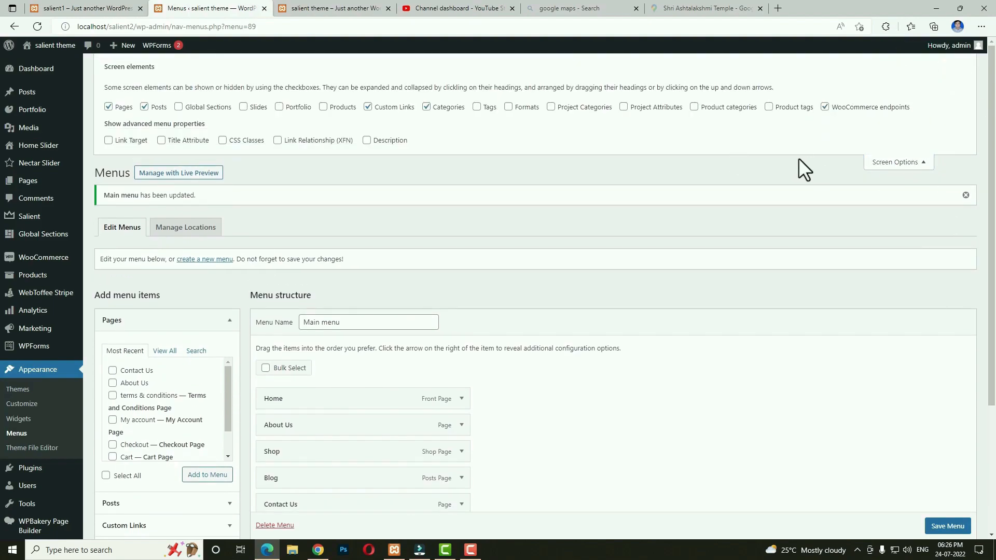
{"action": "left_click", "coordinate": [695, 107]}
{"action": "left_click", "coordinate": [900, 162]}
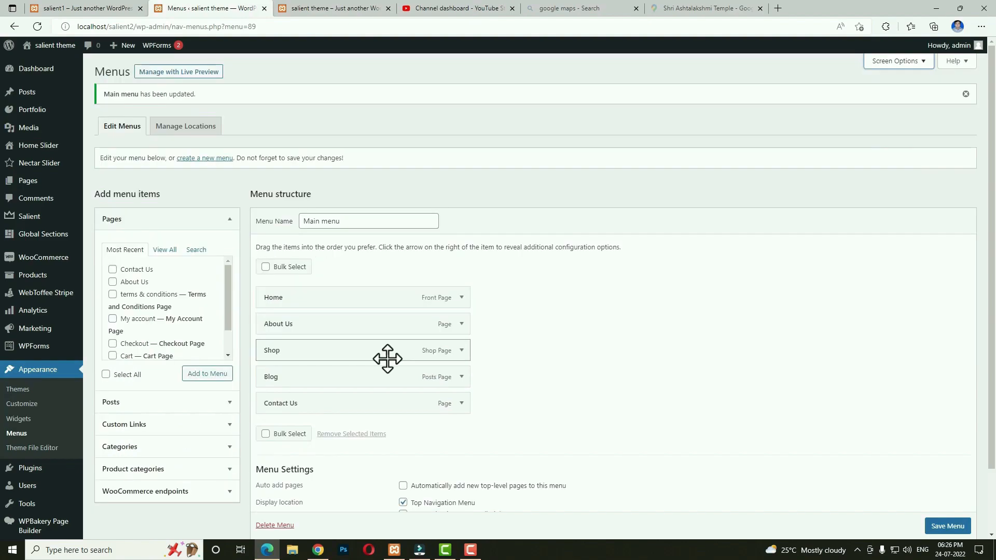
{"action": "scroll", "coordinate": [387, 359], "scroll_direction": "down", "scroll_amount": 3}
{"action": "left_click", "coordinate": [158, 396]}
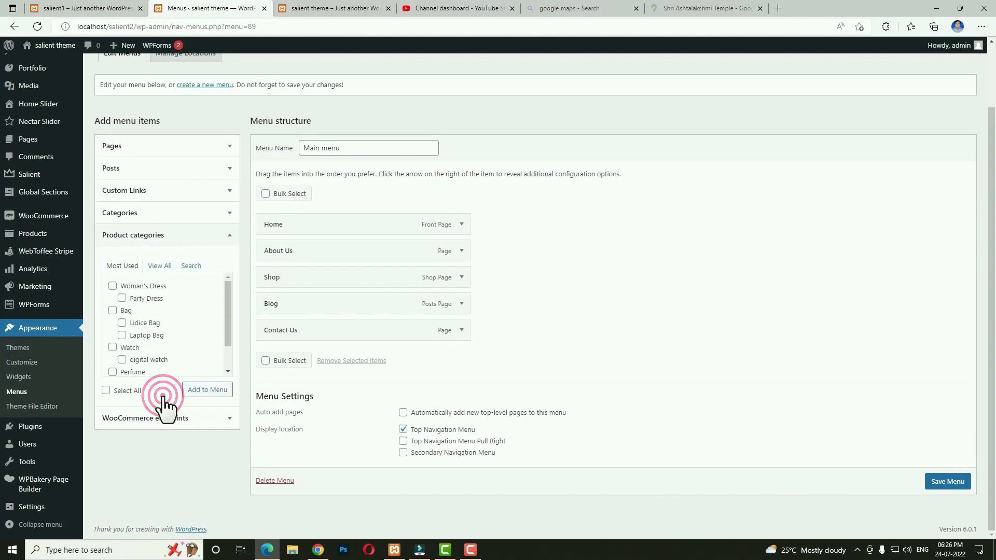
{"action": "left_click", "coordinate": [159, 267]}
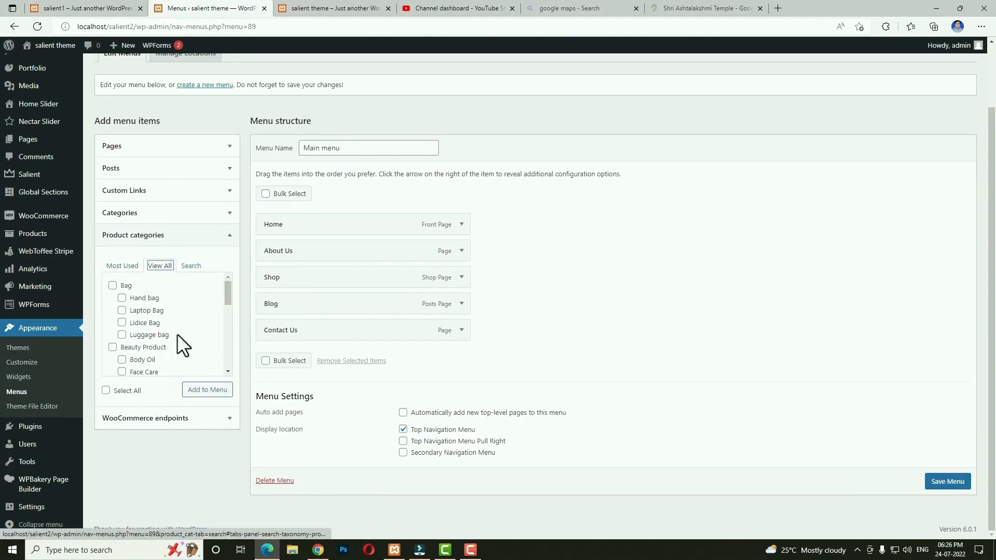
{"action": "scroll", "coordinate": [174, 327], "scroll_direction": "down", "scroll_amount": 6}
{"action": "scroll", "coordinate": [173, 327], "scroll_direction": "up", "scroll_amount": 8}
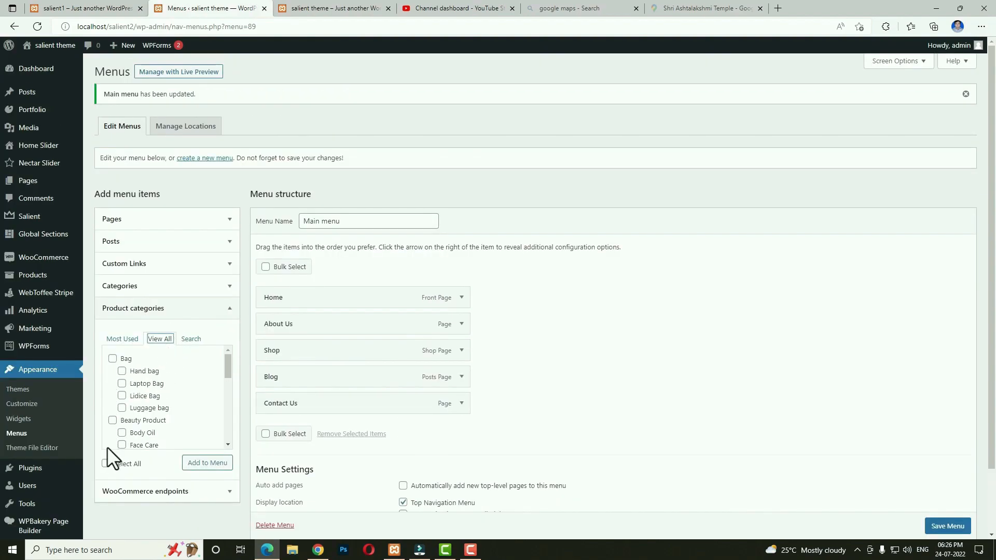
{"action": "left_click", "coordinate": [106, 464]}
{"action": "scroll", "coordinate": [164, 418], "scroll_direction": "down", "scroll_amount": 5}
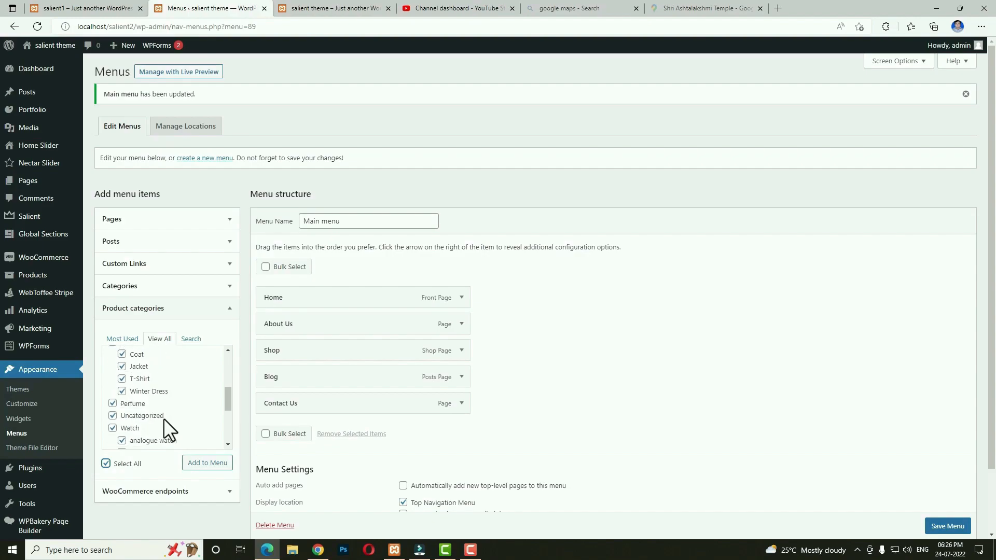
{"action": "scroll", "coordinate": [163, 418], "scroll_direction": "down", "scroll_amount": 1}
{"action": "scroll", "coordinate": [163, 418], "scroll_direction": "up", "scroll_amount": 1}
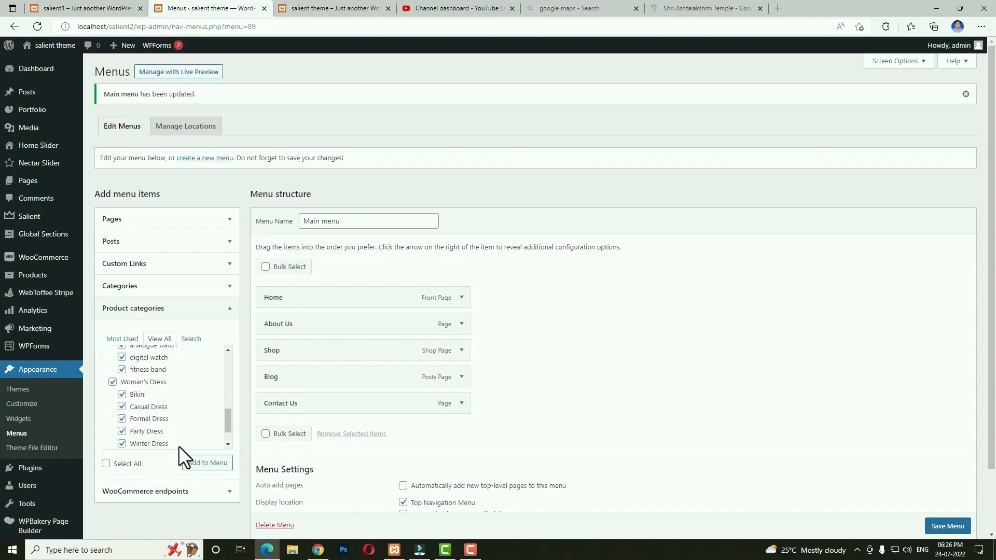
{"action": "left_click", "coordinate": [194, 461]}
Move Shop to the end of the page items and nest Bag with Hand bag beneath it.
{"action": "scroll", "coordinate": [197, 472], "scroll_direction": "down", "scroll_amount": 2}
{"action": "left_click_drag", "start_coordinate": [289, 276], "coordinate": [288, 330]}
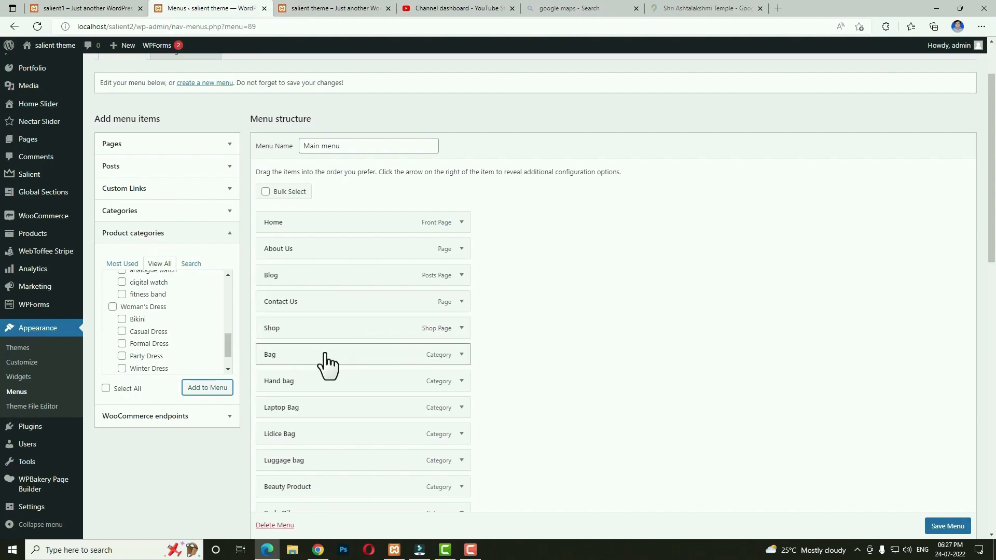
{"action": "left_click_drag", "start_coordinate": [299, 357], "coordinate": [373, 467]}
{"action": "left_click", "coordinate": [314, 382]}
Nest Beauty Product with Face Care and Makeup Brush, and Man's Dress with Coat, Jacket, T-Shirt, Winter Dress, under Shop.
{"action": "scroll", "coordinate": [534, 438], "scroll_direction": "down", "scroll_amount": 3}
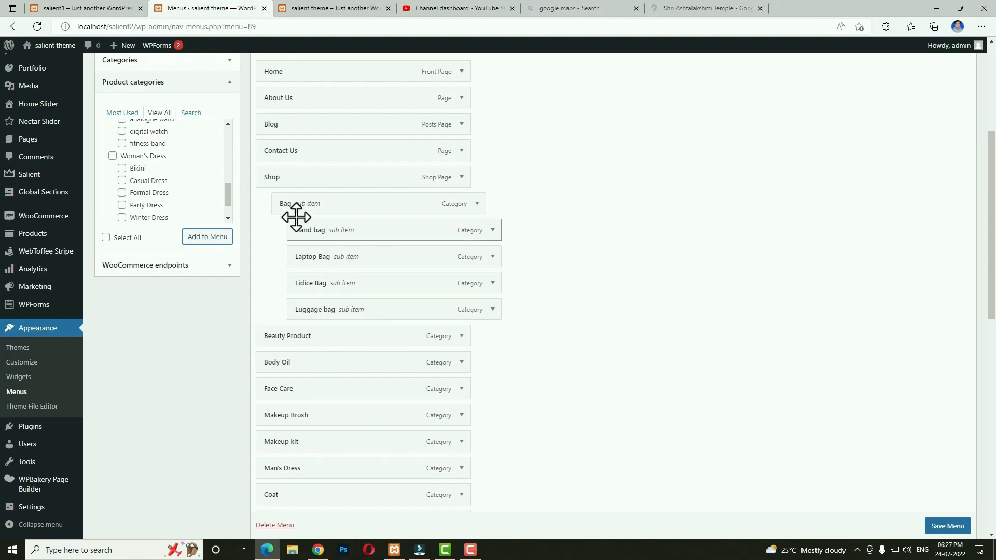
{"action": "mouse_move", "coordinate": [308, 338]}
{"action": "left_mouse_down"}
{"action": "mouse_move", "coordinate": [327, 339]}
{"action": "mouse_move", "coordinate": [340, 365]}
{"action": "left_mouse_up"}
{"action": "left_click_drag", "start_coordinate": [316, 389], "coordinate": [349, 401]}
{"action": "mouse_move", "coordinate": [321, 414]}
{"action": "left_mouse_down"}
{"action": "mouse_move", "coordinate": [353, 420]}
{"action": "mouse_move", "coordinate": [327, 440]}
{"action": "mouse_move", "coordinate": [369, 442]}
{"action": "mouse_move", "coordinate": [358, 451]}
{"action": "left_mouse_up"}
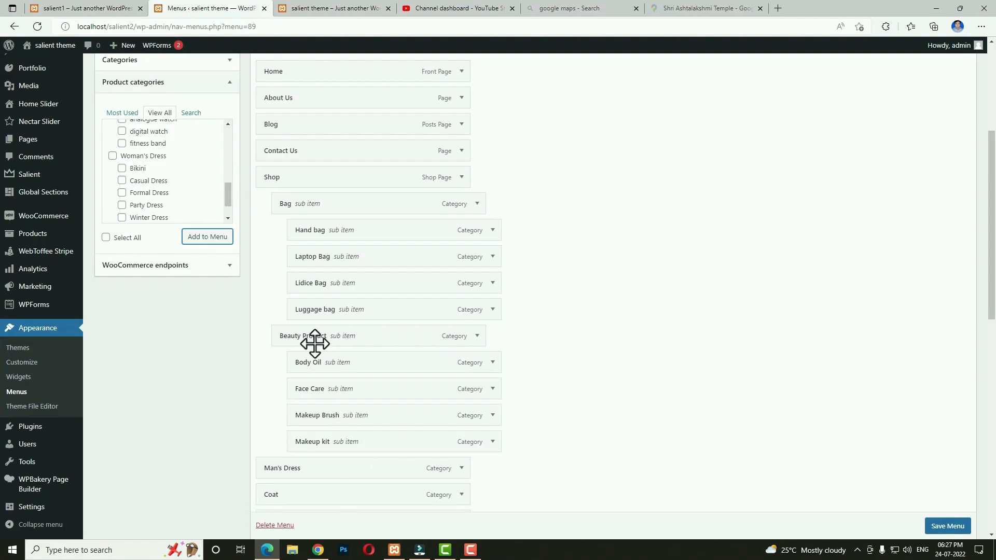
{"action": "scroll", "coordinate": [403, 367], "scroll_direction": "down", "scroll_amount": 4}
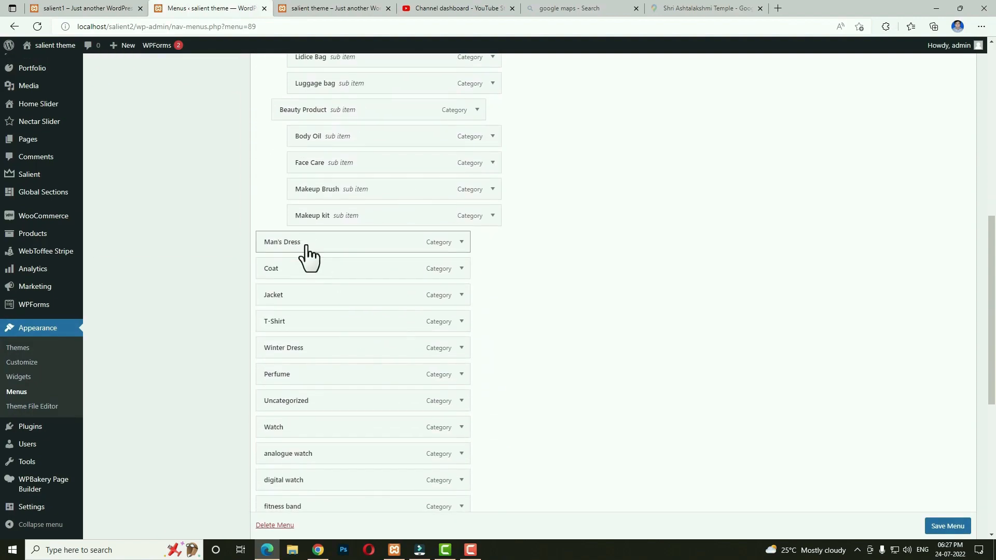
{"action": "left_click_drag", "start_coordinate": [306, 242], "coordinate": [369, 348]}
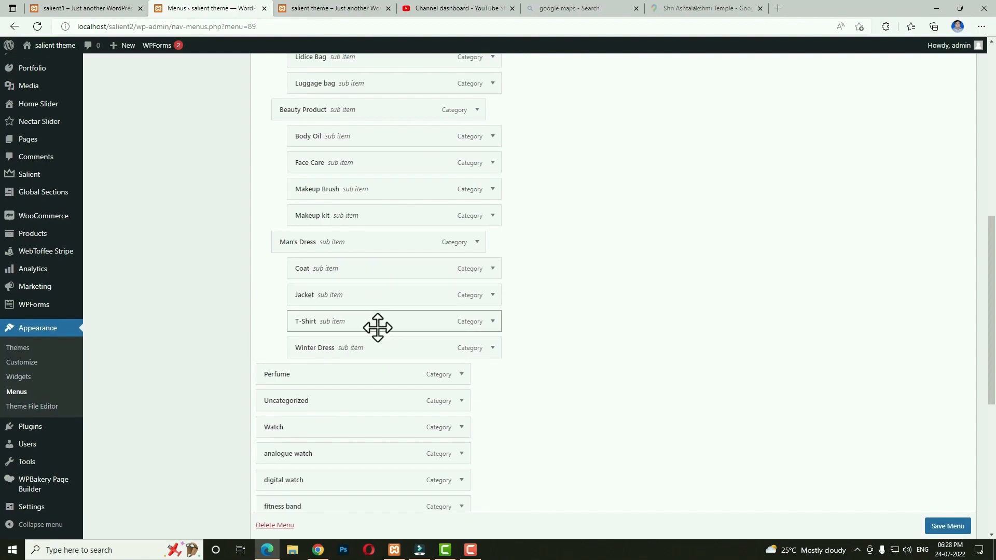
{"action": "scroll", "coordinate": [378, 328], "scroll_direction": "down", "scroll_amount": 2}
Remove the Perfume and Uncategorized items from the Main menu.
{"action": "left_click", "coordinate": [462, 296]}
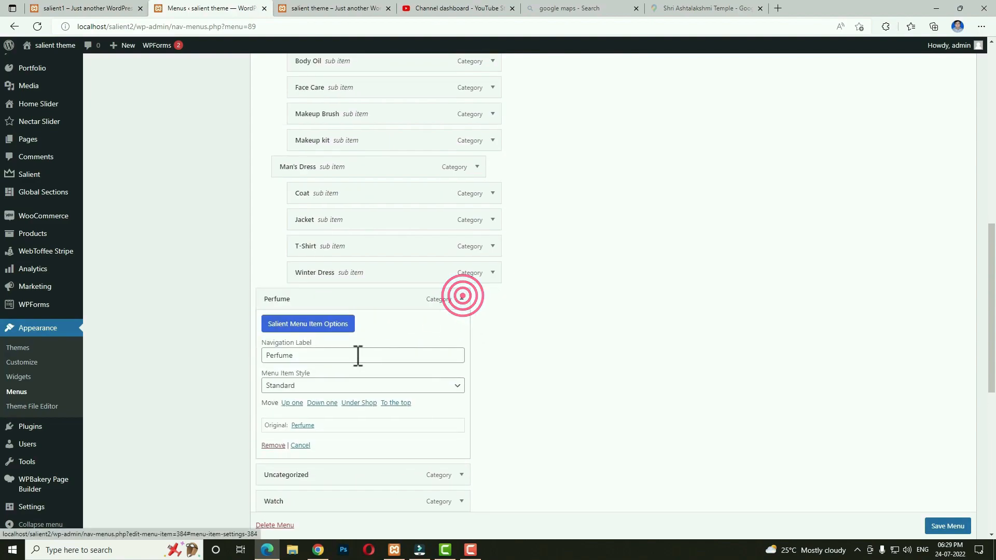
{"action": "left_click", "coordinate": [273, 446]}
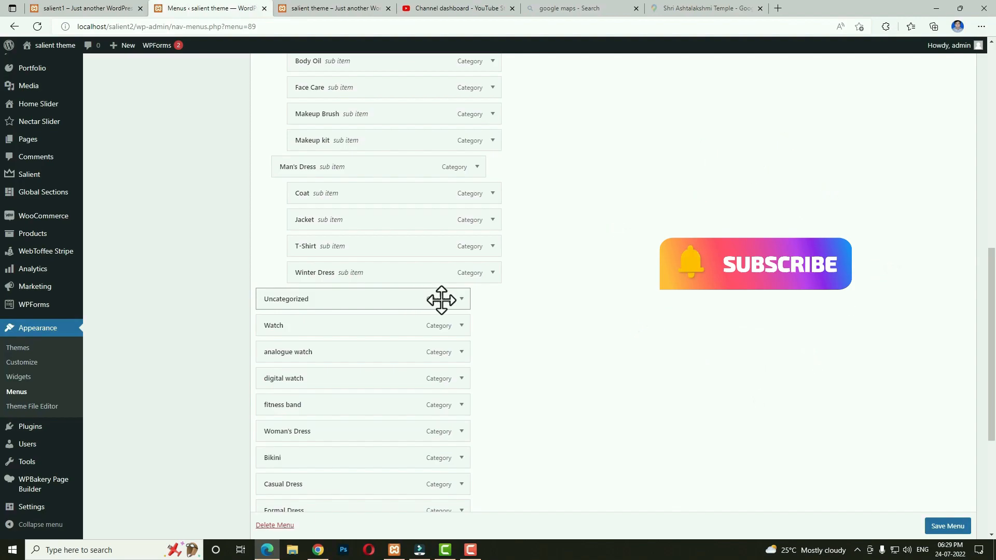
{"action": "left_click", "coordinate": [460, 300]}
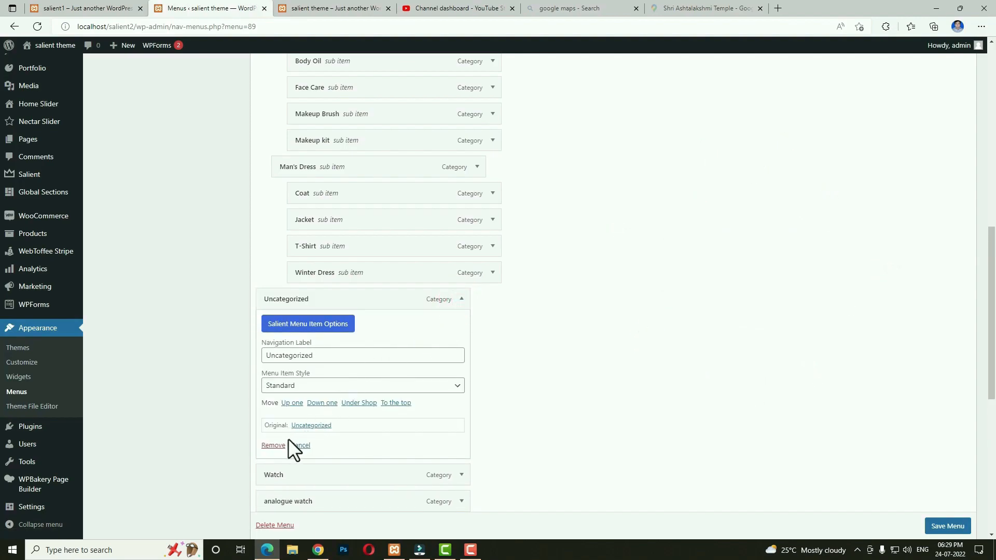
{"action": "left_click", "coordinate": [277, 446]}
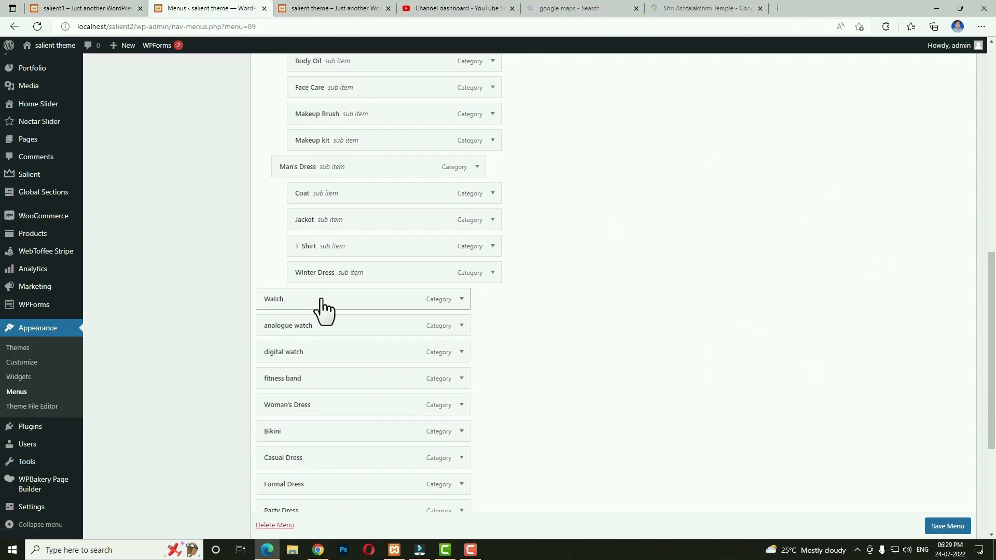
Nest Watch and Woman's Dress under Shop, with Bikini and Casual Dress under Woman's Dress.
{"action": "left_click_drag", "start_coordinate": [327, 301], "coordinate": [384, 377]}
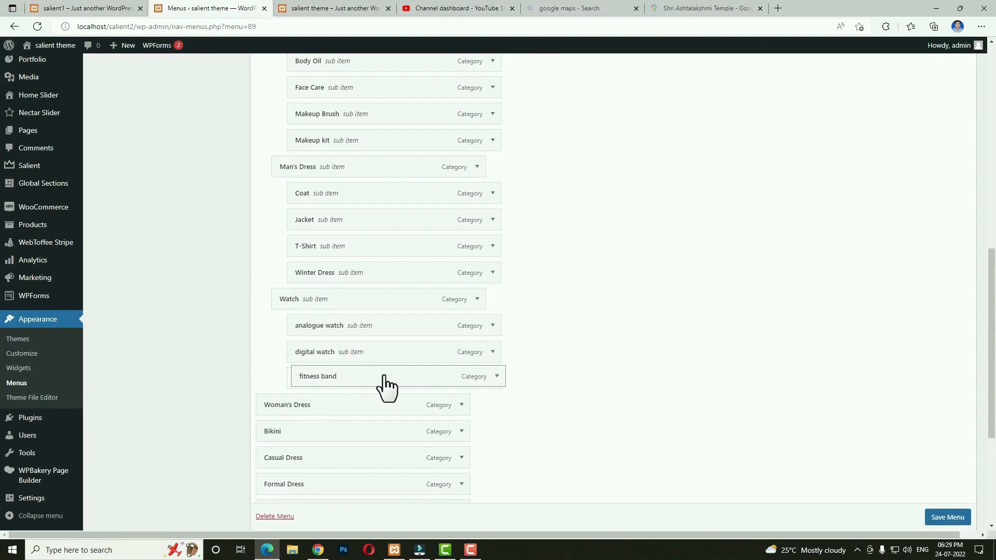
{"action": "scroll", "coordinate": [363, 317], "scroll_direction": "down", "scroll_amount": 3}
{"action": "left_click_drag", "start_coordinate": [334, 255], "coordinate": [327, 290]}
{"action": "left_click", "coordinate": [320, 286]}
{"action": "left_click_drag", "start_coordinate": [364, 287], "coordinate": [358, 311]}
{"action": "left_click_drag", "start_coordinate": [341, 334], "coordinate": [387, 390]}
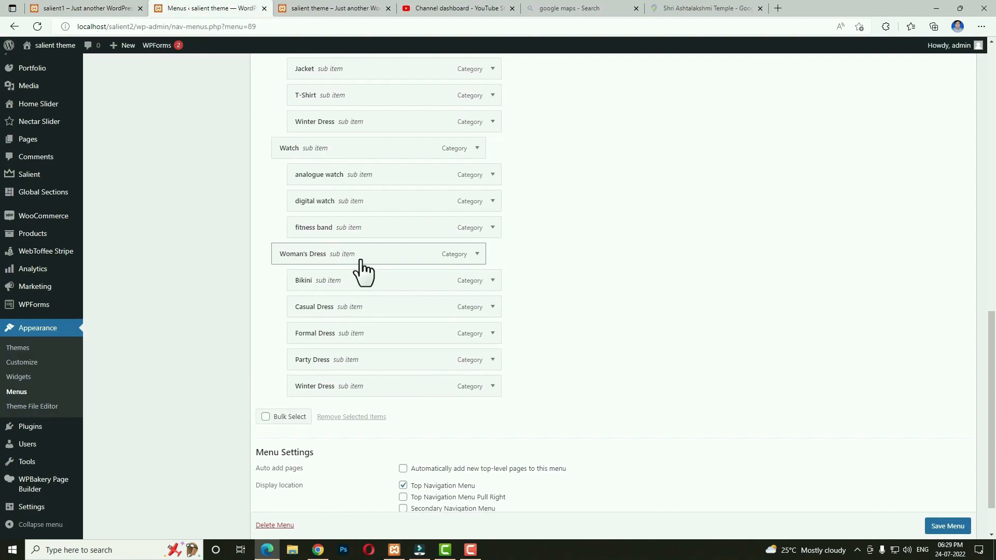
{"action": "scroll", "coordinate": [425, 306], "scroll_direction": "up", "scroll_amount": 15}
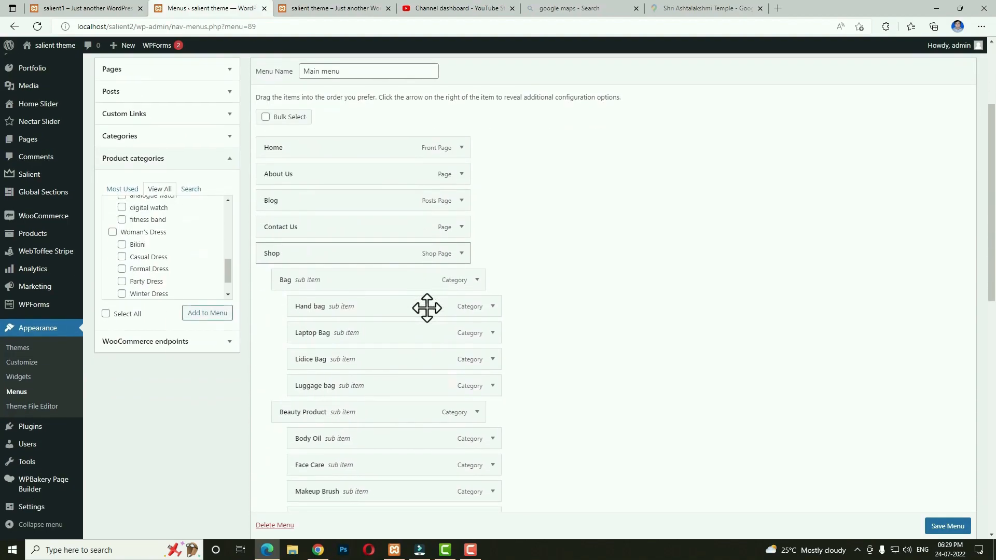
{"action": "key", "text": "alt+Tab"}
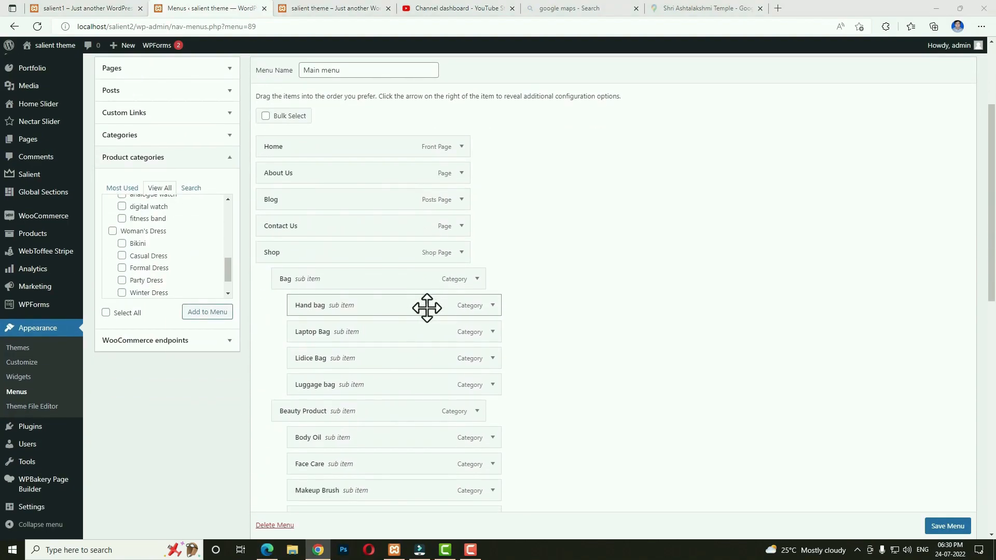
Enable Shop's Salient mega menu with Middle alignment, save its options, and save the Main menu.
{"action": "left_click", "coordinate": [460, 253]}
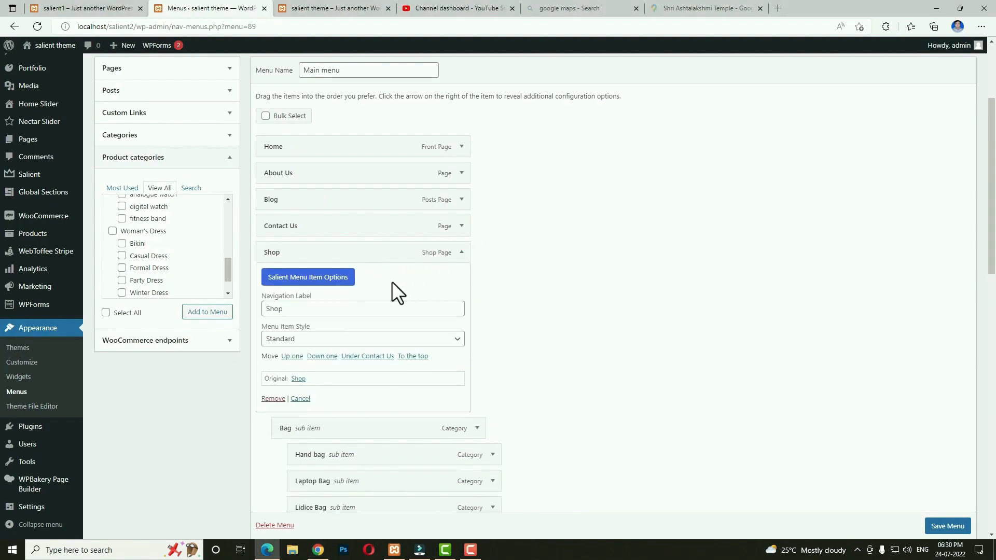
{"action": "left_click", "coordinate": [337, 284]}
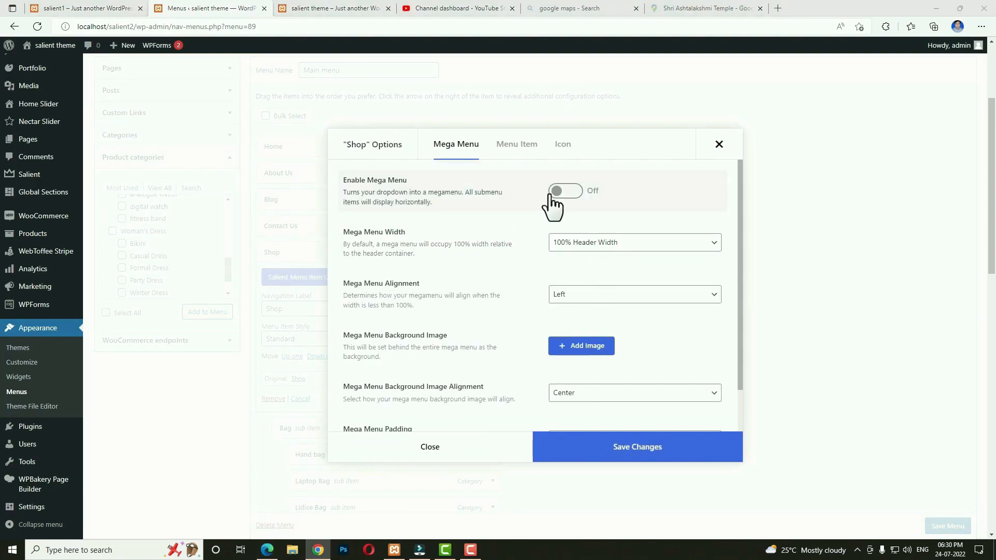
{"action": "left_click", "coordinate": [554, 192]}
{"action": "left_click", "coordinate": [567, 290]}
{"action": "left_click", "coordinate": [565, 323]}
{"action": "scroll", "coordinate": [582, 394], "scroll_direction": "down", "scroll_amount": 1}
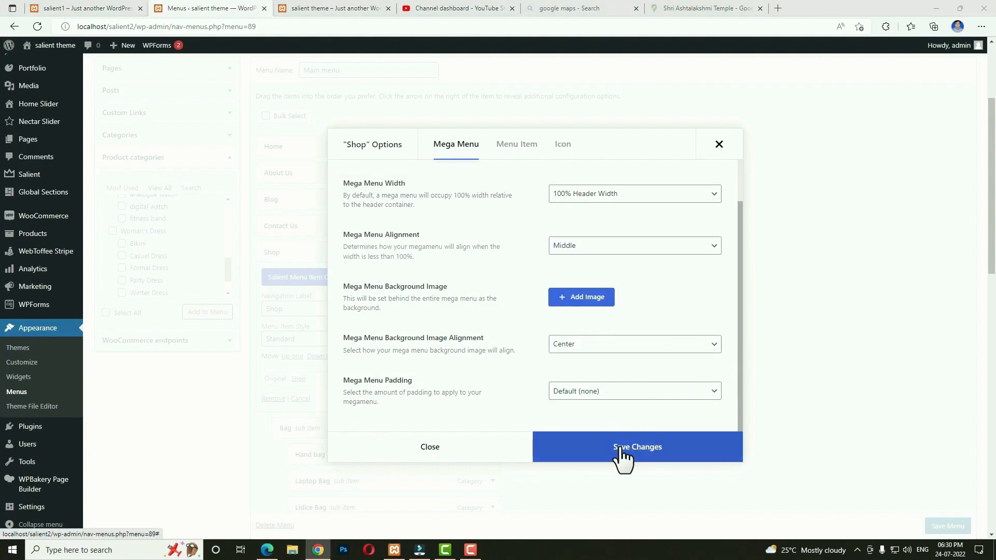
{"action": "left_click", "coordinate": [623, 457]}
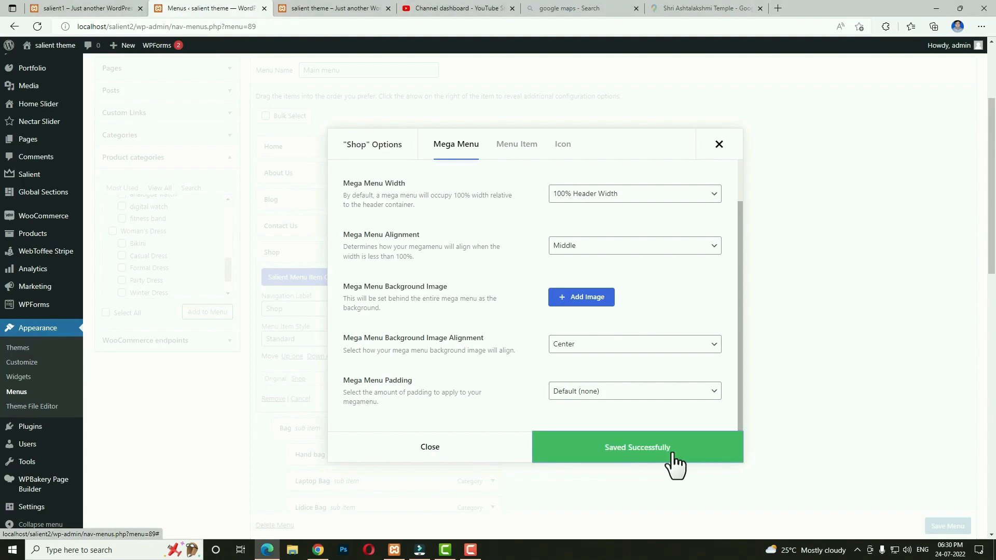
{"action": "left_click", "coordinate": [449, 449]}
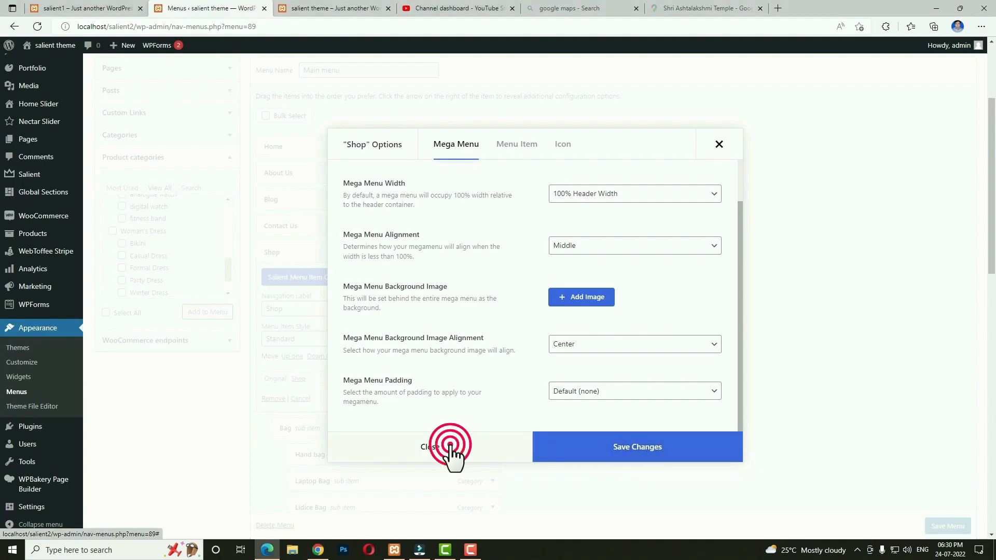
{"action": "left_click", "coordinate": [947, 526]}
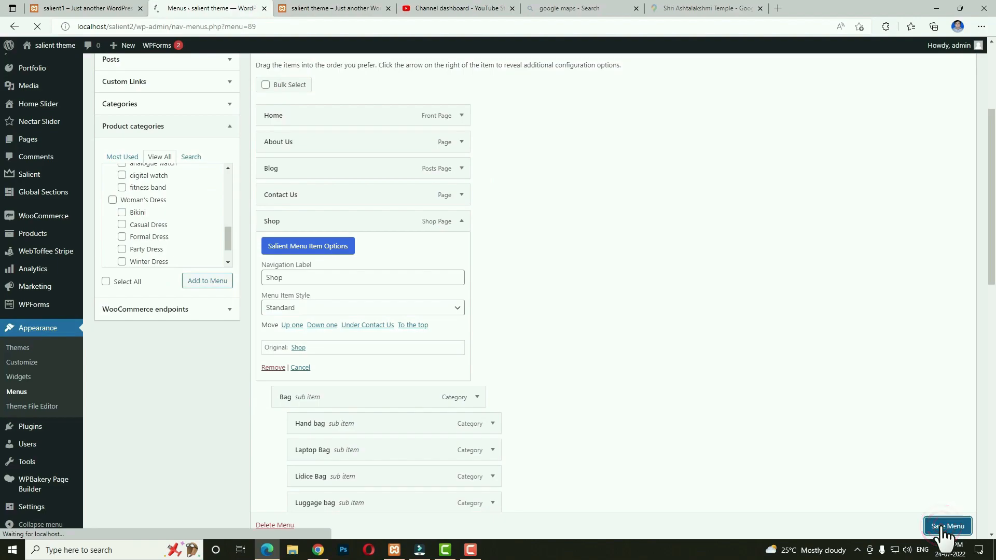
Reload the live homepage to check the Shop mega menu, then return to the menu editor.
{"action": "left_click", "coordinate": [318, 8]}
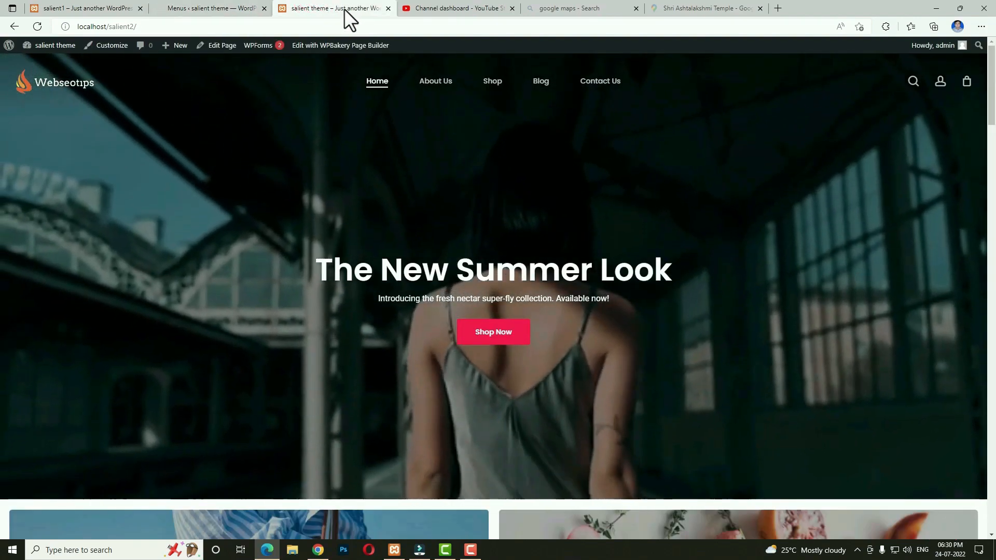
{"action": "left_click", "coordinate": [37, 26]}
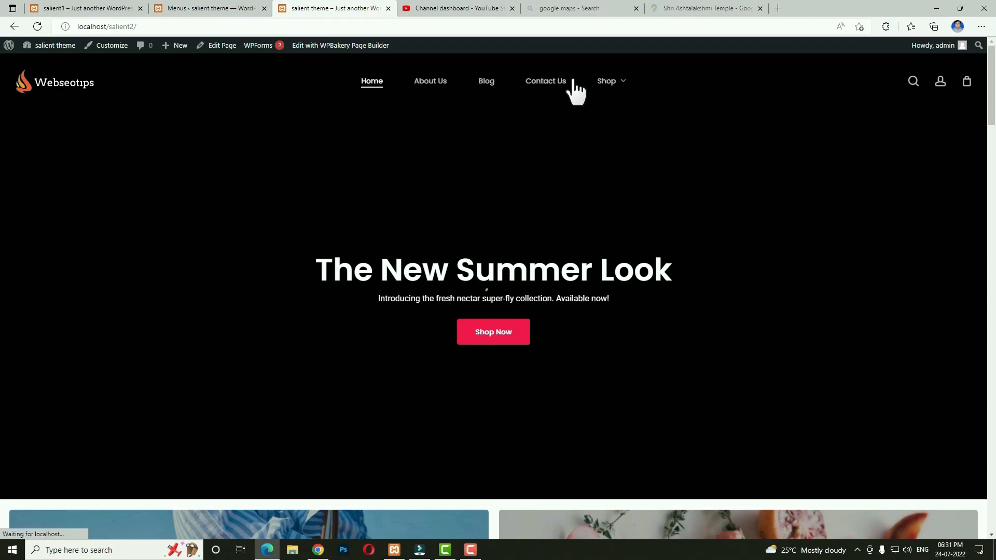
{"action": "mouse_move", "coordinate": [611, 87]}
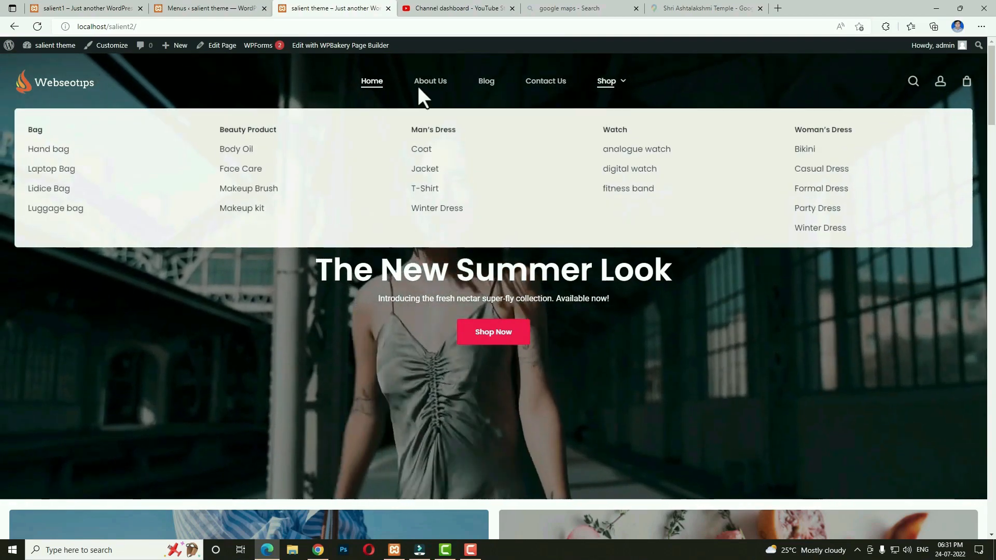
{"action": "left_click", "coordinate": [212, 8]}
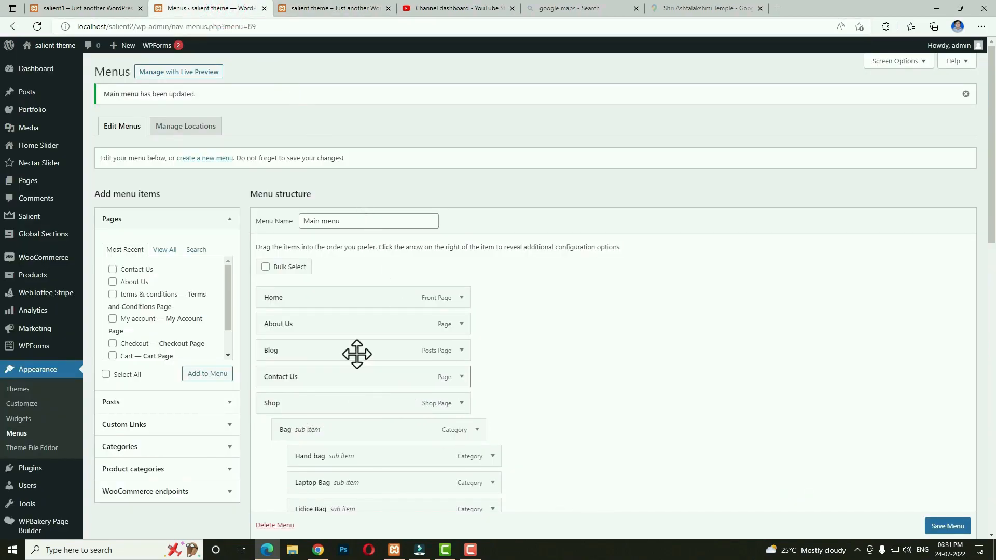
Move Blog and then Contact Us below the Shop categories and save the menu.
{"action": "scroll", "coordinate": [475, 275], "scroll_direction": "down", "scroll_amount": 3}
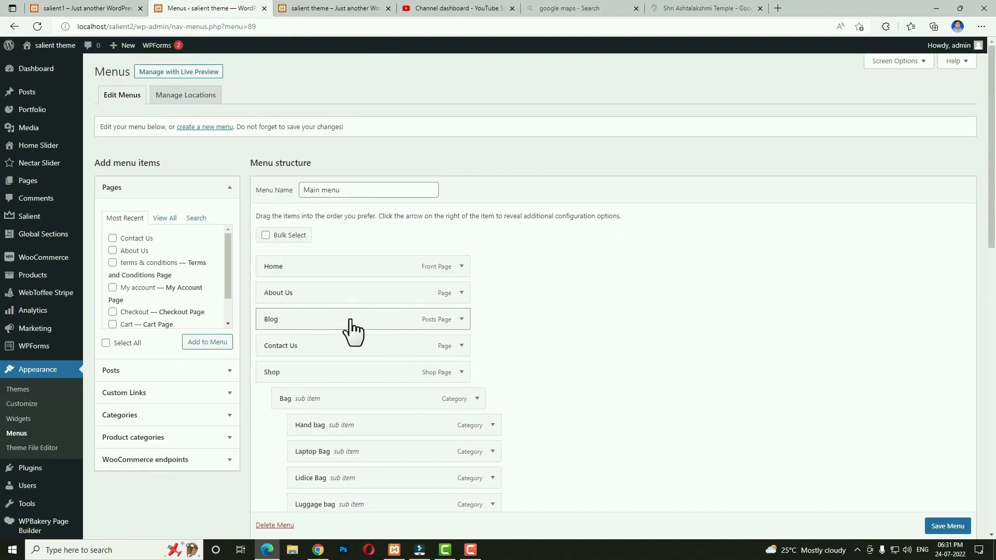
{"action": "left_click_drag", "start_coordinate": [339, 321], "coordinate": [333, 343]}
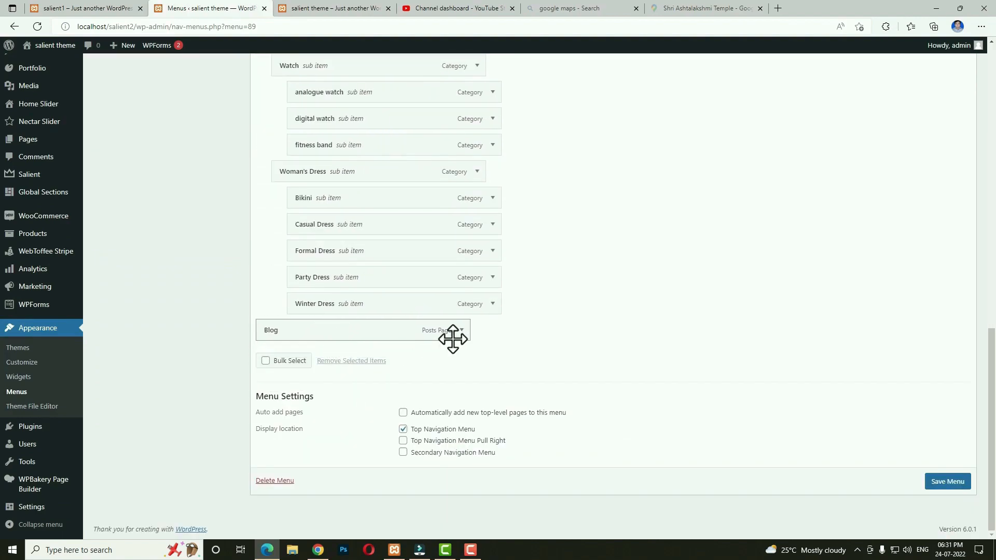
{"action": "scroll", "coordinate": [453, 340], "scroll_direction": "up", "scroll_amount": 12}
{"action": "mouse_move", "coordinate": [313, 324]}
{"action": "left_mouse_down"}
{"action": "mouse_move", "coordinate": [316, 391]}
{"action": "mouse_move", "coordinate": [311, 333]}
{"action": "left_mouse_up"}
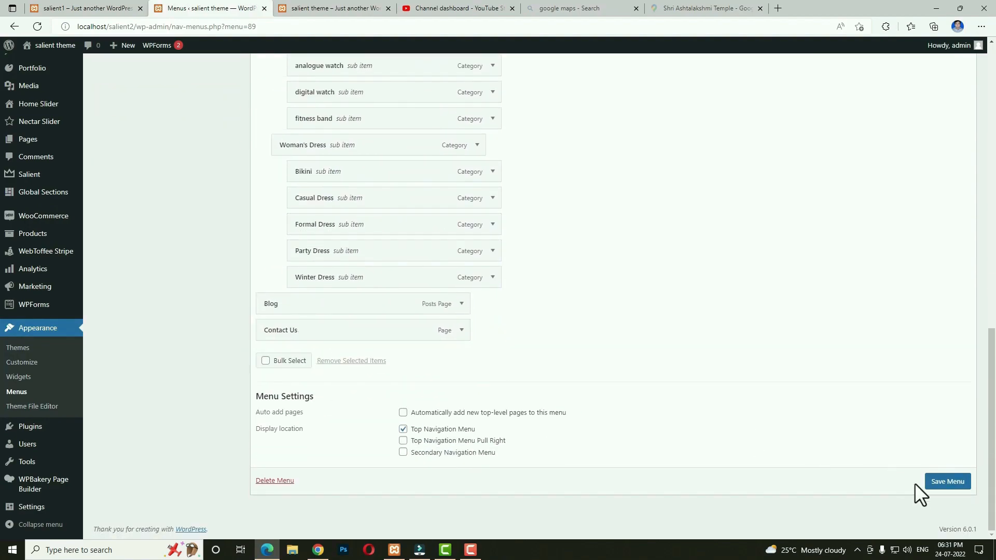
{"action": "left_click", "coordinate": [948, 483]}
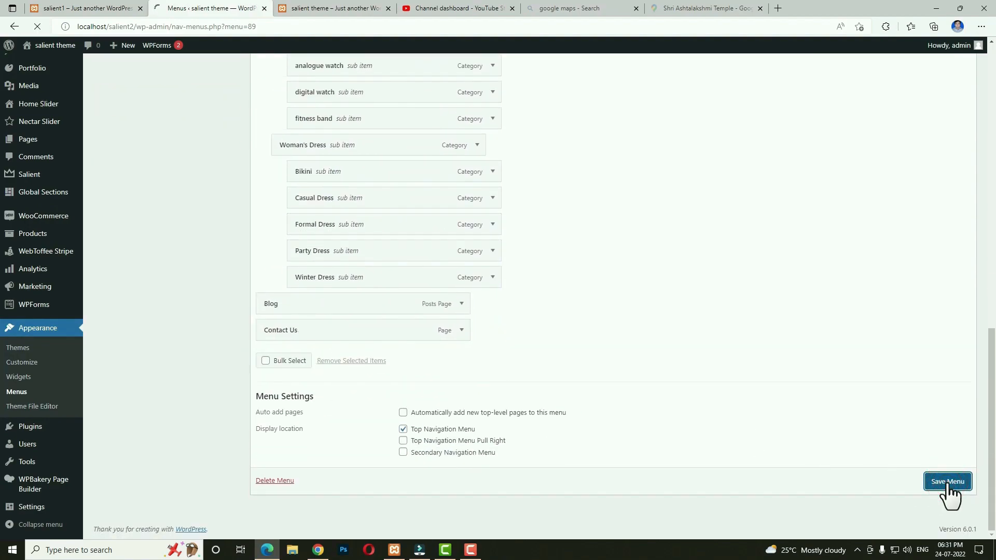
Reload the live homepage and check that Shop's mega menu now comes last.
{"action": "left_click", "coordinate": [345, 9]}
{"action": "left_click", "coordinate": [38, 26]}
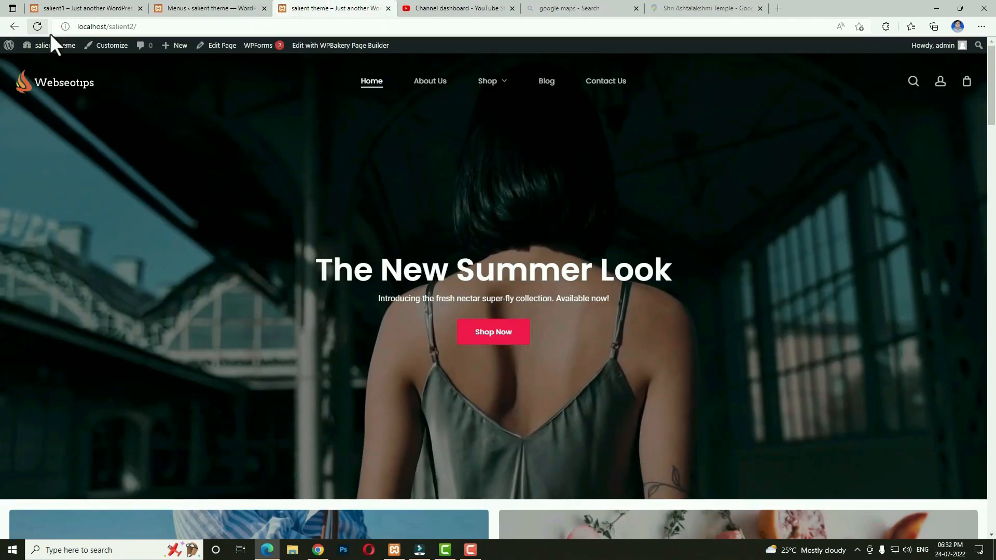
{"action": "mouse_move", "coordinate": [508, 89]}
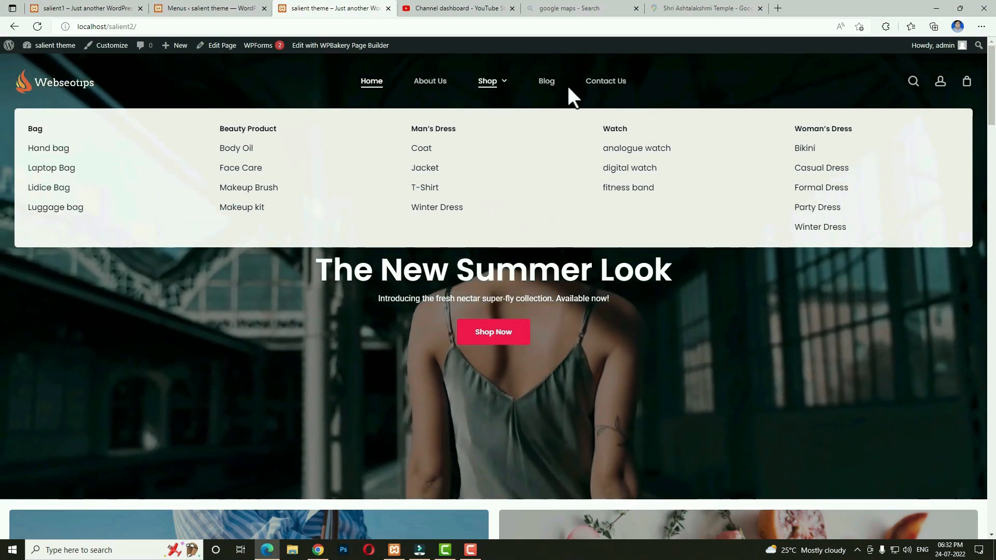
Preview the mobile menu and expand the Bag, Beauty Product, Man's Dress and Watch submenus.
{"action": "key", "text": "F12"}
{"action": "left_click", "coordinate": [584, 111]}
{"action": "left_click", "coordinate": [569, 248]}
{"action": "left_click", "coordinate": [569, 296]}
{"action": "left_click", "coordinate": [569, 317]}
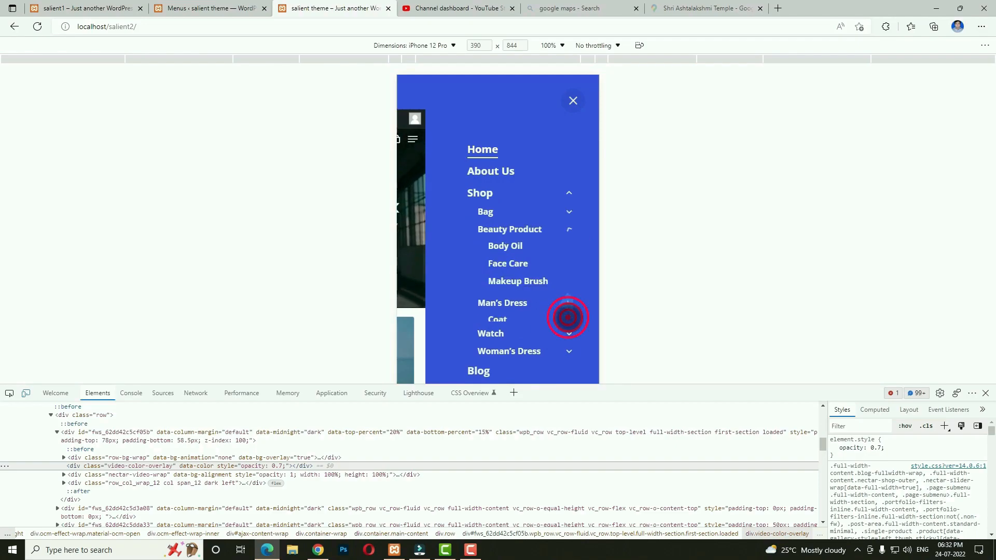
{"action": "left_click", "coordinate": [570, 335]}
{"action": "left_click", "coordinate": [205, 9]}
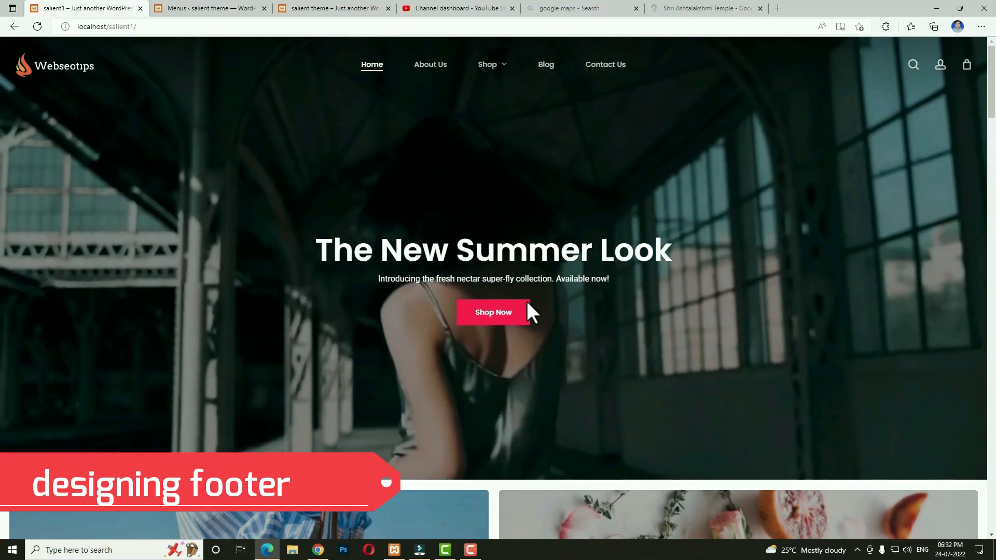
Review the reference site's footer link columns, then return to the Menus screen.
{"action": "scroll", "coordinate": [528, 311], "scroll_direction": "down", "scroll_amount": 20}
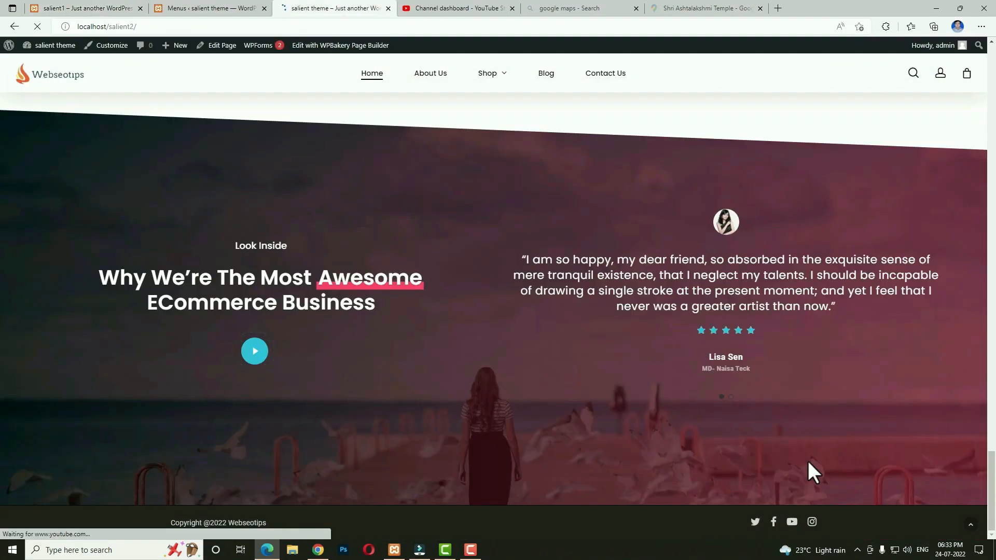
{"action": "left_click", "coordinate": [163, 135]}
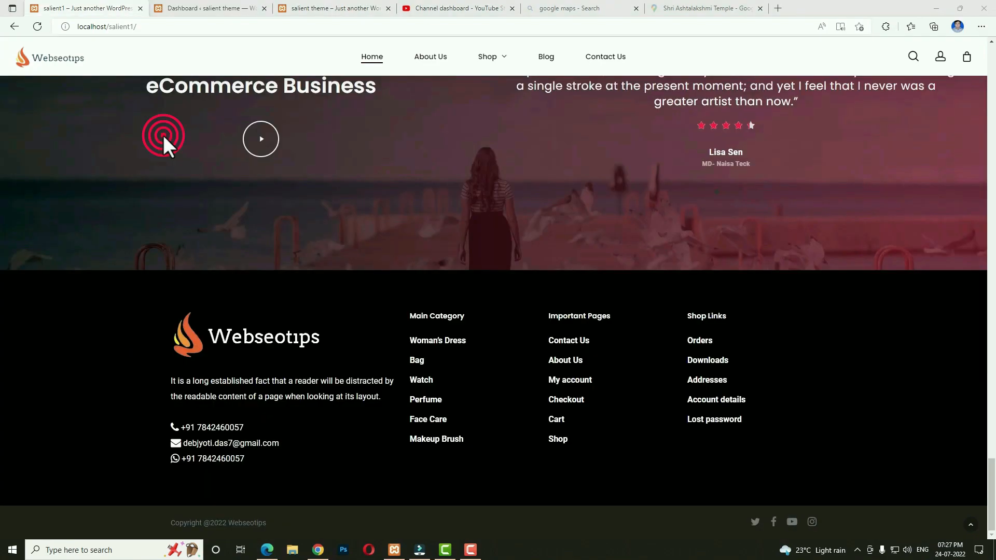
{"action": "left_click", "coordinate": [207, 6]}
{"action": "mouse_move", "coordinate": [52, 407]}
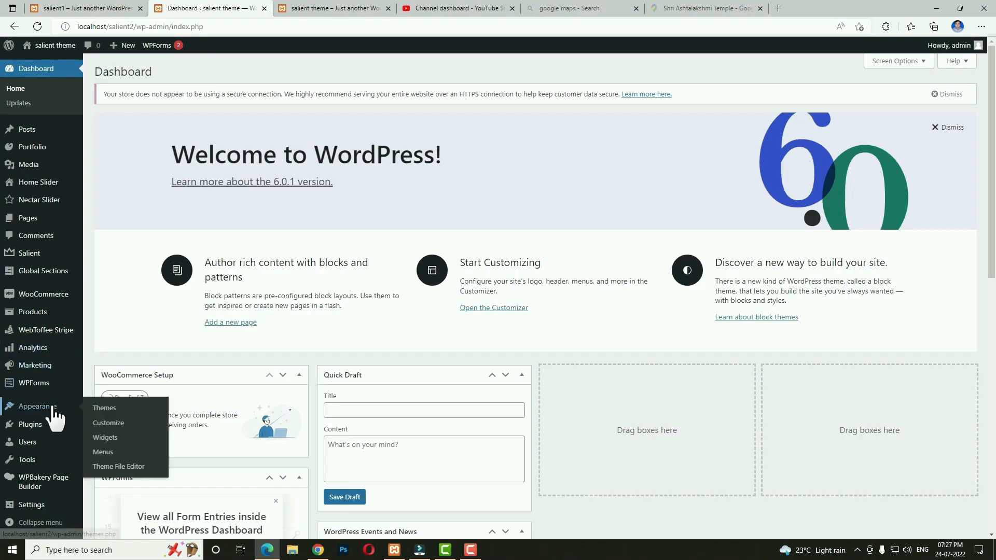
{"action": "left_click", "coordinate": [103, 452]}
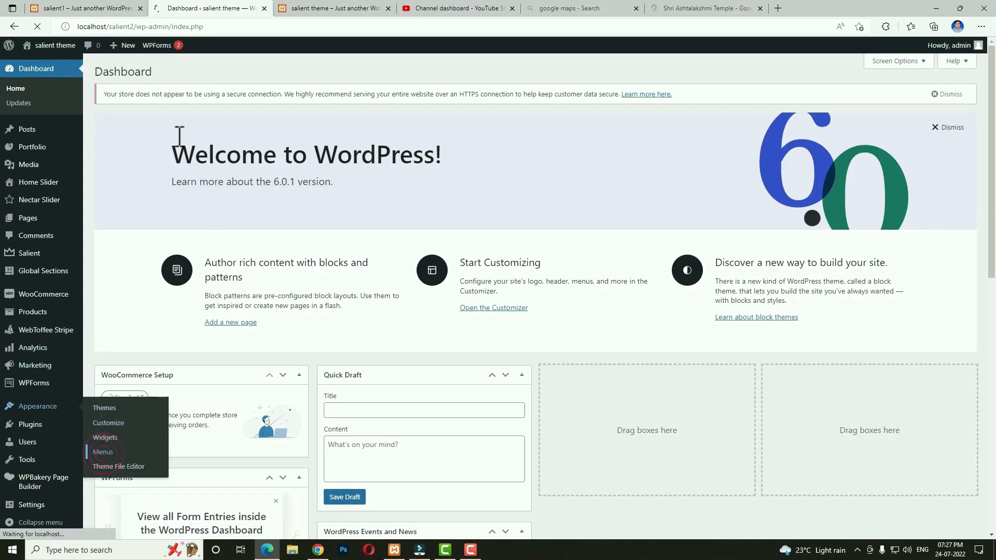
{"action": "left_click", "coordinate": [104, 9]}
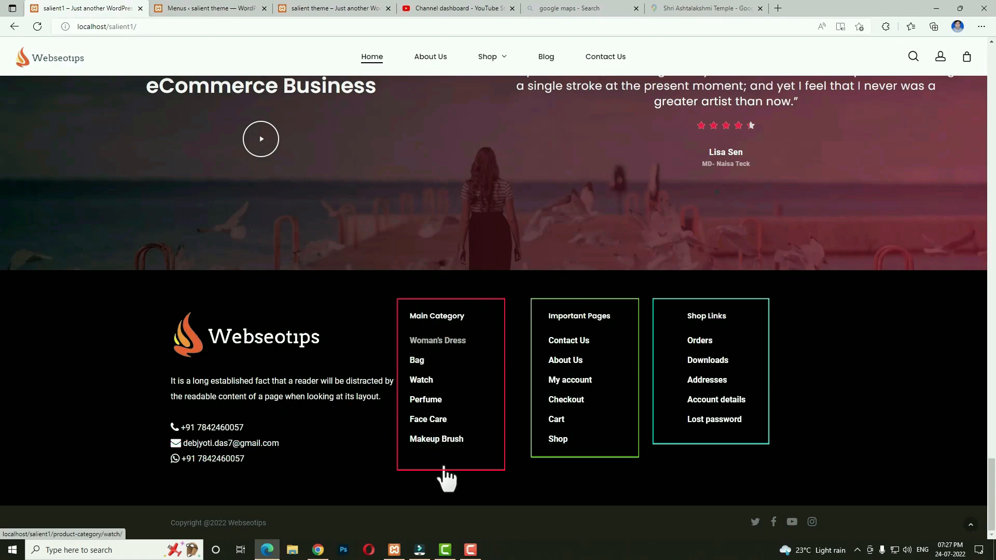
{"action": "left_click", "coordinate": [191, 8]}
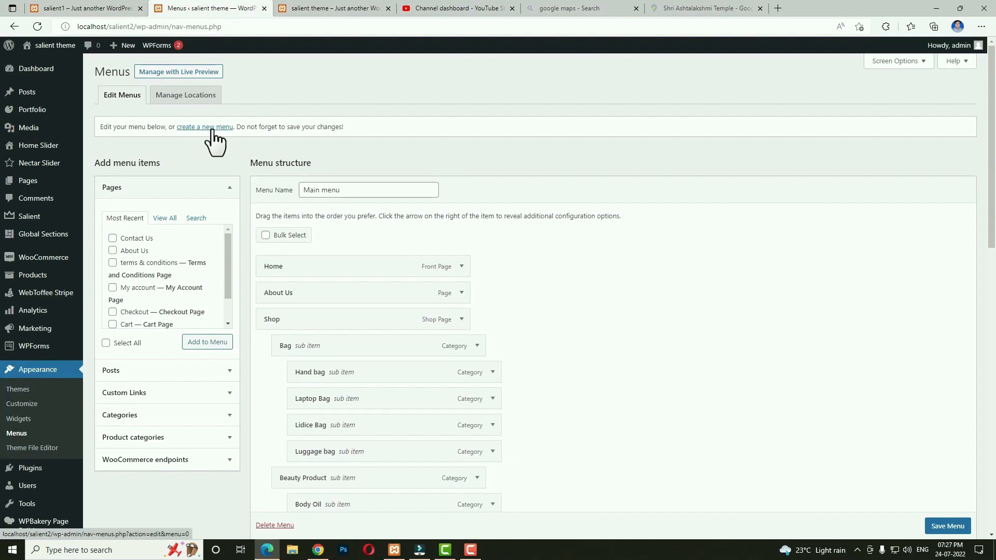
Create a new menu named f1.
{"action": "left_click", "coordinate": [193, 128]}
{"action": "left_click", "coordinate": [320, 190]}
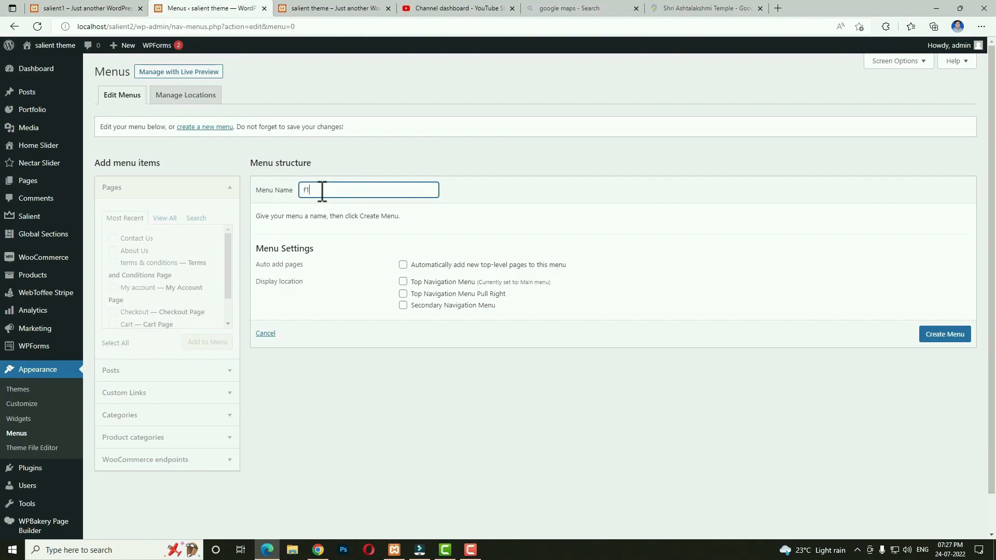
{"action": "left_click", "coordinate": [951, 337]}
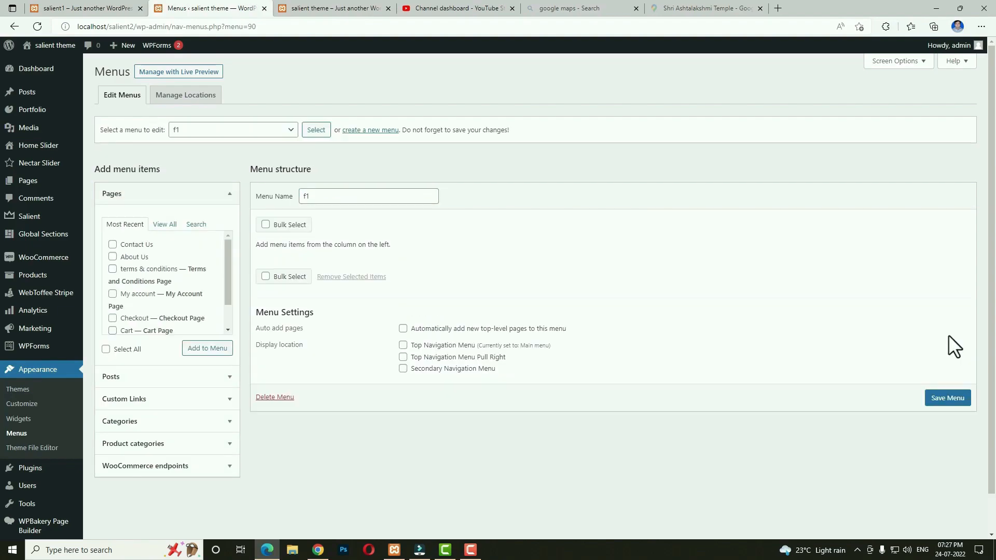
{"action": "left_click", "coordinate": [177, 444]}
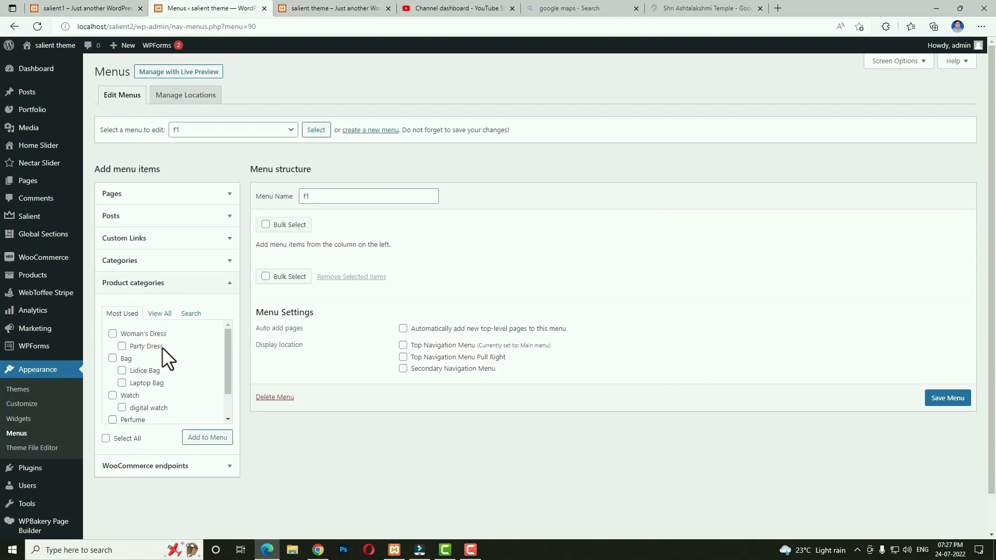
{"action": "left_click", "coordinate": [159, 313]}
Add the Bag, Beauty Product, Man's Dress, Perfume and Watch categories to f1 and save it.
{"action": "left_click", "coordinate": [112, 333]}
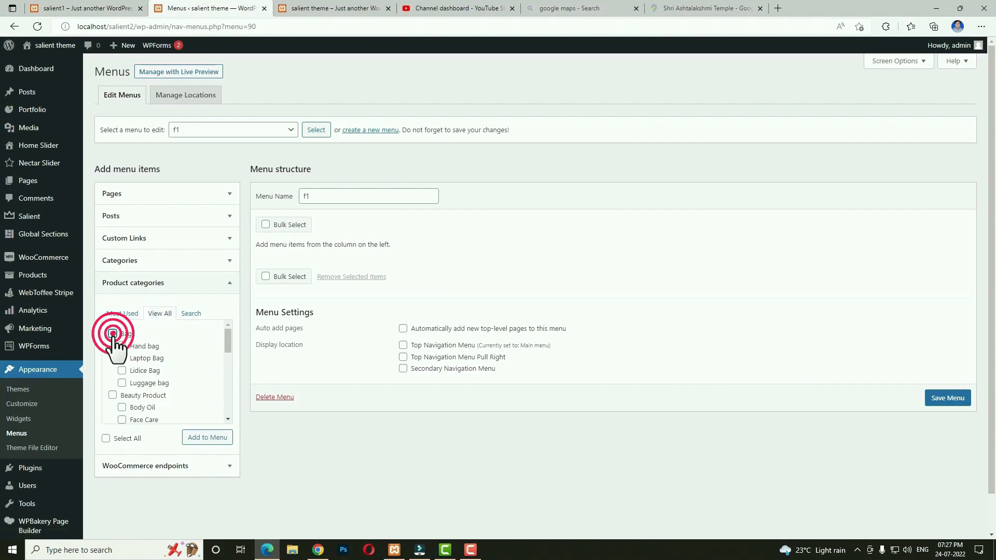
{"action": "left_click", "coordinate": [112, 396]}
{"action": "scroll", "coordinate": [156, 404], "scroll_direction": "down", "scroll_amount": 1}
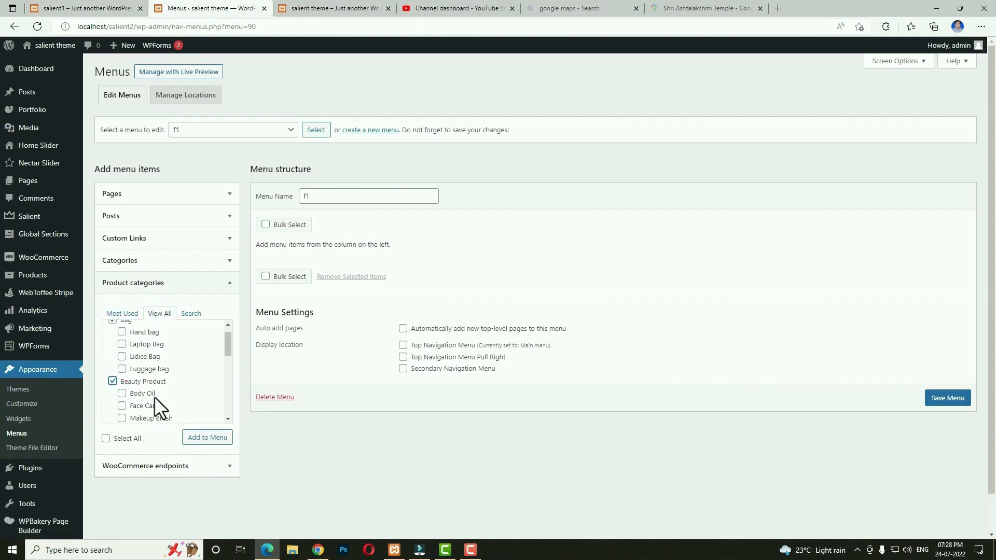
{"action": "scroll", "coordinate": [155, 407], "scroll_direction": "down", "scroll_amount": 2}
{"action": "left_click", "coordinate": [113, 396]}
{"action": "scroll", "coordinate": [115, 394], "scroll_direction": "down", "scroll_amount": 3}
{"action": "left_click", "coordinate": [112, 378]}
{"action": "left_click", "coordinate": [112, 403]}
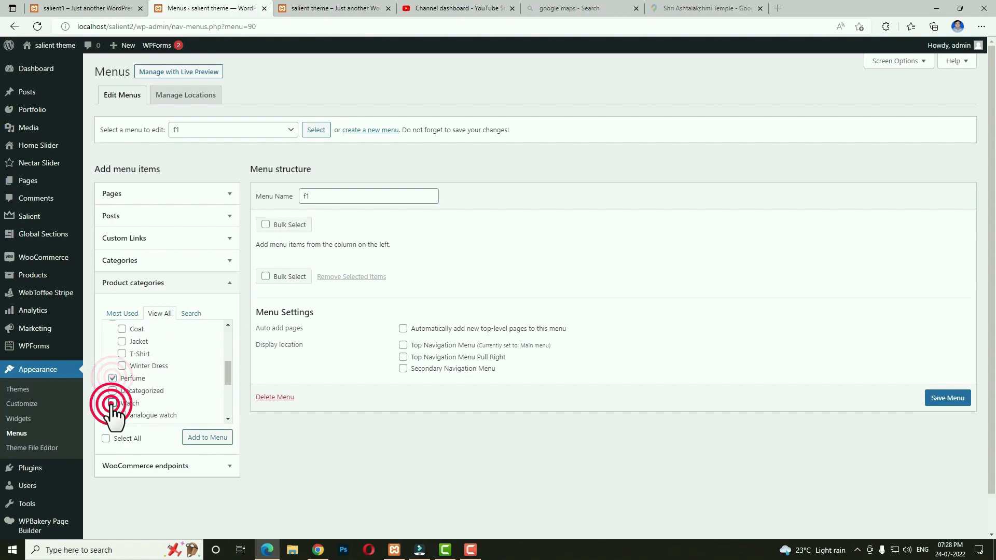
{"action": "left_click", "coordinate": [198, 439]}
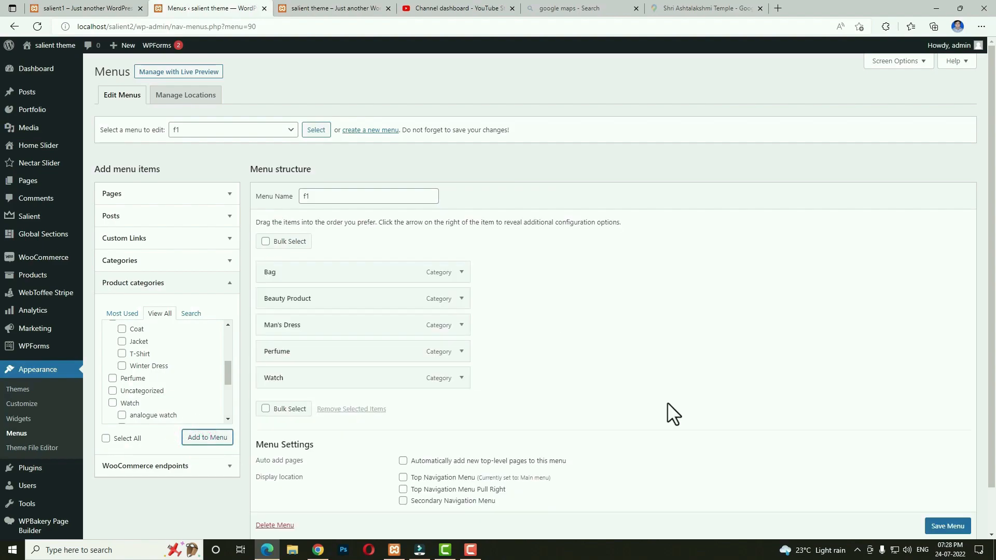
{"action": "left_click", "coordinate": [956, 527]}
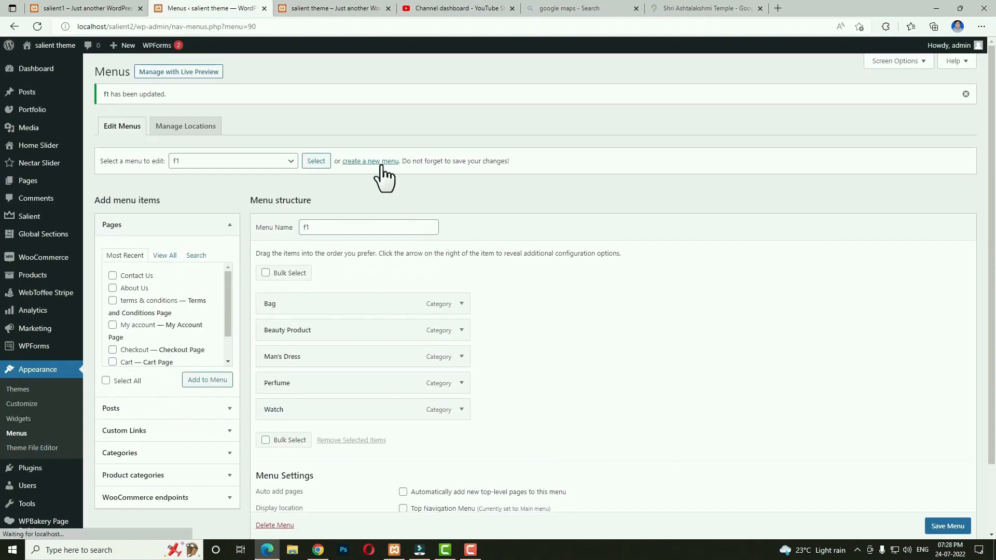
{"action": "left_click", "coordinate": [382, 165]}
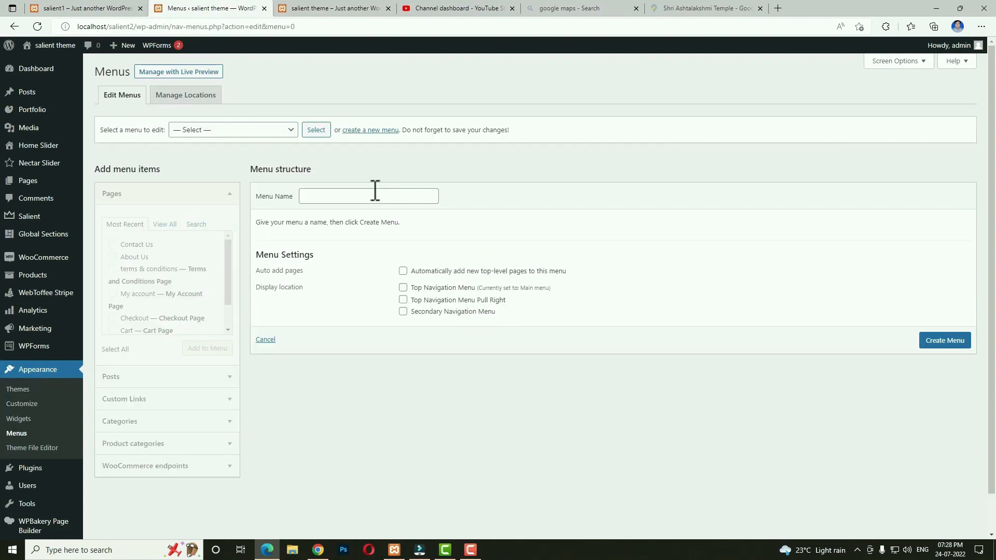
{"action": "left_click", "coordinate": [374, 196]}
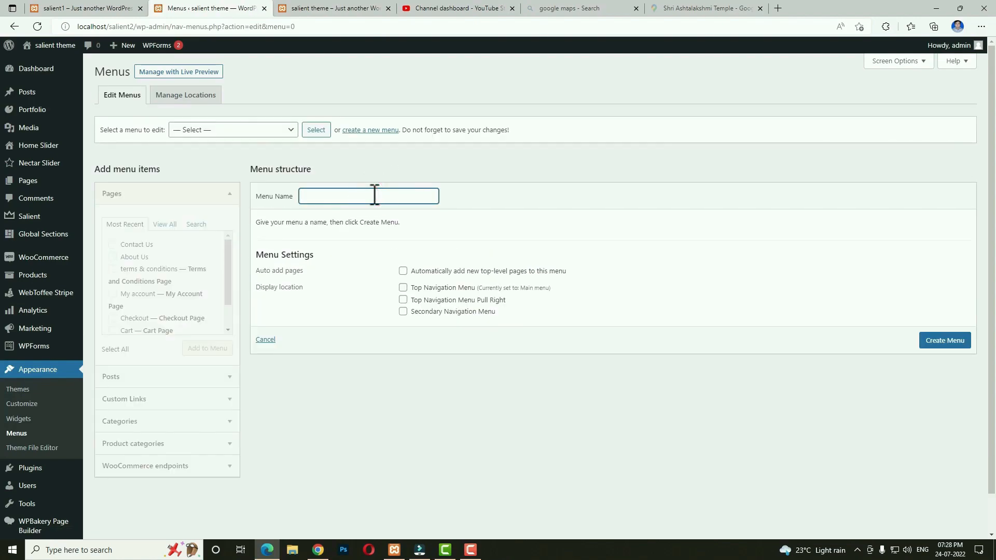
Create menu f2 with the Orders, Downloads, Addresses, Payment methods and Account details endpoints, and save it.
{"action": "left_click", "coordinate": [929, 342]}
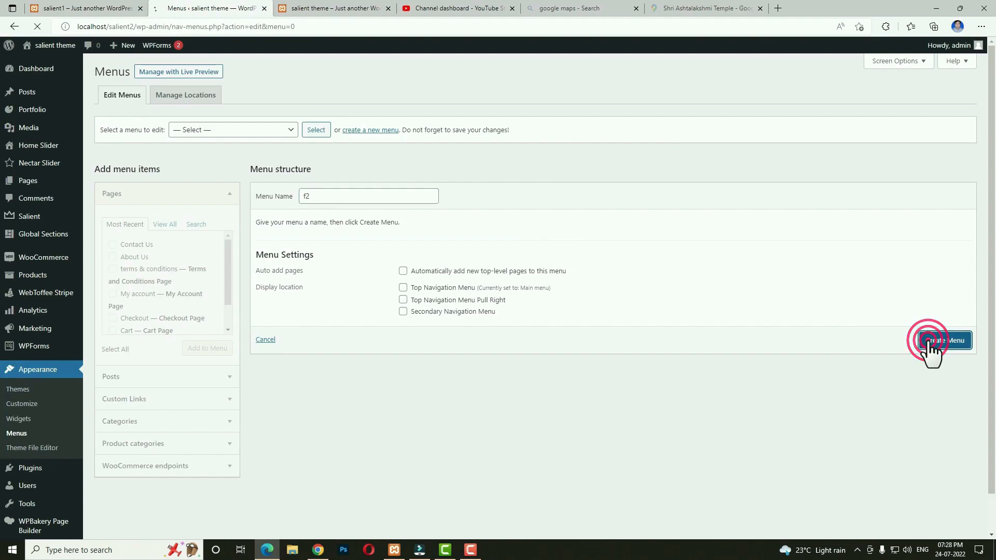
{"action": "left_click", "coordinate": [193, 467]}
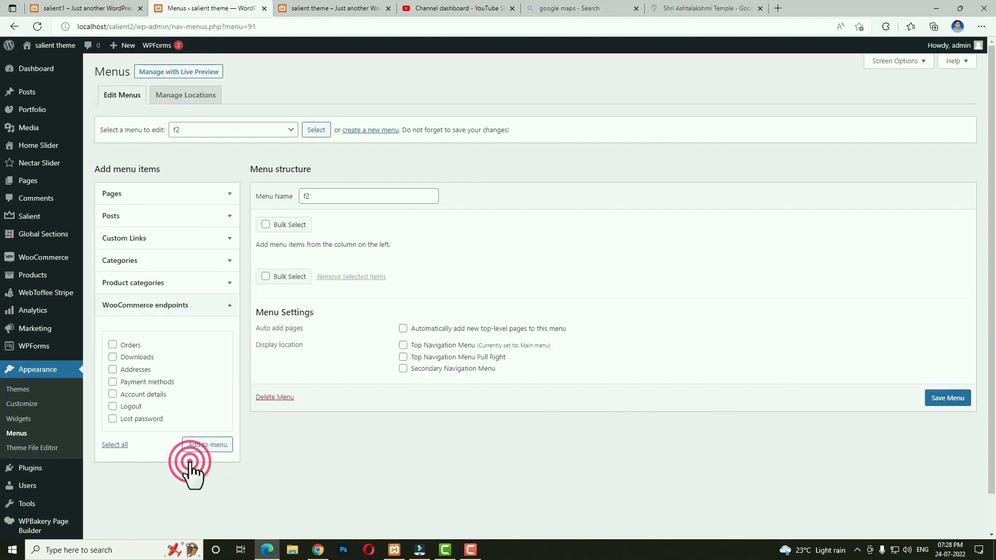
{"action": "left_click", "coordinate": [112, 345]}
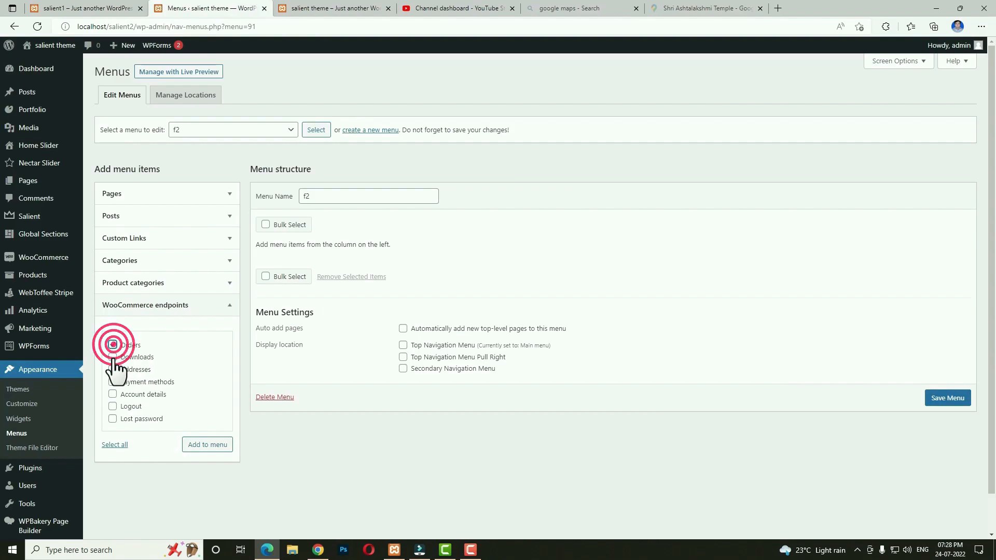
{"action": "left_click", "coordinate": [112, 357]}
{"action": "left_click", "coordinate": [112, 369]}
{"action": "left_click", "coordinate": [112, 382]}
{"action": "left_click", "coordinate": [112, 395]}
{"action": "left_click", "coordinate": [203, 445]}
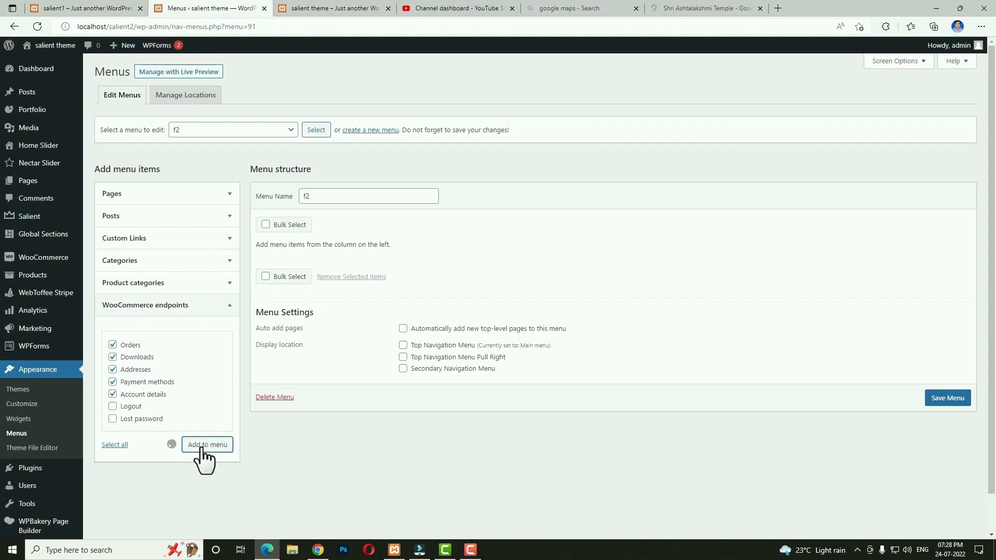
{"action": "scroll", "coordinate": [955, 524], "scroll_direction": "down", "scroll_amount": 1}
{"action": "left_click", "coordinate": [953, 499]}
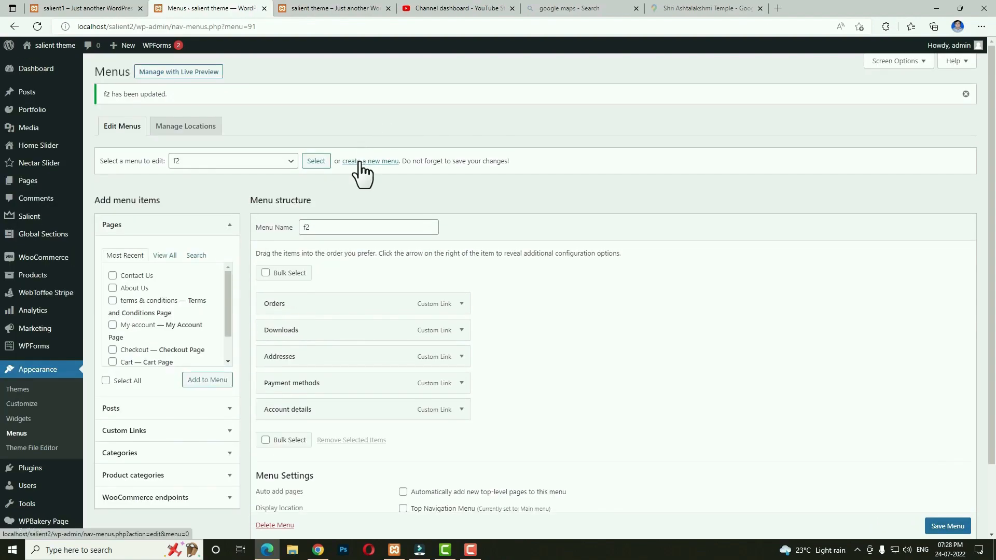
Create menu f3 with the About Us, Cart, Checkout, Contact Us and My account pages, and save it.
{"action": "left_click", "coordinate": [360, 162]}
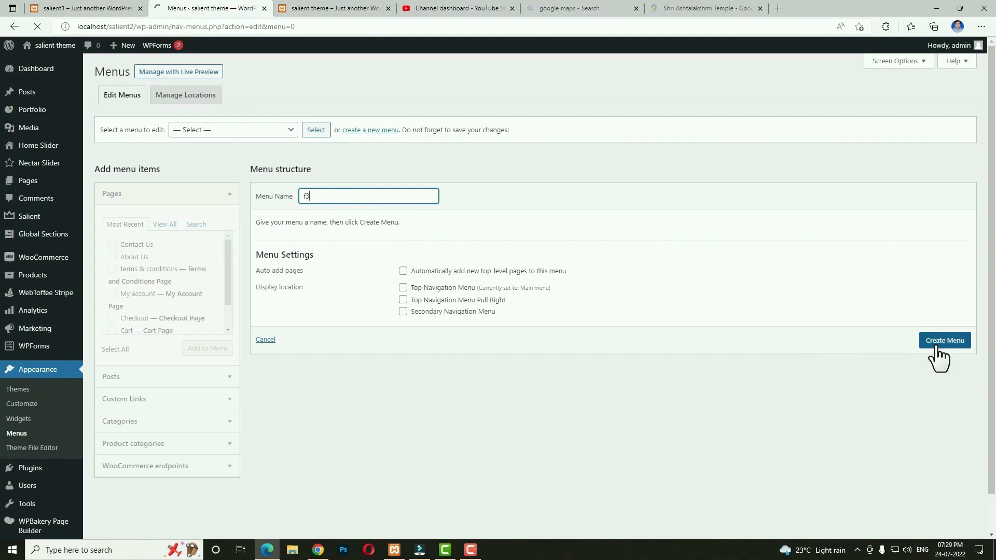
{"action": "left_click", "coordinate": [162, 225]}
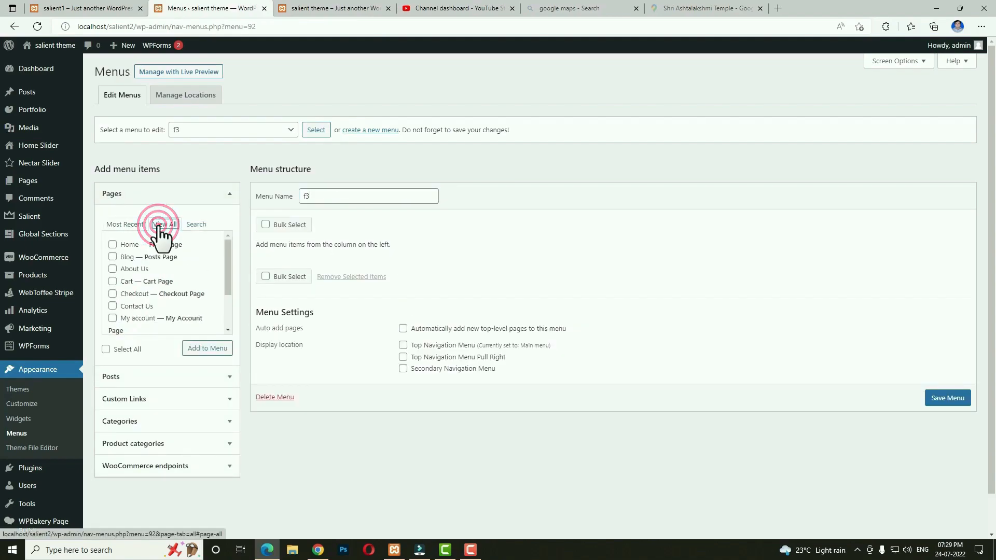
{"action": "scroll", "coordinate": [110, 257], "scroll_direction": "down", "scroll_amount": 1}
{"action": "left_click", "coordinate": [112, 254]}
{"action": "left_click", "coordinate": [113, 266]}
{"action": "left_click", "coordinate": [113, 278]}
{"action": "left_click", "coordinate": [113, 291]}
{"action": "left_click", "coordinate": [113, 303]}
{"action": "left_click", "coordinate": [196, 349]}
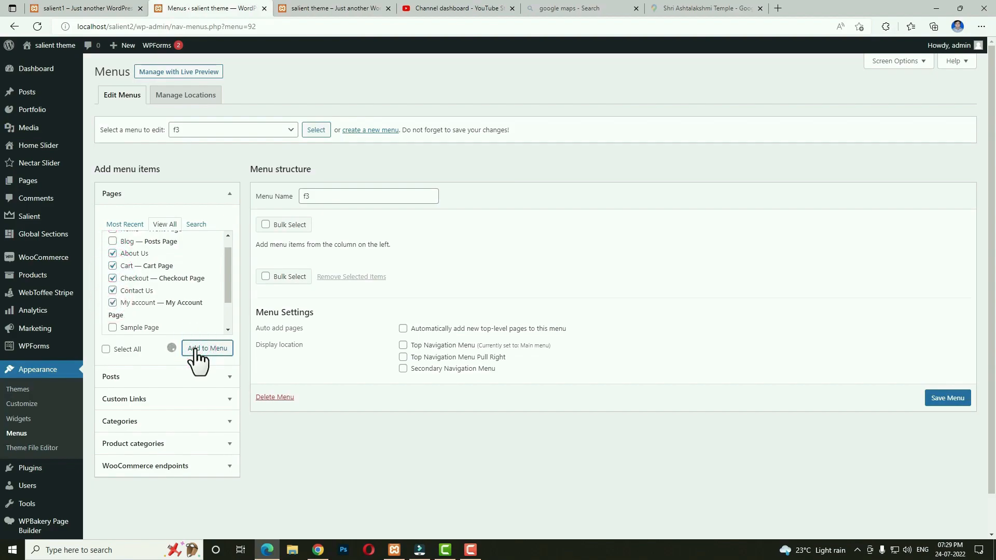
{"action": "scroll", "coordinate": [955, 524], "scroll_direction": "down", "scroll_amount": 1}
{"action": "left_click", "coordinate": [948, 500]}
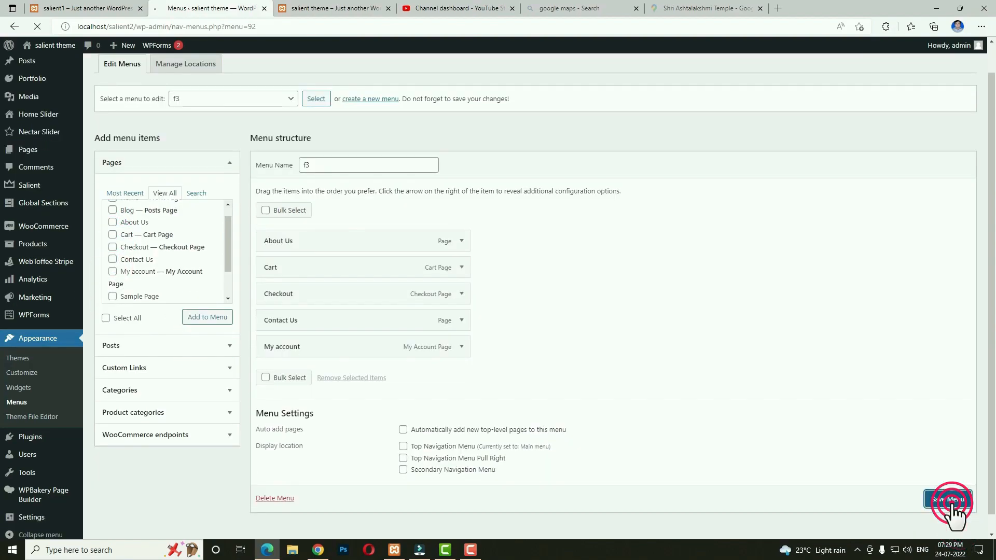
{"action": "left_click", "coordinate": [19, 420]}
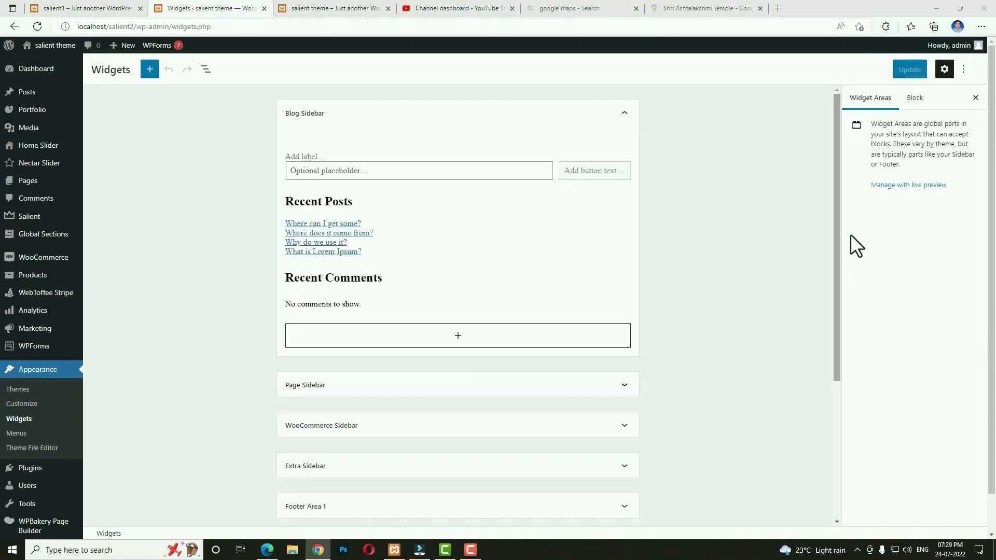
Add the site logo image from the Media Library to Footer Area 1.
{"action": "scroll", "coordinate": [685, 334], "scroll_direction": "down", "scroll_amount": 4}
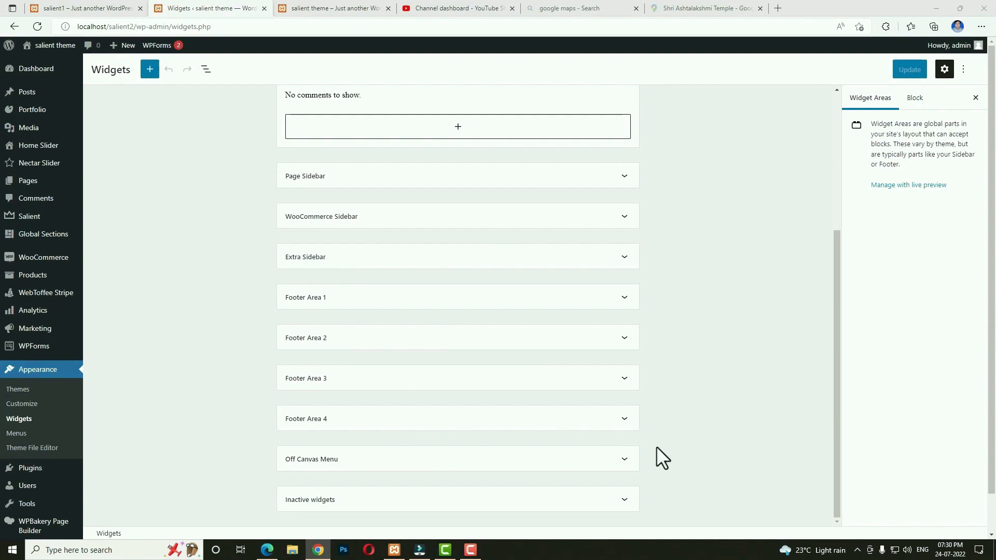
{"action": "left_click", "coordinate": [512, 294]}
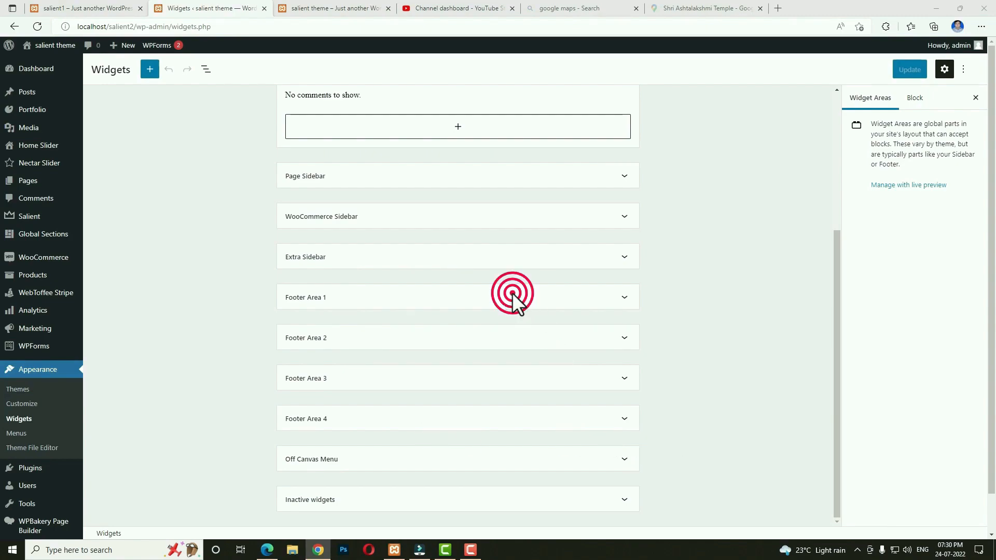
{"action": "left_click", "coordinate": [458, 334]}
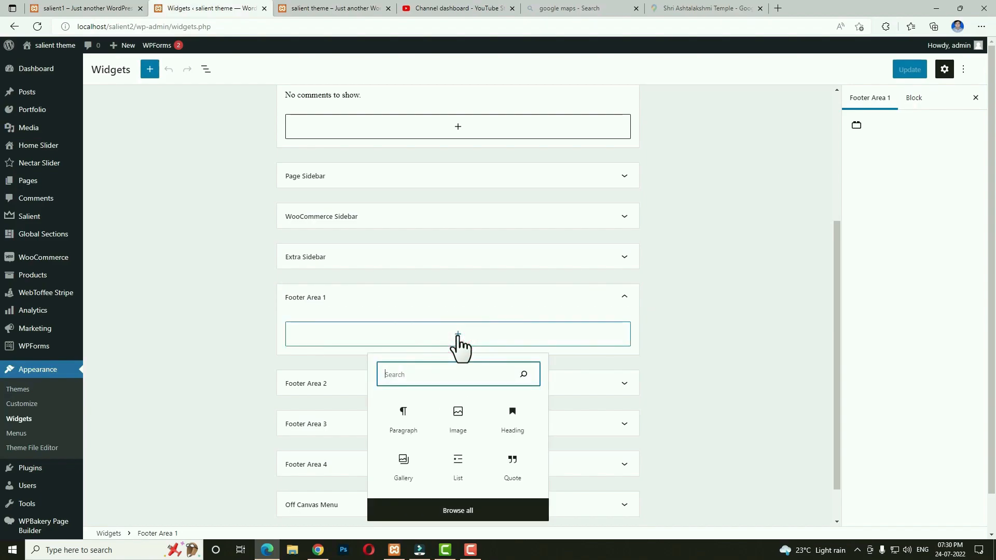
{"action": "left_click", "coordinate": [460, 410]}
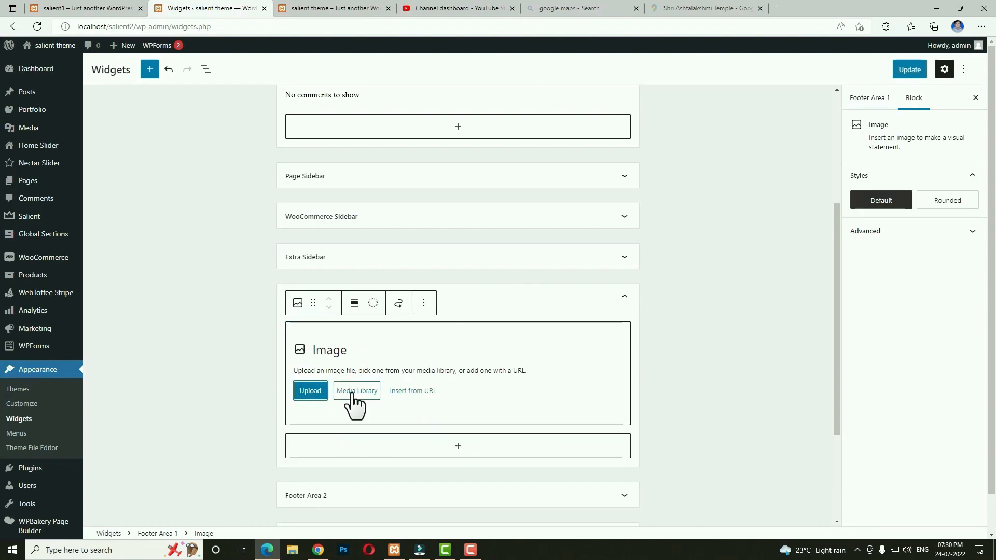
{"action": "left_click", "coordinate": [352, 404]}
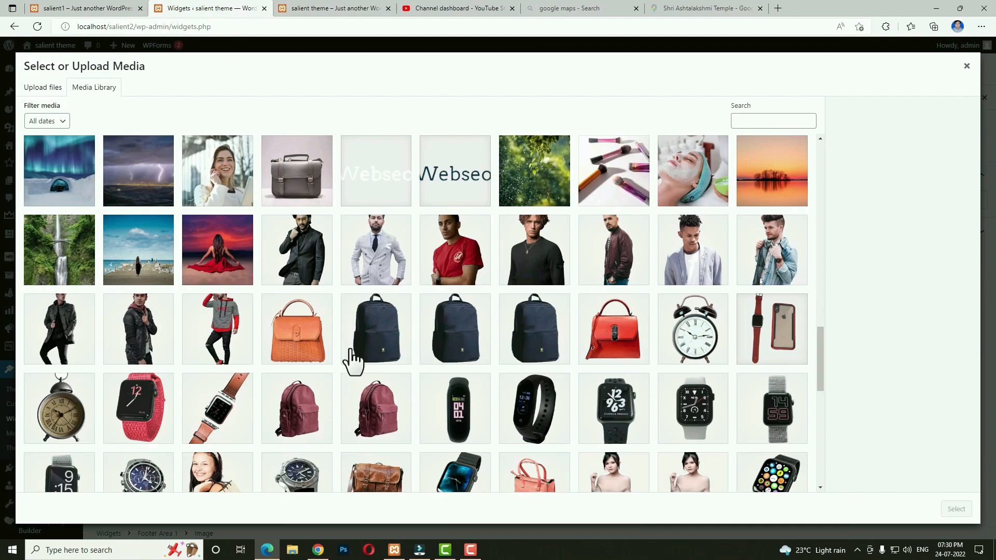
{"action": "left_click", "coordinate": [386, 195]}
{"action": "left_click", "coordinate": [948, 504]}
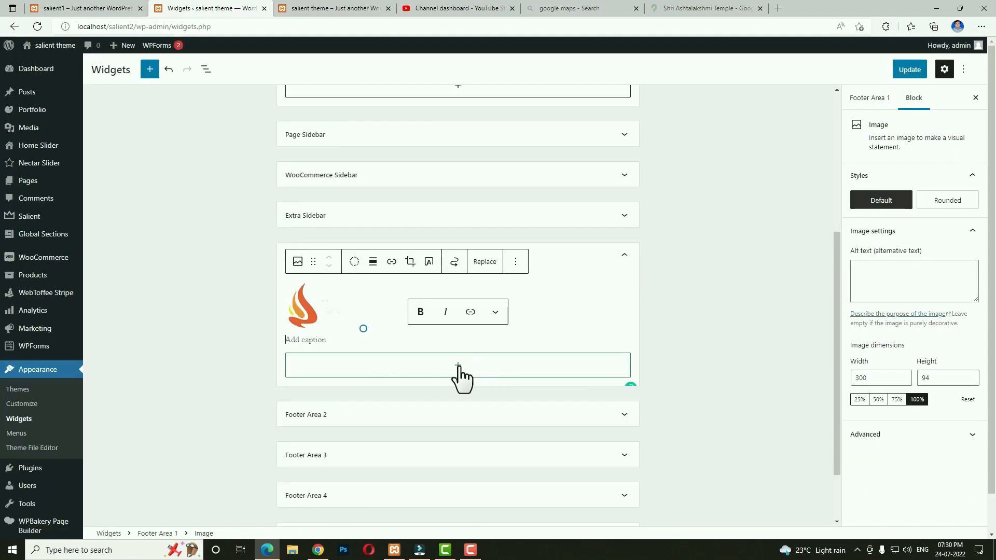
Add a paragraph with the live footer's 'It is a long established fact…' description below the logo.
{"action": "left_click", "coordinate": [458, 368]}
{"action": "left_click", "coordinate": [407, 441]}
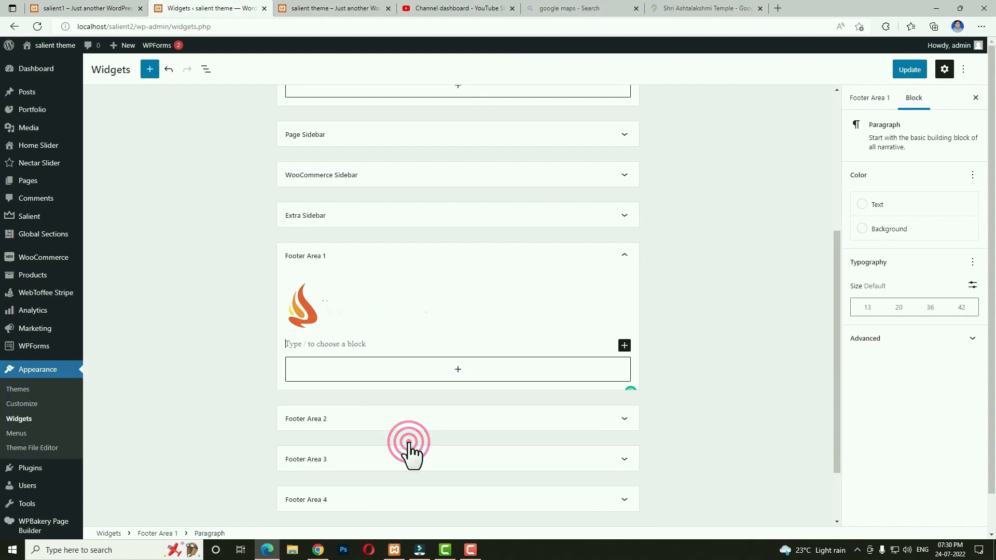
{"action": "left_click", "coordinate": [133, 8]}
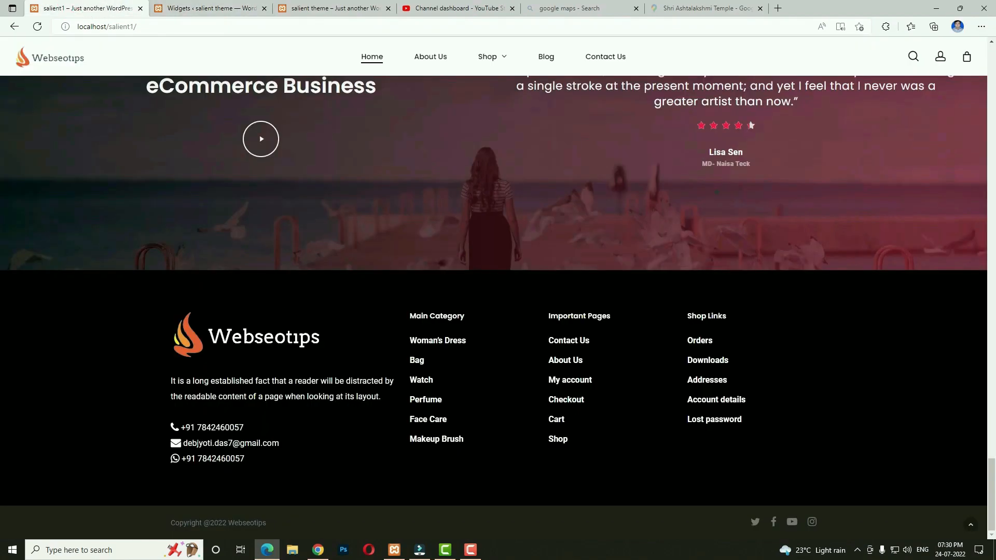
{"action": "left_click_drag", "start_coordinate": [382, 403], "coordinate": [203, 385]}
{"action": "key", "text": "ctrl+c"}
{"action": "left_click", "coordinate": [210, 8]}
{"action": "left_click", "coordinate": [322, 337]}
{"action": "key", "text": "ctrl+v"}
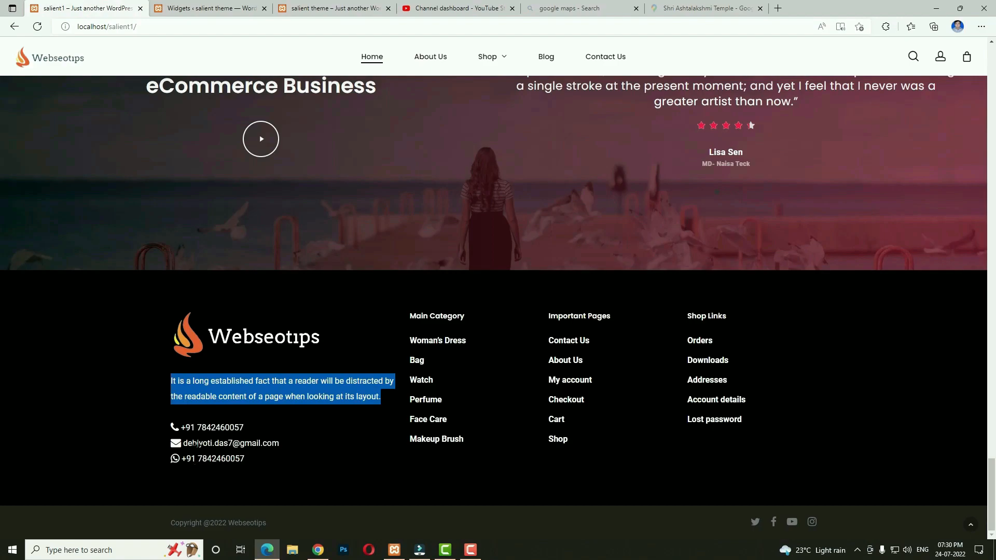
{"action": "left_click", "coordinate": [197, 8]}
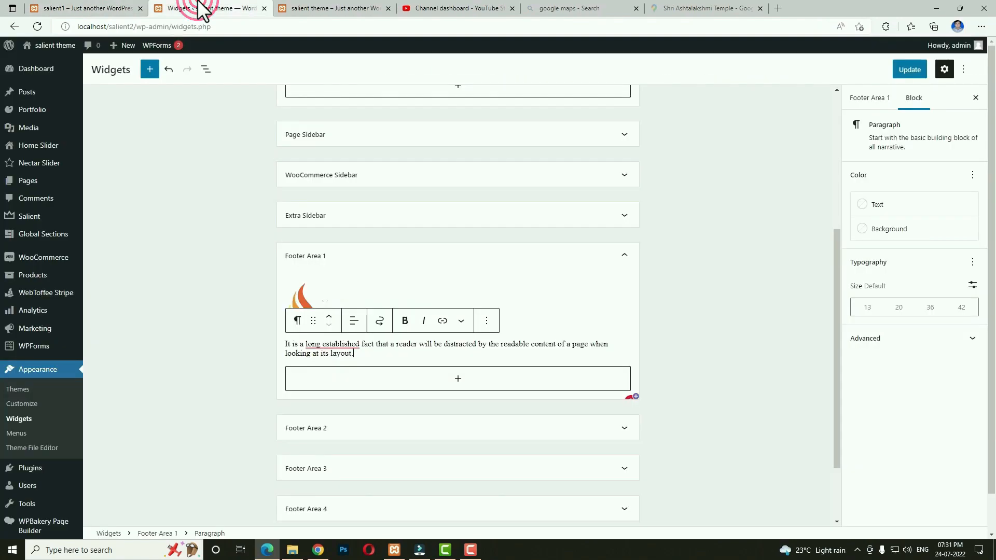
Copy the footer contact code from the saved code file in Notepad.
{"action": "left_click", "coordinate": [292, 551]}
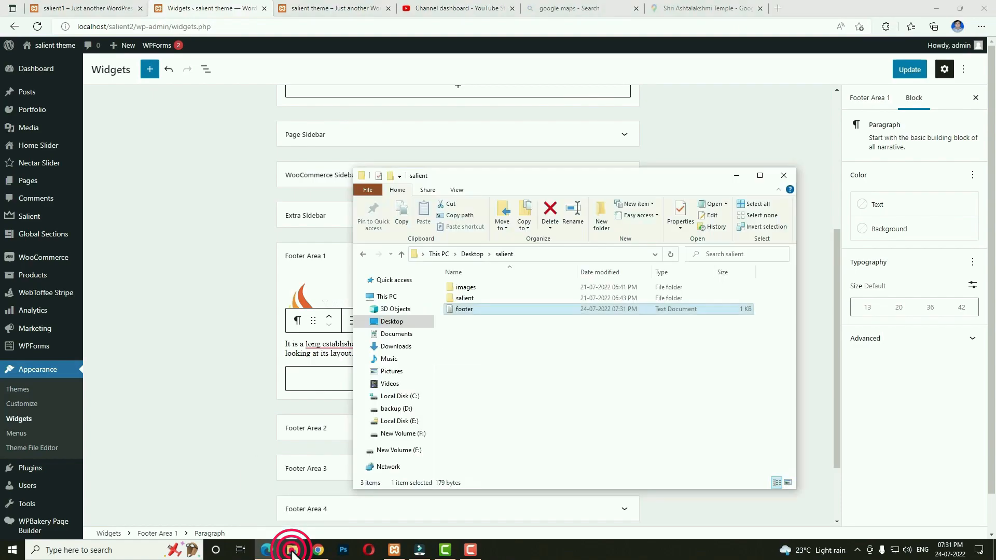
{"action": "double_click", "coordinate": [485, 309]}
{"action": "key", "text": "ctrl+a"}
{"action": "left_click", "coordinate": [753, 114]}
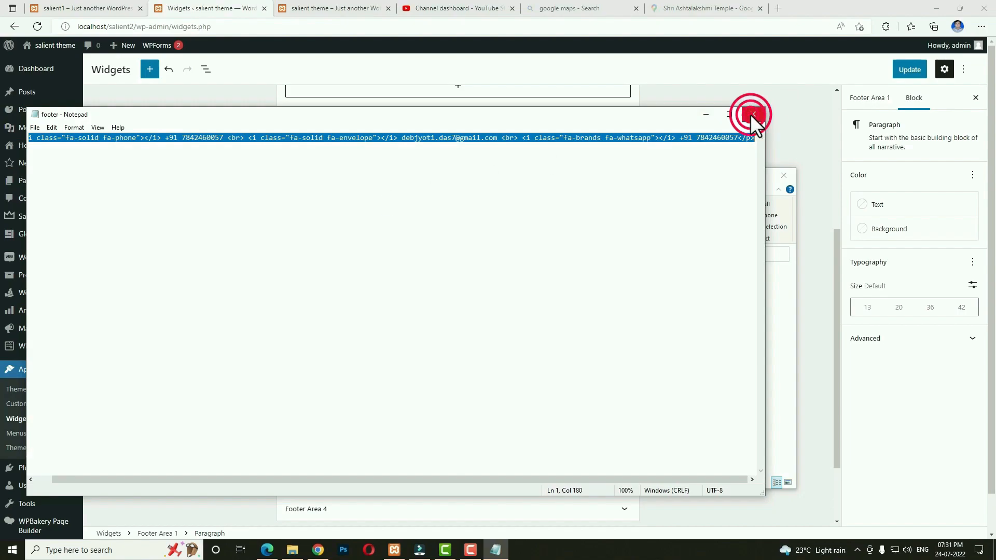
{"action": "left_click", "coordinate": [456, 380]}
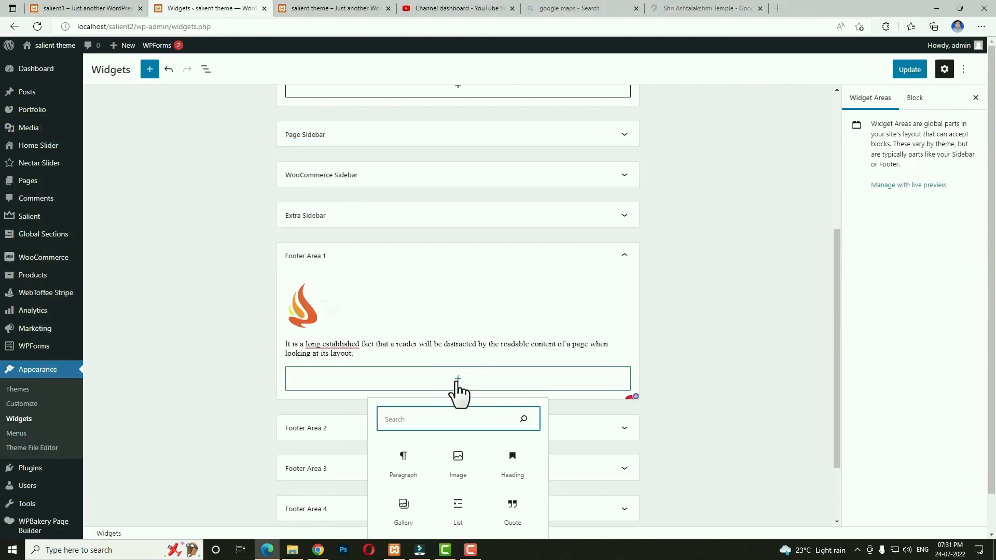
Insert a Custom HTML block with the pasted phone, e-mail and WhatsApp contact code, then save the widgets.
{"action": "type", "text": "htm"}
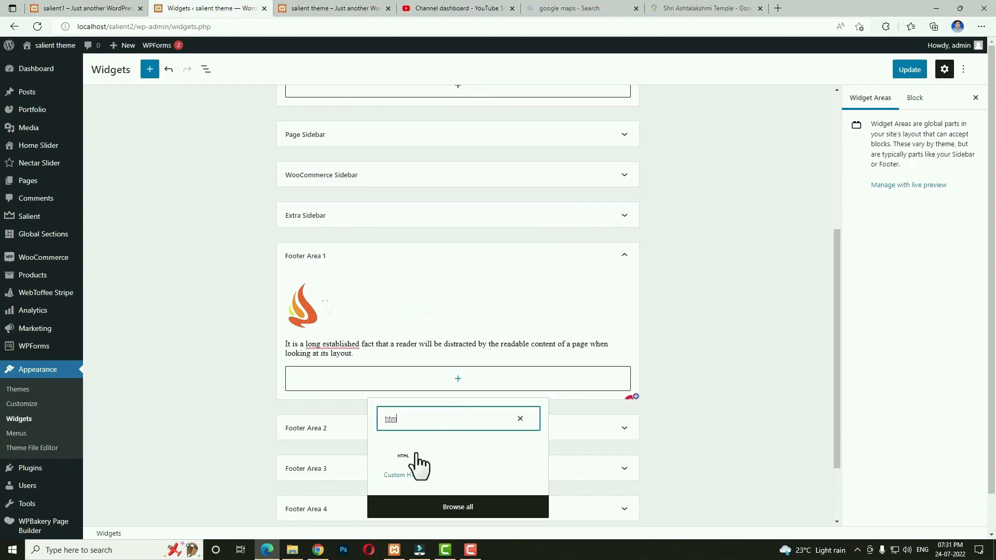
{"action": "left_click", "coordinate": [418, 464]}
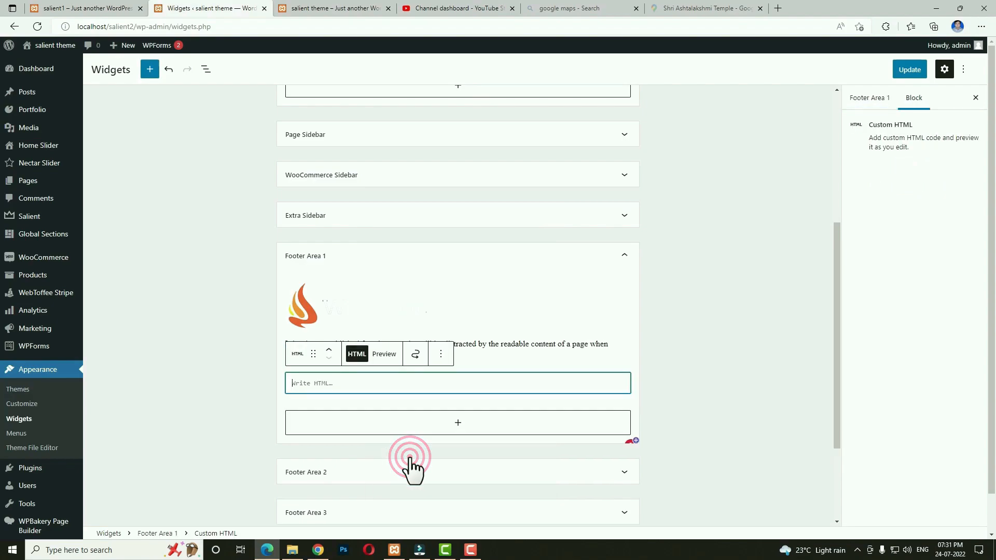
{"action": "key", "text": "ctrl+v"}
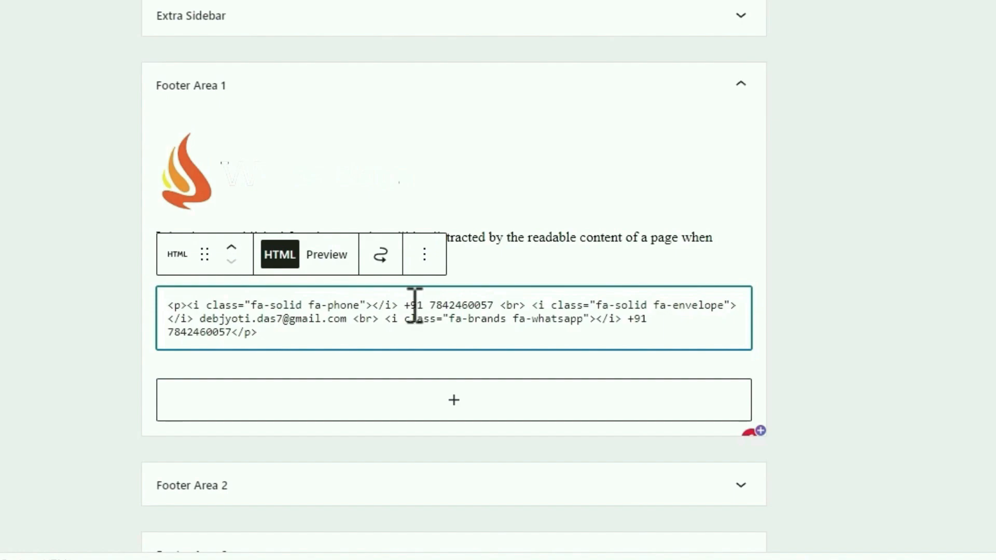
{"action": "left_click_drag", "start_coordinate": [404, 306], "coordinate": [493, 306]}
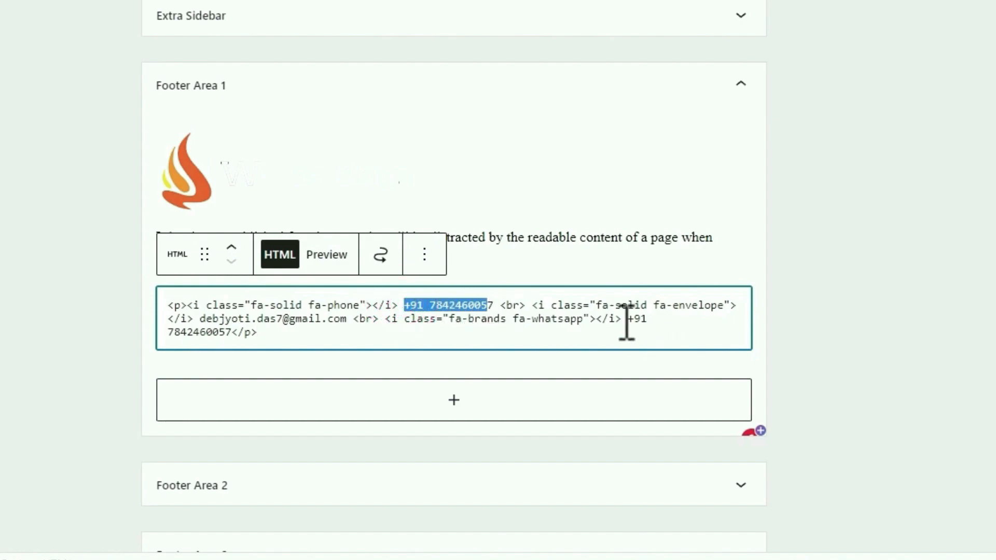
{"action": "left_click_drag", "start_coordinate": [200, 320], "coordinate": [347, 320]}
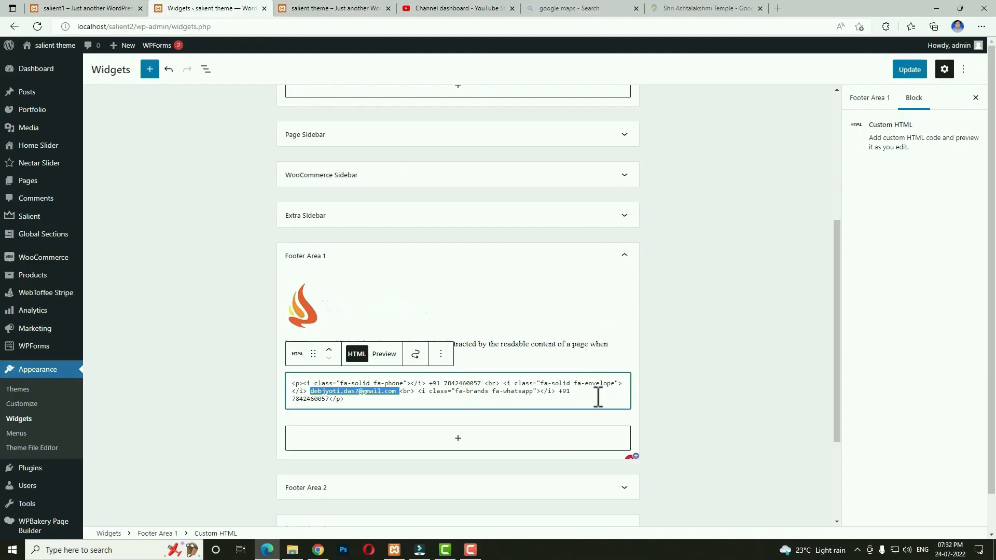
{"action": "left_click", "coordinate": [883, 297]}
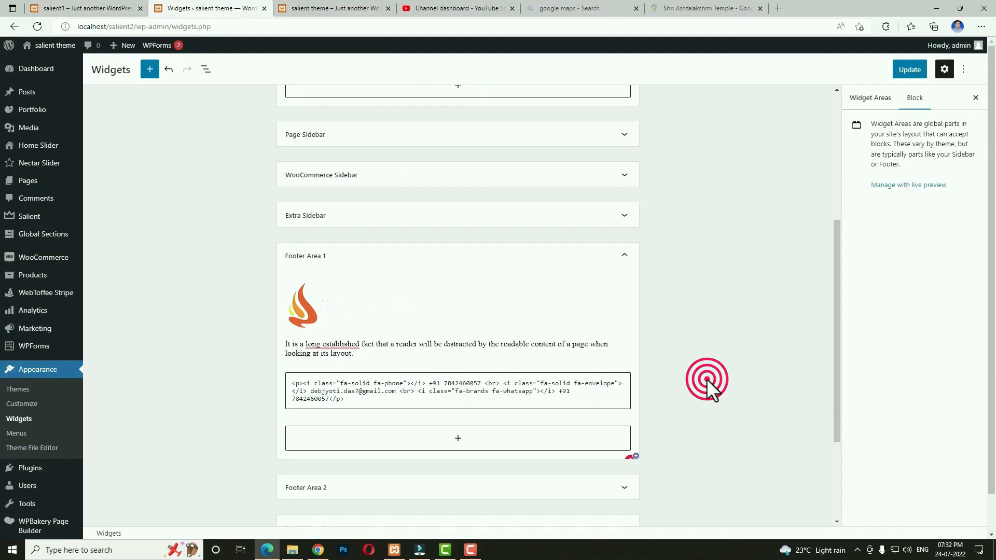
{"action": "left_click", "coordinate": [909, 70]}
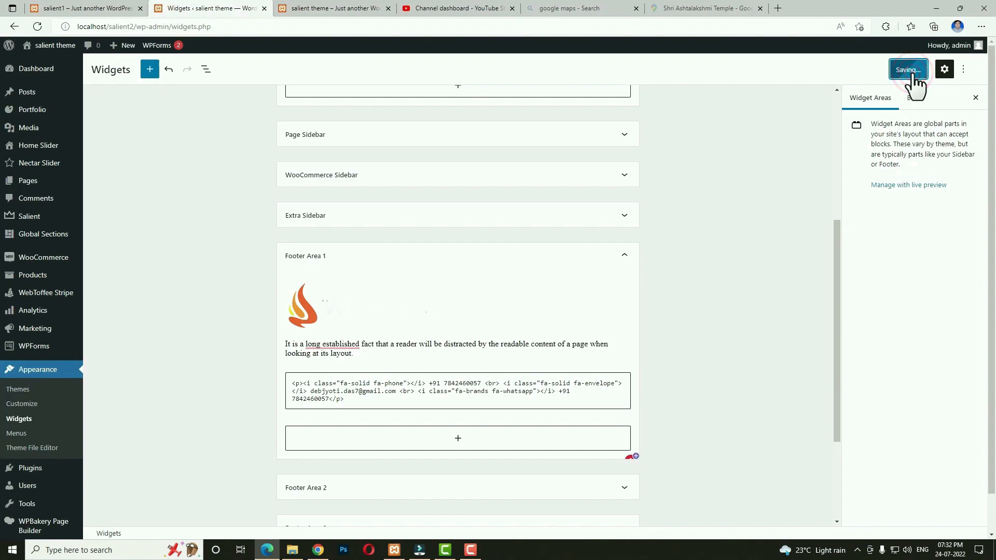
{"action": "scroll", "coordinate": [731, 281], "scroll_direction": "down", "scroll_amount": 3}
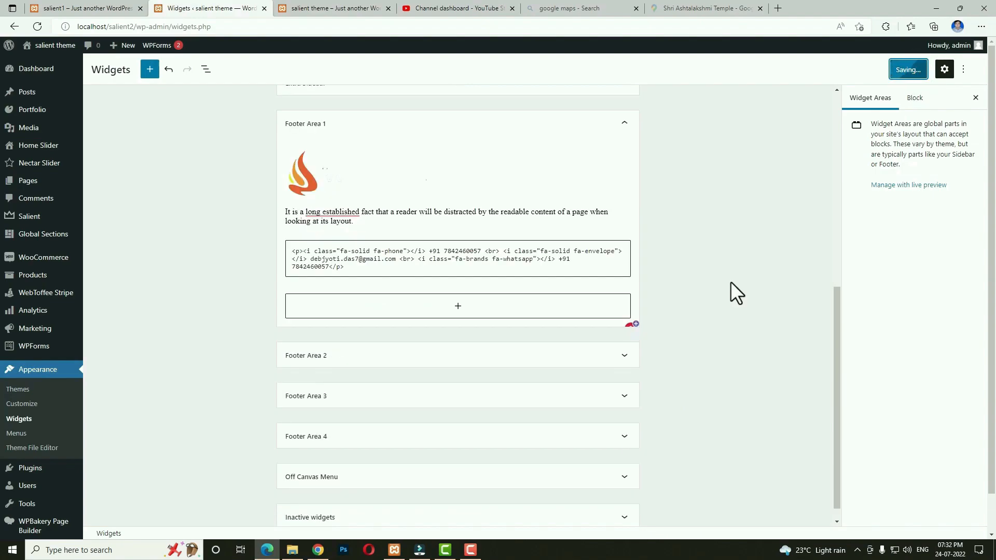
Add a Navigation Menu widget titled 'Main Category' using menu f1 to Footer Area 2.
{"action": "left_click", "coordinate": [404, 356]}
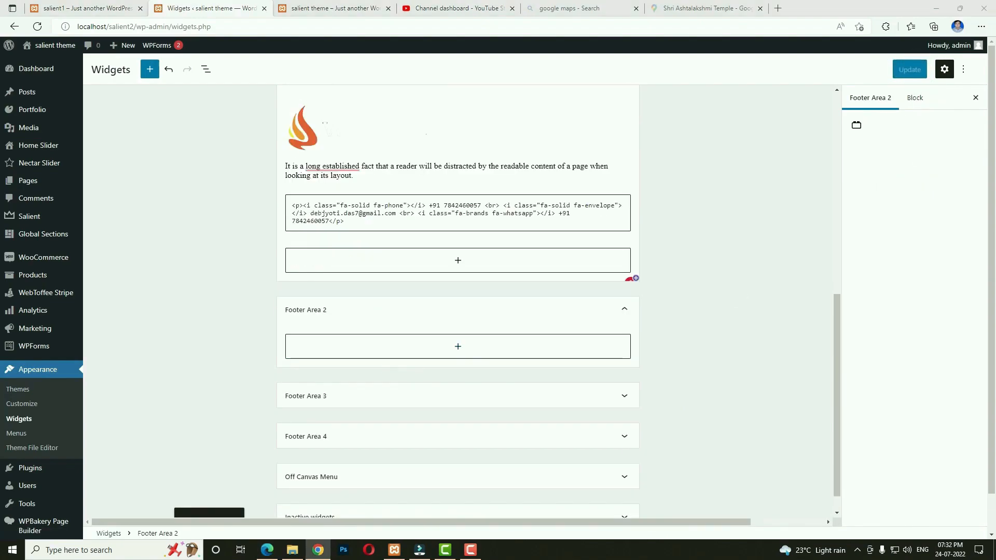
{"action": "left_click", "coordinate": [457, 347]}
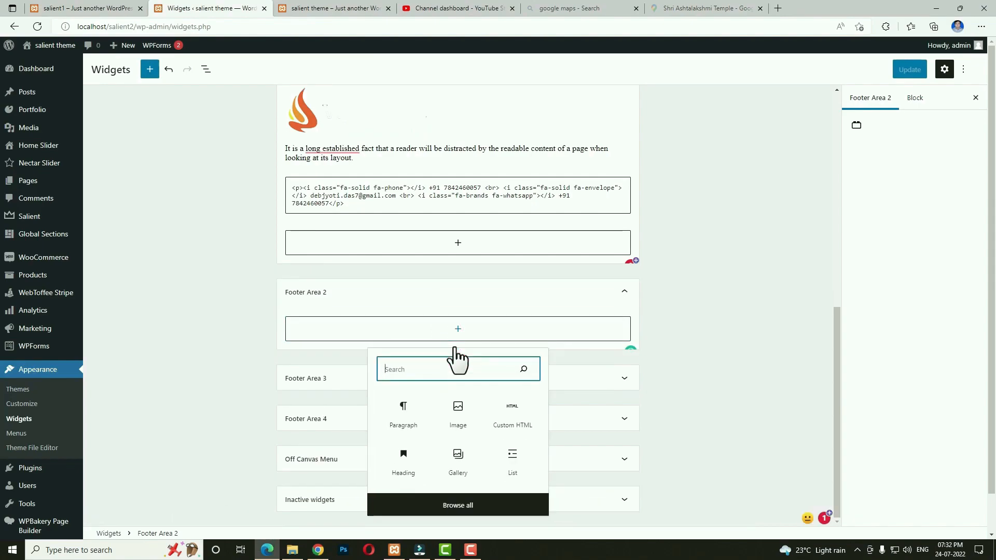
{"action": "type", "text": "menu"}
{"action": "left_click", "coordinate": [452, 406]}
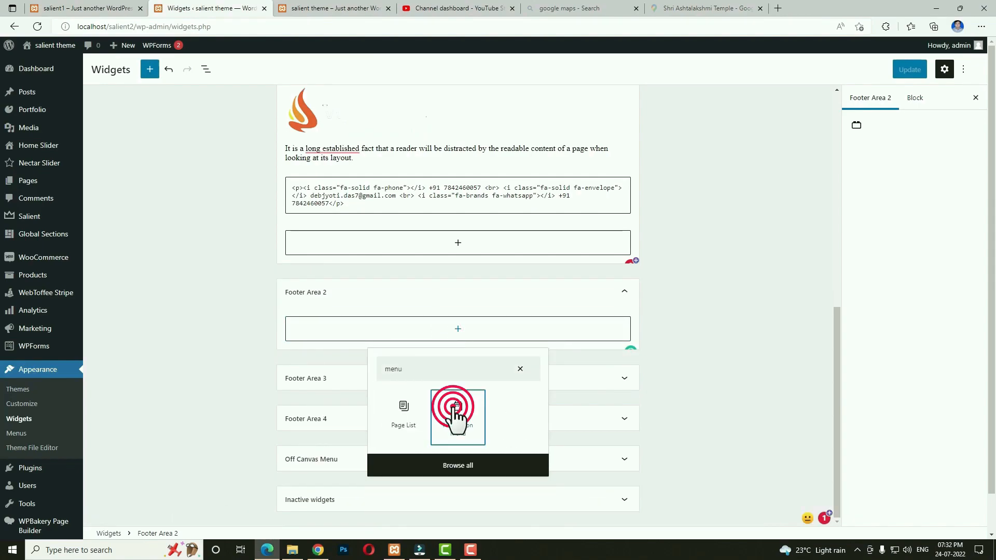
{"action": "left_click", "coordinate": [389, 325]}
{"action": "type", "text": "Main Category"}
{"action": "left_click", "coordinate": [358, 357]}
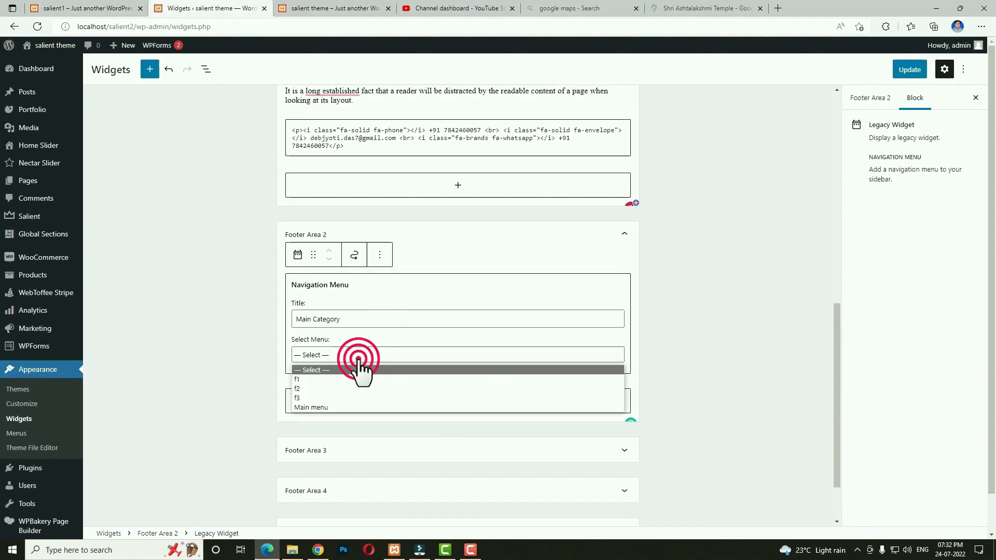
{"action": "left_click", "coordinate": [343, 378]}
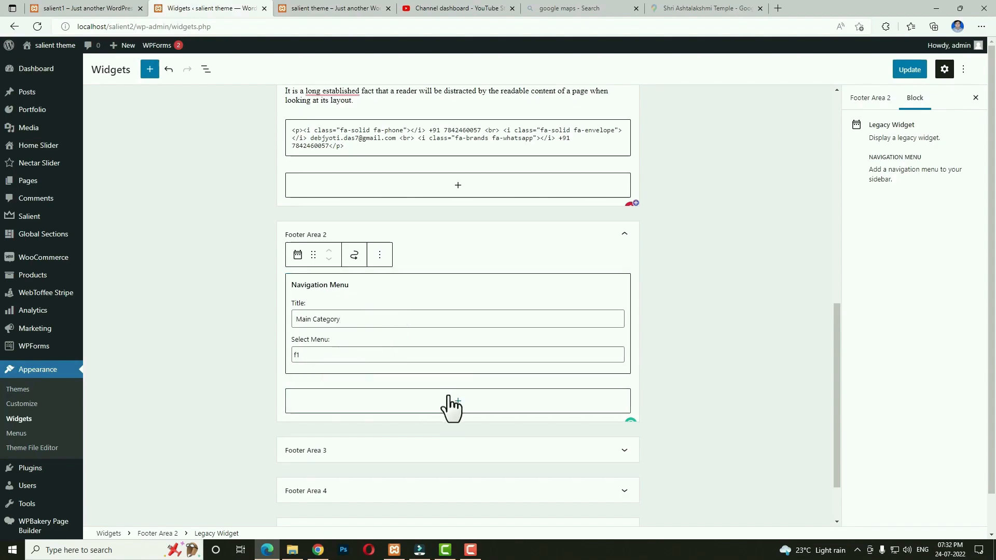
{"action": "scroll", "coordinate": [444, 406], "scroll_direction": "down", "scroll_amount": 2}
Add an 'Important Pages' navigation menu widget using menu f2 to Footer Area 3 and save.
{"action": "left_click", "coordinate": [388, 378]}
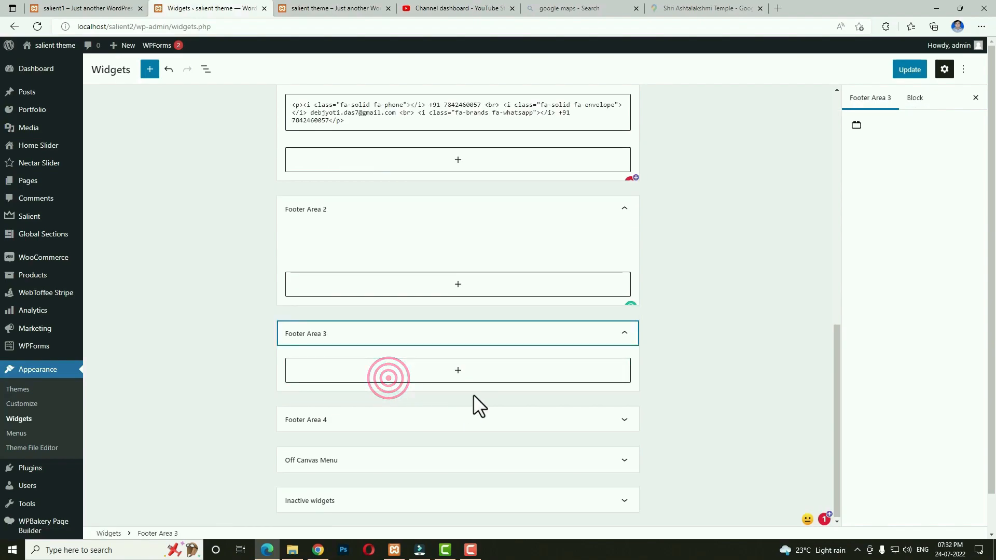
{"action": "left_click", "coordinate": [457, 383]}
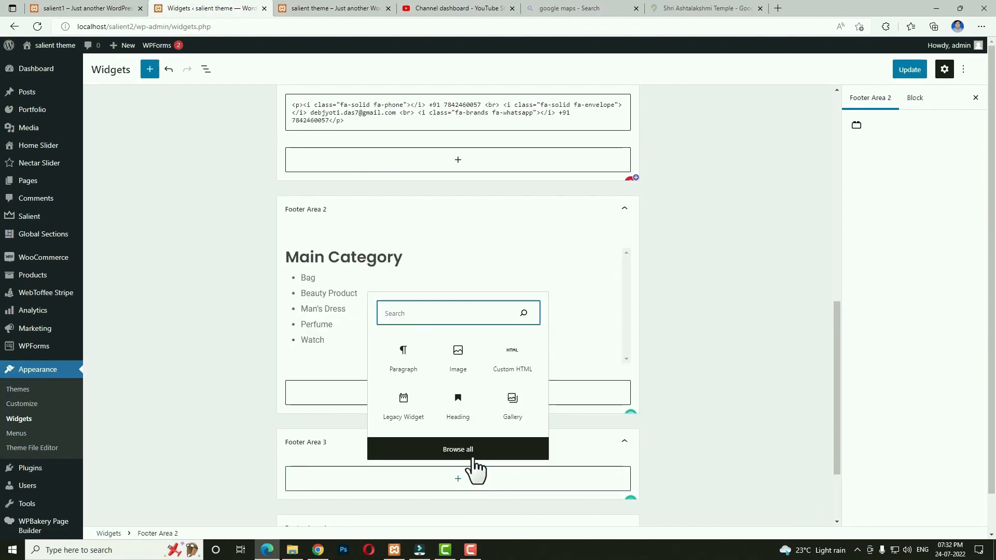
{"action": "type", "text": "menu"}
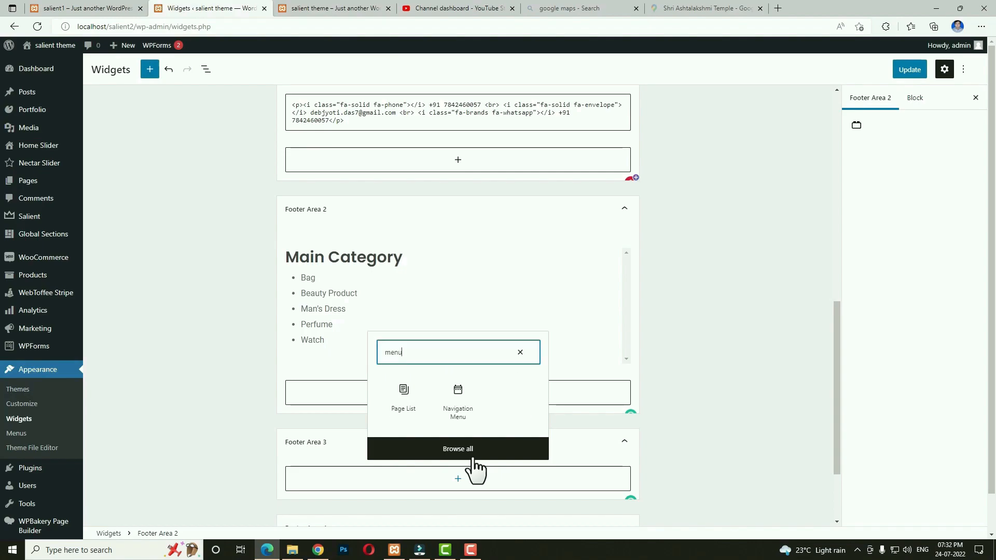
{"action": "left_click", "coordinate": [461, 403]}
{"action": "left_click", "coordinate": [343, 365]}
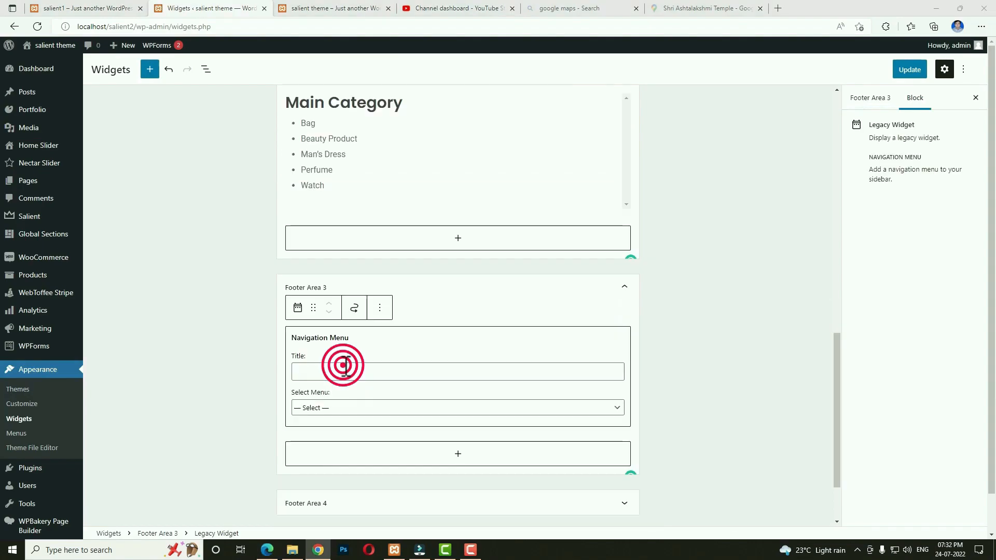
{"action": "key", "text": "ctrl+v"}
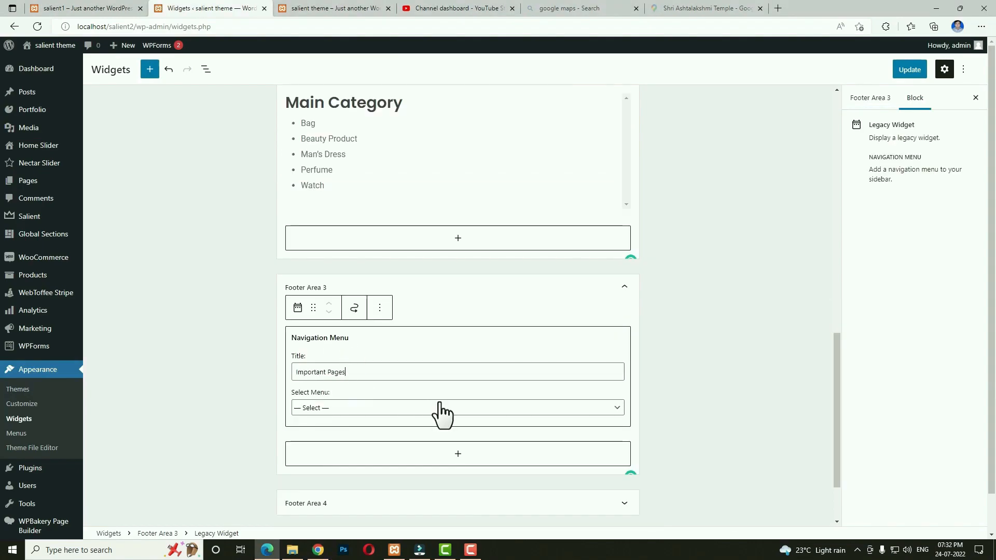
{"action": "left_click", "coordinate": [380, 407]}
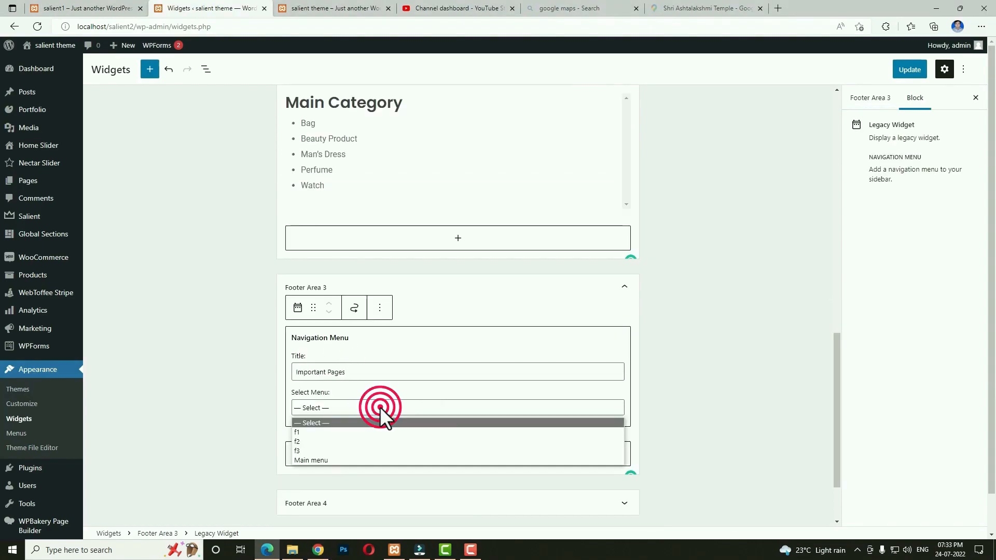
{"action": "left_click", "coordinate": [332, 441]}
{"action": "left_click", "coordinate": [909, 69]}
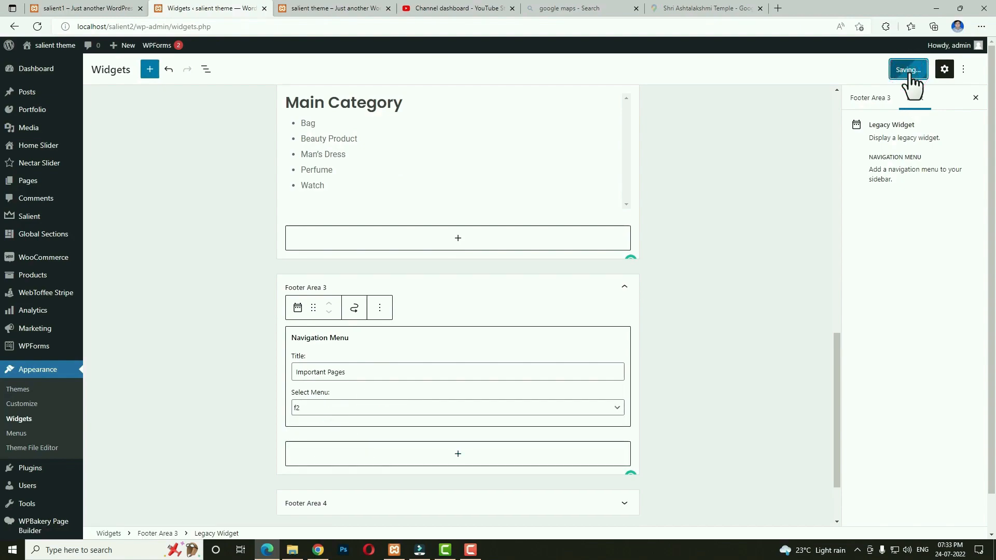
{"action": "scroll", "coordinate": [643, 353], "scroll_direction": "down", "scroll_amount": 2}
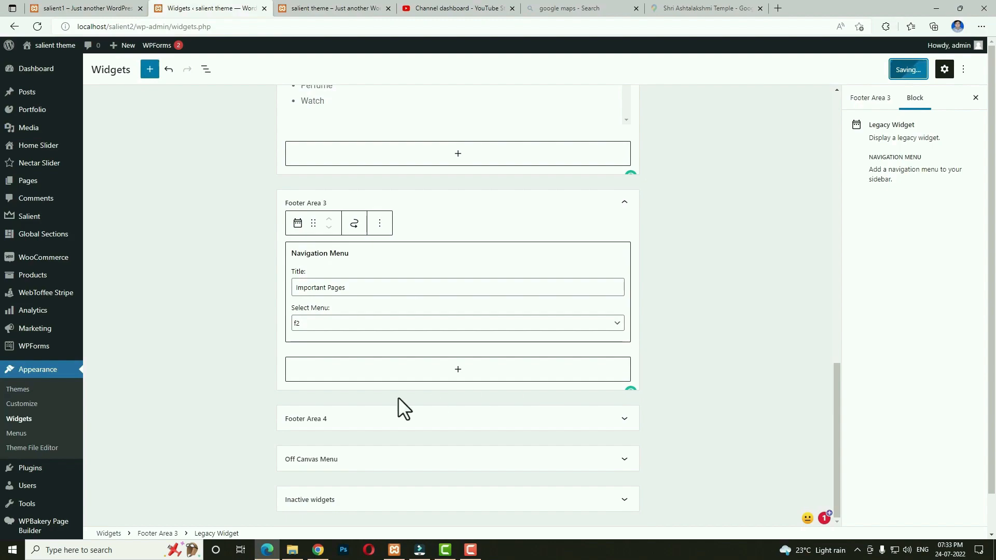
Add a 'Shop Links' navigation menu widget using menu f3 to Footer Area 4.
{"action": "left_click", "coordinate": [506, 419]}
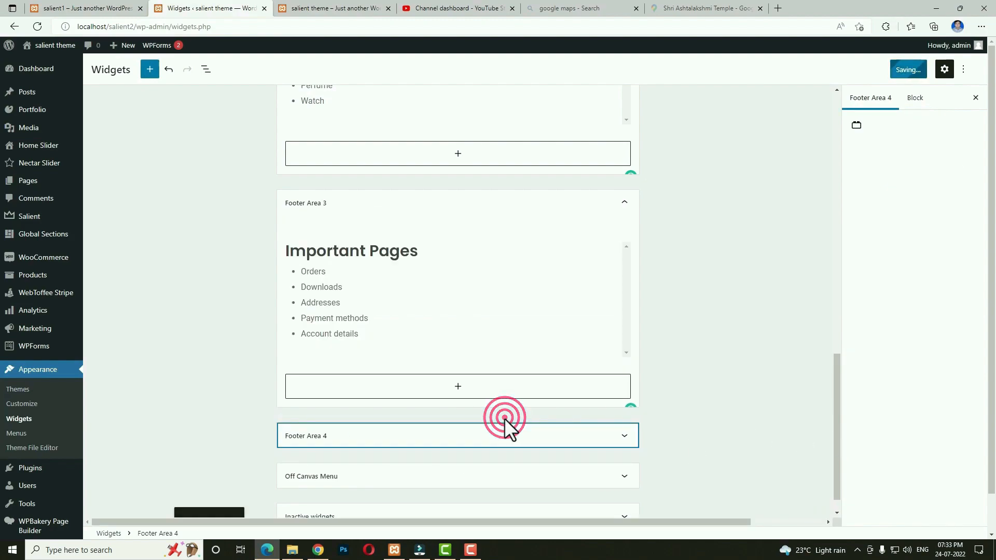
{"action": "left_click", "coordinate": [459, 403]}
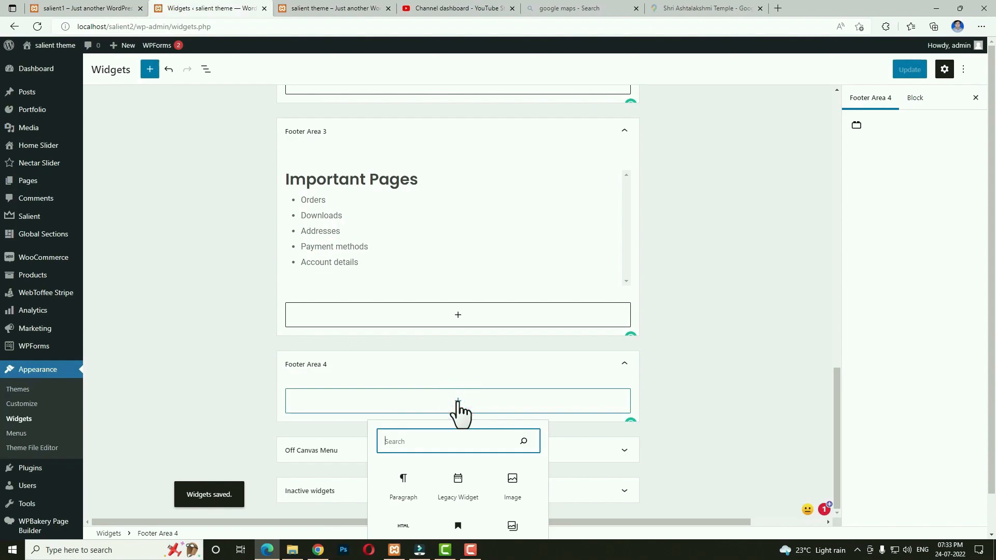
{"action": "type", "text": "nav"}
{"action": "left_click", "coordinate": [456, 329]}
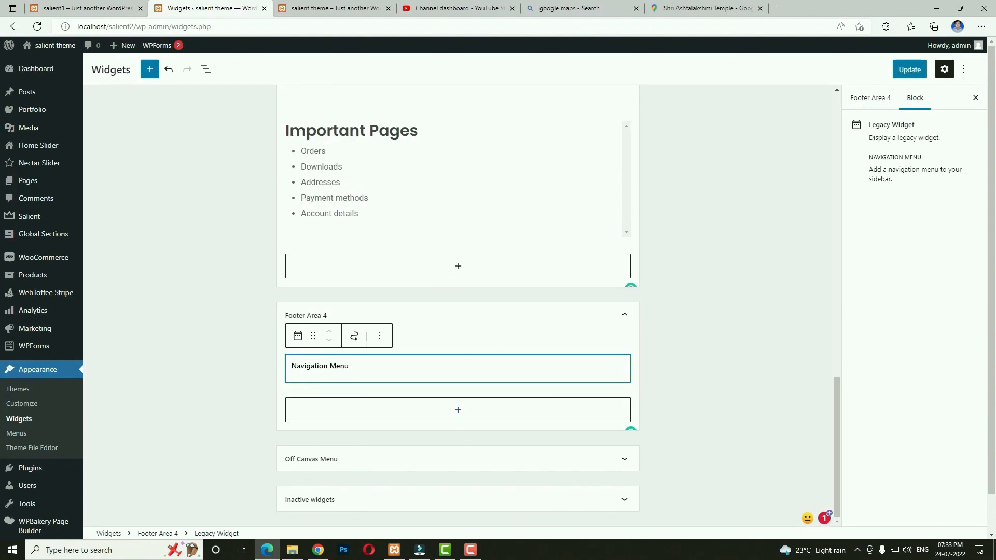
{"action": "left_click", "coordinate": [332, 324]}
{"action": "type", "text": "Shop Links"}
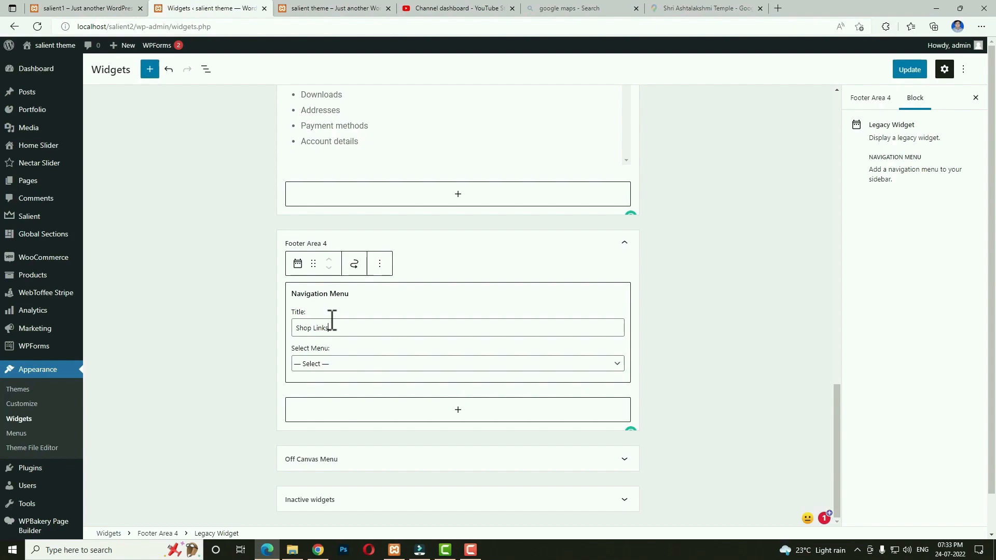
{"action": "left_click", "coordinate": [353, 364]}
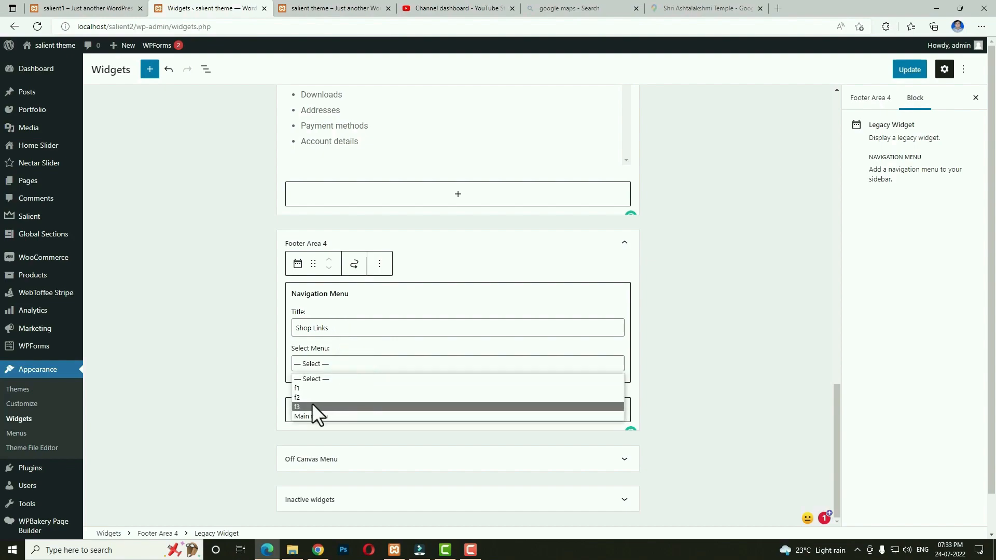
{"action": "left_click", "coordinate": [313, 405]}
{"action": "left_click", "coordinate": [912, 77]}
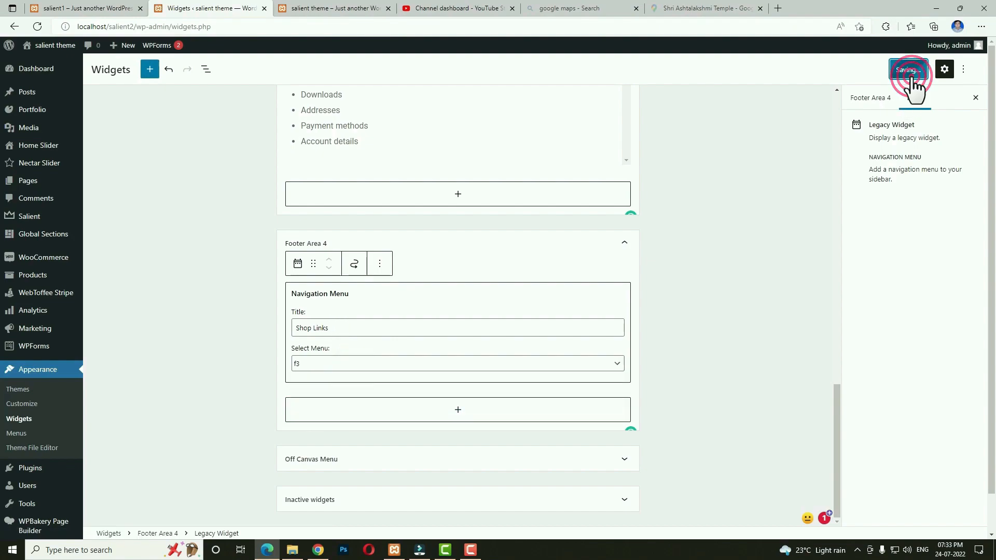
{"action": "key", "text": "ctrl+Tab"}
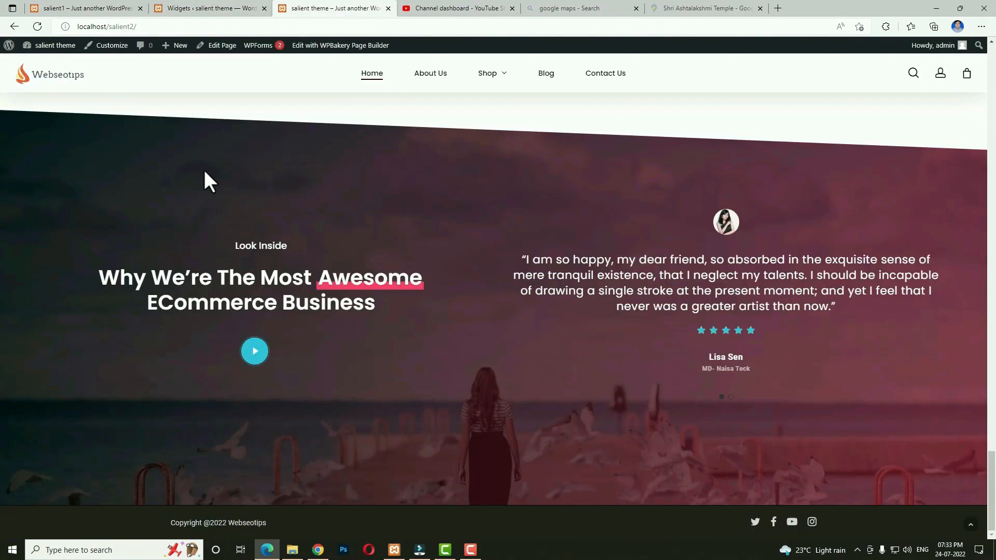
{"action": "left_click", "coordinate": [36, 29]}
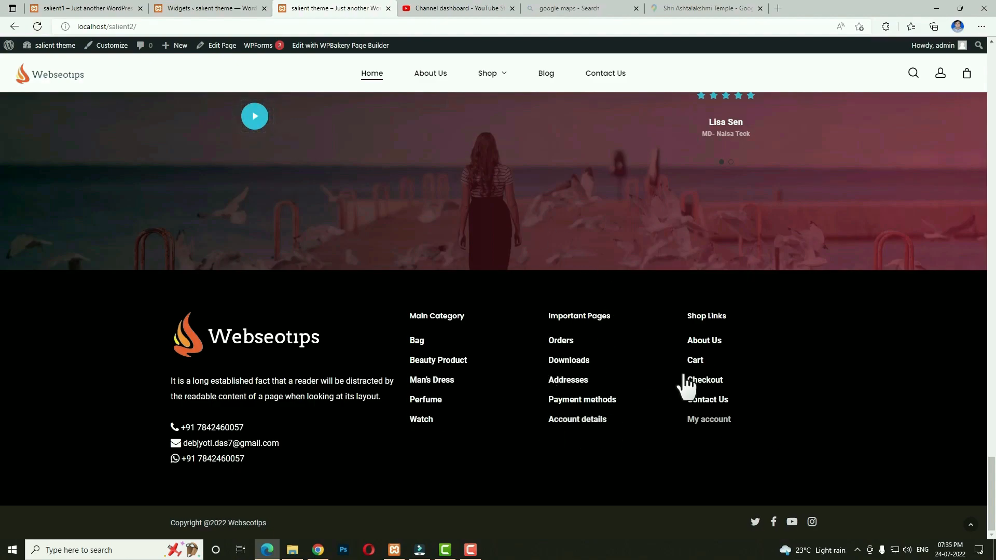
{"action": "left_click", "coordinate": [486, 75]}
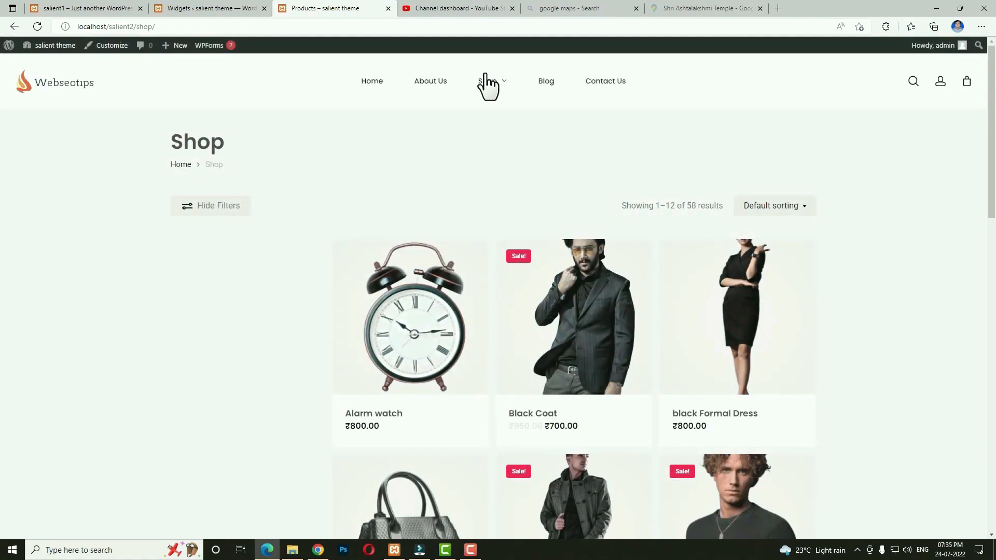
{"action": "scroll", "coordinate": [415, 345], "scroll_direction": "down", "scroll_amount": 5}
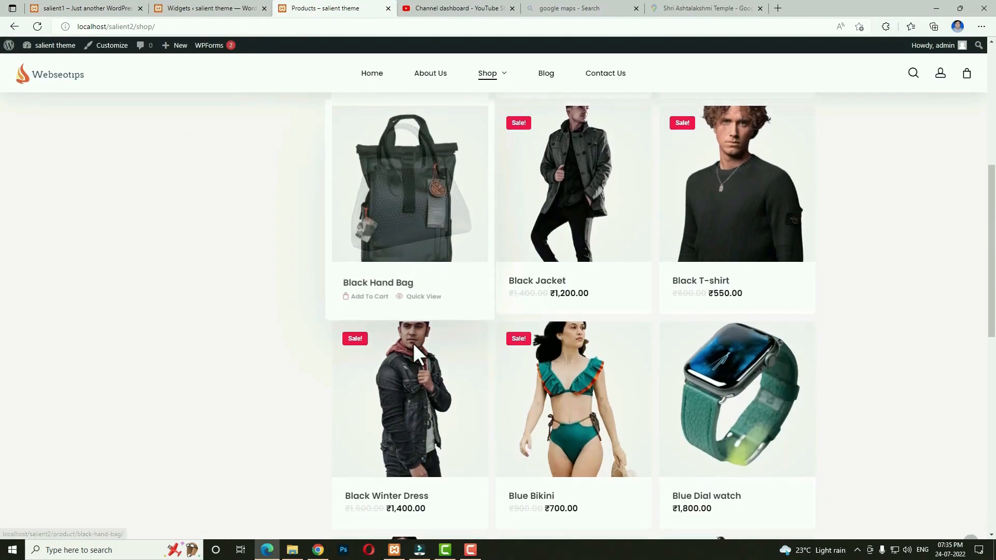
{"action": "scroll", "coordinate": [309, 354], "scroll_direction": "up", "scroll_amount": 5}
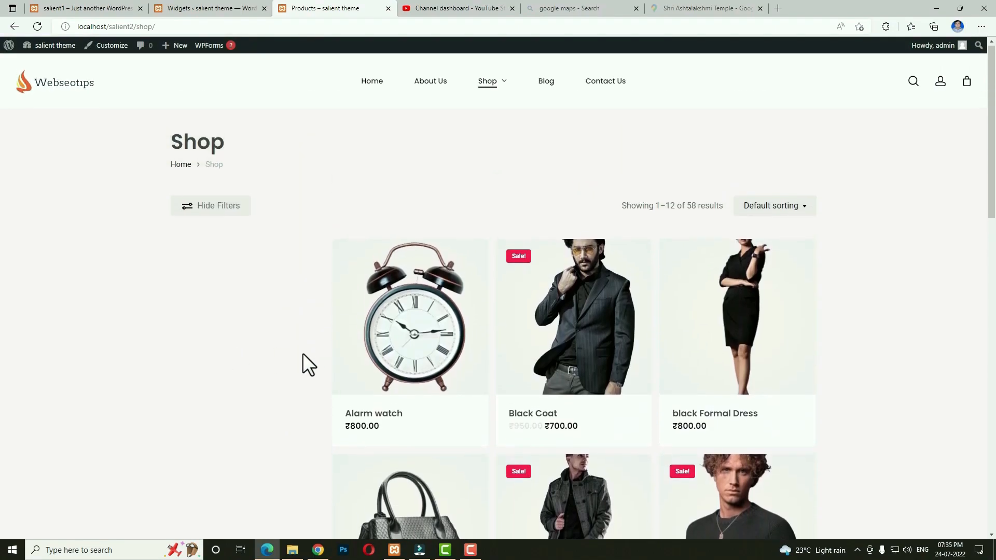
{"action": "left_click", "coordinate": [83, 10]}
{"action": "scroll", "coordinate": [496, 256], "scroll_direction": "up", "scroll_amount": 8}
{"action": "left_click", "coordinate": [485, 57]}
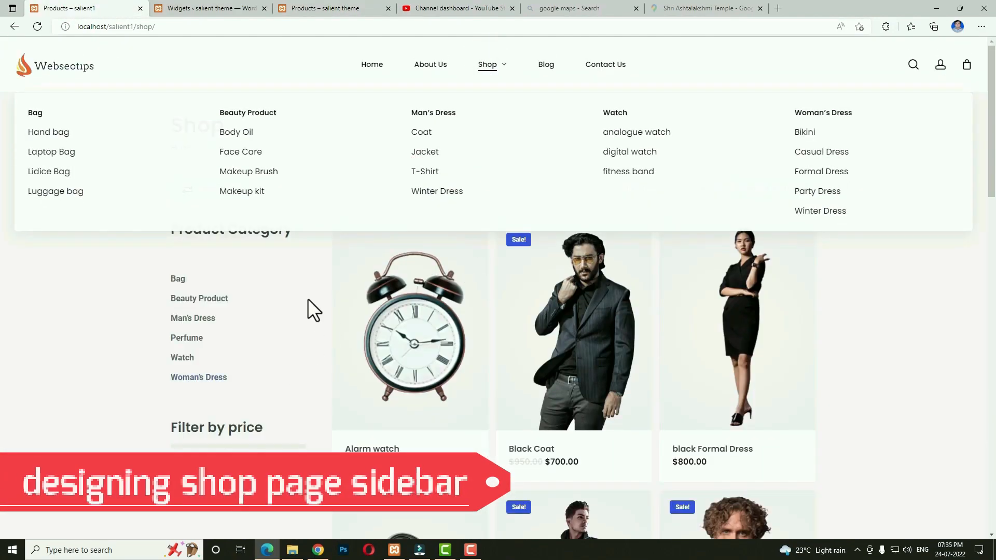
{"action": "left_click", "coordinate": [212, 8]}
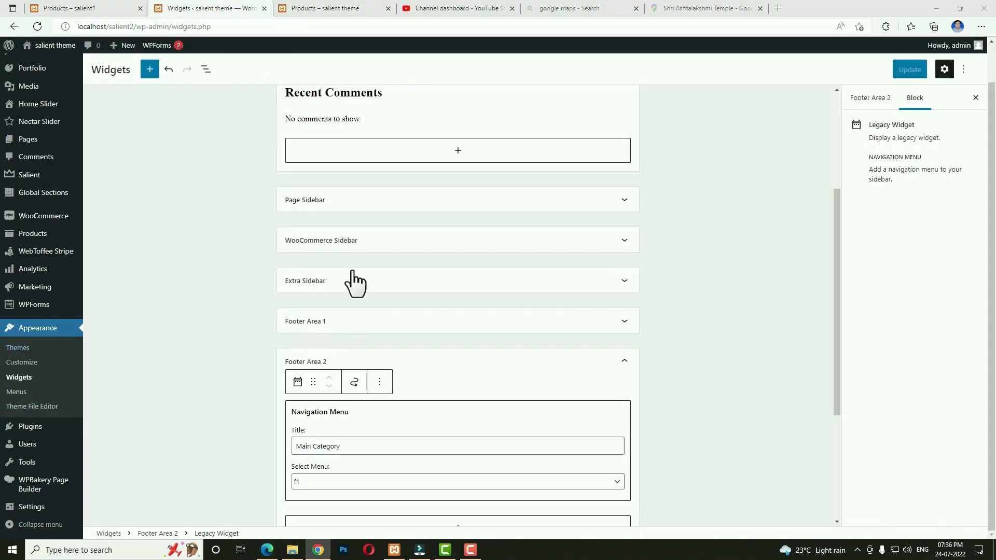
Create a new menu named cat menu.
{"action": "left_click", "coordinate": [375, 240]}
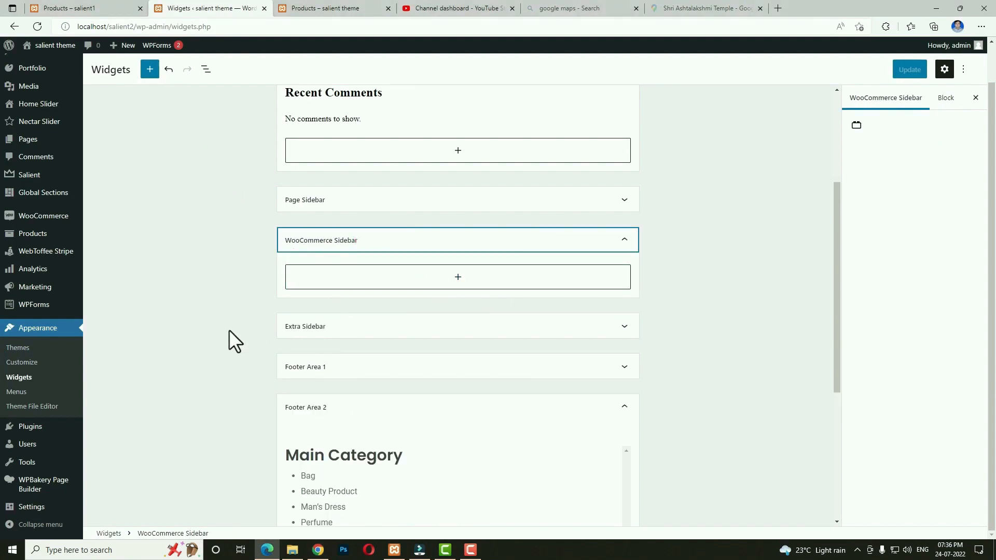
{"action": "left_click", "coordinate": [19, 393]}
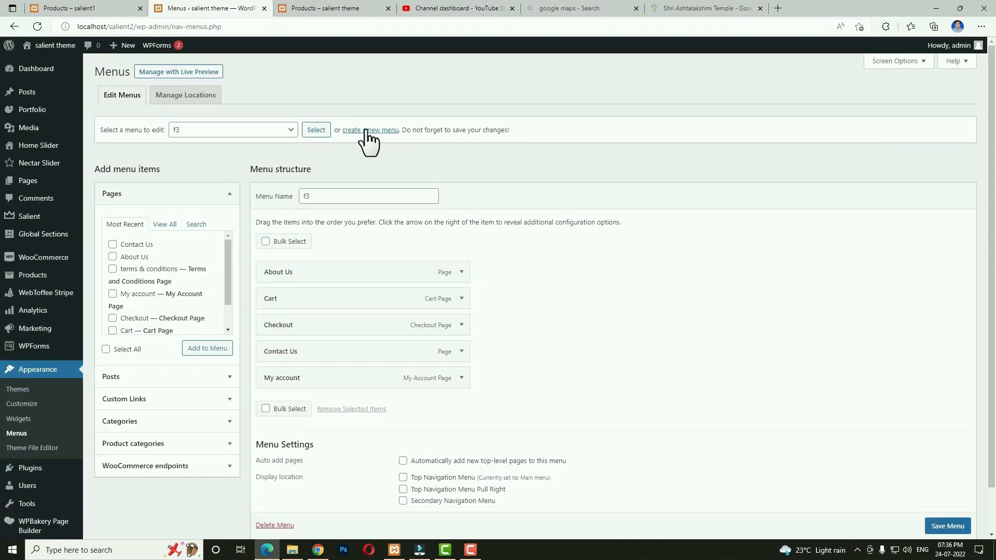
{"action": "left_click", "coordinate": [366, 134]}
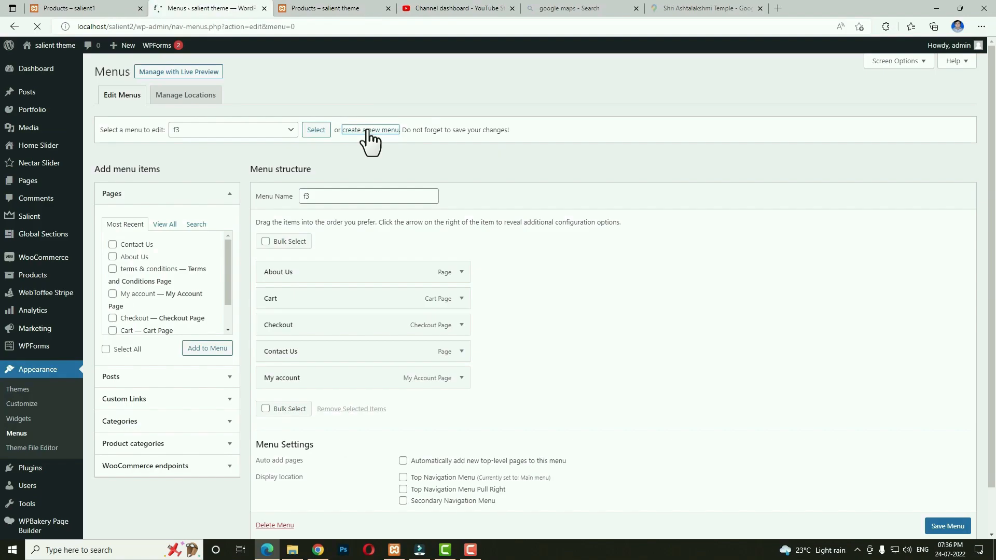
{"action": "left_click", "coordinate": [346, 197]}
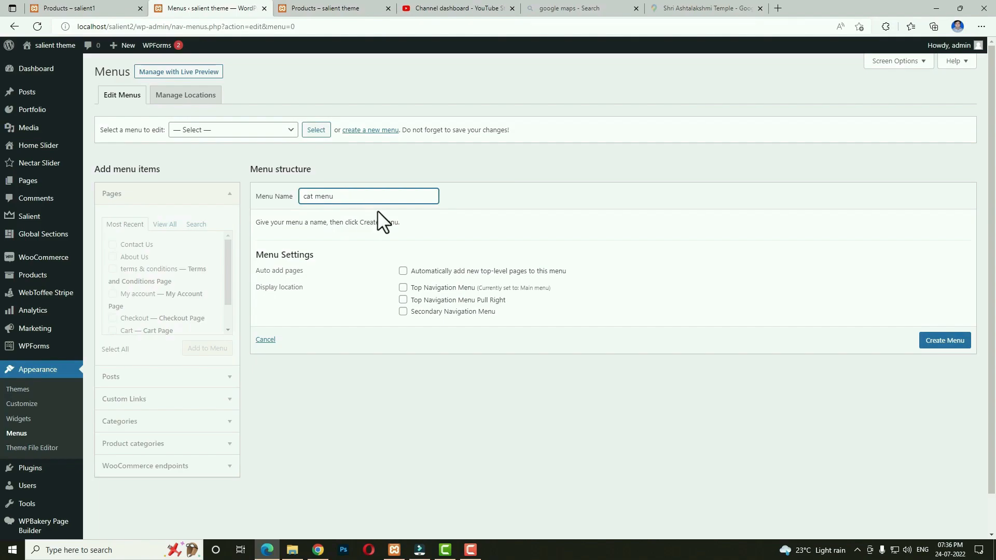
{"action": "left_click", "coordinate": [945, 340]}
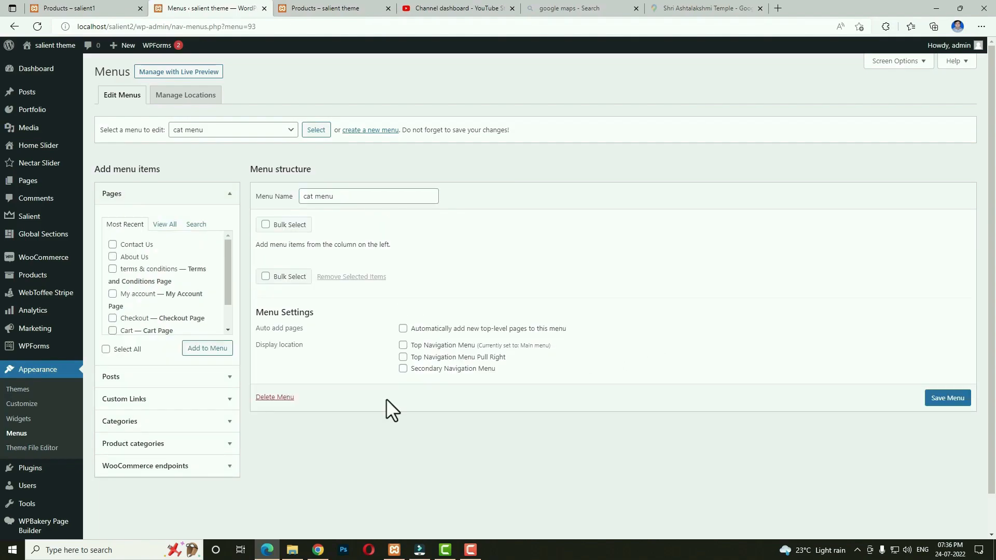
Add product categories including Bag, Beauty Product, Watch and Woman's Dress to cat menu and save it.
{"action": "left_click", "coordinate": [184, 445]}
{"action": "left_click", "coordinate": [162, 315]}
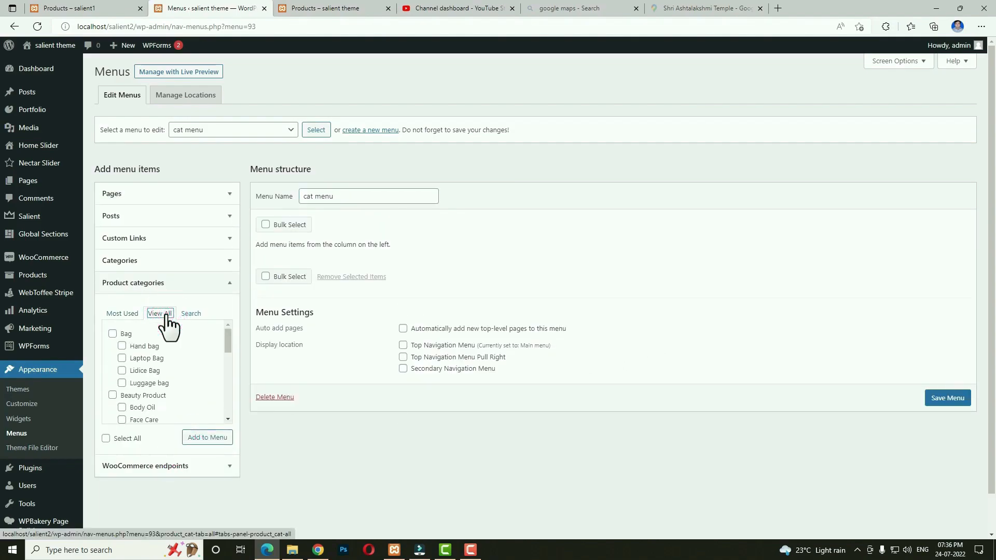
{"action": "left_click", "coordinate": [112, 334]}
{"action": "left_click", "coordinate": [113, 396]}
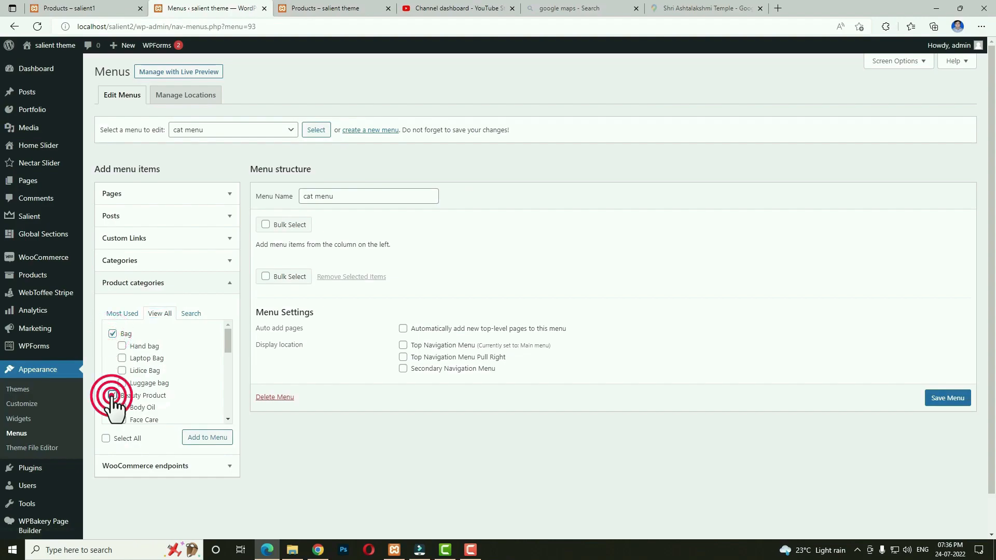
{"action": "scroll", "coordinate": [216, 404], "scroll_direction": "down", "scroll_amount": 1}
{"action": "scroll", "coordinate": [181, 382], "scroll_direction": "down", "scroll_amount": 2}
{"action": "left_click", "coordinate": [112, 389]}
{"action": "scroll", "coordinate": [177, 384], "scroll_direction": "down", "scroll_amount": 1}
{"action": "left_click", "coordinate": [112, 391]}
{"action": "scroll", "coordinate": [215, 386], "scroll_direction": "down", "scroll_amount": 1}
{"action": "left_click", "coordinate": [197, 437]}
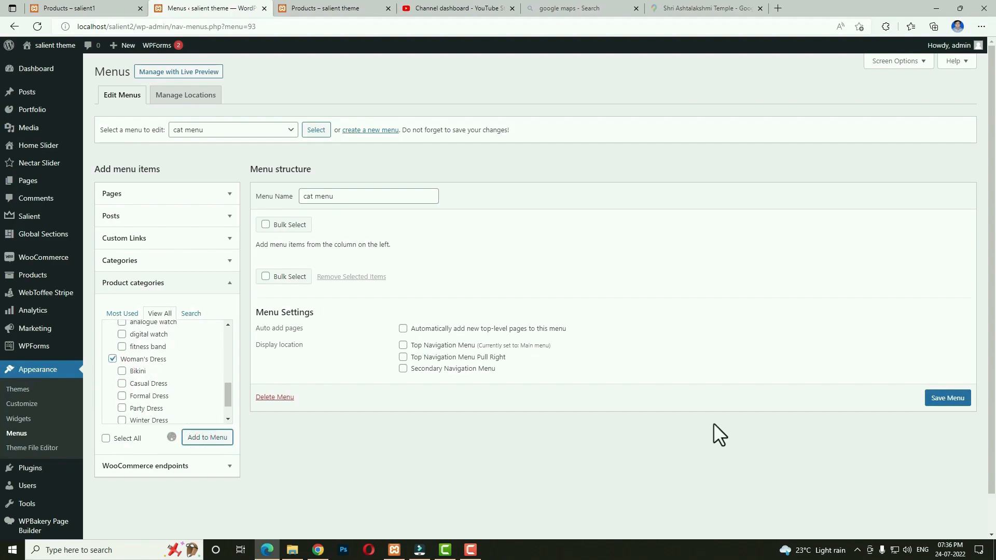
{"action": "scroll", "coordinate": [942, 534], "scroll_direction": "down", "scroll_amount": 1}
{"action": "left_click", "coordinate": [948, 526]}
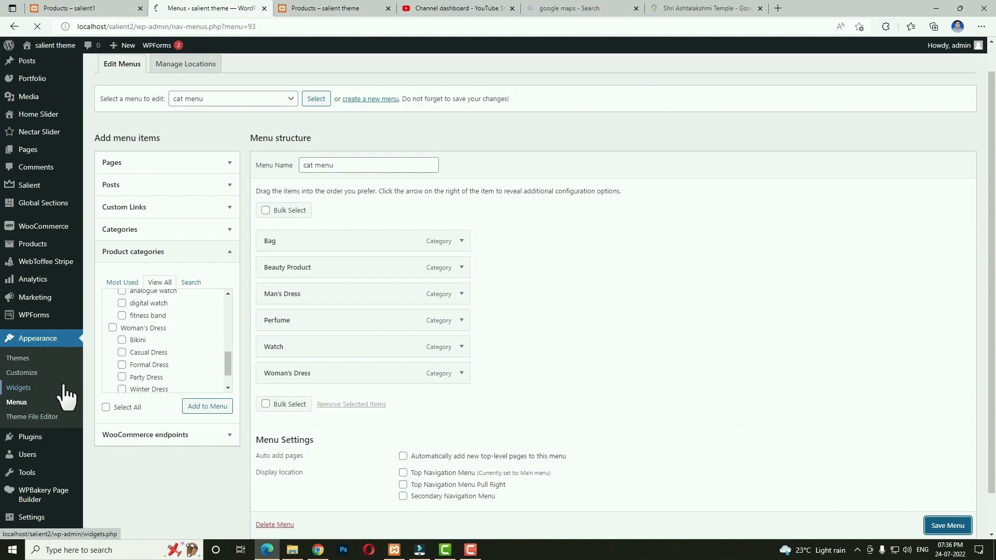
In the WooCommerce Sidebar widget area, add a 'Product Category' heading set to H3.
{"action": "left_click", "coordinate": [19, 419]}
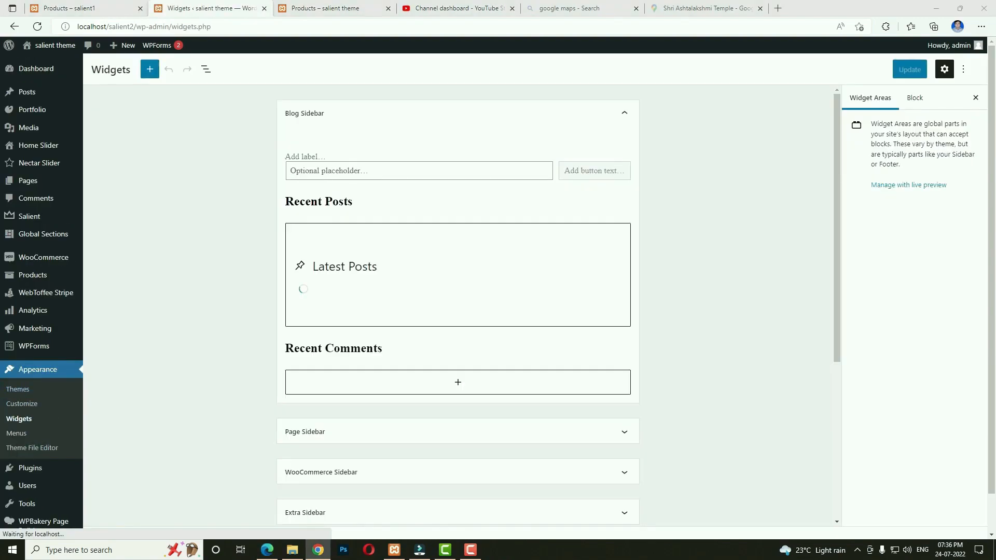
{"action": "scroll", "coordinate": [721, 341], "scroll_direction": "down", "scroll_amount": 3}
{"action": "left_click", "coordinate": [555, 351]}
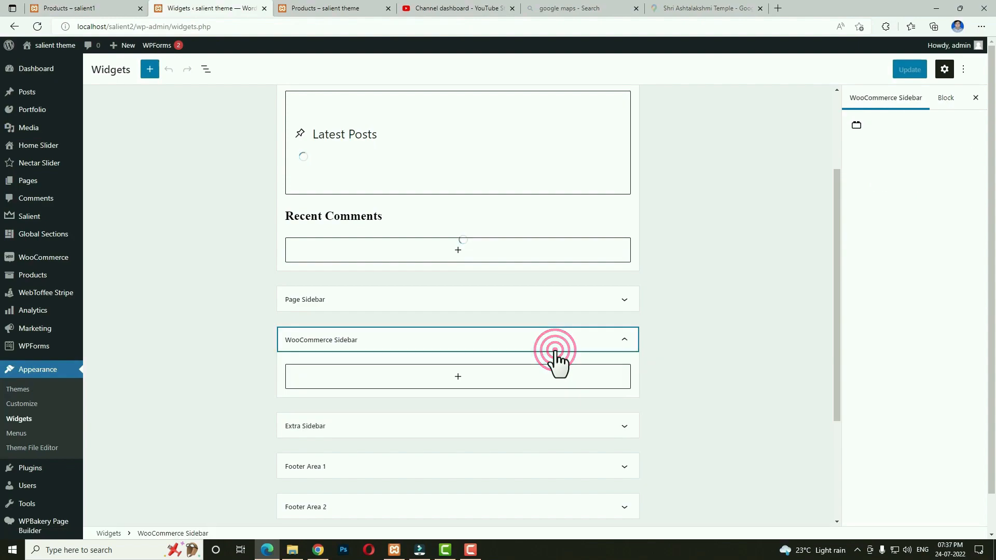
{"action": "left_click", "coordinate": [457, 378]}
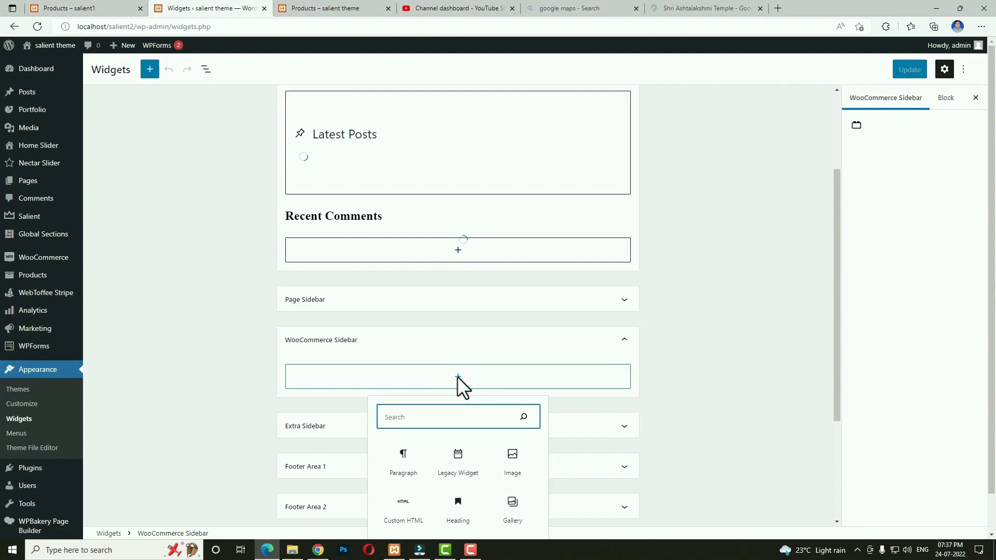
{"action": "left_click", "coordinate": [464, 506]}
{"action": "type", "text": "Product Category"}
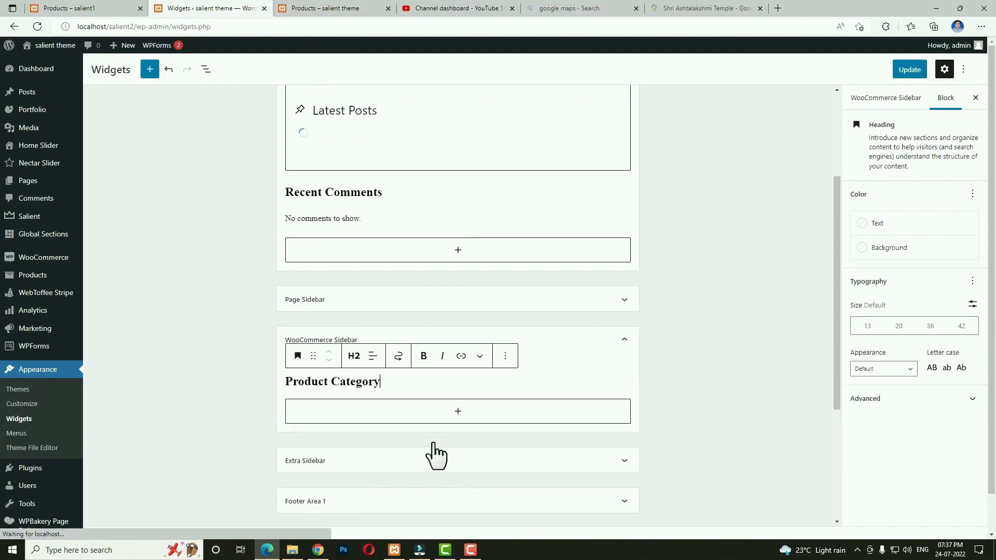
{"action": "left_click", "coordinate": [354, 355]}
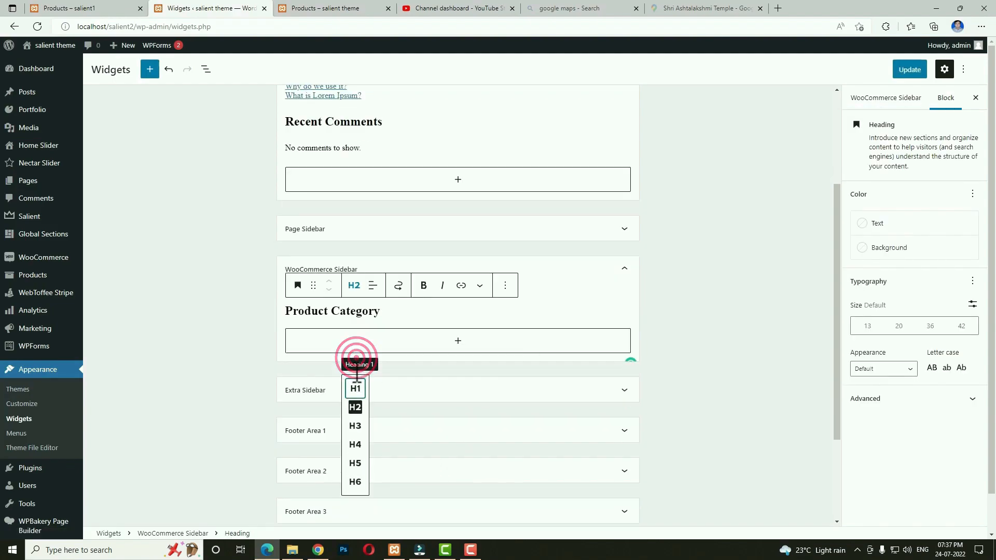
{"action": "left_click", "coordinate": [355, 356]}
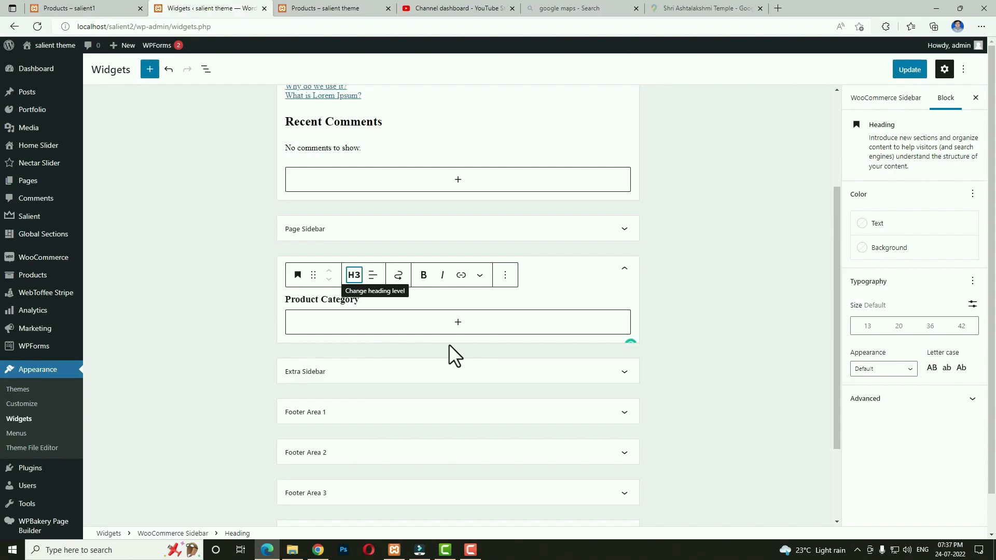
Add a Navigation Menu widget below the heading showing the cat menu.
{"action": "left_click", "coordinate": [458, 322]}
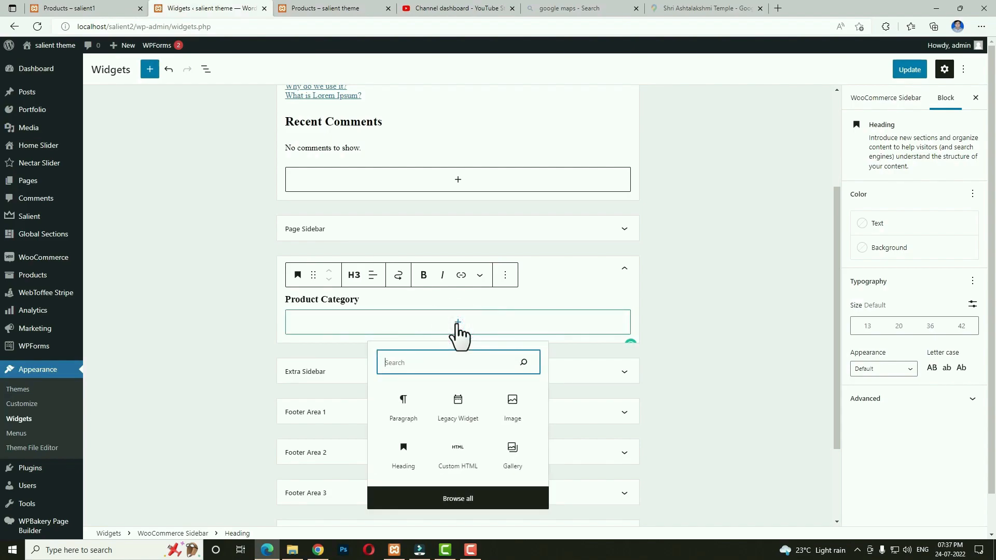
{"action": "type", "text": "navi"}
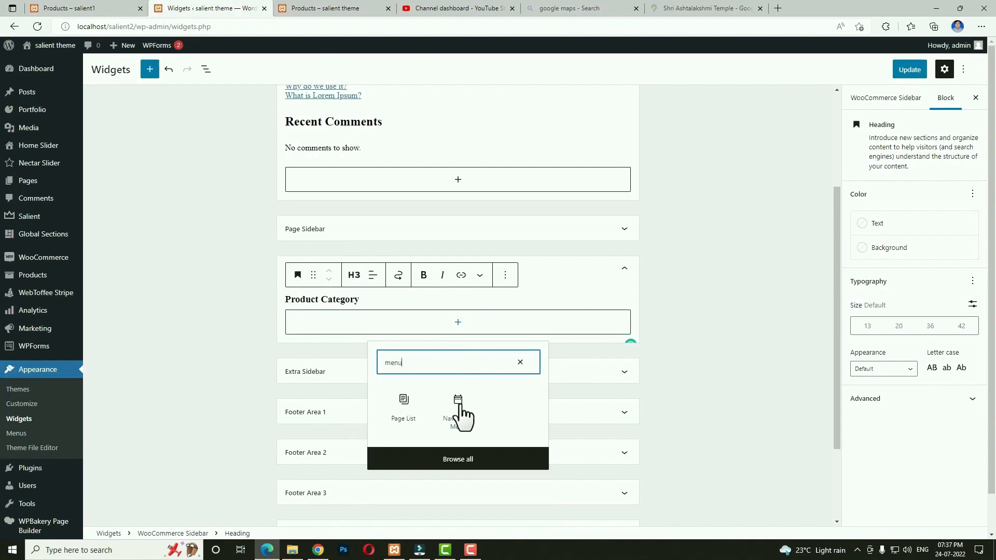
{"action": "left_click", "coordinate": [459, 408]}
{"action": "left_click", "coordinate": [397, 394]}
{"action": "left_click", "coordinate": [360, 427]}
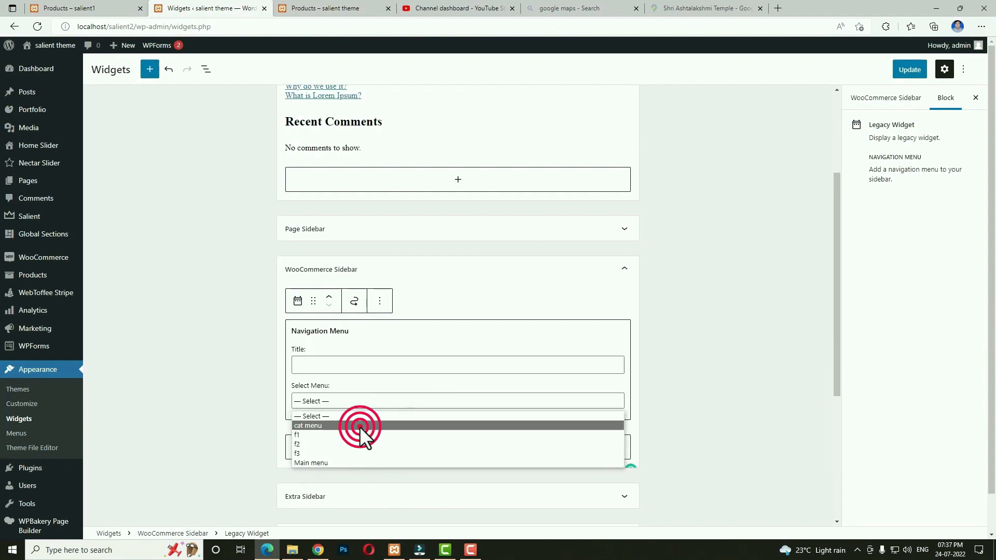
Add a Filter Products by Price block below the menu.
{"action": "left_click", "coordinate": [459, 447]}
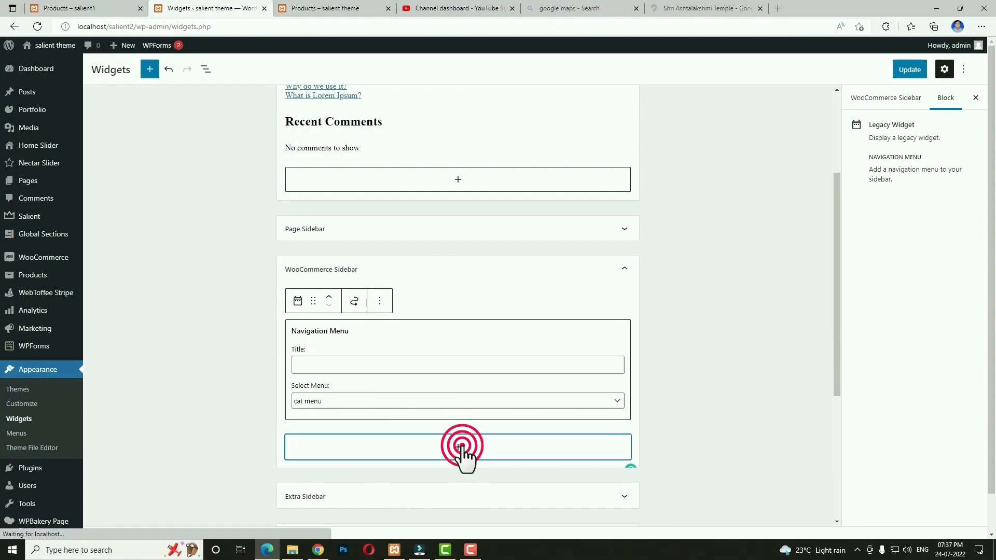
{"action": "scroll", "coordinate": [479, 467], "scroll_direction": "down", "scroll_amount": 4}
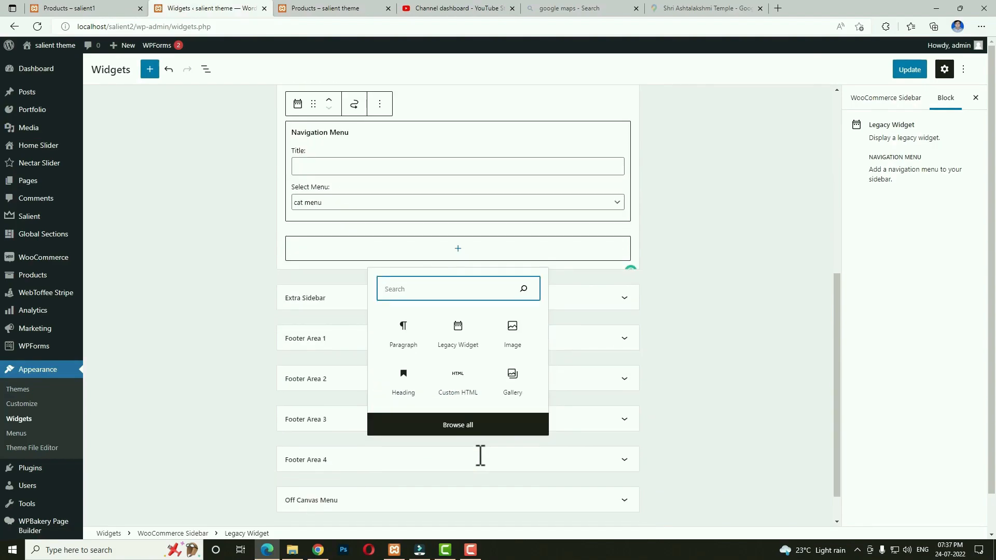
{"action": "type", "text": "pri"}
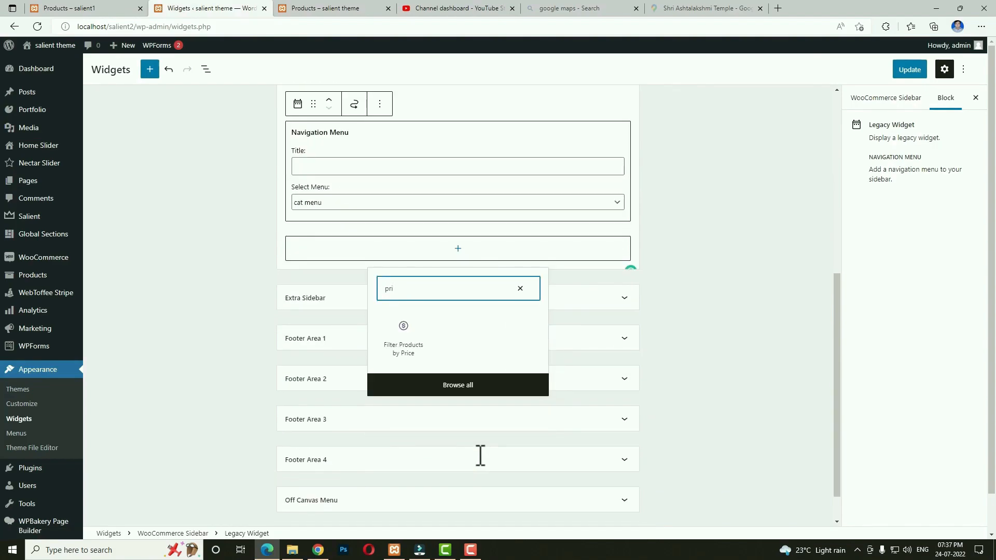
{"action": "left_click", "coordinate": [404, 337]}
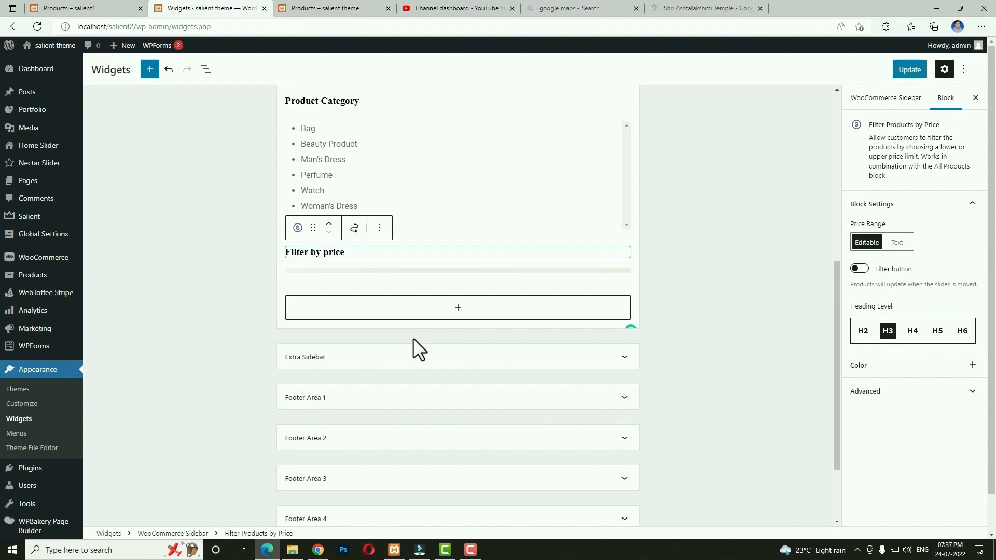
{"action": "left_click", "coordinate": [456, 310]}
Add a Filter Products by Attribute block for the Capacity attribute.
{"action": "left_click", "coordinate": [456, 323]}
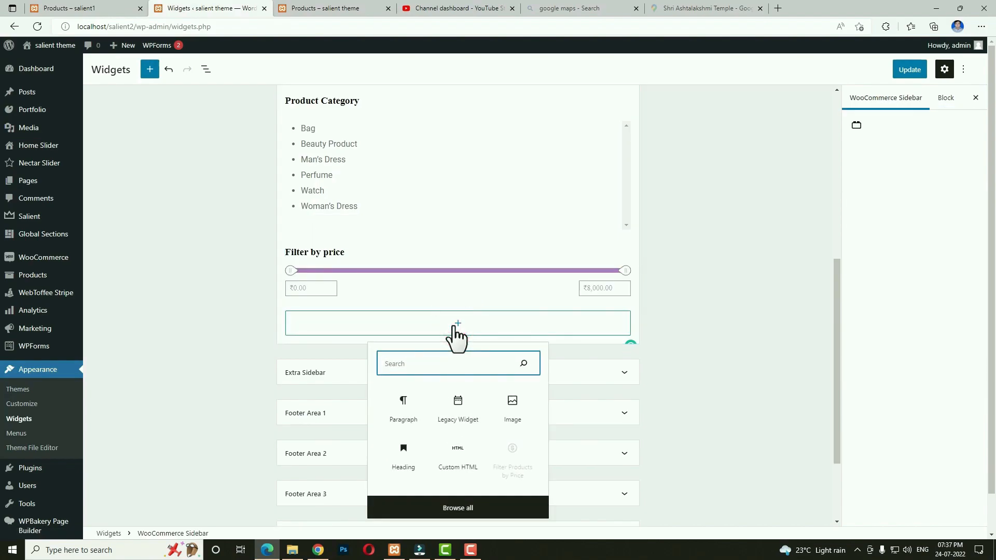
{"action": "type", "text": "att"}
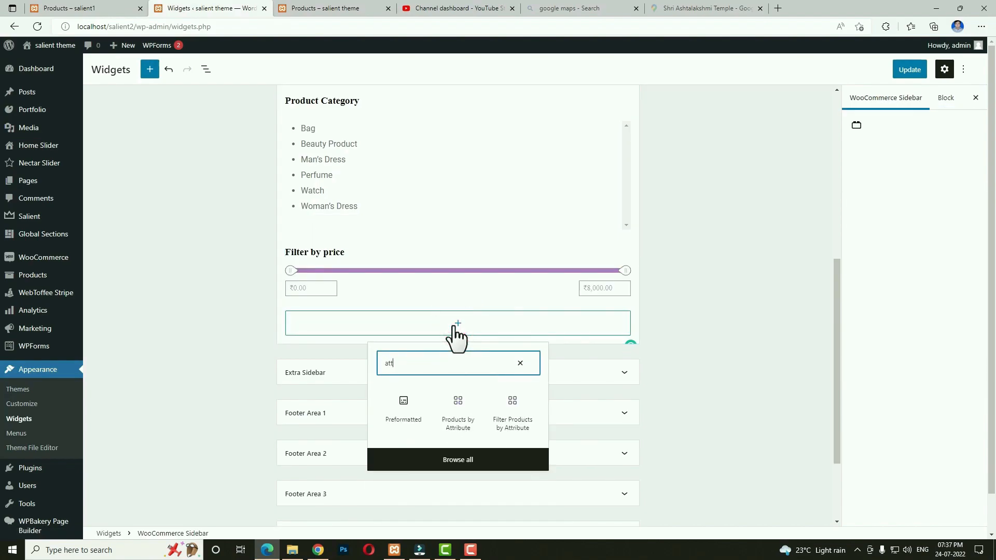
{"action": "left_click", "coordinate": [514, 412]}
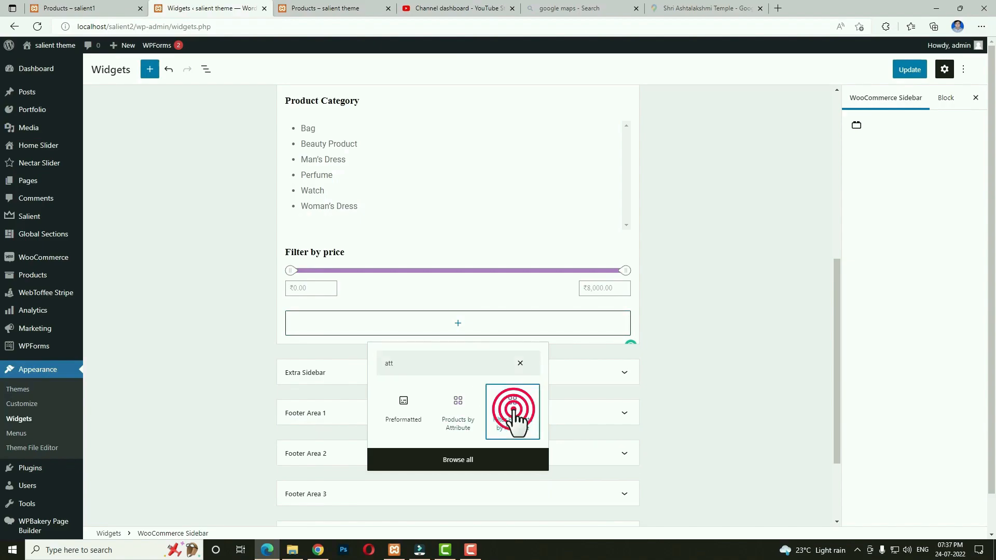
{"action": "left_click", "coordinate": [312, 403]}
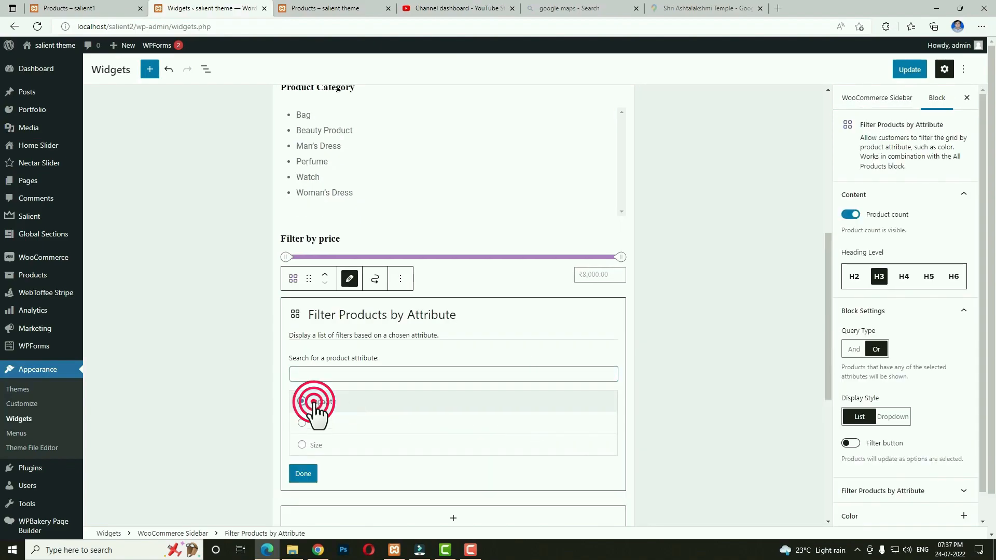
{"action": "left_click", "coordinate": [304, 473]}
{"action": "scroll", "coordinate": [642, 418], "scroll_direction": "down", "scroll_amount": 3}
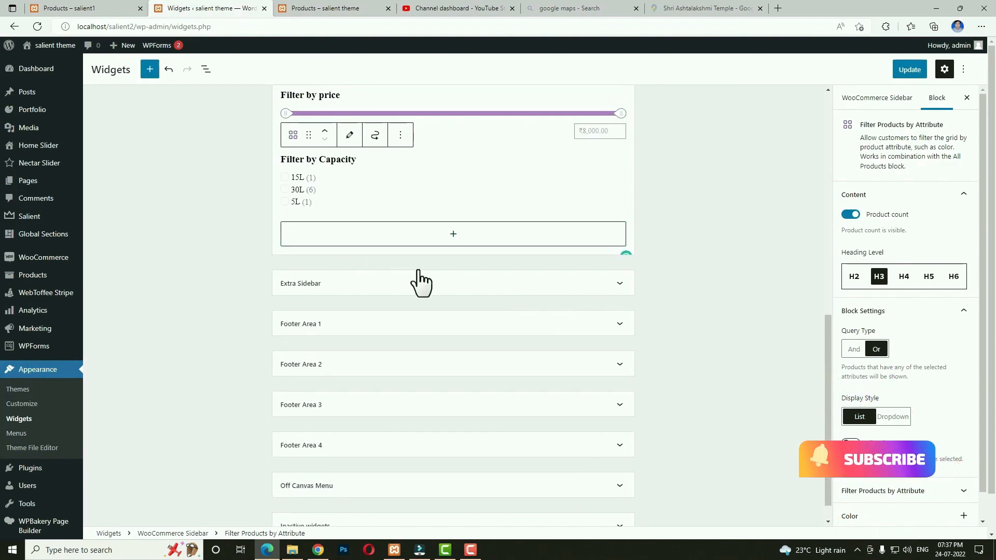
Add a second Filter Products by Attribute block for the Color attribute.
{"action": "left_click", "coordinate": [453, 235]}
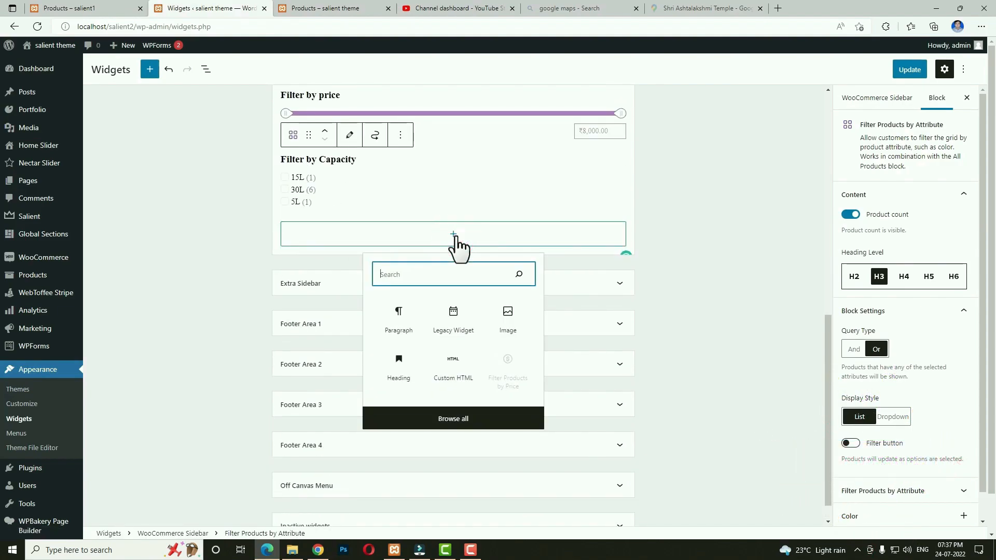
{"action": "type", "text": "atr"}
{"action": "key", "text": "BackSpace"}
{"action": "type", "text": "t"}
{"action": "left_click", "coordinate": [467, 314]}
{"action": "left_click", "coordinate": [297, 348]}
{"action": "left_click", "coordinate": [304, 398]}
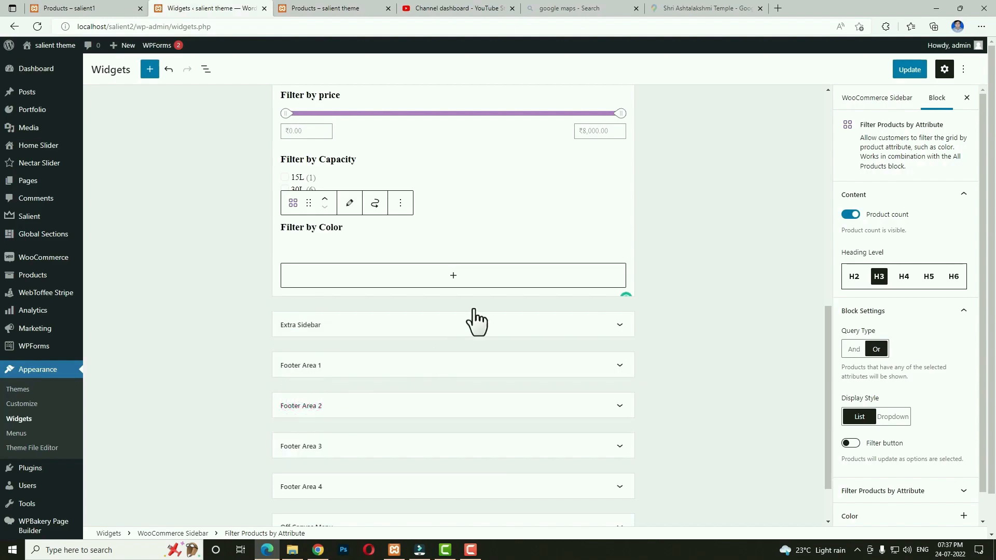
Add a third attribute filter for Size, then save the widget changes with Update.
{"action": "left_click", "coordinate": [452, 291]}
{"action": "type", "text": "att"}
{"action": "left_click", "coordinate": [451, 404]}
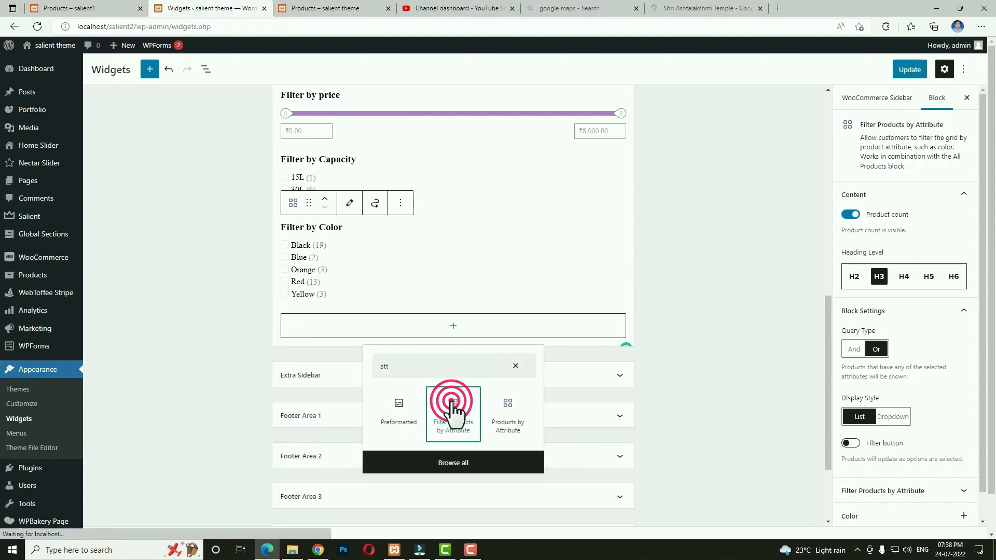
{"action": "left_click", "coordinate": [302, 445]}
{"action": "left_click", "coordinate": [303, 474]}
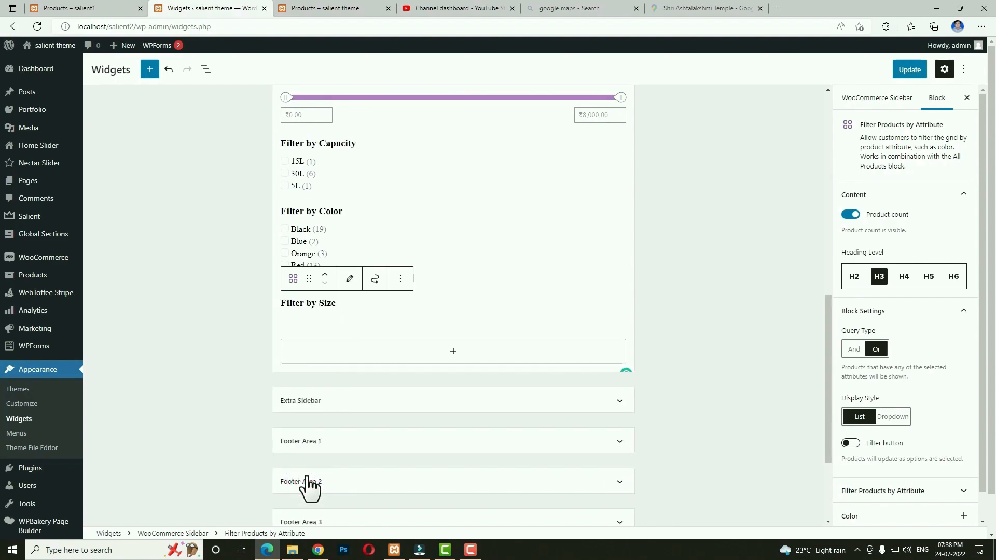
{"action": "left_click", "coordinate": [902, 73]}
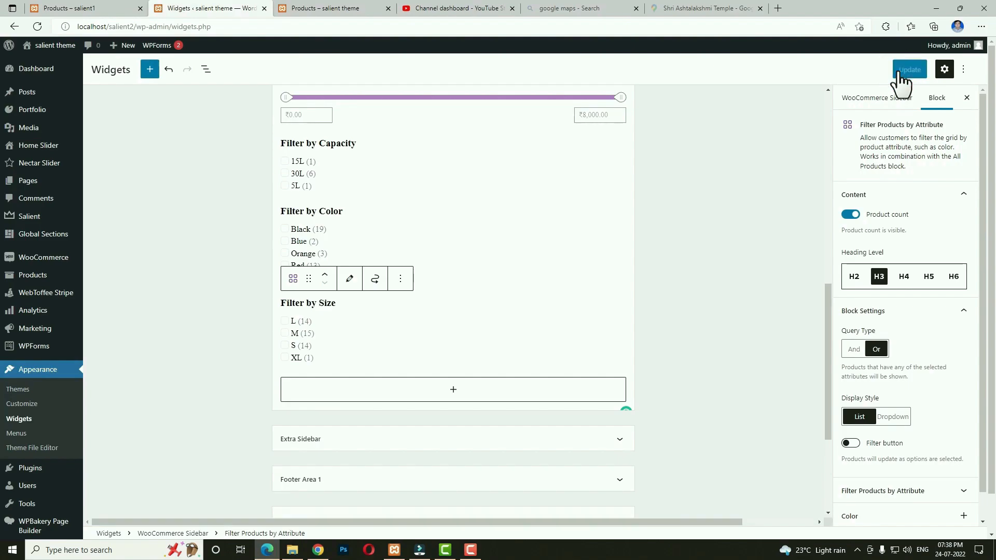
Reload the live Shop page and check the new sidebar filters.
{"action": "left_click", "coordinate": [310, 8]}
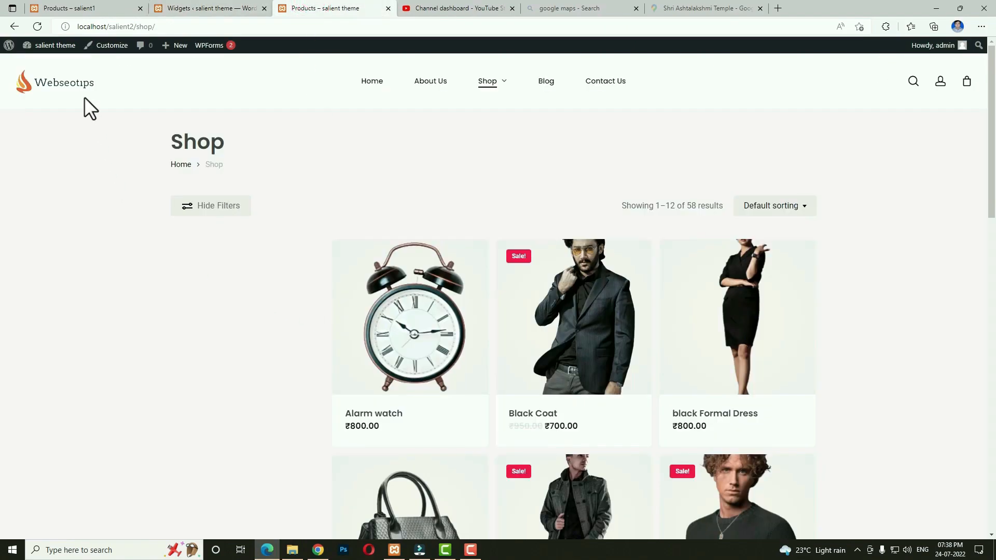
{"action": "left_click", "coordinate": [30, 27]}
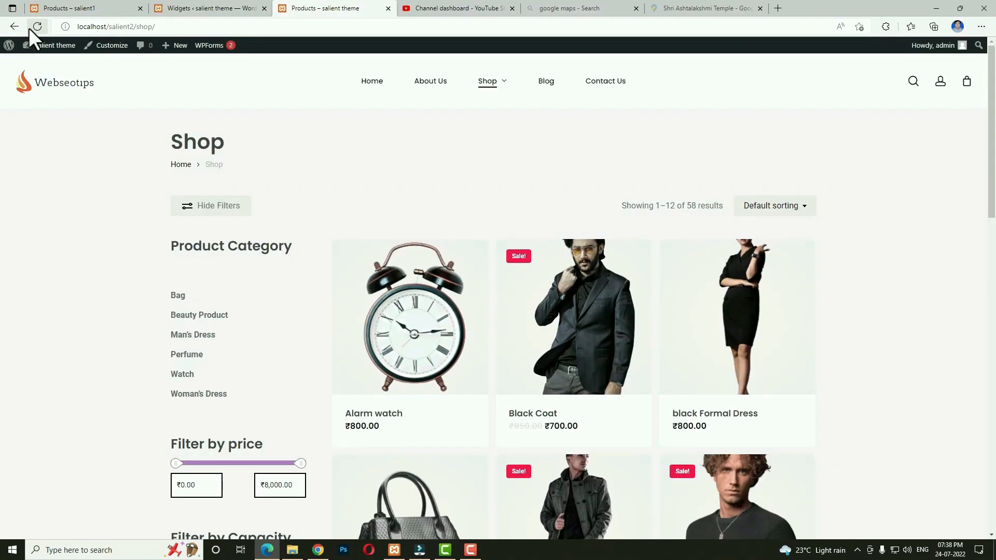
{"action": "scroll", "coordinate": [318, 353], "scroll_direction": "down", "scroll_amount": 10}
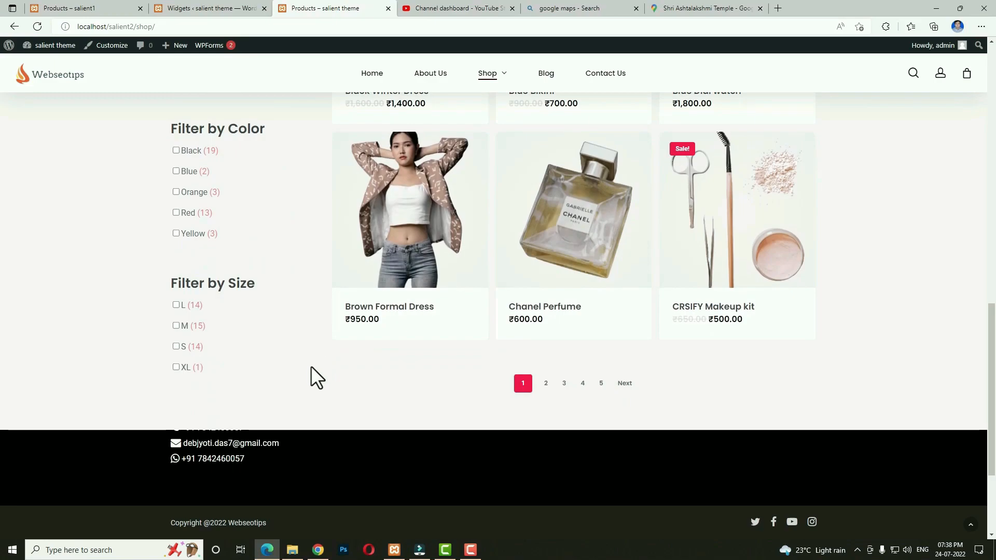
{"action": "scroll", "coordinate": [311, 374], "scroll_direction": "up", "scroll_amount": 10}
Toggle the shop's Hide Filters control to test hiding and showing the sidebar.
{"action": "left_click", "coordinate": [205, 136]}
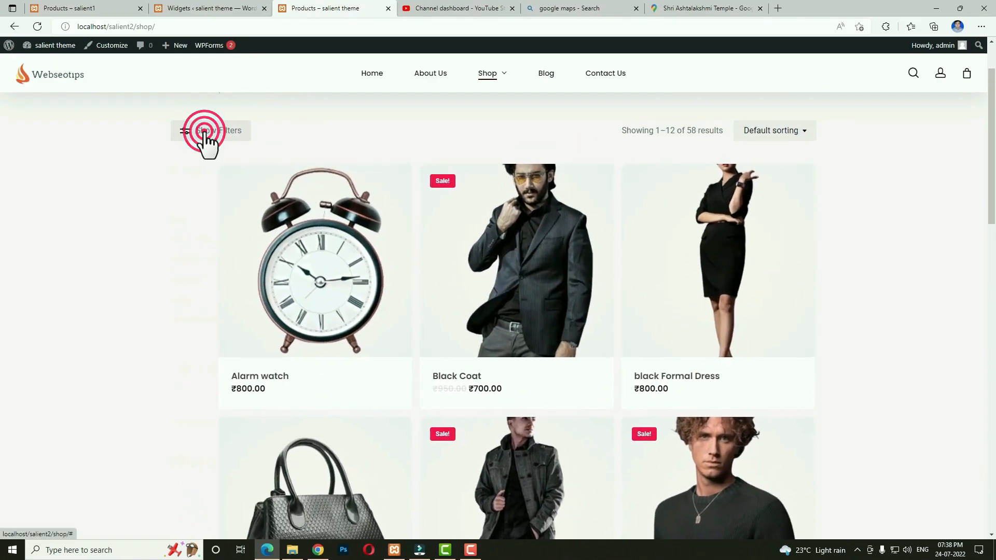
{"action": "left_click", "coordinate": [206, 136]}
{"action": "left_click", "coordinate": [206, 136]}
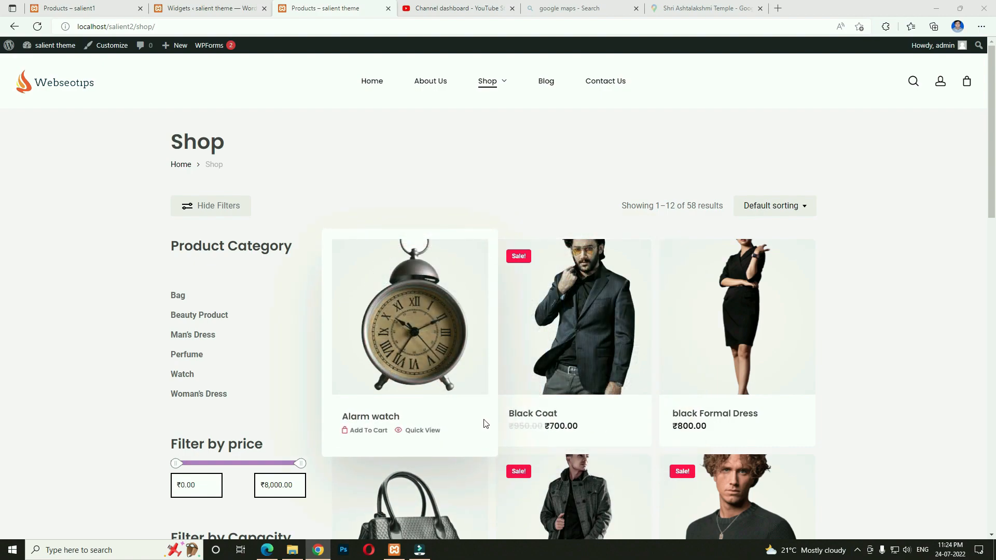
{"action": "scroll", "coordinate": [484, 419], "scroll_direction": "down", "scroll_amount": 2}
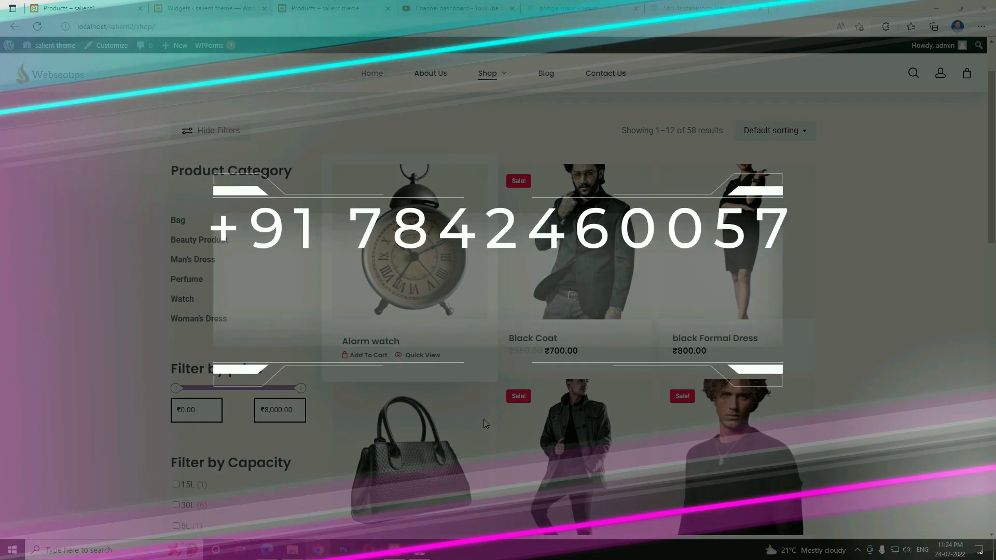